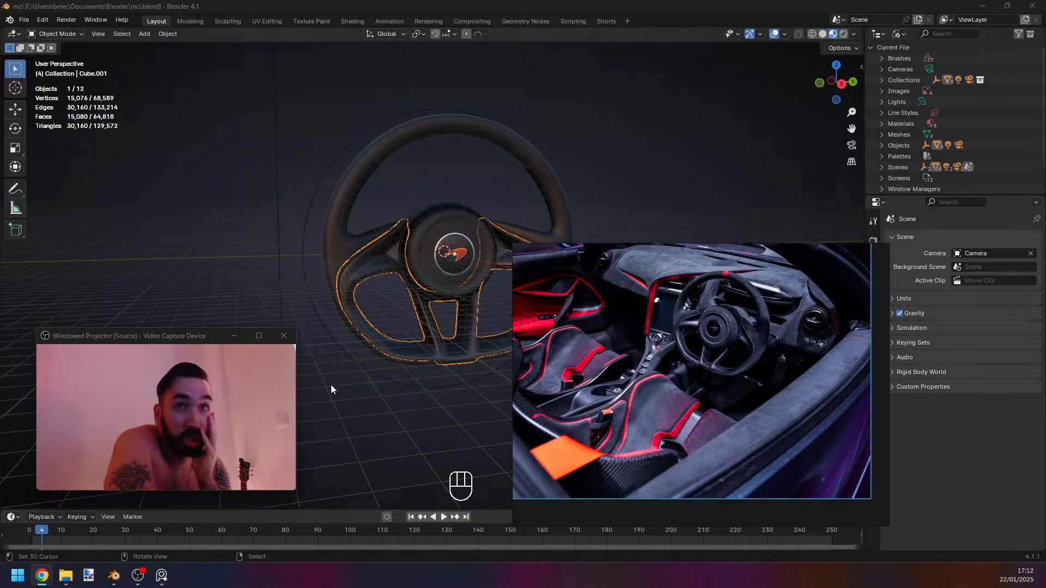
Examine the car interior reference photo on the reference board, especially the seats, dashboard and steering wheel.
{"action": "middle_click_drag", "start_coordinate": [757, 355], "coordinate": [740, 414]}
{"action": "scroll", "coordinate": [757, 356], "scroll_direction": "down", "scroll_amount": 5}
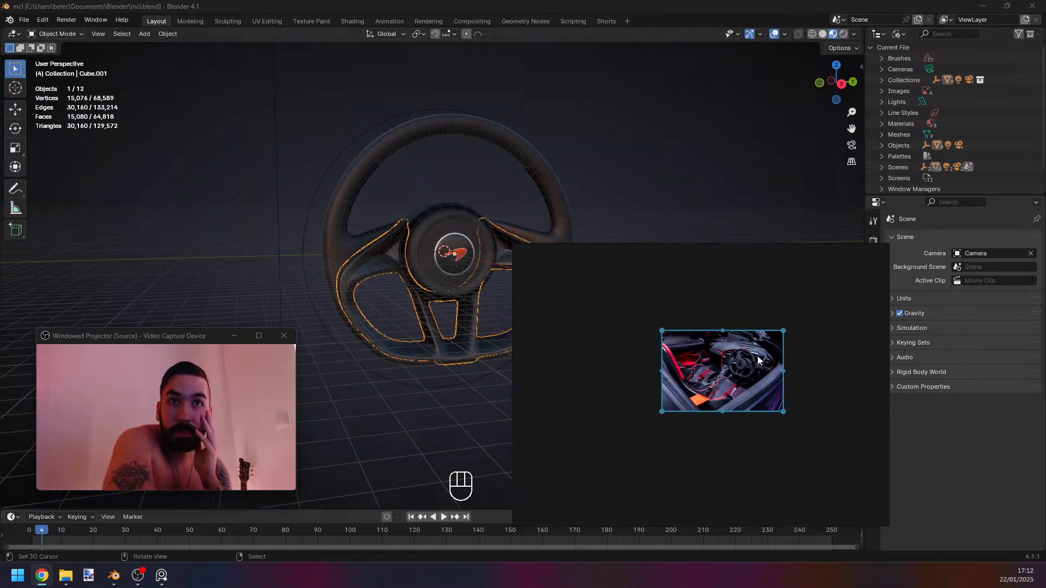
{"action": "scroll", "coordinate": [734, 354], "scroll_direction": "up", "scroll_amount": 5}
{"action": "scroll", "coordinate": [734, 354], "scroll_direction": "down", "scroll_amount": 3}
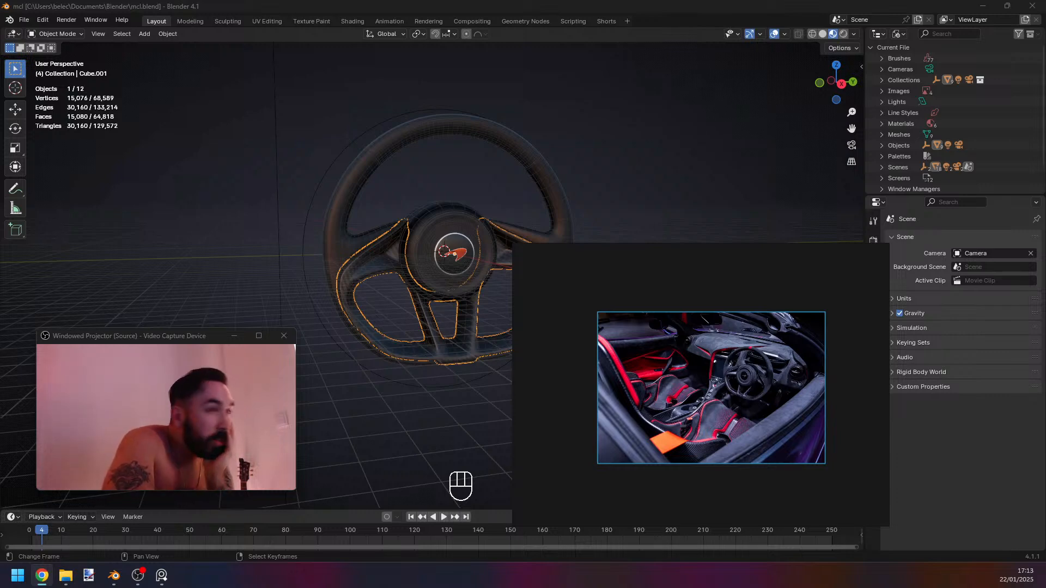
{"action": "double_click", "coordinate": [673, 398]}
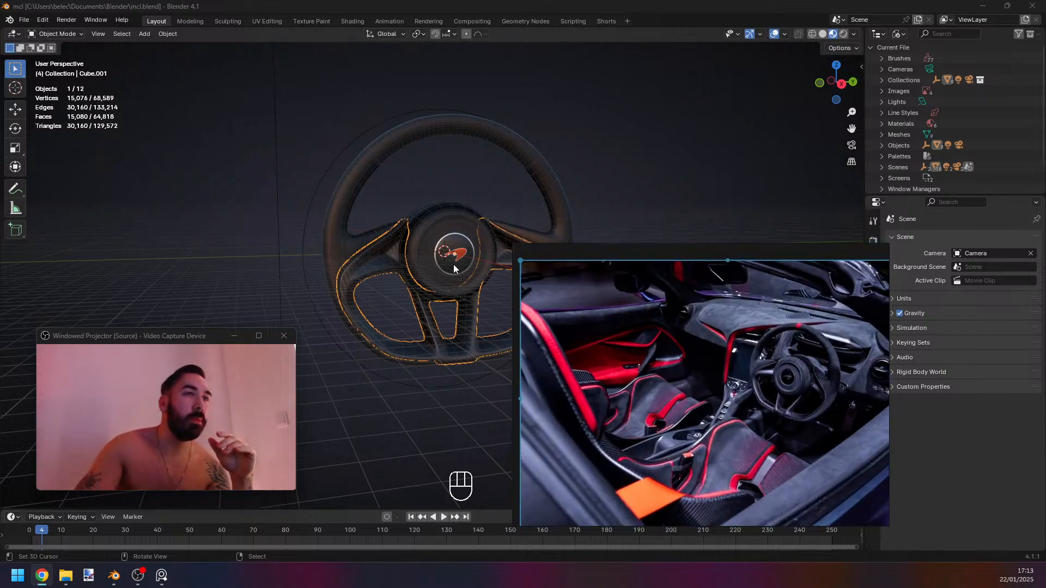
Move the reference board clear of the steering wheel model and shrink the webcam preview window.
{"action": "middle_click_drag", "start_coordinate": [453, 263], "coordinate": [510, 262]}
{"action": "left_click_drag", "start_coordinate": [535, 255], "coordinate": [567, 257]}
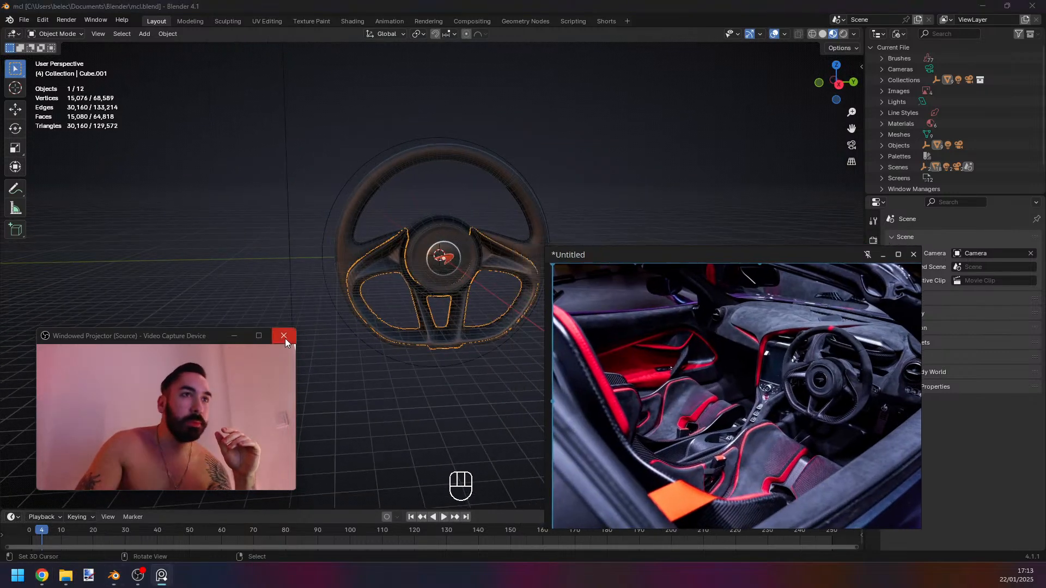
{"action": "left_click_drag", "start_coordinate": [297, 331], "coordinate": [250, 356]}
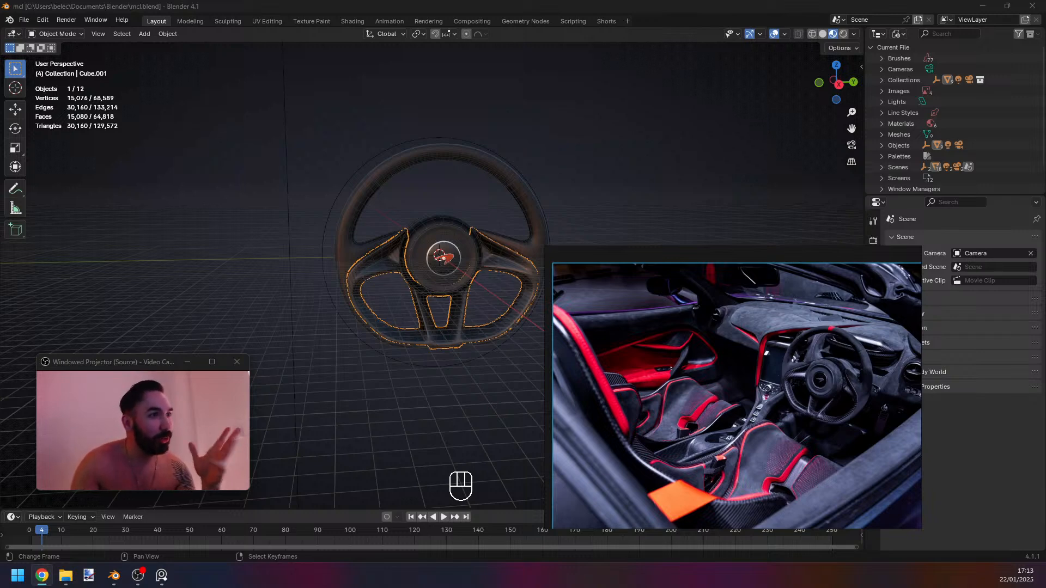
Place the reference board over the middle of the viewport and examine the photo's steering wheel and dashboard up close.
{"action": "left_click_drag", "start_coordinate": [568, 257], "coordinate": [389, 203]}
{"action": "middle_click_drag", "start_coordinate": [653, 346], "coordinate": [596, 370]}
{"action": "scroll", "coordinate": [600, 367], "scroll_direction": "up", "scroll_amount": 2}
{"action": "scroll", "coordinate": [595, 382], "scroll_direction": "down", "scroll_amount": 2}
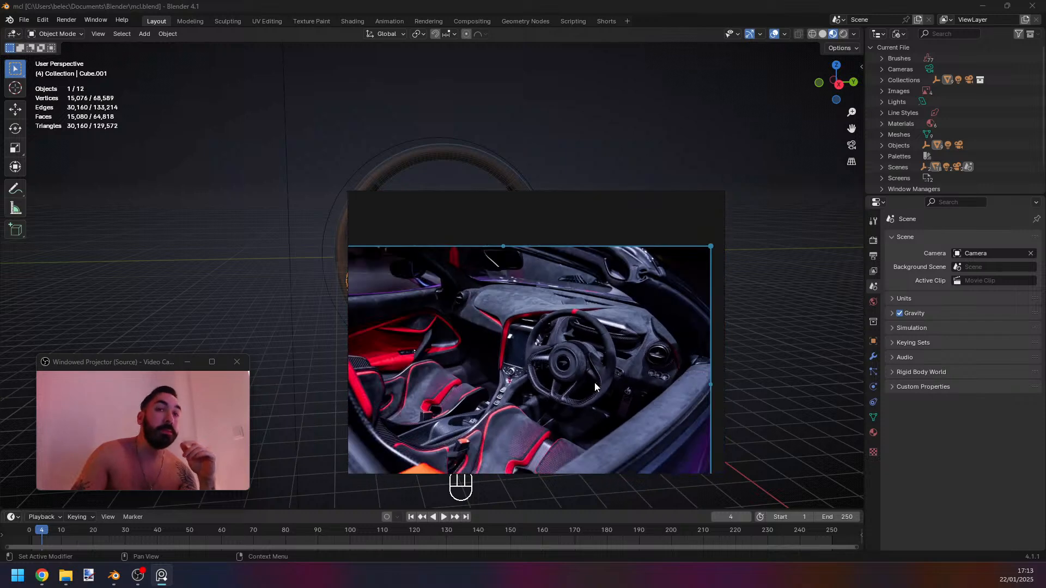
{"action": "scroll", "coordinate": [547, 359], "scroll_direction": "up", "scroll_amount": 2}
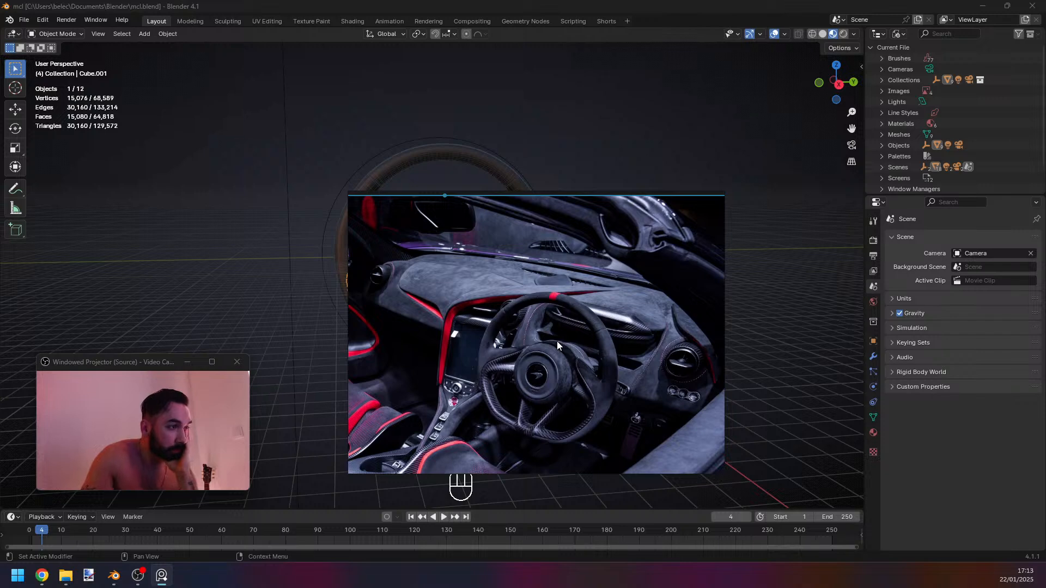
{"action": "scroll", "coordinate": [554, 343], "scroll_direction": "up", "scroll_amount": 3}
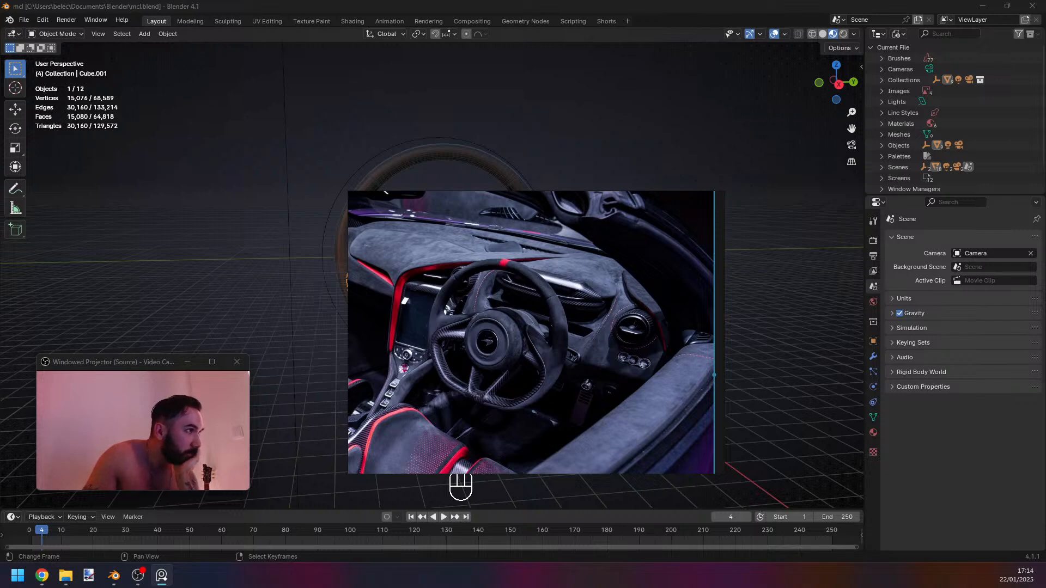
{"action": "scroll", "coordinate": [411, 253], "scroll_direction": "down", "scroll_amount": 5}
{"action": "middle_click_drag", "start_coordinate": [461, 272], "coordinate": [486, 299]}
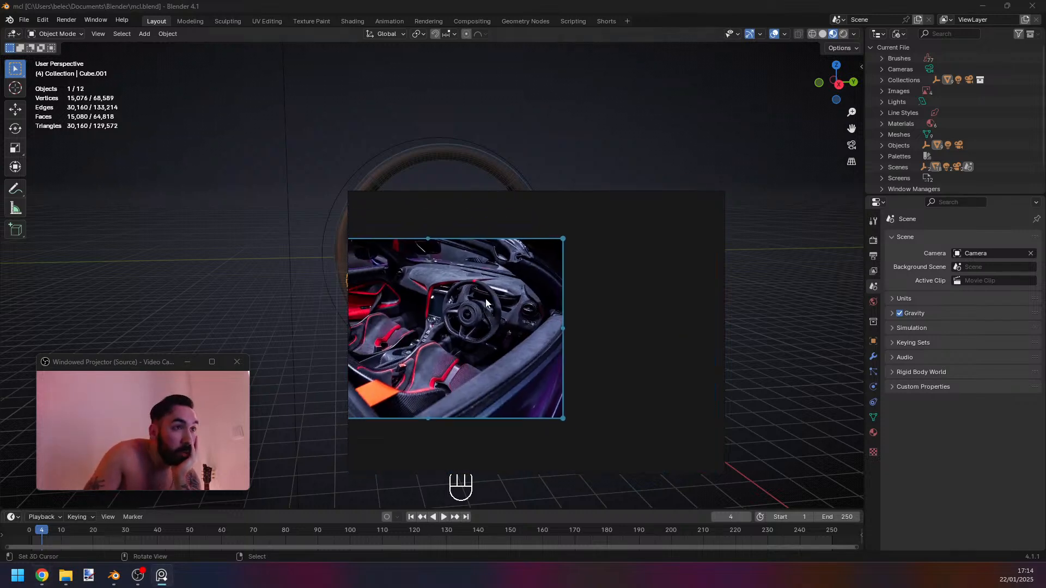
Shift the reference board aside and paste the copied second car interior photo onto it.
{"action": "left_click_drag", "start_coordinate": [466, 198], "coordinate": [568, 181]}
{"action": "middle_click_drag", "start_coordinate": [547, 296], "coordinate": [615, 318]}
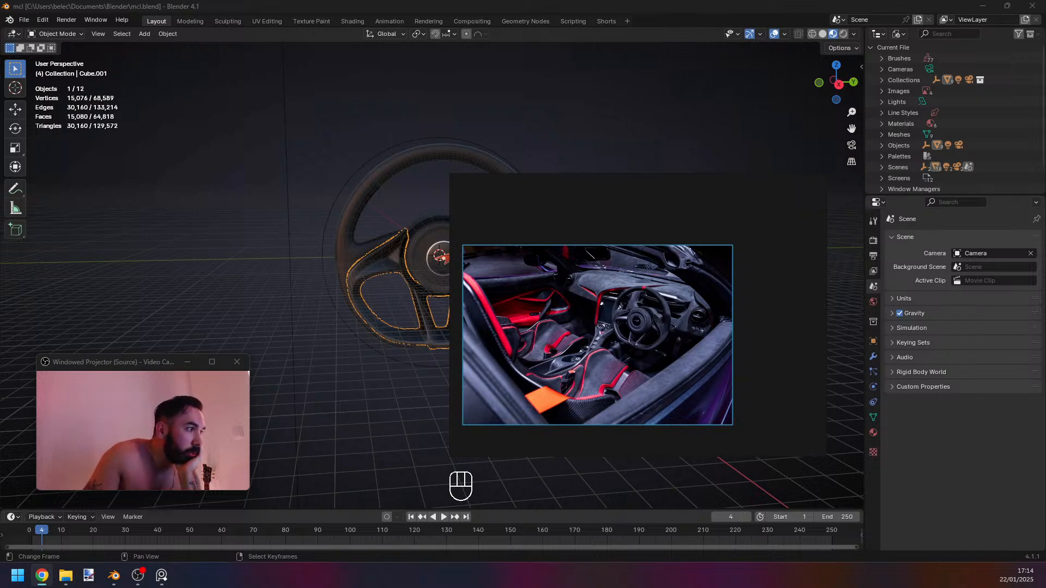
{"action": "left_click", "coordinate": [633, 314]}
{"action": "scroll", "coordinate": [634, 310], "scroll_direction": "down", "scroll_amount": 4}
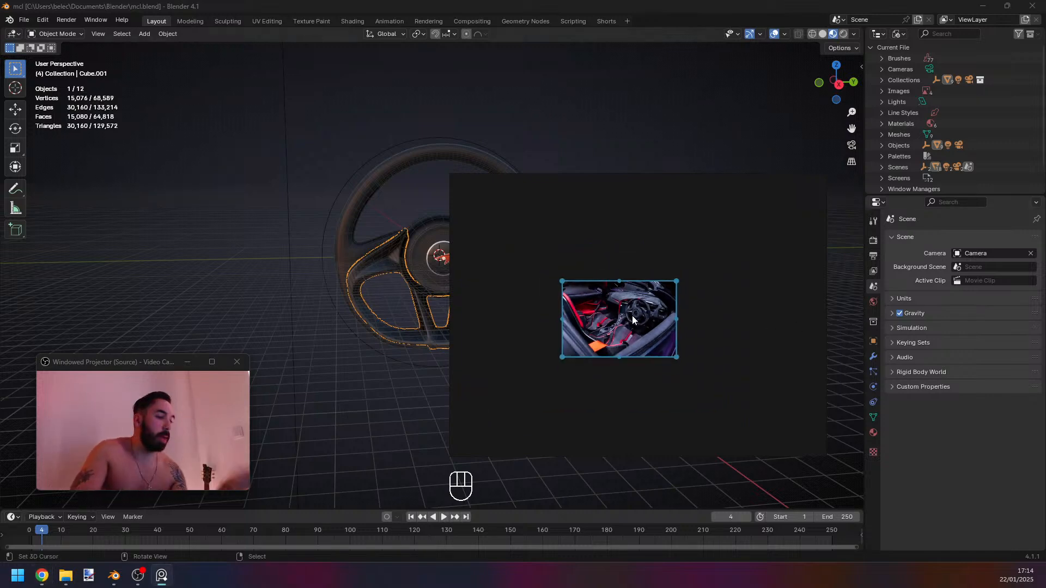
{"action": "key", "text": "ctrl+v"}
{"action": "scroll", "coordinate": [636, 267], "scroll_direction": "up", "scroll_amount": 8}
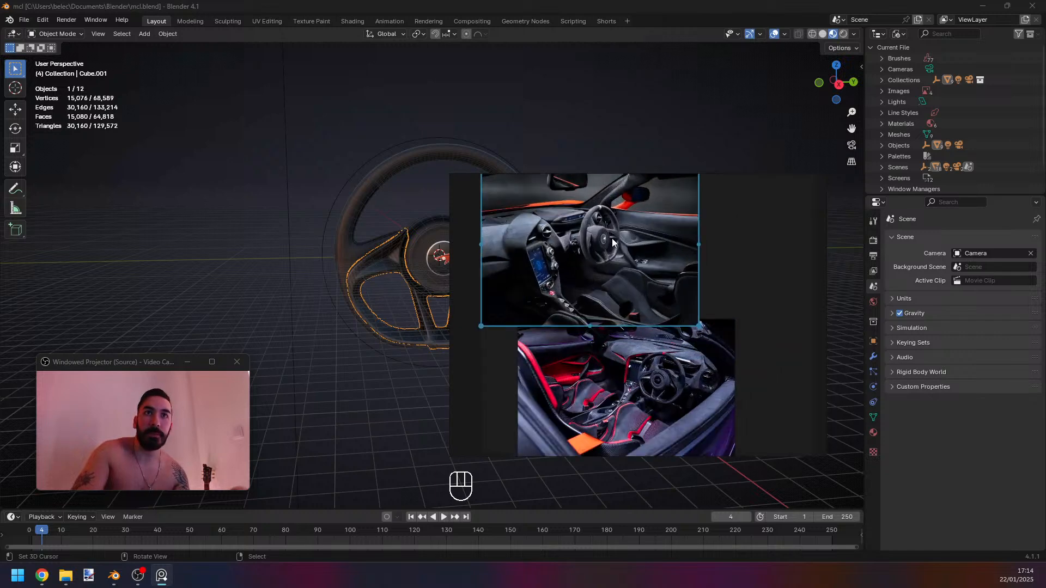
Examine the second interior photo's dashboard, air vents, centre screen and instrument display around the steering wheel.
{"action": "scroll", "coordinate": [619, 278], "scroll_direction": "up", "scroll_amount": 4}
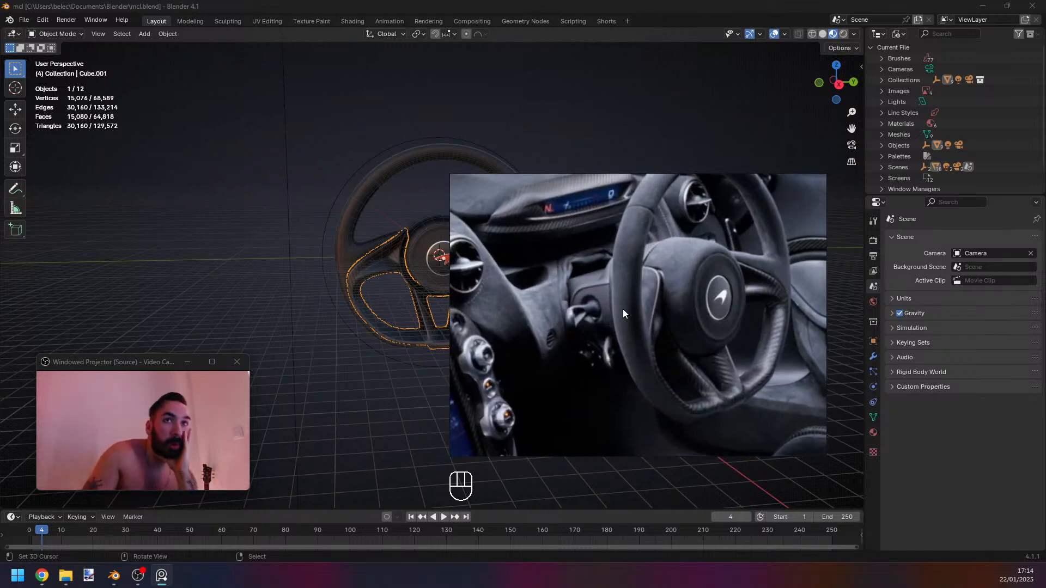
{"action": "scroll", "coordinate": [631, 331], "scroll_direction": "down", "scroll_amount": 2}
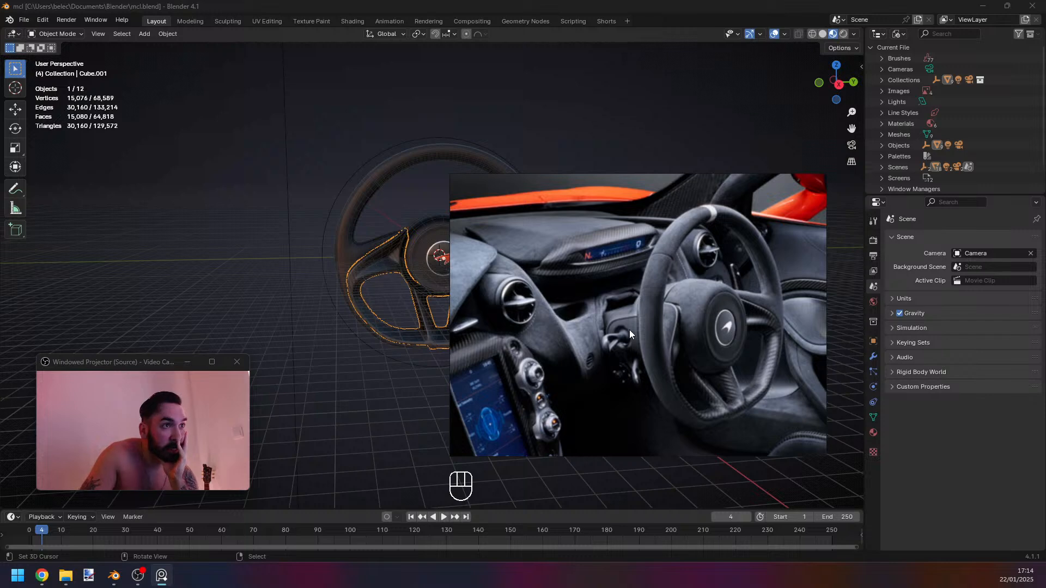
{"action": "mouse_move", "coordinate": [611, 316]}
{"action": "middle_mouse_down"}
{"action": "mouse_move", "coordinate": [596, 290]}
{"action": "mouse_move", "coordinate": [607, 306]}
{"action": "middle_mouse_up"}
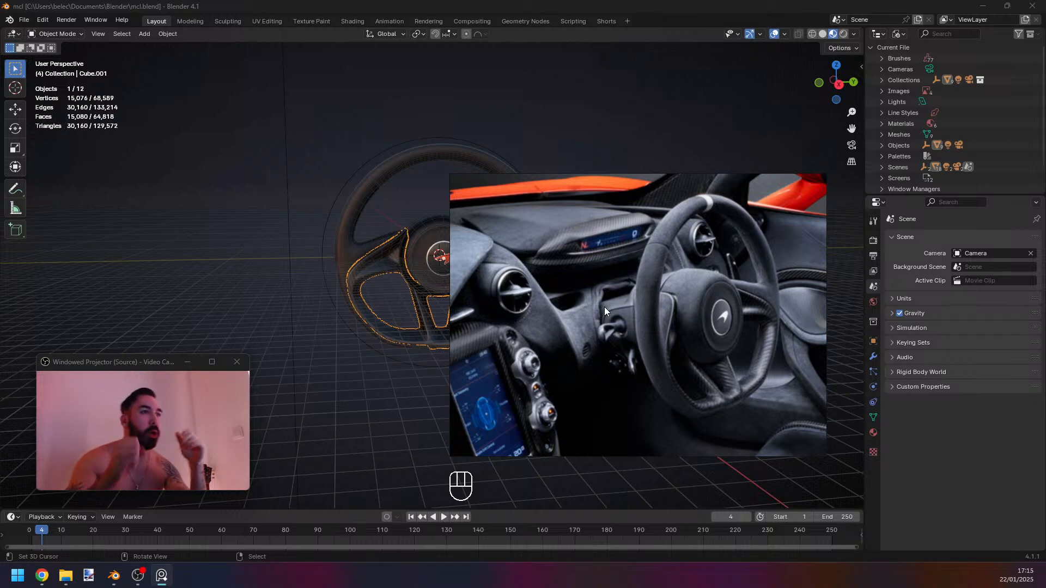
{"action": "scroll", "coordinate": [594, 308], "scroll_direction": "up", "scroll_amount": 2}
{"action": "scroll", "coordinate": [594, 307], "scroll_direction": "down", "scroll_amount": 3}
{"action": "middle_click_drag", "start_coordinate": [594, 307], "coordinate": [586, 348]}
{"action": "scroll", "coordinate": [588, 324], "scroll_direction": "up", "scroll_amount": 4}
{"action": "scroll", "coordinate": [599, 320], "scroll_direction": "down", "scroll_amount": 2}
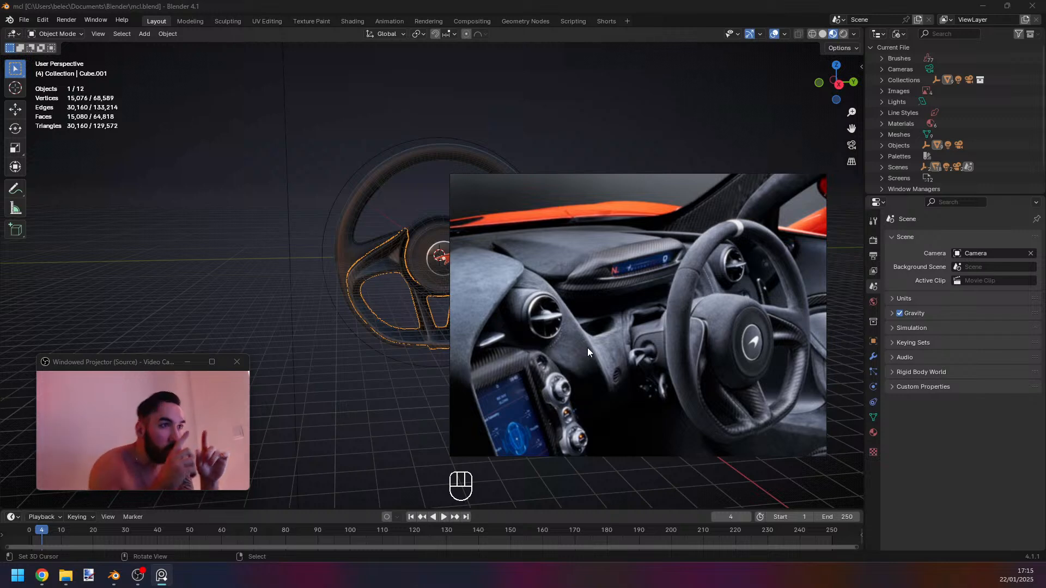
{"action": "scroll", "coordinate": [586, 346], "scroll_direction": "down", "scroll_amount": 5}
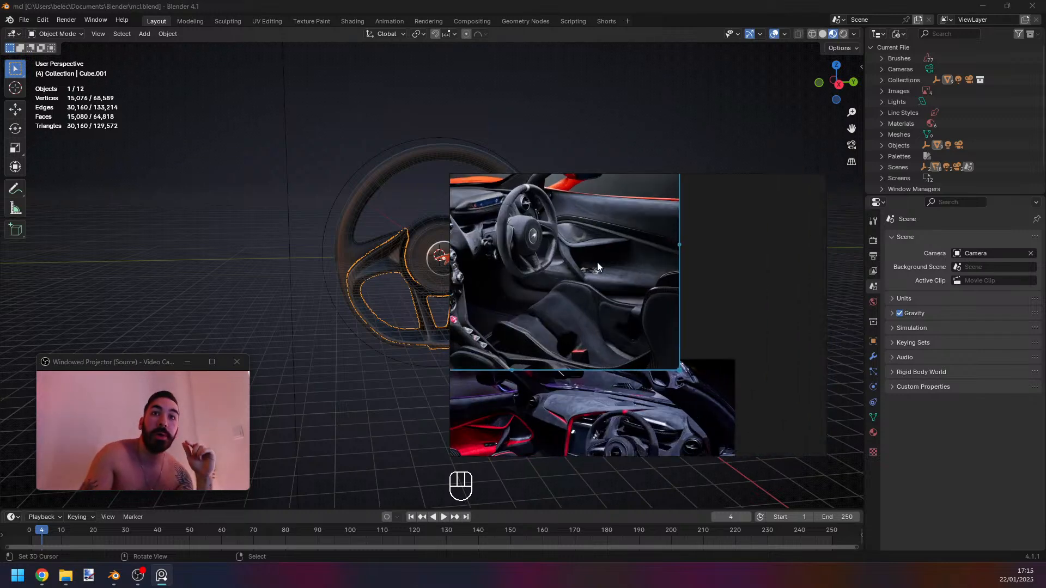
Examine the red-trimmed interior photo's dashboard, side air vent and the shapes behind the steering wheel.
{"action": "middle_click_drag", "start_coordinate": [597, 263], "coordinate": [627, 245]}
{"action": "scroll", "coordinate": [631, 278], "scroll_direction": "up", "scroll_amount": 2}
{"action": "scroll", "coordinate": [684, 314], "scroll_direction": "up", "scroll_amount": 2}
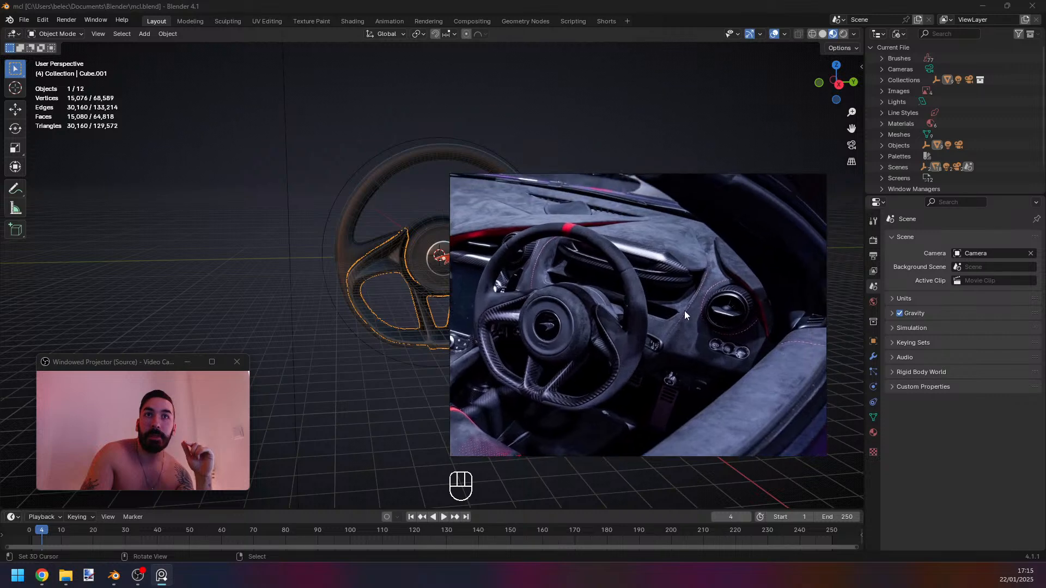
{"action": "middle_click_drag", "start_coordinate": [536, 284], "coordinate": [543, 305]}
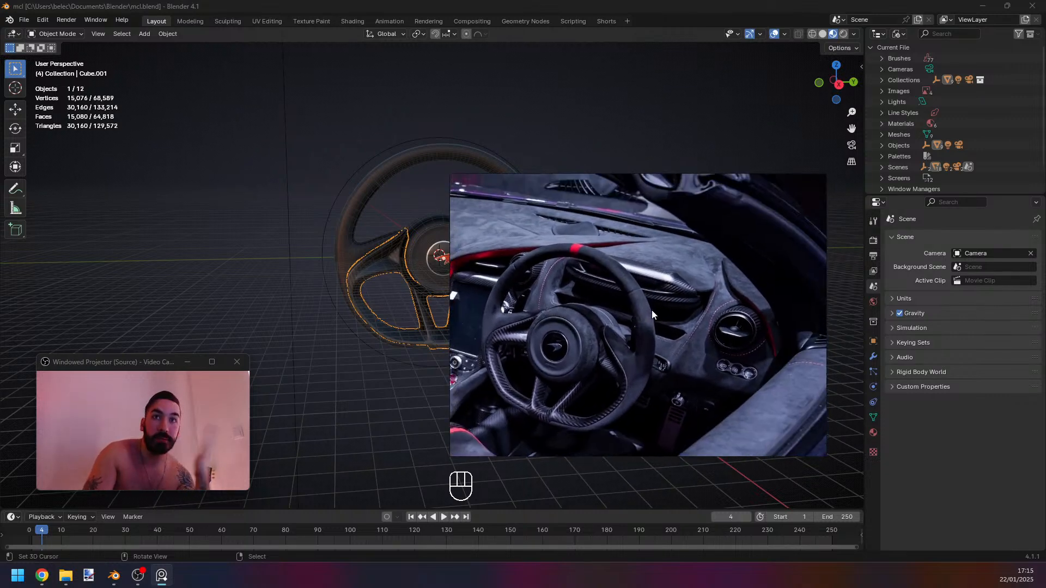
{"action": "scroll", "coordinate": [741, 330], "scroll_direction": "up", "scroll_amount": 2}
{"action": "scroll", "coordinate": [648, 364], "scroll_direction": "down", "scroll_amount": 3}
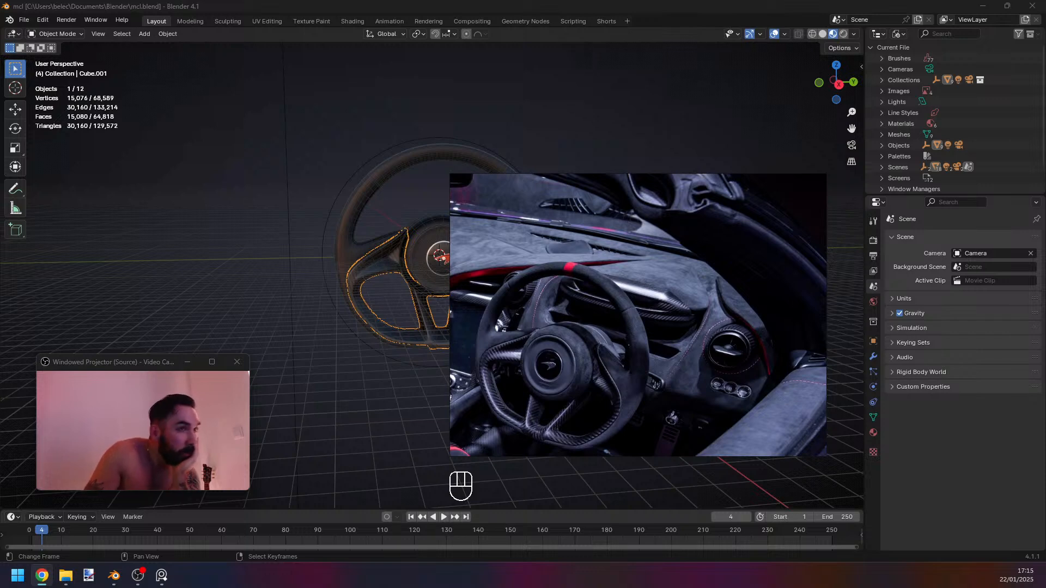
{"action": "scroll", "coordinate": [723, 320], "scroll_direction": "down", "scroll_amount": 4}
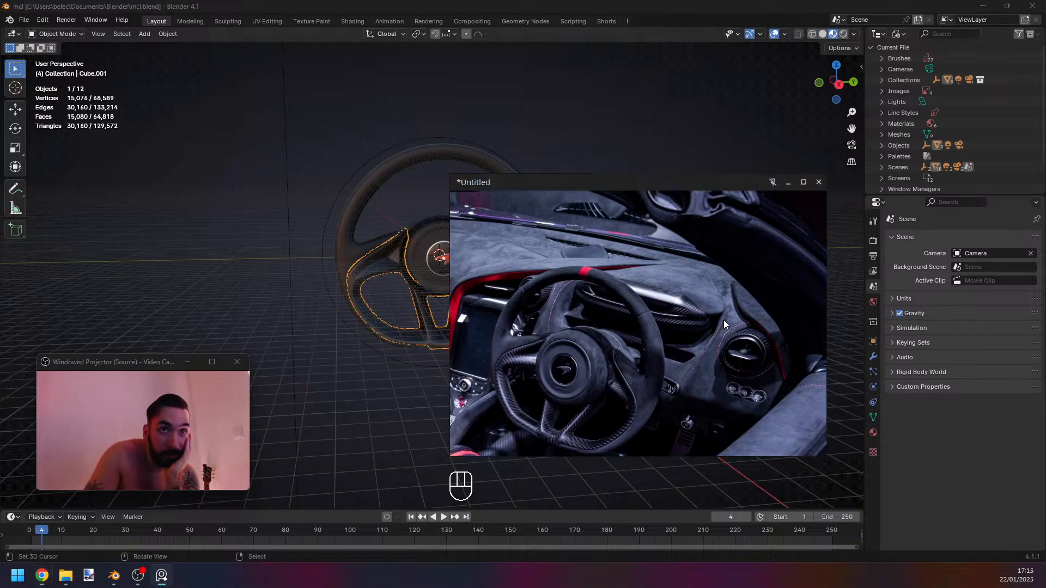
{"action": "mouse_move", "coordinate": [667, 286]}
{"action": "middle_mouse_down"}
{"action": "mouse_move", "coordinate": [645, 253]}
{"action": "mouse_move", "coordinate": [668, 284]}
{"action": "middle_mouse_up"}
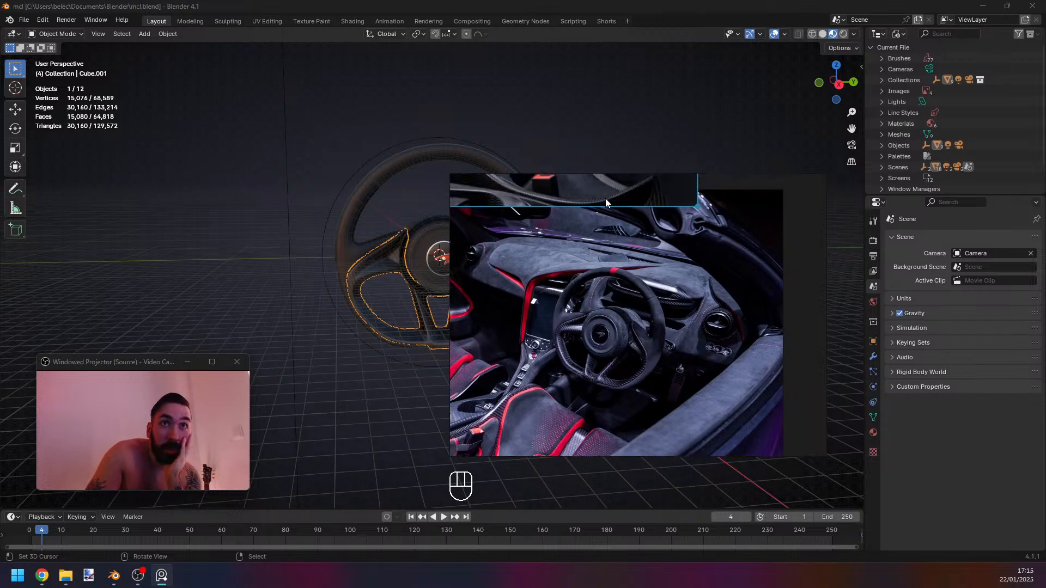
Move the reference board to the other side of the steering wheel model and study the dashboard panels behind the photographed wheel.
{"action": "left_click_drag", "start_coordinate": [721, 181], "coordinate": [298, 71]}
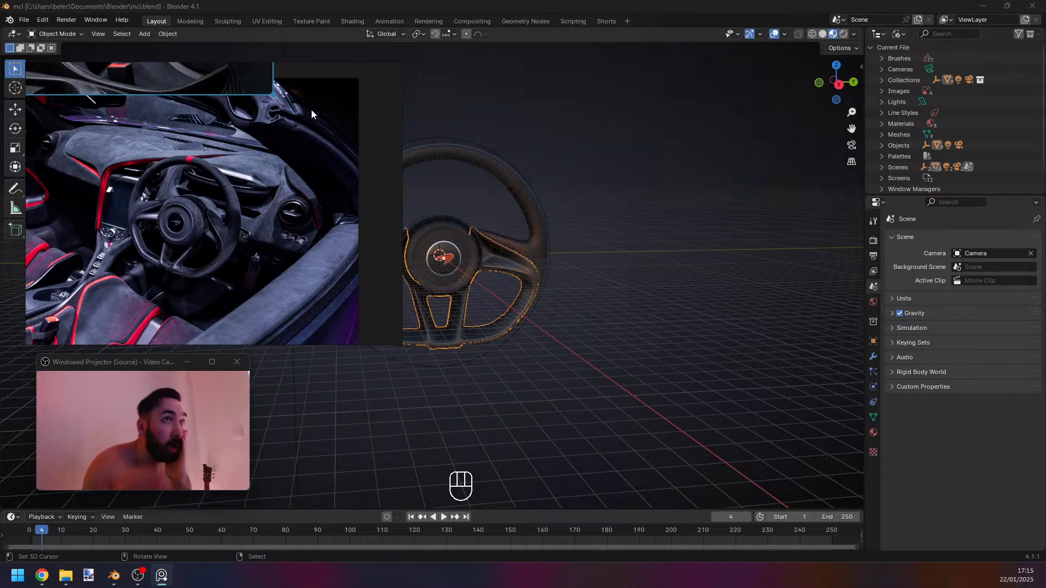
{"action": "scroll", "coordinate": [266, 234], "scroll_direction": "up", "scroll_amount": 5}
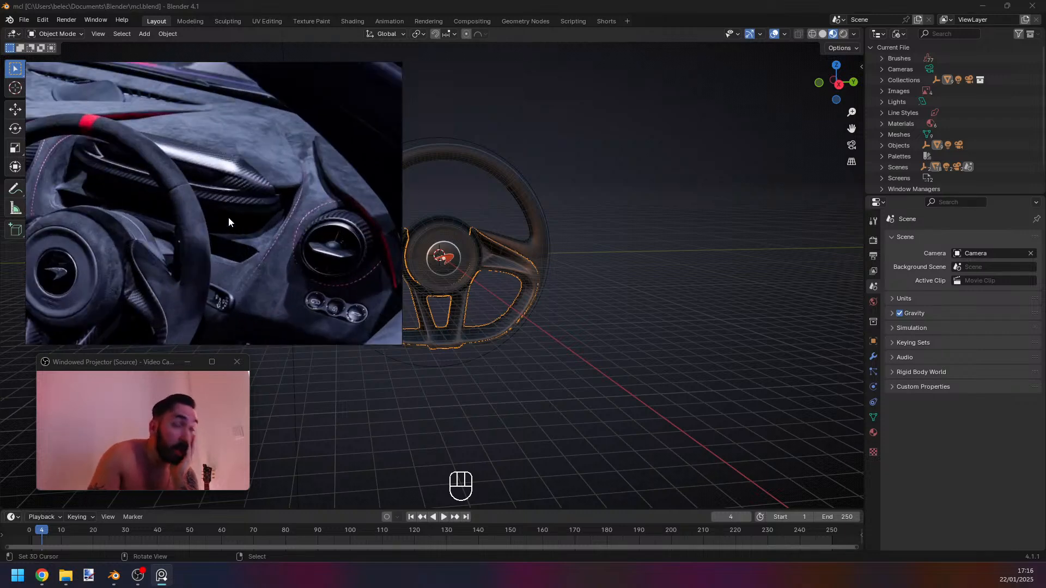
{"action": "scroll", "coordinate": [227, 217], "scroll_direction": "down", "scroll_amount": 3}
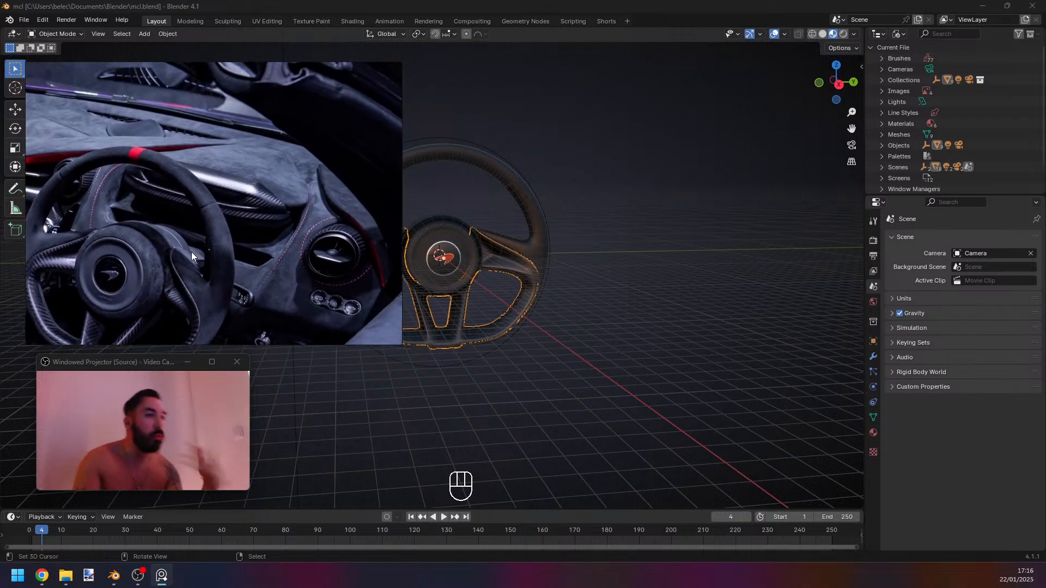
{"action": "scroll", "coordinate": [194, 253], "scroll_direction": "up", "scroll_amount": 1}
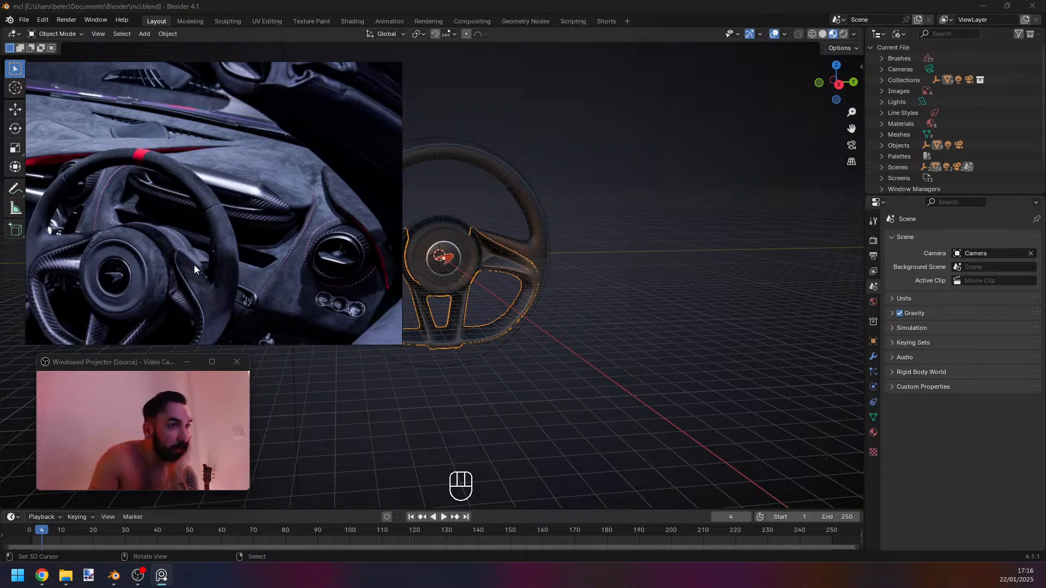
{"action": "middle_click_drag", "start_coordinate": [194, 265], "coordinate": [237, 261]}
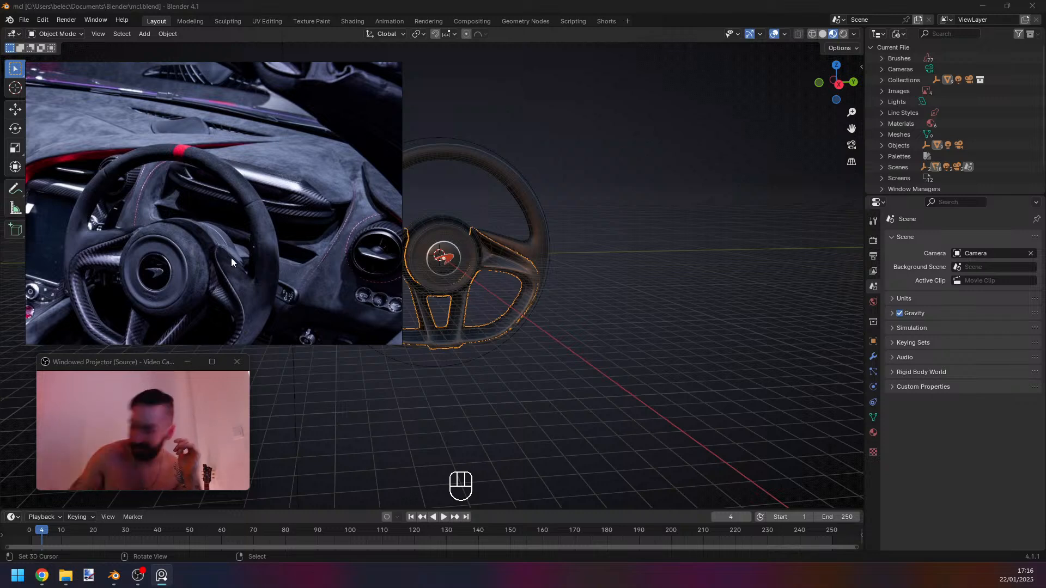
{"action": "middle_click_drag", "start_coordinate": [237, 211], "coordinate": [222, 240]}
{"action": "scroll", "coordinate": [256, 249], "scroll_direction": "up", "scroll_amount": 2}
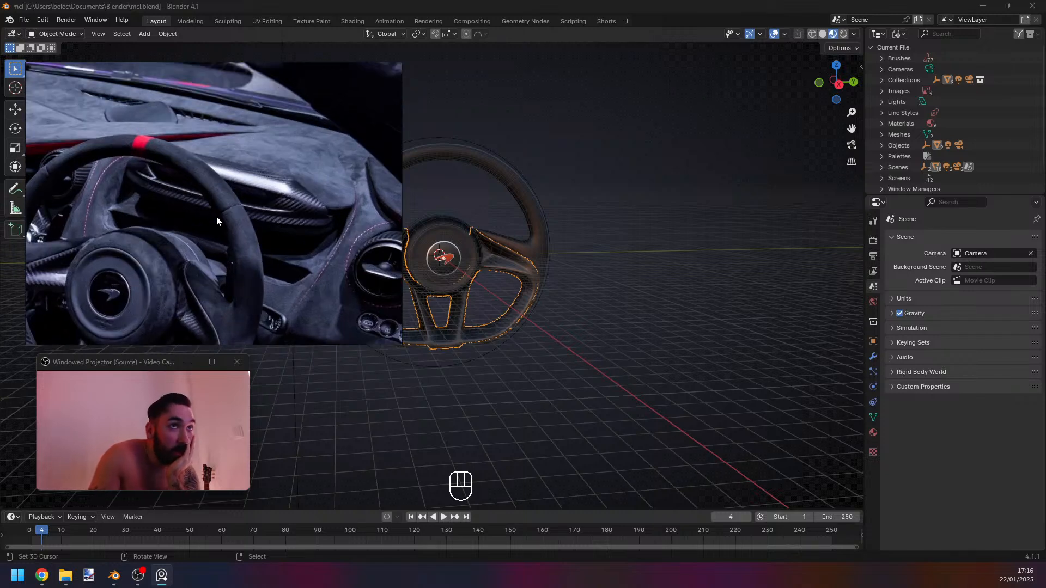
{"action": "scroll", "coordinate": [201, 239], "scroll_direction": "down", "scroll_amount": 2}
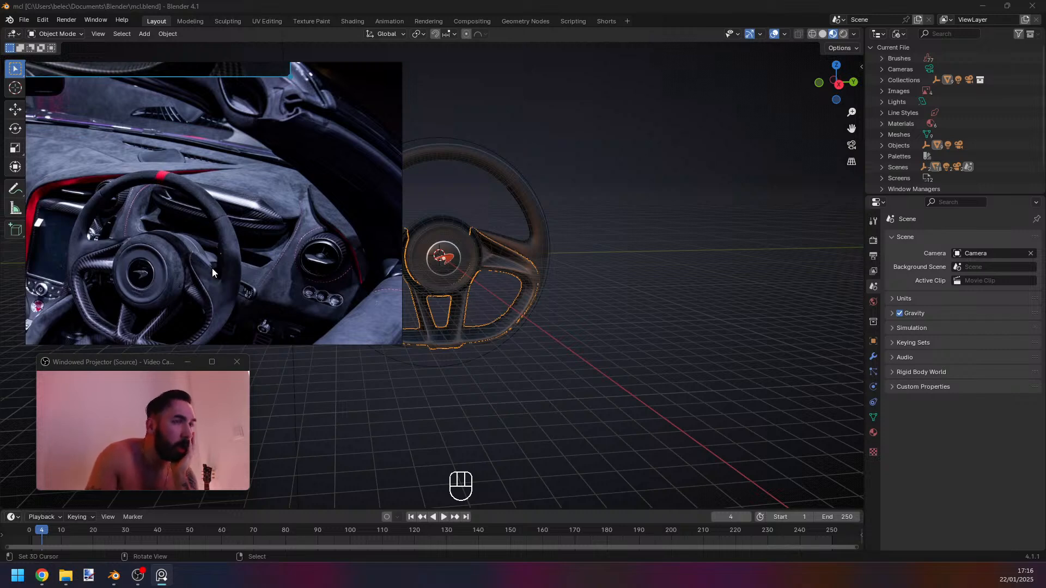
Move the reference board off this screen to uncover the steering wheel model in the viewport.
{"action": "left_click_drag", "start_coordinate": [223, 71], "coordinate": [1045, 163]}
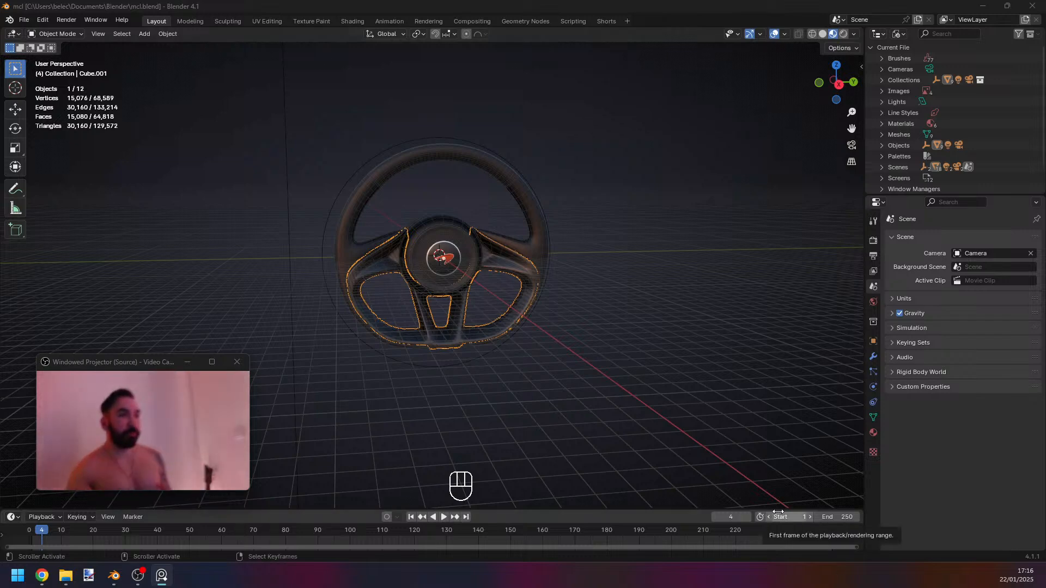
{"action": "middle_click_drag", "start_coordinate": [681, 212], "coordinate": [518, 238]}
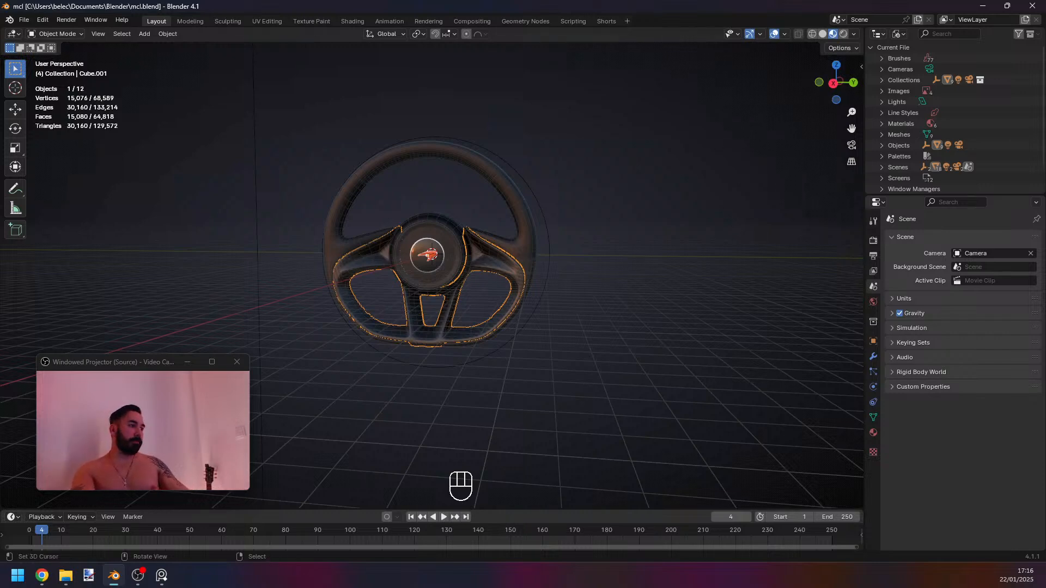
{"action": "key", "text": "alt+Tab"}
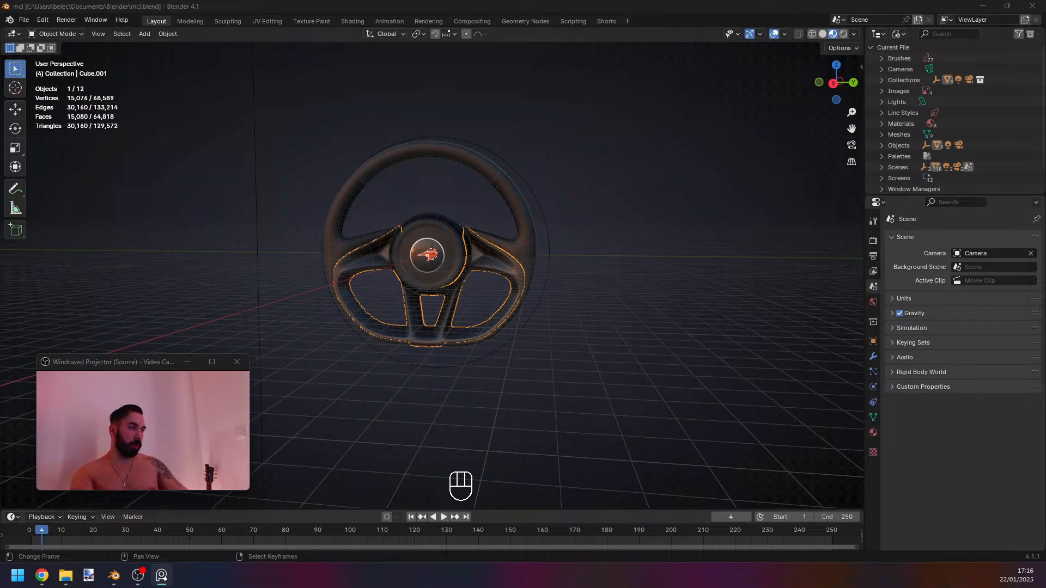
{"action": "key", "text": "alt+Tab"}
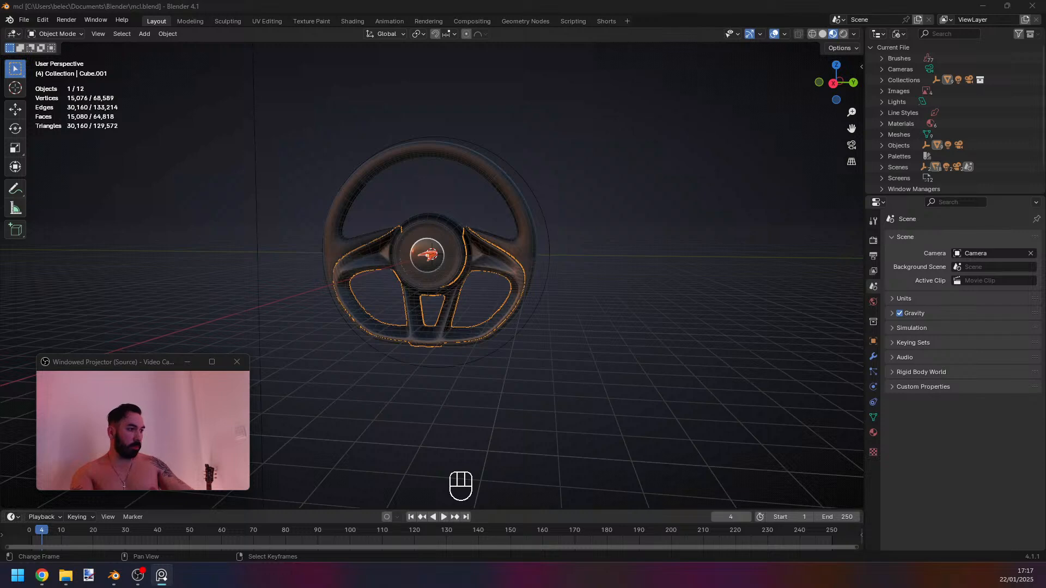
Bring the reference board back beside the steering wheel model and frame the orange-trimmed interior photo.
{"action": "right_click_drag", "start_coordinate": [926, 587], "coordinate": [831, 60]}
{"action": "scroll", "coordinate": [773, 71], "scroll_direction": "down", "scroll_amount": 4}
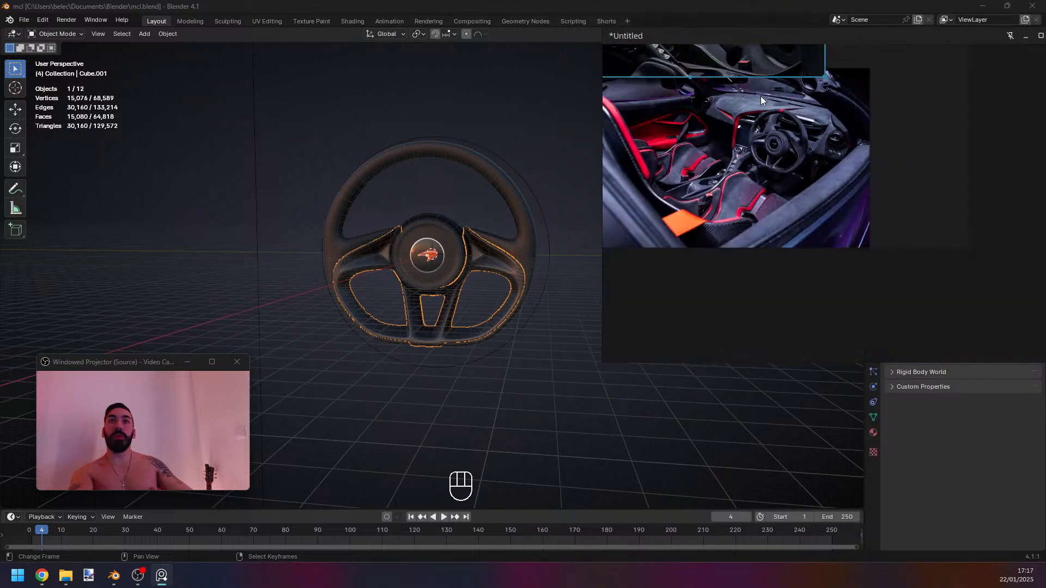
{"action": "middle_click_drag", "start_coordinate": [761, 95], "coordinate": [894, 191]}
{"action": "scroll", "coordinate": [908, 191], "scroll_direction": "up", "scroll_amount": 1}
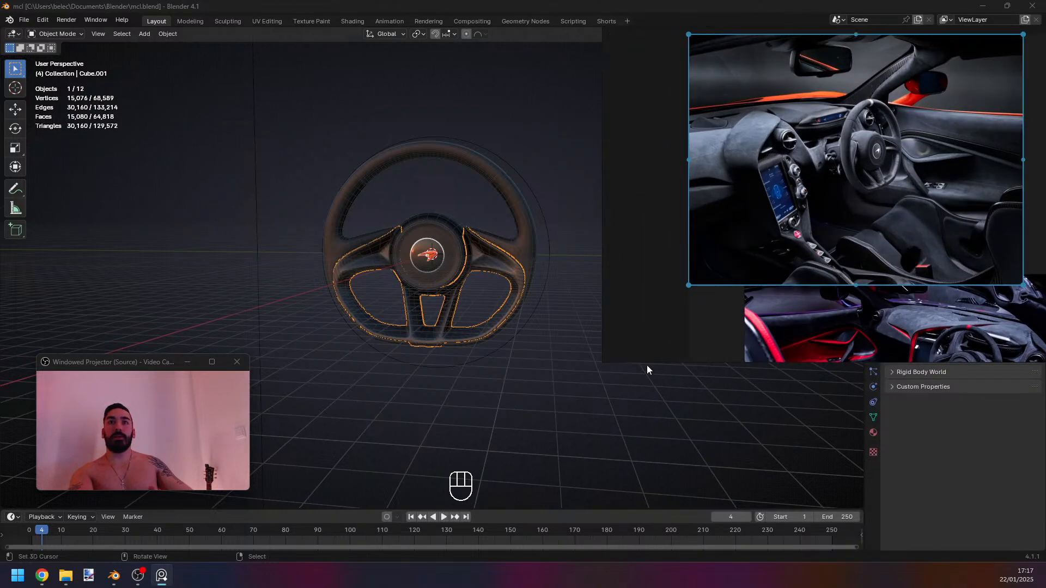
Shrink the reference board into the corner beside the viewport and frame the dashboard behind the red-marked steering wheel photo.
{"action": "left_click_drag", "start_coordinate": [605, 361], "coordinate": [855, 199]}
{"action": "scroll", "coordinate": [940, 129], "scroll_direction": "down", "scroll_amount": 1}
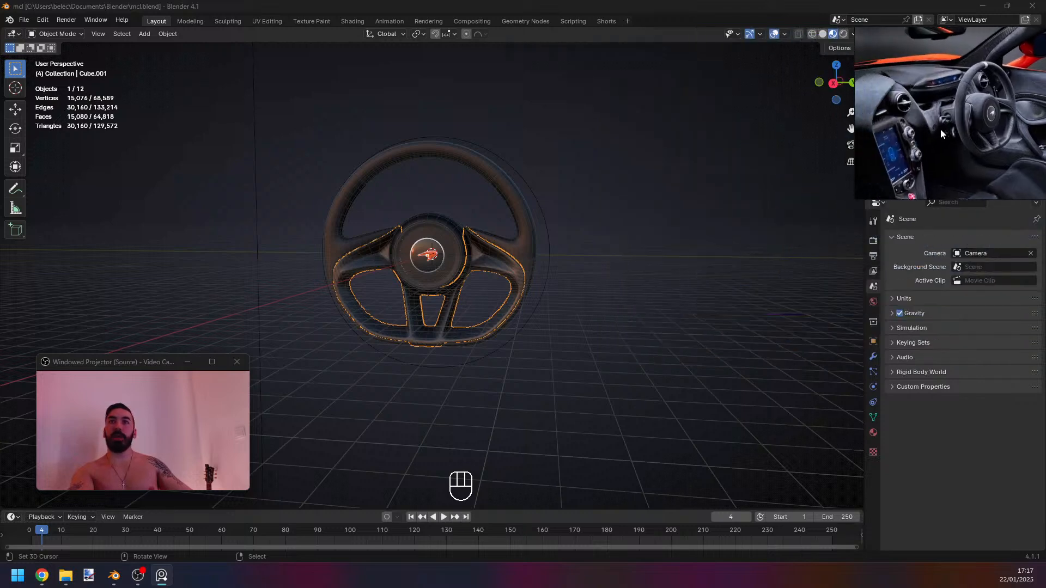
{"action": "scroll", "coordinate": [943, 138], "scroll_direction": "up", "scroll_amount": 2}
{"action": "scroll", "coordinate": [953, 124], "scroll_direction": "down", "scroll_amount": 5}
{"action": "middle_click_drag", "start_coordinate": [953, 123], "coordinate": [948, 54]}
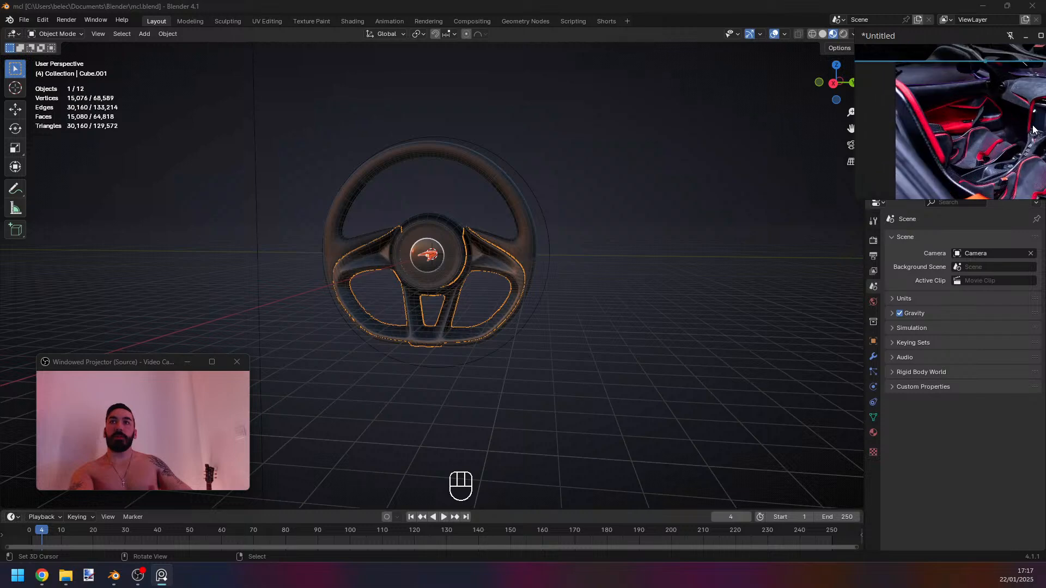
{"action": "scroll", "coordinate": [975, 131], "scroll_direction": "up", "scroll_amount": 5}
{"action": "middle_click_drag", "start_coordinate": [963, 123], "coordinate": [953, 137]}
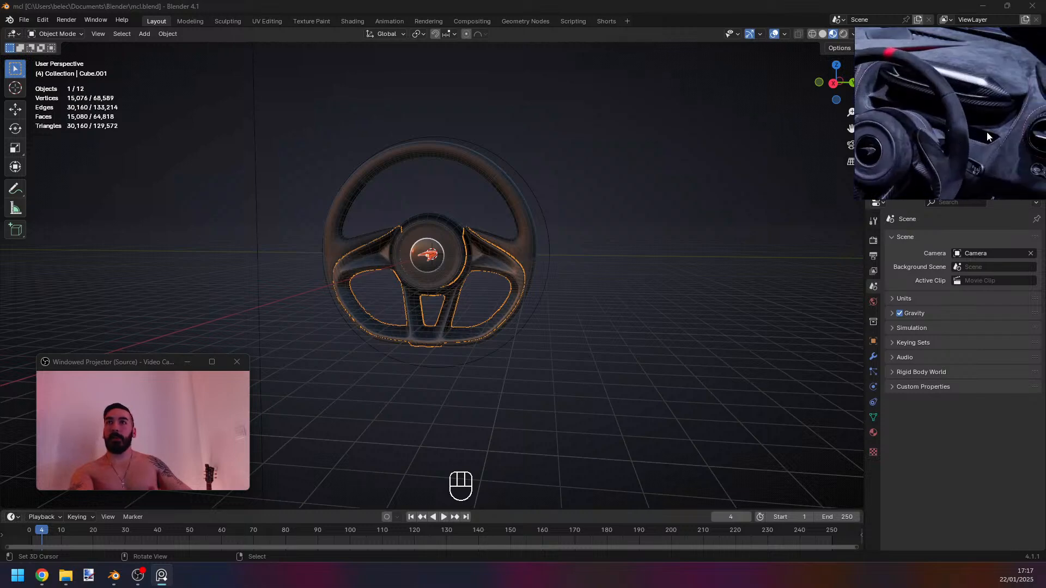
Add a plane mesh to the scene while looking at the steering wheel in the right orthographic view.
{"action": "middle_click_drag", "start_coordinate": [528, 311], "coordinate": [517, 347]}
{"action": "key", "text": "KP_3"}
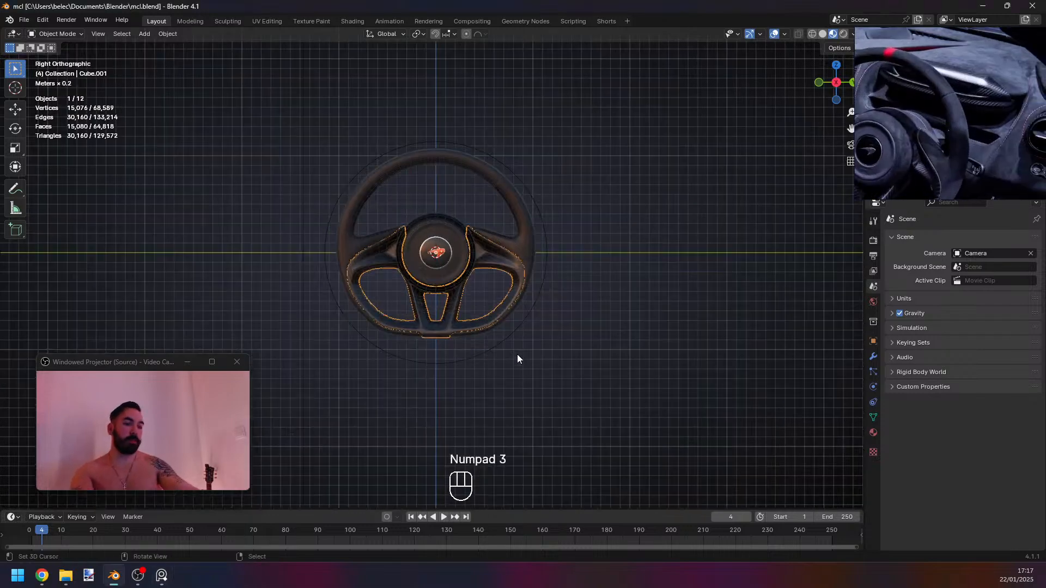
{"action": "scroll", "coordinate": [436, 283], "scroll_direction": "down", "scroll_amount": 2}
{"action": "key", "text": "shift+a"}
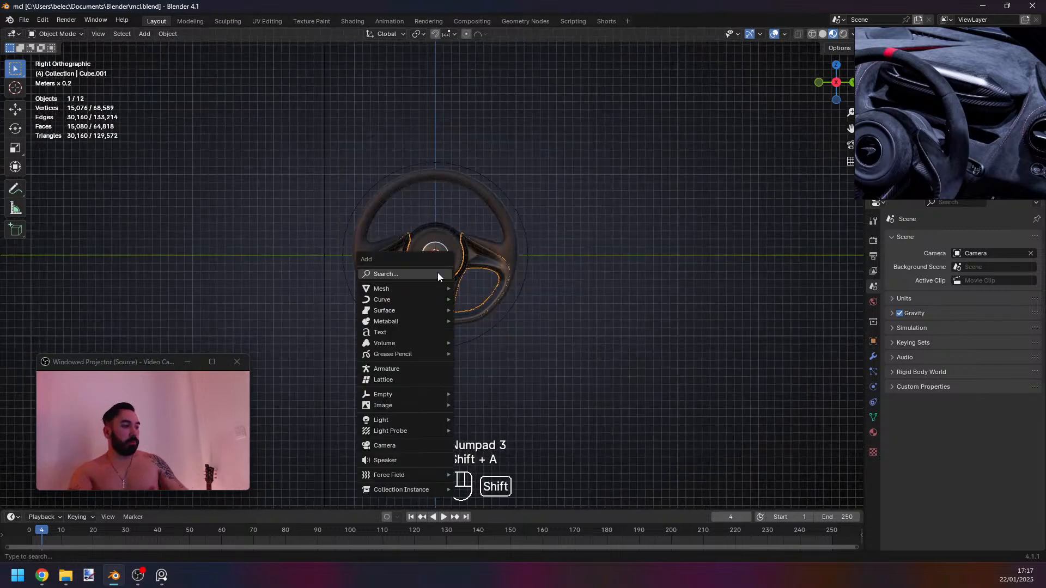
{"action": "mouse_move", "coordinate": [442, 289]}
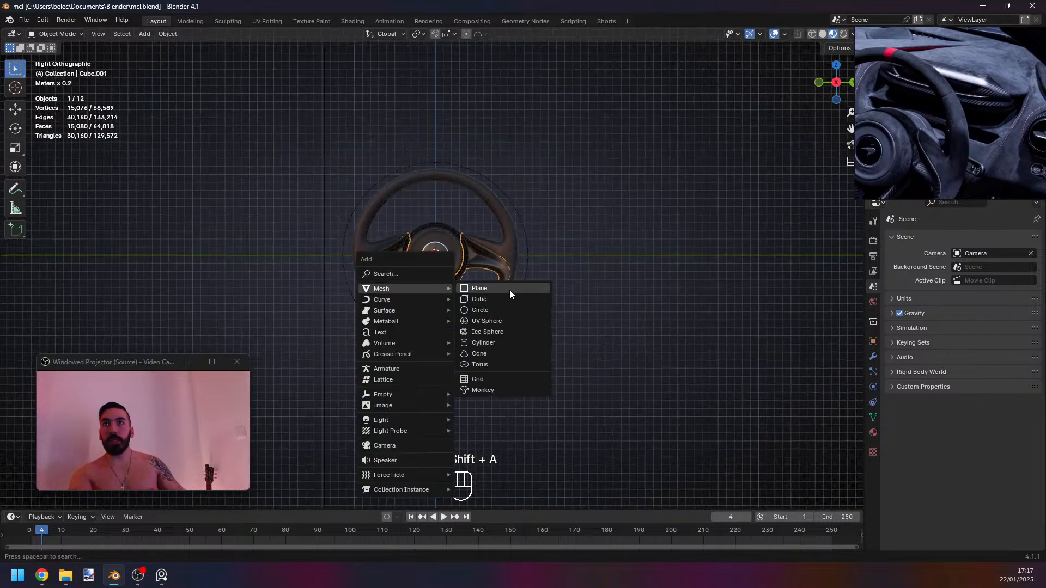
{"action": "left_click", "coordinate": [472, 292]}
{"action": "scroll", "coordinate": [414, 316], "scroll_direction": "down", "scroll_amount": 1}
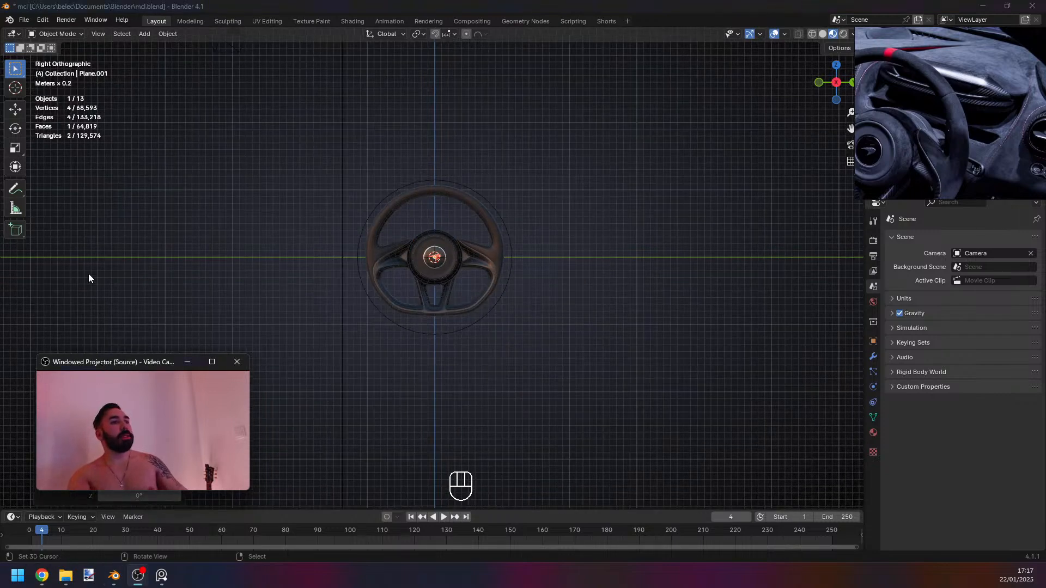
Move and shrink the webcam window to uncover the new plane's settings, and align the plane to the view.
{"action": "left_click_drag", "start_coordinate": [123, 369], "coordinate": [87, 224]}
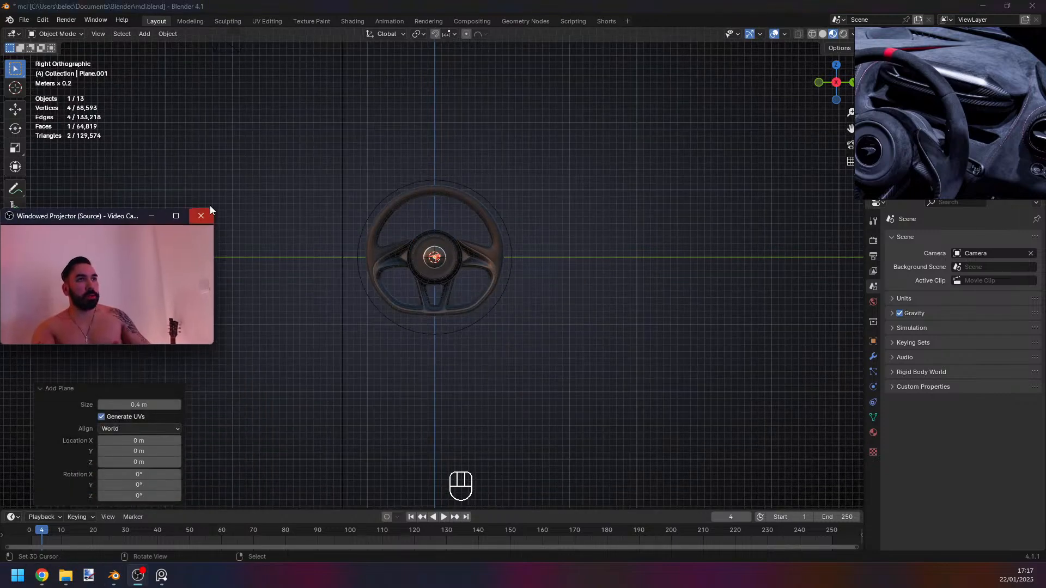
{"action": "left_click_drag", "start_coordinate": [130, 222], "coordinate": [234, 278]}
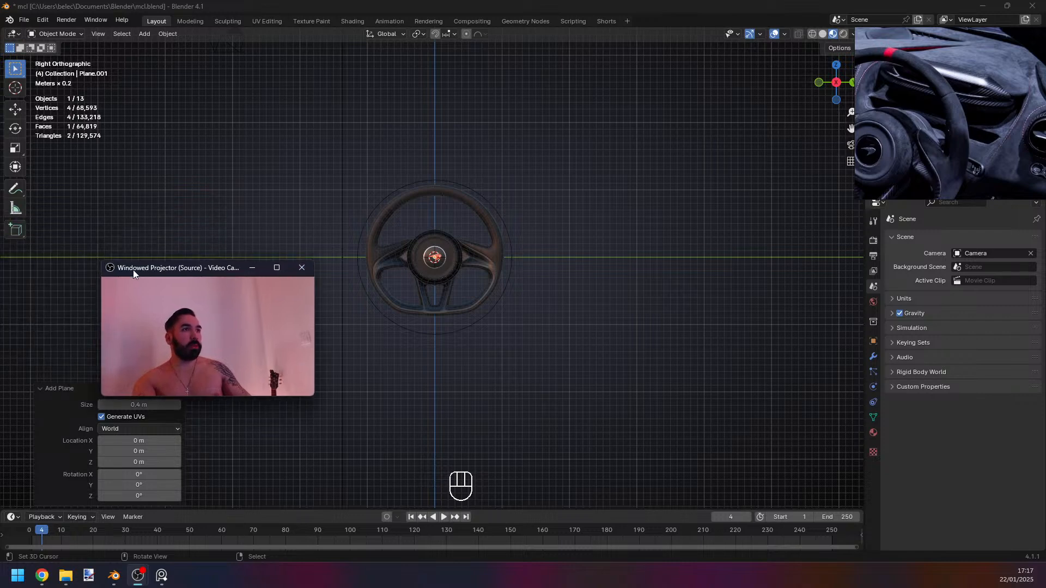
{"action": "mouse_move", "coordinate": [103, 266]}
{"action": "left_mouse_down"}
{"action": "mouse_move", "coordinate": [164, 301]}
{"action": "mouse_move", "coordinate": [84, 265]}
{"action": "left_mouse_up"}
{"action": "left_click", "coordinate": [131, 428]}
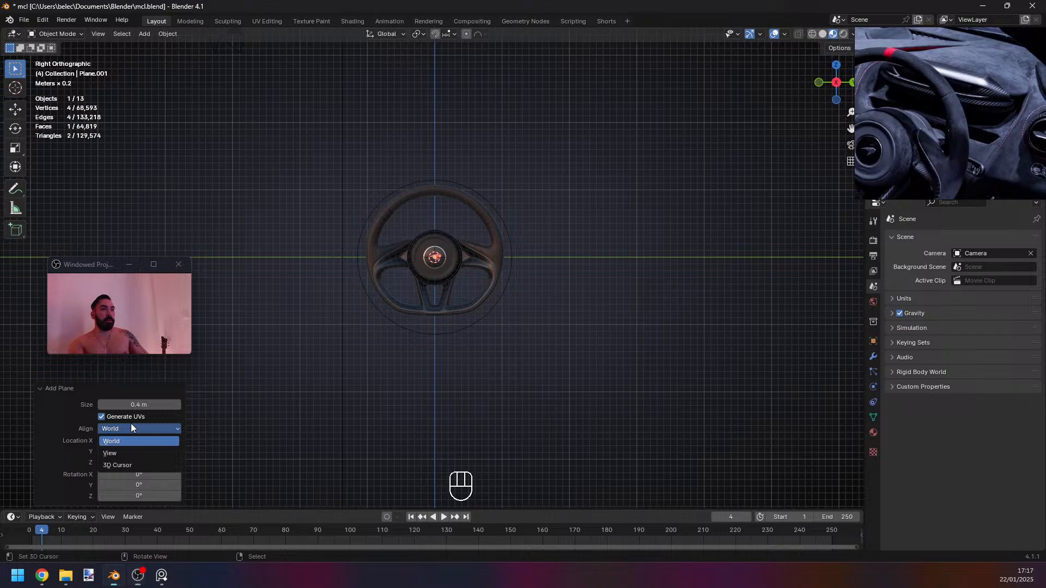
{"action": "left_click", "coordinate": [127, 453]}
Scale the plane's mesh up by 6.788 and by a further 1.810 so it extends past the steering wheel's outline.
{"action": "scroll", "coordinate": [485, 293], "scroll_direction": "down", "scroll_amount": 4}
{"action": "scroll", "coordinate": [484, 293], "scroll_direction": "up", "scroll_amount": 8}
{"action": "key", "text": "Tab"}
{"action": "key", "text": "s"}
{"action": "left_click", "coordinate": [604, 379]}
{"action": "key", "text": "s"}
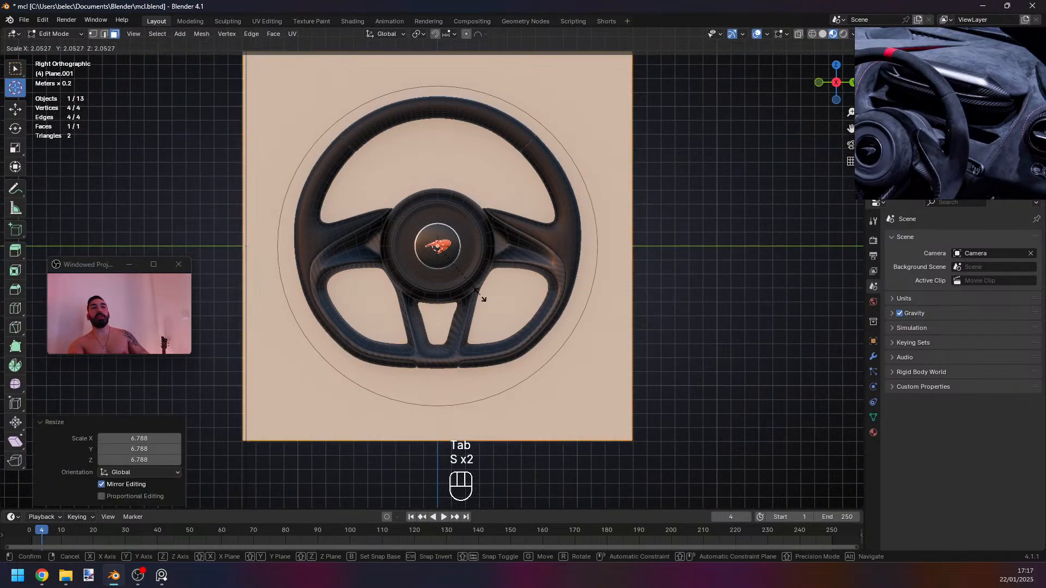
{"action": "left_click", "coordinate": [478, 292]}
Move the plane object clear of the steering wheel, about 9.41 m along Y and -4.62 m along Z.
{"action": "scroll", "coordinate": [911, 92], "scroll_direction": "down", "scroll_amount": 3}
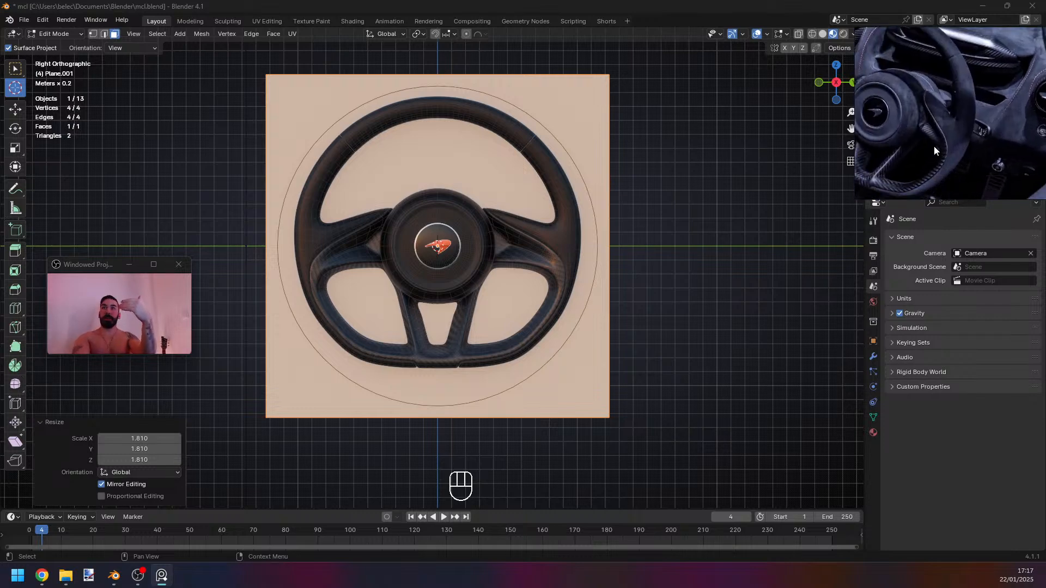
{"action": "scroll", "coordinate": [401, 271], "scroll_direction": "down", "scroll_amount": 3}
{"action": "scroll", "coordinate": [402, 270], "scroll_direction": "up", "scroll_amount": 3}
{"action": "scroll", "coordinate": [402, 270], "scroll_direction": "down", "scroll_amount": 5}
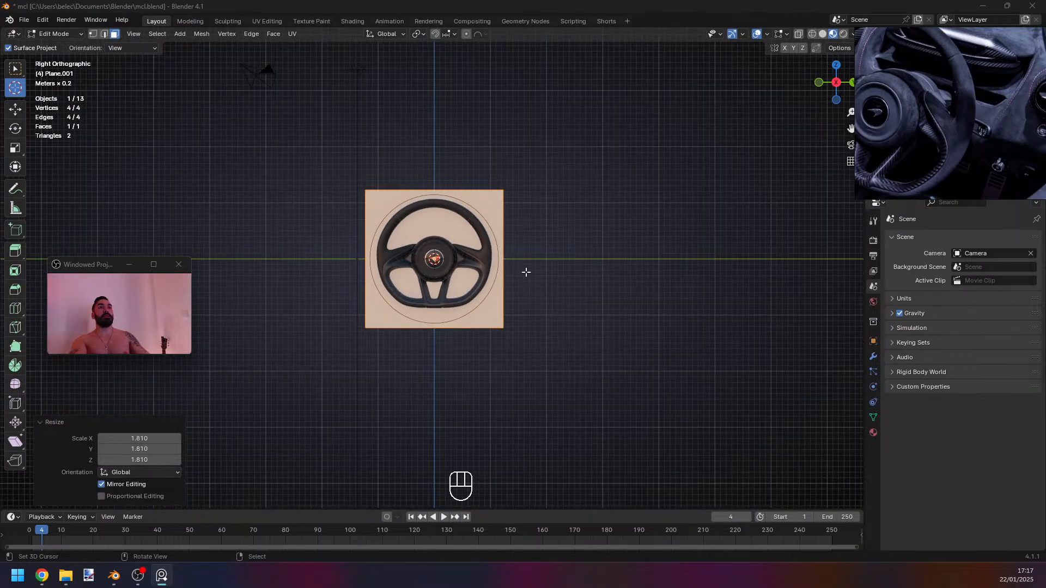
{"action": "key", "text": "Tab"}
{"action": "key", "text": "g"}
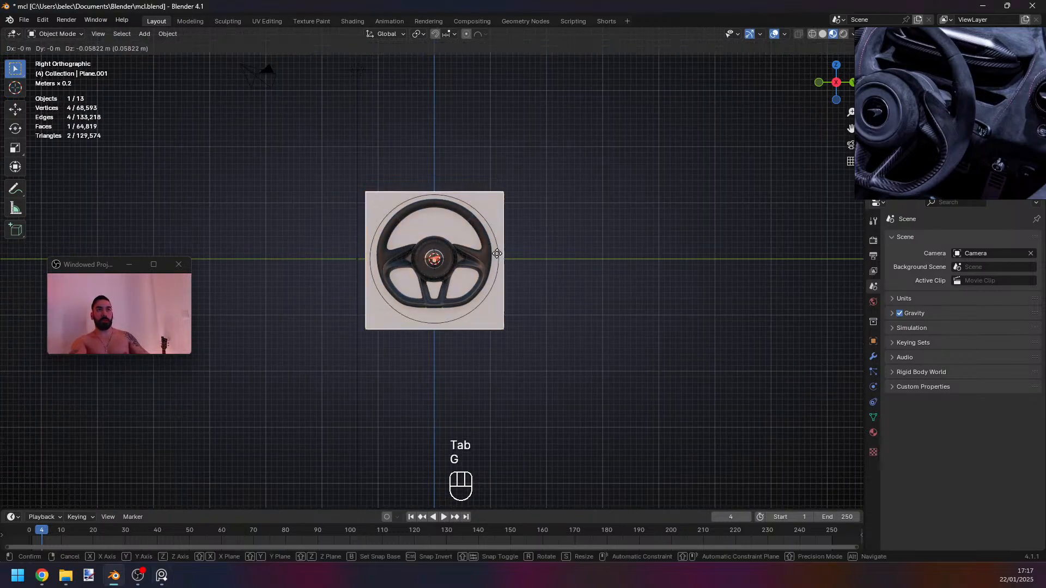
{"action": "left_click", "coordinate": [642, 330]}
Outline the shape of the panel behind the steering wheel with freehand annotation strokes around the wheel's lower part and across its upper opening.
{"action": "scroll", "coordinate": [641, 331], "scroll_direction": "up", "scroll_amount": 2}
{"action": "left_click", "coordinate": [15, 189]}
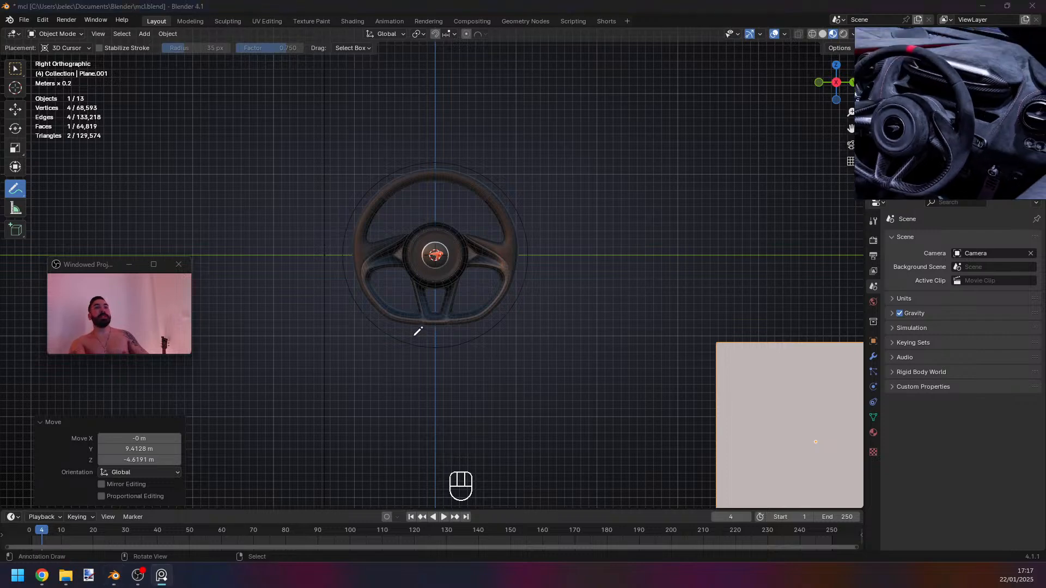
{"action": "left_click_drag", "start_coordinate": [407, 332], "coordinate": [464, 332]}
{"action": "left_click", "coordinate": [979, 123]}
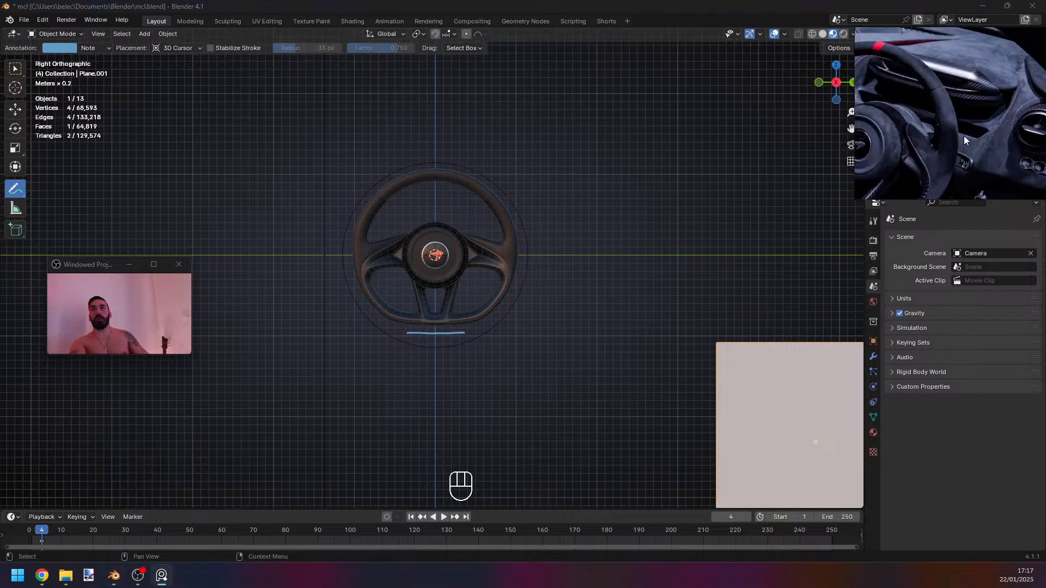
{"action": "mouse_move", "coordinate": [410, 333]}
{"action": "left_mouse_down"}
{"action": "mouse_move", "coordinate": [358, 279]}
{"action": "mouse_move", "coordinate": [344, 227]}
{"action": "left_mouse_up"}
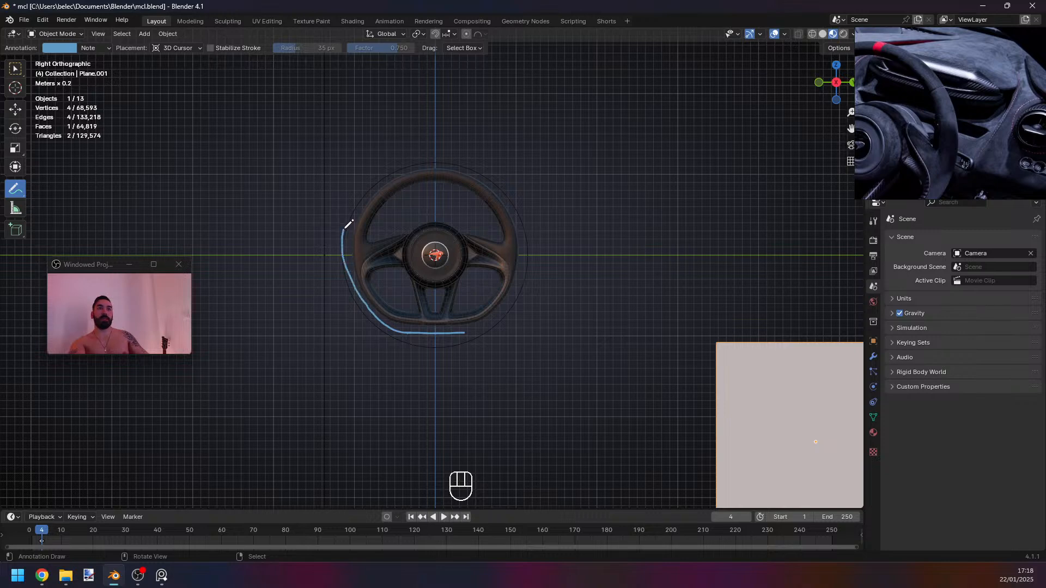
{"action": "mouse_move", "coordinate": [461, 334]}
{"action": "left_mouse_down"}
{"action": "mouse_move", "coordinate": [486, 330]}
{"action": "mouse_move", "coordinate": [535, 264]}
{"action": "left_mouse_up"}
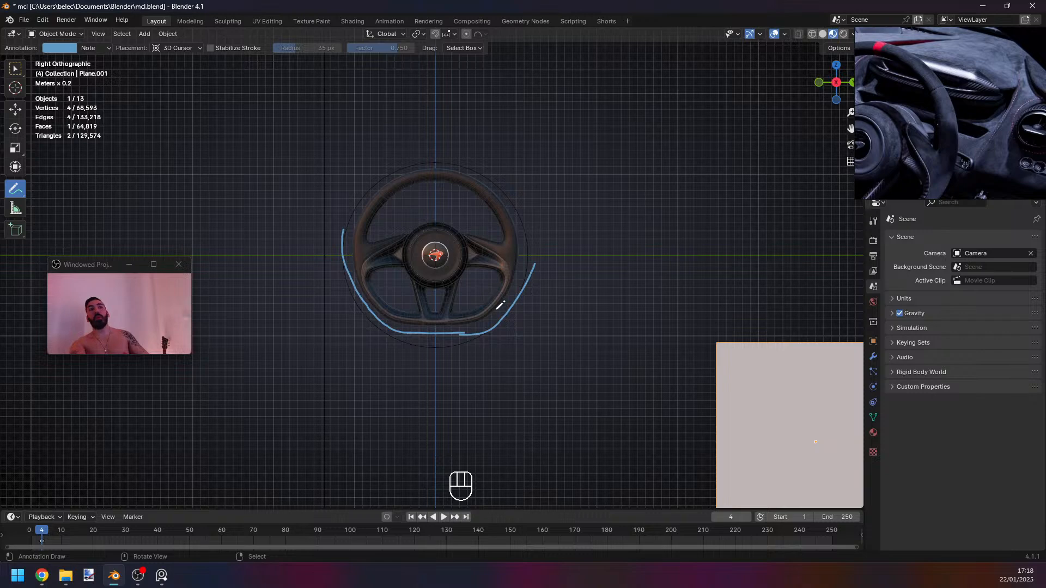
{"action": "left_click_drag", "start_coordinate": [536, 263], "coordinate": [530, 253]}
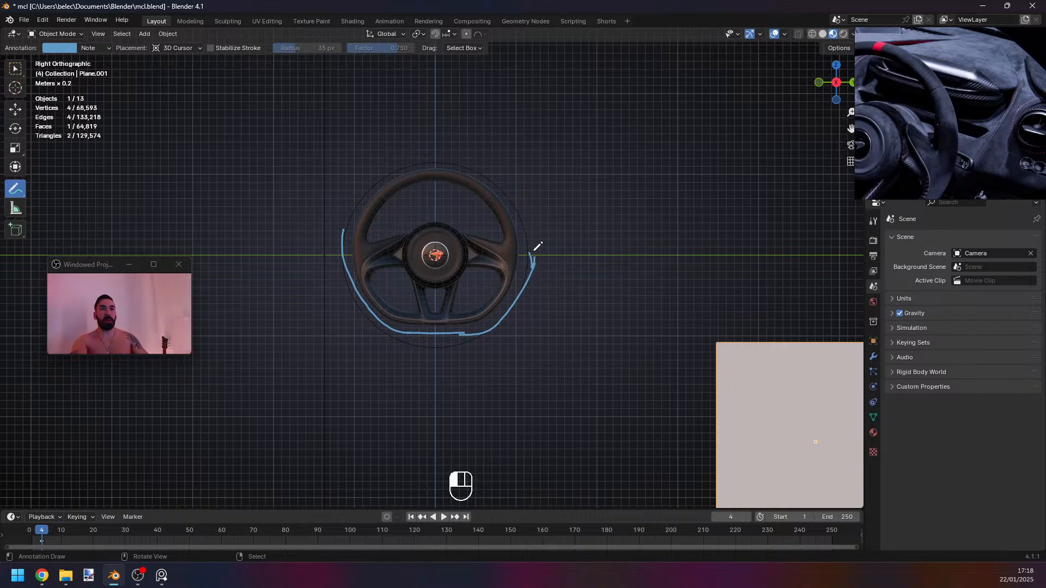
{"action": "left_click_drag", "start_coordinate": [534, 251], "coordinate": [533, 253]}
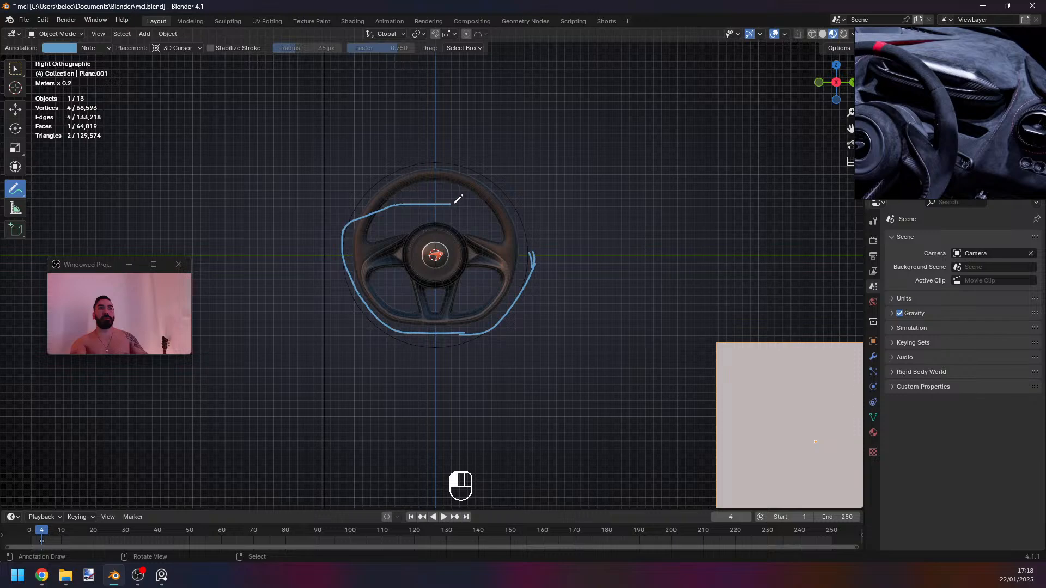
{"action": "scroll", "coordinate": [536, 252], "scroll_direction": "down", "scroll_amount": 4}
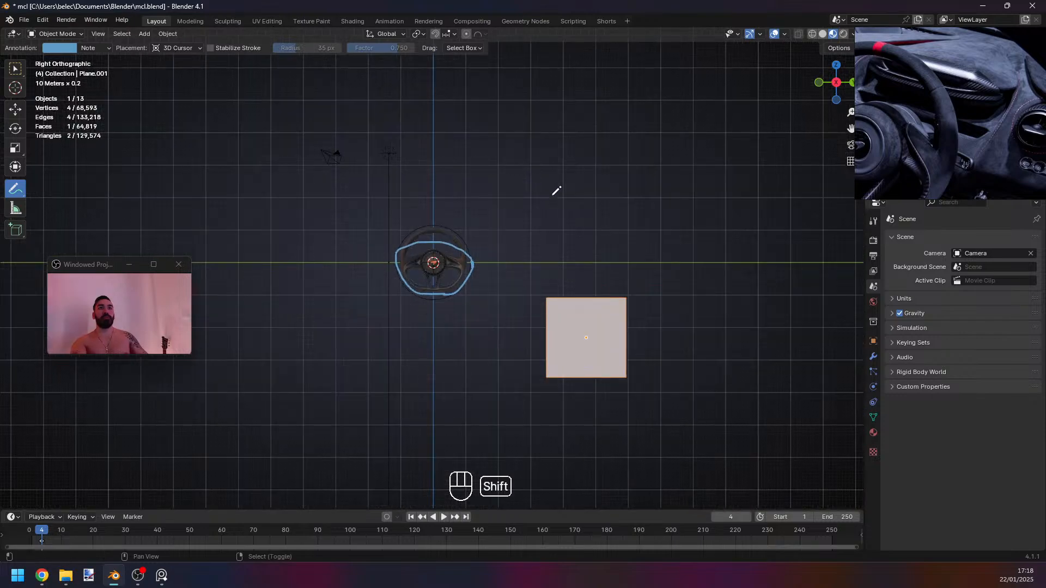
{"action": "middle_click_drag", "start_coordinate": [556, 191], "coordinate": [445, 269], "text": "shift"}
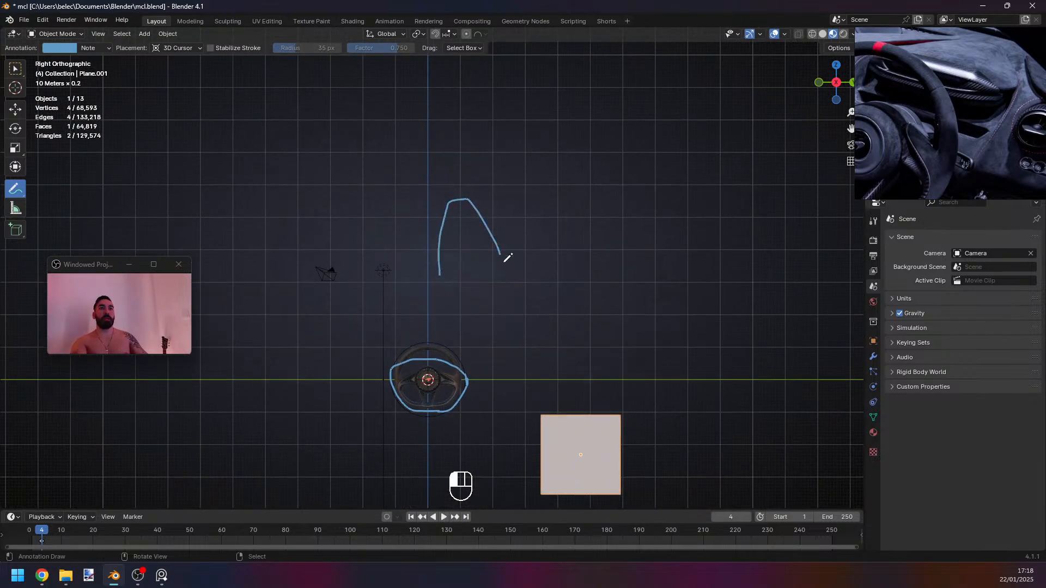
{"action": "key", "text": "ctrl+z"}
{"action": "scroll", "coordinate": [485, 256], "scroll_direction": "down", "scroll_amount": 1}
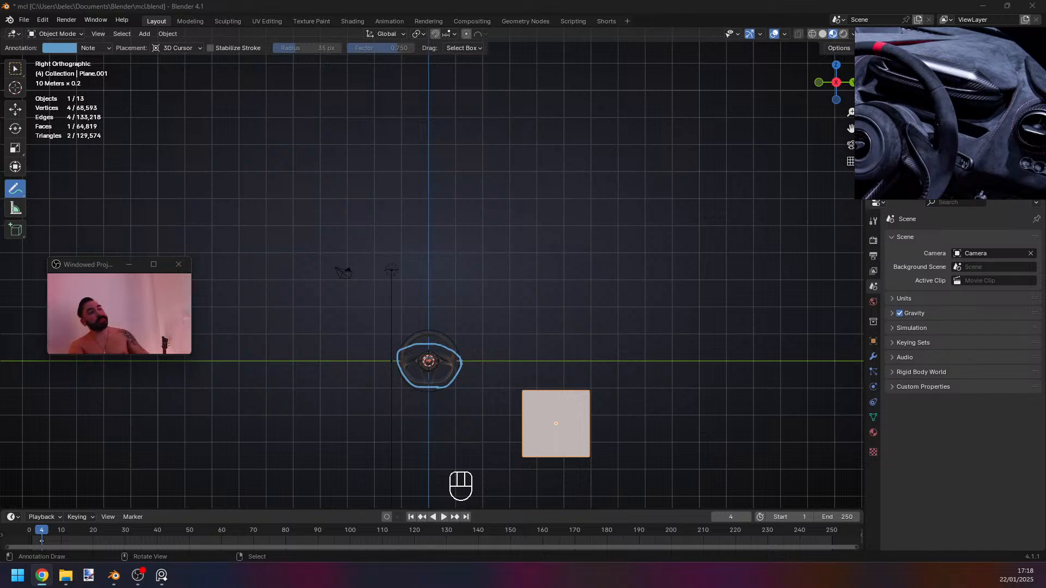
{"action": "middle_click_drag", "start_coordinate": [435, 327], "coordinate": [387, 218], "text": "shift"}
{"action": "scroll", "coordinate": [440, 302], "scroll_direction": "up", "scroll_amount": 5}
{"action": "left_click_drag", "start_coordinate": [70, 264], "coordinate": [66, 389]}
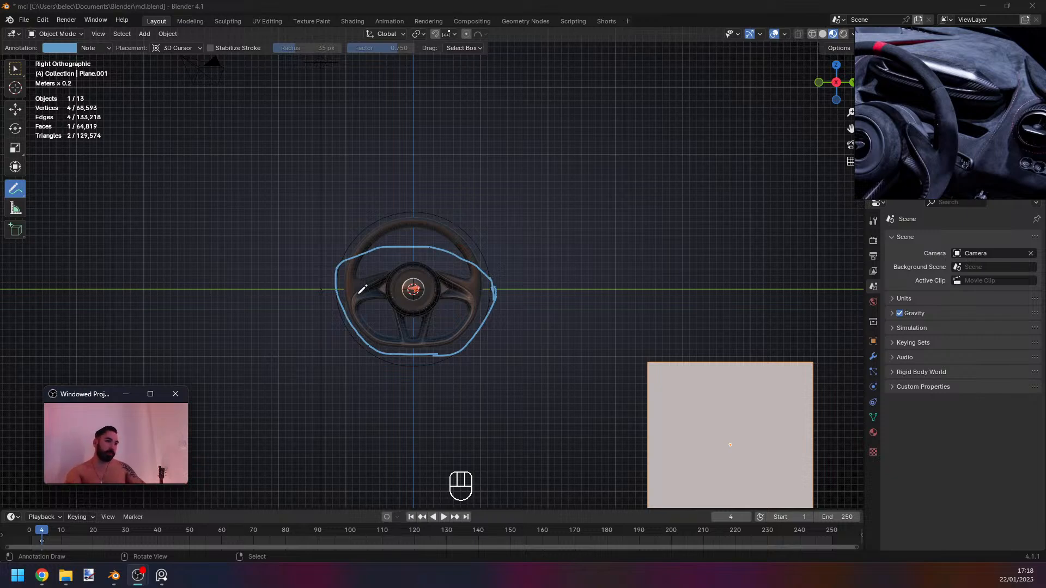
{"action": "middle_click_drag", "start_coordinate": [391, 305], "coordinate": [403, 312], "text": "shift"}
{"action": "scroll", "coordinate": [430, 302], "scroll_direction": "up", "scroll_amount": 3}
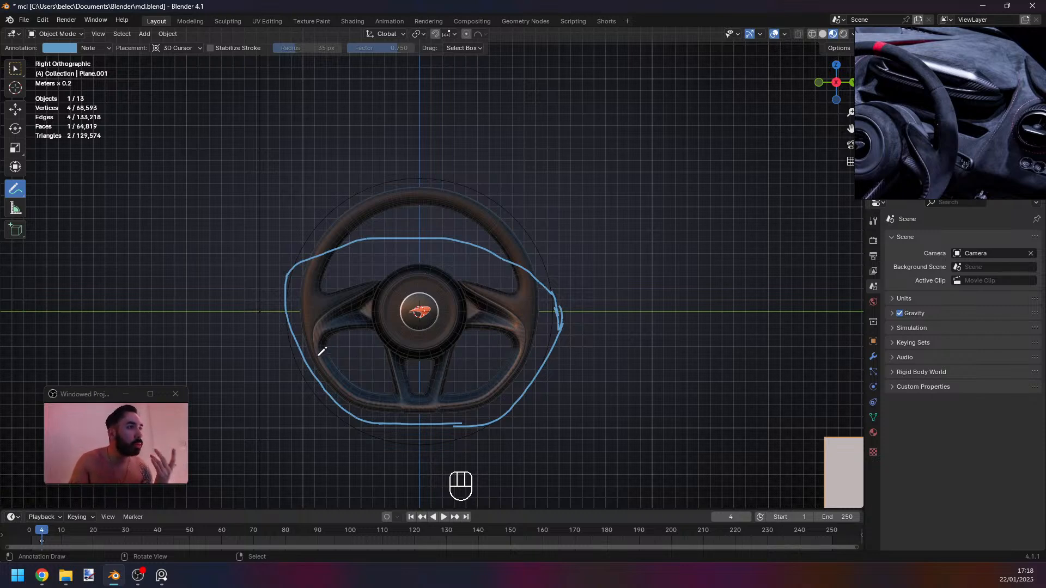
{"action": "left_click", "coordinate": [70, 35]}
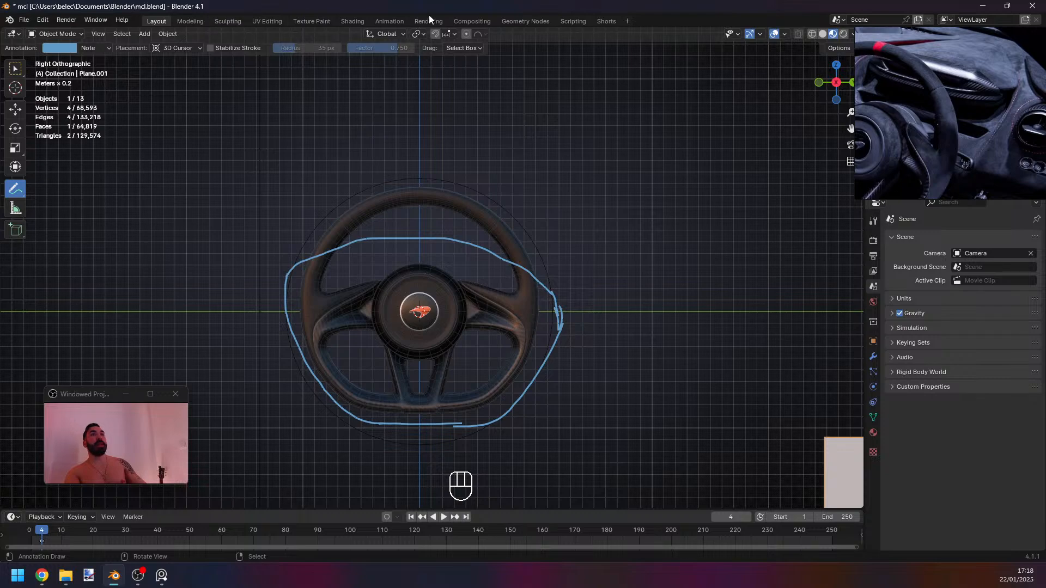
{"action": "scroll", "coordinate": [170, 105], "scroll_direction": "down", "scroll_amount": 2}
{"action": "scroll", "coordinate": [180, 99], "scroll_direction": "up", "scroll_amount": 1}
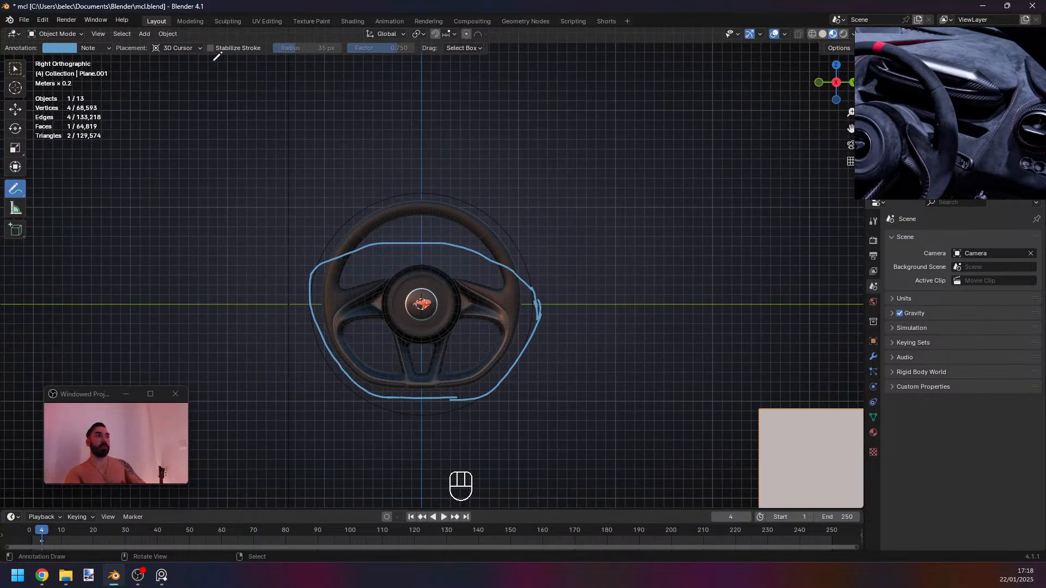
{"action": "left_click", "coordinate": [49, 34]}
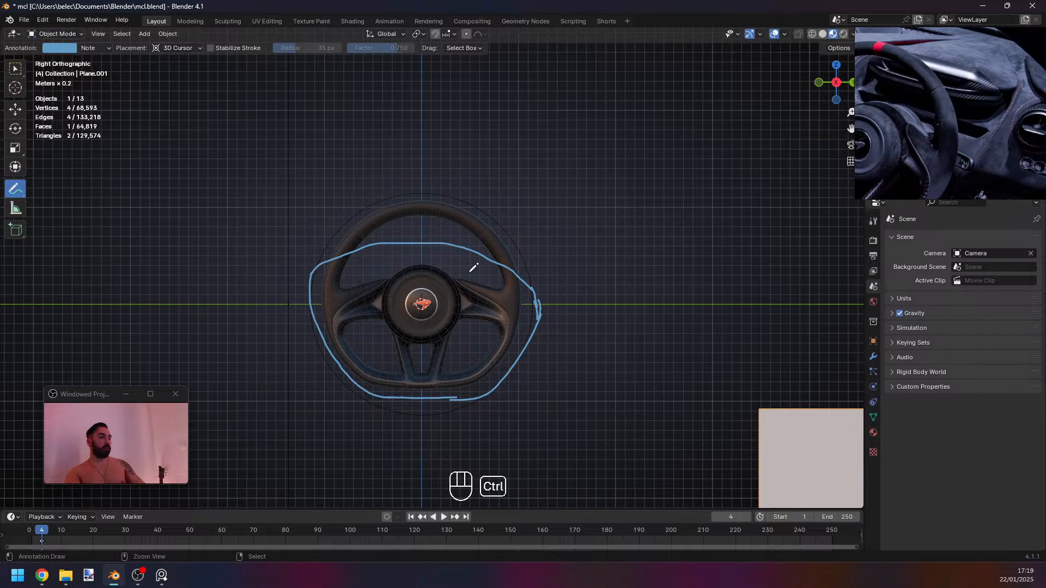
{"action": "key", "text": "ctrl+Tab"}
{"action": "key", "text": "ctrl+Tab"}
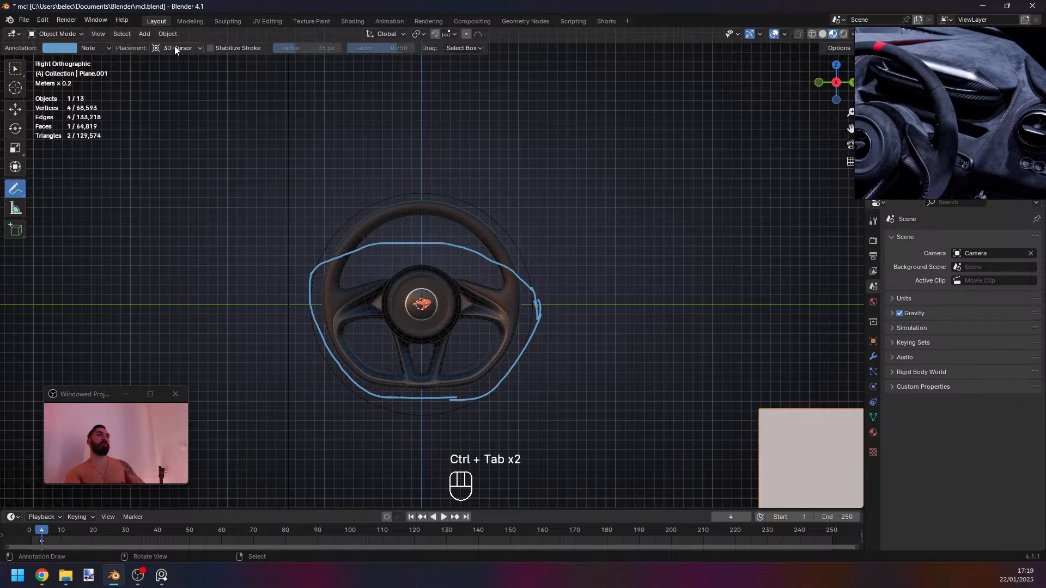
Delete the annotation drawn around the steering wheel and leave the annotation tool for the 3D cursor tool.
{"action": "left_click", "coordinate": [87, 49]}
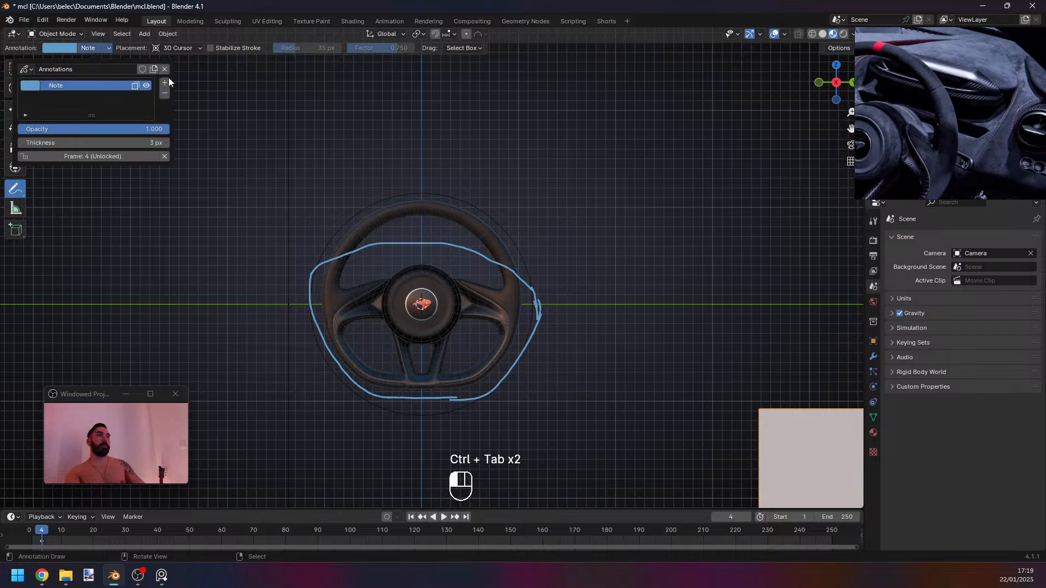
{"action": "left_click", "coordinate": [168, 77]}
{"action": "scroll", "coordinate": [257, 259], "scroll_direction": "up", "scroll_amount": 3}
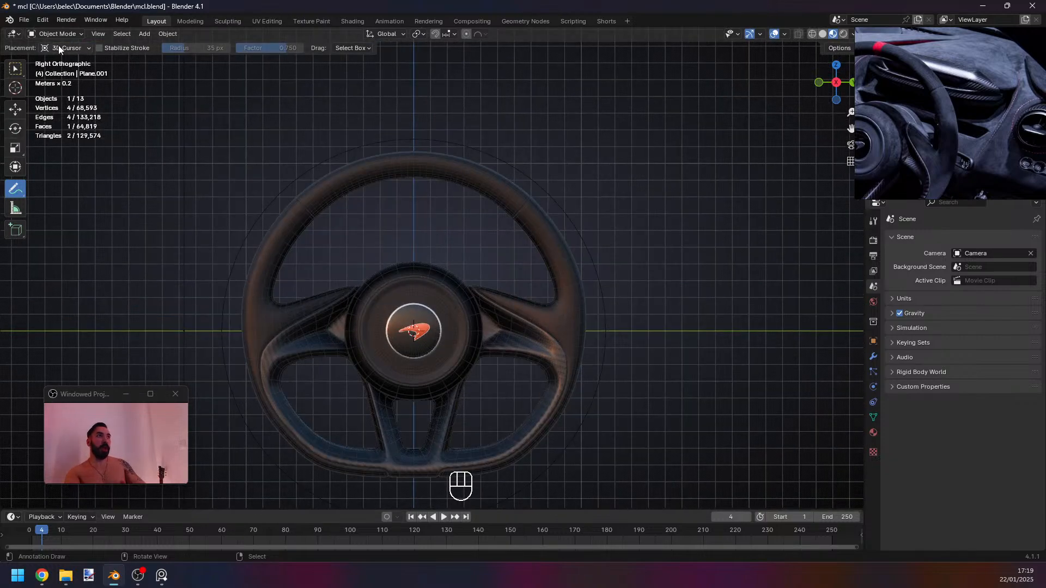
{"action": "left_click", "coordinate": [15, 96]}
{"action": "key", "text": "Tab"}
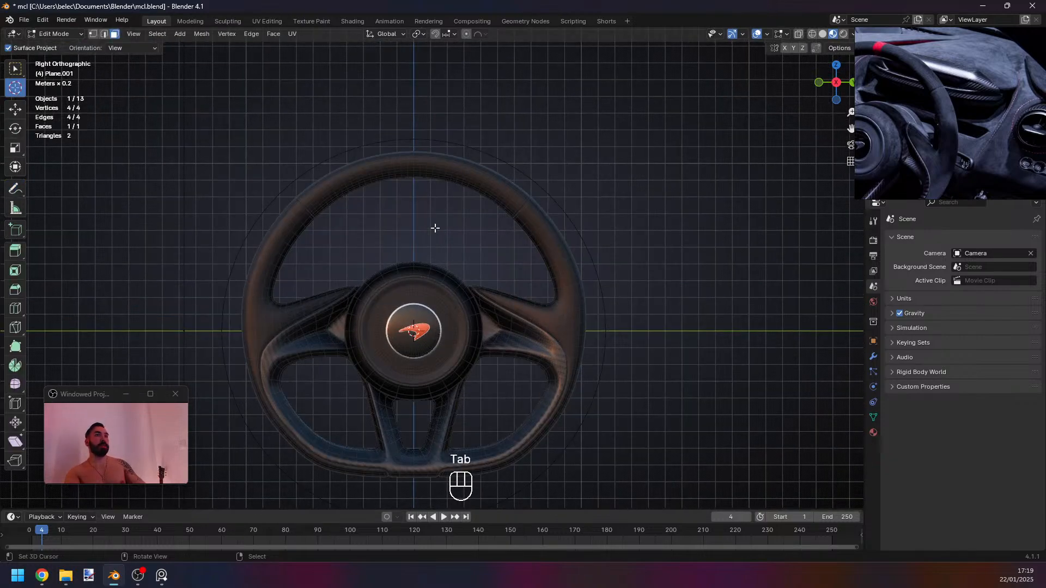
{"action": "key", "text": "Tab"}
Add another plane at the steering wheel's centre and align it to the right orthographic view.
{"action": "scroll", "coordinate": [439, 240], "scroll_direction": "down", "scroll_amount": 2}
{"action": "key", "text": "shift+a"}
{"action": "mouse_move", "coordinate": [458, 293]}
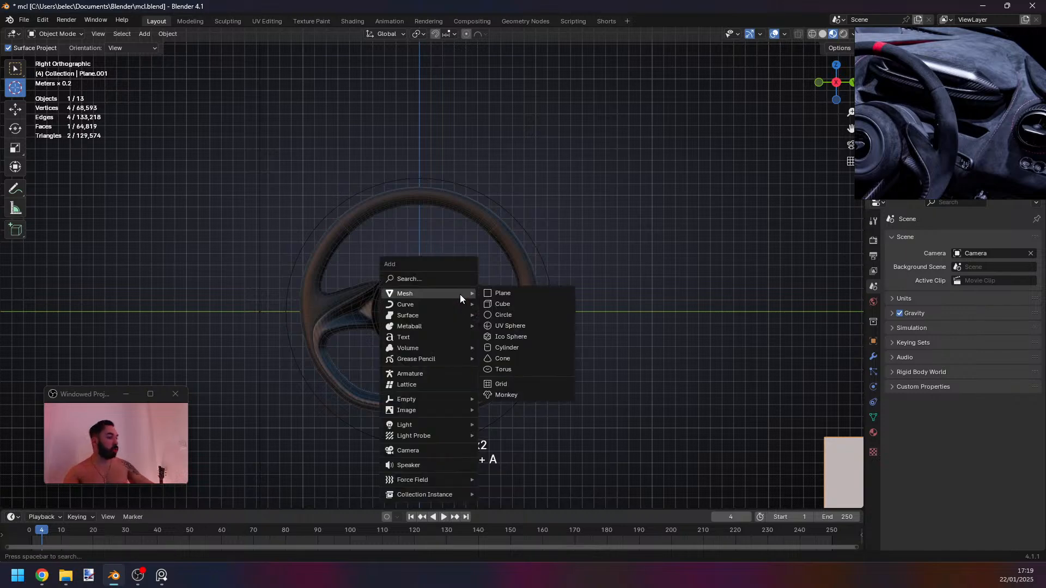
{"action": "left_click", "coordinate": [491, 293]}
{"action": "left_click_drag", "start_coordinate": [96, 392], "coordinate": [84, 266]}
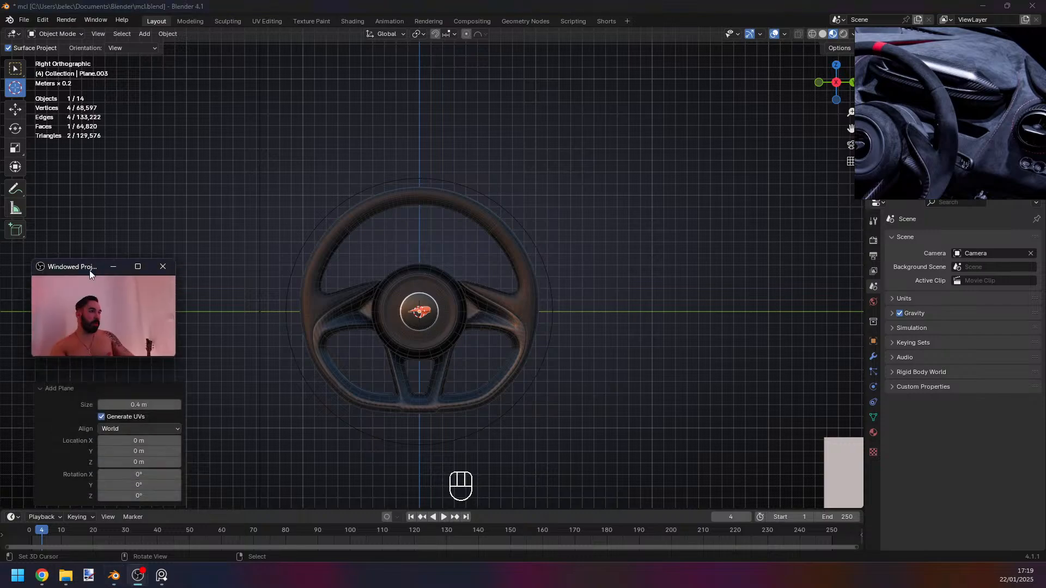
{"action": "left_click", "coordinate": [128, 429]}
{"action": "left_click", "coordinate": [130, 454]}
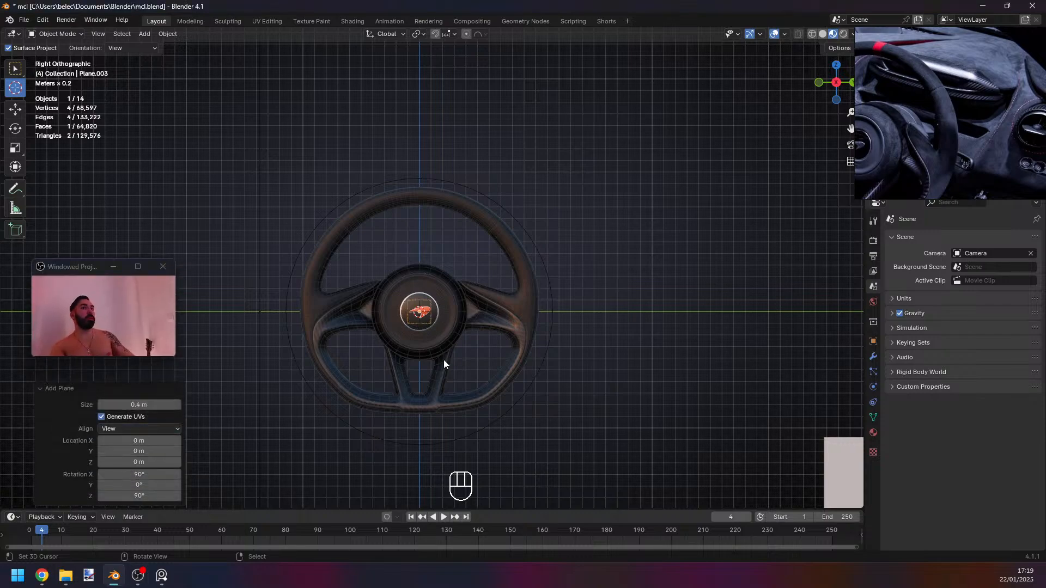
Scale the new plane's mesh up until it spans about the full diameter of the steering wheel.
{"action": "scroll", "coordinate": [443, 359], "scroll_direction": "down", "scroll_amount": 1}
{"action": "key", "text": "Tab"}
{"action": "key", "text": "s"}
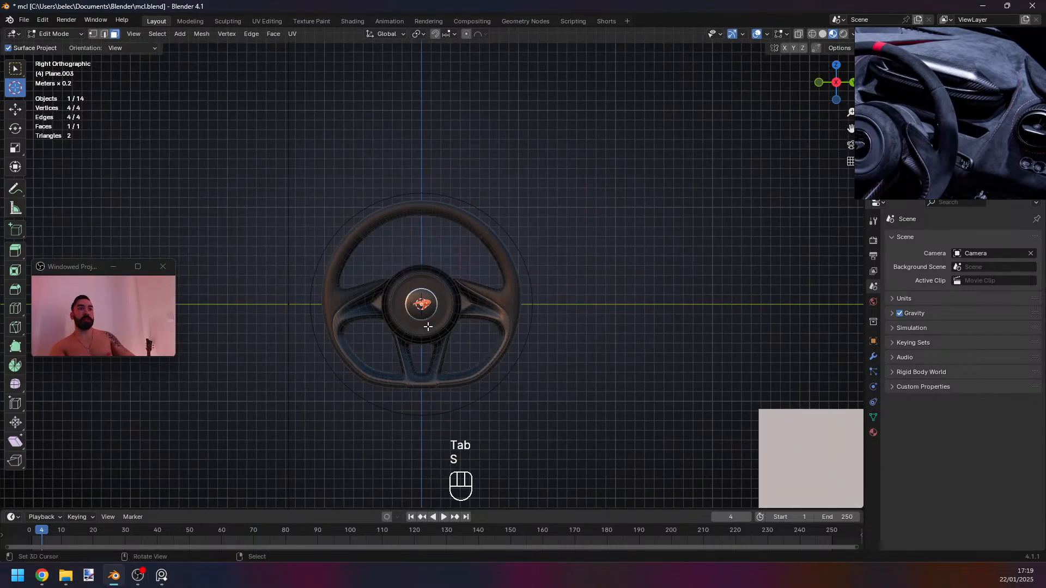
{"action": "key", "text": "s"}
{"action": "left_click", "coordinate": [481, 342]}
{"action": "key", "text": "Tab"}
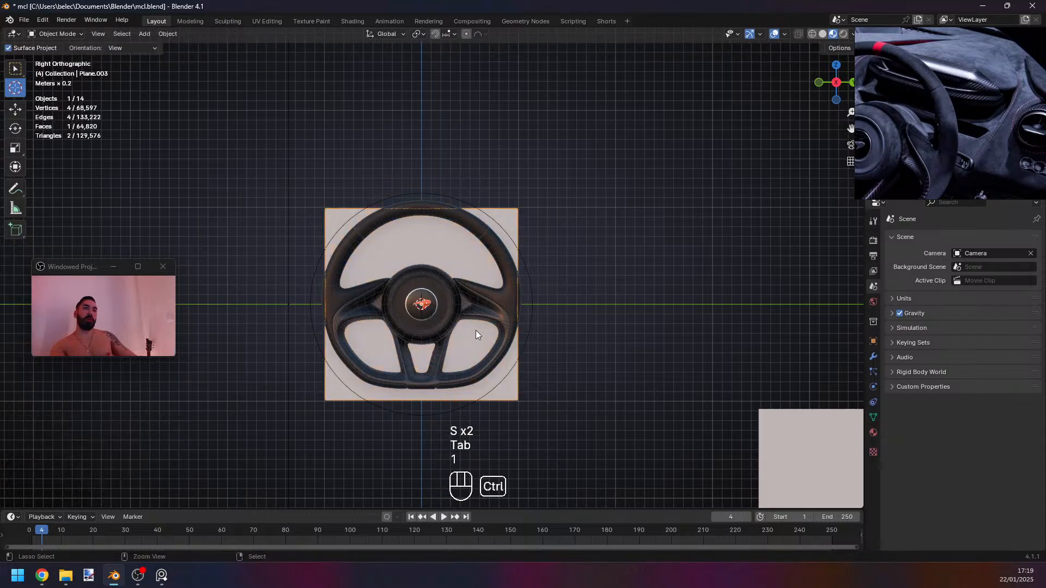
Add a level 2 subdivision surface to the plane and enlarge its mesh so it extends past the wheel's rim.
{"action": "key", "text": "ctrl+2"}
{"action": "key", "text": "ctrl+1"}
{"action": "key", "text": "Tab"}
{"action": "key", "text": "Tab"}
{"action": "key", "text": "Tab"}
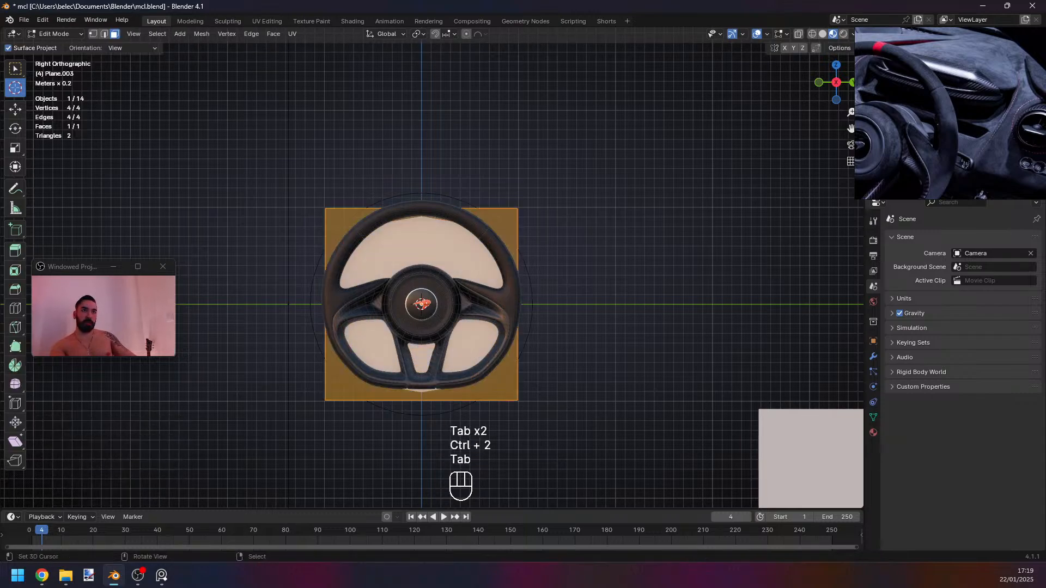
{"action": "key", "text": "s"}
{"action": "left_click", "coordinate": [553, 303]}
{"action": "key", "text": "Tab"}
{"action": "right_click", "coordinate": [553, 302]}
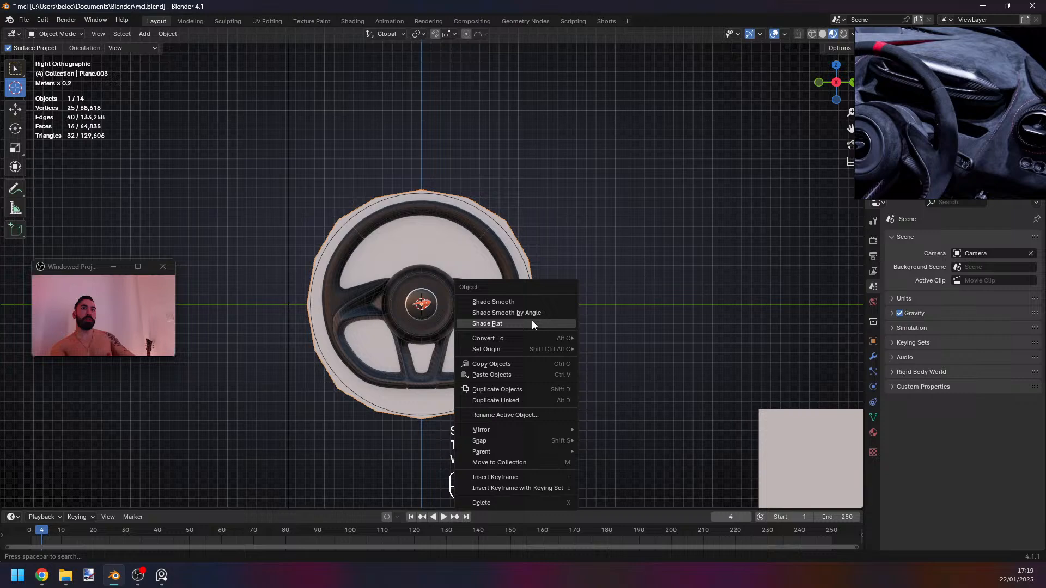
{"action": "key", "text": "Escape"}
Subdivide the plane's mesh with one cut.
{"action": "key", "text": "Tab"}
{"action": "right_click", "coordinate": [511, 295]}
{"action": "left_click", "coordinate": [480, 305]}
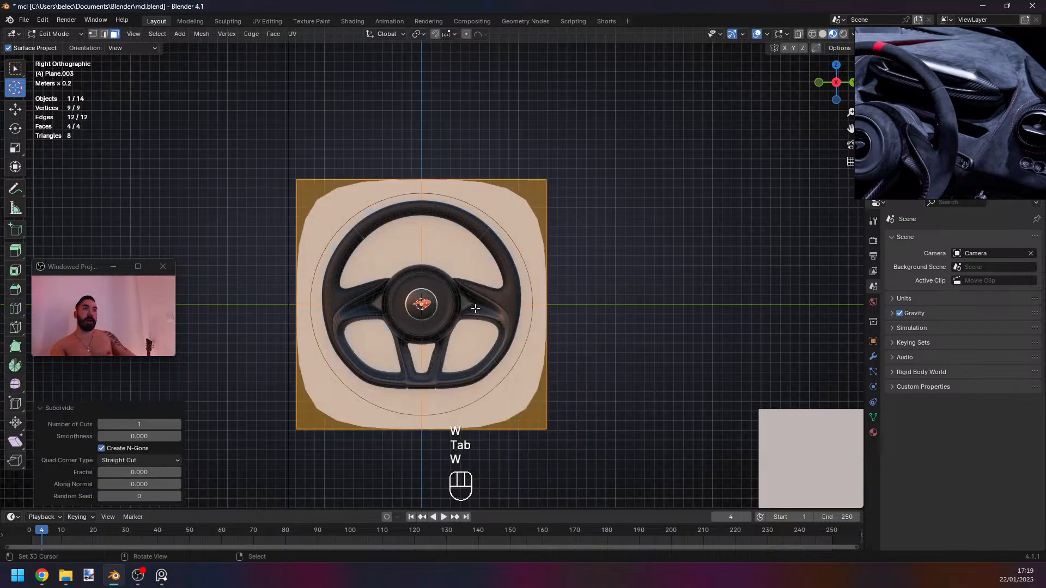
Slide the panel's two lower corner vertices up along their side edges by a factor of about 0.49 and scale them inward.
{"action": "key", "text": "1"}
{"action": "right_click", "coordinate": [297, 429]}
{"action": "right_click", "coordinate": [546, 429], "text": "shift"}
{"action": "key", "text": "g"}
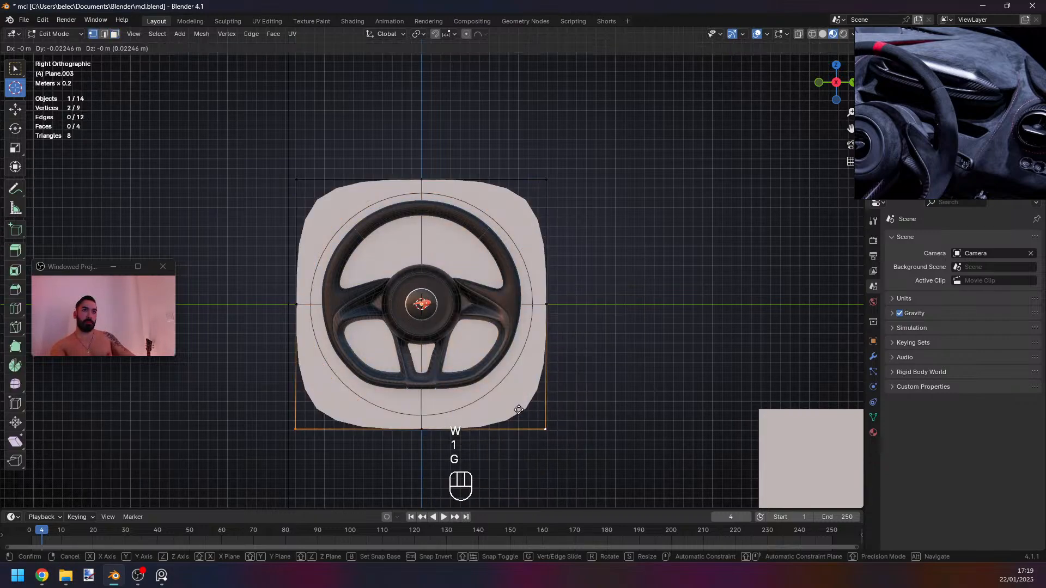
{"action": "right_click", "coordinate": [525, 408]}
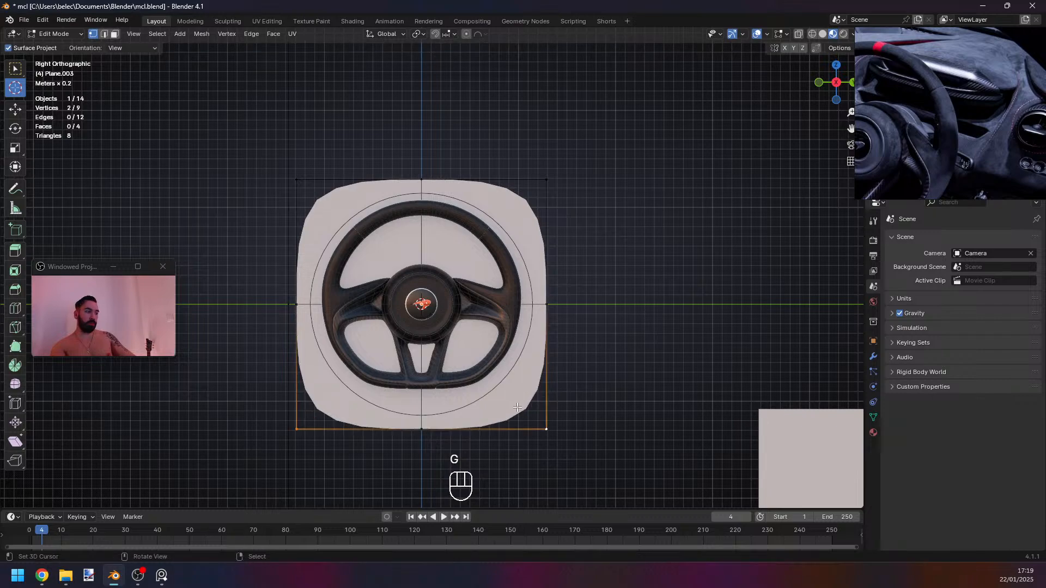
{"action": "mouse_move", "coordinate": [514, 407]}
{"action": "middle_mouse_down", "text": "shift"}
{"action": "mouse_move", "coordinate": [527, 420]}
{"action": "mouse_move", "coordinate": [514, 392]}
{"action": "middle_mouse_up", "text": "shift"}
{"action": "scroll", "coordinate": [523, 416], "scroll_direction": "up", "scroll_amount": 1}
{"action": "key", "text": "g"}
{"action": "key", "text": "g"}
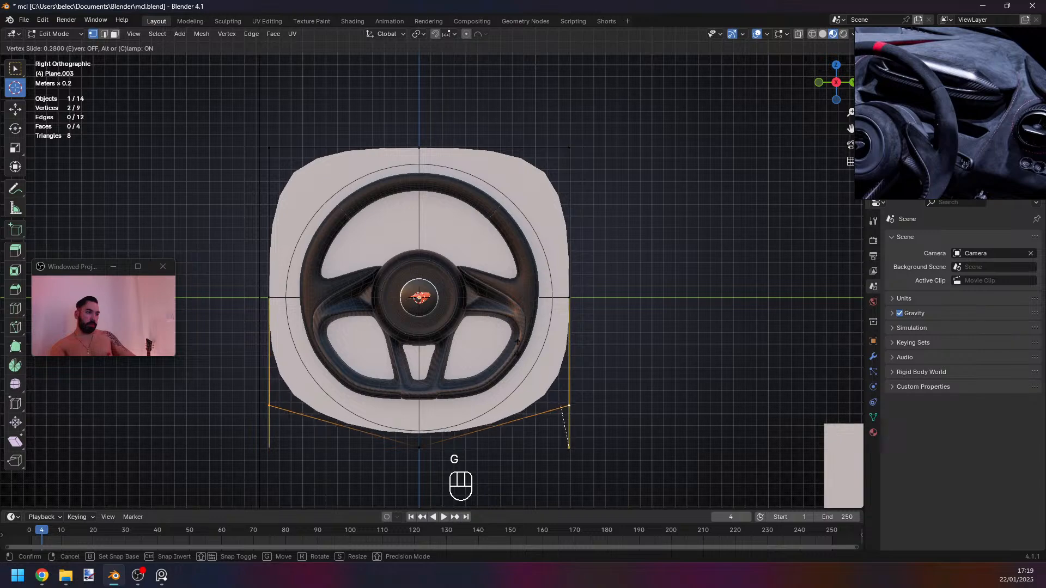
{"action": "left_click", "coordinate": [521, 315]}
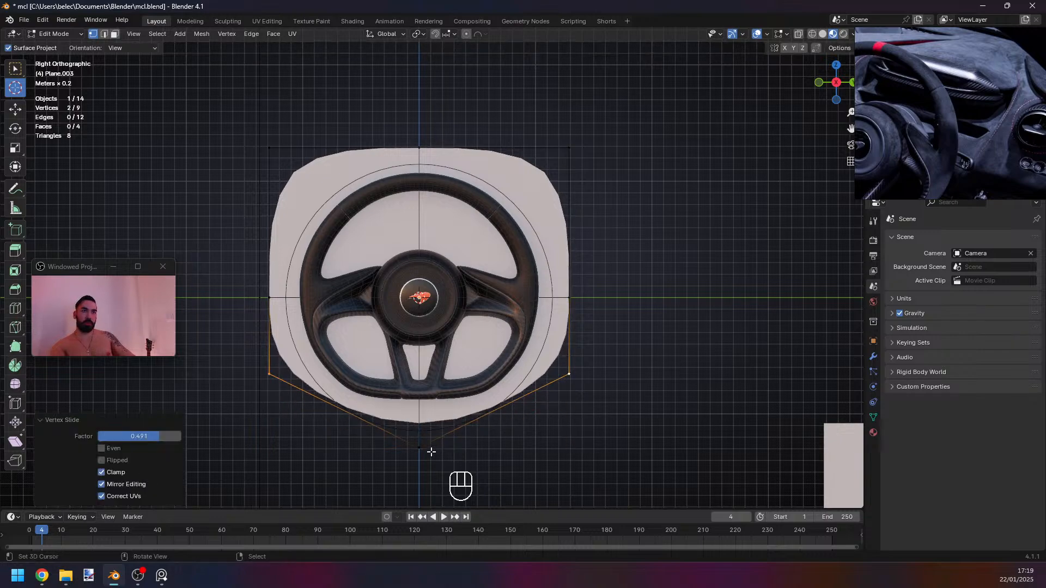
{"action": "scroll", "coordinate": [431, 451], "scroll_direction": "down", "scroll_amount": 1}
{"action": "key", "text": "s"}
{"action": "left_click", "coordinate": [453, 428]}
Switch to solid shading and raise the panel's bottom middle vertex about 0.26 m along Z.
{"action": "key", "text": "z"}
{"action": "right_click", "coordinate": [436, 421]}
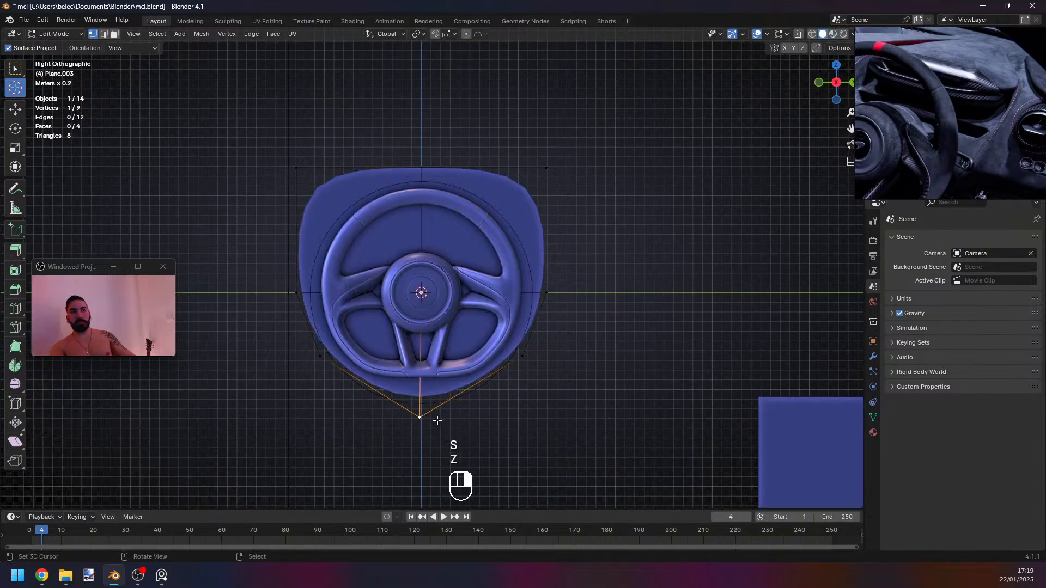
{"action": "key", "text": "ctrl+z"}
{"action": "key", "text": "ctrl+z"}
{"action": "key", "text": "g"}
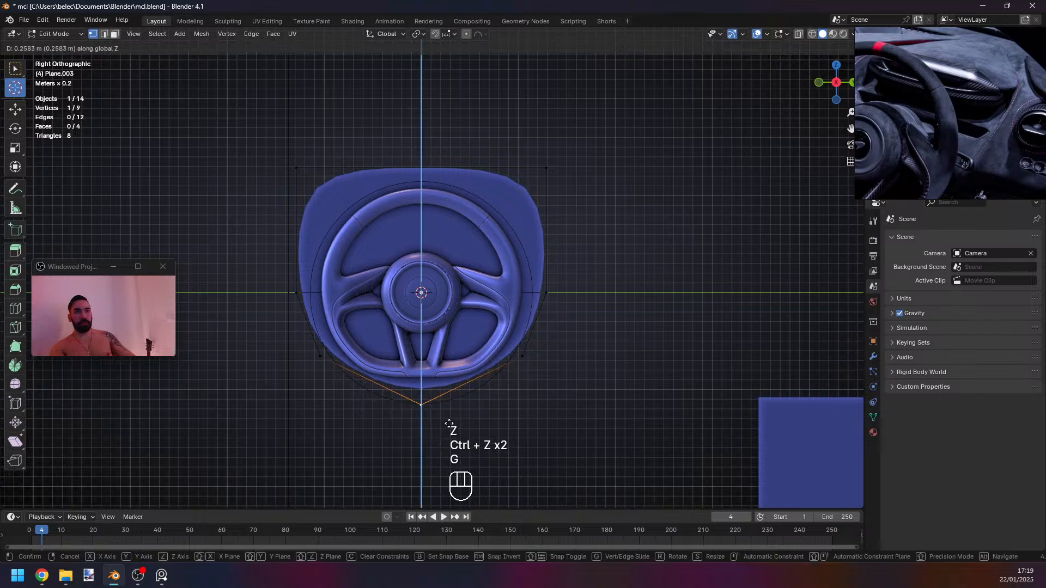
{"action": "left_click", "coordinate": [449, 424]}
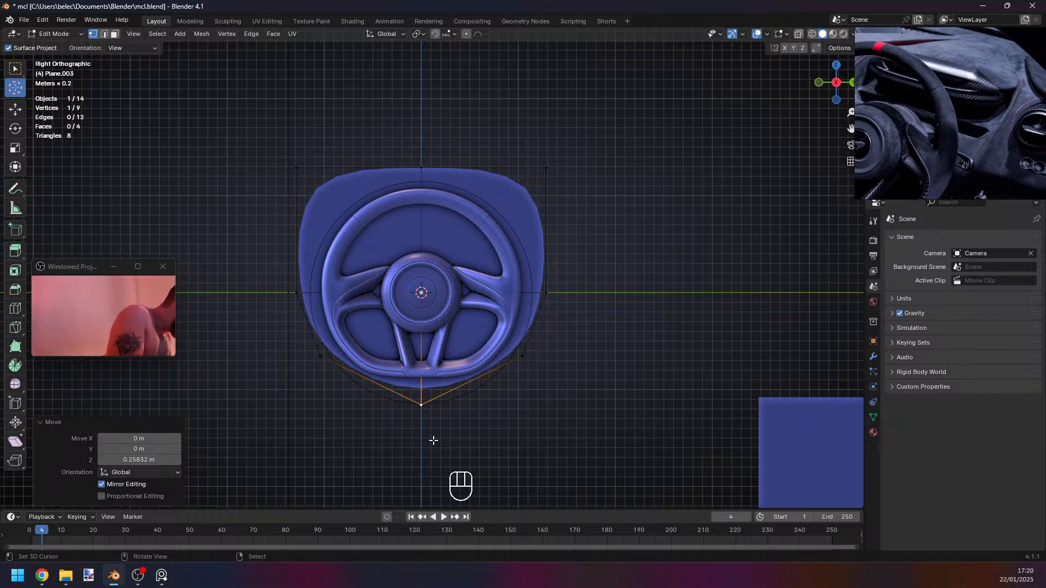
{"action": "key", "text": "g"}
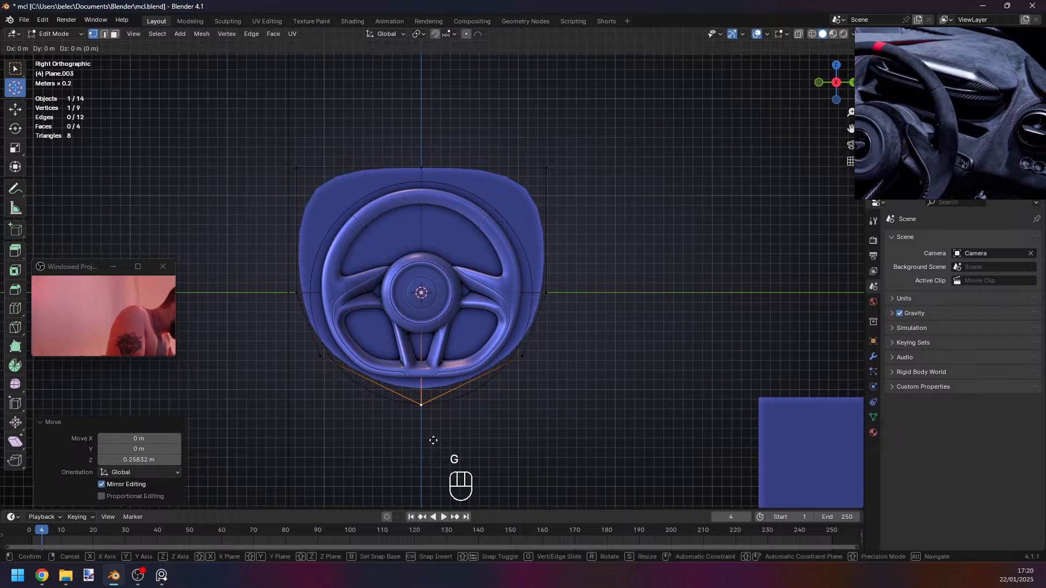
{"action": "key", "text": "g"}
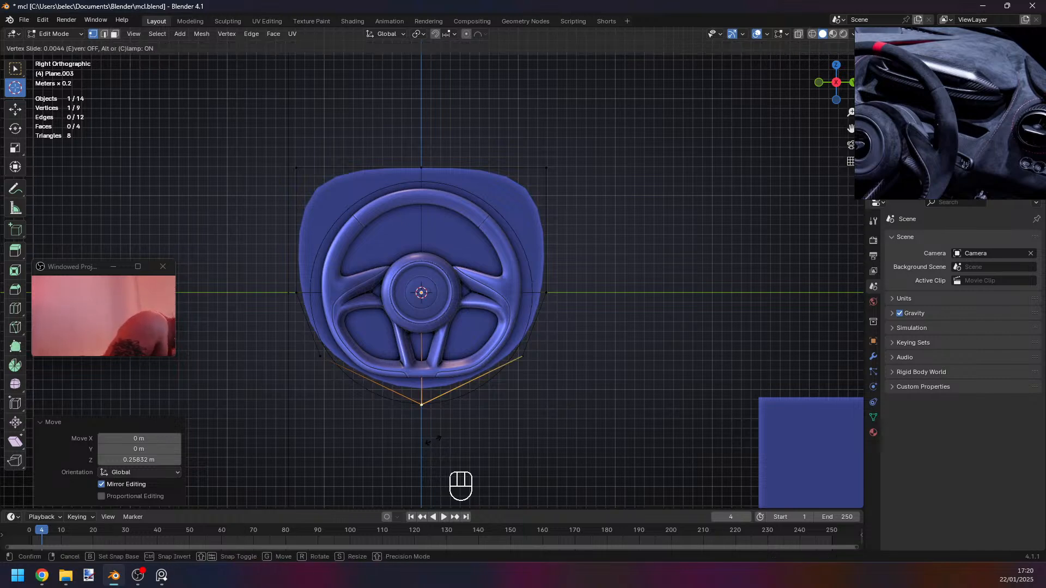
{"action": "key", "text": "g"}
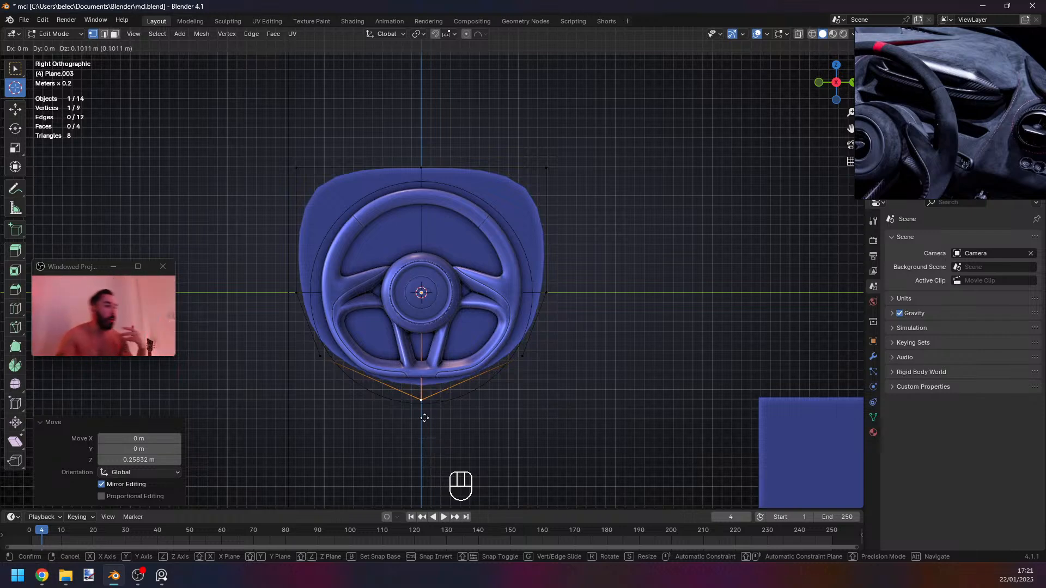
{"action": "right_click", "coordinate": [297, 324]}
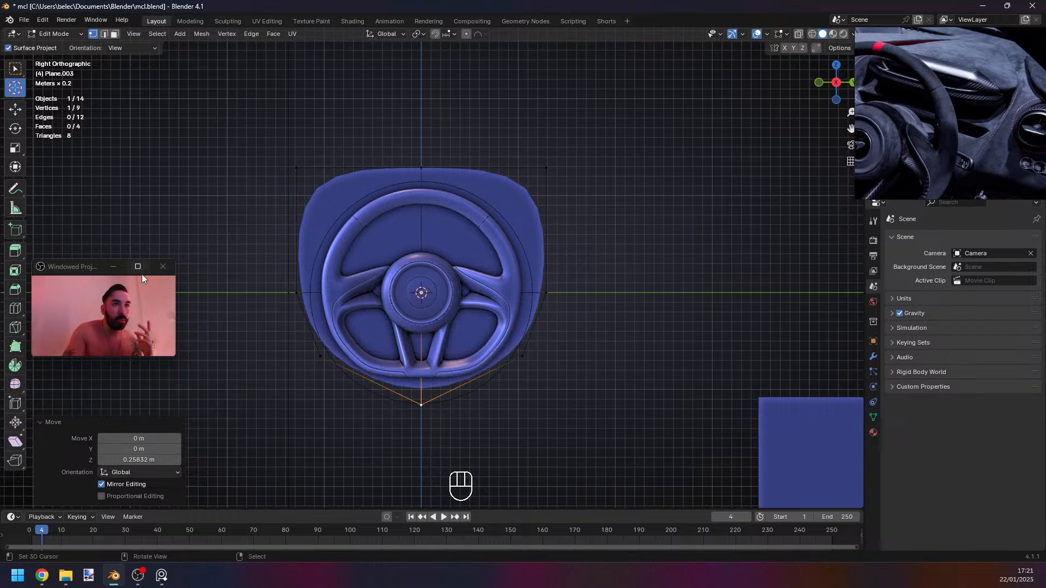
{"action": "left_click_drag", "start_coordinate": [80, 270], "coordinate": [92, 309]}
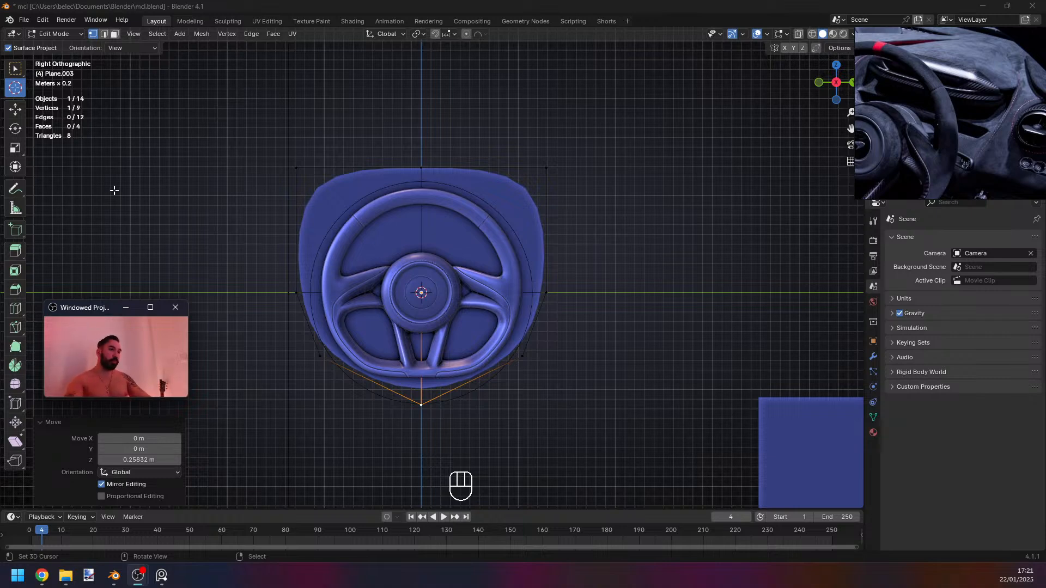
Slide the panel's two upper corner vertices down along their side edges by a factor of about 0.24.
{"action": "key", "text": "Tab"}
{"action": "key", "text": "Tab"}
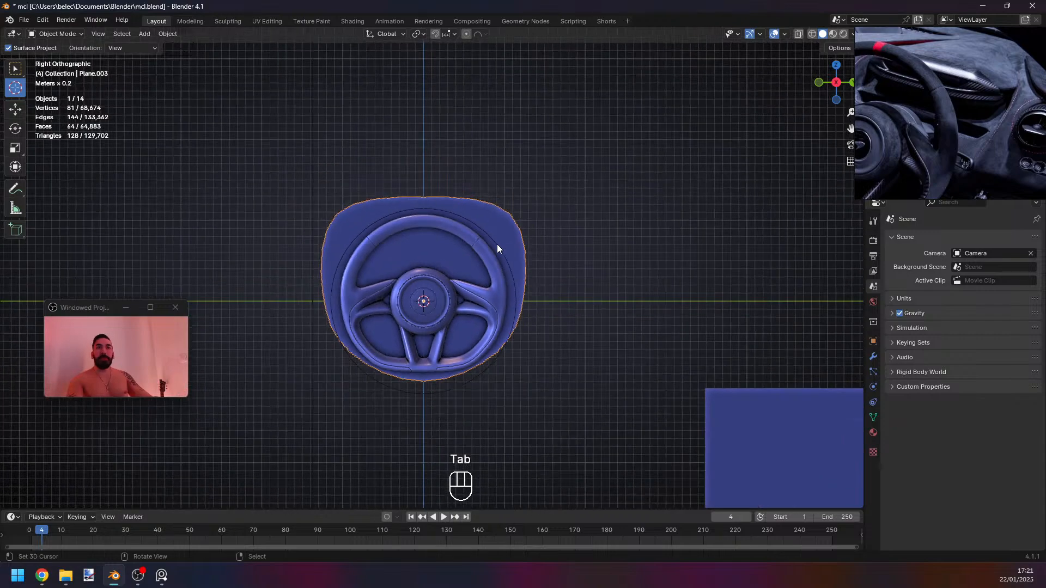
{"action": "scroll", "coordinate": [338, 221], "scroll_direction": "down", "scroll_amount": 2}
{"action": "left_click", "coordinate": [511, 208]}
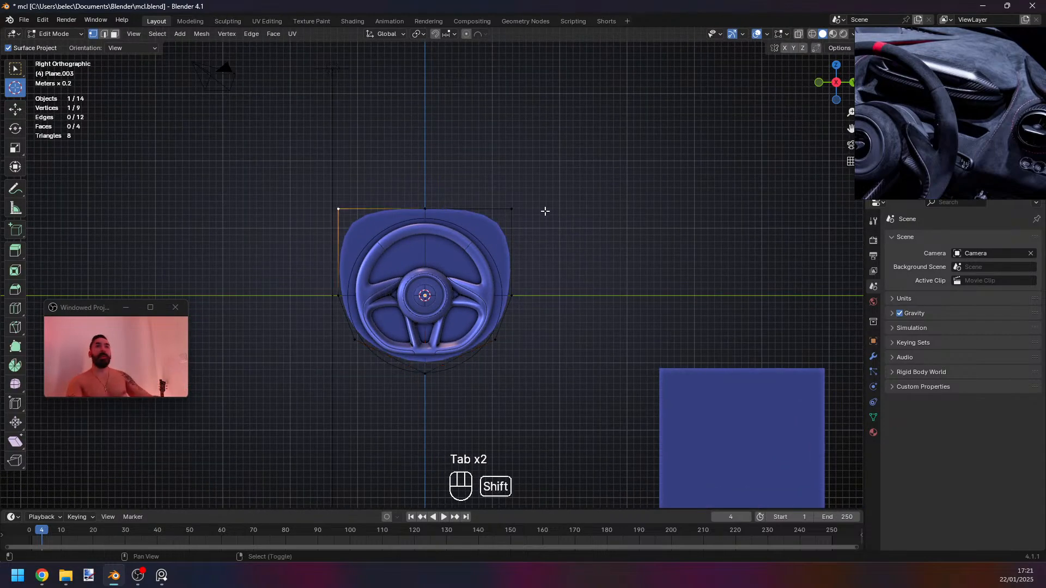
{"action": "left_click", "coordinate": [338, 209], "text": "shift"}
{"action": "key", "text": "g"}
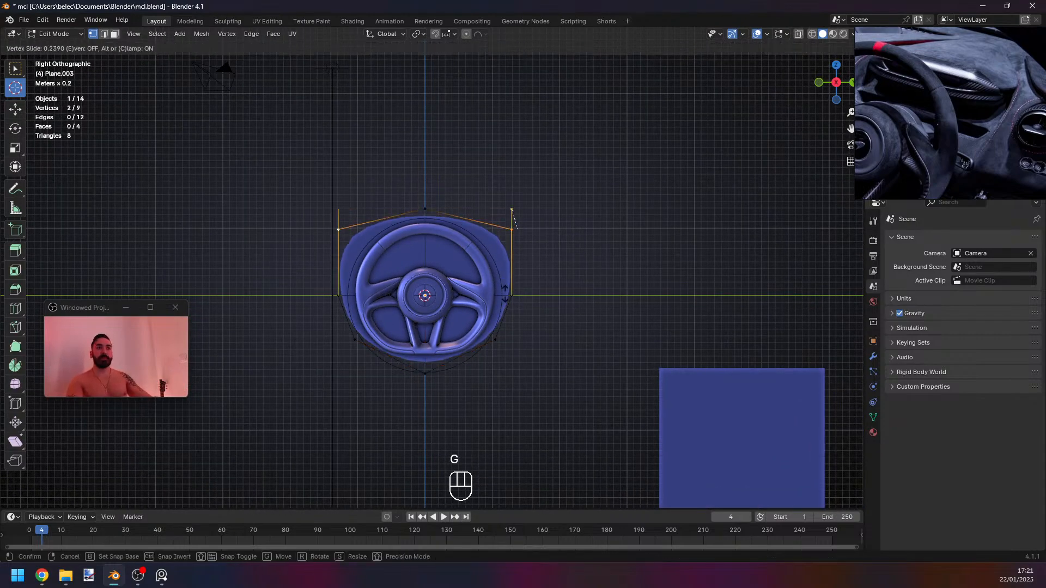
{"action": "left_click", "coordinate": [567, 241]}
Try to hollow out the panel by deleting its centre vertex and the faces around it.
{"action": "key", "text": "x"}
{"action": "left_click", "coordinate": [539, 223]}
{"action": "key", "text": "Tab"}
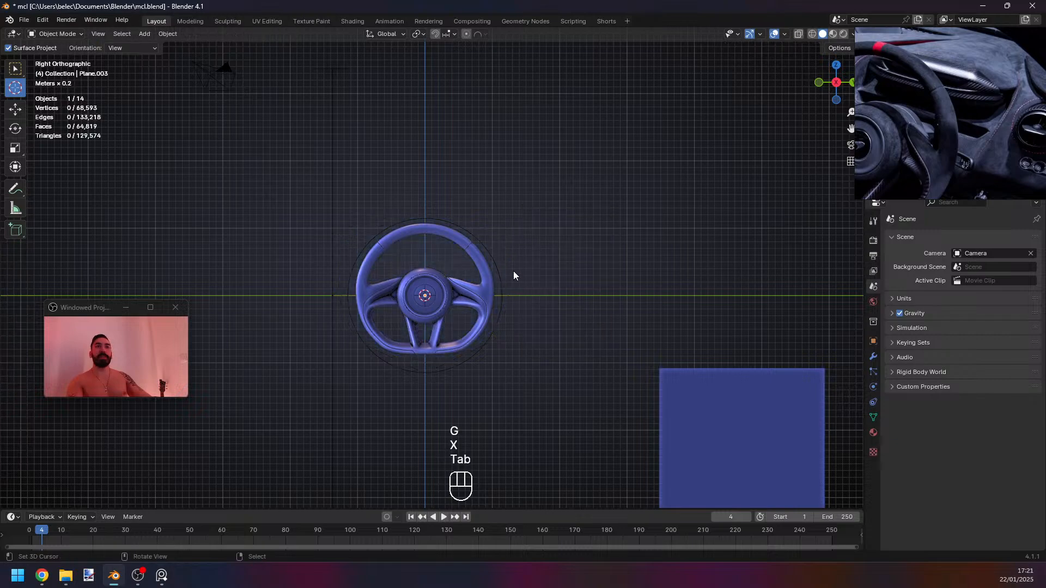
{"action": "scroll", "coordinate": [513, 270], "scroll_direction": "up", "scroll_amount": 2}
{"action": "key", "text": "z"}
{"action": "key", "text": "z"}
{"action": "right_click", "coordinate": [524, 228]}
{"action": "right_click", "coordinate": [525, 228]}
{"action": "key", "text": "ctrl+z"}
{"action": "key", "text": "ctrl+z"}
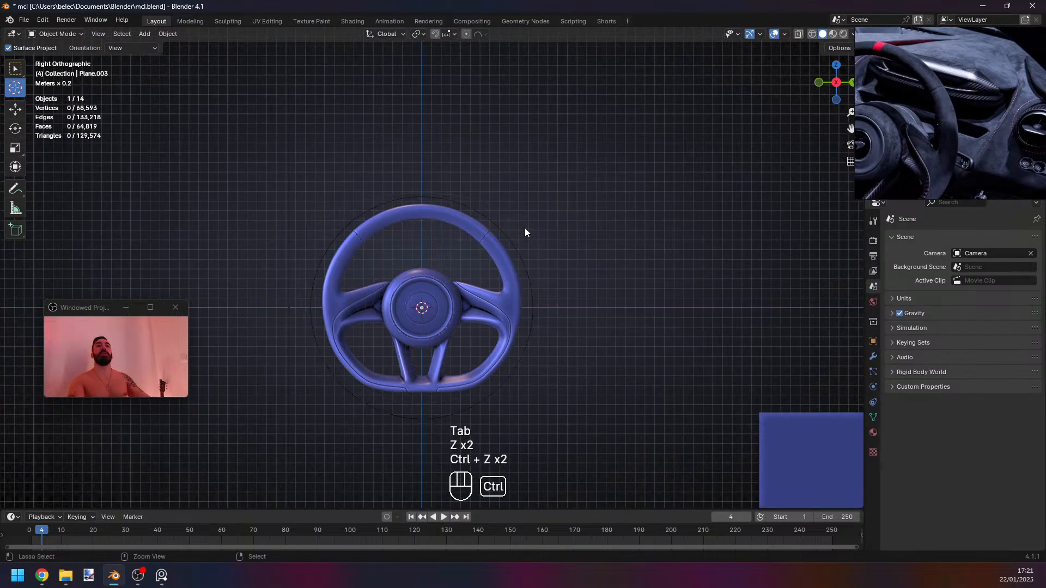
{"action": "key", "text": "ctrl+z"}
{"action": "key", "text": "ctrl+z"}
{"action": "key", "text": "Tab"}
{"action": "key", "text": "a"}
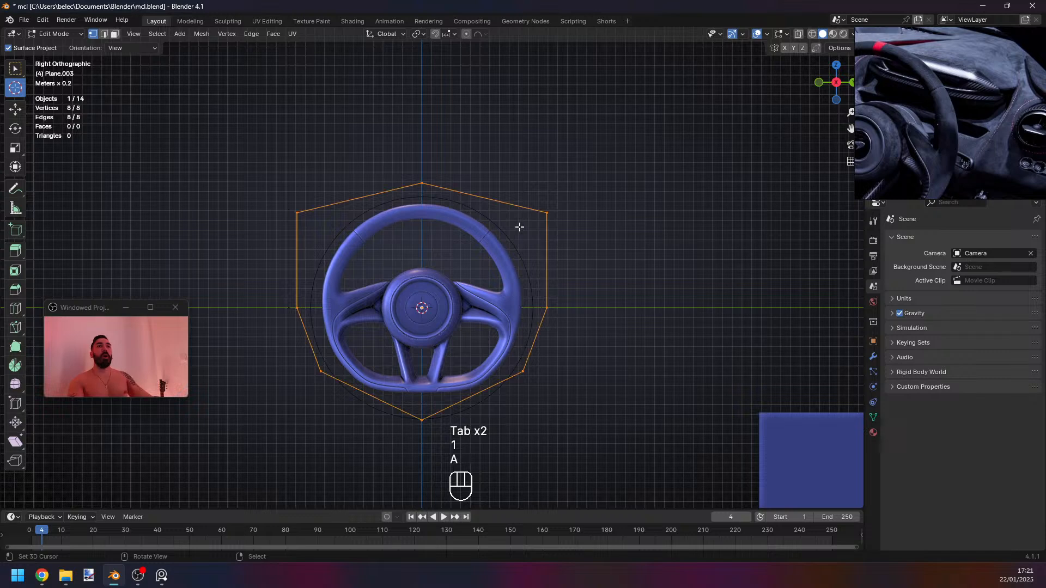
Undo the deletion of the panel's centre vertex and faces.
{"action": "key", "text": "Tab"}
{"action": "key", "text": "Tab"}
{"action": "key", "text": "ctrl+z"}
{"action": "key", "text": "ctrl+z"}
{"action": "key", "text": "ctrl+z"}
{"action": "key", "text": "ctrl+z"}
{"action": "key", "text": "ctrl+z"}
{"action": "key", "text": "ctrl+z"}
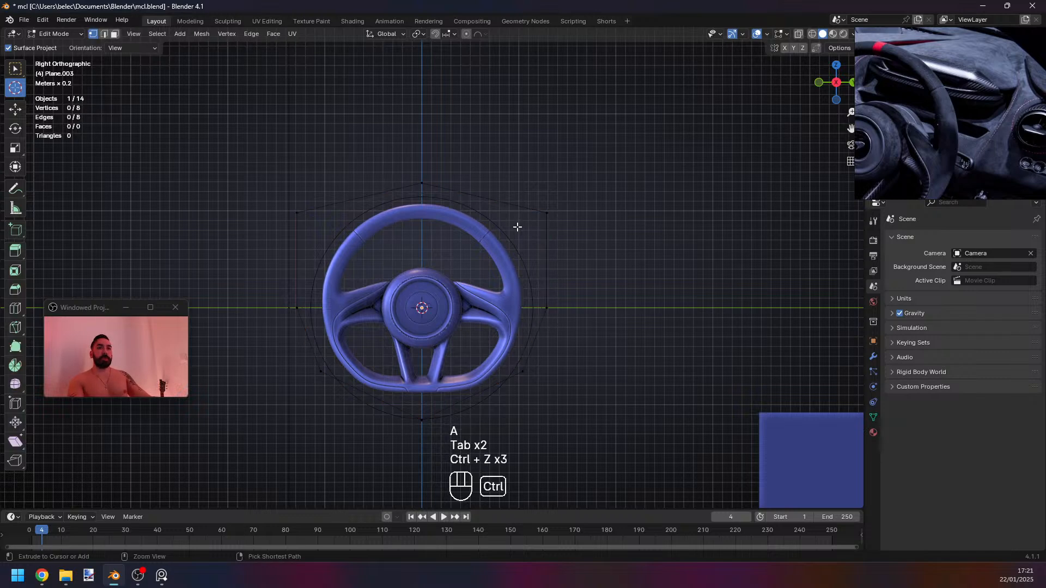
{"action": "right_click", "coordinate": [304, 214]}
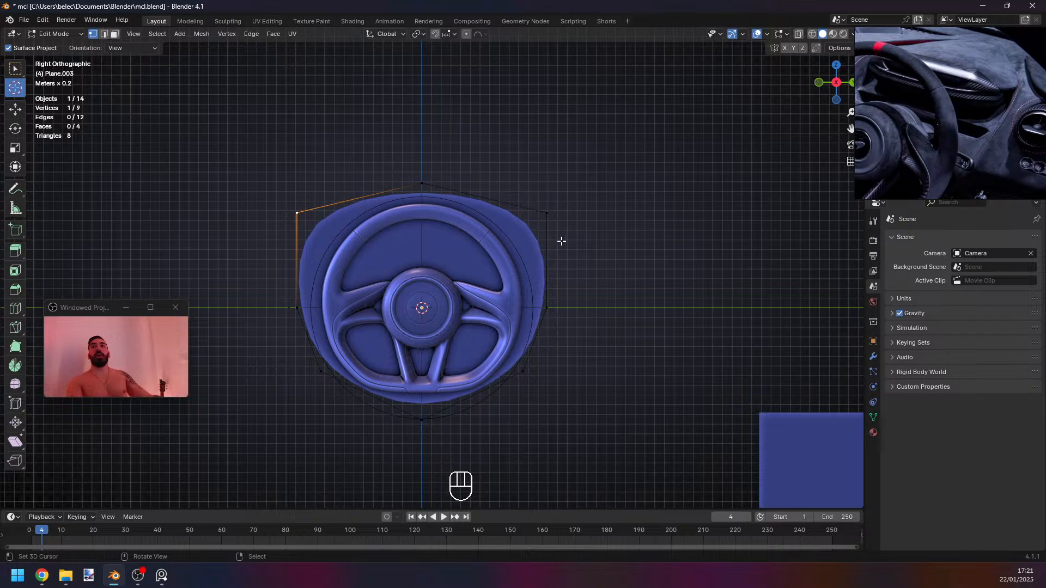
Move the panel object about -0.58 m along X so it sits behind the steering wheel hub.
{"action": "middle_click_drag", "start_coordinate": [452, 264], "coordinate": [422, 285]}
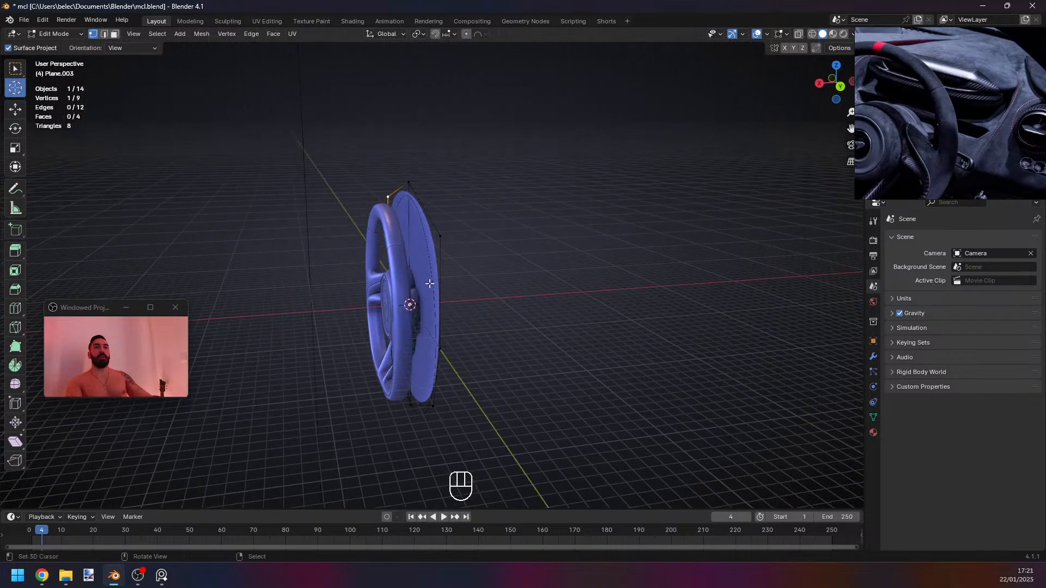
{"action": "key", "text": "Tab"}
{"action": "key", "text": "g"}
{"action": "right_click", "coordinate": [438, 282]}
{"action": "key", "text": "g"}
{"action": "middle_click", "coordinate": [448, 282]}
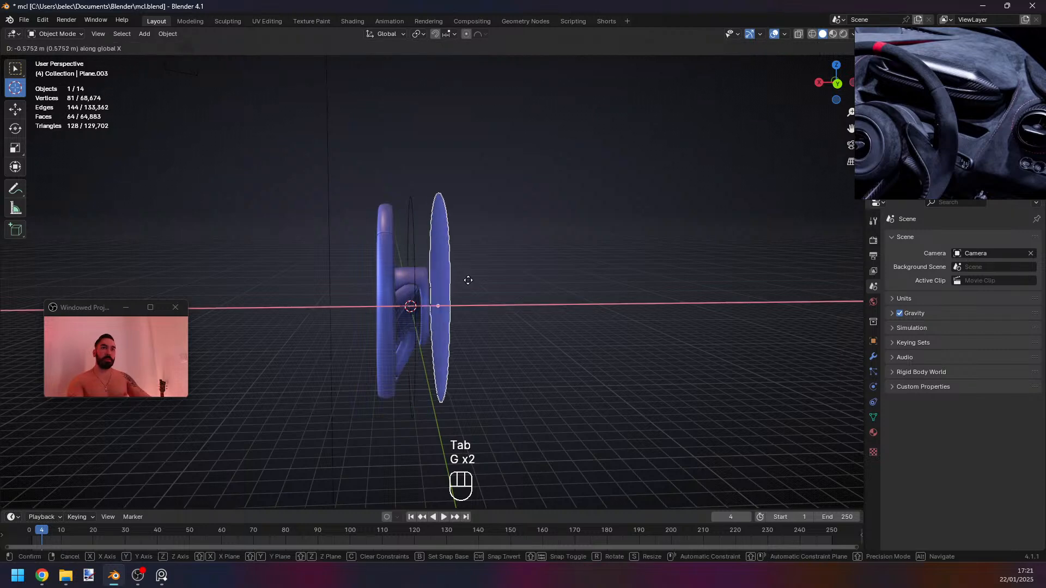
{"action": "left_click", "coordinate": [467, 280]}
Move the panel's three upper vertices -1.0341 m along X so its top leans away from the wheel.
{"action": "key", "text": "Tab"}
{"action": "key", "text": "1"}
{"action": "middle_click_drag", "start_coordinate": [449, 241], "coordinate": [449, 250]}
{"action": "key", "text": "g"}
{"action": "middle_click", "coordinate": [452, 250]}
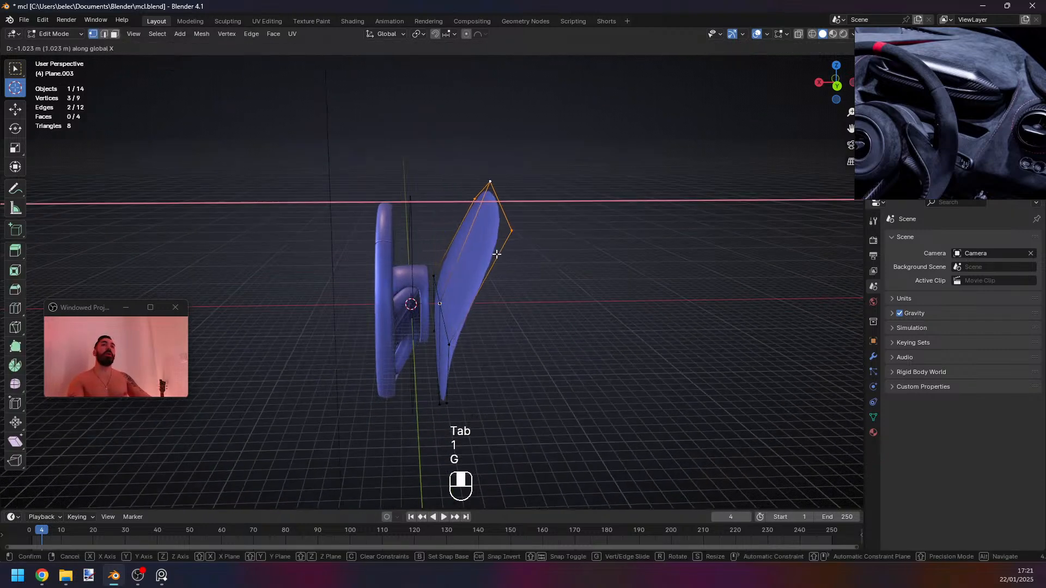
{"action": "left_click", "coordinate": [485, 242]}
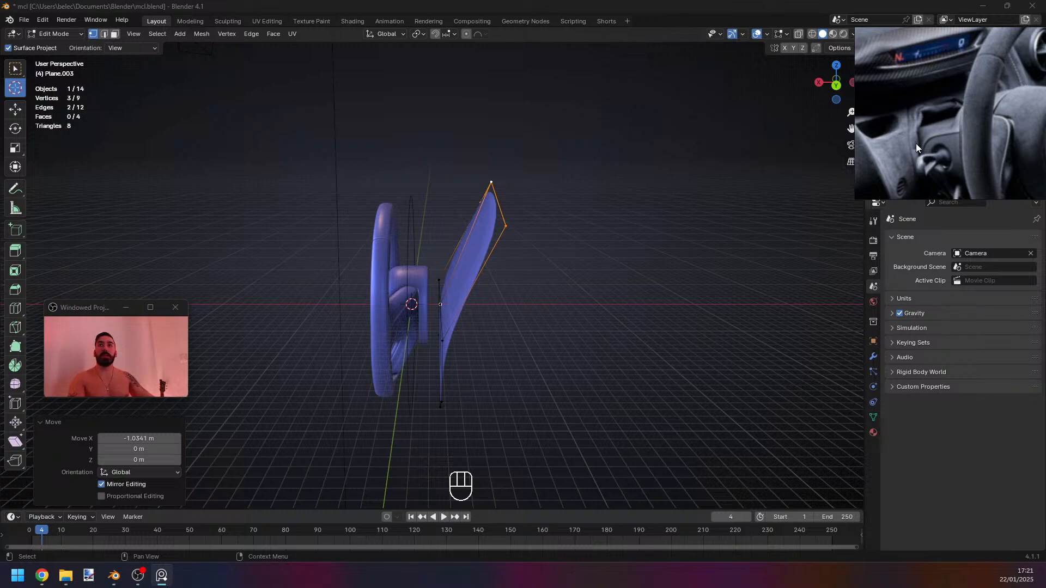
Try deleting the panel object, and undo the deletion.
{"action": "scroll", "coordinate": [899, 132], "scroll_direction": "down", "scroll_amount": 2}
{"action": "middle_click_drag", "start_coordinate": [464, 306], "coordinate": [520, 287]}
{"action": "key", "text": "Tab"}
{"action": "key", "text": "x"}
{"action": "left_click", "coordinate": [484, 298]}
{"action": "key", "text": "ctrl+z"}
{"action": "key", "text": "ctrl+z"}
{"action": "key", "text": "ctrl+z"}
Move the panel object along X well clear of the steering wheel.
{"action": "key", "text": "Tab"}
{"action": "scroll", "coordinate": [469, 280], "scroll_direction": "down", "scroll_amount": 3}
{"action": "key", "text": "g"}
{"action": "middle_click", "coordinate": [481, 315]}
{"action": "left_click", "coordinate": [653, 337]}
{"action": "scroll", "coordinate": [486, 306], "scroll_direction": "up", "scroll_amount": 3}
Snap the 3D cursor to the centre of the circular edge loop on the back of the steering wheel hub.
{"action": "right_click", "coordinate": [406, 282]}
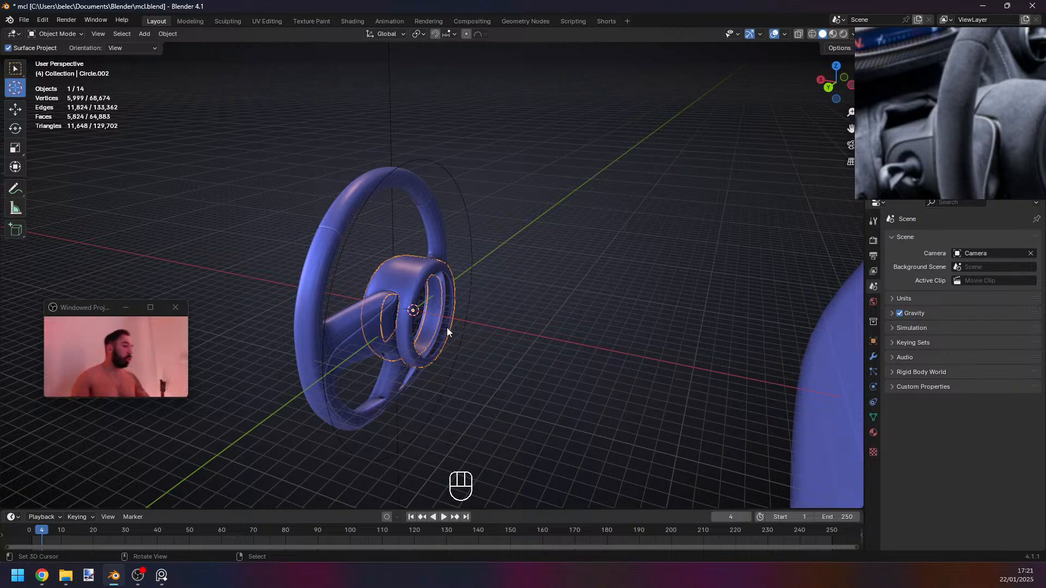
{"action": "middle_click_drag", "start_coordinate": [447, 328], "coordinate": [403, 313]}
{"action": "key", "text": "Tab"}
{"action": "scroll", "coordinate": [406, 310], "scroll_direction": "up", "scroll_amount": 1}
{"action": "key", "text": "1"}
{"action": "right_click", "coordinate": [397, 294], "text": "alt"}
{"action": "key", "text": "shift+s"}
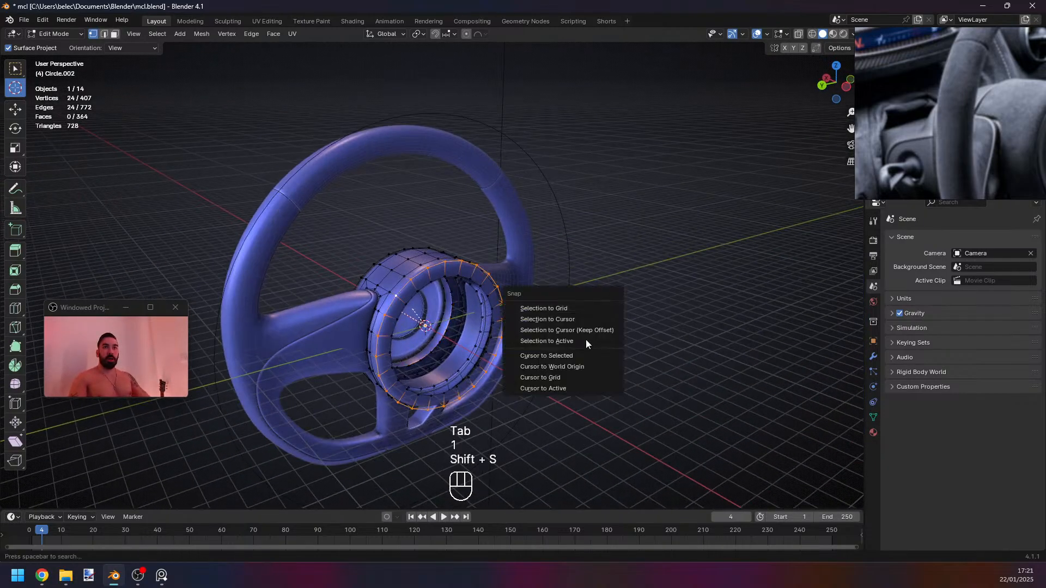
{"action": "left_click", "coordinate": [586, 339]}
Add a 0.4 m plane at the 3D cursor in the hub's rear opening.
{"action": "middle_click_drag", "start_coordinate": [550, 327], "coordinate": [493, 335]}
{"action": "key", "text": "Tab"}
{"action": "key", "text": "shift+a"}
{"action": "mouse_move", "coordinate": [462, 320]}
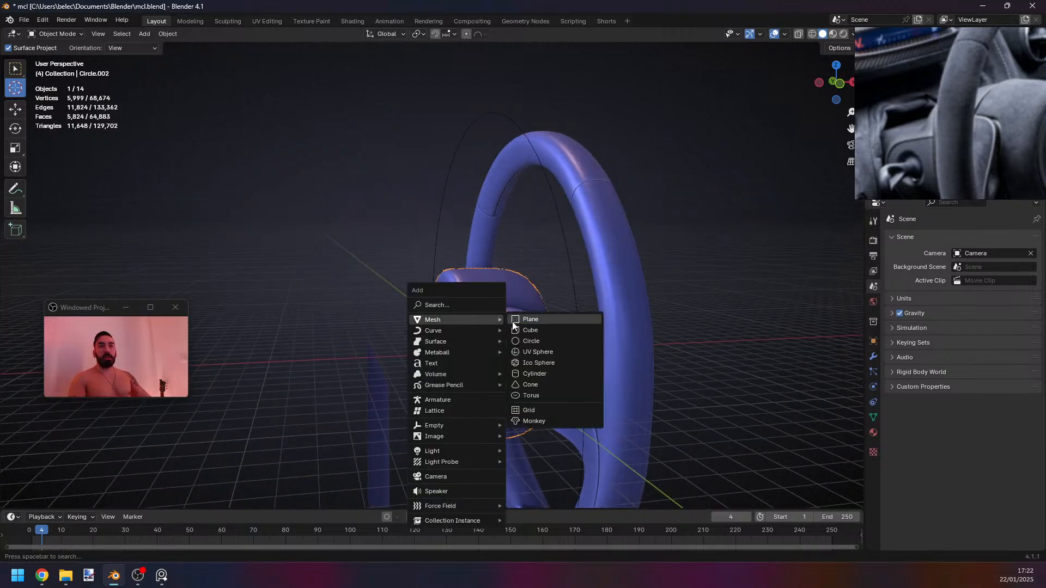
{"action": "left_click", "coordinate": [530, 323]}
{"action": "middle_click_drag", "start_coordinate": [438, 346], "coordinate": [473, 357]}
{"action": "left_click_drag", "start_coordinate": [101, 309], "coordinate": [84, 272]}
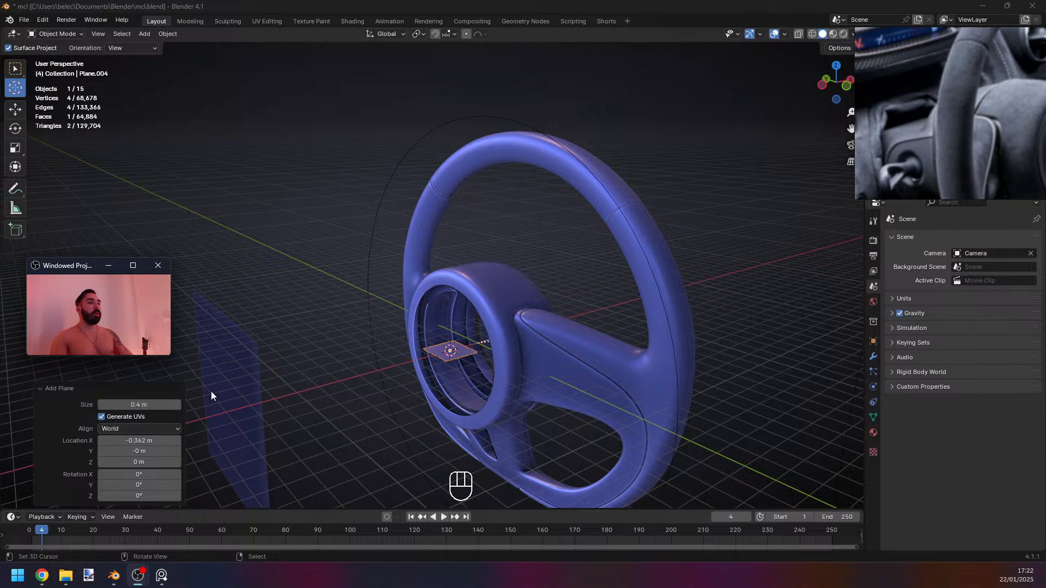
Rotate the plane's mesh 90° about Y so it stands upright, and scale it up past the hub opening.
{"action": "scroll", "coordinate": [493, 385], "scroll_direction": "up", "scroll_amount": 4}
{"action": "key", "text": "Tab"}
{"action": "type", "text": "ry"}
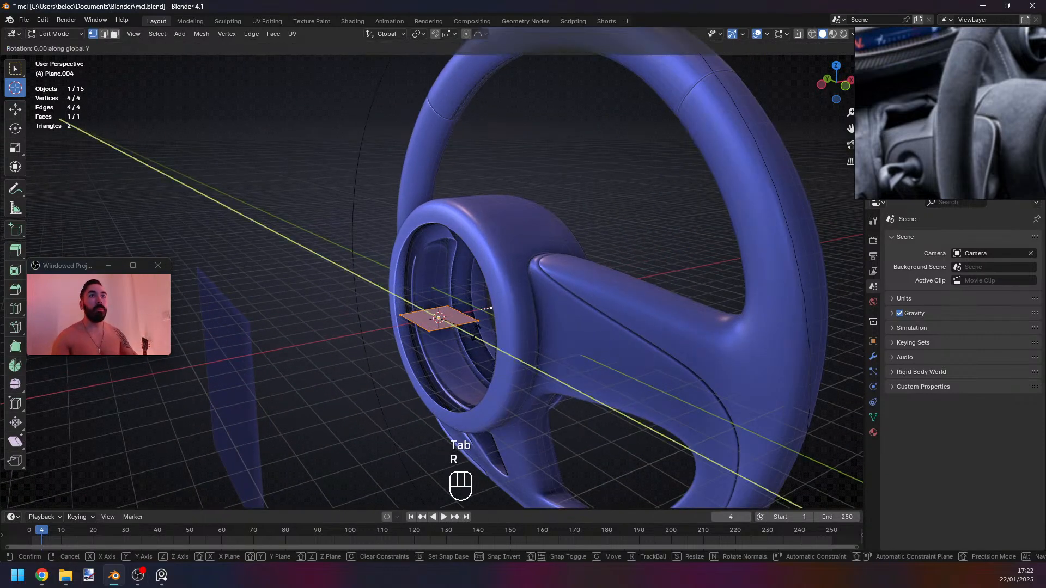
{"action": "type", "text": "90"}
{"action": "key", "text": "Return"}
{"action": "key", "text": "s"}
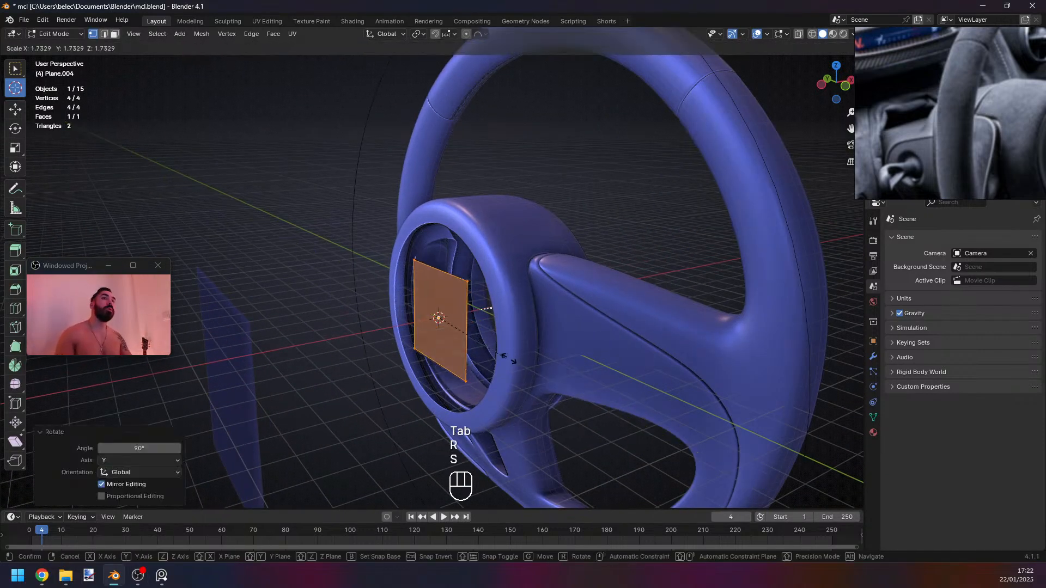
{"action": "left_click", "coordinate": [632, 376]}
Add one centred loop cut in each direction to divide the upright plane into four quadrants.
{"action": "middle_click_drag", "start_coordinate": [458, 342], "coordinate": [381, 308]}
{"action": "scroll", "coordinate": [425, 310], "scroll_direction": "down", "scroll_amount": 3}
{"action": "key", "text": "ctrl+r"}
{"action": "double_click", "coordinate": [397, 307]}
{"action": "key", "text": "ctrl+r"}
{"action": "double_click", "coordinate": [437, 295]}
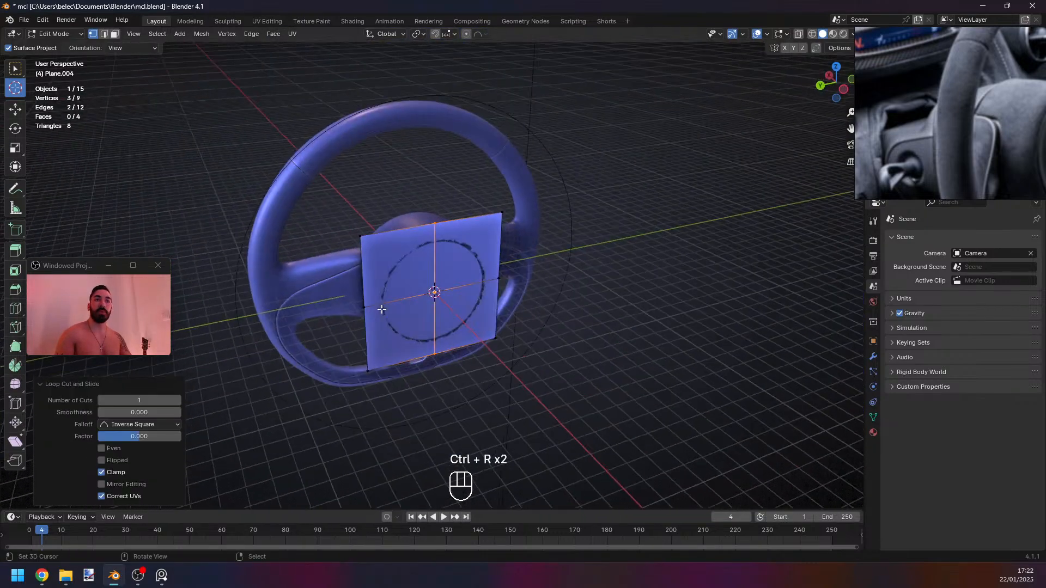
Scale the midpoint vertices of the plane's two vertical edges outward to form a hexagonal outline.
{"action": "right_click", "coordinate": [366, 308]}
{"action": "right_click", "coordinate": [495, 277], "text": "shift"}
{"action": "key", "text": "s"}
{"action": "left_click", "coordinate": [532, 361], "text": "ctrl"}
Scale the entire hexagonal mesh uniformly to adjust its size against the steering wheel.
{"action": "key", "text": "a"}
{"action": "key", "text": "a"}
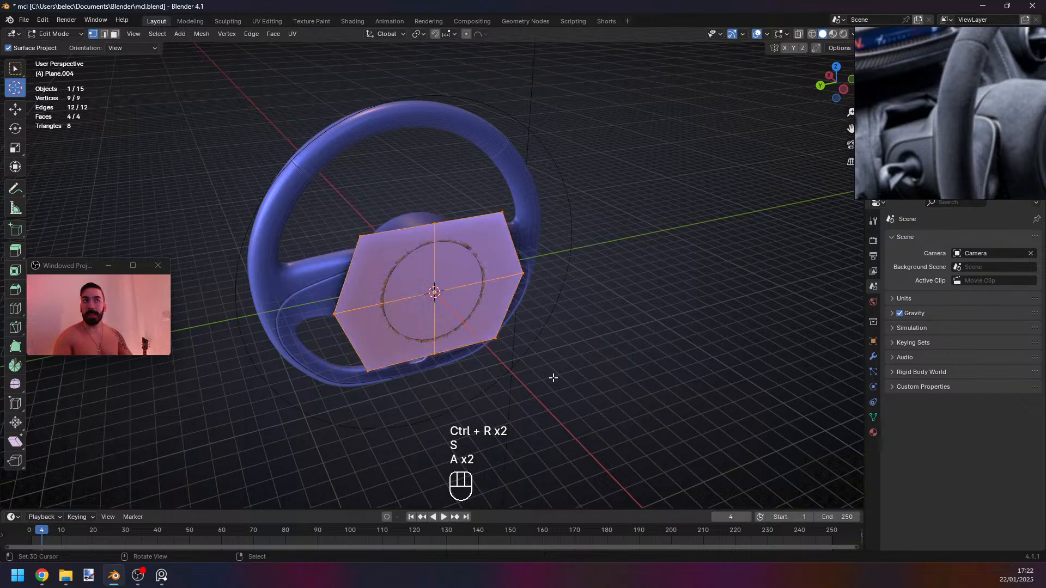
{"action": "key", "text": "s"}
{"action": "left_click", "coordinate": [540, 370]}
{"action": "key", "text": "Tab"}
{"action": "middle_click_drag", "start_coordinate": [541, 370], "coordinate": [547, 301]}
{"action": "key", "text": "Tab"}
{"action": "key", "text": "Tab"}
{"action": "key", "text": "Tab"}
Stretch the hexagonal mesh along Y by a factor of 1.224.
{"action": "middle_click_drag", "start_coordinate": [454, 300], "coordinate": [553, 271]}
{"action": "key", "text": "s"}
{"action": "key", "text": "x"}
{"action": "right_click", "coordinate": [490, 334]}
{"action": "key", "text": "s"}
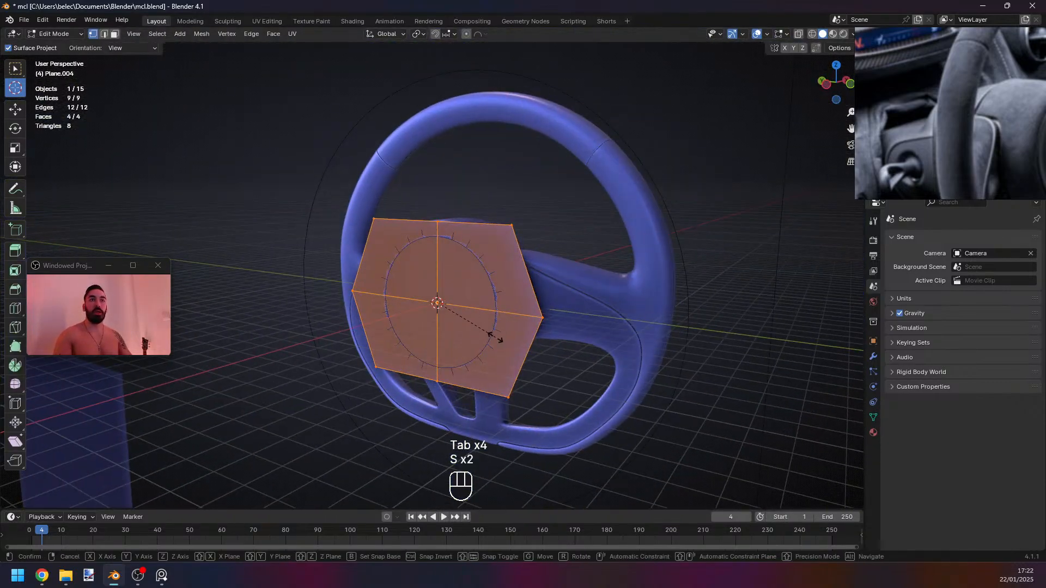
{"action": "key", "text": "y"}
{"action": "left_click", "coordinate": [511, 341]}
Inset the hexagon's faces and delete the inner faces to leave a narrow ring.
{"action": "key", "text": "i"}
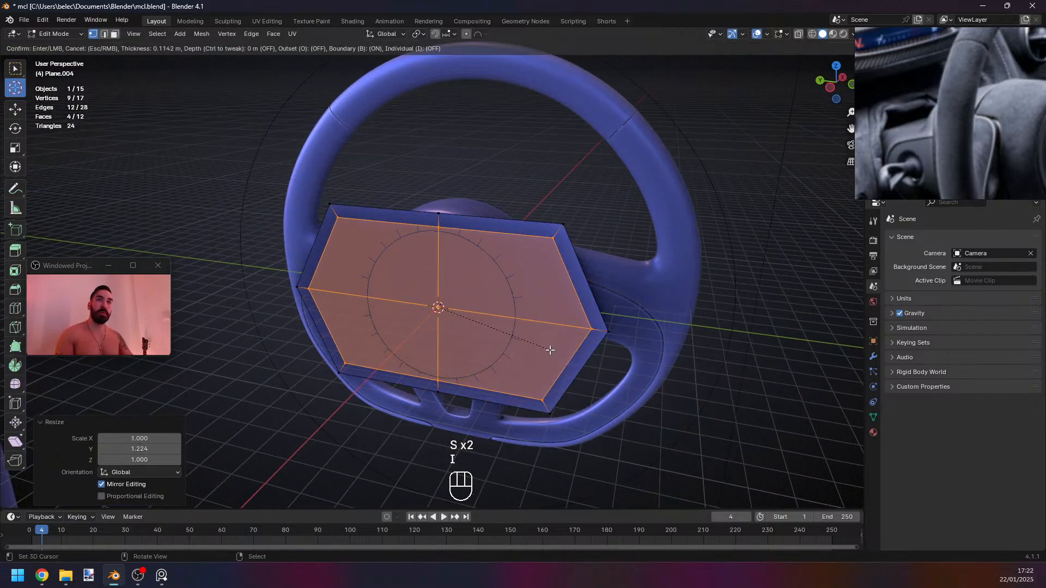
{"action": "left_click", "coordinate": [584, 337]}
{"action": "key", "text": "x"}
{"action": "left_click", "coordinate": [561, 355]}
{"action": "key", "text": "Tab"}
{"action": "middle_click_drag", "start_coordinate": [561, 354], "coordinate": [427, 335]}
{"action": "key", "text": "Tab"}
{"action": "key", "text": "Tab"}
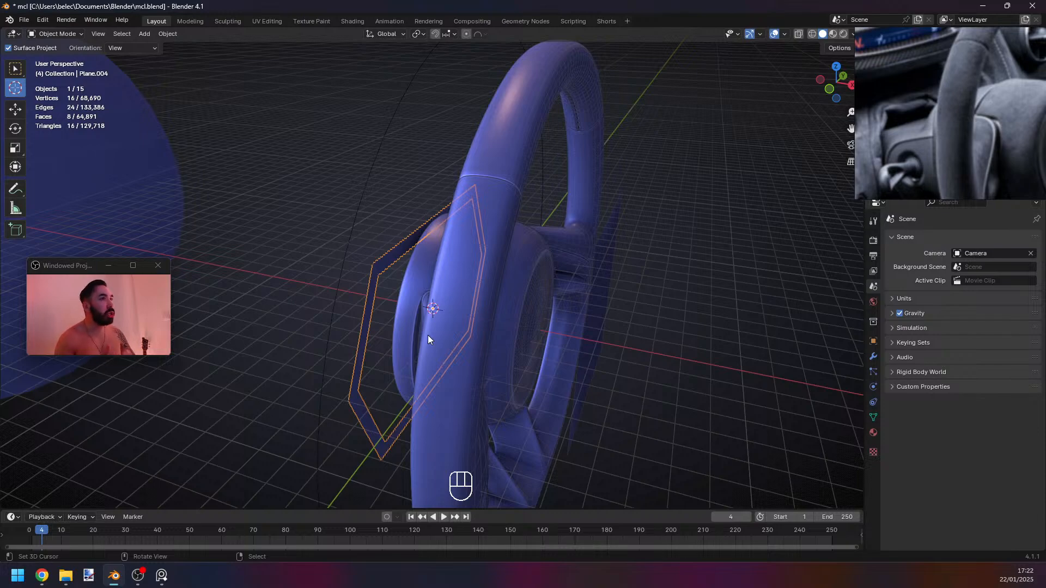
Scale one of the ring's edge loops to widen its band.
{"action": "middle_click_drag", "start_coordinate": [389, 319], "coordinate": [458, 195]}
{"action": "key", "text": "Tab"}
{"action": "left_click", "coordinate": [409, 299], "text": "alt"}
{"action": "key", "text": "1"}
{"action": "key", "text": "s"}
{"action": "left_click", "coordinate": [506, 406]}
Apply subdivision surface smoothing at level 2 to the hexagonal ring.
{"action": "key", "text": "Tab"}
{"action": "key", "text": "Tab"}
{"action": "key", "text": "Tab"}
{"action": "key", "text": "ctrl+1"}
{"action": "key", "text": "ctrl+2"}
Move the ring object along the X axis to just behind the steering wheel hub.
{"action": "key", "text": "Tab"}
{"action": "key", "text": "a"}
{"action": "key", "text": "a"}
{"action": "key", "text": "Tab"}
{"action": "key", "text": "g"}
{"action": "middle_click", "coordinate": [415, 311]}
{"action": "left_click", "coordinate": [450, 311]}
{"action": "key", "text": "Tab"}
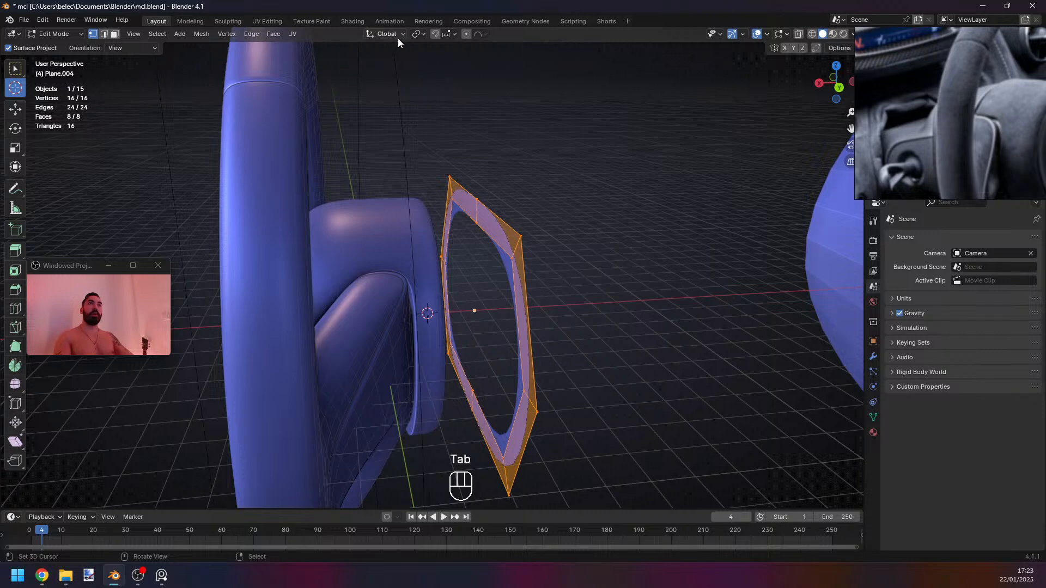
{"action": "left_click_drag", "start_coordinate": [74, 266], "coordinate": [97, 378]}
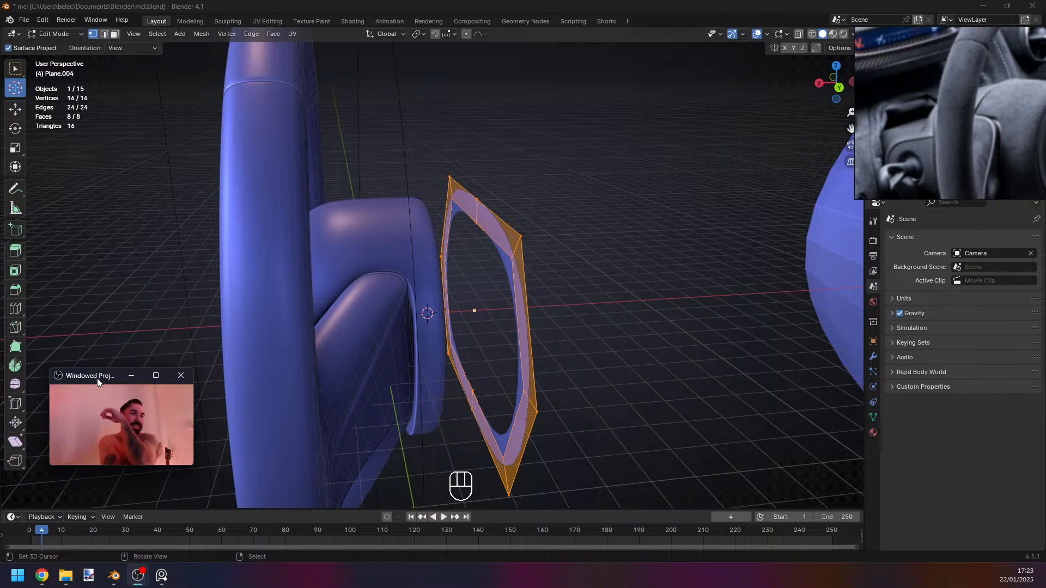
{"action": "middle_click_drag", "start_coordinate": [324, 278], "coordinate": [333, 272]}
{"action": "key", "text": "Tab"}
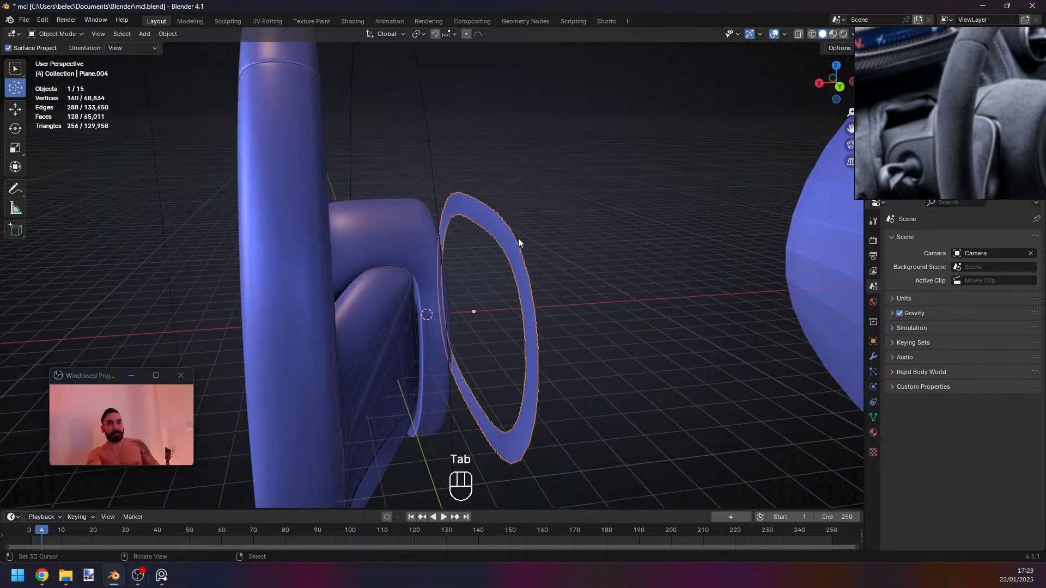
Add a centred loop cut across each of the ring's two upper horizontal segments.
{"action": "middle_click_drag", "start_coordinate": [485, 262], "coordinate": [410, 216]}
{"action": "key", "text": "Tab"}
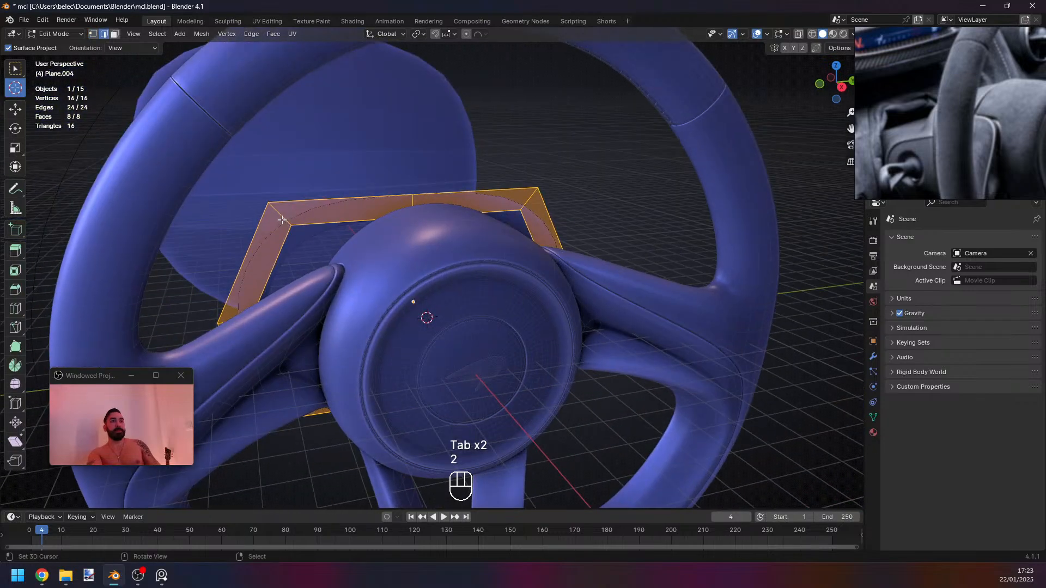
{"action": "key", "text": "2"}
{"action": "key", "text": "ctrl+r"}
{"action": "double_click", "coordinate": [356, 200]}
{"action": "key", "text": "ctrl+r"}
{"action": "double_click", "coordinate": [470, 194]}
Add a centred loop cut across each of the ring's two lower horizontal segments.
{"action": "middle_click_drag", "start_coordinate": [332, 365], "coordinate": [411, 338]}
{"action": "key", "text": "ctrl+r"}
{"action": "double_click", "coordinate": [382, 411]}
{"action": "middle_click_drag", "start_coordinate": [382, 411], "coordinate": [455, 392]}
{"action": "key", "text": "ctrl+r"}
{"action": "double_click", "coordinate": [352, 410]}
{"action": "key", "text": "Tab"}
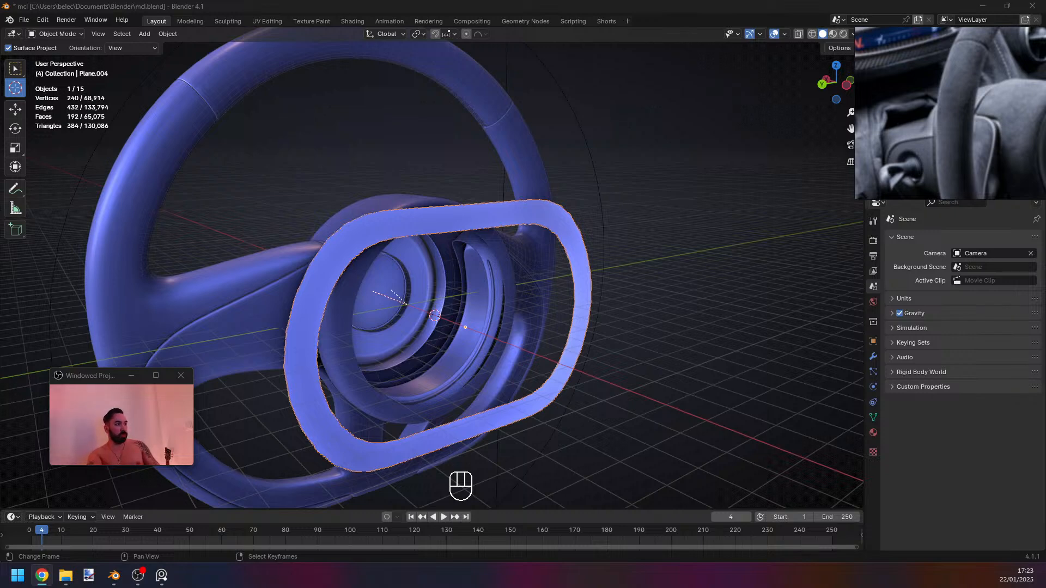
Add a centred loop cut across the upper slanted segment on both sides of the ring.
{"action": "middle_click_drag", "start_coordinate": [456, 212], "coordinate": [395, 236]}
{"action": "key", "text": "Tab"}
{"action": "key", "text": "Tab"}
{"action": "key", "text": "Tab"}
{"action": "key", "text": "ctrl+r"}
{"action": "double_click", "coordinate": [264, 270]}
{"action": "key", "text": "ctrl+r"}
{"action": "double_click", "coordinate": [626, 276]}
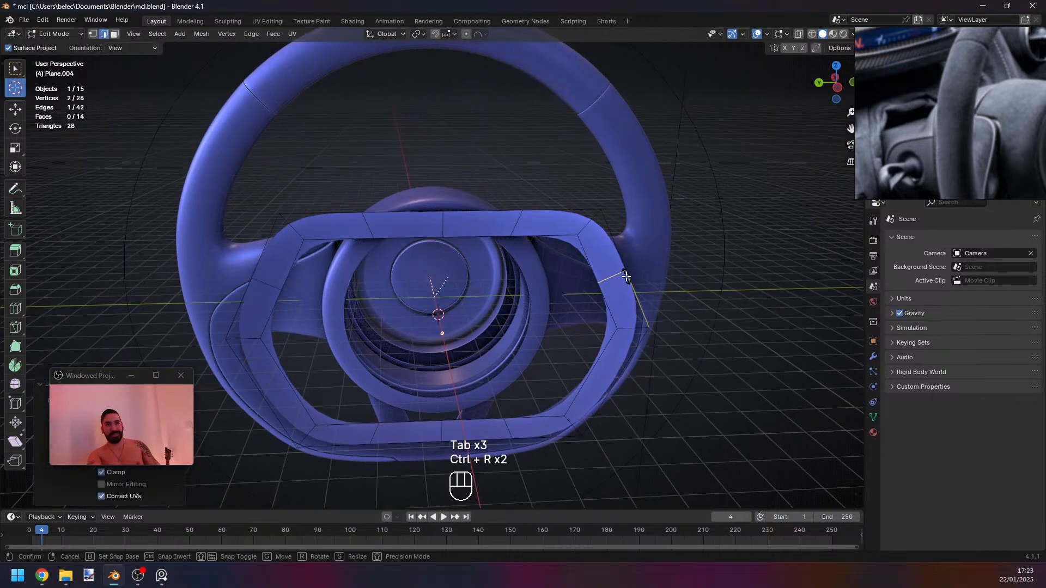
Add a centred loop cut across the lower slanted segment on both sides of the ring.
{"action": "key", "text": "ctrl+r"}
{"action": "double_click", "coordinate": [622, 367]}
{"action": "key", "text": "ctrl+r"}
{"action": "double_click", "coordinate": [279, 371]}
{"action": "middle_click_drag", "start_coordinate": [279, 371], "coordinate": [515, 300]}
{"action": "key", "text": "Tab"}
Subdivide all of the ring's faces once.
{"action": "key", "text": "Tab"}
{"action": "key", "text": "a"}
{"action": "middle_click_drag", "start_coordinate": [610, 262], "coordinate": [549, 291]}
{"action": "key", "text": "a"}
{"action": "key", "text": "a"}
{"action": "key", "text": "a"}
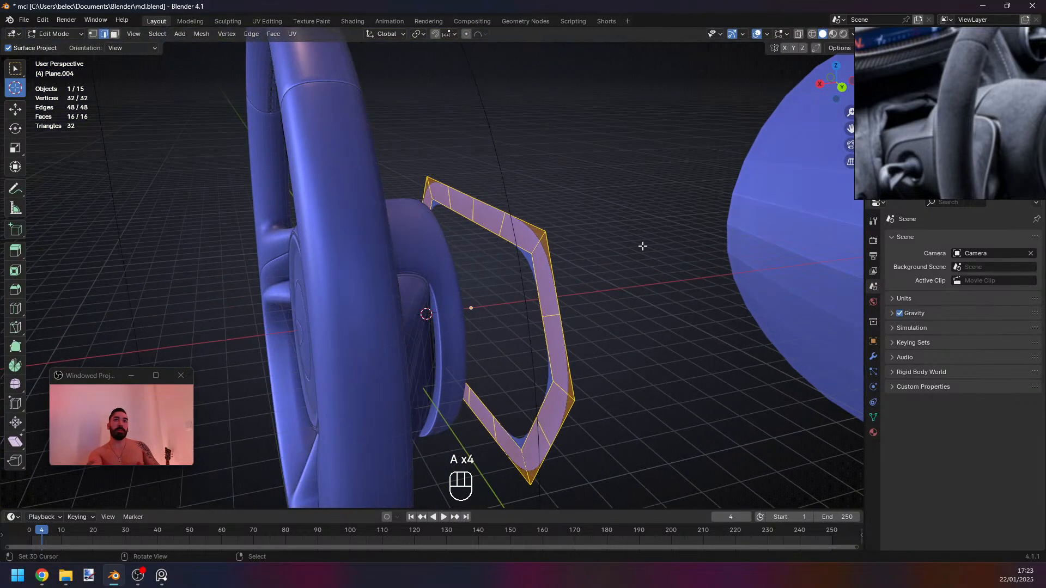
{"action": "key", "text": "w"}
{"action": "left_click", "coordinate": [575, 231]}
{"action": "middle_click_drag", "start_coordinate": [575, 230], "coordinate": [582, 244]}
Dissolve the edge loop running along the middle of the ring's band, keeping the cross cuts.
{"action": "key", "text": "2"}
{"action": "left_click", "coordinate": [571, 256], "text": "alt"}
{"action": "key", "text": "x"}
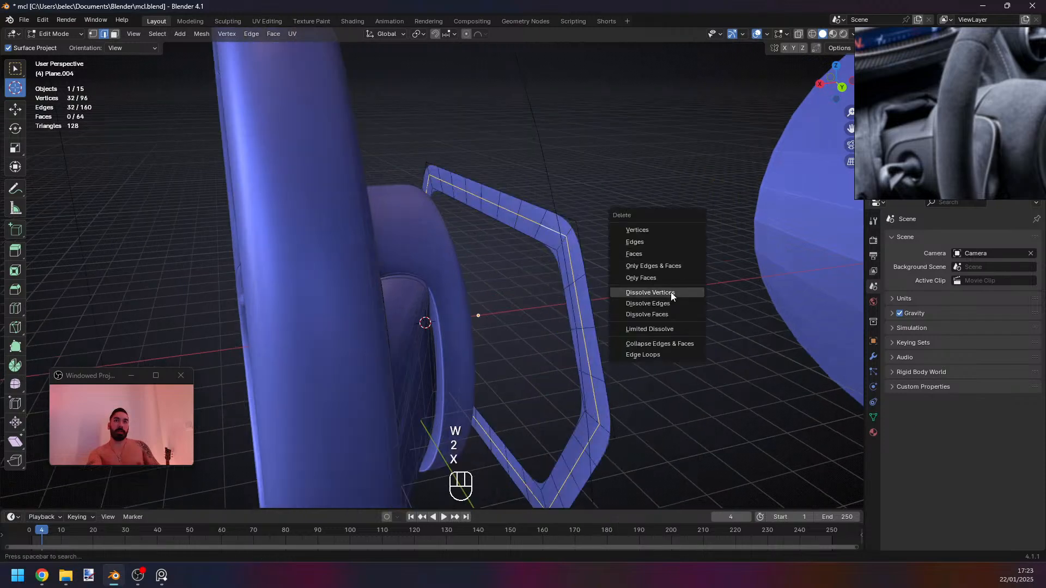
{"action": "left_click", "coordinate": [671, 294]}
{"action": "key", "text": "Tab"}
{"action": "middle_click_drag", "start_coordinate": [533, 304], "coordinate": [701, 322]}
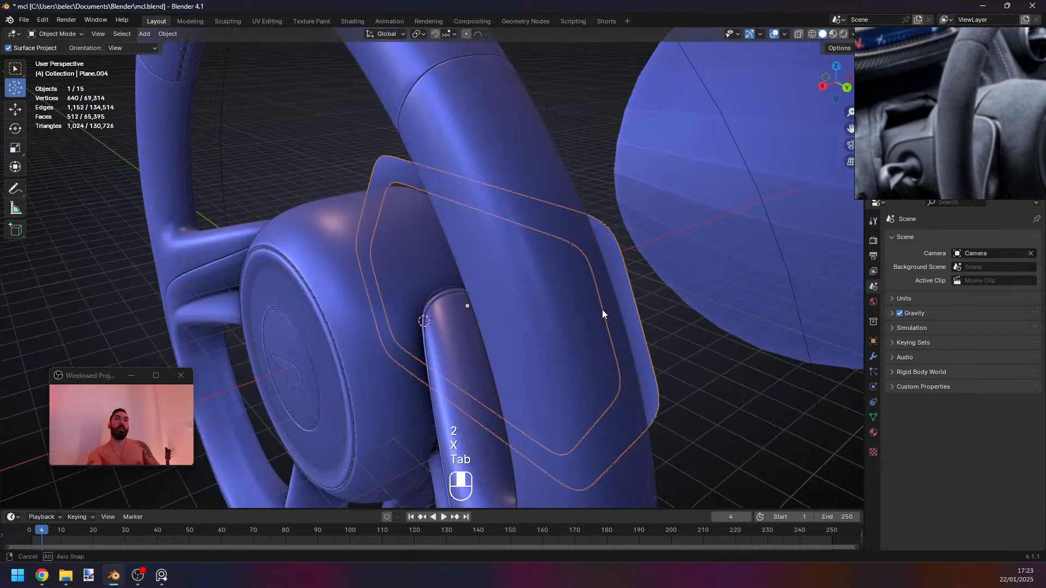
{"action": "scroll", "coordinate": [445, 273], "scroll_direction": "down", "scroll_amount": 2}
{"action": "key", "text": "Tab"}
{"action": "key", "text": "1"}
{"action": "key", "text": "a"}
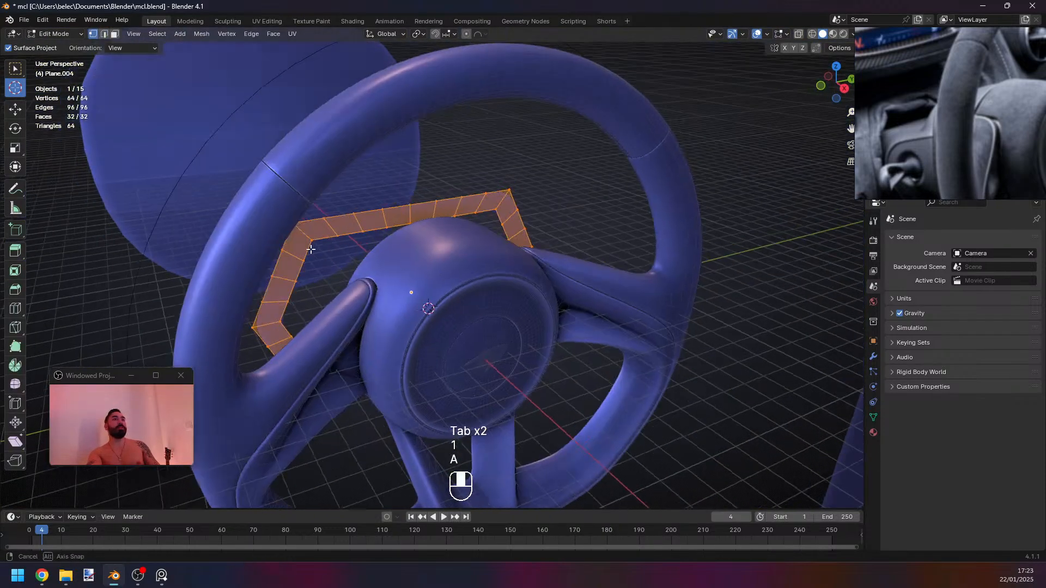
{"action": "key", "text": "2"}
{"action": "right_click", "coordinate": [305, 226], "text": "alt"}
{"action": "middle_click_drag", "start_coordinate": [512, 201], "coordinate": [539, 330]}
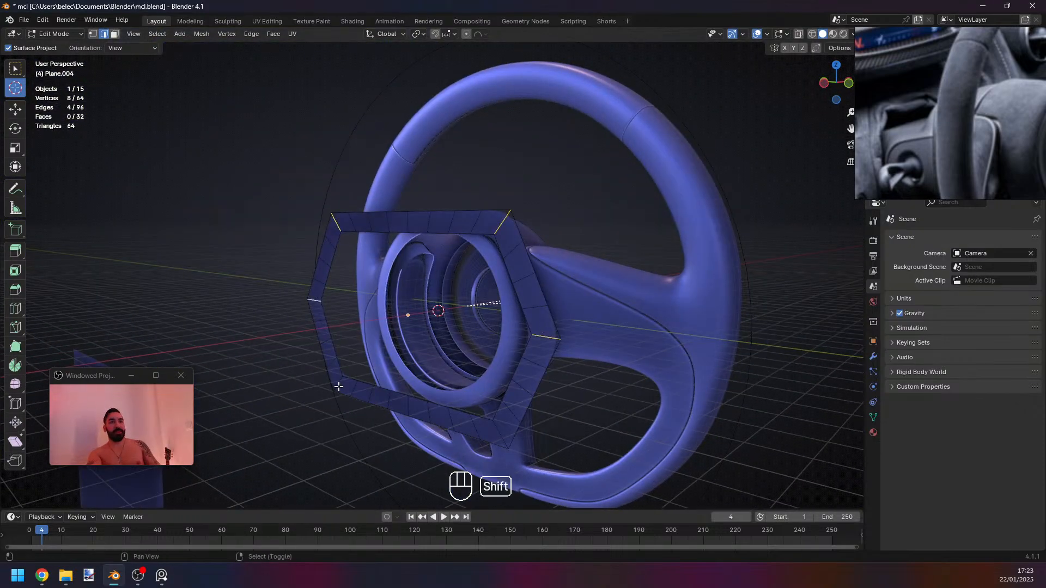
{"action": "right_click", "coordinate": [509, 429], "text": "shift"}
{"action": "key", "text": "s"}
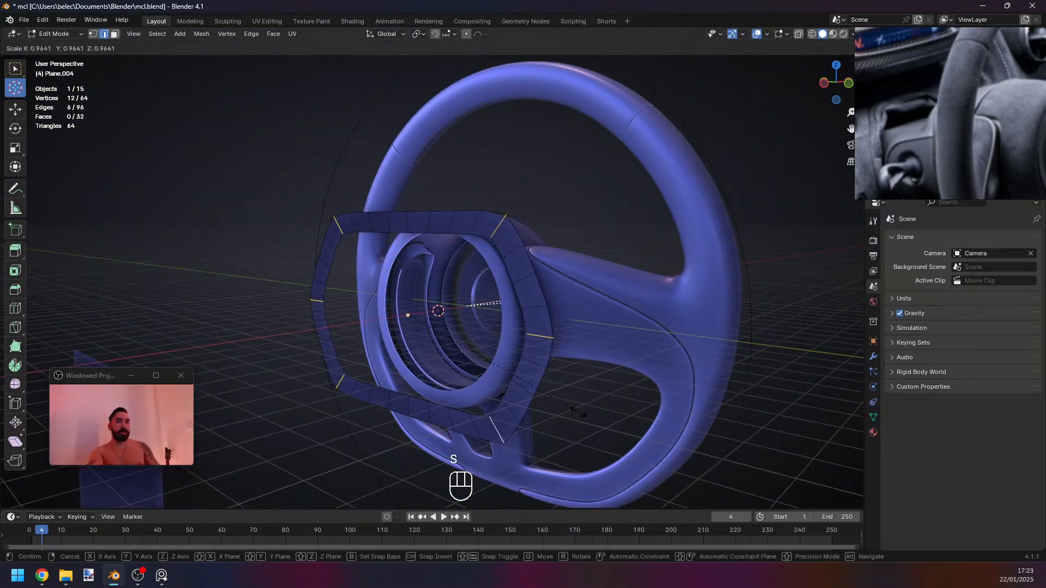
{"action": "right_click", "coordinate": [561, 409]}
{"action": "key", "text": "Tab"}
{"action": "middle_click_drag", "start_coordinate": [418, 372], "coordinate": [439, 376]}
{"action": "scroll", "coordinate": [439, 376], "scroll_direction": "up", "scroll_amount": 2}
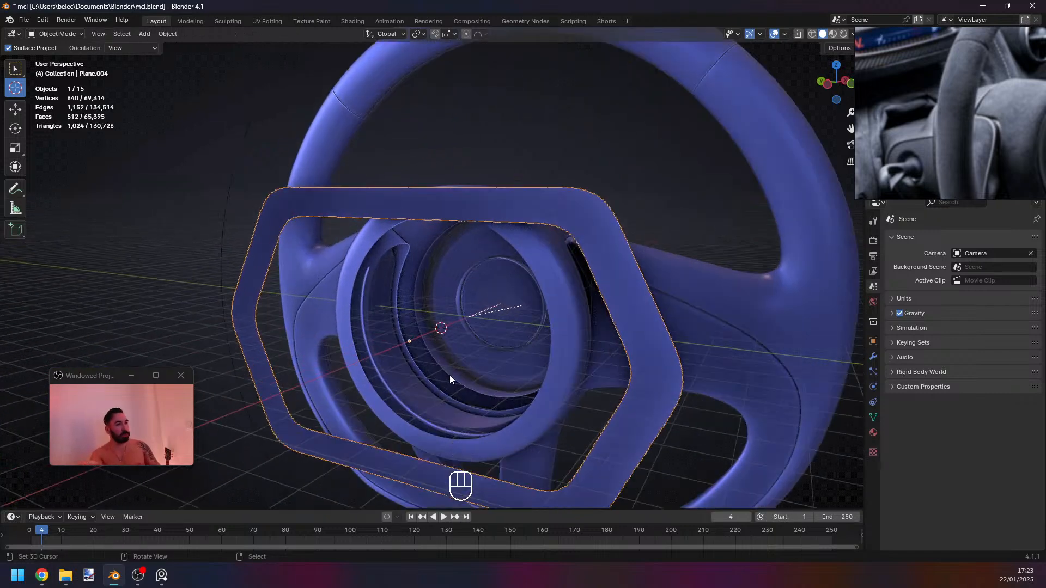
{"action": "key", "text": "Tab"}
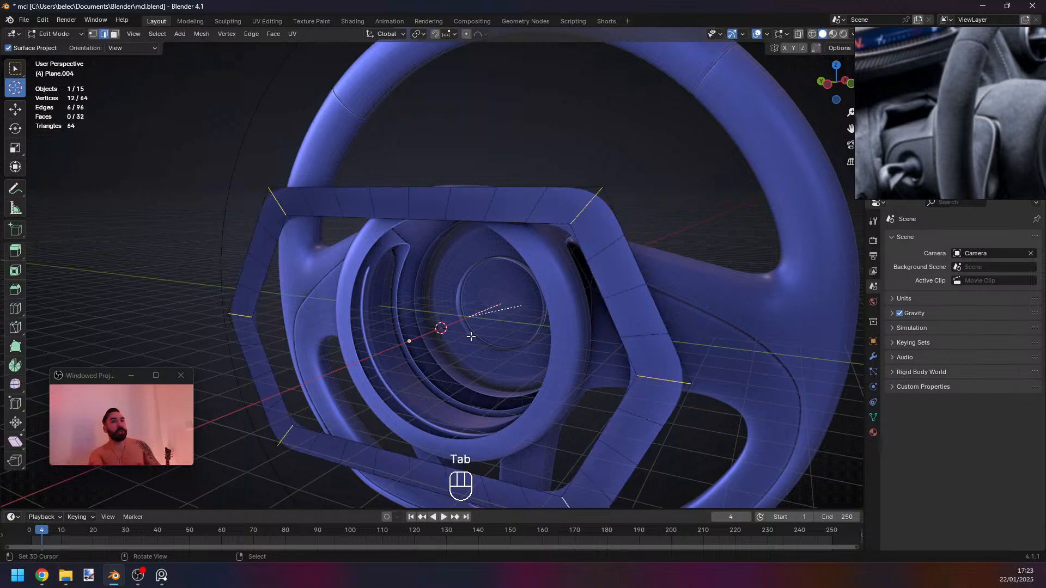
{"action": "middle_click_drag", "start_coordinate": [449, 375], "coordinate": [491, 289]}
{"action": "key", "text": "a"}
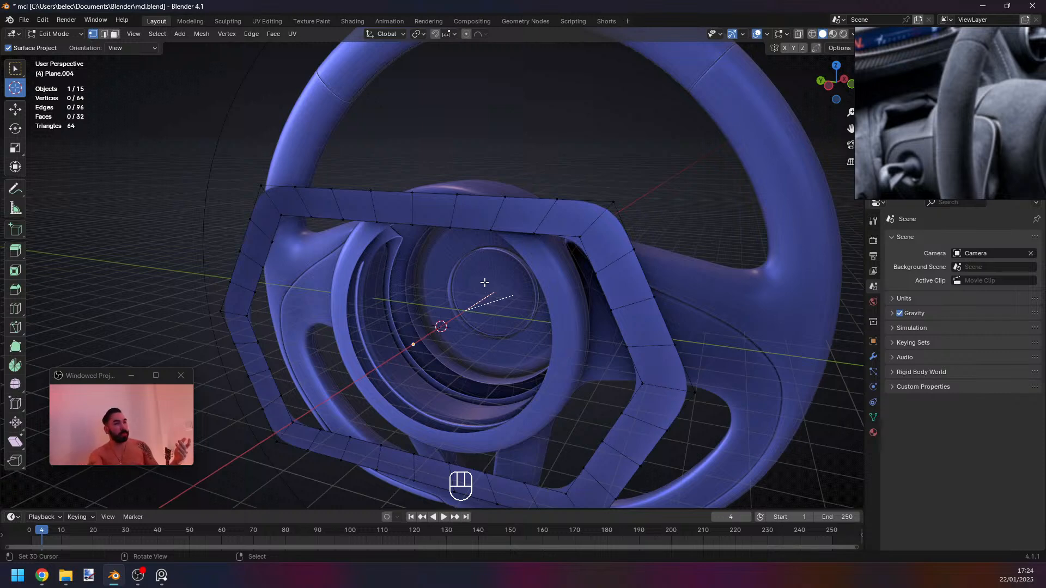
Extrude all of the ring's faces about 0.06 m along their normals towards the steering wheel.
{"action": "middle_click_drag", "start_coordinate": [485, 283], "coordinate": [361, 245]}
{"action": "key", "text": "Tab"}
{"action": "key", "text": "Tab"}
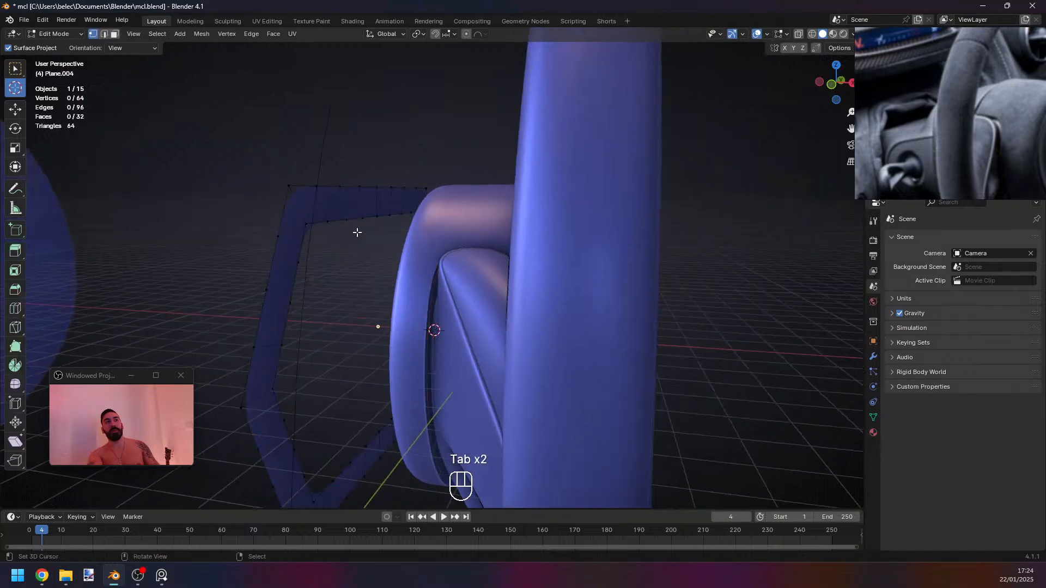
{"action": "key", "text": "a"}
{"action": "middle_click_drag", "start_coordinate": [393, 295], "coordinate": [388, 303]}
{"action": "key", "text": "e"}
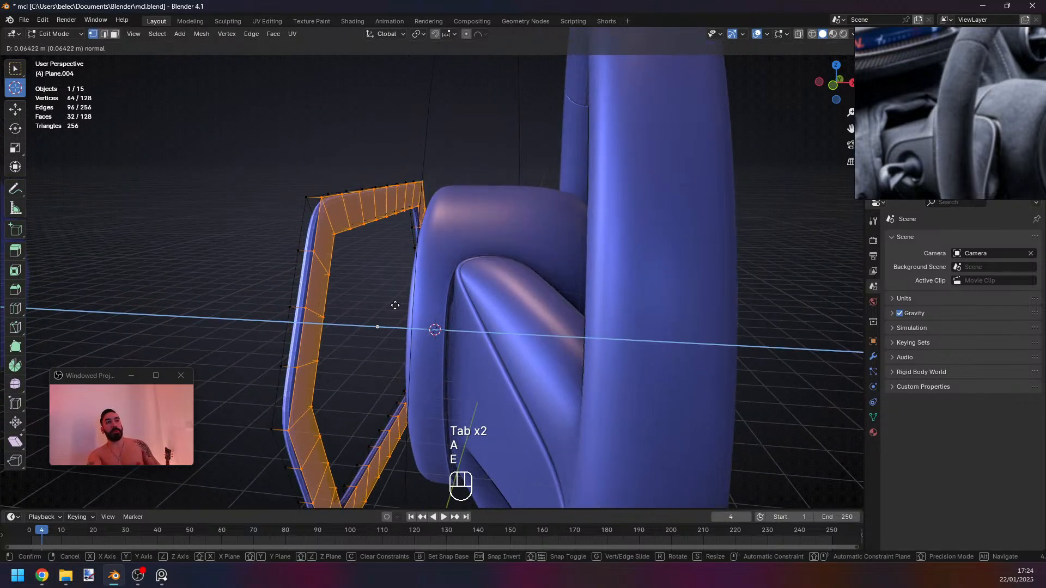
{"action": "left_click", "coordinate": [400, 308]}
Scale the cross edges of the ring's extruded front face to about 0.32 around their individual origins.
{"action": "key", "text": "2"}
{"action": "left_click", "coordinate": [320, 222], "text": "alt+shift"}
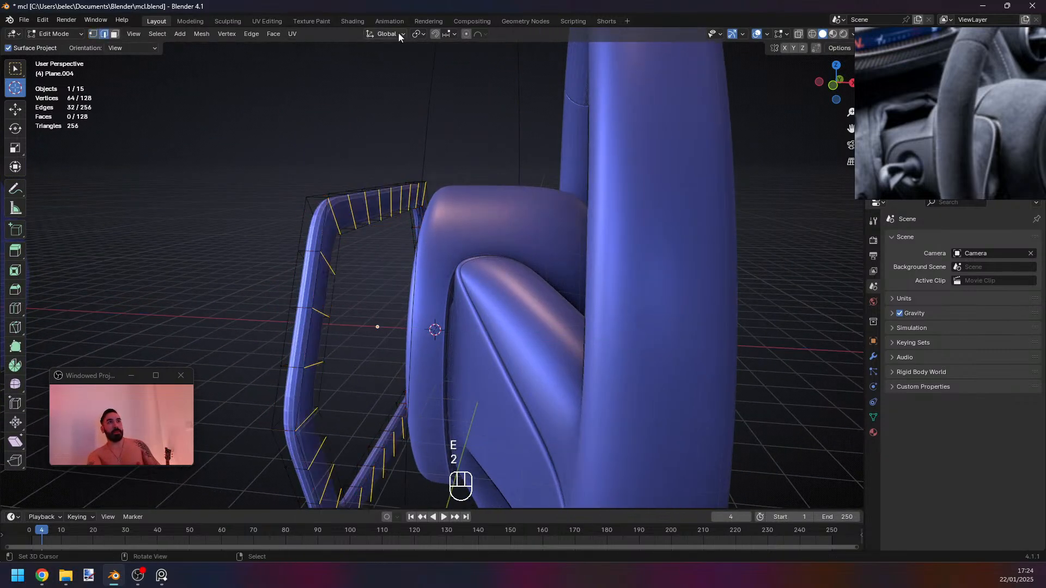
{"action": "left_click", "coordinate": [417, 34]}
{"action": "left_click", "coordinate": [440, 84]}
{"action": "key", "text": "s"}
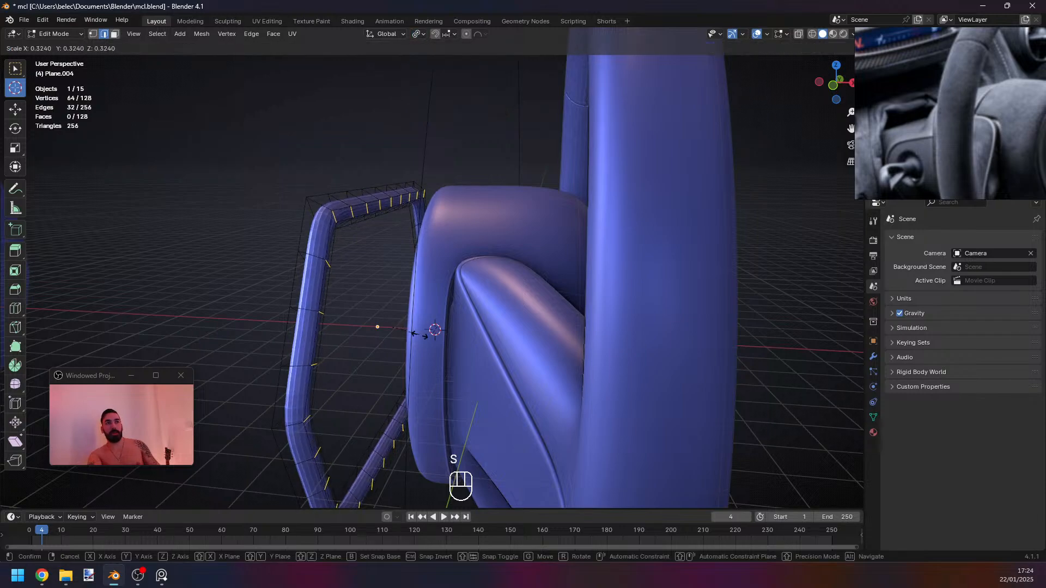
{"action": "left_click", "coordinate": [415, 334]}
Delete the loop of faces on the rear side of the ring.
{"action": "middle_click_drag", "start_coordinate": [361, 274], "coordinate": [414, 285]}
{"action": "key", "text": "3"}
{"action": "left_click", "coordinate": [451, 243], "text": "alt"}
{"action": "key", "text": "x"}
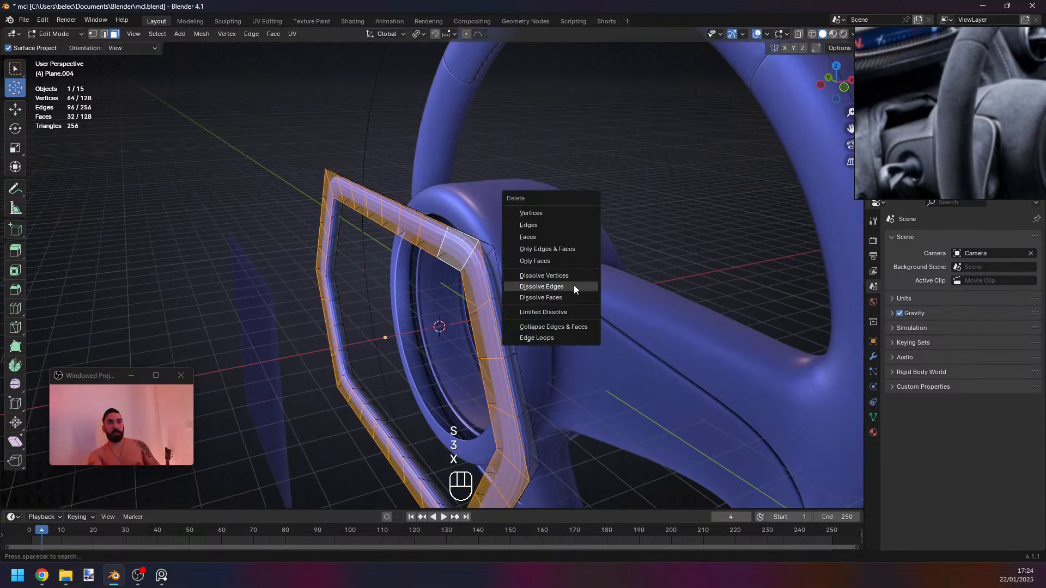
{"action": "left_click", "coordinate": [574, 286]}
Offset the ring's narrow front face loop along its normals with Shrink/Fatten.
{"action": "middle_click_drag", "start_coordinate": [545, 234], "coordinate": [372, 274]}
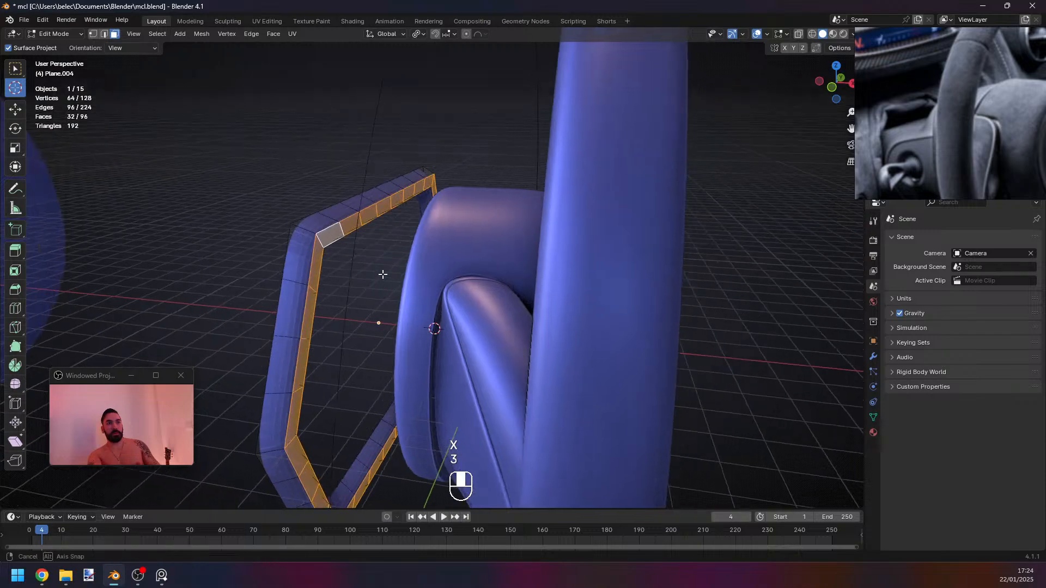
{"action": "key", "text": "alt+s"}
{"action": "left_click", "coordinate": [397, 282]}
{"action": "key", "text": "Tab"}
{"action": "middle_click_drag", "start_coordinate": [485, 272], "coordinate": [327, 256]}
{"action": "key", "text": "Tab"}
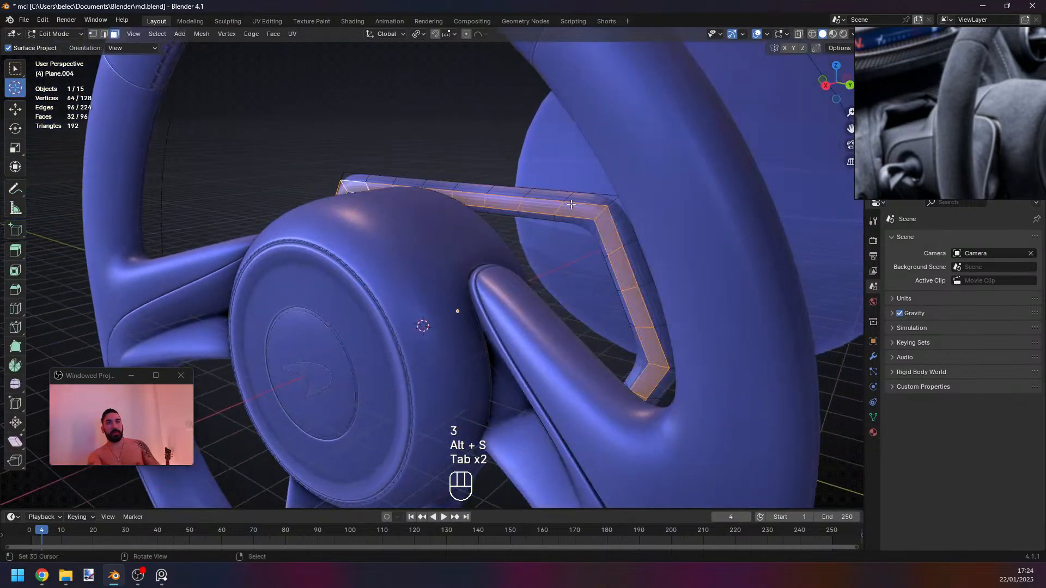
Scale the six cross edge loops at the ring's corners, using individual origins as the transform pivot.
{"action": "key", "text": "2"}
{"action": "right_click", "coordinate": [596, 221], "text": "alt"}
{"action": "middle_click_drag", "start_coordinate": [400, 219], "coordinate": [504, 216]}
{"action": "key", "text": "2"}
{"action": "right_click", "coordinate": [256, 216], "text": "alt"}
{"action": "right_click", "coordinate": [562, 192], "text": "alt+shift"}
{"action": "scroll", "coordinate": [563, 192], "scroll_direction": "down", "scroll_amount": 1}
{"action": "middle_click_drag", "start_coordinate": [182, 311], "coordinate": [299, 299]}
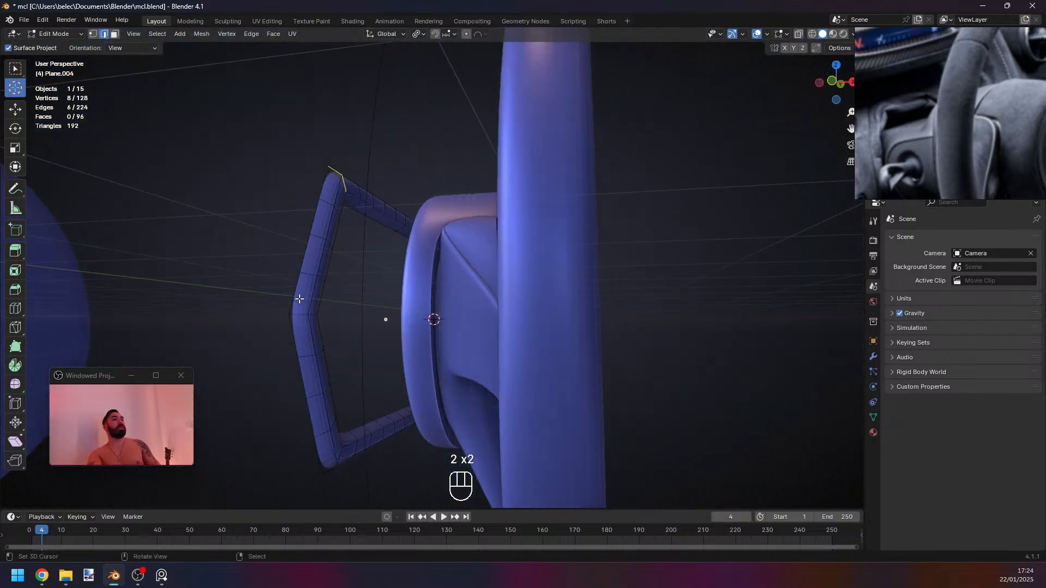
{"action": "right_click", "coordinate": [301, 308], "text": "alt+shift"}
{"action": "right_click", "coordinate": [338, 458], "text": "alt+shift"}
{"action": "middle_click_drag", "start_coordinate": [339, 457], "coordinate": [567, 423]}
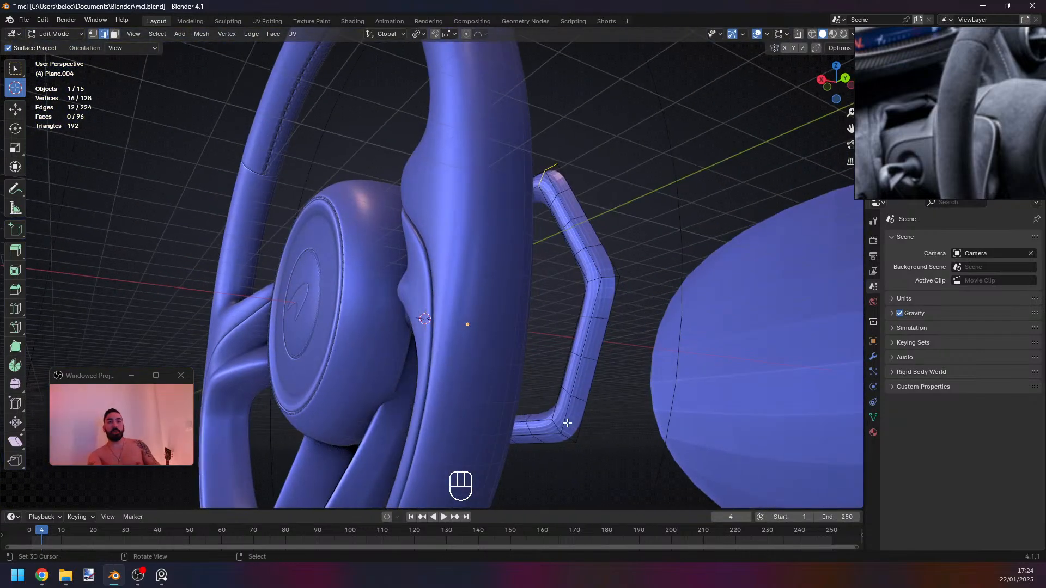
{"action": "right_click", "coordinate": [605, 269], "text": "alt+shift"}
{"action": "middle_click_drag", "start_coordinate": [604, 269], "coordinate": [632, 348]}
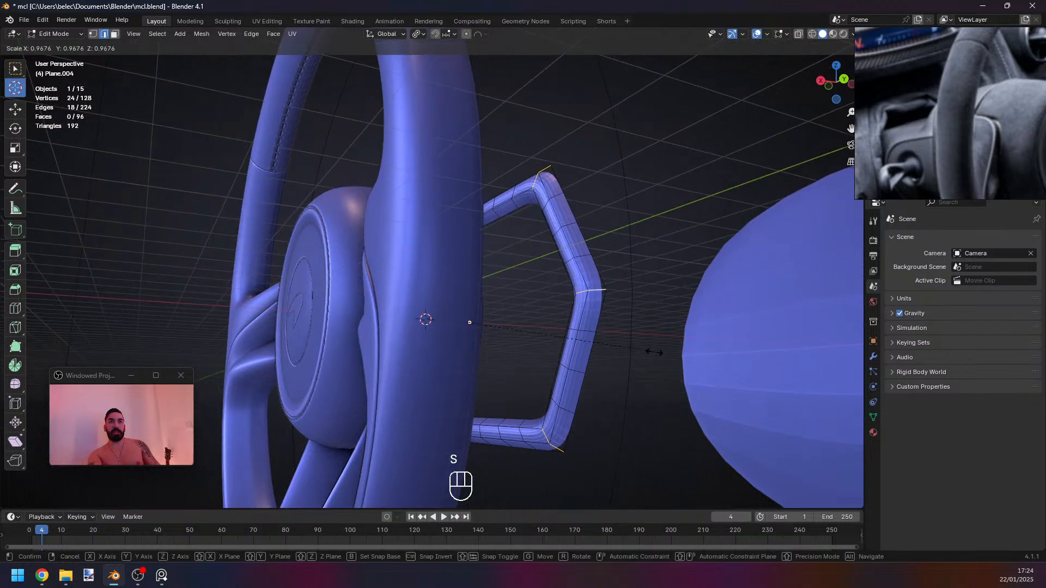
{"action": "left_click", "coordinate": [417, 34]}
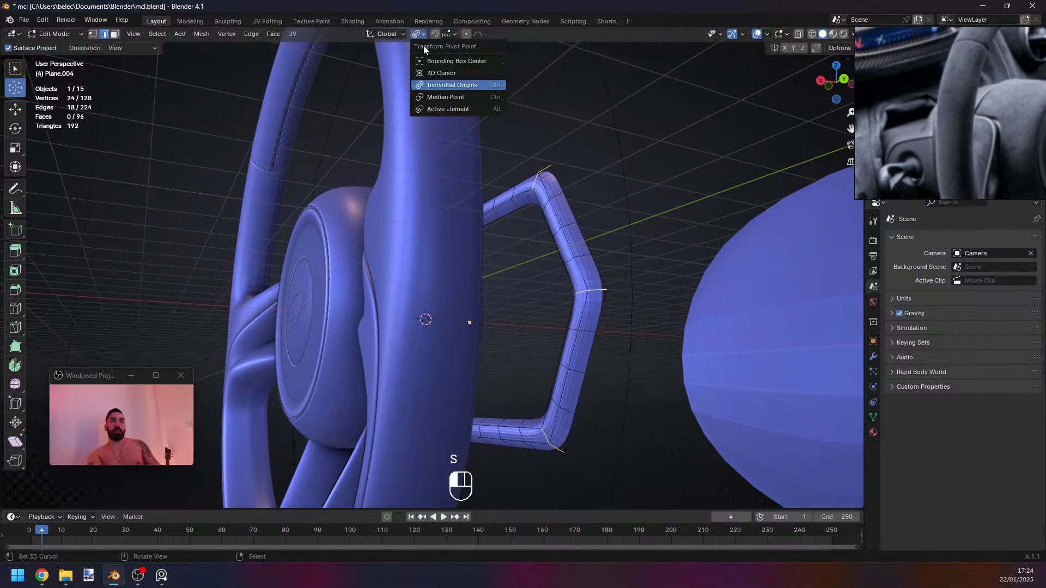
{"action": "left_click", "coordinate": [441, 90]}
{"action": "key", "text": "s"}
{"action": "left_click", "coordinate": [604, 357]}
Scale the ring's outer rear edge loop.
{"action": "key", "text": "Tab"}
{"action": "scroll", "coordinate": [577, 340], "scroll_direction": "down", "scroll_amount": 4}
{"action": "middle_click_drag", "start_coordinate": [578, 341], "coordinate": [484, 259]}
{"action": "key", "text": "Tab"}
{"action": "key", "text": "1"}
{"action": "right_click", "coordinate": [476, 278], "text": "alt"}
{"action": "scroll", "coordinate": [489, 289], "scroll_direction": "up", "scroll_amount": 2}
{"action": "key", "text": "s"}
{"action": "left_click", "coordinate": [555, 345]}
Scale the lengthwise edge loop running along the middle of the ring's outer side.
{"action": "key", "text": "2"}
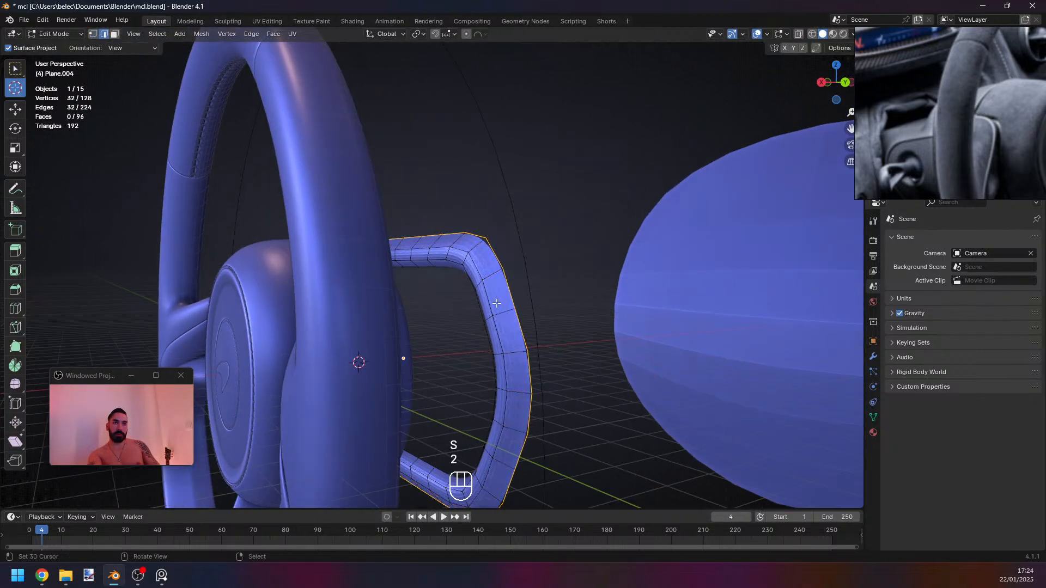
{"action": "right_click", "coordinate": [493, 297], "text": "alt"}
{"action": "key", "text": "s"}
{"action": "left_click", "coordinate": [552, 355]}
{"action": "key", "text": "Tab"}
{"action": "middle_click_drag", "start_coordinate": [996, 122], "coordinate": [956, 92]}
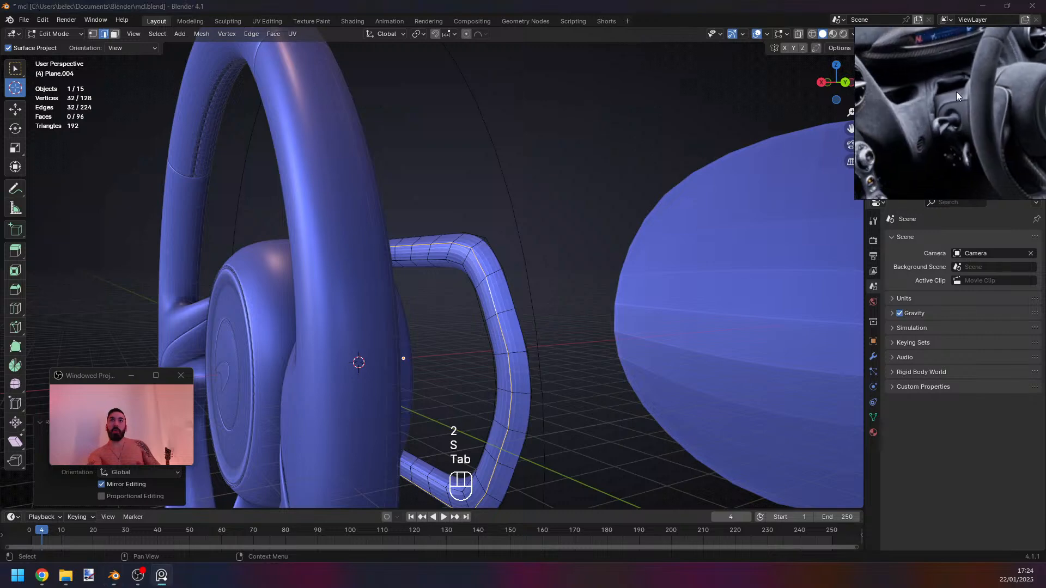
{"action": "scroll", "coordinate": [940, 73], "scroll_direction": "up", "scroll_amount": 2}
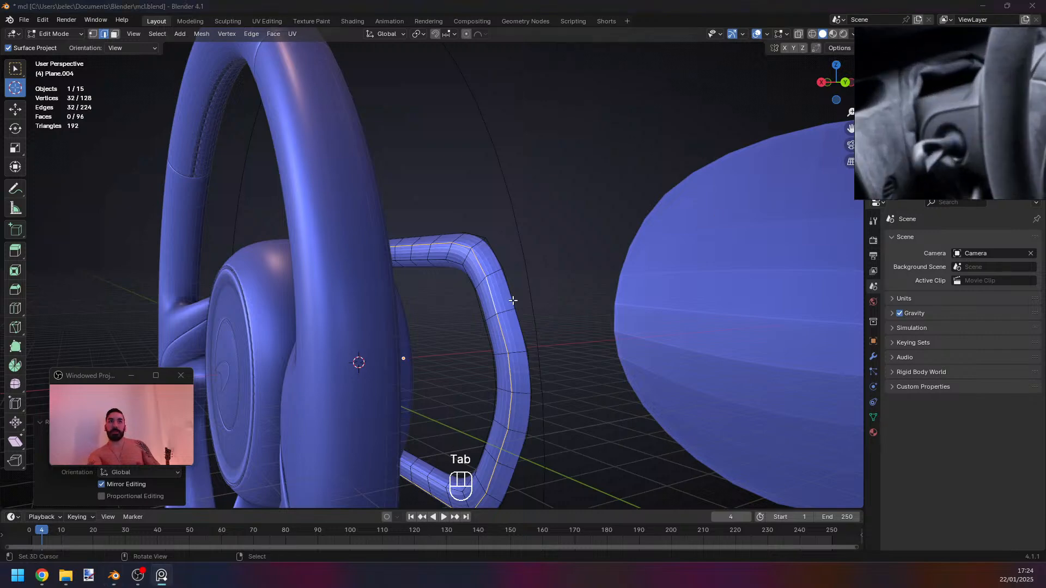
Scale the face loop on the inner side of the ring to about 0.90.
{"action": "right_click", "coordinate": [463, 277], "text": "alt"}
{"action": "key", "text": "3"}
{"action": "right_click", "coordinate": [441, 268], "text": "alt"}
{"action": "key", "text": "s"}
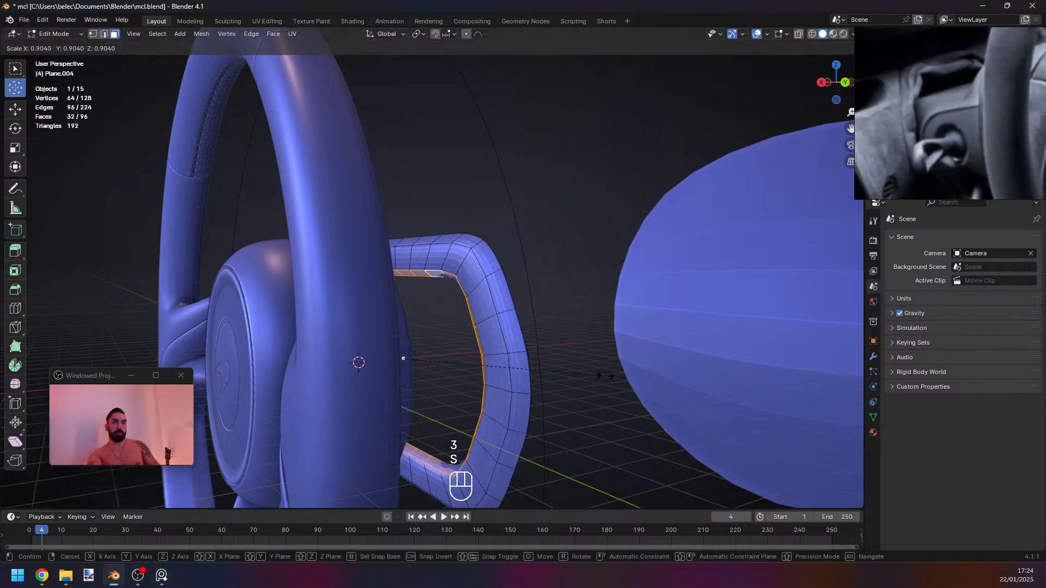
{"action": "left_click", "coordinate": [605, 376]}
Scale the ring's innermost edge loop to about 1.10, and scale it once more to refine the opening.
{"action": "key", "text": "Tab"}
{"action": "middle_click_drag", "start_coordinate": [493, 354], "coordinate": [681, 392]}
{"action": "key", "text": "Tab"}
{"action": "middle_click_drag", "start_coordinate": [394, 331], "coordinate": [380, 277]}
{"action": "key", "text": "1"}
{"action": "right_click", "coordinate": [381, 277], "text": "alt"}
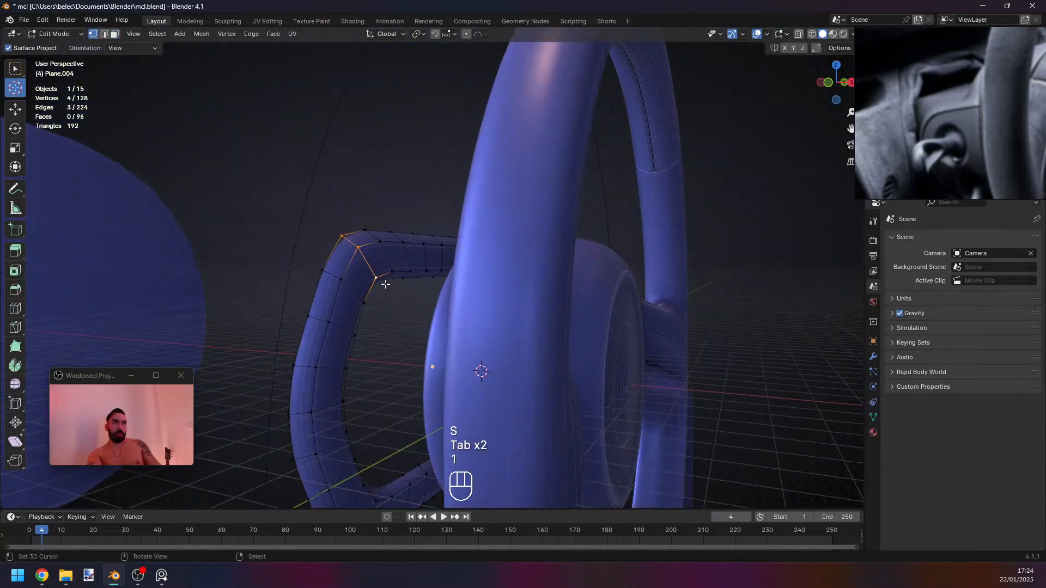
{"action": "right_click", "coordinate": [385, 284], "text": "alt"}
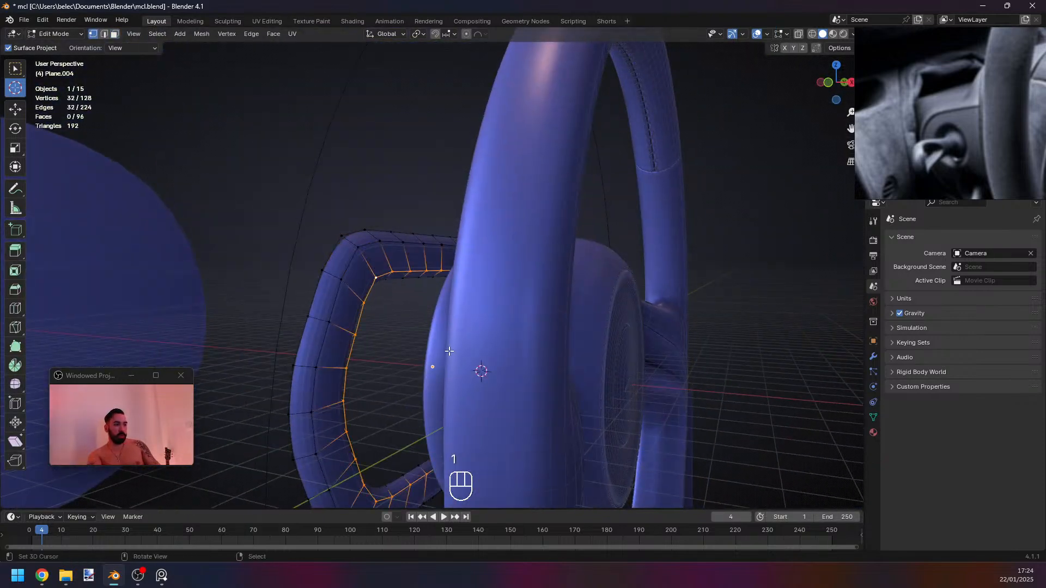
{"action": "key", "text": "s"}
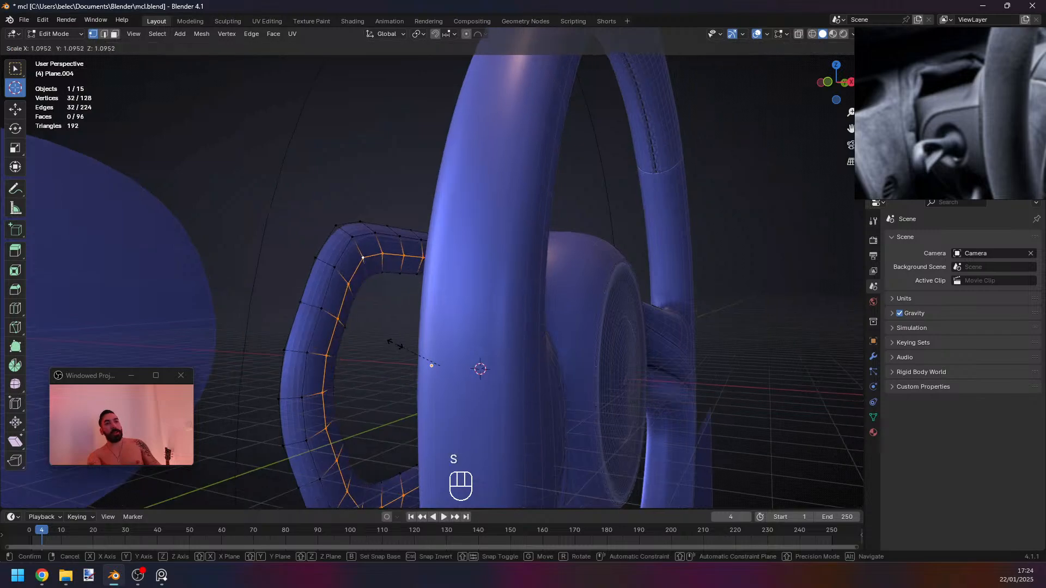
{"action": "left_click", "coordinate": [403, 343]}
{"action": "key", "text": "s"}
{"action": "left_click", "coordinate": [402, 350]}
Move the whole ring back from the steering wheel towards the large round panel.
{"action": "key", "text": "Tab"}
{"action": "middle_click_drag", "start_coordinate": [504, 340], "coordinate": [321, 330]}
{"action": "key", "text": "Tab"}
{"action": "key", "text": "Tab"}
{"action": "mouse_move", "coordinate": [425, 327]}
{"action": "middle_mouse_down"}
{"action": "mouse_move", "coordinate": [380, 314]}
{"action": "mouse_move", "coordinate": [425, 332]}
{"action": "middle_mouse_up"}
{"action": "key", "text": "Tab"}
{"action": "key", "text": "Tab"}
{"action": "key", "text": "g"}
{"action": "left_click", "coordinate": [626, 342]}
Move the ring's front face loop about 0.019 m along the global X axis.
{"action": "middle_click_drag", "start_coordinate": [506, 314], "coordinate": [370, 305], "text": "shift"}
{"action": "middle_click_drag", "start_coordinate": [370, 305], "coordinate": [436, 305]}
{"action": "middle_click_drag", "start_coordinate": [471, 243], "coordinate": [465, 266], "text": "shift"}
{"action": "scroll", "coordinate": [464, 229], "scroll_direction": "up", "scroll_amount": 1}
{"action": "key", "text": "Tab"}
{"action": "key", "text": "3"}
{"action": "left_click", "coordinate": [462, 191], "text": "alt"}
{"action": "middle_click_drag", "start_coordinate": [462, 191], "coordinate": [479, 294]}
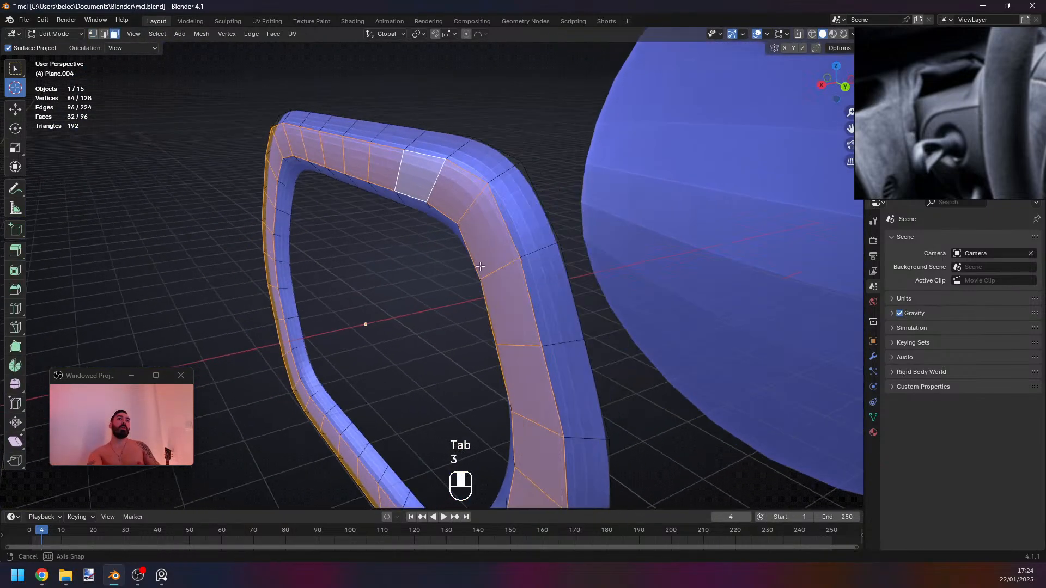
{"action": "key", "text": "s"}
{"action": "key", "text": "g"}
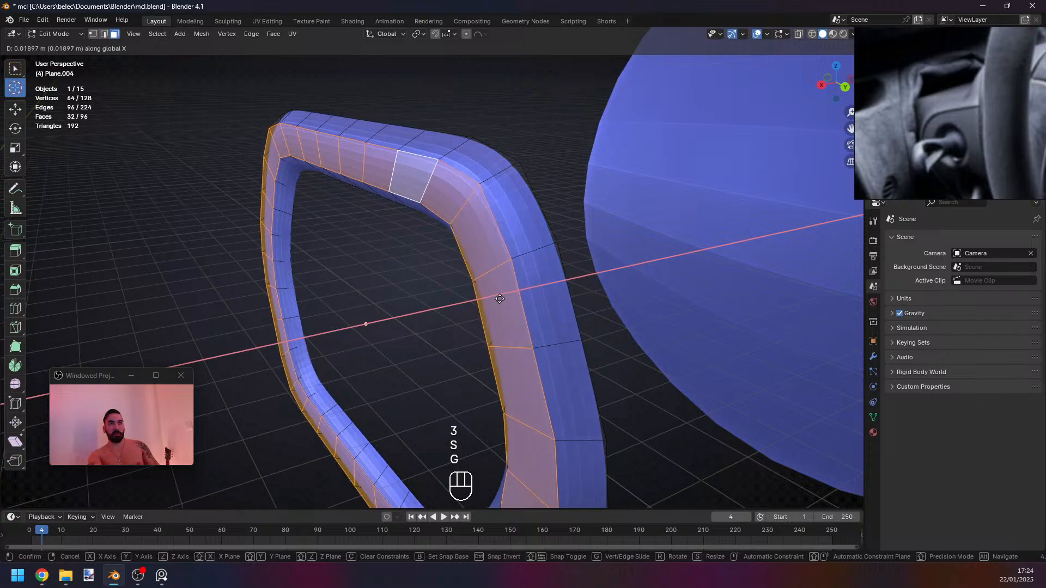
{"action": "left_click", "coordinate": [500, 299]}
{"action": "key", "text": "Tab"}
Examine the ring's smoothed shape and its control mesh from several angles.
{"action": "middle_click_drag", "start_coordinate": [413, 302], "coordinate": [426, 298]}
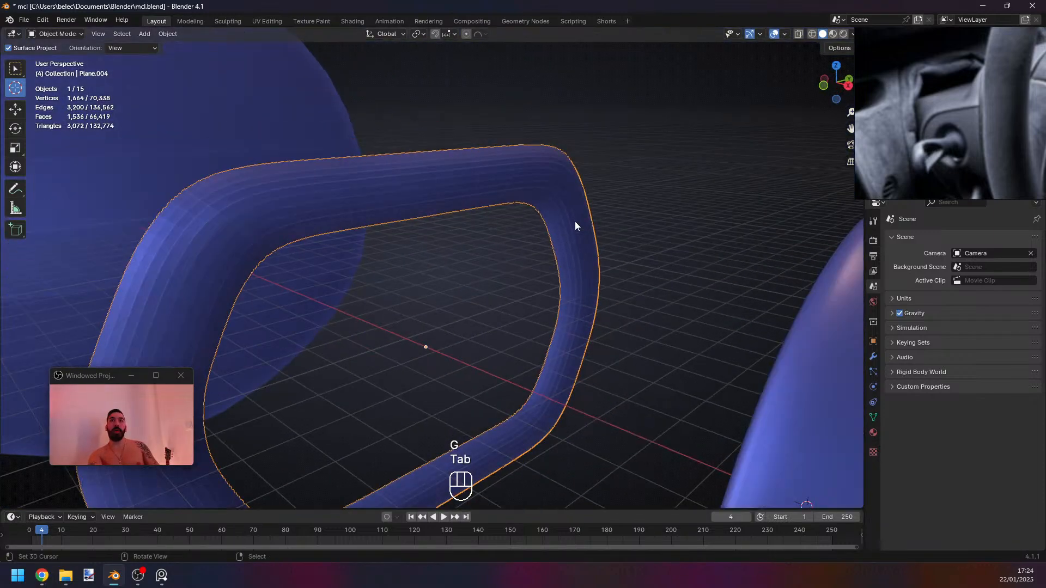
{"action": "middle_click_drag", "start_coordinate": [305, 344], "coordinate": [421, 318], "text": "shift"}
{"action": "middle_click_drag", "start_coordinate": [366, 284], "coordinate": [342, 280]}
{"action": "left_click_drag", "start_coordinate": [108, 381], "coordinate": [97, 386]}
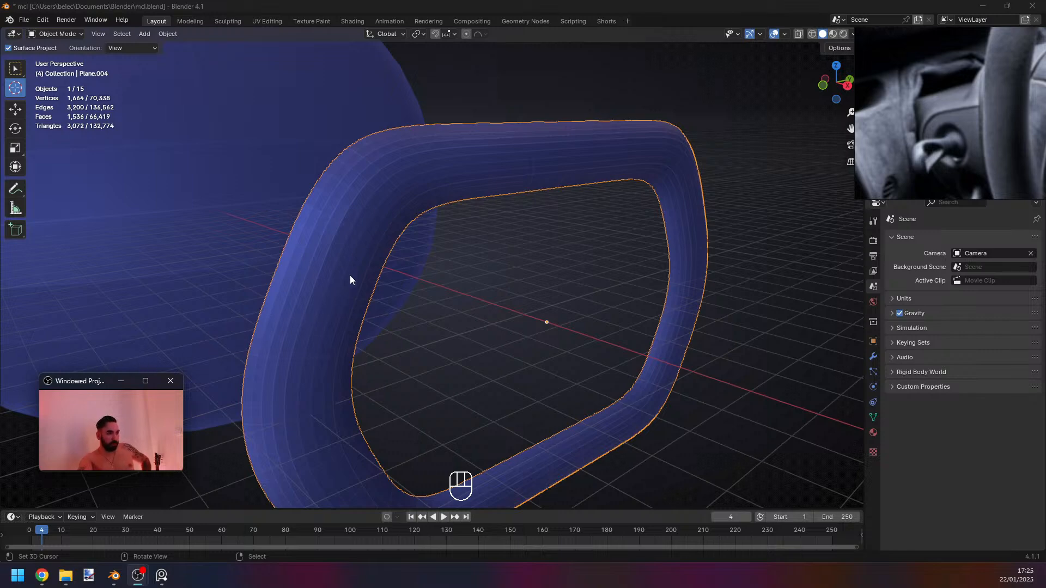
{"action": "middle_click_drag", "start_coordinate": [367, 333], "coordinate": [444, 364]}
{"action": "middle_click_drag", "start_coordinate": [444, 364], "coordinate": [426, 357]}
{"action": "scroll", "coordinate": [426, 357], "scroll_direction": "down", "scroll_amount": 2}
{"action": "key", "text": "Tab"}
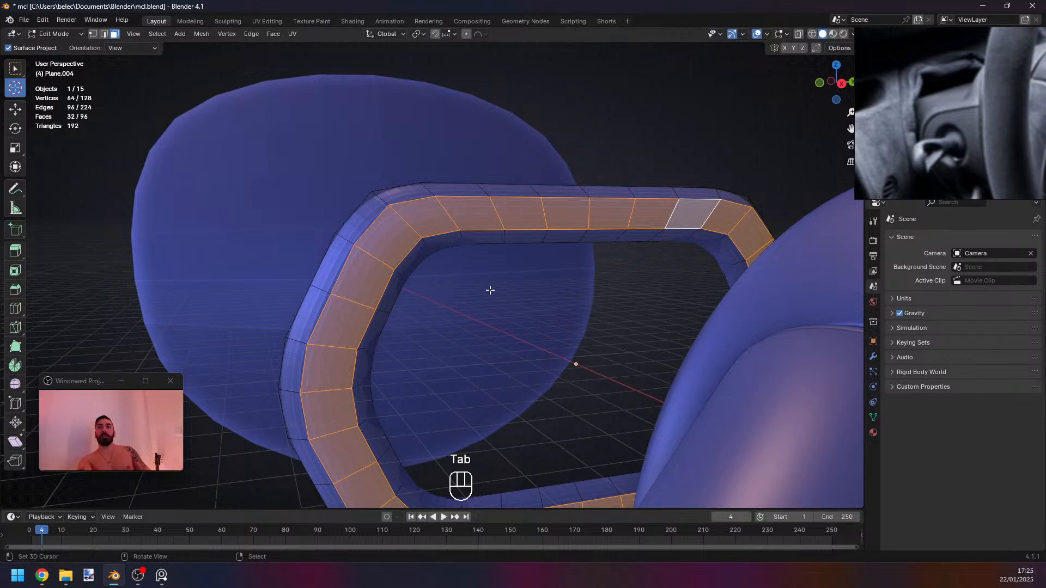
{"action": "middle_click_drag", "start_coordinate": [427, 308], "coordinate": [468, 279], "text": "shift"}
{"action": "scroll", "coordinate": [469, 281], "scroll_direction": "up", "scroll_amount": 1}
{"action": "key", "text": "Tab"}
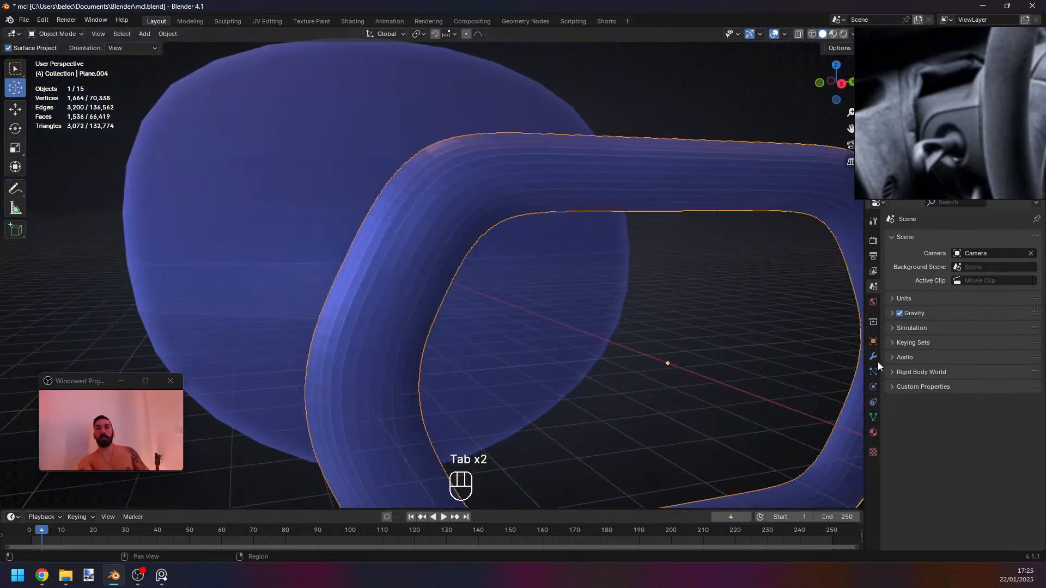
Apply the ring's Subdivision modifier at viewport level 2, after comparing it with level 1.
{"action": "left_click", "coordinate": [874, 358]}
{"action": "left_click", "coordinate": [953, 288]}
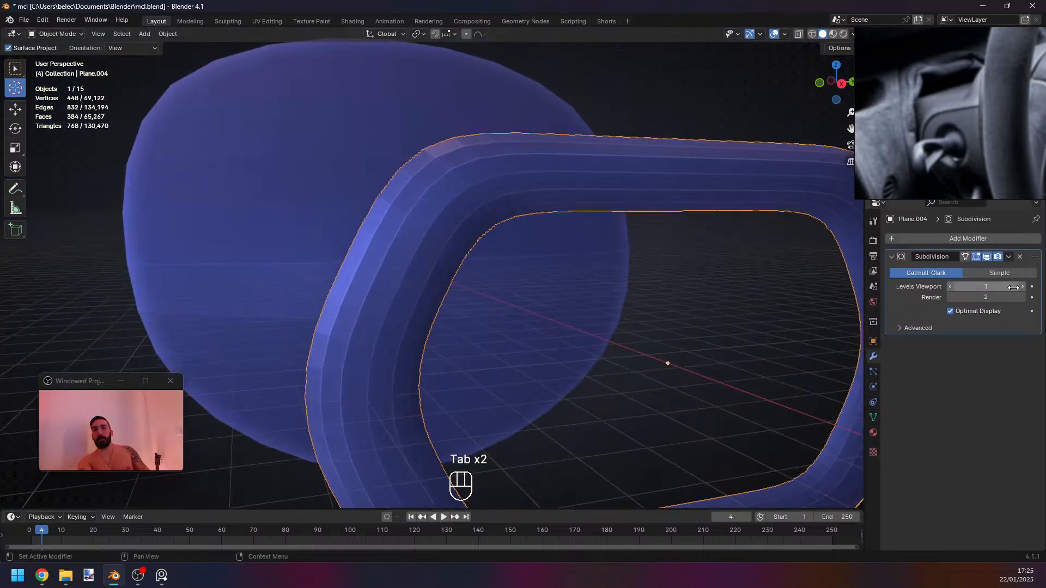
{"action": "left_click", "coordinate": [1022, 289]}
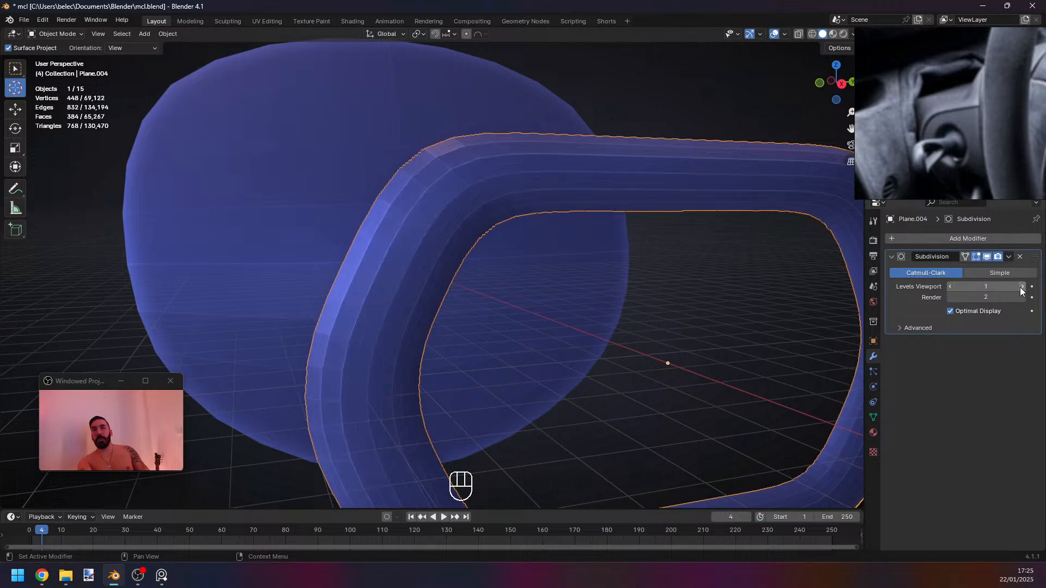
{"action": "key", "text": "ctrl+a"}
{"action": "key", "text": "Tab"}
{"action": "key", "text": "Tab"}
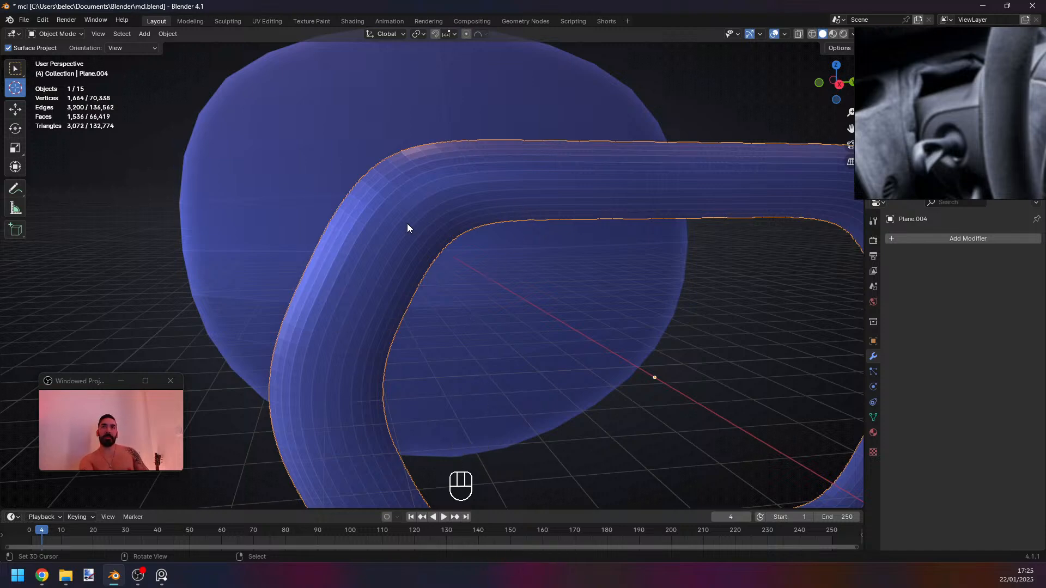
Add a level 1 Subdivision modifier to the ring and apply it.
{"action": "middle_click_drag", "start_coordinate": [407, 223], "coordinate": [479, 254]}
{"action": "key", "text": "Tab"}
{"action": "key", "text": "Tab"}
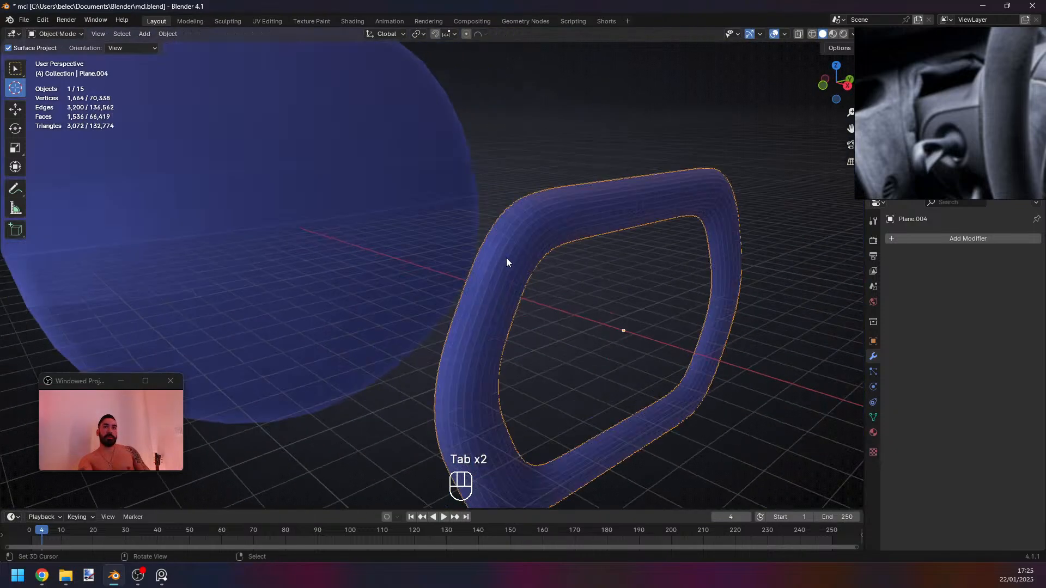
{"action": "key", "text": "Tab"}
{"action": "key", "text": "2"}
{"action": "key", "text": "Tab"}
{"action": "scroll", "coordinate": [560, 292], "scroll_direction": "up", "scroll_amount": 5}
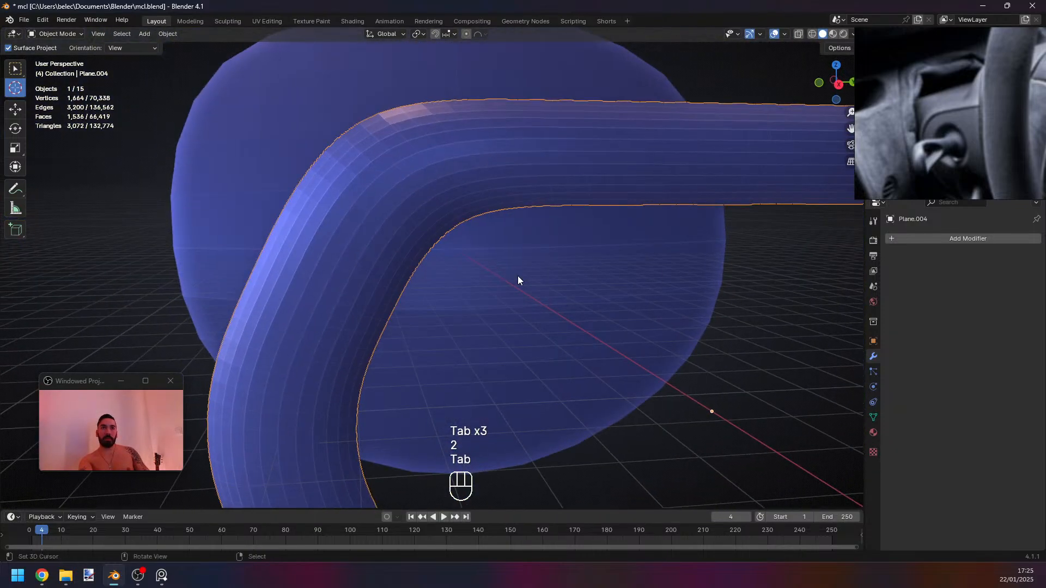
{"action": "scroll", "coordinate": [518, 280], "scroll_direction": "down", "scroll_amount": 3}
{"action": "key", "text": "ctrl+1"}
{"action": "key", "text": "ctrl+a"}
Switch the ring to Sculpt Mode.
{"action": "mouse_move", "coordinate": [545, 283]}
{"action": "middle_mouse_down"}
{"action": "mouse_move", "coordinate": [581, 308]}
{"action": "mouse_move", "coordinate": [482, 308]}
{"action": "mouse_move", "coordinate": [424, 338]}
{"action": "mouse_move", "coordinate": [427, 326]}
{"action": "mouse_move", "coordinate": [522, 309]}
{"action": "mouse_move", "coordinate": [475, 337]}
{"action": "mouse_move", "coordinate": [446, 320]}
{"action": "mouse_move", "coordinate": [771, 123]}
{"action": "middle_mouse_up"}
{"action": "scroll", "coordinate": [482, 305], "scroll_direction": "down", "scroll_amount": 3}
{"action": "scroll", "coordinate": [446, 321], "scroll_direction": "up", "scroll_amount": 3}
{"action": "scroll", "coordinate": [444, 322], "scroll_direction": "down", "scroll_amount": 3}
{"action": "scroll", "coordinate": [456, 316], "scroll_direction": "up", "scroll_amount": 1}
{"action": "left_click", "coordinate": [64, 33]}
{"action": "left_click", "coordinate": [63, 71]}
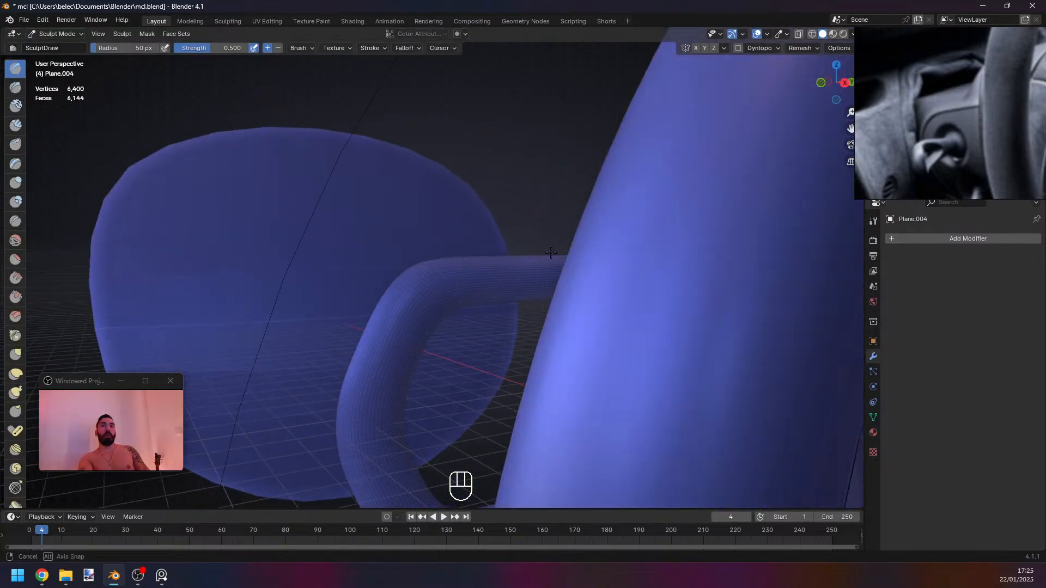
{"action": "middle_click_drag", "start_coordinate": [551, 253], "coordinate": [557, 254]}
{"action": "middle_click_drag", "start_coordinate": [415, 338], "coordinate": [410, 319], "text": "shift"}
{"action": "scroll", "coordinate": [410, 318], "scroll_direction": "up", "scroll_amount": 3}
{"action": "mouse_move", "coordinate": [445, 184]}
{"action": "left_mouse_down"}
{"action": "mouse_move", "coordinate": [381, 252]}
{"action": "mouse_move", "coordinate": [357, 299]}
{"action": "left_mouse_up"}
{"action": "scroll", "coordinate": [400, 270], "scroll_direction": "down", "scroll_amount": 2}
{"action": "middle_click_drag", "start_coordinate": [399, 271], "coordinate": [376, 292]}
{"action": "key", "text": "ctrl+z"}
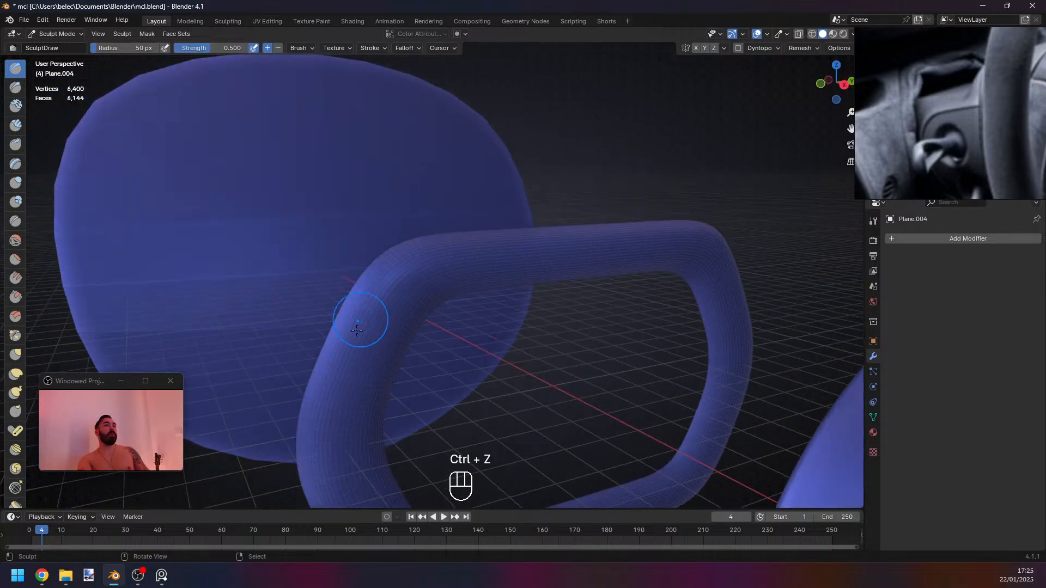
Sculpt uneven folds along the ring's corners, sides and bars with the Draw brush at 50 px radius and 0.500 strength.
{"action": "mouse_move", "coordinate": [348, 350]}
{"action": "left_mouse_down"}
{"action": "mouse_move", "coordinate": [343, 338]}
{"action": "mouse_move", "coordinate": [439, 241]}
{"action": "left_mouse_up"}
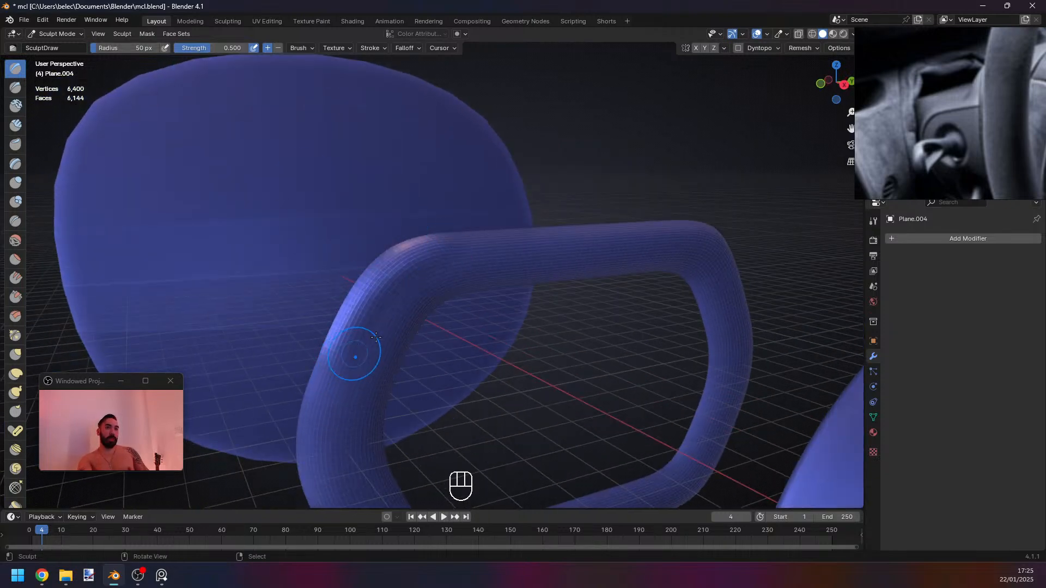
{"action": "mouse_move", "coordinate": [405, 299]}
{"action": "left_mouse_down"}
{"action": "mouse_move", "coordinate": [368, 352]}
{"action": "mouse_move", "coordinate": [337, 433]}
{"action": "left_mouse_up"}
{"action": "mouse_move", "coordinate": [397, 360]}
{"action": "middle_mouse_down"}
{"action": "mouse_move", "coordinate": [388, 351]}
{"action": "mouse_move", "coordinate": [409, 389]}
{"action": "mouse_move", "coordinate": [446, 365]}
{"action": "mouse_move", "coordinate": [439, 303]}
{"action": "middle_mouse_up"}
{"action": "key", "text": "ctrl+z"}
{"action": "scroll", "coordinate": [436, 306], "scroll_direction": "down", "scroll_amount": 1}
{"action": "mouse_move", "coordinate": [429, 312]}
{"action": "left_mouse_down"}
{"action": "mouse_move", "coordinate": [451, 396]}
{"action": "mouse_move", "coordinate": [520, 423]}
{"action": "left_mouse_up"}
{"action": "middle_click_drag", "start_coordinate": [521, 423], "coordinate": [392, 408]}
{"action": "mouse_move", "coordinate": [399, 395]}
{"action": "left_mouse_down"}
{"action": "mouse_move", "coordinate": [407, 355]}
{"action": "mouse_move", "coordinate": [465, 278]}
{"action": "left_mouse_up"}
{"action": "middle_click_drag", "start_coordinate": [464, 278], "coordinate": [436, 326]}
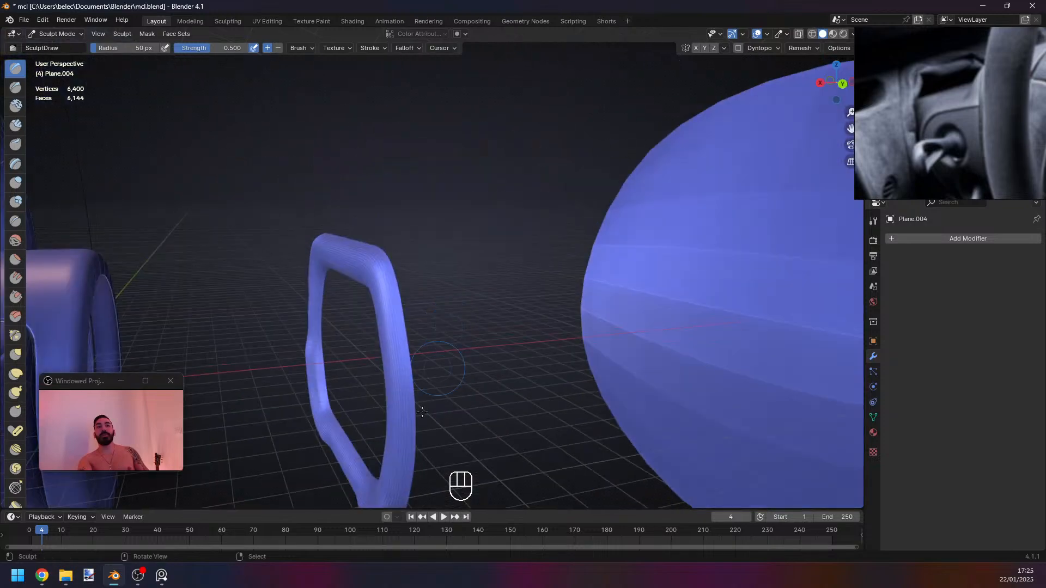
{"action": "middle_click_drag", "start_coordinate": [423, 412], "coordinate": [425, 312]}
{"action": "left_click_drag", "start_coordinate": [382, 249], "coordinate": [424, 306]}
{"action": "mouse_move", "coordinate": [424, 306]}
{"action": "middle_mouse_down"}
{"action": "mouse_move", "coordinate": [550, 322]}
{"action": "mouse_move", "coordinate": [501, 305]}
{"action": "middle_mouse_up"}
{"action": "left_click_drag", "start_coordinate": [396, 270], "coordinate": [528, 272]}
{"action": "middle_click_drag", "start_coordinate": [527, 272], "coordinate": [435, 276]}
{"action": "scroll", "coordinate": [417, 276], "scroll_direction": "up", "scroll_amount": 3}
{"action": "left_click_drag", "start_coordinate": [416, 276], "coordinate": [551, 286]}
{"action": "middle_click_drag", "start_coordinate": [551, 286], "coordinate": [484, 229]}
{"action": "mouse_move", "coordinate": [487, 197]}
{"action": "left_mouse_down"}
{"action": "mouse_move", "coordinate": [416, 280]}
{"action": "mouse_move", "coordinate": [434, 265]}
{"action": "left_mouse_up"}
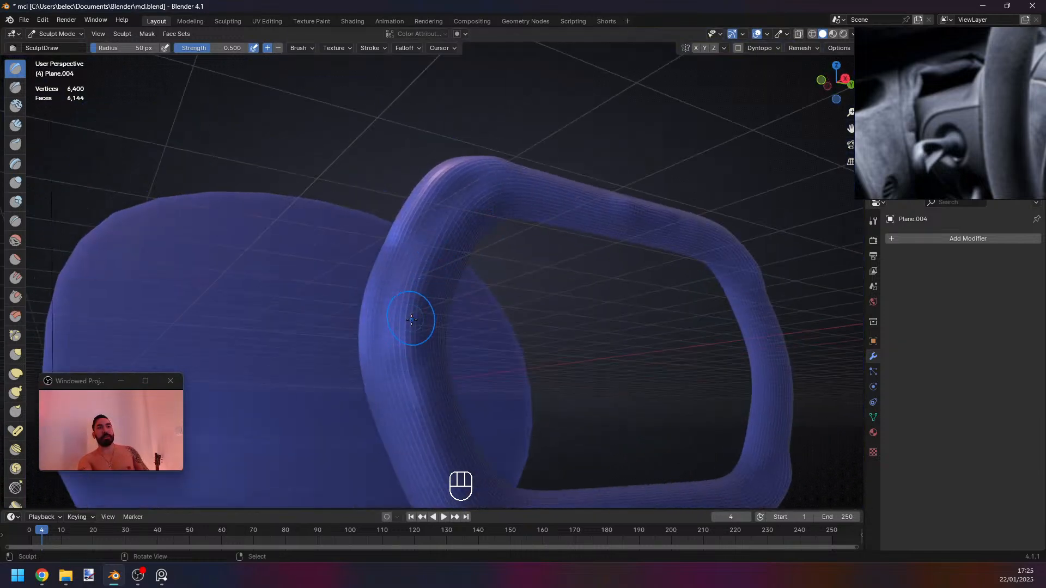
{"action": "left_click_drag", "start_coordinate": [411, 319], "coordinate": [428, 382]}
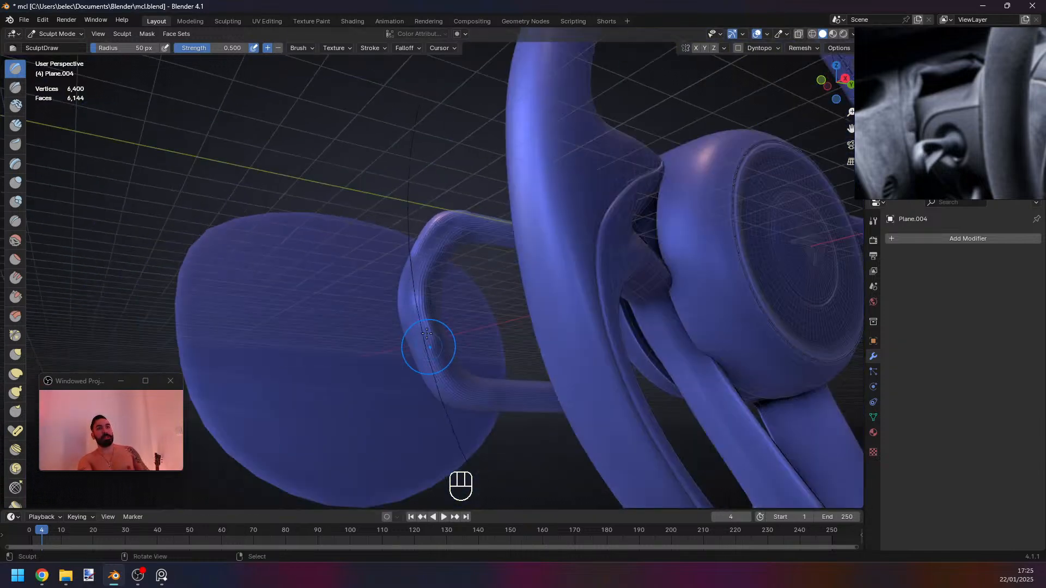
{"action": "key", "text": "ctrl+z"}
{"action": "left_click_drag", "start_coordinate": [430, 343], "coordinate": [458, 381]}
{"action": "mouse_move", "coordinate": [458, 381]}
{"action": "middle_mouse_down"}
{"action": "mouse_move", "coordinate": [413, 336]}
{"action": "mouse_move", "coordinate": [350, 381]}
{"action": "middle_mouse_up"}
{"action": "mouse_move", "coordinate": [350, 381]}
{"action": "left_mouse_down"}
{"action": "mouse_move", "coordinate": [401, 404]}
{"action": "mouse_move", "coordinate": [396, 395]}
{"action": "left_mouse_up"}
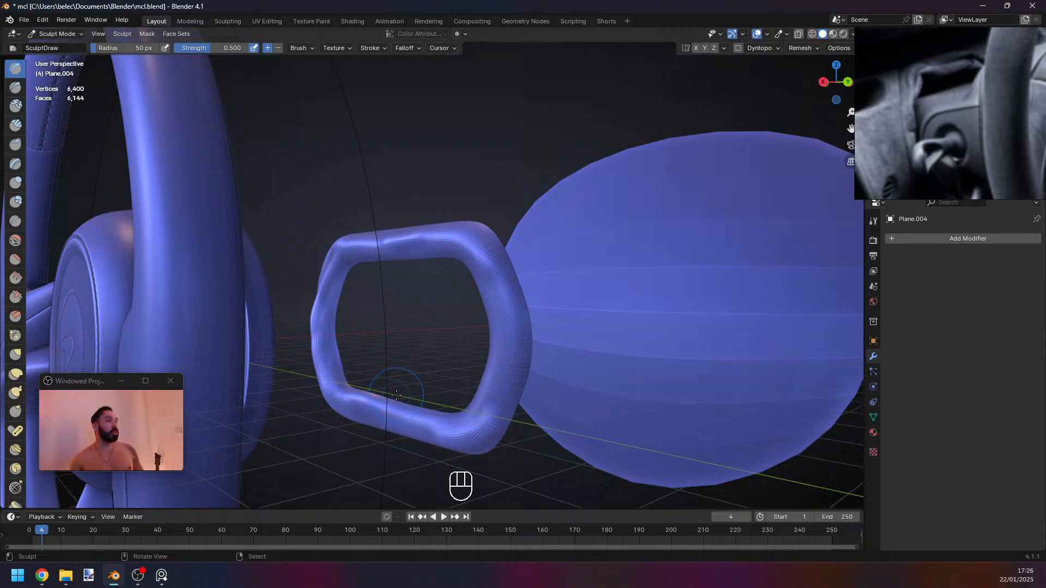
Return the sculpted ring to Object Mode and shade it smooth.
{"action": "scroll", "coordinate": [495, 263], "scroll_direction": "up", "scroll_amount": 2}
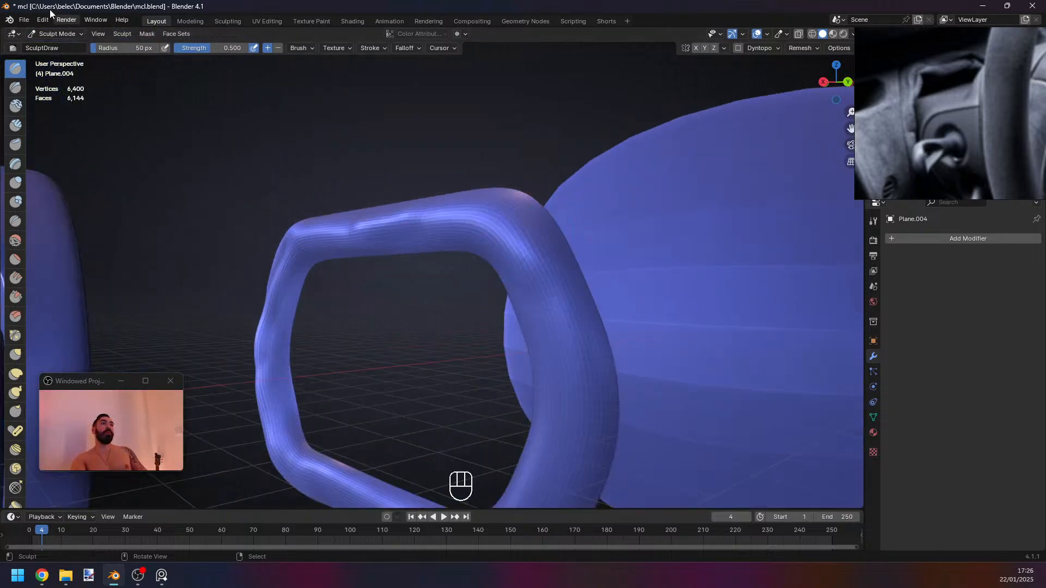
{"action": "key", "text": "ctrl+Tab"}
{"action": "key", "text": "ctrl+Tab"}
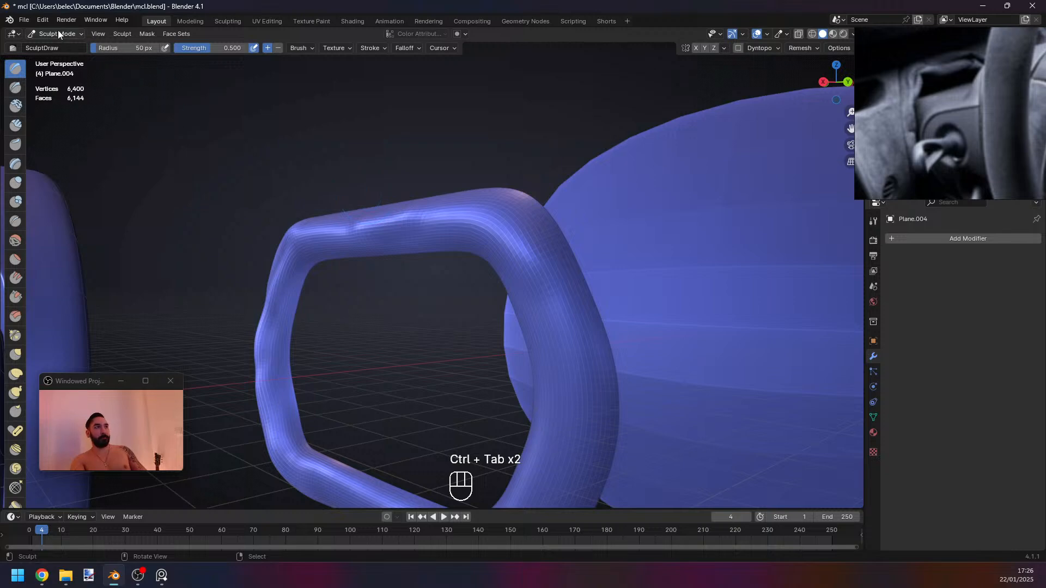
{"action": "left_click", "coordinate": [58, 33]}
{"action": "left_click", "coordinate": [63, 57]}
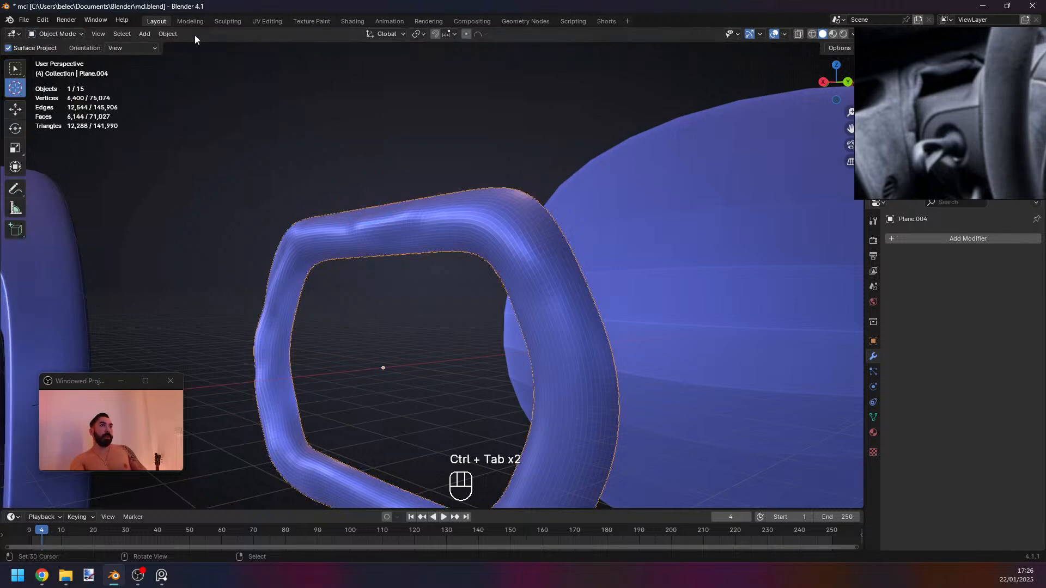
{"action": "left_click", "coordinate": [169, 34]}
{"action": "left_click", "coordinate": [210, 271]}
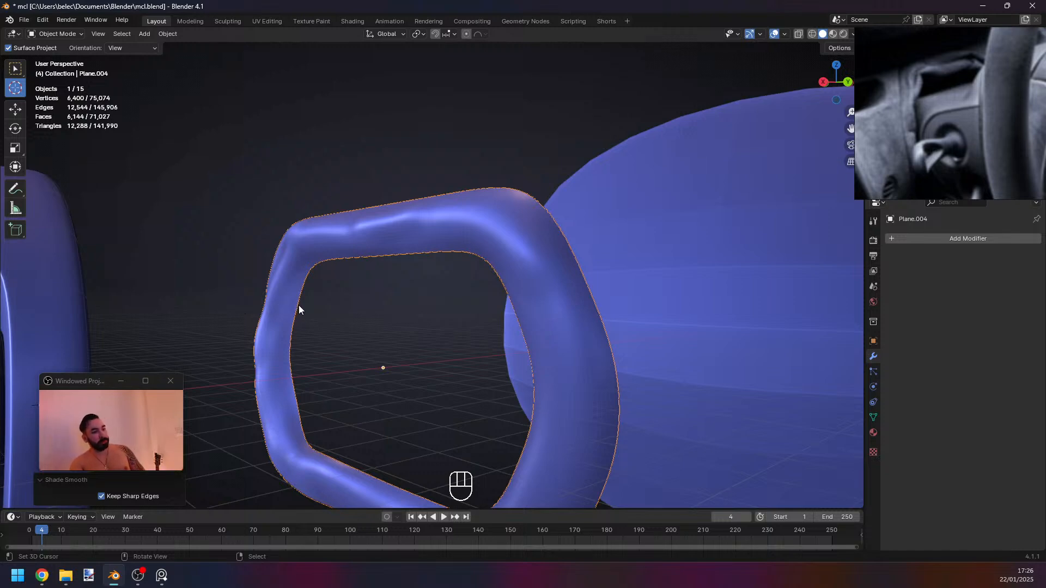
{"action": "middle_click_drag", "start_coordinate": [298, 316], "coordinate": [389, 322]}
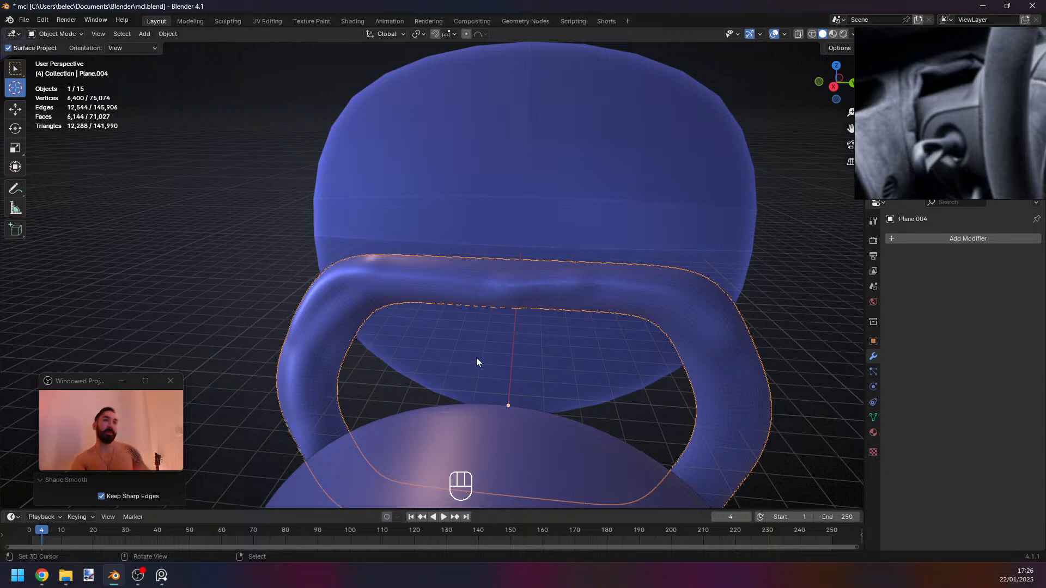
{"action": "middle_click_drag", "start_coordinate": [477, 360], "coordinate": [288, 198]}
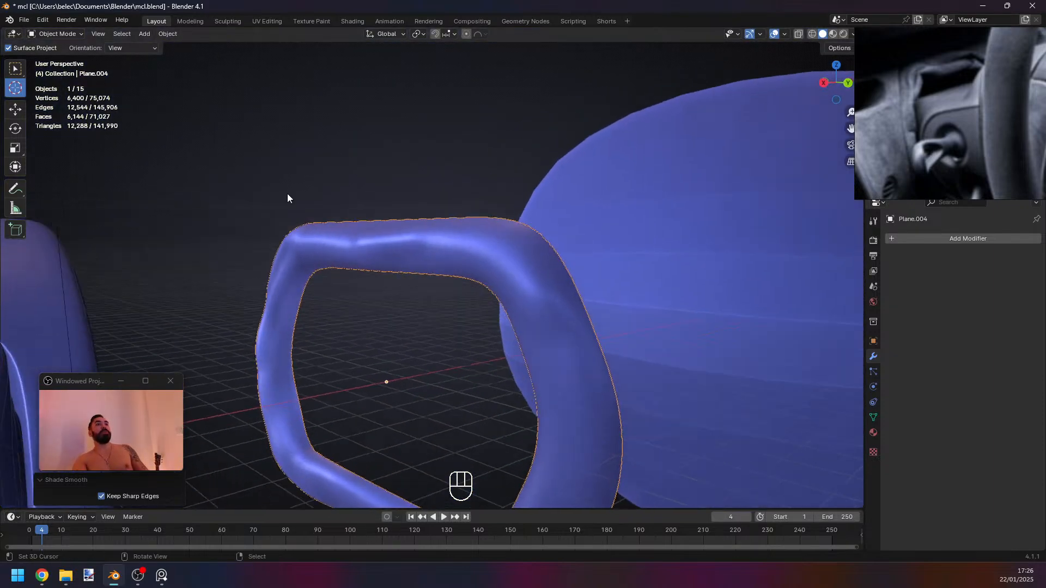
Return the ring to Sculpt Mode and sculpt more folds around its upper corner and thick side with the Draw brush.
{"action": "left_click", "coordinate": [66, 34]}
{"action": "left_click", "coordinate": [55, 69]}
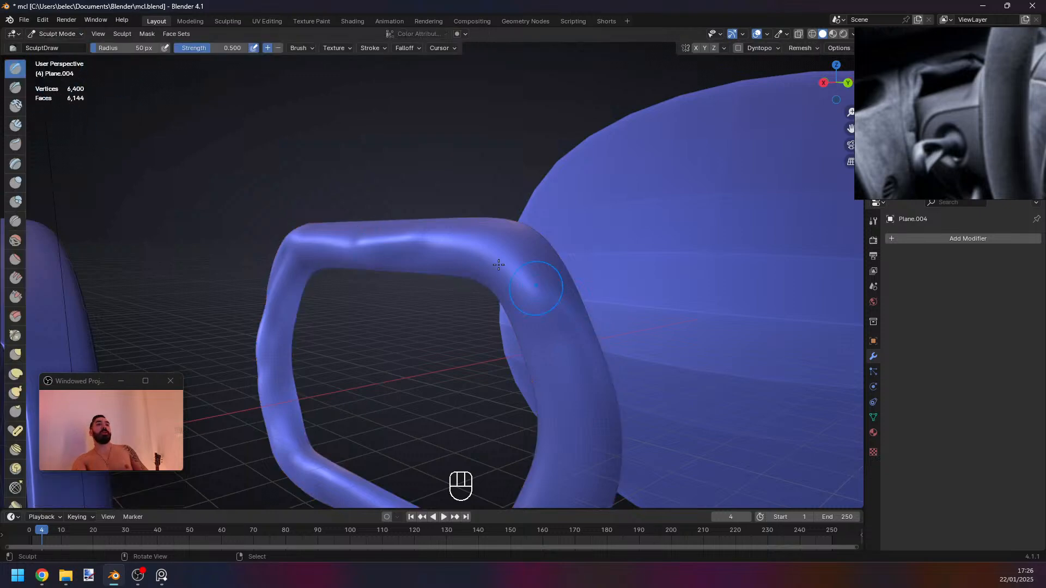
{"action": "mouse_move", "coordinate": [452, 257]}
{"action": "left_mouse_down"}
{"action": "mouse_move", "coordinate": [479, 261]}
{"action": "mouse_move", "coordinate": [499, 294]}
{"action": "left_mouse_up"}
{"action": "mouse_move", "coordinate": [502, 300]}
{"action": "middle_mouse_down"}
{"action": "mouse_move", "coordinate": [523, 305]}
{"action": "mouse_move", "coordinate": [523, 175]}
{"action": "middle_mouse_up"}
{"action": "mouse_move", "coordinate": [500, 144]}
{"action": "left_mouse_down"}
{"action": "mouse_move", "coordinate": [566, 230]}
{"action": "mouse_move", "coordinate": [576, 430]}
{"action": "left_mouse_up"}
{"action": "mouse_move", "coordinate": [572, 419]}
{"action": "middle_mouse_down"}
{"action": "mouse_move", "coordinate": [493, 347]}
{"action": "mouse_move", "coordinate": [460, 467]}
{"action": "middle_mouse_up"}
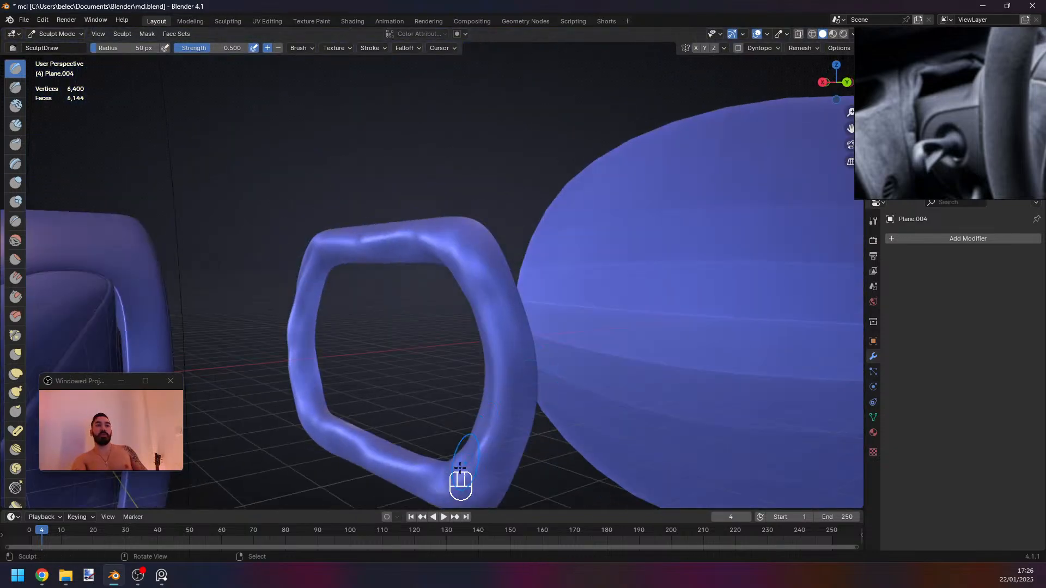
Sculpt further uneven folds on the ring's lower corner, thick side and rear upper corner with the Draw brush.
{"action": "mouse_move", "coordinate": [460, 467]}
{"action": "left_mouse_down"}
{"action": "mouse_move", "coordinate": [435, 477]}
{"action": "mouse_move", "coordinate": [463, 452]}
{"action": "left_mouse_up"}
{"action": "middle_click_drag", "start_coordinate": [466, 450], "coordinate": [455, 472]}
{"action": "mouse_move", "coordinate": [440, 320]}
{"action": "left_mouse_down"}
{"action": "mouse_move", "coordinate": [424, 319]}
{"action": "mouse_move", "coordinate": [453, 392]}
{"action": "left_mouse_up"}
{"action": "middle_click_drag", "start_coordinate": [453, 401], "coordinate": [429, 238]}
{"action": "left_click_drag", "start_coordinate": [410, 169], "coordinate": [415, 315]}
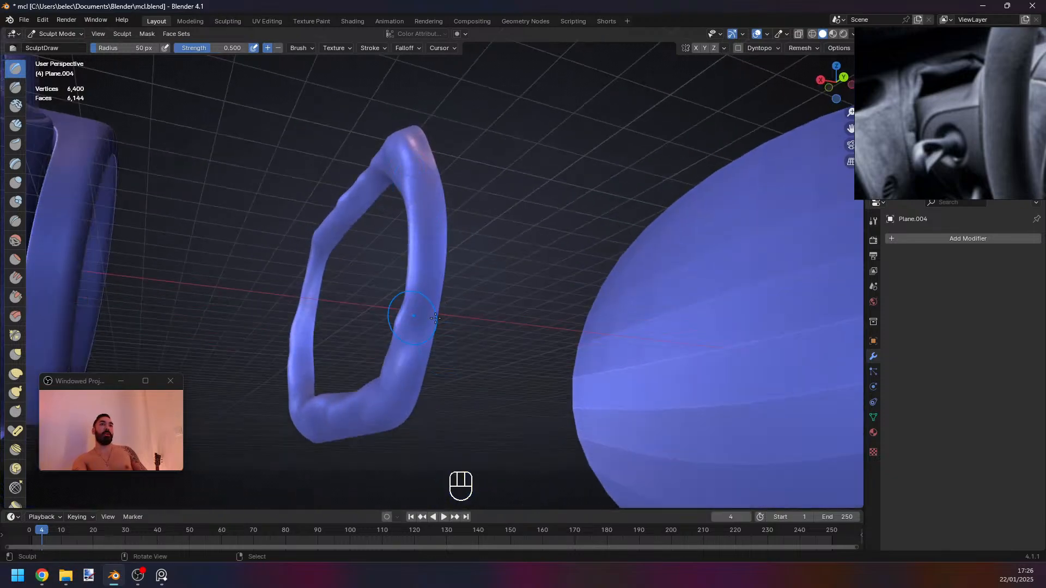
{"action": "mouse_move", "coordinate": [435, 318]}
{"action": "middle_mouse_down"}
{"action": "mouse_move", "coordinate": [556, 326]}
{"action": "mouse_move", "coordinate": [482, 253]}
{"action": "middle_mouse_up"}
{"action": "scroll", "coordinate": [482, 253], "scroll_direction": "up", "scroll_amount": 3}
{"action": "left_click_drag", "start_coordinate": [467, 208], "coordinate": [510, 183]}
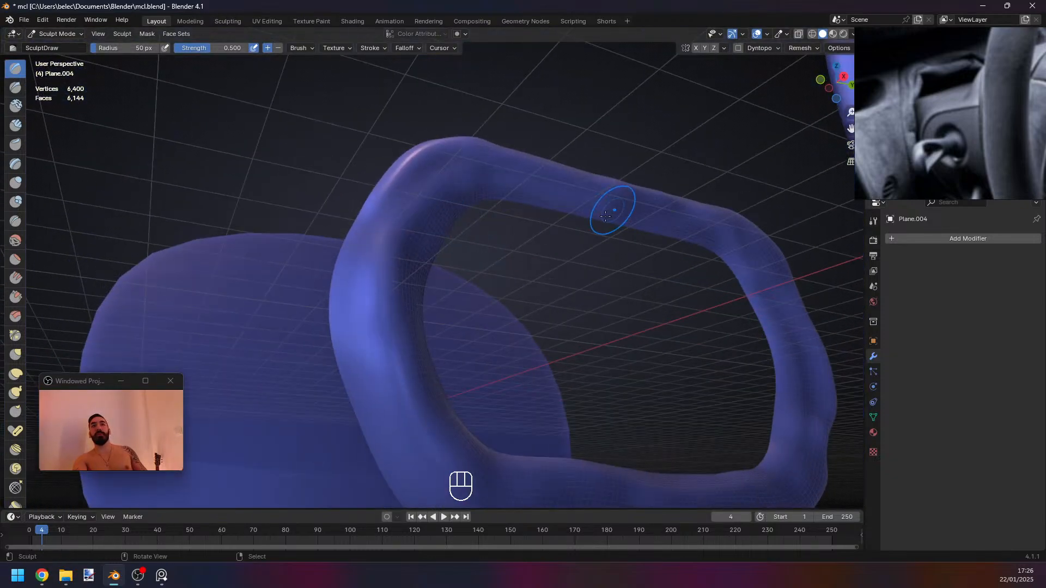
Try another Draw stroke on the rear of the ring, then undo the last strokes.
{"action": "middle_click_drag", "start_coordinate": [605, 216], "coordinate": [618, 267]}
{"action": "middle_click_drag", "start_coordinate": [510, 268], "coordinate": [436, 374]}
{"action": "middle_click_drag", "start_coordinate": [533, 366], "coordinate": [401, 344]}
{"action": "left_click_drag", "start_coordinate": [401, 344], "coordinate": [490, 411]}
{"action": "mouse_move", "coordinate": [490, 411]}
{"action": "middle_mouse_down"}
{"action": "mouse_move", "coordinate": [371, 230]}
{"action": "mouse_move", "coordinate": [416, 207]}
{"action": "mouse_move", "coordinate": [482, 233]}
{"action": "mouse_move", "coordinate": [551, 207]}
{"action": "middle_mouse_up"}
{"action": "key", "text": "ctrl+z"}
{"action": "key", "text": "ctrl+z"}
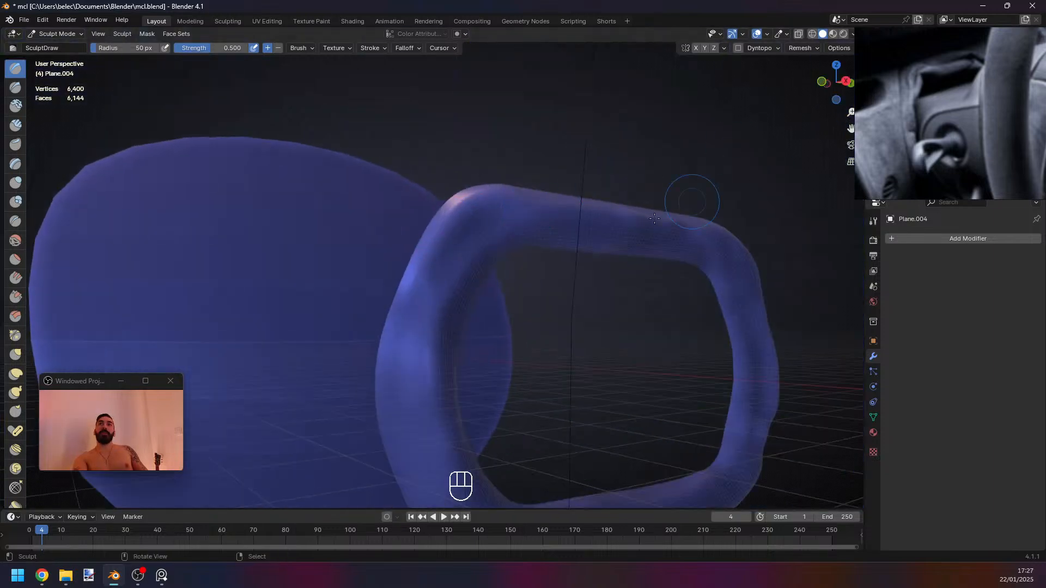
Try to carve a crease across the ring's upper corner with the Draw Sharp brush at 50 px radius and 0.500 strength.
{"action": "middle_click_drag", "start_coordinate": [654, 218], "coordinate": [334, 160]}
{"action": "left_click", "coordinate": [16, 87]}
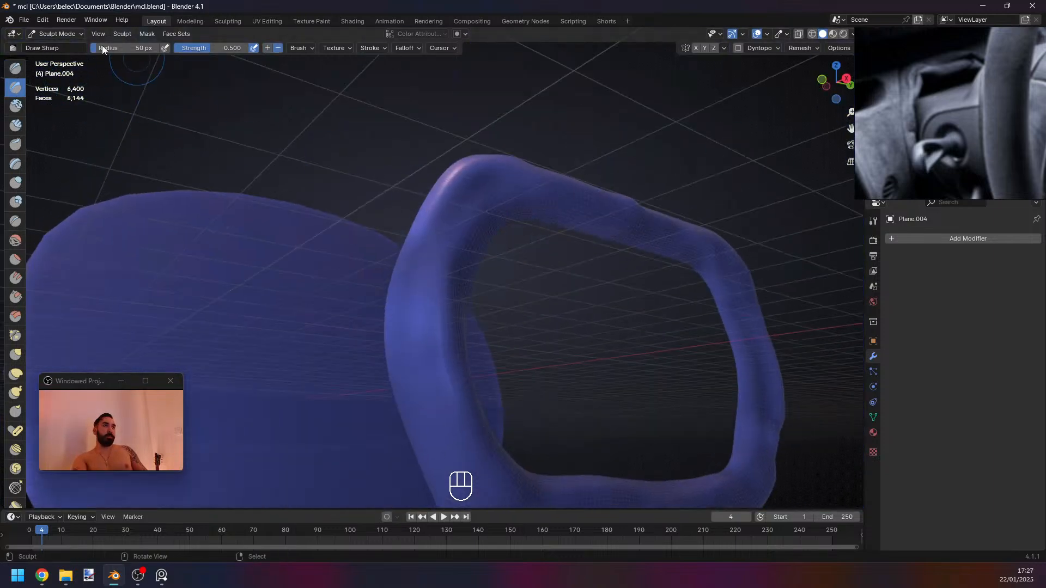
{"action": "left_click", "coordinate": [56, 34]}
{"action": "middle_click_drag", "start_coordinate": [513, 235], "coordinate": [503, 239]}
{"action": "scroll", "coordinate": [503, 228], "scroll_direction": "up", "scroll_amount": 3}
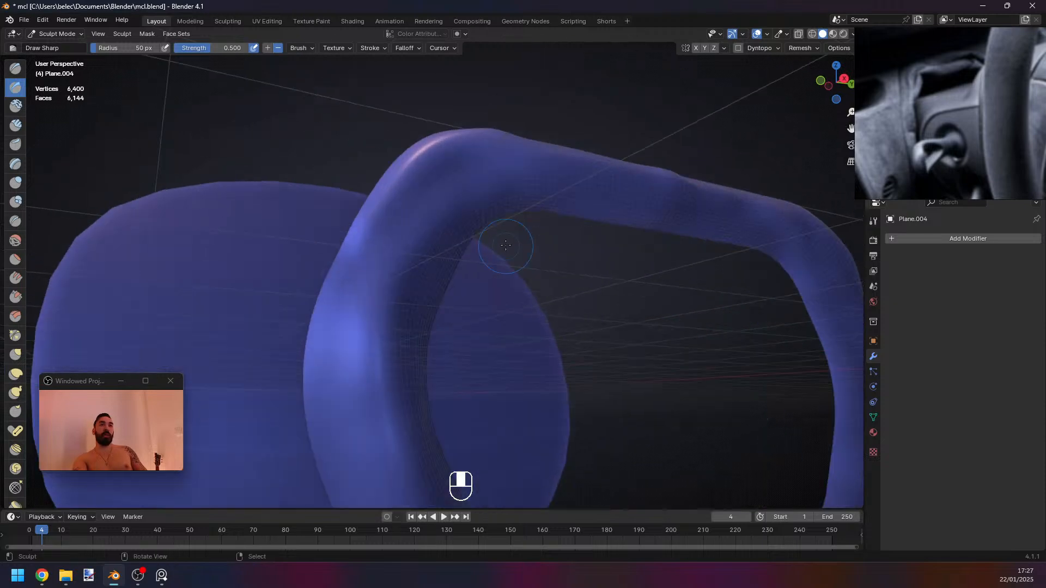
{"action": "left_click_drag", "start_coordinate": [502, 141], "coordinate": [412, 250]}
{"action": "scroll", "coordinate": [419, 245], "scroll_direction": "down", "scroll_amount": 3}
{"action": "key", "text": "ctrl+z"}
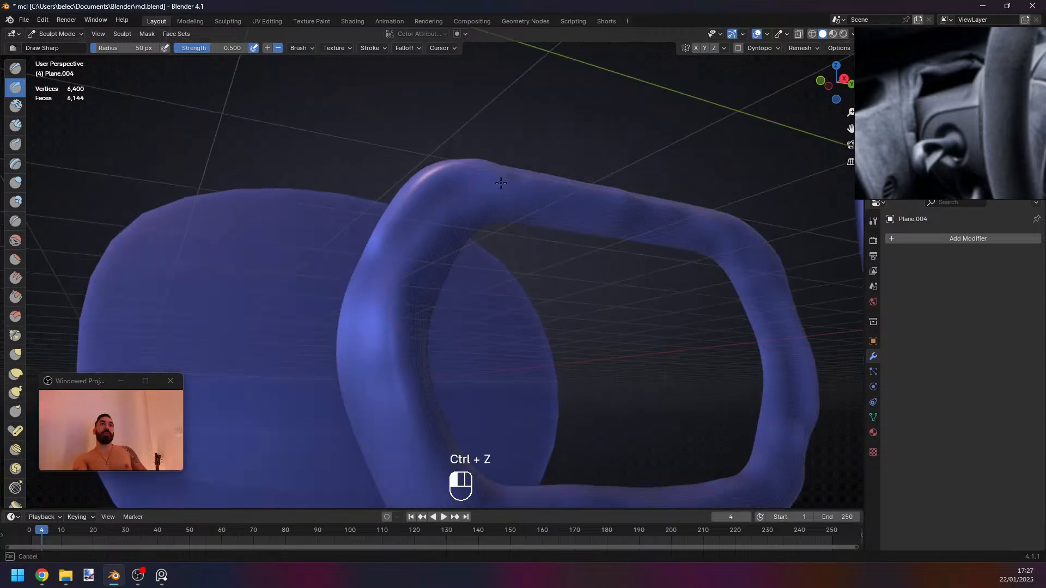
{"action": "key", "text": "ctrl+z"}
Try further 50 px Draw Sharp creases from the upper corner down the ring's thick side, then undo them.
{"action": "left_click_drag", "start_coordinate": [474, 183], "coordinate": [448, 221]}
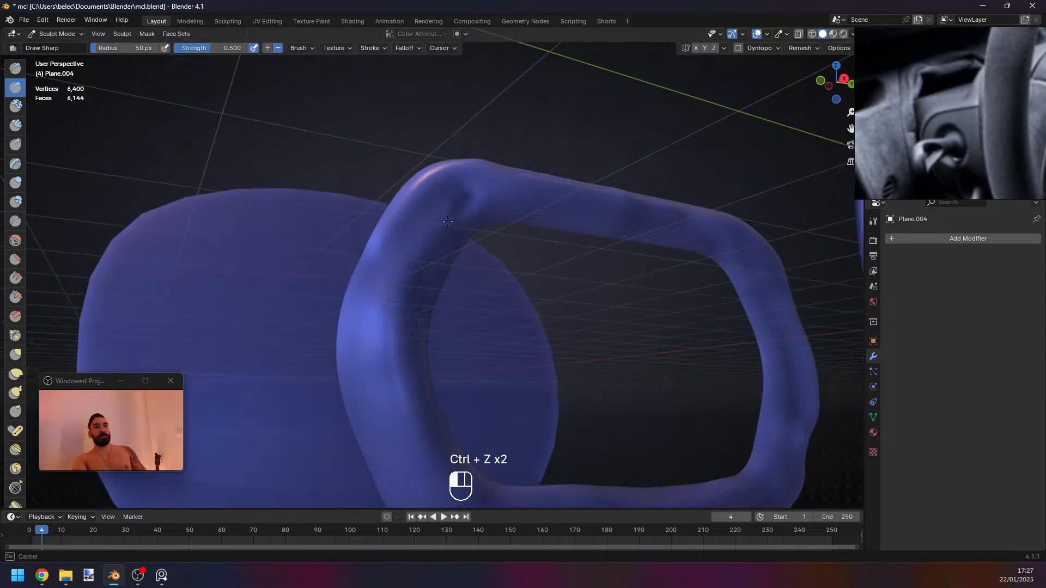
{"action": "left_click_drag", "start_coordinate": [408, 298], "coordinate": [402, 329]}
{"action": "mouse_move", "coordinate": [402, 329]}
{"action": "middle_mouse_down"}
{"action": "mouse_move", "coordinate": [446, 271]}
{"action": "mouse_move", "coordinate": [434, 224]}
{"action": "middle_mouse_up"}
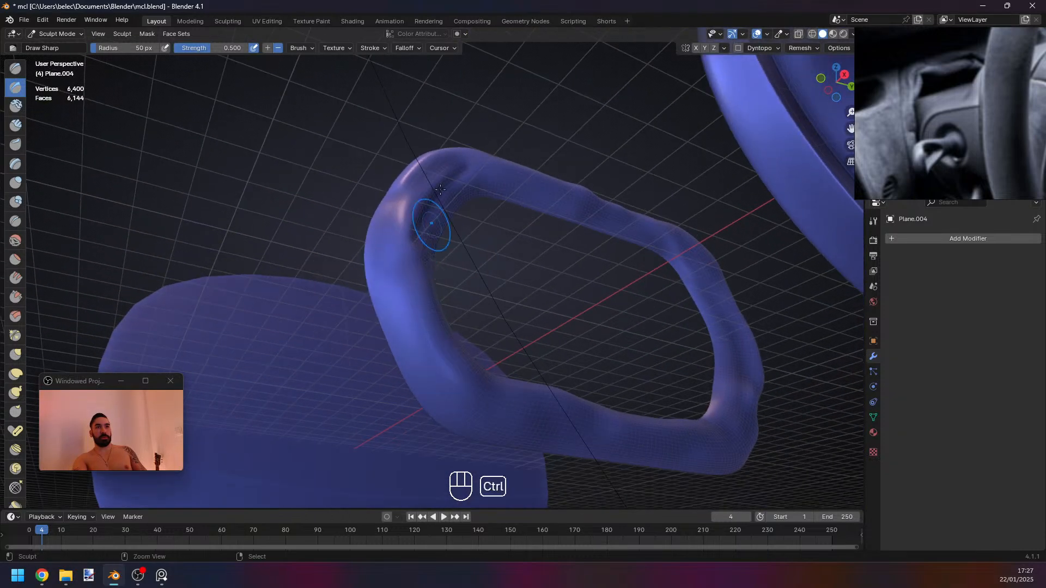
{"action": "key", "text": "ctrl+z"}
{"action": "left_click_drag", "start_coordinate": [471, 157], "coordinate": [428, 195]}
{"action": "left_click_drag", "start_coordinate": [407, 248], "coordinate": [420, 302]}
{"action": "scroll", "coordinate": [414, 292], "scroll_direction": "up", "scroll_amount": 1}
{"action": "key", "text": "ctrl+z"}
Try finer creases at the upper corner with Draw Sharp at 19 px radius and 0.659 strength, then undo them.
{"action": "left_click_drag", "start_coordinate": [154, 51], "coordinate": [125, 52]}
{"action": "left_click_drag", "start_coordinate": [497, 137], "coordinate": [431, 159]}
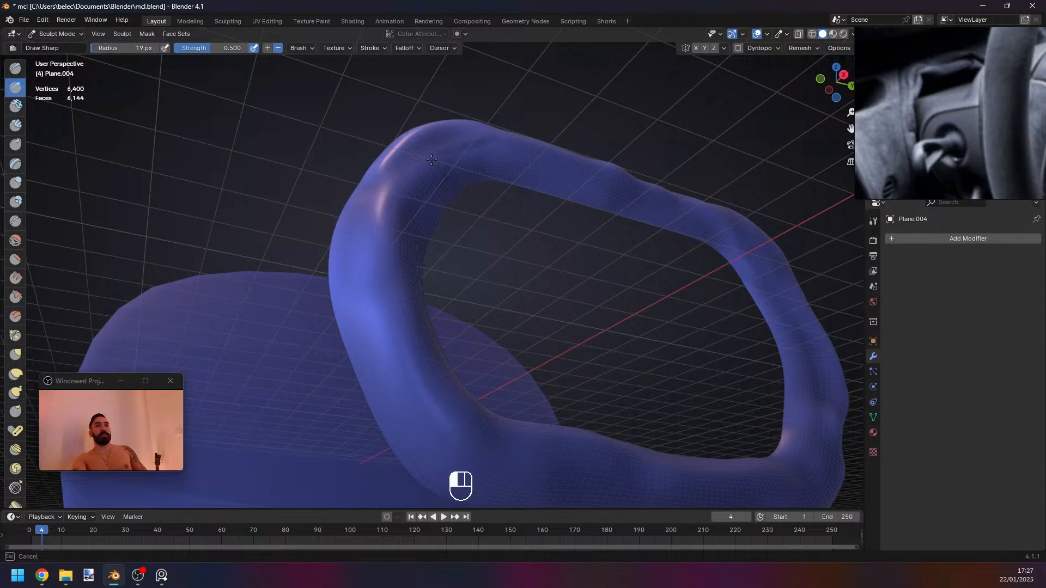
{"action": "left_click_drag", "start_coordinate": [397, 236], "coordinate": [398, 239]}
{"action": "key", "text": "ctrl+z"}
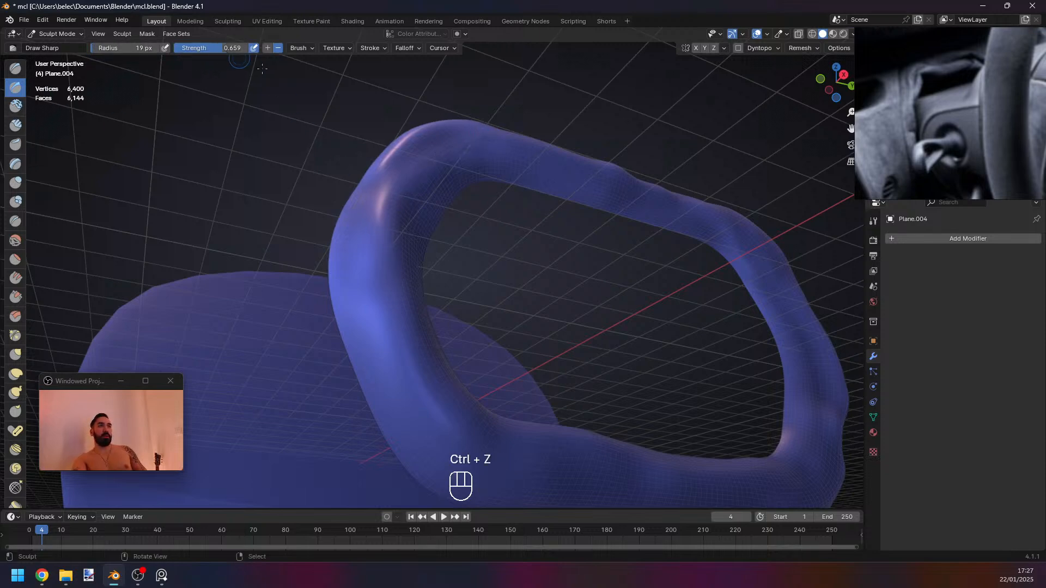
{"action": "left_click_drag", "start_coordinate": [499, 144], "coordinate": [435, 165]}
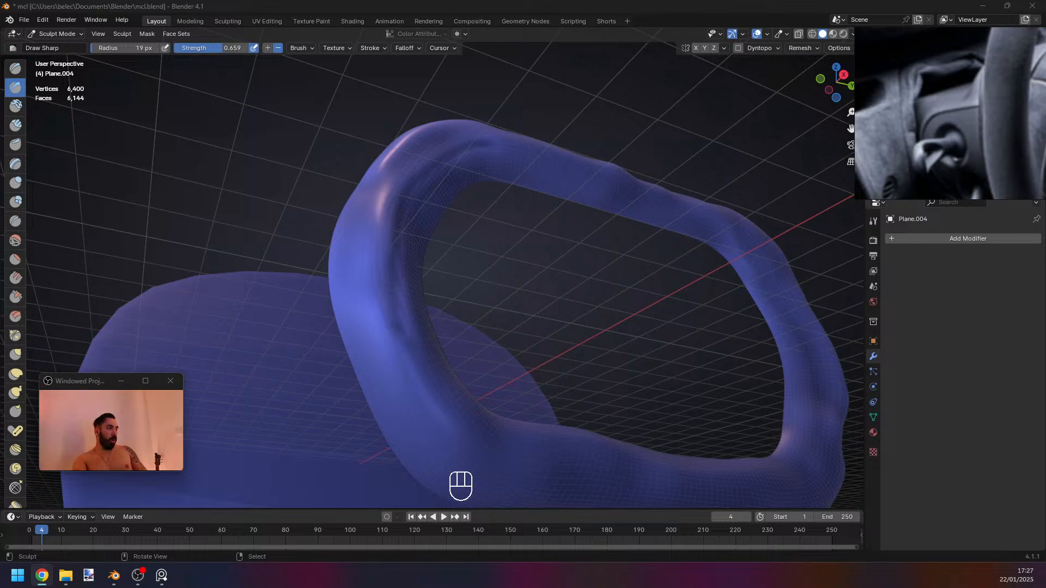
{"action": "mouse_move", "coordinate": [474, 306]}
{"action": "middle_mouse_down"}
{"action": "mouse_move", "coordinate": [456, 285]}
{"action": "mouse_move", "coordinate": [427, 318]}
{"action": "mouse_move", "coordinate": [473, 323]}
{"action": "middle_mouse_up"}
{"action": "key", "text": "ctrl+z"}
{"action": "key", "text": "ctrl+z"}
{"action": "key", "text": "ctrl+z"}
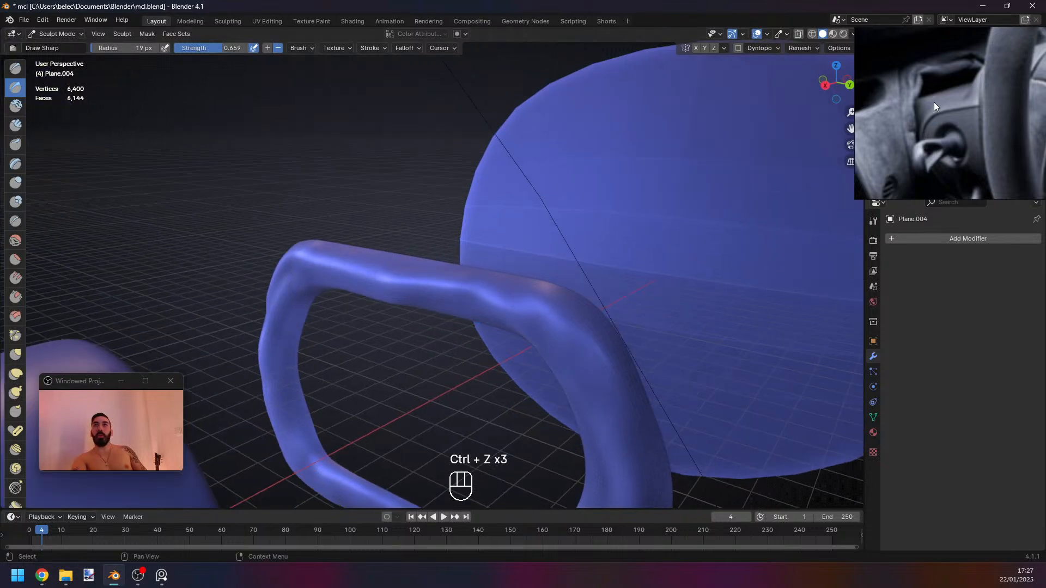
Turn off the wireframe overlay in the viewport.
{"action": "middle_click_drag", "start_coordinate": [604, 283], "coordinate": [713, 20]}
{"action": "left_click", "coordinate": [766, 34]}
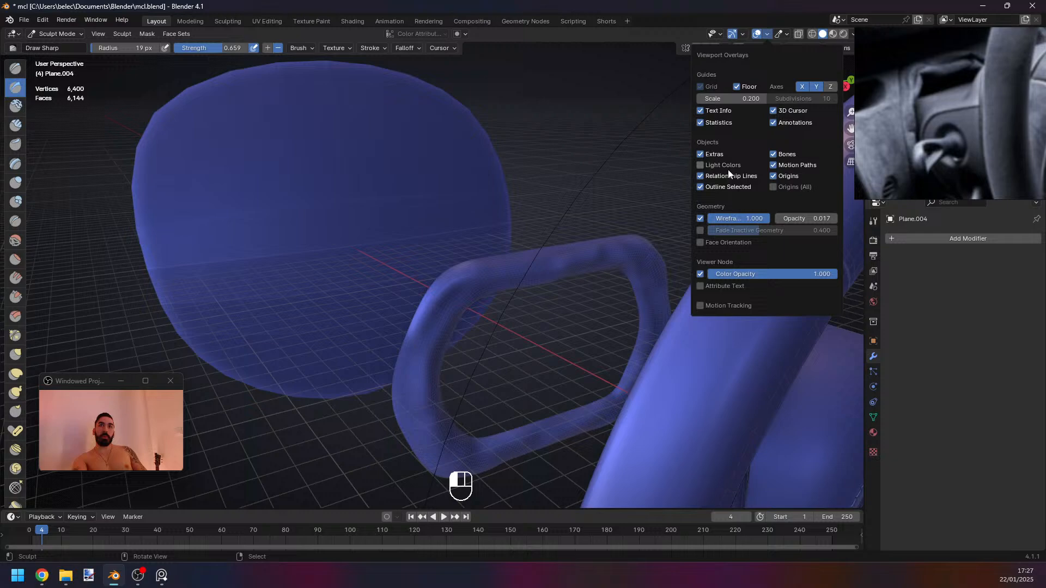
{"action": "left_click", "coordinate": [700, 219]}
Check the ring's mesh density in Edit Mode by selecting two neighbouring cross edge loops on its upper bar.
{"action": "mouse_move", "coordinate": [654, 261]}
{"action": "middle_mouse_down"}
{"action": "mouse_move", "coordinate": [577, 289]}
{"action": "mouse_move", "coordinate": [521, 280]}
{"action": "mouse_move", "coordinate": [518, 322]}
{"action": "mouse_move", "coordinate": [343, 285]}
{"action": "mouse_move", "coordinate": [367, 253]}
{"action": "middle_mouse_up"}
{"action": "key", "text": "Tab"}
{"action": "middle_click_drag", "start_coordinate": [483, 327], "coordinate": [488, 276]}
{"action": "key", "text": "alt+a"}
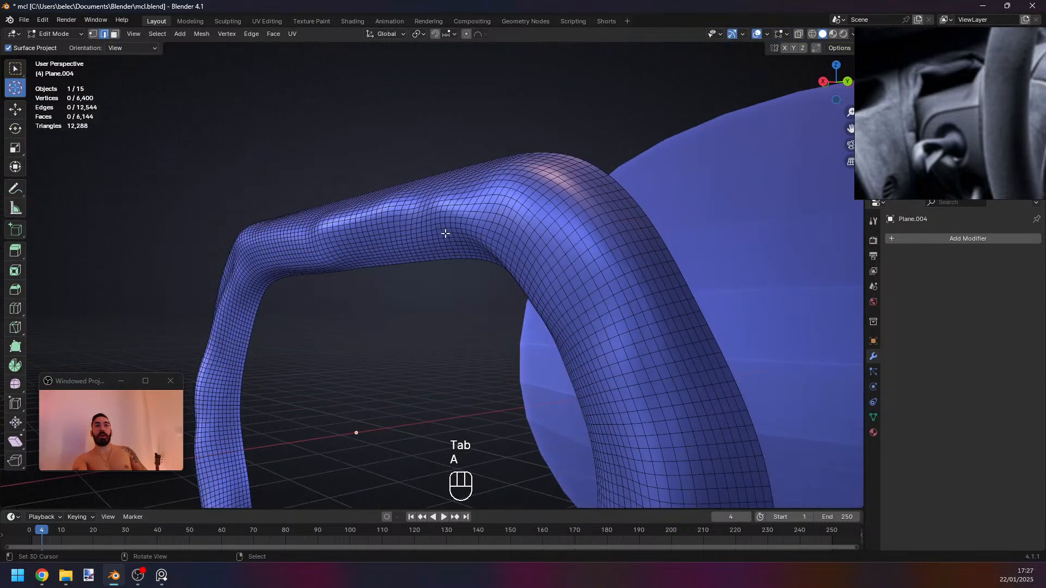
{"action": "middle_click_drag", "start_coordinate": [446, 231], "coordinate": [360, 252]}
{"action": "left_click", "coordinate": [360, 252], "text": "alt"}
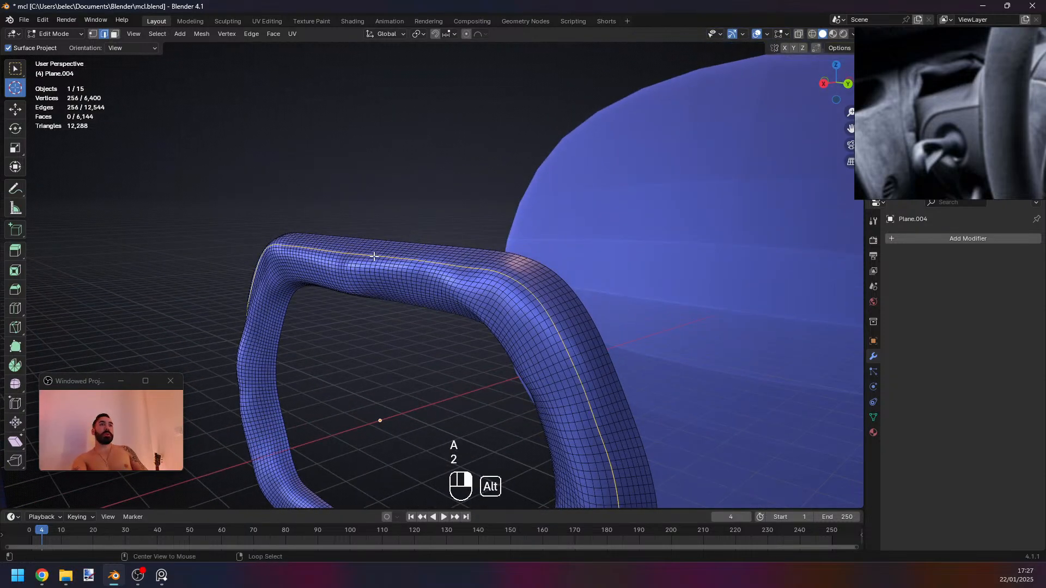
{"action": "left_click", "coordinate": [370, 258], "text": "alt"}
{"action": "middle_click_drag", "start_coordinate": [434, 265], "coordinate": [456, 293]}
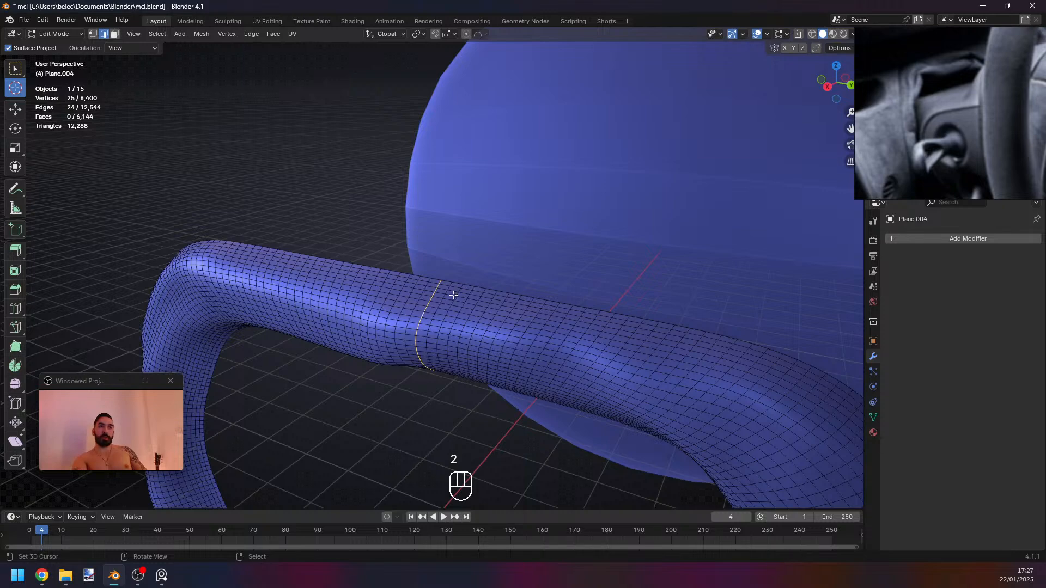
{"action": "left_click", "coordinate": [454, 296], "text": "alt+shift"}
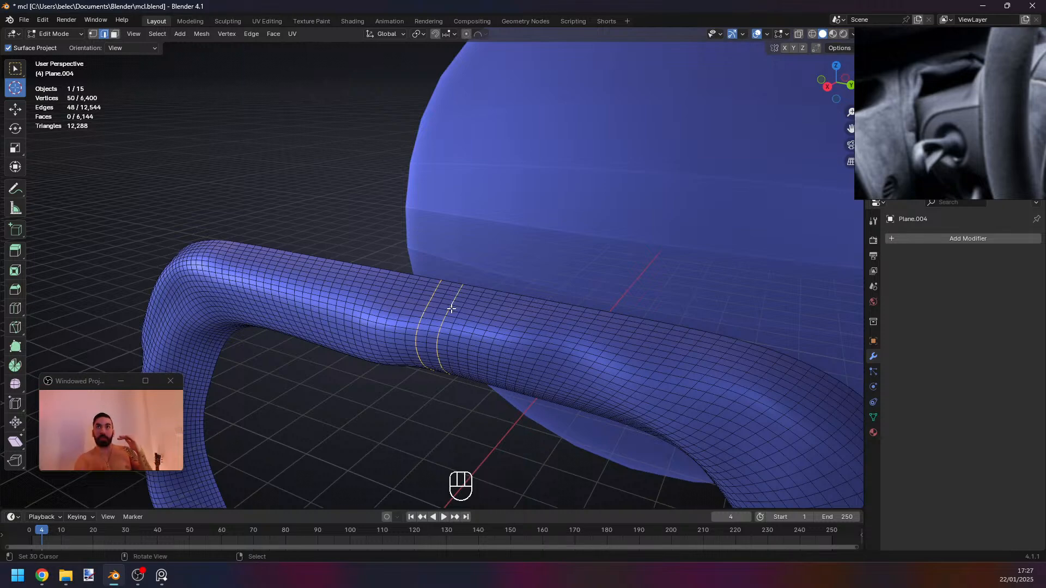
{"action": "key", "text": "Tab"}
{"action": "mouse_move", "coordinate": [396, 358]}
{"action": "middle_mouse_down"}
{"action": "mouse_move", "coordinate": [436, 349]}
{"action": "mouse_move", "coordinate": [373, 312]}
{"action": "mouse_move", "coordinate": [472, 313]}
{"action": "middle_mouse_up"}
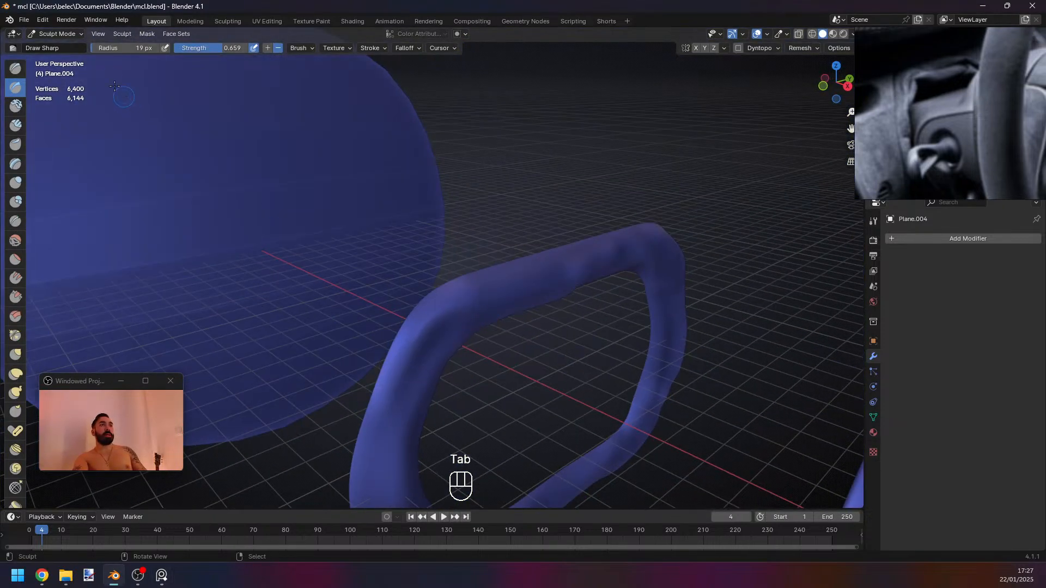
Return to Edit Mode and select a short strip of faces along the ring's upper corner.
{"action": "left_click", "coordinate": [57, 33]}
{"action": "key", "text": "Tab"}
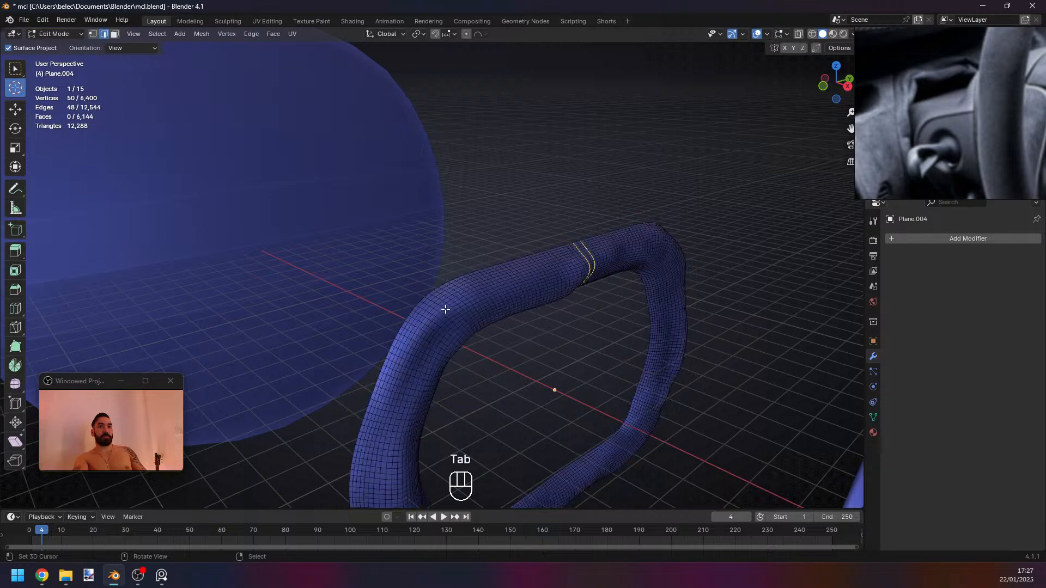
{"action": "key", "text": "3"}
{"action": "left_click", "coordinate": [416, 343], "text": "ctrl"}
{"action": "middle_click_drag", "start_coordinate": [417, 343], "coordinate": [436, 305]}
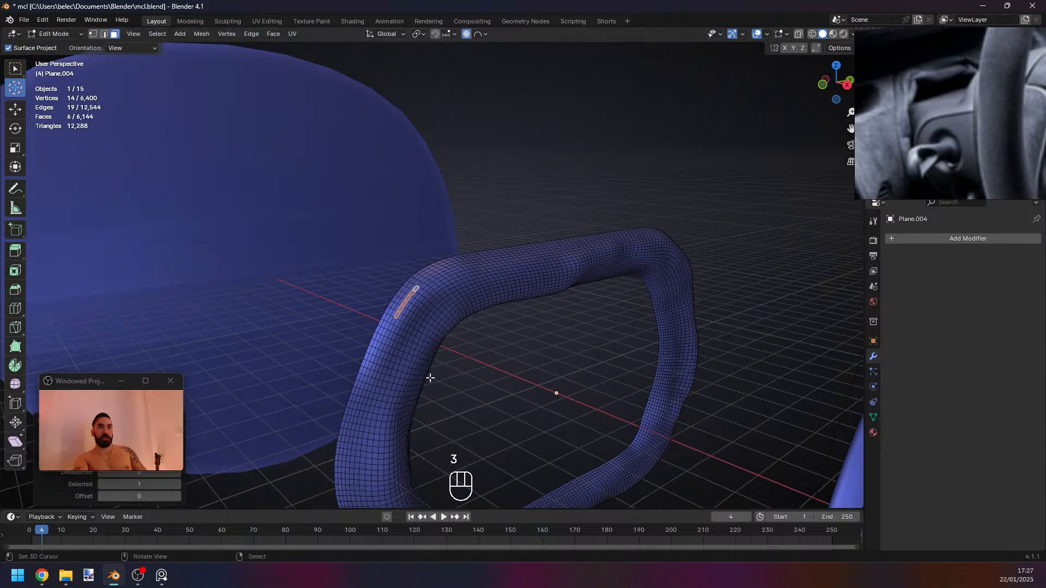
Try to move the face strip using proportional editing with the Sphere falloff.
{"action": "key", "text": "g"}
{"action": "scroll", "coordinate": [427, 341], "scroll_direction": "up", "scroll_amount": 20}
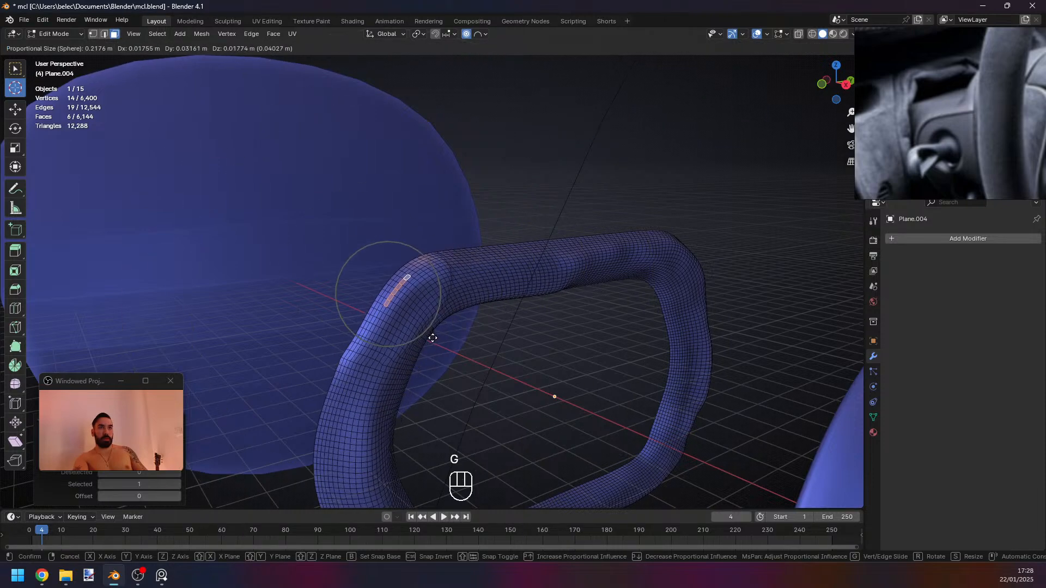
{"action": "left_click", "coordinate": [439, 339]}
{"action": "key", "text": "g"}
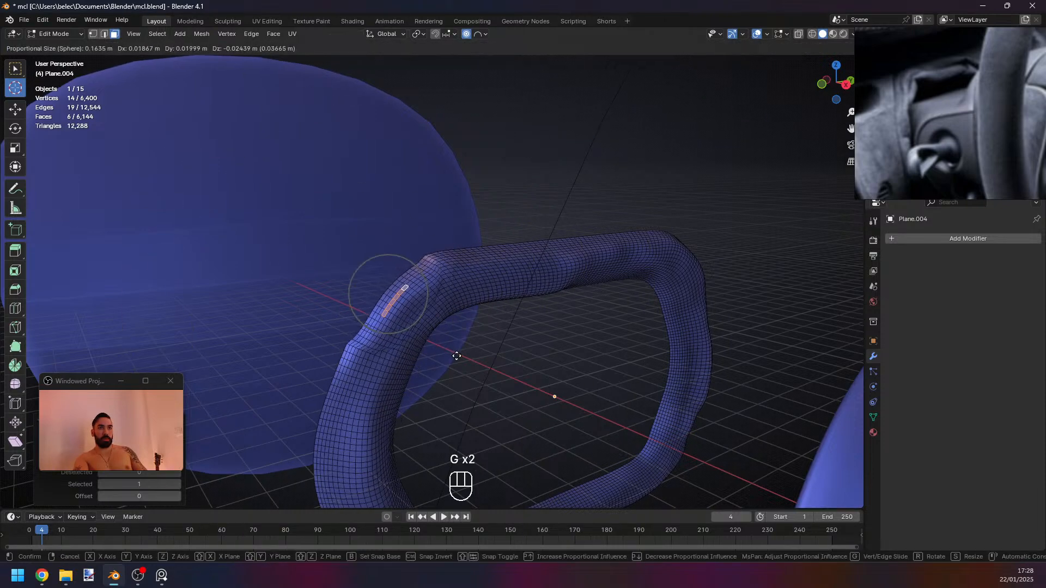
{"action": "right_click", "coordinate": [452, 353]}
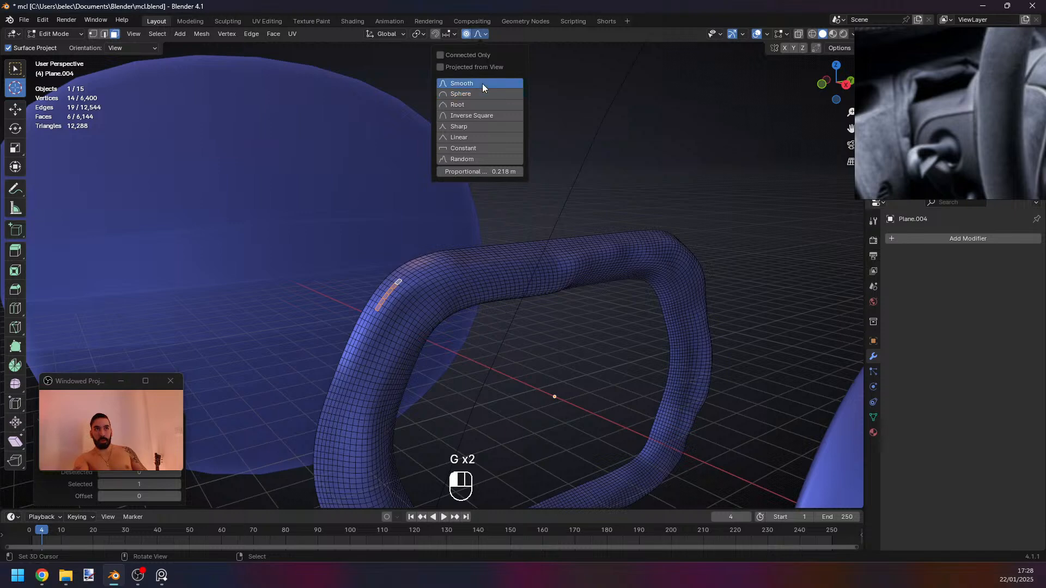
Set the proportional falloff to Smooth and move the selected faces at the ring's upper corner.
{"action": "left_click", "coordinate": [483, 83]}
{"action": "key", "text": "g"}
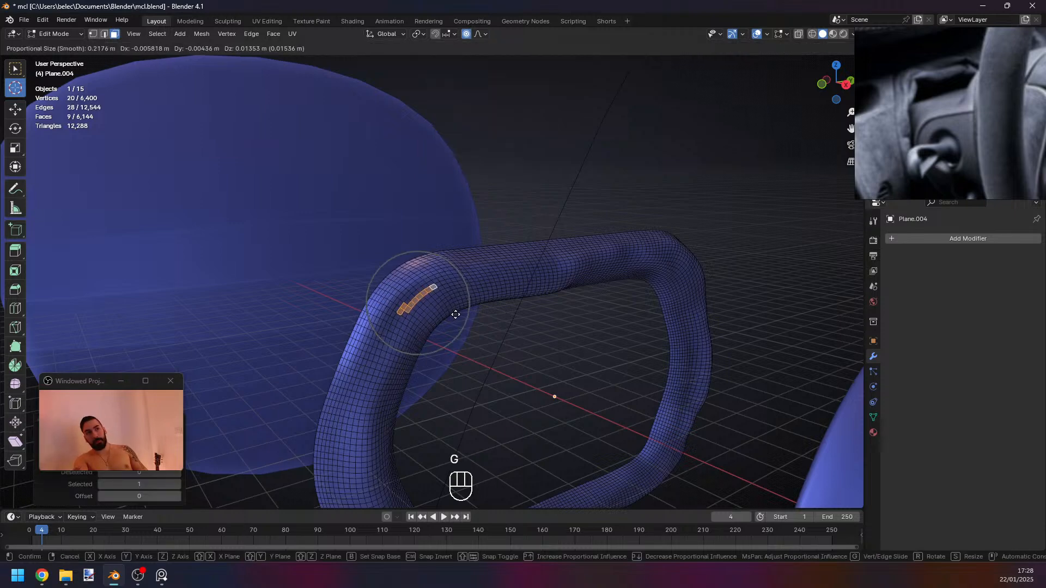
{"action": "left_click", "coordinate": [456, 314]}
{"action": "middle_click_drag", "start_coordinate": [457, 314], "coordinate": [490, 292]}
{"action": "left_click", "coordinate": [397, 238]}
{"action": "key", "text": "g"}
{"action": "left_click", "coordinate": [527, 240]}
Select a curved strip of faces along the inside of the upper corner and Shrink/Fatten it with Smooth falloff.
{"action": "left_click", "coordinate": [465, 296]}
{"action": "left_click", "coordinate": [501, 255], "text": "ctrl"}
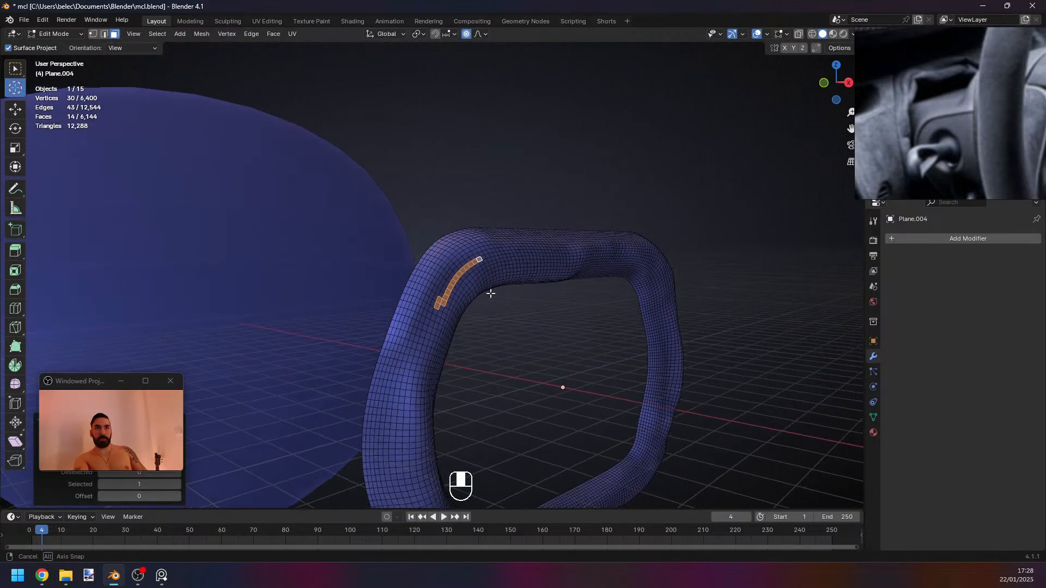
{"action": "key", "text": "alt+s"}
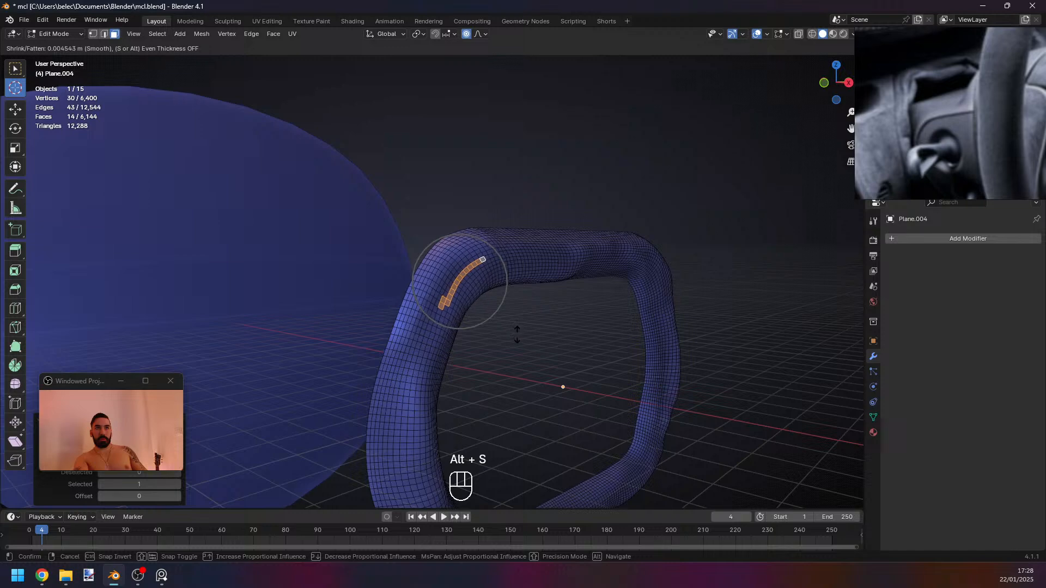
{"action": "left_click", "coordinate": [486, 299]}
Try to move three separate faces on the upper corner with Smooth proportional editing.
{"action": "left_click", "coordinate": [452, 268]}
{"action": "middle_click_drag", "start_coordinate": [436, 288], "coordinate": [422, 319]}
{"action": "key", "text": "g"}
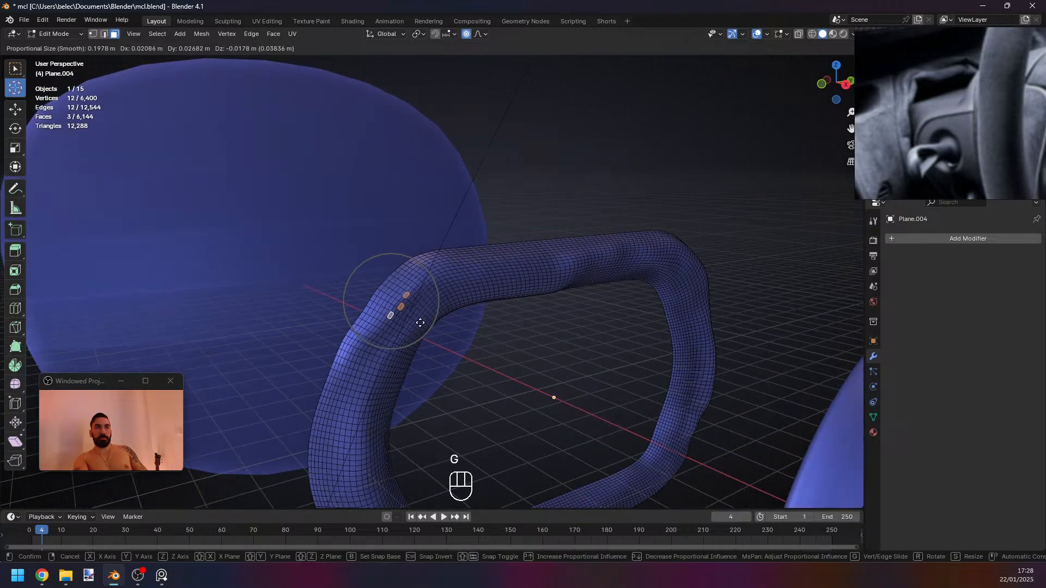
{"action": "left_click", "coordinate": [419, 318]}
Move a continuous curved strip of faces on the upper corner with Smooth proportional editing and inspect the ring's shape.
{"action": "left_click", "coordinate": [417, 275]}
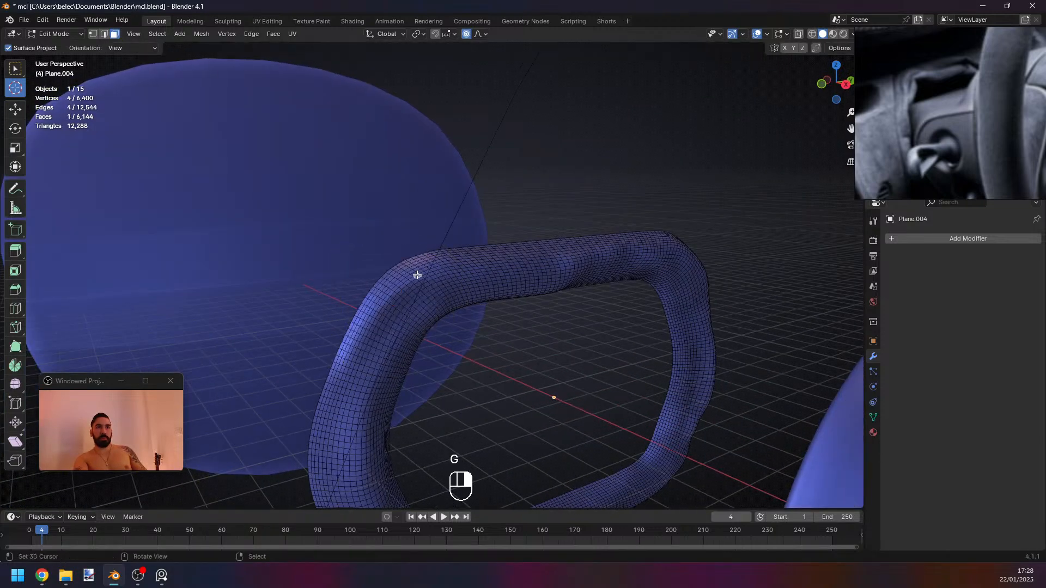
{"action": "left_click", "coordinate": [365, 327], "text": "ctrl"}
{"action": "key", "text": "g"}
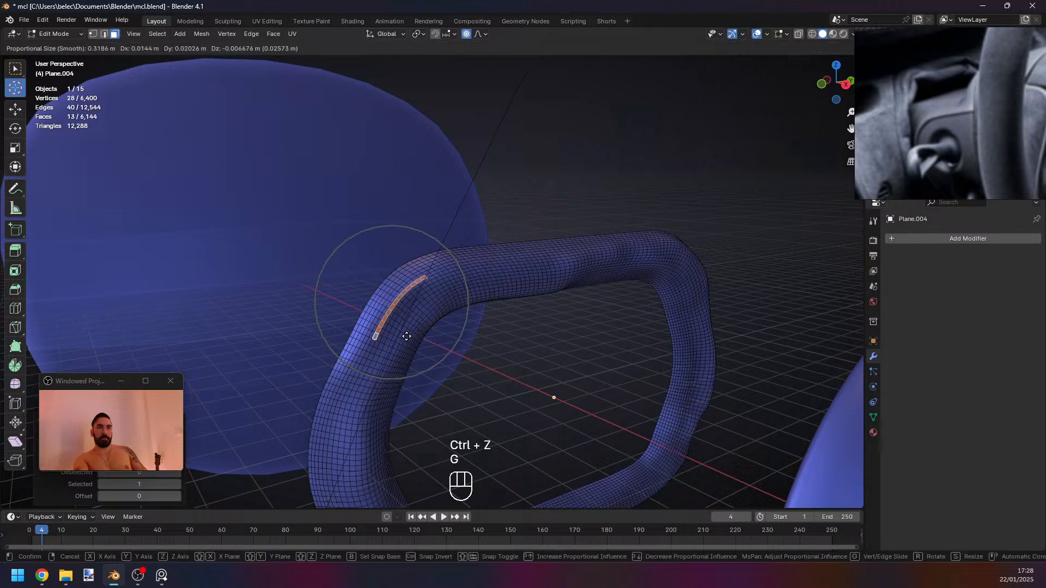
{"action": "left_click", "coordinate": [411, 343]}
{"action": "key", "text": "Tab"}
{"action": "middle_click_drag", "start_coordinate": [411, 343], "coordinate": [294, 330]}
Select a longer face strip over the upper corner and move it with Smooth proportional editing, size about 0.2 m.
{"action": "key", "text": "Tab"}
{"action": "middle_click_drag", "start_coordinate": [512, 347], "coordinate": [389, 238]}
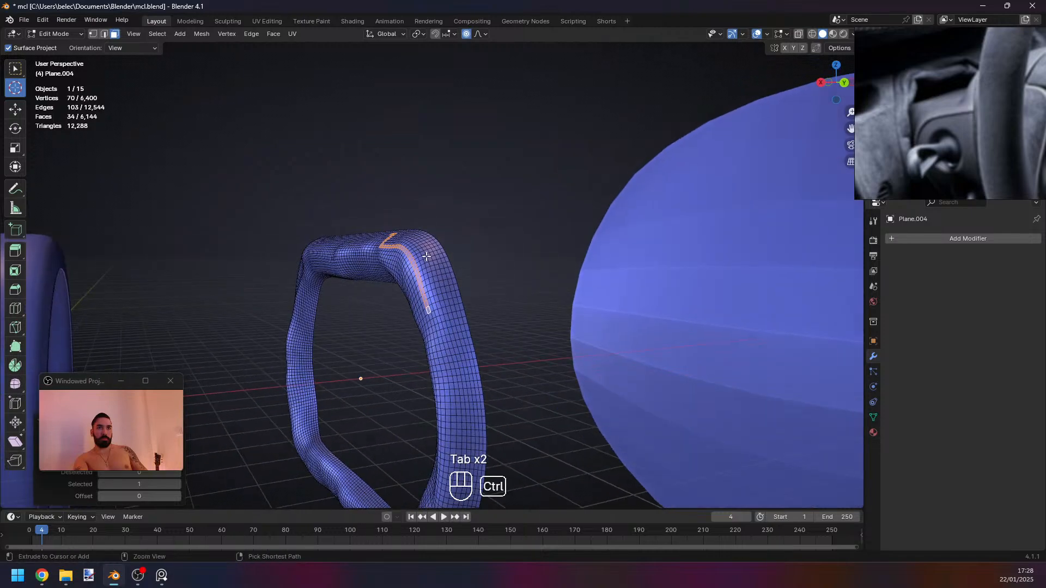
{"action": "key", "text": "ctrl+z"}
{"action": "key", "text": "g"}
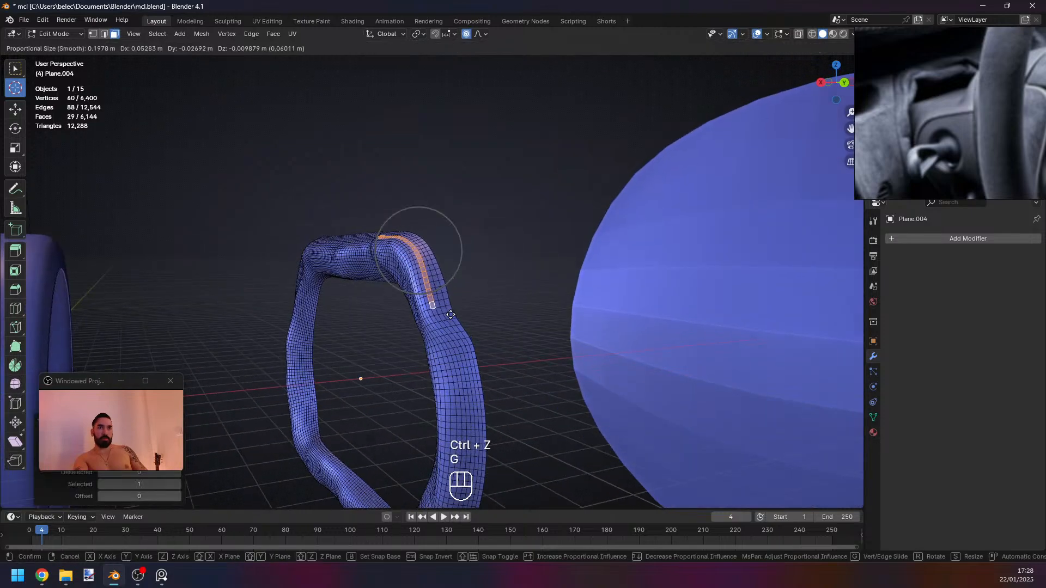
{"action": "left_click", "coordinate": [450, 318]}
{"action": "key", "text": "Tab"}
{"action": "middle_click_drag", "start_coordinate": [450, 318], "coordinate": [473, 275]}
{"action": "key", "text": "Tab"}
Try to move a curved strip of faces on the inside of the upper corner with Smooth proportional editing, size about 0.2 m.
{"action": "right_click", "coordinate": [500, 243]}
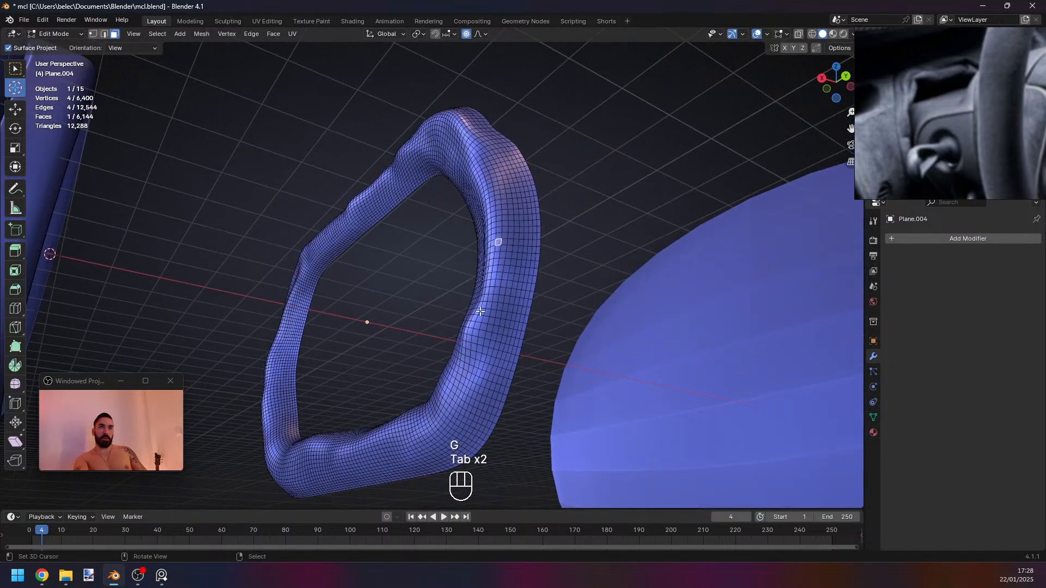
{"action": "middle_click_drag", "start_coordinate": [480, 311], "coordinate": [524, 289]}
{"action": "right_click", "coordinate": [567, 249], "text": "ctrl"}
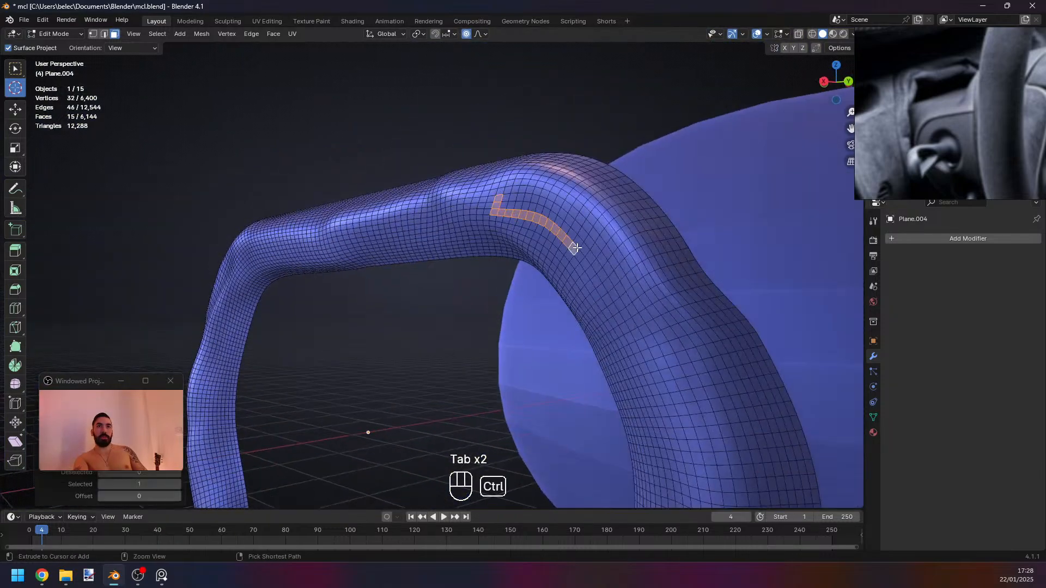
{"action": "middle_click_drag", "start_coordinate": [567, 248], "coordinate": [511, 249]}
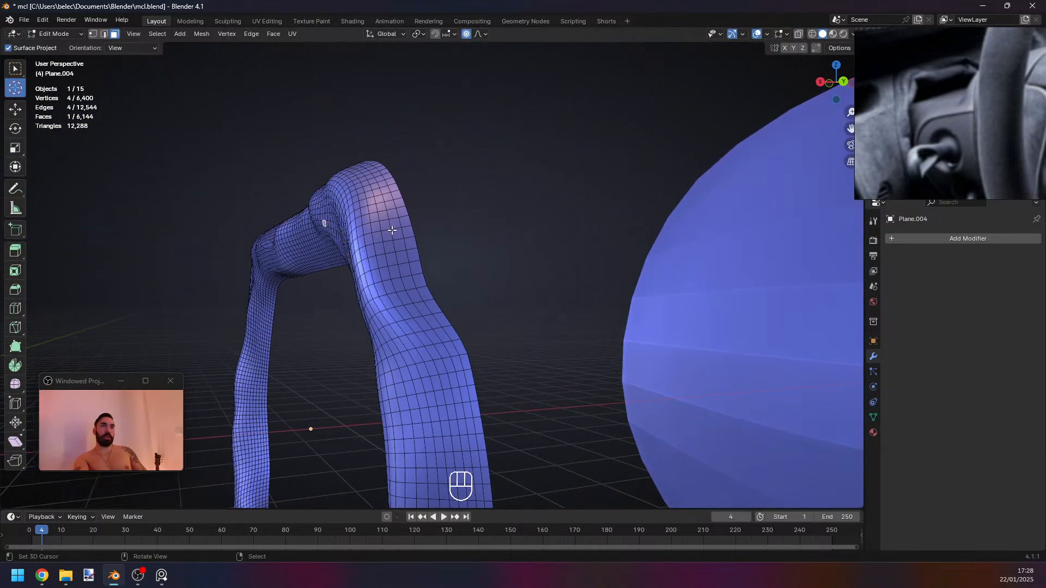
{"action": "scroll", "coordinate": [482, 218], "scroll_direction": "up", "scroll_amount": 4}
{"action": "right_click", "coordinate": [514, 238], "text": "ctrl"}
{"action": "middle_click_drag", "start_coordinate": [513, 237], "coordinate": [517, 236]}
{"action": "key", "text": "g"}
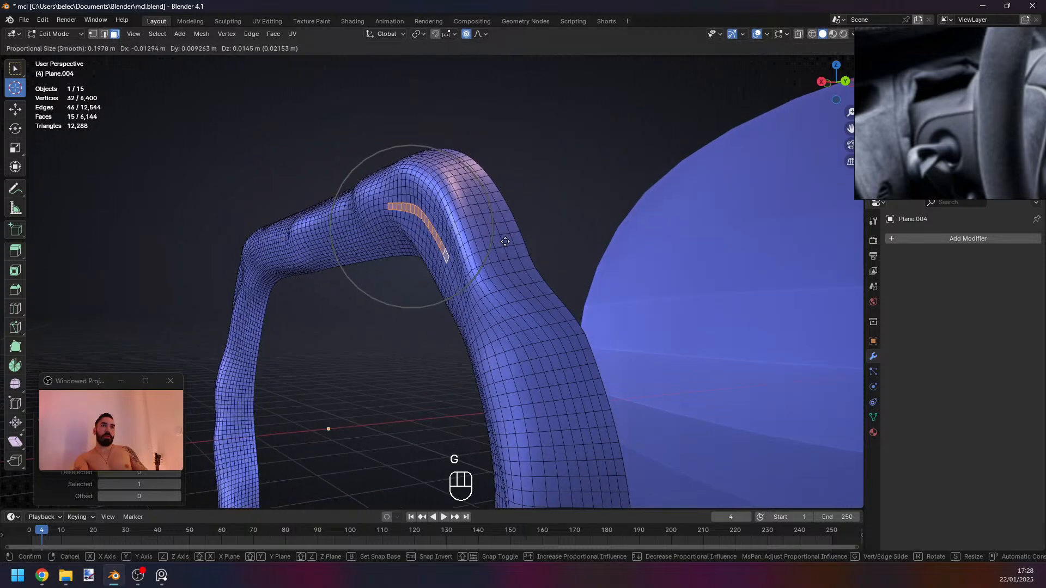
{"action": "right_click", "coordinate": [475, 265]}
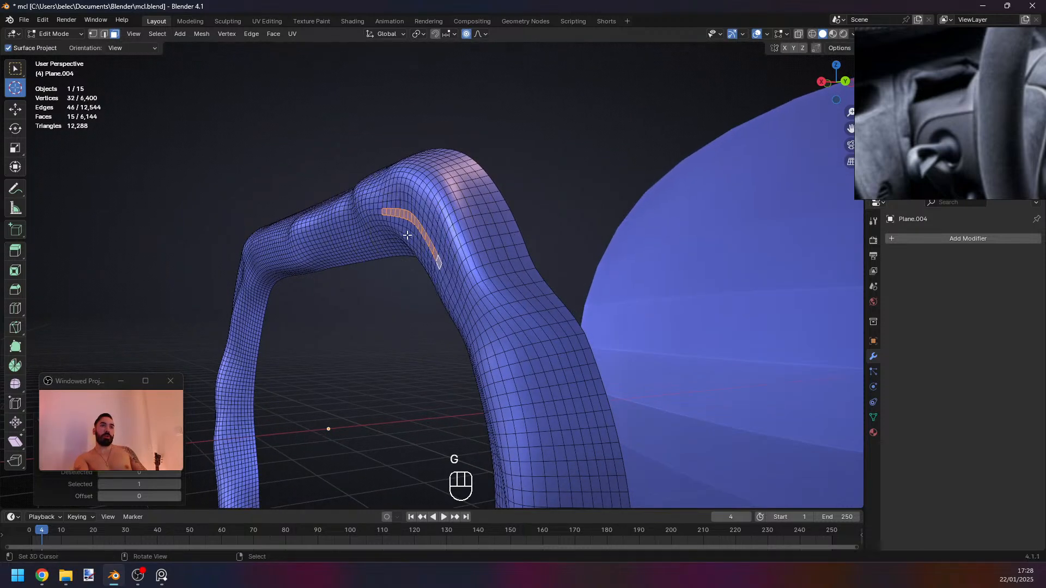
Select a strip of faces along the inner underside of the upper corner and move it with Smooth proportional editing.
{"action": "middle_click_drag", "start_coordinate": [393, 232], "coordinate": [519, 171]}
{"action": "right_click", "coordinate": [459, 188], "text": "ctrl"}
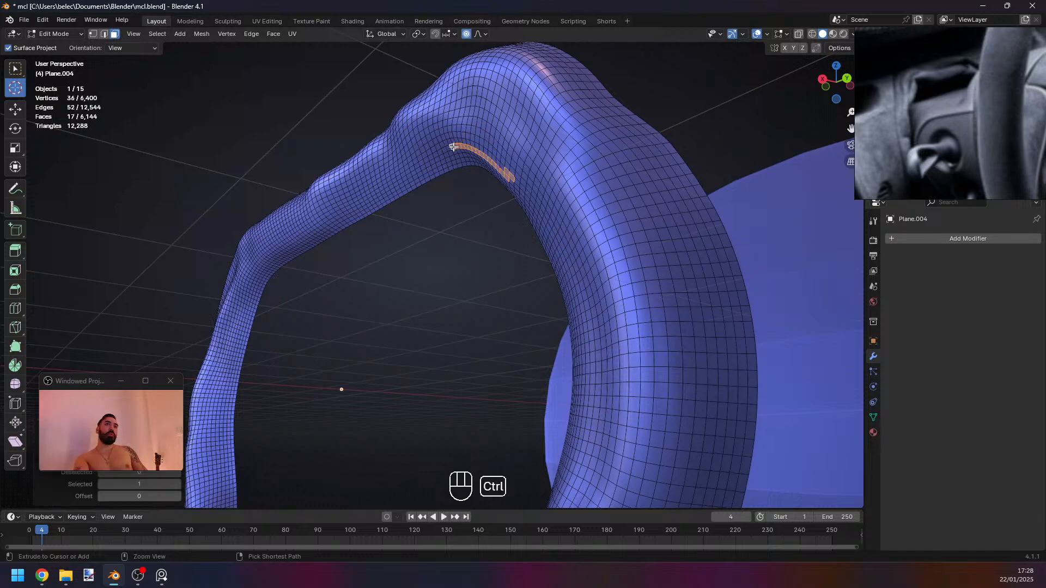
{"action": "middle_click_drag", "start_coordinate": [453, 147], "coordinate": [514, 169]}
{"action": "right_click", "coordinate": [514, 159]}
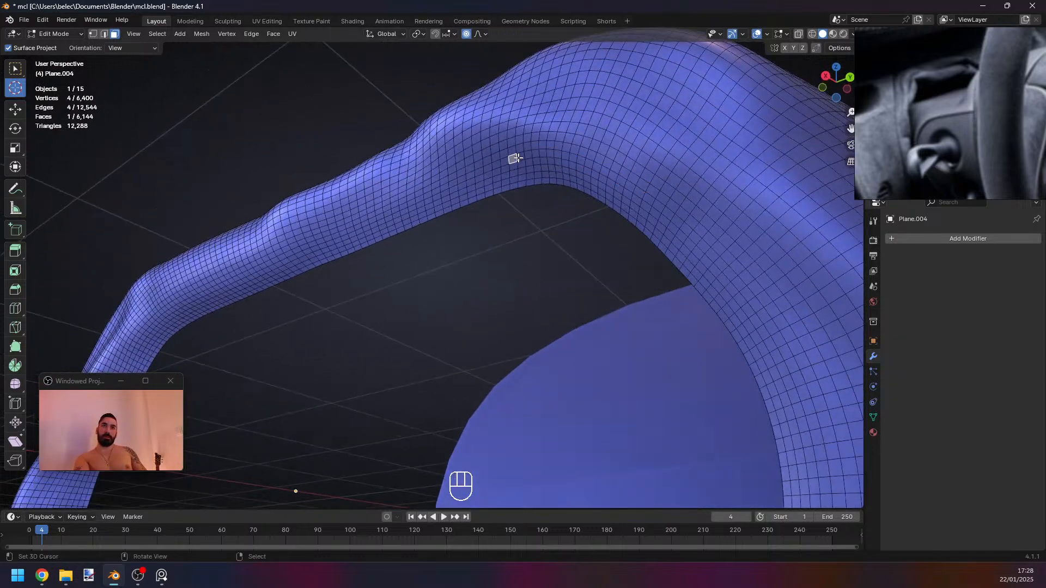
{"action": "right_click", "coordinate": [631, 192], "text": "ctrl"}
{"action": "key", "text": "g"}
{"action": "middle_click_drag", "start_coordinate": [630, 192], "coordinate": [406, 518]}
{"action": "left_click", "coordinate": [586, 223]}
Move the selected faces at the upper corner once more and check the ring's shape in Object Mode.
{"action": "key", "text": "Tab"}
{"action": "key", "text": "Tab"}
{"action": "key", "text": "Tab"}
{"action": "key", "text": "Tab"}
{"action": "key", "text": "g"}
{"action": "left_click", "coordinate": [491, 311]}
{"action": "key", "text": "Tab"}
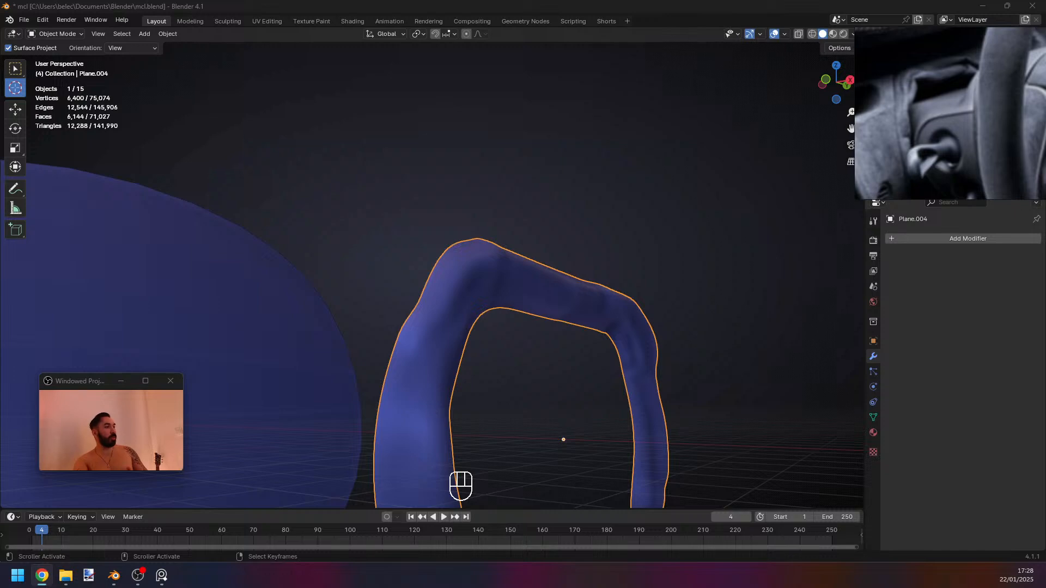
Try to move a short curved face strip inside the upper corner, selected from the opposite side of the ring.
{"action": "middle_click_drag", "start_coordinate": [650, 347], "coordinate": [376, 241]}
{"action": "key", "text": "Tab"}
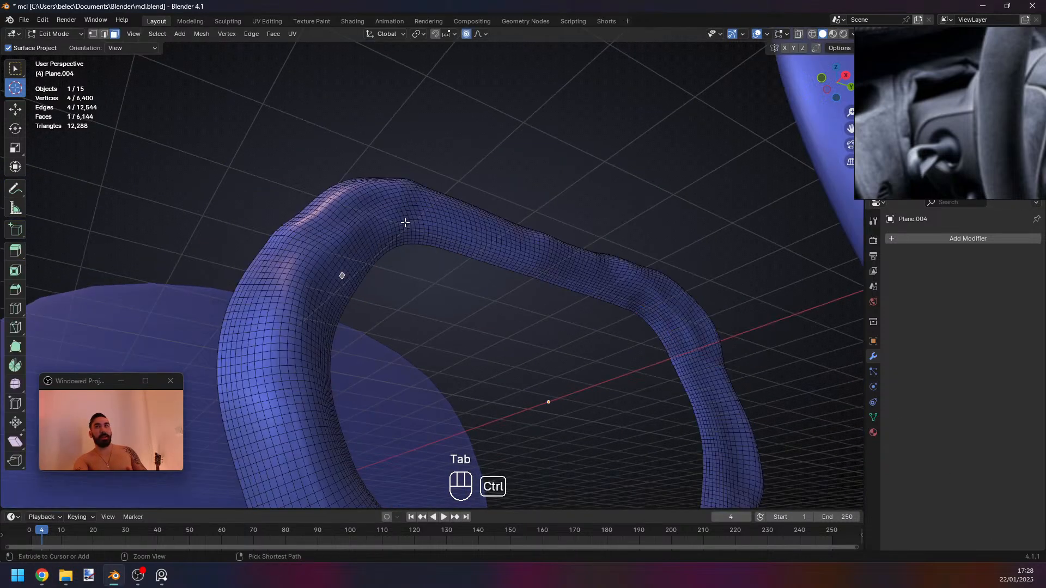
{"action": "left_click", "coordinate": [405, 223], "text": "ctrl"}
{"action": "key", "text": "g"}
{"action": "right_click", "coordinate": [432, 297]}
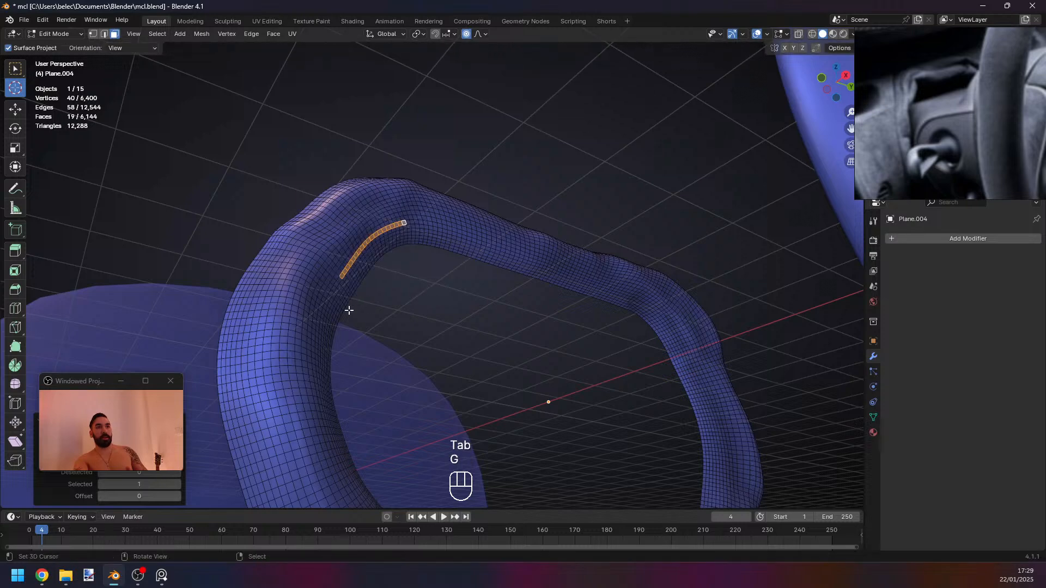
Select longer face strips around the inner side of the upper corner and try to move them with Smooth proportional editing.
{"action": "right_click", "coordinate": [314, 331]}
{"action": "right_click", "coordinate": [380, 242], "text": "ctrl"}
{"action": "right_click", "coordinate": [326, 347]}
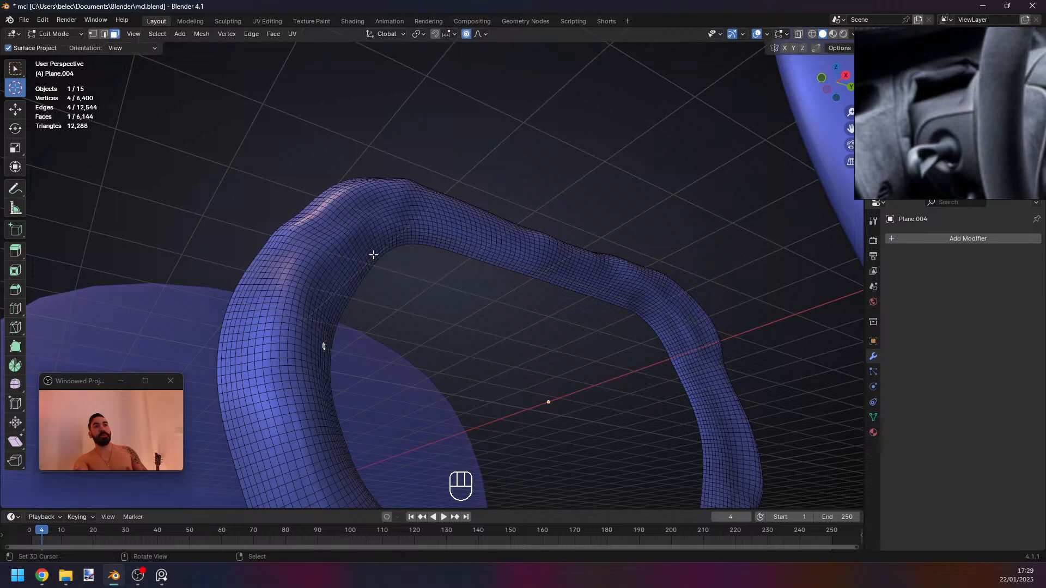
{"action": "right_click", "coordinate": [379, 240], "text": "ctrl"}
{"action": "right_click", "coordinate": [381, 241]}
{"action": "middle_click_drag", "start_coordinate": [381, 241], "coordinate": [282, 332]}
{"action": "right_click", "coordinate": [302, 360], "text": "ctrl"}
{"action": "key", "text": "g"}
{"action": "right_click", "coordinate": [363, 357]}
{"action": "key", "text": "Tab"}
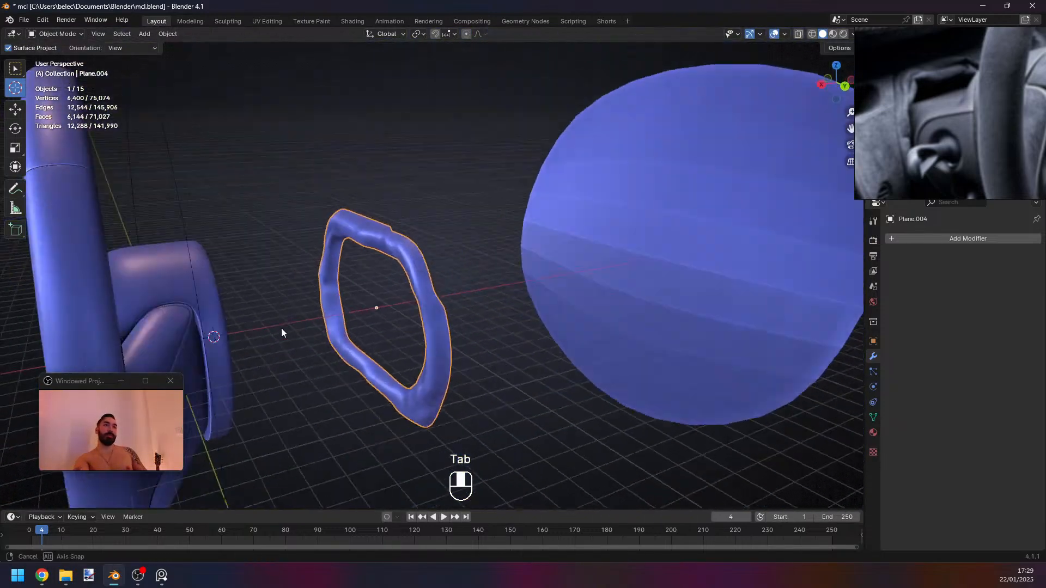
Move the whole ring-shaped cover along the X axis in Object Mode.
{"action": "scroll", "coordinate": [281, 328], "scroll_direction": "down", "scroll_amount": 3}
{"action": "key", "text": "g"}
{"action": "middle_click", "coordinate": [327, 324]}
{"action": "left_click", "coordinate": [415, 321]}
{"action": "middle_click_drag", "start_coordinate": [414, 322], "coordinate": [479, 245], "text": "shift"}
{"action": "scroll", "coordinate": [381, 332], "scroll_direction": "up", "scroll_amount": 6}
{"action": "scroll", "coordinate": [479, 245], "scroll_direction": "down", "scroll_amount": 2}
Select a diagonal strip of faces down the upper corner and displace it with Smooth proportional editing.
{"action": "key", "text": "Tab"}
{"action": "middle_click_drag", "start_coordinate": [480, 245], "coordinate": [392, 229]}
{"action": "key", "text": "Tab"}
{"action": "key", "text": "Tab"}
{"action": "right_click", "coordinate": [381, 215]}
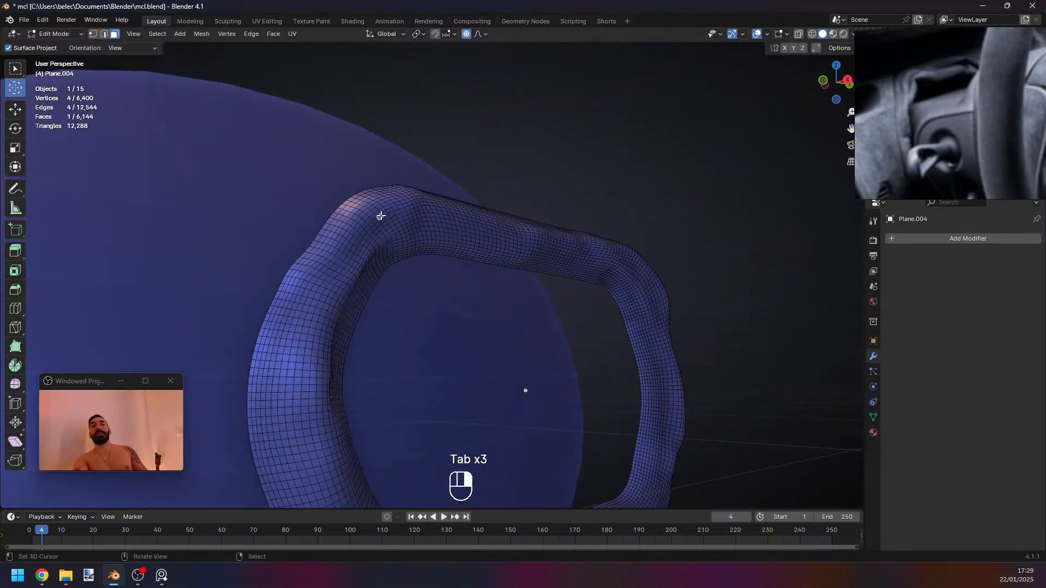
{"action": "right_click", "coordinate": [333, 271], "text": "ctrl"}
{"action": "middle_click_drag", "start_coordinate": [362, 292], "coordinate": [415, 357]}
{"action": "key", "text": "alt+s"}
{"action": "key", "text": "g"}
{"action": "left_click", "coordinate": [457, 335]}
Select faces on the ring's outer side below the upper corner, move them proportionally and check the shape in Object Mode.
{"action": "key", "text": "Tab"}
{"action": "key", "text": "Tab"}
{"action": "right_click", "coordinate": [297, 305]}
{"action": "key", "text": "g"}
{"action": "left_click", "coordinate": [403, 354]}
{"action": "key", "text": "Tab"}
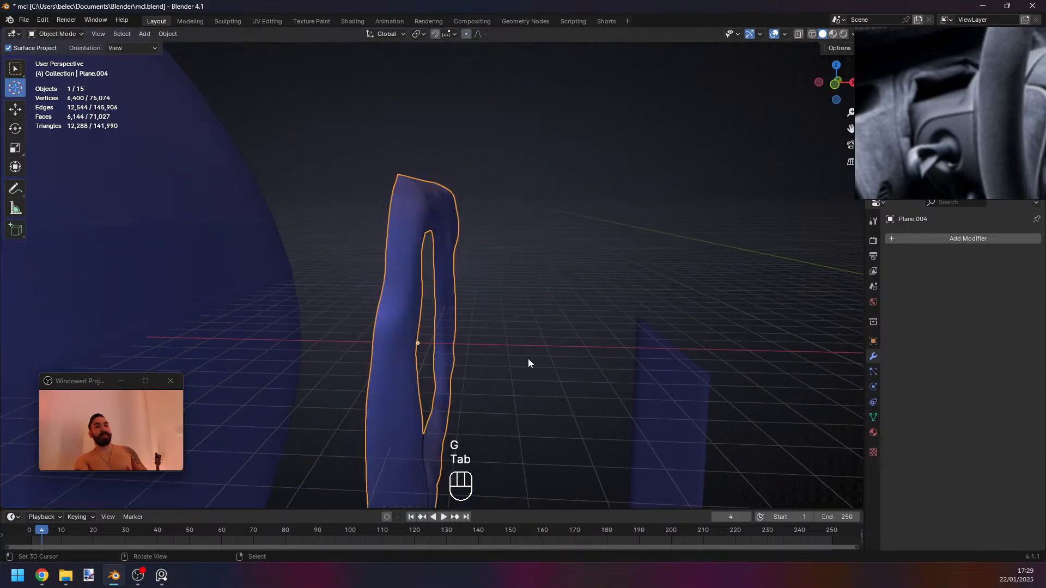
{"action": "middle_click_drag", "start_coordinate": [528, 358], "coordinate": [476, 373]}
Select a strip of faces on the ring's lower bar and move it with Smooth proportional editing.
{"action": "key", "text": "Tab"}
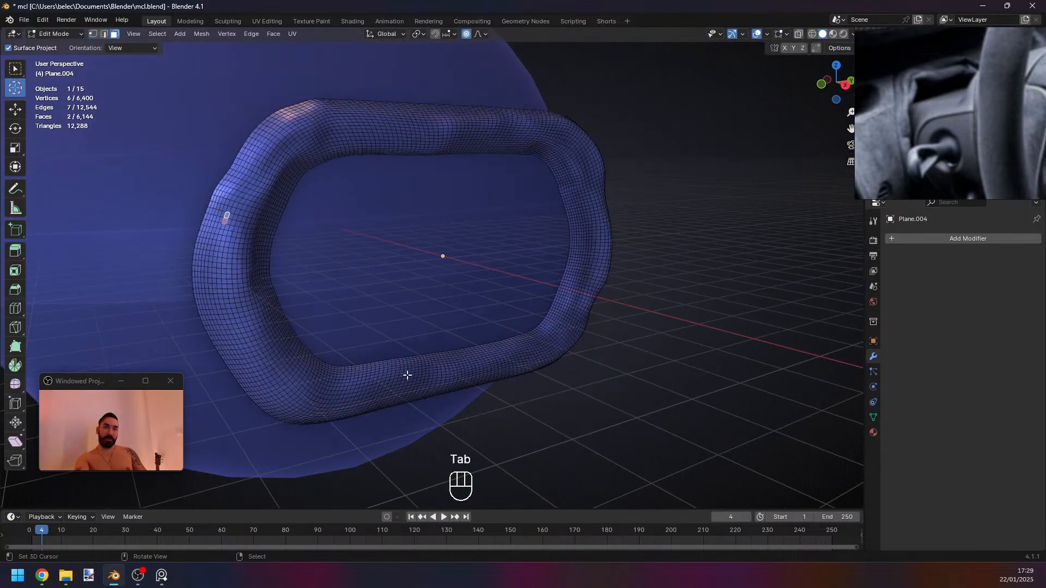
{"action": "left_click", "coordinate": [411, 396], "text": "ctrl"}
{"action": "mouse_move", "coordinate": [412, 396]}
{"action": "middle_mouse_down"}
{"action": "mouse_move", "coordinate": [498, 412]}
{"action": "mouse_move", "coordinate": [436, 401]}
{"action": "mouse_move", "coordinate": [431, 340]}
{"action": "mouse_move", "coordinate": [335, 386]}
{"action": "mouse_move", "coordinate": [420, 393]}
{"action": "middle_mouse_up"}
{"action": "key", "text": "g"}
{"action": "left_click", "coordinate": [502, 409]}
{"action": "key", "text": "g"}
{"action": "scroll", "coordinate": [356, 374], "scroll_direction": "up", "scroll_amount": 2}
Move a short face strip across the lower bar with Smooth proportional editing, size about 0.06 m, and inspect the fold.
{"action": "right_click", "coordinate": [354, 375]}
{"action": "key", "text": "s"}
{"action": "key", "text": "x"}
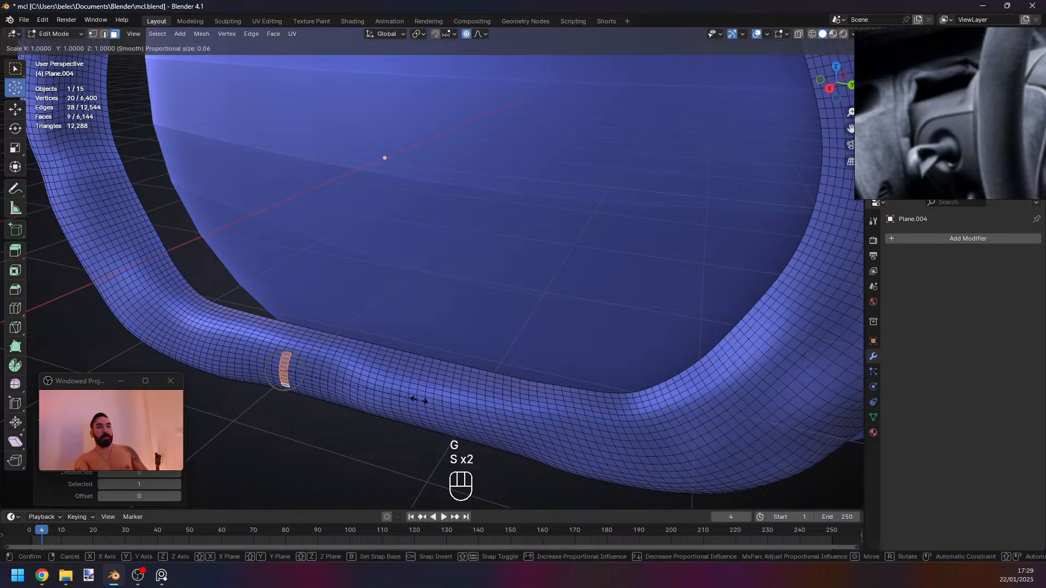
{"action": "key", "text": "Tab"}
{"action": "key", "text": "Tab"}
{"action": "key", "text": "g"}
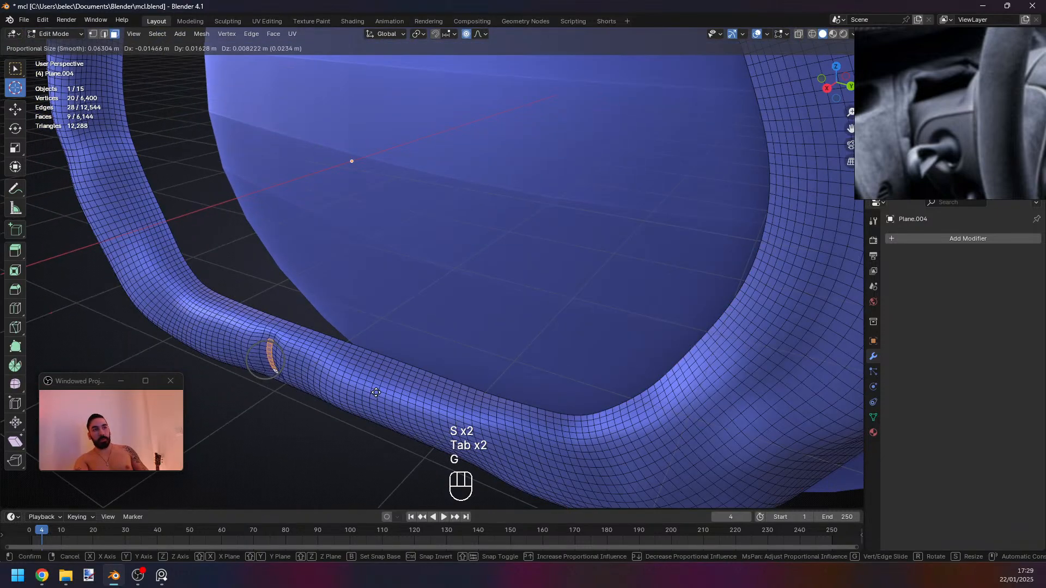
{"action": "left_click", "coordinate": [376, 393]}
{"action": "key", "text": "Tab"}
{"action": "middle_click_drag", "start_coordinate": [376, 392], "coordinate": [438, 327]}
Clear the selection and select the complete face loop running around the inner front of the ring.
{"action": "key", "text": "Tab"}
{"action": "key", "text": "Tab"}
{"action": "scroll", "coordinate": [506, 309], "scroll_direction": "down", "scroll_amount": 6}
{"action": "key", "text": "a"}
{"action": "scroll", "coordinate": [437, 356], "scroll_direction": "up", "scroll_amount": 8}
{"action": "middle_click_drag", "start_coordinate": [438, 327], "coordinate": [397, 235]}
{"action": "key", "text": "Tab"}
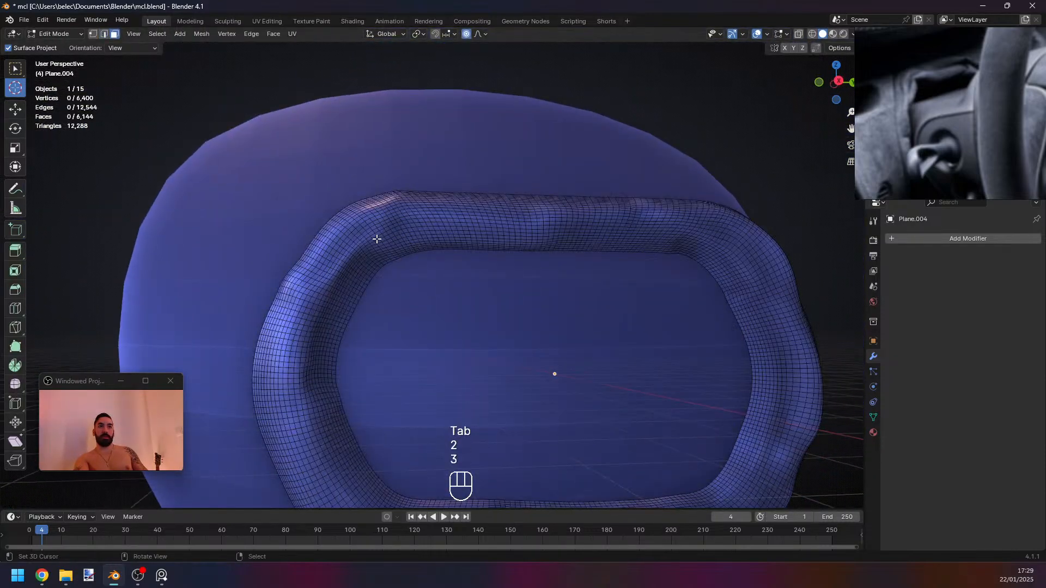
{"action": "right_click", "coordinate": [379, 236], "text": "alt"}
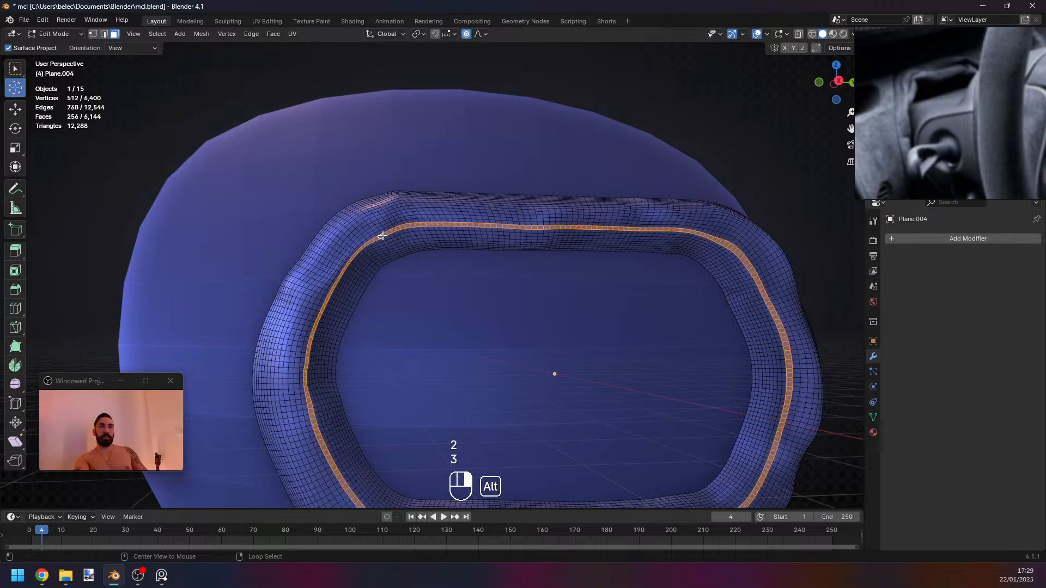
Deselect the middle stretches of the face loop on the upper and lower bars and try scaling the remaining faces.
{"action": "scroll", "coordinate": [380, 237], "scroll_direction": "down", "scroll_amount": 2}
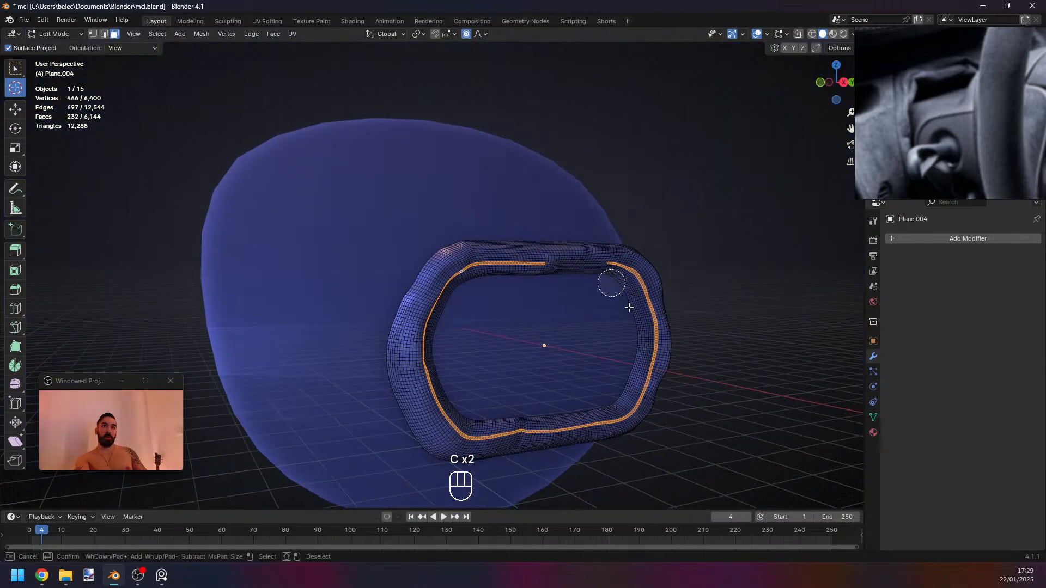
{"action": "middle_click", "coordinate": [504, 448]}
{"action": "right_click", "coordinate": [505, 448]}
{"action": "key", "text": "s"}
{"action": "right_click", "coordinate": [614, 448]}
{"action": "middle_click_drag", "start_coordinate": [619, 438], "coordinate": [639, 438]}
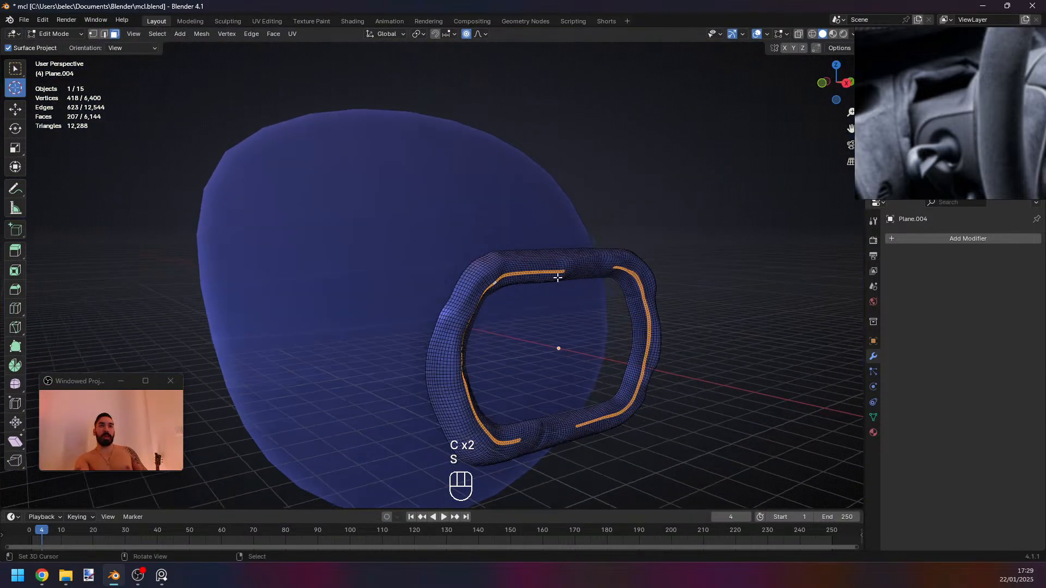
Set the proportional editing falloff to Sharp and try scaling the partial face loop.
{"action": "left_click", "coordinate": [477, 34]}
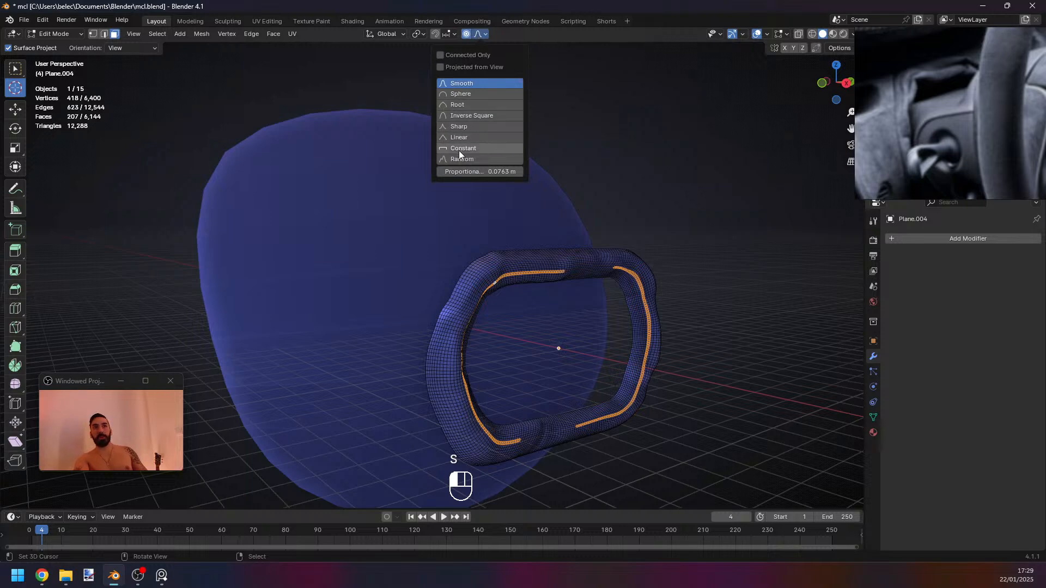
{"action": "left_click", "coordinate": [457, 127]}
{"action": "key", "text": "s"}
{"action": "key", "text": "Tab"}
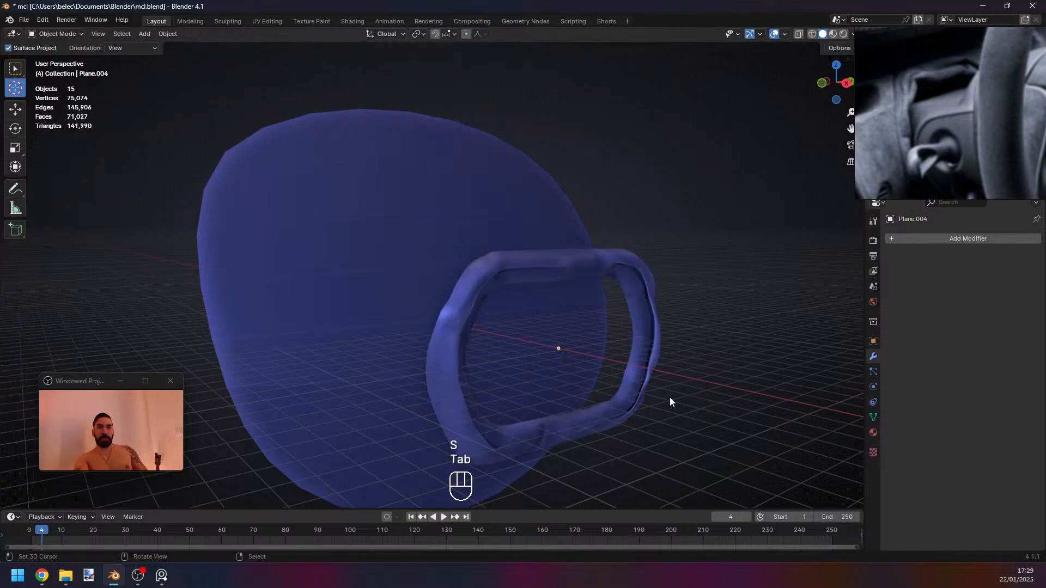
{"action": "key", "text": "ctrl+z"}
{"action": "key", "text": "ctrl+z"}
Try another scale of the partial face loop with Sharp falloff, inspect it in Object Mode and undo it.
{"action": "key", "text": "s"}
{"action": "left_click", "coordinate": [655, 395]}
{"action": "key", "text": "Tab"}
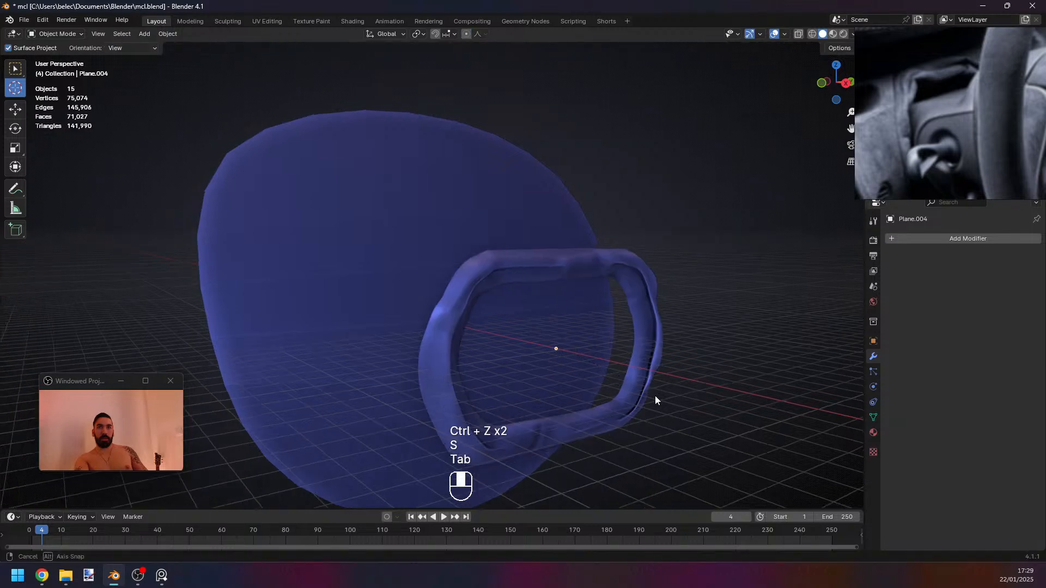
{"action": "middle_click_drag", "start_coordinate": [654, 395], "coordinate": [647, 385]}
{"action": "key", "text": "Tab"}
{"action": "key", "text": "ctrl+z"}
{"action": "key", "text": "ctrl+z"}
{"action": "key", "text": "ctrl+z"}
Scale the partial face loop with Sharp proportional falloff, size about 0.09 m, and inspect the crease.
{"action": "key", "text": "g"}
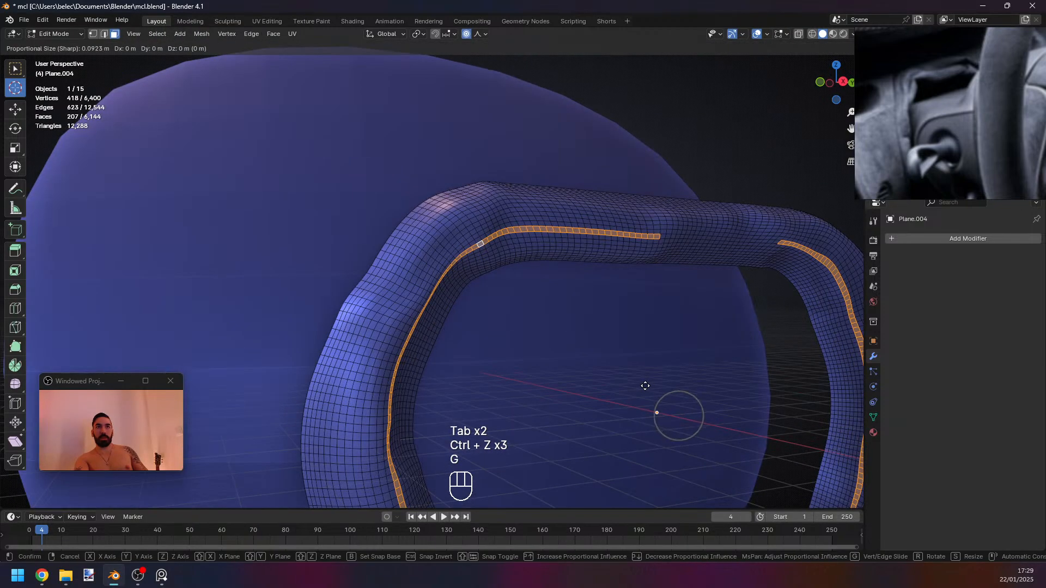
{"action": "key", "text": "s"}
{"action": "left_click", "coordinate": [645, 385]}
{"action": "key", "text": "c"}
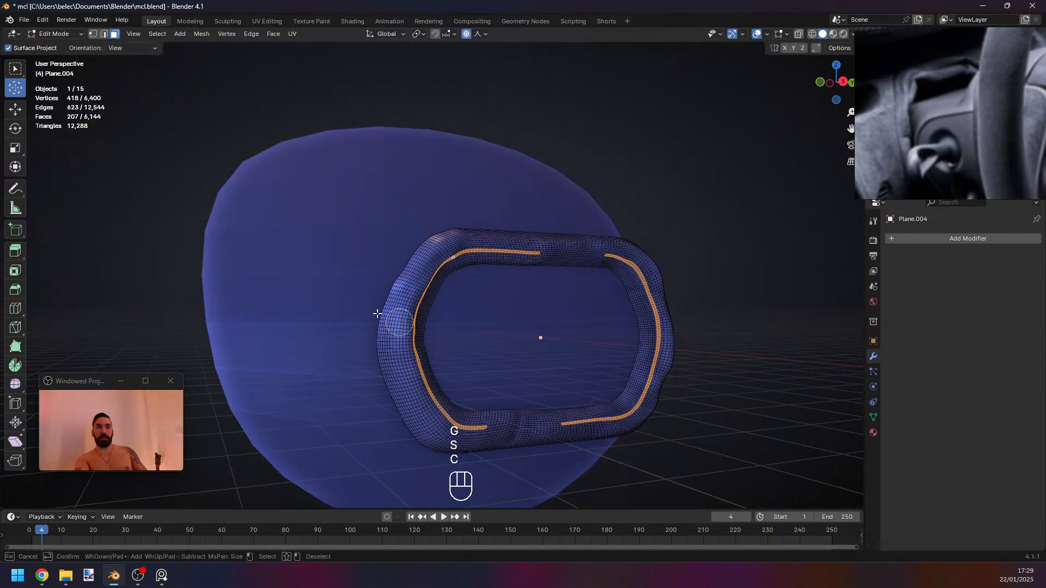
{"action": "key", "text": "s"}
{"action": "left_click", "coordinate": [640, 382]}
{"action": "key", "text": "Tab"}
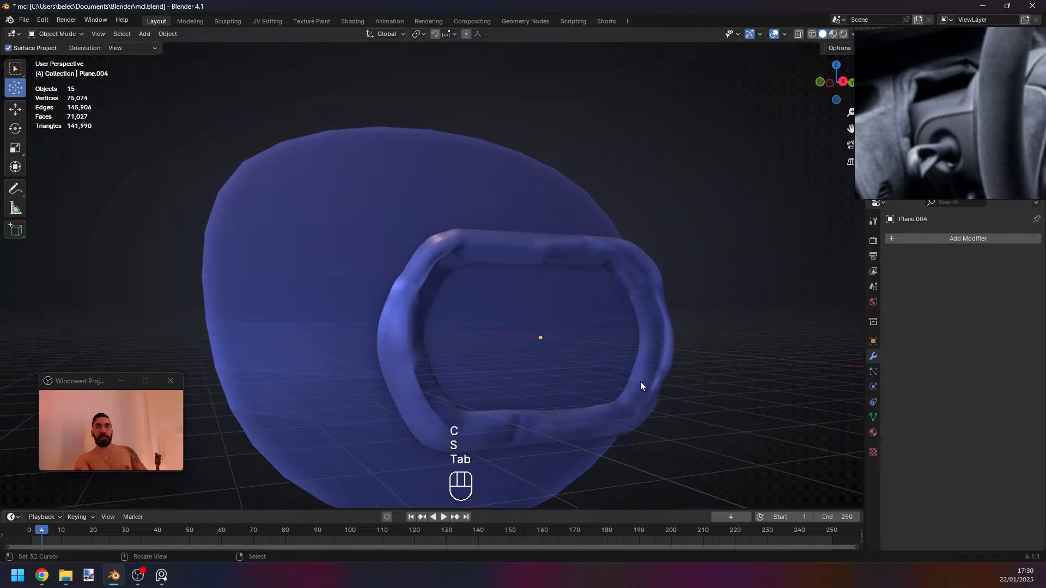
{"action": "middle_click_drag", "start_coordinate": [640, 382], "coordinate": [661, 388]}
Move the ring-shaped cover along the X axis to sit just behind the steering wheel.
{"action": "scroll", "coordinate": [527, 355], "scroll_direction": "down", "scroll_amount": 6}
{"action": "middle_click_drag", "start_coordinate": [528, 355], "coordinate": [498, 319]}
{"action": "left_click", "coordinate": [497, 319]}
{"action": "key", "text": "g"}
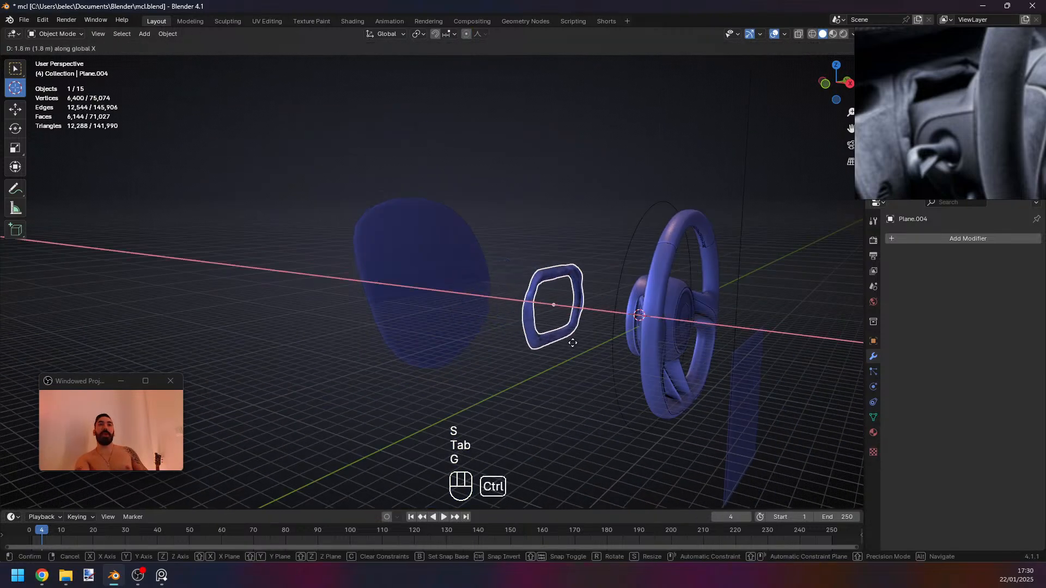
{"action": "left_click", "coordinate": [635, 355]}
{"action": "scroll", "coordinate": [535, 334], "scroll_direction": "up", "scroll_amount": 5}
{"action": "key", "text": "Tab"}
{"action": "key", "text": "Tab"}
{"action": "scroll", "coordinate": [608, 341], "scroll_direction": "down", "scroll_amount": 2}
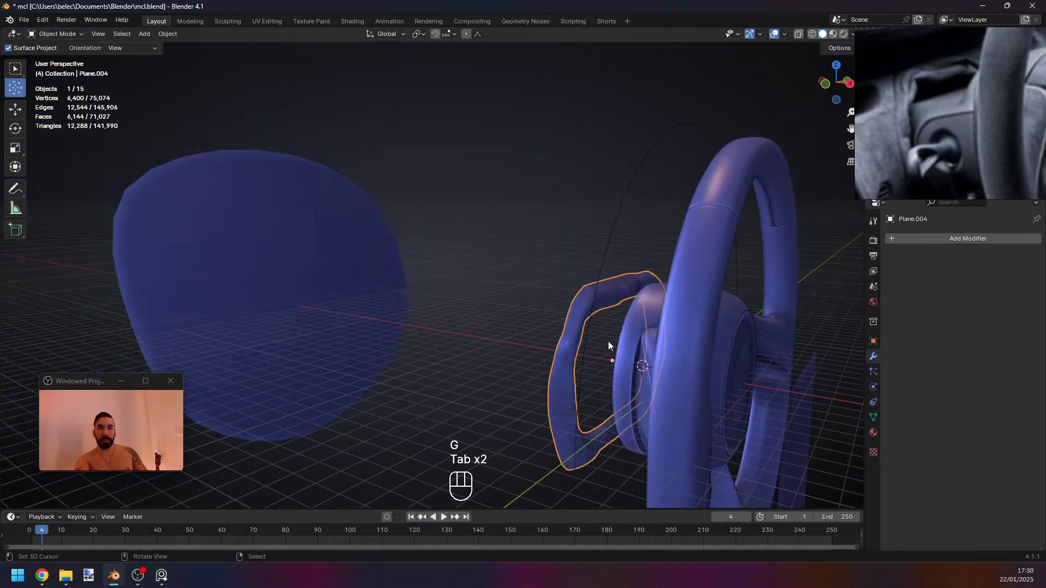
Select the ring-shaped cover and scale it to fit behind the steering wheel hub.
{"action": "middle_click_drag", "start_coordinate": [587, 319], "coordinate": [522, 311]}
{"action": "scroll", "coordinate": [425, 282], "scroll_direction": "down", "scroll_amount": 3}
{"action": "key", "text": "a"}
{"action": "right_click", "coordinate": [426, 283]}
{"action": "middle_click_drag", "start_coordinate": [426, 283], "coordinate": [662, 382]}
{"action": "key", "text": "s"}
{"action": "left_click", "coordinate": [610, 368]}
{"action": "scroll", "coordinate": [932, 106], "scroll_direction": "down", "scroll_amount": 3}
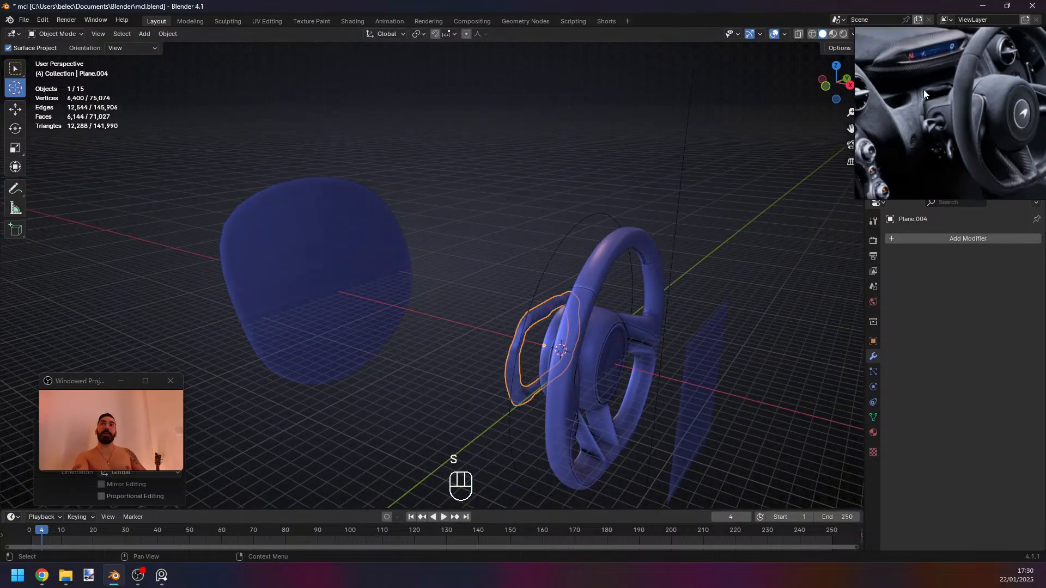
Move the large rounded panel about 4.8 m along X to behind the ring cover and check the interior reference photo.
{"action": "scroll", "coordinate": [915, 93], "scroll_direction": "up", "scroll_amount": 2}
{"action": "middle_click_drag", "start_coordinate": [674, 256], "coordinate": [437, 305]}
{"action": "right_click", "coordinate": [372, 255]}
{"action": "key", "text": "g"}
{"action": "key", "text": "x"}
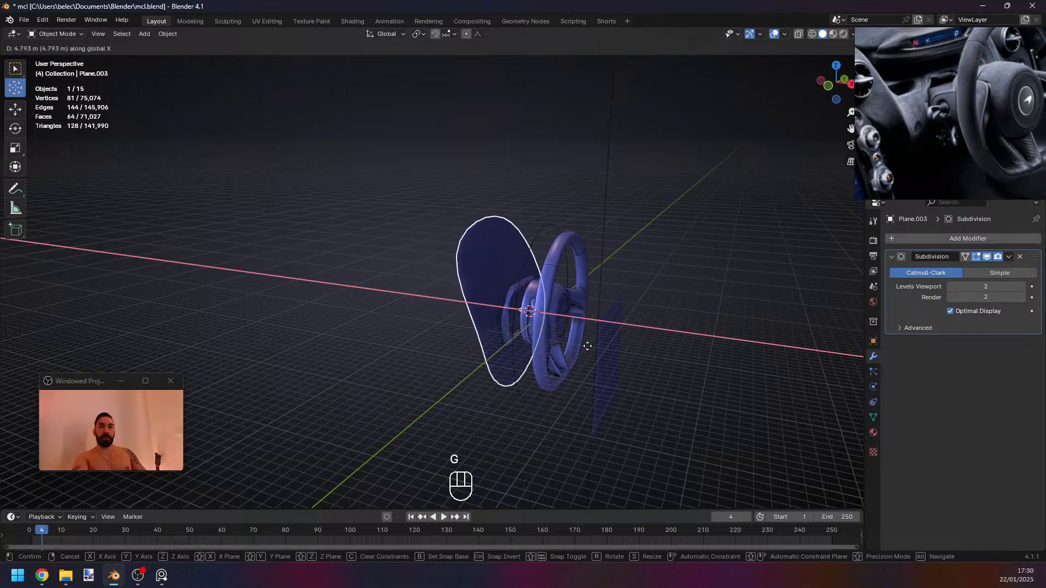
{"action": "left_click", "coordinate": [589, 345]}
{"action": "middle_click_drag", "start_coordinate": [917, 93], "coordinate": [943, 146]}
{"action": "scroll", "coordinate": [938, 143], "scroll_direction": "down", "scroll_amount": 2}
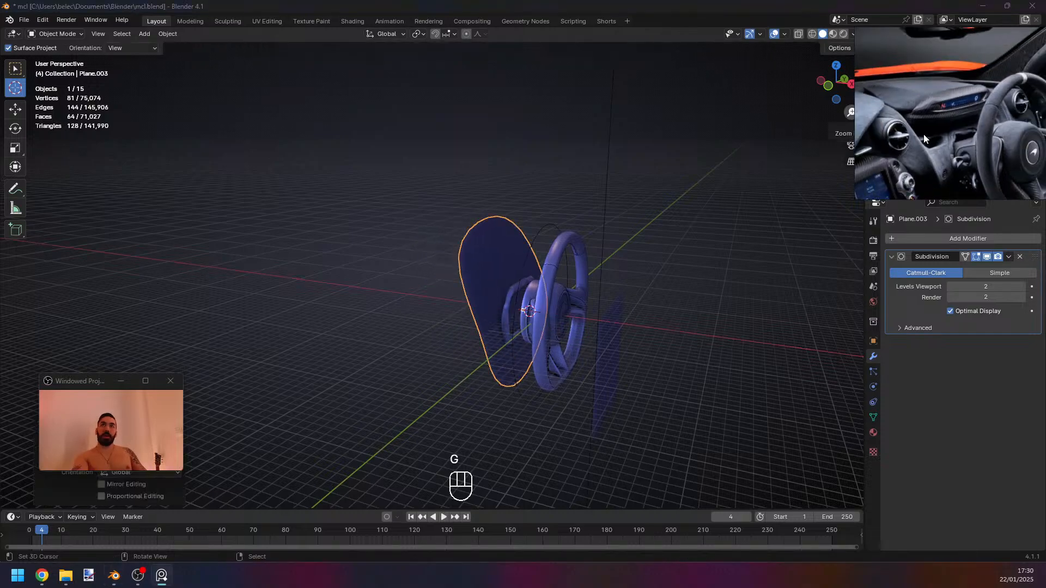
Turn off proportional editing and move the large panel's upper three vertices back along the X axis, away from the steering wheel.
{"action": "scroll", "coordinate": [531, 305], "scroll_direction": "down", "scroll_amount": 1}
{"action": "middle_click_drag", "start_coordinate": [527, 305], "coordinate": [432, 271]}
{"action": "key", "text": "Tab"}
{"action": "key", "text": "1"}
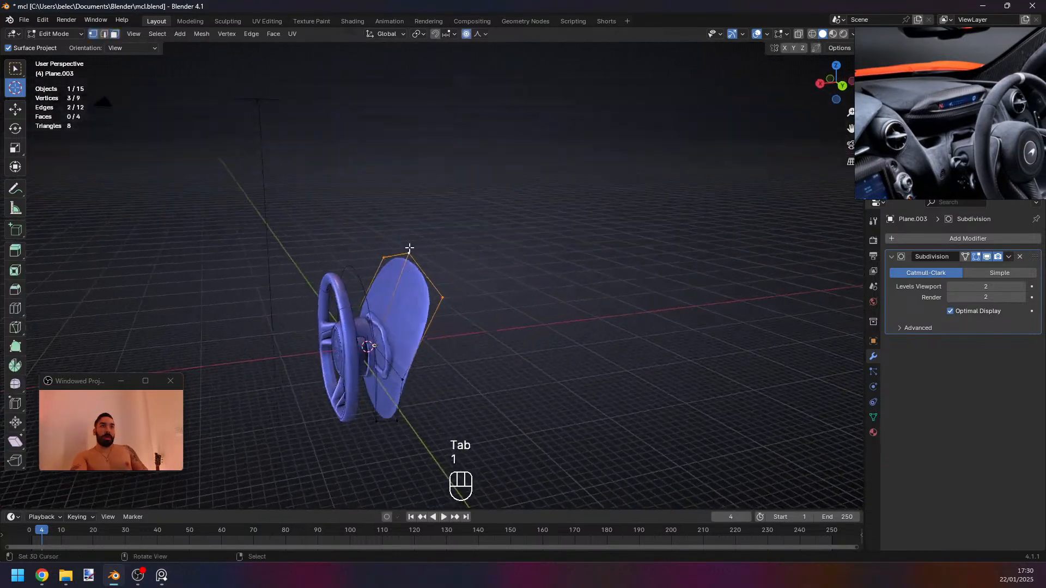
{"action": "left_click", "coordinate": [477, 34]}
{"action": "left_click", "coordinate": [464, 84]}
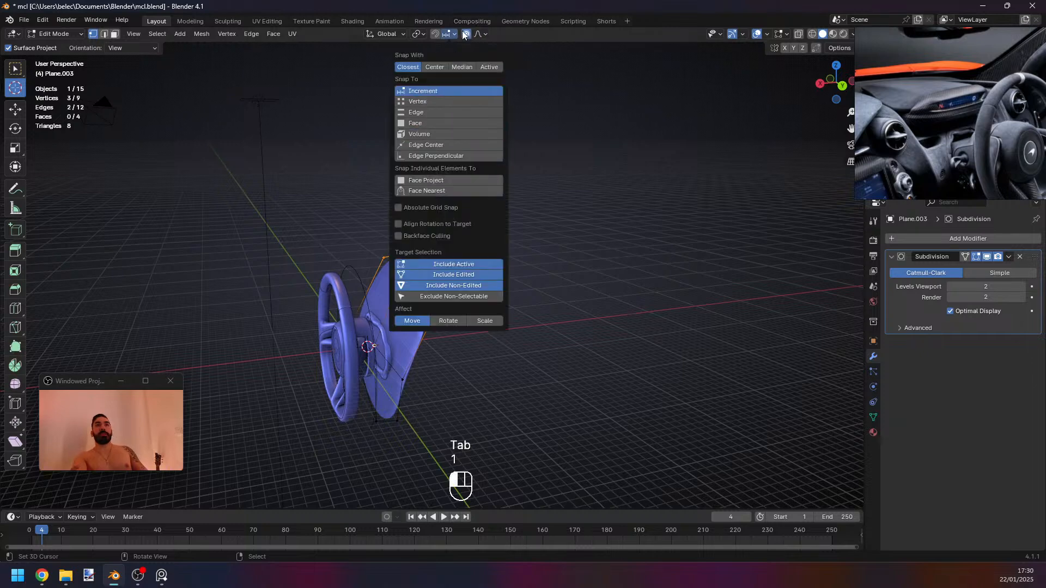
{"action": "mouse_move", "coordinate": [399, 283]}
{"action": "middle_mouse_down"}
{"action": "mouse_move", "coordinate": [382, 267]}
{"action": "mouse_move", "coordinate": [400, 297]}
{"action": "middle_mouse_up"}
{"action": "key", "text": "g"}
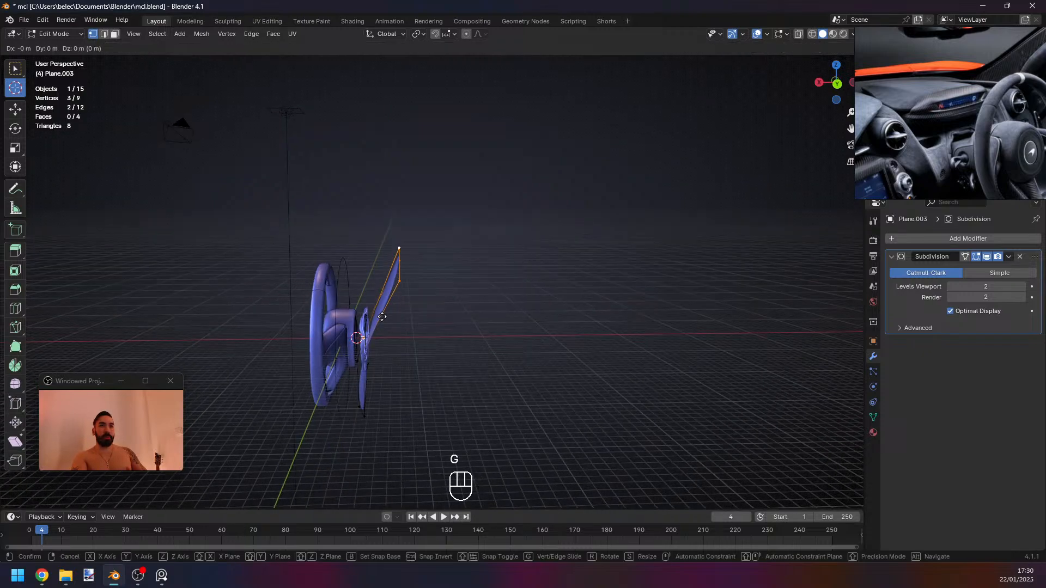
{"action": "key", "text": "x"}
{"action": "left_click", "coordinate": [447, 330]}
Insert an edge loop across the panel's sloped upper section, move it to form a bend, and check the interior reference photo.
{"action": "key", "text": "ctrl+r"}
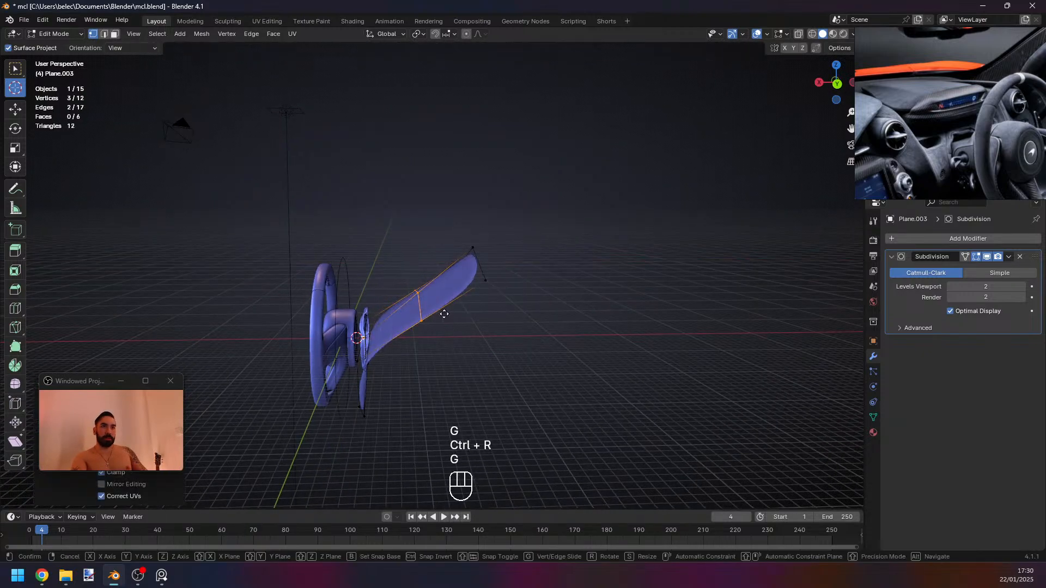
{"action": "left_click", "coordinate": [398, 304]}
{"action": "key", "text": "Tab"}
{"action": "middle_click_drag", "start_coordinate": [398, 304], "coordinate": [912, 96]}
{"action": "key", "text": "Tab"}
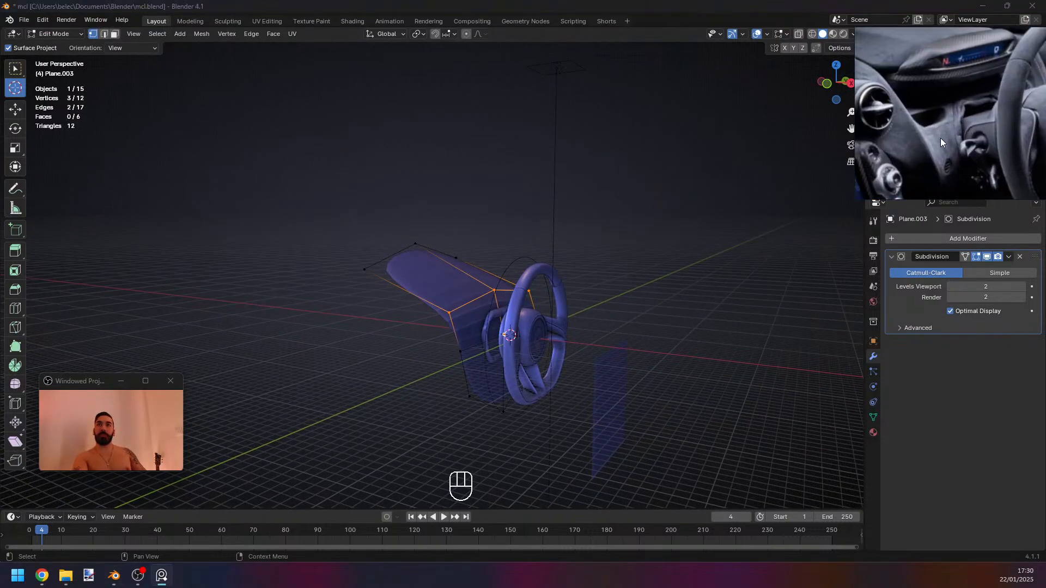
Move an edge of the panel's upper section to reshape its slope behind the wheel.
{"action": "middle_click_drag", "start_coordinate": [595, 209], "coordinate": [495, 252]}
{"action": "key", "text": "2"}
{"action": "right_click", "coordinate": [431, 275]}
{"action": "key", "text": "g"}
{"action": "middle_click_drag", "start_coordinate": [495, 252], "coordinate": [495, 263]}
{"action": "left_click", "coordinate": [485, 268]}
Reposition a vertex on the back edge of the panel's upper section along a single axis.
{"action": "key", "text": "1"}
{"action": "middle_click_drag", "start_coordinate": [426, 262], "coordinate": [495, 286]}
{"action": "right_click", "coordinate": [401, 264]}
{"action": "key", "text": "g"}
{"action": "middle_click", "coordinate": [422, 273]}
{"action": "left_click", "coordinate": [405, 271]}
Move the vertex behind the wheel hub and the central edge near the panel's bend to refine the curve.
{"action": "key", "text": "2"}
{"action": "key", "text": "1"}
{"action": "right_click", "coordinate": [503, 342]}
{"action": "key", "text": "g"}
{"action": "left_click", "coordinate": [503, 355]}
{"action": "key", "text": "2"}
{"action": "middle_click_drag", "start_coordinate": [503, 354], "coordinate": [469, 305]}
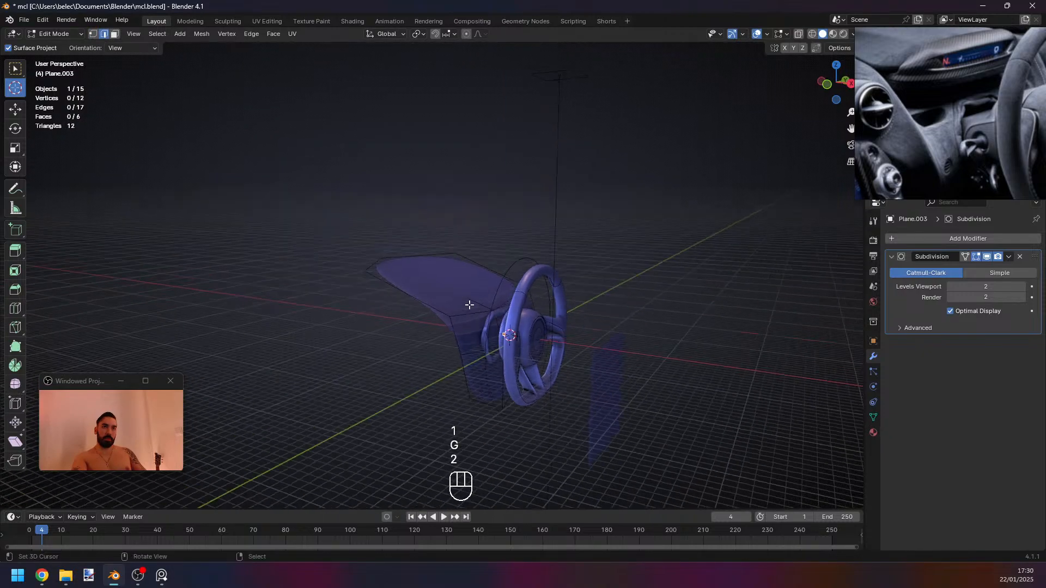
{"action": "key", "text": "g"}
{"action": "left_click", "coordinate": [477, 308]}
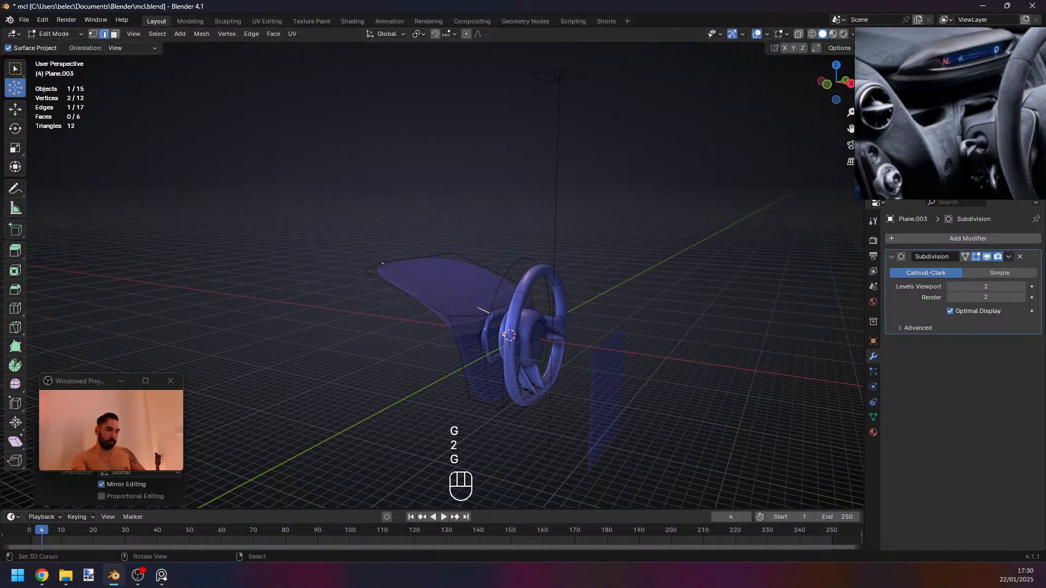
Add an edge loop across the panel's top section and apply Shrink/Fatten to the two connected edges beside the ring cover.
{"action": "middle_click_drag", "start_coordinate": [806, 447], "coordinate": [421, 316]}
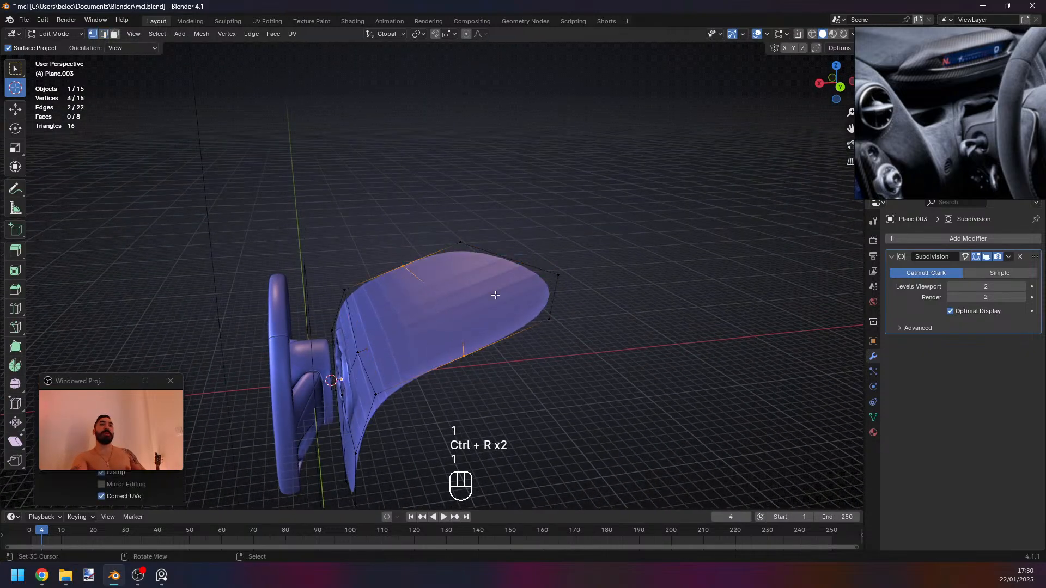
{"action": "middle_click_drag", "start_coordinate": [496, 294], "coordinate": [392, 332]}
{"action": "right_click", "coordinate": [353, 353]}
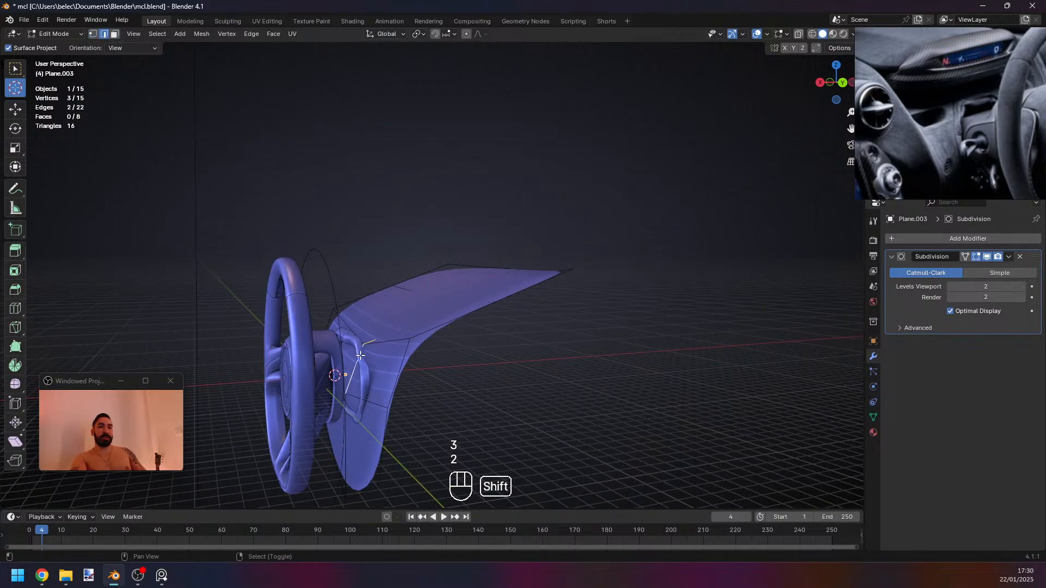
{"action": "right_click", "coordinate": [361, 356], "text": "shift"}
{"action": "key", "text": "alt+s"}
{"action": "left_click", "coordinate": [462, 385]}
Slide the top section's centre vertex along its edge, undo that slide, and slide the vertex again.
{"action": "key", "text": "z"}
{"action": "mouse_move", "coordinate": [435, 381]}
{"action": "middle_mouse_down"}
{"action": "mouse_move", "coordinate": [371, 374]}
{"action": "mouse_move", "coordinate": [458, 371]}
{"action": "mouse_move", "coordinate": [469, 348]}
{"action": "mouse_move", "coordinate": [462, 329]}
{"action": "mouse_move", "coordinate": [481, 346]}
{"action": "mouse_move", "coordinate": [511, 341]}
{"action": "mouse_move", "coordinate": [502, 378]}
{"action": "mouse_move", "coordinate": [476, 385]}
{"action": "mouse_move", "coordinate": [601, 320]}
{"action": "mouse_move", "coordinate": [518, 327]}
{"action": "middle_mouse_up"}
{"action": "key", "text": "1"}
{"action": "key", "text": "1"}
{"action": "right_click", "coordinate": [462, 329]}
{"action": "key", "text": "g"}
{"action": "key", "text": "g"}
{"action": "left_click", "coordinate": [455, 344]}
{"action": "key", "text": "ctrl+z"}
{"action": "key", "text": "g"}
{"action": "key", "text": "g"}
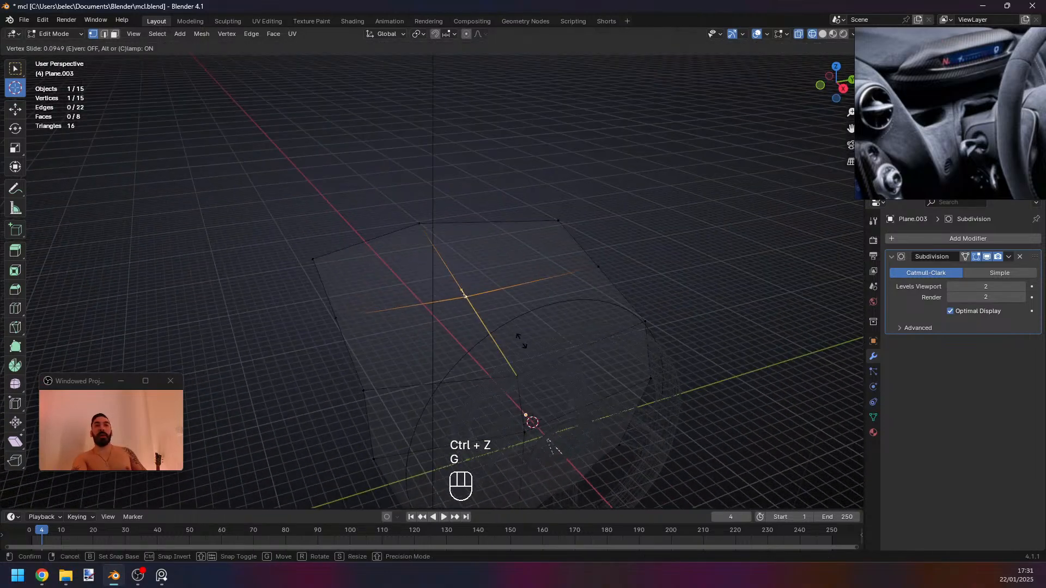
{"action": "left_click", "coordinate": [524, 341]}
{"action": "middle_click_drag", "start_coordinate": [550, 384], "coordinate": [493, 327]}
{"action": "middle_click_drag", "start_coordinate": [442, 380], "coordinate": [633, 299]}
{"action": "key", "text": "alt+a"}
{"action": "key", "text": "z"}
Move the panel's lowest centre vertex below the steering wheel to refine the bottom curve.
{"action": "key", "text": "Tab"}
{"action": "key", "text": "Tab"}
{"action": "key", "text": "1"}
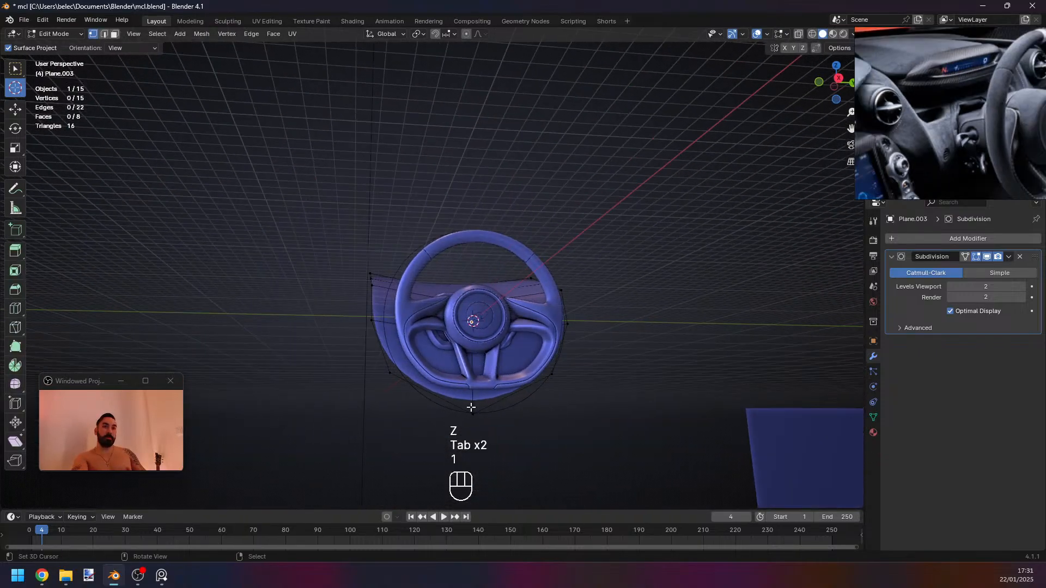
{"action": "right_click", "coordinate": [472, 409]}
{"action": "key", "text": "g"}
{"action": "middle_click", "coordinate": [488, 420]}
{"action": "left_click", "coordinate": [490, 416]}
{"action": "key", "text": "Tab"}
{"action": "middle_click_drag", "start_coordinate": [490, 420], "coordinate": [477, 416]}
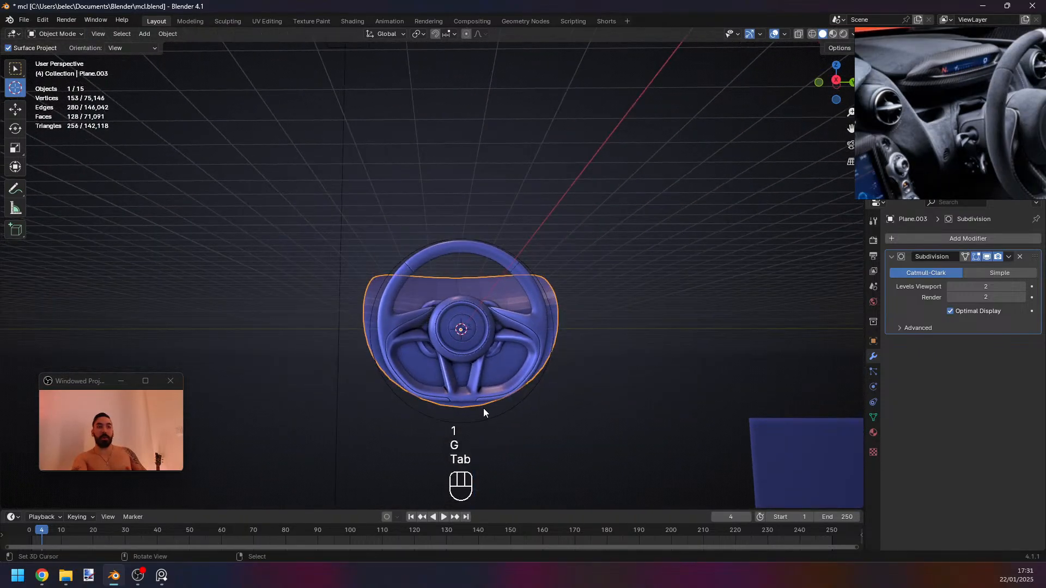
Select all of the panel's geometry in the right orthographic view and subdivide it once.
{"action": "key", "text": "KP_3"}
{"action": "key", "text": "z"}
{"action": "key", "text": "Tab"}
{"action": "key", "text": "z"}
{"action": "scroll", "coordinate": [616, 323], "scroll_direction": "up", "scroll_amount": 2}
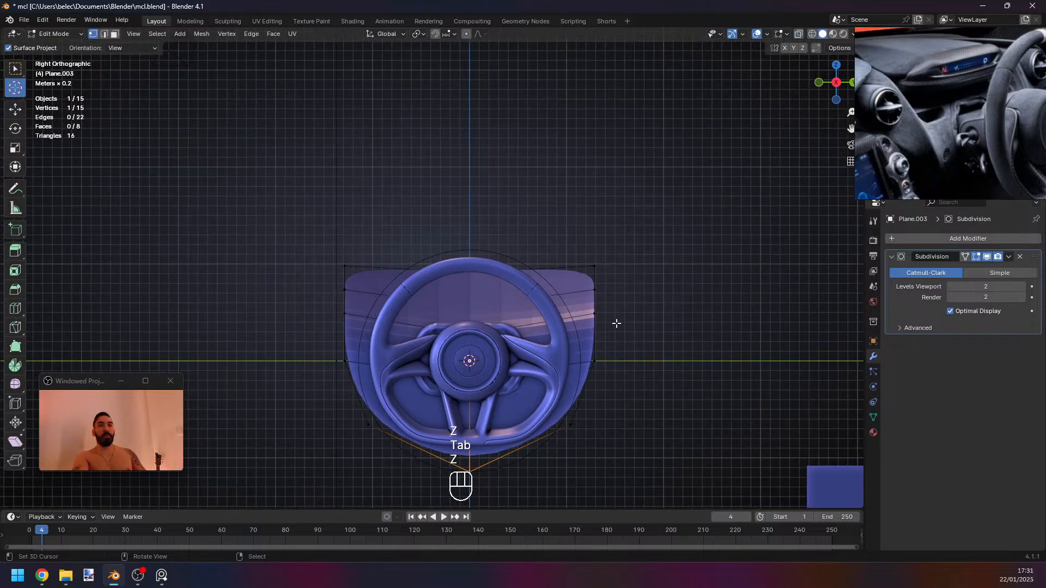
{"action": "key", "text": "alt+a"}
{"action": "key", "text": "w"}
{"action": "key", "text": "a"}
{"action": "key", "text": "w"}
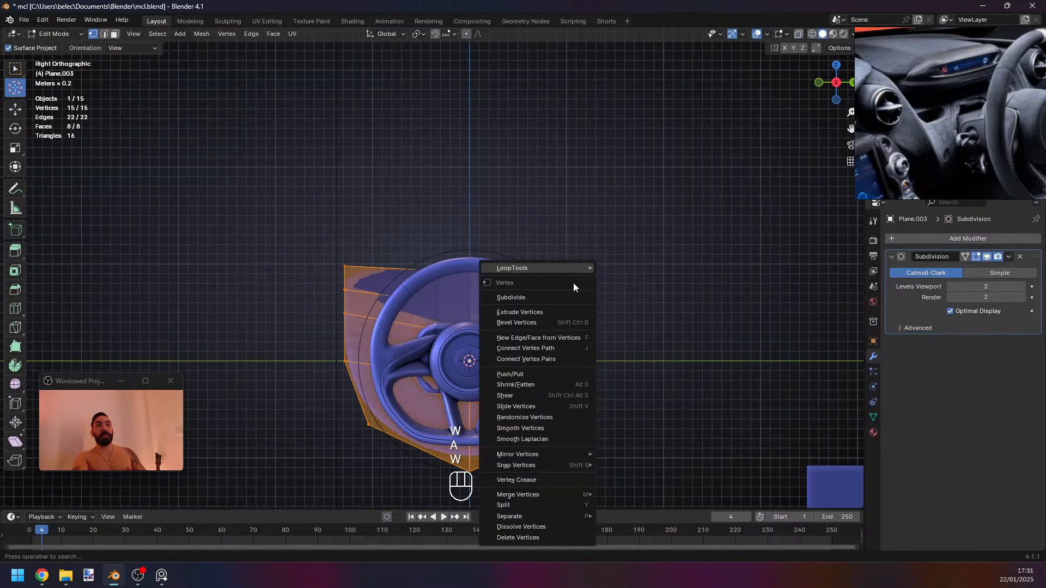
{"action": "left_click", "coordinate": [550, 302]}
{"action": "middle_click_drag", "start_coordinate": [400, 451], "coordinate": [384, 385], "text": "shift"}
{"action": "scroll", "coordinate": [384, 385], "scroll_direction": "up", "scroll_amount": 2}
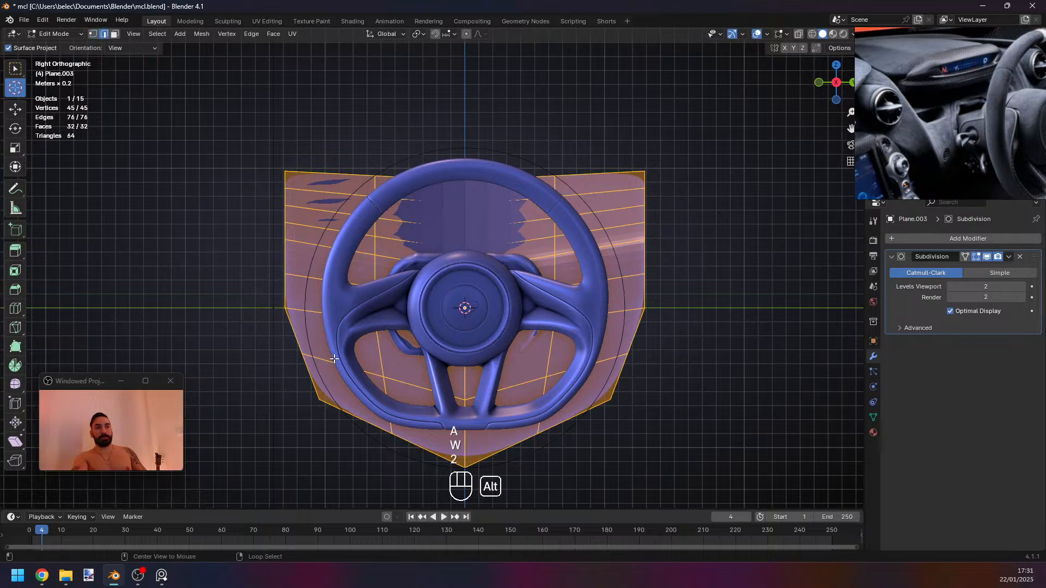
{"action": "key", "text": "2"}
{"action": "left_click", "coordinate": [392, 401], "text": "alt"}
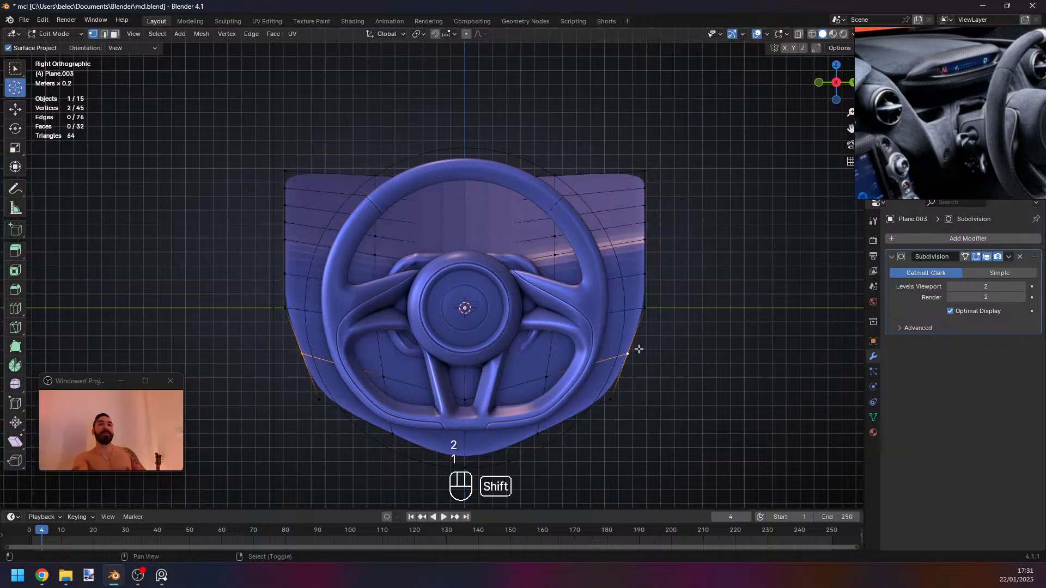
{"action": "middle_click_drag", "start_coordinate": [639, 349], "coordinate": [516, 394]}
{"action": "key", "text": "Tab"}
{"action": "key", "text": "Tab"}
{"action": "key", "text": "Tab"}
{"action": "key", "text": "Tab"}
Try to relax the panel's side and bottom boundary edges with LoopTools Relax.
{"action": "key", "text": "2"}
{"action": "right_click", "coordinate": [354, 310]}
{"action": "right_click", "coordinate": [577, 296], "text": "ctrl"}
{"action": "right_click", "coordinate": [462, 380], "text": "alt"}
{"action": "right_click", "coordinate": [350, 316], "text": "alt+shift"}
{"action": "middle_click_drag", "start_coordinate": [577, 300], "coordinate": [544, 320]}
{"action": "key", "text": "w"}
{"action": "mouse_move", "coordinate": [656, 200]}
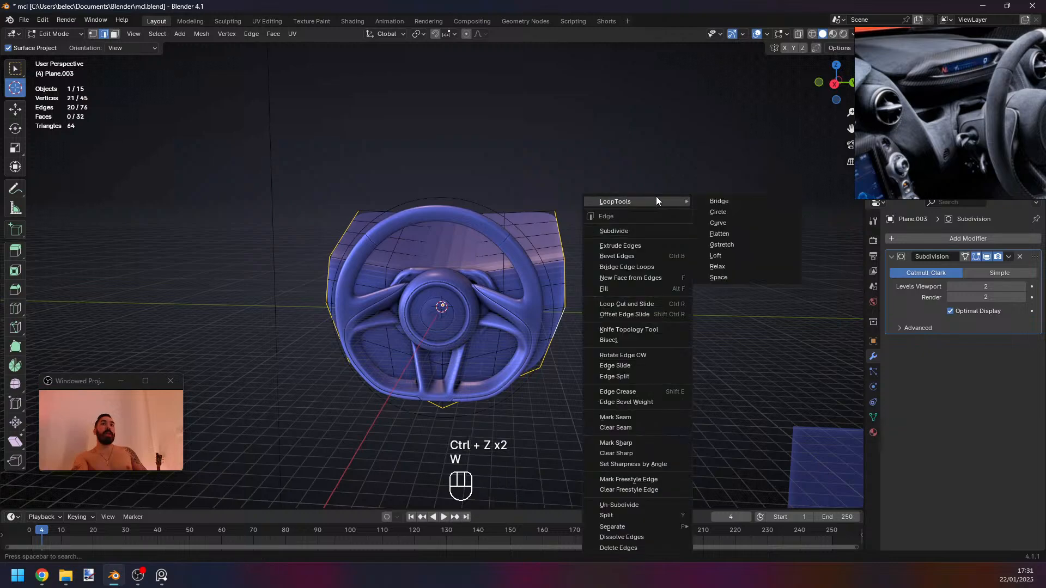
{"action": "left_click", "coordinate": [743, 267]}
{"action": "middle_click_drag", "start_coordinate": [649, 313], "coordinate": [591, 304]}
{"action": "key", "text": "ctrl+z"}
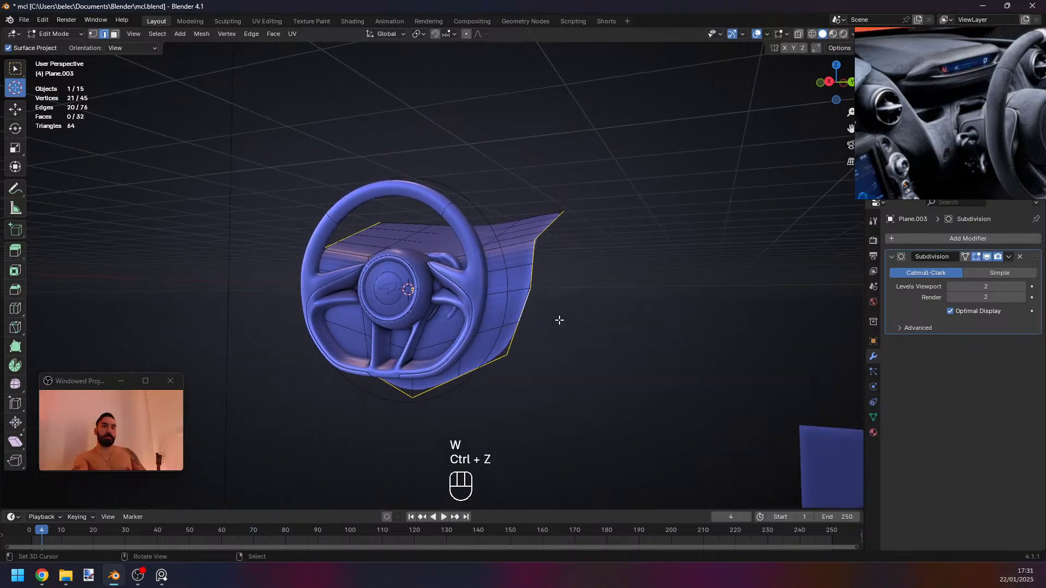
Select the two lower boundary vertices on either side of the centre and move them down along Z.
{"action": "key", "text": "KP_1"}
{"action": "key", "text": "KP_3"}
{"action": "key", "text": "Tab"}
{"action": "key", "text": "Tab"}
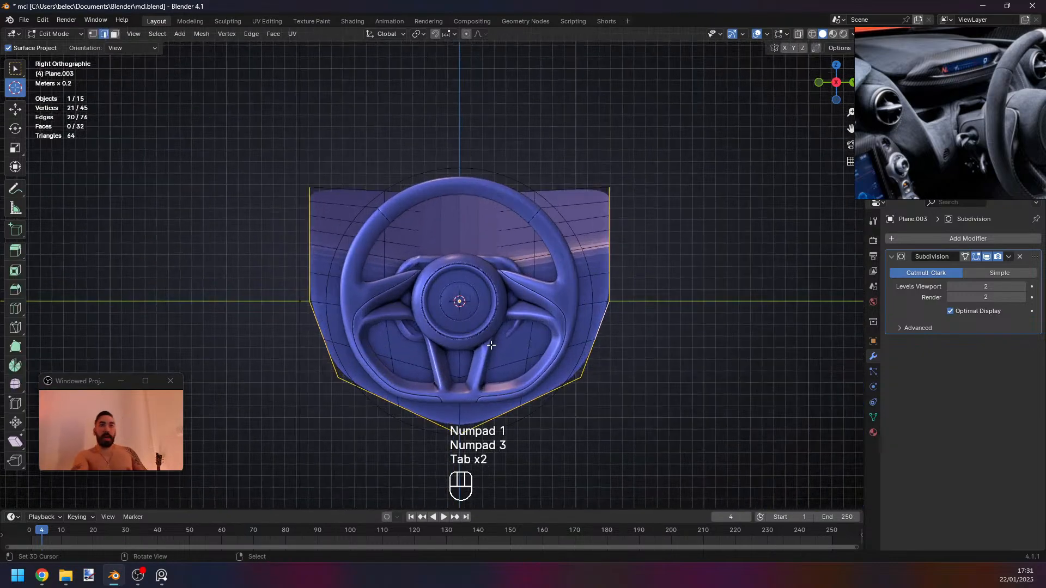
{"action": "key", "text": "1"}
{"action": "left_click", "coordinate": [379, 402]}
{"action": "right_click", "coordinate": [523, 404], "text": "shift"}
{"action": "key", "text": "g"}
{"action": "key", "text": "z"}
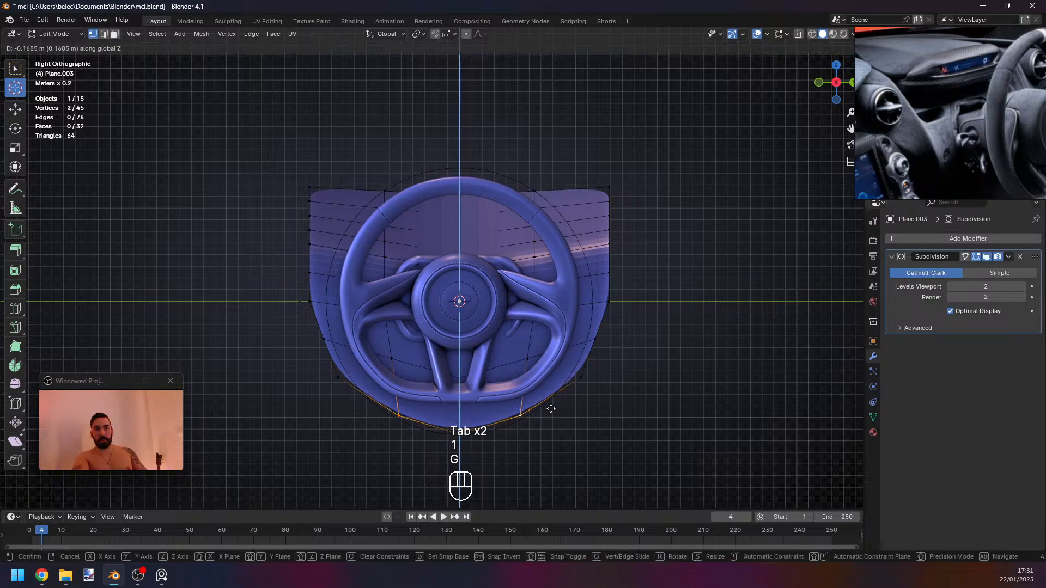
{"action": "left_click", "coordinate": [551, 408]}
Raise the panel's bottom centre vertex in two small vertical moves to smooth the lower outline.
{"action": "right_click", "coordinate": [462, 439], "text": "shift"}
{"action": "key", "text": "g"}
{"action": "middle_click", "coordinate": [462, 434]}
{"action": "left_click", "coordinate": [462, 429]}
{"action": "key", "text": "Tab"}
{"action": "key", "text": "Tab"}
{"action": "right_click", "coordinate": [461, 425]}
{"action": "key", "text": "z"}
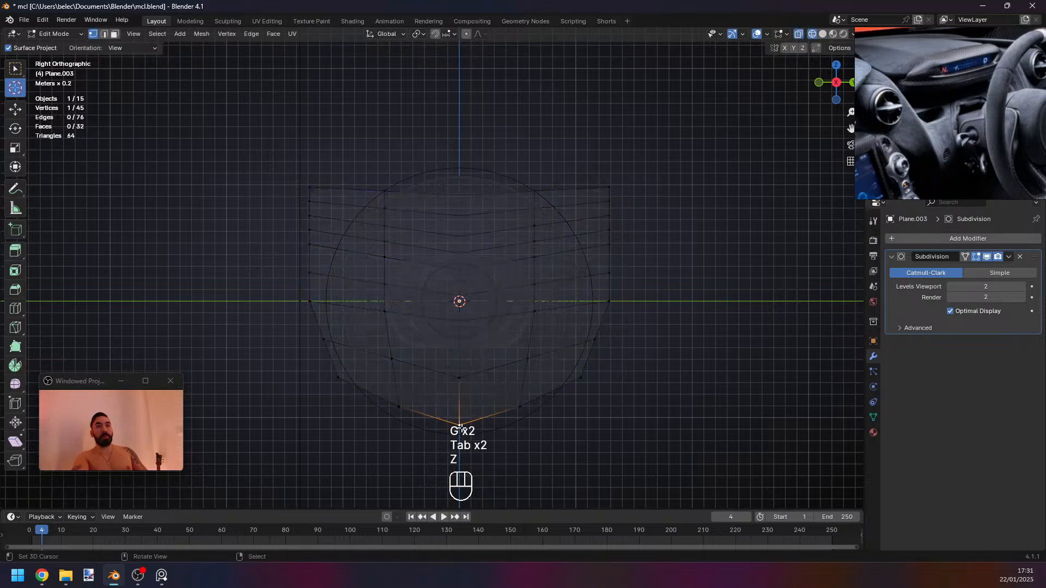
{"action": "key", "text": "z"}
{"action": "key", "text": "g"}
{"action": "middle_click", "coordinate": [462, 426]}
{"action": "left_click", "coordinate": [463, 423]}
{"action": "key", "text": "Tab"}
Scale the panel's two side vertices at hub height inward and inspect the resulting side curve.
{"action": "right_click", "coordinate": [302, 299]}
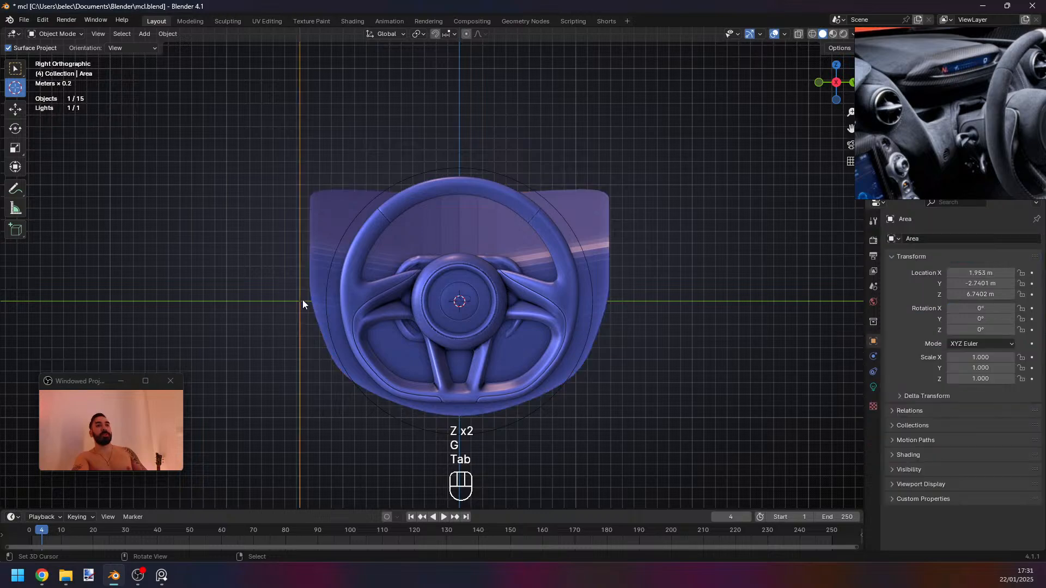
{"action": "key", "text": "Tab"}
{"action": "right_click", "coordinate": [310, 293]}
{"action": "key", "text": "Tab"}
{"action": "key", "text": "s"}
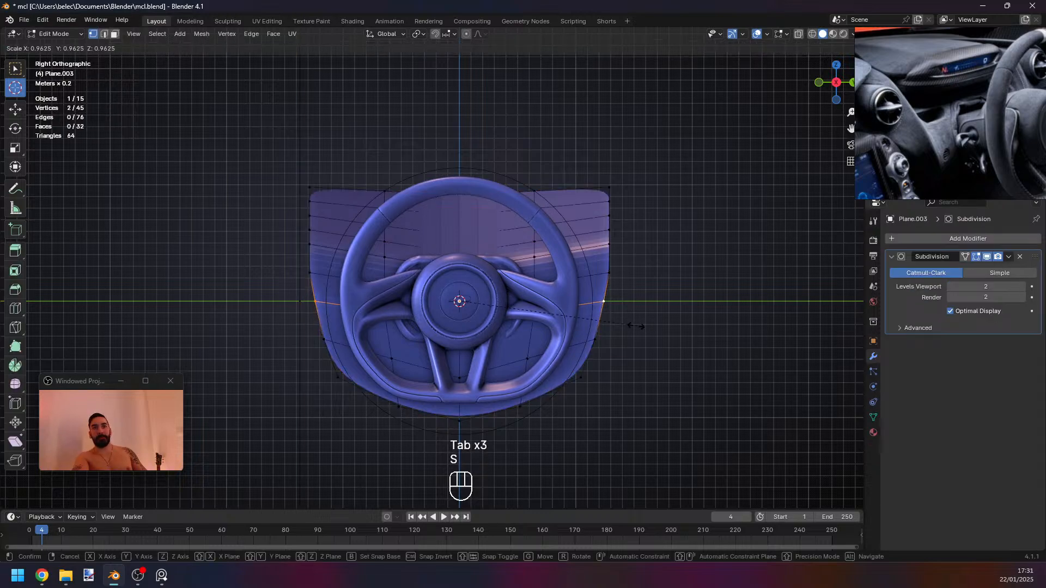
{"action": "left_click", "coordinate": [629, 316]}
{"action": "key", "text": "Tab"}
{"action": "middle_click_drag", "start_coordinate": [629, 315], "coordinate": [492, 322]}
{"action": "key", "text": "a"}
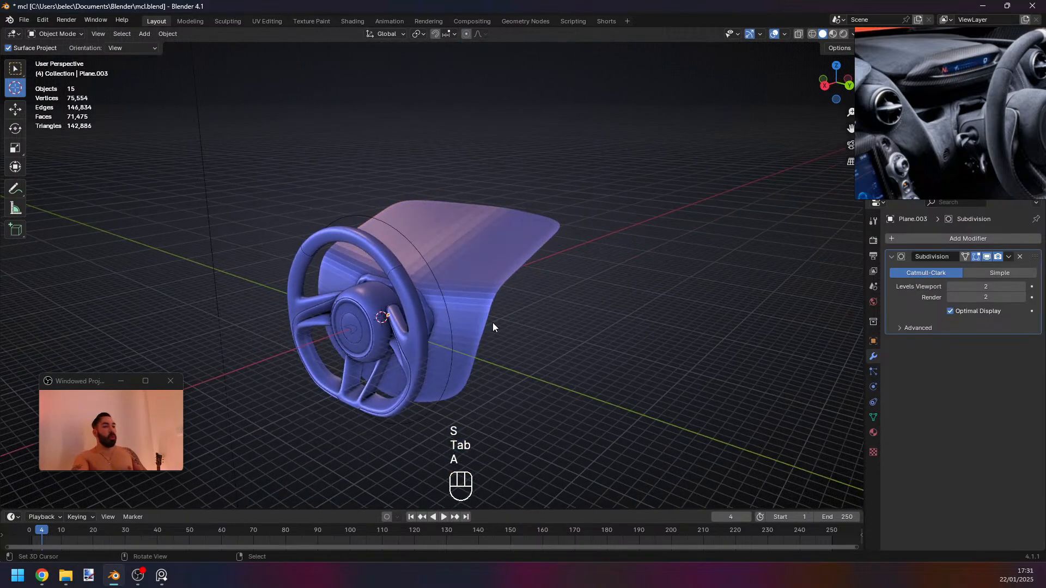
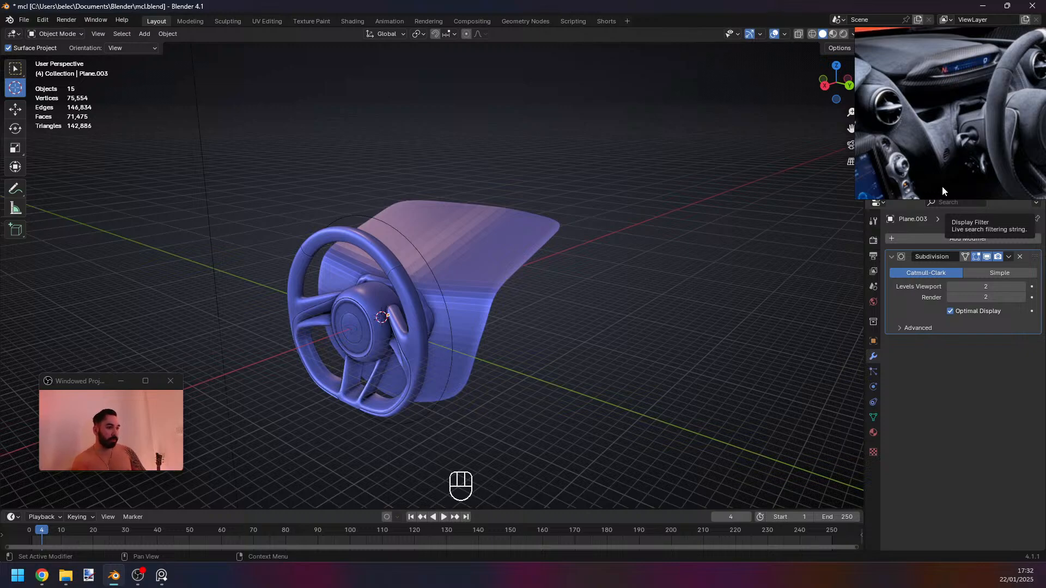
Reselect geometry on the panel's upper section and move it along the Z axis.
{"action": "scroll", "coordinate": [519, 218], "scroll_direction": "up", "scroll_amount": 3}
{"action": "middle_click_drag", "start_coordinate": [475, 225], "coordinate": [361, 201]}
{"action": "key", "text": "Tab"}
{"action": "left_click", "coordinate": [468, 300], "text": "ctrl"}
{"action": "middle_click_drag", "start_coordinate": [467, 299], "coordinate": [349, 215]}
{"action": "key", "text": "g"}
{"action": "key", "text": "z"}
{"action": "left_click", "coordinate": [519, 308]}
Scale the panel's two far corner vertices inward to round its back outline.
{"action": "key", "text": "Tab"}
{"action": "key", "text": "Tab"}
{"action": "left_click", "coordinate": [349, 217]}
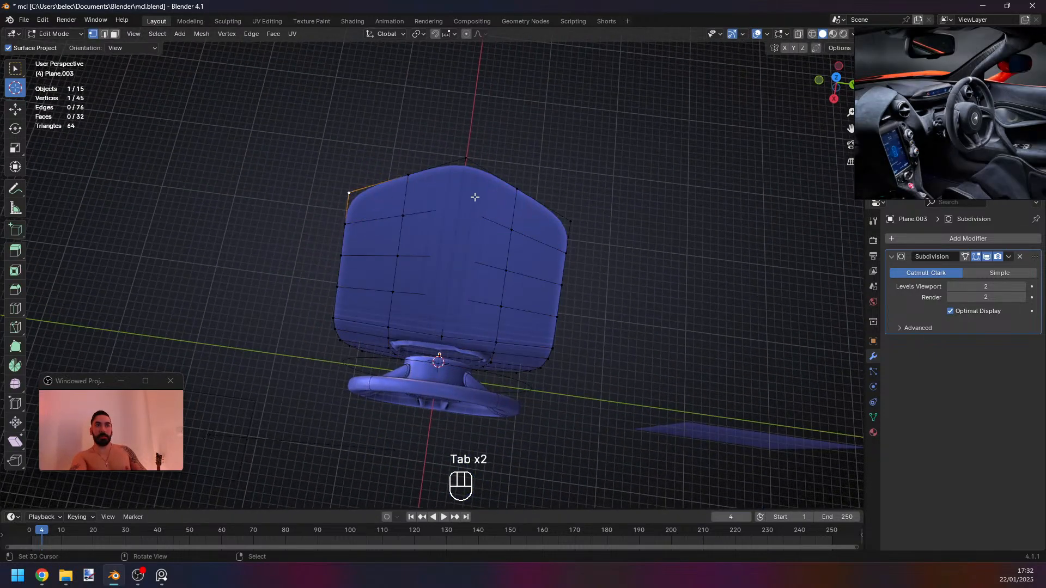
{"action": "key", "text": "s"}
{"action": "left_click", "coordinate": [586, 249]}
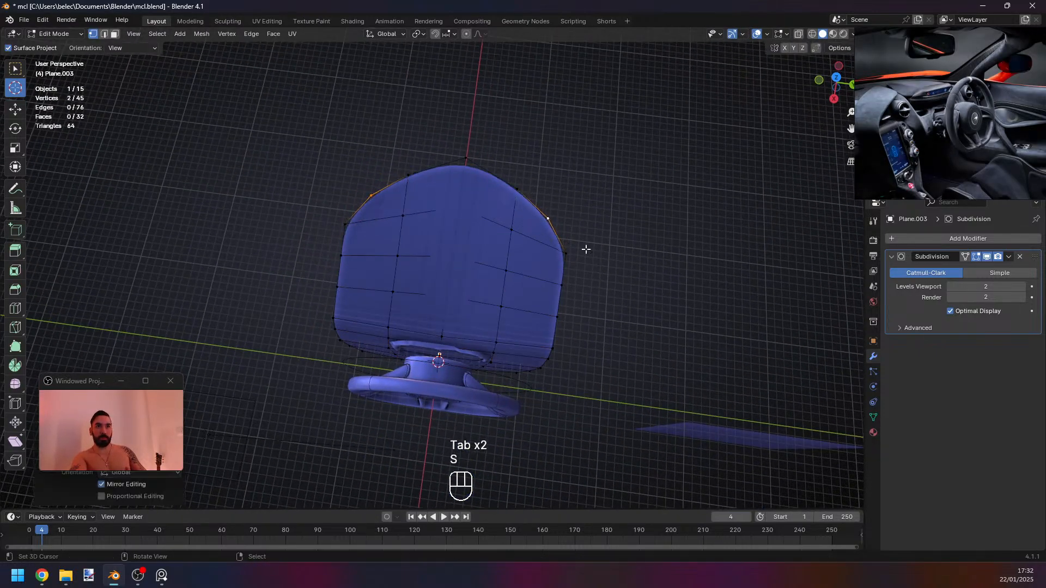
Narrow the next two pairs of side vertices near the back outline, scaling the first pair to about 0.905.
{"action": "left_click", "coordinate": [340, 226], "text": "shift"}
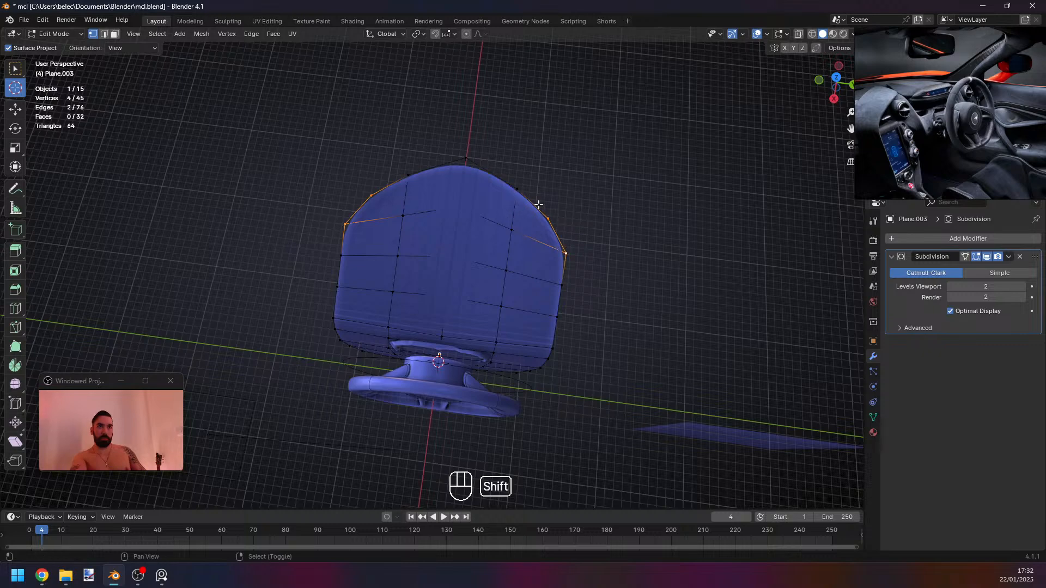
{"action": "key", "text": "s"}
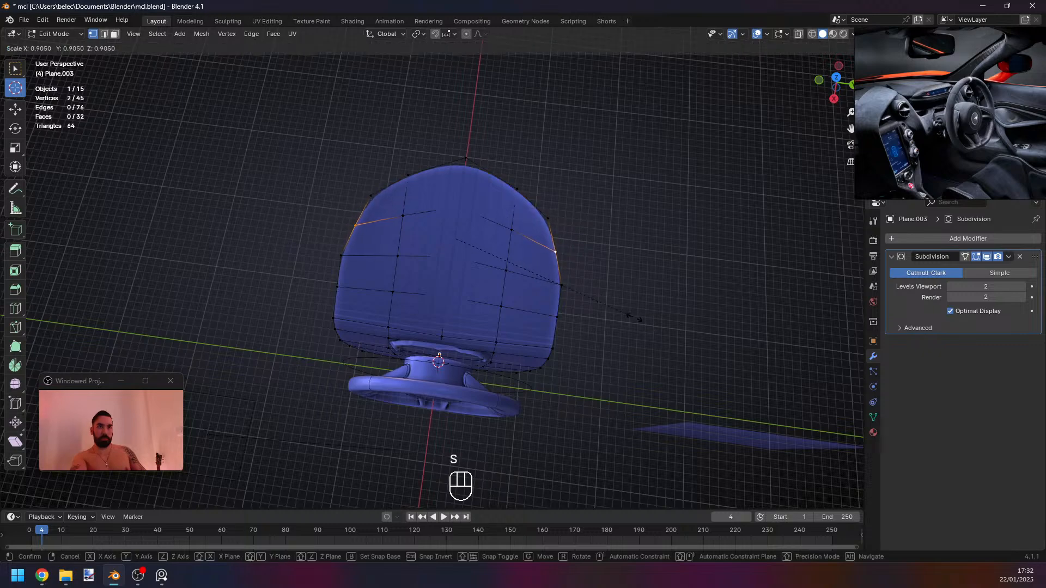
{"action": "left_click", "coordinate": [634, 318]}
{"action": "right_click", "coordinate": [562, 285]}
{"action": "right_click", "coordinate": [341, 256], "text": "shift"}
{"action": "key", "text": "s"}
{"action": "left_click", "coordinate": [570, 341]}
{"action": "key", "text": "Tab"}
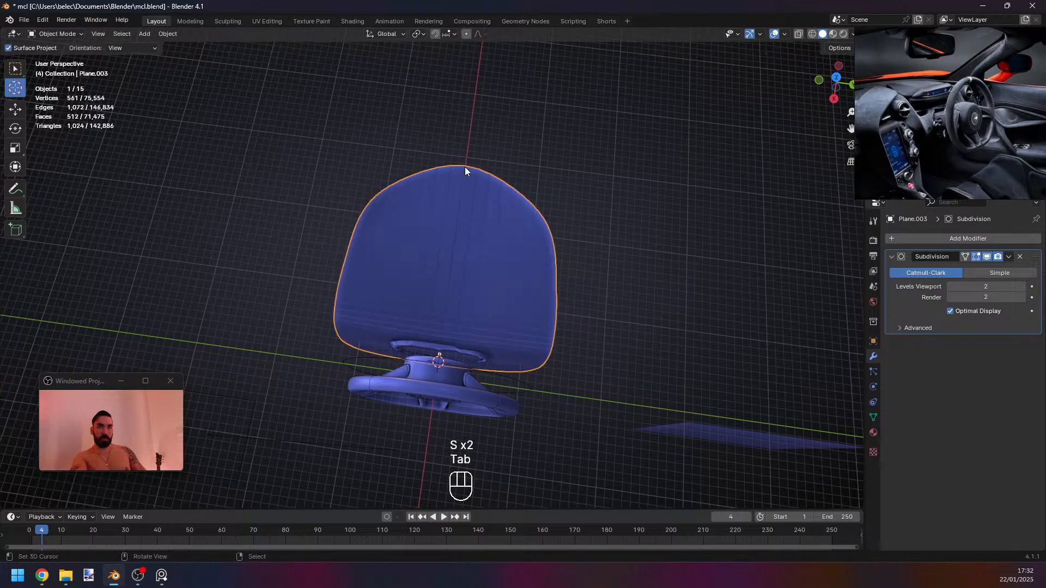
Move the centre vertex of the panel's back edge to round the outline.
{"action": "key", "text": "Tab"}
{"action": "right_click", "coordinate": [466, 162]}
{"action": "key", "text": "g"}
{"action": "left_click", "coordinate": [515, 211]}
{"action": "key", "text": "Tab"}
Dissolve one crosswise edge loop near the back of the cowl panel.
{"action": "middle_click_drag", "start_coordinate": [515, 211], "coordinate": [455, 236]}
{"action": "key", "text": "Tab"}
{"action": "key", "text": "3"}
{"action": "right_click", "coordinate": [478, 239]}
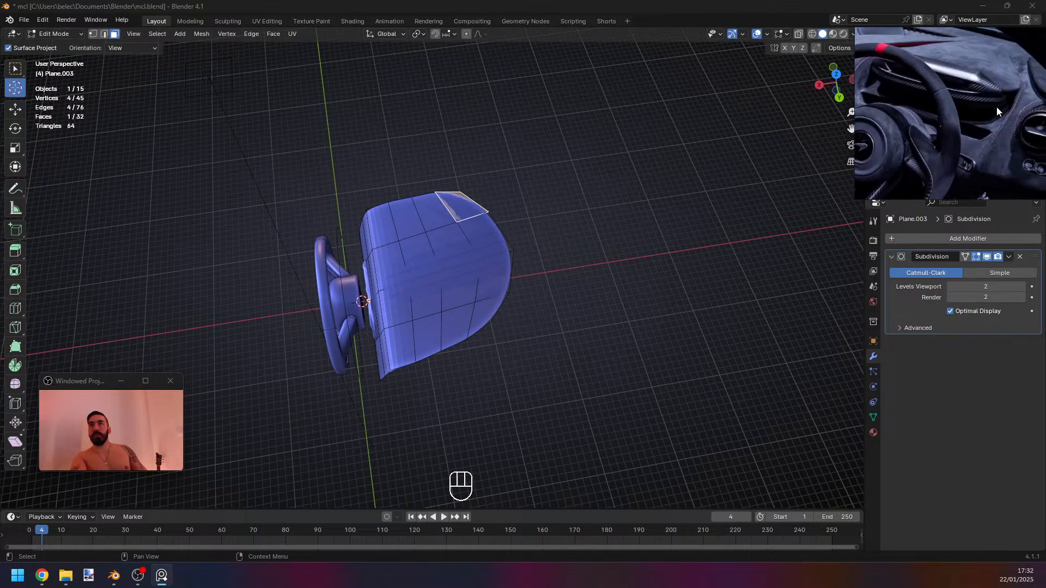
{"action": "middle_click_drag", "start_coordinate": [763, 246], "coordinate": [394, 243]}
{"action": "key", "text": "2"}
{"action": "key", "text": "x"}
{"action": "left_click", "coordinate": [570, 350]}
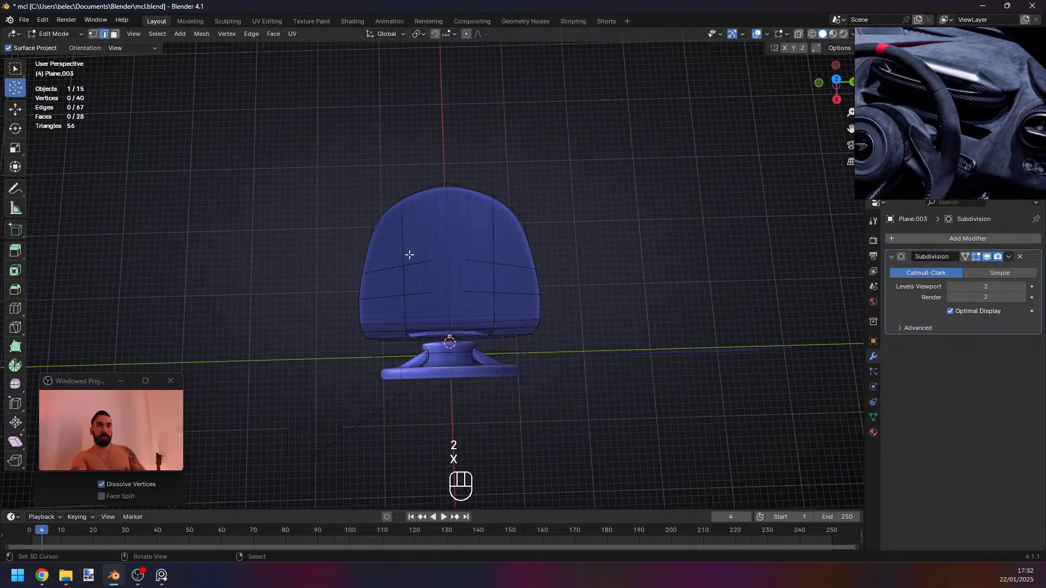
Slide the remaining rear crosswise edge loop of the panel slightly towards its back edge.
{"action": "key", "text": "2"}
{"action": "right_click", "coordinate": [381, 270], "text": "alt"}
{"action": "key", "text": "g"}
{"action": "key", "text": "g"}
{"action": "left_click", "coordinate": [448, 255]}
{"action": "key", "text": "2"}
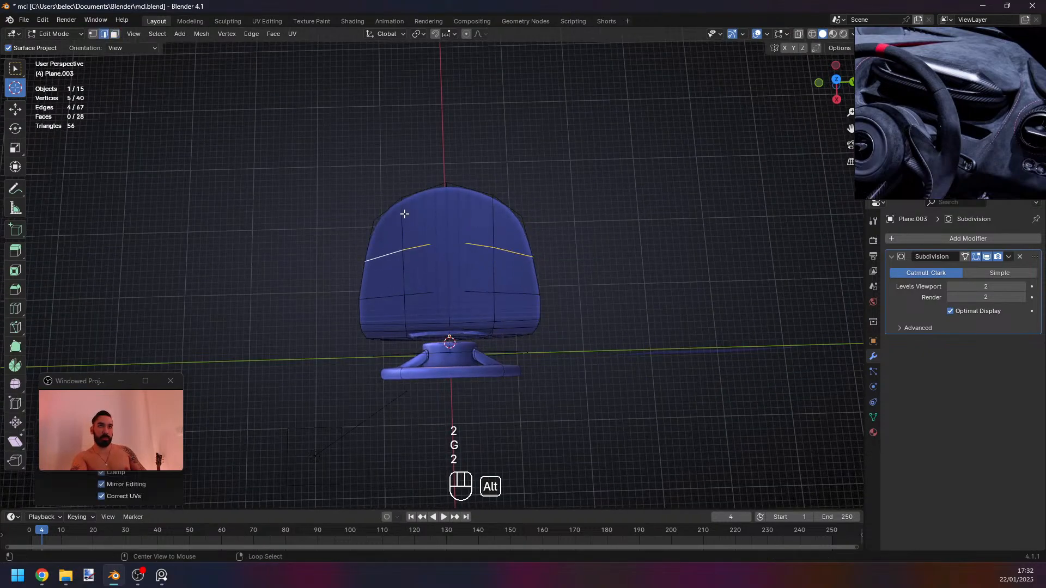
{"action": "right_click", "coordinate": [404, 213], "text": "alt"}
{"action": "mouse_move", "coordinate": [425, 256]}
{"action": "middle_mouse_down"}
{"action": "mouse_move", "coordinate": [466, 201]}
{"action": "mouse_move", "coordinate": [447, 264]}
{"action": "mouse_move", "coordinate": [432, 254]}
{"action": "middle_mouse_up"}
{"action": "key", "text": "Tab"}
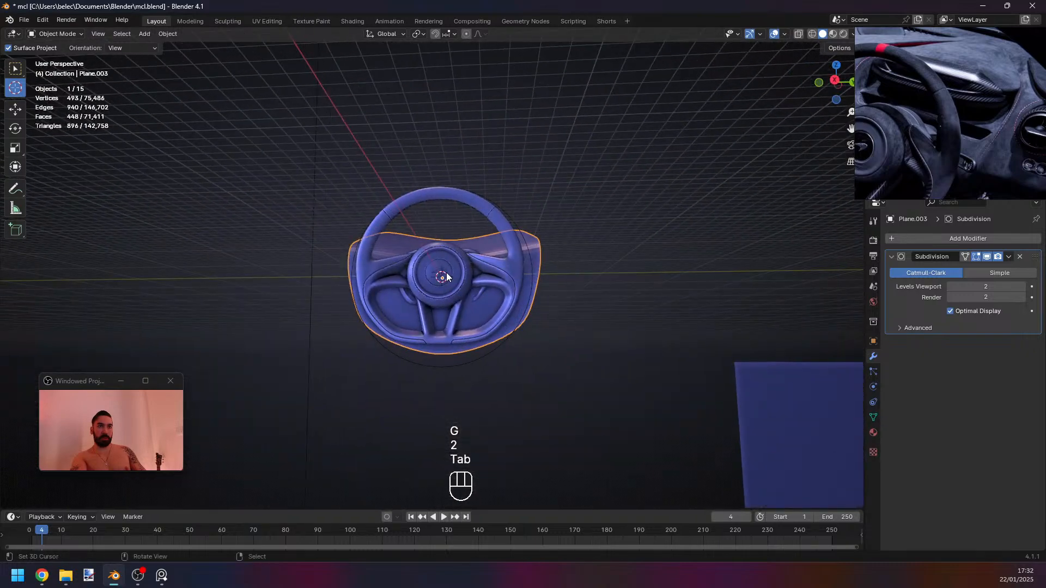
In the right orthographic view, move the two vertices beside the centre of the panel's lower edge to round it.
{"action": "key", "text": "KP_3"}
{"action": "key", "text": "Tab"}
{"action": "key", "text": "1"}
{"action": "scroll", "coordinate": [456, 294], "scroll_direction": "up", "scroll_amount": 2}
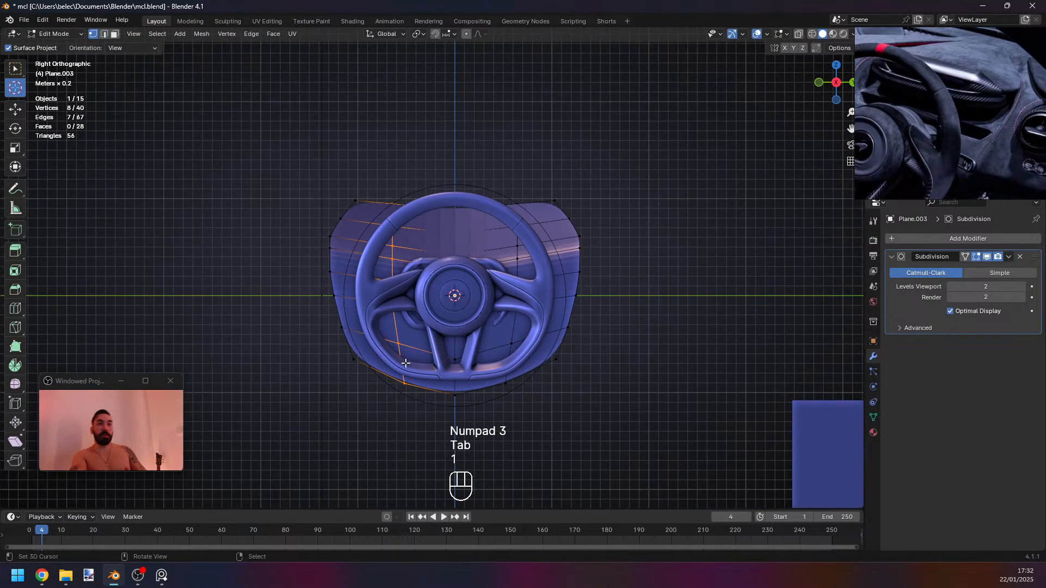
{"action": "left_click", "coordinate": [404, 383]}
{"action": "right_click", "coordinate": [509, 386], "text": "shift"}
{"action": "key", "text": "g"}
{"action": "left_click", "coordinate": [511, 388]}
{"action": "key", "text": "Tab"}
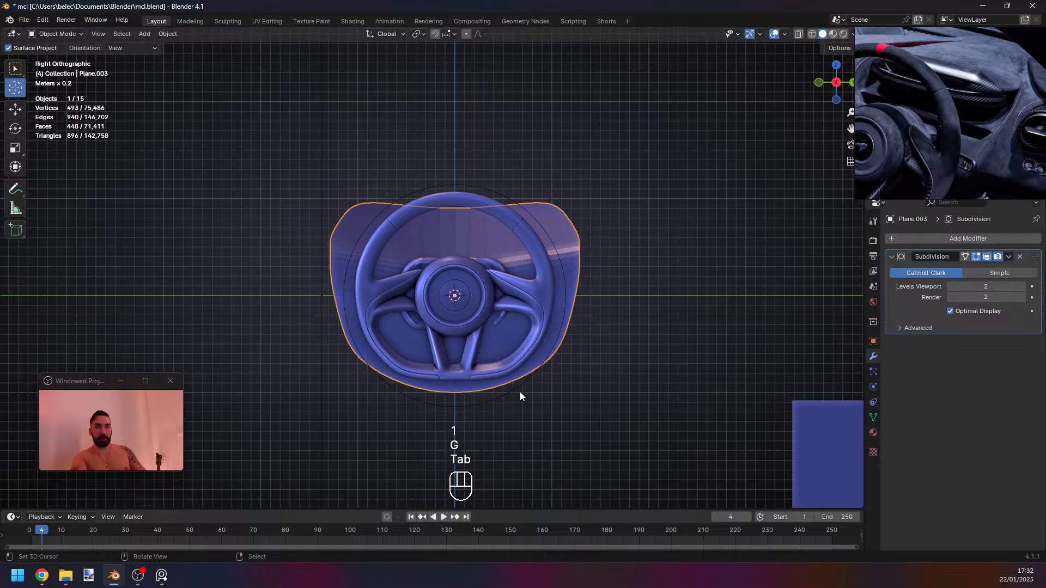
Scale the panel's two lower corner vertices slightly inward and raise the lower edge's centre vertex along Z.
{"action": "key", "text": "Tab"}
{"action": "left_click", "coordinate": [381, 383]}
{"action": "key", "text": "s"}
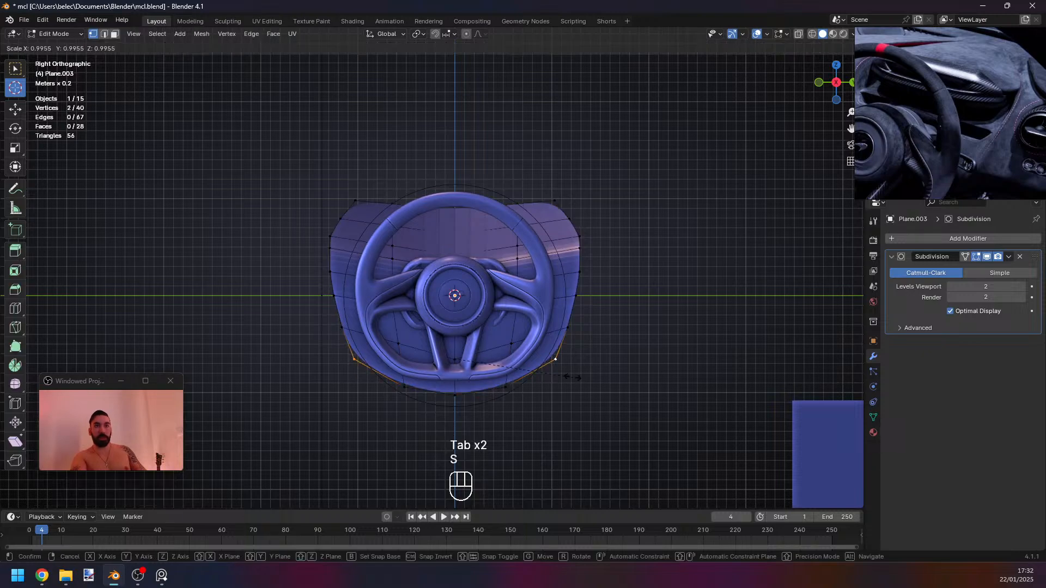
{"action": "left_click", "coordinate": [566, 374]}
{"action": "key", "text": "Tab"}
{"action": "scroll", "coordinate": [552, 387], "scroll_direction": "up", "scroll_amount": 2}
{"action": "key", "text": "Tab"}
{"action": "right_click", "coordinate": [464, 451]}
{"action": "key", "text": "g"}
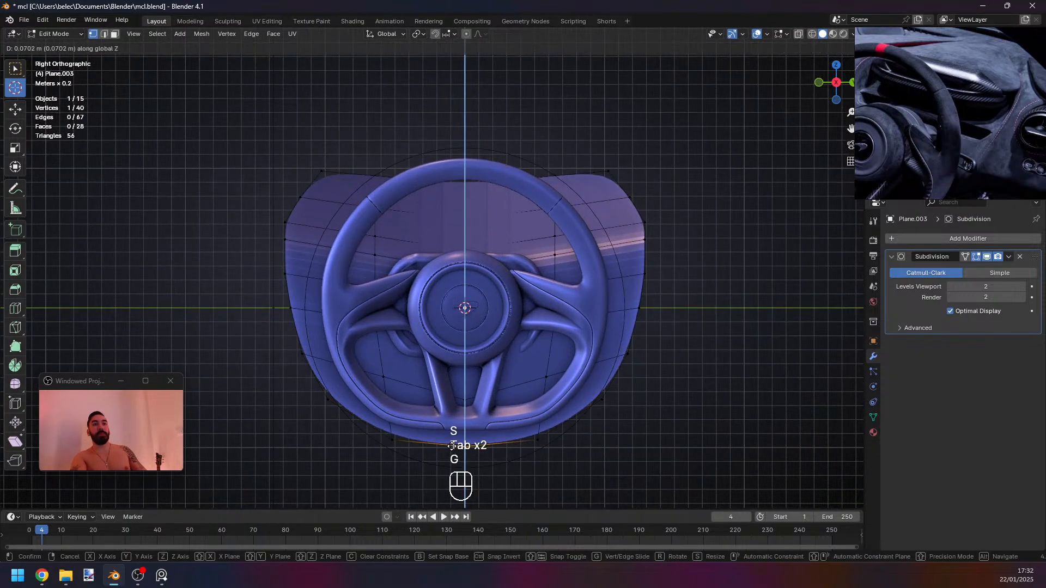
{"action": "left_click", "coordinate": [456, 448]}
{"action": "key", "text": "Tab"}
Select the edges along both side outlines of the panel and narrow them slightly along the Y axis.
{"action": "key", "text": "Tab"}
{"action": "key", "text": "2"}
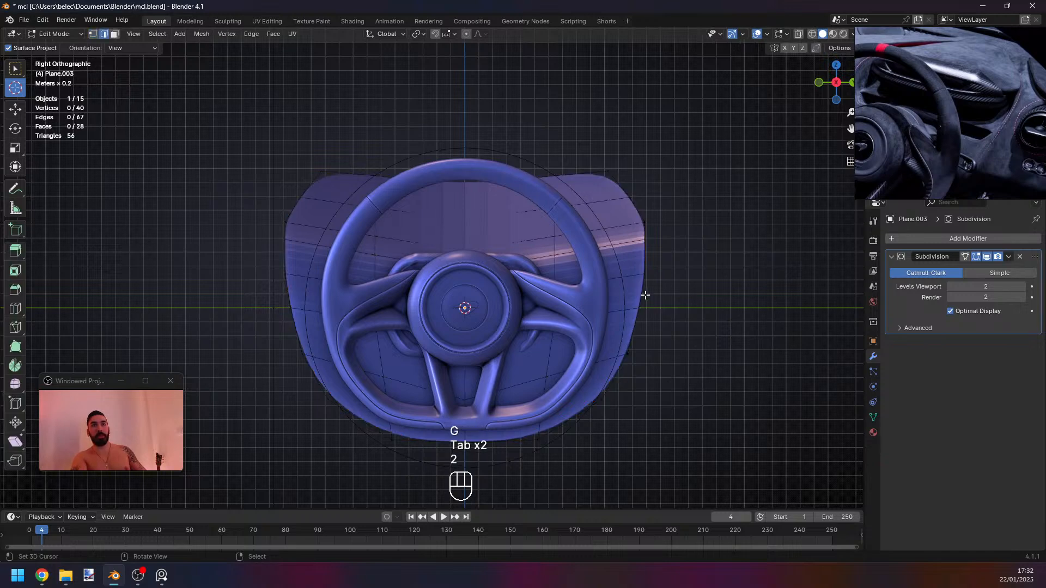
{"action": "right_click", "coordinate": [619, 185], "text": "ctrl"}
{"action": "right_click", "coordinate": [299, 370], "text": "shift"}
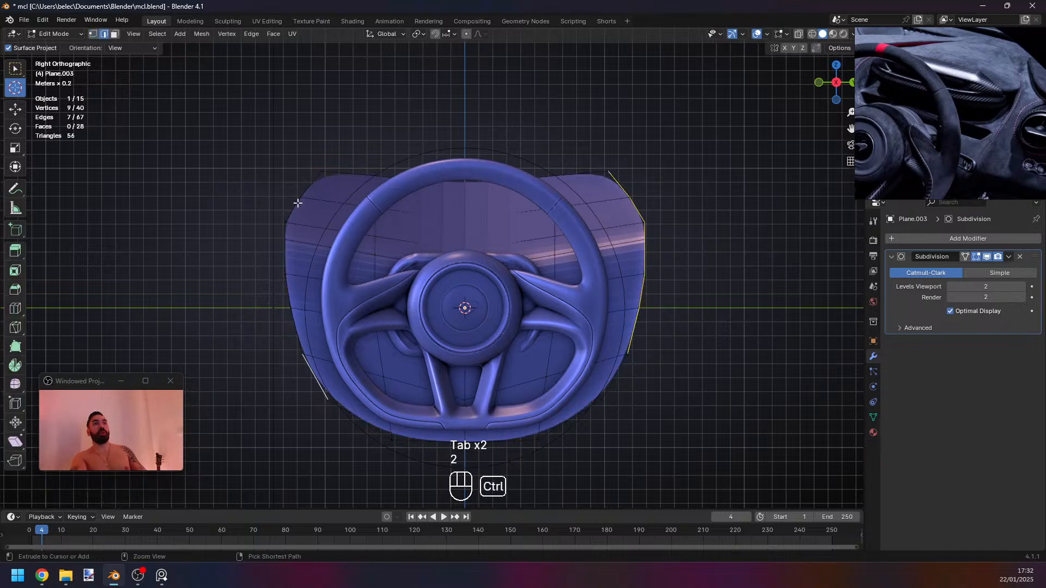
{"action": "right_click", "coordinate": [306, 187], "text": "ctrl"}
{"action": "key", "text": "s"}
{"action": "key", "text": "s"}
{"action": "key", "text": "y"}
{"action": "left_click", "coordinate": [625, 380]}
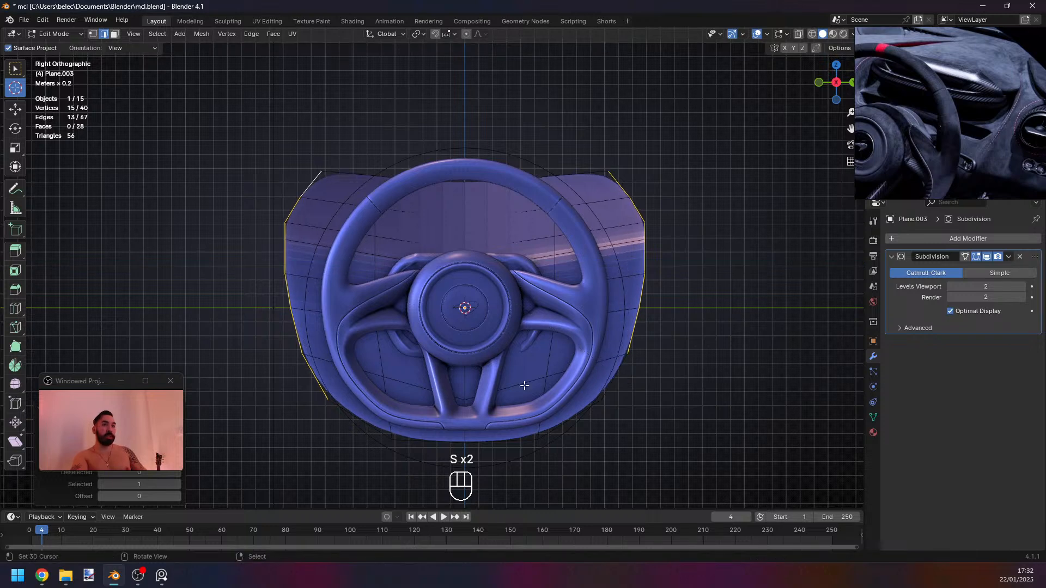
{"action": "left_click", "coordinate": [633, 387], "text": "shift"}
{"action": "key", "text": "s"}
{"action": "left_click", "coordinate": [654, 397]}
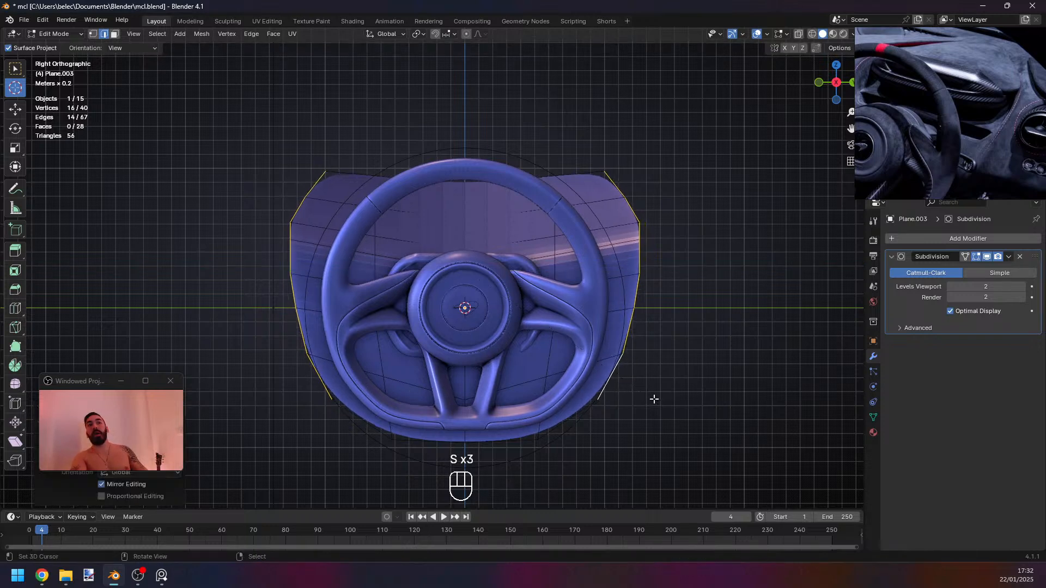
Scale both side outlines a little further inward along Y.
{"action": "key", "text": "Tab"}
{"action": "key", "text": "Tab"}
{"action": "key", "text": "s"}
{"action": "middle_click", "coordinate": [644, 430]}
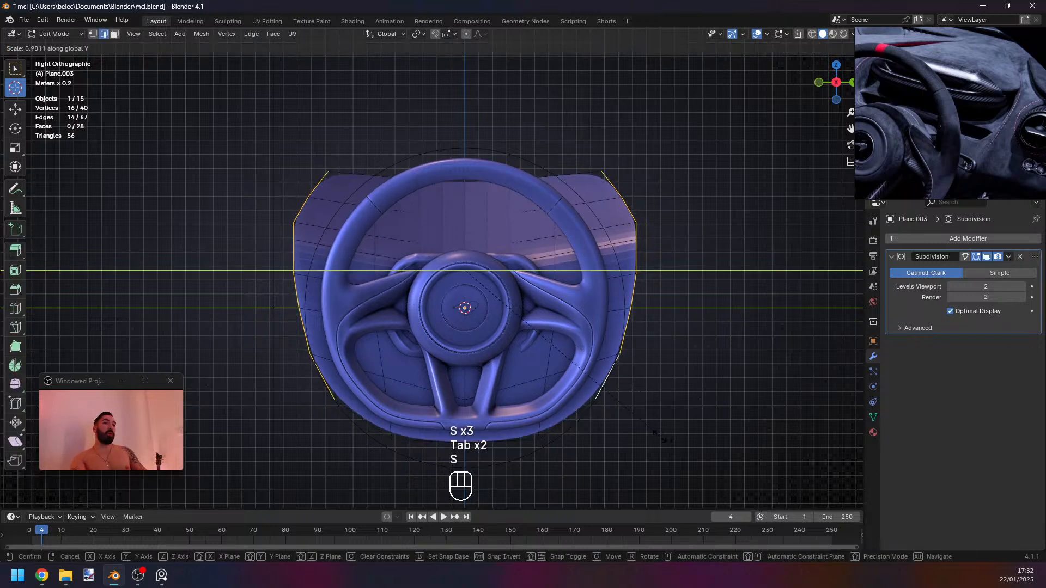
{"action": "left_click", "coordinate": [641, 428]}
{"action": "key", "text": "Tab"}
Drop the lowest side edges from the selection, choose a pivot point and scale the upper side edges inward.
{"action": "key", "text": "Tab"}
{"action": "right_click", "coordinate": [325, 389], "text": "shift"}
{"action": "left_click", "coordinate": [625, 385], "text": "shift"}
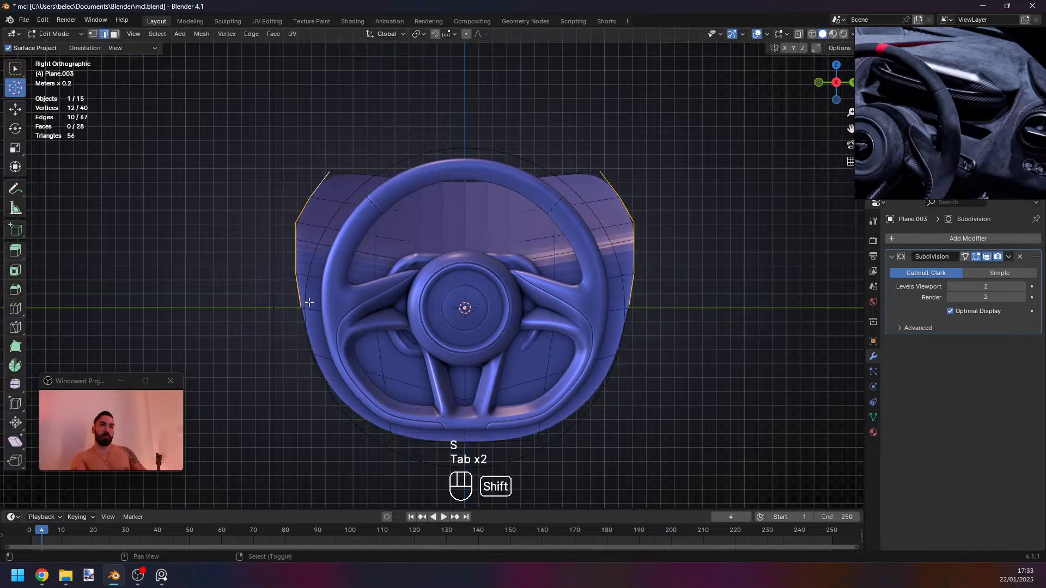
{"action": "left_click", "coordinate": [419, 34]}
{"action": "left_click", "coordinate": [437, 84]}
{"action": "key", "text": "s"}
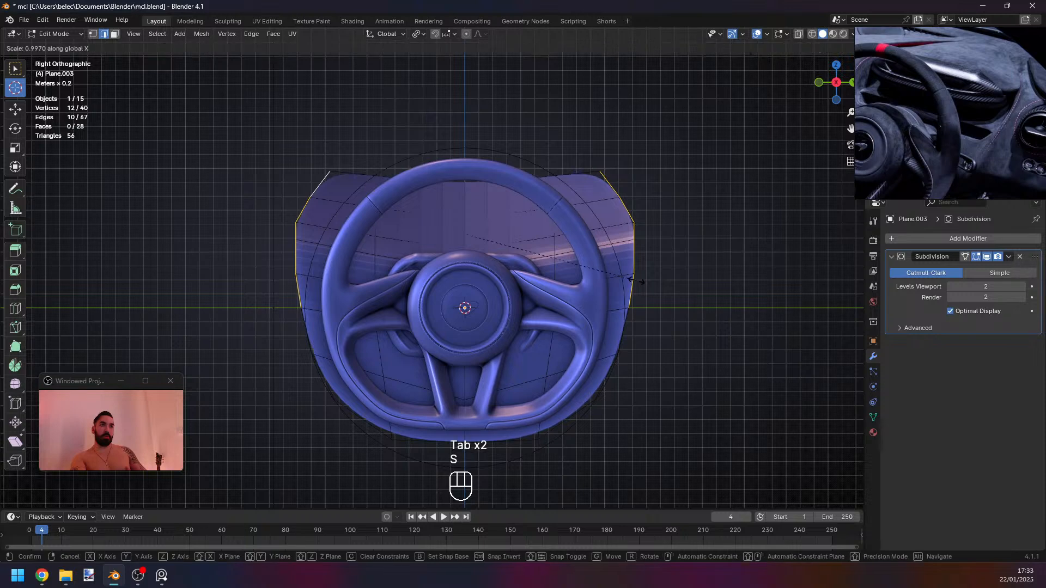
{"action": "middle_click", "coordinate": [627, 257]}
{"action": "left_click", "coordinate": [595, 268]}
{"action": "key", "text": "Tab"}
{"action": "key", "text": "a"}
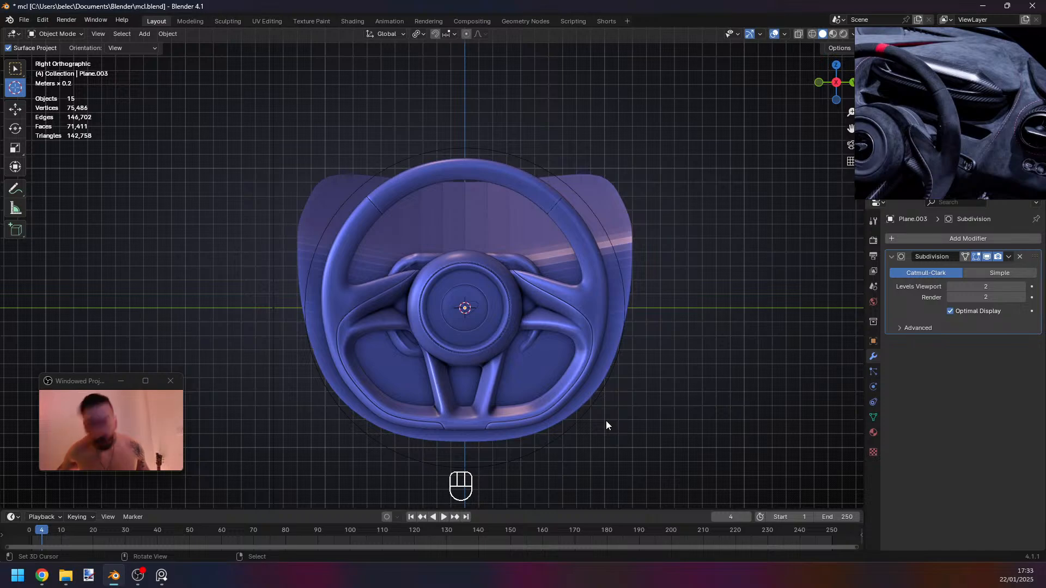
Select the faces across the panel's back section and scale them down to taper it.
{"action": "middle_click_drag", "start_coordinate": [609, 275], "coordinate": [332, 284], "text": "shift"}
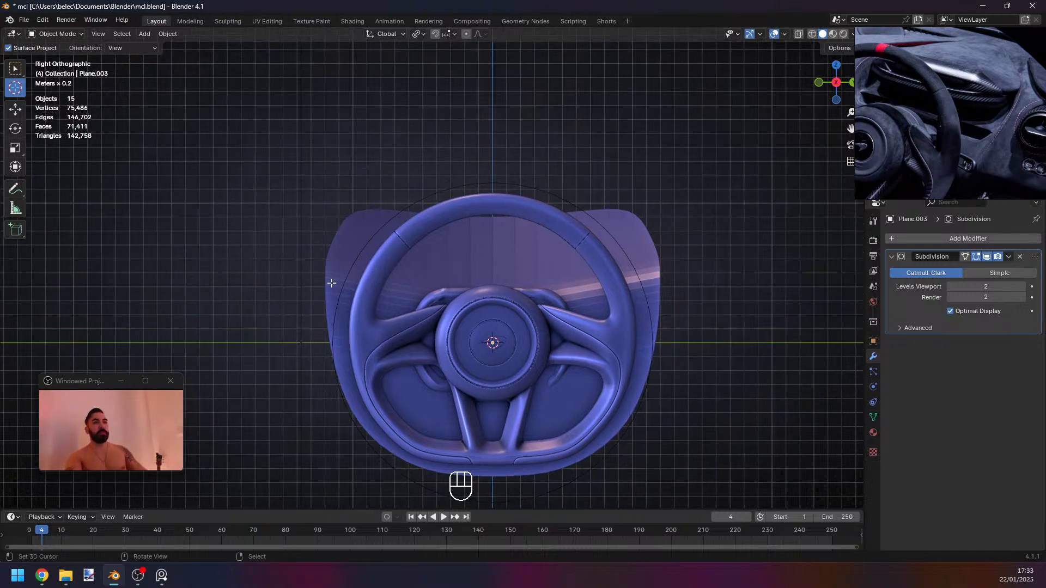
{"action": "key", "text": "Tab"}
{"action": "key", "text": "Tab"}
{"action": "key", "text": "Tab"}
{"action": "middle_click_drag", "start_coordinate": [505, 263], "coordinate": [480, 223]}
{"action": "key", "text": "1"}
{"action": "key", "text": "Tab"}
{"action": "key", "text": "Tab"}
{"action": "key", "text": "3"}
{"action": "right_click", "coordinate": [427, 206]}
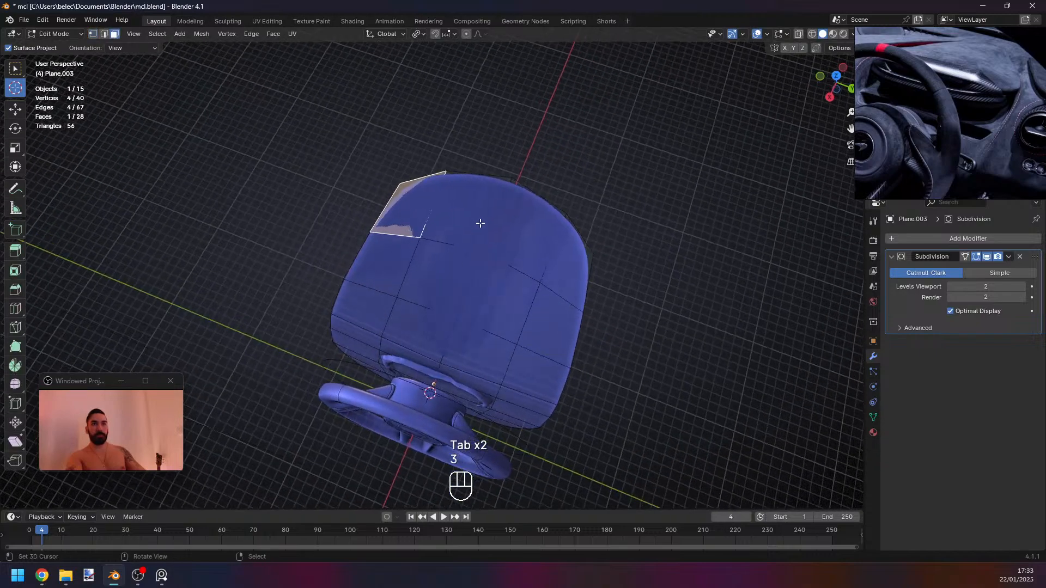
{"action": "right_click", "coordinate": [561, 266], "text": "ctrl+shift"}
{"action": "key", "text": "s"}
{"action": "left_click", "coordinate": [578, 323]}
{"action": "key", "text": "1"}
{"action": "right_click", "coordinate": [459, 184], "text": "alt"}
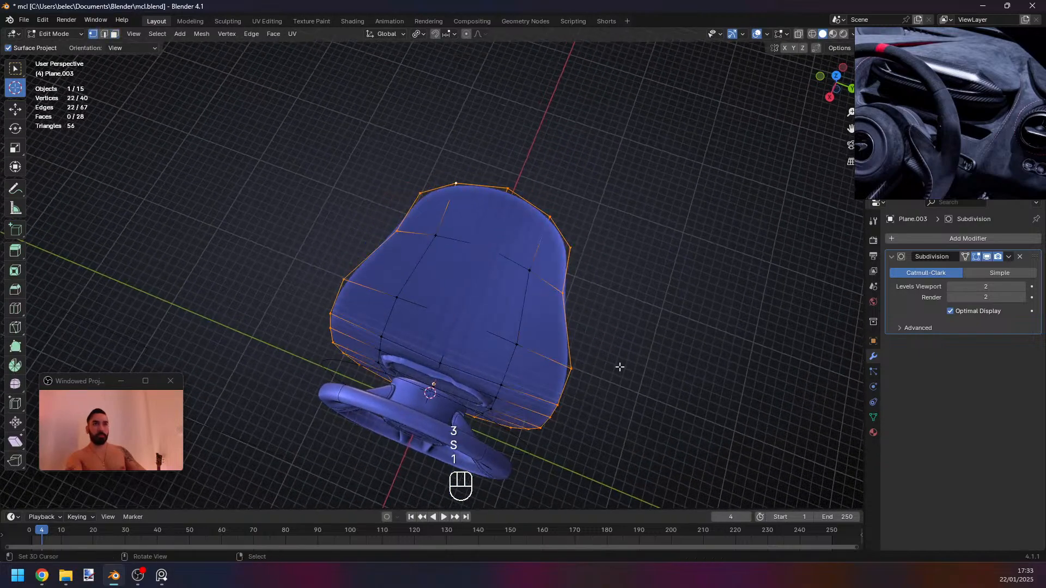
{"action": "key", "text": "s"}
{"action": "right_click", "coordinate": [567, 297]}
Select the vertices along the panel's back edge and scale them inward to narrow the rounded tip.
{"action": "right_click", "coordinate": [508, 210], "text": "alt"}
{"action": "key", "text": "s"}
{"action": "left_click", "coordinate": [639, 338]}
{"action": "middle_click_drag", "start_coordinate": [407, 311], "coordinate": [561, 341]}
{"action": "key", "text": "s"}
{"action": "left_click", "coordinate": [522, 309]}
Move the crosswise edge loop in front of the back edge and scale it to smooth the tapered outline.
{"action": "key", "text": "2"}
{"action": "right_click", "coordinate": [446, 239], "text": "alt"}
{"action": "key", "text": "s"}
{"action": "left_click", "coordinate": [550, 338]}
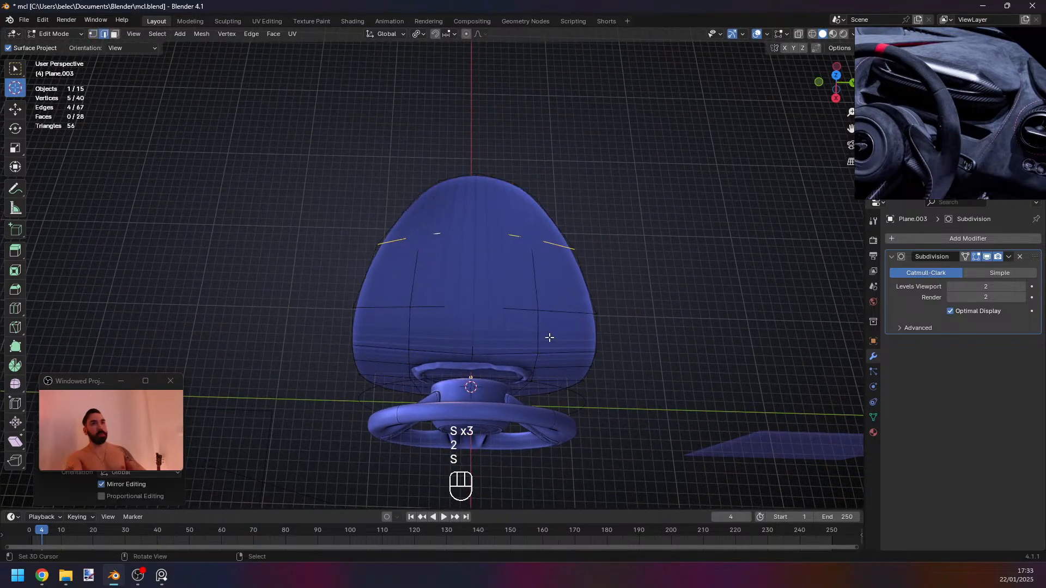
{"action": "key", "text": "ctrl+z"}
{"action": "key", "text": "g"}
{"action": "left_click", "coordinate": [546, 317]}
{"action": "key", "text": "s"}
{"action": "left_click", "coordinate": [543, 312]}
Scale the row of vertices along the panel's back edge to refine the rounded end.
{"action": "key", "text": "1"}
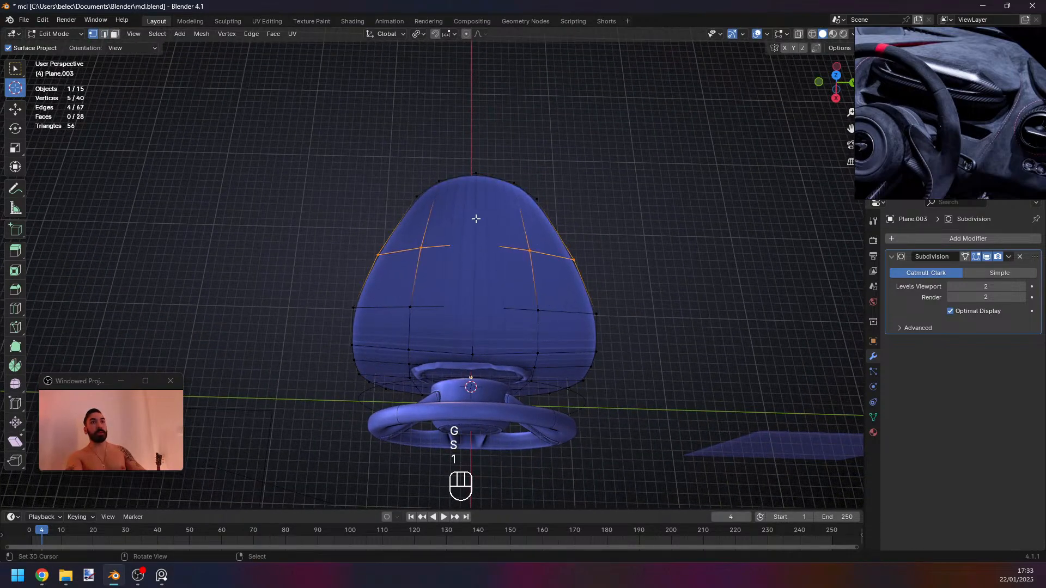
{"action": "right_click", "coordinate": [441, 182], "text": "alt"}
{"action": "middle_click_drag", "start_coordinate": [579, 278], "coordinate": [485, 297]}
{"action": "key", "text": "s"}
{"action": "left_click", "coordinate": [556, 348]}
{"action": "key", "text": "Tab"}
{"action": "key", "text": "Tab"}
Slide the crosswise edge loop at the panel's bend along the surface.
{"action": "middle_click_drag", "start_coordinate": [572, 357], "coordinate": [407, 354]}
{"action": "key", "text": "Tab"}
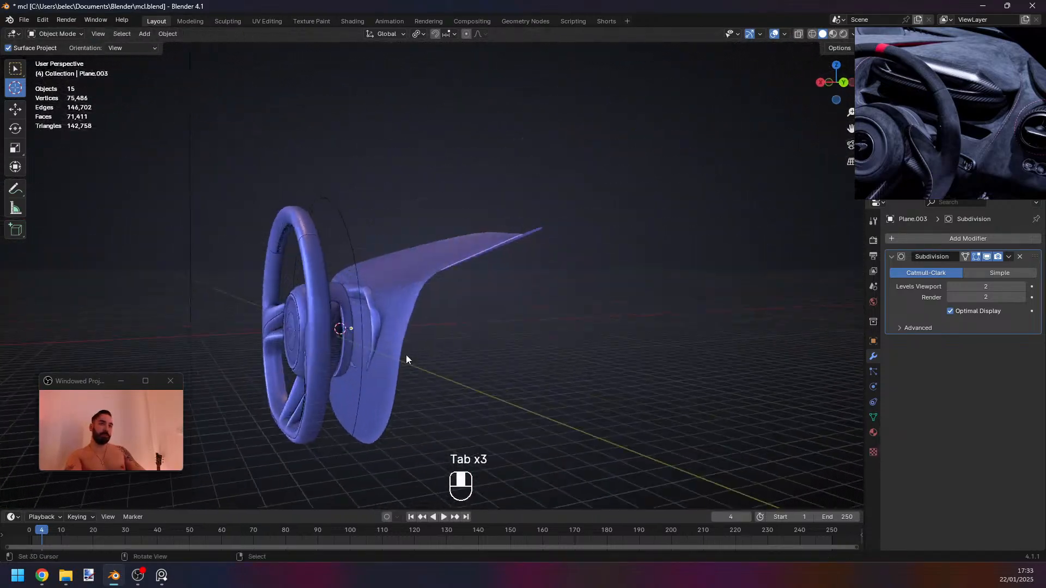
{"action": "key", "text": "Tab"}
{"action": "key", "text": "2"}
{"action": "right_click", "coordinate": [402, 293], "text": "alt"}
{"action": "middle_click_drag", "start_coordinate": [402, 293], "coordinate": [390, 315]}
{"action": "key", "text": "g"}
{"action": "key", "text": "g"}
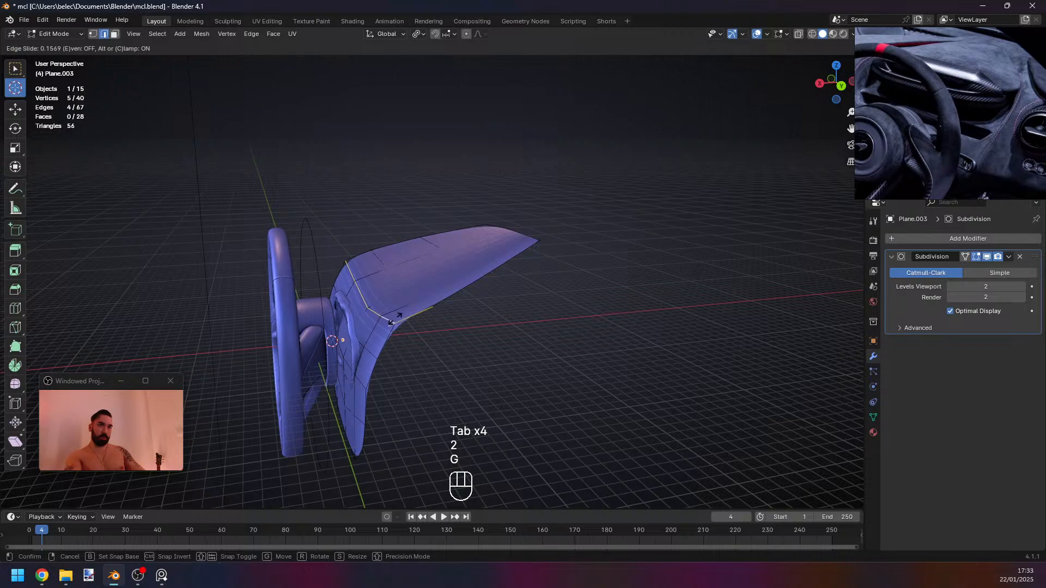
{"action": "left_click", "coordinate": [390, 322]}
Dissolve the selected edge loop at the panel's bend.
{"action": "key", "text": "1"}
{"action": "middle_click_drag", "start_coordinate": [367, 369], "coordinate": [482, 319]}
{"action": "key", "text": "Tab"}
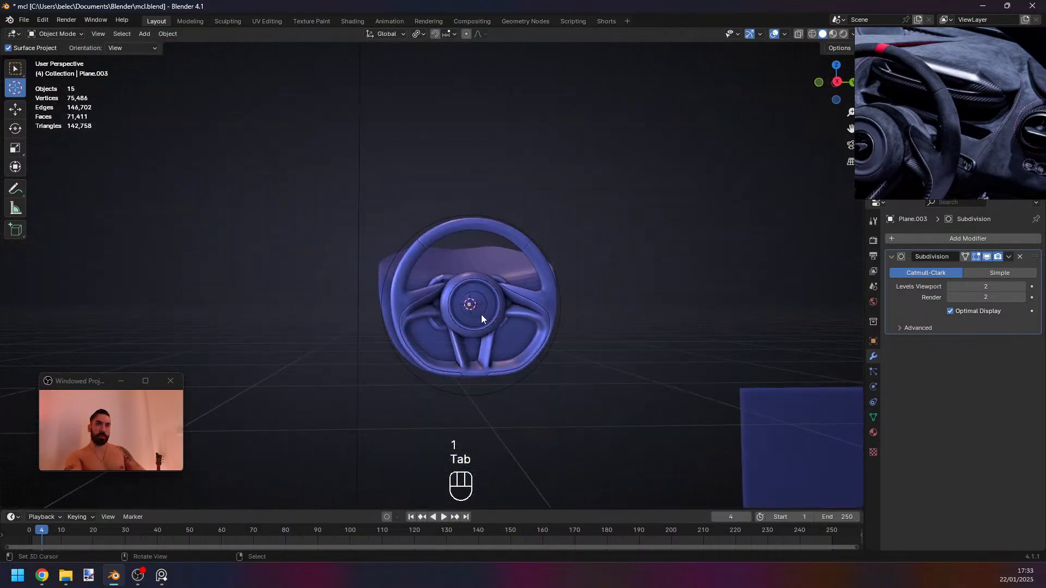
{"action": "key", "text": "Tab"}
{"action": "key", "text": "Tab"}
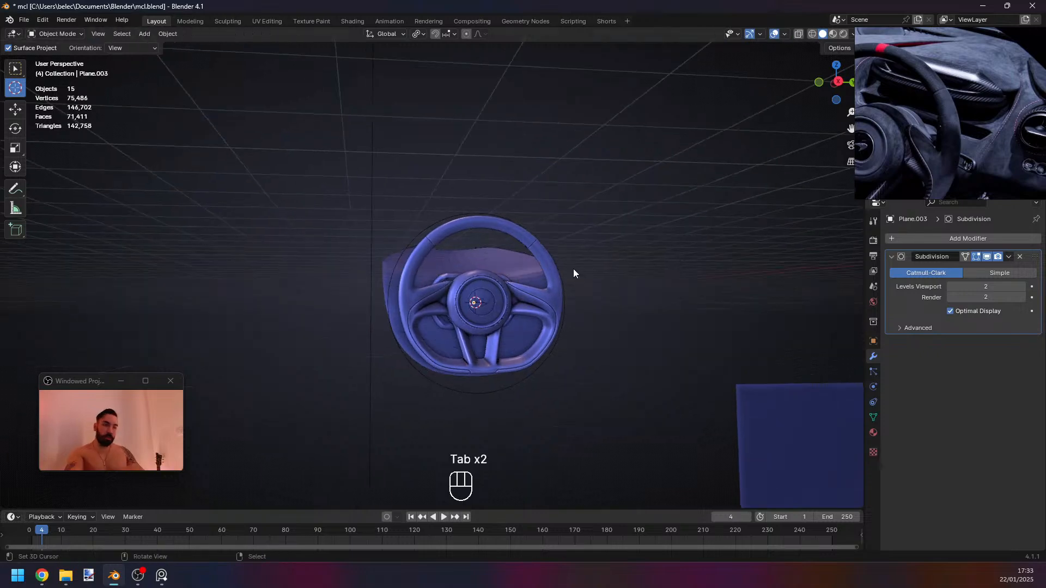
{"action": "key", "text": "KP_1"}
{"action": "key", "text": "KP_3"}
{"action": "key", "text": "Tab"}
{"action": "key", "text": "2"}
{"action": "scroll", "coordinate": [596, 276], "scroll_direction": "up", "scroll_amount": 2}
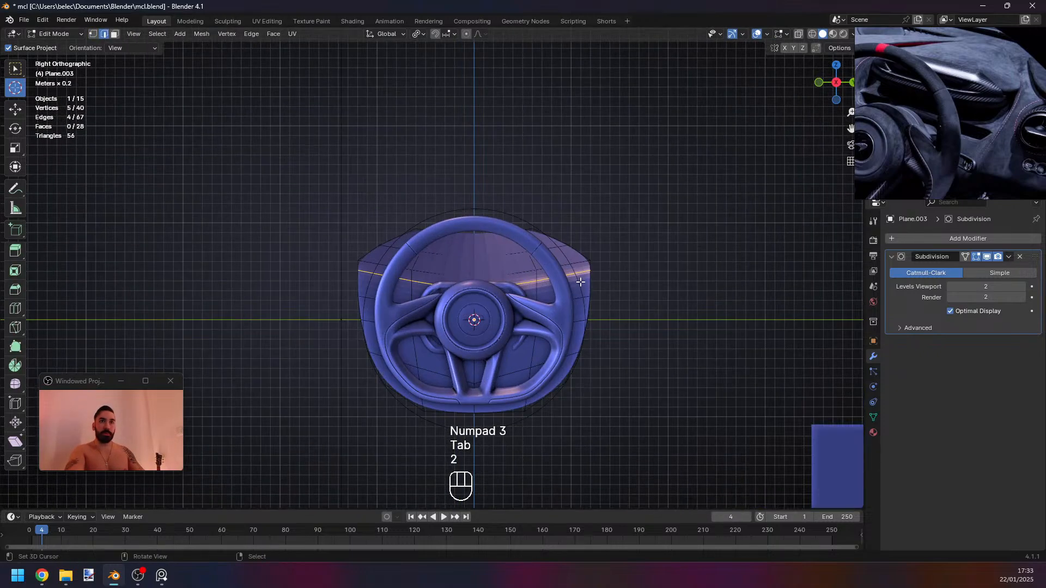
{"action": "key", "text": "x"}
{"action": "left_click", "coordinate": [670, 295]}
Dissolve another crosswise edge loop near the bend to soften the panel's curvature.
{"action": "key", "text": "Tab"}
{"action": "key", "text": "Tab"}
{"action": "key", "text": "1"}
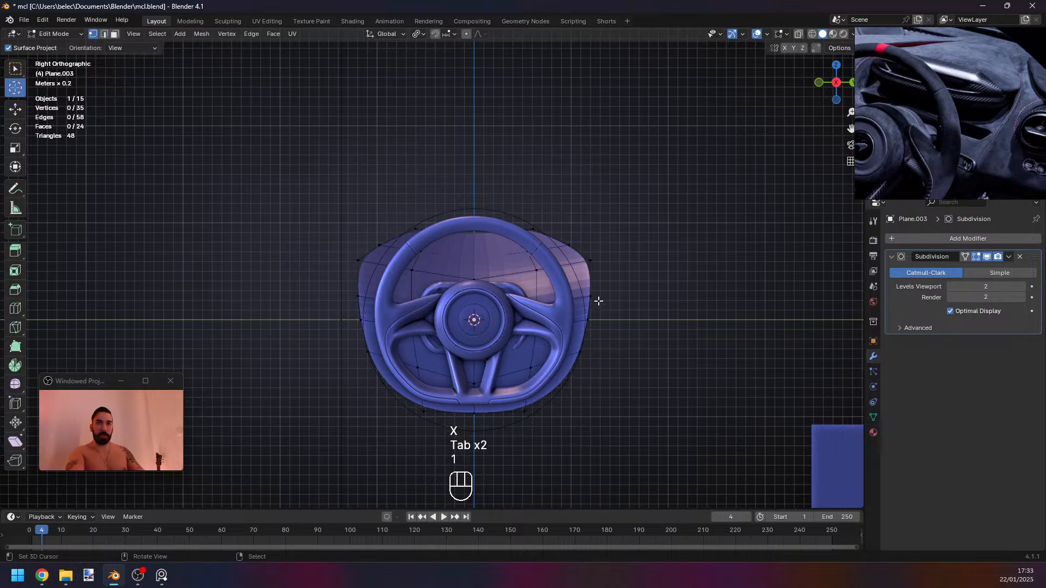
{"action": "key", "text": "x"}
{"action": "left_click", "coordinate": [700, 320]}
{"action": "key", "text": "Tab"}
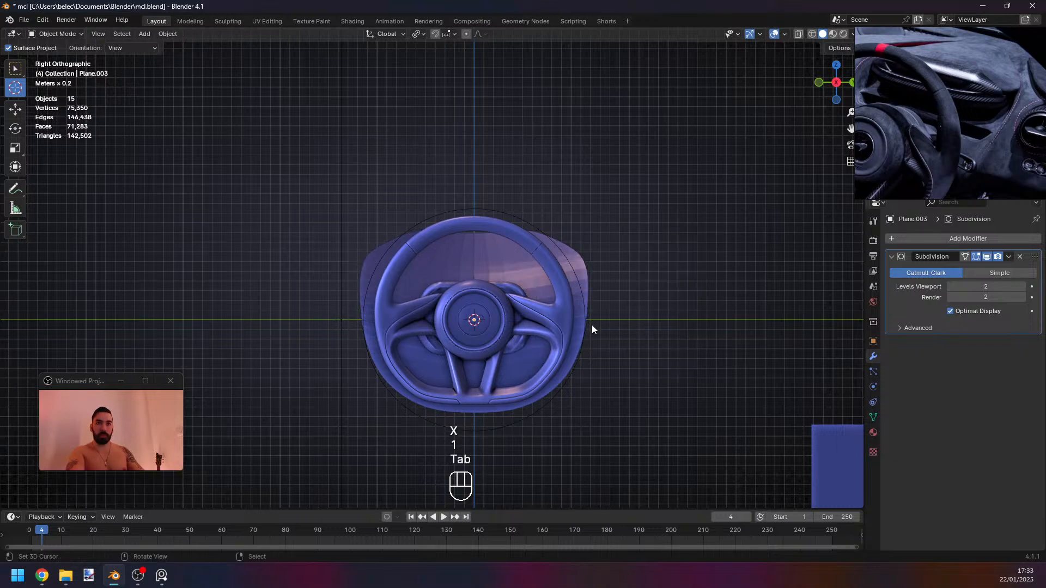
{"action": "scroll", "coordinate": [593, 326], "scroll_direction": "up", "scroll_amount": 1}
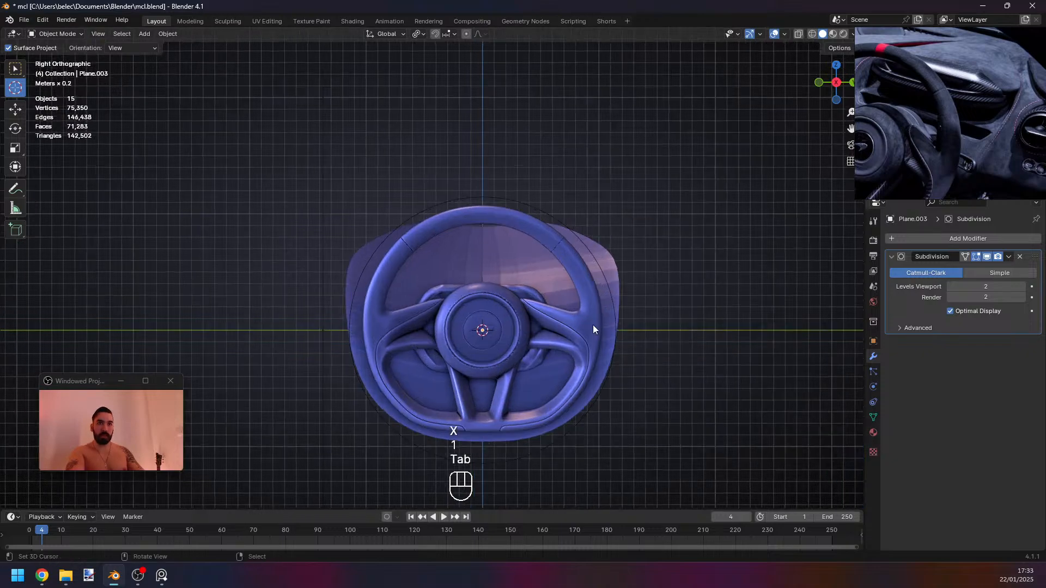
Slide the upper crosswise edge loop at the panel's widest corners slightly downward.
{"action": "key", "text": "Tab"}
{"action": "key", "text": "Tab"}
{"action": "key", "text": "2"}
{"action": "key", "text": "Tab"}
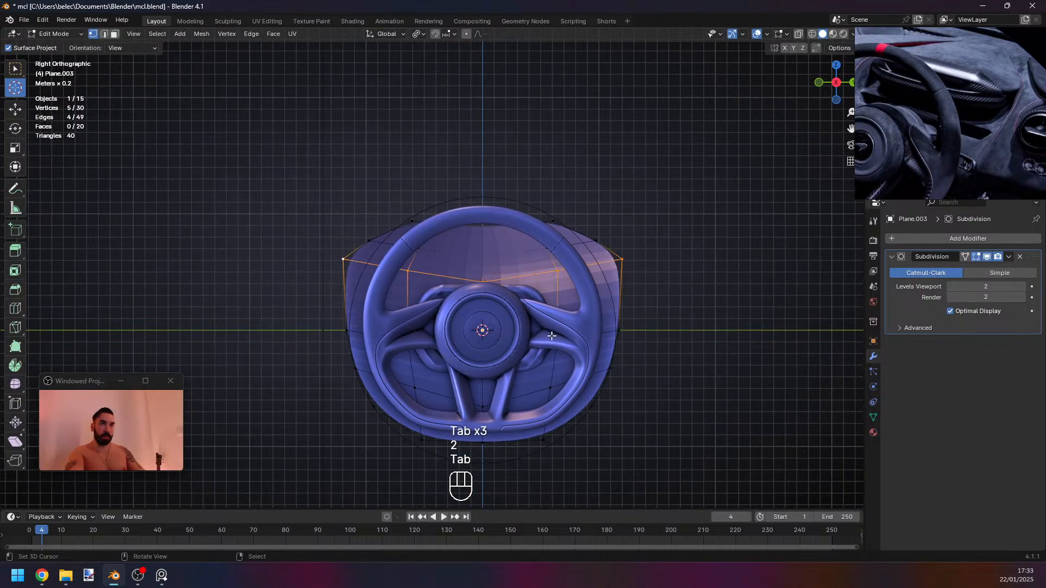
{"action": "key", "text": "g"}
{"action": "key", "text": "g"}
{"action": "key", "text": "Tab"}
{"action": "key", "text": "Tab"}
Scale the widest crosswise loop slightly inward and lower it to round the panel's shoulders.
{"action": "key", "text": "s"}
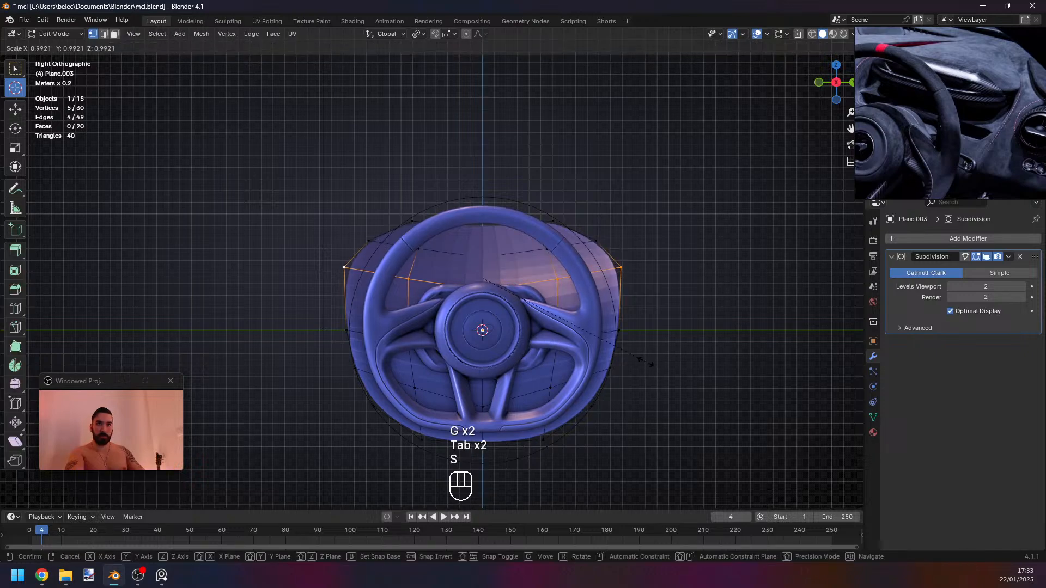
{"action": "key", "text": "Tab"}
{"action": "key", "text": "Tab"}
{"action": "key", "text": "g"}
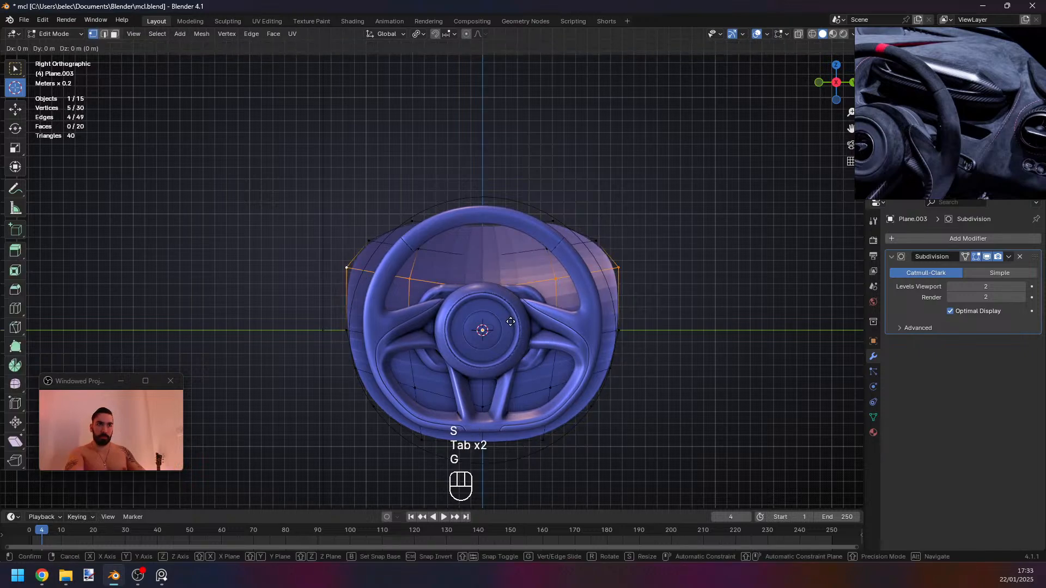
{"action": "key", "text": "Tab"}
{"action": "scroll", "coordinate": [849, 172], "scroll_direction": "up", "scroll_amount": 1}
{"action": "key", "text": "Tab"}
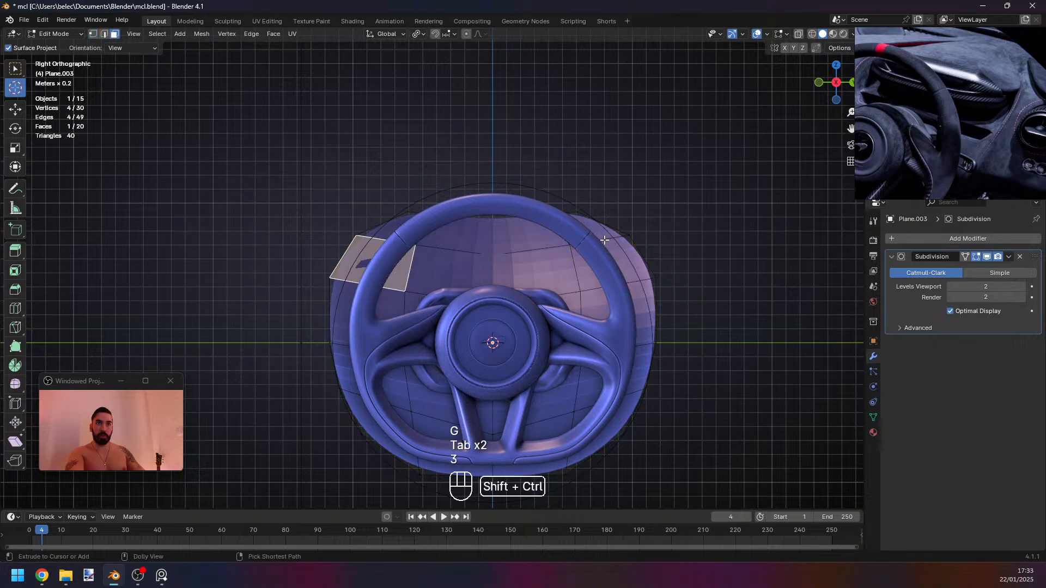
Select the faces of the panel's whole upper section, move them down and flatten them along the Z axis.
{"action": "key", "text": "3"}
{"action": "key", "text": "g"}
{"action": "left_click", "coordinate": [715, 343]}
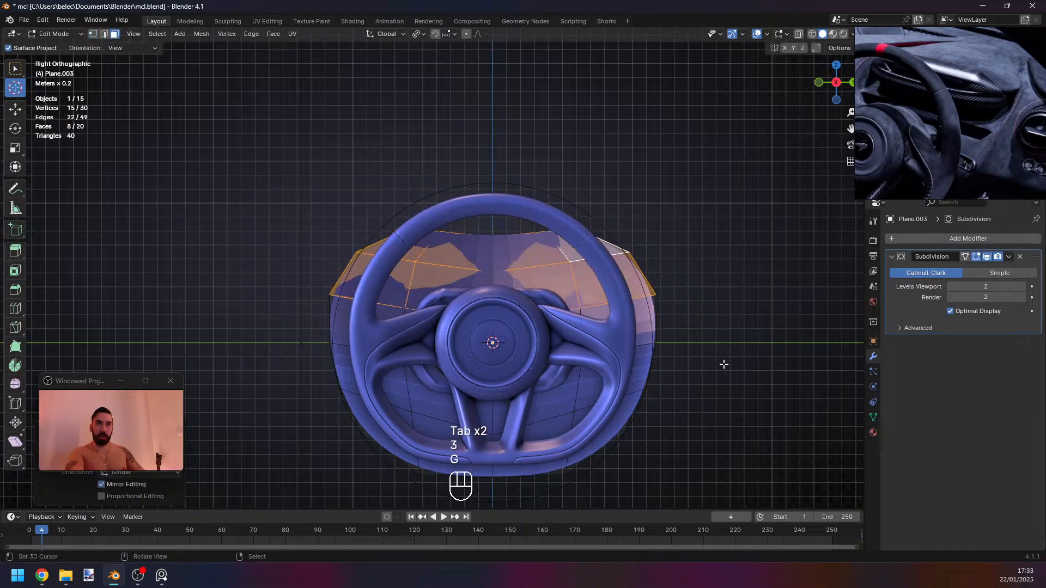
{"action": "key", "text": "s"}
{"action": "key", "text": "z"}
{"action": "left_click", "coordinate": [688, 343]}
{"action": "key", "text": "Tab"}
{"action": "scroll", "coordinate": [544, 332], "scroll_direction": "down", "scroll_amount": 1}
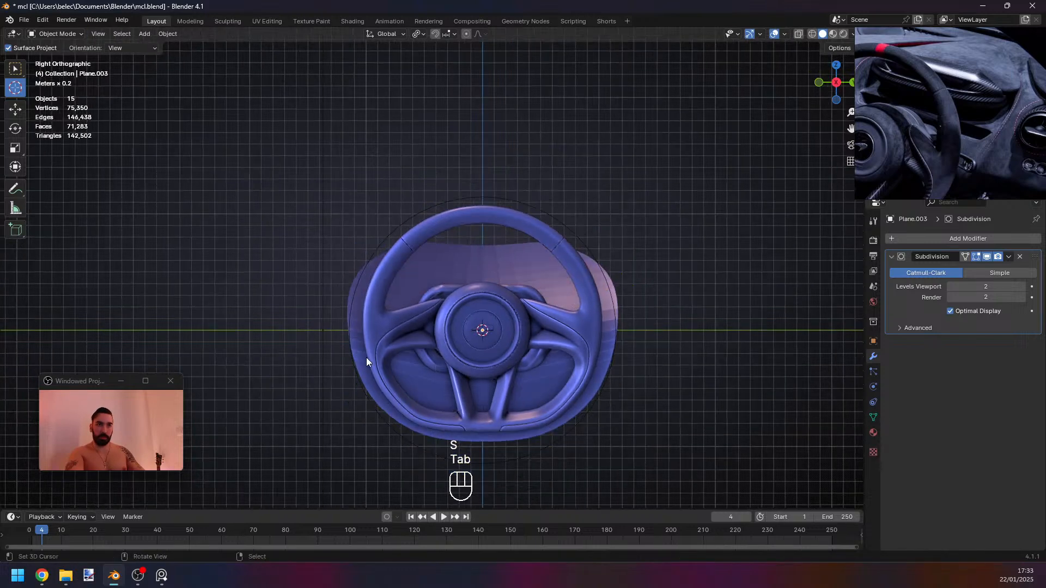
Select the large panel behind the steering wheel and open its mesh in Edit Mode.
{"action": "key", "text": "a"}
{"action": "key", "text": "a"}
{"action": "right_click", "coordinate": [353, 358]}
{"action": "right_click", "coordinate": [357, 353]}
{"action": "key", "text": "Tab"}
{"action": "key", "text": "Tab"}
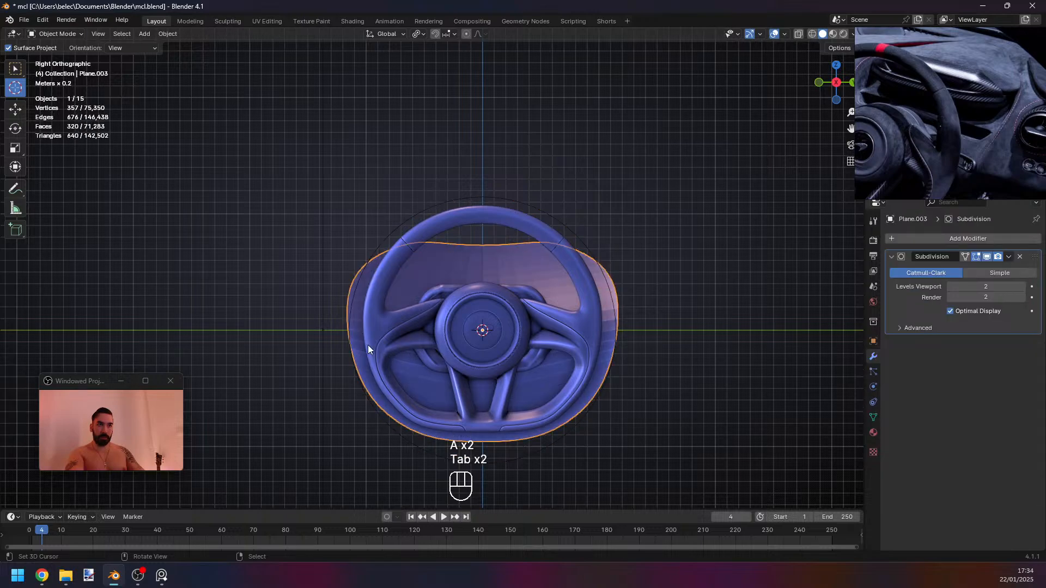
{"action": "key", "text": "Tab"}
{"action": "right_click", "coordinate": [480, 442]}
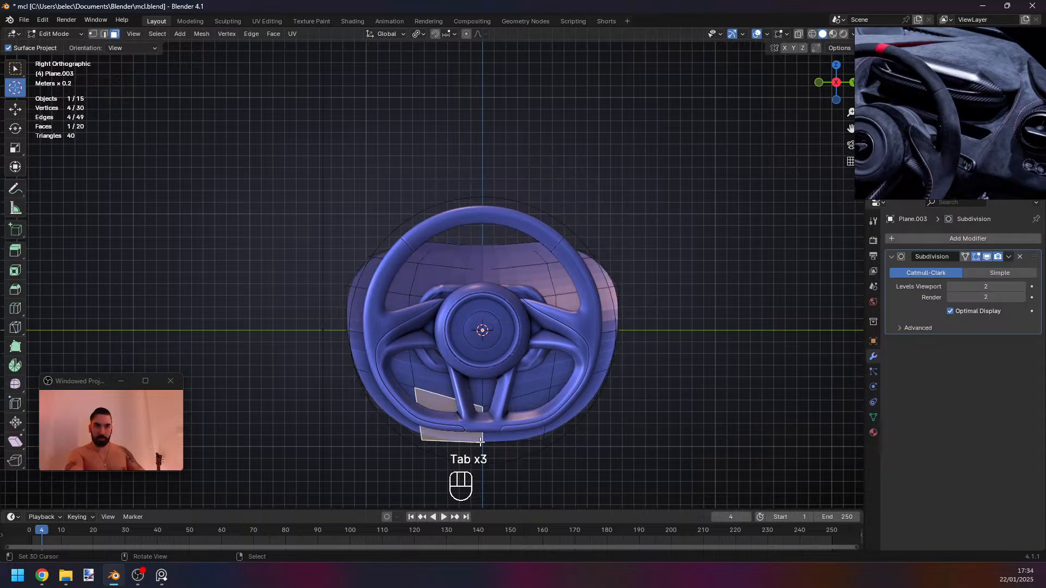
{"action": "key", "text": "Tab"}
{"action": "key", "text": "Tab"}
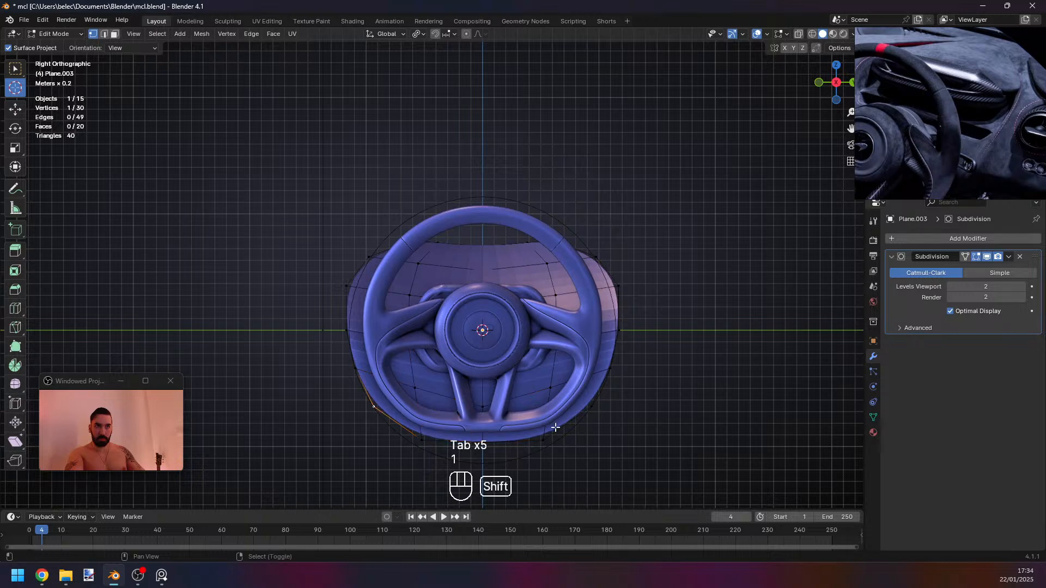
Set the pivot to Median Point, then scale the panel's two lower corner vertices and adjust them along Z.
{"action": "key", "text": "1"}
{"action": "key", "text": "s"}
{"action": "left_click", "coordinate": [625, 424]}
{"action": "left_click", "coordinate": [419, 34]}
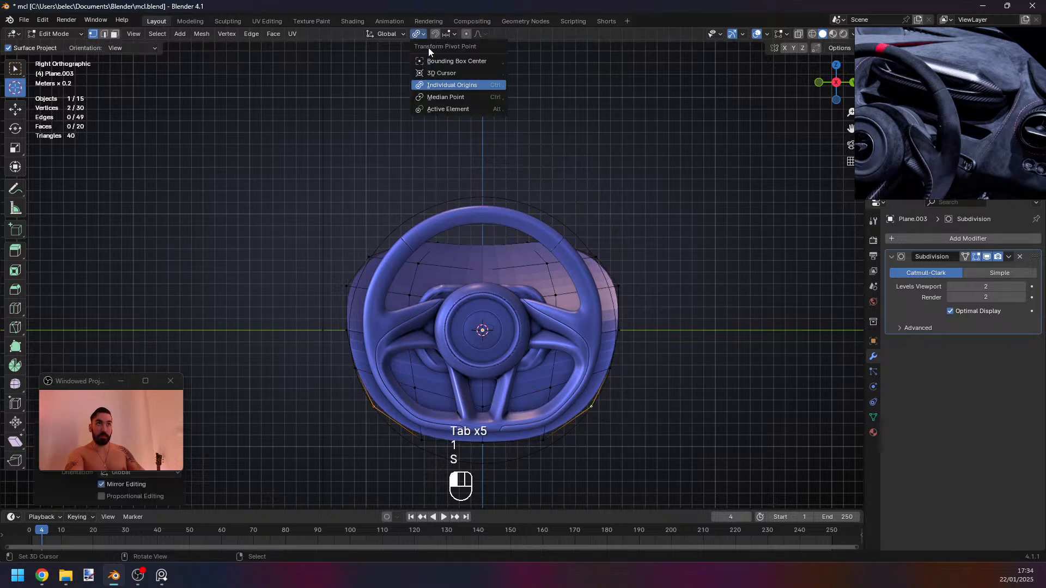
{"action": "left_click", "coordinate": [463, 96]}
{"action": "key", "text": "s"}
{"action": "left_click", "coordinate": [645, 405]}
{"action": "key", "text": "g"}
{"action": "key", "text": "z"}
{"action": "left_click", "coordinate": [643, 405]}
{"action": "key", "text": "Tab"}
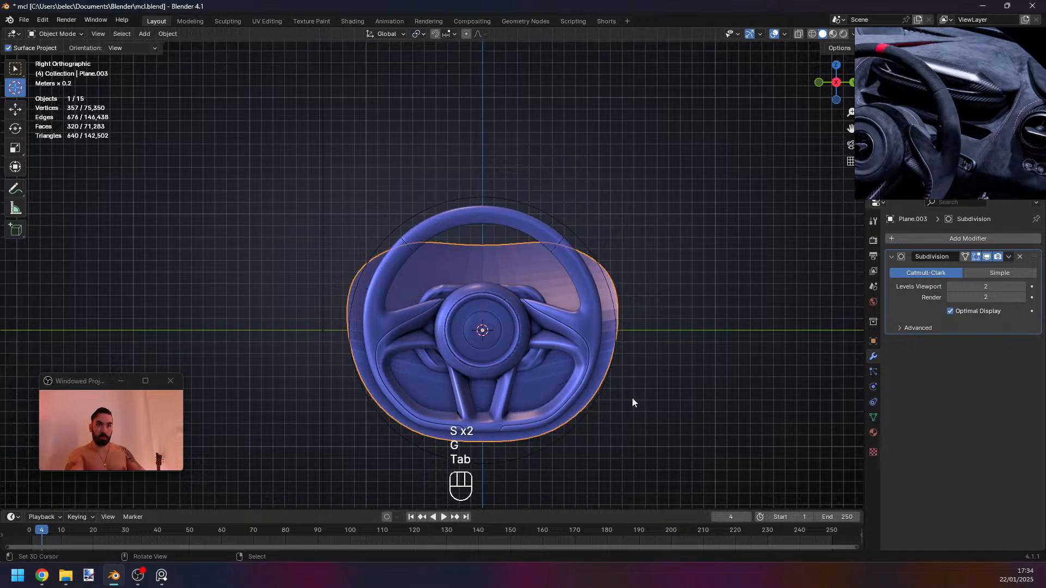
Scale the panel's two opposite lower side edges slightly inward along the Y axis.
{"action": "key", "text": "Tab"}
{"action": "key", "text": "2"}
{"action": "left_click", "coordinate": [371, 361], "text": "shift"}
{"action": "key", "text": "s"}
{"action": "key", "text": "y"}
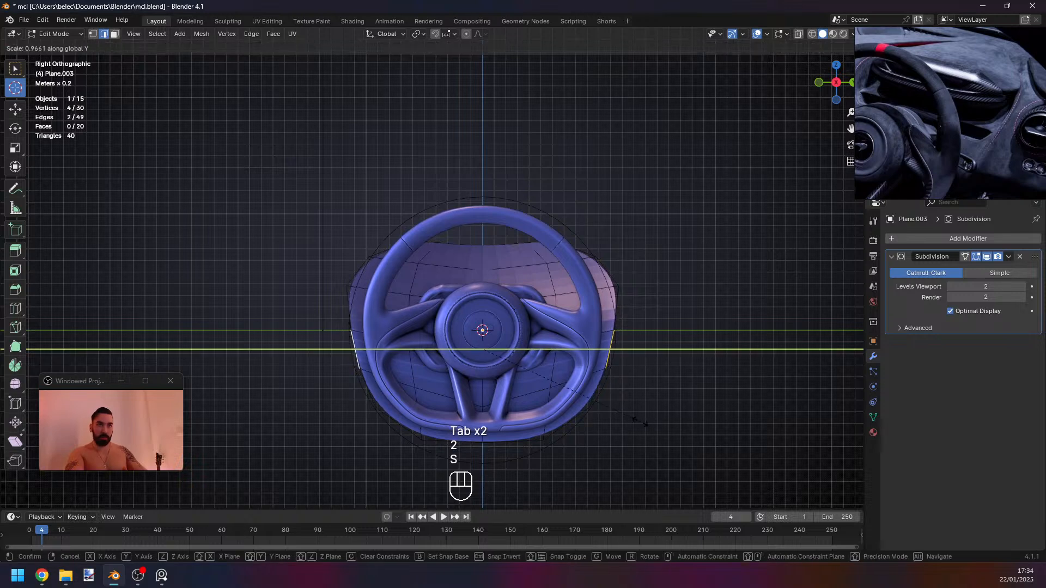
{"action": "left_click", "coordinate": [644, 423]}
Scale the two opposite upper side vertices of the panel slightly inward.
{"action": "key", "text": "1"}
{"action": "right_click", "coordinate": [616, 290]}
{"action": "right_click", "coordinate": [343, 289], "text": "shift"}
{"action": "key", "text": "s"}
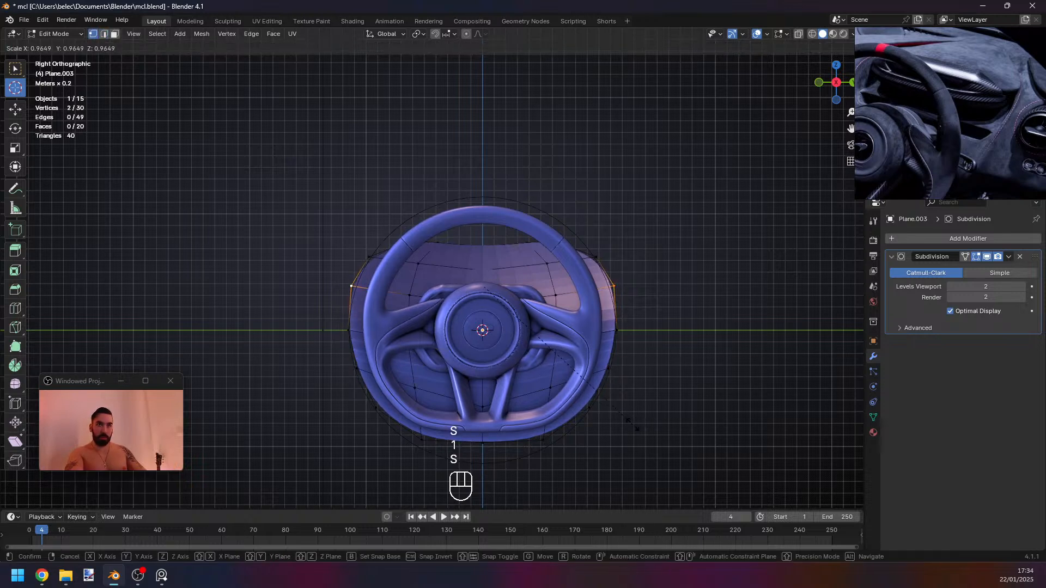
{"action": "left_click", "coordinate": [634, 425]}
{"action": "key", "text": "Tab"}
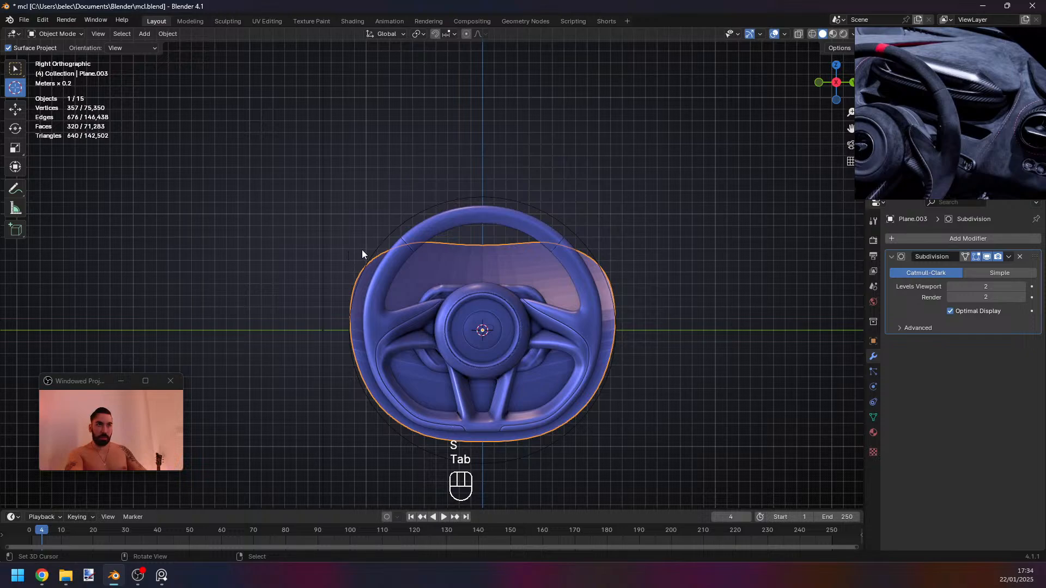
Delete the panel's inner faces along with their vertices, keeping only the outer edge loop.
{"action": "key", "text": "Tab"}
{"action": "middle_click_drag", "start_coordinate": [404, 335], "coordinate": [531, 335]}
{"action": "key", "text": "2"}
{"action": "middle_click_drag", "start_coordinate": [432, 283], "coordinate": [409, 245]}
{"action": "right_click", "coordinate": [441, 276]}
{"action": "key", "text": "3"}
{"action": "right_click", "coordinate": [436, 283]}
{"action": "middle_click_drag", "start_coordinate": [440, 316], "coordinate": [455, 278]}
{"action": "right_click", "coordinate": [409, 369], "text": "ctrl+shift"}
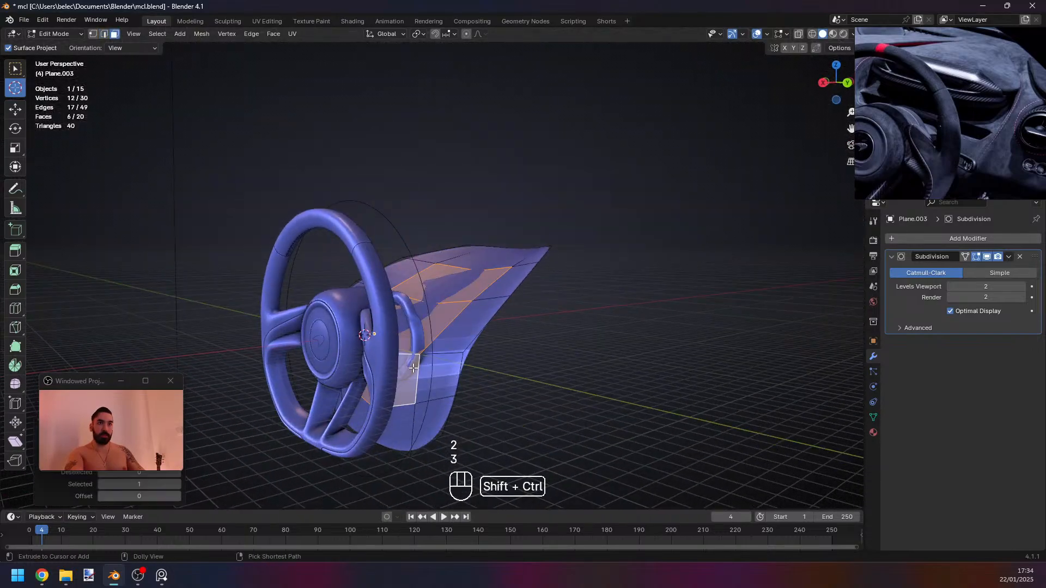
{"action": "key", "text": "x"}
{"action": "left_click", "coordinate": [602, 205]}
{"action": "key", "text": "Tab"}
Select the five vertices at the outline's far end and flatten them along Z with a scale of 0.
{"action": "middle_click_drag", "start_coordinate": [602, 206], "coordinate": [354, 218]}
{"action": "key", "text": "Tab"}
{"action": "key", "text": "1"}
{"action": "right_click", "coordinate": [354, 250]}
{"action": "right_click", "coordinate": [363, 227], "text": "ctrl+shift"}
{"action": "right_click", "coordinate": [368, 250]}
{"action": "right_click", "coordinate": [367, 235], "text": "ctrl+shift"}
{"action": "key", "text": "s"}
{"action": "key", "text": "x"}
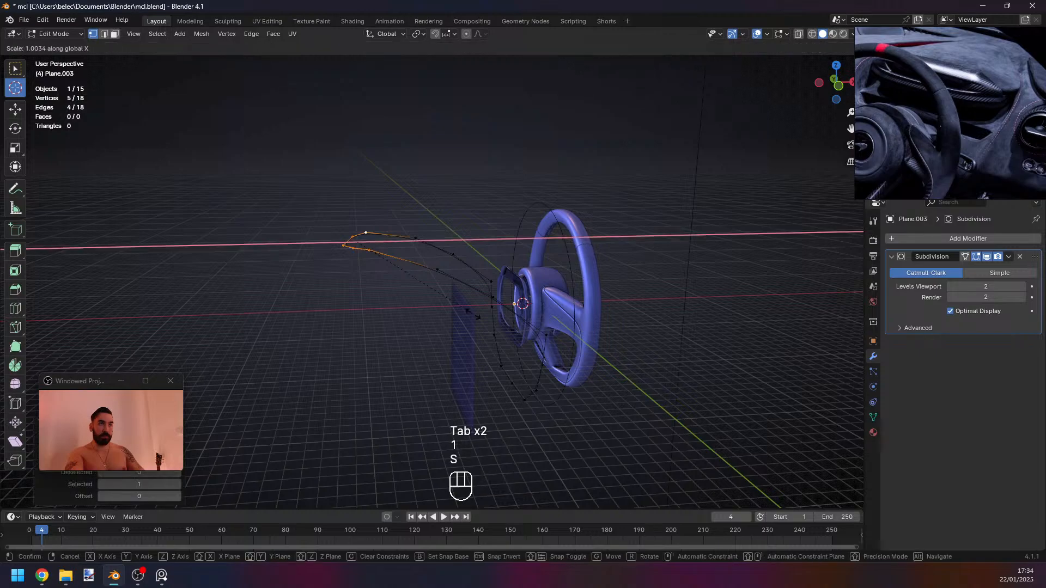
{"action": "right_click", "coordinate": [576, 331]}
{"action": "key", "text": "s"}
{"action": "key", "text": "z"}
{"action": "key", "text": "0"}
{"action": "key", "text": "Tab"}
{"action": "key", "text": "Tab"}
Slide the opposite pair of vertices midway along the outline's sloping sides along their edges.
{"action": "middle_click_drag", "start_coordinate": [561, 315], "coordinate": [484, 276]}
{"action": "key", "text": "Tab"}
{"action": "key", "text": "Tab"}
{"action": "key", "text": "1"}
{"action": "right_click", "coordinate": [440, 267]}
{"action": "right_click", "coordinate": [433, 257], "text": "shift"}
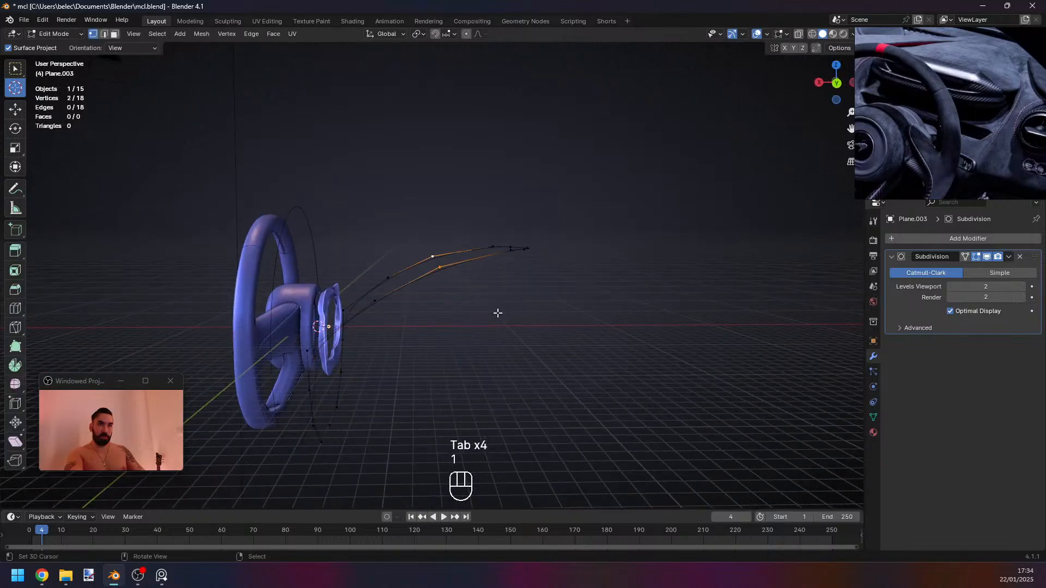
{"action": "middle_click_drag", "start_coordinate": [498, 312], "coordinate": [512, 319]}
{"action": "key", "text": "g"}
{"action": "key", "text": "g"}
{"action": "left_click", "coordinate": [513, 319]}
Adjust the next opposite vertex pair on the sloping sides, closer to the steering wheel.
{"action": "middle_click_drag", "start_coordinate": [388, 318], "coordinate": [387, 303]}
{"action": "right_click", "coordinate": [384, 284]}
{"action": "right_click", "coordinate": [386, 274], "text": "shift"}
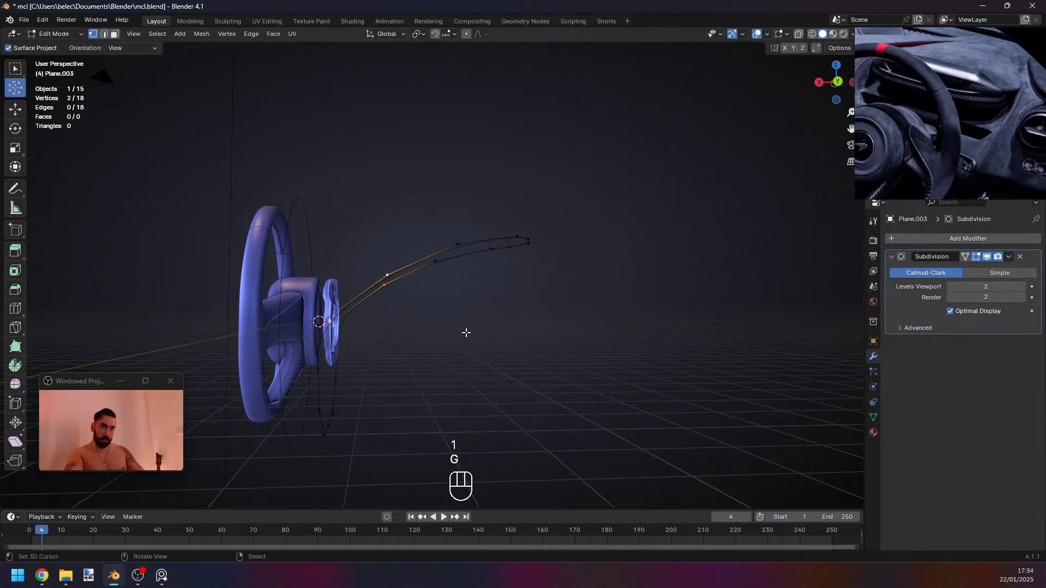
{"action": "key", "text": "z"}
{"action": "key", "text": "z"}
{"action": "key", "text": "g"}
{"action": "key", "text": "Tab"}
{"action": "middle_click_drag", "start_coordinate": [473, 322], "coordinate": [422, 269]}
{"action": "key", "text": "Tab"}
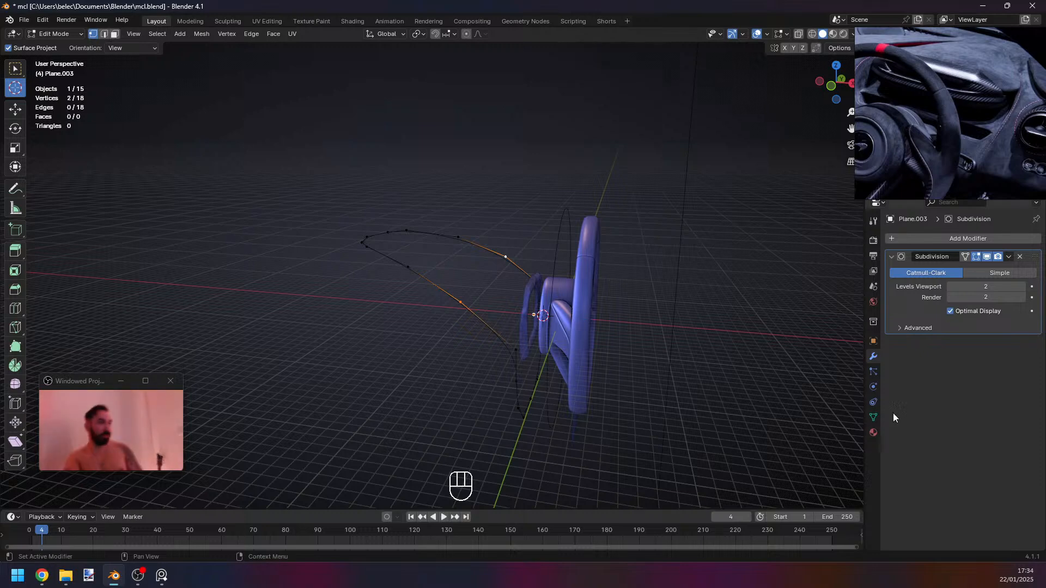
Examine the viewport shading settings, including the MatCap choice and the Cavity option.
{"action": "left_click_drag", "start_coordinate": [861, 36], "coordinate": [884, 128]}
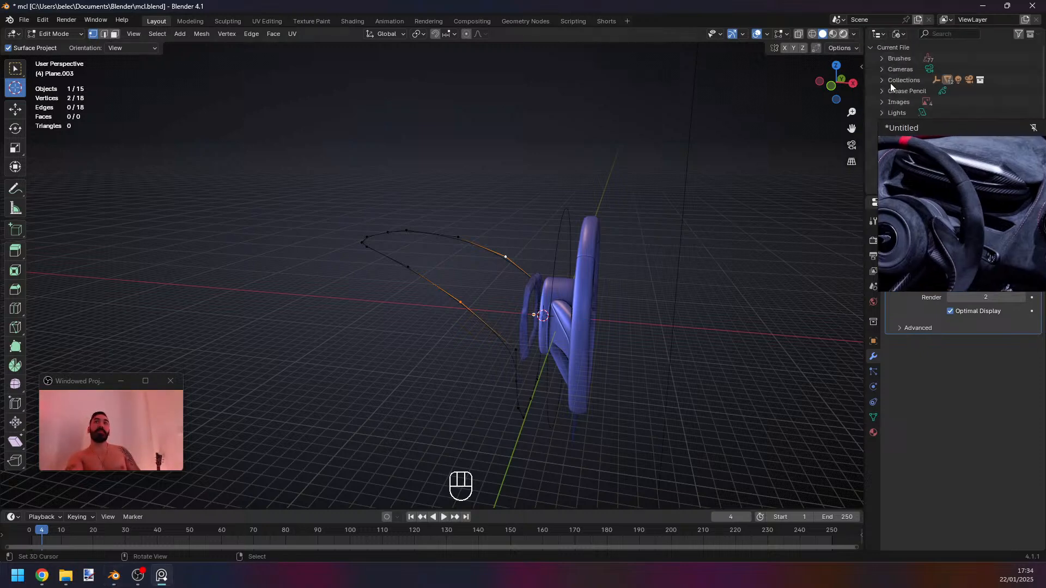
{"action": "left_click", "coordinate": [843, 33]}
{"action": "left_click", "coordinate": [823, 34]}
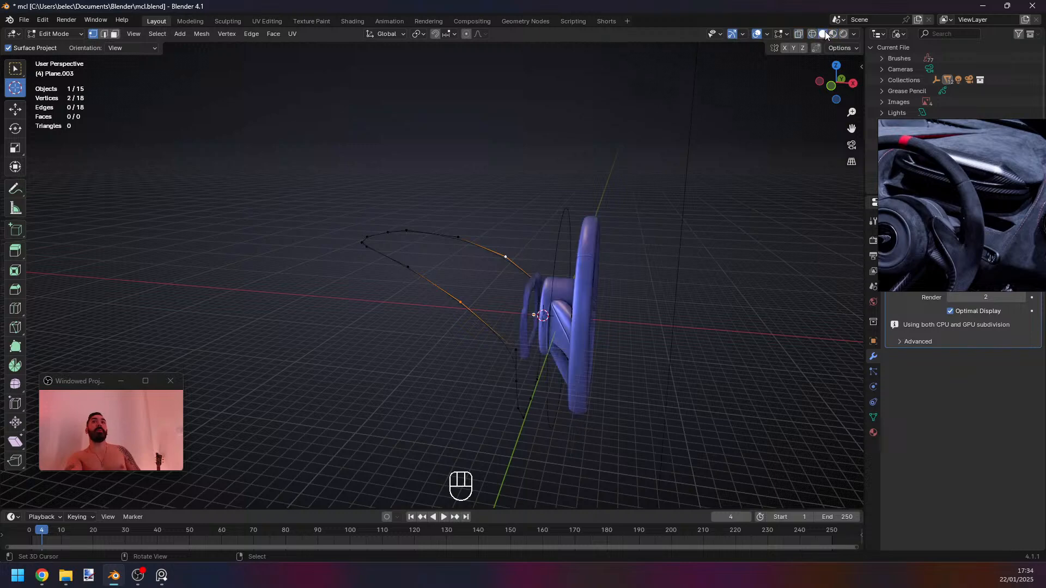
{"action": "left_click", "coordinate": [854, 34]}
{"action": "left_click", "coordinate": [844, 113]}
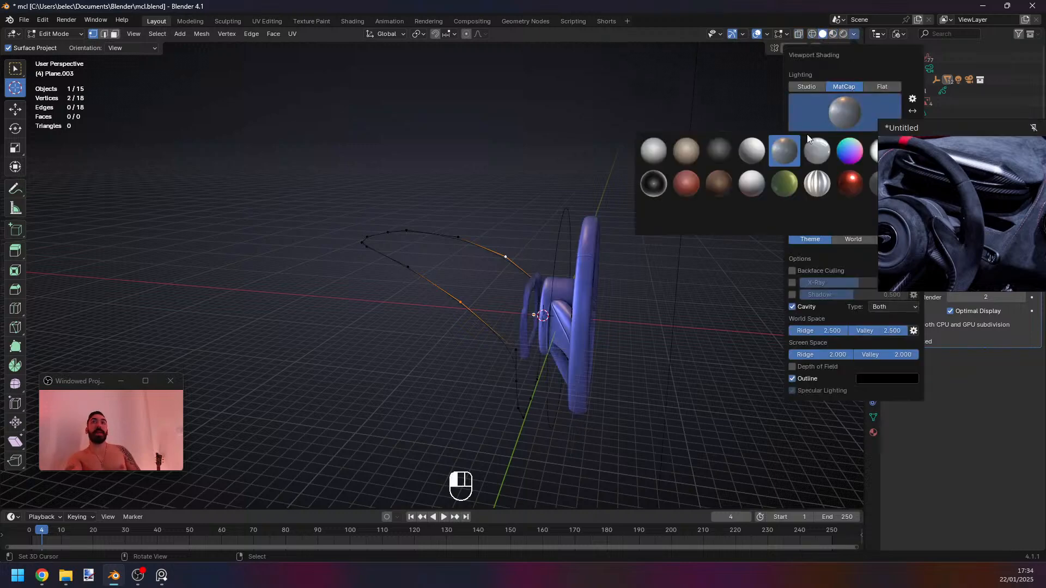
{"action": "left_click", "coordinate": [797, 137]}
{"action": "left_click_drag", "start_coordinate": [935, 139], "coordinate": [625, 355]}
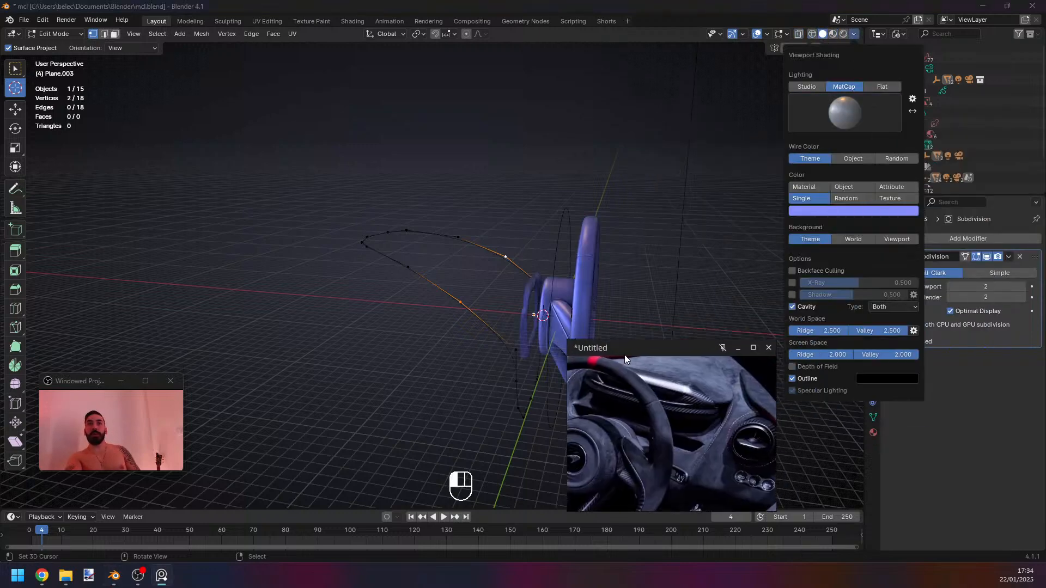
{"action": "left_click", "coordinate": [859, 36]}
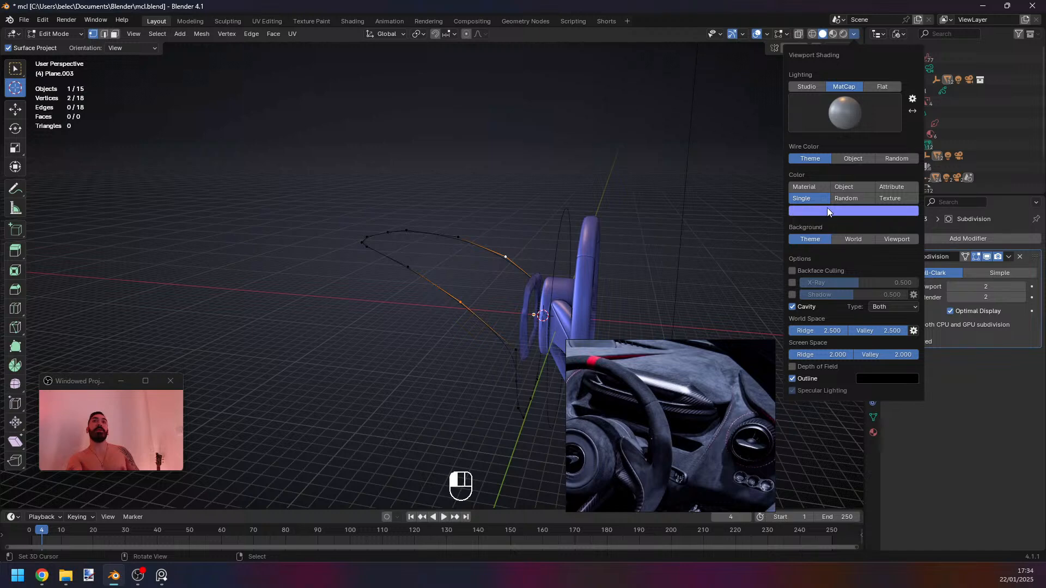
{"action": "left_click", "coordinate": [796, 305]}
{"action": "left_click", "coordinate": [796, 305]}
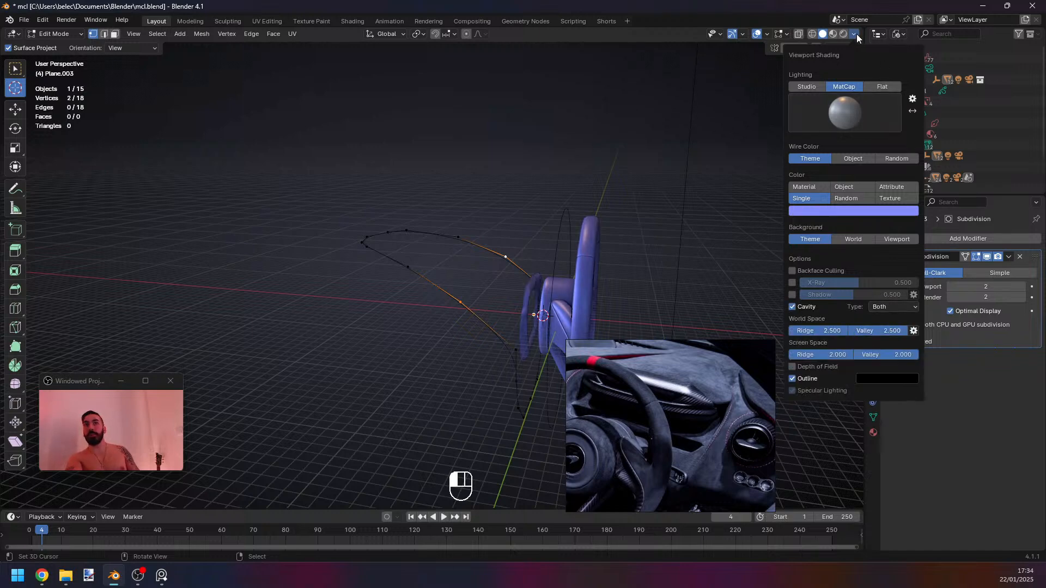
{"action": "left_click_drag", "start_coordinate": [643, 374], "coordinate": [907, 48]}
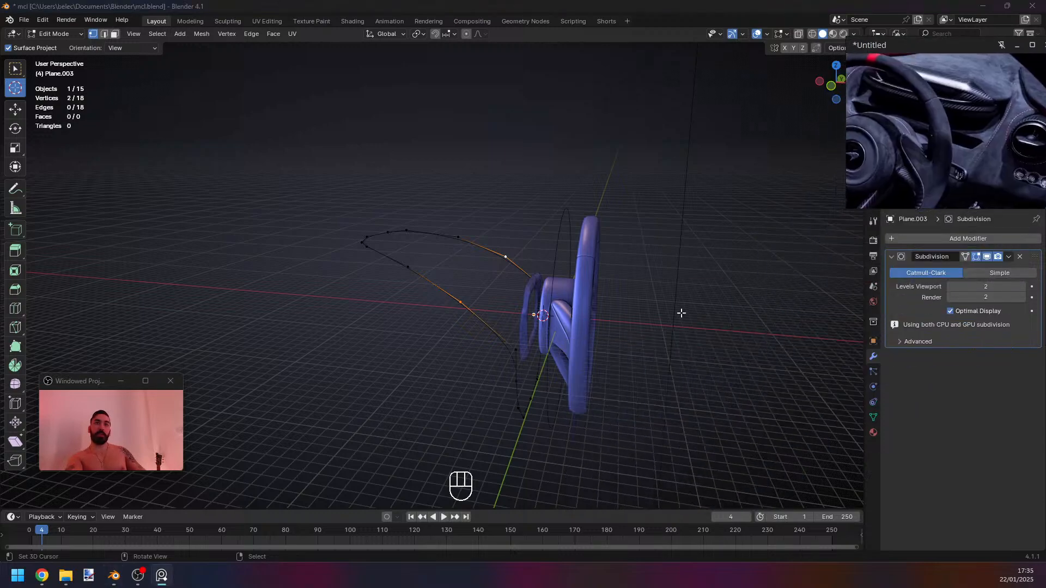
Move the opposite vertex pair at the outline's bend along the X axis.
{"action": "key", "text": "Tab"}
{"action": "middle_click_drag", "start_coordinate": [681, 314], "coordinate": [361, 332]}
{"action": "key", "text": "Tab"}
{"action": "right_click", "coordinate": [344, 332]}
{"action": "right_click", "coordinate": [331, 318], "text": "shift"}
{"action": "key", "text": "g"}
{"action": "key", "text": "x"}
{"action": "left_click", "coordinate": [407, 341]}
{"action": "key", "text": "Tab"}
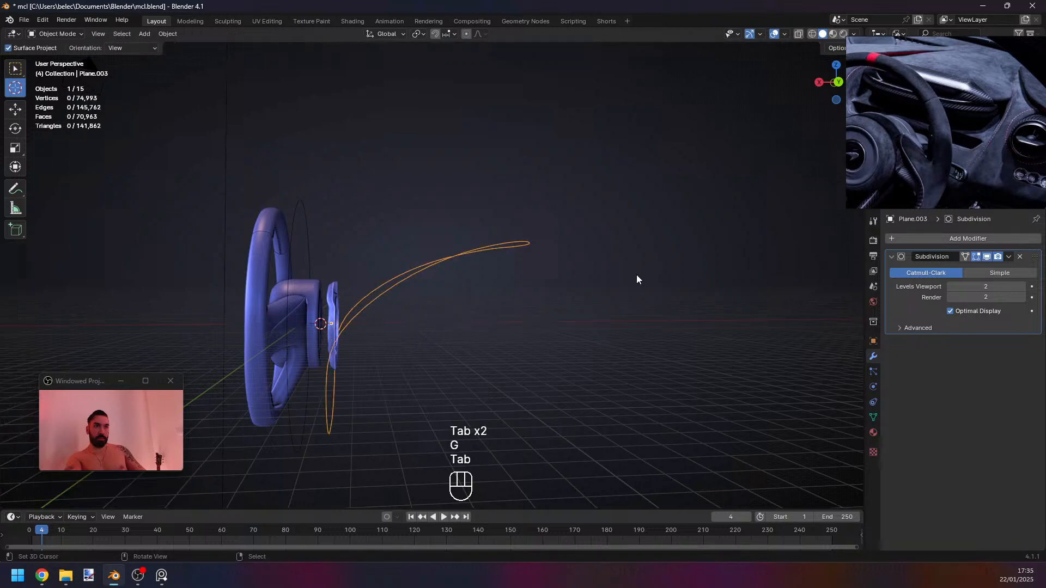
Select the outline's three bottom vertices and move them along X, away from the steering wheel.
{"action": "left_click", "coordinate": [908, 158]}
{"action": "key", "text": "Tab"}
{"action": "middle_click_drag", "start_coordinate": [376, 426], "coordinate": [327, 409]}
{"action": "key", "text": "a"}
{"action": "key", "text": "b"}
{"action": "left_click_drag", "start_coordinate": [321, 406], "coordinate": [413, 448]}
{"action": "middle_click_drag", "start_coordinate": [414, 449], "coordinate": [384, 450]}
{"action": "key", "text": "g"}
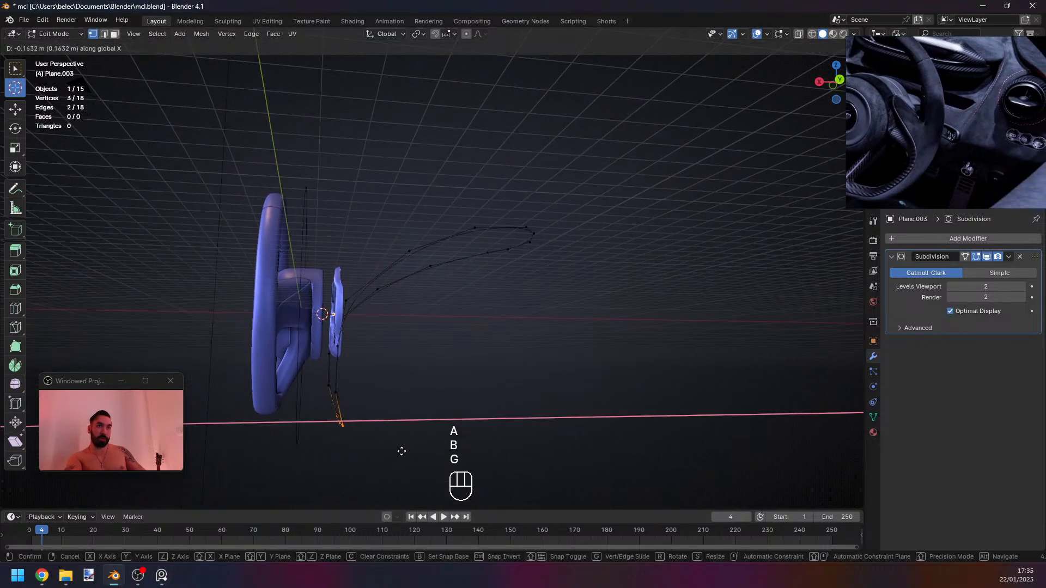
{"action": "left_click", "coordinate": [408, 452]}
Extend the selection to the outline's five lowest vertices and move them slightly along X.
{"action": "key", "text": "b"}
{"action": "left_click_drag", "start_coordinate": [322, 376], "coordinate": [383, 439]}
{"action": "key", "text": "x"}
{"action": "key", "text": "g"}
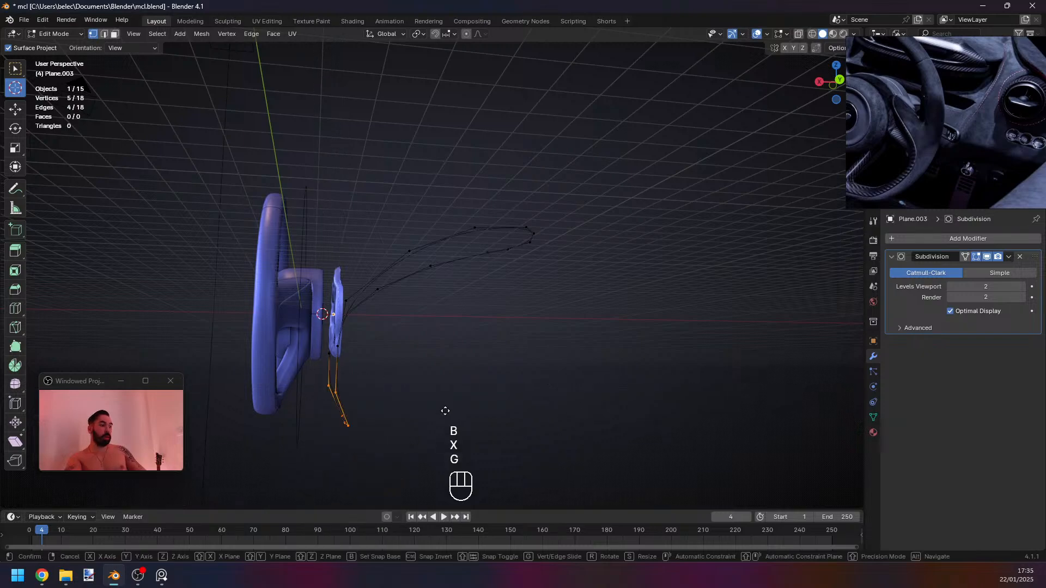
{"action": "key", "text": "x"}
{"action": "left_click", "coordinate": [450, 411]}
{"action": "key", "text": "Tab"}
{"action": "middle_click_drag", "start_coordinate": [448, 389], "coordinate": [435, 372]}
{"action": "key", "text": "Tab"}
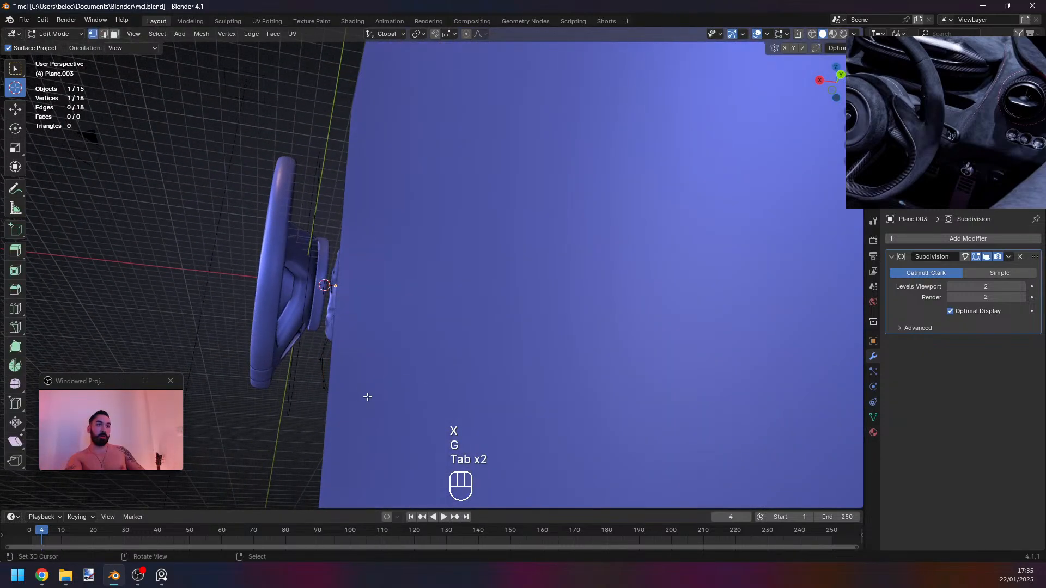
Adjust the outline's lower corner along the X axis.
{"action": "middle_click_drag", "start_coordinate": [367, 398], "coordinate": [610, 349]}
{"action": "key", "text": "x"}
{"action": "key", "text": "g"}
{"action": "key", "text": "Tab"}
{"action": "key", "text": "Tab"}
Move an opposite pair of vertices on the outline's rear part.
{"action": "right_click", "coordinate": [489, 292]}
{"action": "right_click", "coordinate": [488, 266], "text": "shift"}
{"action": "key", "text": "g"}
{"action": "left_click", "coordinate": [554, 325]}
{"action": "key", "text": "Tab"}
{"action": "key", "text": "Tab"}
Select the two opposite vertices at the outline's rear corners and slide them along their edges.
{"action": "right_click", "coordinate": [373, 258]}
{"action": "right_click", "coordinate": [488, 376], "text": "shift"}
{"action": "key", "text": "ctrl+z"}
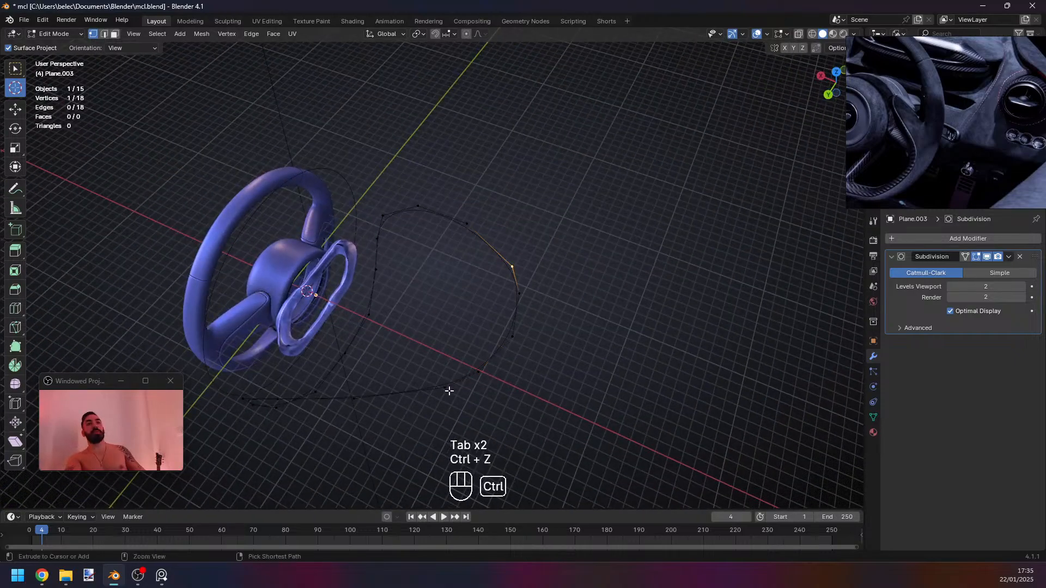
{"action": "right_click", "coordinate": [449, 389], "text": "shift"}
{"action": "key", "text": "g"}
{"action": "key", "text": "g"}
{"action": "middle_click_drag", "start_coordinate": [460, 385], "coordinate": [552, 326]}
{"action": "left_click", "coordinate": [581, 339]}
{"action": "key", "text": "Tab"}
{"action": "mouse_move", "coordinate": [527, 366]}
{"action": "middle_mouse_down"}
{"action": "mouse_move", "coordinate": [448, 312]}
{"action": "mouse_move", "coordinate": [450, 290]}
{"action": "mouse_move", "coordinate": [458, 343]}
{"action": "mouse_move", "coordinate": [480, 356]}
{"action": "mouse_move", "coordinate": [457, 343]}
{"action": "mouse_move", "coordinate": [560, 334]}
{"action": "mouse_move", "coordinate": [517, 381]}
{"action": "middle_mouse_up"}
{"action": "key", "text": "Tab"}
{"action": "key", "text": "Tab"}
{"action": "key", "text": "Tab"}
Add the neighbouring side vertices to the rear corner pair and scale the four slightly.
{"action": "key", "text": "KP_7"}
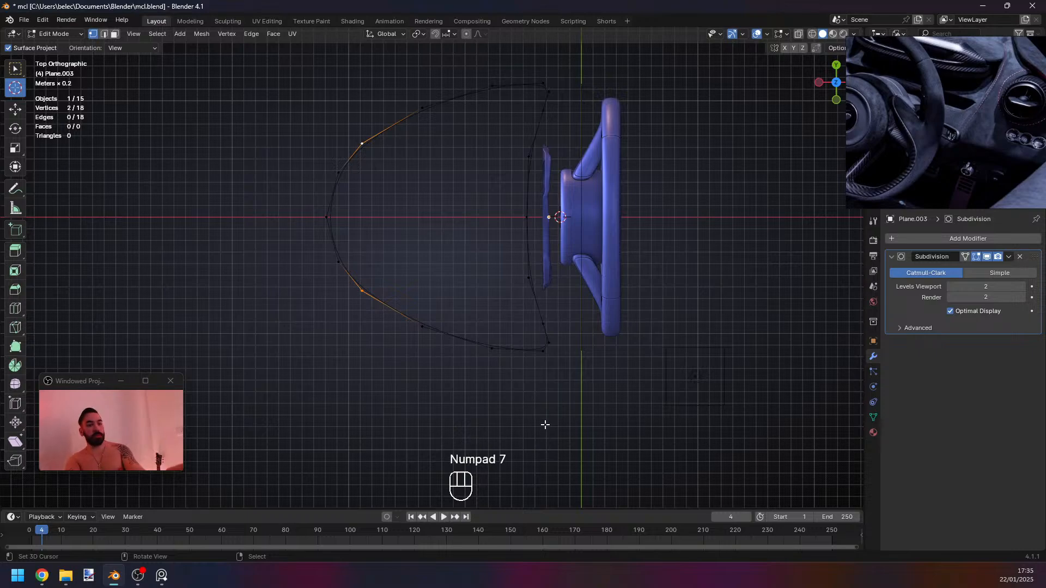
{"action": "middle_click_drag", "start_coordinate": [545, 427], "coordinate": [533, 369]}
{"action": "key", "text": "Tab"}
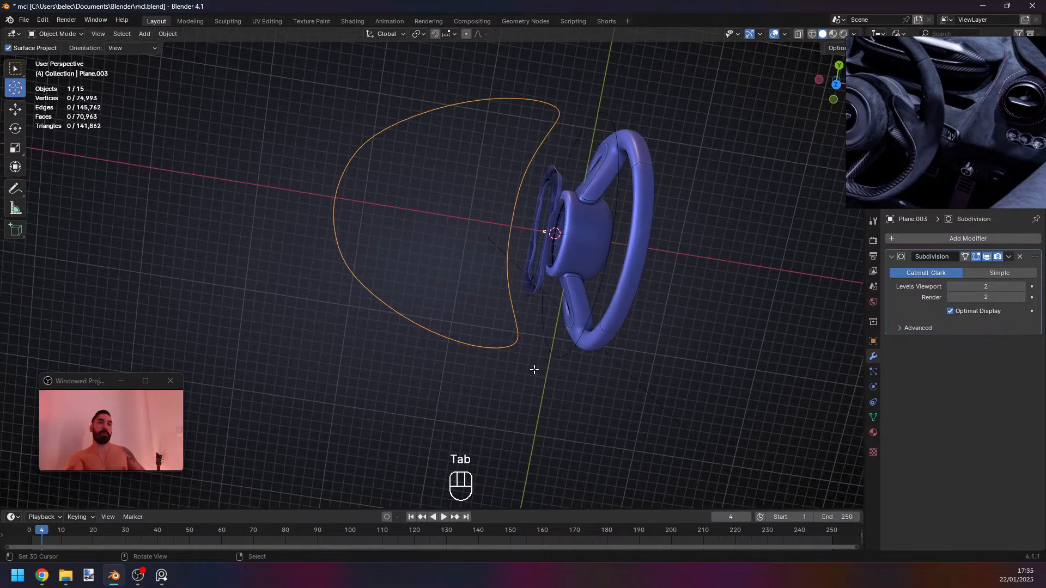
{"action": "key", "text": "Tab"}
{"action": "key", "text": "KP_7"}
{"action": "key", "text": "Tab"}
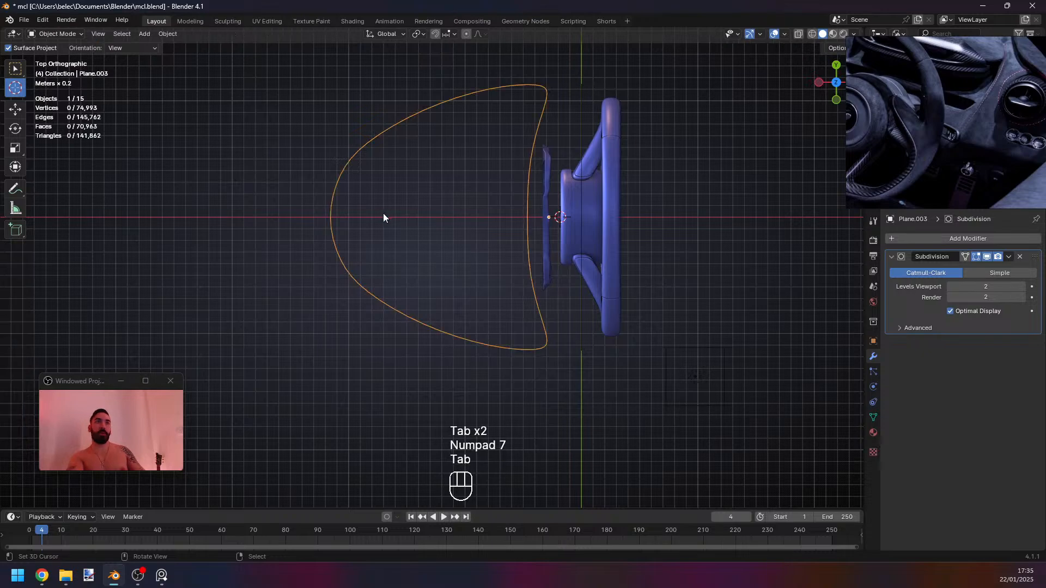
{"action": "key", "text": "Tab"}
{"action": "left_click", "coordinate": [413, 130], "text": "shift"}
{"action": "left_click", "coordinate": [422, 326], "text": "shift"}
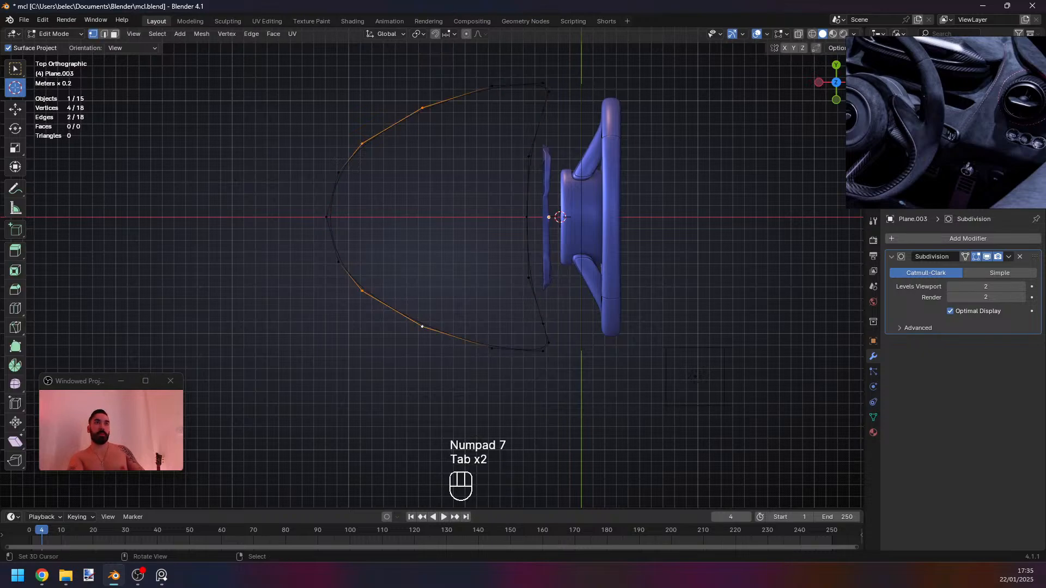
{"action": "key", "text": "s"}
{"action": "key", "text": "Tab"}
Select the row of vertices along the outline's upper part from the right-side orthographic view.
{"action": "mouse_move", "coordinate": [593, 377]}
{"action": "middle_mouse_down"}
{"action": "mouse_move", "coordinate": [516, 237]}
{"action": "mouse_move", "coordinate": [527, 339]}
{"action": "mouse_move", "coordinate": [494, 356]}
{"action": "mouse_move", "coordinate": [512, 364]}
{"action": "middle_mouse_up"}
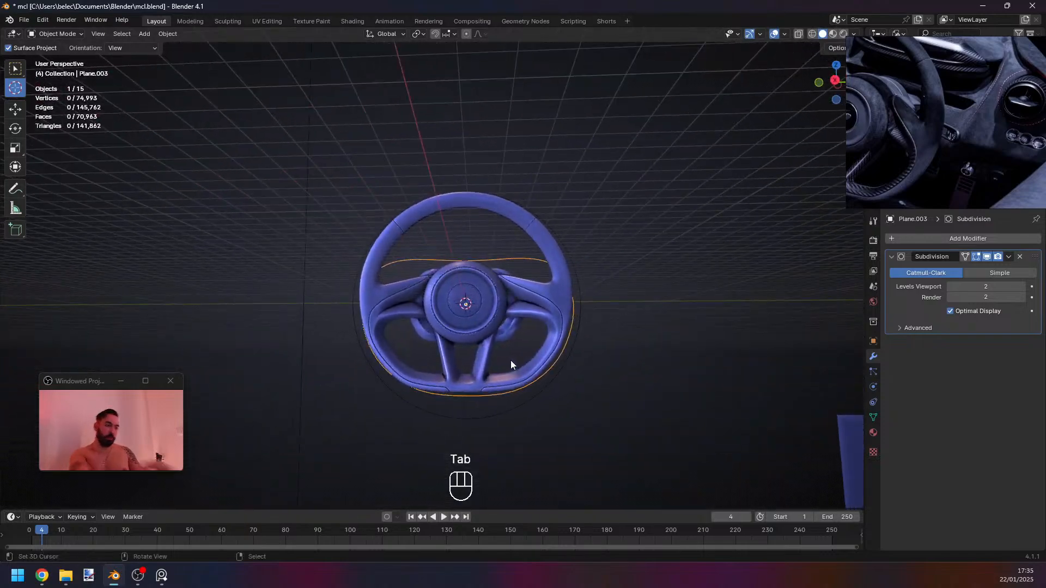
{"action": "key", "text": "KP_3"}
{"action": "key", "text": "z"}
{"action": "key", "text": "z"}
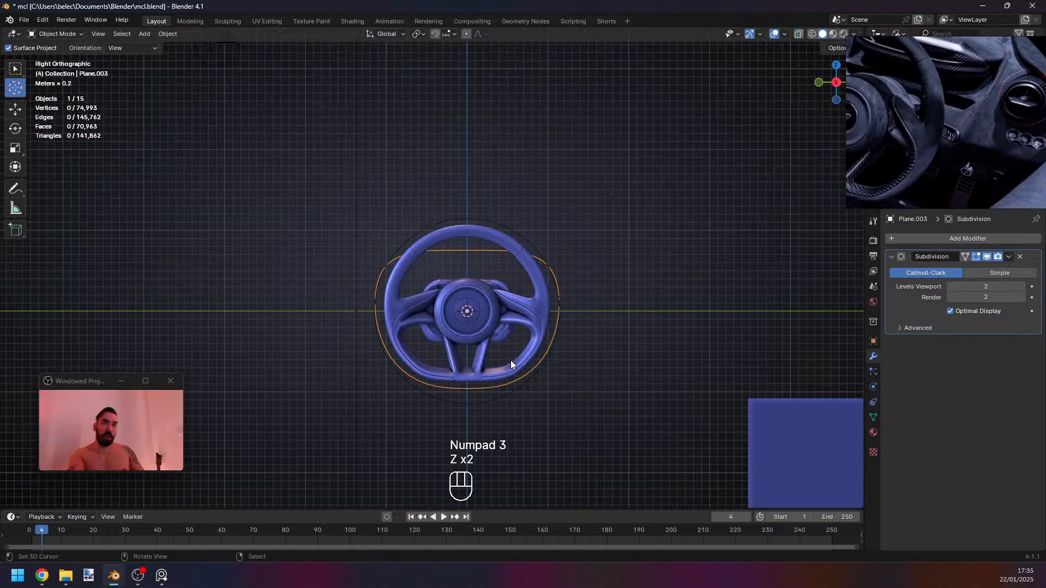
{"action": "scroll", "coordinate": [491, 354], "scroll_direction": "up", "scroll_amount": 4}
{"action": "key", "text": "Tab"}
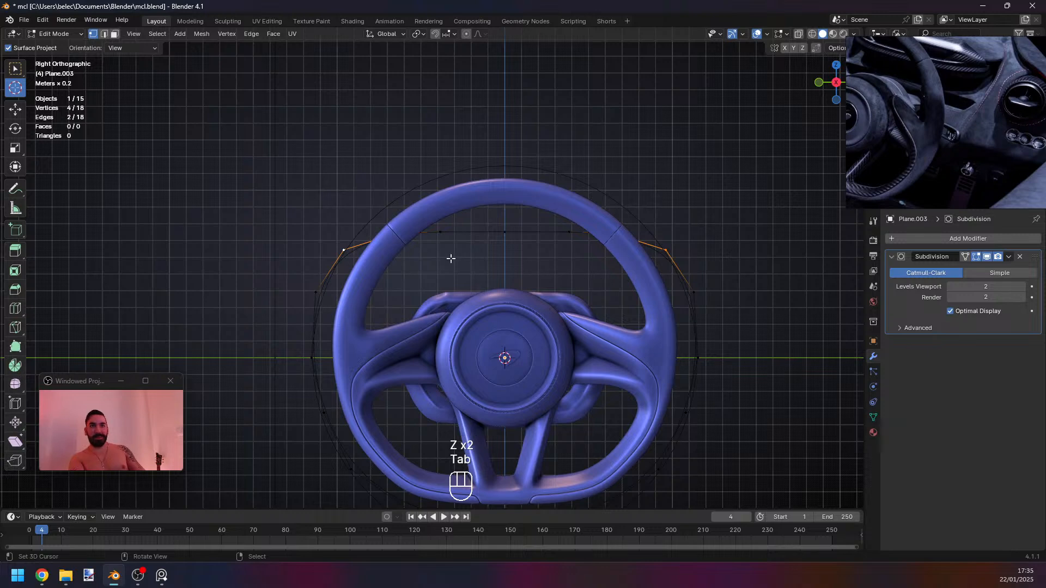
{"action": "key", "text": "b"}
{"action": "left_click_drag", "start_coordinate": [366, 200], "coordinate": [579, 236]}
{"action": "key", "text": "Tab"}
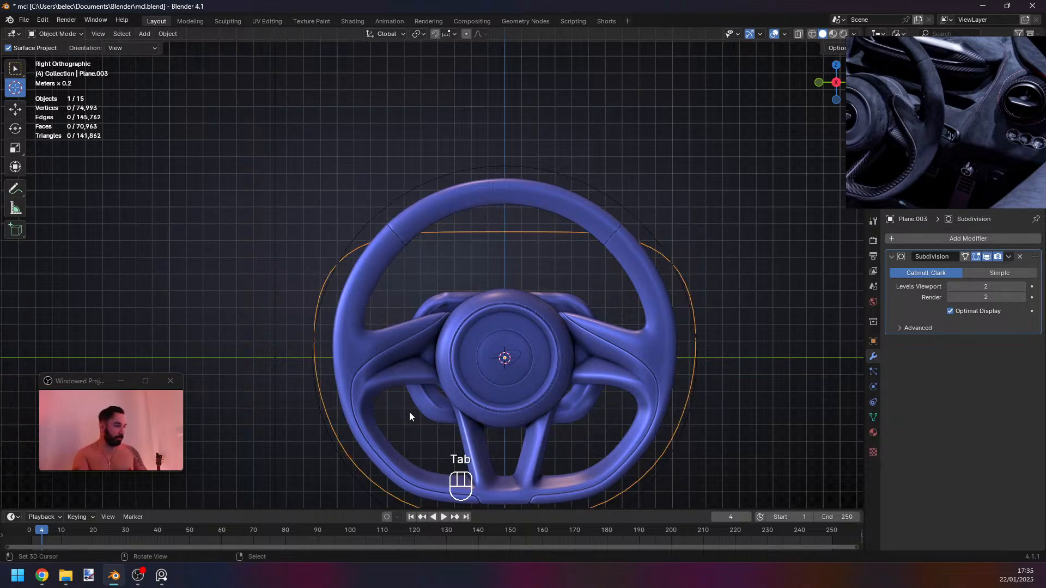
Examine the outline's fit around the steering wheel from the right side, comparing its smoothed curve with its editable vertices.
{"action": "scroll", "coordinate": [414, 407], "scroll_direction": "down", "scroll_amount": 2}
{"action": "scroll", "coordinate": [345, 406], "scroll_direction": "up", "scroll_amount": 1}
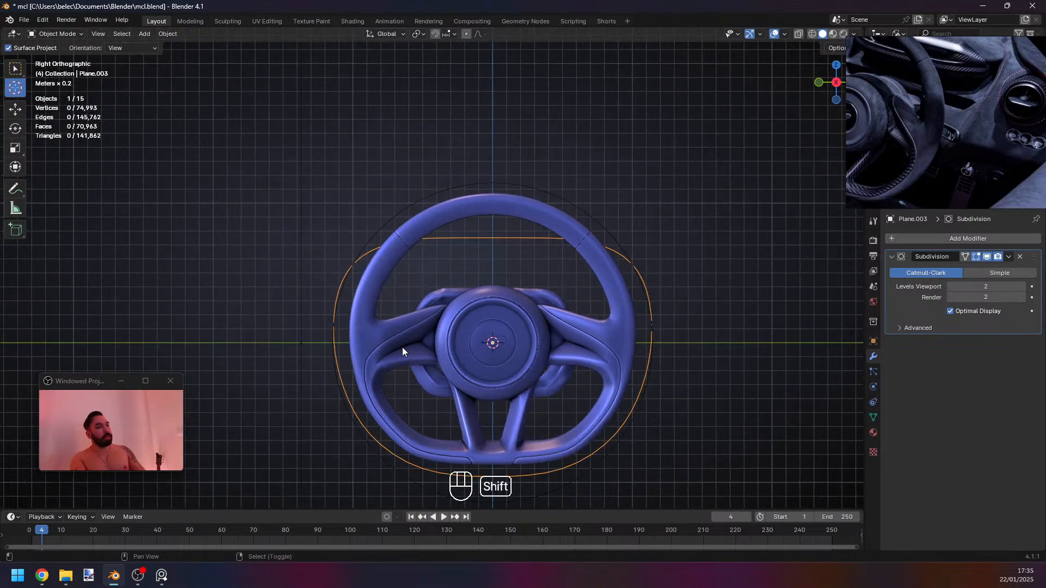
{"action": "middle_click_drag", "start_coordinate": [446, 321], "coordinate": [429, 316], "text": "shift"}
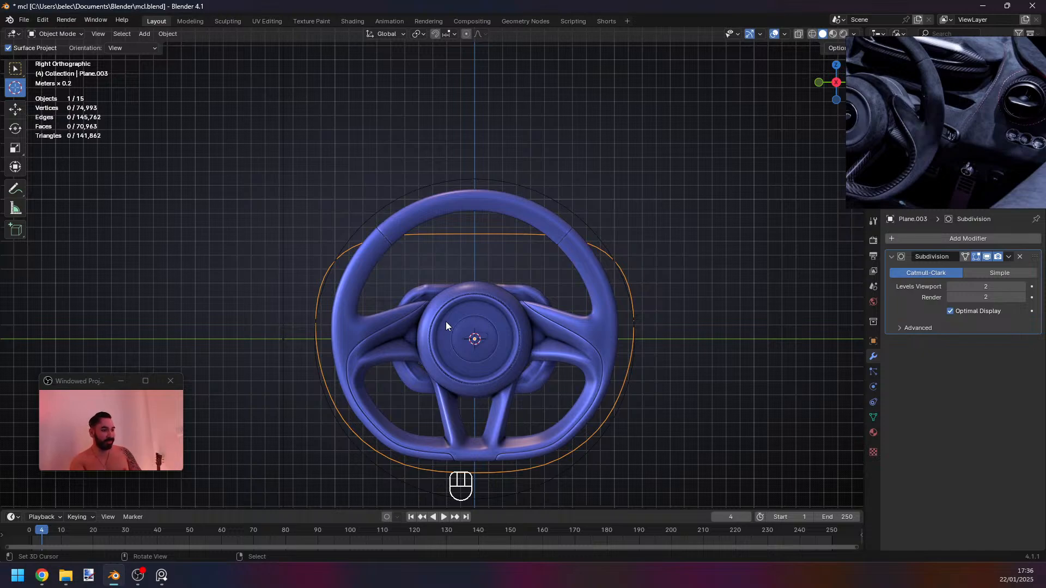
{"action": "middle_click_drag", "start_coordinate": [397, 313], "coordinate": [382, 277], "text": "shift"}
{"action": "scroll", "coordinate": [386, 287], "scroll_direction": "up", "scroll_amount": 2}
{"action": "key", "text": "Tab"}
{"action": "key", "text": "Tab"}
{"action": "scroll", "coordinate": [420, 228], "scroll_direction": "down", "scroll_amount": 2}
{"action": "key", "text": "Tab"}
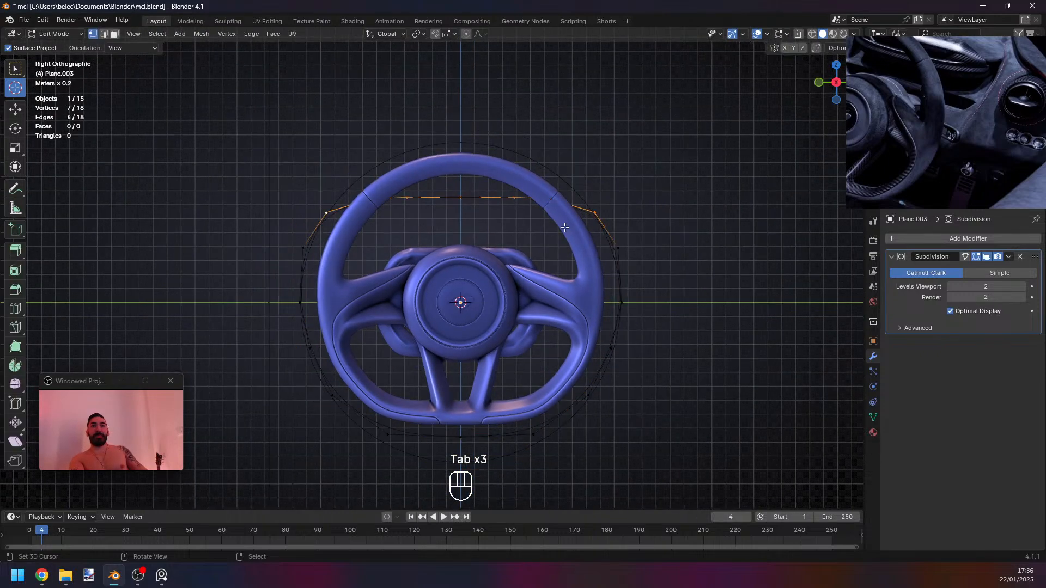
{"action": "key", "text": "Tab"}
Switch to edge selection and select the continuous run of six edges around the outline's end farthest from the steering wheel.
{"action": "middle_click_drag", "start_coordinate": [471, 222], "coordinate": [356, 202]}
{"action": "key", "text": "Tab"}
{"action": "left_click", "coordinate": [356, 202]}
{"action": "key", "text": "ctrl+2"}
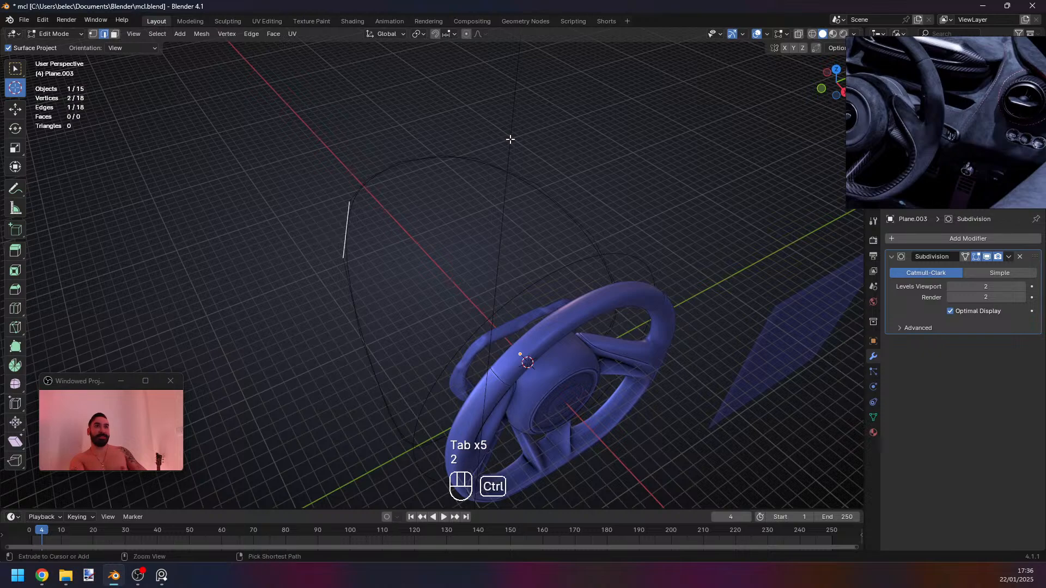
{"action": "key", "text": "ctrl+z"}
{"action": "right_click", "coordinate": [488, 167]}
{"action": "right_click", "coordinate": [348, 245], "text": "ctrl"}
{"action": "middle_click_drag", "start_coordinate": [348, 248], "coordinate": [616, 163]}
{"action": "key", "text": "w"}
{"action": "mouse_move", "coordinate": [626, 156]}
{"action": "left_click", "coordinate": [694, 221]}
{"action": "key", "text": "ctrl+z"}
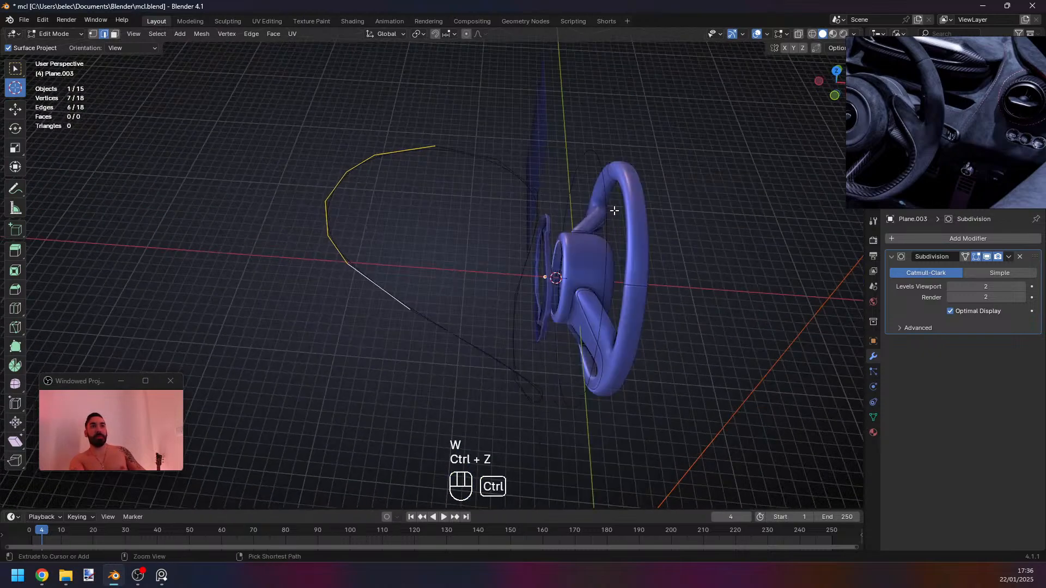
Apply a reshaping operation to the six selected edges at the outline's far end and check the smoothed curve.
{"action": "key", "text": "w"}
{"action": "mouse_move", "coordinate": [593, 198]}
{"action": "left_click", "coordinate": [679, 278]}
{"action": "middle_click_drag", "start_coordinate": [679, 280], "coordinate": [453, 281]}
{"action": "key", "text": "Tab"}
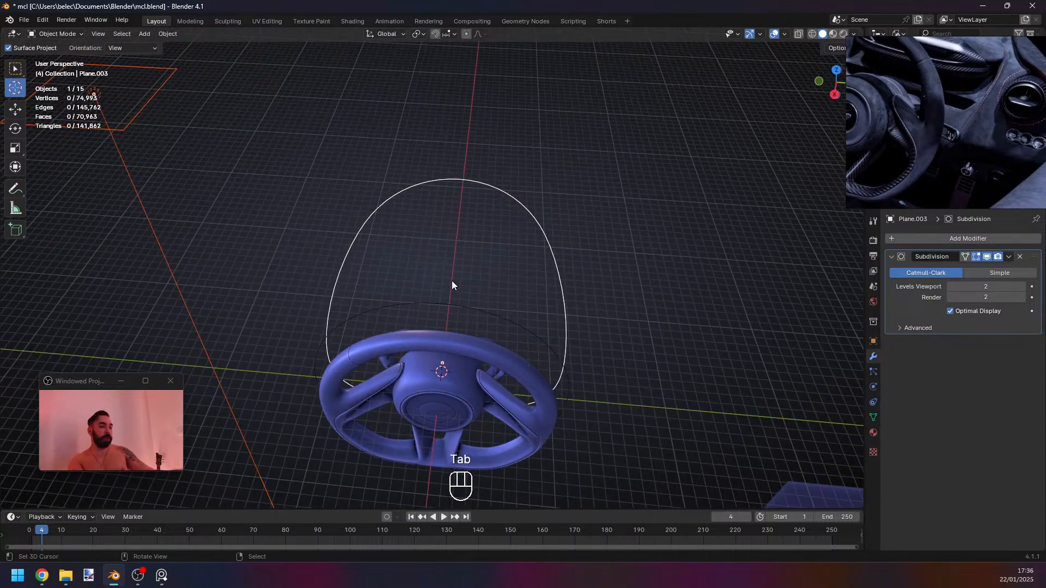
Select all of the outline's vertices in vertex mode and check the shape from the right side and in perspective.
{"action": "key", "text": "KP_3"}
{"action": "scroll", "coordinate": [453, 280], "scroll_direction": "up", "scroll_amount": 3}
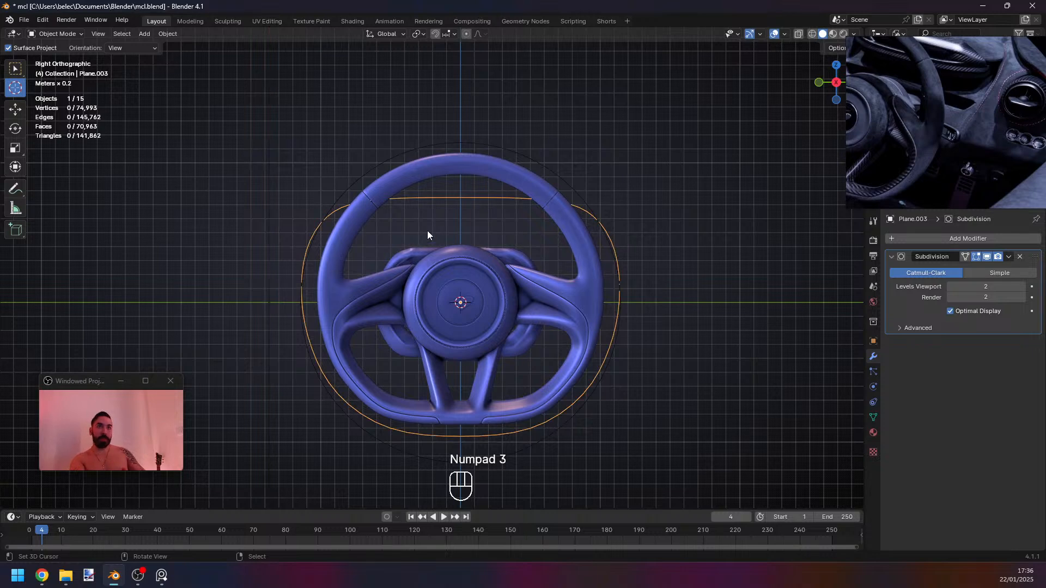
{"action": "key", "text": "Tab"}
{"action": "key", "text": "a"}
{"action": "key", "text": "a"}
{"action": "key", "text": "1"}
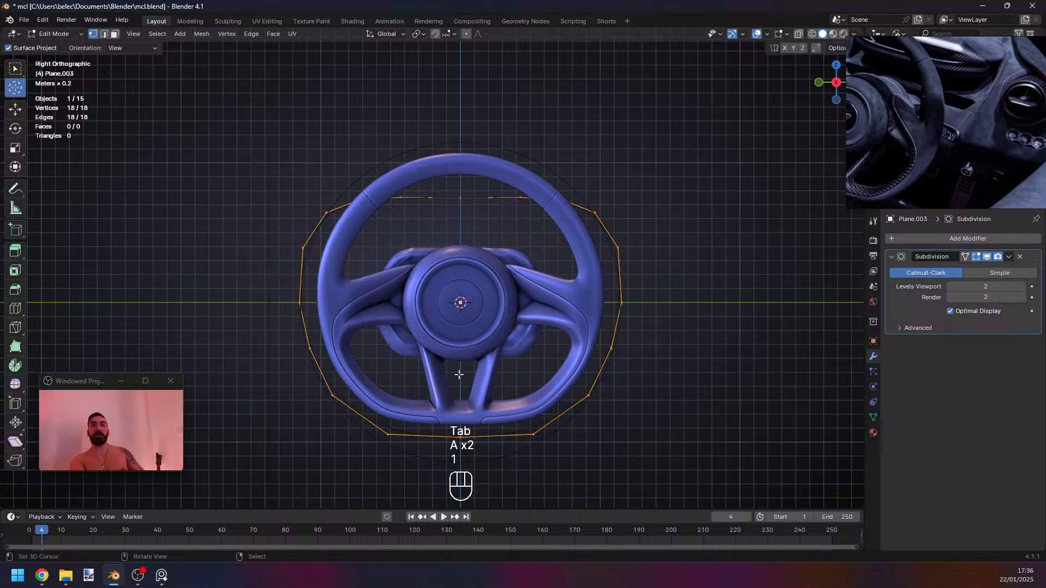
{"action": "middle_click_drag", "start_coordinate": [459, 375], "coordinate": [415, 337], "text": "shift"}
{"action": "key", "text": "Tab"}
{"action": "key", "text": "Tab"}
{"action": "key", "text": "Tab"}
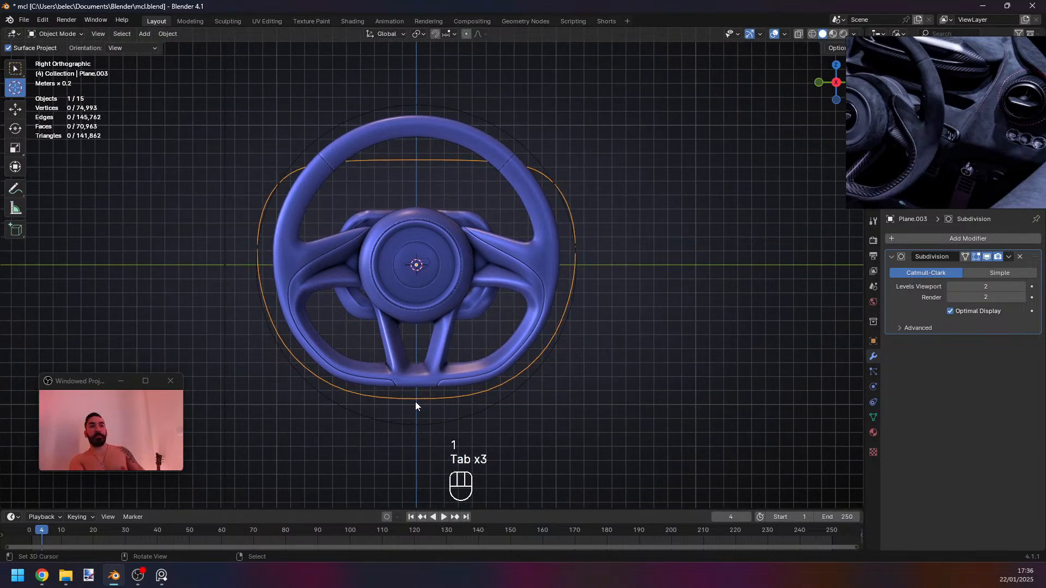
{"action": "key", "text": "Tab"}
{"action": "middle_click_drag", "start_coordinate": [415, 401], "coordinate": [476, 370]}
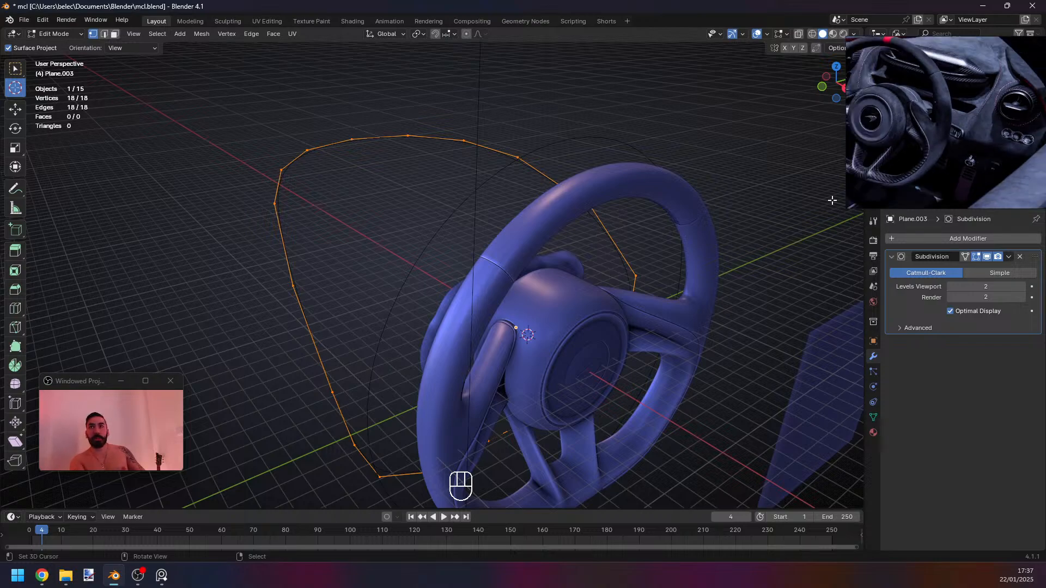
Select the matching pair of outline vertices on the upper slope and bring up the front view.
{"action": "middle_click_drag", "start_coordinate": [648, 296], "coordinate": [362, 233]}
{"action": "key", "text": "Tab"}
{"action": "key", "text": "Tab"}
{"action": "right_click", "coordinate": [364, 232]}
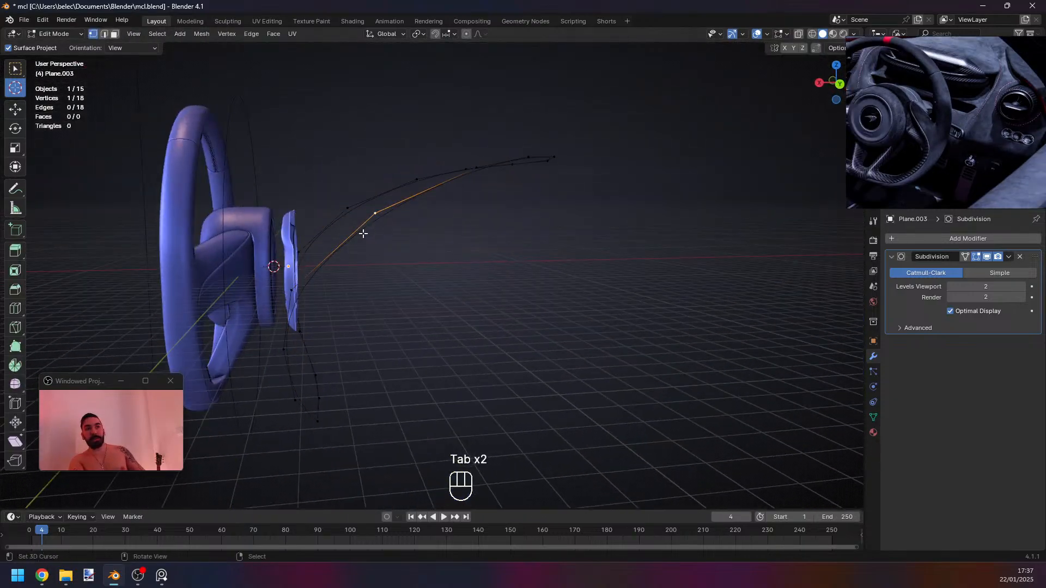
{"action": "right_click", "coordinate": [344, 211], "text": "shift"}
{"action": "key", "text": "KP_3"}
{"action": "key", "text": "KP_1"}
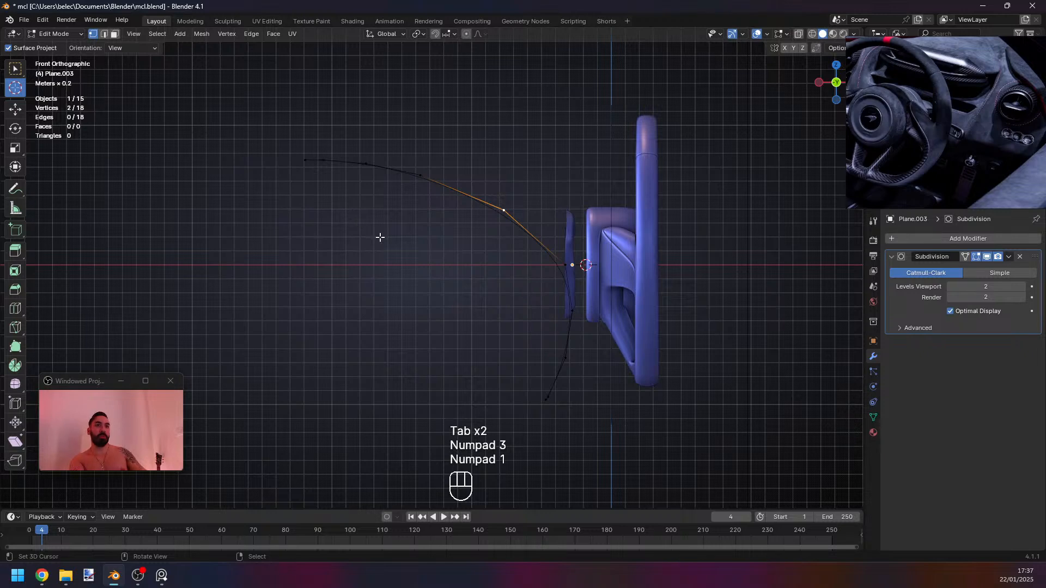
{"action": "key", "text": "g"}
{"action": "right_click", "coordinate": [483, 278]}
Try to add the neighbouring upper-slope vertices to the selection and move them to reshape the outline, then undo the move.
{"action": "key", "text": "b"}
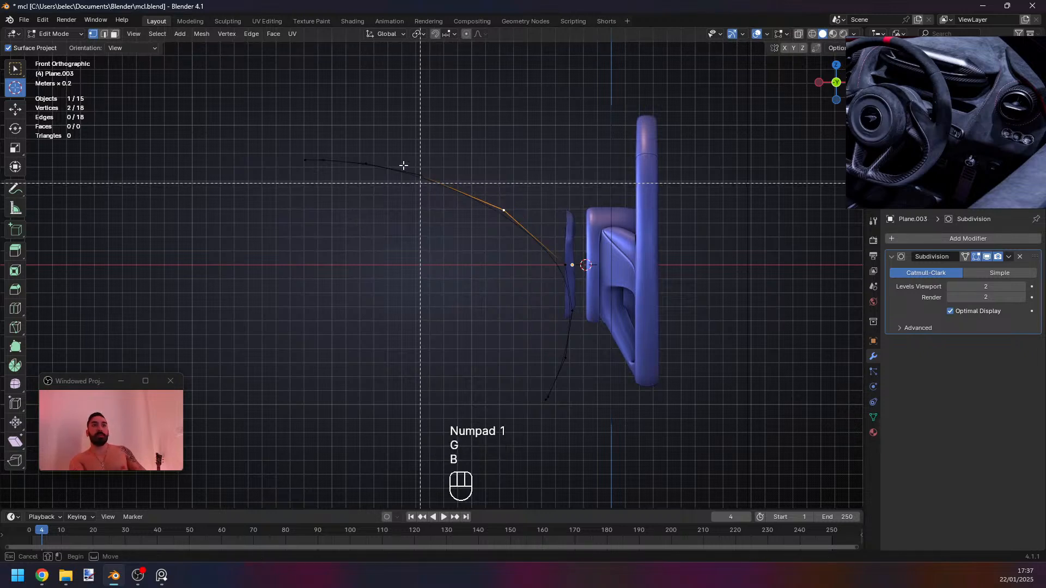
{"action": "left_click_drag", "start_coordinate": [369, 165], "coordinate": [465, 212]}
{"action": "key", "text": "g"}
{"action": "left_click", "coordinate": [611, 248]}
{"action": "key", "text": "Tab"}
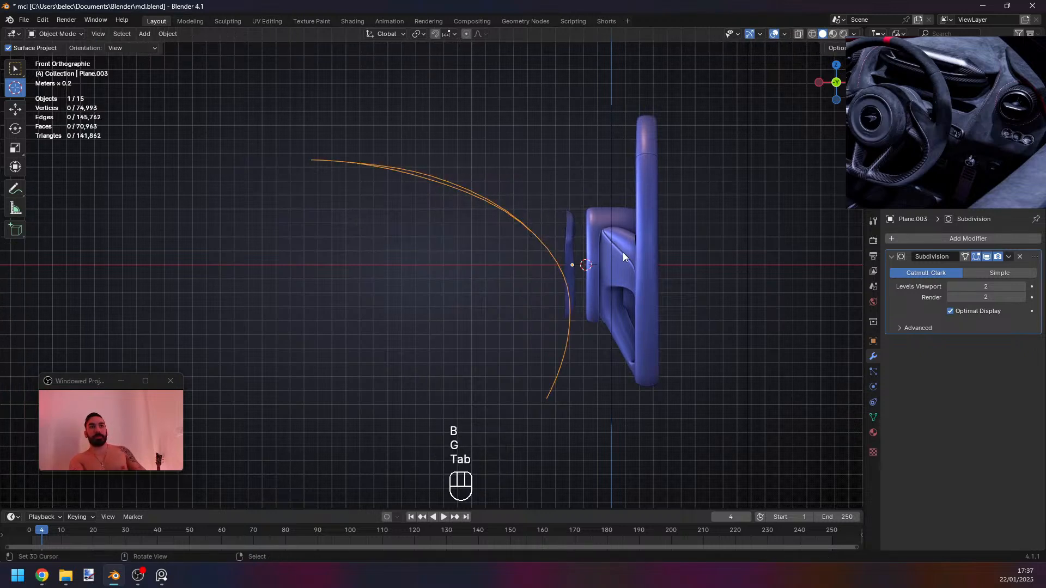
{"action": "key", "text": "Tab"}
{"action": "key", "text": "ctrl+z"}
{"action": "key", "text": "ctrl+z"}
{"action": "key", "text": "ctrl+z"}
Box-select the next pair of upper-slope vertices through the mesh and move all four together to smooth the outline's curve.
{"action": "key", "text": "z"}
{"action": "key", "text": "b"}
{"action": "key", "text": "z"}
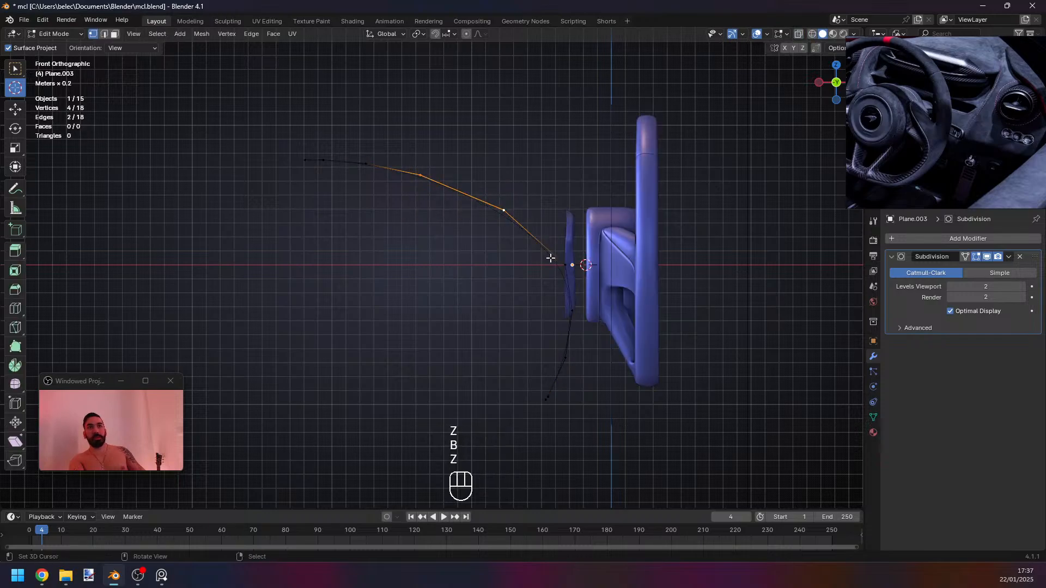
{"action": "key", "text": "g"}
{"action": "left_click", "coordinate": [604, 261]}
{"action": "key", "text": "Tab"}
Select every vertex of the outline and examine its smoothed curve around the steering wheel.
{"action": "middle_click_drag", "start_coordinate": [605, 261], "coordinate": [505, 285]}
{"action": "key", "text": "Tab"}
{"action": "key", "text": "1"}
{"action": "key", "text": "a"}
{"action": "key", "text": "a"}
{"action": "key", "text": "Tab"}
{"action": "key", "text": "Tab"}
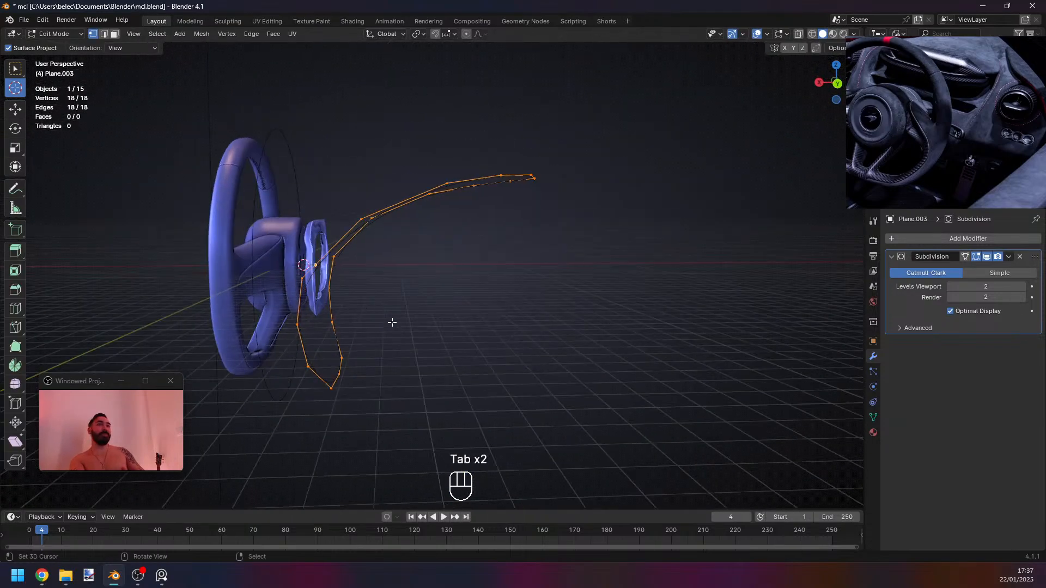
{"action": "middle_click_drag", "start_coordinate": [392, 322], "coordinate": [422, 327]}
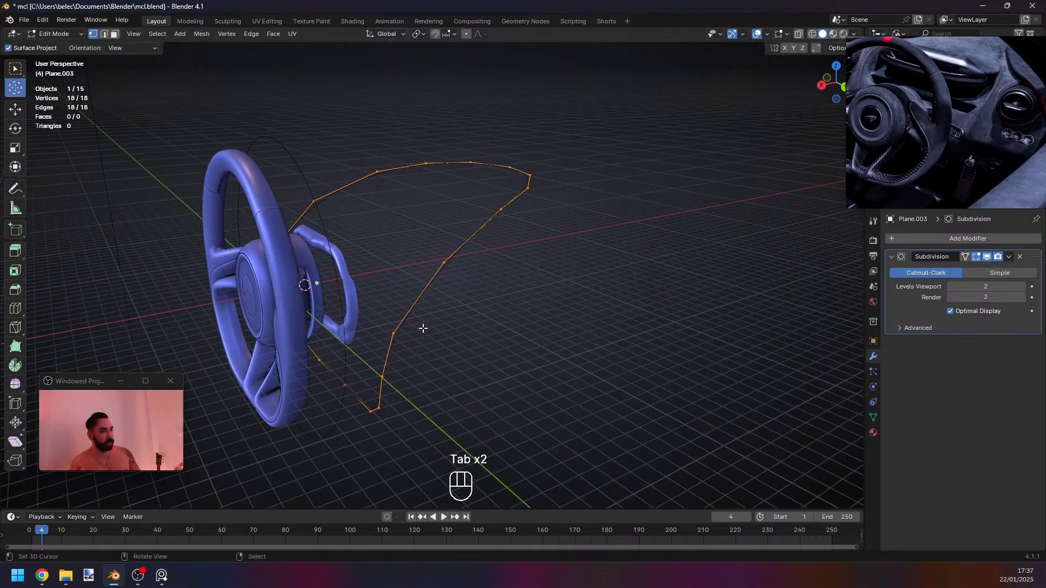
{"action": "key", "text": "Tab"}
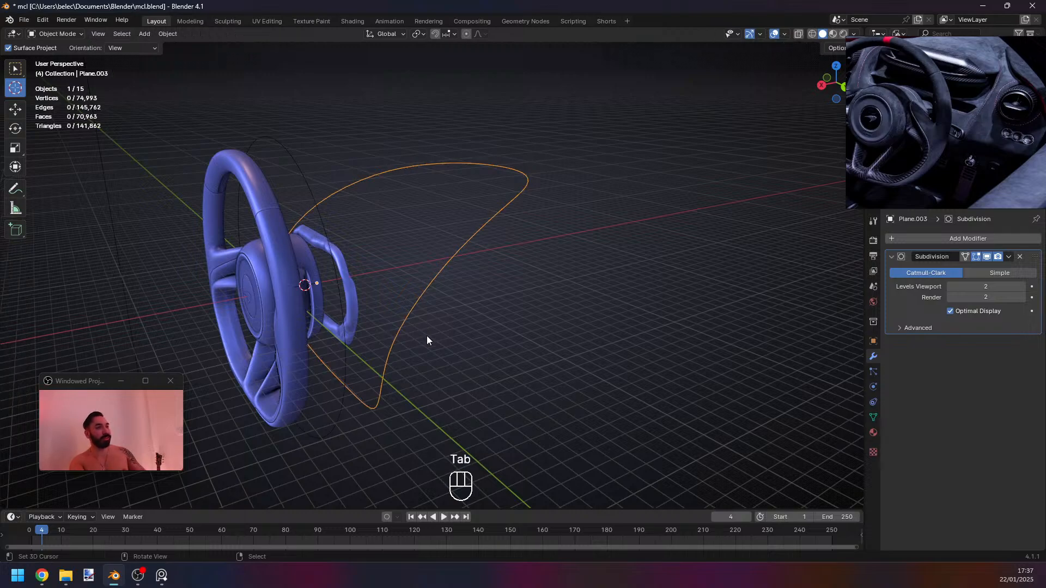
Try to fill the whole outline with a Grid Fill and bring its settings into view.
{"action": "key", "text": "a"}
{"action": "key", "text": "Tab"}
{"action": "middle_click_drag", "start_coordinate": [420, 302], "coordinate": [446, 336]}
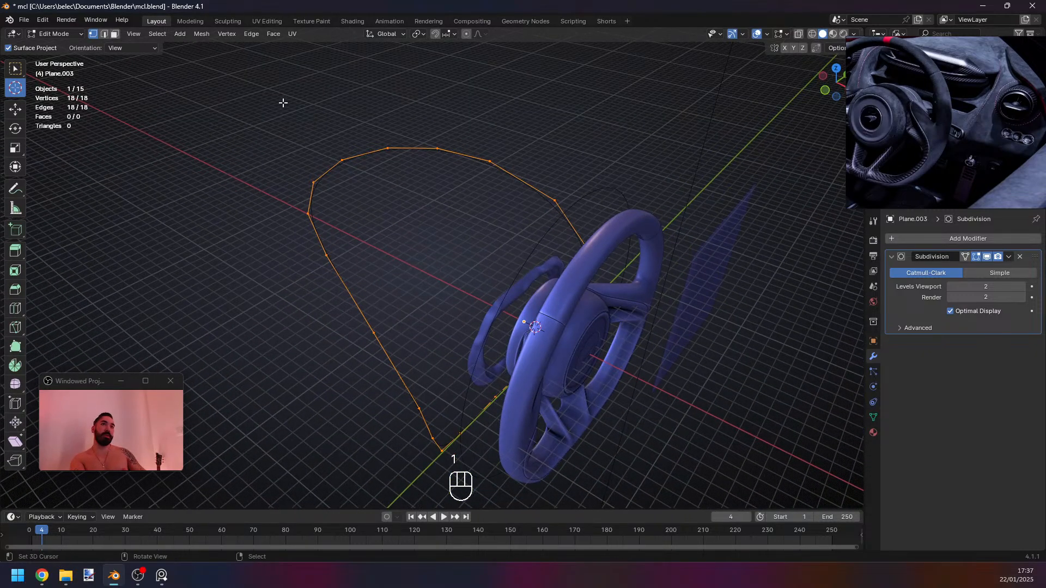
{"action": "left_click", "coordinate": [274, 33]}
{"action": "left_click", "coordinate": [328, 166]}
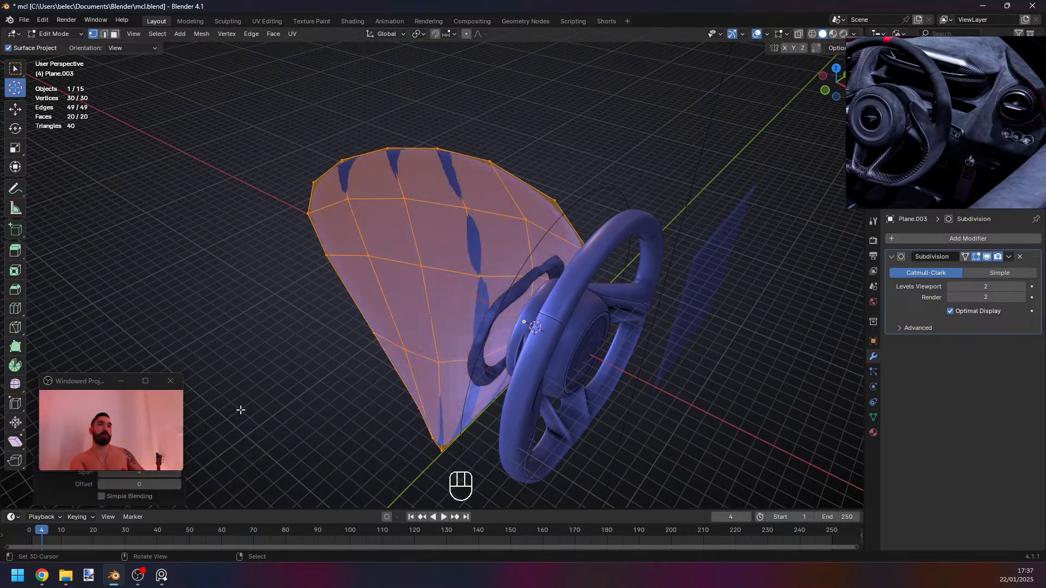
{"action": "left_click_drag", "start_coordinate": [101, 381], "coordinate": [100, 300]}
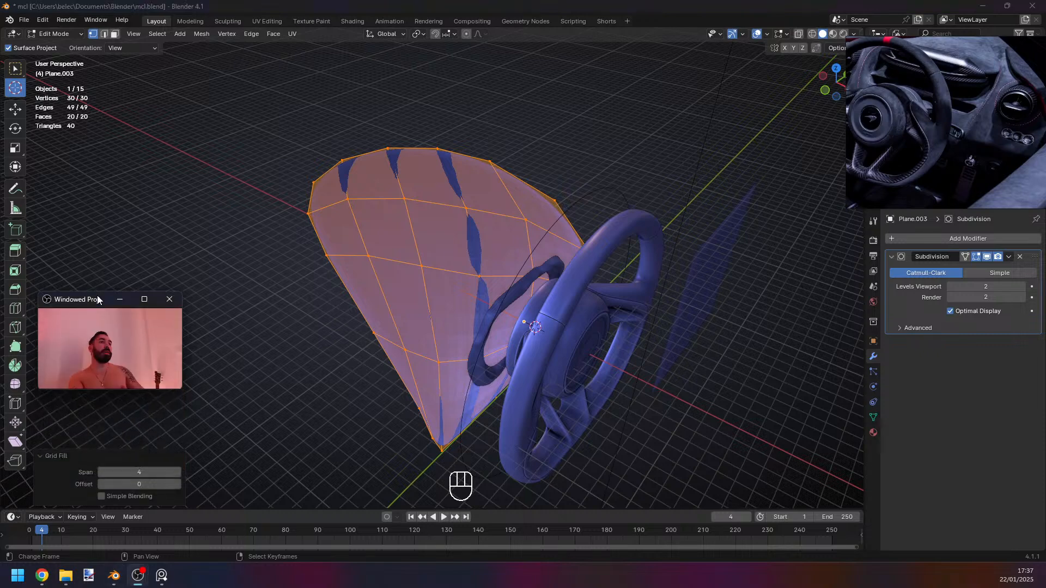
Try different Grid Fill spans and offsets, ending at span 3 and offset -1.
{"action": "left_click", "coordinate": [178, 473]}
{"action": "left_click", "coordinate": [100, 485]}
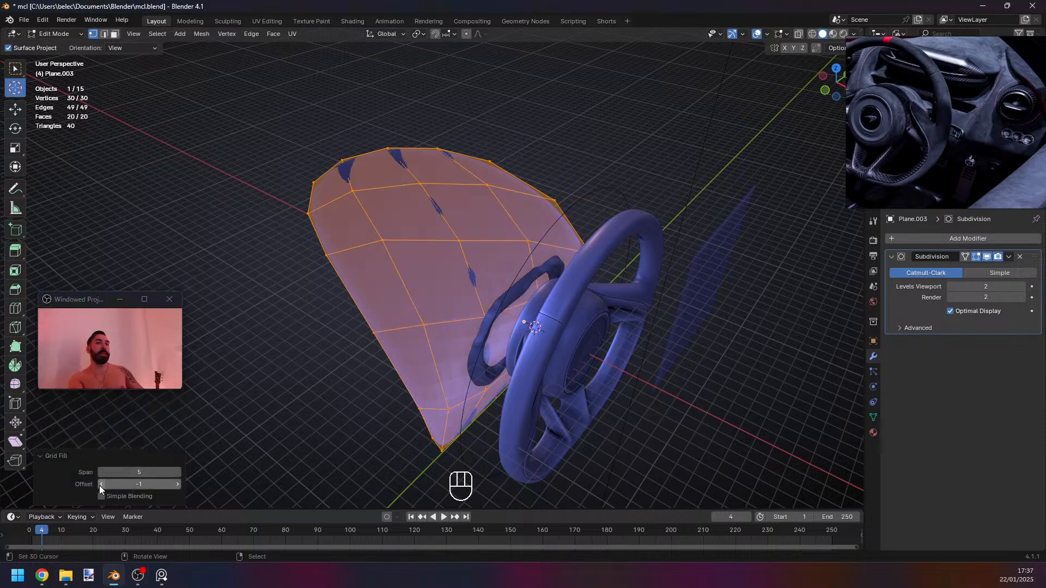
{"action": "left_click", "coordinate": [98, 473]}
{"action": "left_click", "coordinate": [101, 484]}
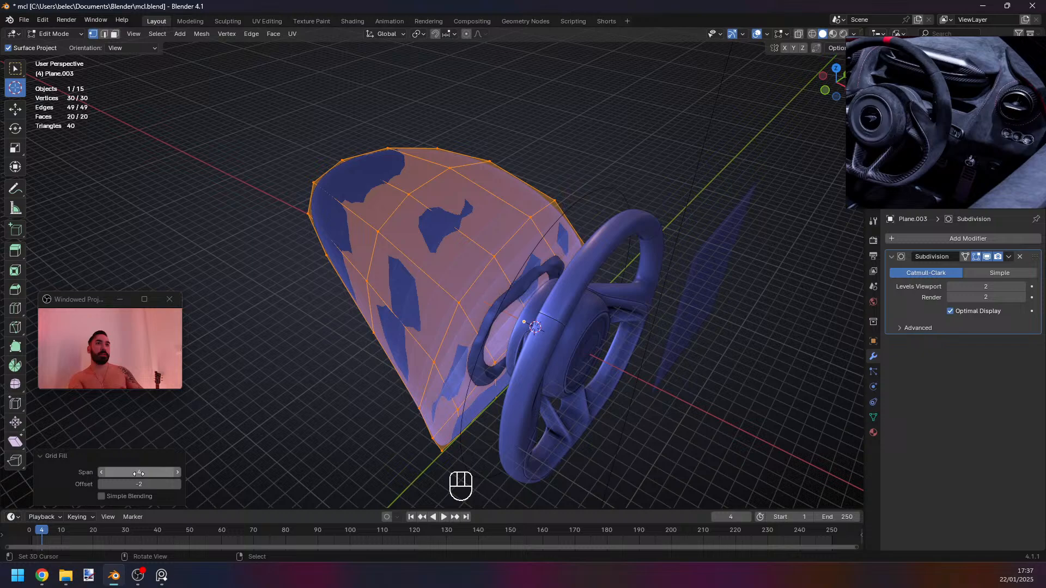
{"action": "left_click", "coordinate": [178, 485]}
{"action": "middle_click_drag", "start_coordinate": [357, 408], "coordinate": [381, 403]}
{"action": "left_click", "coordinate": [177, 473]}
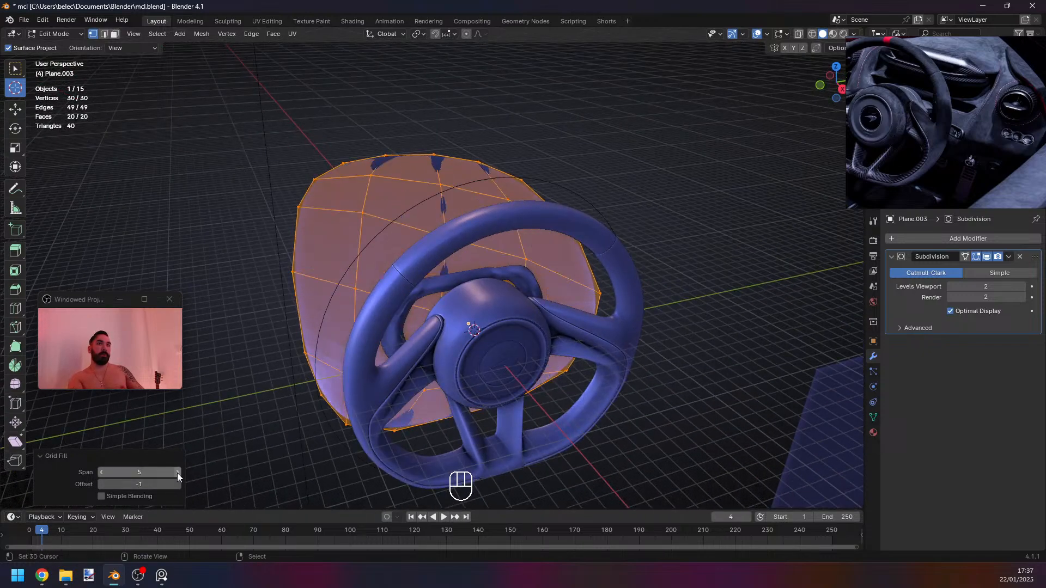
{"action": "left_click", "coordinate": [101, 473]}
{"action": "left_click", "coordinate": [100, 473]}
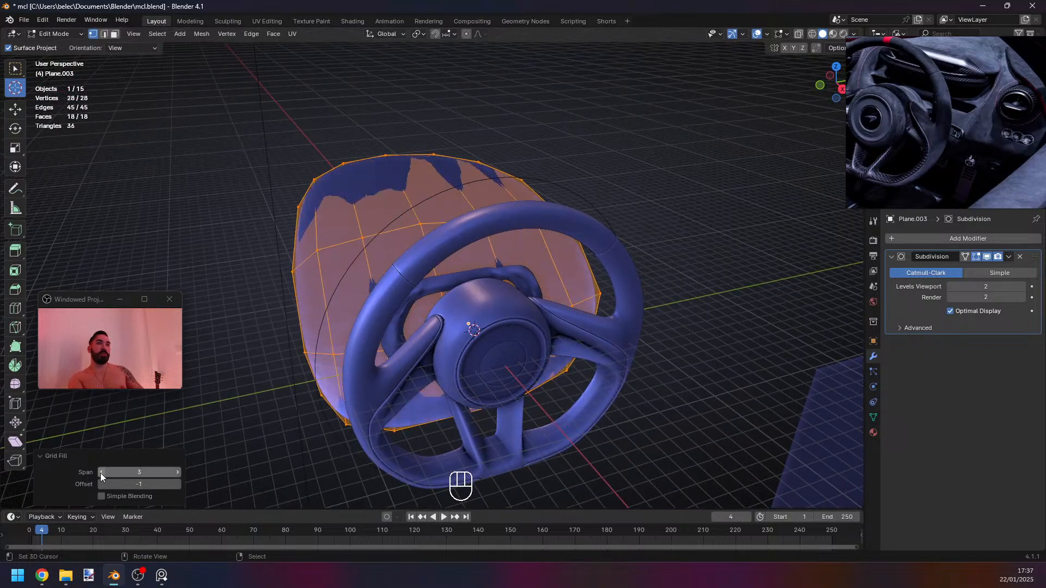
Raise the Grid Fill offset to 8 and check the resulting face layout.
{"action": "left_click", "coordinate": [178, 483]}
{"action": "left_click", "coordinate": [178, 484]}
{"action": "left_click", "coordinate": [178, 484]}
{"action": "left_click", "coordinate": [177, 484]}
{"action": "left_click", "coordinate": [177, 484]}
{"action": "left_click_drag", "start_coordinate": [178, 483], "coordinate": [218, 484]}
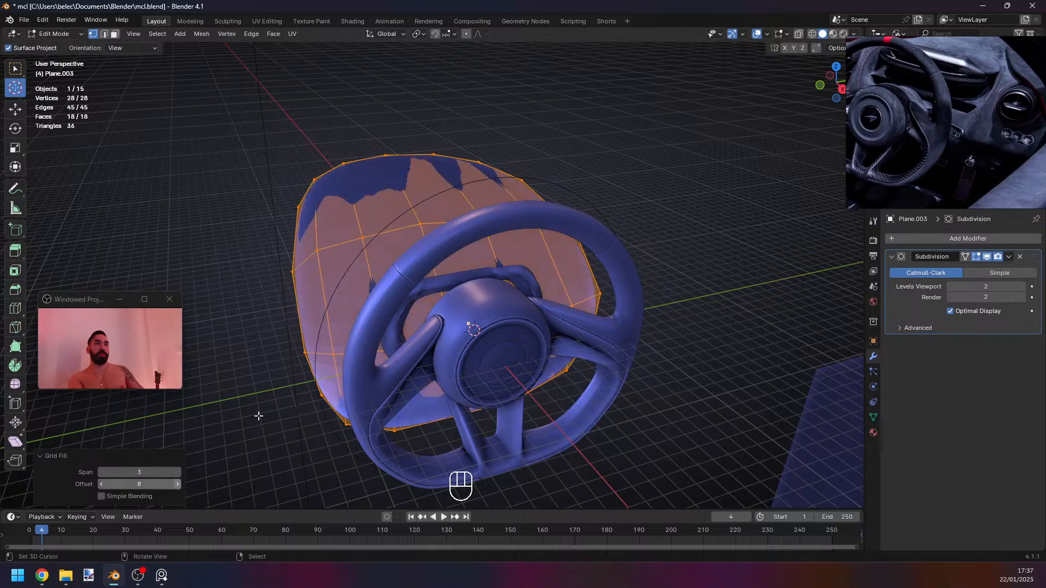
{"action": "middle_click_drag", "start_coordinate": [258, 415], "coordinate": [281, 104]}
Undo the Grid Fill so only the open outline is left.
{"action": "key", "text": "ctrl+z"}
{"action": "key", "text": "ctrl+z"}
{"action": "key", "text": "Tab"}
{"action": "key", "text": "1"}
{"action": "key", "text": "Tab"}
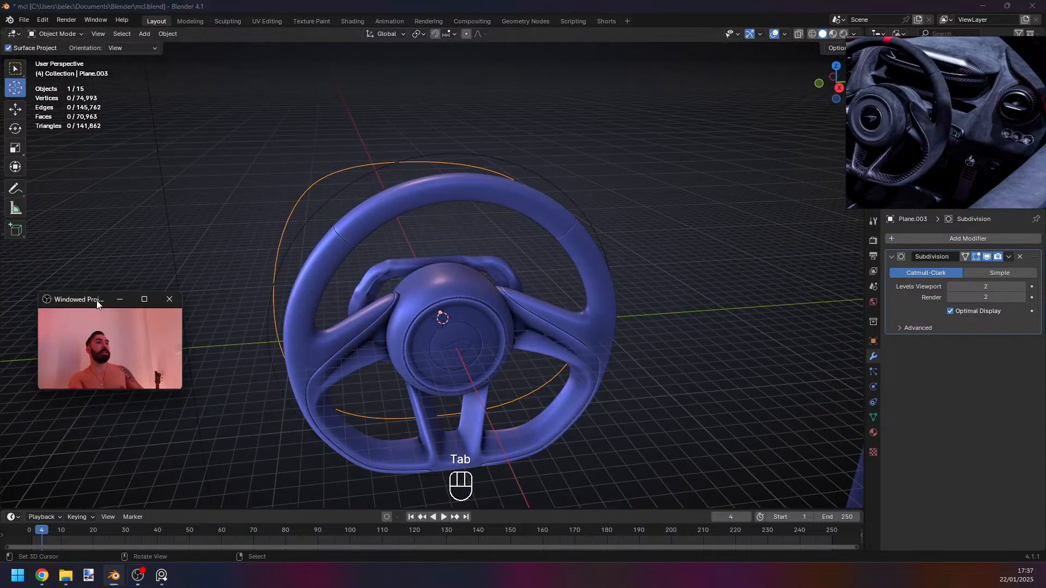
Extrude the whole outline and scale the new loop inward to about 0.8, forming a narrow band of faces.
{"action": "left_click_drag", "start_coordinate": [97, 300], "coordinate": [75, 410]}
{"action": "middle_click_drag", "start_coordinate": [262, 121], "coordinate": [341, 184]}
{"action": "key", "text": "Tab"}
{"action": "key", "text": "1"}
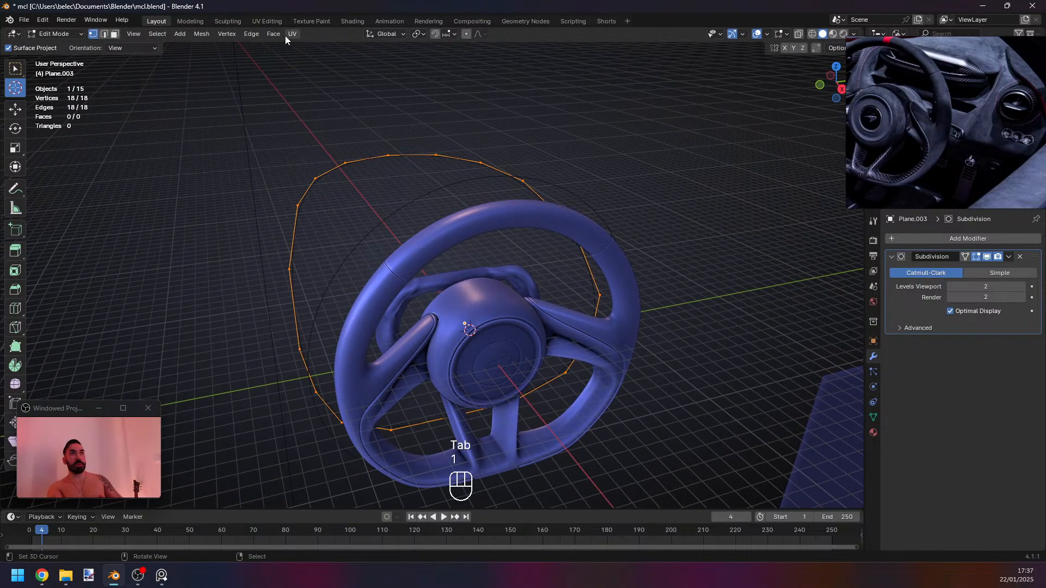
{"action": "middle_click_drag", "start_coordinate": [513, 271], "coordinate": [554, 283]}
{"action": "key", "text": "e"}
{"action": "key", "text": "s"}
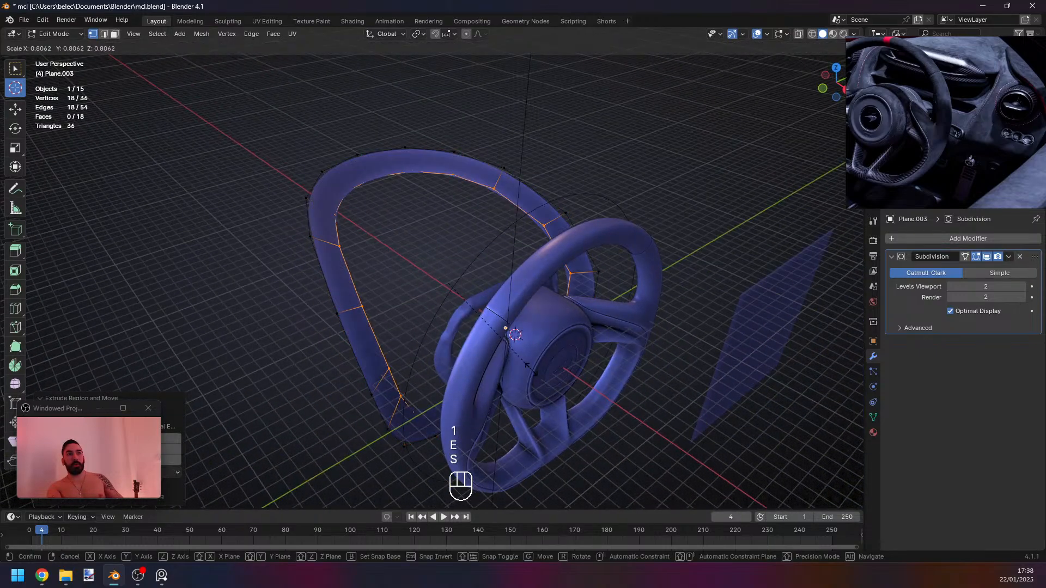
{"action": "left_click", "coordinate": [534, 371]}
Inspect the new band's shape around the steering wheel in object mode.
{"action": "middle_click_drag", "start_coordinate": [653, 322], "coordinate": [413, 339]}
{"action": "key", "text": "Tab"}
{"action": "middle_click_drag", "start_coordinate": [407, 344], "coordinate": [470, 335]}
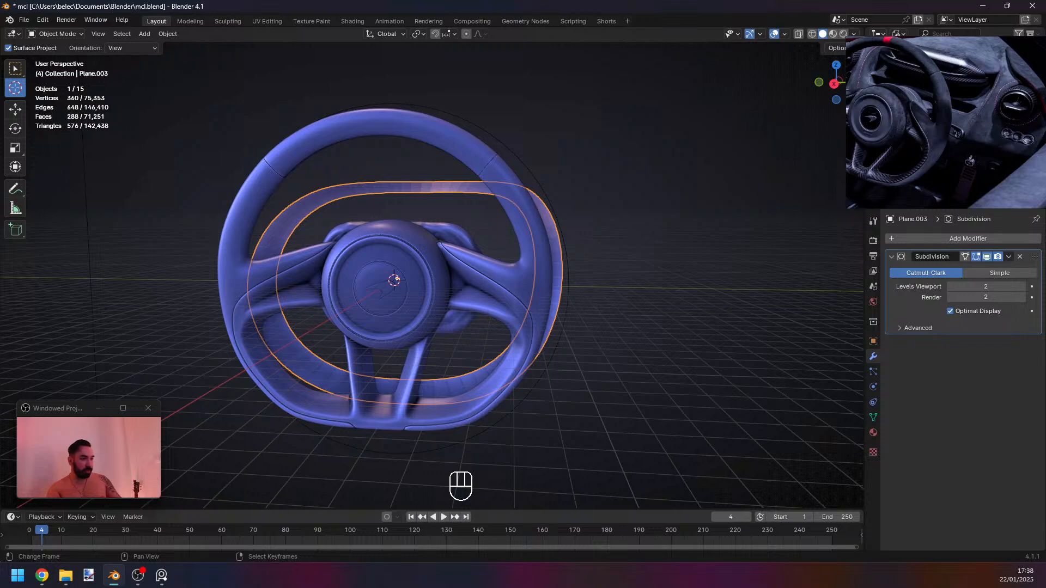
{"action": "middle_click_drag", "start_coordinate": [581, 240], "coordinate": [515, 304], "text": "shift"}
{"action": "scroll", "coordinate": [490, 295], "scroll_direction": "up", "scroll_amount": 2}
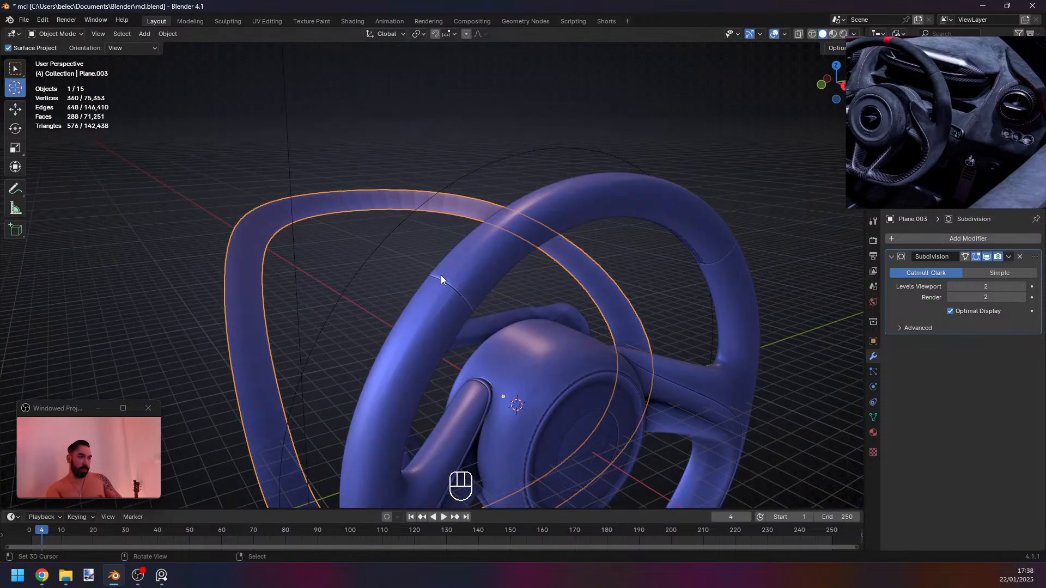
{"action": "middle_click_drag", "start_coordinate": [441, 276], "coordinate": [454, 331]}
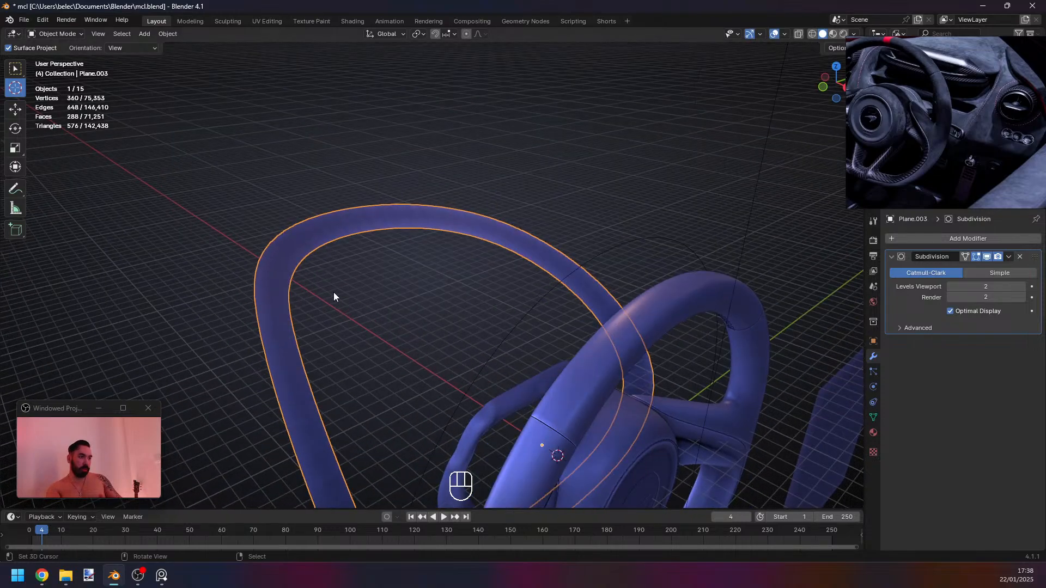
{"action": "middle_click_drag", "start_coordinate": [327, 279], "coordinate": [513, 279]}
Examine the band from above against the reference photo, selecting its far centre edge.
{"action": "key", "text": "Tab"}
{"action": "key", "text": "1"}
{"action": "key", "text": "a"}
{"action": "key", "text": "KP_7"}
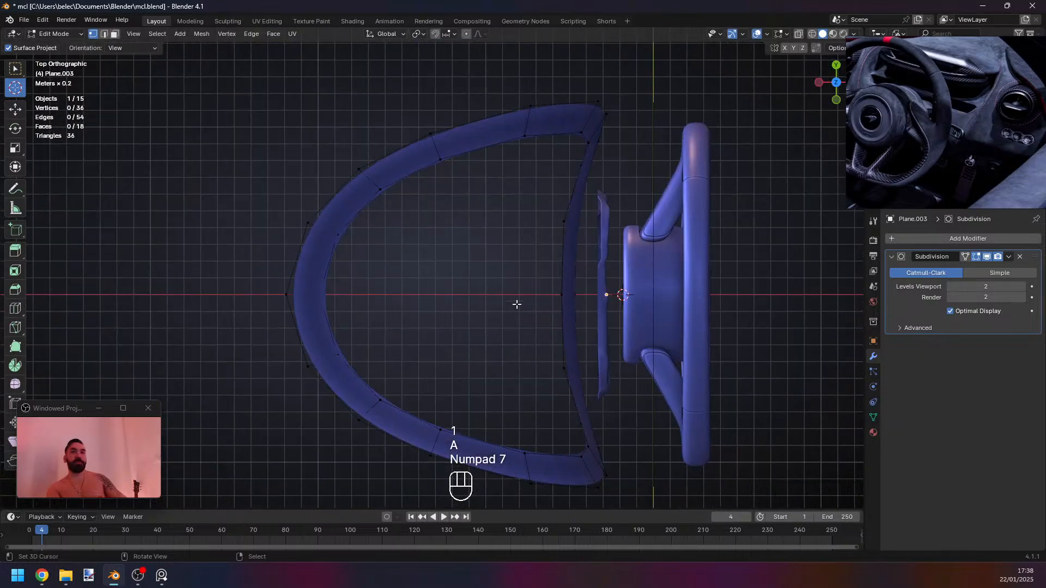
{"action": "left_click", "coordinate": [963, 123]}
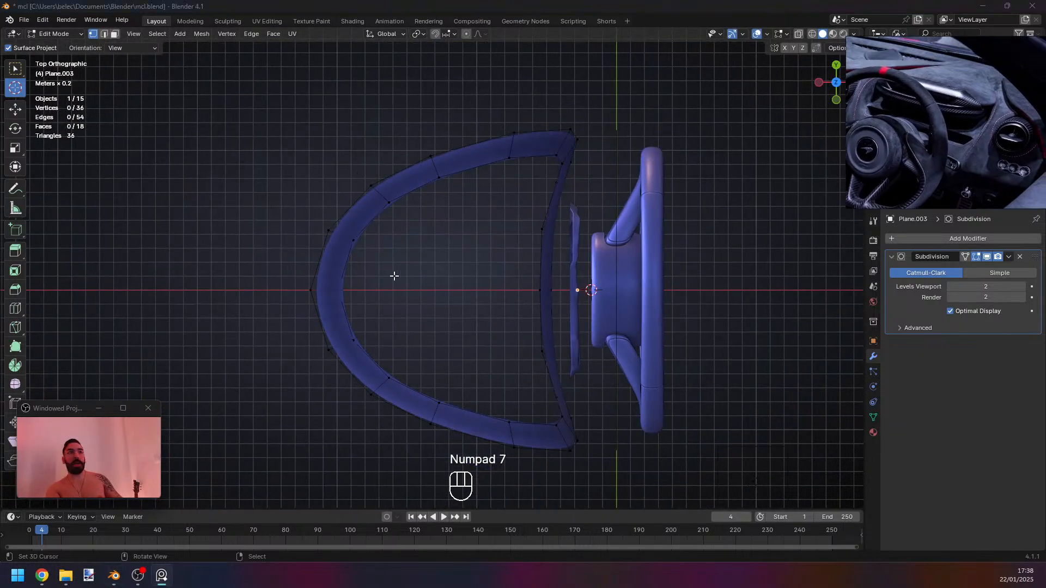
{"action": "left_click", "coordinate": [326, 293]}
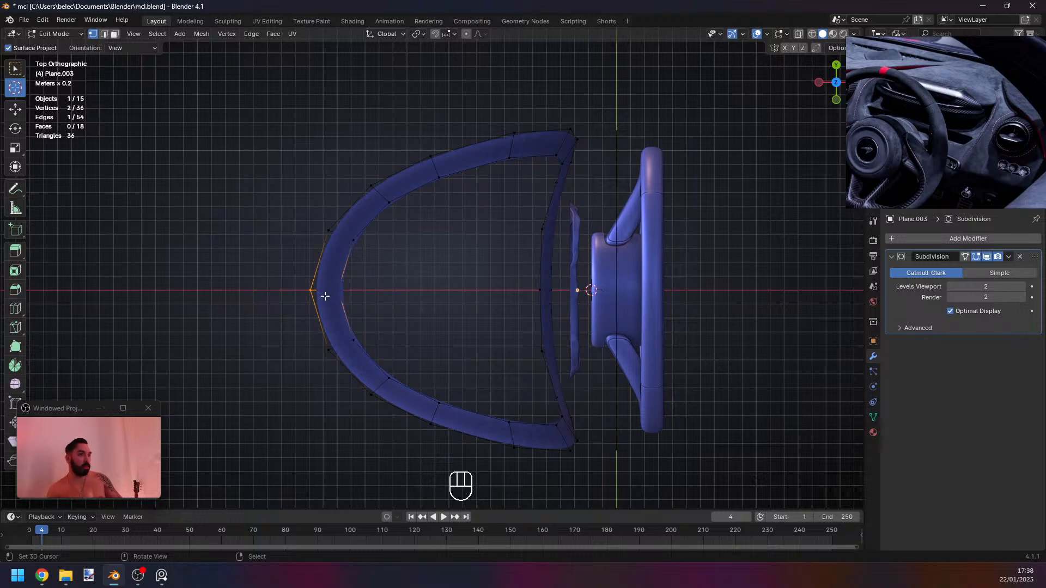
{"action": "middle_click_drag", "start_coordinate": [325, 296], "coordinate": [383, 312], "text": "shift"}
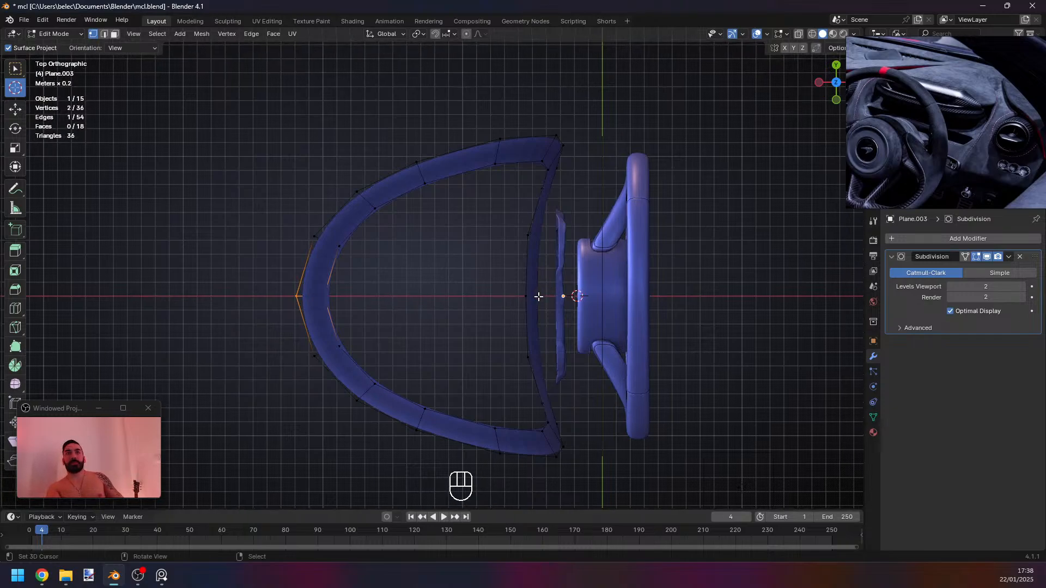
Move the band's outer edge loop along the X axis.
{"action": "key", "text": "Tab"}
{"action": "middle_click_drag", "start_coordinate": [538, 296], "coordinate": [447, 377]}
{"action": "key", "text": "Tab"}
{"action": "scroll", "coordinate": [423, 359], "scroll_direction": "down", "scroll_amount": 3}
{"action": "key", "text": "1"}
{"action": "right_click", "coordinate": [413, 389], "text": "alt"}
{"action": "key", "text": "g"}
{"action": "key", "text": "x"}
{"action": "left_click", "coordinate": [433, 387]}
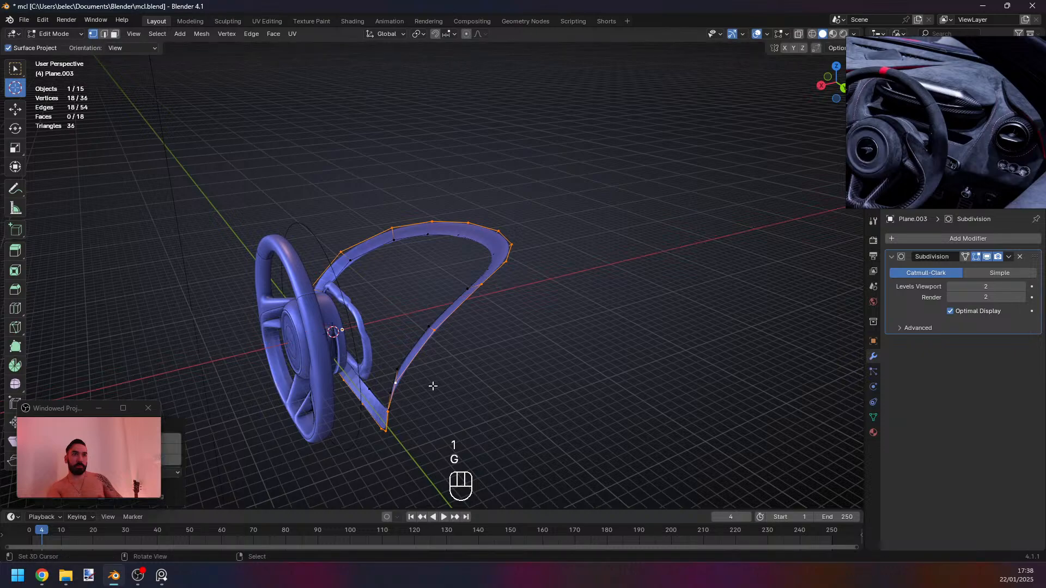
Extrude the four outer edges on each side of the band and scale them apart along Y by about 1.63.
{"action": "key", "text": "2"}
{"action": "right_click", "coordinate": [399, 418]}
{"action": "middle_click_drag", "start_coordinate": [406, 418], "coordinate": [436, 418]}
{"action": "right_click", "coordinate": [495, 303], "text": "ctrl"}
{"action": "middle_click_drag", "start_coordinate": [495, 303], "coordinate": [408, 320]}
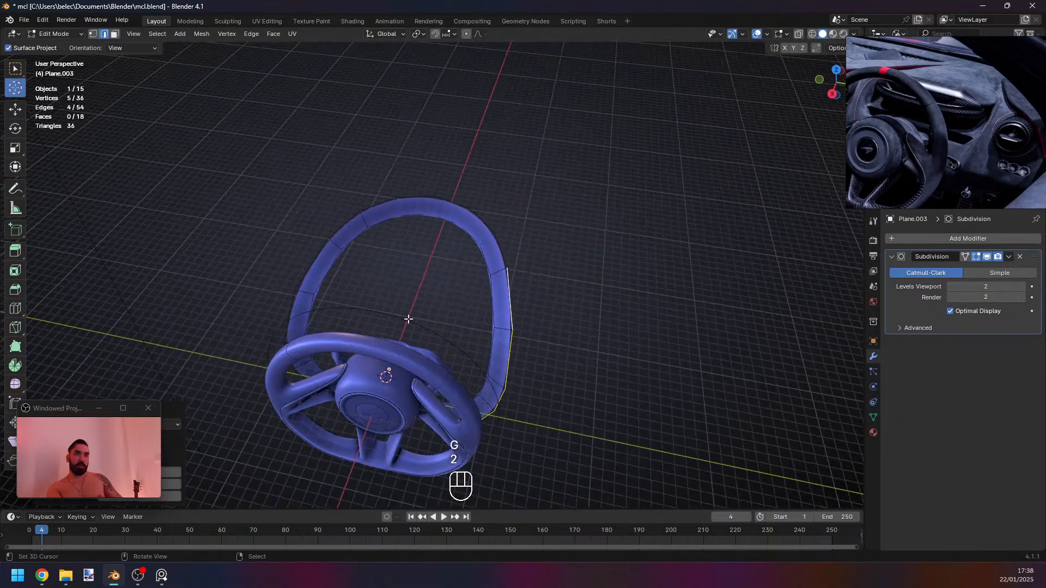
{"action": "right_click", "coordinate": [310, 275], "text": "shift"}
{"action": "middle_click_drag", "start_coordinate": [327, 342], "coordinate": [362, 311]}
{"action": "right_click", "coordinate": [336, 388], "text": "ctrl"}
{"action": "middle_click_drag", "start_coordinate": [336, 387], "coordinate": [437, 225]}
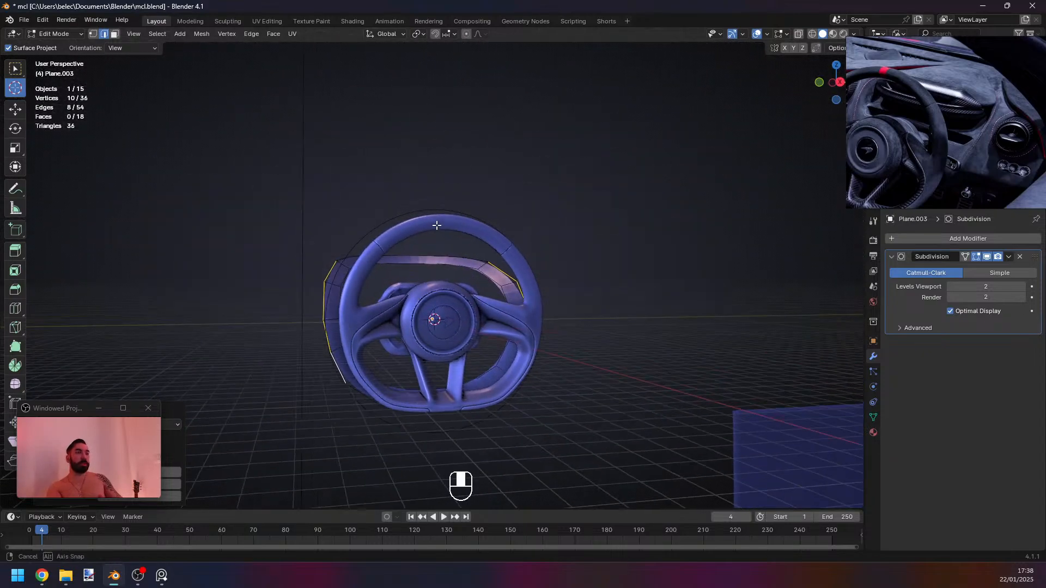
{"action": "middle_click_drag", "start_coordinate": [436, 321], "coordinate": [394, 353]}
{"action": "key", "text": "e"}
{"action": "right_click", "coordinate": [464, 360]}
{"action": "key", "text": "s"}
{"action": "key", "text": "y"}
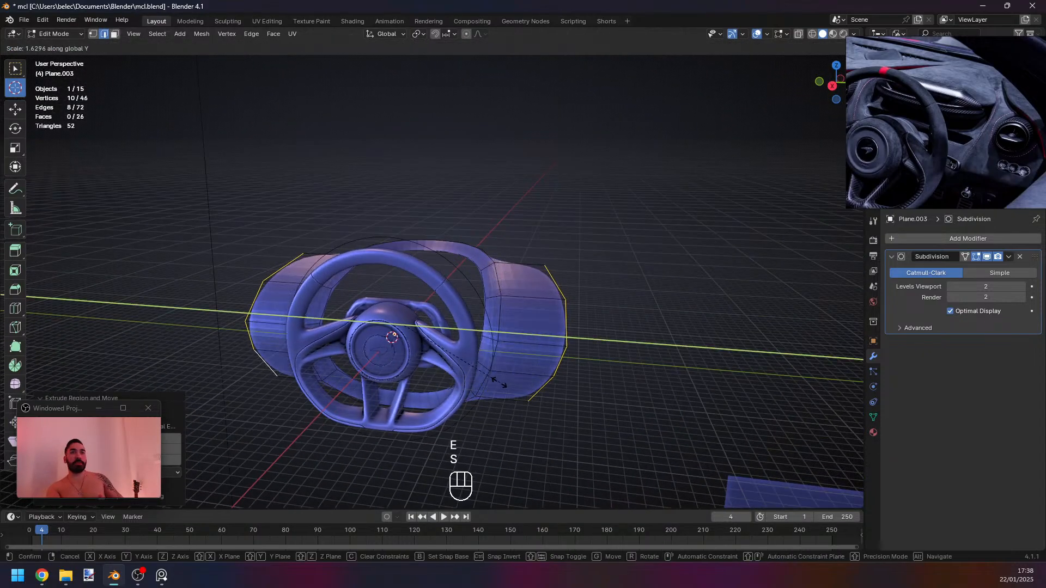
{"action": "left_click", "coordinate": [498, 382]}
Change the transform pivot point, scale the outer edge row of each side flap straight, and check the shape.
{"action": "left_click", "coordinate": [426, 34]}
{"action": "left_click", "coordinate": [447, 94]}
{"action": "key", "text": "s"}
{"action": "key", "text": "x"}
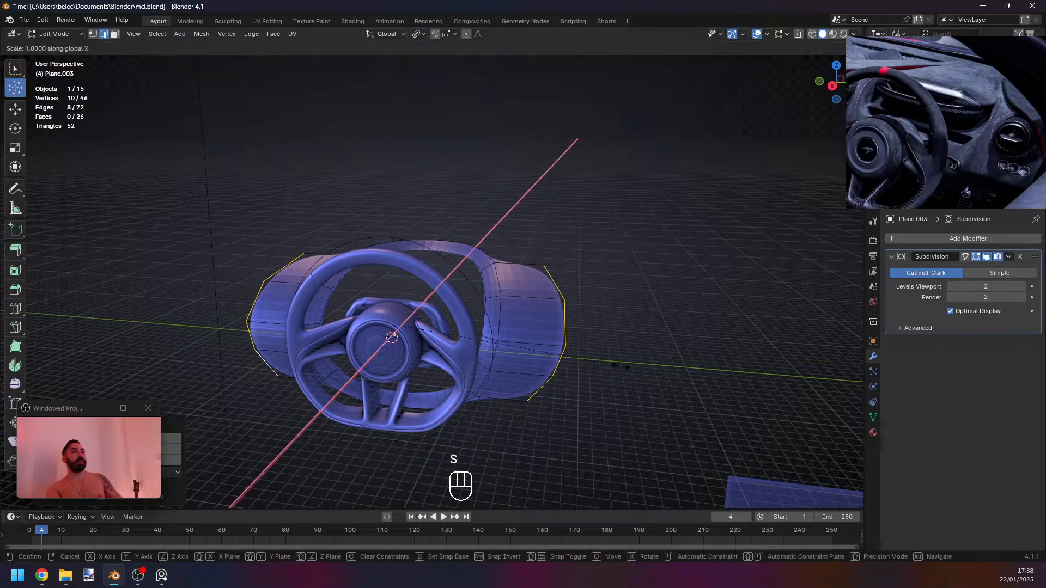
{"action": "left_click", "coordinate": [619, 367]}
{"action": "middle_click_drag", "start_coordinate": [619, 366], "coordinate": [518, 366]}
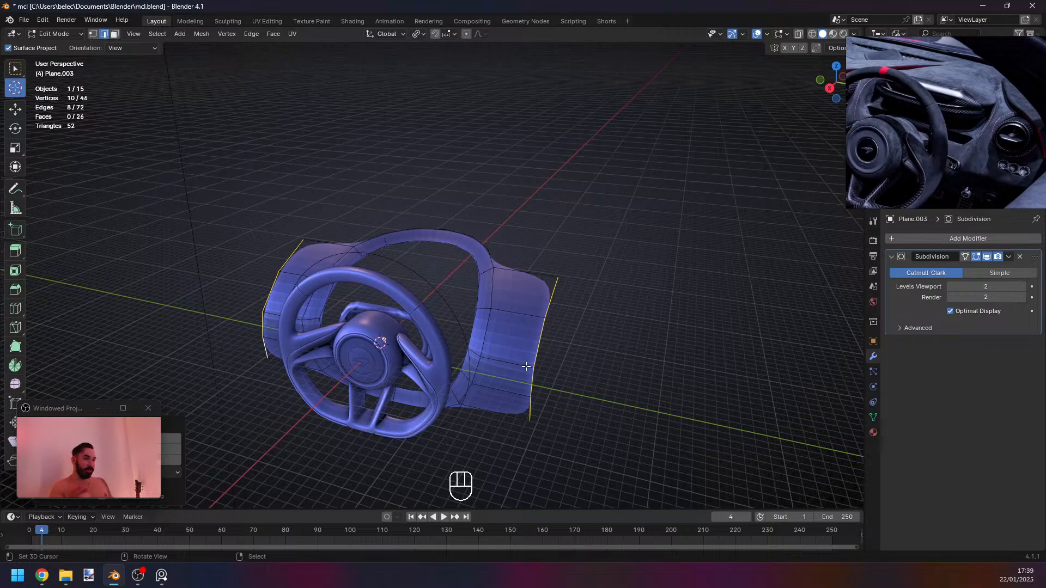
{"action": "middle_click_drag", "start_coordinate": [482, 338], "coordinate": [474, 309]}
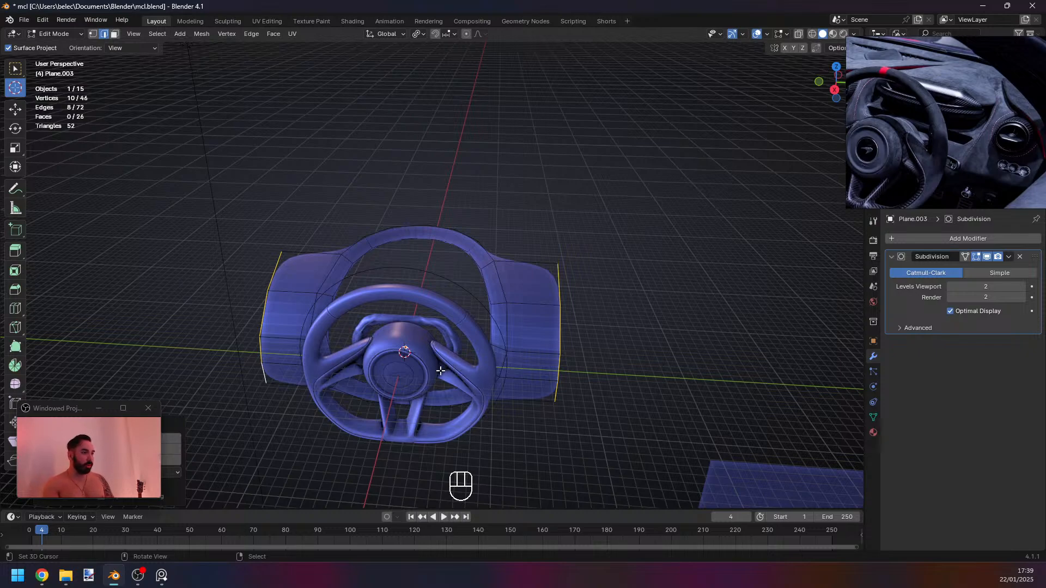
{"action": "middle_click_drag", "start_coordinate": [430, 353], "coordinate": [381, 339]}
{"action": "key", "text": "Tab"}
{"action": "middle_click_drag", "start_coordinate": [504, 292], "coordinate": [421, 305]}
{"action": "key", "text": "Tab"}
Snap the 3D cursor to a selected vertex at the far end of the band.
{"action": "key", "text": "1"}
{"action": "left_click", "coordinate": [514, 255], "text": "alt"}
{"action": "key", "text": "2"}
{"action": "right_click", "coordinate": [317, 182]}
{"action": "key", "text": "1"}
{"action": "key", "text": "2"}
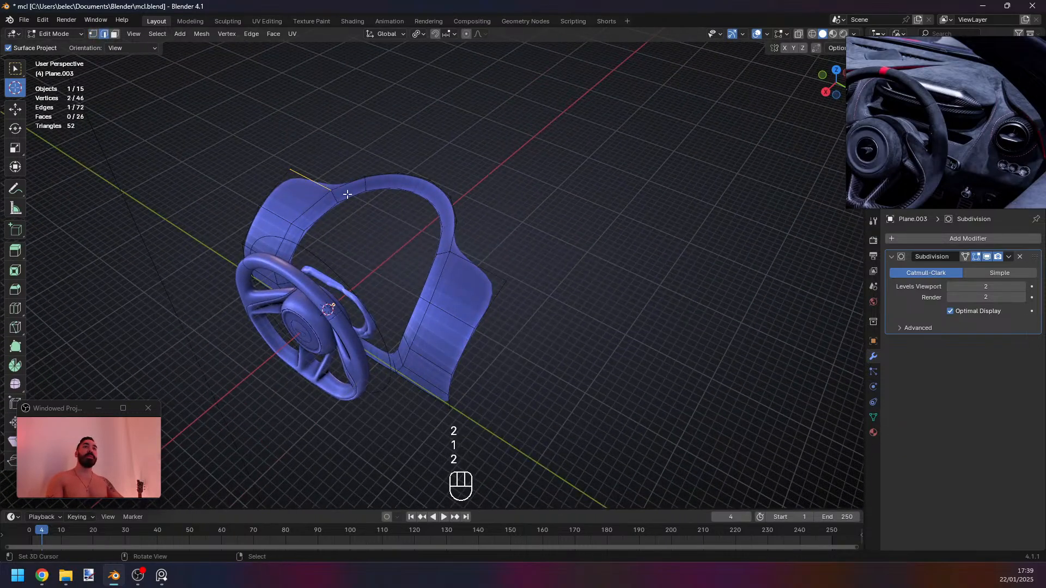
{"action": "middle_click_drag", "start_coordinate": [355, 199], "coordinate": [381, 185]}
{"action": "key", "text": "1"}
{"action": "key", "text": "shift+s"}
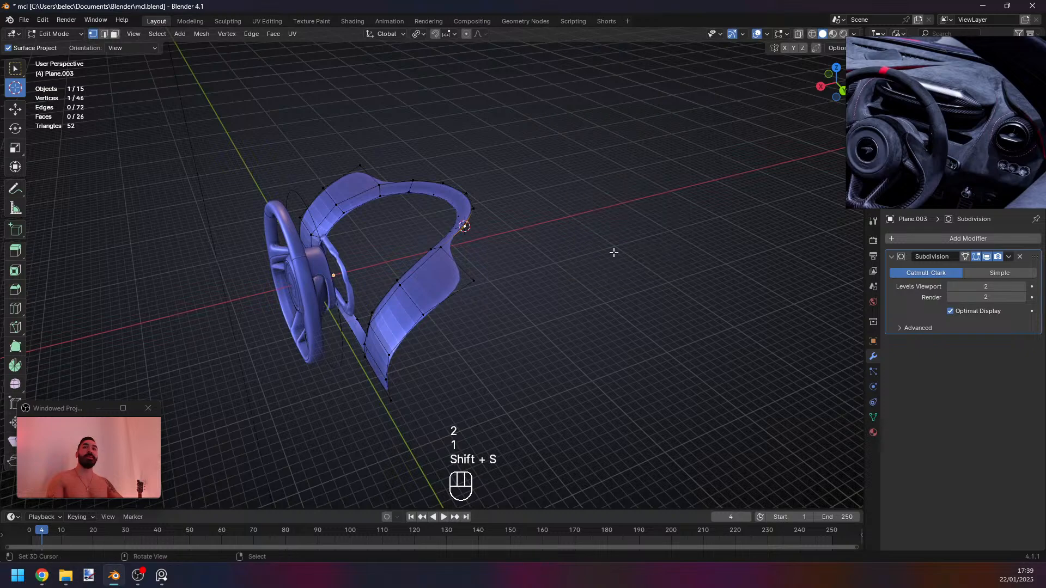
Set the pivot point to 3D Cursor, extrude the far edges of both side flaps and scale them about the cursor with Y locked.
{"action": "key", "text": "2"}
{"action": "right_click", "coordinate": [376, 179], "text": "shift"}
{"action": "key", "text": "KP_2"}
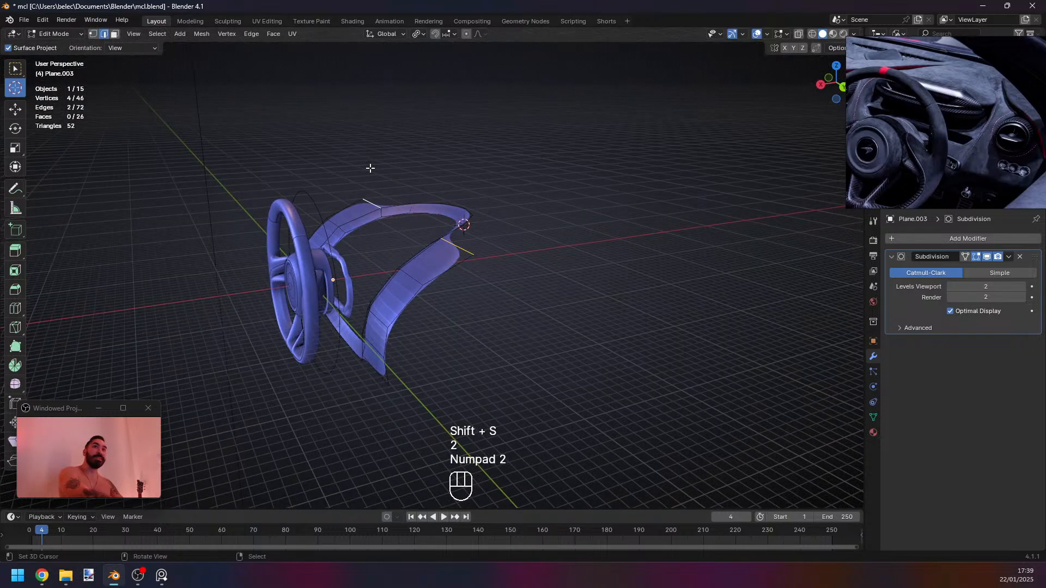
{"action": "key", "text": "KP_2"}
{"action": "key", "text": "KP_3"}
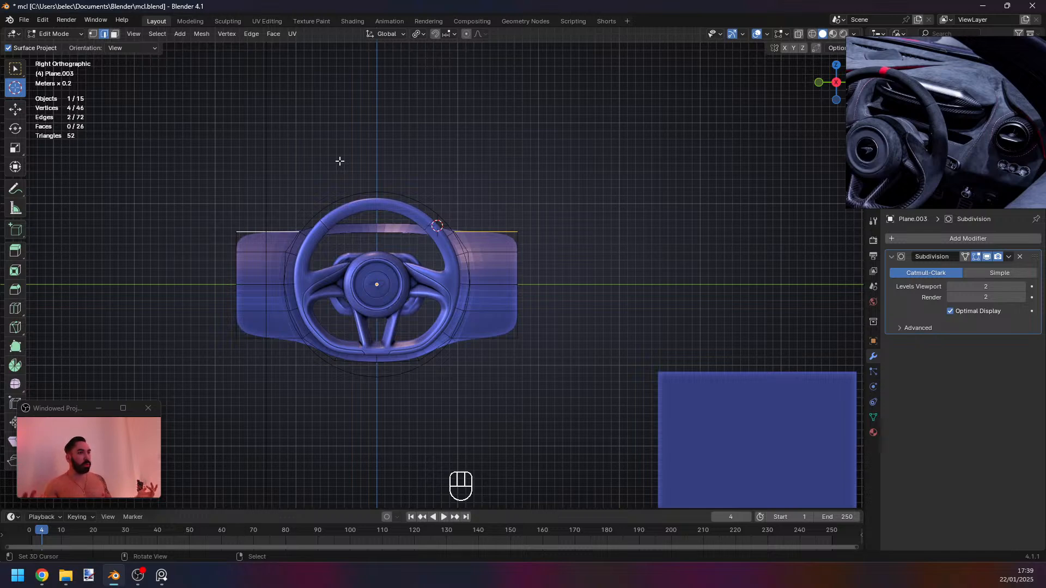
{"action": "left_click", "coordinate": [417, 34]}
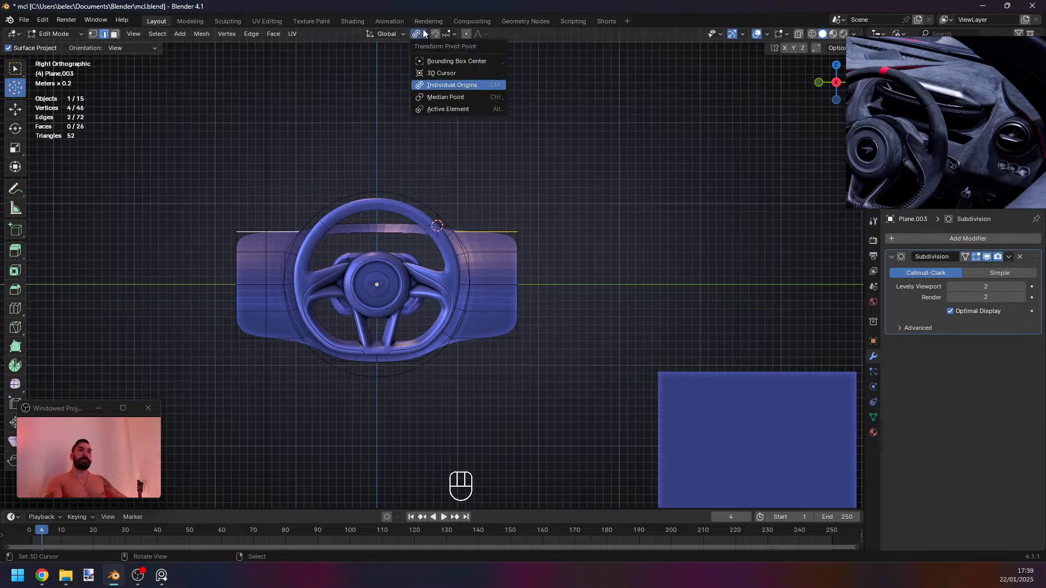
{"action": "left_click", "coordinate": [424, 61]}
{"action": "left_click", "coordinate": [417, 34]}
{"action": "left_click", "coordinate": [436, 73]}
{"action": "middle_click_drag", "start_coordinate": [435, 73], "coordinate": [509, 264]}
{"action": "key", "text": "e"}
{"action": "key", "text": "s"}
{"action": "key", "text": "shift+y"}
{"action": "left_click", "coordinate": [509, 266]}
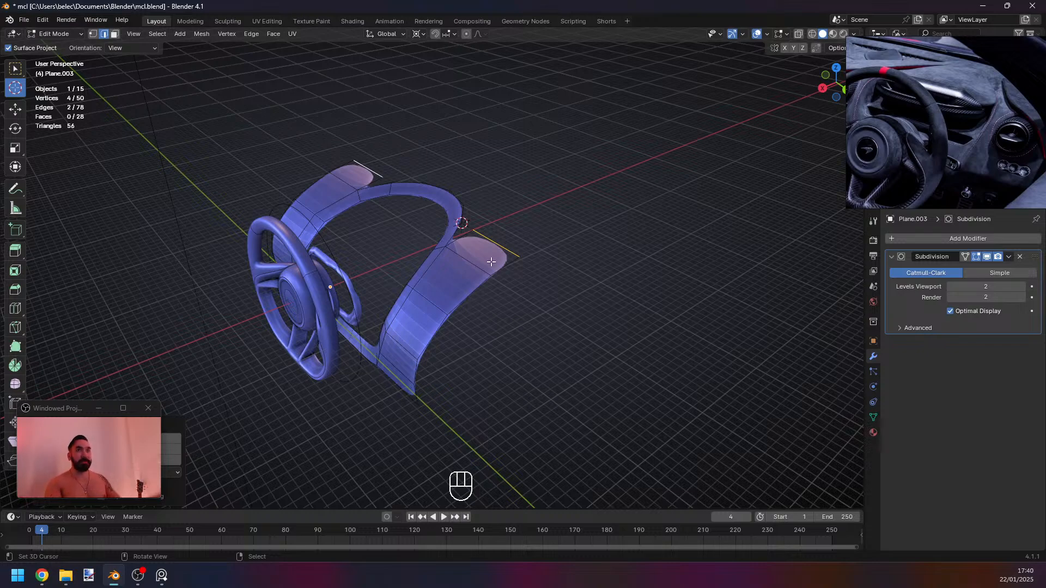
Snap one flap's new inner corner vertex onto the neighbouring vertex of the curved band using the 3D cursor.
{"action": "middle_click_drag", "start_coordinate": [492, 262], "coordinate": [490, 277]}
{"action": "scroll", "coordinate": [491, 278], "scroll_direction": "up", "scroll_amount": 3}
{"action": "key", "text": "1"}
{"action": "right_click", "coordinate": [508, 217]}
{"action": "key", "text": "shift+s"}
{"action": "left_click", "coordinate": [617, 222]}
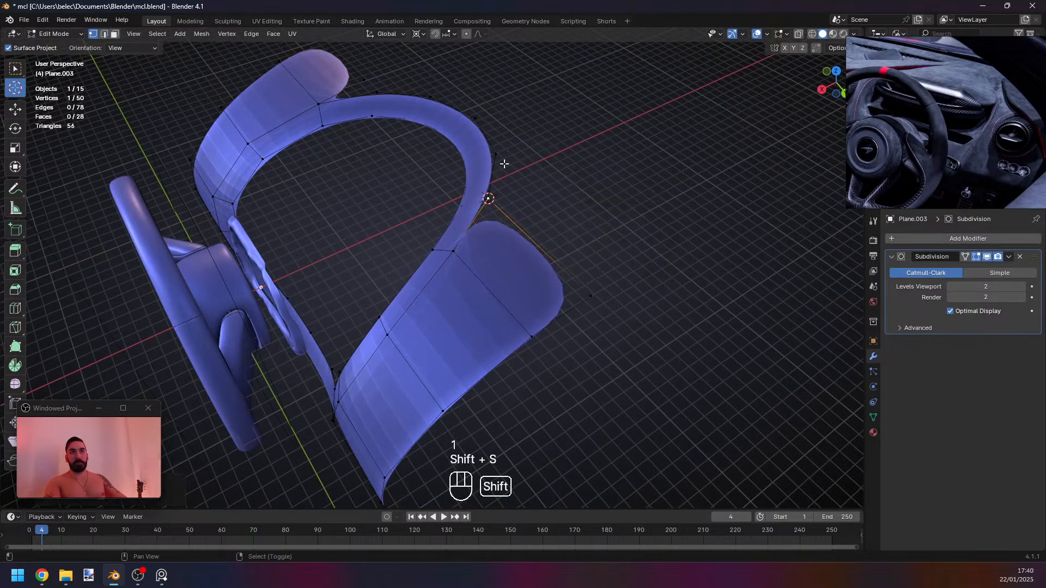
{"action": "middle_click_drag", "start_coordinate": [618, 222], "coordinate": [531, 195]}
Snap the opposite flap's inner corner vertex onto the band in the same way and merge all overlapping vertices by distance.
{"action": "key", "text": "shift+s"}
{"action": "left_click", "coordinate": [461, 231]}
{"action": "key", "text": "shift+s"}
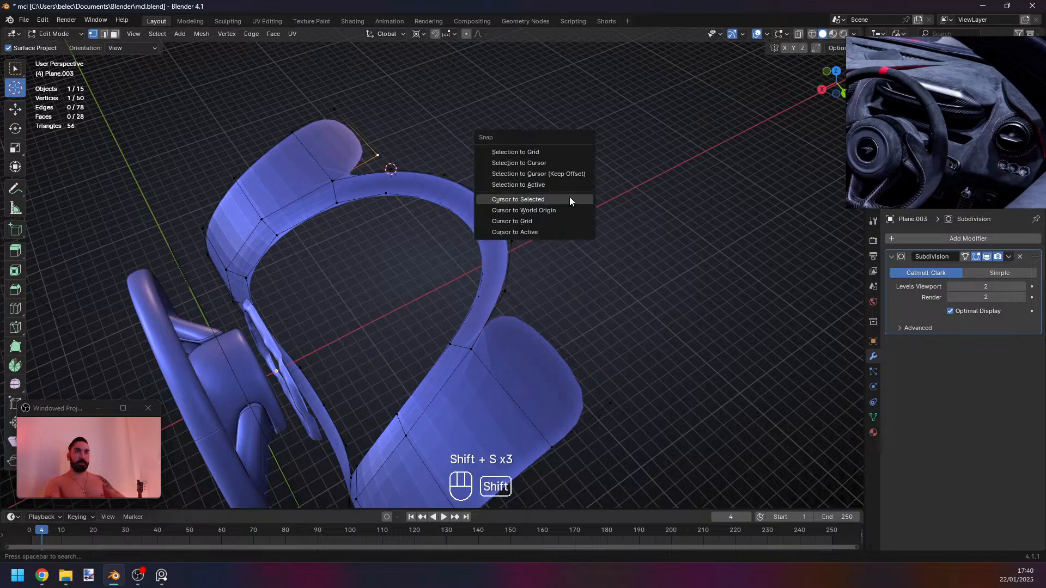
{"action": "left_click", "coordinate": [537, 166]}
{"action": "key", "text": "a"}
{"action": "key", "text": "a"}
{"action": "key", "text": "shift+w"}
Extrude the whole far edge row of the surround away from the steering wheel in front view.
{"action": "key", "text": "2"}
{"action": "right_click", "coordinate": [377, 150], "text": "alt"}
{"action": "middle_click_drag", "start_coordinate": [377, 150], "coordinate": [423, 174]}
{"action": "key", "text": "KP_3"}
{"action": "key", "text": "KP_1"}
{"action": "key", "text": "1"}
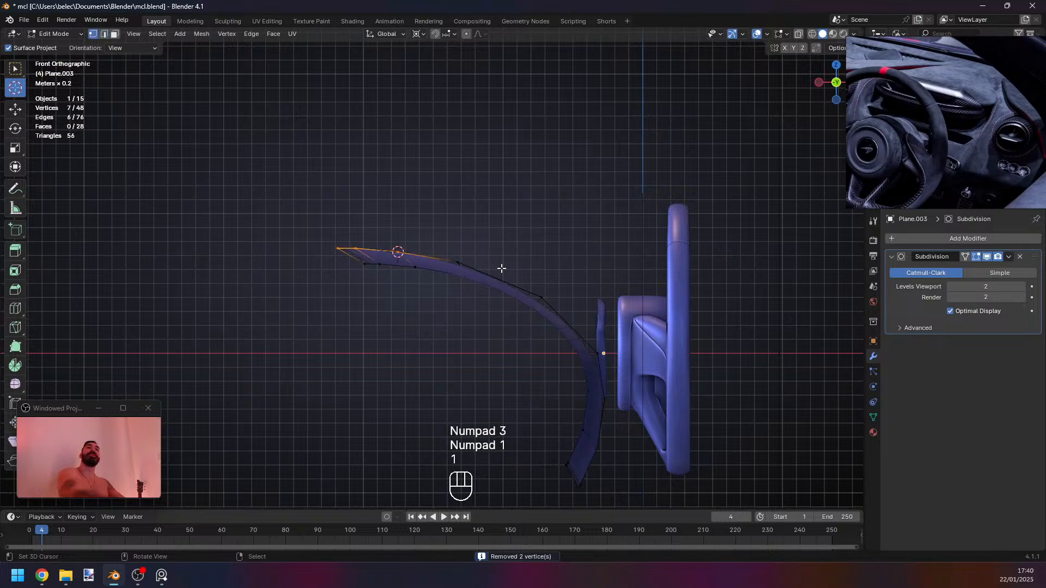
{"action": "key", "text": "e"}
{"action": "left_click", "coordinate": [455, 299]}
{"action": "key", "text": "shift+s"}
{"action": "left_click", "coordinate": [481, 299]}
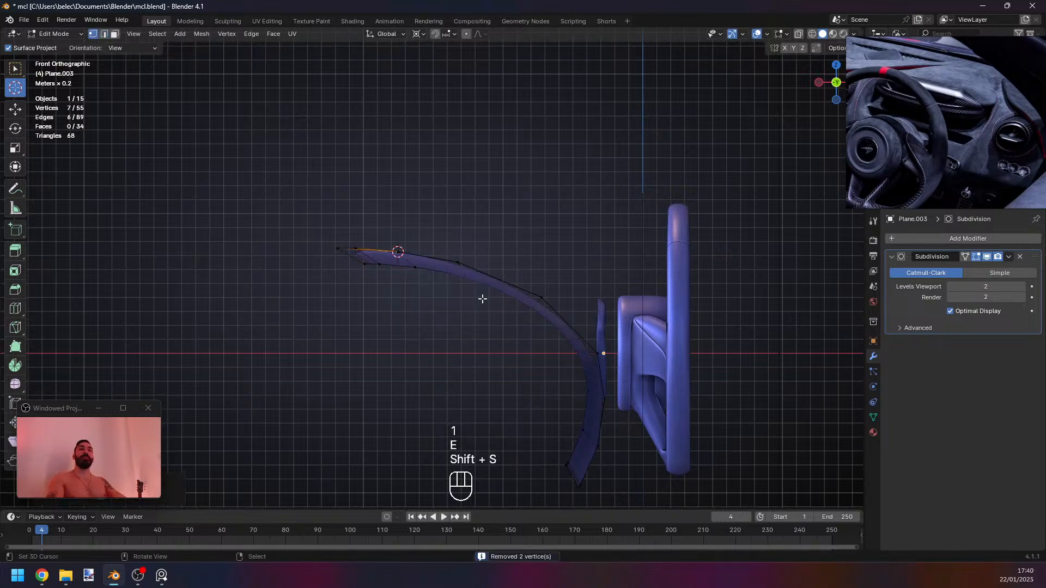
{"action": "key", "text": "ctrl+z"}
Snap the 3D cursor to the extruded far row and flatten the row along X with a scale of 0.
{"action": "key", "text": "shift+s"}
{"action": "left_click", "coordinate": [462, 334]}
{"action": "key", "text": "s"}
{"action": "key", "text": "x"}
{"action": "key", "text": "0"}
{"action": "key", "text": "Return"}
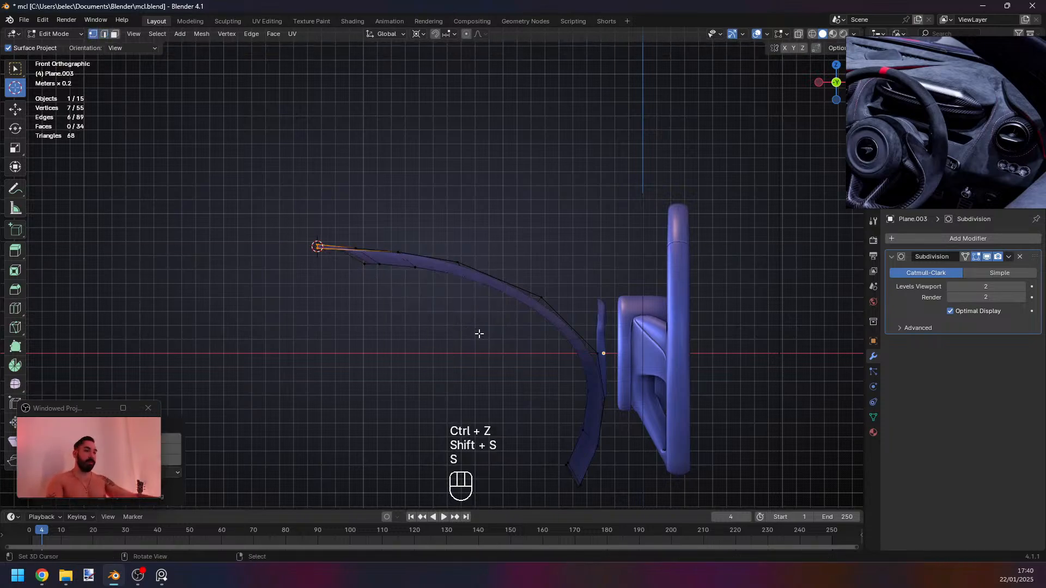
Move the flattened far row further away from the steering wheel and check the smoothed shape.
{"action": "middle_click_drag", "start_coordinate": [479, 334], "coordinate": [579, 296]}
{"action": "scroll", "coordinate": [408, 289], "scroll_direction": "down", "scroll_amount": 4}
{"action": "key", "text": "g"}
{"action": "key", "text": "Tab"}
{"action": "key", "text": "Tab"}
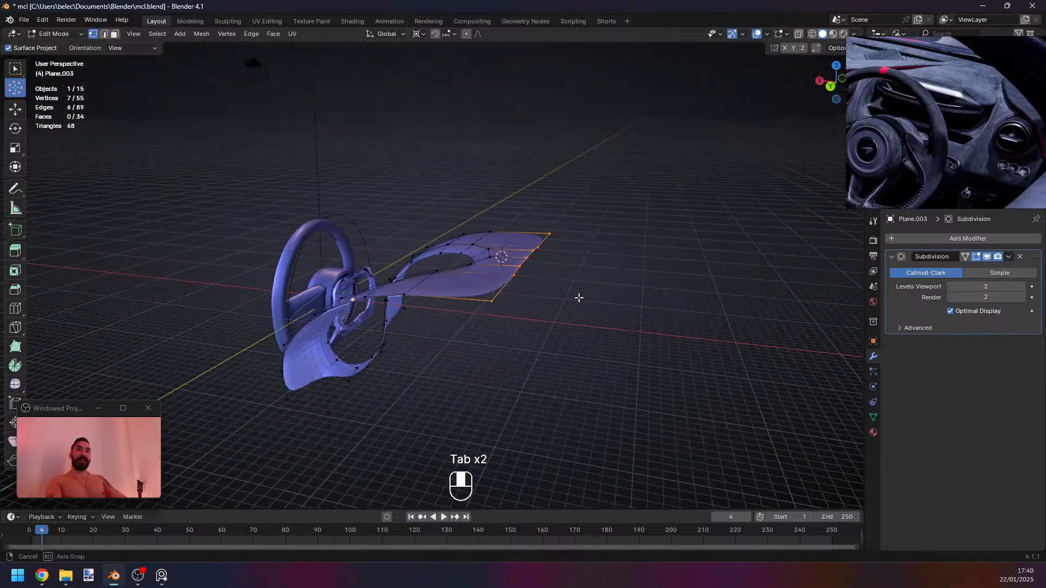
{"action": "key", "text": "s"}
{"action": "key", "text": "z"}
{"action": "right_click", "coordinate": [591, 309]}
{"action": "key", "text": "s"}
{"action": "key", "text": "shift+x"}
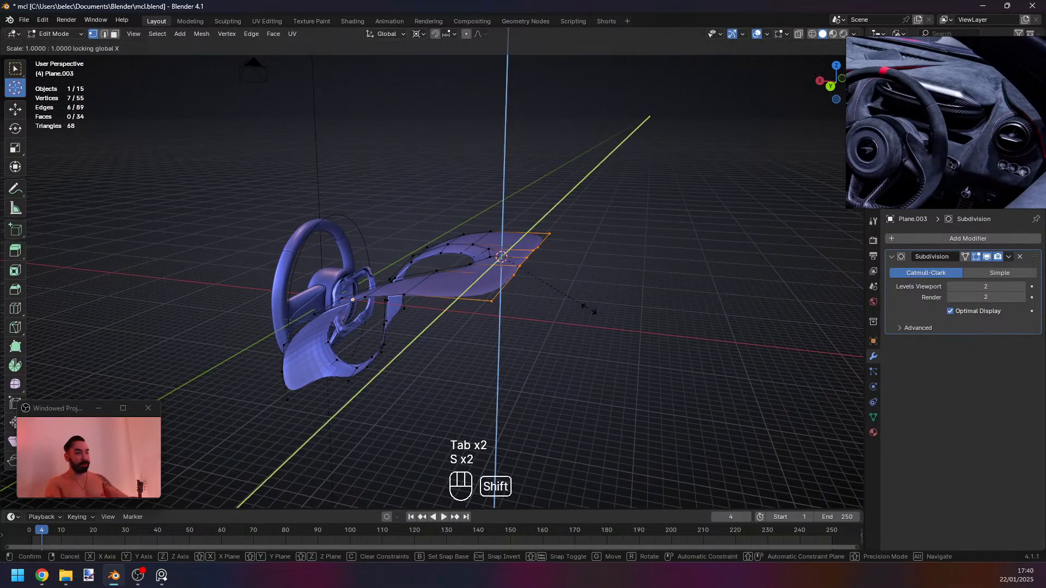
{"action": "key", "text": "shift+y"}
{"action": "right_click", "coordinate": [626, 308]}
Recentre the 3D cursor on the far row, scale the row straight with Y locked, and check the surround's shape.
{"action": "key", "text": "shift+s"}
{"action": "key", "text": "s"}
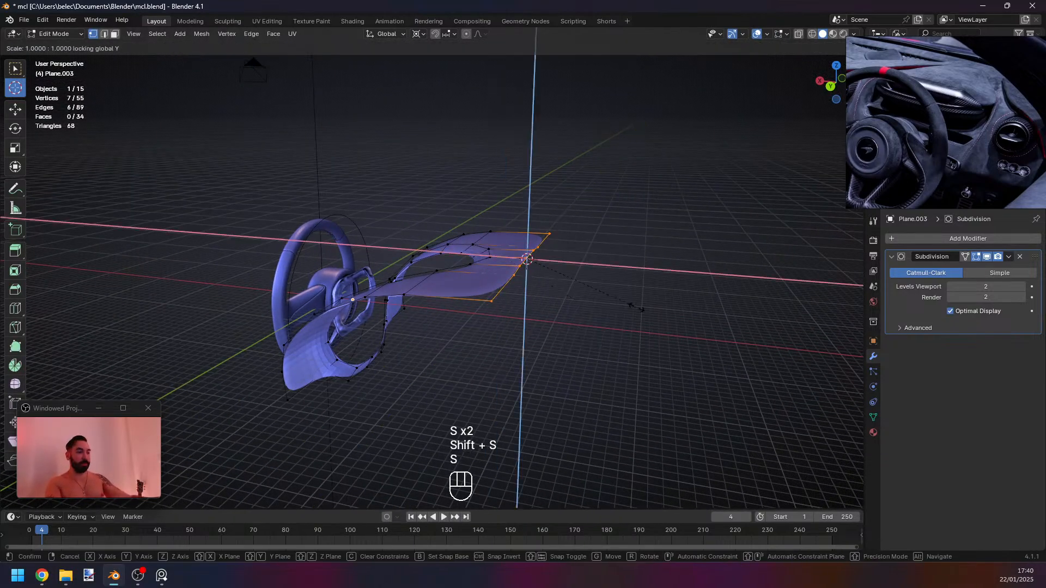
{"action": "key", "text": "Tab"}
{"action": "middle_click_drag", "start_coordinate": [586, 304], "coordinate": [484, 321]}
{"action": "key", "text": "Tab"}
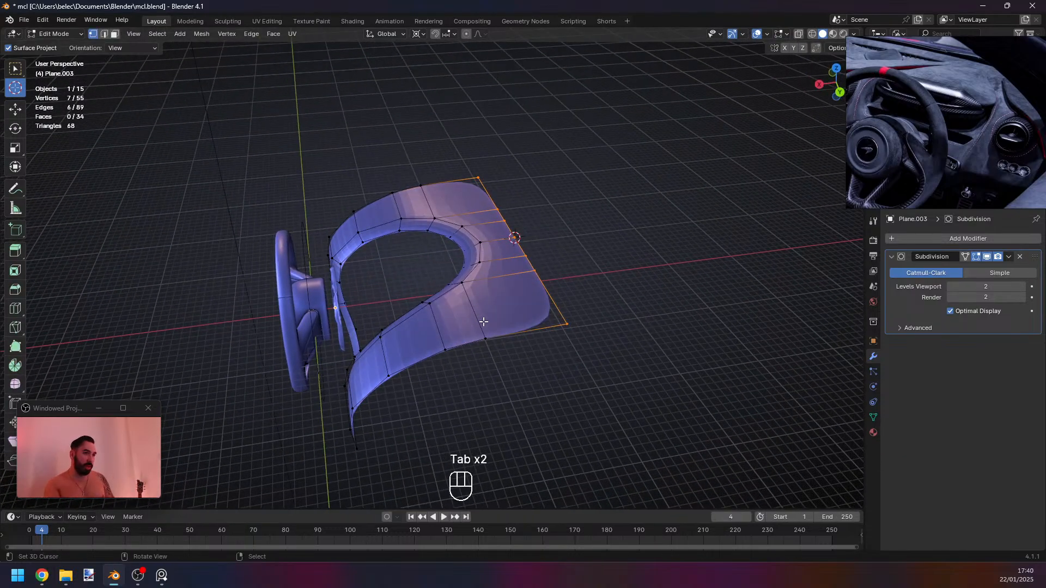
{"action": "middle_click_drag", "start_coordinate": [438, 221], "coordinate": [470, 238]}
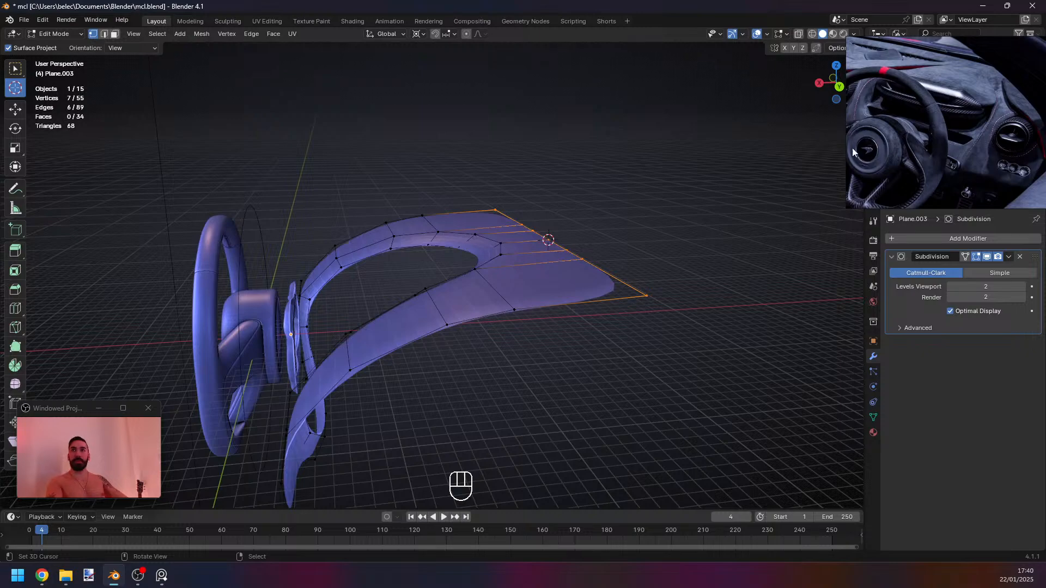
{"action": "middle_click_drag", "start_coordinate": [573, 243], "coordinate": [338, 436]}
{"action": "key", "text": "Tab"}
{"action": "key", "text": "Tab"}
Extrude the lower end edges of both side flaps downward and slightly away from the steering wheel in front view.
{"action": "key", "text": "1"}
{"action": "left_click", "coordinate": [349, 445], "text": "alt"}
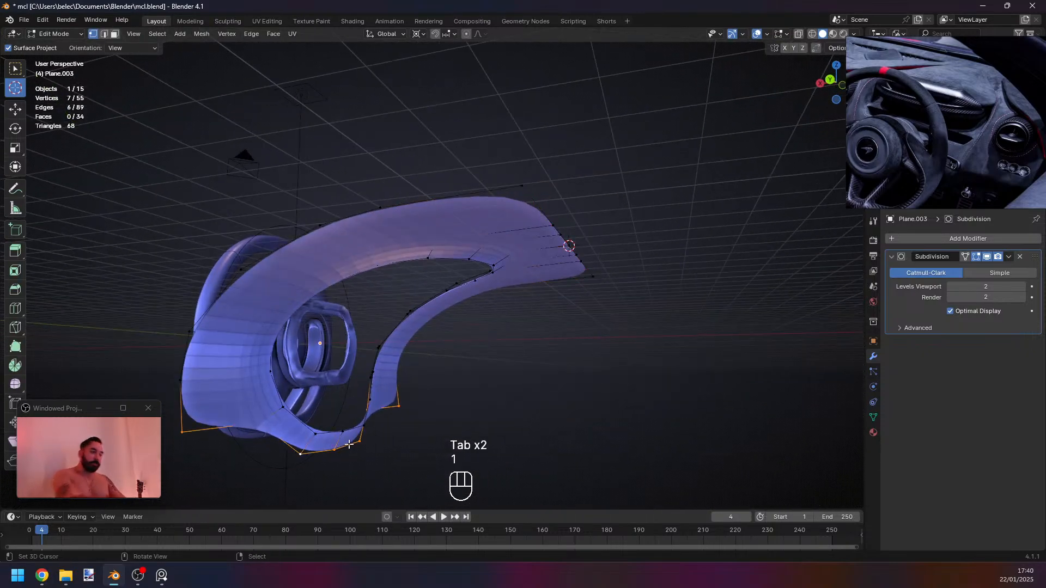
{"action": "key", "text": "2"}
{"action": "left_click", "coordinate": [233, 429]}
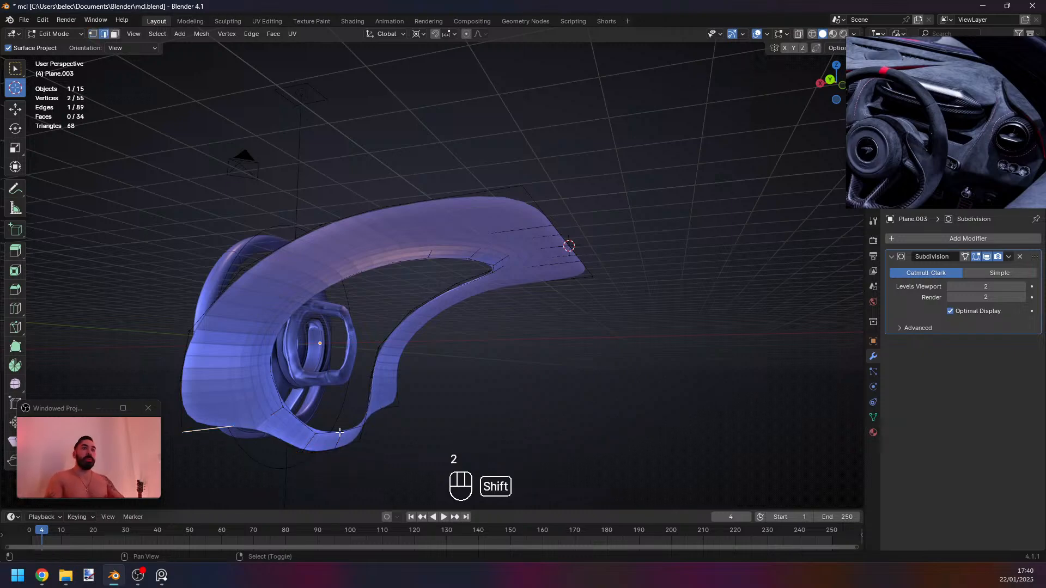
{"action": "left_click", "coordinate": [384, 409], "text": "shift"}
{"action": "key", "text": "KP_3"}
{"action": "key", "text": "KP_1"}
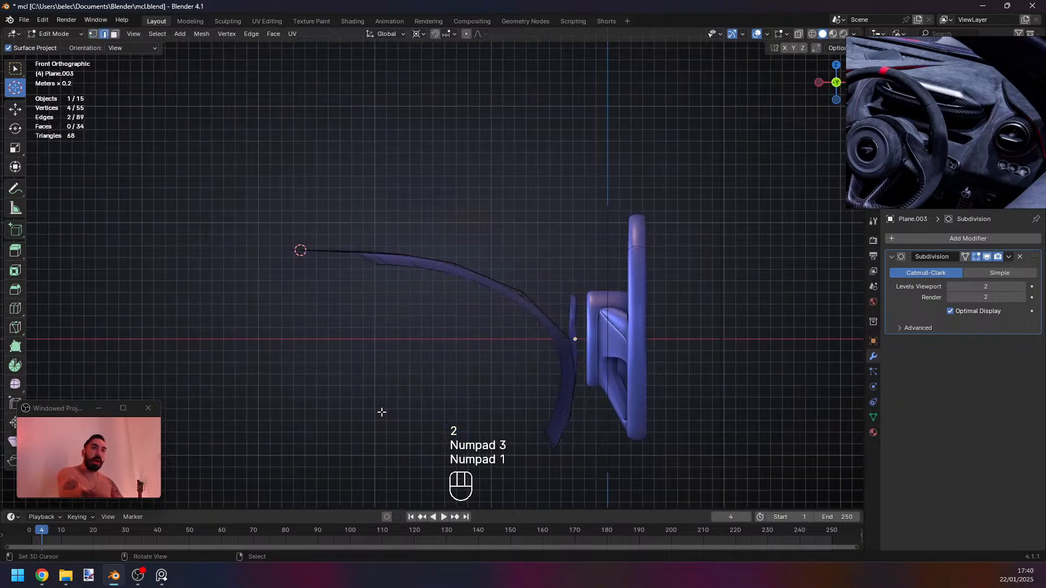
{"action": "key", "text": "1"}
{"action": "scroll", "coordinate": [442, 235], "scroll_direction": "down", "scroll_amount": 5, "text": "shift"}
{"action": "scroll", "coordinate": [441, 235], "scroll_direction": "up", "scroll_amount": 3}
{"action": "key", "text": "e"}
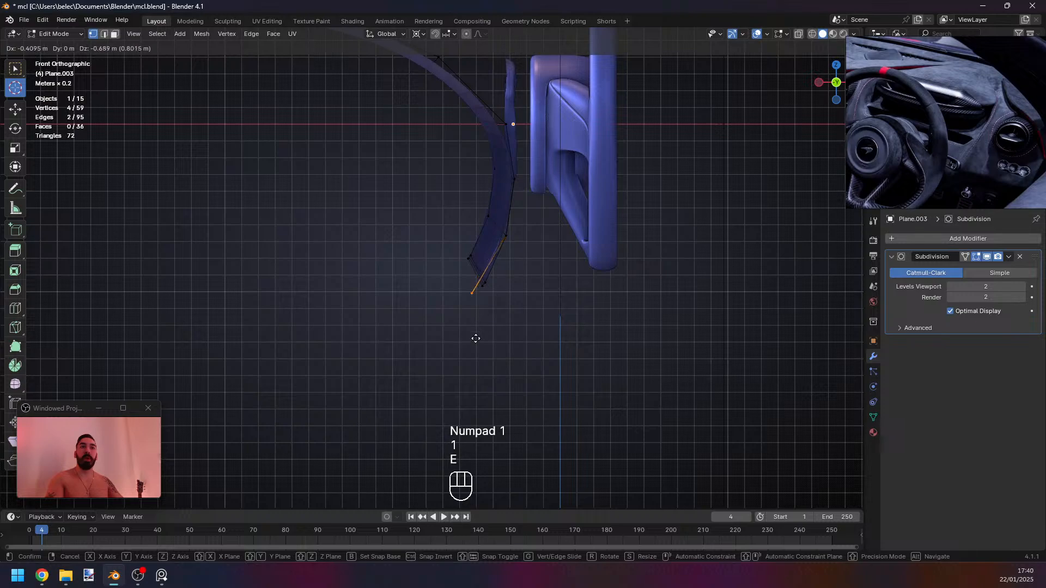
{"action": "middle_click_drag", "start_coordinate": [476, 346], "coordinate": [341, 292]}
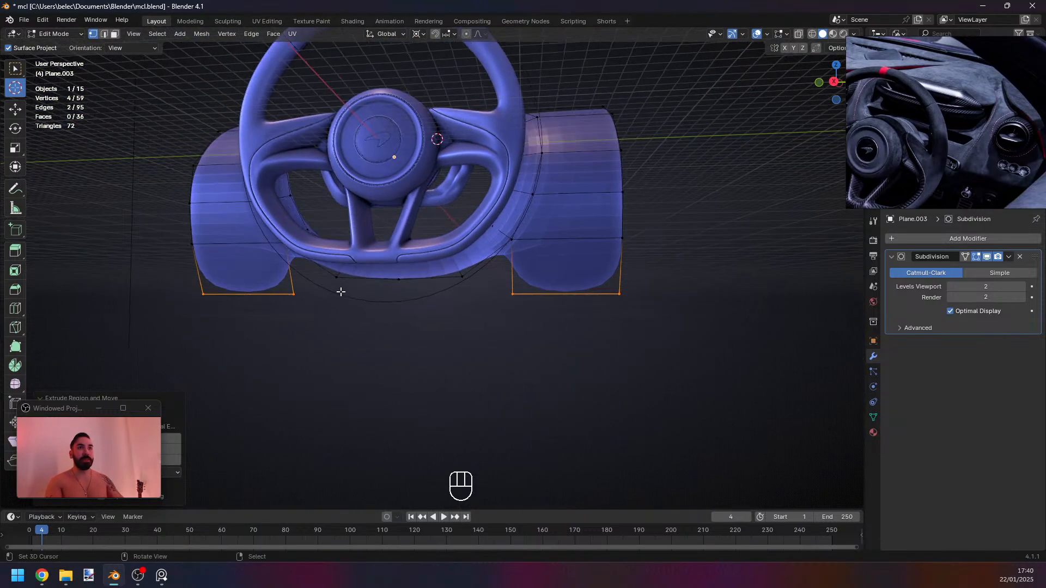
Extrude the two bottom centre edges of the opening's band and move them down near the level of the flap ends.
{"action": "key", "text": "2"}
{"action": "right_click", "coordinate": [376, 278]}
{"action": "right_click", "coordinate": [431, 276], "text": "shift"}
{"action": "middle_click_drag", "start_coordinate": [447, 283], "coordinate": [382, 308]}
{"action": "key", "text": "e"}
{"action": "right_click", "coordinate": [443, 318]}
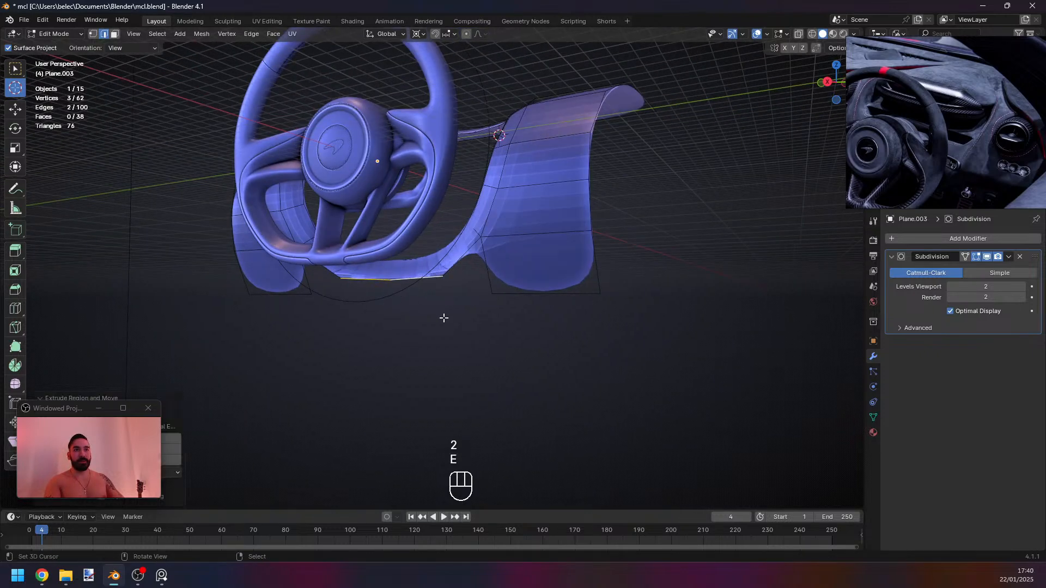
{"action": "key", "text": "g"}
{"action": "middle_click", "coordinate": [443, 322]}
{"action": "left_click", "coordinate": [445, 338]}
{"action": "middle_click_drag", "start_coordinate": [448, 340], "coordinate": [416, 344]}
{"action": "key", "text": "g"}
{"action": "left_click", "coordinate": [427, 342]}
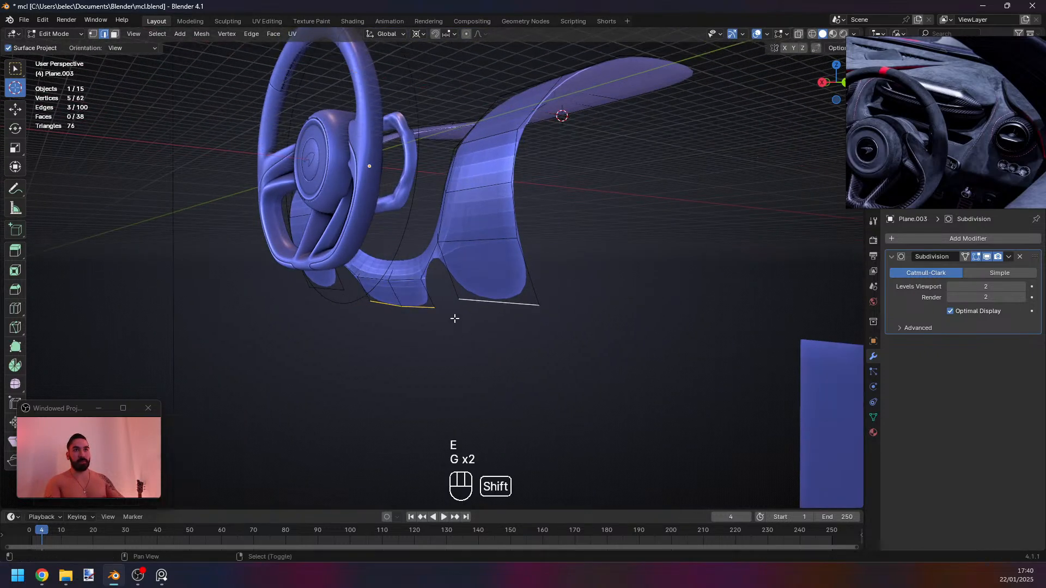
Snap the 3D cursor to the lower edges of both flaps and the centre piece, then scale them into line with Y locked.
{"action": "right_click", "coordinate": [330, 289], "text": "shift"}
{"action": "right_click", "coordinate": [486, 301], "text": "shift"}
{"action": "key", "text": "shift+s"}
{"action": "left_click", "coordinate": [587, 296]}
{"action": "key", "text": "s"}
{"action": "middle_click_drag", "start_coordinate": [586, 296], "coordinate": [419, 321]}
{"action": "key", "text": "shift+y"}
{"action": "right_click", "coordinate": [546, 309]}
Fill the gaps between the bottom centre piece and each side flap with a face.
{"action": "key", "text": "2"}
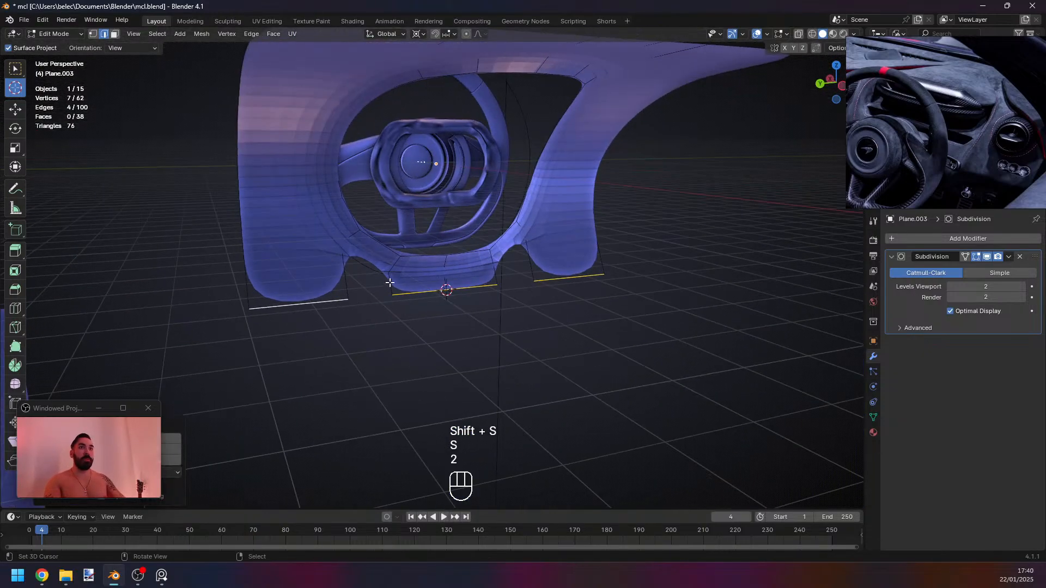
{"action": "right_click", "coordinate": [390, 288]}
{"action": "right_click", "coordinate": [348, 284], "text": "shift"}
{"action": "key", "text": "f"}
{"action": "right_click", "coordinate": [494, 273]}
{"action": "right_click", "coordinate": [531, 272], "text": "shift"}
{"action": "key", "text": "f"}
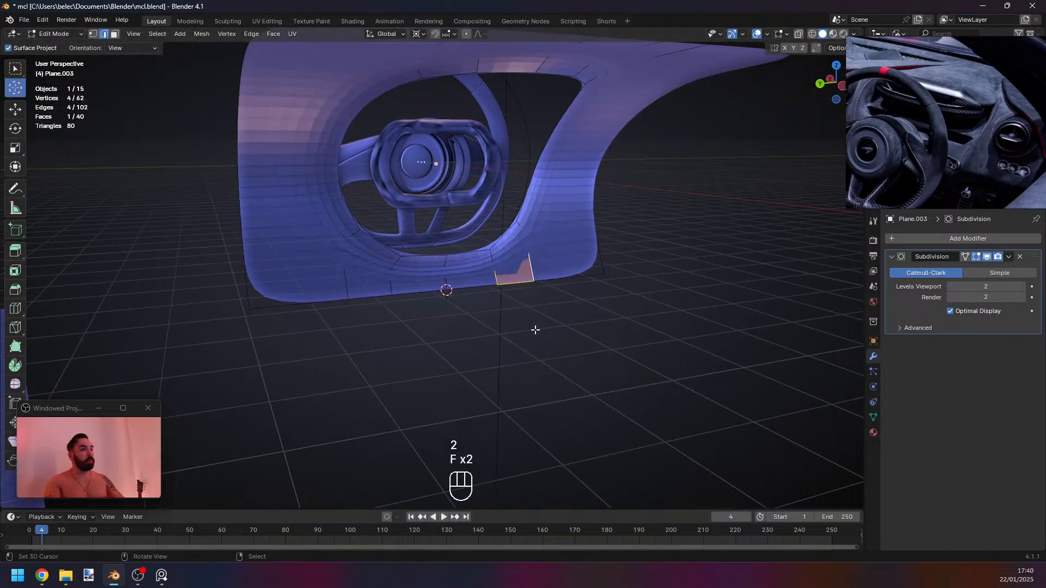
Move the surround's bottom edge row further down, rotate it about the 3D cursor in front view, and check the shape.
{"action": "key", "text": "1"}
{"action": "right_click", "coordinate": [447, 294], "text": "alt"}
{"action": "middle_click_drag", "start_coordinate": [447, 293], "coordinate": [509, 322]}
{"action": "key", "text": "g"}
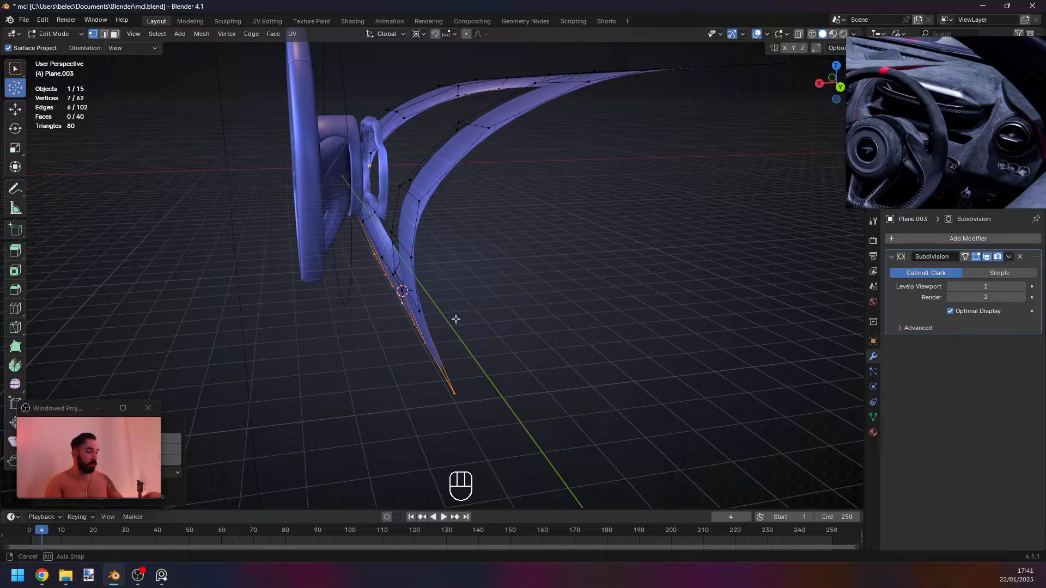
{"action": "key", "text": "KP_3"}
{"action": "key", "text": "KP_1"}
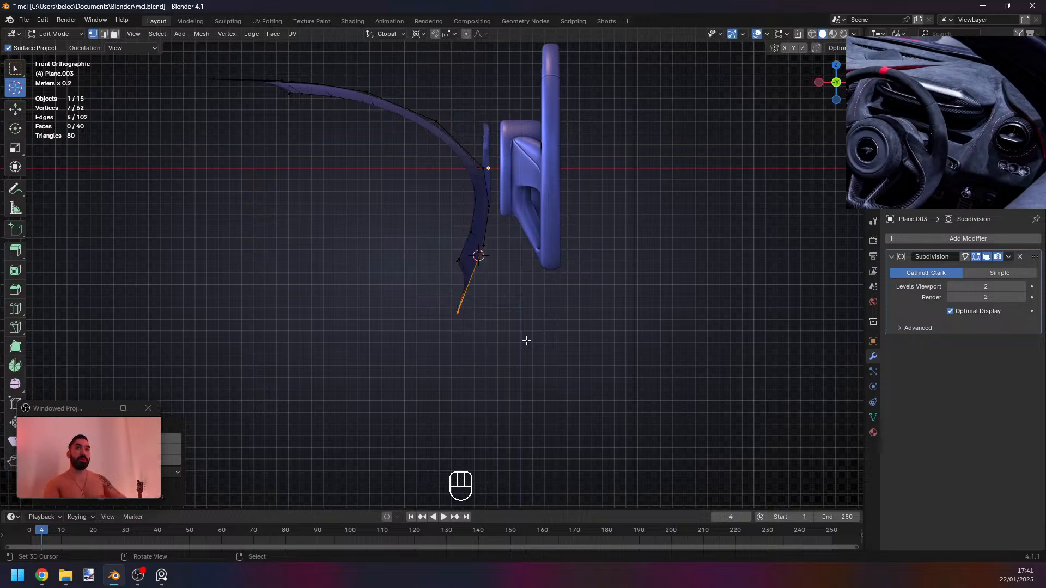
{"action": "key", "text": "r"}
{"action": "key", "text": "Tab"}
{"action": "middle_click_drag", "start_coordinate": [541, 351], "coordinate": [588, 352]}
{"action": "key", "text": "Tab"}
{"action": "middle_click_drag", "start_coordinate": [510, 241], "coordinate": [468, 122]}
Distribute the vertices of the surround's far edge row evenly with LoopTools Space.
{"action": "key", "text": "2"}
{"action": "key", "text": "2"}
{"action": "key", "text": "w"}
{"action": "mouse_move", "coordinate": [672, 123]}
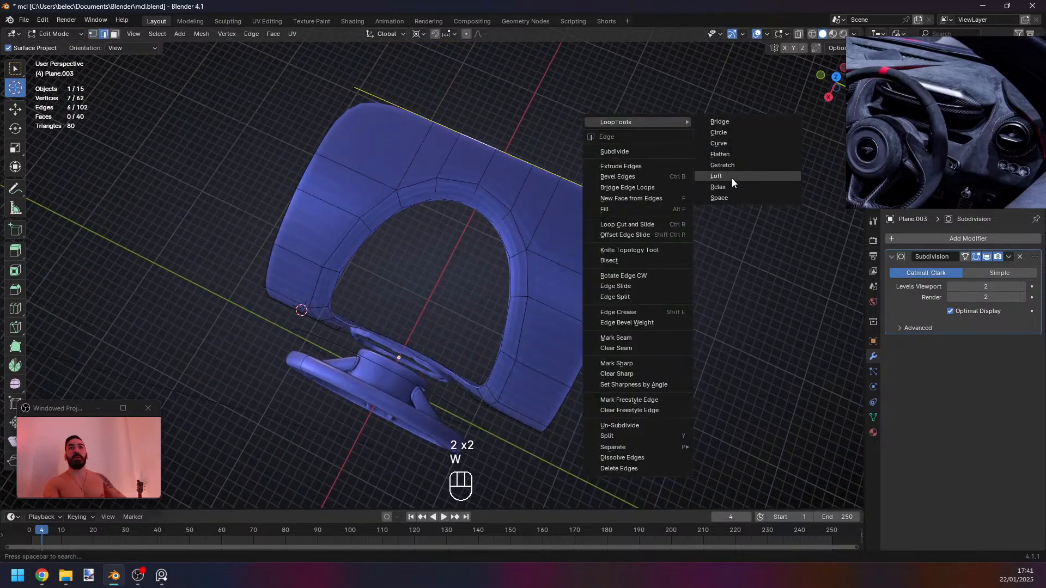
{"action": "left_click", "coordinate": [732, 178]}
{"action": "key", "text": "ctrl+z"}
{"action": "key", "text": "w"}
{"action": "mouse_move", "coordinate": [599, 188]}
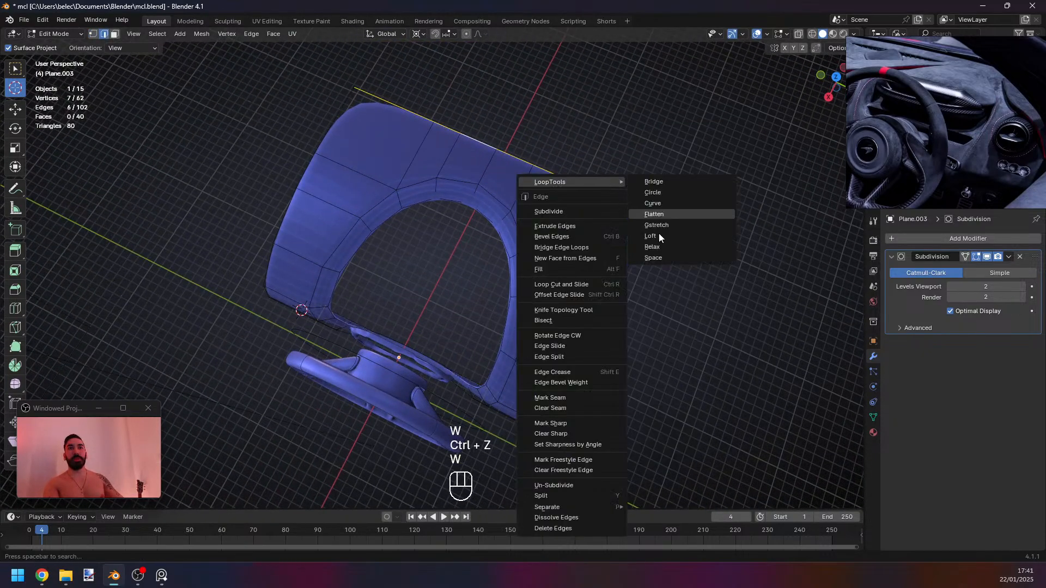
{"action": "left_click", "coordinate": [667, 256]}
Move the matching cross edges on both sides of the surround toward the steering wheel and check the smoothed result.
{"action": "middle_click_drag", "start_coordinate": [667, 256], "coordinate": [477, 261]}
{"action": "key", "text": "1"}
{"action": "key", "text": "1"}
{"action": "key", "text": "2"}
{"action": "left_click", "coordinate": [448, 242]}
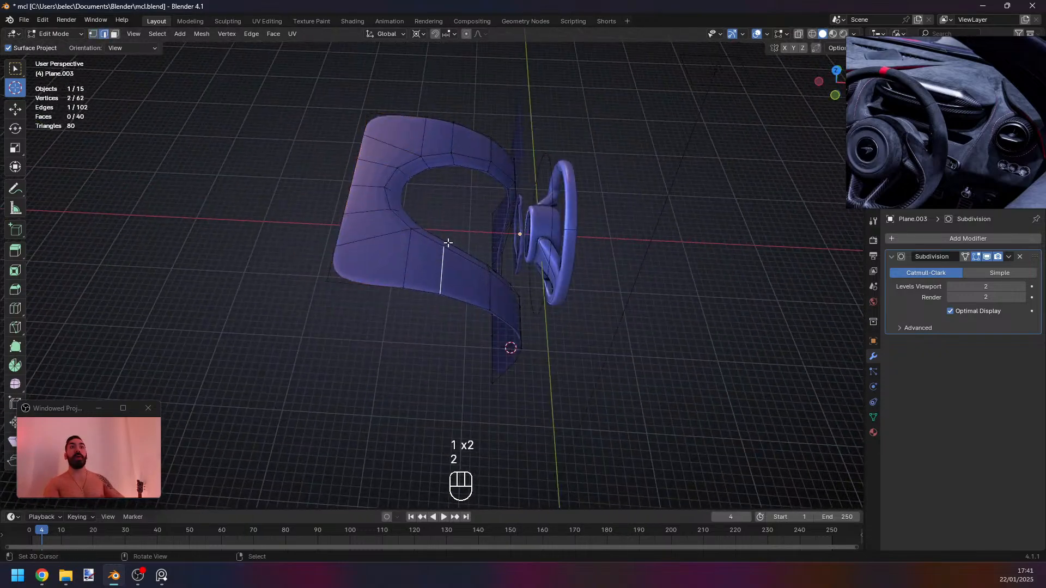
{"action": "left_click", "coordinate": [454, 137], "text": "alt"}
{"action": "key", "text": "1"}
{"action": "key", "text": "g"}
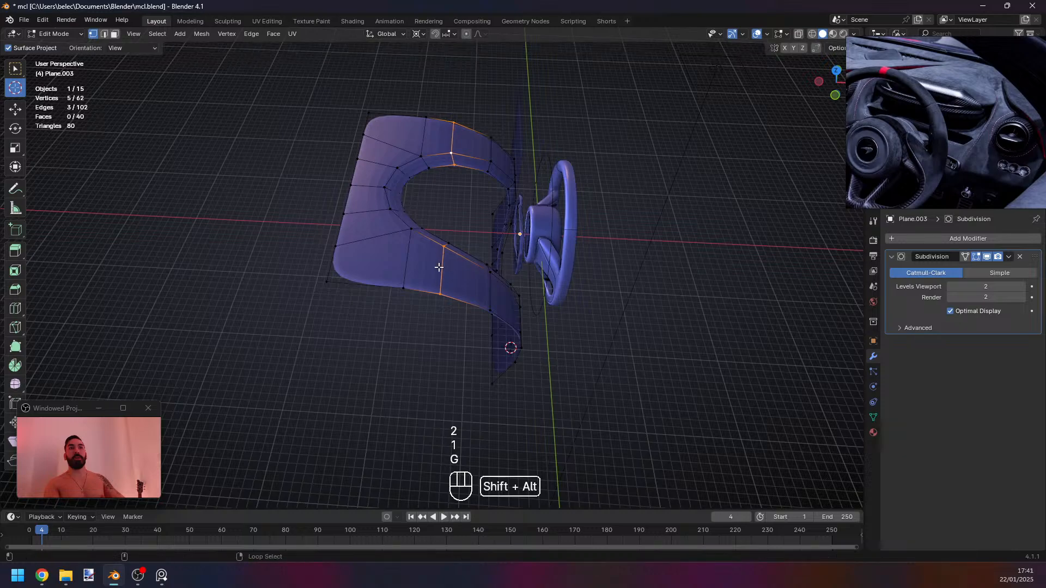
{"action": "left_click", "coordinate": [441, 267], "text": "alt+shift"}
{"action": "key", "text": "g"}
{"action": "left_click", "coordinate": [483, 271]}
{"action": "key", "text": "Tab"}
{"action": "middle_click_drag", "start_coordinate": [484, 271], "coordinate": [439, 185]}
{"action": "key", "text": "Tab"}
Select the inner edge loop around the opening and examine the surround's shape from several angles against the reference photo.
{"action": "key", "text": "1"}
{"action": "right_click", "coordinate": [359, 114], "text": "alt"}
{"action": "key", "text": "1"}
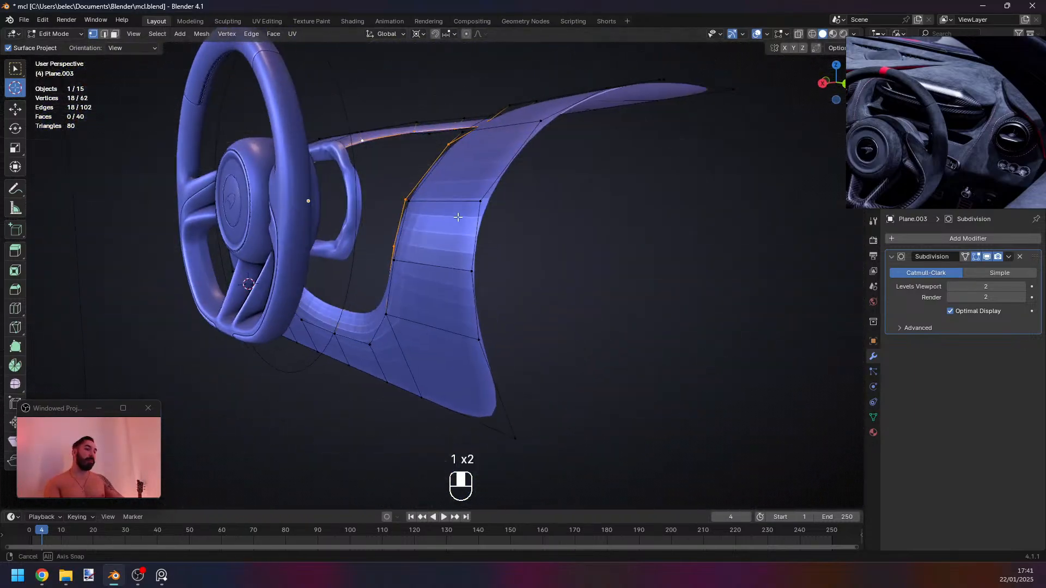
{"action": "middle_click_drag", "start_coordinate": [412, 338], "coordinate": [455, 367]}
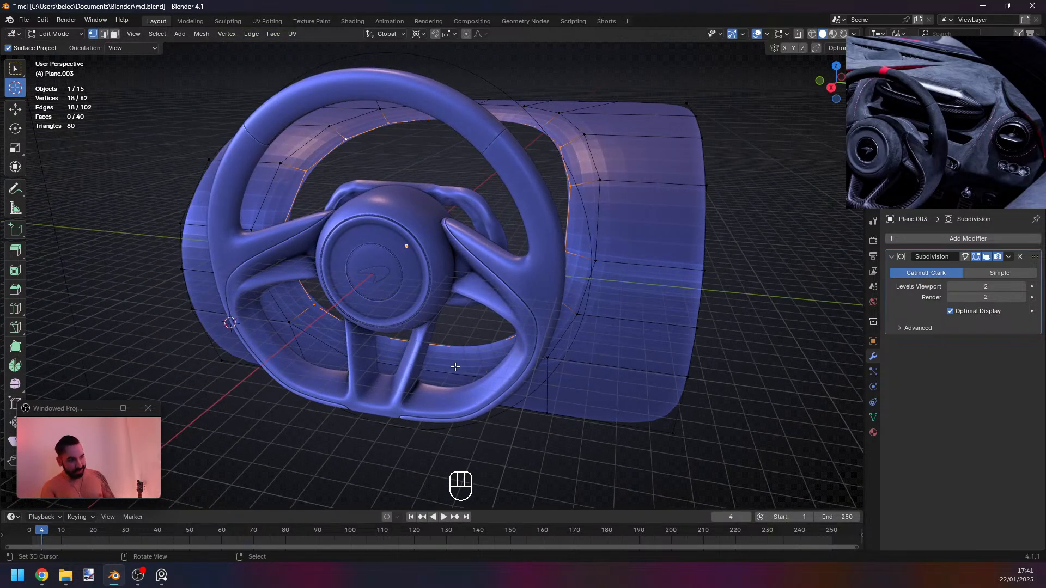
{"action": "middle_click_drag", "start_coordinate": [362, 349], "coordinate": [283, 360]}
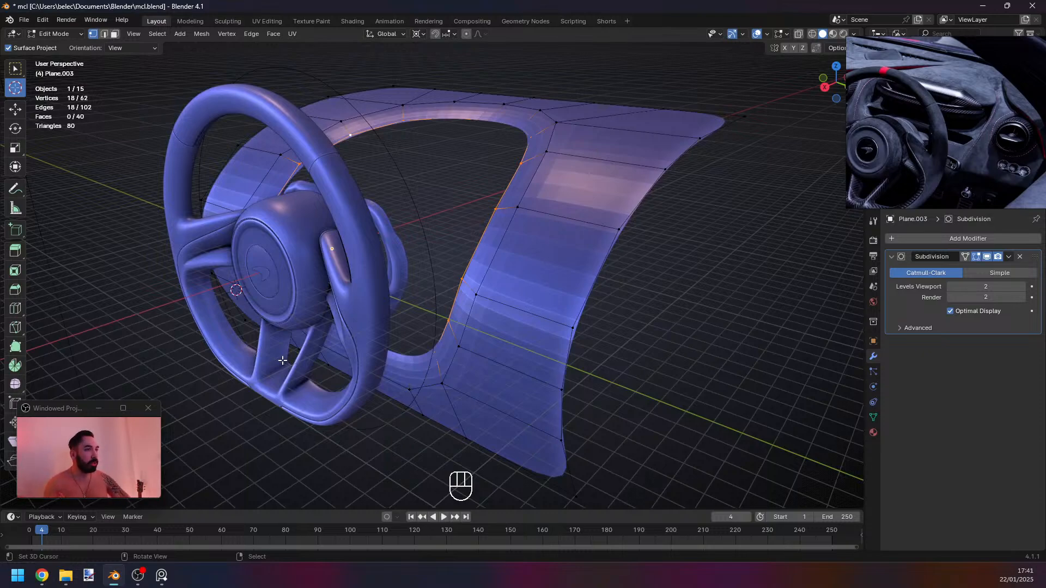
{"action": "middle_click_drag", "start_coordinate": [285, 302], "coordinate": [601, 304]}
{"action": "key", "text": "Tab"}
{"action": "key", "text": "Tab"}
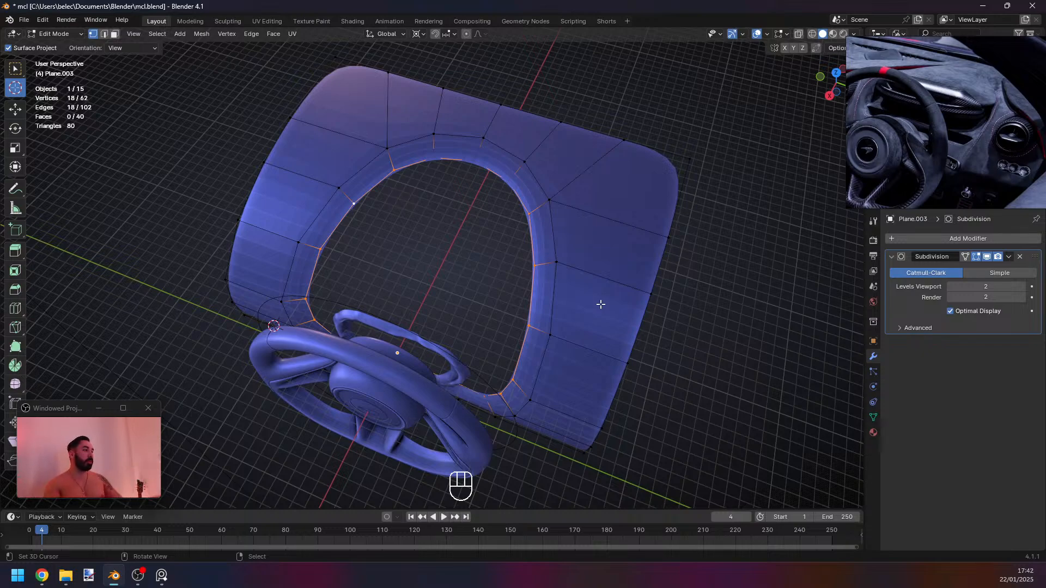
{"action": "middle_click_drag", "start_coordinate": [601, 304], "coordinate": [394, 147]}
{"action": "middle_click_drag", "start_coordinate": [404, 184], "coordinate": [431, 183]}
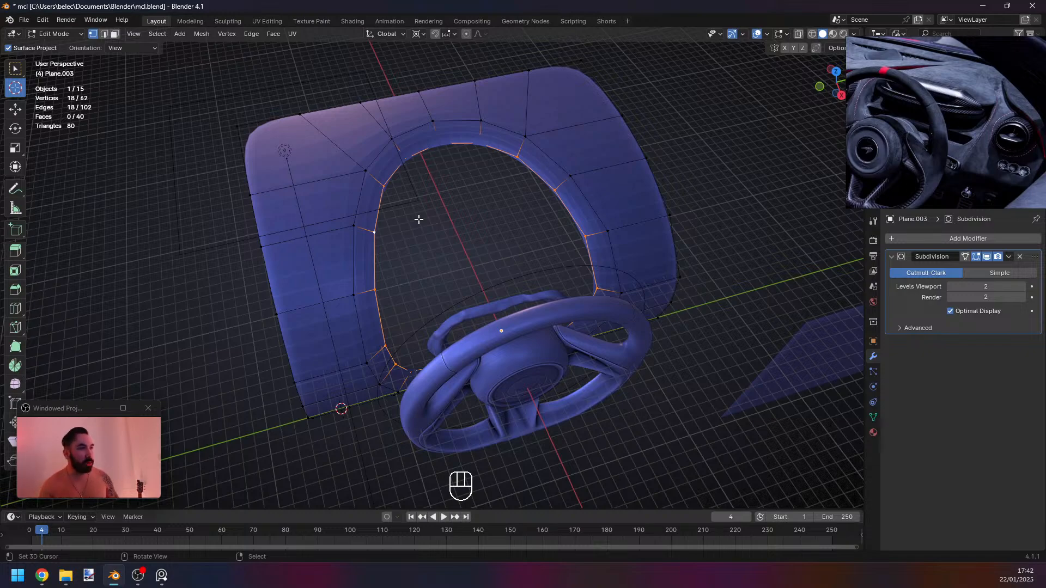
{"action": "middle_click_drag", "start_coordinate": [478, 240], "coordinate": [412, 223]}
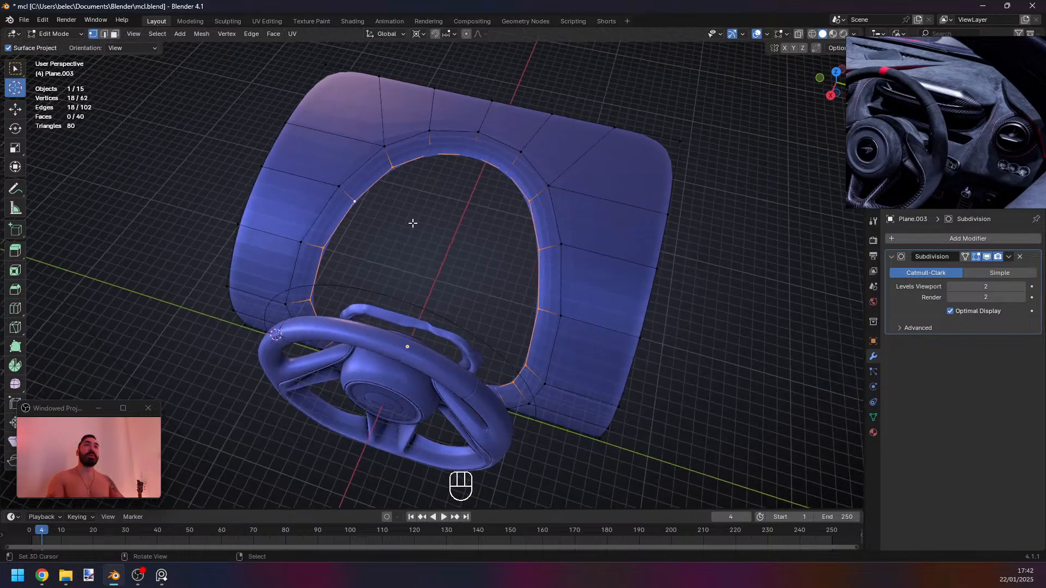
Examine the surround's shape around the steering wheel from several angles, with and without the edit mesh, and compare it with the reference photo.
{"action": "middle_click_drag", "start_coordinate": [611, 310], "coordinate": [582, 297]}
{"action": "scroll", "coordinate": [574, 128], "scroll_direction": "down", "scroll_amount": 1}
{"action": "key", "text": "1"}
{"action": "right_click", "coordinate": [416, 111]}
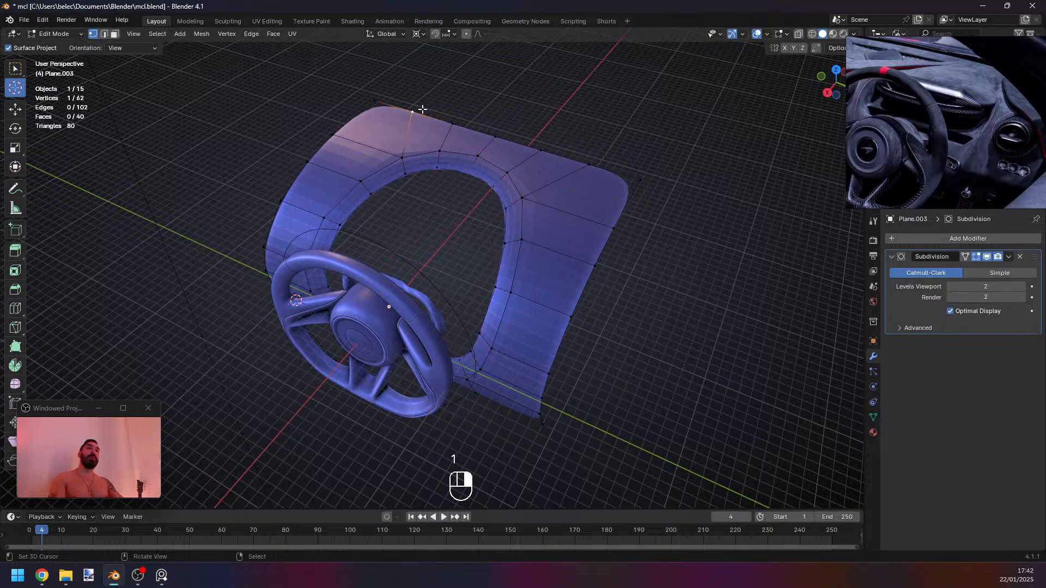
{"action": "middle_click_drag", "start_coordinate": [631, 247], "coordinate": [593, 288]}
{"action": "key", "text": "Tab"}
{"action": "key", "text": "Tab"}
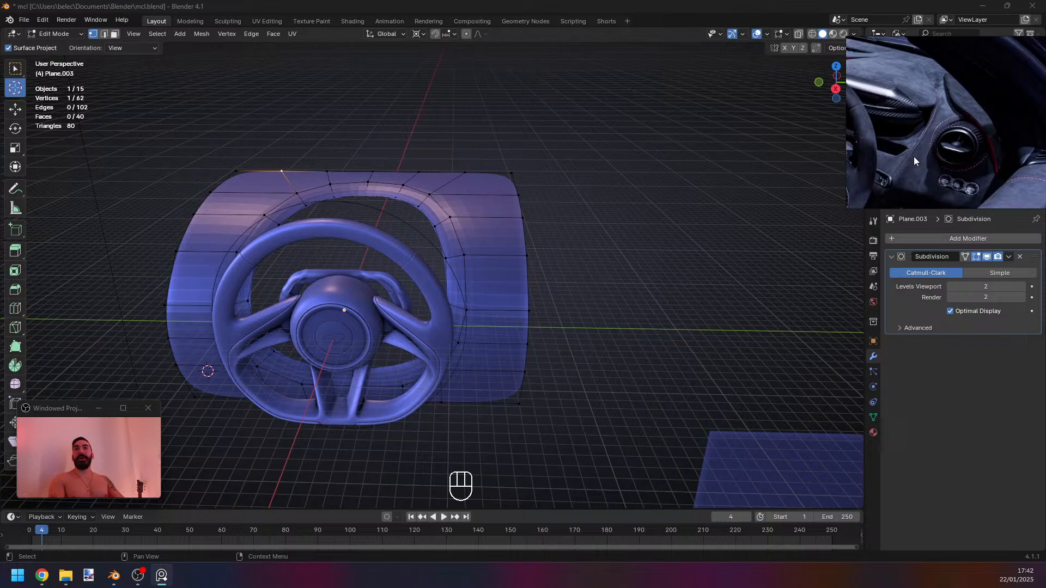
{"action": "middle_click_drag", "start_coordinate": [877, 182], "coordinate": [926, 142]}
{"action": "middle_click_drag", "start_coordinate": [498, 354], "coordinate": [545, 321]}
{"action": "scroll", "coordinate": [919, 141], "scroll_direction": "down", "scroll_amount": 4}
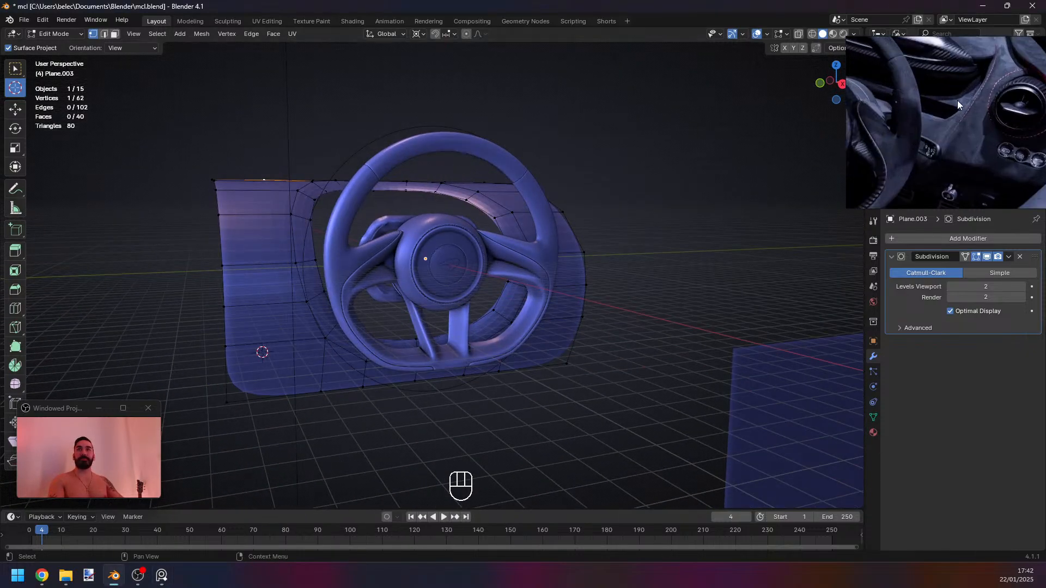
{"action": "key", "text": "Tab"}
{"action": "mouse_move", "coordinate": [493, 270]}
{"action": "middle_mouse_down"}
{"action": "mouse_move", "coordinate": [427, 254]}
{"action": "mouse_move", "coordinate": [491, 284]}
{"action": "middle_mouse_up"}
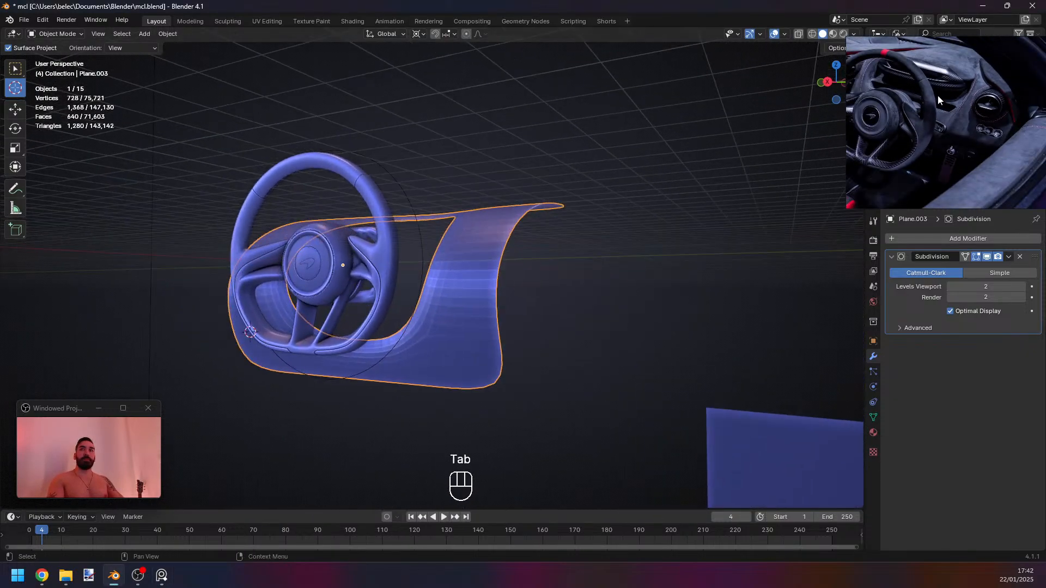
Browse the reference board for close-up photos of the dashboard area around the steering wheel and air vents.
{"action": "middle_click_drag", "start_coordinate": [899, 147], "coordinate": [1011, 170]}
{"action": "scroll", "coordinate": [1011, 168], "scroll_direction": "up", "scroll_amount": 3}
{"action": "scroll", "coordinate": [975, 146], "scroll_direction": "down", "scroll_amount": 4}
{"action": "middle_click_drag", "start_coordinate": [958, 60], "coordinate": [973, 163]}
{"action": "scroll", "coordinate": [973, 164], "scroll_direction": "up", "scroll_amount": 4}
{"action": "middle_click_drag", "start_coordinate": [964, 87], "coordinate": [948, 156]}
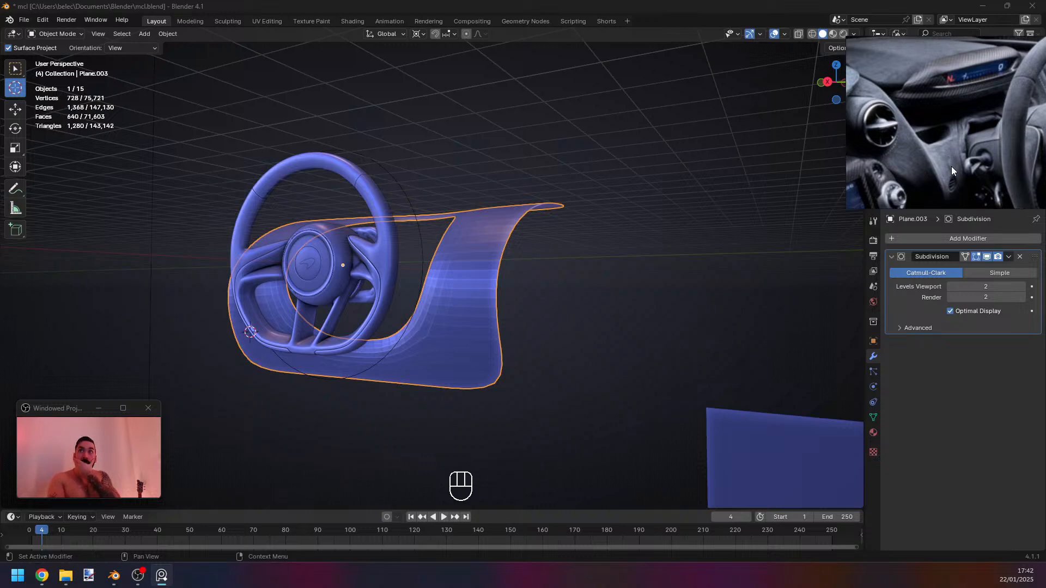
Enlarge the reference window over the viewport and study the area between steering wheel, instrument display and air vent, then move it away.
{"action": "left_click_drag", "start_coordinate": [927, 40], "coordinate": [515, 214]}
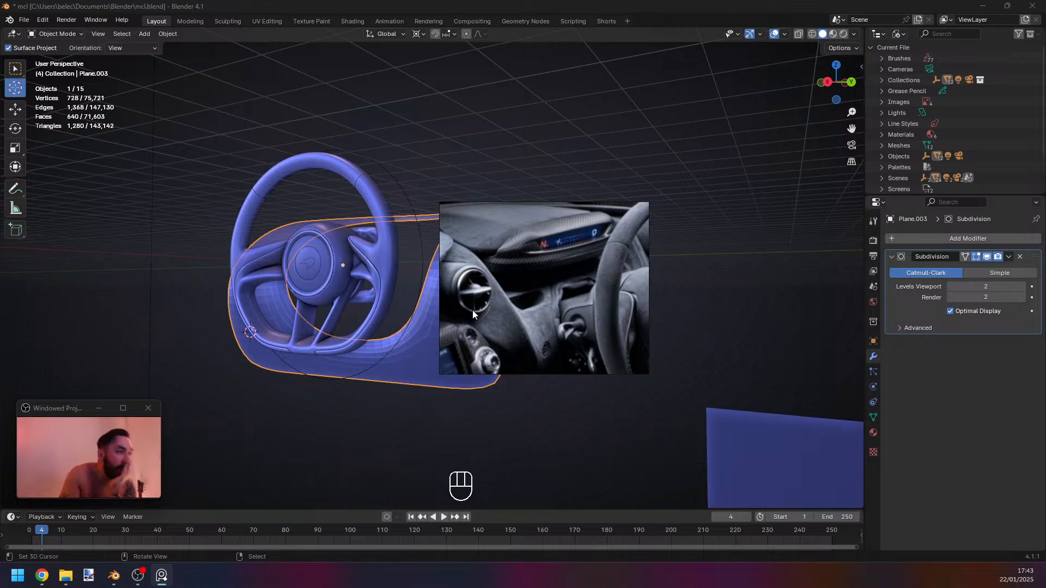
{"action": "left_click_drag", "start_coordinate": [492, 206], "coordinate": [156, 229]}
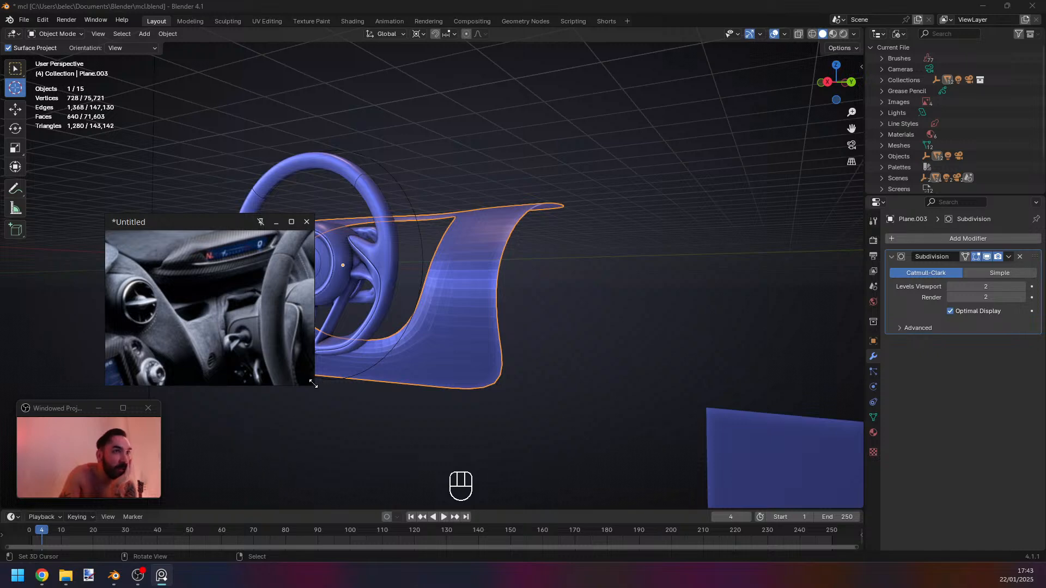
{"action": "left_click_drag", "start_coordinate": [313, 384], "coordinate": [469, 481]}
{"action": "left_click_drag", "start_coordinate": [222, 226], "coordinate": [380, 197]}
{"action": "scroll", "coordinate": [315, 297], "scroll_direction": "up", "scroll_amount": 2}
{"action": "middle_click_drag", "start_coordinate": [316, 296], "coordinate": [380, 327]}
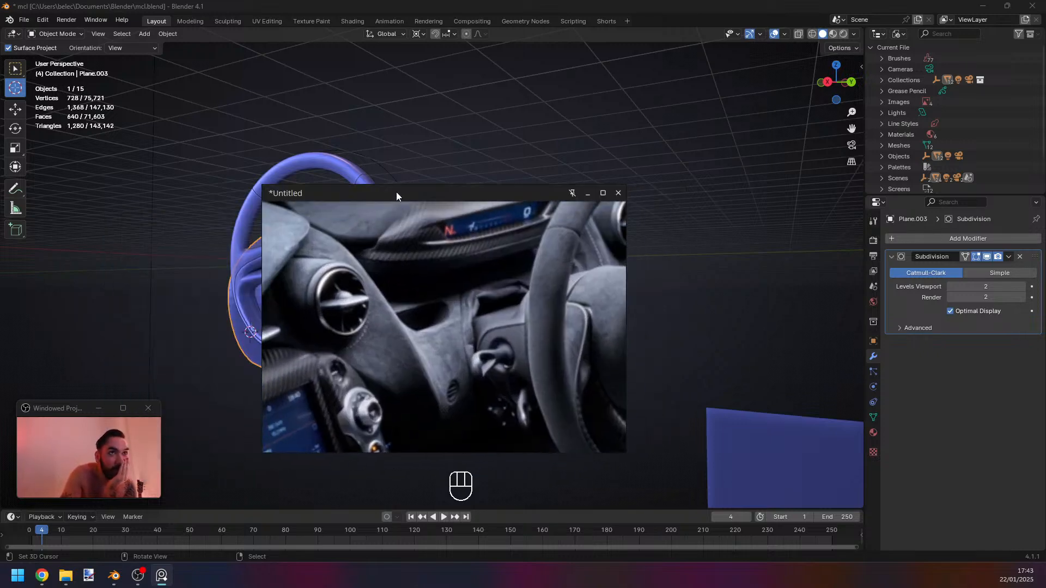
{"action": "left_click_drag", "start_coordinate": [397, 191], "coordinate": [459, 188]}
{"action": "middle_click_drag", "start_coordinate": [471, 284], "coordinate": [486, 352]}
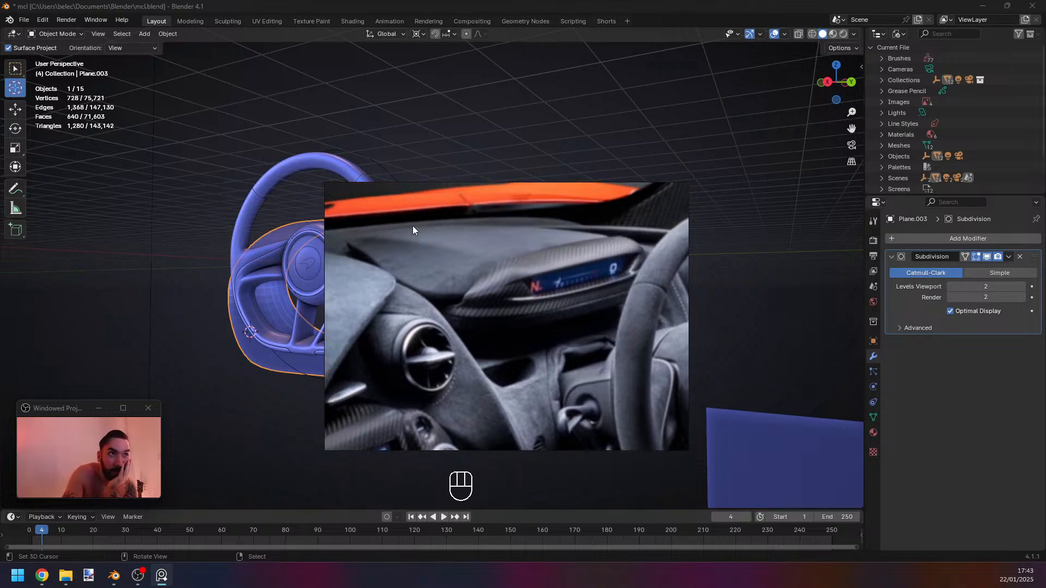
{"action": "left_click_drag", "start_coordinate": [411, 191], "coordinate": [514, 185]}
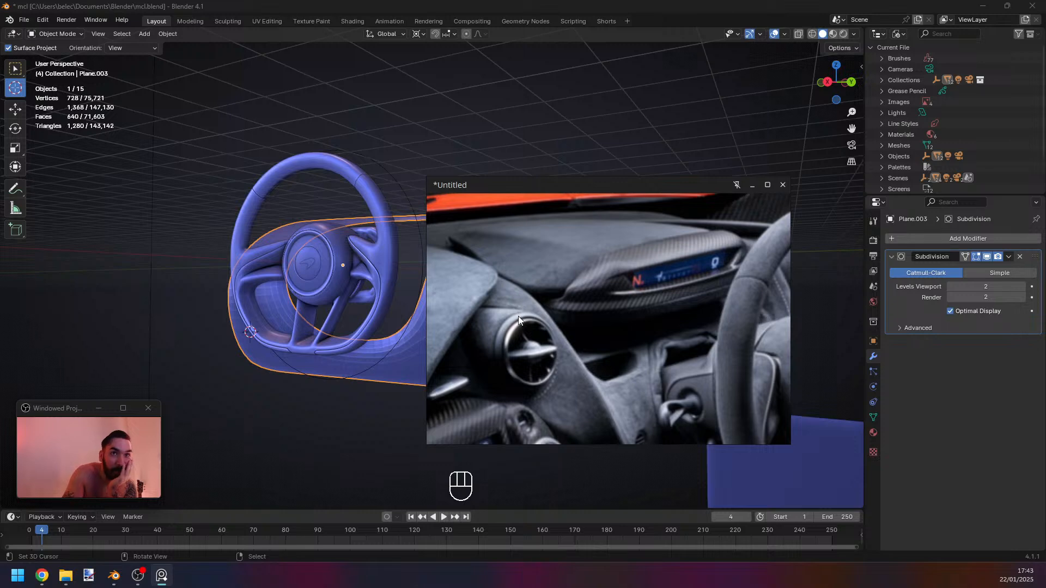
{"action": "scroll", "coordinate": [518, 319], "scroll_direction": "down", "scroll_amount": 2}
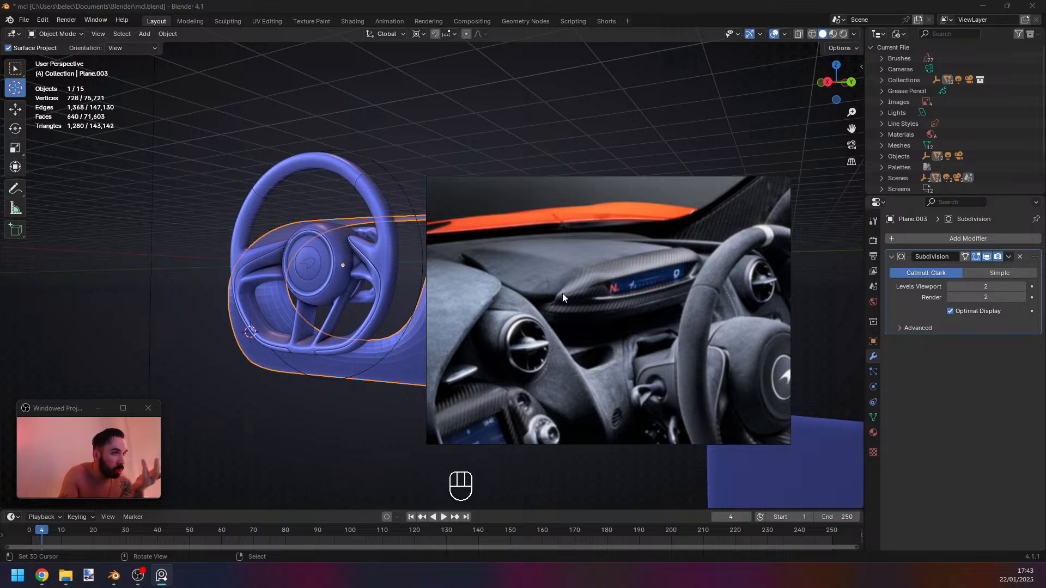
{"action": "middle_click_drag", "start_coordinate": [600, 319], "coordinate": [580, 305]}
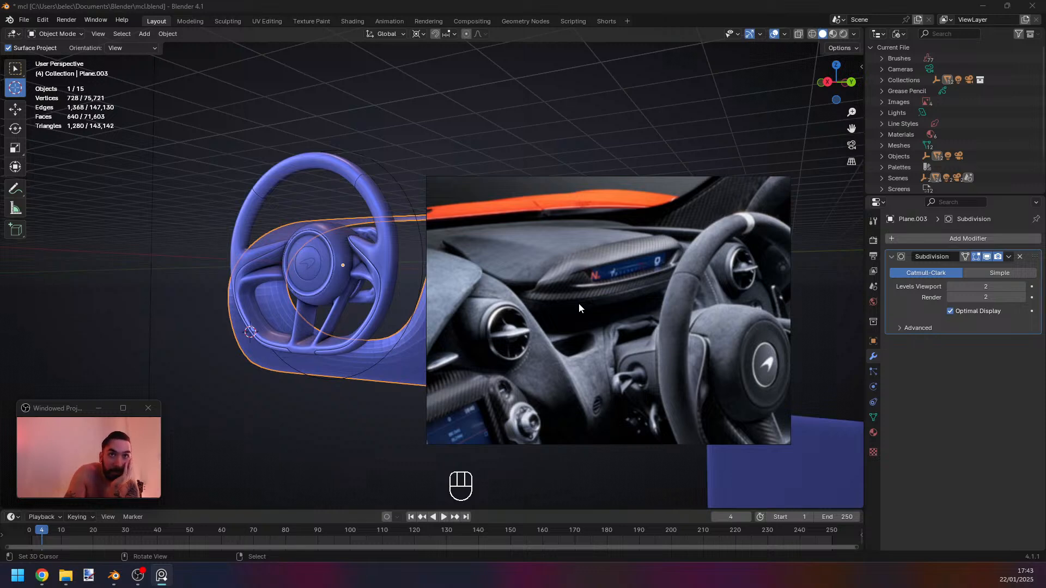
{"action": "scroll", "coordinate": [580, 309], "scroll_direction": "down", "scroll_amount": 2}
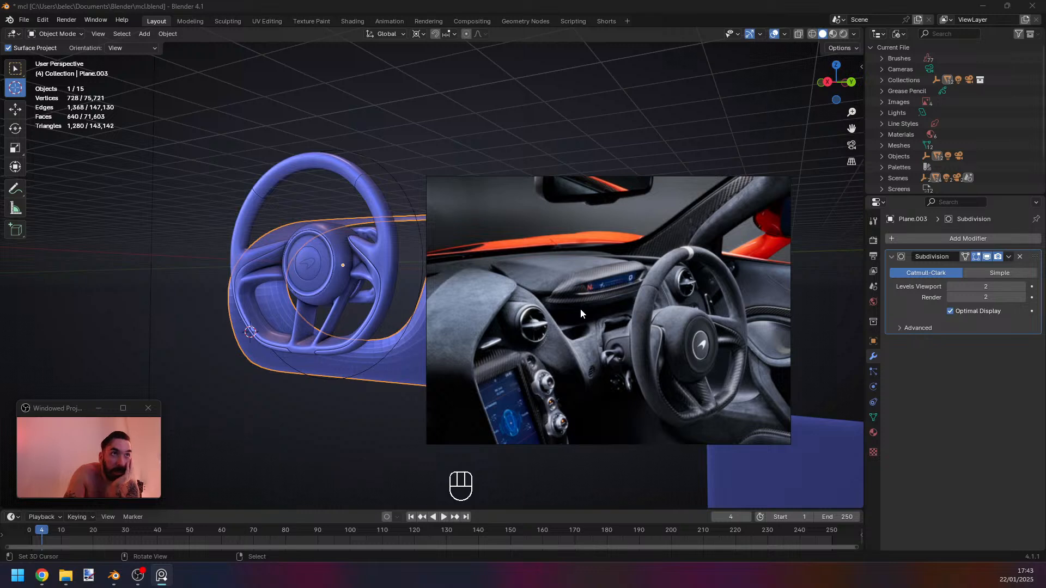
{"action": "scroll", "coordinate": [580, 308], "scroll_direction": "up", "scroll_amount": 2}
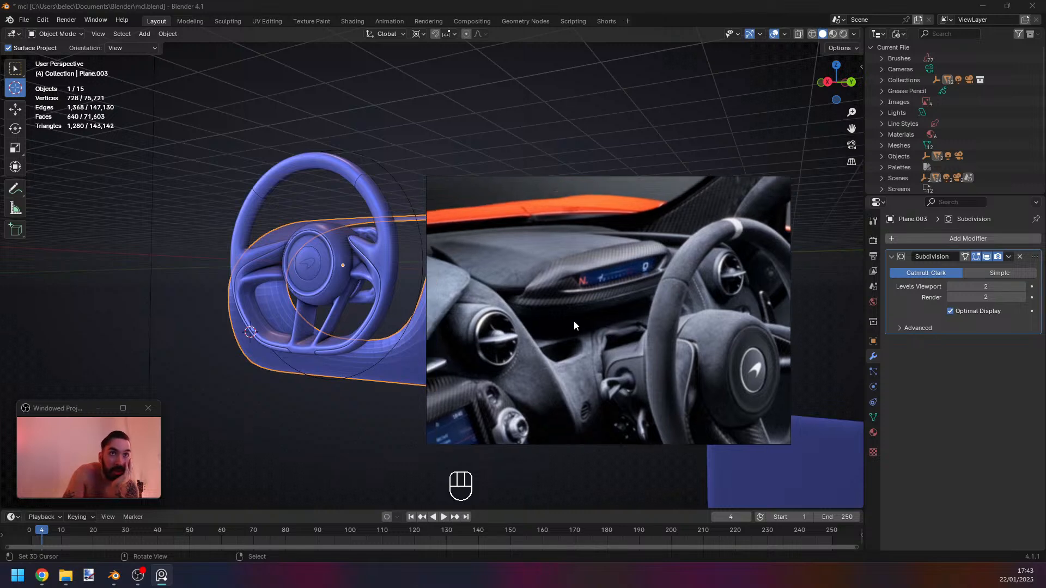
{"action": "left_click_drag", "start_coordinate": [476, 185], "coordinate": [117, 587]}
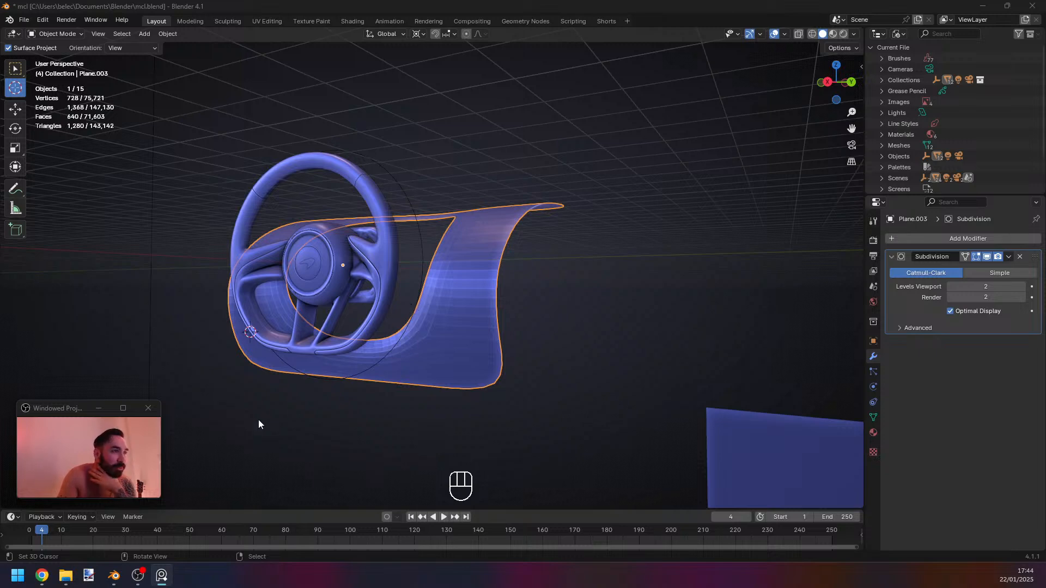
{"action": "left_click_drag", "start_coordinate": [160, 402], "coordinate": [662, 119]}
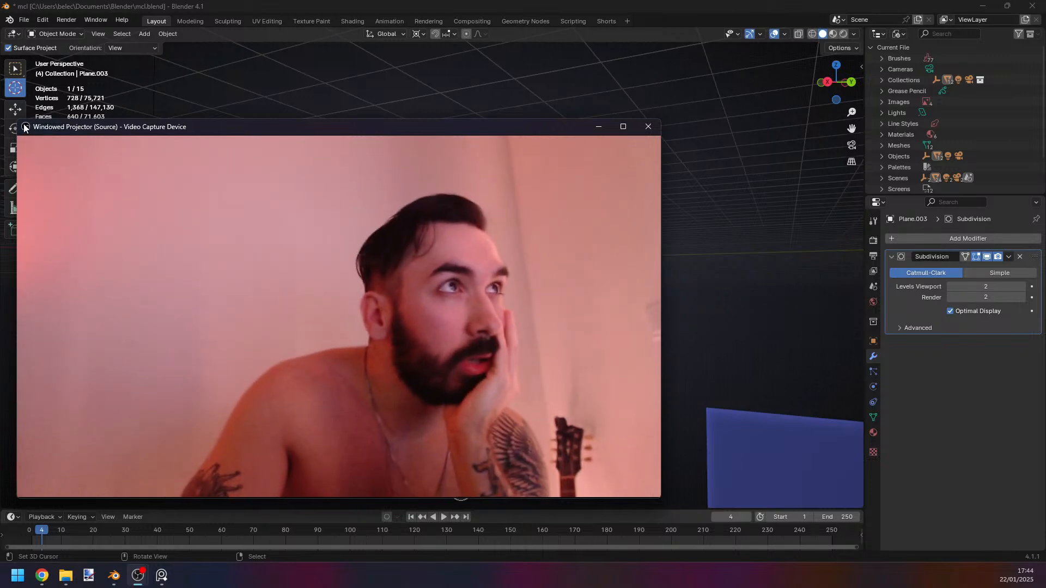
{"action": "left_click_drag", "start_coordinate": [18, 121], "coordinate": [375, 320]}
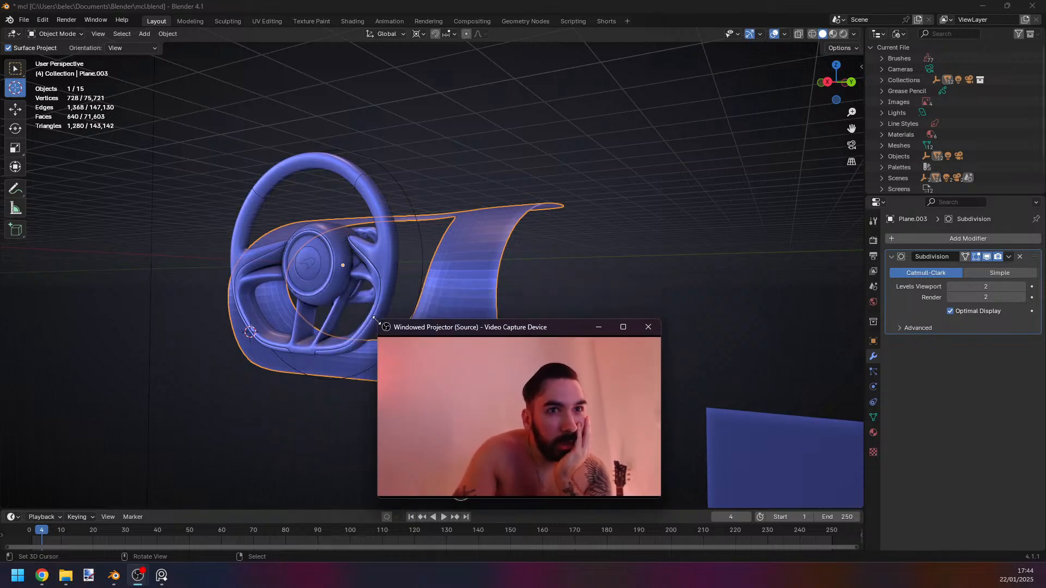
{"action": "left_click_drag", "start_coordinate": [461, 327], "coordinate": [119, 325]}
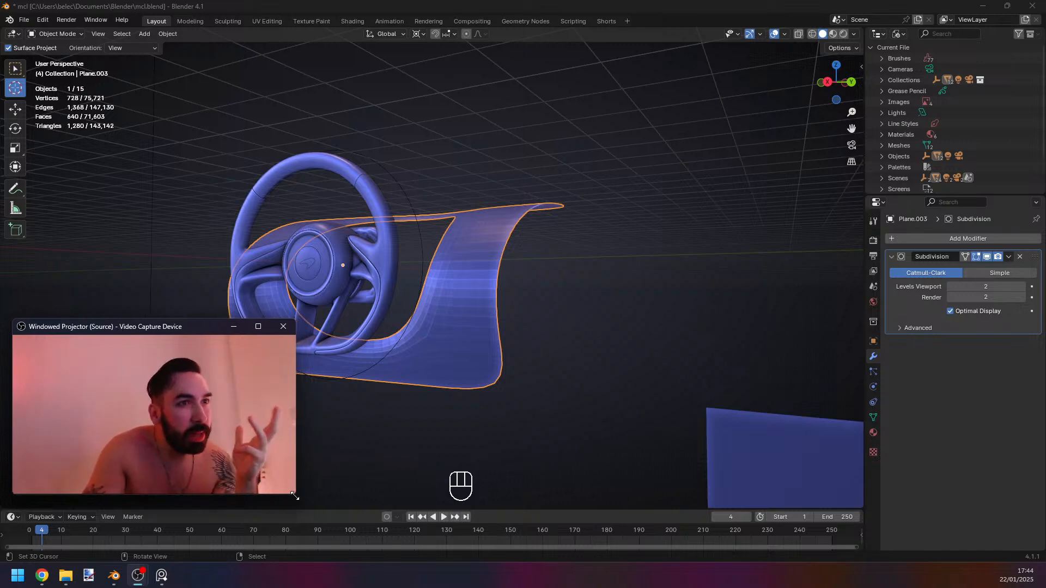
{"action": "left_click_drag", "start_coordinate": [295, 494], "coordinate": [232, 459]}
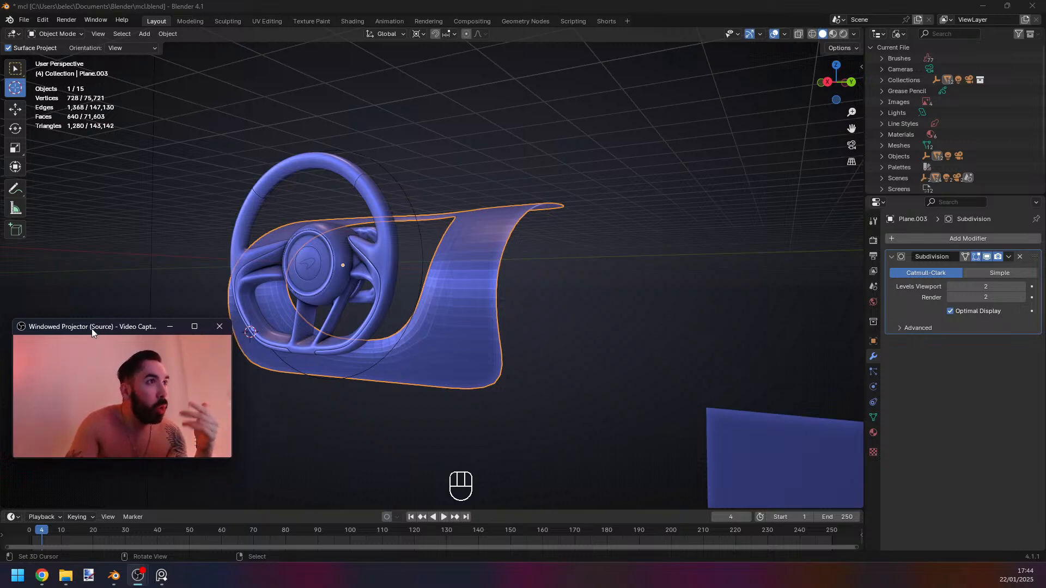
{"action": "left_click_drag", "start_coordinate": [91, 329], "coordinate": [84, 372]}
{"action": "middle_click_drag", "start_coordinate": [297, 341], "coordinate": [335, 355]}
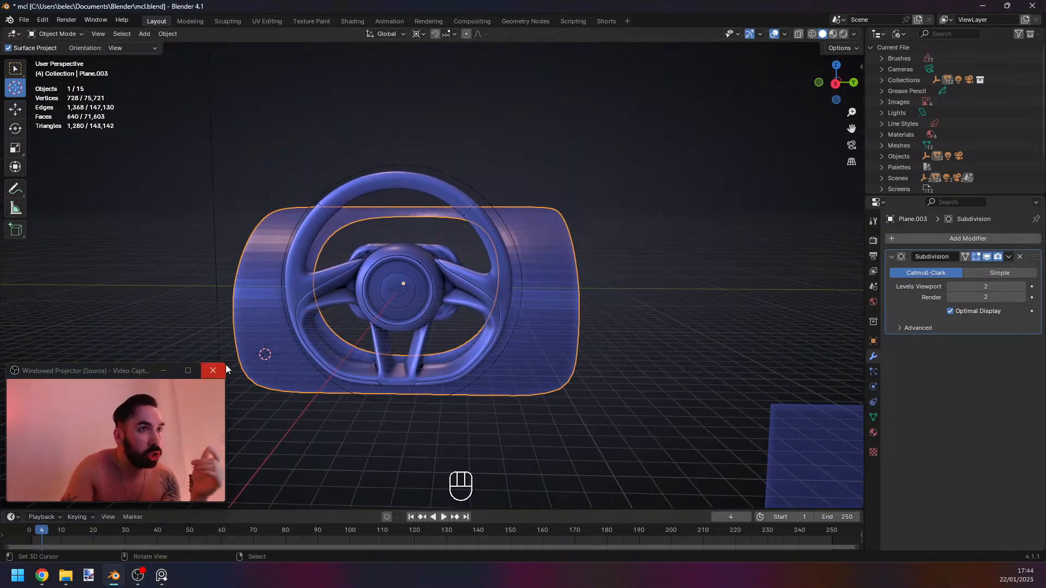
{"action": "left_click_drag", "start_coordinate": [225, 364], "coordinate": [156, 401]}
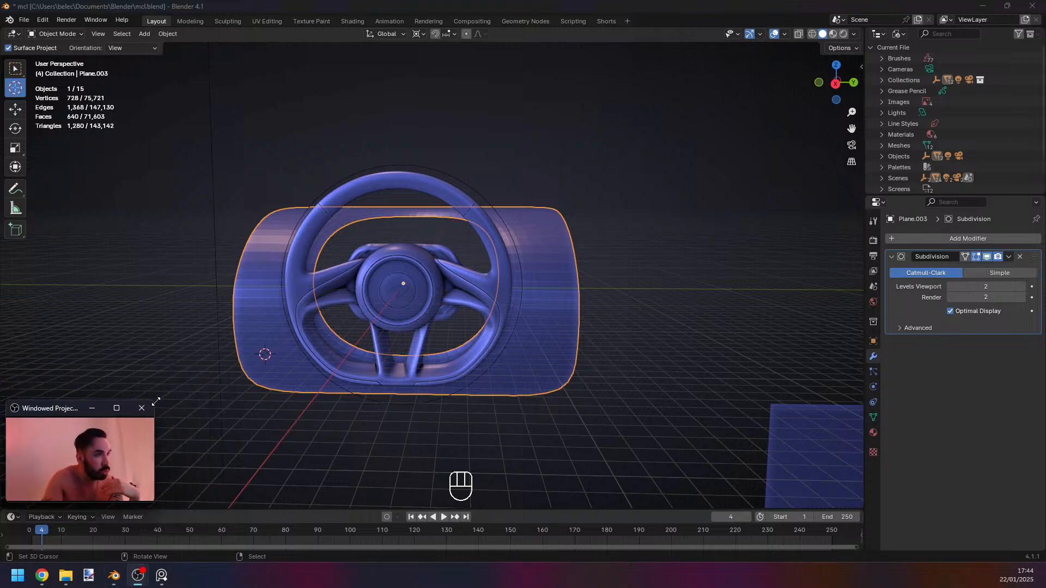
Fill a bridging face across the surround's opening between the two opposite inner edges on its upper sides.
{"action": "middle_click_drag", "start_coordinate": [296, 359], "coordinate": [335, 373]}
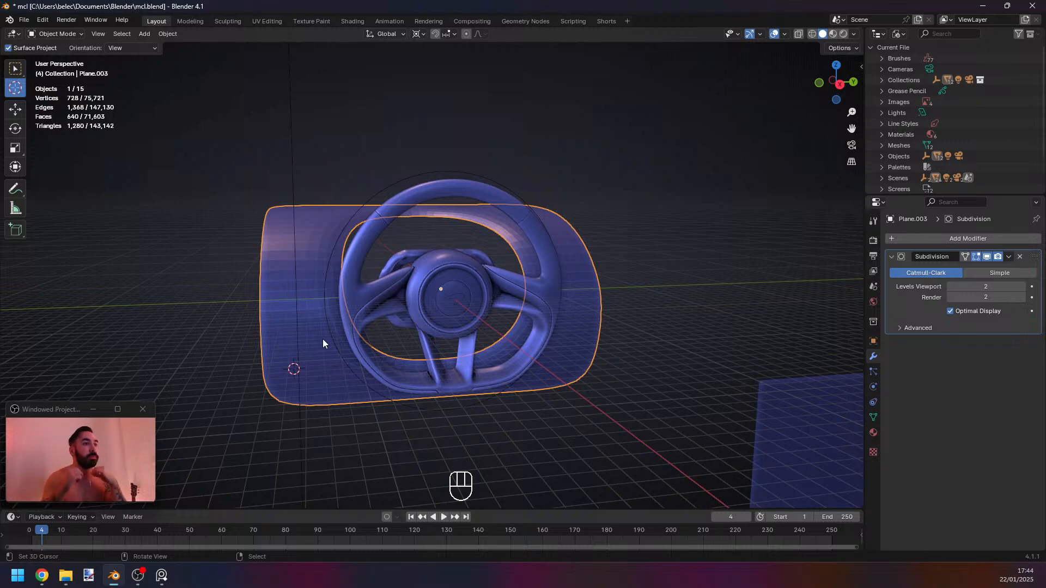
{"action": "middle_click_drag", "start_coordinate": [283, 329], "coordinate": [393, 277]}
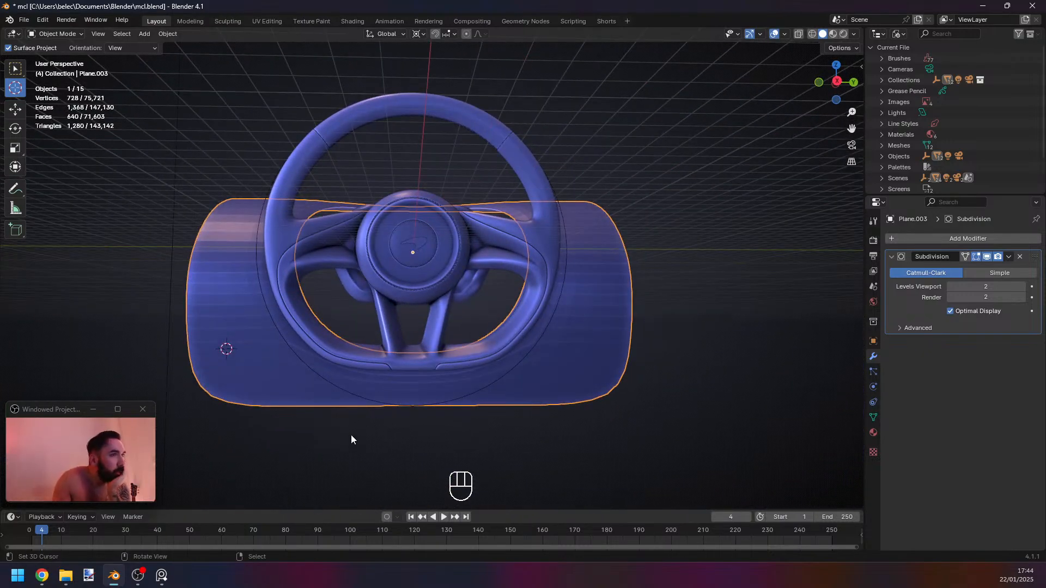
{"action": "middle_click_drag", "start_coordinate": [320, 425], "coordinate": [290, 253]}
{"action": "key", "text": "Tab"}
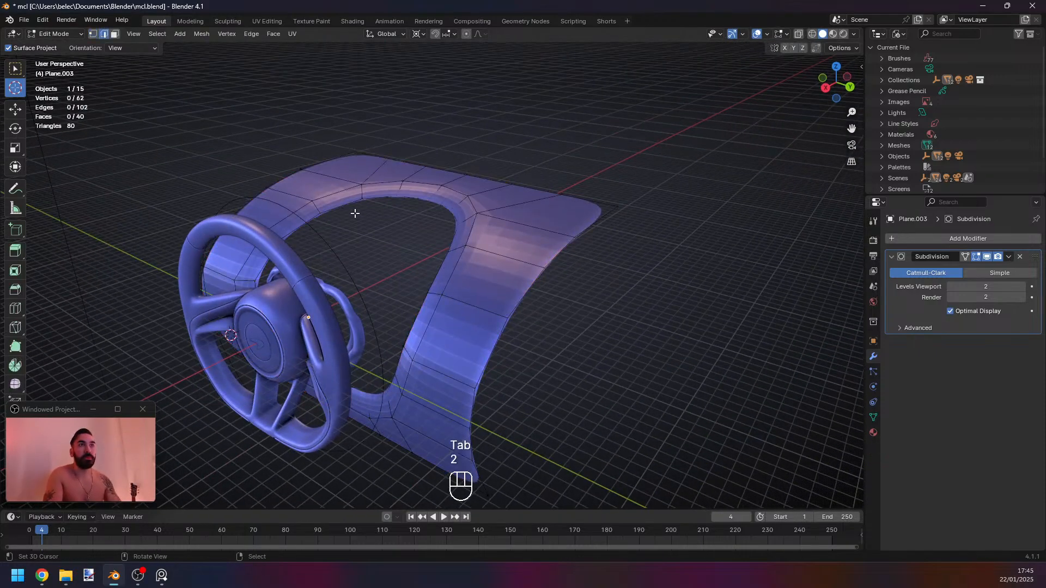
{"action": "right_click", "coordinate": [355, 213]}
{"action": "middle_click_drag", "start_coordinate": [354, 214], "coordinate": [451, 248]}
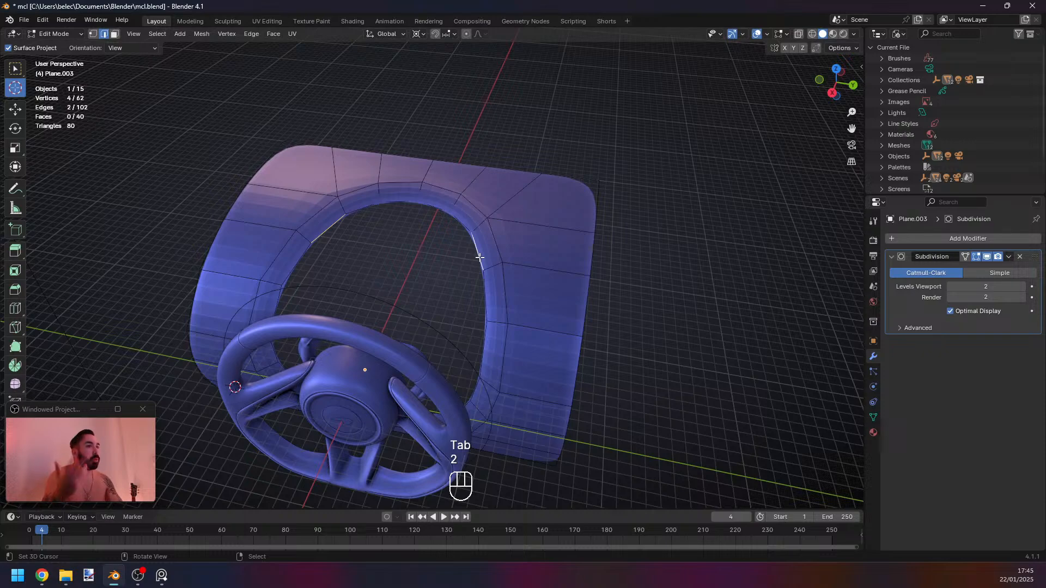
{"action": "key", "text": "KP_1"}
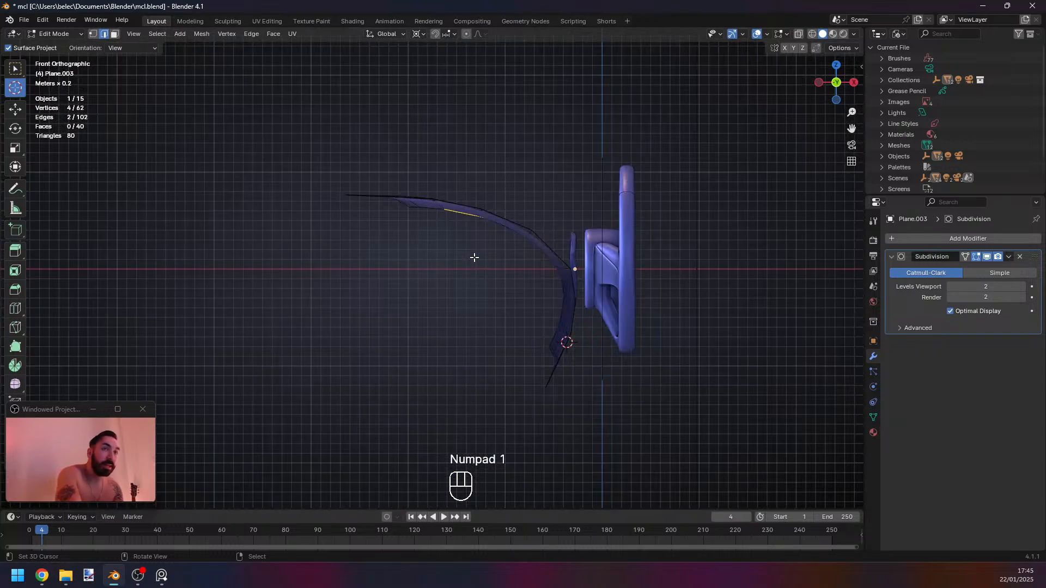
{"action": "key", "text": "KP_3"}
{"action": "key", "text": "f"}
{"action": "middle_click_drag", "start_coordinate": [455, 233], "coordinate": [480, 297], "text": "shift"}
{"action": "middle_click_drag", "start_coordinate": [479, 297], "coordinate": [480, 227], "text": "ctrl"}
Add three loop cuts across the bridging face and move the cut edges down in the right-side wireframe view.
{"action": "key", "text": "ctrl+r"}
{"action": "scroll", "coordinate": [439, 287], "scroll_direction": "up", "scroll_amount": 2}
{"action": "left_click", "coordinate": [439, 287]}
{"action": "right_click", "coordinate": [439, 287]}
{"action": "key", "text": "z"}
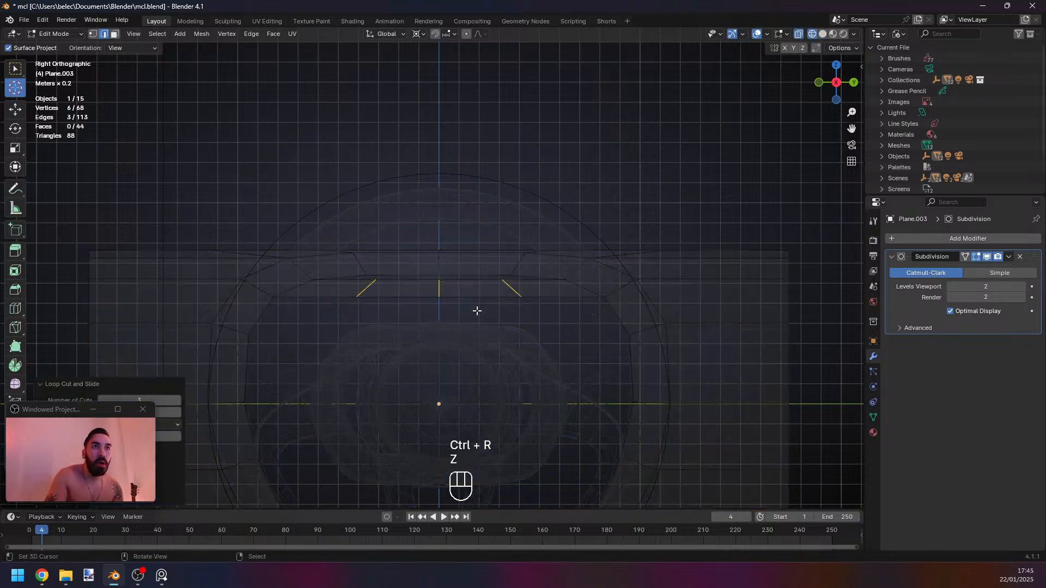
{"action": "key", "text": "g"}
{"action": "left_click", "coordinate": [480, 334]}
Select the two middle vertices of the bridging strip and move them slightly down along the vertical axis to curve it.
{"action": "key", "text": "1"}
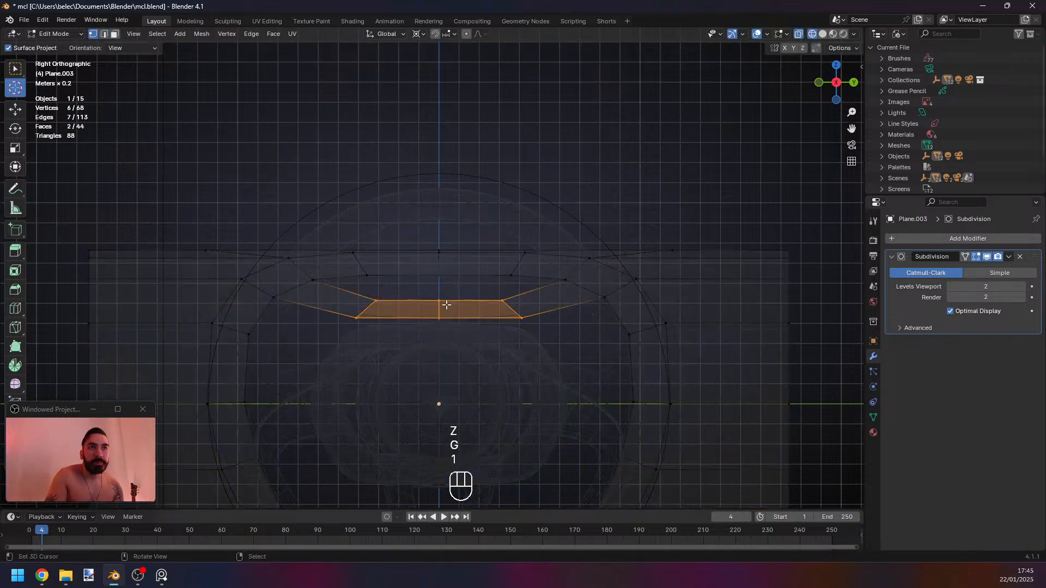
{"action": "right_click", "coordinate": [441, 300]}
{"action": "right_click", "coordinate": [440, 318], "text": "shift"}
{"action": "key", "text": "g"}
{"action": "middle_click", "coordinate": [467, 310]}
{"action": "left_click", "coordinate": [467, 313]}
{"action": "key", "text": "2"}
{"action": "key", "text": "f"}
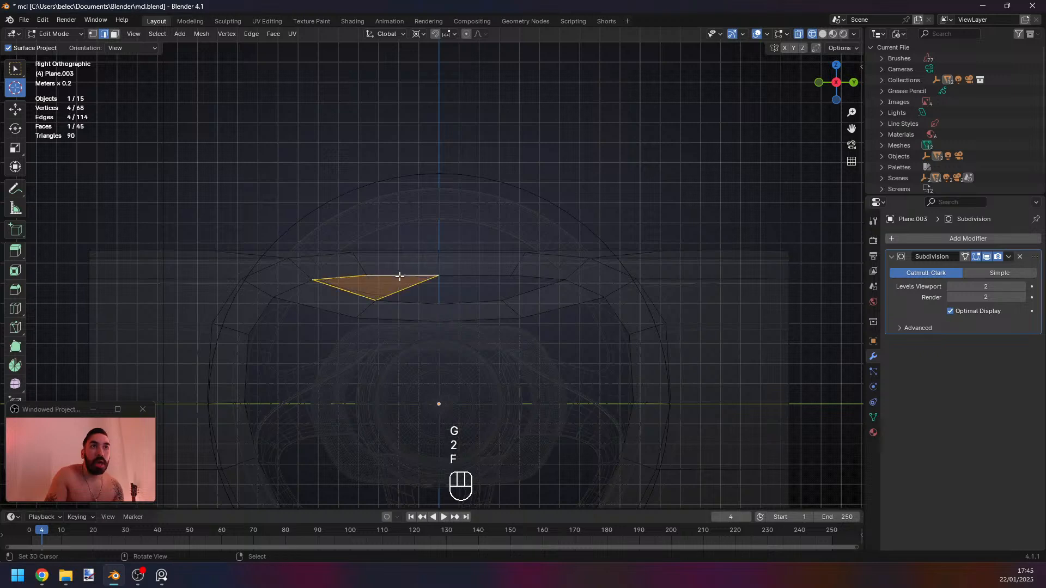
{"action": "key", "text": "ctrl+z"}
{"action": "key", "text": "ctrl+z"}
Fill the gap between the bridging strip and the opening's upper inner edge with four faces.
{"action": "middle_click_drag", "start_coordinate": [465, 278], "coordinate": [374, 267]}
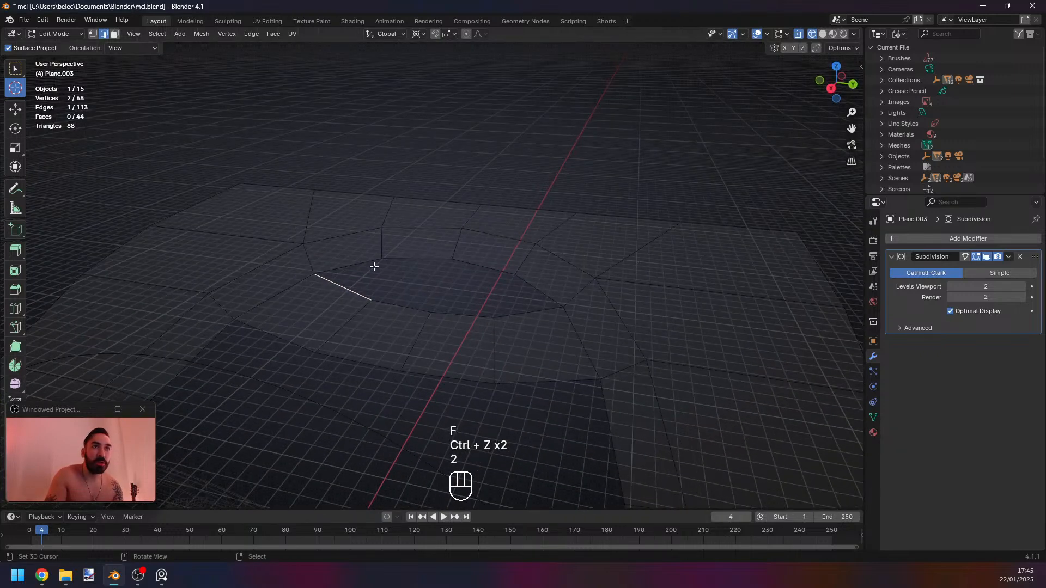
{"action": "key", "text": "f"}
{"action": "key", "text": "f"}
{"action": "key", "text": "f"}
{"action": "key", "text": "f"}
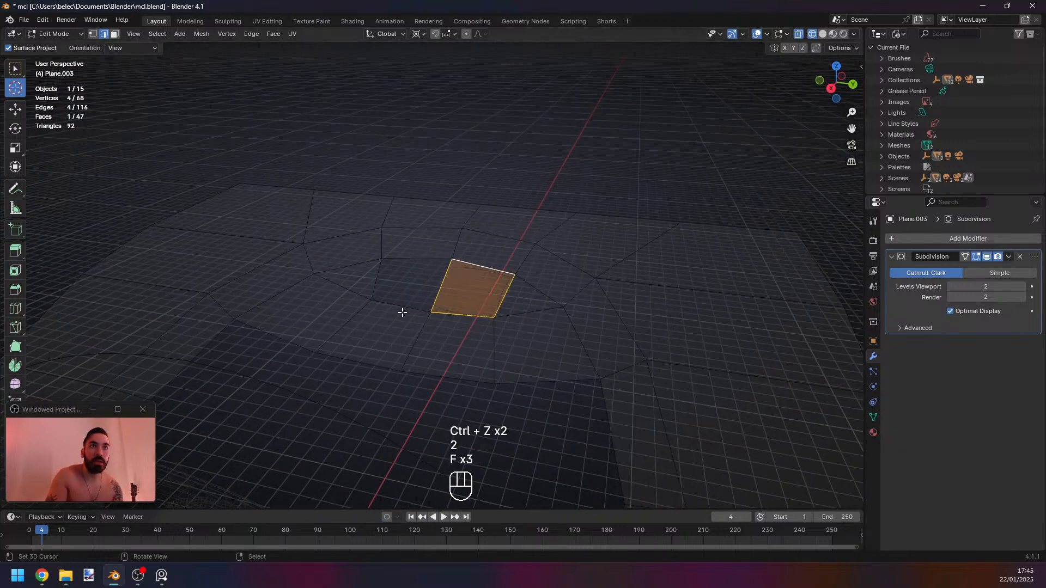
{"action": "mouse_move", "coordinate": [420, 271]}
{"action": "middle_mouse_down"}
{"action": "mouse_move", "coordinate": [418, 289]}
{"action": "mouse_move", "coordinate": [406, 281]}
{"action": "middle_mouse_up"}
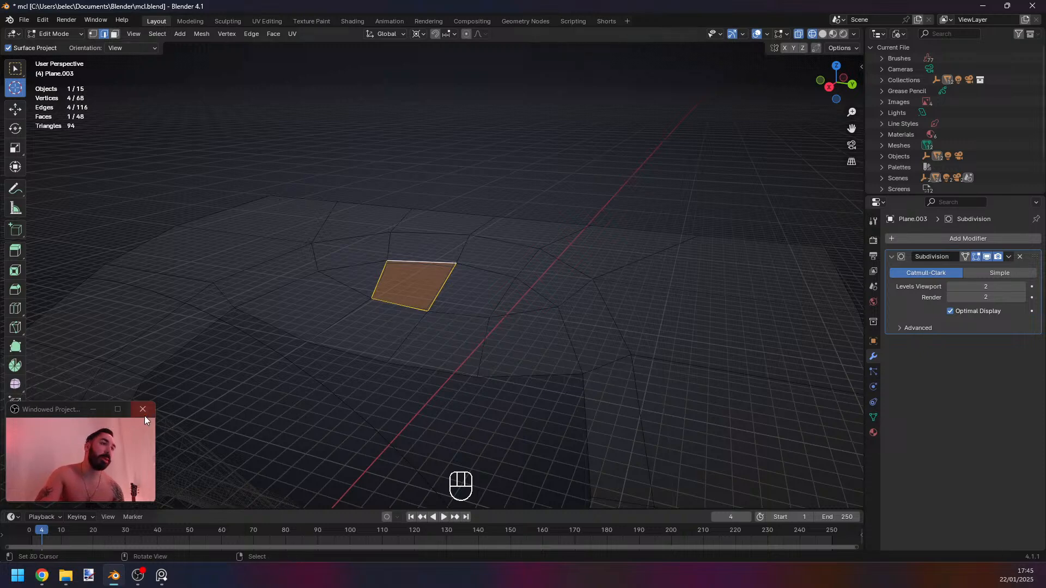
{"action": "left_click_drag", "start_coordinate": [76, 411], "coordinate": [233, 402]}
{"action": "left_click_drag", "start_coordinate": [161, 393], "coordinate": [129, 358]}
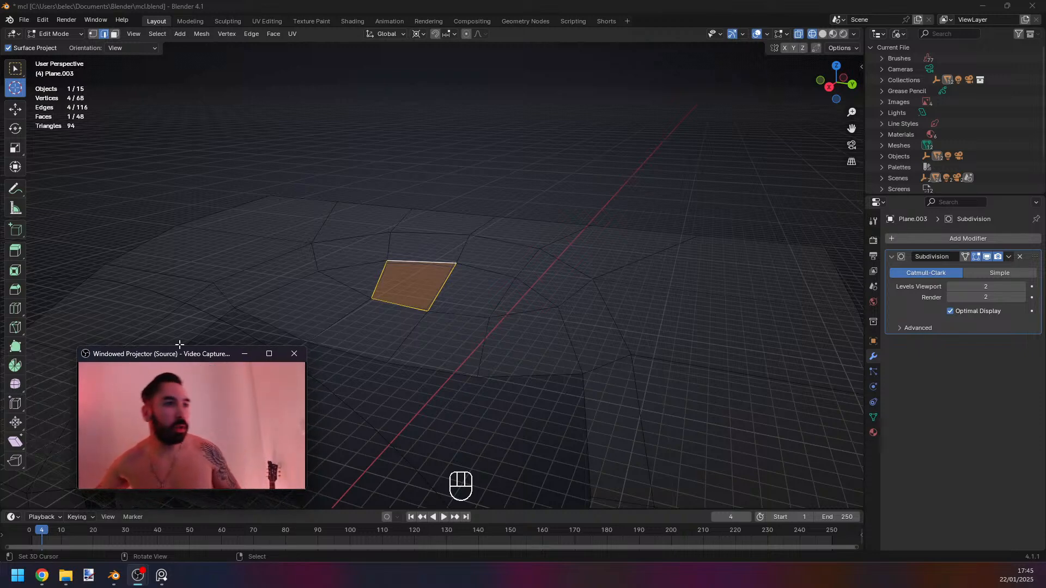
{"action": "left_click_drag", "start_coordinate": [73, 348], "coordinate": [37, 325]}
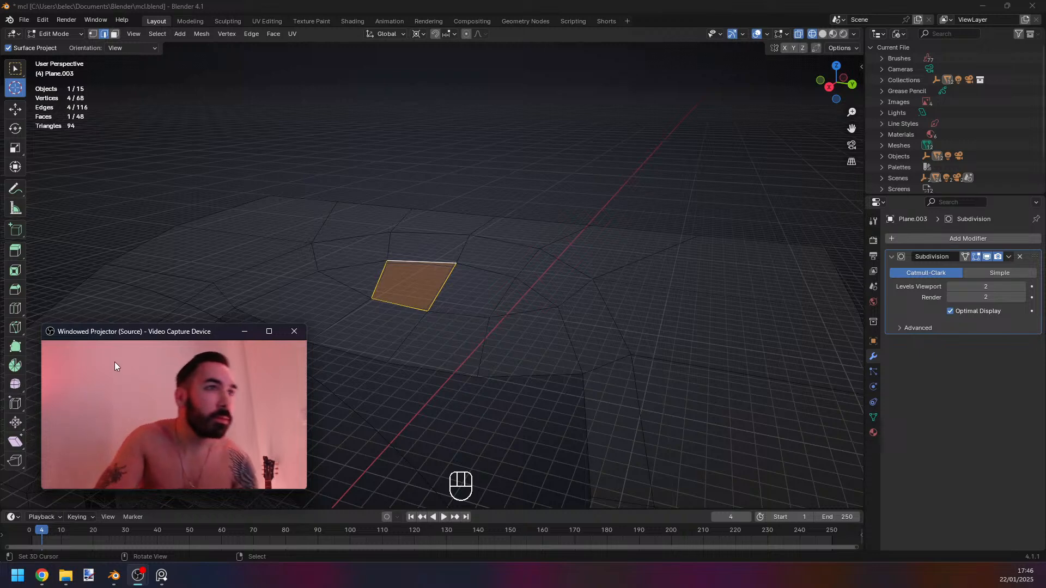
{"action": "left_click_drag", "start_coordinate": [42, 326], "coordinate": [83, 389]}
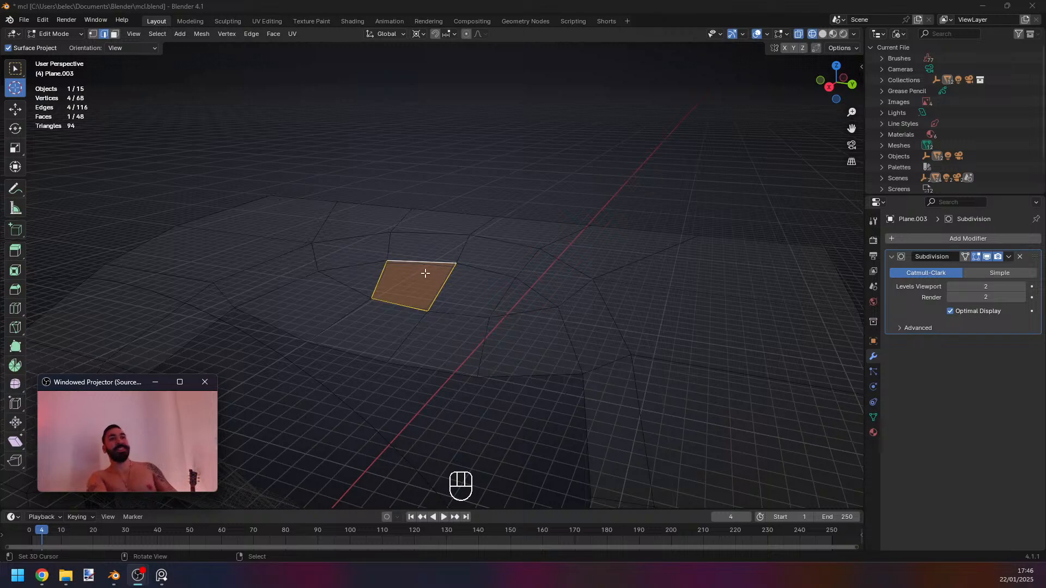
Examine the reference photo of the dashboard area behind the steering wheel and compare it with the modelled surround.
{"action": "key", "text": "Tab"}
{"action": "key", "text": "Tab"}
{"action": "middle_click_drag", "start_coordinate": [415, 289], "coordinate": [449, 316]}
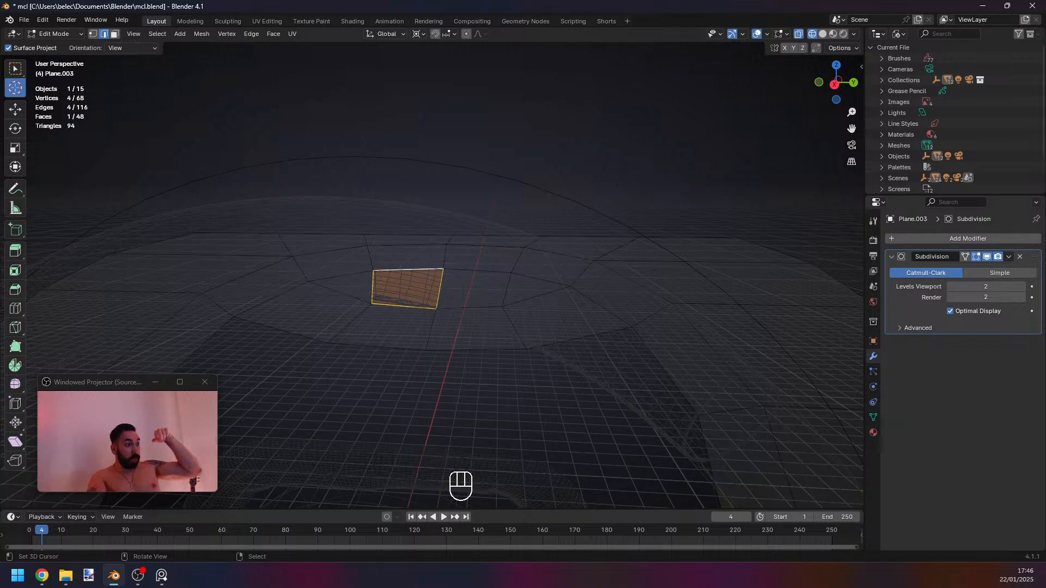
{"action": "scroll", "coordinate": [444, 329], "scroll_direction": "down", "scroll_amount": 5}
{"action": "middle_click_drag", "start_coordinate": [444, 329], "coordinate": [462, 320]}
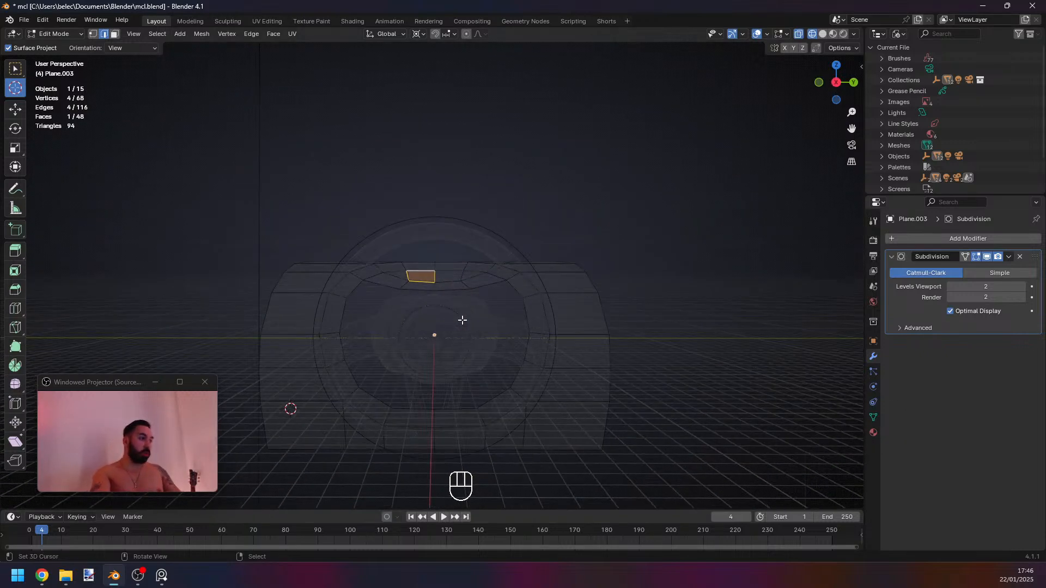
{"action": "left_click", "coordinate": [161, 575]}
{"action": "left_click_drag", "start_coordinate": [436, 206], "coordinate": [417, 151]}
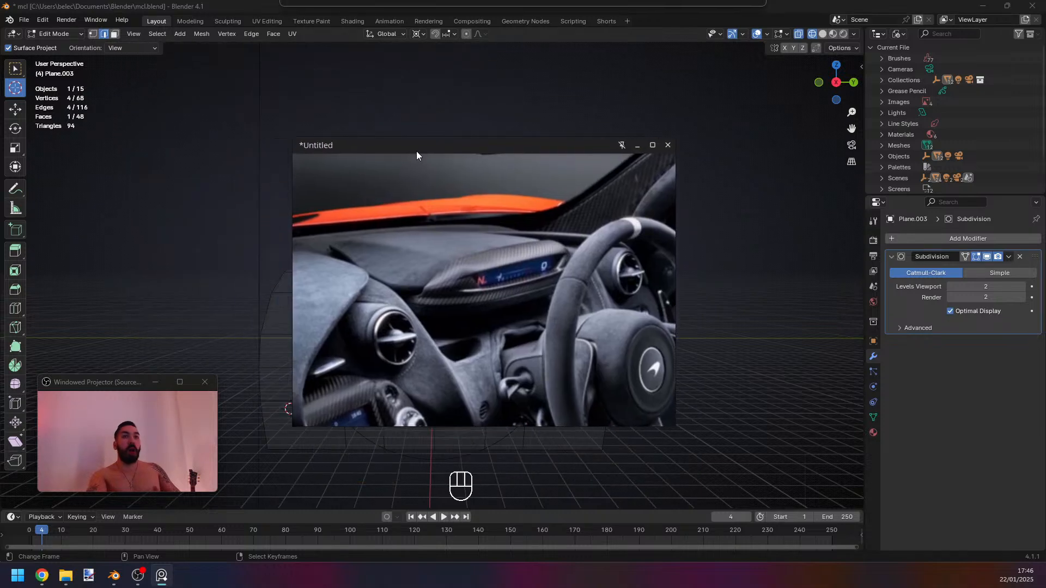
{"action": "middle_click_drag", "start_coordinate": [467, 344], "coordinate": [413, 297]}
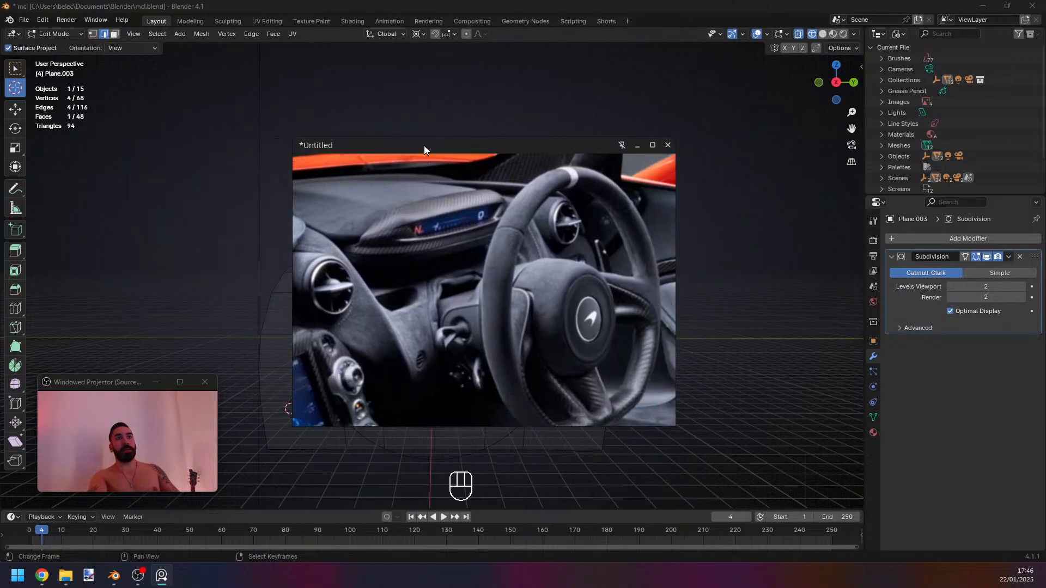
{"action": "left_click_drag", "start_coordinate": [424, 145], "coordinate": [1045, 414]}
Move the two middle faces filled above the bridging strip along the vertical axis and check the smoothed surround in solid view.
{"action": "mouse_move", "coordinate": [479, 256]}
{"action": "middle_mouse_down"}
{"action": "mouse_move", "coordinate": [451, 261]}
{"action": "mouse_move", "coordinate": [411, 297]}
{"action": "mouse_move", "coordinate": [458, 280]}
{"action": "mouse_move", "coordinate": [450, 258]}
{"action": "middle_mouse_up"}
{"action": "key", "text": "3"}
{"action": "right_click", "coordinate": [427, 302], "text": "shift"}
{"action": "mouse_move", "coordinate": [467, 299]}
{"action": "middle_mouse_down"}
{"action": "mouse_move", "coordinate": [498, 281]}
{"action": "mouse_move", "coordinate": [434, 326]}
{"action": "mouse_move", "coordinate": [423, 309]}
{"action": "mouse_move", "coordinate": [446, 325]}
{"action": "middle_mouse_up"}
{"action": "key", "text": "g"}
{"action": "key", "text": "z"}
{"action": "left_click", "coordinate": [468, 309]}
{"action": "key", "text": "shift+z"}
{"action": "key", "text": "Tab"}
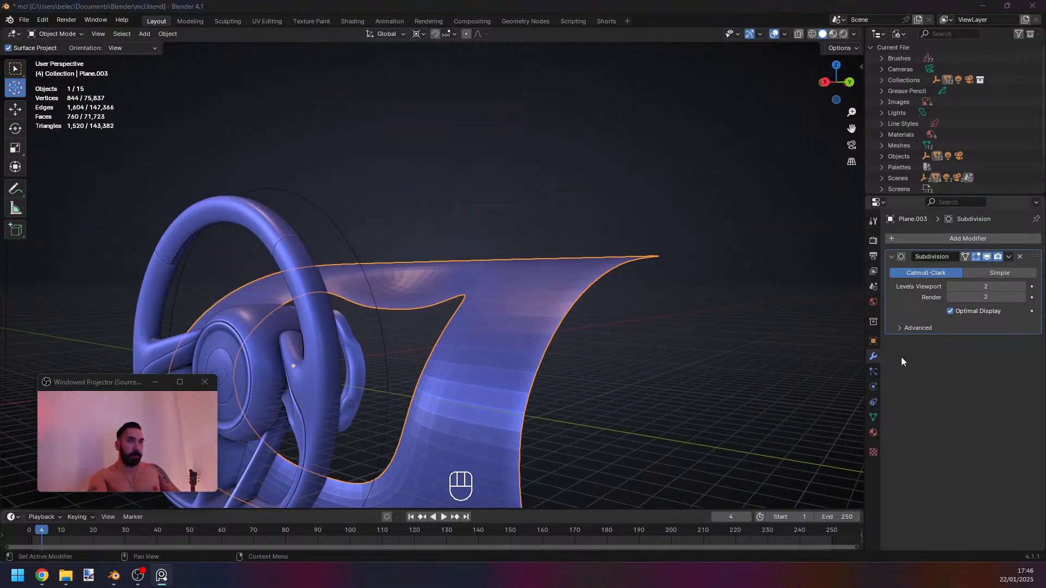
Add a supporting loop cut around the surround's opening close to its rim to sharpen the smoothed edge.
{"action": "scroll", "coordinate": [414, 365], "scroll_direction": "down", "scroll_amount": 4}
{"action": "middle_click_drag", "start_coordinate": [378, 367], "coordinate": [400, 322], "text": "shift"}
{"action": "key", "text": "Tab"}
{"action": "key", "text": "1"}
{"action": "scroll", "coordinate": [383, 336], "scroll_direction": "up", "scroll_amount": 2}
{"action": "key", "text": "2"}
{"action": "scroll", "coordinate": [414, 322], "scroll_direction": "up", "scroll_amount": 1}
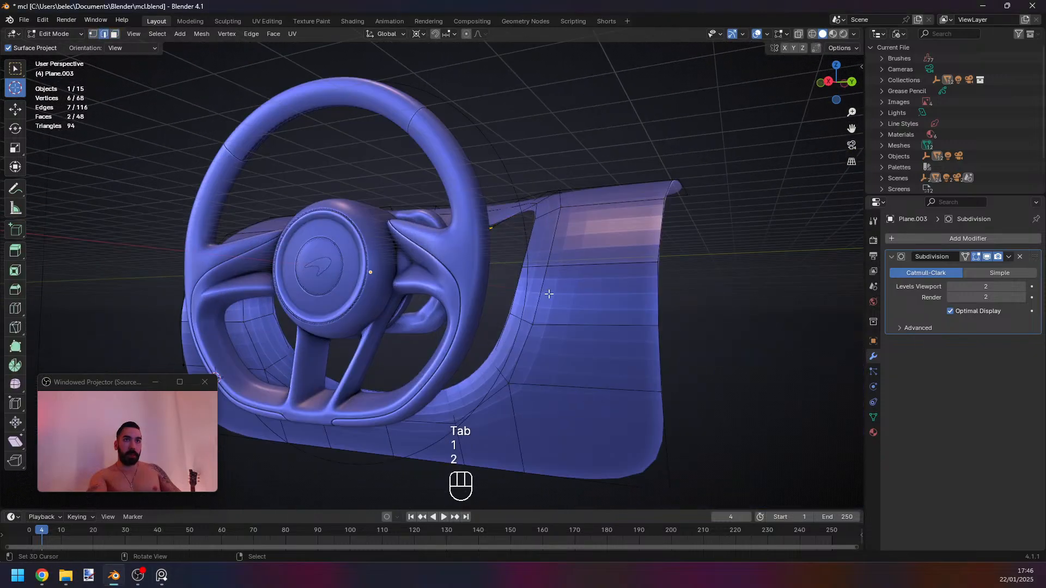
{"action": "middle_click_drag", "start_coordinate": [550, 294], "coordinate": [480, 301]}
{"action": "key", "text": "ctrl+r"}
{"action": "left_click", "coordinate": [551, 228]}
{"action": "left_click", "coordinate": [556, 226]}
{"action": "key", "text": "Tab"}
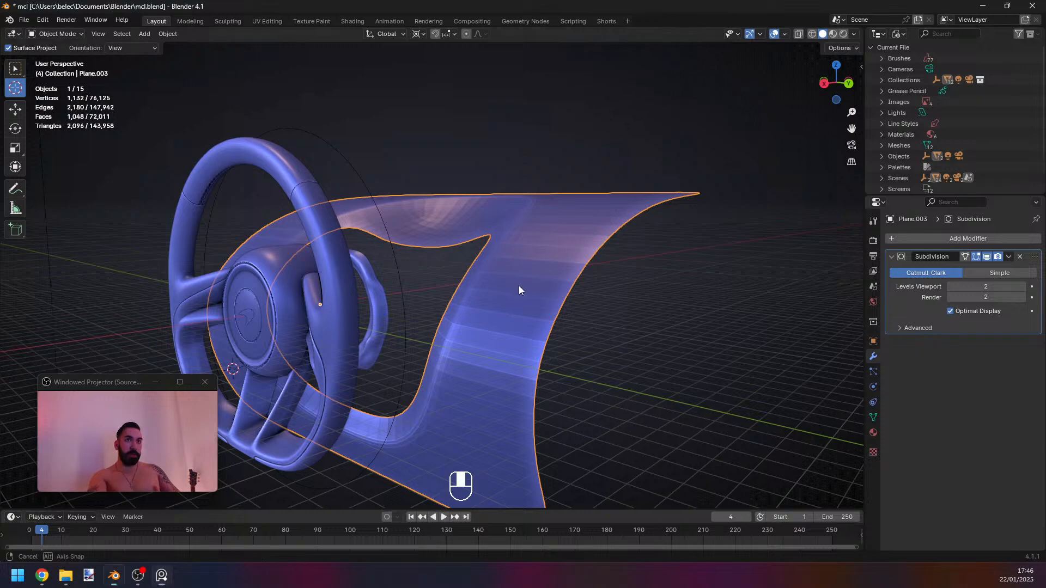
{"action": "middle_click_drag", "start_coordinate": [519, 286], "coordinate": [463, 334]}
{"action": "key", "text": "Tab"}
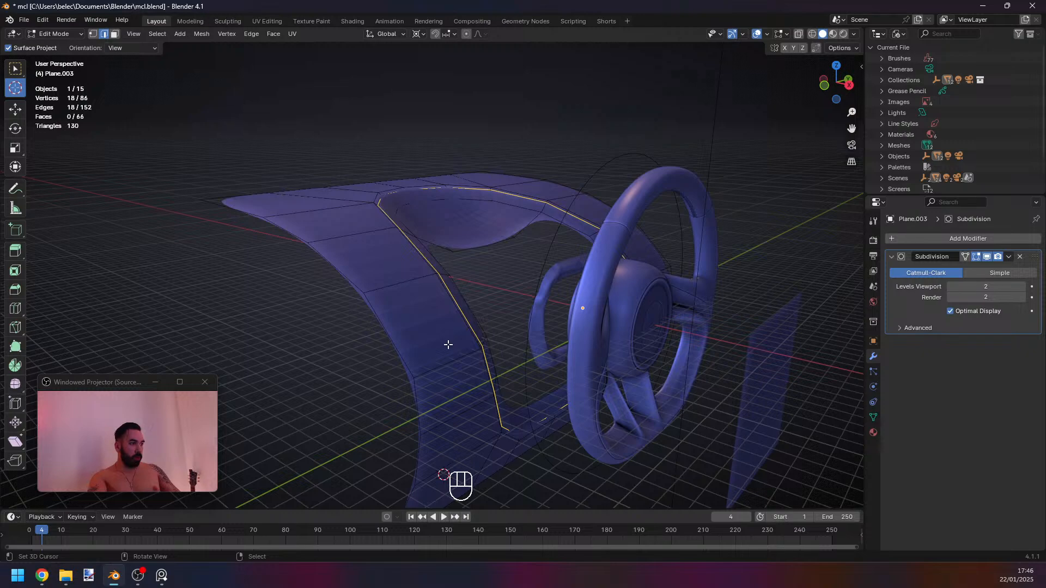
Centre the 3D cursor between two opposite side vertices of the opening, and extrude the lower inner edge chain inward by scaling.
{"action": "middle_click_drag", "start_coordinate": [509, 354], "coordinate": [480, 348]}
{"action": "key", "text": "2"}
{"action": "middle_click_drag", "start_coordinate": [417, 329], "coordinate": [454, 325]}
{"action": "key", "text": "2"}
{"action": "right_click", "coordinate": [366, 303]}
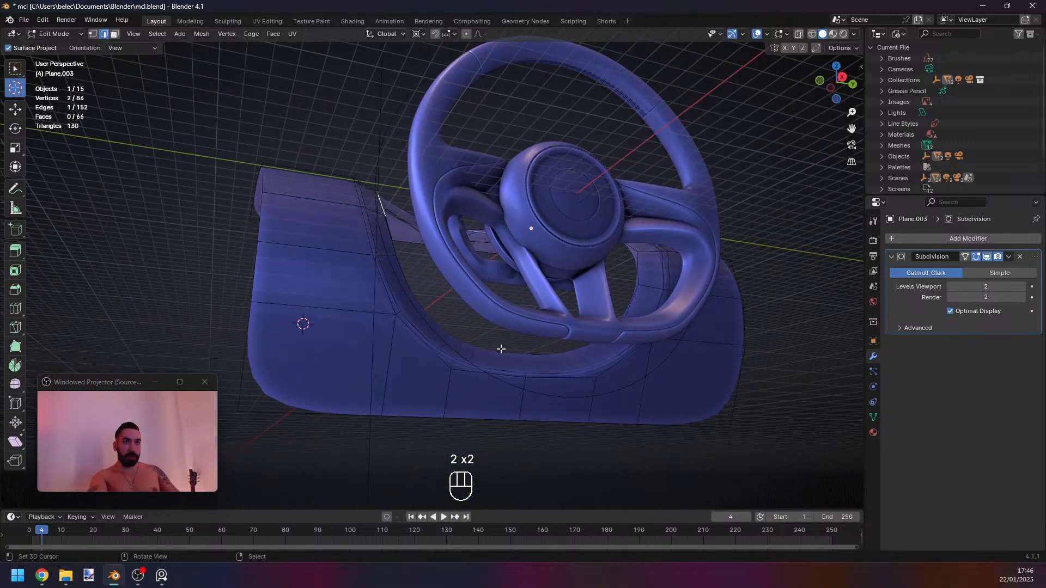
{"action": "mouse_move", "coordinate": [501, 349]}
{"action": "middle_mouse_down"}
{"action": "mouse_move", "coordinate": [472, 343]}
{"action": "mouse_move", "coordinate": [350, 218]}
{"action": "mouse_move", "coordinate": [354, 345]}
{"action": "mouse_move", "coordinate": [437, 372]}
{"action": "mouse_move", "coordinate": [301, 335]}
{"action": "middle_mouse_up"}
{"action": "key", "text": "alt+z"}
{"action": "key", "text": "2"}
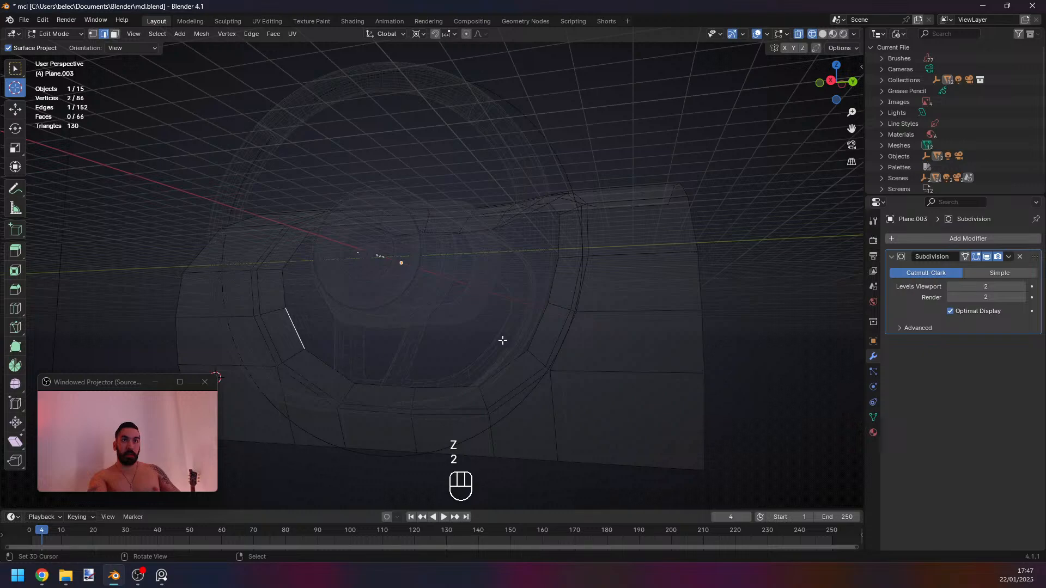
{"action": "mouse_move", "coordinate": [503, 340]}
{"action": "middle_mouse_down"}
{"action": "mouse_move", "coordinate": [523, 392]}
{"action": "mouse_move", "coordinate": [506, 345]}
{"action": "middle_mouse_up"}
{"action": "key", "text": "shift+s"}
{"action": "left_click", "coordinate": [408, 322]}
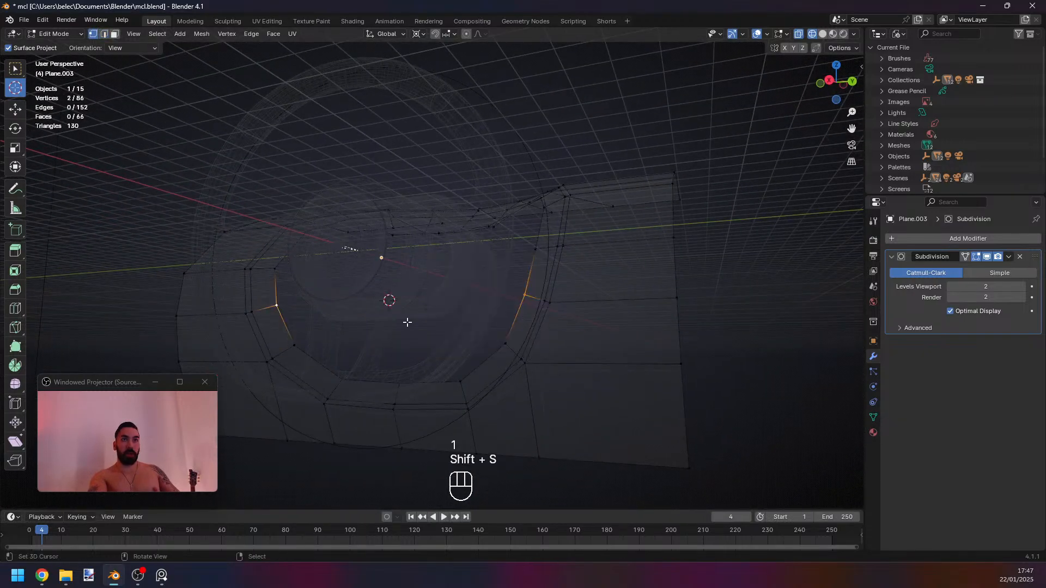
{"action": "left_click", "coordinate": [487, 333], "text": "ctrl"}
{"action": "middle_click_drag", "start_coordinate": [486, 334], "coordinate": [420, 369]}
{"action": "key", "text": "e"}
{"action": "key", "text": "s"}
{"action": "left_click", "coordinate": [433, 357]}
Extrude the two opposite inner side edges above the new lower ring and scale them inward.
{"action": "key", "text": "Tab"}
{"action": "key", "text": "Tab"}
{"action": "key", "text": "2"}
{"action": "right_click", "coordinate": [417, 366]}
{"action": "key", "text": "2"}
{"action": "right_click", "coordinate": [455, 318]}
{"action": "middle_click_drag", "start_coordinate": [456, 319], "coordinate": [495, 351]}
{"action": "right_click", "coordinate": [295, 289], "text": "shift"}
{"action": "middle_click_drag", "start_coordinate": [406, 330], "coordinate": [458, 346]}
{"action": "key", "text": "e"}
{"action": "key", "text": "s"}
{"action": "middle_click_drag", "start_coordinate": [633, 407], "coordinate": [359, 252]}
{"action": "left_click", "coordinate": [567, 385]}
Move the two upper vertices of the newly extruded side faces to reshape the inner ring.
{"action": "key", "text": "1"}
{"action": "key", "text": "shift+z"}
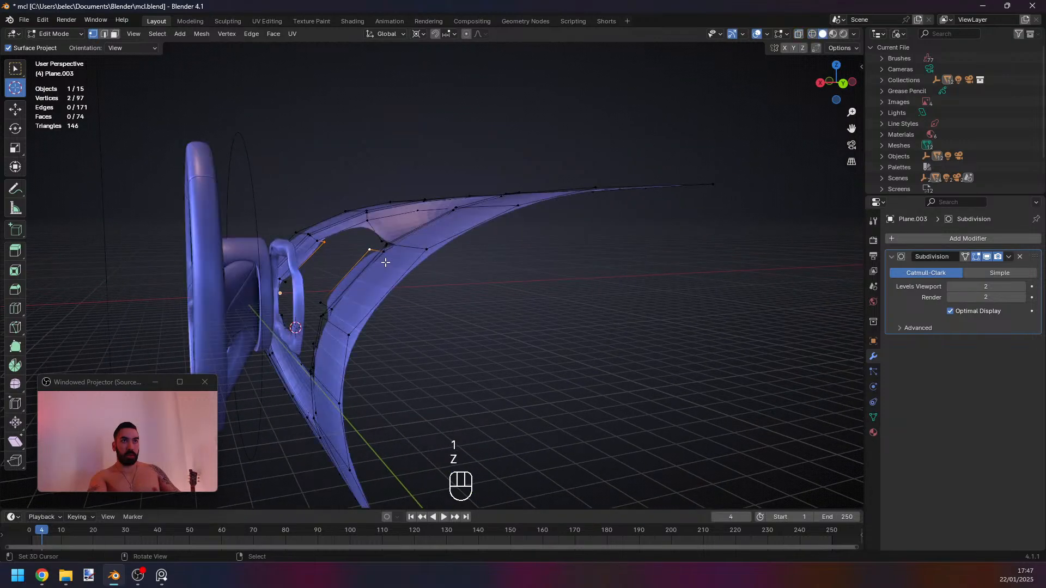
{"action": "key", "text": "g"}
{"action": "key", "text": "z"}
{"action": "left_click", "coordinate": [386, 265]}
Fill a face on each side between the extruded side faces and the upper bridging strip.
{"action": "key", "text": "2"}
{"action": "right_click", "coordinate": [322, 243]}
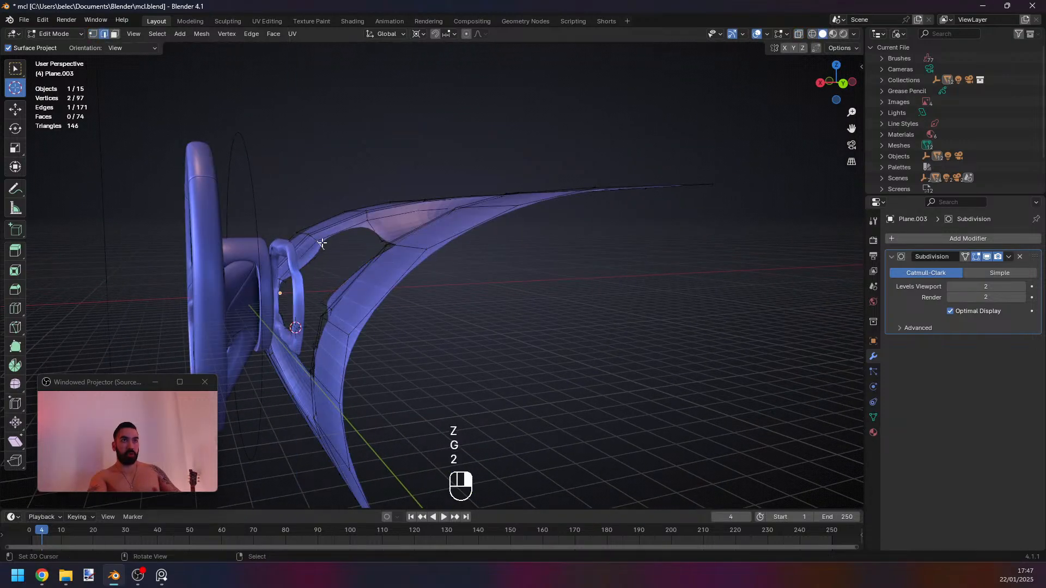
{"action": "right_click", "coordinate": [370, 232], "text": "shift"}
{"action": "middle_click_drag", "start_coordinate": [370, 231], "coordinate": [490, 278]}
{"action": "key", "text": "f"}
{"action": "right_click", "coordinate": [490, 280]}
{"action": "right_click", "coordinate": [490, 319], "text": "shift"}
{"action": "key", "text": "f"}
{"action": "middle_click_drag", "start_coordinate": [490, 319], "coordinate": [548, 340]}
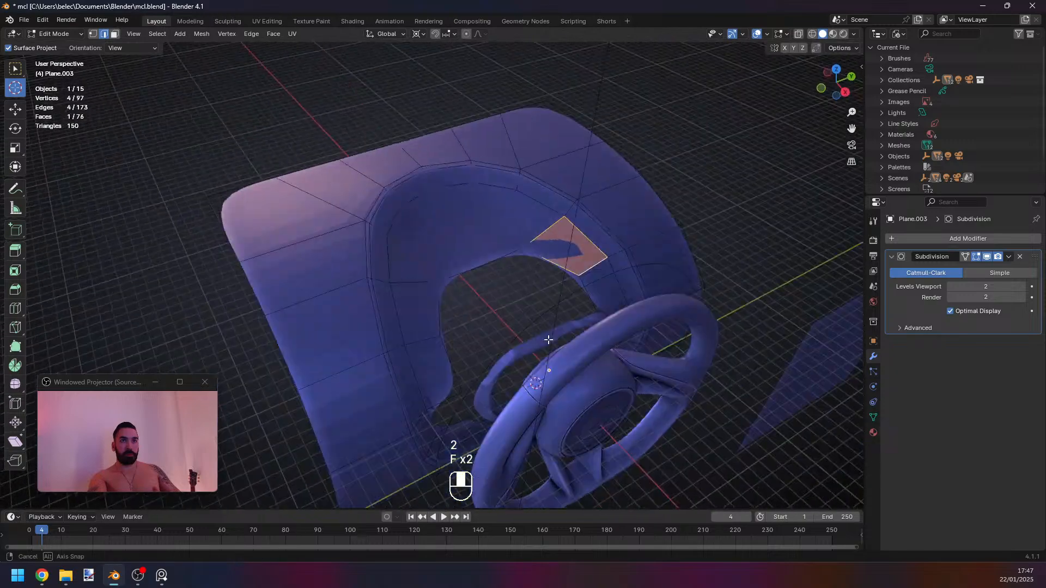
Centre the 3D cursor between the two opposite inner vertices beside the opening and scale them inward to about 0.87.
{"action": "key", "text": "1"}
{"action": "right_click", "coordinate": [444, 334]}
{"action": "right_click", "coordinate": [576, 280], "text": "shift"}
{"action": "key", "text": "shift+s"}
{"action": "left_click", "coordinate": [705, 293]}
{"action": "middle_click_drag", "start_coordinate": [705, 305], "coordinate": [657, 335]}
{"action": "key", "text": "s"}
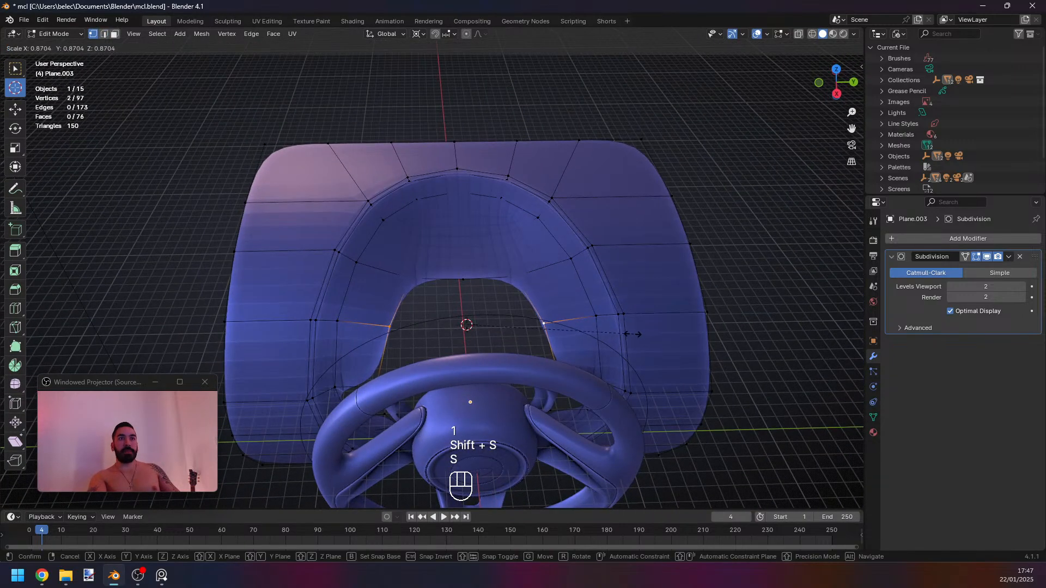
{"action": "left_click", "coordinate": [626, 334]}
Scale the same pair of inner vertices again about their midpoint in wireframe view.
{"action": "key", "text": "z"}
{"action": "middle_click_drag", "start_coordinate": [565, 329], "coordinate": [501, 314]}
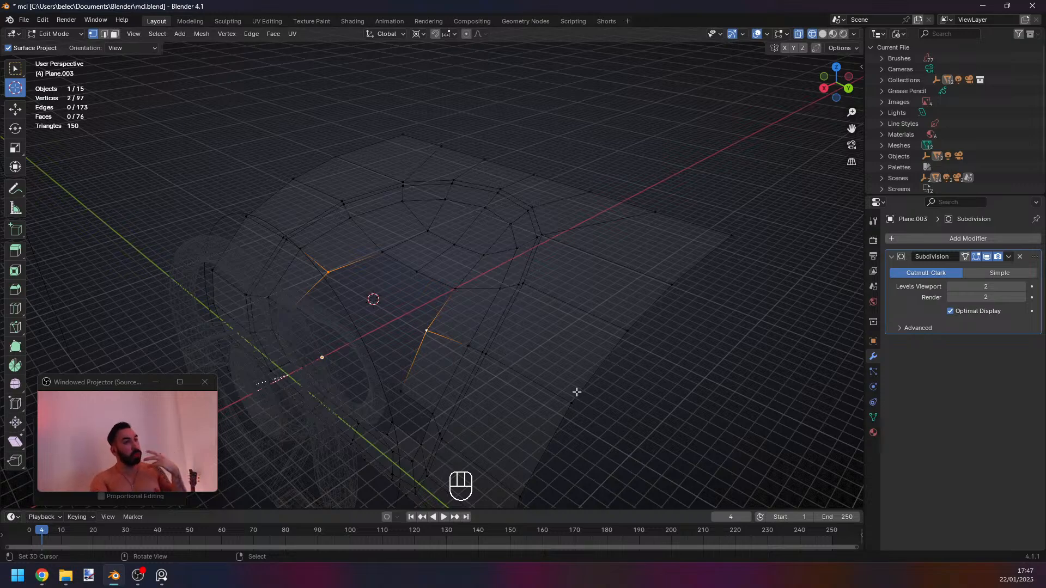
{"action": "middle_click_drag", "start_coordinate": [487, 375], "coordinate": [561, 367]}
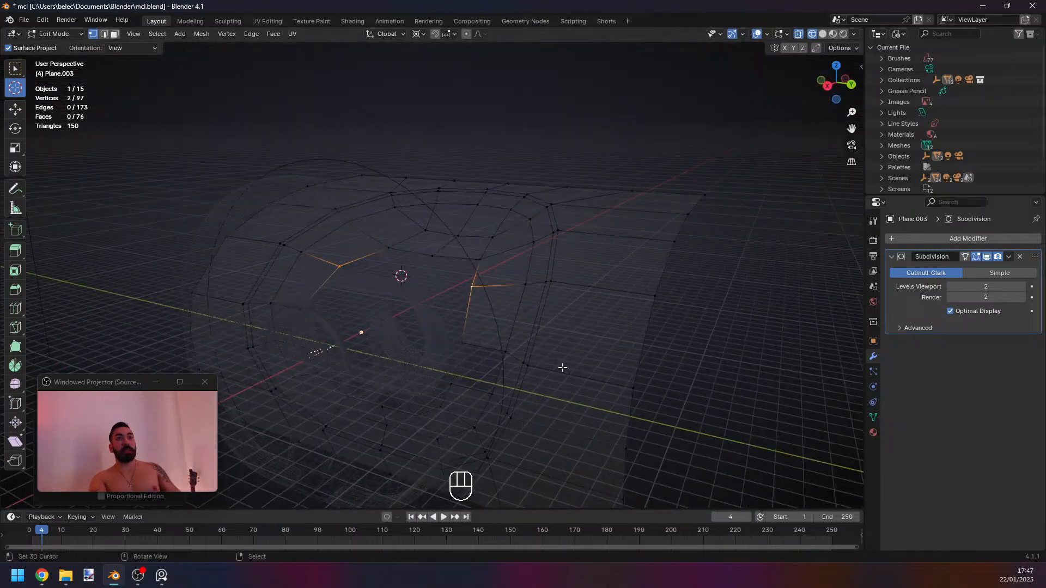
{"action": "key", "text": "shift+s"}
{"action": "key", "text": "s"}
{"action": "left_click", "coordinate": [557, 368]}
Scale two further pairs of opposite vertices along the opening's inner edge to even out its outline.
{"action": "middle_click_drag", "start_coordinate": [424, 304], "coordinate": [443, 325]}
{"action": "scroll", "coordinate": [444, 325], "scroll_direction": "up", "scroll_amount": 1}
{"action": "right_click", "coordinate": [383, 261]}
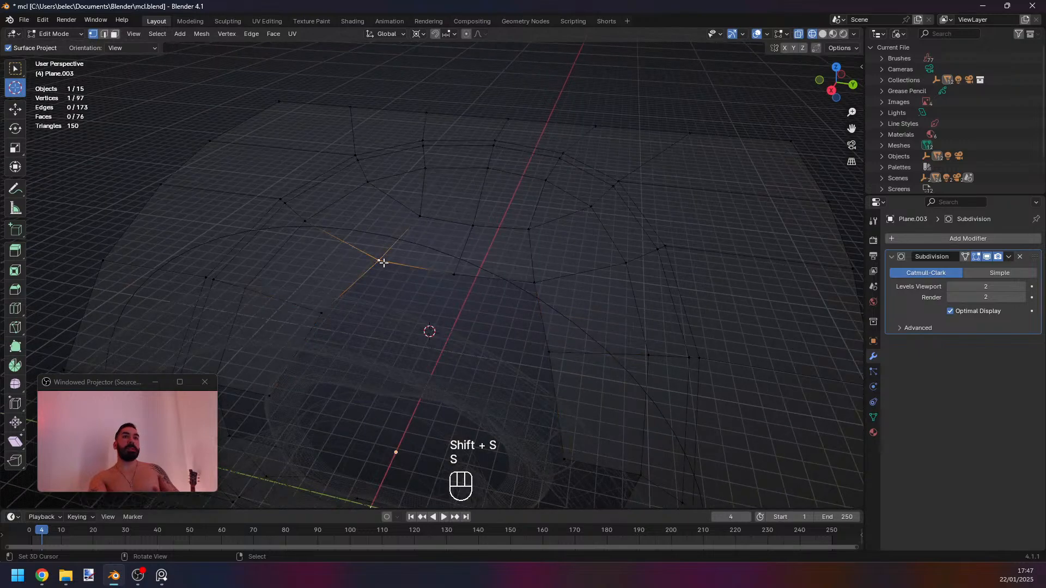
{"action": "right_click", "coordinate": [535, 283], "text": "ctrl"}
{"action": "key", "text": "s"}
{"action": "middle_click_drag", "start_coordinate": [576, 341], "coordinate": [552, 326]}
{"action": "right_click", "coordinate": [605, 347]}
{"action": "key", "text": "shift+s"}
{"action": "left_click", "coordinate": [679, 342]}
{"action": "key", "text": "s"}
{"action": "left_click", "coordinate": [607, 345]}
Fill the remaining gap on each side of the inner ring with a face.
{"action": "key", "text": "Tab"}
{"action": "middle_click_drag", "start_coordinate": [466, 286], "coordinate": [464, 270]}
{"action": "key", "text": "Tab"}
{"action": "key", "text": "2"}
{"action": "right_click", "coordinate": [356, 405], "text": "shift"}
{"action": "key", "text": "f"}
{"action": "middle_click_drag", "start_coordinate": [390, 403], "coordinate": [457, 401]}
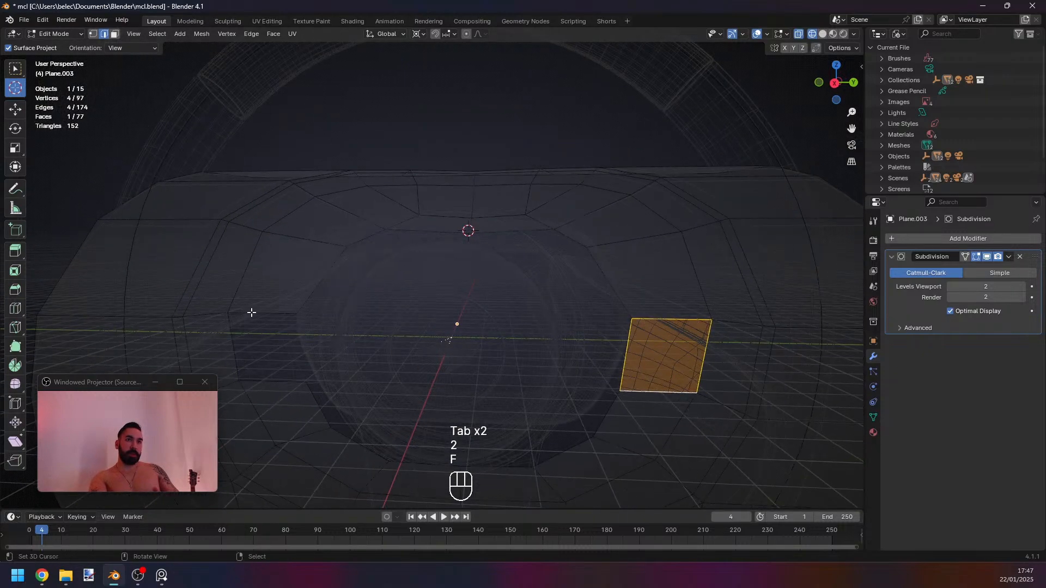
{"action": "right_click", "coordinate": [252, 313]}
{"action": "right_click", "coordinate": [281, 384]}
{"action": "key", "text": "f"}
Slide the two opposite inner vertices at the ends of the bridging strip slightly along their edges.
{"action": "key", "text": "Tab"}
{"action": "middle_click_drag", "start_coordinate": [479, 332], "coordinate": [504, 381]}
{"action": "key", "text": "Tab"}
{"action": "key", "text": "1"}
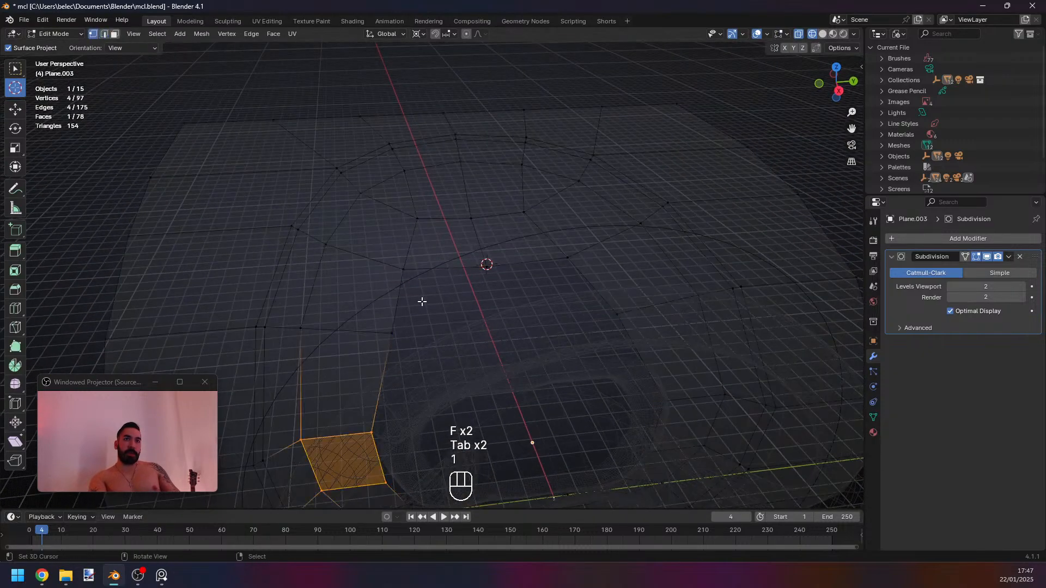
{"action": "right_click", "coordinate": [396, 274]}
{"action": "key", "text": "z"}
{"action": "right_click", "coordinate": [543, 264], "text": "shift"}
{"action": "mouse_move", "coordinate": [554, 273]}
{"action": "middle_mouse_down"}
{"action": "mouse_move", "coordinate": [562, 299]}
{"action": "mouse_move", "coordinate": [508, 299]}
{"action": "middle_mouse_up"}
{"action": "key", "text": "g"}
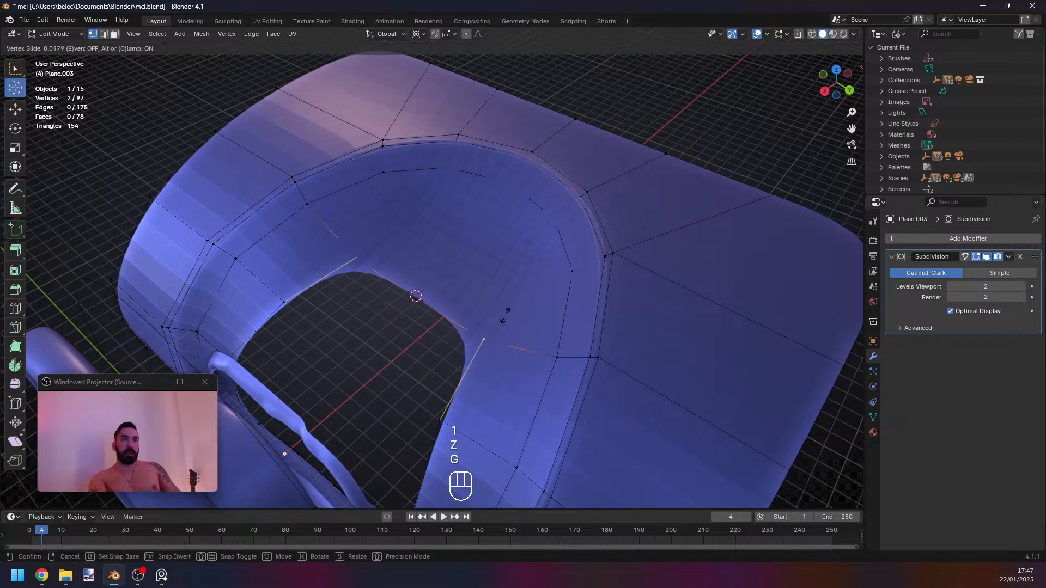
{"action": "left_click", "coordinate": [498, 326]}
{"action": "key", "text": "Tab"}
{"action": "key", "text": "Tab"}
{"action": "middle_click_drag", "start_coordinate": [522, 355], "coordinate": [304, 261]}
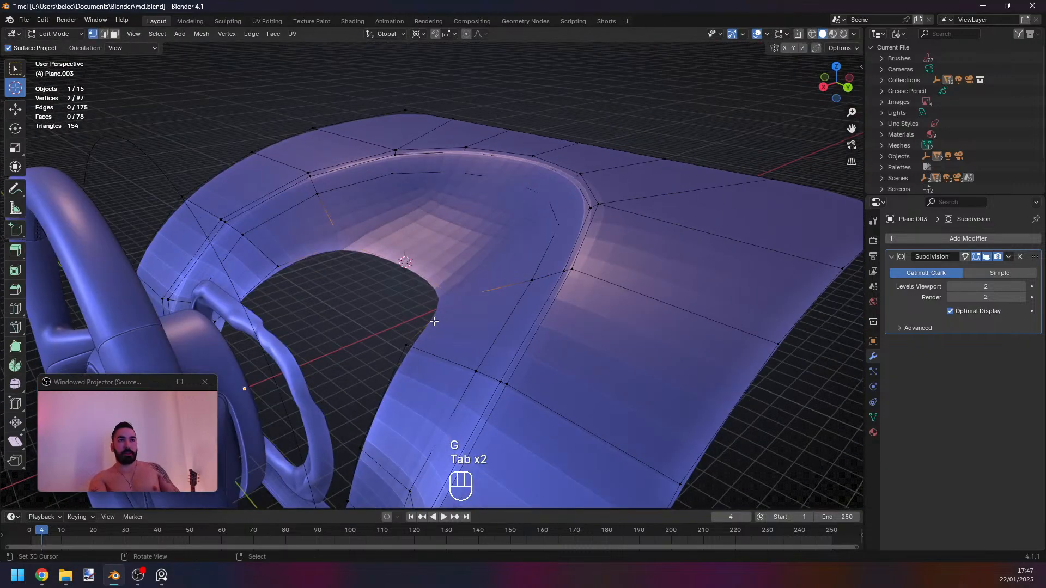
Fill two faces across the opening below the bridging strip and split them with a central loop cut.
{"action": "key", "text": "z"}
{"action": "key", "text": "2"}
{"action": "key", "text": "f"}
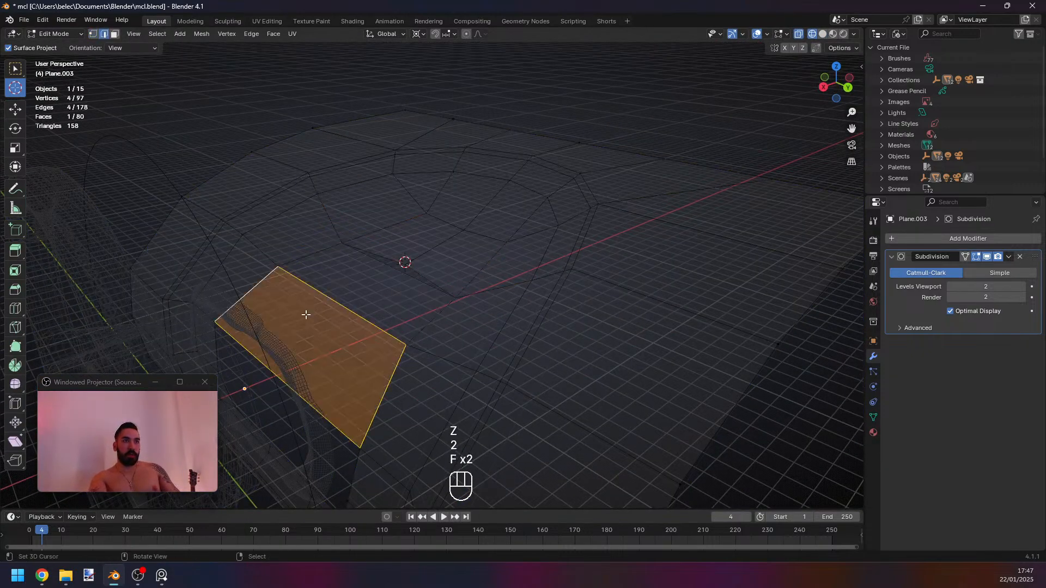
{"action": "middle_click_drag", "start_coordinate": [361, 310], "coordinate": [467, 318]}
{"action": "key", "text": "ctrl+r"}
{"action": "left_click", "coordinate": [455, 291]}
{"action": "right_click", "coordinate": [457, 292]}
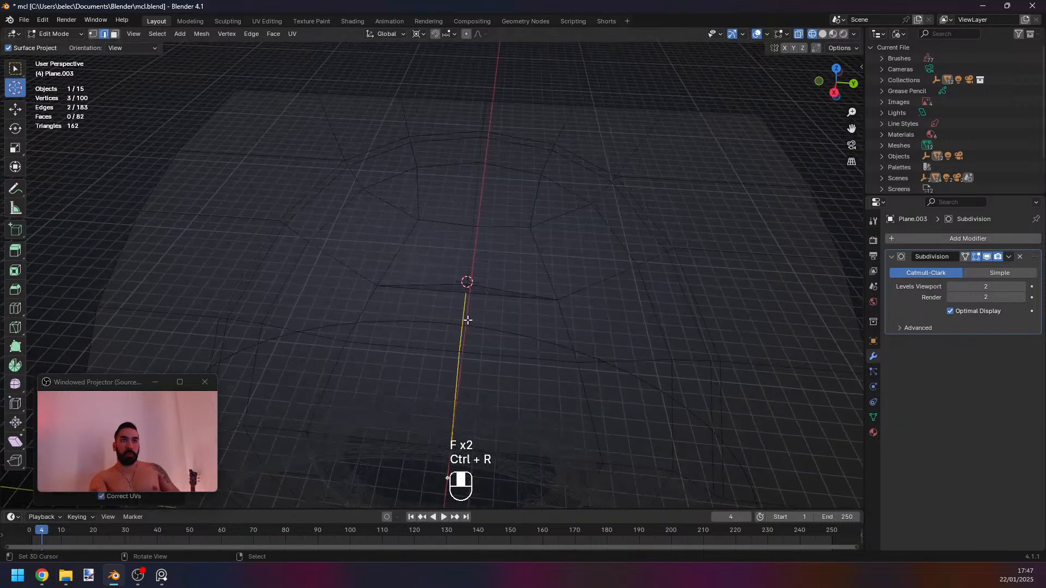
Snap the centre vertices of the bridging strip and the new central cut together using the 3D cursor.
{"action": "key", "text": "1"}
{"action": "right_click", "coordinate": [466, 294]}
{"action": "key", "text": "shift+s"}
{"action": "key", "text": "shift+s"}
{"action": "left_click", "coordinate": [484, 300]}
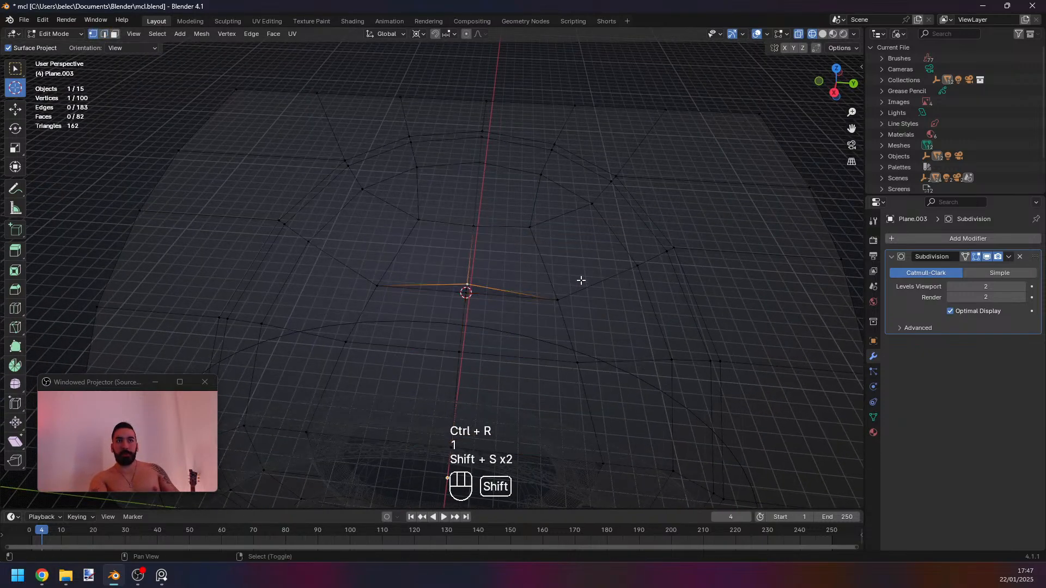
{"action": "key", "text": "shift+s"}
{"action": "left_click", "coordinate": [545, 246]}
{"action": "key", "text": "a"}
{"action": "key", "text": "a"}
Extrude the two opposite lower side edges of the opening and scale them along Y to meet at the centre.
{"action": "middle_click_drag", "start_coordinate": [501, 395], "coordinate": [407, 346]}
{"action": "key", "text": "2"}
{"action": "left_click", "coordinate": [382, 323]}
{"action": "key", "text": "a"}
{"action": "middle_click_drag", "start_coordinate": [450, 375], "coordinate": [476, 372]}
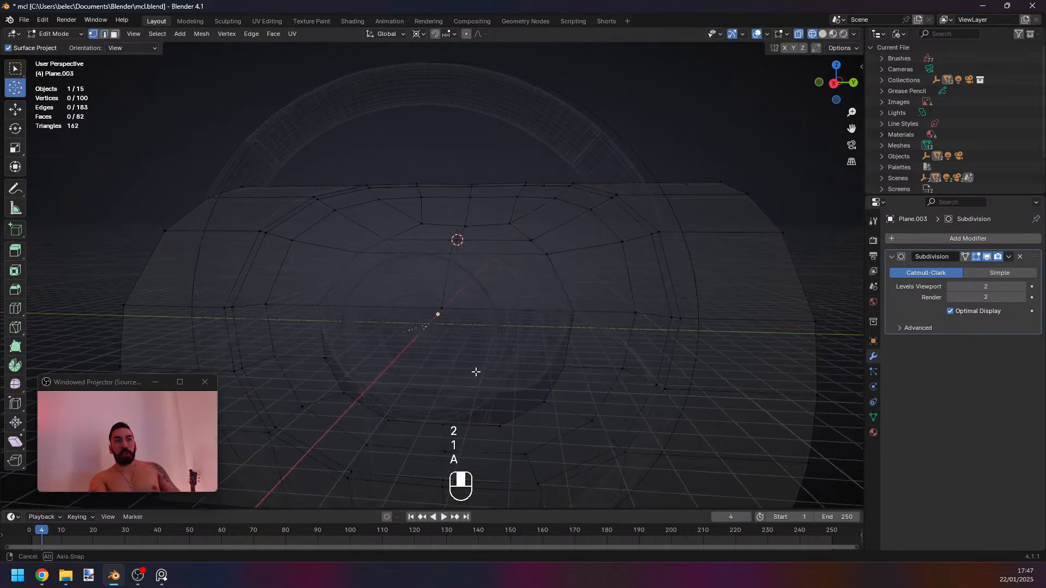
{"action": "middle_click_drag", "start_coordinate": [404, 360], "coordinate": [427, 353]}
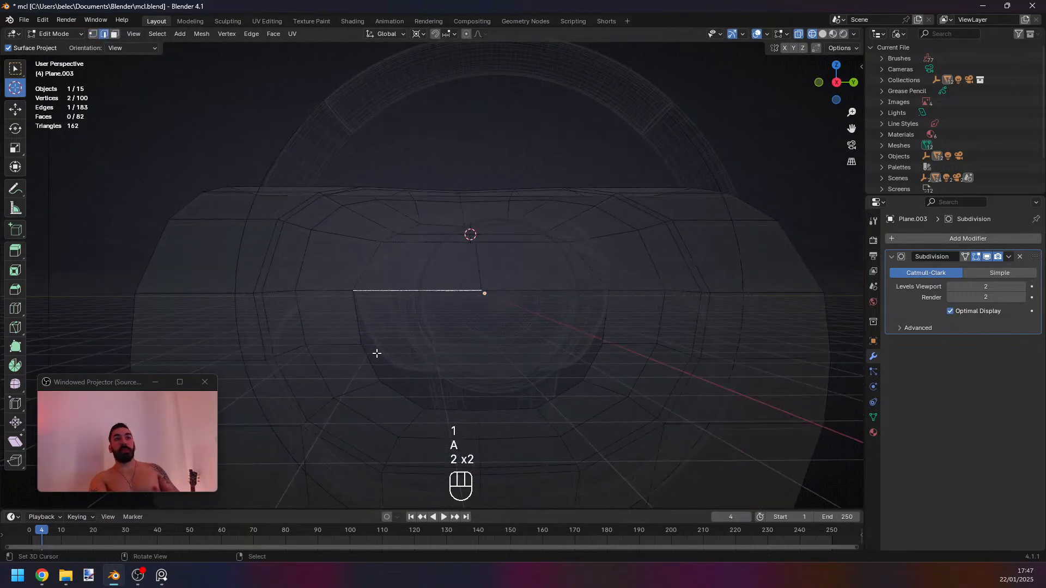
{"action": "key", "text": "shift+s"}
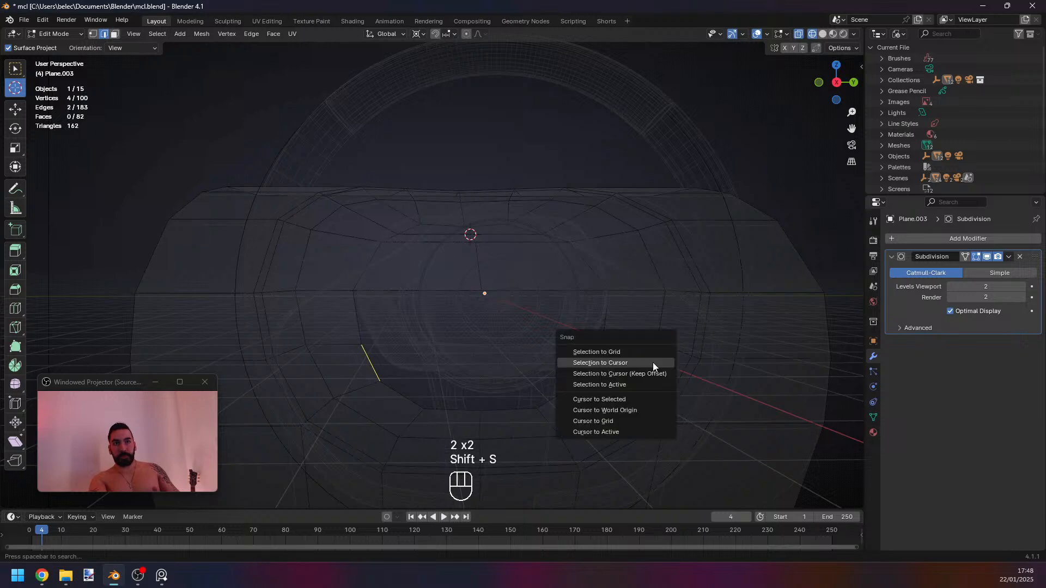
{"action": "left_click", "coordinate": [646, 398]}
{"action": "key", "text": "e"}
{"action": "key", "text": "s"}
{"action": "right_click", "coordinate": [648, 400]}
{"action": "key", "text": "s"}
{"action": "key", "text": "y"}
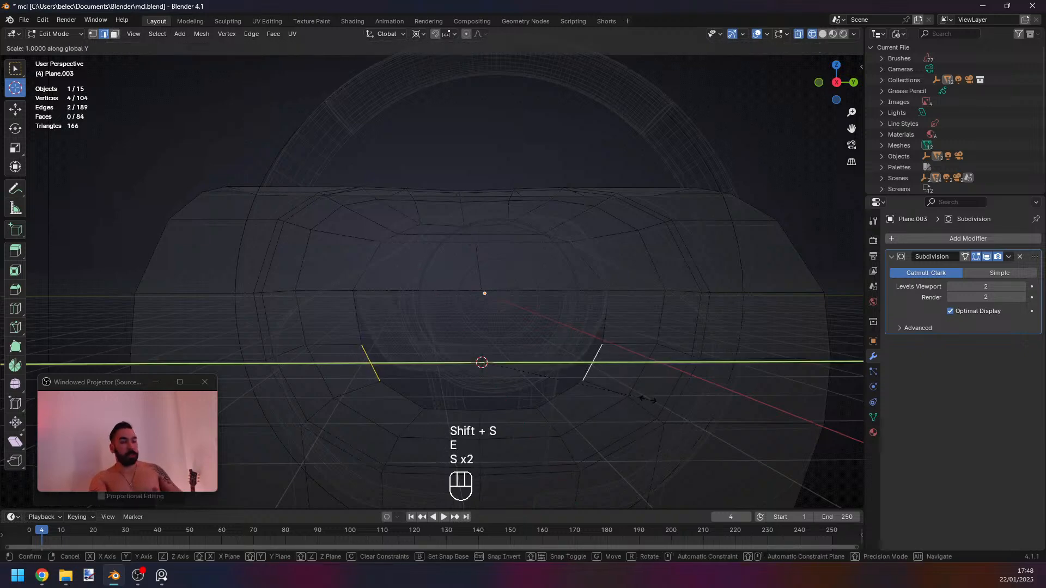
{"action": "left_click", "coordinate": [648, 400]}
Merge the overlapping centre vertices by distance and fill the two faces between the extruded cross edges and the row above.
{"action": "middle_click_drag", "start_coordinate": [648, 400], "coordinate": [625, 400]}
{"action": "key", "text": "2"}
{"action": "right_click", "coordinate": [491, 355]}
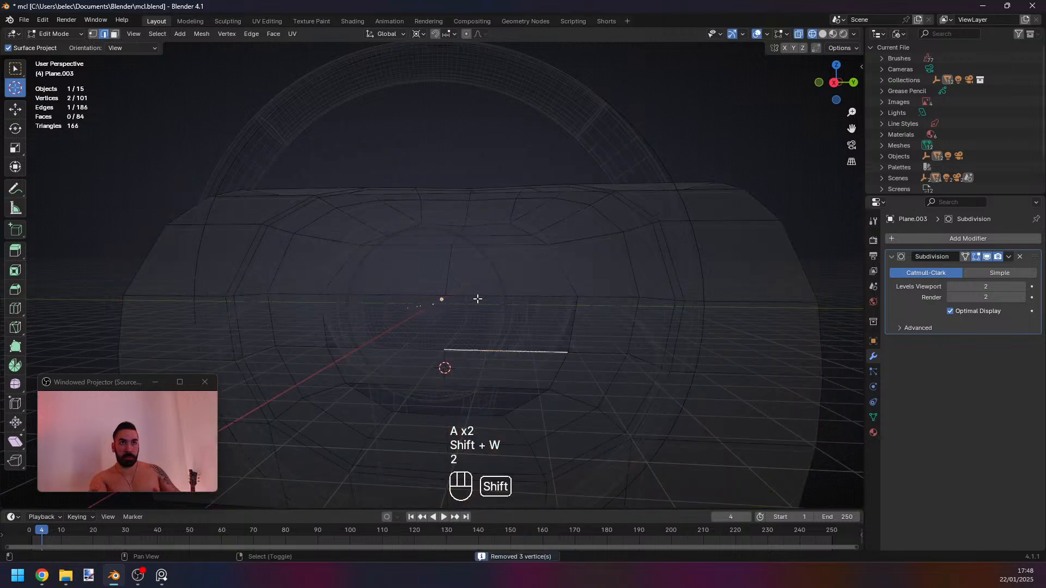
{"action": "right_click", "coordinate": [479, 299], "text": "shift"}
{"action": "key", "text": "f"}
{"action": "right_click", "coordinate": [419, 298]}
{"action": "right_click", "coordinate": [393, 346], "text": "shift"}
{"action": "key", "text": "f"}
Fill the two remaining faces between the extruded cross edges and the bottom of the opening.
{"action": "key", "text": "2"}
{"action": "right_click", "coordinate": [454, 410]}
{"action": "scroll", "coordinate": [460, 393], "scroll_direction": "up", "scroll_amount": 1}
{"action": "right_click", "coordinate": [467, 376], "text": "shift"}
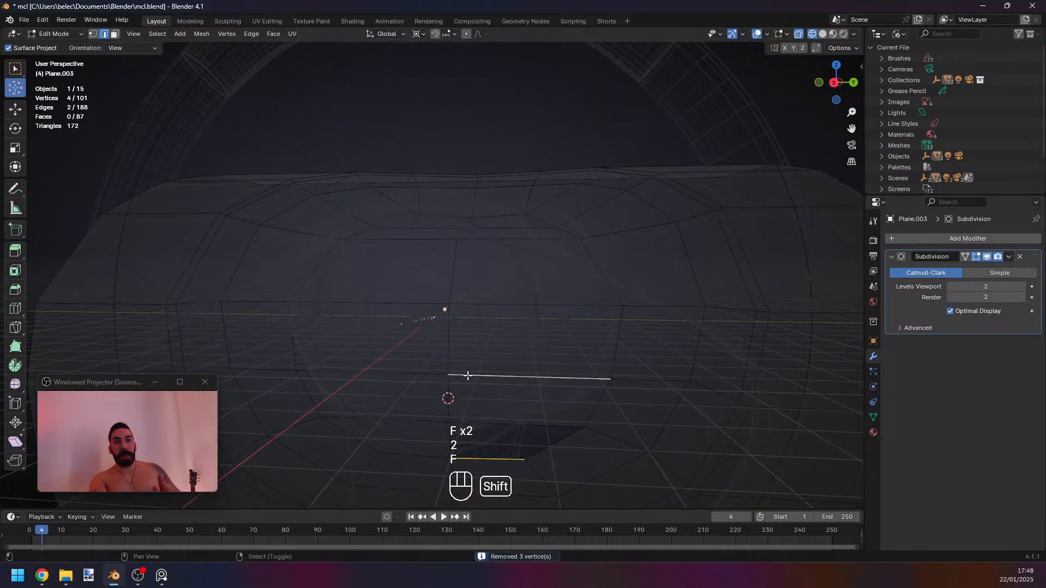
{"action": "right_click", "coordinate": [474, 425]}
{"action": "right_click", "coordinate": [476, 453], "text": "shift"}
{"action": "key", "text": "f"}
{"action": "middle_click_drag", "start_coordinate": [509, 397], "coordinate": [453, 380]}
{"action": "key", "text": "Tab"}
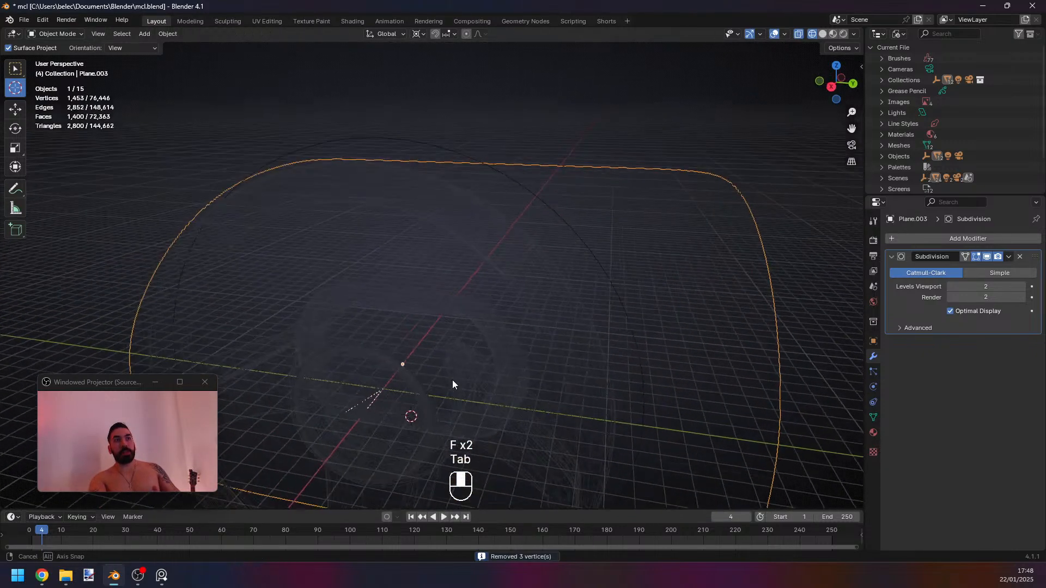
{"action": "key", "text": "Tab"}
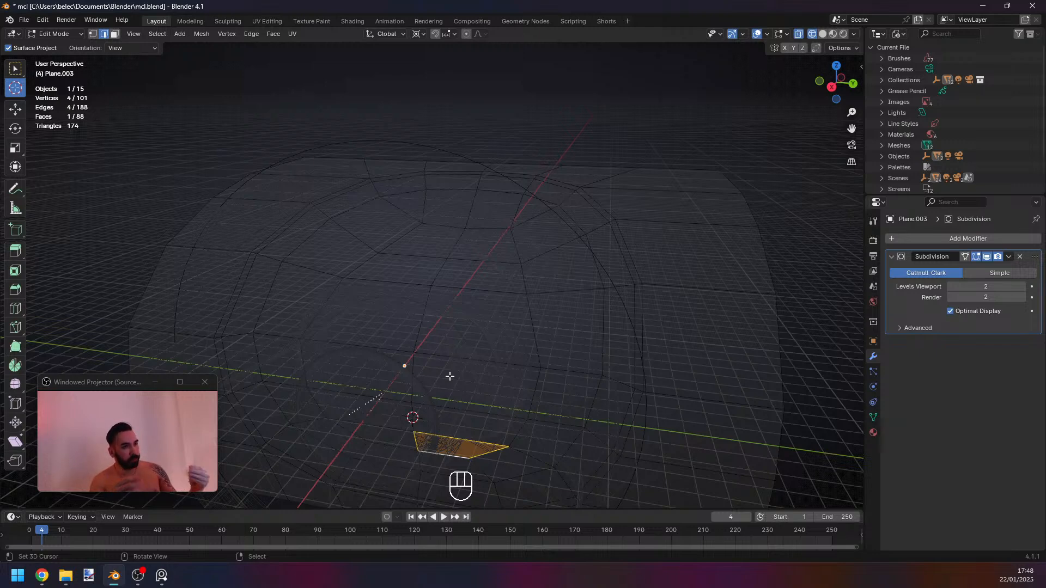
{"action": "middle_click_drag", "start_coordinate": [424, 349], "coordinate": [387, 353]}
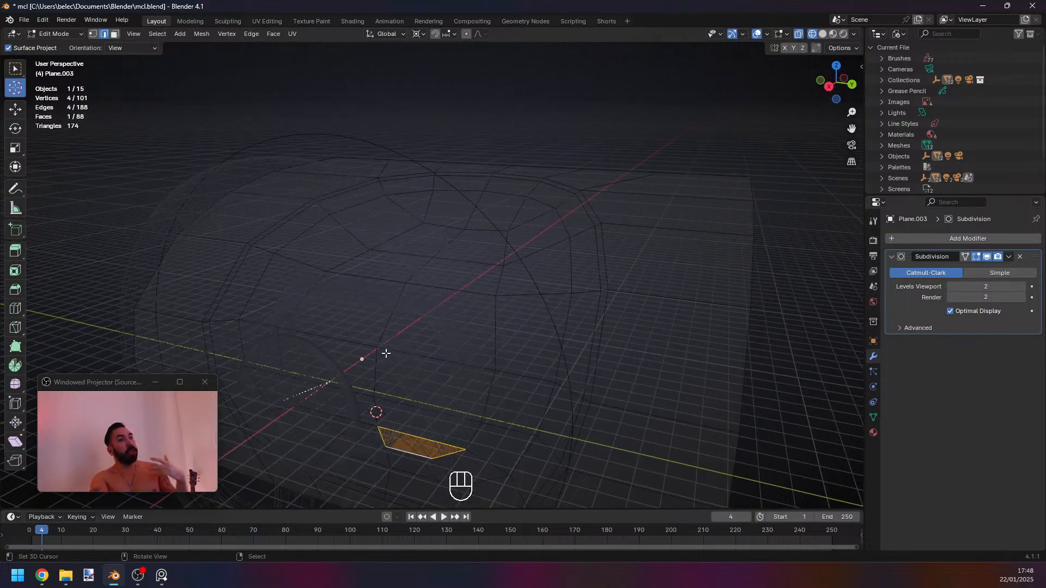
{"action": "middle_click_drag", "start_coordinate": [433, 390], "coordinate": [441, 390]}
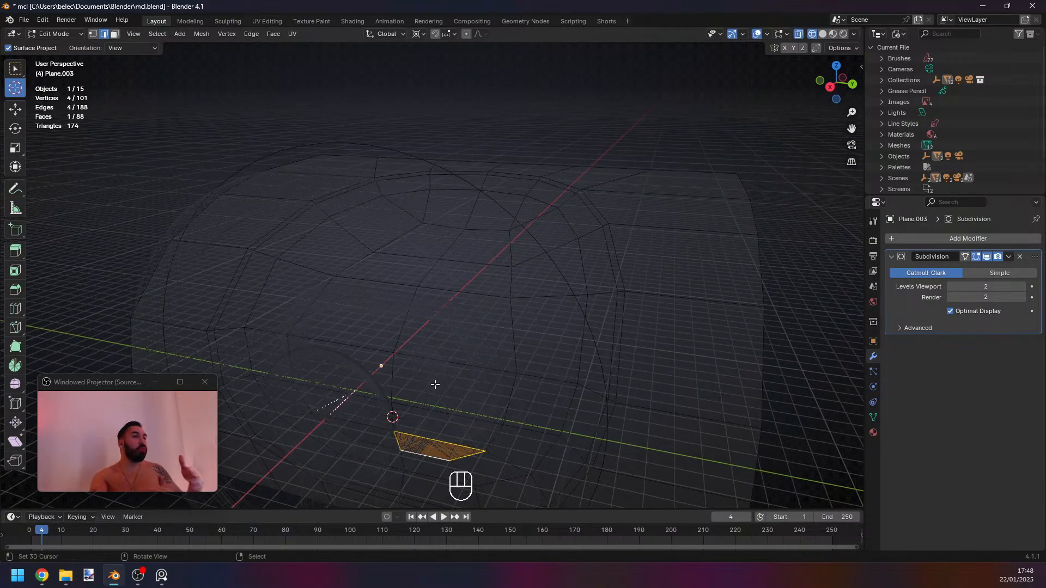
{"action": "key", "text": "Tab"}
{"action": "key", "text": "Tab"}
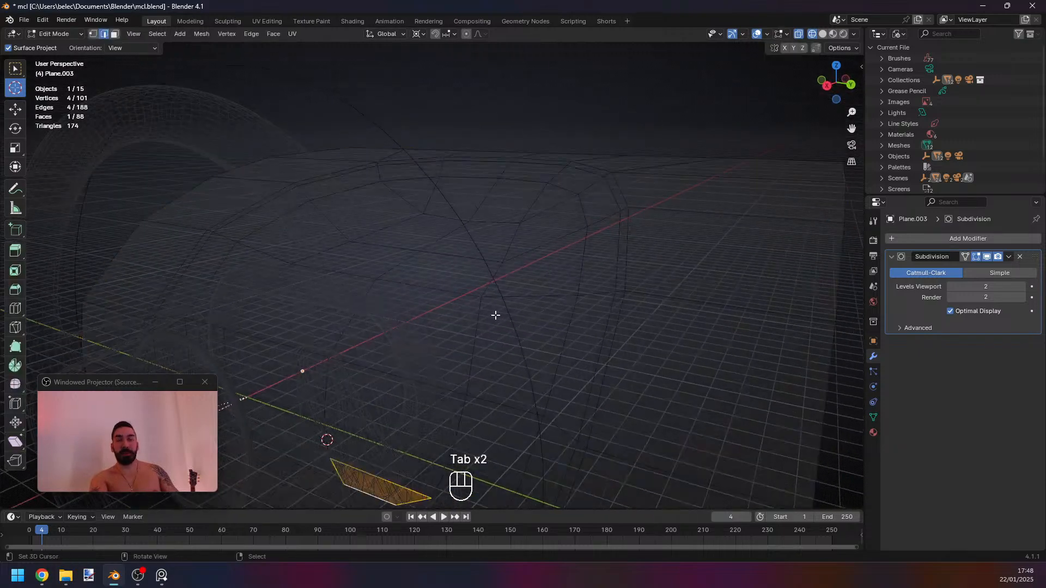
Snap the 3D cursor to the centre vertex below the inner ring's top and scale the two upper inner vertices about it.
{"action": "key", "text": "1"}
{"action": "right_click", "coordinate": [421, 218]}
{"action": "right_click", "coordinate": [524, 232], "text": "shift"}
{"action": "right_click", "coordinate": [443, 271]}
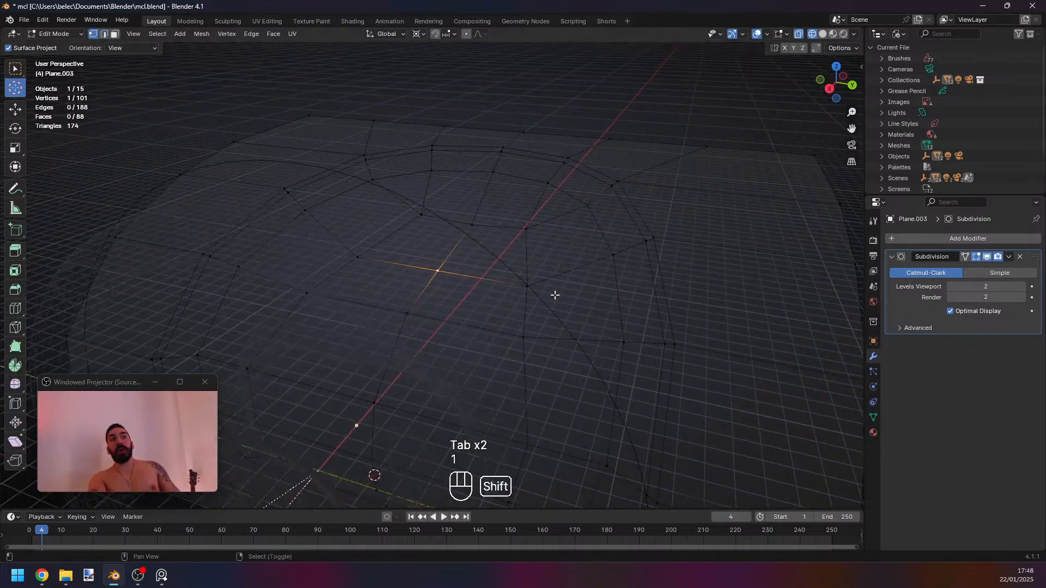
{"action": "key", "text": "shift+s"}
{"action": "left_click", "coordinate": [549, 293]}
{"action": "right_click", "coordinate": [438, 216]}
{"action": "right_click", "coordinate": [525, 228], "text": "shift"}
{"action": "key", "text": "s"}
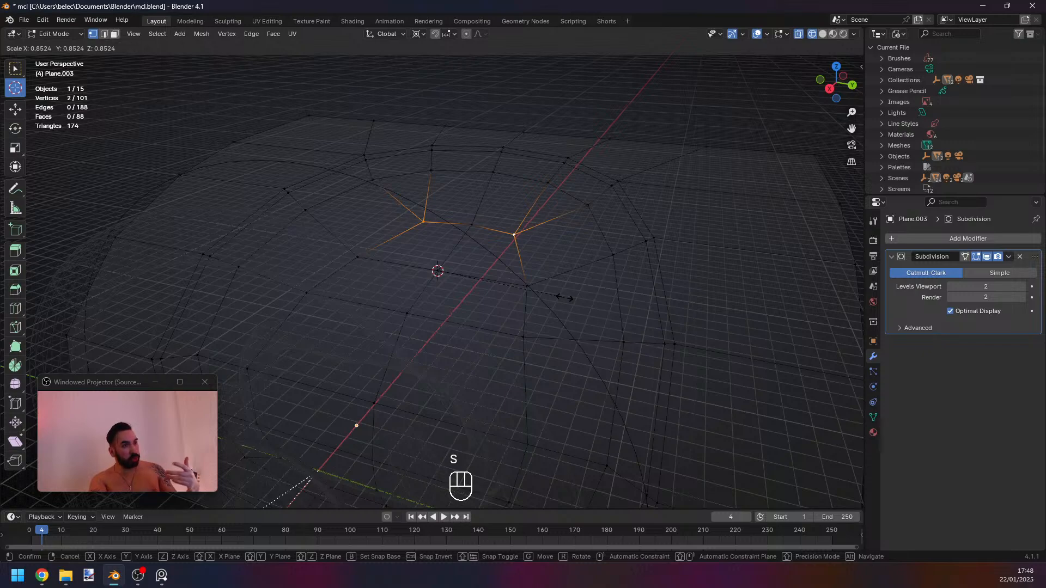
{"action": "middle_click_drag", "start_coordinate": [565, 298], "coordinate": [561, 329]}
{"action": "left_click", "coordinate": [582, 345]}
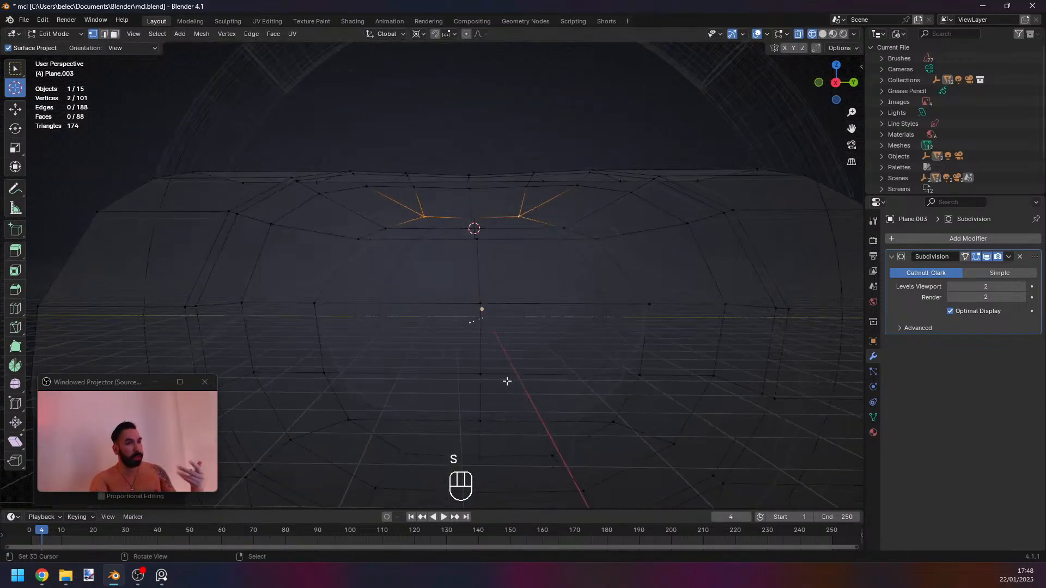
Snap the 3D cursor to the three-vertex row along the bridging strip's upper edge and scale that row slightly outward.
{"action": "middle_click_drag", "start_coordinate": [483, 365], "coordinate": [401, 286]}
{"action": "key", "text": "alt+a"}
{"action": "right_click", "coordinate": [390, 260]}
{"action": "right_click", "coordinate": [535, 263], "text": "shift"}
{"action": "right_click", "coordinate": [459, 262], "text": "shift"}
{"action": "key", "text": "shift+s"}
{"action": "left_click", "coordinate": [618, 302]}
{"action": "key", "text": "s"}
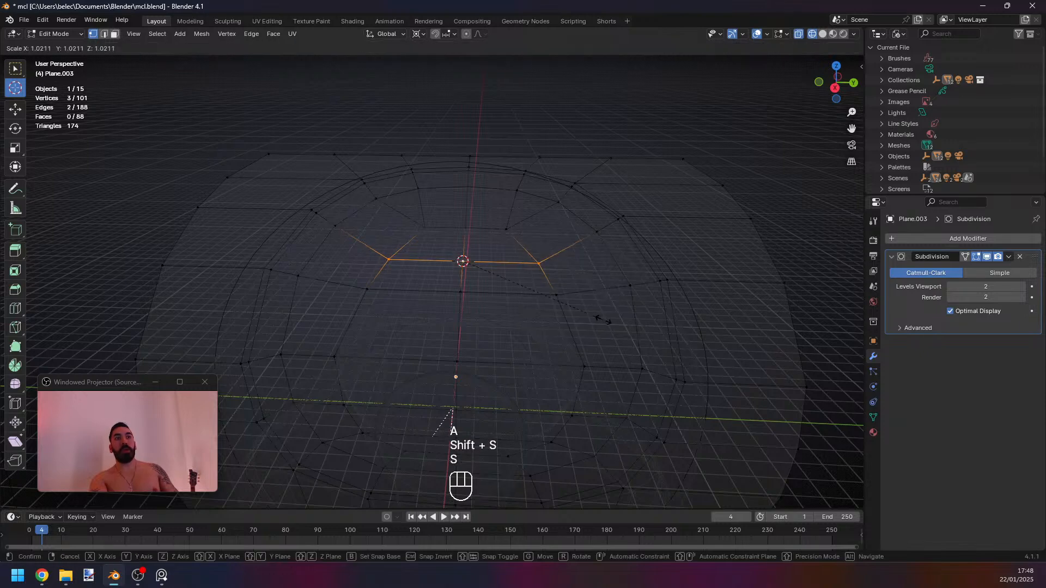
{"action": "left_click", "coordinate": [602, 319]}
Snap the 3D cursor to the centre vertex of the strip's lower edge and widen the two strip faces slightly along Y.
{"action": "right_click", "coordinate": [460, 292]}
{"action": "key", "text": "shift+s"}
{"action": "left_click", "coordinate": [582, 322]}
{"action": "key", "text": "shift+s"}
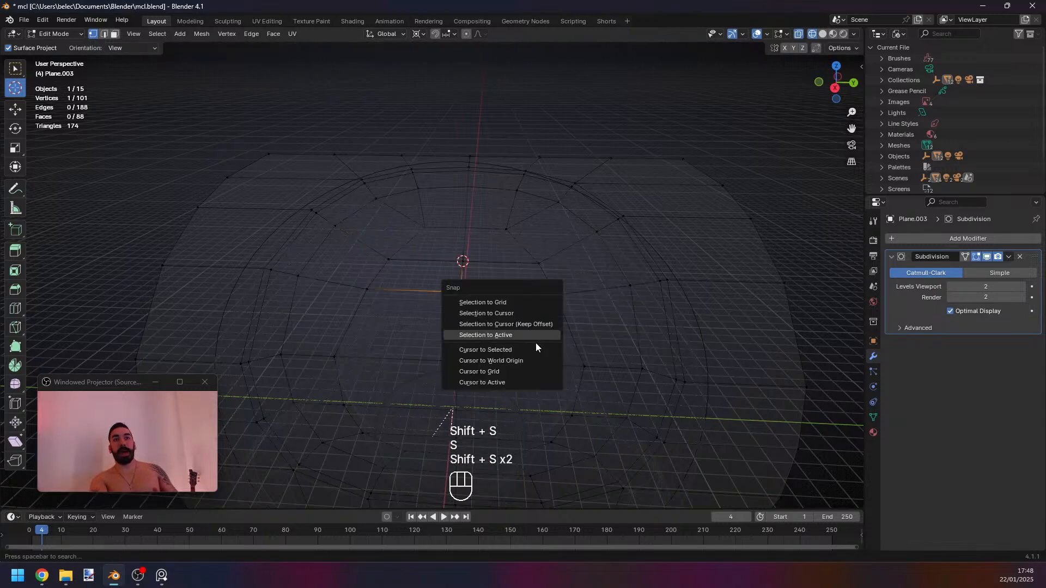
{"action": "left_click", "coordinate": [535, 353]}
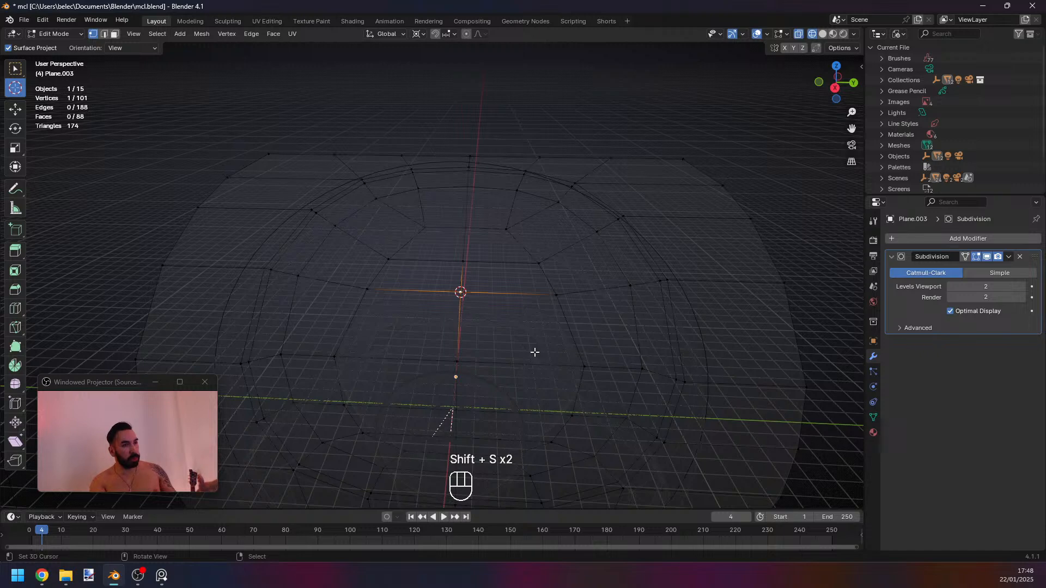
{"action": "right_click", "coordinate": [368, 289], "text": "shift"}
{"action": "right_click", "coordinate": [539, 264], "text": "ctrl+shift"}
{"action": "key", "text": "s"}
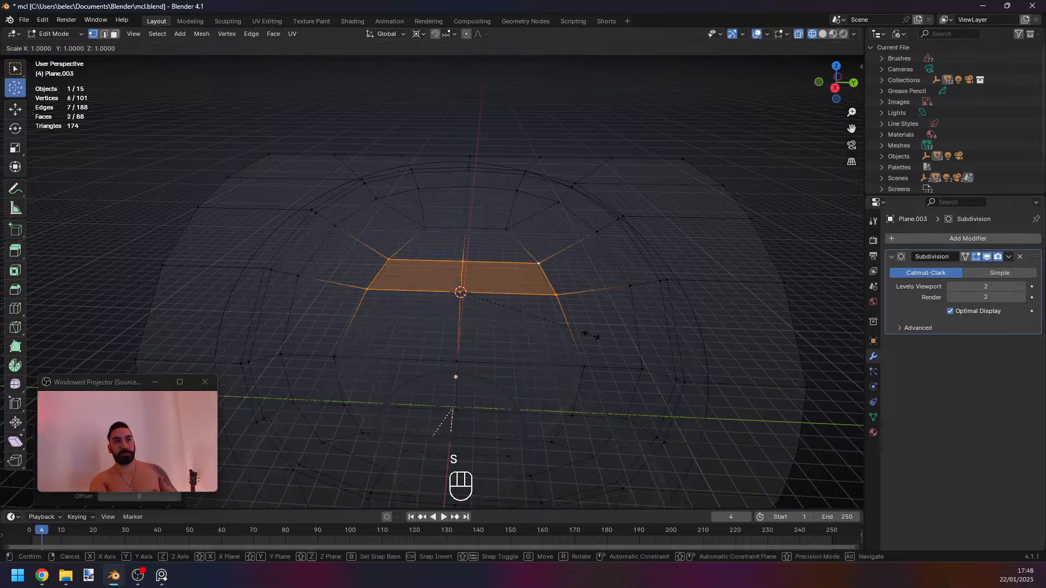
{"action": "key", "text": "x"}
{"action": "key", "text": "y"}
{"action": "left_click", "coordinate": [595, 336]}
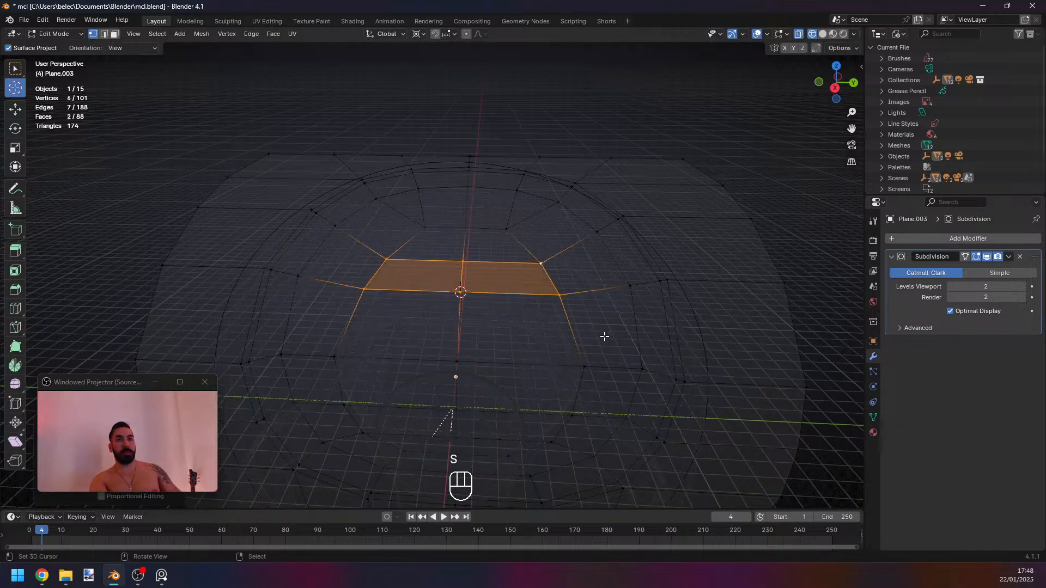
Select the three-vertex row along the strip's lower edge and scale it slightly about the 3D cursor.
{"action": "middle_click_drag", "start_coordinate": [603, 336], "coordinate": [540, 284]}
{"action": "right_click", "coordinate": [532, 277]}
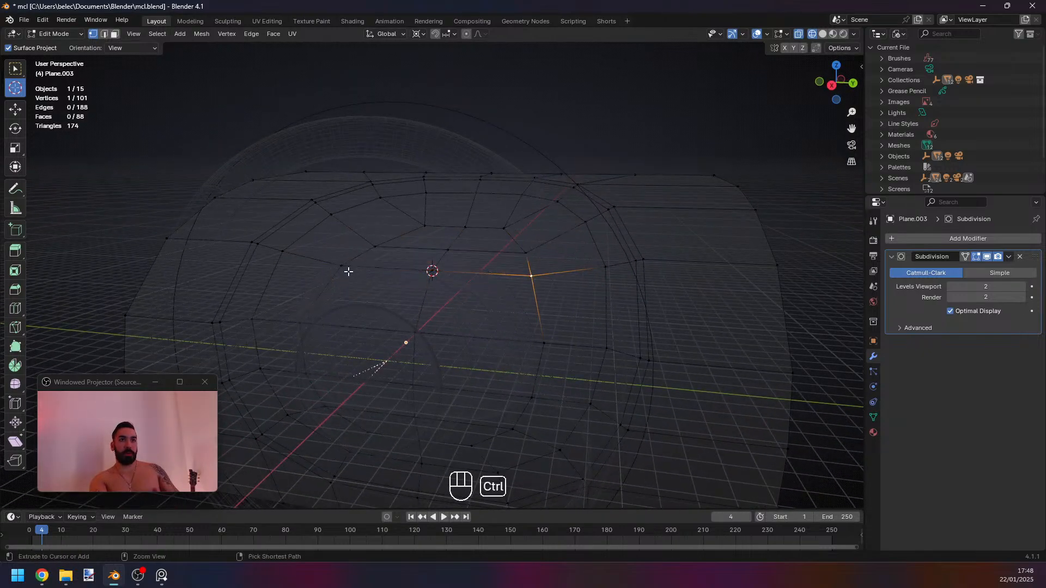
{"action": "right_click", "coordinate": [347, 270], "text": "ctrl"}
{"action": "middle_click_drag", "start_coordinate": [520, 347], "coordinate": [530, 349]}
{"action": "key", "text": "s"}
{"action": "left_click", "coordinate": [536, 350]}
{"action": "key", "text": "Tab"}
{"action": "key", "text": "Tab"}
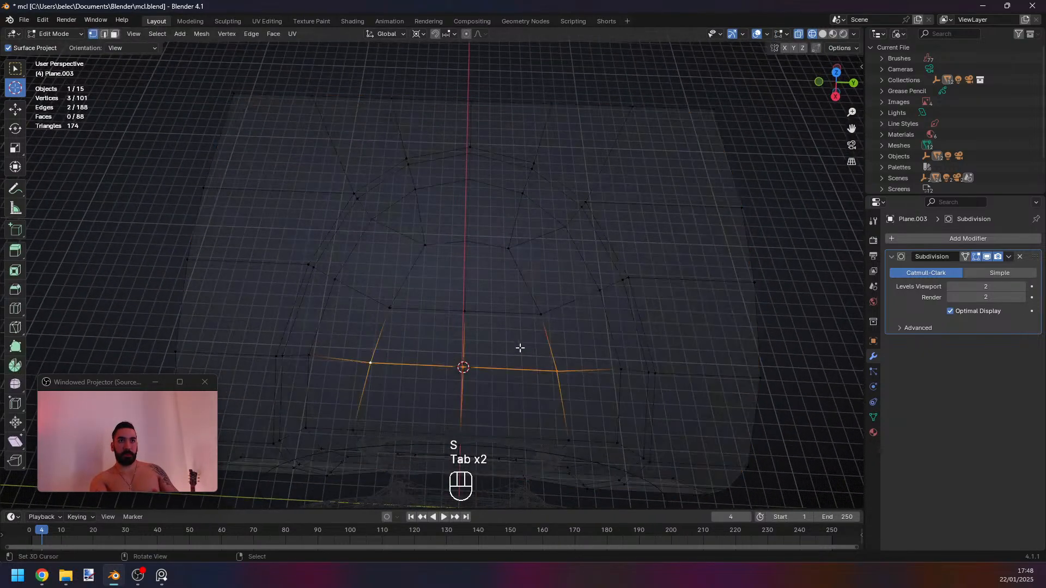
Examine the smoothed dashboard surround in solid shading from below and above.
{"action": "key", "text": "z"}
{"action": "key", "text": "z"}
{"action": "key", "text": "Tab"}
{"action": "mouse_move", "coordinate": [511, 355]}
{"action": "middle_mouse_down"}
{"action": "mouse_move", "coordinate": [489, 299]}
{"action": "mouse_move", "coordinate": [475, 321]}
{"action": "mouse_move", "coordinate": [488, 333]}
{"action": "mouse_move", "coordinate": [450, 335]}
{"action": "middle_mouse_up"}
{"action": "key", "text": "z"}
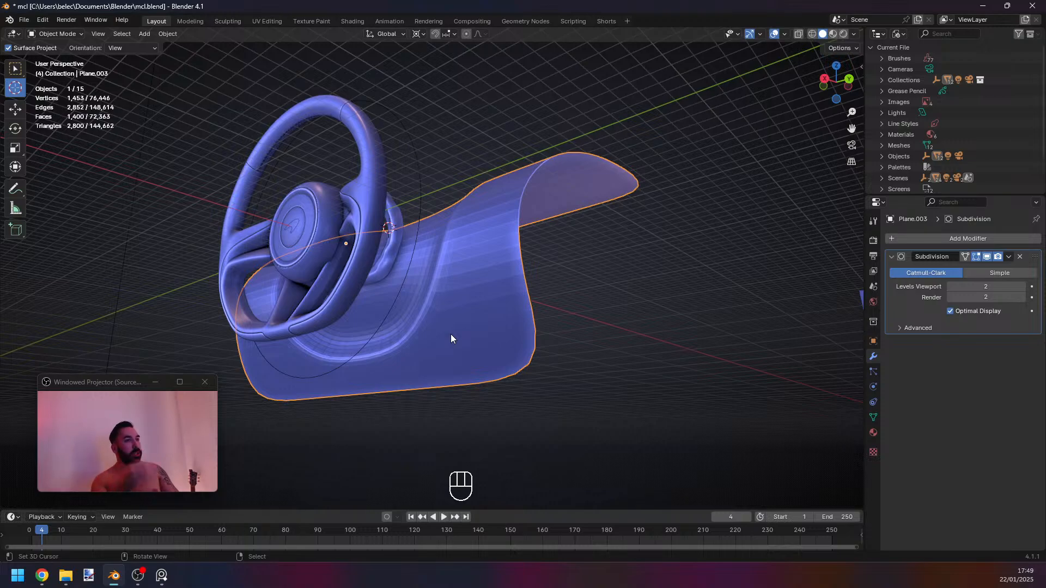
{"action": "middle_click_drag", "start_coordinate": [450, 334], "coordinate": [373, 295]}
{"action": "key", "text": "Tab"}
{"action": "key", "text": "Tab"}
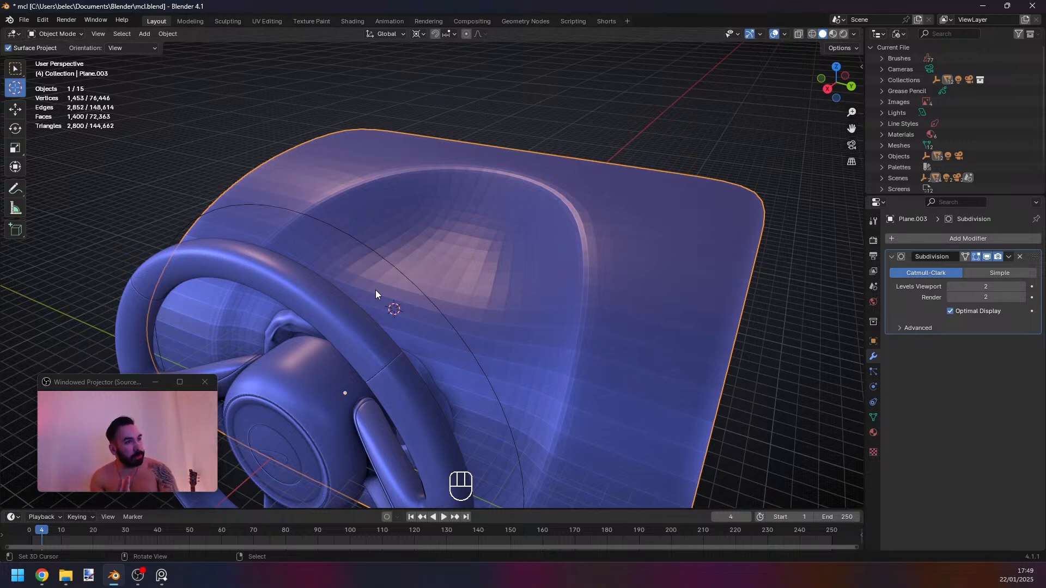
Select the two opposite end vertices of the strip's upper edge in wireframe and snap the 3D cursor midway between them.
{"action": "key", "text": "Tab"}
{"action": "mouse_move", "coordinate": [436, 286]}
{"action": "middle_mouse_down"}
{"action": "mouse_move", "coordinate": [511, 262]}
{"action": "mouse_move", "coordinate": [486, 239]}
{"action": "mouse_move", "coordinate": [423, 245]}
{"action": "mouse_move", "coordinate": [498, 241]}
{"action": "middle_mouse_up"}
{"action": "key", "text": "z"}
{"action": "left_click", "coordinate": [476, 265]}
{"action": "left_click", "coordinate": [358, 244], "text": "shift"}
{"action": "key", "text": "1"}
{"action": "key", "text": "shift+s"}
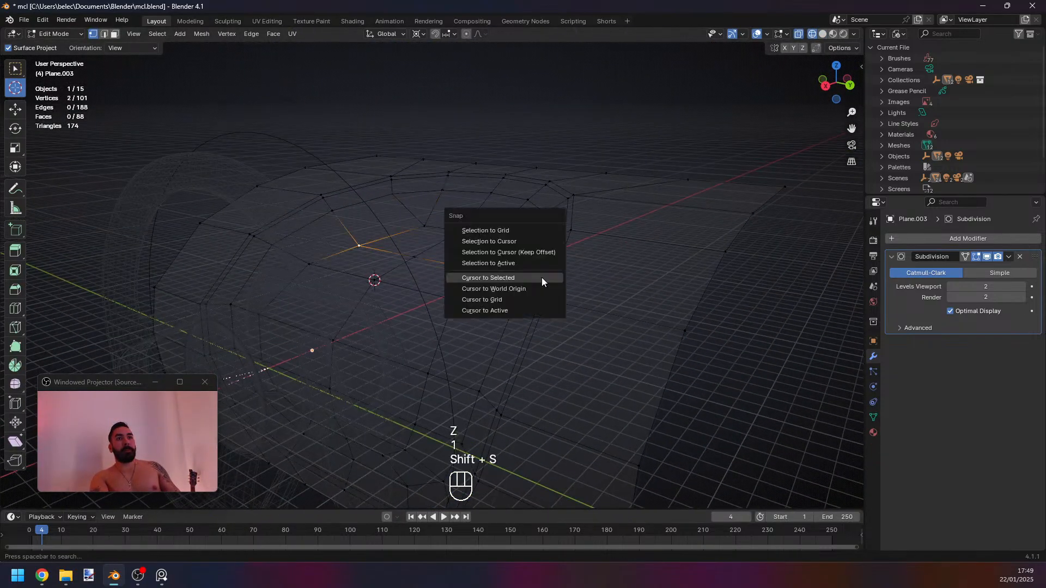
{"action": "left_click", "coordinate": [541, 282]}
{"action": "middle_click_drag", "start_coordinate": [542, 282], "coordinate": [443, 381]}
{"action": "key", "text": "Tab"}
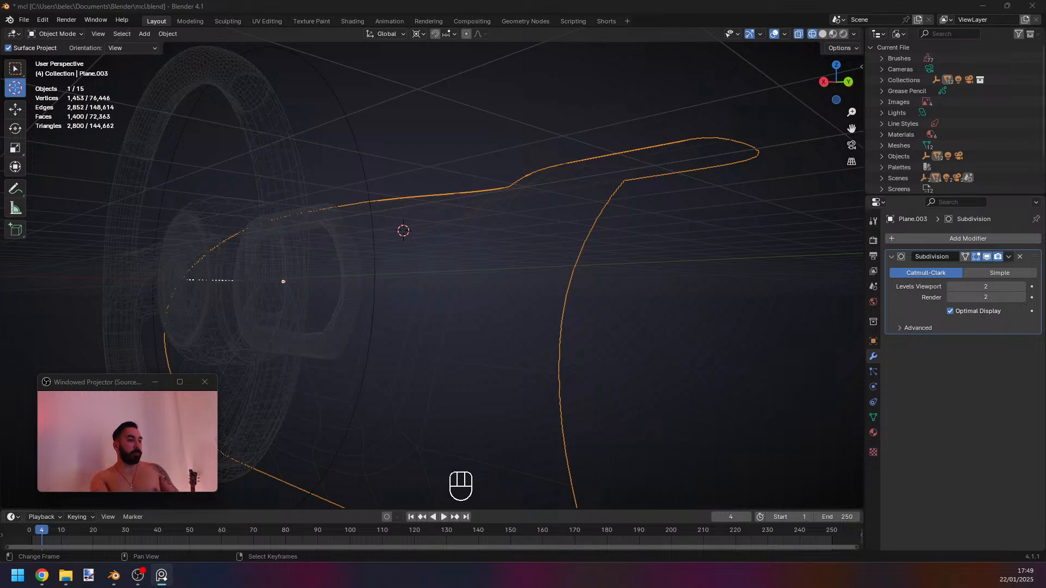
Select the strip's lower vertex row and examine its curvature from the side and front in solid and wireframe shading.
{"action": "mouse_move", "coordinate": [420, 361]}
{"action": "middle_mouse_down"}
{"action": "mouse_move", "coordinate": [325, 365]}
{"action": "mouse_move", "coordinate": [467, 397]}
{"action": "mouse_move", "coordinate": [388, 376]}
{"action": "mouse_move", "coordinate": [446, 373]}
{"action": "mouse_move", "coordinate": [463, 387]}
{"action": "mouse_move", "coordinate": [417, 324]}
{"action": "mouse_move", "coordinate": [371, 321]}
{"action": "mouse_move", "coordinate": [336, 279]}
{"action": "middle_mouse_up"}
{"action": "key", "text": "z"}
{"action": "key", "text": "z"}
{"action": "key", "text": "Tab"}
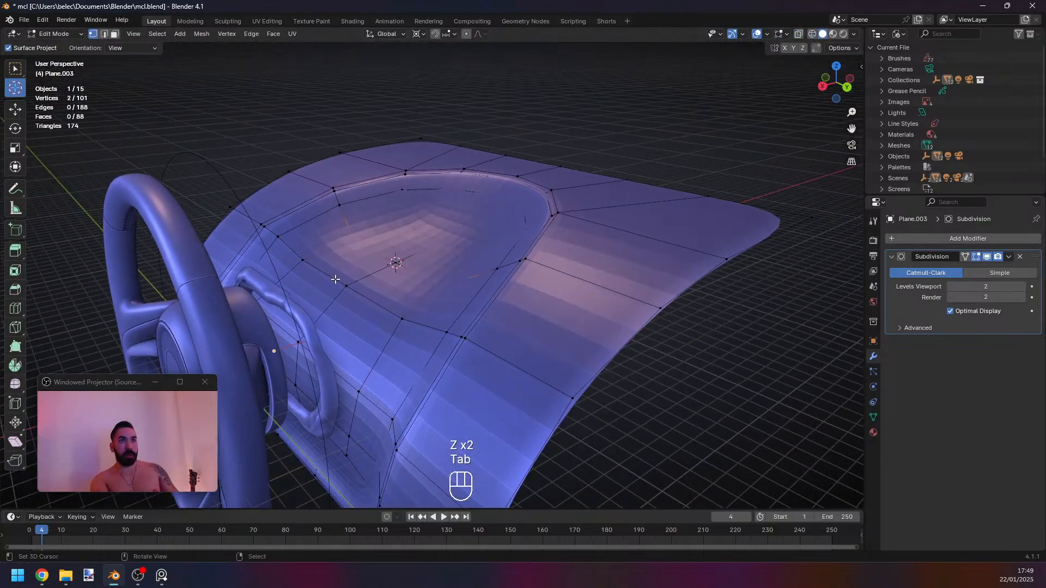
{"action": "right_click", "coordinate": [345, 285]}
{"action": "right_click", "coordinate": [304, 261], "text": "shift"}
{"action": "right_click", "coordinate": [396, 318], "text": "shift"}
{"action": "middle_click_drag", "start_coordinate": [396, 318], "coordinate": [392, 315]}
{"action": "key", "text": "z"}
{"action": "key", "text": "z"}
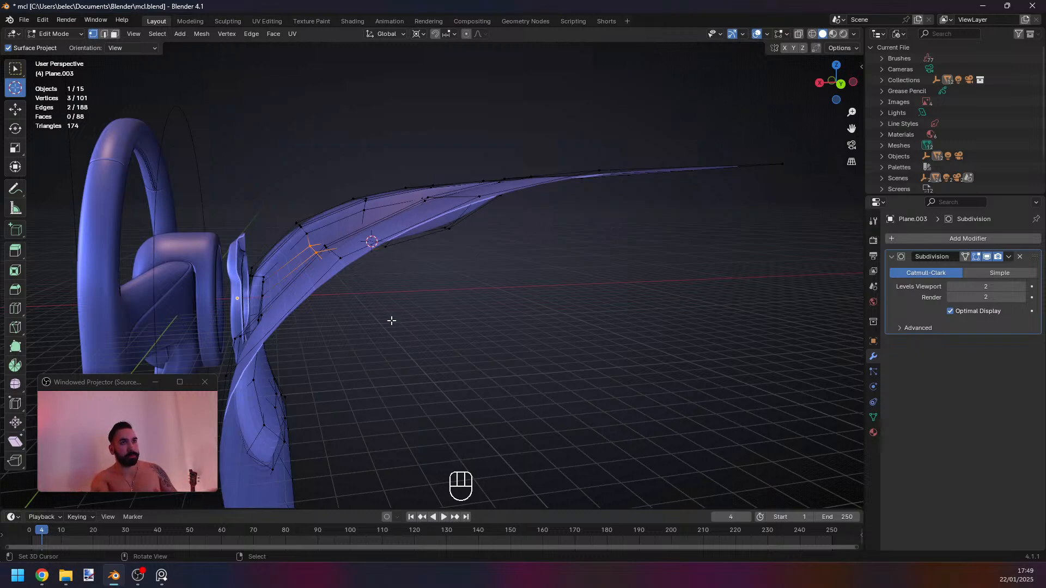
{"action": "mouse_move", "coordinate": [391, 320]}
{"action": "middle_mouse_down"}
{"action": "mouse_move", "coordinate": [392, 262]}
{"action": "mouse_move", "coordinate": [500, 353]}
{"action": "mouse_move", "coordinate": [469, 316]}
{"action": "mouse_move", "coordinate": [338, 311]}
{"action": "middle_mouse_up"}
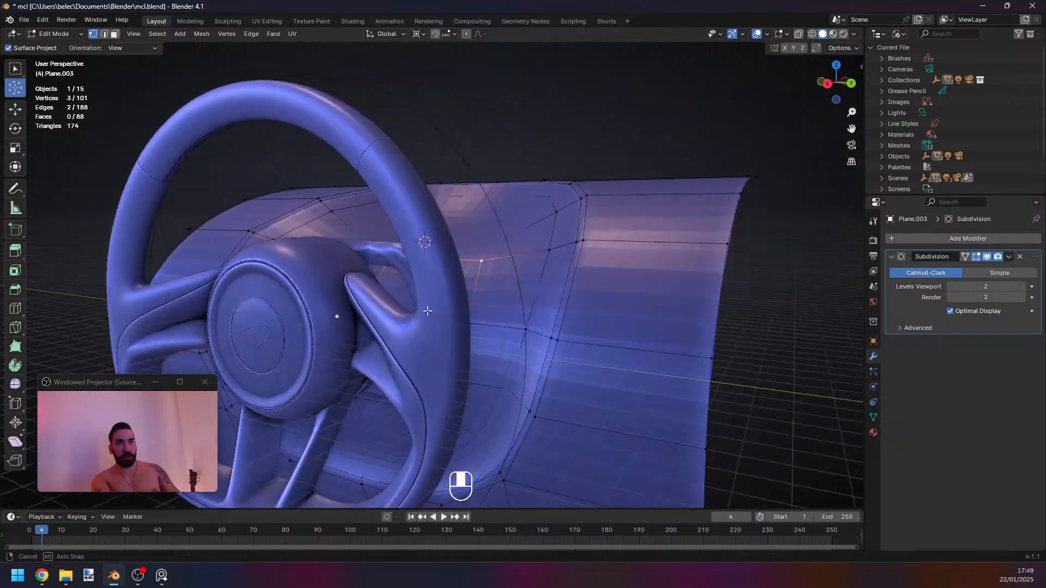
{"action": "key", "text": "z"}
{"action": "mouse_move", "coordinate": [273, 305]}
{"action": "middle_mouse_down"}
{"action": "mouse_move", "coordinate": [479, 299]}
{"action": "mouse_move", "coordinate": [493, 325]}
{"action": "middle_mouse_up"}
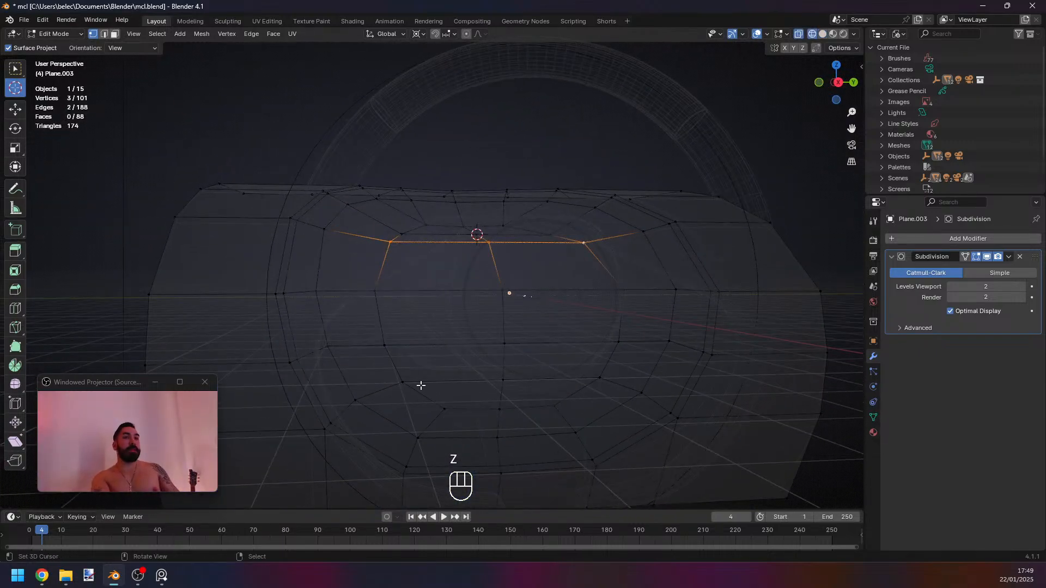
Select the U-shaped edge path around the lower part of the filled opening and slide it slightly inward.
{"action": "key", "text": "2"}
{"action": "right_click", "coordinate": [417, 388]}
{"action": "scroll", "coordinate": [413, 388], "scroll_direction": "up", "scroll_amount": 1}
{"action": "right_click", "coordinate": [368, 336]}
{"action": "right_click", "coordinate": [552, 443], "text": "ctrl"}
{"action": "right_click", "coordinate": [644, 329], "text": "ctrl"}
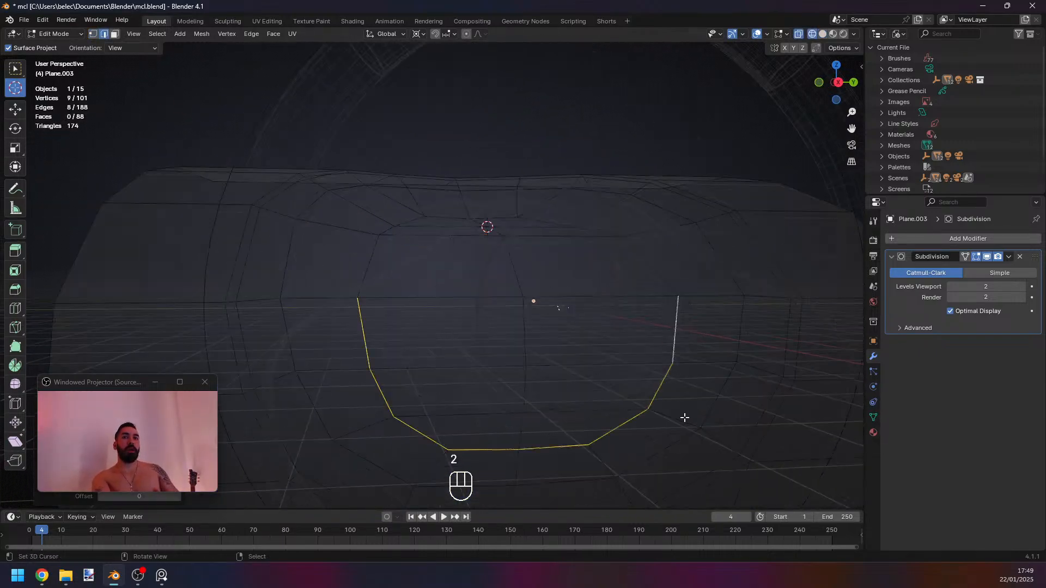
{"action": "key", "text": "g"}
{"action": "left_click", "coordinate": [656, 425]}
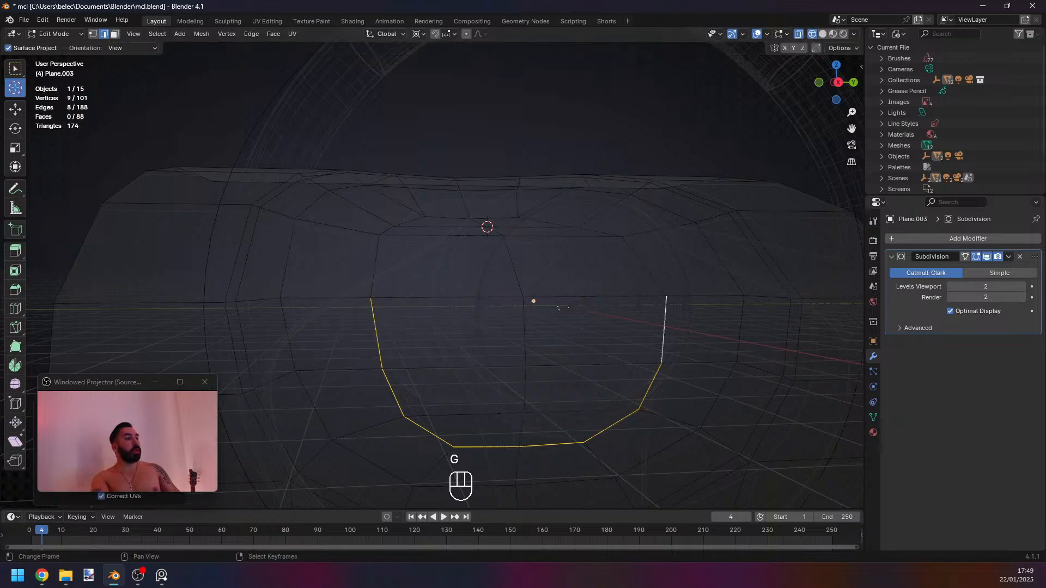
{"action": "scroll", "coordinate": [567, 373], "scroll_direction": "down", "scroll_amount": 1}
{"action": "middle_click_drag", "start_coordinate": [567, 374], "coordinate": [535, 392]}
{"action": "key", "text": "Tab"}
{"action": "key", "text": "Tab"}
Select the three-vertex row along the strip's upper edge and snap the 3D cursor to it.
{"action": "key", "text": "1"}
{"action": "key", "text": "a"}
{"action": "right_click", "coordinate": [389, 258]}
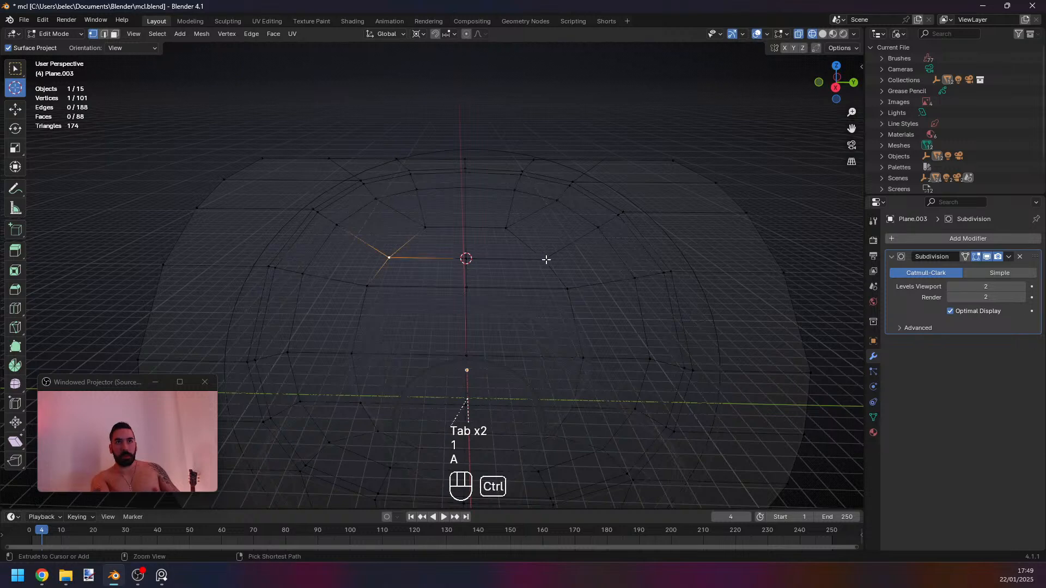
{"action": "right_click", "coordinate": [544, 259], "text": "ctrl"}
{"action": "key", "text": "shift+s"}
{"action": "left_click", "coordinate": [715, 302]}
{"action": "middle_click_drag", "start_coordinate": [565, 360], "coordinate": [548, 360]}
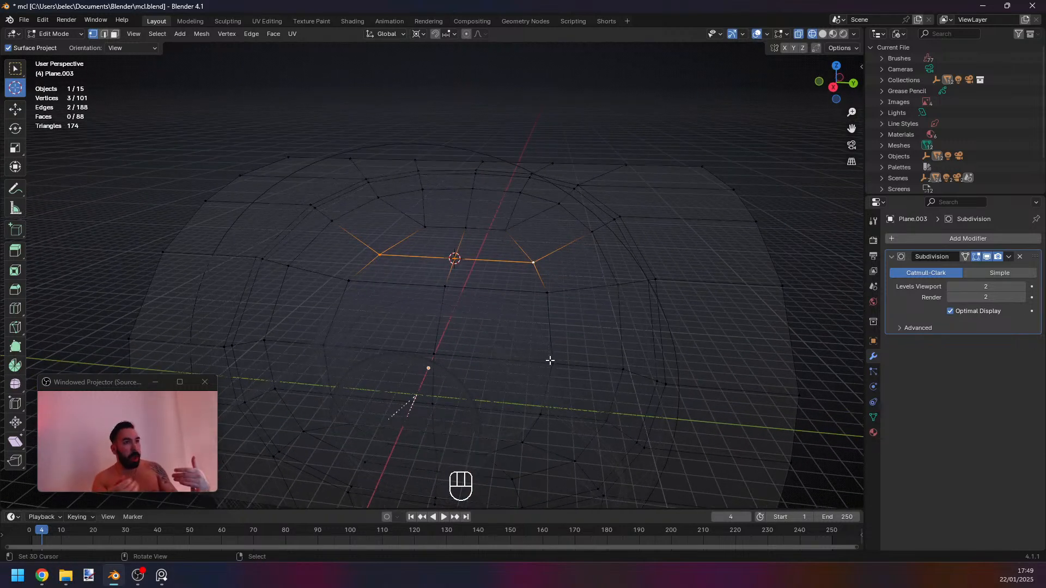
Select the two end vertices of that row and examine the smoothed surface behind the steering wheel in solid shading.
{"action": "mouse_move", "coordinate": [542, 361]}
{"action": "middle_mouse_down"}
{"action": "mouse_move", "coordinate": [523, 397]}
{"action": "mouse_move", "coordinate": [481, 423]}
{"action": "mouse_move", "coordinate": [540, 416]}
{"action": "mouse_move", "coordinate": [506, 387]}
{"action": "mouse_move", "coordinate": [476, 401]}
{"action": "middle_mouse_up"}
{"action": "right_click", "coordinate": [420, 229]}
{"action": "right_click", "coordinate": [491, 266], "text": "shift"}
{"action": "key", "text": "z"}
{"action": "key", "text": "Tab"}
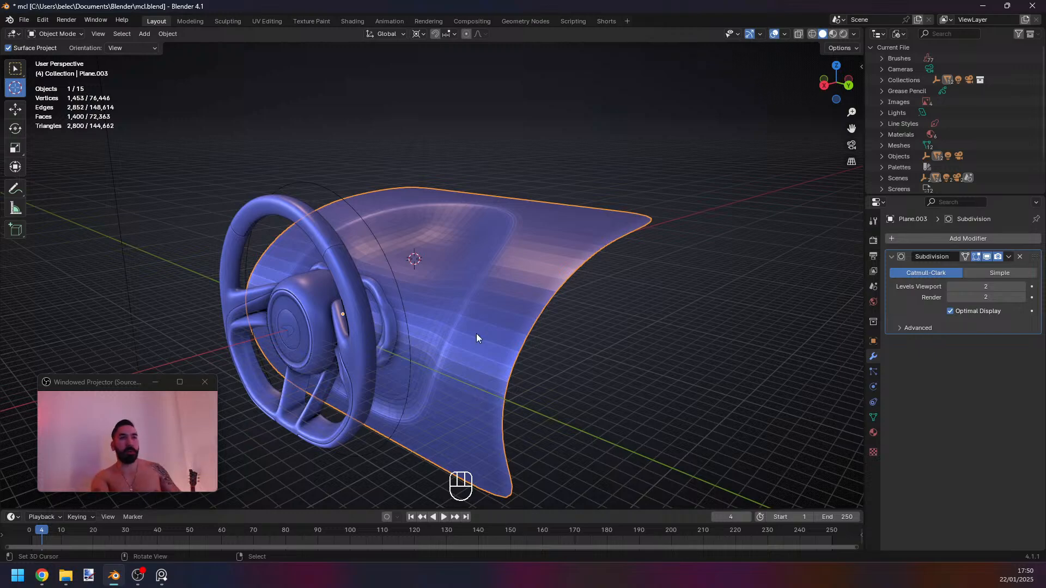
{"action": "middle_click_drag", "start_coordinate": [478, 338], "coordinate": [457, 344]}
{"action": "key", "text": "Tab"}
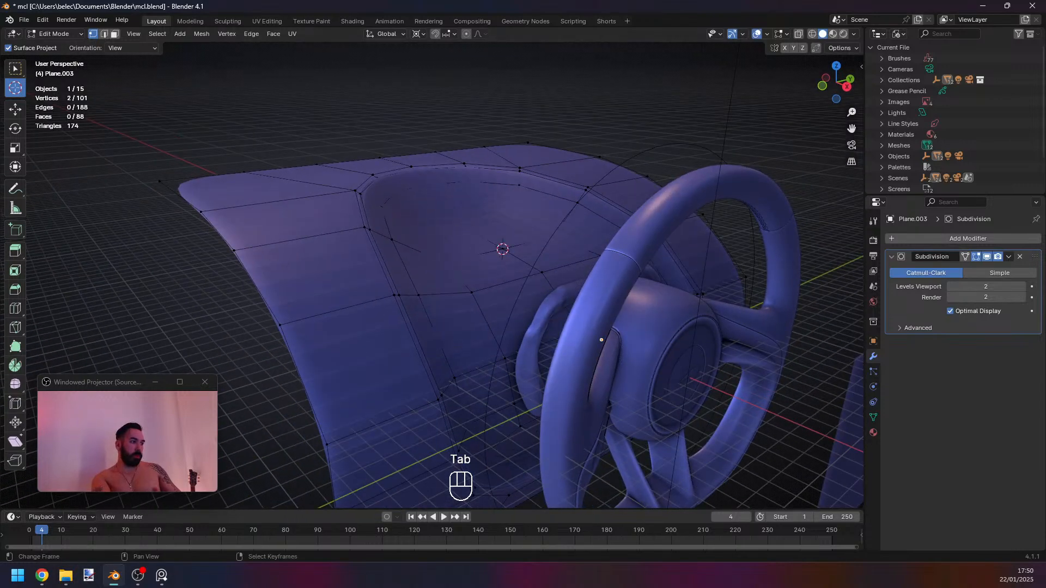
Bring up the interior reference photo and examine the dashboard around the air vent, instrument display and steering column.
{"action": "left_click_drag", "start_coordinate": [485, 276], "coordinate": [228, 89]}
{"action": "scroll", "coordinate": [249, 240], "scroll_direction": "down", "scroll_amount": 2}
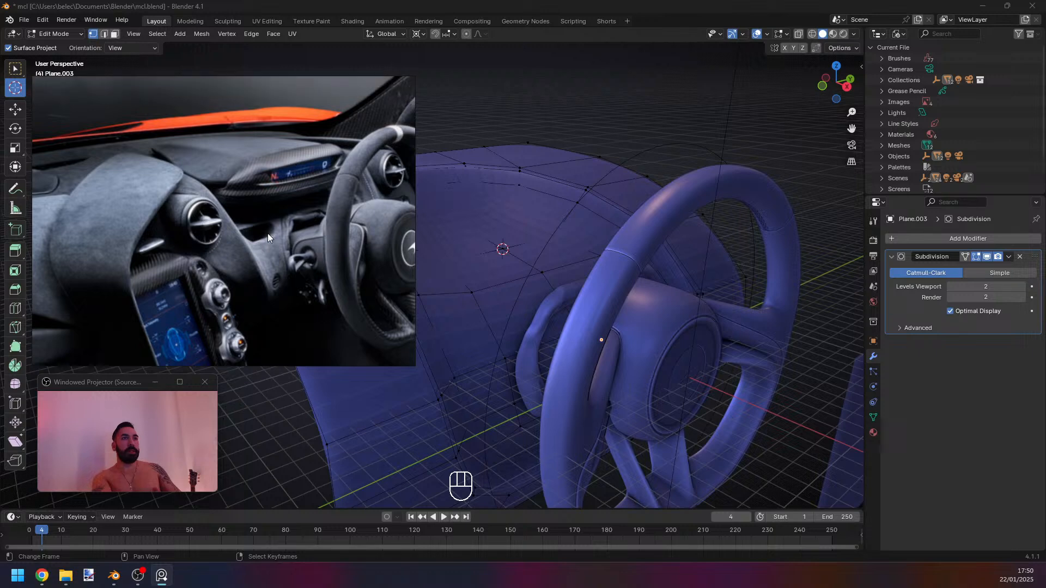
{"action": "scroll", "coordinate": [262, 236], "scroll_direction": "up", "scroll_amount": 1}
{"action": "scroll", "coordinate": [284, 230], "scroll_direction": "down", "scroll_amount": 1}
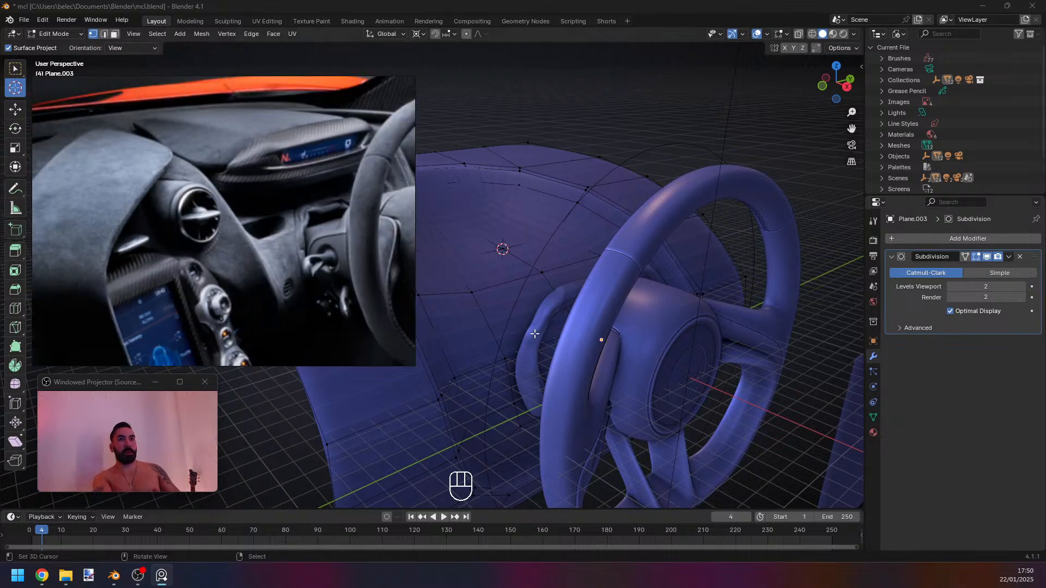
{"action": "middle_click_drag", "start_coordinate": [473, 218], "coordinate": [479, 210]}
{"action": "left_click", "coordinate": [294, 88]}
{"action": "left_click_drag", "start_coordinate": [294, 88], "coordinate": [286, 84]}
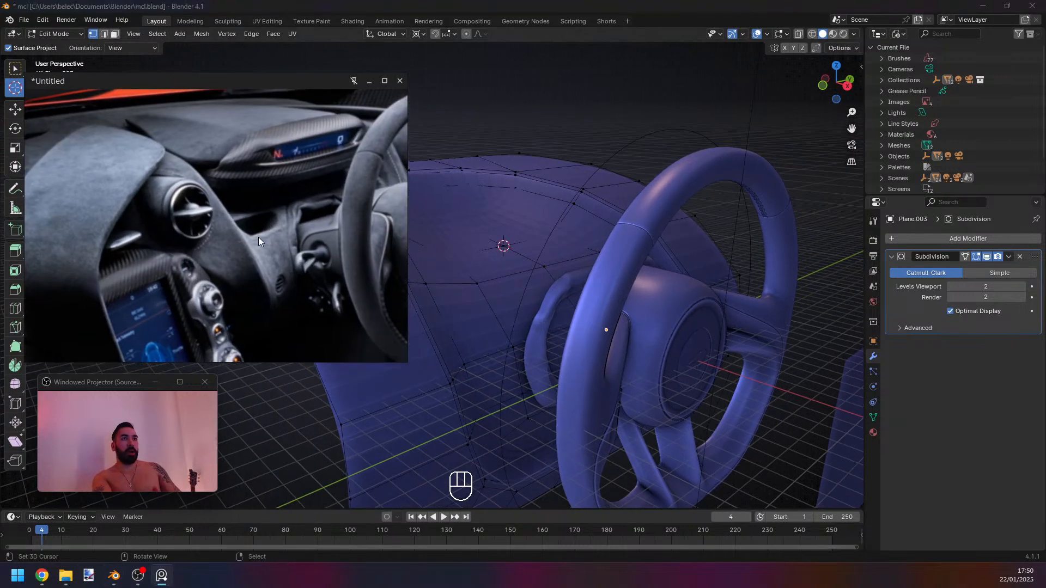
{"action": "mouse_move", "coordinate": [227, 80]}
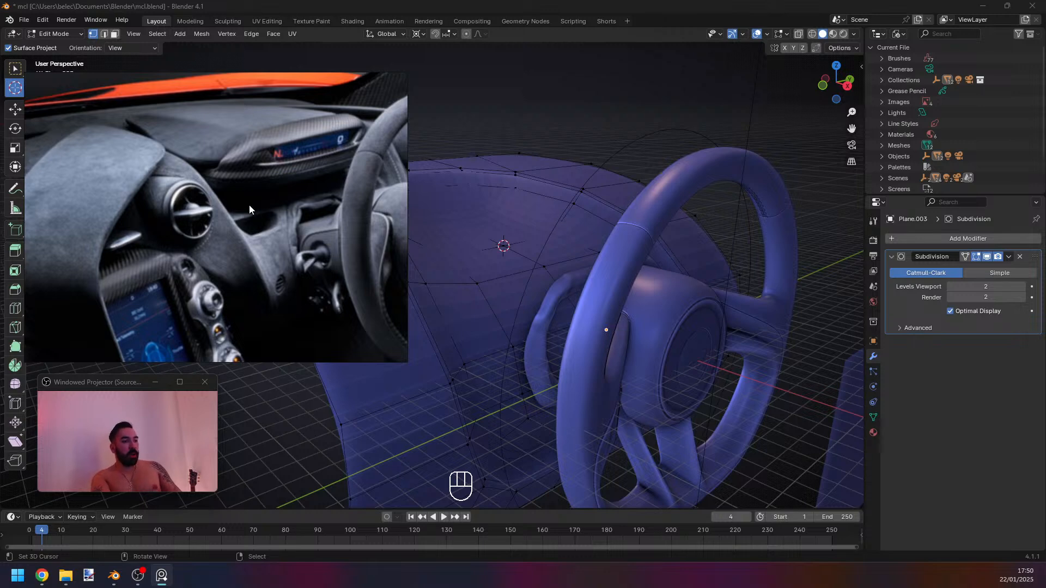
Put away the reference photo and examine the smoothed dashboard surround around the steering wheel from several angles.
{"action": "left_click_drag", "start_coordinate": [191, 77], "coordinate": [479, 587]}
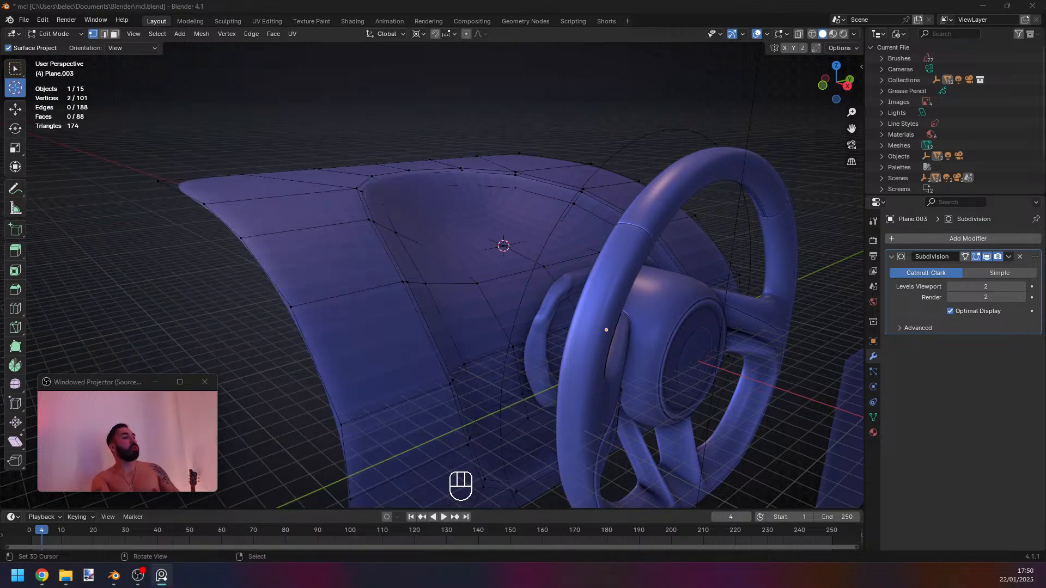
{"action": "middle_click_drag", "start_coordinate": [433, 294], "coordinate": [336, 303]}
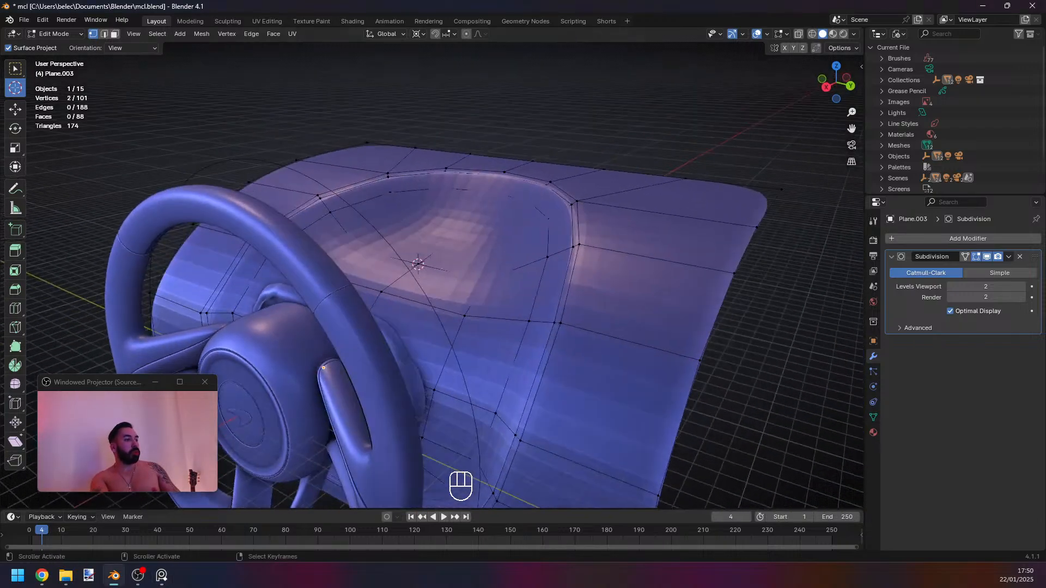
{"action": "middle_click_drag", "start_coordinate": [728, 366], "coordinate": [681, 366]}
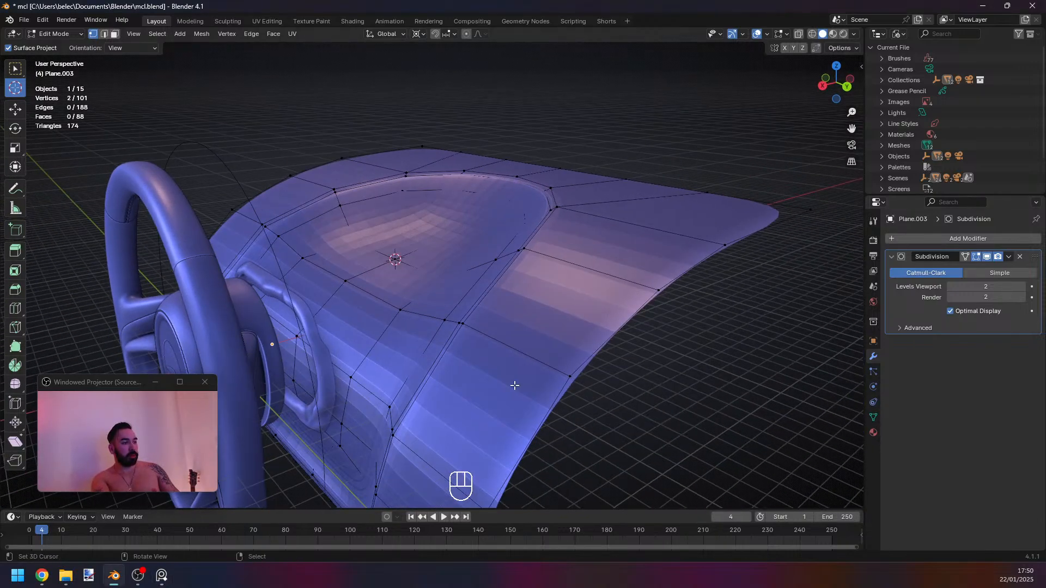
{"action": "middle_click_drag", "start_coordinate": [515, 385], "coordinate": [461, 378]}
{"action": "key", "text": "Tab"}
{"action": "key", "text": "Tab"}
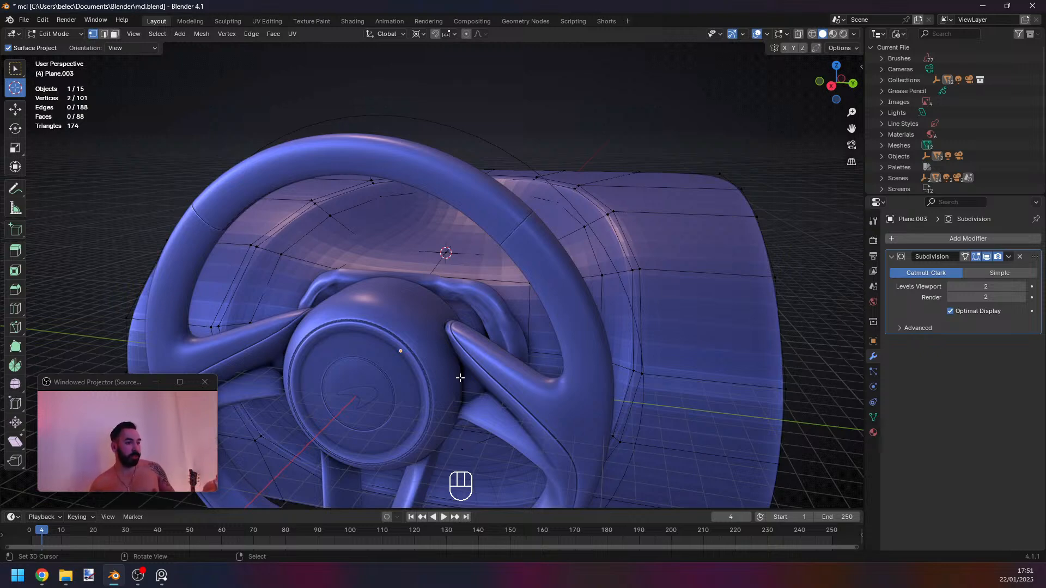
{"action": "middle_click_drag", "start_coordinate": [500, 318], "coordinate": [423, 294]}
{"action": "key", "text": "Tab"}
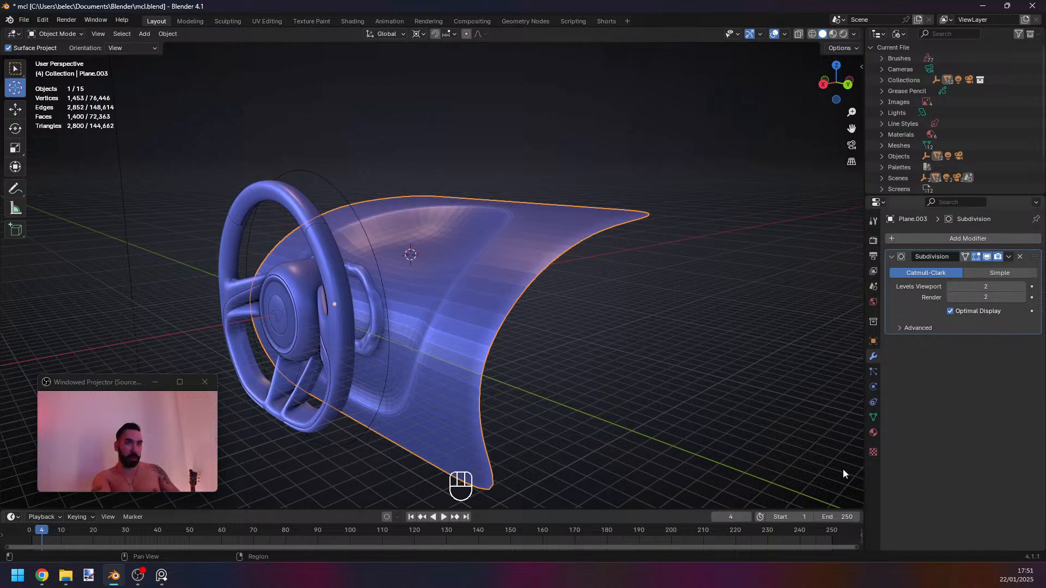
{"action": "middle_click_drag", "start_coordinate": [492, 376], "coordinate": [469, 364]}
Select the supporting edge loop beside the recess rim on the surround and delete that edge loop.
{"action": "key", "text": "Tab"}
{"action": "scroll", "coordinate": [490, 369], "scroll_direction": "up", "scroll_amount": 2}
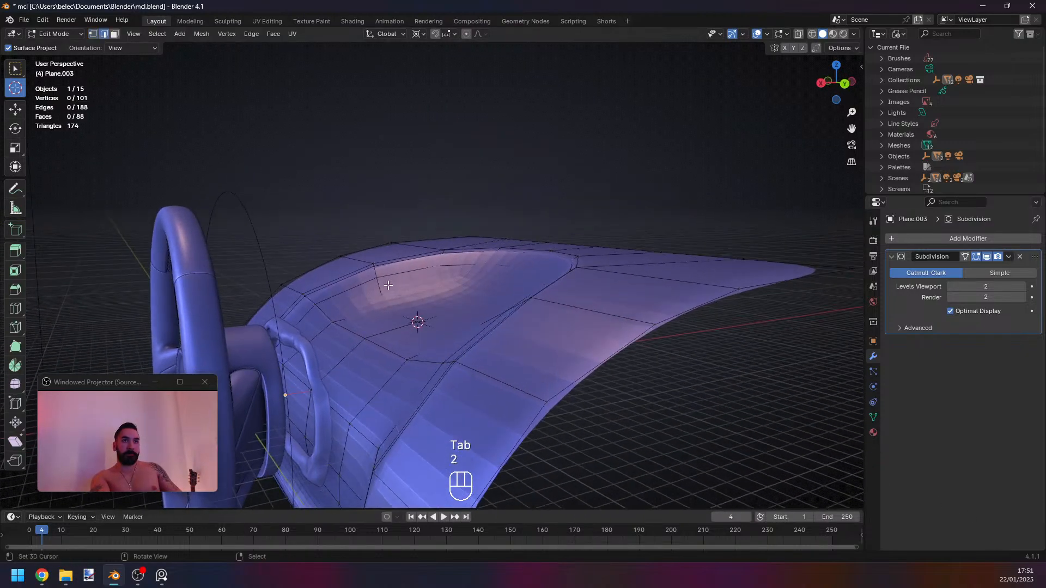
{"action": "key", "text": "2"}
{"action": "left_click", "coordinate": [540, 295], "text": "alt"}
{"action": "key", "text": "x"}
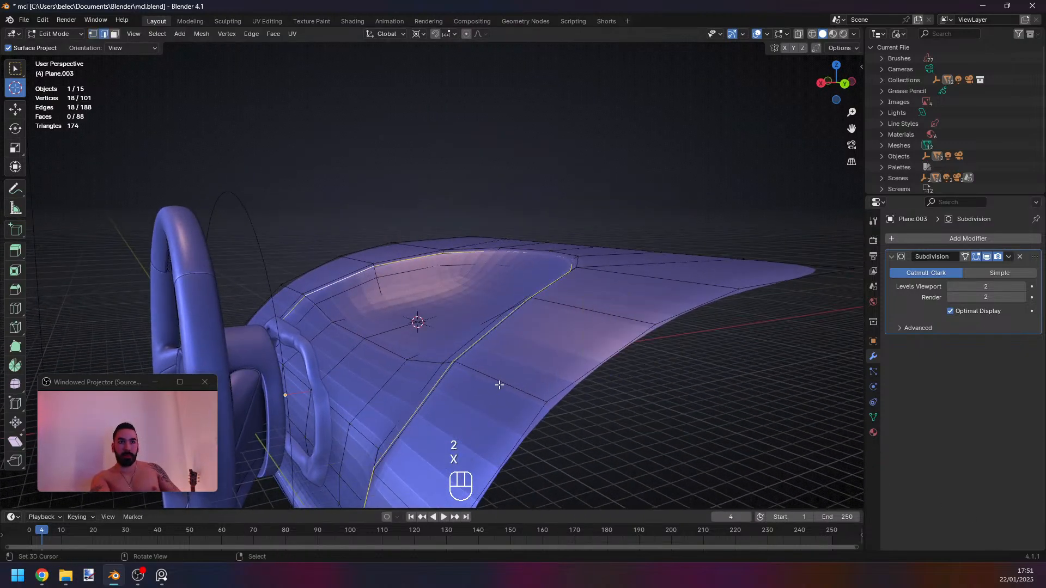
{"action": "key", "text": "x"}
{"action": "left_click", "coordinate": [672, 424]}
Select the complete edge loop around the recess rim, crease it, and check the sharpened outline in Object Mode.
{"action": "right_click", "coordinate": [506, 319], "text": "alt"}
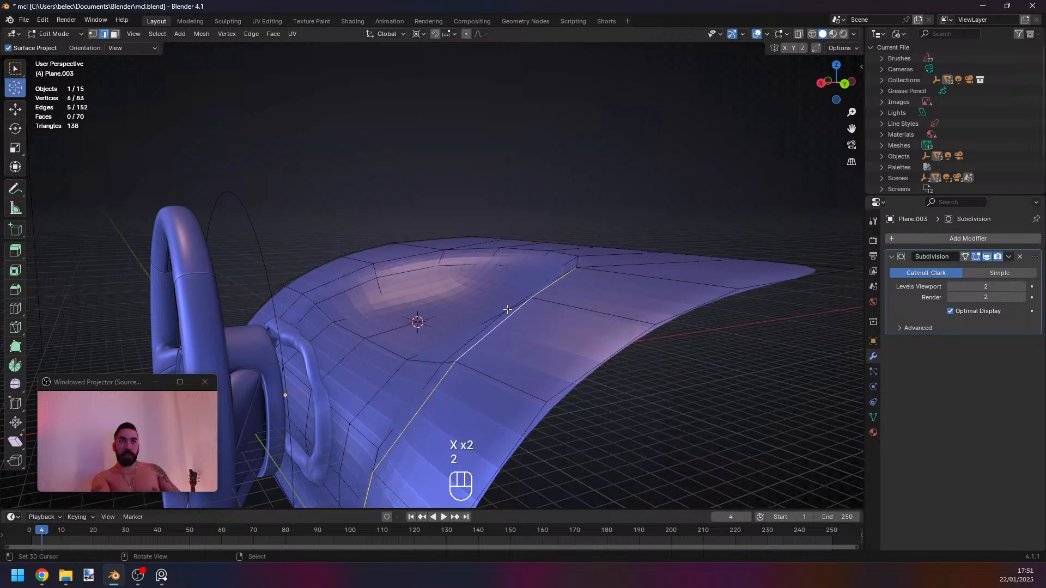
{"action": "right_click", "coordinate": [556, 256], "text": "alt+shift"}
{"action": "right_click", "coordinate": [345, 275], "text": "alt+shift"}
{"action": "scroll", "coordinate": [390, 354], "scroll_direction": "down", "scroll_amount": 2}
{"action": "middle_click_drag", "start_coordinate": [390, 356], "coordinate": [410, 342]}
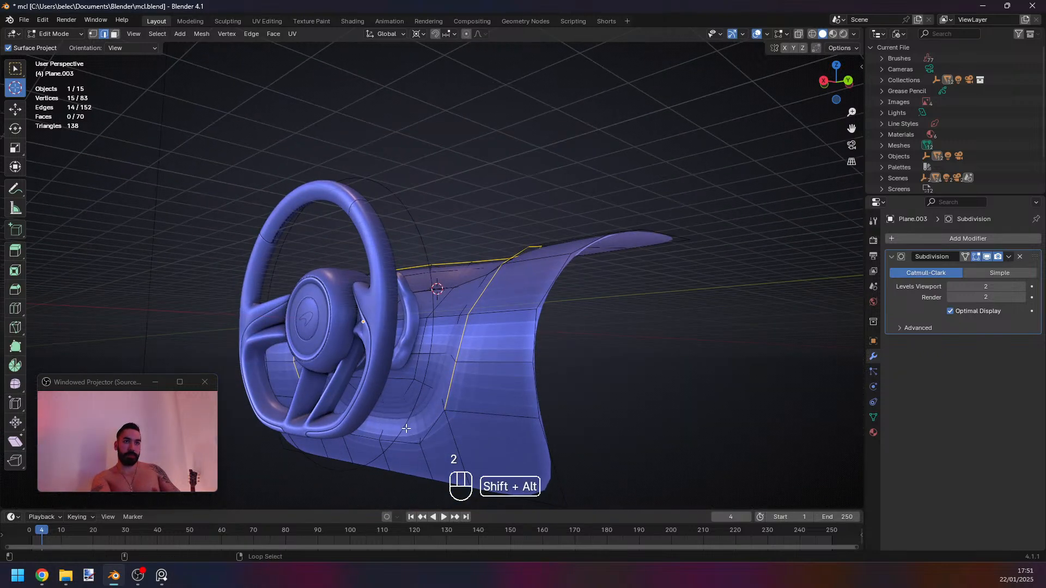
{"action": "right_click", "coordinate": [405, 435], "text": "alt+shift"}
{"action": "key", "text": "n"}
{"action": "left_click", "coordinate": [856, 71]}
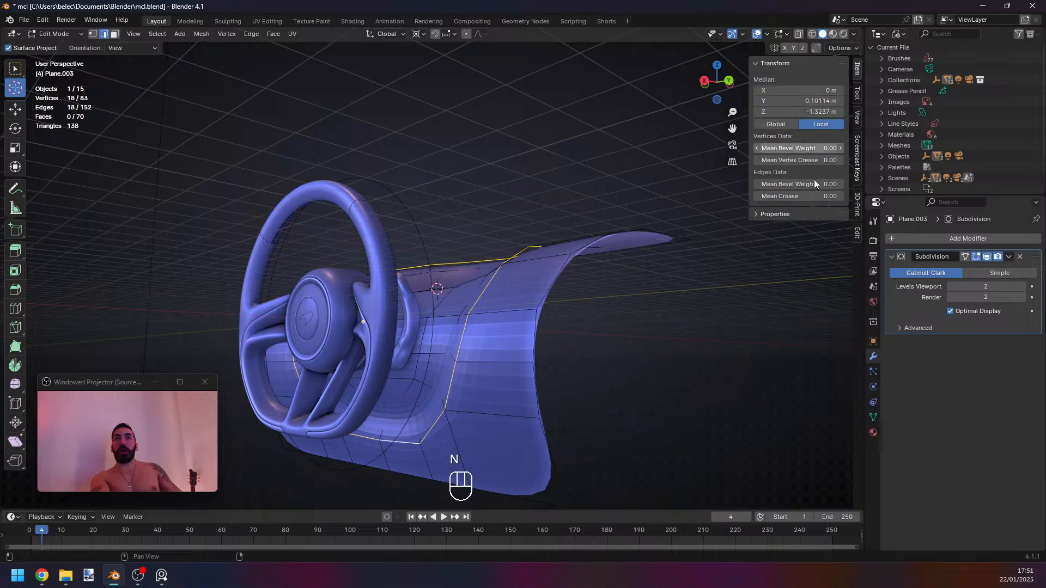
{"action": "key", "text": "Tab"}
{"action": "middle_click_drag", "start_coordinate": [568, 337], "coordinate": [535, 401]}
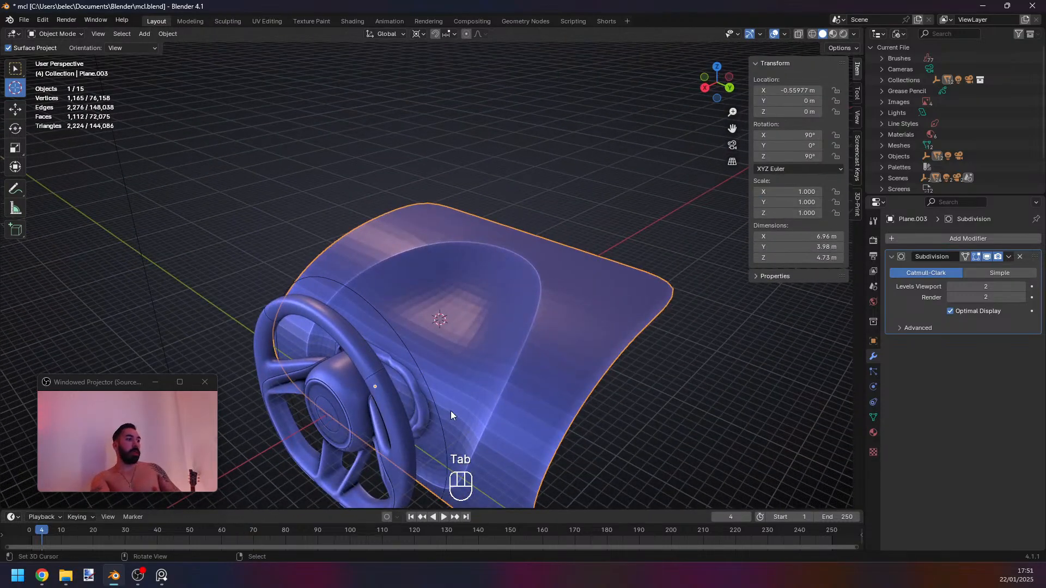
{"action": "middle_click_drag", "start_coordinate": [450, 412], "coordinate": [494, 391]}
{"action": "scroll", "coordinate": [440, 390], "scroll_direction": "up", "scroll_amount": 3}
{"action": "scroll", "coordinate": [441, 391], "scroll_direction": "down", "scroll_amount": 4}
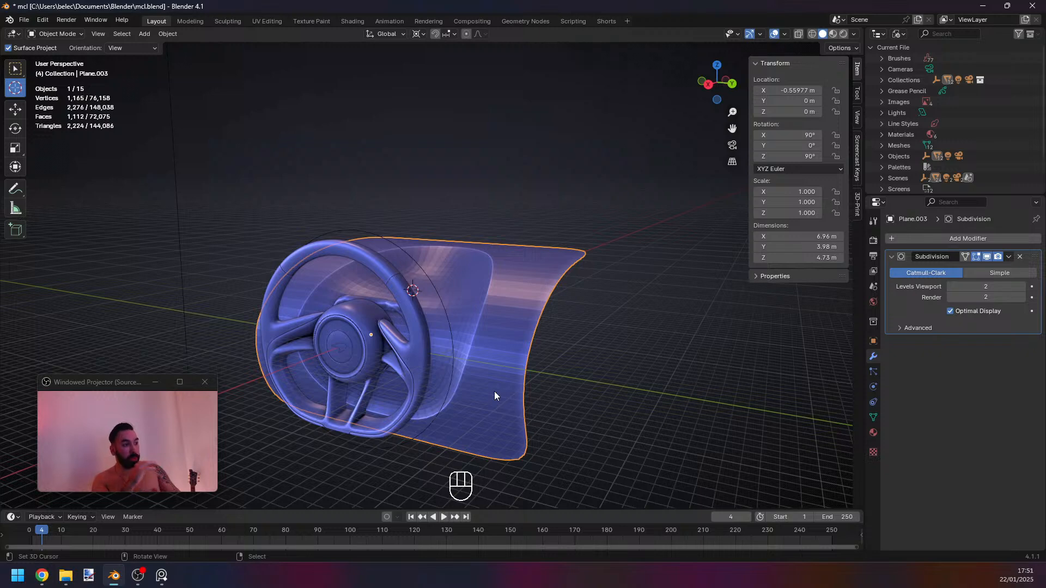
{"action": "middle_click_drag", "start_coordinate": [494, 392], "coordinate": [385, 442]}
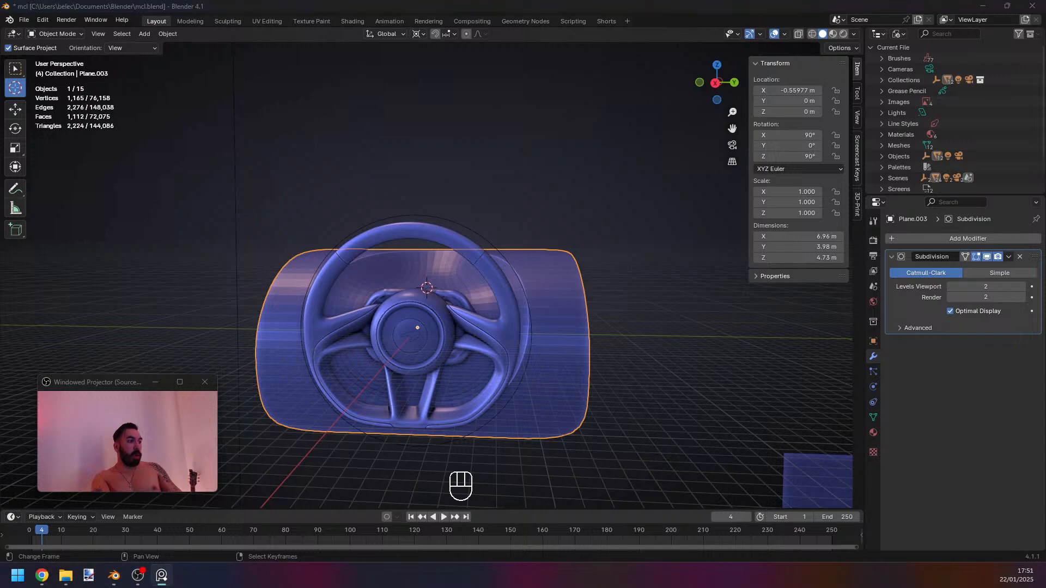
Select the two adjoining edges across the middle of the recess and move them vertically along Z.
{"action": "middle_click_drag", "start_coordinate": [534, 294], "coordinate": [380, 298]}
{"action": "key", "text": "Tab"}
{"action": "key", "text": "2"}
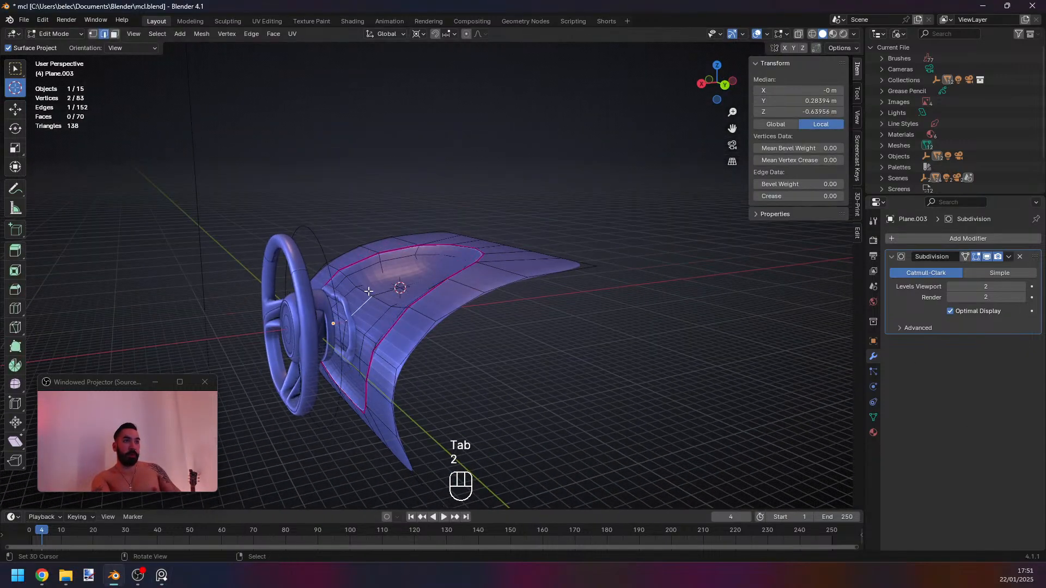
{"action": "right_click", "coordinate": [386, 293], "text": "shift"}
{"action": "right_click", "coordinate": [374, 296], "text": "shift"}
{"action": "right_click", "coordinate": [366, 292]}
{"action": "right_click", "coordinate": [384, 303], "text": "shift"}
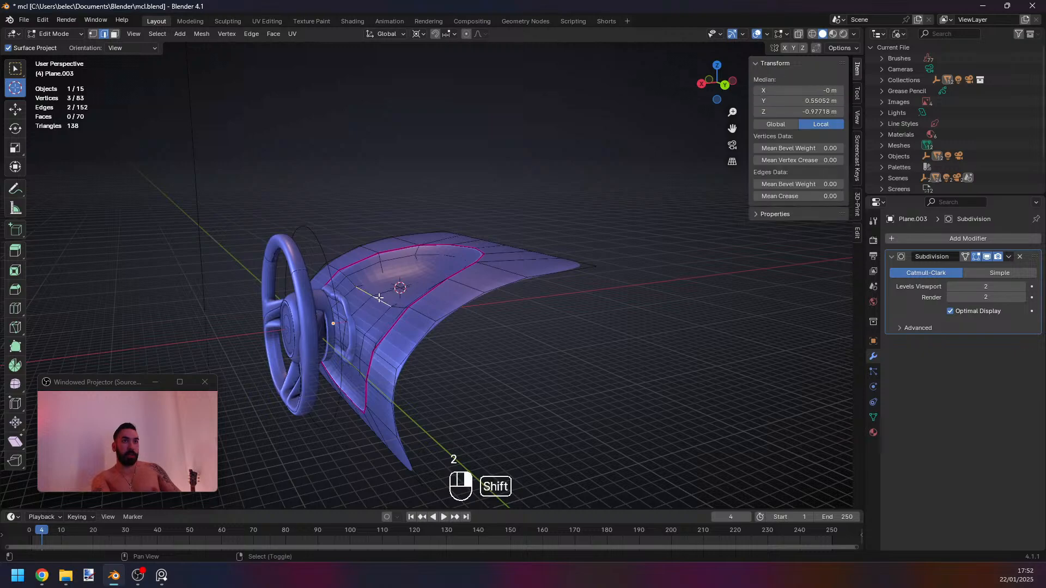
{"action": "key", "text": "g"}
{"action": "key", "text": "z"}
{"action": "left_click", "coordinate": [437, 310]}
{"action": "key", "text": "Tab"}
Bring up the interior reference photos and examine the dashboard's outer side, air vent and instrument binnacle around the steering wheel.
{"action": "middle_click_drag", "start_coordinate": [436, 323], "coordinate": [348, 308]}
{"action": "left_click_drag", "start_coordinate": [1045, 545], "coordinate": [201, 130]}
{"action": "middle_click_drag", "start_coordinate": [221, 209], "coordinate": [273, 230]}
{"action": "scroll", "coordinate": [294, 251], "scroll_direction": "up", "scroll_amount": 3}
{"action": "middle_click_drag", "start_coordinate": [321, 332], "coordinate": [308, 209]}
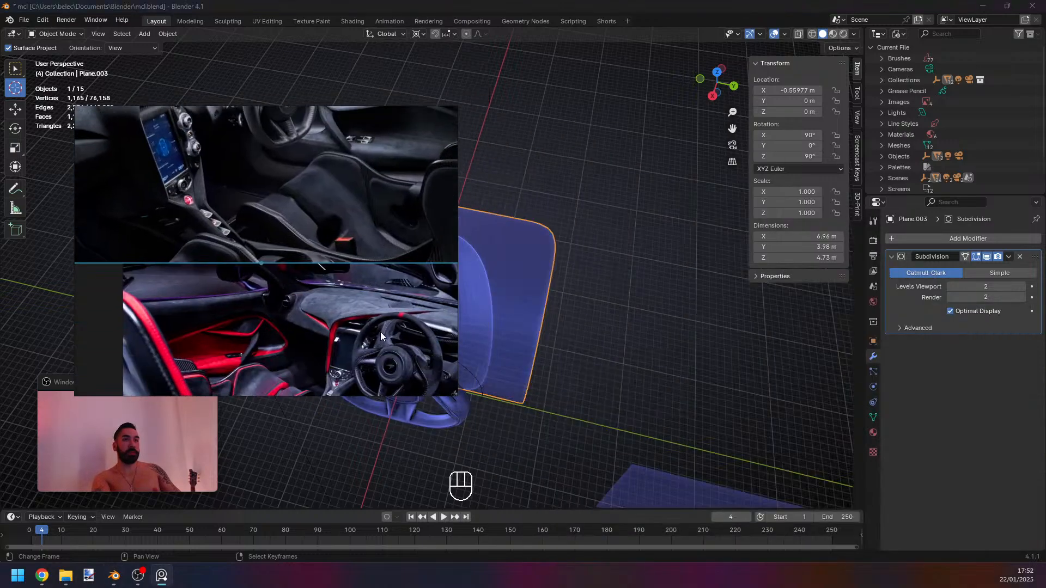
{"action": "scroll", "coordinate": [387, 329], "scroll_direction": "up", "scroll_amount": 4}
{"action": "middle_click_drag", "start_coordinate": [408, 322], "coordinate": [349, 273]}
{"action": "scroll", "coordinate": [349, 274], "scroll_direction": "down", "scroll_amount": 2}
{"action": "scroll", "coordinate": [348, 274], "scroll_direction": "up", "scroll_amount": 2}
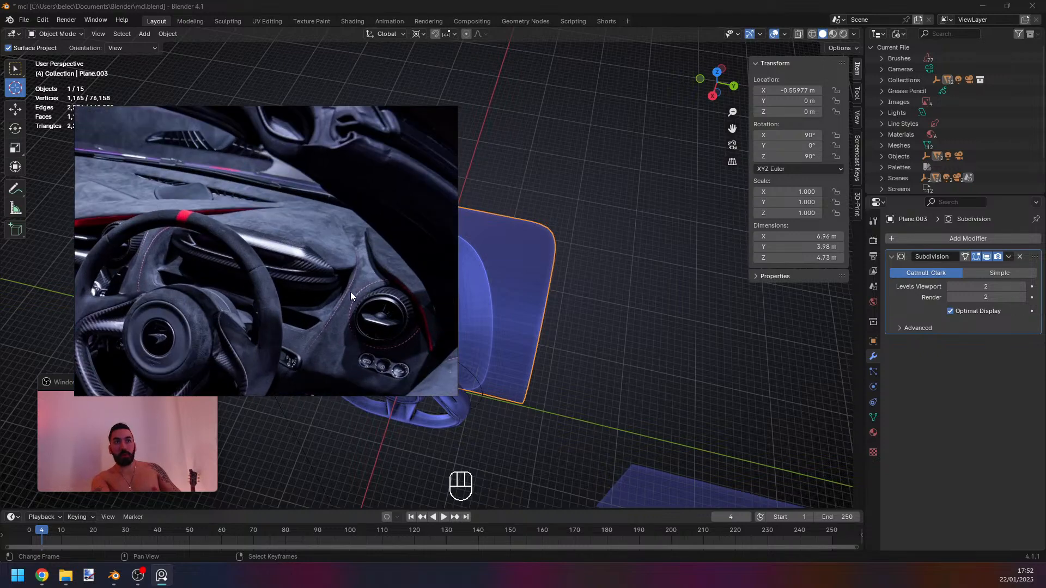
{"action": "scroll", "coordinate": [347, 372], "scroll_direction": "down", "scroll_amount": 2}
{"action": "middle_click_drag", "start_coordinate": [342, 360], "coordinate": [310, 319]}
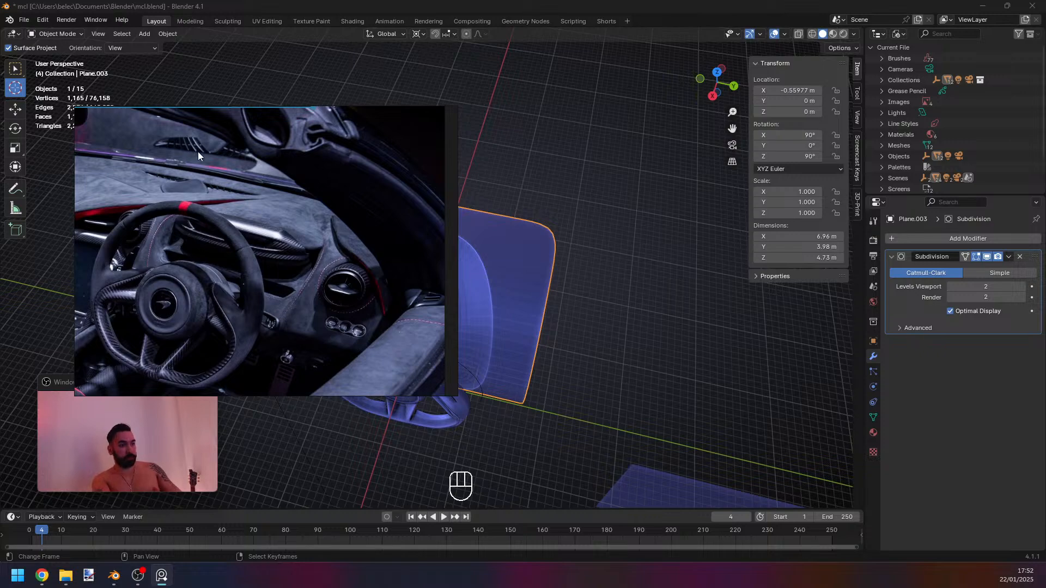
{"action": "left_click_drag", "start_coordinate": [202, 112], "coordinate": [1045, 294]}
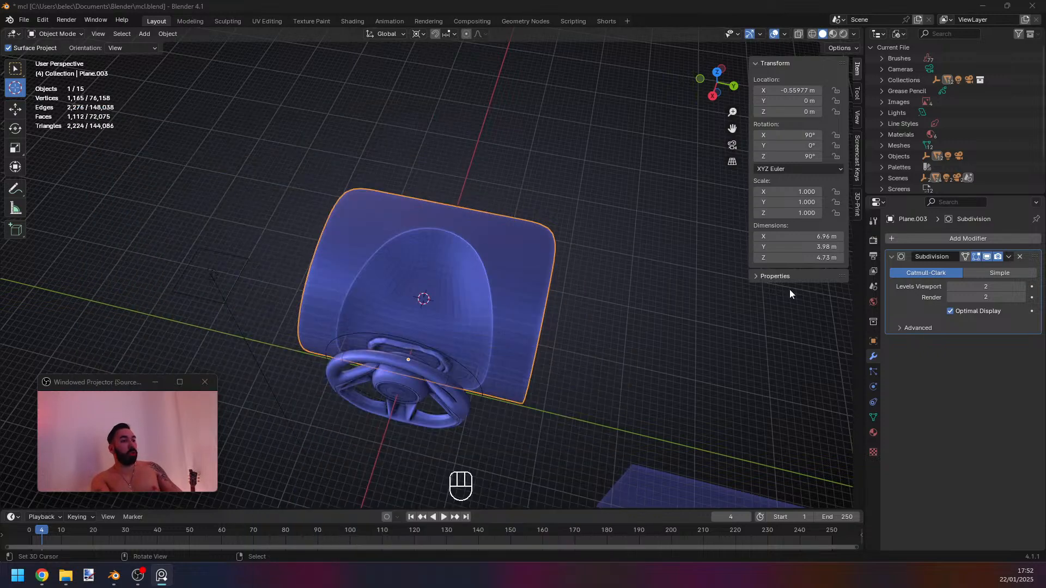
Set the pivot to Median Point and slide two edges of the surround's right outer border inward along the mesh.
{"action": "middle_click_drag", "start_coordinate": [338, 200], "coordinate": [464, 305]}
{"action": "key", "text": "Tab"}
{"action": "key", "text": "2"}
{"action": "left_click", "coordinate": [471, 376], "text": "shift"}
{"action": "left_click", "coordinate": [472, 376], "text": "shift"}
{"action": "left_click", "coordinate": [418, 34]}
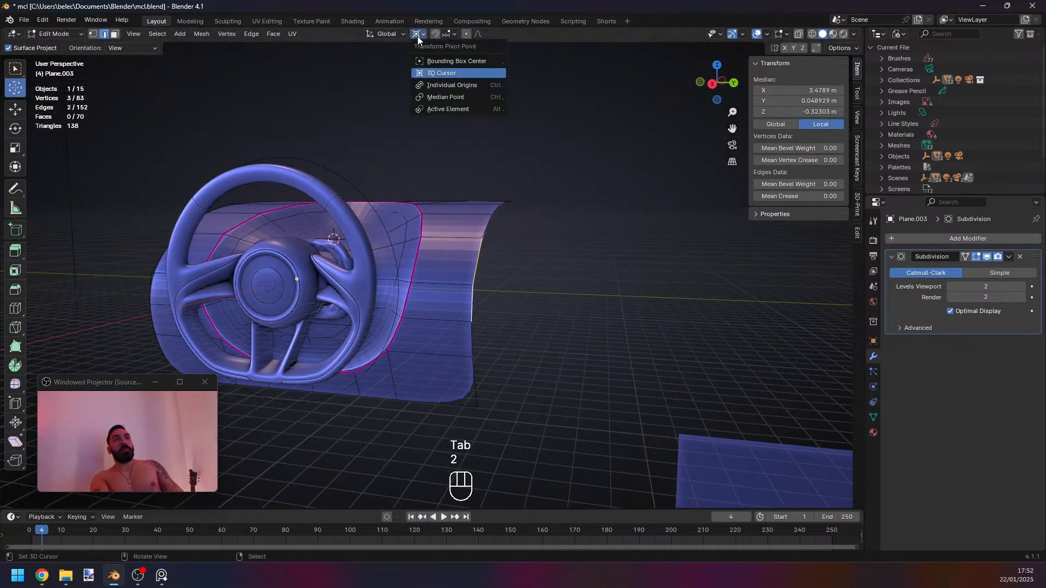
{"action": "left_click", "coordinate": [454, 97]}
{"action": "middle_click_drag", "start_coordinate": [490, 245], "coordinate": [462, 287]}
{"action": "key", "text": "g"}
{"action": "key", "text": "g"}
{"action": "left_click", "coordinate": [472, 294]}
Try to straighten the upper part of the right outer border with LoopTools Gstretch.
{"action": "left_click", "coordinate": [515, 197], "text": "ctrl"}
{"action": "key", "text": "w"}
{"action": "mouse_move", "coordinate": [603, 178]}
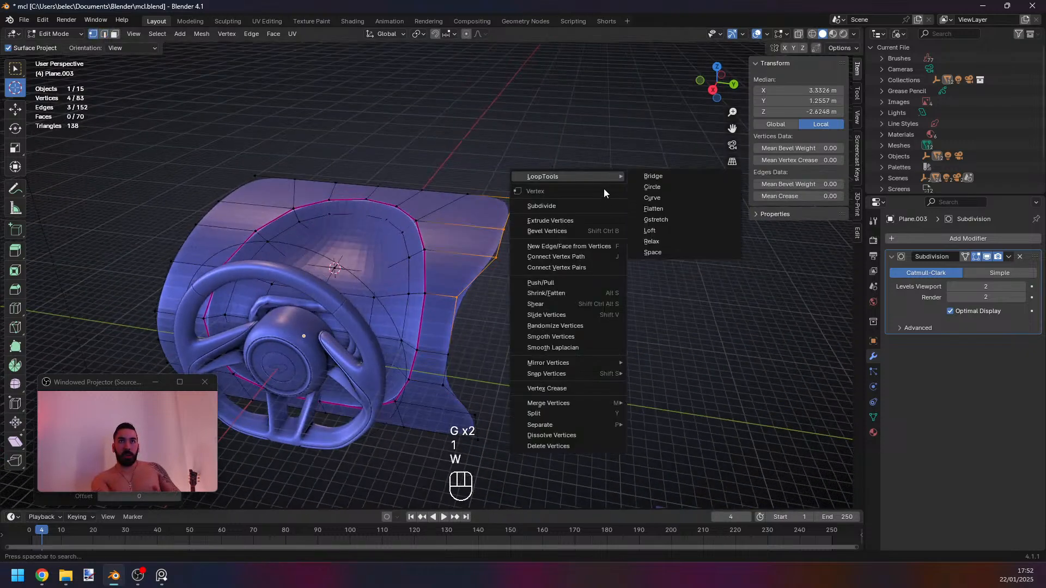
{"action": "left_click", "coordinate": [656, 220]}
{"action": "middle_click_drag", "start_coordinate": [659, 221], "coordinate": [509, 265]}
{"action": "key", "text": "ctrl+z"}
Move the upper vertices of the right outer border individually to even out its curve.
{"action": "key", "text": "1"}
{"action": "right_click", "coordinate": [497, 252]}
{"action": "key", "text": "g"}
{"action": "left_click", "coordinate": [488, 245]}
{"action": "right_click", "coordinate": [503, 229]}
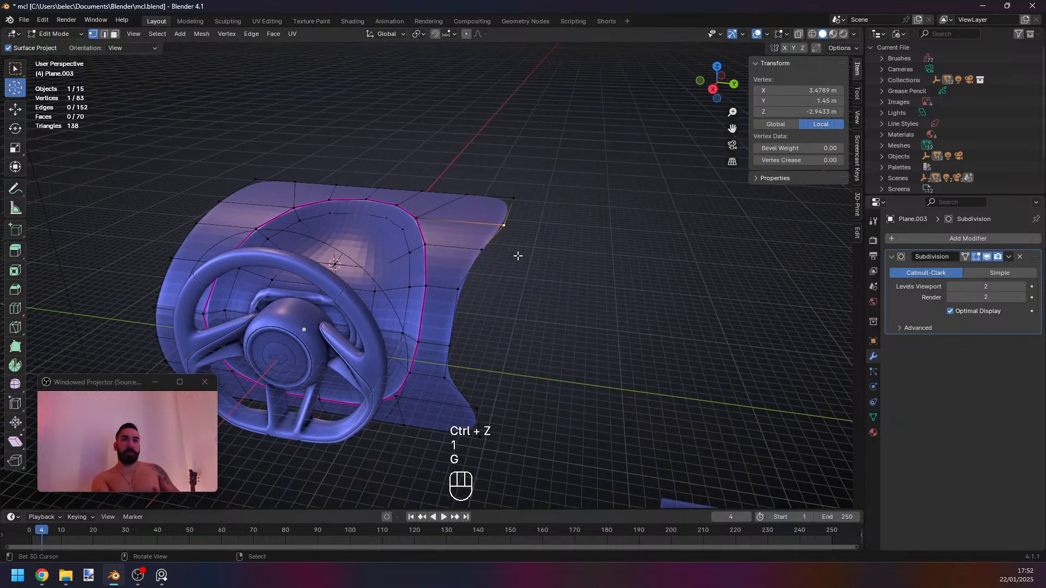
{"action": "key", "text": "g"}
{"action": "left_click", "coordinate": [507, 254]}
{"action": "right_click", "coordinate": [482, 249], "text": "shift"}
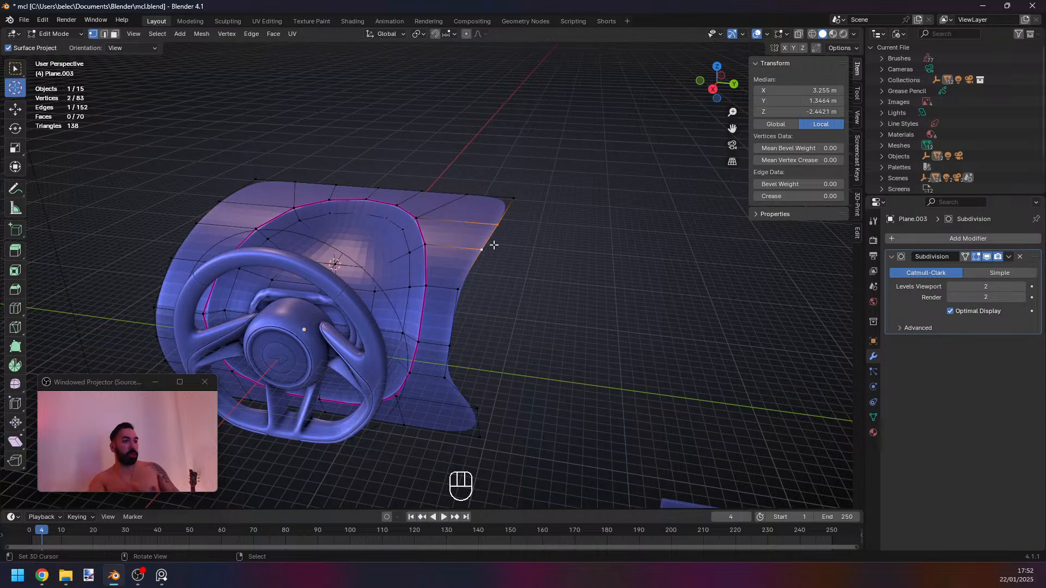
Slide the middle and lower vertices of the right outer border along their edges to align the border.
{"action": "right_click", "coordinate": [480, 375]}
{"action": "middle_click_drag", "start_coordinate": [479, 375], "coordinate": [511, 343]}
{"action": "key", "text": "g"}
{"action": "key", "text": "g"}
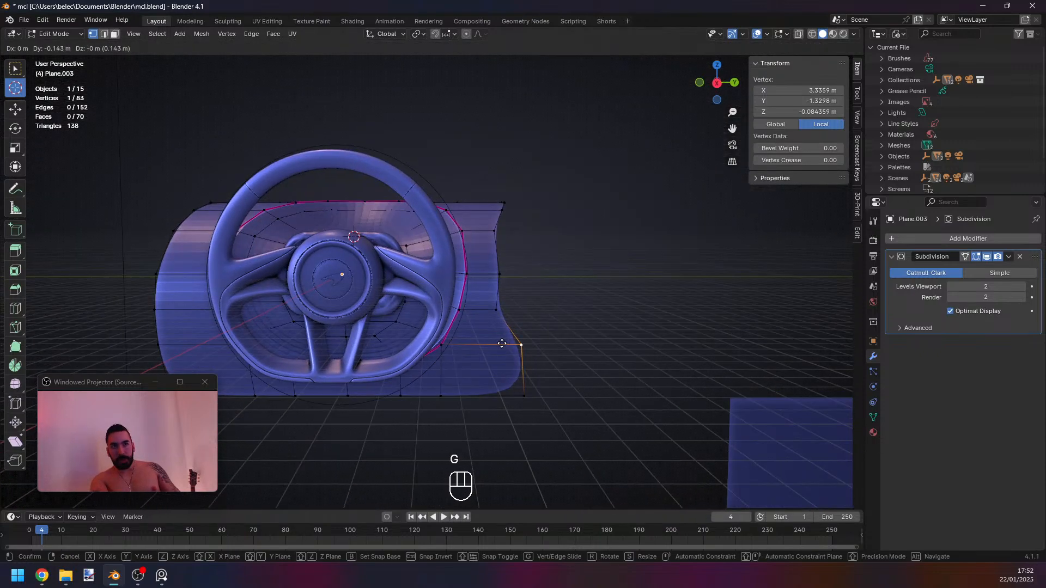
{"action": "left_click", "coordinate": [487, 275]}
{"action": "key", "text": "g"}
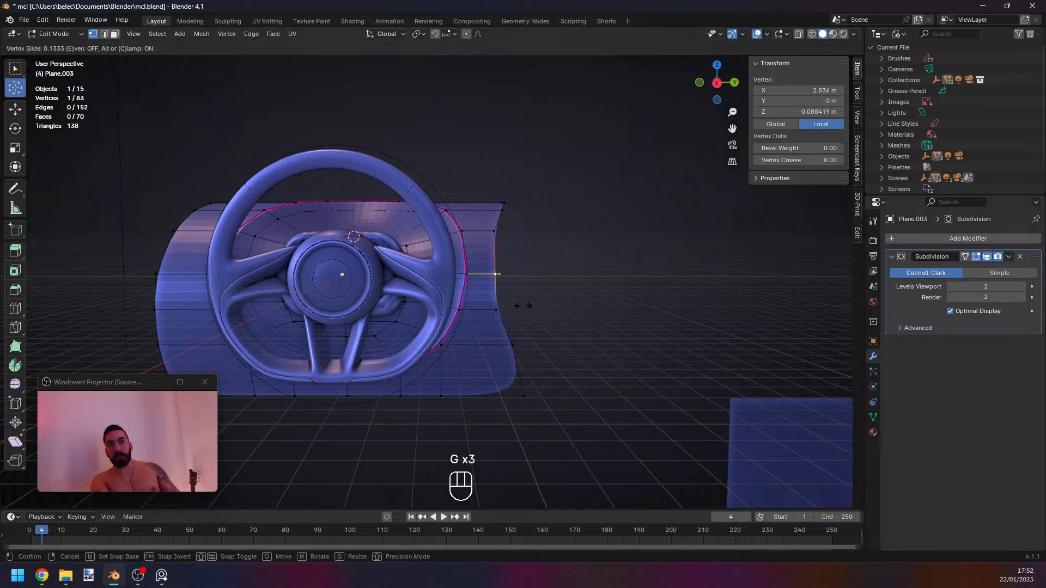
{"action": "left_click", "coordinate": [518, 306]}
Select the three edges in the middle of the right outer border and extrude them outward along Y.
{"action": "middle_click_drag", "start_coordinate": [511, 307], "coordinate": [451, 325]}
{"action": "key", "text": "2"}
{"action": "right_click", "coordinate": [447, 282]}
{"action": "right_click", "coordinate": [447, 325], "text": "shift"}
{"action": "right_click", "coordinate": [450, 274]}
{"action": "right_click", "coordinate": [432, 385], "text": "ctrl"}
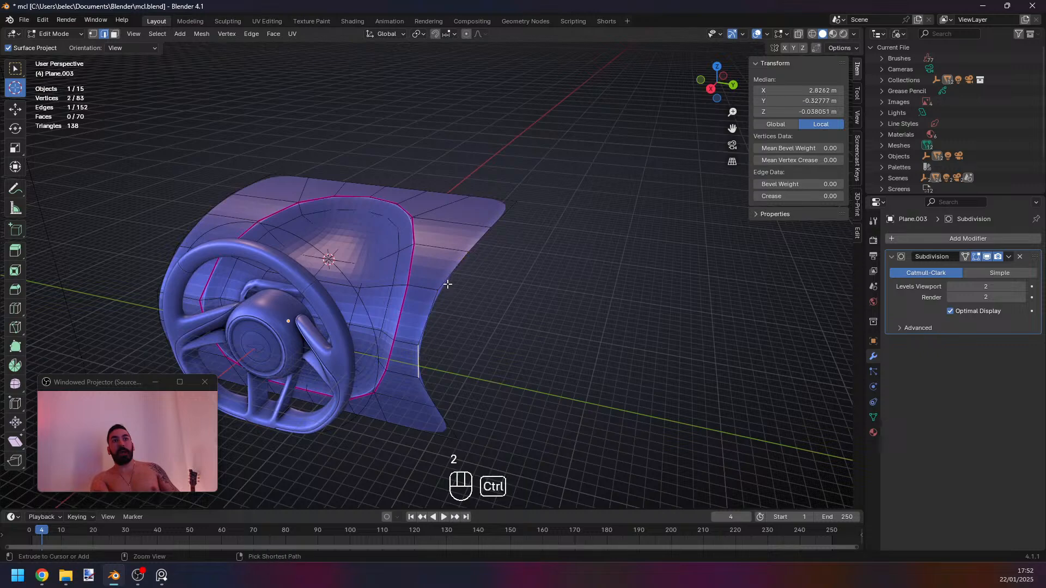
{"action": "middle_click_drag", "start_coordinate": [443, 283], "coordinate": [460, 322]}
{"action": "key", "text": "e"}
{"action": "key", "text": "g"}
{"action": "right_click", "coordinate": [485, 321]}
{"action": "key", "text": "g"}
{"action": "key", "text": "y"}
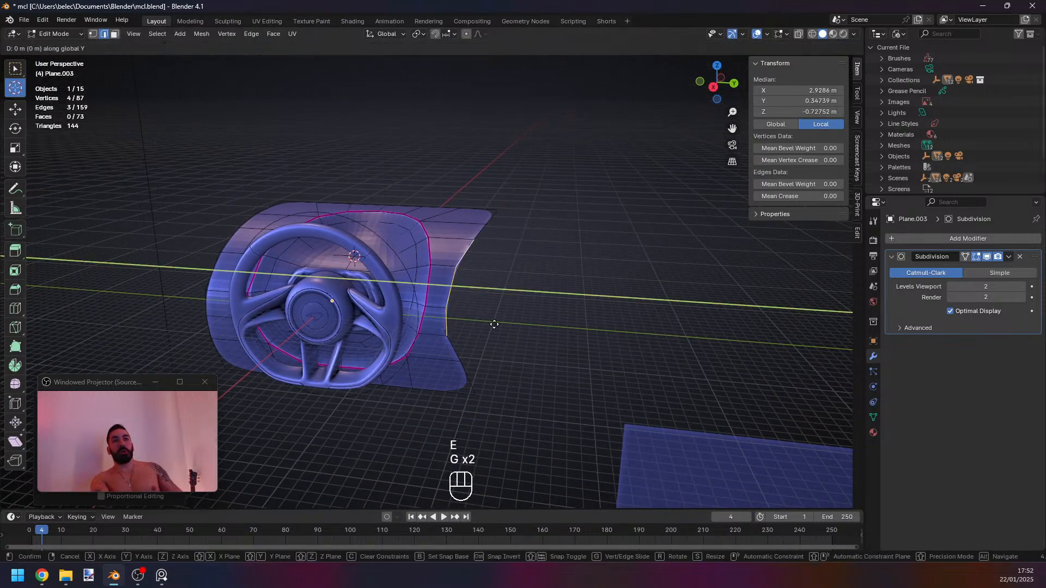
{"action": "left_click", "coordinate": [600, 329]}
Snap the 3D cursor to the extruded edges and flatten them by scaling to 0 along Y.
{"action": "key", "text": "shift+s"}
{"action": "key", "text": "s"}
{"action": "key", "text": "x"}
{"action": "key", "text": "y"}
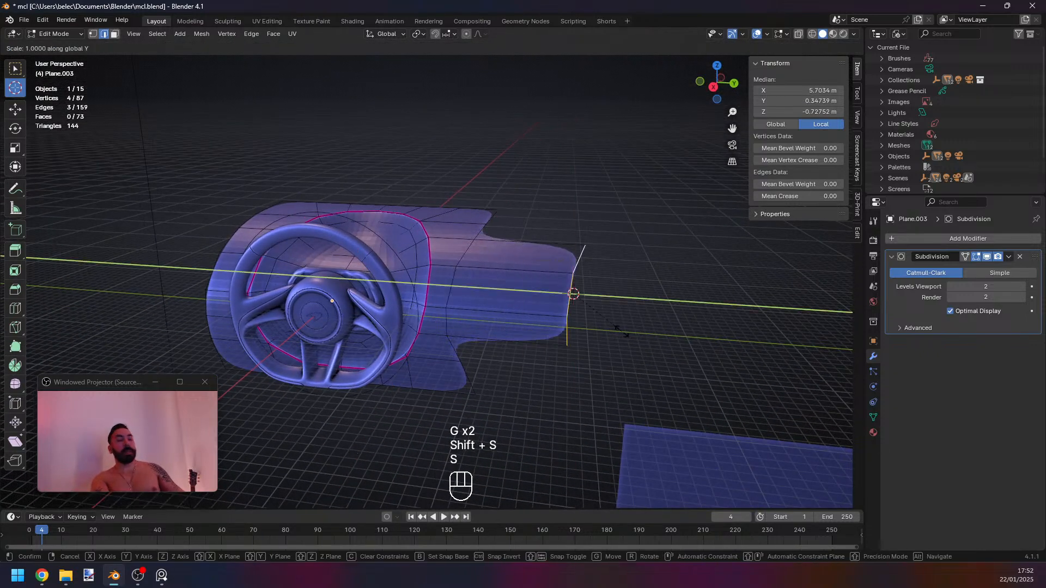
{"action": "key", "text": "0"}
{"action": "left_click", "coordinate": [612, 329]}
Try to move the extruded edges along X, and undo the whole partial border extrusion.
{"action": "key", "text": "g"}
{"action": "key", "text": "x"}
{"action": "middle_click_drag", "start_coordinate": [609, 327], "coordinate": [499, 332]}
{"action": "key", "text": "g"}
{"action": "key", "text": "1"}
{"action": "key", "text": "ctrl+z"}
{"action": "key", "text": "ctrl+z"}
{"action": "key", "text": "ctrl+z"}
{"action": "key", "text": "ctrl+z"}
{"action": "key", "text": "ctrl+z"}
{"action": "key", "text": "ctrl+z"}
Select the whole right outer border loop, snap the 3D cursor to it, and flatten it by scaling to 0 along Y.
{"action": "key", "text": "1"}
{"action": "right_click", "coordinate": [467, 296], "text": "alt"}
{"action": "key", "text": "shift+s"}
{"action": "key", "text": "2"}
{"action": "key", "text": "s"}
{"action": "key", "text": "x"}
{"action": "key", "text": "y"}
{"action": "key", "text": "0"}
{"action": "left_click", "coordinate": [578, 341]}
Extrude the entire flattened border loop outward along Y to widen the dashboard beside the steering wheel.
{"action": "key", "text": "e"}
{"action": "right_click", "coordinate": [499, 333]}
{"action": "key", "text": "g"}
{"action": "key", "text": "x"}
{"action": "key", "text": "g"}
{"action": "key", "text": "g"}
{"action": "key", "text": "y"}
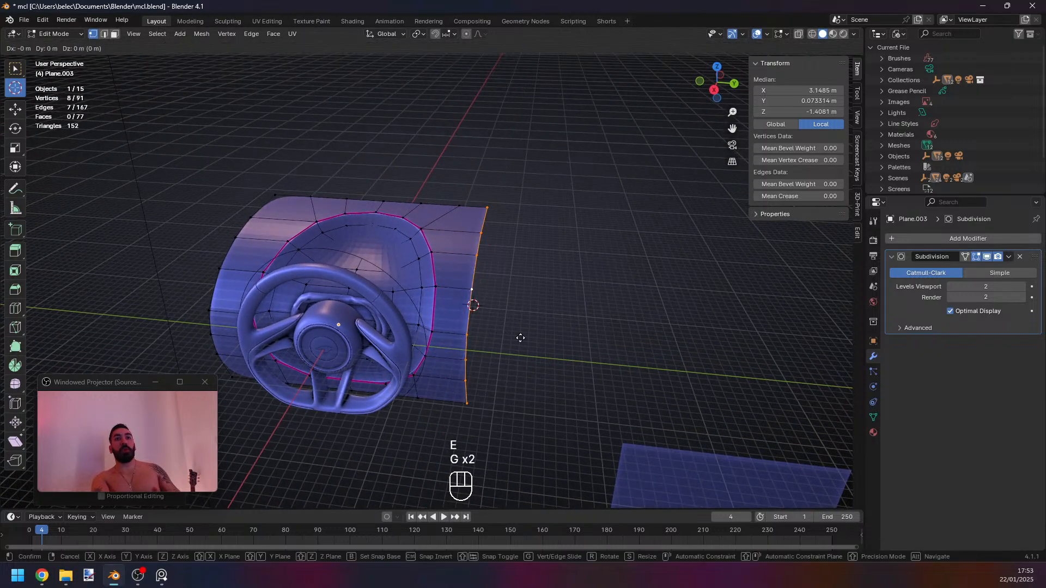
{"action": "left_click", "coordinate": [641, 357]}
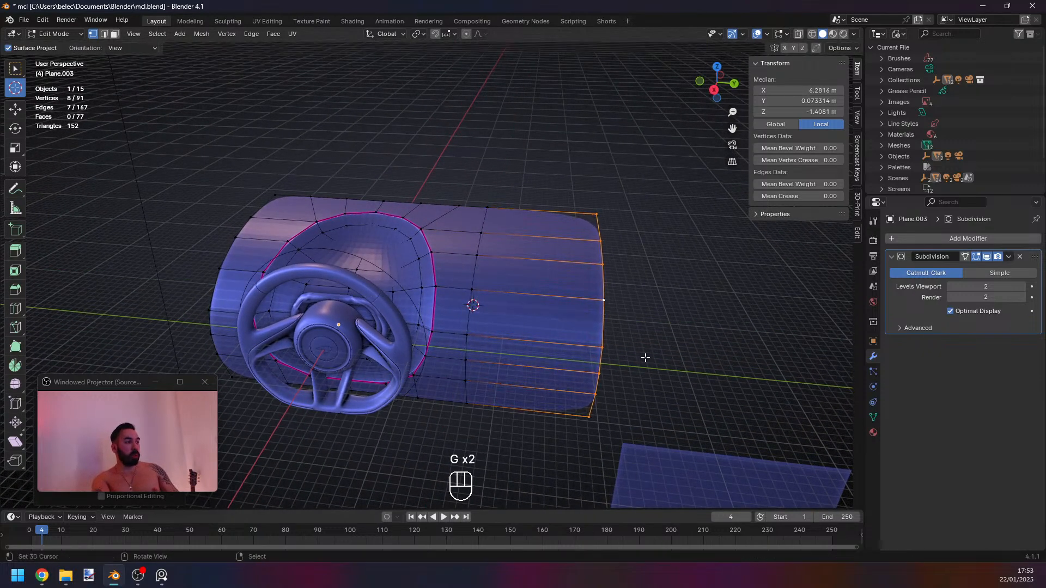
Select the far upper corner vertex of the extruded border and snap the 3D cursor to it.
{"action": "middle_click_drag", "start_coordinate": [642, 357], "coordinate": [595, 267]}
{"action": "key", "text": "1"}
{"action": "key", "text": "1"}
{"action": "left_click", "coordinate": [595, 266]}
{"action": "key", "text": "shift+s"}
{"action": "left_click", "coordinate": [705, 286]}
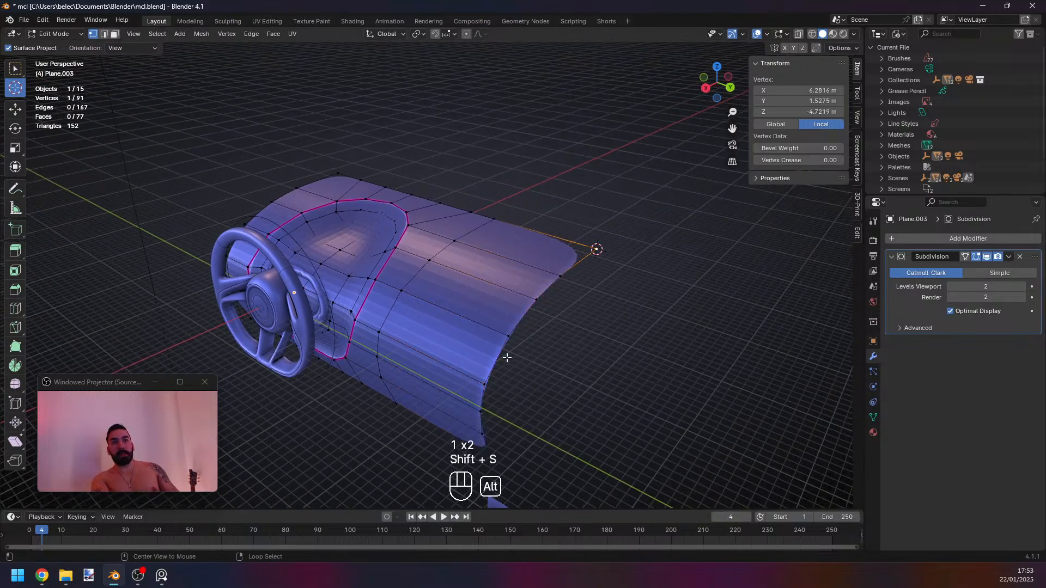
Select the outer extruded border loop, set the pivot to 3D Cursor, and scale the loop down along X.
{"action": "right_click", "coordinate": [505, 357], "text": "alt"}
{"action": "key", "text": "s"}
{"action": "key", "text": "x"}
{"action": "right_click", "coordinate": [491, 371]}
{"action": "left_click", "coordinate": [418, 34]}
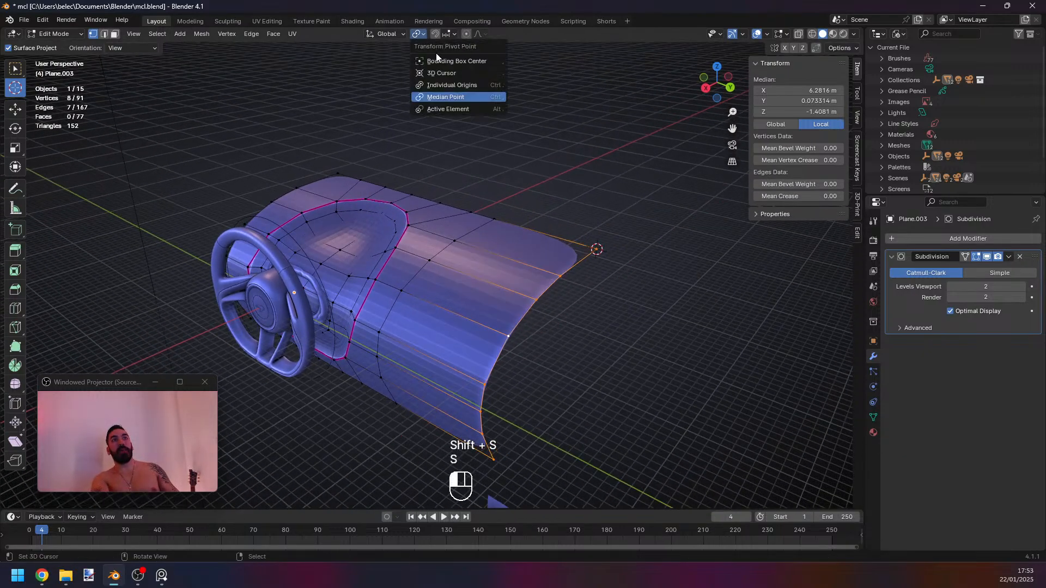
{"action": "left_click", "coordinate": [435, 71]}
{"action": "key", "text": "s"}
{"action": "key", "text": "x"}
{"action": "left_click", "coordinate": [655, 375]}
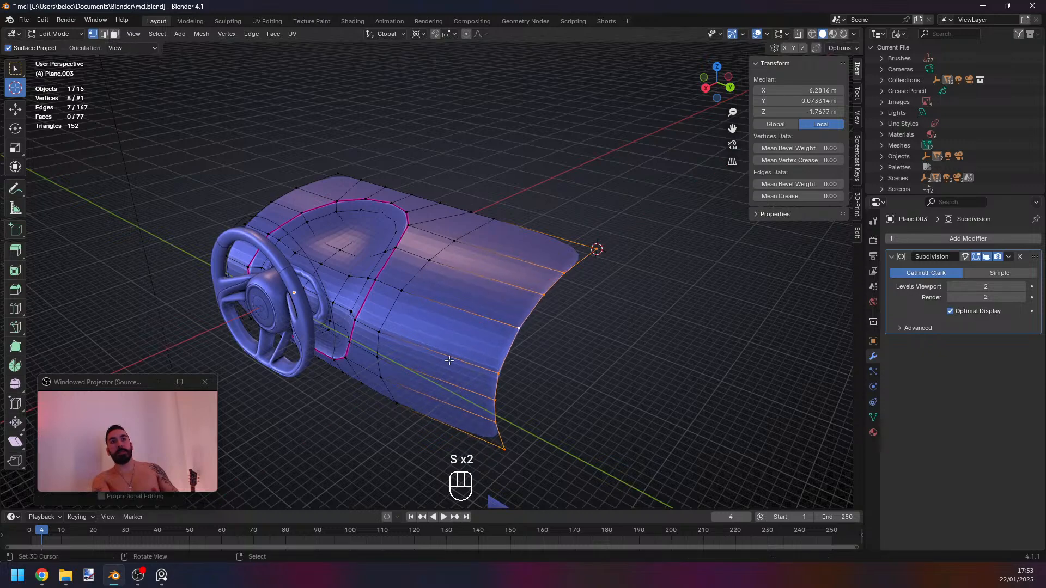
Select the upper end vertex of the loop where the extension begins and snap the 3D cursor to it.
{"action": "middle_click_drag", "start_coordinate": [448, 361], "coordinate": [484, 356]}
{"action": "key", "text": "1"}
{"action": "right_click", "coordinate": [492, 212]}
{"action": "key", "text": "shift+s"}
{"action": "left_click", "coordinate": [591, 247]}
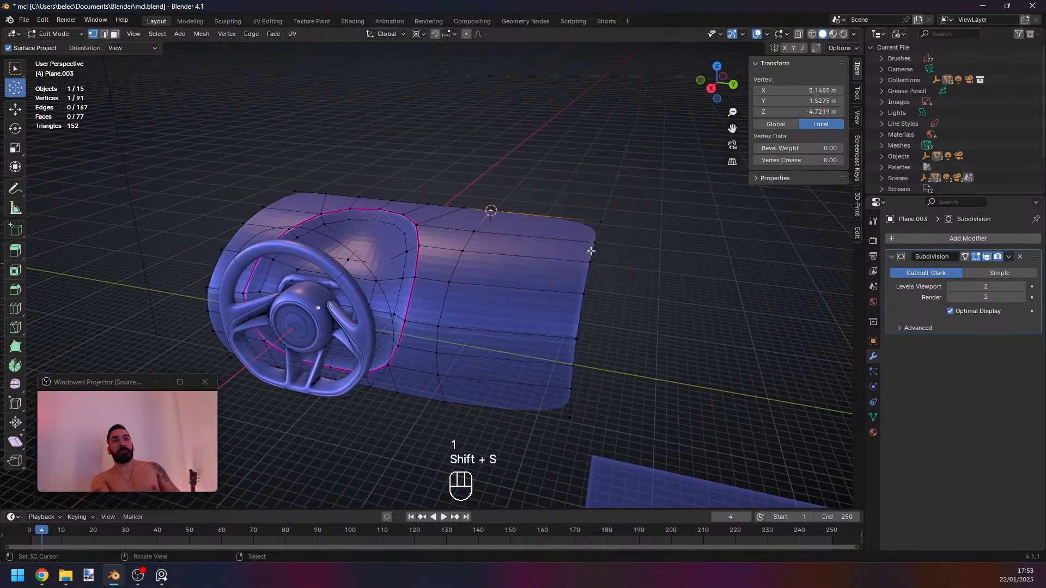
Try to scale the edge loop where the extension begins along X about the 3D cursor.
{"action": "right_click", "coordinate": [467, 243], "text": "alt"}
{"action": "middle_click_drag", "start_coordinate": [552, 330], "coordinate": [527, 348]}
{"action": "key", "text": "s"}
{"action": "key", "text": "x"}
{"action": "left_click", "coordinate": [538, 335]}
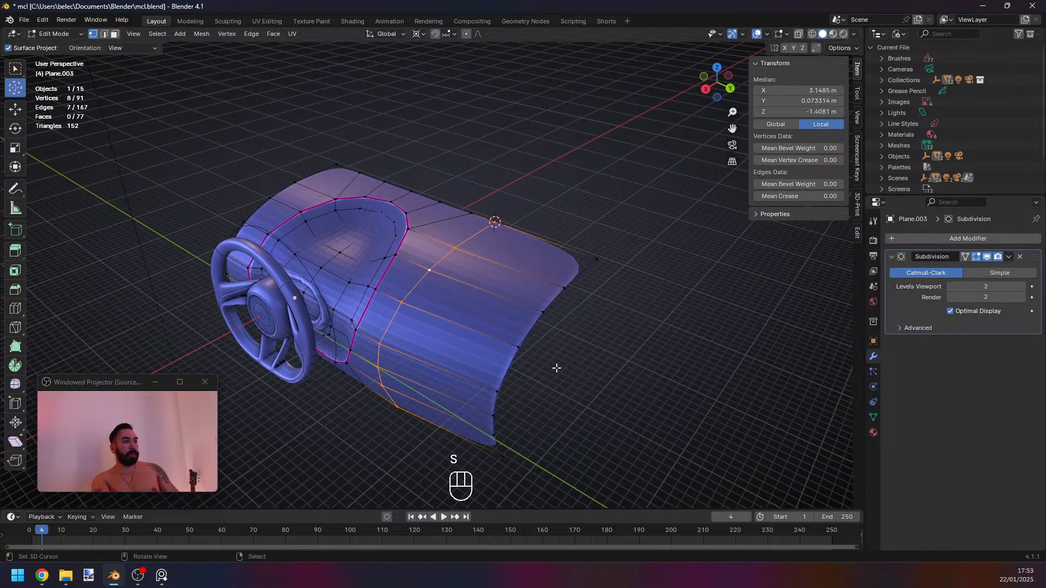
Scale the edge loop where the extension begins along global X about the 3D cursor.
{"action": "middle_click_drag", "start_coordinate": [587, 253], "coordinate": [561, 319]}
{"action": "key", "text": "s"}
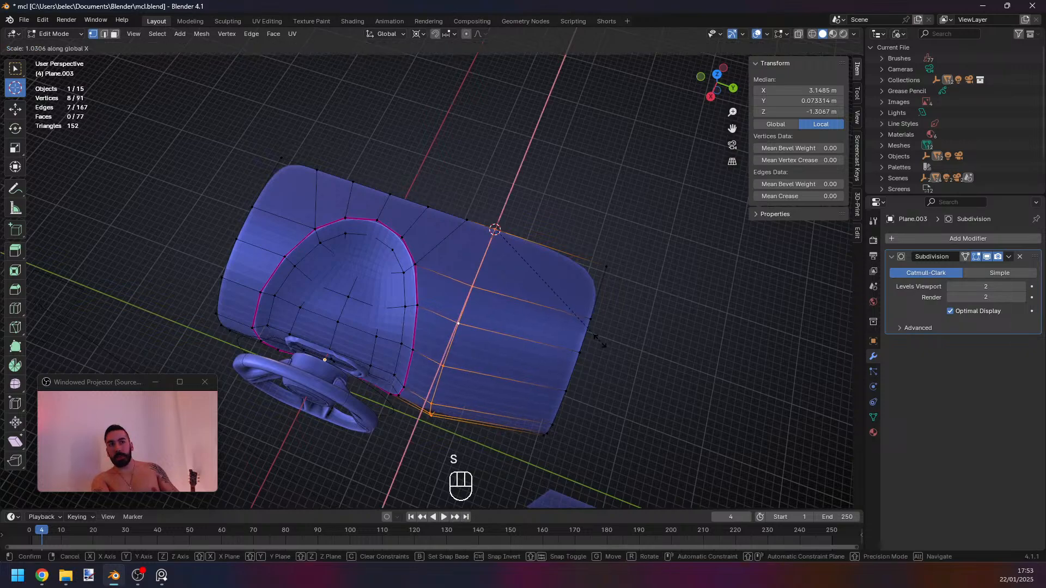
{"action": "left_click", "coordinate": [601, 341]}
Snap the 3D cursor to the outer upper corner vertex of the extension and scale the outer border loop about it.
{"action": "right_click", "coordinate": [605, 275]}
{"action": "key", "text": "shift+s"}
{"action": "left_click", "coordinate": [669, 291]}
{"action": "right_click", "coordinate": [603, 298], "text": "alt"}
{"action": "middle_click_drag", "start_coordinate": [679, 399], "coordinate": [648, 368]}
{"action": "key", "text": "s"}
{"action": "middle_click", "coordinate": [657, 400]}
{"action": "left_click", "coordinate": [652, 406]}
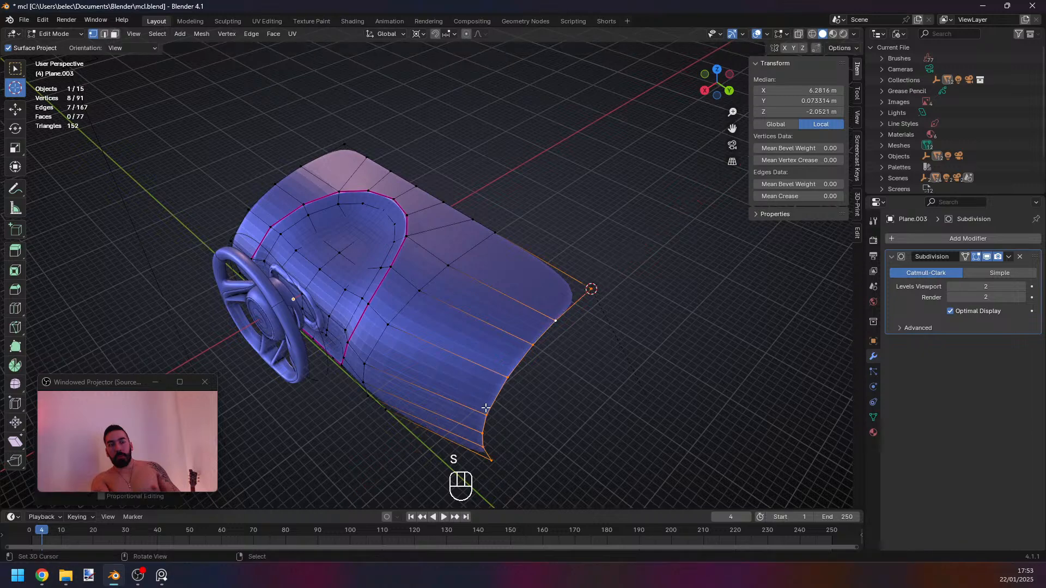
{"action": "middle_click_drag", "start_coordinate": [486, 409], "coordinate": [483, 351]}
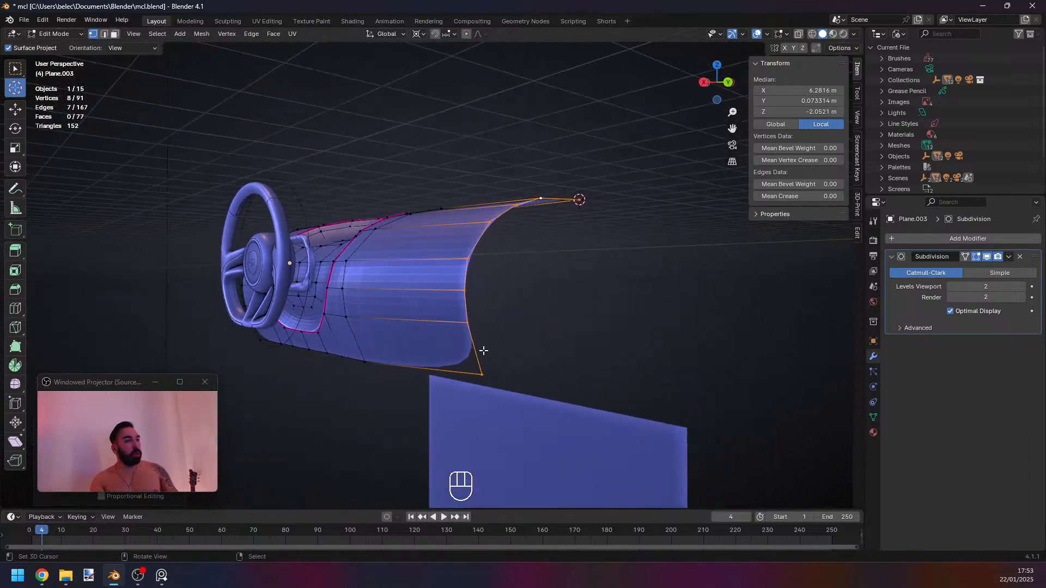
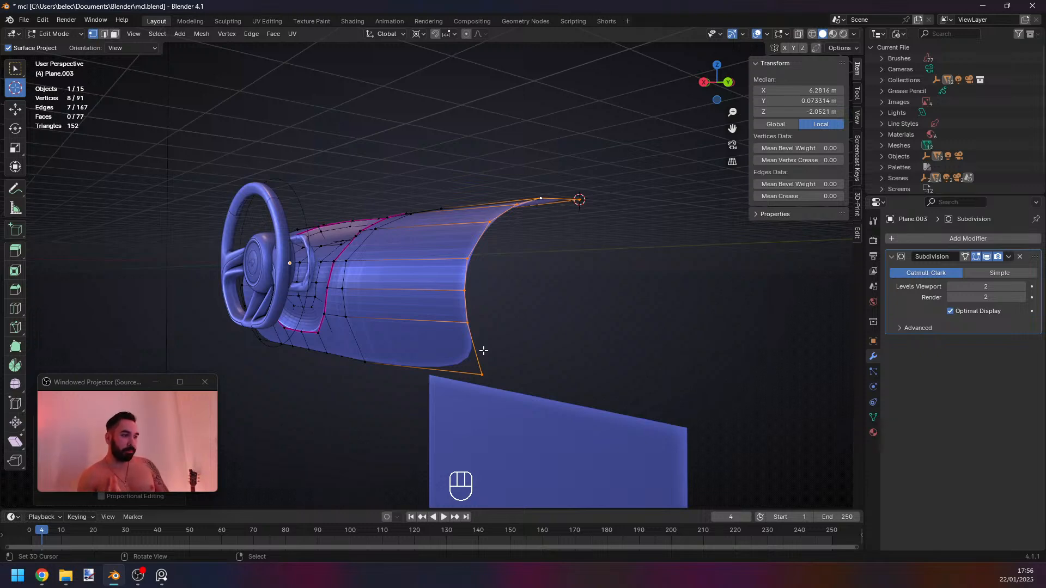
Examine the extended dashboard side from several angles, with and without the editing mesh shown.
{"action": "middle_click_drag", "start_coordinate": [490, 121], "coordinate": [532, 271]}
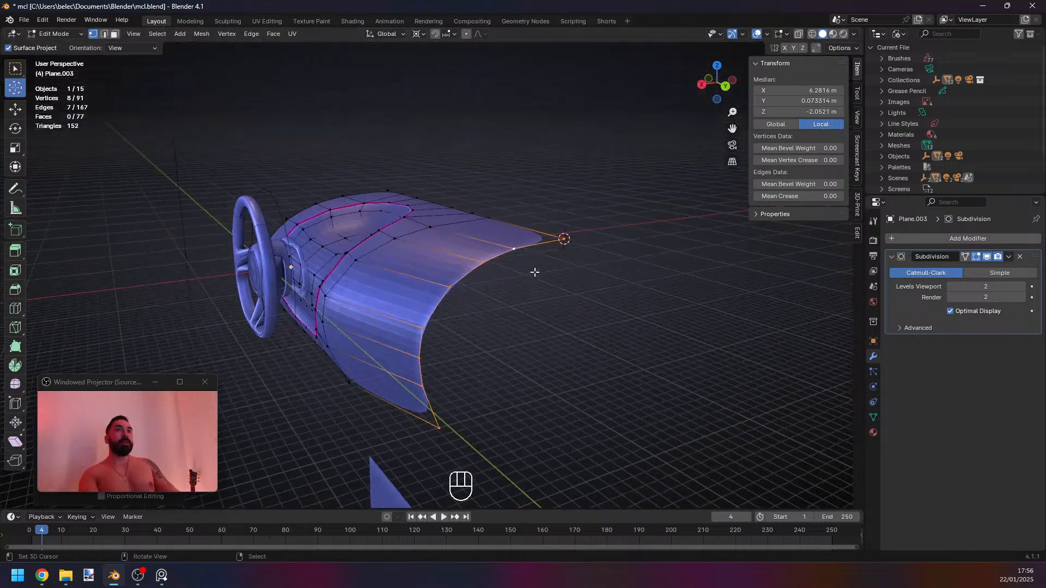
{"action": "key", "text": "w"}
{"action": "mouse_move", "coordinate": [571, 230]}
{"action": "middle_click_drag", "start_coordinate": [414, 337], "coordinate": [477, 331]}
{"action": "key", "text": "Tab"}
{"action": "key", "text": "Tab"}
{"action": "mouse_move", "coordinate": [485, 275]}
{"action": "middle_mouse_down"}
{"action": "mouse_move", "coordinate": [497, 299]}
{"action": "mouse_move", "coordinate": [484, 292]}
{"action": "middle_mouse_up"}
{"action": "key", "text": "1"}
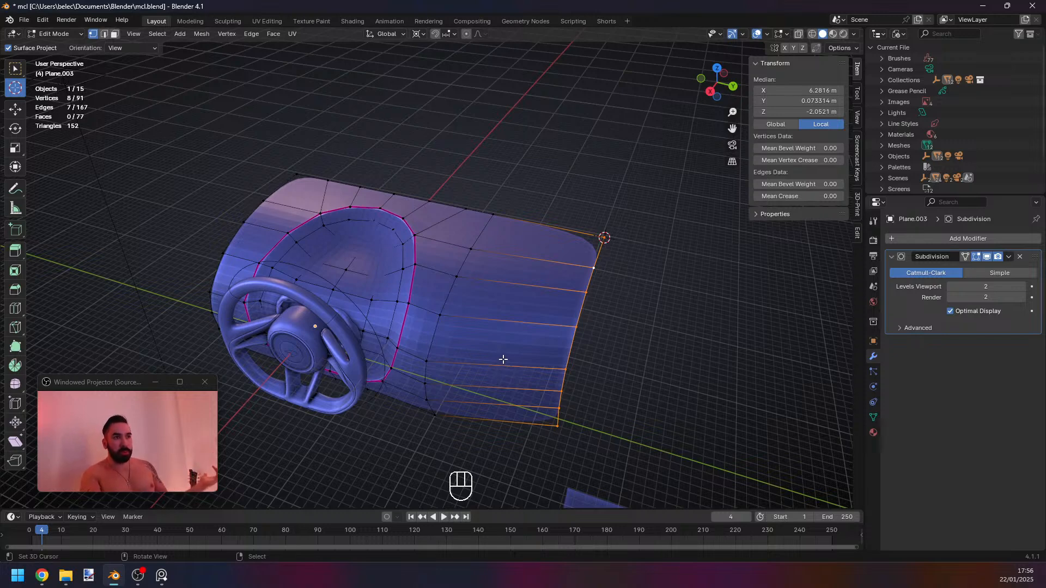
{"action": "middle_click_drag", "start_coordinate": [490, 339], "coordinate": [495, 203]}
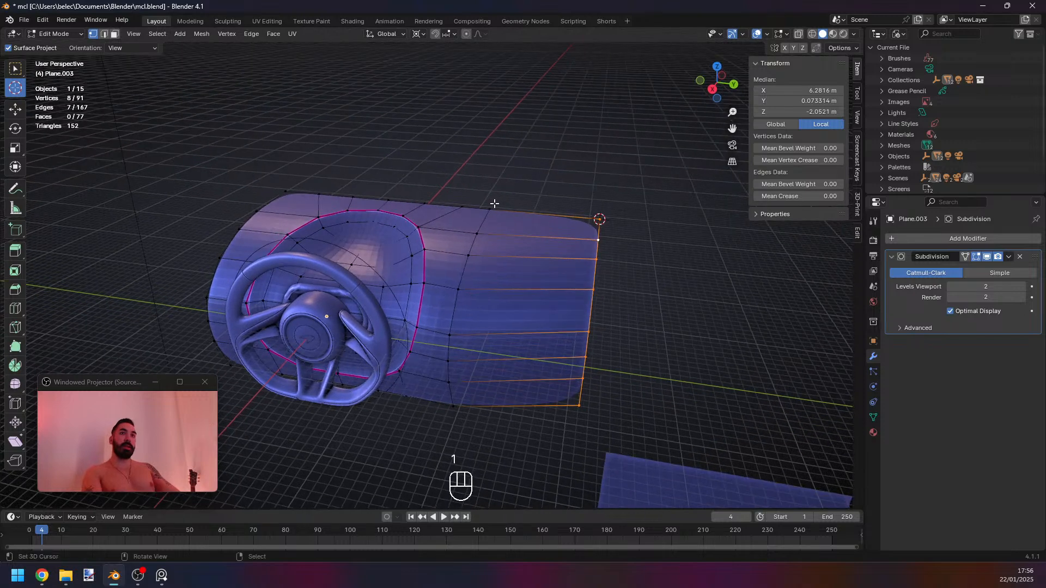
Snap the 3D cursor to the upper end of the loop where the extension begins and try LoopTools Relax on that loop.
{"action": "key", "text": "shift+s"}
{"action": "left_click", "coordinate": [661, 270]}
{"action": "key", "text": "2"}
{"action": "left_click", "coordinate": [486, 259], "text": "alt"}
{"action": "key", "text": "w"}
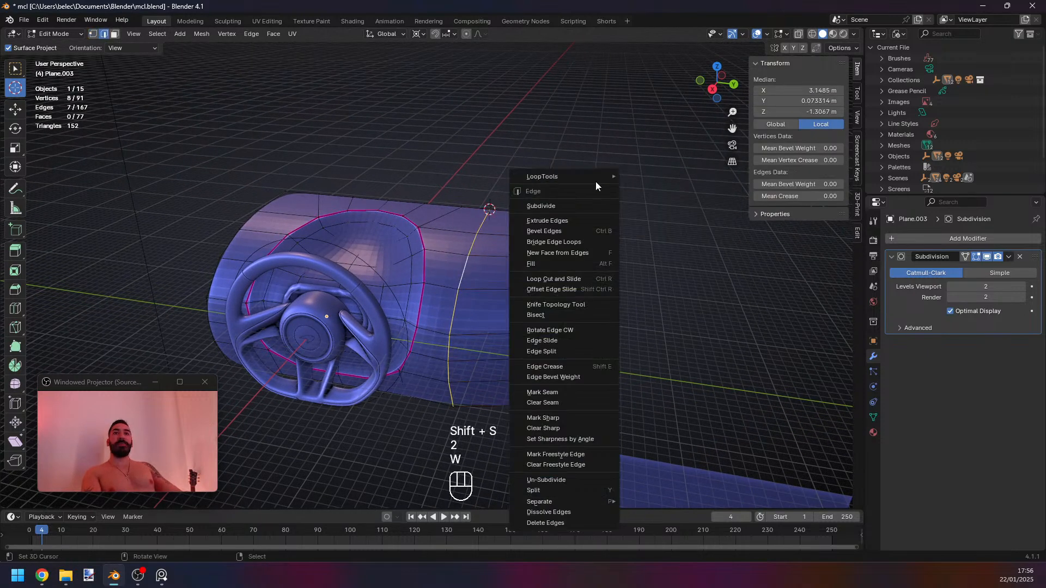
{"action": "key", "text": "w"}
{"action": "key", "text": "w"}
{"action": "mouse_move", "coordinate": [681, 201]}
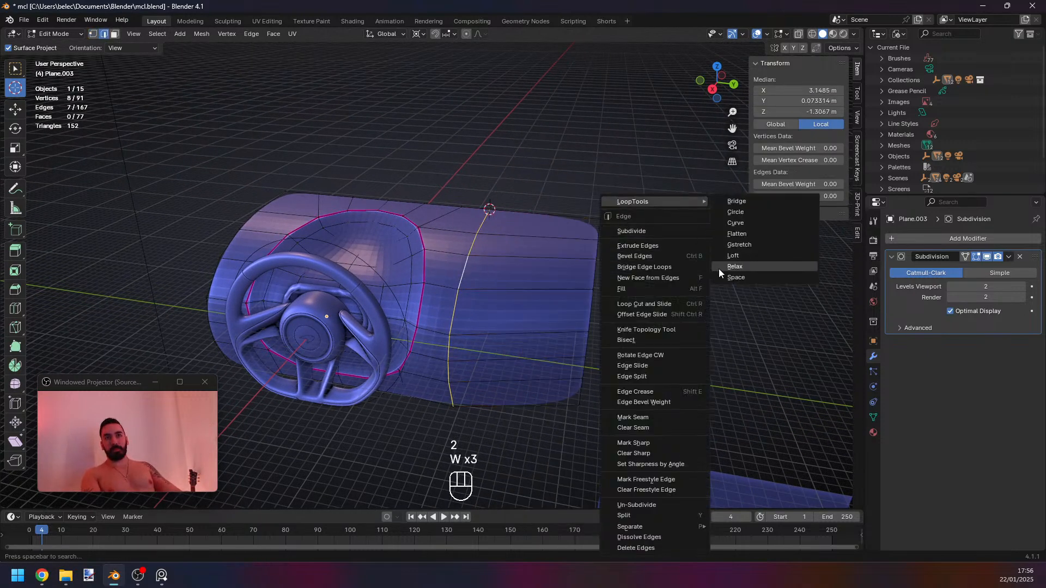
{"action": "left_click", "coordinate": [719, 270]}
{"action": "key", "text": "ctrl+z"}
Add three evenly spaced edge loops between the start of the extension and its outer border.
{"action": "middle_click_drag", "start_coordinate": [588, 306], "coordinate": [491, 327]}
{"action": "key", "text": "ctrl+r"}
{"action": "scroll", "coordinate": [485, 300], "scroll_direction": "up", "scroll_amount": 2}
{"action": "left_click", "coordinate": [485, 301]}
{"action": "right_click", "coordinate": [485, 301]}
{"action": "key", "text": "2"}
{"action": "key", "text": "2"}
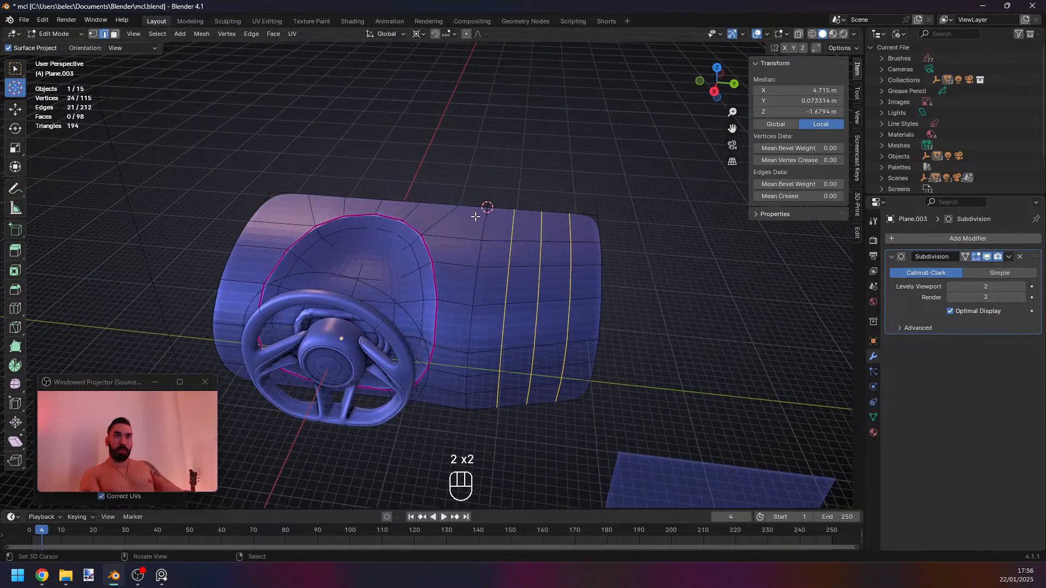
Extend the selection to all five edge loops of the extension and try smoothing them with LoopTools.
{"action": "left_click", "coordinate": [480, 218], "text": "alt+shift"}
{"action": "left_click", "coordinate": [598, 231], "text": "alt+shift"}
{"action": "key", "text": "w"}
{"action": "left_click", "coordinate": [789, 261]}
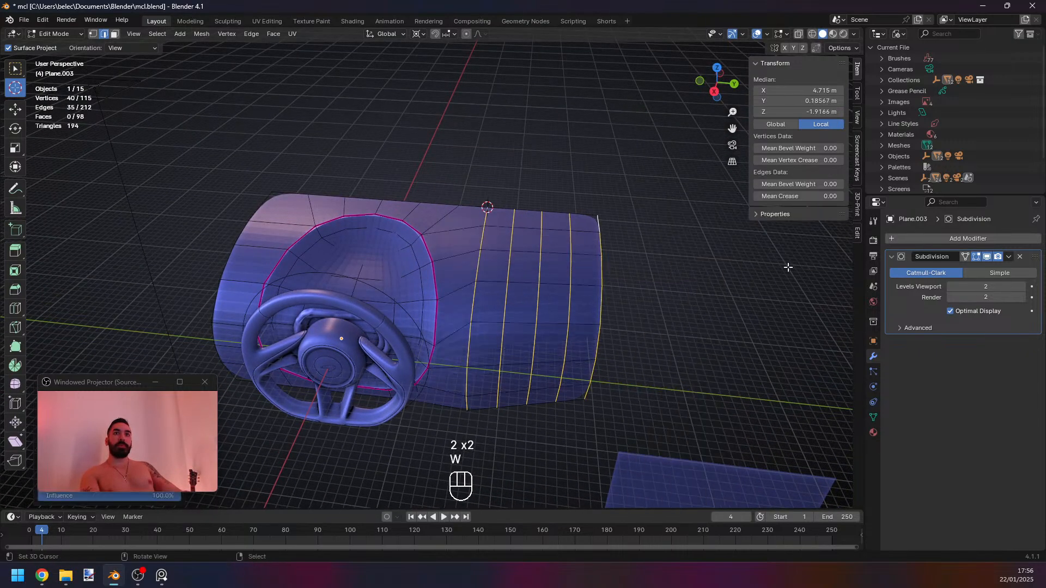
{"action": "middle_click_drag", "start_coordinate": [584, 373], "coordinate": [581, 315]}
{"action": "key", "text": "ctrl+z"}
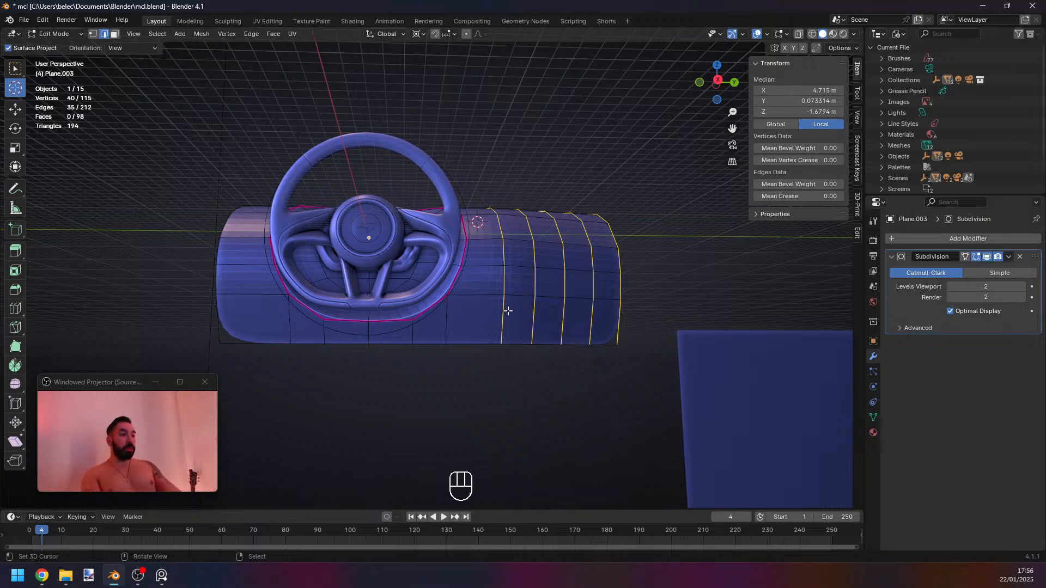
Examine the subdivided dashboard surface from above and from the front, in and out of Edit Mode.
{"action": "middle_click_drag", "start_coordinate": [507, 308], "coordinate": [482, 315]}
{"action": "key", "text": "1"}
{"action": "key", "text": "Tab"}
{"action": "middle_click_drag", "start_coordinate": [482, 315], "coordinate": [610, 366], "text": "shift"}
{"action": "scroll", "coordinate": [473, 366], "scroll_direction": "down", "scroll_amount": 1}
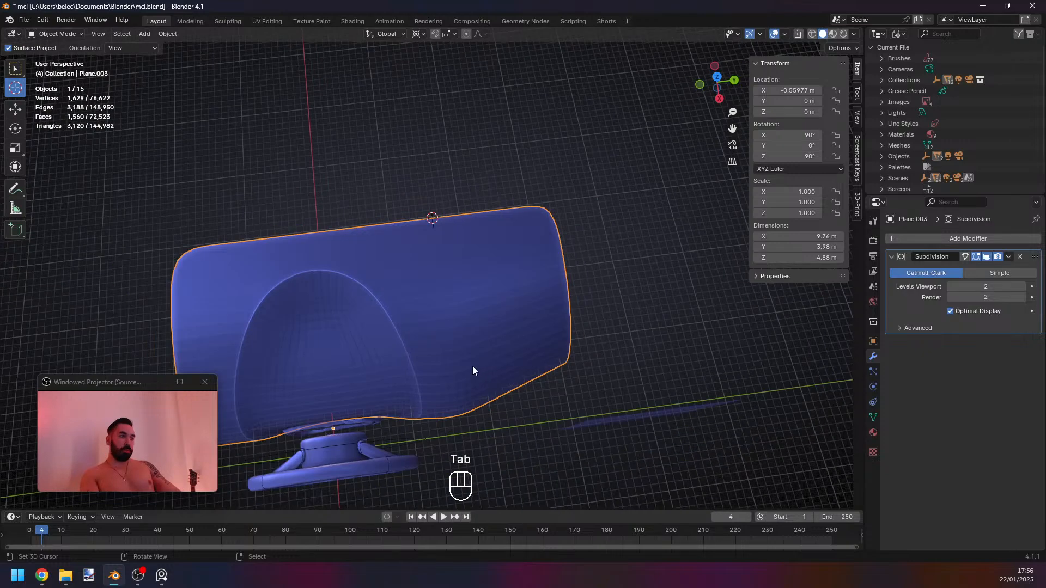
{"action": "key", "text": "Tab"}
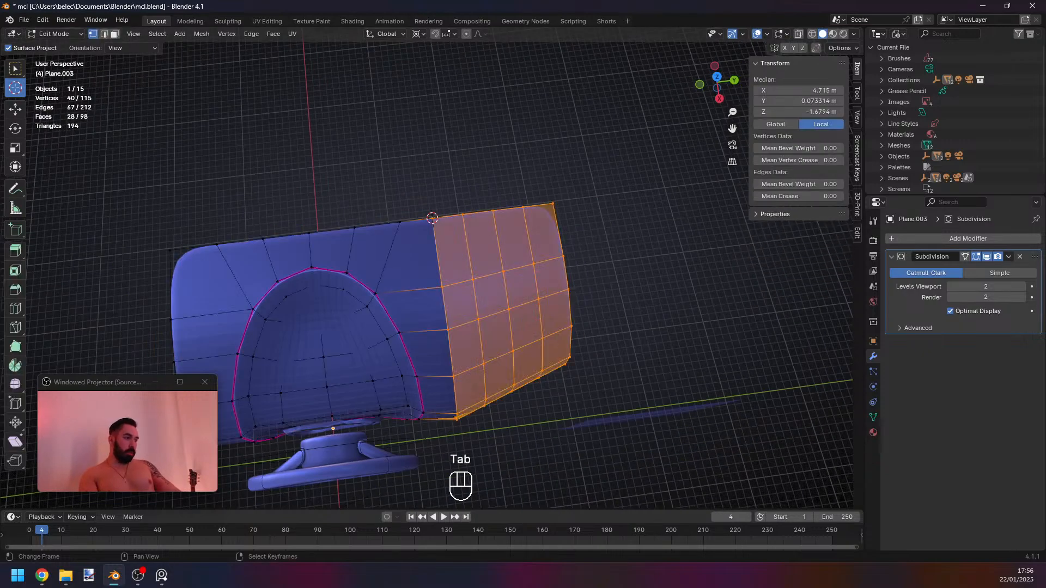
{"action": "middle_click_drag", "start_coordinate": [518, 345], "coordinate": [397, 280]}
{"action": "key", "text": "Tab"}
{"action": "key", "text": "Tab"}
Select the run of creased recess edges on the side facing the extension.
{"action": "key", "text": "2"}
{"action": "left_click", "coordinate": [374, 214]}
{"action": "left_click", "coordinate": [382, 298], "text": "ctrl"}
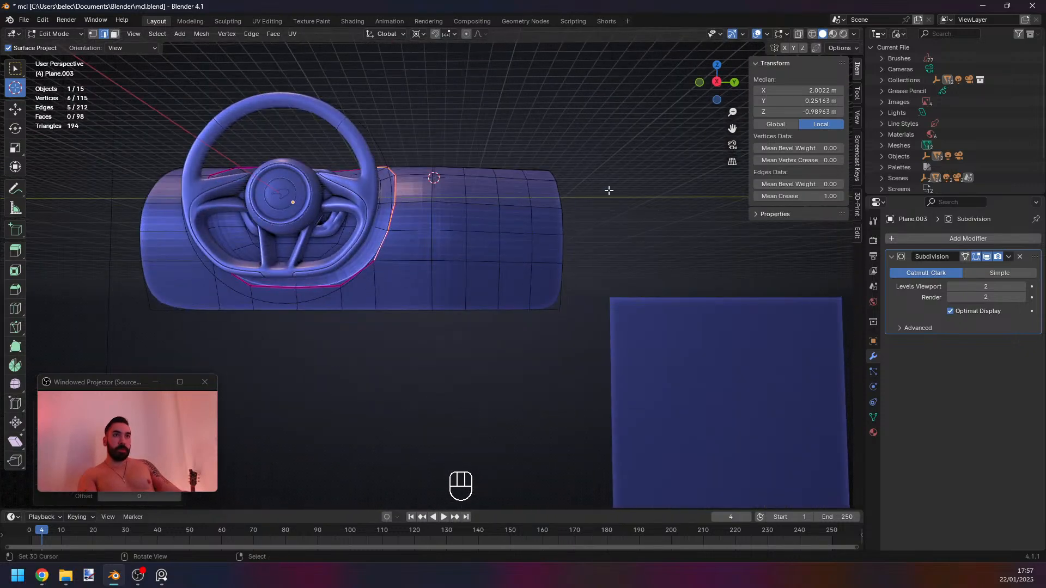
Try LoopTools Relax on the selected creased edges of the recess.
{"action": "key", "text": "w"}
{"action": "mouse_move", "coordinate": [614, 176]}
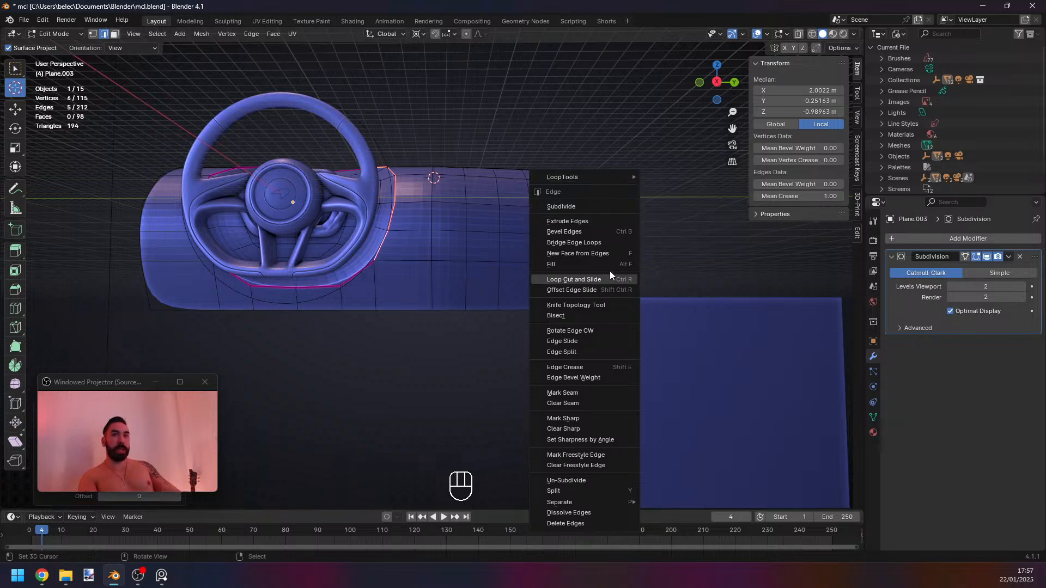
{"action": "mouse_move", "coordinate": [561, 176]}
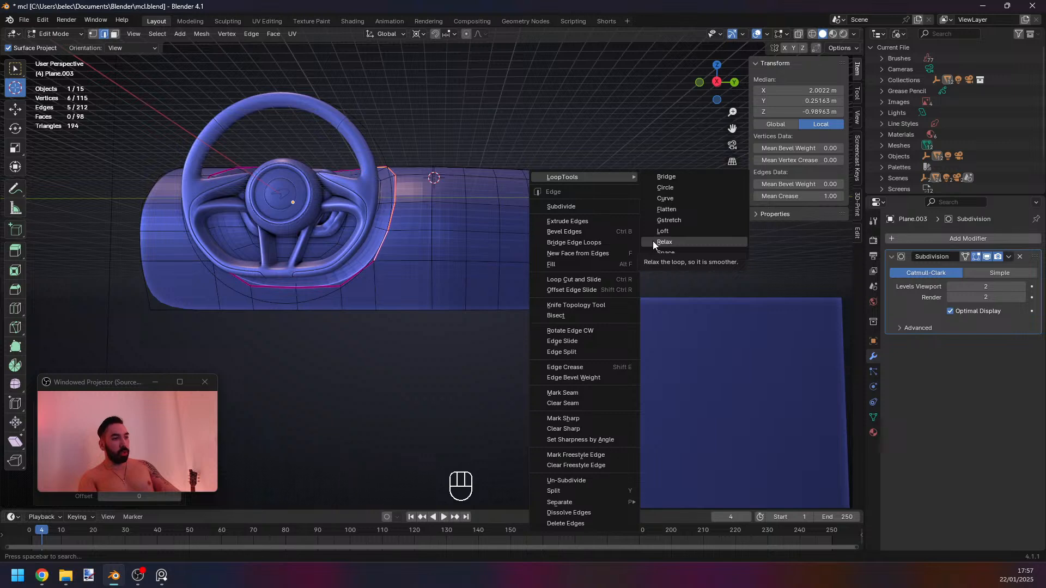
{"action": "left_click", "coordinate": [669, 241]}
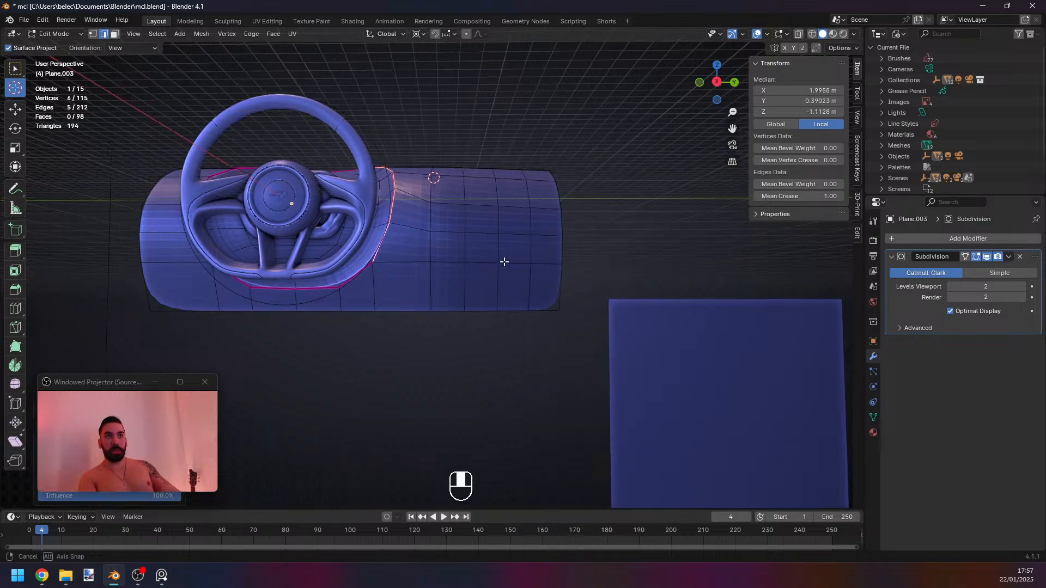
{"action": "middle_click_drag", "start_coordinate": [504, 262], "coordinate": [488, 283]}
{"action": "key", "text": "ctrl+z"}
Add the extension's five edge loops to the selected crease edges and distribute their vertices evenly with LoopTools Space.
{"action": "left_click", "coordinate": [432, 174], "text": "alt+shift"}
{"action": "left_click", "coordinate": [459, 182], "text": "alt+shift"}
{"action": "left_click", "coordinate": [507, 181], "text": "alt+shift"}
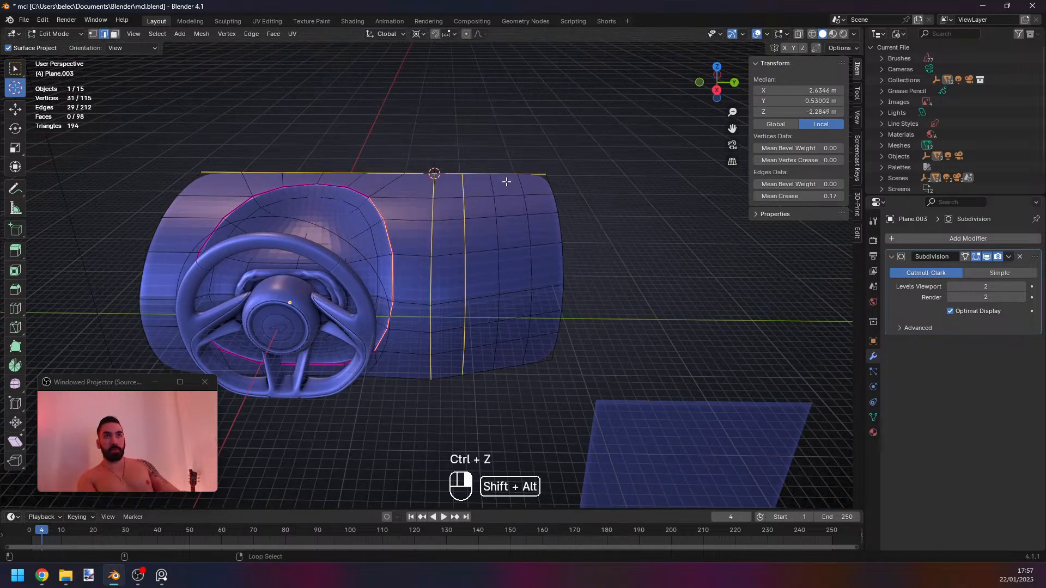
{"action": "key", "text": "ctrl+z"}
{"action": "left_click", "coordinate": [492, 184], "text": "alt+shift"}
{"action": "left_click", "coordinate": [520, 183], "text": "alt+shift"}
{"action": "left_click", "coordinate": [549, 181], "text": "alt+shift"}
{"action": "key", "text": "w"}
{"action": "mouse_move", "coordinate": [649, 168]}
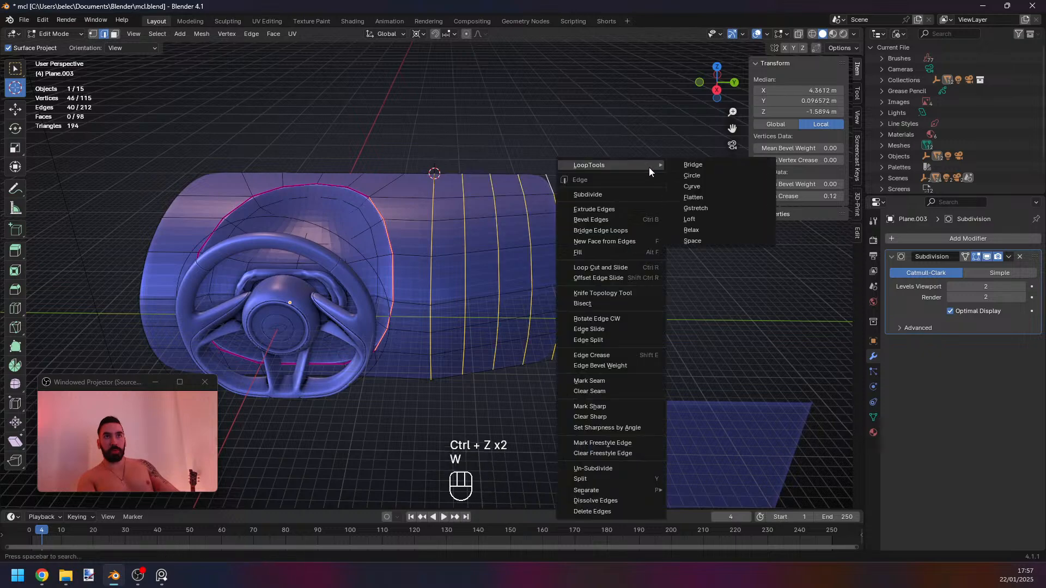
{"action": "left_click", "coordinate": [698, 241]}
Select the five upper border vertices above the recess, snap the 3D cursor to their middle and scale them closer together.
{"action": "middle_click_drag", "start_coordinate": [666, 245], "coordinate": [467, 307]}
{"action": "key", "text": "1"}
{"action": "key", "text": "2"}
{"action": "key", "text": "1"}
{"action": "right_click", "coordinate": [223, 197]}
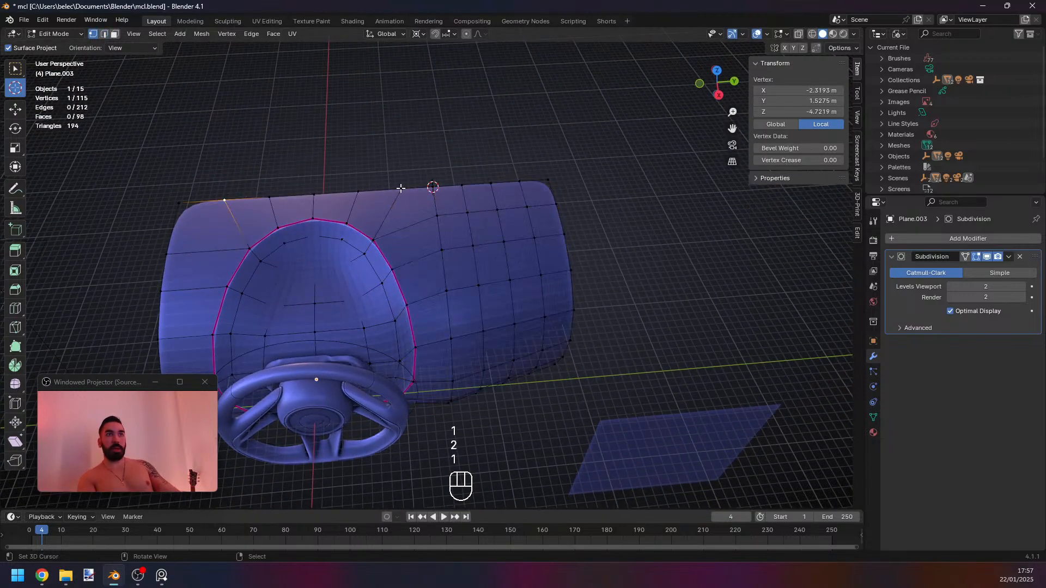
{"action": "right_click", "coordinate": [400, 188], "text": "ctrl"}
{"action": "key", "text": "shift+s"}
{"action": "left_click", "coordinate": [588, 198]}
{"action": "key", "text": "s"}
{"action": "left_click", "coordinate": [533, 263]}
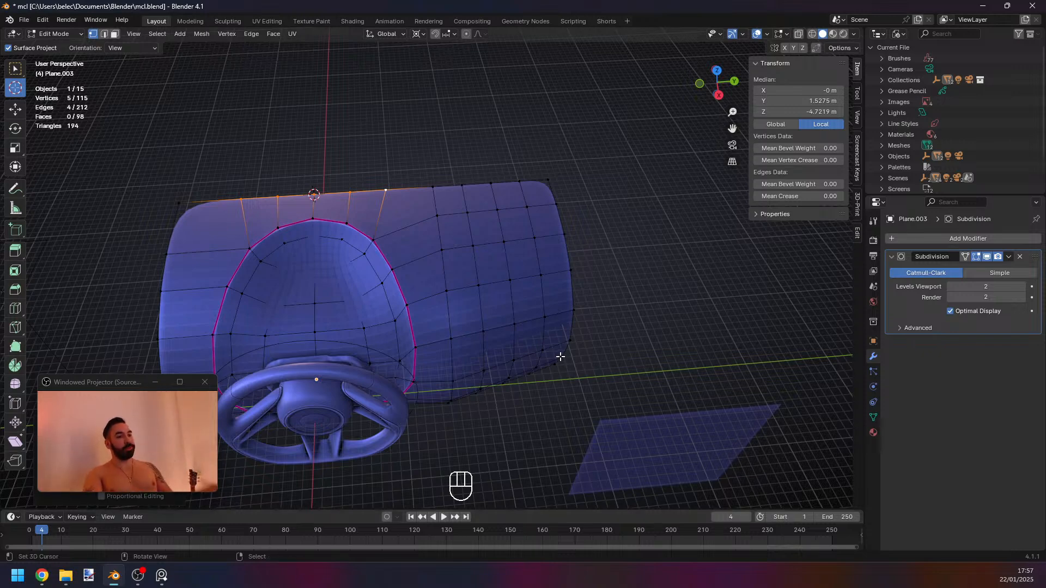
Examine the smoothed extension from several angles, in and out of Edit Mode.
{"action": "middle_click_drag", "start_coordinate": [520, 349], "coordinate": [455, 285]}
{"action": "key", "text": "Tab"}
{"action": "key", "text": "Tab"}
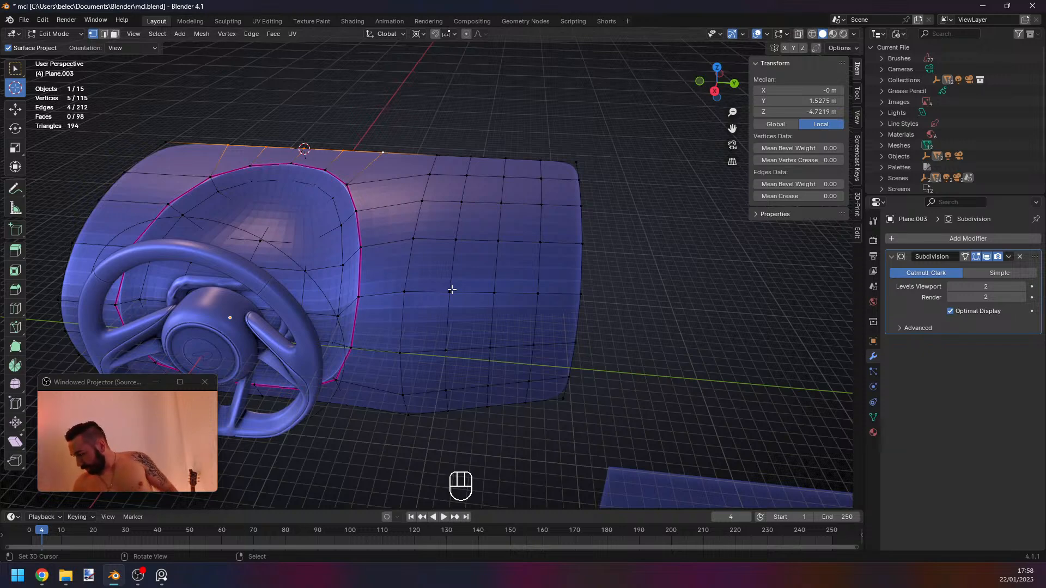
{"action": "key", "text": "Tab"}
{"action": "middle_click_drag", "start_coordinate": [452, 307], "coordinate": [423, 234]}
{"action": "key", "text": "Tab"}
{"action": "key", "text": "3"}
{"action": "left_click", "coordinate": [401, 237]}
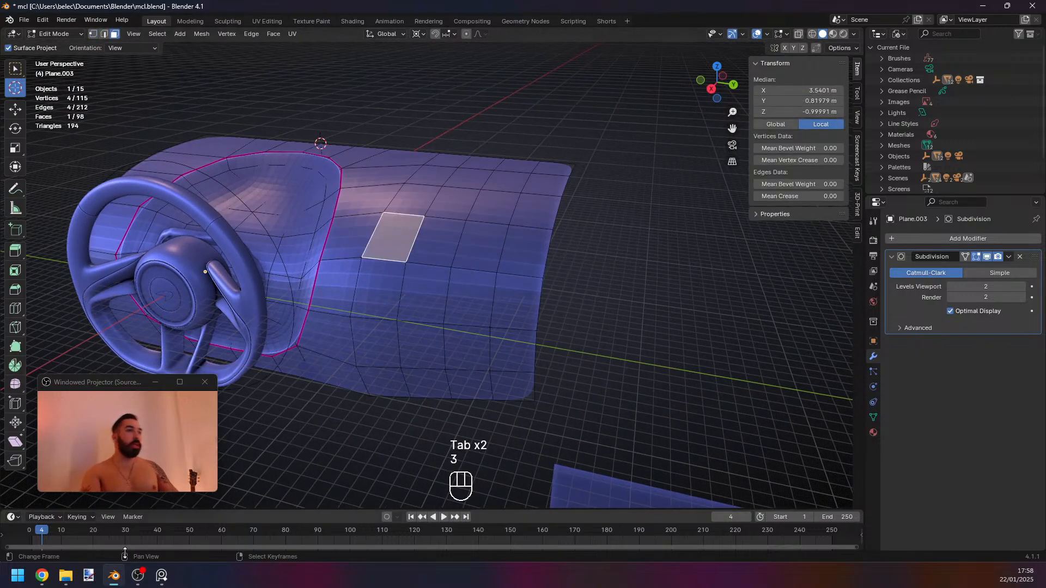
{"action": "middle_click_drag", "start_coordinate": [514, 336], "coordinate": [658, 287]}
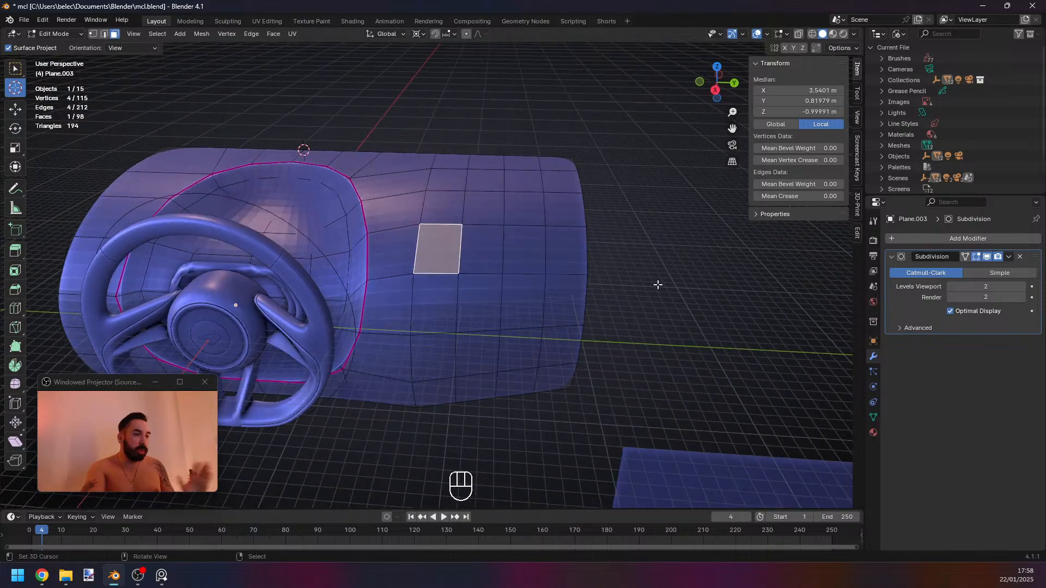
Try to inset a four-by-four block of faces on the extension, working in the right orthographic view.
{"action": "key", "text": "KP_3"}
{"action": "middle_click_drag", "start_coordinate": [509, 173], "coordinate": [491, 205], "text": "shift"}
{"action": "scroll", "coordinate": [490, 206], "scroll_direction": "up", "scroll_amount": 2}
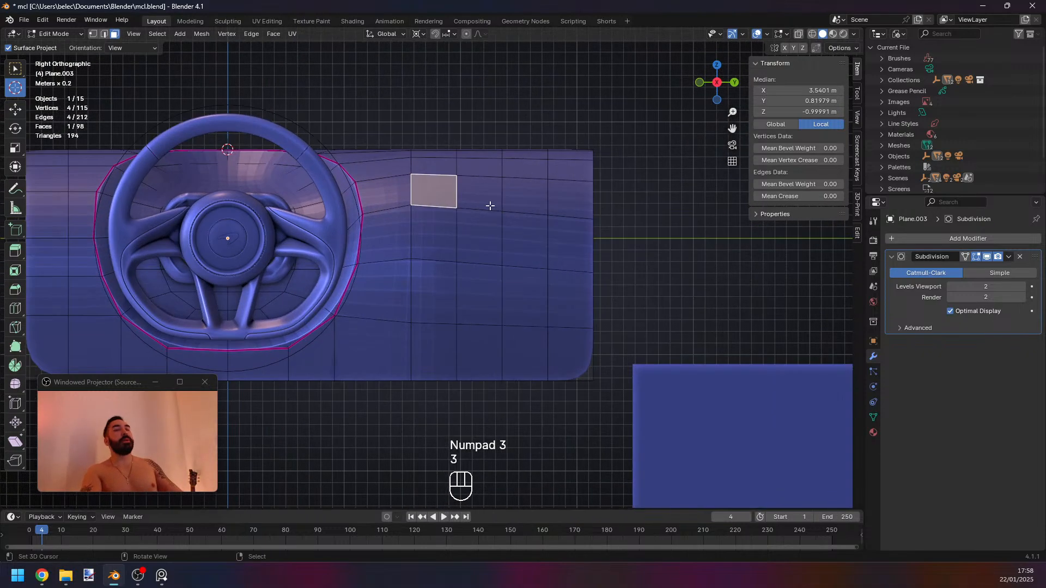
{"action": "right_click", "coordinate": [439, 167]}
{"action": "right_click", "coordinate": [561, 289], "text": "ctrl+shift"}
{"action": "middle_click_drag", "start_coordinate": [584, 290], "coordinate": [570, 309], "text": "shift"}
{"action": "key", "text": "i"}
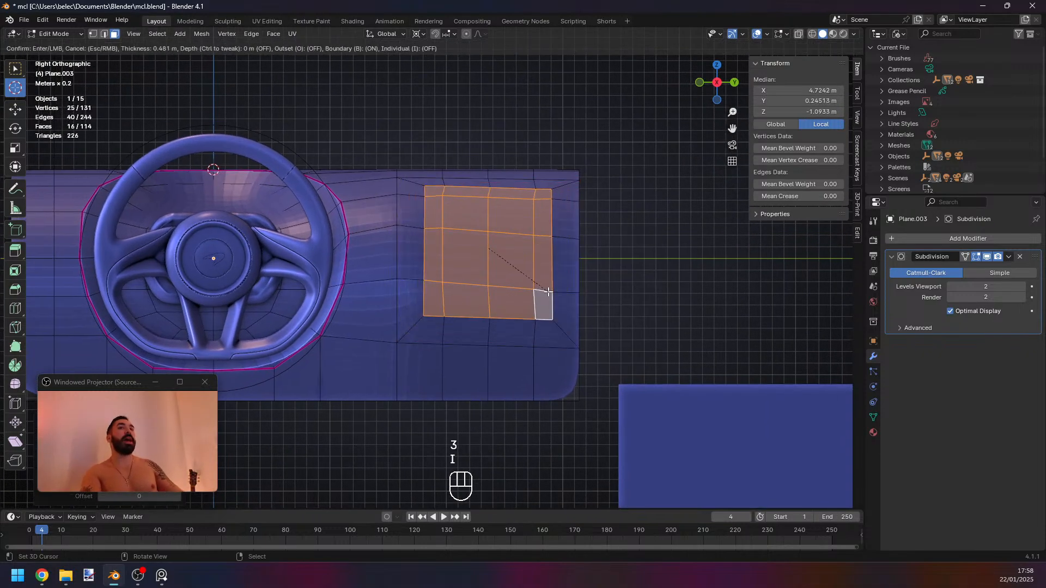
{"action": "left_click", "coordinate": [638, 191]}
Try LoopTools Circle on the inset faces with Flatten off and an angle of 1.5°, and undo it together with the inset.
{"action": "key", "text": "w"}
{"action": "mouse_move", "coordinate": [638, 191]}
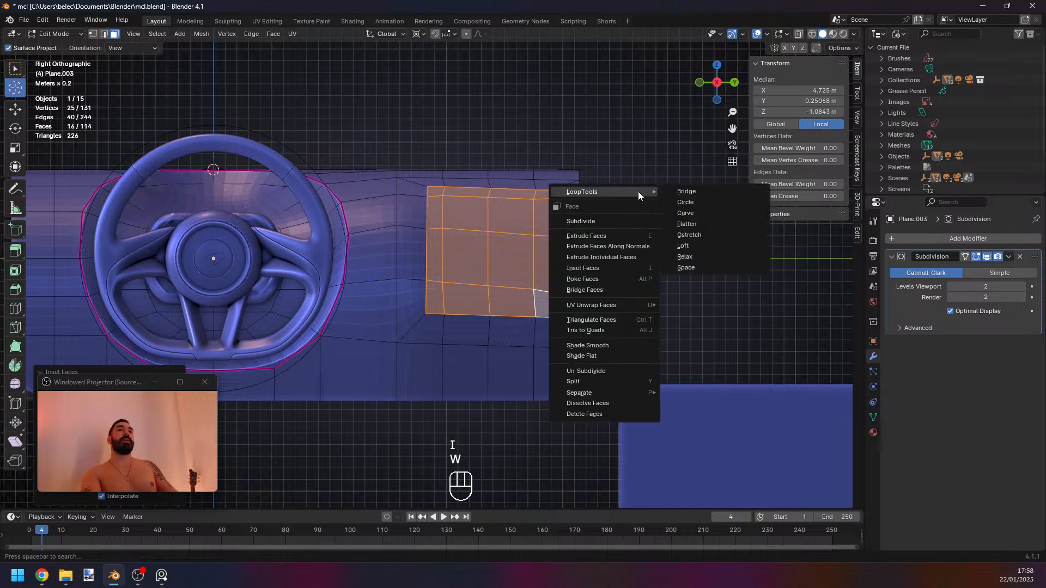
{"action": "left_click", "coordinate": [677, 203]}
{"action": "left_click_drag", "start_coordinate": [112, 381], "coordinate": [471, 404]}
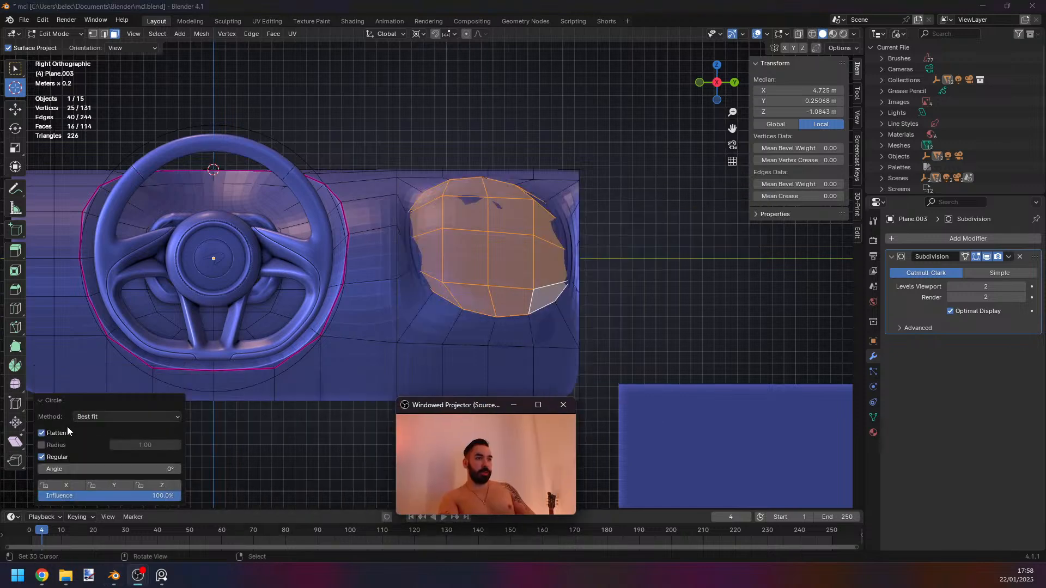
{"action": "left_click", "coordinate": [54, 436]}
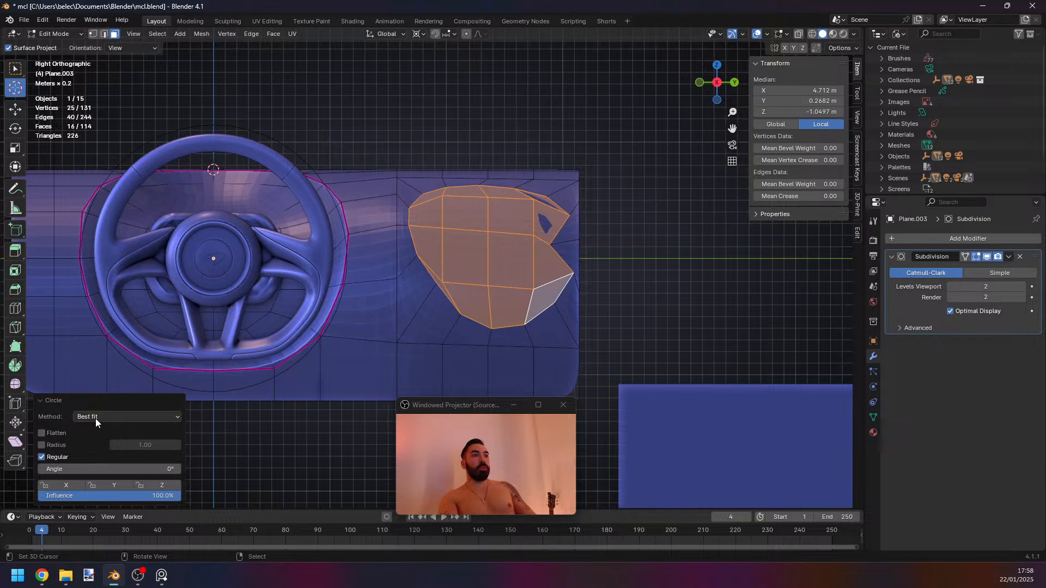
{"action": "left_click_drag", "start_coordinate": [103, 469], "coordinate": [114, 469]}
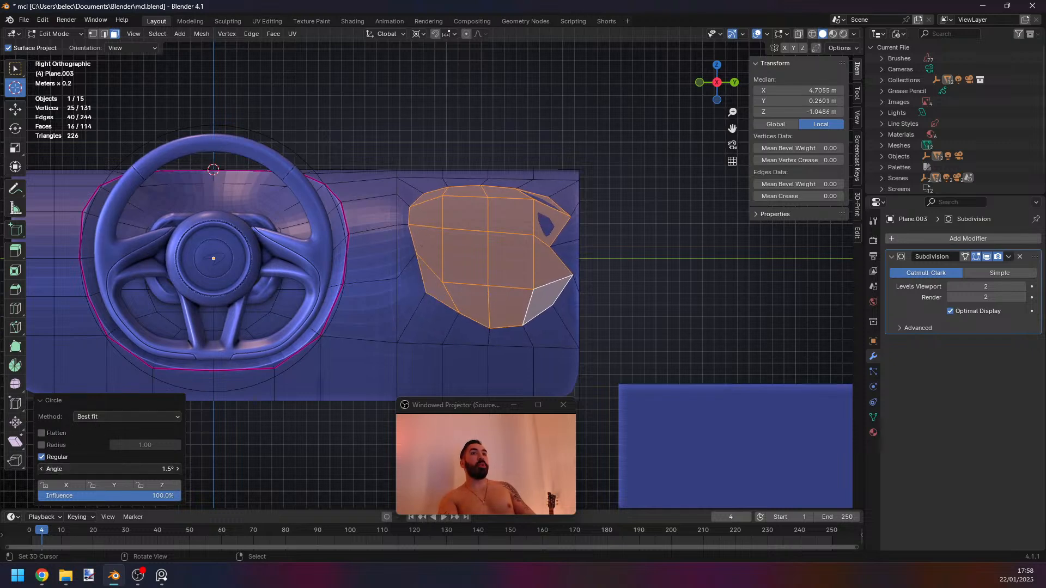
{"action": "key", "text": "ctrl+z"}
{"action": "key", "text": "ctrl+z"}
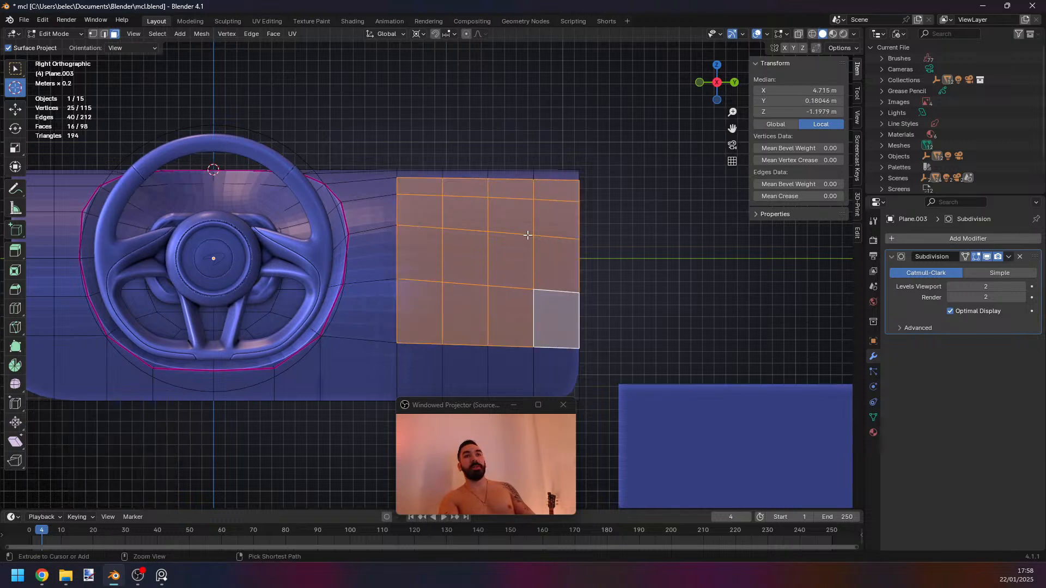
Select the central two-by-two block of faces on the extension and round it with LoopTools Circle.
{"action": "left_click", "coordinate": [455, 210]}
{"action": "left_click", "coordinate": [504, 256], "text": "ctrl"}
{"action": "right_click", "coordinate": [607, 185]}
{"action": "mouse_move", "coordinate": [607, 185]}
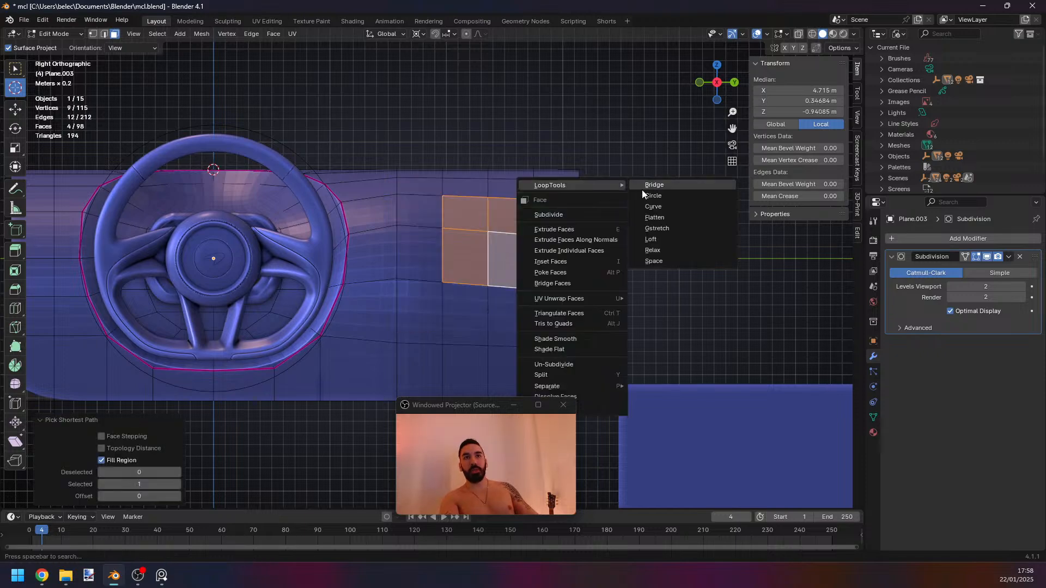
{"action": "left_click", "coordinate": [632, 207]}
{"action": "key", "text": "ctrl+z"}
{"action": "right_click", "coordinate": [596, 206]}
{"action": "mouse_move", "coordinate": [586, 202]}
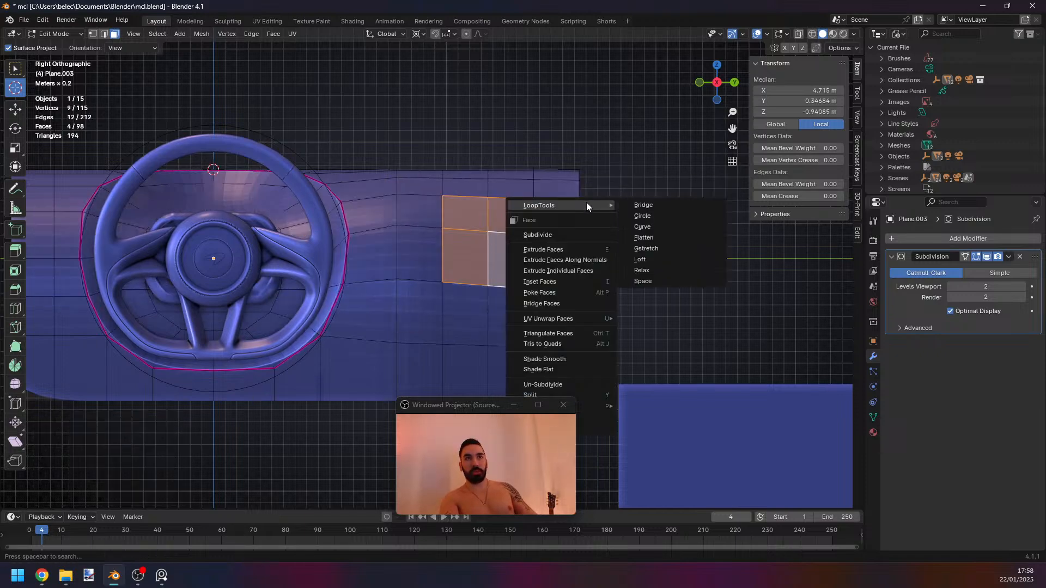
{"action": "left_click", "coordinate": [643, 216]}
{"action": "middle_click_drag", "start_coordinate": [523, 228], "coordinate": [365, 283]}
{"action": "scroll", "coordinate": [411, 305], "scroll_direction": "up", "scroll_amount": 1}
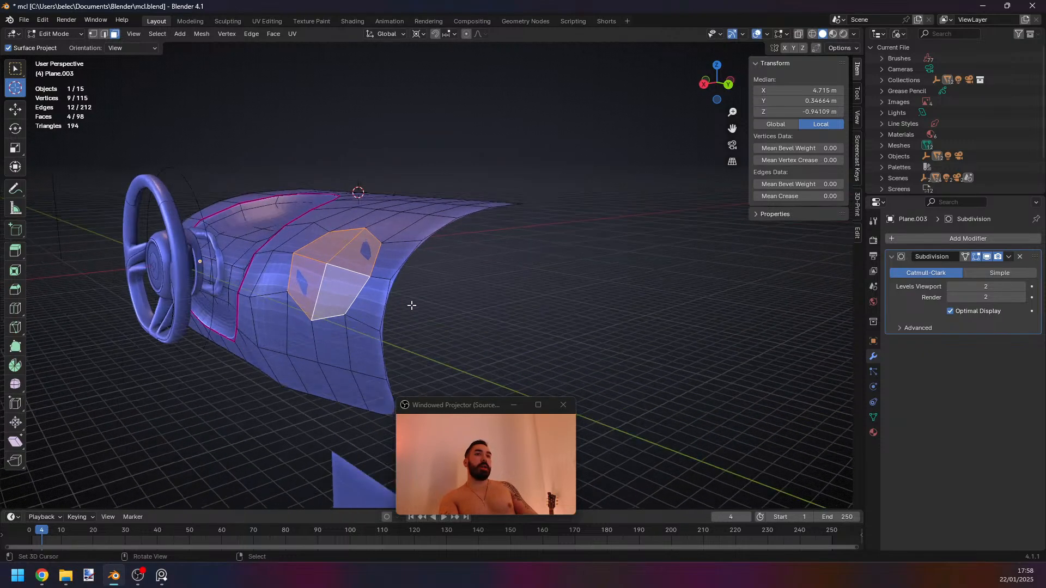
Try to extrude the rounded two-by-two block of faces on the extension in place.
{"action": "key", "text": "Tab"}
{"action": "middle_click_drag", "start_coordinate": [420, 308], "coordinate": [467, 303]}
{"action": "left_click_drag", "start_coordinate": [468, 405], "coordinate": [104, 390]}
{"action": "middle_click_drag", "start_coordinate": [441, 253], "coordinate": [327, 308]}
{"action": "key", "text": "Tab"}
{"action": "key", "text": "3"}
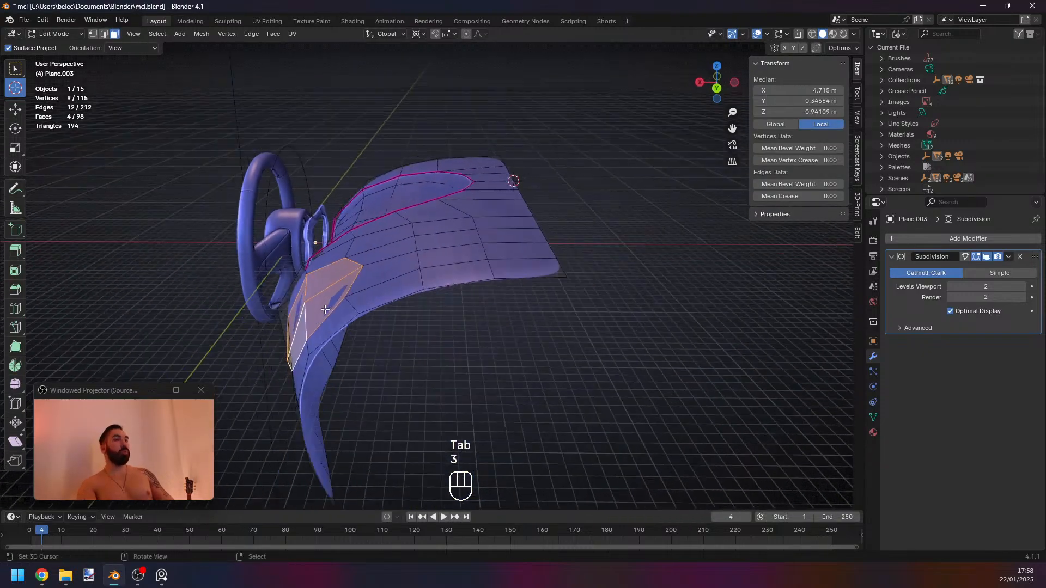
{"action": "key", "text": "e"}
{"action": "right_click", "coordinate": [327, 308]}
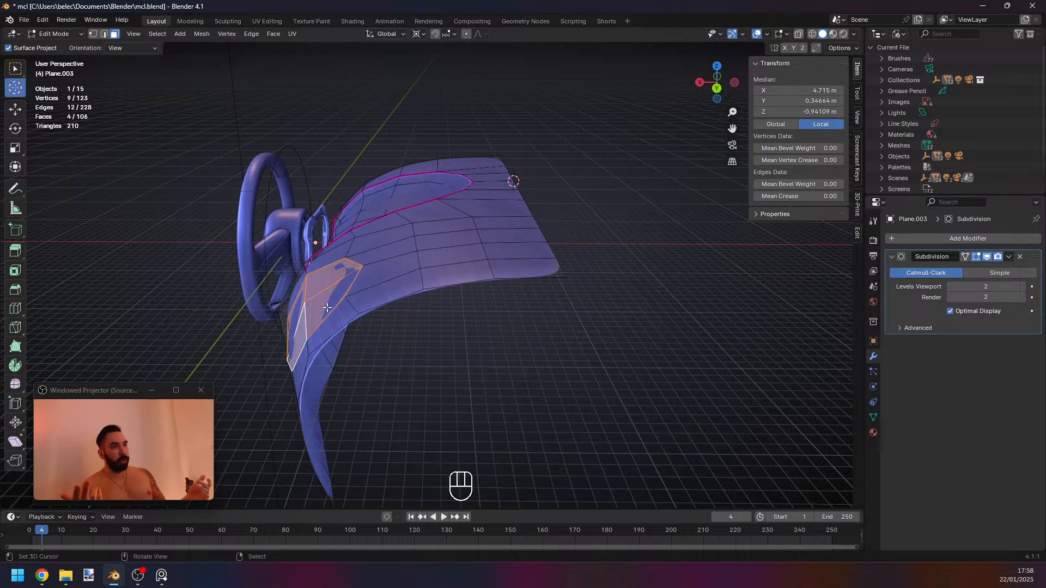
Set the transform pivot point to Individual Origins.
{"action": "left_click", "coordinate": [417, 33]}
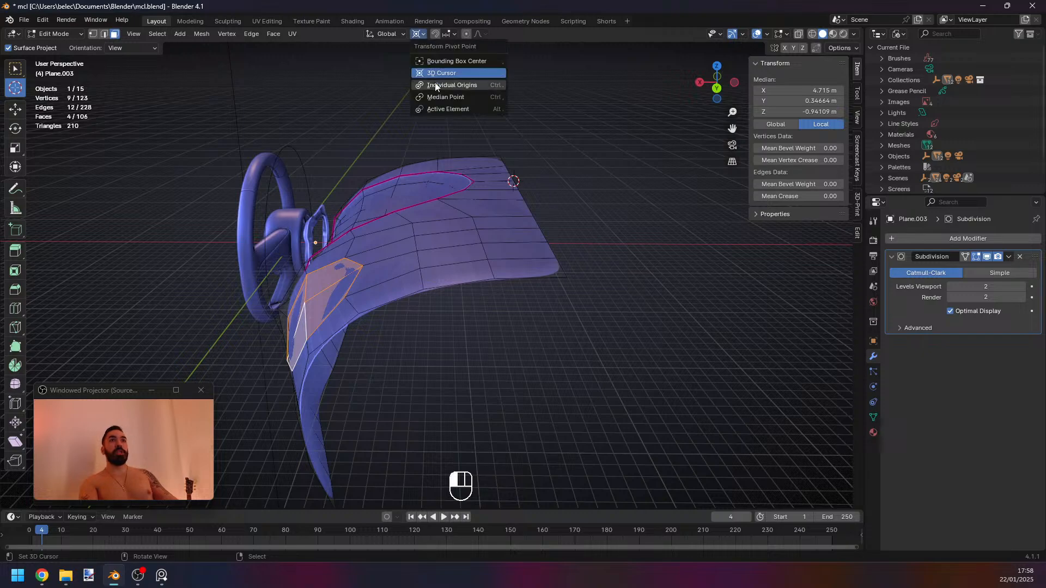
{"action": "left_click", "coordinate": [435, 93]}
{"action": "left_click", "coordinate": [417, 34]}
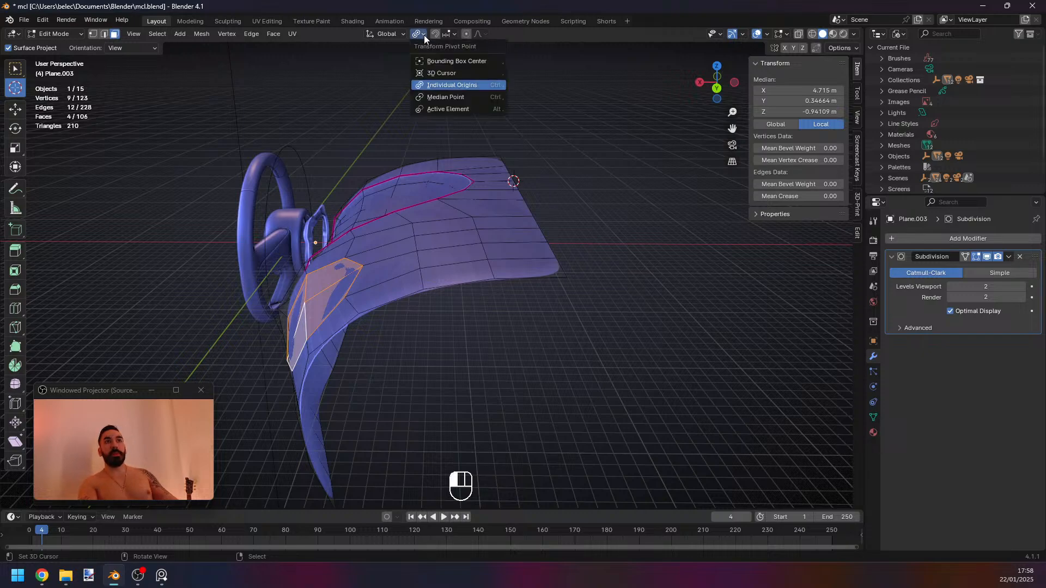
{"action": "left_click", "coordinate": [431, 91]}
Try to scale the extruded faces and move them along the X axis to sink a round recess.
{"action": "key", "text": "s"}
{"action": "left_click", "coordinate": [465, 306]}
{"action": "middle_click_drag", "start_coordinate": [375, 339], "coordinate": [410, 316]}
{"action": "key", "text": "g"}
{"action": "key", "text": "x"}
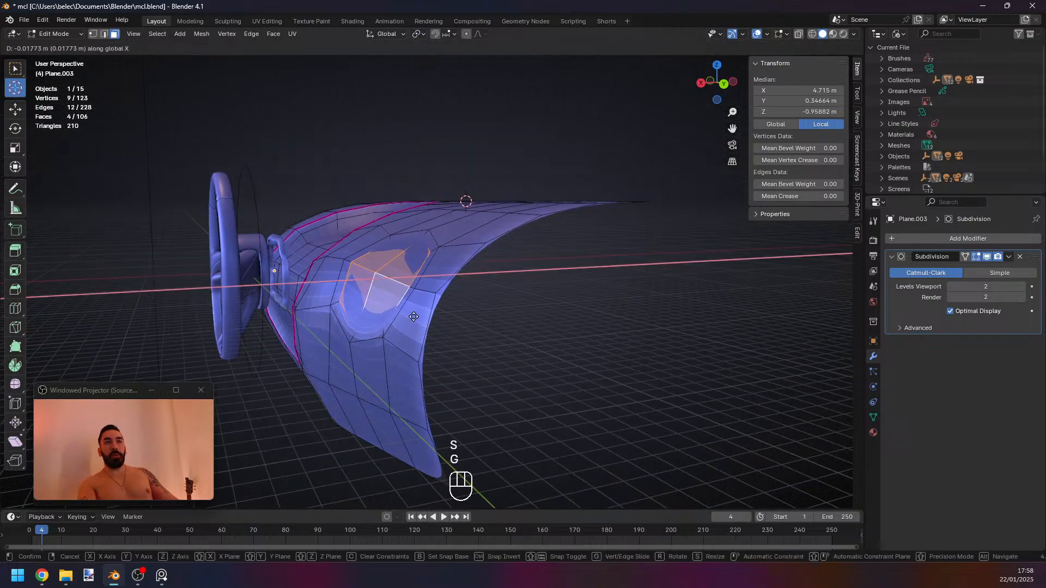
{"action": "left_click", "coordinate": [459, 336]}
Try to level the extruded faces at the base of the round recess with LoopTools Flatten.
{"action": "key", "text": "s"}
{"action": "right_click", "coordinate": [456, 334]}
{"action": "key", "text": "z"}
{"action": "middle_click_drag", "start_coordinate": [404, 278], "coordinate": [457, 276]}
{"action": "key", "text": "2"}
{"action": "right_click", "coordinate": [434, 208]}
{"action": "mouse_move", "coordinate": [469, 202]}
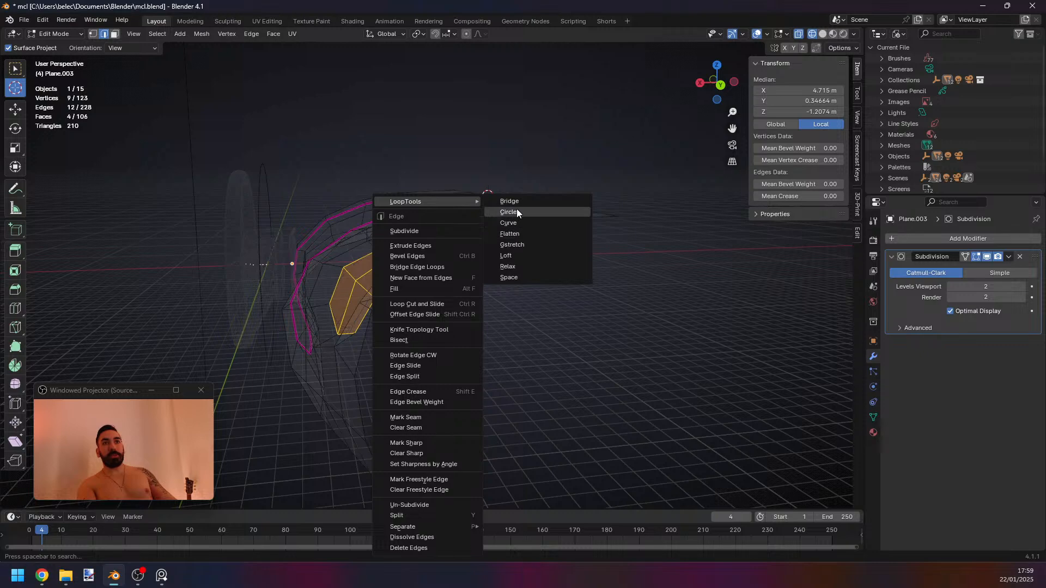
{"action": "left_click", "coordinate": [521, 233]}
Try to rescale the flattened recess base and reposition it along the X and Z axes.
{"action": "key", "text": "z"}
{"action": "mouse_move", "coordinate": [381, 265]}
{"action": "middle_mouse_down"}
{"action": "mouse_move", "coordinate": [403, 268]}
{"action": "mouse_move", "coordinate": [428, 306]}
{"action": "middle_mouse_up"}
{"action": "key", "text": "s"}
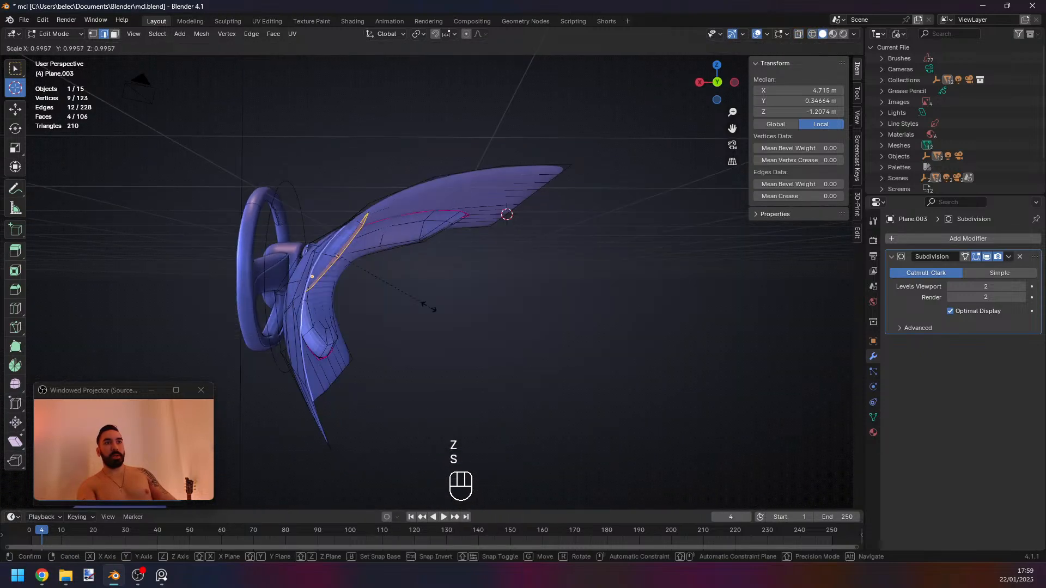
{"action": "left_click", "coordinate": [371, 276]}
{"action": "middle_click_drag", "start_coordinate": [371, 276], "coordinate": [490, 318]}
{"action": "key", "text": "g"}
{"action": "key", "text": "x"}
{"action": "left_click", "coordinate": [370, 285]}
{"action": "key", "text": "g"}
{"action": "key", "text": "z"}
{"action": "left_click", "coordinate": [377, 292]}
Examine the round recess on the extension from several angles, in and out of Edit Mode.
{"action": "key", "text": "Tab"}
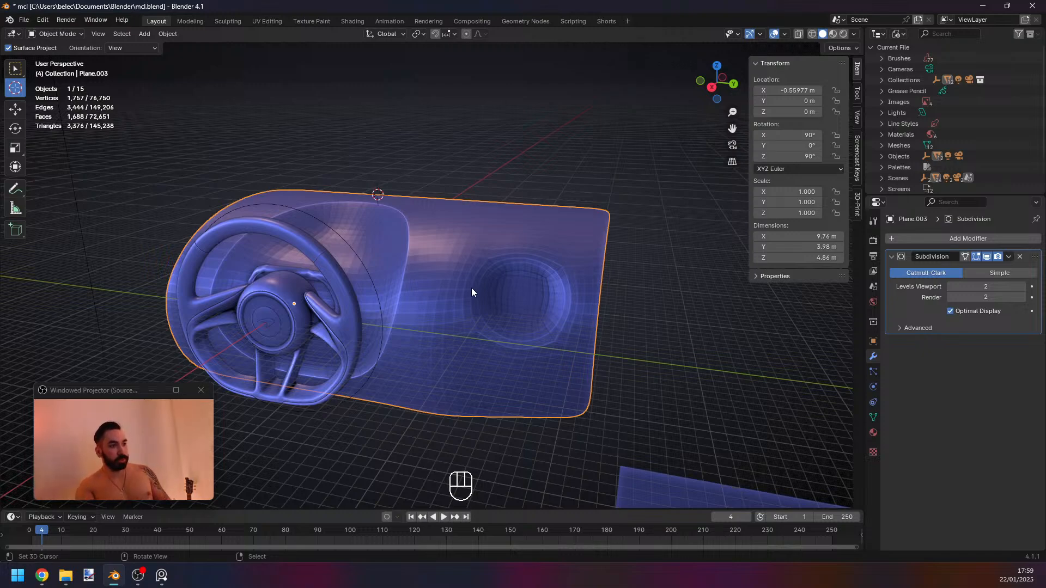
{"action": "middle_click_drag", "start_coordinate": [472, 289], "coordinate": [432, 306]}
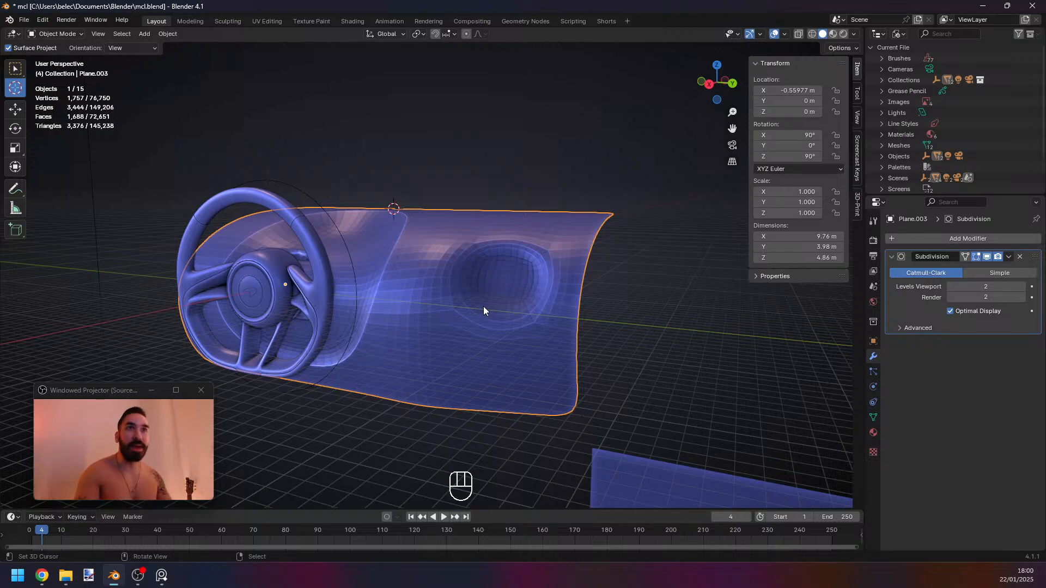
{"action": "key", "text": "q"}
{"action": "key", "text": "Tab"}
{"action": "key", "text": "2"}
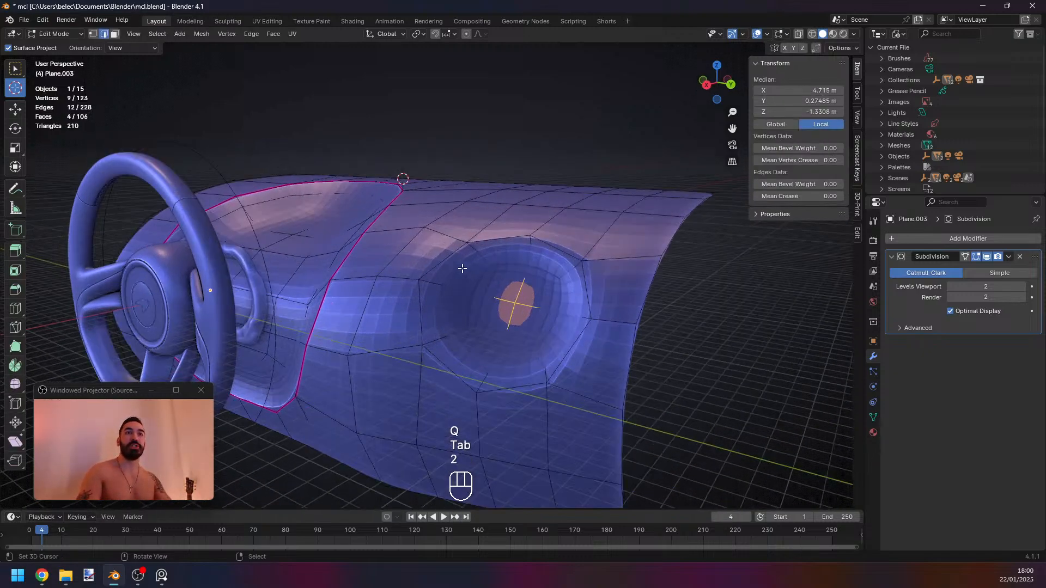
{"action": "middle_click_drag", "start_coordinate": [514, 296], "coordinate": [374, 363]}
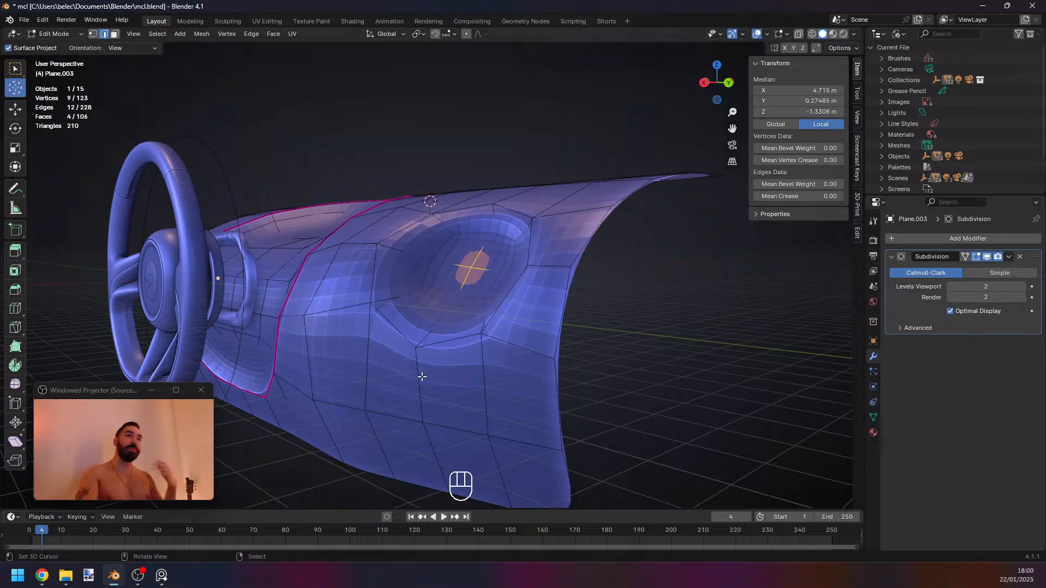
{"action": "middle_click_drag", "start_coordinate": [434, 427], "coordinate": [403, 523]}
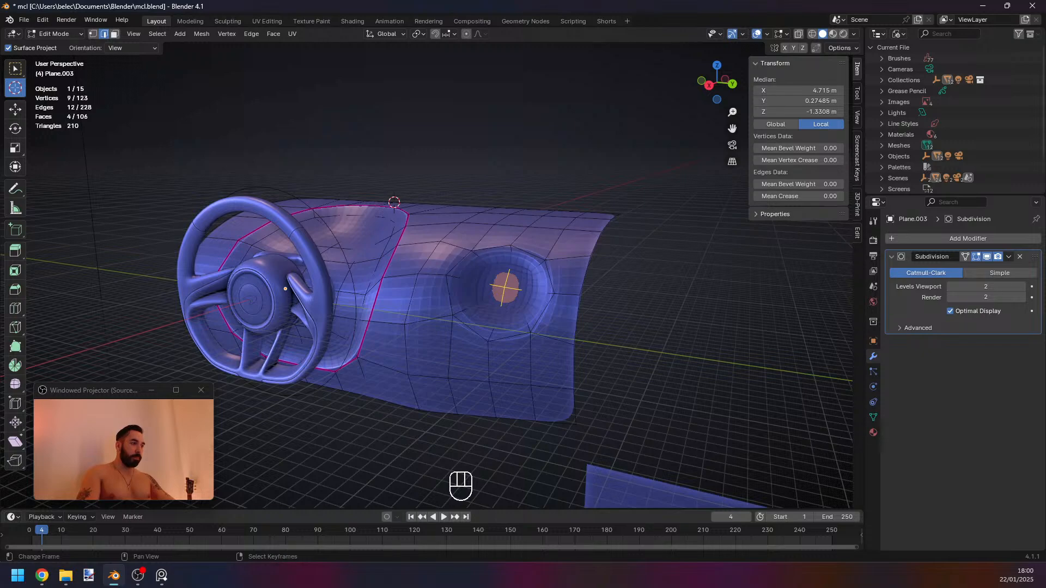
Undo the round recess and the LoopTools Circle rounding on the extension.
{"action": "middle_click_drag", "start_coordinate": [388, 255], "coordinate": [501, 291]}
{"action": "scroll", "coordinate": [505, 293], "scroll_direction": "up", "scroll_amount": 2}
{"action": "key", "text": "3"}
{"action": "key", "text": "ctrl+z"}
{"action": "key", "text": "ctrl+z"}
{"action": "key", "text": "ctrl+z"}
{"action": "key", "text": "ctrl+z"}
{"action": "key", "text": "ctrl+z"}
{"action": "key", "text": "ctrl+z"}
{"action": "key", "text": "ctrl+z"}
{"action": "key", "text": "ctrl+z"}
{"action": "key", "text": "ctrl+z"}
{"action": "key", "text": "ctrl+z"}
{"action": "key", "text": "ctrl+z"}
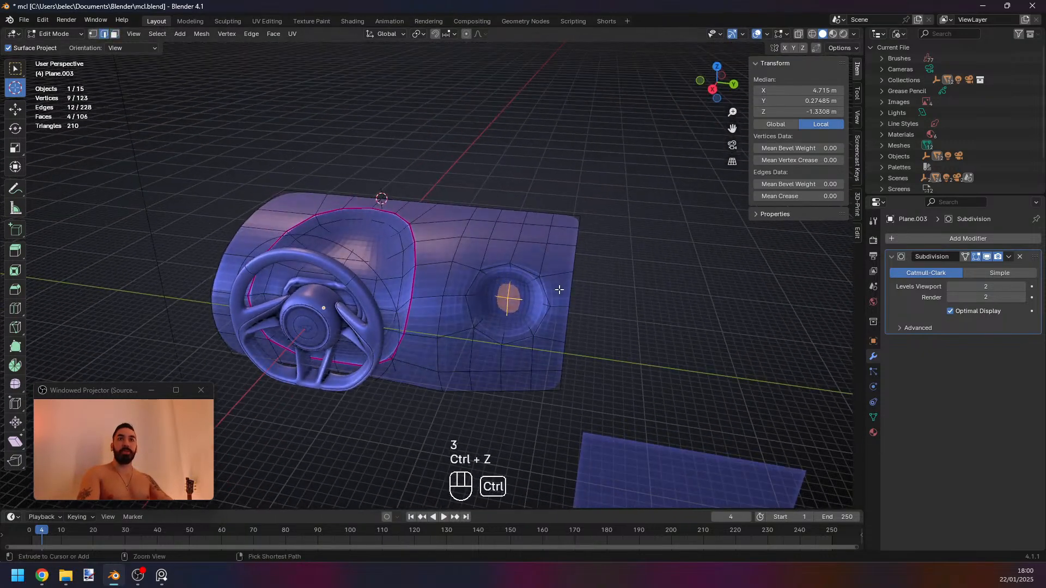
{"action": "key", "text": "ctrl+z"}
{"action": "key", "text": "ctrl+z"}
{"action": "key", "text": "ctrl+z"}
{"action": "key", "text": "ctrl+z"}
{"action": "key", "text": "ctrl+z"}
{"action": "key", "text": "ctrl+z"}
{"action": "key", "text": "ctrl+z"}
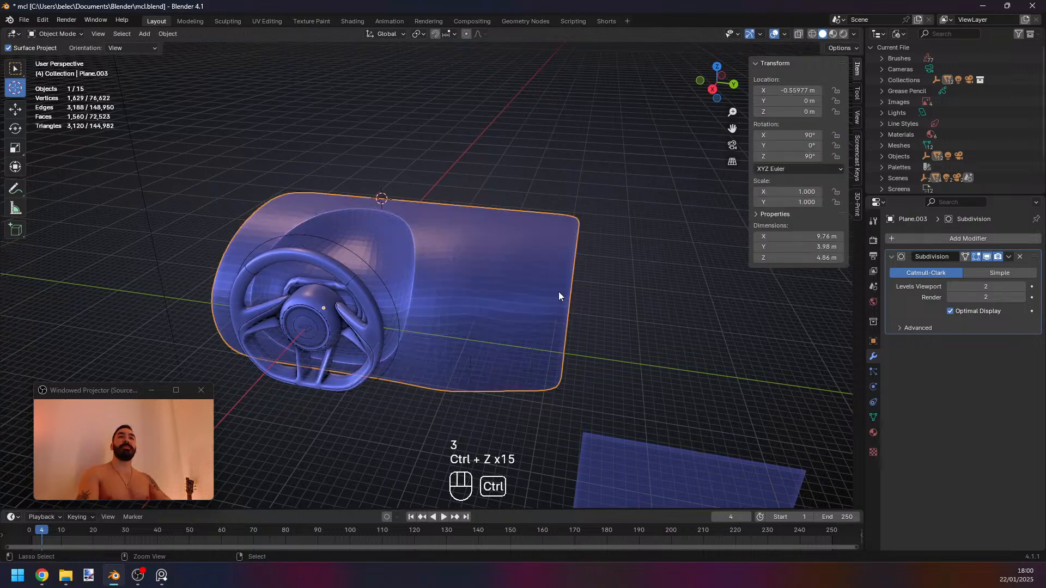
Delete the three inner edge loops that run from top to bottom across the outer part of the extension.
{"action": "middle_click_drag", "start_coordinate": [559, 292], "coordinate": [509, 256]}
{"action": "key", "text": "2"}
{"action": "right_click", "coordinate": [496, 253], "text": "alt"}
{"action": "right_click", "coordinate": [535, 250], "text": "alt+shift"}
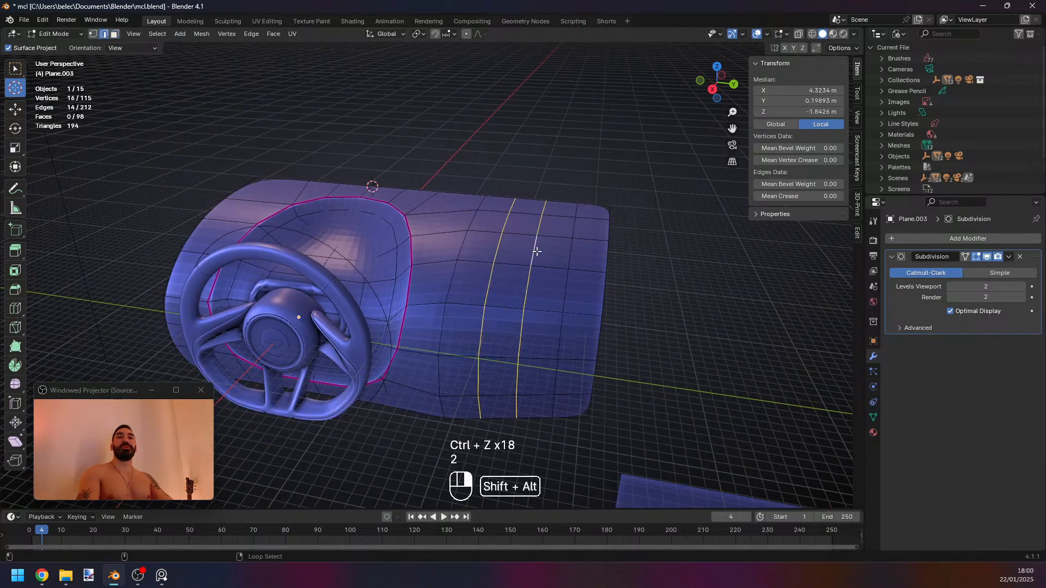
{"action": "right_click", "coordinate": [569, 256], "text": "alt+shift"}
{"action": "key", "text": "x"}
{"action": "left_click", "coordinate": [688, 293]}
{"action": "scroll", "coordinate": [549, 312], "scroll_direction": "down", "scroll_amount": 1}
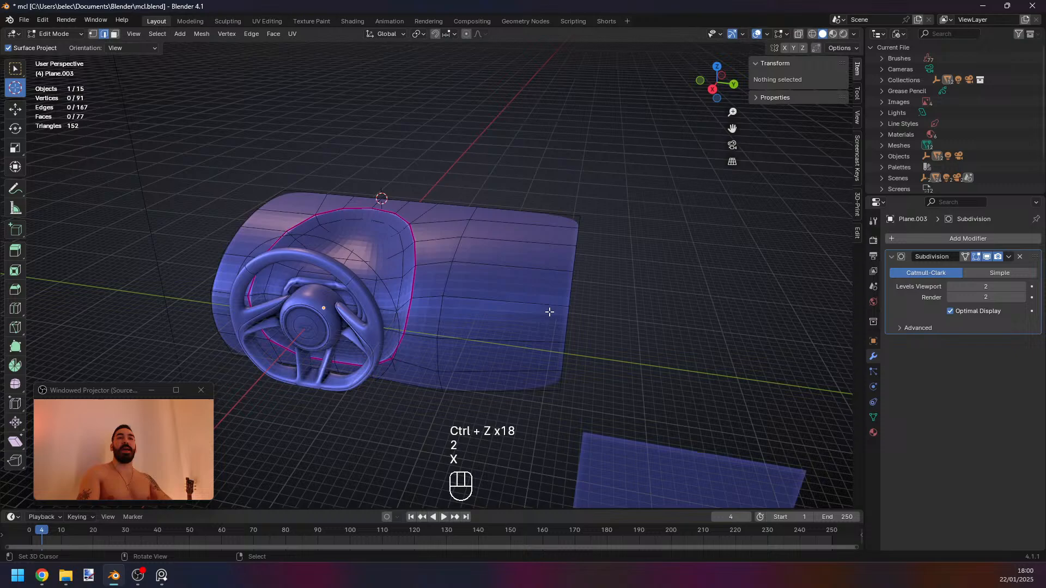
Examine the simplified dashboard surround and its extension from several angles.
{"action": "middle_click_drag", "start_coordinate": [549, 313], "coordinate": [481, 305]}
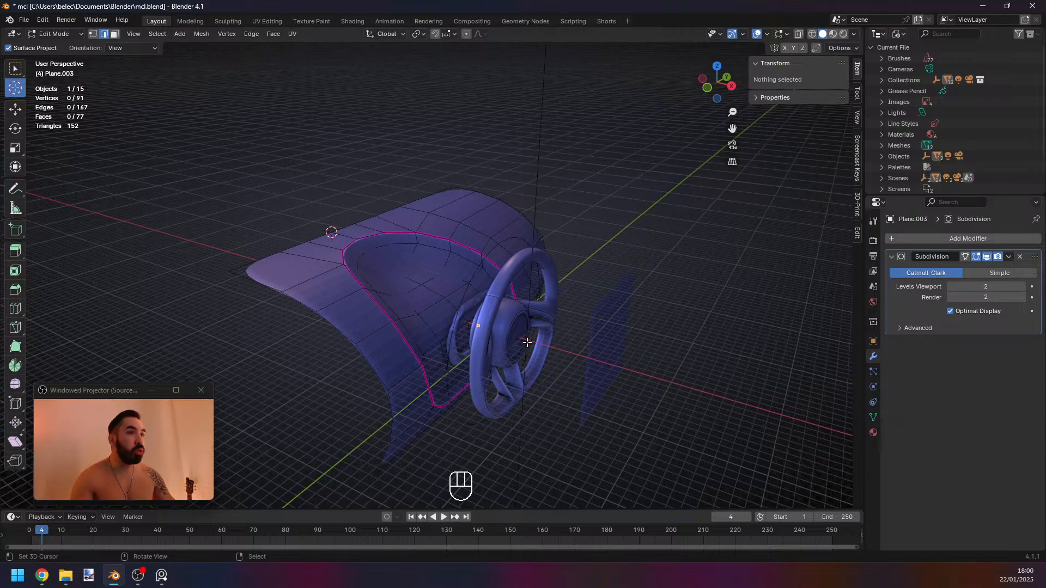
{"action": "middle_click_drag", "start_coordinate": [532, 351], "coordinate": [458, 347]}
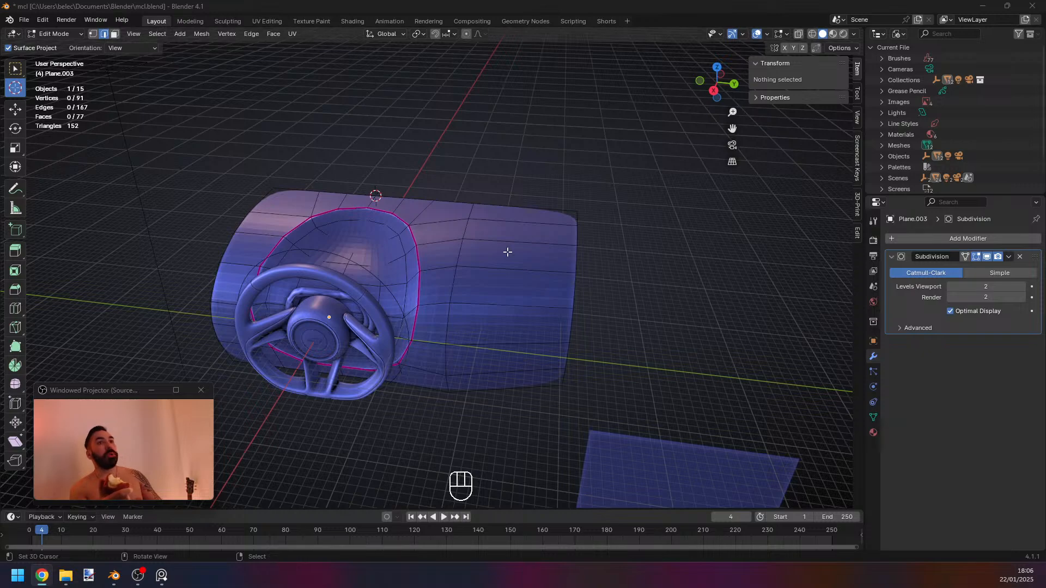
{"action": "middle_click_drag", "start_coordinate": [451, 240], "coordinate": [451, 240]}
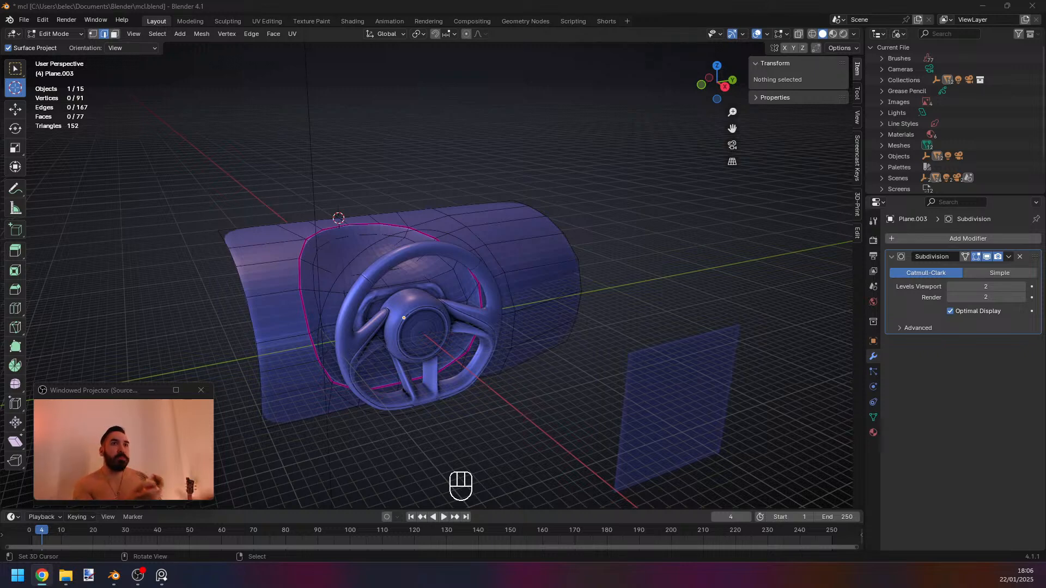
{"action": "scroll", "coordinate": [637, 385], "scroll_direction": "up", "scroll_amount": 3}
{"action": "middle_click_drag", "start_coordinate": [637, 385], "coordinate": [503, 406]}
{"action": "scroll", "coordinate": [425, 374], "scroll_direction": "up", "scroll_amount": 2}
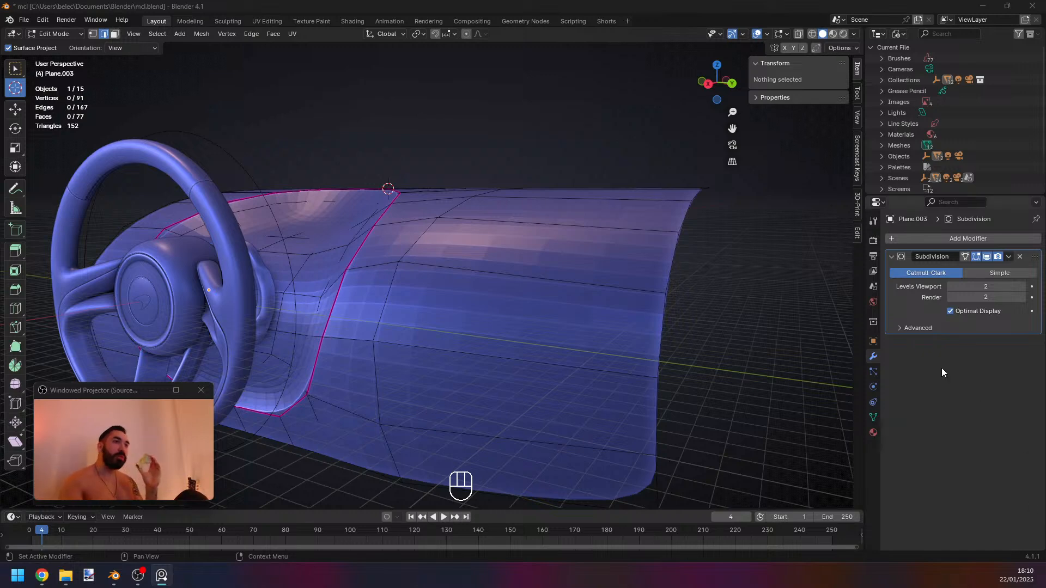
{"action": "middle_click_drag", "start_coordinate": [643, 306], "coordinate": [596, 418]}
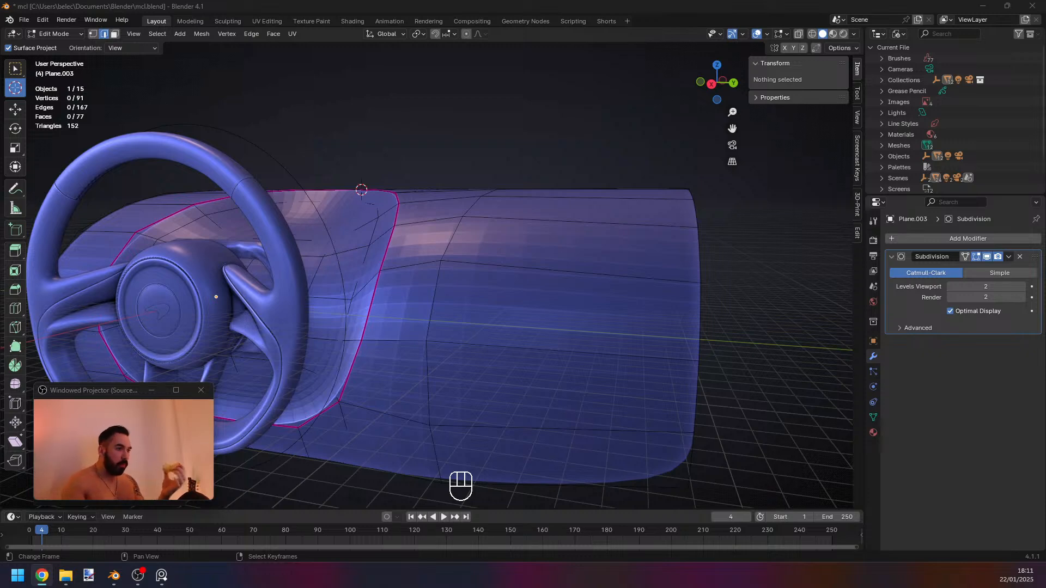
{"action": "middle_click_drag", "start_coordinate": [545, 280], "coordinate": [558, 289]}
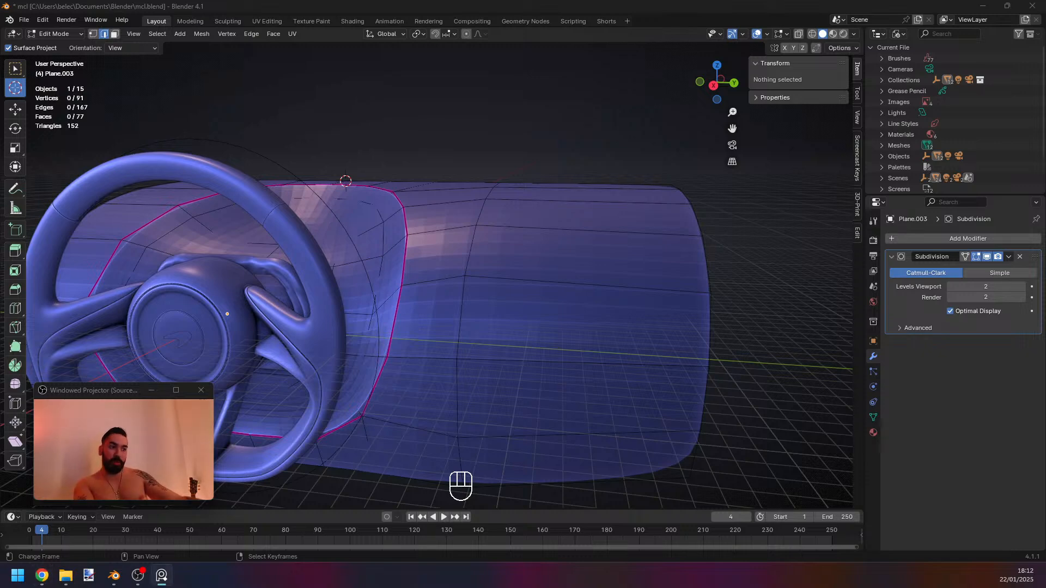
Select the vertical edge loop beside the creased recess on the extension and set its mean crease to 1.
{"action": "middle_click_drag", "start_coordinate": [497, 260], "coordinate": [465, 290]}
{"action": "scroll", "coordinate": [491, 272], "scroll_direction": "down", "scroll_amount": 2}
{"action": "key", "text": "Tab"}
{"action": "key", "text": "Tab"}
{"action": "left_click", "coordinate": [465, 290], "text": "alt"}
{"action": "key", "text": "1"}
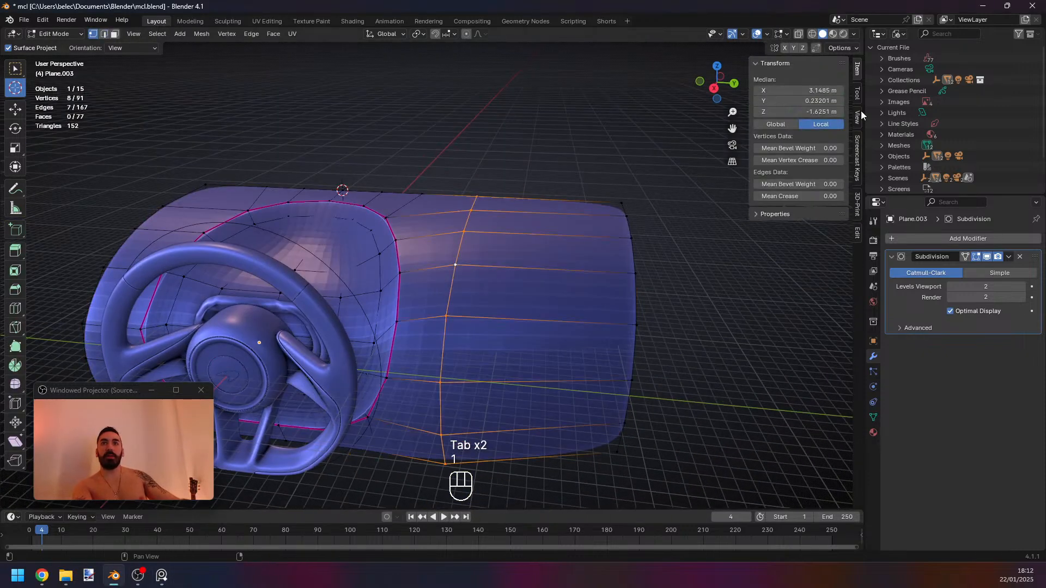
{"action": "left_click", "coordinate": [790, 197]}
{"action": "type", "text": "1"}
{"action": "key", "text": "Return"}
{"action": "key", "text": "Tab"}
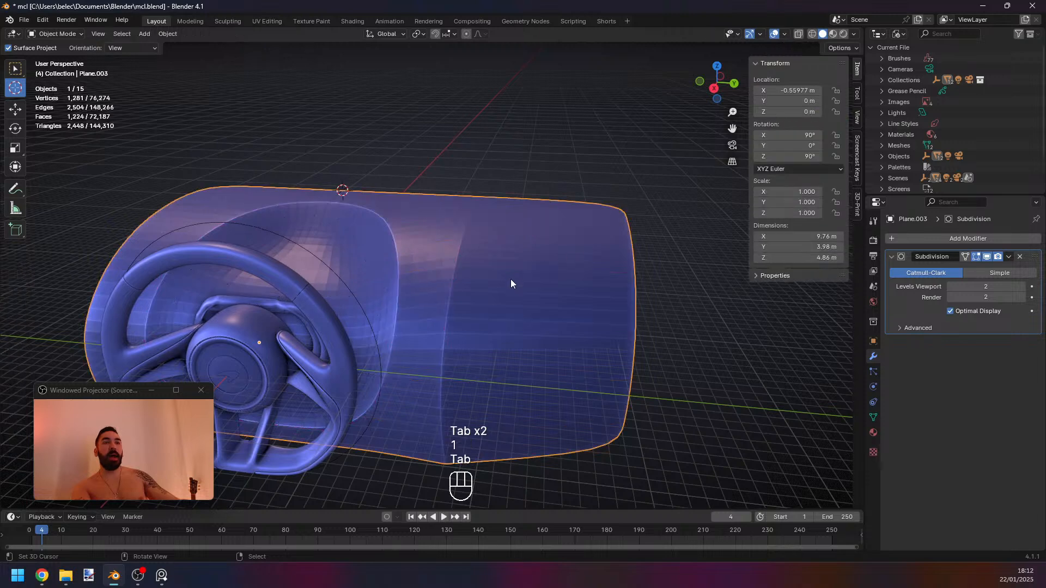
{"action": "middle_click_drag", "start_coordinate": [511, 279], "coordinate": [528, 275]}
{"action": "key", "text": "Tab"}
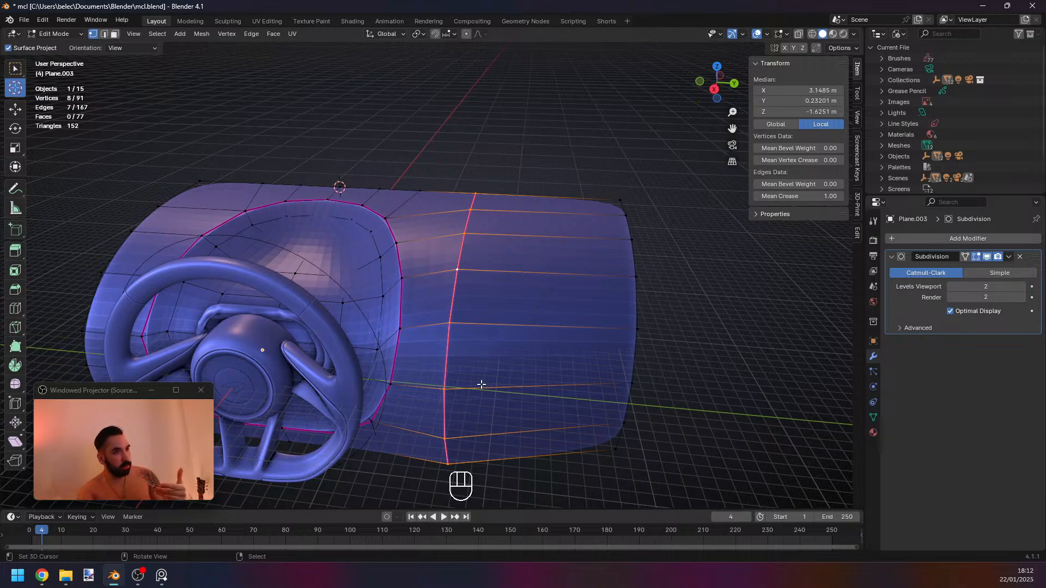
Add two evenly spaced loop cuts between the newly creased loop and the outer edge of the extension.
{"action": "middle_click_drag", "start_coordinate": [477, 379], "coordinate": [456, 362]}
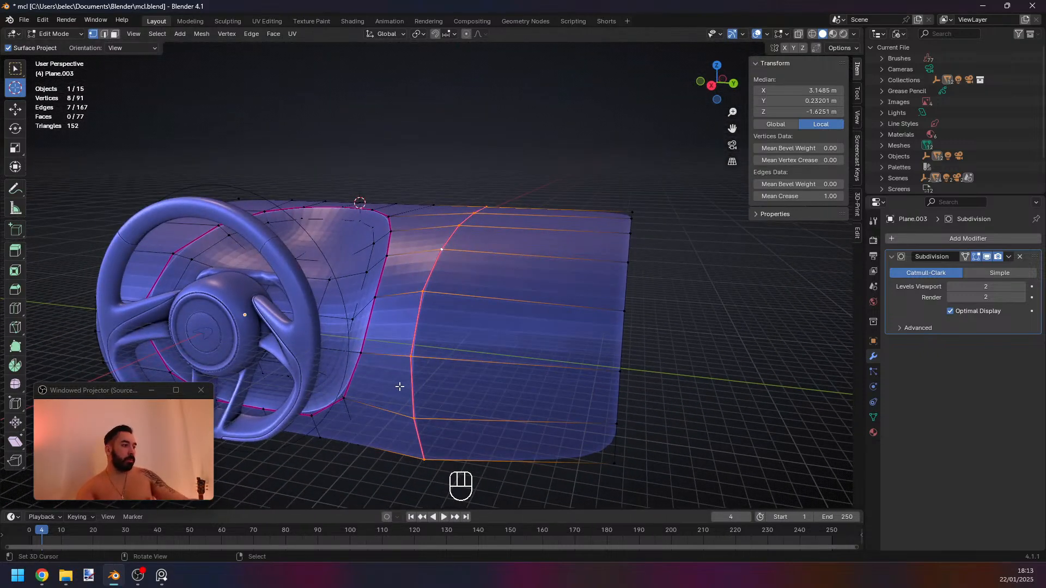
{"action": "key", "text": "3"}
{"action": "right_click", "coordinate": [525, 273]}
{"action": "key", "text": "ctrl+r"}
{"action": "middle_click_drag", "start_coordinate": [525, 274], "coordinate": [503, 250]}
{"action": "scroll", "coordinate": [526, 278], "scroll_direction": "up", "scroll_amount": 1}
{"action": "left_click", "coordinate": [529, 274]}
Try to inset a three-by-three block of faces on the extension in the right orthographic view, and undo the inset.
{"action": "key", "text": "3"}
{"action": "left_click", "coordinate": [491, 251]}
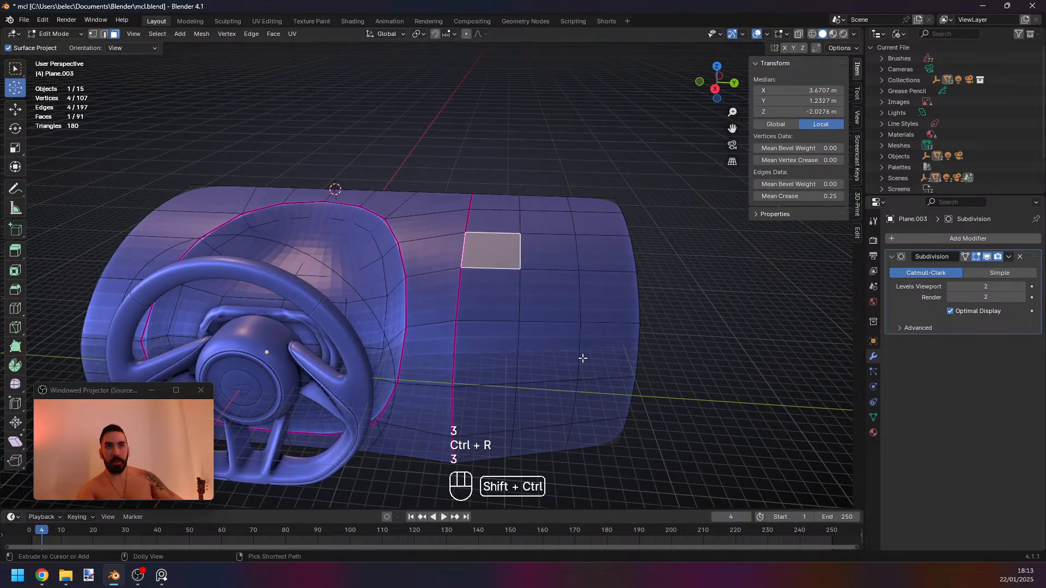
{"action": "left_click", "coordinate": [584, 358], "text": "ctrl+shift"}
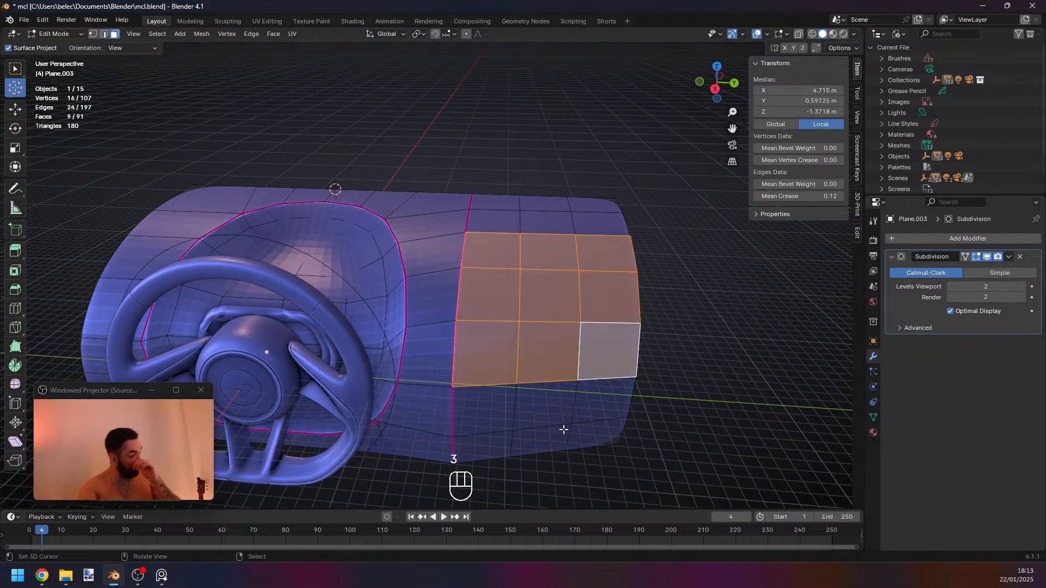
{"action": "middle_click_drag", "start_coordinate": [458, 407], "coordinate": [437, 357]}
{"action": "key", "text": "KP_3"}
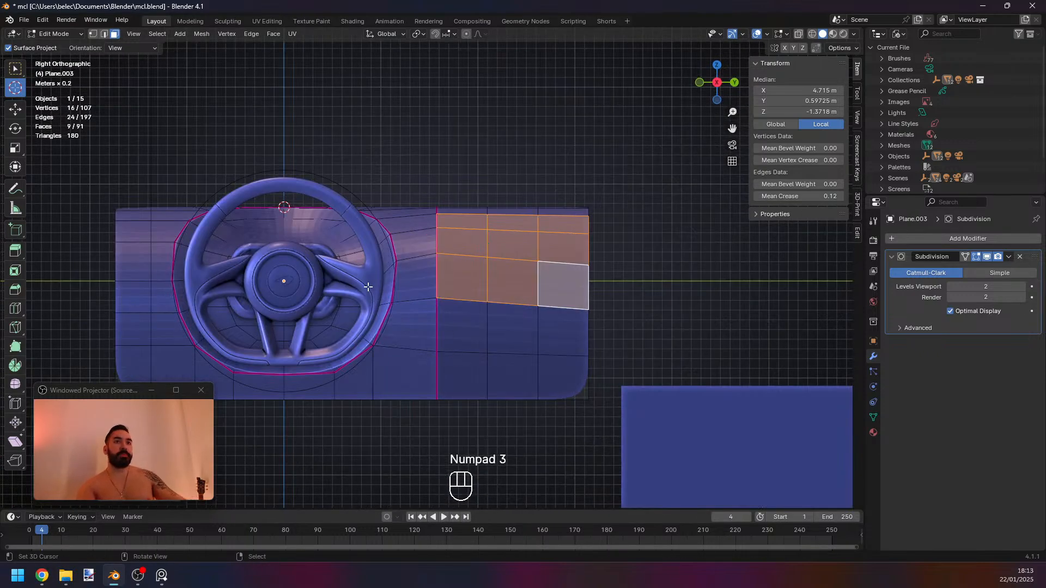
{"action": "middle_click_drag", "start_coordinate": [586, 321], "coordinate": [554, 344], "text": "shift"}
{"action": "key", "text": "i"}
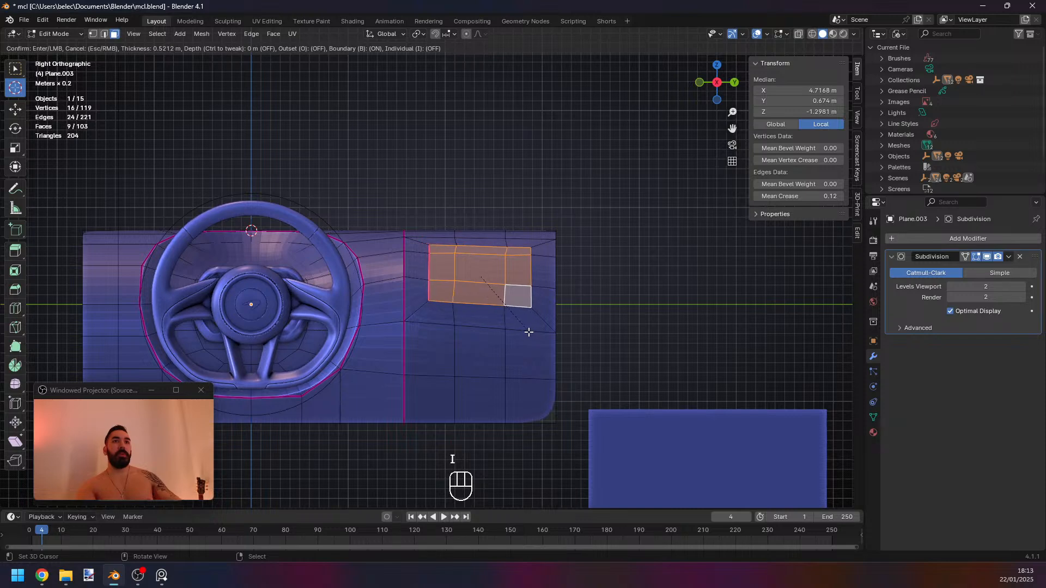
{"action": "left_click", "coordinate": [526, 331]}
{"action": "key", "text": "ctrl+z"}
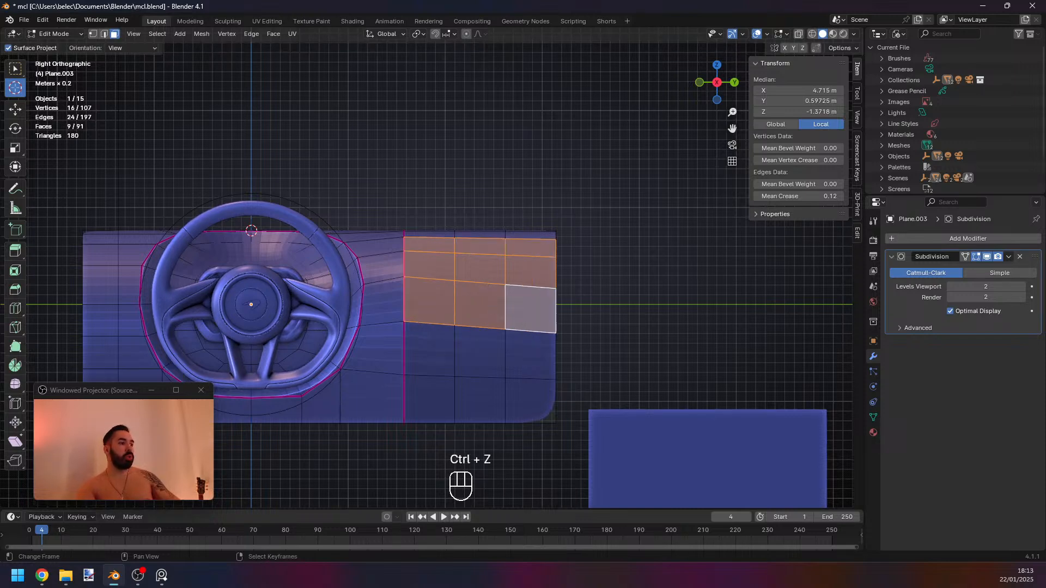
Delete the two outermost columns of faces on the extension, leaving one column beyond the creased loop.
{"action": "middle_click_drag", "start_coordinate": [418, 409], "coordinate": [411, 439], "text": "shift"}
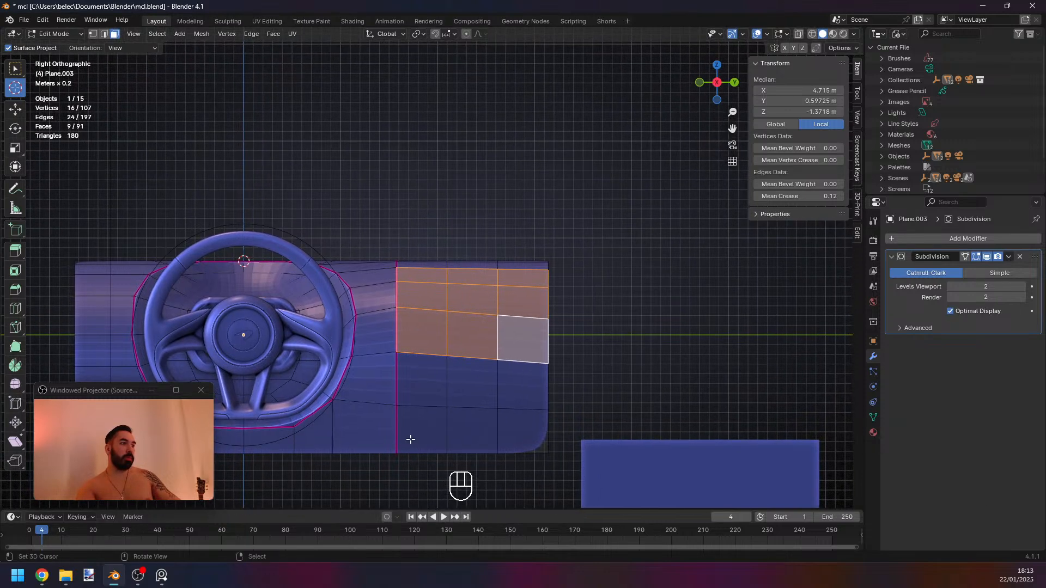
{"action": "key", "text": "3"}
{"action": "scroll", "coordinate": [462, 280], "scroll_direction": "down", "scroll_amount": 1}
{"action": "right_click", "coordinate": [468, 276]}
{"action": "right_click", "coordinate": [469, 265], "text": "alt"}
{"action": "right_click", "coordinate": [509, 269], "text": "alt+shift"}
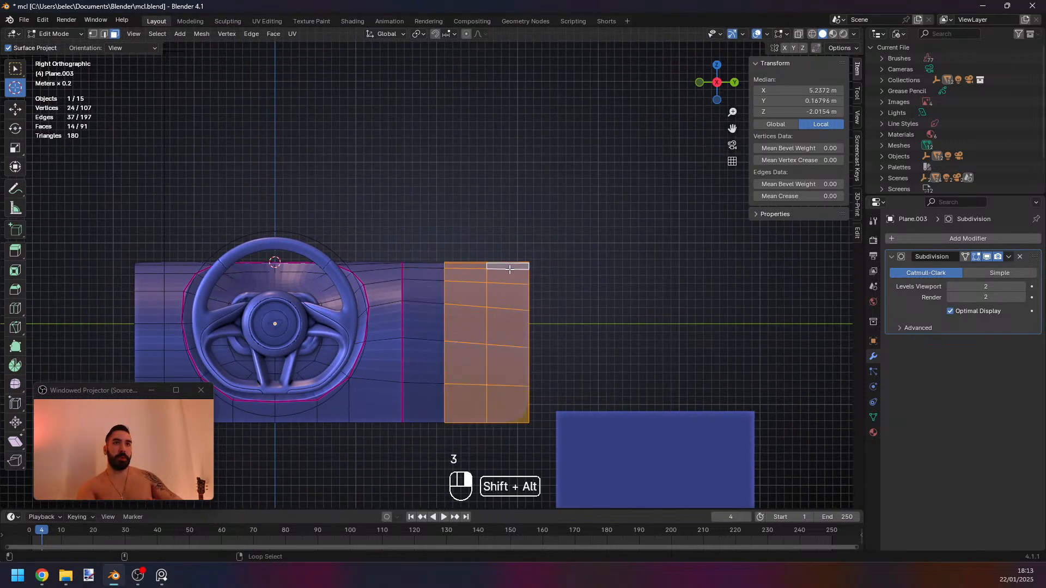
{"action": "key", "text": "x"}
{"action": "left_click", "coordinate": [539, 221]}
Delete the outermost vertical vertex loop of the extension, removing the column beyond the creased loop.
{"action": "key", "text": "1"}
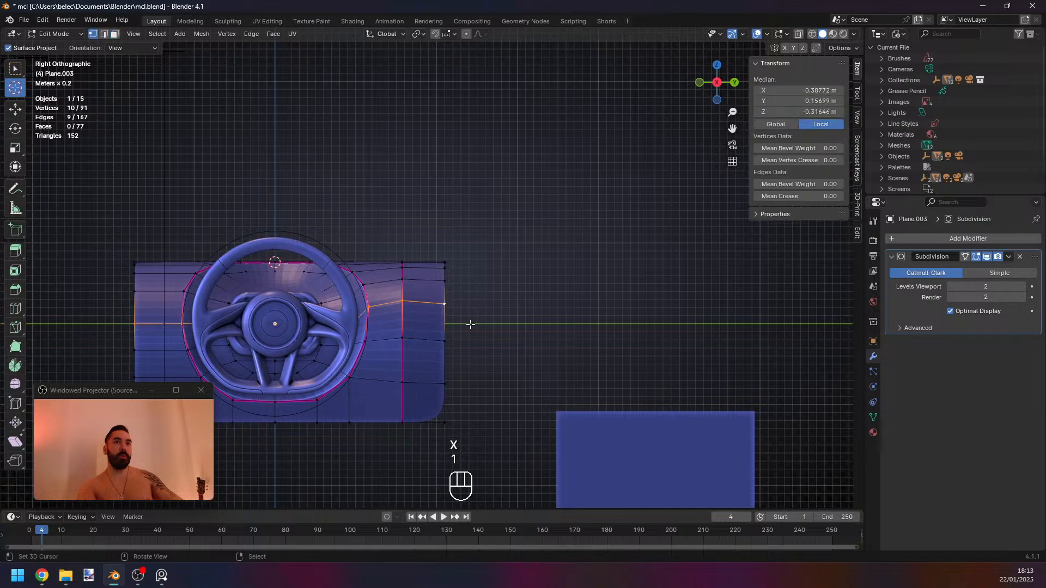
{"action": "right_click", "coordinate": [470, 326], "text": "alt"}
{"action": "key", "text": "g"}
{"action": "right_click", "coordinate": [458, 326]}
{"action": "key", "text": "g"}
{"action": "right_click", "coordinate": [460, 327]}
{"action": "middle_click_drag", "start_coordinate": [460, 327], "coordinate": [401, 365]}
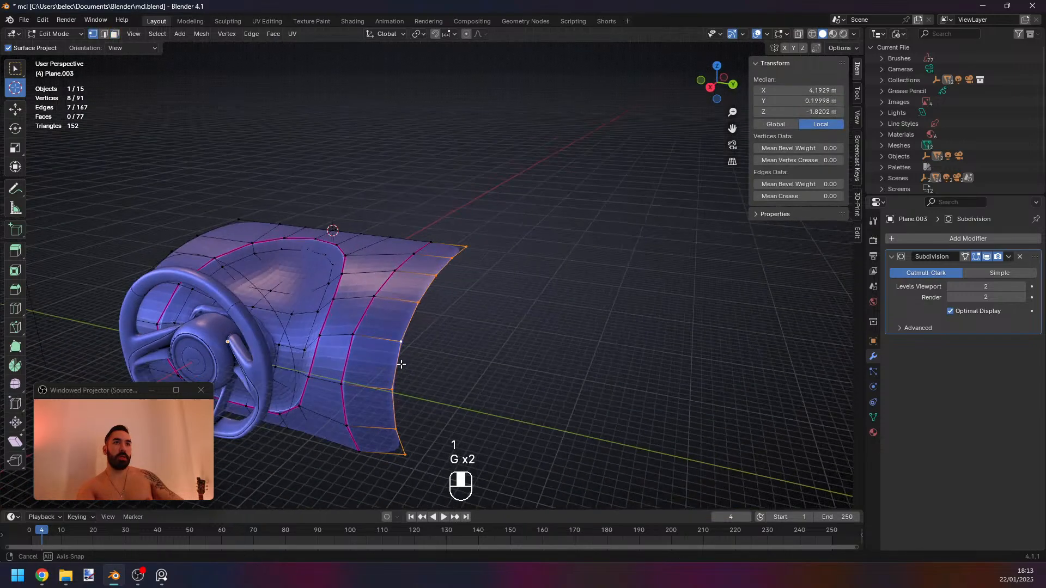
{"action": "key", "text": "x"}
{"action": "left_click", "coordinate": [545, 260]}
Extrude the creased outer edge loop about 0.65 m outward along Y and set the new outer loop's mean crease to 0.
{"action": "key", "text": "1"}
{"action": "middle_click_drag", "start_coordinate": [420, 269], "coordinate": [441, 299]}
{"action": "key", "text": "KP_3"}
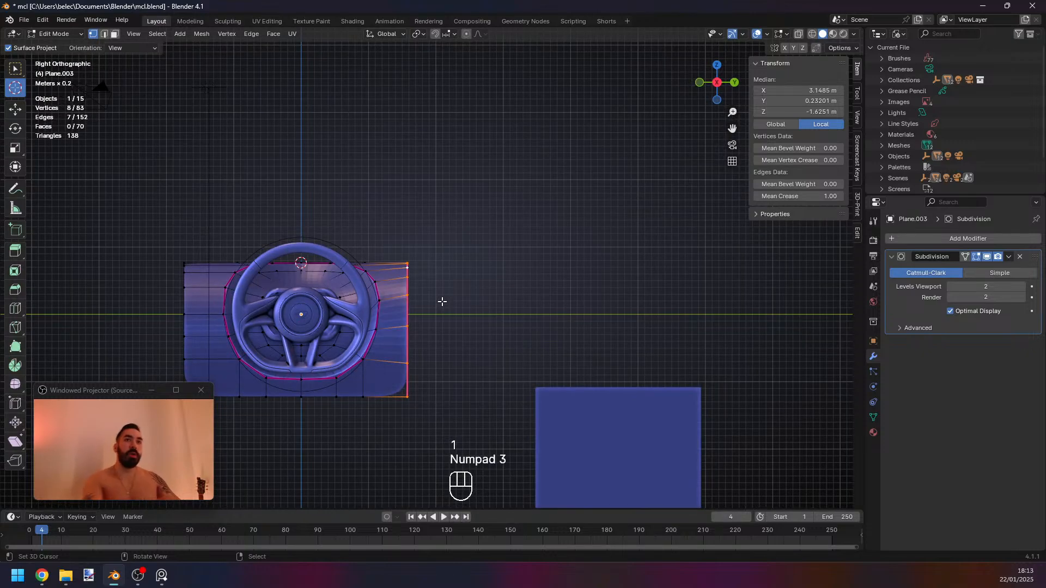
{"action": "scroll", "coordinate": [442, 301], "scroll_direction": "up", "scroll_amount": 2}
{"action": "key", "text": "e"}
{"action": "key", "text": "g"}
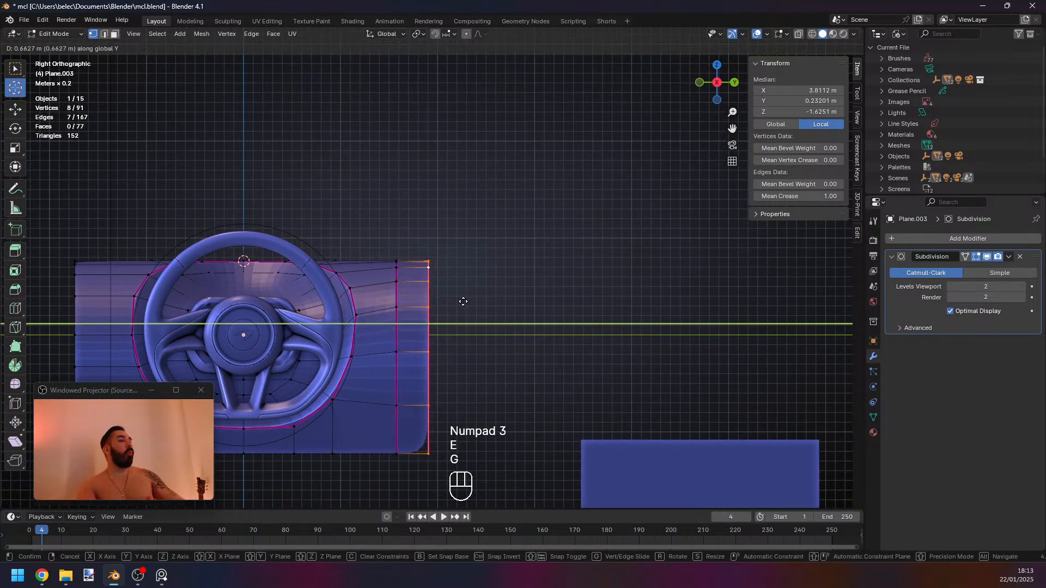
{"action": "left_click", "coordinate": [463, 301]}
{"action": "left_click_drag", "start_coordinate": [799, 196], "coordinate": [753, 196]}
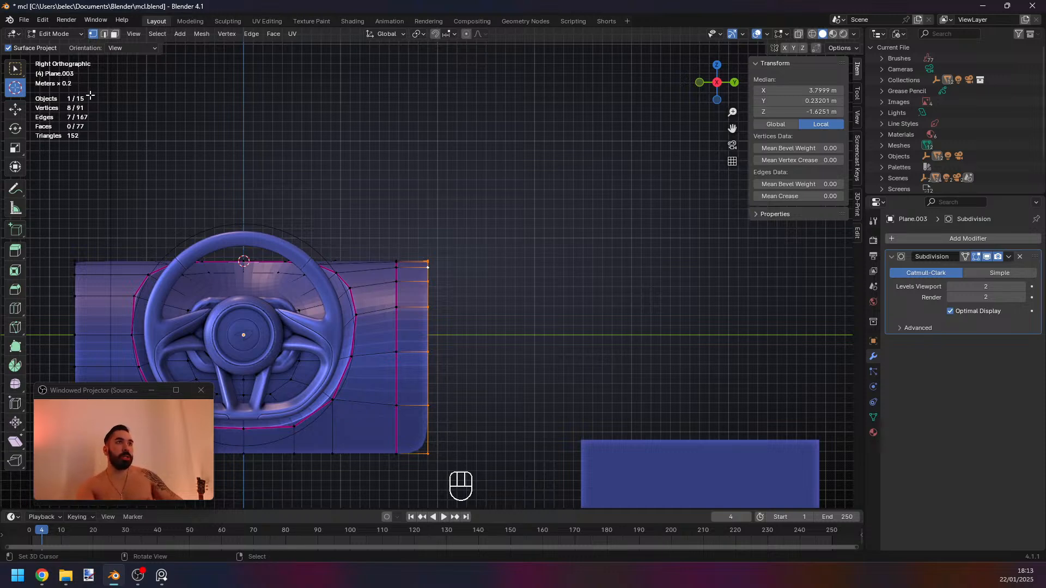
{"action": "scroll", "coordinate": [354, 333], "scroll_direction": "down", "scroll_amount": 1}
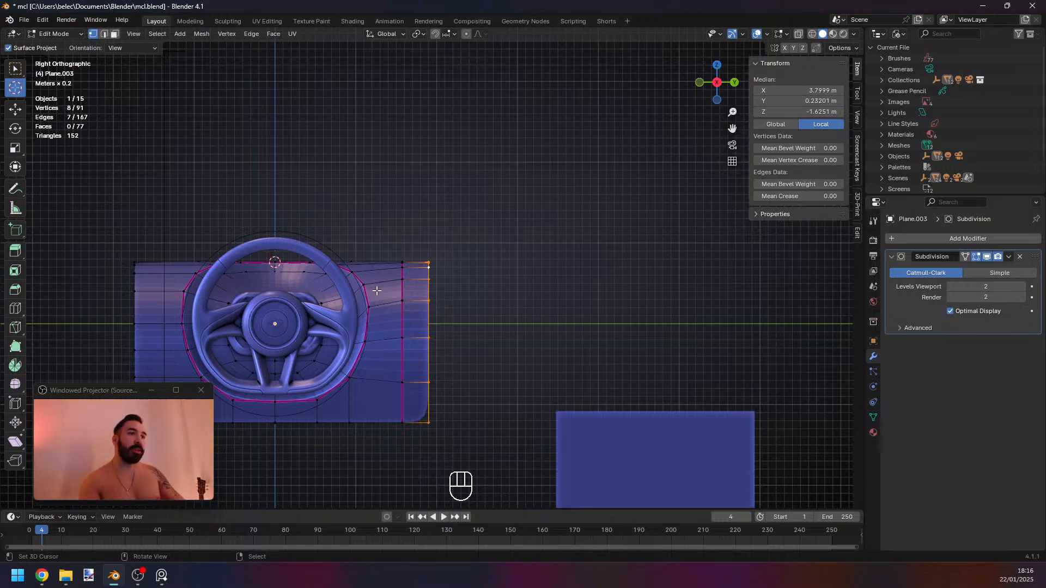
Snap the 3D cursor to the top corner vertex of the extension's outer edge.
{"action": "middle_click_drag", "start_coordinate": [378, 291], "coordinate": [362, 301]}
{"action": "left_click", "coordinate": [475, 244], "text": "shift"}
{"action": "key", "text": "shift+s"}
{"action": "left_click", "coordinate": [484, 252]}
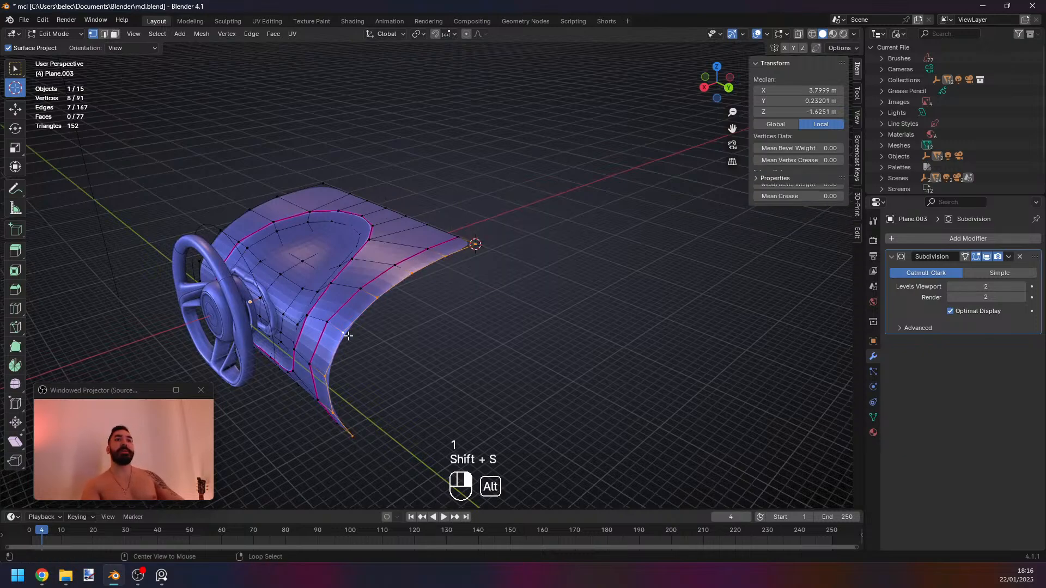
In the right orthographic view, move the top four vertices of the outer edge about 0.16 m outward along Y.
{"action": "key", "text": "KP_1"}
{"action": "key", "text": "KP_3"}
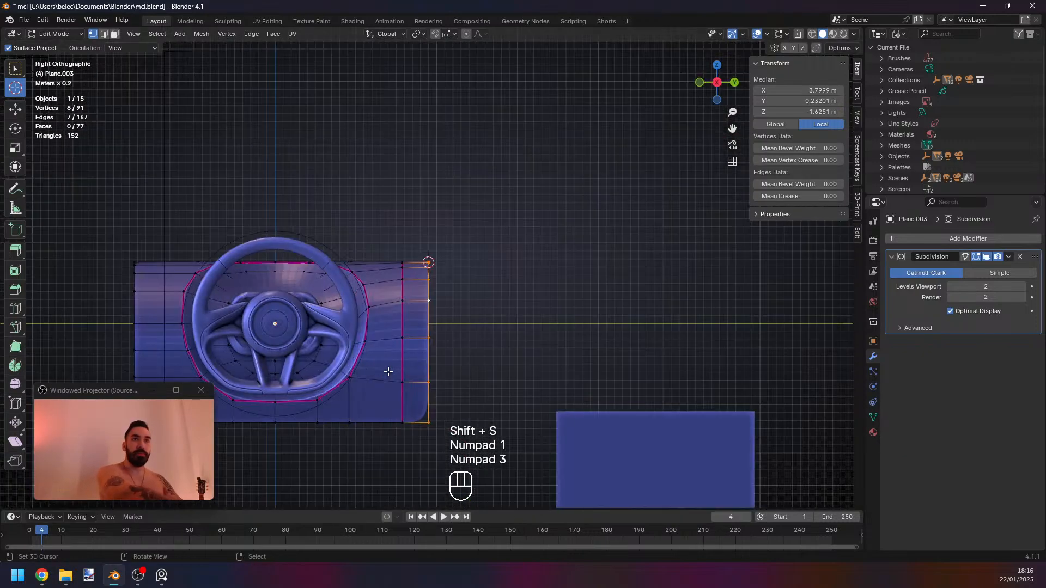
{"action": "key", "text": "2"}
{"action": "middle_click_drag", "start_coordinate": [444, 239], "coordinate": [432, 255], "text": "shift"}
{"action": "scroll", "coordinate": [432, 254], "scroll_direction": "up", "scroll_amount": 2}
{"action": "key", "text": "2"}
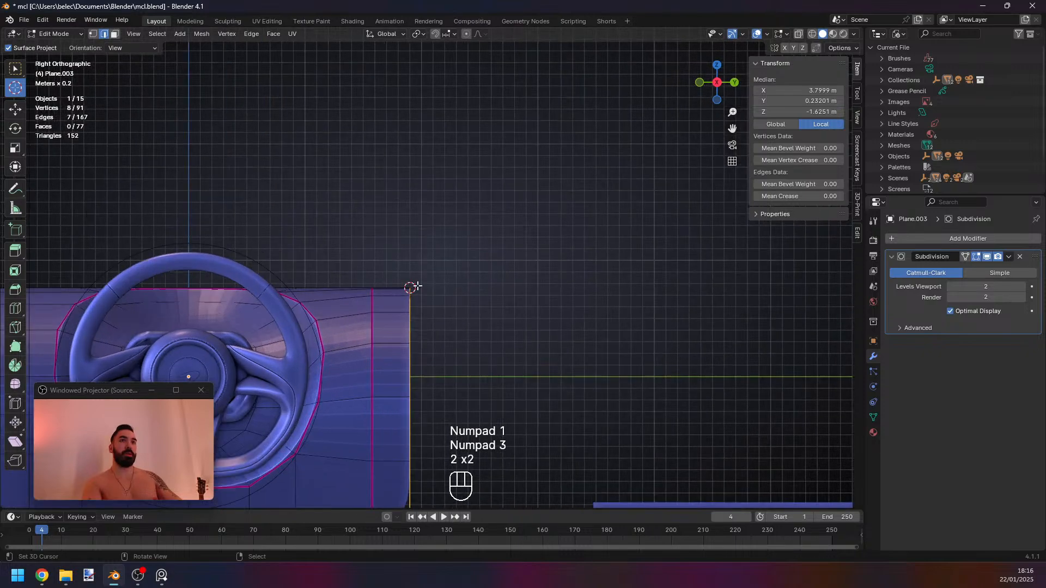
{"action": "key", "text": "1"}
{"action": "right_click", "coordinate": [414, 286]}
{"action": "key", "text": "b"}
{"action": "left_click_drag", "start_coordinate": [399, 270], "coordinate": [433, 327]}
{"action": "middle_click_drag", "start_coordinate": [432, 327], "coordinate": [411, 320], "text": "shift"}
{"action": "key", "text": "g"}
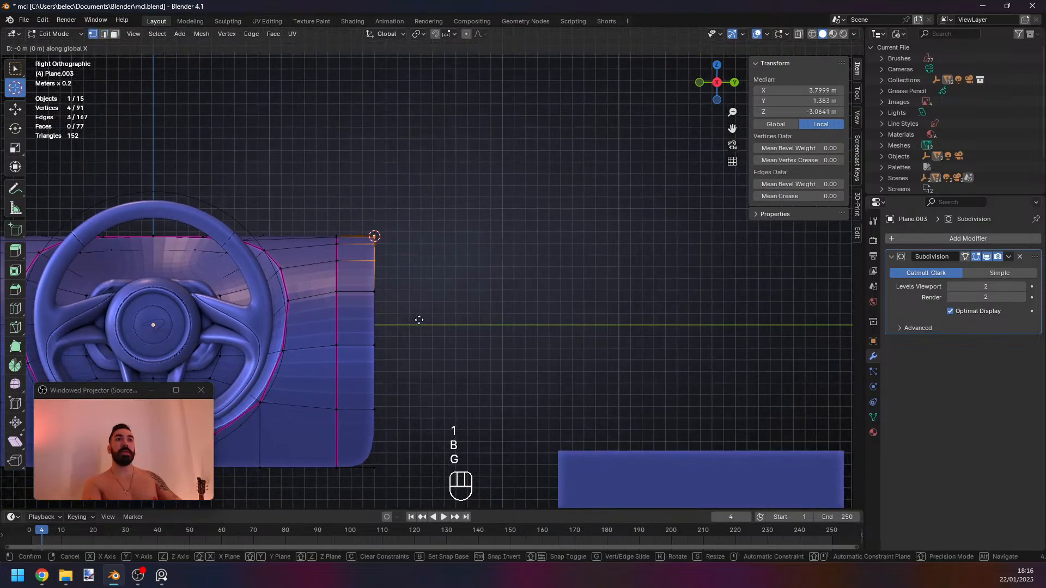
{"action": "key", "text": "g"}
{"action": "left_click", "coordinate": [422, 311]}
{"action": "key", "text": "a"}
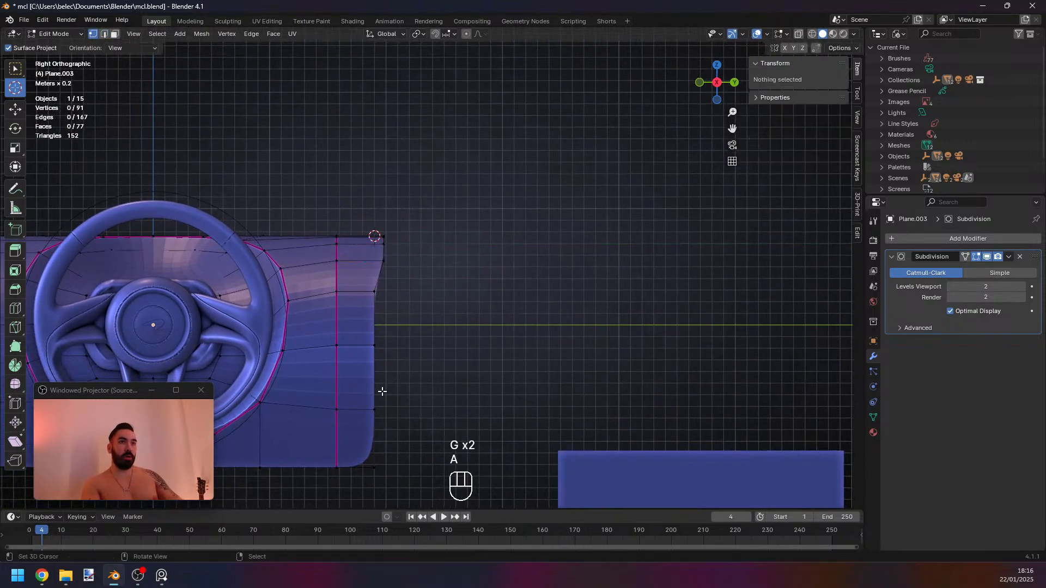
Move the two lowest vertices of the outer edge about 0.2 m outward along Y.
{"action": "key", "text": "b"}
{"action": "left_click_drag", "start_coordinate": [364, 392], "coordinate": [404, 474]}
{"action": "key", "text": "g"}
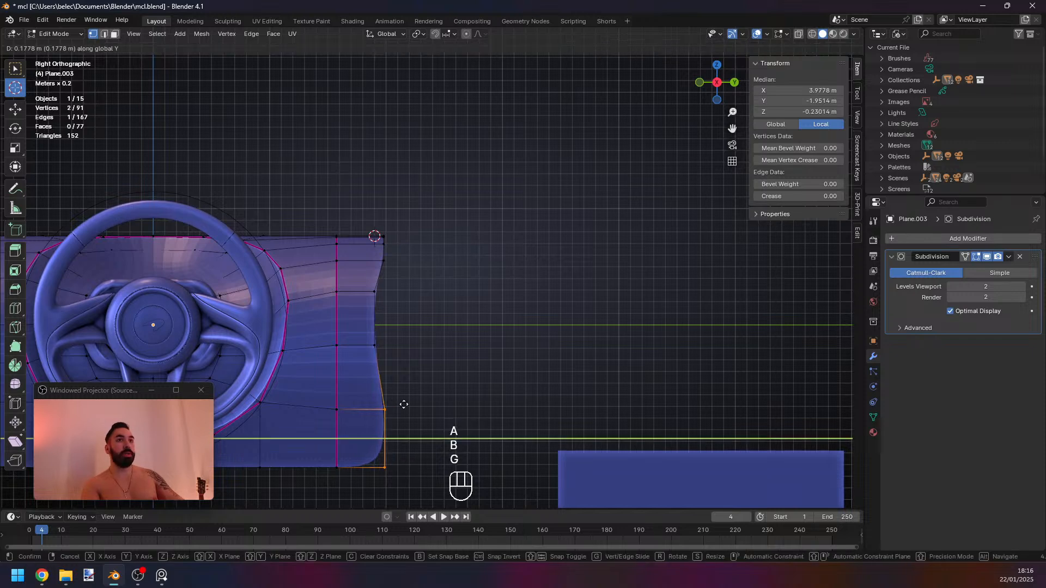
{"action": "left_click", "coordinate": [403, 365]}
{"action": "key", "text": "a"}
Extrude the top four outer-edge vertices about 0.9 m outward along Y to start an upper arm.
{"action": "key", "text": "b"}
{"action": "left_click_drag", "start_coordinate": [369, 224], "coordinate": [426, 279]}
{"action": "key", "text": "z"}
{"action": "key", "text": "b"}
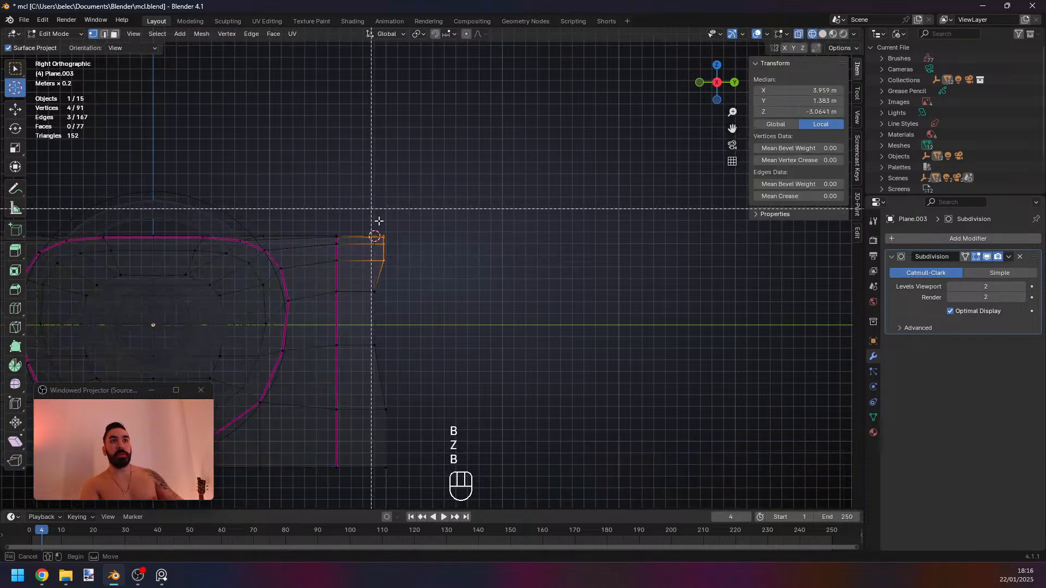
{"action": "left_click_drag", "start_coordinate": [378, 220], "coordinate": [417, 283]}
{"action": "key", "text": "z"}
{"action": "key", "text": "e"}
{"action": "key", "text": "g"}
{"action": "middle_click", "coordinate": [436, 293]}
{"action": "left_click", "coordinate": [468, 294]}
{"action": "key", "text": "a"}
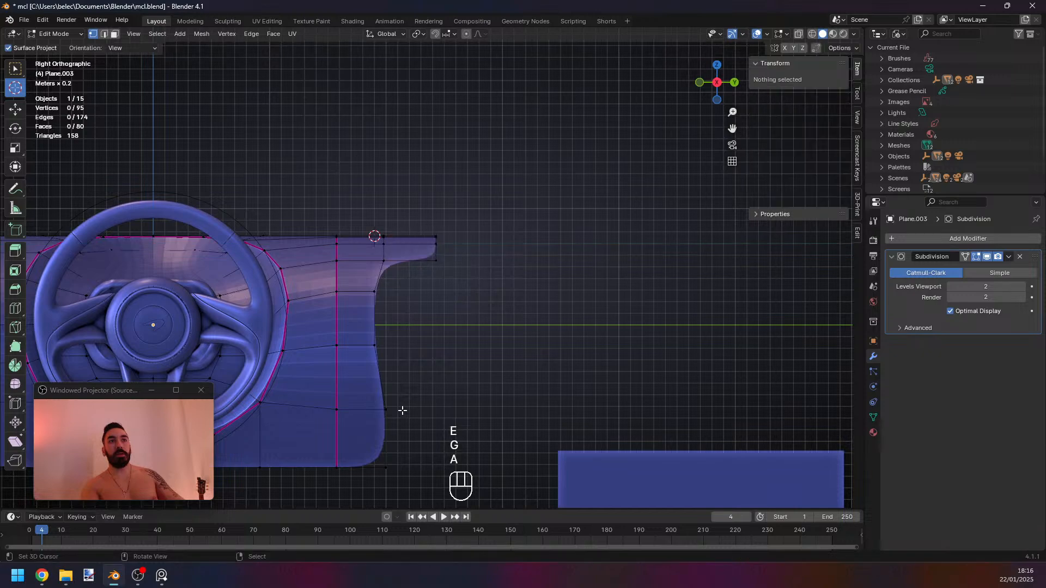
{"action": "key", "text": "2"}
{"action": "right_click", "coordinate": [400, 414]}
{"action": "key", "text": "2"}
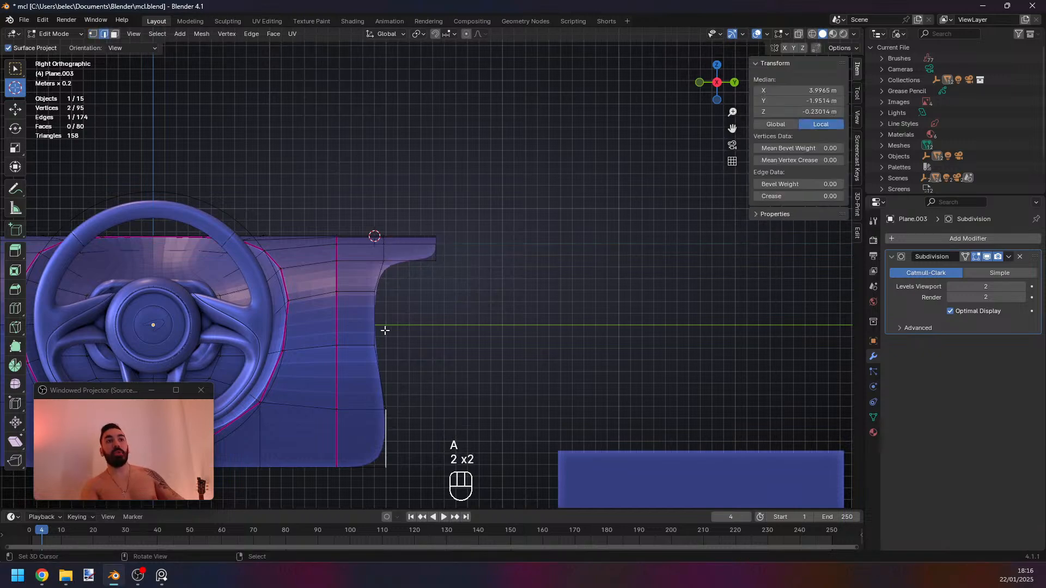
Slide the lower corner vertex at the end of the upper arm back along the arm's end edge.
{"action": "middle_click_drag", "start_coordinate": [386, 329], "coordinate": [350, 310]}
{"action": "key", "text": "2"}
{"action": "key", "text": "1"}
{"action": "left_click", "coordinate": [411, 278]}
{"action": "key", "text": "1"}
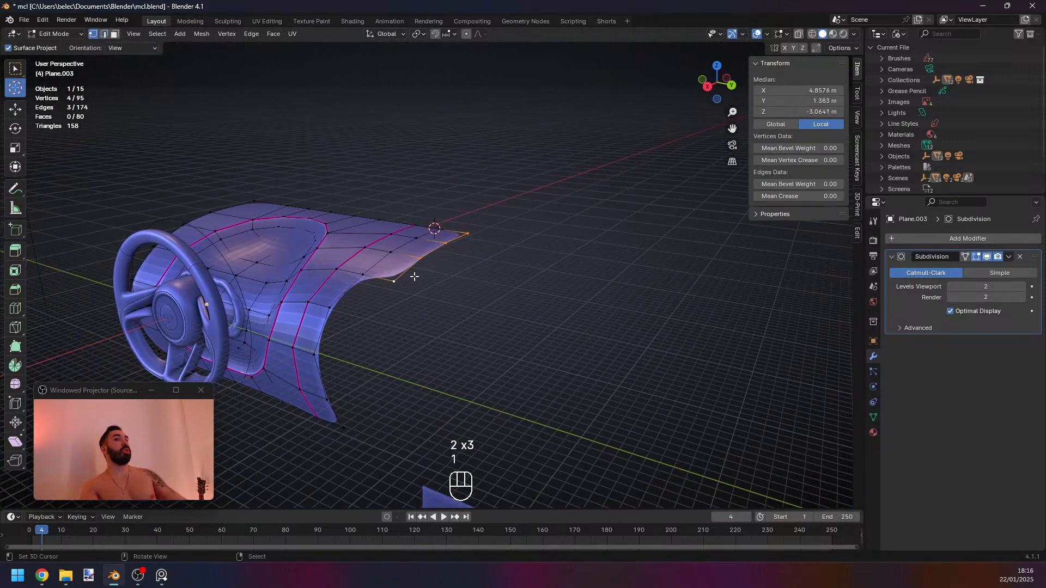
{"action": "middle_click_drag", "start_coordinate": [413, 276], "coordinate": [420, 306]}
{"action": "key", "text": "g"}
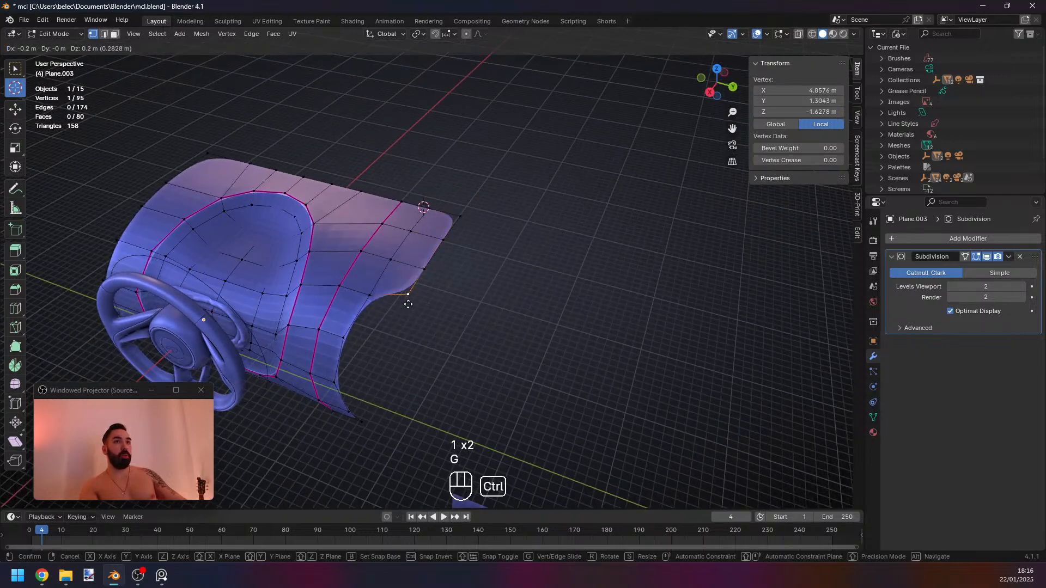
{"action": "key", "text": "g"}
{"action": "left_click", "coordinate": [413, 300], "text": "ctrl"}
Extrude the end edges of the upper arm 1 m outward along Y.
{"action": "key", "text": "2"}
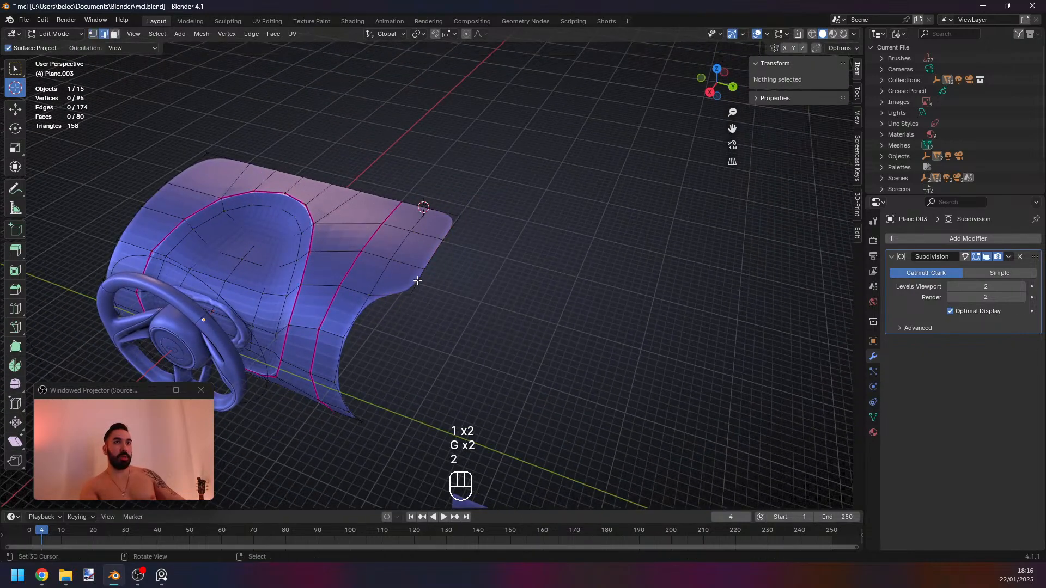
{"action": "key", "text": "1"}
{"action": "left_click", "coordinate": [420, 278], "text": "alt"}
{"action": "middle_click_drag", "start_coordinate": [393, 297], "coordinate": [411, 298]}
{"action": "key", "text": "e"}
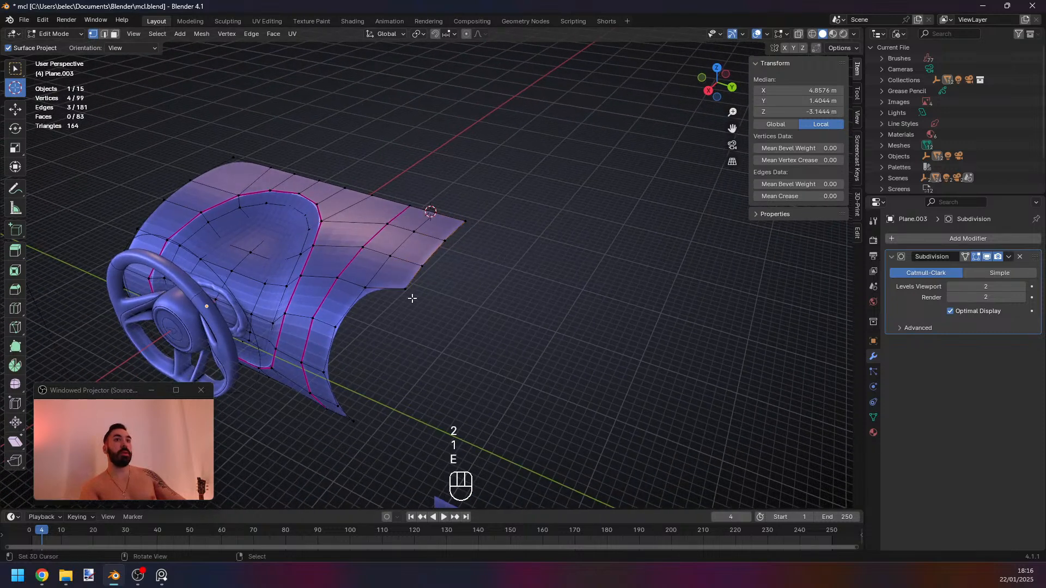
{"action": "key", "text": "g"}
{"action": "middle_click", "coordinate": [433, 306]}
{"action": "left_click", "coordinate": [458, 314], "text": "ctrl"}
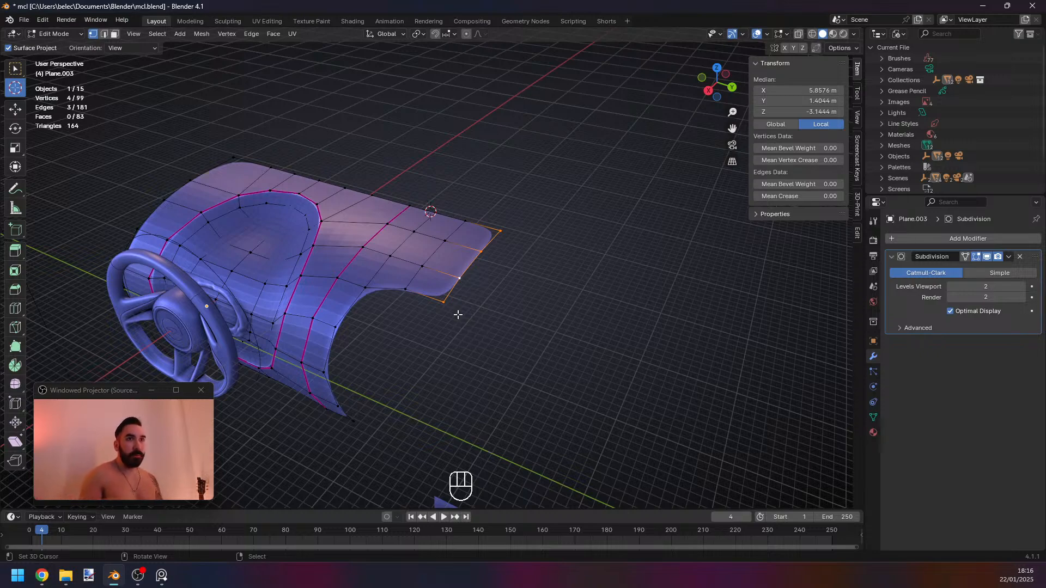
Snap the 3D cursor to the vertex just above the lower corner at the arm's end, using wireframe in the right view.
{"action": "middle_click_drag", "start_coordinate": [441, 311], "coordinate": [466, 305]}
{"action": "key", "text": "KP_1"}
{"action": "key", "text": "KP_3"}
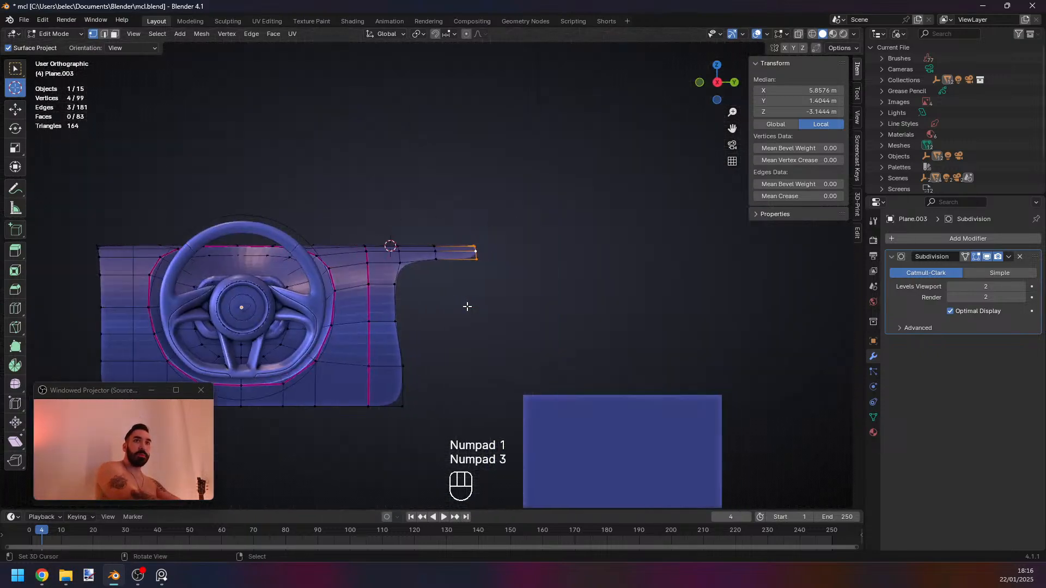
{"action": "key", "text": "z"}
{"action": "scroll", "coordinate": [470, 306], "scroll_direction": "up", "scroll_amount": 1}
{"action": "key", "text": "1"}
{"action": "right_click", "coordinate": [484, 247]}
{"action": "key", "text": "shift+s"}
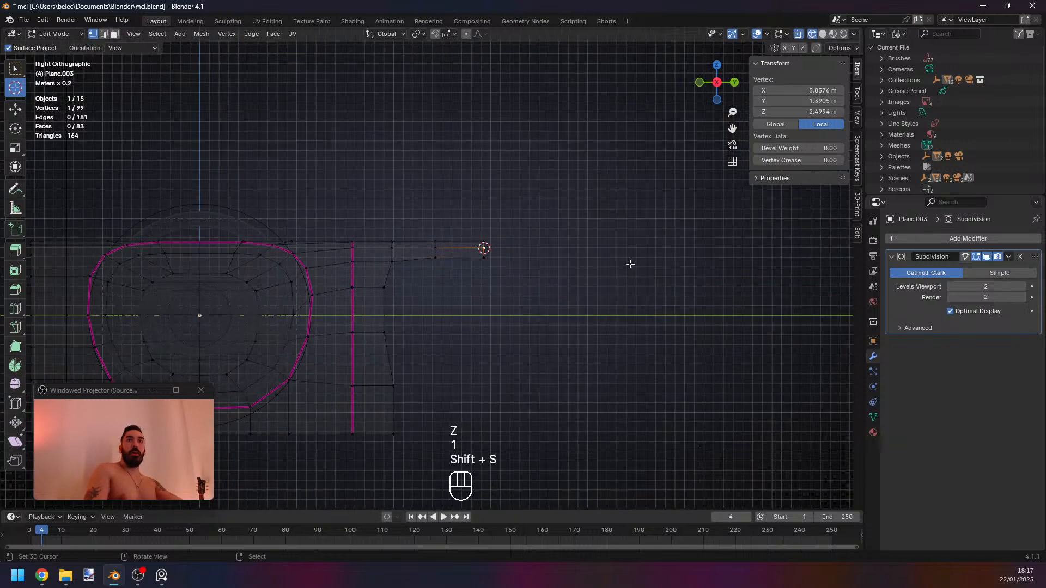
Set the transform pivot point to 3D Cursor and try scaling the lower corner vertex at the arm's end.
{"action": "right_click", "coordinate": [484, 258]}
{"action": "left_click", "coordinate": [418, 34]}
{"action": "left_click", "coordinate": [440, 72]}
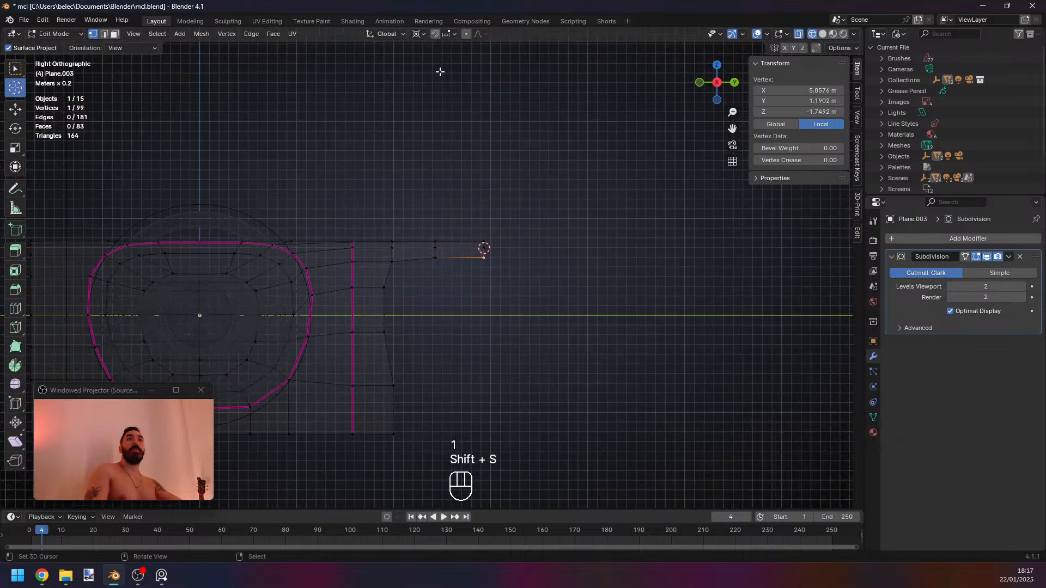
{"action": "key", "text": "s"}
{"action": "right_click", "coordinate": [532, 317]}
Delete the four vertices at the outer end of the upper arm.
{"action": "scroll", "coordinate": [507, 287], "scroll_direction": "up", "scroll_amount": 6}
{"action": "scroll", "coordinate": [504, 255], "scroll_direction": "down", "scroll_amount": 3}
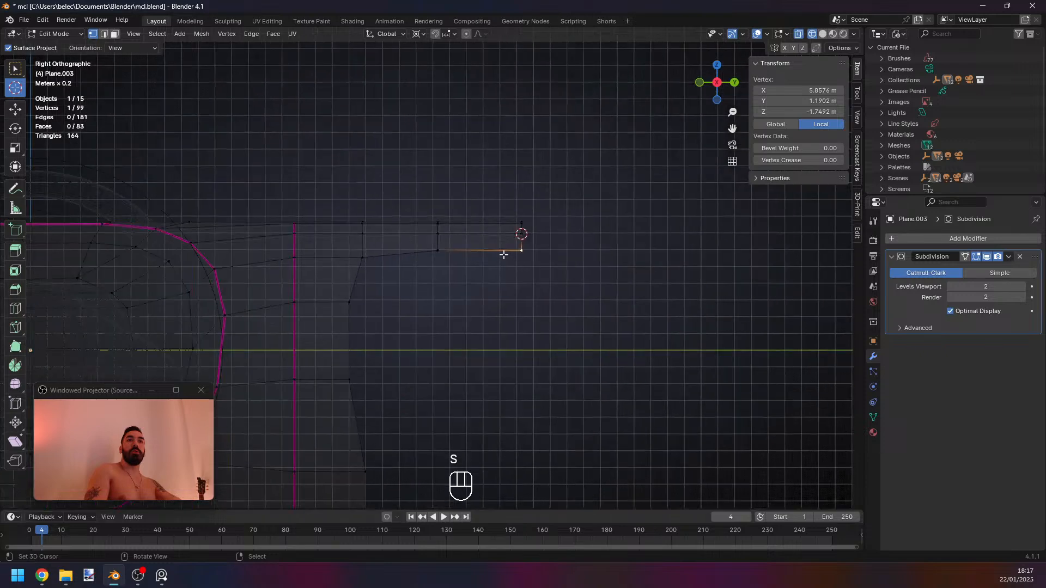
{"action": "key", "text": "a"}
{"action": "key", "text": "b"}
{"action": "left_click_drag", "start_coordinate": [486, 200], "coordinate": [556, 277]}
{"action": "key", "text": "x"}
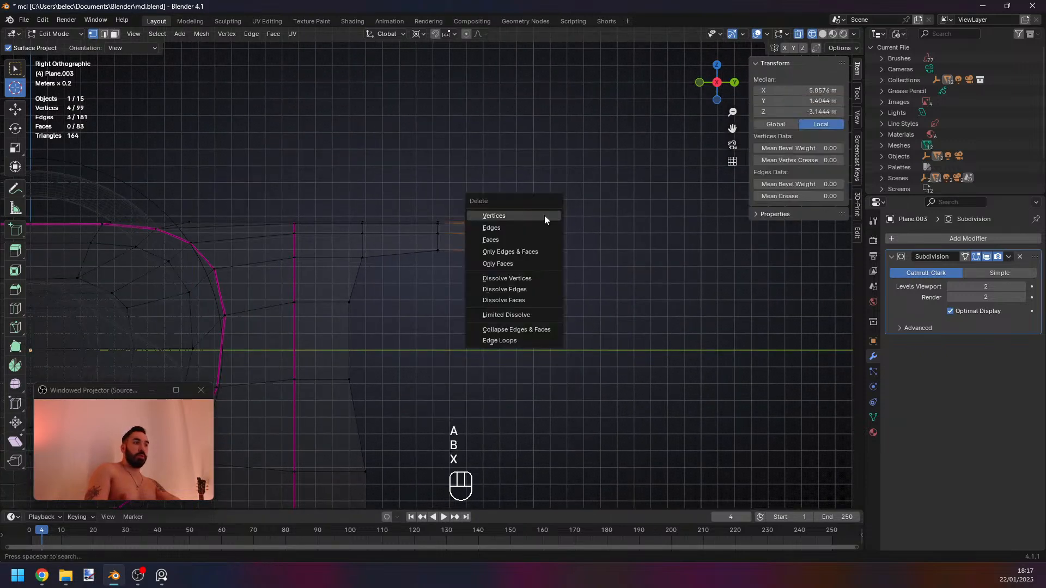
{"action": "left_click", "coordinate": [525, 217]}
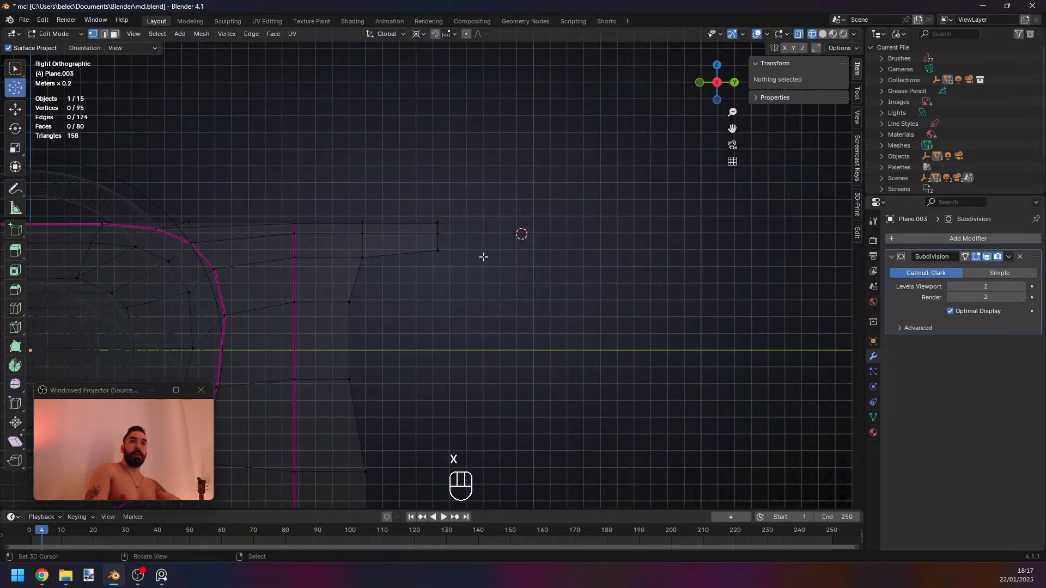
Duplicate the arm's end column of faces and mirror it along Y with scale -1 about the arm's lower end vertex.
{"action": "right_click", "coordinate": [438, 250]}
{"action": "key", "text": "shift+s"}
{"action": "left_click", "coordinate": [546, 253]}
{"action": "key", "text": "a"}
{"action": "key", "text": "b"}
{"action": "left_click_drag", "start_coordinate": [346, 197], "coordinate": [472, 273]}
{"action": "key", "text": "shift+d"}
{"action": "key", "text": "s"}
{"action": "middle_click", "coordinate": [478, 279]}
{"action": "type", "text": "-1"}
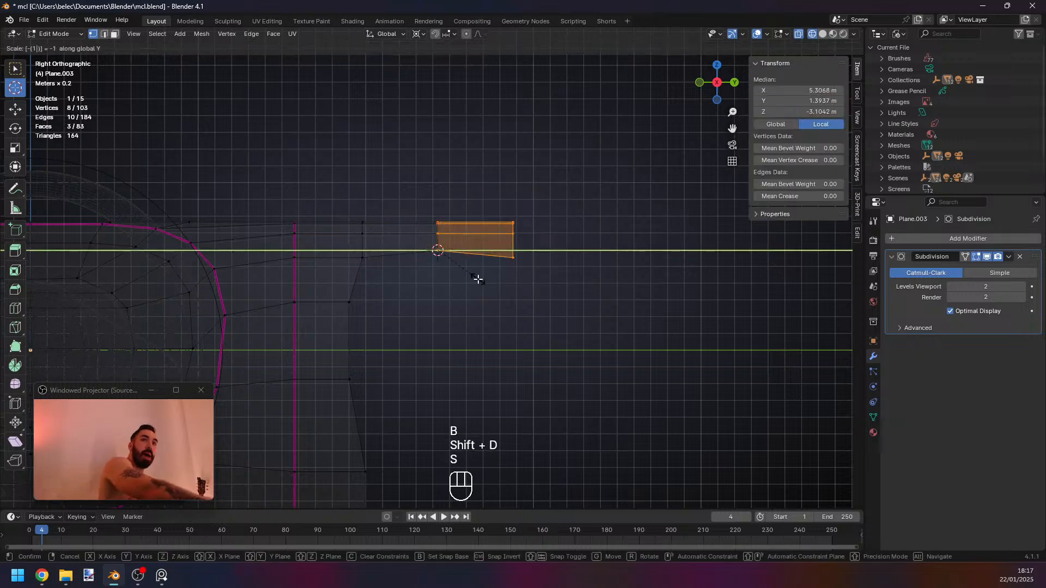
{"action": "key", "text": "Return"}
Recalculate the mirrored faces' normals and merge the whole mesh's overlapping vertices by distance.
{"action": "key", "text": "shift+n"}
{"action": "key", "text": "z"}
{"action": "key", "text": "a"}
{"action": "key", "text": "a"}
{"action": "key", "text": "shift+w"}
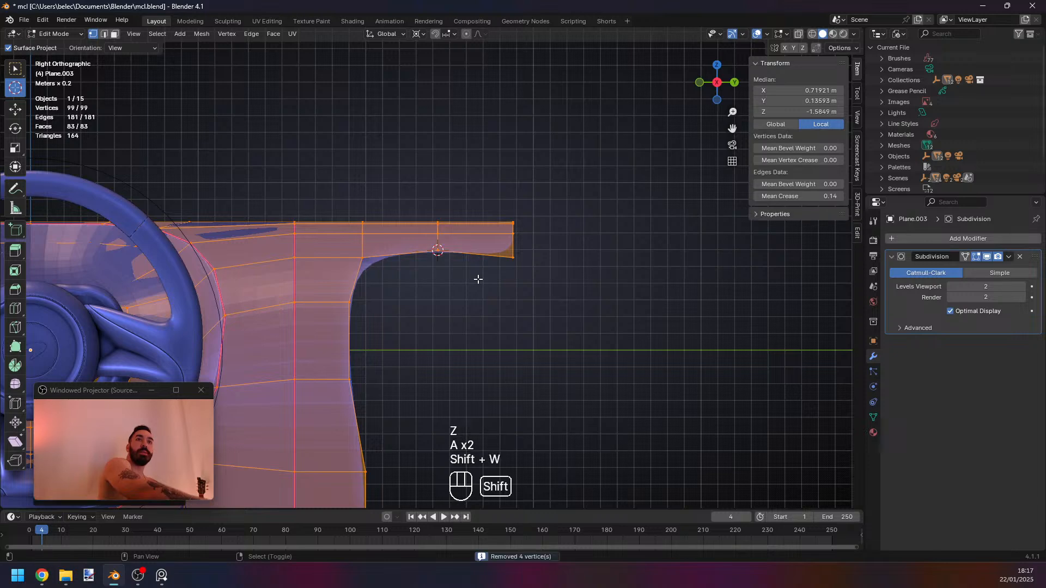
Extrude the two lowest outer edges outward, flattened to scale 0 on Y and level with the arm's middle vertex column.
{"action": "scroll", "coordinate": [477, 280], "scroll_direction": "down", "scroll_amount": 3}
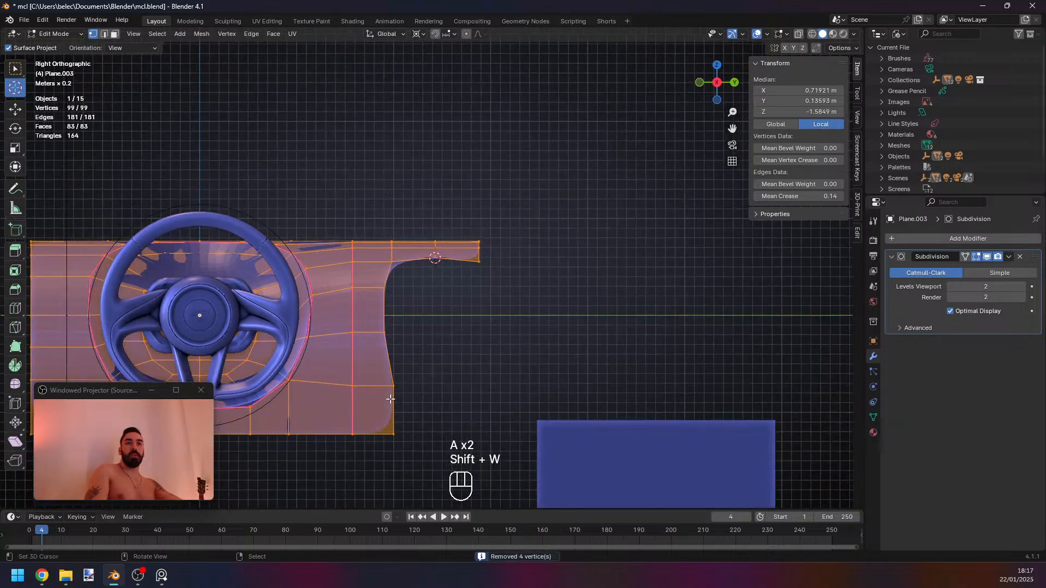
{"action": "key", "text": "2"}
{"action": "left_click", "coordinate": [393, 384]}
{"action": "key", "text": "2"}
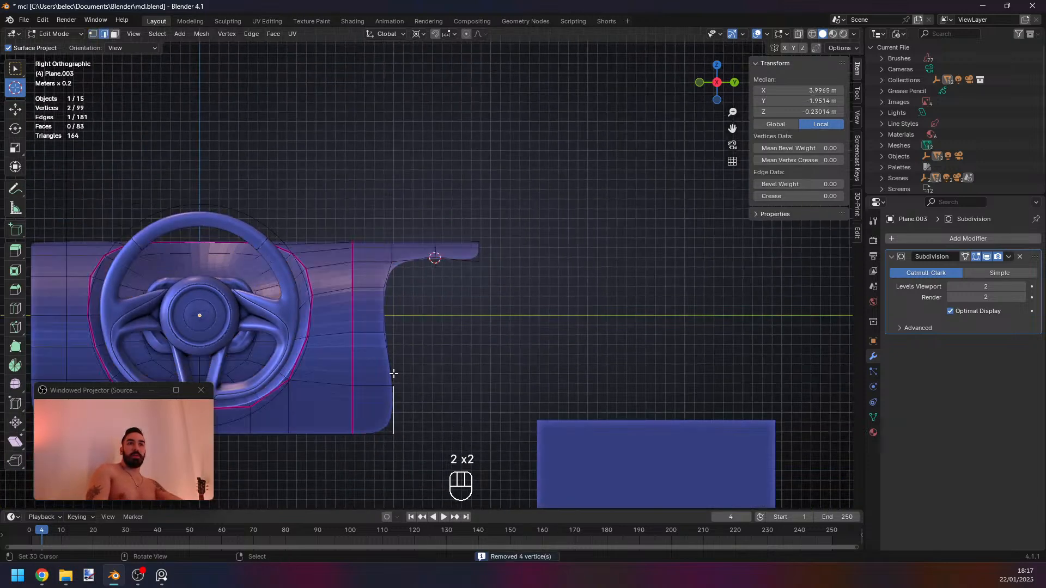
{"action": "left_click", "coordinate": [389, 362], "text": "shift"}
{"action": "scroll", "coordinate": [410, 398], "scroll_direction": "down", "scroll_amount": 2}
{"action": "scroll", "coordinate": [411, 398], "scroll_direction": "up", "scroll_amount": 2}
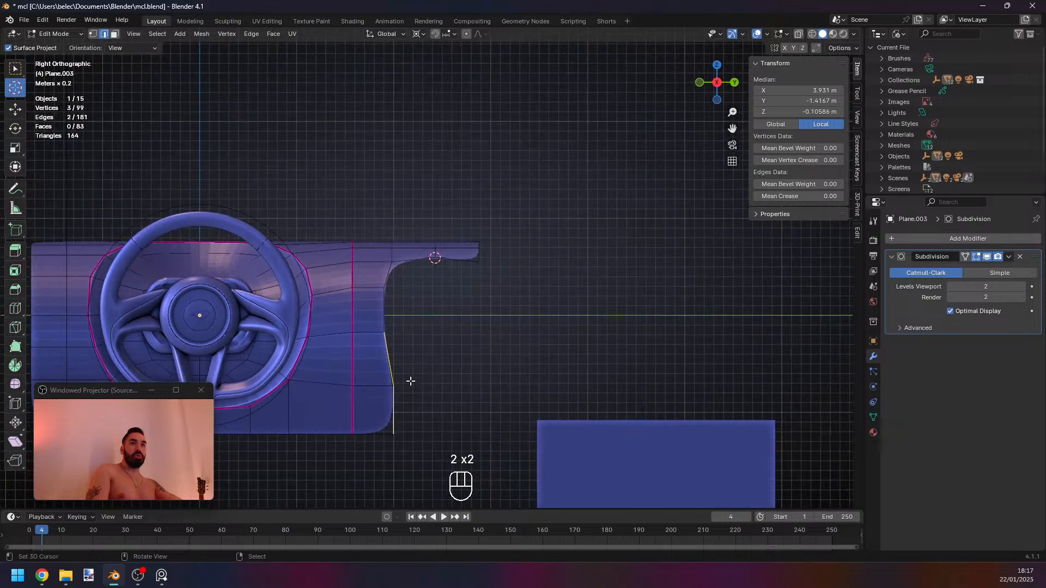
{"action": "key", "text": "e"}
{"action": "key", "text": "s"}
{"action": "key", "text": "y"}
{"action": "key", "text": "0"}
{"action": "left_click", "coordinate": [449, 360]}
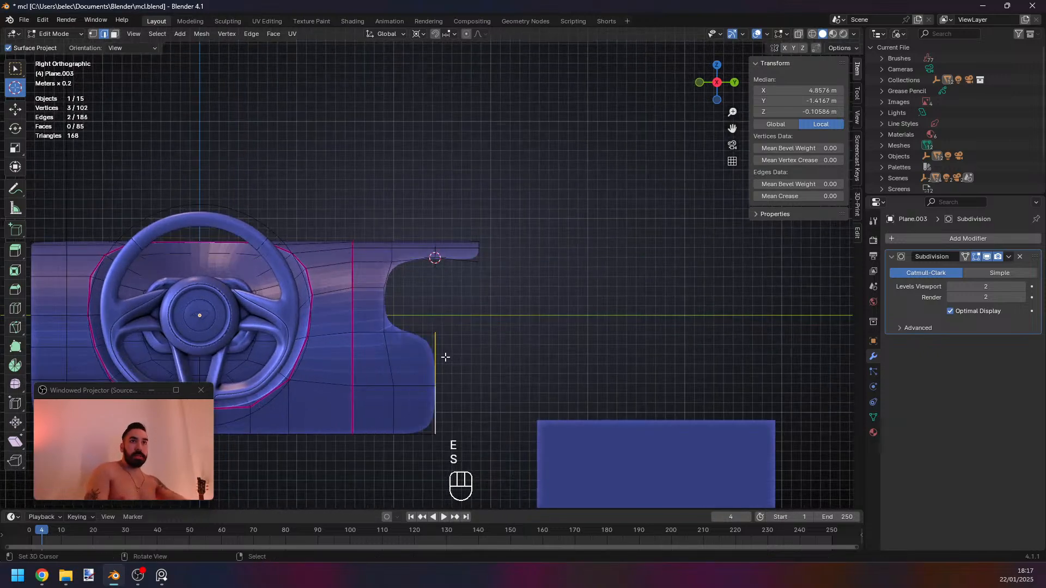
Slide the top corner vertex of the lower extrusion slightly down along its outer edge.
{"action": "key", "text": "1"}
{"action": "left_click", "coordinate": [433, 334]}
{"action": "key", "text": "g"}
{"action": "key", "text": "g"}
{"action": "left_click", "coordinate": [433, 347]}
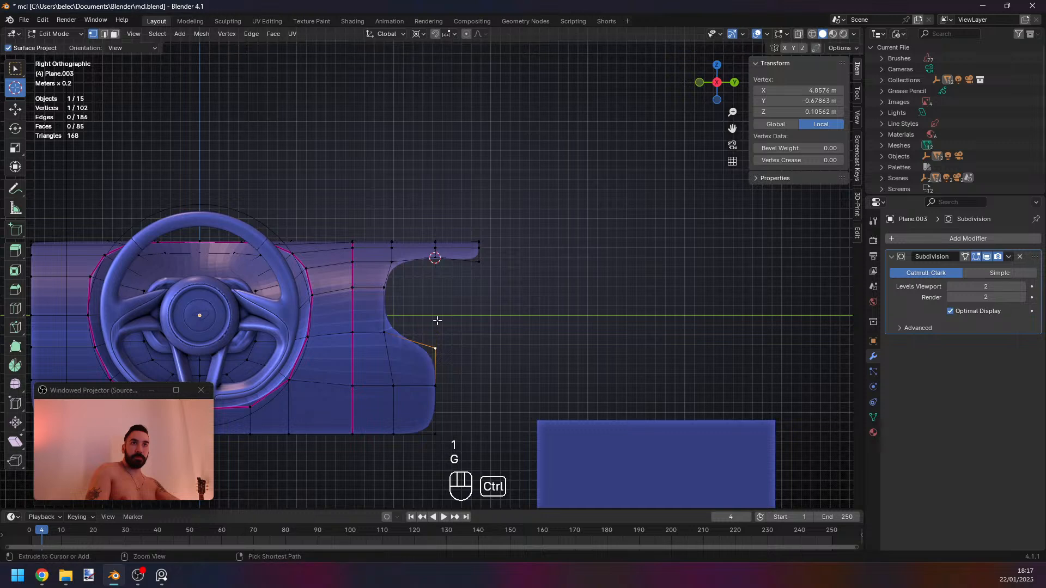
Snap the 3D cursor to the lower corner vertex at the upper arm's end.
{"action": "left_click", "coordinate": [479, 262]}
{"action": "key", "text": "shift+s"}
{"action": "left_click", "coordinate": [481, 353]}
Try to extrude and scale the lower extrusion's outer edges about the 3D cursor, and delete the extruded geometry.
{"action": "key", "text": "2"}
{"action": "left_click", "coordinate": [440, 368], "text": "alt"}
{"action": "key", "text": "e"}
{"action": "key", "text": "s"}
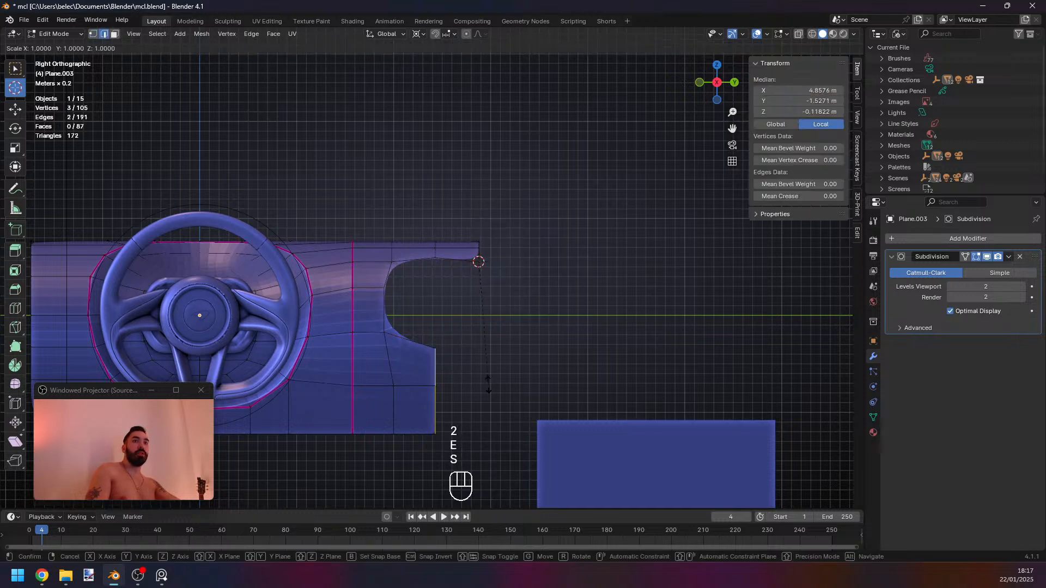
{"action": "left_click", "coordinate": [487, 381]}
{"action": "key", "text": "x"}
{"action": "left_click", "coordinate": [541, 305]}
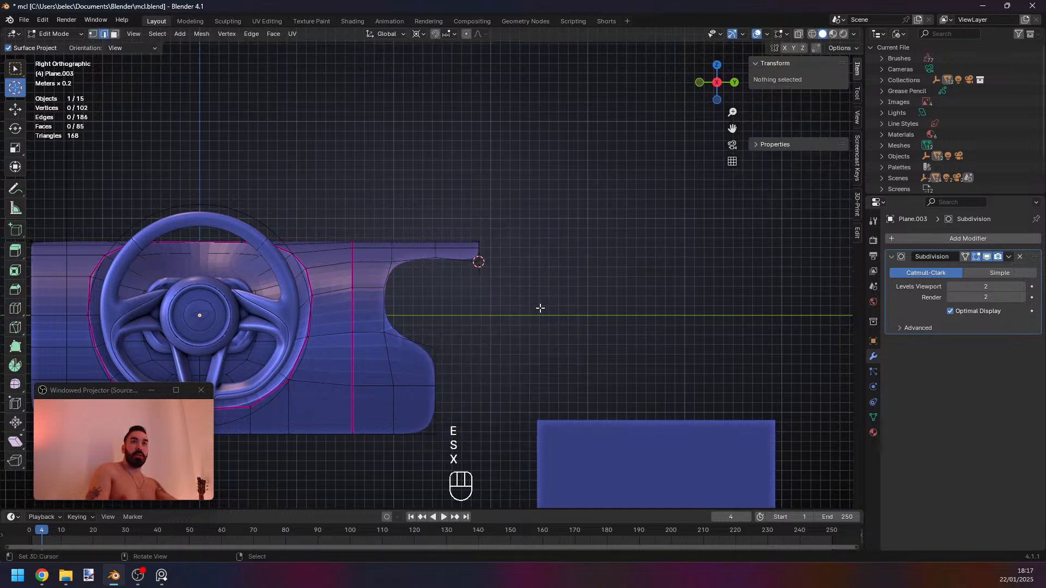
Snap the 3D cursor to the lower arm's top corner vertex and duplicate the two outer faces mirrored about it at scale -1 on Y.
{"action": "key", "text": "1"}
{"action": "right_click", "coordinate": [440, 349]}
{"action": "key", "text": "shift+s"}
{"action": "left_click", "coordinate": [519, 355]}
{"action": "key", "text": "3"}
{"action": "right_click", "coordinate": [416, 363]}
{"action": "right_click", "coordinate": [420, 401], "text": "shift"}
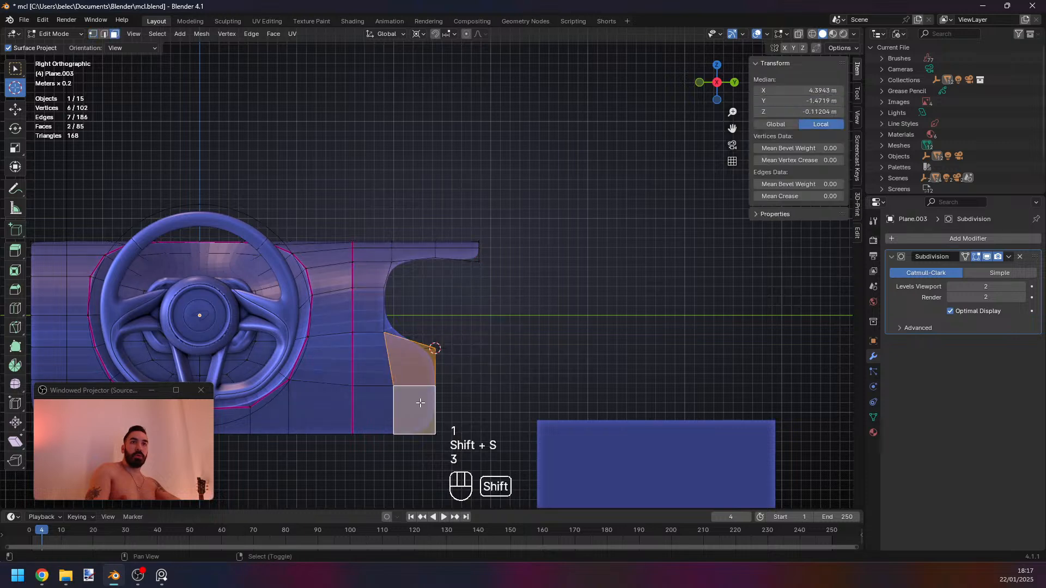
{"action": "key", "text": "shift+d"}
{"action": "type", "text": "sy-1"}
{"action": "key", "text": "Return"}
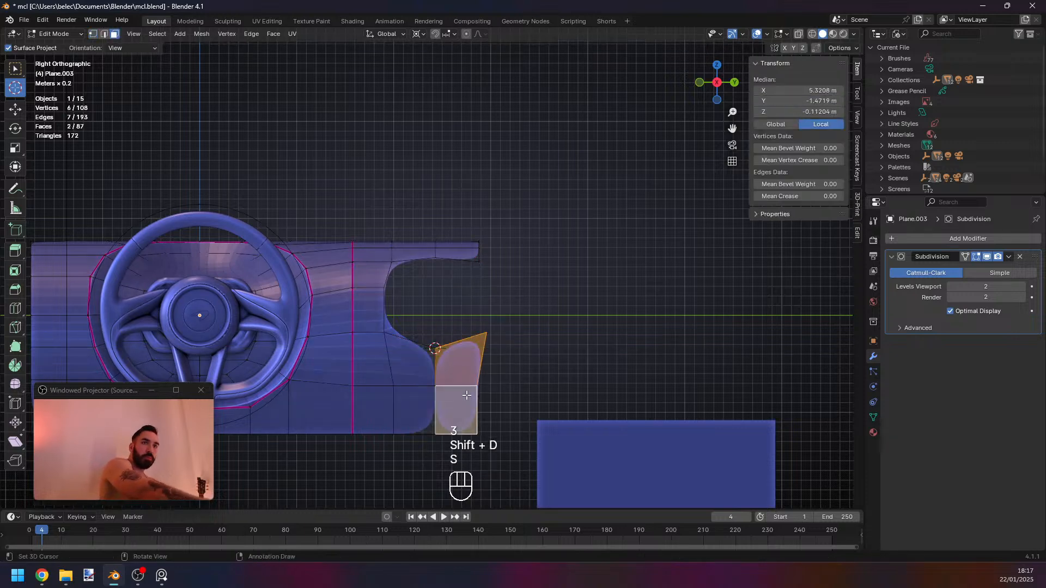
Merge the whole mesh's overlapping vertices by distance and recalculate its normals.
{"action": "key", "text": "shift+n"}
{"action": "key", "text": "a"}
{"action": "key", "text": "a"}
{"action": "key", "text": "shift+w"}
{"action": "key", "text": "shift+n"}
{"action": "key", "text": "Tab"}
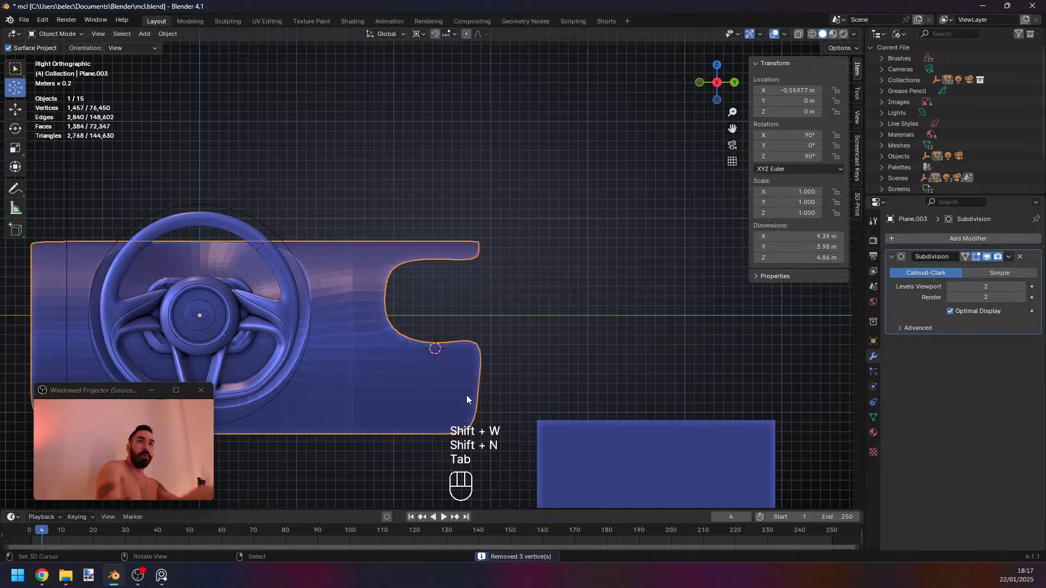
Select the arms' outermost edges, then undo the selections, the merge by distance and the normals recalculation.
{"action": "key", "text": "Tab"}
{"action": "key", "text": "1"}
{"action": "right_click", "coordinate": [491, 344], "text": "alt"}
{"action": "right_click", "coordinate": [491, 345], "text": "alt+shift"}
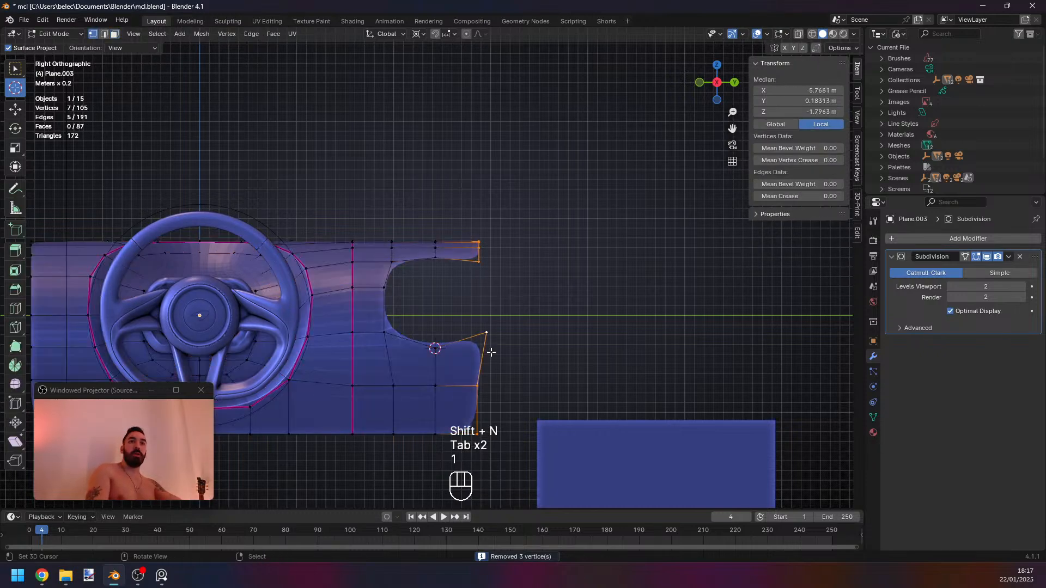
{"action": "key", "text": "ctrl+z"}
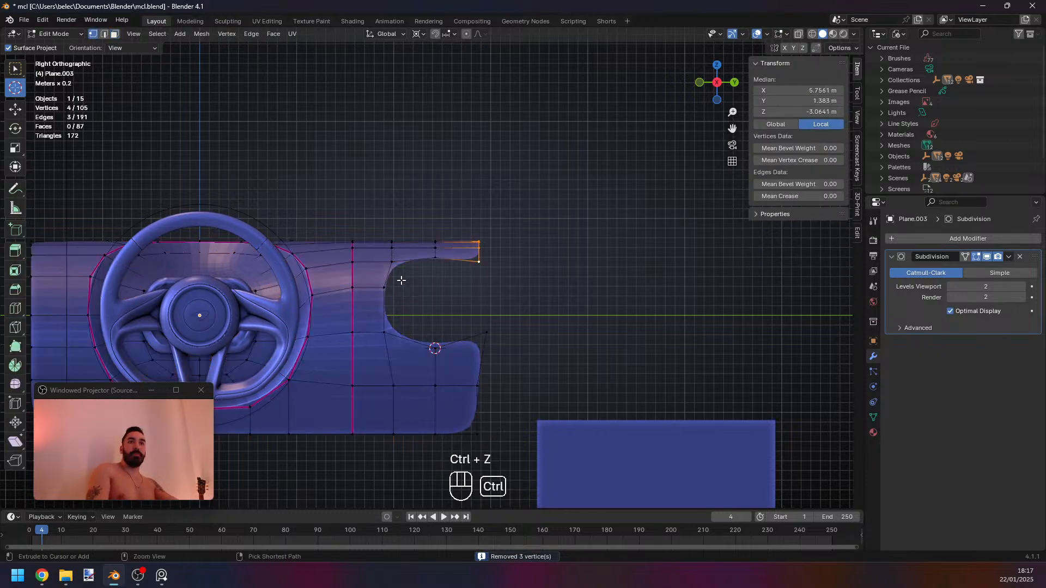
{"action": "key", "text": "ctrl+z"}
{"action": "key", "text": "ctrl+z"}
{"action": "key", "text": "ctrl+z"}
{"action": "key", "text": "ctrl+z"}
{"action": "key", "text": "ctrl+z"}
{"action": "key", "text": "ctrl+z"}
{"action": "key", "text": "ctrl+z"}
{"action": "key", "text": "ctrl+z"}
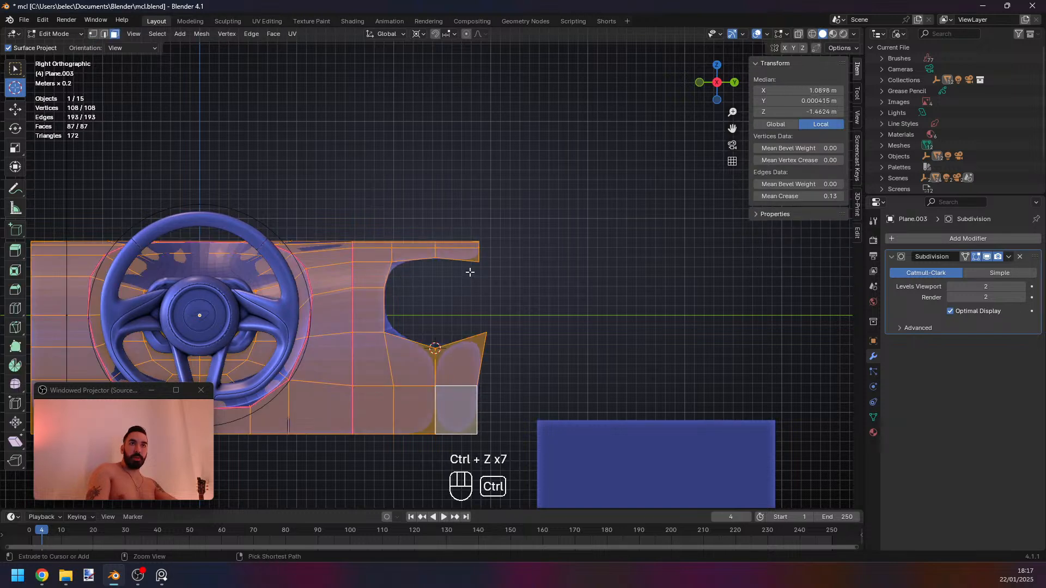
Delete the mirrored lower faces together with the outermost faces of the upper arm.
{"action": "key", "text": "x"}
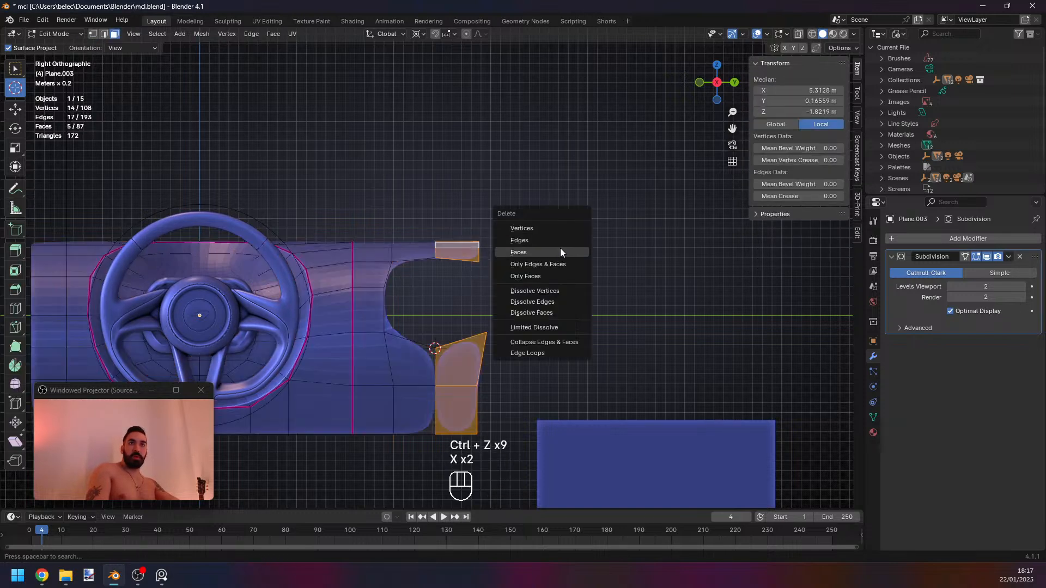
{"action": "left_click", "coordinate": [560, 252]}
Snap the 3D cursor to the opening's upper inner corner vertex and flatten the lower inner corner vertex on Y to align with it.
{"action": "key", "text": "1"}
{"action": "left_click", "coordinate": [417, 272]}
{"action": "left_click", "coordinate": [392, 262]}
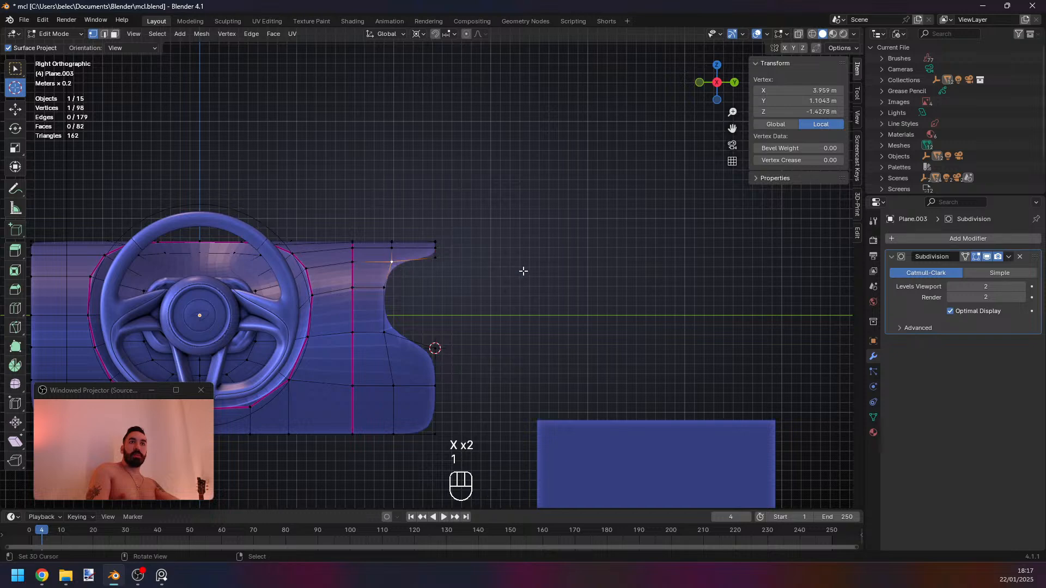
{"action": "key", "text": "shift+s"}
{"action": "left_click", "coordinate": [524, 271]}
{"action": "left_click", "coordinate": [384, 332]}
{"action": "key", "text": "s"}
{"action": "key", "text": "y"}
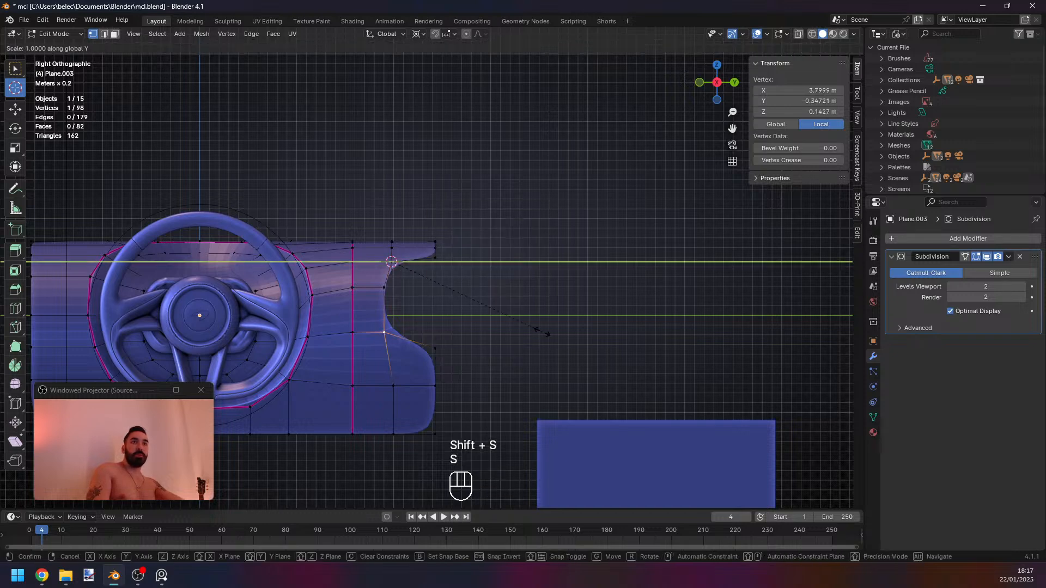
{"action": "left_click", "coordinate": [542, 331]}
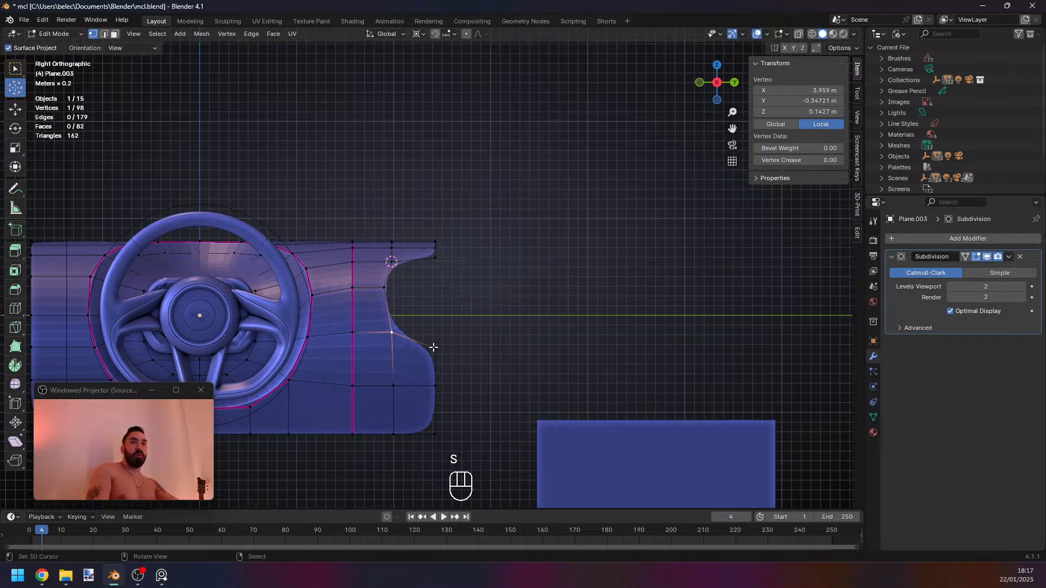
Flatten the two lower vertices of the same column on Y to align them with the 3D cursor.
{"action": "left_click", "coordinate": [393, 386]}
{"action": "left_click", "coordinate": [394, 434], "text": "shift"}
{"action": "key", "text": "s"}
{"action": "key", "text": "y"}
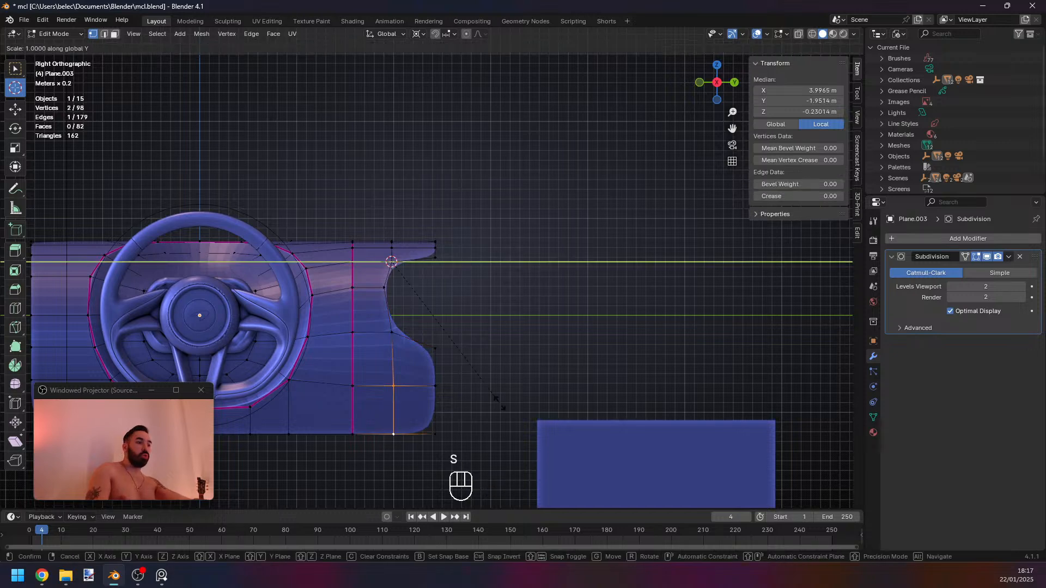
{"action": "left_click", "coordinate": [500, 404]}
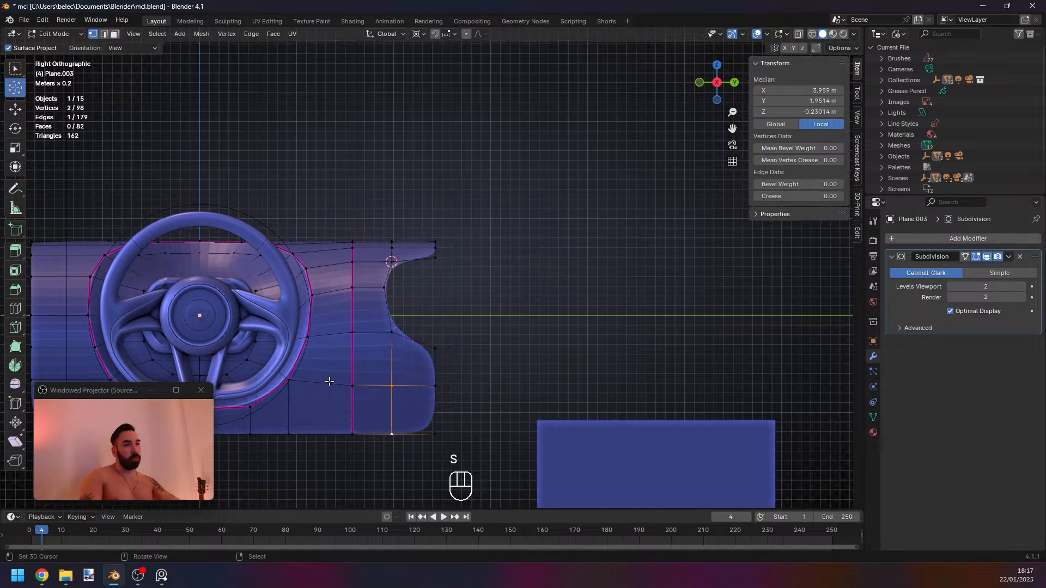
Snap the 3D cursor to the middle vertex on the lower arm's outer edge.
{"action": "middle_click_drag", "start_coordinate": [420, 322], "coordinate": [432, 342], "text": "shift"}
{"action": "scroll", "coordinate": [432, 342], "scroll_direction": "up", "scroll_amount": 1}
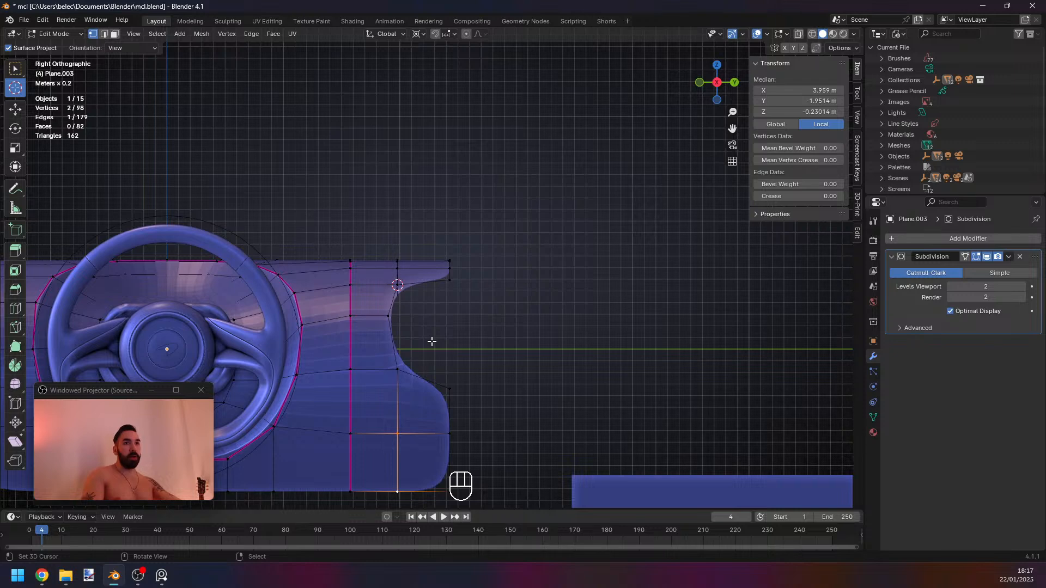
{"action": "right_click", "coordinate": [454, 432]}
{"action": "key", "text": "shift+s"}
{"action": "key", "text": "2"}
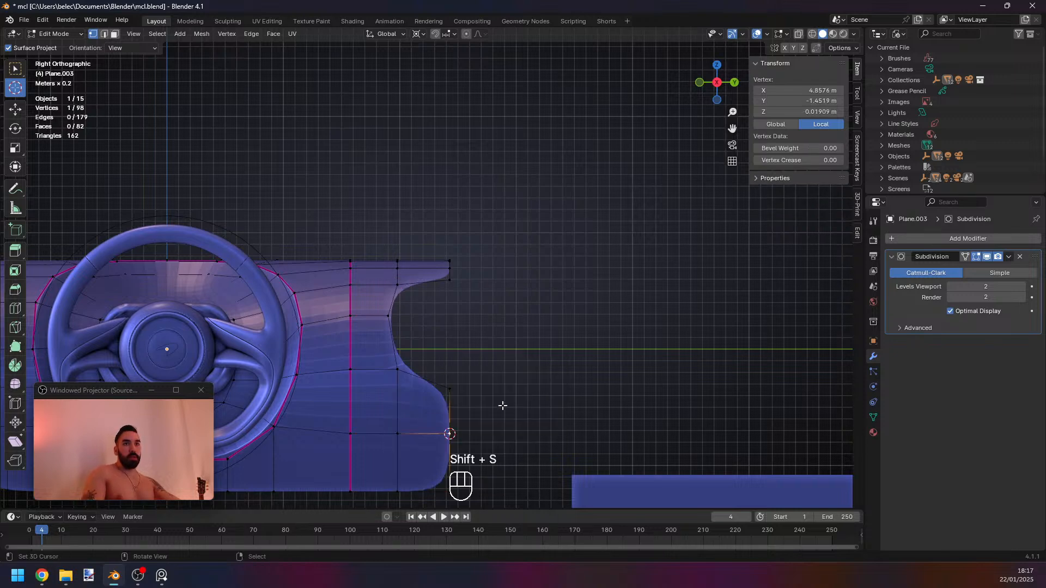
Select the entire dashboard mesh and merge its overlapping vertices by distance.
{"action": "right_click", "coordinate": [457, 389]}
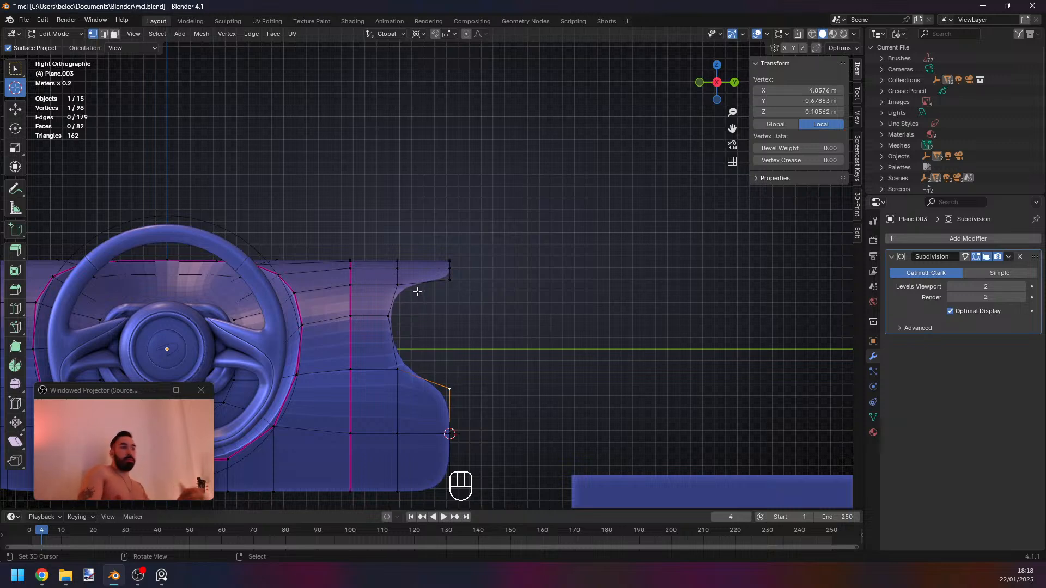
{"action": "key", "text": "a"}
{"action": "key", "text": "a"}
{"action": "key", "text": "shift+w"}
Scale the lower arm's top corner vertex slightly upward, away from the 3D cursor.
{"action": "right_click", "coordinate": [450, 389]}
{"action": "key", "text": "1"}
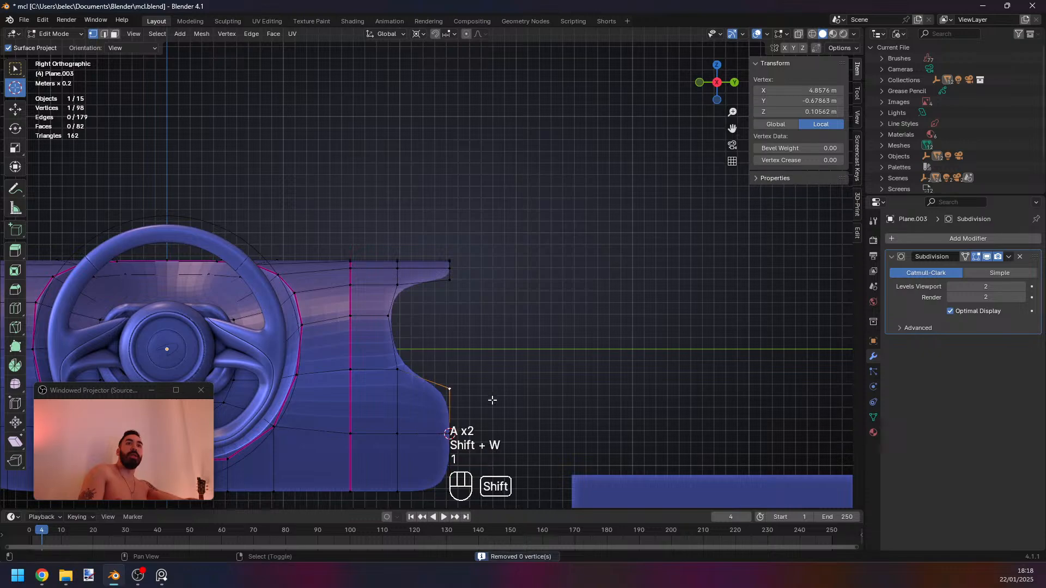
{"action": "key", "text": "s"}
{"action": "left_click", "coordinate": [462, 372], "text": "ctrl"}
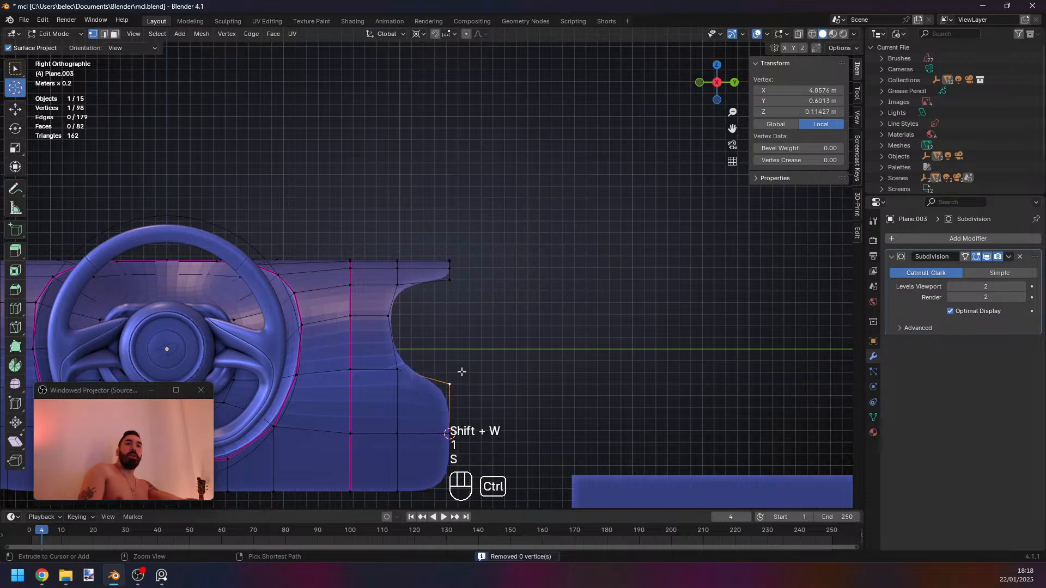
Examine the opening's edge vertices and the arms' curvature from several angles and in the right side view.
{"action": "right_click", "coordinate": [397, 325]}
{"action": "middle_click_drag", "start_coordinate": [381, 318], "coordinate": [378, 354]}
{"action": "key", "text": "2"}
{"action": "right_click", "coordinate": [351, 322]}
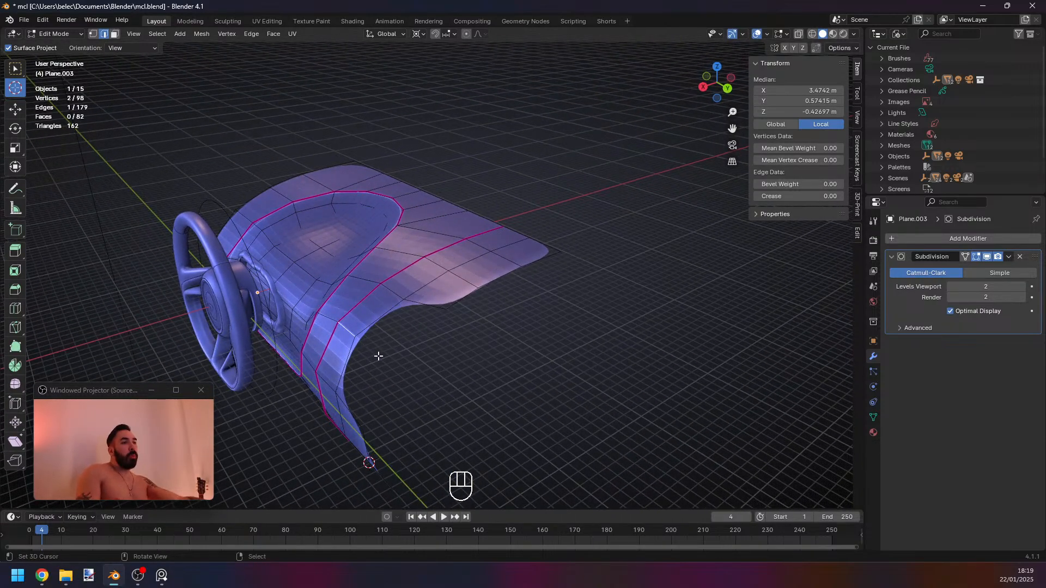
{"action": "middle_click_drag", "start_coordinate": [384, 358], "coordinate": [456, 348]}
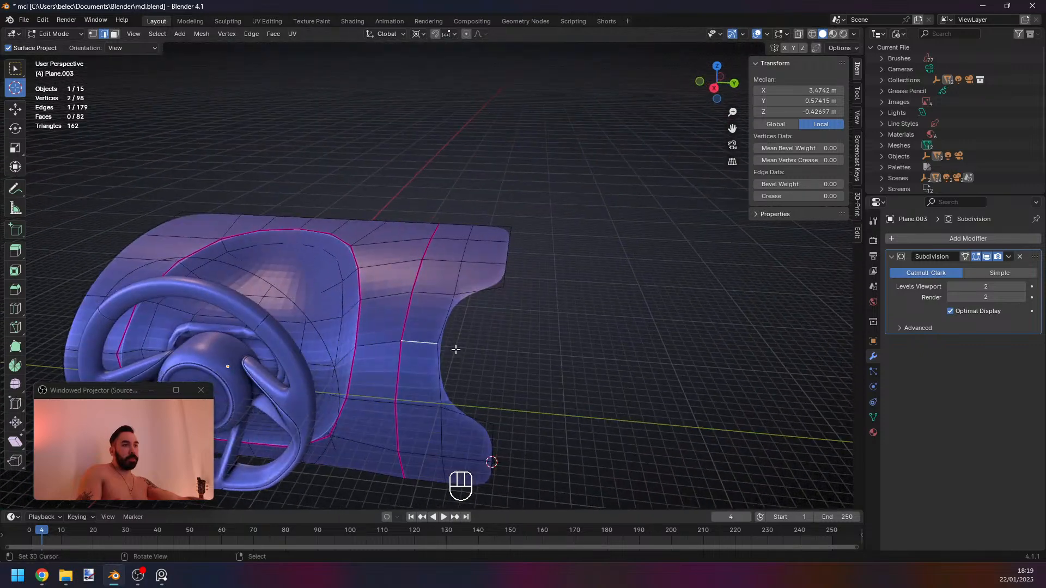
{"action": "key", "text": "1"}
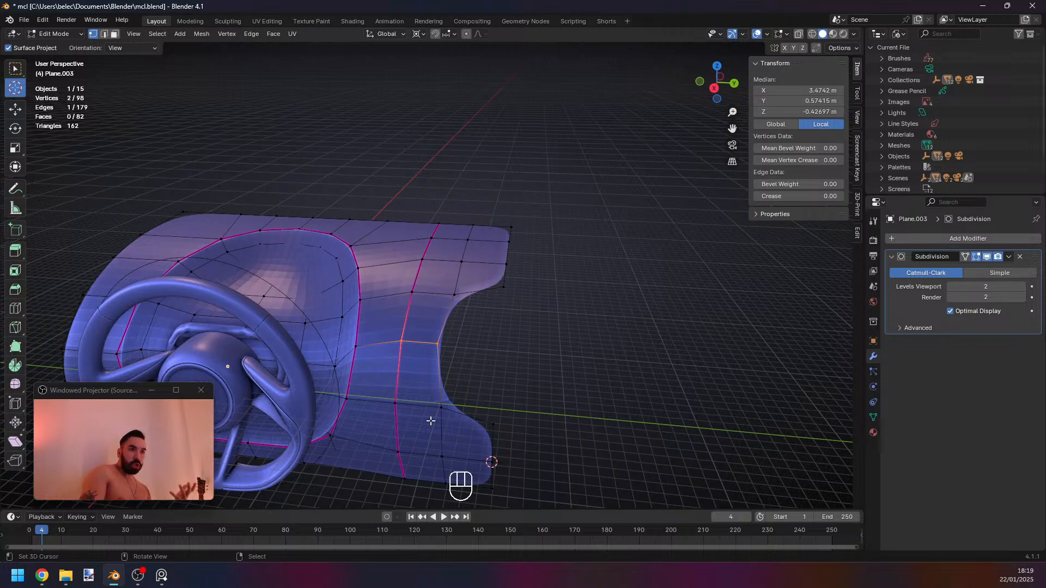
{"action": "middle_click_drag", "start_coordinate": [444, 285], "coordinate": [449, 345]}
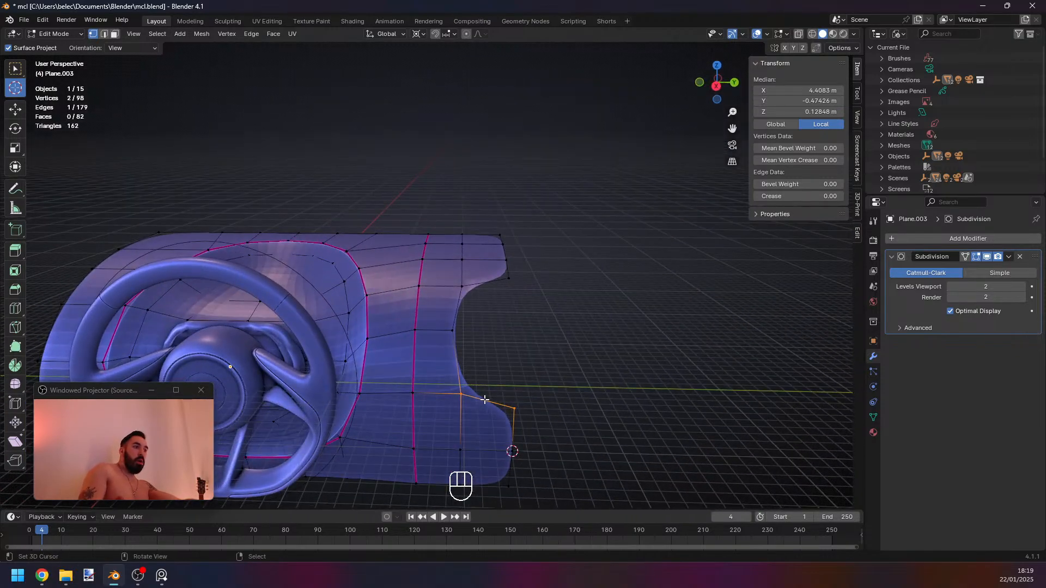
{"action": "key", "text": "KP_1"}
{"action": "key", "text": "KP_3"}
{"action": "key", "text": "Tab"}
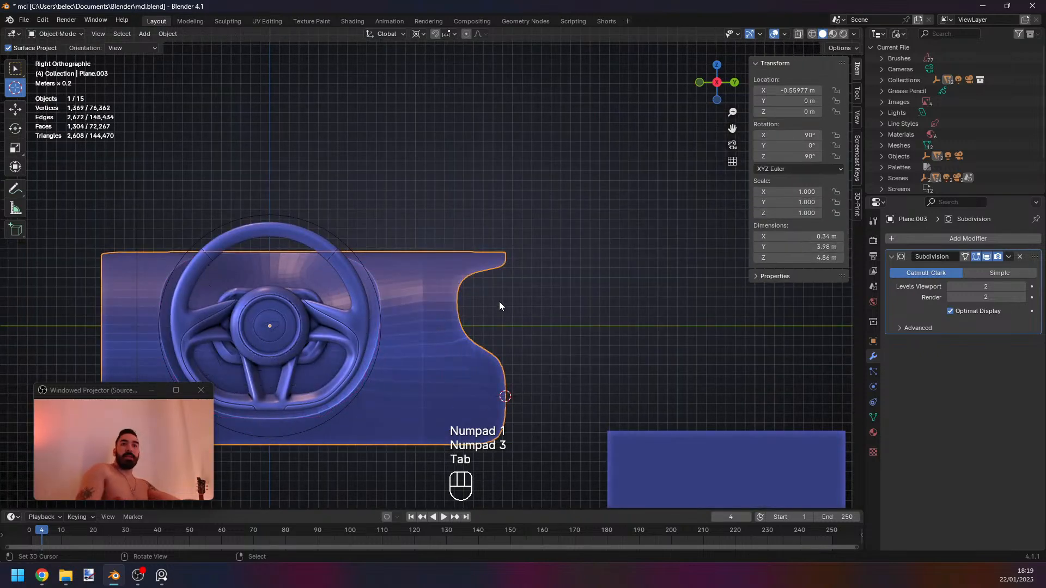
Snap the 3D cursor to the midpoint between the upper and lower arm tip vertices facing the opening.
{"action": "key", "text": "Tab"}
{"action": "key", "text": "1"}
{"action": "key", "text": "shift+s"}
{"action": "left_click", "coordinate": [581, 344]}
Add a circle empty at the 3D cursor, rotate it 90° about Z and scale it to 0.866.
{"action": "key", "text": "Tab"}
{"action": "key", "text": "shift+a"}
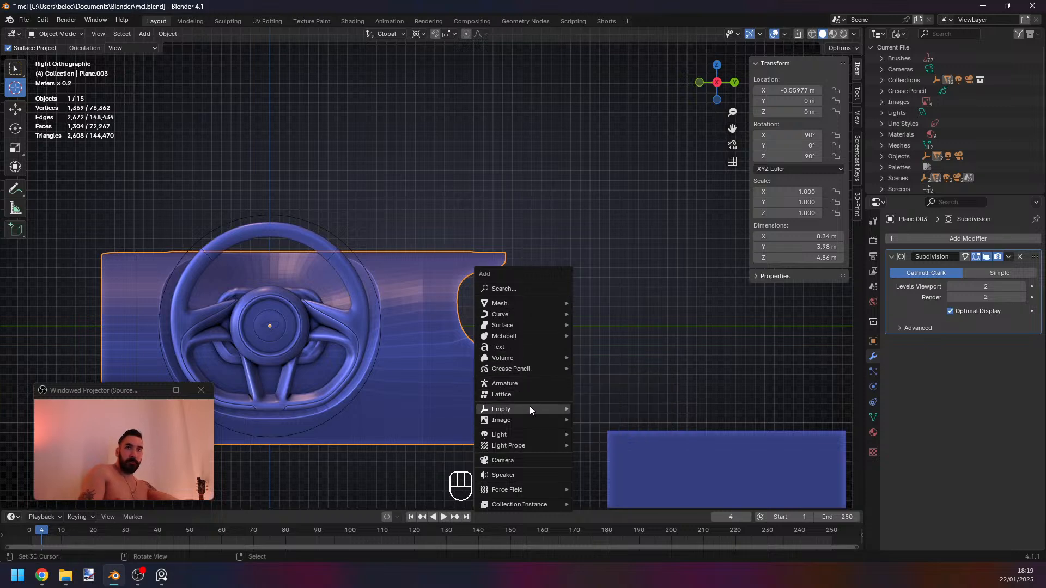
{"action": "mouse_move", "coordinate": [529, 409]}
{"action": "left_click", "coordinate": [606, 440]}
{"action": "type", "text": "r"}
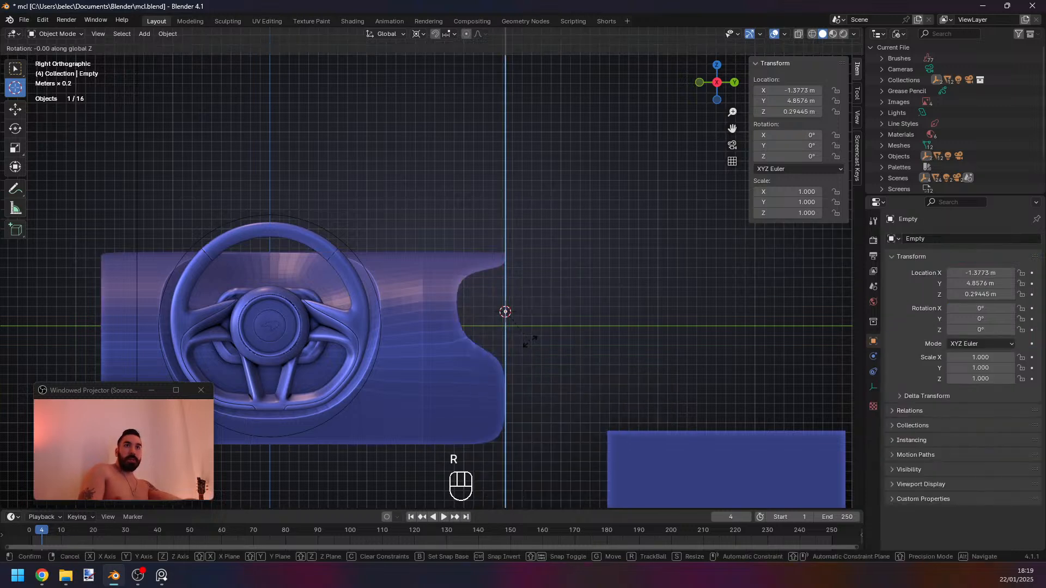
{"action": "type", "text": "90"}
{"action": "key", "text": "Return"}
{"action": "key", "text": "s"}
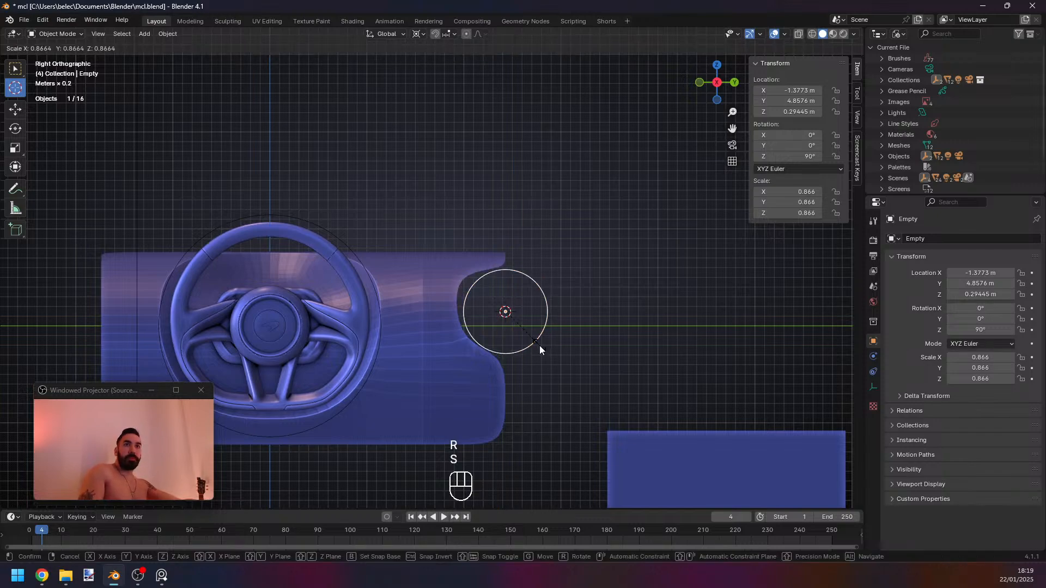
{"action": "left_click", "coordinate": [539, 350]}
Select the face loops of the dashboard's side extension and both arms, and separate them into their own object.
{"action": "left_click", "coordinate": [457, 277]}
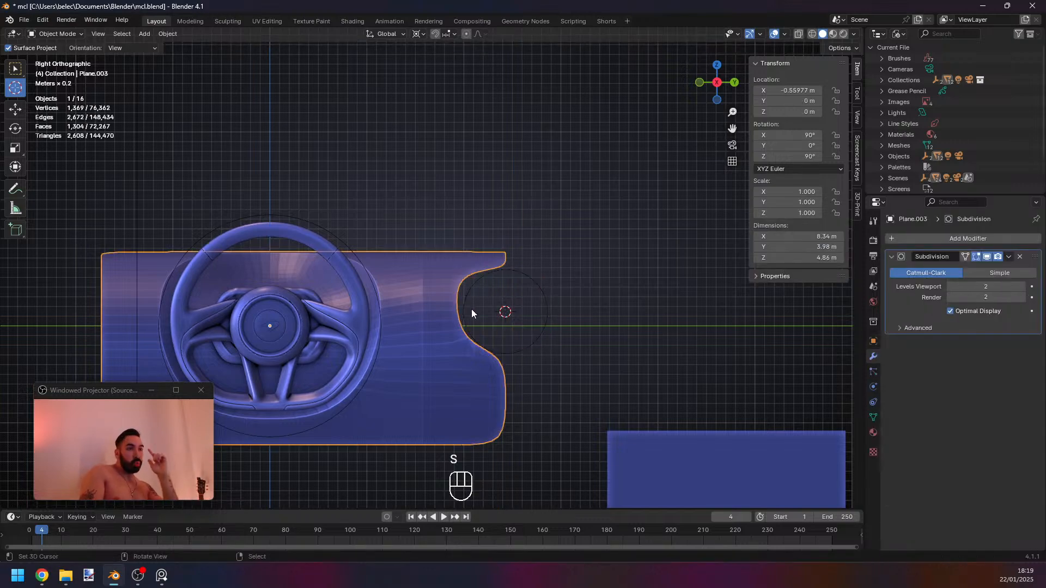
{"action": "scroll", "coordinate": [472, 310], "scroll_direction": "up", "scroll_amount": 3}
{"action": "key", "text": "Tab"}
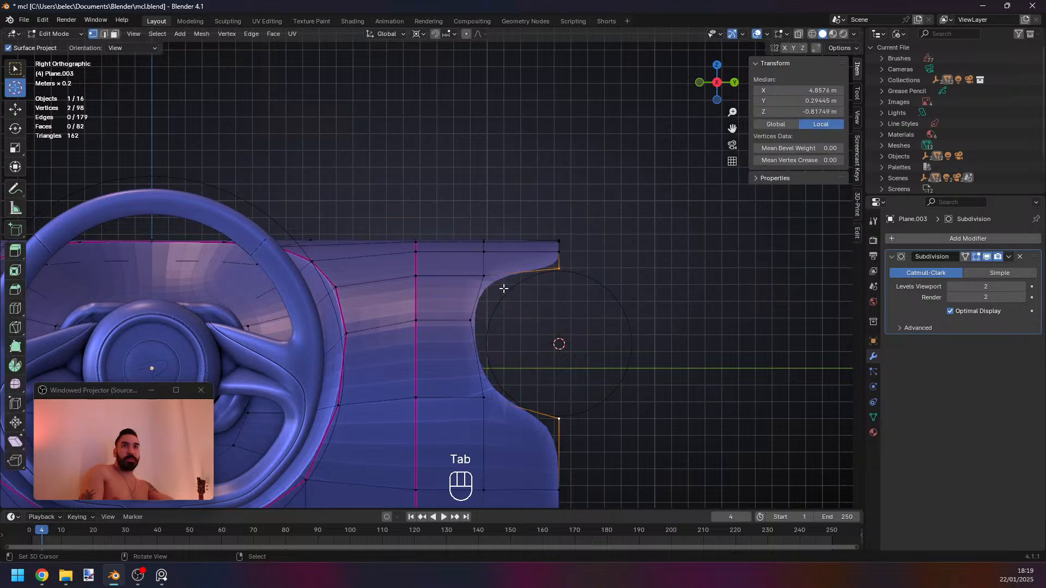
{"action": "key", "text": "1"}
{"action": "key", "text": "3"}
{"action": "left_click", "coordinate": [447, 320], "text": "alt"}
{"action": "left_click", "coordinate": [507, 248], "text": "alt+shift"}
{"action": "left_click", "coordinate": [523, 485], "text": "alt+shift"}
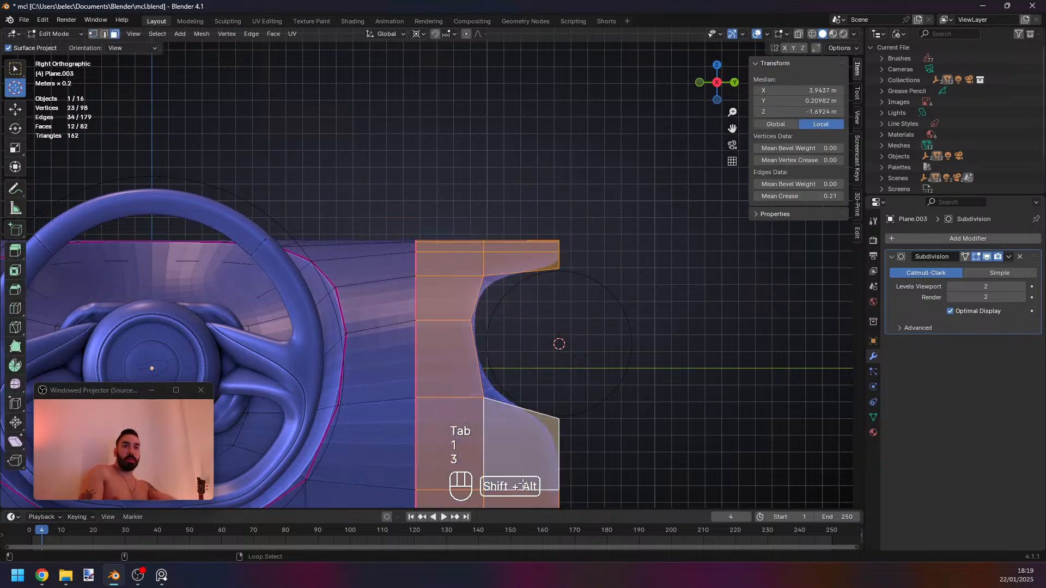
{"action": "scroll", "coordinate": [523, 483], "scroll_direction": "down", "scroll_amount": 4}
{"action": "key", "text": "p"}
{"action": "left_click", "coordinate": [537, 371]}
{"action": "key", "text": "Tab"}
In the separated side piece, snap the 3D cursor to the midpoint between its two arm tip vertices.
{"action": "right_click", "coordinate": [478, 274]}
{"action": "scroll", "coordinate": [478, 274], "scroll_direction": "up", "scroll_amount": 4}
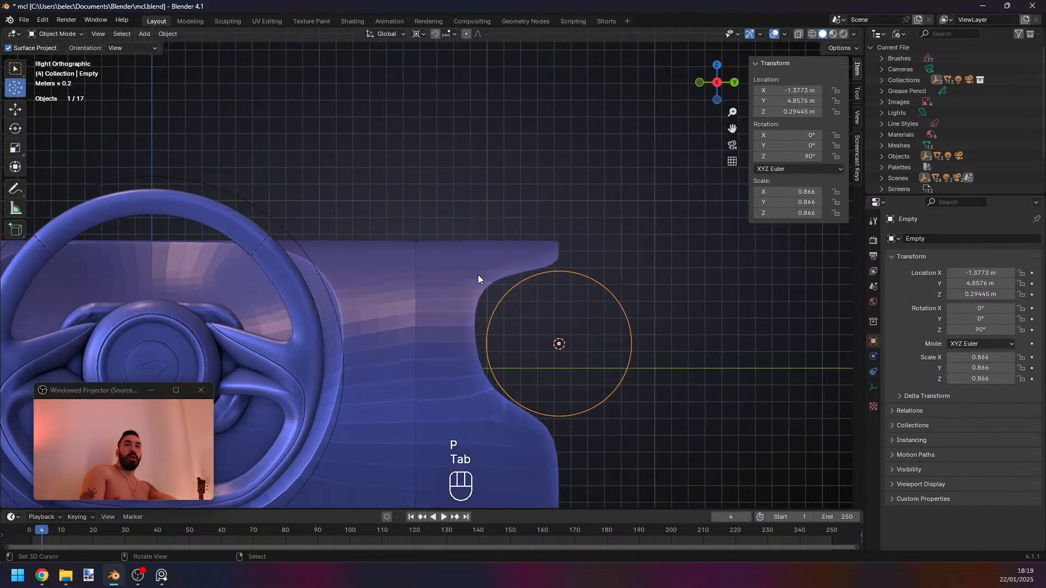
{"action": "left_click", "coordinate": [478, 274]}
{"action": "key", "text": "Tab"}
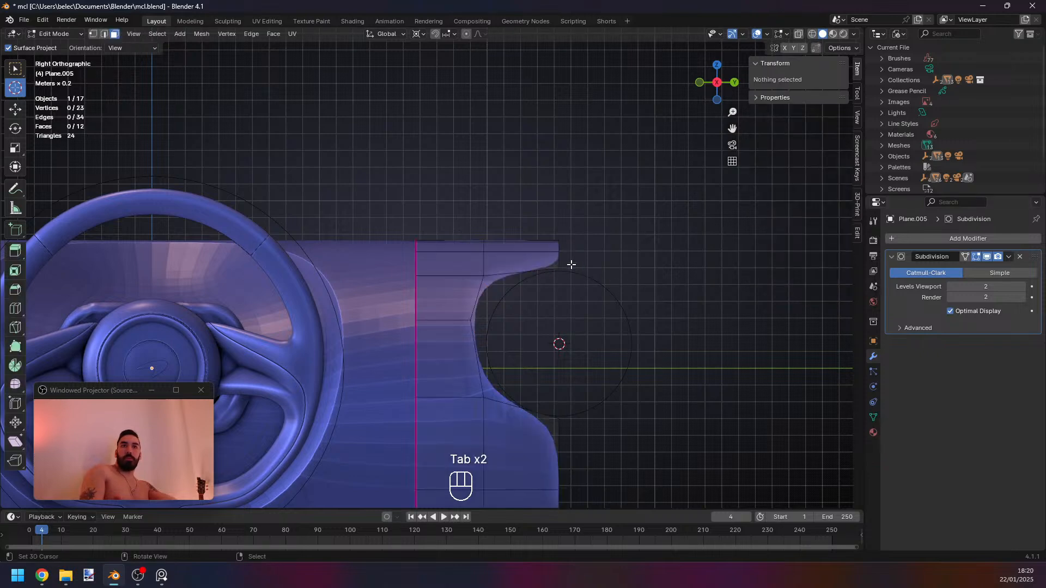
{"action": "key", "text": "1"}
{"action": "key", "text": "Tab"}
{"action": "key", "text": "Tab"}
{"action": "left_click", "coordinate": [558, 268]}
{"action": "key", "text": "shift+s"}
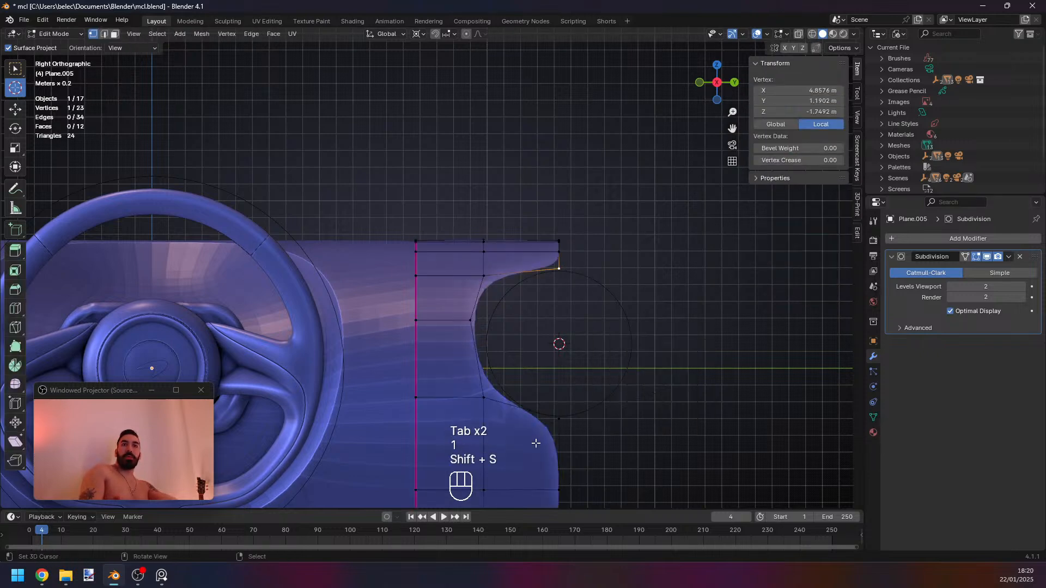
{"action": "right_click", "coordinate": [559, 418], "text": "shift"}
{"action": "key", "text": "shift+s"}
{"action": "left_click", "coordinate": [695, 289]}
Set the separated side piece's origin to the 3D cursor and check it in the front and right views.
{"action": "key", "text": "Tab"}
{"action": "scroll", "coordinate": [639, 324], "scroll_direction": "down", "scroll_amount": 1}
{"action": "key", "text": "ctrl+alt+shift+c"}
{"action": "middle_click_drag", "start_coordinate": [639, 324], "coordinate": [545, 339]}
{"action": "scroll", "coordinate": [616, 328], "scroll_direction": "down", "scroll_amount": 1}
{"action": "key", "text": "KP_1"}
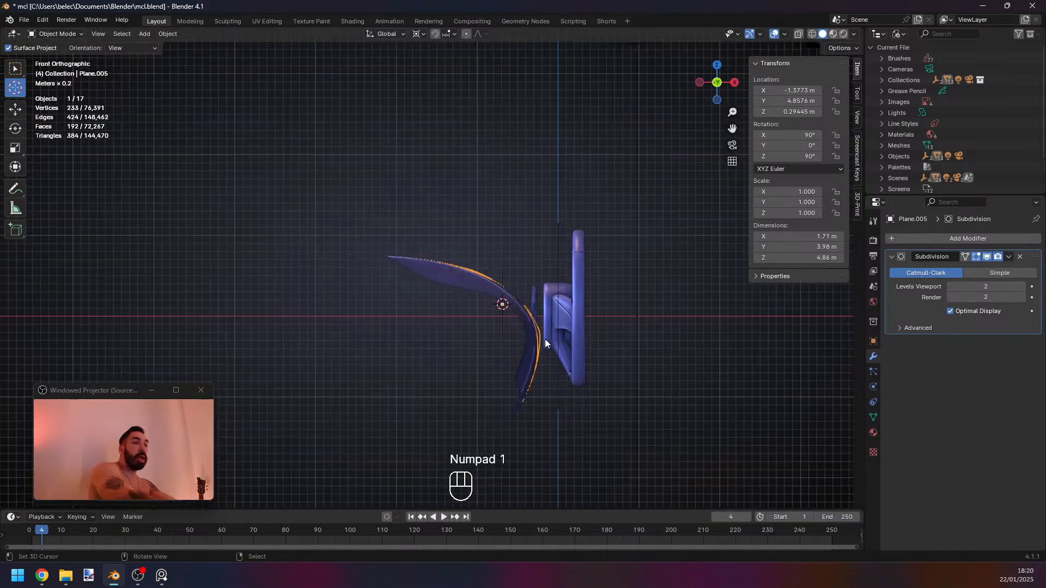
{"action": "key", "text": "KP_3"}
{"action": "key", "text": "Tab"}
{"action": "key", "text": "Tab"}
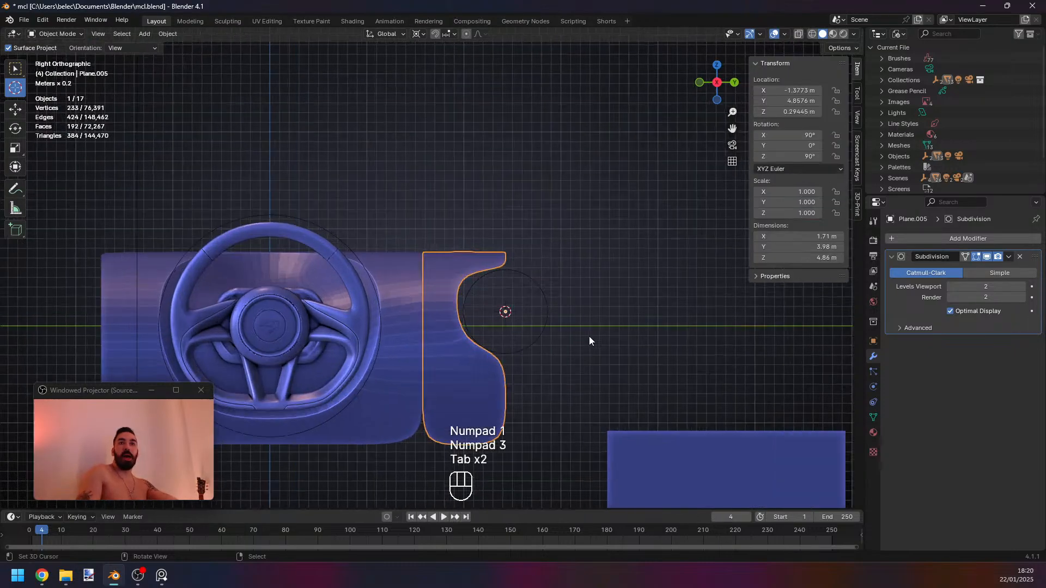
Collapse the Subdivision modifier's settings and start adding another modifier to the separated side piece.
{"action": "scroll", "coordinate": [590, 341], "scroll_direction": "up", "scroll_amount": 1}
{"action": "left_click", "coordinate": [893, 257]}
{"action": "left_click", "coordinate": [911, 238]}
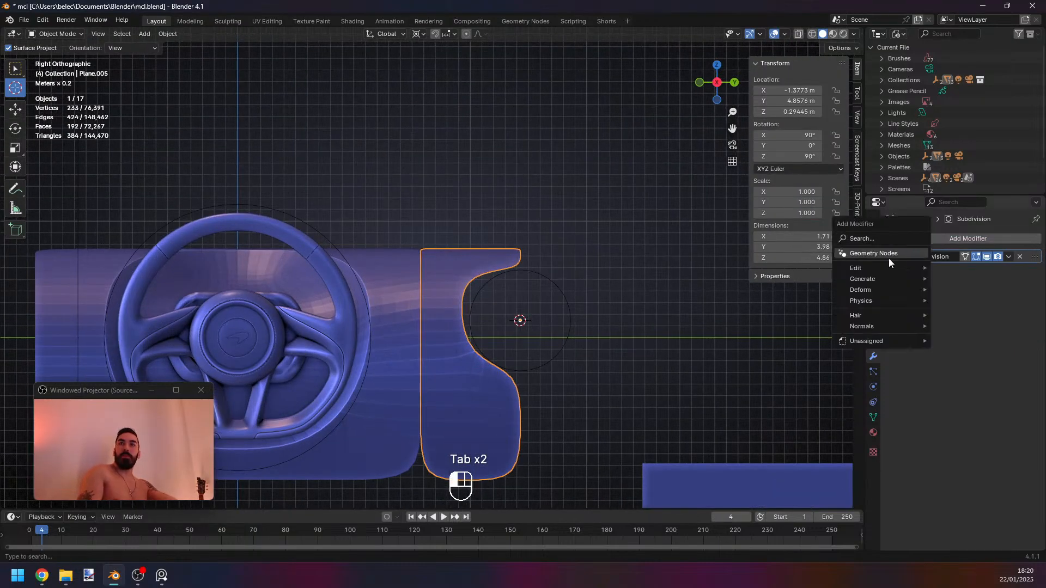
Add a Mirror modifier to the panel with the half-hole and place it above the Subdivision modifier.
{"action": "mouse_move", "coordinate": [879, 278]}
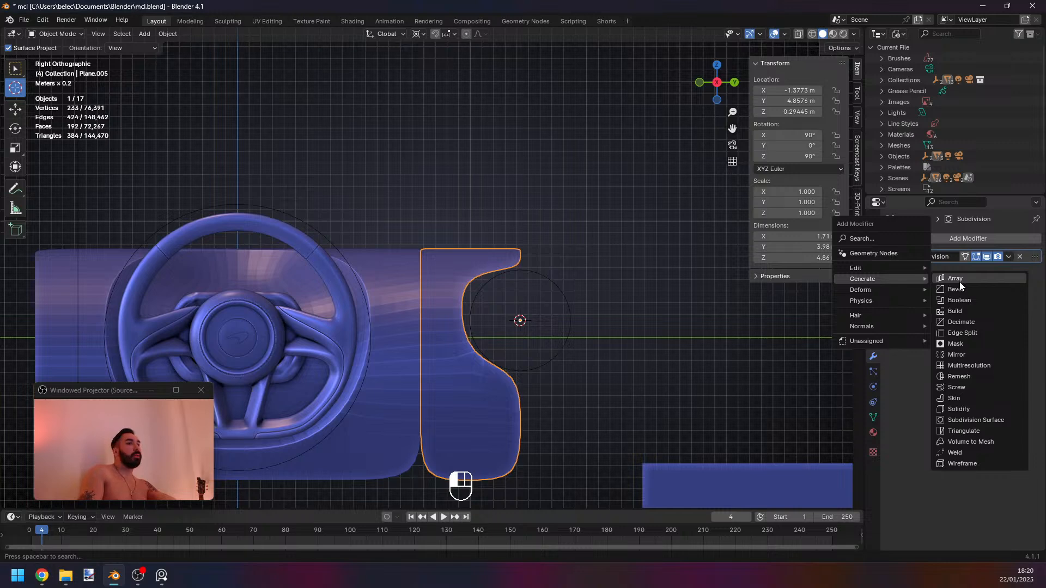
{"action": "left_click", "coordinate": [963, 355]}
{"action": "left_click_drag", "start_coordinate": [1033, 271], "coordinate": [1029, 243]}
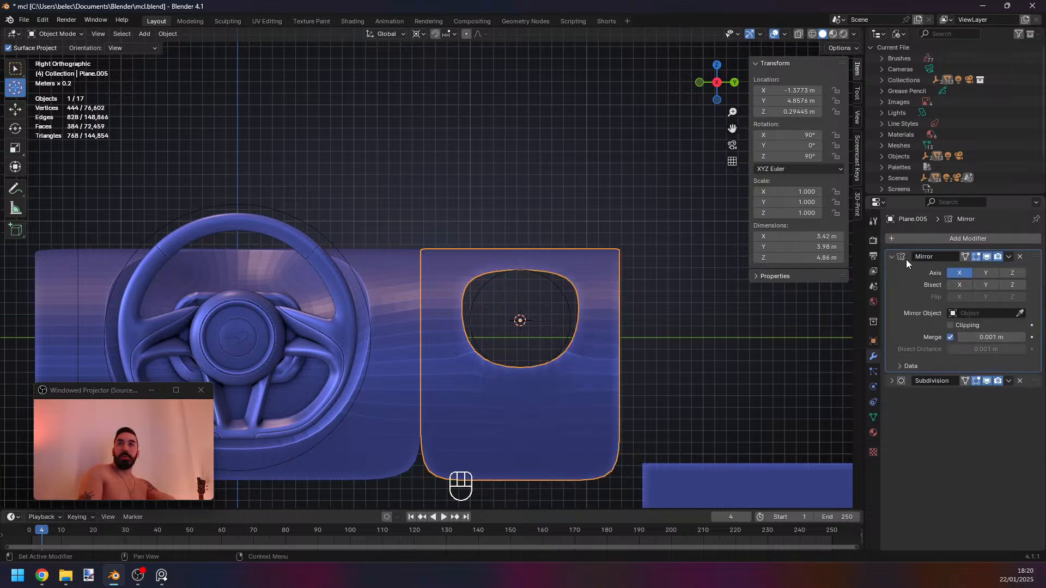
Slide the hole's upper-left corner vertex along its edge toward the panel's centre to round the mirrored opening.
{"action": "key", "text": "Tab"}
{"action": "scroll", "coordinate": [433, 266], "scroll_direction": "up", "scroll_amount": 2}
{"action": "key", "text": "1"}
{"action": "left_click", "coordinate": [489, 282]}
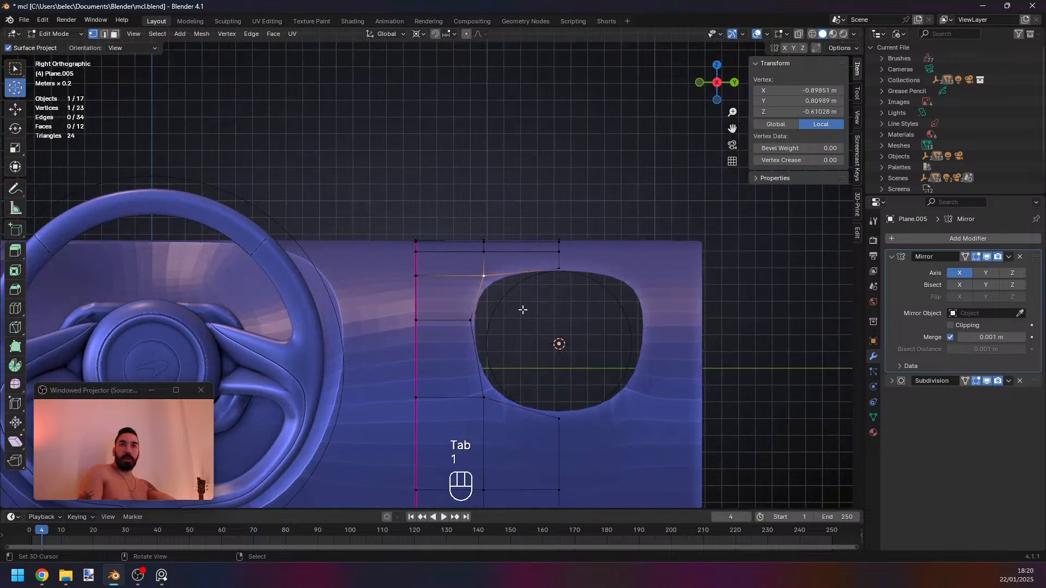
{"action": "left_click", "coordinate": [477, 288]}
{"action": "key", "text": "g"}
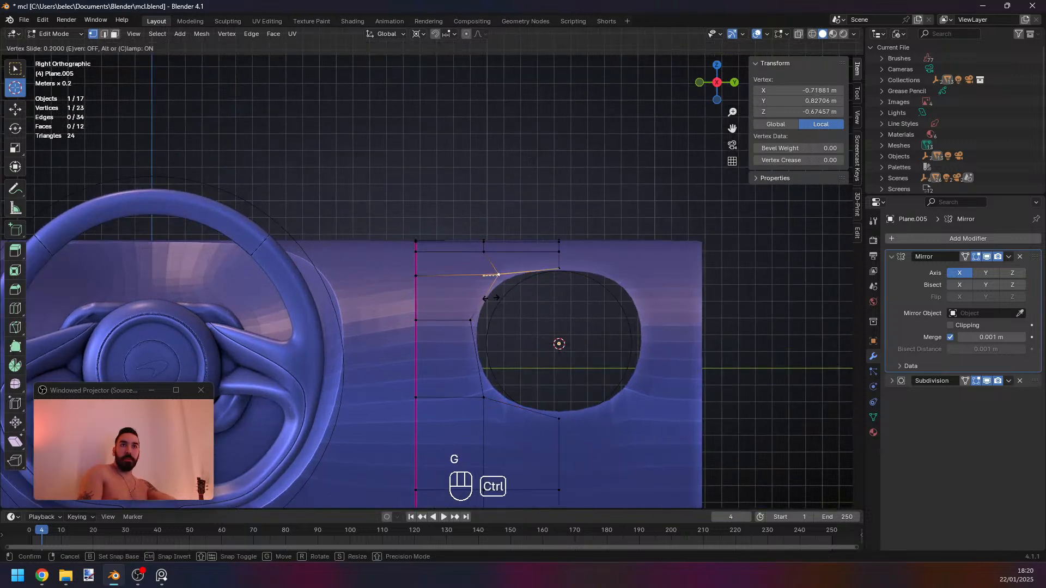
{"action": "left_click", "coordinate": [496, 294], "text": "ctrl"}
Move the vertex on the hole's left side inward toward the reference circle.
{"action": "left_click", "coordinate": [489, 321]}
{"action": "key", "text": "x"}
{"action": "key", "text": "g"}
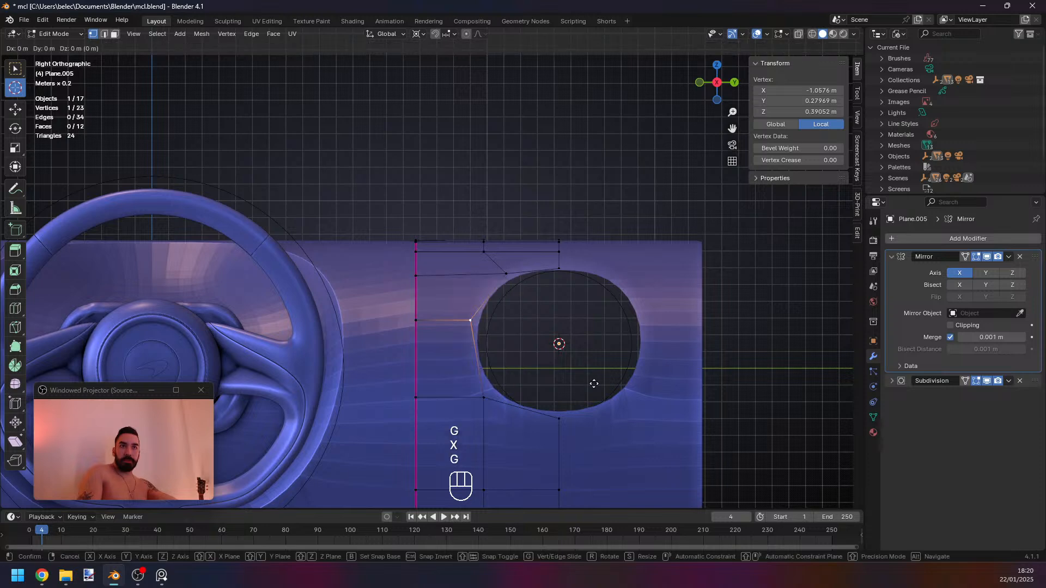
{"action": "middle_click", "coordinate": [597, 383]}
{"action": "left_click", "coordinate": [604, 384]}
Move the hole's lower-left corner vertex inward and slide it to fit the reference circle.
{"action": "left_click", "coordinate": [482, 414]}
{"action": "key", "text": "g"}
{"action": "key", "text": "g"}
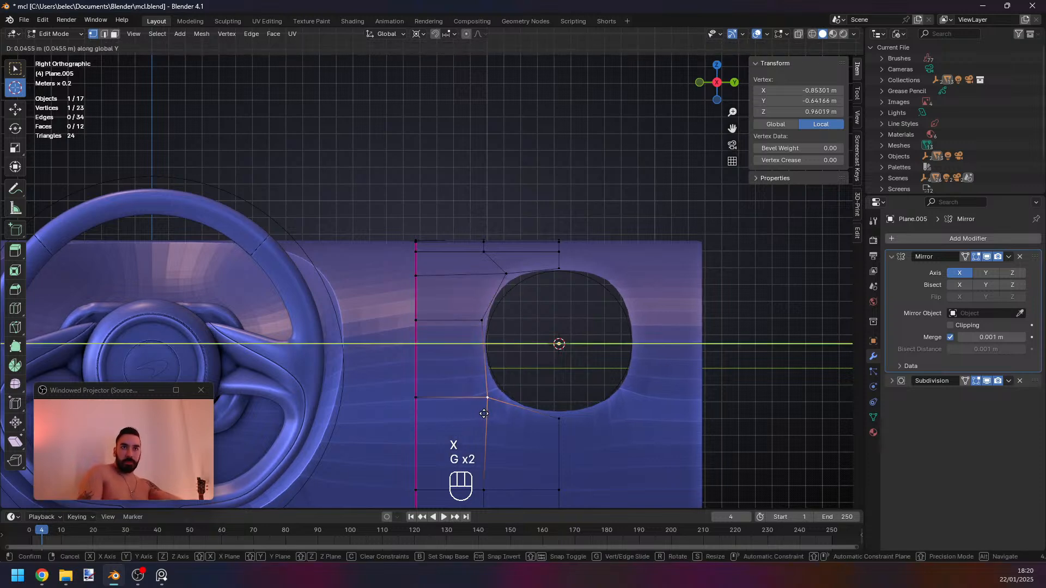
{"action": "left_click", "coordinate": [486, 415]}
{"action": "key", "text": "g"}
{"action": "key", "text": "g"}
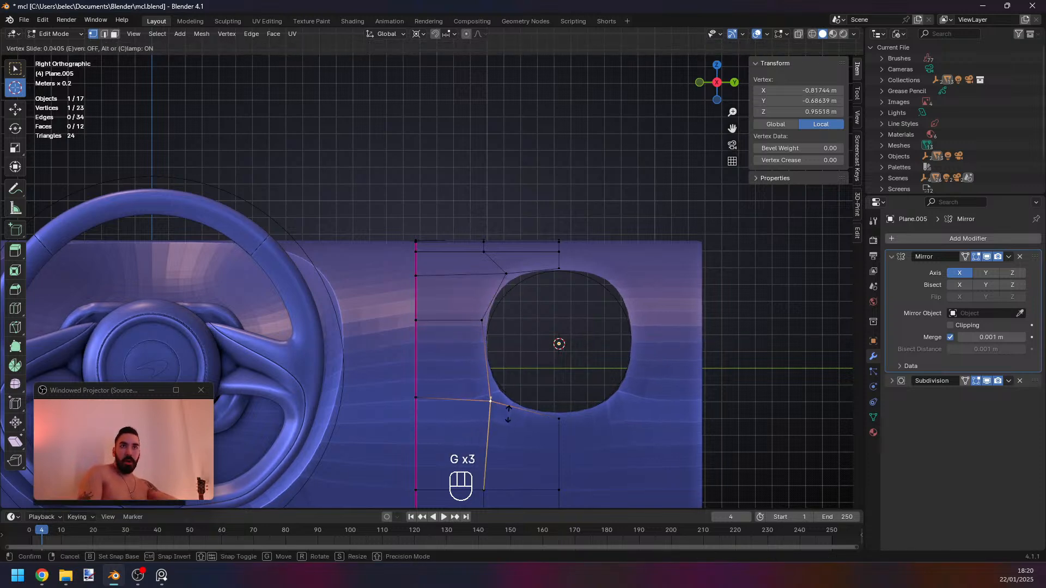
{"action": "key", "text": "Tab"}
{"action": "key", "text": "Tab"}
Nudge the hole's upper-left corner vertex down toward the reference circle and undo the last move.
{"action": "left_click", "coordinate": [504, 277]}
{"action": "key", "text": "g"}
{"action": "key", "text": "g"}
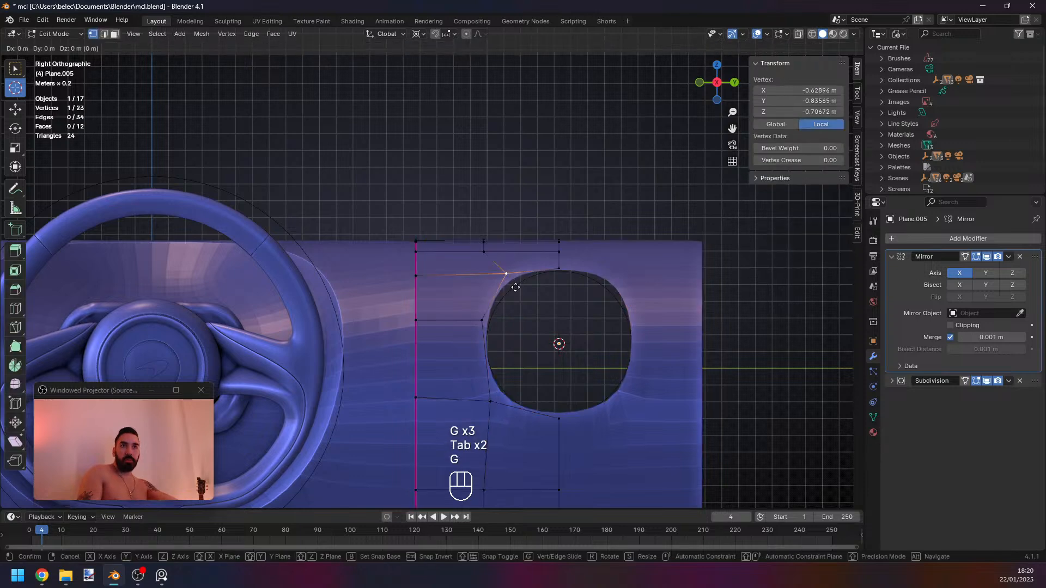
{"action": "left_click", "coordinate": [519, 291]}
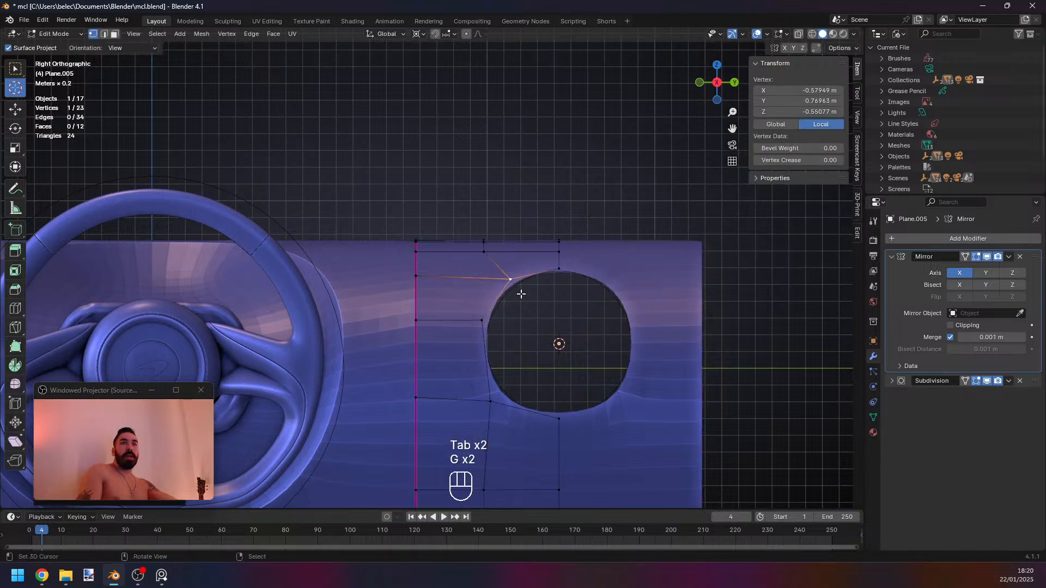
{"action": "key", "text": "ctrl+z"}
Shift the two vertices on the panel's top border above the hole's corner toward the panel's centre.
{"action": "left_click", "coordinate": [484, 252], "text": "shift"}
{"action": "key", "text": "z"}
{"action": "key", "text": "b"}
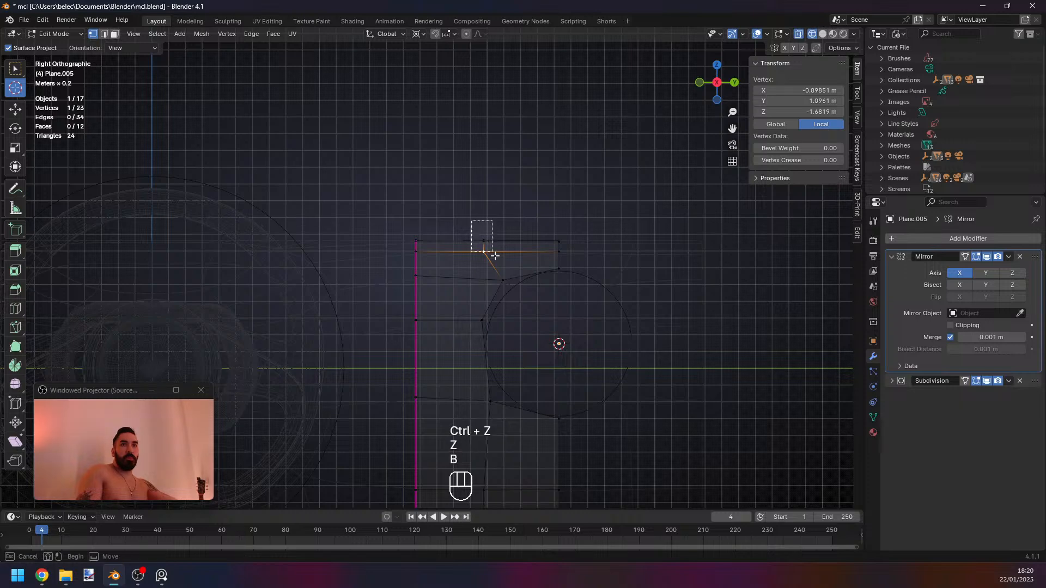
{"action": "left_click_drag", "start_coordinate": [479, 236], "coordinate": [513, 264]}
{"action": "key", "text": "z"}
Slide the hole's upper-left corner vertex inward and shift its left-side vertex slightly outward to match the reference circle.
{"action": "left_click", "coordinate": [503, 279]}
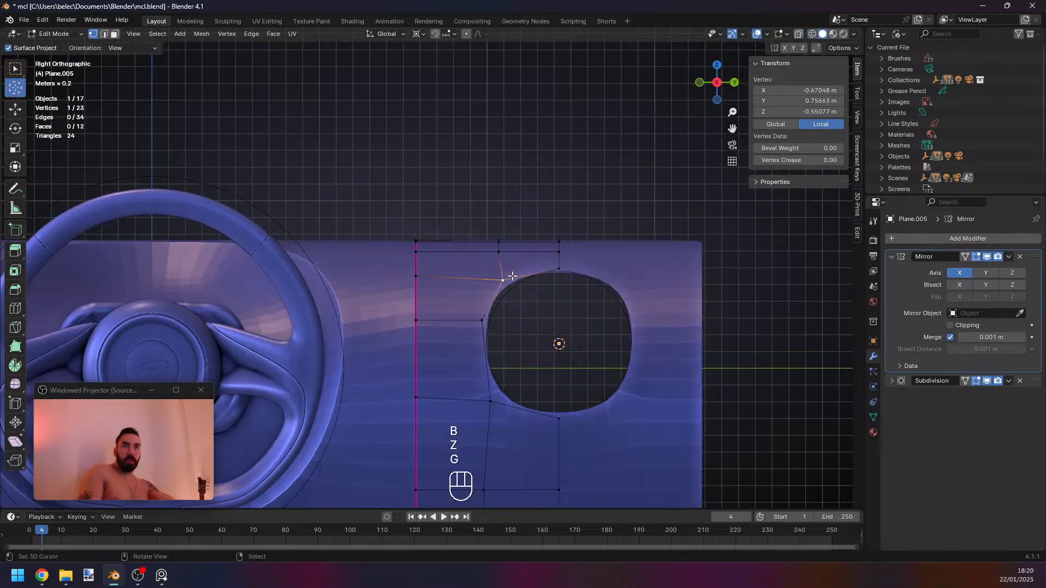
{"action": "key", "text": "g"}
{"action": "key", "text": "g"}
{"action": "left_click", "coordinate": [518, 278]}
{"action": "key", "text": "a"}
{"action": "left_click", "coordinate": [482, 322]}
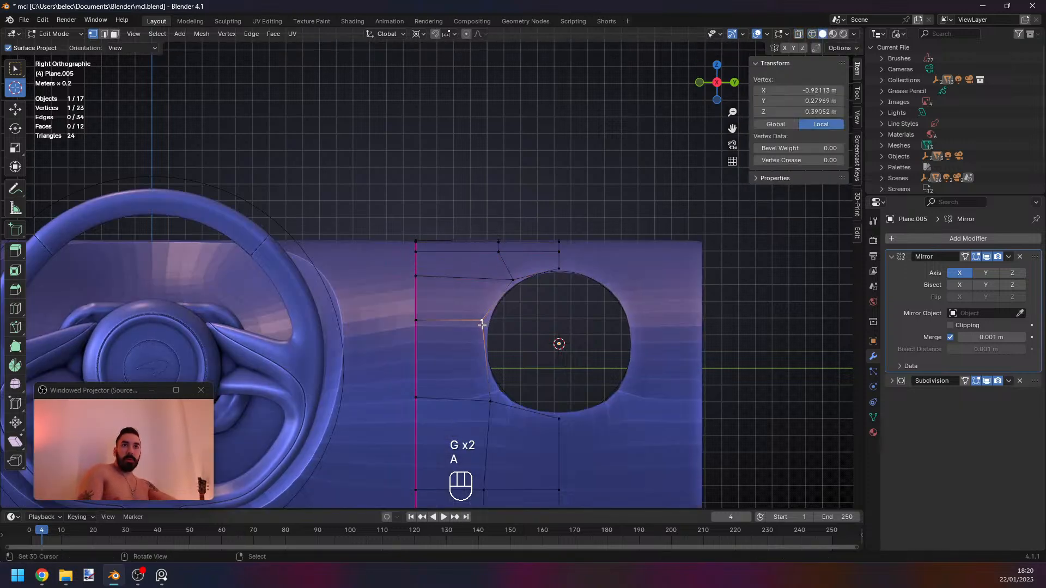
{"action": "key", "text": "g"}
{"action": "left_click", "coordinate": [485, 319]}
{"action": "key", "text": "Tab"}
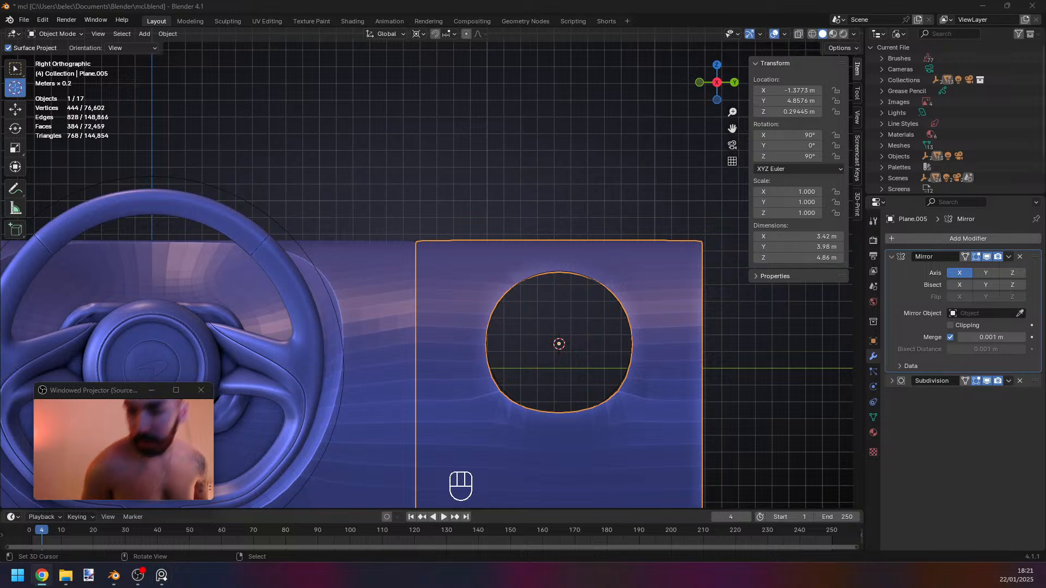
Nudge the hole's lower-left corner vertex to refine the lower curve of the round opening.
{"action": "scroll", "coordinate": [543, 305], "scroll_direction": "down", "scroll_amount": 3}
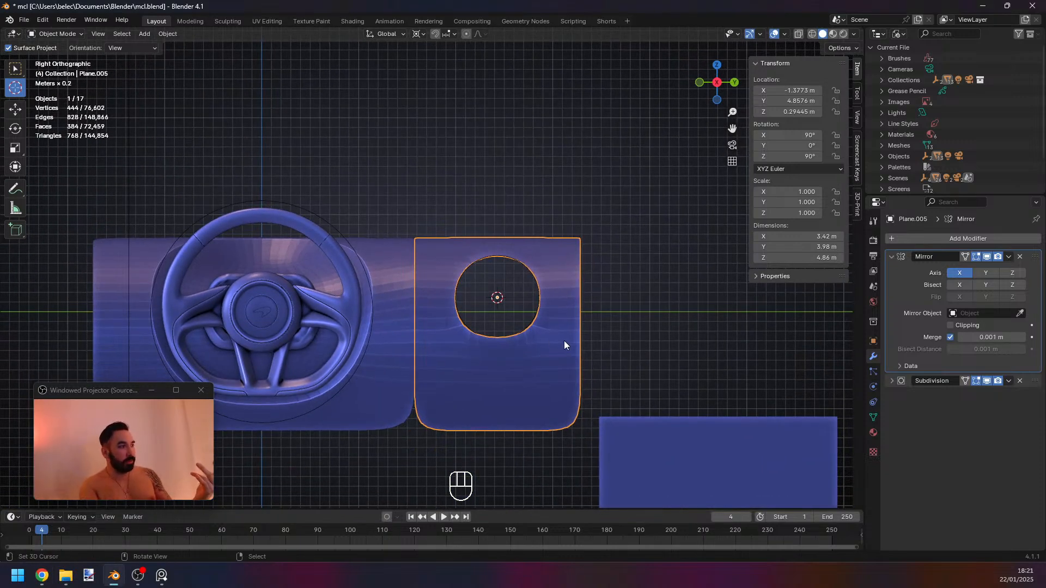
{"action": "scroll", "coordinate": [562, 341], "scroll_direction": "up", "scroll_amount": 4}
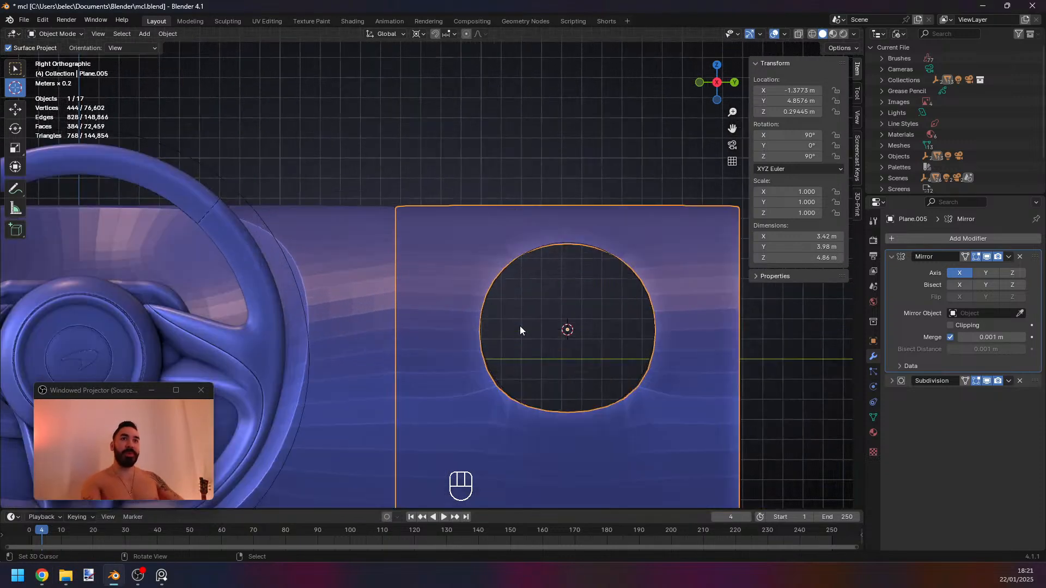
{"action": "key", "text": "Tab"}
{"action": "key", "text": "1"}
{"action": "right_click", "coordinate": [485, 399]}
{"action": "scroll", "coordinate": [485, 382], "scroll_direction": "up", "scroll_amount": 2}
{"action": "key", "text": "g"}
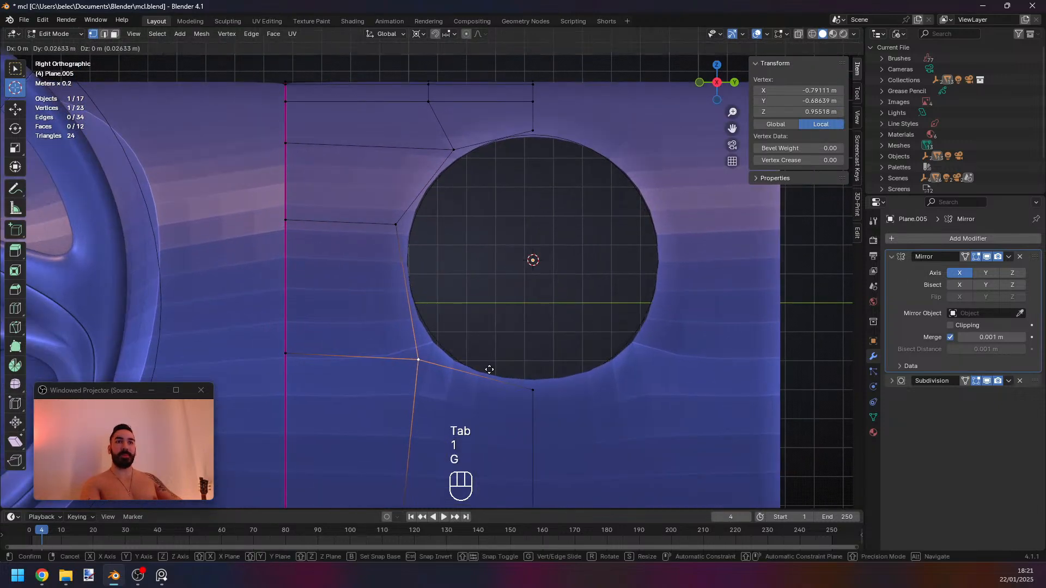
{"action": "left_click", "coordinate": [490, 368]}
Fine-tune the hole's top-centre vertex so the smoothed outline follows the reference circle.
{"action": "right_click", "coordinate": [396, 224]}
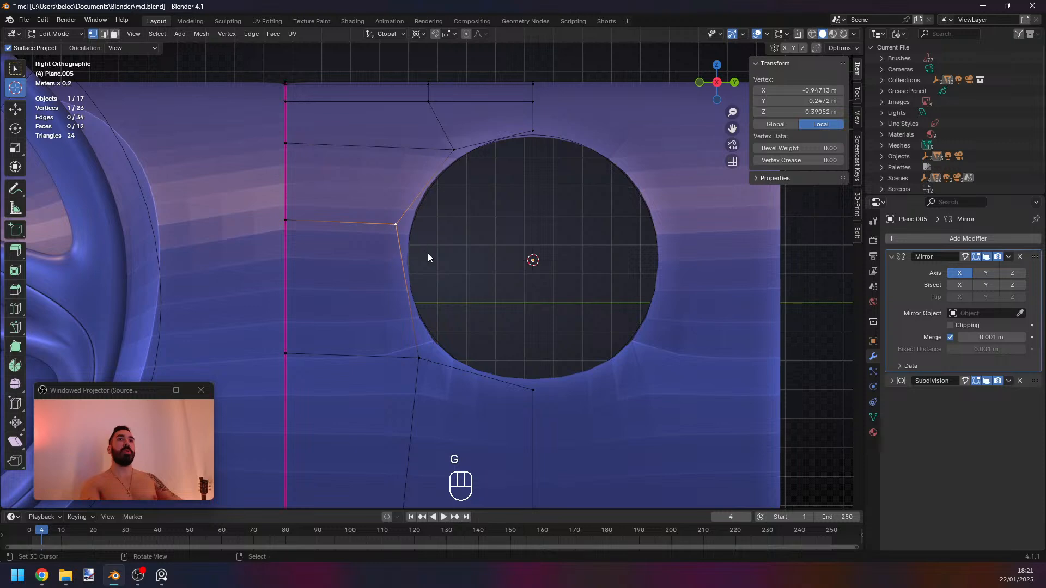
{"action": "key", "text": "Tab"}
{"action": "key", "text": "Tab"}
{"action": "right_click", "coordinate": [457, 161]}
{"action": "scroll", "coordinate": [473, 173], "scroll_direction": "down", "scroll_amount": 3}
{"action": "key", "text": "Tab"}
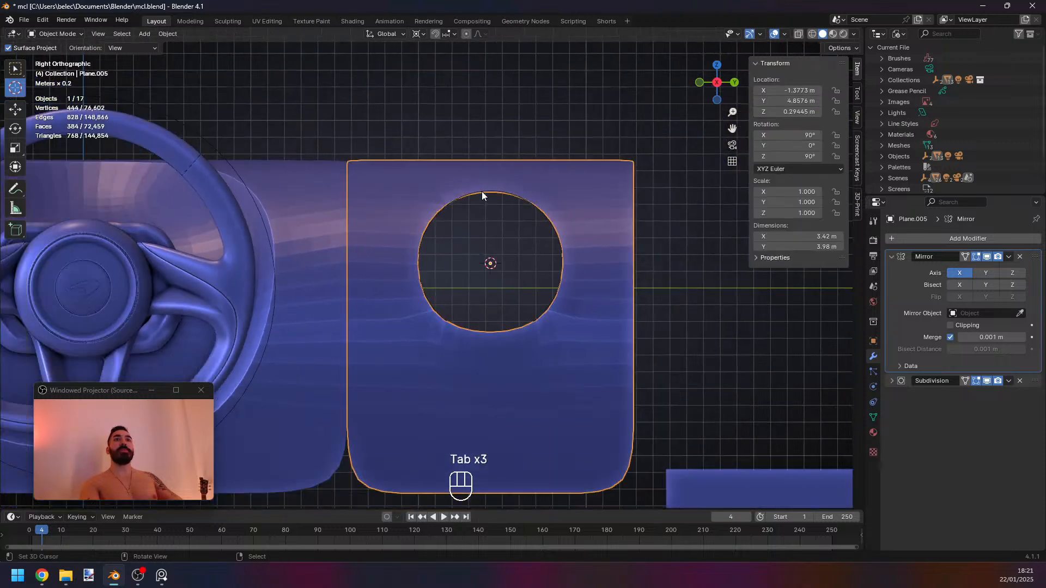
{"action": "scroll", "coordinate": [488, 213], "scroll_direction": "up", "scroll_amount": 1}
{"action": "key", "text": "Tab"}
{"action": "right_click", "coordinate": [504, 178]}
{"action": "key", "text": "g"}
{"action": "key", "text": "g"}
{"action": "left_click", "coordinate": [513, 180]}
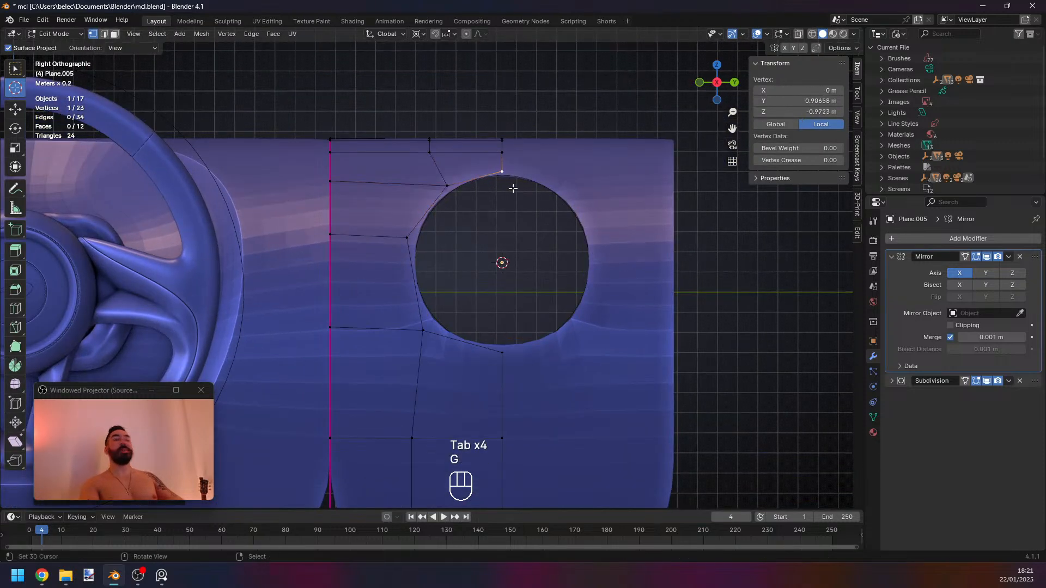
{"action": "key", "text": "Tab"}
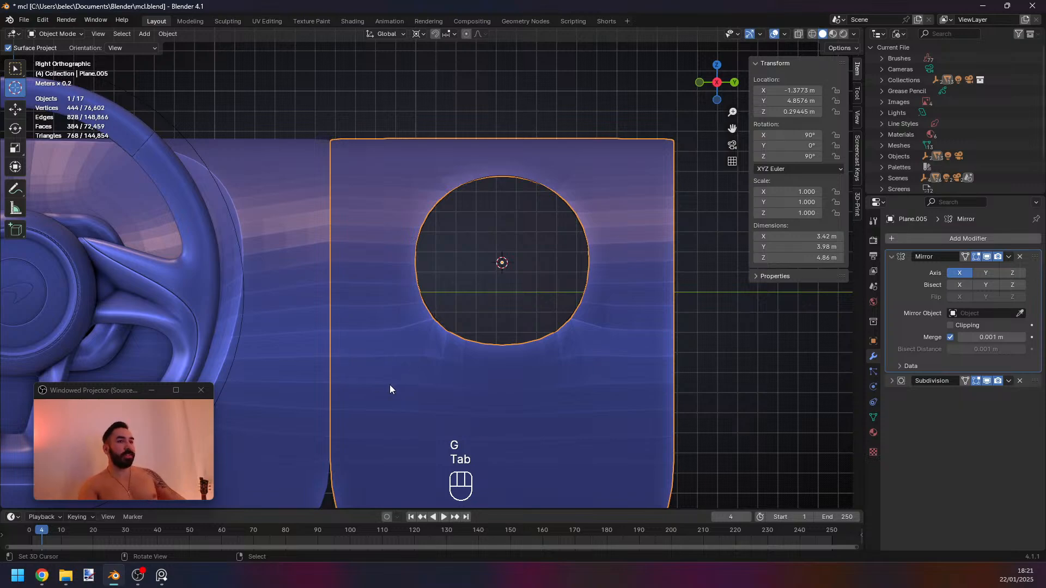
Examine the panel and its round opening from several angles and compare them with the reference images.
{"action": "key", "text": "Tab"}
{"action": "scroll", "coordinate": [438, 382], "scroll_direction": "down", "scroll_amount": 2}
{"action": "key", "text": "Tab"}
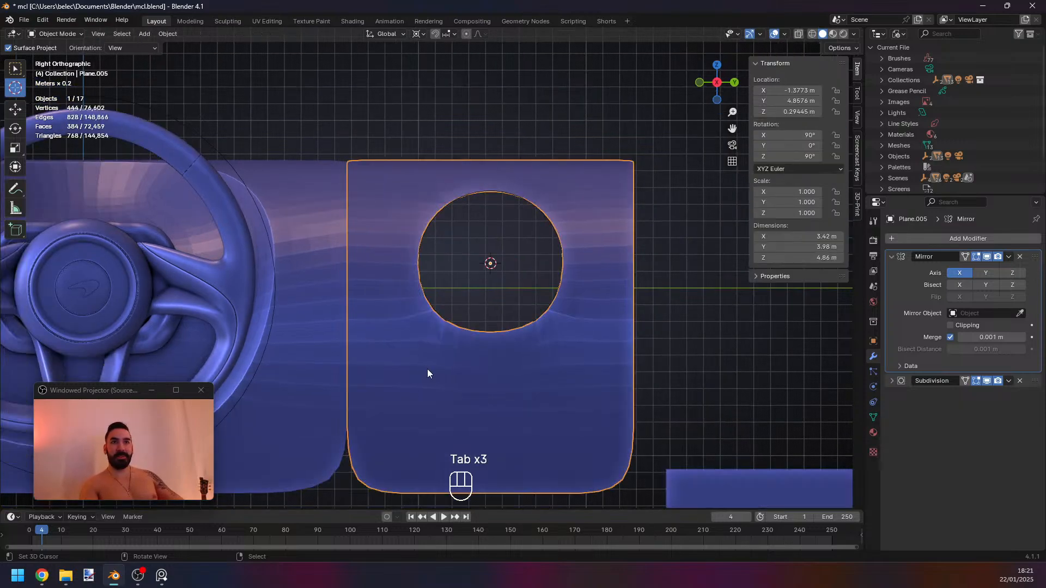
{"action": "middle_click_drag", "start_coordinate": [428, 368], "coordinate": [414, 350]}
{"action": "key", "text": "Tab"}
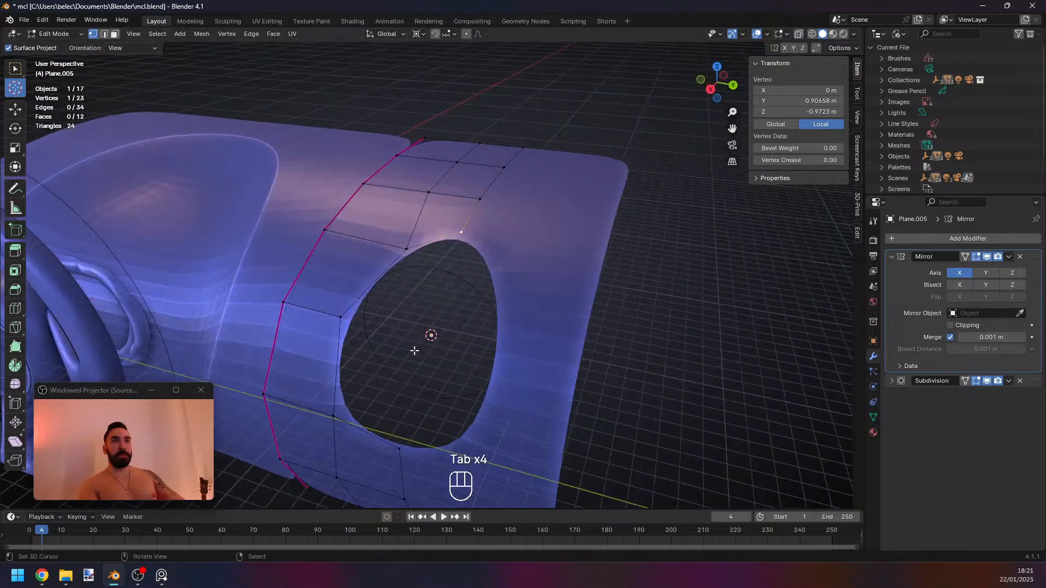
{"action": "key", "text": "1"}
{"action": "middle_click_drag", "start_coordinate": [442, 299], "coordinate": [427, 276]}
{"action": "key", "text": "Tab"}
{"action": "scroll", "coordinate": [423, 274], "scroll_direction": "down", "scroll_amount": 3}
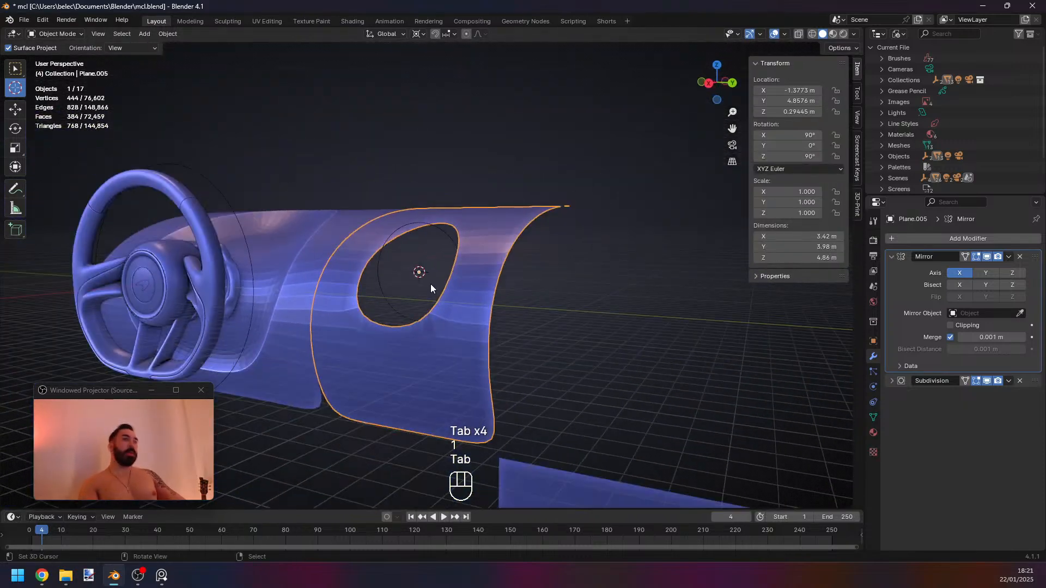
{"action": "left_click", "coordinate": [162, 576]}
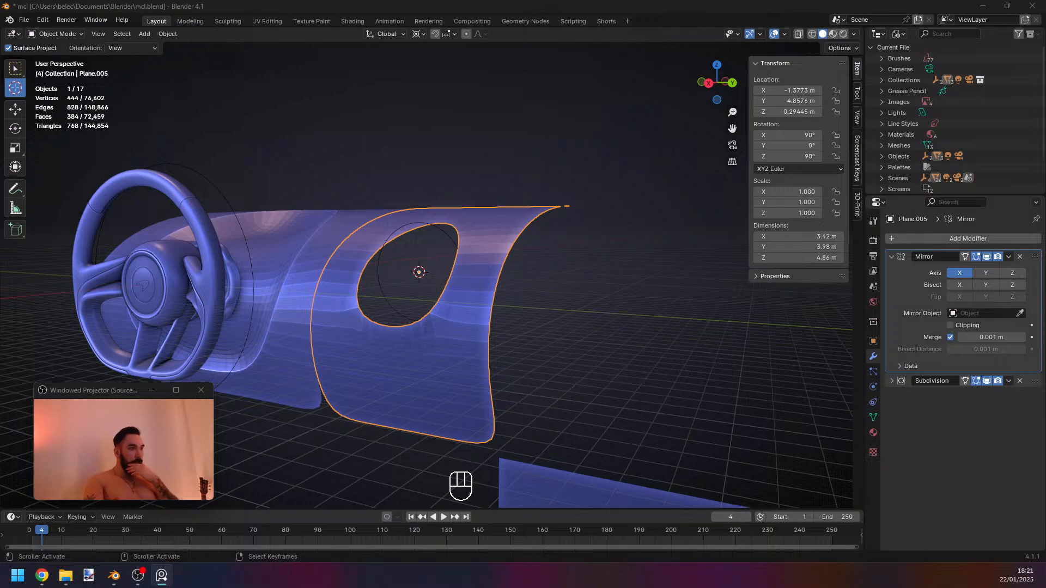
{"action": "mouse_move", "coordinate": [523, 381]}
{"action": "middle_mouse_down"}
{"action": "mouse_move", "coordinate": [537, 376]}
{"action": "mouse_move", "coordinate": [541, 391]}
{"action": "middle_mouse_up"}
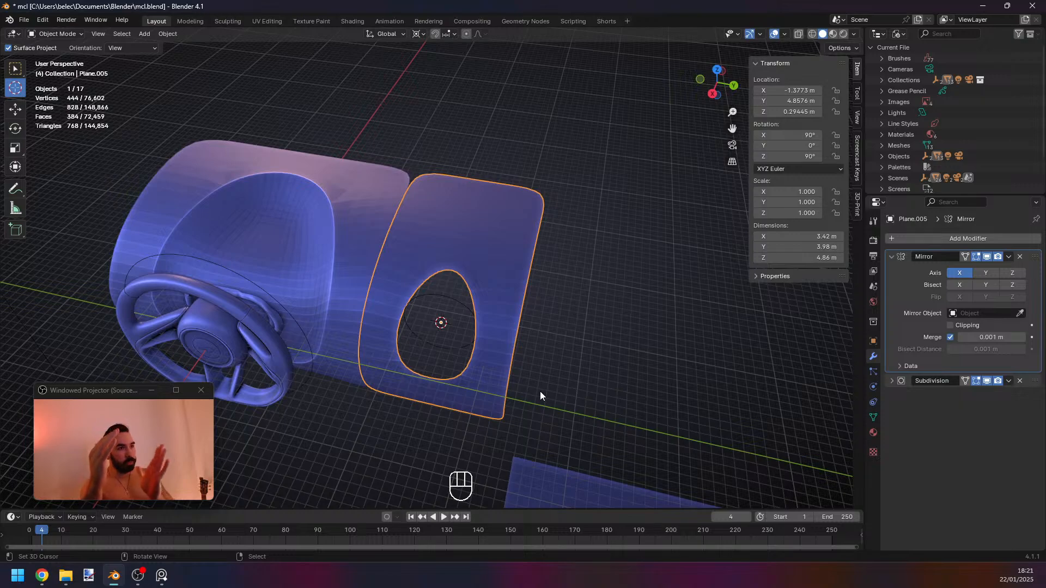
{"action": "key", "text": "alt+Tab"}
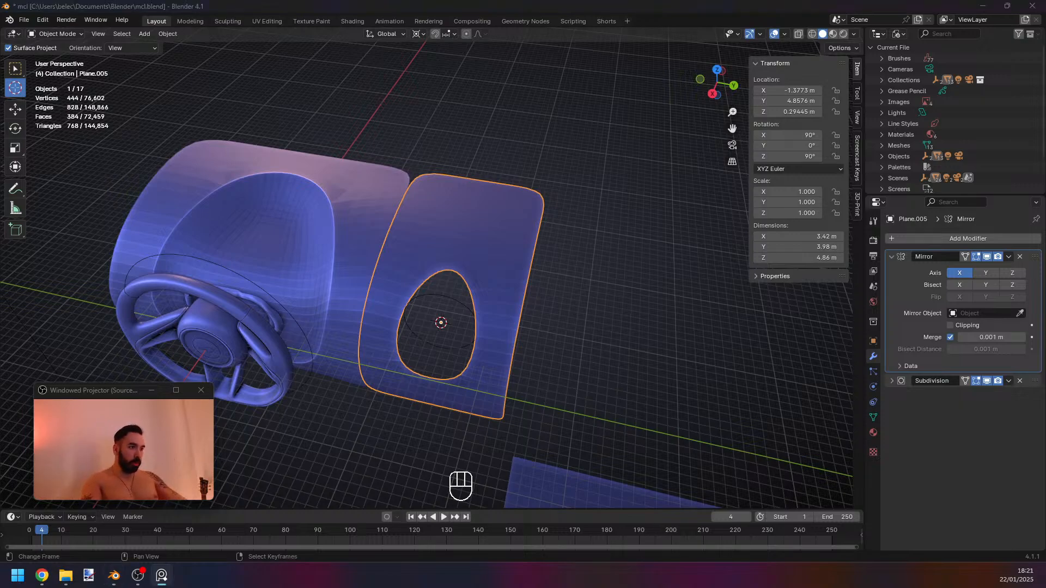
{"action": "middle_click_drag", "start_coordinate": [341, 325], "coordinate": [415, 400]}
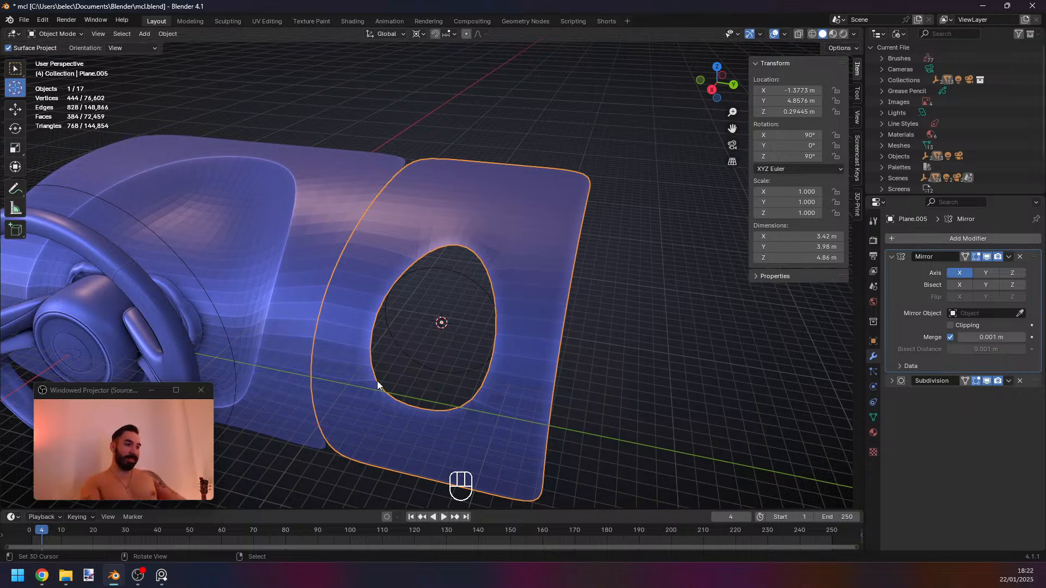
Select the hole's boundary edge loop and inspect its curvature from the side and in perspective.
{"action": "scroll", "coordinate": [375, 379], "scroll_direction": "up", "scroll_amount": 2}
{"action": "key", "text": "Tab"}
{"action": "middle_click_drag", "start_coordinate": [413, 292], "coordinate": [371, 260]}
{"action": "key", "text": "1"}
{"action": "right_click", "coordinate": [371, 260], "text": "alt"}
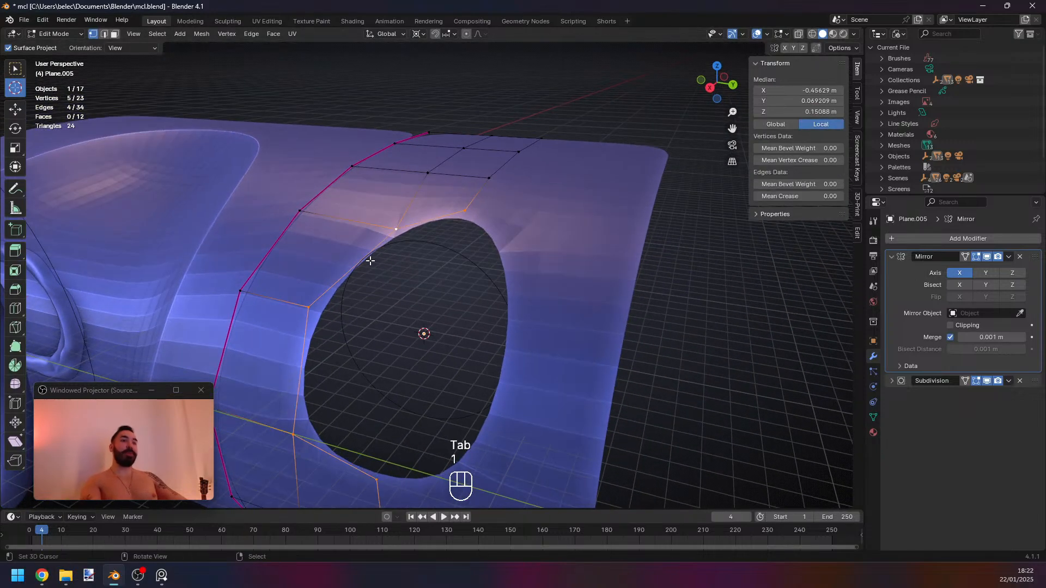
{"action": "key", "text": "KP_1"}
{"action": "key", "text": "KP_3"}
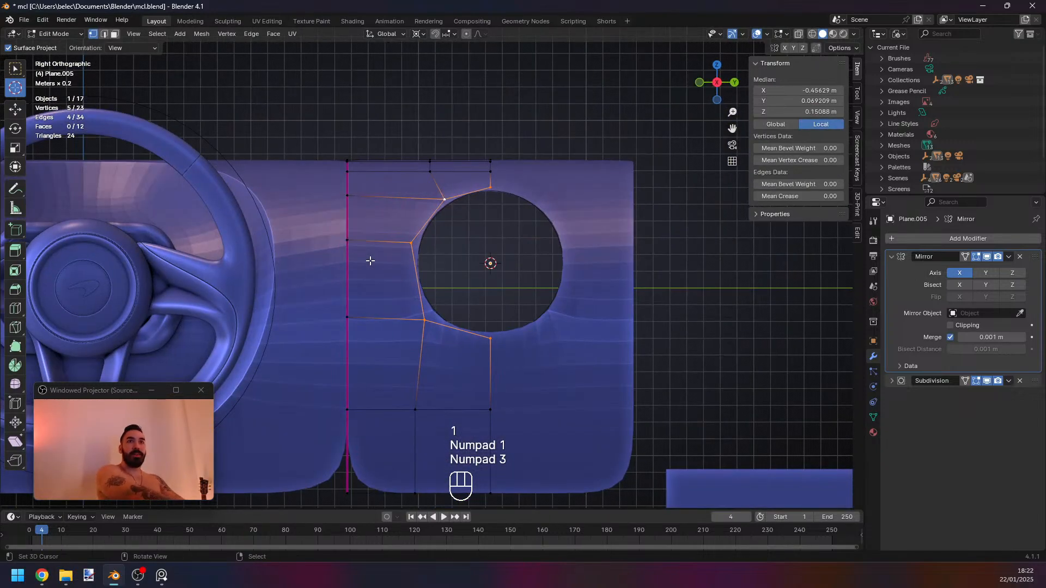
{"action": "middle_click_drag", "start_coordinate": [445, 321], "coordinate": [371, 273]}
{"action": "key", "text": "Tab"}
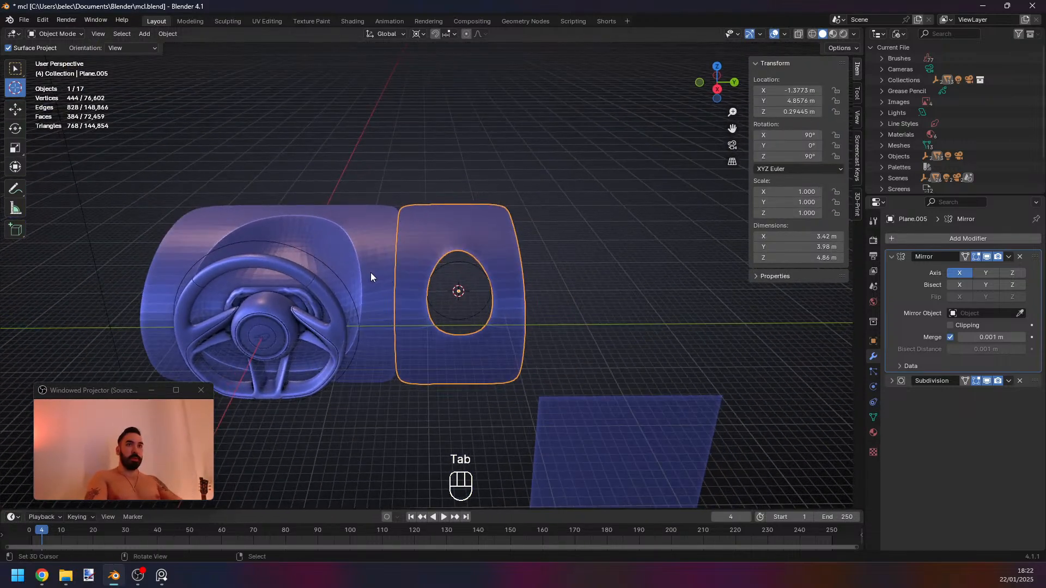
{"action": "key", "text": "Tab"}
{"action": "key", "text": "Tab"}
Delete the edge loop vertices of the steering wheel dashboard panel on the border touching the hole panel.
{"action": "right_click", "coordinate": [378, 256]}
{"action": "key", "text": "Tab"}
{"action": "key", "text": "1"}
{"action": "right_click", "coordinate": [393, 275], "text": "alt"}
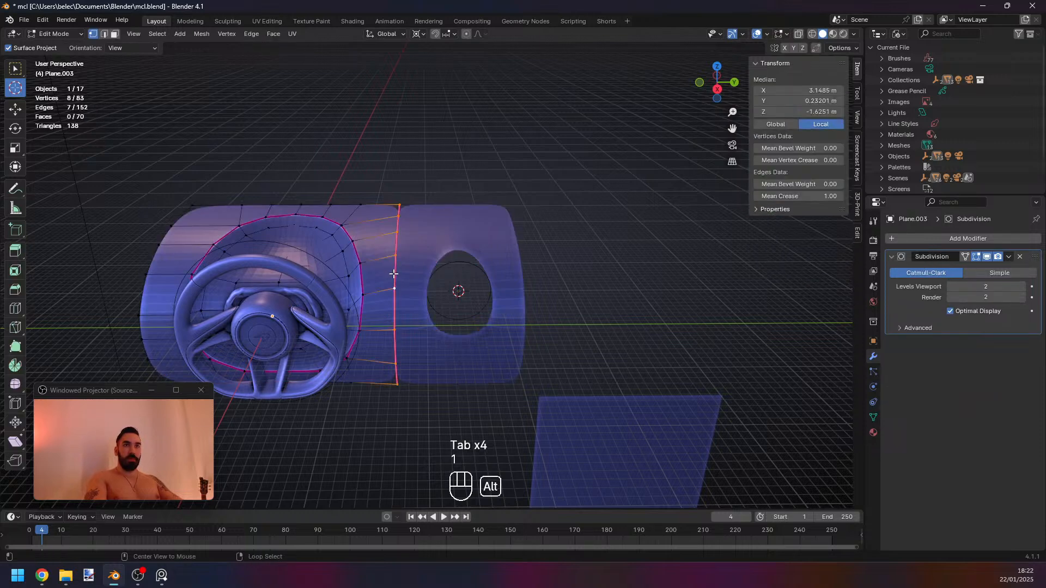
{"action": "key", "text": "x"}
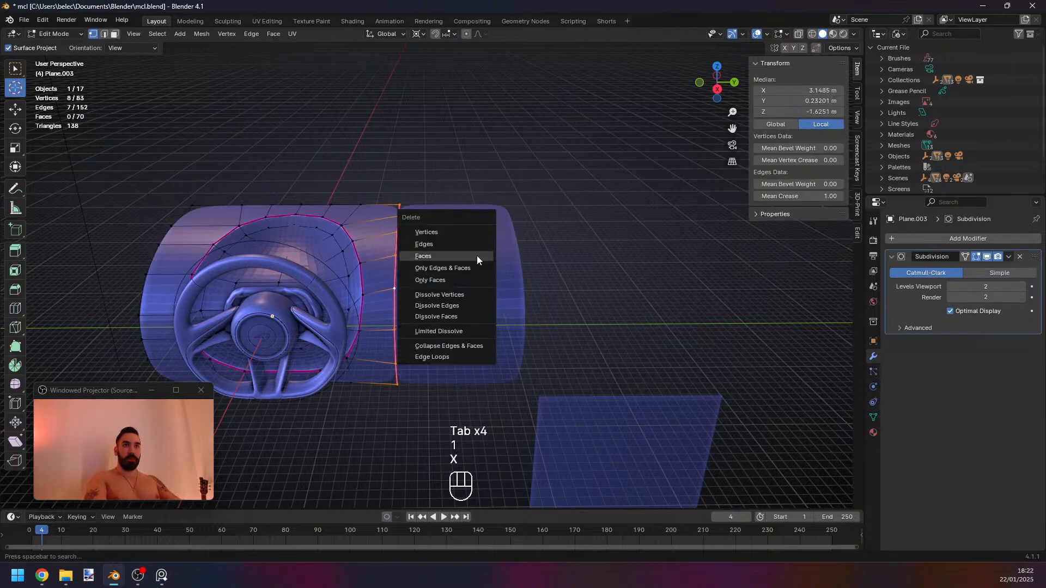
{"action": "left_click", "coordinate": [455, 233]}
{"action": "key", "text": "Tab"}
Try to join the hole panel and the steering wheel dashboard panel into one object.
{"action": "right_click", "coordinate": [335, 252], "text": "shift"}
{"action": "key", "text": "ctrl+j"}
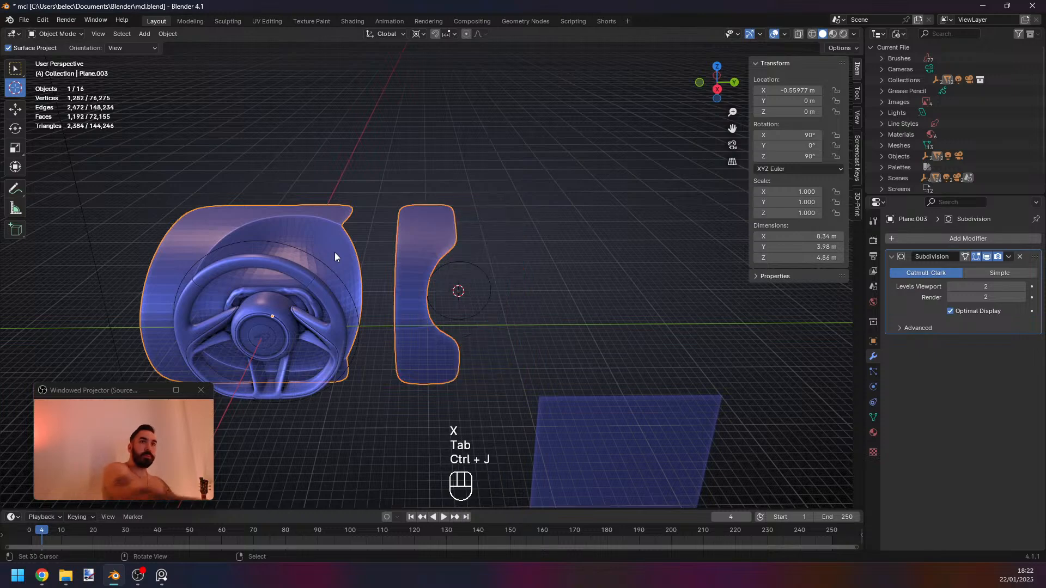
{"action": "key", "text": "ctrl+z"}
Apply the hole panel's Mirror modifier.
{"action": "key", "text": "ctrl+a"}
{"action": "key", "text": "Tab"}
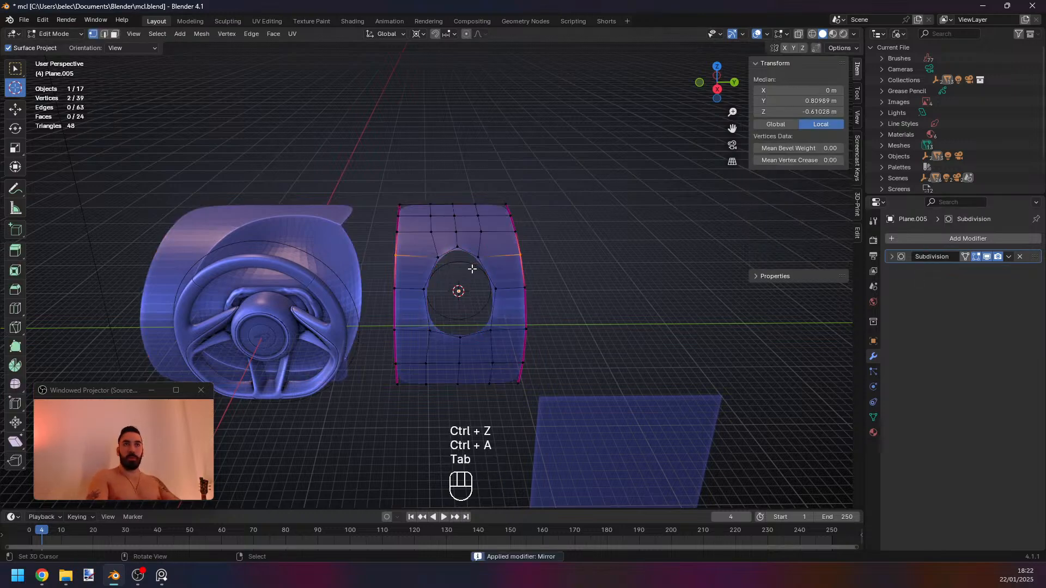
{"action": "key", "text": "Tab"}
Move the hole panel together with its circular empty closer to the dashboard, placing the empty at about Y 4.24 m.
{"action": "left_click", "coordinate": [464, 267], "text": "shift"}
{"action": "key", "text": "g"}
{"action": "left_click", "coordinate": [435, 267]}
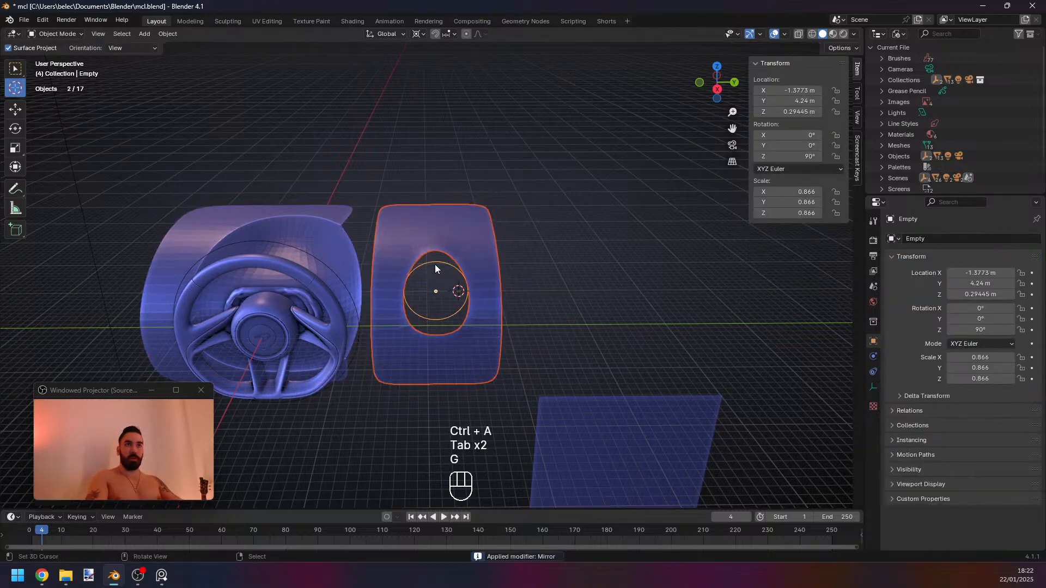
Join the hole panel and the steering wheel dashboard panel into one object.
{"action": "scroll", "coordinate": [434, 264], "scroll_direction": "up", "scroll_amount": 1}
{"action": "middle_click_drag", "start_coordinate": [349, 237], "coordinate": [433, 270], "text": "shift"}
{"action": "right_click", "coordinate": [417, 265], "text": "shift"}
{"action": "right_click", "coordinate": [448, 264]}
{"action": "right_click", "coordinate": [408, 258], "text": "shift"}
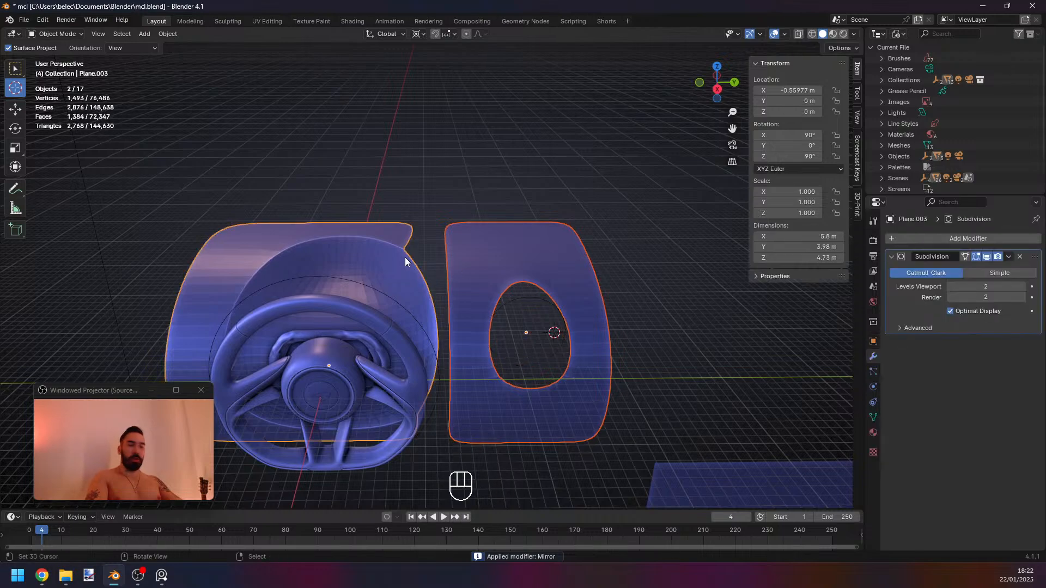
{"action": "key", "text": "ctrl+j"}
Add a centred loop cut in the upper part of the steering wheel panel beside the gap.
{"action": "key", "text": "Tab"}
{"action": "key", "text": "2"}
{"action": "middle_click_drag", "start_coordinate": [405, 261], "coordinate": [396, 309]}
{"action": "right_click", "coordinate": [418, 235], "text": "alt"}
{"action": "middle_click_drag", "start_coordinate": [452, 258], "coordinate": [434, 282]}
{"action": "key", "text": "ctrl+r"}
{"action": "left_click", "coordinate": [432, 217]}
{"action": "right_click", "coordinate": [432, 217]}
Try to bridge the facing border edge loops of the steering wheel panel and the hole panel.
{"action": "right_click", "coordinate": [431, 235], "text": "alt"}
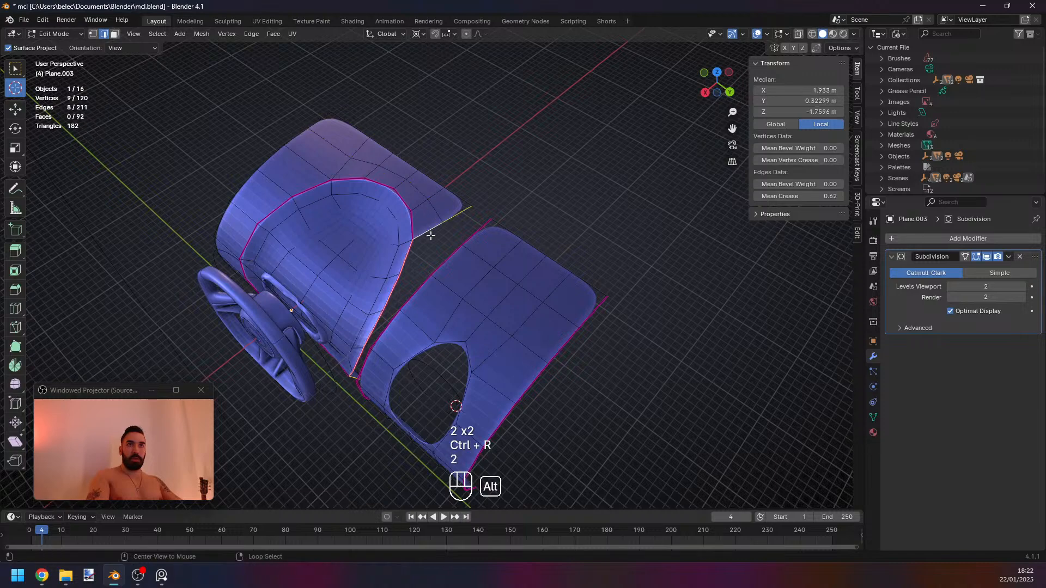
{"action": "middle_click_drag", "start_coordinate": [430, 236], "coordinate": [509, 227]}
{"action": "key", "text": "w"}
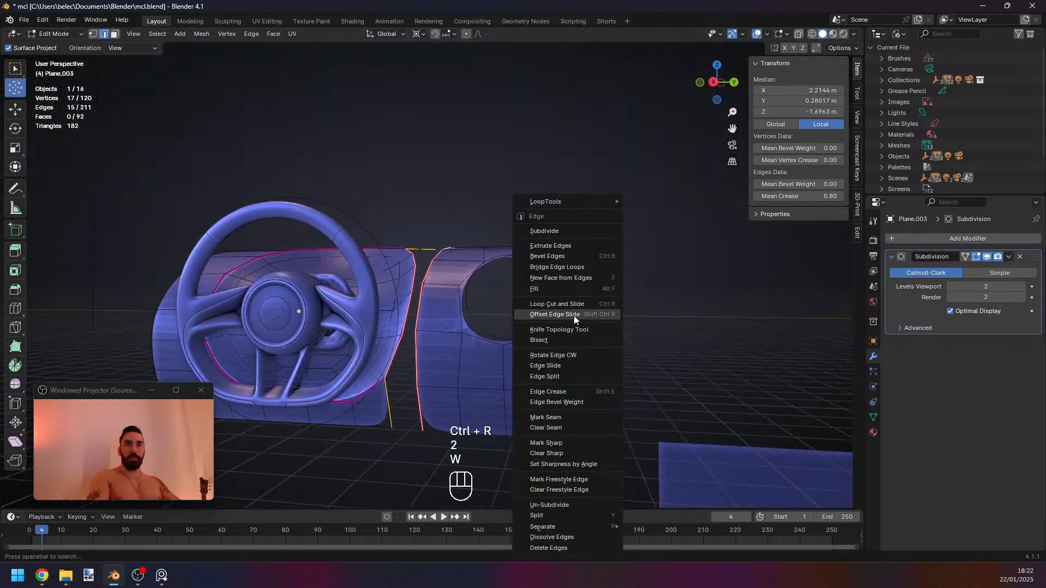
{"action": "left_click", "coordinate": [557, 267]}
{"action": "key", "text": "ctrl+z"}
Fill two faces across the upper gap between the facing borders of the two panels.
{"action": "mouse_move", "coordinate": [436, 327]}
{"action": "middle_mouse_down"}
{"action": "mouse_move", "coordinate": [448, 343]}
{"action": "mouse_move", "coordinate": [445, 316]}
{"action": "mouse_move", "coordinate": [440, 341]}
{"action": "middle_mouse_up"}
{"action": "key", "text": "1"}
{"action": "middle_click_drag", "start_coordinate": [413, 228], "coordinate": [444, 199]}
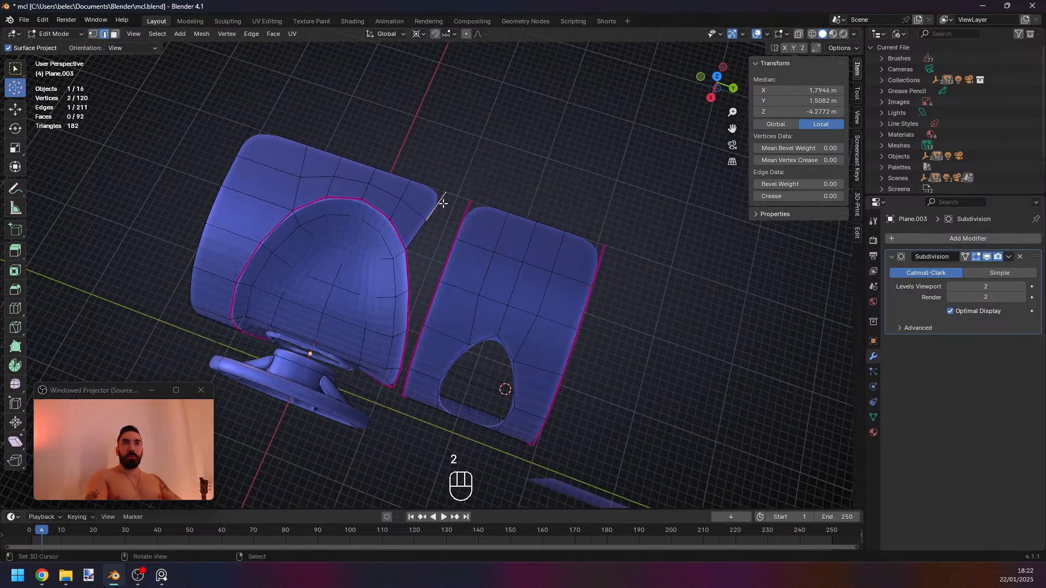
{"action": "key", "text": "2"}
{"action": "key", "text": "f"}
{"action": "key", "text": "f"}
{"action": "middle_click_drag", "start_coordinate": [457, 286], "coordinate": [519, 295]}
Slide the edge loop crossing the steering wheel recess fully onto its neighbouring loop and merge the overlapping vertices by distance.
{"action": "key", "text": "2"}
{"action": "right_click", "coordinate": [432, 321], "text": "alt"}
{"action": "middle_click_drag", "start_coordinate": [440, 327], "coordinate": [504, 260]}
{"action": "key", "text": "g"}
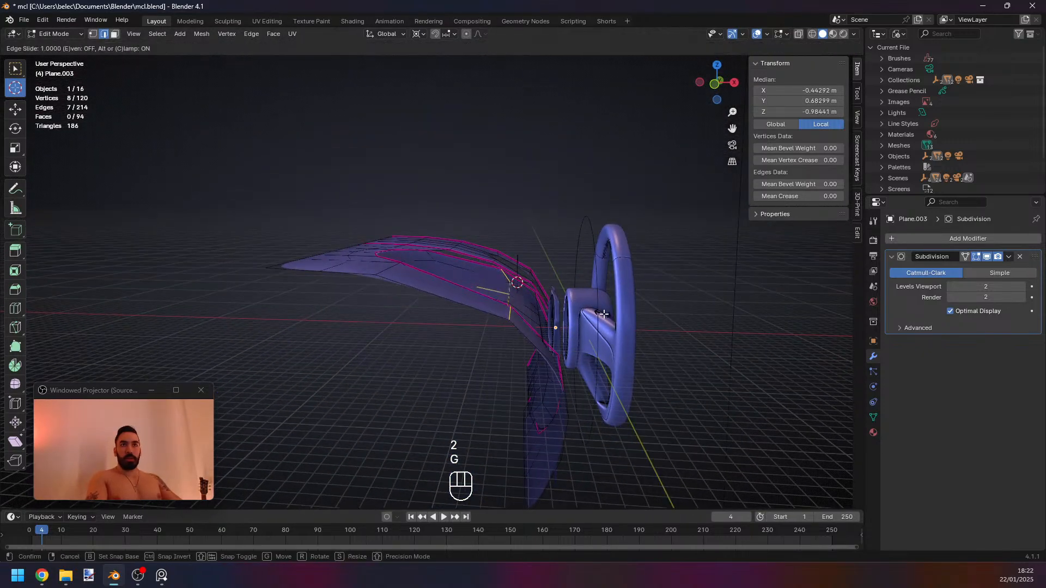
{"action": "right_click", "coordinate": [554, 325]}
{"action": "key", "text": "a"}
{"action": "key", "text": "a"}
{"action": "key", "text": "shift+w"}
Move an edge loop running across the steering wheel panel and its recess along the X axis.
{"action": "key", "text": "1"}
{"action": "middle_click_drag", "start_coordinate": [554, 322], "coordinate": [563, 348]}
{"action": "left_click", "coordinate": [433, 331], "text": "alt"}
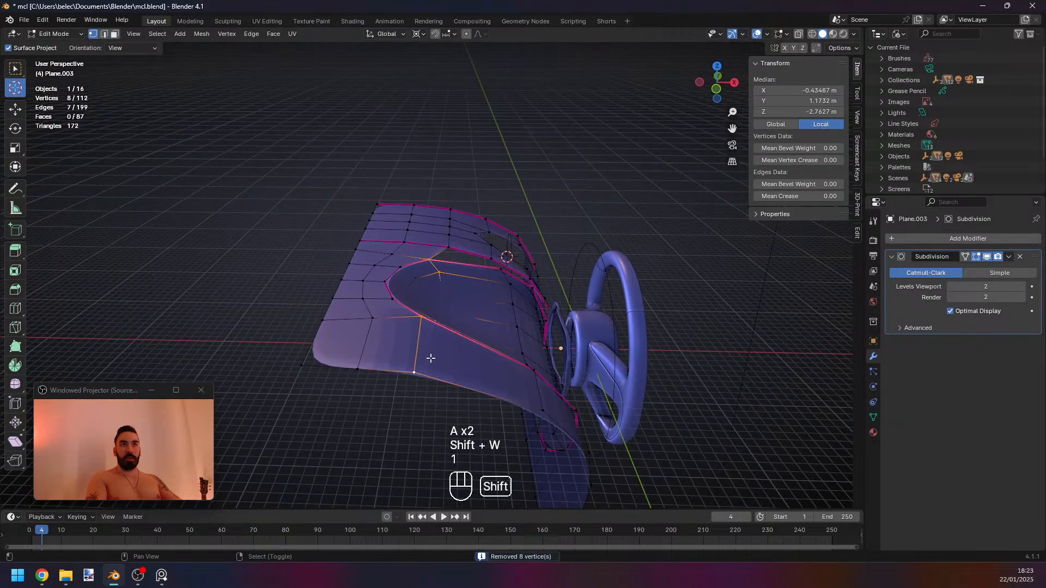
{"action": "key", "text": "z"}
{"action": "mouse_move", "coordinate": [430, 358]}
{"action": "middle_mouse_down"}
{"action": "mouse_move", "coordinate": [462, 327]}
{"action": "mouse_move", "coordinate": [408, 366]}
{"action": "middle_mouse_up"}
{"action": "key", "text": "g"}
{"action": "key", "text": "y"}
{"action": "right_click", "coordinate": [479, 327]}
{"action": "key", "text": "g"}
{"action": "key", "text": "x"}
{"action": "left_click", "coordinate": [492, 330]}
{"action": "key", "text": "z"}
{"action": "key", "text": "Tab"}
{"action": "key", "text": "Tab"}
Slide the selected edge loop across the steering wheel panel to even out the spacing.
{"action": "mouse_move", "coordinate": [464, 322]}
{"action": "middle_mouse_down"}
{"action": "mouse_move", "coordinate": [422, 329]}
{"action": "mouse_move", "coordinate": [431, 313]}
{"action": "mouse_move", "coordinate": [360, 321]}
{"action": "middle_mouse_up"}
{"action": "key", "text": "2"}
{"action": "key", "text": "1"}
{"action": "key", "text": "1"}
{"action": "key", "text": "g"}
{"action": "key", "text": "g"}
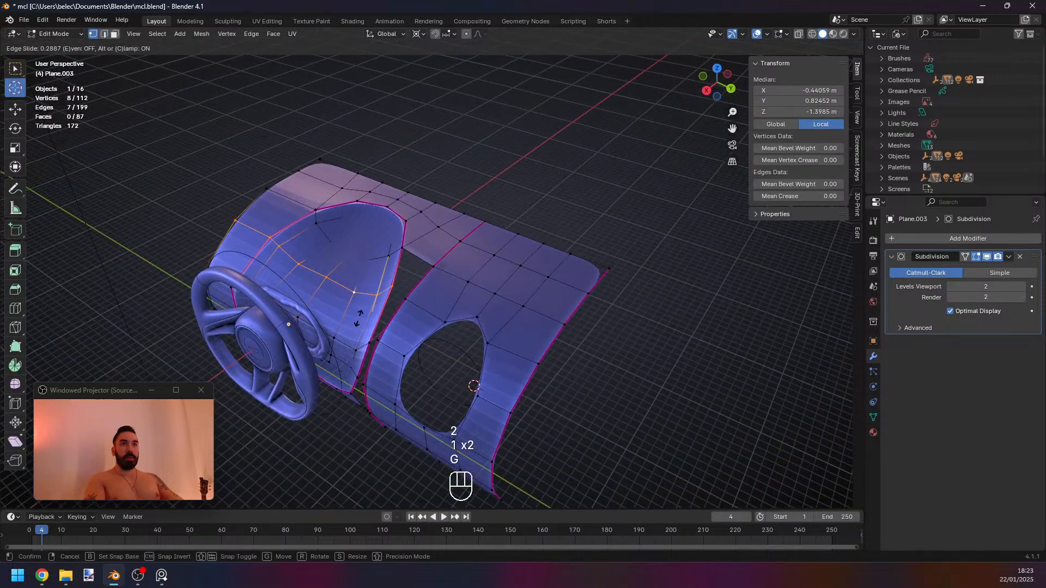
{"action": "left_click", "coordinate": [360, 318]}
Fill a third face in the gap, directly below the two existing connecting faces.
{"action": "key", "text": "2"}
{"action": "key", "text": "f"}
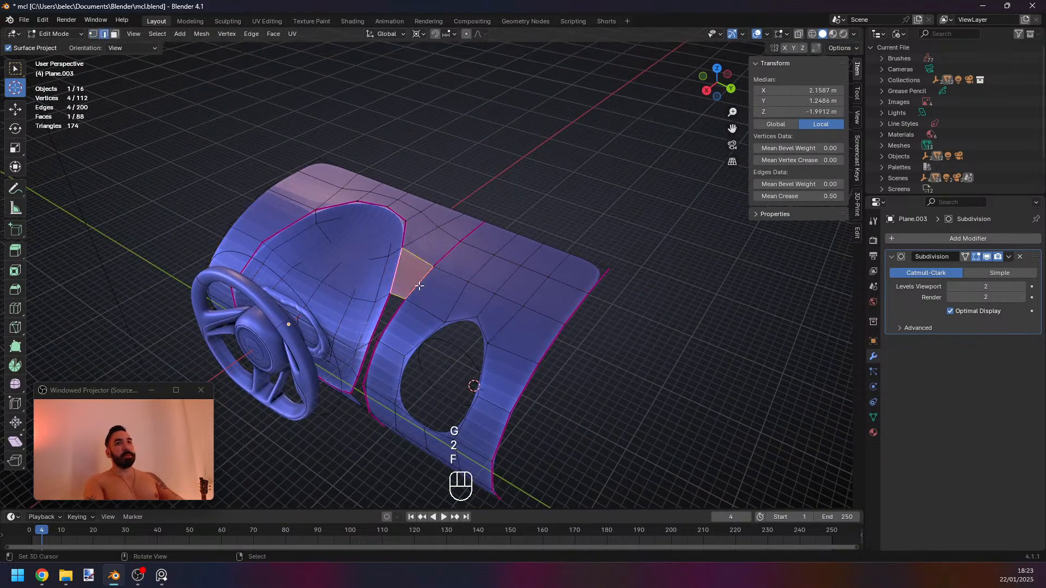
{"action": "key", "text": "Tab"}
{"action": "middle_click_drag", "start_coordinate": [414, 284], "coordinate": [487, 296]}
{"action": "key", "text": "Tab"}
{"action": "key", "text": "Tab"}
{"action": "key", "text": "Tab"}
{"action": "scroll", "coordinate": [479, 307], "scroll_direction": "up", "scroll_amount": 2}
Merge all vertices by distance and fill a fourth face in the gap between the panels.
{"action": "key", "text": "a"}
{"action": "key", "text": "a"}
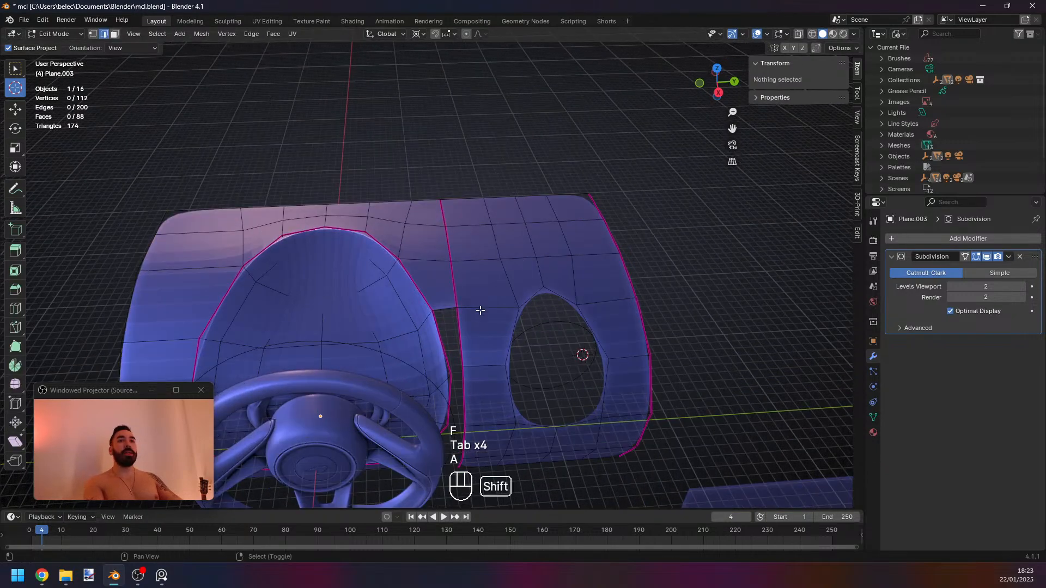
{"action": "key", "text": "shift+w"}
{"action": "key", "text": "2"}
{"action": "right_click", "coordinate": [443, 337]}
{"action": "right_click", "coordinate": [458, 344], "text": "shift"}
{"action": "key", "text": "f"}
Try sliding the lower edges that cross the steering wheel recess along the panel surface.
{"action": "middle_click_drag", "start_coordinate": [453, 369], "coordinate": [436, 387]}
{"action": "key", "text": "1"}
{"action": "right_click", "coordinate": [398, 336]}
{"action": "right_click", "coordinate": [377, 355], "text": "shift"}
{"action": "key", "text": "g"}
{"action": "right_click", "coordinate": [427, 377]}
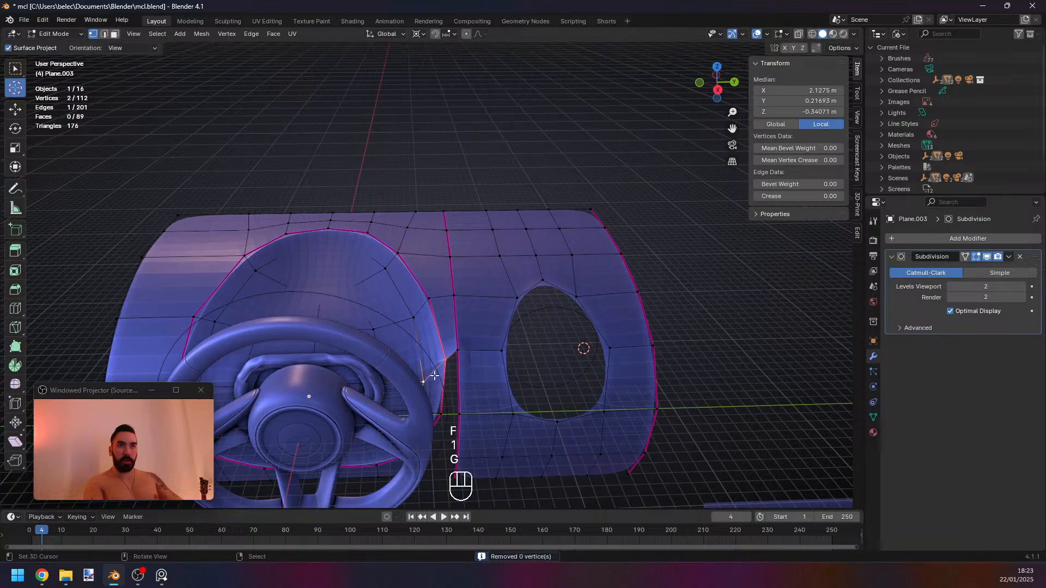
{"action": "middle_click_drag", "start_coordinate": [354, 376], "coordinate": [389, 415]}
{"action": "right_click", "coordinate": [365, 400], "text": "shift"}
{"action": "right_click", "coordinate": [371, 389], "text": "shift"}
{"action": "right_click", "coordinate": [319, 422], "text": "shift"}
{"action": "scroll", "coordinate": [389, 415], "scroll_direction": "up", "scroll_amount": 2}
{"action": "middle_click_drag", "start_coordinate": [444, 389], "coordinate": [406, 416]}
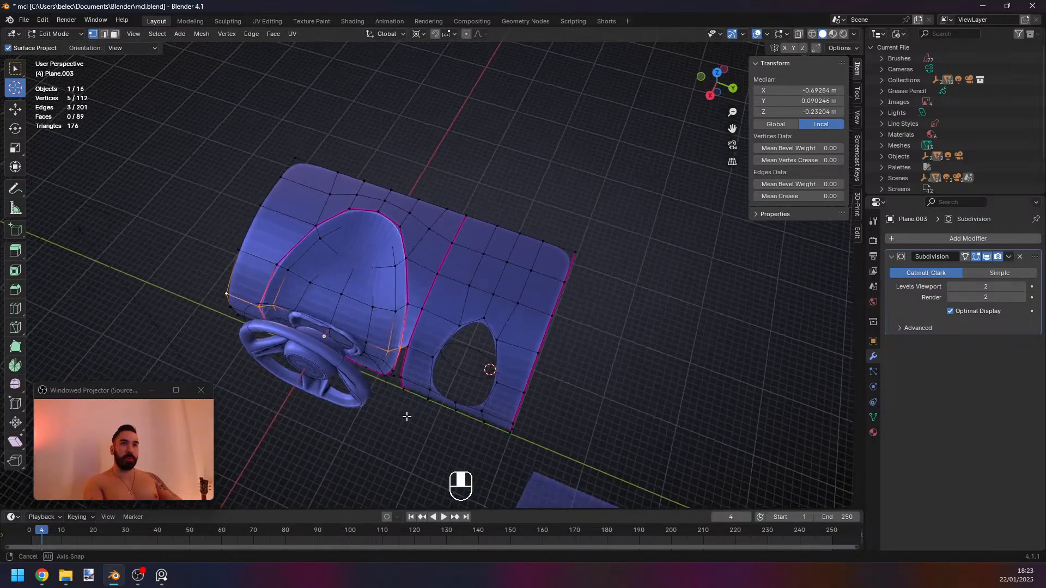
{"action": "key", "text": "g"}
{"action": "right_click", "coordinate": [409, 408]}
{"action": "key", "text": "g"}
{"action": "key", "text": "g"}
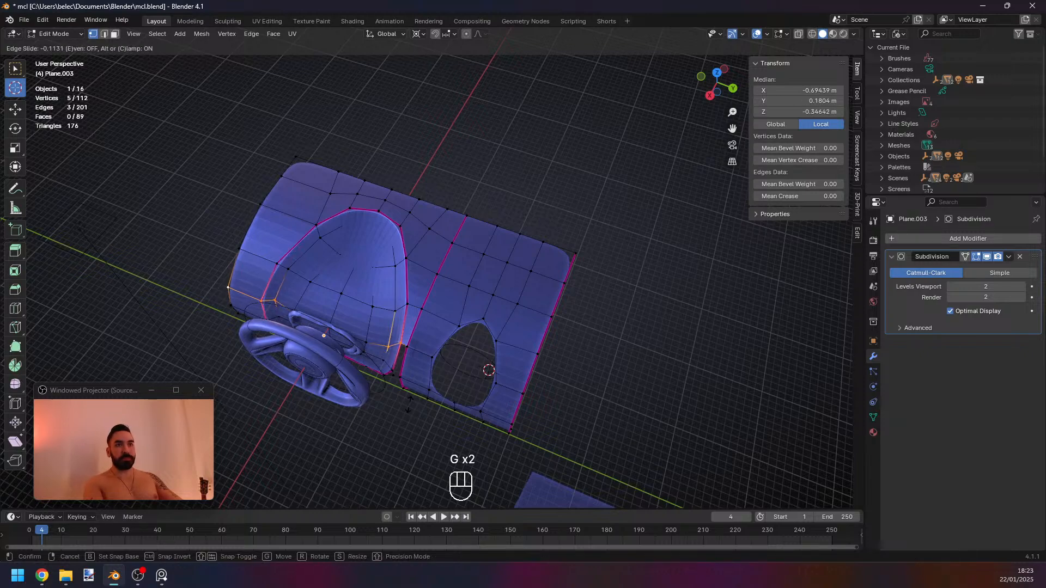
{"action": "left_click", "coordinate": [409, 403]}
Undo the lower edge slide, the fourth connecting face and the merge by distance.
{"action": "middle_click_drag", "start_coordinate": [409, 401], "coordinate": [399, 241]}
{"action": "key", "text": "ctrl+z"}
{"action": "key", "text": "ctrl+z"}
{"action": "key", "text": "ctrl+z"}
{"action": "key", "text": "ctrl+z"}
{"action": "key", "text": "ctrl+z"}
{"action": "key", "text": "ctrl+z"}
{"action": "key", "text": "ctrl+z"}
{"action": "key", "text": "ctrl+z"}
{"action": "key", "text": "ctrl+z"}
{"action": "key", "text": "ctrl+z"}
Delete the faces of the steering wheel panel's half nearest the hole panel, including the connecting faces.
{"action": "key", "text": "1"}
{"action": "key", "text": "3"}
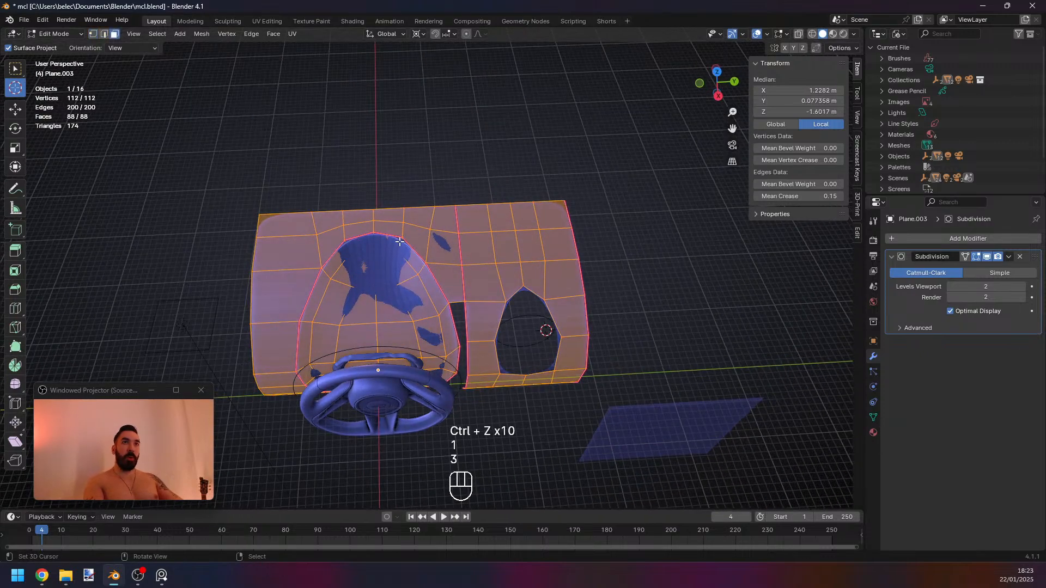
{"action": "key", "text": "alt+z"}
{"action": "key", "text": "alt+a"}
{"action": "key", "text": "b"}
{"action": "left_click_drag", "start_coordinate": [383, 198], "coordinate": [460, 414]}
{"action": "key", "text": "x"}
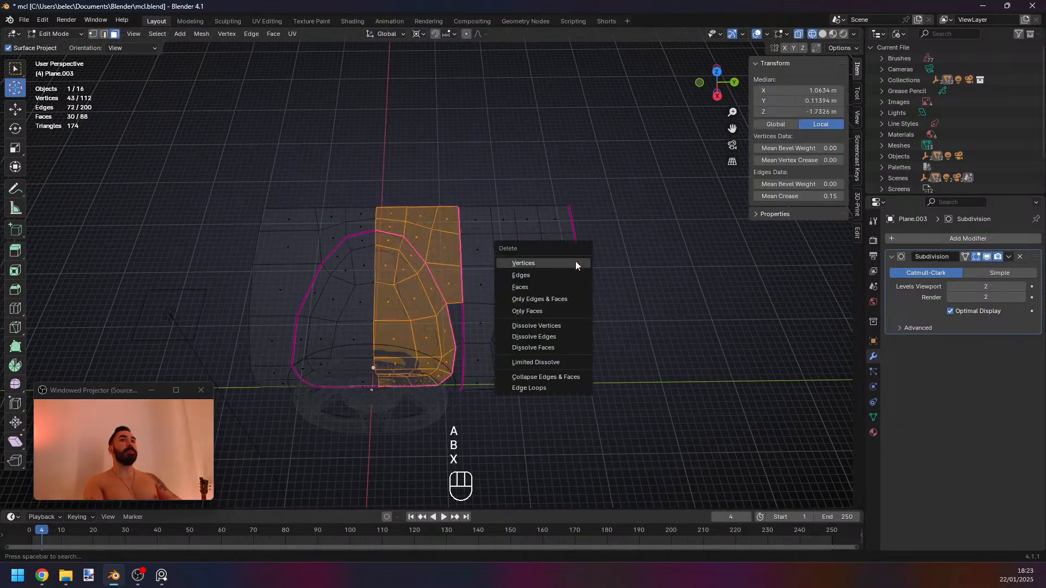
{"action": "left_click", "coordinate": [554, 287]}
Snap the 3D cursor to the top vertex on the cut midline of the steering wheel panel.
{"action": "key", "text": "1"}
{"action": "right_click", "coordinate": [381, 209]}
{"action": "key", "text": "shift+s"}
{"action": "left_click", "coordinate": [531, 235]}
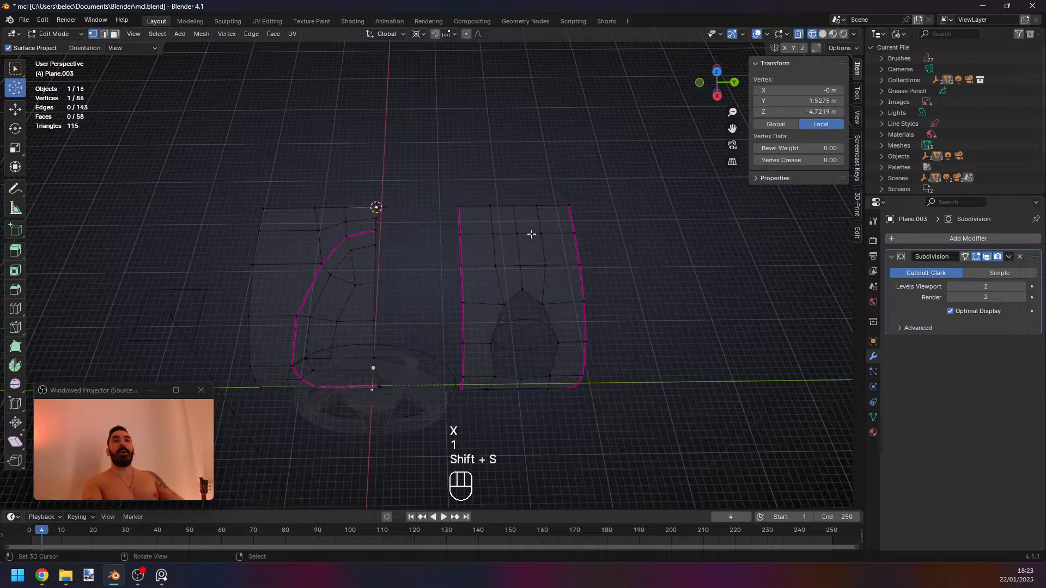
Duplicate the remaining half of the steering wheel panel and mirror the copy by scaling it -1 along Y.
{"action": "key", "text": "a"}
{"action": "key", "text": "l"}
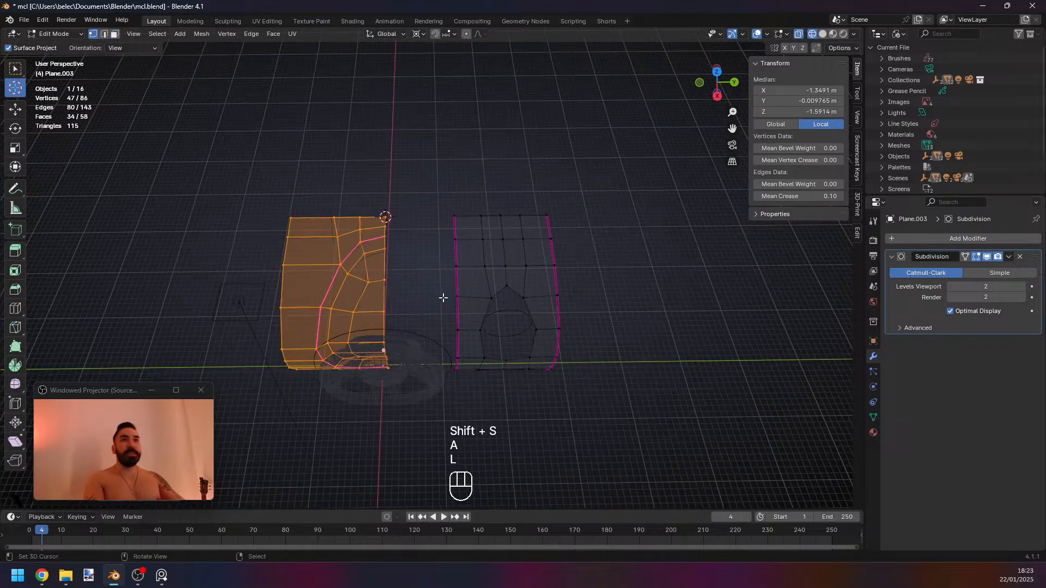
{"action": "key", "text": "shift+d"}
{"action": "type", "text": "sy-1"}
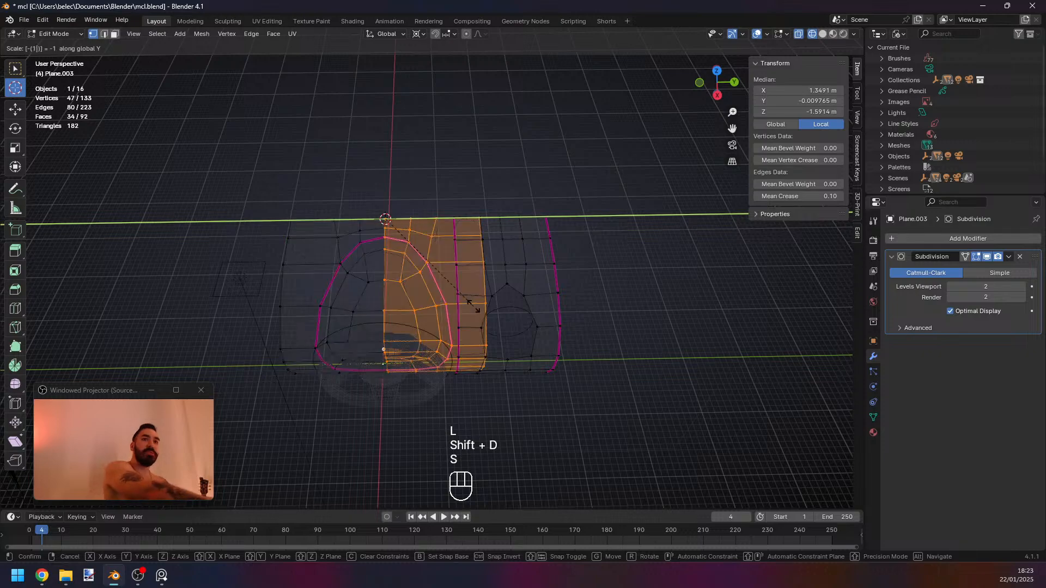
{"action": "key", "text": "Return"}
Merge all overlapping vertices by distance and recalculate the normals of the whole mesh.
{"action": "key", "text": "z"}
{"action": "key", "text": "a"}
{"action": "key", "text": "a"}
{"action": "key", "text": "shift+w"}
{"action": "key", "text": "shift+n"}
{"action": "scroll", "coordinate": [457, 278], "scroll_direction": "up", "scroll_amount": 2}
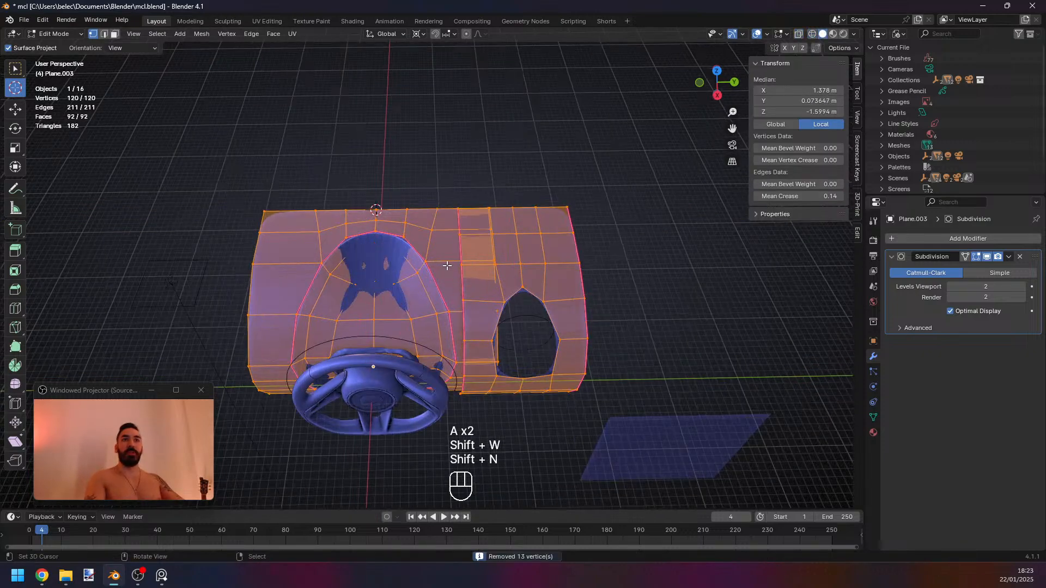
Delete the outer face loop of the mirrored half that overlaps the hole panel.
{"action": "key", "text": "3"}
{"action": "left_click", "coordinate": [450, 228], "text": "alt"}
{"action": "key", "text": "x"}
{"action": "left_click", "coordinate": [682, 289]}
Slide the edge loop that runs across the steering wheel recess to adjust its spacing.
{"action": "key", "text": "1"}
{"action": "middle_click_drag", "start_coordinate": [555, 288], "coordinate": [468, 294]}
{"action": "left_click", "coordinate": [417, 322], "text": "alt"}
{"action": "middle_click_drag", "start_coordinate": [416, 321], "coordinate": [469, 326]}
{"action": "key", "text": "g"}
{"action": "key", "text": "g"}
{"action": "left_click", "coordinate": [386, 284]}
Fill three faces across the upper gap between matching border edges of the steering wheel and hole panels.
{"action": "key", "text": "1"}
{"action": "key", "text": "1"}
{"action": "key", "text": "2"}
{"action": "right_click", "coordinate": [442, 219]}
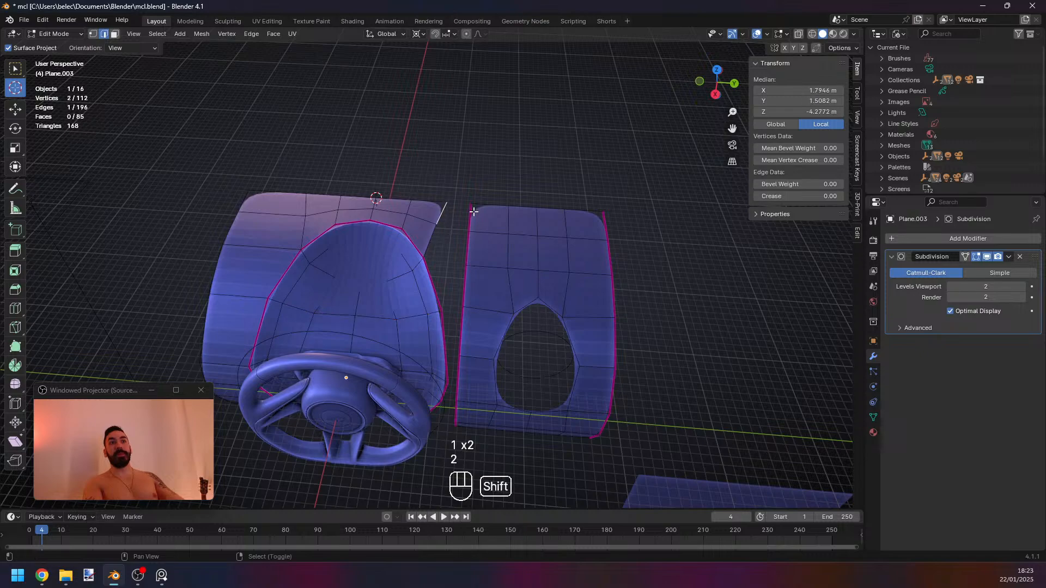
{"action": "right_click", "coordinate": [472, 216], "text": "shift"}
{"action": "key", "text": "f"}
{"action": "right_click", "coordinate": [467, 245]}
{"action": "right_click", "coordinate": [440, 245], "text": "shift"}
{"action": "key", "text": "f"}
{"action": "right_click", "coordinate": [440, 277]}
{"action": "right_click", "coordinate": [469, 289], "text": "shift"}
{"action": "key", "text": "f"}
Try filling a fourth face between the next pair of border edges in the gap.
{"action": "right_click", "coordinate": [461, 327]}
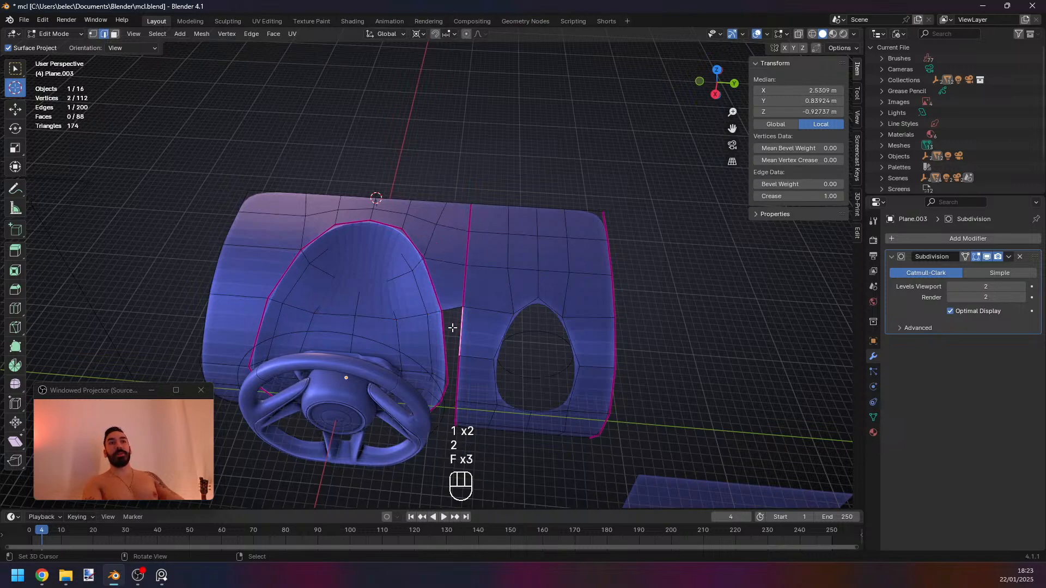
{"action": "right_click", "coordinate": [445, 341], "text": "shift"}
{"action": "key", "text": "f"}
{"action": "middle_click_drag", "start_coordinate": [447, 392], "coordinate": [441, 360]}
{"action": "key", "text": "ctrl+z"}
Slide the lower edge loop across the steering wheel panel to adjust its position beside the open gap.
{"action": "key", "text": "1"}
{"action": "right_click", "coordinate": [399, 327], "text": "alt"}
{"action": "middle_click_drag", "start_coordinate": [396, 327], "coordinate": [382, 328]}
{"action": "key", "text": "g"}
{"action": "key", "text": "g"}
{"action": "left_click", "coordinate": [436, 327]}
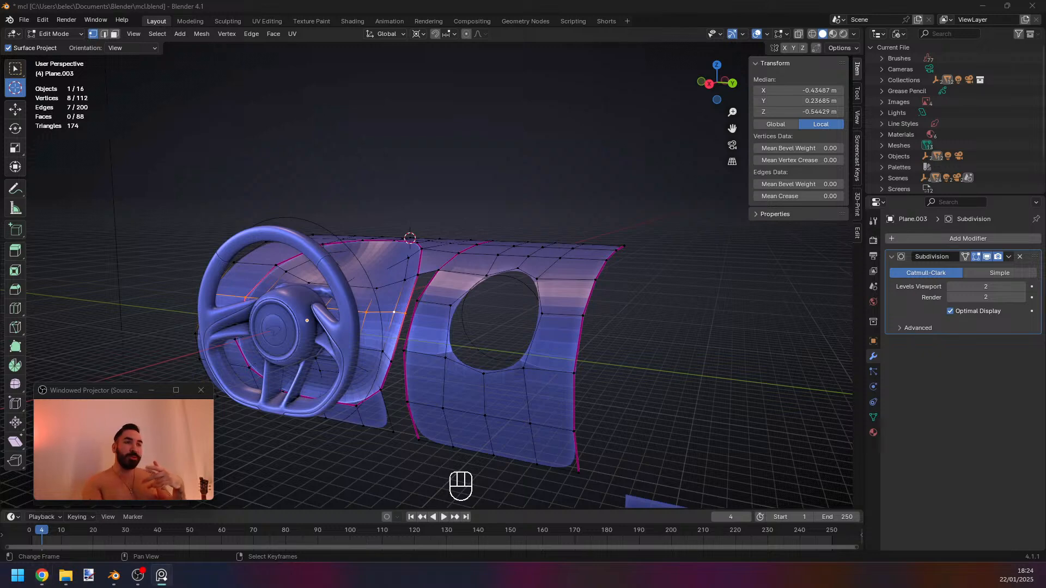
{"action": "middle_click_drag", "start_coordinate": [453, 379], "coordinate": [506, 392]}
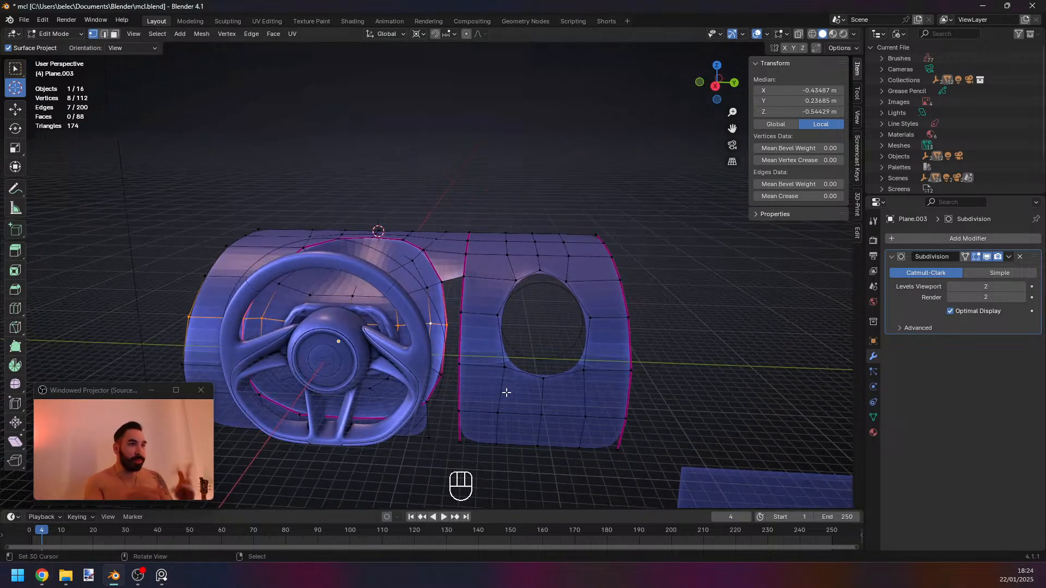
{"action": "scroll", "coordinate": [450, 322], "scroll_direction": "up", "scroll_amount": 3}
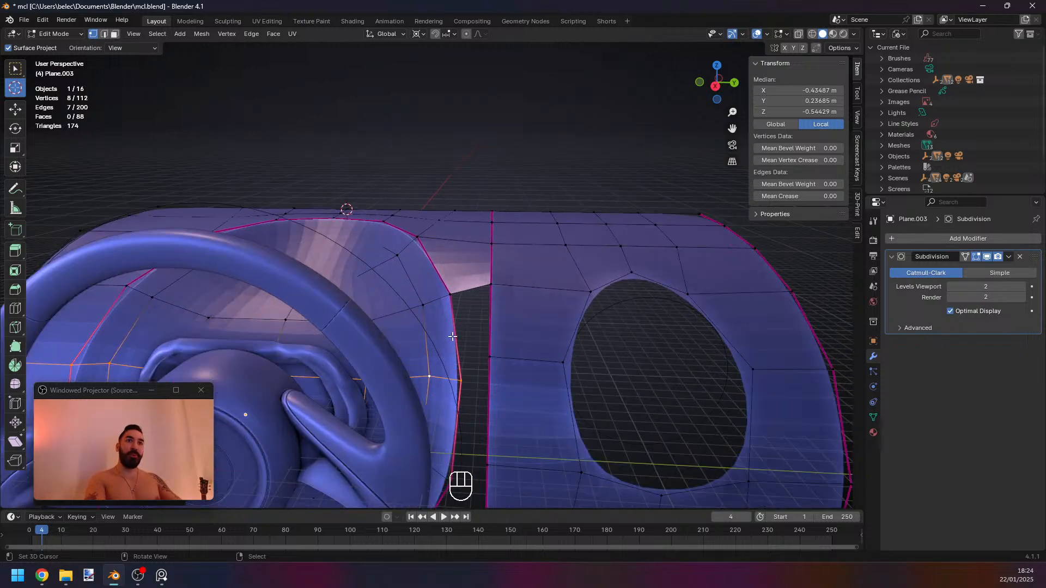
Fill a fourth face between the facing border edges just below the three filled gap faces.
{"action": "scroll", "coordinate": [453, 336], "scroll_direction": "down", "scroll_amount": 2}
{"action": "middle_click_drag", "start_coordinate": [453, 337], "coordinate": [418, 356]}
{"action": "right_click", "coordinate": [412, 301]}
{"action": "right_click", "coordinate": [185, 232], "text": "ctrl"}
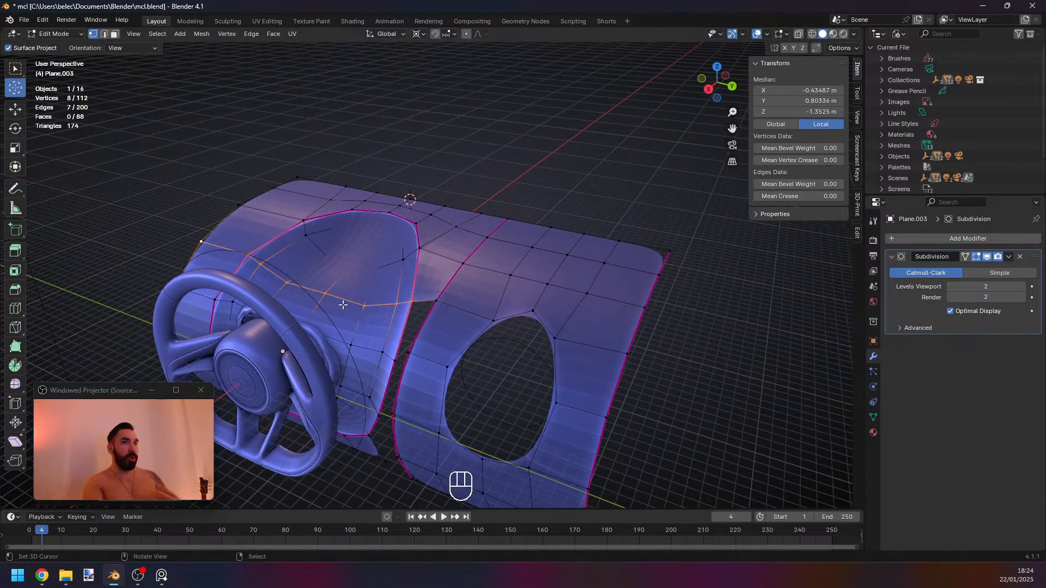
{"action": "middle_click_drag", "start_coordinate": [342, 305], "coordinate": [364, 294]}
{"action": "key", "text": "2"}
{"action": "right_click", "coordinate": [393, 306]}
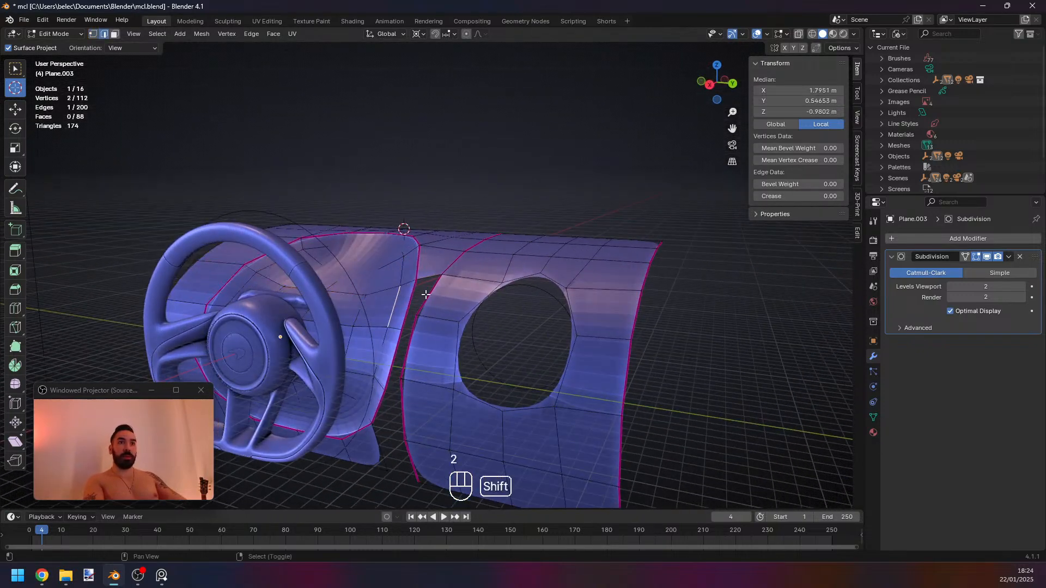
{"action": "right_click", "coordinate": [426, 295], "text": "shift"}
{"action": "right_click", "coordinate": [412, 292]}
{"action": "right_click", "coordinate": [429, 295], "text": "shift"}
{"action": "key", "text": "f"}
{"action": "right_click", "coordinate": [410, 346]}
{"action": "right_click", "coordinate": [402, 345], "text": "shift"}
{"action": "scroll", "coordinate": [425, 332], "scroll_direction": "down", "scroll_amount": 2}
Undo the fourth gap face fill.
{"action": "key", "text": "ctrl+z"}
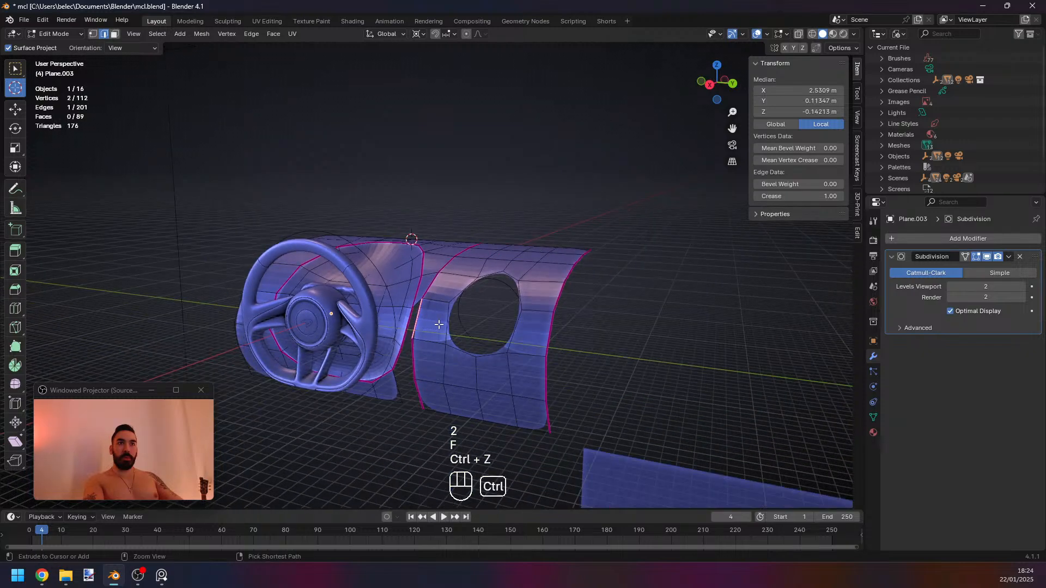
{"action": "key", "text": "ctrl+z"}
{"action": "key", "text": "ctrl+z"}
{"action": "key", "text": "ctrl+z"}
{"action": "key", "text": "ctrl+z"}
{"action": "key", "text": "ctrl+z"}
{"action": "key", "text": "ctrl+z"}
{"action": "middle_click_drag", "start_coordinate": [438, 324], "coordinate": [479, 295]}
{"action": "scroll", "coordinate": [485, 308], "scroll_direction": "up", "scroll_amount": 2}
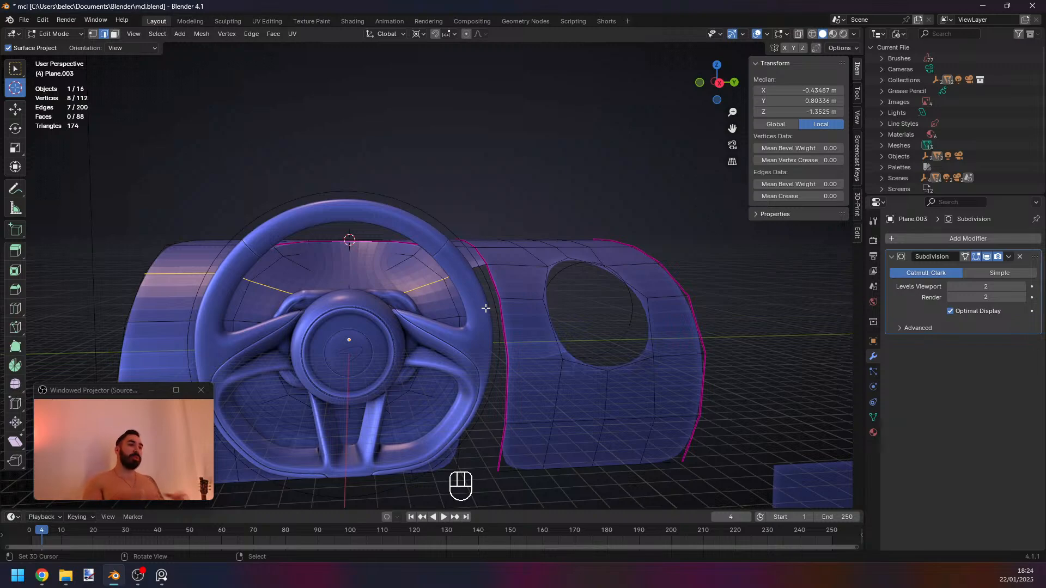
Refill the fourth gap face and try Shrink/Fatten on the neighbouring border vertices.
{"action": "key", "text": "2"}
{"action": "key", "text": "f"}
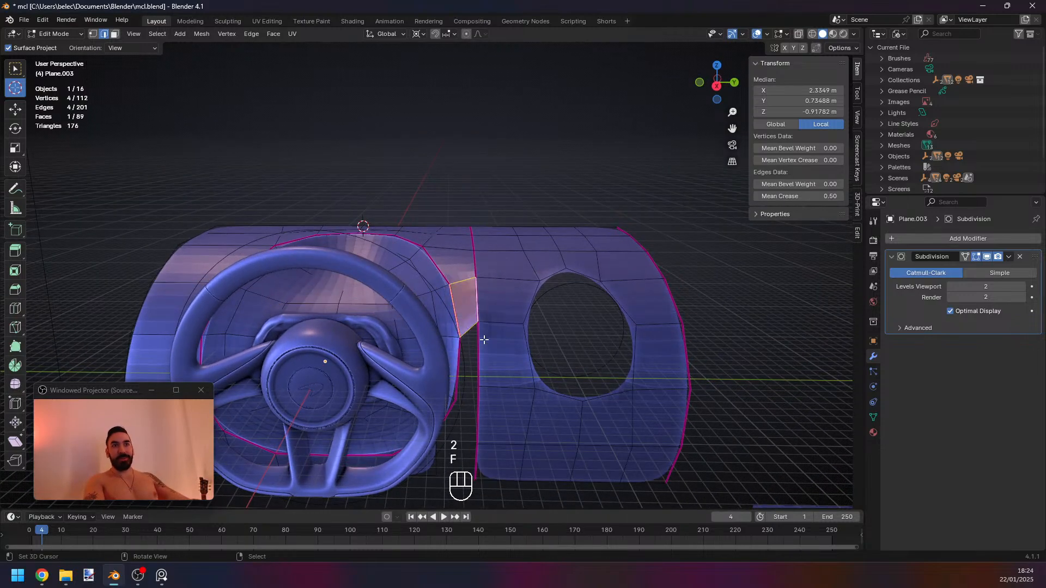
{"action": "key", "text": "1"}
{"action": "left_click", "coordinate": [484, 339]}
{"action": "middle_click_drag", "start_coordinate": [484, 340], "coordinate": [427, 397]}
{"action": "key", "text": "alt+s"}
{"action": "left_click", "coordinate": [431, 330]}
{"action": "right_click", "coordinate": [354, 331]}
{"action": "key", "text": "alt+s"}
{"action": "left_click", "coordinate": [427, 339]}
Undo the gap edits back to before the three upper faces were filled.
{"action": "key", "text": "ctrl+z"}
{"action": "key", "text": "ctrl+z"}
{"action": "key", "text": "ctrl+z"}
{"action": "scroll", "coordinate": [446, 369], "scroll_direction": "down", "scroll_amount": 1}
{"action": "key", "text": "ctrl+z"}
{"action": "key", "text": "ctrl+z"}
{"action": "key", "text": "ctrl+z"}
{"action": "key", "text": "ctrl+z"}
{"action": "key", "text": "ctrl+z"}
{"action": "key", "text": "ctrl+z"}
{"action": "key", "text": "ctrl+z"}
{"action": "key", "text": "ctrl+z"}
{"action": "key", "text": "ctrl+z"}
{"action": "key", "text": "ctrl+z"}
{"action": "key", "text": "ctrl+z"}
{"action": "key", "text": "ctrl+z"}
{"action": "key", "text": "ctrl+z"}
{"action": "key", "text": "ctrl+z"}
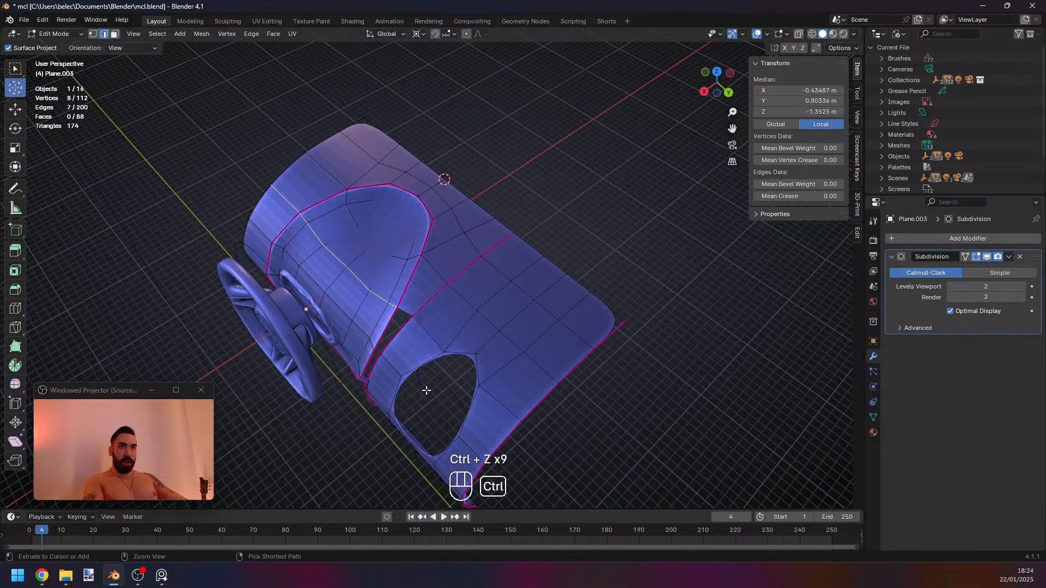
{"action": "key", "text": "ctrl+z"}
{"action": "key", "text": "ctrl+z"}
{"action": "key", "text": "ctrl+z"}
{"action": "key", "text": "ctrl+z"}
{"action": "key", "text": "ctrl+z"}
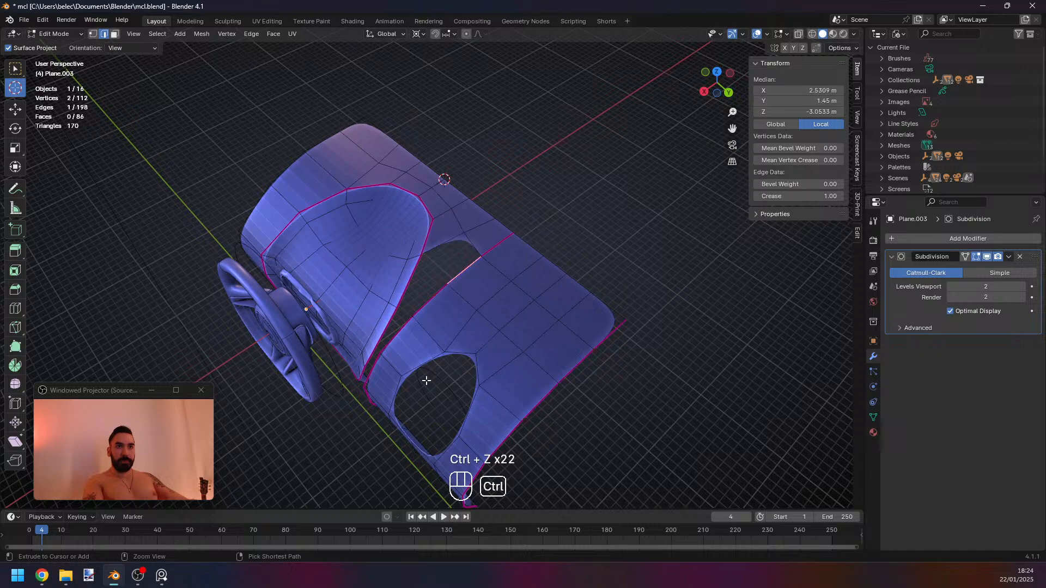
{"action": "middle_click_drag", "start_coordinate": [426, 380], "coordinate": [472, 299]}
{"action": "key", "text": "1"}
{"action": "key", "text": "3"}
{"action": "left_click", "coordinate": [465, 289]}
{"action": "right_click", "coordinate": [508, 386], "text": "ctrl+shift"}
{"action": "middle_click_drag", "start_coordinate": [492, 363], "coordinate": [441, 423]}
{"action": "right_click", "coordinate": [534, 279], "text": "shift"}
{"action": "right_click", "coordinate": [532, 384], "text": "ctrl"}
{"action": "key", "text": "KP_7"}
{"action": "key", "text": "x"}
{"action": "key", "text": "g"}
{"action": "key", "text": "x"}
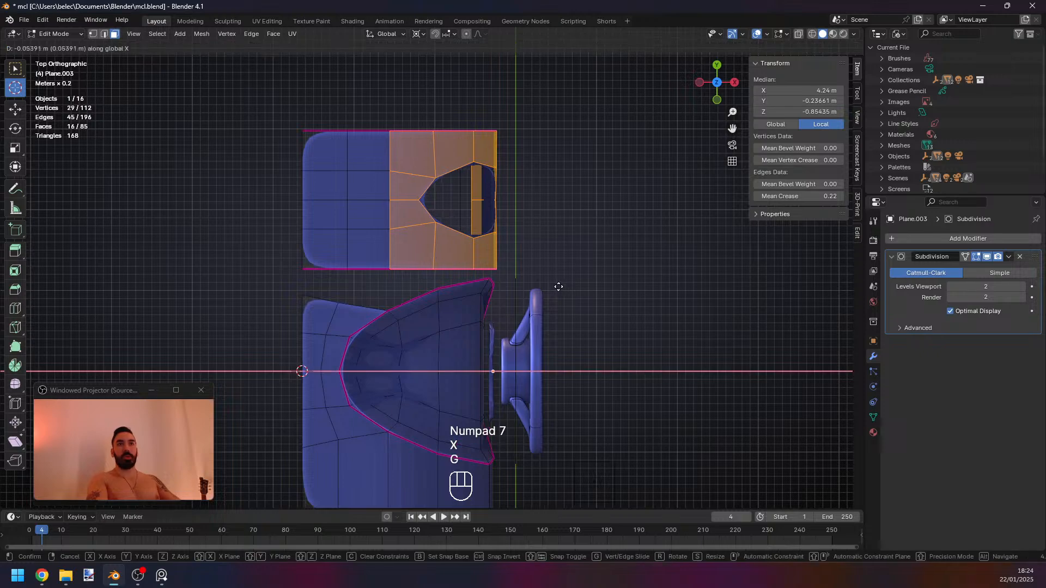
{"action": "right_click", "coordinate": [557, 287]}
Snap the 3D cursor to the round-opening panel's corner vertex nearest the steering wheel section.
{"action": "key", "text": "1"}
{"action": "right_click", "coordinate": [501, 271]}
{"action": "key", "text": "shift+s"}
{"action": "key", "text": "2"}
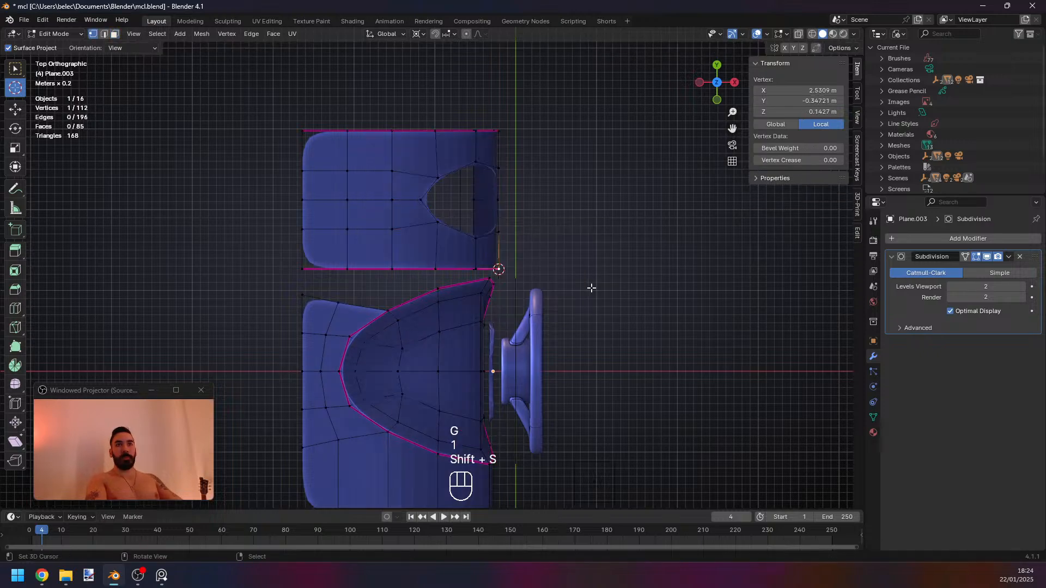
{"action": "key", "text": "alt+z"}
{"action": "key", "text": "alt+a"}
{"action": "key", "text": "b"}
{"action": "left_click_drag", "start_coordinate": [533, 258], "coordinate": [534, 272]}
{"action": "key", "text": "r"}
{"action": "right_click", "coordinate": [578, 316]}
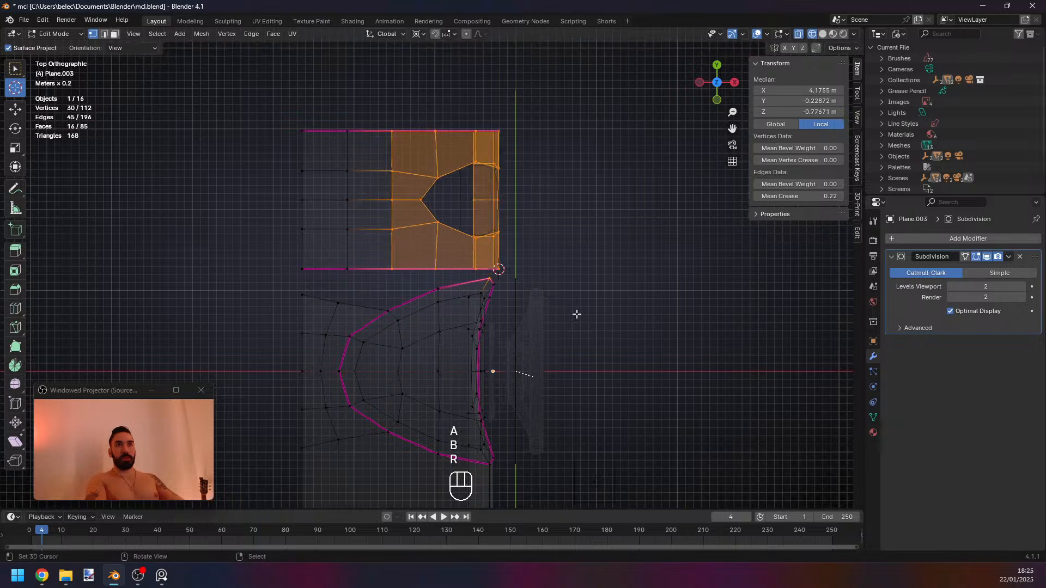
{"action": "key", "text": "c"}
{"action": "middle_click", "coordinate": [385, 263]}
{"action": "mouse_move", "coordinate": [382, 247]}
{"action": "middle_mouse_down"}
{"action": "mouse_move", "coordinate": [390, 91]}
{"action": "mouse_move", "coordinate": [510, 121]}
{"action": "middle_mouse_up"}
{"action": "right_click", "coordinate": [510, 121]}
{"action": "key", "text": "c"}
{"action": "middle_click_drag", "start_coordinate": [444, 292], "coordinate": [514, 291]}
{"action": "right_click", "coordinate": [514, 290]}
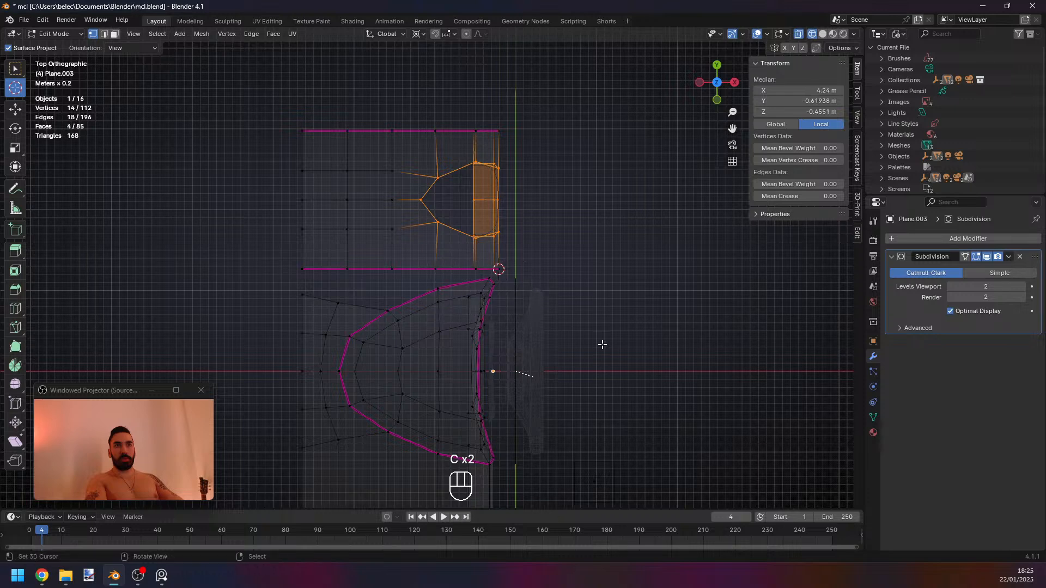
{"action": "key", "text": "r"}
{"action": "right_click", "coordinate": [598, 325]}
Select the whole round-opening panel and rotate it in top view around the 3D cursor, angling it toward the steering wheel section.
{"action": "key", "text": "a"}
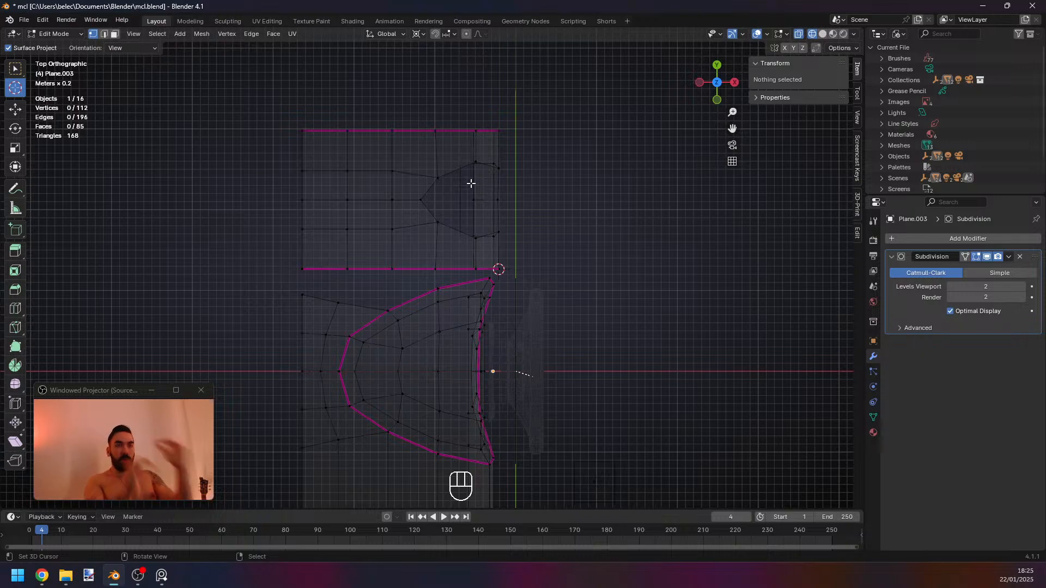
{"action": "key", "text": "a"}
{"action": "key", "text": "a"}
{"action": "key", "text": "b"}
{"action": "mouse_move", "coordinate": [264, 93]}
{"action": "left_mouse_down"}
{"action": "mouse_move", "coordinate": [518, 262]}
{"action": "mouse_move", "coordinate": [515, 277]}
{"action": "left_mouse_up"}
{"action": "key", "text": "r"}
{"action": "right_click", "coordinate": [566, 355]}
{"action": "key", "text": "r"}
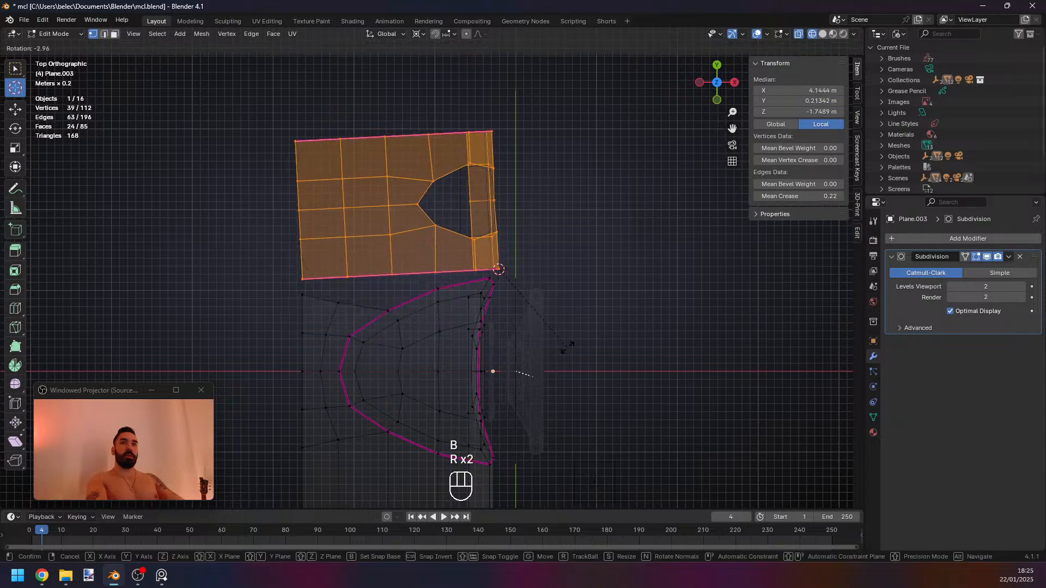
{"action": "key", "text": "g"}
{"action": "left_click", "coordinate": [529, 307]}
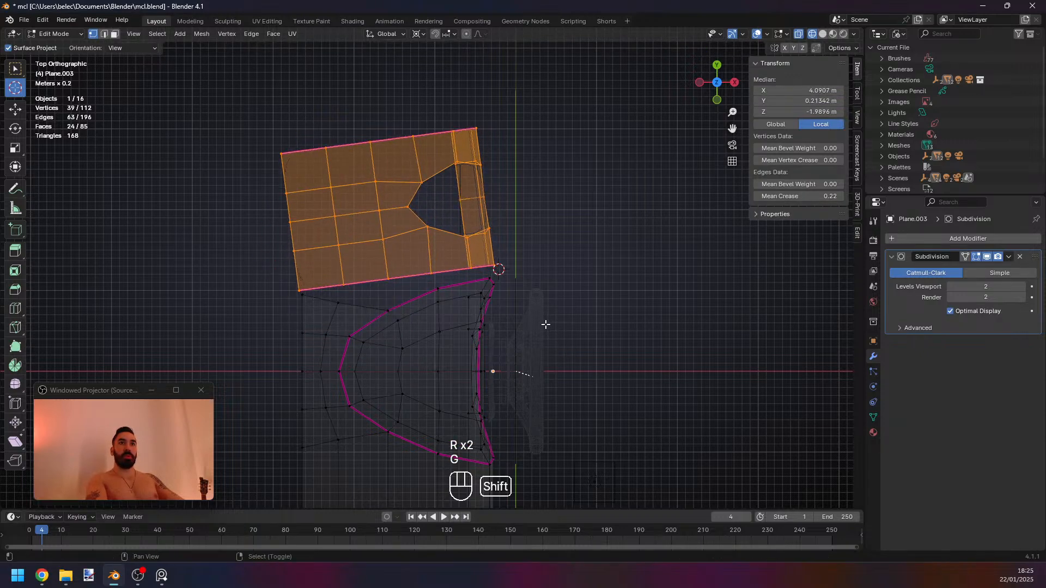
{"action": "key", "text": "r"}
{"action": "left_click", "coordinate": [547, 299]}
Switch to the reference image board and examine how the vent panel meets the steering wheel section of the dashboard.
{"action": "left_click", "coordinate": [161, 576]}
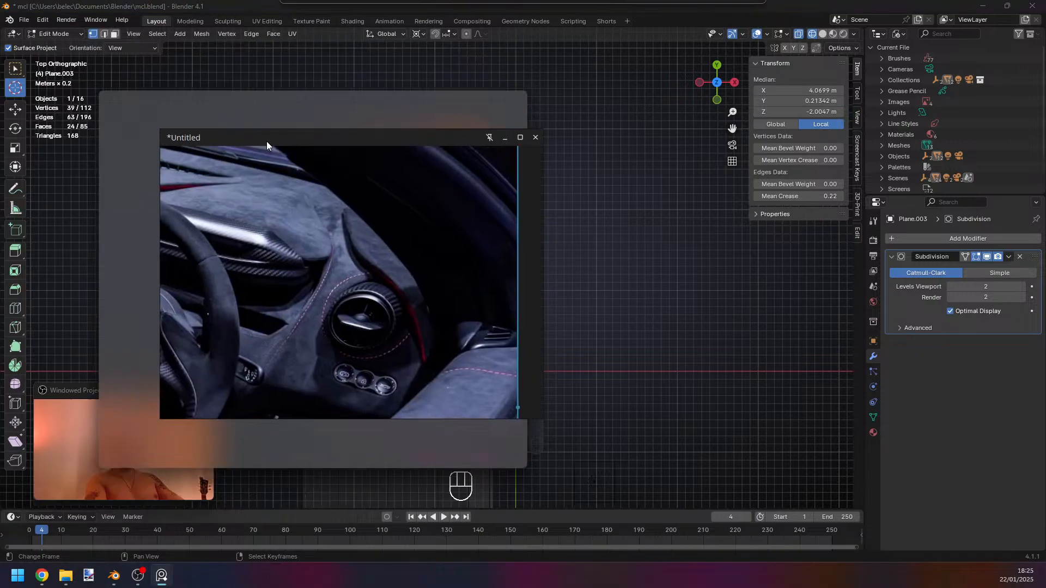
{"action": "scroll", "coordinate": [377, 257], "scroll_direction": "down", "scroll_amount": 5}
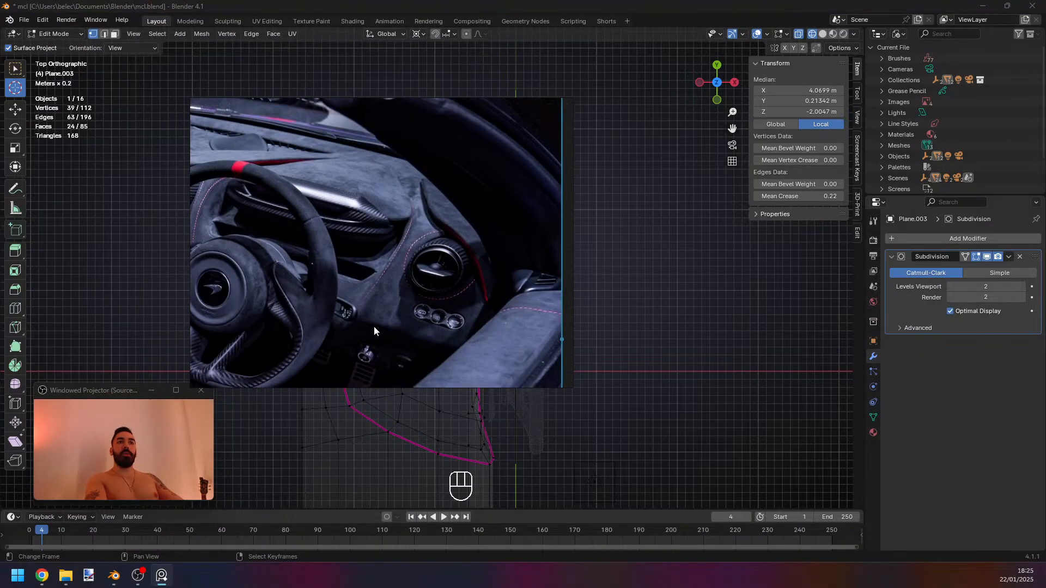
{"action": "scroll", "coordinate": [422, 329], "scroll_direction": "down", "scroll_amount": 3}
{"action": "middle_click_drag", "start_coordinate": [422, 330], "coordinate": [467, 310]}
{"action": "scroll", "coordinate": [421, 189], "scroll_direction": "down", "scroll_amount": 2}
{"action": "scroll", "coordinate": [381, 277], "scroll_direction": "up", "scroll_amount": 3}
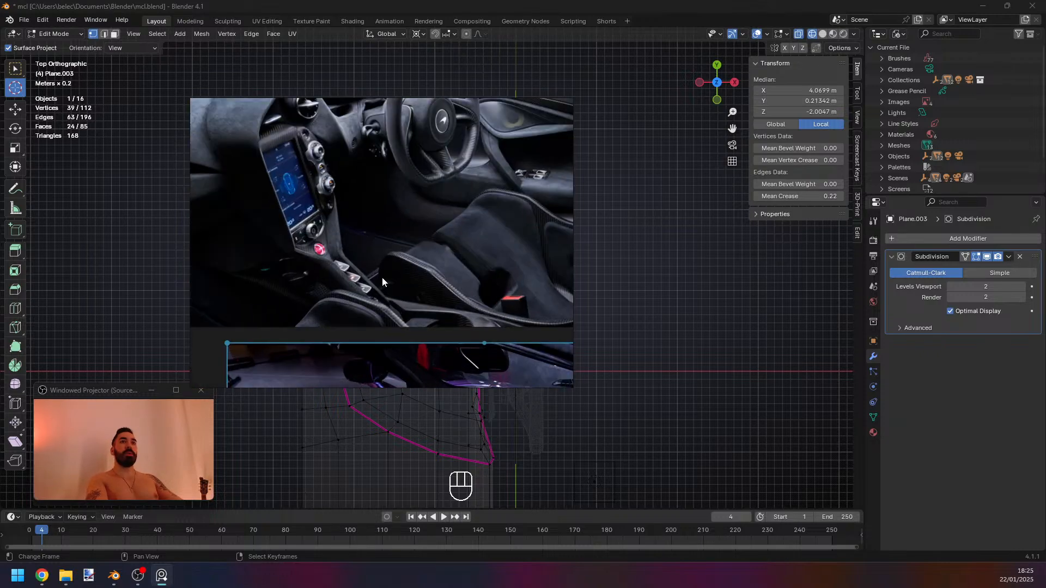
{"action": "scroll", "coordinate": [398, 289], "scroll_direction": "down", "scroll_amount": 4}
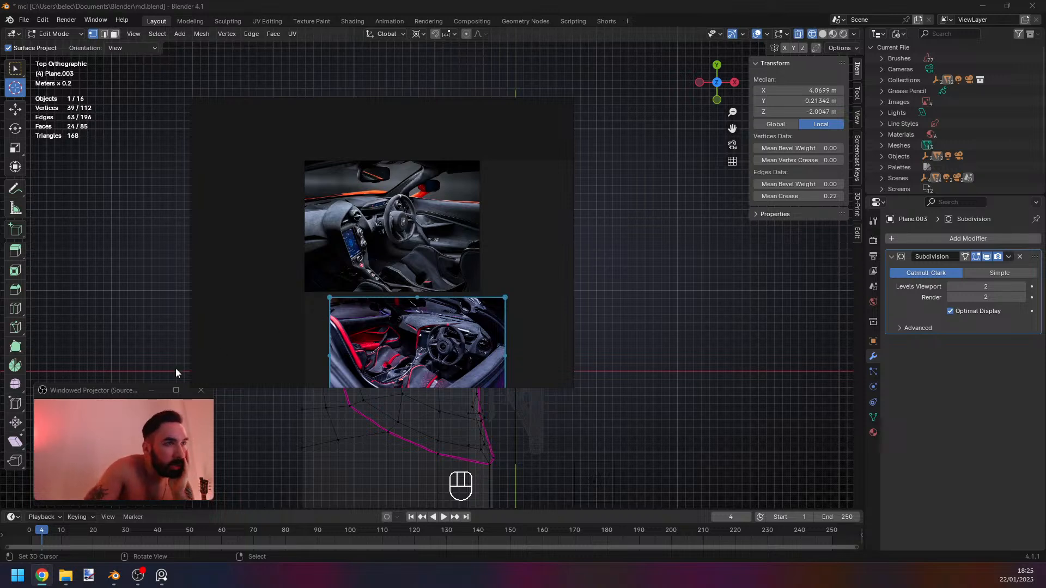
{"action": "left_click_drag", "start_coordinate": [89, 397], "coordinate": [99, 396]}
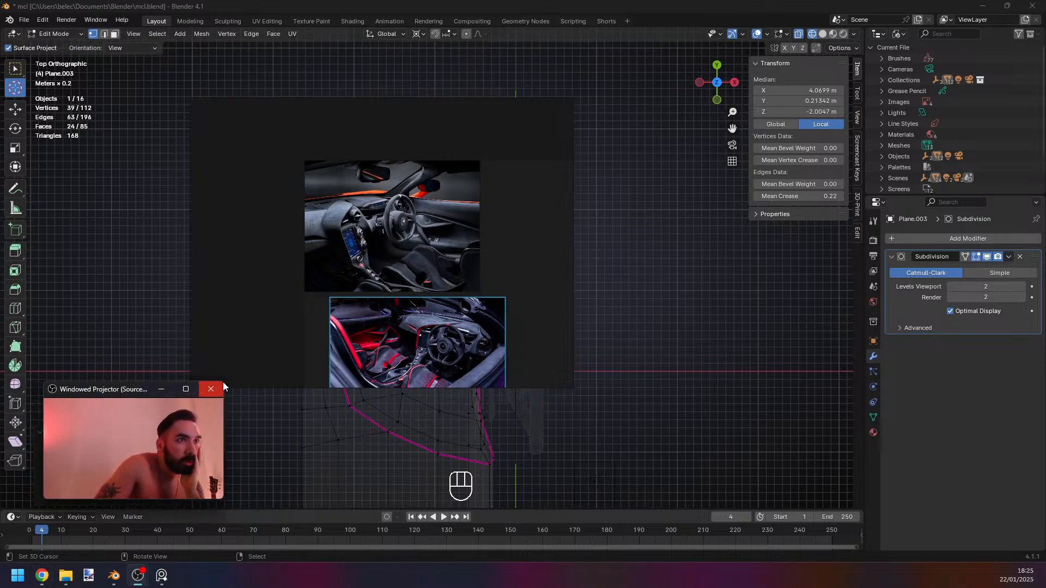
{"action": "left_click_drag", "start_coordinate": [225, 381], "coordinate": [314, 330]}
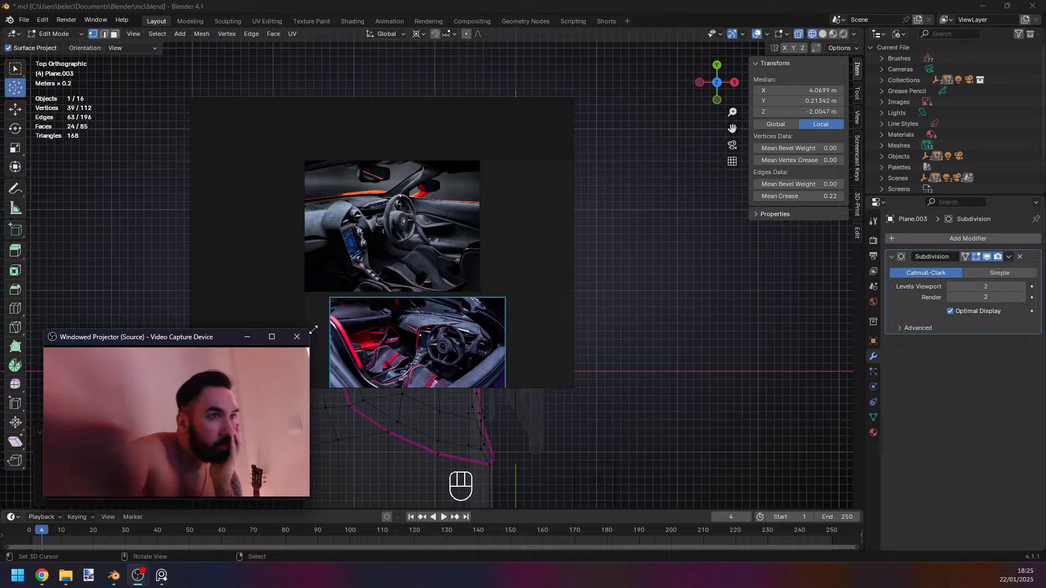
{"action": "left_click_drag", "start_coordinate": [147, 331], "coordinate": [147, 334]}
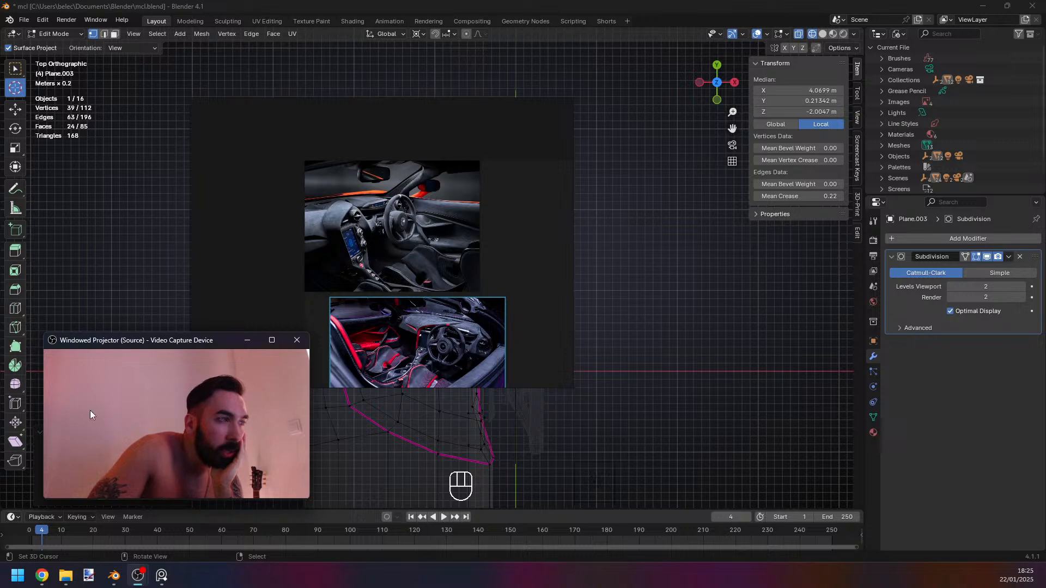
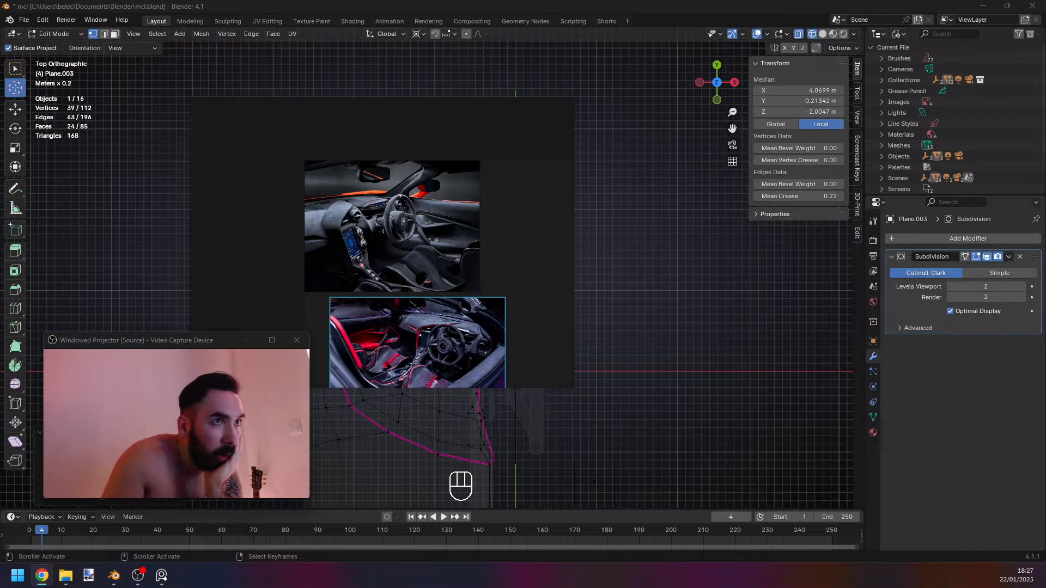
Move the reference board off the model and compare the rotated round-opening panel with the interior photos.
{"action": "middle_click_drag", "start_coordinate": [602, 390], "coordinate": [630, 386]}
{"action": "left_click_drag", "start_coordinate": [361, 106], "coordinate": [758, 201]}
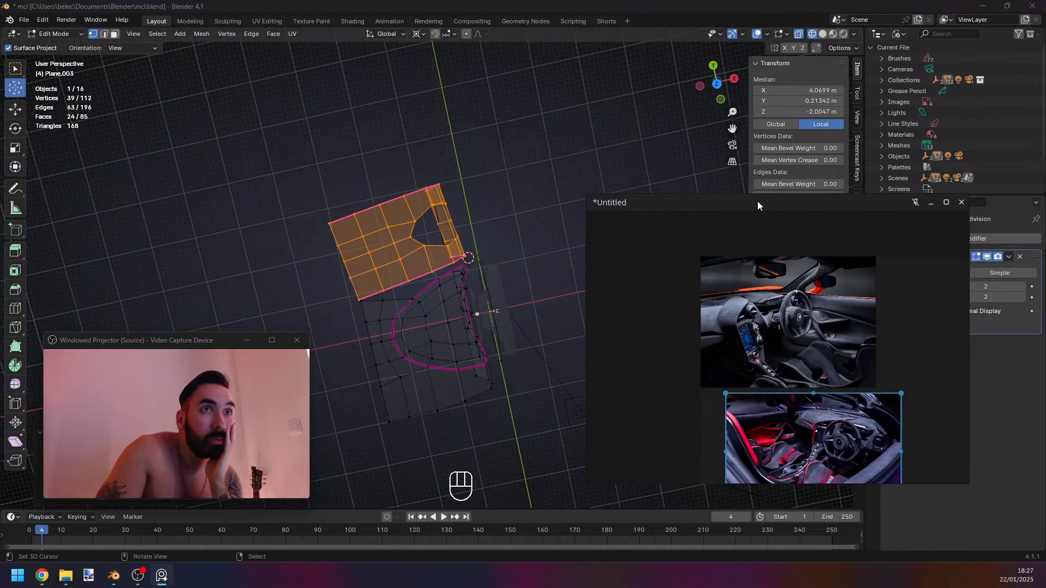
{"action": "middle_click_drag", "start_coordinate": [245, 327], "coordinate": [218, 286]}
{"action": "middle_click_drag", "start_coordinate": [567, 349], "coordinate": [457, 355]}
{"action": "scroll", "coordinate": [457, 354], "scroll_direction": "up", "scroll_amount": 1}
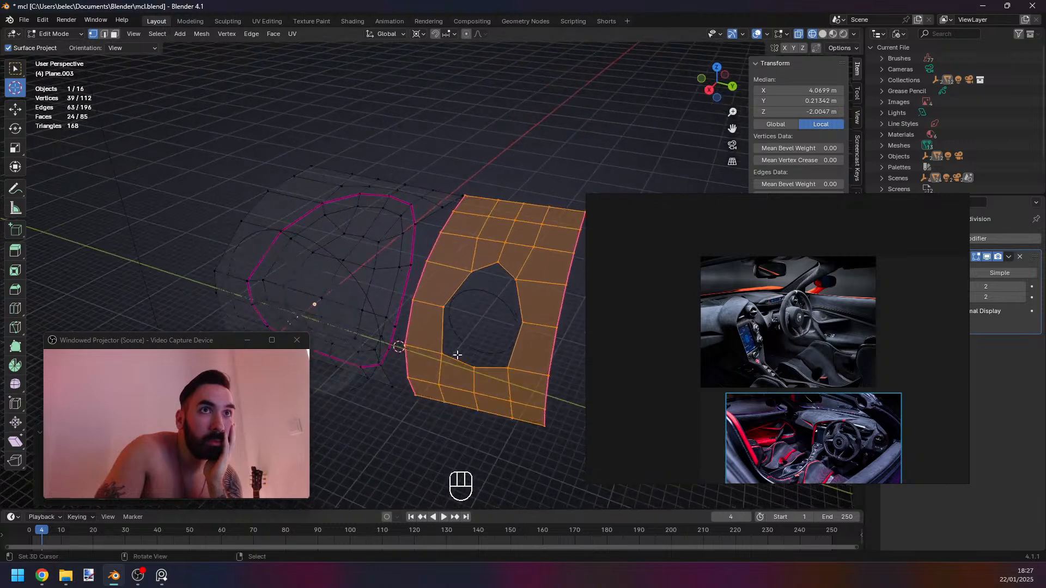
Add a photo of the steering wheel and driver-side dash to the reference board and examine its air vent panel.
{"action": "left_click", "coordinate": [42, 575]}
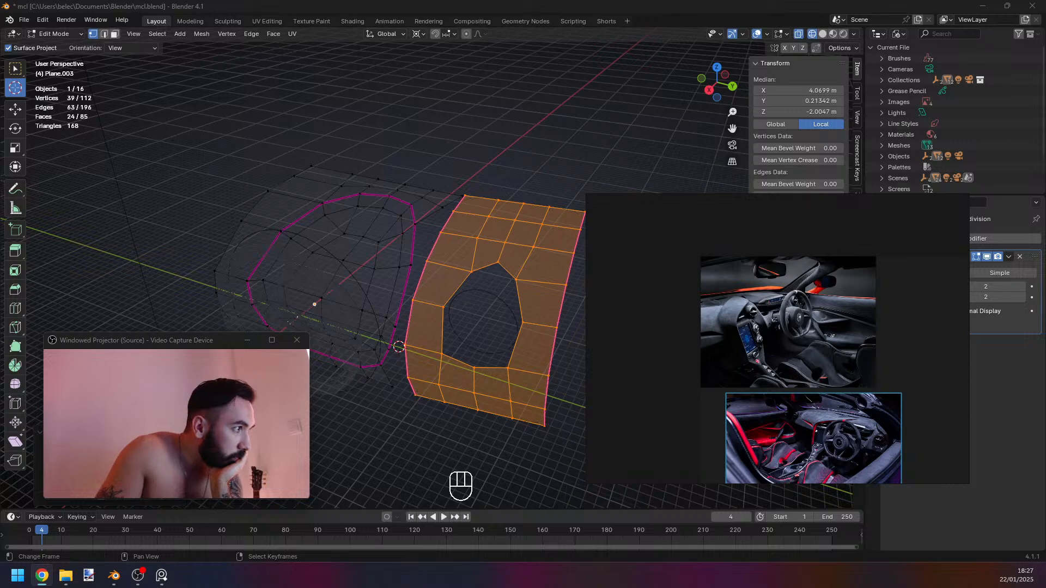
{"action": "left_click", "coordinate": [684, 327]}
{"action": "scroll", "coordinate": [702, 347], "scroll_direction": "down", "scroll_amount": 2}
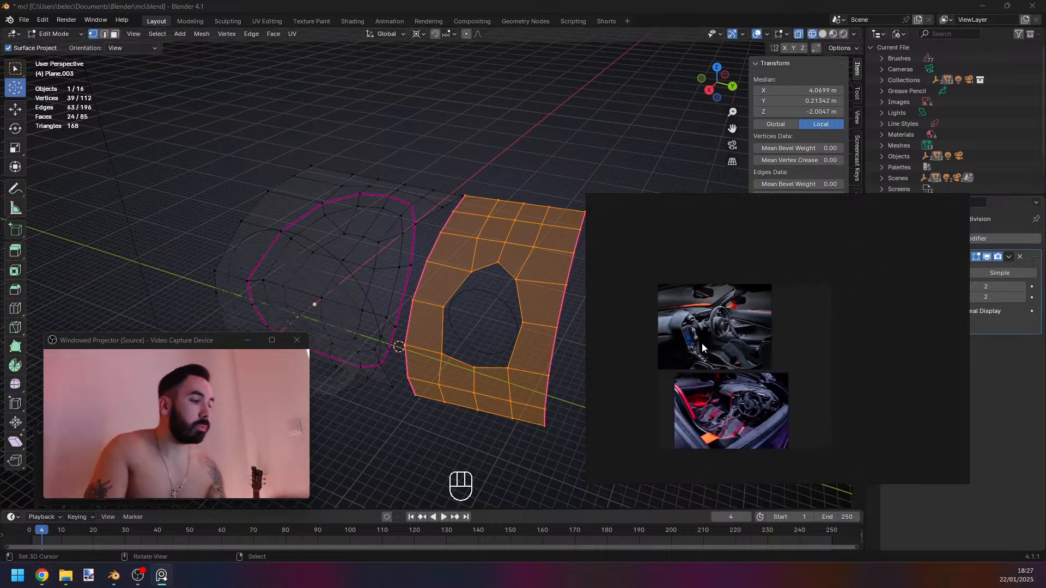
{"action": "left_click_drag", "start_coordinate": [723, 346], "coordinate": [816, 326]}
{"action": "scroll", "coordinate": [817, 325], "scroll_direction": "up", "scroll_amount": 6}
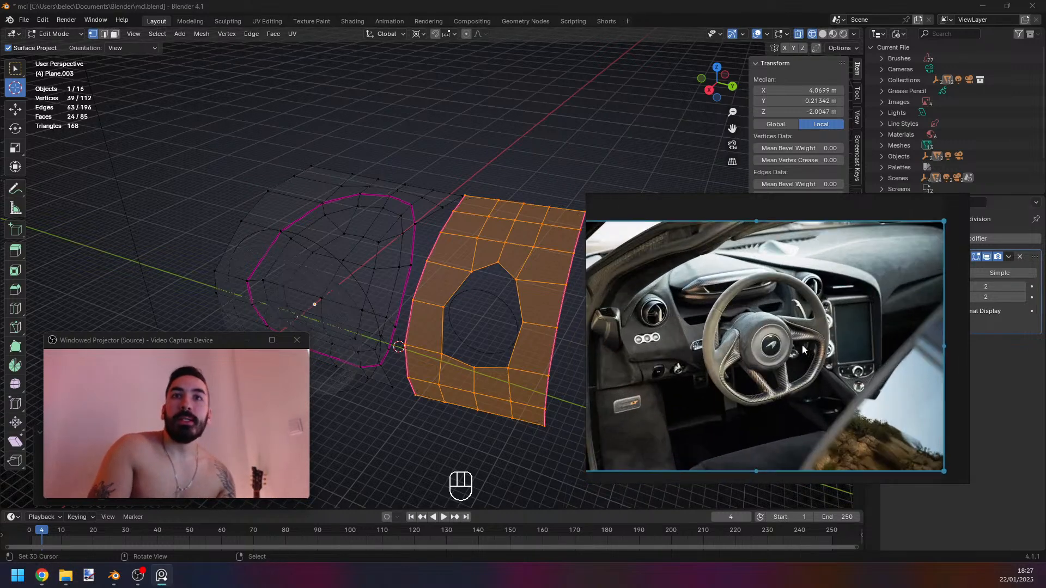
{"action": "scroll", "coordinate": [802, 344], "scroll_direction": "up", "scroll_amount": 6}
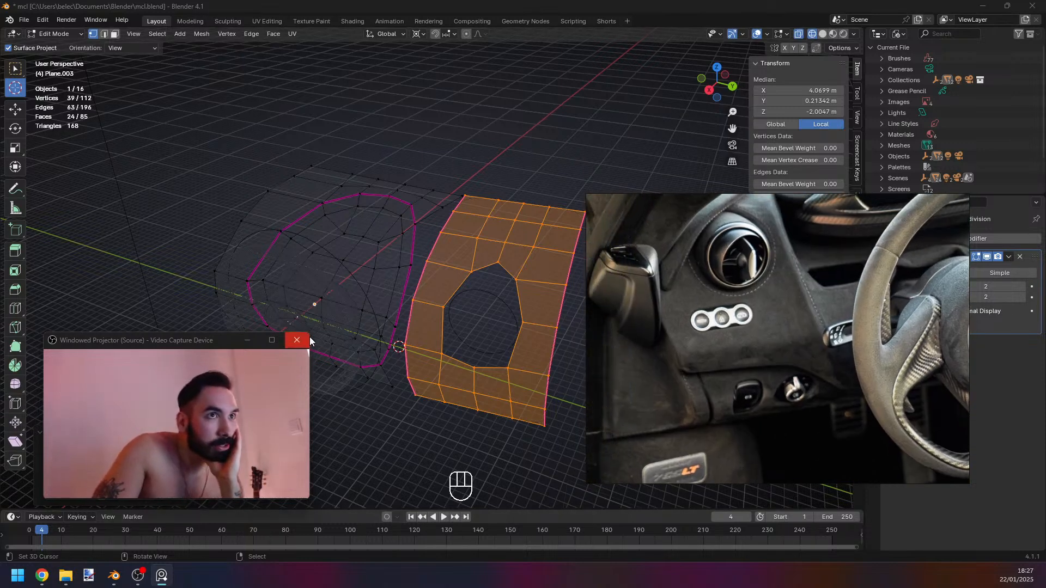
{"action": "left_click_drag", "start_coordinate": [309, 334], "coordinate": [236, 374]}
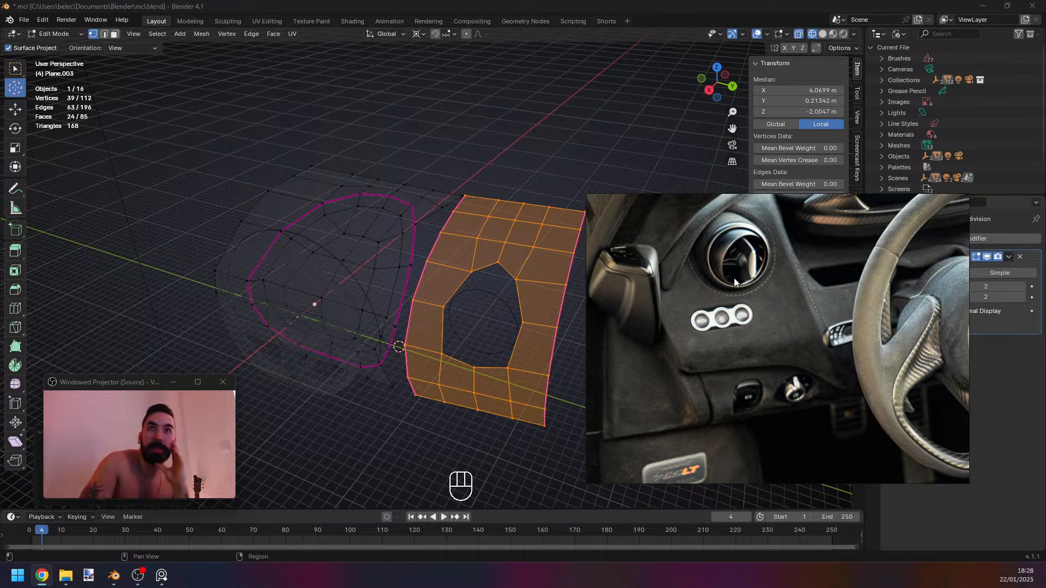
{"action": "left_click_drag", "start_coordinate": [666, 201], "coordinate": [746, 587]}
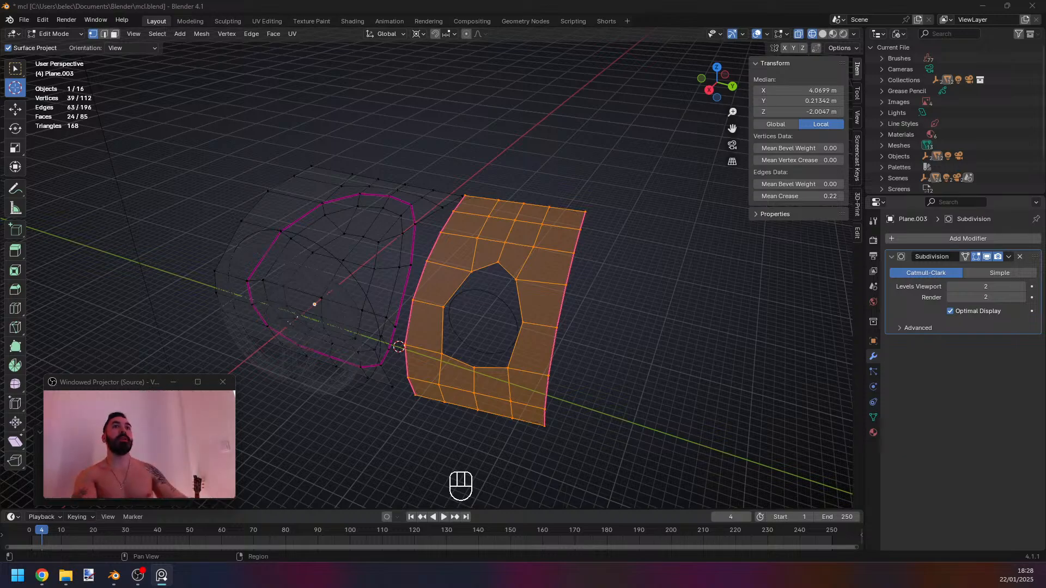
Return the mesh to solid shading and move the steering wheel section's upper corner vertex slightly away from the gap.
{"action": "middle_click_drag", "start_coordinate": [571, 289], "coordinate": [424, 275]}
{"action": "key", "text": "z"}
{"action": "key", "text": "Tab"}
{"action": "key", "text": "Tab"}
{"action": "key", "text": "2"}
{"action": "right_click", "coordinate": [402, 267]}
{"action": "key", "text": "1"}
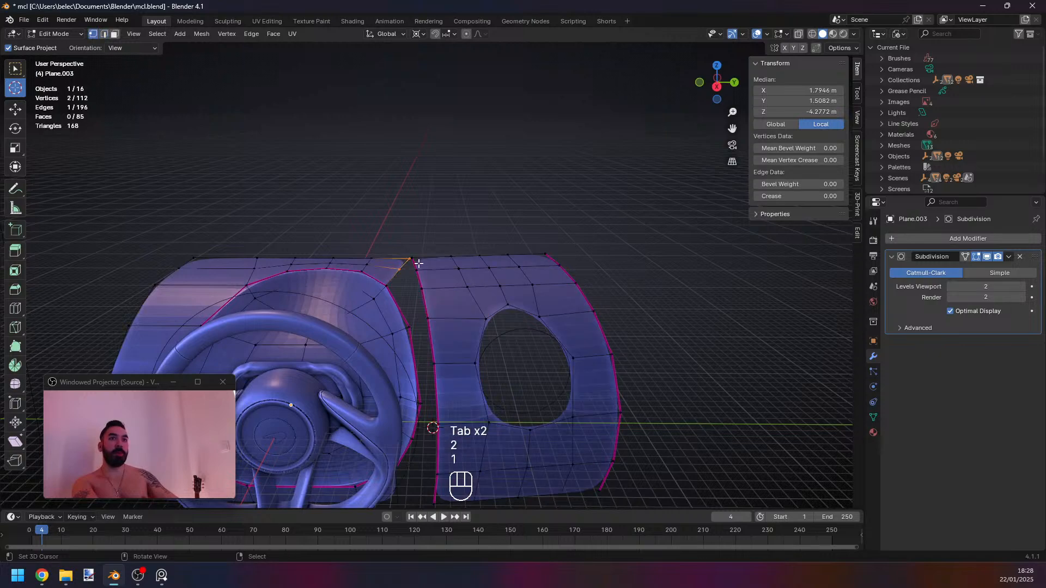
{"action": "right_click", "coordinate": [411, 258]}
{"action": "key", "text": "g"}
{"action": "left_click", "coordinate": [397, 256]}
{"action": "middle_click_drag", "start_coordinate": [399, 268], "coordinate": [397, 280]}
{"action": "key", "text": "2"}
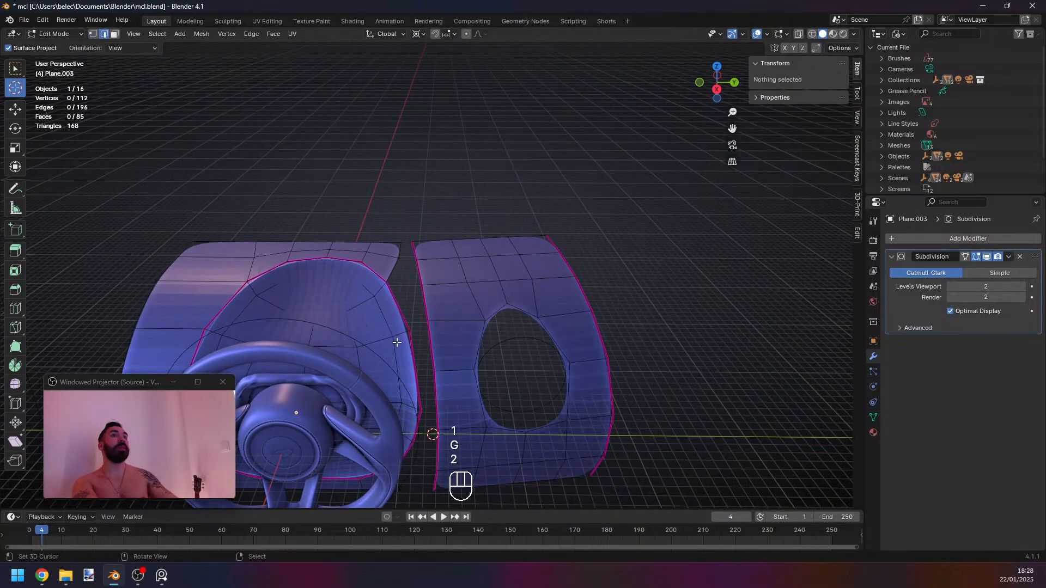
Adjust the position of the edge loop that crosses the steering wheel recess.
{"action": "middle_click_drag", "start_coordinate": [397, 342], "coordinate": [433, 384]}
{"action": "key", "text": "1"}
{"action": "key", "text": "1"}
{"action": "right_click", "coordinate": [368, 376], "text": "alt"}
{"action": "key", "text": "g"}
{"action": "key", "text": "g"}
{"action": "key", "text": "g"}
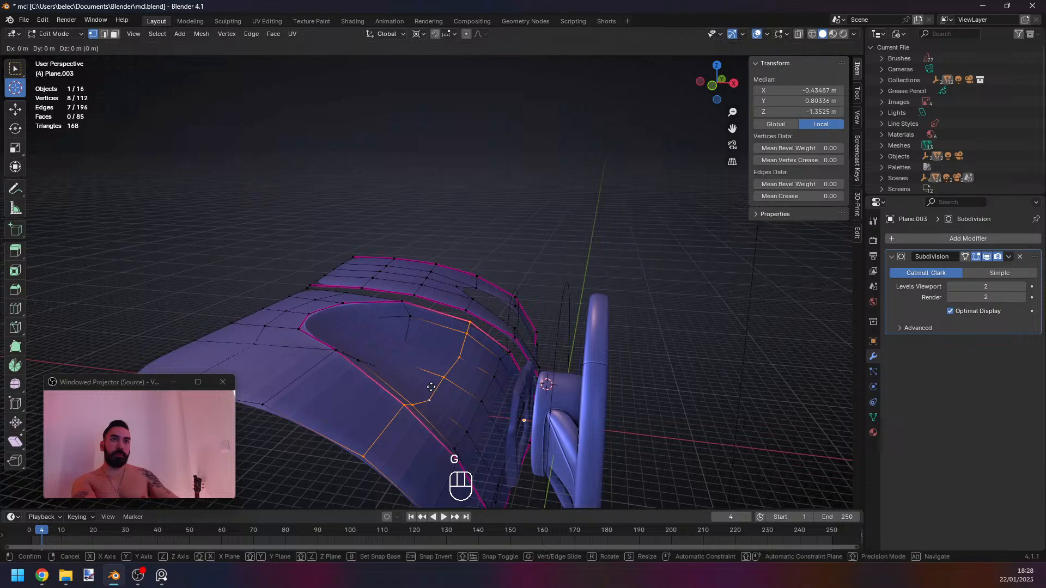
{"action": "left_click", "coordinate": [427, 383]}
Slide two opposite vertices on the steering wheel recess rim along their edges toward the steering wheel.
{"action": "key", "text": "1"}
{"action": "left_click", "coordinate": [398, 308], "text": "alt"}
{"action": "middle_click_drag", "start_coordinate": [398, 307], "coordinate": [420, 328]}
{"action": "left_click", "coordinate": [406, 310]}
{"action": "key", "text": "g"}
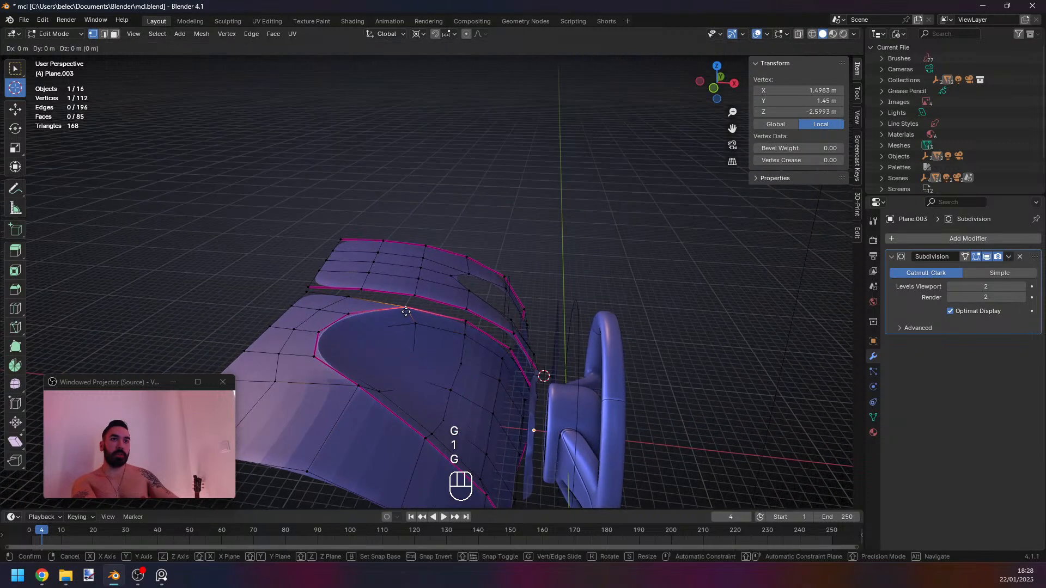
{"action": "left_click", "coordinate": [406, 311]}
{"action": "left_click", "coordinate": [360, 387], "text": "shift"}
{"action": "key", "text": "g"}
{"action": "key", "text": "g"}
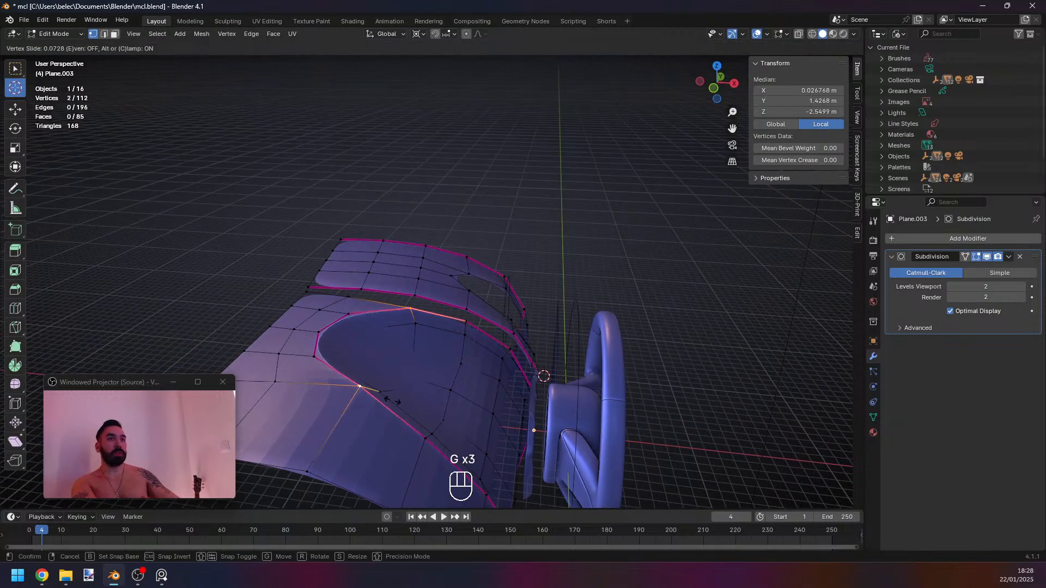
{"action": "key", "text": "g"}
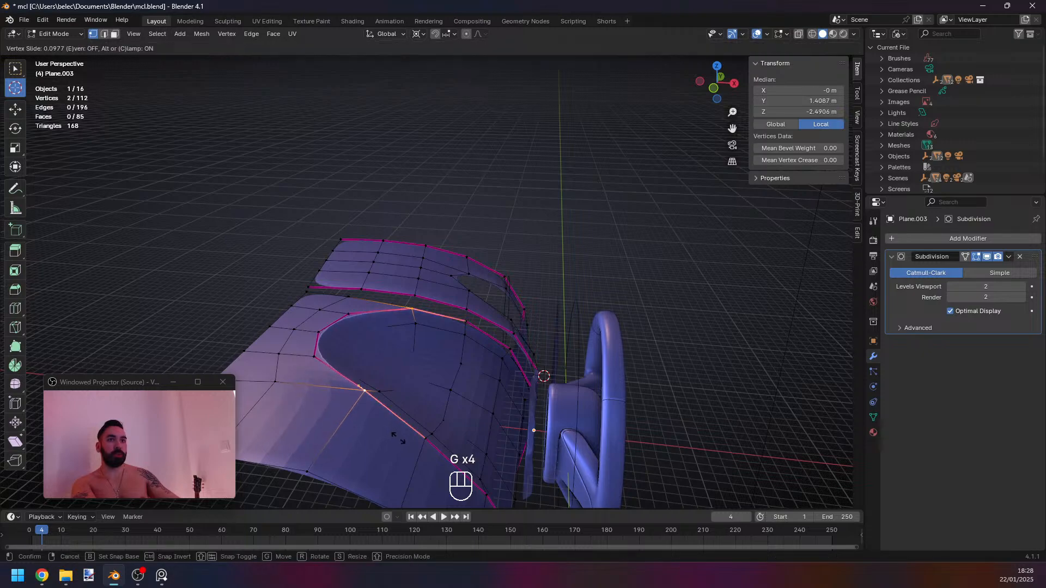
{"action": "key", "text": "Tab"}
{"action": "key", "text": "Tab"}
Bridge the upper and middle gap between the steering wheel section and the round-opening panel with faces.
{"action": "middle_click_drag", "start_coordinate": [398, 439], "coordinate": [402, 257]}
{"action": "key", "text": "2"}
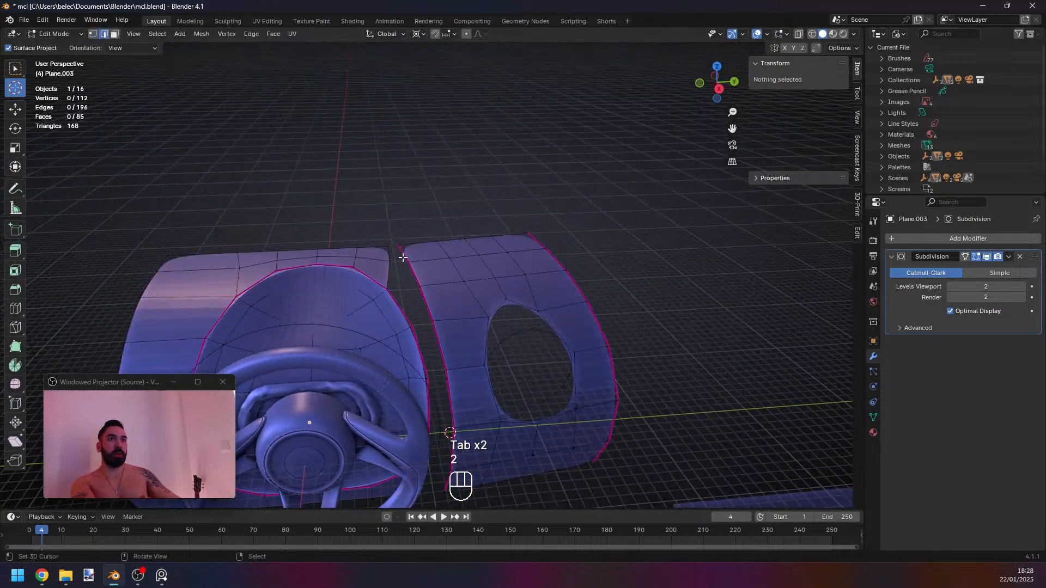
{"action": "left_click", "coordinate": [403, 257]}
{"action": "left_click", "coordinate": [390, 271], "text": "shift"}
{"action": "key", "text": "f"}
{"action": "key", "text": "f"}
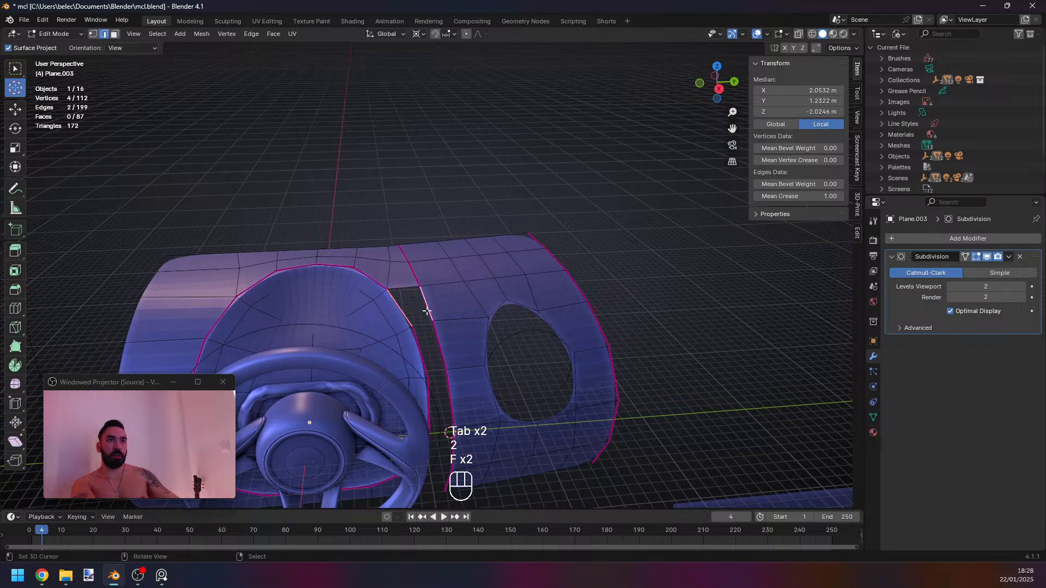
{"action": "key", "text": "f"}
{"action": "middle_click_drag", "start_coordinate": [427, 311], "coordinate": [422, 305]}
{"action": "right_click", "coordinate": [428, 345]}
{"action": "right_click", "coordinate": [412, 355], "text": "shift"}
{"action": "key", "text": "f"}
{"action": "right_click", "coordinate": [432, 391]}
{"action": "right_click", "coordinate": [411, 399], "text": "shift"}
{"action": "key", "text": "f"}
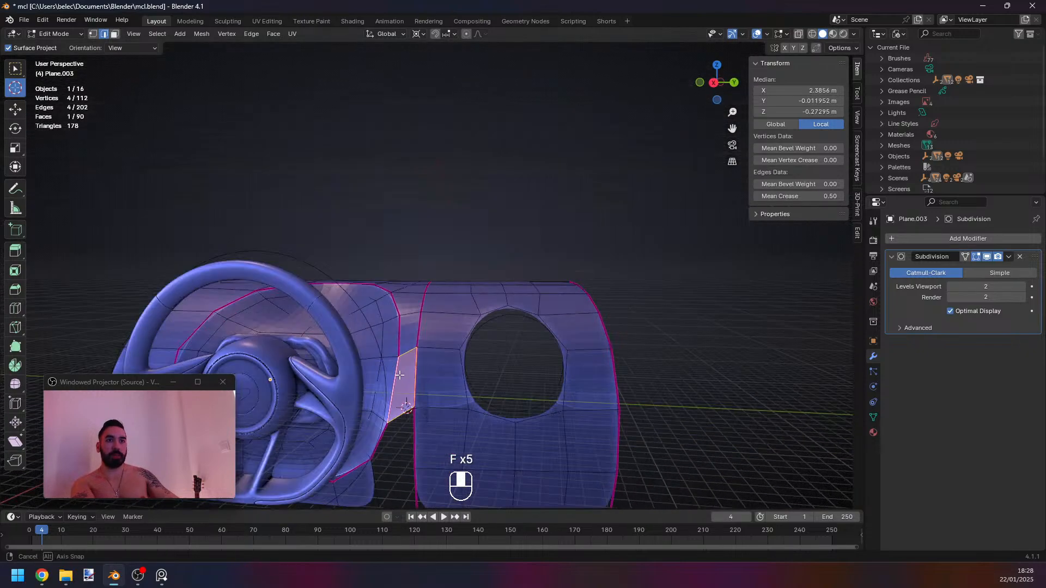
Slide the round-opening panel's border vertex at the bridge's lower end along its edge.
{"action": "middle_click_drag", "start_coordinate": [399, 376], "coordinate": [391, 368]}
{"action": "key", "text": "1"}
{"action": "right_click", "coordinate": [411, 404]}
{"action": "key", "text": "g"}
{"action": "key", "text": "g"}
{"action": "left_click", "coordinate": [384, 428]}
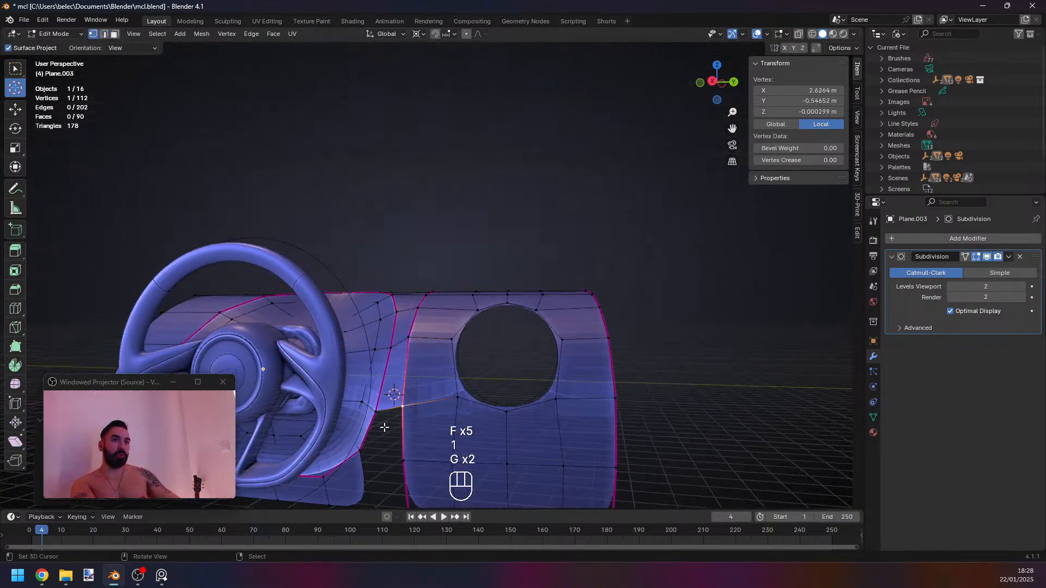
Fill the remaining lower gap between the steering wheel section and the round-opening panel with faces.
{"action": "key", "text": "2"}
{"action": "right_click", "coordinate": [370, 429]}
{"action": "right_click", "coordinate": [403, 428], "text": "shift"}
{"action": "key", "text": "f"}
{"action": "right_click", "coordinate": [376, 433]}
{"action": "mouse_move", "coordinate": [411, 420]}
{"action": "middle_mouse_down"}
{"action": "mouse_move", "coordinate": [409, 391]}
{"action": "mouse_move", "coordinate": [416, 433]}
{"action": "middle_mouse_up"}
{"action": "right_click", "coordinate": [414, 427], "text": "shift"}
{"action": "key", "text": "f"}
Select the seam edge loop joining the two sections and set its mean crease to 0.
{"action": "key", "text": "1"}
{"action": "key", "text": "2"}
{"action": "right_click", "coordinate": [406, 389], "text": "alt"}
{"action": "left_click_drag", "start_coordinate": [785, 196], "coordinate": [756, 197]}
{"action": "key", "text": "Tab"}
{"action": "middle_click_drag", "start_coordinate": [625, 351], "coordinate": [436, 369]}
{"action": "key", "text": "Tab"}
{"action": "key", "text": "1"}
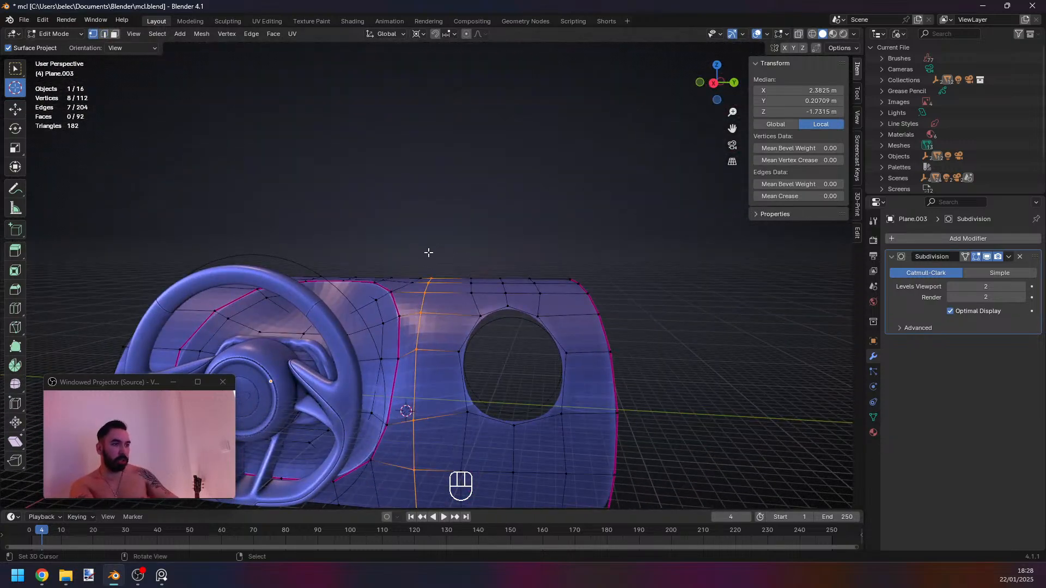
Slide the seam vertex between the steering wheel recess and the round opening slightly along its edge.
{"action": "middle_click_drag", "start_coordinate": [428, 253], "coordinate": [437, 305]}
{"action": "middle_click_drag", "start_coordinate": [418, 414], "coordinate": [403, 383]}
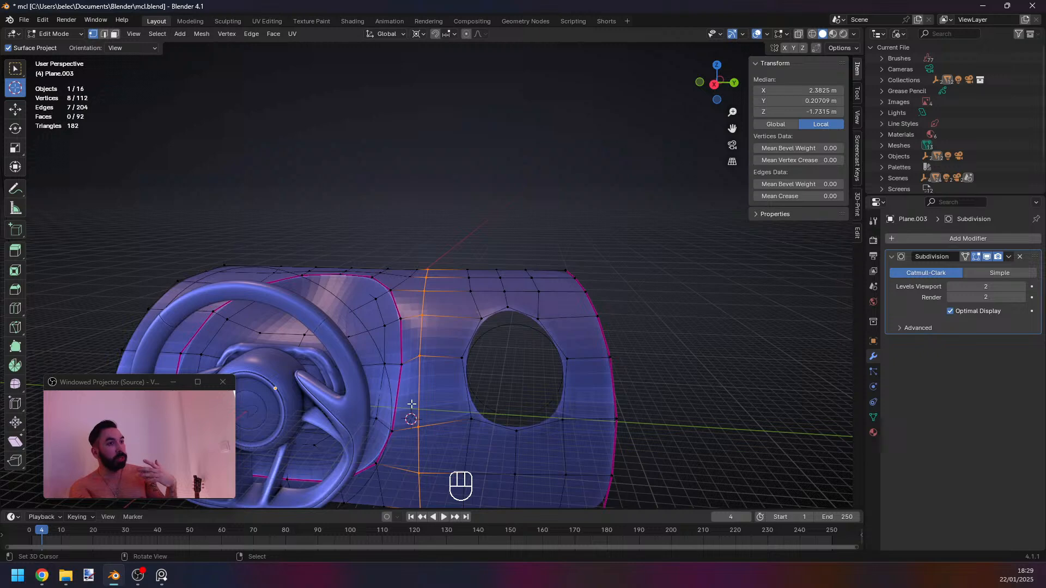
{"action": "middle_click_drag", "start_coordinate": [439, 416], "coordinate": [445, 423]}
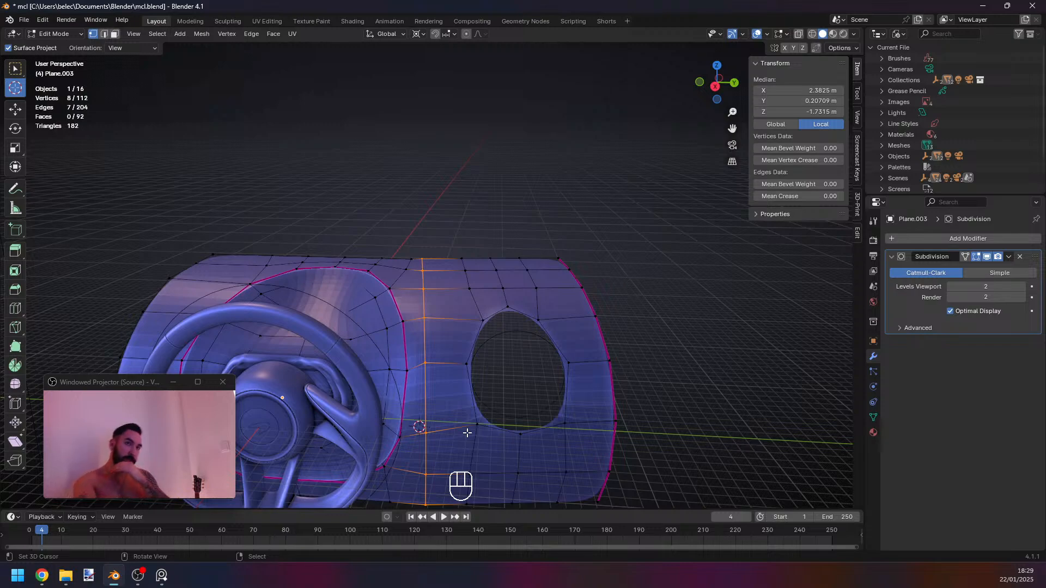
{"action": "middle_click_drag", "start_coordinate": [467, 433], "coordinate": [414, 360]}
{"action": "left_click", "coordinate": [384, 339]}
{"action": "key", "text": "g"}
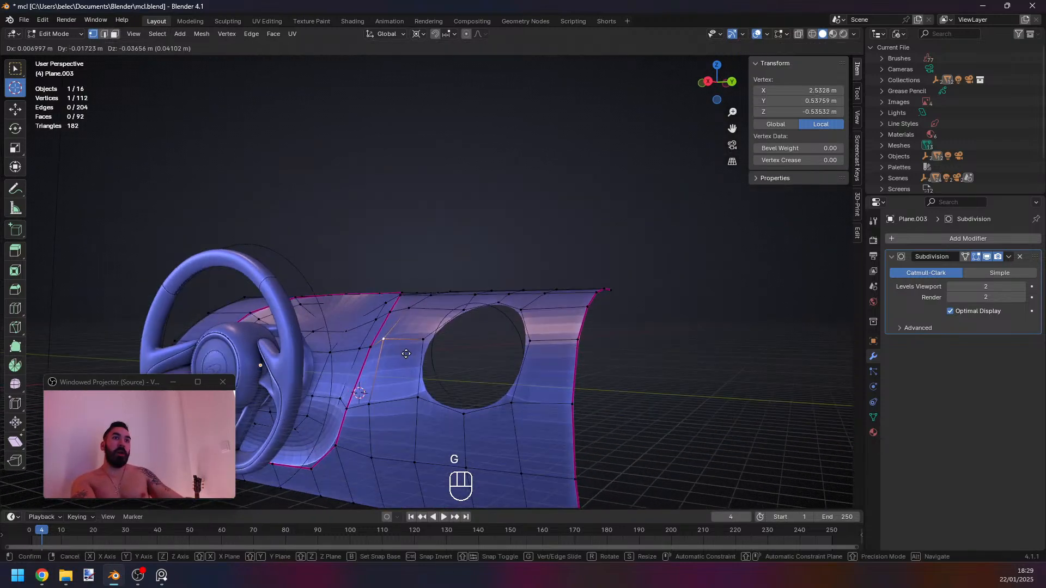
{"action": "key", "text": "g"}
{"action": "left_click", "coordinate": [395, 351]}
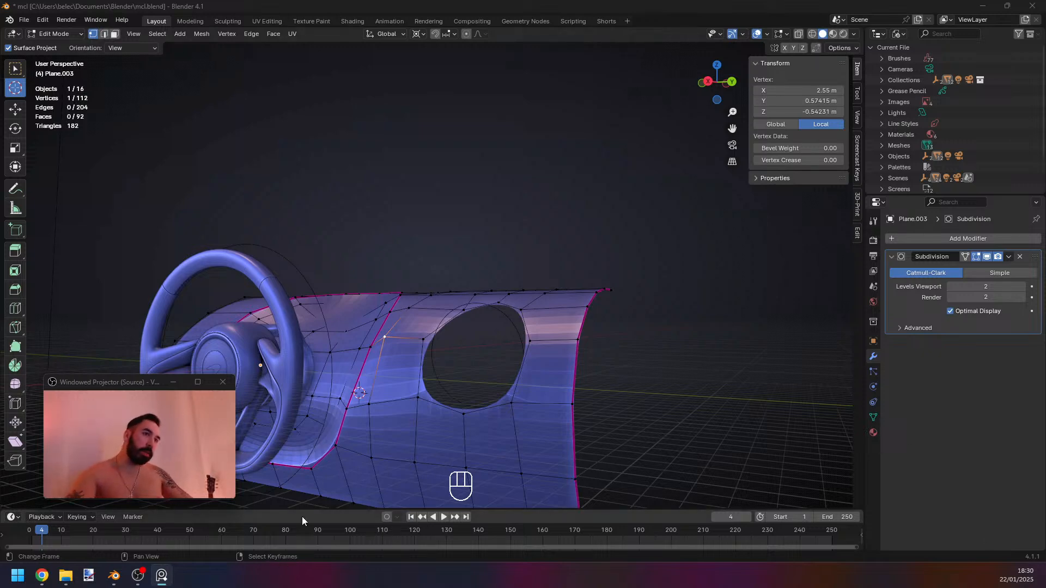
Examine the joined dashboard mesh from above in wireframe and from the side in solid shading.
{"action": "middle_click_drag", "start_coordinate": [414, 469], "coordinate": [456, 303]}
{"action": "key", "text": "Tab"}
{"action": "key", "text": "Tab"}
{"action": "key", "text": "KP_7"}
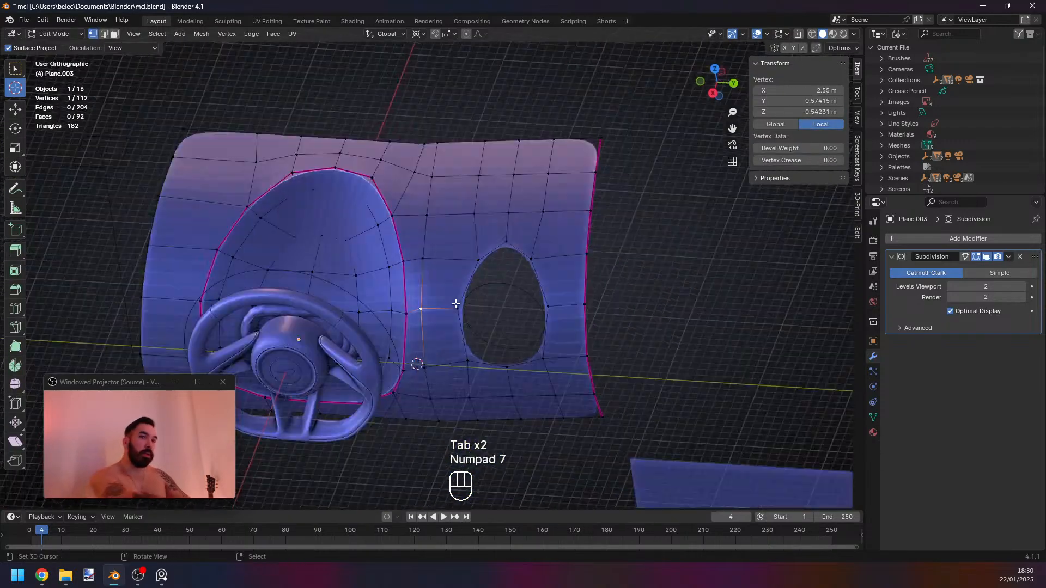
{"action": "key", "text": "z"}
{"action": "middle_click_drag", "start_coordinate": [581, 241], "coordinate": [521, 313], "text": "shift"}
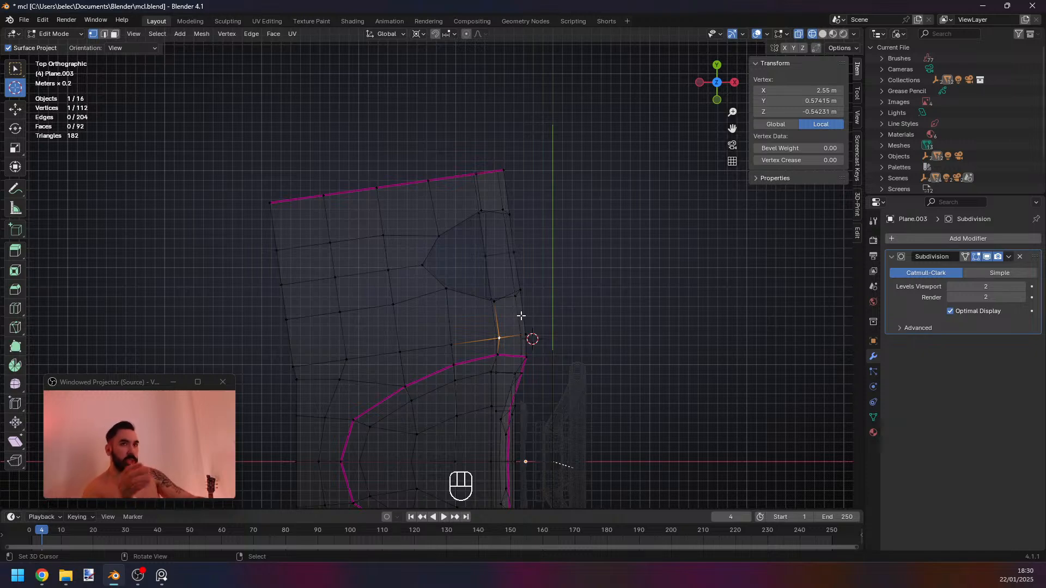
{"action": "key", "text": "z"}
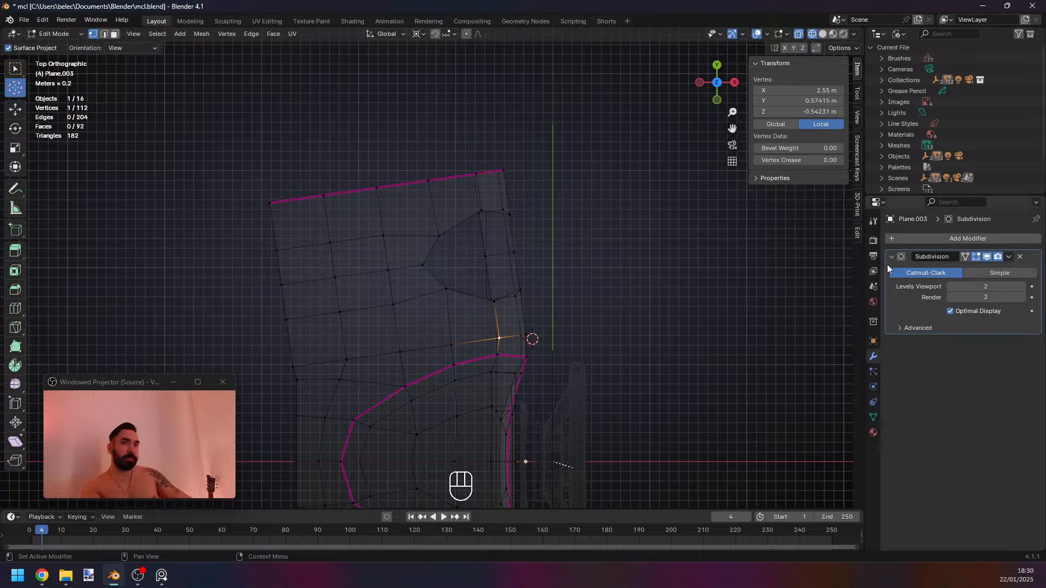
{"action": "mouse_move", "coordinate": [493, 346]}
{"action": "middle_mouse_down"}
{"action": "mouse_move", "coordinate": [480, 291]}
{"action": "mouse_move", "coordinate": [462, 329]}
{"action": "mouse_move", "coordinate": [438, 329]}
{"action": "middle_mouse_up"}
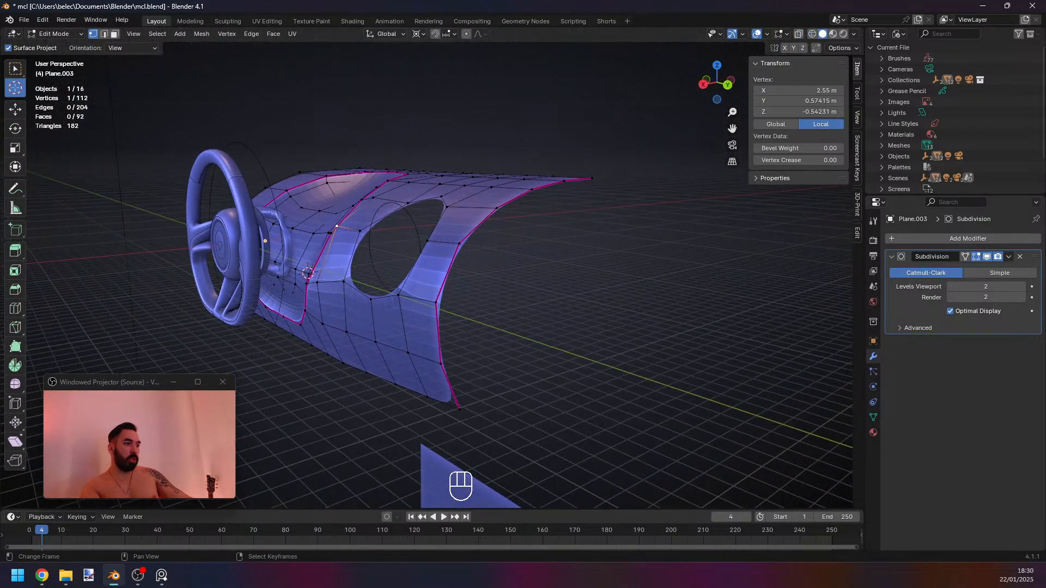
{"action": "middle_click_drag", "start_coordinate": [786, 304], "coordinate": [446, 321]}
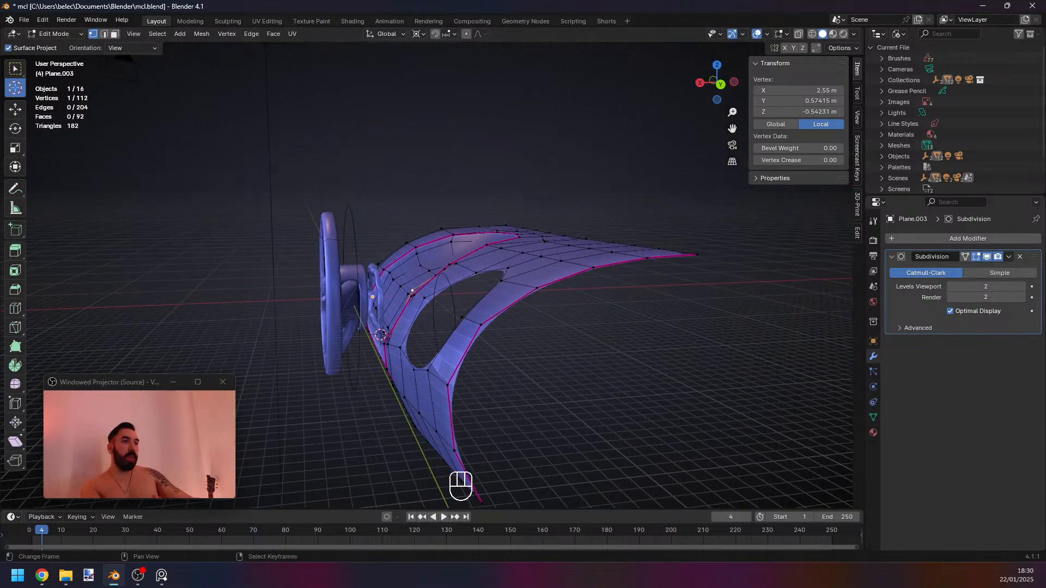
Bring up the reference board, examine how the air vent panel meets the steering wheel area, and move the board away.
{"action": "left_click_drag", "start_coordinate": [741, 587], "coordinate": [466, 149]}
{"action": "middle_click_drag", "start_coordinate": [463, 237], "coordinate": [502, 297]}
{"action": "scroll", "coordinate": [501, 298], "scroll_direction": "up", "scroll_amount": 3}
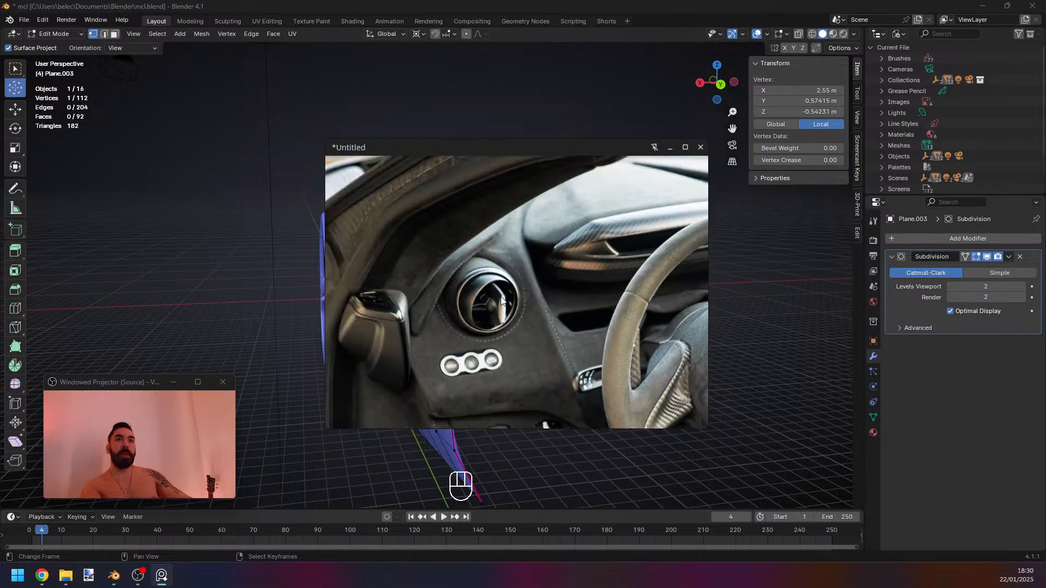
{"action": "scroll", "coordinate": [491, 292], "scroll_direction": "down", "scroll_amount": 2}
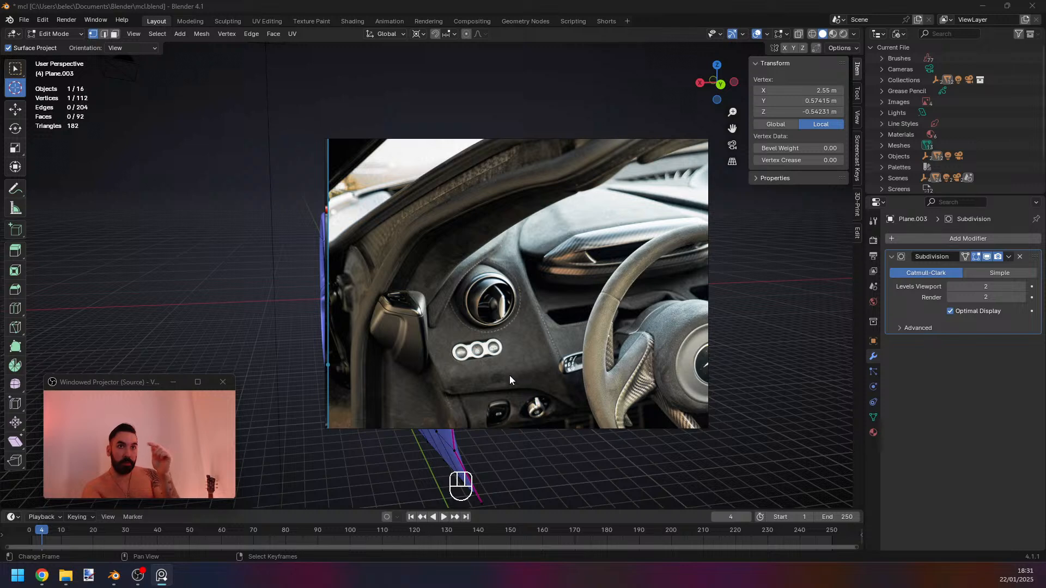
{"action": "scroll", "coordinate": [533, 344], "scroll_direction": "down", "scroll_amount": 2}
{"action": "middle_click_drag", "start_coordinate": [533, 343], "coordinate": [502, 335]}
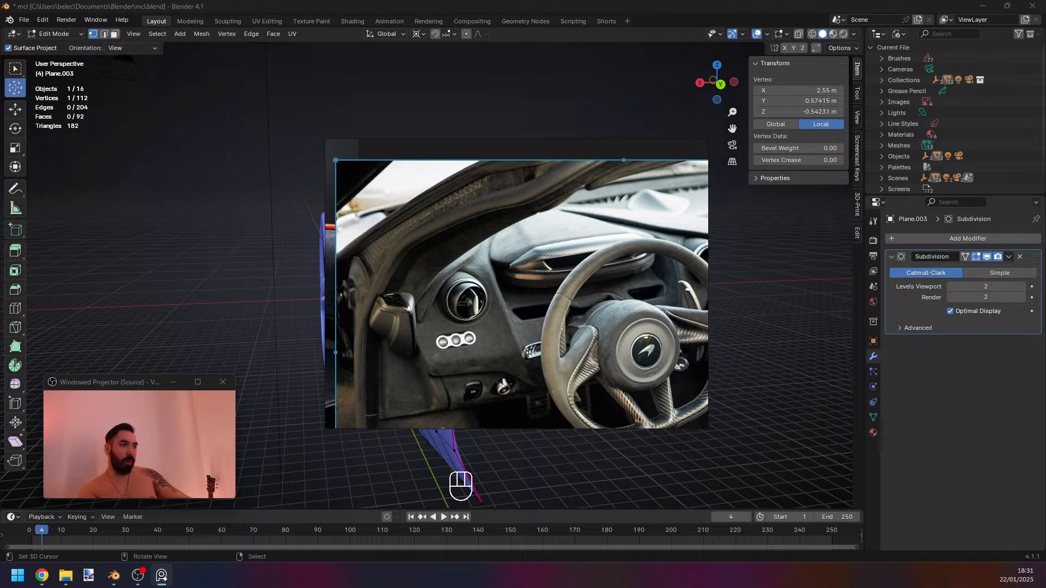
{"action": "middle_click_drag", "start_coordinate": [560, 311], "coordinate": [531, 300]}
{"action": "scroll", "coordinate": [531, 299], "scroll_direction": "up", "scroll_amount": 1}
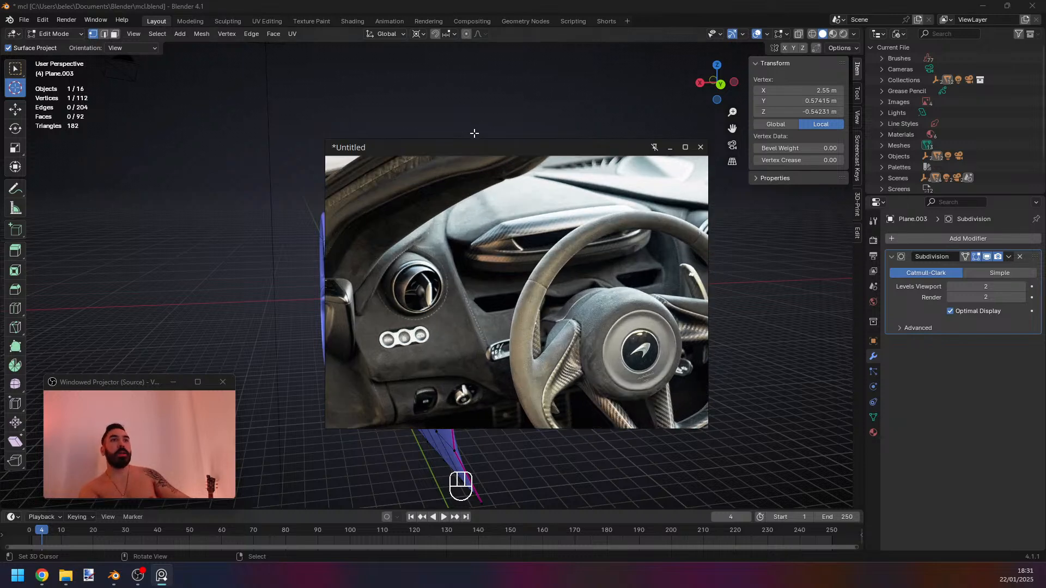
{"action": "left_click_drag", "start_coordinate": [485, 148], "coordinate": [536, 587]}
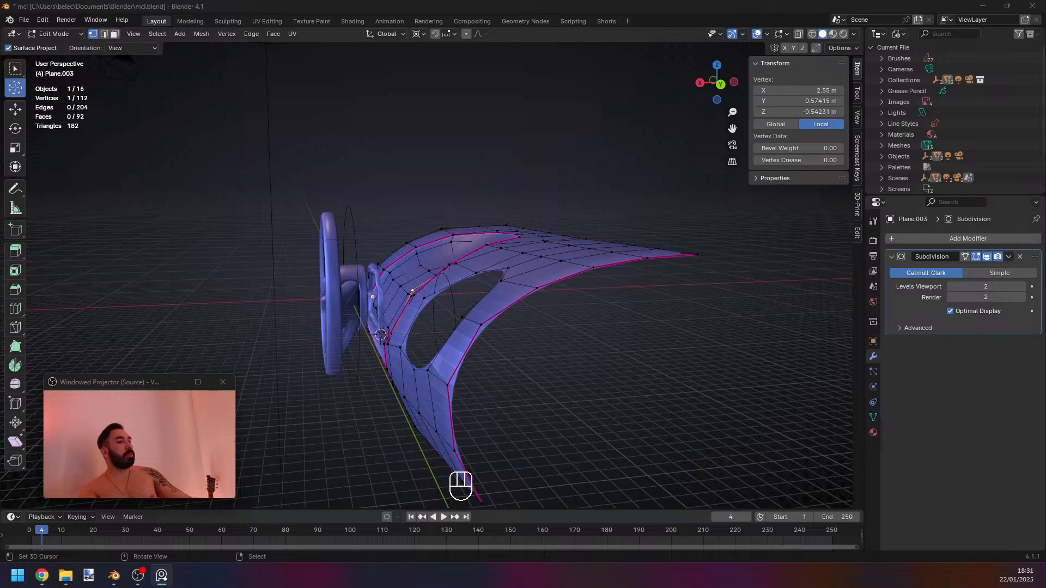
Try to push the seam vertex beside the round opening inward with Shrink/Fatten.
{"action": "middle_click_drag", "start_coordinate": [308, 295], "coordinate": [401, 381]}
{"action": "scroll", "coordinate": [505, 325], "scroll_direction": "up", "scroll_amount": 2}
{"action": "key", "text": "Tab"}
{"action": "key", "text": "Tab"}
{"action": "key", "text": "alt+s"}
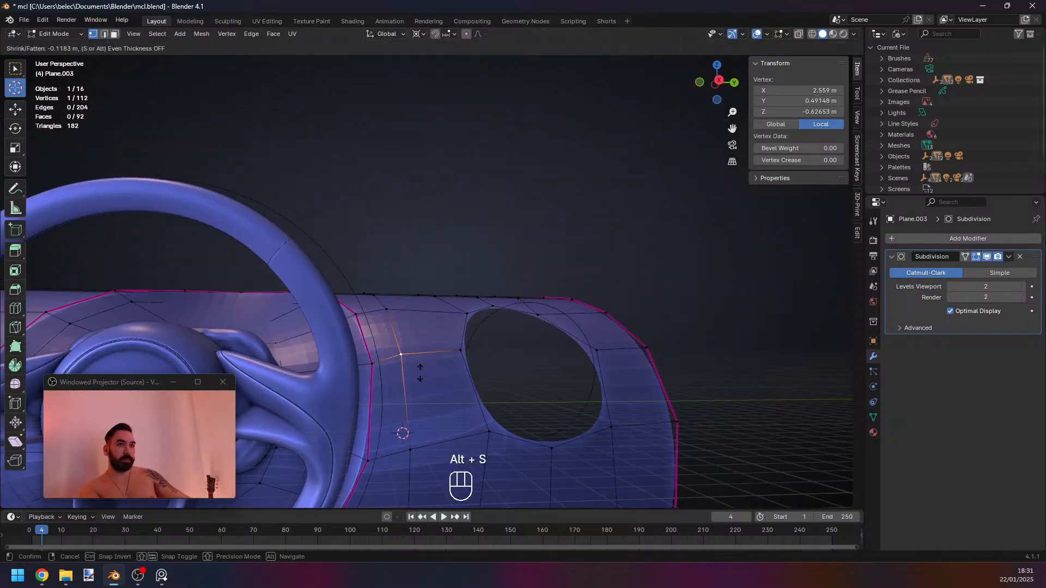
{"action": "left_click", "coordinate": [420, 373]}
Delete all vertices of the round-opening panel beyond the seam loop, keeping the steering wheel section.
{"action": "middle_click_drag", "start_coordinate": [420, 372], "coordinate": [441, 368]}
{"action": "scroll", "coordinate": [442, 369], "scroll_direction": "down", "scroll_amount": 3}
{"action": "key", "text": "1"}
{"action": "middle_click_drag", "start_coordinate": [472, 289], "coordinate": [460, 280]}
{"action": "key", "text": "z"}
{"action": "key", "text": "a"}
{"action": "key", "text": "b"}
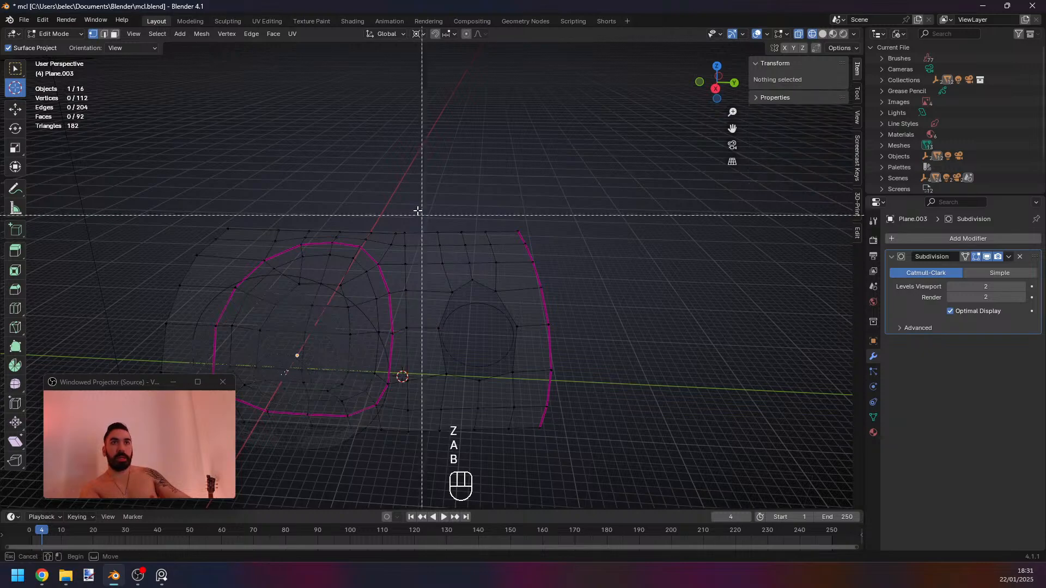
{"action": "left_click_drag", "start_coordinate": [418, 210], "coordinate": [578, 438]}
{"action": "key", "text": "x"}
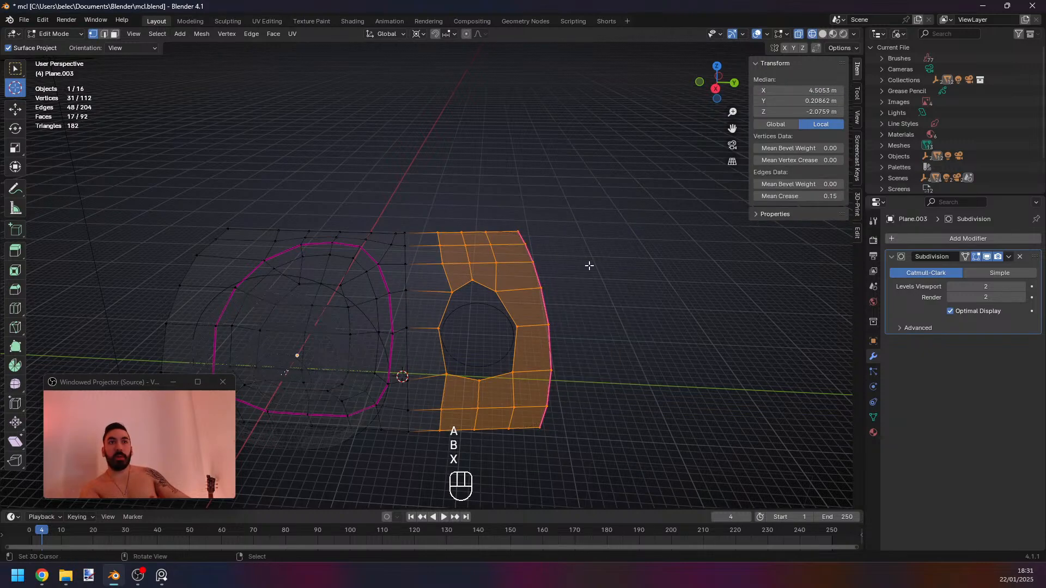
{"action": "key", "text": "x"}
{"action": "left_click", "coordinate": [581, 243]}
{"action": "key", "text": "z"}
Slide the vertex midway along the steering wheel section's free side border to a new position on its edge.
{"action": "middle_click_drag", "start_coordinate": [456, 318], "coordinate": [419, 301]}
{"action": "key", "text": "z"}
{"action": "right_click", "coordinate": [402, 326]}
{"action": "key", "text": "z"}
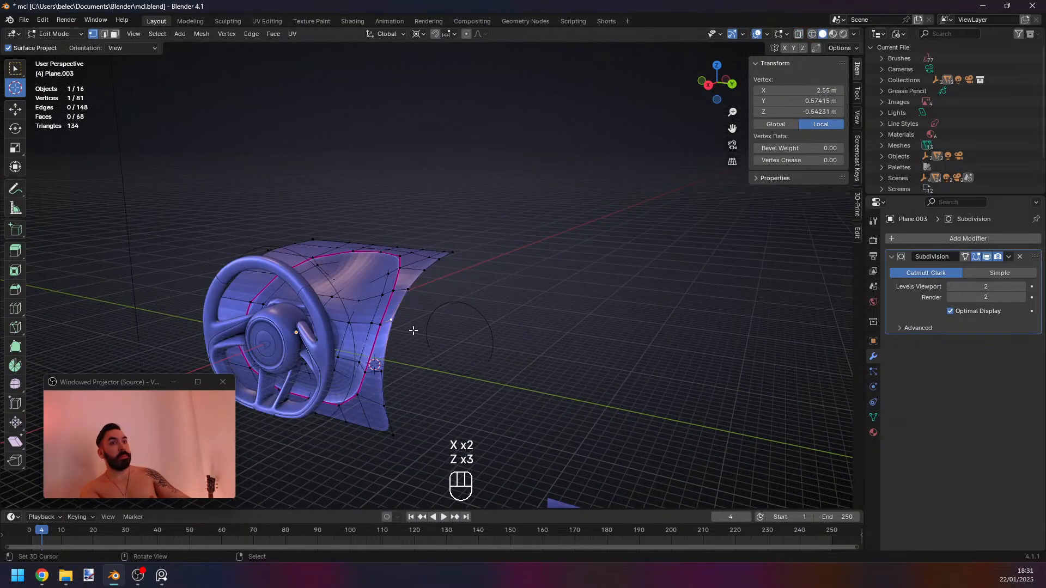
{"action": "key", "text": "g"}
{"action": "key", "text": "g"}
{"action": "left_click", "coordinate": [415, 338]}
Select the steering wheel section's free side border and examine its shape from the front and below.
{"action": "mouse_move", "coordinate": [415, 338]}
{"action": "middle_mouse_down"}
{"action": "mouse_move", "coordinate": [400, 357]}
{"action": "mouse_move", "coordinate": [404, 345]}
{"action": "middle_mouse_up"}
{"action": "key", "text": "a"}
{"action": "key", "text": "1"}
{"action": "right_click", "coordinate": [393, 344], "text": "alt"}
{"action": "middle_click_drag", "start_coordinate": [418, 392], "coordinate": [444, 369]}
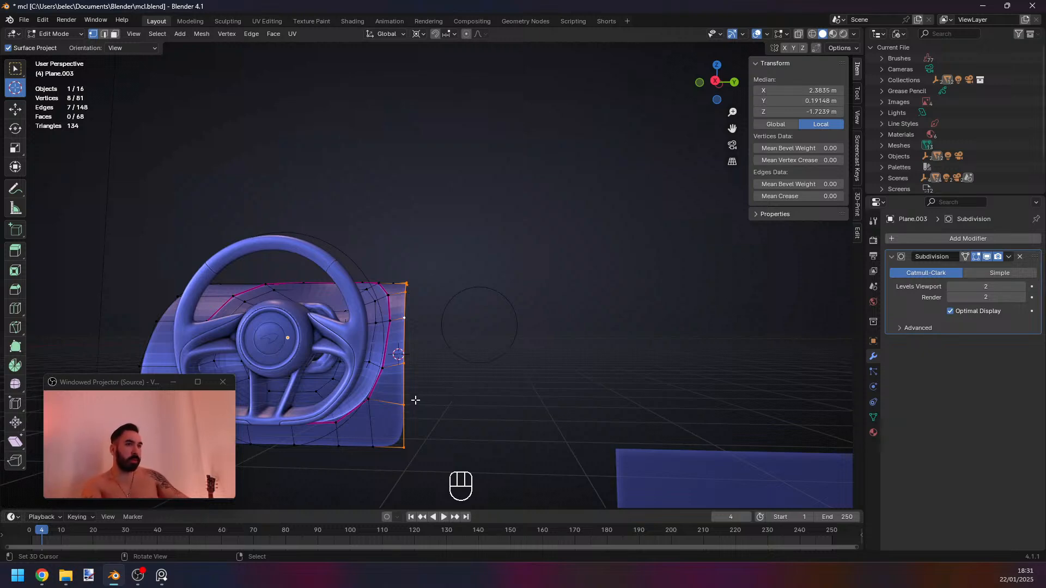
{"action": "middle_click_drag", "start_coordinate": [415, 402], "coordinate": [452, 386]}
{"action": "right_click", "coordinate": [362, 365]}
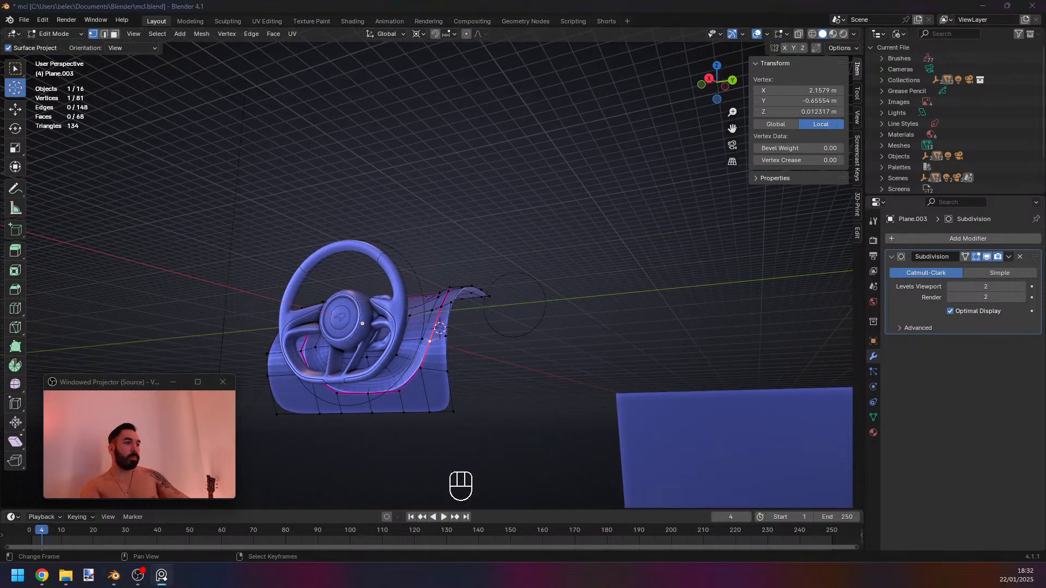
Space the vertices evenly along the recess rim edges nearest the free side border with LoopTools Space.
{"action": "key", "text": "1"}
{"action": "mouse_move", "coordinate": [468, 327]}
{"action": "middle_mouse_down"}
{"action": "mouse_move", "coordinate": [474, 381]}
{"action": "mouse_move", "coordinate": [483, 351]}
{"action": "mouse_move", "coordinate": [472, 394]}
{"action": "mouse_move", "coordinate": [469, 343]}
{"action": "middle_mouse_up"}
{"action": "key", "text": "2"}
{"action": "scroll", "coordinate": [474, 381], "scroll_direction": "up", "scroll_amount": 1}
{"action": "key", "text": "2"}
{"action": "right_click", "coordinate": [435, 399]}
{"action": "middle_click_drag", "start_coordinate": [456, 246], "coordinate": [453, 282]}
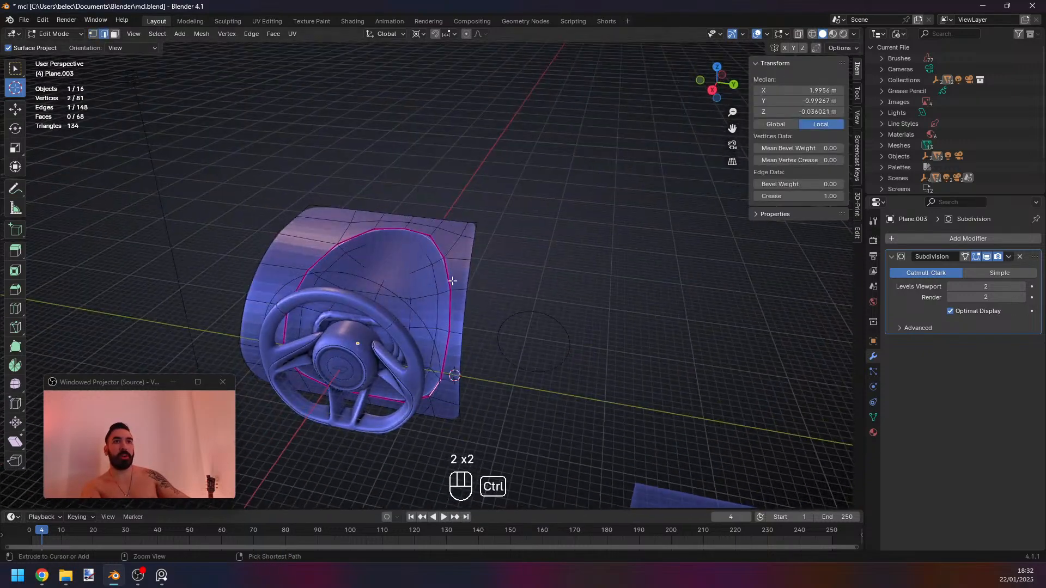
{"action": "right_click", "coordinate": [452, 271], "text": "ctrl"}
{"action": "key", "text": "w"}
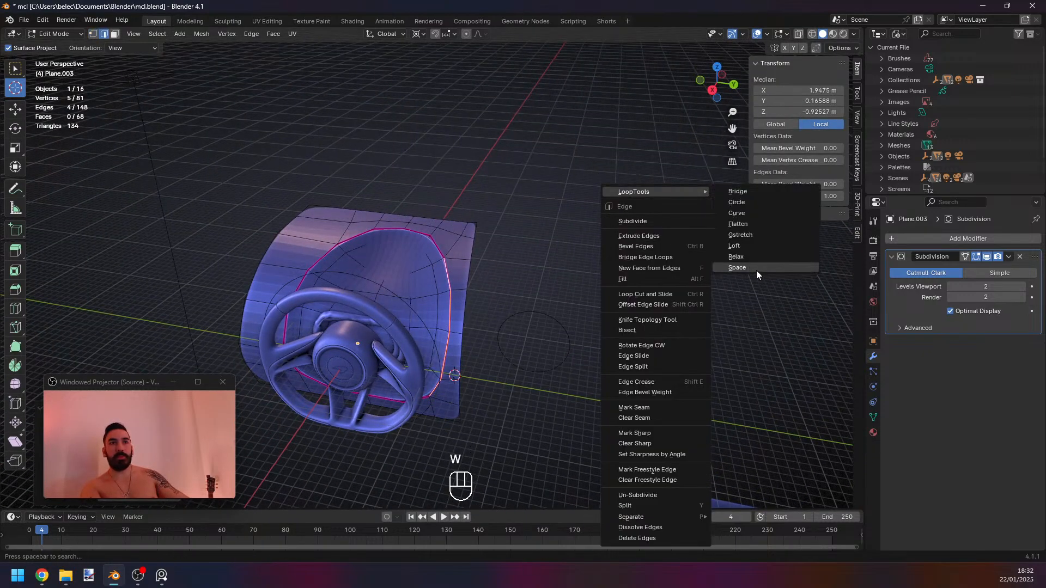
{"action": "left_click", "coordinate": [757, 271]}
Even out the vertex spacing along the section's free side border with LoopTools Space.
{"action": "middle_click_drag", "start_coordinate": [531, 351], "coordinate": [467, 346]}
{"action": "right_click", "coordinate": [462, 424], "text": "ctrl"}
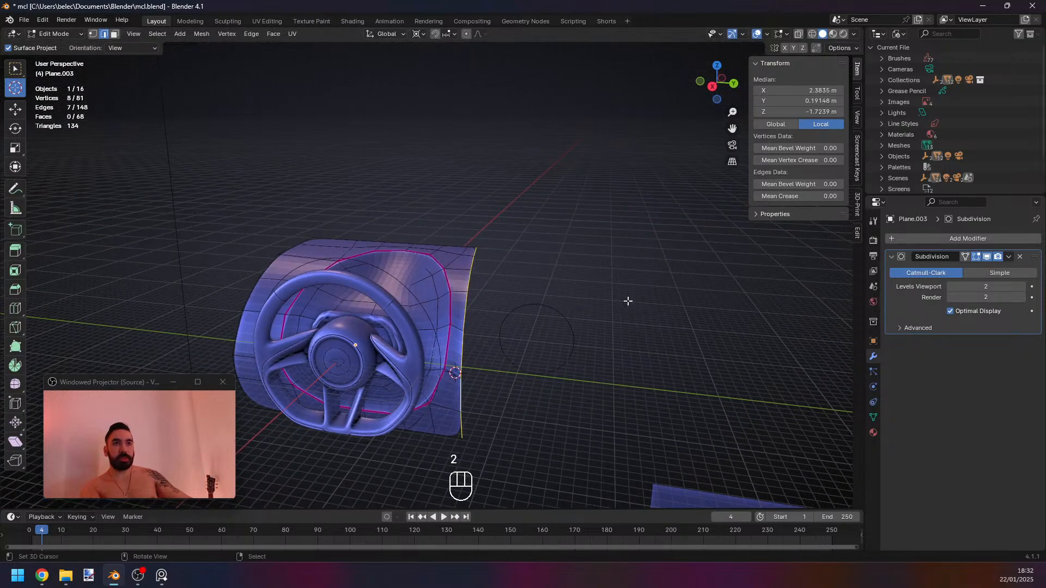
{"action": "key", "text": "w"}
{"action": "mouse_move", "coordinate": [692, 201]}
{"action": "left_click", "coordinate": [750, 267]}
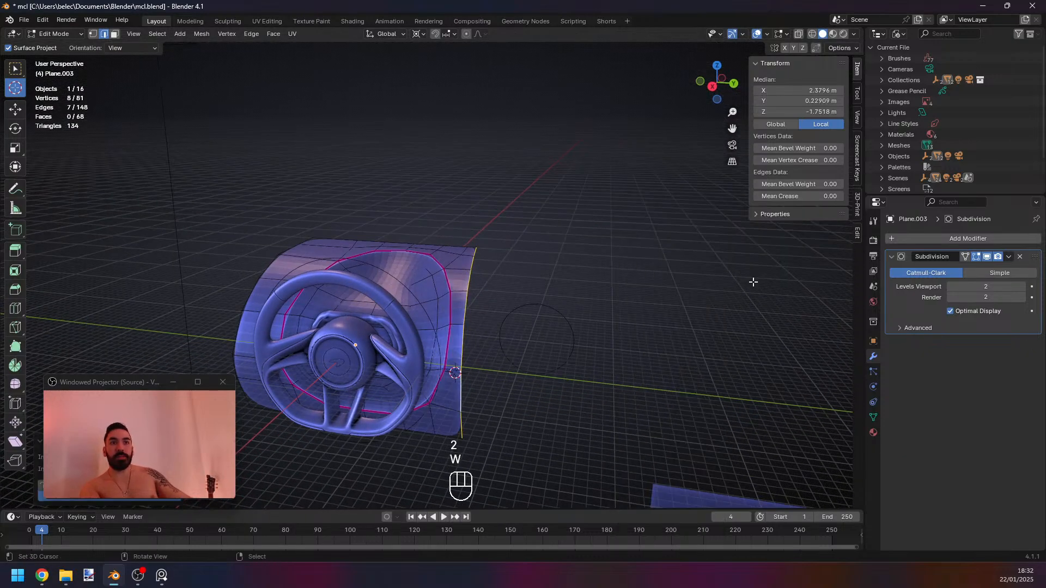
Remove the edge loop that runs across the section just above the steering wheel recess.
{"action": "key", "text": "1"}
{"action": "middle_click_drag", "start_coordinate": [504, 349], "coordinate": [501, 376]}
{"action": "key", "text": "1"}
{"action": "key", "text": "2"}
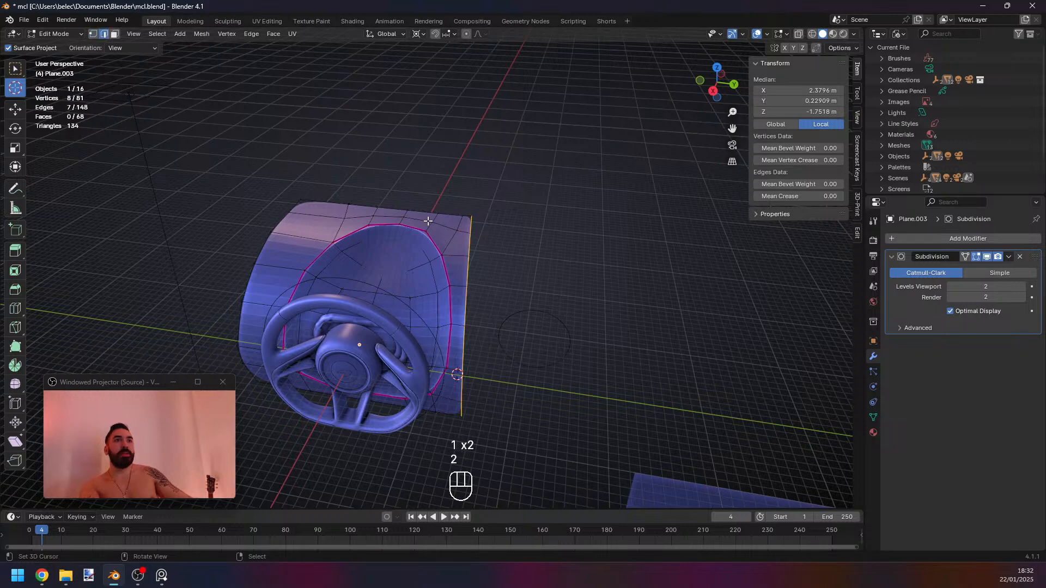
{"action": "right_click", "coordinate": [427, 220], "text": "alt"}
{"action": "key", "text": "x"}
{"action": "left_click", "coordinate": [653, 359]}
Undo the removal of the edge loop running across the section just above the steering wheel recess.
{"action": "key", "text": "1"}
{"action": "left_click", "coordinate": [454, 209], "text": "alt"}
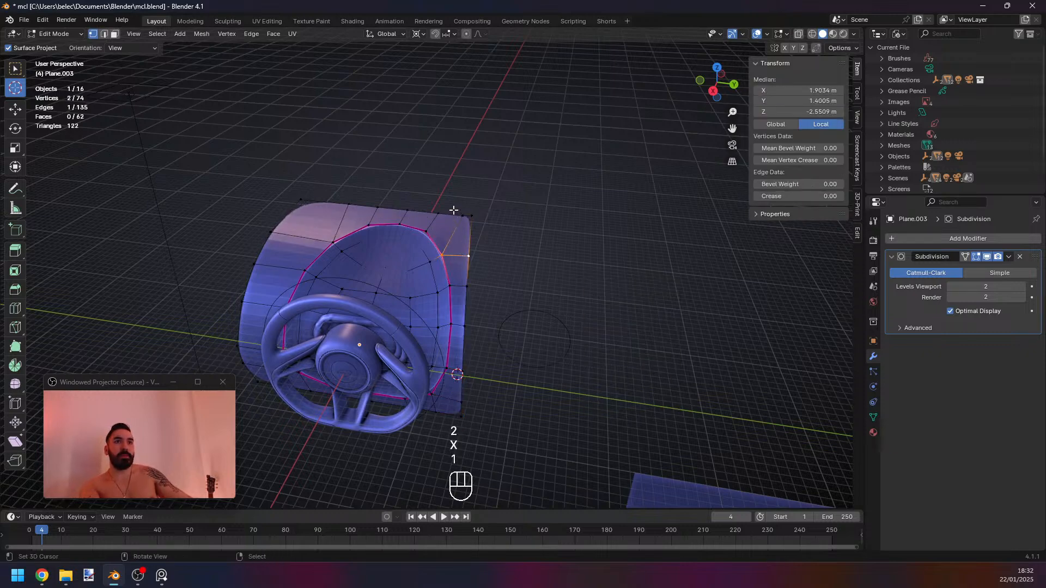
{"action": "key", "text": "2"}
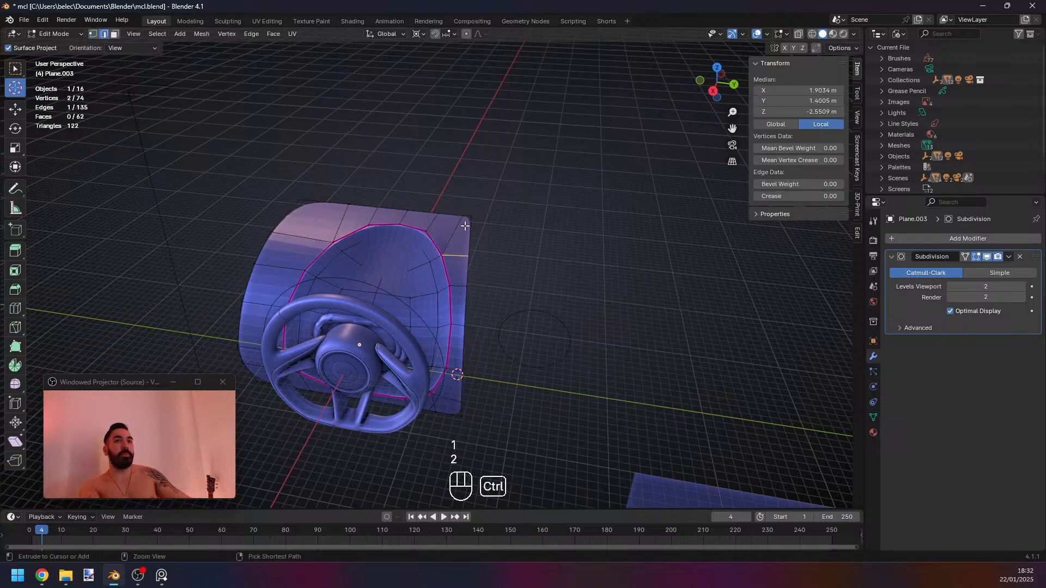
{"action": "key", "text": "ctrl+z"}
{"action": "key", "text": "ctrl+z"}
{"action": "key", "text": "ctrl+z"}
{"action": "key", "text": "ctrl+z"}
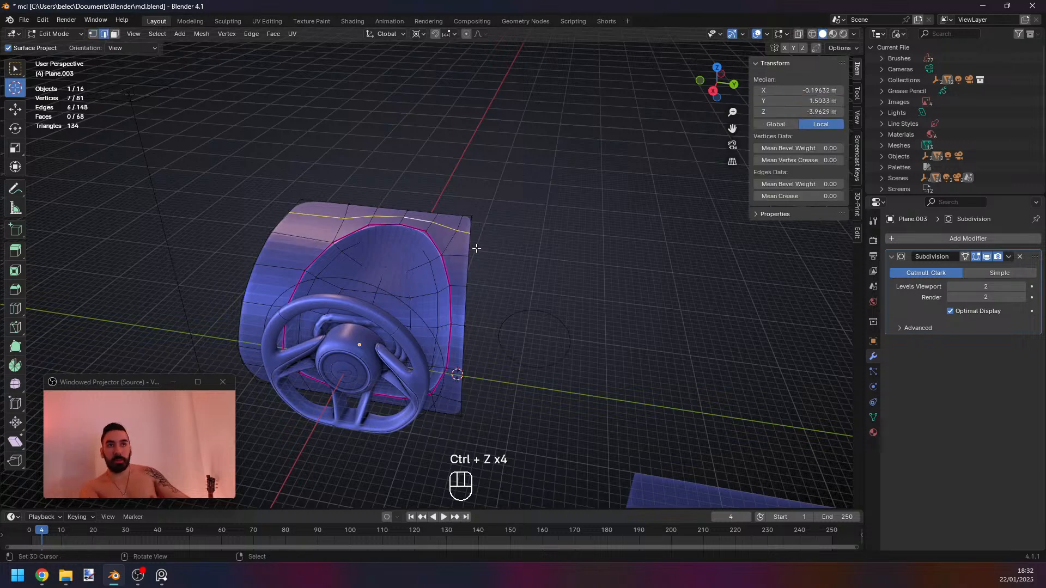
Extrude the steering wheel section's free side border about 3.2 m outward along Y and 1 m back along X.
{"action": "key", "text": "1"}
{"action": "left_click", "coordinate": [472, 242], "text": "alt"}
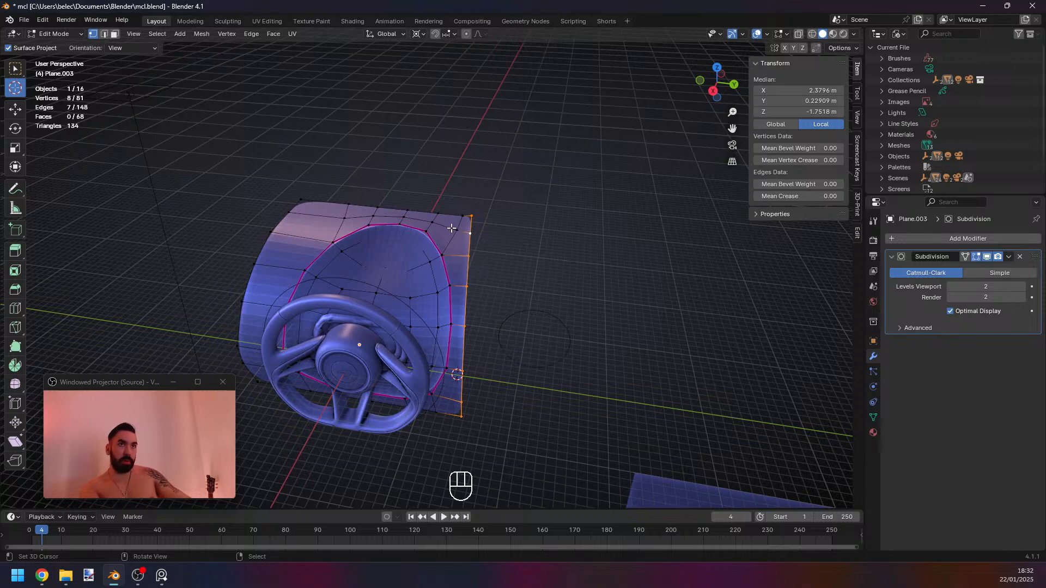
{"action": "middle_click_drag", "start_coordinate": [437, 369], "coordinate": [507, 367]}
{"action": "key", "text": "a"}
{"action": "key", "text": "a"}
{"action": "key", "text": "KP_7"}
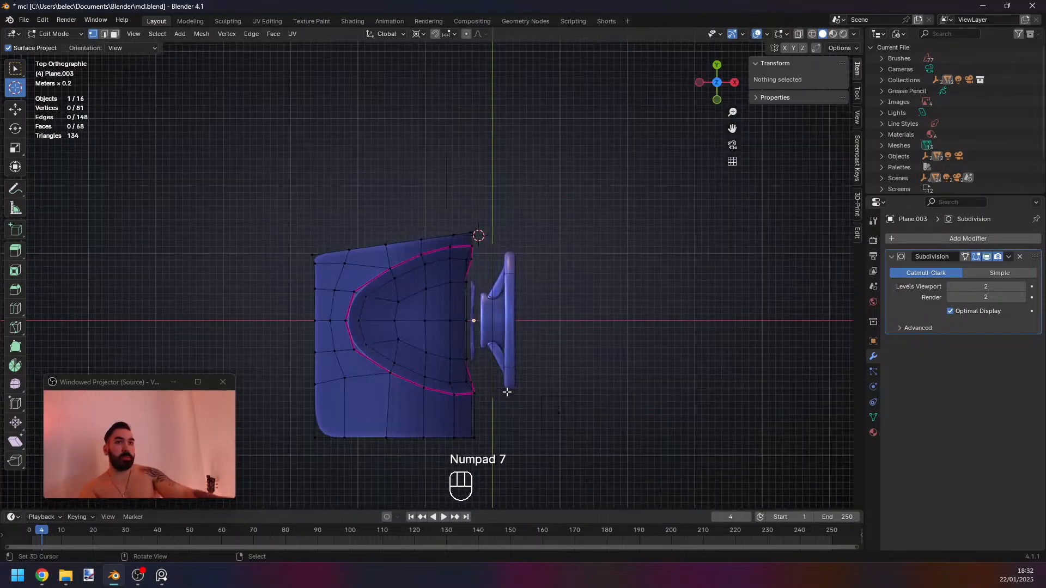
{"action": "key", "text": "1"}
{"action": "left_click", "coordinate": [463, 236], "text": "alt"}
{"action": "middle_click_drag", "start_coordinate": [480, 251], "coordinate": [500, 353], "text": "shift"}
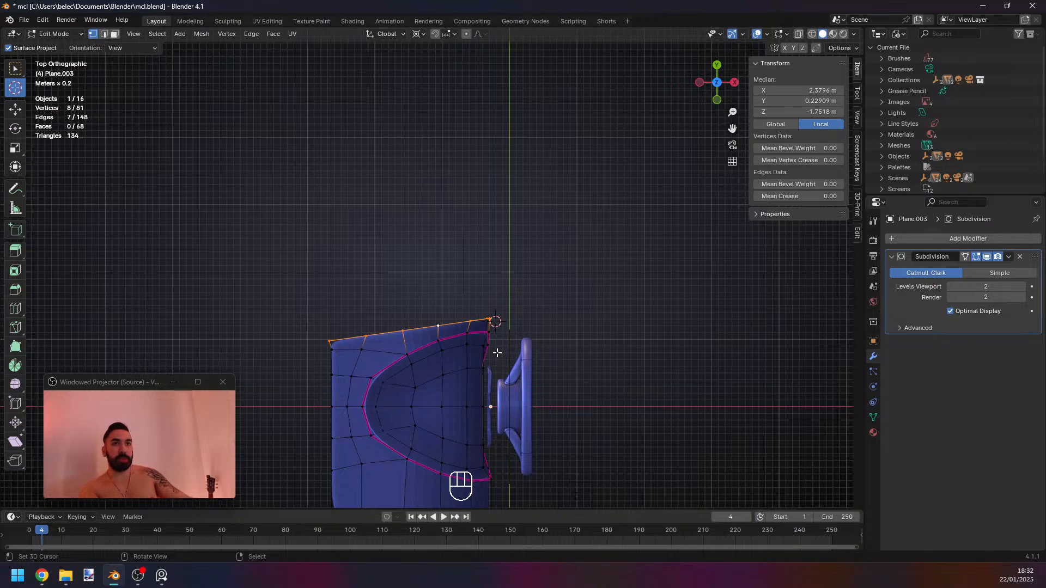
{"action": "scroll", "coordinate": [497, 353], "scroll_direction": "down", "scroll_amount": 1}
{"action": "scroll", "coordinate": [500, 353], "scroll_direction": "up", "scroll_amount": 1}
{"action": "middle_click_drag", "start_coordinate": [500, 353], "coordinate": [507, 366], "text": "shift"}
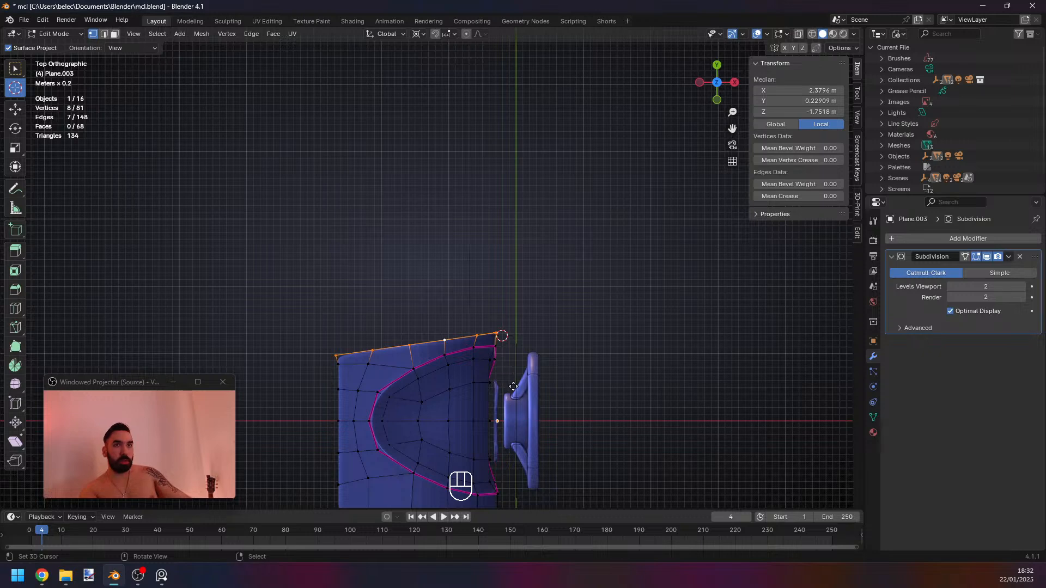
{"action": "key", "text": "e"}
{"action": "left_click", "coordinate": [478, 280], "text": "ctrl"}
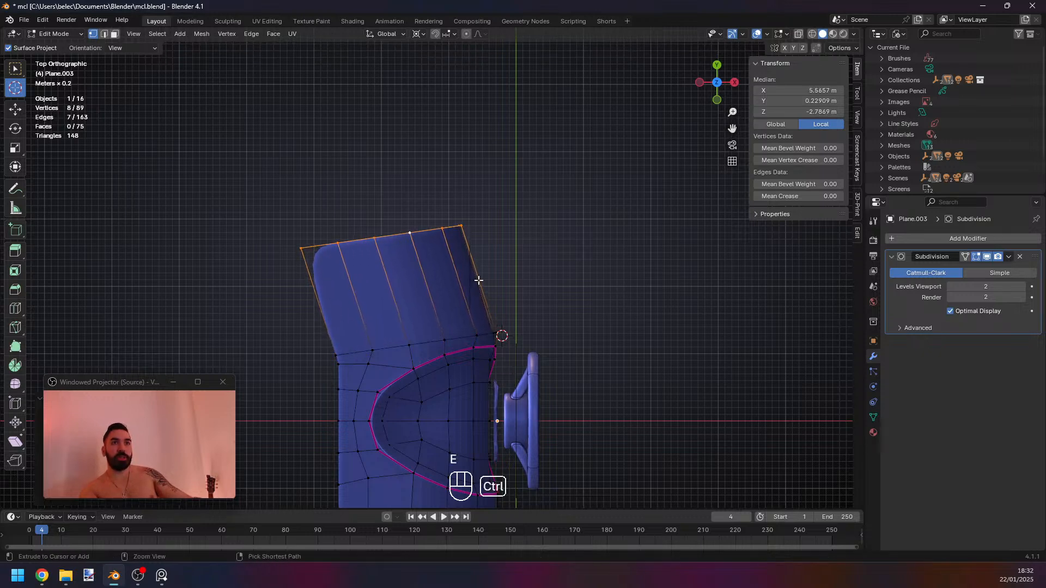
Add an edge loop across the new side extension, slid close to where it joins the steering wheel section.
{"action": "key", "text": "ctrl+r"}
{"action": "left_click", "coordinate": [478, 280]}
{"action": "left_click", "coordinate": [487, 311]}
{"action": "key", "text": "3"}
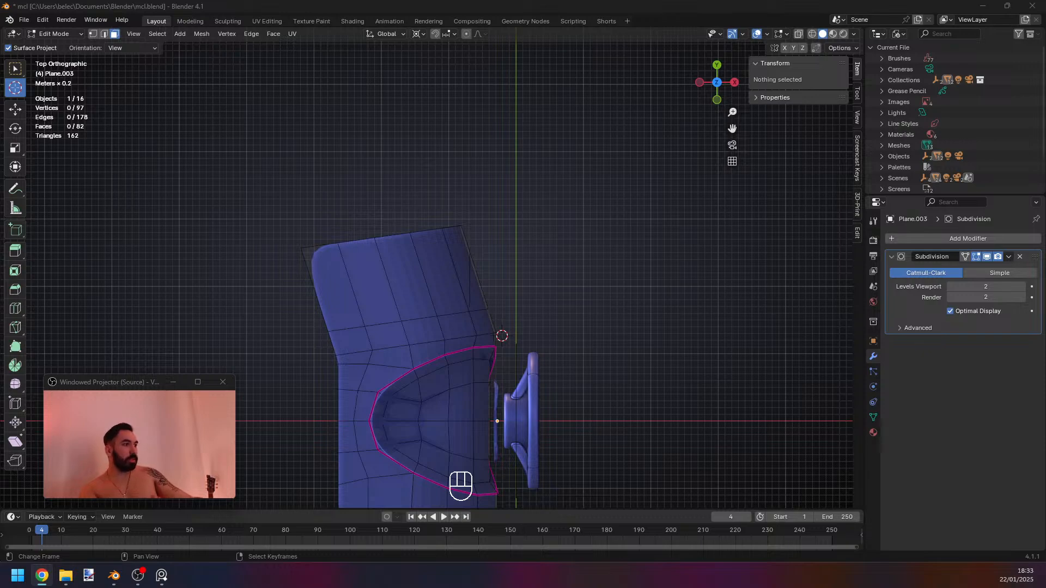
Reposition the side extension's end border and move its outer band of faces about 0.34 m back along X.
{"action": "middle_click_drag", "start_coordinate": [408, 277], "coordinate": [502, 331], "text": "shift"}
{"action": "key", "text": "1"}
{"action": "left_click", "coordinate": [544, 321], "text": "alt"}
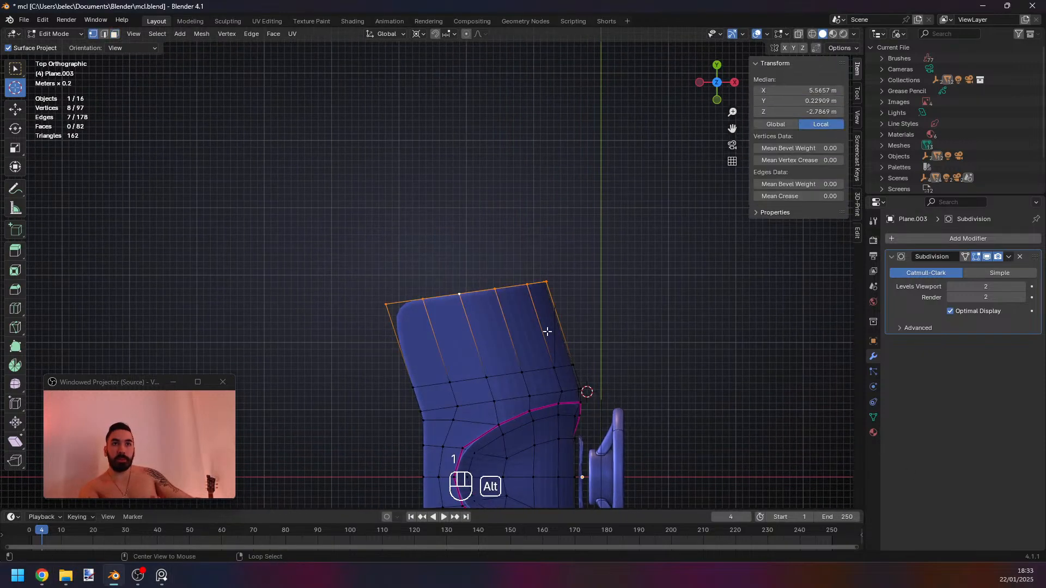
{"action": "key", "text": "g"}
{"action": "left_click", "coordinate": [550, 316]}
{"action": "key", "text": "3"}
{"action": "right_click", "coordinate": [548, 328], "text": "alt"}
{"action": "key", "text": "g"}
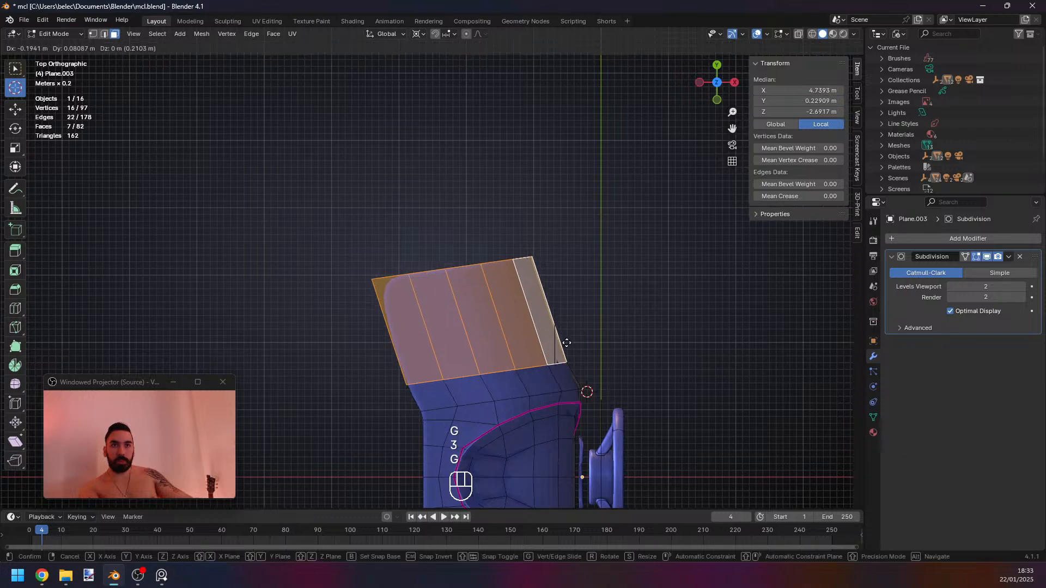
{"action": "left_click", "coordinate": [565, 348]}
Examine the smoothed shape of the extended dashboard section from the side, from above and from the front.
{"action": "key", "text": "1"}
{"action": "key", "text": "Tab"}
{"action": "key", "text": "Tab"}
{"action": "key", "text": "Tab"}
{"action": "key", "text": "Tab"}
{"action": "middle_click_drag", "start_coordinate": [566, 349], "coordinate": [369, 327]}
{"action": "key", "text": "1"}
{"action": "middle_click_drag", "start_coordinate": [428, 378], "coordinate": [413, 426]}
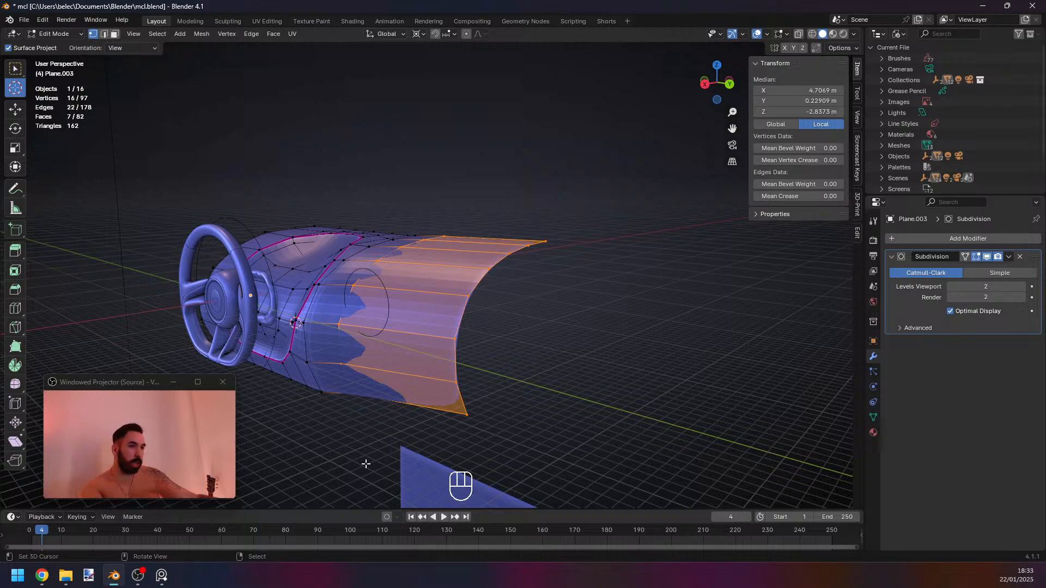
{"action": "middle_click_drag", "start_coordinate": [381, 365], "coordinate": [463, 335]}
{"action": "key", "text": "Tab"}
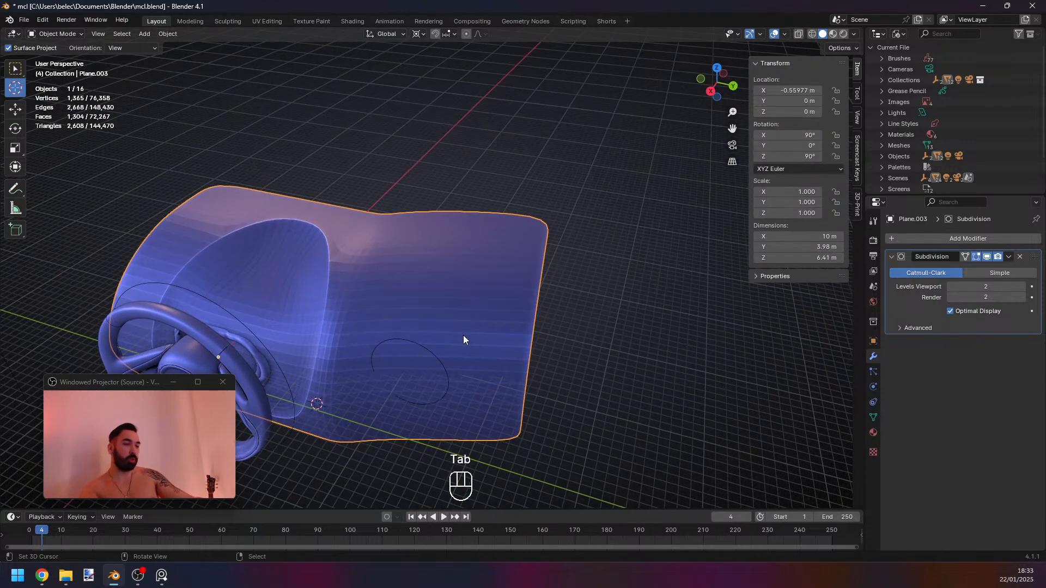
{"action": "key", "text": "KP_7"}
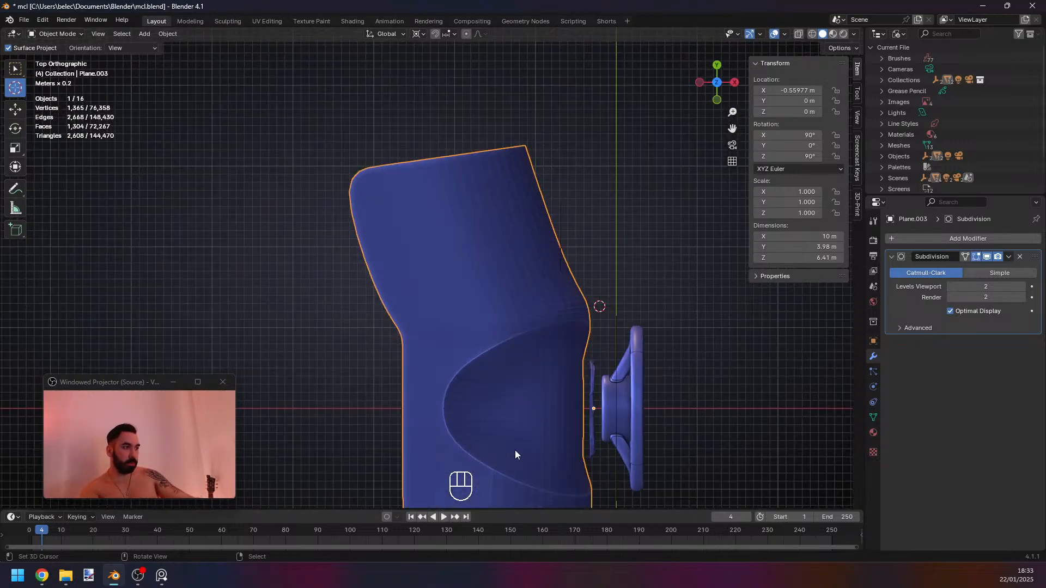
{"action": "middle_click_drag", "start_coordinate": [516, 453], "coordinate": [449, 307]}
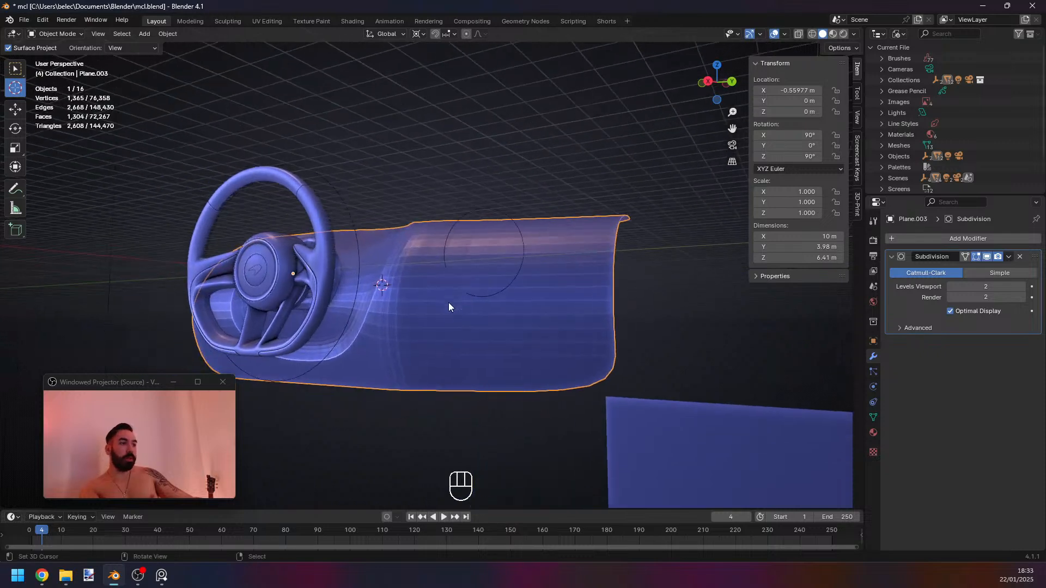
{"action": "middle_click_drag", "start_coordinate": [682, 318], "coordinate": [567, 333]}
Select the extension's lower lengthwise edge loop in wireframe and examine the section's profile in the orthographic views.
{"action": "key", "text": "Tab"}
{"action": "key", "text": "1"}
{"action": "key", "text": "z"}
{"action": "right_click", "coordinate": [372, 352], "text": "alt"}
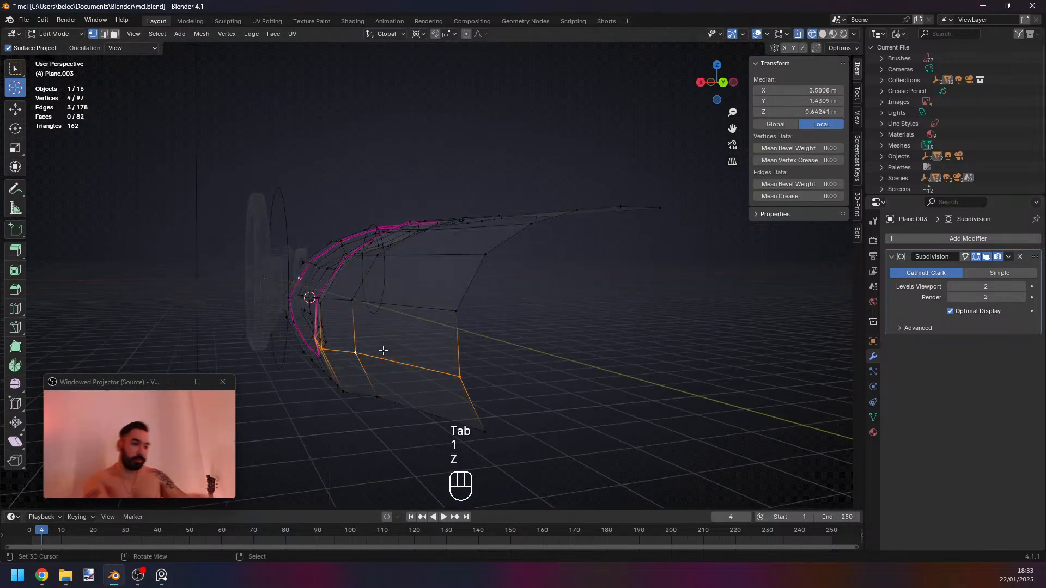
{"action": "key", "text": "KP_4"}
{"action": "key", "text": "KP_3"}
{"action": "key", "text": "KP_4"}
{"action": "key", "text": "KP_6"}
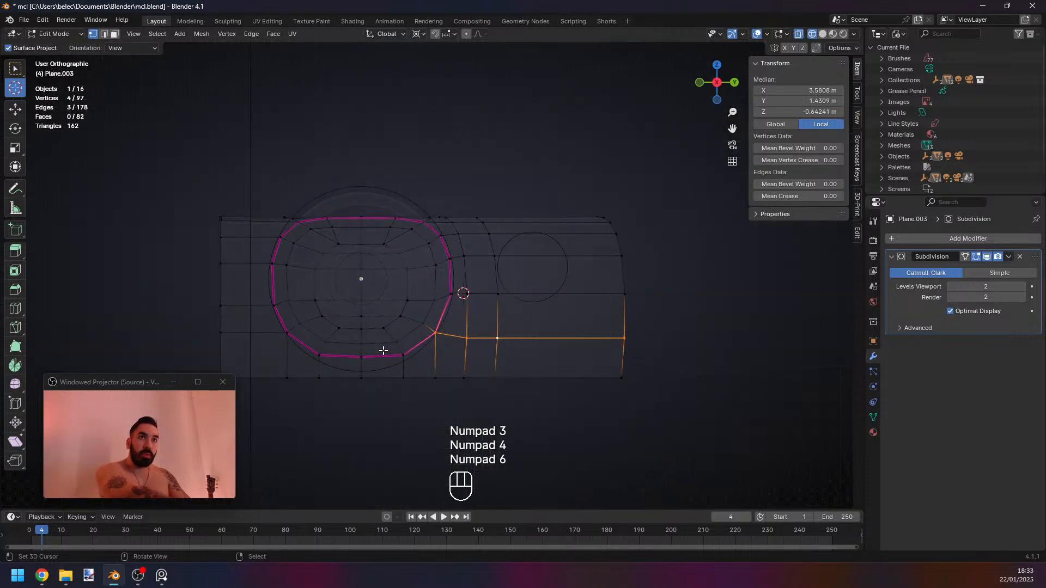
{"action": "key", "text": "KP_3"}
{"action": "key", "text": "KP_1"}
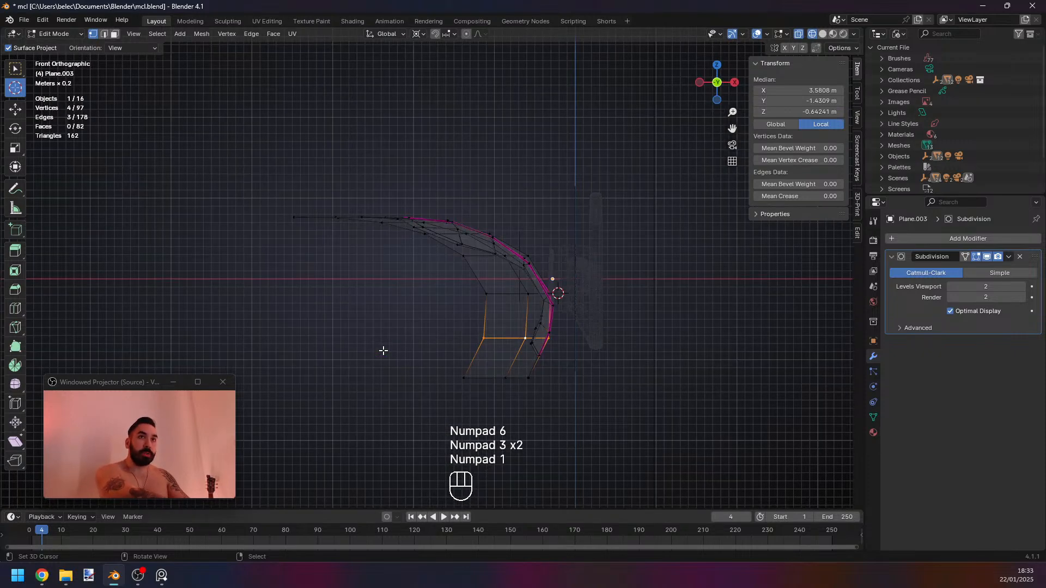
{"action": "key", "text": "1"}
{"action": "key", "text": "a"}
{"action": "scroll", "coordinate": [495, 343], "scroll_direction": "up", "scroll_amount": 2}
{"action": "middle_click_drag", "start_coordinate": [502, 370], "coordinate": [460, 373], "text": "shift"}
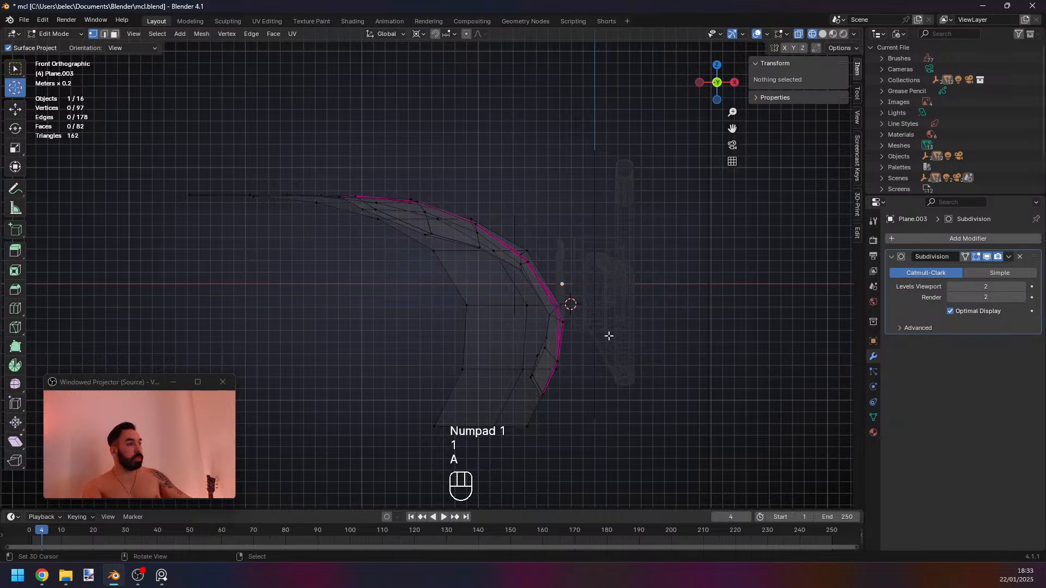
Move the lengthwise edge loop through the middle of the section about 0.2 m along X towards the steering wheel.
{"action": "middle_click_drag", "start_coordinate": [607, 334], "coordinate": [419, 331]}
{"action": "key", "text": "z"}
{"action": "key", "text": "z"}
{"action": "right_click", "coordinate": [500, 323], "text": "alt"}
{"action": "middle_click_drag", "start_coordinate": [500, 323], "coordinate": [411, 342]}
{"action": "key", "text": "KP_3"}
{"action": "key", "text": "KP_1"}
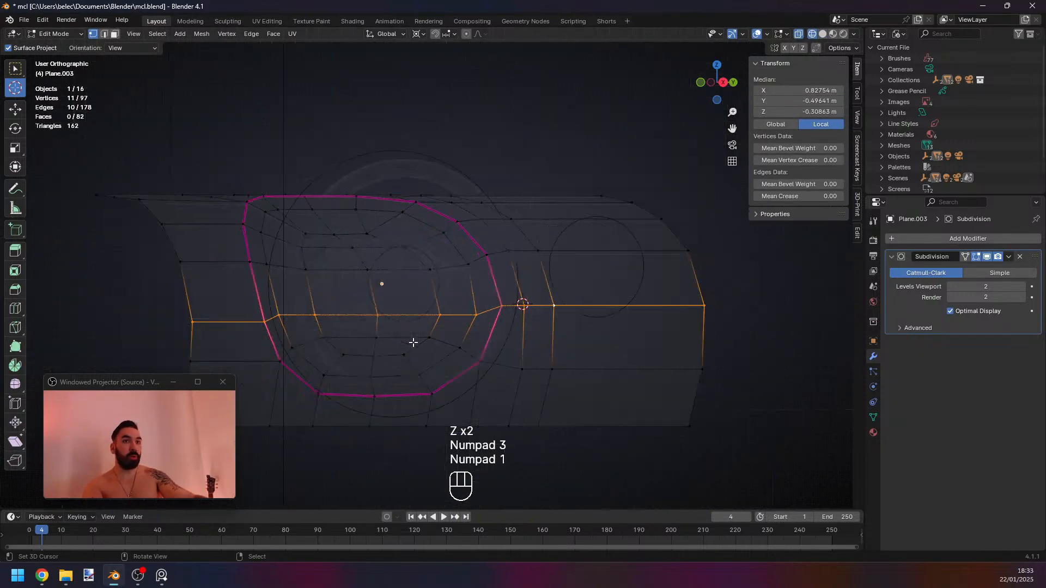
{"action": "key", "text": "g"}
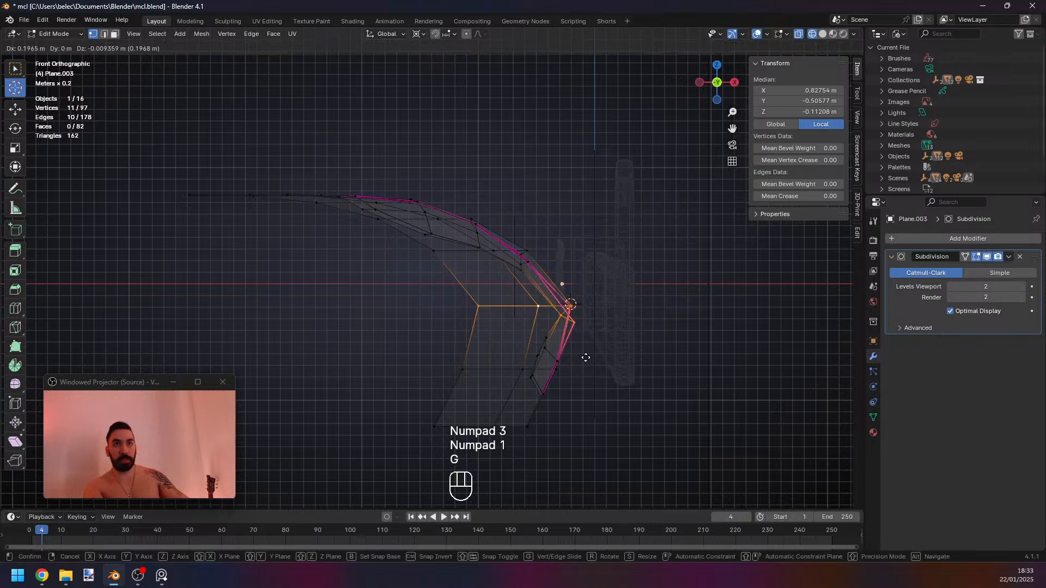
{"action": "left_click", "coordinate": [572, 359]}
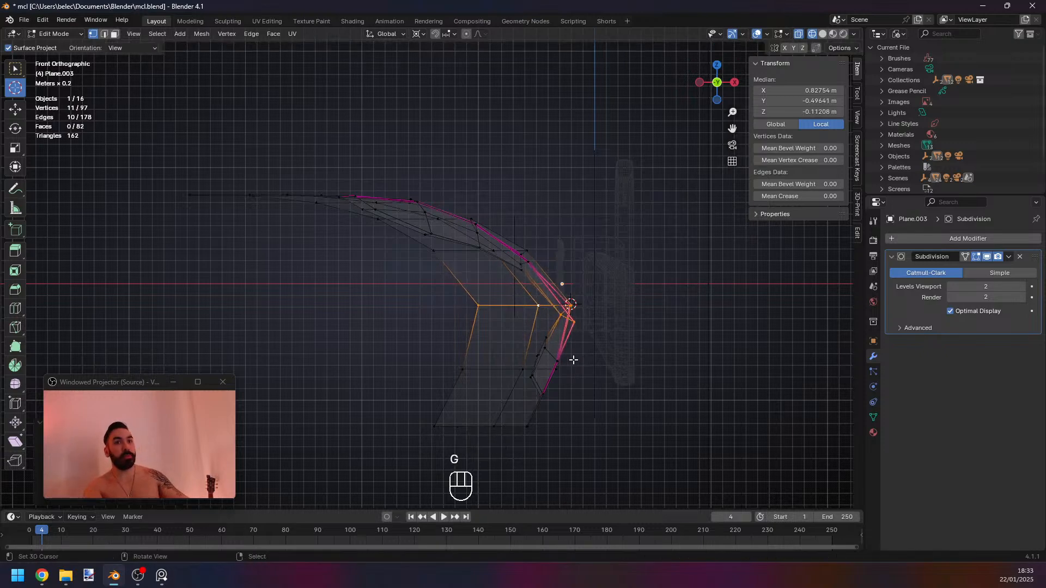
Restore solid shading and examine the section's reshaped middle ridge in both Edit Mode and Object Mode.
{"action": "mouse_move", "coordinate": [546, 367]}
{"action": "middle_mouse_down"}
{"action": "mouse_move", "coordinate": [387, 343]}
{"action": "mouse_move", "coordinate": [407, 335]}
{"action": "mouse_move", "coordinate": [359, 341]}
{"action": "mouse_move", "coordinate": [472, 344]}
{"action": "mouse_move", "coordinate": [394, 341]}
{"action": "mouse_move", "coordinate": [420, 322]}
{"action": "mouse_move", "coordinate": [382, 311]}
{"action": "middle_mouse_up"}
{"action": "key", "text": "2"}
{"action": "left_click", "coordinate": [419, 343], "text": "alt"}
{"action": "key", "text": "z"}
{"action": "key", "text": "z"}
{"action": "key", "text": "z"}
{"action": "key", "text": "Tab"}
{"action": "key", "text": "Tab"}
{"action": "key", "text": "1"}
{"action": "key", "text": "Tab"}
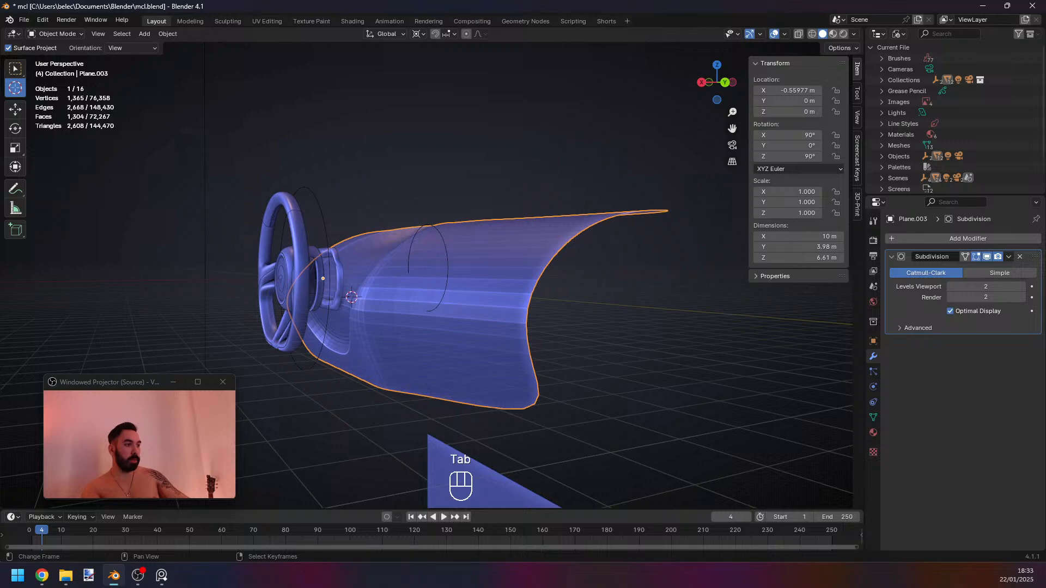
Switch to the reference photo window, frame the dashboard in it and place it beside the modelled steering wheel.
{"action": "left_click", "coordinate": [161, 575]}
{"action": "left_click_drag", "start_coordinate": [558, 167], "coordinate": [583, 149]}
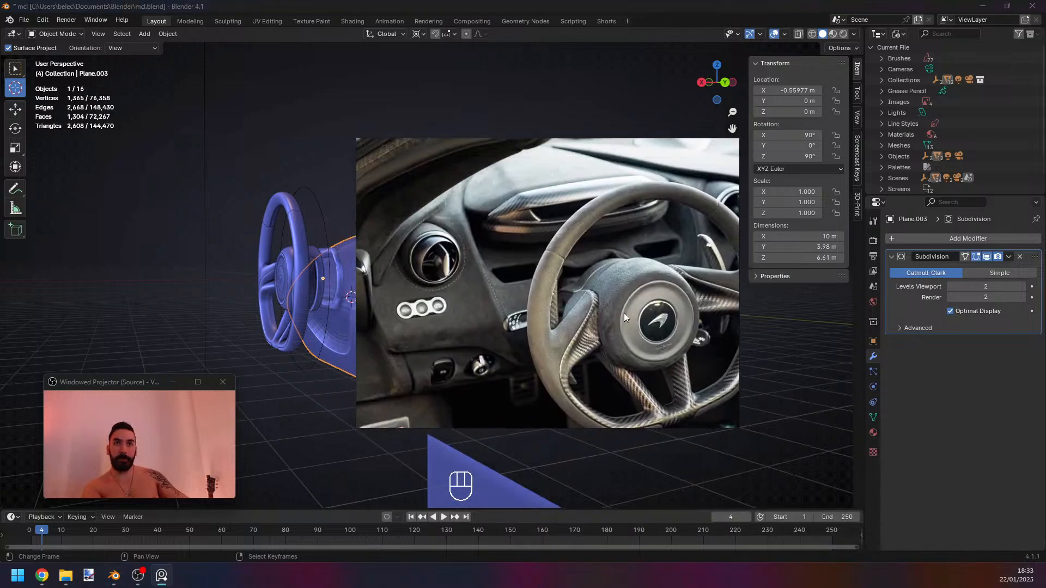
{"action": "middle_click_drag", "start_coordinate": [623, 313], "coordinate": [579, 298]}
{"action": "scroll", "coordinate": [453, 299], "scroll_direction": "down", "scroll_amount": 3}
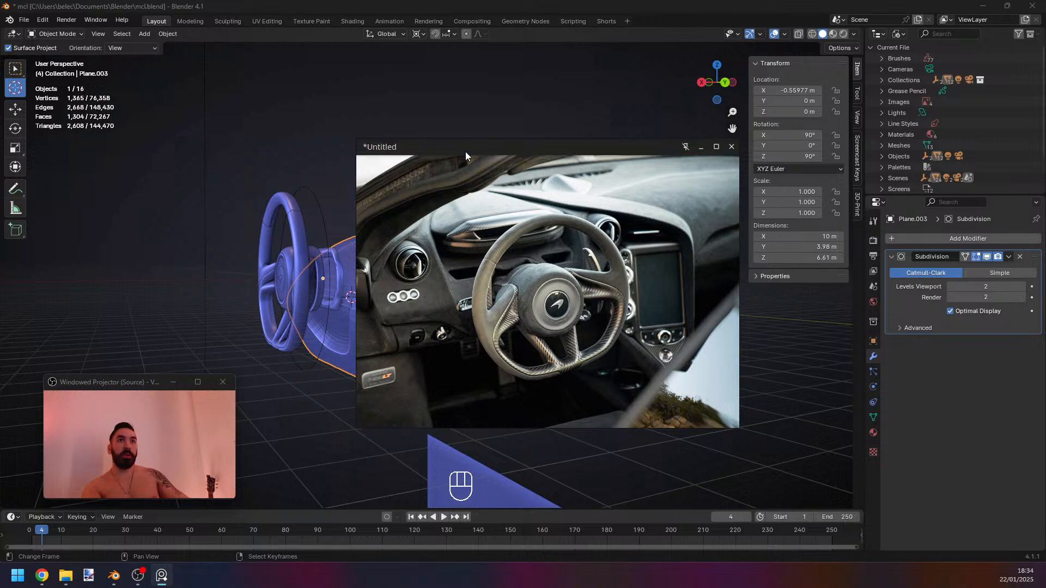
{"action": "left_click_drag", "start_coordinate": [470, 145], "coordinate": [578, 190]}
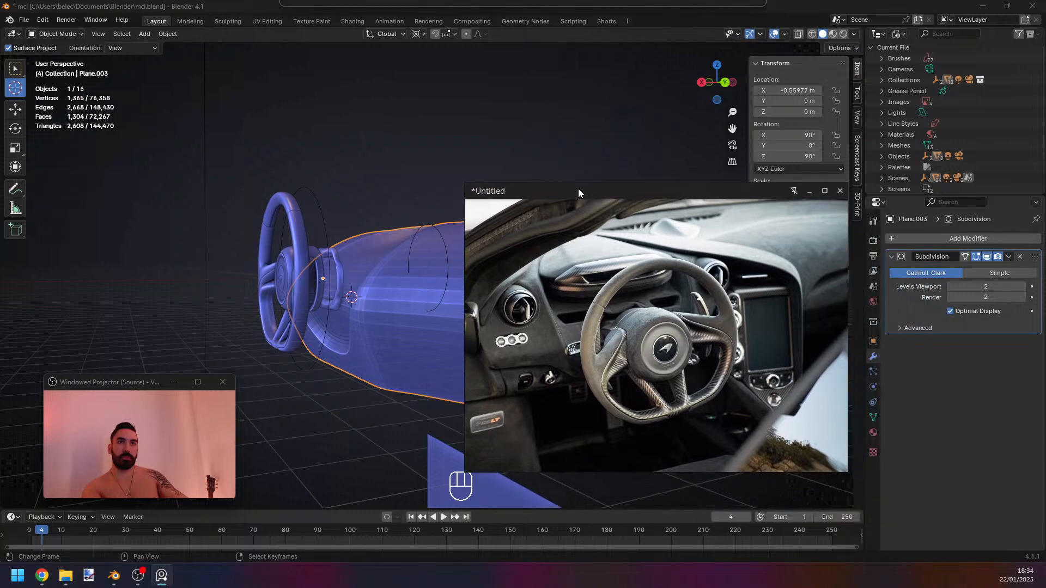
{"action": "middle_click_drag", "start_coordinate": [318, 279], "coordinate": [374, 310], "text": "shift"}
{"action": "scroll", "coordinate": [367, 294], "scroll_direction": "up", "scroll_amount": 2}
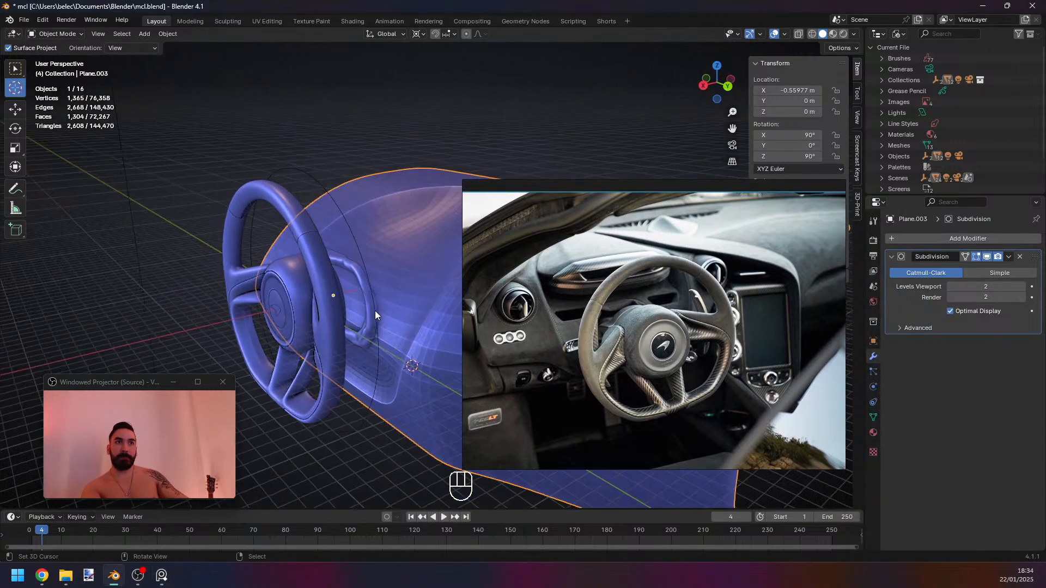
Select the four faces in the recess behind the steering wheel and compare the dashboard's form with the reference photo.
{"action": "key", "text": "Tab"}
{"action": "key", "text": "3"}
{"action": "left_click", "coordinate": [373, 263]}
{"action": "middle_click_drag", "start_coordinate": [373, 263], "coordinate": [366, 300]}
{"action": "left_click_drag", "start_coordinate": [573, 189], "coordinate": [666, 191]}
{"action": "scroll", "coordinate": [254, 309], "scroll_direction": "down", "scroll_amount": 1}
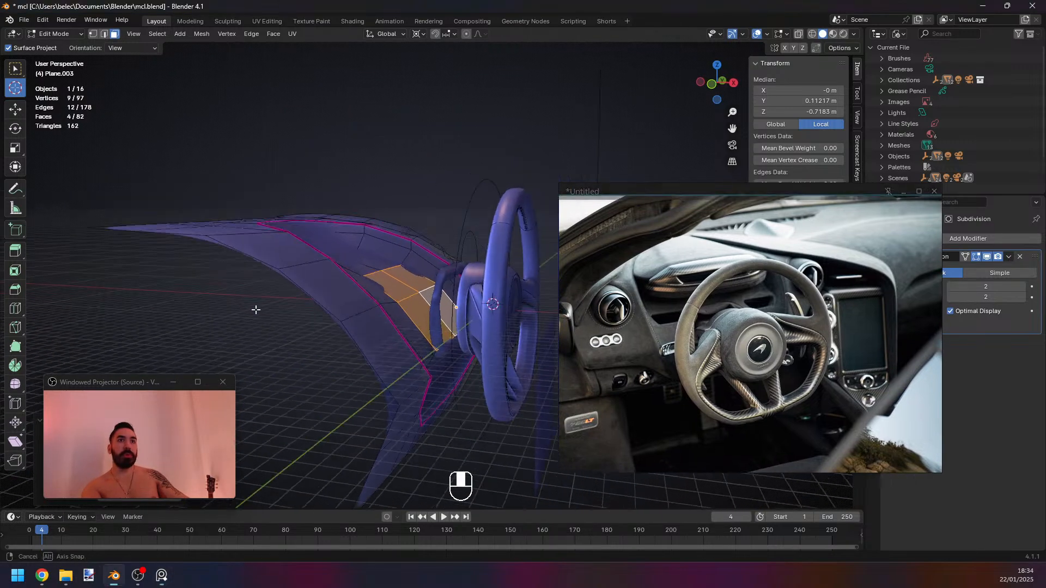
{"action": "middle_click_drag", "start_coordinate": [254, 309], "coordinate": [278, 305]}
{"action": "key", "text": "3"}
{"action": "middle_click_drag", "start_coordinate": [426, 296], "coordinate": [177, 280]}
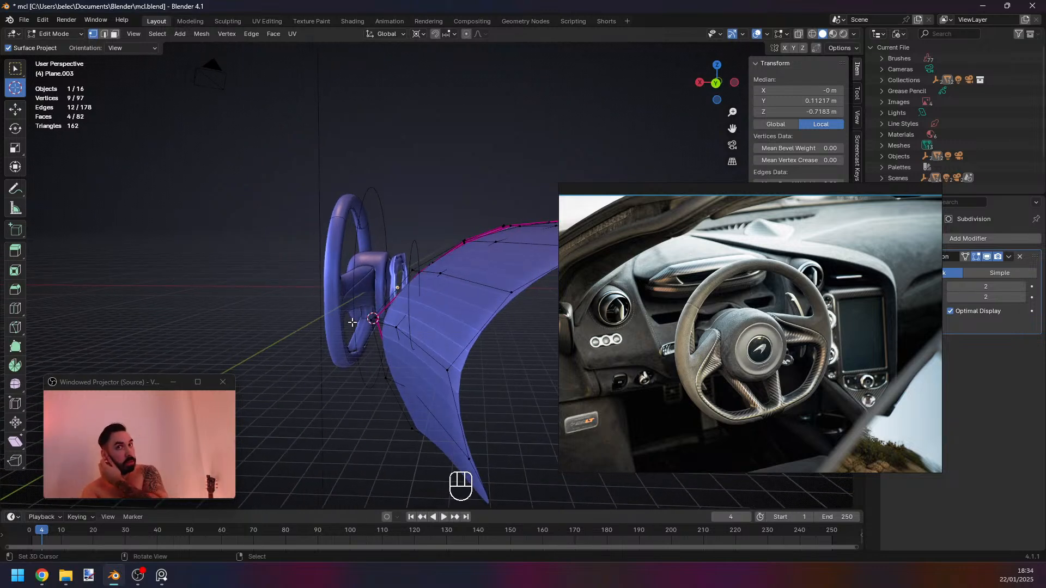
{"action": "middle_click_drag", "start_coordinate": [355, 323], "coordinate": [424, 345]}
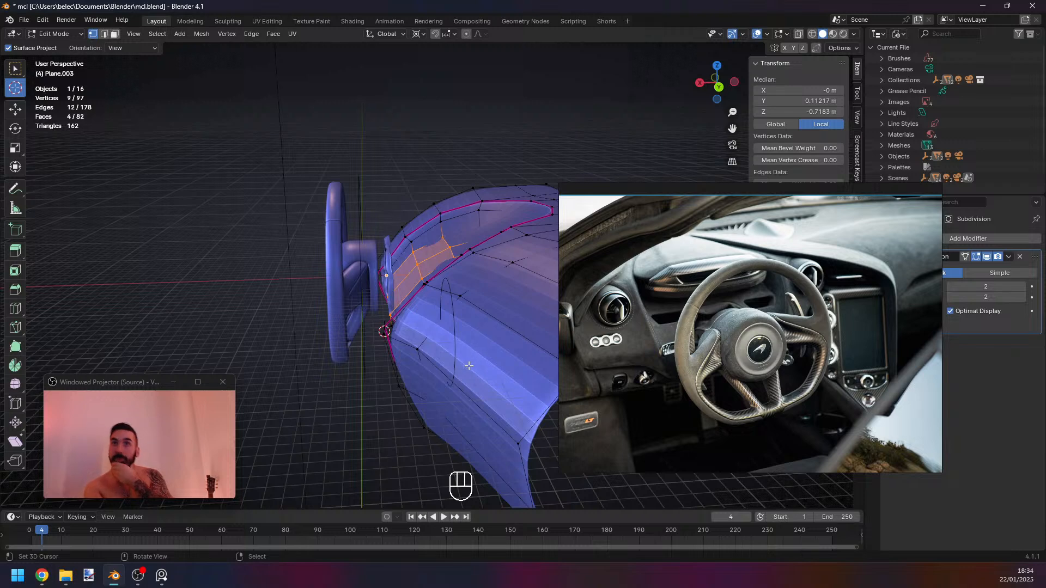
{"action": "scroll", "coordinate": [769, 325], "scroll_direction": "up", "scroll_amount": 3}
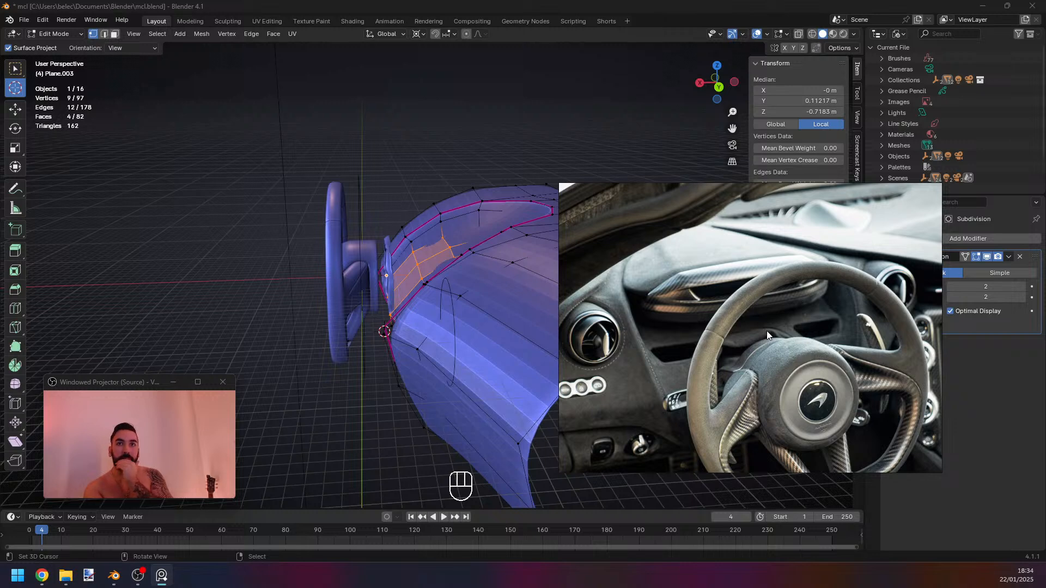
{"action": "scroll", "coordinate": [766, 334], "scroll_direction": "down", "scroll_amount": 1}
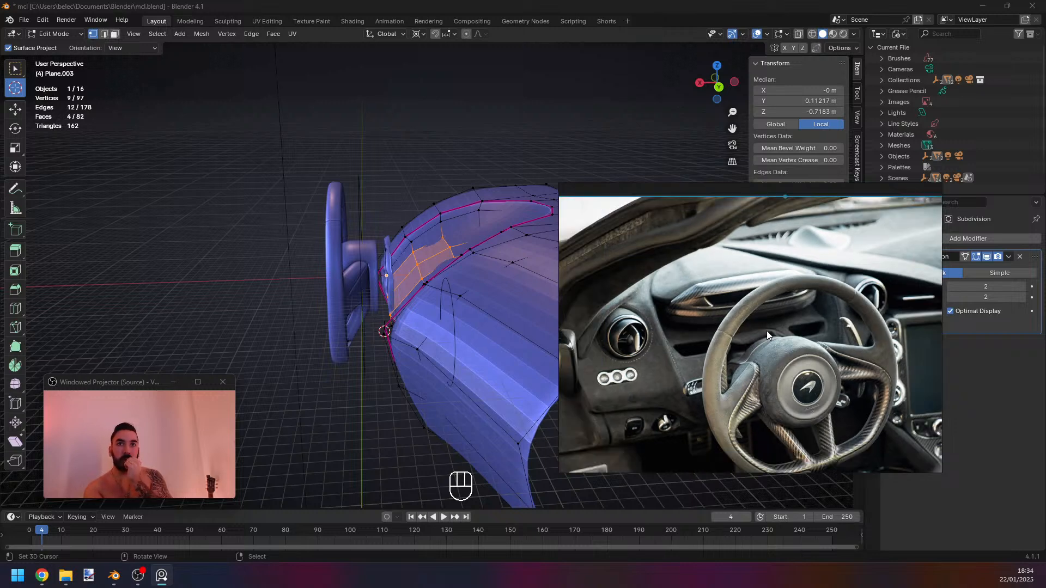
{"action": "scroll", "coordinate": [730, 336], "scroll_direction": "up", "scroll_amount": 2}
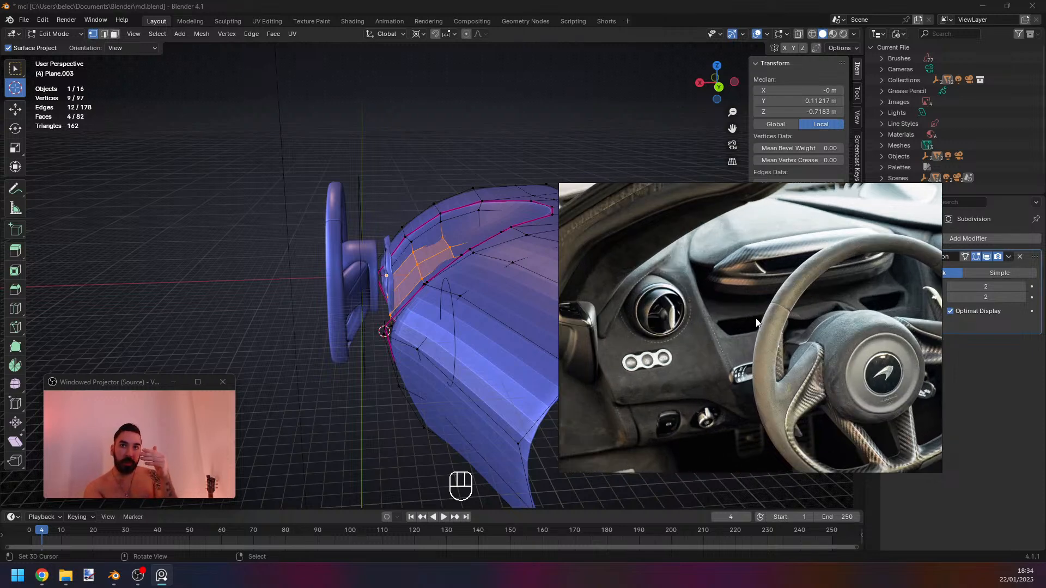
In Object Mode, select the flat piece between the steering wheel and the dashboard and snap the 3D cursor to it.
{"action": "right_click", "coordinate": [389, 275]}
{"action": "key", "text": "Tab"}
{"action": "key", "text": "Tab"}
{"action": "right_click", "coordinate": [390, 273]}
{"action": "key", "text": "Tab"}
{"action": "right_click", "coordinate": [392, 274]}
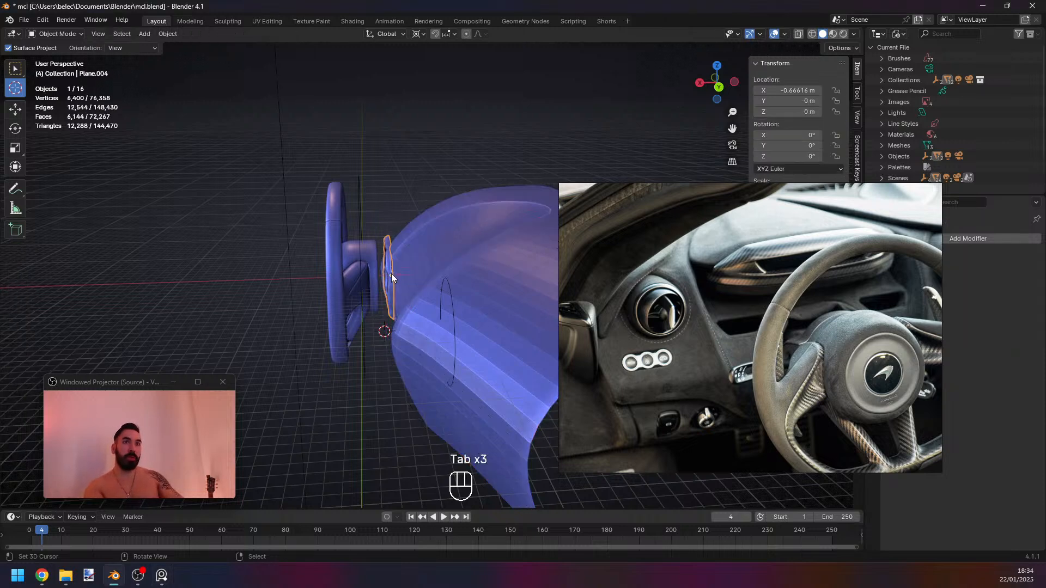
{"action": "key", "text": "shift+s"}
{"action": "left_click", "coordinate": [475, 273]}
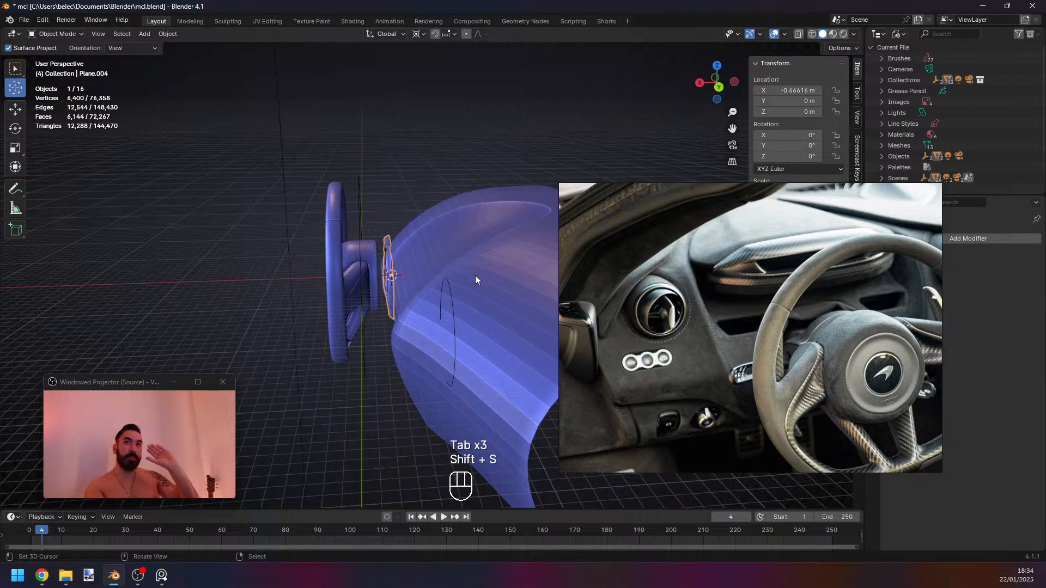
Widen the framing of the reference photo, edit the dashboard section and move the chosen vertices behind the steering wheel along the X axis.
{"action": "scroll", "coordinate": [882, 322], "scroll_direction": "down", "scroll_amount": 3}
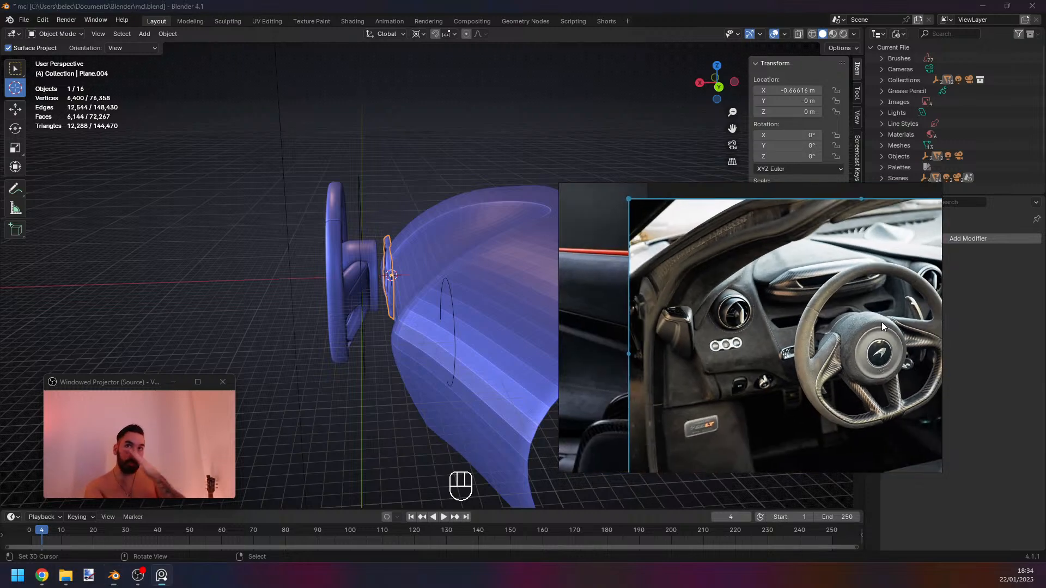
{"action": "middle_click_drag", "start_coordinate": [443, 329], "coordinate": [410, 268]}
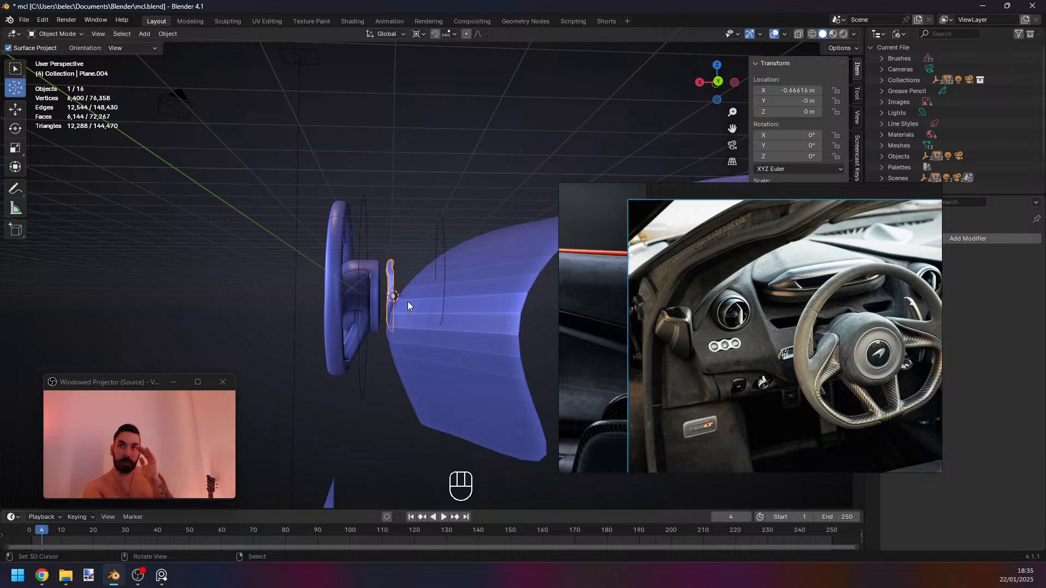
{"action": "mouse_move", "coordinate": [397, 281]}
{"action": "middle_mouse_down"}
{"action": "mouse_move", "coordinate": [394, 300]}
{"action": "mouse_move", "coordinate": [422, 255]}
{"action": "mouse_move", "coordinate": [382, 239]}
{"action": "middle_mouse_up"}
{"action": "left_click", "coordinate": [403, 269]}
{"action": "key", "text": "Tab"}
{"action": "key", "text": "1"}
{"action": "key", "text": "z"}
{"action": "key", "text": "z"}
{"action": "right_click", "coordinate": [446, 292], "text": "ctrl"}
{"action": "middle_click_drag", "start_coordinate": [446, 292], "coordinate": [442, 240]}
{"action": "right_click", "coordinate": [456, 315], "text": "ctrl"}
{"action": "key", "text": "g"}
{"action": "key", "text": "x"}
{"action": "left_click", "coordinate": [446, 279]}
Select the face loop beside the dashboard section's recess and delete it.
{"action": "scroll", "coordinate": [449, 299], "scroll_direction": "down", "scroll_amount": 2}
{"action": "key", "text": "3"}
{"action": "right_click", "coordinate": [484, 303], "text": "alt"}
{"action": "key", "text": "x"}
{"action": "left_click", "coordinate": [435, 202]}
Select the vertex loop along the section's front and shift it slightly along the X axis, checking the shape in Object Mode.
{"action": "key", "text": "1"}
{"action": "right_click", "coordinate": [416, 256], "text": "alt"}
{"action": "scroll", "coordinate": [441, 256], "scroll_direction": "up", "scroll_amount": 3}
{"action": "key", "text": "g"}
{"action": "middle_click", "coordinate": [486, 297]}
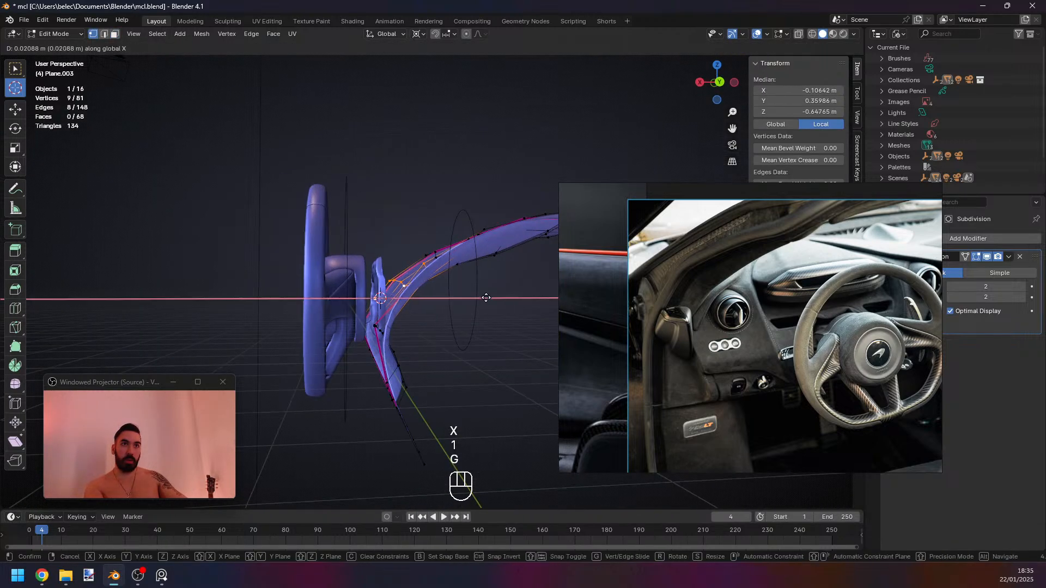
{"action": "left_click", "coordinate": [469, 296]}
{"action": "key", "text": "Tab"}
{"action": "mouse_move", "coordinate": [467, 297]}
{"action": "middle_mouse_down"}
{"action": "mouse_move", "coordinate": [436, 309]}
{"action": "mouse_move", "coordinate": [438, 322]}
{"action": "mouse_move", "coordinate": [476, 320]}
{"action": "mouse_move", "coordinate": [448, 316]}
{"action": "mouse_move", "coordinate": [488, 311]}
{"action": "mouse_move", "coordinate": [479, 307]}
{"action": "middle_mouse_up"}
Delete an edge loop near the recess of the dashboard section, using wireframe shading to select it, and return to Object Mode.
{"action": "key", "text": "Tab"}
{"action": "key", "text": "z"}
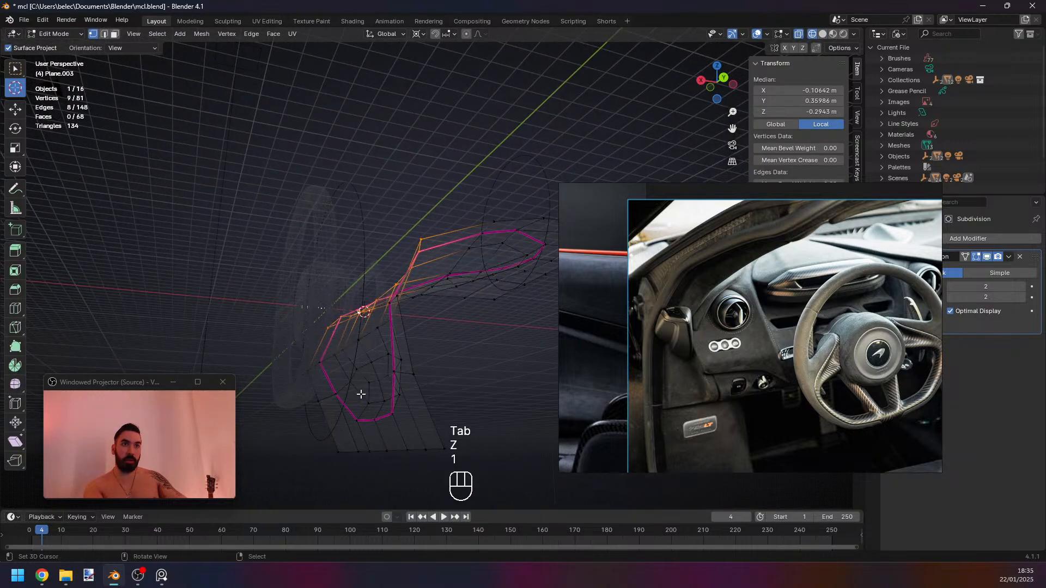
{"action": "key", "text": "1"}
{"action": "key", "text": "3"}
{"action": "mouse_move", "coordinate": [367, 390]}
{"action": "middle_mouse_down"}
{"action": "mouse_move", "coordinate": [374, 397]}
{"action": "mouse_move", "coordinate": [345, 393]}
{"action": "mouse_move", "coordinate": [416, 378]}
{"action": "mouse_move", "coordinate": [395, 407]}
{"action": "middle_mouse_up"}
{"action": "key", "text": "3"}
{"action": "key", "text": "2"}
{"action": "right_click", "coordinate": [362, 306], "text": "alt"}
{"action": "mouse_move", "coordinate": [362, 305]}
{"action": "middle_mouse_down"}
{"action": "mouse_move", "coordinate": [427, 345]}
{"action": "mouse_move", "coordinate": [440, 338]}
{"action": "middle_mouse_up"}
{"action": "key", "text": "z"}
{"action": "key", "text": "x"}
{"action": "left_click", "coordinate": [479, 377]}
{"action": "middle_click_drag", "start_coordinate": [478, 377], "coordinate": [398, 327]}
{"action": "key", "text": "Tab"}
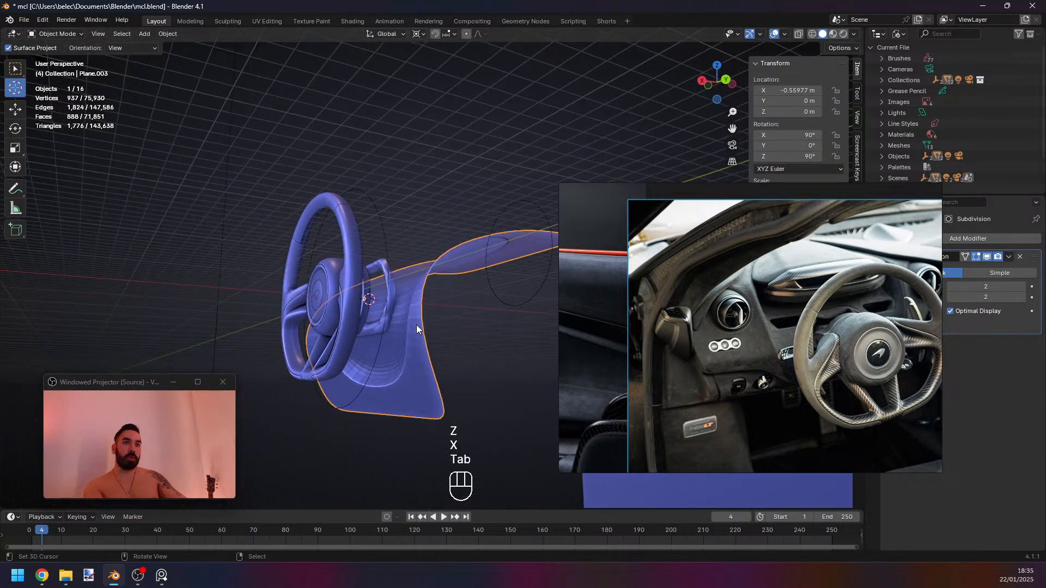
Move the reference photo out of the way and delete the flat piece between the steering wheel and the dashboard section.
{"action": "left_click_drag", "start_coordinate": [696, 186], "coordinate": [1045, 204]}
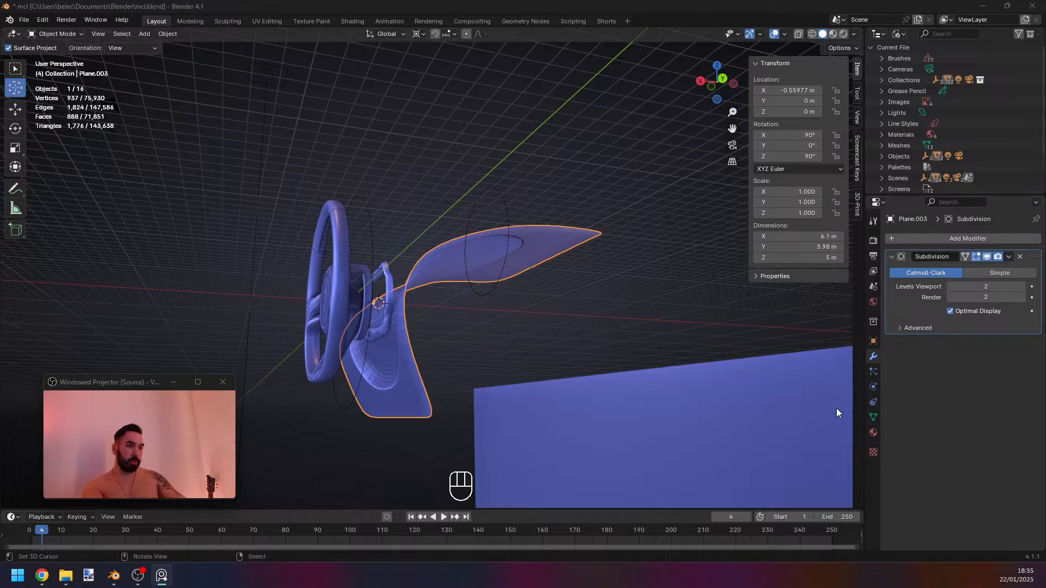
{"action": "middle_click_drag", "start_coordinate": [837, 412], "coordinate": [444, 390]}
{"action": "key", "text": "Tab"}
{"action": "key", "text": "Tab"}
{"action": "key", "text": "x"}
{"action": "left_click", "coordinate": [434, 321]}
Select the outer band of faces around the dashboard section's creased edge and delete it, then return to Object Mode.
{"action": "left_click", "coordinate": [309, 386]}
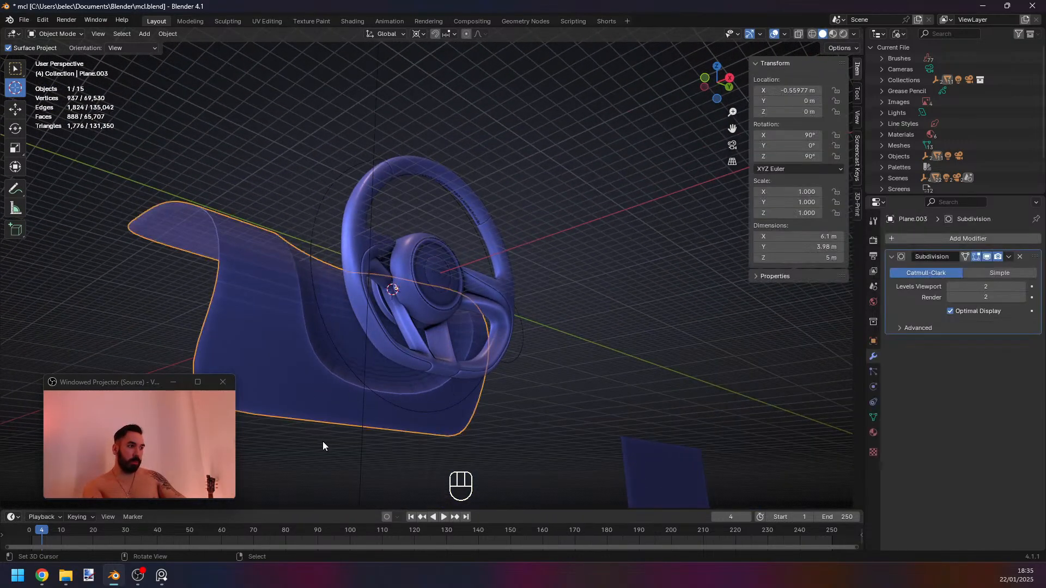
{"action": "key", "text": "Tab"}
{"action": "middle_click_drag", "start_coordinate": [326, 439], "coordinate": [482, 377]}
{"action": "key", "text": "Tab"}
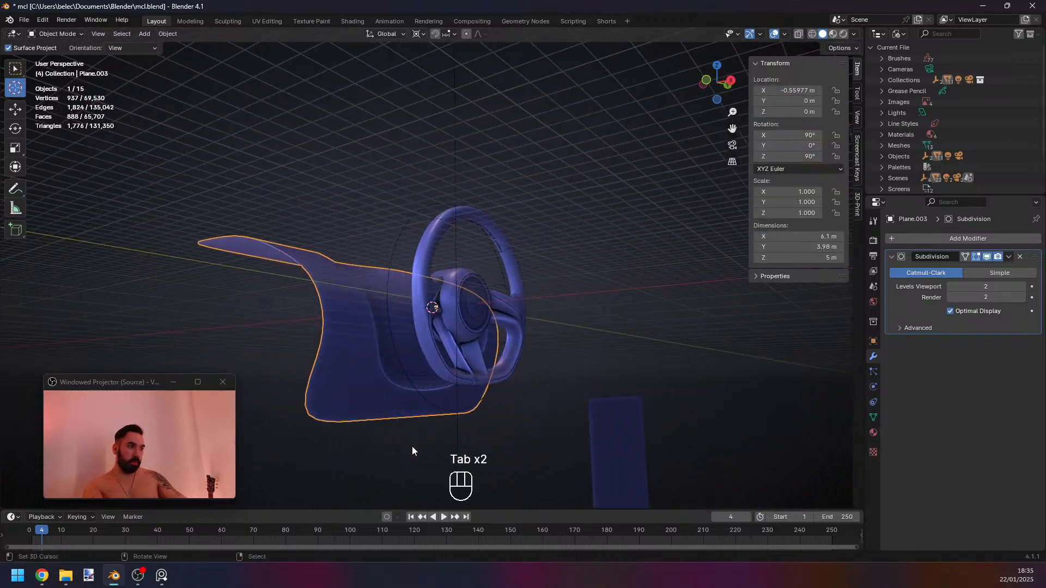
{"action": "key", "text": "Tab"}
{"action": "middle_click_drag", "start_coordinate": [406, 456], "coordinate": [453, 412]}
{"action": "key", "text": "3"}
{"action": "right_click", "coordinate": [485, 269], "text": "alt+shift"}
{"action": "right_click", "coordinate": [471, 231], "text": "alt+shift"}
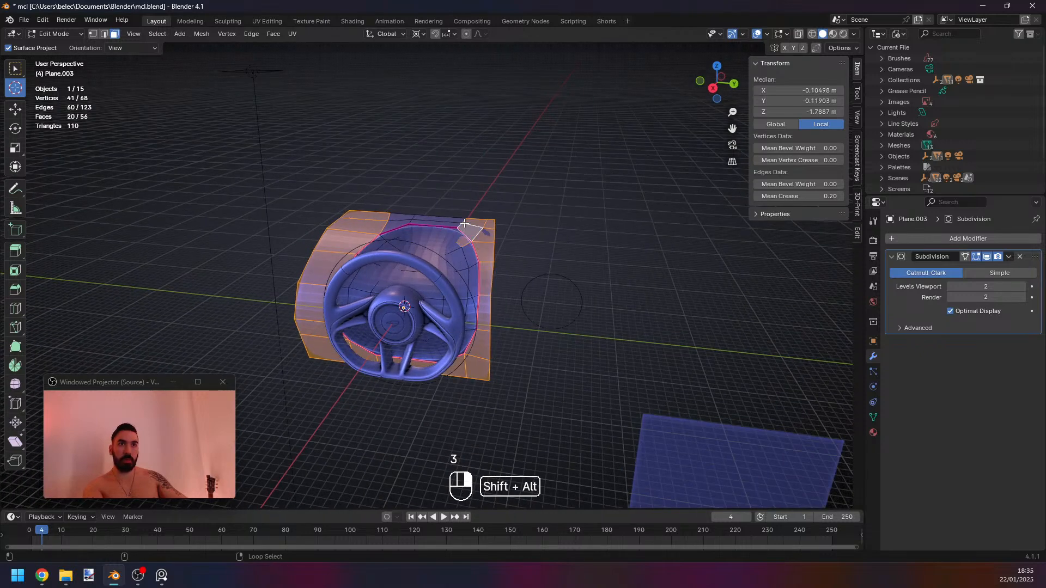
{"action": "key", "text": "ctrl+z"}
{"action": "right_click", "coordinate": [412, 218], "text": "alt+shift"}
{"action": "key", "text": "ctrl+z"}
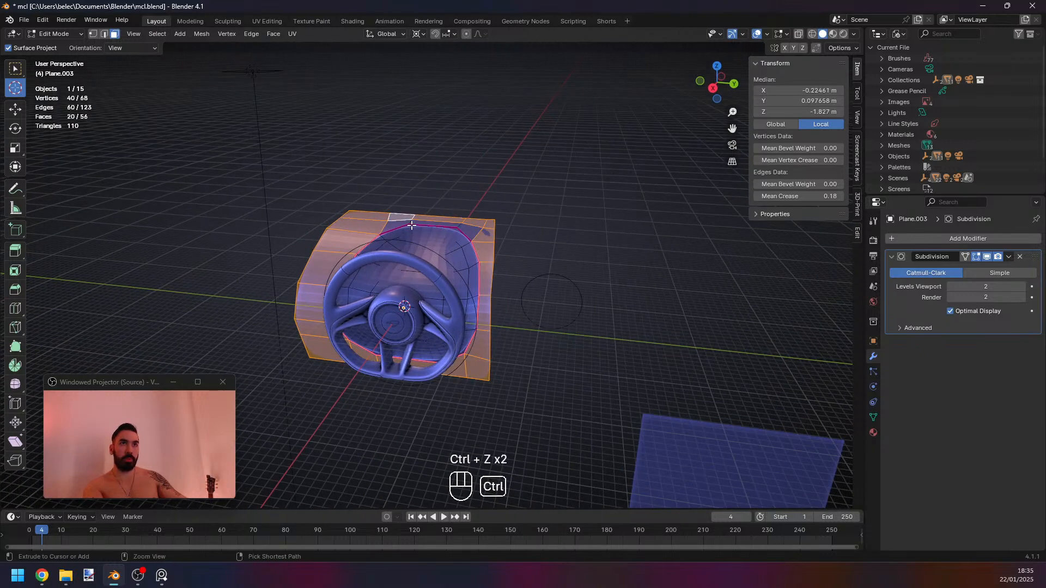
{"action": "right_click", "coordinate": [411, 221], "text": "alt+shift"}
{"action": "key", "text": "x"}
{"action": "left_click", "coordinate": [527, 176]}
{"action": "key", "text": "Tab"}
{"action": "middle_click_drag", "start_coordinate": [541, 245], "coordinate": [525, 284]}
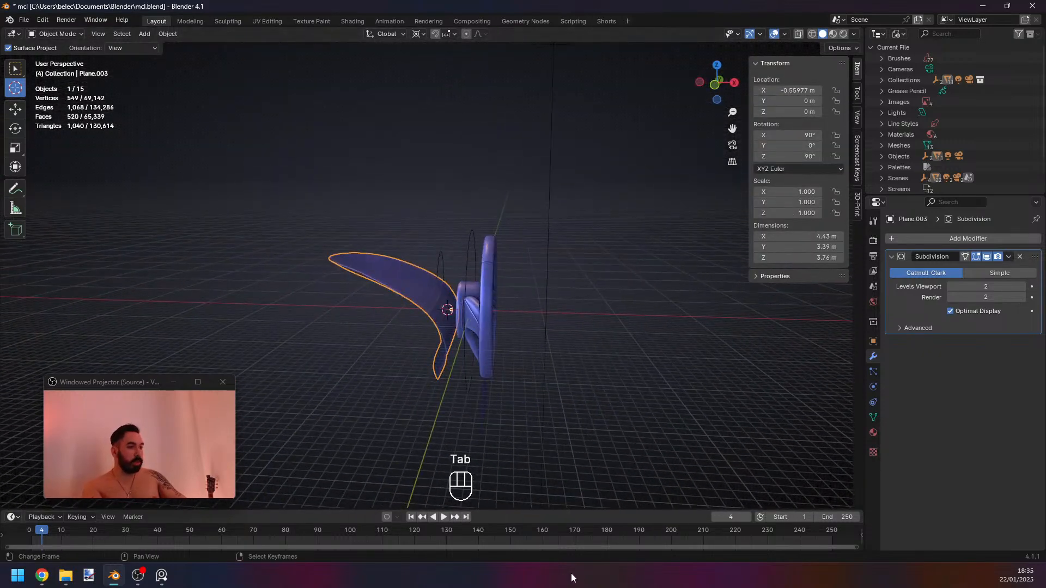
{"action": "key", "text": "alt+Tab"}
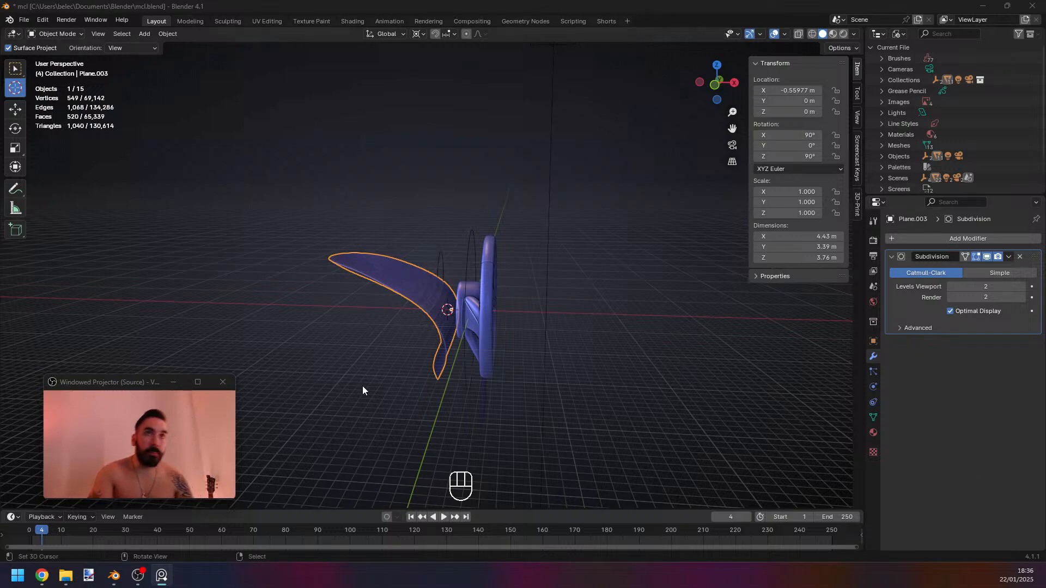
Move the dashboard section away from the steering wheel along the X axis and delete the small circle outline object.
{"action": "middle_click_drag", "start_coordinate": [361, 387], "coordinate": [518, 306]}
{"action": "left_click", "coordinate": [412, 334]}
{"action": "key", "text": "g"}
{"action": "key", "text": "x"}
{"action": "middle_click_drag", "start_coordinate": [449, 304], "coordinate": [446, 306]}
Add a plane at the 3D cursor behind the steering wheel and rotate its mesh 90° to stand upright facing the wheel.
{"action": "key", "text": "shift+a"}
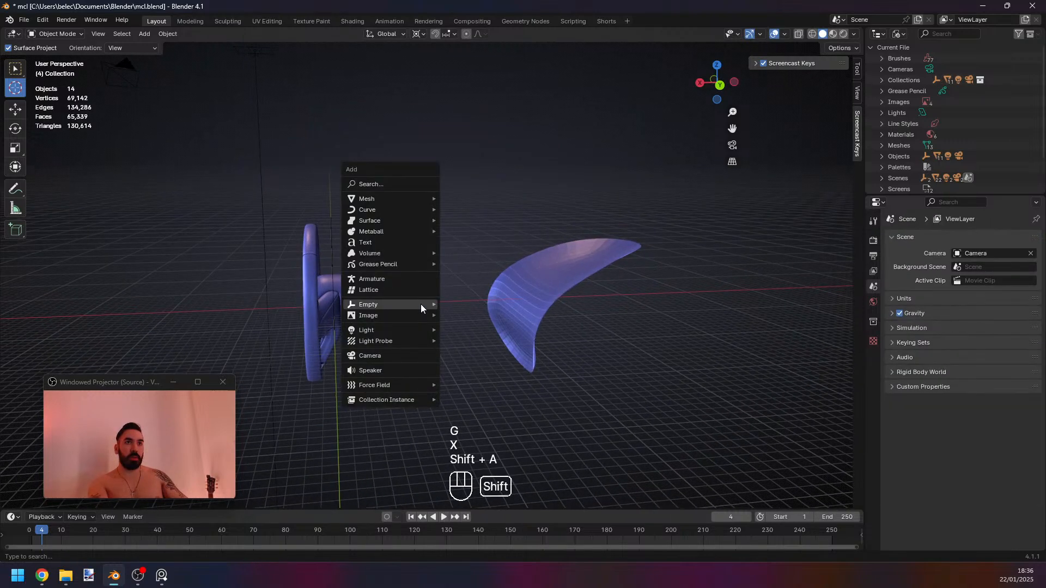
{"action": "mouse_move", "coordinate": [381, 196]}
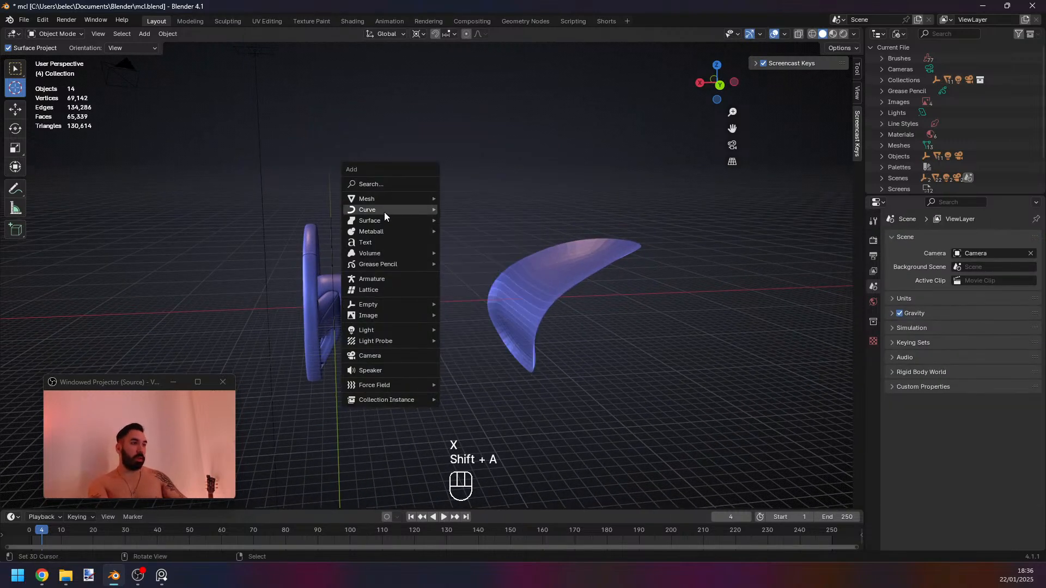
{"action": "left_click", "coordinate": [462, 199]}
{"action": "middle_click_drag", "start_coordinate": [450, 204], "coordinate": [375, 319]}
{"action": "key", "text": "Tab"}
{"action": "type", "text": "rxy90"}
{"action": "key", "text": "Return"}
Scale the upright plane up and add a centred horizontal loop cut through it.
{"action": "scroll", "coordinate": [382, 327], "scroll_direction": "up", "scroll_amount": 1}
{"action": "key", "text": "s"}
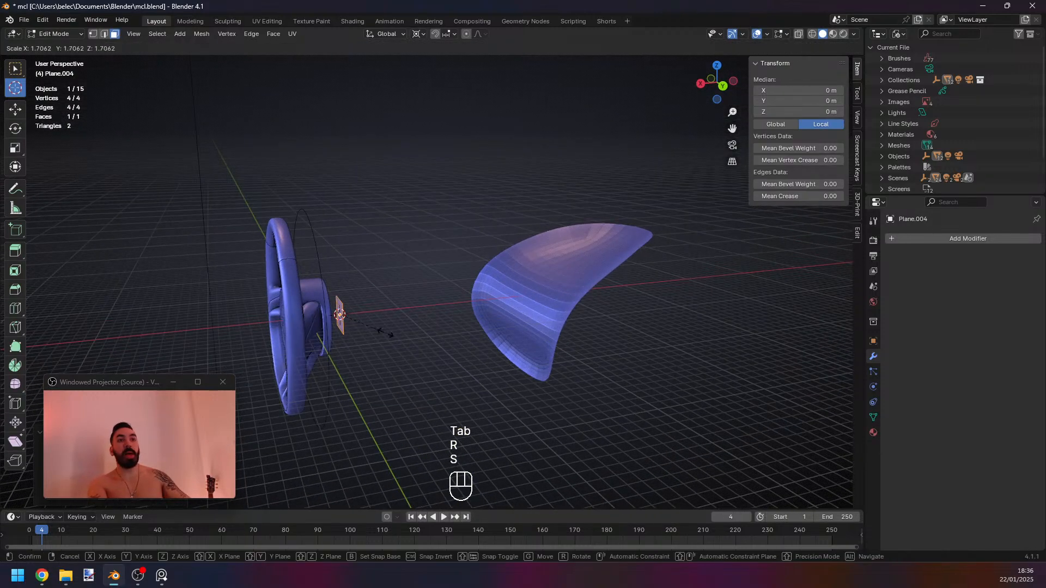
{"action": "left_click", "coordinate": [442, 365]}
{"action": "middle_click_drag", "start_coordinate": [305, 310], "coordinate": [371, 348]}
{"action": "key", "text": "ctrl+r"}
{"action": "left_click", "coordinate": [463, 335]}
{"action": "right_click", "coordinate": [476, 348]}
Scale the middle edge outward so the plane becomes a hexagon.
{"action": "key", "text": "s"}
{"action": "left_click", "coordinate": [545, 375]}
{"action": "key", "text": "s"}
{"action": "right_click", "coordinate": [468, 398]}
{"action": "middle_click_drag", "start_coordinate": [467, 399], "coordinate": [447, 391]}
{"action": "key", "text": "a"}
Select the hexagon's top edge and move it back along the X axis so the upper half tilts away from the wheel.
{"action": "scroll", "coordinate": [337, 308], "scroll_direction": "up", "scroll_amount": 3}
{"action": "key", "text": "2"}
{"action": "right_click", "coordinate": [383, 305]}
{"action": "key", "text": "g"}
{"action": "key", "text": "x"}
{"action": "left_click", "coordinate": [426, 333]}
Try to inset the hexagon's two faces and delete the inner ones, then undo back to the plain hexagon.
{"action": "key", "text": "Tab"}
{"action": "key", "text": "Tab"}
{"action": "key", "text": "3"}
{"action": "key", "text": "i"}
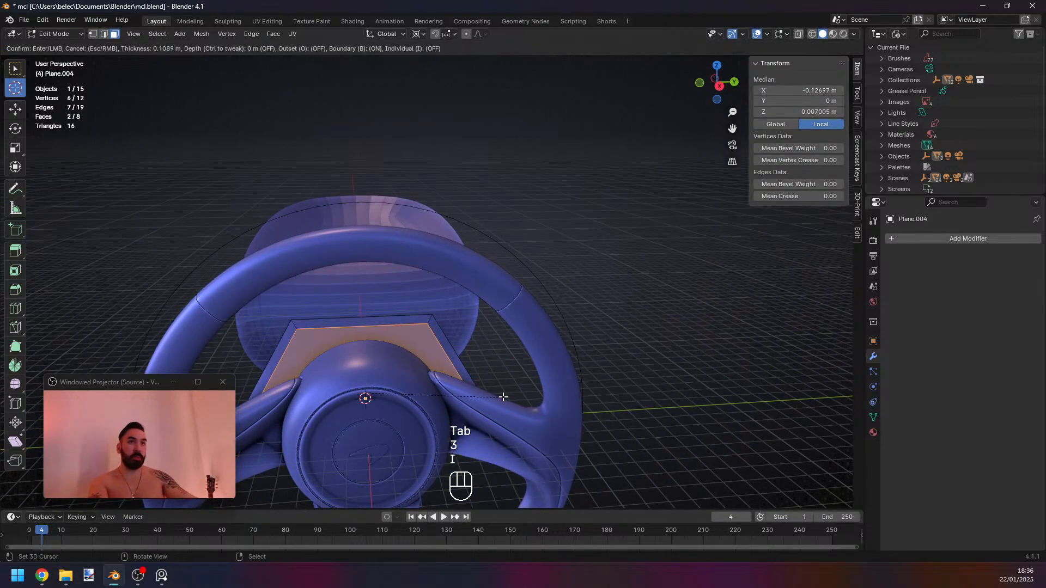
{"action": "left_click", "coordinate": [495, 394]}
{"action": "key", "text": "x"}
{"action": "left_click", "coordinate": [492, 393]}
{"action": "key", "text": "Tab"}
{"action": "key", "text": "Tab"}
{"action": "middle_click_drag", "start_coordinate": [517, 393], "coordinate": [407, 368]}
{"action": "key", "text": "ctrl+z"}
{"action": "key", "text": "ctrl+z"}
{"action": "key", "text": "ctrl+z"}
{"action": "key", "text": "ctrl+z"}
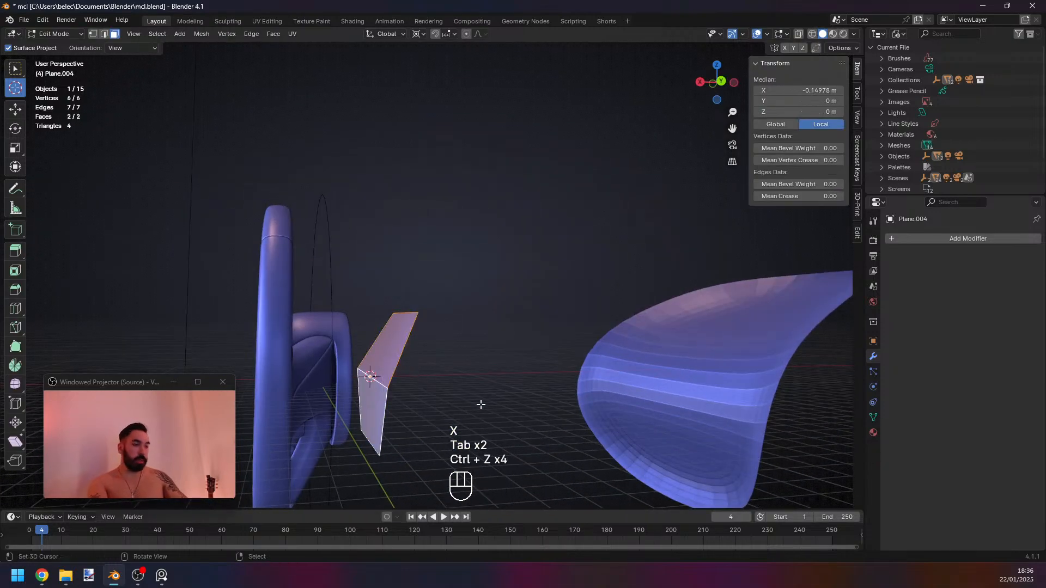
Inset both faces of the hexagon with a thickness of about 0.23 m and toggle the Edge Rail option.
{"action": "key", "text": "i"}
{"action": "left_click", "coordinate": [465, 398]}
{"action": "middle_click_drag", "start_coordinate": [466, 398], "coordinate": [442, 389]}
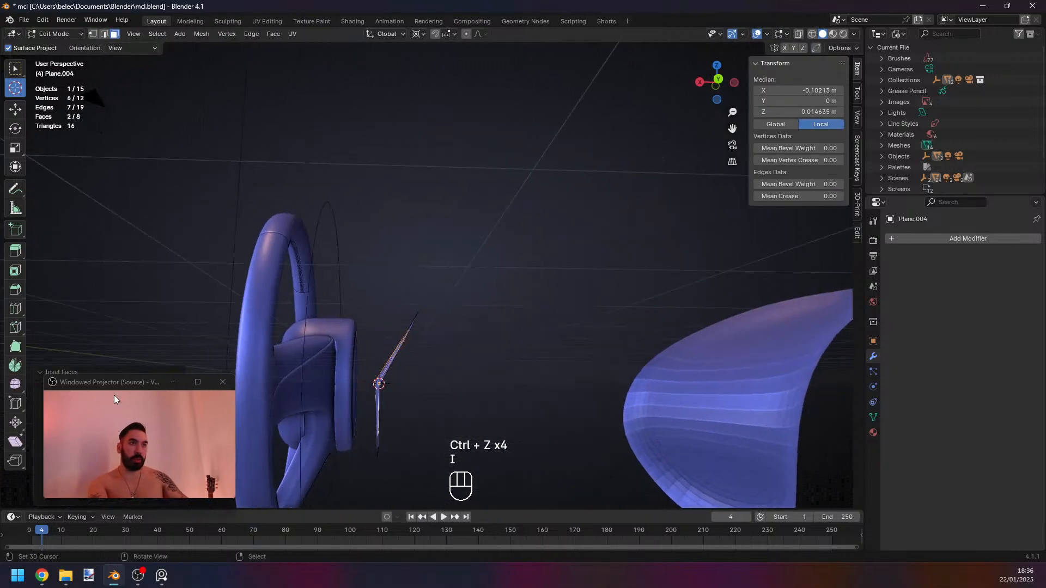
{"action": "left_click_drag", "start_coordinate": [114, 399], "coordinate": [132, 308]}
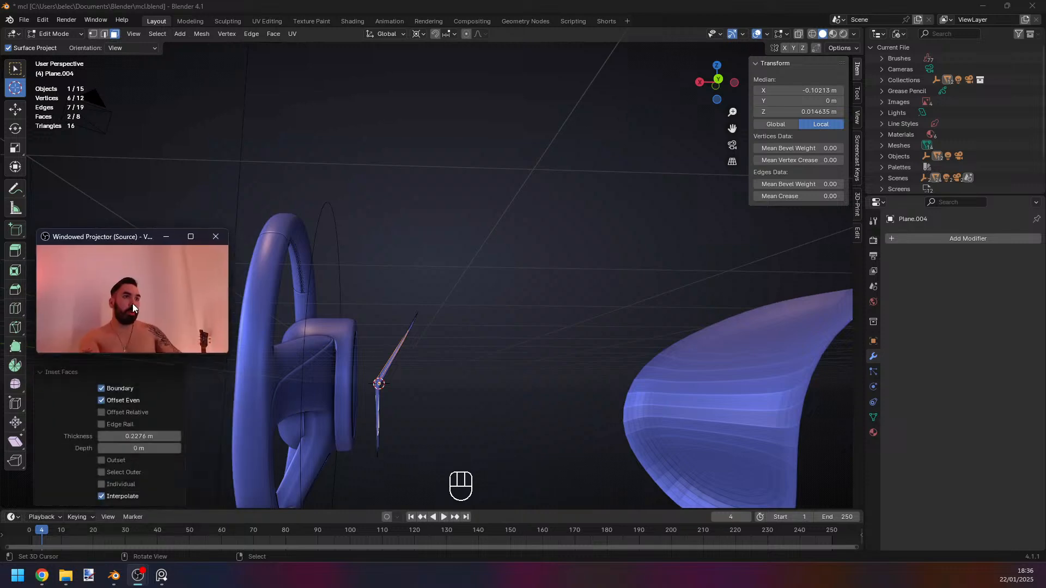
{"action": "left_click", "coordinate": [123, 425]}
{"action": "middle_click_drag", "start_coordinate": [444, 387], "coordinate": [462, 398]}
Delete the inner faces of the hexagon to leave an open frame and check it in Object Mode.
{"action": "key", "text": "x"}
{"action": "left_click", "coordinate": [534, 344]}
{"action": "key", "text": "Tab"}
{"action": "middle_click_drag", "start_coordinate": [418, 365], "coordinate": [453, 381]}
{"action": "left_click_drag", "start_coordinate": [109, 244], "coordinate": [131, 390]}
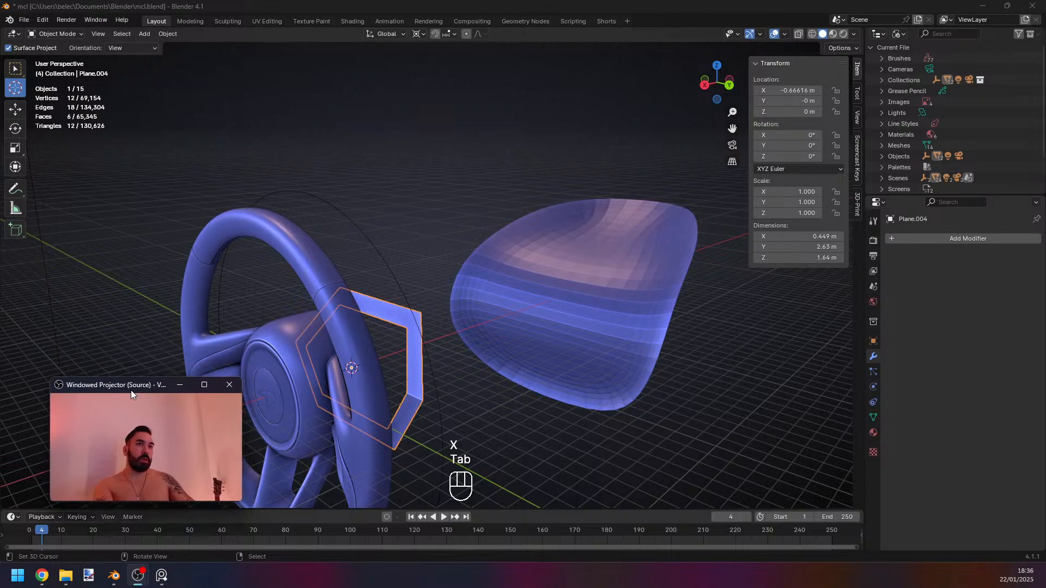
In front view, extrude the frame's top outer edge a short distance upward and back from the steering wheel.
{"action": "middle_click_drag", "start_coordinate": [409, 335], "coordinate": [414, 308]}
{"action": "key", "text": "Tab"}
{"action": "key", "text": "2"}
{"action": "left_click", "coordinate": [387, 294]}
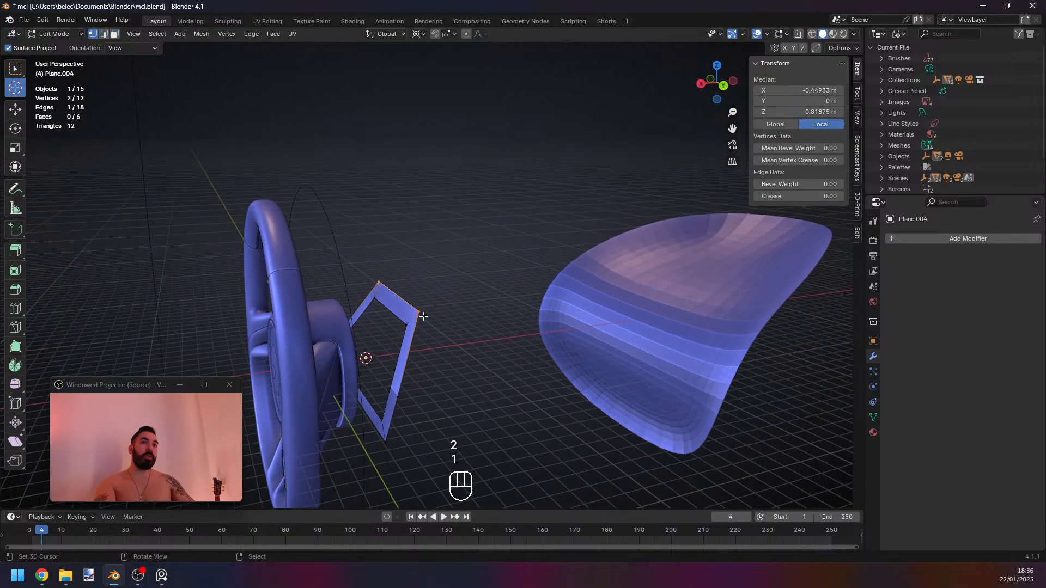
{"action": "key", "text": "1"}
{"action": "key", "text": "KP_1"}
{"action": "key", "text": "KP_3"}
{"action": "key", "text": "KP_1"}
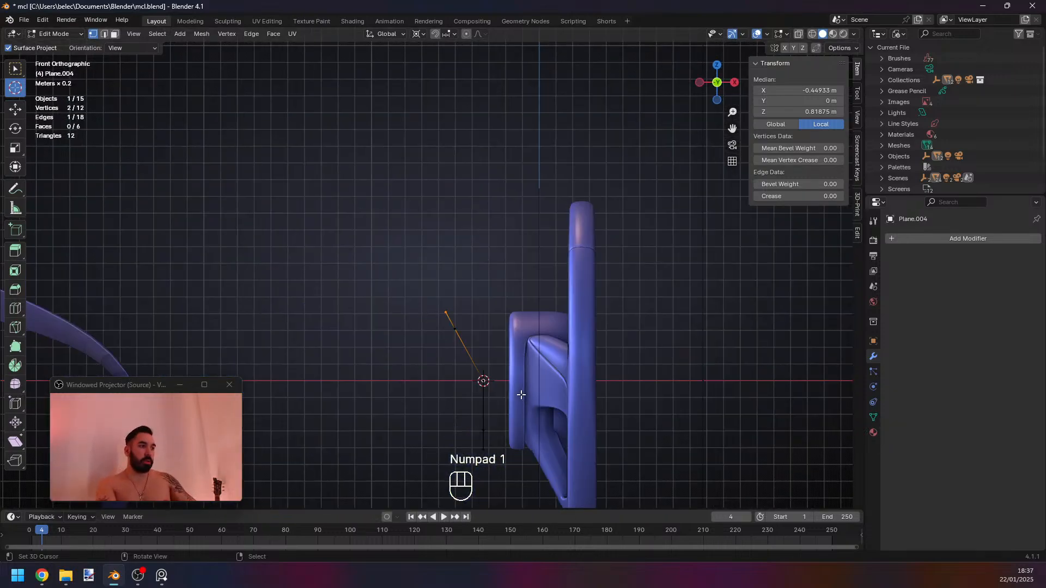
{"action": "key", "text": "e"}
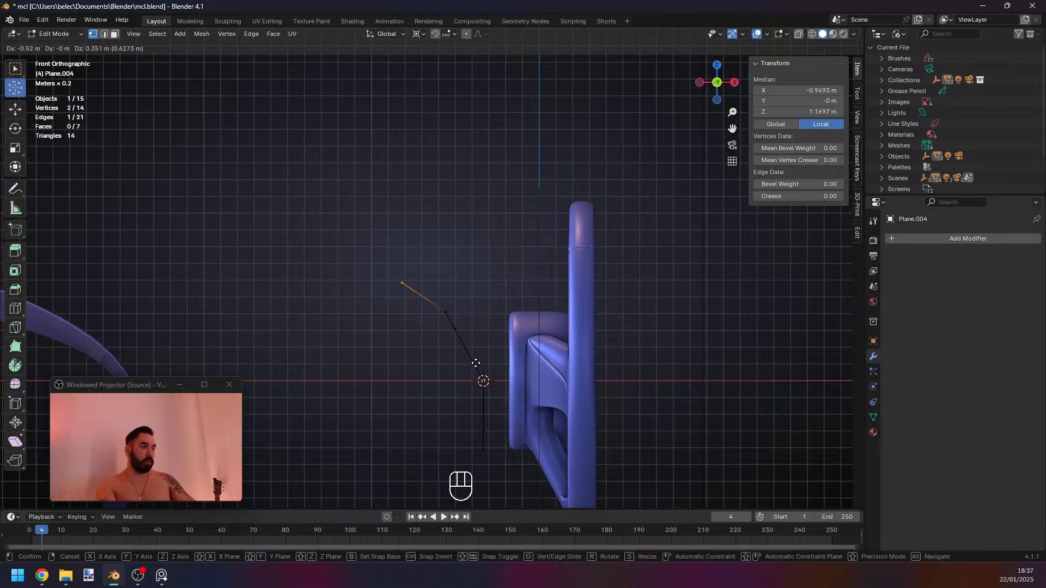
{"action": "left_click", "coordinate": [482, 368]}
Extrude the top edge again into a long, nearly flat face ending at about X -2.76 m, Z 1.41 m.
{"action": "key", "text": "e"}
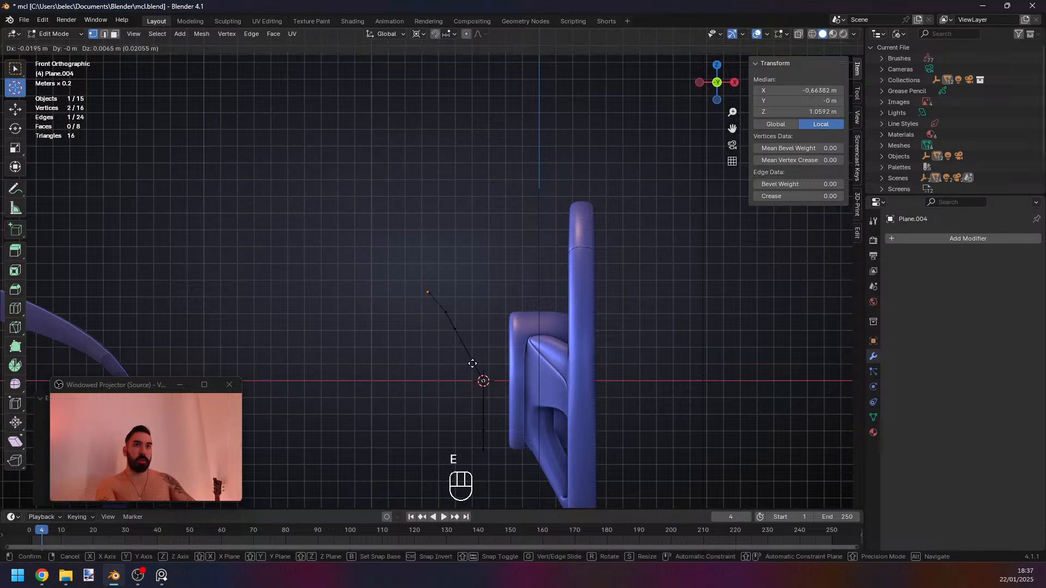
{"action": "left_click", "coordinate": [325, 343]}
{"action": "scroll", "coordinate": [350, 320], "scroll_direction": "down", "scroll_amount": 2}
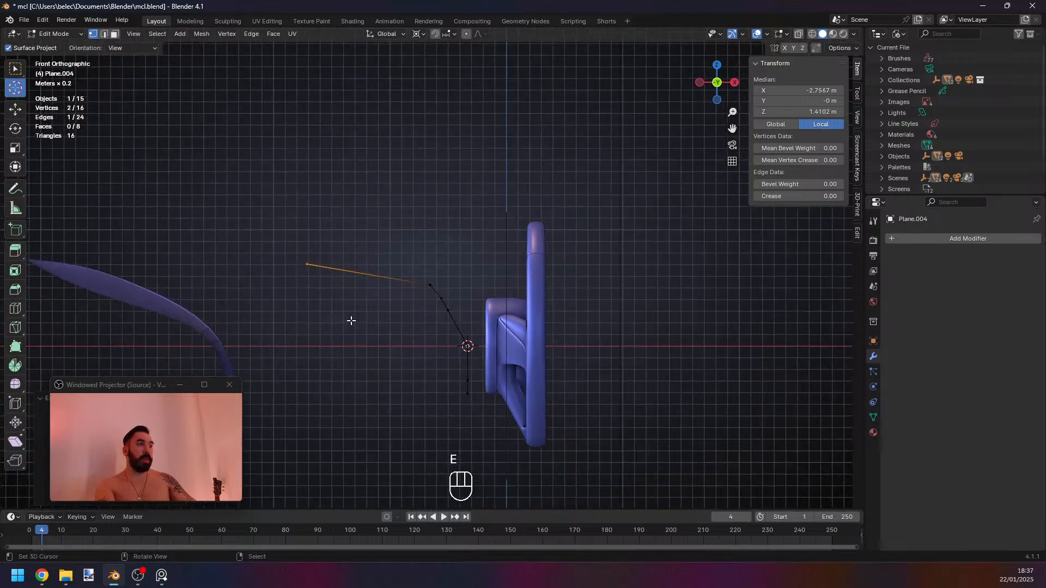
{"action": "key", "text": "Tab"}
{"action": "middle_click_drag", "start_coordinate": [412, 303], "coordinate": [321, 322]}
{"action": "scroll", "coordinate": [321, 321], "scroll_direction": "down", "scroll_amount": 2}
Switch to the reference photo, examine the instrument hood behind the steering wheel up close, and move the photo off the model.
{"action": "left_click", "coordinate": [161, 576]}
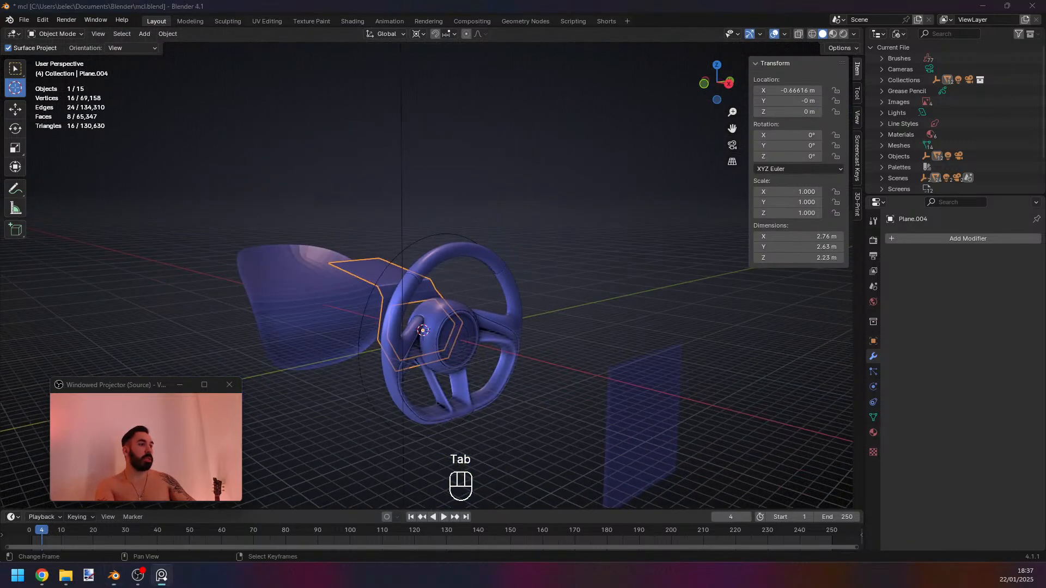
{"action": "left_click_drag", "start_coordinate": [656, 154], "coordinate": [311, 177]}
{"action": "scroll", "coordinate": [374, 282], "scroll_direction": "up", "scroll_amount": 5}
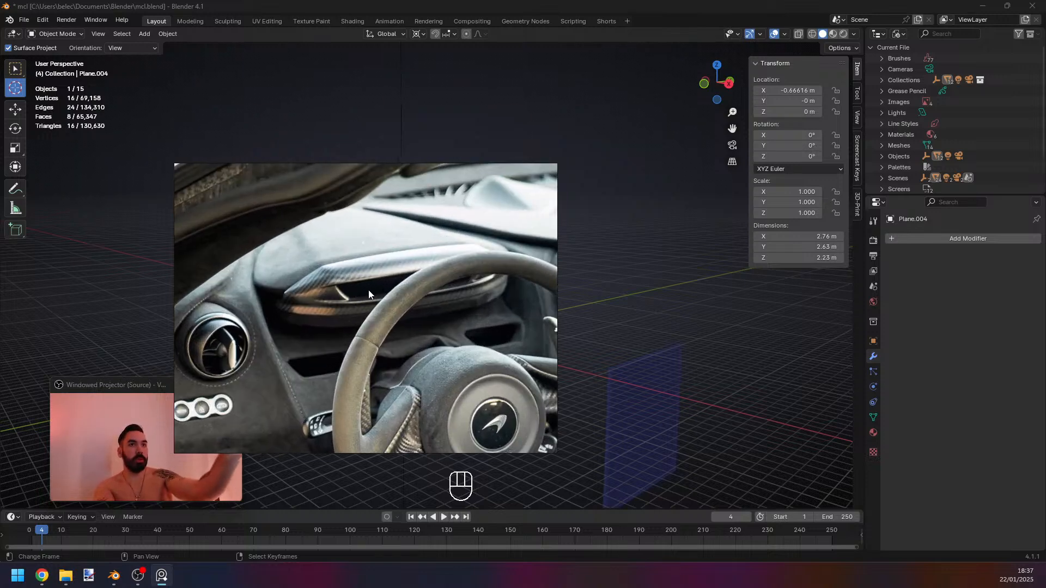
{"action": "middle_click_drag", "start_coordinate": [361, 281], "coordinate": [347, 281]}
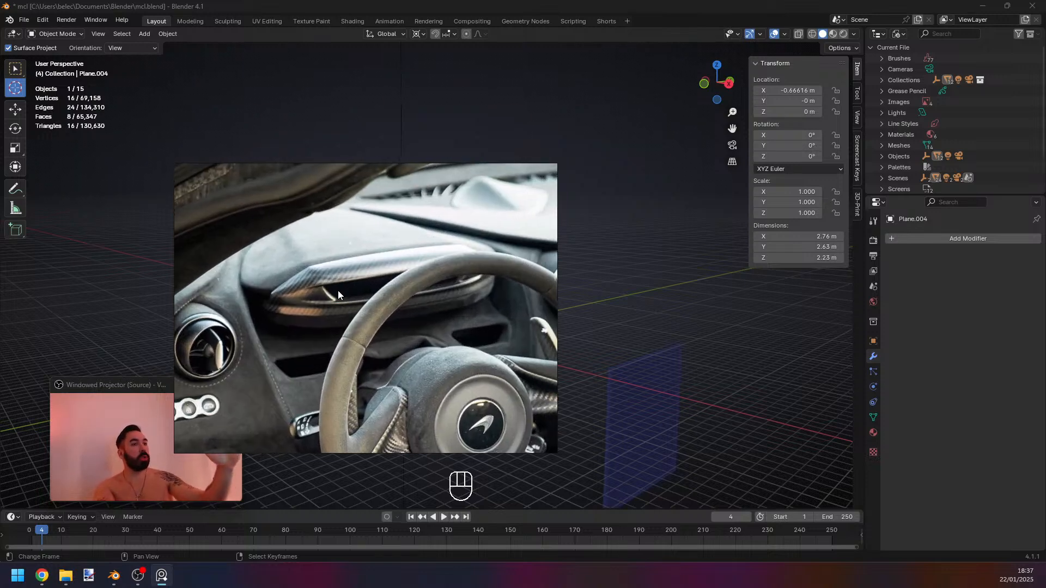
{"action": "left_click_drag", "start_coordinate": [316, 170], "coordinate": [355, 154]}
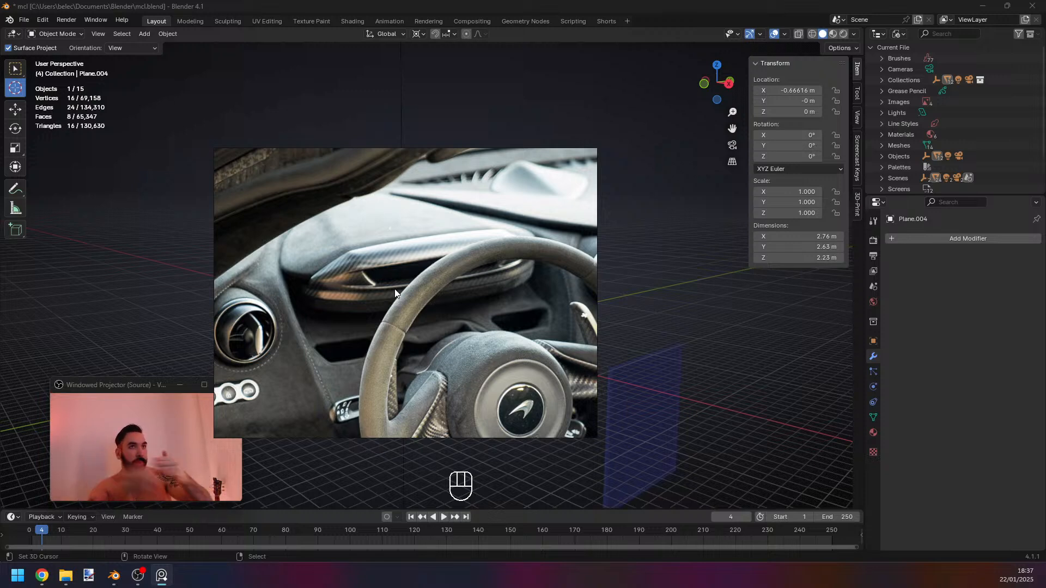
{"action": "left_click_drag", "start_coordinate": [438, 157], "coordinate": [600, 587]}
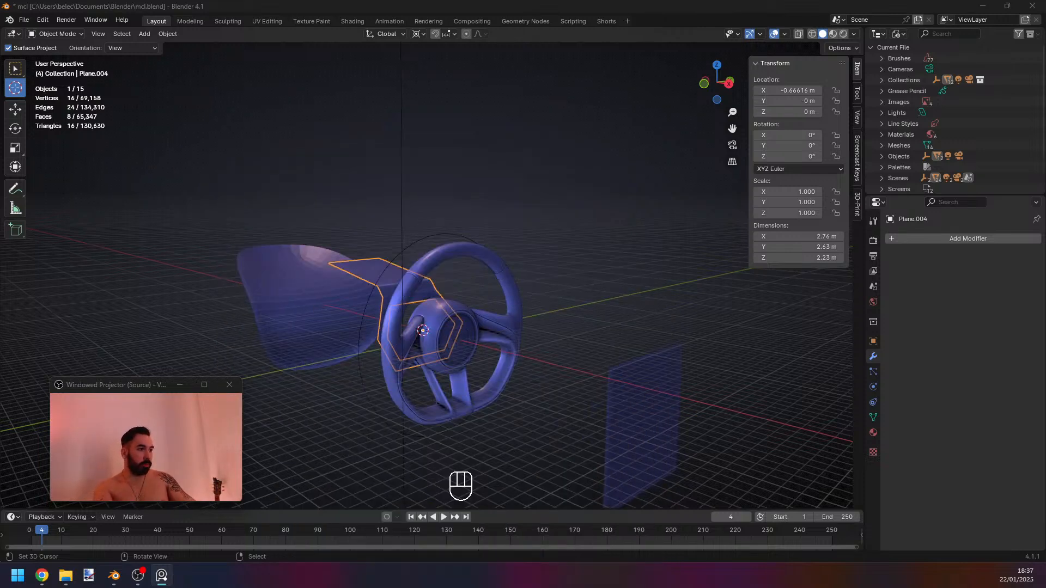
Add centred loop cuts lengthwise through the frame's extruded top faces and through its bottom strip.
{"action": "middle_click_drag", "start_coordinate": [568, 330], "coordinate": [456, 331]}
{"action": "key", "text": "Tab"}
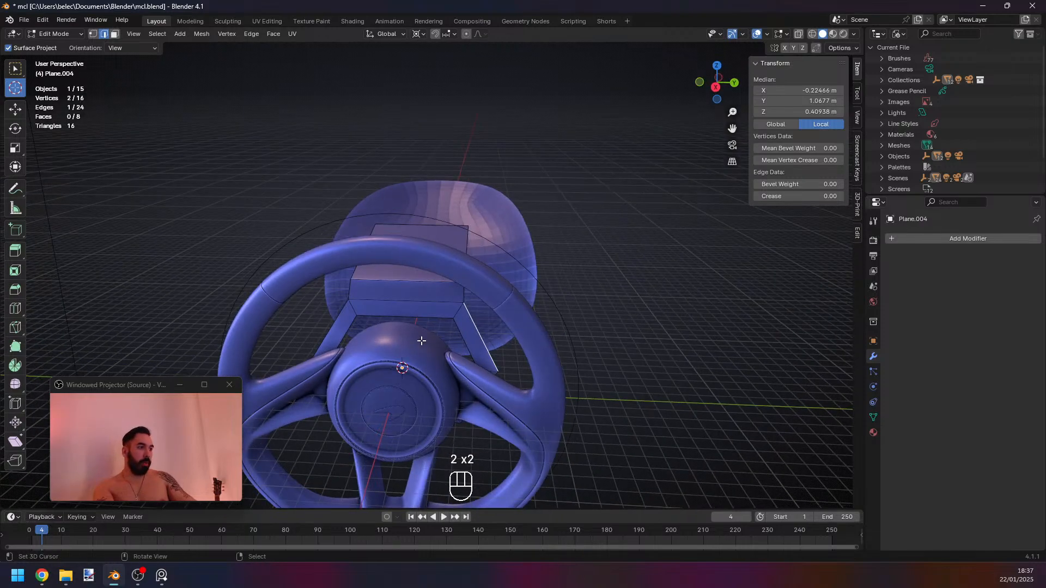
{"action": "middle_click_drag", "start_coordinate": [403, 390], "coordinate": [352, 341]}
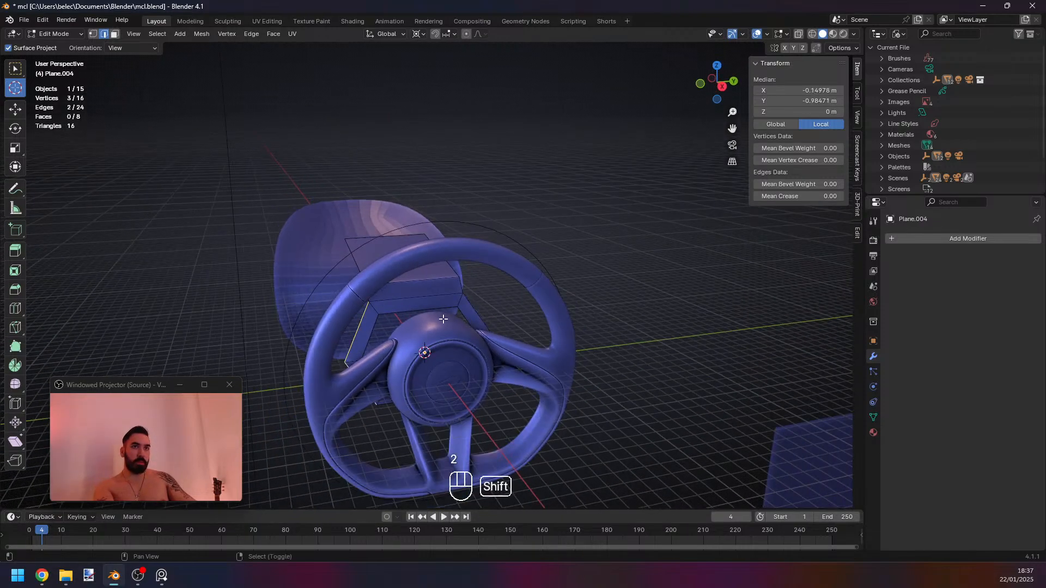
{"action": "middle_click_drag", "start_coordinate": [497, 358], "coordinate": [452, 417]}
{"action": "key", "text": "ctrl+r"}
{"action": "double_click", "coordinate": [406, 283]}
{"action": "middle_click_drag", "start_coordinate": [407, 284], "coordinate": [413, 350]}
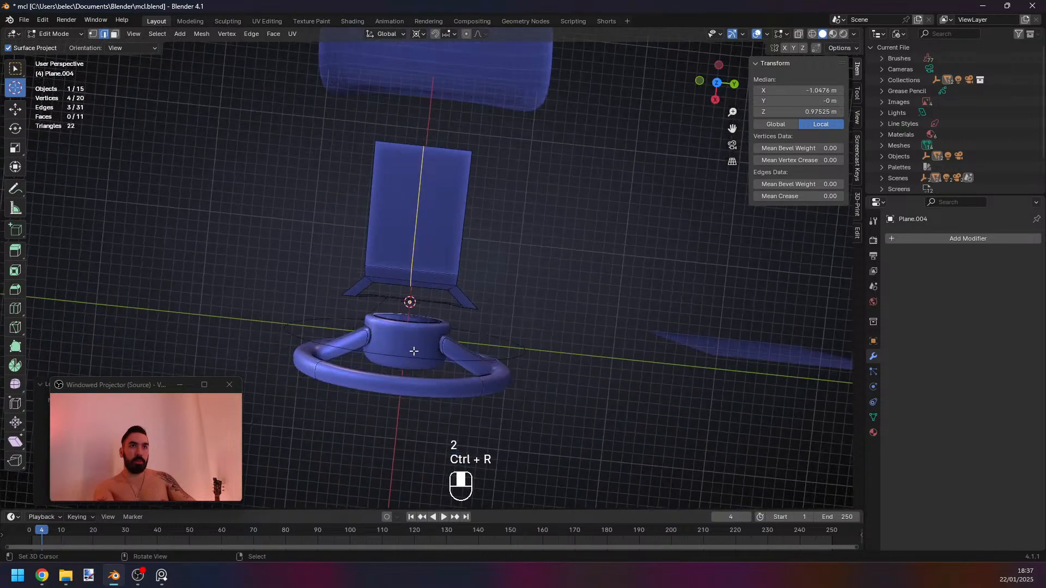
{"action": "key", "text": "ctrl+r"}
{"action": "double_click", "coordinate": [412, 306]}
Delete the vertices of the frame's positive-Y half, keeping the centre line and the other half.
{"action": "key", "text": "1"}
{"action": "key", "text": "z"}
{"action": "key", "text": "a"}
{"action": "key", "text": "b"}
{"action": "left_click_drag", "start_coordinate": [445, 140], "coordinate": [596, 405]}
{"action": "key", "text": "x"}
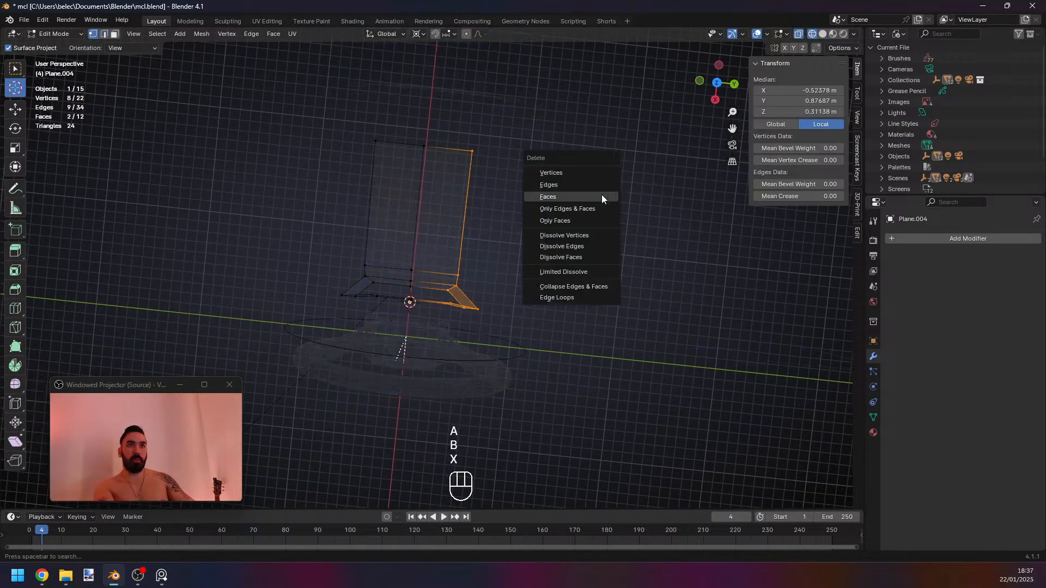
{"action": "left_click", "coordinate": [591, 172]}
{"action": "middle_click_drag", "start_coordinate": [586, 171], "coordinate": [467, 203]}
Add a Mirror modifier to the half frame, mirroring across Y only instead of X.
{"action": "key", "text": "Tab"}
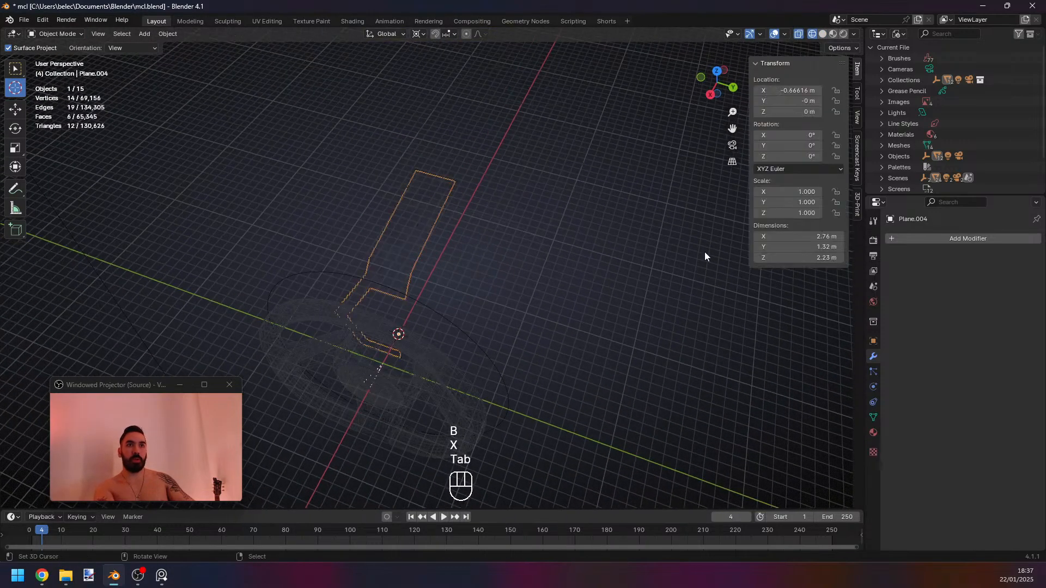
{"action": "left_click", "coordinate": [974, 240]}
{"action": "mouse_move", "coordinate": [945, 234]}
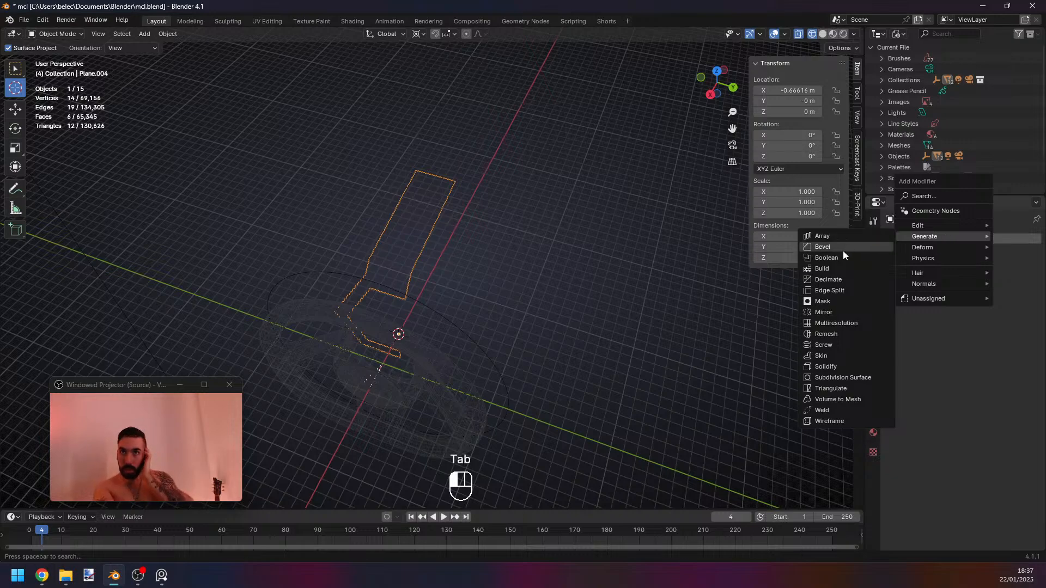
{"action": "left_click", "coordinate": [838, 314]}
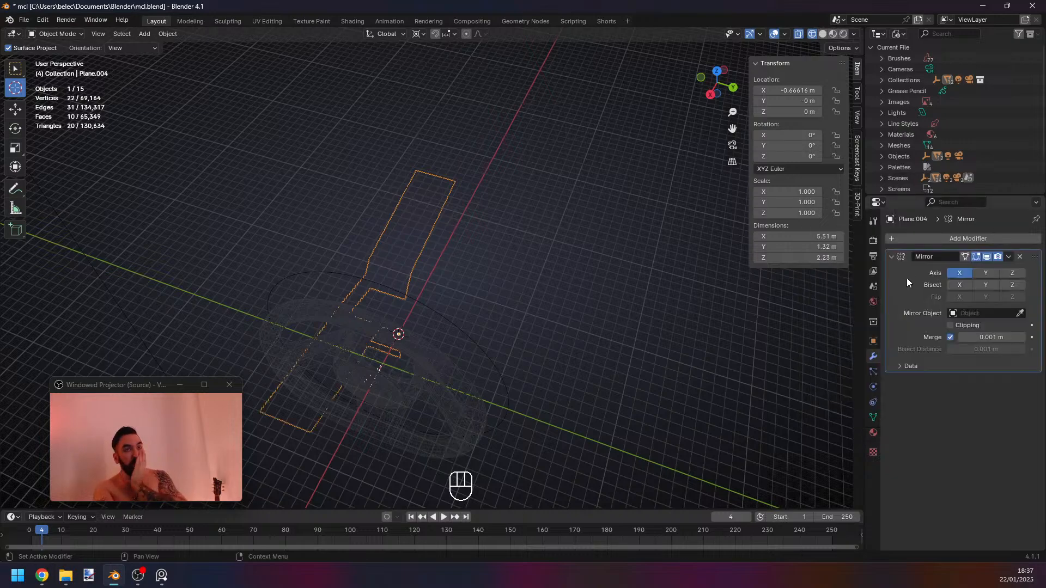
{"action": "left_click", "coordinate": [983, 272]}
{"action": "left_click", "coordinate": [958, 273]}
{"action": "middle_click_drag", "start_coordinate": [626, 316], "coordinate": [402, 316]}
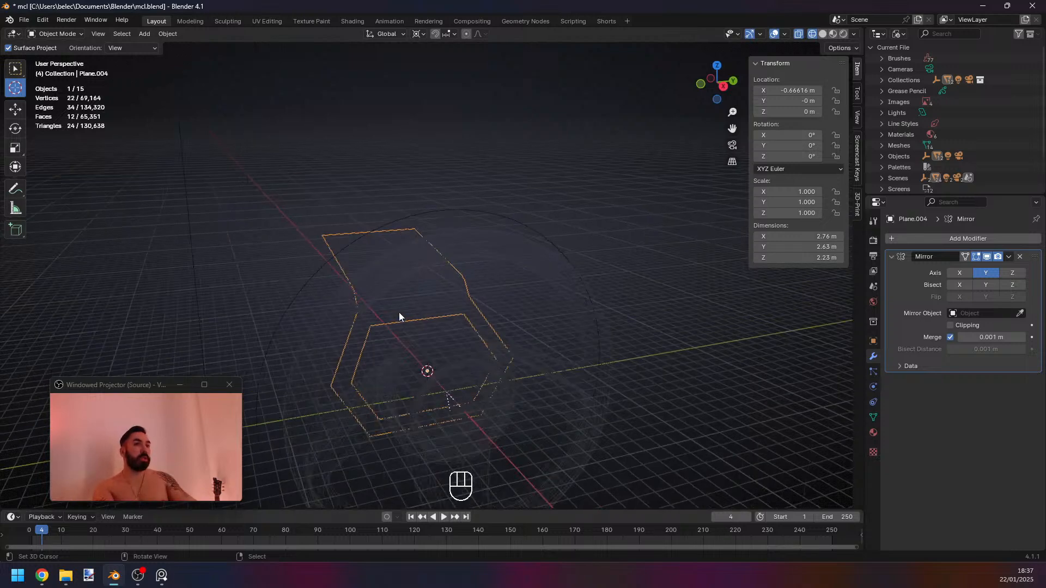
Change the pivot point and try to extrude the frame's three upper outer side edges outward, scaling them along Y.
{"action": "key", "text": "Tab"}
{"action": "key", "text": "2"}
{"action": "left_click", "coordinate": [351, 339], "text": "alt"}
{"action": "middle_click_drag", "start_coordinate": [355, 342], "coordinate": [369, 353]}
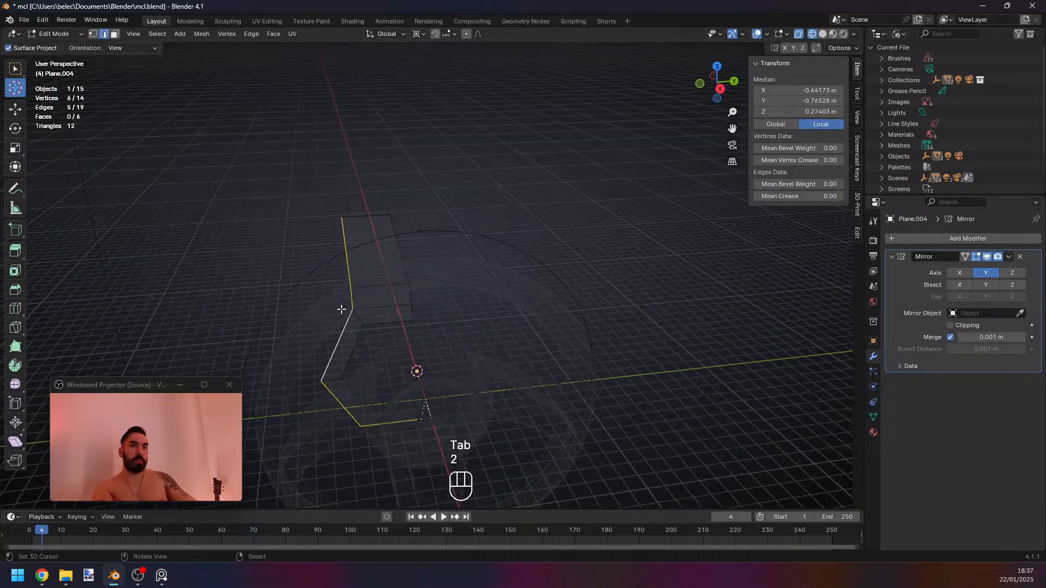
{"action": "left_click", "coordinate": [334, 329]}
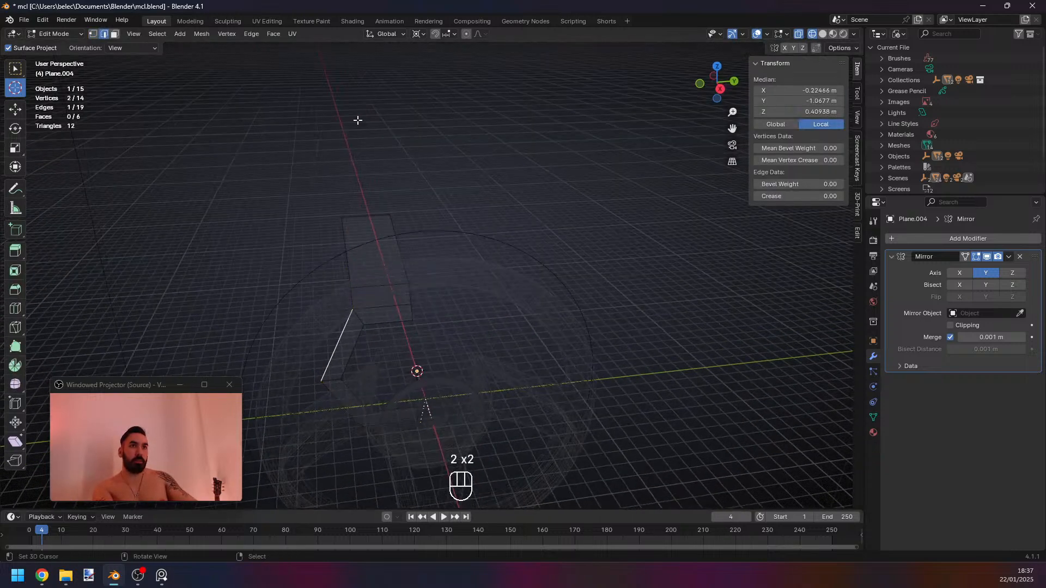
{"action": "left_click", "coordinate": [417, 34]}
{"action": "left_click", "coordinate": [427, 96]}
{"action": "left_click", "coordinate": [346, 267], "text": "ctrl"}
{"action": "key", "text": "e"}
{"action": "right_click", "coordinate": [477, 303]}
{"action": "key", "text": "g"}
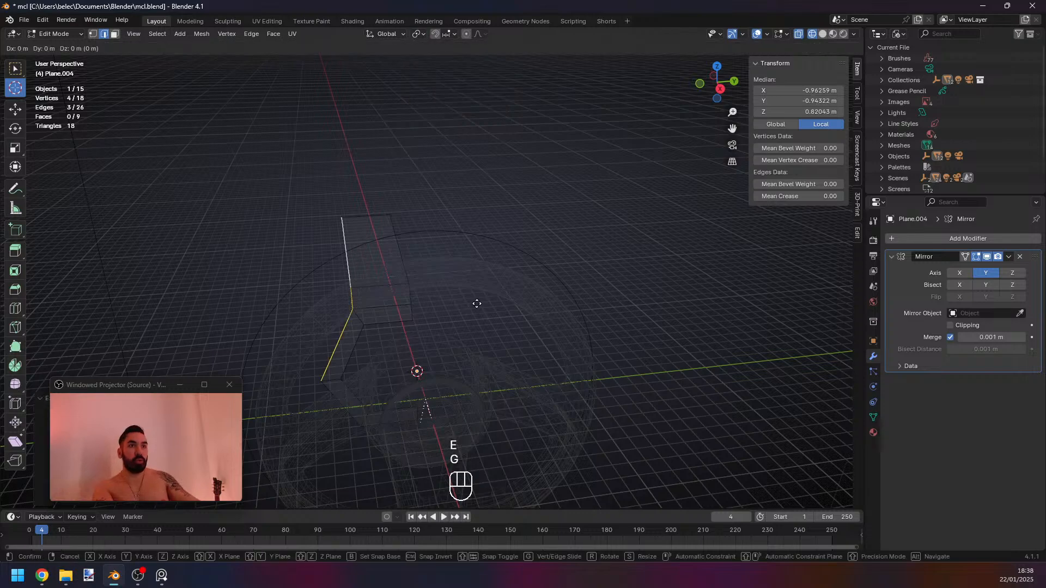
{"action": "key", "text": "s"}
{"action": "key", "text": "y"}
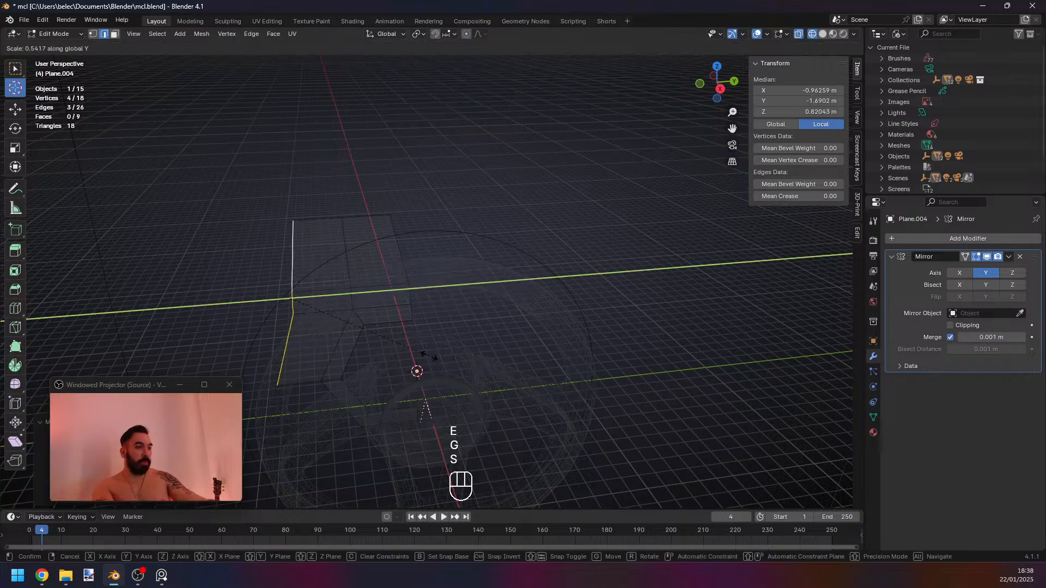
{"action": "left_click", "coordinate": [429, 357]}
Undo the side edge extrusion and its scaling.
{"action": "middle_click_drag", "start_coordinate": [386, 354], "coordinate": [381, 385]}
{"action": "key", "text": "ctrl+z"}
{"action": "key", "text": "ctrl+z"}
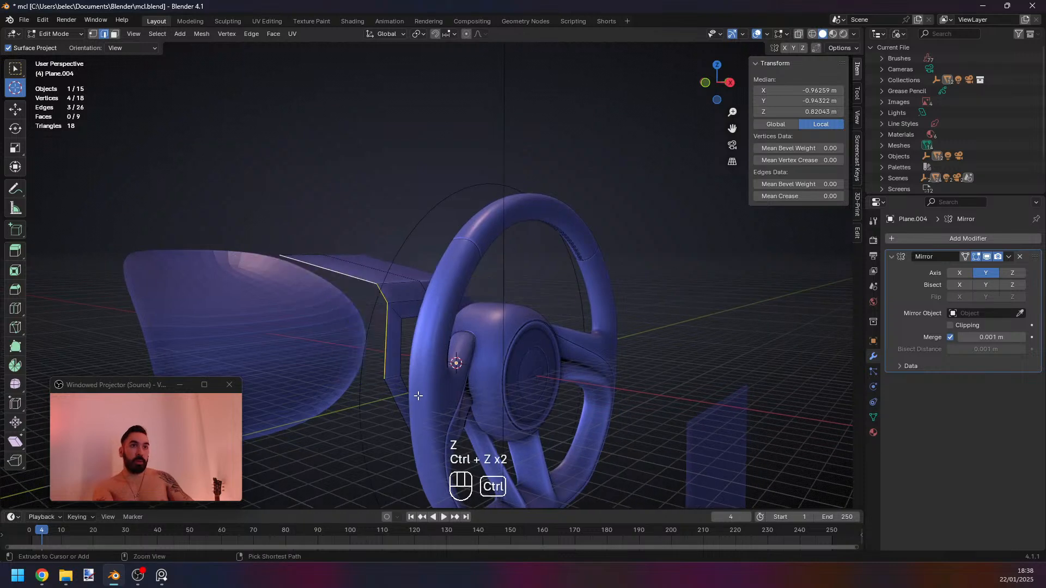
{"action": "key", "text": "z"}
{"action": "key", "text": "g"}
{"action": "key", "text": "ctrl+z"}
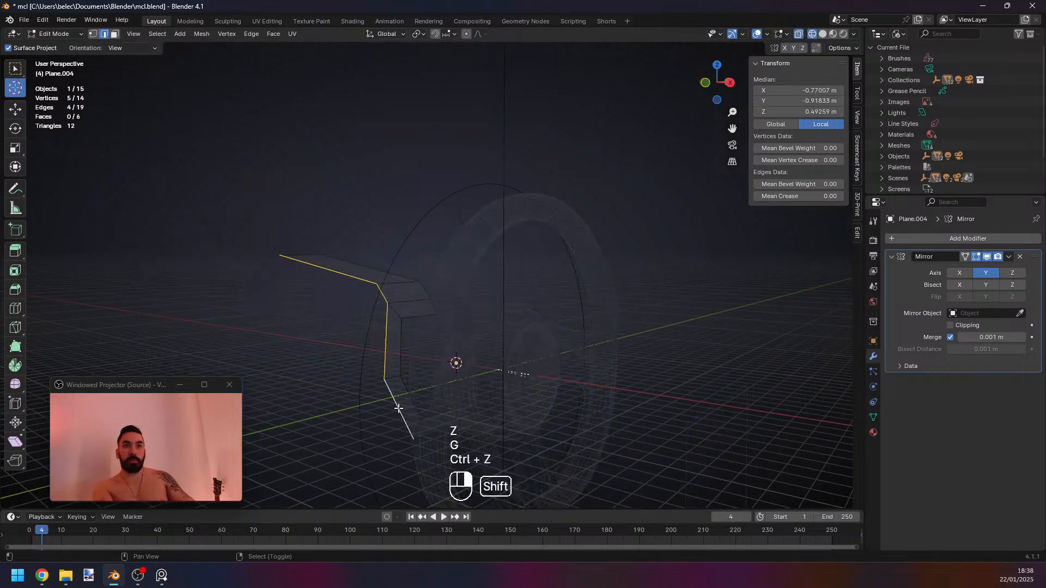
Extrude the frame's four outer side edges, flatten them along Y with scale 0, and move them outward to about Y -1.85 m.
{"action": "middle_click_drag", "start_coordinate": [399, 409], "coordinate": [436, 394]}
{"action": "key", "text": "e"}
{"action": "right_click", "coordinate": [436, 394]}
{"action": "key", "text": "s"}
{"action": "key", "text": "x"}
{"action": "key", "text": "y"}
{"action": "key", "text": "0"}
{"action": "left_click", "coordinate": [487, 353]}
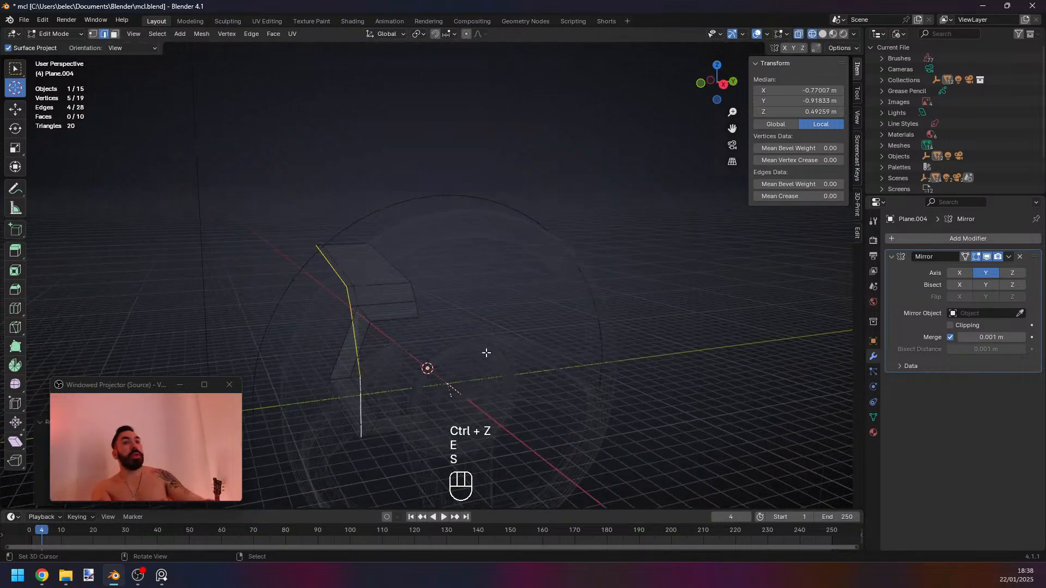
{"action": "key", "text": "g"}
{"action": "key", "text": "y"}
{"action": "left_click", "coordinate": [416, 356]}
{"action": "middle_click_drag", "start_coordinate": [420, 359], "coordinate": [488, 423]}
{"action": "key", "text": "1"}
{"action": "right_click", "coordinate": [464, 399]}
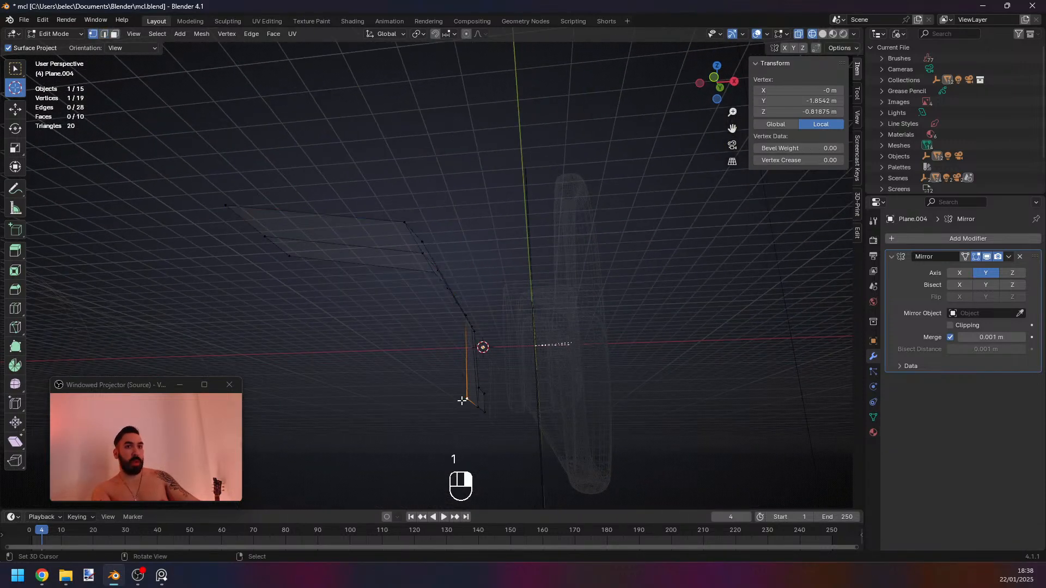
{"action": "right_click", "coordinate": [485, 417], "text": "ctrl"}
{"action": "key", "text": "KP_1"}
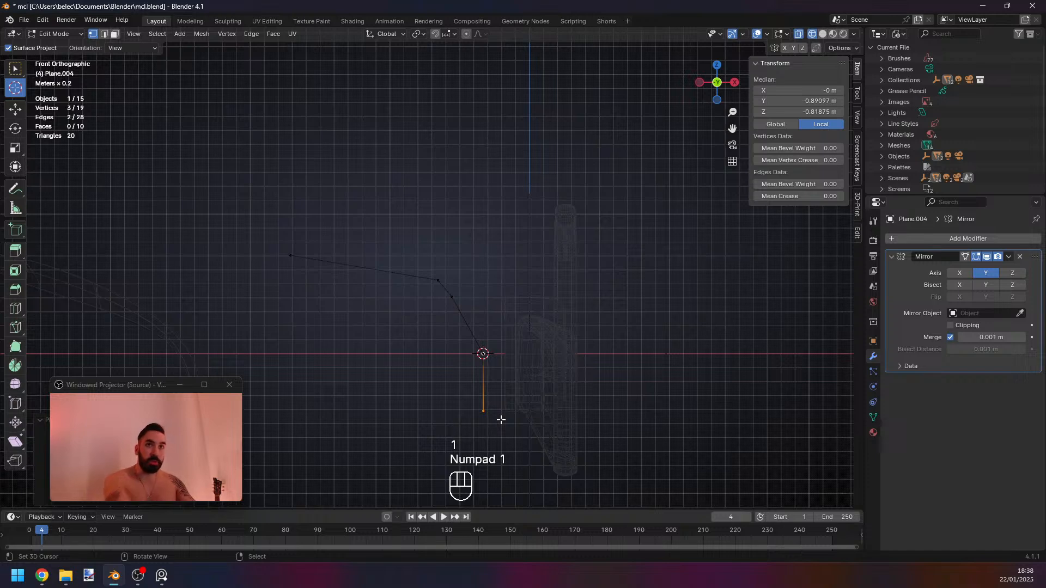
{"action": "key", "text": "g"}
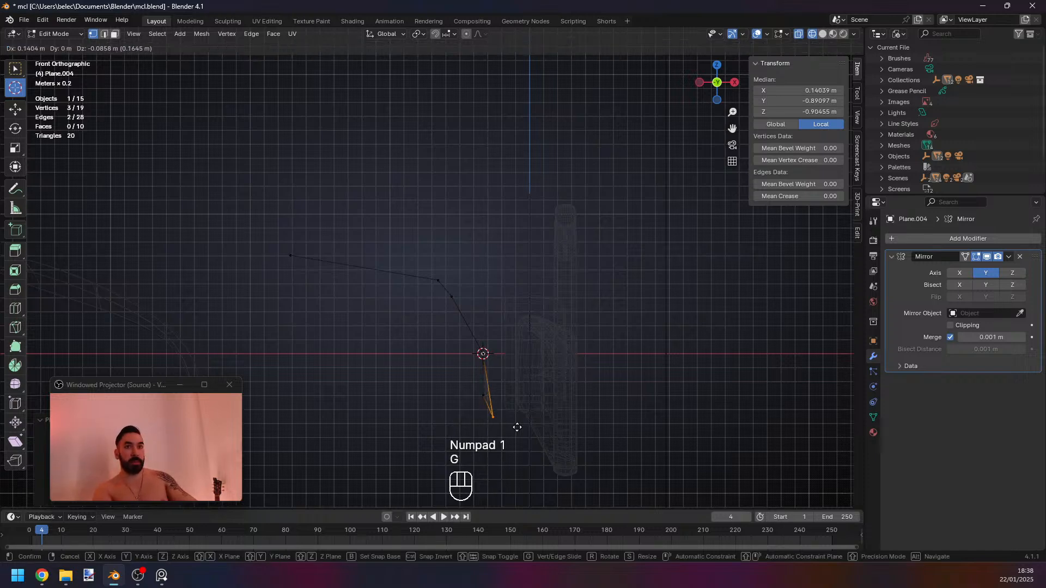
{"action": "right_click", "coordinate": [506, 417]}
Snap the 3D cursor to the frame's side bend vertices at X 0, Z 0 in front view.
{"action": "left_click_drag", "start_coordinate": [458, 383], "coordinate": [537, 457]}
{"action": "key", "text": "shift+s"}
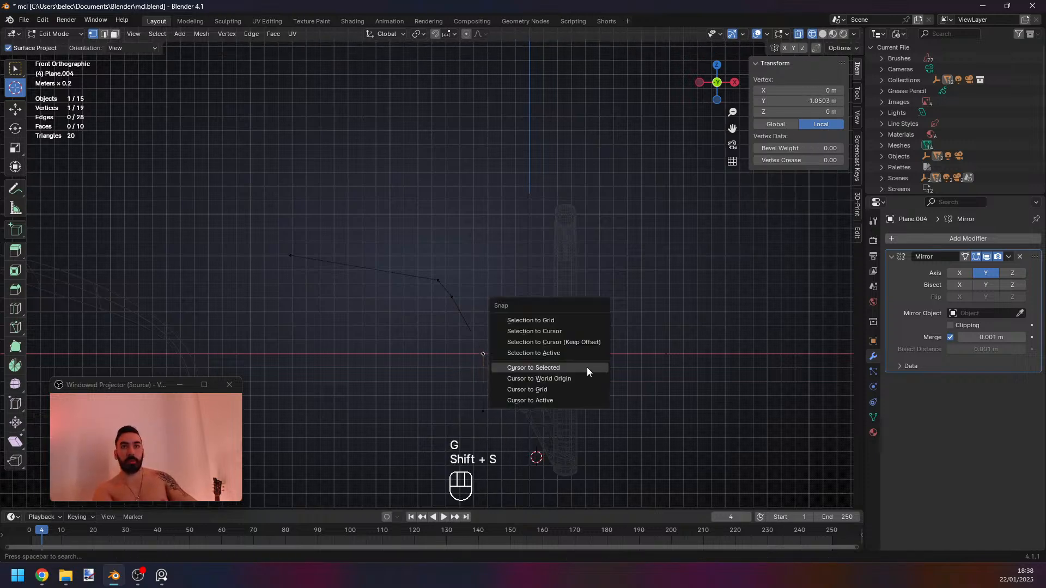
{"action": "left_click", "coordinate": [588, 371]}
{"action": "key", "text": "a"}
{"action": "key", "text": "b"}
{"action": "left_click_drag", "start_coordinate": [467, 346], "coordinate": [554, 376]}
{"action": "key", "text": "shift+s"}
{"action": "left_click", "coordinate": [556, 378]}
Rotate the frame's bottom vertices about the 3D cursor, swinging them toward the steering wheel to a median of about X 0.12 m.
{"action": "key", "text": "a"}
{"action": "key", "text": "b"}
{"action": "left_click_drag", "start_coordinate": [462, 376], "coordinate": [542, 443]}
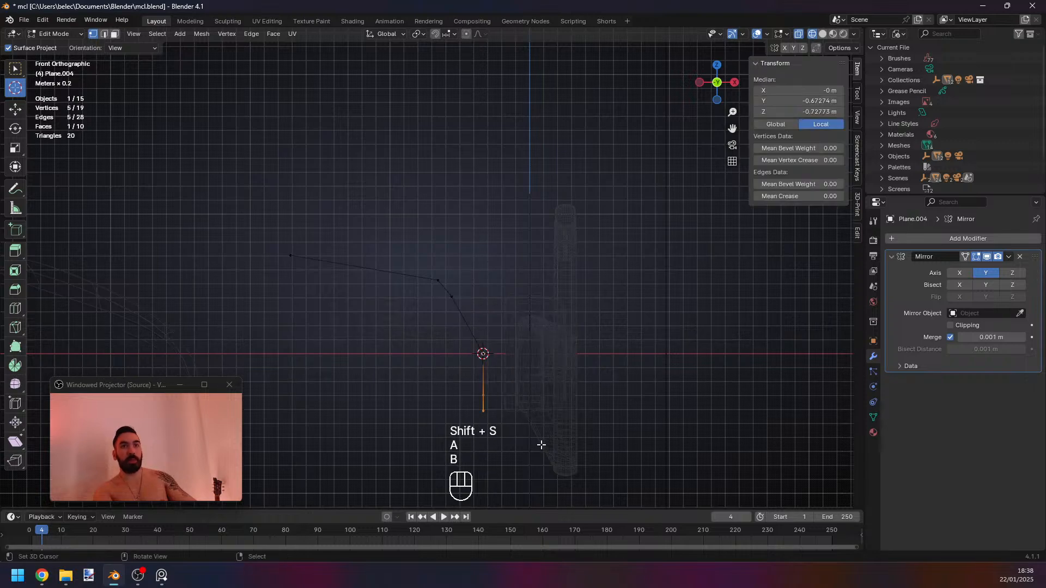
{"action": "key", "text": "r"}
{"action": "right_click", "coordinate": [539, 436]}
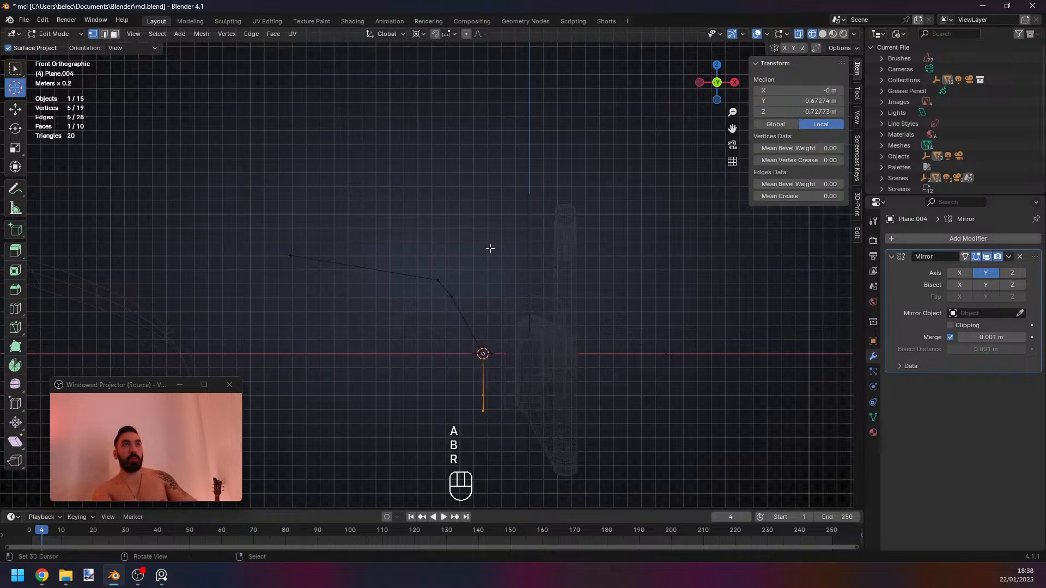
{"action": "key", "text": "r"}
{"action": "key", "text": "r"}
{"action": "left_click", "coordinate": [554, 488]}
{"action": "middle_click_drag", "start_coordinate": [554, 488], "coordinate": [494, 420]}
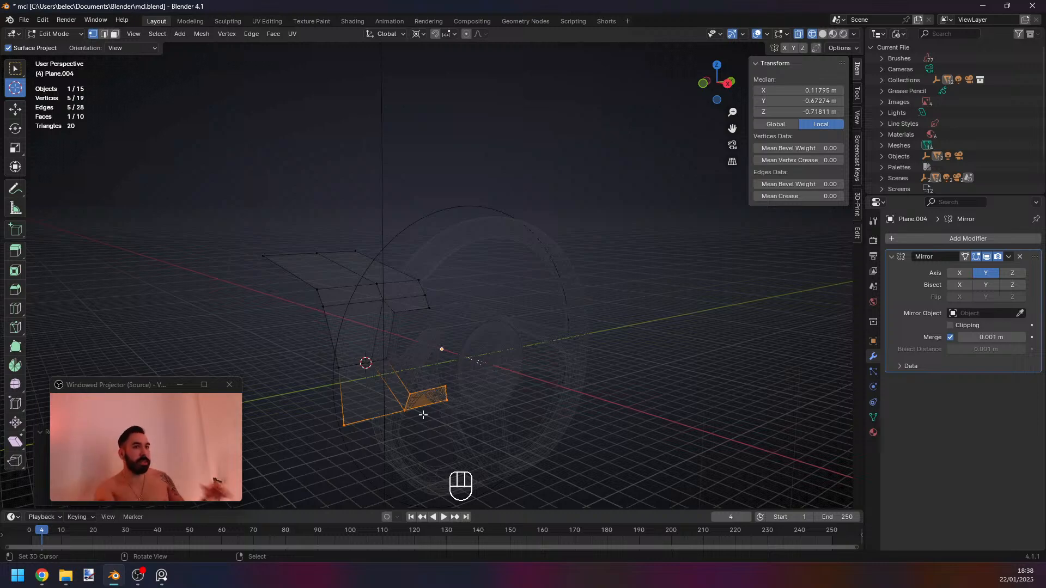
Return to object mode with solid shading and add a Subdivision modifier at level 2 to the frame.
{"action": "middle_click_drag", "start_coordinate": [423, 415], "coordinate": [432, 344]}
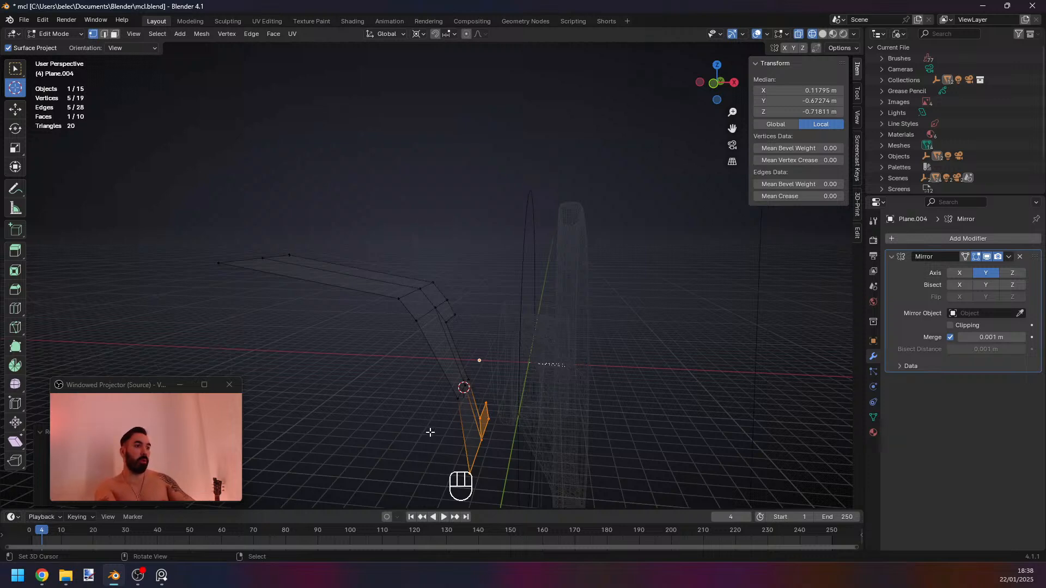
{"action": "middle_click_drag", "start_coordinate": [462, 410], "coordinate": [411, 400]}
{"action": "key", "text": "Tab"}
{"action": "key", "text": "z"}
{"action": "key", "text": "ctrl+1"}
{"action": "key", "text": "ctrl+2"}
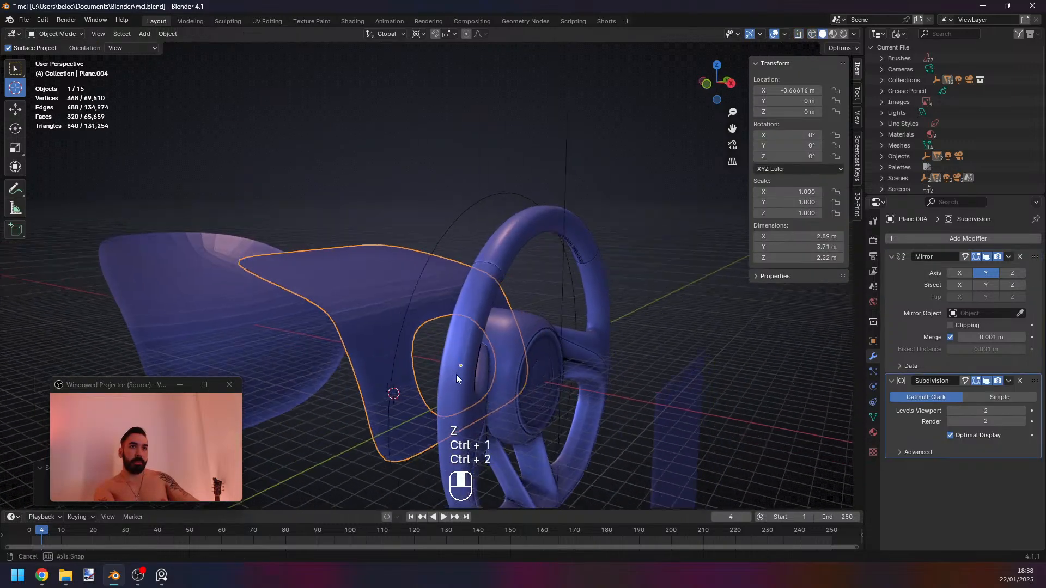
{"action": "mouse_move", "coordinate": [456, 375]}
{"action": "middle_mouse_down"}
{"action": "mouse_move", "coordinate": [456, 362]}
{"action": "mouse_move", "coordinate": [382, 384]}
{"action": "mouse_move", "coordinate": [418, 283]}
{"action": "mouse_move", "coordinate": [504, 264]}
{"action": "mouse_move", "coordinate": [453, 265]}
{"action": "mouse_move", "coordinate": [341, 291]}
{"action": "mouse_move", "coordinate": [447, 294]}
{"action": "middle_mouse_up"}
Slide the outer rear corner vertex of the hood's top face toward the steering wheel to round the corner.
{"action": "key", "text": "Tab"}
{"action": "key", "text": "Tab"}
{"action": "key", "text": "Tab"}
{"action": "key", "text": "1"}
{"action": "right_click", "coordinate": [301, 235]}
{"action": "key", "text": "g"}
{"action": "key", "text": "g"}
{"action": "left_click", "coordinate": [378, 296]}
{"action": "key", "text": "Tab"}
{"action": "key", "text": "Tab"}
Slide the rear centre edge of the hood's top backward to about X -3.23 m, away from the steering wheel.
{"action": "key", "text": "2"}
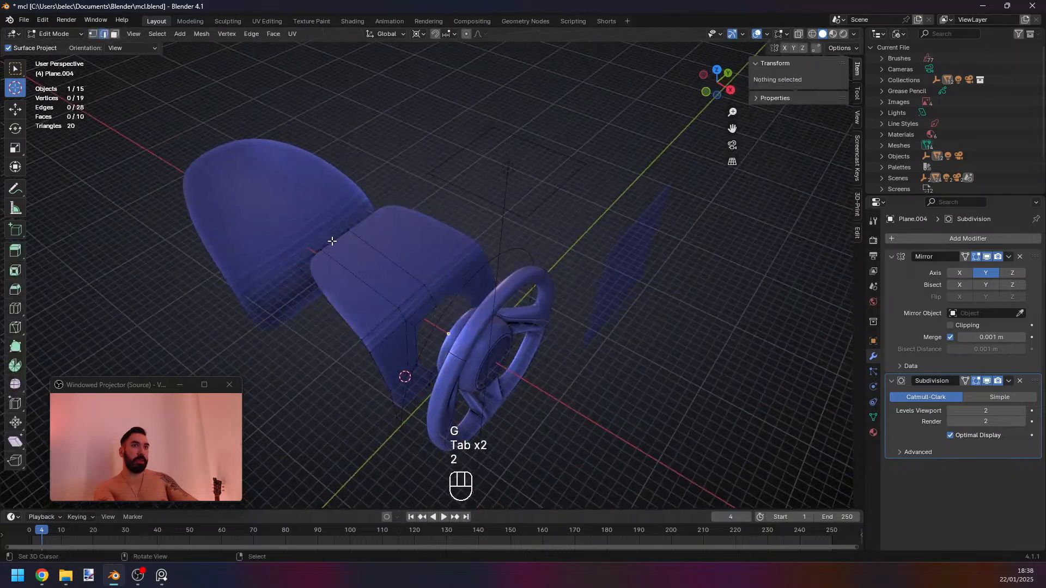
{"action": "right_click", "coordinate": [332, 240]}
{"action": "middle_click_drag", "start_coordinate": [359, 261], "coordinate": [381, 287]}
{"action": "key", "text": "g"}
{"action": "key", "text": "x"}
{"action": "right_click", "coordinate": [421, 308]}
{"action": "key", "text": "g"}
{"action": "key", "text": "g"}
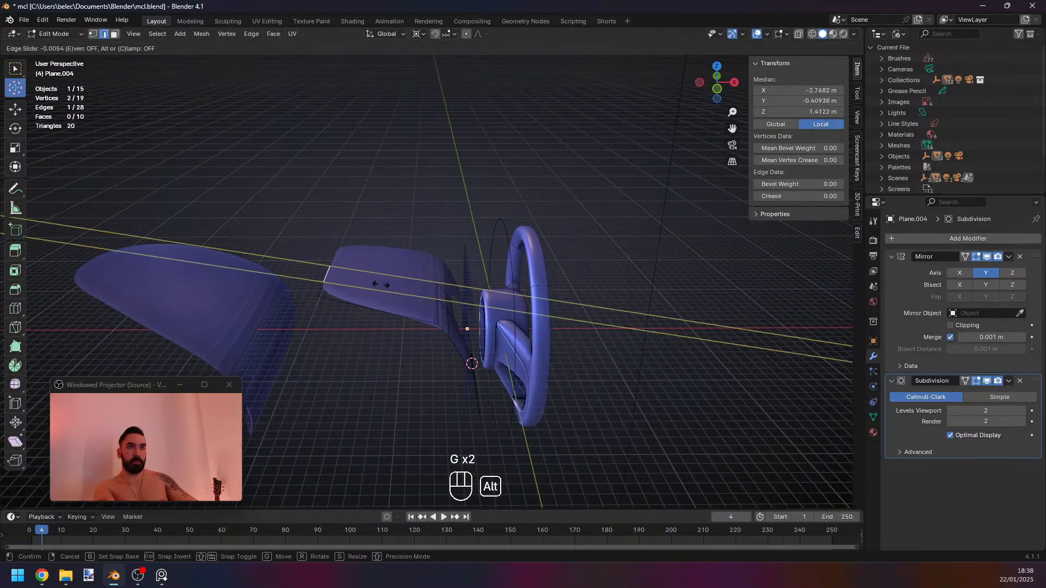
{"action": "left_click", "coordinate": [370, 280]}
{"action": "key", "text": "Tab"}
{"action": "middle_click_drag", "start_coordinate": [410, 305], "coordinate": [361, 335]}
Slide the rear centre-line vertex of the hood's top farther back to about X -3.44 m.
{"action": "key", "text": "Tab"}
{"action": "middle_click_drag", "start_coordinate": [346, 257], "coordinate": [366, 266]}
{"action": "key", "text": "1"}
{"action": "right_click", "coordinate": [316, 244]}
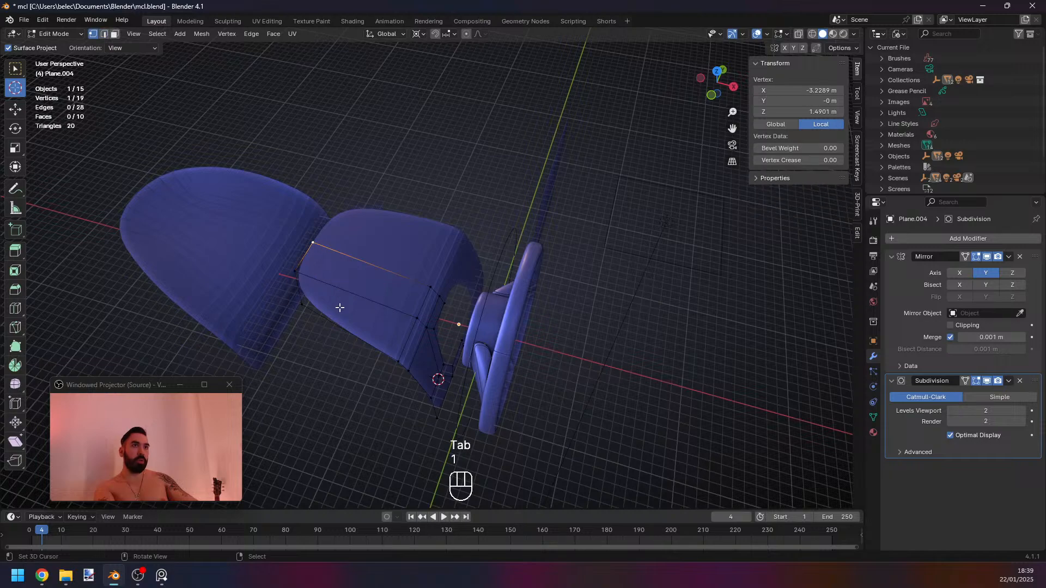
{"action": "middle_click_drag", "start_coordinate": [386, 356], "coordinate": [415, 353]}
{"action": "key", "text": "g"}
{"action": "key", "text": "g"}
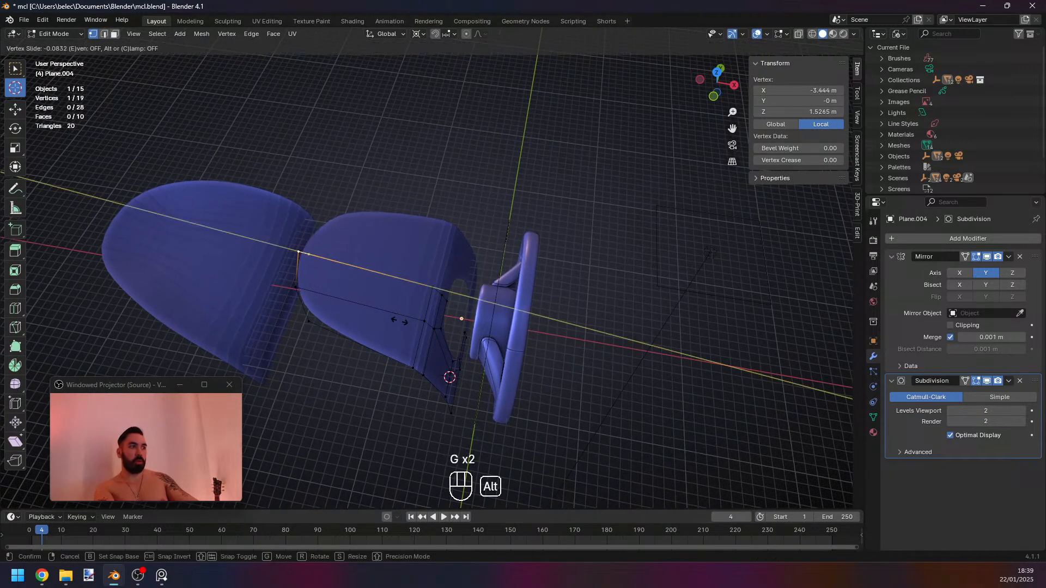
{"action": "left_click", "coordinate": [397, 321]}
{"action": "key", "text": "Tab"}
{"action": "middle_click_drag", "start_coordinate": [367, 310], "coordinate": [321, 335]}
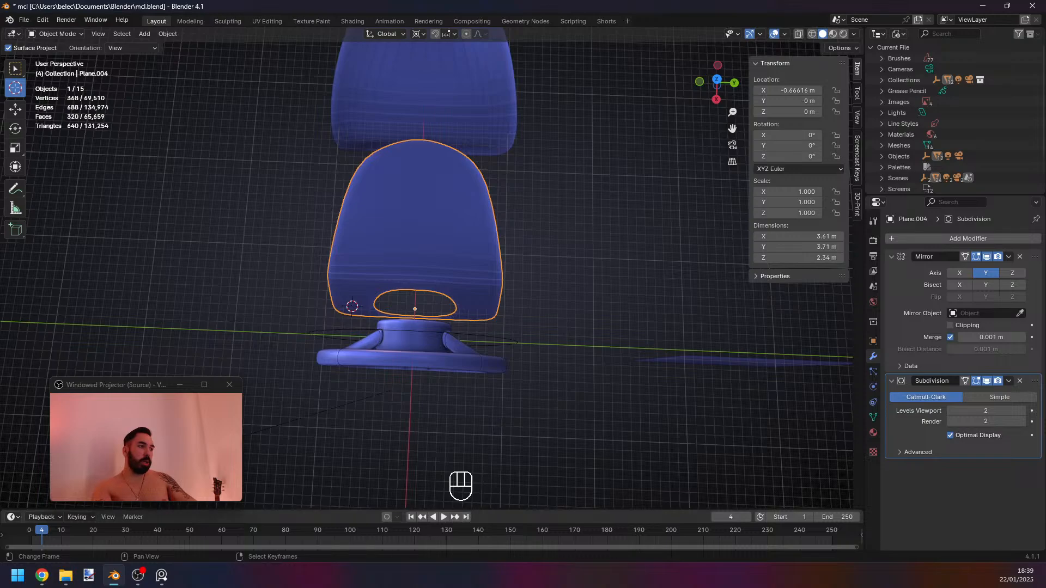
Extrude the frame's bottom edge straight down along Z to about Z -1.15 m.
{"action": "middle_click_drag", "start_coordinate": [373, 291], "coordinate": [425, 381]}
{"action": "key", "text": "Tab"}
{"action": "scroll", "coordinate": [463, 375], "scroll_direction": "up", "scroll_amount": 3}
{"action": "key", "text": "1"}
{"action": "right_click", "coordinate": [435, 425]}
{"action": "right_click", "coordinate": [487, 416], "text": "ctrl"}
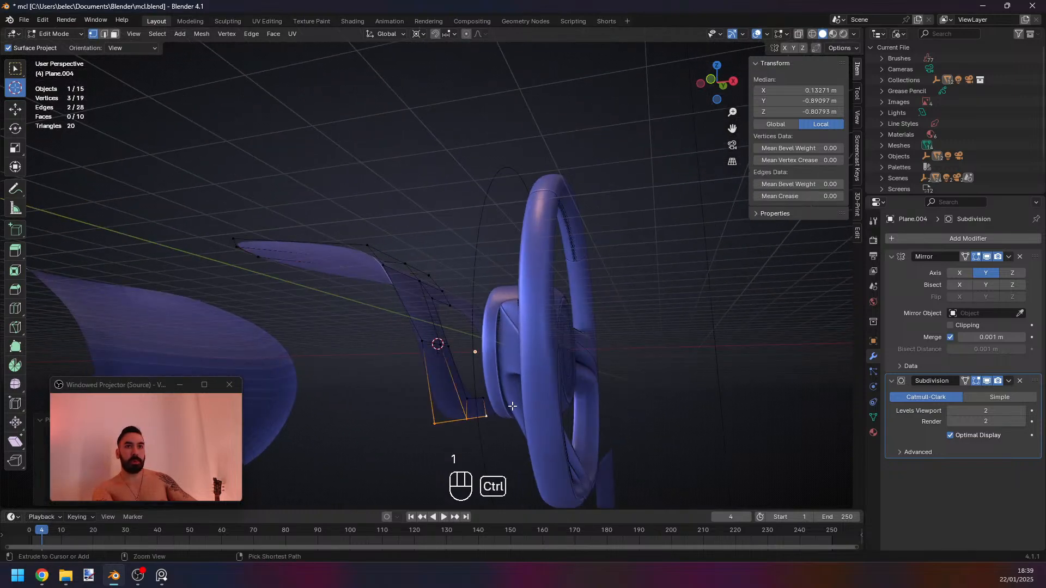
{"action": "middle_click_drag", "start_coordinate": [512, 406], "coordinate": [547, 376]}
{"action": "key", "text": "e"}
{"action": "right_click", "coordinate": [547, 376]}
{"action": "key", "text": "g"}
{"action": "key", "text": "z"}
{"action": "left_click", "coordinate": [545, 399]}
Move the extruded bottom edge back along X, away from the steering wheel, and adjust its position freely.
{"action": "key", "text": "g"}
{"action": "key", "text": "x"}
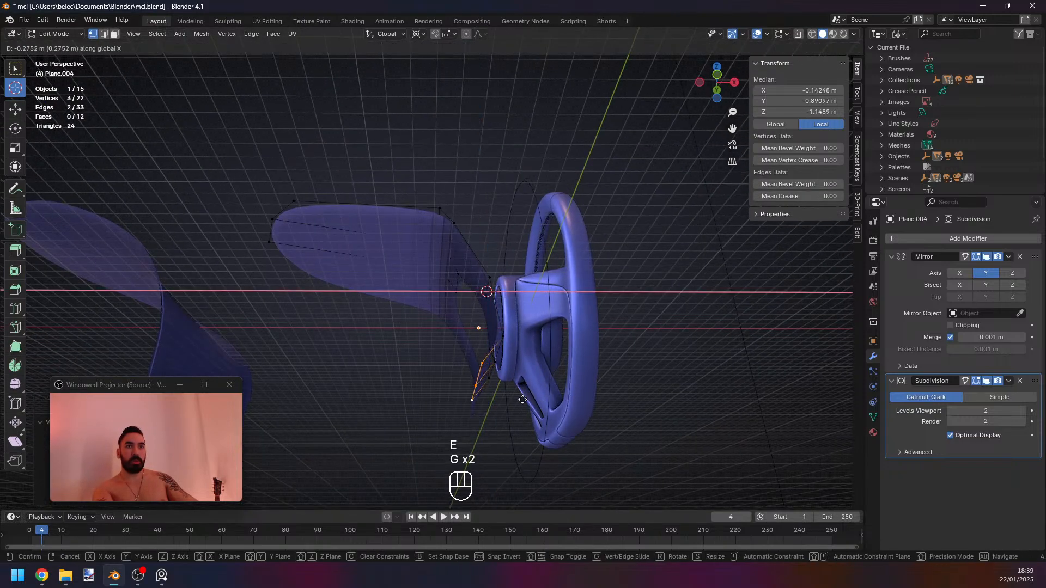
{"action": "key", "text": "g"}
{"action": "left_click", "coordinate": [498, 408]}
{"action": "key", "text": "Tab"}
{"action": "middle_click_drag", "start_coordinate": [499, 408], "coordinate": [343, 415]}
Slide the outer corner vertex of the new bottom edge inward toward the centre.
{"action": "key", "text": "Tab"}
{"action": "key", "text": "1"}
{"action": "key", "text": "g"}
{"action": "key", "text": "g"}
{"action": "left_click", "coordinate": [389, 395]}
{"action": "key", "text": "Tab"}
Slide the outer segment of the bottom edge along its neighbouring edges to round the frame's lower corner.
{"action": "key", "text": "Tab"}
{"action": "key", "text": "2"}
{"action": "left_click", "coordinate": [370, 423]}
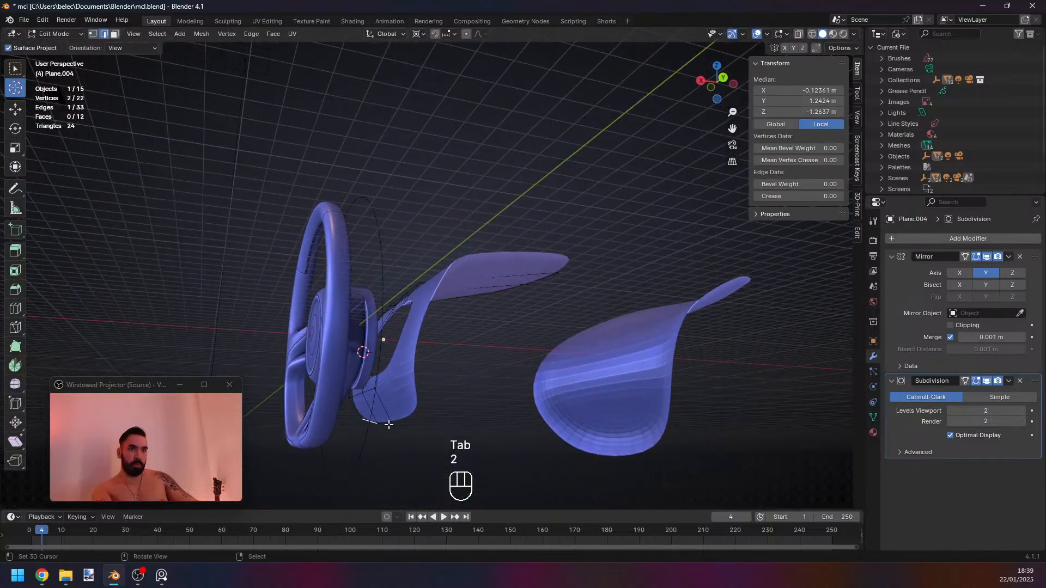
{"action": "key", "text": "g"}
{"action": "key", "text": "g"}
{"action": "left_click", "coordinate": [423, 434]}
{"action": "key", "text": "Tab"}
{"action": "mouse_move", "coordinate": [422, 433]}
{"action": "middle_mouse_down"}
{"action": "mouse_move", "coordinate": [394, 429]}
{"action": "mouse_move", "coordinate": [512, 436]}
{"action": "mouse_move", "coordinate": [420, 353]}
{"action": "mouse_move", "coordinate": [449, 326]}
{"action": "mouse_move", "coordinate": [481, 385]}
{"action": "mouse_move", "coordinate": [485, 351]}
{"action": "middle_mouse_up"}
Examine the frame's side bend vertices and its profile against the steering wheel in front view.
{"action": "key", "text": "Tab"}
{"action": "key", "text": "Tab"}
{"action": "key", "text": "Tab"}
{"action": "key", "text": "1"}
{"action": "key", "text": "z"}
{"action": "right_click", "coordinate": [457, 372]}
{"action": "right_click", "coordinate": [475, 363], "text": "ctrl"}
{"action": "key", "text": "z"}
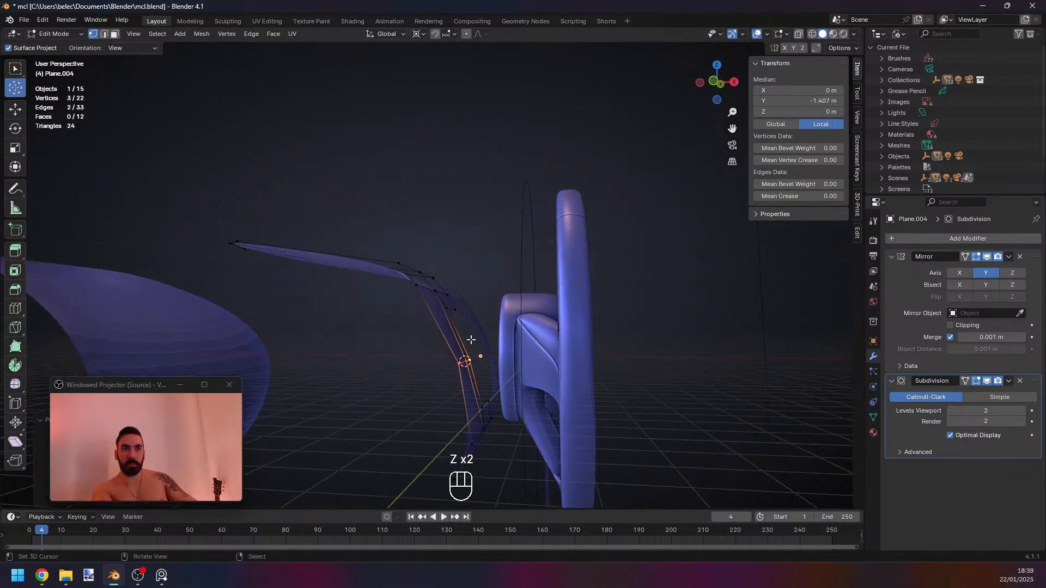
{"action": "key", "text": "KP_1"}
{"action": "scroll", "coordinate": [479, 339], "scroll_direction": "up", "scroll_amount": 5}
{"action": "middle_click_drag", "start_coordinate": [532, 333], "coordinate": [384, 125], "text": "shift"}
{"action": "scroll", "coordinate": [440, 263], "scroll_direction": "up", "scroll_amount": 3}
{"action": "scroll", "coordinate": [439, 276], "scroll_direction": "down", "scroll_amount": 3}
{"action": "key", "text": "Tab"}
{"action": "scroll", "coordinate": [421, 247], "scroll_direction": "down", "scroll_amount": 2}
{"action": "key", "text": "Tab"}
{"action": "key", "text": "a"}
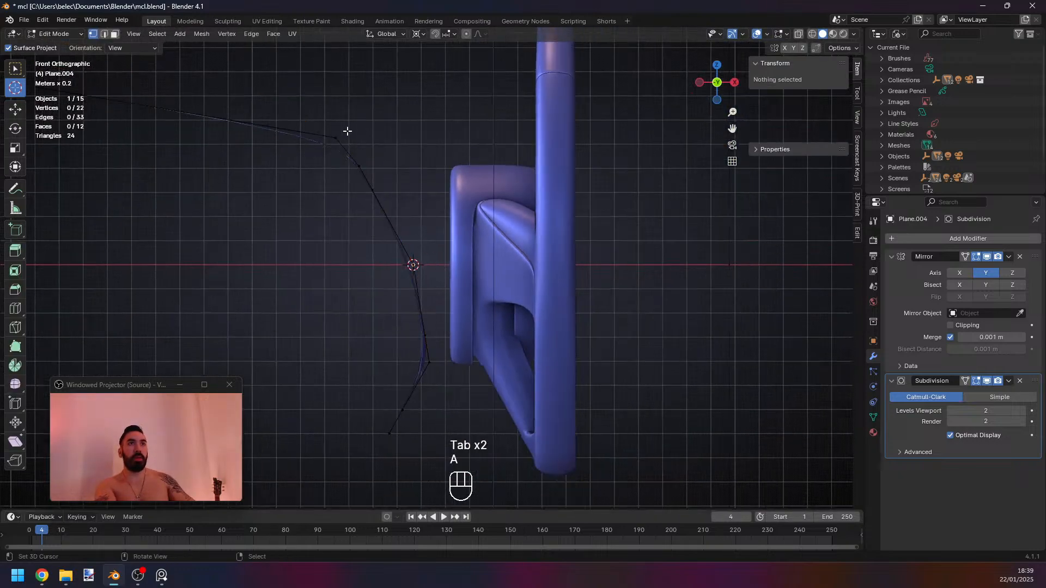
{"action": "key", "text": "b"}
{"action": "left_click_drag", "start_coordinate": [311, 117], "coordinate": [362, 159]}
{"action": "key", "text": "g"}
{"action": "right_click", "coordinate": [325, 148]}
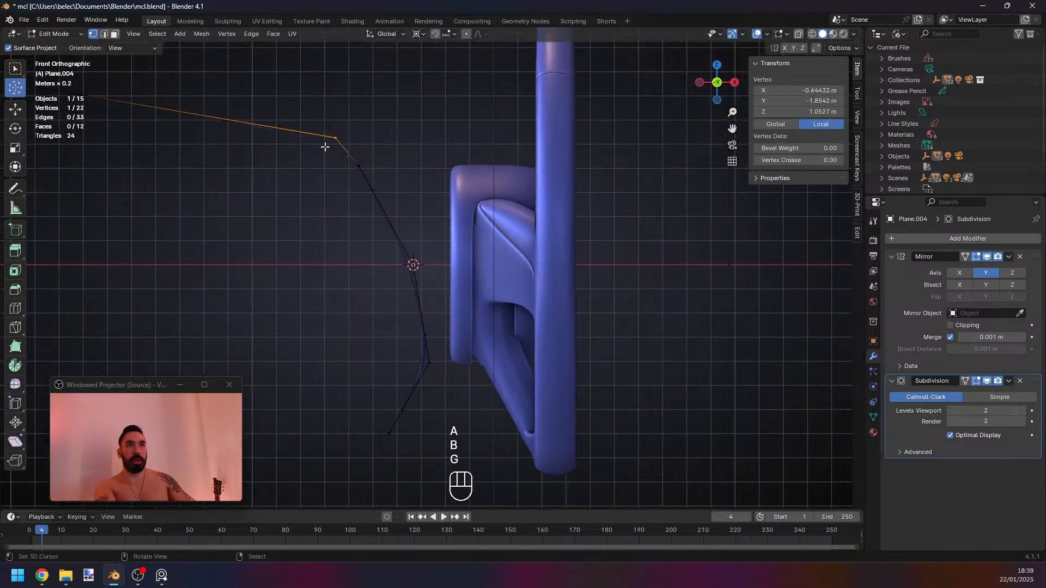
{"action": "key", "text": "z"}
{"action": "key", "text": "b"}
{"action": "left_click_drag", "start_coordinate": [312, 122], "coordinate": [351, 153]}
{"action": "key", "text": "z"}
{"action": "key", "text": "g"}
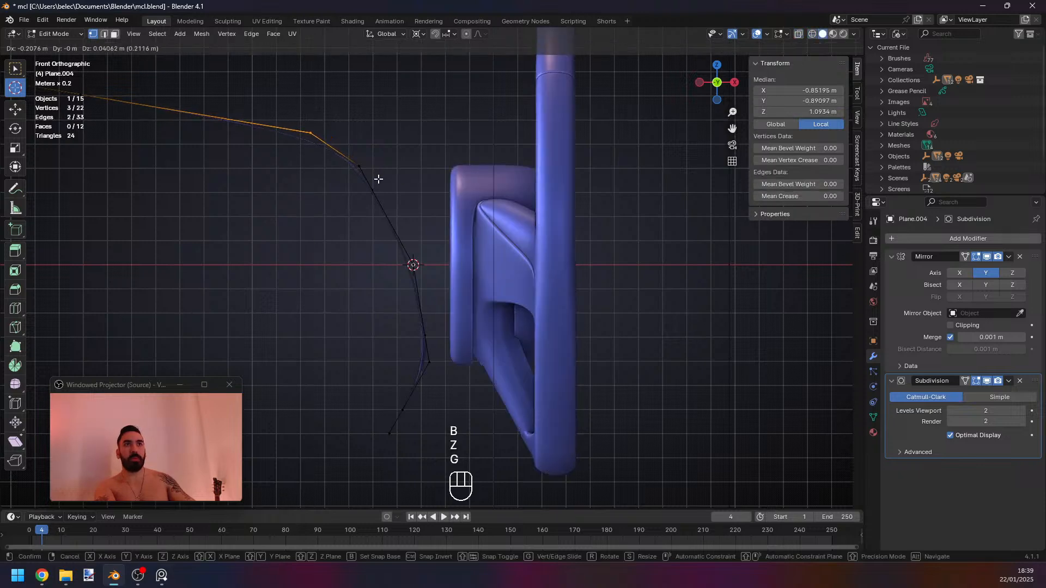
{"action": "key", "text": "g"}
{"action": "key", "text": "g"}
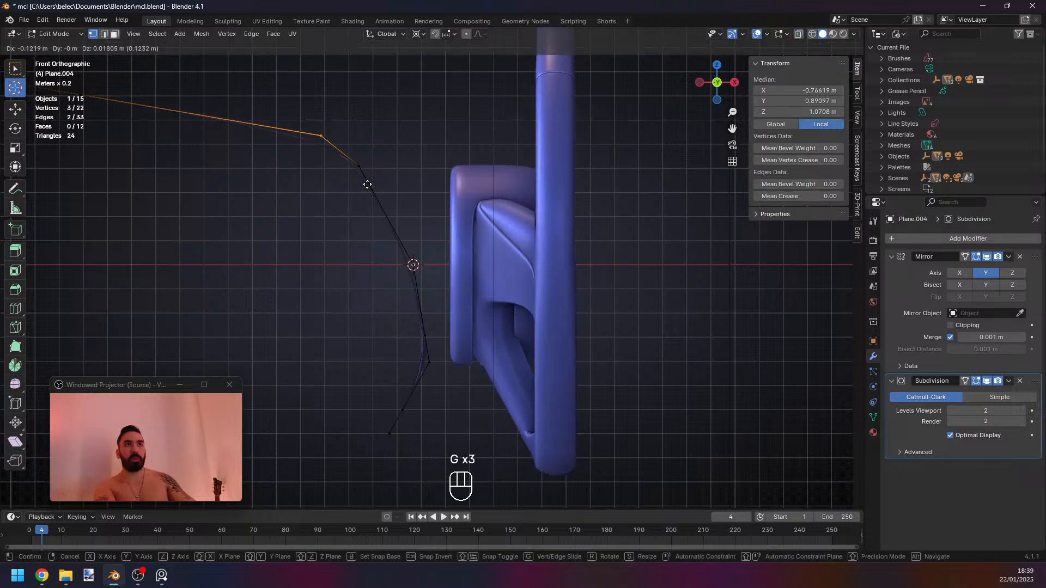
{"action": "right_click", "coordinate": [367, 185]}
Move the frame's mid-height row of vertices slightly toward the steering wheel in front view.
{"action": "key", "text": "a"}
{"action": "key", "text": "z"}
{"action": "key", "text": "a"}
{"action": "key", "text": "a"}
{"action": "key", "text": "b"}
{"action": "left_click_drag", "start_coordinate": [393, 245], "coordinate": [439, 287]}
{"action": "key", "text": "g"}
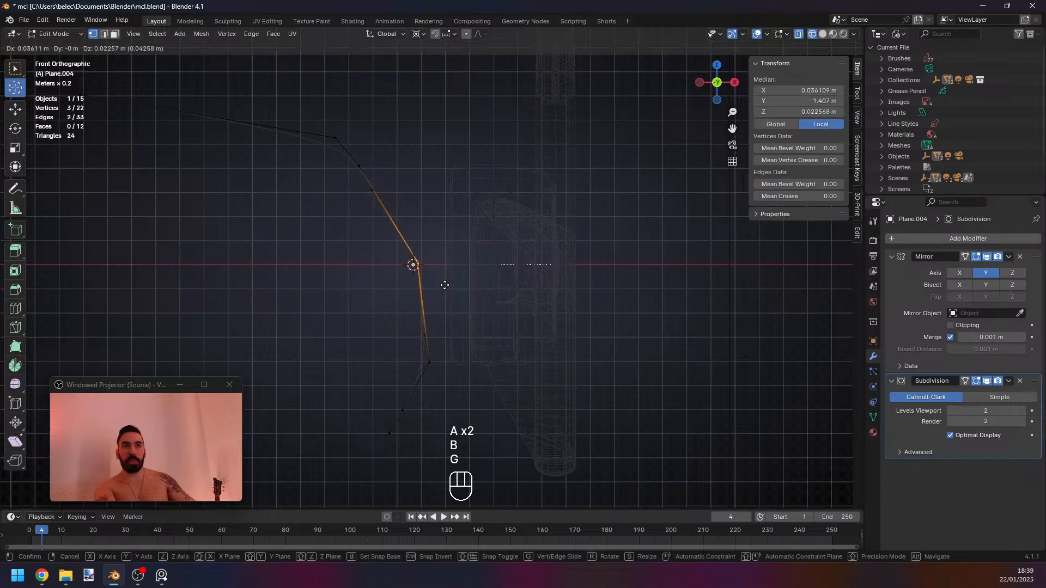
{"action": "left_click", "coordinate": [451, 285]}
Move the upper and lower edges of the frame's centre opening toward the steering wheel to smooth the side profile.
{"action": "key", "text": "a"}
{"action": "left_click_drag", "start_coordinate": [396, 218], "coordinate": [397, 219]}
{"action": "key", "text": "g"}
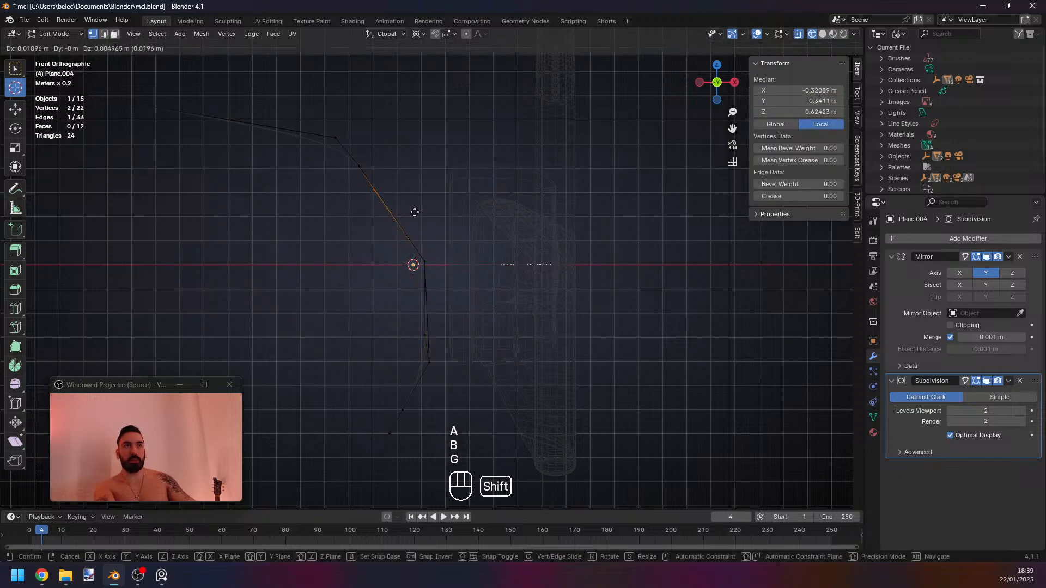
{"action": "left_click", "coordinate": [421, 206]}
{"action": "key", "text": "a"}
{"action": "left_click_drag", "start_coordinate": [436, 342], "coordinate": [439, 345]}
{"action": "scroll", "coordinate": [426, 381], "scroll_direction": "up", "scroll_amount": 4}
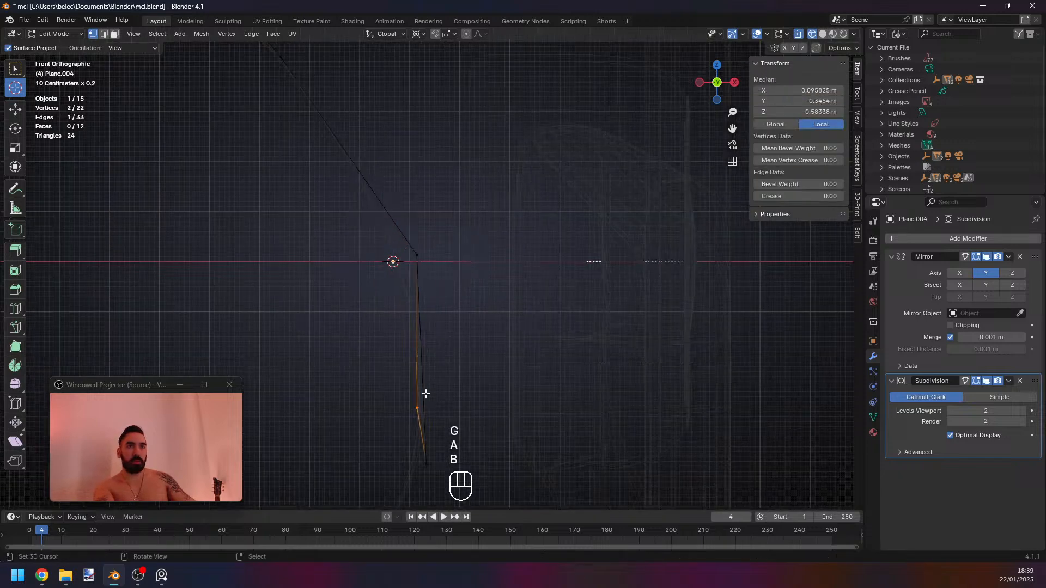
{"action": "key", "text": "g"}
{"action": "left_click", "coordinate": [489, 390]}
{"action": "key", "text": "Tab"}
{"action": "scroll", "coordinate": [448, 292], "scroll_direction": "down", "scroll_amount": 3}
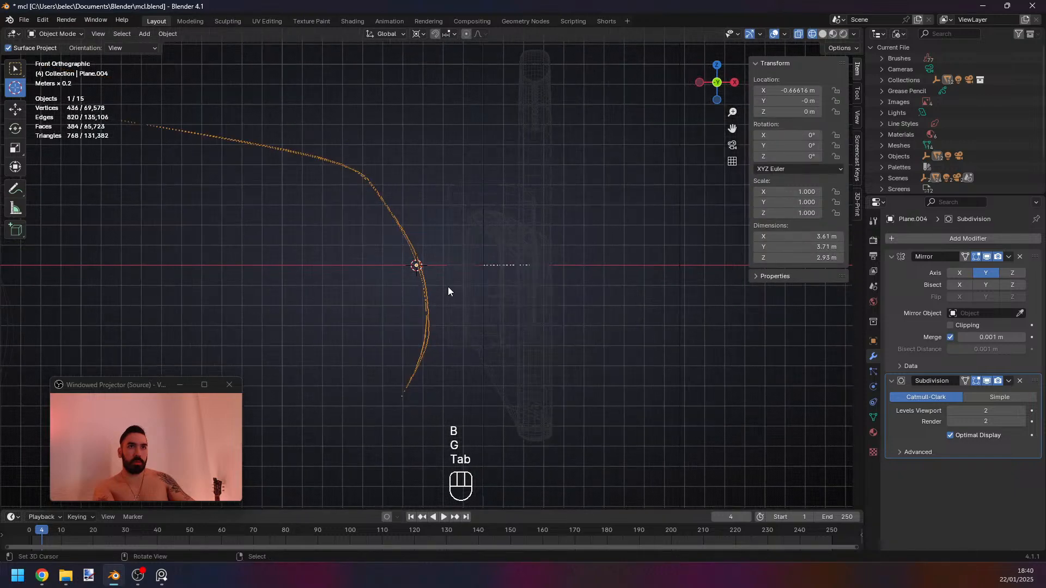
Slide the edge loop at the hood's upper bend along its neighbouring edges.
{"action": "key", "text": "Tab"}
{"action": "mouse_move", "coordinate": [437, 221]}
{"action": "middle_mouse_down", "text": "shift"}
{"action": "mouse_move", "coordinate": [507, 301]}
{"action": "mouse_move", "coordinate": [460, 304]}
{"action": "mouse_move", "coordinate": [420, 278]}
{"action": "mouse_move", "coordinate": [433, 303]}
{"action": "mouse_move", "coordinate": [305, 298]}
{"action": "mouse_move", "coordinate": [393, 298]}
{"action": "mouse_move", "coordinate": [475, 338]}
{"action": "mouse_move", "coordinate": [567, 328]}
{"action": "mouse_move", "coordinate": [382, 304]}
{"action": "mouse_move", "coordinate": [416, 297]}
{"action": "middle_mouse_up", "text": "shift"}
{"action": "key", "text": "z"}
{"action": "key", "text": "2"}
{"action": "right_click", "coordinate": [399, 274], "text": "alt"}
{"action": "right_click", "coordinate": [402, 267], "text": "alt"}
{"action": "key", "text": "g"}
{"action": "key", "text": "g"}
{"action": "left_click", "coordinate": [395, 283]}
{"action": "key", "text": "Tab"}
{"action": "key", "text": "Tab"}
Adjust the height of the selected bend edge loop along Z and check the smoothed frame.
{"action": "key", "text": "g"}
{"action": "key", "text": "z"}
{"action": "left_click", "coordinate": [454, 299]}
{"action": "key", "text": "Tab"}
{"action": "key", "text": "Tab"}
{"action": "key", "text": "Tab"}
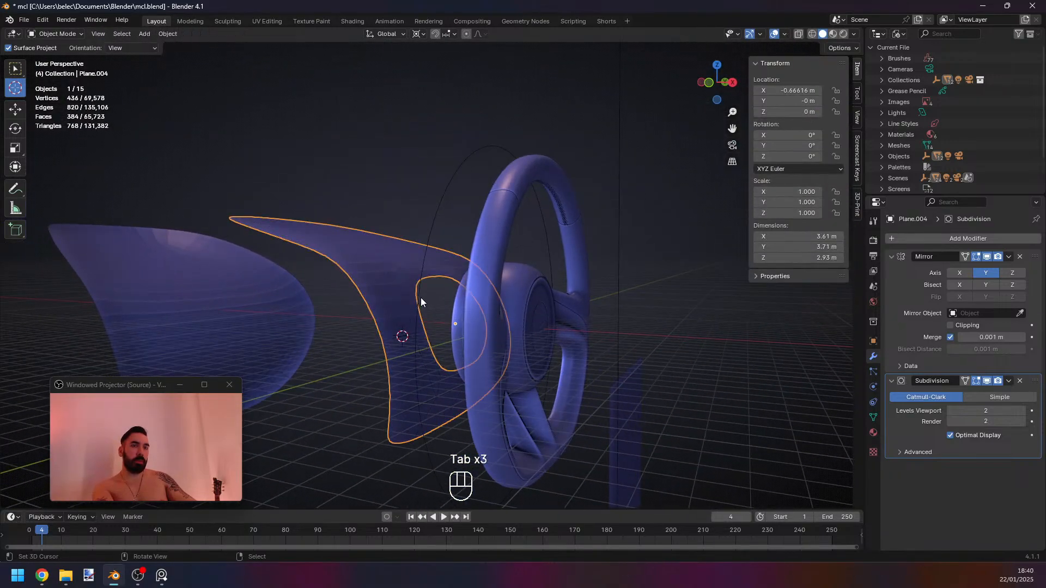
Move the frame's outer mid-height vertex outward to widen its side.
{"action": "key", "text": "Tab"}
{"action": "middle_click_drag", "start_coordinate": [443, 398], "coordinate": [410, 336]}
{"action": "key", "text": "Tab"}
{"action": "key", "text": "Tab"}
{"action": "key", "text": "1"}
{"action": "key", "text": "g"}
{"action": "key", "text": "Tab"}
Examine the frame behind the steering wheel in camera and right views, and compare it with the dashboard reference photo.
{"action": "key", "text": "KP_1"}
{"action": "key", "text": "KP_0"}
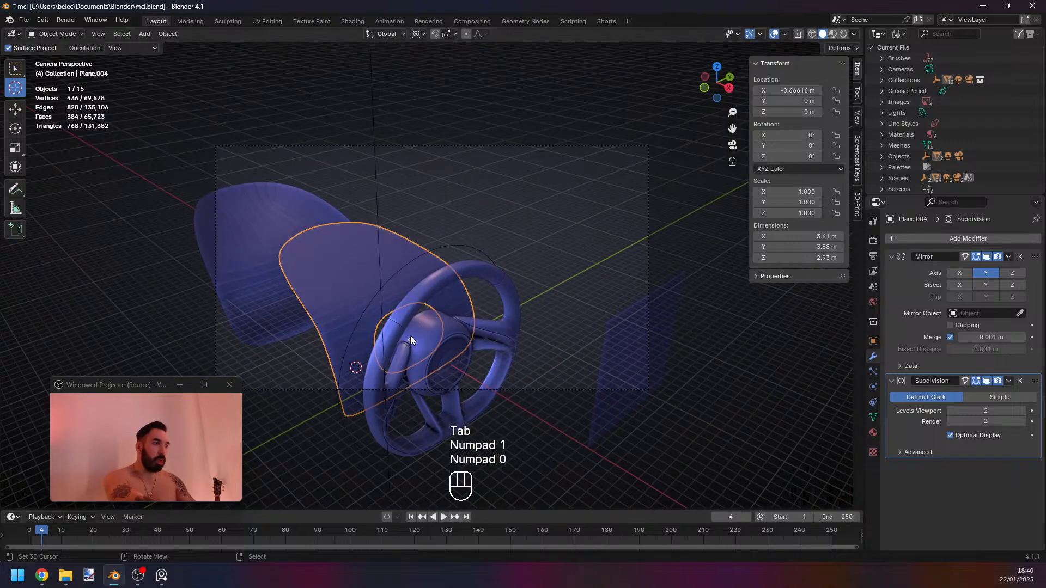
{"action": "key", "text": "KP_Decimal"}
{"action": "key", "text": "KP_3"}
{"action": "key", "text": "Tab"}
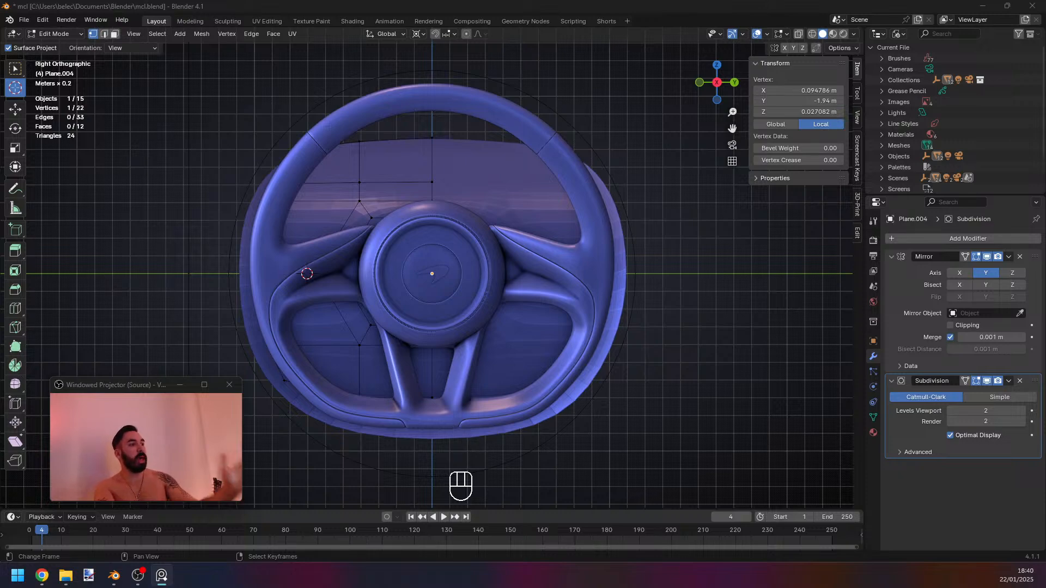
{"action": "right_click_drag", "start_coordinate": [0, 159], "coordinate": [353, 226]}
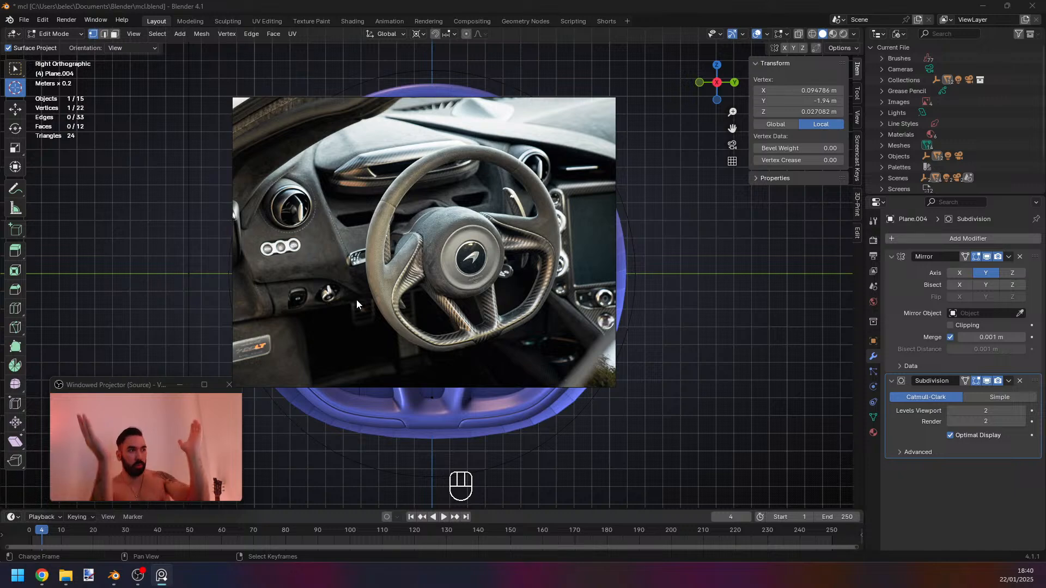
{"action": "middle_click_drag", "start_coordinate": [410, 117], "coordinate": [422, 157]}
{"action": "left_click_drag", "start_coordinate": [404, 103], "coordinate": [484, 587]}
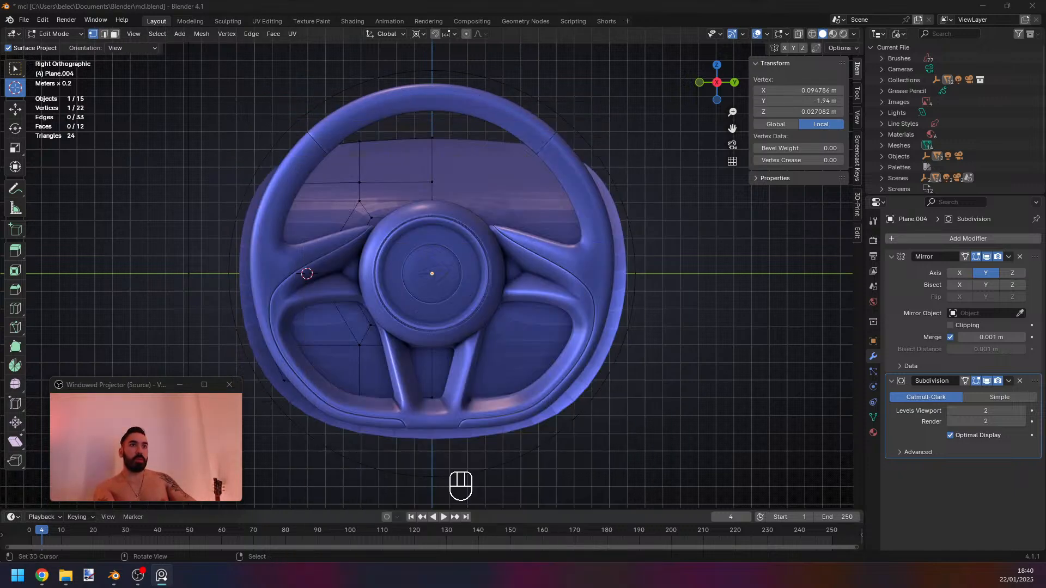
Move the frame's three upper outer vertices about 0.15 m outward along Y.
{"action": "middle_click_drag", "start_coordinate": [276, 230], "coordinate": [332, 245], "text": "shift"}
{"action": "key", "text": "z"}
{"action": "key", "text": "a"}
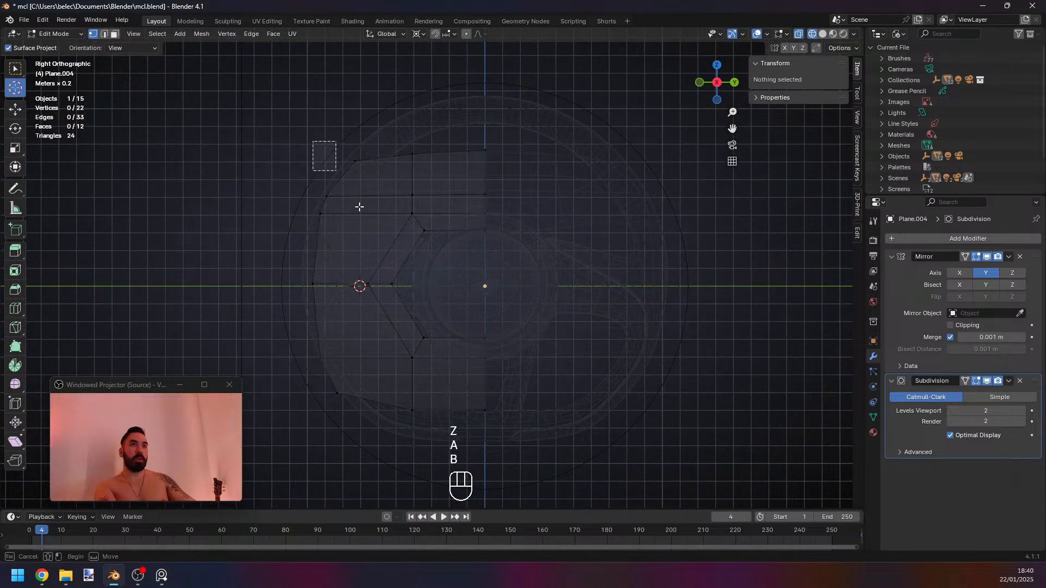
{"action": "left_click_drag", "start_coordinate": [359, 207], "coordinate": [372, 228]}
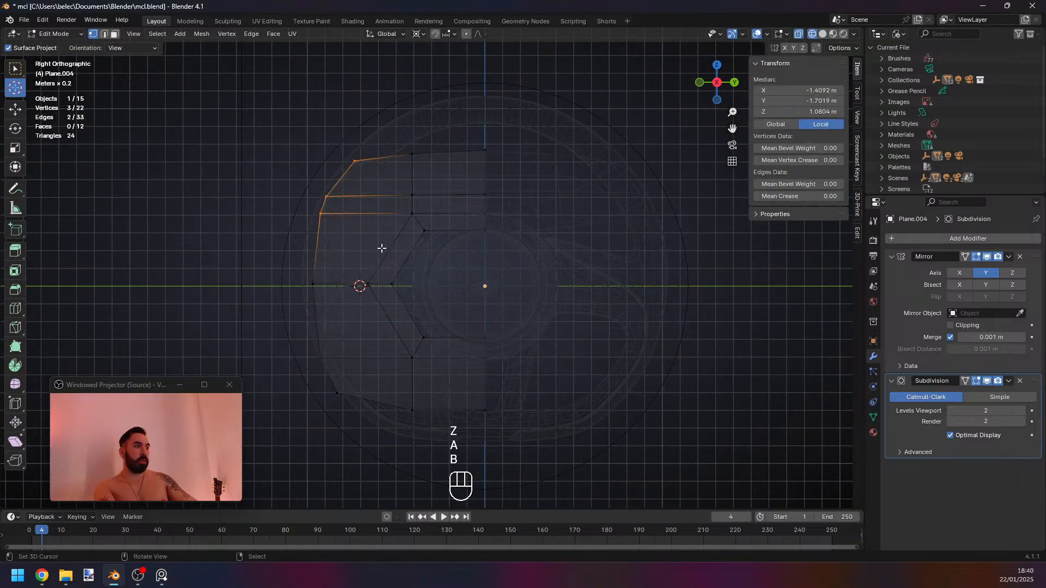
{"action": "key", "text": "g"}
{"action": "key", "text": "y"}
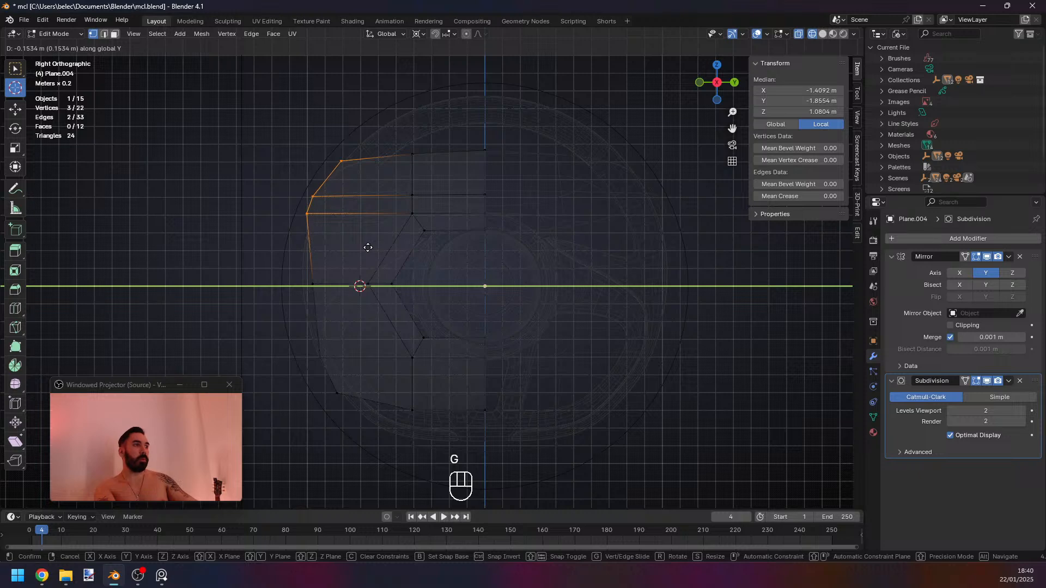
{"action": "left_click", "coordinate": [368, 247]}
{"action": "key", "text": "Tab"}
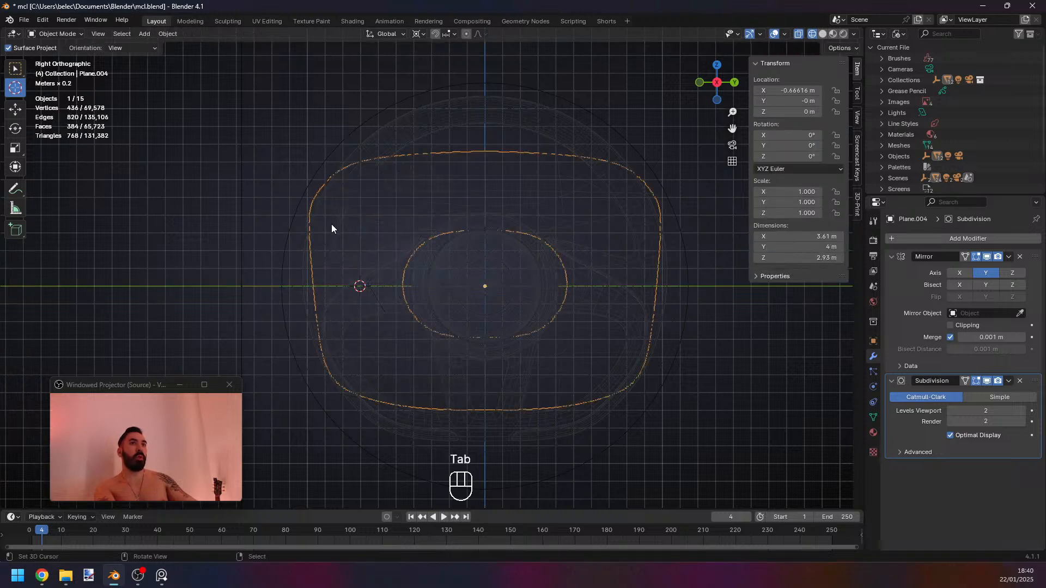
Select all six outer side vertices and move them outward together to widen the frame.
{"action": "key", "text": "Tab"}
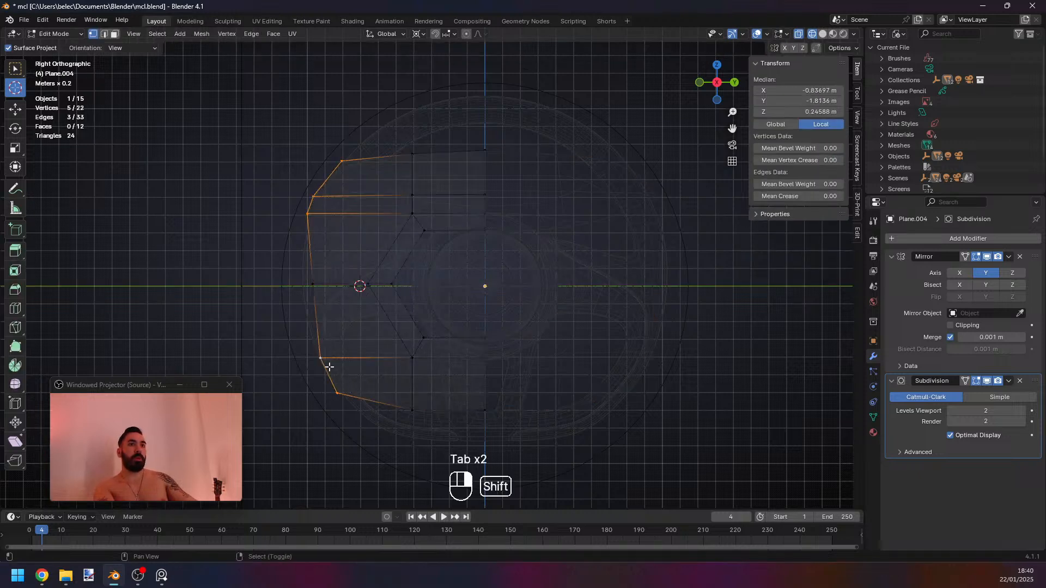
{"action": "key", "text": "g"}
{"action": "left_click", "coordinate": [367, 312]}
{"action": "key", "text": "Tab"}
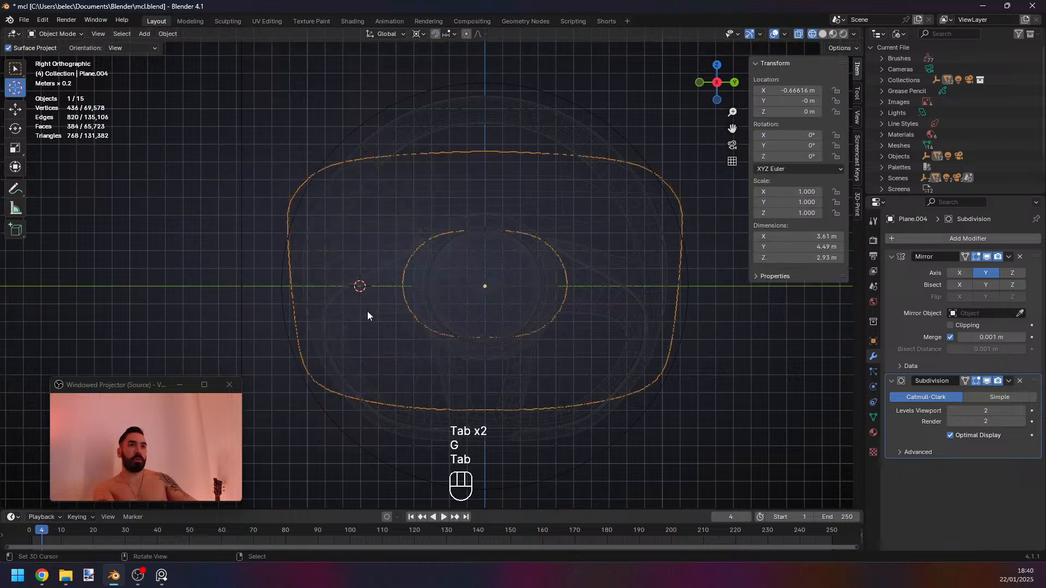
{"action": "key", "text": "Tab"}
{"action": "scroll", "coordinate": [368, 314], "scroll_direction": "down", "scroll_amount": 1}
{"action": "key", "text": "z"}
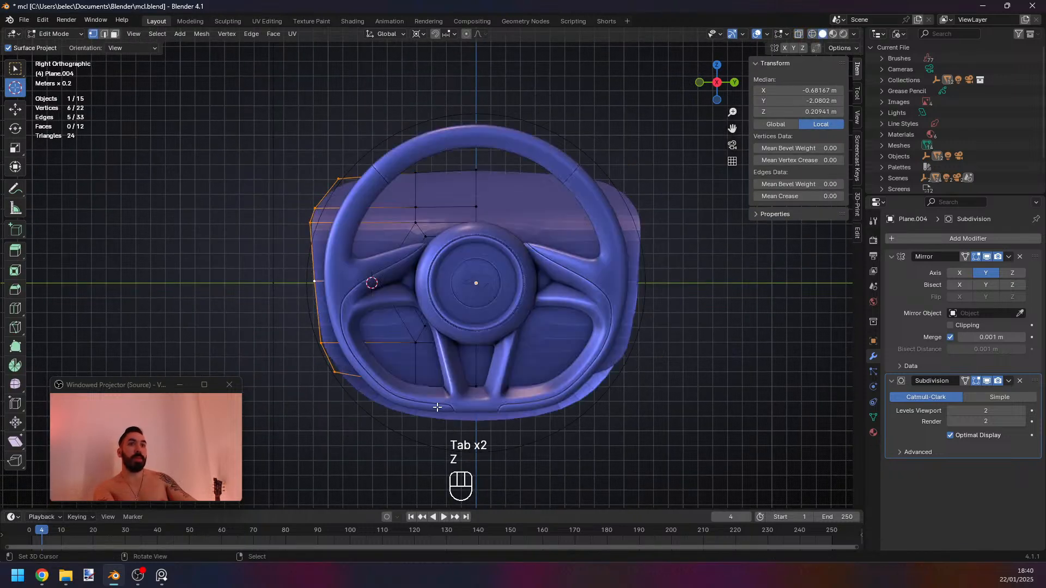
Move the frame's bottom centre edge down and back from the steering wheel, and slide it to adjust its position.
{"action": "key", "text": "z"}
{"action": "middle_click_drag", "start_coordinate": [458, 374], "coordinate": [502, 350]}
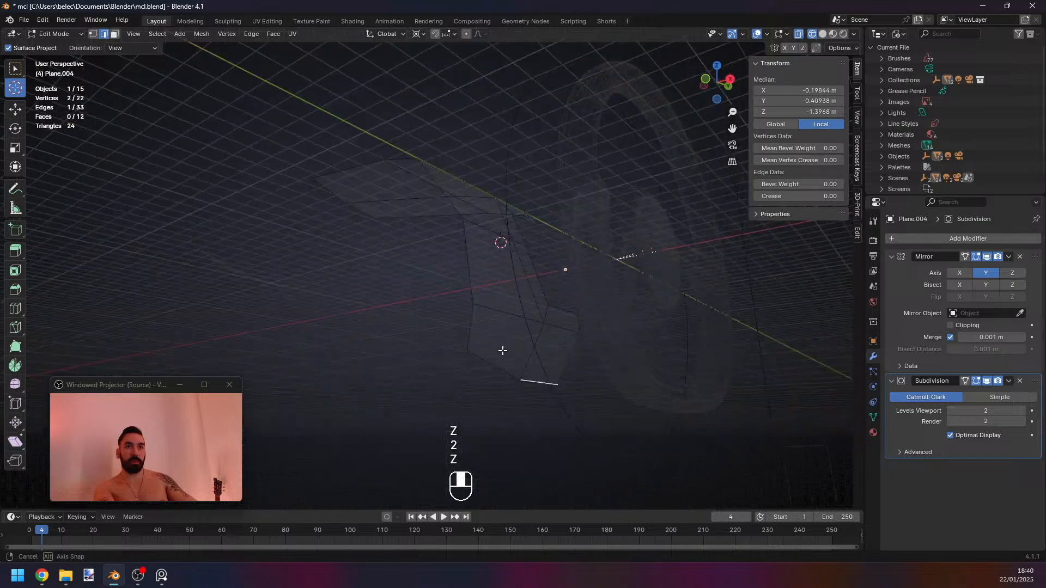
{"action": "key", "text": "z"}
{"action": "key", "text": "g"}
{"action": "key", "text": "g"}
{"action": "left_click", "coordinate": [577, 374]}
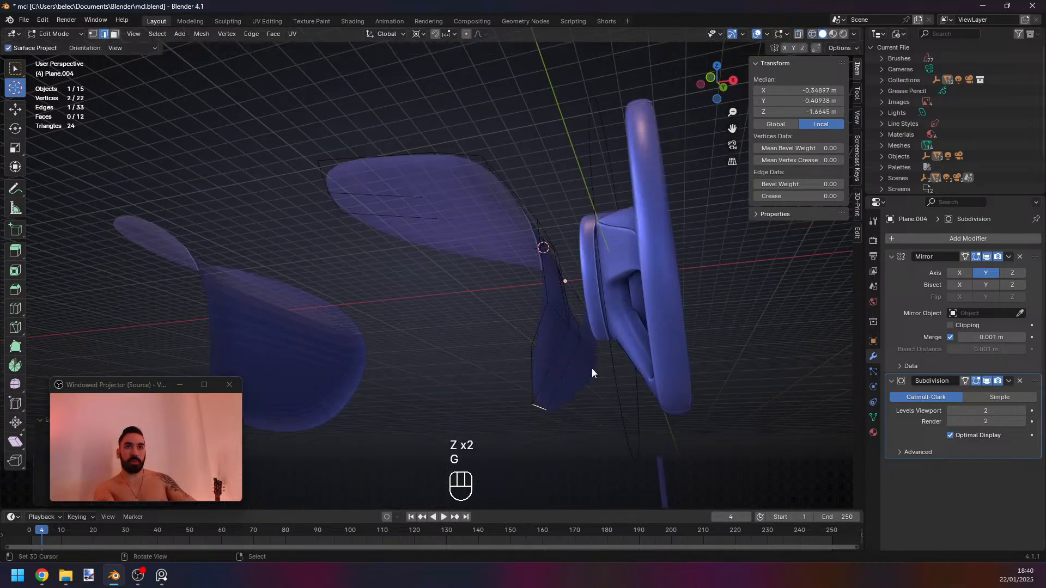
{"action": "key", "text": "Tab"}
{"action": "middle_click_drag", "start_coordinate": [592, 368], "coordinate": [562, 371]}
{"action": "key", "text": "Tab"}
{"action": "key", "text": "g"}
{"action": "key", "text": "g"}
{"action": "left_click", "coordinate": [557, 362]}
Slide the frame's lower outer corner vertex along the bottom edge toward the centre.
{"action": "key", "text": "1"}
{"action": "right_click", "coordinate": [484, 364]}
{"action": "key", "text": "g"}
{"action": "key", "text": "g"}
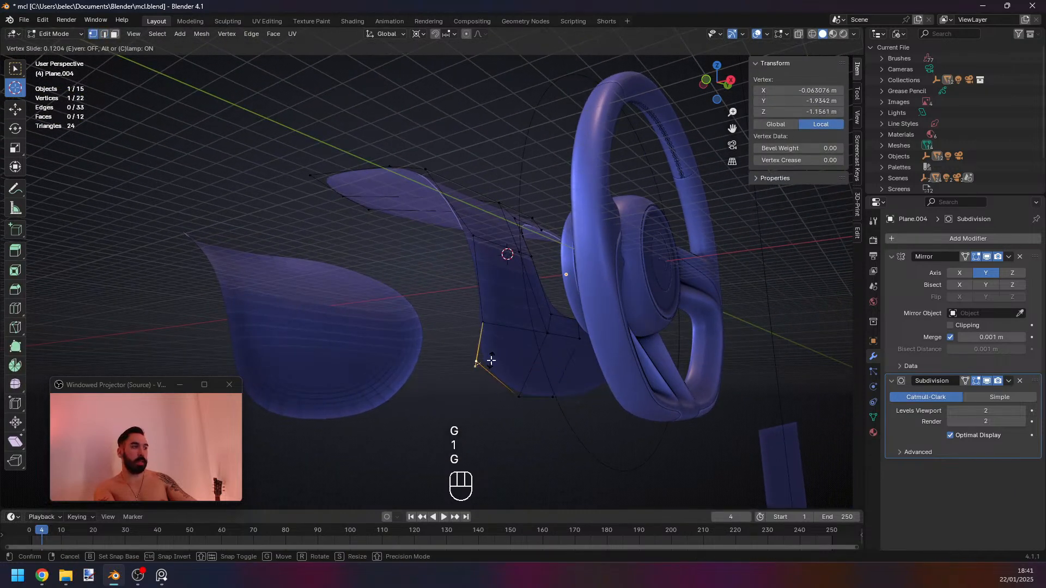
{"action": "left_click", "coordinate": [495, 363]}
Try moving the frame's outer side edge loop, undo the attempt, and shift the loop inward along one axis instead.
{"action": "right_click", "coordinate": [484, 305], "text": "alt"}
{"action": "key", "text": "g"}
{"action": "middle_click_drag", "start_coordinate": [485, 305], "coordinate": [462, 322]}
{"action": "middle_click", "coordinate": [472, 319]}
{"action": "left_click", "coordinate": [478, 321]}
{"action": "key", "text": "Tab"}
{"action": "key", "text": "Tab"}
{"action": "key", "text": "ctrl+z"}
{"action": "key", "text": "ctrl+z"}
{"action": "key", "text": "ctrl+z"}
{"action": "key", "text": "g"}
{"action": "middle_click", "coordinate": [512, 400]}
{"action": "left_click", "coordinate": [517, 394]}
{"action": "key", "text": "Tab"}
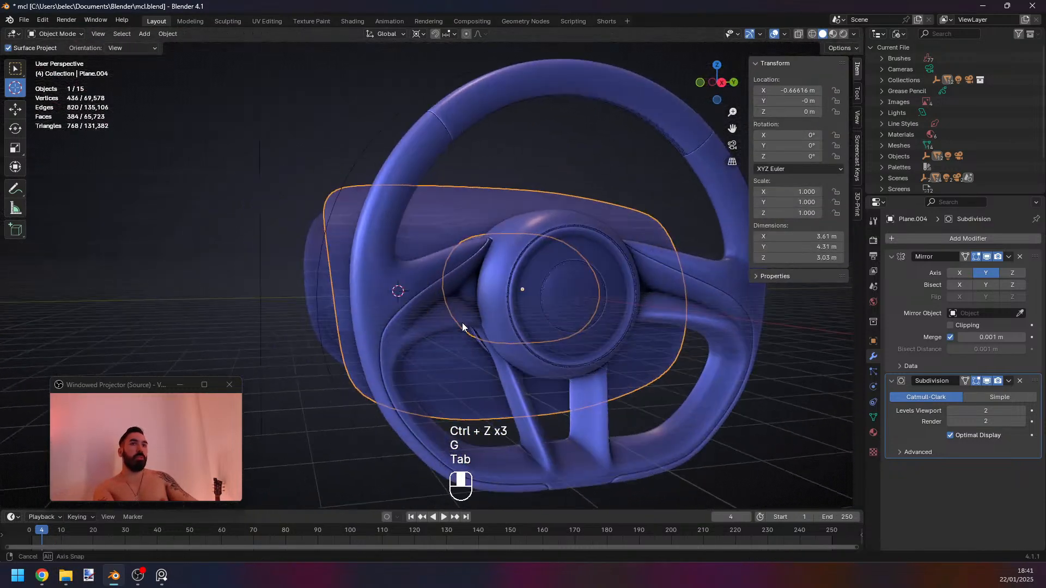
Move the frame's lower outer corner vertex inward and slide the corner along its edges to smooth the outline.
{"action": "key", "text": "Tab"}
{"action": "middle_click_drag", "start_coordinate": [419, 376], "coordinate": [389, 319]}
{"action": "key", "text": "1"}
{"action": "left_click", "coordinate": [348, 327]}
{"action": "left_click", "coordinate": [371, 361]}
{"action": "key", "text": "g"}
{"action": "left_click", "coordinate": [396, 369]}
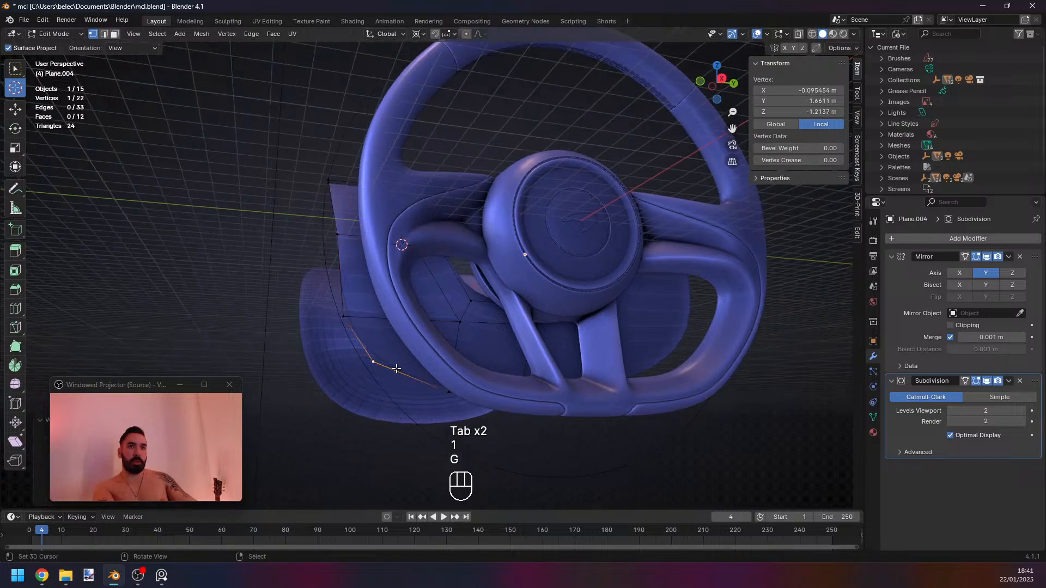
{"action": "key", "text": "g"}
{"action": "key", "text": "g"}
{"action": "left_click", "coordinate": [352, 316]}
{"action": "key", "text": "Tab"}
{"action": "middle_click_drag", "start_coordinate": [353, 316], "coordinate": [397, 446]}
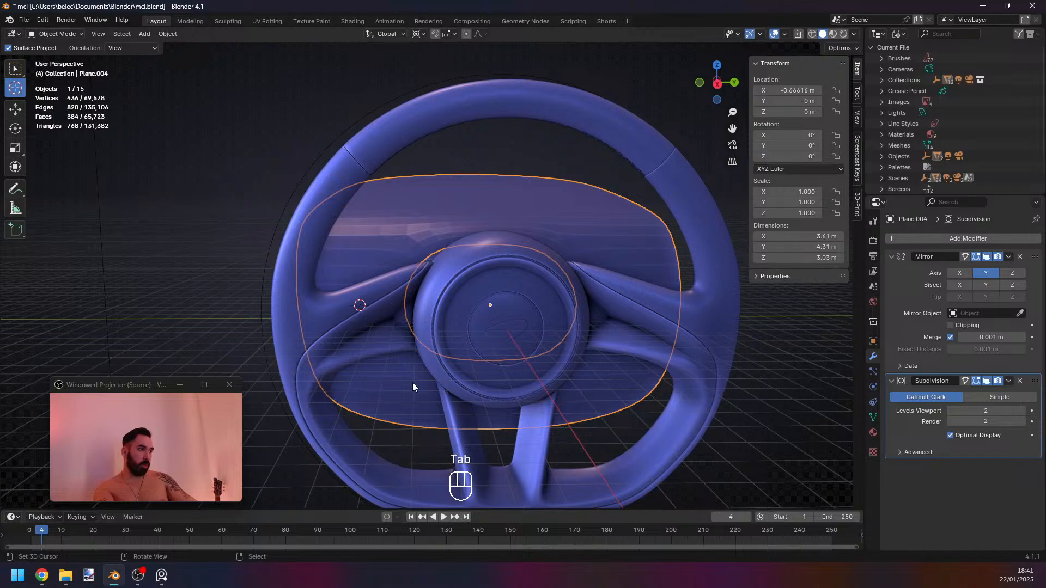
Slide the hood's bend edge loop back from the steering wheel toward the middle of the top surface.
{"action": "key", "text": "Tab"}
{"action": "middle_click_drag", "start_coordinate": [413, 383], "coordinate": [436, 421]}
{"action": "key", "text": "Tab"}
{"action": "key", "text": "Tab"}
{"action": "key", "text": "2"}
{"action": "right_click", "coordinate": [376, 293], "text": "alt"}
{"action": "middle_click_drag", "start_coordinate": [376, 294], "coordinate": [412, 338]}
{"action": "key", "text": "g"}
{"action": "key", "text": "g"}
{"action": "left_click", "coordinate": [520, 305]}
{"action": "key", "text": "1"}
{"action": "key", "text": "Tab"}
{"action": "middle_click_drag", "start_coordinate": [475, 437], "coordinate": [526, 417]}
{"action": "key", "text": "Tab"}
Slide the centre vertex of the hood's rear edge forward toward the steering wheel.
{"action": "key", "text": "Tab"}
{"action": "middle_click_drag", "start_coordinate": [426, 446], "coordinate": [413, 457]}
{"action": "key", "text": "Tab"}
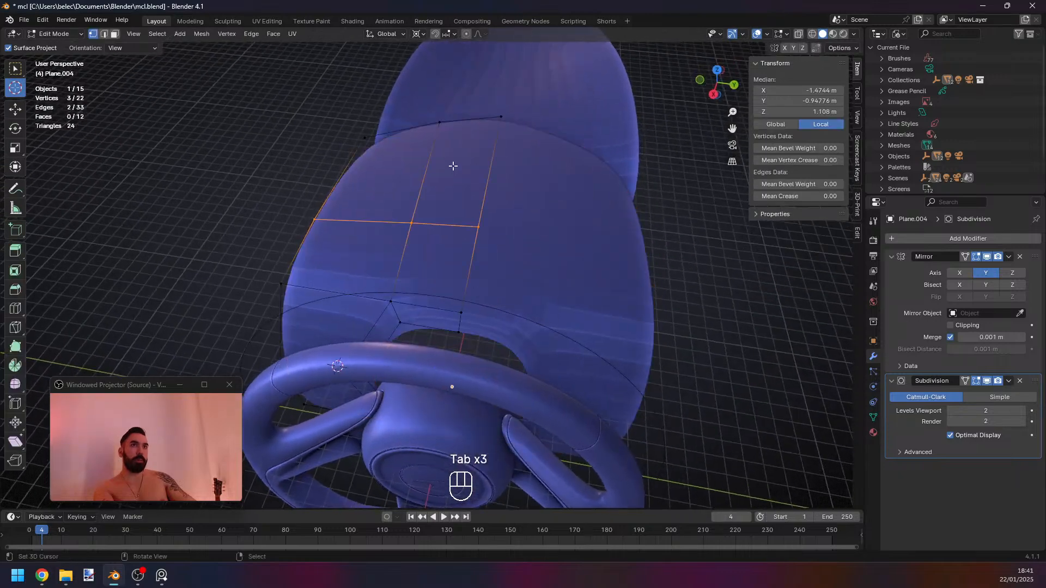
{"action": "key", "text": "1"}
{"action": "right_click", "coordinate": [499, 117]}
{"action": "key", "text": "g"}
{"action": "key", "text": "g"}
{"action": "left_click", "coordinate": [550, 159]}
{"action": "key", "text": "Tab"}
{"action": "scroll", "coordinate": [513, 206], "scroll_direction": "down", "scroll_amount": 1}
{"action": "scroll", "coordinate": [512, 210], "scroll_direction": "down", "scroll_amount": 4}
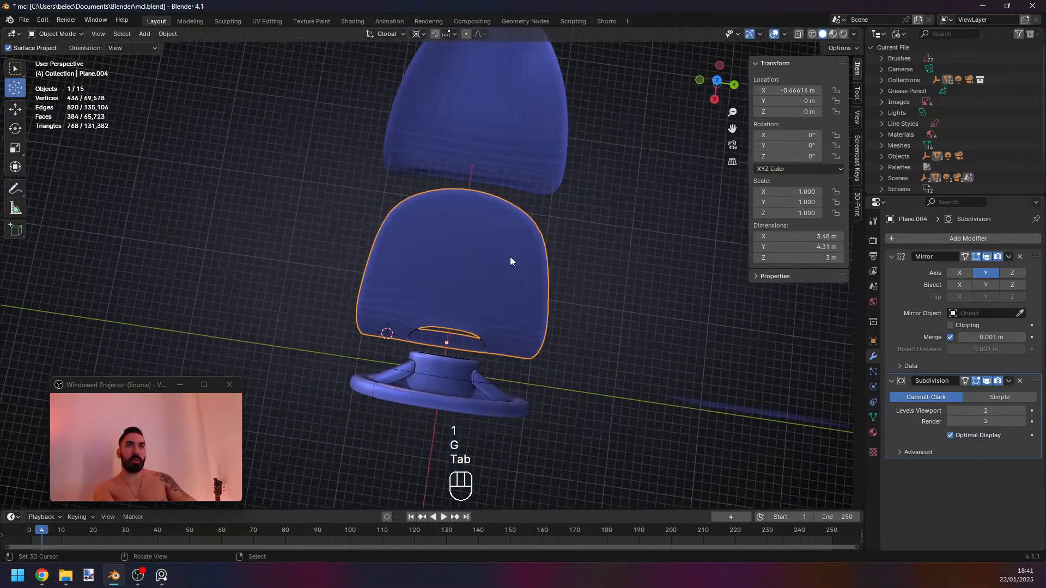
Slide the hood's rear outer corner vertex and the neighbouring rear-edge vertex forward toward the steering wheel.
{"action": "middle_click_drag", "start_coordinate": [510, 257], "coordinate": [451, 310]}
{"action": "key", "text": "Tab"}
{"action": "key", "text": "1"}
{"action": "key", "text": "g"}
{"action": "key", "text": "g"}
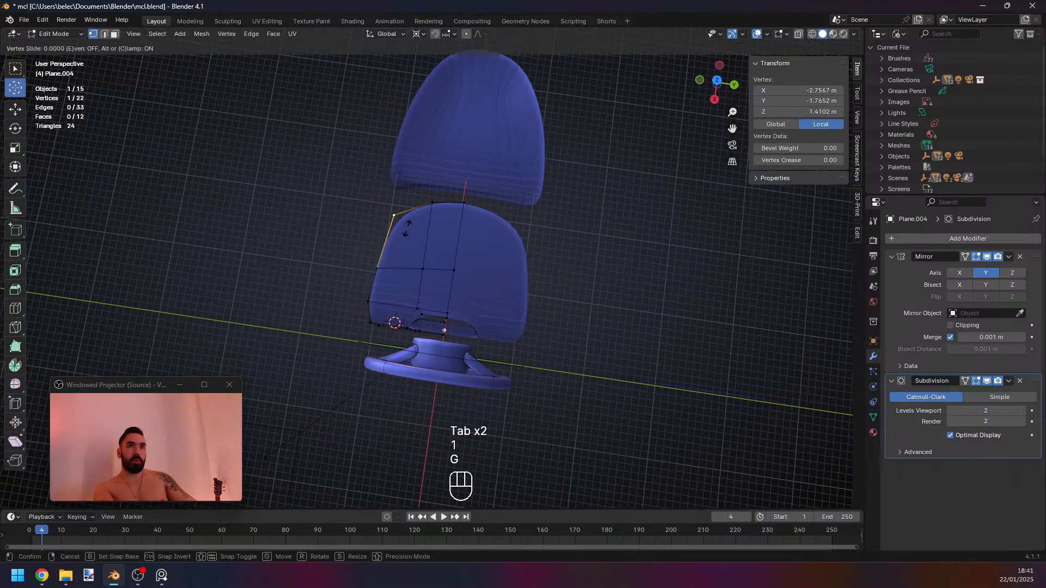
{"action": "left_click", "coordinate": [400, 237]}
{"action": "right_click", "coordinate": [432, 205], "text": "shift"}
{"action": "key", "text": "g"}
{"action": "key", "text": "g"}
{"action": "left_click", "coordinate": [428, 210]}
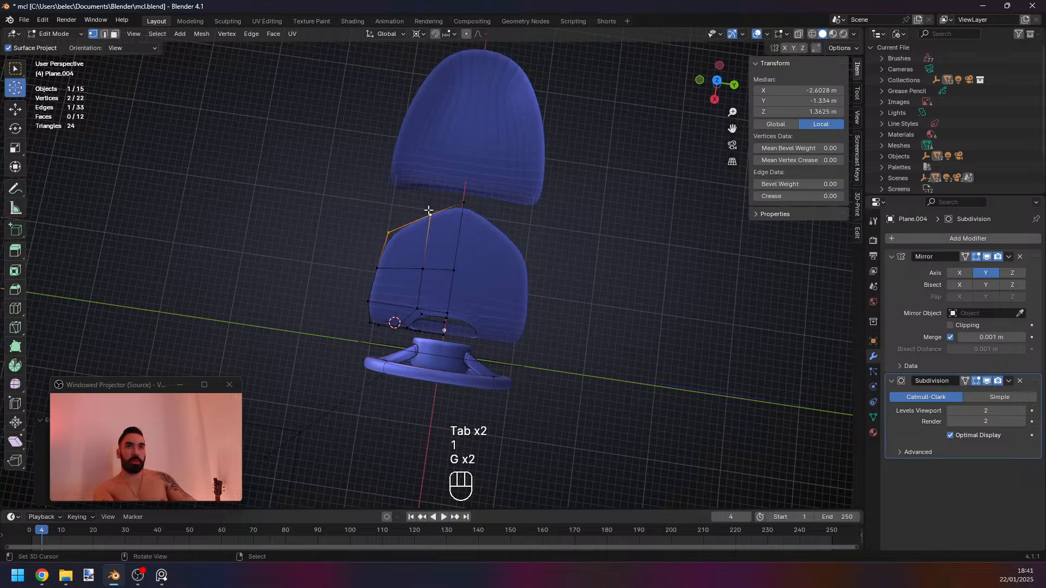
Fine-tune the hood's rear outer corner vertex and its neighbour by sliding them along their edges to even out the rounded rear outline.
{"action": "left_click", "coordinate": [399, 234]}
{"action": "key", "text": "g"}
{"action": "key", "text": "g"}
{"action": "key", "text": "g"}
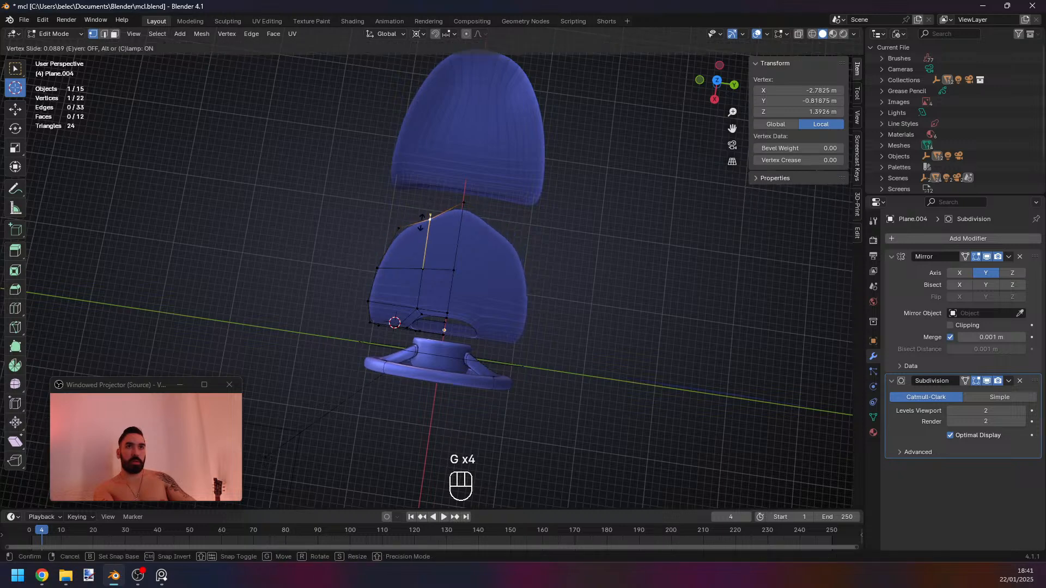
{"action": "left_click", "coordinate": [408, 227]}
{"action": "key", "text": "g"}
{"action": "key", "text": "Tab"}
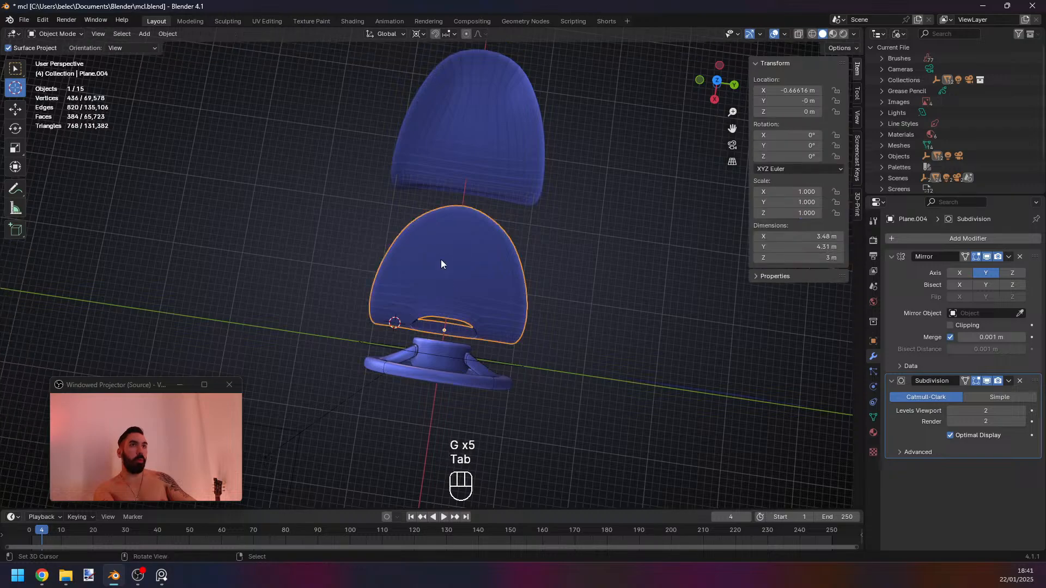
Examine the hood's shape behind the steering wheel from several angles, both as a smoothed surface and with its editing cage.
{"action": "middle_click_drag", "start_coordinate": [440, 259], "coordinate": [538, 297]}
{"action": "key", "text": "Tab"}
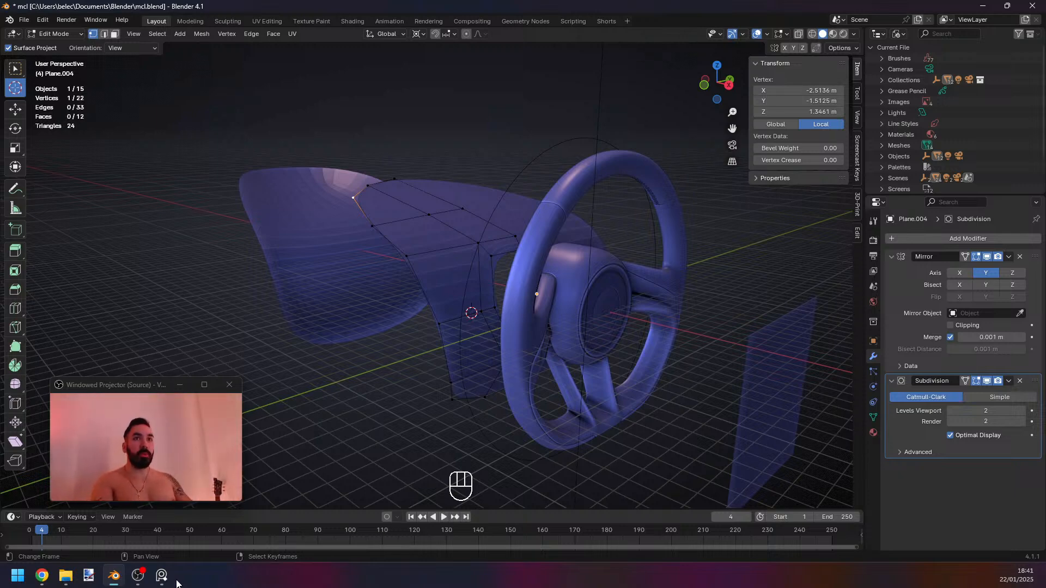
{"action": "middle_click_drag", "start_coordinate": [296, 329], "coordinate": [265, 409]}
{"action": "key", "text": "Tab"}
{"action": "key", "text": "Tab"}
{"action": "key", "text": "Tab"}
{"action": "middle_click_drag", "start_coordinate": [283, 370], "coordinate": [394, 344]}
{"action": "key", "text": "Tab"}
{"action": "key", "text": "Tab"}
{"action": "key", "text": "Tab"}
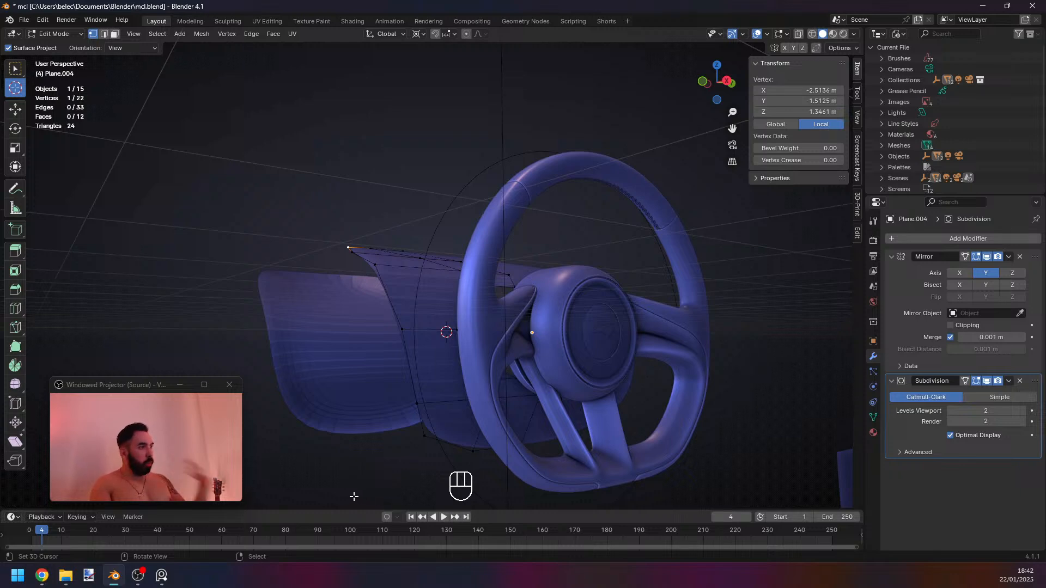
{"action": "scroll", "coordinate": [401, 422], "scroll_direction": "up", "scroll_amount": 5}
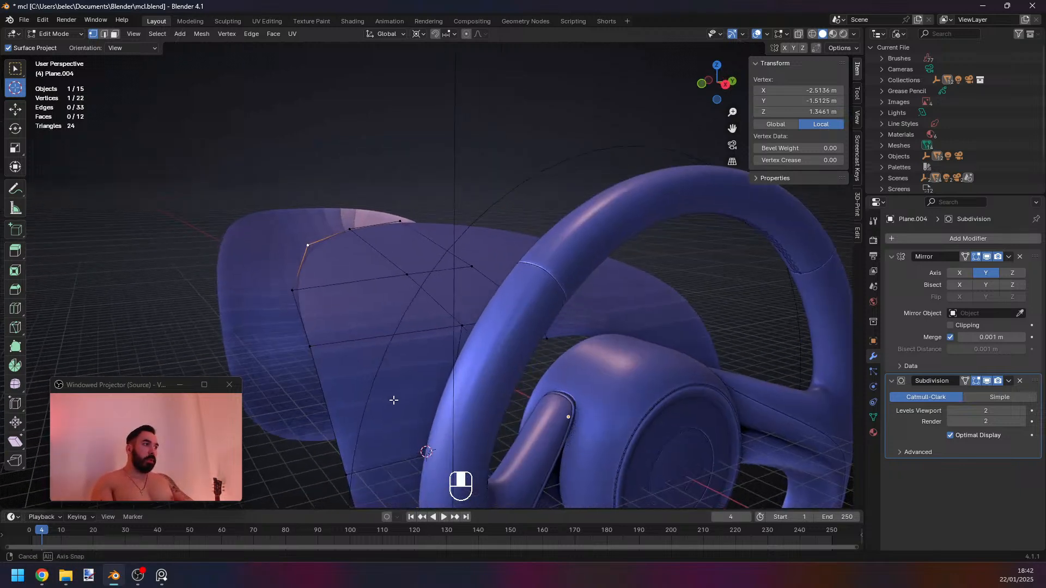
{"action": "scroll", "coordinate": [435, 386], "scroll_direction": "down", "scroll_amount": 3}
{"action": "middle_click_drag", "start_coordinate": [435, 386], "coordinate": [445, 376]}
Bring up the McLaren reference photo and study the hood, air vent and instrument area behind the steering wheel.
{"action": "left_click_drag", "start_coordinate": [915, 587], "coordinate": [187, 76]}
{"action": "scroll", "coordinate": [256, 230], "scroll_direction": "down", "scroll_amount": 1}
{"action": "scroll", "coordinate": [256, 230], "scroll_direction": "up", "scroll_amount": 4}
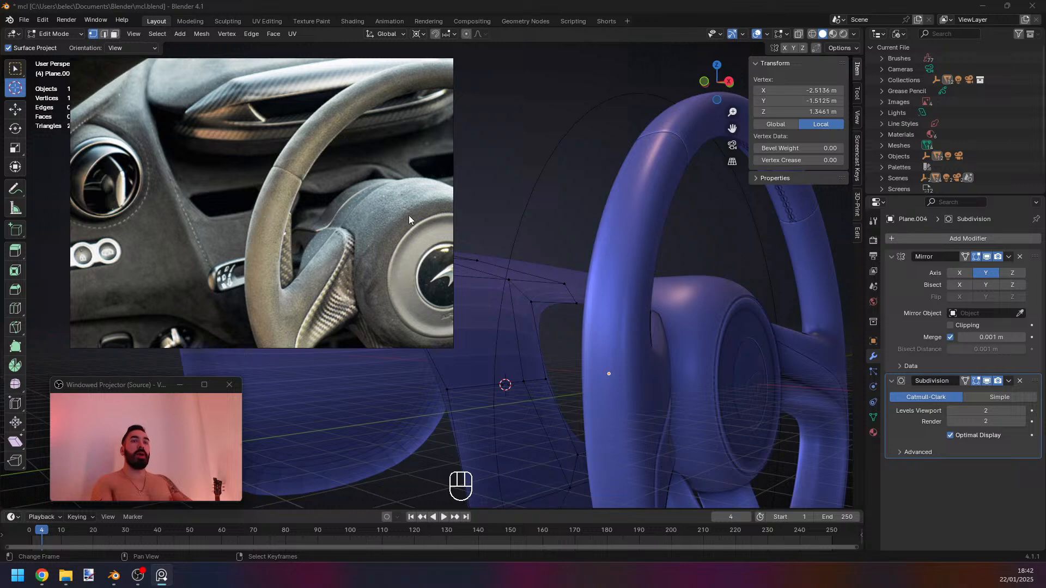
{"action": "scroll", "coordinate": [321, 208], "scroll_direction": "down", "scroll_amount": 3}
{"action": "middle_click_drag", "start_coordinate": [303, 206], "coordinate": [279, 212]}
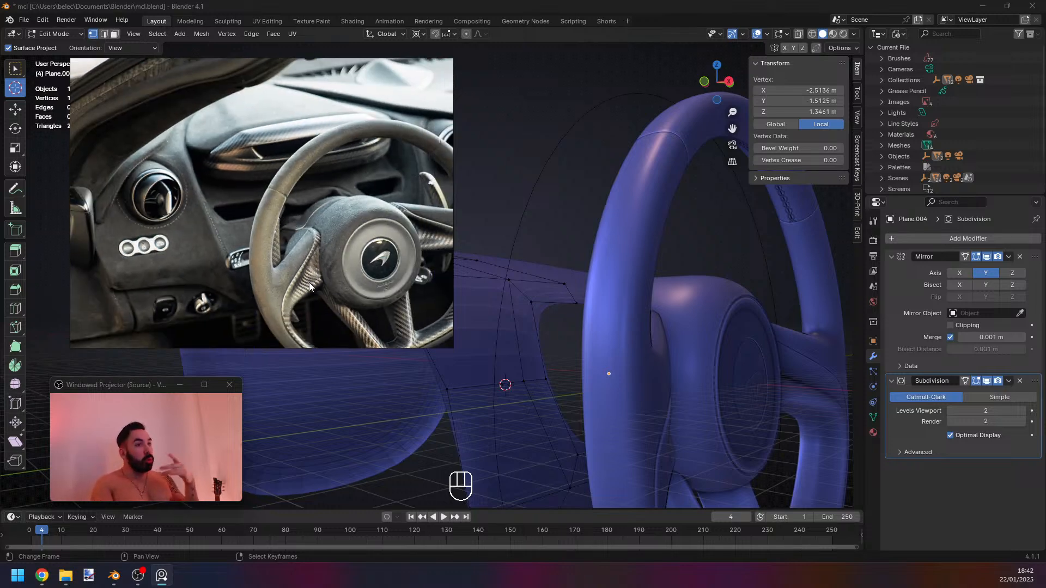
{"action": "middle_click_drag", "start_coordinate": [714, 374], "coordinate": [702, 381]}
{"action": "left_click_drag", "start_coordinate": [290, 67], "coordinate": [915, 587]}
{"action": "middle_click_drag", "start_coordinate": [850, 321], "coordinate": [842, 329]}
{"action": "scroll", "coordinate": [652, 278], "scroll_direction": "down", "scroll_amount": 2}
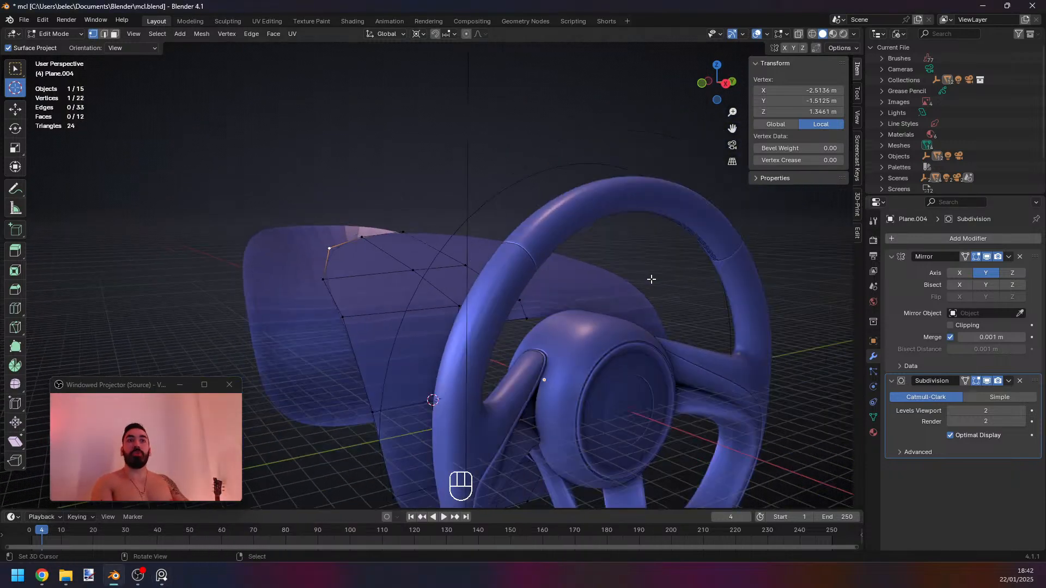
Lower the hood's viewport subdivision level to 1 and compare the surface with its editing cage.
{"action": "middle_click_drag", "start_coordinate": [479, 364], "coordinate": [469, 387]}
{"action": "scroll", "coordinate": [418, 347], "scroll_direction": "down", "scroll_amount": 1}
{"action": "middle_click_drag", "start_coordinate": [418, 348], "coordinate": [430, 334]}
{"action": "scroll", "coordinate": [467, 352], "scroll_direction": "up", "scroll_amount": 3}
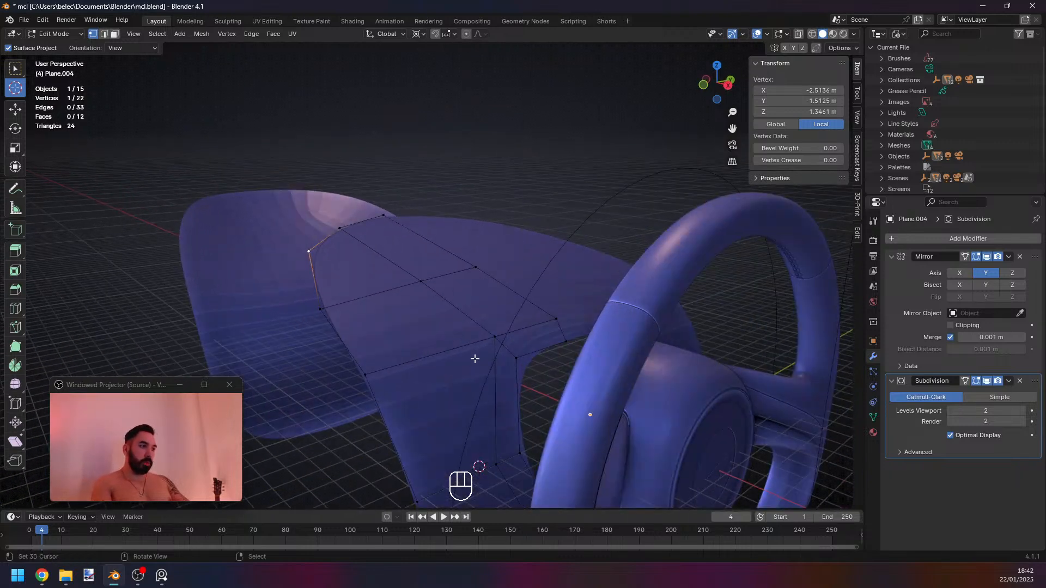
{"action": "scroll", "coordinate": [475, 358], "scroll_direction": "down", "scroll_amount": 3}
{"action": "middle_click_drag", "start_coordinate": [467, 361], "coordinate": [507, 381]}
{"action": "key", "text": "Tab"}
{"action": "key", "text": "ctrl+1"}
{"action": "scroll", "coordinate": [468, 341], "scroll_direction": "down", "scroll_amount": 2}
{"action": "key", "text": "Tab"}
{"action": "key", "text": "Tab"}
{"action": "key", "text": "Tab"}
Extrude a single vertex from the upper corner of the hood's instrument opening to form a short loose edge.
{"action": "scroll", "coordinate": [473, 381], "scroll_direction": "up", "scroll_amount": 5}
{"action": "key", "text": "2"}
{"action": "left_click", "coordinate": [473, 386]}
{"action": "key", "text": "1"}
{"action": "right_click", "coordinate": [472, 385]}
{"action": "key", "text": "e"}
{"action": "left_click", "coordinate": [520, 386]}
Extrude another single vertex from the lower side corner of the instrument opening as a short loose edge.
{"action": "key", "text": "Tab"}
{"action": "key", "text": "Tab"}
{"action": "right_click", "coordinate": [498, 441]}
{"action": "key", "text": "e"}
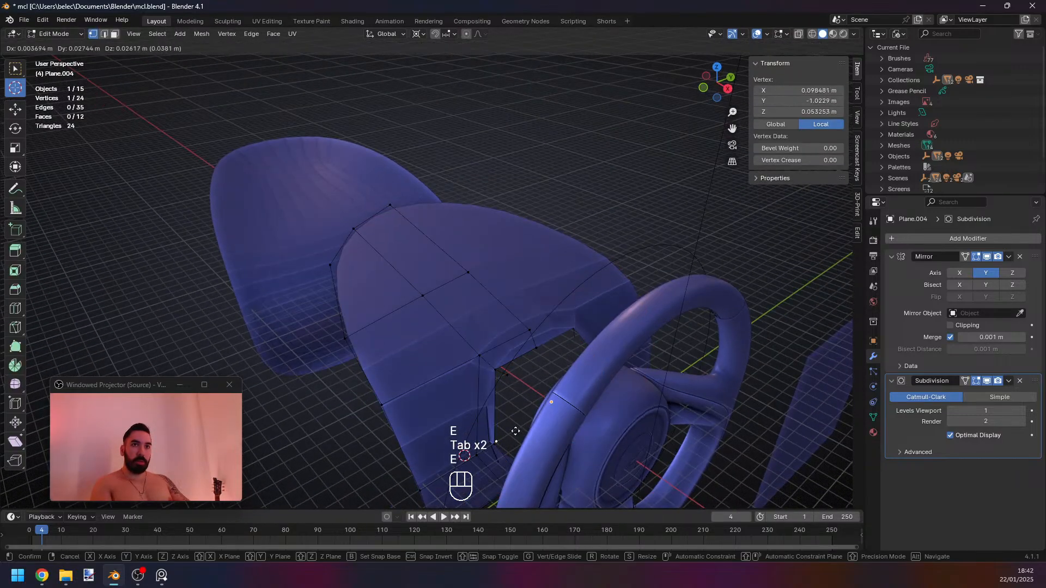
{"action": "left_click", "coordinate": [515, 431]}
Try extruding one more vertex at the opening's lower corner and check its effect on the smoothed edge.
{"action": "middle_click_drag", "start_coordinate": [515, 431], "coordinate": [499, 324]}
{"action": "key", "text": "e"}
{"action": "left_click", "coordinate": [477, 348]}
{"action": "key", "text": "Tab"}
{"action": "key", "text": "Tab"}
{"action": "key", "text": "1"}
{"action": "right_click", "coordinate": [462, 269]}
{"action": "key", "text": "2"}
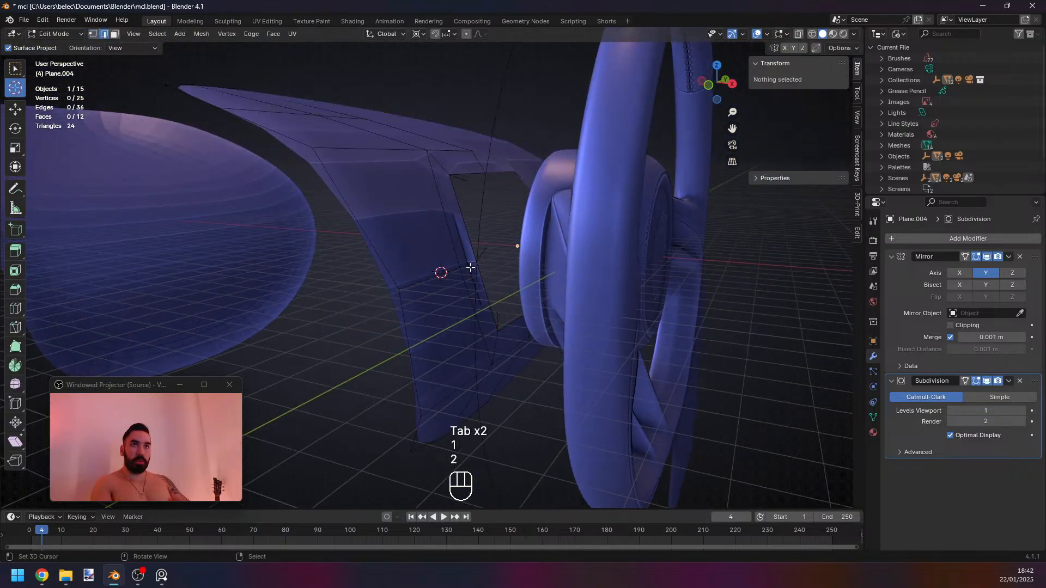
{"action": "right_click", "coordinate": [471, 267]}
{"action": "key", "text": "Tab"}
{"action": "mouse_move", "coordinate": [470, 267]}
{"action": "middle_mouse_down"}
{"action": "mouse_move", "coordinate": [551, 292]}
{"action": "mouse_move", "coordinate": [523, 344]}
{"action": "mouse_move", "coordinate": [502, 336]}
{"action": "mouse_move", "coordinate": [504, 312]}
{"action": "mouse_move", "coordinate": [514, 347]}
{"action": "mouse_move", "coordinate": [415, 388]}
{"action": "middle_mouse_up"}
Undo the latest selection changes, merge the whole hood mesh's vertices by distance and recalculate its normals.
{"action": "key", "text": "Tab"}
{"action": "key", "text": "ctrl+z"}
{"action": "key", "text": "ctrl+z"}
{"action": "key", "text": "ctrl+z"}
{"action": "key", "text": "ctrl+z"}
{"action": "key", "text": "1"}
{"action": "key", "text": "z"}
{"action": "key", "text": "a"}
{"action": "key", "text": "a"}
{"action": "key", "text": "shift+w"}
{"action": "key", "text": "shift+n"}
{"action": "key", "text": "z"}
{"action": "key", "text": "Tab"}
{"action": "key", "text": "Tab"}
Delete the extra loose vertex extending from the lower corner of the instrument opening.
{"action": "key", "text": "1"}
{"action": "right_click", "coordinate": [329, 363]}
{"action": "key", "text": "g"}
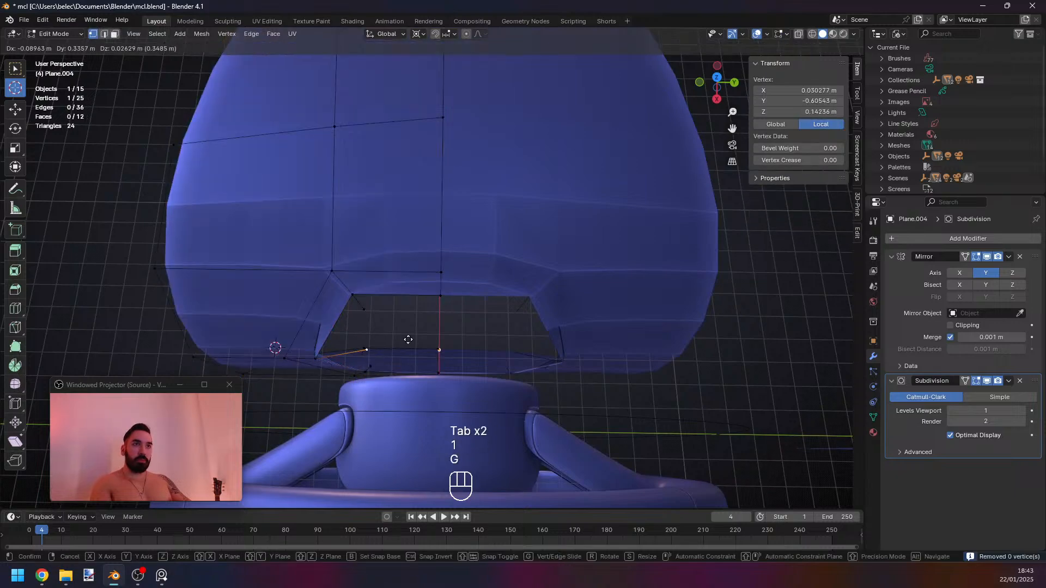
{"action": "key", "text": "x"}
{"action": "key", "text": "Tab"}
{"action": "middle_click_drag", "start_coordinate": [407, 335], "coordinate": [468, 292]}
{"action": "key", "text": "Tab"}
{"action": "right_click", "coordinate": [443, 303]}
{"action": "key", "text": "Tab"}
{"action": "key", "text": "Tab"}
Set the crease of the short edge beside the instrument opening to 0.26.
{"action": "key", "text": "2"}
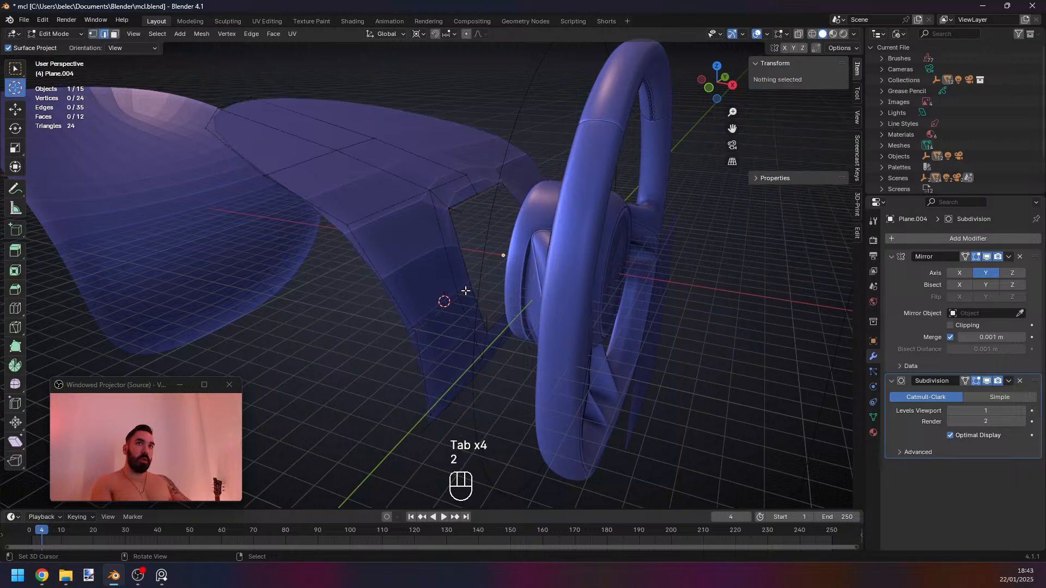
{"action": "right_click", "coordinate": [468, 293]}
{"action": "left_click_drag", "start_coordinate": [798, 196], "coordinate": [785, 196]}
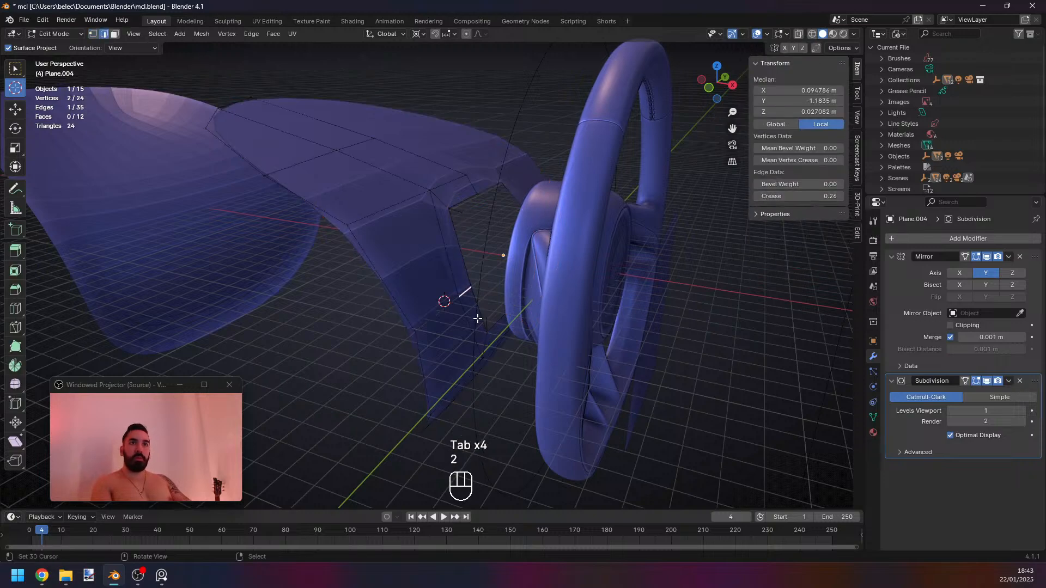
Examine the hood's side and the instrument opening behind the steering wheel from several angles.
{"action": "middle_click_drag", "start_coordinate": [469, 304], "coordinate": [419, 322]}
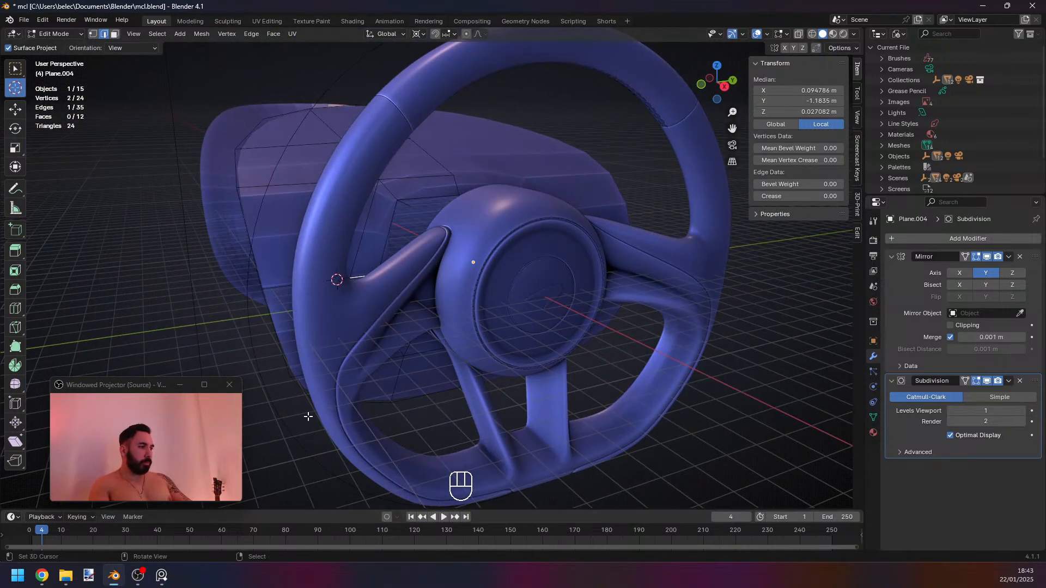
{"action": "middle_click_drag", "start_coordinate": [308, 417], "coordinate": [350, 348]}
{"action": "middle_click_drag", "start_coordinate": [350, 348], "coordinate": [369, 329], "text": "shift"}
{"action": "key", "text": "2"}
{"action": "right_click", "coordinate": [391, 272]}
{"action": "middle_click_drag", "start_coordinate": [393, 279], "coordinate": [375, 292]}
{"action": "middle_click_drag", "start_coordinate": [378, 329], "coordinate": [392, 325]}
{"action": "key", "text": "Tab"}
{"action": "scroll", "coordinate": [453, 286], "scroll_direction": "down", "scroll_amount": 2}
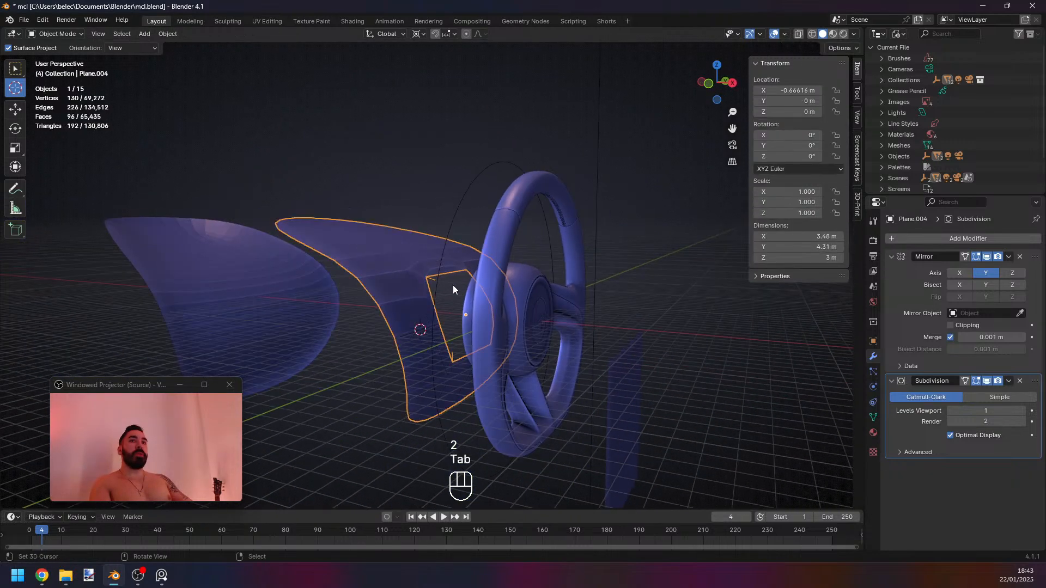
{"action": "middle_click_drag", "start_coordinate": [418, 284], "coordinate": [397, 284]}
Add two loop cuts across the hood's downward side panel, one below the top bend and one further down.
{"action": "key", "text": "Tab"}
{"action": "scroll", "coordinate": [396, 283], "scroll_direction": "up", "scroll_amount": 2}
{"action": "key", "text": "3"}
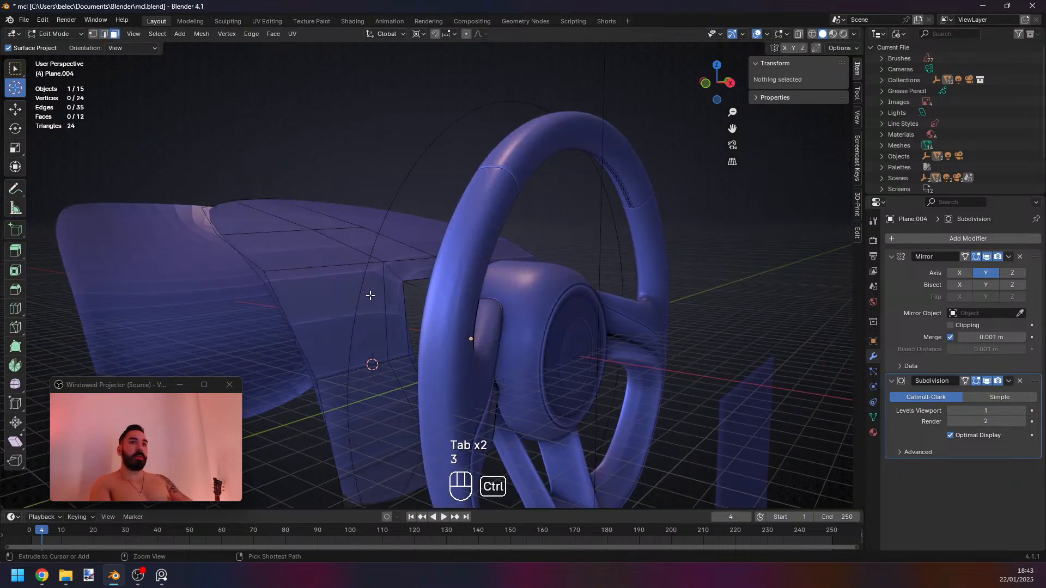
{"action": "key", "text": "ctrl+r"}
{"action": "left_click", "coordinate": [372, 283]}
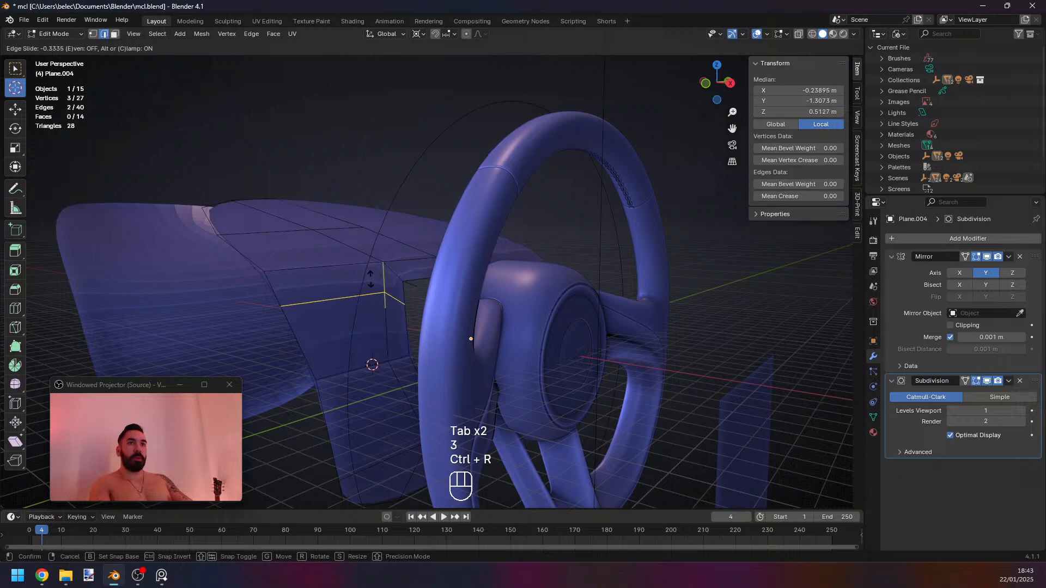
{"action": "left_click", "coordinate": [370, 278]}
{"action": "middle_click_drag", "start_coordinate": [371, 277], "coordinate": [397, 334]}
{"action": "key", "text": "ctrl+r"}
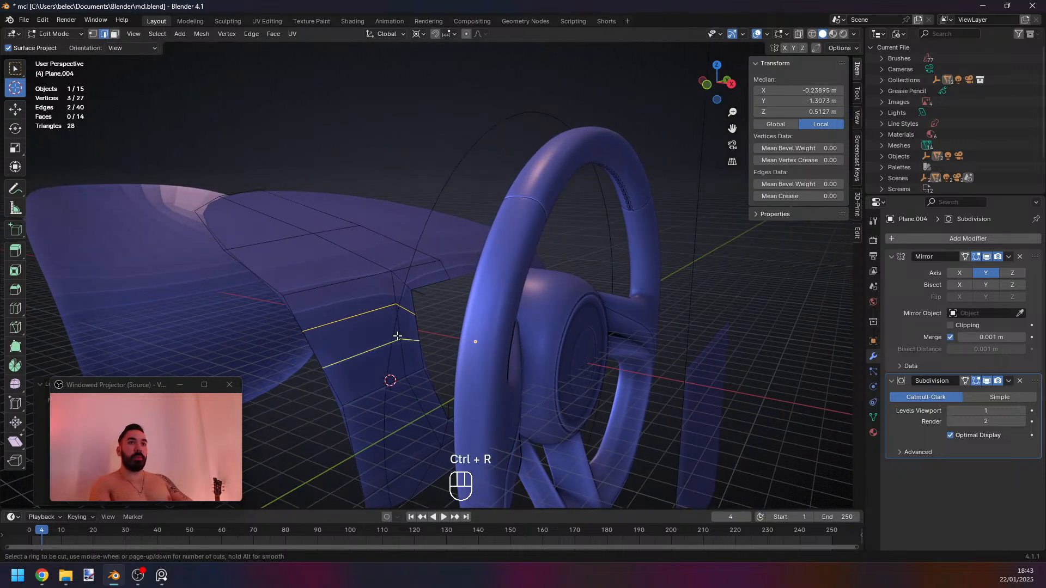
{"action": "left_click", "coordinate": [398, 334]}
{"action": "left_click", "coordinate": [398, 338]}
Select the side face between the two new edge loops and inset it.
{"action": "key", "text": "2"}
{"action": "right_click", "coordinate": [352, 332]}
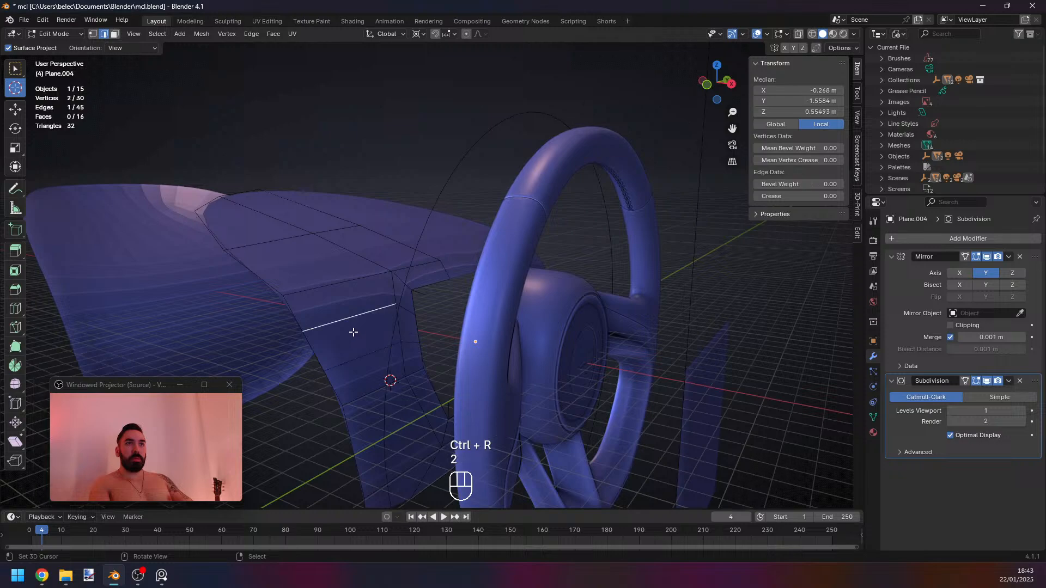
{"action": "right_click", "coordinate": [388, 306]}
{"action": "middle_click_drag", "start_coordinate": [352, 332], "coordinate": [400, 332]}
{"action": "key", "text": "1"}
{"action": "key", "text": "2"}
{"action": "key", "text": "g"}
{"action": "key", "text": "3"}
{"action": "right_click", "coordinate": [399, 334]}
{"action": "scroll", "coordinate": [414, 354], "scroll_direction": "up", "scroll_amount": 3}
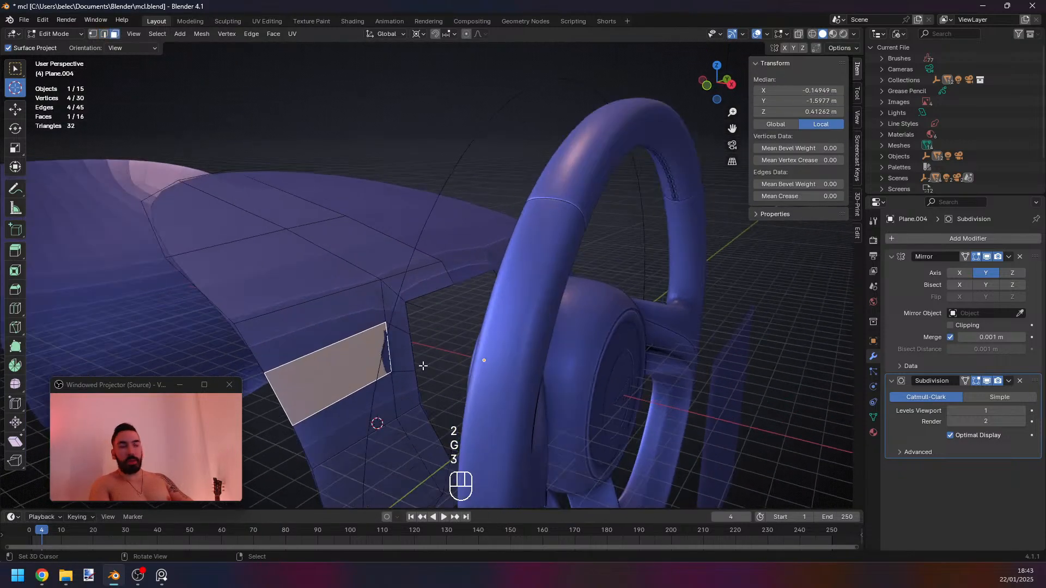
{"action": "key", "text": "i"}
{"action": "left_click", "coordinate": [428, 371]}
Slide the inset face's lower outer vertex inward along its edge and check the smoothed side panel.
{"action": "middle_click_drag", "start_coordinate": [428, 372], "coordinate": [330, 356]}
{"action": "key", "text": "1"}
{"action": "right_click", "coordinate": [283, 375]}
{"action": "key", "text": "g"}
{"action": "key", "text": "g"}
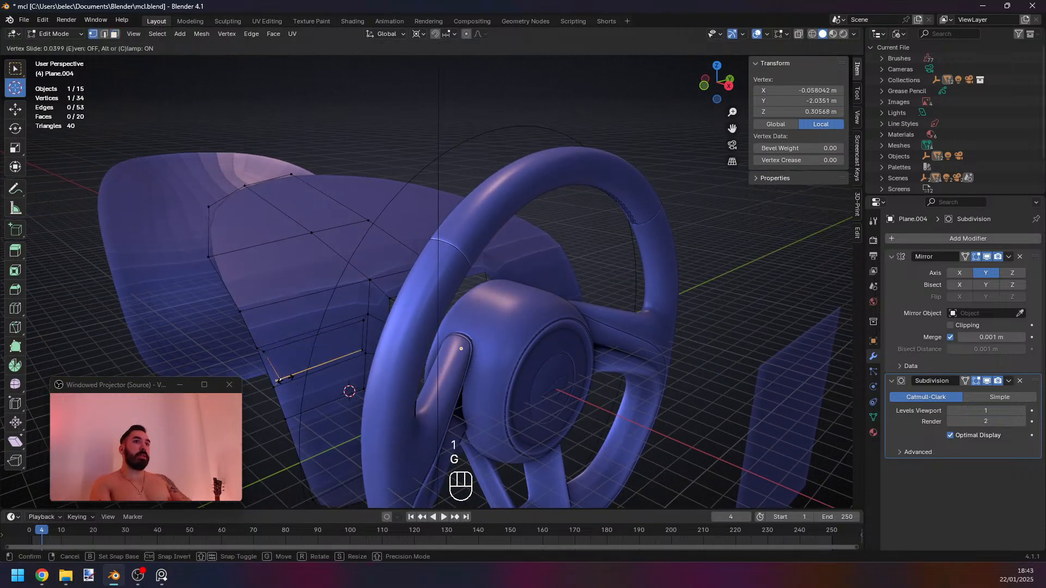
{"action": "left_click", "coordinate": [304, 361]}
{"action": "key", "text": "Tab"}
{"action": "scroll", "coordinate": [330, 339], "scroll_direction": "down", "scroll_amount": 3}
{"action": "key", "text": "Tab"}
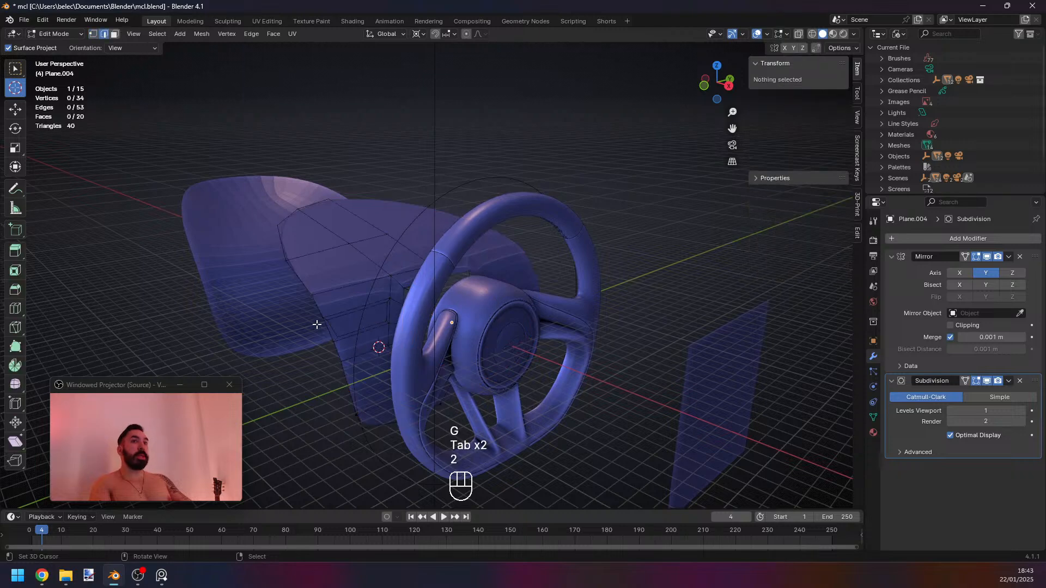
{"action": "key", "text": "2"}
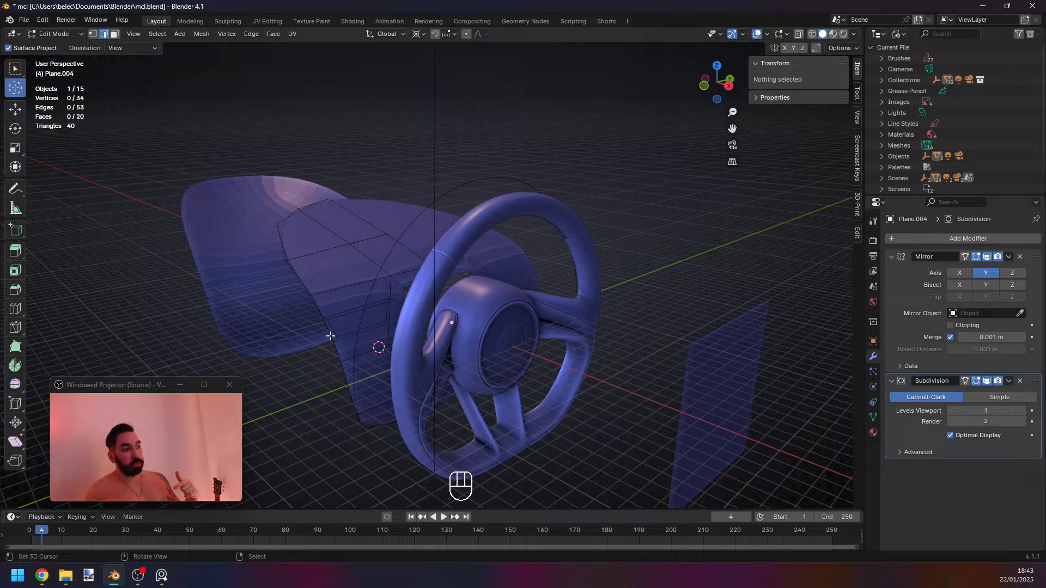
Undo the vertex slide and the inset on the hood's side face.
{"action": "key", "text": "ctrl+z"}
{"action": "key", "text": "ctrl+z"}
{"action": "key", "text": "ctrl+z"}
{"action": "key", "text": "ctrl+z"}
{"action": "key", "text": "ctrl+z"}
{"action": "key", "text": "ctrl+z"}
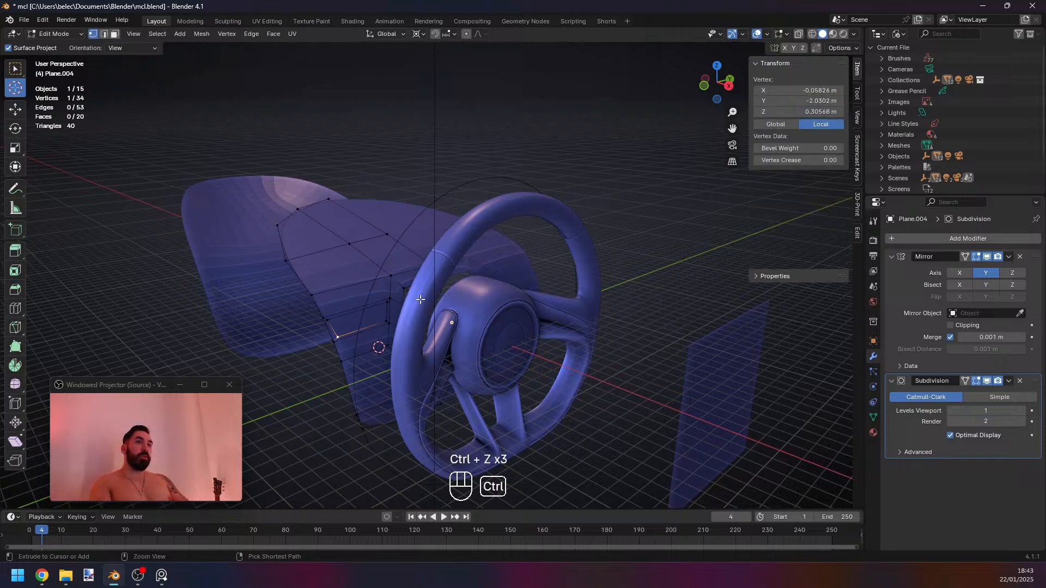
{"action": "key", "text": "ctrl+z"}
{"action": "key", "text": "ctrl+z"}
Try raising two rear outer border edges of the hood along the Z axis.
{"action": "middle_click_drag", "start_coordinate": [369, 308], "coordinate": [283, 305]}
{"action": "right_click", "coordinate": [301, 301]}
{"action": "right_click", "coordinate": [306, 296], "text": "shift"}
{"action": "key", "text": "g"}
{"action": "key", "text": "z"}
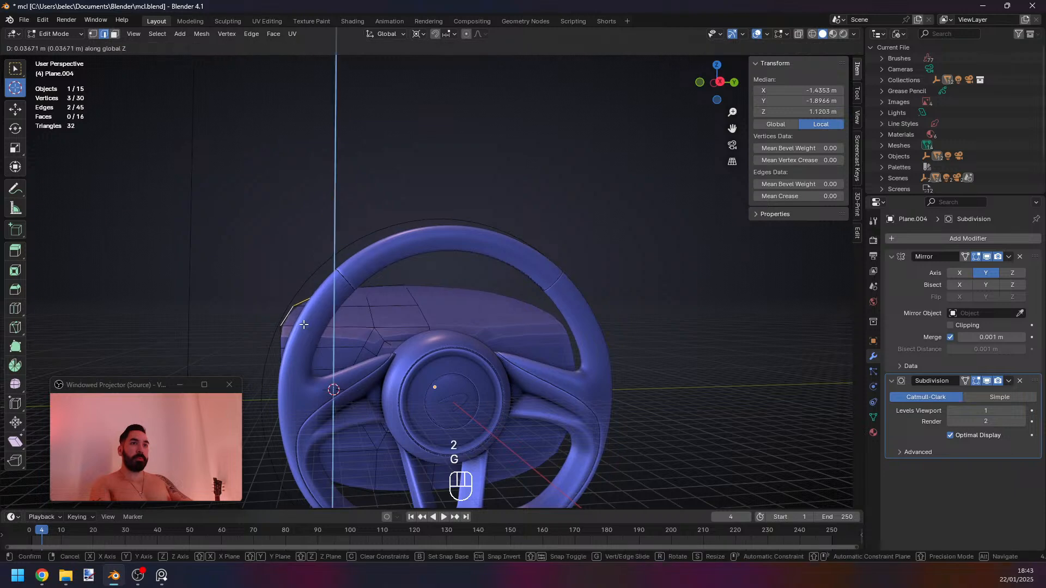
{"action": "right_click", "coordinate": [321, 349]}
Dissolve the two added edge loops on the hood's side panel.
{"action": "middle_click_drag", "start_coordinate": [321, 349], "coordinate": [399, 358]}
{"action": "right_click", "coordinate": [404, 366]}
{"action": "right_click", "coordinate": [424, 388], "text": "shift"}
{"action": "key", "text": "x"}
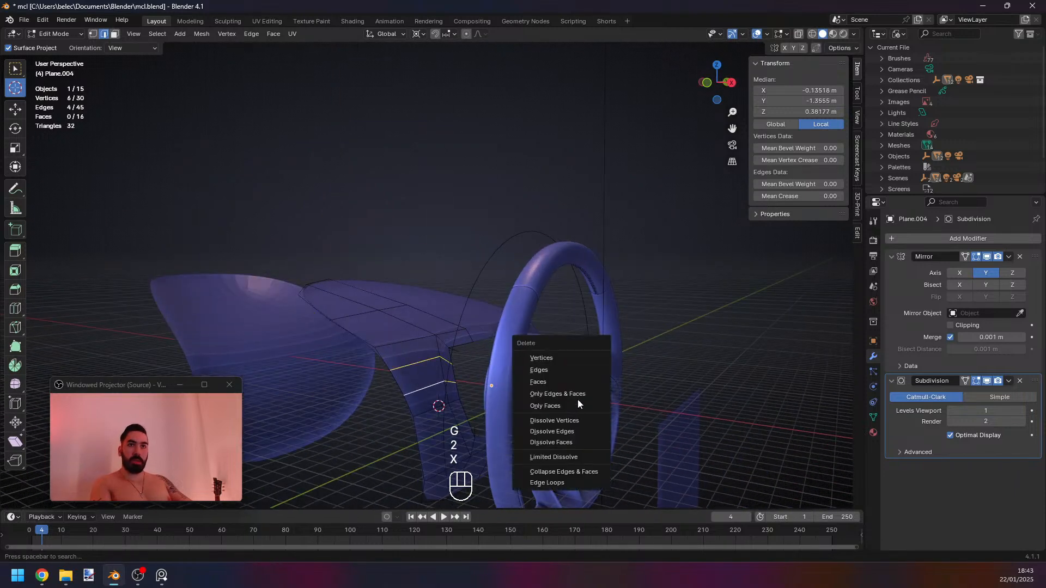
{"action": "left_click", "coordinate": [572, 433]}
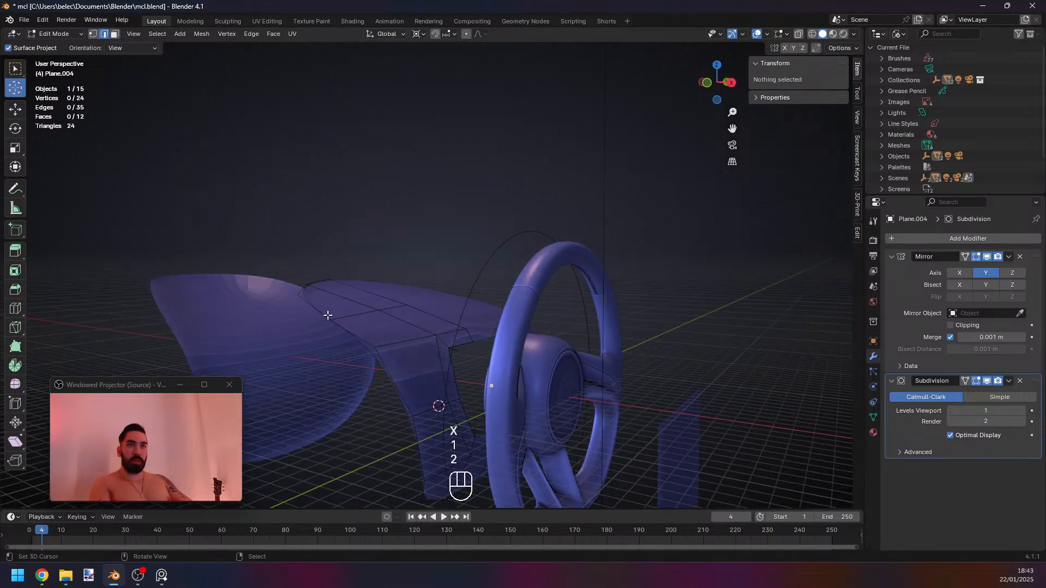
Raise three outer border edges at the rear of the instrument hood about 0.3 m along the Z axis.
{"action": "right_click", "coordinate": [319, 309]}
{"action": "middle_click_drag", "start_coordinate": [319, 309], "coordinate": [343, 321]}
{"action": "key", "text": "g"}
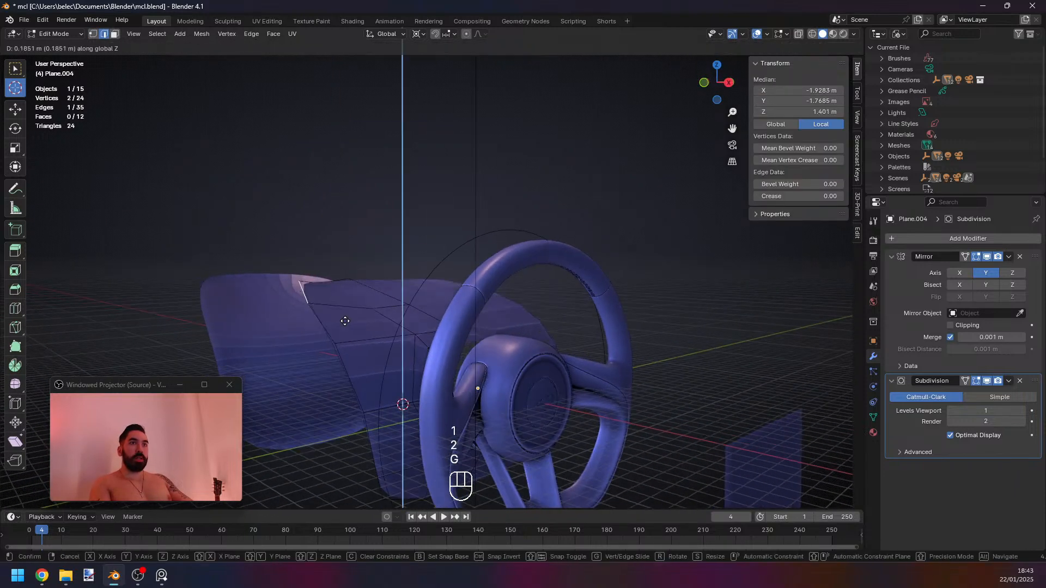
{"action": "right_click", "coordinate": [343, 322]}
{"action": "right_click", "coordinate": [331, 276], "text": "shift"}
{"action": "right_click", "coordinate": [310, 287], "text": "shift"}
{"action": "key", "text": "g"}
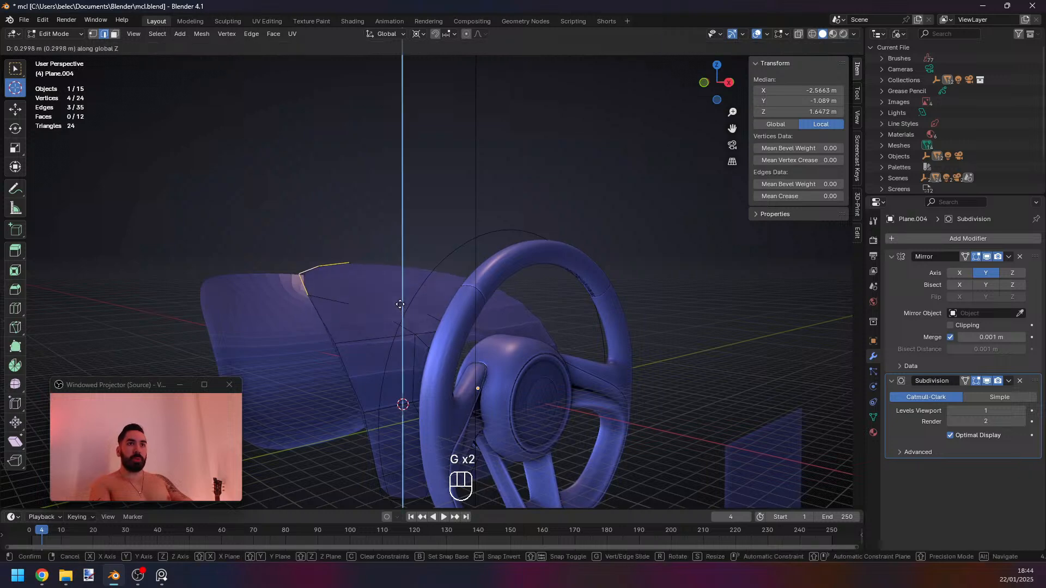
{"action": "left_click", "coordinate": [401, 303]}
Check the hood's raised rear border from several angles and consult the reference images.
{"action": "key", "text": "Tab"}
{"action": "middle_click_drag", "start_coordinate": [438, 306], "coordinate": [388, 309]}
{"action": "key", "text": "alt+Tab"}
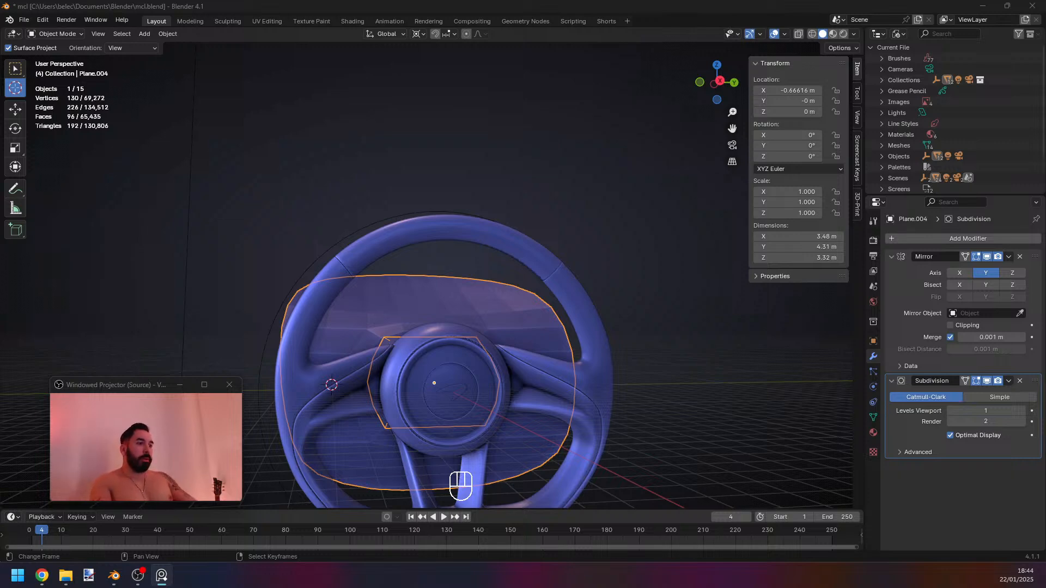
{"action": "middle_click_drag", "start_coordinate": [417, 335], "coordinate": [363, 407]}
{"action": "key", "text": "Tab"}
{"action": "key", "text": "Tab"}
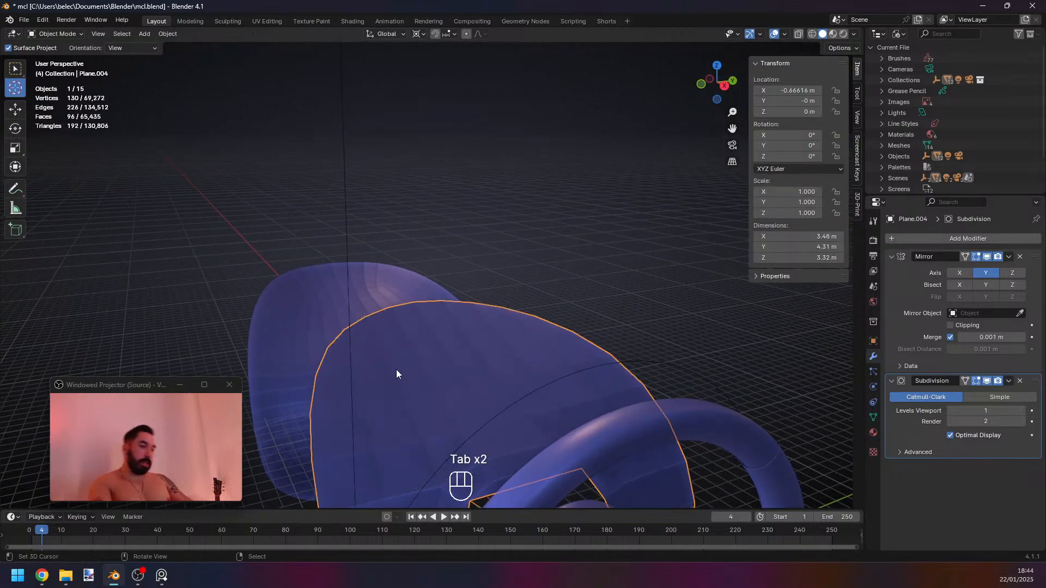
Adjust the position of the second outer vertex on the hood's rear border in the right-side wireframe view.
{"action": "key", "text": "KP_1"}
{"action": "key", "text": "z"}
{"action": "key", "text": "z"}
{"action": "key", "text": "KP_3"}
{"action": "key", "text": "Tab"}
{"action": "key", "text": "1"}
{"action": "key", "text": "z"}
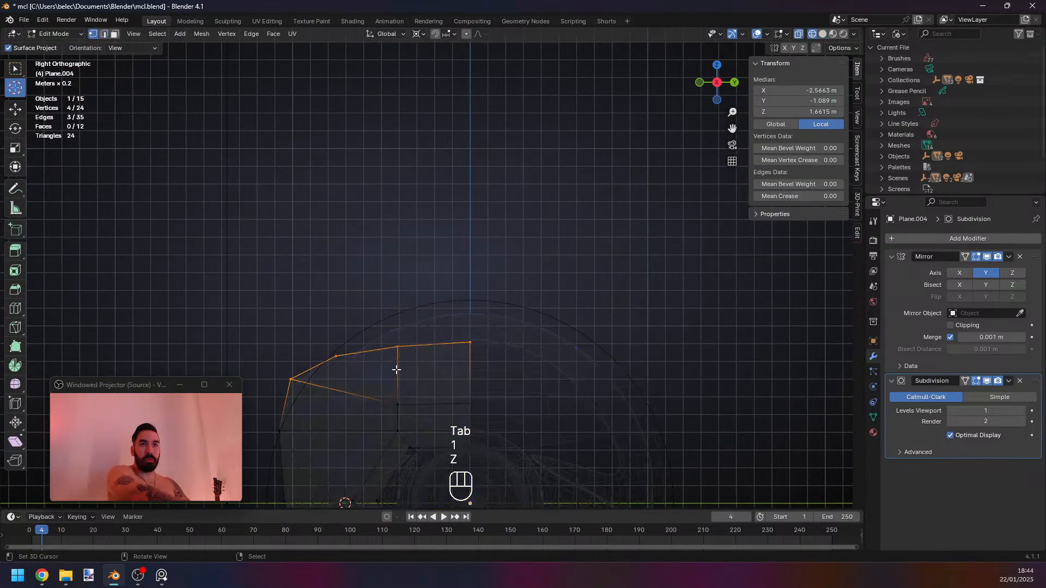
{"action": "key", "text": "Tab"}
{"action": "middle_click_drag", "start_coordinate": [401, 364], "coordinate": [469, 272], "text": "shift"}
{"action": "key", "text": "Tab"}
{"action": "key", "text": "1"}
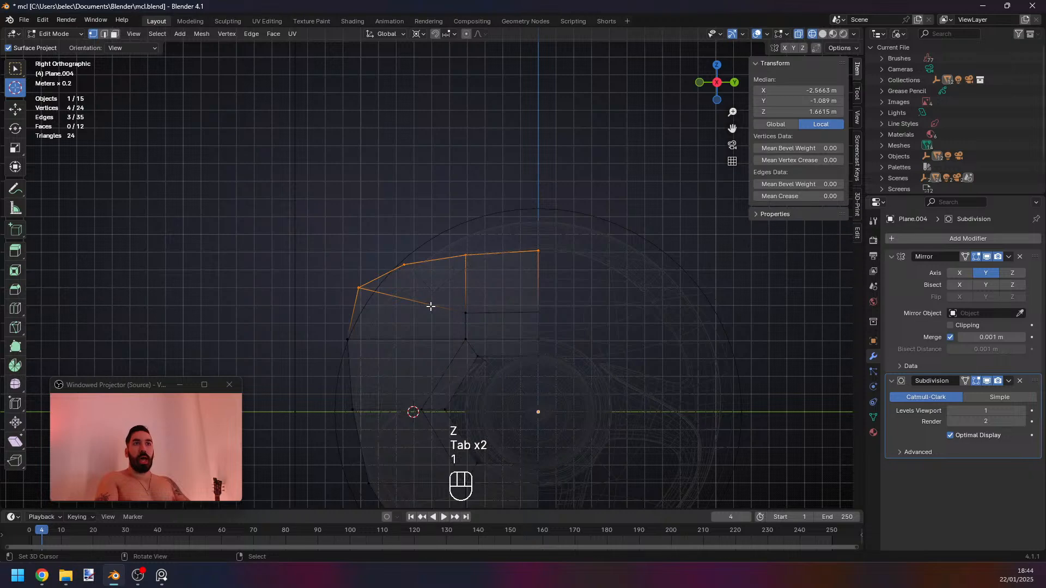
{"action": "key", "text": "z"}
{"action": "right_click", "coordinate": [409, 267]}
{"action": "key", "text": "z"}
{"action": "key", "text": "g"}
{"action": "left_click", "coordinate": [405, 266]}
{"action": "mouse_move", "coordinate": [406, 266]}
{"action": "middle_mouse_down"}
{"action": "mouse_move", "coordinate": [345, 301]}
{"action": "mouse_move", "coordinate": [429, 329]}
{"action": "mouse_move", "coordinate": [485, 332]}
{"action": "mouse_move", "coordinate": [483, 320]}
{"action": "mouse_move", "coordinate": [511, 314]}
{"action": "mouse_move", "coordinate": [306, 338]}
{"action": "mouse_move", "coordinate": [355, 331]}
{"action": "mouse_move", "coordinate": [452, 363]}
{"action": "middle_mouse_up"}
Try sliding the front inner edge of the hood's top panel and moving it along Z, and undo both changes.
{"action": "key", "text": "z"}
{"action": "key", "text": "z"}
{"action": "right_click", "coordinate": [418, 305]}
{"action": "right_click", "coordinate": [488, 324], "text": "shift"}
{"action": "key", "text": "z"}
{"action": "key", "text": "g"}
{"action": "key", "text": "g"}
{"action": "left_click", "coordinate": [377, 348]}
{"action": "key", "text": "g"}
{"action": "key", "text": "z"}
{"action": "left_click", "coordinate": [386, 343]}
{"action": "key", "text": "Tab"}
{"action": "key", "text": "ctrl+z"}
{"action": "key", "text": "ctrl+z"}
{"action": "key", "text": "ctrl+z"}
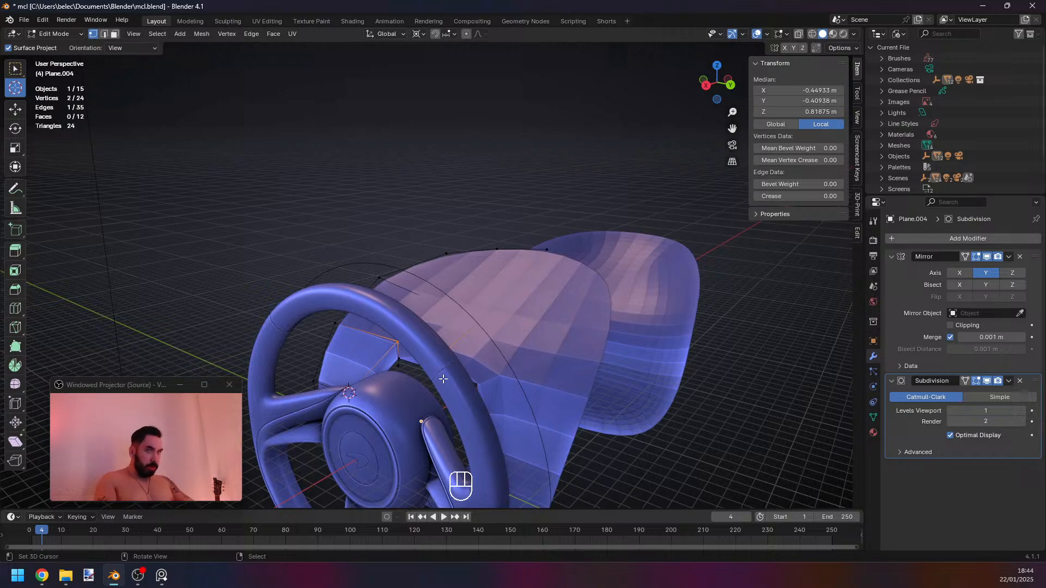
Knife-cut the hood's top panel from the centre edge across the inner edge to the rear border vertex.
{"action": "key", "text": "Tab"}
{"action": "key", "text": "z"}
{"action": "key", "text": "Tab"}
{"action": "key", "text": "2"}
{"action": "mouse_move", "coordinate": [498, 292]}
{"action": "middle_mouse_down"}
{"action": "mouse_move", "coordinate": [448, 345]}
{"action": "mouse_move", "coordinate": [467, 289]}
{"action": "middle_mouse_up"}
{"action": "key", "text": "ctrl+r"}
{"action": "left_click", "coordinate": [472, 287]}
{"action": "key", "text": "1"}
{"action": "middle_click_drag", "start_coordinate": [467, 282], "coordinate": [487, 286]}
{"action": "key", "text": "k"}
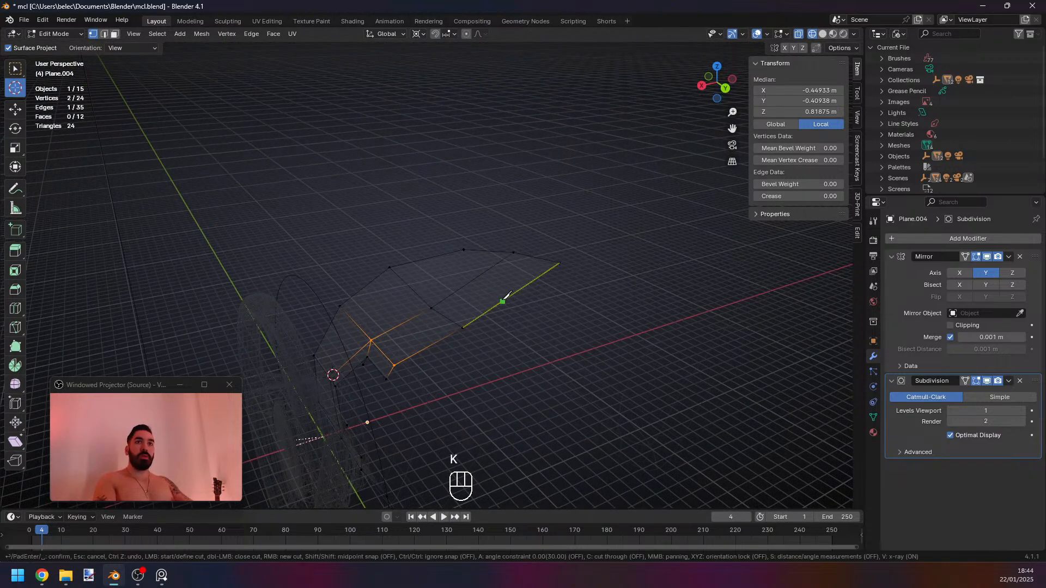
{"action": "left_click", "coordinate": [503, 301]}
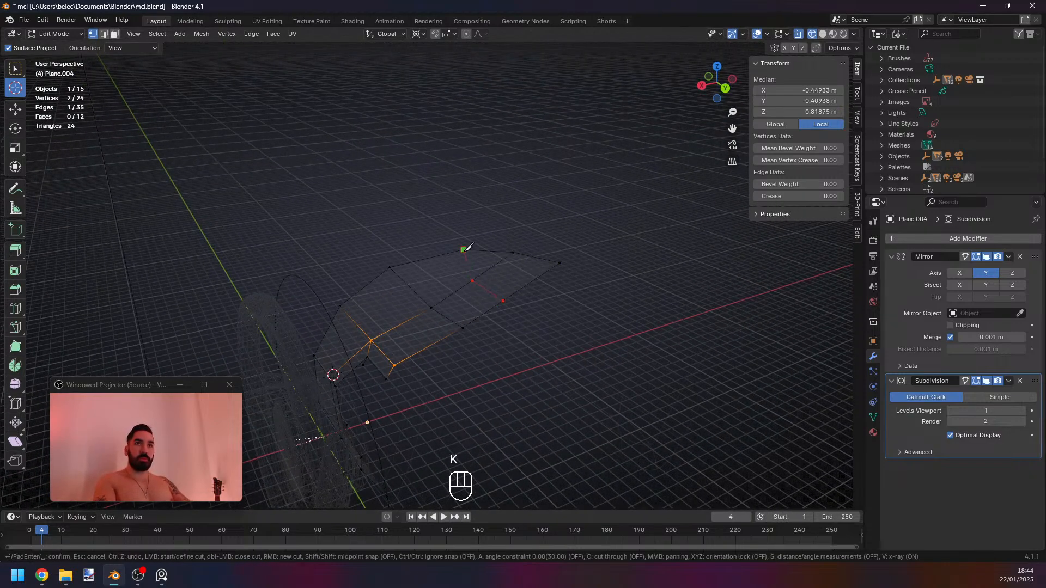
{"action": "left_click", "coordinate": [464, 250]}
{"action": "key", "text": "Return"}
Snap the 3D cursor to the face in front of the new cut and flatten that face along Z.
{"action": "left_click", "coordinate": [472, 280]}
{"action": "key", "text": "3"}
{"action": "left_click", "coordinate": [463, 305]}
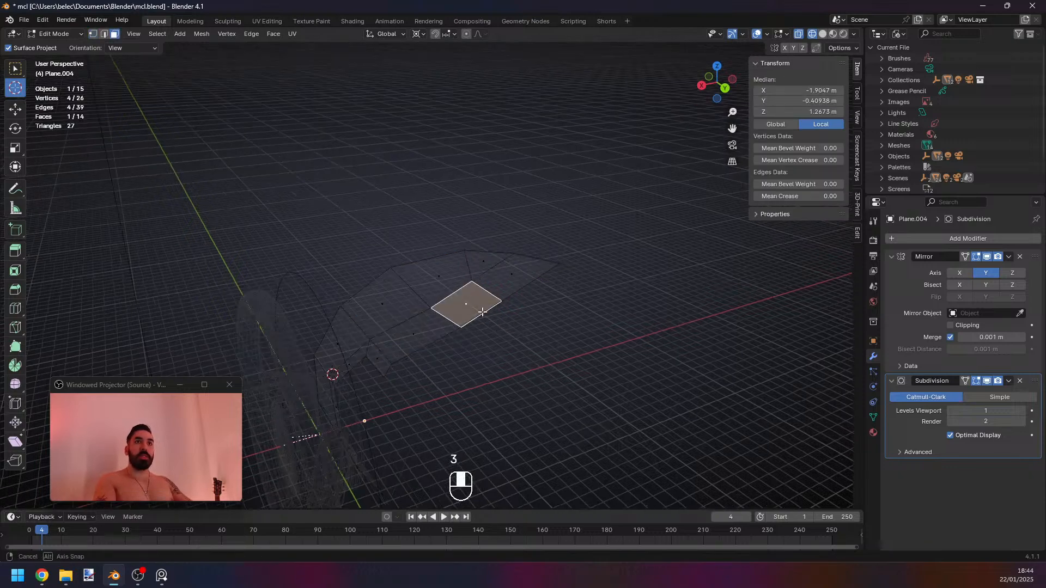
{"action": "middle_click_drag", "start_coordinate": [588, 349], "coordinate": [570, 327]}
{"action": "key", "text": "shift+s"}
{"action": "left_click", "coordinate": [572, 328]}
{"action": "key", "text": "s"}
{"action": "key", "text": "z"}
{"action": "left_click", "coordinate": [507, 327]}
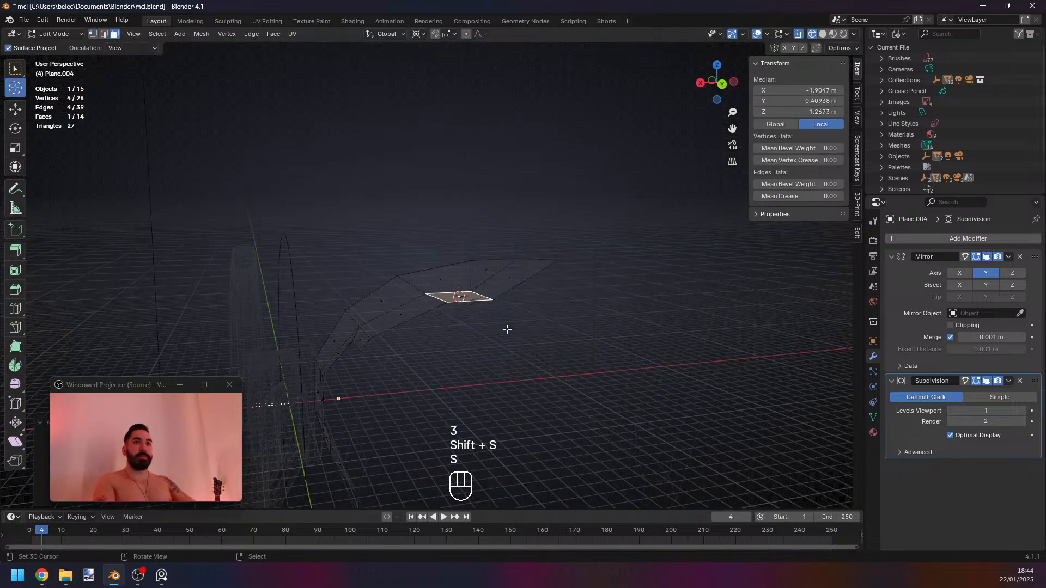
Lower the flattened top face along the Z axis and check the smoothed hood.
{"action": "key", "text": "g"}
{"action": "key", "text": "z"}
{"action": "left_click", "coordinate": [508, 357]}
{"action": "mouse_move", "coordinate": [508, 357]}
{"action": "middle_mouse_down"}
{"action": "mouse_move", "coordinate": [458, 311]}
{"action": "mouse_move", "coordinate": [523, 329]}
{"action": "middle_mouse_up"}
{"action": "key", "text": "z"}
{"action": "key", "text": "Tab"}
{"action": "mouse_move", "coordinate": [458, 321]}
{"action": "middle_mouse_down"}
{"action": "mouse_move", "coordinate": [532, 338]}
{"action": "mouse_move", "coordinate": [583, 312]}
{"action": "middle_mouse_up"}
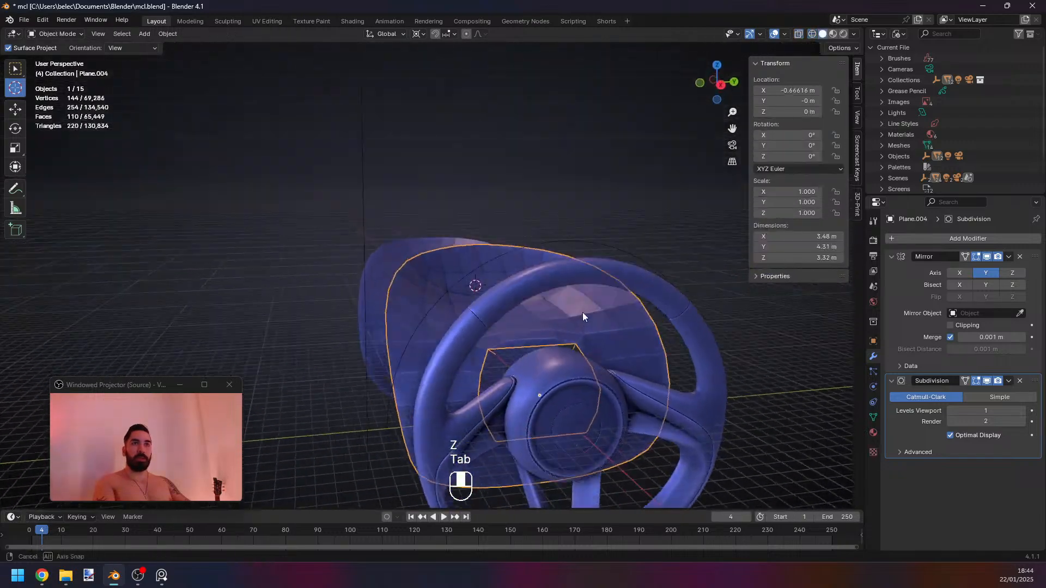
Add two edge loops running around the hood's side and rear, following its outer border.
{"action": "key", "text": "Tab"}
{"action": "mouse_move", "coordinate": [463, 292]}
{"action": "middle_mouse_down"}
{"action": "mouse_move", "coordinate": [441, 306]}
{"action": "mouse_move", "coordinate": [422, 343]}
{"action": "middle_mouse_up"}
{"action": "key", "text": "z"}
{"action": "key", "text": "1"}
{"action": "key", "text": "a"}
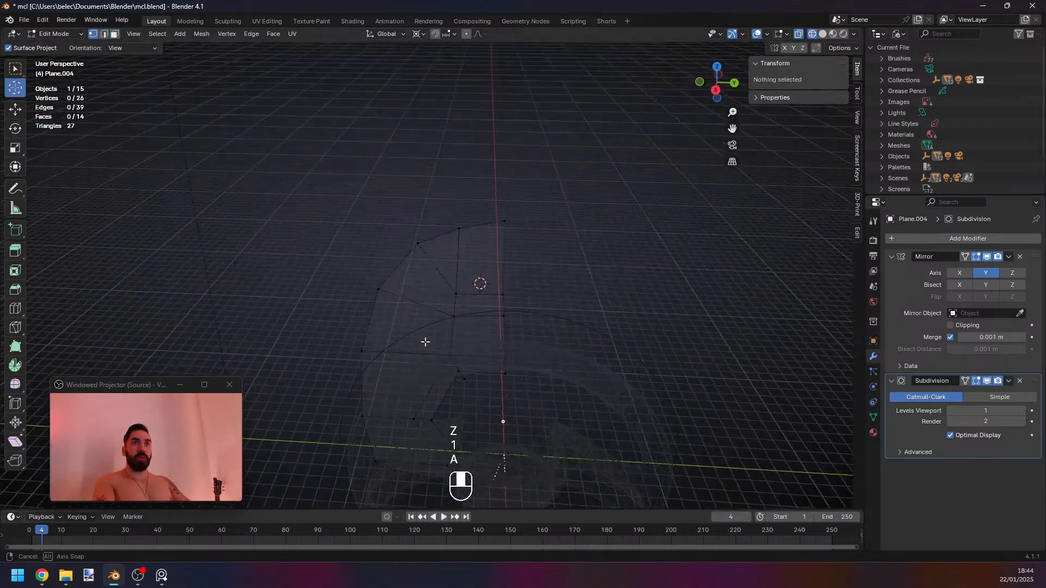
{"action": "key", "text": "ctrl+r"}
{"action": "left_click", "coordinate": [444, 272]}
{"action": "key", "text": "ctrl+r"}
{"action": "left_click", "coordinate": [460, 260]}
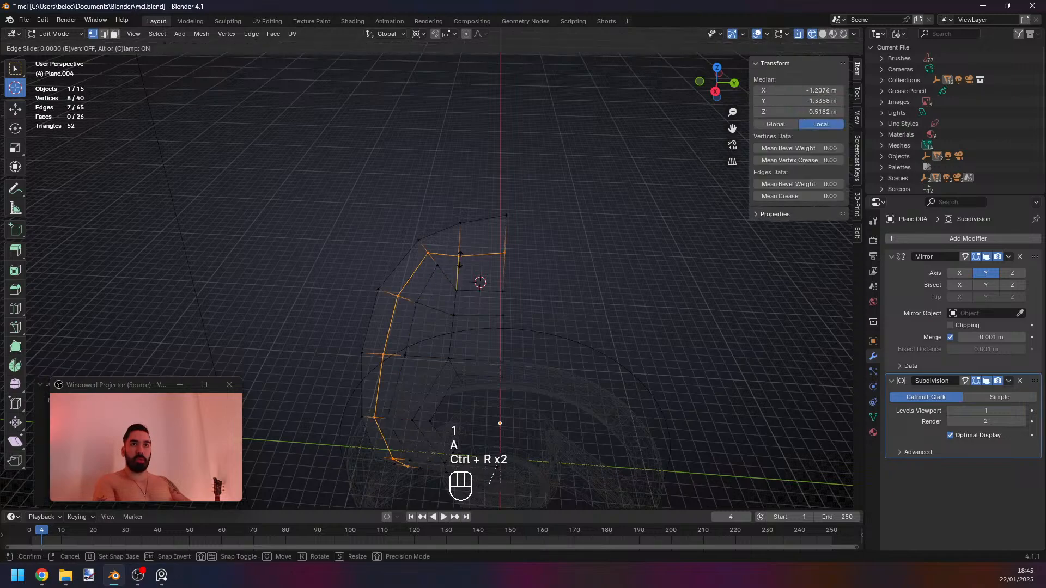
{"action": "left_click", "coordinate": [460, 260]}
Slide the side vertices of the second loop onto their neighbours and merge the overlapping vertices by distance.
{"action": "right_click", "coordinate": [504, 252], "text": "shift"}
{"action": "key", "text": "g"}
{"action": "left_click", "coordinate": [577, 312]}
{"action": "key", "text": "a"}
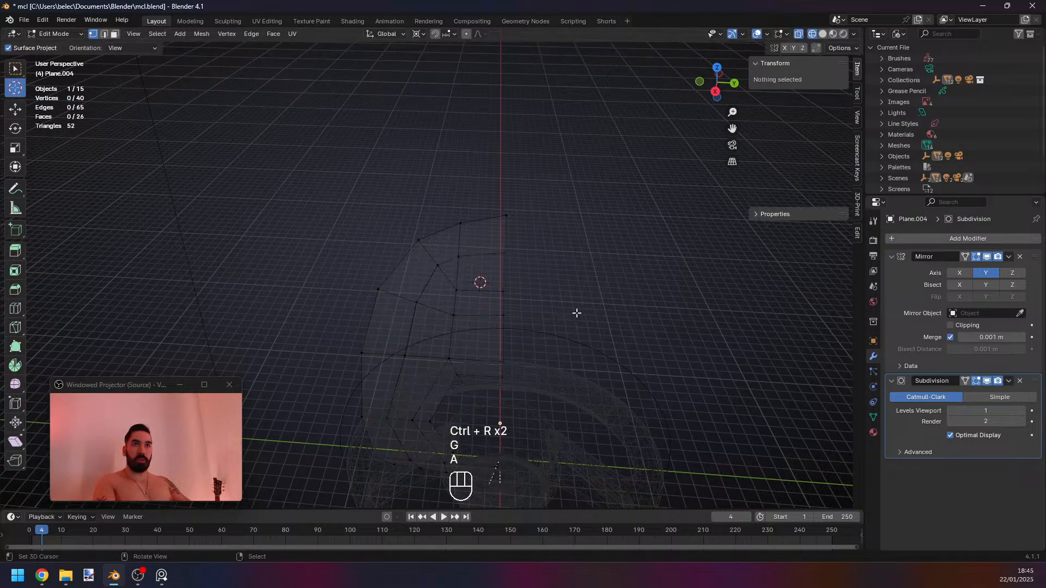
{"action": "key", "text": "a"}
{"action": "key", "text": "shift+w"}
Select the four vertices inside the hood's rear border and lower them along Z to recess the top panel.
{"action": "middle_click_drag", "start_coordinate": [477, 303], "coordinate": [419, 266]}
{"action": "key", "text": "1"}
{"action": "right_click", "coordinate": [452, 281]}
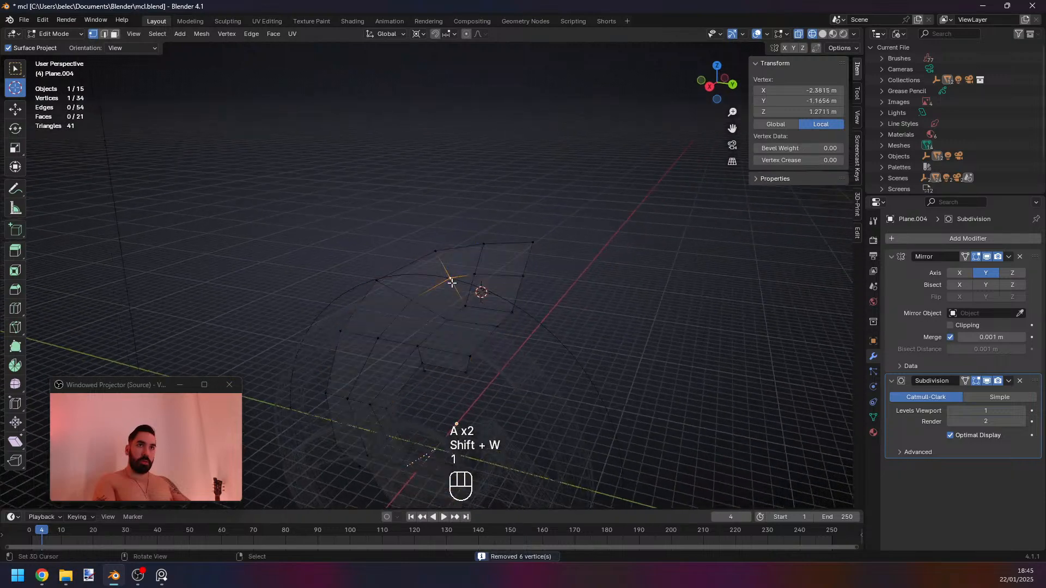
{"action": "middle_click_drag", "start_coordinate": [381, 330], "coordinate": [469, 300]}
{"action": "right_click", "coordinate": [414, 299], "text": "shift"}
{"action": "key", "text": "g"}
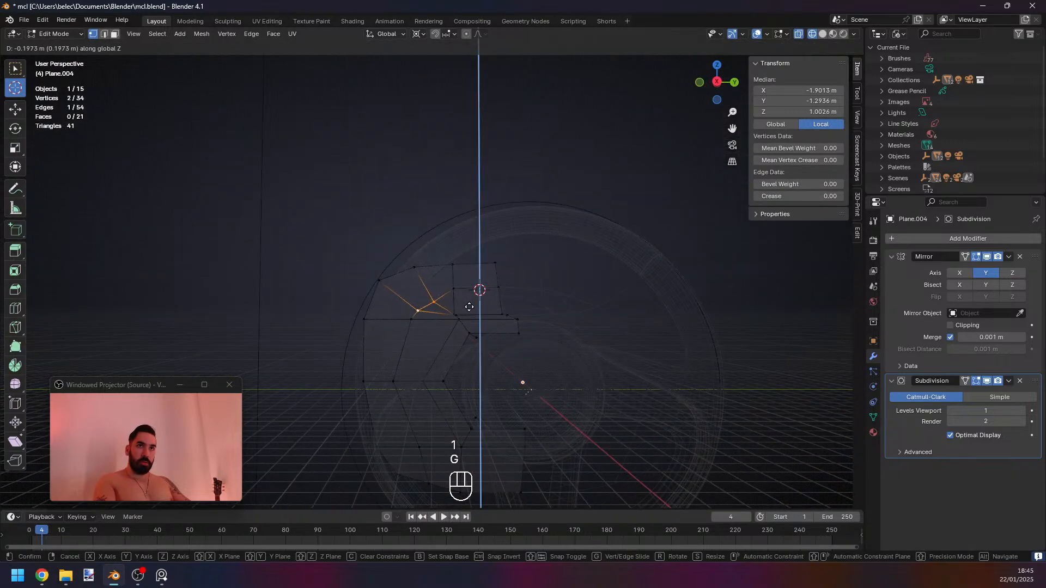
{"action": "left_click", "coordinate": [468, 306]}
{"action": "key", "text": "ctrl+z"}
{"action": "right_click", "coordinate": [456, 290], "text": "shift"}
{"action": "right_click", "coordinate": [506, 289], "text": "shift"}
{"action": "key", "text": "g"}
{"action": "key", "text": "z"}
{"action": "left_click", "coordinate": [523, 304]}
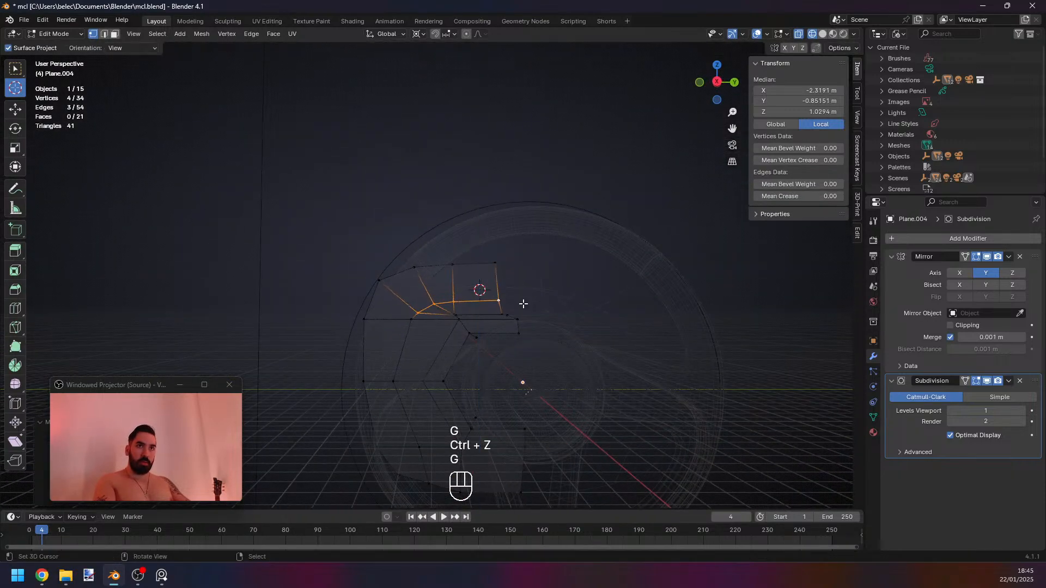
Examine the recessed top panel and its rim from several angles in solid and wireframe shading.
{"action": "key", "text": "Tab"}
{"action": "middle_click_drag", "start_coordinate": [523, 303], "coordinate": [402, 321]}
{"action": "key", "text": "z"}
{"action": "key", "text": "Tab"}
{"action": "key", "text": "Tab"}
{"action": "key", "text": "z"}
{"action": "key", "text": "a"}
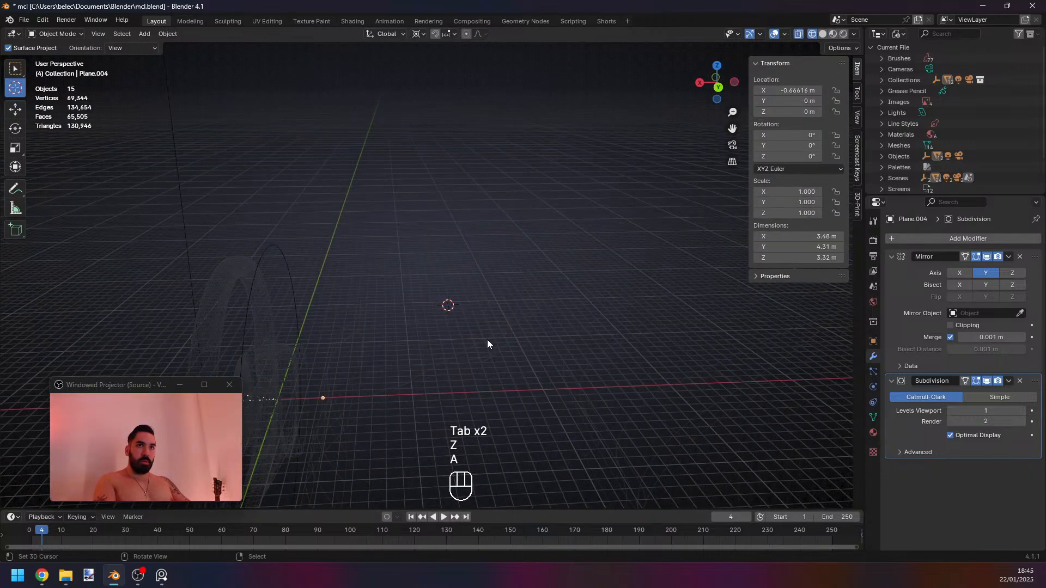
{"action": "key", "text": "Tab"}
{"action": "mouse_move", "coordinate": [487, 339]}
{"action": "middle_mouse_down"}
{"action": "mouse_move", "coordinate": [457, 371]}
{"action": "mouse_move", "coordinate": [486, 374]}
{"action": "mouse_move", "coordinate": [451, 358]}
{"action": "mouse_move", "coordinate": [536, 331]}
{"action": "mouse_move", "coordinate": [464, 354]}
{"action": "middle_mouse_up"}
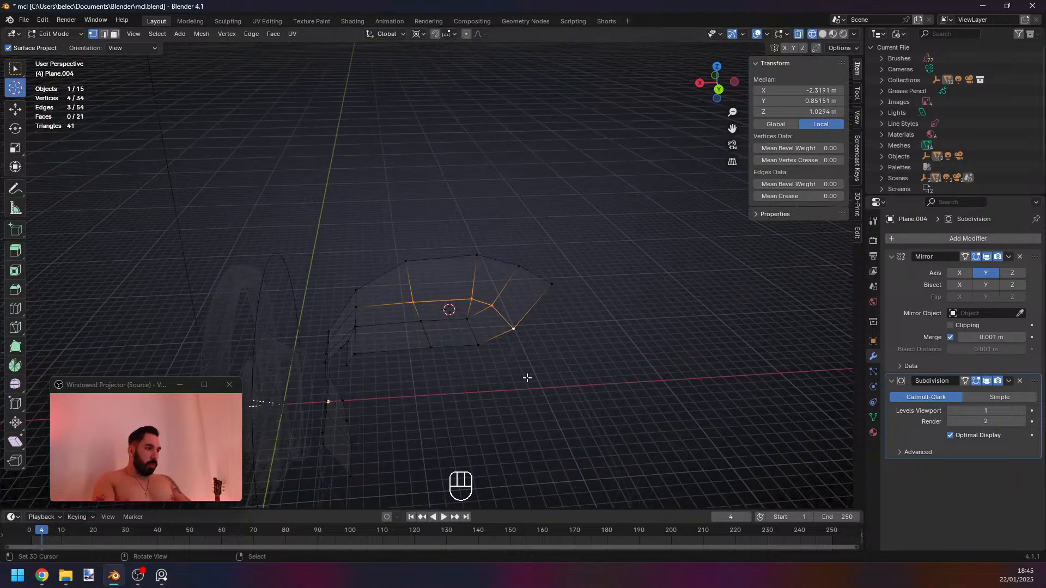
{"action": "mouse_move", "coordinate": [527, 378]}
{"action": "middle_mouse_down"}
{"action": "mouse_move", "coordinate": [584, 369]}
{"action": "mouse_move", "coordinate": [598, 352]}
{"action": "middle_mouse_up"}
{"action": "key", "text": "z"}
{"action": "key", "text": "Tab"}
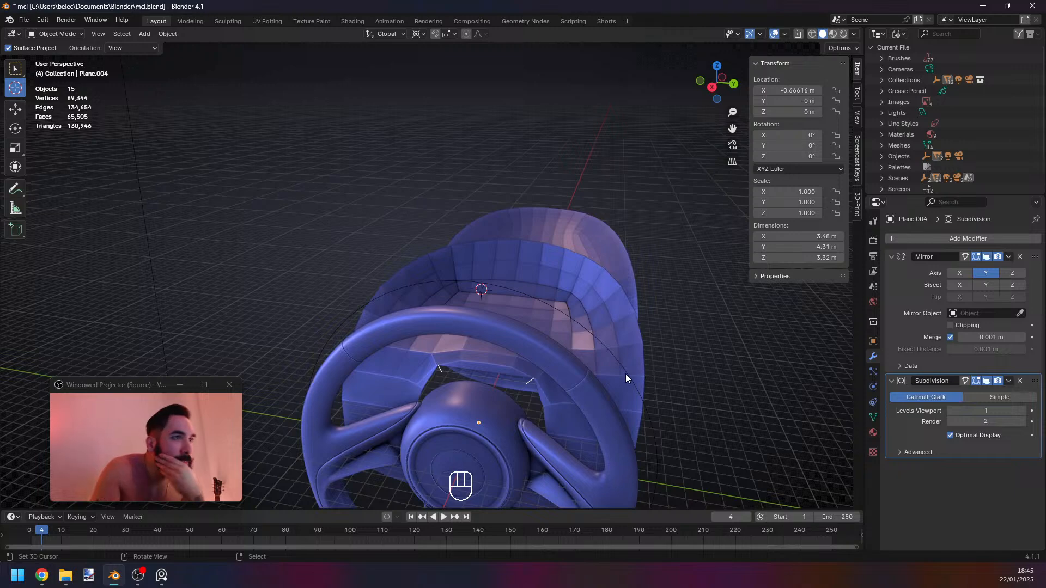
{"action": "middle_click_drag", "start_coordinate": [625, 374], "coordinate": [551, 377]}
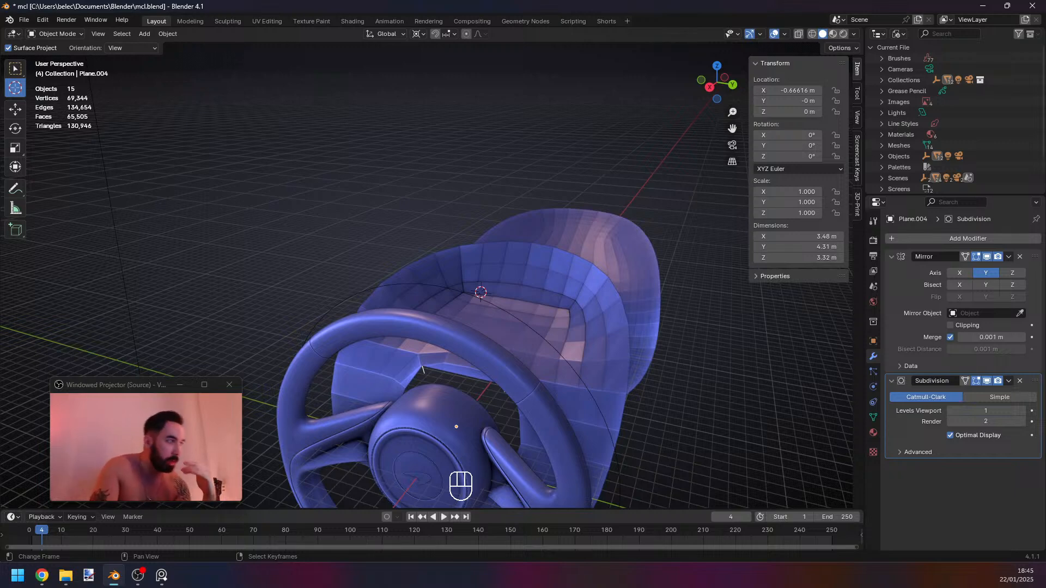
Bring up the dashboard reference photo, examine the instrument hood, and move the photo out of view.
{"action": "left_click", "coordinate": [162, 575]}
{"action": "left_click_drag", "start_coordinate": [293, 173], "coordinate": [386, 163]}
{"action": "middle_click_drag", "start_coordinate": [380, 249], "coordinate": [389, 261]}
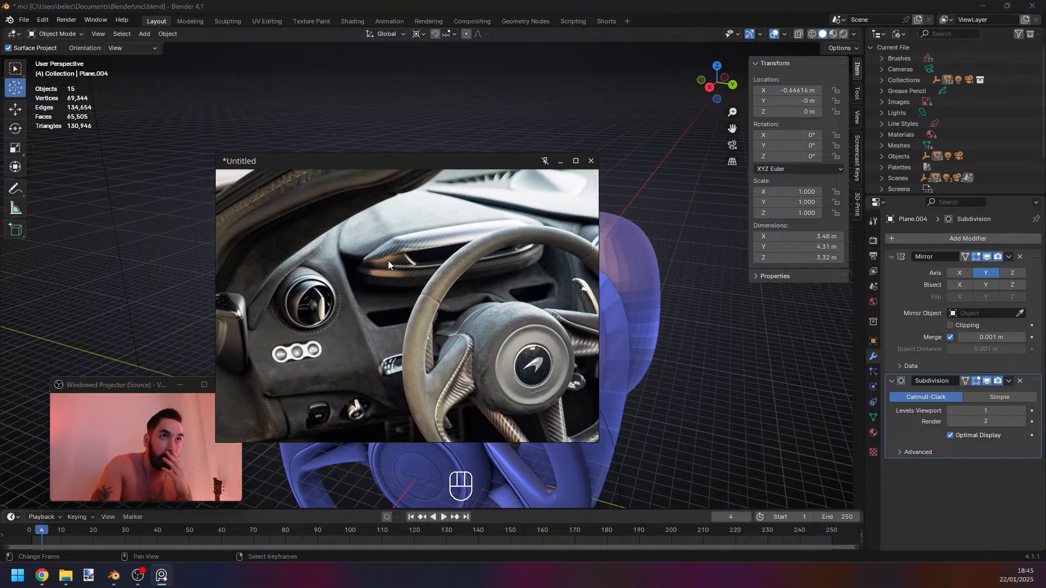
{"action": "scroll", "coordinate": [386, 260], "scroll_direction": "down", "scroll_amount": 2}
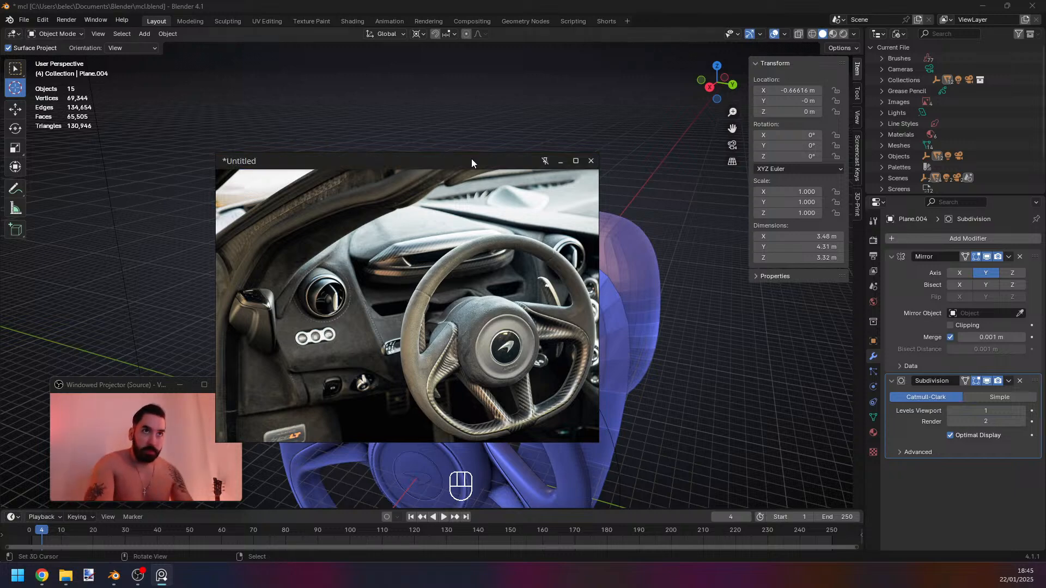
{"action": "left_click_drag", "start_coordinate": [472, 159], "coordinate": [627, 587]}
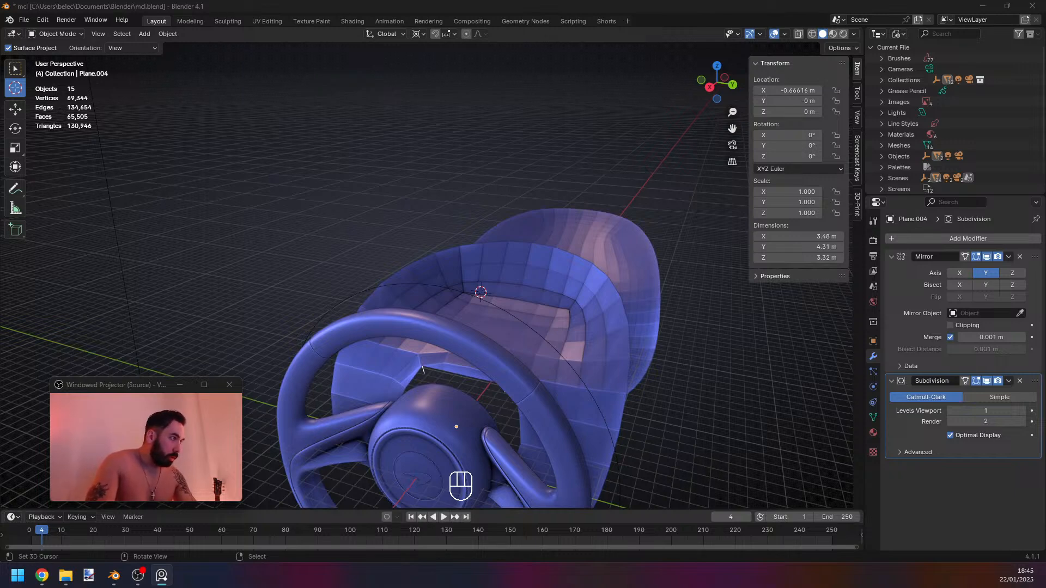
Add a new plane in top view and move it away from the dashboard to about X -9.5 m, Y 8.7 m.
{"action": "middle_click_drag", "start_coordinate": [529, 265], "coordinate": [547, 286]}
{"action": "key", "text": "Tab"}
{"action": "key", "text": "Tab"}
{"action": "key", "text": "KP_7"}
{"action": "scroll", "coordinate": [558, 286], "scroll_direction": "down", "scroll_amount": 5}
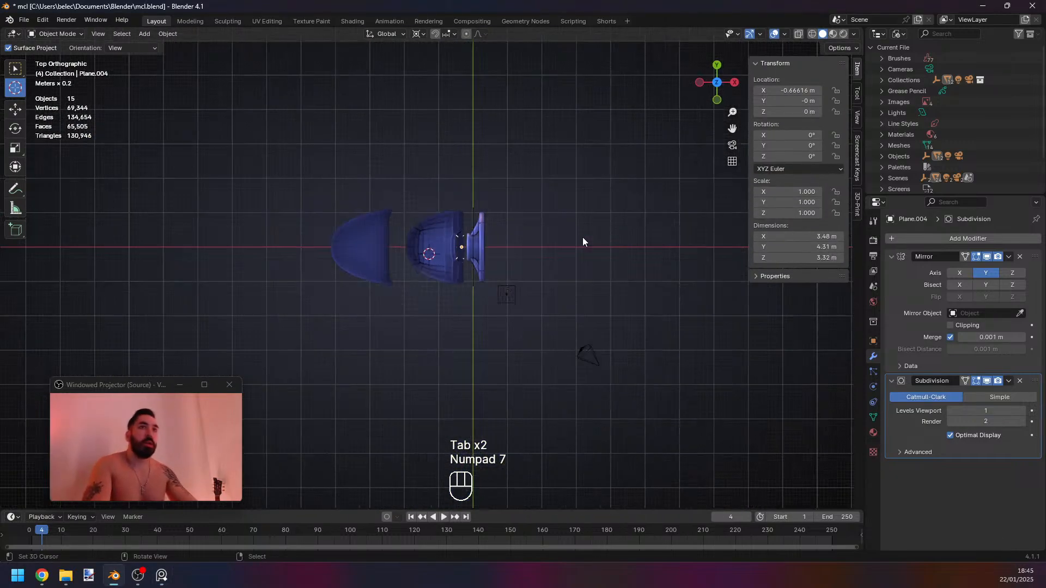
{"action": "key", "text": "shift+a"}
{"action": "mouse_move", "coordinate": [610, 231]}
{"action": "left_click", "coordinate": [681, 229]}
{"action": "middle_click_drag", "start_coordinate": [462, 231], "coordinate": [551, 356], "text": "shift"}
{"action": "key", "text": "g"}
{"action": "left_click", "coordinate": [432, 200]}
Change the transform pivot point and scale the new plane's mesh up to about 1 m square.
{"action": "middle_click_drag", "start_coordinate": [437, 191], "coordinate": [494, 265], "text": "shift"}
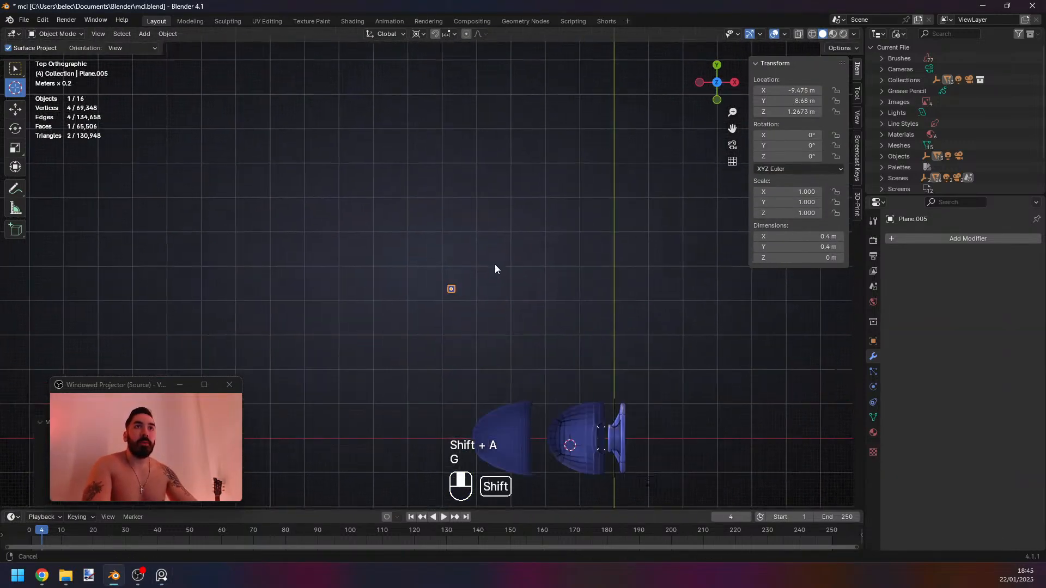
{"action": "scroll", "coordinate": [494, 265], "scroll_direction": "up", "scroll_amount": 3}
{"action": "left_click", "coordinate": [419, 34]}
{"action": "left_click", "coordinate": [430, 97]}
{"action": "middle_click_drag", "start_coordinate": [461, 302], "coordinate": [508, 355], "text": "shift"}
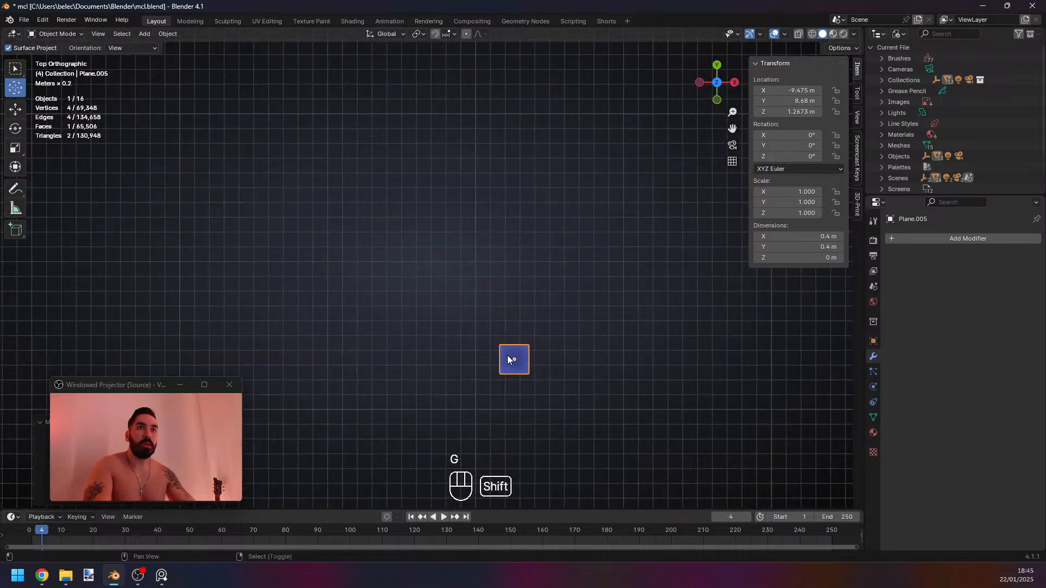
{"action": "key", "text": "Tab"}
{"action": "scroll", "coordinate": [426, 254], "scroll_direction": "up", "scroll_amount": 6}
{"action": "scroll", "coordinate": [437, 249], "scroll_direction": "down", "scroll_amount": 3}
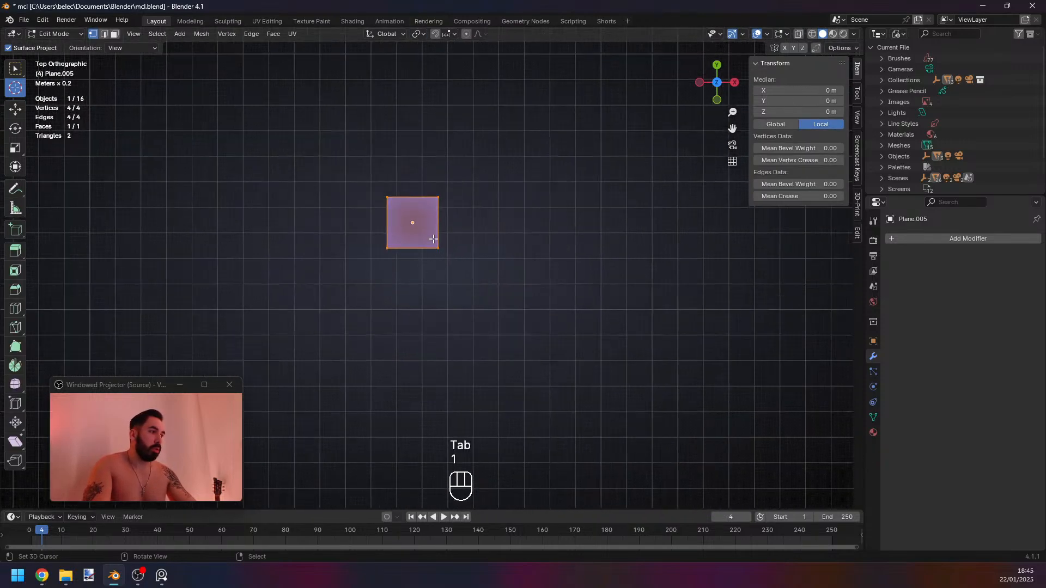
{"action": "key", "text": "s"}
{"action": "left_click", "coordinate": [475, 258]}
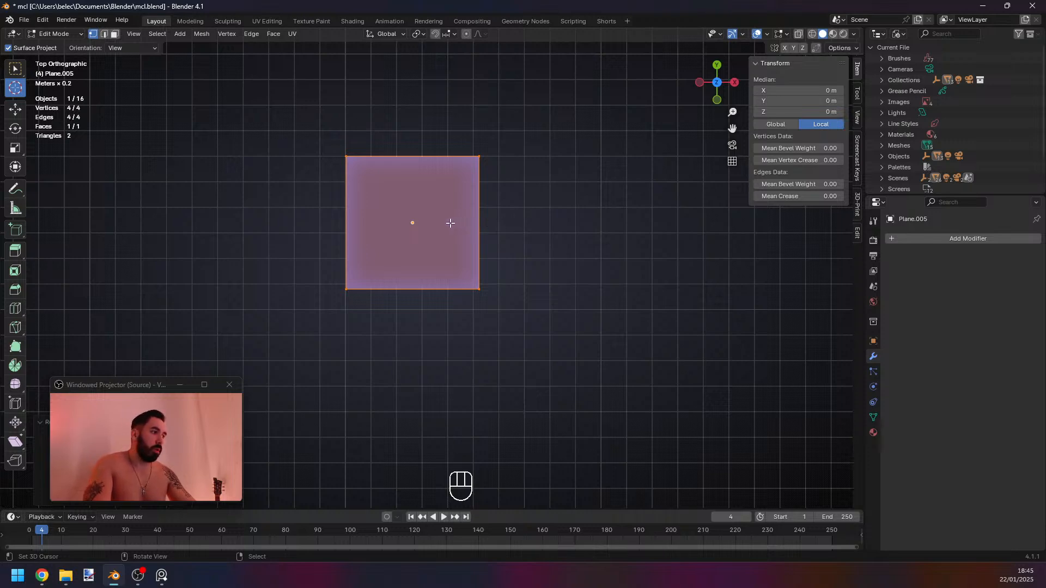
{"action": "key", "text": "ctrl+r"}
{"action": "scroll", "coordinate": [364, 223], "scroll_direction": "up", "scroll_amount": 1}
{"action": "right_click", "coordinate": [362, 222]}
Try subdividing the new plane twice into a four-by-four grid, and undo the subdivisions.
{"action": "key", "text": "a"}
{"action": "key", "text": "a"}
{"action": "key", "text": "w"}
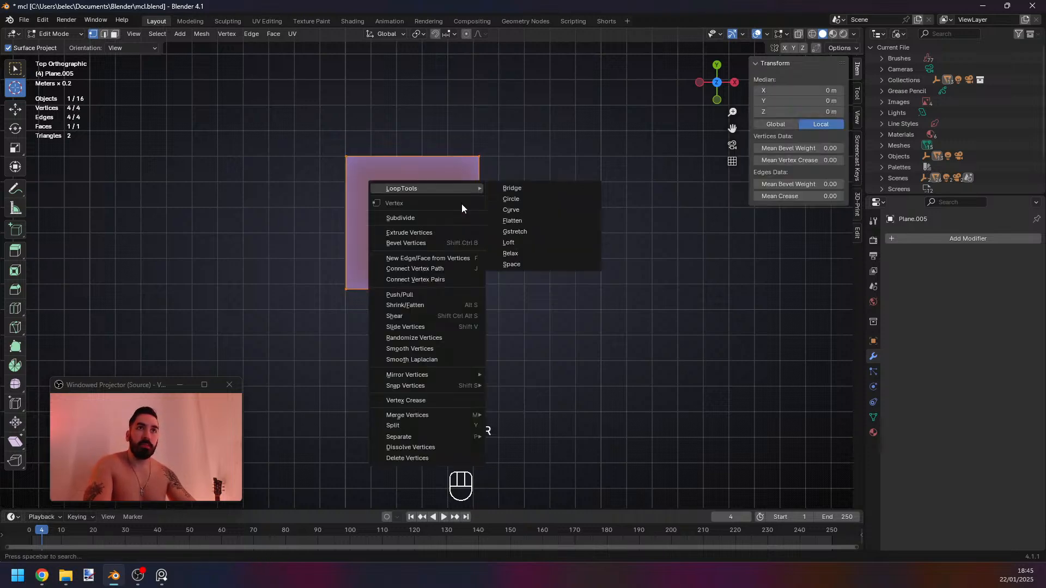
{"action": "left_click", "coordinate": [442, 218]}
{"action": "key", "text": "w"}
{"action": "left_click", "coordinate": [400, 217]}
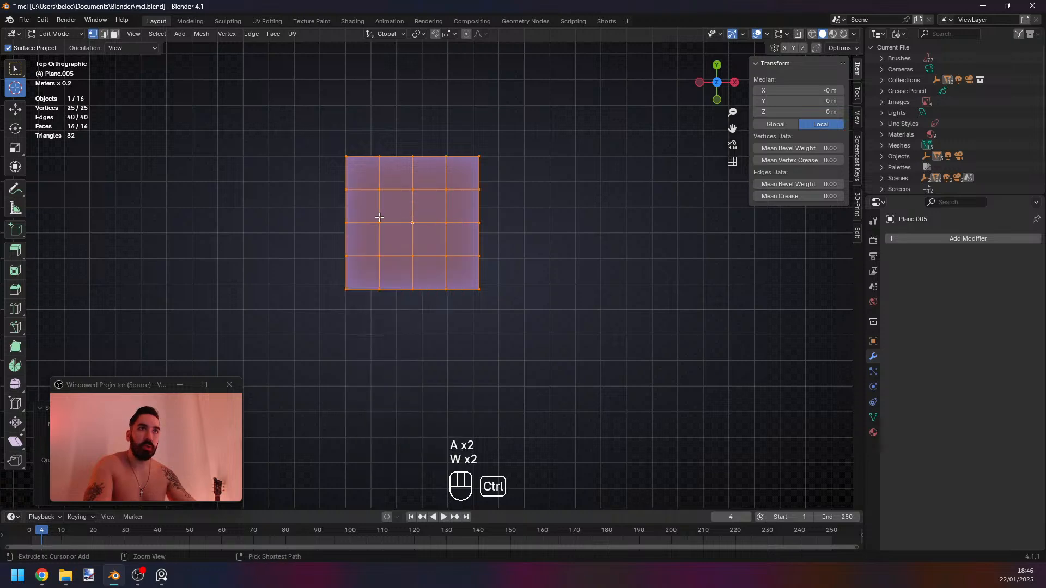
{"action": "key", "text": "ctrl+z"}
{"action": "key", "text": "ctrl+r"}
{"action": "scroll", "coordinate": [418, 158], "scroll_direction": "up", "scroll_amount": 1}
{"action": "right_click", "coordinate": [418, 158]}
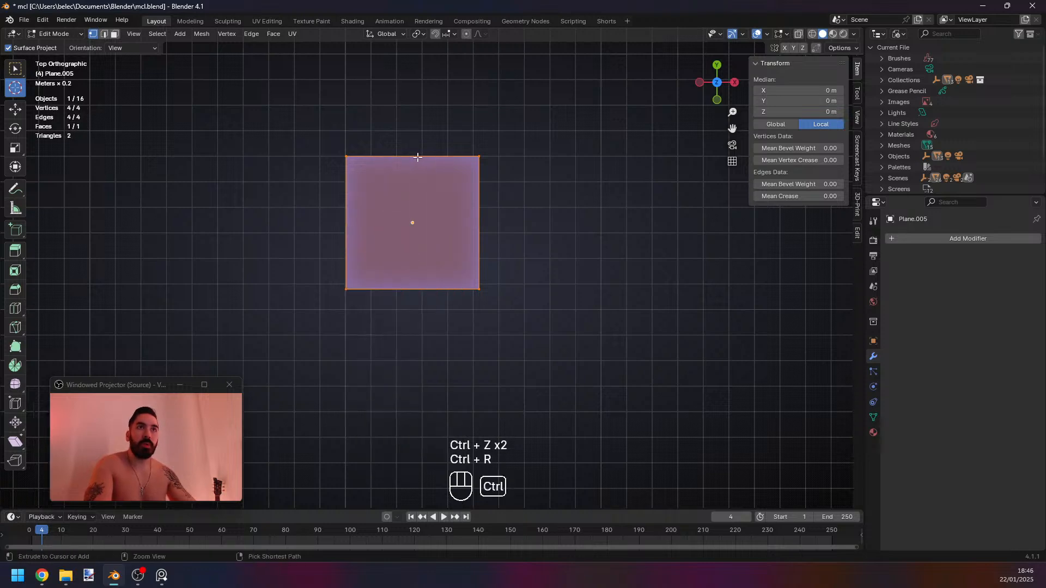
Add two loop cuts in each direction to the new plane, dividing it into a three-by-three grid.
{"action": "key", "text": "ctrl+r"}
{"action": "scroll", "coordinate": [418, 158], "scroll_direction": "up", "scroll_amount": 1}
{"action": "double_click", "coordinate": [418, 158]}
{"action": "key", "text": "ctrl+r"}
{"action": "double_click", "coordinate": [415, 209]}
{"action": "key", "text": "2"}
{"action": "right_click", "coordinate": [348, 223]}
{"action": "key", "text": "g"}
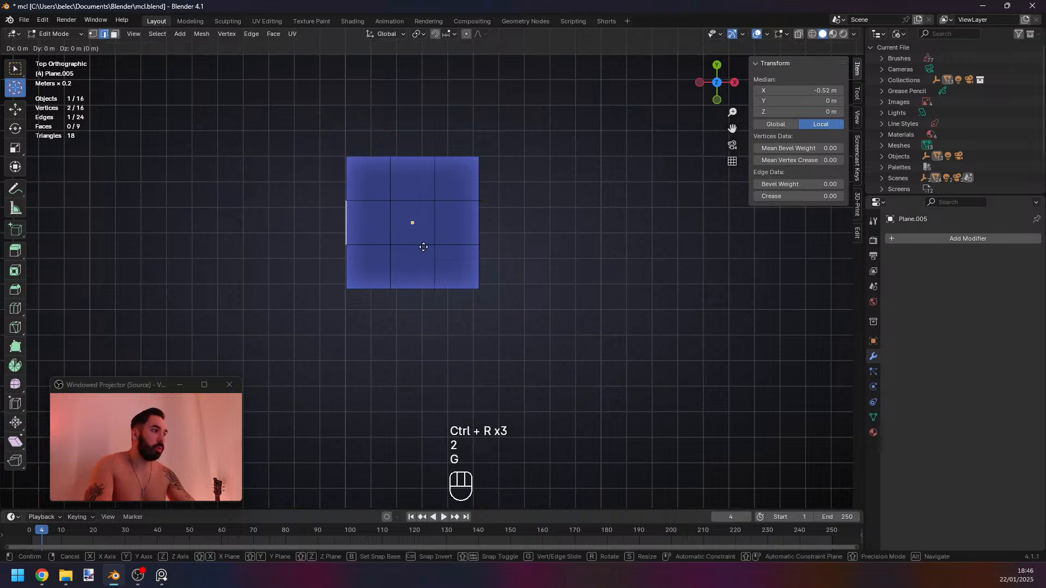
{"action": "middle_click", "coordinate": [409, 245]}
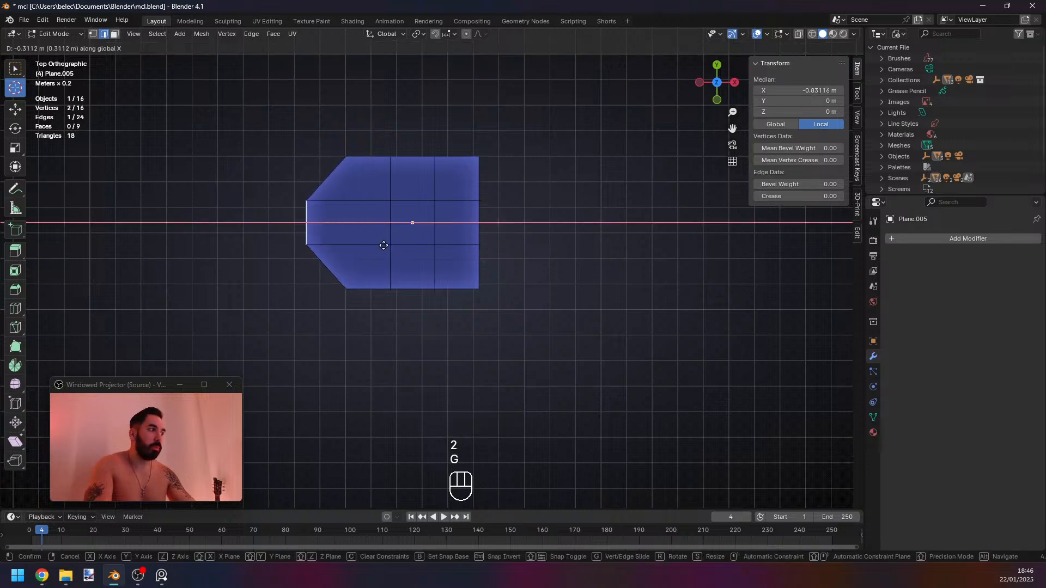
{"action": "right_click", "coordinate": [387, 245]}
{"action": "left_click", "coordinate": [361, 191], "text": "shift"}
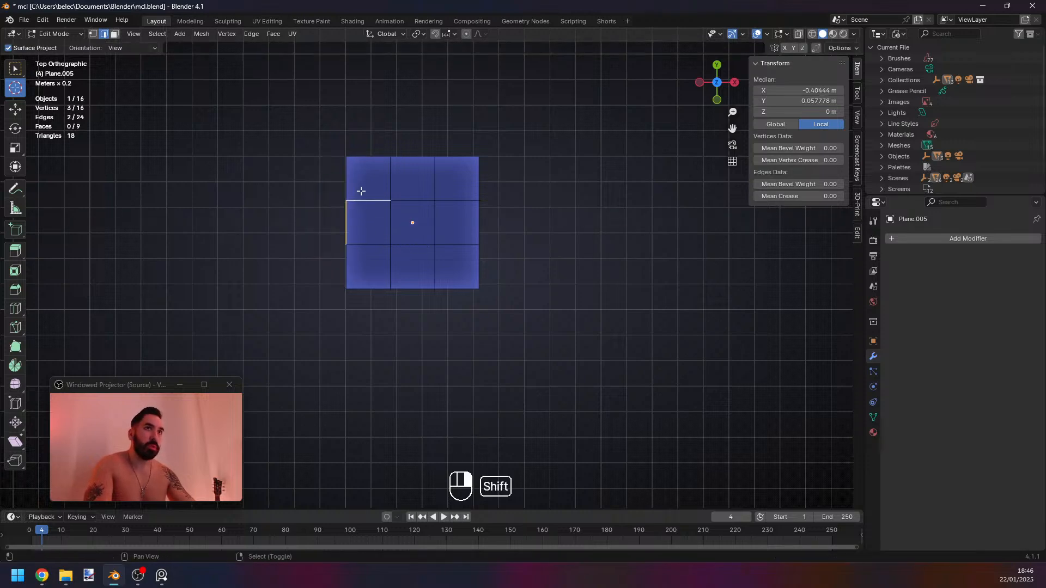
Move the plane's whole -X border edge line outward along X to about -0.82 m.
{"action": "left_click", "coordinate": [346, 223], "text": "alt"}
{"action": "key", "text": "g"}
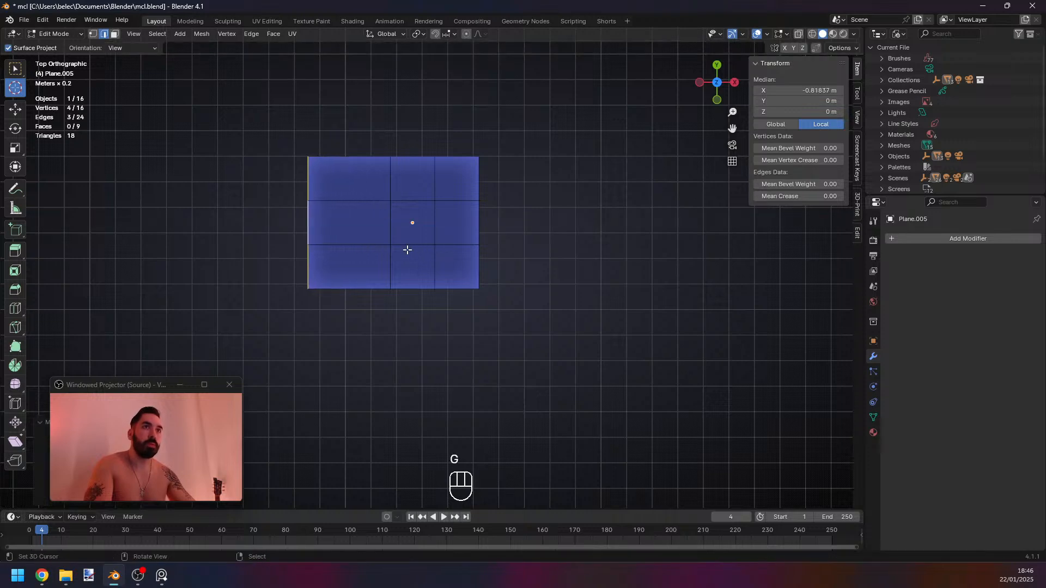
{"action": "key", "text": "s"}
{"action": "right_click", "coordinate": [406, 294]}
Scale the two -X corner vertices together to about 0.59 and slide them slightly inward along their edges to about X -0.77 m.
{"action": "key", "text": "1"}
{"action": "right_click", "coordinate": [299, 283]}
{"action": "right_click", "coordinate": [306, 158], "text": "shift"}
{"action": "key", "text": "s"}
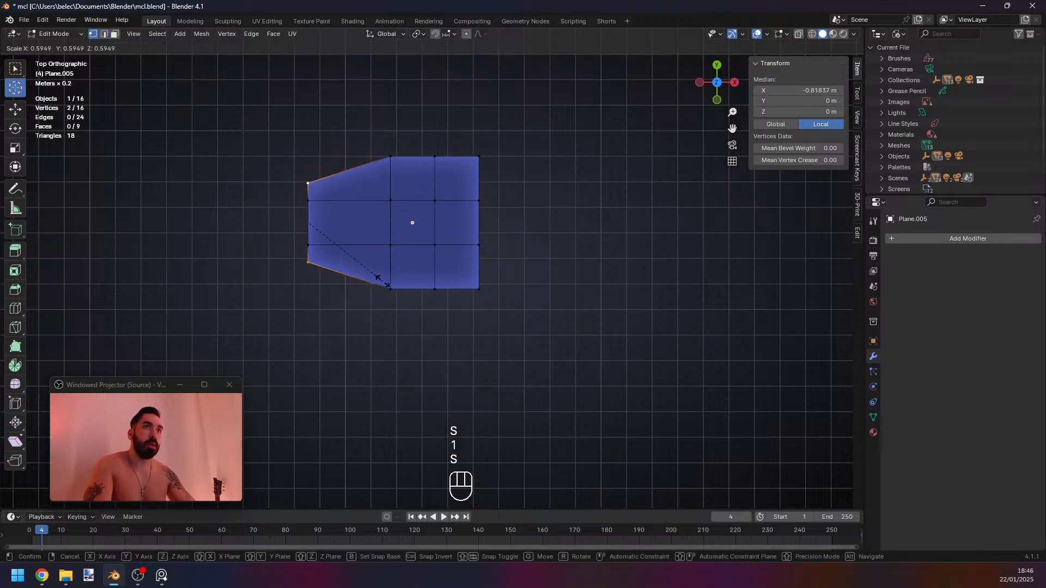
{"action": "key", "text": "g"}
{"action": "key", "text": "g"}
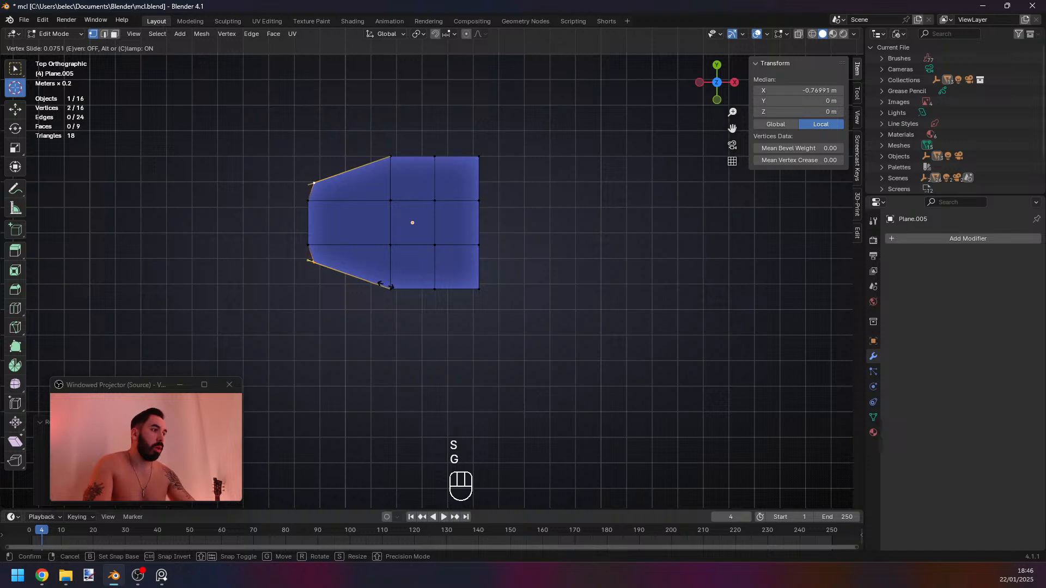
{"action": "left_click", "coordinate": [386, 285]}
Delete the vertices along the plane's +X border to remove the outermost column of faces.
{"action": "key", "text": "2"}
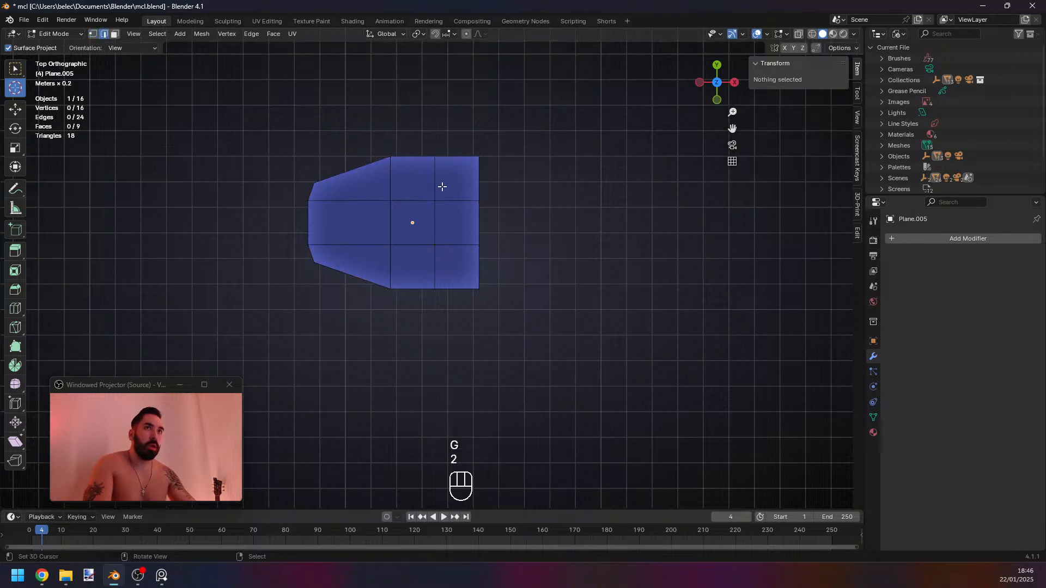
{"action": "left_click", "coordinate": [478, 187], "text": "alt"}
{"action": "key", "text": "1"}
{"action": "key", "text": "x"}
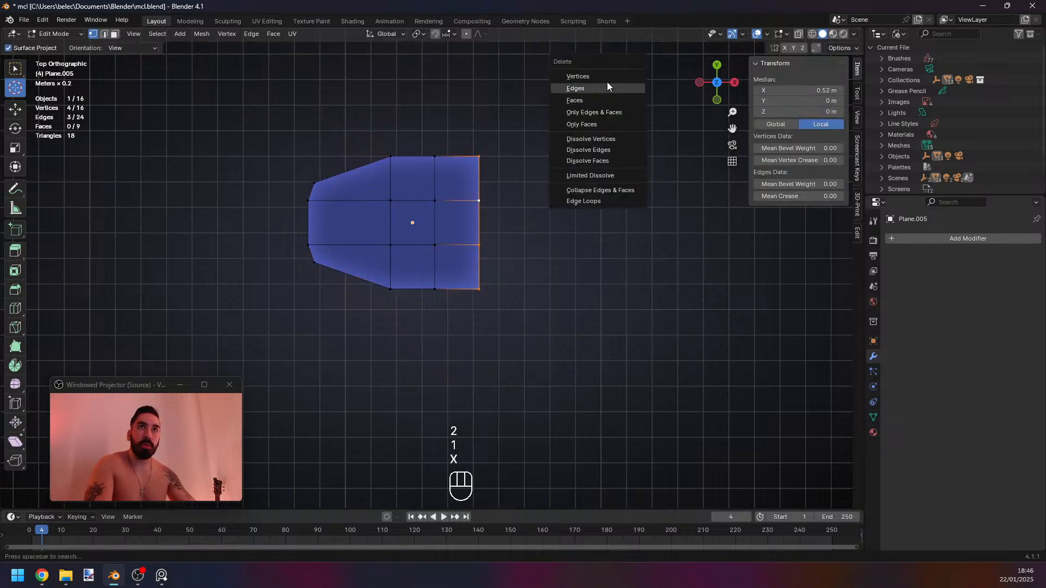
{"action": "left_click", "coordinate": [605, 77]}
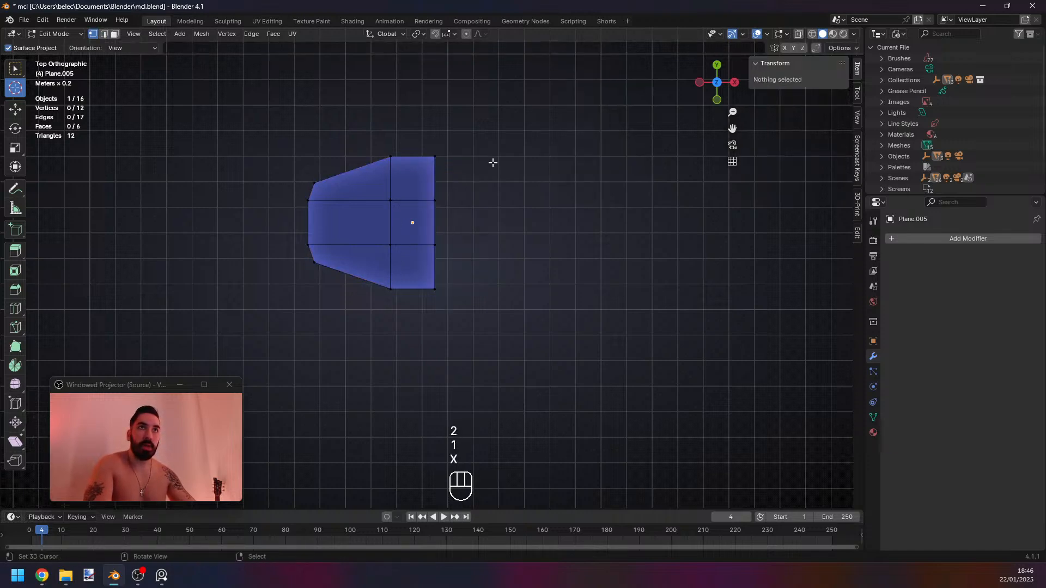
Move the remaining +X column of three faces along X to a median of about 0.08 m.
{"action": "key", "text": "1"}
{"action": "left_click", "coordinate": [438, 186], "text": "alt"}
{"action": "key", "text": "3"}
{"action": "right_click", "coordinate": [399, 194], "text": "alt"}
{"action": "key", "text": "g"}
{"action": "middle_click", "coordinate": [461, 228]}
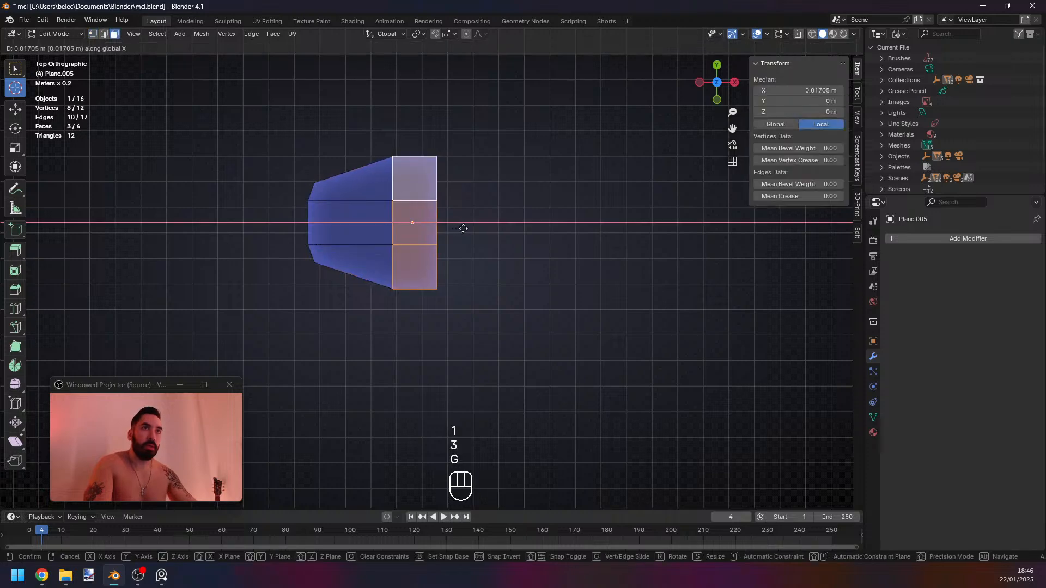
{"action": "left_click", "coordinate": [466, 229]}
Scale the two +X corner vertices slightly closer together to taper that end of the plane.
{"action": "key", "text": "1"}
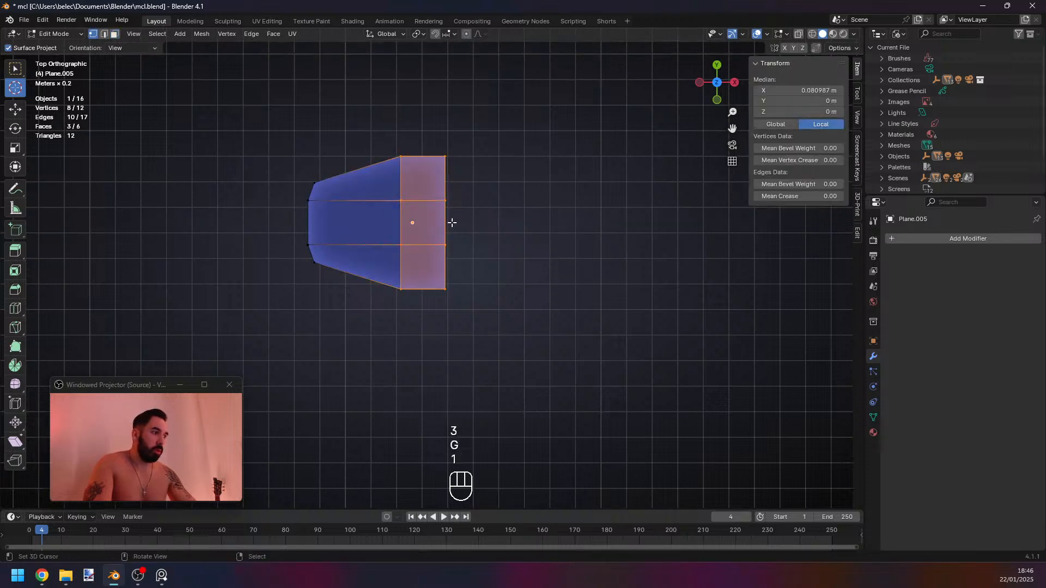
{"action": "right_click", "coordinate": [445, 157]}
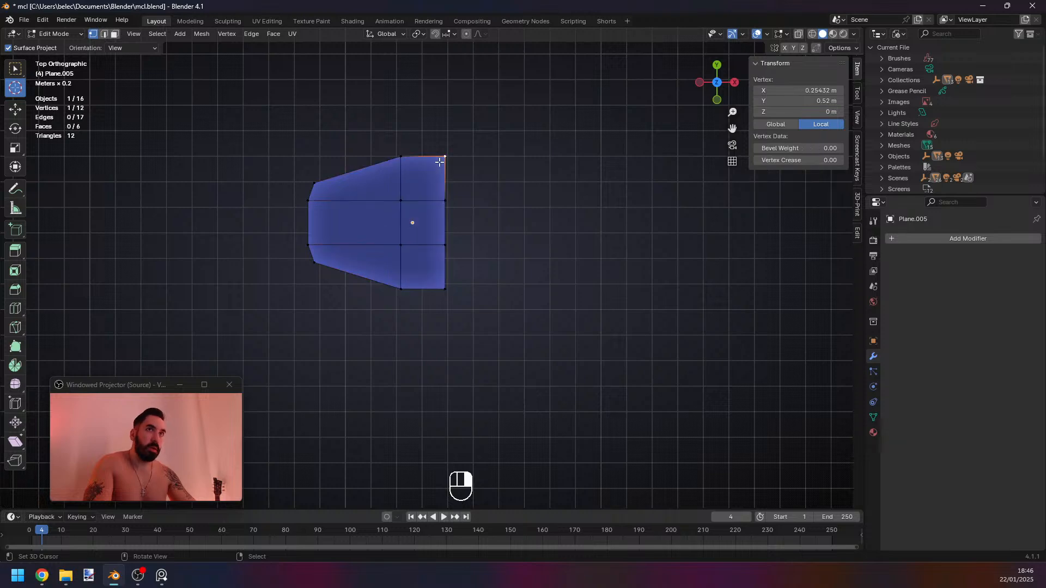
{"action": "right_click", "coordinate": [446, 245], "text": "shift"}
{"action": "key", "text": "ctrl+z"}
{"action": "right_click", "coordinate": [445, 288], "text": "shift"}
{"action": "key", "text": "s"}
{"action": "left_click", "coordinate": [470, 295]}
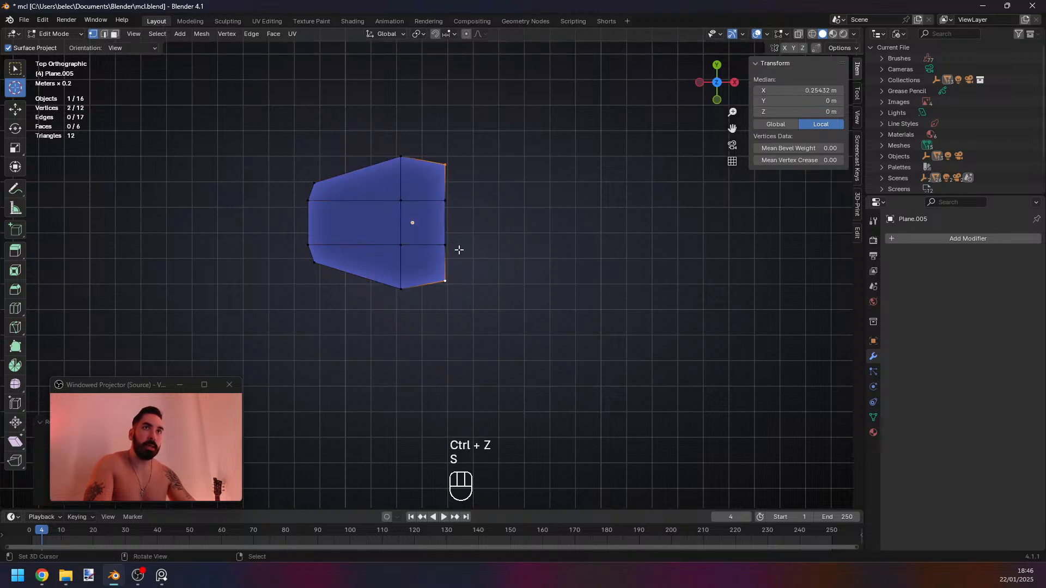
Move the +X border inward along X to about 0.10 m and its middle edge outward to about 0.13 m.
{"action": "right_click", "coordinate": [457, 245], "text": "alt"}
{"action": "key", "text": "g"}
{"action": "middle_click", "coordinate": [457, 236]}
{"action": "left_click", "coordinate": [452, 235]}
{"action": "key", "text": "2"}
{"action": "right_click", "coordinate": [440, 231]}
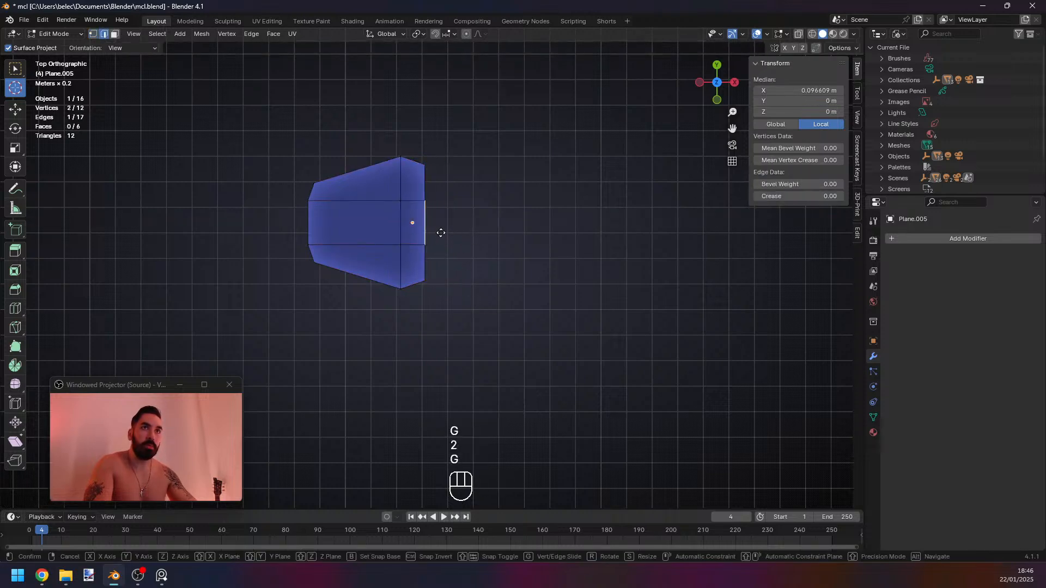
{"action": "key", "text": "g"}
{"action": "middle_click", "coordinate": [445, 233]}
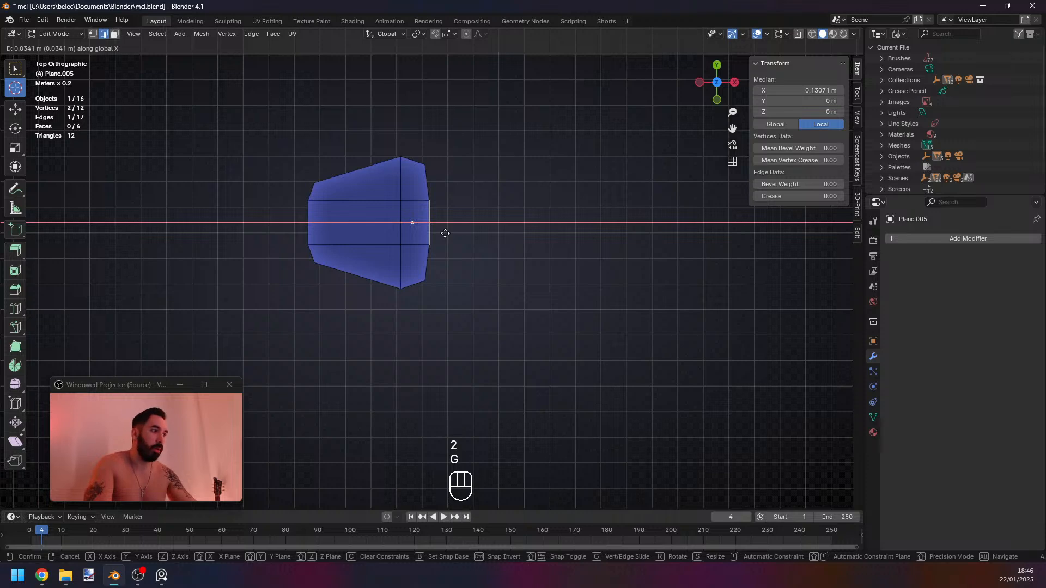
{"action": "left_click", "coordinate": [445, 233]}
{"action": "key", "text": "Tab"}
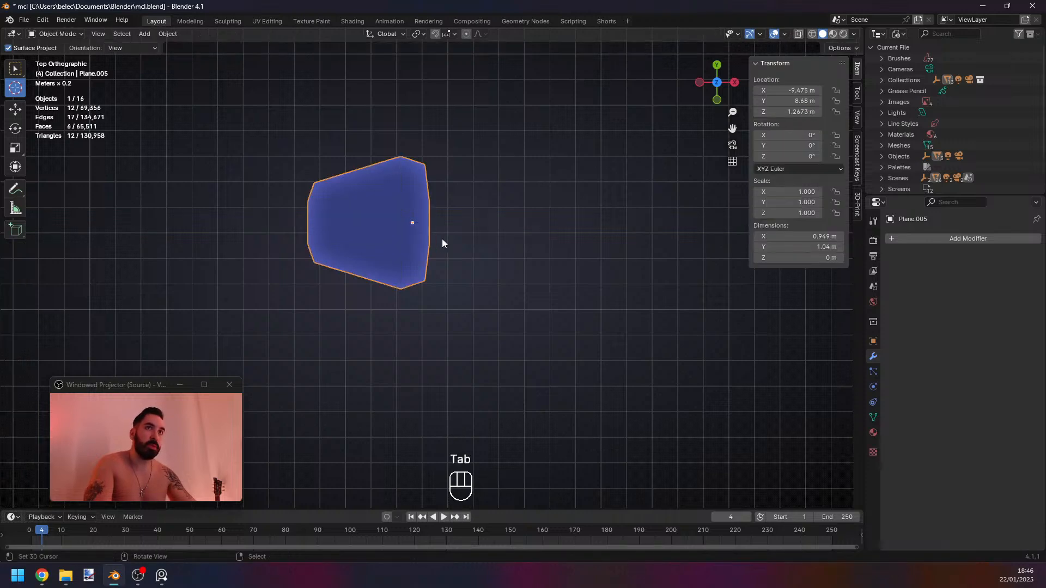
Scale the two inner lengthwise edges of the +X face column farther apart along Y.
{"action": "key", "text": "Tab"}
{"action": "key", "text": "1"}
{"action": "key", "text": "2"}
{"action": "right_click", "coordinate": [411, 203]}
{"action": "right_click", "coordinate": [408, 255], "text": "shift"}
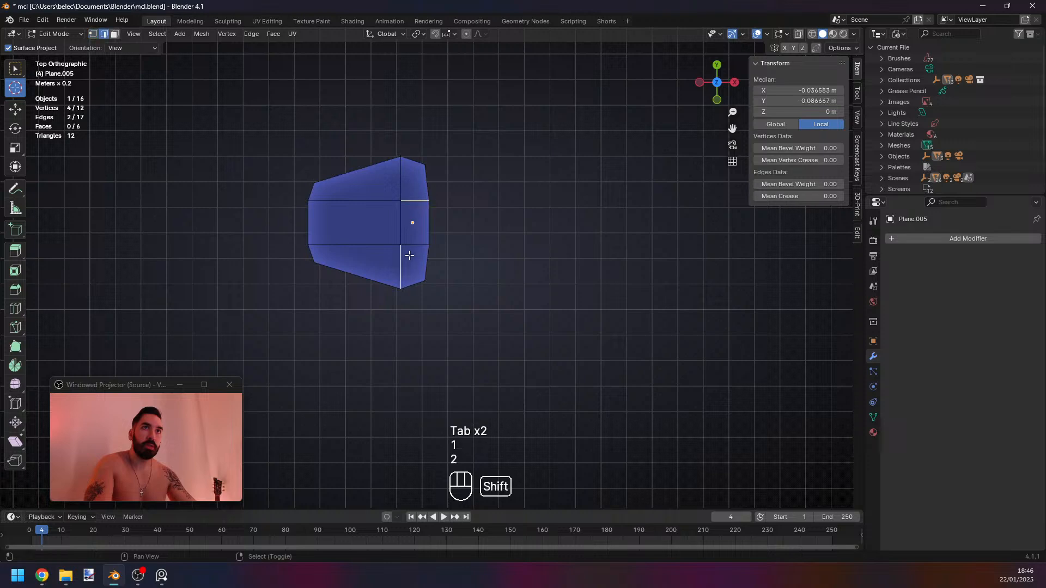
{"action": "right_click", "coordinate": [412, 202], "text": "shift"}
{"action": "key", "text": "s"}
{"action": "middle_click", "coordinate": [469, 233]}
{"action": "left_click", "coordinate": [490, 248]}
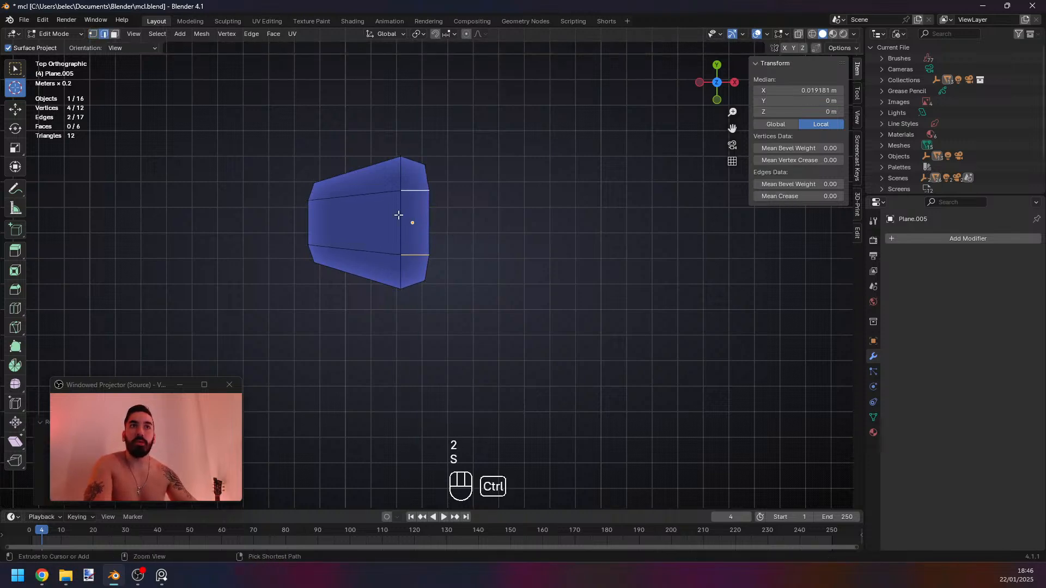
Add a centred lengthwise loop cut through the middle faces of the plane.
{"action": "key", "text": "ctrl+r"}
{"action": "left_click", "coordinate": [397, 214]}
{"action": "right_click", "coordinate": [397, 215]}
Move the centre vertices of the plane's two X ends slightly outward to round off the outline.
{"action": "key", "text": "1"}
{"action": "key", "text": "2"}
{"action": "right_click", "coordinate": [387, 223]}
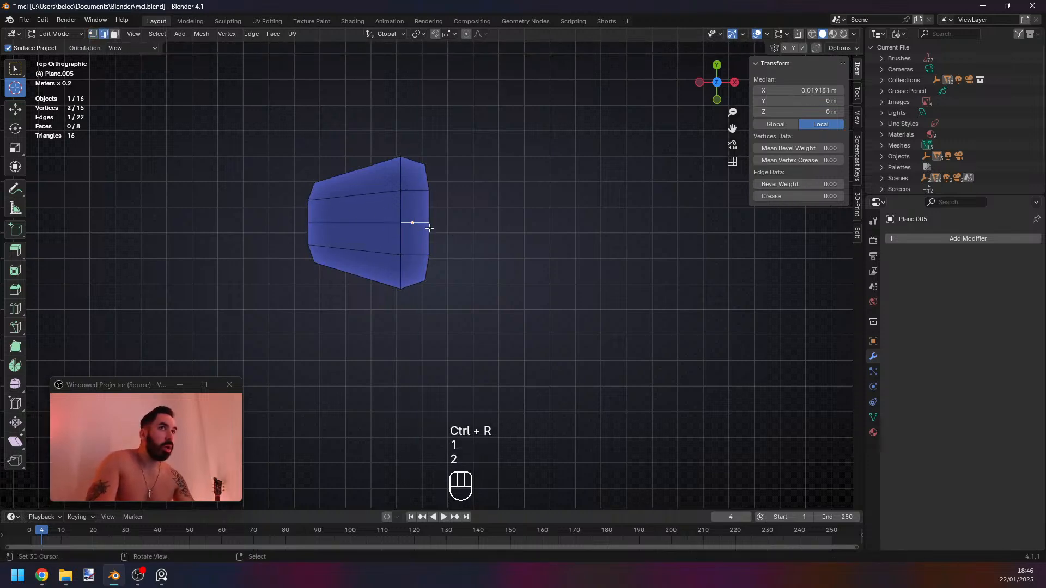
{"action": "key", "text": "1"}
{"action": "key", "text": "ctrl+z"}
{"action": "key", "text": "g"}
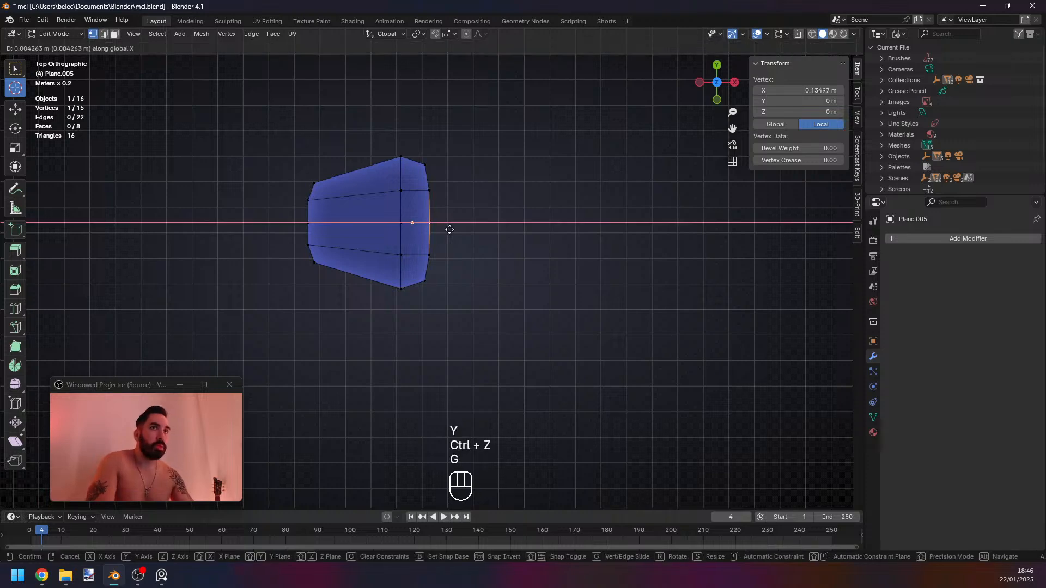
{"action": "left_click", "coordinate": [323, 227]}
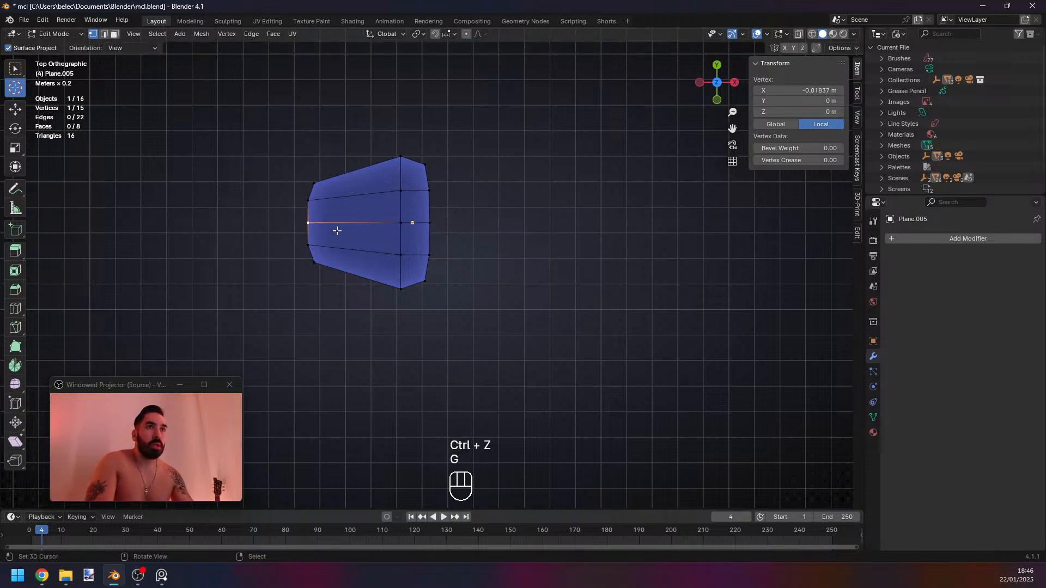
{"action": "key", "text": "g"}
{"action": "key", "text": "g"}
{"action": "left_click", "coordinate": [389, 256]}
{"action": "key", "text": "Tab"}
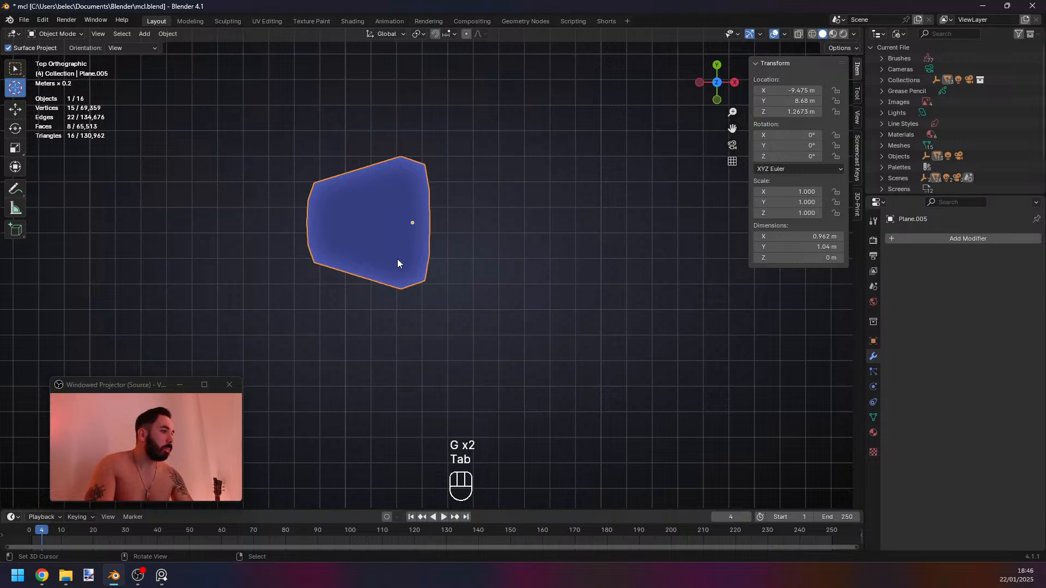
Add a level 1 Subdivision modifier to the plane.
{"action": "scroll", "coordinate": [420, 261], "scroll_direction": "up", "scroll_amount": 1}
{"action": "key", "text": "ctrl+1"}
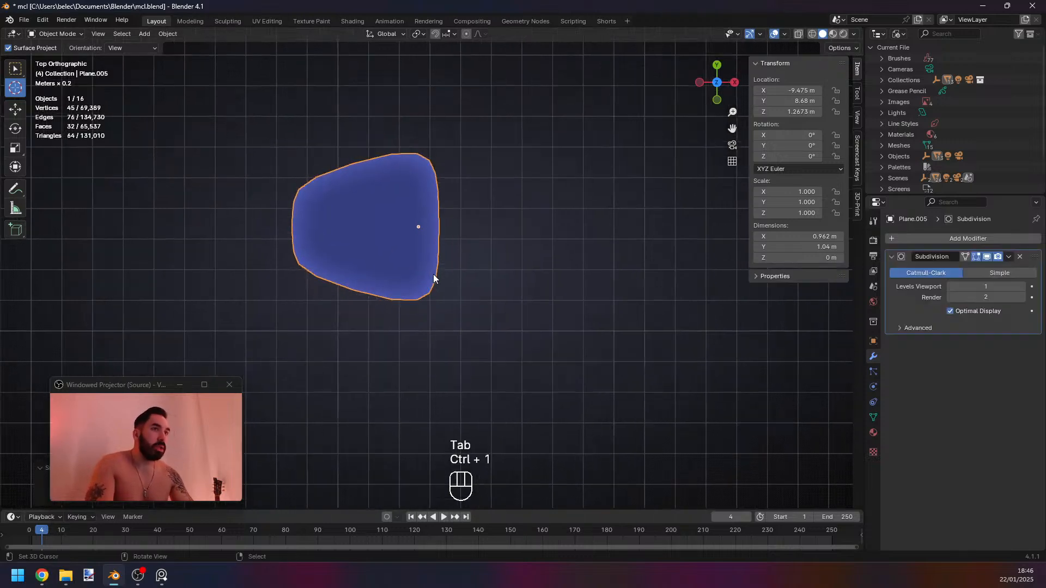
{"action": "key", "text": "Tab"}
{"action": "key", "text": "Tab"}
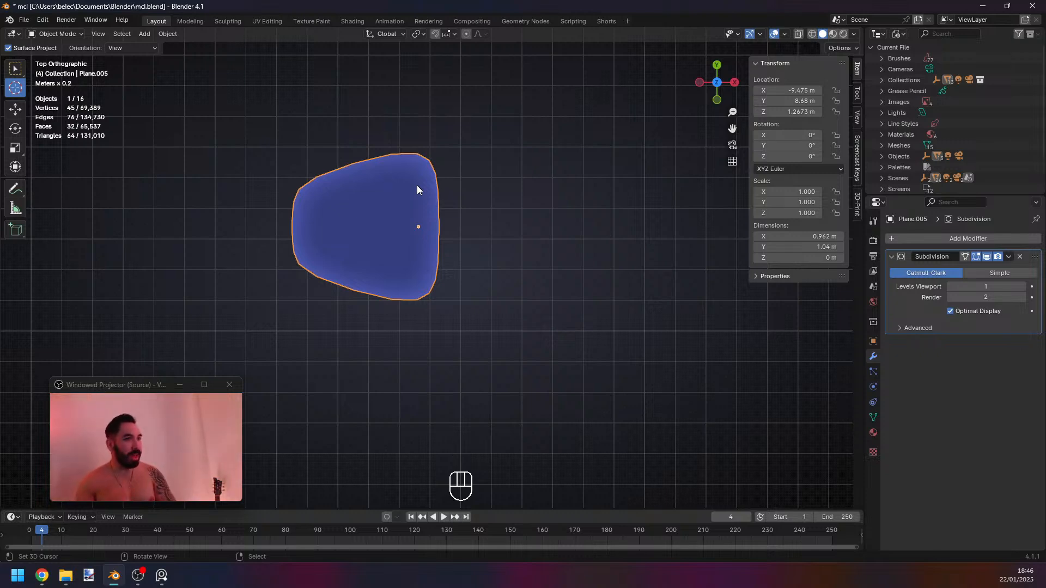
Select the four central faces of the plane and raise them about 0.044 m along Z.
{"action": "middle_click_drag", "start_coordinate": [442, 238], "coordinate": [446, 203], "text": "shift"}
{"action": "key", "text": "Tab"}
{"action": "key", "text": "3"}
{"action": "right_click", "coordinate": [404, 283], "text": "alt"}
{"action": "right_click", "coordinate": [408, 272], "text": "alt"}
{"action": "right_click", "coordinate": [415, 292], "text": "alt"}
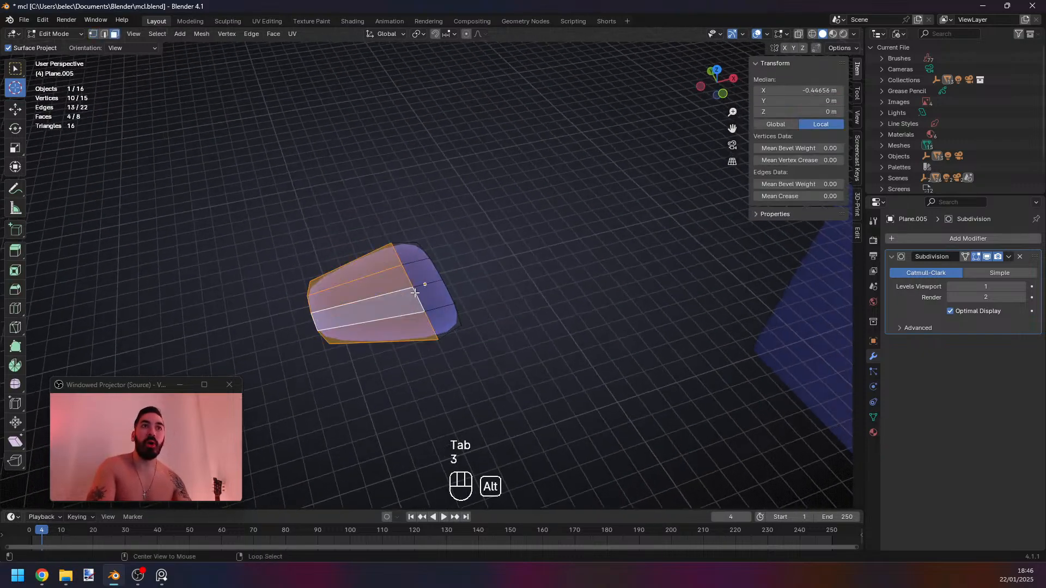
{"action": "right_click", "coordinate": [422, 299], "text": "alt"}
{"action": "right_click", "coordinate": [417, 285], "text": "alt+shift"}
{"action": "middle_click_drag", "start_coordinate": [415, 296], "coordinate": [364, 387]}
{"action": "key", "text": "2"}
{"action": "key", "text": "g"}
{"action": "middle_click", "coordinate": [428, 380]}
{"action": "left_click", "coordinate": [397, 368]}
{"action": "key", "text": "1"}
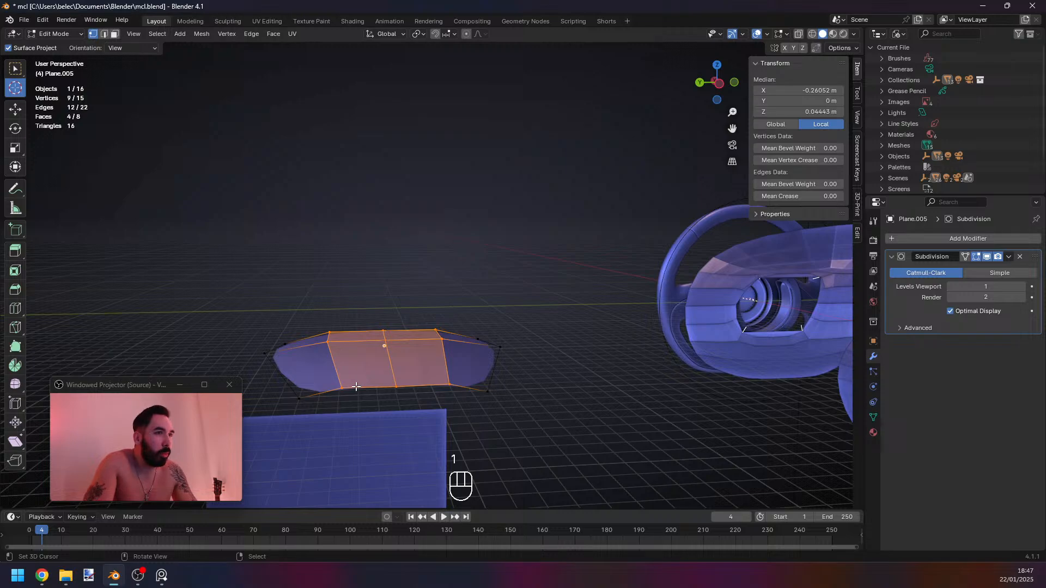
Examine the raised centre of the subdivided plane from several angles, in and out of edit mode.
{"action": "middle_click_drag", "start_coordinate": [375, 348], "coordinate": [425, 352]}
{"action": "key", "text": "Tab"}
{"action": "key", "text": "Tab"}
{"action": "key", "text": "Tab"}
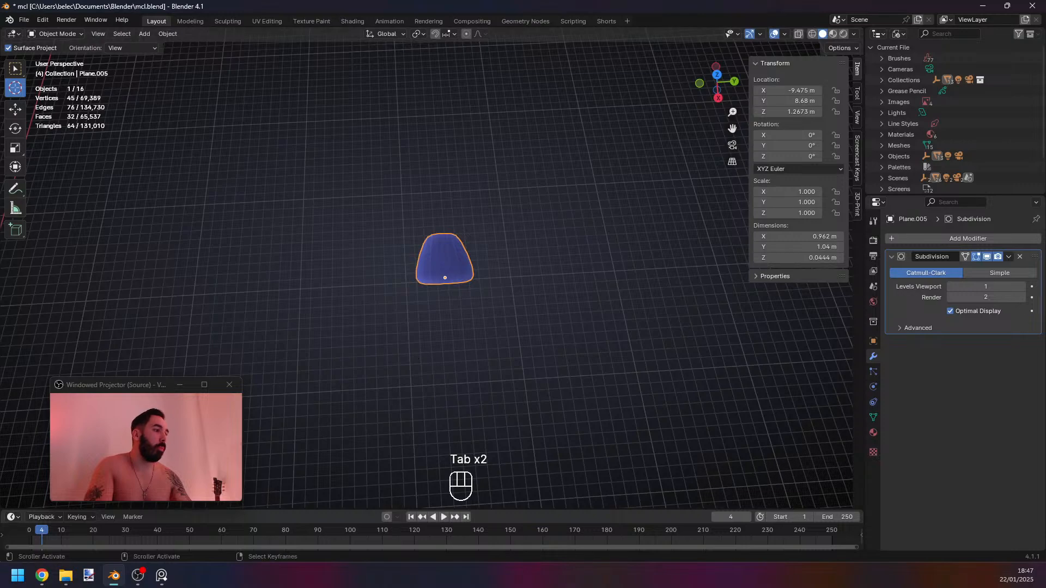
{"action": "middle_click_drag", "start_coordinate": [483, 187], "coordinate": [459, 284]}
{"action": "key", "text": "Tab"}
{"action": "scroll", "coordinate": [409, 317], "scroll_direction": "up", "scroll_amount": 2}
{"action": "key", "text": "Tab"}
Start a lengthwise loop cut through the raised faces beside the plane's centre line.
{"action": "key", "text": "Tab"}
{"action": "key", "text": "ctrl+r"}
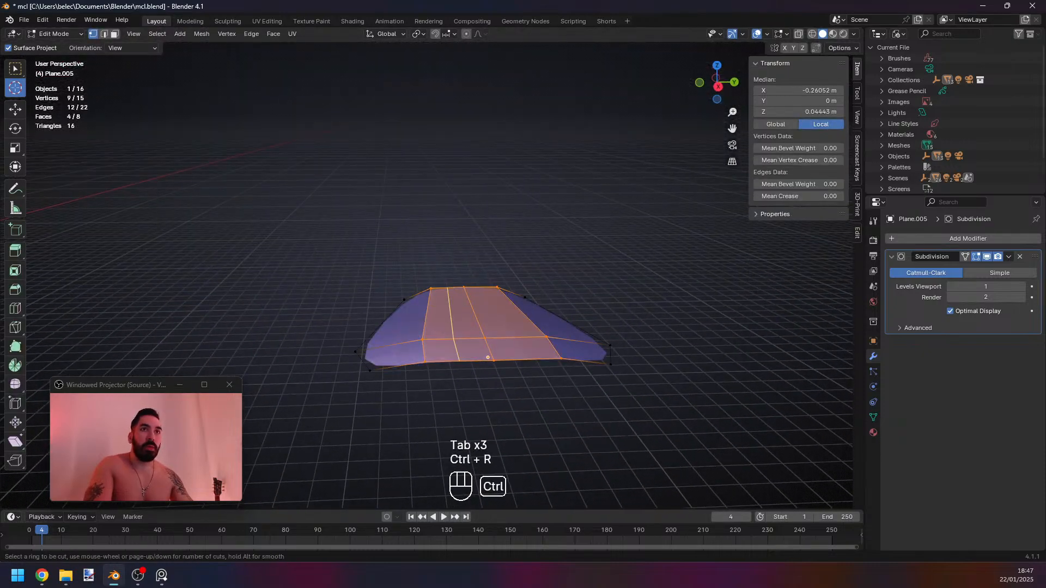
Add two loop cuts to the small curved panel, one on either side of its middle edge loop.
{"action": "left_click", "coordinate": [458, 330]}
{"action": "left_click", "coordinate": [450, 331]}
{"action": "key", "text": "ctrl+r"}
{"action": "left_click", "coordinate": [510, 334]}
{"action": "left_click", "coordinate": [527, 334]}
Slide the added loop on one side of the panel outward toward the neighbouring edge loop and check the smoothed result.
{"action": "right_click", "coordinate": [443, 323], "text": "alt"}
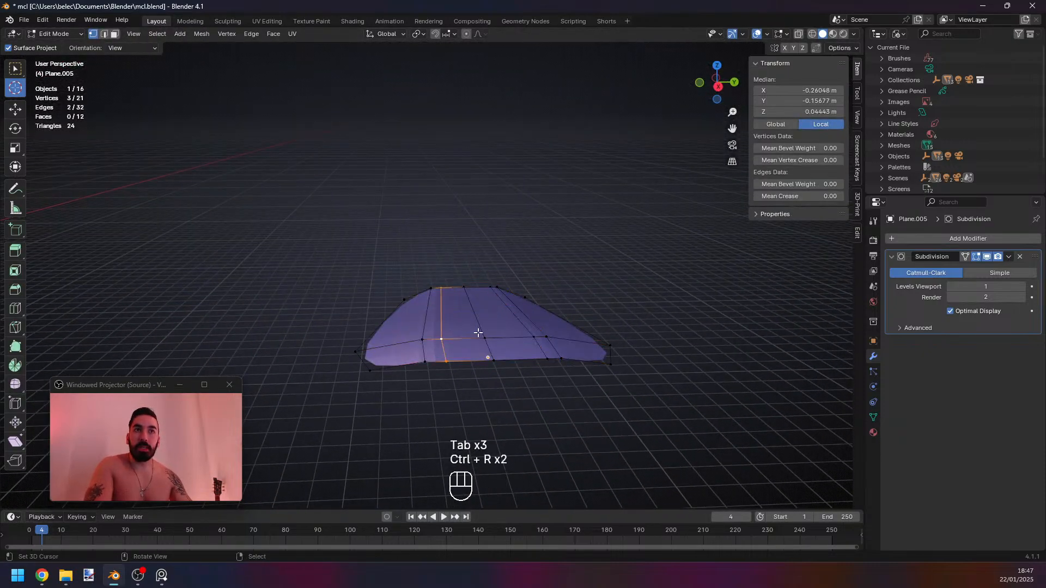
{"action": "key", "text": "g"}
{"action": "key", "text": "g"}
{"action": "left_click", "coordinate": [463, 333]}
{"action": "key", "text": "Tab"}
{"action": "key", "text": "Tab"}
{"action": "key", "text": "Tab"}
{"action": "key", "text": "Tab"}
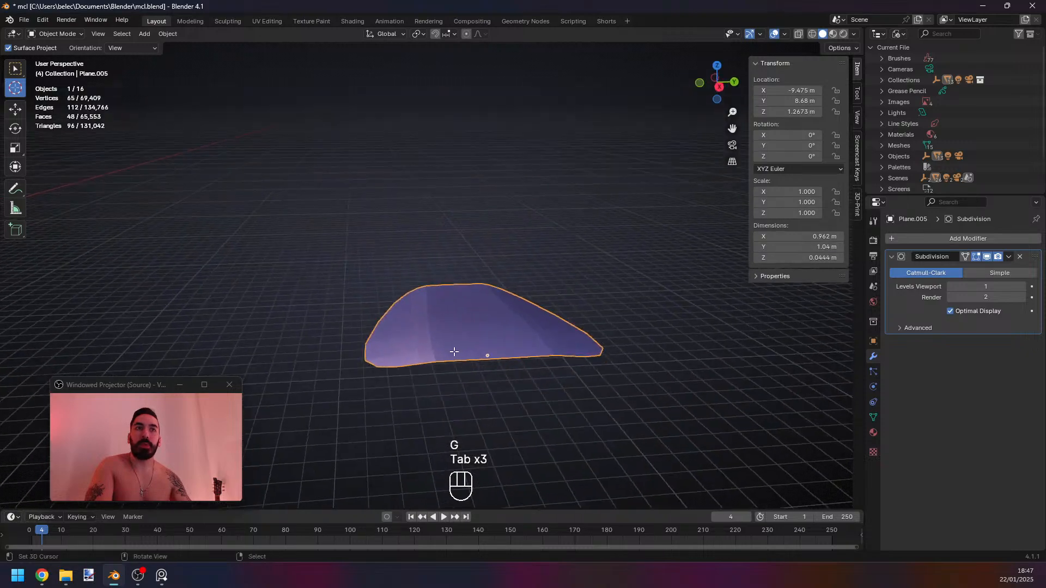
Extrude the whole panel and move the extruded copy down along Z to give it thickness.
{"action": "key", "text": "1"}
{"action": "key", "text": "a"}
{"action": "middle_click_drag", "start_coordinate": [418, 331], "coordinate": [481, 309]}
{"action": "key", "text": "a"}
{"action": "key", "text": "e"}
{"action": "right_click", "coordinate": [481, 309]}
{"action": "key", "text": "g"}
{"action": "key", "text": "z"}
{"action": "left_click", "coordinate": [478, 327]}
Snap the 3D cursor to the extruded geometry and scale that geometry along Z to flatten the panel's underside.
{"action": "key", "text": "shift+s"}
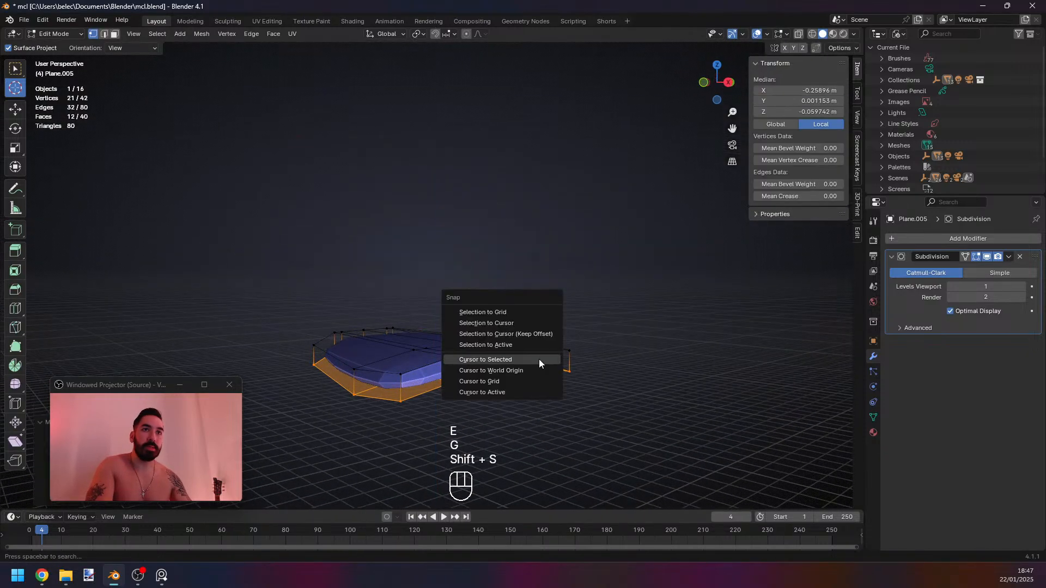
{"action": "left_click", "coordinate": [539, 362]}
{"action": "key", "text": "s"}
{"action": "key", "text": "z"}
{"action": "left_click", "coordinate": [581, 379]}
Merge the thickened panel's overlapping vertices, recalculate its normals and switch to edge selection.
{"action": "key", "text": "a"}
{"action": "key", "text": "a"}
{"action": "key", "text": "shift+w"}
{"action": "key", "text": "shift+n"}
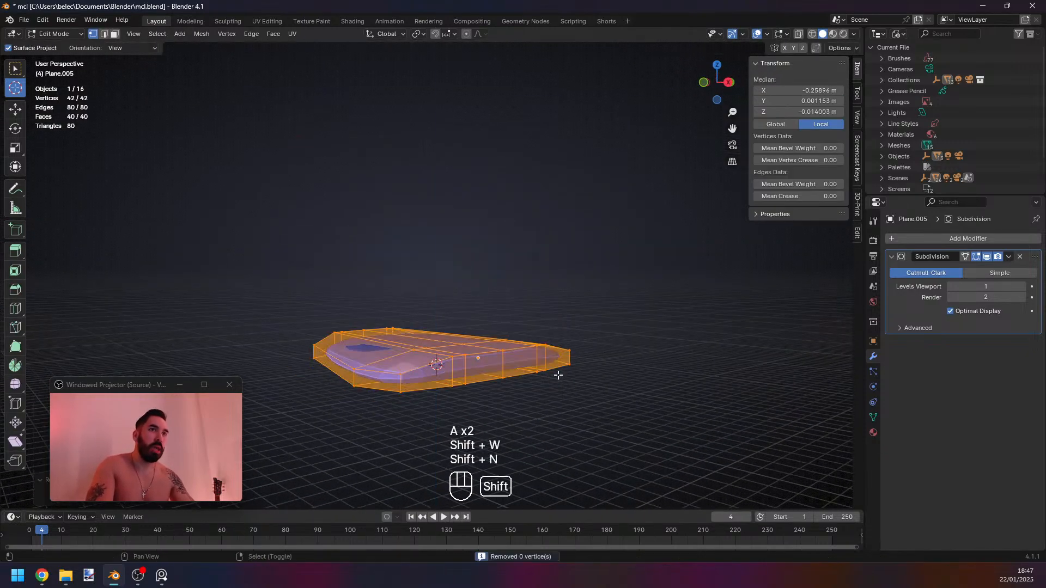
{"action": "key", "text": "2"}
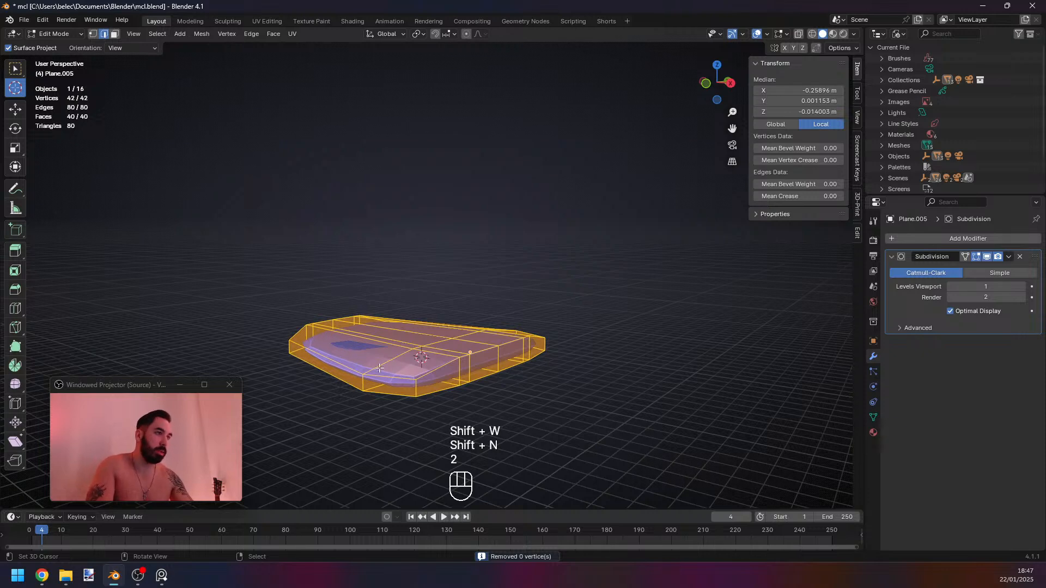
Undo the vertex merge, underside flattening and extrusion, then return to Object Mode.
{"action": "middle_click_drag", "start_coordinate": [379, 368], "coordinate": [391, 378]}
{"action": "key", "text": "ctrl+z"}
{"action": "key", "text": "ctrl+z"}
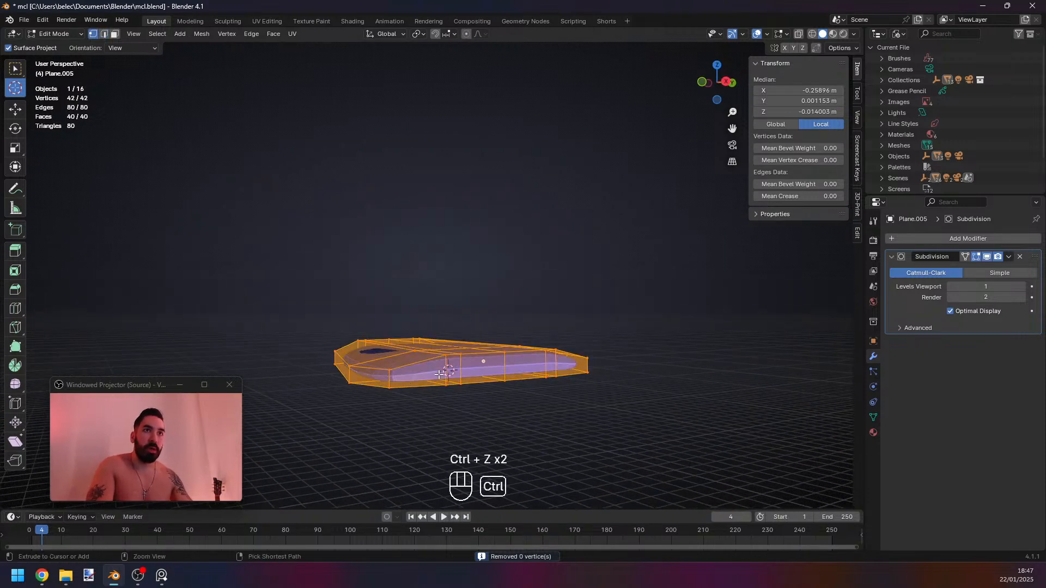
{"action": "key", "text": "ctrl+z"}
{"action": "key", "text": "ctrl+z"}
{"action": "key", "text": "ctrl+z"}
{"action": "key", "text": "ctrl+z"}
{"action": "key", "text": "ctrl+z"}
{"action": "key", "text": "ctrl+z"}
{"action": "key", "text": "ctrl+z"}
{"action": "key", "text": "ctrl+z"}
{"action": "key", "text": "Tab"}
{"action": "middle_click_drag", "start_coordinate": [455, 310], "coordinate": [472, 317]}
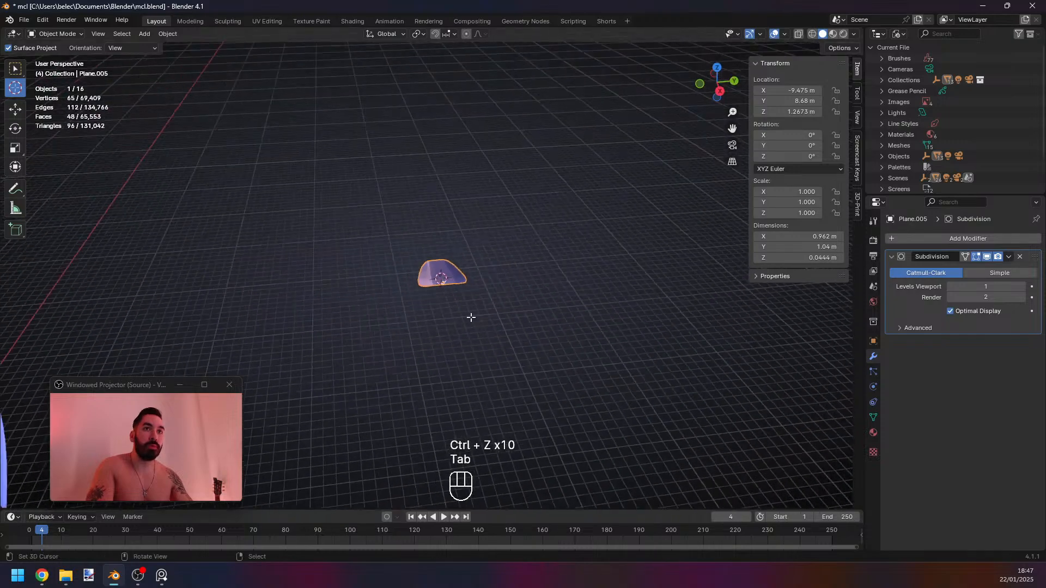
Dissolve the two added edge loops on the small curved panel.
{"action": "key", "text": "Tab"}
{"action": "scroll", "coordinate": [472, 317], "scroll_direction": "up", "scroll_amount": 8}
{"action": "key", "text": "2"}
{"action": "right_click", "coordinate": [433, 297], "text": "alt"}
{"action": "right_click", "coordinate": [501, 292], "text": "alt+shift"}
{"action": "key", "text": "x"}
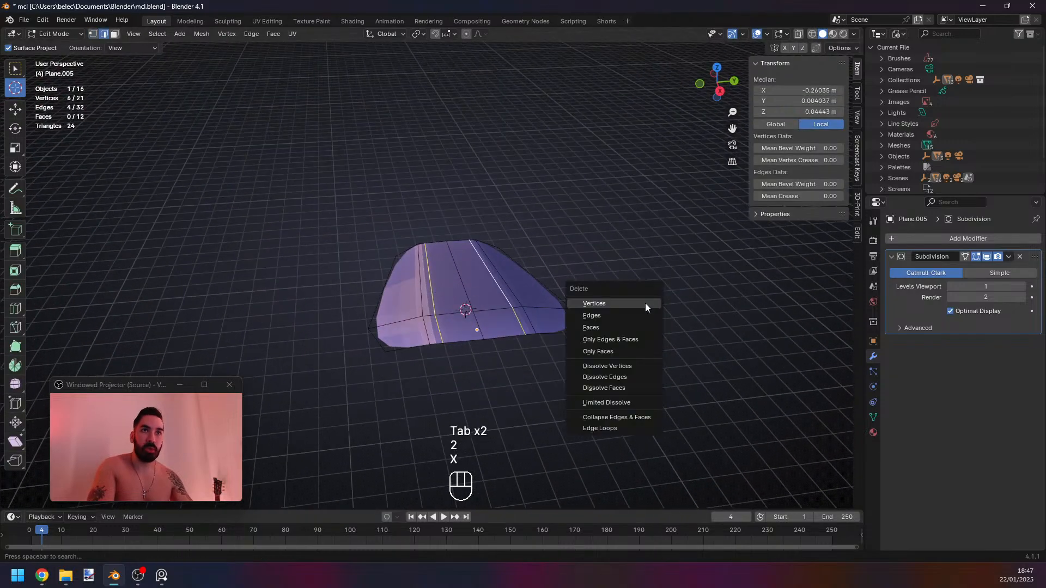
{"action": "left_click", "coordinate": [632, 377]}
Snap the 3D cursor to the selected centreline vertex of the hollow shell behind the steering wheel.
{"action": "key", "text": "Tab"}
{"action": "scroll", "coordinate": [546, 333], "scroll_direction": "down", "scroll_amount": 8}
{"action": "middle_click_drag", "start_coordinate": [546, 333], "coordinate": [493, 218], "text": "shift"}
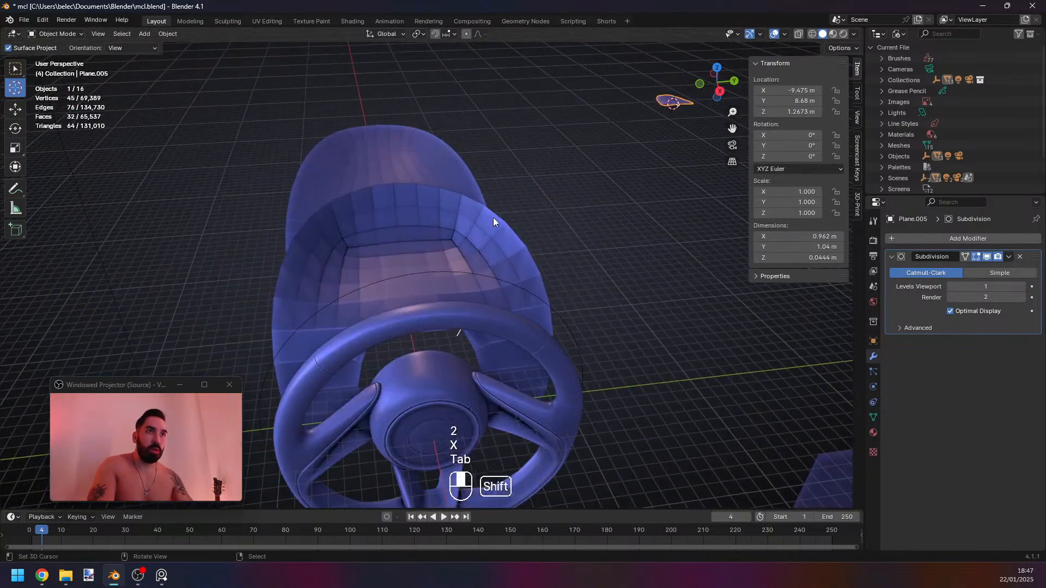
{"action": "left_click", "coordinate": [415, 267]}
{"action": "key", "text": "Tab"}
{"action": "key", "text": "1"}
{"action": "key", "text": "shift+s"}
{"action": "left_click", "coordinate": [520, 339]}
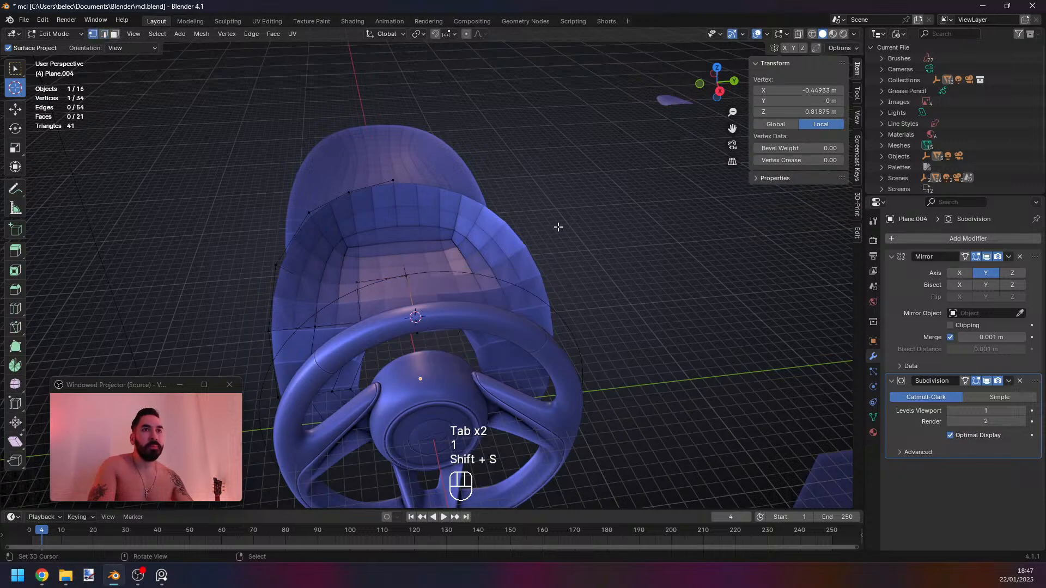
Snap the small curved panel to the 3D cursor inside the hollow shell.
{"action": "scroll", "coordinate": [558, 227], "scroll_direction": "down", "scroll_amount": 5}
{"action": "key", "text": "Tab"}
{"action": "key", "text": "shift+s"}
{"action": "left_click", "coordinate": [613, 142]}
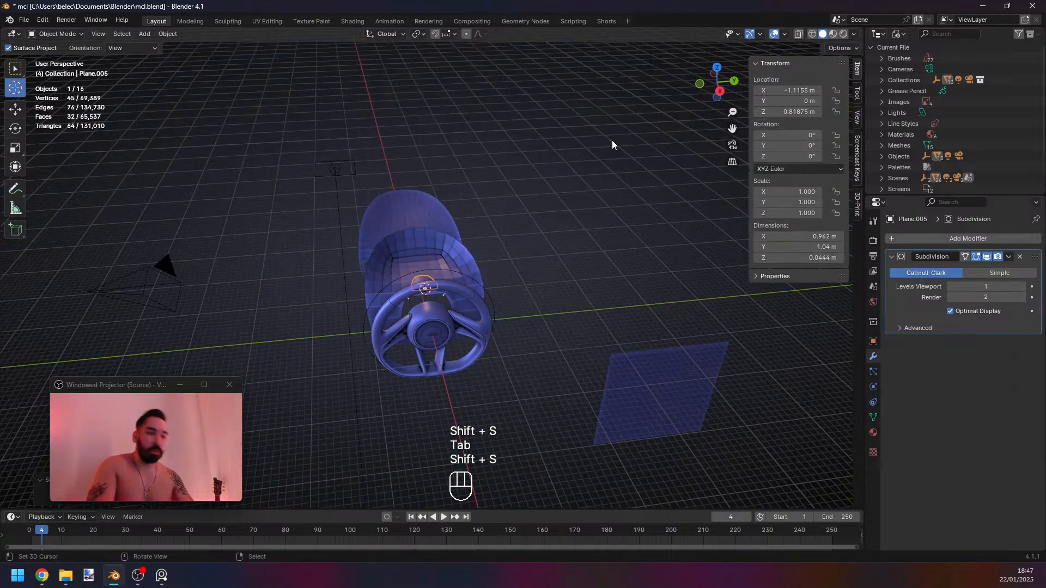
Scale the panel uniformly to 2.9 and raise it along Z to about 1.22 m.
{"action": "key", "text": "KP_7"}
{"action": "middle_click_drag", "start_coordinate": [495, 333], "coordinate": [478, 327], "text": "shift"}
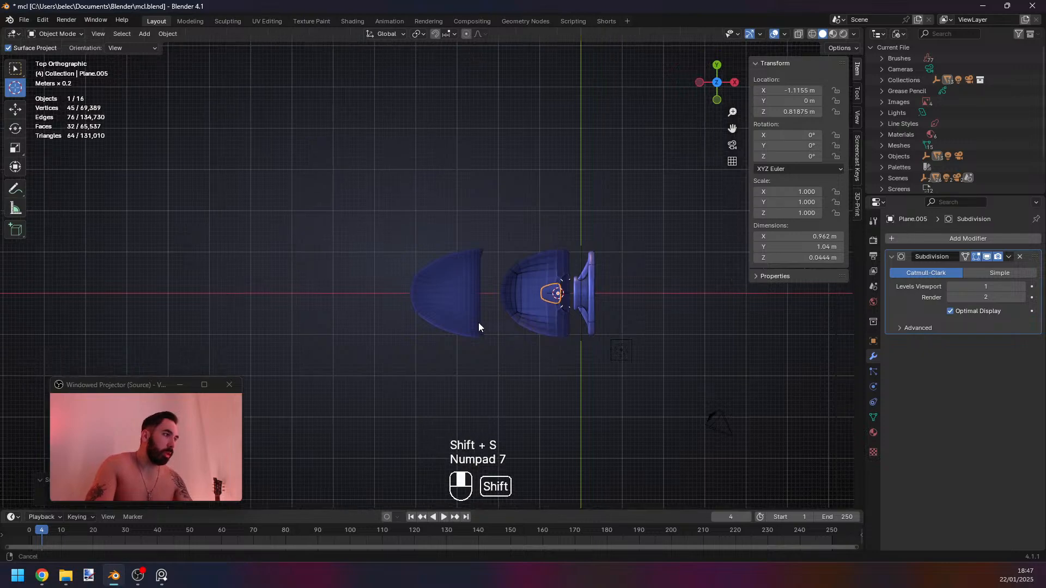
{"action": "scroll", "coordinate": [402, 305], "scroll_direction": "up", "scroll_amount": 4}
{"action": "scroll", "coordinate": [427, 307], "scroll_direction": "up", "scroll_amount": 3}
{"action": "key", "text": "s"}
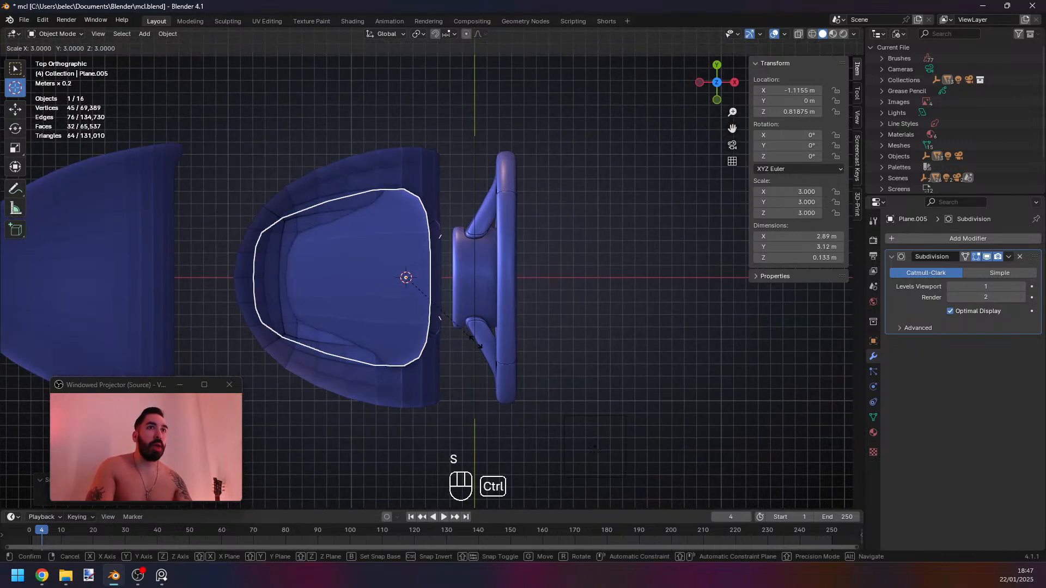
{"action": "left_click", "coordinate": [469, 344]}
{"action": "middle_click_drag", "start_coordinate": [482, 330], "coordinate": [436, 248]}
{"action": "key", "text": "g"}
{"action": "left_click", "coordinate": [434, 246]}
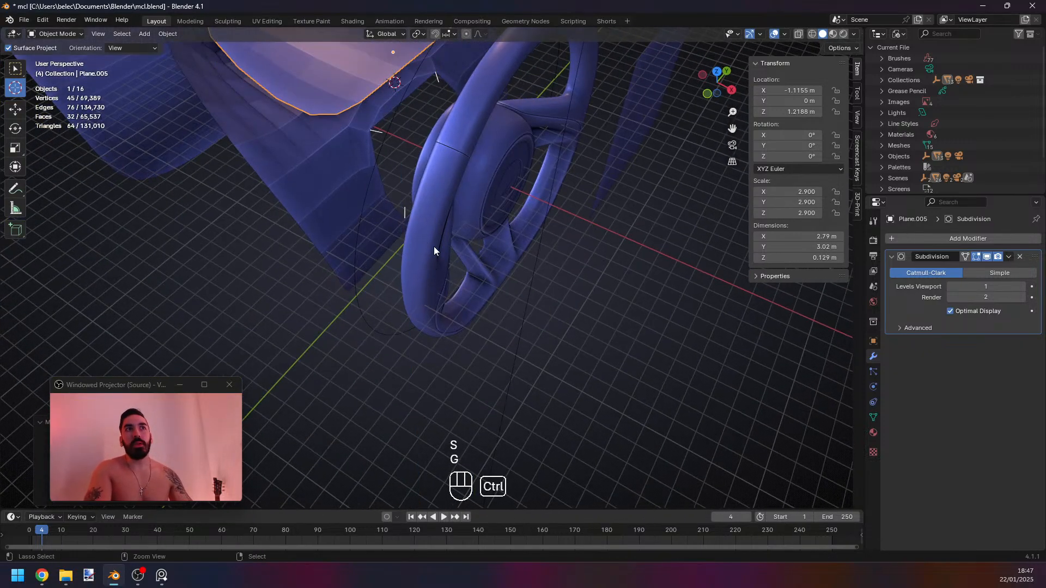
Move the hollow shell's two outer side vertices inward along Y to a median of about -1.67 m.
{"action": "key", "text": "KP_7"}
{"action": "left_click", "coordinate": [401, 186]}
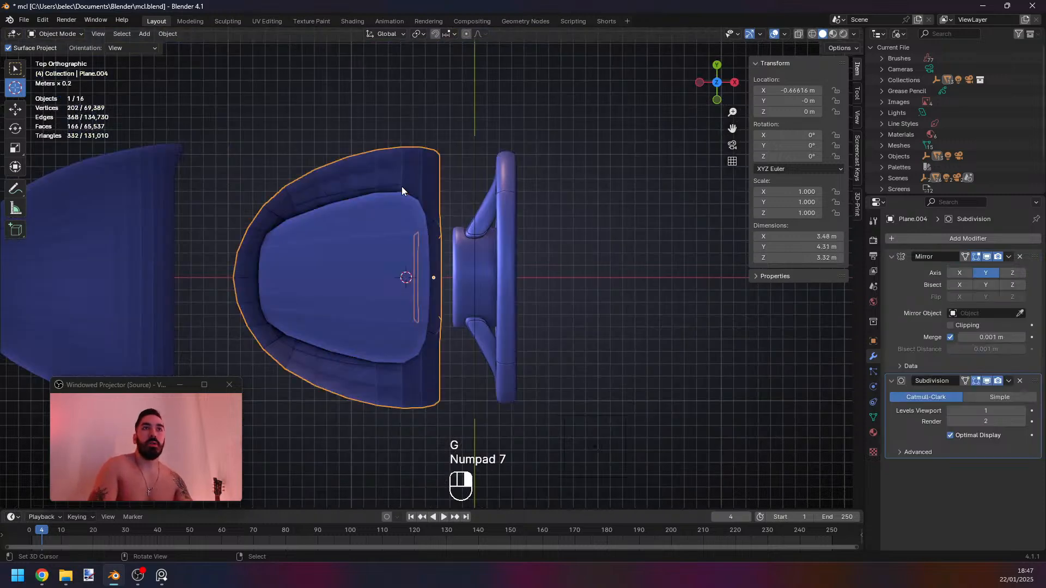
{"action": "key", "text": "Tab"}
{"action": "key", "text": "z"}
{"action": "key", "text": "1"}
{"action": "key", "text": "a"}
{"action": "key", "text": "b"}
{"action": "left_click_drag", "start_coordinate": [342, 340], "coordinate": [364, 422]}
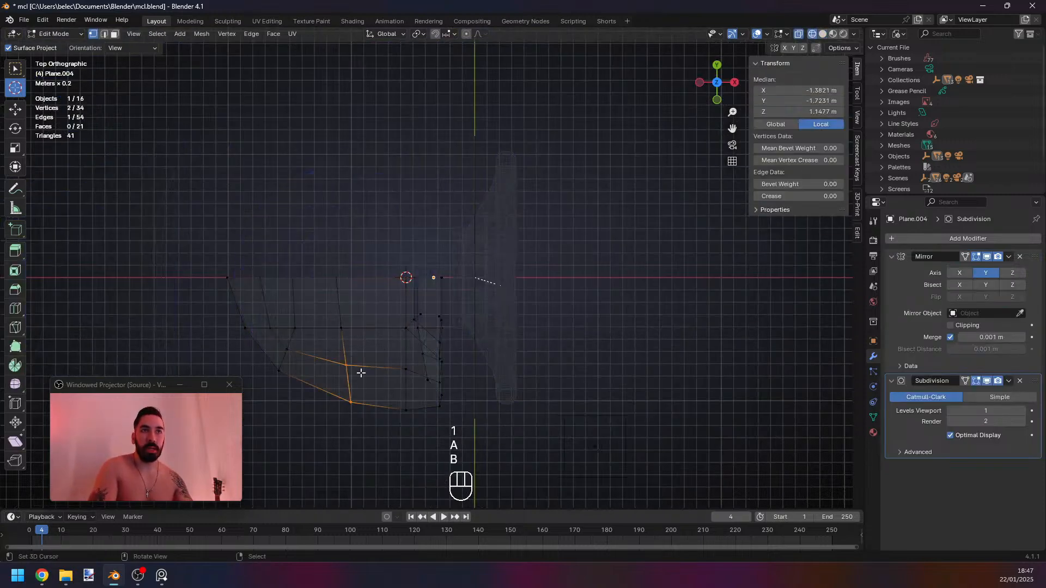
{"action": "right_click", "coordinate": [346, 333], "text": "shift"}
{"action": "right_click", "coordinate": [340, 328]}
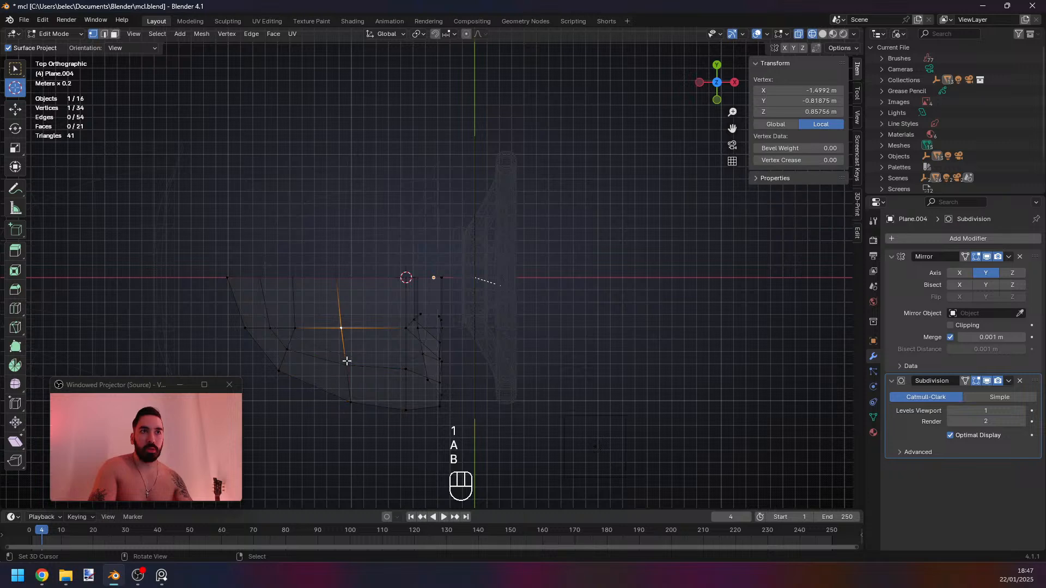
{"action": "left_click_drag", "start_coordinate": [340, 357], "coordinate": [376, 430]}
{"action": "key", "text": "b"}
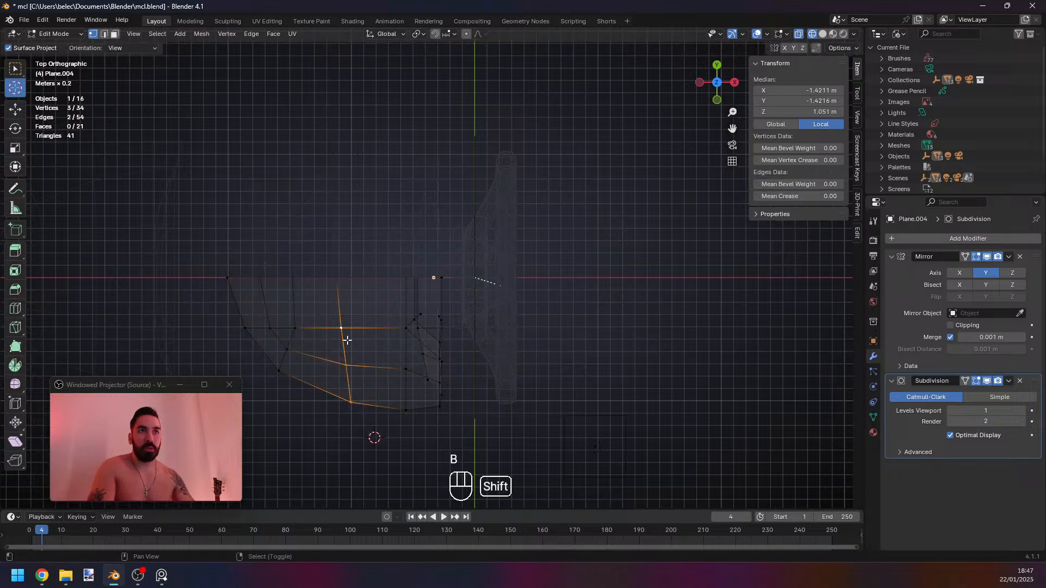
{"action": "right_click", "coordinate": [342, 330], "text": "shift"}
{"action": "key", "text": "g"}
{"action": "middle_click", "coordinate": [430, 378]}
{"action": "left_click", "coordinate": [430, 385]}
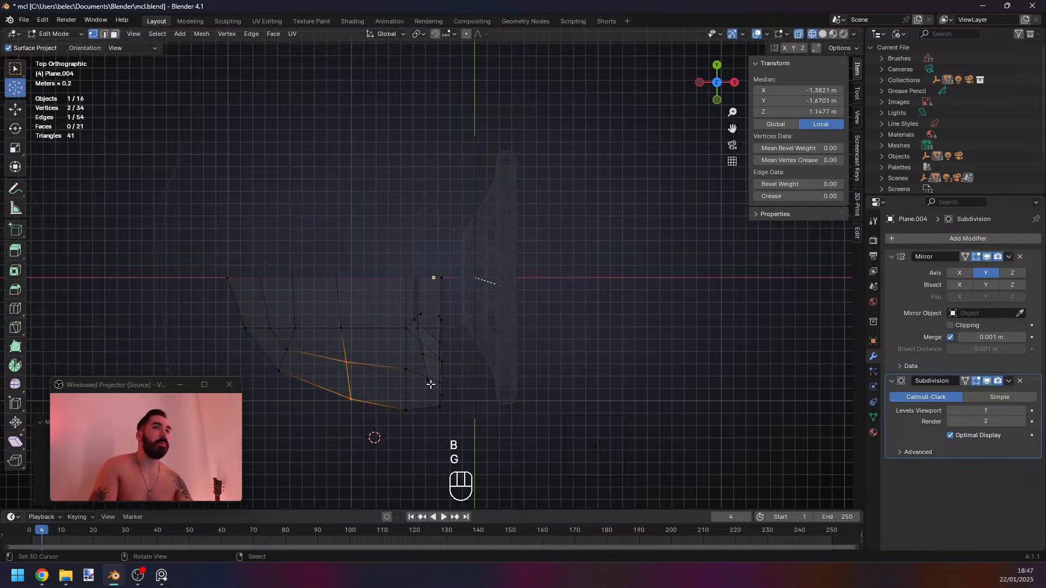
Inspect the shell's outline around the panel from perspective and top views, in solid and wireframe display.
{"action": "key", "text": "Tab"}
{"action": "key", "text": "z"}
{"action": "mouse_move", "coordinate": [448, 386]}
{"action": "middle_mouse_down"}
{"action": "mouse_move", "coordinate": [390, 320]}
{"action": "mouse_move", "coordinate": [378, 250]}
{"action": "middle_mouse_up"}
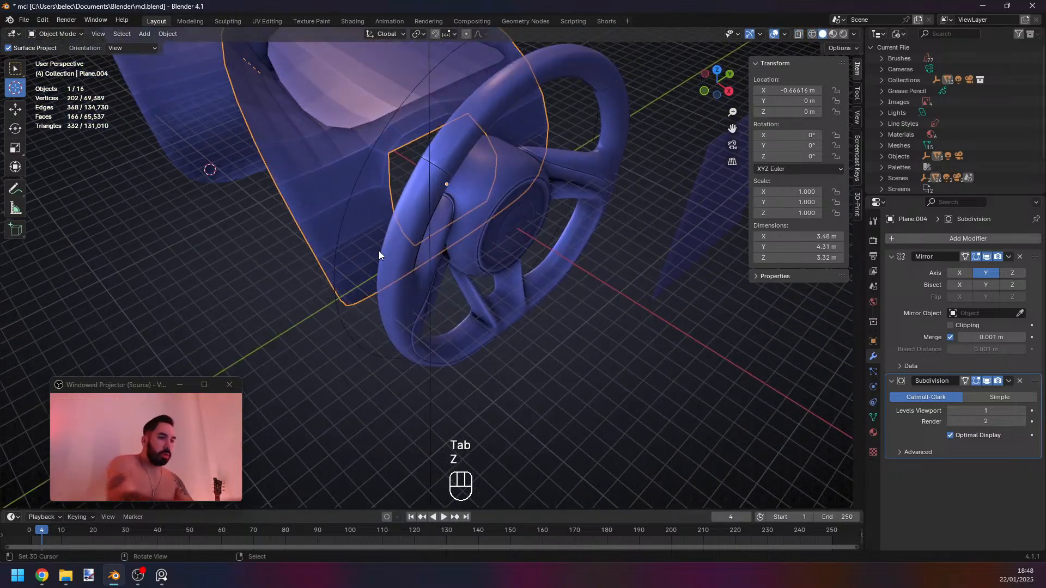
{"action": "key", "text": "KP_7"}
{"action": "key", "text": "z"}
{"action": "key", "text": "Tab"}
{"action": "key", "text": "Tab"}
{"action": "key", "text": "z"}
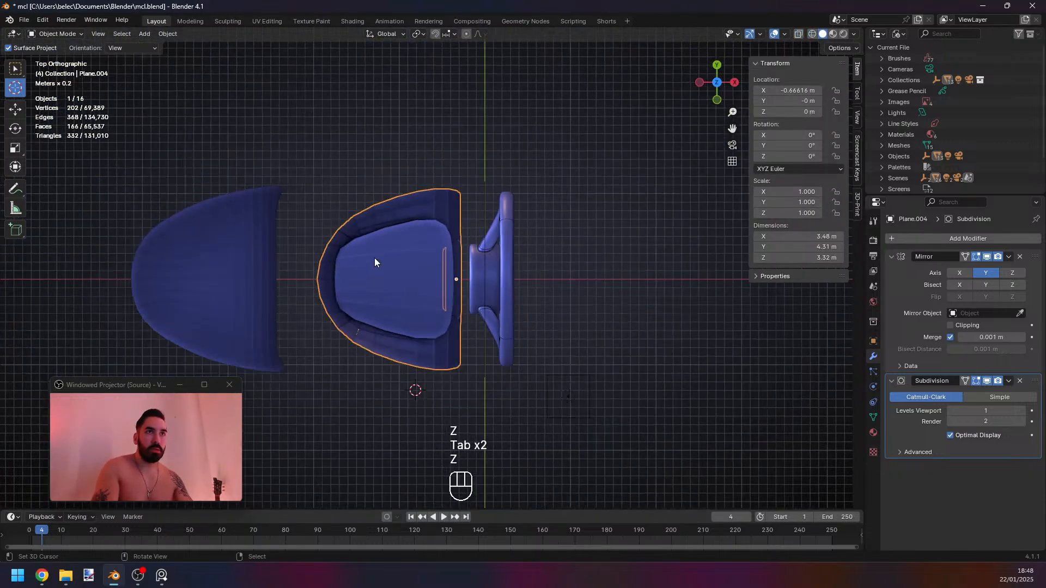
{"action": "key", "text": "Tab"}
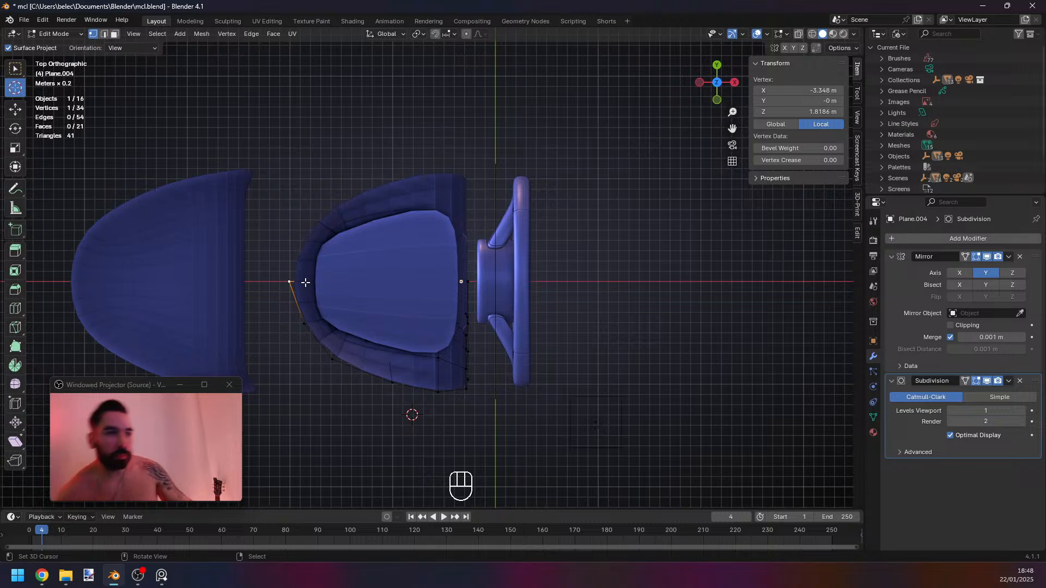
{"action": "scroll", "coordinate": [355, 184], "scroll_direction": "up", "scroll_amount": 1}
{"action": "key", "text": "z"}
{"action": "scroll", "coordinate": [288, 322], "scroll_direction": "up", "scroll_amount": 2}
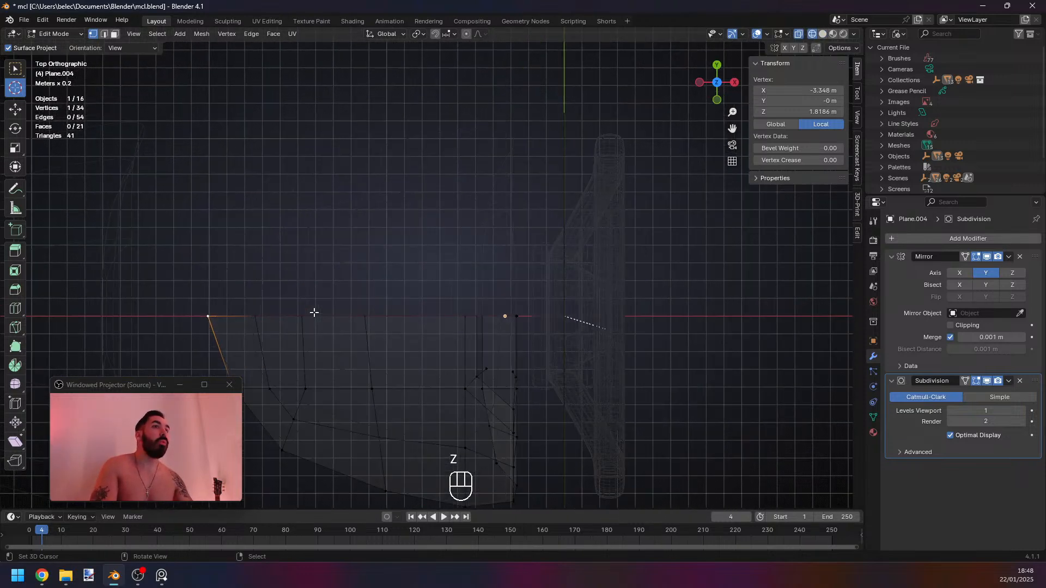
{"action": "key", "text": "z"}
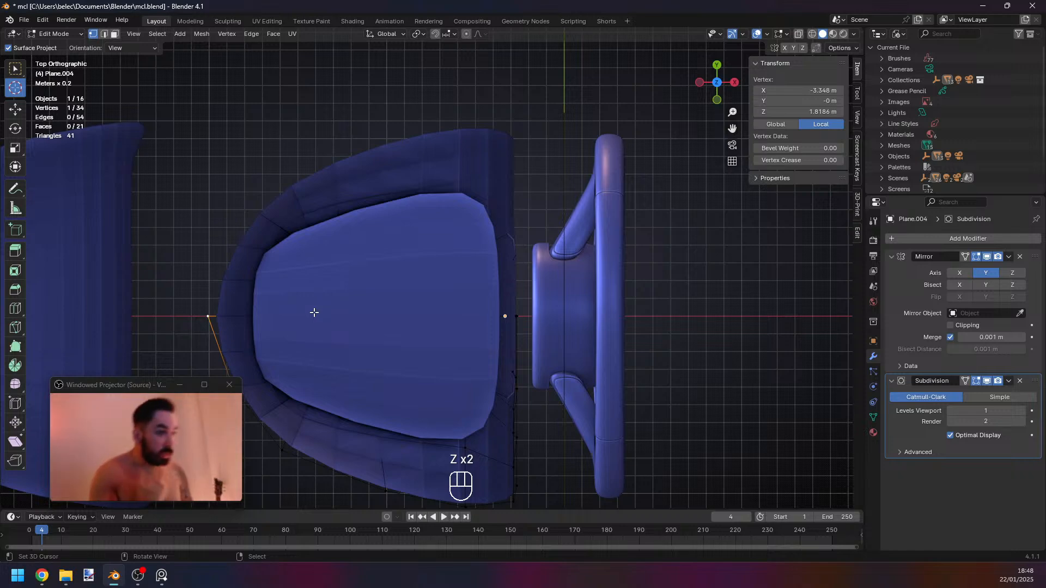
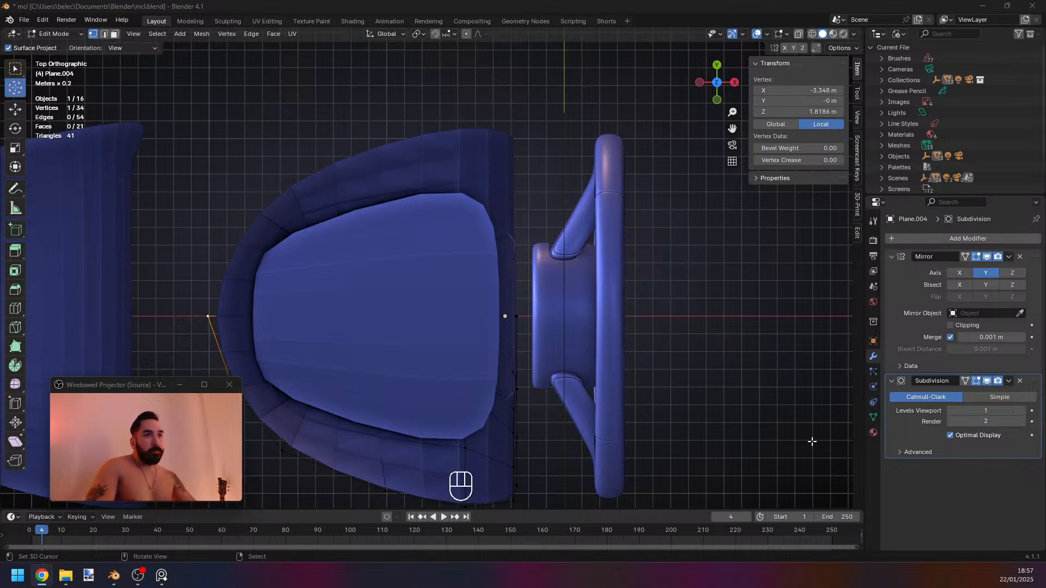
Check the panel's fit inside the shell's rim from an angled view and from the top.
{"action": "middle_click_drag", "start_coordinate": [703, 349], "coordinate": [591, 321]}
{"action": "scroll", "coordinate": [511, 191], "scroll_direction": "down", "scroll_amount": 4}
{"action": "key", "text": "Tab"}
{"action": "middle_click_drag", "start_coordinate": [591, 321], "coordinate": [487, 276]}
{"action": "left_click", "coordinate": [487, 276]}
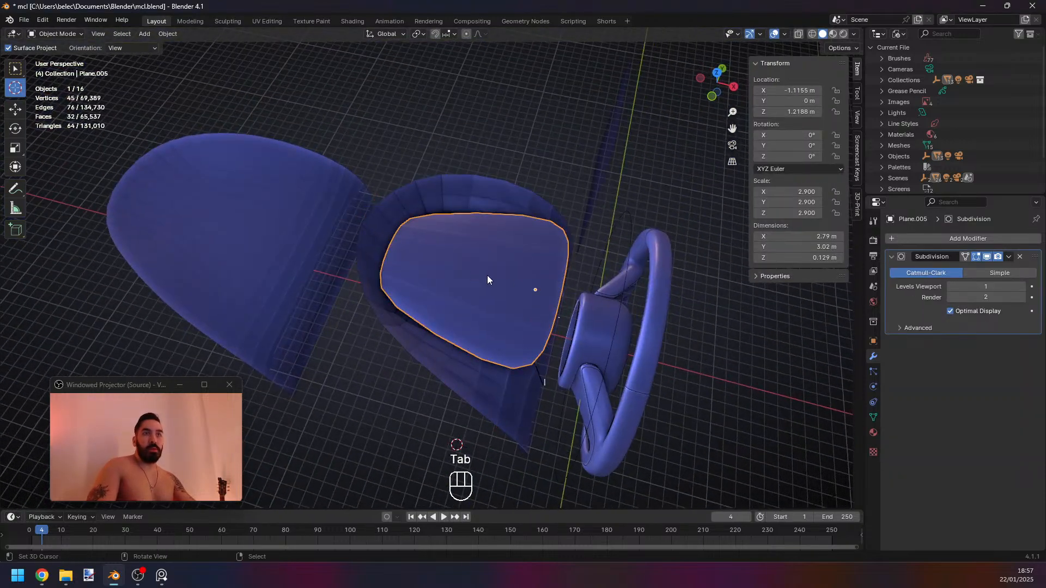
{"action": "key", "text": "KP_7"}
{"action": "key", "text": "Tab"}
{"action": "scroll", "coordinate": [487, 296], "scroll_direction": "up", "scroll_amount": 5}
{"action": "key", "text": "Tab"}
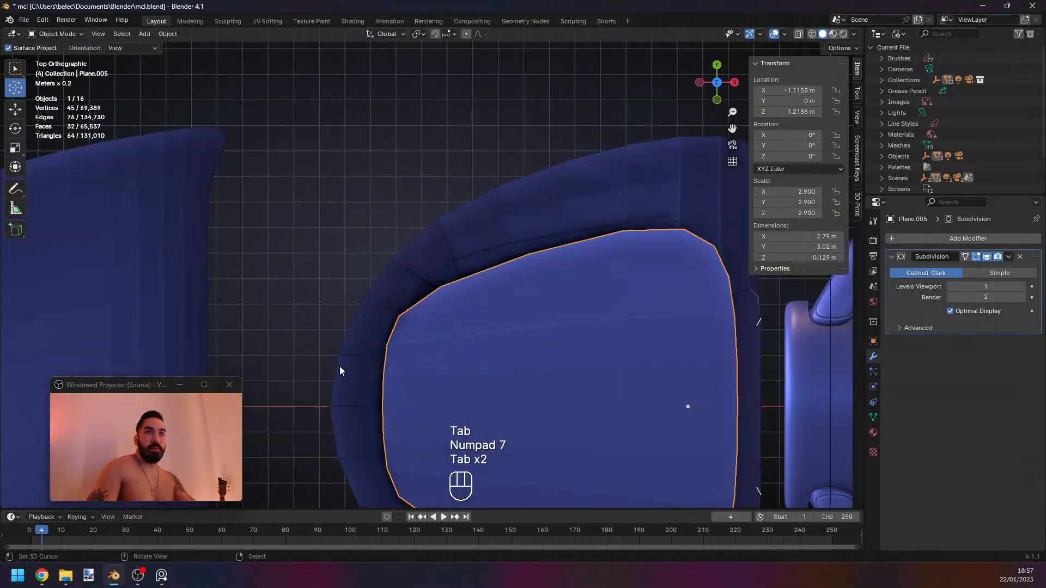
Slide the row of three vertices beside the centreline at the shell's far end inward toward the centreline.
{"action": "left_click", "coordinate": [339, 367]}
{"action": "key", "text": "Tab"}
{"action": "key", "text": "1"}
{"action": "scroll", "coordinate": [411, 376], "scroll_direction": "down", "scroll_amount": 3}
{"action": "key", "text": "z"}
{"action": "key", "text": "z"}
{"action": "key", "text": "z"}
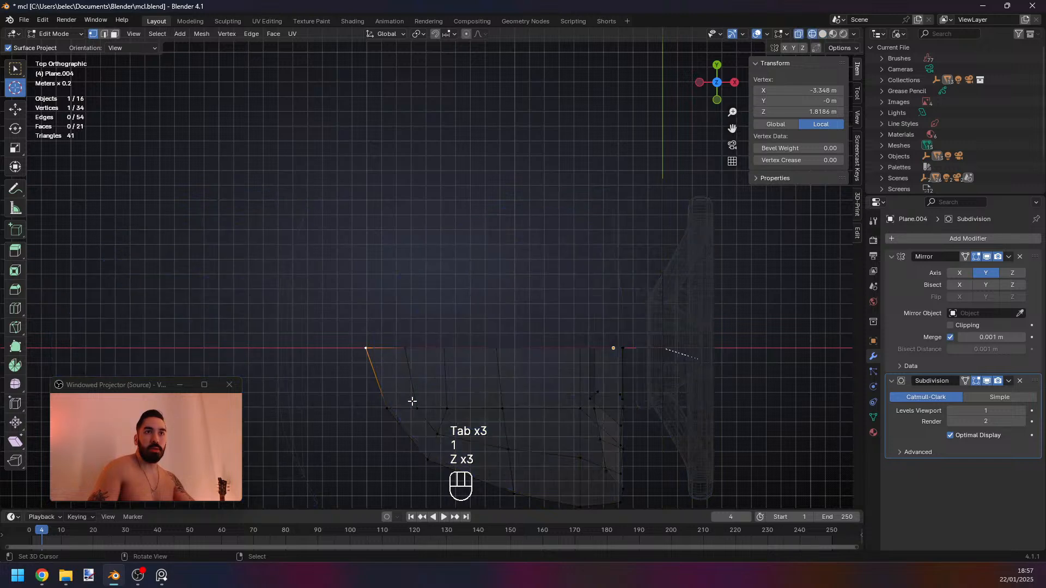
{"action": "right_click", "coordinate": [413, 408]}
{"action": "key", "text": "1"}
{"action": "right_click", "coordinate": [445, 409]}
{"action": "right_click", "coordinate": [386, 408], "text": "ctrl"}
{"action": "scroll", "coordinate": [467, 402], "scroll_direction": "down", "scroll_amount": 1}
{"action": "key", "text": "g"}
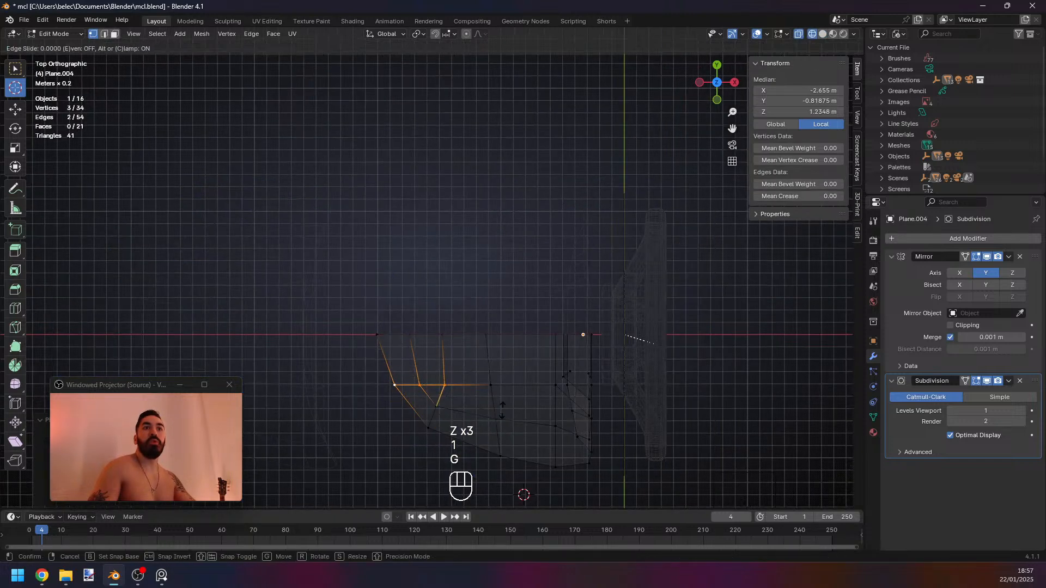
{"action": "left_click", "coordinate": [461, 386]}
{"action": "key", "text": "z"}
{"action": "right_click", "coordinate": [373, 348]}
{"action": "key", "text": "g"}
{"action": "key", "text": "g"}
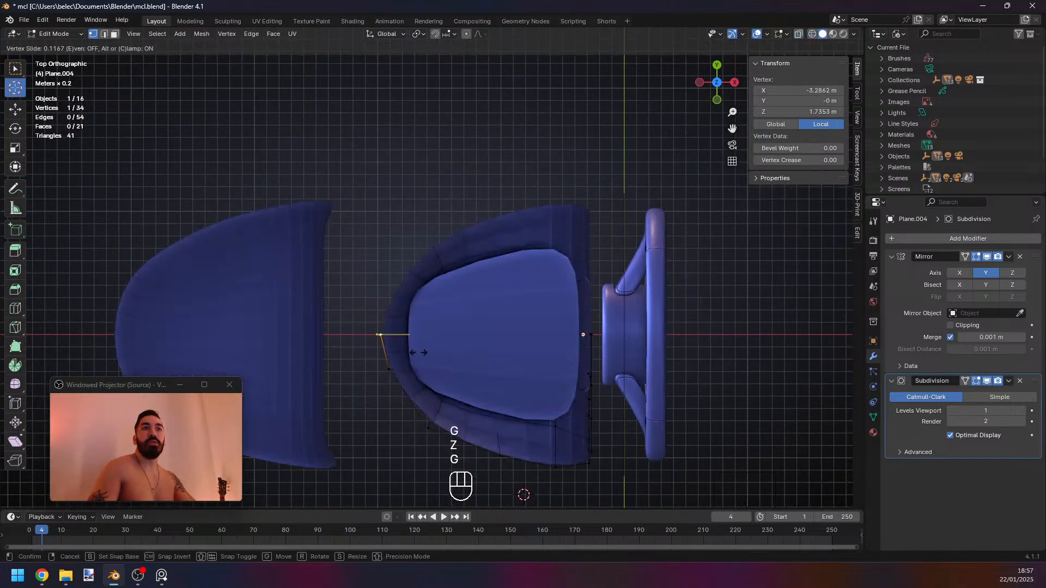
{"action": "right_click", "coordinate": [433, 355]}
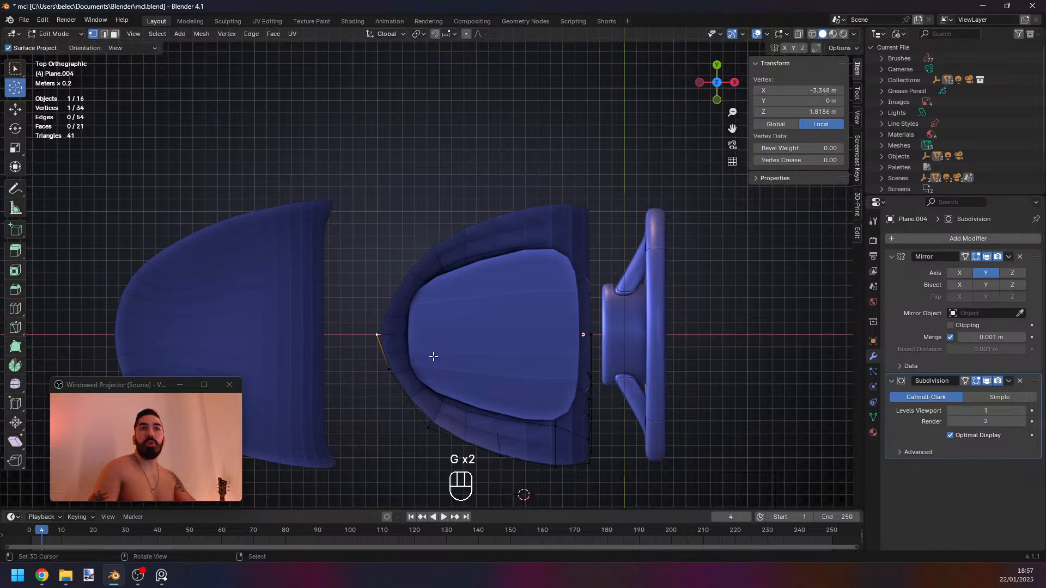
{"action": "key", "text": "g"}
{"action": "middle_click", "coordinate": [395, 356]}
{"action": "right_click", "coordinate": [403, 354]}
Move the two centreline vertices at the shell's far tip along X toward the steering wheel.
{"action": "key", "text": "z"}
{"action": "right_click", "coordinate": [406, 352], "text": "shift"}
{"action": "key", "text": "z"}
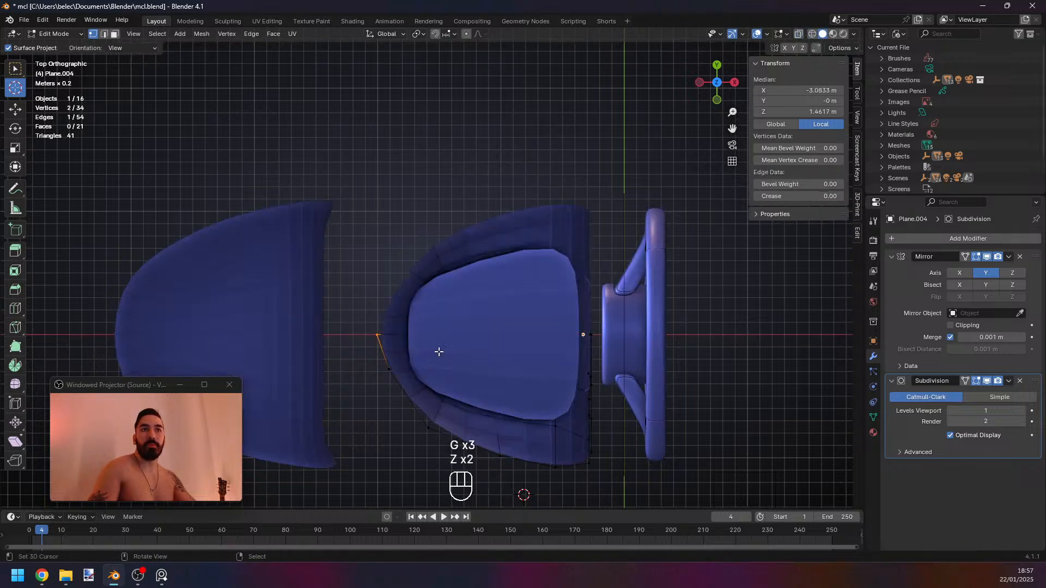
{"action": "key", "text": "g"}
{"action": "middle_click", "coordinate": [445, 354]}
{"action": "left_click", "coordinate": [447, 356]}
{"action": "key", "text": "3"}
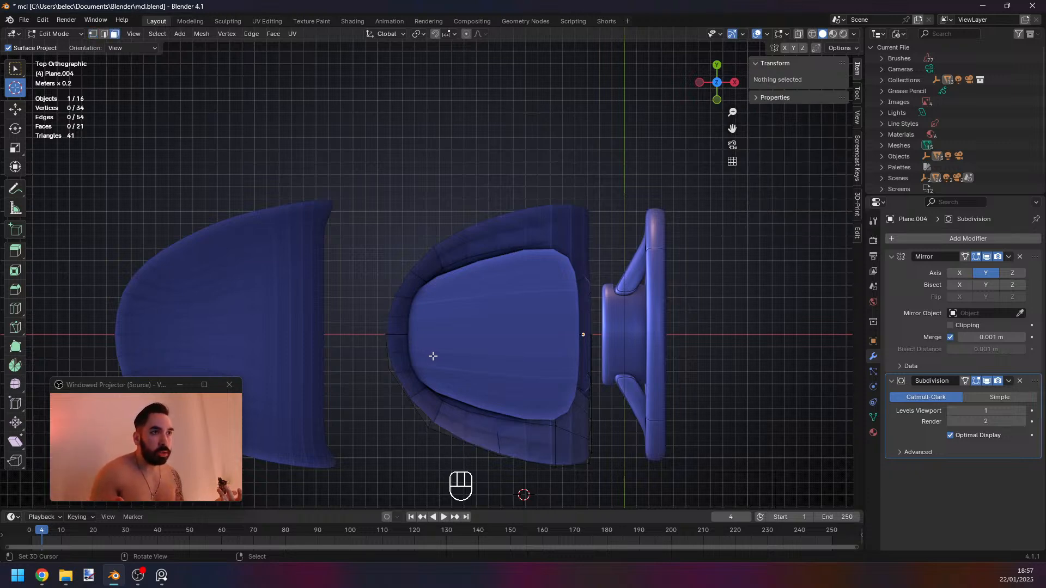
{"action": "key", "text": "3"}
{"action": "key", "text": "z"}
{"action": "right_click", "coordinate": [404, 353]}
{"action": "key", "text": "1"}
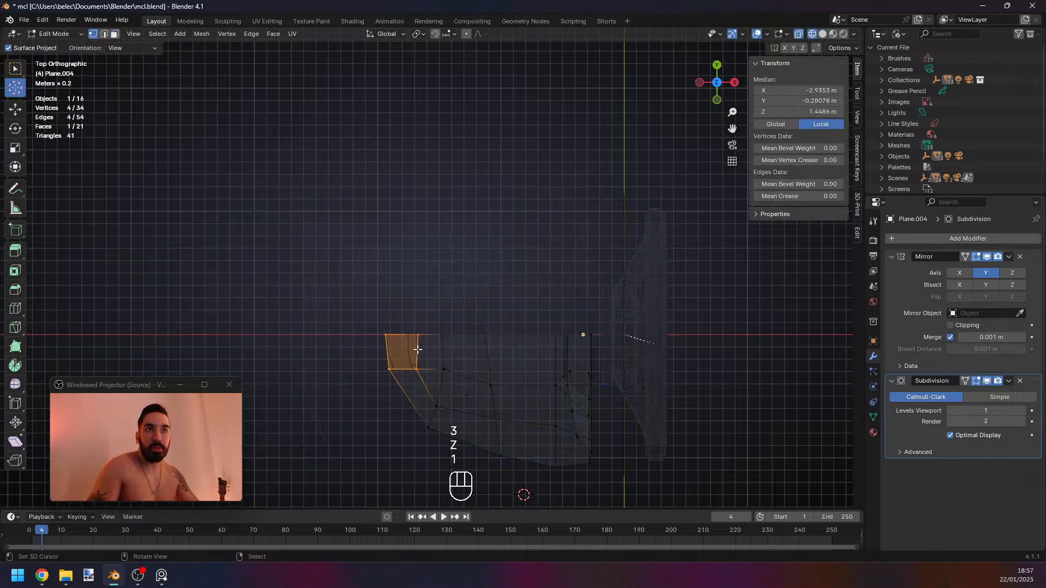
{"action": "key", "text": "z"}
{"action": "key", "text": "z"}
Slide the shell's inner floor vertex on the centreline along its edge to about X -2.23 m.
{"action": "key", "text": "1"}
{"action": "right_click", "coordinate": [436, 338]}
{"action": "key", "text": "g"}
{"action": "key", "text": "g"}
{"action": "left_click", "coordinate": [452, 339]}
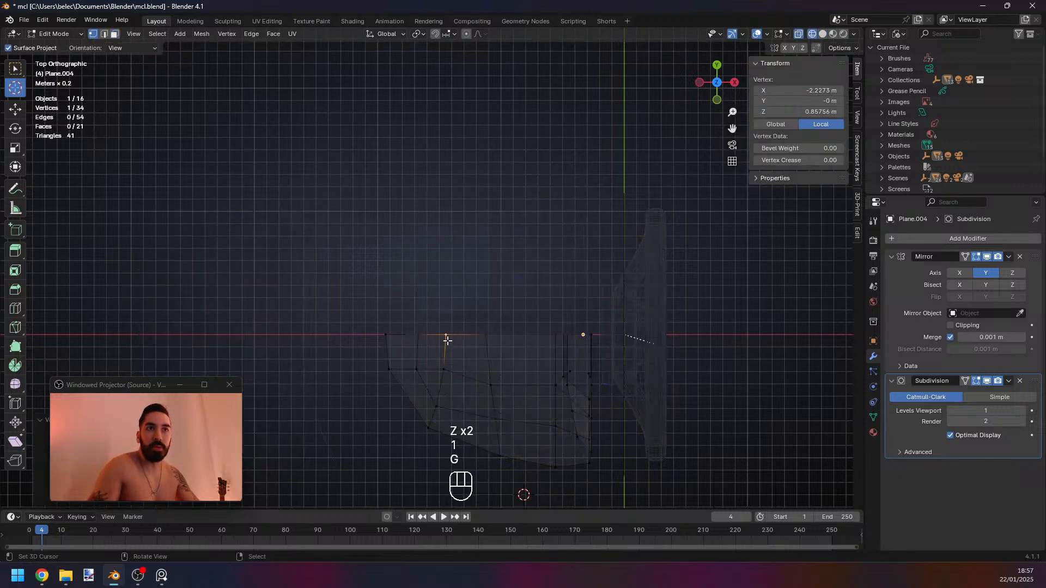
Move the two faces beside the centreline at the shell's far tip along X to a median of about -2.63 m.
{"action": "key", "text": "3"}
{"action": "right_click", "coordinate": [431, 351]}
{"action": "right_click", "coordinate": [410, 350], "text": "shift"}
{"action": "key", "text": "z"}
{"action": "key", "text": "g"}
{"action": "right_click", "coordinate": [458, 365]}
{"action": "key", "text": "z"}
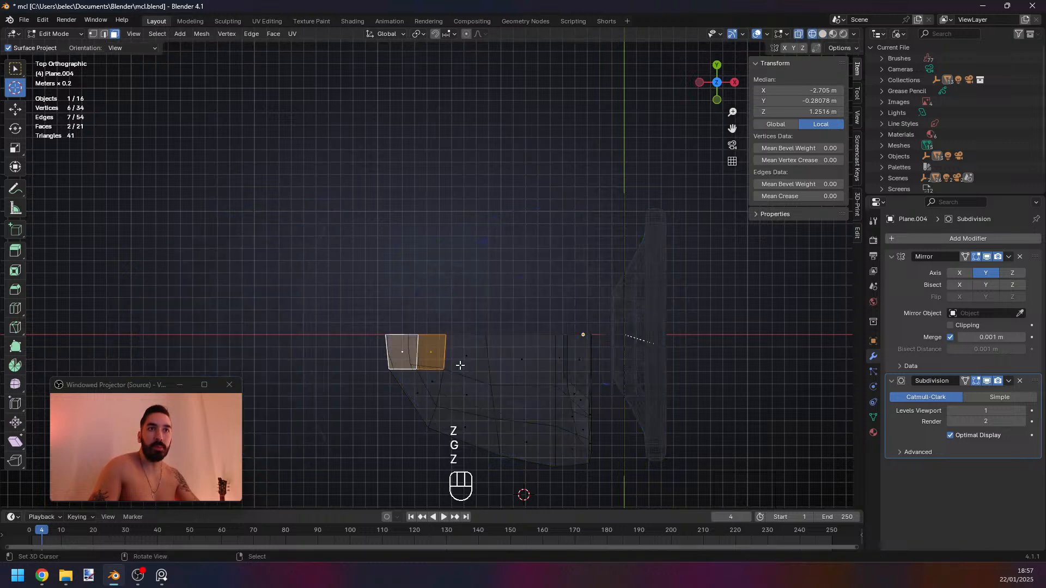
{"action": "key", "text": "g"}
{"action": "key", "text": "y"}
{"action": "key", "text": "x"}
{"action": "left_click", "coordinate": [465, 364]}
{"action": "key", "text": "z"}
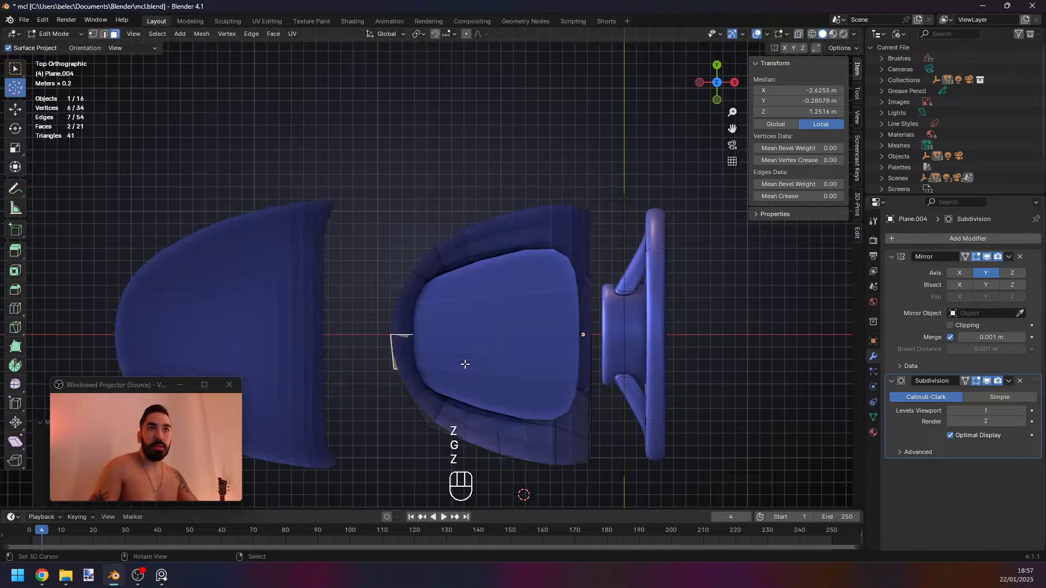
Snap the 3D cursor to the rim edge at the shell's far tip and scale that edge along X to straighten it.
{"action": "key", "text": "Tab"}
{"action": "key", "text": "Tab"}
{"action": "key", "text": "1"}
{"action": "right_click", "coordinate": [389, 337]}
{"action": "key", "text": "z"}
{"action": "key", "text": "2"}
{"action": "key", "text": "z"}
{"action": "right_click", "coordinate": [394, 344]}
{"action": "key", "text": "shift+s"}
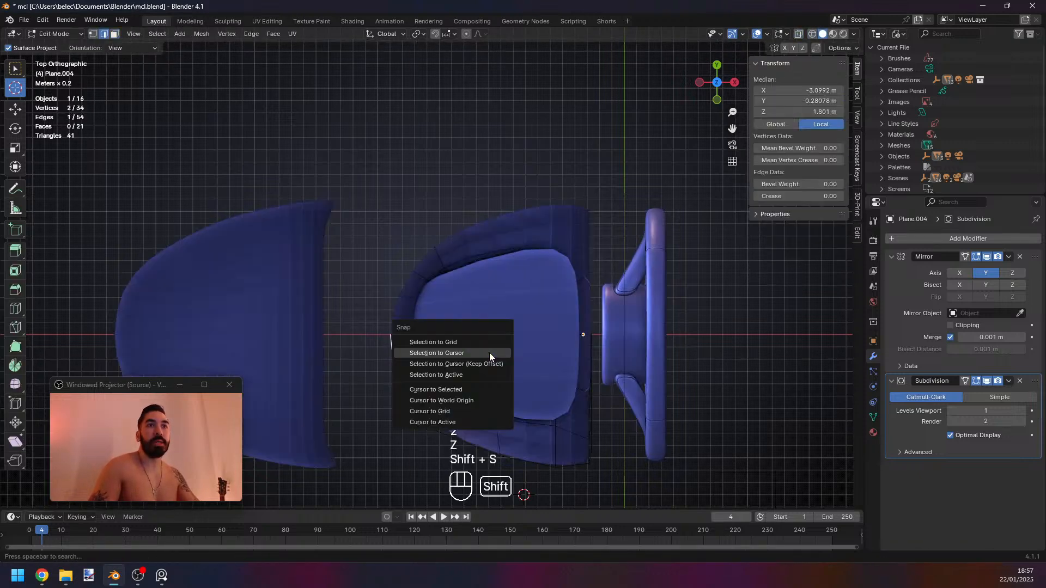
{"action": "left_click", "coordinate": [489, 353]}
{"action": "key", "text": "ctrl+z"}
{"action": "key", "text": "shift+s"}
{"action": "left_click", "coordinate": [483, 398]}
{"action": "key", "text": "s"}
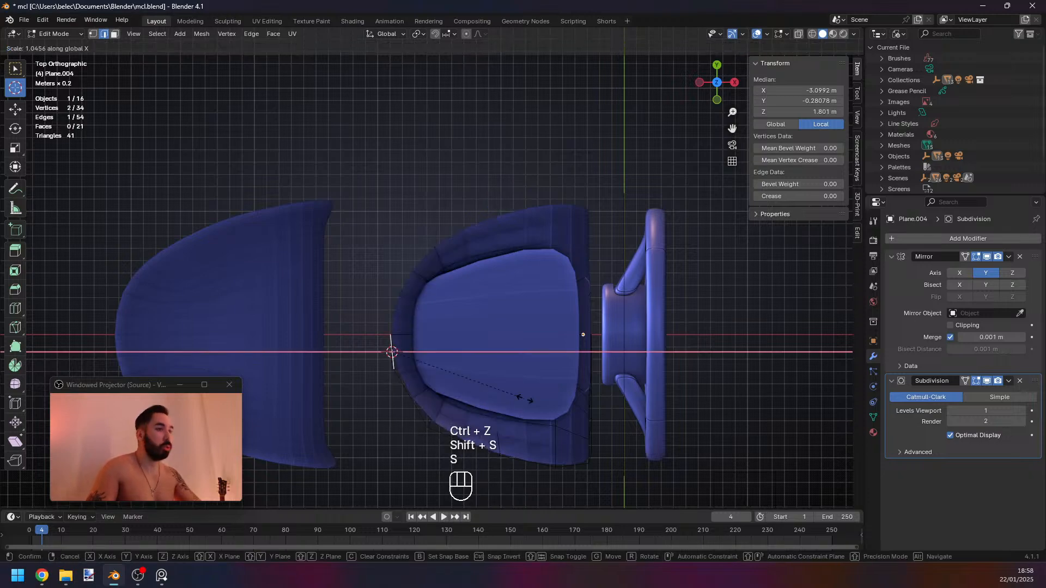
{"action": "left_click", "coordinate": [493, 375]}
Examine the shell's outline and its outer side edge around the panel from the top, in shaded and wireframe display.
{"action": "key", "text": "z"}
{"action": "key", "text": "Tab"}
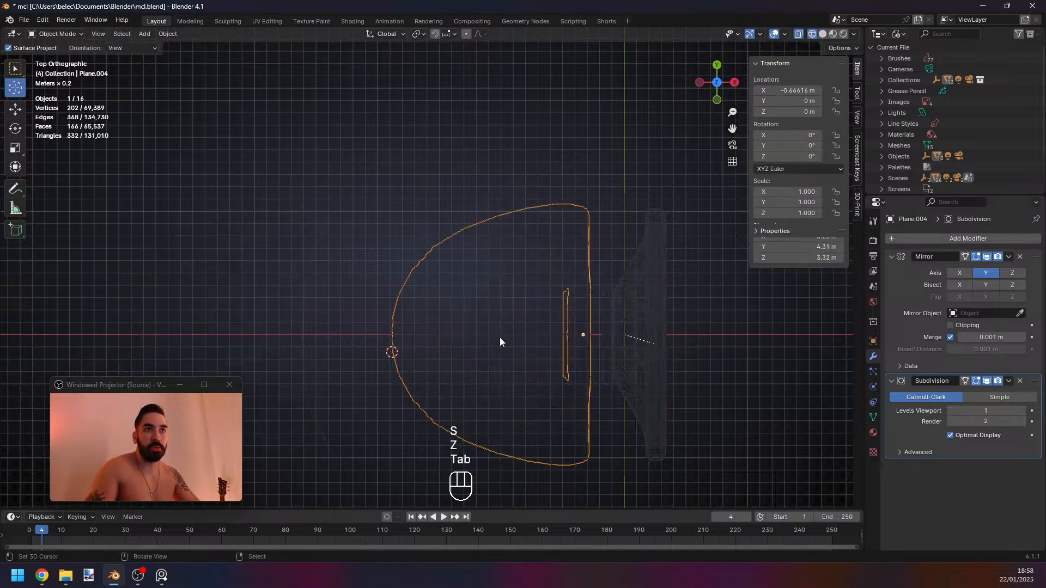
{"action": "scroll", "coordinate": [499, 338], "scroll_direction": "up", "scroll_amount": 2}
{"action": "key", "text": "z"}
{"action": "key", "text": "Tab"}
{"action": "key", "text": "1"}
{"action": "key", "text": "2"}
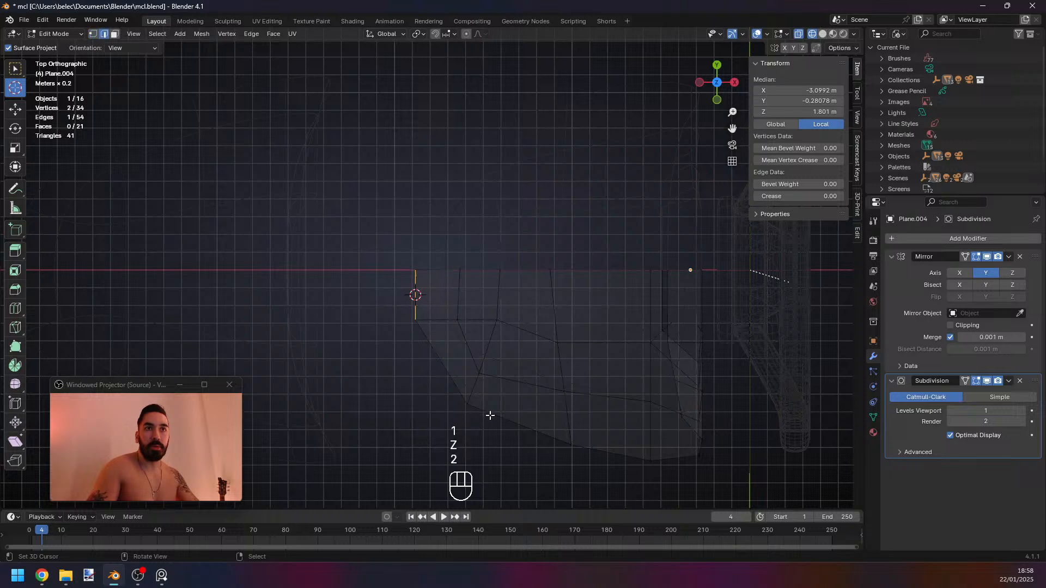
{"action": "key", "text": "shift+z"}
{"action": "left_click", "coordinate": [504, 392]}
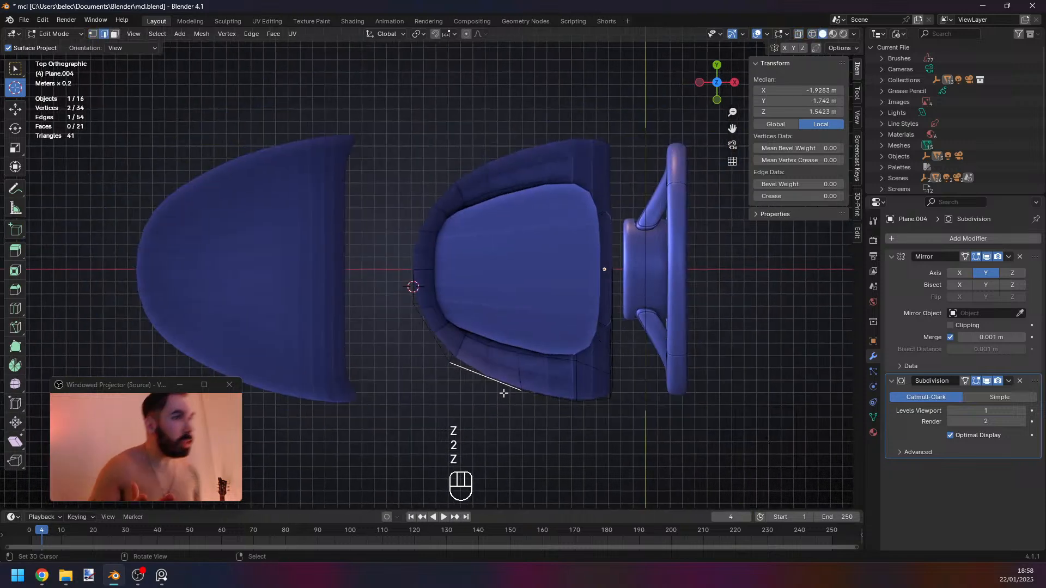
{"action": "middle_click_drag", "start_coordinate": [548, 370], "coordinate": [538, 370], "text": "shift"}
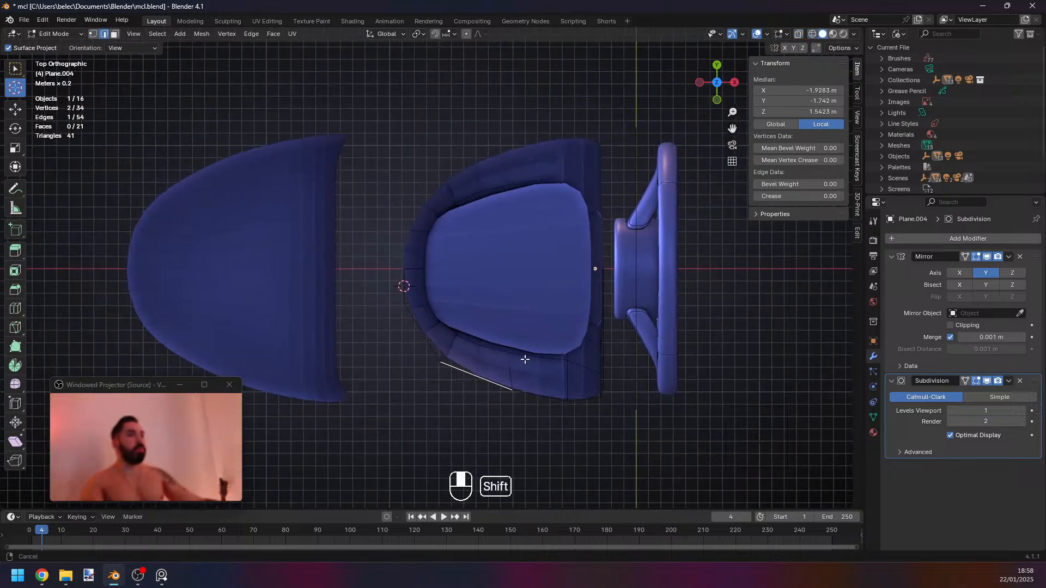
{"action": "key", "text": "shift+z"}
{"action": "key", "text": "1"}
{"action": "key", "text": "shift+z"}
{"action": "middle_click_drag", "start_coordinate": [497, 336], "coordinate": [493, 335], "text": "shift"}
{"action": "key", "text": "z"}
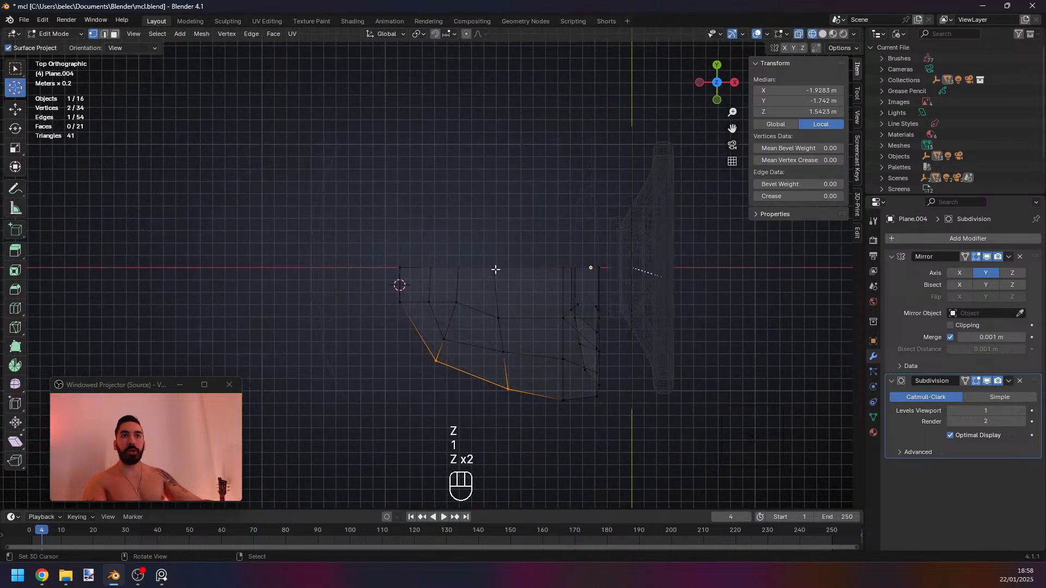
Place the 3D cursor on the middle vertex of the shell's outer side rim and select the vertex row from there to the centreline.
{"action": "right_click", "coordinate": [503, 310]}
{"action": "right_click", "coordinate": [515, 345], "text": "shift"}
{"action": "key", "text": "g"}
{"action": "right_click", "coordinate": [511, 382]}
{"action": "right_click", "coordinate": [511, 388]}
{"action": "key", "text": "shift+s"}
{"action": "left_click", "coordinate": [592, 384]}
{"action": "right_click", "coordinate": [493, 268], "text": "ctrl"}
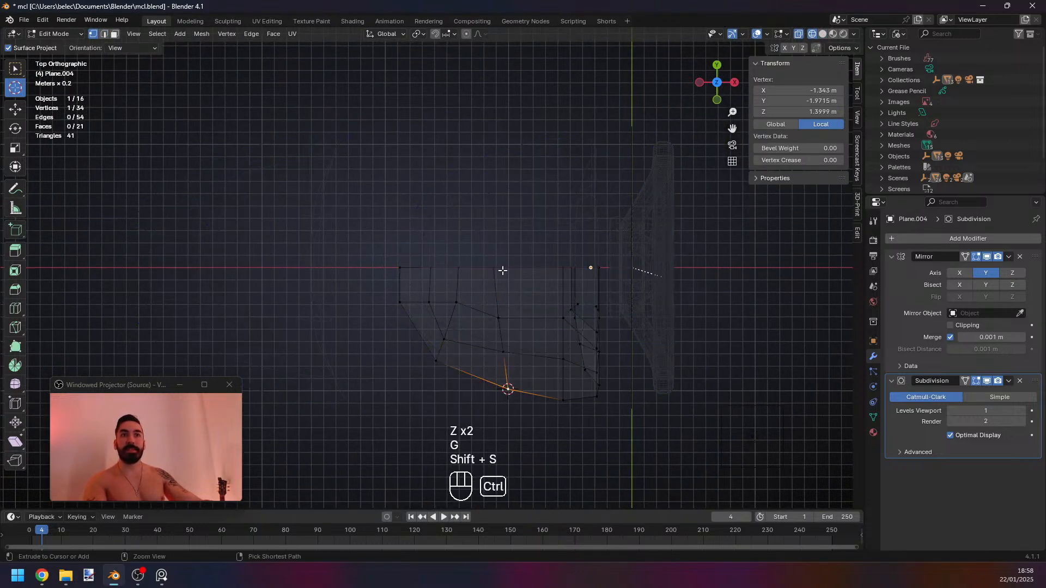
Set the pivot point to 3D Cursor and scale the selected vertex row along X to 0.
{"action": "key", "text": "s"}
{"action": "key", "text": "x"}
{"action": "right_click", "coordinate": [609, 317]}
{"action": "scroll", "coordinate": [567, 250], "scroll_direction": "up", "scroll_amount": 1}
{"action": "left_click", "coordinate": [420, 34]}
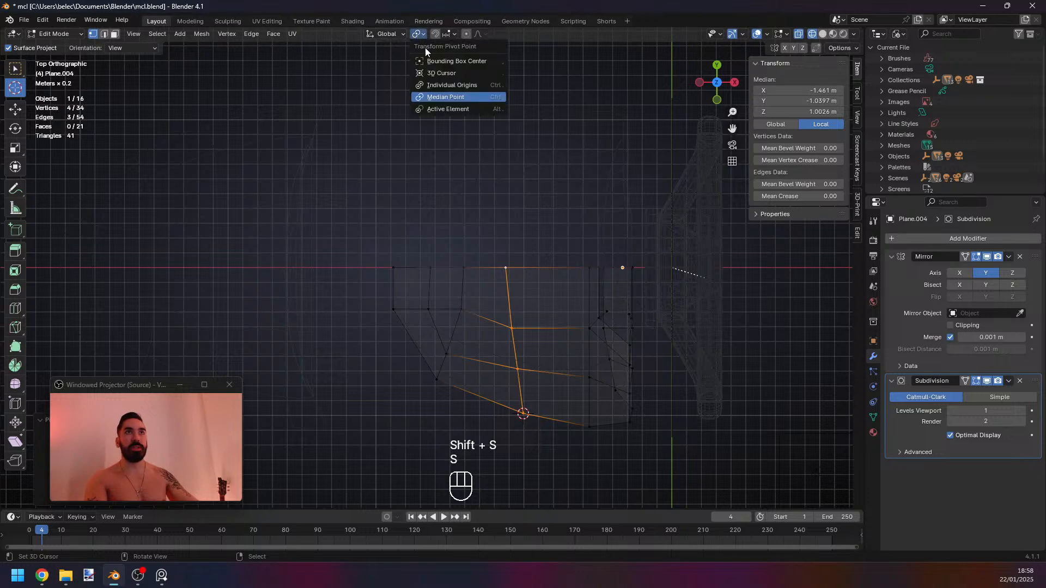
{"action": "left_click", "coordinate": [429, 73]}
{"action": "key", "text": "s"}
{"action": "key", "text": "x"}
{"action": "key", "text": "0"}
{"action": "left_click", "coordinate": [673, 218]}
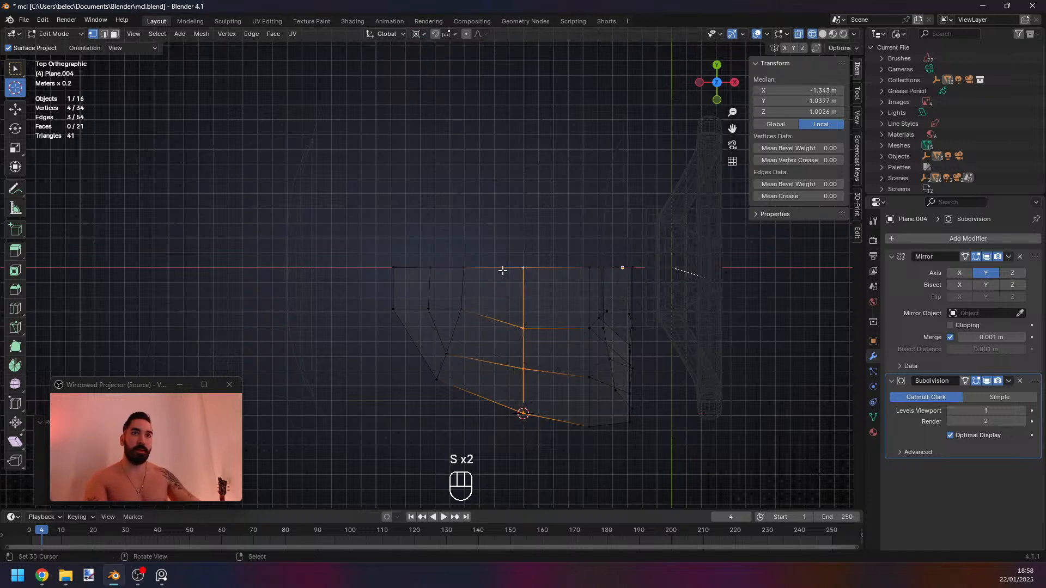
Try to slide the two inner floor vertices nearest the centreline toward the steering wheel.
{"action": "key", "text": "z"}
{"action": "key", "text": "z"}
{"action": "right_click", "coordinate": [448, 347]}
{"action": "right_click", "coordinate": [462, 309], "text": "shift"}
{"action": "key", "text": "z"}
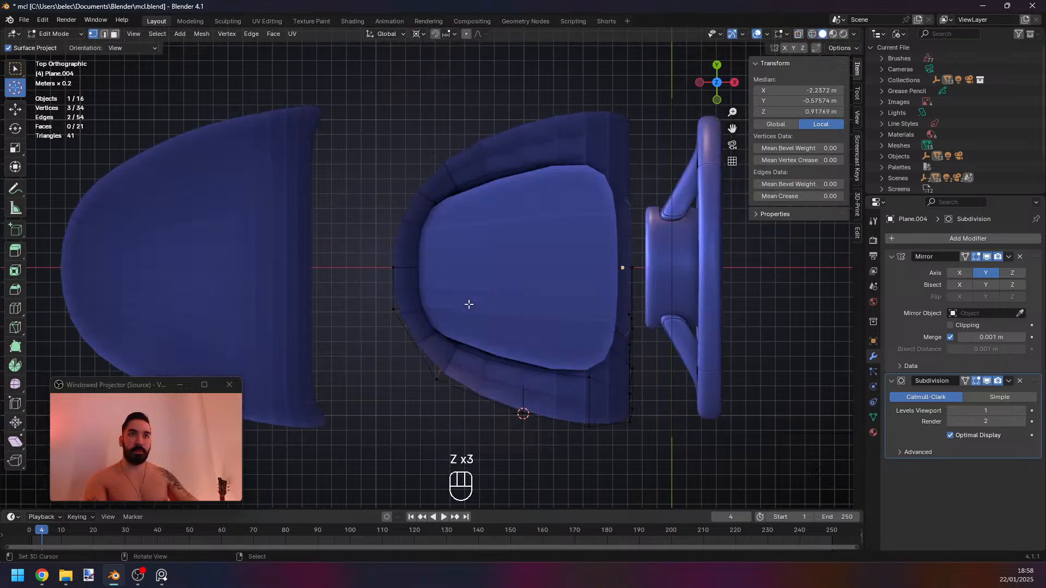
{"action": "key", "text": "z"}
{"action": "right_click", "coordinate": [466, 304]}
{"action": "right_click", "coordinate": [469, 273], "text": "shift"}
{"action": "key", "text": "g"}
{"action": "key", "text": "g"}
{"action": "left_click", "coordinate": [506, 295]}
{"action": "key", "text": "z"}
{"action": "middle_click_drag", "start_coordinate": [500, 311], "coordinate": [490, 263]}
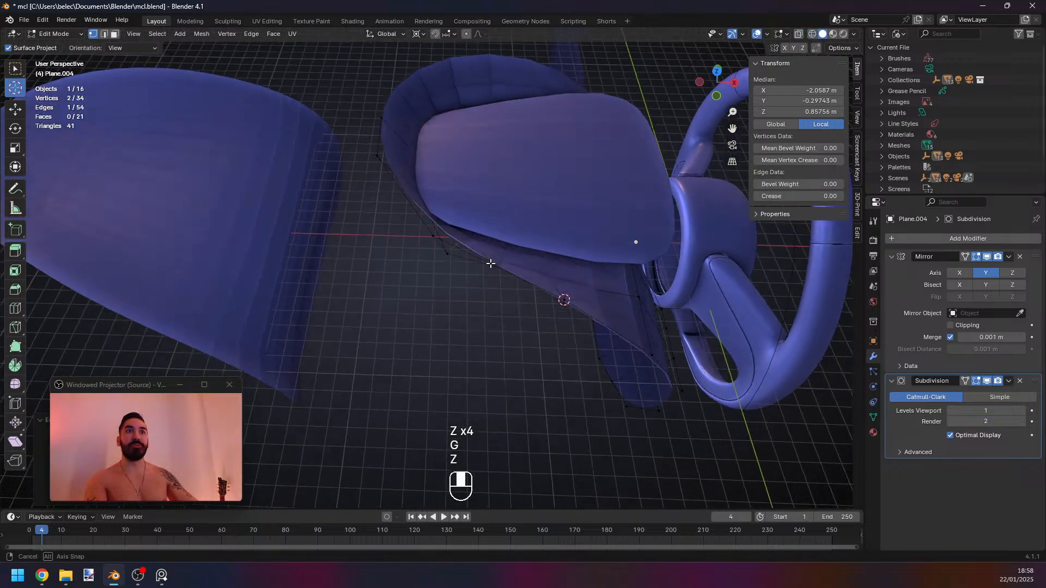
{"action": "key", "text": "ctrl+z"}
Move the middle vertex pair between the shell's tip rim and floor along X, away from the steering wheel.
{"action": "key", "text": "z"}
{"action": "middle_click_drag", "start_coordinate": [446, 193], "coordinate": [425, 180]}
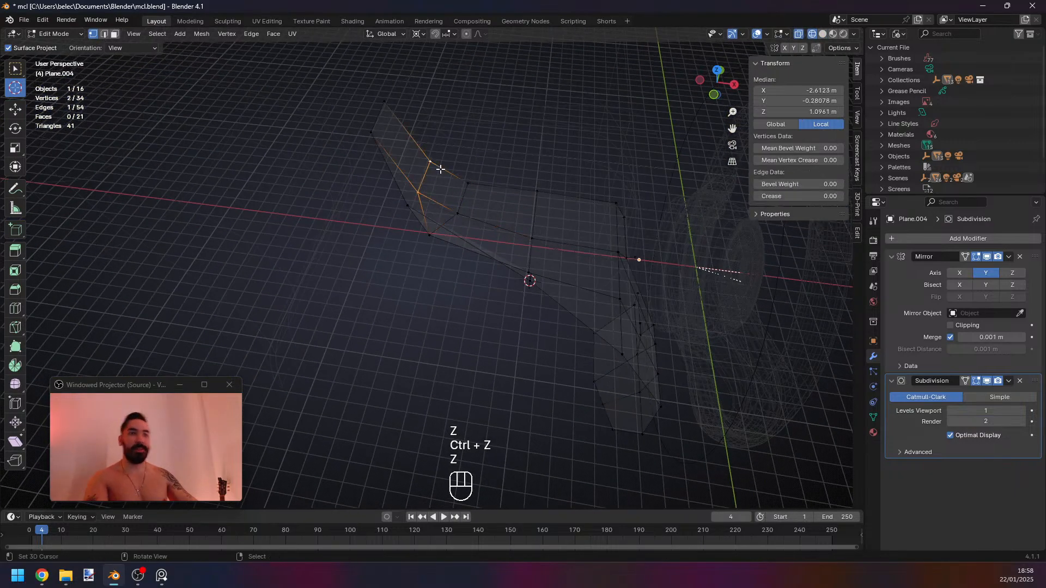
{"action": "key", "text": "KP_7"}
{"action": "key", "text": "z"}
{"action": "key", "text": "z"}
{"action": "key", "text": "g"}
{"action": "key", "text": "g"}
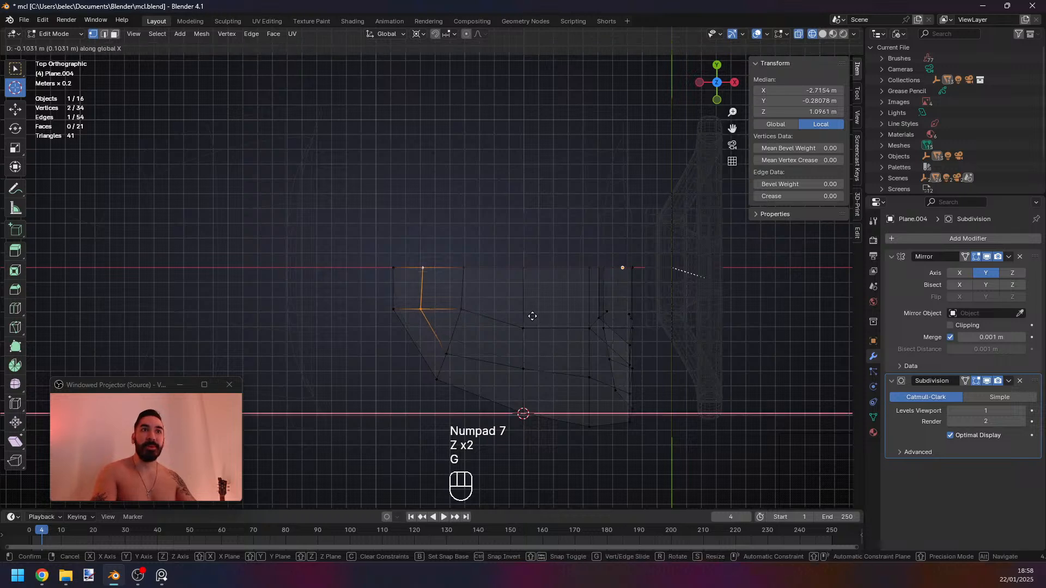
{"action": "left_click", "coordinate": [423, 310]}
Align the two inner centreline vertices near the tip with their outer neighbours by scaling along X about the 3D cursor placed on each neighbour.
{"action": "key", "text": "shift+s"}
{"action": "left_click", "coordinate": [516, 318]}
{"action": "key", "text": "s"}
{"action": "left_click", "coordinate": [529, 304]}
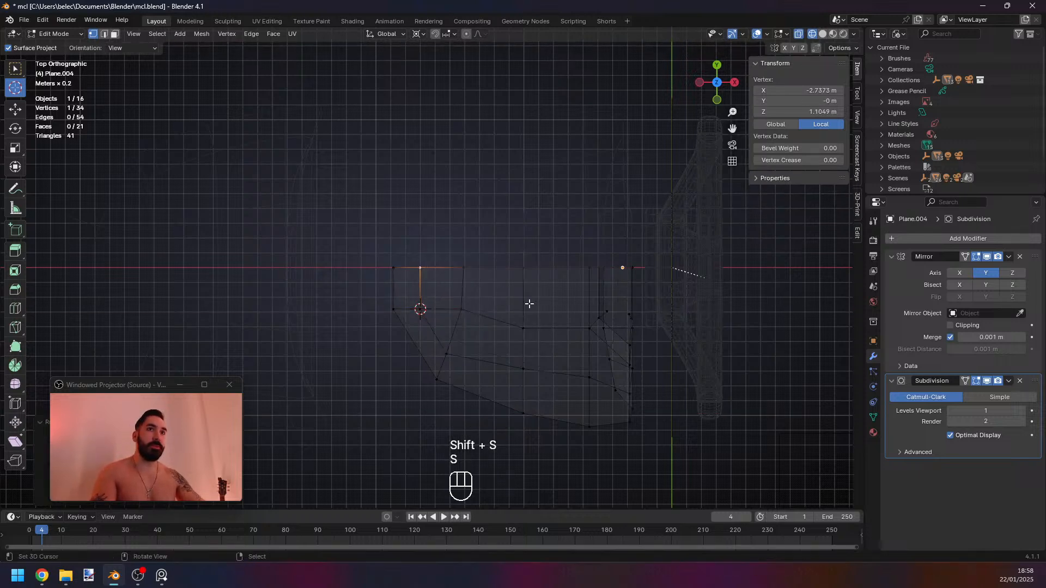
{"action": "key", "text": "shift+s"}
{"action": "left_click", "coordinate": [572, 309]}
{"action": "key", "text": "s"}
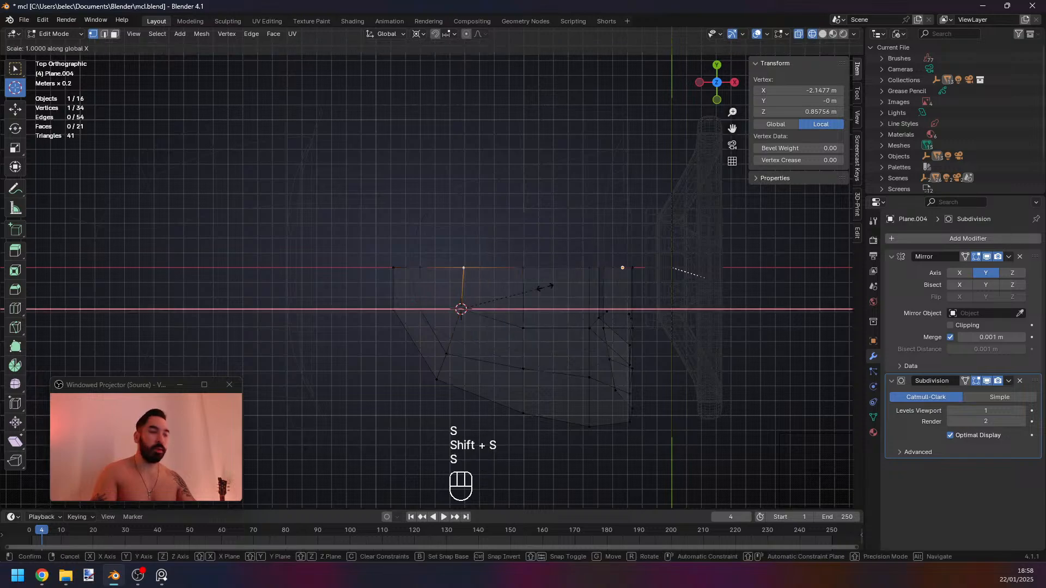
{"action": "left_click", "coordinate": [545, 287]}
Check how the shell's rim follows the panel from an angled view and from the top.
{"action": "mouse_move", "coordinate": [577, 366]}
{"action": "middle_mouse_down"}
{"action": "mouse_move", "coordinate": [441, 278]}
{"action": "mouse_move", "coordinate": [511, 351]}
{"action": "mouse_move", "coordinate": [361, 262]}
{"action": "mouse_move", "coordinate": [427, 296]}
{"action": "mouse_move", "coordinate": [398, 254]}
{"action": "mouse_move", "coordinate": [527, 329]}
{"action": "middle_mouse_up"}
{"action": "key", "text": "z"}
{"action": "key", "text": "z"}
{"action": "right_click", "coordinate": [360, 244]}
{"action": "key", "text": "z"}
{"action": "key", "text": "Tab"}
{"action": "key", "text": "KP_7"}
{"action": "key", "text": "z"}
{"action": "key", "text": "z"}
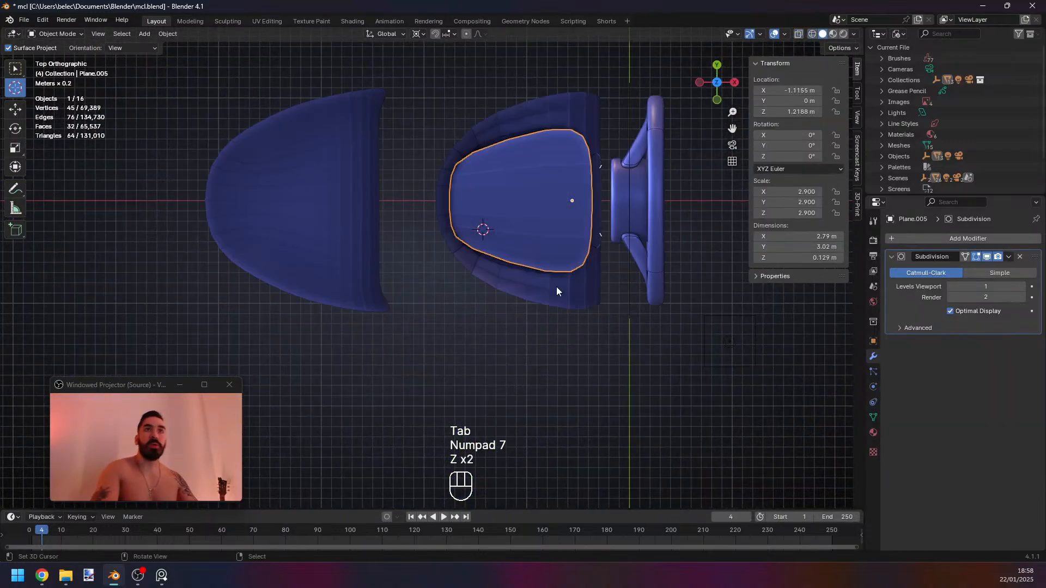
{"action": "middle_click_drag", "start_coordinate": [523, 230], "coordinate": [492, 279], "text": "shift"}
{"action": "right_click", "coordinate": [456, 169]}
{"action": "key", "text": "Tab"}
{"action": "middle_click_drag", "start_coordinate": [467, 227], "coordinate": [455, 280], "text": "shift"}
{"action": "key", "text": "z"}
{"action": "key", "text": "z"}
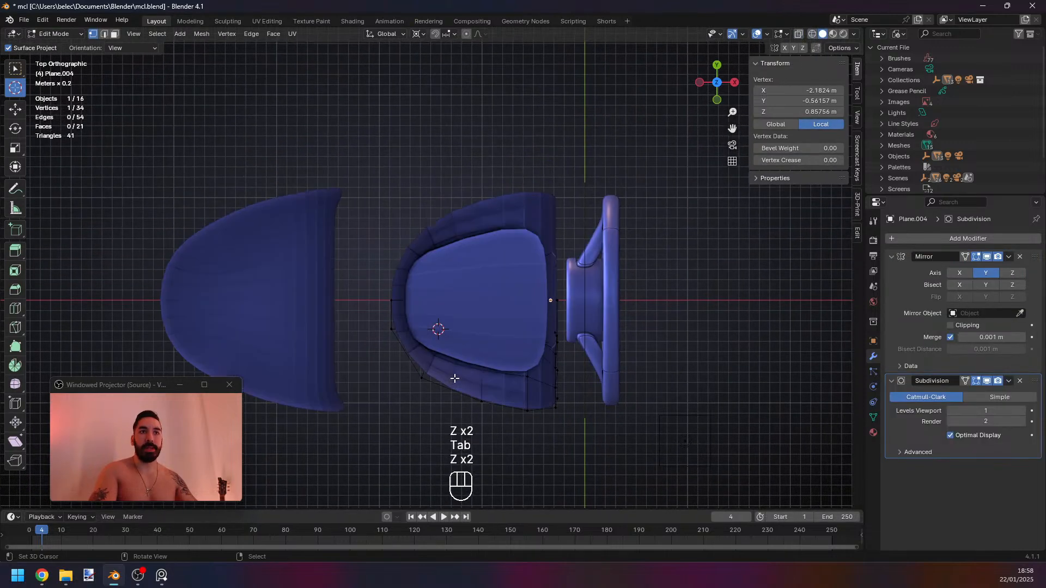
Move the shell's slanted outer side rim edge along Y toward the centreline to a median of about -1.48 m.
{"action": "key", "text": "2"}
{"action": "right_click", "coordinate": [446, 391]}
{"action": "scroll", "coordinate": [450, 397], "scroll_direction": "up", "scroll_amount": 1}
{"action": "key", "text": "z"}
{"action": "key", "text": "z"}
{"action": "key", "text": "g"}
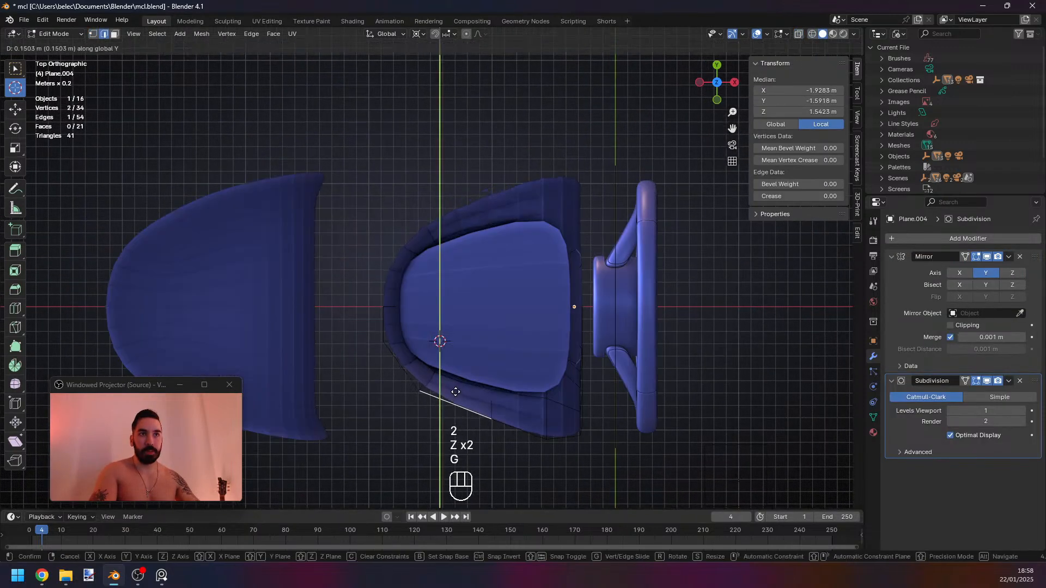
{"action": "left_click", "coordinate": [456, 386]}
{"action": "key", "text": "Tab"}
{"action": "key", "text": "Tab"}
{"action": "key", "text": "z"}
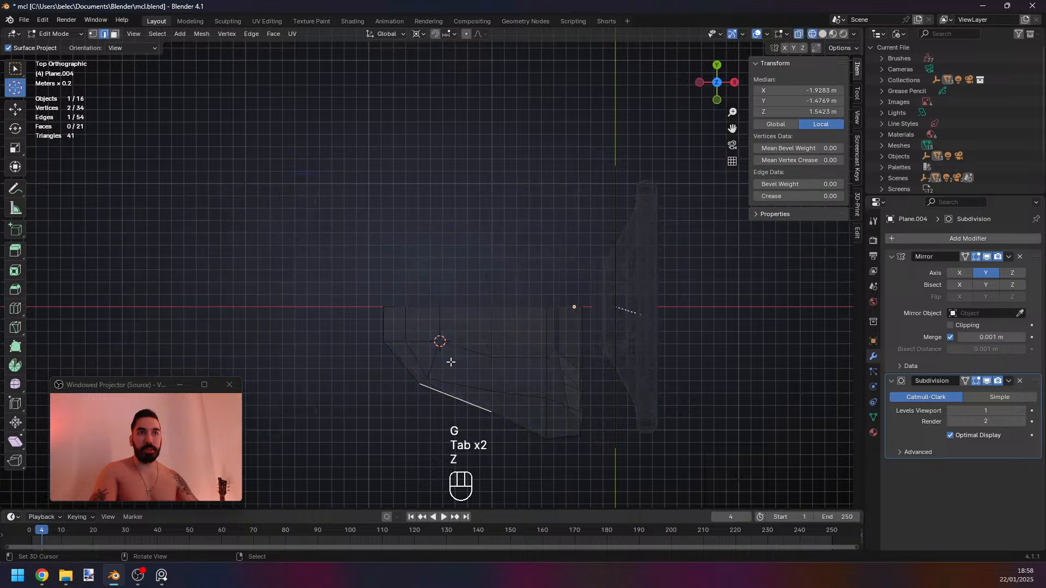
Move the vertex just inside the tip-side end of the slanted rim edge inward toward the panel.
{"action": "key", "text": "1"}
{"action": "right_click", "coordinate": [430, 377]}
{"action": "key", "text": "g"}
{"action": "left_click", "coordinate": [433, 372]}
{"action": "key", "text": "z"}
{"action": "key", "text": "Tab"}
{"action": "key", "text": "Tab"}
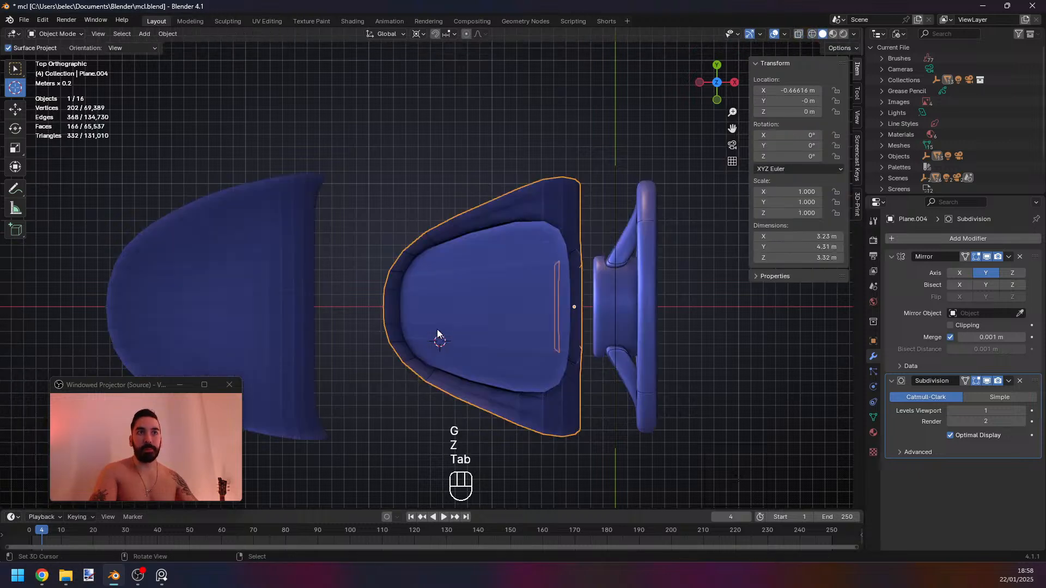
Move the outer side rim vertex nearest the steering wheel along Y to about -2.02 m.
{"action": "key", "text": "g"}
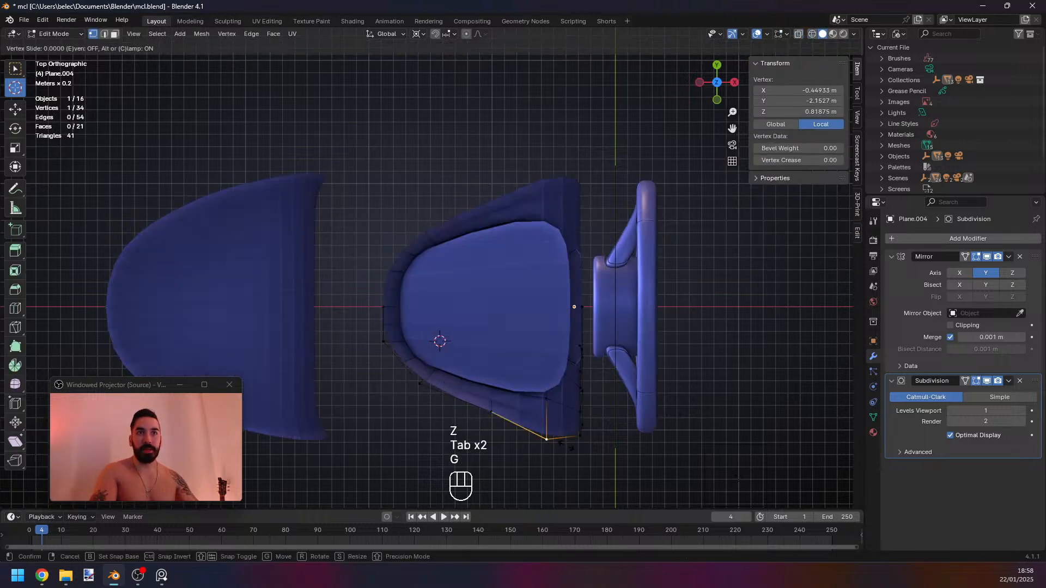
{"action": "right_click", "coordinate": [565, 443]}
{"action": "key", "text": "g"}
{"action": "key", "text": "y"}
{"action": "left_click", "coordinate": [566, 436]}
{"action": "key", "text": "Tab"}
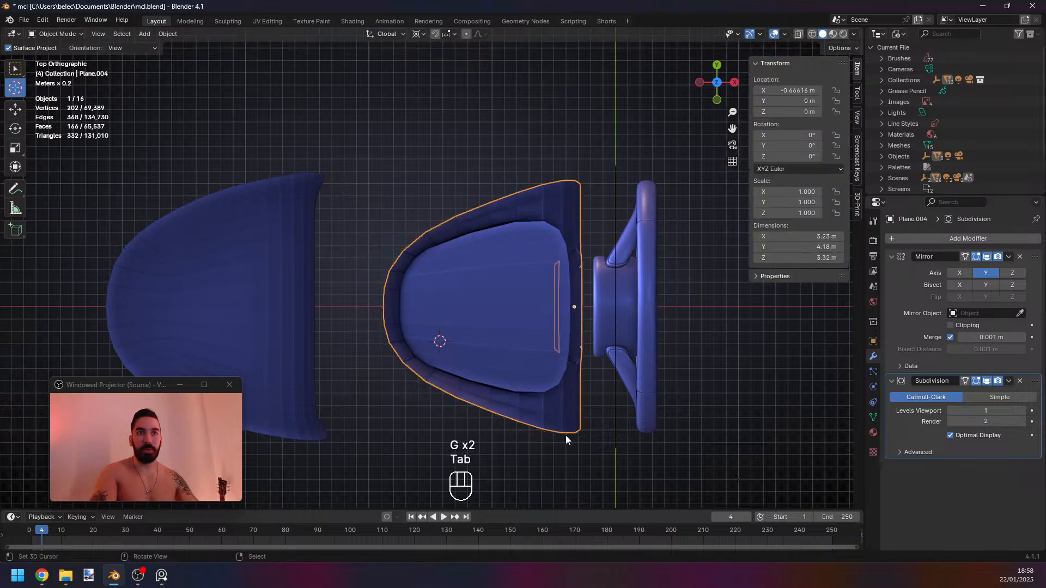
{"action": "key", "text": "Tab"}
{"action": "key", "text": "g"}
{"action": "key", "text": "Tab"}
{"action": "key", "text": "Tab"}
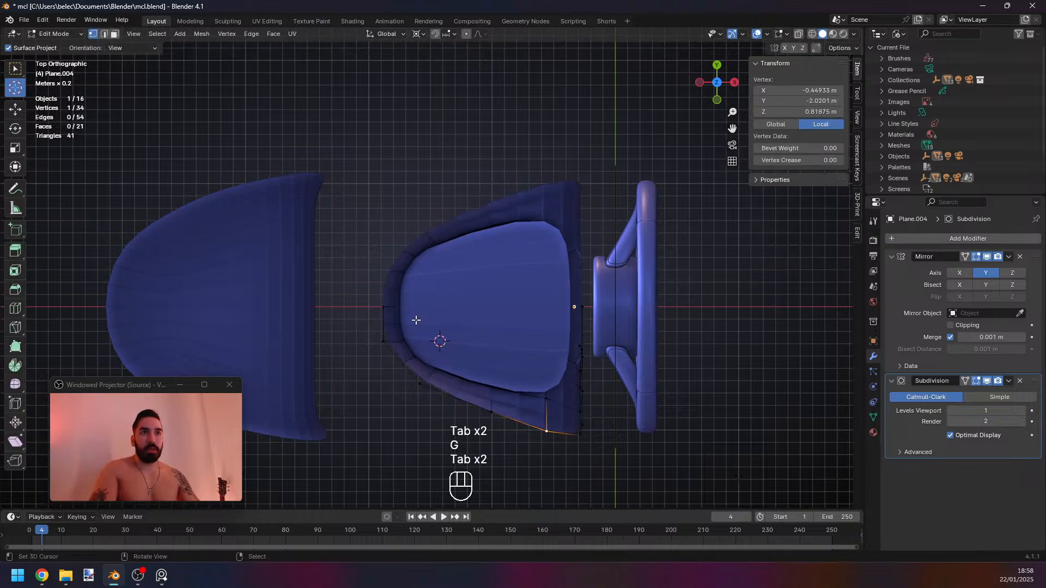
Slide the off-centre rim vertex at the shell's far tip along its edge to about Y -0.50 m.
{"action": "key", "text": "z"}
{"action": "key", "text": "2"}
{"action": "right_click", "coordinate": [381, 320]}
{"action": "key", "text": "z"}
{"action": "key", "text": "1"}
{"action": "right_click", "coordinate": [390, 343]}
{"action": "key", "text": "g"}
{"action": "key", "text": "g"}
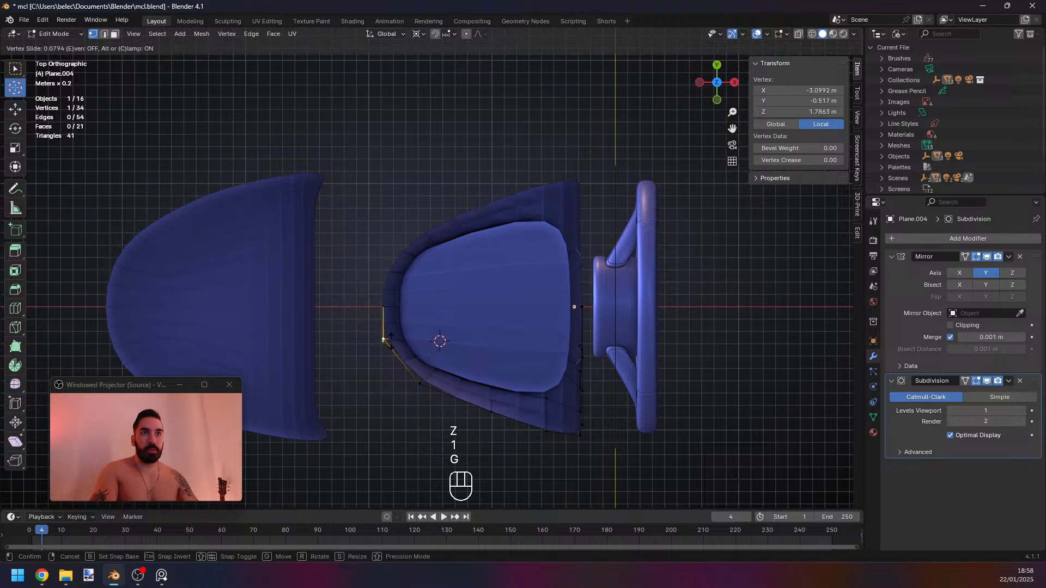
{"action": "left_click", "coordinate": [390, 339]}
Move the rim edge at the shell's far tip along X toward the steering wheel.
{"action": "key", "text": "2"}
{"action": "right_click", "coordinate": [382, 327]}
{"action": "key", "text": "g"}
{"action": "middle_click", "coordinate": [417, 332]}
{"action": "right_click", "coordinate": [418, 331]}
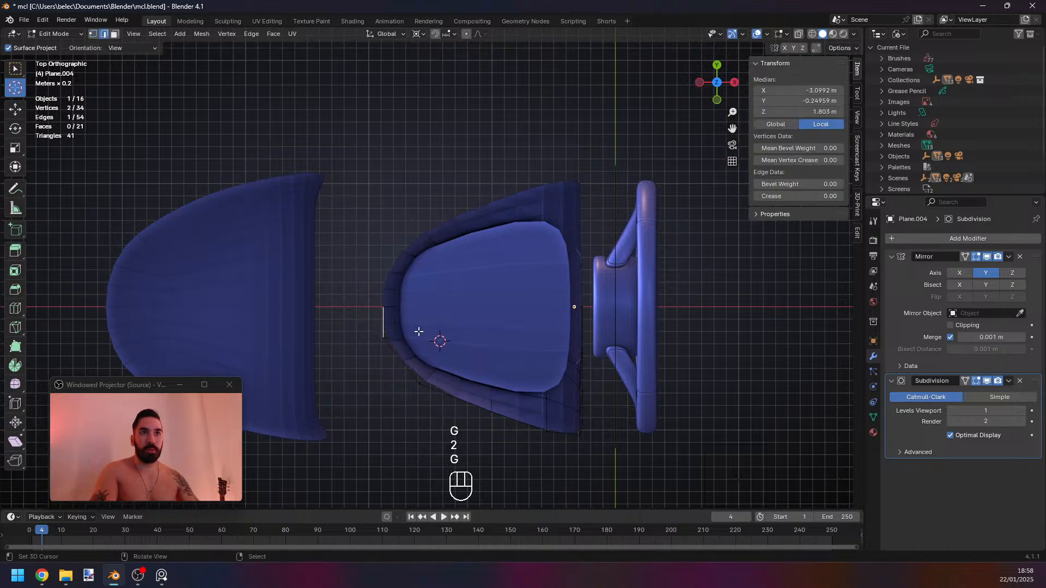
{"action": "key", "text": "g"}
{"action": "middle_click", "coordinate": [421, 331]}
{"action": "left_click", "coordinate": [421, 332]}
{"action": "key", "text": "Tab"}
Shift the curved panel along one axis to refit it inside the shell's rim, and reselect the shell.
{"action": "right_click", "coordinate": [426, 292]}
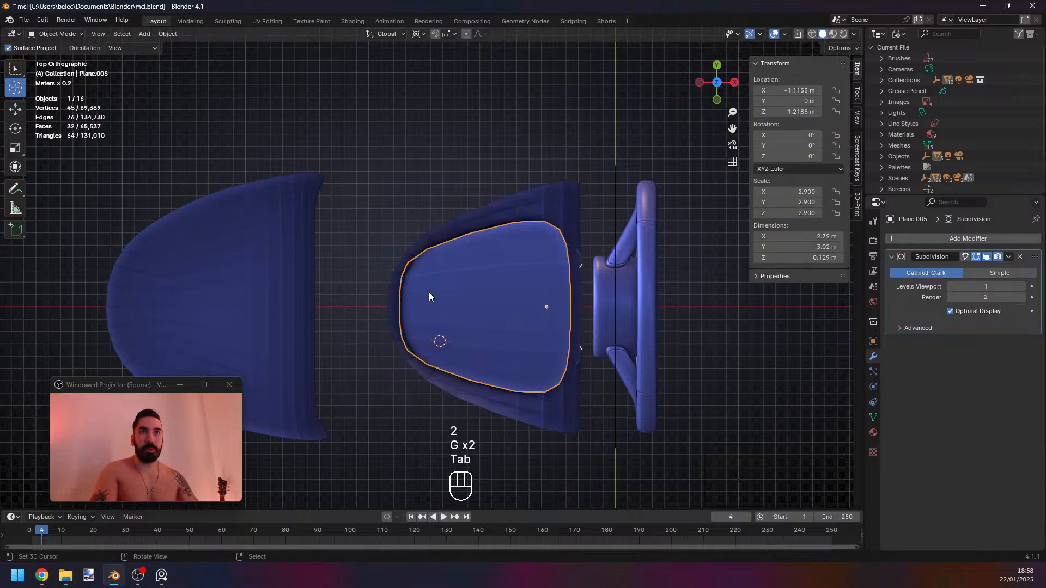
{"action": "middle_click_drag", "start_coordinate": [449, 319], "coordinate": [438, 286]}
{"action": "key", "text": "g"}
{"action": "middle_click", "coordinate": [450, 265]}
{"action": "left_click", "coordinate": [461, 266]}
{"action": "right_click", "coordinate": [362, 376]}
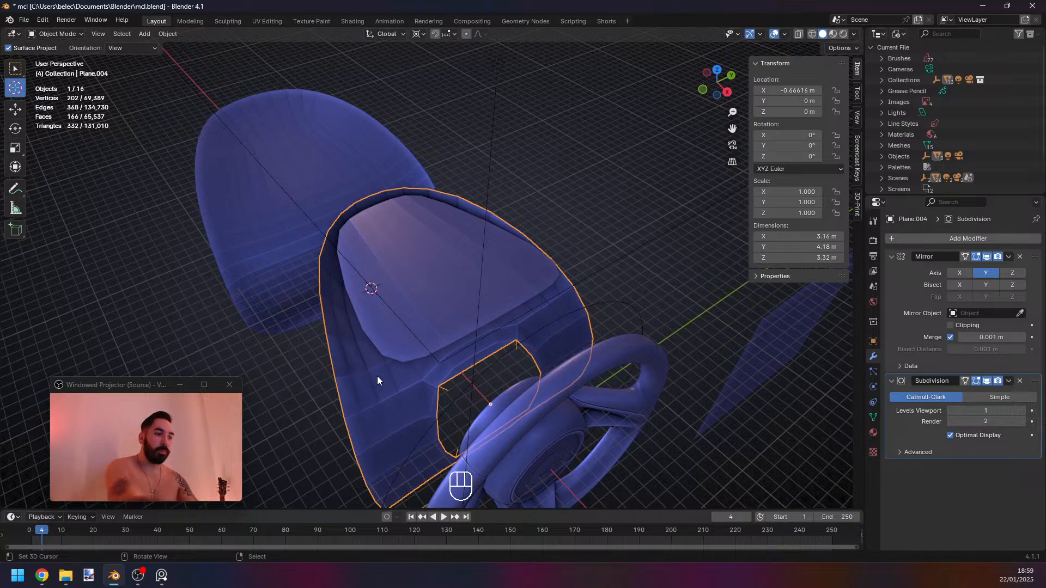
Examine the shell's side rim edge beside the curved panel from the top view.
{"action": "key", "text": "KP_7"}
{"action": "key", "text": "KP_7"}
{"action": "key", "text": "Tab"}
{"action": "key", "text": "2"}
{"action": "key", "text": "z"}
{"action": "key", "text": "z"}
{"action": "left_click", "coordinate": [467, 405]}
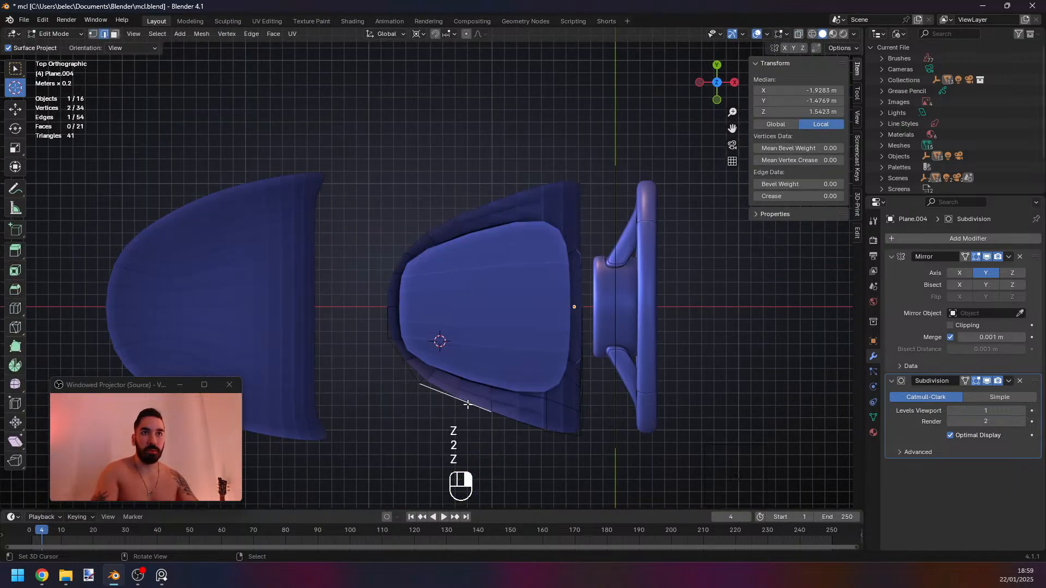
{"action": "key", "text": "Tab"}
Snap the 3D cursor to the curved panel and enlarge the panel uniformly to a scale of about 3.43.
{"action": "right_click", "coordinate": [481, 344]}
{"action": "key", "text": "shift+s"}
{"action": "left_click", "coordinate": [607, 349]}
{"action": "key", "text": "s"}
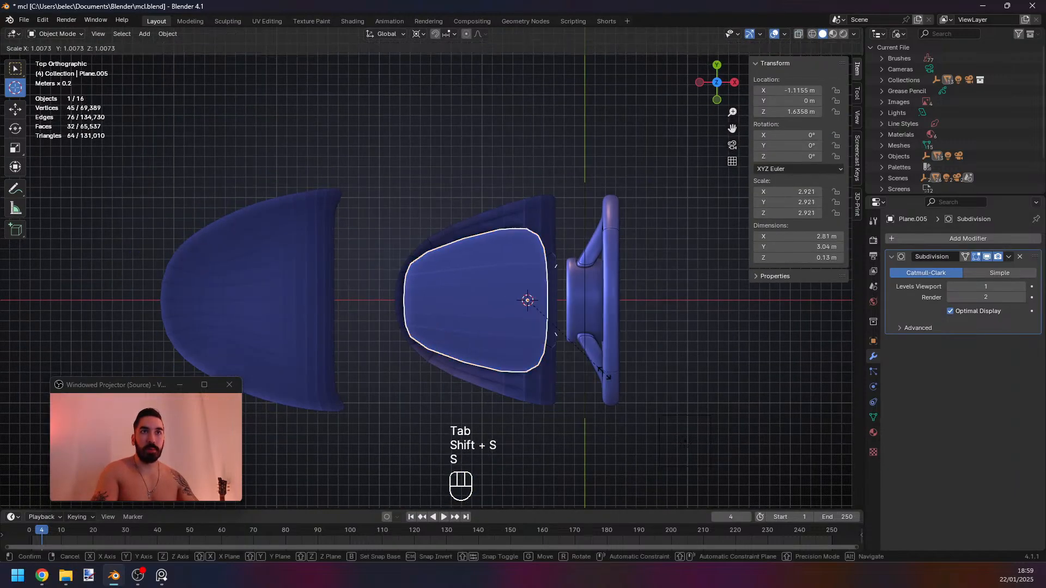
{"action": "left_click", "coordinate": [614, 386]}
{"action": "key", "text": "Tab"}
{"action": "key", "text": "Tab"}
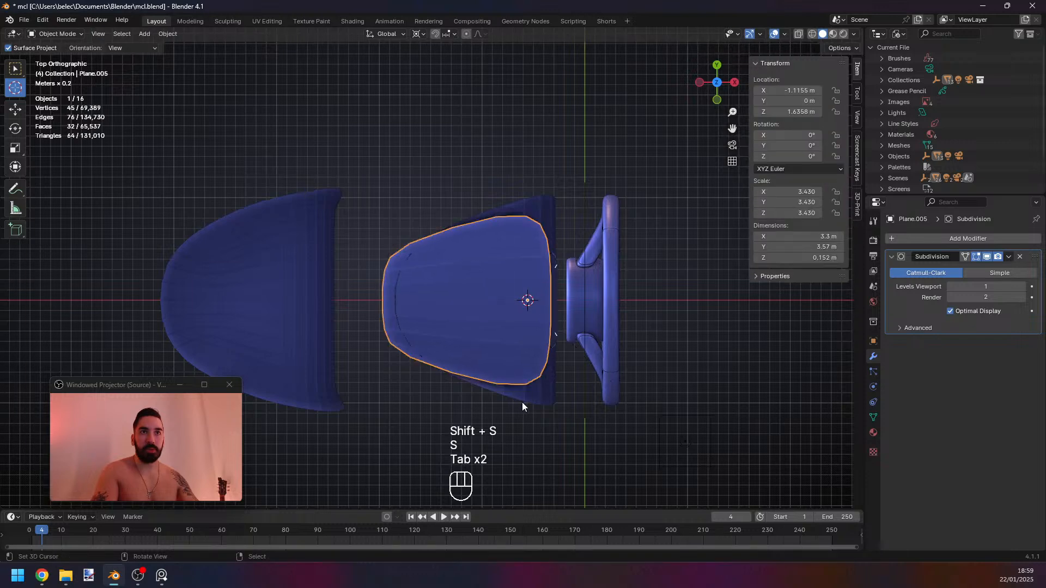
Stretch the seven faces at the shell's far end along X away from the steering wheel, making the shell about 3.55 m long.
{"action": "right_click", "coordinate": [522, 402]}
{"action": "key", "text": "Tab"}
{"action": "key", "text": "z"}
{"action": "key", "text": "3"}
{"action": "key", "text": "a"}
{"action": "key", "text": "b"}
{"action": "left_click_drag", "start_coordinate": [365, 280], "coordinate": [466, 412]}
{"action": "key", "text": "a"}
{"action": "key", "text": "b"}
{"action": "key", "text": "z"}
{"action": "key", "text": "s"}
{"action": "right_click", "coordinate": [547, 410]}
{"action": "key", "text": "z"}
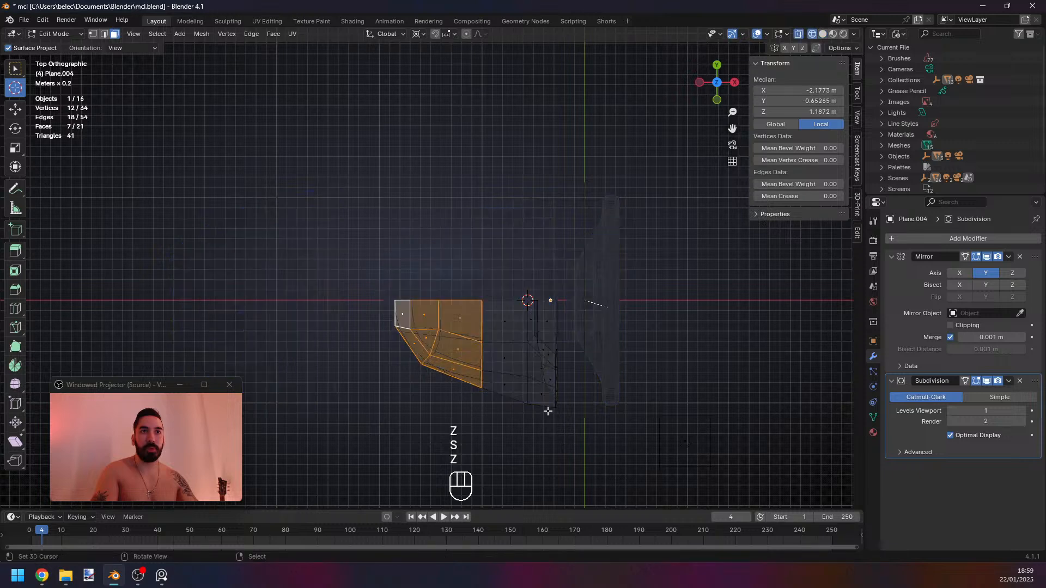
{"action": "key", "text": "z"}
{"action": "key", "text": "Tab"}
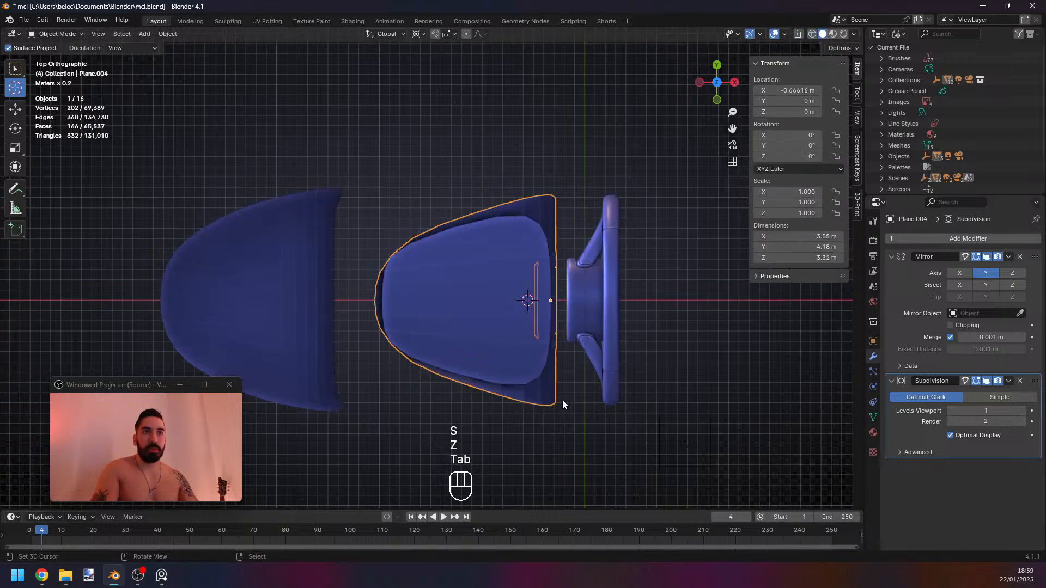
Move the corner edge between the shell's far tip and side to about X -2.99 m, Y -1.05 m.
{"action": "key", "text": "Tab"}
{"action": "key", "text": "1"}
{"action": "key", "text": "z"}
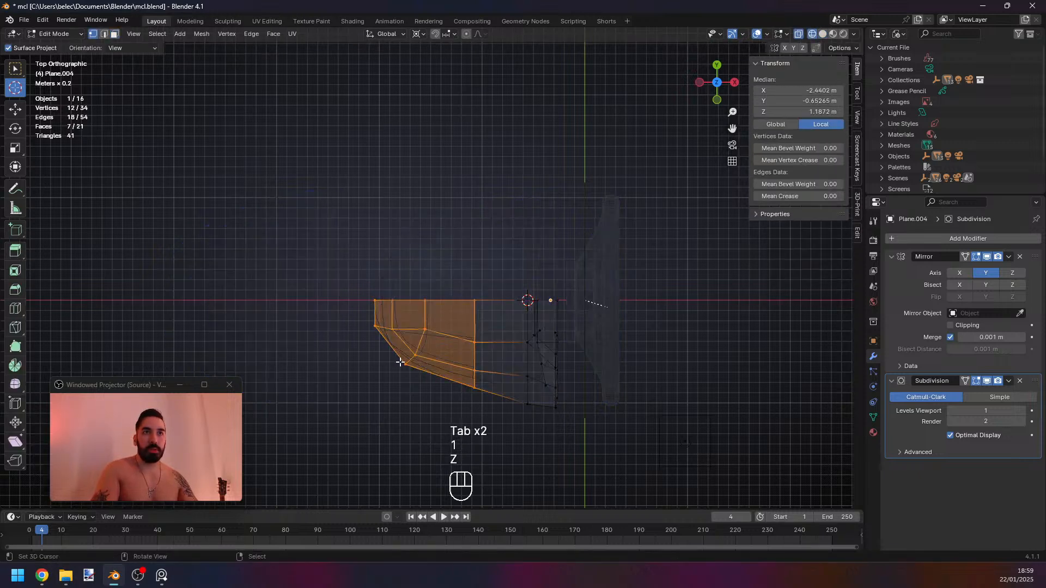
{"action": "left_click", "coordinate": [406, 362]}
{"action": "left_click", "coordinate": [408, 357], "text": "shift"}
{"action": "key", "text": "z"}
{"action": "key", "text": "g"}
{"action": "left_click", "coordinate": [429, 361]}
{"action": "key", "text": "z"}
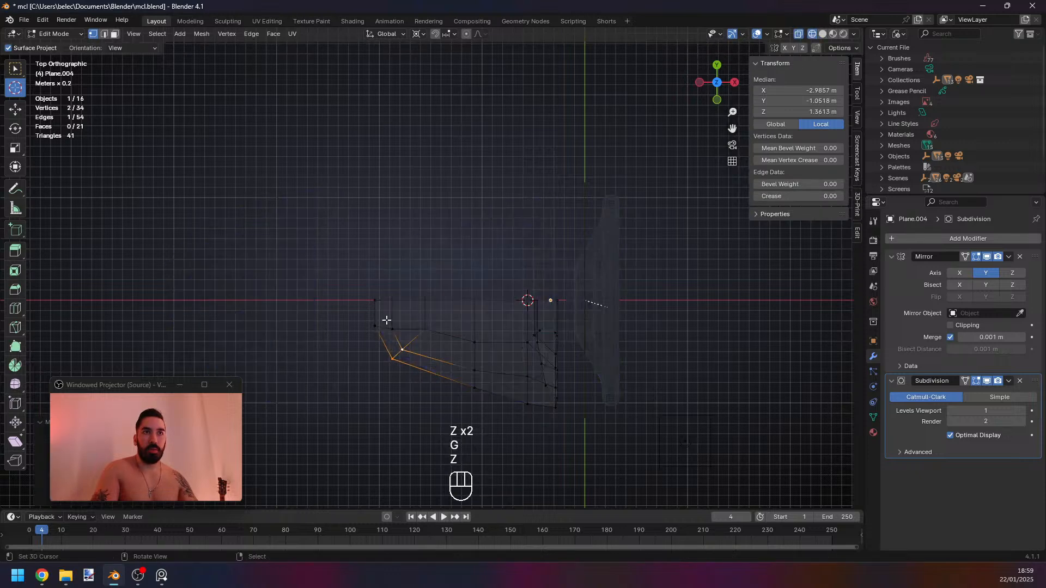
Shift the far-tip vertices together with the corner edge slightly along X toward the steering wheel, for a shell length of about 3.53 m.
{"action": "key", "text": "b"}
{"action": "left_click_drag", "start_coordinate": [360, 295], "coordinate": [394, 334]}
{"action": "key", "text": "z"}
{"action": "key", "text": "g"}
{"action": "right_click", "coordinate": [423, 344]}
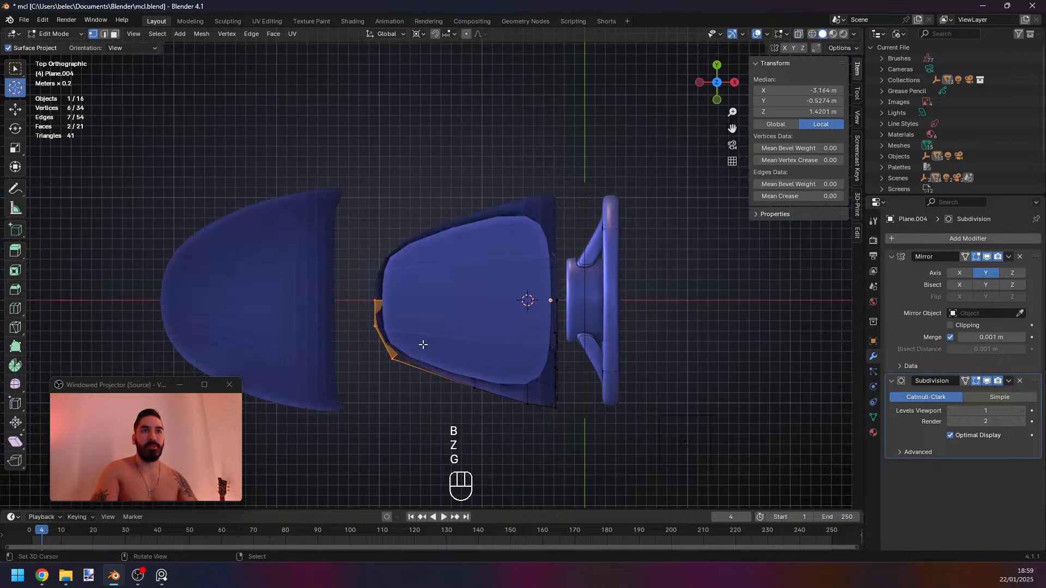
{"action": "key", "text": "z"}
{"action": "key", "text": "g"}
{"action": "middle_click", "coordinate": [423, 344]}
{"action": "left_click", "coordinate": [423, 343]}
{"action": "key", "text": "z"}
Align the off-centre row of three far-tip vertices along Y to the 3D cursor snapped at the row's innermost vertex.
{"action": "key", "text": "z"}
{"action": "key", "text": "a"}
{"action": "key", "text": "b"}
{"action": "left_click_drag", "start_coordinate": [362, 320], "coordinate": [391, 339]}
{"action": "right_click", "coordinate": [424, 331]}
{"action": "key", "text": "shift+s"}
{"action": "left_click", "coordinate": [502, 346]}
{"action": "right_click", "coordinate": [375, 329], "text": "ctrl"}
{"action": "key", "text": "s"}
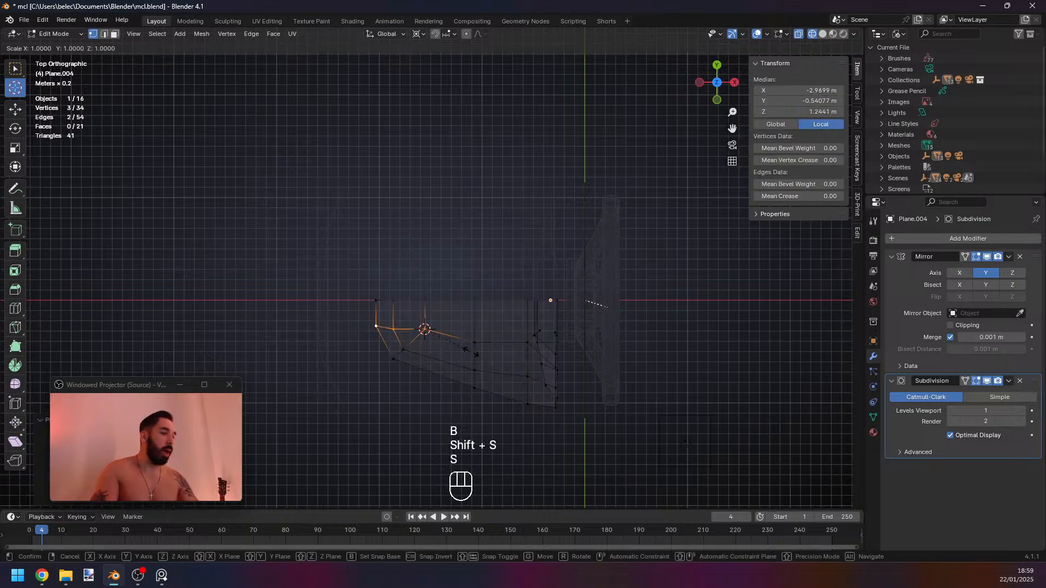
{"action": "middle_click", "coordinate": [470, 352]}
{"action": "left_click", "coordinate": [471, 353]}
{"action": "key", "text": "z"}
{"action": "key", "text": "Tab"}
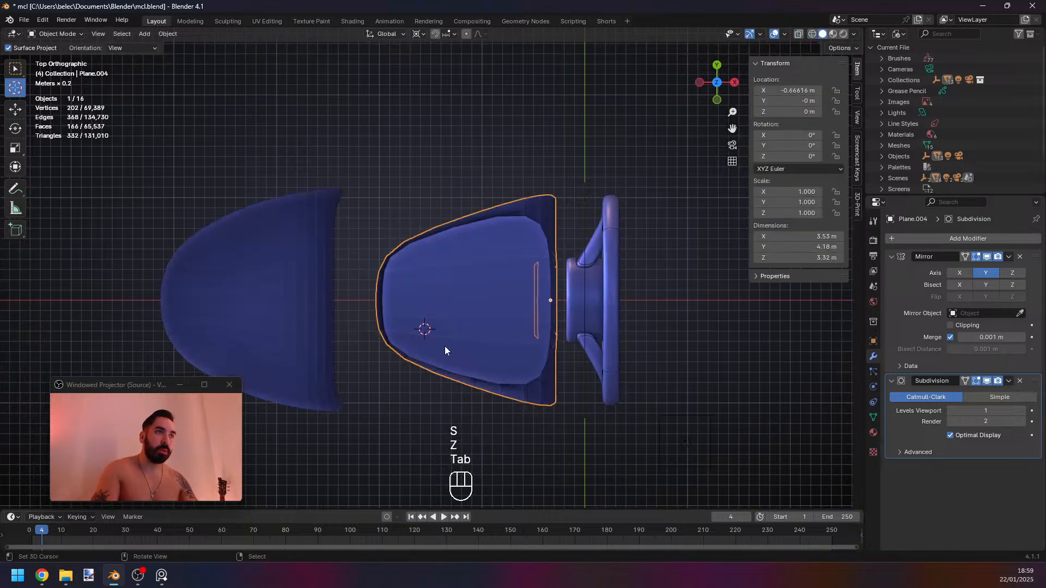
Move the corner edge between the shell's far tip and side outward to about X -2.98 m, Y -1.08 m.
{"action": "scroll", "coordinate": [445, 346], "scroll_direction": "up", "scroll_amount": 2}
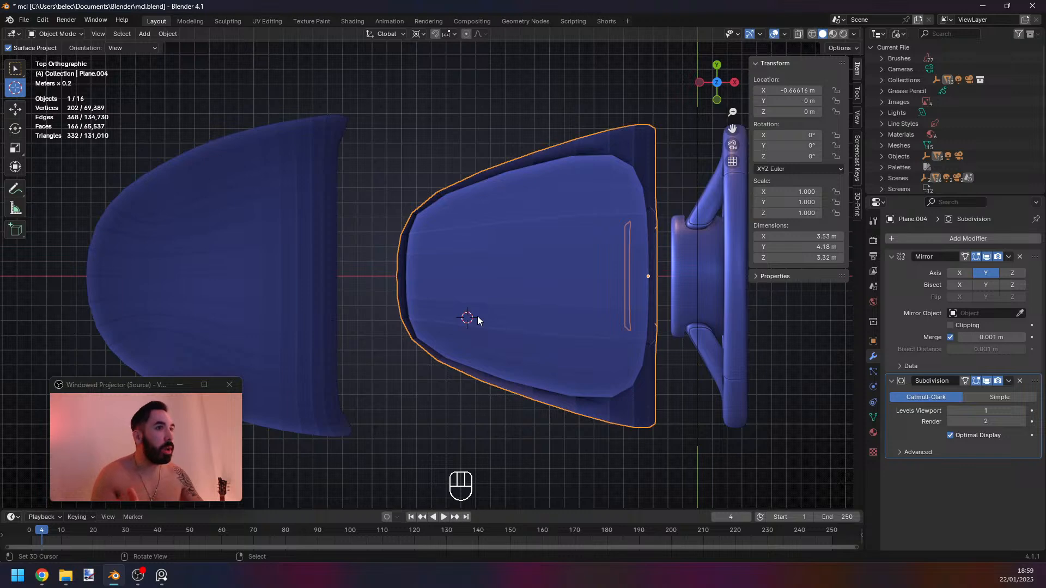
{"action": "key", "text": "Tab"}
{"action": "key", "text": "z"}
{"action": "key", "text": "z"}
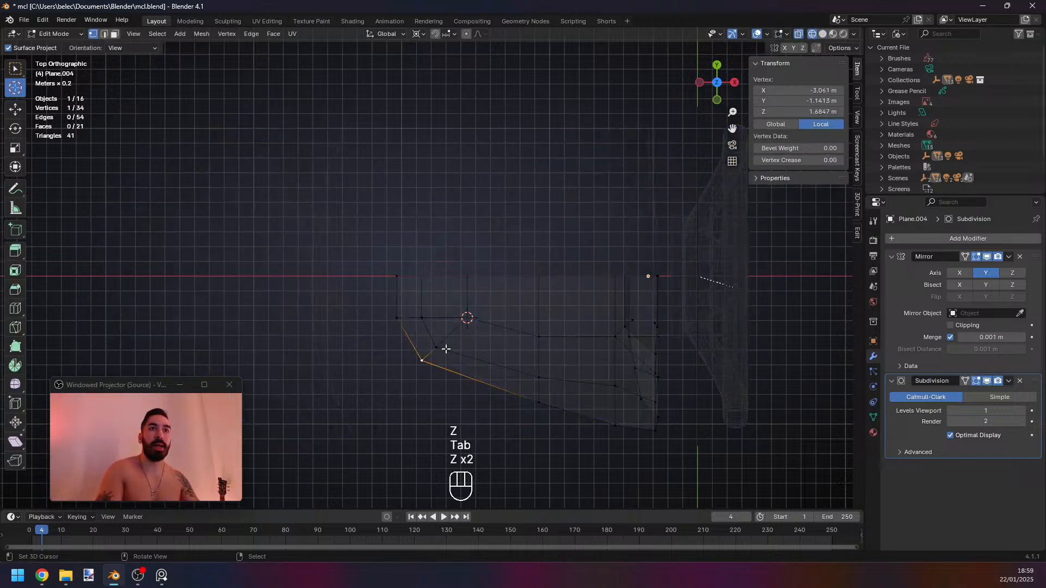
{"action": "right_click", "coordinate": [445, 349], "text": "shift"}
{"action": "key", "text": "z"}
{"action": "scroll", "coordinate": [502, 350], "scroll_direction": "up", "scroll_amount": 1}
{"action": "key", "text": "g"}
{"action": "left_click", "coordinate": [493, 378]}
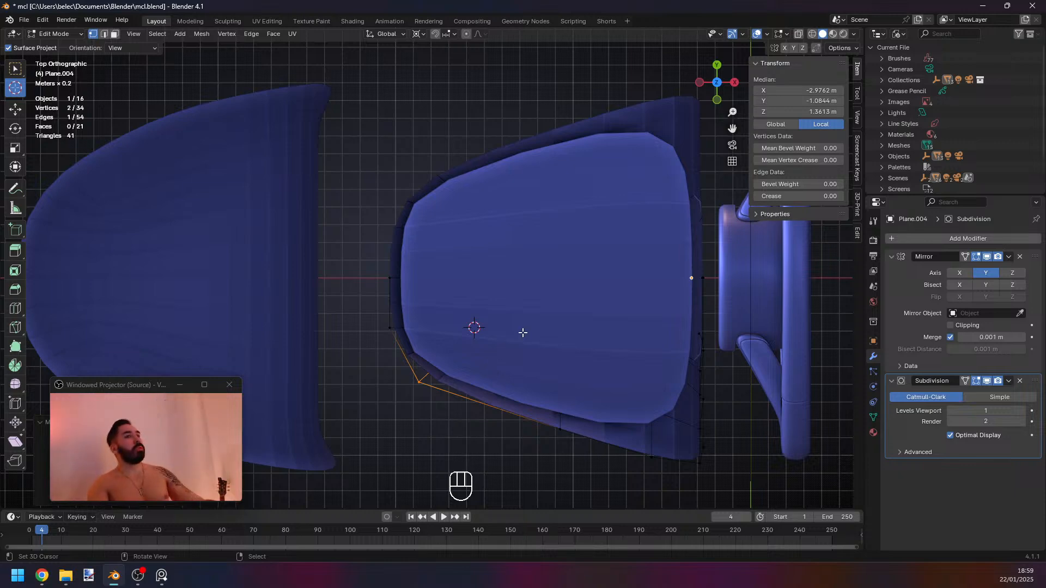
{"action": "key", "text": "z"}
Examine the rim gap around the curved panel and the face at the shell's far tip from above.
{"action": "key", "text": "Tab"}
{"action": "key", "text": "z"}
{"action": "key", "text": "Tab"}
{"action": "key", "text": "z"}
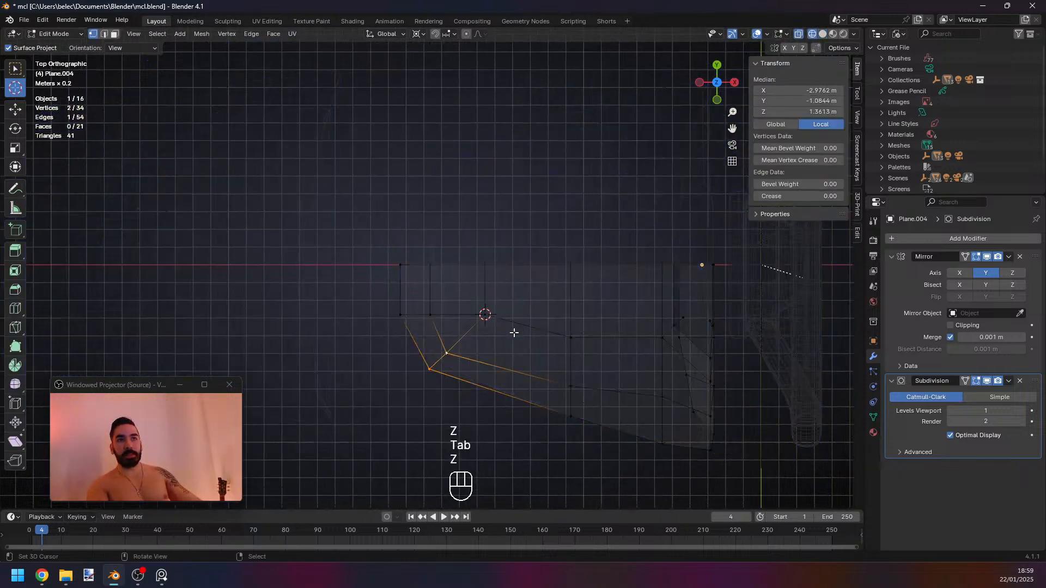
{"action": "key", "text": "Tab"}
{"action": "scroll", "coordinate": [494, 325], "scroll_direction": "up", "scroll_amount": 1}
{"action": "scroll", "coordinate": [479, 315], "scroll_direction": "down", "scroll_amount": 3}
{"action": "middle_click_drag", "start_coordinate": [469, 305], "coordinate": [440, 295], "text": "shift"}
{"action": "key", "text": "3"}
{"action": "key", "text": "z"}
{"action": "key", "text": "Tab"}
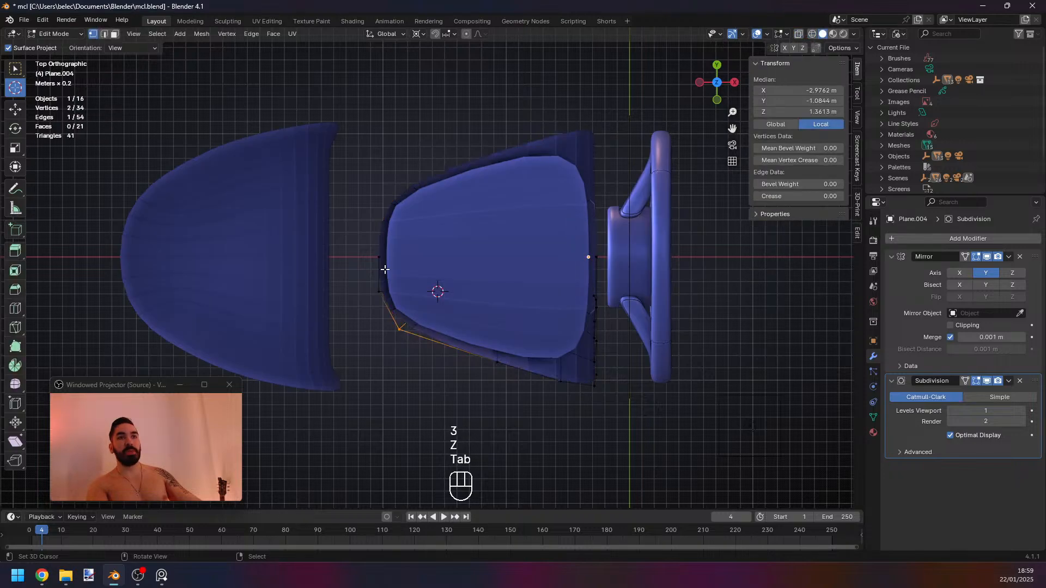
{"action": "key", "text": "z"}
{"action": "key", "text": "2"}
{"action": "key", "text": "1"}
{"action": "scroll", "coordinate": [382, 278], "scroll_direction": "up", "scroll_amount": 2}
{"action": "key", "text": "z"}
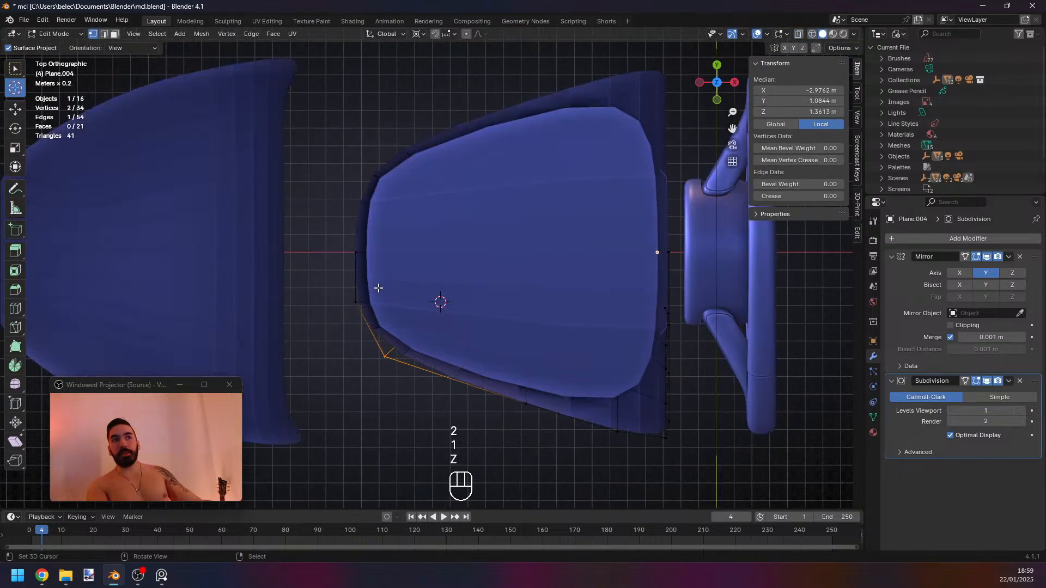
{"action": "key", "text": "z"}
{"action": "key", "text": "3"}
{"action": "right_click", "coordinate": [369, 279]}
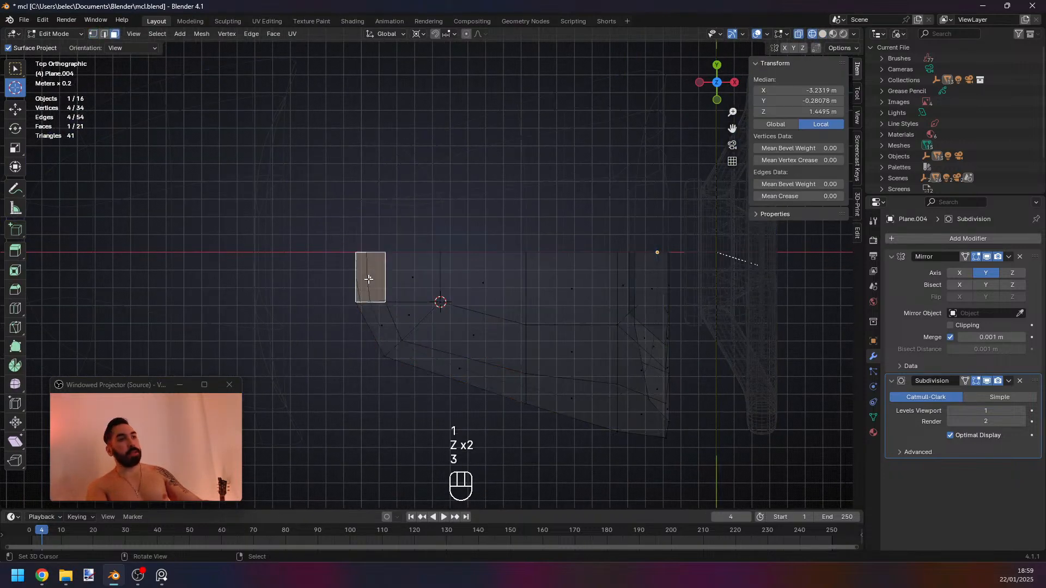
{"action": "middle_click_drag", "start_coordinate": [369, 279], "coordinate": [356, 281], "text": "shift"}
{"action": "key", "text": "z"}
{"action": "key", "text": "z"}
{"action": "key", "text": "1"}
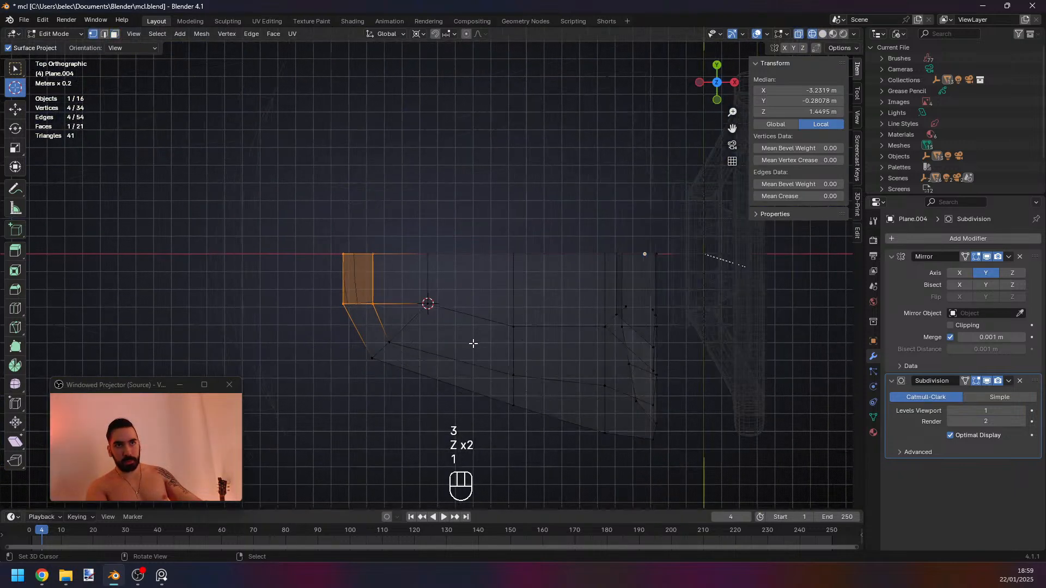
Slide the inner rim vertex midway along the shell's side outward along its cross edge.
{"action": "scroll", "coordinate": [473, 344], "scroll_direction": "down", "scroll_amount": 1}
{"action": "key", "text": "a"}
{"action": "right_click", "coordinate": [497, 321]}
{"action": "key", "text": "g"}
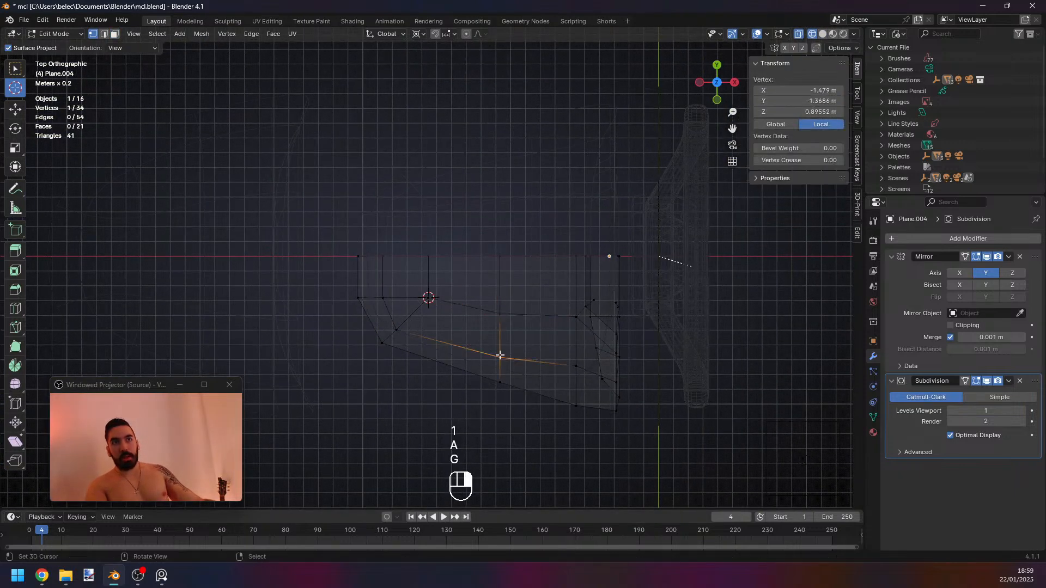
{"action": "key", "text": "g"}
Slide the inner rim vertex on the side near the steering wheel outward, and refine its position along one axis.
{"action": "key", "text": "g"}
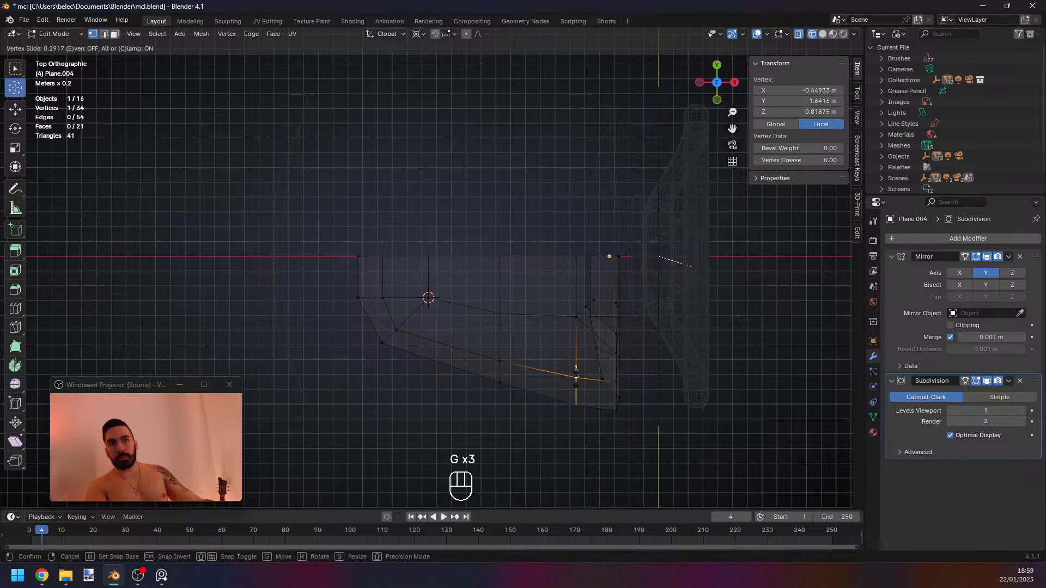
{"action": "key", "text": "g"}
{"action": "left_click", "coordinate": [587, 387]}
{"action": "key", "text": "z"}
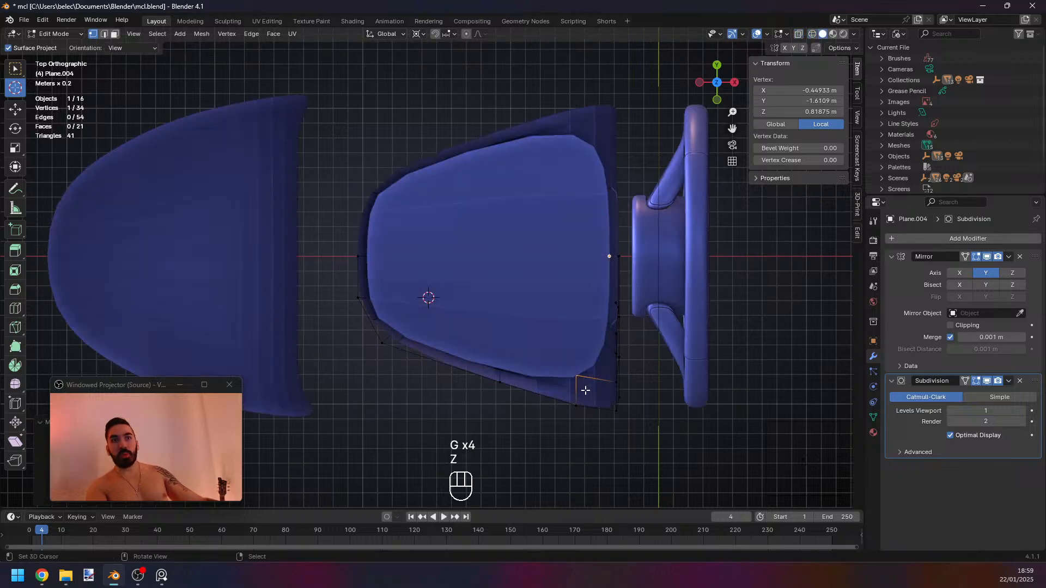
{"action": "key", "text": "z"}
{"action": "key", "text": "g"}
{"action": "middle_click", "coordinate": [587, 389]}
{"action": "left_click", "coordinate": [588, 392]}
{"action": "key", "text": "z"}
{"action": "key", "text": "Tab"}
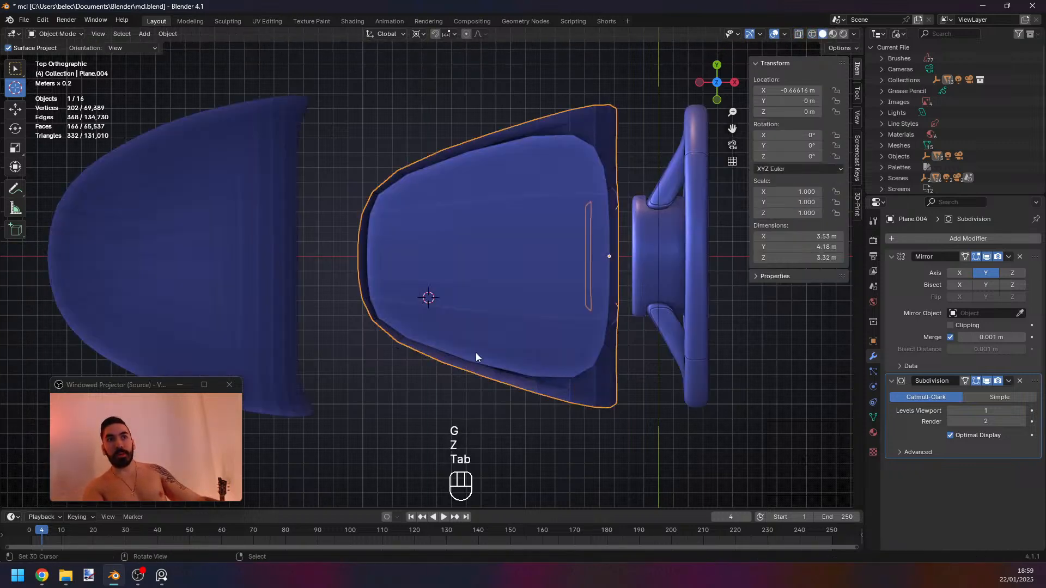
Add a loop cut across the shell between the far-tip corner and the middle of the side.
{"action": "key", "text": "Tab"}
{"action": "key", "text": "1"}
{"action": "key", "text": "z"}
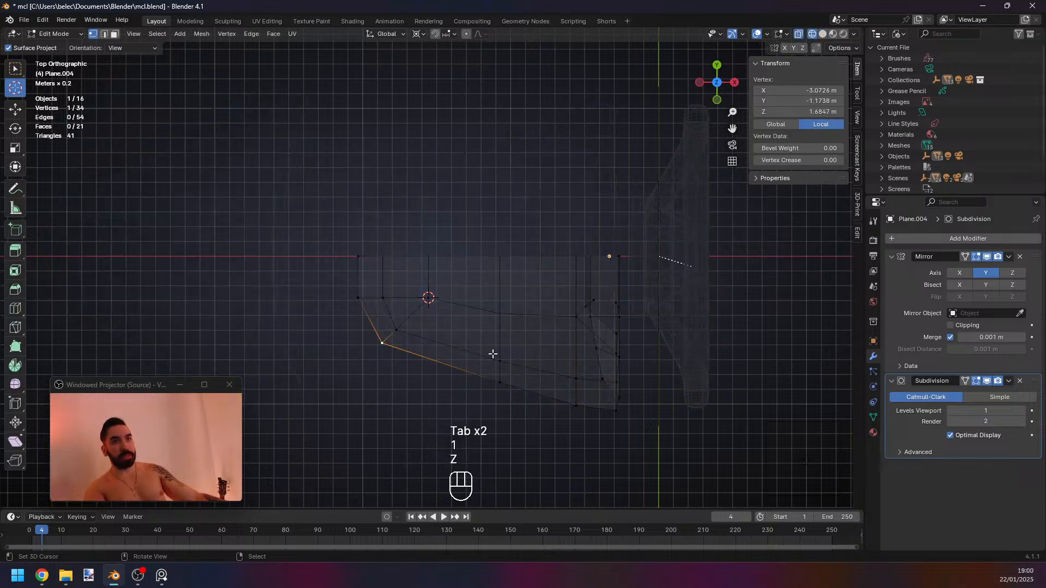
{"action": "key", "text": "z"}
{"action": "key", "text": "ctrl+r"}
{"action": "left_click", "coordinate": [463, 299]}
{"action": "left_click", "coordinate": [465, 299]}
{"action": "key", "text": "z"}
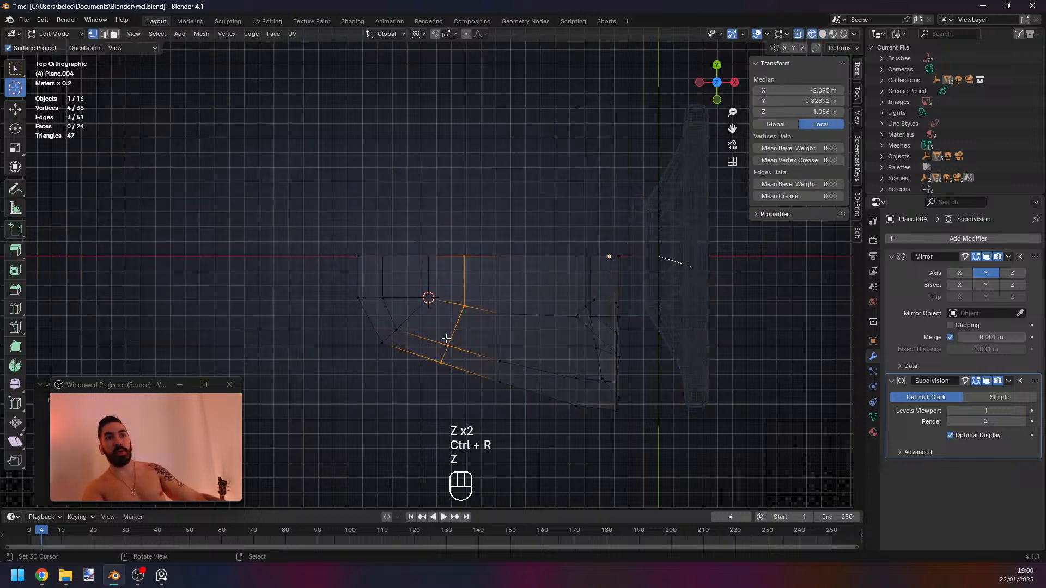
Narrow the three rim faces along the shell's side by scaling them along Y about the 3D cursor snapped to the inner corner vertex.
{"action": "key", "text": "3"}
{"action": "key", "text": "z"}
{"action": "key", "text": "1"}
{"action": "key", "text": "z"}
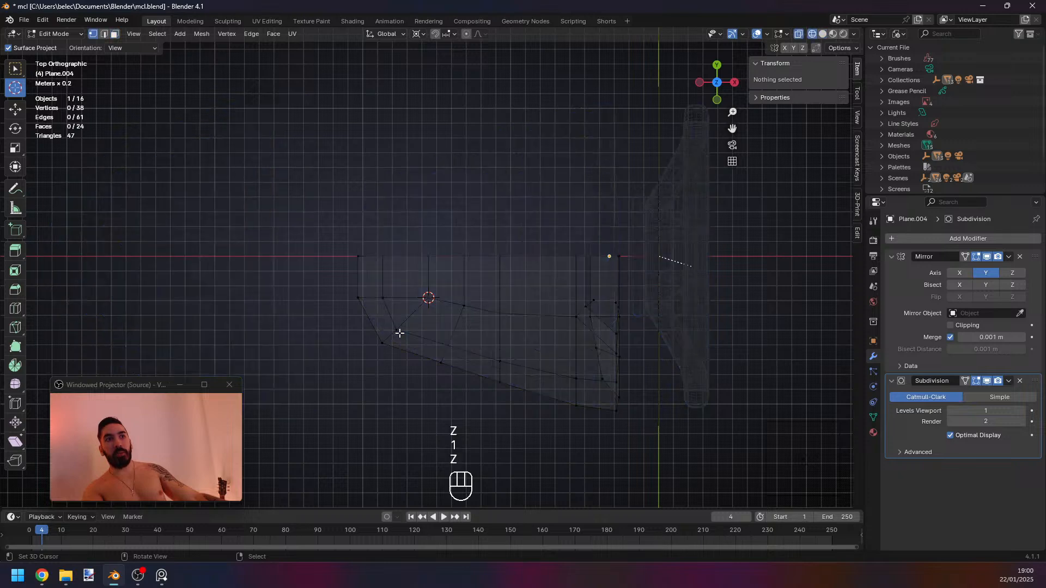
{"action": "right_click", "coordinate": [397, 331]}
{"action": "key", "text": "shift+s"}
{"action": "left_click", "coordinate": [578, 378]}
{"action": "right_click", "coordinate": [565, 401], "text": "ctrl+shift"}
{"action": "key", "text": "z"}
{"action": "key", "text": "s"}
{"action": "key", "text": "y"}
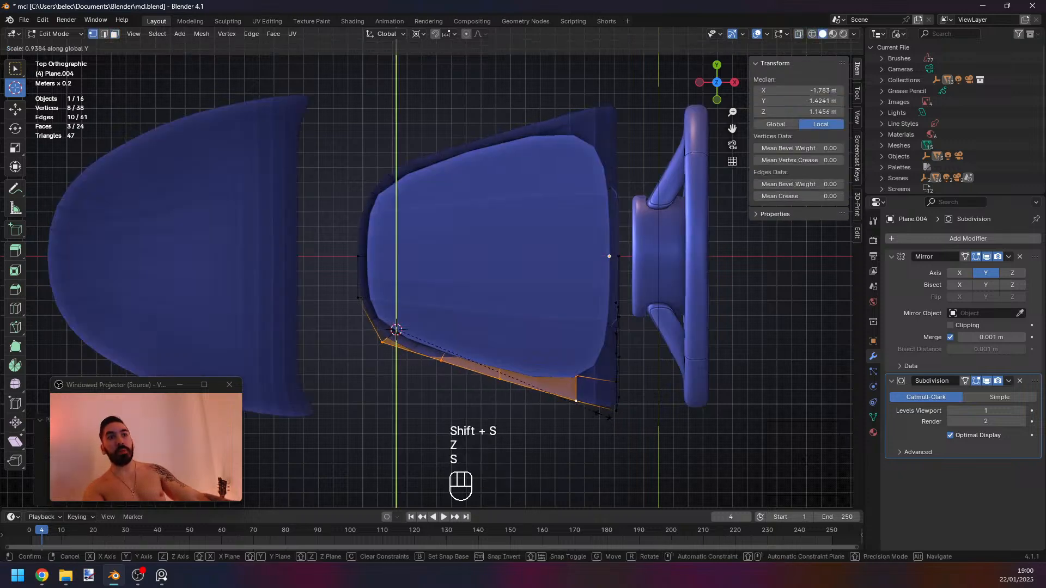
{"action": "left_click", "coordinate": [600, 413]}
{"action": "key", "text": "Tab"}
Slide the outer corner vertices at the shell's steering-wheel end inward along their edges, to a shell width of about 4.1 m.
{"action": "key", "text": "Tab"}
{"action": "key", "text": "z"}
{"action": "key", "text": "a"}
{"action": "key", "text": "b"}
{"action": "left_click_drag", "start_coordinate": [607, 389], "coordinate": [645, 422]}
{"action": "key", "text": "g"}
{"action": "key", "text": "g"}
{"action": "left_click", "coordinate": [647, 422]}
{"action": "key", "text": "z"}
{"action": "key", "text": "Tab"}
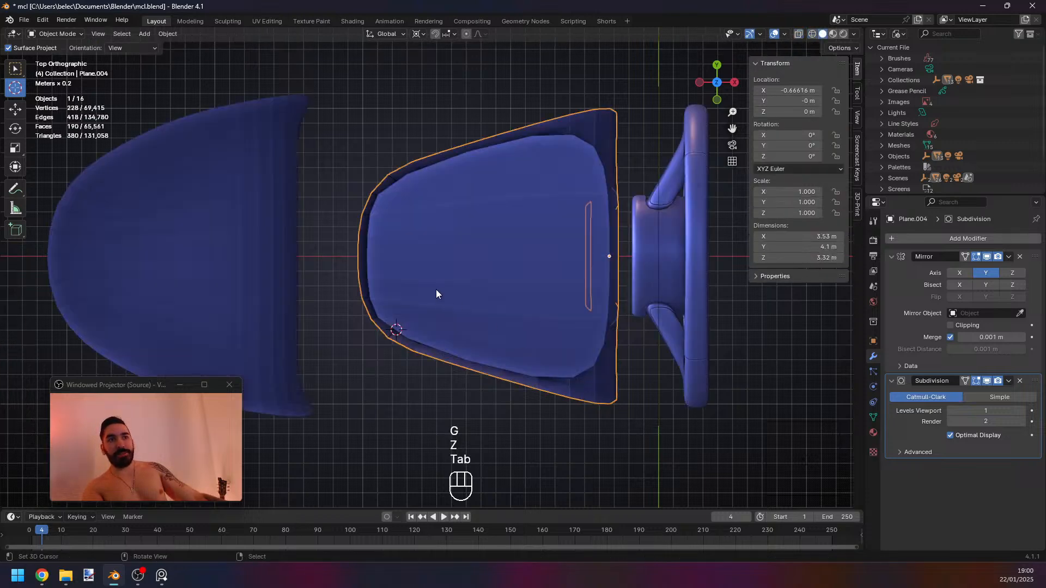
Move the rim edge at the shell's far tip slightly along X toward the steering wheel, for a length of about 3.51 m.
{"action": "key", "text": "Tab"}
{"action": "right_click", "coordinate": [354, 260]}
{"action": "key", "text": "2"}
{"action": "right_click", "coordinate": [357, 275]}
{"action": "key", "text": "g"}
{"action": "middle_click", "coordinate": [422, 303]}
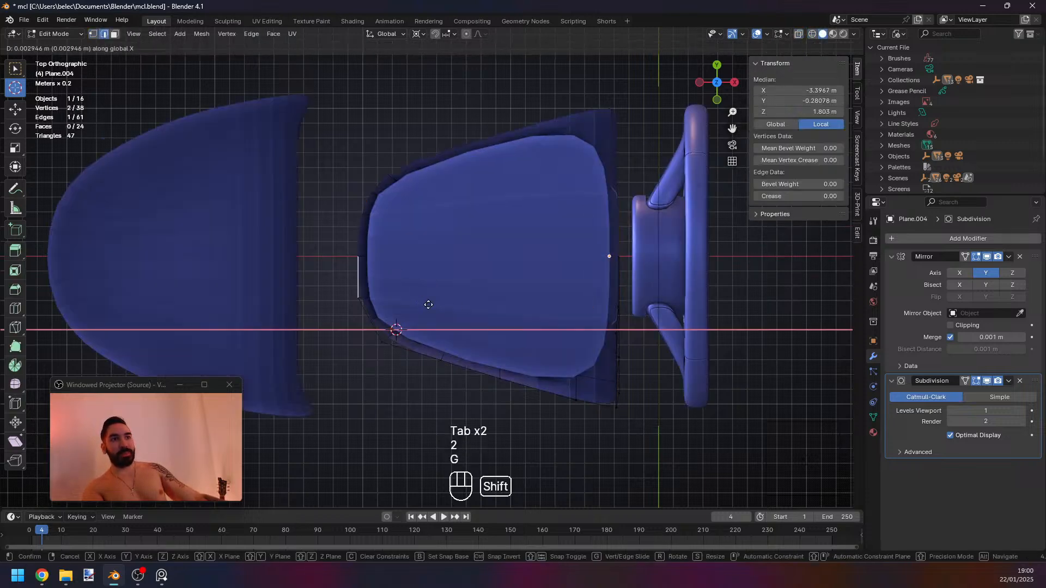
{"action": "left_click", "coordinate": [430, 317]}
{"action": "key", "text": "Tab"}
{"action": "key", "text": "Tab"}
Move the outer corner rim vertex near the far tip along X to about -3.09 m and return to Object Mode.
{"action": "key", "text": "1"}
{"action": "right_click", "coordinate": [386, 347]}
{"action": "key", "text": "g"}
{"action": "middle_click", "coordinate": [446, 353]}
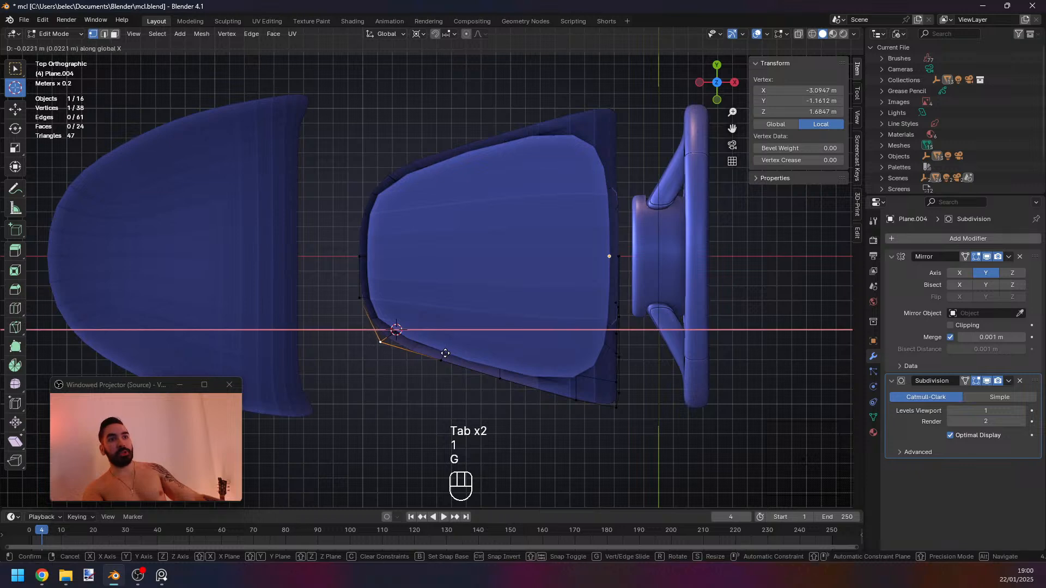
{"action": "left_click", "coordinate": [447, 354]}
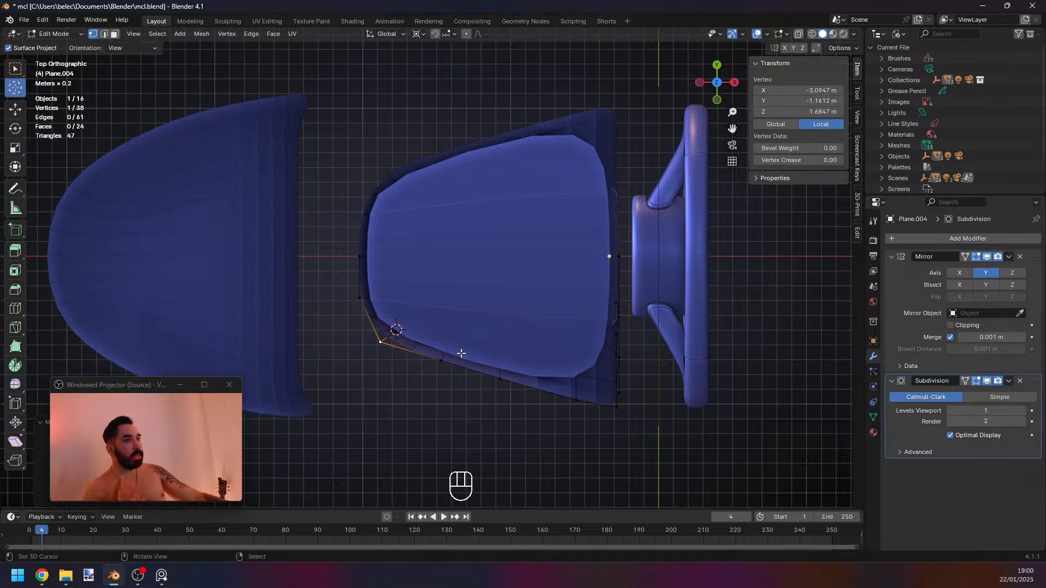
{"action": "key", "text": "z"}
{"action": "key", "text": "Tab"}
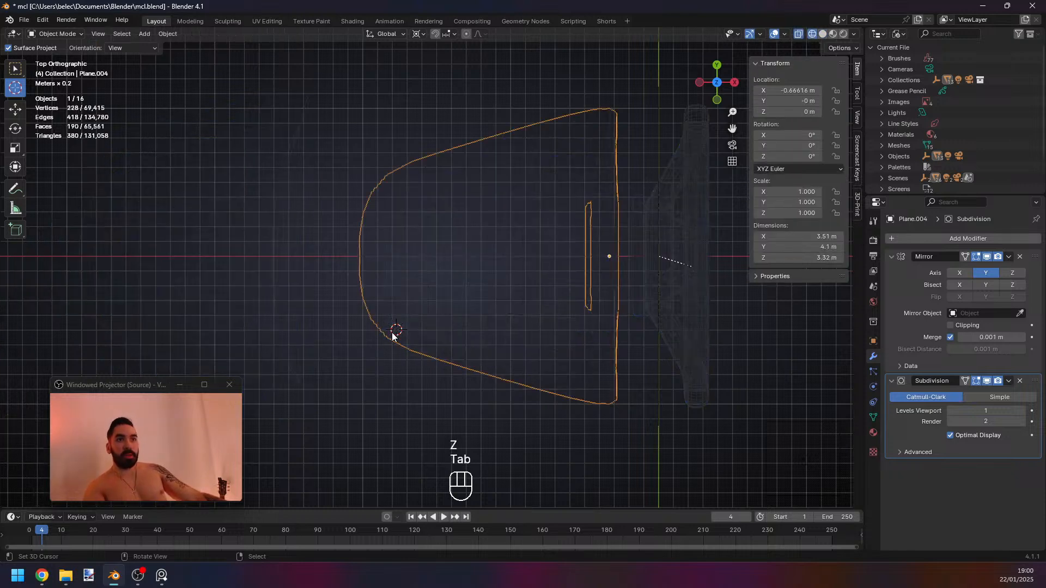
In the shell mesh, move the inner corner vertex near the far tip slightly outward in top view.
{"action": "key", "text": "z"}
{"action": "key", "text": "Tab"}
{"action": "key", "text": "2"}
{"action": "key", "text": "z"}
{"action": "key", "text": "1"}
{"action": "right_click", "coordinate": [491, 372]}
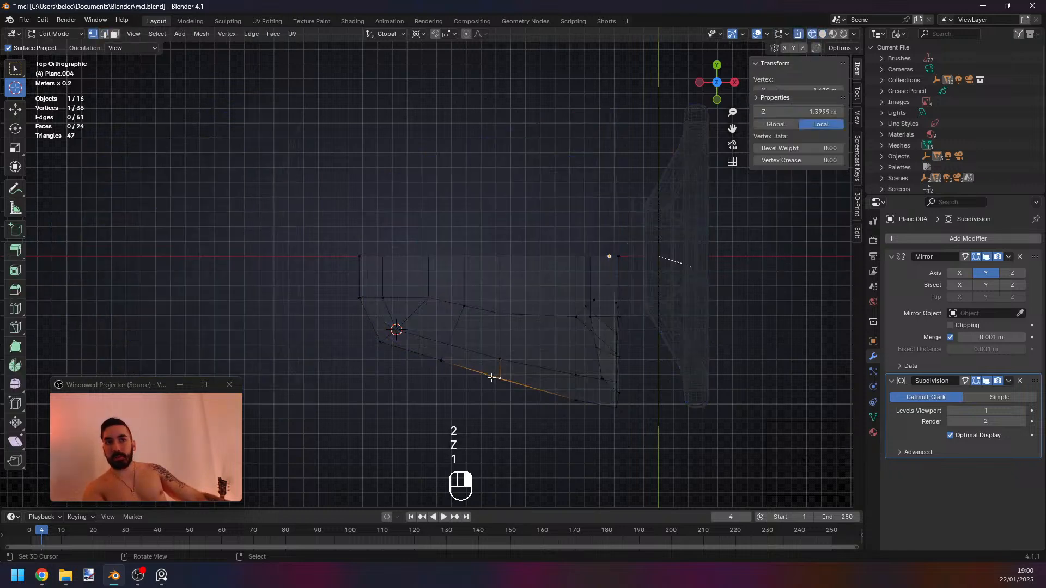
{"action": "key", "text": "z"}
{"action": "key", "text": "z"}
{"action": "right_click", "coordinate": [504, 329]}
{"action": "right_click", "coordinate": [461, 306], "text": "shift"}
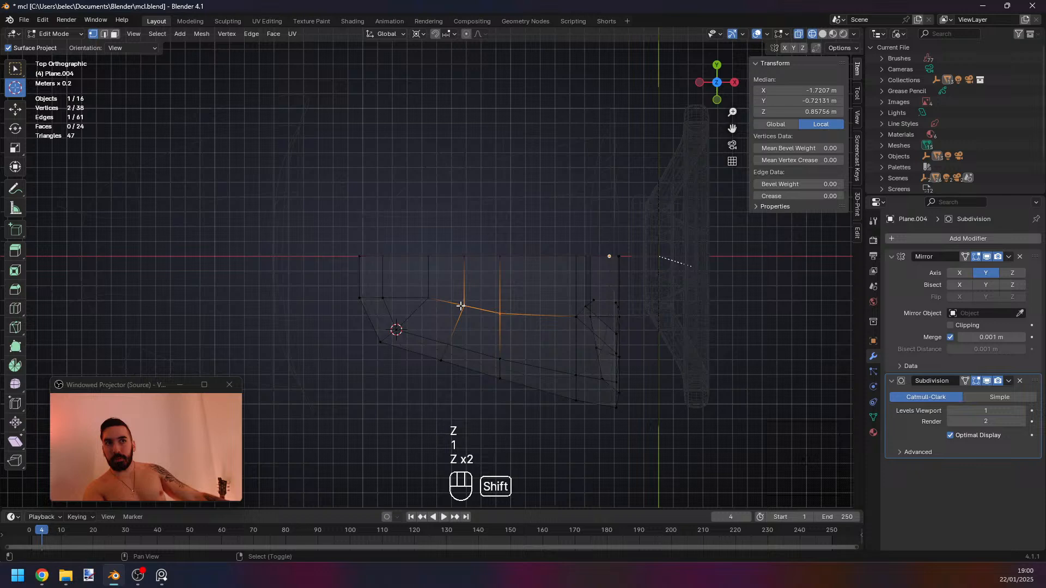
{"action": "right_click", "coordinate": [392, 299]}
{"action": "key", "text": "g"}
{"action": "right_click", "coordinate": [448, 309]}
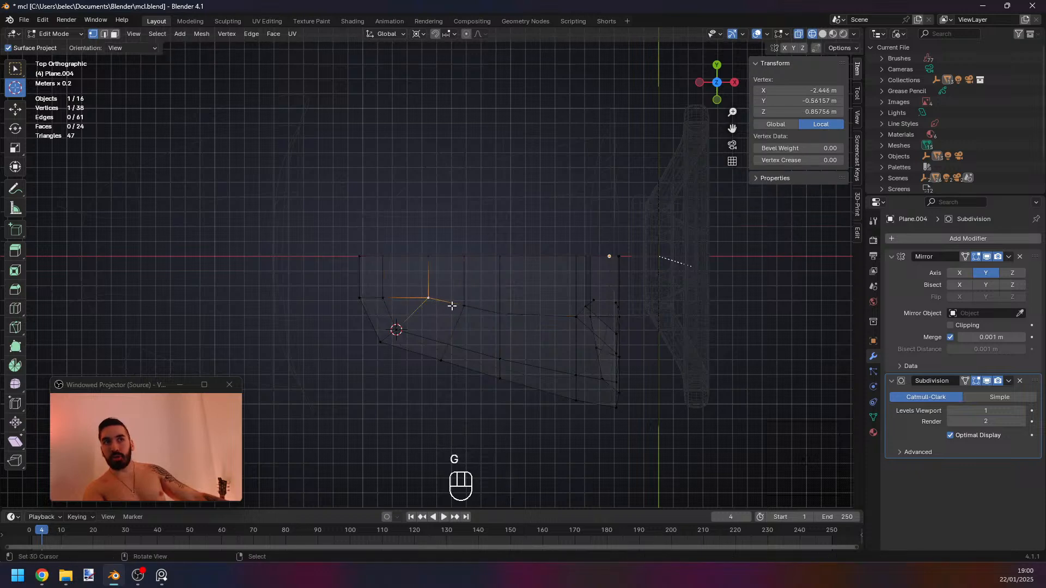
{"action": "key", "text": "g"}
{"action": "right_click", "coordinate": [443, 336], "text": "shift"}
{"action": "key", "text": "g"}
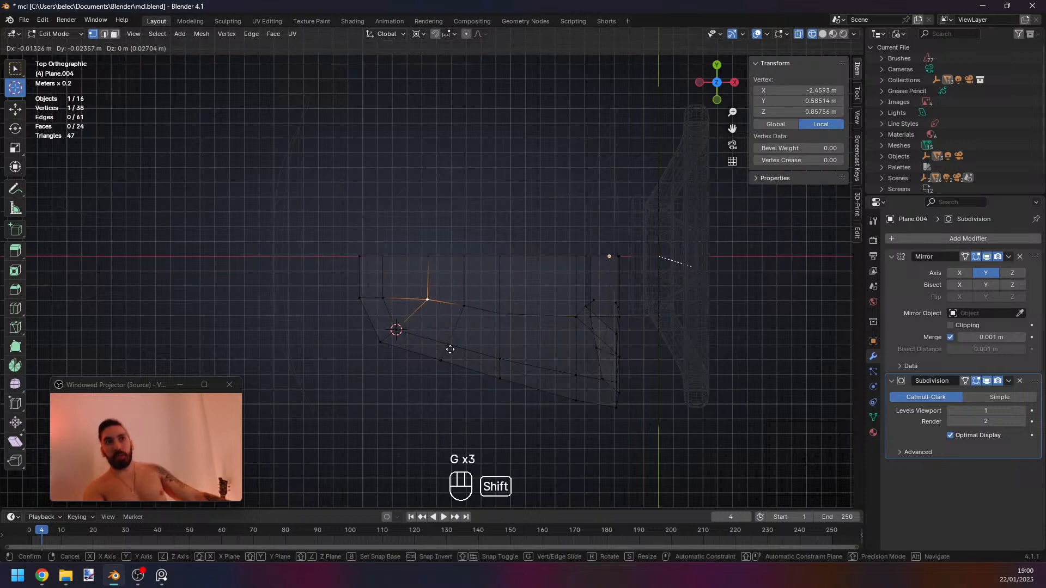
{"action": "left_click", "coordinate": [450, 350]}
Move the inner vertex midway along the shell's side toward the steering wheel, to about X -1.47 m, Y -0.74 m.
{"action": "right_click", "coordinate": [500, 318]}
{"action": "key", "text": "g"}
{"action": "left_click", "coordinate": [514, 319]}
Examine the shell's shape and its outline behind the steering wheel in perspective and straight from the wheel side.
{"action": "mouse_move", "coordinate": [525, 380]}
{"action": "middle_mouse_down"}
{"action": "mouse_move", "coordinate": [487, 305]}
{"action": "mouse_move", "coordinate": [364, 243]}
{"action": "middle_mouse_up"}
{"action": "key", "text": "z"}
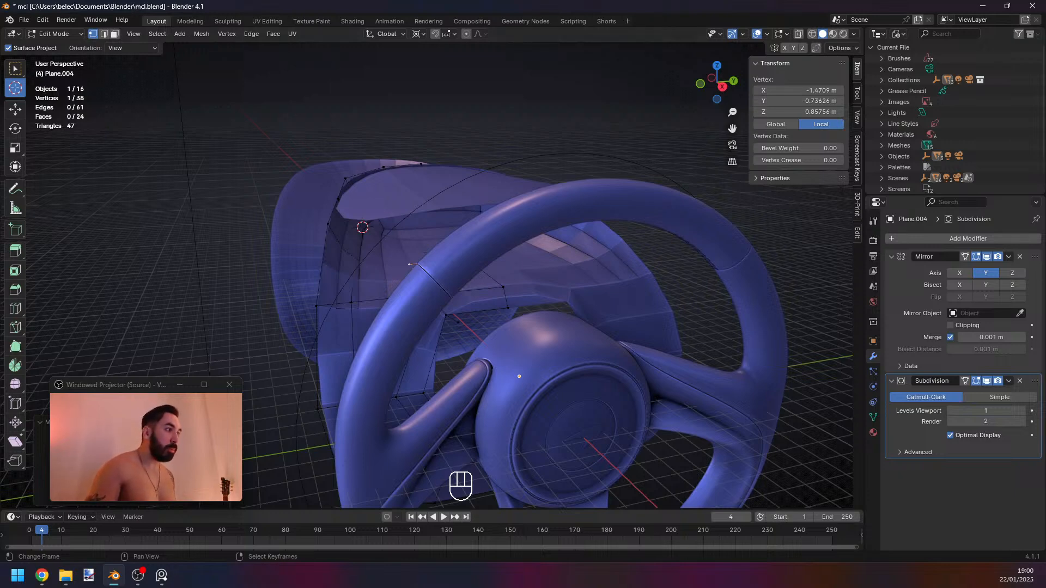
{"action": "key", "text": "alt+Tab"}
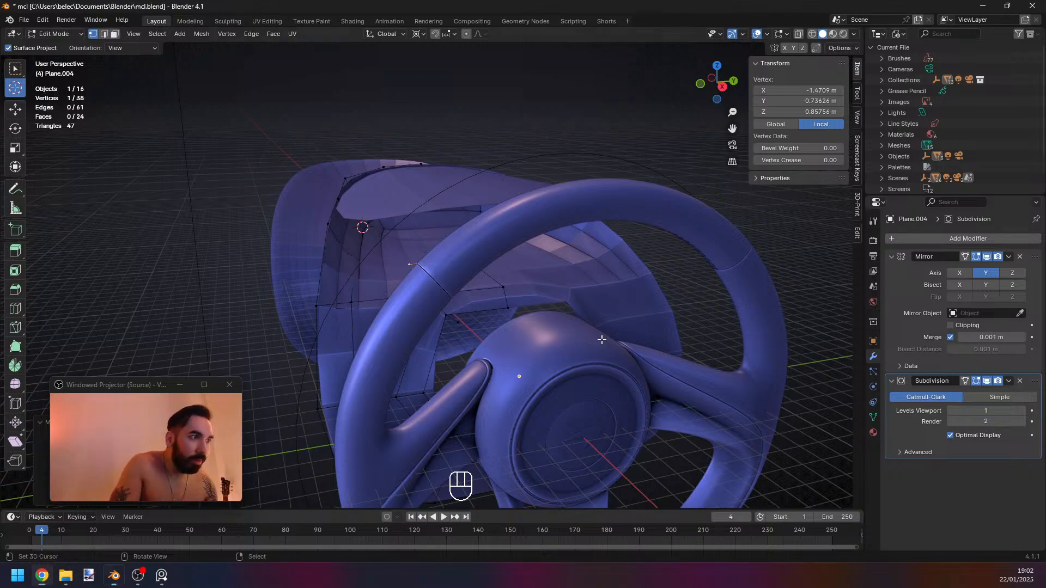
{"action": "middle_click_drag", "start_coordinate": [603, 343], "coordinate": [507, 305]}
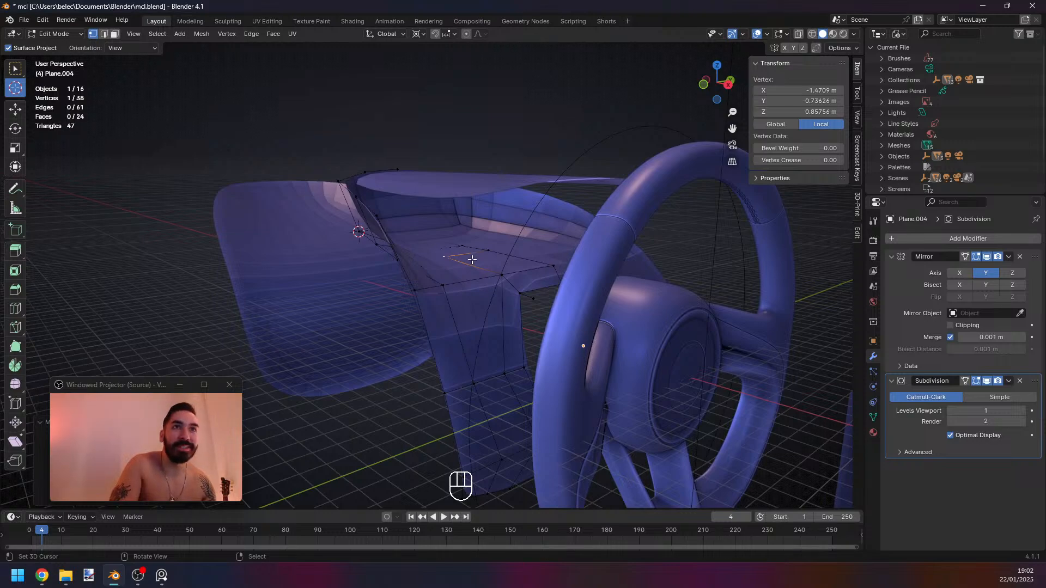
{"action": "key", "text": "KP_1"}
{"action": "key", "text": "KP_3"}
{"action": "key", "text": "z"}
{"action": "key", "text": "Tab"}
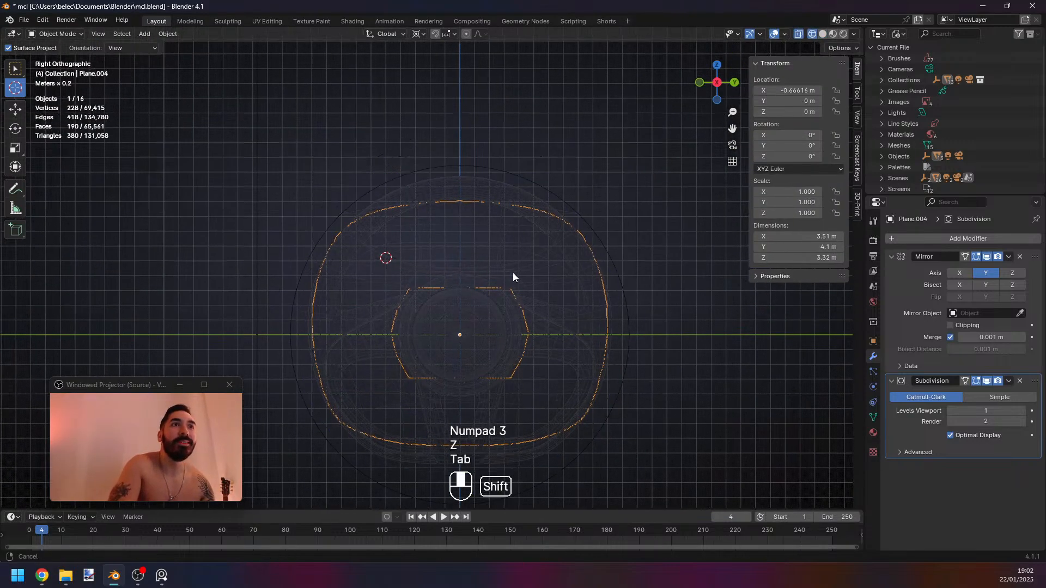
{"action": "key", "text": "Tab"}
{"action": "key", "text": "1"}
{"action": "key", "text": "z"}
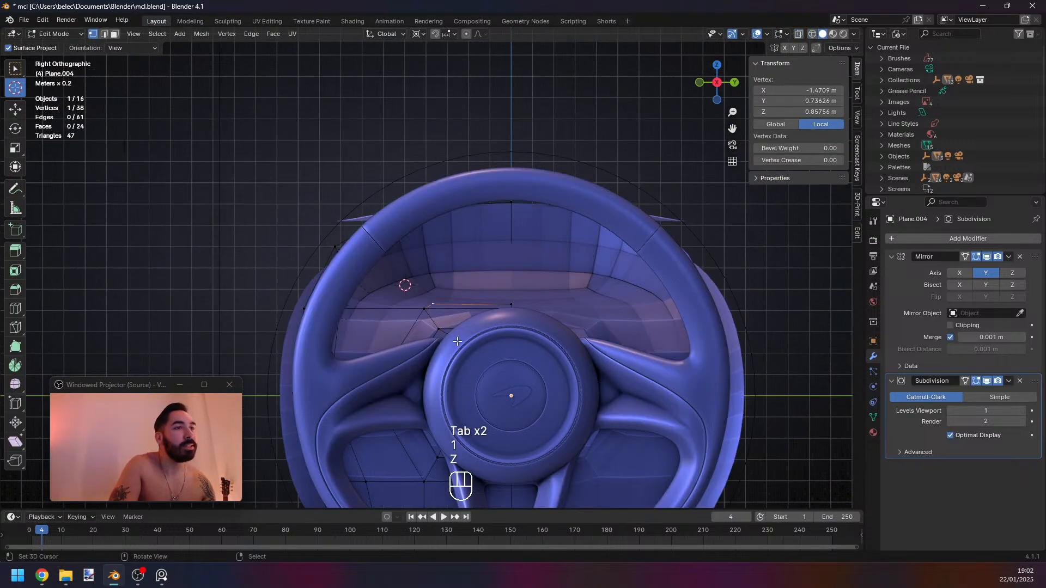
{"action": "key", "text": "alt+Tab"}
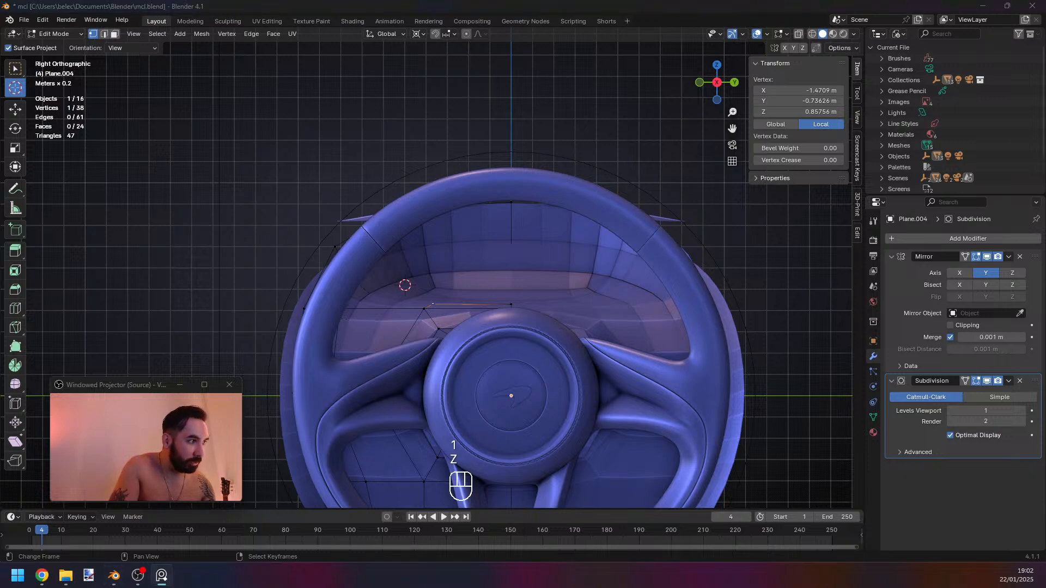
{"action": "middle_click_drag", "start_coordinate": [499, 237], "coordinate": [504, 227], "text": "shift"}
{"action": "key", "text": "z"}
{"action": "key", "text": "z"}
{"action": "key", "text": "Tab"}
{"action": "scroll", "coordinate": [544, 289], "scroll_direction": "down", "scroll_amount": 2}
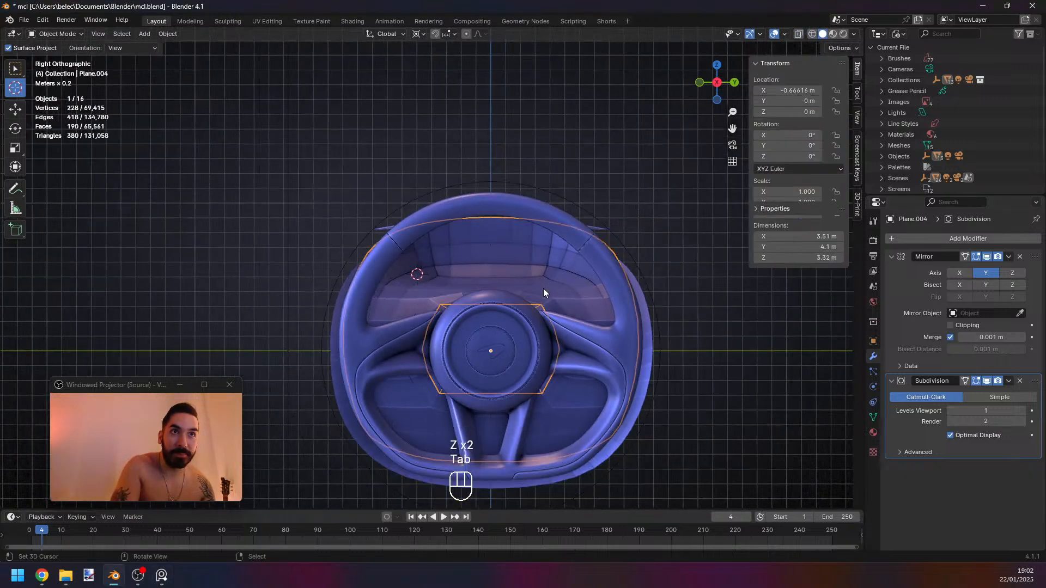
{"action": "middle_click_drag", "start_coordinate": [543, 289], "coordinate": [462, 302]}
{"action": "key", "text": "z"}
{"action": "key", "text": "z"}
In the curved panel's mesh, select two edge loops, snap the 3D cursor to them and move them along Z.
{"action": "right_click", "coordinate": [427, 264]}
{"action": "key", "text": "Tab"}
{"action": "mouse_move", "coordinate": [426, 264]}
{"action": "middle_mouse_down"}
{"action": "mouse_move", "coordinate": [404, 294]}
{"action": "mouse_move", "coordinate": [406, 276]}
{"action": "mouse_move", "coordinate": [412, 303]}
{"action": "mouse_move", "coordinate": [435, 306]}
{"action": "middle_mouse_up"}
{"action": "key", "text": "a"}
{"action": "key", "text": "1"}
{"action": "right_click", "coordinate": [414, 286], "text": "alt"}
{"action": "right_click", "coordinate": [358, 242], "text": "alt+shift"}
{"action": "middle_click_drag", "start_coordinate": [536, 273], "coordinate": [572, 256]}
{"action": "key", "text": "shift+s"}
{"action": "left_click", "coordinate": [572, 305]}
{"action": "key", "text": "g"}
{"action": "key", "text": "z"}
{"action": "middle_click_drag", "start_coordinate": [572, 305], "coordinate": [477, 337]}
{"action": "left_click", "coordinate": [540, 299]}
Add a centred lengthwise loop cut to the panel on each side of its centreline.
{"action": "middle_click_drag", "start_coordinate": [478, 413], "coordinate": [461, 273]}
{"action": "key", "text": "ctrl+r"}
{"action": "left_click", "coordinate": [461, 269]}
{"action": "right_click", "coordinate": [460, 269]}
{"action": "key", "text": "ctrl+r"}
{"action": "left_click", "coordinate": [506, 271]}
{"action": "right_click", "coordinate": [501, 269]}
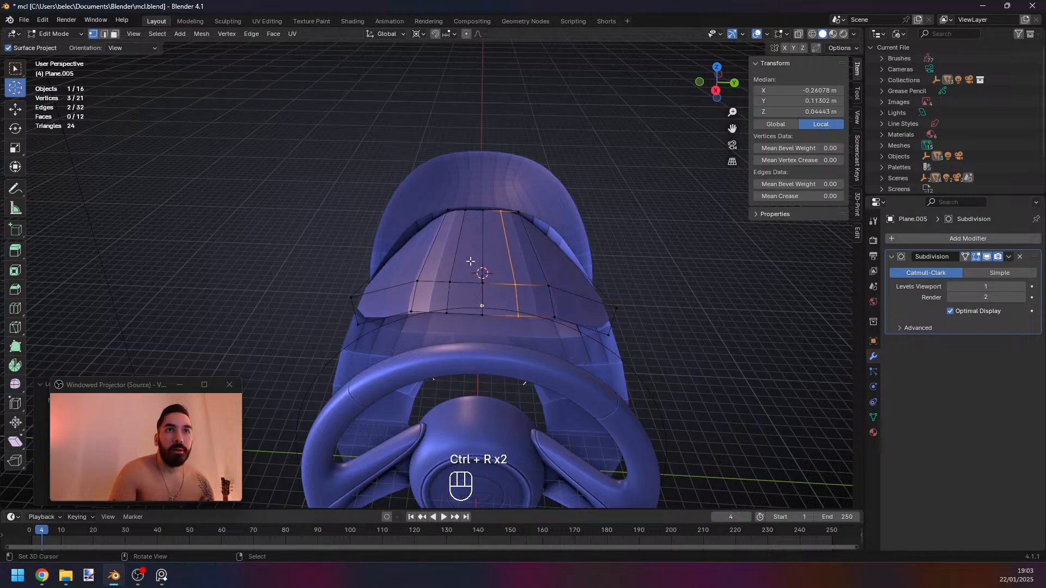
Spread the two new lengthwise loops apart by scaling them along Y about the 3D cursor snapped to their middle.
{"action": "key", "text": "2"}
{"action": "right_click", "coordinate": [456, 261], "text": "alt+shift"}
{"action": "key", "text": "shift+s"}
{"action": "left_click", "coordinate": [564, 305]}
{"action": "key", "text": "s"}
{"action": "key", "text": "x"}
{"action": "key", "text": "y"}
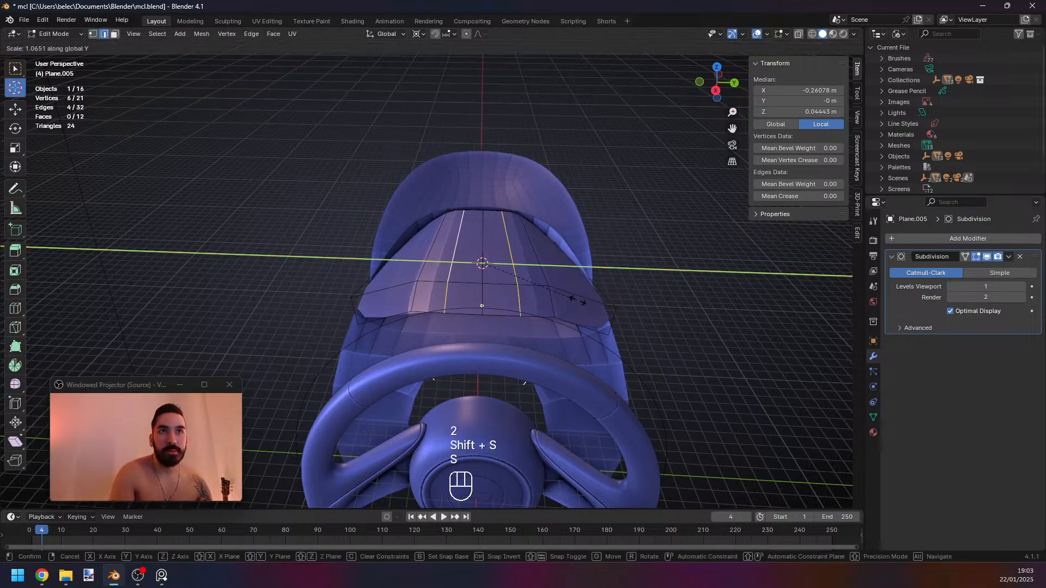
{"action": "left_click", "coordinate": [595, 310]}
{"action": "key", "text": "Tab"}
{"action": "middle_click_drag", "start_coordinate": [586, 312], "coordinate": [448, 308]}
{"action": "key", "text": "Tab"}
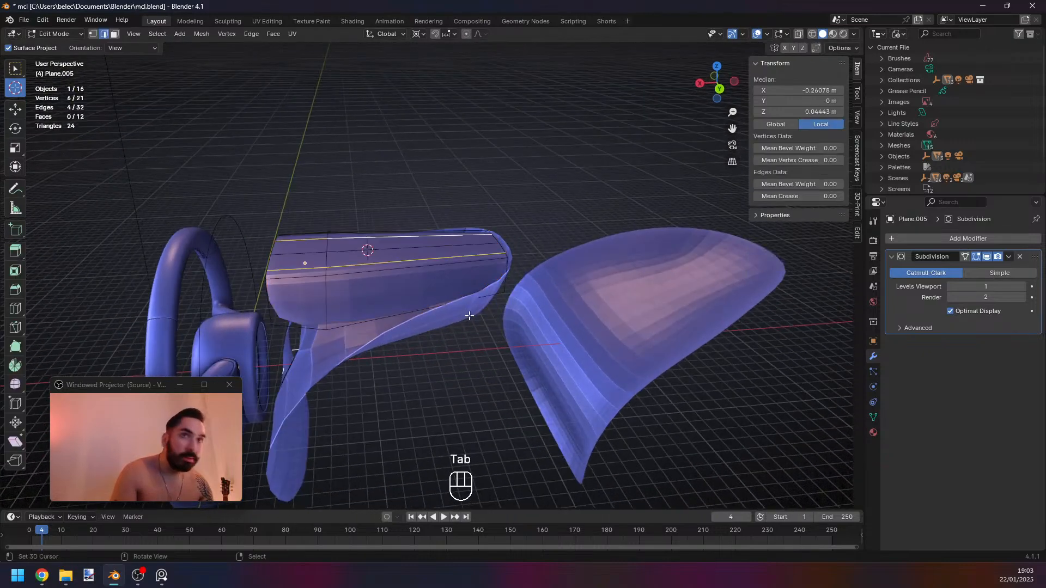
Add a crosswise loop cut to the panel and slide it toward the steering-wheel end, to about X -0.164 m.
{"action": "middle_click_drag", "start_coordinate": [389, 277], "coordinate": [420, 313]}
{"action": "key", "text": "Tab"}
{"action": "key", "text": "Tab"}
{"action": "key", "text": "ctrl+r"}
{"action": "left_click", "coordinate": [390, 254]}
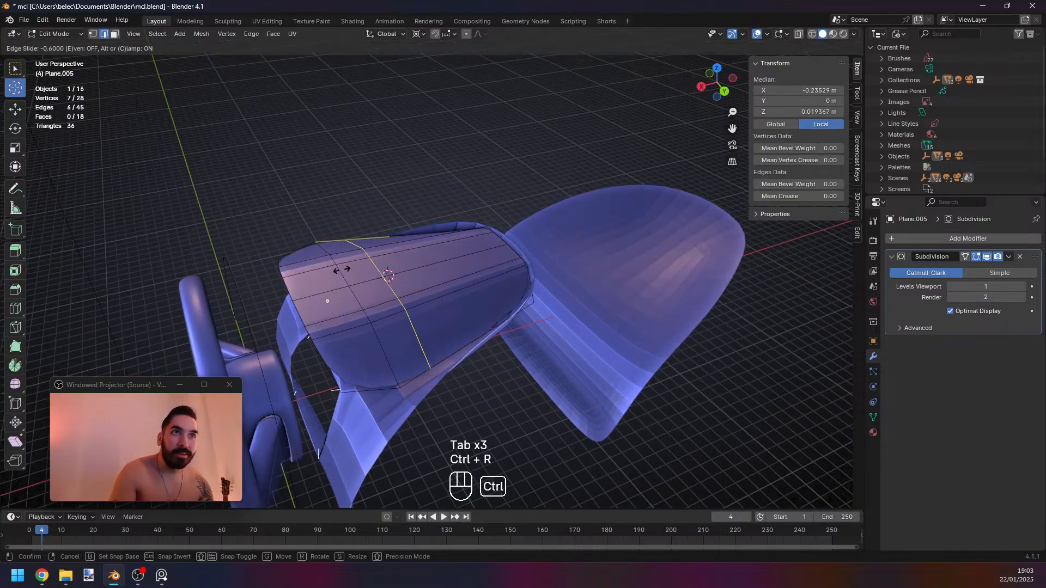
{"action": "left_click", "coordinate": [327, 271]}
{"action": "key", "text": "Tab"}
{"action": "middle_click_drag", "start_coordinate": [327, 271], "coordinate": [480, 257]}
{"action": "key", "text": "Tab"}
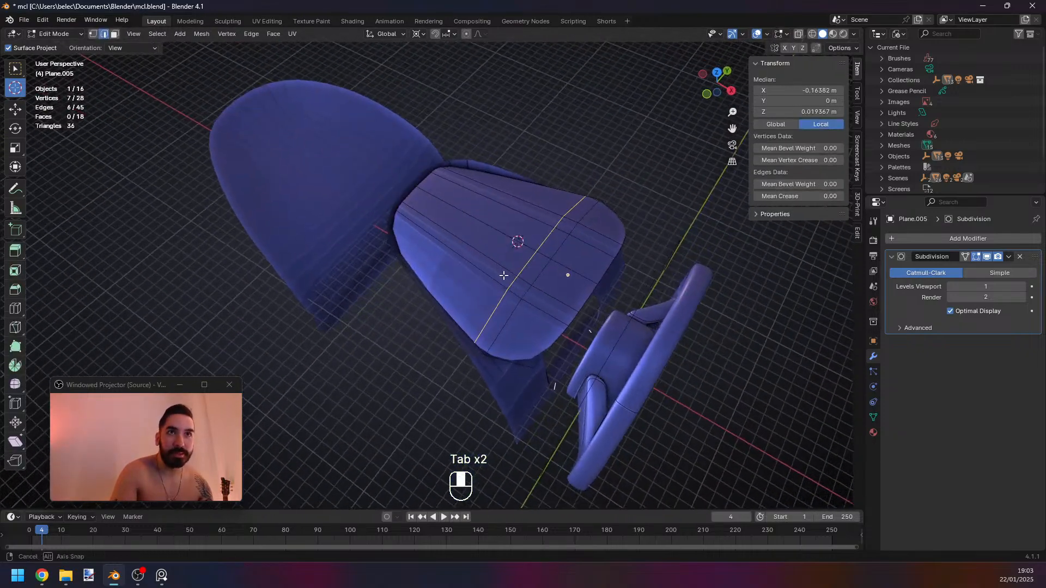
Add five evenly spaced crosswise loop cuts along the panel's long section and one in the shorter section toward the wheel.
{"action": "key", "text": "ctrl+r"}
{"action": "scroll", "coordinate": [471, 245], "scroll_direction": "up", "scroll_amount": 1}
{"action": "scroll", "coordinate": [470, 246], "scroll_direction": "up", "scroll_amount": 3}
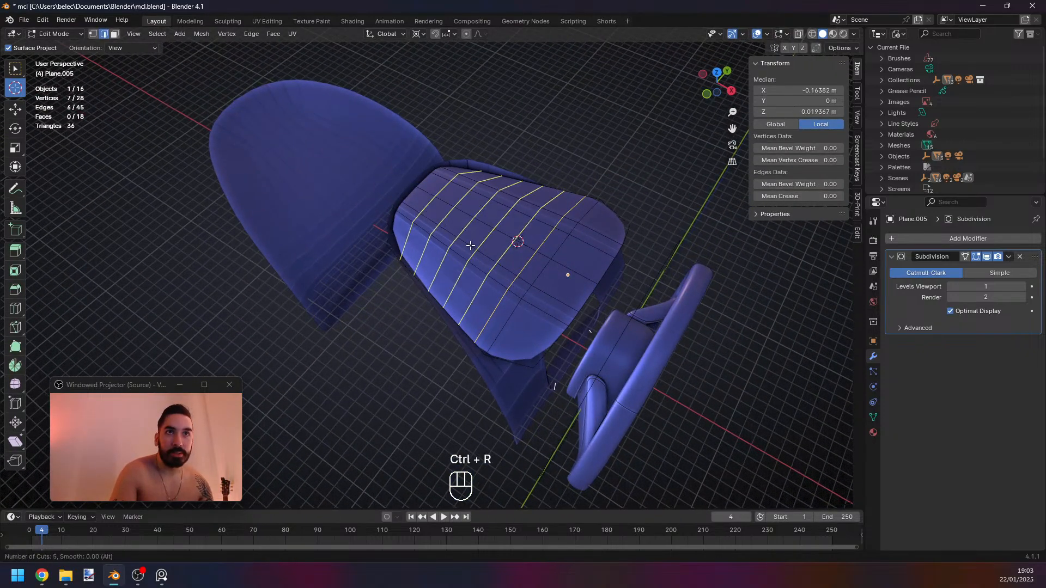
{"action": "left_click", "coordinate": [471, 246]}
{"action": "key", "text": "ctrl+r"}
{"action": "middle_click_drag", "start_coordinate": [546, 312], "coordinate": [468, 267]}
Add a lengthwise loop cut along each outer side of the panel.
{"action": "key", "text": "ctrl+r"}
{"action": "key", "text": "ctrl+r"}
{"action": "left_click", "coordinate": [567, 325]}
{"action": "right_click", "coordinate": [567, 325]}
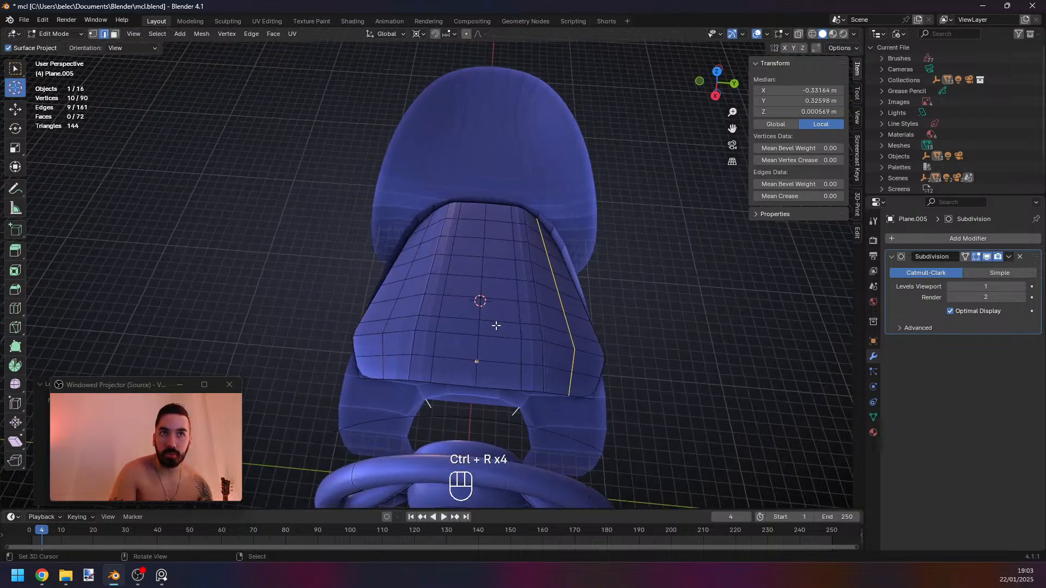
Add a lengthwise loop cut directly beside the panel's centreline on each side, and clear the selection.
{"action": "key", "text": "2"}
{"action": "key", "text": "ctrl+r"}
{"action": "left_click", "coordinate": [465, 306]}
{"action": "right_click", "coordinate": [465, 306]}
{"action": "key", "text": "ctrl+r"}
{"action": "left_click", "coordinate": [503, 299]}
{"action": "right_click", "coordinate": [503, 299]}
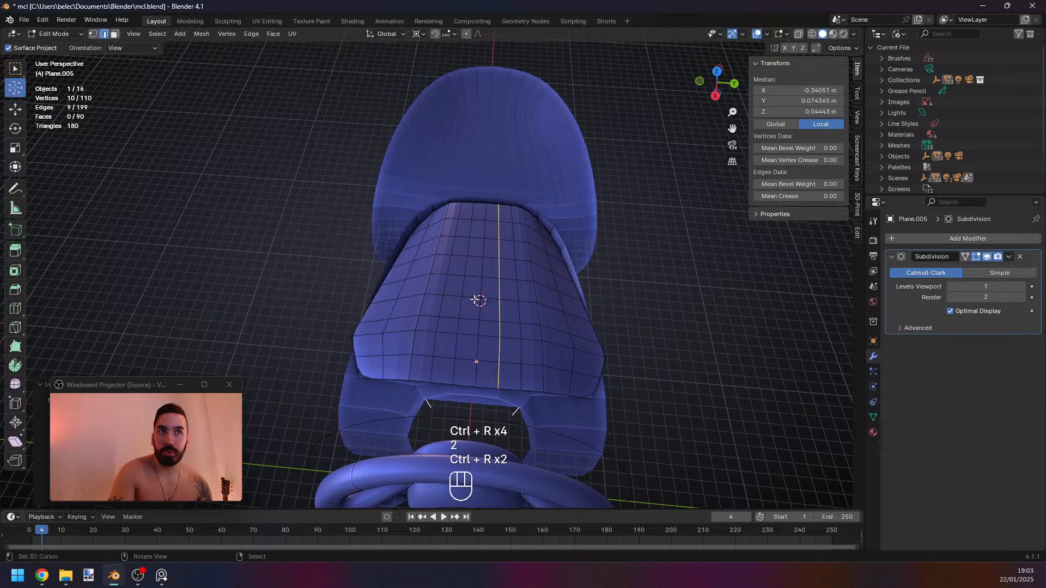
{"action": "middle_click_drag", "start_coordinate": [466, 292], "coordinate": [391, 357]}
{"action": "key", "text": "a"}
{"action": "key", "text": "Tab"}
{"action": "key", "text": "Tab"}
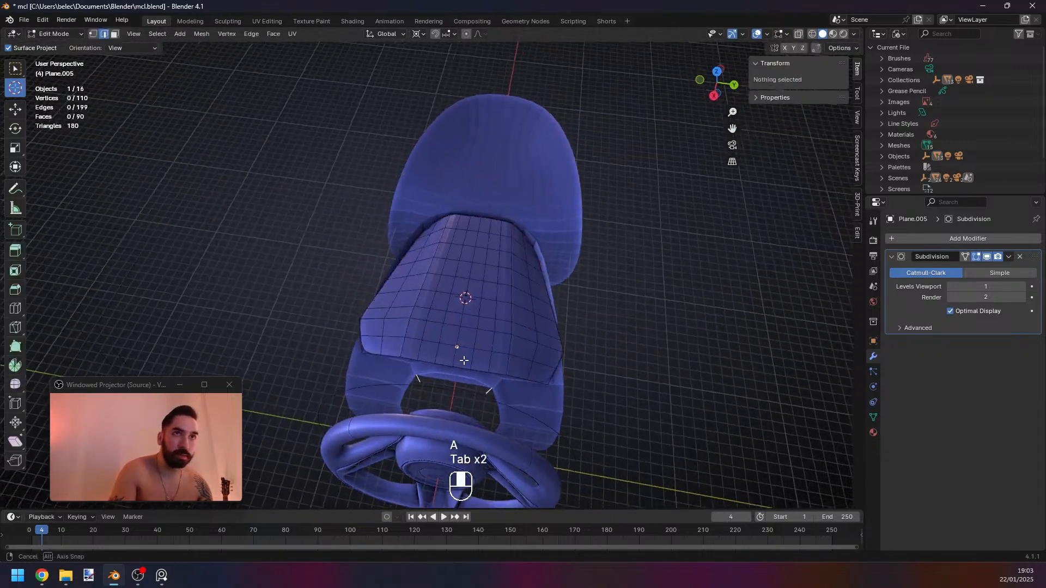
Scale the two outermost edges per side of the crosswise row near the wheel end slightly outward along Y about their midpoint.
{"action": "key", "text": "1"}
{"action": "left_click", "coordinate": [392, 354], "text": "alt"}
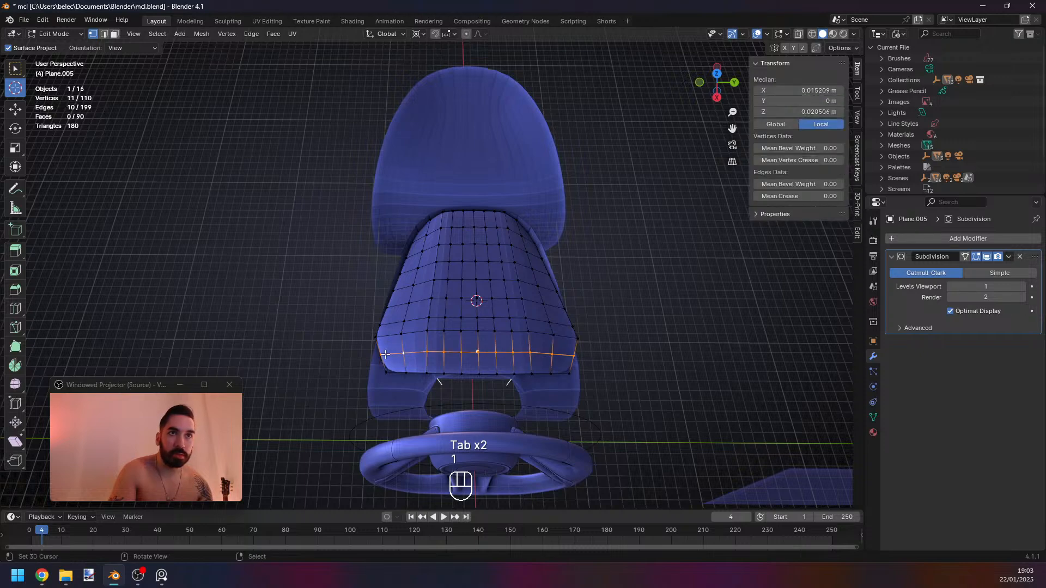
{"action": "key", "text": "2"}
{"action": "left_click", "coordinate": [394, 355]}
{"action": "left_click", "coordinate": [409, 353], "text": "shift"}
{"action": "left_click", "coordinate": [540, 353], "text": "shift"}
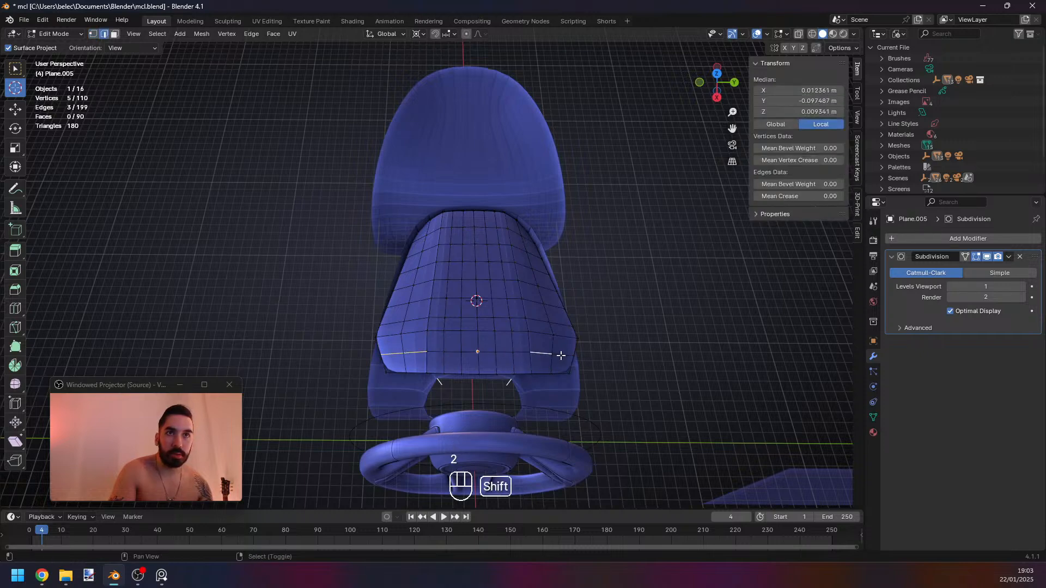
{"action": "left_click", "coordinate": [561, 355], "text": "shift"}
{"action": "key", "text": "shift+s"}
{"action": "left_click", "coordinate": [668, 356]}
{"action": "key", "text": "s"}
{"action": "key", "text": "x"}
{"action": "key", "text": "y"}
{"action": "key", "text": "shift"}
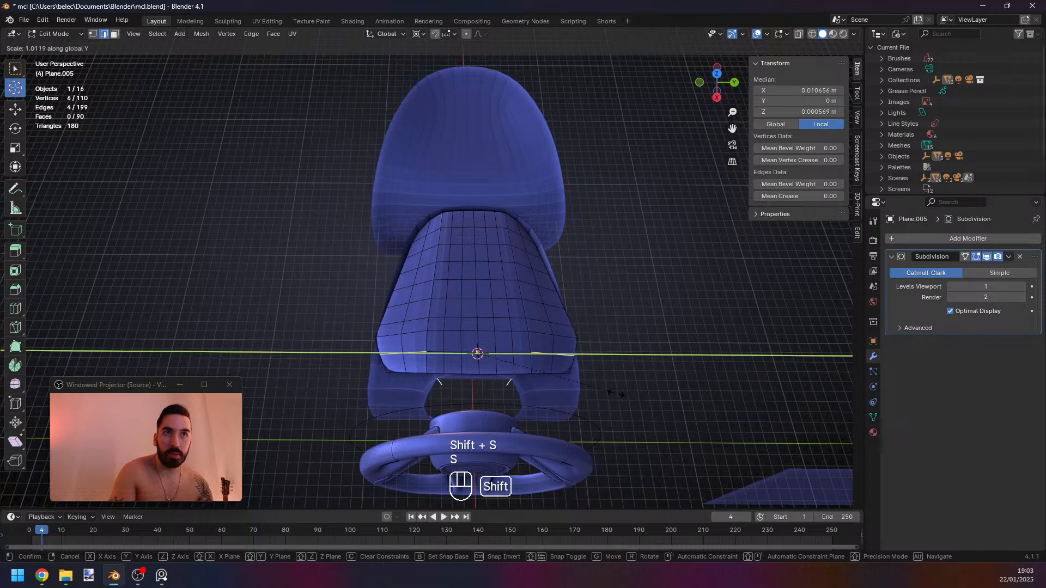
{"action": "left_click", "coordinate": [632, 399]}
{"action": "key", "text": "Tab"}
{"action": "middle_click_drag", "start_coordinate": [534, 373], "coordinate": [478, 345]}
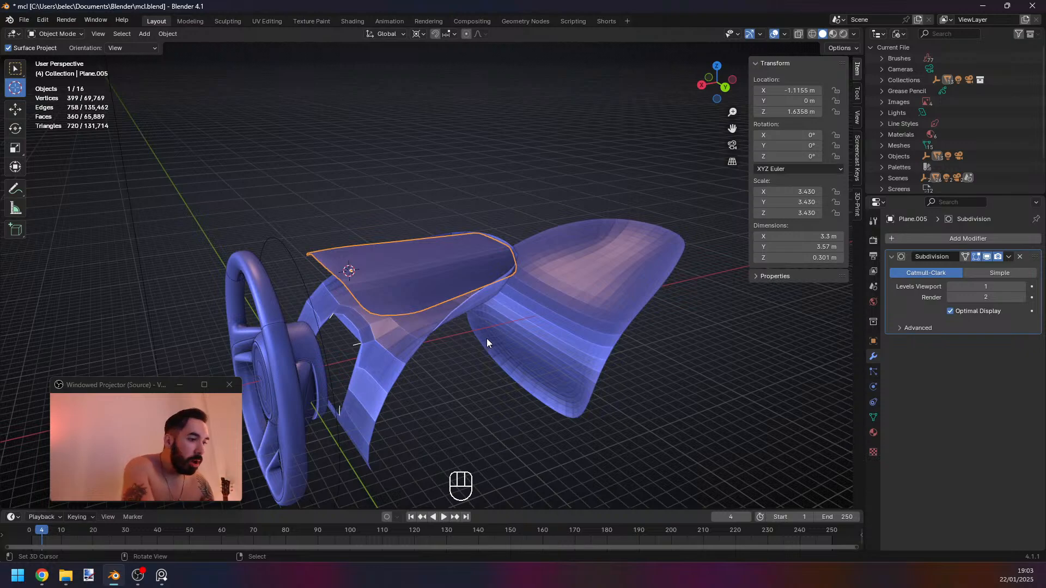
Select the whole panel mesh, snap the 3D cursor to its middle and extrude it in place.
{"action": "key", "text": "KP_3"}
{"action": "key", "text": "alt+z"}
{"action": "key", "text": "Tab"}
{"action": "key", "text": "1"}
{"action": "key", "text": "a"}
{"action": "key", "text": "a"}
{"action": "key", "text": "shift+s"}
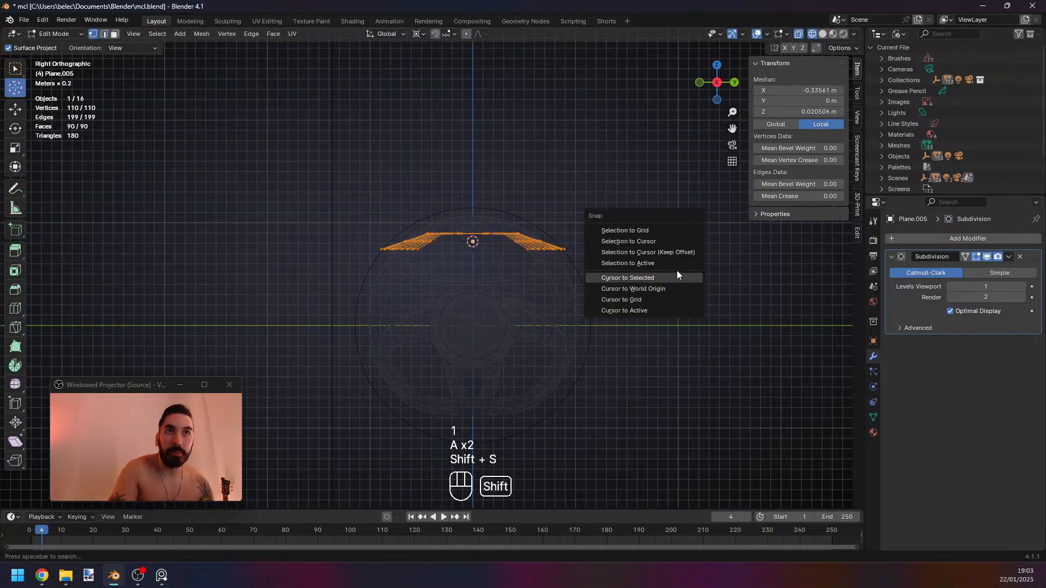
{"action": "left_click", "coordinate": [674, 276]}
{"action": "key", "text": "e"}
{"action": "right_click", "coordinate": [611, 273]}
Flatten the extruded layer by scaling it along Z to 0.
{"action": "key", "text": "s"}
{"action": "key", "text": "z"}
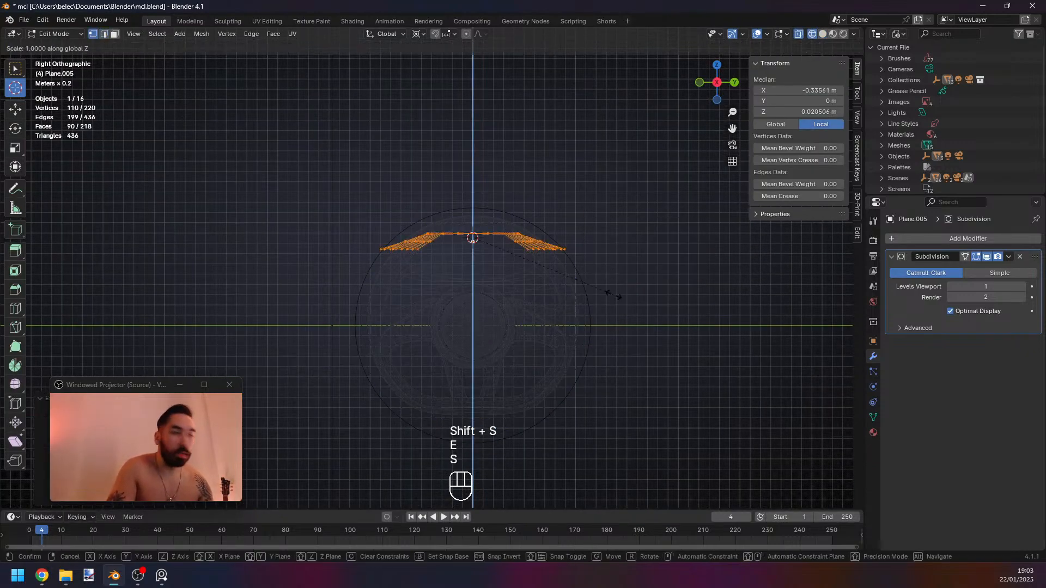
{"action": "right_click", "coordinate": [614, 295]}
{"action": "key", "text": "s"}
{"action": "key", "text": "z"}
{"action": "key", "text": "0"}
{"action": "key", "text": "Return"}
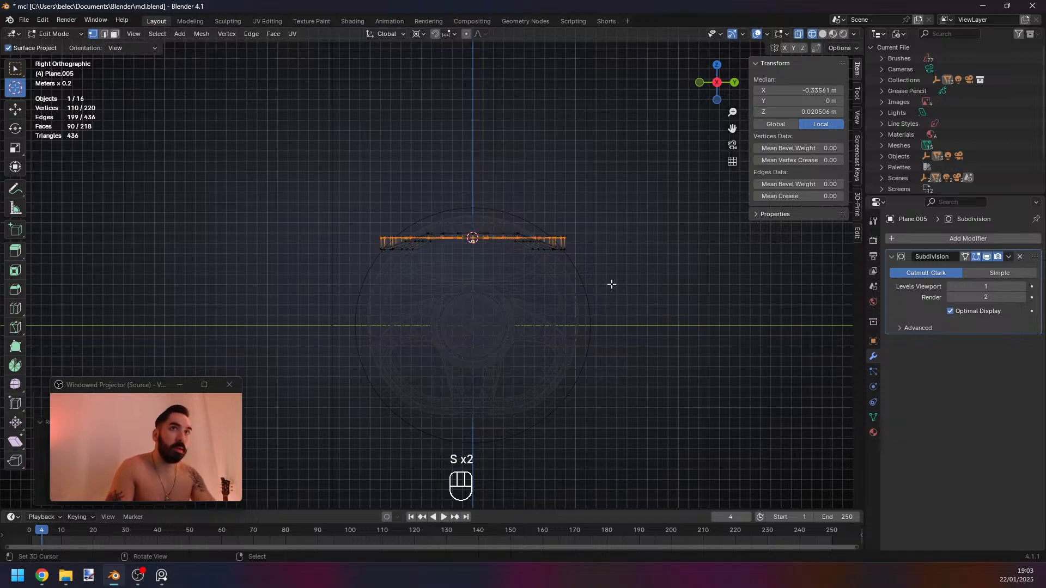
Lower the flattened layer along Z for a panel height of about 0.391 m, then recalculate all normals outside.
{"action": "scroll", "coordinate": [611, 283], "scroll_direction": "up", "scroll_amount": 2}
{"action": "key", "text": "g"}
{"action": "key", "text": "z"}
{"action": "left_click", "coordinate": [600, 289]}
{"action": "key", "text": "z"}
{"action": "mouse_move", "coordinate": [545, 289]}
{"action": "middle_mouse_down"}
{"action": "mouse_move", "coordinate": [602, 325]}
{"action": "mouse_move", "coordinate": [635, 309]}
{"action": "middle_mouse_up"}
{"action": "key", "text": "a"}
{"action": "key", "text": "a"}
{"action": "key", "text": "shift+n"}
{"action": "key", "text": "Tab"}
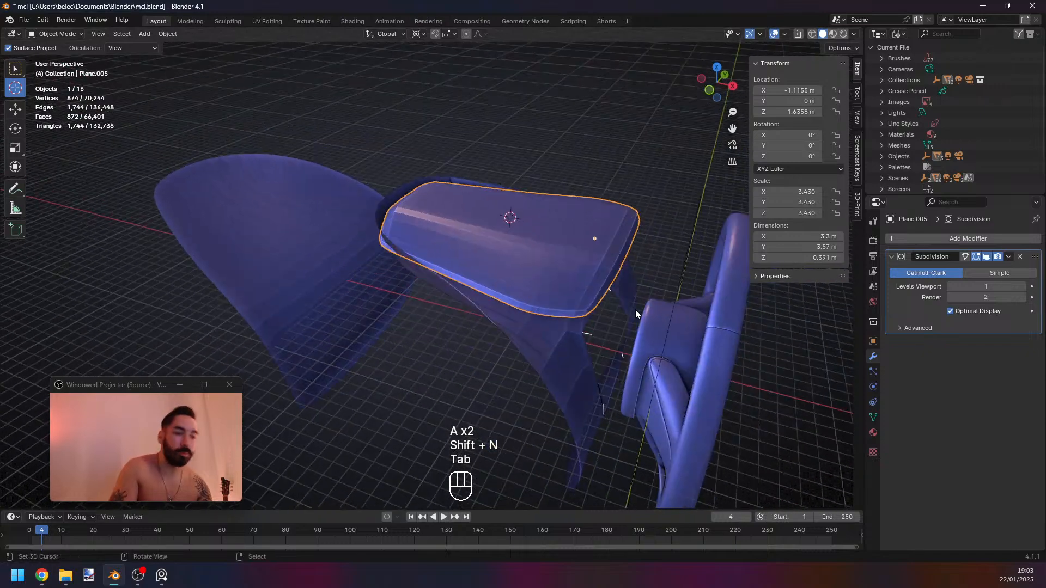
Examine the thickened panel's grid from above and around its rim, in wireframe and solid display.
{"action": "key", "text": "KP_7"}
{"action": "key", "text": "z"}
{"action": "key", "text": "Tab"}
{"action": "key", "text": "2"}
{"action": "scroll", "coordinate": [365, 214], "scroll_direction": "up", "scroll_amount": 4}
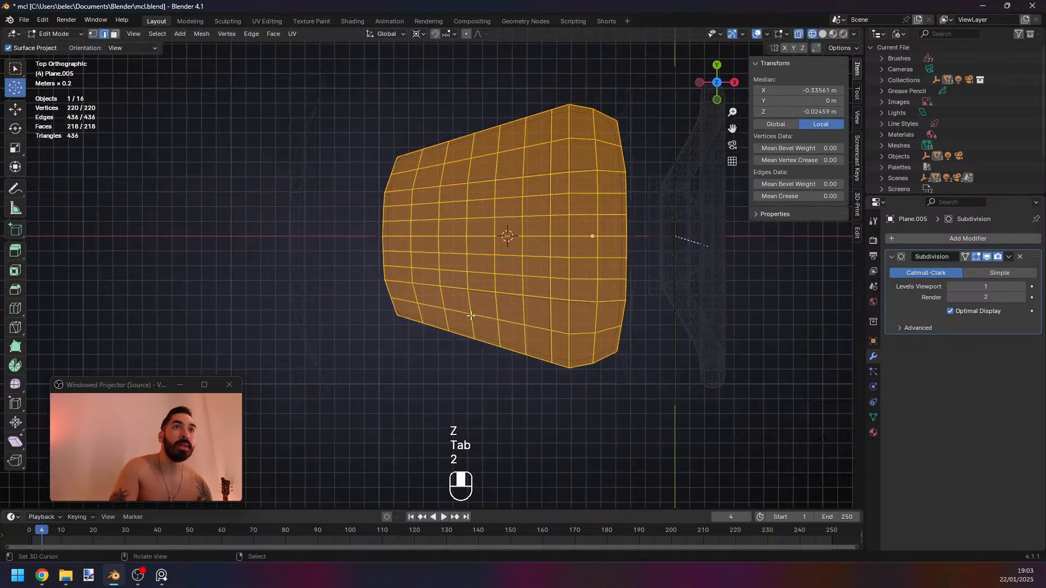
{"action": "key", "text": "1"}
{"action": "key", "text": "a"}
{"action": "key", "text": "b"}
{"action": "left_click_drag", "start_coordinate": [339, 206], "coordinate": [362, 224]}
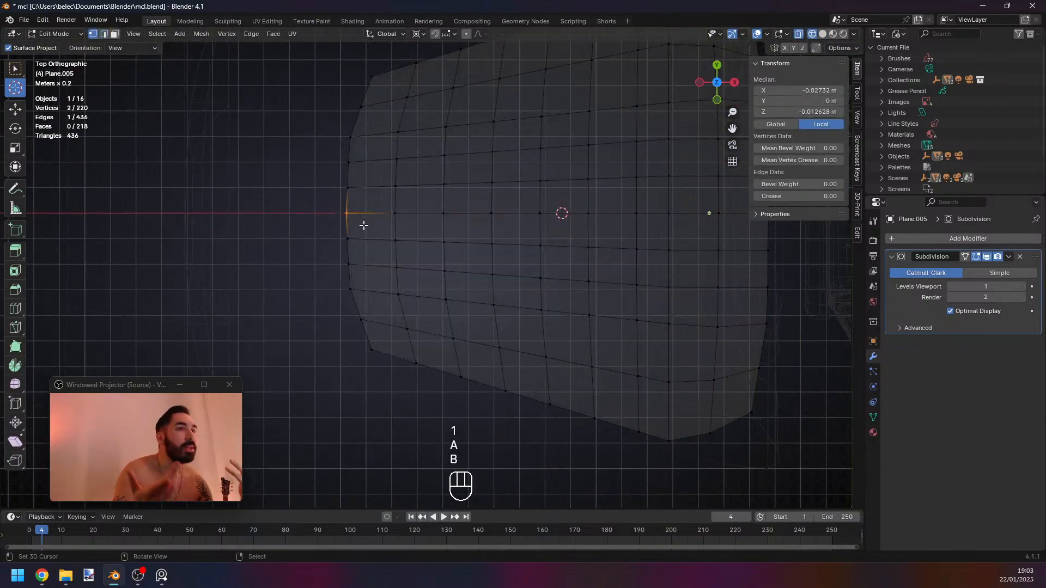
{"action": "middle_click_drag", "start_coordinate": [456, 267], "coordinate": [449, 261], "text": "shift"}
{"action": "scroll", "coordinate": [448, 262], "scroll_direction": "down", "scroll_amount": 1}
{"action": "scroll", "coordinate": [449, 261], "scroll_direction": "up", "scroll_amount": 1}
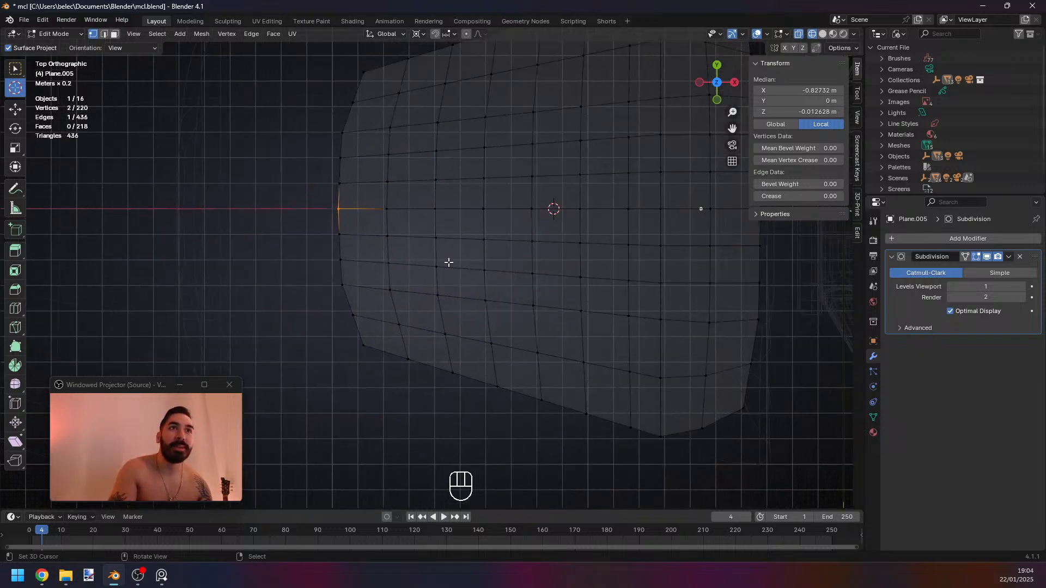
{"action": "middle_click_drag", "start_coordinate": [374, 171], "coordinate": [446, 222], "text": "shift"}
{"action": "key", "text": "a"}
{"action": "key", "text": "Tab"}
{"action": "key", "text": "Tab"}
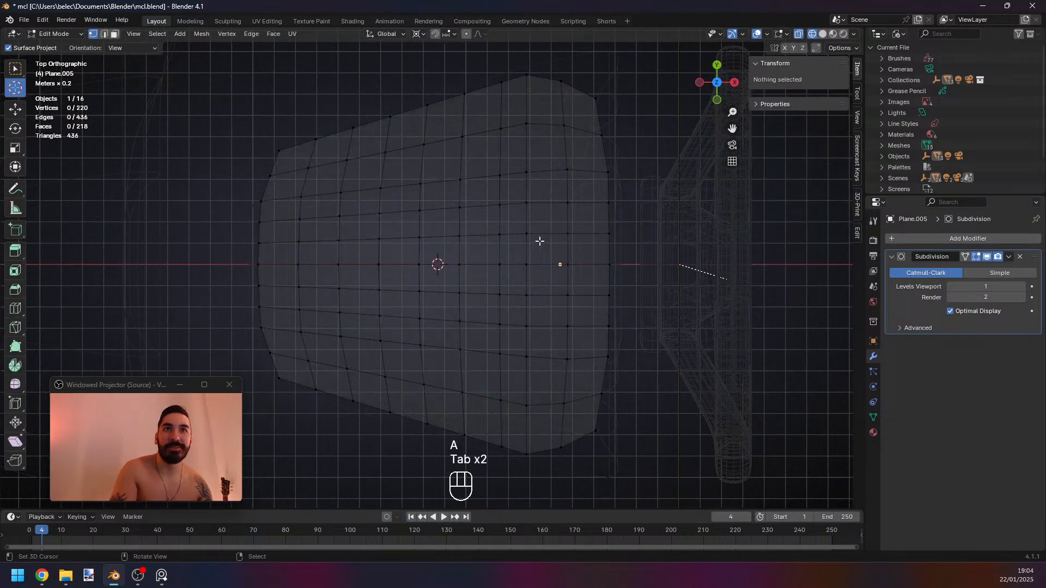
{"action": "middle_click_drag", "start_coordinate": [540, 240], "coordinate": [469, 181]}
{"action": "key", "text": "z"}
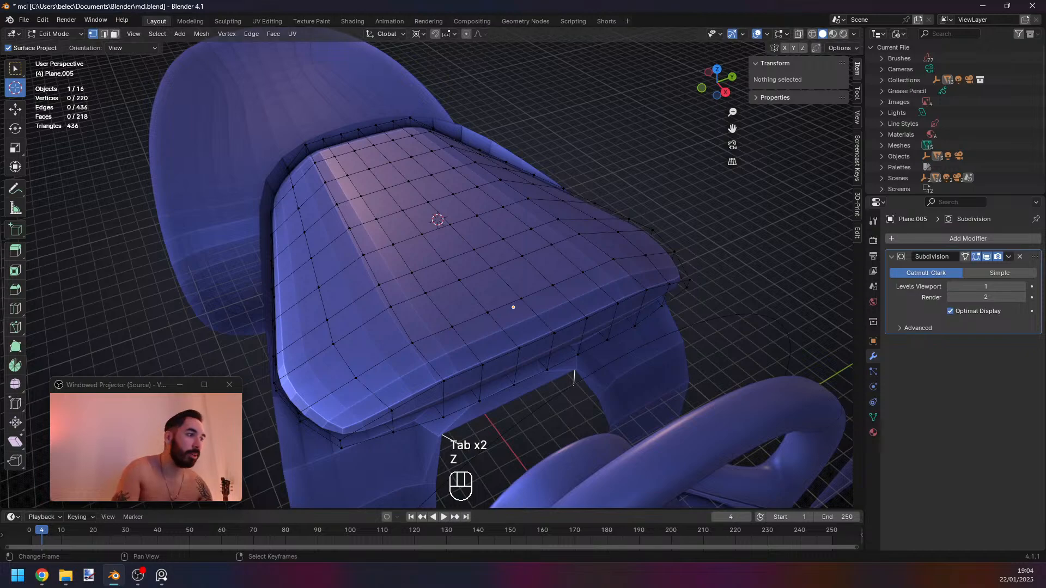
{"action": "middle_click_drag", "start_coordinate": [666, 251], "coordinate": [518, 318]}
{"action": "key", "text": "Tab"}
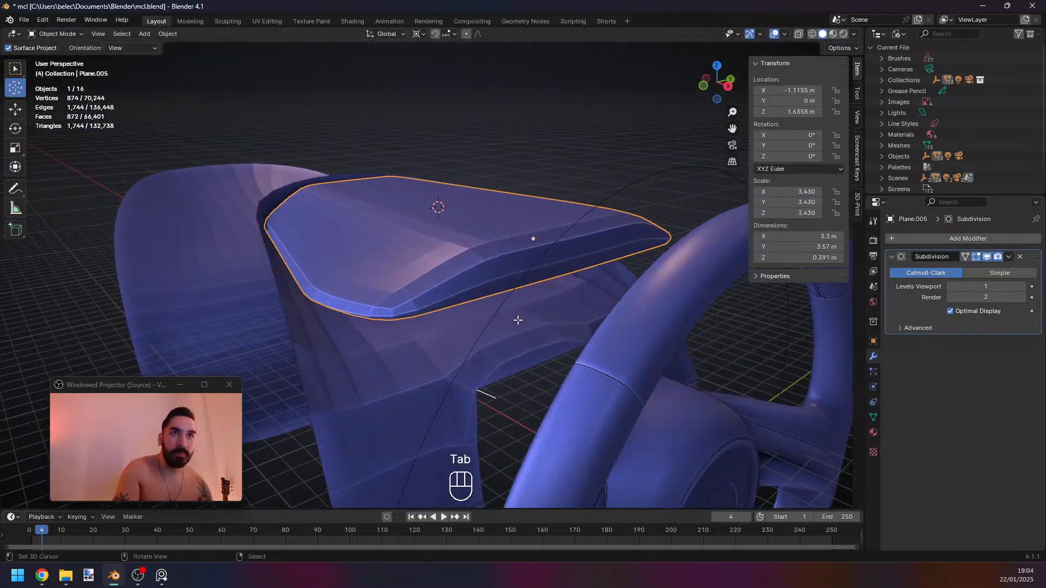
Select the upper rim edge row at the panel's wheel end and slide it along the adjoining edges.
{"action": "key", "text": "Tab"}
{"action": "key", "text": "2"}
{"action": "left_click", "coordinate": [460, 281], "text": "alt"}
{"action": "middle_click_drag", "start_coordinate": [459, 281], "coordinate": [456, 328]}
{"action": "key", "text": "g"}
{"action": "key", "text": "g"}
{"action": "left_click", "coordinate": [572, 280]}
{"action": "middle_click_drag", "start_coordinate": [388, 343], "coordinate": [510, 327]}
{"action": "key", "text": "1"}
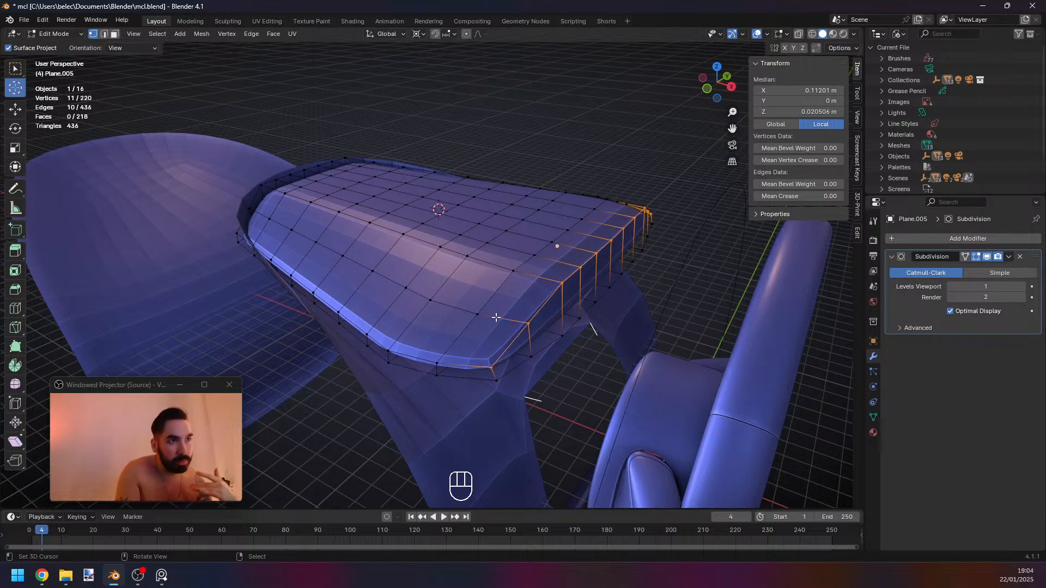
{"action": "middle_click_drag", "start_coordinate": [495, 335], "coordinate": [320, 217]}
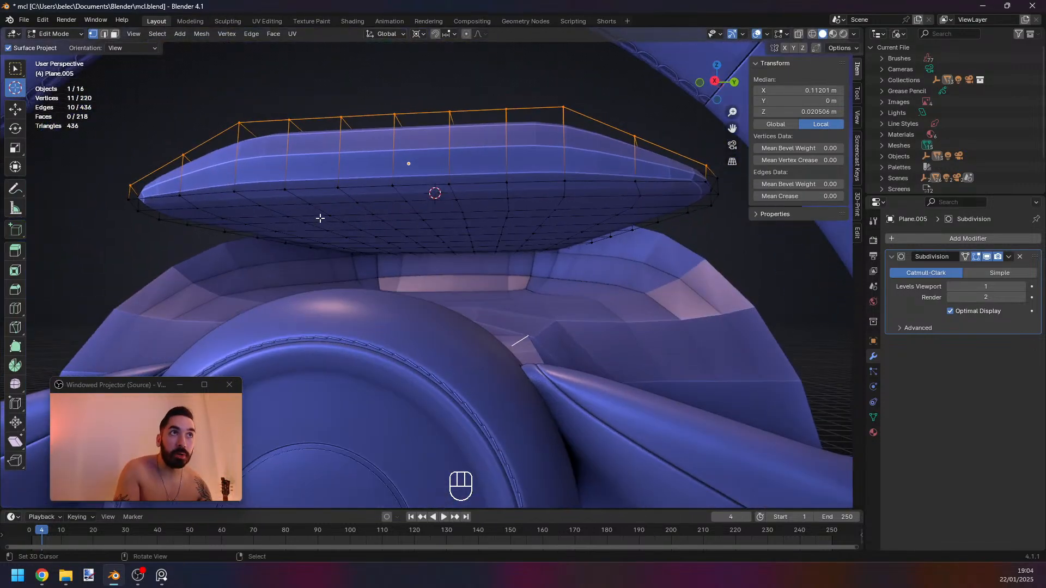
{"action": "key", "text": "3"}
{"action": "right_click", "coordinate": [227, 202]}
{"action": "key", "text": "z"}
{"action": "mouse_move", "coordinate": [493, 256]}
{"action": "middle_mouse_down"}
{"action": "mouse_move", "coordinate": [479, 249]}
{"action": "mouse_move", "coordinate": [543, 271]}
{"action": "middle_mouse_up"}
{"action": "left_click", "coordinate": [533, 257], "text": "ctrl+shift"}
{"action": "key", "text": "z"}
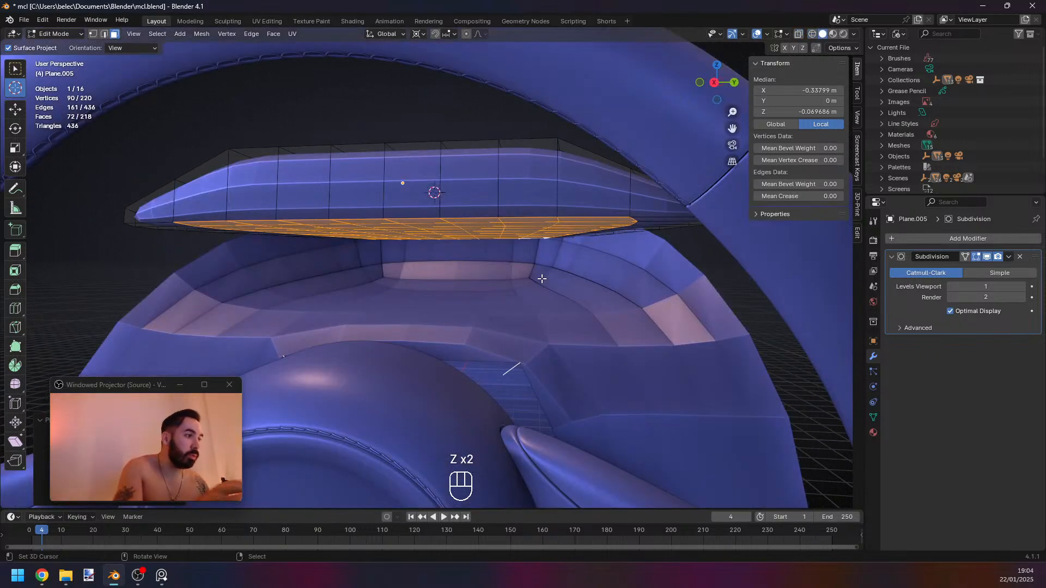
{"action": "key", "text": "z"}
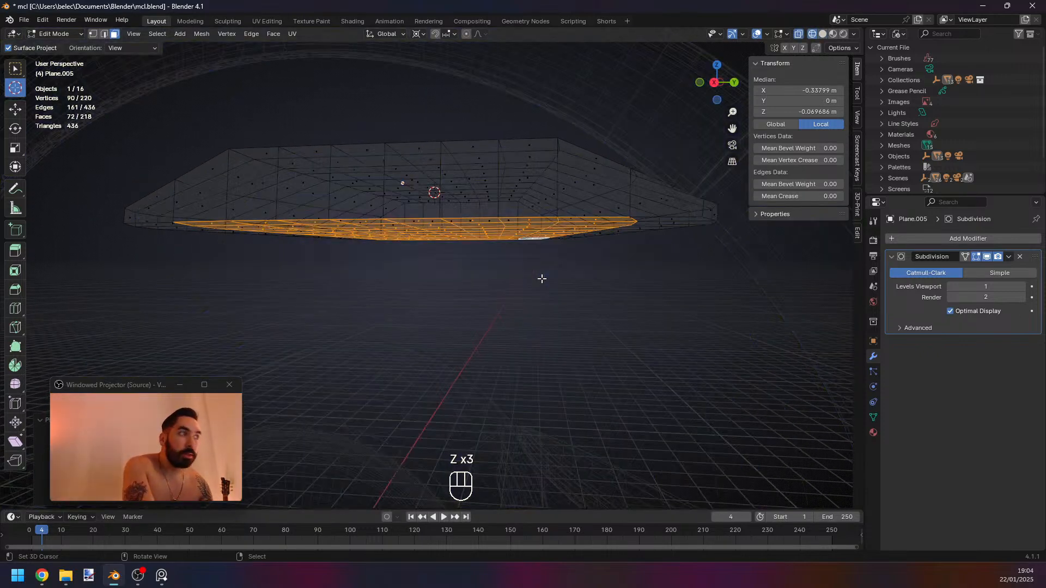
{"action": "key", "text": "z"}
{"action": "mouse_move", "coordinate": [542, 279]}
{"action": "middle_mouse_down"}
{"action": "mouse_move", "coordinate": [546, 303]}
{"action": "mouse_move", "coordinate": [500, 349]}
{"action": "middle_mouse_up"}
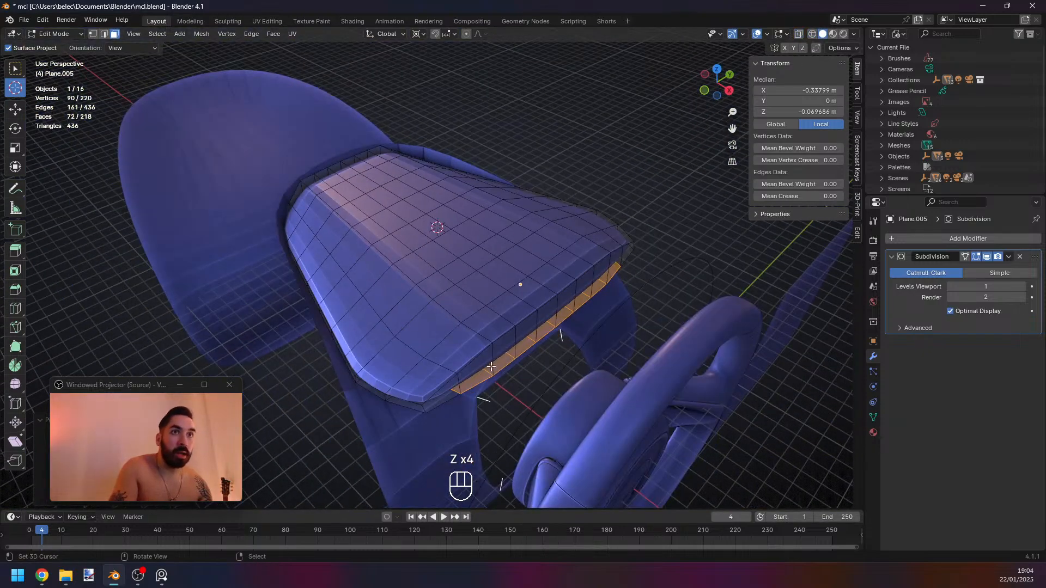
Select the eight wheel-end rim faces plus the adjoining top and bottom faces and move them along X for a panel length of about 3.35 m.
{"action": "key", "text": "3"}
{"action": "left_click", "coordinate": [512, 351]}
{"action": "left_click", "coordinate": [596, 293], "text": "ctrl+shift"}
{"action": "middle_click_drag", "start_coordinate": [596, 292], "coordinate": [620, 276]}
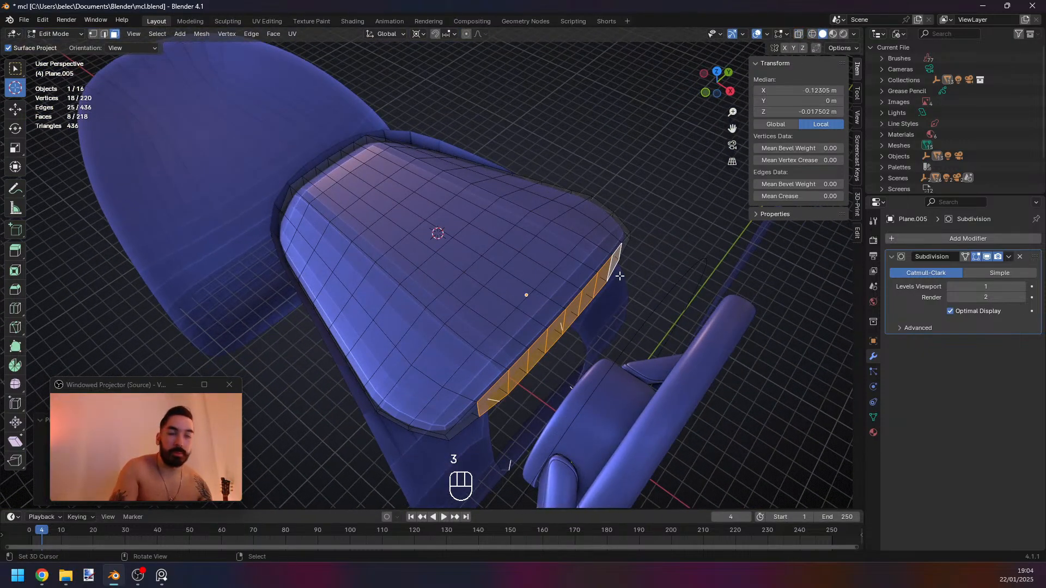
{"action": "key", "text": "z"}
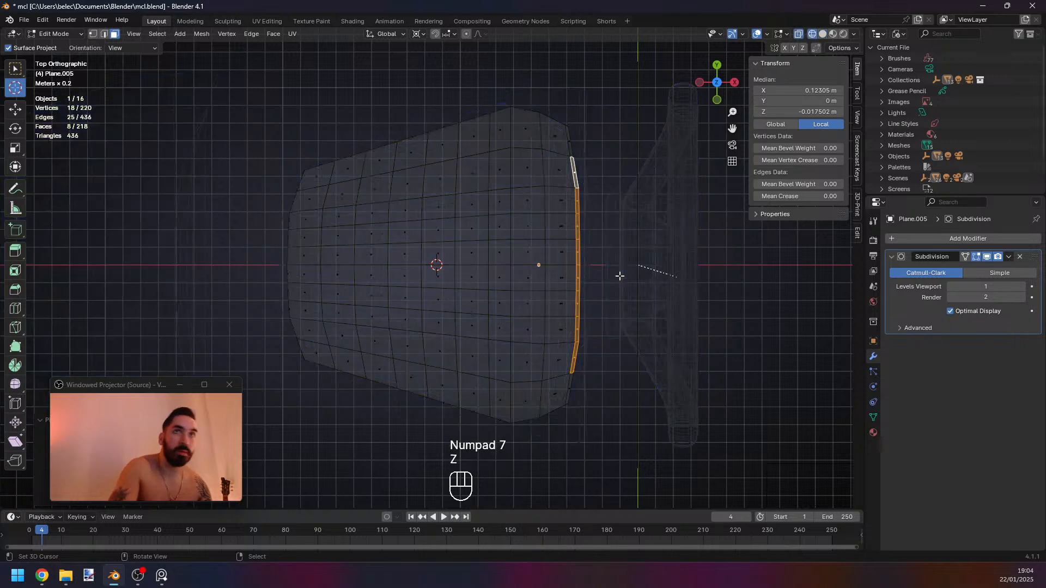
{"action": "key", "text": "z"}
{"action": "key", "text": "3"}
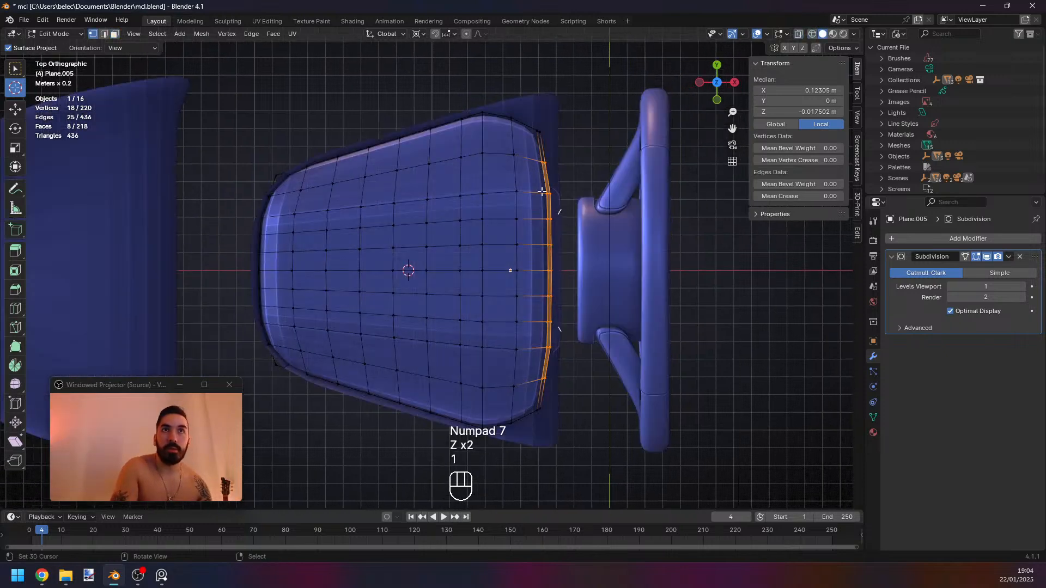
{"action": "key", "text": "z"}
{"action": "key", "text": "b"}
{"action": "left_click_drag", "start_coordinate": [560, 301], "coordinate": [581, 376]}
{"action": "key", "text": "z"}
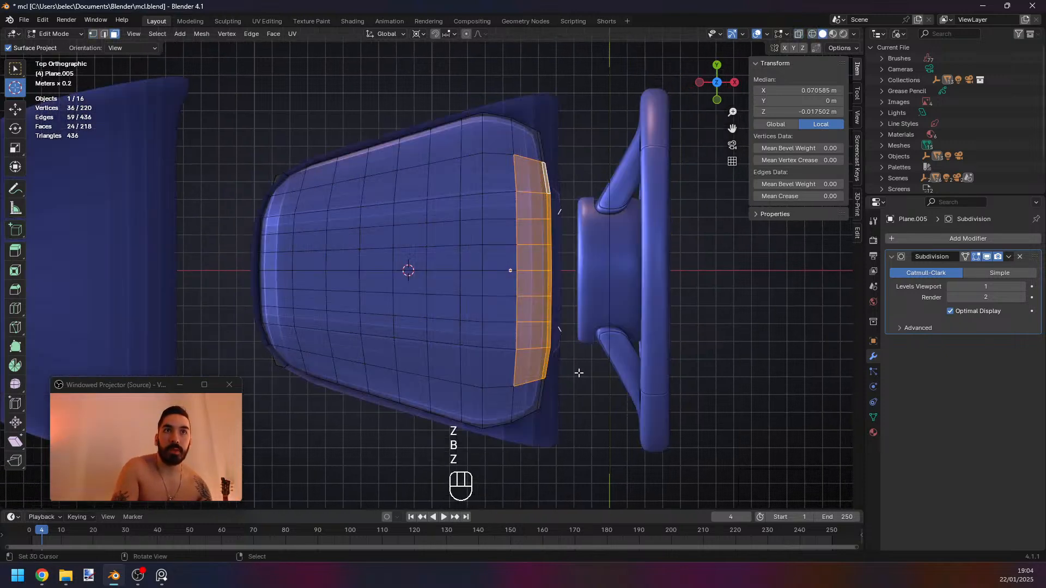
{"action": "key", "text": "g"}
{"action": "left_click", "coordinate": [583, 372]}
{"action": "key", "text": "1"}
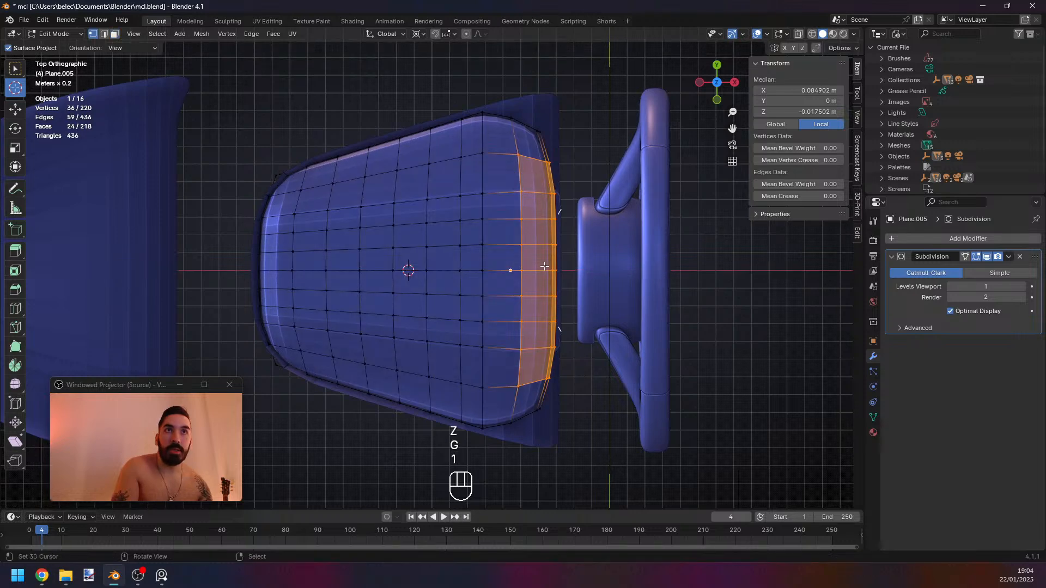
{"action": "left_click", "coordinate": [518, 155]}
{"action": "left_click", "coordinate": [515, 383], "text": "ctrl"}
{"action": "left_click", "coordinate": [518, 155]}
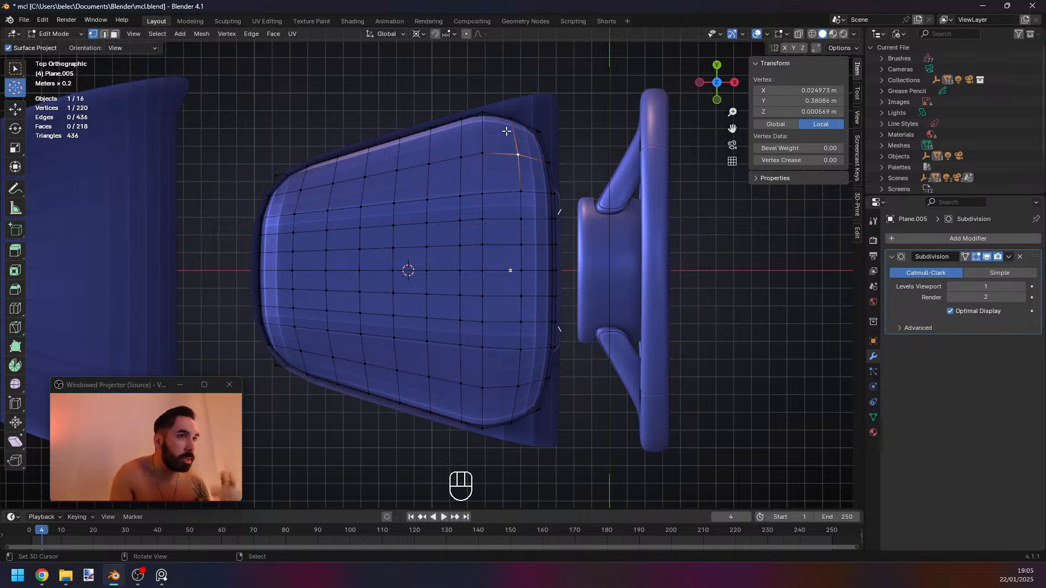
{"action": "key", "text": "z"}
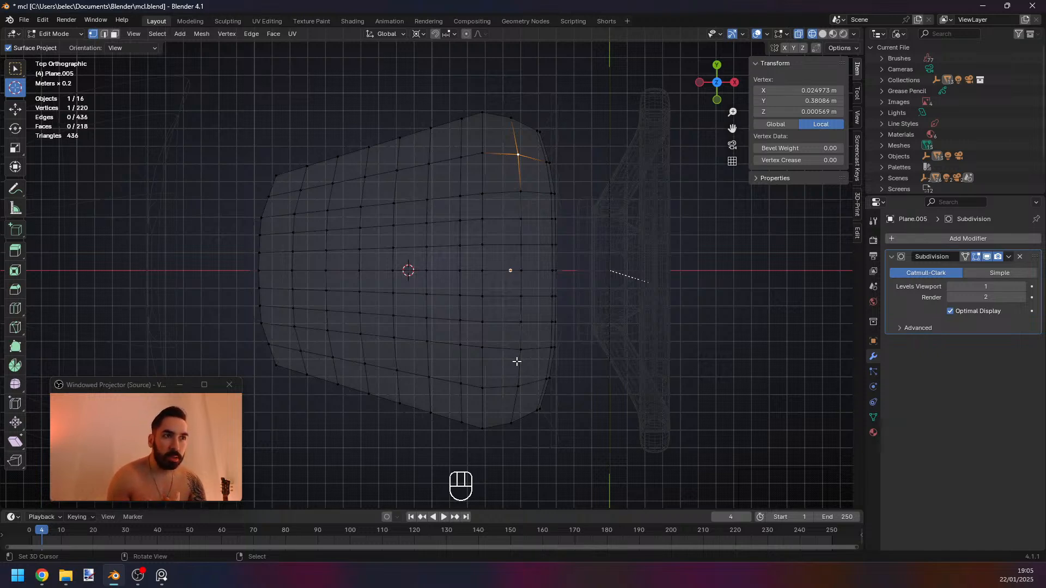
{"action": "left_click", "coordinate": [521, 192]}
{"action": "key", "text": "shift+z"}
{"action": "left_click", "coordinate": [517, 386], "text": "shift"}
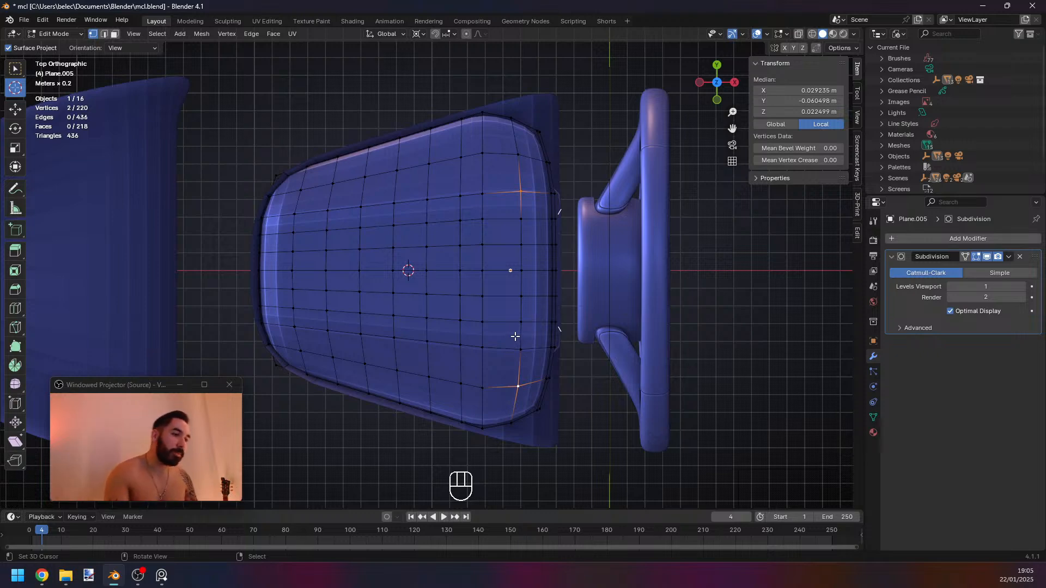
{"action": "mouse_move", "coordinate": [387, 329]}
{"action": "middle_mouse_down"}
{"action": "mouse_move", "coordinate": [369, 292]}
{"action": "mouse_move", "coordinate": [264, 248]}
{"action": "mouse_move", "coordinate": [398, 324]}
{"action": "middle_mouse_up"}
{"action": "key", "text": "Tab"}
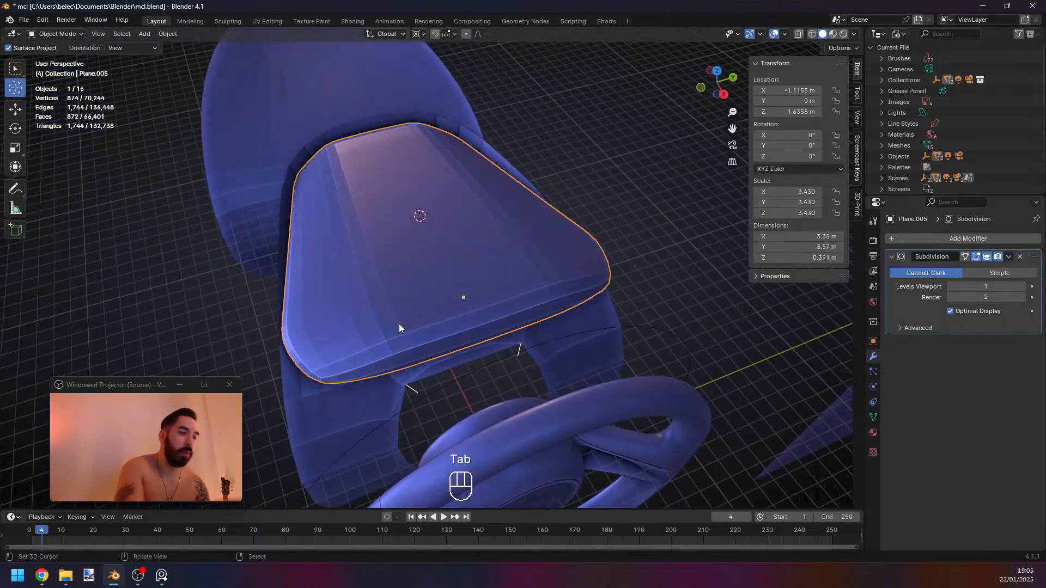
Examine the middle vertices of the wheel-end rim from above, in wireframe and solid display.
{"action": "key", "text": "z"}
{"action": "key", "text": "KP_7"}
{"action": "key", "text": "Tab"}
{"action": "key", "text": "z"}
{"action": "key", "text": "z"}
{"action": "key", "text": "a"}
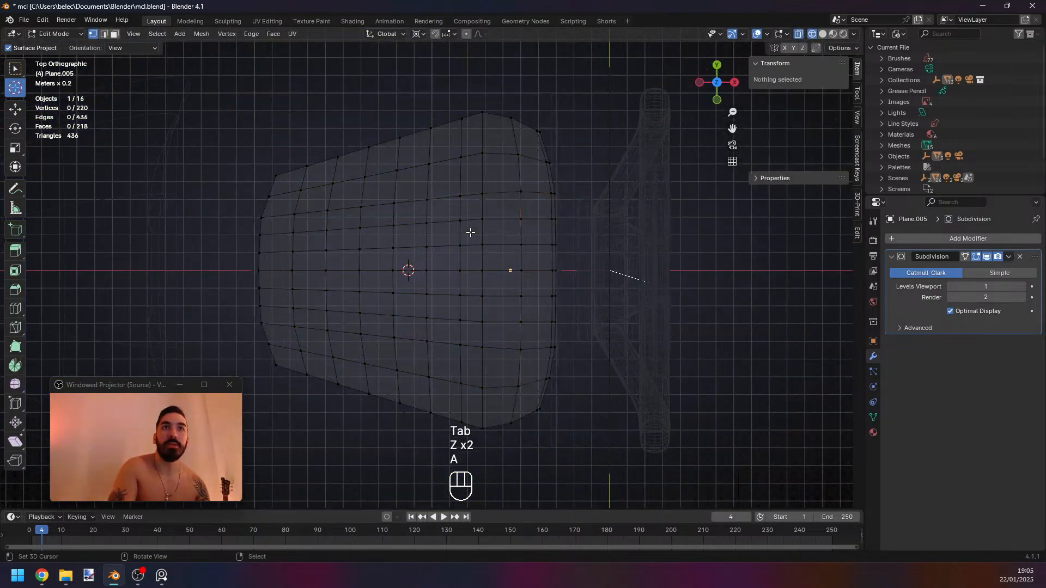
{"action": "key", "text": "b"}
{"action": "left_click_drag", "start_coordinate": [541, 213], "coordinate": [579, 362]}
{"action": "scroll", "coordinate": [539, 304], "scroll_direction": "up", "scroll_amount": 2}
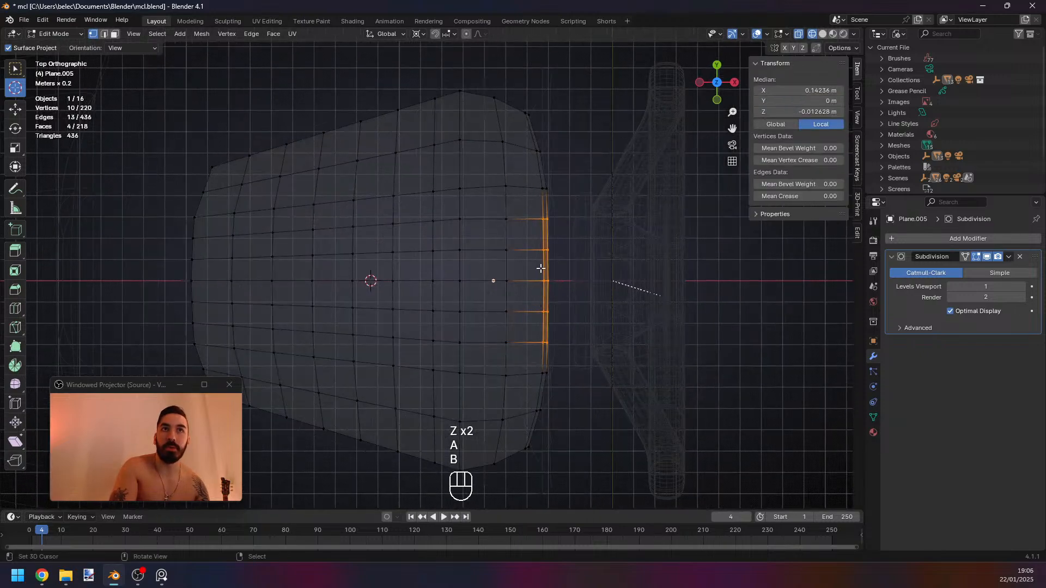
{"action": "scroll", "coordinate": [542, 205], "scroll_direction": "down", "scroll_amount": 2}
{"action": "key", "text": "z"}
{"action": "key", "text": "Tab"}
{"action": "key", "text": "Tab"}
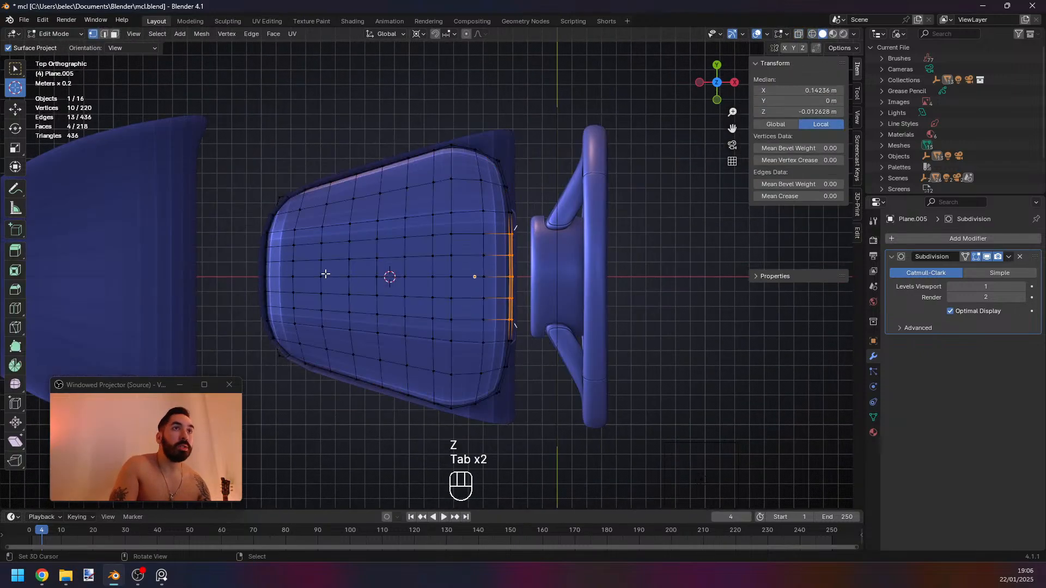
Select the five crosswise edge loops between the far end and the panel's widest row and delete them.
{"action": "key", "text": "z"}
{"action": "key", "text": "a"}
{"action": "scroll", "coordinate": [274, 266], "scroll_direction": "up", "scroll_amount": 4}
{"action": "key", "text": "b"}
{"action": "scroll", "coordinate": [303, 187], "scroll_direction": "down", "scroll_amount": 2}
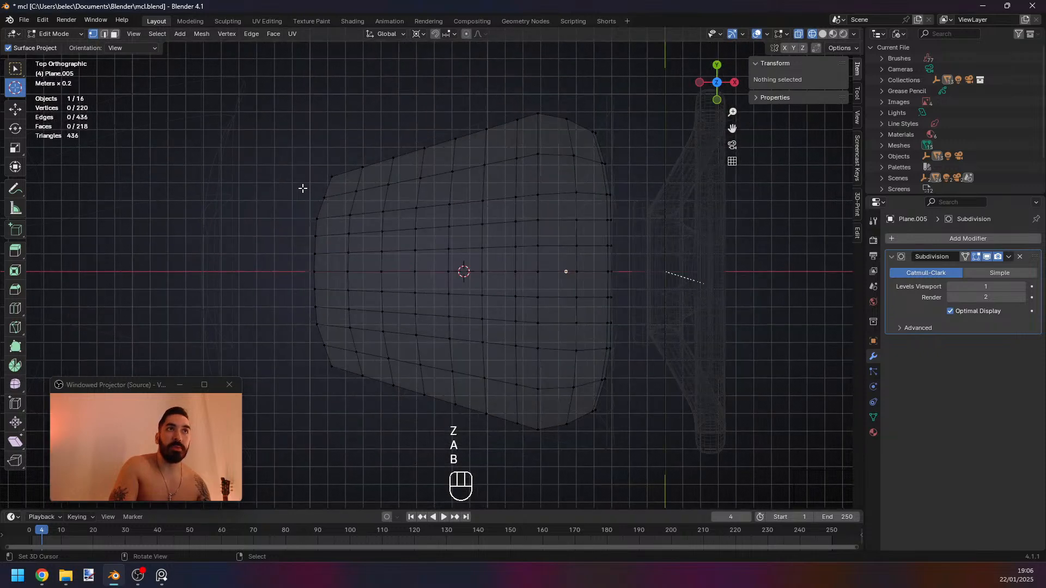
{"action": "key", "text": "2"}
{"action": "key", "text": "2"}
{"action": "left_click", "coordinate": [359, 178], "text": "alt"}
{"action": "left_click", "coordinate": [387, 172], "text": "alt+shift"}
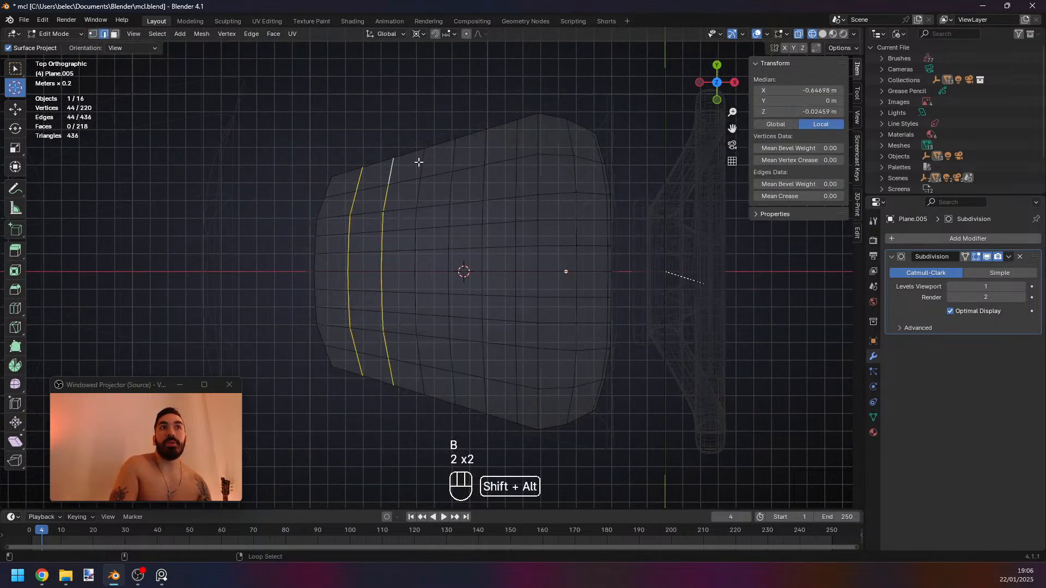
{"action": "left_click", "coordinate": [422, 159], "text": "alt+shift"}
{"action": "left_click", "coordinate": [454, 151], "text": "alt+shift"}
{"action": "left_click", "coordinate": [493, 144], "text": "alt+shift"}
{"action": "key", "text": "x"}
{"action": "left_click", "coordinate": [696, 171]}
Add six evenly spaced crosswise loop cuts in the cleared stretch of the panel.
{"action": "key", "text": "ctrl+r"}
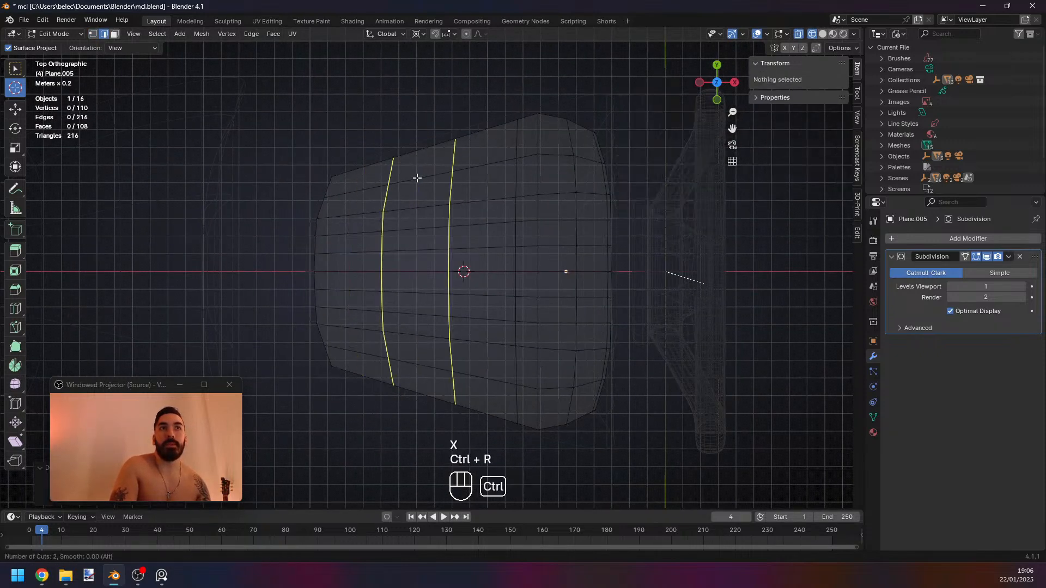
{"action": "scroll", "coordinate": [417, 177], "scroll_direction": "up", "scroll_amount": 4}
{"action": "left_click", "coordinate": [417, 178]}
{"action": "key", "text": "z"}
{"action": "middle_click_drag", "start_coordinate": [420, 219], "coordinate": [474, 187]}
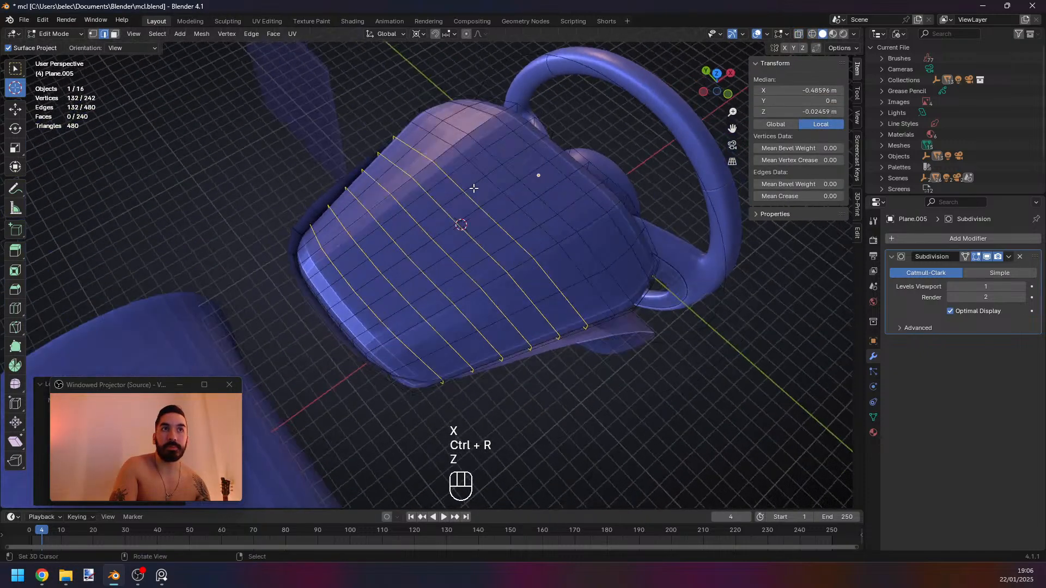
{"action": "key", "text": "a"}
{"action": "mouse_move", "coordinate": [414, 248]}
{"action": "middle_mouse_down"}
{"action": "mouse_move", "coordinate": [479, 243]}
{"action": "mouse_move", "coordinate": [474, 267]}
{"action": "mouse_move", "coordinate": [489, 270]}
{"action": "middle_mouse_up"}
{"action": "key", "text": "Tab"}
{"action": "key", "text": "3"}
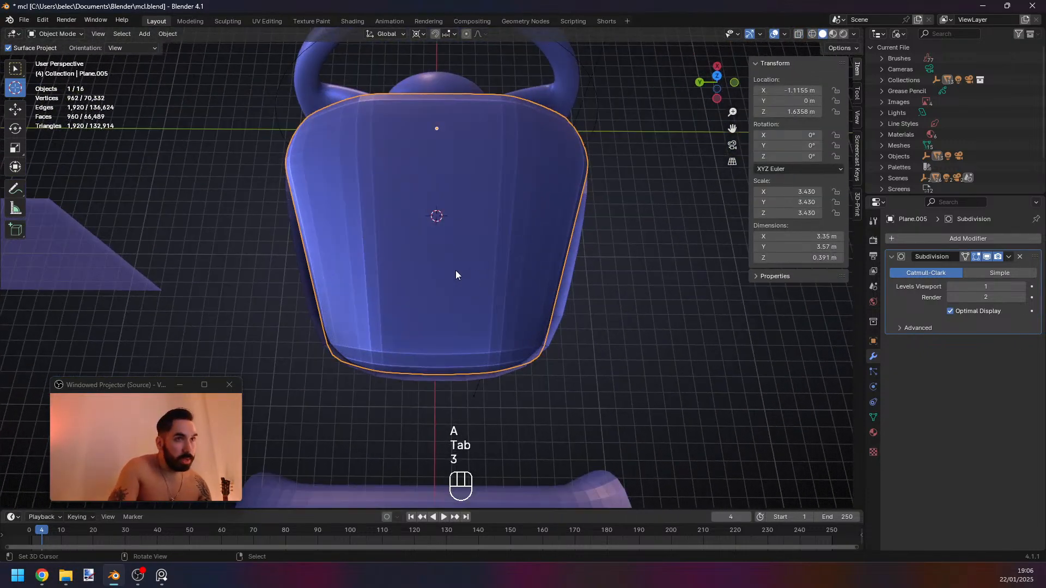
{"action": "key", "text": "3"}
Select the four middle rim faces at the end away from the wheel and move them about 0.009 m outward along X.
{"action": "key", "text": "Tab"}
{"action": "key", "text": "3"}
{"action": "left_click", "coordinate": [406, 370]}
{"action": "right_click", "coordinate": [409, 370]}
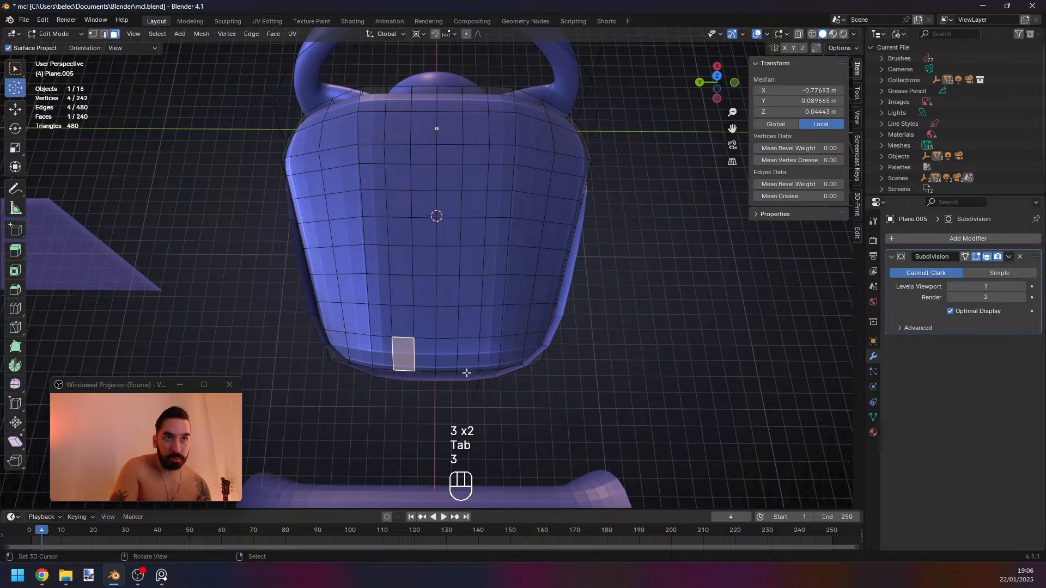
{"action": "right_click", "coordinate": [466, 374]}
{"action": "right_click", "coordinate": [403, 374], "text": "ctrl"}
{"action": "key", "text": "KP_7"}
{"action": "key", "text": "z"}
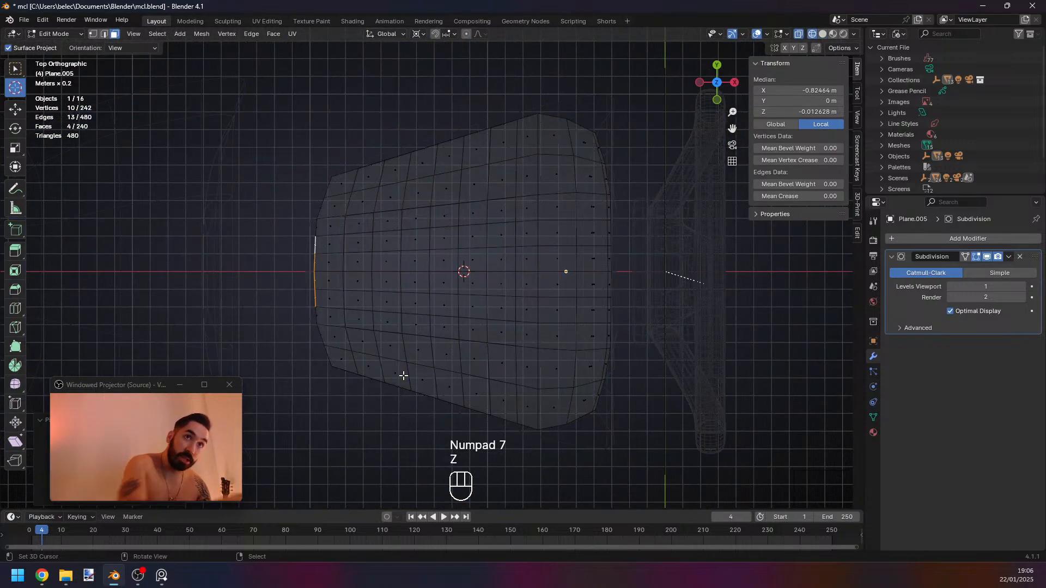
{"action": "scroll", "coordinate": [501, 361], "scroll_direction": "up", "scroll_amount": 3}
{"action": "key", "text": "g"}
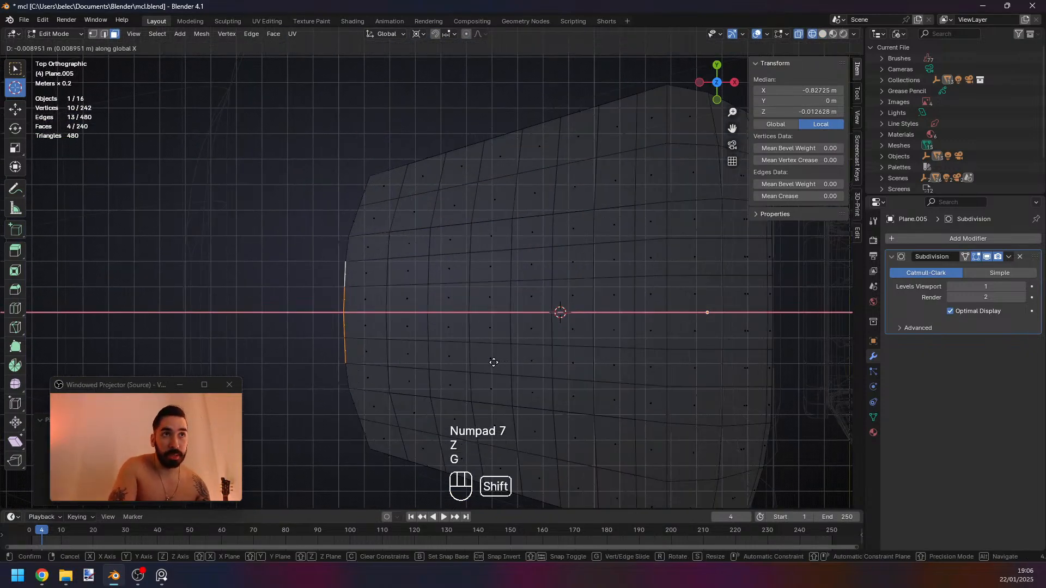
{"action": "left_click", "coordinate": [491, 363]}
Snap the 3D cursor to the six middle vertices of the far-end rim and scale them slightly along X.
{"action": "key", "text": "Tab"}
{"action": "key", "text": "Tab"}
{"action": "key", "text": "1"}
{"action": "key", "text": "a"}
{"action": "key", "text": "b"}
{"action": "left_click_drag", "start_coordinate": [327, 276], "coordinate": [360, 353]}
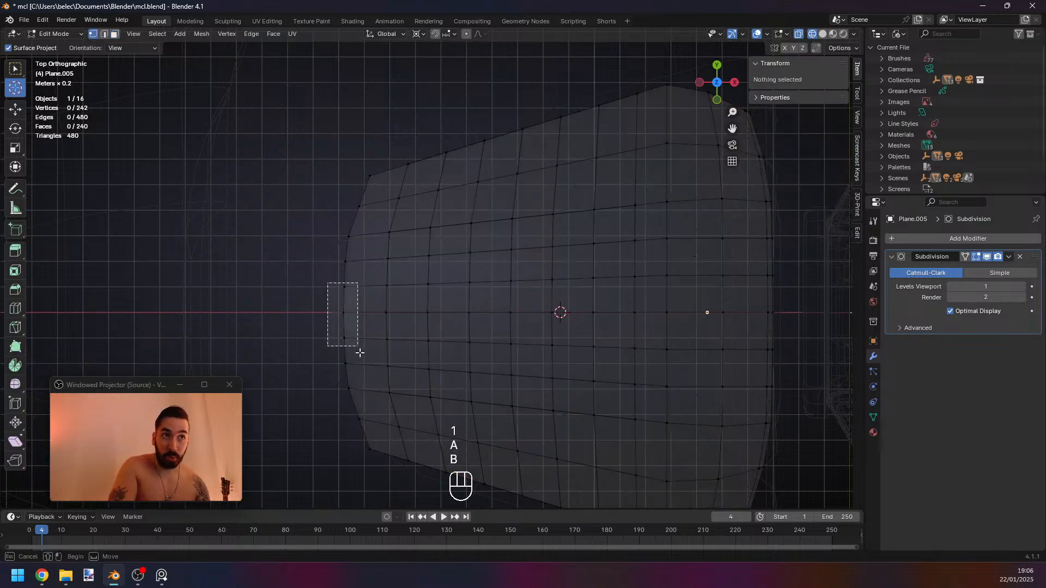
{"action": "key", "text": "shift+s"}
{"action": "left_click", "coordinate": [447, 352]}
{"action": "key", "text": "s"}
{"action": "key", "text": "x"}
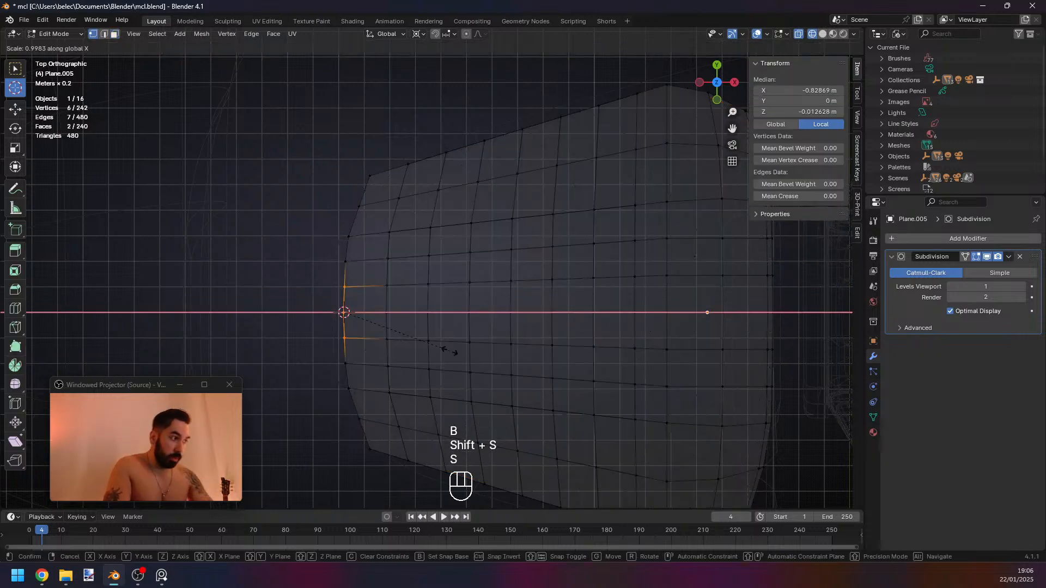
{"action": "left_click", "coordinate": [449, 352]}
Examine the panel's smoothed outline, edge-loop spacing and fit inside the shell from above and in perspective.
{"action": "key", "text": "a"}
{"action": "scroll", "coordinate": [437, 268], "scroll_direction": "down", "scroll_amount": 1}
{"action": "key", "text": "Tab"}
{"action": "scroll", "coordinate": [438, 245], "scroll_direction": "down", "scroll_amount": 1}
{"action": "key", "text": "Tab"}
{"action": "middle_click_drag", "start_coordinate": [591, 244], "coordinate": [512, 256], "text": "shift"}
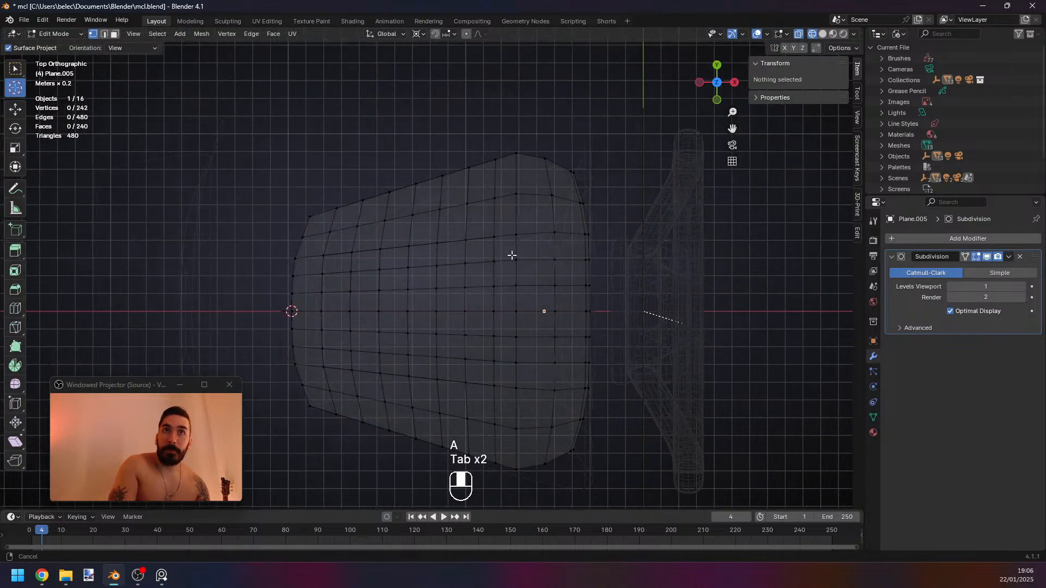
{"action": "key", "text": "2"}
{"action": "left_click", "coordinate": [495, 225], "text": "alt"}
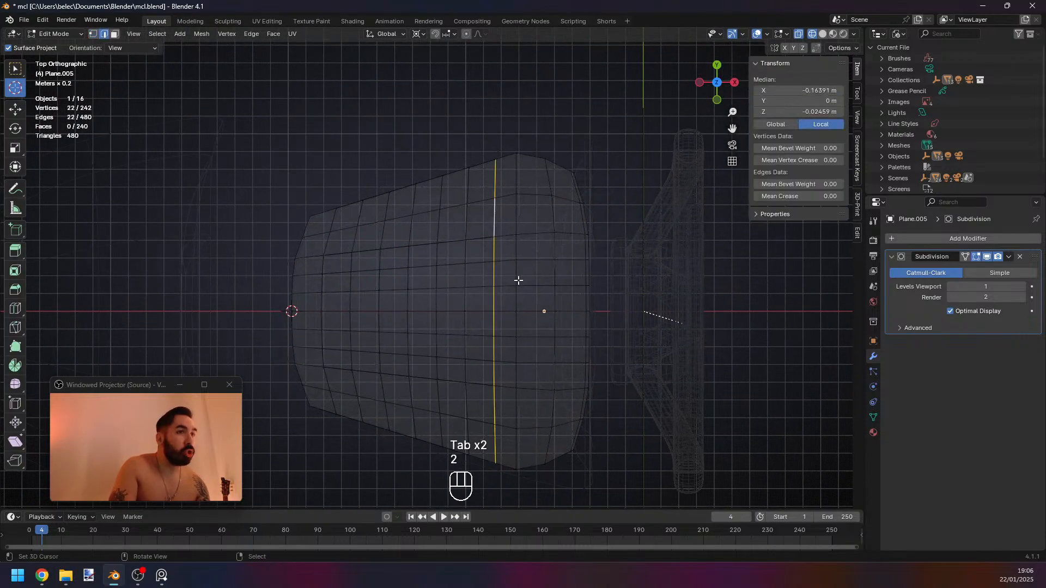
{"action": "key", "text": "z"}
{"action": "mouse_move", "coordinate": [521, 283]}
{"action": "middle_mouse_down"}
{"action": "mouse_move", "coordinate": [467, 287]}
{"action": "mouse_move", "coordinate": [440, 237]}
{"action": "mouse_move", "coordinate": [291, 239]}
{"action": "middle_mouse_up"}
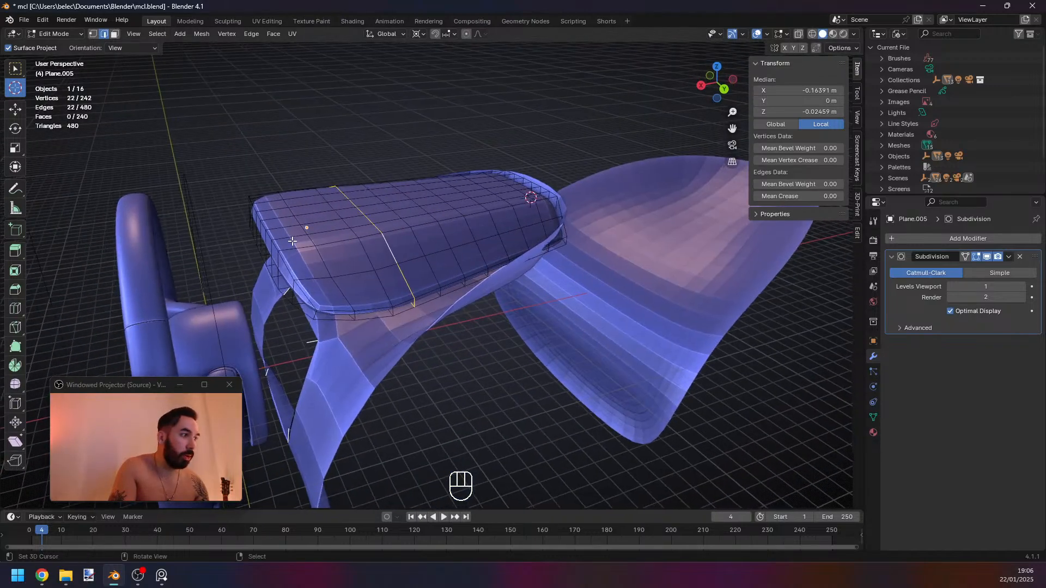
{"action": "middle_click_drag", "start_coordinate": [340, 329], "coordinate": [383, 373]}
{"action": "key", "text": "Tab"}
{"action": "key", "text": "Tab"}
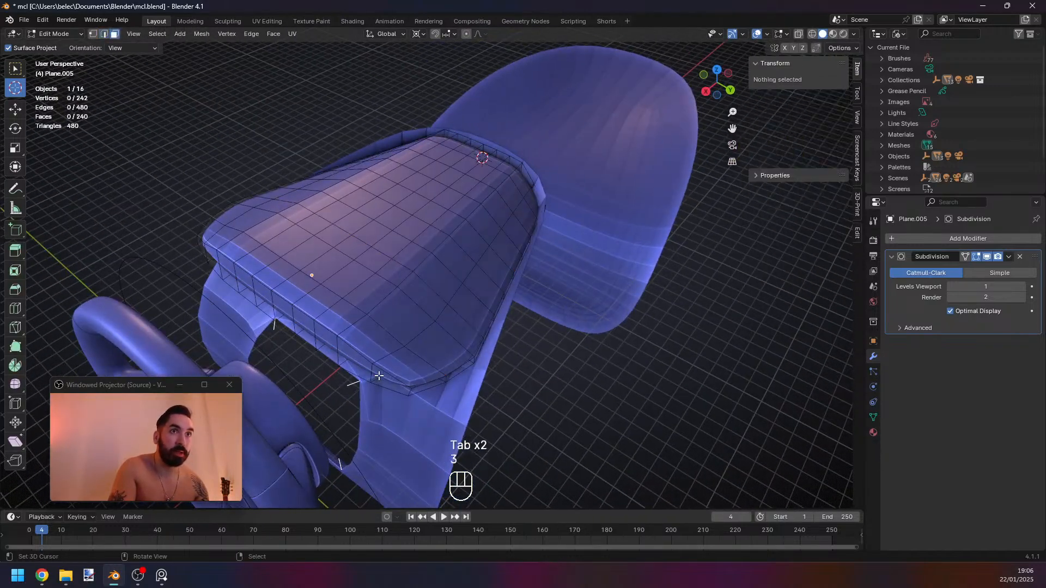
Snap the 3D cursor to the ten rim faces at the wheel end and scale them to about 0.93 along Y.
{"action": "key", "text": "3"}
{"action": "key", "text": "shift+s"}
{"action": "left_click", "coordinate": [479, 281]}
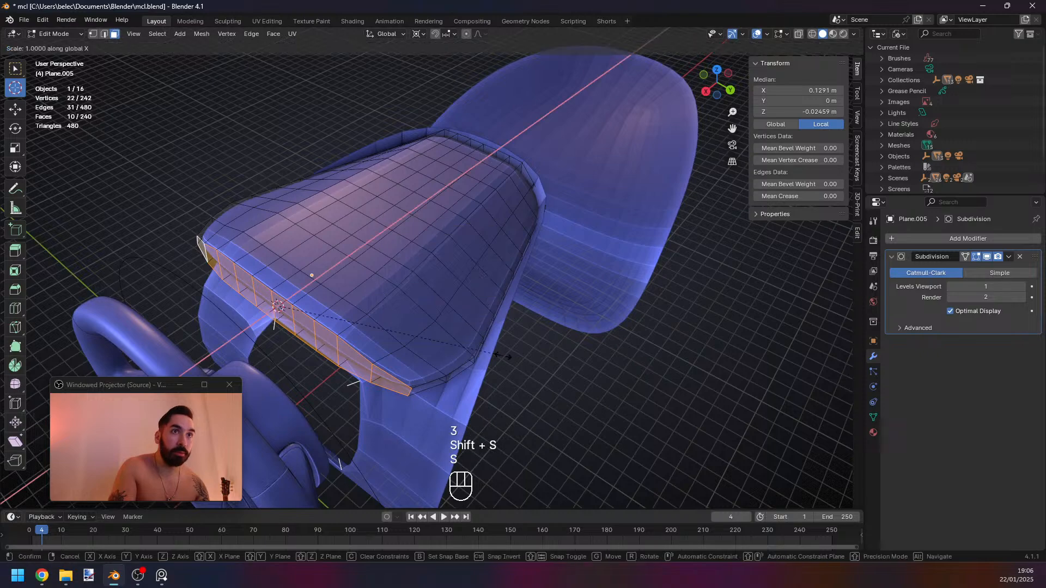
{"action": "key", "text": "s"}
{"action": "key", "text": "s"}
{"action": "key", "text": "y"}
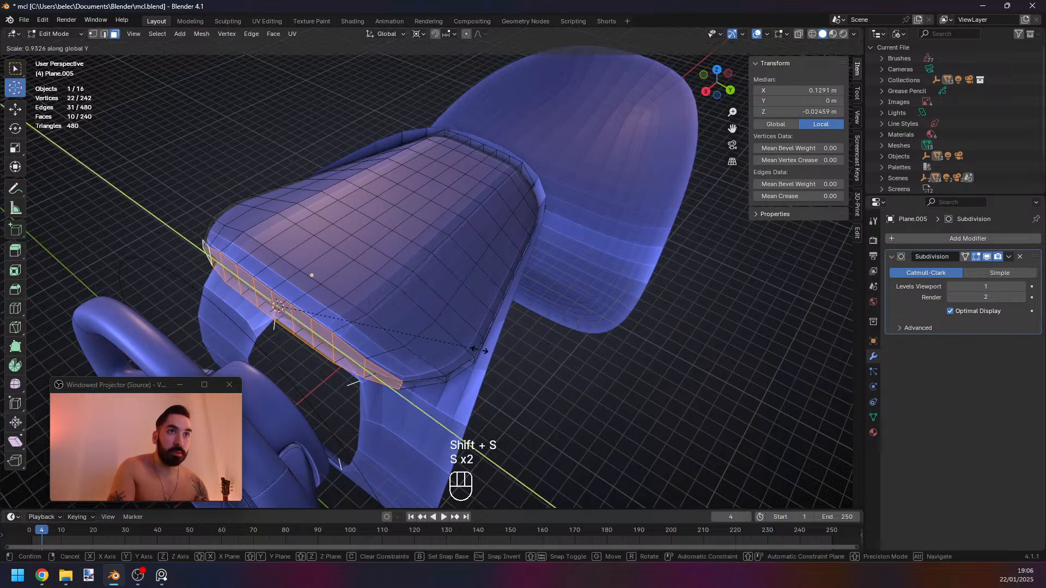
{"action": "left_click", "coordinate": [480, 351]}
Select the crosswise row of nine top vertices just inside the wheel end and edge-slide it slightly away from the wheel.
{"action": "middle_click_drag", "start_coordinate": [448, 352], "coordinate": [492, 311]}
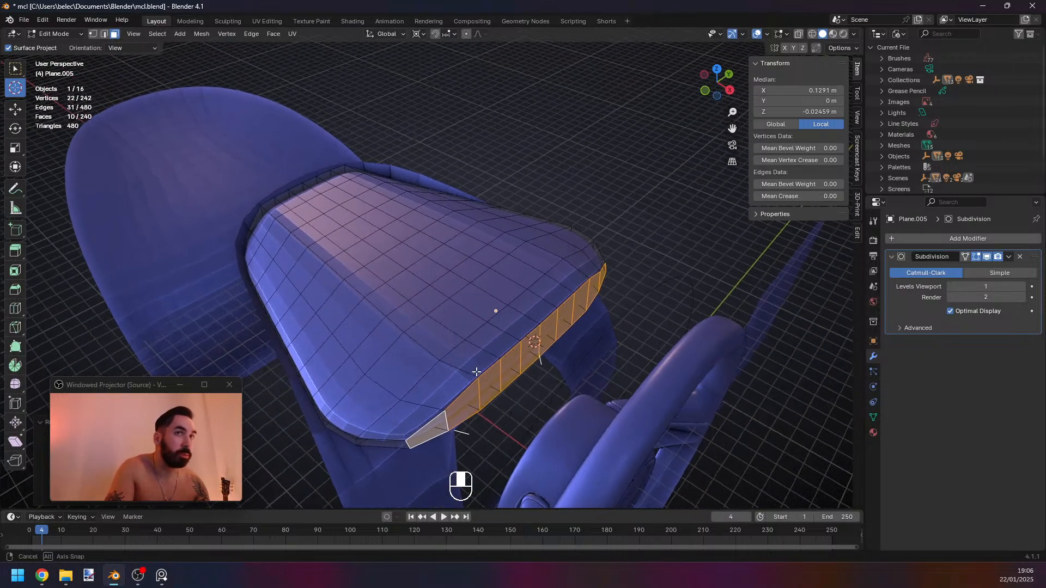
{"action": "key", "text": "Tab"}
{"action": "key", "text": "Tab"}
{"action": "key", "text": "1"}
{"action": "left_click", "coordinate": [398, 398]}
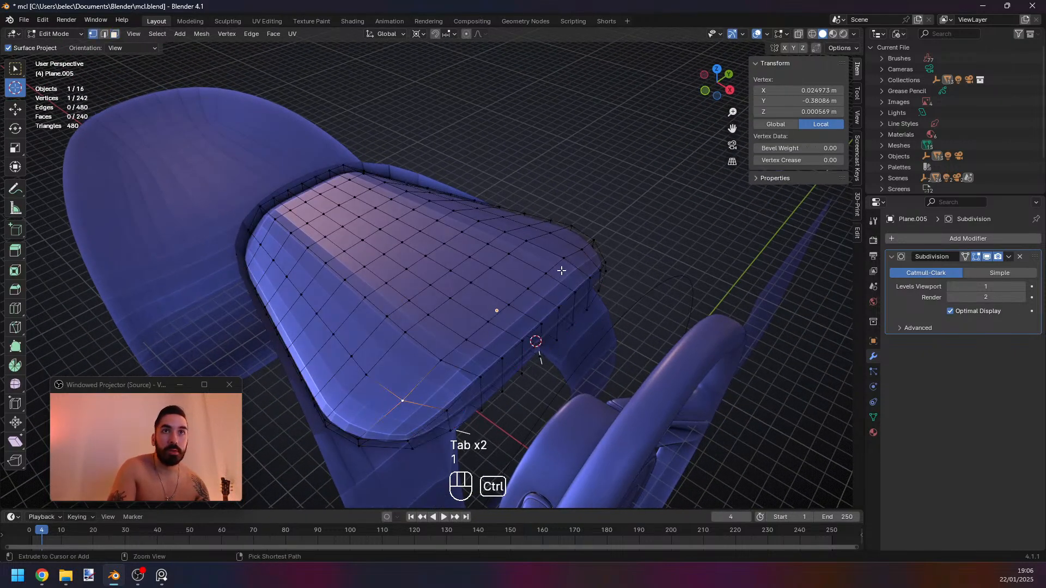
{"action": "left_click", "coordinate": [578, 248], "text": "ctrl"}
{"action": "key", "text": "g"}
{"action": "key", "text": "g"}
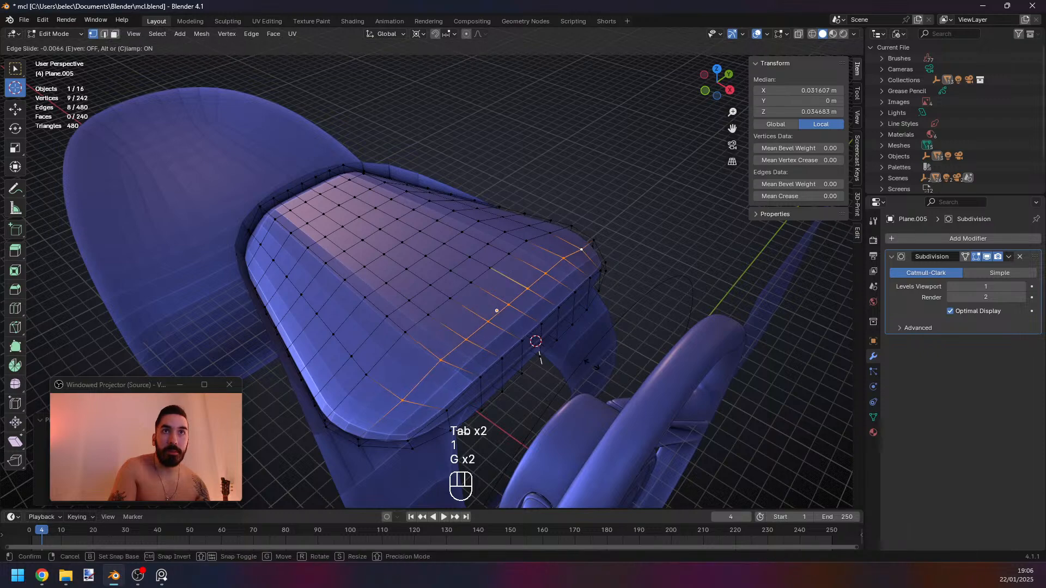
{"action": "left_click", "coordinate": [435, 380]}
Select the same crosswise vertex row again from corner to corner and adjust its position slightly.
{"action": "right_click", "coordinate": [411, 383]}
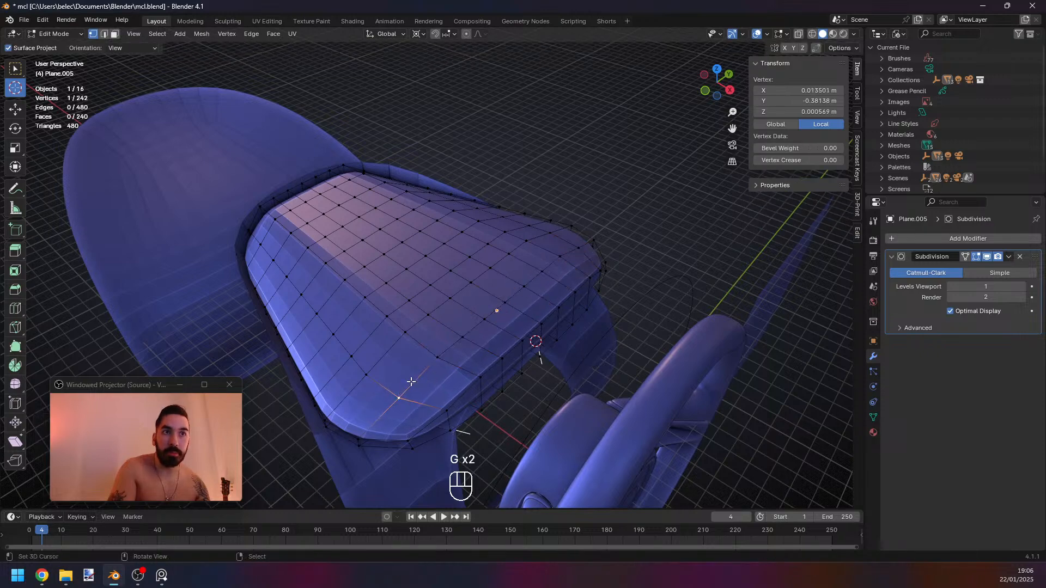
{"action": "right_click", "coordinate": [577, 249], "text": "shift"}
{"action": "mouse_move", "coordinate": [577, 248]}
{"action": "middle_mouse_down"}
{"action": "mouse_move", "coordinate": [422, 286]}
{"action": "mouse_move", "coordinate": [561, 297]}
{"action": "mouse_move", "coordinate": [488, 350]}
{"action": "middle_mouse_up"}
{"action": "key", "text": "z"}
{"action": "key", "text": "z"}
{"action": "key", "text": "g"}
{"action": "middle_click", "coordinate": [421, 282]}
{"action": "left_click", "coordinate": [404, 278]}
Try bevelling the edge loops running around the panel's rim by about 0.004 m.
{"action": "key", "text": "Tab"}
{"action": "key", "text": "Tab"}
{"action": "key", "text": "2"}
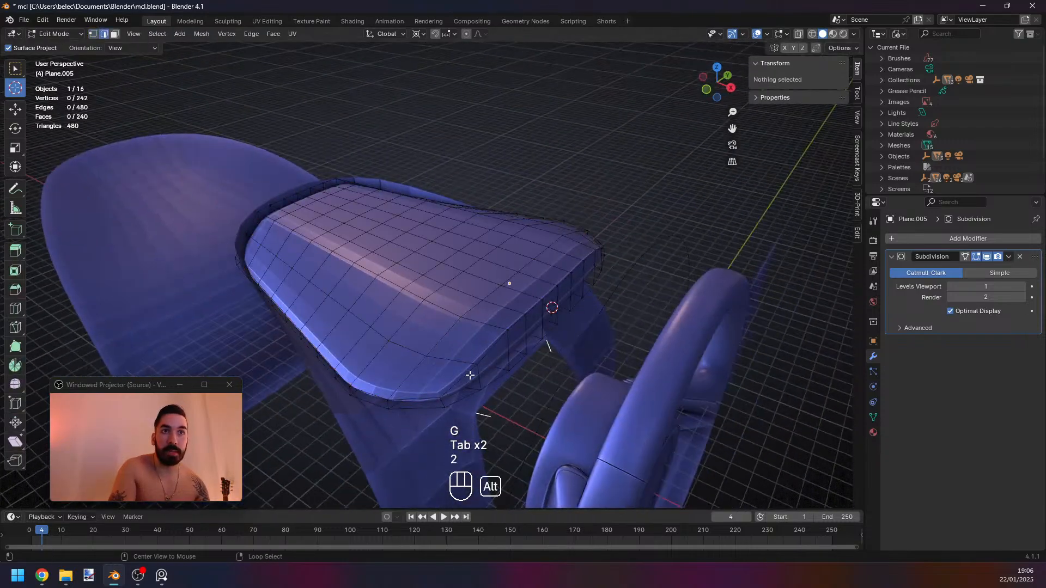
{"action": "left_click", "coordinate": [464, 376], "text": "alt"}
{"action": "key", "text": "2"}
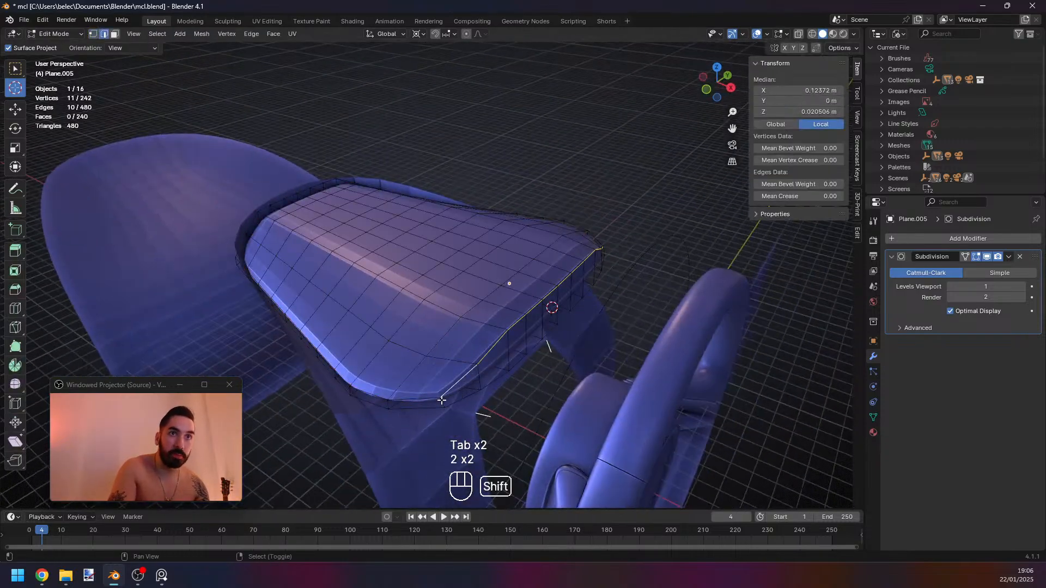
{"action": "left_click", "coordinate": [468, 397], "text": "alt+shift"}
{"action": "middle_click_drag", "start_coordinate": [468, 397], "coordinate": [449, 278]}
{"action": "left_click", "coordinate": [444, 329], "text": "alt+shift"}
{"action": "right_click", "coordinate": [468, 308], "text": "alt+shift"}
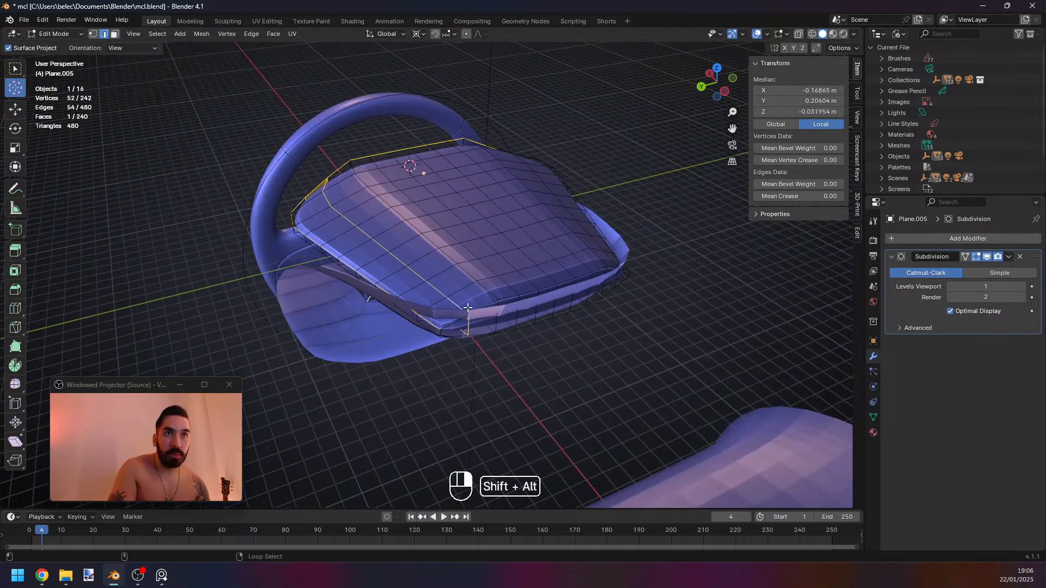
{"action": "key", "text": "ctrl+z"}
{"action": "right_click", "coordinate": [479, 309], "text": "alt+shift"}
{"action": "middle_click_drag", "start_coordinate": [480, 309], "coordinate": [400, 310]}
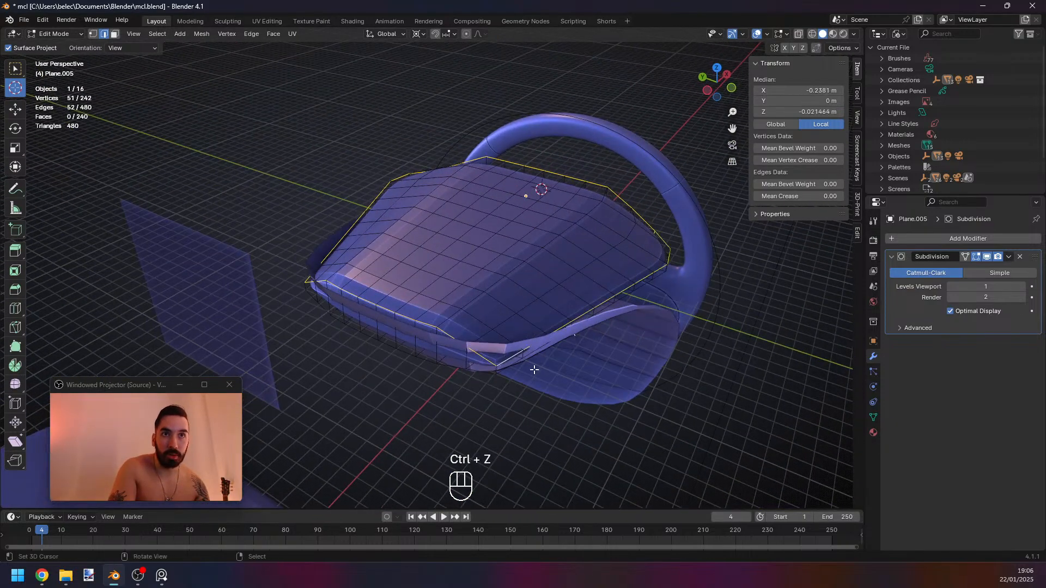
{"action": "left_click", "coordinate": [318, 302], "text": "alt+shift"}
{"action": "middle_click_drag", "start_coordinate": [318, 302], "coordinate": [480, 273]}
{"action": "right_click", "coordinate": [489, 325], "text": "alt+shift"}
{"action": "key", "text": "ctrl+b"}
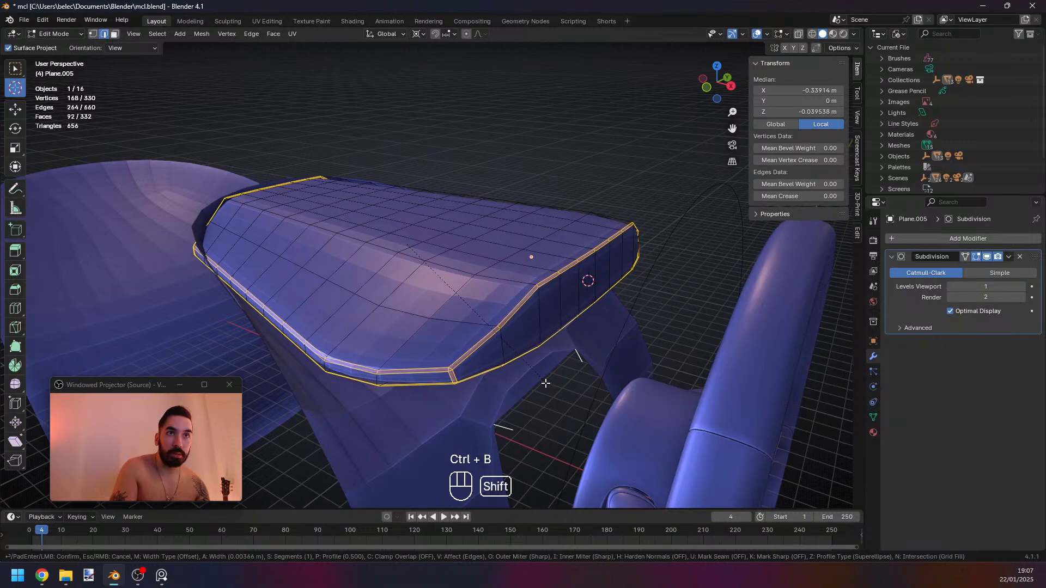
{"action": "left_click", "coordinate": [546, 383]}
Try a loop cut on the bevelled panel and undo it.
{"action": "key", "text": "Tab"}
{"action": "middle_click_drag", "start_coordinate": [517, 378], "coordinate": [554, 275]}
{"action": "key", "text": "Tab"}
{"action": "key", "text": "Tab"}
{"action": "key", "text": "Tab"}
{"action": "key", "text": "1"}
{"action": "key", "text": "ctrl+r"}
{"action": "key", "text": "Tab"}
{"action": "key", "text": "Tab"}
{"action": "key", "text": "ctrl+z"}
{"action": "key", "text": "ctrl+z"}
{"action": "key", "text": "ctrl+z"}
Undo the bevel on the panel's rim edge loops.
{"action": "key", "text": "2"}
{"action": "key", "text": "1"}
{"action": "key", "text": "z"}
{"action": "key", "text": "z"}
{"action": "key", "text": "ctrl+z"}
{"action": "key", "text": "ctrl+z"}
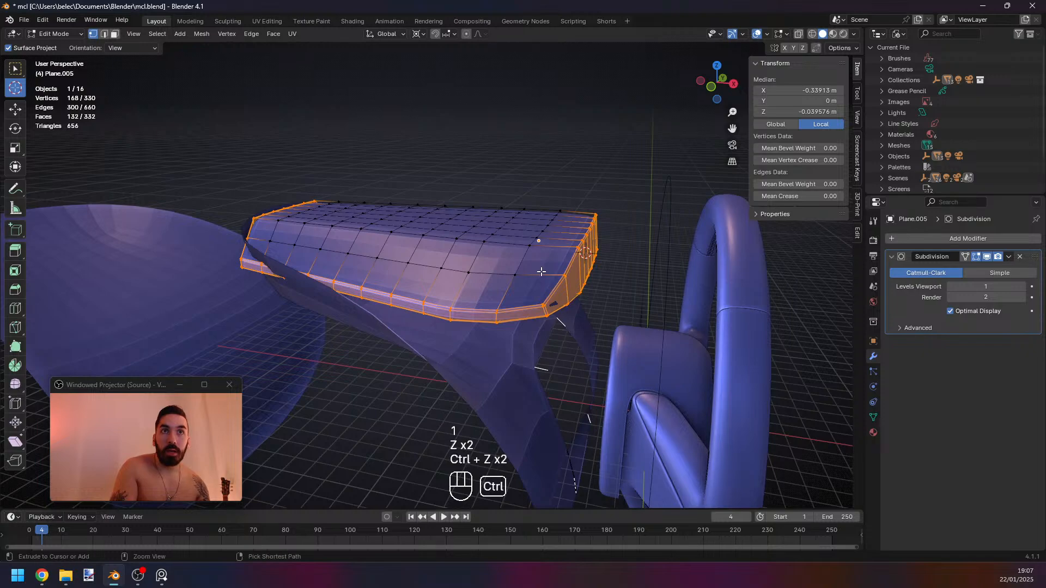
{"action": "key", "text": "ctrl+z"}
{"action": "key", "text": "ctrl+z"}
{"action": "key", "text": "ctrl+z"}
{"action": "key", "text": "ctrl+z"}
{"action": "key", "text": "ctrl+z"}
{"action": "key", "text": "ctrl+z"}
{"action": "key", "text": "1"}
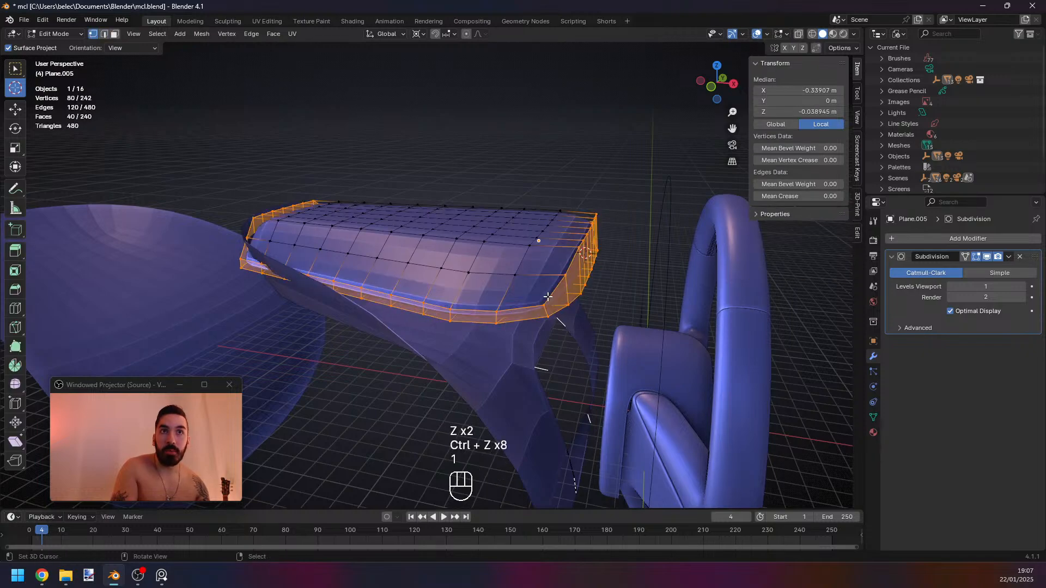
Snap the 3D cursor to the wheel-end side corner vertex and scale the end's upper edge row to about 0.53 along Z.
{"action": "middle_click_drag", "start_coordinate": [554, 275], "coordinate": [388, 275]}
{"action": "right_click", "coordinate": [245, 217], "text": "ctrl"}
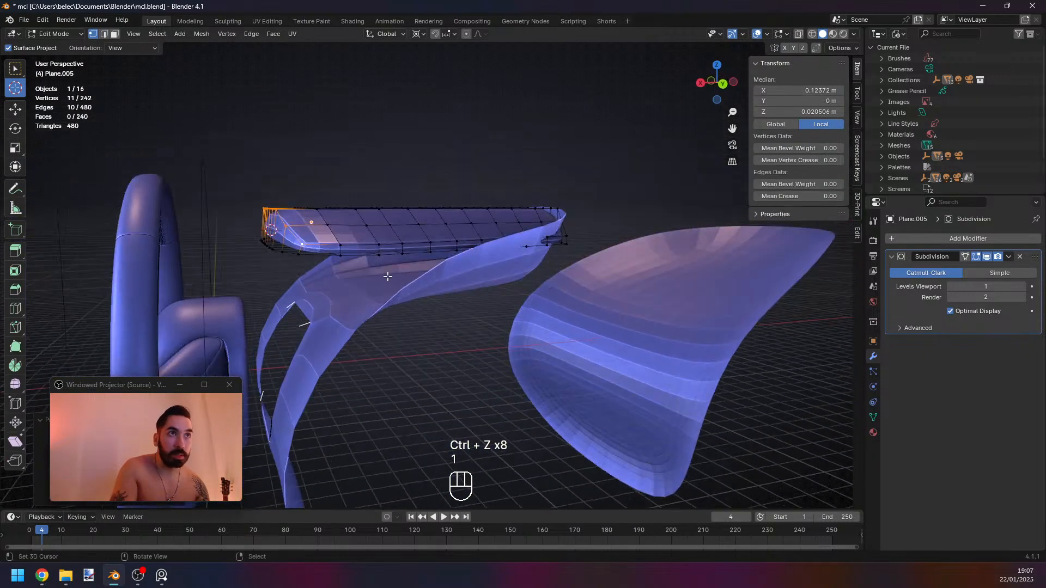
{"action": "right_click", "coordinate": [302, 244]}
{"action": "key", "text": "shift+s"}
{"action": "left_click", "coordinate": [436, 272]}
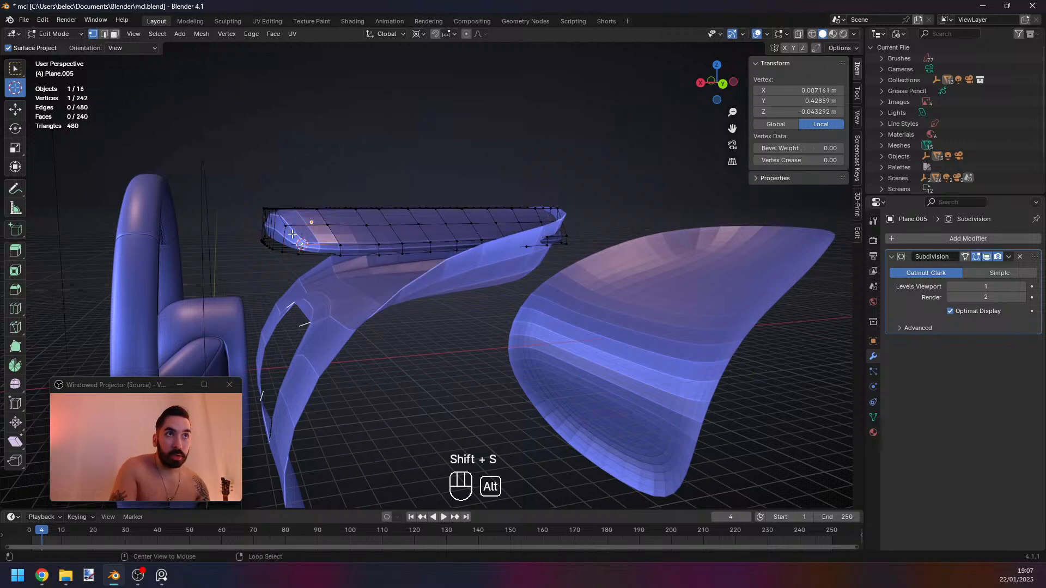
{"action": "right_click", "coordinate": [292, 233], "text": "alt"}
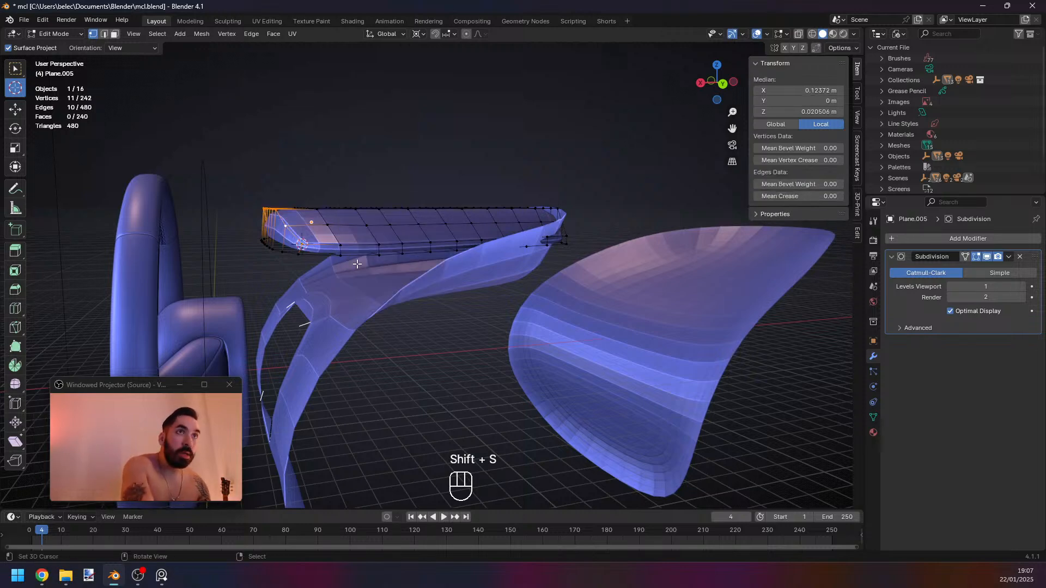
{"action": "key", "text": "KP_3"}
{"action": "key", "text": "KP_1"}
{"action": "middle_click_drag", "start_coordinate": [505, 340], "coordinate": [438, 399], "text": "shift"}
{"action": "scroll", "coordinate": [438, 399], "scroll_direction": "up", "scroll_amount": 5}
{"action": "key", "text": "s"}
{"action": "key", "text": "z"}
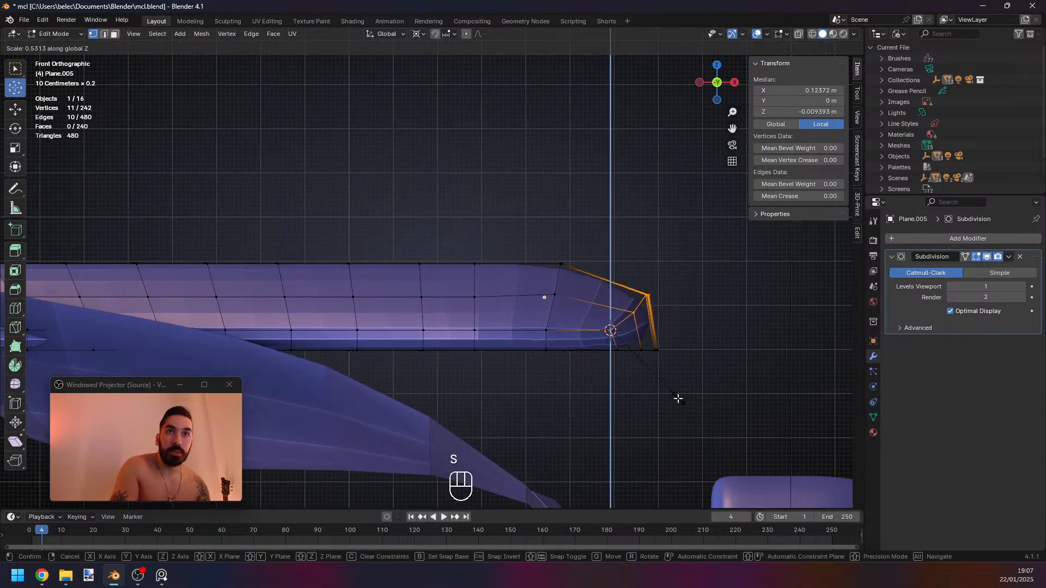
{"action": "left_click", "coordinate": [677, 397]}
Snap the 3D cursor to the outer vertex of the next crosswise row inward and scale that row down along Z.
{"action": "key", "text": "1"}
{"action": "key", "text": "z"}
{"action": "right_click", "coordinate": [546, 331]}
{"action": "key", "text": "shift+s"}
{"action": "left_click", "coordinate": [626, 346]}
{"action": "key", "text": "a"}
{"action": "key", "text": "b"}
{"action": "left_click_drag", "start_coordinate": [513, 224], "coordinate": [651, 340]}
{"action": "key", "text": "s"}
{"action": "middle_click", "coordinate": [626, 375]}
{"action": "left_click", "coordinate": [625, 374]}
{"action": "key", "text": "z"}
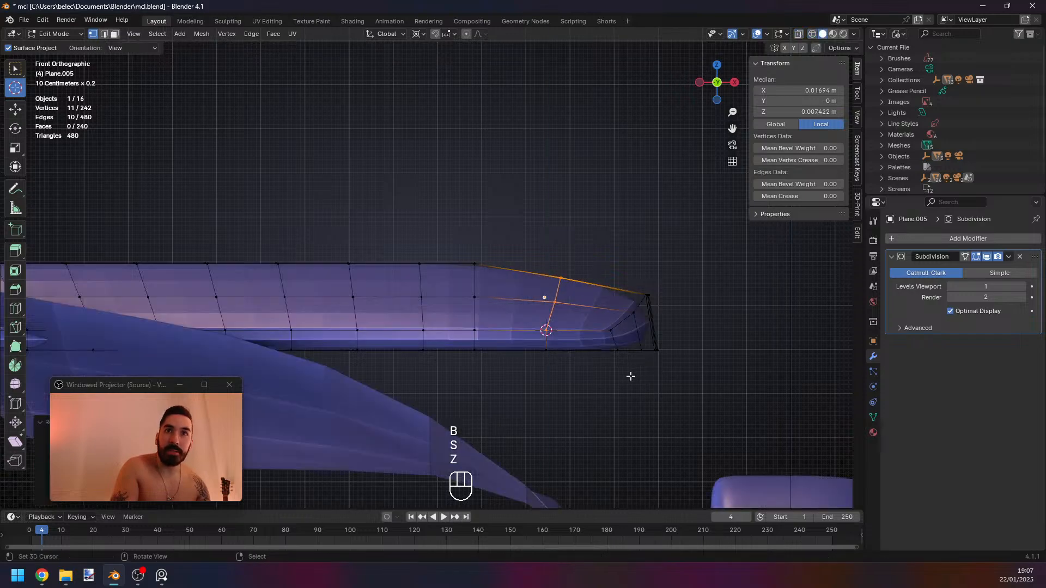
Examine the lowered wheel end of the panel with its smoothing, in both object and edit mode.
{"action": "key", "text": "Tab"}
{"action": "middle_click_drag", "start_coordinate": [637, 379], "coordinate": [516, 380]}
{"action": "scroll", "coordinate": [642, 381], "scroll_direction": "down", "scroll_amount": 5}
{"action": "key", "text": "Tab"}
{"action": "key", "text": "Tab"}
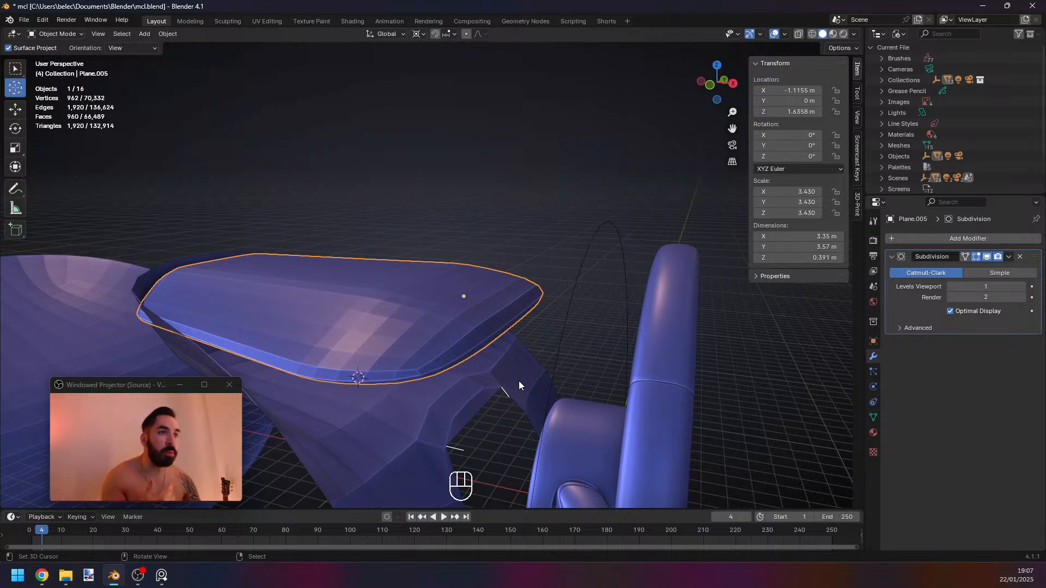
{"action": "middle_click_drag", "start_coordinate": [519, 385], "coordinate": [495, 352]}
{"action": "key", "text": "Tab"}
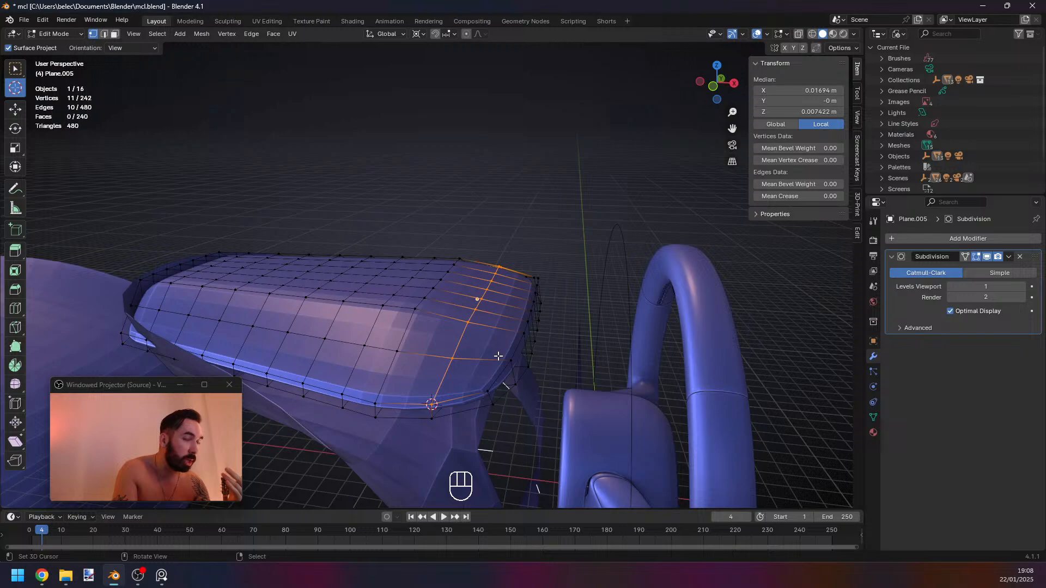
{"action": "middle_click_drag", "start_coordinate": [498, 356], "coordinate": [464, 369]}
Select the nine middle vertices of the crosswise row next to the wheel end and edge-slide them slightly toward the wheel.
{"action": "key", "text": "KP_7"}
{"action": "key", "text": "z"}
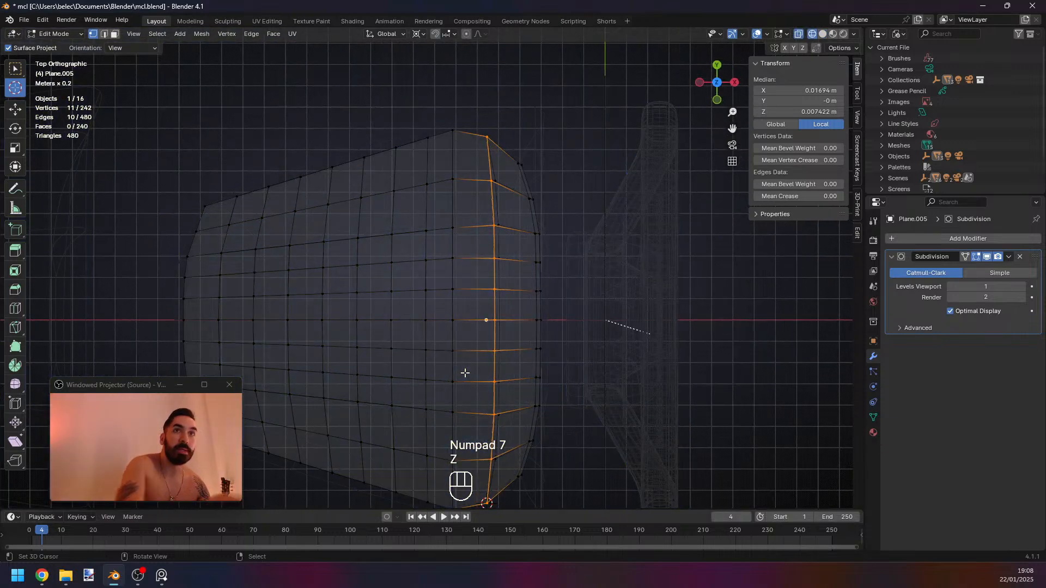
{"action": "key", "text": "a"}
{"action": "right_click", "coordinate": [490, 182]}
{"action": "key", "text": "z"}
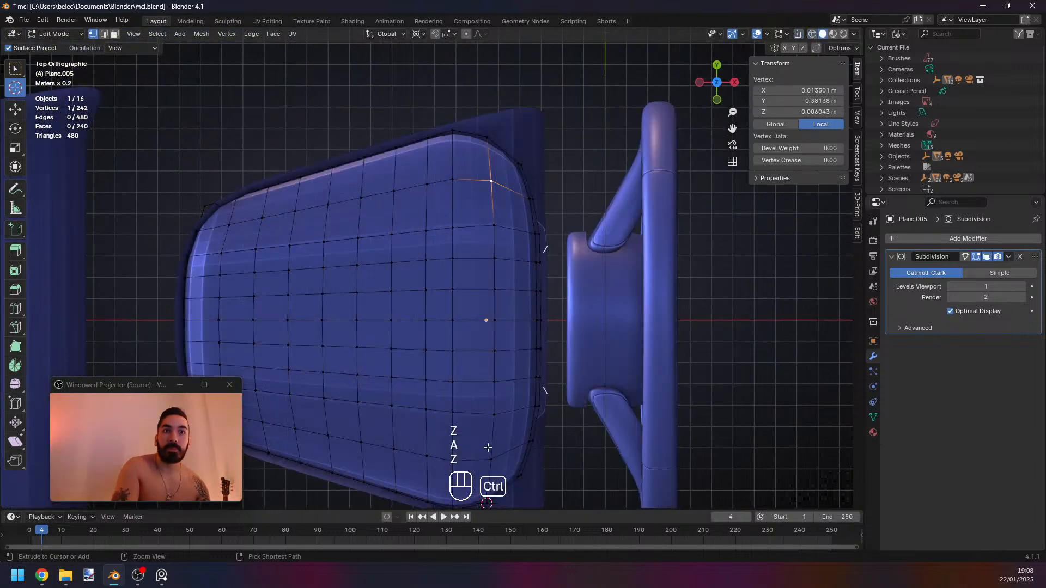
{"action": "right_click", "coordinate": [490, 457], "text": "ctrl"}
{"action": "key", "text": "z"}
{"action": "key", "text": "g"}
{"action": "key", "text": "g"}
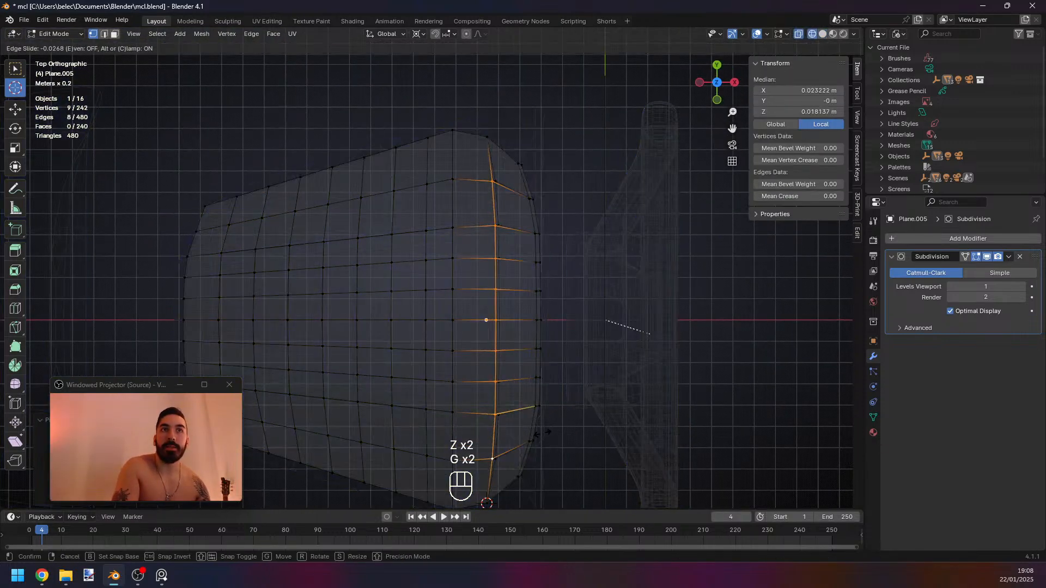
{"action": "left_click", "coordinate": [543, 433]}
Snap the 3D cursor to the selected nine-vertex row and scale it slightly.
{"action": "key", "text": "shift+s"}
{"action": "key", "text": "s"}
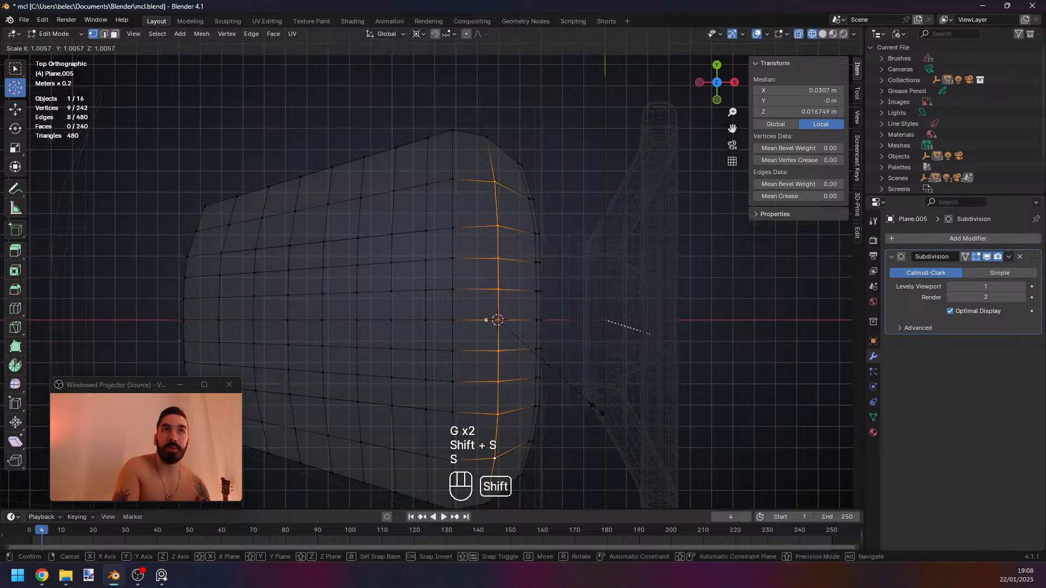
{"action": "key", "text": "Tab"}
{"action": "middle_click_drag", "start_coordinate": [583, 384], "coordinate": [576, 382]}
{"action": "key", "text": "z"}
{"action": "key", "text": "Tab"}
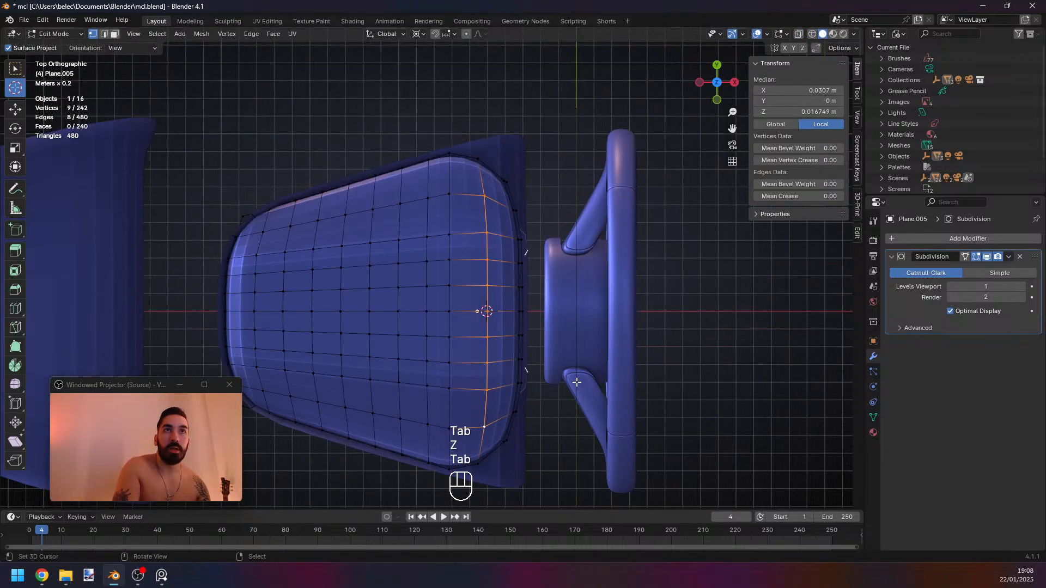
Examine the panel's far-end corners and its overall outline in perspective and from above.
{"action": "key", "text": "Tab"}
{"action": "middle_click_drag", "start_coordinate": [500, 383], "coordinate": [522, 416]}
{"action": "key", "text": "Tab"}
{"action": "key", "text": "2"}
{"action": "left_click", "coordinate": [522, 416], "text": "shift"}
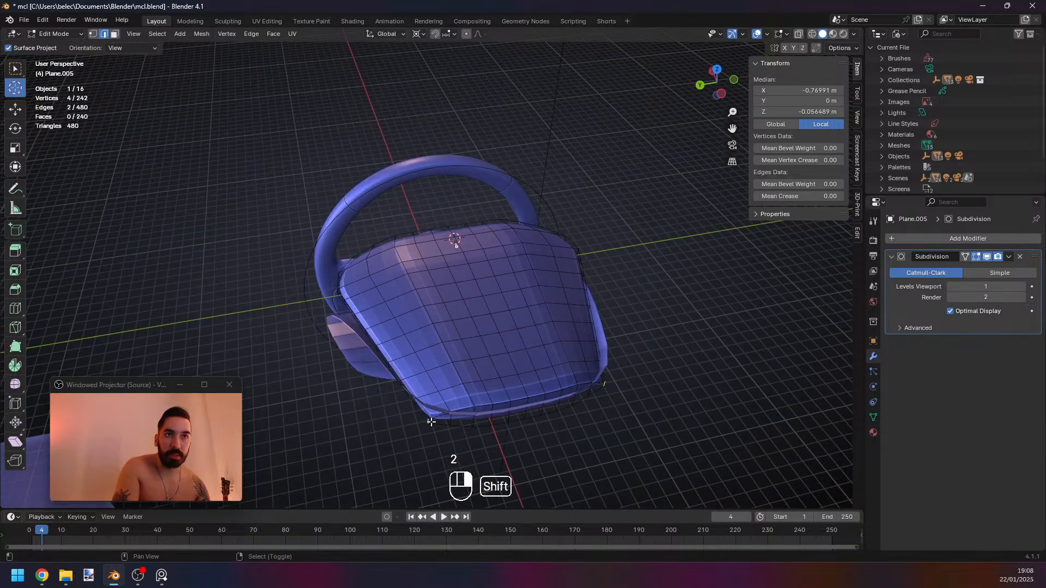
{"action": "key", "text": "KP_7"}
{"action": "key", "text": "Tab"}
{"action": "key", "text": "shift+z"}
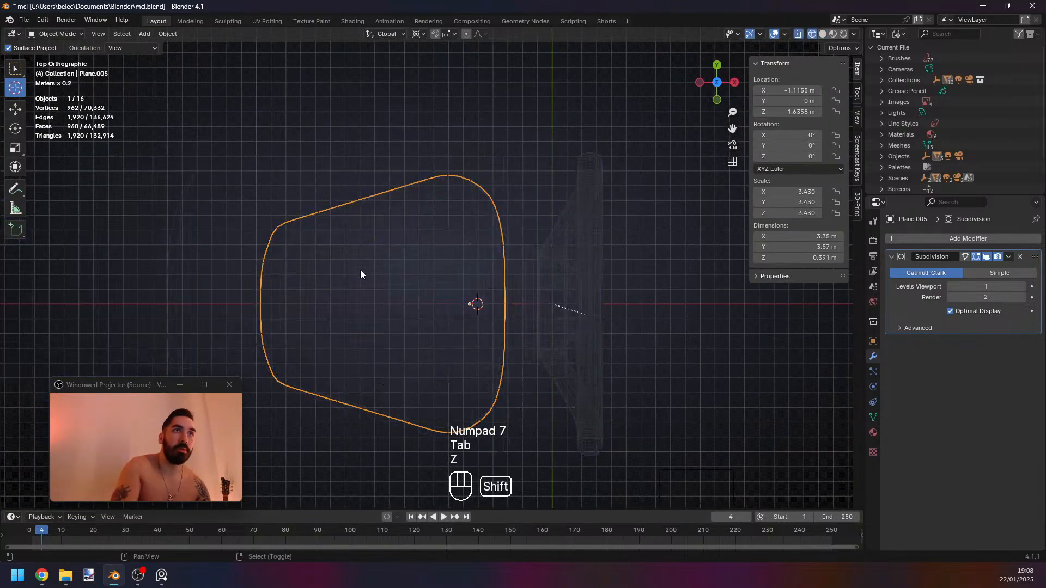
Open the surrounding shell for editing and slide its far-end corner edge with clamping turned off.
{"action": "key", "text": "shift+z"}
{"action": "left_click", "coordinate": [368, 227]}
{"action": "key", "text": "Tab"}
{"action": "key", "text": "z"}
{"action": "key", "text": "1"}
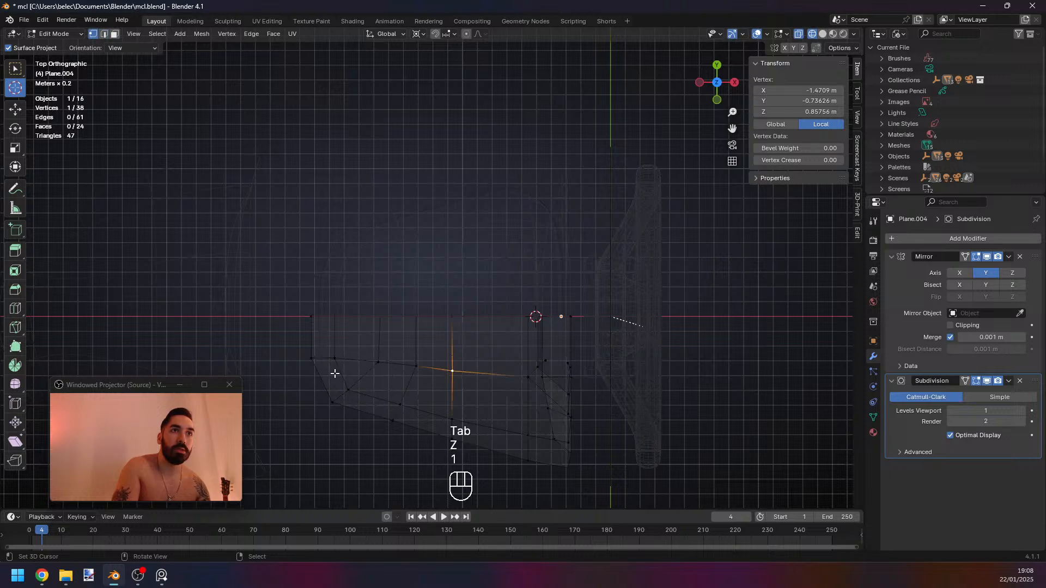
{"action": "key", "text": "2"}
{"action": "left_click", "coordinate": [343, 395]}
{"action": "key", "text": "g"}
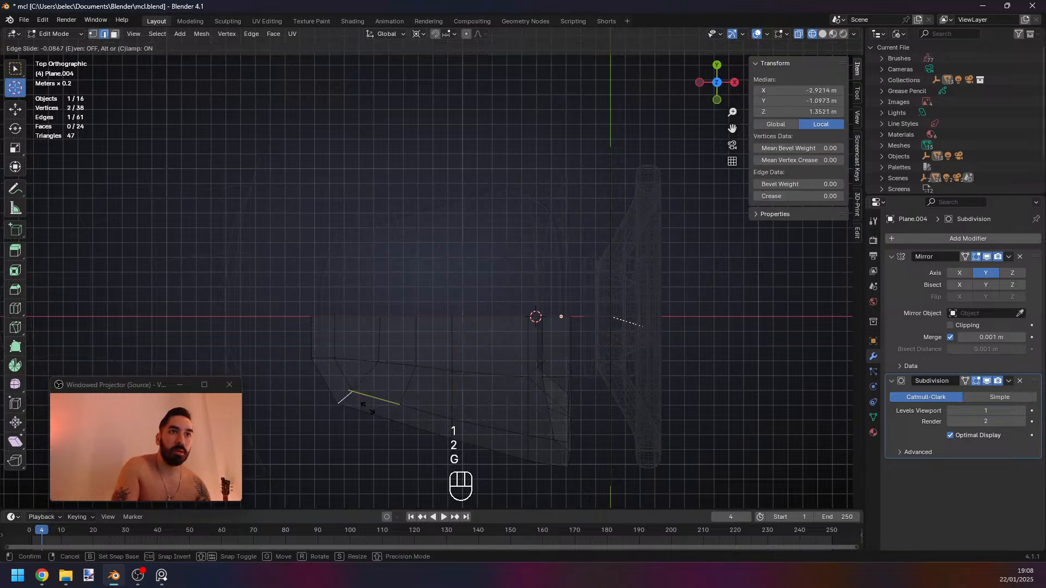
{"action": "key", "text": "g"}
{"action": "key", "text": "alt"}
{"action": "left_click", "coordinate": [352, 403]}
Slide the shell's far-end edge just inside the corner slightly toward the panel with clamping turned off.
{"action": "key", "text": "Tab"}
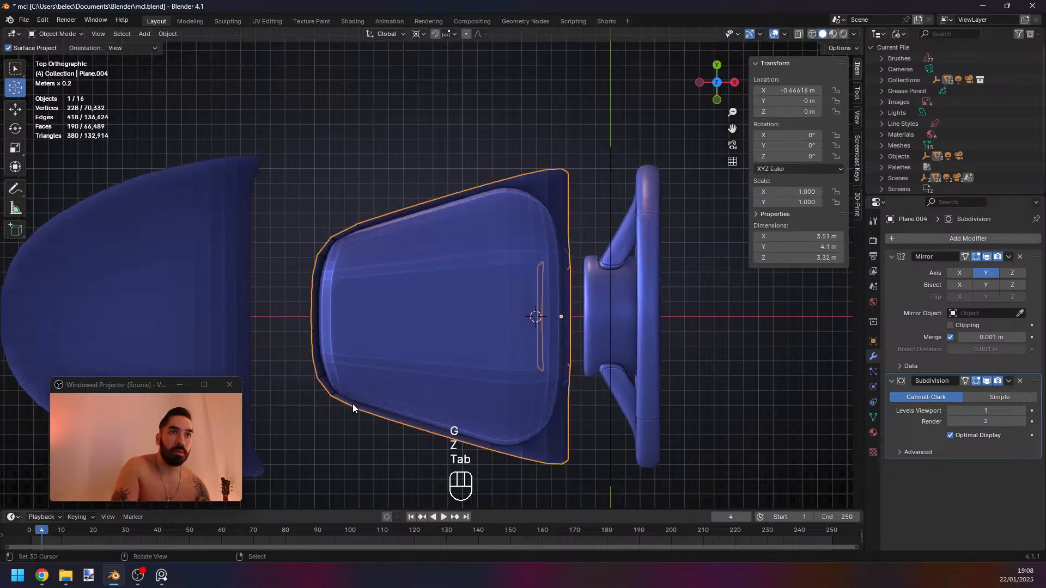
{"action": "key", "text": "Tab"}
{"action": "key", "text": "z"}
{"action": "key", "text": "2"}
{"action": "key", "text": "g"}
{"action": "key", "text": "g"}
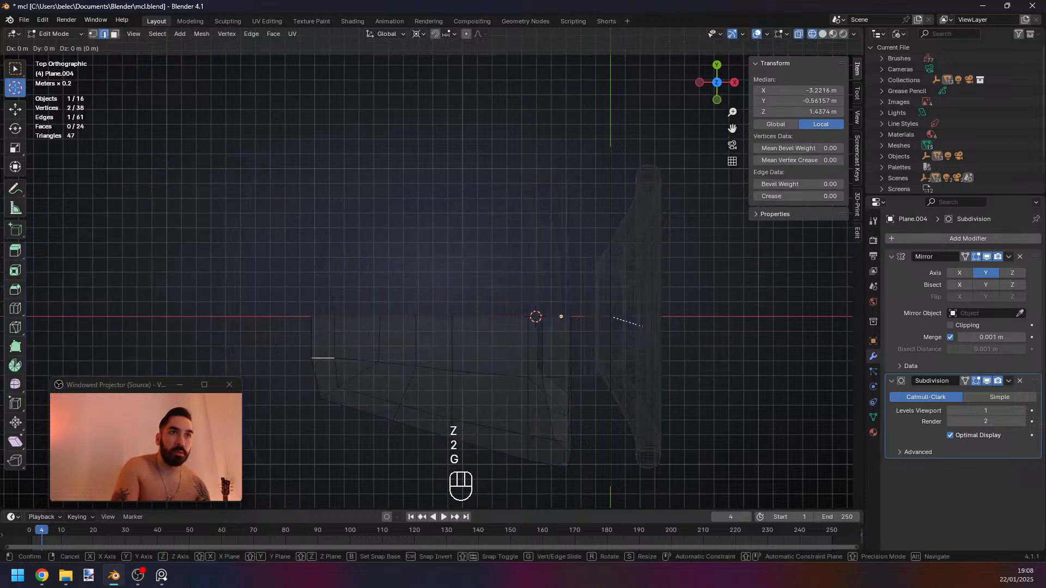
{"action": "key", "text": "alt"}
{"action": "left_click", "coordinate": [326, 377]}
{"action": "key", "text": "Tab"}
{"action": "key", "text": "z"}
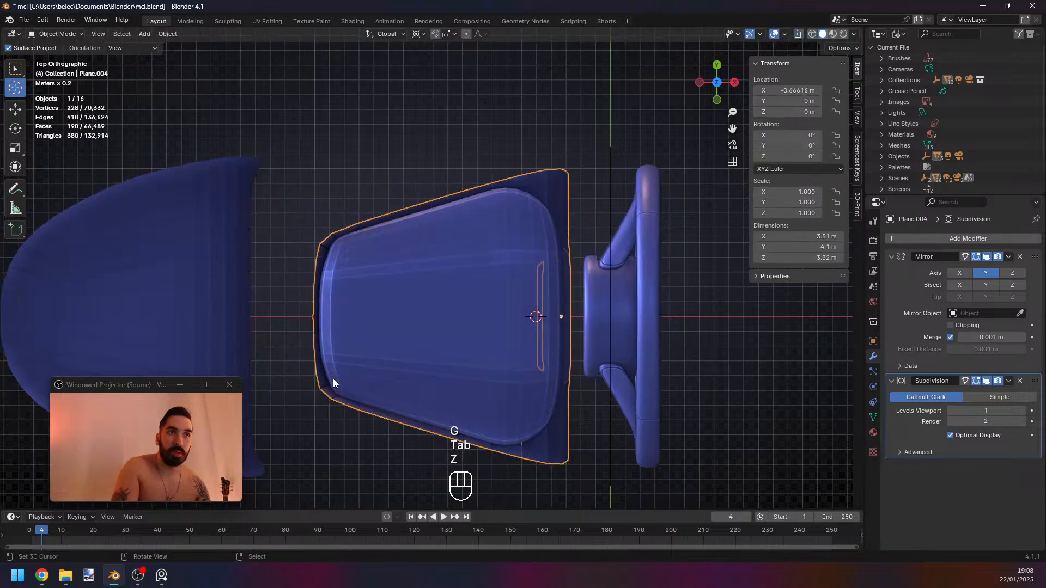
Add a centred lengthwise edge loop across the shell's far end between the centre line and the corner.
{"action": "key", "text": "Tab"}
{"action": "key", "text": "ctrl+r"}
{"action": "left_click", "coordinate": [312, 324]}
{"action": "left_click", "coordinate": [313, 325]}
{"action": "key", "text": "z"}
{"action": "right_click", "coordinate": [313, 325]}
Select the far-end rim face beside the centre line and flatten its two crosswise edges along X about their individual origins.
{"action": "mouse_move", "coordinate": [314, 325]}
{"action": "middle_mouse_down"}
{"action": "mouse_move", "coordinate": [358, 313]}
{"action": "mouse_move", "coordinate": [353, 289]}
{"action": "middle_mouse_up"}
{"action": "key", "text": "3"}
{"action": "right_click", "coordinate": [318, 286]}
{"action": "key", "text": "z"}
{"action": "key", "text": "KP_7"}
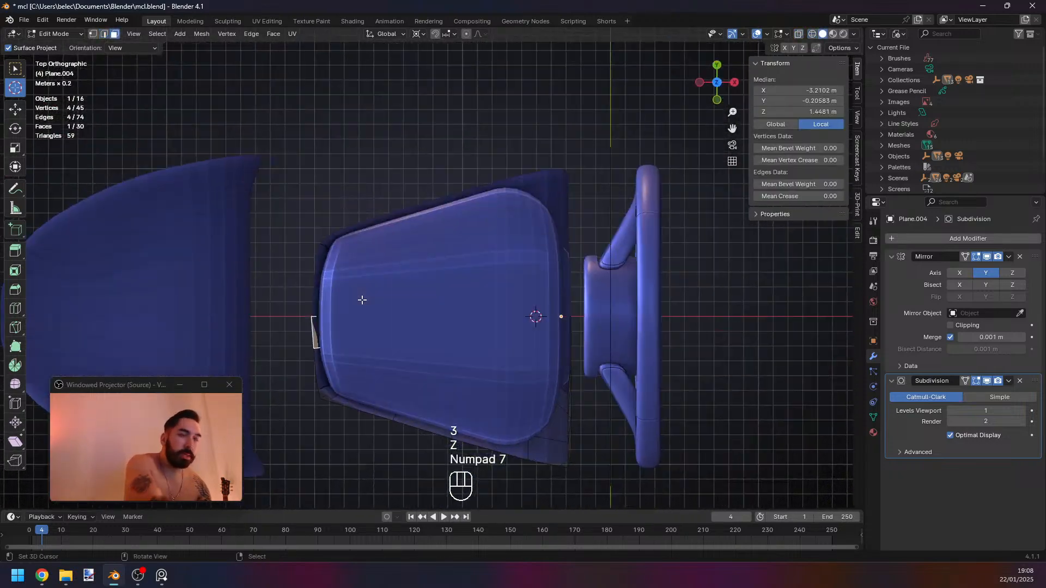
{"action": "key", "text": "z"}
{"action": "key", "text": "x"}
{"action": "key", "text": "1"}
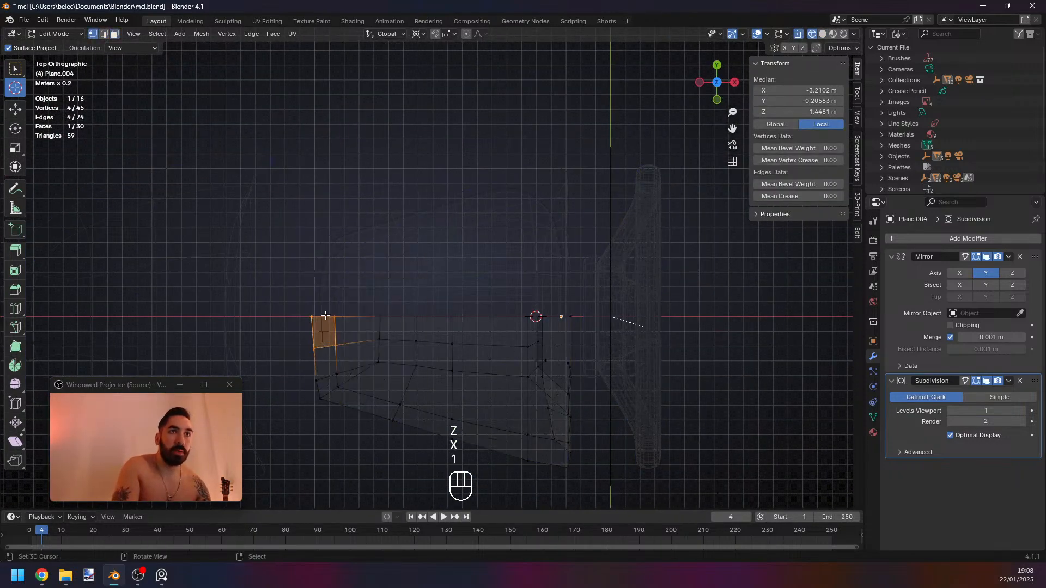
{"action": "key", "text": "2"}
{"action": "left_click", "coordinate": [421, 35]}
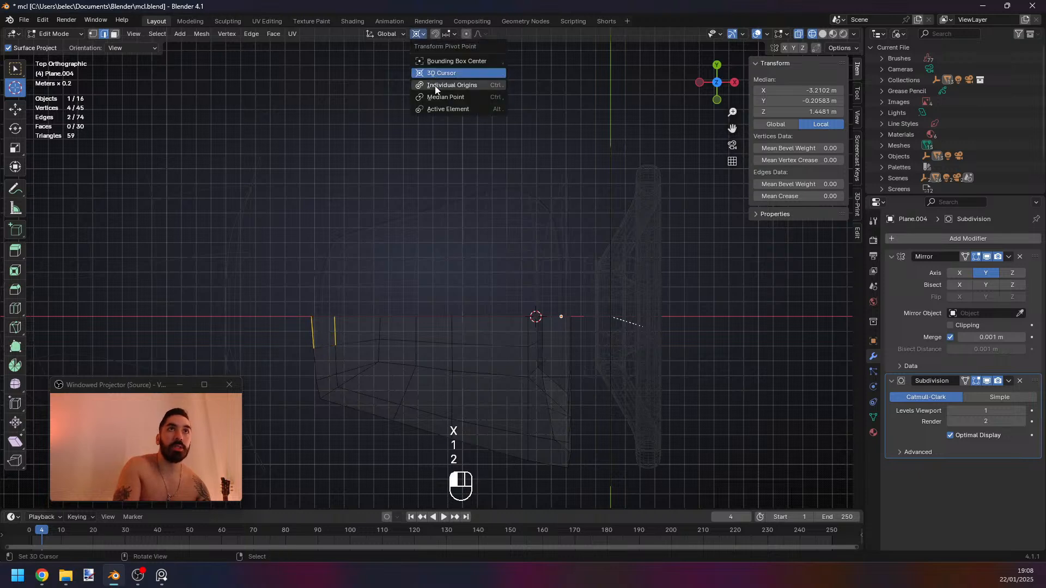
{"action": "left_click", "coordinate": [435, 86]}
{"action": "key", "text": "s"}
{"action": "key", "text": "x"}
{"action": "left_click", "coordinate": [470, 286]}
{"action": "key", "text": "z"}
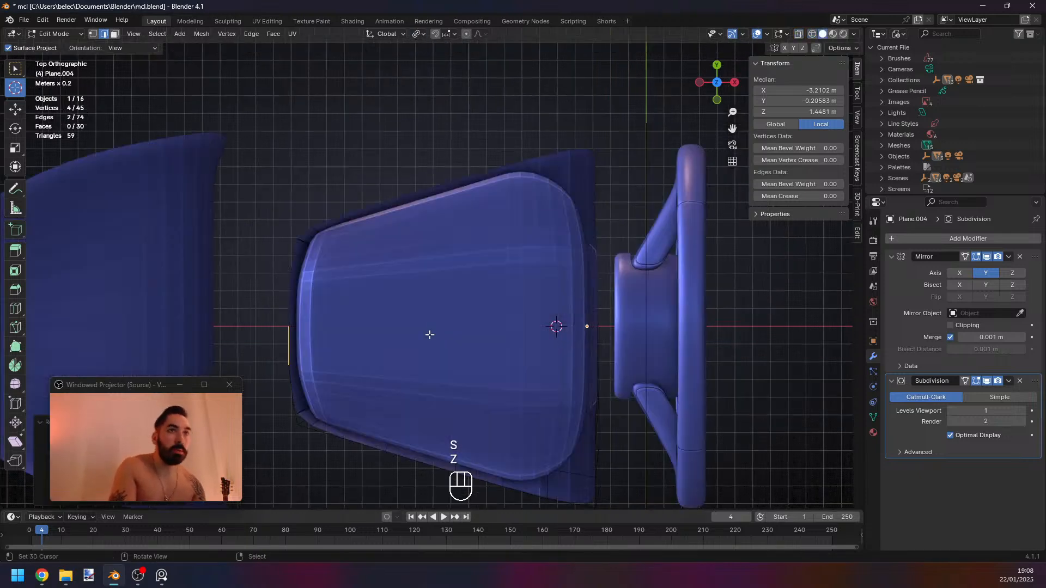
{"action": "key", "text": "z"}
Edge-slide an edge at the shell's far-end corner slightly and select the corner's rim face to compare it with the panel's outline.
{"action": "key", "text": "Tab"}
{"action": "key", "text": "z"}
{"action": "key", "text": "Tab"}
{"action": "key", "text": "z"}
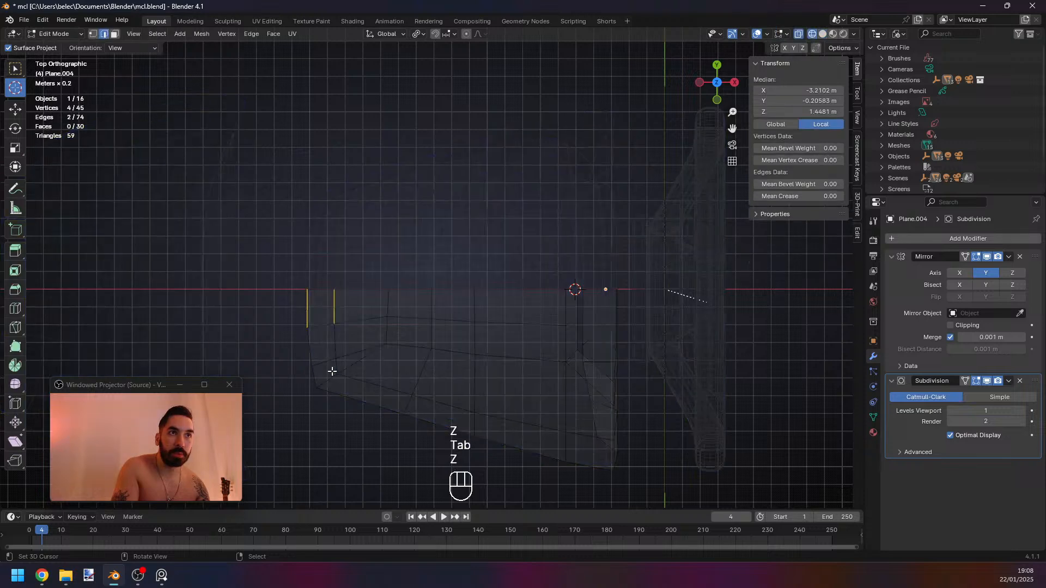
{"action": "key", "text": "3"}
{"action": "key", "text": "2"}
{"action": "key", "text": "g"}
{"action": "key", "text": "g"}
{"action": "left_click", "coordinate": [356, 380]}
{"action": "key", "text": "z"}
{"action": "key", "text": "3"}
{"action": "right_click", "coordinate": [323, 374]}
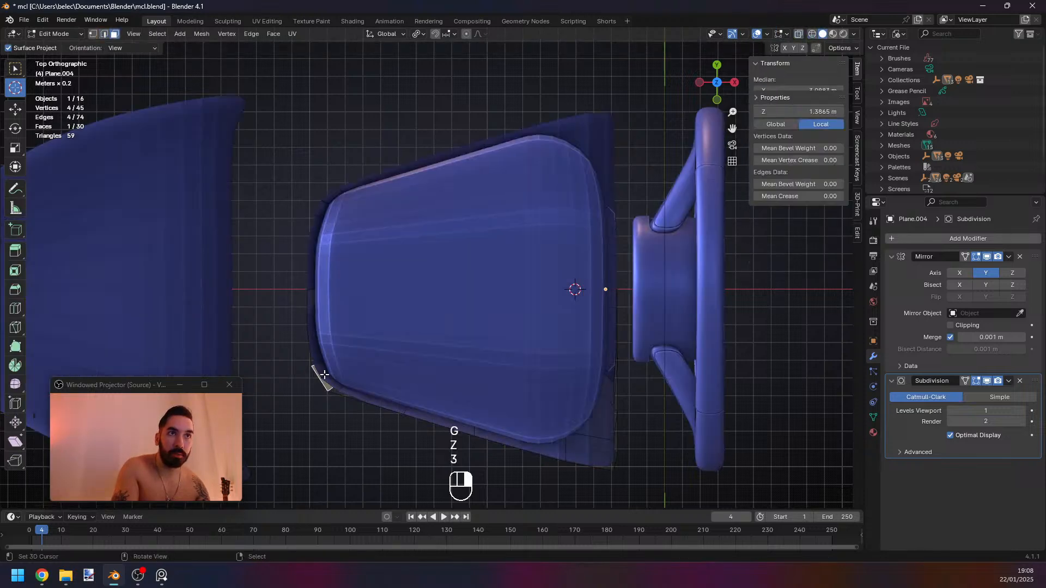
Slide the shell's far-end corner edge along the side with clamping turned off.
{"action": "key", "text": "z"}
{"action": "key", "text": "2"}
{"action": "right_click", "coordinate": [341, 384]}
{"action": "key", "text": "g"}
{"action": "key", "text": "g"}
{"action": "key", "text": "alt"}
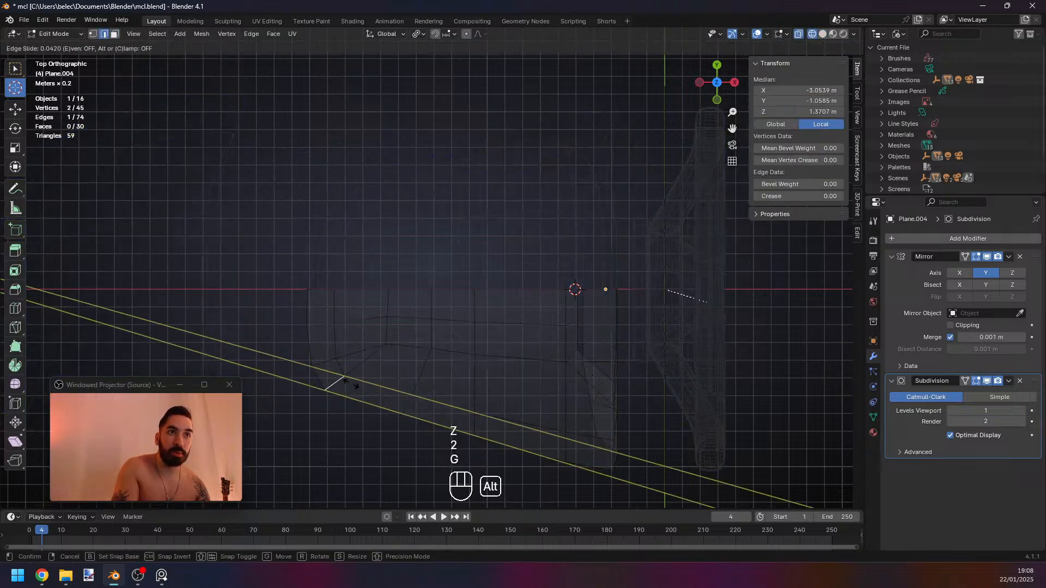
{"action": "left_click", "coordinate": [347, 385], "text": "alt"}
{"action": "key", "text": "z"}
{"action": "key", "text": "Tab"}
{"action": "key", "text": "Tab"}
{"action": "key", "text": "2"}
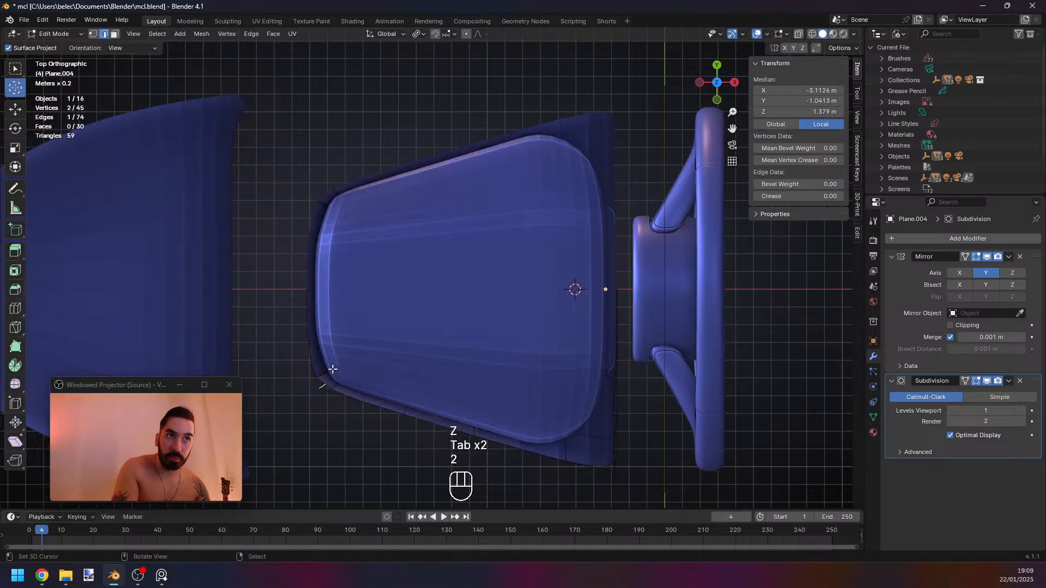
Slide the same far-end corner edge slightly toward the wheel to follow the panel's outline.
{"action": "key", "text": "z"}
{"action": "key", "text": "z"}
{"action": "key", "text": "g"}
{"action": "left_click", "coordinate": [343, 381]}
{"action": "key", "text": "z"}
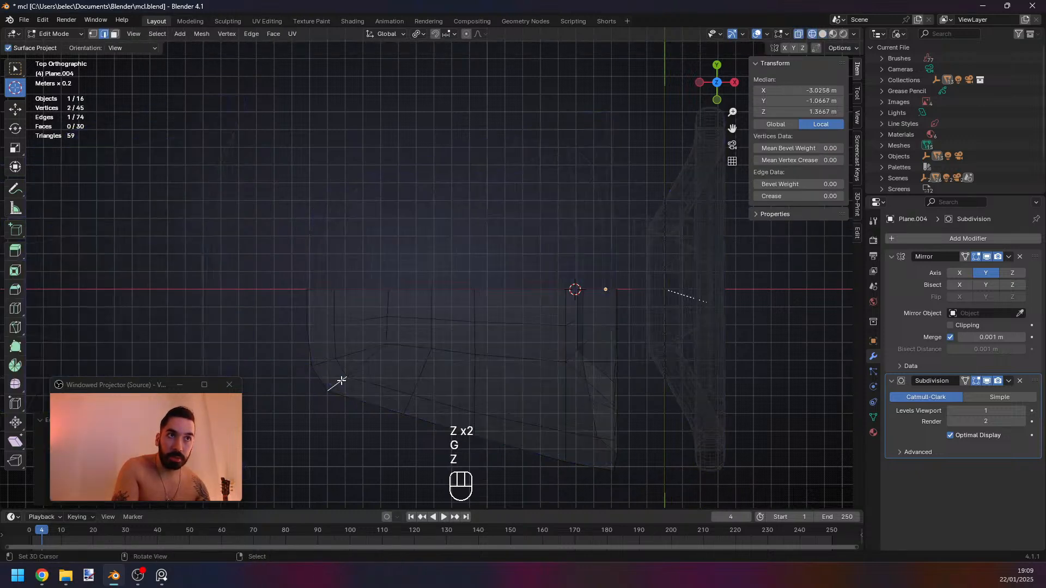
Try to reposition the edge just inside the shell's far-end corner, splitting it off and snapping the 3D cursor to it.
{"action": "right_click", "coordinate": [328, 369]}
{"action": "key", "text": "z"}
{"action": "key", "text": "g"}
{"action": "left_click", "coordinate": [358, 363]}
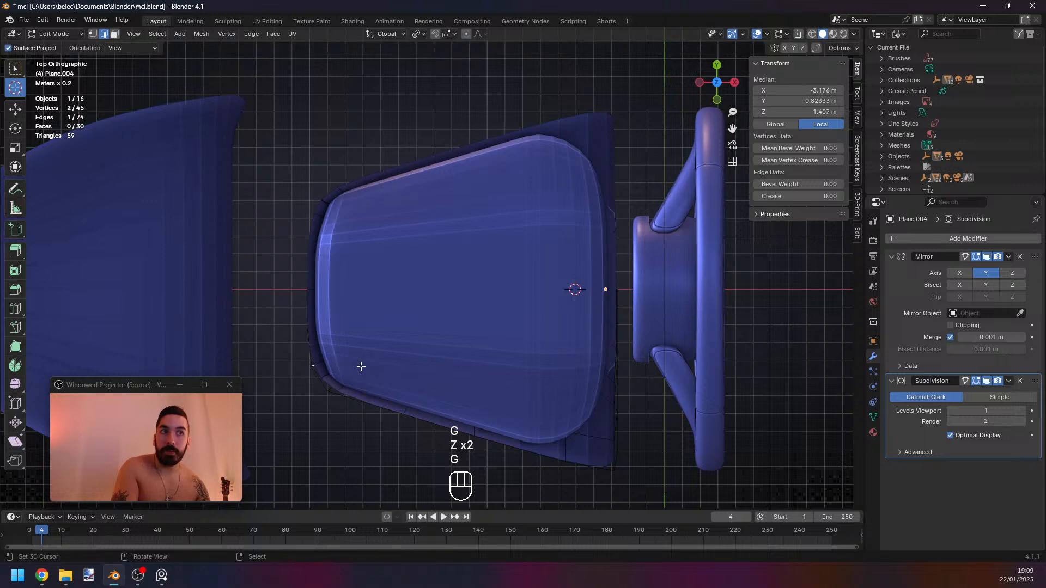
{"action": "key", "text": "y"}
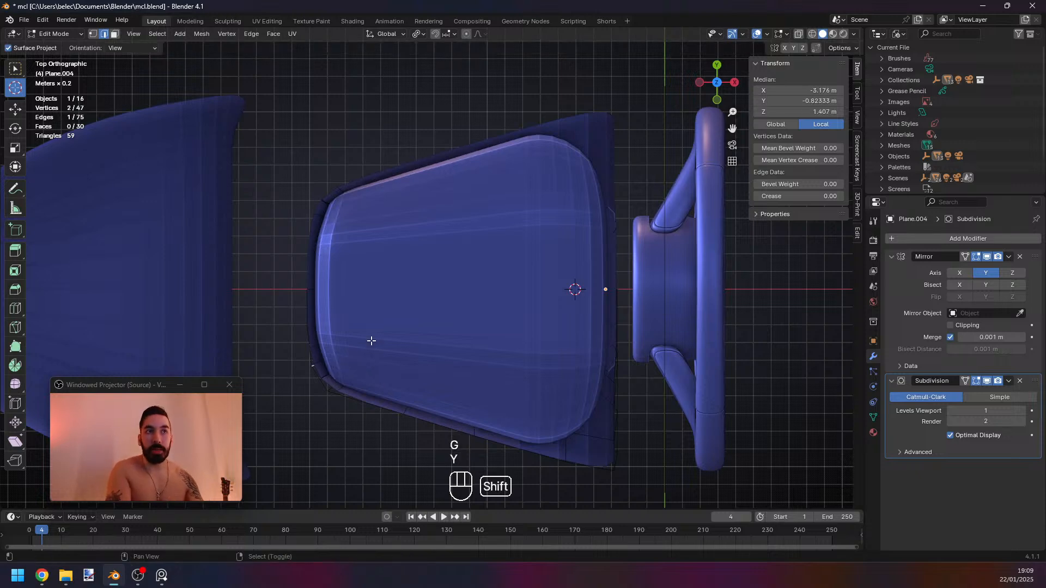
{"action": "key", "text": "shift+s"}
{"action": "key", "text": "g"}
{"action": "left_click", "coordinate": [371, 348]}
{"action": "key", "text": "z"}
{"action": "key", "text": "ctrl+z"}
{"action": "key", "text": "ctrl+z"}
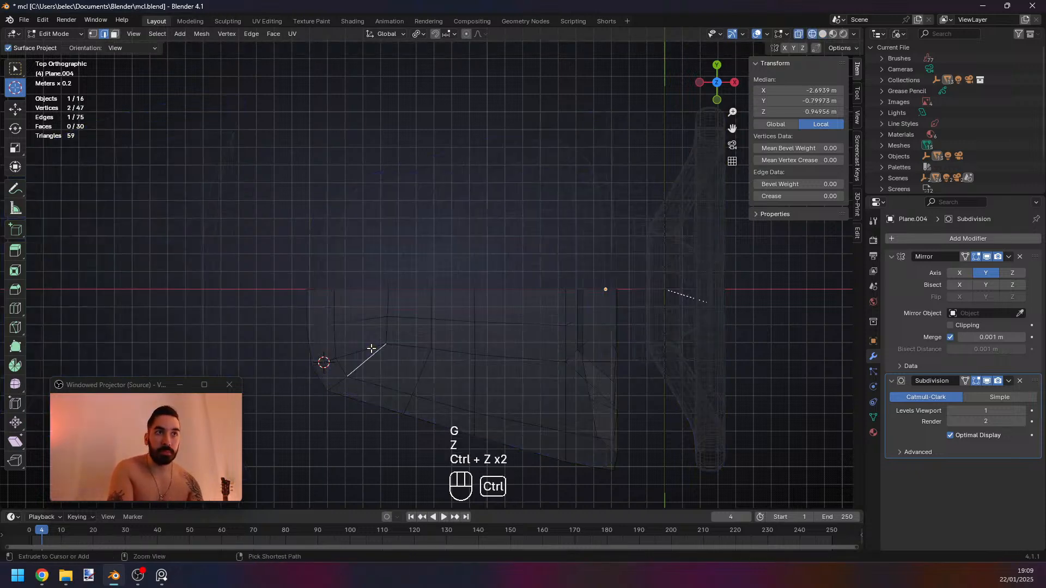
Try to move the edge just inside the shell's far-end corner along Y.
{"action": "right_click", "coordinate": [331, 362]}
{"action": "key", "text": "g"}
{"action": "right_click", "coordinate": [329, 355]}
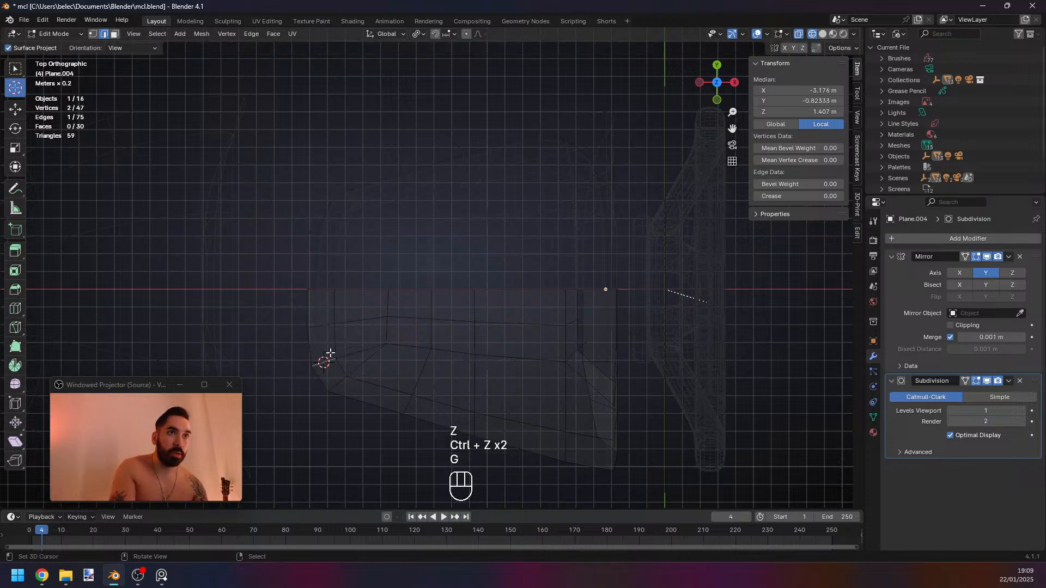
{"action": "key", "text": "z"}
{"action": "key", "text": "g"}
{"action": "key", "text": "y"}
{"action": "left_click", "coordinate": [355, 355]}
{"action": "key", "text": "z"}
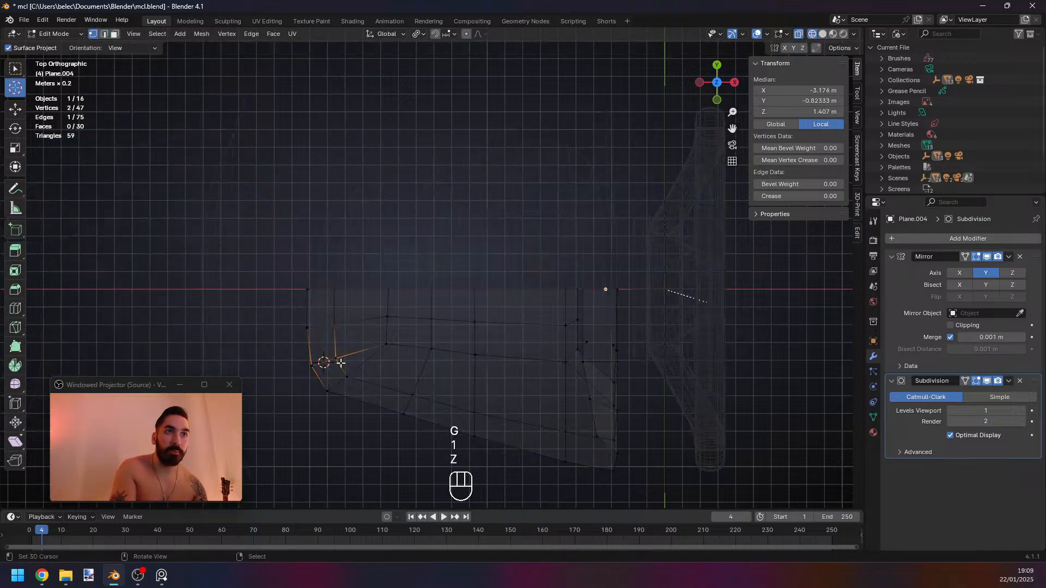
Select the shell's whole mesh and merge the duplicate vertices of the split edge.
{"action": "key", "text": "a"}
{"action": "key", "text": "a"}
{"action": "key", "text": "shift+w"}
{"action": "key", "text": "z"}
{"action": "key", "text": "Tab"}
Snap the 3D cursor to a side vertex of the shell's upper rim and select the five-vertex path from it along the far end.
{"action": "mouse_move", "coordinate": [339, 361]}
{"action": "middle_mouse_down"}
{"action": "mouse_move", "coordinate": [346, 350]}
{"action": "mouse_move", "coordinate": [325, 290]}
{"action": "mouse_move", "coordinate": [301, 266]}
{"action": "mouse_move", "coordinate": [313, 266]}
{"action": "mouse_move", "coordinate": [310, 296]}
{"action": "mouse_move", "coordinate": [210, 298]}
{"action": "middle_mouse_up"}
{"action": "key", "text": "Tab"}
{"action": "key", "text": "z"}
{"action": "right_click", "coordinate": [344, 247]}
{"action": "key", "text": "shift+s"}
{"action": "left_click", "coordinate": [464, 264]}
{"action": "key", "text": "z"}
{"action": "right_click", "coordinate": [471, 241], "text": "ctrl"}
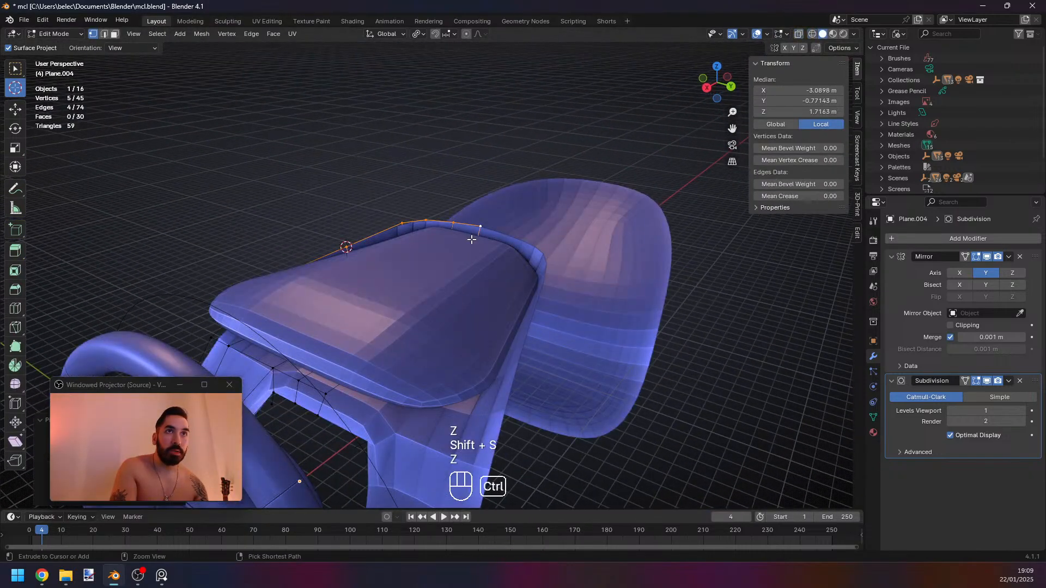
Try to scale the five selected rim vertices along Z about their individual origins.
{"action": "key", "text": "z"}
{"action": "middle_click_drag", "start_coordinate": [559, 289], "coordinate": [422, 292]}
{"action": "key", "text": "z"}
{"action": "key", "text": "s"}
{"action": "key", "text": "z"}
{"action": "left_click", "coordinate": [505, 95]}
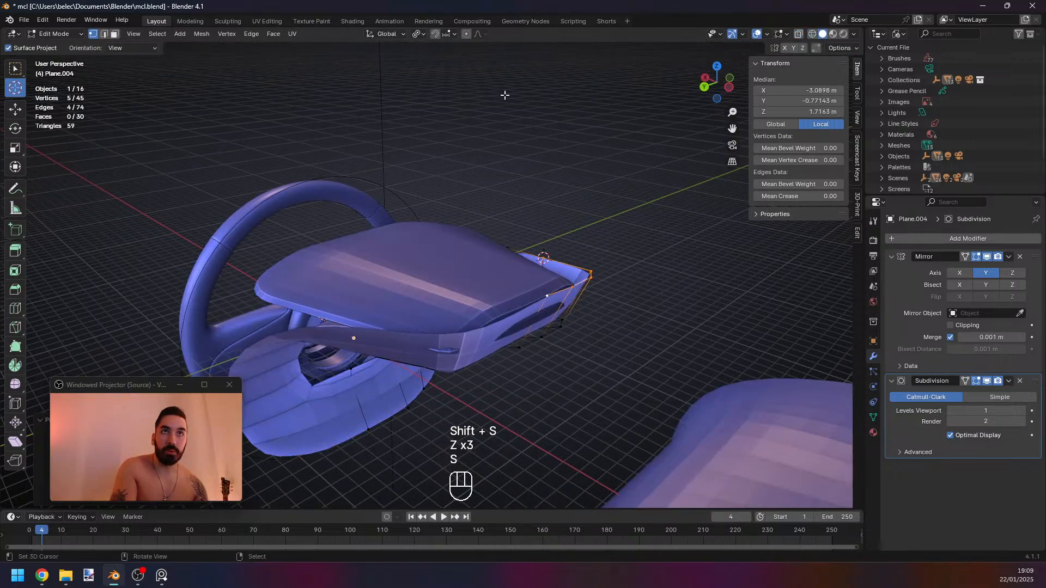
Set the pivot to the 3D cursor and scale the five far-end rim vertices down along Z.
{"action": "left_click", "coordinate": [419, 34]}
{"action": "left_click", "coordinate": [430, 74]}
{"action": "middle_click_drag", "start_coordinate": [626, 311], "coordinate": [480, 272]}
{"action": "key", "text": "s"}
{"action": "key", "text": "z"}
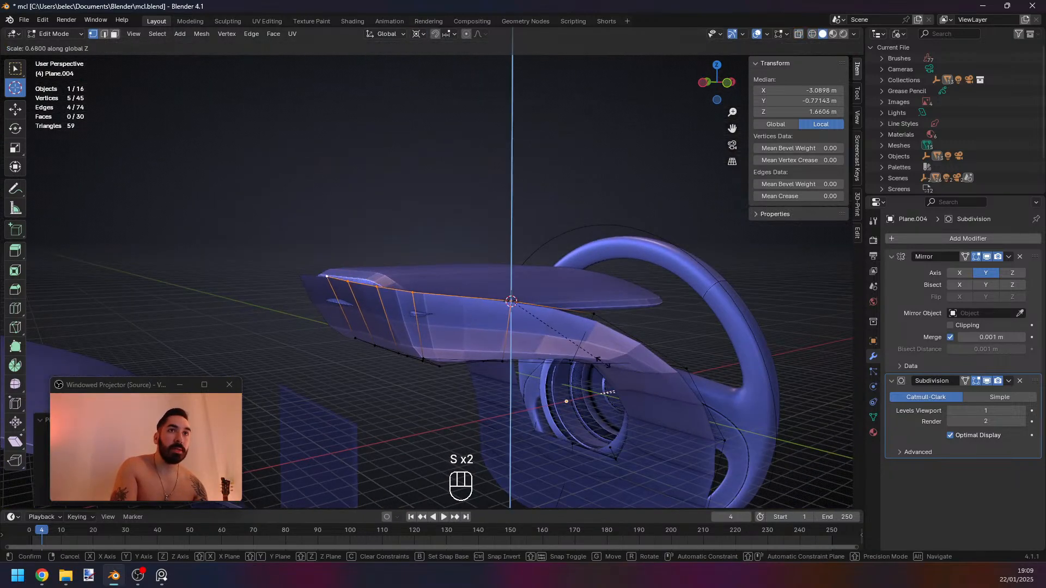
{"action": "left_click", "coordinate": [587, 357]}
{"action": "mouse_move", "coordinate": [506, 352]}
{"action": "middle_mouse_down"}
{"action": "mouse_move", "coordinate": [467, 347]}
{"action": "mouse_move", "coordinate": [539, 365]}
{"action": "mouse_move", "coordinate": [507, 369]}
{"action": "mouse_move", "coordinate": [491, 346]}
{"action": "mouse_move", "coordinate": [564, 388]}
{"action": "mouse_move", "coordinate": [391, 318]}
{"action": "mouse_move", "coordinate": [415, 334]}
{"action": "mouse_move", "coordinate": [452, 305]}
{"action": "mouse_move", "coordinate": [416, 311]}
{"action": "mouse_move", "coordinate": [496, 362]}
{"action": "mouse_move", "coordinate": [381, 324]}
{"action": "mouse_move", "coordinate": [423, 345]}
{"action": "mouse_move", "coordinate": [402, 292]}
{"action": "mouse_move", "coordinate": [370, 270]}
{"action": "mouse_move", "coordinate": [479, 313]}
{"action": "mouse_move", "coordinate": [539, 294]}
{"action": "mouse_move", "coordinate": [480, 318]}
{"action": "middle_mouse_up"}
{"action": "key", "text": "z"}
{"action": "key", "text": "z"}
{"action": "key", "text": "Tab"}
{"action": "key", "text": "Tab"}
{"action": "key", "text": "s"}
{"action": "middle_click", "coordinate": [408, 322]}
{"action": "right_click", "coordinate": [397, 318]}
Snap the 3D cursor to another rim vertex, then select the rim path toward the far end and scale it along one axis.
{"action": "right_click", "coordinate": [438, 303]}
{"action": "key", "text": "shift+s"}
{"action": "left_click", "coordinate": [502, 341]}
{"action": "key", "text": "z"}
{"action": "right_click", "coordinate": [356, 272], "text": "ctrl"}
{"action": "key", "text": "z"}
{"action": "key", "text": "s"}
{"action": "middle_click", "coordinate": [441, 305]}
{"action": "left_click", "coordinate": [448, 309]}
{"action": "key", "text": "Tab"}
Open the curved panel for editing, select all its bottom faces and move them slightly down along one axis.
{"action": "right_click", "coordinate": [396, 307]}
{"action": "key", "text": "Tab"}
{"action": "key", "text": "Tab"}
{"action": "key", "text": "Tab"}
{"action": "key", "text": "3"}
{"action": "key", "text": "z"}
{"action": "left_click", "coordinate": [539, 295], "text": "ctrl+shift"}
{"action": "key", "text": "z"}
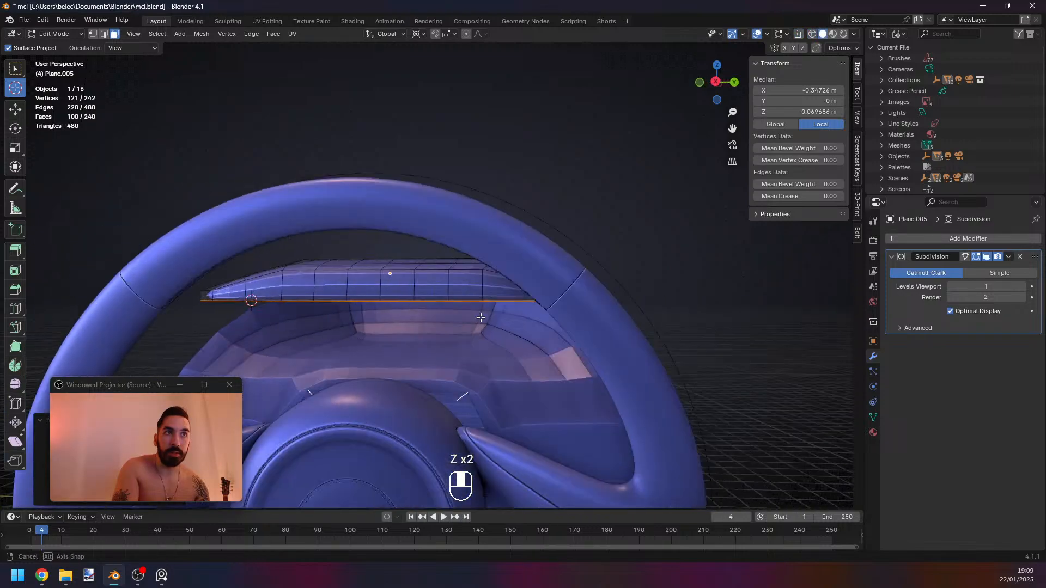
{"action": "key", "text": "g"}
{"action": "middle_click", "coordinate": [482, 321]}
{"action": "left_click", "coordinate": [483, 331]}
Snap the 3D cursor to the panel's selected bottom faces, check the fit against the shell and leave mesh editing.
{"action": "middle_click_drag", "start_coordinate": [403, 331], "coordinate": [511, 336]}
{"action": "key", "text": "z"}
{"action": "key", "text": "shift+s"}
{"action": "left_click", "coordinate": [511, 336]}
{"action": "key", "text": "z"}
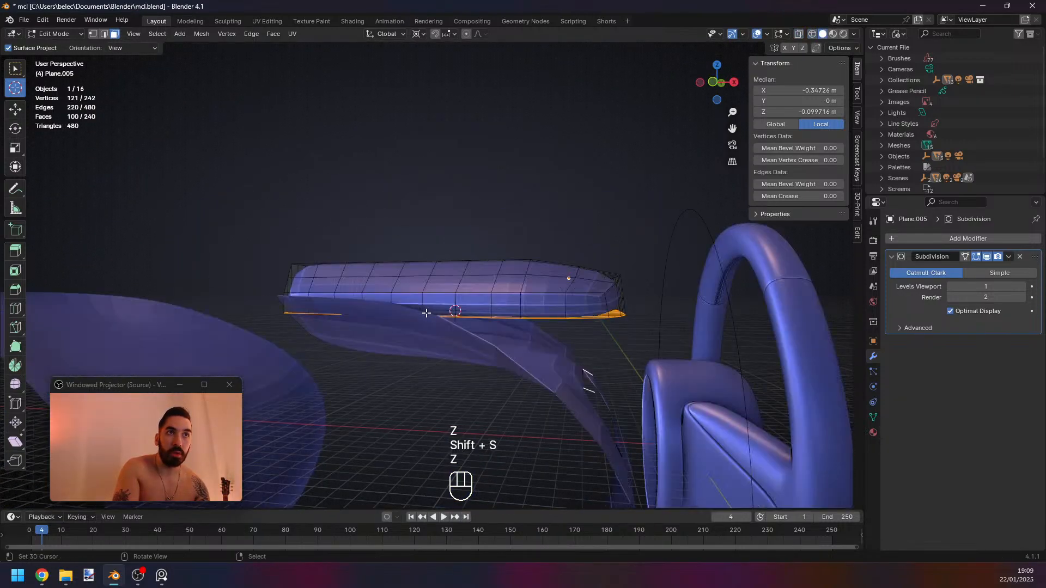
{"action": "key", "text": "z"}
{"action": "middle_click_drag", "start_coordinate": [426, 313], "coordinate": [371, 355]}
{"action": "key", "text": "1"}
{"action": "mouse_move", "coordinate": [436, 356]}
{"action": "middle_mouse_down"}
{"action": "mouse_move", "coordinate": [406, 337]}
{"action": "mouse_move", "coordinate": [368, 381]}
{"action": "mouse_move", "coordinate": [384, 374]}
{"action": "mouse_move", "coordinate": [343, 365]}
{"action": "middle_mouse_up"}
{"action": "key", "text": "z"}
{"action": "key", "text": "Tab"}
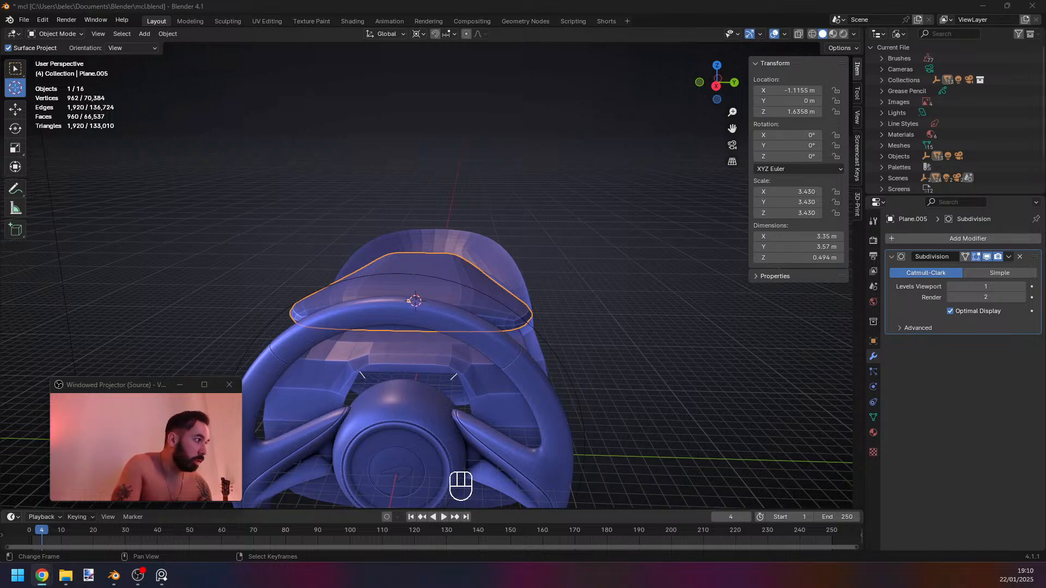
Switch to the Chrome window with the 3D artist's Instagram profile and enlarge it to fill the screen.
{"action": "left_click_drag", "start_coordinate": [1045, 308], "coordinate": [439, 42]}
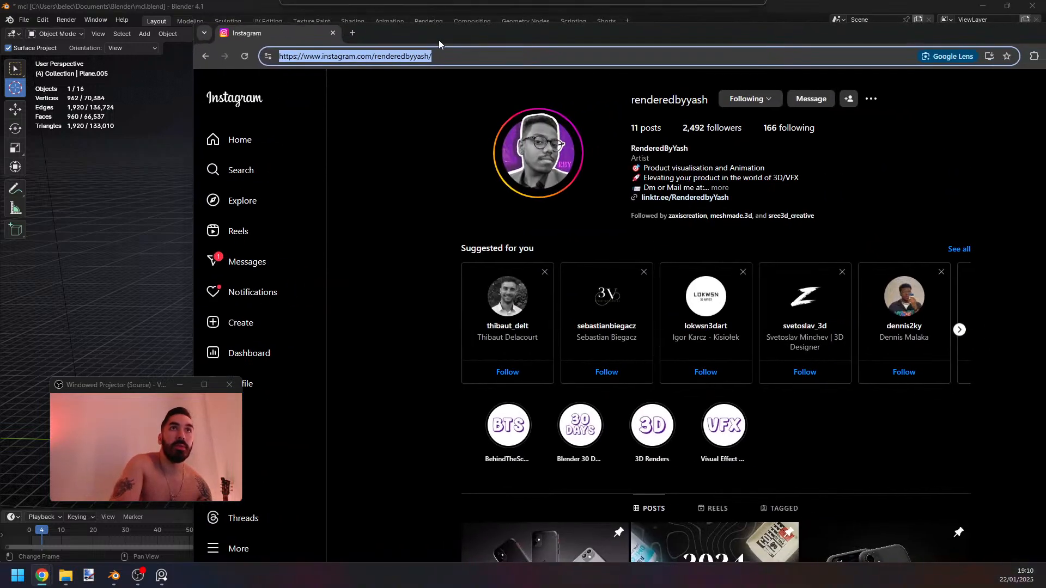
{"action": "double_click", "coordinate": [473, 42]}
{"action": "scroll", "coordinate": [716, 222], "scroll_direction": "down", "scroll_amount": 4}
{"action": "scroll", "coordinate": [700, 350], "scroll_direction": "up", "scroll_amount": 4}
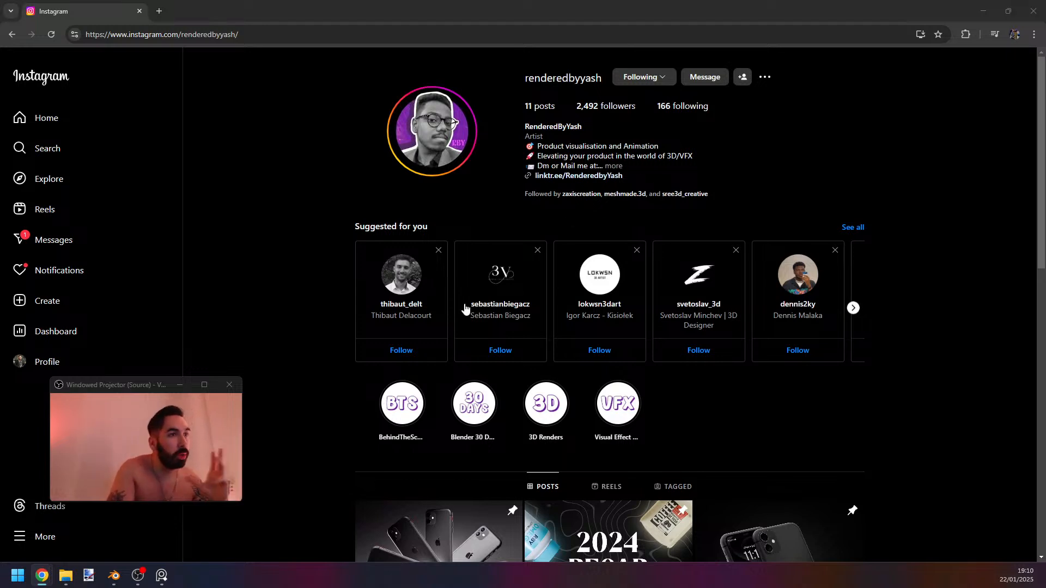
{"action": "left_click", "coordinate": [271, 321]}
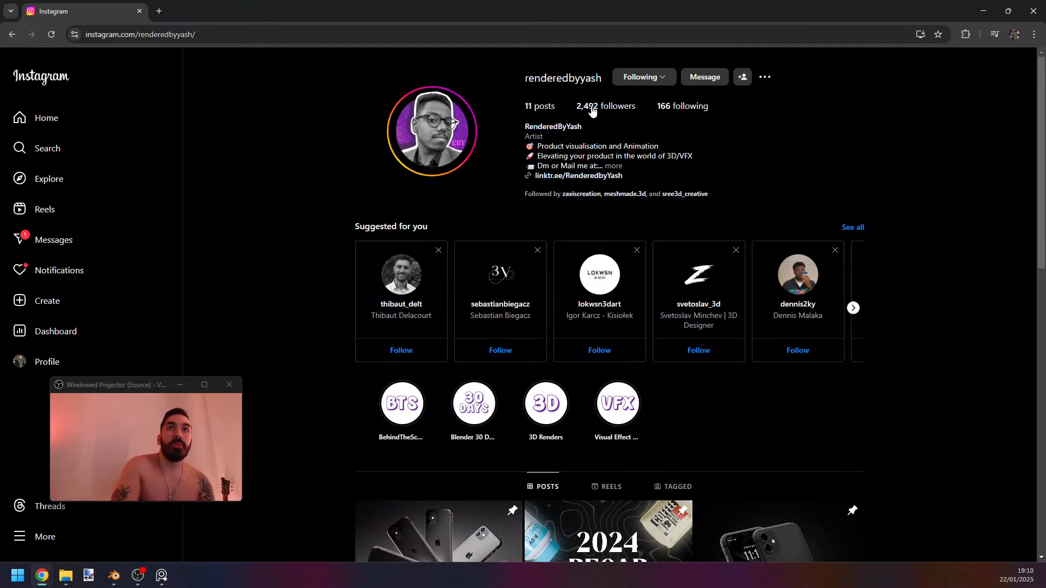
Look through the product render posts on the artist's Instagram profile.
{"action": "scroll", "coordinate": [500, 320], "scroll_direction": "down", "scroll_amount": 4}
{"action": "scroll", "coordinate": [500, 321], "scroll_direction": "down", "scroll_amount": 9}
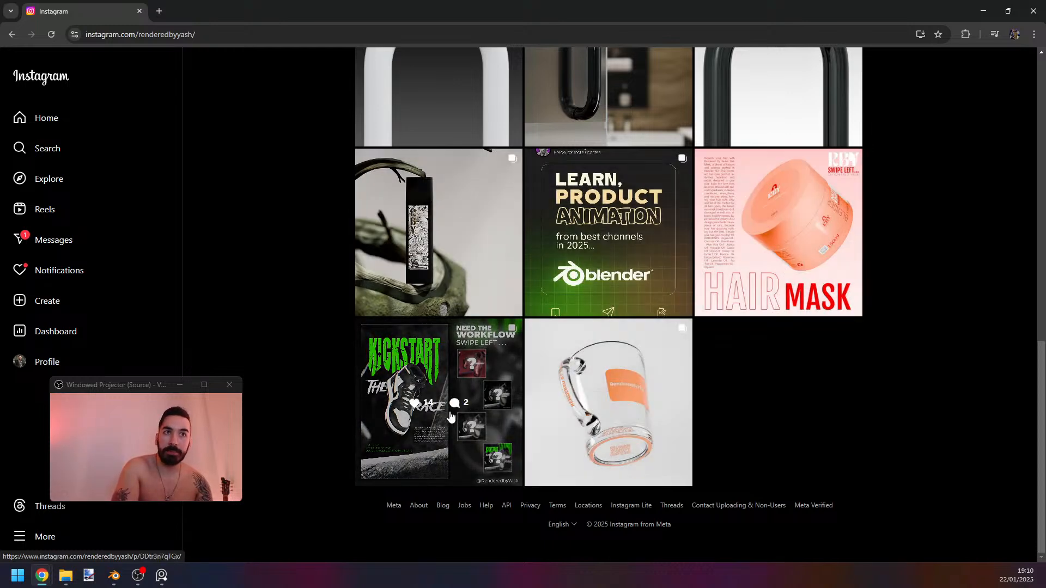
{"action": "scroll", "coordinate": [572, 425], "scroll_direction": "up", "scroll_amount": 2}
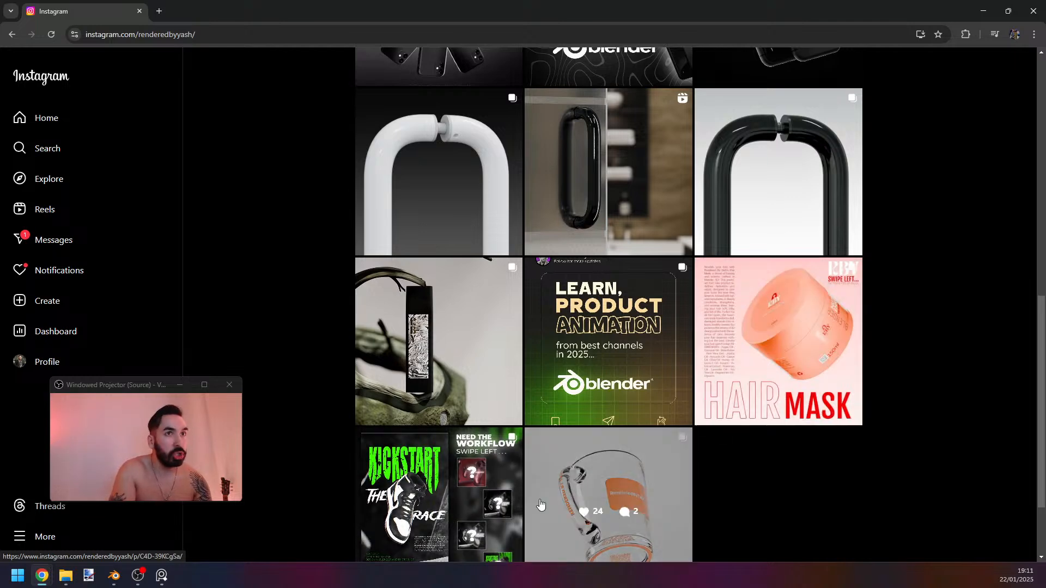
{"action": "scroll", "coordinate": [654, 501], "scroll_direction": "up", "scroll_amount": 2}
{"action": "scroll", "coordinate": [531, 420], "scroll_direction": "up", "scroll_amount": 4}
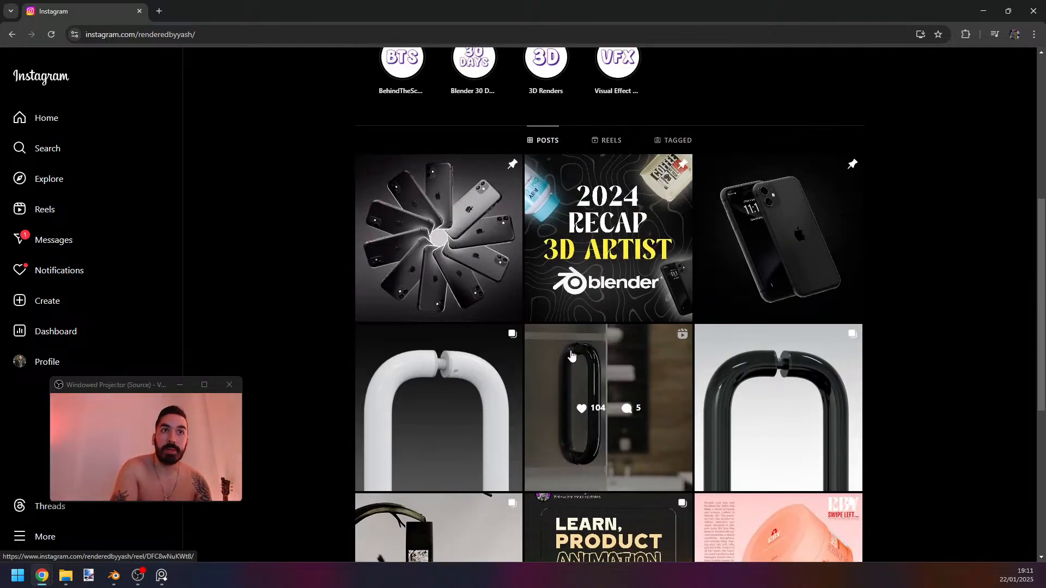
{"action": "scroll", "coordinate": [506, 326], "scroll_direction": "down", "scroll_amount": 2}
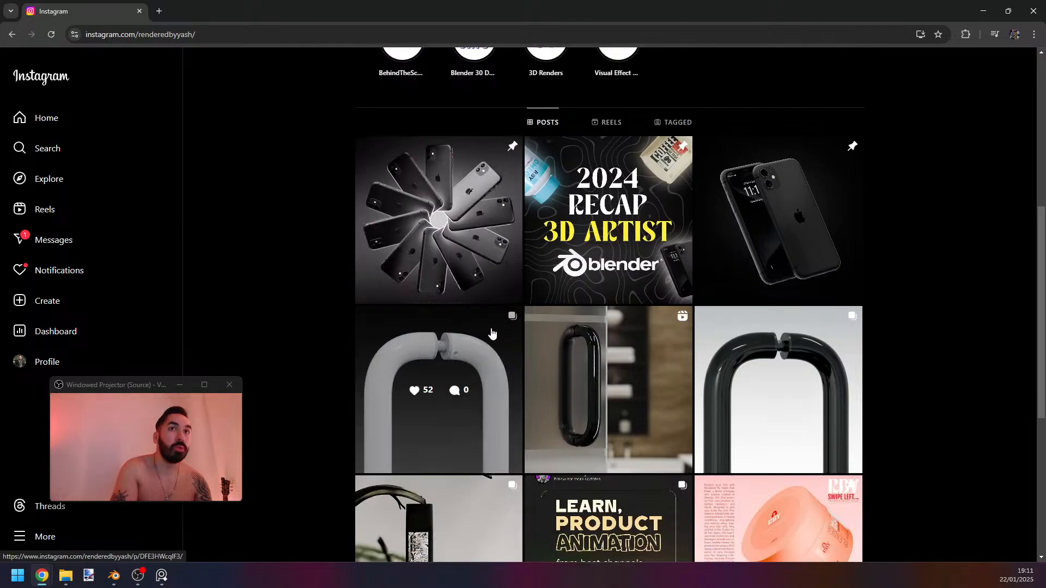
Look over the pinned phone renders and the door handle posts on the artist's profile once more.
{"action": "scroll", "coordinate": [638, 308], "scroll_direction": "down", "scroll_amount": 2}
{"action": "scroll", "coordinate": [639, 307], "scroll_direction": "down", "scroll_amount": 4}
{"action": "scroll", "coordinate": [479, 333], "scroll_direction": "up", "scroll_amount": 8}
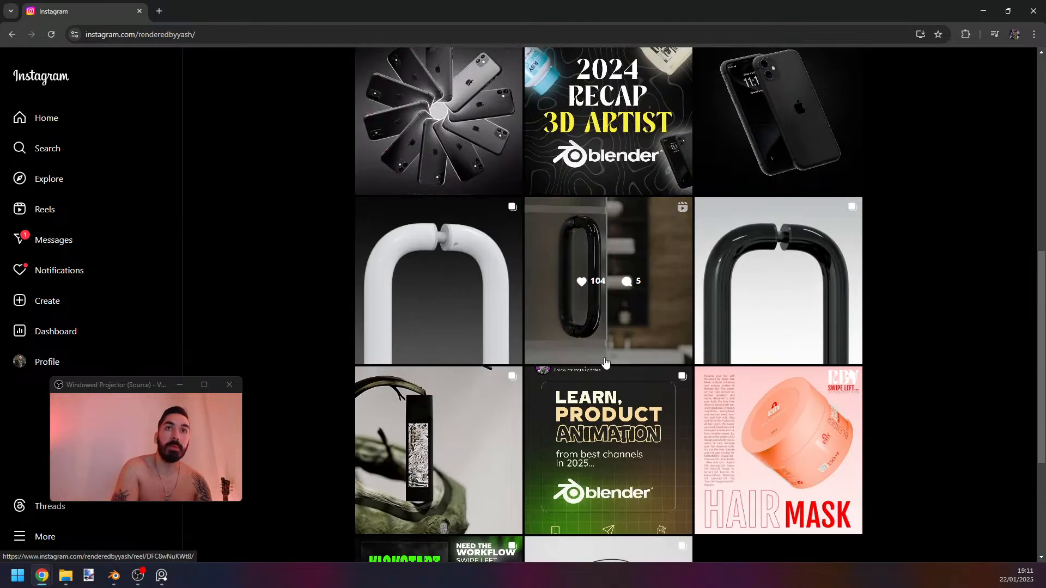
{"action": "scroll", "coordinate": [479, 333], "scroll_direction": "down", "scroll_amount": 2}
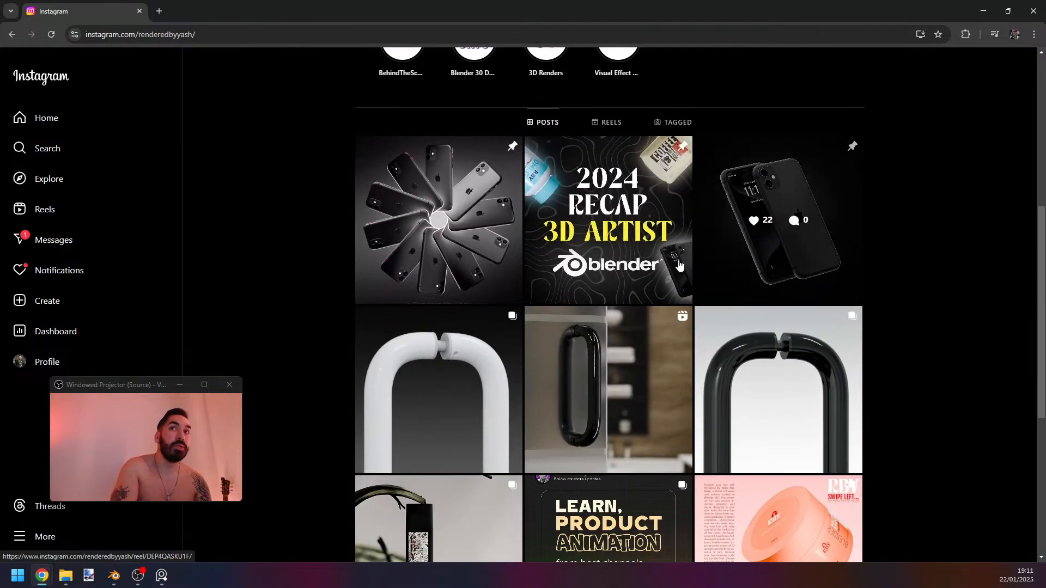
{"action": "scroll", "coordinate": [563, 295], "scroll_direction": "up", "scroll_amount": 2}
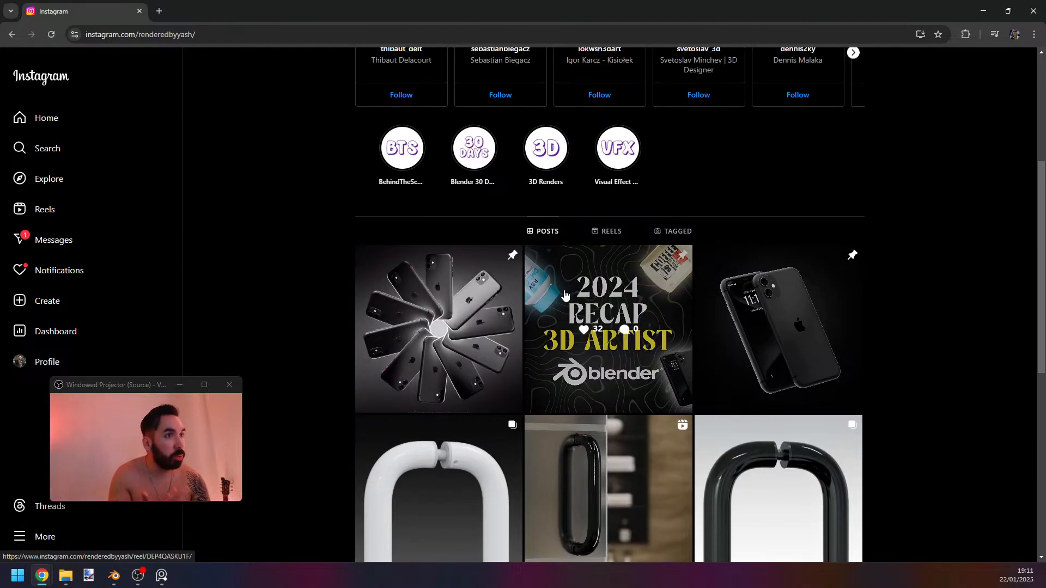
{"action": "scroll", "coordinate": [563, 295], "scroll_direction": "up", "scroll_amount": 5}
{"action": "scroll", "coordinate": [626, 325], "scroll_direction": "down", "scroll_amount": 6}
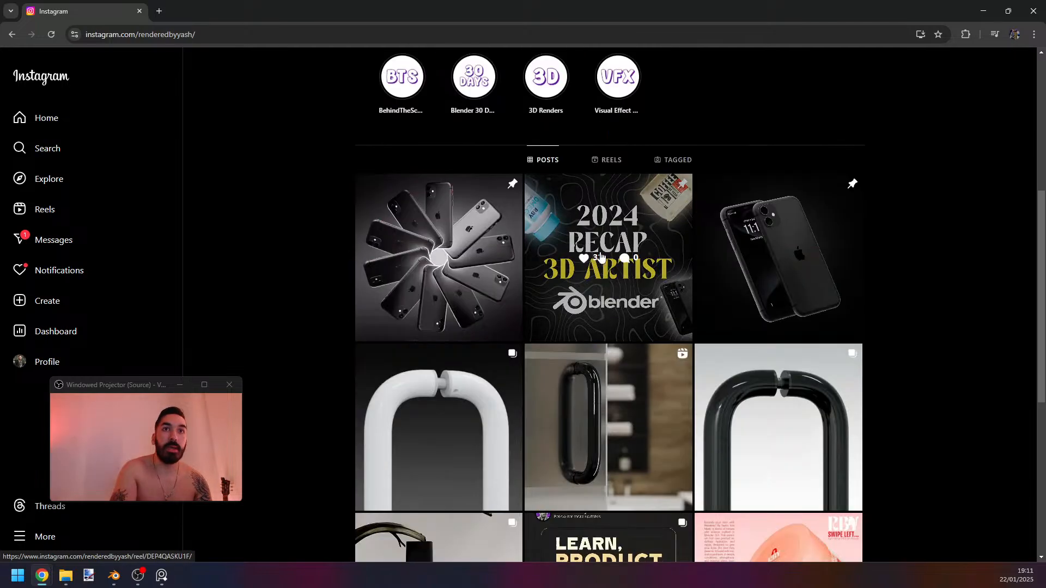
Show the artist's reels and look through the Blender tutorial and simulation clips.
{"action": "left_click", "coordinate": [607, 158]}
{"action": "scroll", "coordinate": [882, 350], "scroll_direction": "down", "scroll_amount": 9}
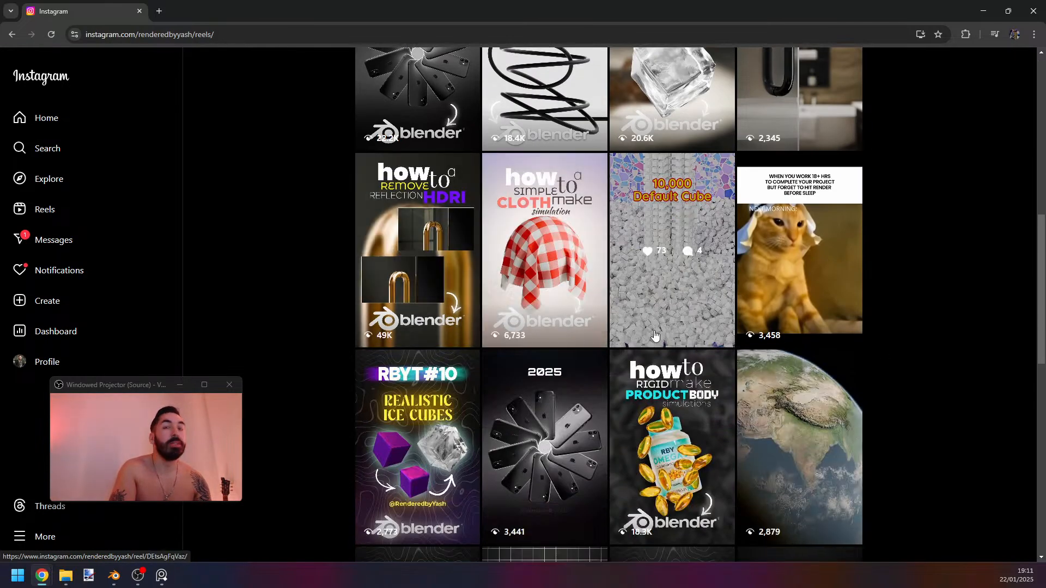
{"action": "scroll", "coordinate": [743, 381], "scroll_direction": "down", "scroll_amount": 4}
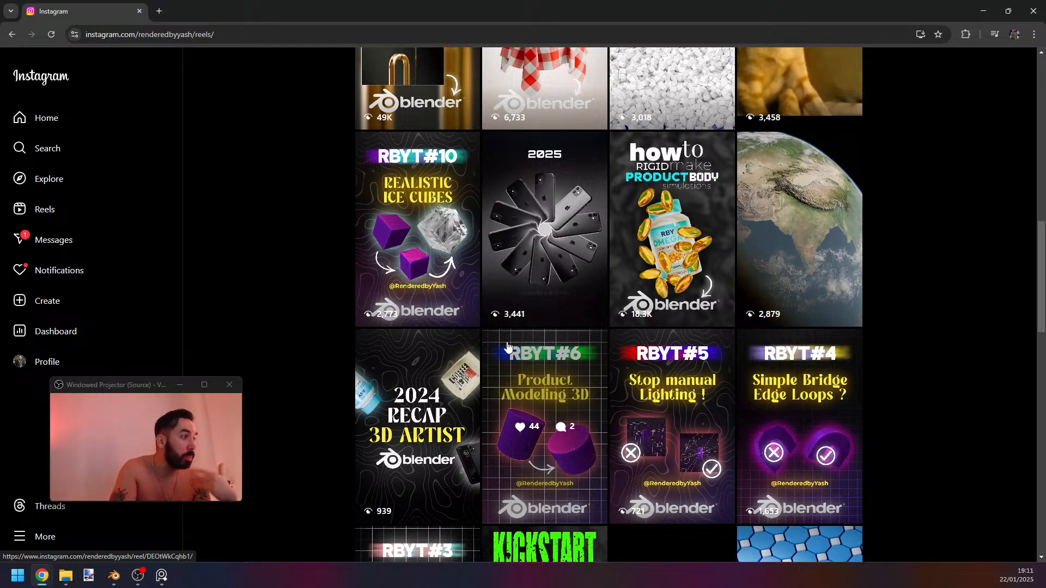
{"action": "scroll", "coordinate": [506, 370], "scroll_direction": "up", "scroll_amount": 4}
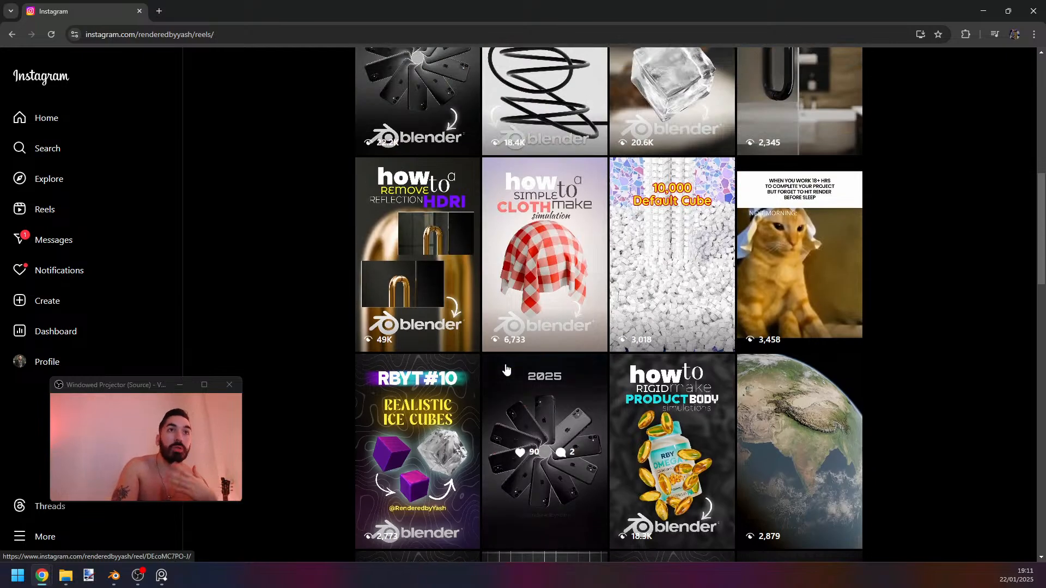
{"action": "scroll", "coordinate": [504, 368], "scroll_direction": "up", "scroll_amount": 4}
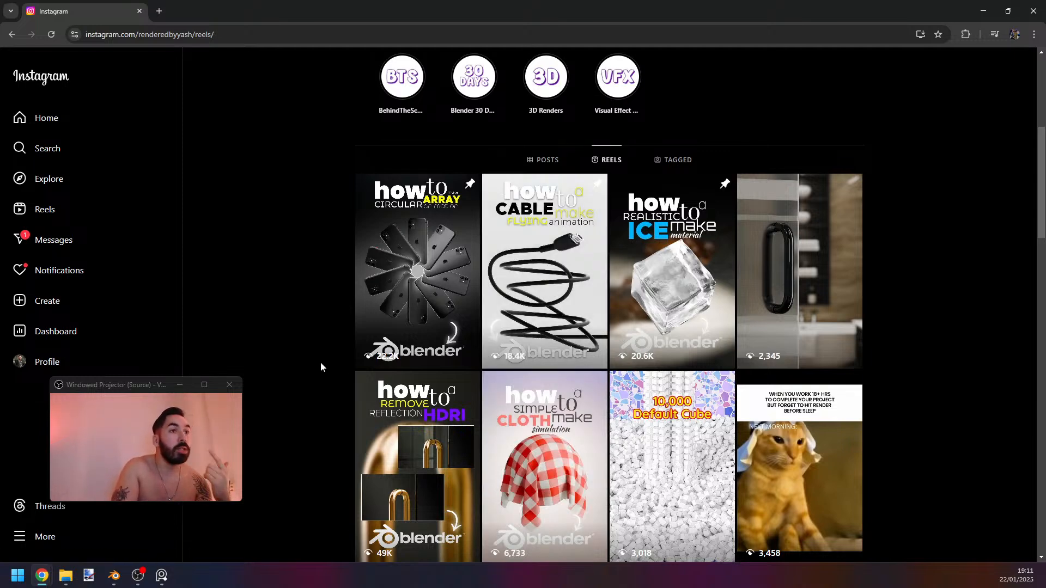
{"action": "scroll", "coordinate": [320, 363], "scroll_direction": "down", "scroll_amount": 2}
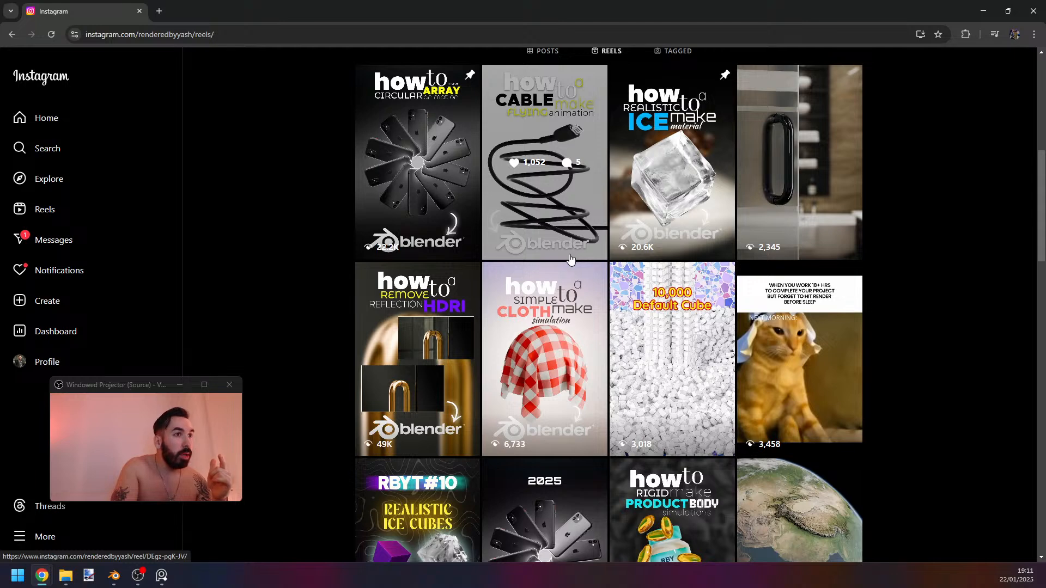
{"action": "scroll", "coordinate": [344, 358], "scroll_direction": "up", "scroll_amount": 2}
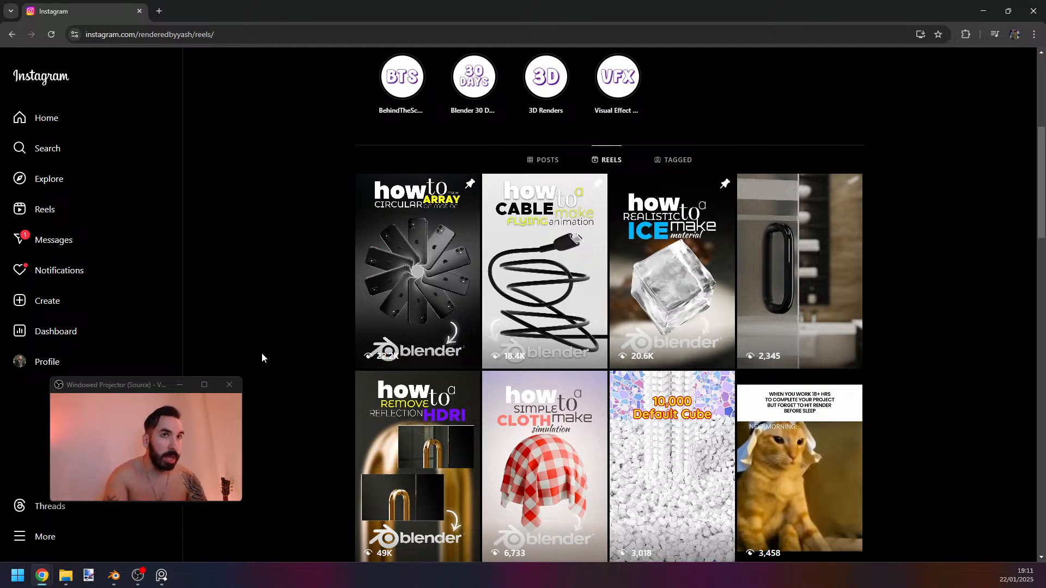
{"action": "scroll", "coordinate": [261, 358], "scroll_direction": "up", "scroll_amount": 6}
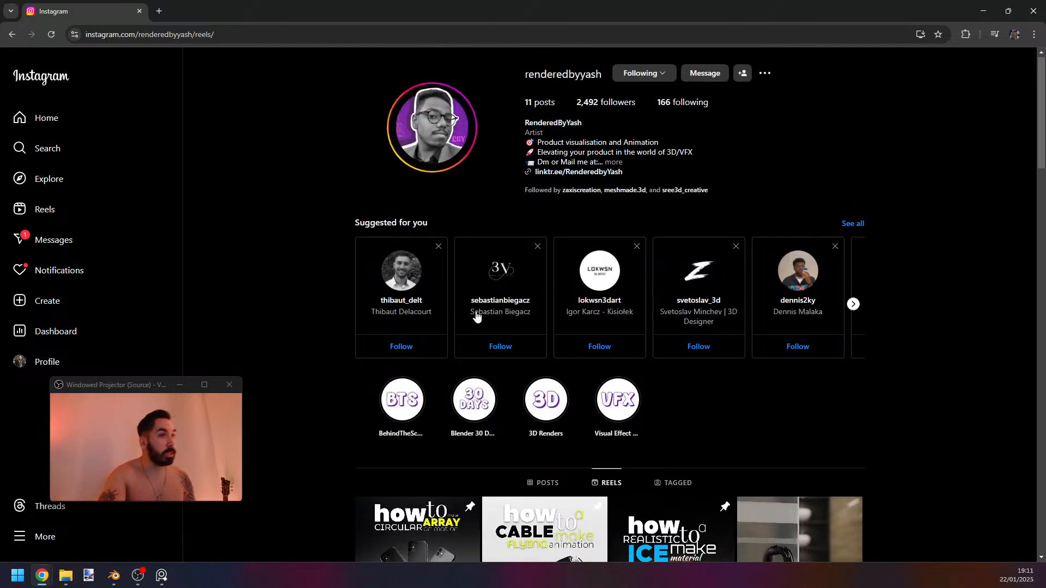
Expand the artist's profile bio to read it in full, collapse it and glance over the reels.
{"action": "left_click", "coordinate": [615, 165]}
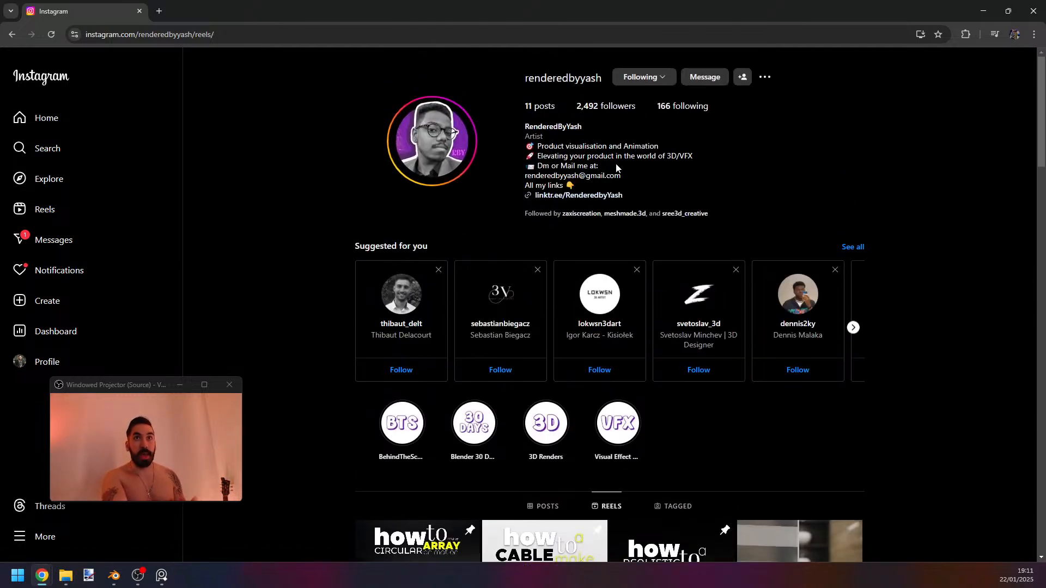
{"action": "left_click", "coordinate": [597, 156]}
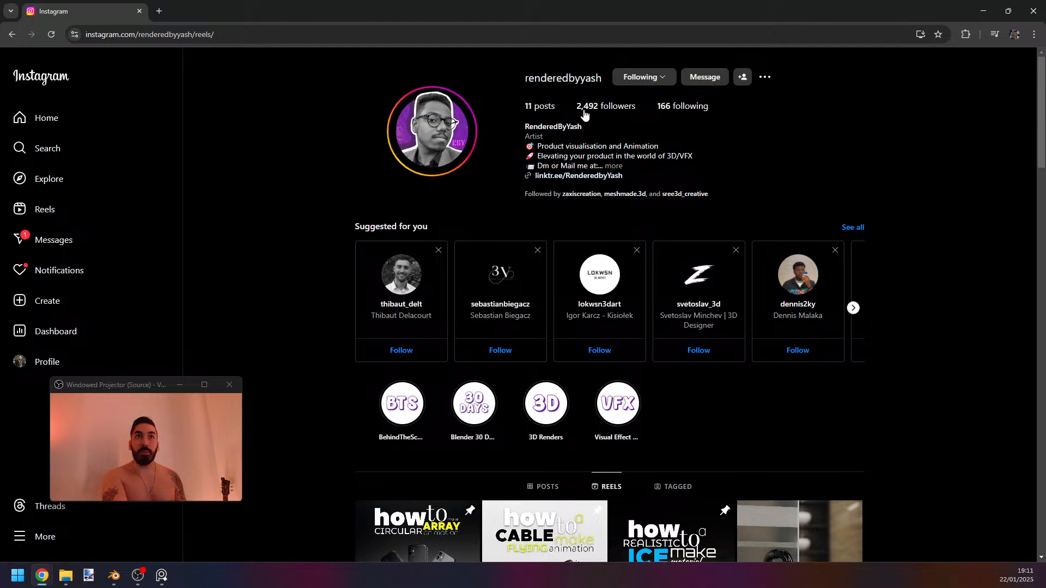
{"action": "scroll", "coordinate": [600, 251], "scroll_direction": "down", "scroll_amount": 7}
{"action": "scroll", "coordinate": [579, 318], "scroll_direction": "up", "scroll_amount": 7}
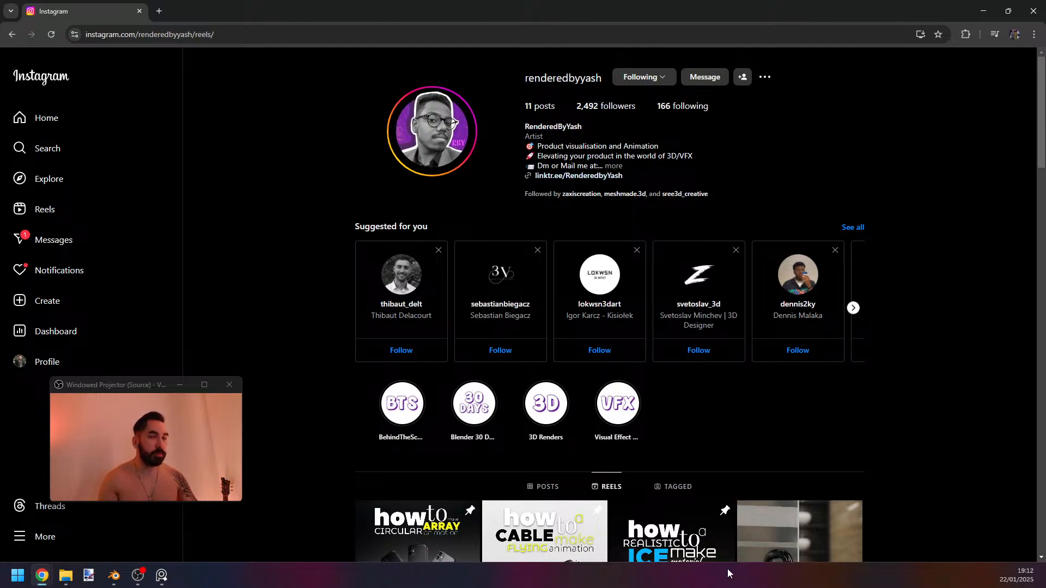
Browse further down to the artist's older reels and return to the profile header with the suggested accounts.
{"action": "scroll", "coordinate": [913, 332], "scroll_direction": "down", "scroll_amount": 12}
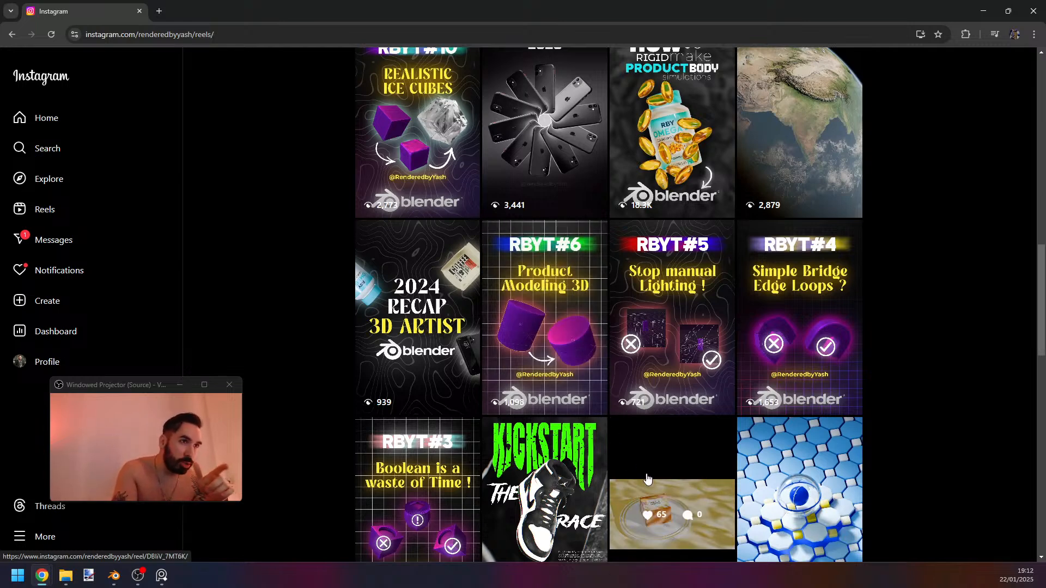
{"action": "scroll", "coordinate": [892, 416], "scroll_direction": "down", "scroll_amount": 4}
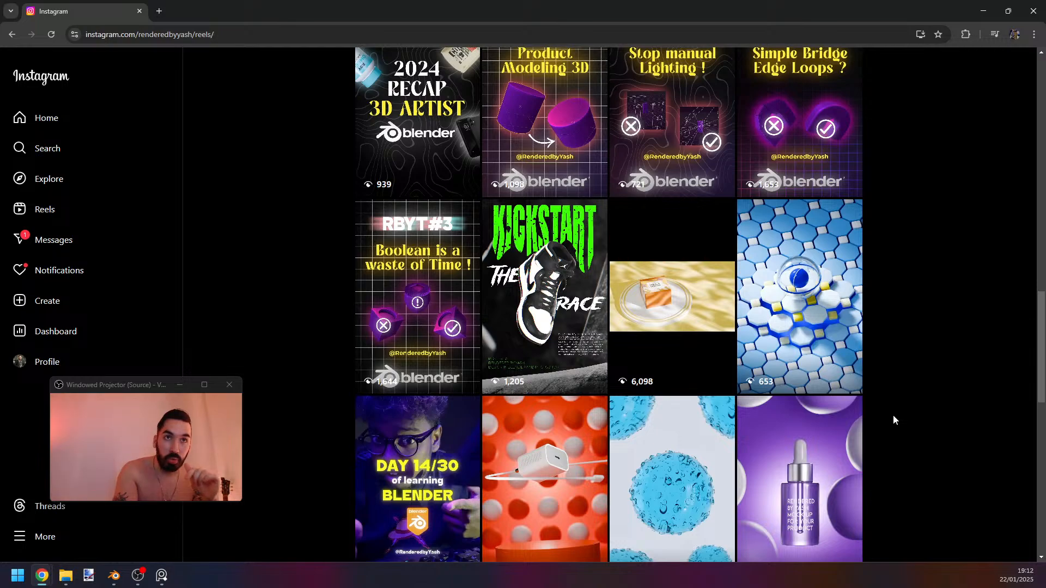
{"action": "scroll", "coordinate": [893, 419], "scroll_direction": "up", "scroll_amount": 12}
{"action": "scroll", "coordinate": [893, 415], "scroll_direction": "up", "scroll_amount": 6}
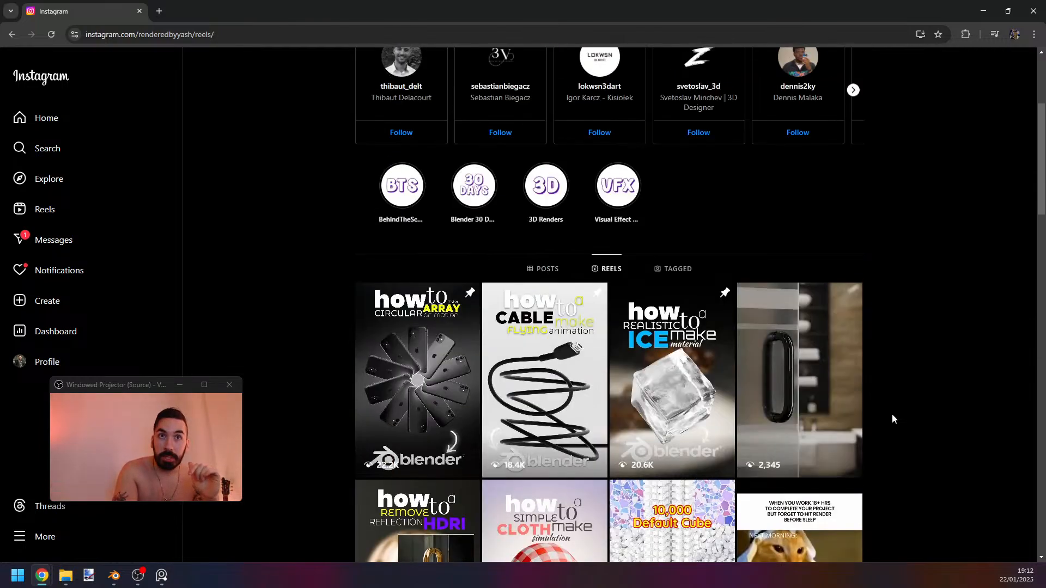
{"action": "scroll", "coordinate": [886, 416], "scroll_direction": "up", "scroll_amount": 2}
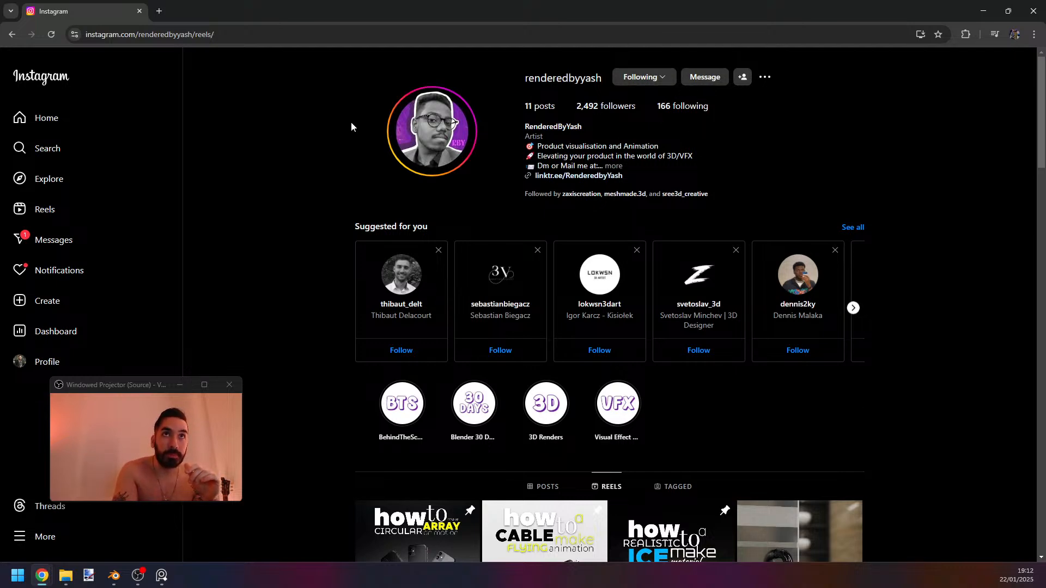
{"action": "scroll", "coordinate": [302, 215], "scroll_direction": "down", "scroll_amount": 10}
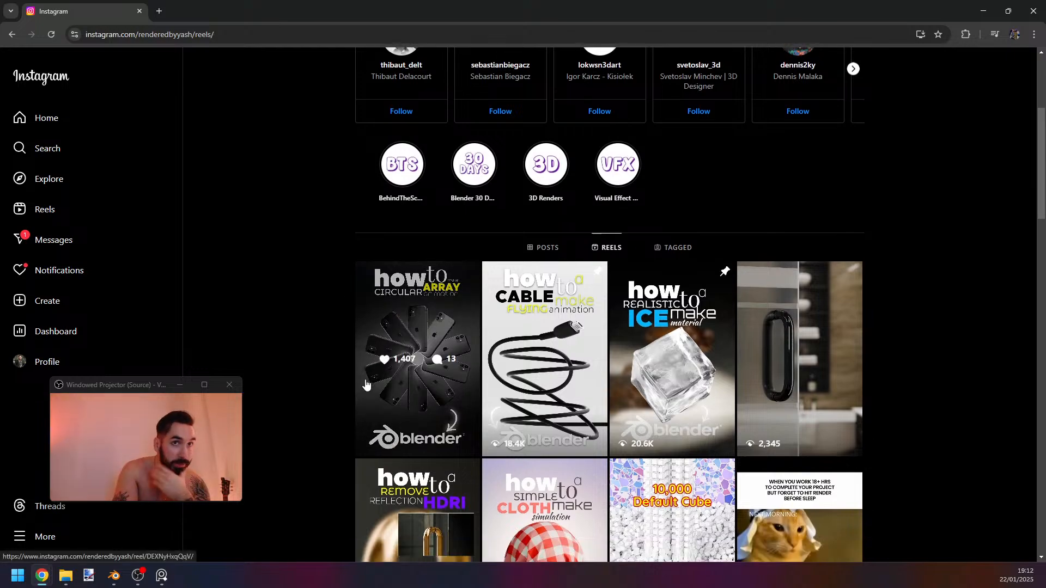
{"action": "scroll", "coordinate": [286, 409], "scroll_direction": "up", "scroll_amount": 6}
{"action": "scroll", "coordinate": [294, 403], "scroll_direction": "up", "scroll_amount": 1}
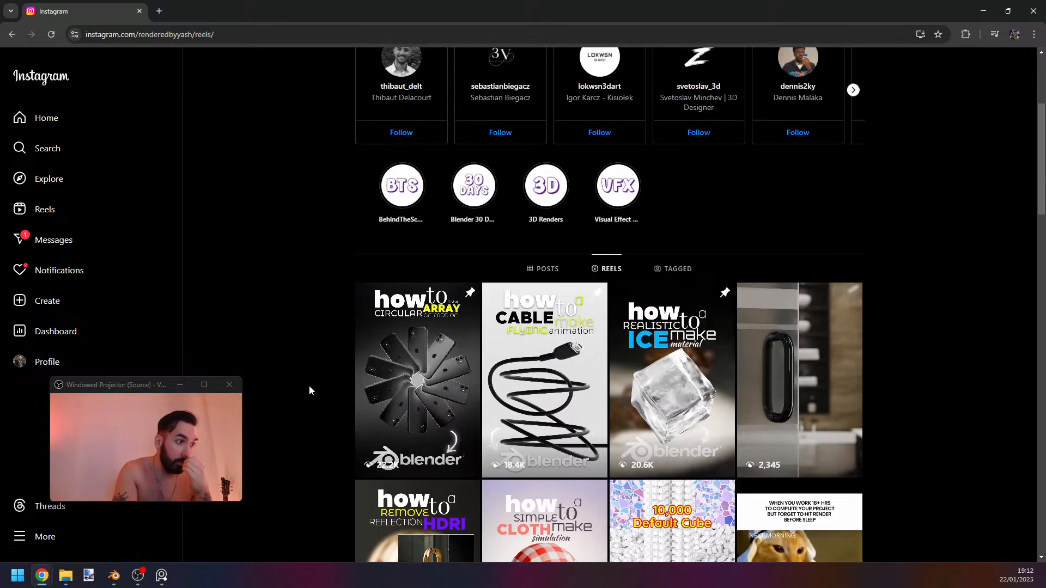
{"action": "scroll", "coordinate": [248, 179], "scroll_direction": "up", "scroll_amount": 4}
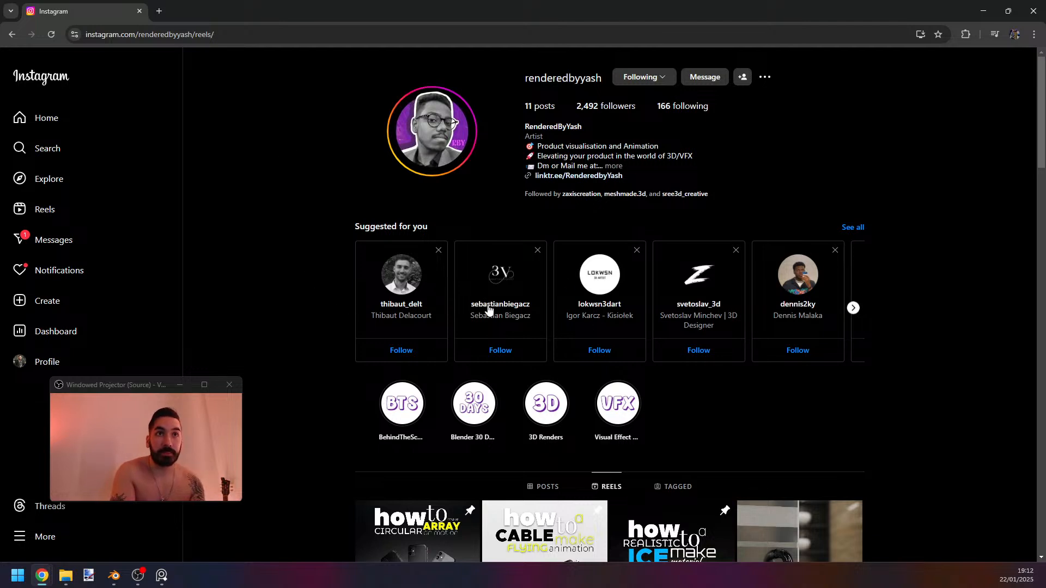
Open the suggested UK product visualisation artist's profile in a new tab and look through its drink, perfume and cosmetics renders.
{"action": "middle_click", "coordinate": [496, 310]}
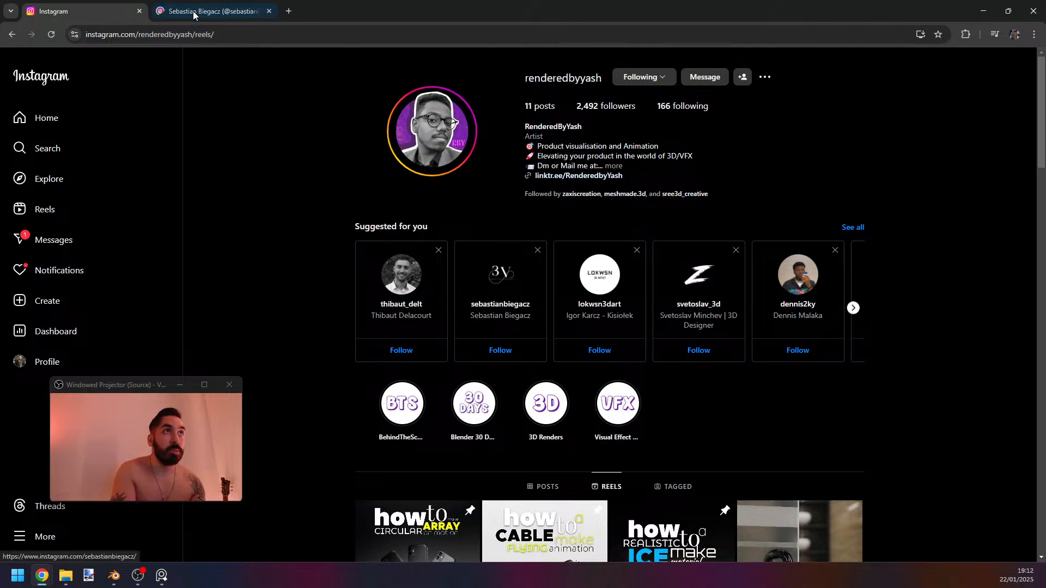
{"action": "left_click", "coordinate": [234, 12]}
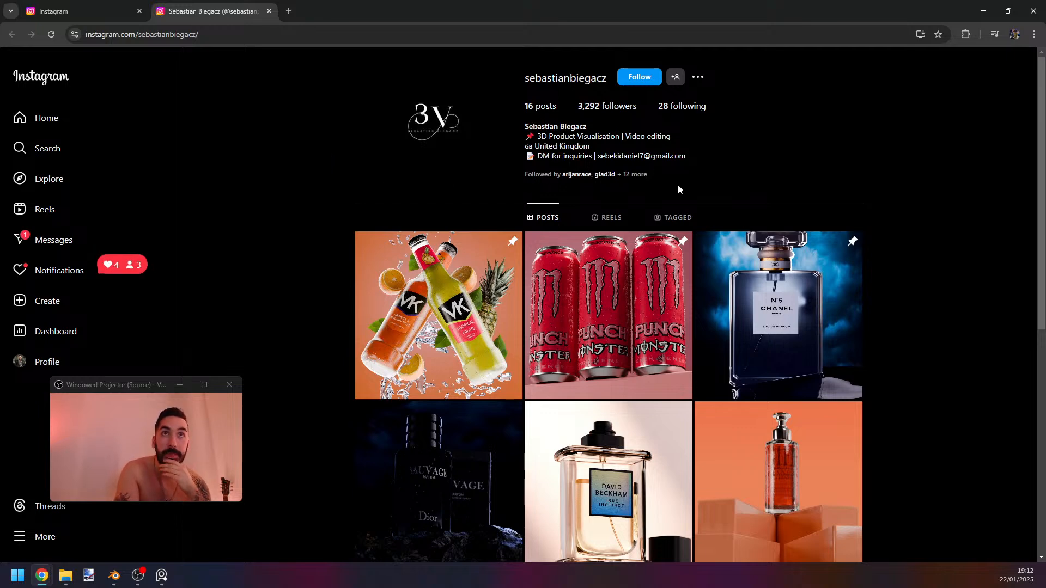
{"action": "scroll", "coordinate": [569, 110], "scroll_direction": "down", "scroll_amount": 8}
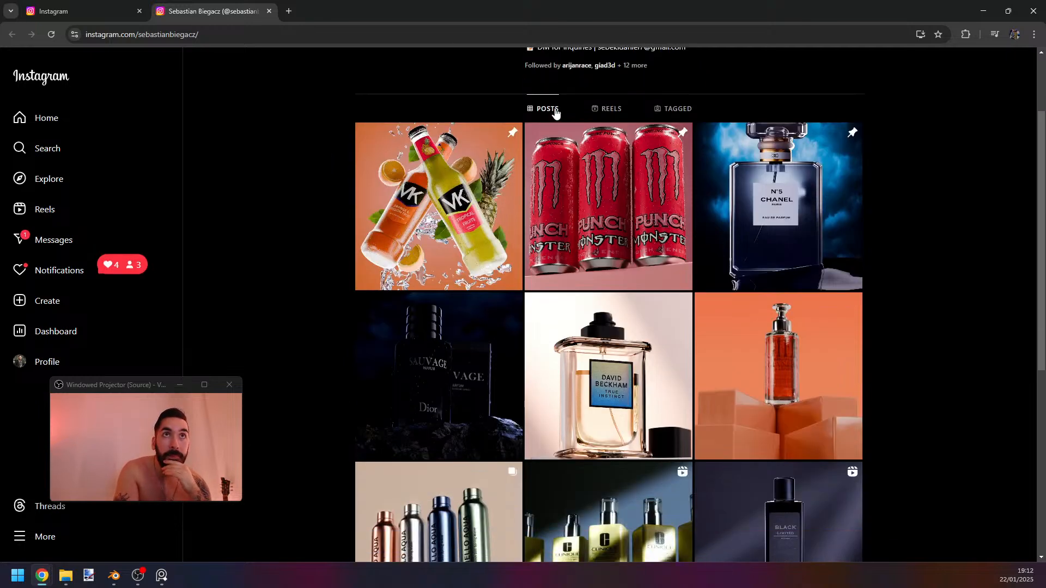
{"action": "scroll", "coordinate": [587, 185], "scroll_direction": "down", "scroll_amount": 6}
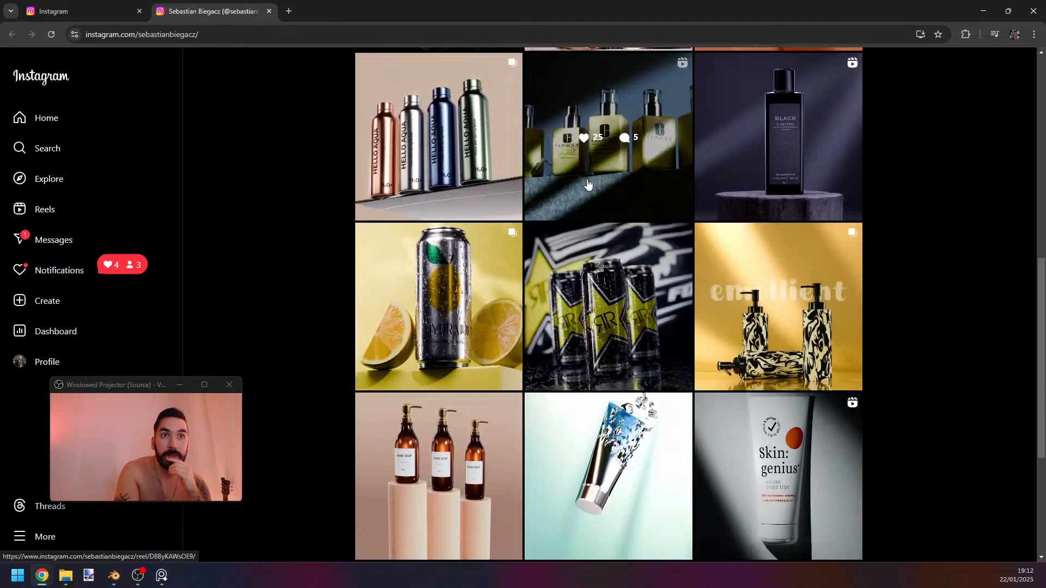
{"action": "scroll", "coordinate": [591, 248], "scroll_direction": "up", "scroll_amount": 6}
{"action": "scroll", "coordinate": [590, 248], "scroll_direction": "up", "scroll_amount": 8}
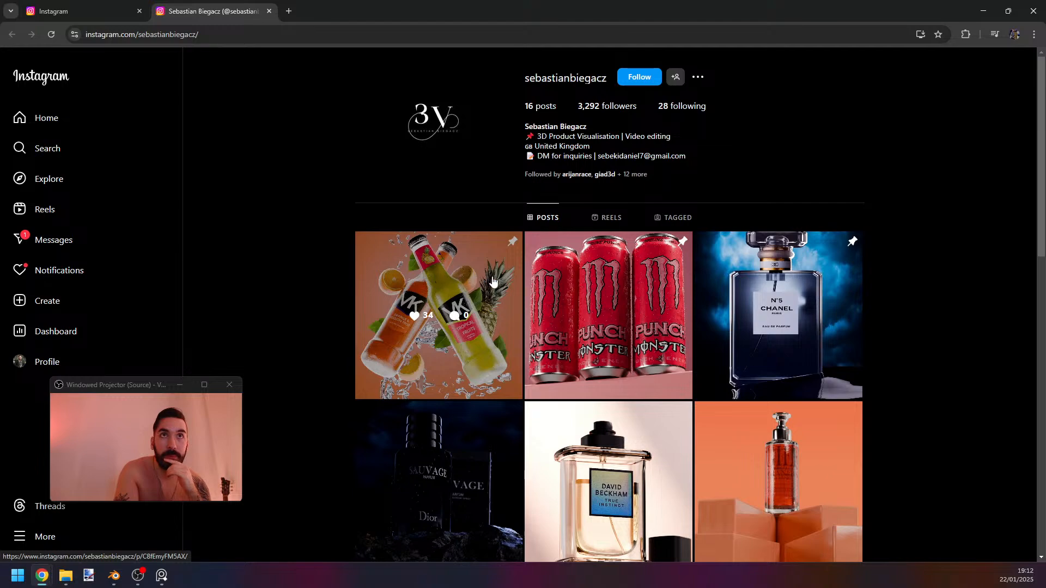
{"action": "scroll", "coordinate": [436, 280], "scroll_direction": "down", "scroll_amount": 8}
{"action": "scroll", "coordinate": [545, 285], "scroll_direction": "down", "scroll_amount": 6}
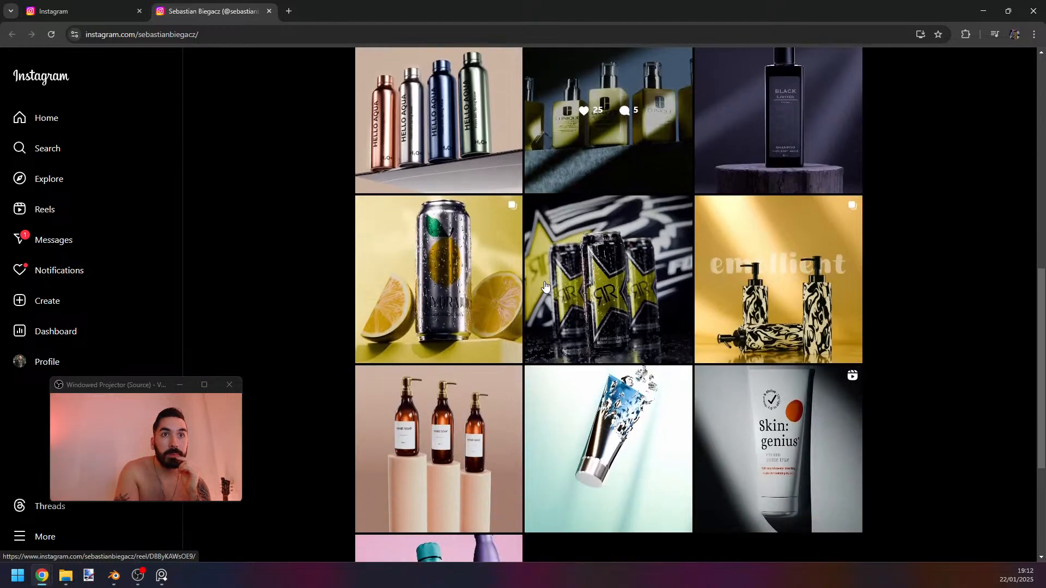
{"action": "scroll", "coordinate": [499, 285], "scroll_direction": "up", "scroll_amount": 4}
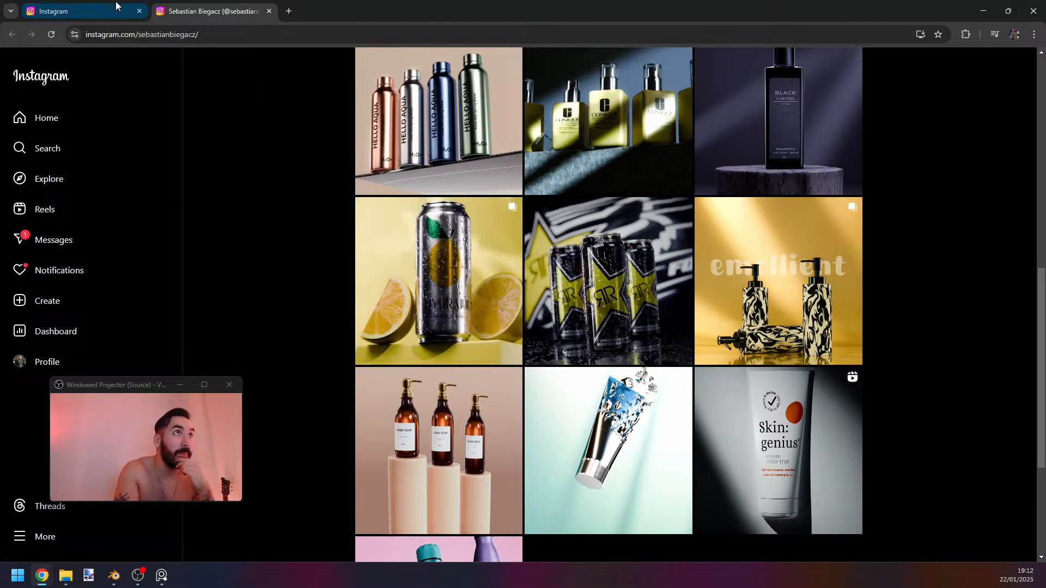
Switch back to Blender, collapse the curved panel's Subdivision modifier settings and open the panel's mesh for editing.
{"action": "left_click_drag", "start_coordinate": [465, 8], "coordinate": [616, 587]}
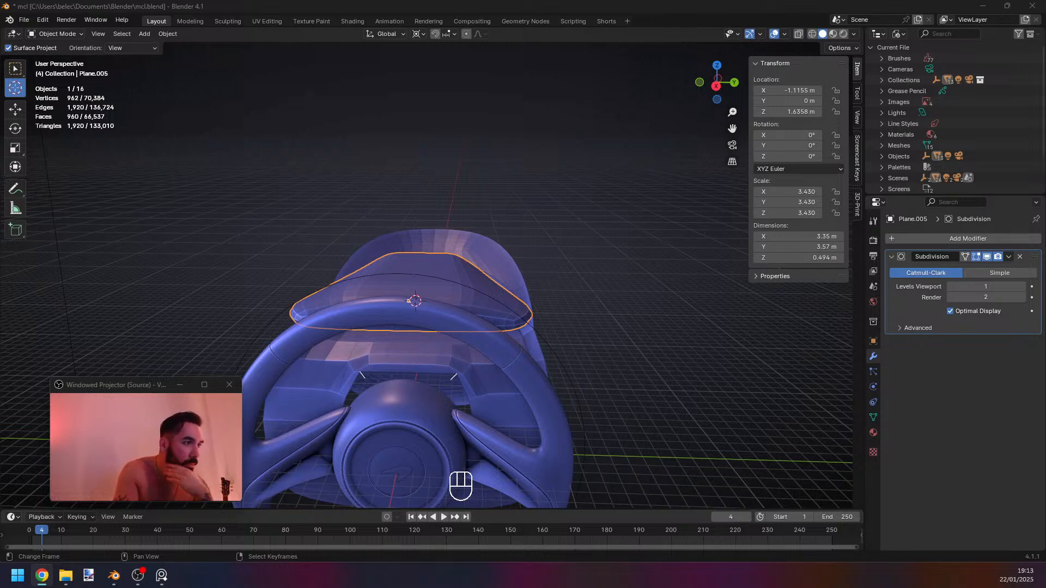
{"action": "middle_click_drag", "start_coordinate": [463, 333], "coordinate": [531, 403]}
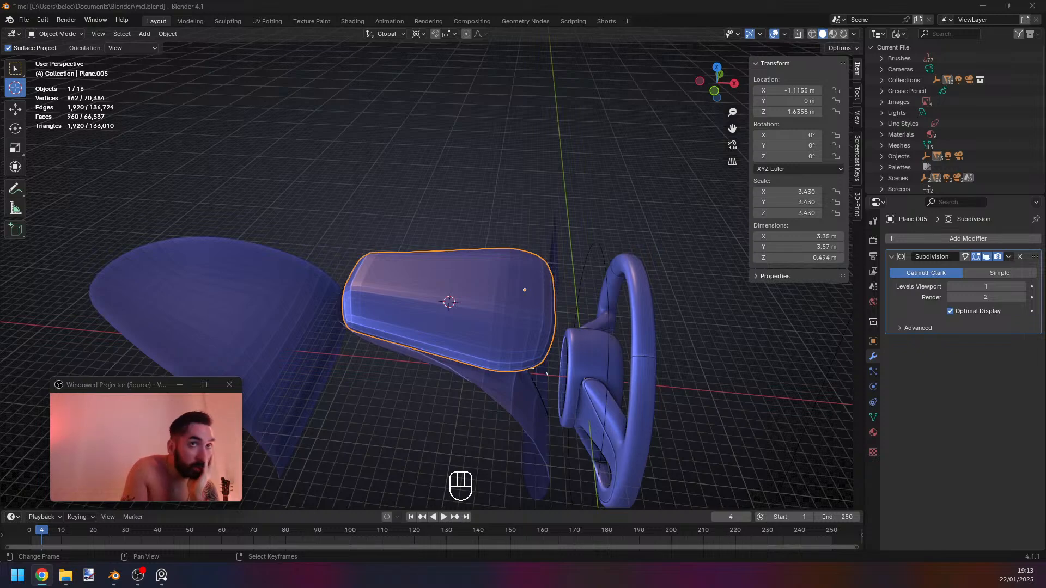
{"action": "middle_click_drag", "start_coordinate": [463, 327], "coordinate": [626, 275]}
{"action": "key", "text": "Tab"}
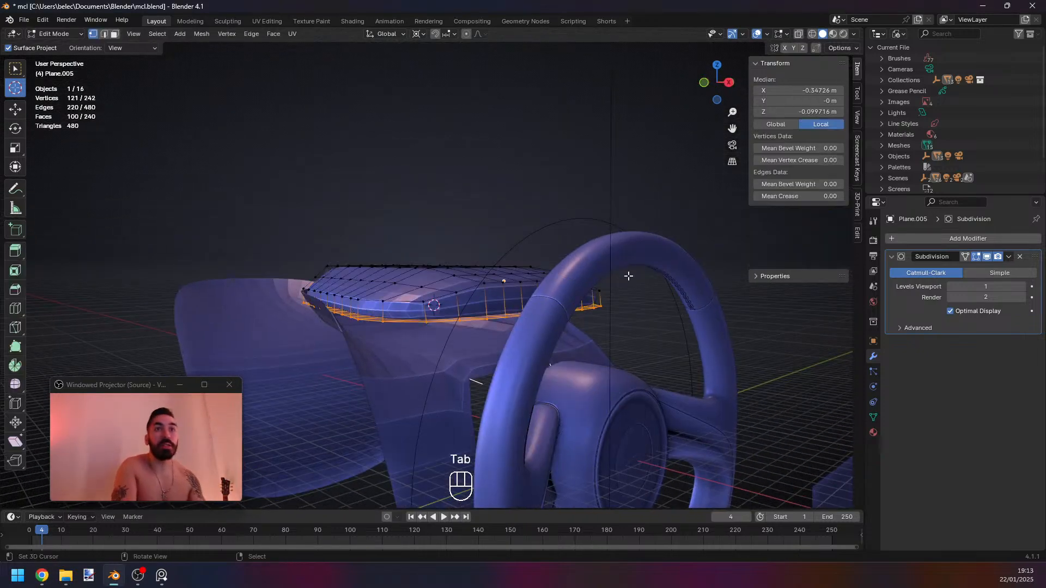
{"action": "key", "text": "Tab"}
{"action": "left_click", "coordinate": [892, 256]}
{"action": "key", "text": "Tab"}
{"action": "middle_click_drag", "start_coordinate": [480, 327], "coordinate": [523, 341]}
Select the curved panel's upper and lower rim edges plus its four vertical corner edges and set their mean bevel weight to 1.
{"action": "key", "text": "2"}
{"action": "left_click", "coordinate": [493, 362], "text": "alt"}
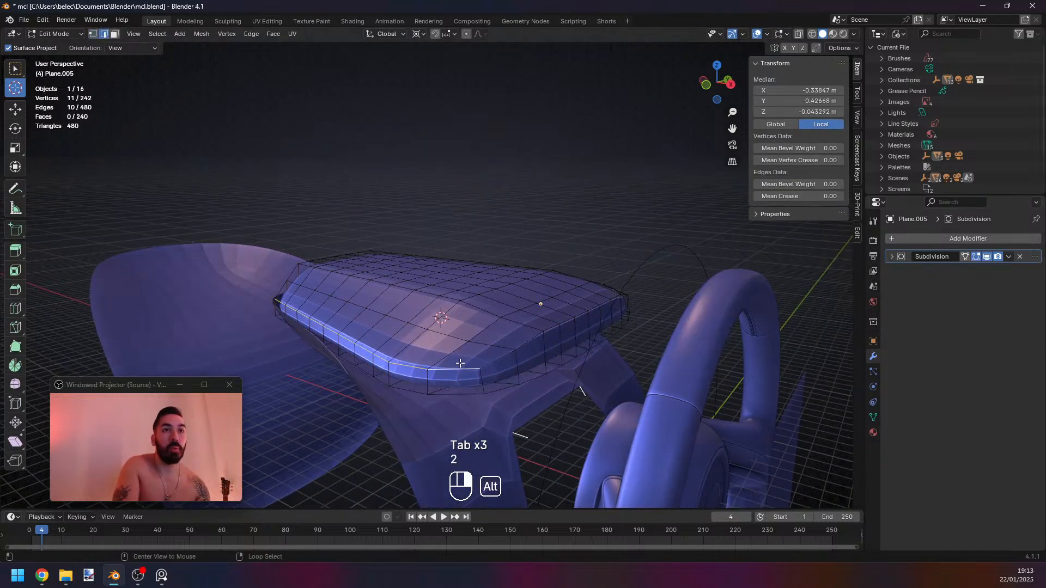
{"action": "middle_click_drag", "start_coordinate": [502, 343], "coordinate": [493, 349]}
{"action": "key", "text": "g"}
{"action": "left_click", "coordinate": [504, 351]}
{"action": "right_click", "coordinate": [419, 390], "text": "alt+shift"}
{"action": "right_click", "coordinate": [441, 400], "text": "alt+shift"}
{"action": "right_click", "coordinate": [434, 410], "text": "alt+shift"}
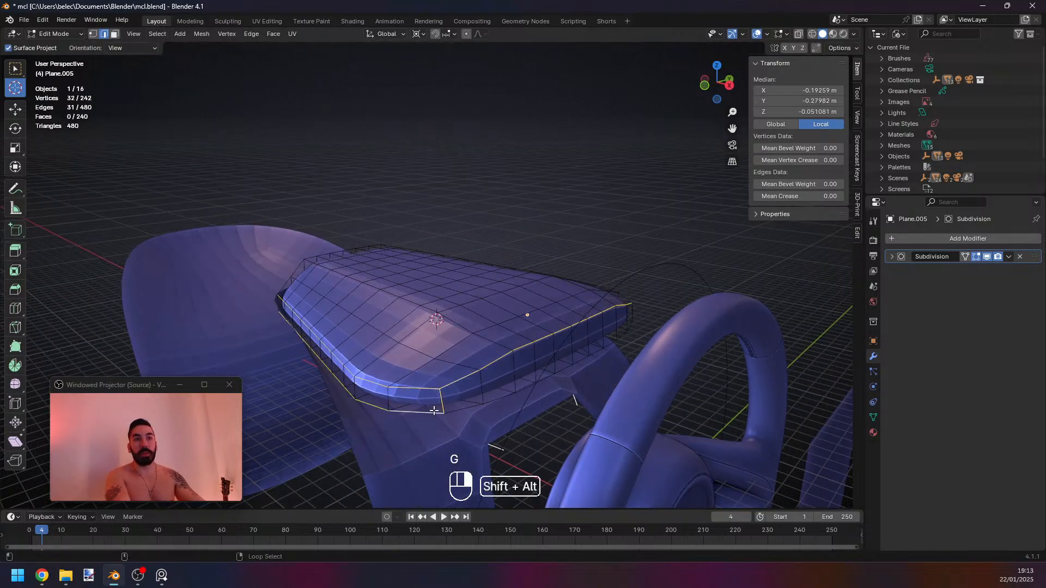
{"action": "right_click", "coordinate": [462, 409], "text": "alt+shift"}
{"action": "middle_click_drag", "start_coordinate": [548, 377], "coordinate": [467, 380]}
{"action": "right_click", "coordinate": [467, 366], "text": "alt+shift"}
{"action": "right_click", "coordinate": [469, 384], "text": "alt+shift"}
{"action": "middle_click_drag", "start_coordinate": [521, 352], "coordinate": [458, 354]}
{"action": "scroll", "coordinate": [474, 362], "scroll_direction": "up", "scroll_amount": 2}
{"action": "right_click", "coordinate": [548, 392], "text": "shift"}
{"action": "right_click", "coordinate": [562, 361], "text": "alt+shift"}
{"action": "right_click", "coordinate": [570, 387], "text": "alt+shift"}
{"action": "middle_click_drag", "start_coordinate": [610, 348], "coordinate": [458, 327]}
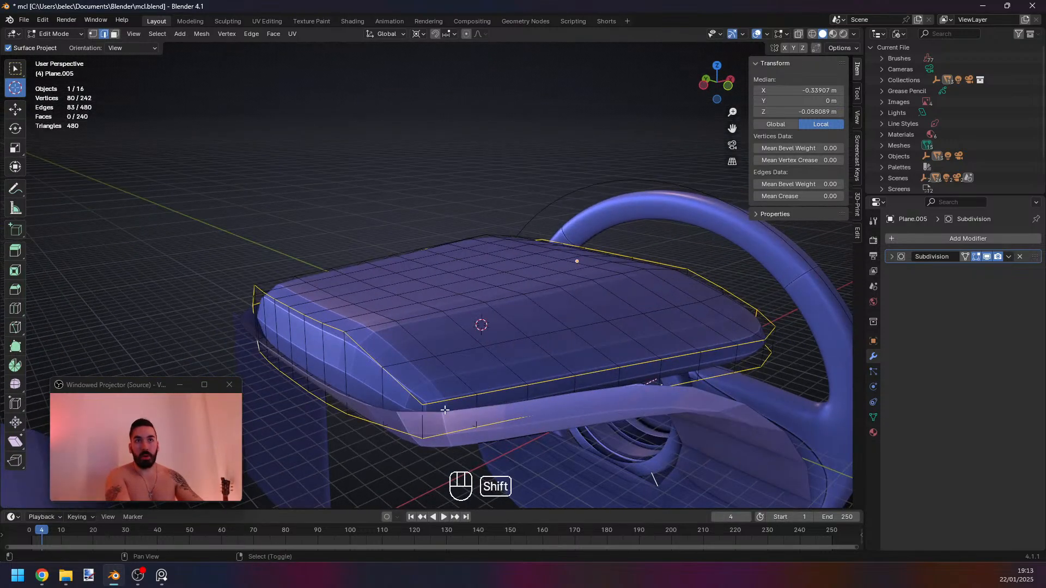
{"action": "right_click", "coordinate": [424, 422], "text": "shift"}
{"action": "left_click", "coordinate": [798, 184]}
{"action": "type", "text": "1"}
{"action": "key", "text": "Return"}
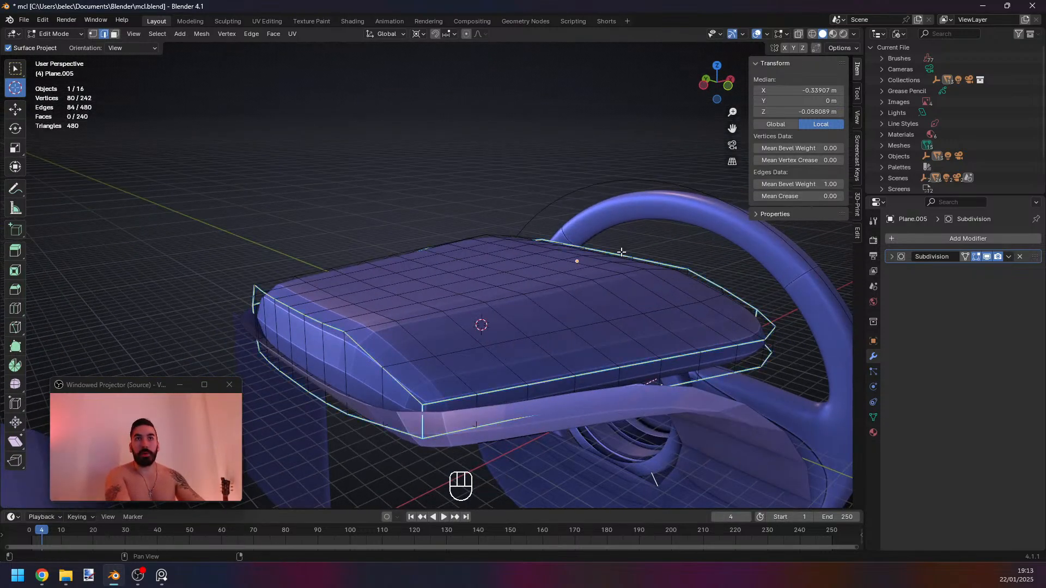
Leave mesh editing and add a Bevel modifier to the curved panel, with its limit method set to Weight.
{"action": "key", "text": "Tab"}
{"action": "left_click", "coordinate": [957, 239]}
{"action": "mouse_move", "coordinate": [920, 241]}
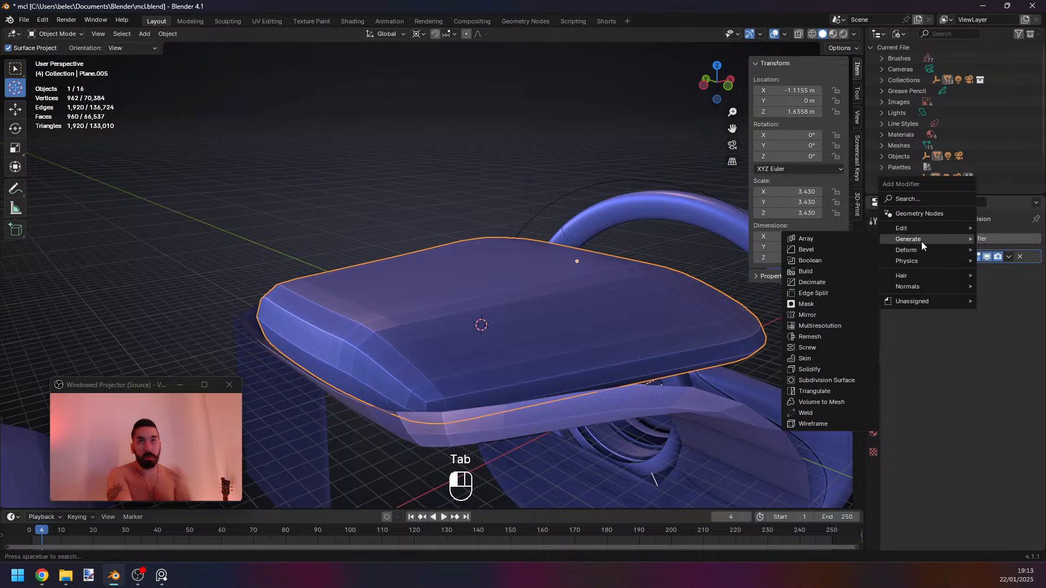
{"action": "left_click", "coordinate": [807, 250]}
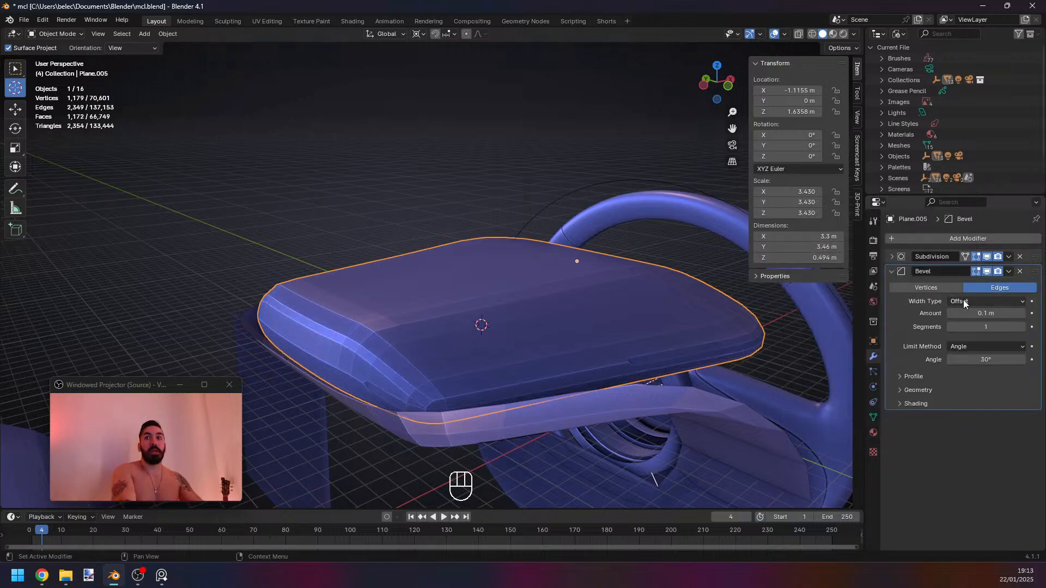
{"action": "left_click", "coordinate": [968, 345]}
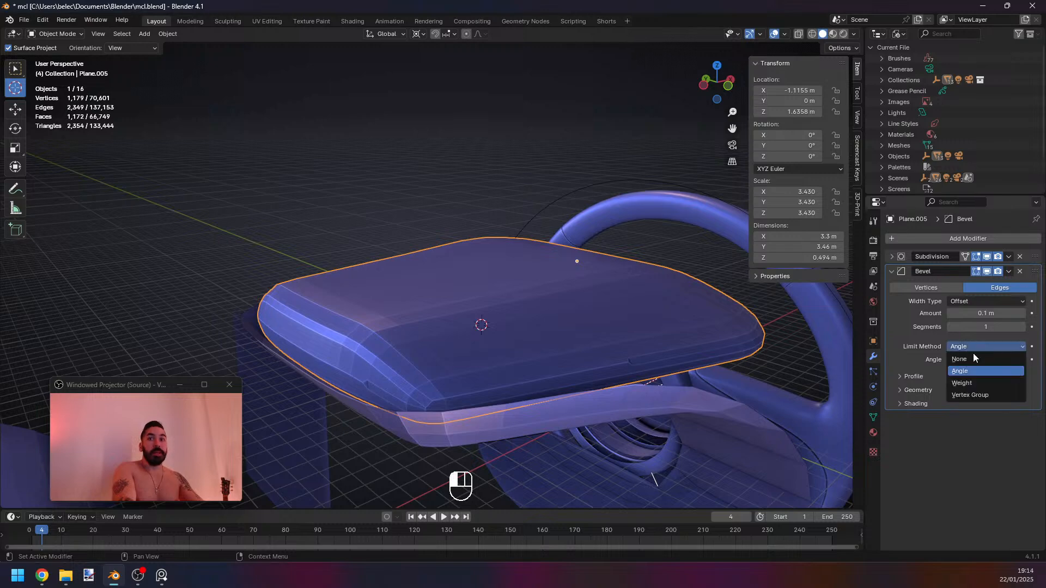
{"action": "left_click", "coordinate": [978, 383]}
Try the Bevel modifier above the Subdivision modifier and move it back below.
{"action": "middle_click_drag", "start_coordinate": [770, 352], "coordinate": [600, 332]}
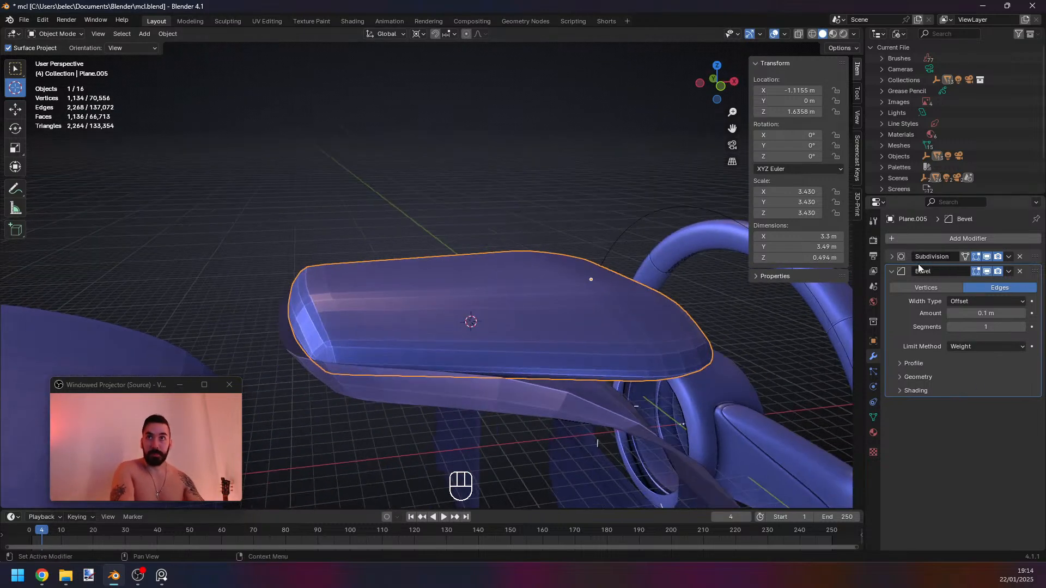
{"action": "left_click", "coordinate": [893, 271]}
{"action": "left_click_drag", "start_coordinate": [1035, 271], "coordinate": [1035, 256]}
{"action": "middle_click_drag", "start_coordinate": [689, 326], "coordinate": [566, 308]}
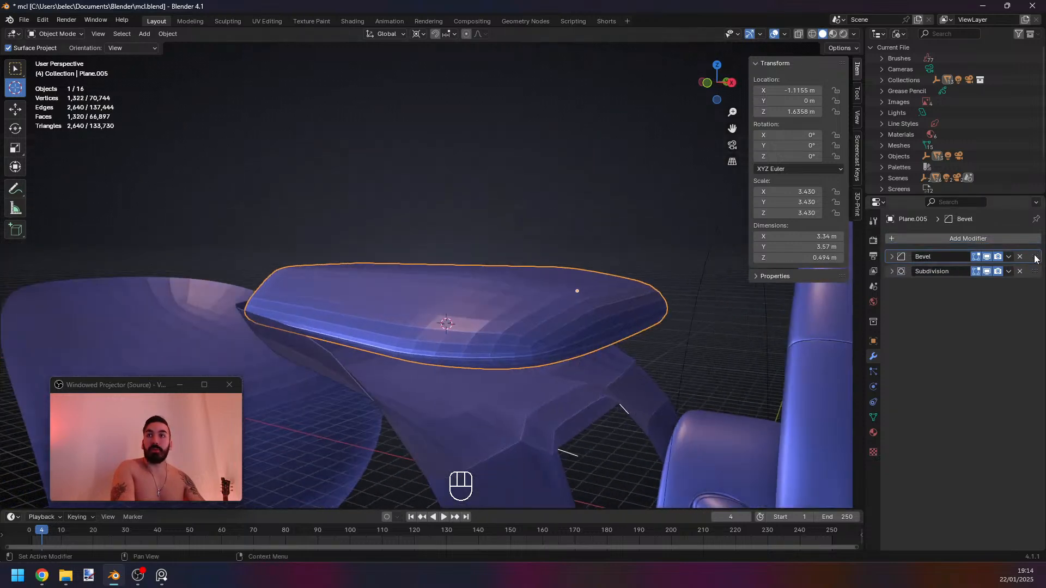
{"action": "left_click_drag", "start_coordinate": [1035, 258], "coordinate": [1035, 271]}
Reduce the panel's Bevel modifier amount to 0.001 m and check the rim edges up close.
{"action": "left_click", "coordinate": [891, 272]}
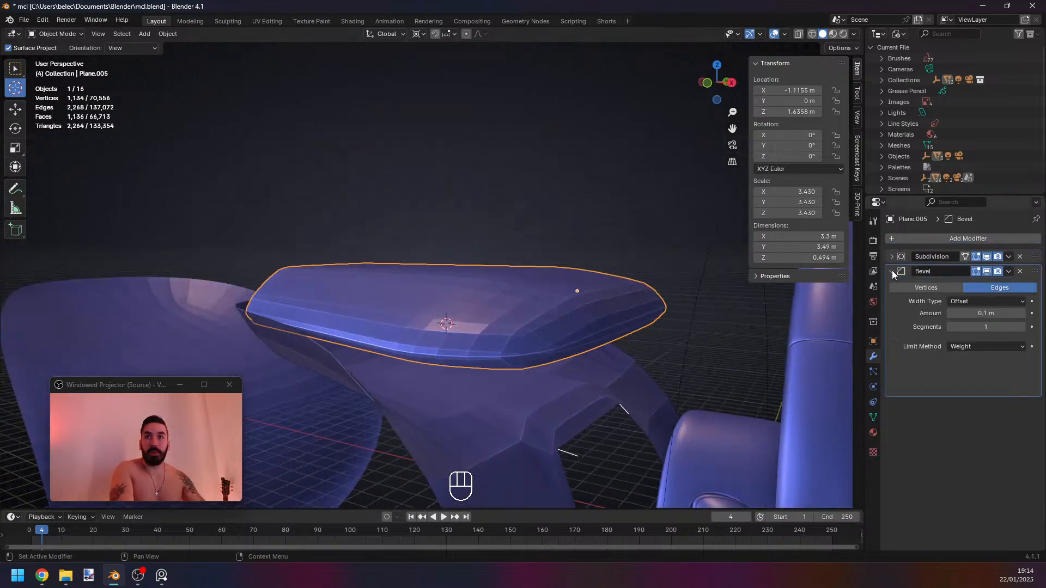
{"action": "left_click", "coordinate": [984, 312]}
{"action": "left_click", "coordinate": [960, 314]}
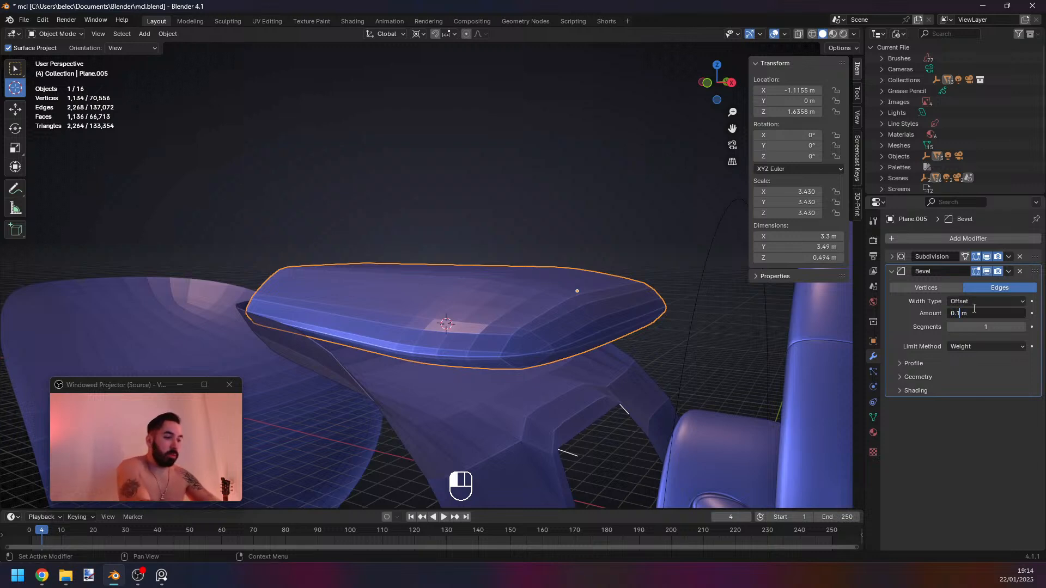
{"action": "type", "text": "0"}
{"action": "key", "text": "Return"}
{"action": "left_click", "coordinate": [973, 313]}
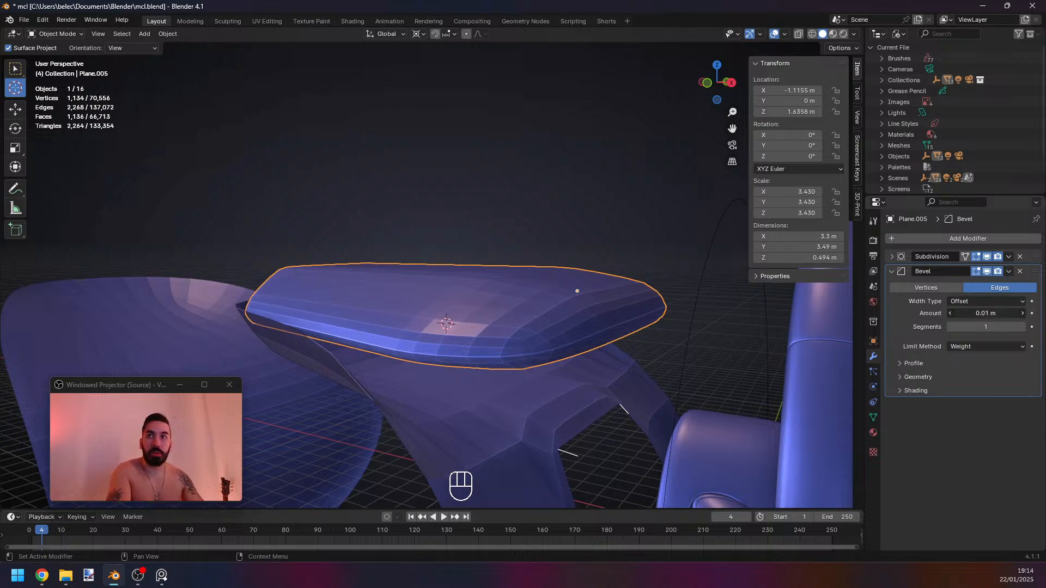
{"action": "left_click", "coordinate": [959, 313]}
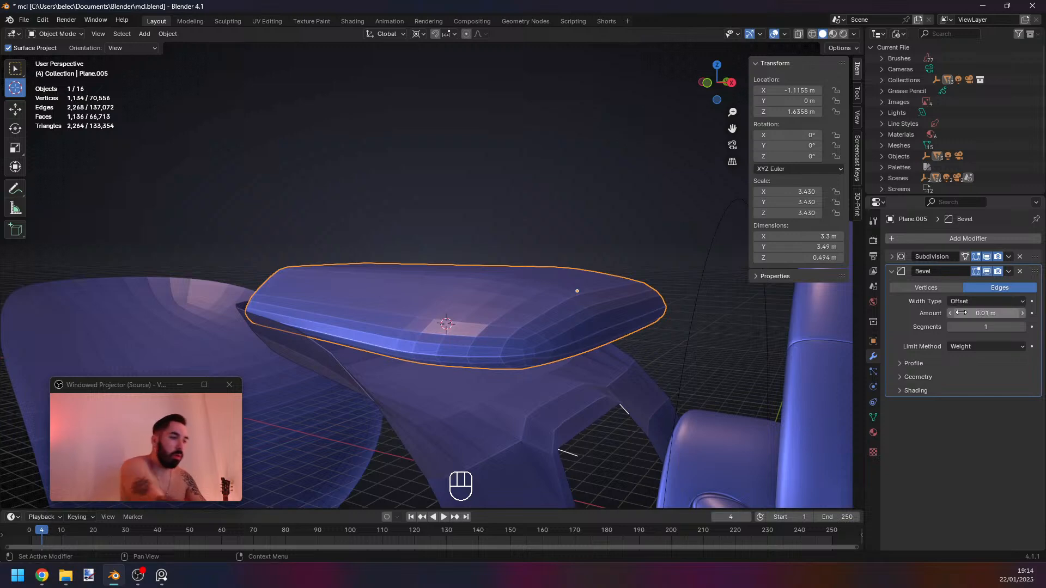
{"action": "type", "text": "0"}
{"action": "key", "text": "Return"}
{"action": "left_click", "coordinate": [958, 313]}
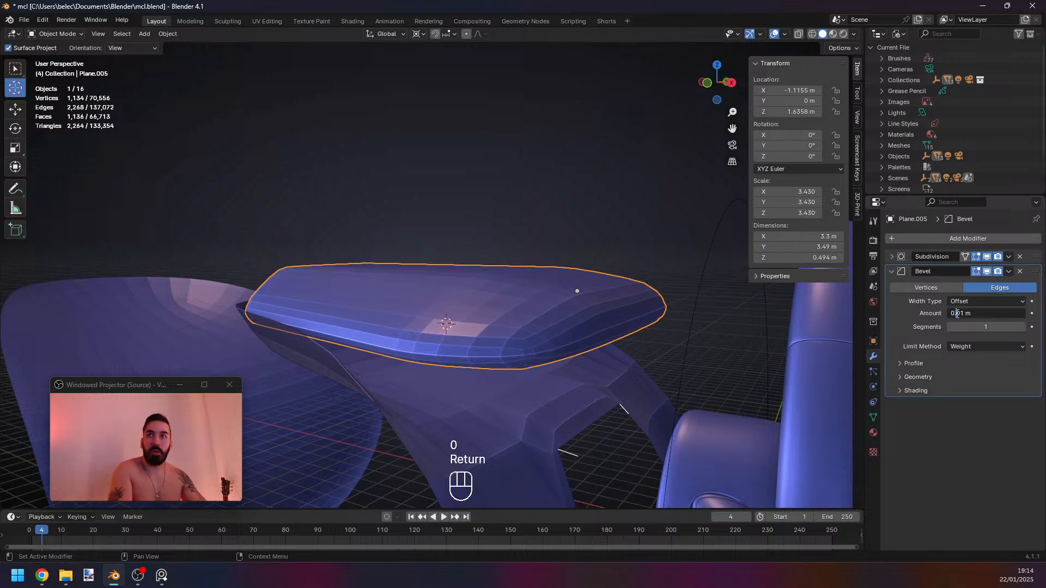
{"action": "type", "text": "0"}
{"action": "key", "text": "Return"}
{"action": "middle_click_drag", "start_coordinate": [606, 371], "coordinate": [634, 311]}
{"action": "scroll", "coordinate": [576, 370], "scroll_direction": "up", "scroll_amount": 3}
{"action": "right_click", "coordinate": [597, 306]}
{"action": "key", "text": "Tab"}
{"action": "key", "text": "Tab"}
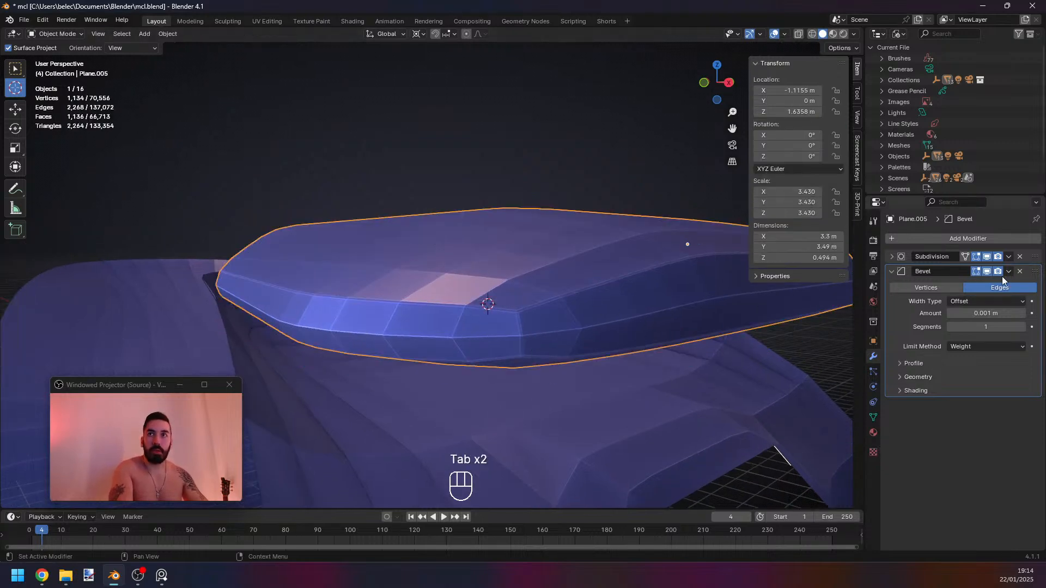
Place the Bevel modifier above the Subdivision modifier, shade the curved panel smooth and deselect everything.
{"action": "left_click", "coordinate": [890, 272]}
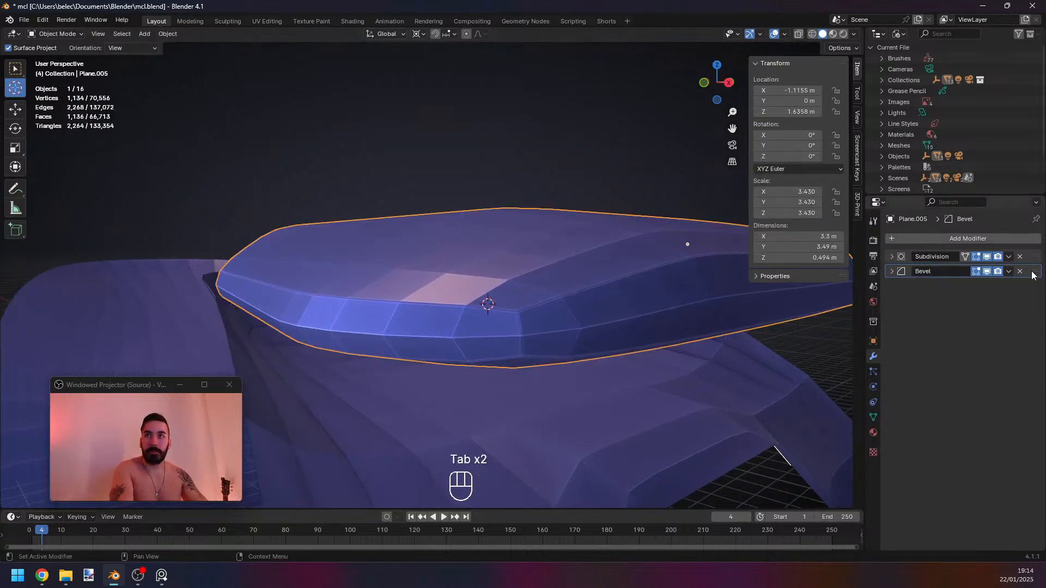
{"action": "left_click_drag", "start_coordinate": [1035, 271], "coordinate": [1035, 252]}
{"action": "scroll", "coordinate": [708, 297], "scroll_direction": "down", "scroll_amount": 4}
{"action": "middle_click_drag", "start_coordinate": [658, 300], "coordinate": [641, 329]}
{"action": "left_click", "coordinate": [167, 33]}
{"action": "left_click", "coordinate": [207, 269]}
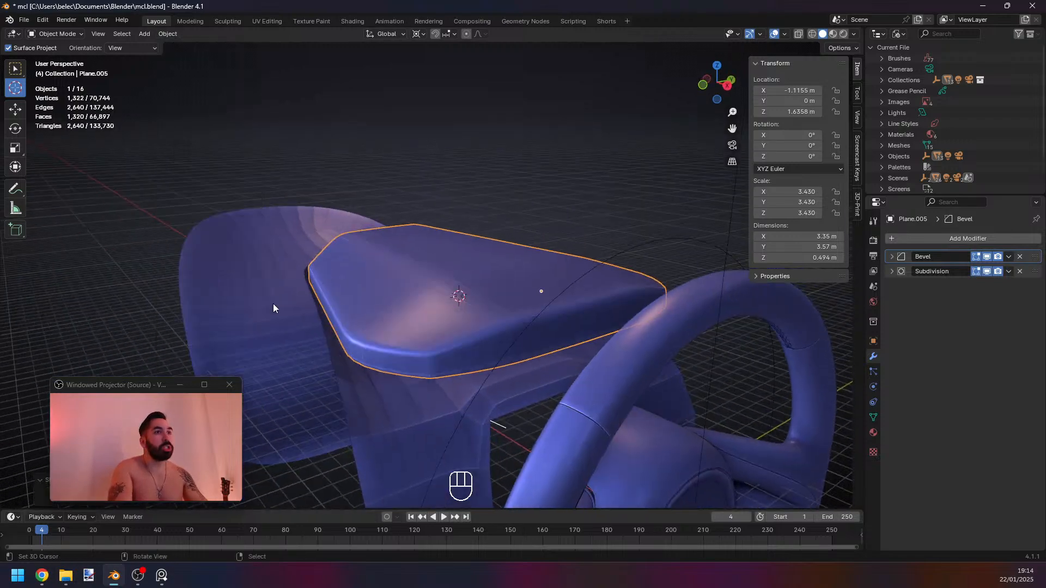
{"action": "middle_click_drag", "start_coordinate": [273, 303], "coordinate": [316, 354]}
{"action": "key", "text": "a"}
{"action": "scroll", "coordinate": [400, 329], "scroll_direction": "up", "scroll_amount": 2}
Set the curved panel's Bevel modifier amount to 0.003 m and check the rounded rim.
{"action": "left_click", "coordinate": [891, 256]}
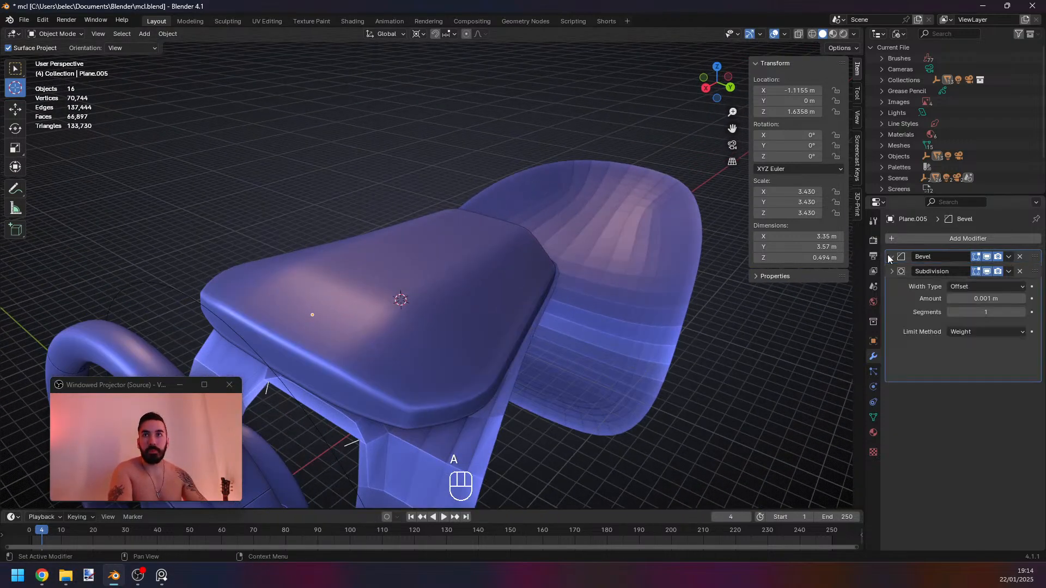
{"action": "double_click", "coordinate": [962, 299]}
{"action": "type", "text": "3"}
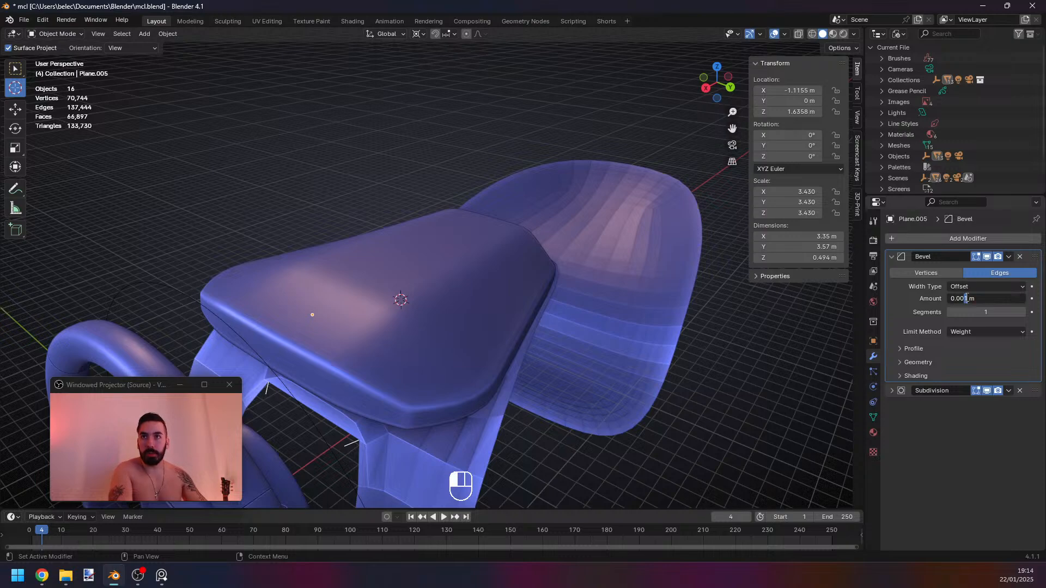
{"action": "key", "text": "Return"}
{"action": "key", "text": "Tab"}
{"action": "middle_click_drag", "start_coordinate": [589, 364], "coordinate": [544, 349]}
{"action": "key", "text": "Tab"}
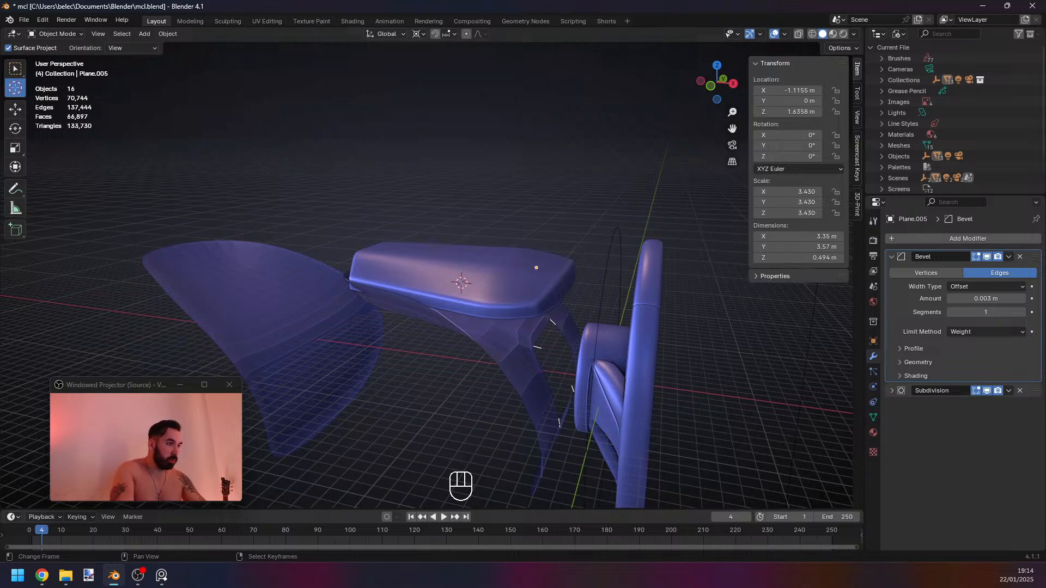
Select all underside faces of the curved panel and extrude them about 0.11 m straight down along Z.
{"action": "middle_click_drag", "start_coordinate": [479, 262], "coordinate": [430, 272]}
{"action": "key", "text": "Tab"}
{"action": "mouse_move", "coordinate": [435, 332]}
{"action": "middle_mouse_down"}
{"action": "mouse_move", "coordinate": [489, 288]}
{"action": "mouse_move", "coordinate": [392, 283]}
{"action": "middle_mouse_up"}
{"action": "key", "text": "3"}
{"action": "right_click", "coordinate": [480, 268]}
{"action": "right_click", "coordinate": [537, 266]}
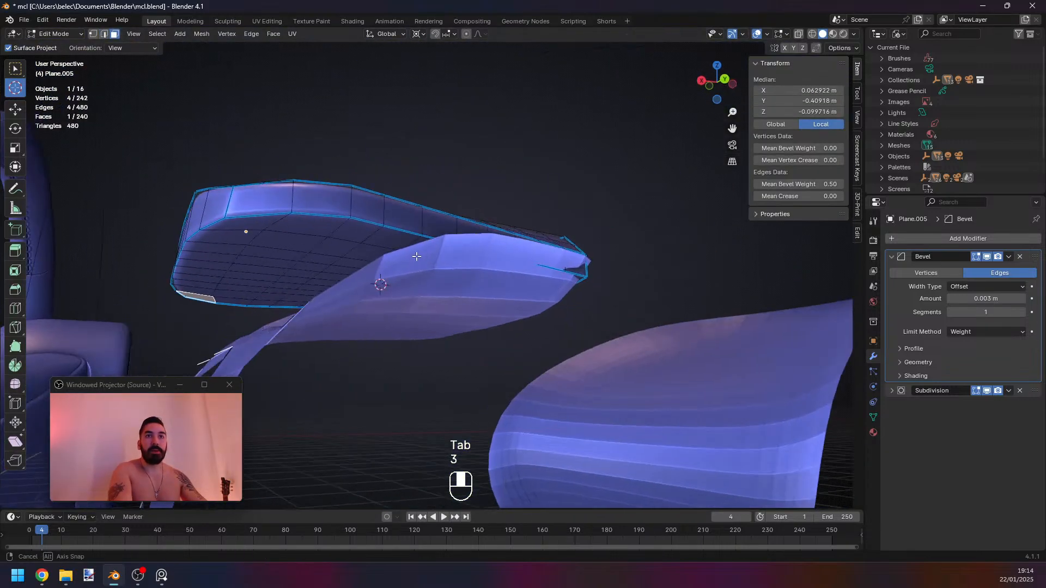
{"action": "key", "text": "z"}
{"action": "mouse_move", "coordinate": [589, 292]}
{"action": "middle_mouse_down"}
{"action": "mouse_move", "coordinate": [543, 295]}
{"action": "mouse_move", "coordinate": [546, 282]}
{"action": "middle_mouse_up"}
{"action": "right_click", "coordinate": [547, 281], "text": "ctrl+shift"}
{"action": "key", "text": "z"}
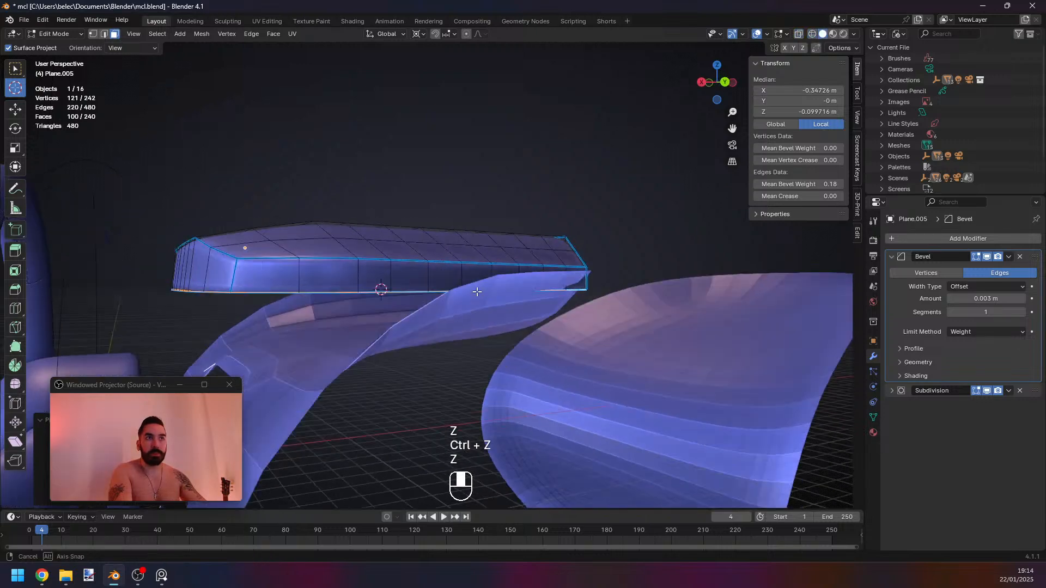
{"action": "key", "text": "e"}
{"action": "key", "text": "g"}
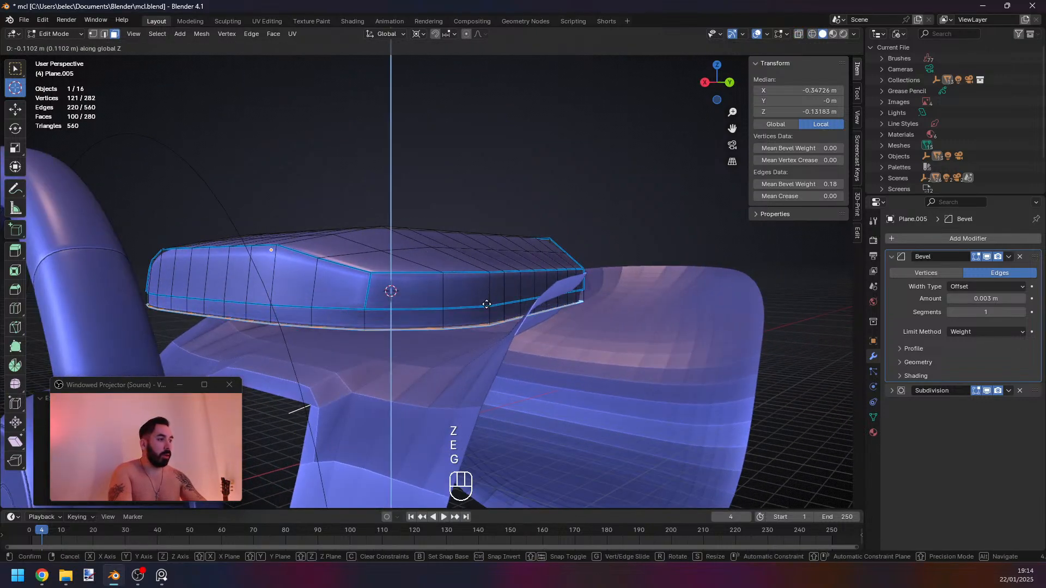
{"action": "left_click", "coordinate": [486, 306]}
Select the new lower band's faces around the steering-wheel end, extrude them and push them outward along their normals.
{"action": "middle_click_drag", "start_coordinate": [486, 306], "coordinate": [523, 402]}
{"action": "key", "text": "3"}
{"action": "right_click", "coordinate": [469, 411]}
{"action": "right_click", "coordinate": [478, 426], "text": "ctrl"}
{"action": "scroll", "coordinate": [518, 367], "scroll_direction": "up", "scroll_amount": 2}
{"action": "right_click", "coordinate": [459, 401], "text": "shift"}
{"action": "right_click", "coordinate": [417, 407], "text": "shift"}
{"action": "right_click", "coordinate": [409, 436], "text": "shift"}
{"action": "key", "text": "ctrl+z"}
{"action": "key", "text": "e"}
{"action": "key", "text": "alt+s"}
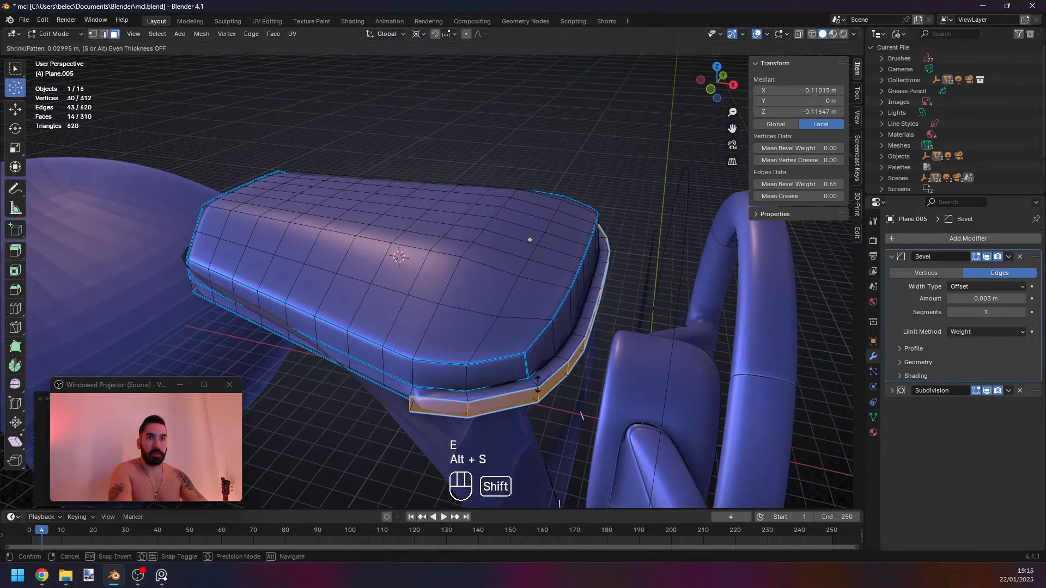
Collapse the raised end edges of the extruded strip onto the lower band and merge the whole mesh's overlapping vertices by distance.
{"action": "key", "text": "2"}
{"action": "right_click", "coordinate": [417, 397]}
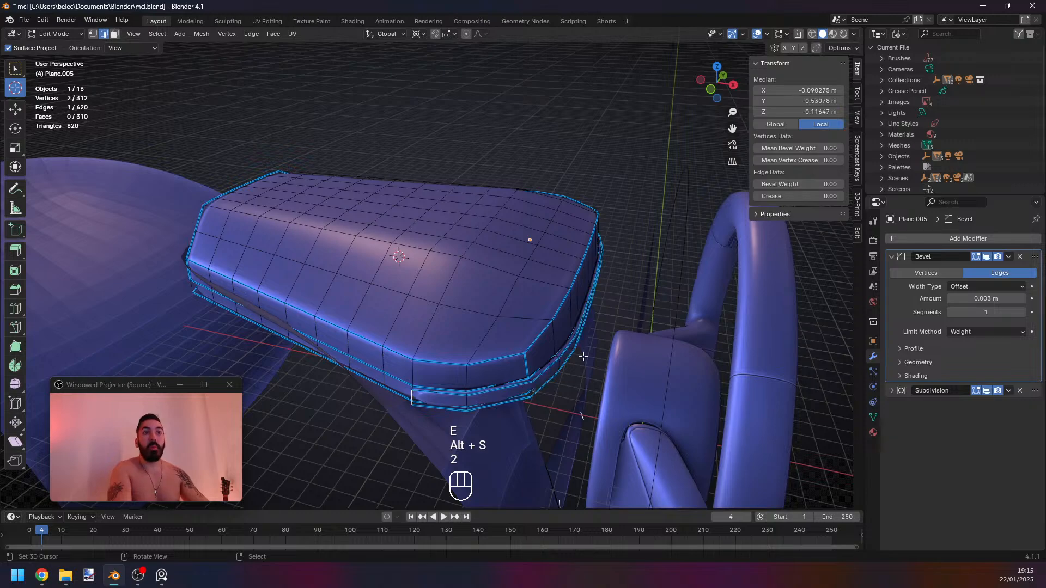
{"action": "middle_click_drag", "start_coordinate": [584, 354], "coordinate": [429, 360]}
{"action": "right_click", "coordinate": [515, 348], "text": "shift"}
{"action": "key", "text": "ctrl+z"}
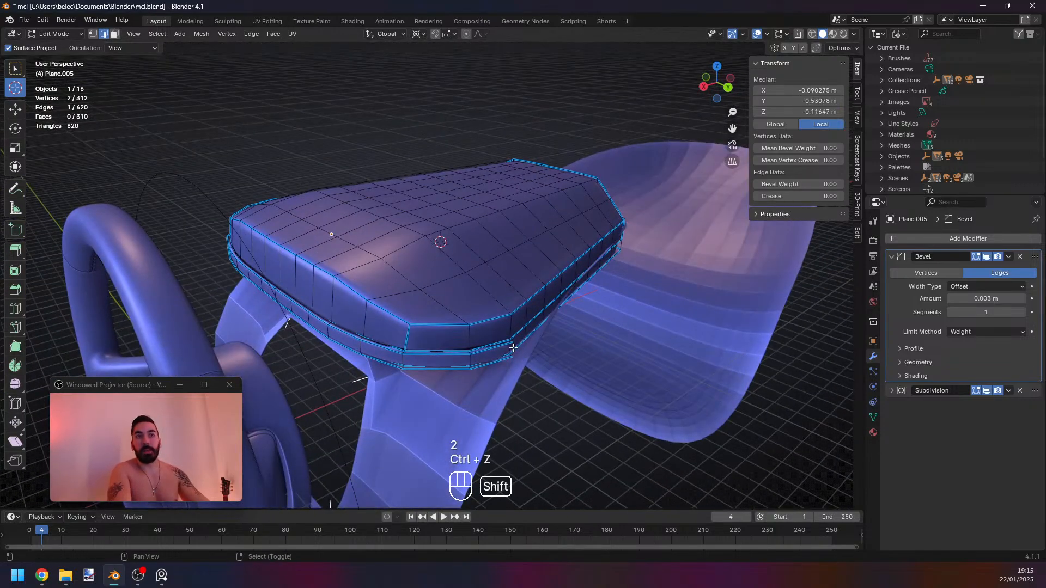
{"action": "key", "text": "g"}
{"action": "right_click", "coordinate": [466, 367]}
{"action": "key", "text": "a"}
{"action": "key", "text": "a"}
{"action": "key", "text": "shift+w"}
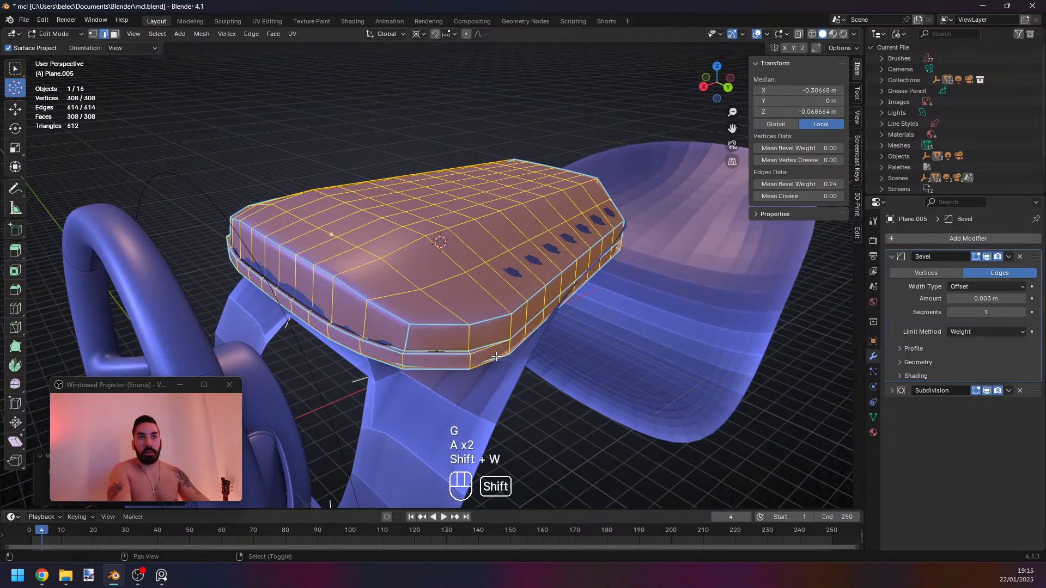
Select the upper and lower unweighted edges where the raised strip meets the lower band on both sides.
{"action": "middle_click_drag", "start_coordinate": [466, 366], "coordinate": [597, 318]}
{"action": "key", "text": "2"}
{"action": "right_click", "coordinate": [402, 301]}
{"action": "right_click", "coordinate": [519, 446], "text": "shift"}
{"action": "right_click", "coordinate": [489, 454], "text": "shift"}
{"action": "right_click", "coordinate": [521, 469], "text": "shift"}
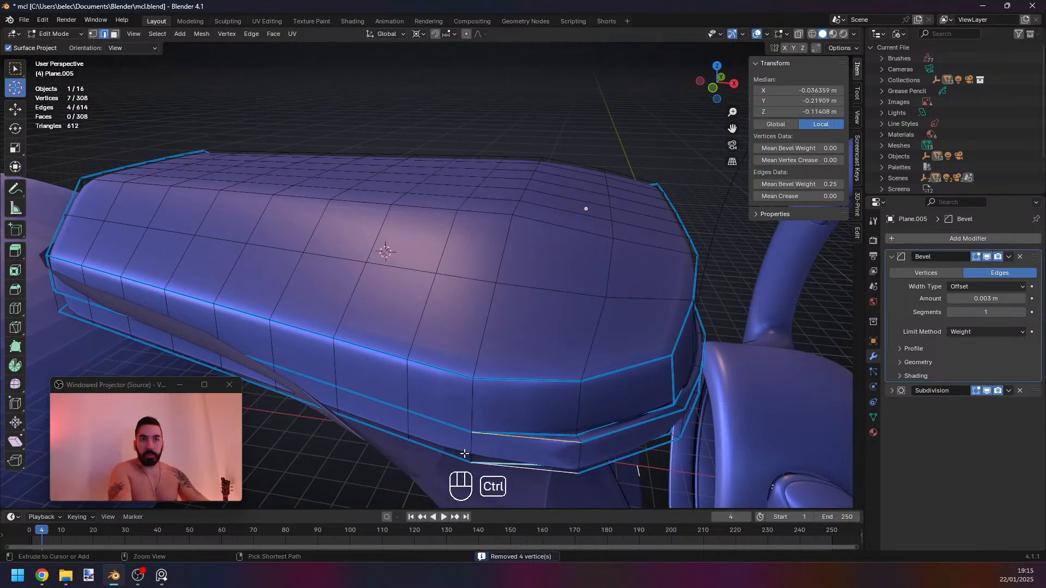
{"action": "key", "text": "ctrl+z"}
{"action": "key", "text": "ctrl+z"}
{"action": "middle_click_drag", "start_coordinate": [521, 468], "coordinate": [398, 411]}
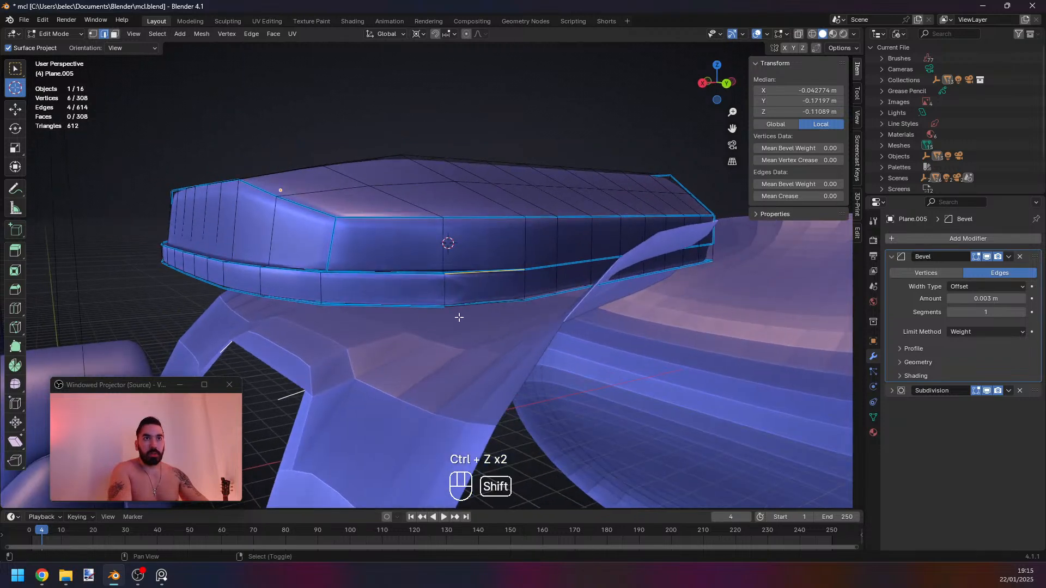
{"action": "middle_click_drag", "start_coordinate": [458, 316], "coordinate": [457, 333], "text": "shift"}
{"action": "right_click", "coordinate": [458, 333], "text": "shift"}
Try a mean edge crease of 1 on the selected strip-end edges.
{"action": "left_click", "coordinate": [798, 196]}
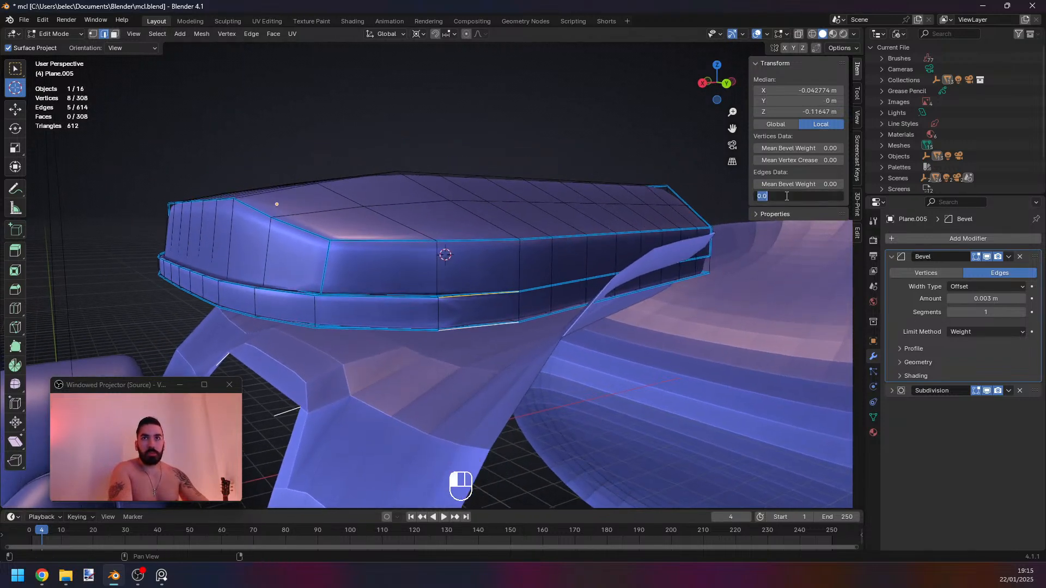
{"action": "type", "text": "1"}
{"action": "key", "text": "Return"}
{"action": "mouse_move", "coordinate": [531, 327]}
{"action": "middle_mouse_down"}
{"action": "mouse_move", "coordinate": [518, 336]}
{"action": "mouse_move", "coordinate": [540, 326]}
{"action": "middle_mouse_up"}
{"action": "key", "text": "ctrl+z"}
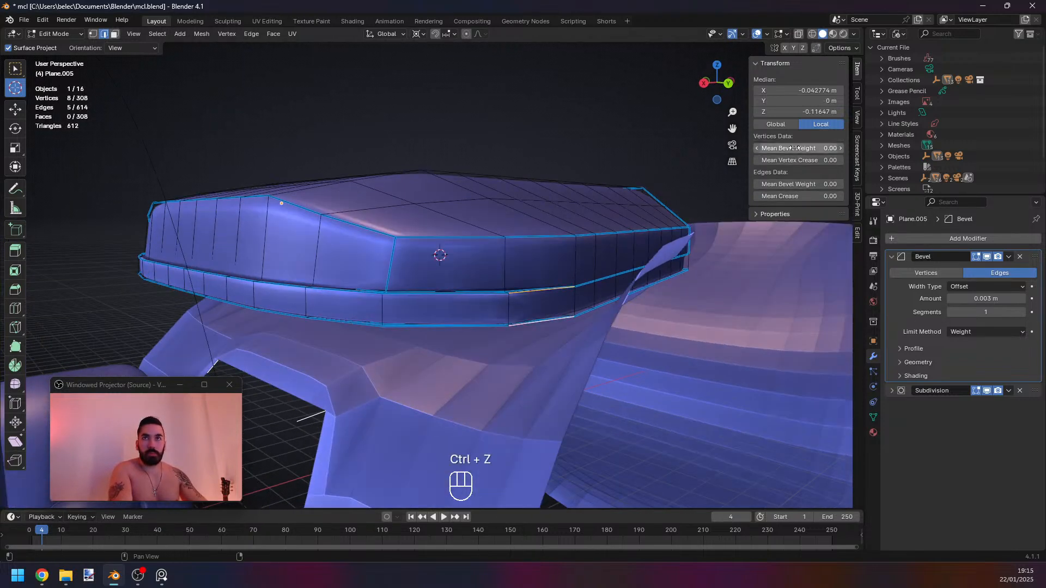
Set the mean bevel weight to 1 for both the vertices and the edges of the selected strip ends.
{"action": "left_click_drag", "start_coordinate": [798, 148], "coordinate": [844, 148]}
{"action": "key", "text": "Tab"}
{"action": "middle_click_drag", "start_coordinate": [555, 310], "coordinate": [534, 338]}
{"action": "key", "text": "Tab"}
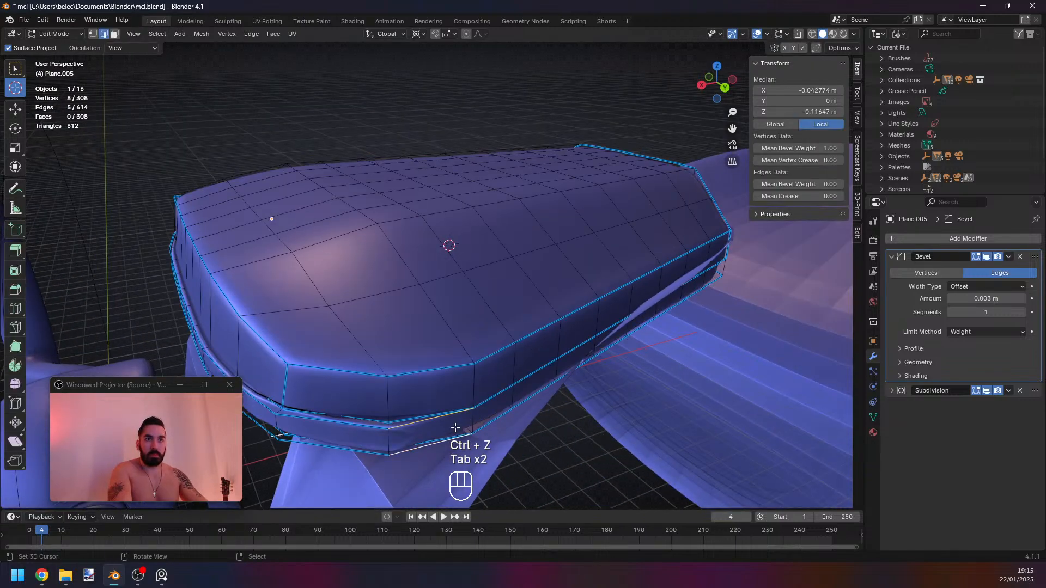
{"action": "left_click_drag", "start_coordinate": [798, 184], "coordinate": [845, 184]}
{"action": "key", "text": "Tab"}
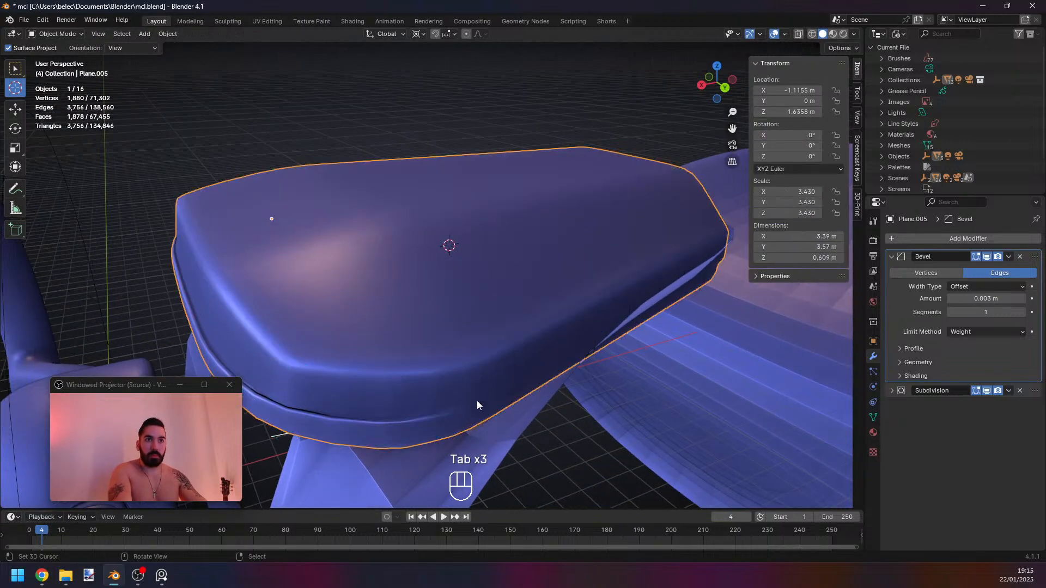
Select the raised strip's faces around the steering-wheel end and move them about 0.07 m along X toward the wheel.
{"action": "middle_click_drag", "start_coordinate": [476, 400], "coordinate": [555, 400]}
{"action": "key", "text": "Tab"}
{"action": "key", "text": "3"}
{"action": "right_click", "coordinate": [555, 393]}
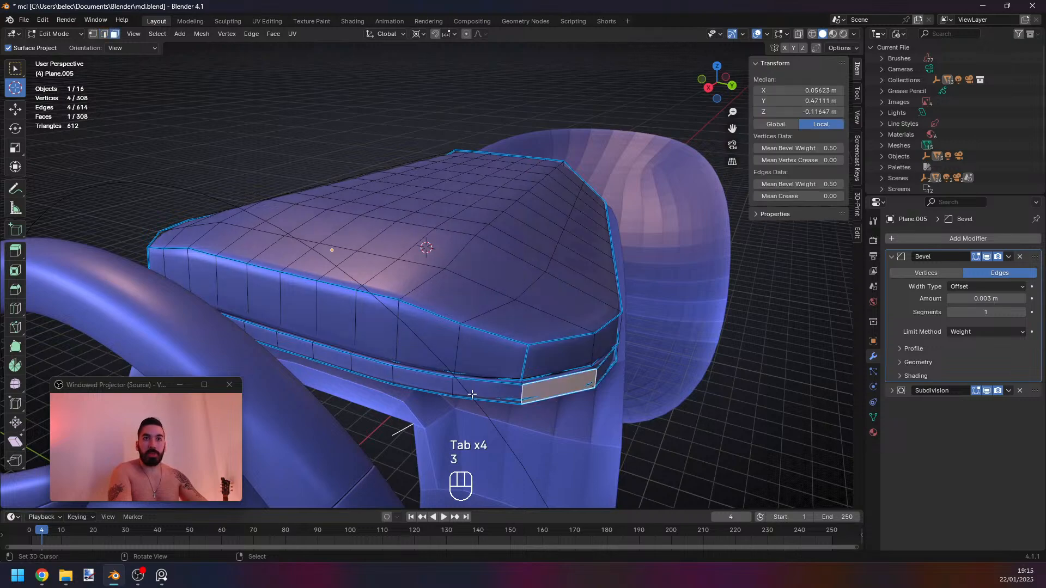
{"action": "middle_click_drag", "start_coordinate": [472, 392], "coordinate": [610, 382]}
{"action": "right_click", "coordinate": [418, 387], "text": "ctrl"}
{"action": "key", "text": "g"}
{"action": "middle_click", "coordinate": [613, 383]}
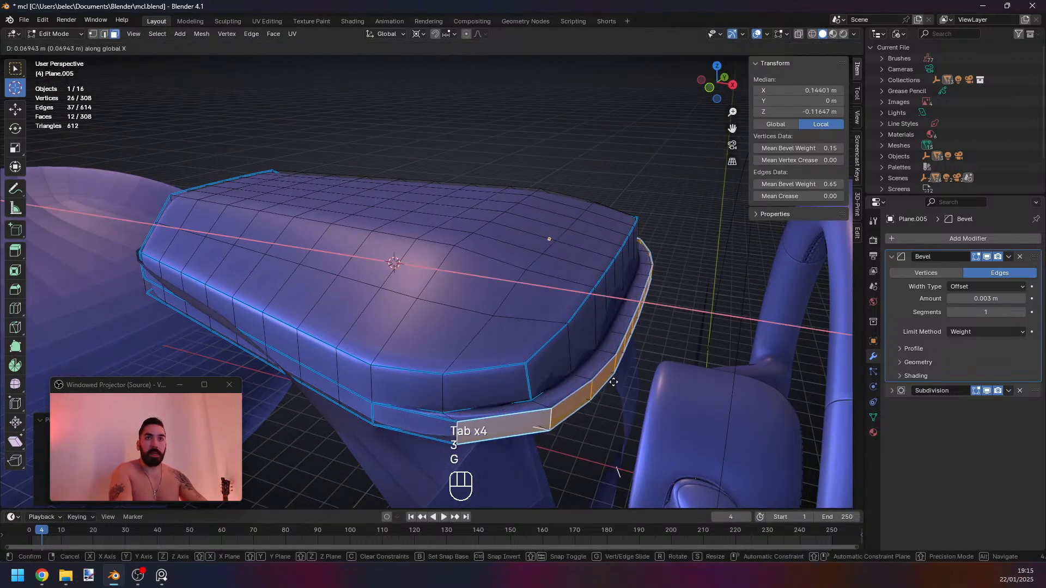
{"action": "left_click", "coordinate": [616, 382]}
{"action": "key", "text": "Tab"}
{"action": "scroll", "coordinate": [560, 351], "scroll_direction": "down", "scroll_amount": 2}
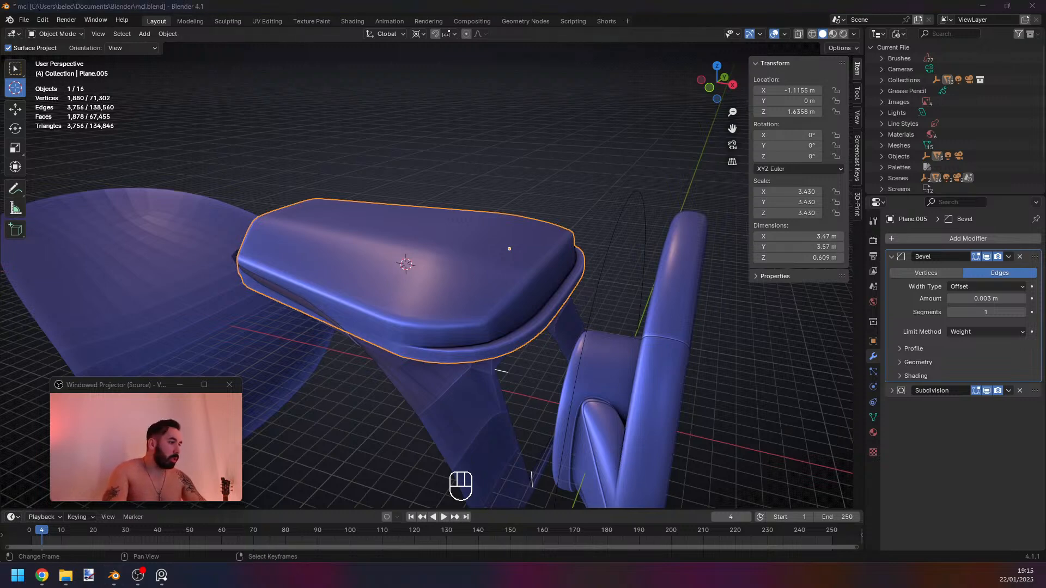
Switch to the reference image window and examine the carbon-fibre hood around the digital instrument display.
{"action": "left_click_drag", "start_coordinate": [654, 587], "coordinate": [516, 111]}
{"action": "scroll", "coordinate": [597, 226], "scroll_direction": "up", "scroll_amount": 5}
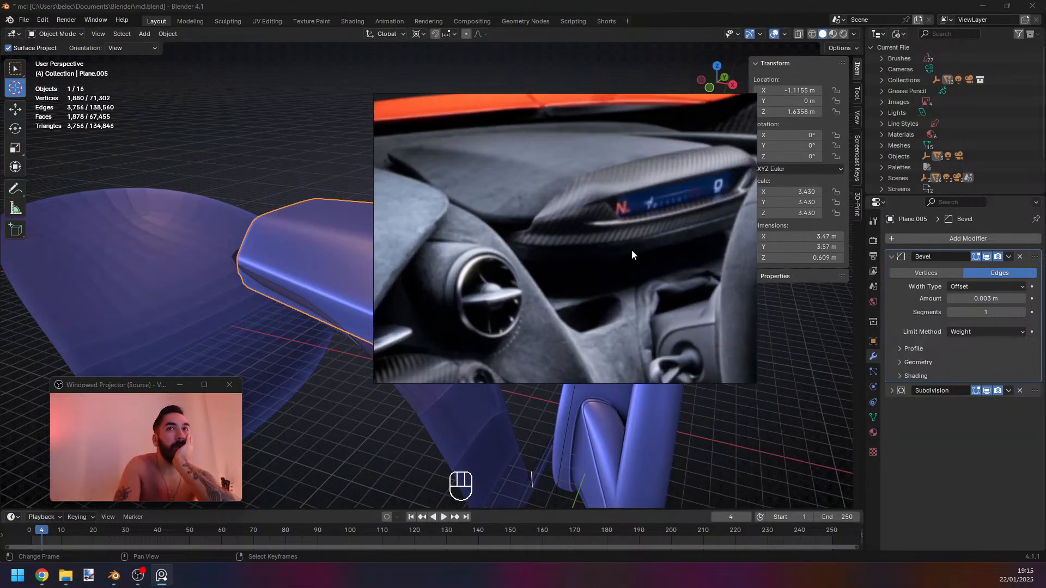
{"action": "middle_click_drag", "start_coordinate": [683, 236], "coordinate": [658, 240]}
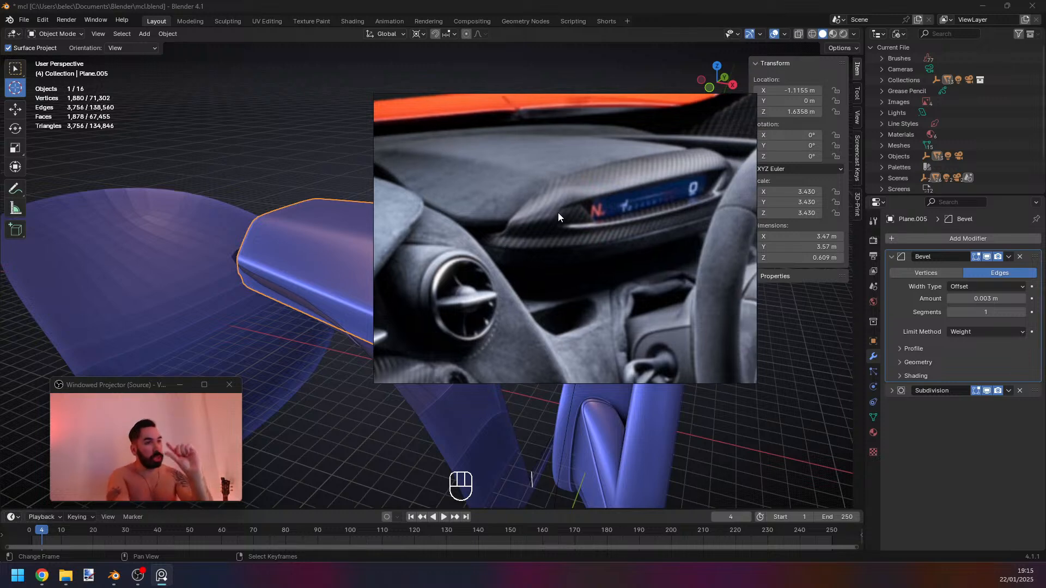
{"action": "mouse_move", "coordinate": [620, 99]}
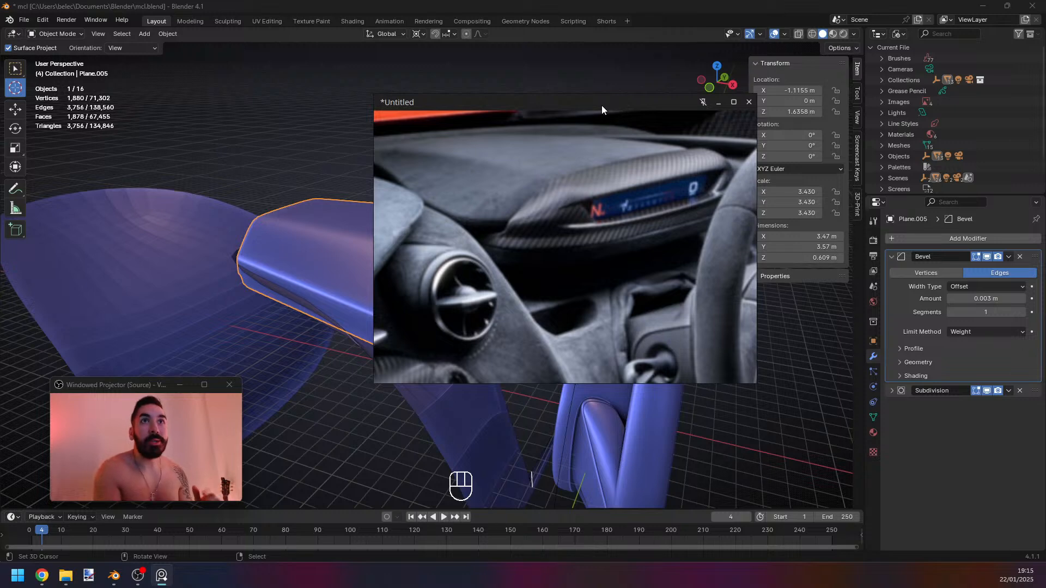
Move the reference window aside, then switch to the browser and translate a surname-like Croatian word into English.
{"action": "left_click_drag", "start_coordinate": [602, 106], "coordinate": [541, 377]}
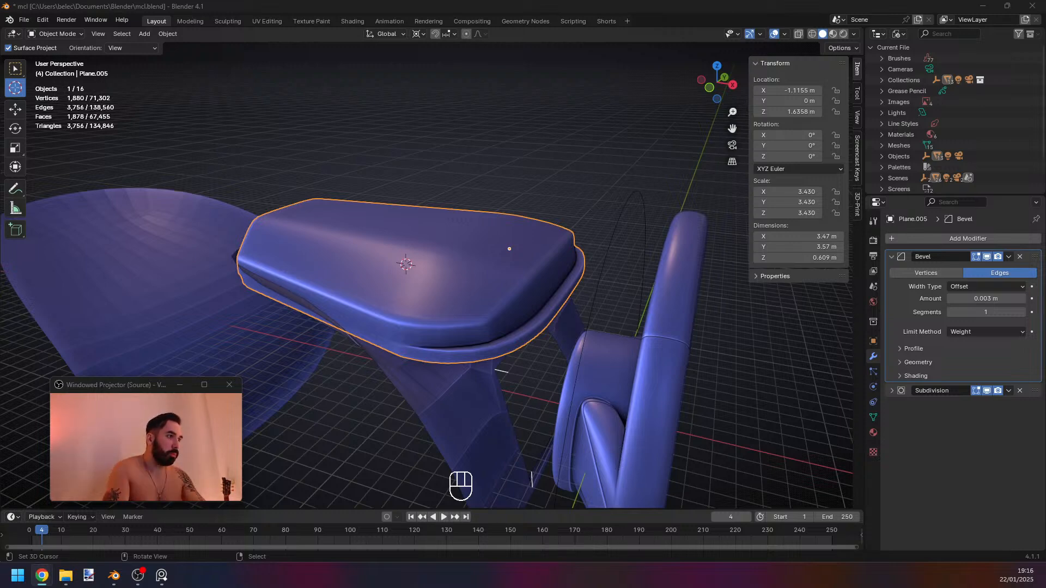
{"action": "left_click_drag", "start_coordinate": [609, 587], "coordinate": [698, 78]}
{"action": "double_click", "coordinate": [698, 78]}
{"action": "left_click", "coordinate": [167, 182]}
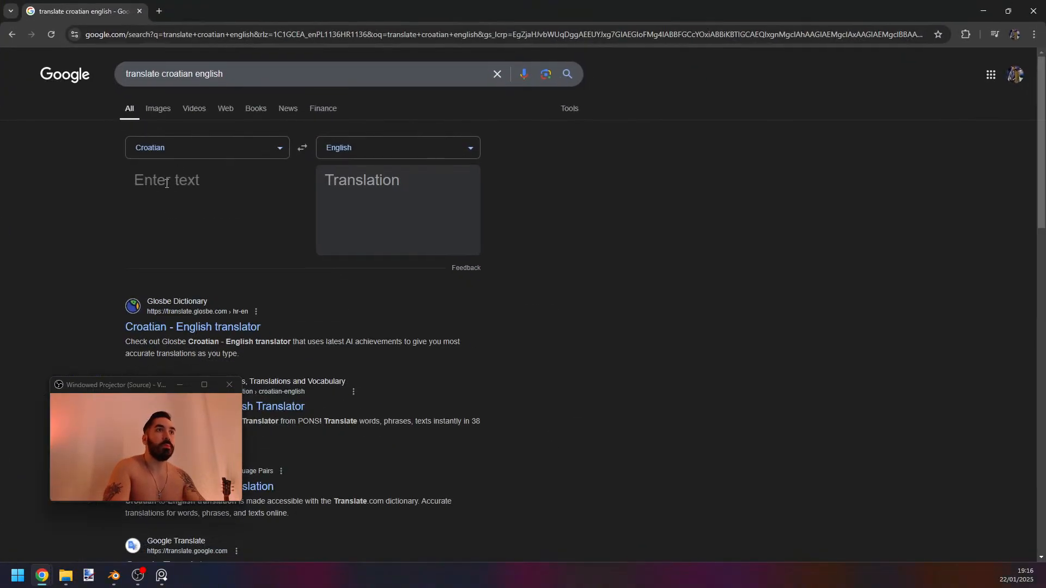
{"action": "type", "text": "belec"}
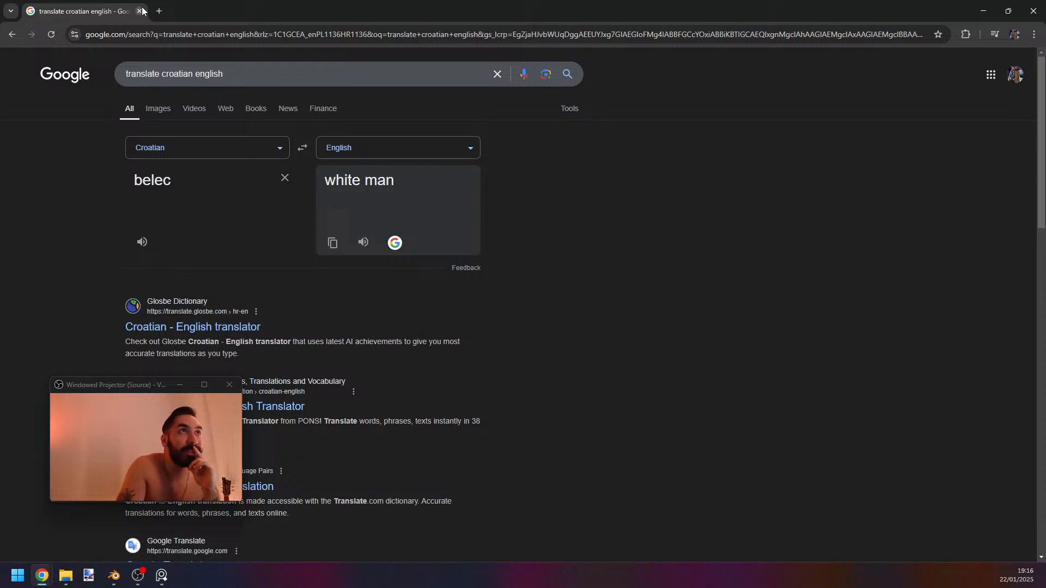
{"action": "key", "text": "alt+Tab"}
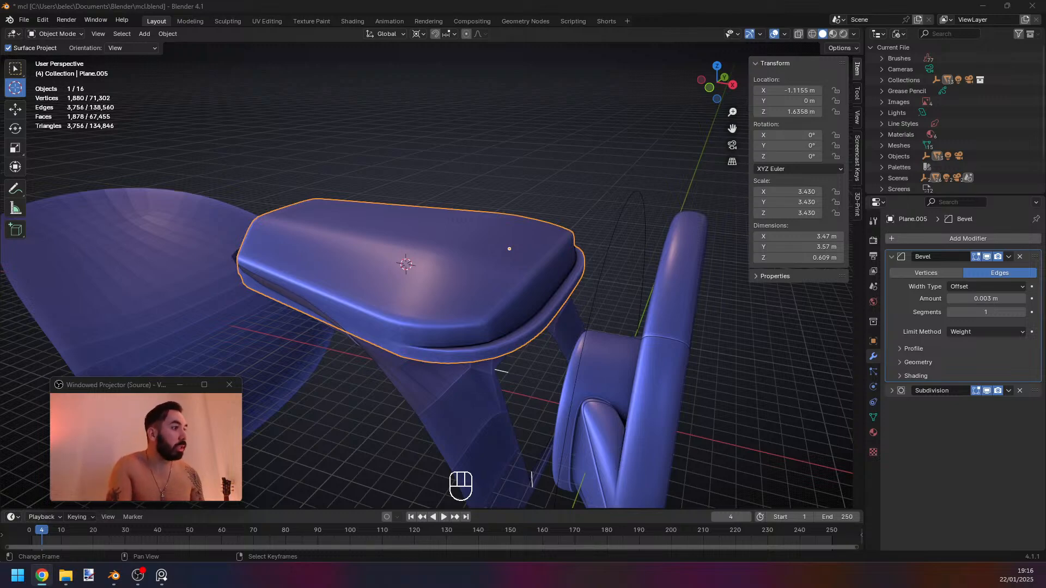
Switch to the reference image window and examine the whole dashboard around the instrument hood and steering wheel.
{"action": "middle_click_drag", "start_coordinate": [626, 313], "coordinate": [312, 452]}
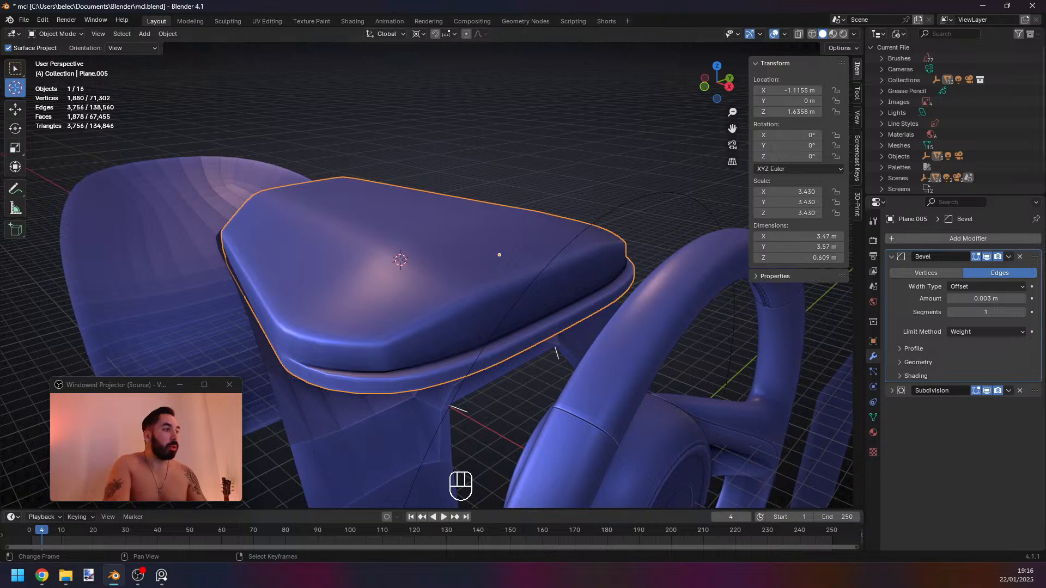
{"action": "left_click", "coordinate": [161, 575]}
{"action": "left_click_drag", "start_coordinate": [483, 26], "coordinate": [445, 141]}
{"action": "middle_click_drag", "start_coordinate": [584, 231], "coordinate": [534, 269]}
{"action": "scroll", "coordinate": [540, 257], "scroll_direction": "down", "scroll_amount": 2}
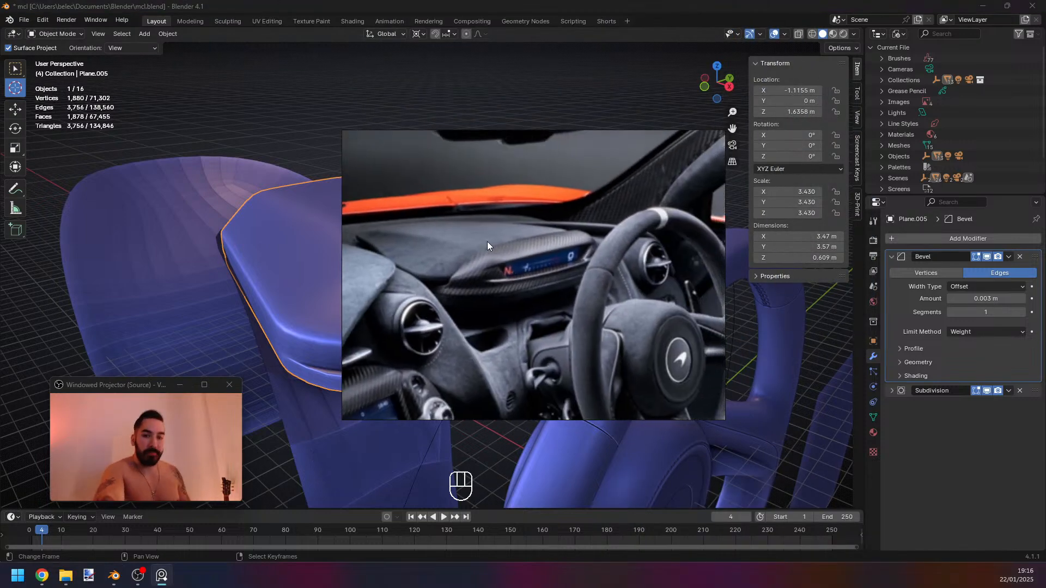
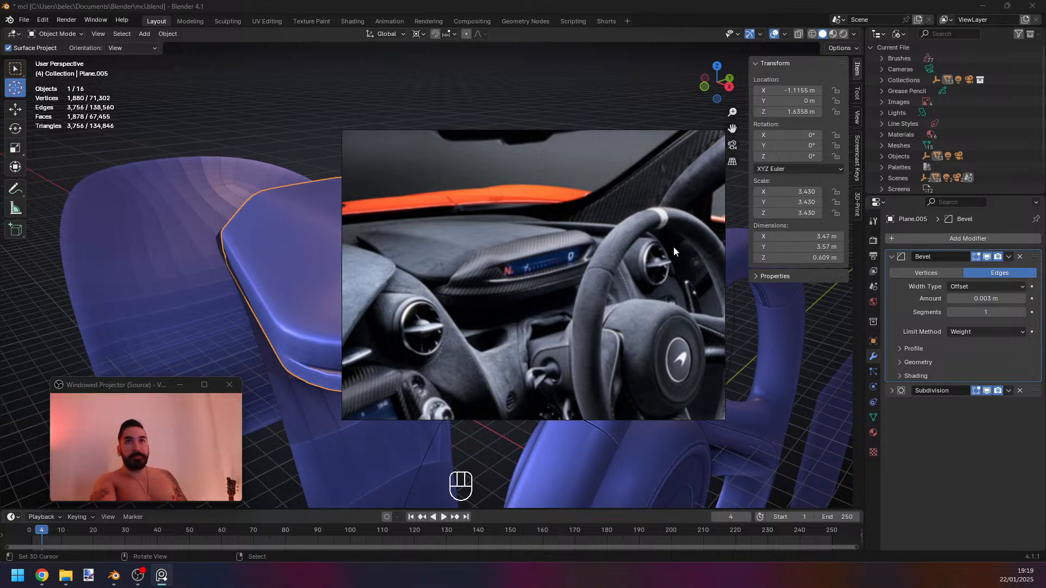
{"action": "left_click_drag", "start_coordinate": [526, 140], "coordinate": [0, 218]}
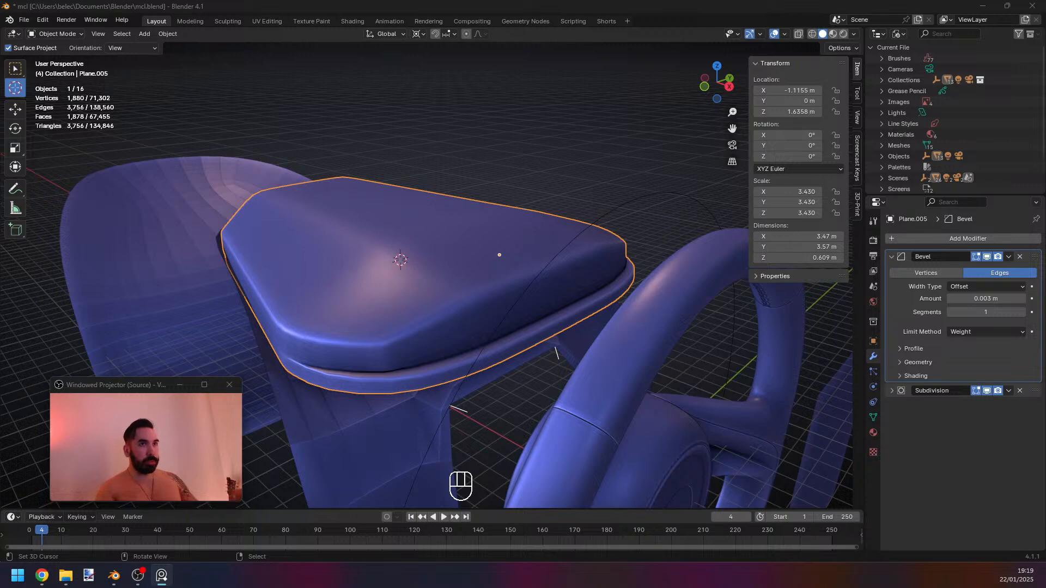
Set the mean bevel weight to 0 for the hood's two short vertical corner edges at the steering-wheel end.
{"action": "middle_click_drag", "start_coordinate": [414, 246], "coordinate": [443, 279]}
{"action": "key", "text": "Tab"}
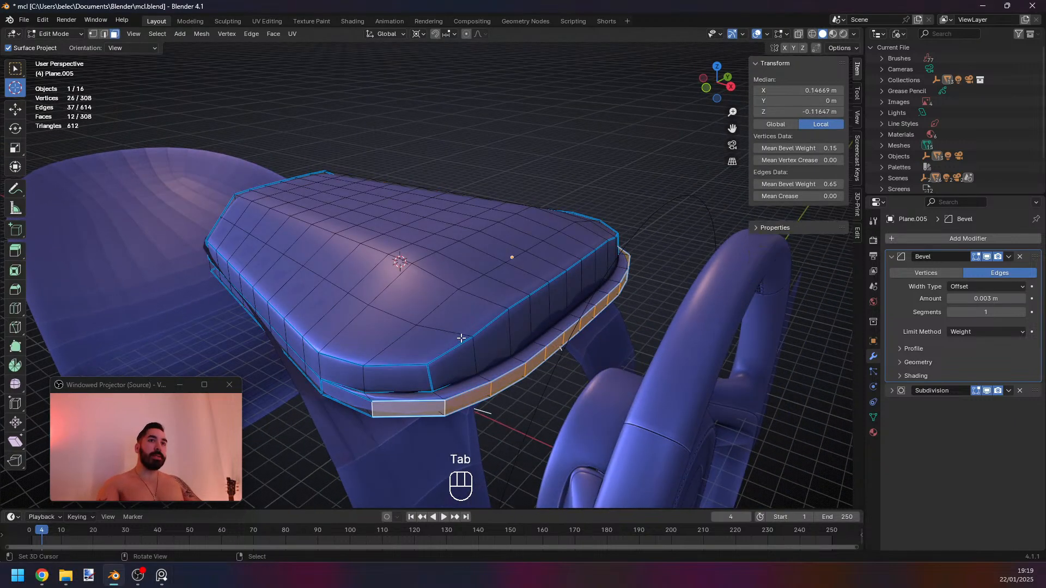
{"action": "middle_click_drag", "start_coordinate": [461, 339], "coordinate": [411, 383]}
{"action": "key", "text": "2"}
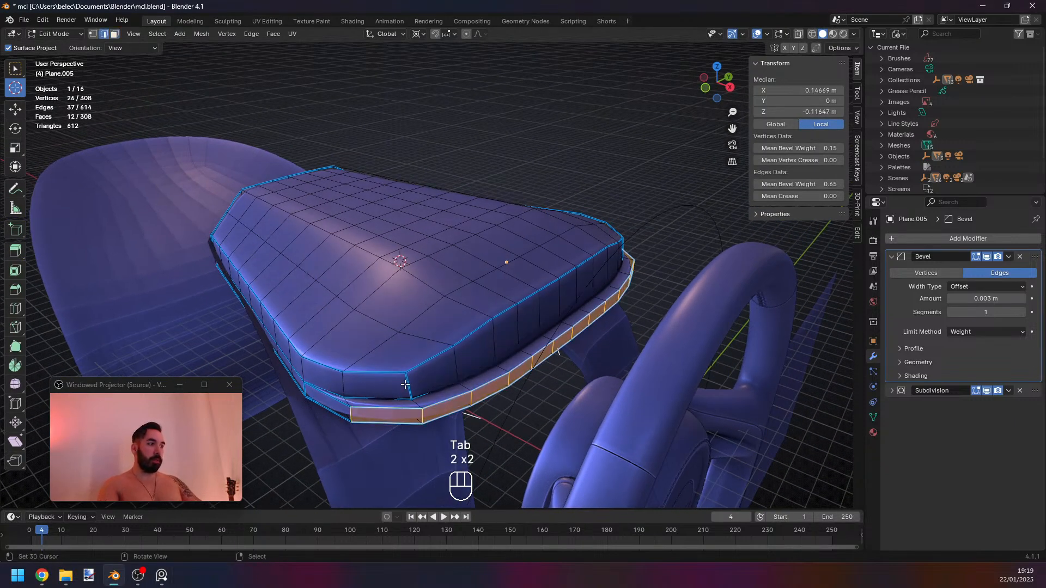
{"action": "right_click", "coordinate": [409, 384]}
{"action": "middle_click_drag", "start_coordinate": [611, 313], "coordinate": [480, 345]}
{"action": "right_click", "coordinate": [454, 355], "text": "shift"}
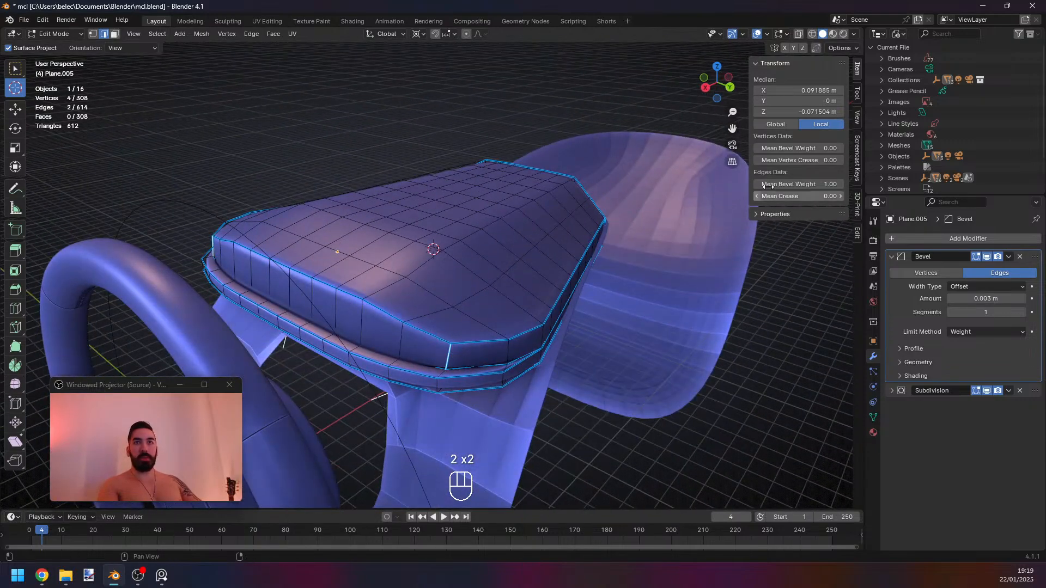
{"action": "left_click_drag", "start_coordinate": [768, 185], "coordinate": [730, 185]}
{"action": "key", "text": "Tab"}
{"action": "key", "text": "Tab"}
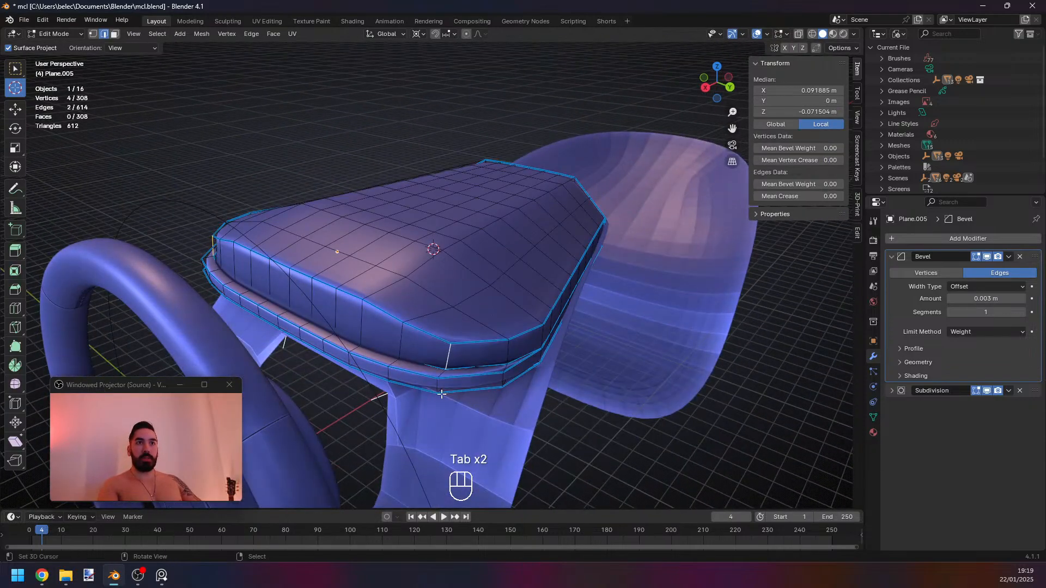
{"action": "key", "text": "Tab"}
{"action": "middle_click_drag", "start_coordinate": [441, 393], "coordinate": [596, 337]}
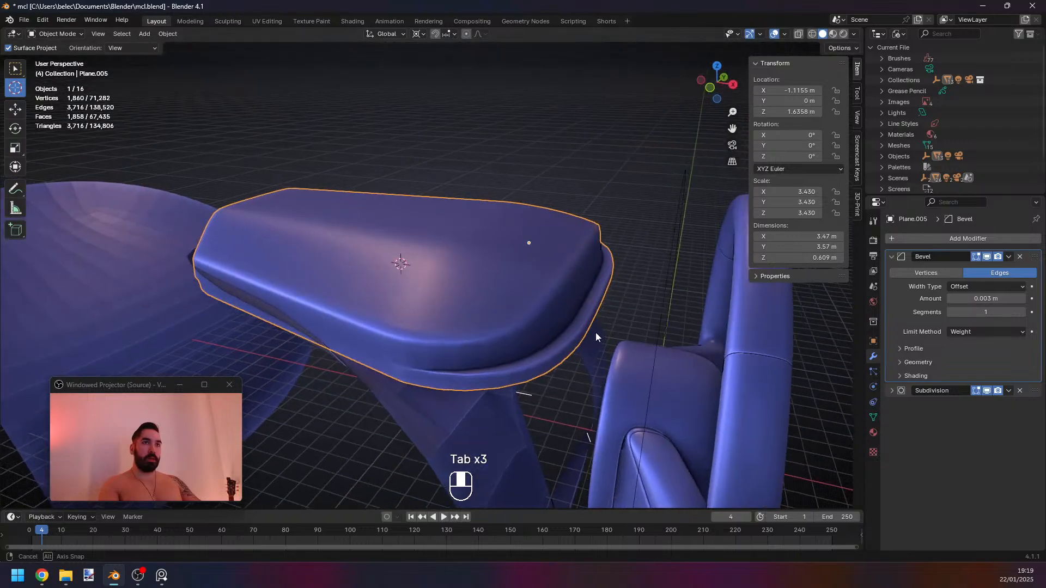
{"action": "middle_click_drag", "start_coordinate": [535, 411], "coordinate": [381, 289]}
{"action": "key", "text": "Tab"}
{"action": "key", "text": "Tab"}
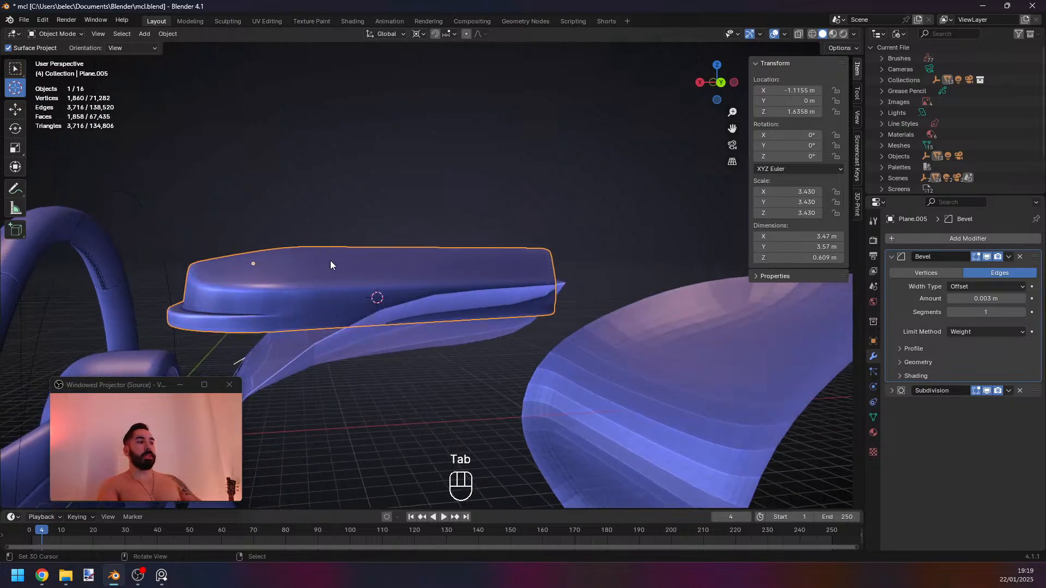
Remove six crosswise edge loops from the hood between its far end and the wider steering-wheel section.
{"action": "key", "text": "Tab"}
{"action": "scroll", "coordinate": [409, 257], "scroll_direction": "down", "scroll_amount": 3}
{"action": "middle_click_drag", "start_coordinate": [409, 257], "coordinate": [379, 268]}
{"action": "middle_click_drag", "start_coordinate": [429, 315], "coordinate": [397, 388]}
{"action": "key", "text": "KP_7"}
{"action": "key", "text": "Tab"}
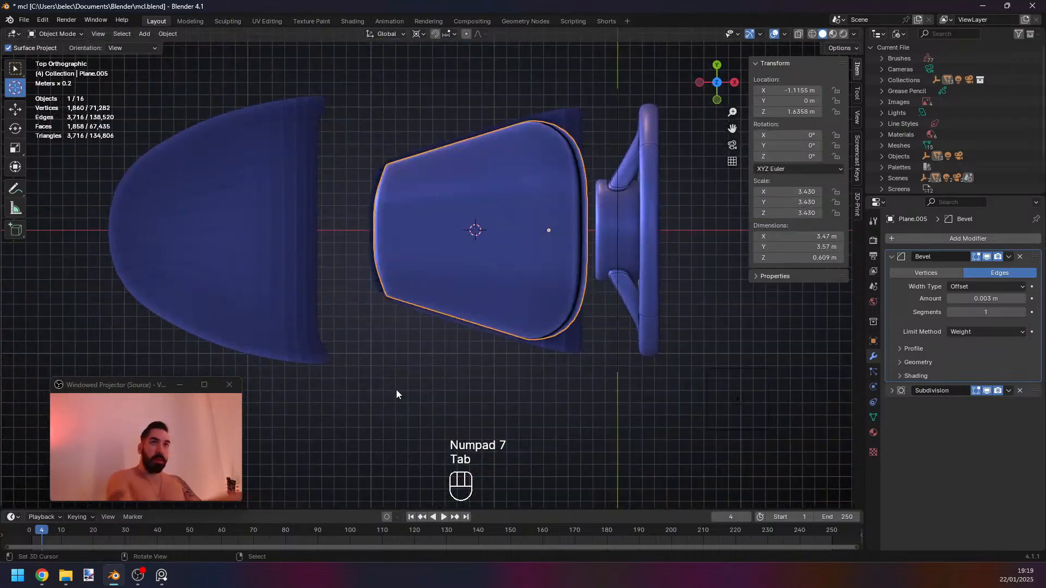
{"action": "key", "text": "Tab"}
{"action": "key", "text": "2"}
{"action": "left_click", "coordinate": [491, 192], "text": "alt"}
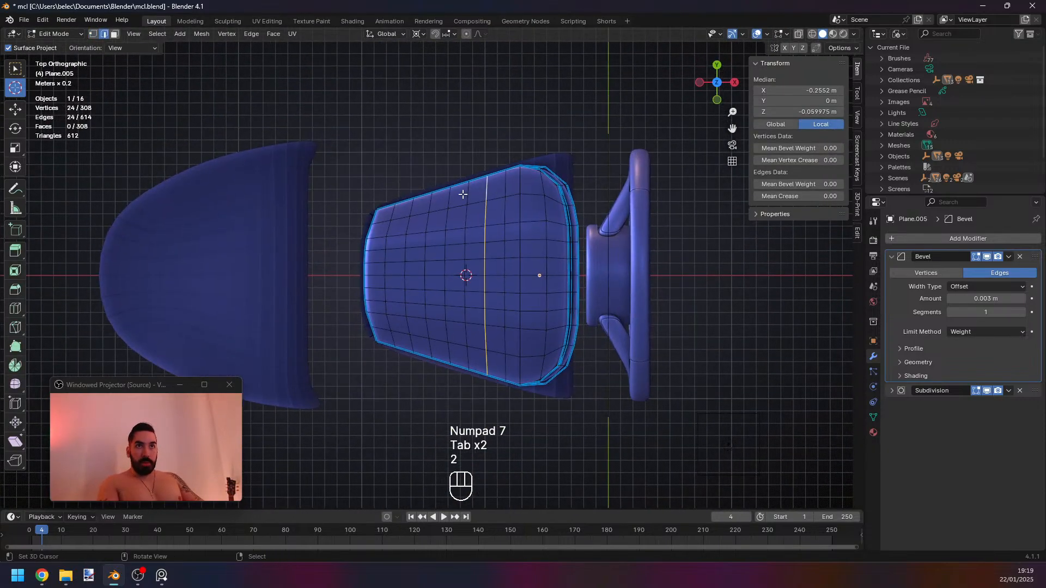
{"action": "left_click", "coordinate": [468, 196], "text": "alt+shift"}
{"action": "left_click", "coordinate": [450, 196], "text": "alt+shift"}
{"action": "left_click", "coordinate": [394, 207], "text": "alt+shift"}
{"action": "key", "text": "ctrl+z"}
{"action": "left_click", "coordinate": [393, 208], "text": "alt+shift"}
{"action": "left_click", "coordinate": [405, 205], "text": "alt+shift"}
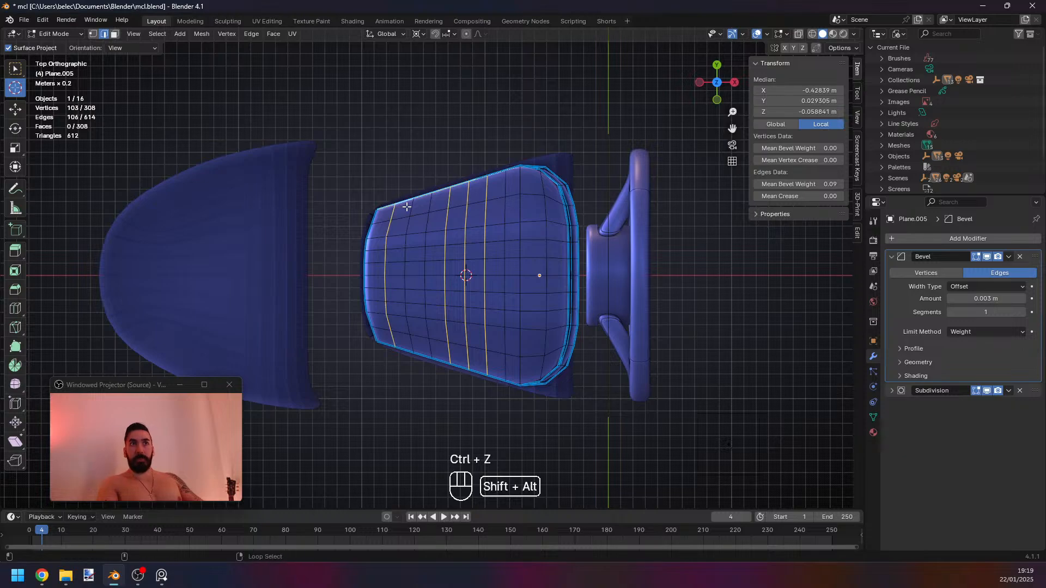
{"action": "key", "text": "ctrl+z"}
{"action": "left_click", "coordinate": [411, 205], "text": "alt+shift"}
{"action": "left_click", "coordinate": [431, 201], "text": "alt+shift"}
{"action": "key", "text": "x"}
{"action": "left_click", "coordinate": [564, 213]}
Add a single crosswise loop cut through the long faces in the hood's cleared section.
{"action": "middle_click_drag", "start_coordinate": [563, 214], "coordinate": [567, 316]}
{"action": "key", "text": "ctrl+r"}
{"action": "key", "text": "1"}
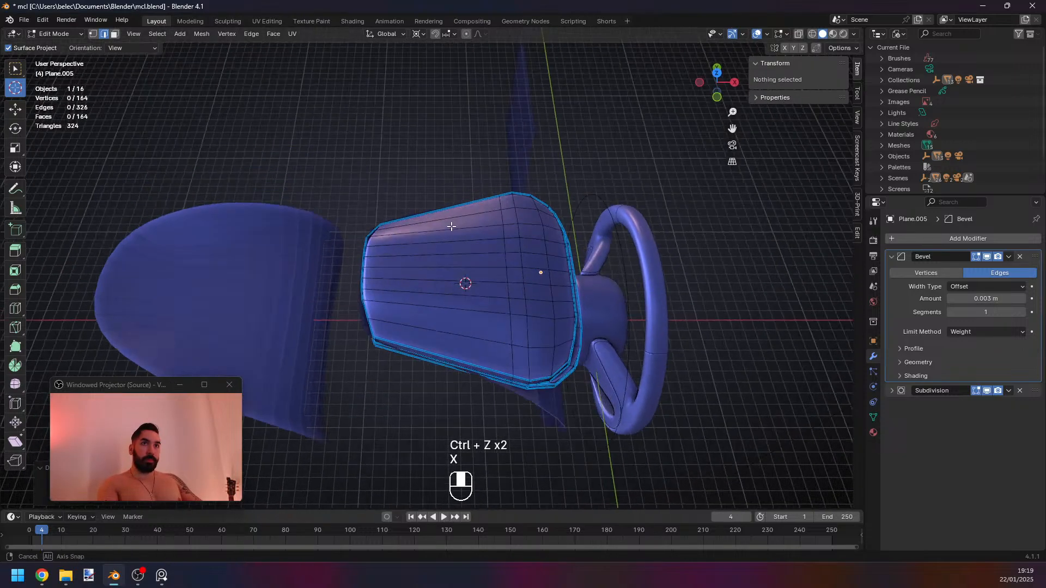
Snap the 3D cursor to the far-end corner vertex and scale the far top edge's vertices to about 0.44 along Z.
{"action": "left_click", "coordinate": [447, 303]}
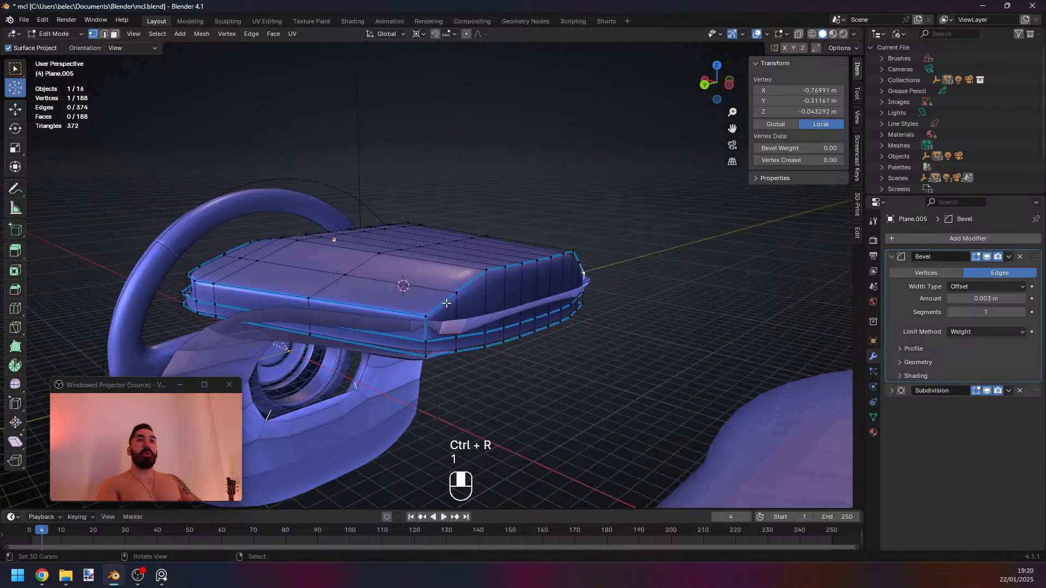
{"action": "key", "text": "shift+s"}
{"action": "left_click", "coordinate": [609, 316]}
{"action": "left_click", "coordinate": [602, 278], "text": "ctrl"}
{"action": "middle_click_drag", "start_coordinate": [610, 278], "coordinate": [491, 302]}
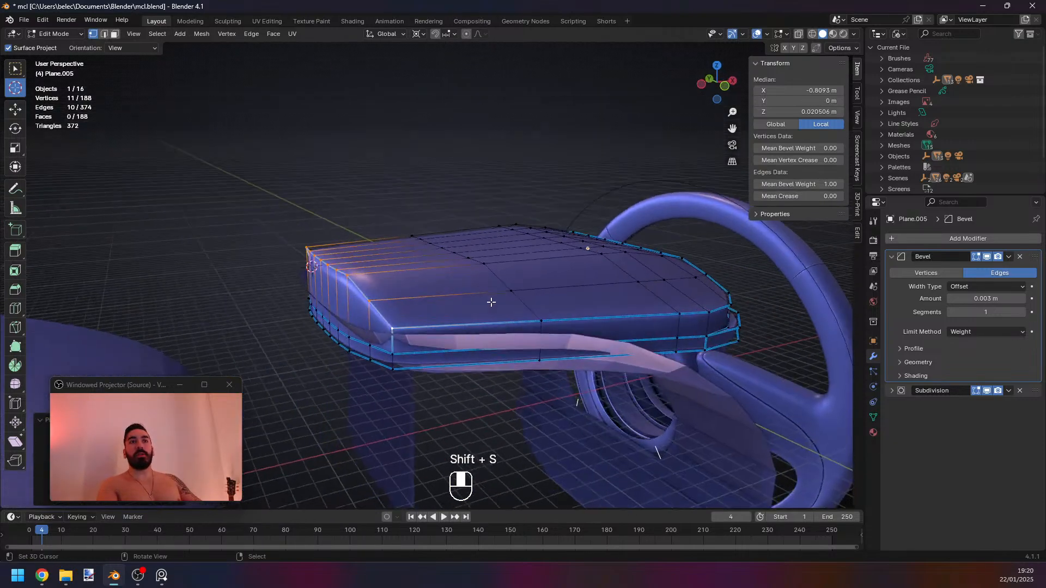
{"action": "key", "text": "s"}
{"action": "key", "text": "z"}
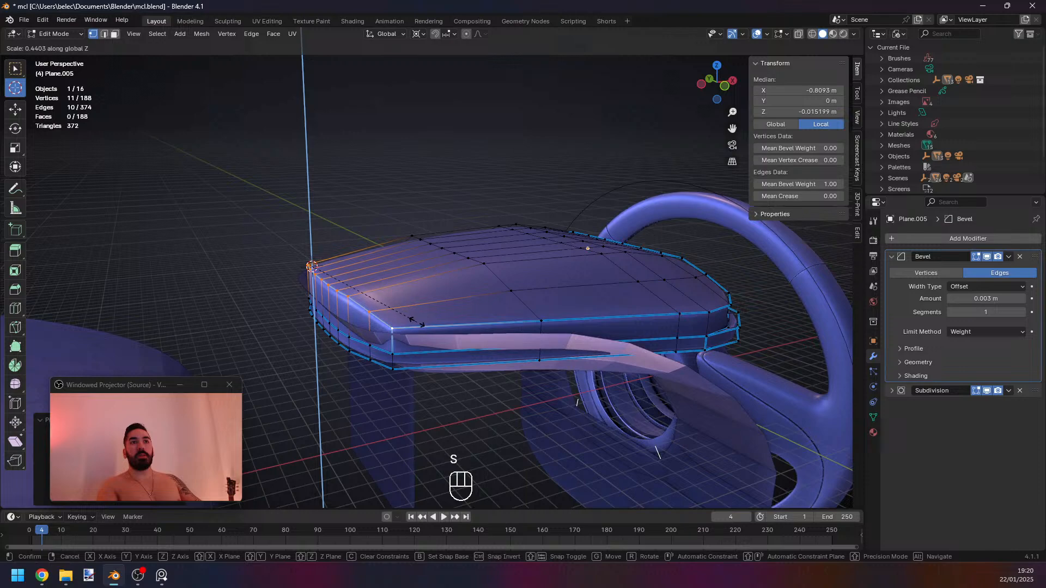
{"action": "left_click", "coordinate": [416, 321]}
{"action": "key", "text": "Tab"}
{"action": "middle_click_drag", "start_coordinate": [417, 321], "coordinate": [447, 351]}
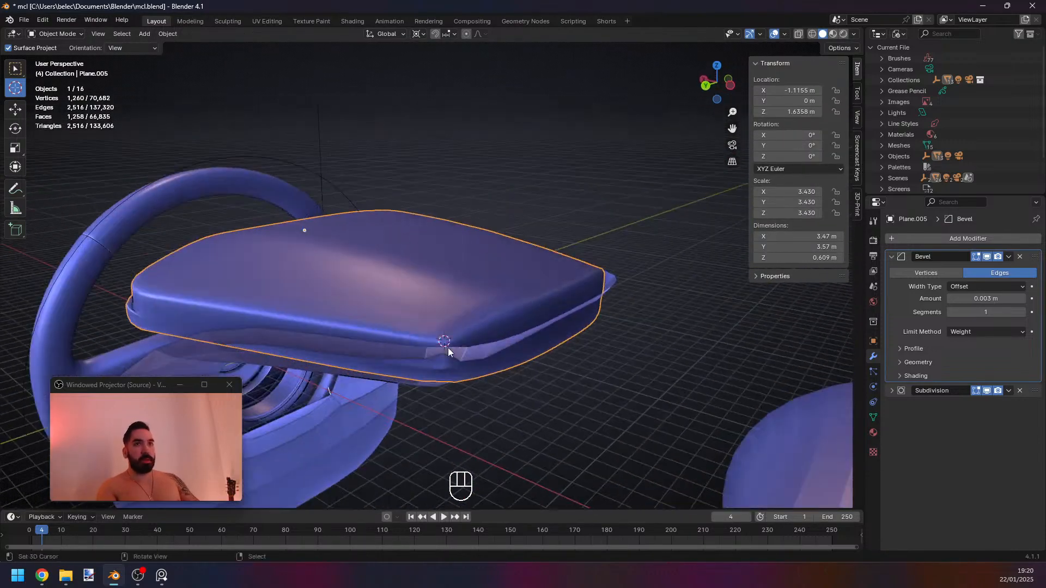
{"action": "key", "text": "q"}
{"action": "key", "text": "Tab"}
{"action": "key", "text": "z"}
{"action": "key", "text": "z"}
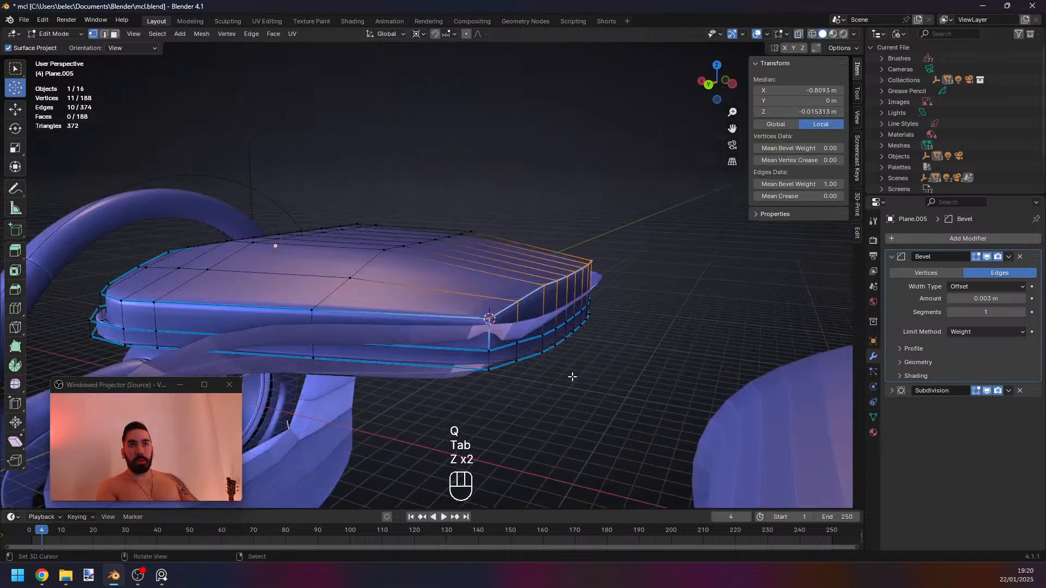
{"action": "key", "text": "s"}
{"action": "key", "text": "z"}
{"action": "key", "text": "0"}
{"action": "right_click", "coordinate": [610, 376]}
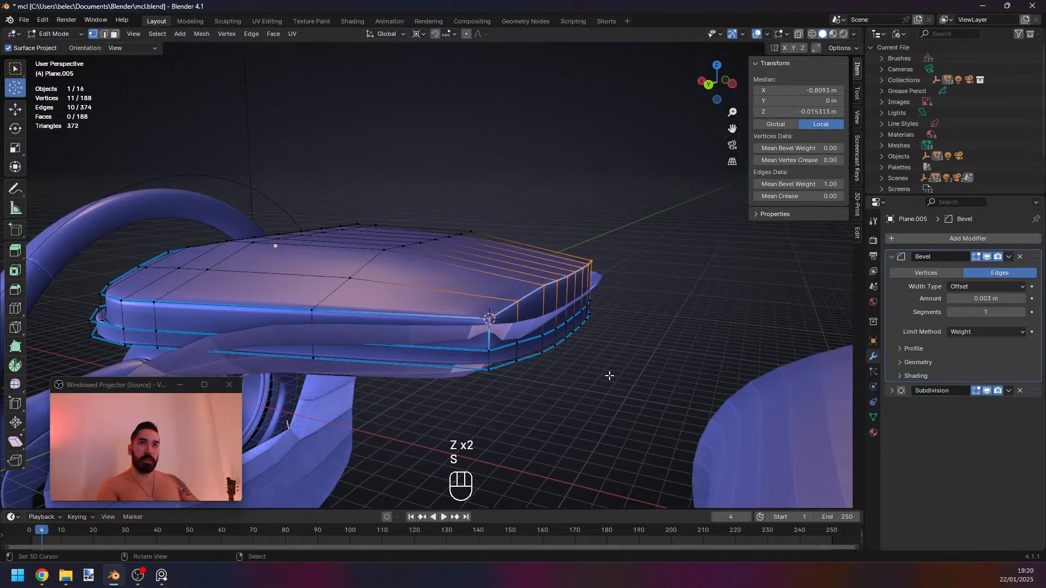
Flatten the far top edge further by scaling its vertices twice along Z toward the 3D cursor.
{"action": "key", "text": "s"}
{"action": "key", "text": "z"}
{"action": "key", "text": "z"}
{"action": "key", "text": "0"}
{"action": "left_click", "coordinate": [560, 354]}
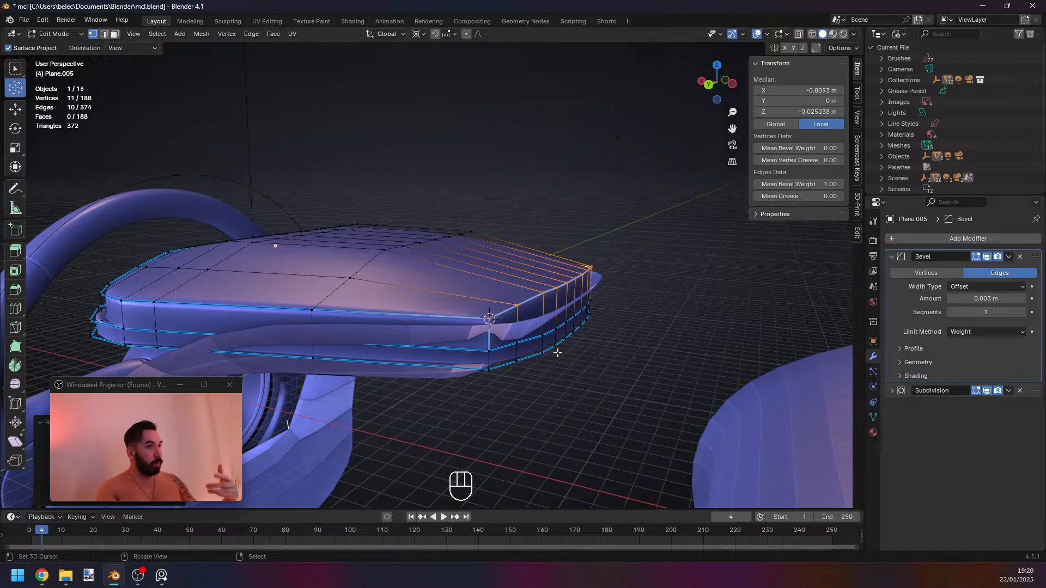
{"action": "middle_click_drag", "start_coordinate": [560, 362], "coordinate": [500, 389]}
{"action": "key", "text": "Tab"}
{"action": "key", "text": "Tab"}
{"action": "key", "text": "s"}
{"action": "middle_click", "coordinate": [577, 324]}
{"action": "left_click", "coordinate": [565, 343]}
{"action": "key", "text": "Tab"}
{"action": "key", "text": "Tab"}
{"action": "key", "text": "Tab"}
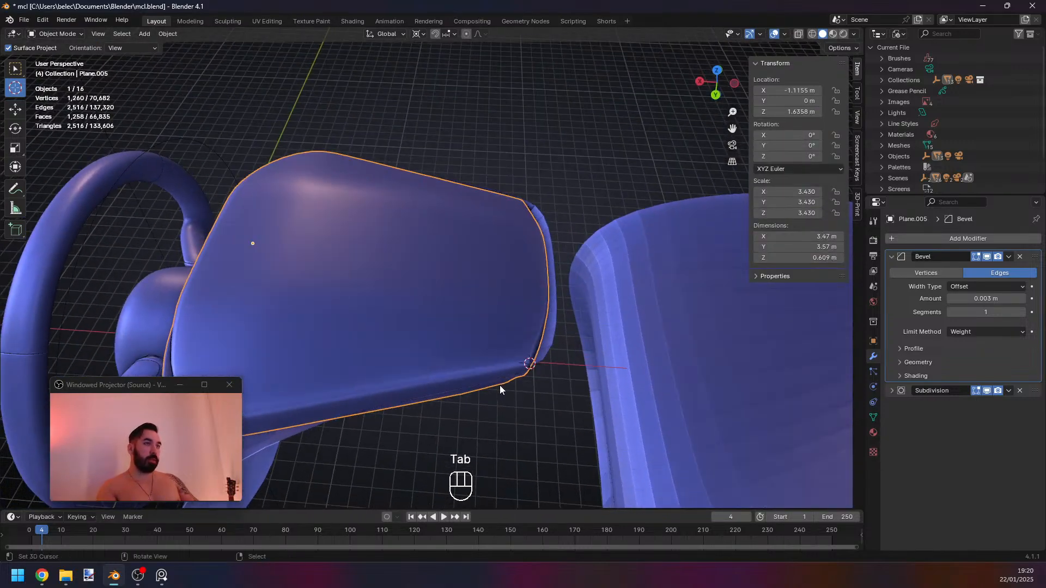
{"action": "key", "text": "KP_7"}
{"action": "key", "text": "z"}
{"action": "key", "text": "Tab"}
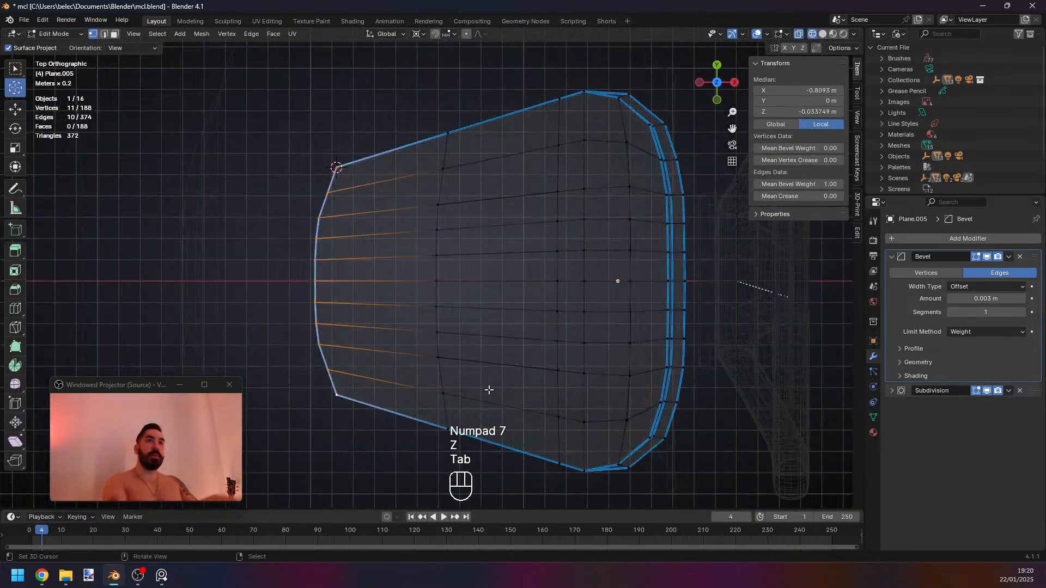
{"action": "key", "text": "z"}
{"action": "key", "text": "Tab"}
Try edge-sliding the vertices at the hood's two far-end corners along its long sides in top view.
{"action": "middle_click_drag", "start_coordinate": [430, 378], "coordinate": [388, 414]}
{"action": "key", "text": "Tab"}
{"action": "key", "text": "2"}
{"action": "key", "text": "z"}
{"action": "key", "text": "1"}
{"action": "key", "text": "a"}
{"action": "key", "text": "b"}
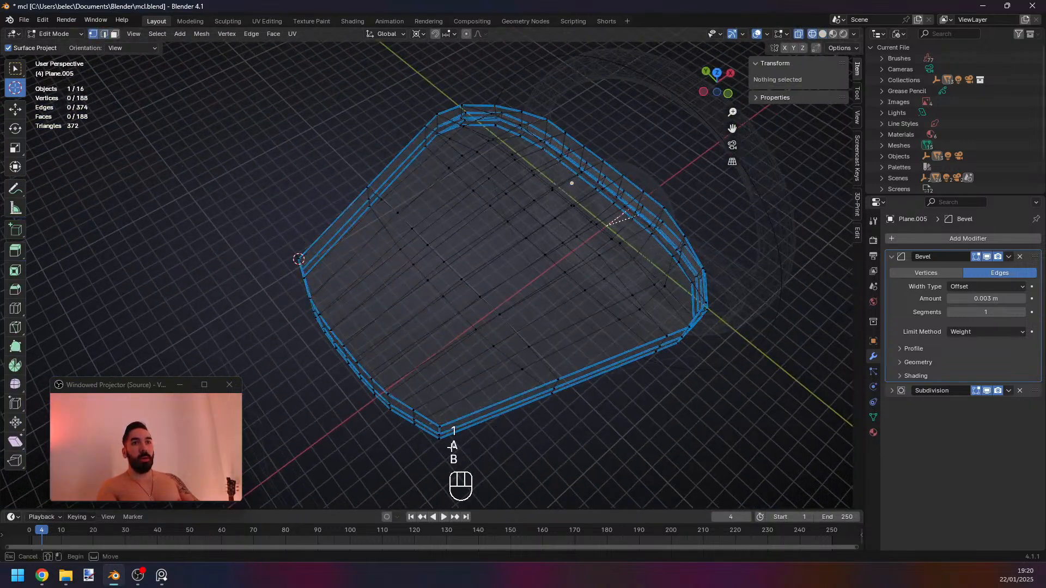
{"action": "left_click_drag", "start_coordinate": [468, 457], "coordinate": [417, 410]}
{"action": "mouse_move", "coordinate": [349, 365]}
{"action": "middle_mouse_down"}
{"action": "mouse_move", "coordinate": [423, 351]}
{"action": "mouse_move", "coordinate": [362, 384]}
{"action": "middle_mouse_up"}
{"action": "key", "text": "b"}
{"action": "left_click_drag", "start_coordinate": [362, 384], "coordinate": [392, 423]}
{"action": "key", "text": "KP_7"}
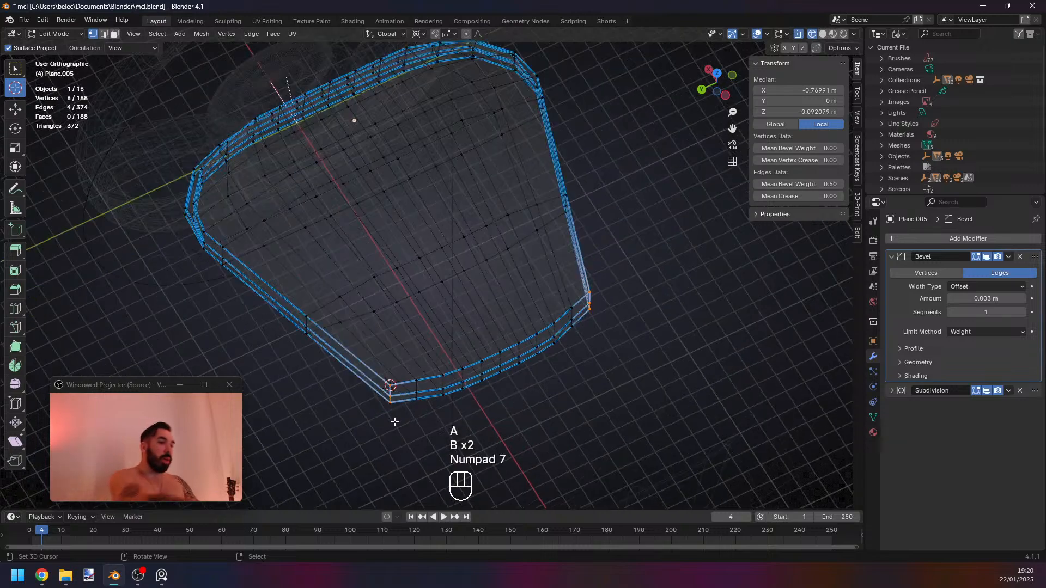
{"action": "key", "text": "z"}
{"action": "key", "text": "z"}
{"action": "key", "text": "z"}
{"action": "middle_click_drag", "start_coordinate": [365, 251], "coordinate": [385, 282], "text": "shift"}
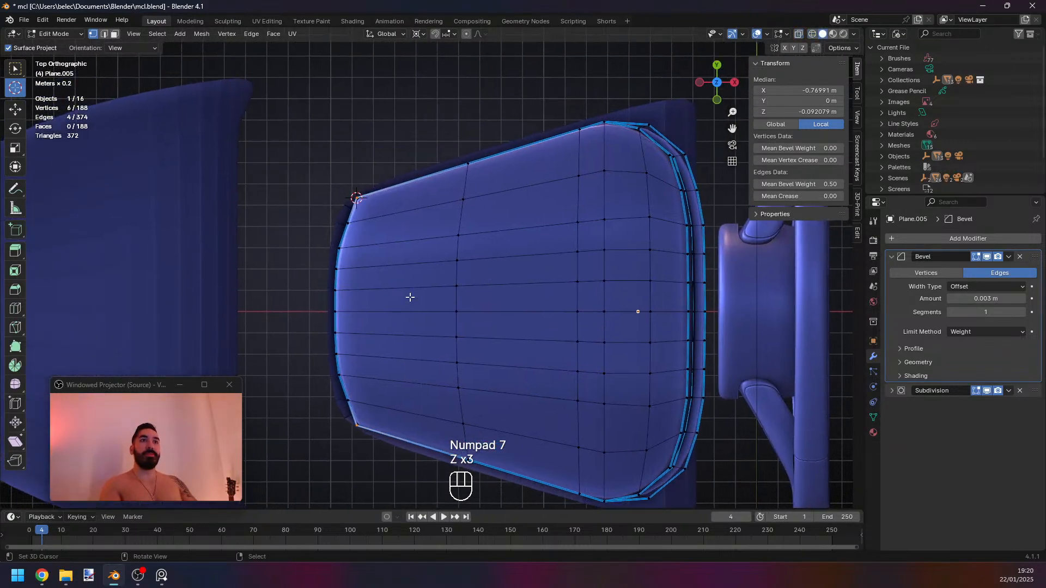
{"action": "key", "text": "z"}
{"action": "key", "text": "g"}
{"action": "key", "text": "g"}
{"action": "key", "text": "z"}
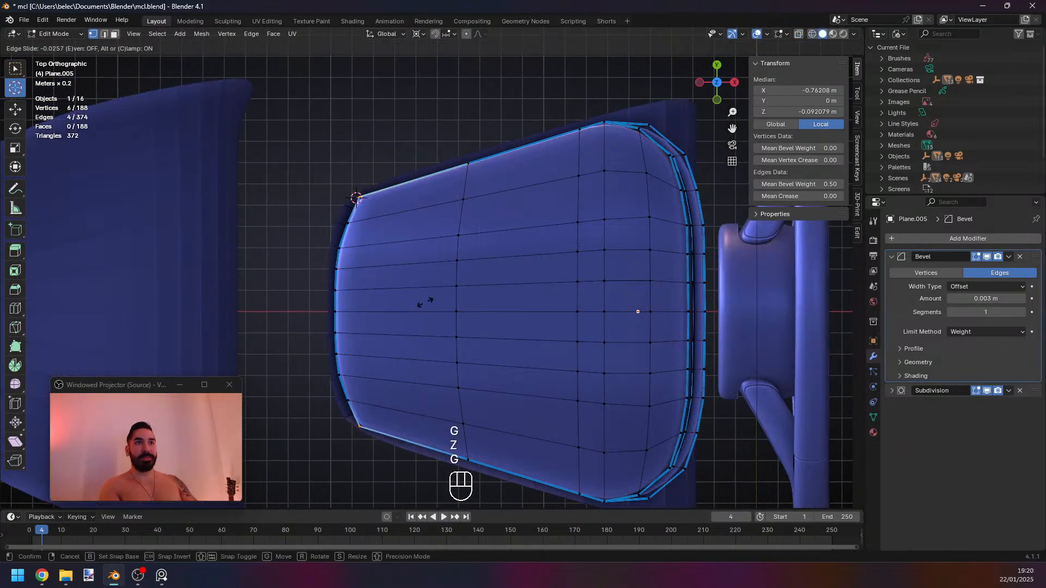
{"action": "left_click", "coordinate": [423, 304]}
{"action": "key", "text": "z"}
{"action": "key", "text": "b"}
{"action": "left_click_drag", "start_coordinate": [329, 191], "coordinate": [372, 226]}
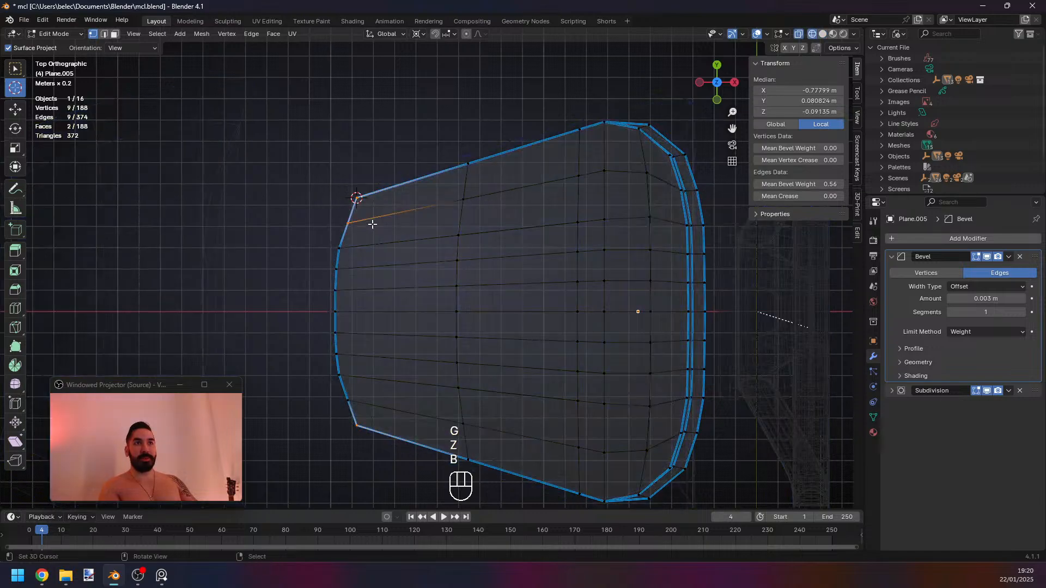
{"action": "key", "text": "z"}
{"action": "key", "text": "Tab"}
{"action": "mouse_move", "coordinate": [390, 292]}
{"action": "middle_mouse_down"}
{"action": "mouse_move", "coordinate": [395, 302]}
{"action": "mouse_move", "coordinate": [456, 233]}
{"action": "mouse_move", "coordinate": [425, 243]}
{"action": "mouse_move", "coordinate": [434, 270]}
{"action": "mouse_move", "coordinate": [446, 267]}
{"action": "mouse_move", "coordinate": [434, 245]}
{"action": "mouse_move", "coordinate": [429, 283]}
{"action": "mouse_move", "coordinate": [411, 268]}
{"action": "middle_mouse_up"}
{"action": "key", "text": "Tab"}
{"action": "key", "text": "Tab"}
{"action": "key", "text": "Tab"}
{"action": "key", "text": "Tab"}
{"action": "key", "text": "Tab"}
Snap the 3D cursor to the side vertex of the middle crosswise loop and scale the loop's top vertices along Z.
{"action": "key", "text": "1"}
{"action": "right_click", "coordinate": [402, 290]}
{"action": "key", "text": "shift+s"}
{"action": "middle_click_drag", "start_coordinate": [402, 313], "coordinate": [422, 332]}
{"action": "right_click", "coordinate": [518, 304], "text": "ctrl"}
{"action": "key", "text": "s"}
{"action": "key", "text": "z"}
{"action": "left_click", "coordinate": [496, 291]}
{"action": "key", "text": "Tab"}
{"action": "key", "text": "Tab"}
Add two centred crosswise loop cuts, one on each side of the hood's middle loop.
{"action": "key", "text": "ctrl+r"}
{"action": "left_click", "coordinate": [479, 272]}
{"action": "right_click", "coordinate": [478, 273]}
{"action": "key", "text": "ctrl+r"}
{"action": "left_click", "coordinate": [420, 266]}
{"action": "right_click", "coordinate": [420, 266]}
{"action": "key", "text": "2"}
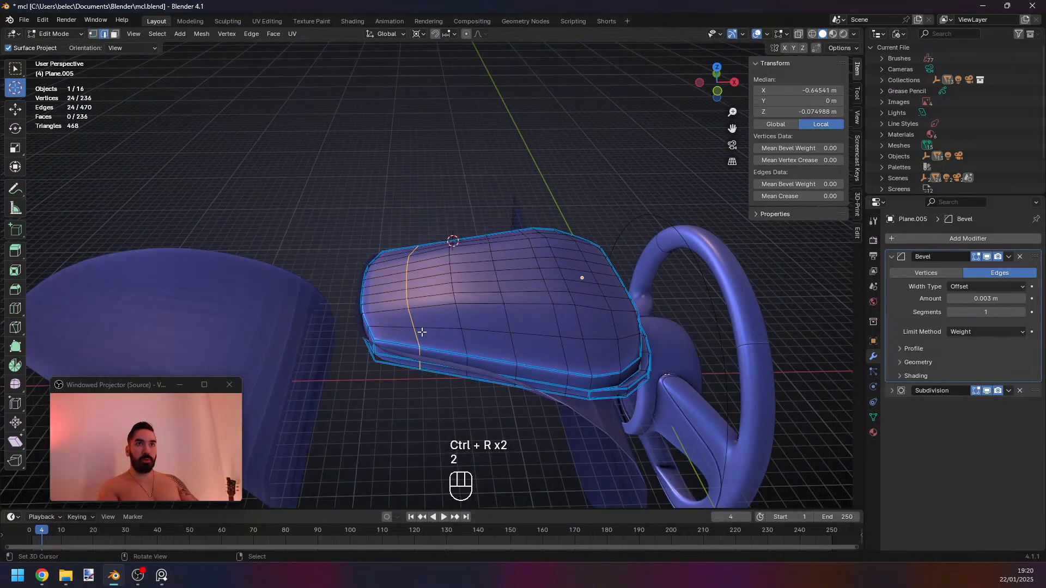
Select the hood's top-surface faces and remove the crosswise loops from the edge selection, keeping only the lengthwise edges.
{"action": "key", "text": "3"}
{"action": "right_click", "coordinate": [404, 340]}
{"action": "middle_click_drag", "start_coordinate": [467, 288], "coordinate": [473, 325]}
{"action": "right_click", "coordinate": [498, 205], "text": "ctrl+shift"}
{"action": "key", "text": "2"}
{"action": "middle_click_drag", "start_coordinate": [435, 234], "coordinate": [414, 295]}
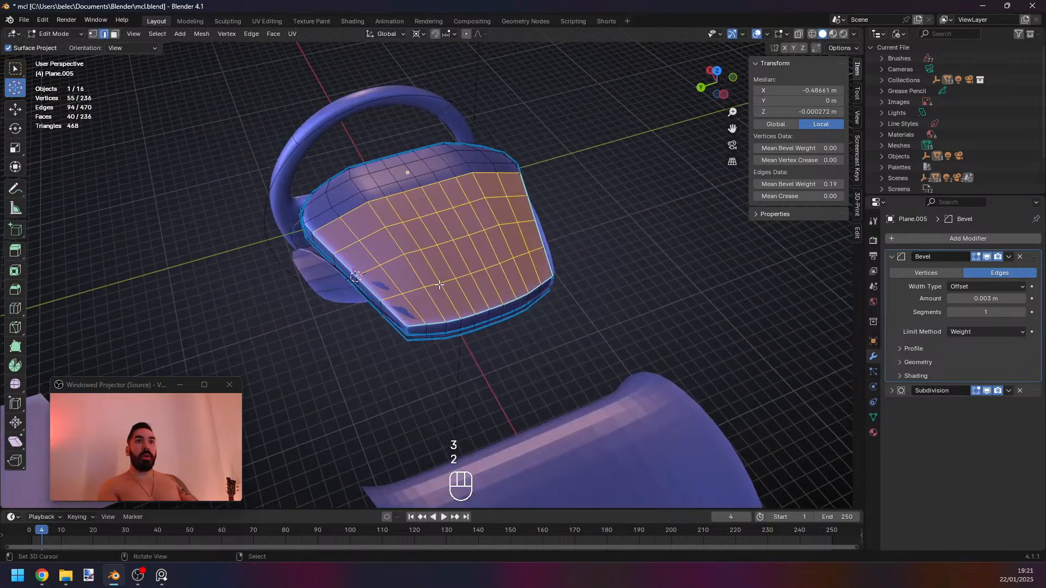
{"action": "left_click", "coordinate": [413, 294], "text": "alt+shift"}
{"action": "left_click", "coordinate": [399, 268], "text": "alt+shift"}
{"action": "left_click", "coordinate": [377, 245], "text": "alt+shift"}
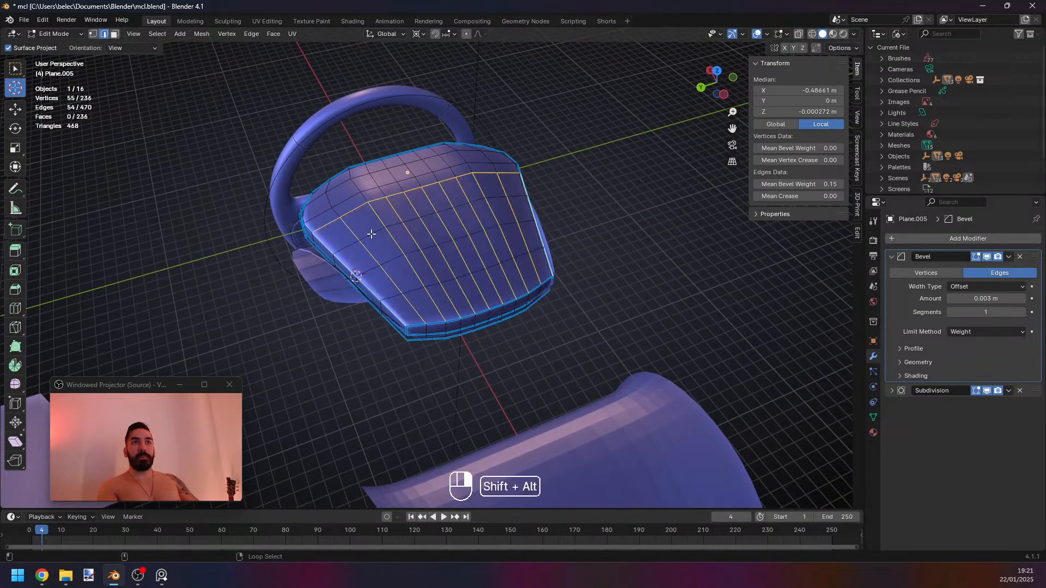
Relax the selected lengthwise edges twice with LoopTools to smooth the hood's top surface.
{"action": "middle_click_drag", "start_coordinate": [371, 234], "coordinate": [580, 148]}
{"action": "key", "text": "w"}
{"action": "mouse_move", "coordinate": [600, 135]}
{"action": "left_click", "coordinate": [659, 198]}
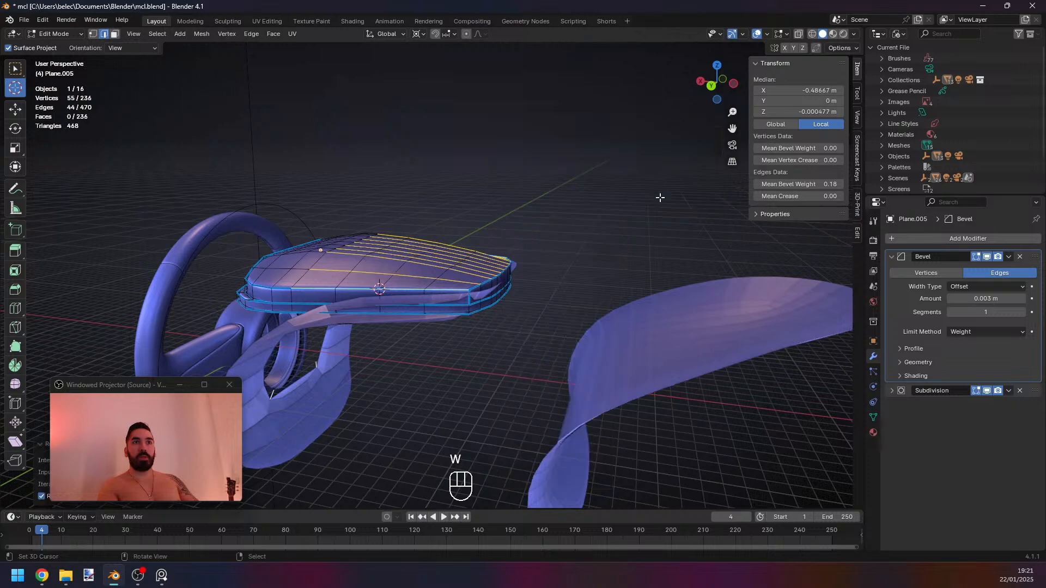
{"action": "key", "text": "w"}
{"action": "mouse_move", "coordinate": [654, 201]}
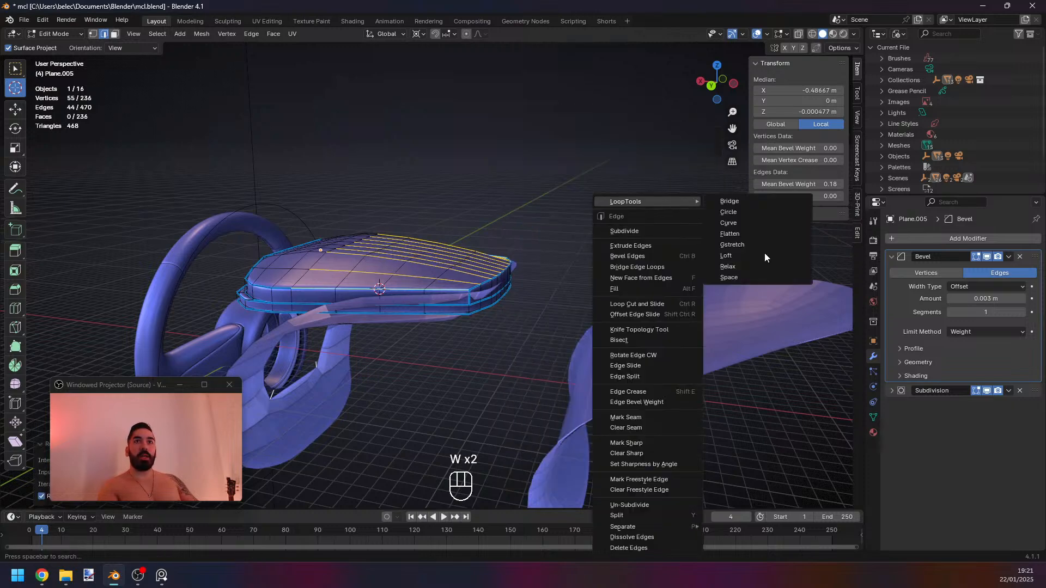
{"action": "left_click", "coordinate": [759, 266]}
{"action": "key", "text": "Tab"}
{"action": "middle_click_drag", "start_coordinate": [594, 327], "coordinate": [473, 345]}
{"action": "key", "text": "alt+a"}
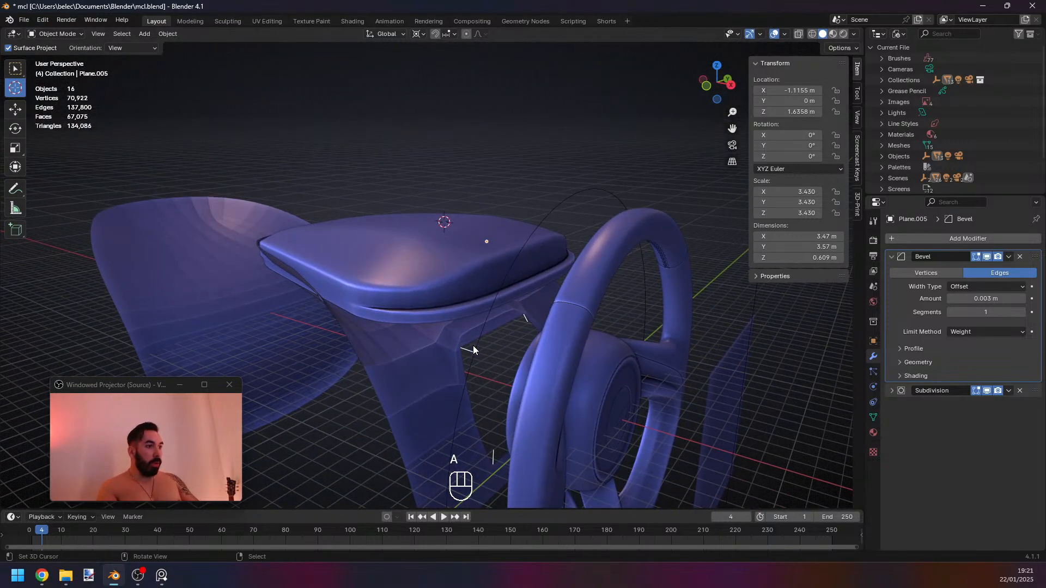
Select the strip of faces on the narrow ledge running around the hood's steering-wheel end.
{"action": "key", "text": "Tab"}
{"action": "key", "text": "3"}
{"action": "left_click", "coordinate": [407, 299]}
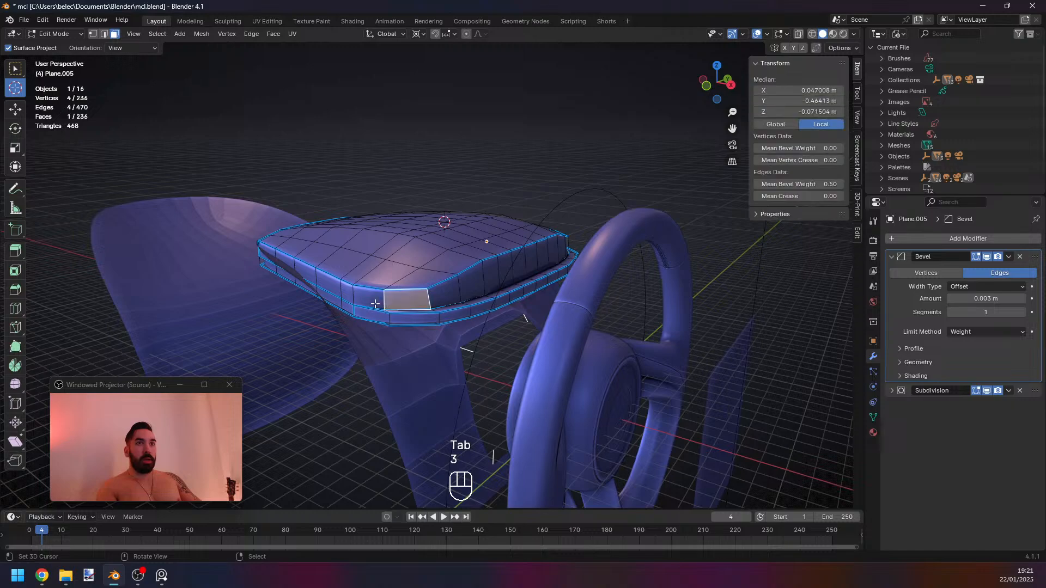
{"action": "left_click", "coordinate": [375, 304]}
{"action": "middle_click_drag", "start_coordinate": [510, 304], "coordinate": [458, 378]}
{"action": "left_click", "coordinate": [428, 297]}
{"action": "left_click", "coordinate": [352, 370], "text": "ctrl"}
{"action": "key", "text": "ctrl+z"}
{"action": "right_click", "coordinate": [368, 386], "text": "ctrl"}
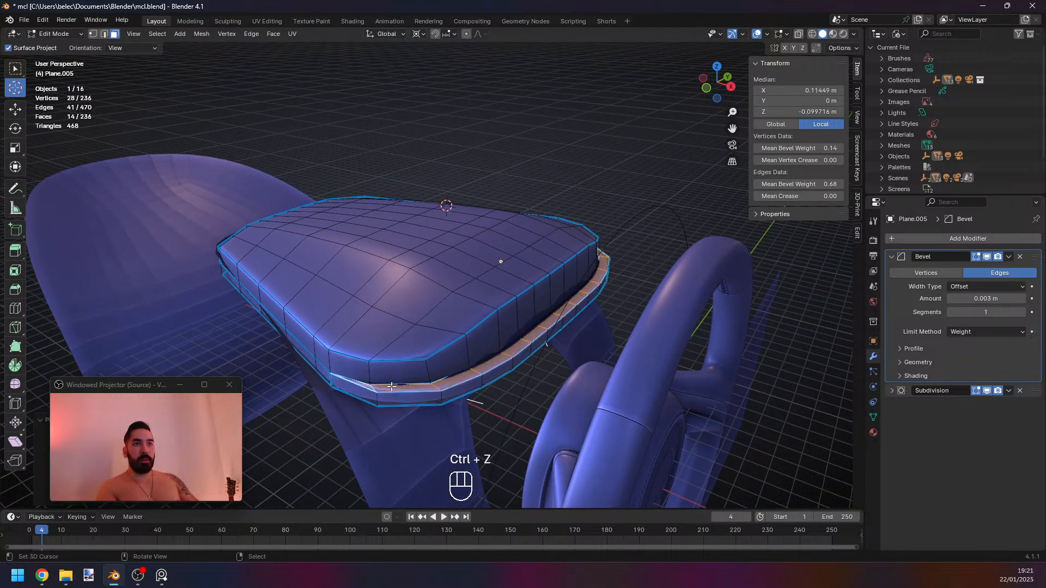
Duplicate the selected ledge faces in place and separate the copy into its own object.
{"action": "key", "text": "shift+d"}
{"action": "right_click", "coordinate": [597, 334]}
{"action": "key", "text": "Tab"}
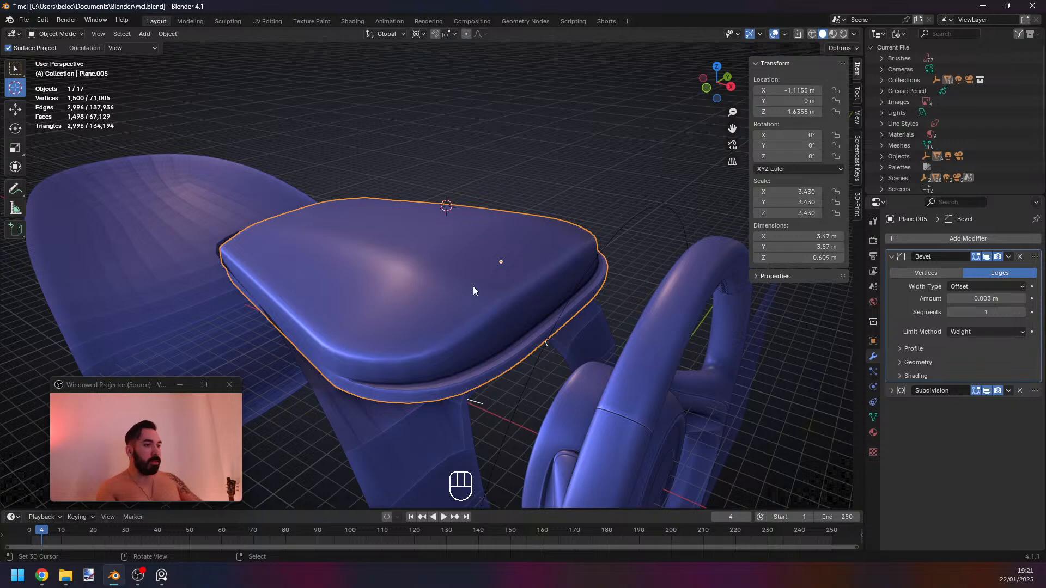
Open the separated ledge strip for mesh editing in top view with all its vertices selected.
{"action": "mouse_move", "coordinate": [479, 284]}
{"action": "middle_mouse_down"}
{"action": "mouse_move", "coordinate": [381, 278]}
{"action": "mouse_move", "coordinate": [423, 296]}
{"action": "mouse_move", "coordinate": [406, 332]}
{"action": "mouse_move", "coordinate": [551, 323]}
{"action": "middle_mouse_up"}
{"action": "right_click", "coordinate": [405, 330]}
{"action": "key", "text": "Tab"}
{"action": "key", "text": "1"}
{"action": "key", "text": "a"}
{"action": "key", "text": "z"}
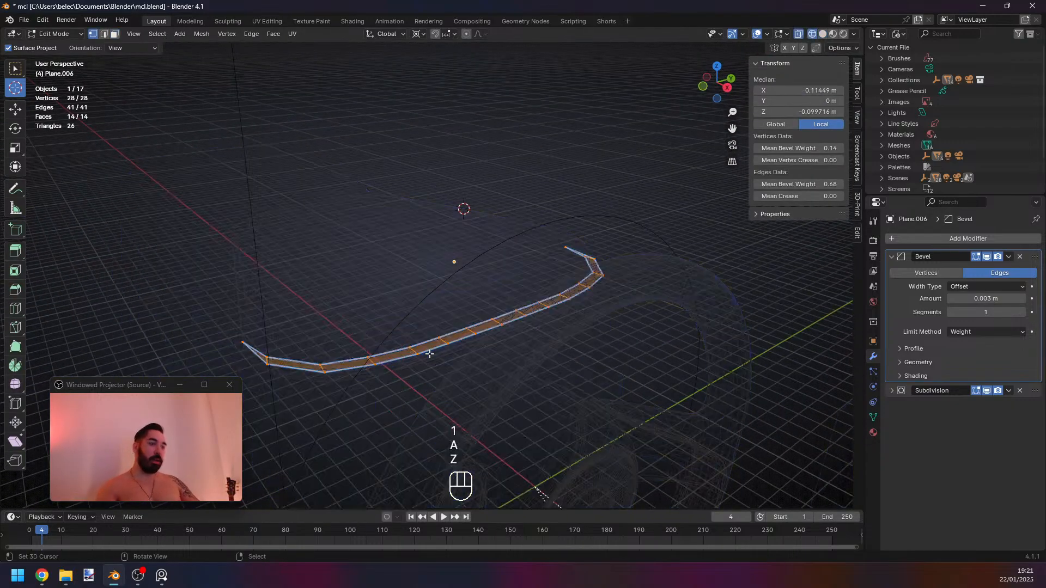
{"action": "key", "text": "KP_7"}
{"action": "key", "text": "z"}
{"action": "key", "text": "z"}
{"action": "key", "text": "z"}
{"action": "key", "text": "Tab"}
{"action": "key", "text": "Tab"}
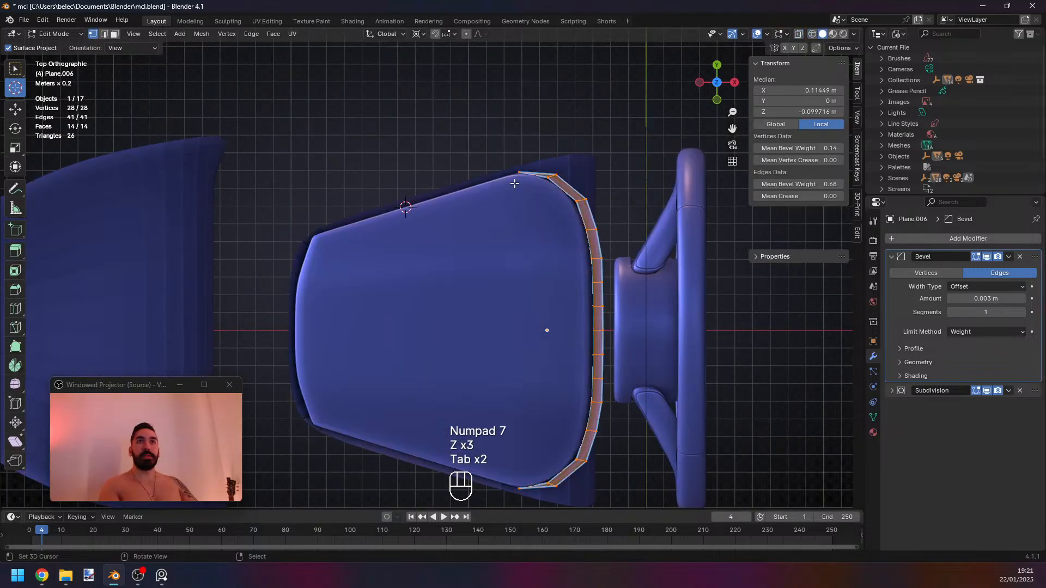
Snap the 3D cursor between the strip's two end vertices and scale them slightly toward the centre line.
{"action": "key", "text": "z"}
{"action": "right_click", "coordinate": [518, 173]}
{"action": "right_click", "coordinate": [517, 487], "text": "shift"}
{"action": "middle_click_drag", "start_coordinate": [548, 389], "coordinate": [521, 369], "text": "shift"}
{"action": "key", "text": "z"}
{"action": "key", "text": "shift+s"}
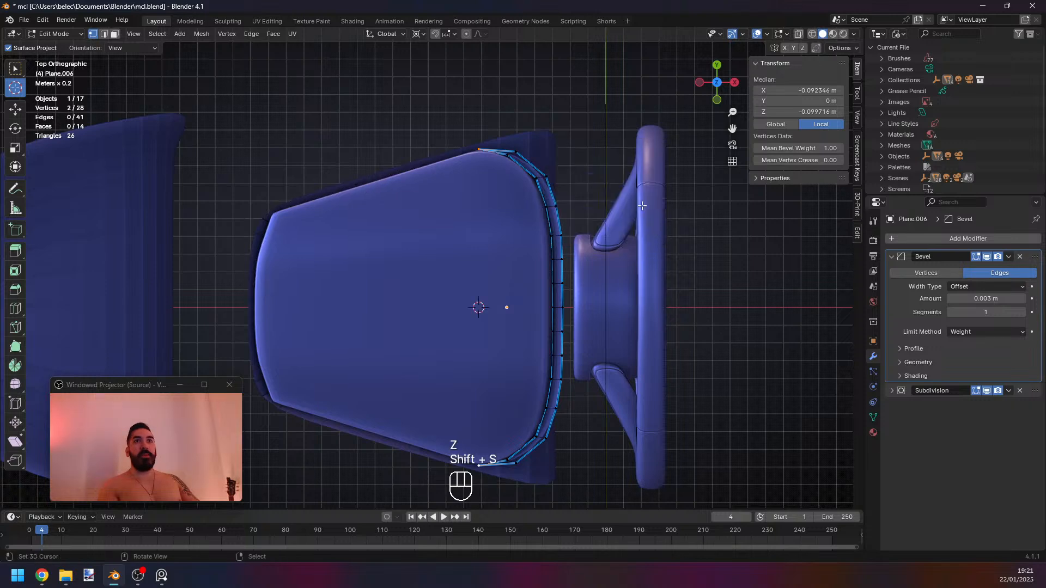
{"action": "key", "text": "s"}
{"action": "right_click", "coordinate": [658, 307]}
{"action": "key", "text": "s"}
{"action": "right_click", "coordinate": [659, 307]}
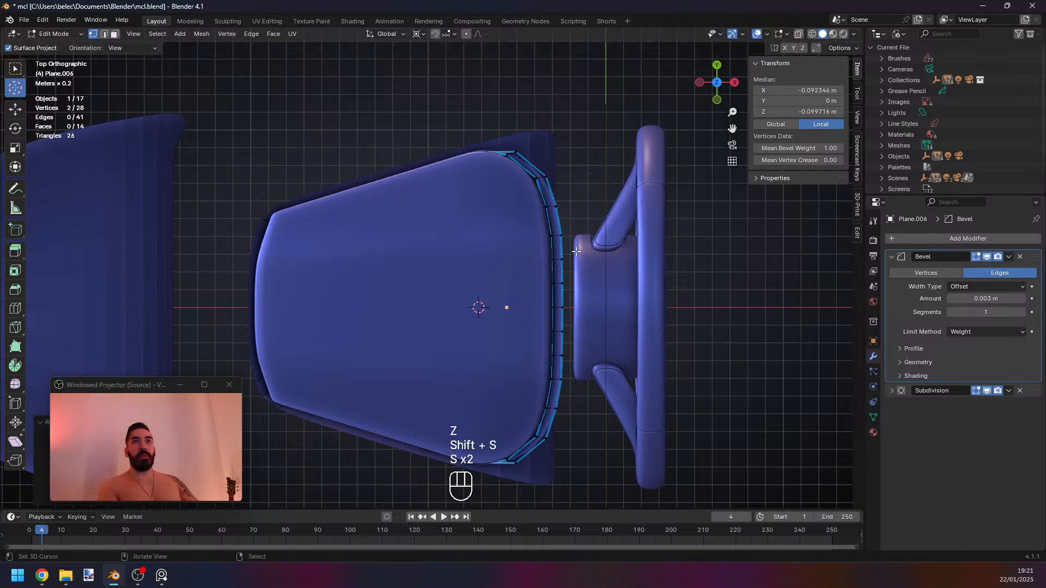
Snap the 3D cursor between the inner-edge vertices next to the strip's ends and scale that pair slightly inward.
{"action": "key", "text": "z"}
{"action": "right_click", "coordinate": [500, 166]}
{"action": "key", "text": "ctrl+z"}
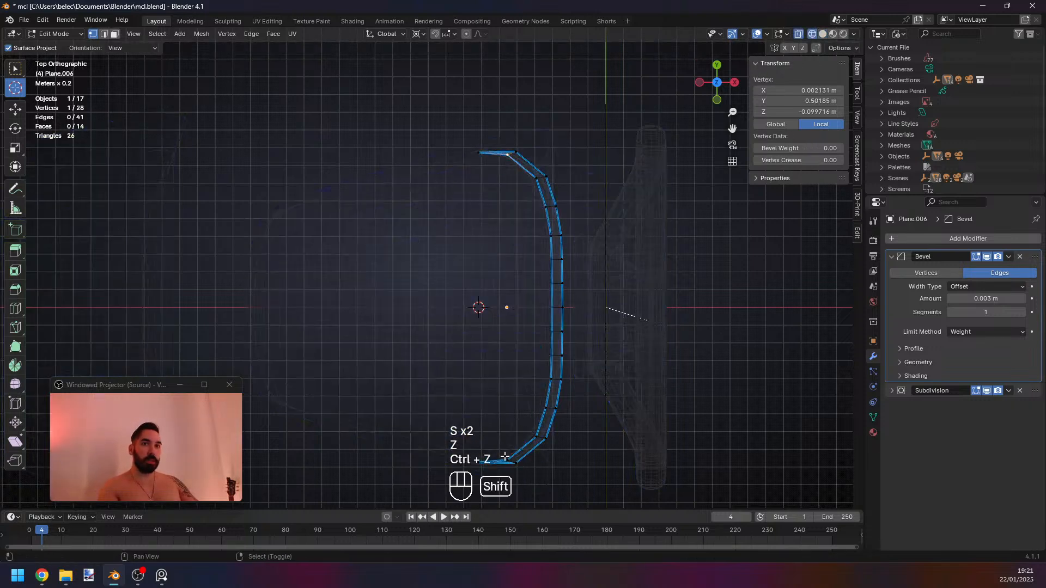
{"action": "key", "text": "shift+s"}
{"action": "left_click", "coordinate": [702, 453]}
{"action": "key", "text": "s"}
{"action": "left_click", "coordinate": [698, 470]}
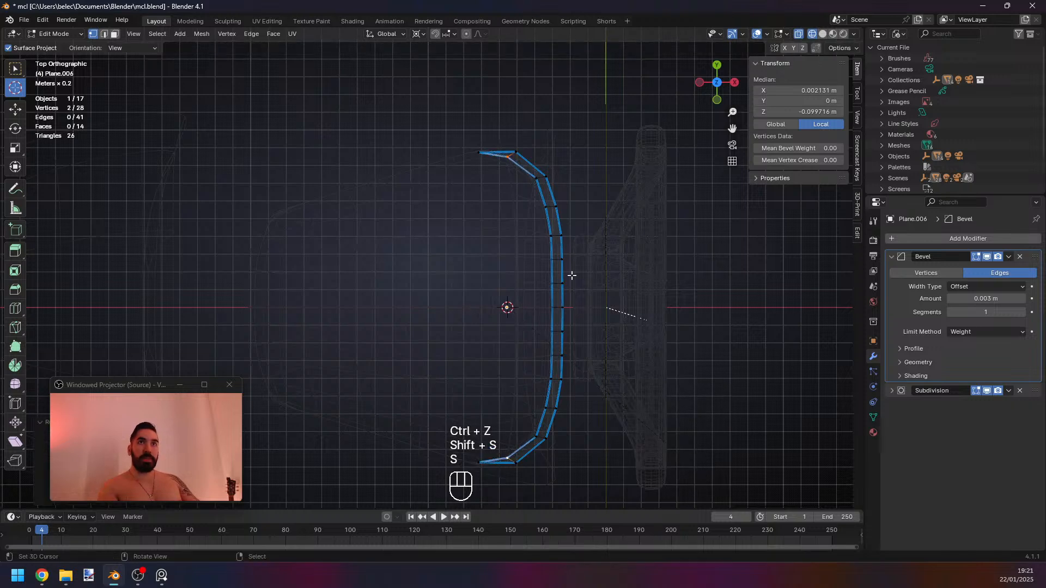
Relax the ledge strip's inner edge chain and its outer edge chain with LoopTools.
{"action": "key", "text": "2"}
{"action": "right_click", "coordinate": [526, 178]}
{"action": "right_click", "coordinate": [525, 436], "text": "ctrl"}
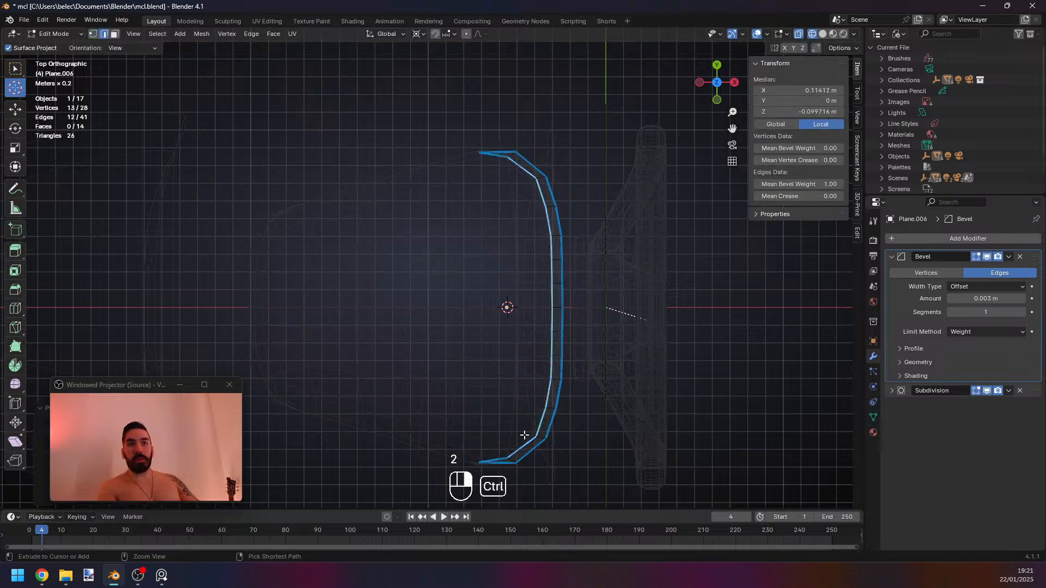
{"action": "key", "text": "w"}
{"action": "mouse_move", "coordinate": [687, 202]}
{"action": "left_click", "coordinate": [742, 276]}
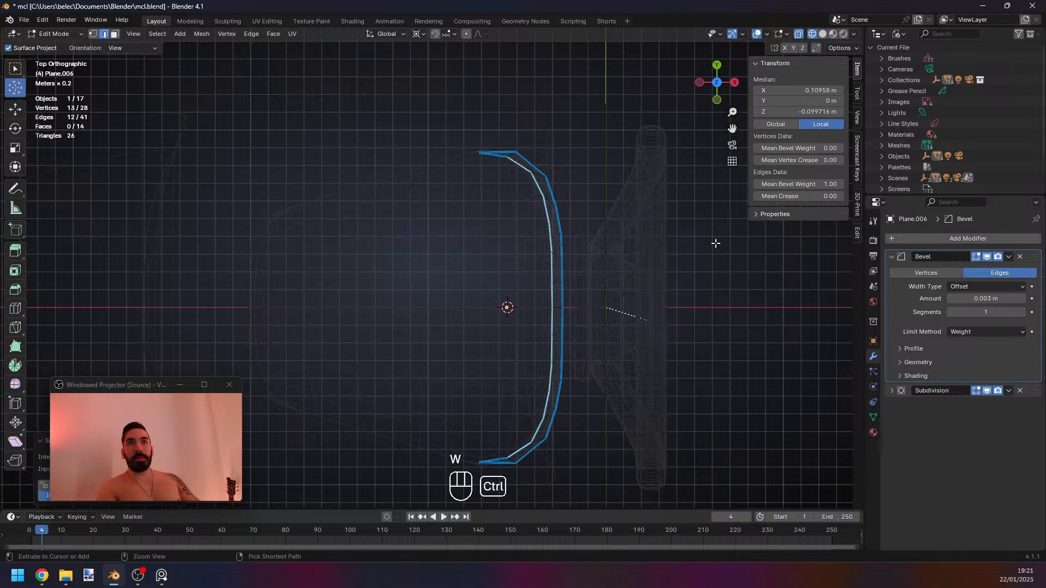
{"action": "key", "text": "w"}
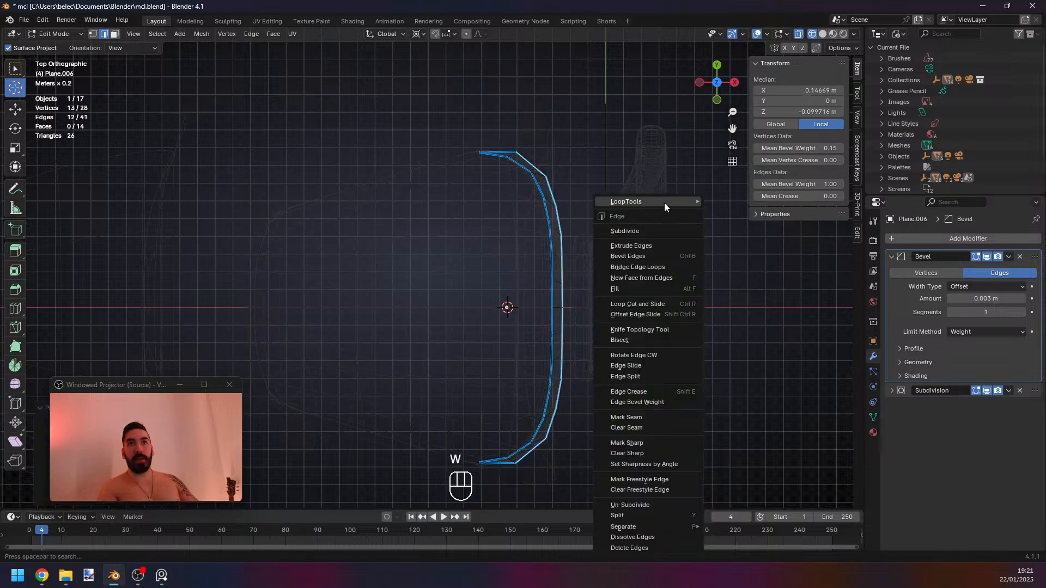
Try to even out the selected edges of the thin curved strip with LoopTools Space and inspect it in solid view.
{"action": "mouse_move", "coordinate": [665, 202]}
{"action": "left_click", "coordinate": [737, 276]}
{"action": "key", "text": "z"}
{"action": "mouse_move", "coordinate": [673, 318]}
{"action": "middle_mouse_down"}
{"action": "mouse_move", "coordinate": [608, 276]}
{"action": "mouse_move", "coordinate": [611, 319]}
{"action": "mouse_move", "coordinate": [547, 347]}
{"action": "mouse_move", "coordinate": [564, 321]}
{"action": "mouse_move", "coordinate": [520, 375]}
{"action": "middle_mouse_up"}
{"action": "key", "text": "Tab"}
{"action": "key", "text": "a"}
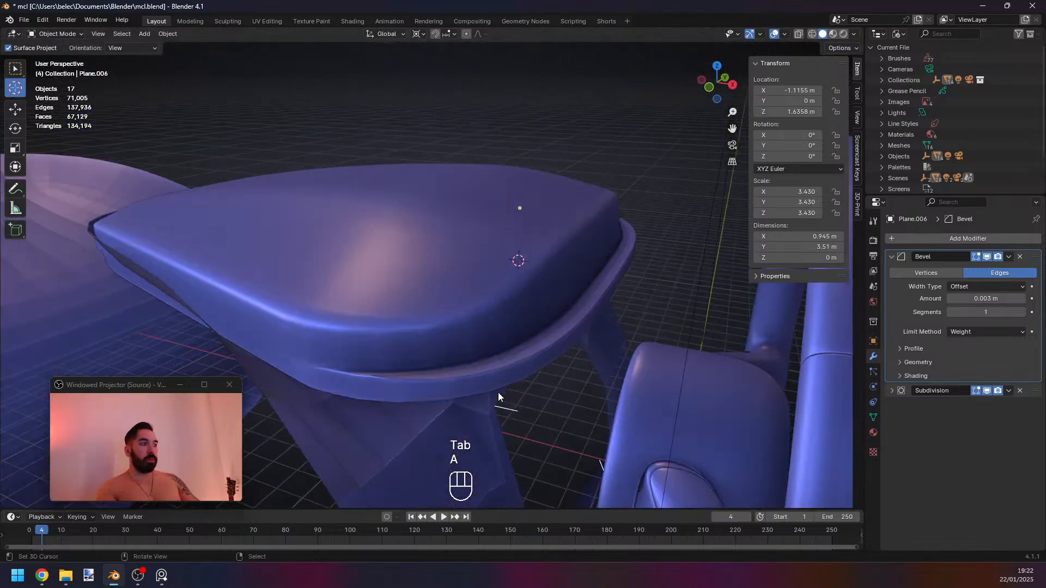
Undo the edge spacing and the preceding edits on the thin curved strip.
{"action": "scroll", "coordinate": [499, 399], "scroll_direction": "up", "scroll_amount": 5}
{"action": "key", "text": "ctrl+z"}
{"action": "key", "text": "ctrl+z"}
{"action": "key", "text": "ctrl+z"}
{"action": "key", "text": "ctrl+z"}
{"action": "key", "text": "ctrl+z"}
{"action": "key", "text": "ctrl+z"}
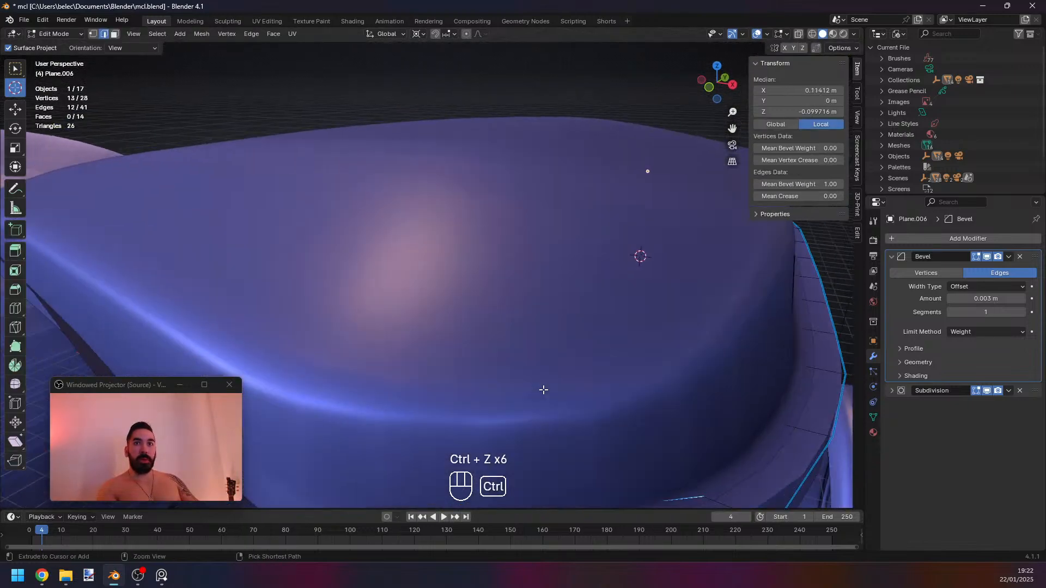
{"action": "scroll", "coordinate": [544, 389], "scroll_direction": "down", "scroll_amount": 5}
{"action": "key", "text": "ctrl+z"}
{"action": "key", "text": "ctrl+z"}
{"action": "key", "text": "ctrl+z"}
{"action": "key", "text": "Tab"}
{"action": "key", "text": "Tab"}
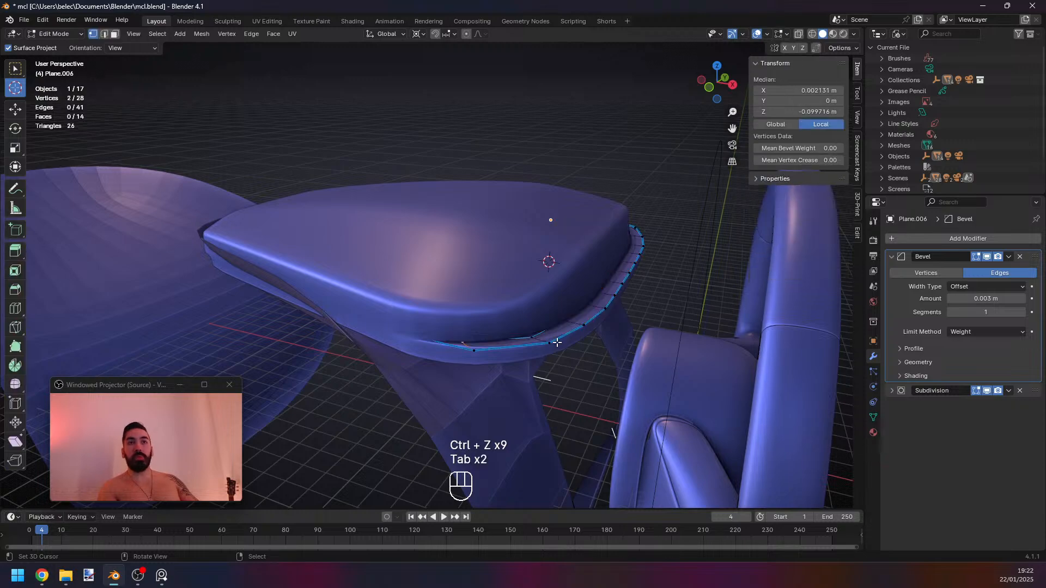
Select the thin curved strip and move it vertically so it floats above the rounded body.
{"action": "key", "text": "Tab"}
{"action": "key", "text": "z"}
{"action": "key", "text": "Tab"}
{"action": "key", "text": "z"}
{"action": "key", "text": "Tab"}
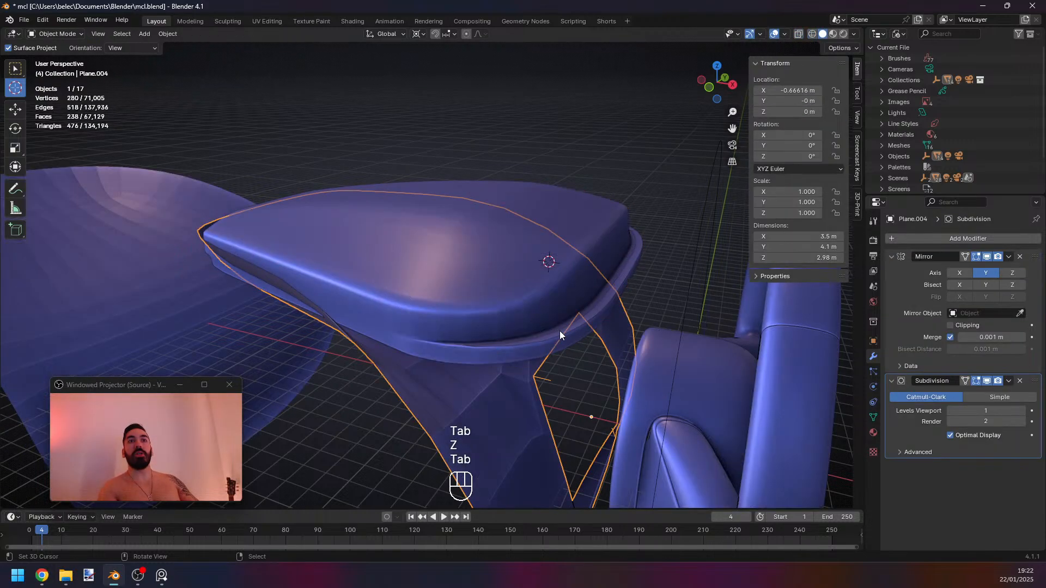
{"action": "right_click", "coordinate": [560, 331]}
{"action": "key", "text": "g"}
{"action": "middle_click", "coordinate": [554, 272]}
{"action": "left_click", "coordinate": [554, 248], "text": "ctrl"}
Open the rounded body for mesh editing and select both outer edge runs along the front of its lower lip.
{"action": "right_click", "coordinate": [526, 338]}
{"action": "key", "text": "Tab"}
{"action": "middle_click_drag", "start_coordinate": [526, 339], "coordinate": [489, 367]}
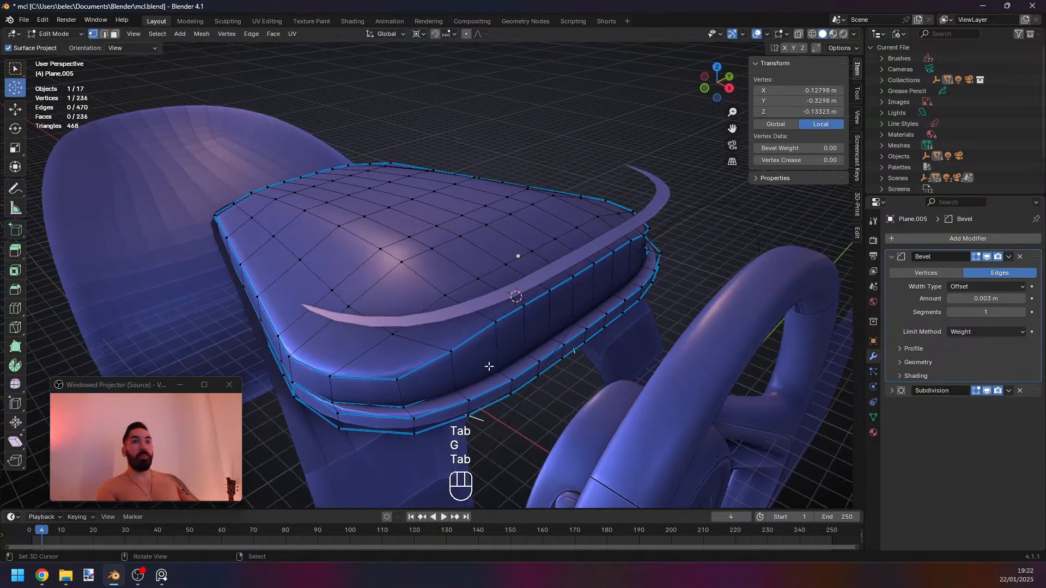
{"action": "key", "text": "2"}
{"action": "mouse_move", "coordinate": [386, 420]}
{"action": "middle_mouse_down"}
{"action": "mouse_move", "coordinate": [414, 392]}
{"action": "mouse_move", "coordinate": [396, 406]}
{"action": "mouse_move", "coordinate": [327, 376]}
{"action": "middle_mouse_up"}
{"action": "left_click", "coordinate": [396, 406], "text": "ctrl"}
{"action": "key", "text": "z"}
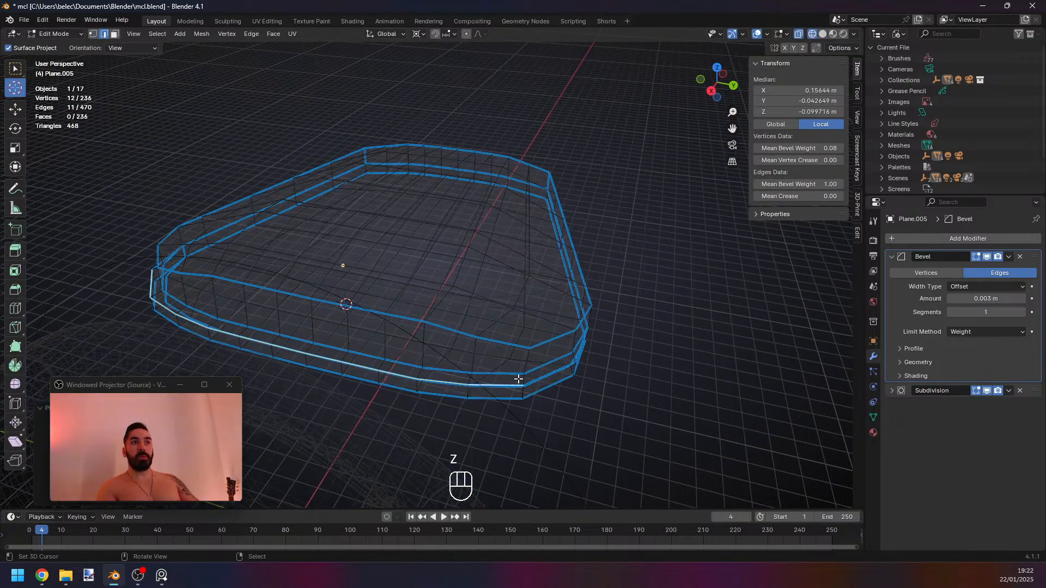
{"action": "key", "text": "shift+z"}
{"action": "mouse_move", "coordinate": [519, 380]}
{"action": "middle_mouse_down"}
{"action": "mouse_move", "coordinate": [631, 373]}
{"action": "mouse_move", "coordinate": [499, 369]}
{"action": "middle_mouse_up"}
{"action": "left_click", "coordinate": [434, 356], "text": "ctrl"}
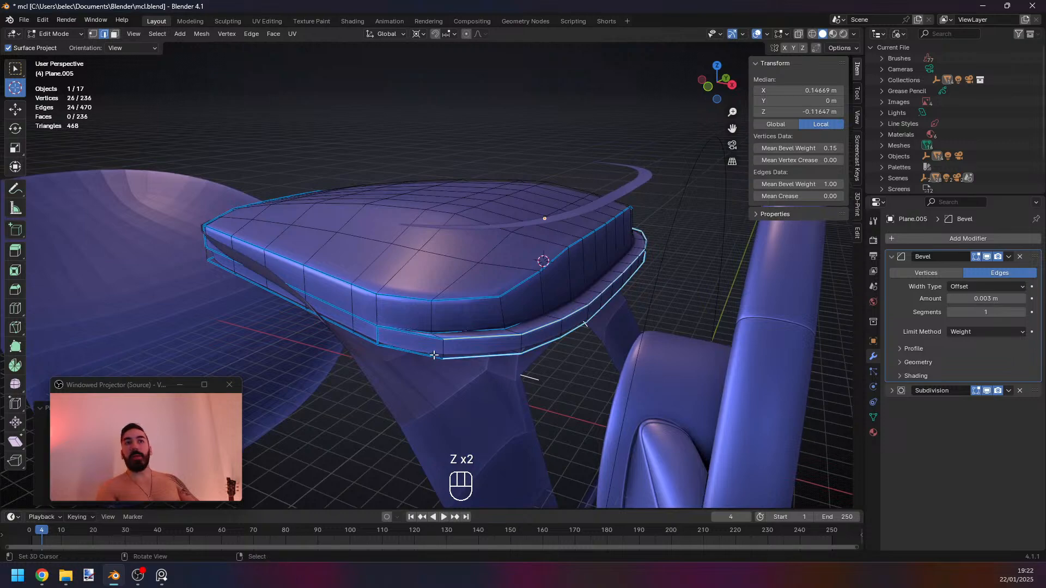
Extend both outer lip edge selections at their ends and distribute their vertices evenly with LoopTools Space.
{"action": "right_click", "coordinate": [428, 355], "text": "shift"}
{"action": "right_click", "coordinate": [434, 351], "text": "shift"}
{"action": "key", "text": "ctrl+z"}
{"action": "right_click", "coordinate": [425, 337], "text": "shift"}
{"action": "middle_click_drag", "start_coordinate": [573, 330], "coordinate": [435, 345]}
{"action": "right_click", "coordinate": [423, 336], "text": "shift"}
{"action": "right_click", "coordinate": [425, 351], "text": "shift"}
{"action": "key", "text": "w"}
{"action": "mouse_move", "coordinate": [586, 202]}
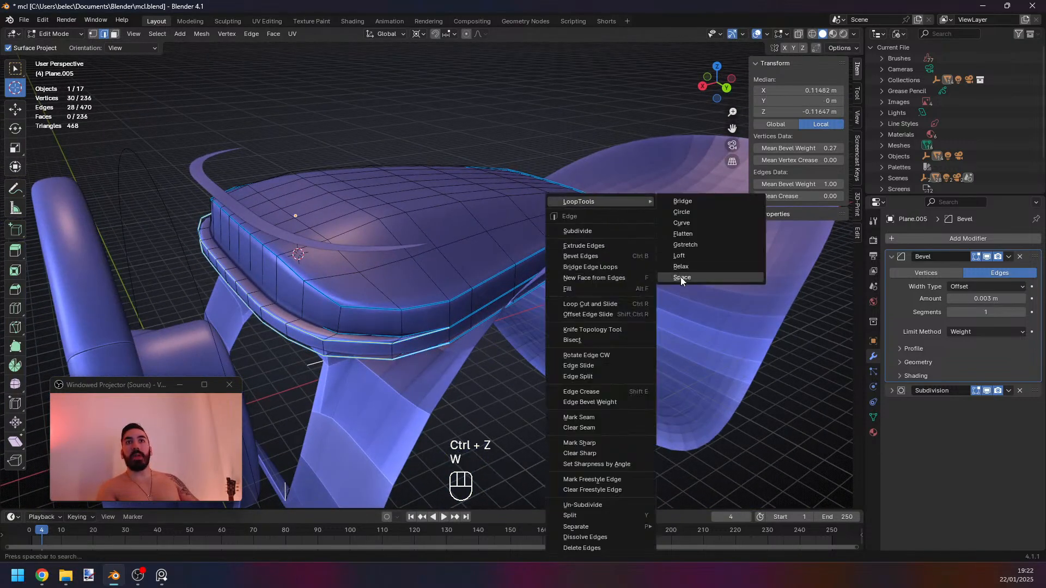
{"action": "left_click", "coordinate": [681, 278]}
Select the matching front edge run on the underside of the body and even out its vertices with LoopTools Space.
{"action": "mouse_move", "coordinate": [515, 334]}
{"action": "middle_mouse_down"}
{"action": "mouse_move", "coordinate": [575, 336]}
{"action": "mouse_move", "coordinate": [523, 270]}
{"action": "mouse_move", "coordinate": [450, 240]}
{"action": "mouse_move", "coordinate": [448, 163]}
{"action": "mouse_move", "coordinate": [607, 161]}
{"action": "mouse_move", "coordinate": [577, 137]}
{"action": "mouse_move", "coordinate": [550, 175]}
{"action": "mouse_move", "coordinate": [591, 177]}
{"action": "middle_mouse_up"}
{"action": "key", "text": "z"}
{"action": "key", "text": "z"}
{"action": "key", "text": "2"}
{"action": "right_click", "coordinate": [449, 150]}
{"action": "right_click", "coordinate": [577, 138], "text": "ctrl"}
{"action": "key", "text": "ctrl+z"}
{"action": "right_click", "coordinate": [579, 162], "text": "ctrl"}
{"action": "key", "text": "ctrl+z"}
{"action": "right_click", "coordinate": [490, 147], "text": "ctrl"}
{"action": "key", "text": "g"}
{"action": "right_click", "coordinate": [659, 153]}
{"action": "key", "text": "w"}
{"action": "mouse_move", "coordinate": [659, 153]}
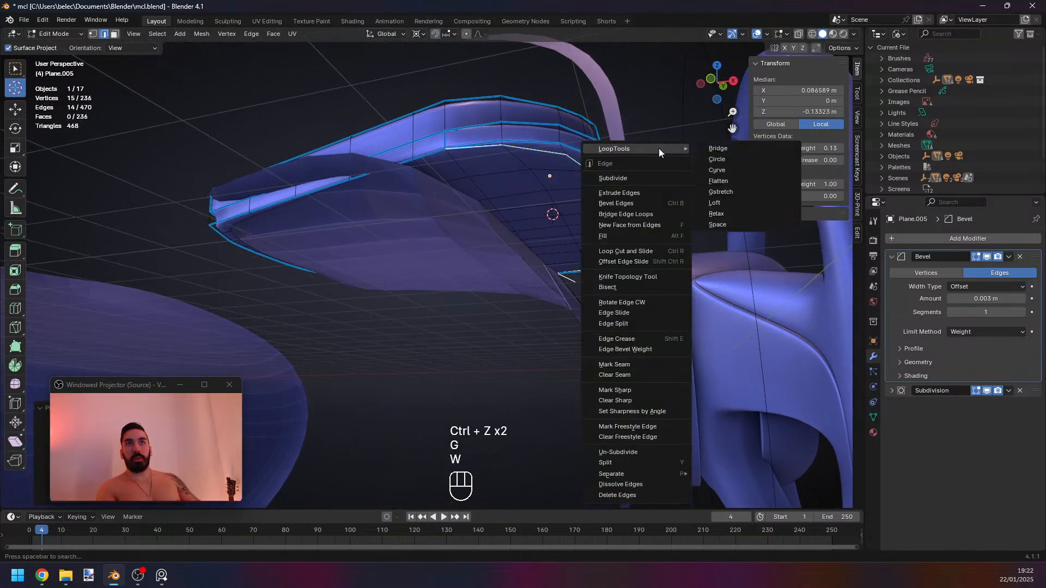
{"action": "left_click", "coordinate": [724, 223]}
Select the inner edge run where the front lip meets the body and even it out with LoopTools Space.
{"action": "middle_click_drag", "start_coordinate": [708, 228], "coordinate": [397, 331]}
{"action": "left_click", "coordinate": [470, 380]}
{"action": "left_click", "coordinate": [411, 331], "text": "ctrl"}
{"action": "key", "text": "w"}
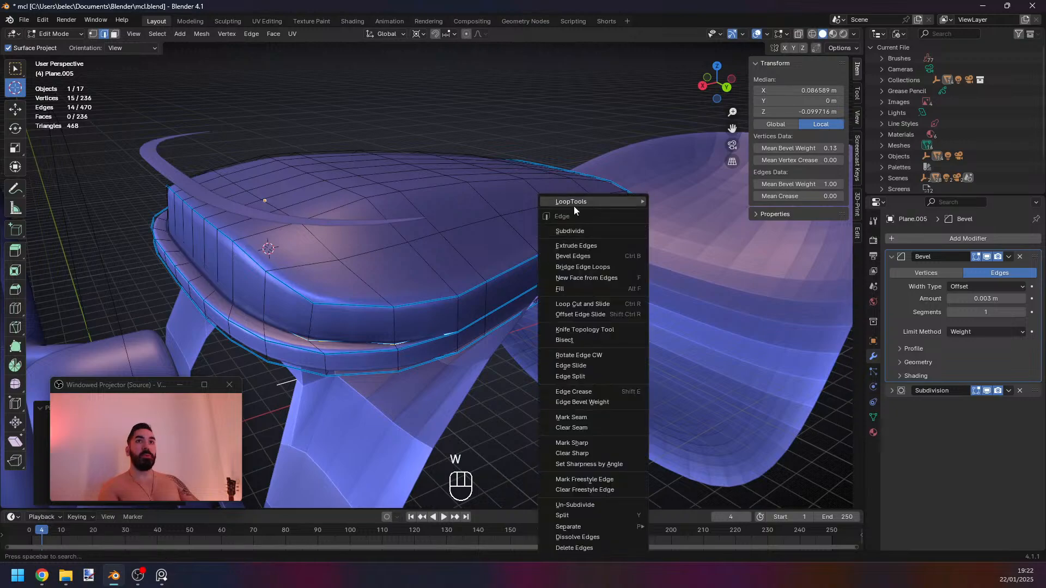
{"action": "key", "text": "w"}
{"action": "mouse_move", "coordinate": [561, 200]}
{"action": "left_click", "coordinate": [647, 279]}
Select the upper front edge run of the body, above the lip, and even it out with LoopTools Space.
{"action": "middle_click_drag", "start_coordinate": [382, 248], "coordinate": [420, 304]}
{"action": "key", "text": "2"}
{"action": "right_click", "coordinate": [542, 343]}
{"action": "middle_click_drag", "start_coordinate": [541, 344], "coordinate": [482, 321]}
{"action": "left_click", "coordinate": [414, 397], "text": "ctrl"}
{"action": "key", "text": "ctrl+z"}
{"action": "left_click", "coordinate": [461, 329], "text": "ctrl"}
{"action": "left_click", "coordinate": [387, 346], "text": "ctrl"}
{"action": "key", "text": "w"}
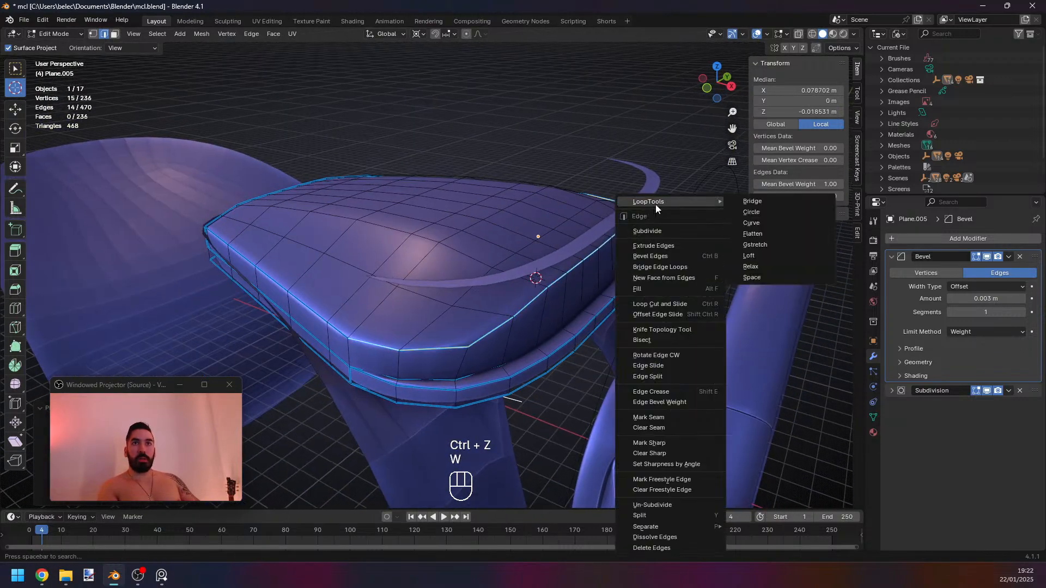
{"action": "key", "text": "w"}
{"action": "mouse_move", "coordinate": [623, 203]}
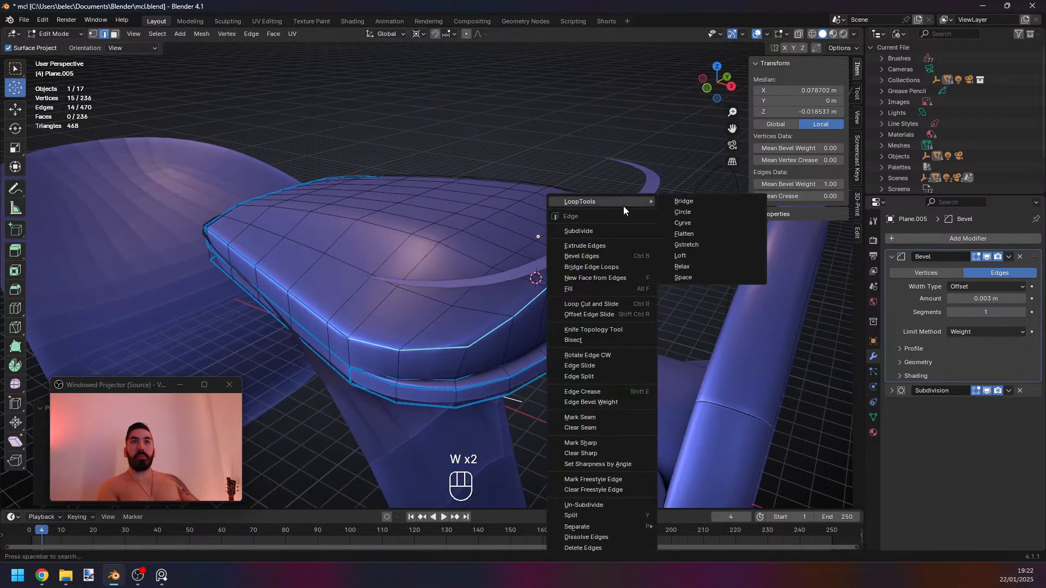
{"action": "left_click", "coordinate": [695, 273]}
Examine the front edges of the rounded body in both object mode and edit mode.
{"action": "middle_click_drag", "start_coordinate": [588, 354], "coordinate": [357, 424]}
{"action": "key", "text": "Tab"}
{"action": "key", "text": "Tab"}
{"action": "key", "text": "Tab"}
{"action": "key", "text": "Tab"}
{"action": "key", "text": "1"}
{"action": "key", "text": "Tab"}
{"action": "key", "text": "Tab"}
Select the 14 upward-facing faces running along the body's front lip in face select mode.
{"action": "key", "text": "3"}
{"action": "key", "text": "3"}
{"action": "right_click", "coordinate": [357, 423]}
{"action": "middle_click_drag", "start_coordinate": [554, 363], "coordinate": [453, 376]}
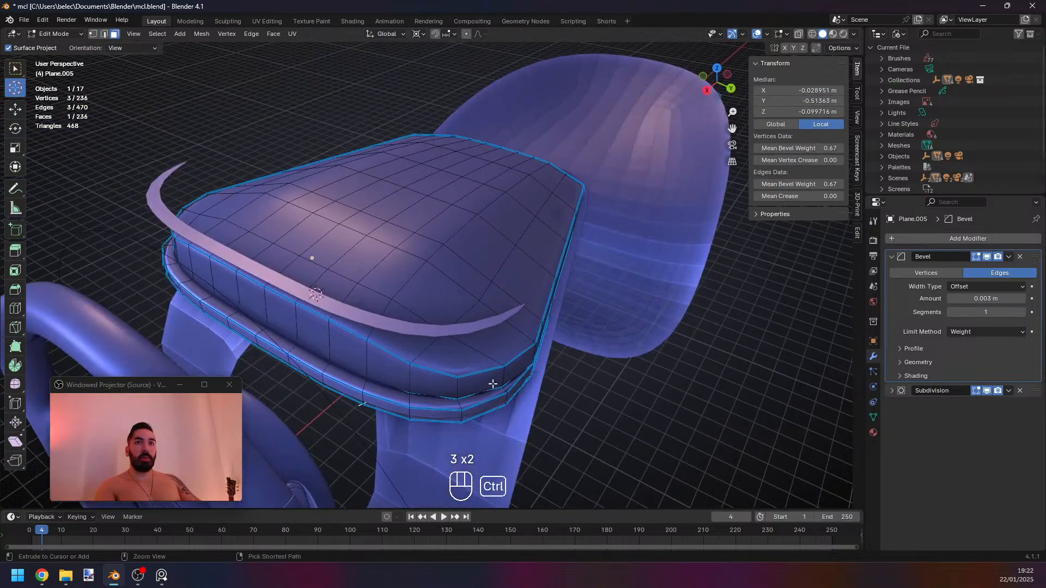
{"action": "key", "text": "ctrl+z"}
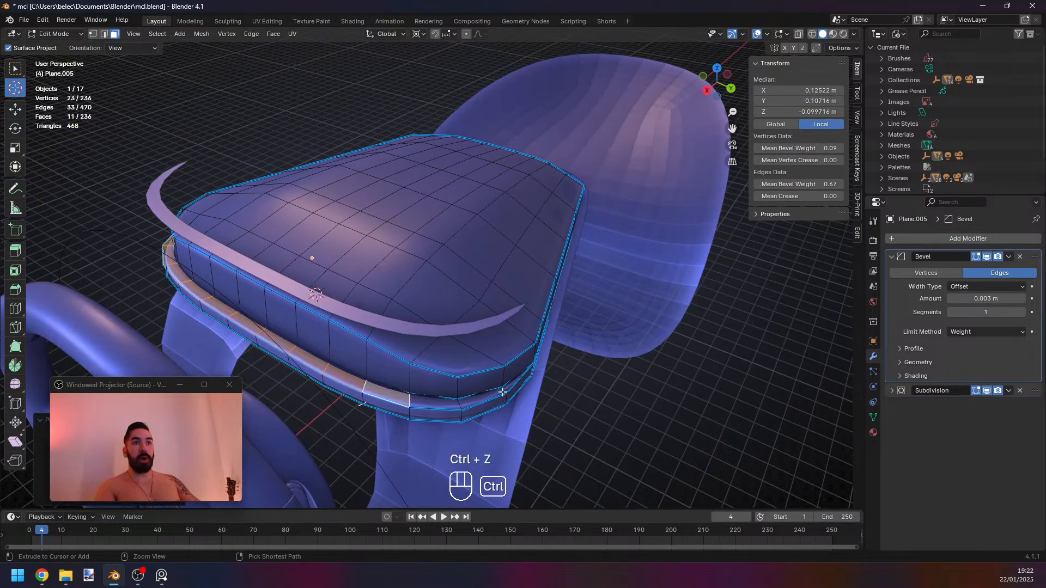
{"action": "right_click", "coordinate": [510, 388], "text": "ctrl"}
{"action": "key", "text": "z"}
{"action": "middle_click_drag", "start_coordinate": [512, 389], "coordinate": [584, 415]}
{"action": "key", "text": "z"}
{"action": "middle_click_drag", "start_coordinate": [457, 382], "coordinate": [502, 388]}
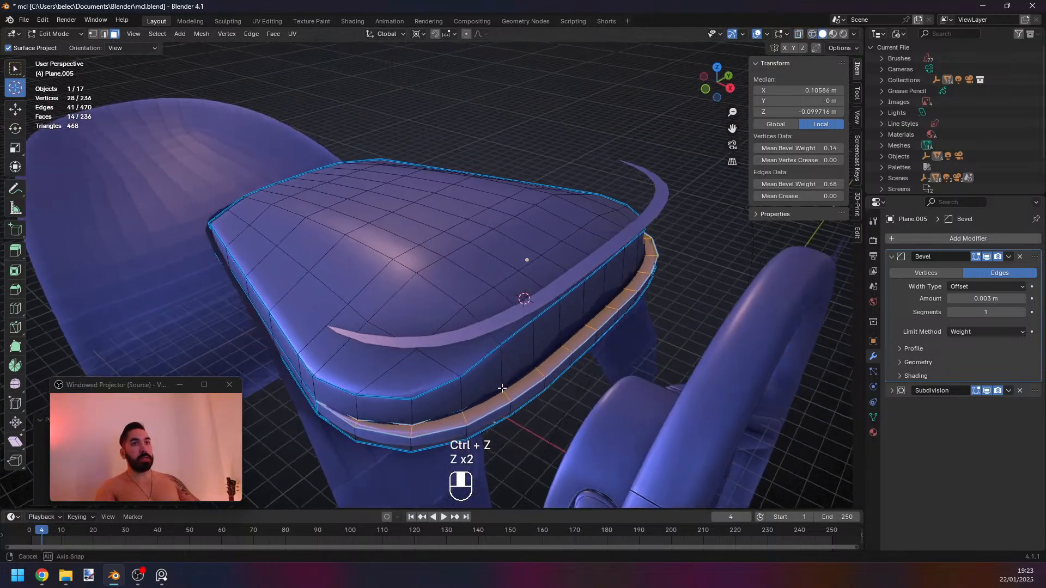
Duplicate the selected lip faces in place and separate the copy into its own object.
{"action": "key", "text": "shift+d"}
{"action": "right_click", "coordinate": [545, 397]}
{"action": "key", "text": "p"}
{"action": "left_click", "coordinate": [504, 401]}
{"action": "key", "text": "Tab"}
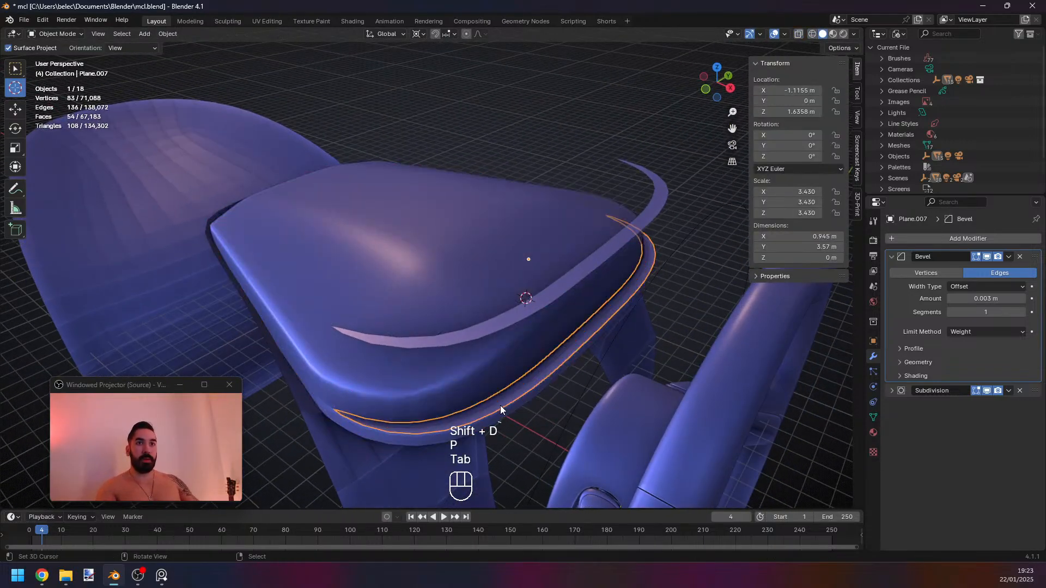
Try to shorten the separated lip strip by deleting the tip vertex at each end.
{"action": "key", "text": "Tab"}
{"action": "key", "text": "1"}
{"action": "key", "text": "z"}
{"action": "key", "text": "z"}
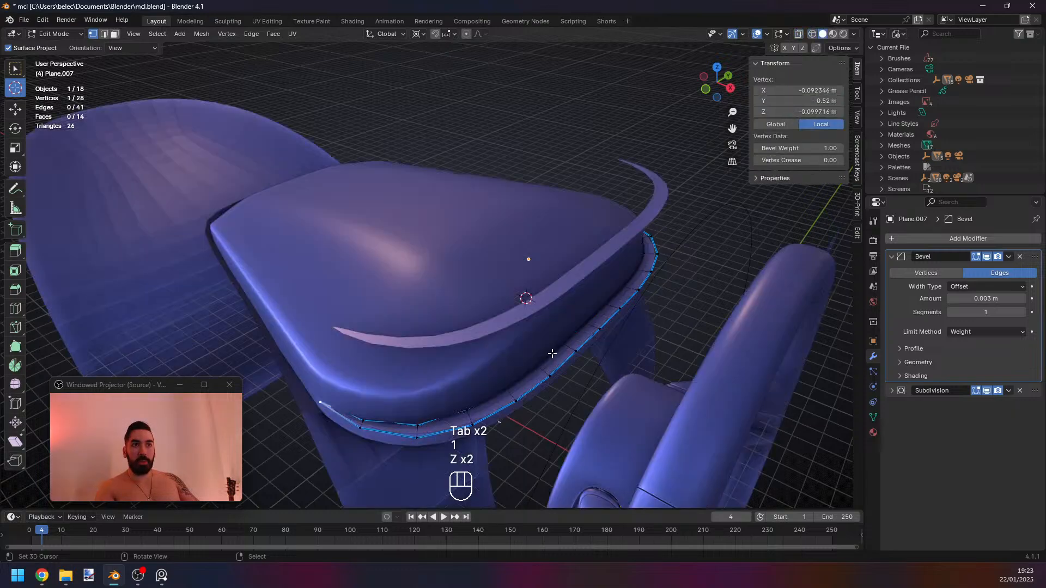
{"action": "middle_click_drag", "start_coordinate": [552, 354], "coordinate": [525, 375]}
{"action": "right_click", "coordinate": [633, 269], "text": "shift"}
{"action": "key", "text": "z"}
{"action": "middle_click_drag", "start_coordinate": [705, 276], "coordinate": [407, 375]}
{"action": "key", "text": "z"}
{"action": "key", "text": "x"}
{"action": "left_click", "coordinate": [603, 287]}
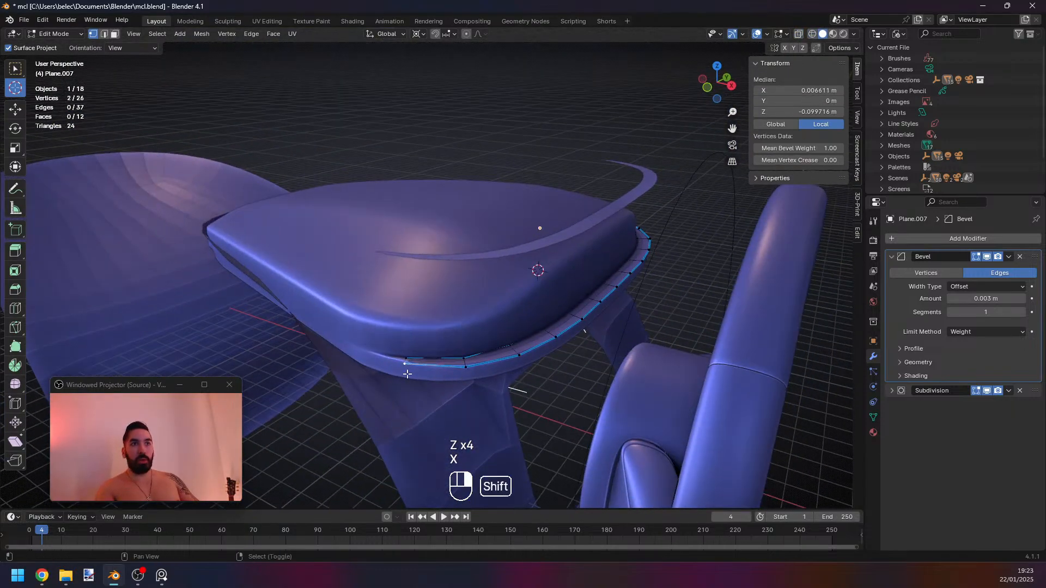
Try to taper the strip by moving its outer end vertices onto the inner ones and merging all vertices by distance.
{"action": "key", "text": "z"}
{"action": "key", "text": "g"}
{"action": "left_click", "coordinate": [607, 317]}
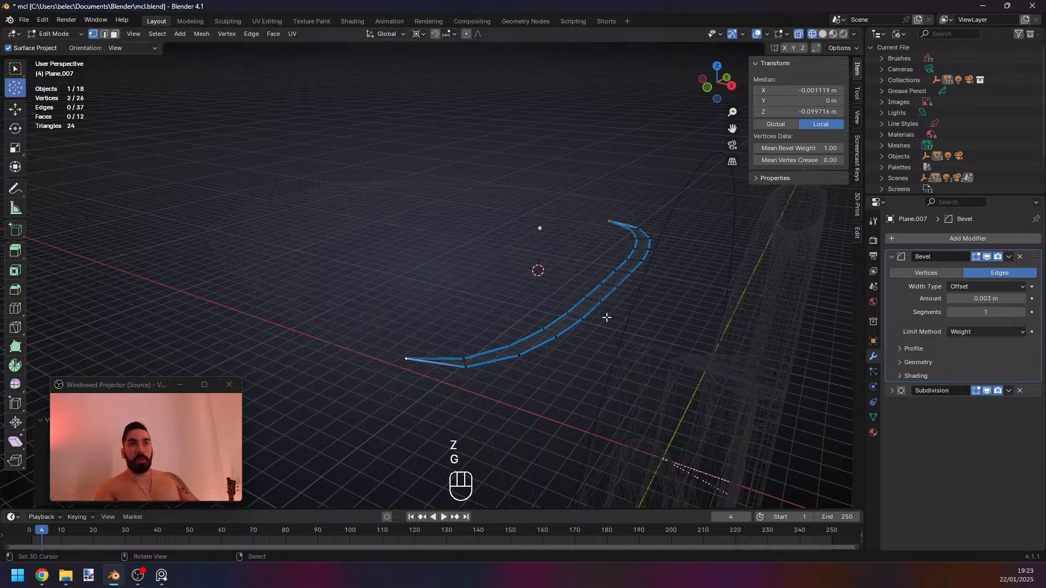
{"action": "key", "text": "z"}
{"action": "key", "text": "a"}
{"action": "key", "text": "a"}
{"action": "key", "text": "shift+w"}
{"action": "middle_click_drag", "start_coordinate": [591, 333], "coordinate": [607, 350]}
{"action": "key", "text": "Tab"}
{"action": "key", "text": "Tab"}
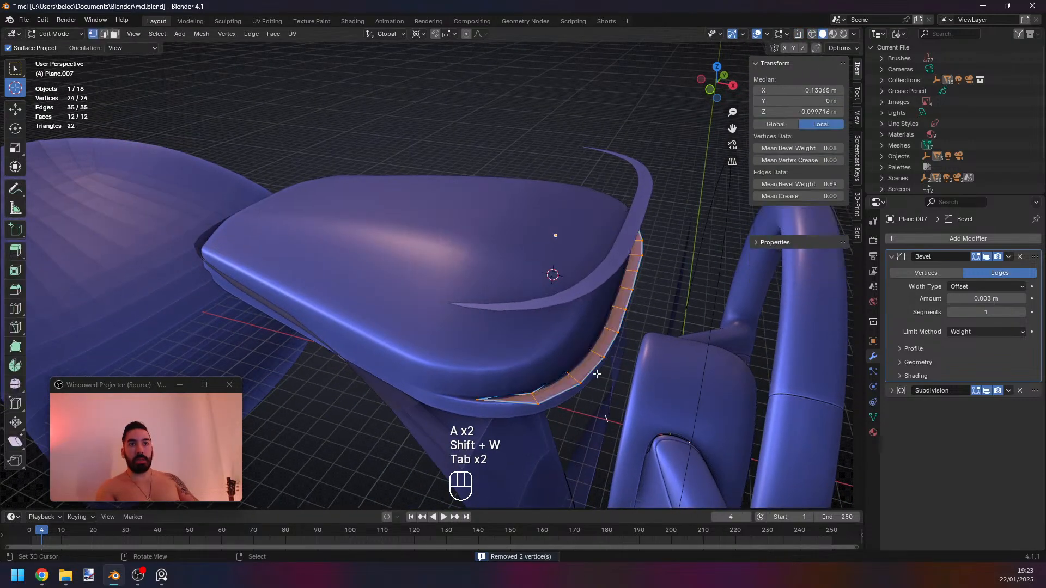
Examine the tapered strip against the front lip from several angles in object mode and edit mode.
{"action": "key", "text": "Tab"}
{"action": "key", "text": "Tab"}
{"action": "middle_click_drag", "start_coordinate": [580, 393], "coordinate": [655, 373]}
{"action": "key", "text": "2"}
{"action": "key", "text": "z"}
{"action": "key", "text": "z"}
{"action": "key", "text": "a"}
{"action": "key", "text": "a"}
{"action": "key", "text": "Tab"}
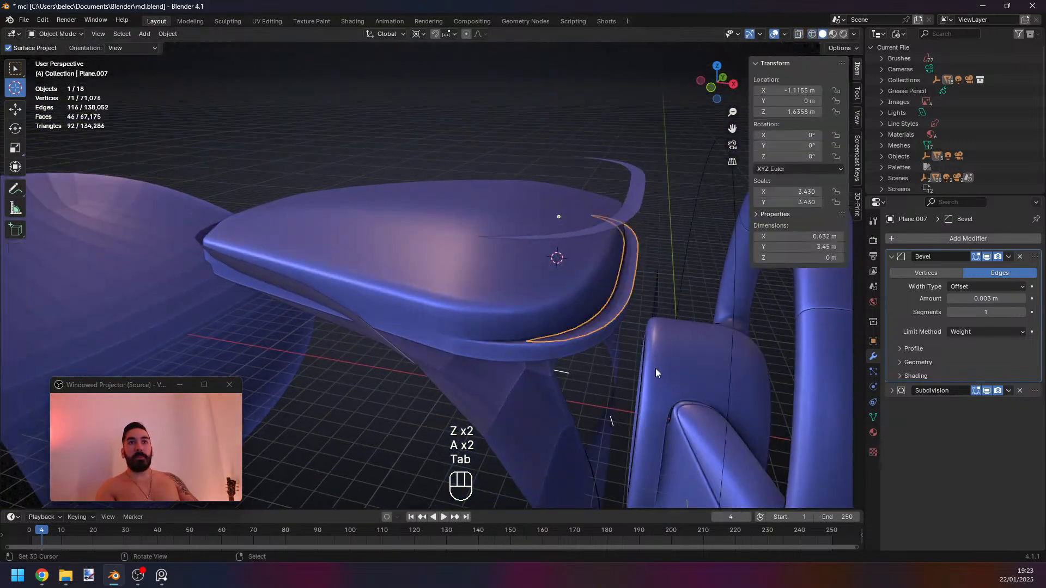
{"action": "scroll", "coordinate": [603, 363], "scroll_direction": "up", "scroll_amount": 3}
{"action": "key", "text": "Tab"}
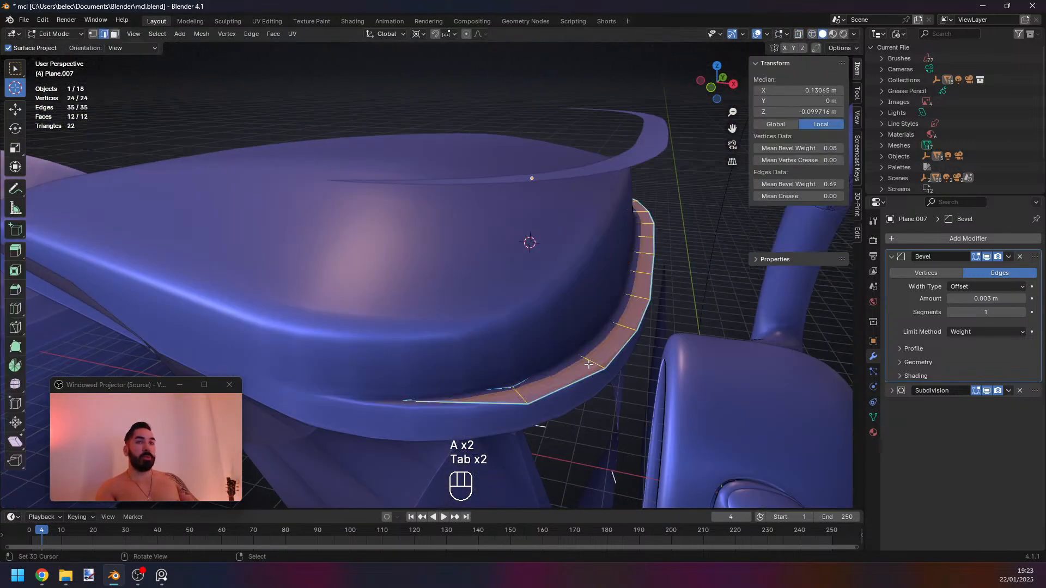
{"action": "key", "text": "Tab"}
Undo the merge, the end vertex move and the tip deletion on the separated lip strip.
{"action": "key", "text": "ctrl+z"}
{"action": "key", "text": "ctrl+z"}
{"action": "key", "text": "ctrl+z"}
{"action": "key", "text": "ctrl+z"}
{"action": "key", "text": "ctrl+z"}
{"action": "key", "text": "ctrl+z"}
{"action": "key", "text": "ctrl+z"}
{"action": "key", "text": "ctrl+z"}
{"action": "key", "text": "ctrl+z"}
{"action": "key", "text": "ctrl+z"}
{"action": "key", "text": "ctrl+z"}
{"action": "key", "text": "ctrl+z"}
{"action": "key", "text": "ctrl+z"}
{"action": "key", "text": "ctrl+z"}
{"action": "key", "text": "ctrl+z"}
{"action": "key", "text": "ctrl+z"}
{"action": "key", "text": "ctrl+z"}
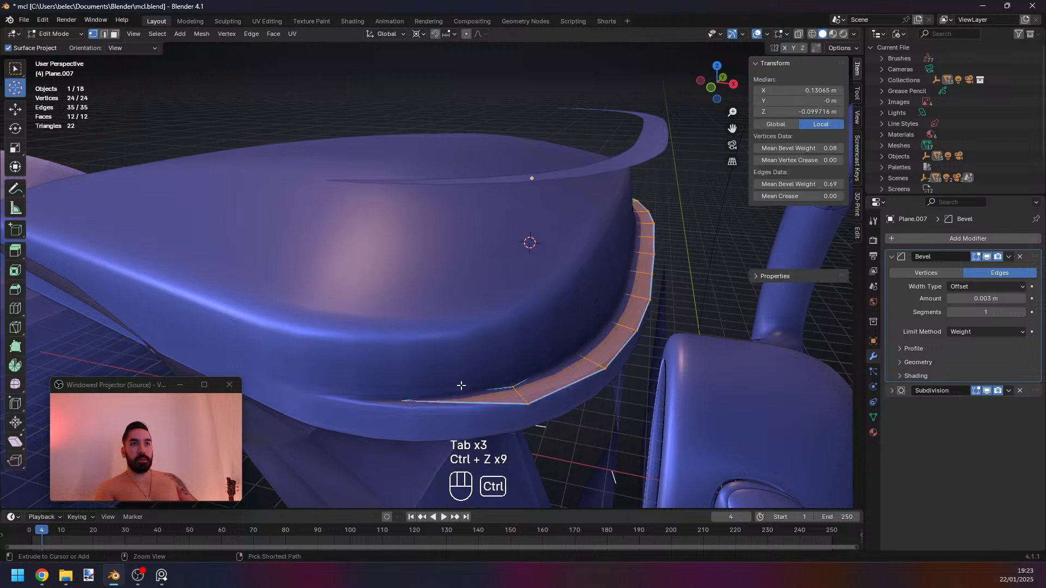
{"action": "key", "text": "ctrl+z"}
{"action": "key", "text": "ctrl+z"}
{"action": "key", "text": "ctrl+z"}
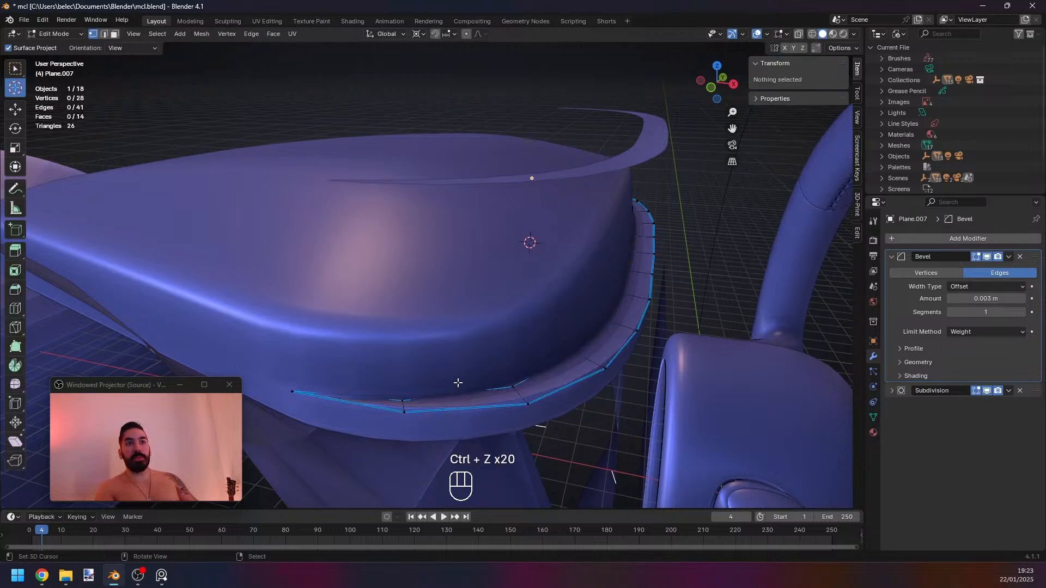
Extrude all of the flat lip strip's faces straight up along Z to turn the strip into a solid band.
{"action": "key", "text": "Tab"}
{"action": "key", "text": "Tab"}
{"action": "key", "text": "a"}
{"action": "key", "text": "a"}
{"action": "key", "text": "a"}
{"action": "key", "text": "e"}
{"action": "key", "text": "g"}
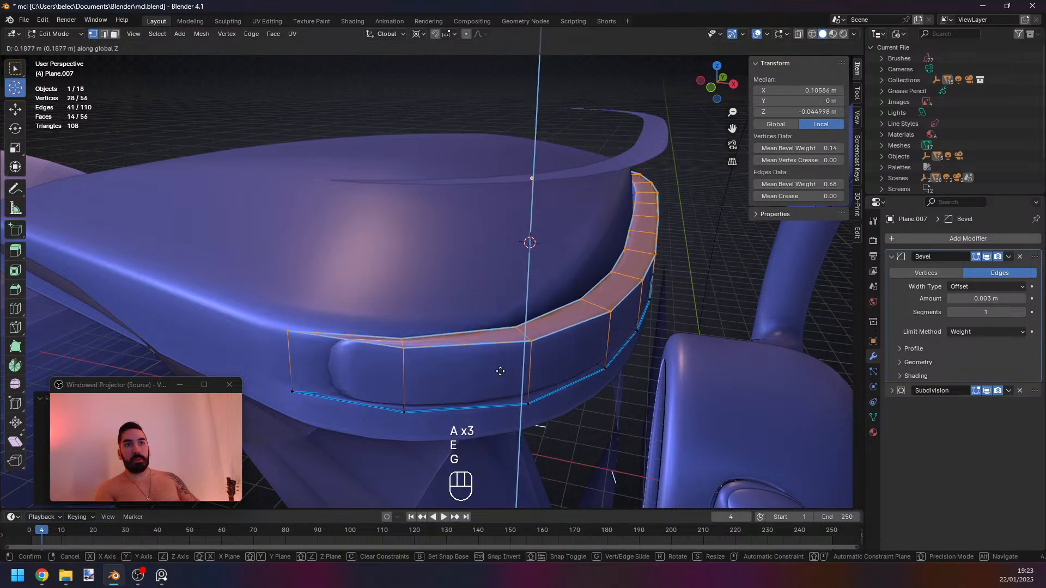
{"action": "left_click", "coordinate": [498, 374]}
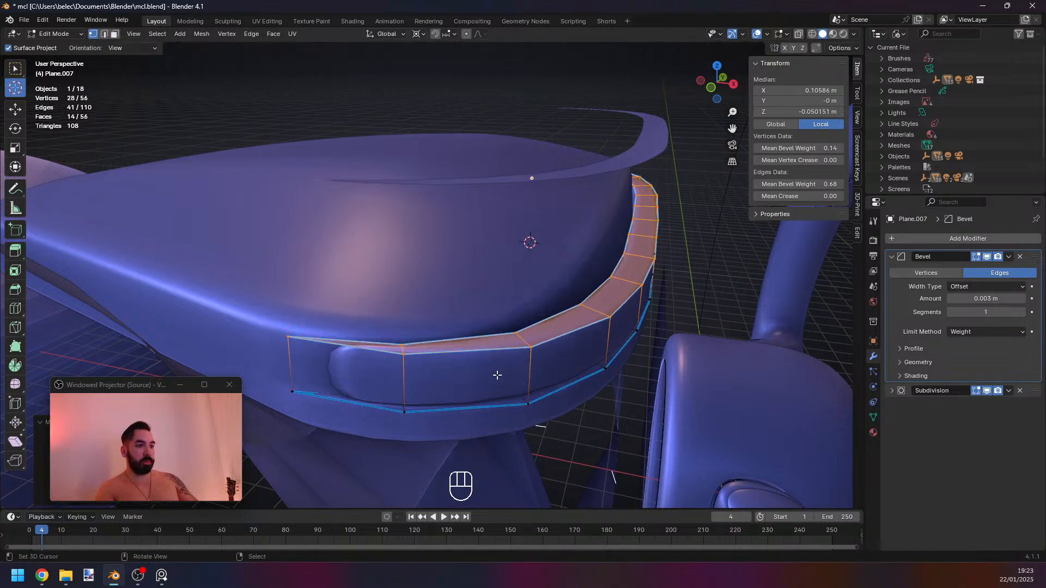
{"action": "middle_click_drag", "start_coordinate": [496, 375], "coordinate": [305, 409]}
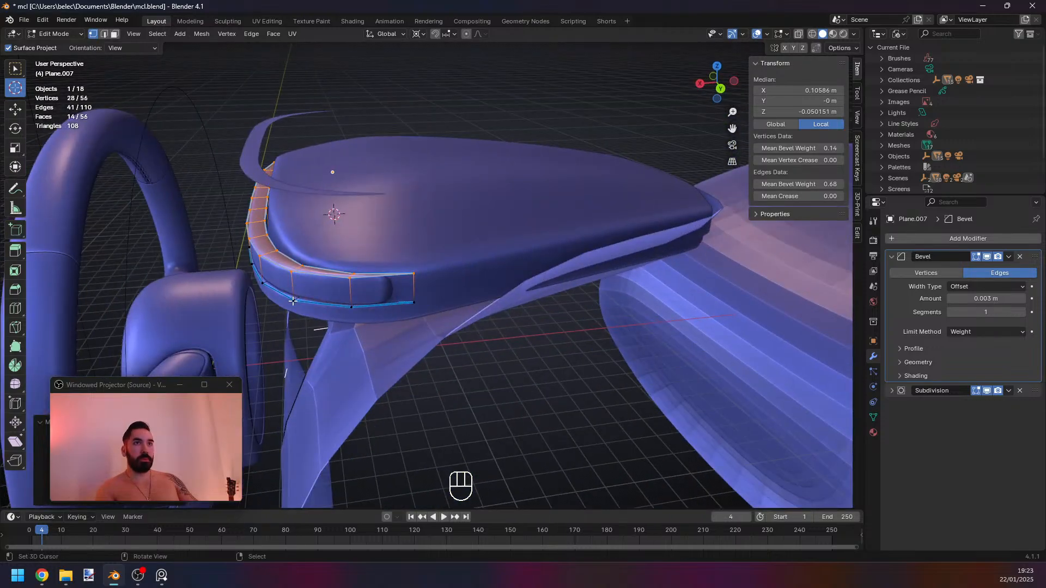
{"action": "middle_click_drag", "start_coordinate": [294, 301], "coordinate": [581, 397]}
{"action": "key", "text": "Tab"}
{"action": "key", "text": "Tab"}
Set the vertical edge at each end of the strip to a vertex bevel weight of 0 and an edge bevel weight of 1.
{"action": "key", "text": "2"}
{"action": "right_click", "coordinate": [496, 299]}
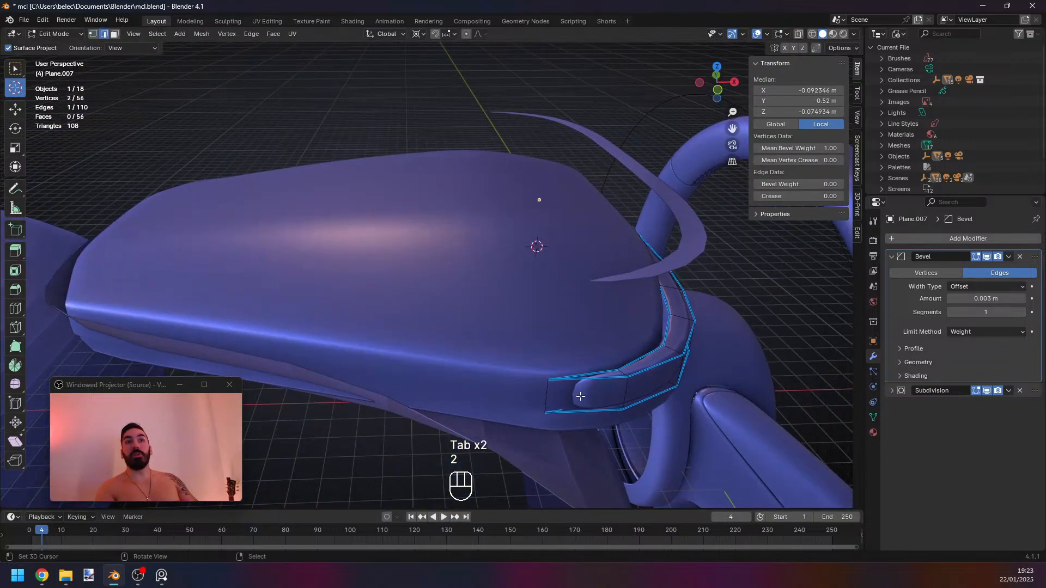
{"action": "right_click", "coordinate": [549, 396], "text": "shift"}
{"action": "left_click", "coordinate": [768, 197]}
{"action": "key", "text": "Escape"}
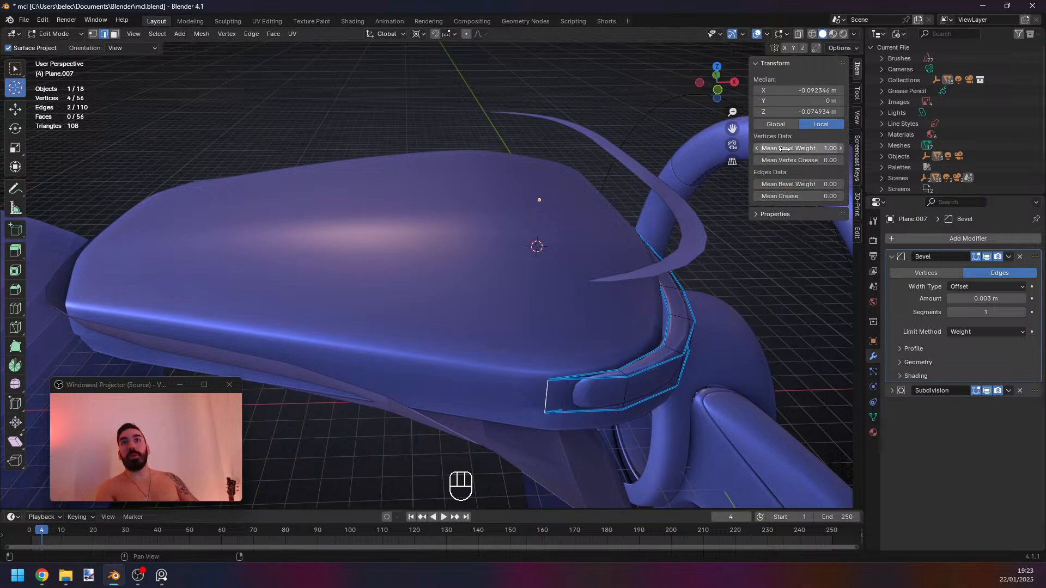
{"action": "left_click", "coordinate": [784, 149]}
{"action": "key", "text": "Return"}
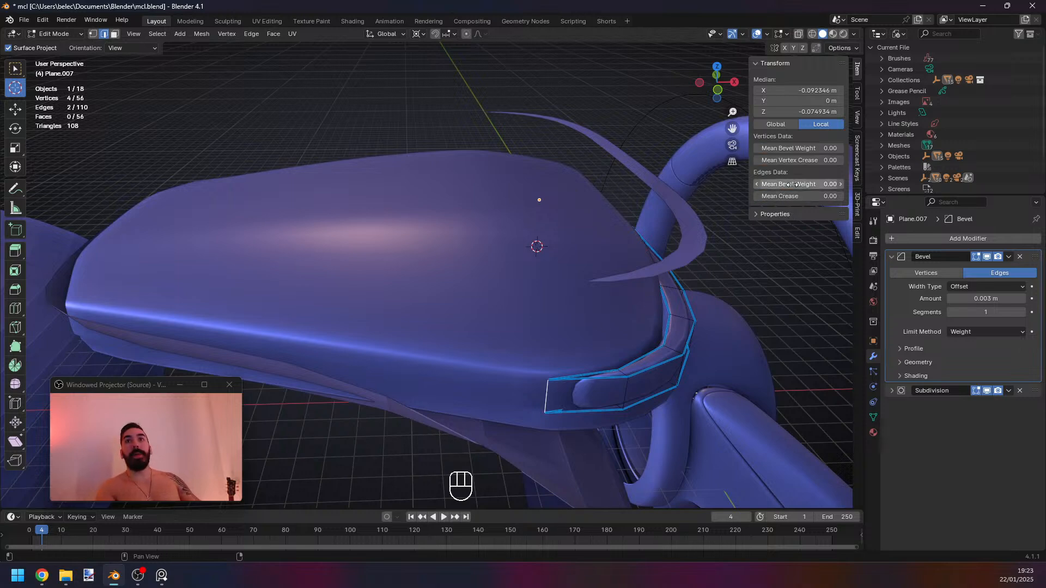
{"action": "type", "text": "1"}
{"action": "key", "text": "Return"}
{"action": "middle_click_drag", "start_coordinate": [500, 365], "coordinate": [476, 367]}
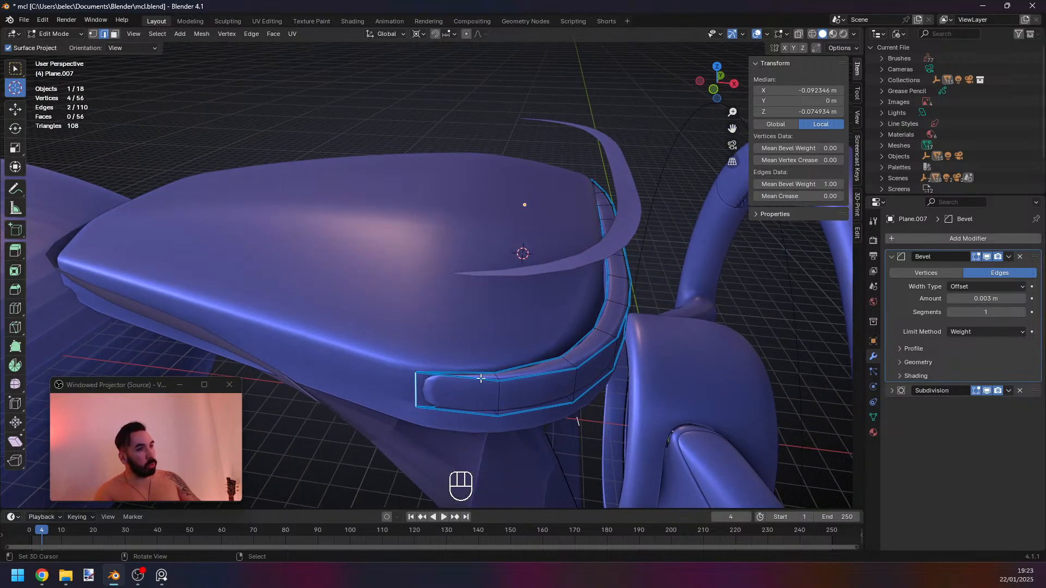
Lower the strip's top faces along Z to make the strip about 0.064 m tall.
{"action": "key", "text": "z"}
{"action": "key", "text": "z"}
{"action": "middle_click_drag", "start_coordinate": [484, 412], "coordinate": [421, 349]}
{"action": "key", "text": "Tab"}
{"action": "key", "text": "Tab"}
{"action": "key", "text": "3"}
{"action": "right_click", "coordinate": [518, 287], "text": "ctrl"}
{"action": "key", "text": "g"}
{"action": "key", "text": "z"}
{"action": "left_click", "coordinate": [479, 325]}
{"action": "key", "text": "Tab"}
{"action": "key", "text": "a"}
Slide the upper tip vertices at both ends of the strip down their vertical edges by a factor of about 0.32.
{"action": "right_click", "coordinate": [428, 353]}
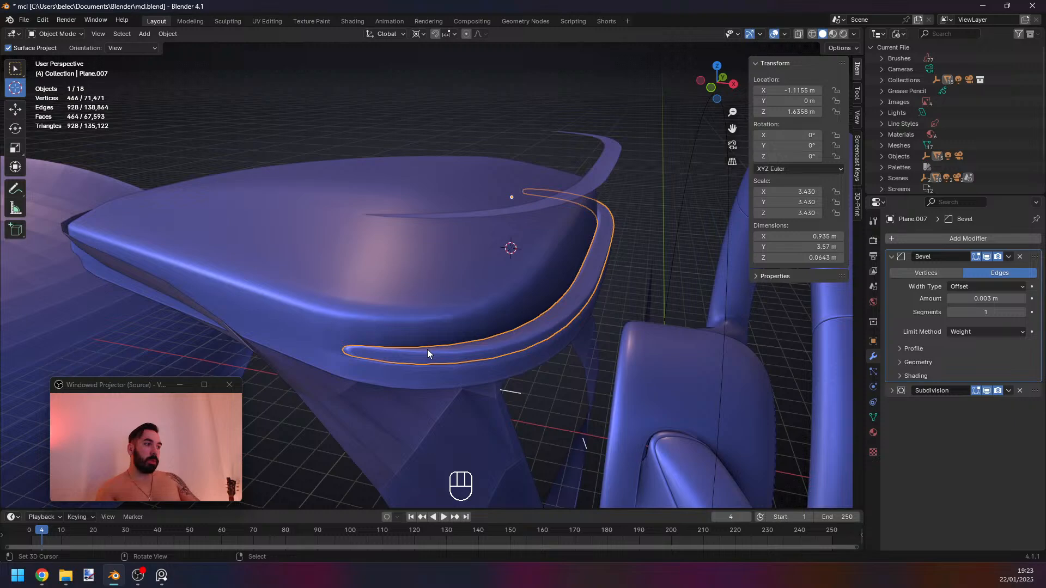
{"action": "key", "text": "Tab"}
{"action": "middle_click_drag", "start_coordinate": [415, 351], "coordinate": [442, 351]}
{"action": "key", "text": "3"}
{"action": "right_click", "coordinate": [466, 348]}
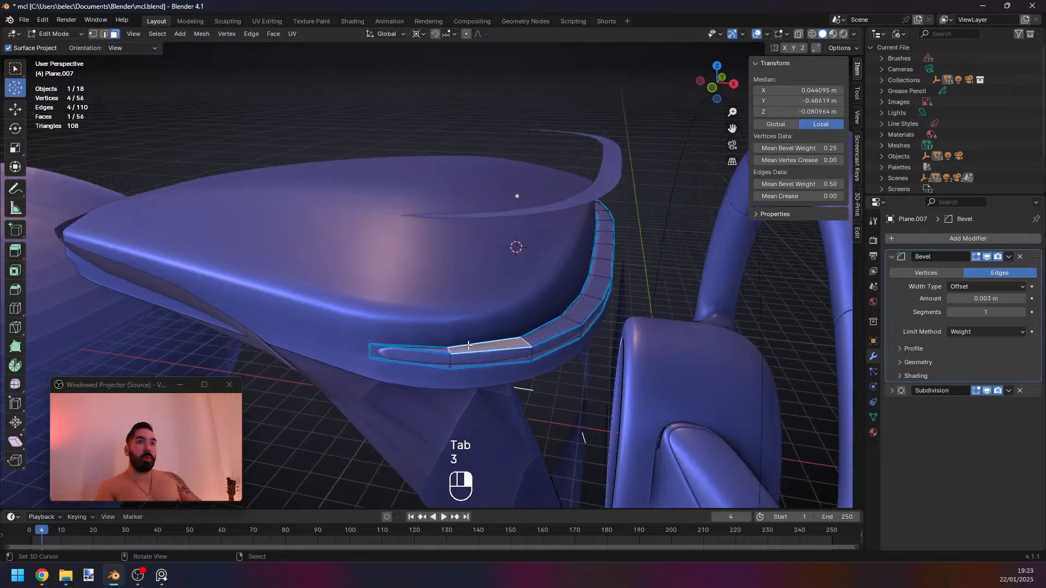
{"action": "middle_click_drag", "start_coordinate": [602, 332], "coordinate": [444, 347]}
{"action": "key", "text": "1"}
{"action": "right_click", "coordinate": [540, 336]}
{"action": "middle_click_drag", "start_coordinate": [371, 322], "coordinate": [556, 316]}
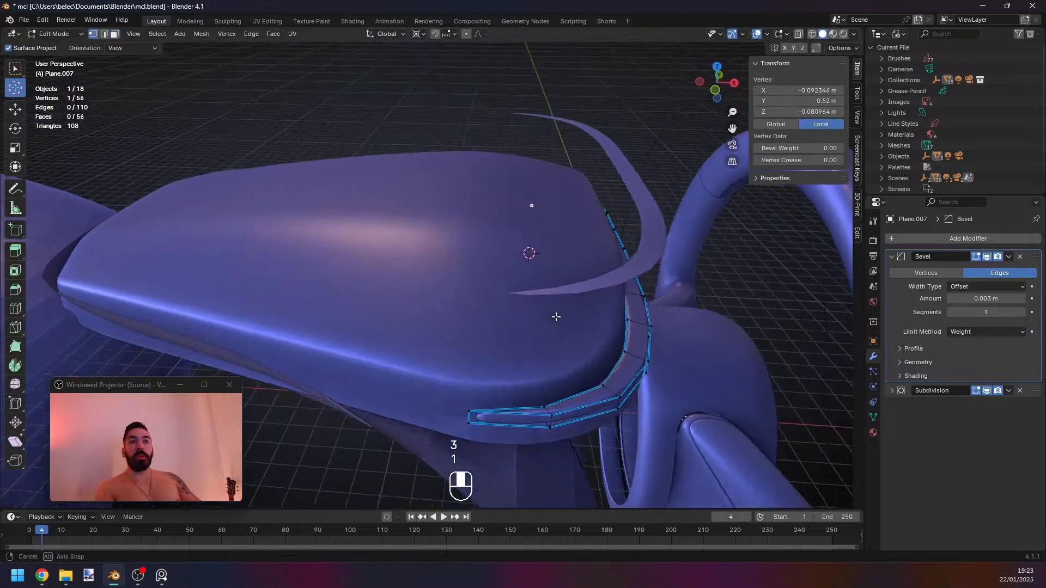
{"action": "right_click", "coordinate": [481, 411], "text": "shift"}
{"action": "middle_click_drag", "start_coordinate": [481, 411], "coordinate": [502, 391]}
{"action": "key", "text": "g"}
{"action": "key", "text": "g"}
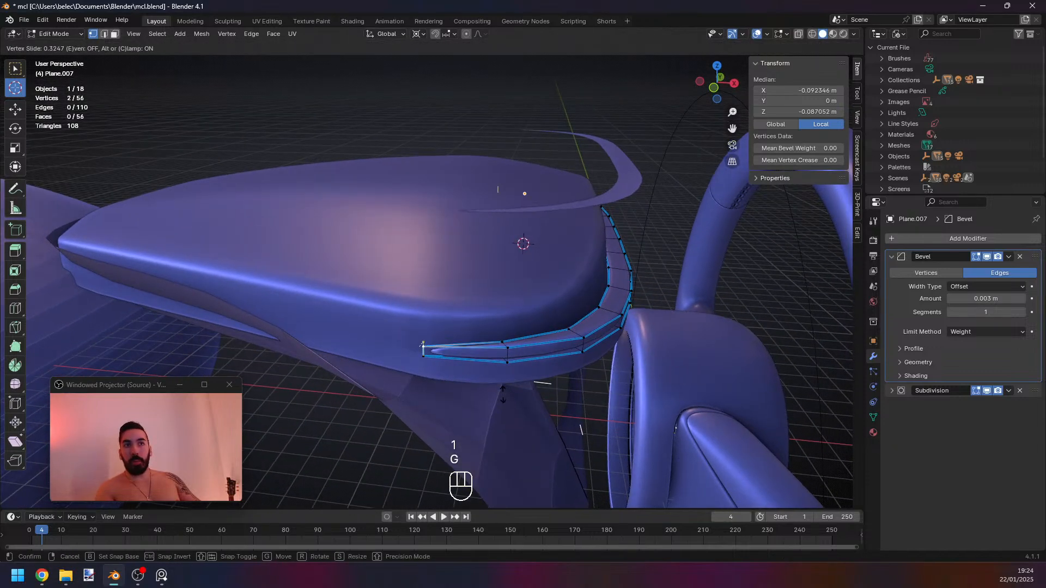
{"action": "left_click", "coordinate": [502, 391]}
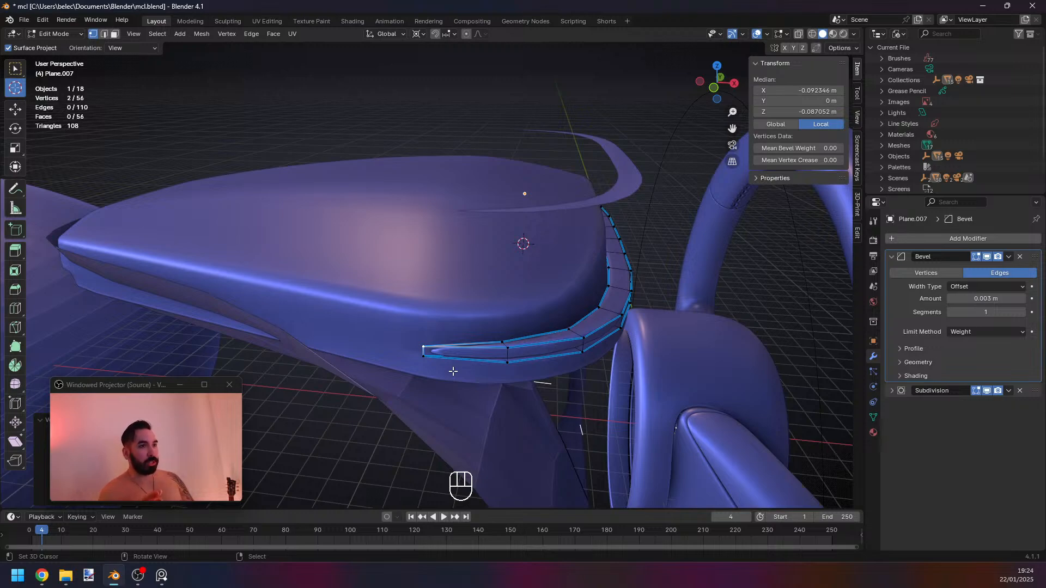
Select the row of top faces between the strip's end faces and view the strip in object mode.
{"action": "key", "text": "3"}
{"action": "left_click", "coordinate": [532, 338]}
{"action": "mouse_move", "coordinate": [533, 338]}
{"action": "middle_mouse_down"}
{"action": "mouse_move", "coordinate": [469, 327]}
{"action": "mouse_move", "coordinate": [542, 321]}
{"action": "middle_mouse_up"}
{"action": "left_click", "coordinate": [556, 302], "text": "ctrl"}
{"action": "middle_click_drag", "start_coordinate": [346, 320], "coordinate": [373, 370]}
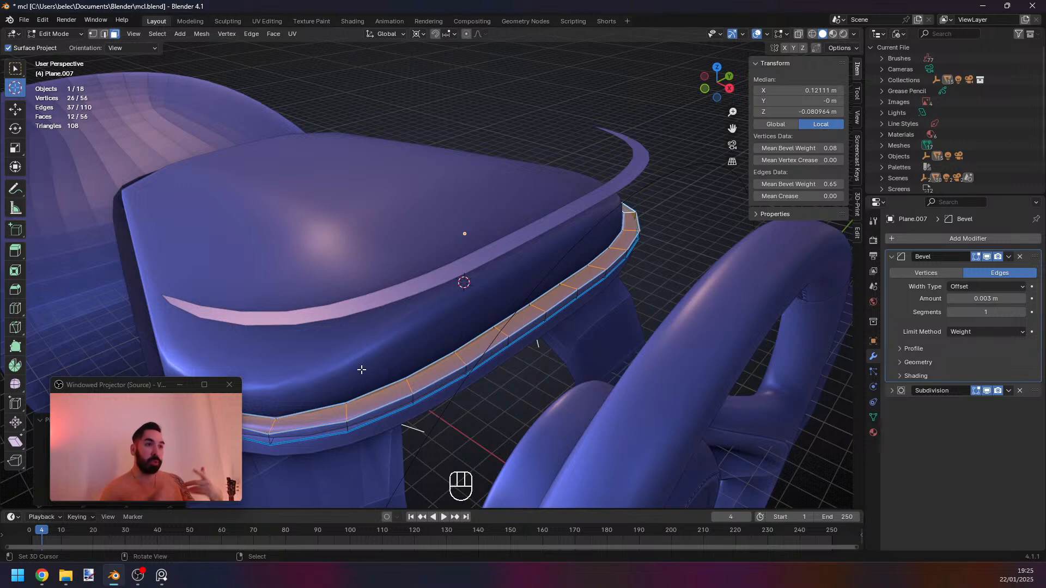
{"action": "left_click_drag", "start_coordinate": [89, 384], "coordinate": [74, 382]}
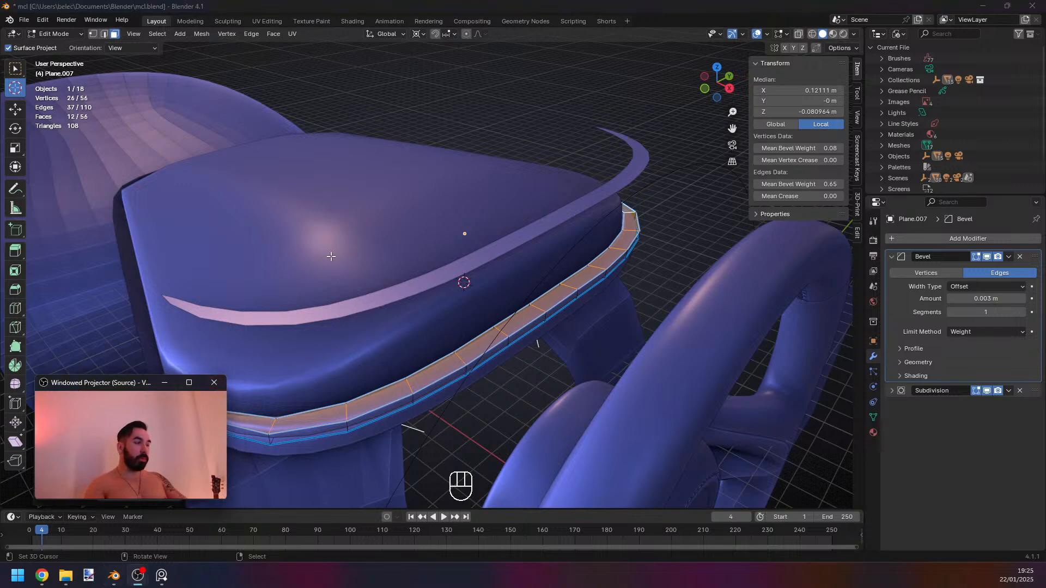
{"action": "key", "text": "Tab"}
{"action": "middle_click_drag", "start_coordinate": [302, 287], "coordinate": [442, 363]}
Lower the strip's outer top edge loop, excluding the tips, by about 0.028 m to slope the top surface outward.
{"action": "key", "text": "Tab"}
{"action": "key", "text": "1"}
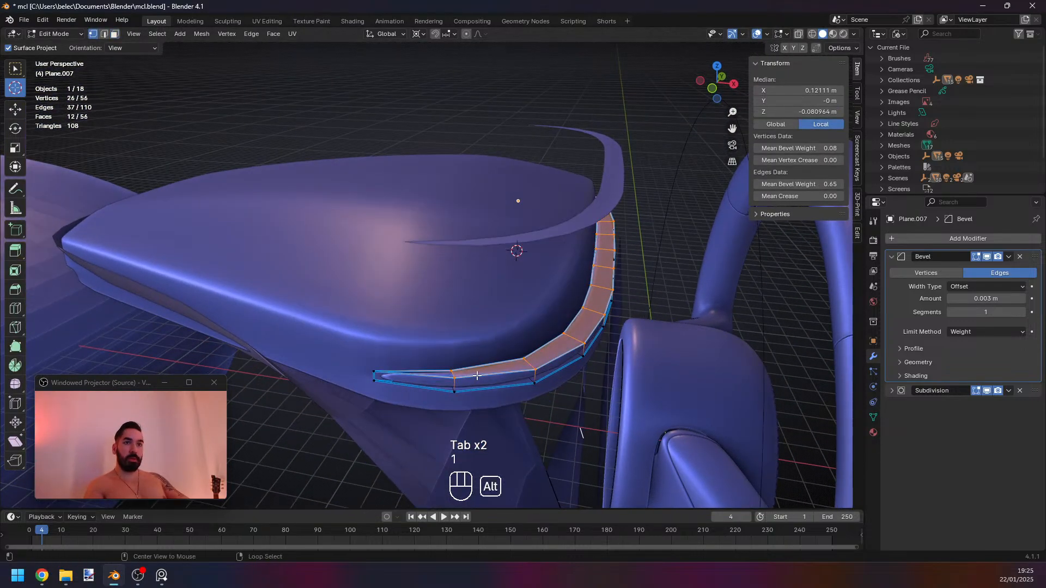
{"action": "right_click", "coordinate": [458, 376], "text": "alt"}
{"action": "right_click", "coordinate": [375, 373], "text": "shift"}
{"action": "right_click", "coordinate": [502, 316], "text": "shift"}
{"action": "middle_click_drag", "start_coordinate": [636, 329], "coordinate": [459, 327]}
{"action": "scroll", "coordinate": [460, 327], "scroll_direction": "up", "scroll_amount": 2}
{"action": "key", "text": "g"}
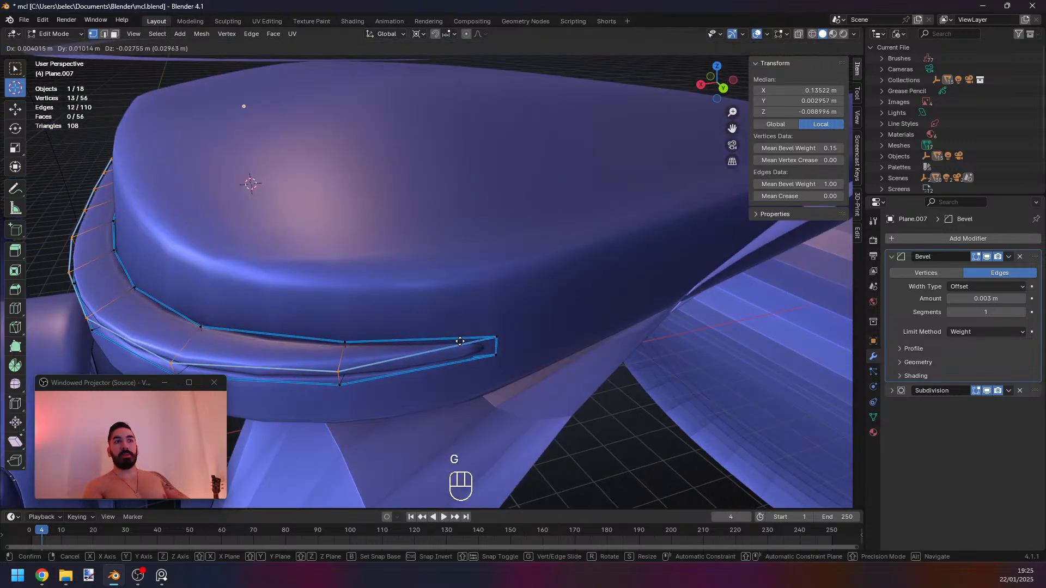
{"action": "left_click", "coordinate": [460, 341]}
{"action": "middle_click_drag", "start_coordinate": [305, 306], "coordinate": [452, 305], "text": "shift"}
{"action": "key", "text": "Tab"}
{"action": "key", "text": "Tab"}
{"action": "middle_click_drag", "start_coordinate": [583, 378], "coordinate": [668, 345]}
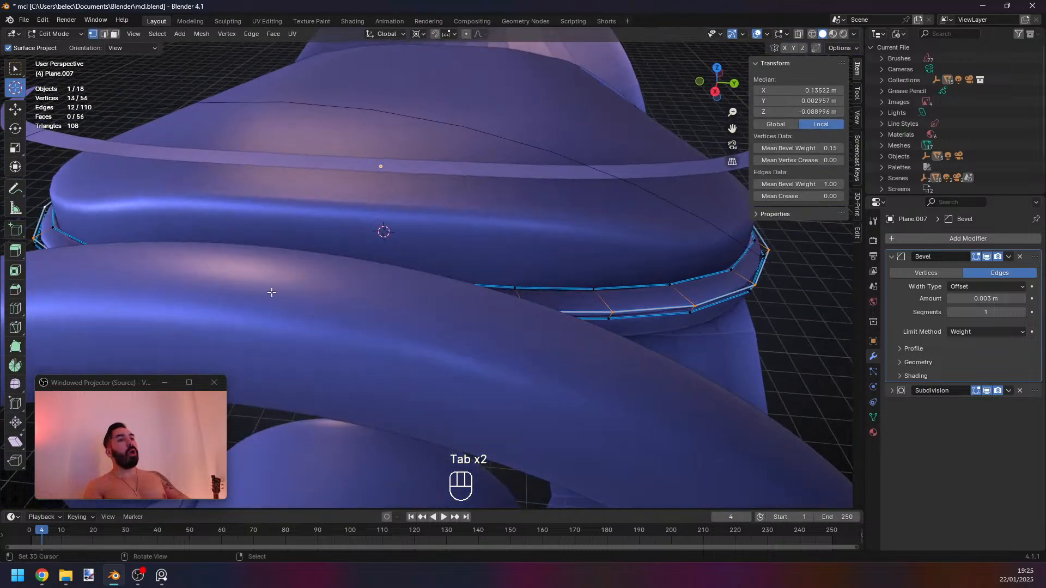
Add one centred loop cut along the length of the strip's top faces.
{"action": "middle_click_drag", "start_coordinate": [271, 292], "coordinate": [378, 366], "text": "shift"}
{"action": "key", "text": "3"}
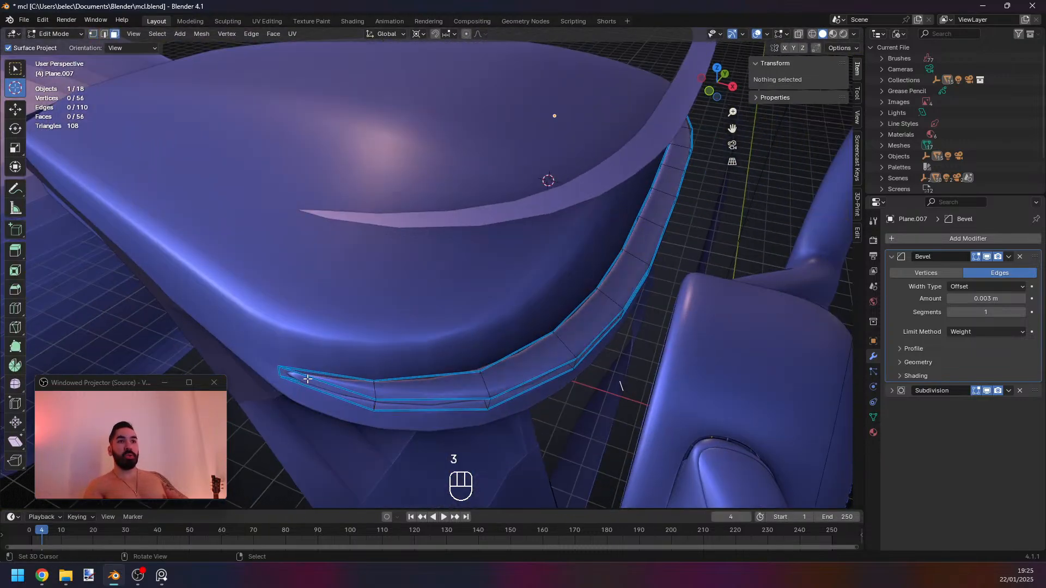
{"action": "middle_click_drag", "start_coordinate": [479, 378], "coordinate": [362, 385]}
{"action": "key", "text": "1"}
{"action": "key", "text": "ctrl+r"}
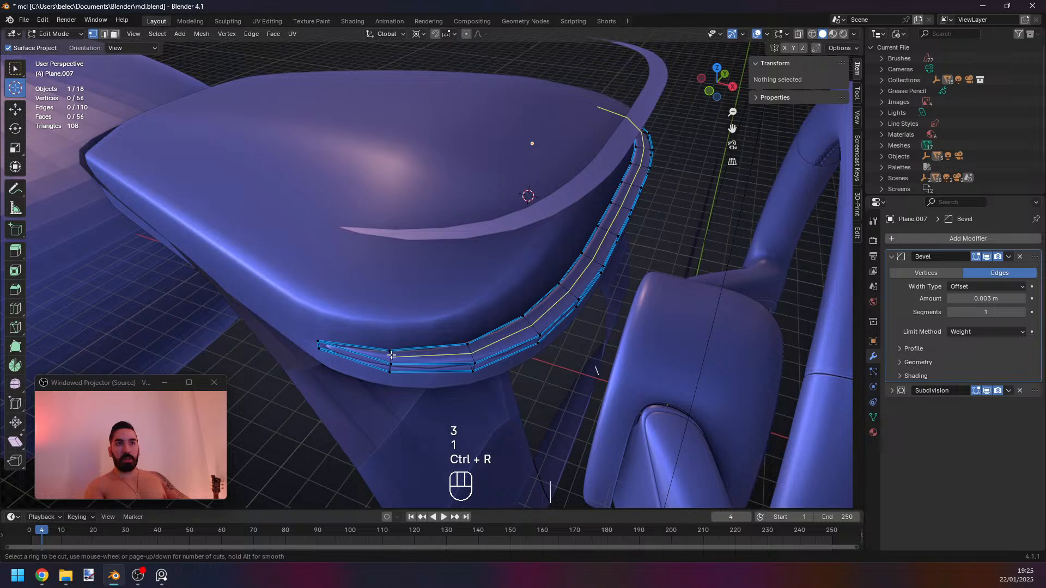
{"action": "left_click", "coordinate": [391, 354]}
{"action": "right_click", "coordinate": [392, 356]}
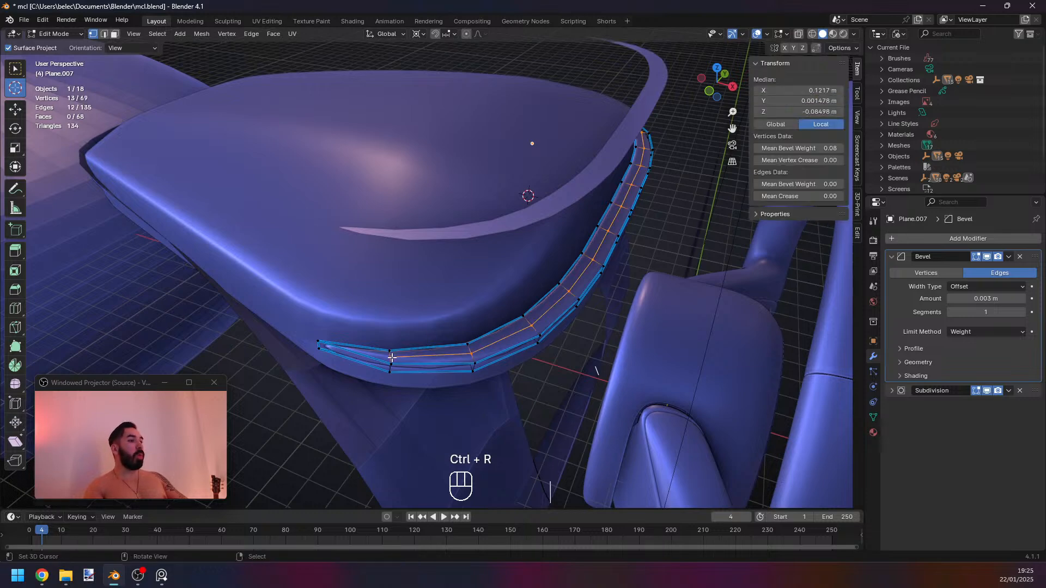
Slide the centre loop's two end vertices onto the adjacent inner edge vertices and merge all vertices by distance.
{"action": "right_click", "coordinate": [392, 359]}
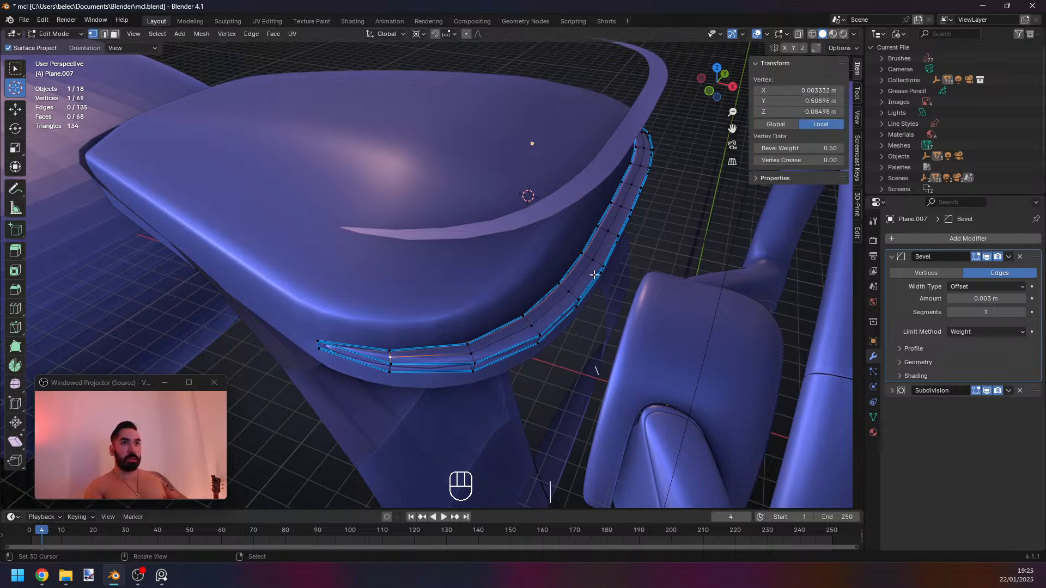
{"action": "middle_click_drag", "start_coordinate": [681, 366], "coordinate": [505, 368]}
{"action": "right_click", "coordinate": [568, 478], "text": "shift"}
{"action": "key", "text": "g"}
{"action": "key", "text": "g"}
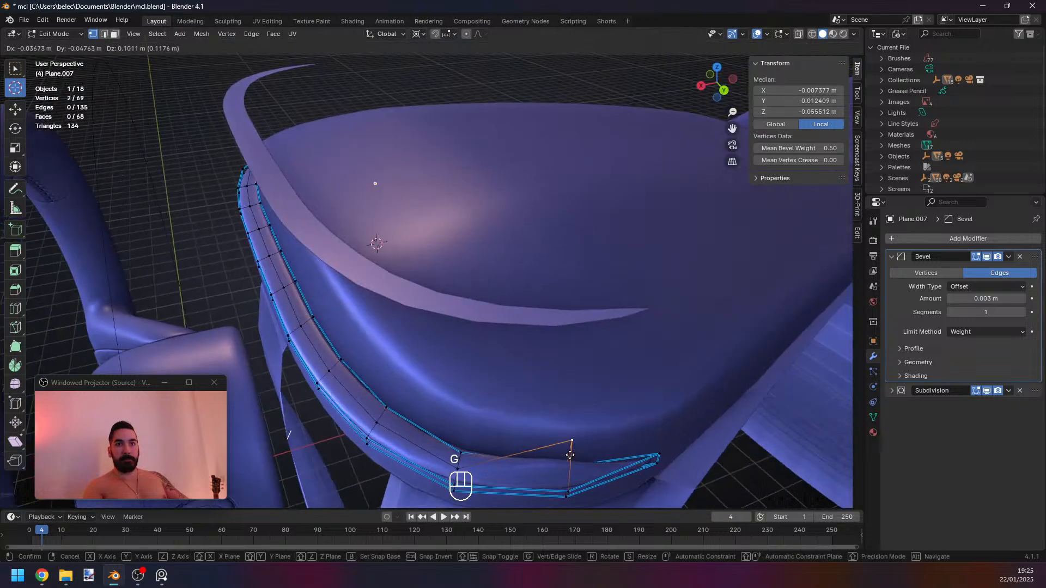
{"action": "right_click", "coordinate": [569, 434]}
{"action": "scroll", "coordinate": [325, 297], "scroll_direction": "down", "scroll_amount": 3}
{"action": "middle_click_drag", "start_coordinate": [325, 297], "coordinate": [425, 342]}
{"action": "key", "text": "g"}
{"action": "key", "text": "g"}
{"action": "left_click", "coordinate": [462, 343]}
{"action": "key", "text": "a"}
{"action": "key", "text": "a"}
{"action": "key", "text": "shift+w"}
Select the next centre loop vertex at each end and snap the 3D cursor to the midpoint of the selection.
{"action": "middle_click_drag", "start_coordinate": [498, 351], "coordinate": [482, 366]}
{"action": "key", "text": "1"}
{"action": "right_click", "coordinate": [507, 385]}
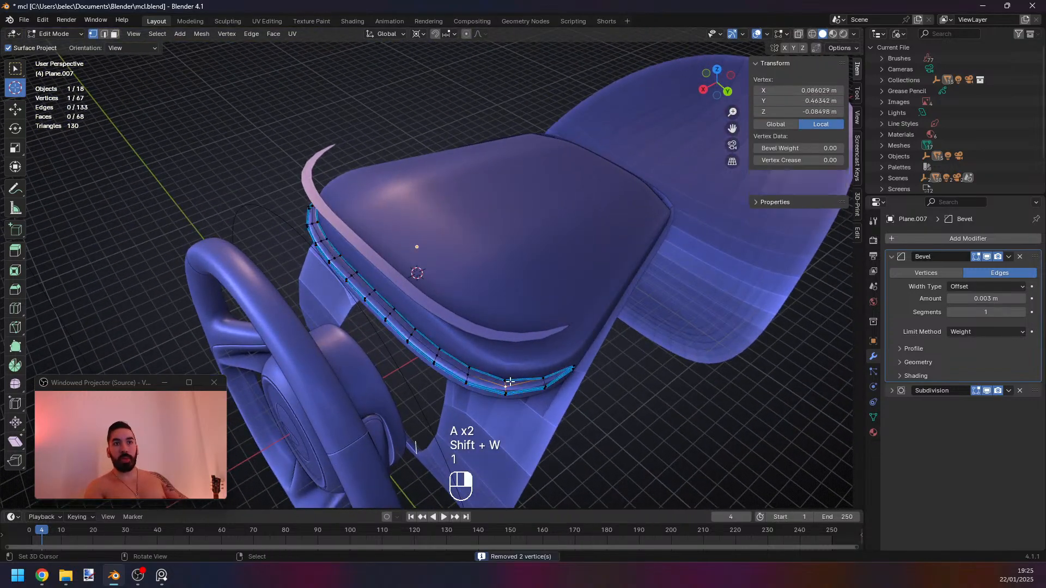
{"action": "middle_click_drag", "start_coordinate": [292, 313], "coordinate": [418, 340]}
{"action": "right_click", "coordinate": [403, 373], "text": "shift"}
{"action": "key", "text": "shift+s"}
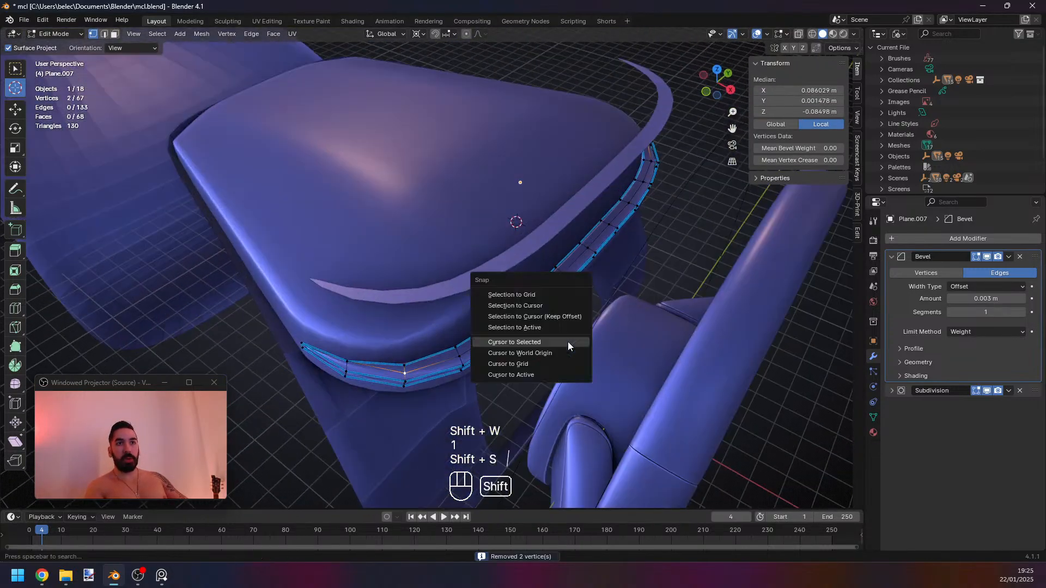
{"action": "left_click", "coordinate": [567, 341]}
{"action": "middle_click_drag", "start_coordinate": [527, 351], "coordinate": [361, 315]}
Try to slide and move the selected pair of centre loop vertices, and undo the change.
{"action": "key", "text": "g"}
{"action": "key", "text": "g"}
{"action": "left_click", "coordinate": [379, 323]}
{"action": "key", "text": "g"}
{"action": "left_click", "coordinate": [376, 319]}
{"action": "key", "text": "g"}
{"action": "key", "text": "g"}
{"action": "left_click", "coordinate": [475, 353]}
{"action": "key", "text": "ctrl+z"}
Select the inner row of the strip's top faces from one end to the other.
{"action": "key", "text": "Tab"}
{"action": "key", "text": "Tab"}
{"action": "key", "text": "3"}
{"action": "right_click", "coordinate": [296, 368]}
{"action": "middle_click_drag", "start_coordinate": [594, 311], "coordinate": [444, 338]}
{"action": "right_click", "coordinate": [383, 382], "text": "ctrl"}
{"action": "key", "text": "1"}
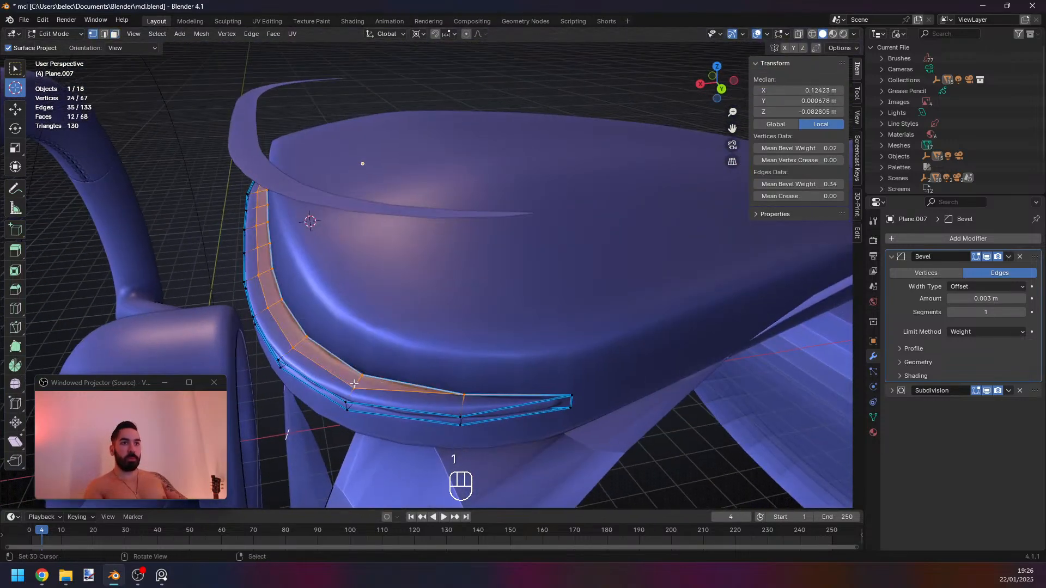
Reselect the centre loop vertex nearest each end and try to slide the pair along the strip in wireframe.
{"action": "right_click", "coordinate": [362, 376]}
{"action": "mouse_move", "coordinate": [362, 375]}
{"action": "middle_mouse_down"}
{"action": "mouse_move", "coordinate": [581, 378]}
{"action": "mouse_move", "coordinate": [582, 355]}
{"action": "mouse_move", "coordinate": [552, 356]}
{"action": "mouse_move", "coordinate": [531, 382]}
{"action": "middle_mouse_up"}
{"action": "right_click", "coordinate": [603, 277], "text": "shift"}
{"action": "key", "text": "z"}
{"action": "middle_click_drag", "start_coordinate": [649, 347], "coordinate": [531, 359]}
{"action": "key", "text": "g"}
{"action": "key", "text": "g"}
{"action": "left_click", "coordinate": [629, 346]}
Try sliding the same pair of centre loop vertices again from the top view, cancelling the slide.
{"action": "key", "text": "KP_7"}
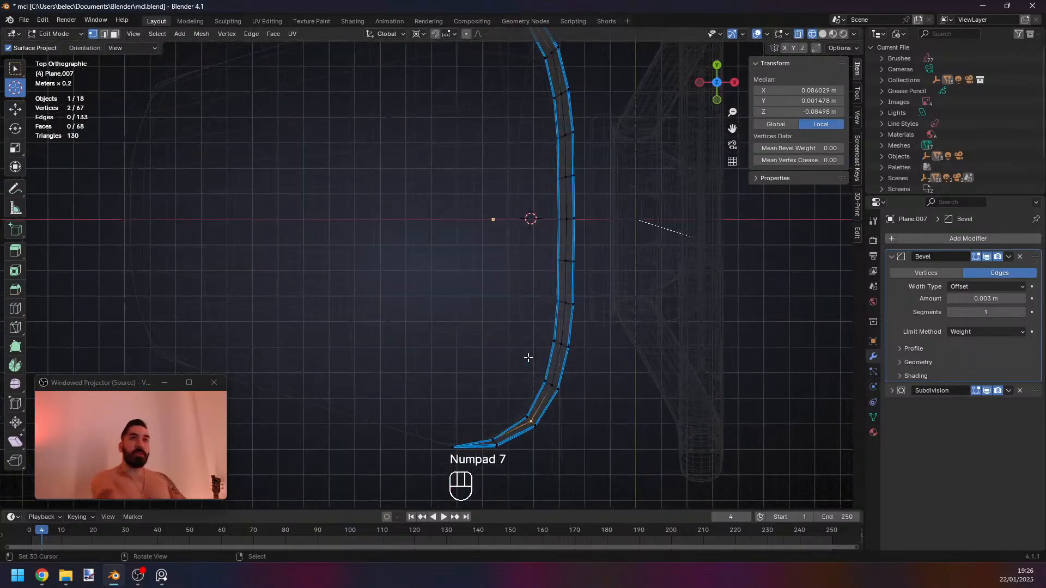
{"action": "middle_click_drag", "start_coordinate": [614, 231], "coordinate": [596, 366], "text": "shift"}
{"action": "scroll", "coordinate": [558, 202], "scroll_direction": "up", "scroll_amount": 1}
{"action": "mouse_move", "coordinate": [544, 156]}
{"action": "middle_mouse_down", "text": "shift"}
{"action": "mouse_move", "coordinate": [557, 202]}
{"action": "mouse_move", "coordinate": [549, 180]}
{"action": "mouse_move", "coordinate": [549, 203]}
{"action": "mouse_move", "coordinate": [509, 158]}
{"action": "mouse_move", "coordinate": [513, 199]}
{"action": "mouse_move", "coordinate": [500, 215]}
{"action": "mouse_move", "coordinate": [426, 174]}
{"action": "mouse_move", "coordinate": [471, 176]}
{"action": "middle_mouse_up", "text": "shift"}
{"action": "scroll", "coordinate": [558, 203], "scroll_direction": "down", "scroll_amount": 2}
{"action": "key", "text": "g"}
{"action": "key", "text": "g"}
{"action": "right_click", "coordinate": [508, 198]}
Examine the strip's shading against the body in solid view, in both object mode and edit mode.
{"action": "key", "text": "z"}
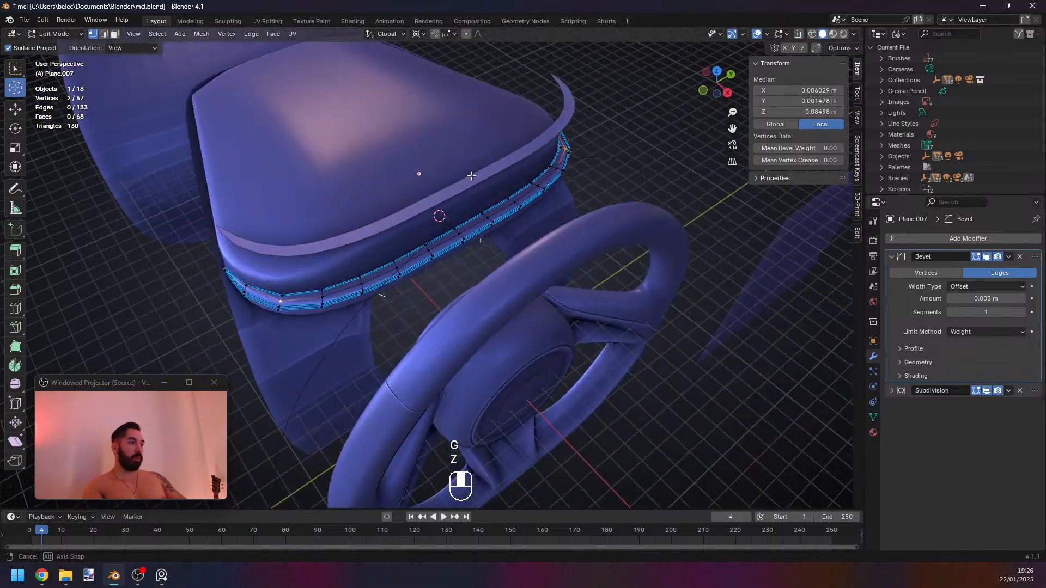
{"action": "key", "text": "Tab"}
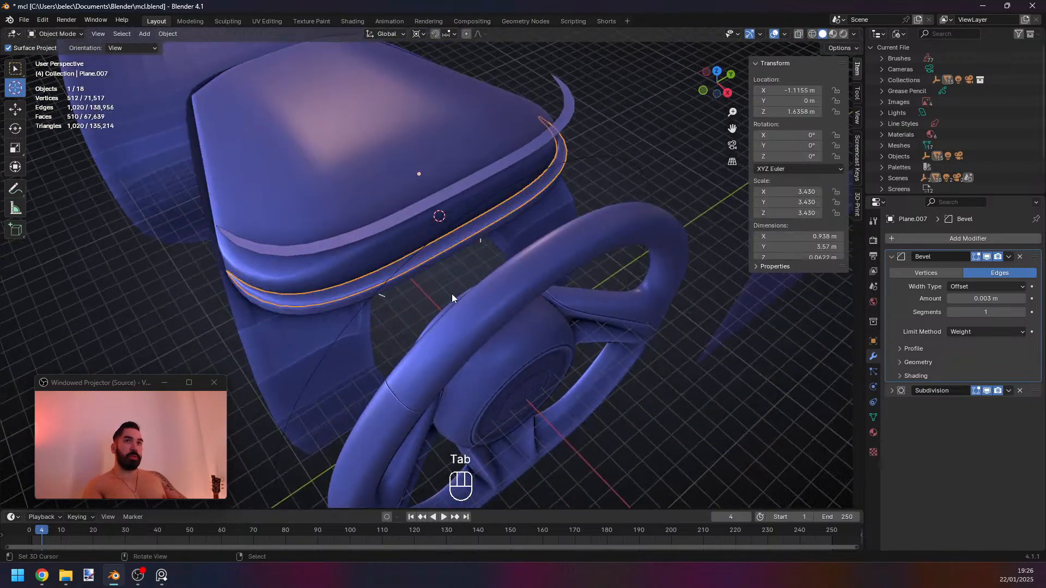
{"action": "middle_click_drag", "start_coordinate": [452, 293], "coordinate": [430, 278]}
{"action": "key", "text": "Tab"}
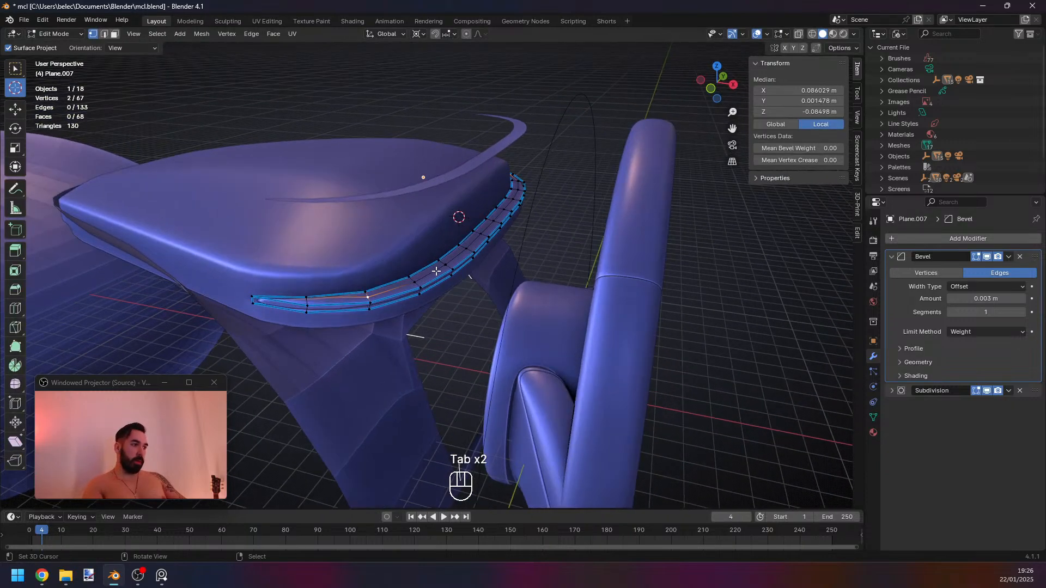
{"action": "key", "text": "Tab"}
{"action": "key", "text": "Tab"}
Show the strip in wireframe and select the inner wall face at one of its tips.
{"action": "key", "text": "3"}
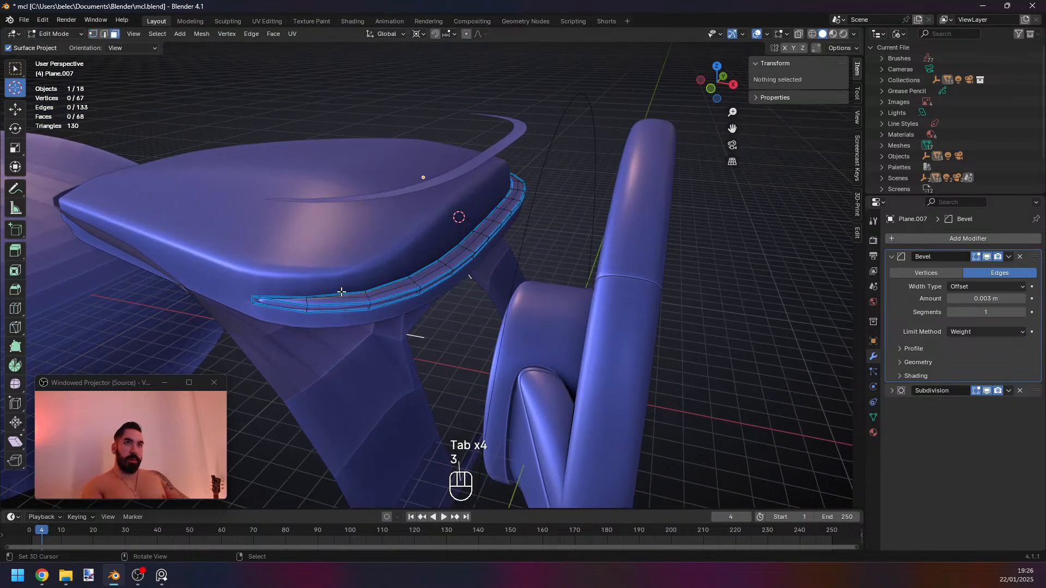
{"action": "left_click", "coordinate": [361, 288]}
{"action": "middle_click_drag", "start_coordinate": [360, 288], "coordinate": [509, 334]}
{"action": "key", "text": "z"}
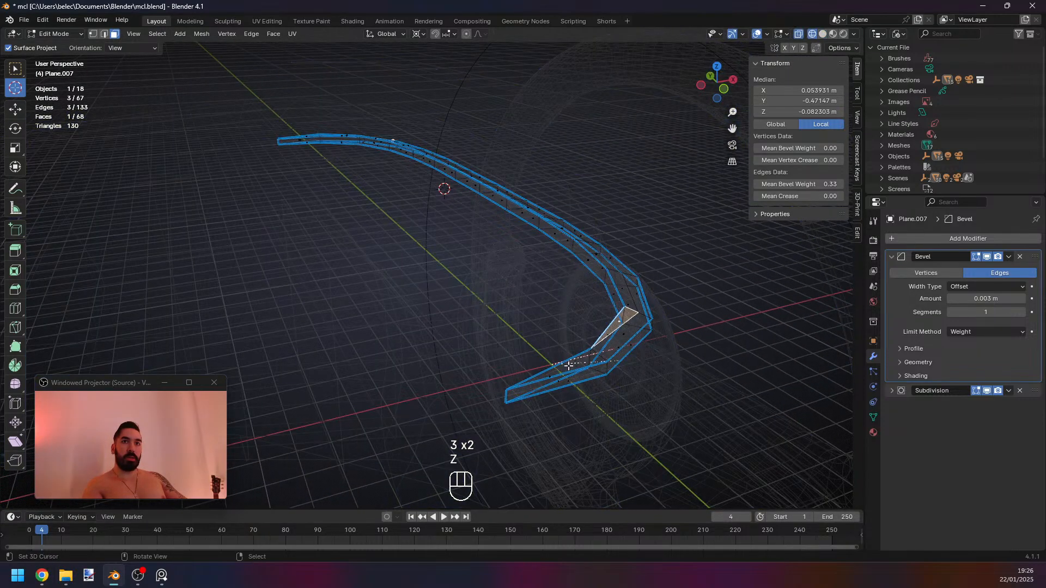
{"action": "key", "text": "3"}
{"action": "left_click", "coordinate": [558, 370]}
{"action": "right_click", "coordinate": [558, 371]}
{"action": "middle_click_drag", "start_coordinate": [644, 285], "coordinate": [599, 294]}
{"action": "key", "text": "a"}
{"action": "right_click", "coordinate": [281, 429]}
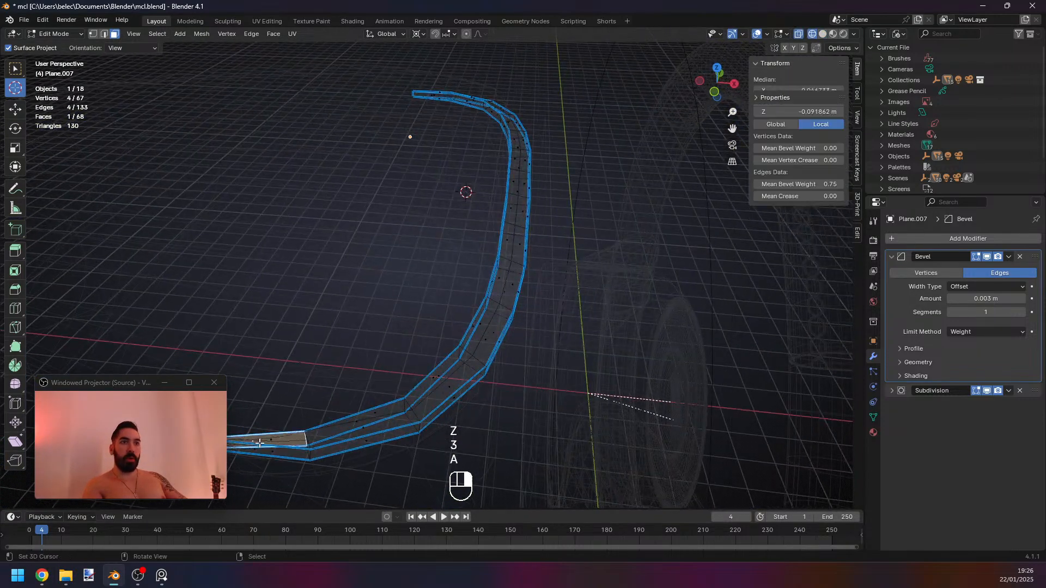
{"action": "middle_click_drag", "start_coordinate": [583, 168], "coordinate": [354, 149]}
{"action": "right_click", "coordinate": [506, 351], "text": "ctrl"}
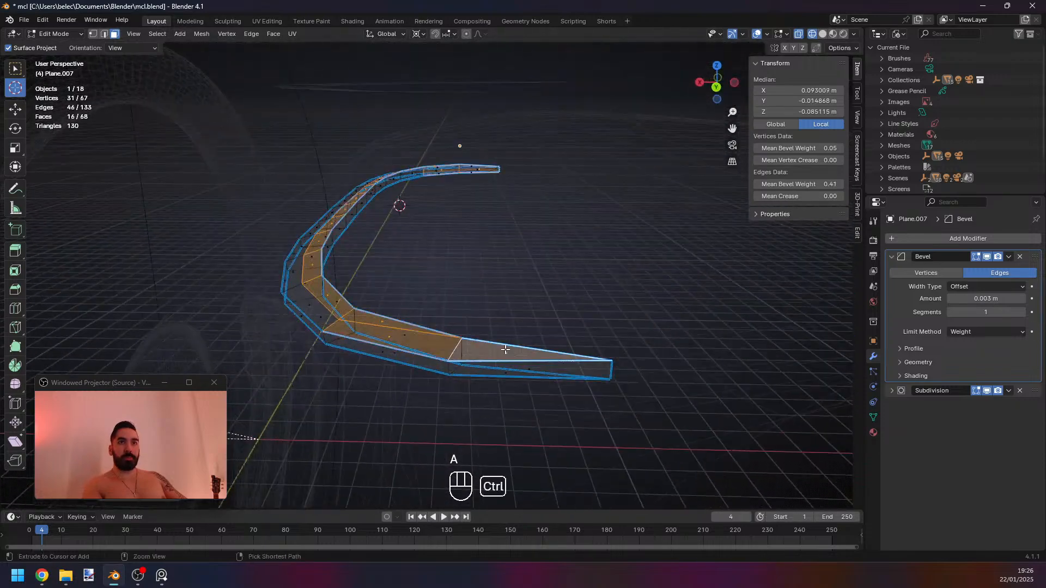
{"action": "key", "text": "ctrl+z"}
{"action": "right_click", "coordinate": [342, 300], "text": "ctrl"}
{"action": "right_click", "coordinate": [512, 352], "text": "ctrl"}
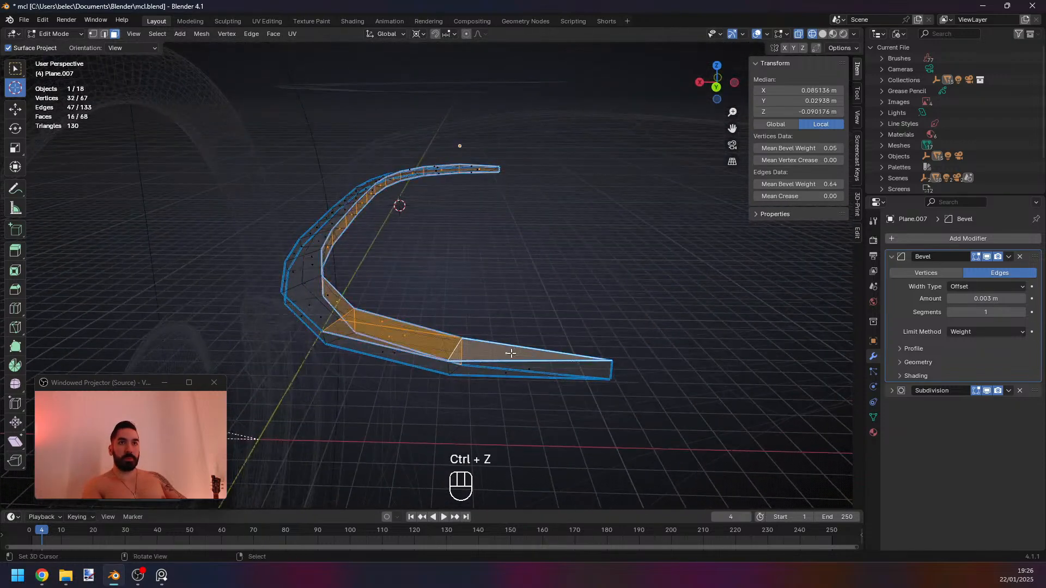
{"action": "key", "text": "ctrl+z"}
{"action": "right_click", "coordinate": [511, 353], "text": "ctrl"}
{"action": "right_click", "coordinate": [525, 365], "text": "ctrl"}
{"action": "key", "text": "ctrl+z"}
{"action": "key", "text": "ctrl+z"}
Select the full row of inner wall faces along the strip, from one tip to the other.
{"action": "right_click", "coordinate": [424, 342], "text": "ctrl"}
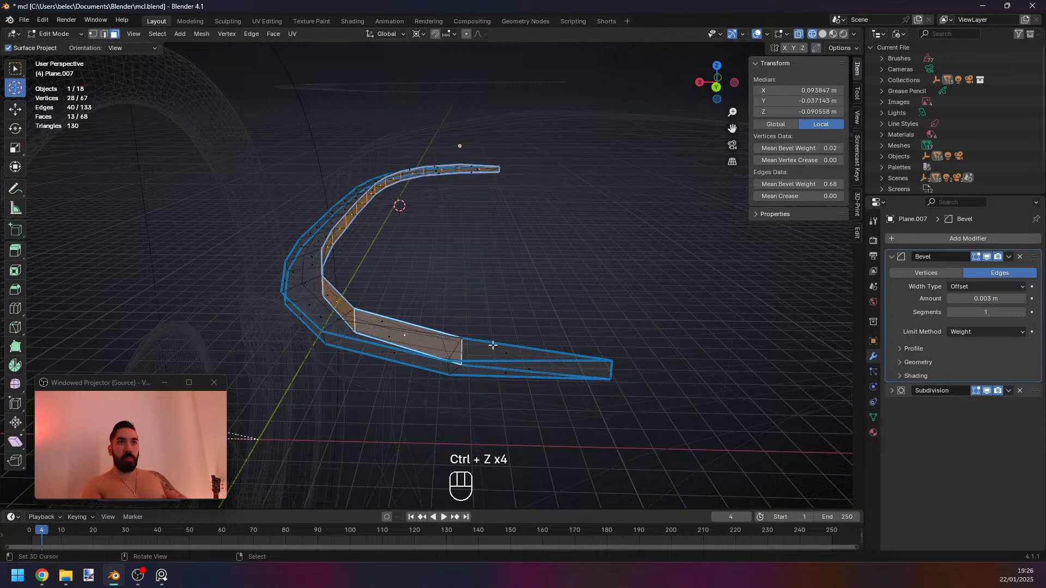
{"action": "right_click", "coordinate": [518, 347], "text": "ctrl"}
{"action": "mouse_move", "coordinate": [518, 347]}
{"action": "middle_mouse_down", "text": "shift"}
{"action": "mouse_move", "coordinate": [779, 351]}
{"action": "mouse_move", "coordinate": [357, 280]}
{"action": "mouse_move", "coordinate": [396, 248]}
{"action": "mouse_move", "coordinate": [447, 245]}
{"action": "middle_mouse_up", "text": "shift"}
{"action": "key", "text": "ctrl+z"}
{"action": "right_click", "coordinate": [779, 351], "text": "ctrl"}
{"action": "key", "text": "z"}
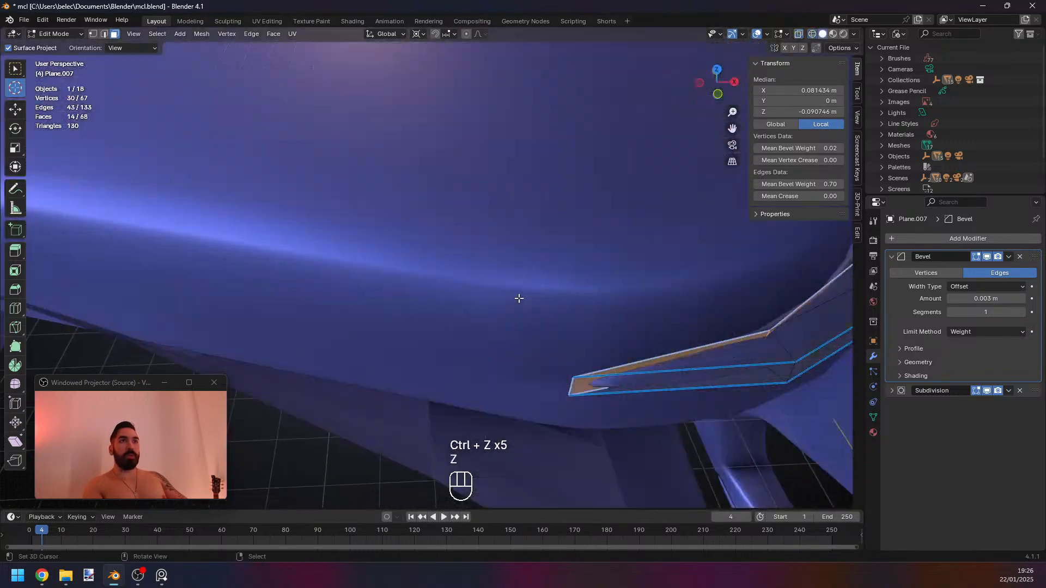
Extrude the selected inner wall faces and offset them along their normals toward the body's interior.
{"action": "mouse_move", "coordinate": [519, 299]}
{"action": "middle_mouse_down"}
{"action": "mouse_move", "coordinate": [500, 297]}
{"action": "mouse_move", "coordinate": [521, 276]}
{"action": "mouse_move", "coordinate": [531, 294]}
{"action": "middle_mouse_up"}
{"action": "key", "text": "e"}
{"action": "right_click", "coordinate": [499, 302]}
{"action": "key", "text": "alt+s"}
{"action": "left_click", "coordinate": [498, 285]}
{"action": "key", "text": "z"}
{"action": "key", "text": "ctrl+z"}
{"action": "key", "text": "alt+s"}
{"action": "left_click", "coordinate": [547, 326]}
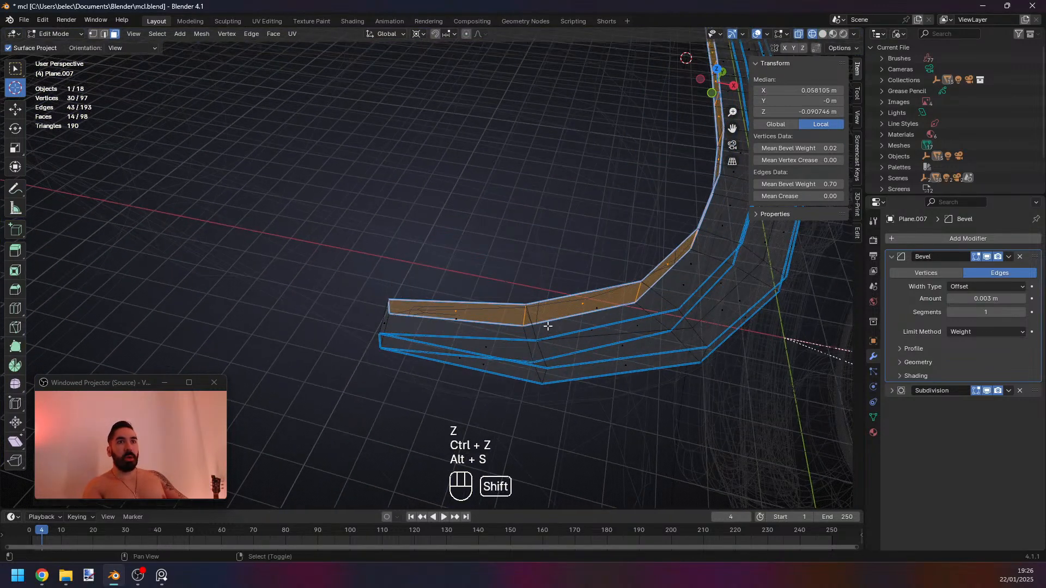
Delete the extruded inner wall faces, leaving the strip's back open.
{"action": "middle_click_drag", "start_coordinate": [396, 326], "coordinate": [327, 322]}
{"action": "key", "text": "3"}
{"action": "right_click", "coordinate": [316, 305]}
{"action": "key", "text": "ctrl+z"}
{"action": "key", "text": "x"}
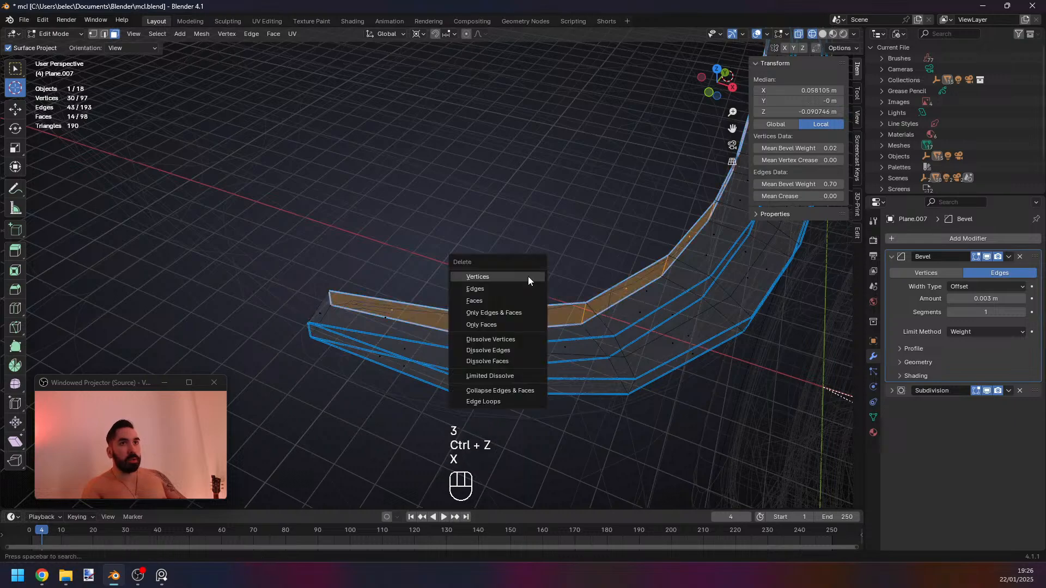
{"action": "left_click", "coordinate": [518, 301]}
Select the small end-cap face of the new extrusion at each tip and delete both faces.
{"action": "right_click", "coordinate": [347, 292]}
{"action": "middle_click_drag", "start_coordinate": [348, 292], "coordinate": [644, 294]}
{"action": "right_click", "coordinate": [604, 343], "text": "shift"}
{"action": "key", "text": "z"}
{"action": "key", "text": "x"}
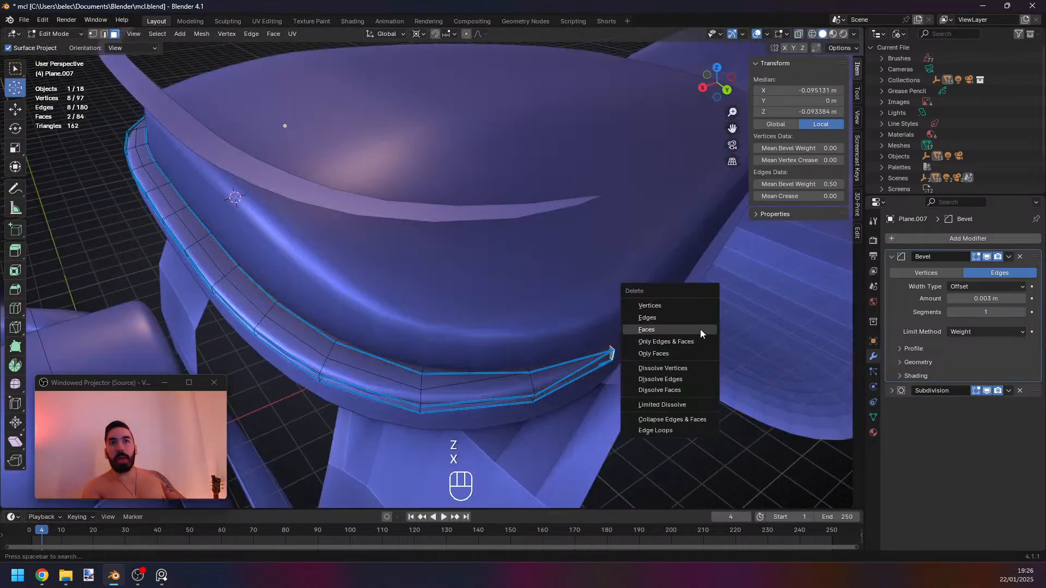
{"action": "left_click", "coordinate": [701, 329]}
{"action": "key", "text": "z"}
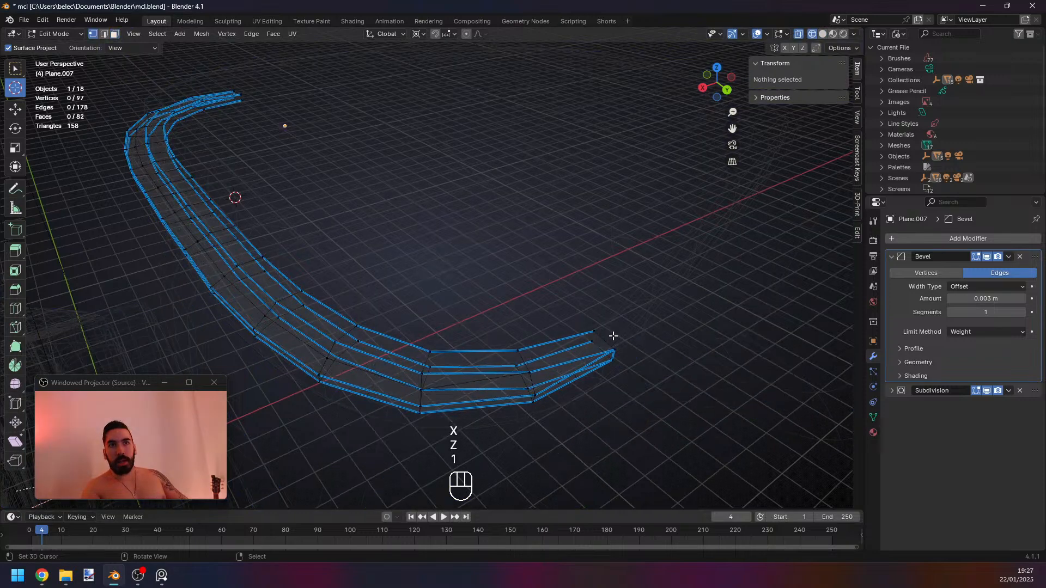
Examine the strip's opened tips and layered edges against the body in wireframe and solid view.
{"action": "key", "text": "z"}
{"action": "middle_click_drag", "start_coordinate": [614, 336], "coordinate": [568, 320]}
{"action": "key", "text": "1"}
{"action": "right_click", "coordinate": [563, 322]}
{"action": "key", "text": "z"}
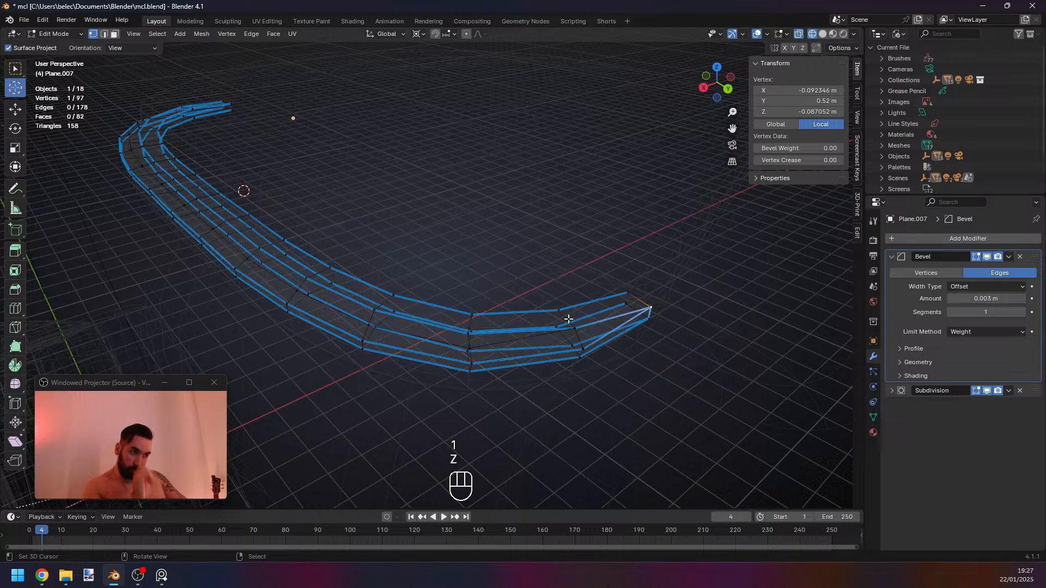
{"action": "middle_click_drag", "start_coordinate": [482, 270], "coordinate": [507, 289]}
{"action": "middle_click_drag", "start_coordinate": [438, 285], "coordinate": [447, 290]}
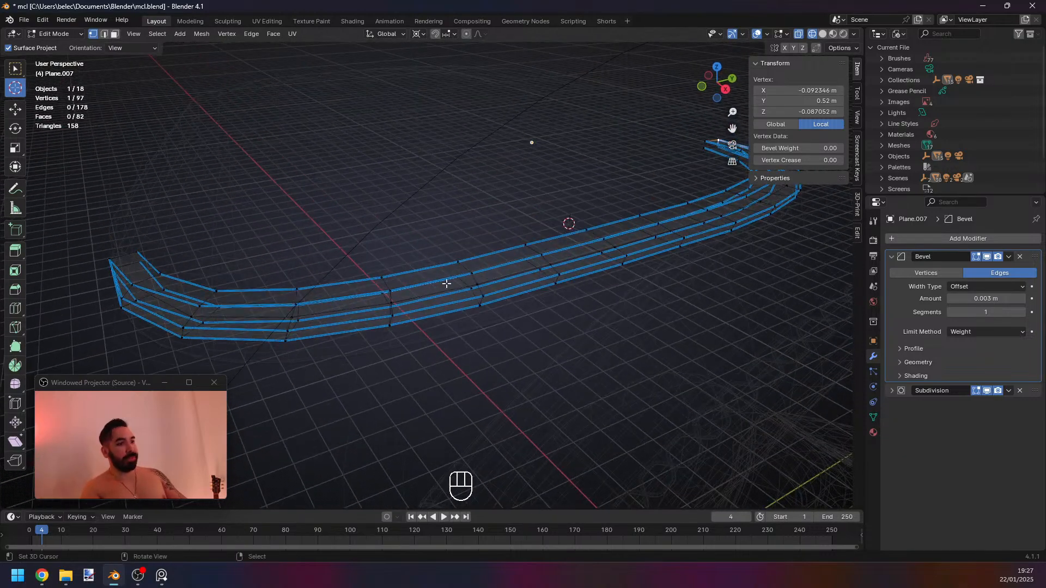
{"action": "key", "text": "z"}
{"action": "middle_click_drag", "start_coordinate": [311, 303], "coordinate": [245, 333]}
Select the top faces along the whole strip, including the newly extruded inner row.
{"action": "key", "text": "3"}
{"action": "key", "text": "z"}
{"action": "right_click", "coordinate": [246, 336]}
{"action": "key", "text": "z"}
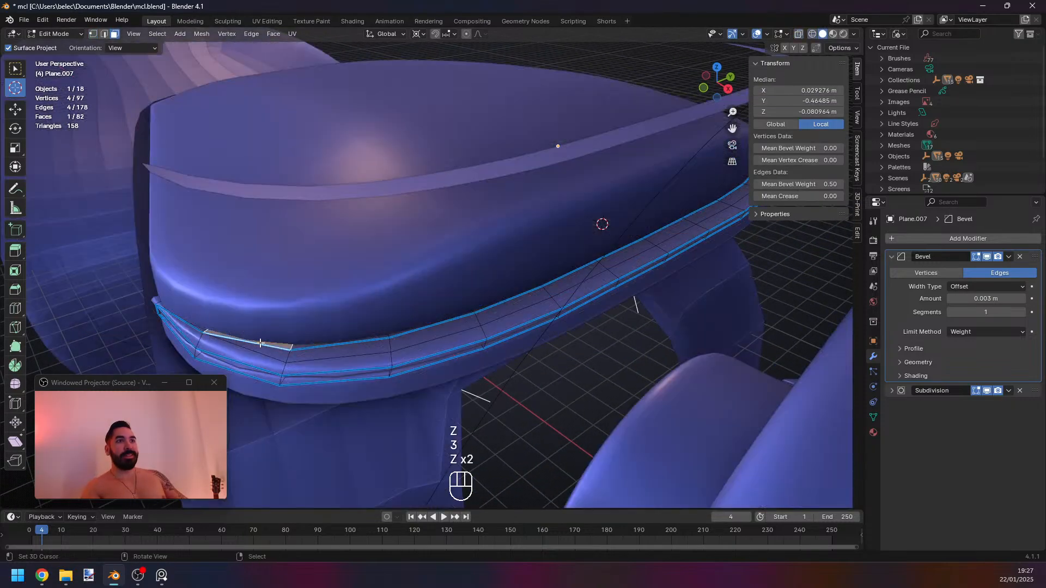
{"action": "key", "text": "z"}
{"action": "mouse_move", "coordinate": [396, 316]}
{"action": "middle_mouse_down"}
{"action": "mouse_move", "coordinate": [350, 304]}
{"action": "mouse_move", "coordinate": [378, 371]}
{"action": "mouse_move", "coordinate": [465, 402]}
{"action": "mouse_move", "coordinate": [519, 396]}
{"action": "mouse_move", "coordinate": [473, 400]}
{"action": "middle_mouse_up"}
{"action": "key", "text": "z"}
{"action": "right_click", "coordinate": [446, 379], "text": "ctrl"}
{"action": "right_click", "coordinate": [364, 388], "text": "shift"}
{"action": "right_click", "coordinate": [472, 400], "text": "ctrl"}
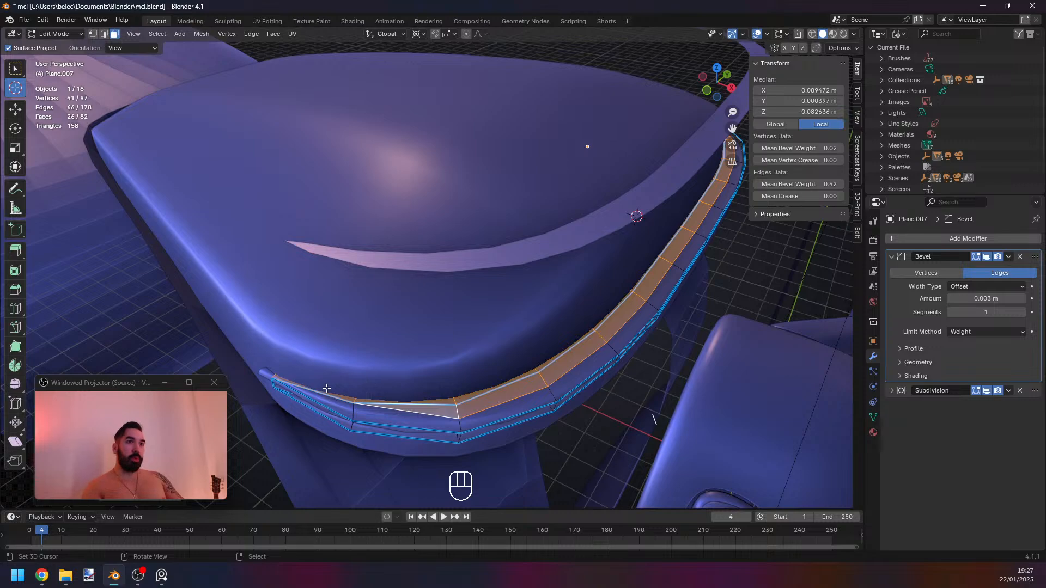
Deselect the top faces at both tips so only the faces between them remain selected.
{"action": "key", "text": "z"}
{"action": "middle_click_drag", "start_coordinate": [326, 385], "coordinate": [525, 366]}
{"action": "key", "text": "z"}
{"action": "key", "text": "z"}
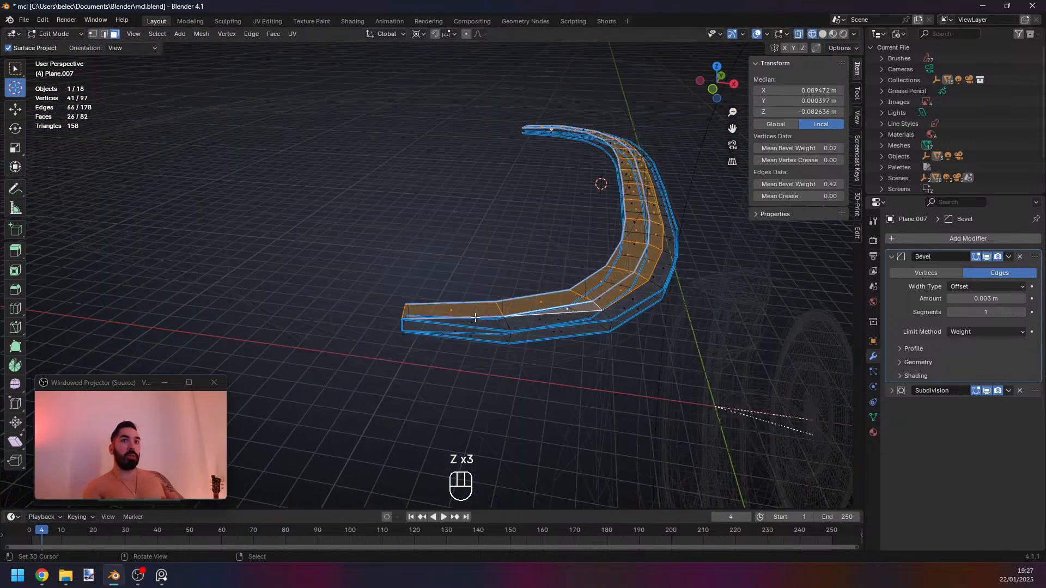
{"action": "right_click", "coordinate": [479, 310], "text": "shift"}
{"action": "middle_click_drag", "start_coordinate": [599, 305], "coordinate": [419, 308]}
{"action": "key", "text": "c"}
{"action": "middle_click", "coordinate": [561, 314]}
{"action": "right_click", "coordinate": [564, 314]}
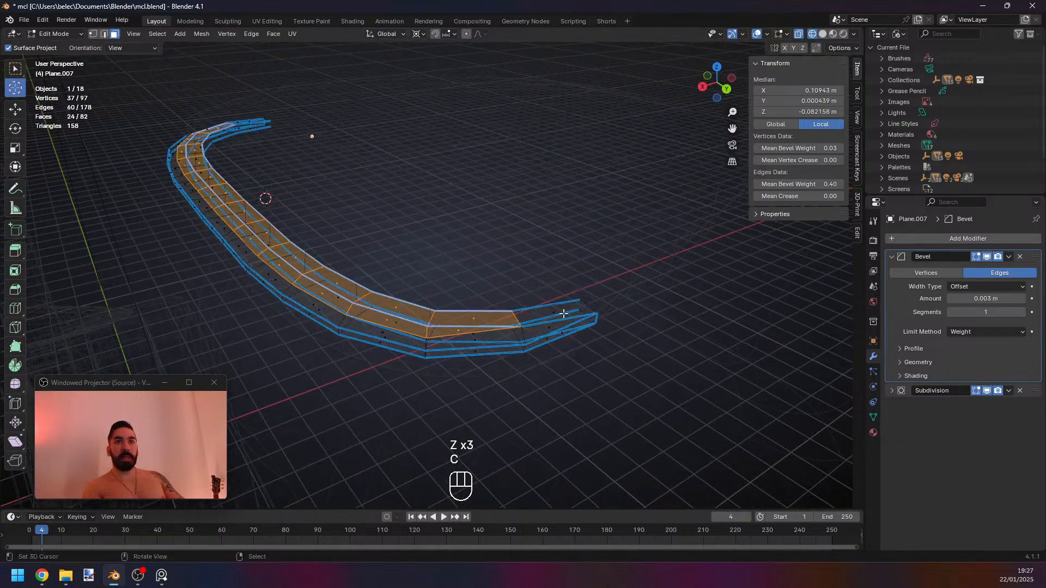
Extrude the selected top faces upward into a raised section and check it in object mode.
{"action": "key", "text": "z"}
{"action": "mouse_move", "coordinate": [527, 333]}
{"action": "middle_mouse_down"}
{"action": "mouse_move", "coordinate": [454, 340]}
{"action": "mouse_move", "coordinate": [487, 374]}
{"action": "middle_mouse_up"}
{"action": "key", "text": "e"}
{"action": "left_click", "coordinate": [428, 324]}
{"action": "key", "text": "Tab"}
{"action": "key", "text": "Tab"}
{"action": "scroll", "coordinate": [454, 353], "scroll_direction": "up", "scroll_amount": 1}
{"action": "key", "text": "z"}
{"action": "key", "text": "z"}
{"action": "key", "text": "2"}
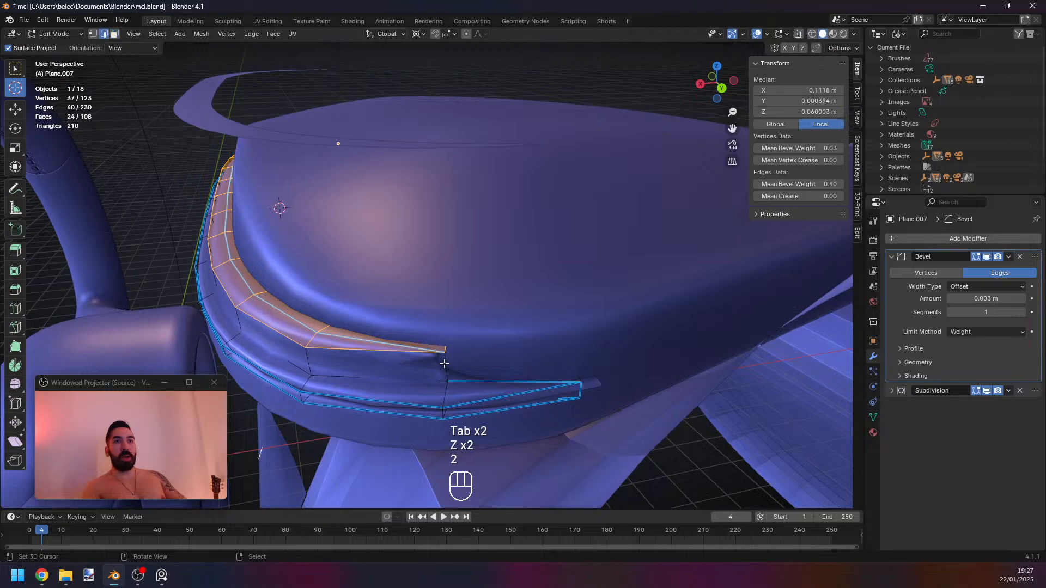
Select one upright edge at the raised section's end and set its vertices' mean bevel weight to 1.00.
{"action": "left_click", "coordinate": [445, 364]}
{"action": "key", "text": "z"}
{"action": "key", "text": "z"}
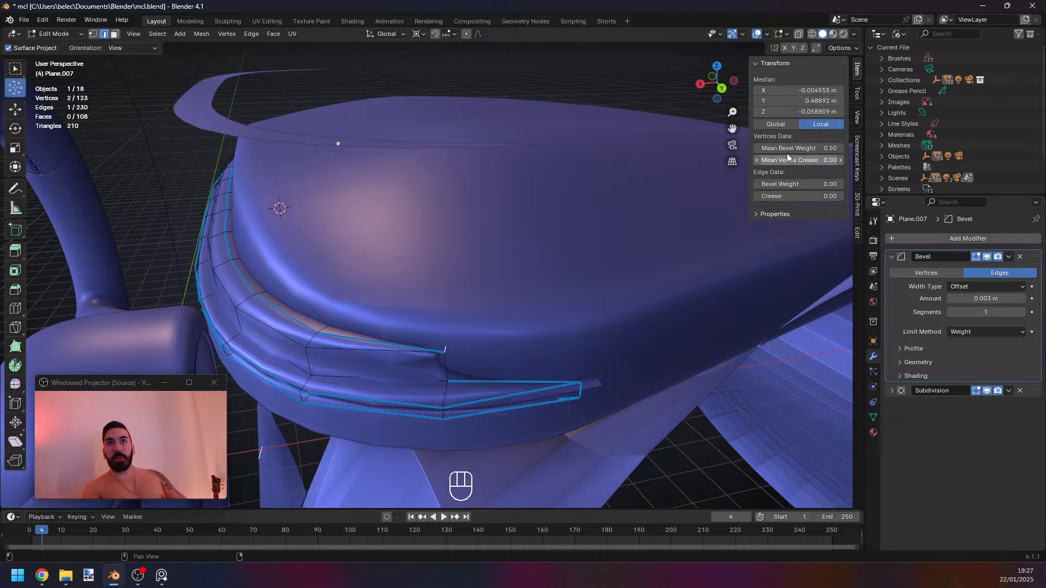
{"action": "left_click_drag", "start_coordinate": [788, 149], "coordinate": [839, 148]}
{"action": "key", "text": "z"}
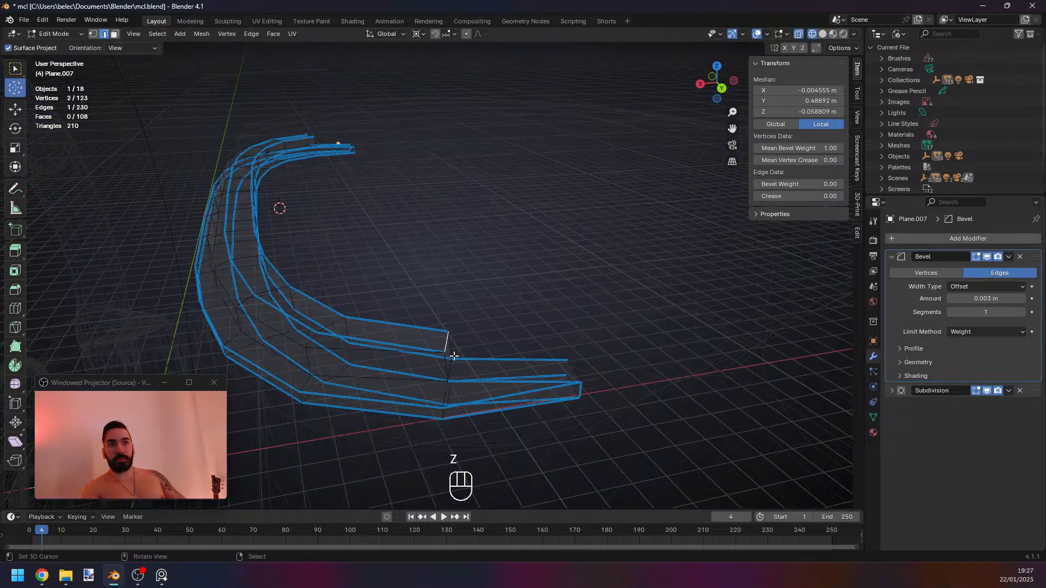
Add the second upright edge at that end, set the vertices' mean bevel weight to 1, and check the shading.
{"action": "key", "text": "z"}
{"action": "left_click", "coordinate": [450, 349], "text": "shift"}
{"action": "type", "text": "z"}
{"action": "type", "text": "1"}
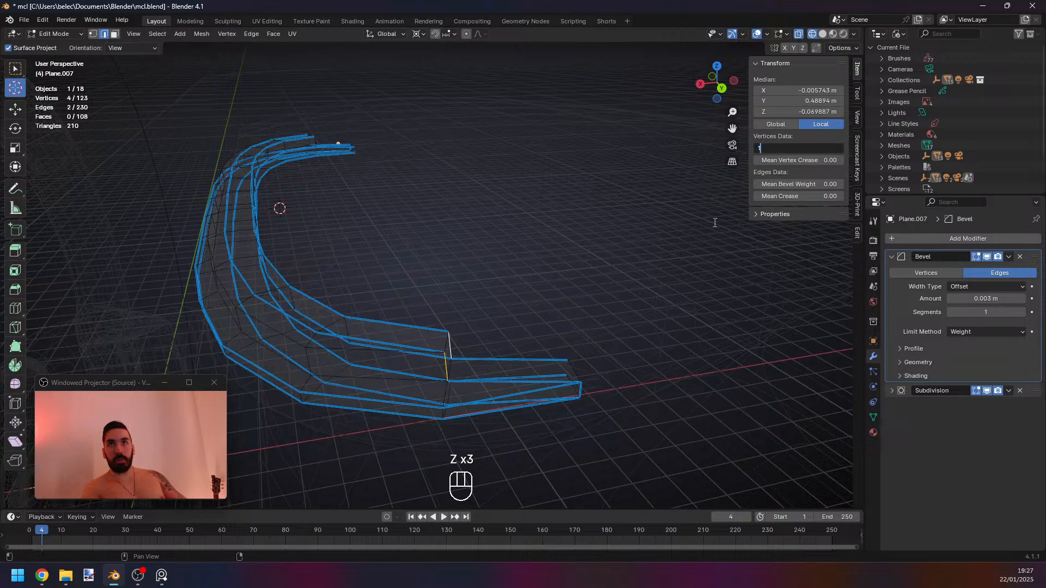
{"action": "key", "text": "Return"}
{"action": "key", "text": "z"}
{"action": "key", "text": "Tab"}
{"action": "key", "text": "Tab"}
{"action": "key", "text": "z"}
{"action": "key", "text": "z"}
Try a loop cut across the raised section near its end.
{"action": "key", "text": "ctrl+r"}
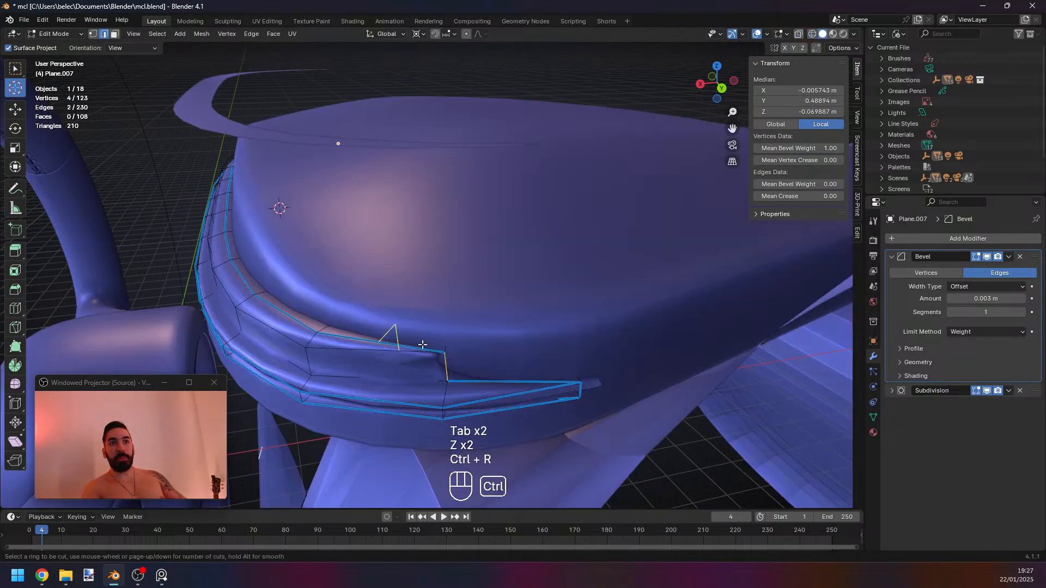
{"action": "left_click", "coordinate": [422, 344]}
{"action": "key", "text": "ctrl+z"}
{"action": "key", "text": "z"}
{"action": "key", "text": "z"}
Examine the raised section's opposite end in wireframe and solid view to locate its upright edges.
{"action": "middle_click_drag", "start_coordinate": [423, 345], "coordinate": [457, 358]}
{"action": "key", "text": "z"}
{"action": "key", "text": "1"}
{"action": "key", "text": "2"}
{"action": "key", "text": "z"}
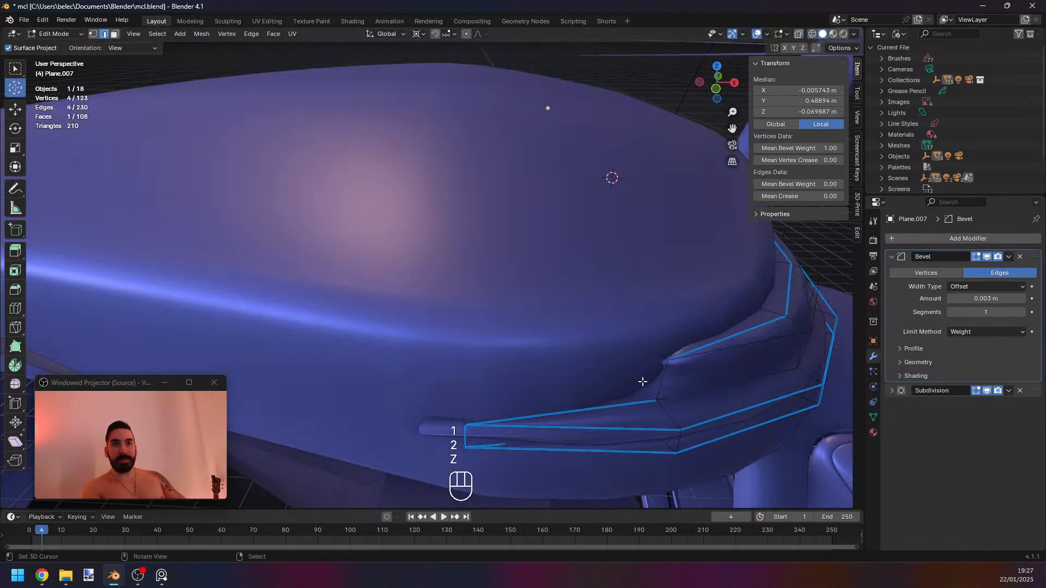
{"action": "key", "text": "3"}
{"action": "right_click", "coordinate": [657, 374]}
{"action": "key", "text": "z"}
{"action": "key", "text": "2"}
{"action": "key", "text": "z"}
Try a vertex bevel weight of 1 on one upright edge at the raised section's opposite end.
{"action": "right_click", "coordinate": [653, 349]}
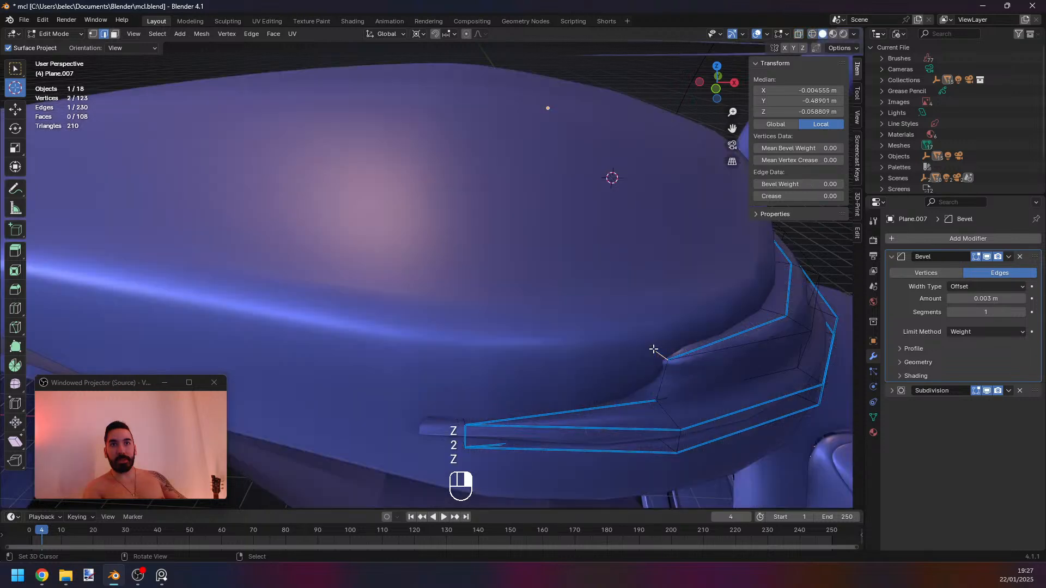
{"action": "left_click", "coordinate": [800, 148]}
{"action": "type", "text": "1"}
{"action": "key", "text": "Return"}
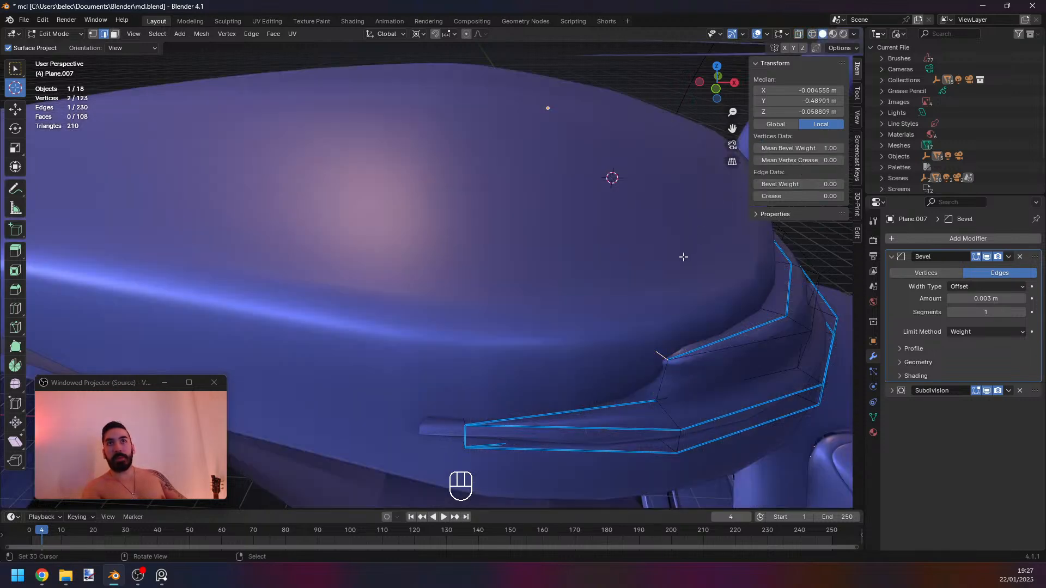
{"action": "key", "text": "z"}
{"action": "scroll", "coordinate": [656, 326], "scroll_direction": "down", "scroll_amount": 1}
{"action": "middle_click_drag", "start_coordinate": [656, 326], "coordinate": [619, 335]}
{"action": "key", "text": "z"}
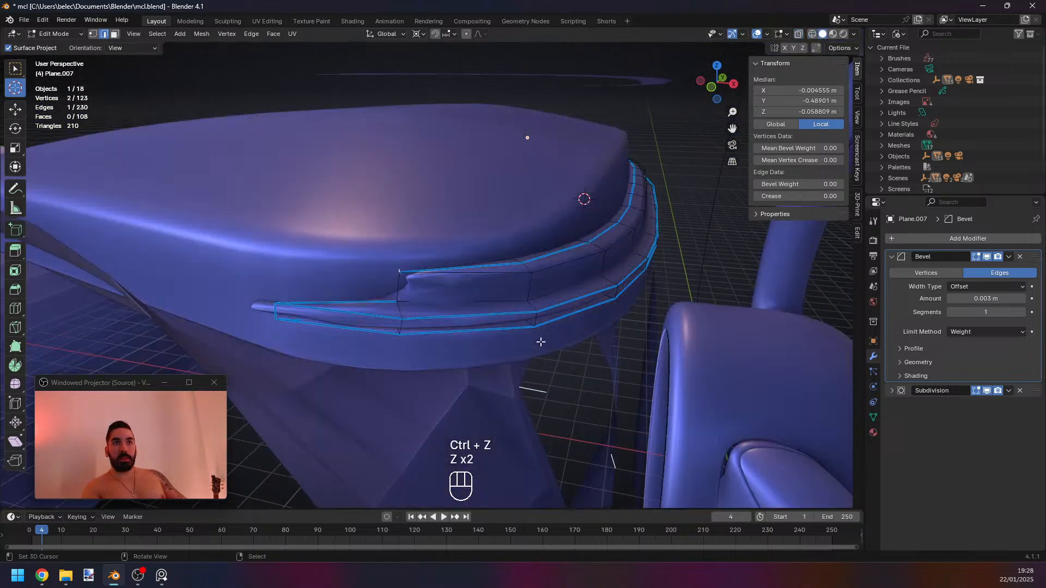
Select both upright edges at the raised section's opposite end, set their edge bevel weight to 1, and check the result.
{"action": "middle_click_drag", "start_coordinate": [540, 341], "coordinate": [551, 343]}
{"action": "key", "text": "z"}
{"action": "key", "text": "2"}
{"action": "right_click", "coordinate": [517, 306]}
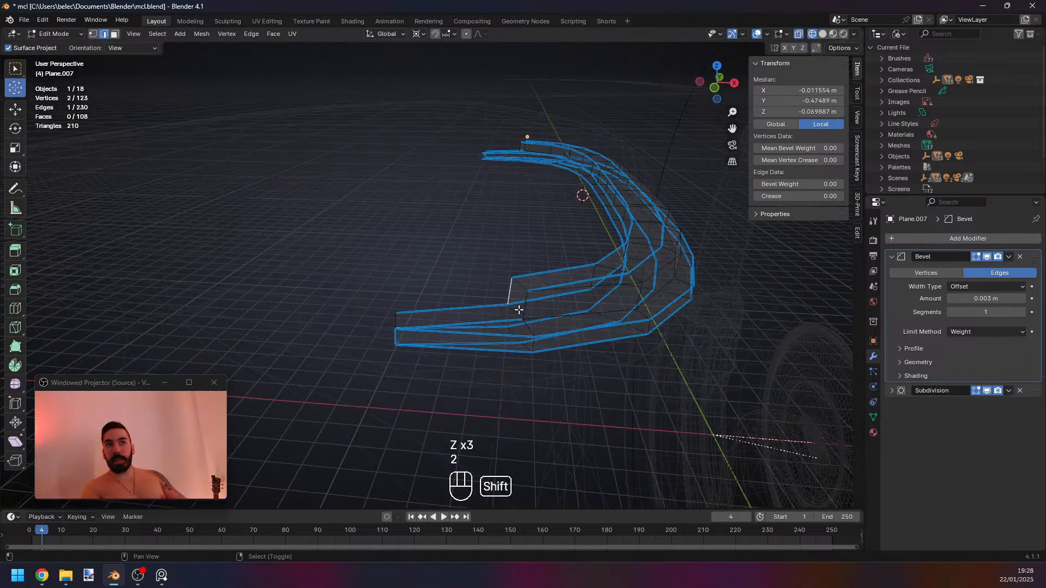
{"action": "right_click", "coordinate": [521, 310], "text": "shift"}
{"action": "key", "text": "ctrl+z"}
{"action": "right_click", "coordinate": [525, 309], "text": "shift"}
{"action": "type", "text": "1"}
{"action": "key", "text": "Return"}
{"action": "mouse_move", "coordinate": [681, 256]}
{"action": "middle_mouse_down"}
{"action": "mouse_move", "coordinate": [488, 273]}
{"action": "mouse_move", "coordinate": [554, 269]}
{"action": "middle_mouse_up"}
{"action": "key", "text": "z"}
{"action": "key", "text": "Tab"}
{"action": "key", "text": "Tab"}
Inspect the upright edges and their bevel weights at the raised section's first end, then clear the selection.
{"action": "mouse_move", "coordinate": [619, 267]}
{"action": "middle_mouse_down"}
{"action": "mouse_move", "coordinate": [469, 259]}
{"action": "mouse_move", "coordinate": [460, 248]}
{"action": "middle_mouse_up"}
{"action": "key", "text": "Tab"}
{"action": "key", "text": "2"}
{"action": "key", "text": "z"}
{"action": "key", "text": "Tab"}
{"action": "right_click", "coordinate": [472, 219], "text": "shift"}
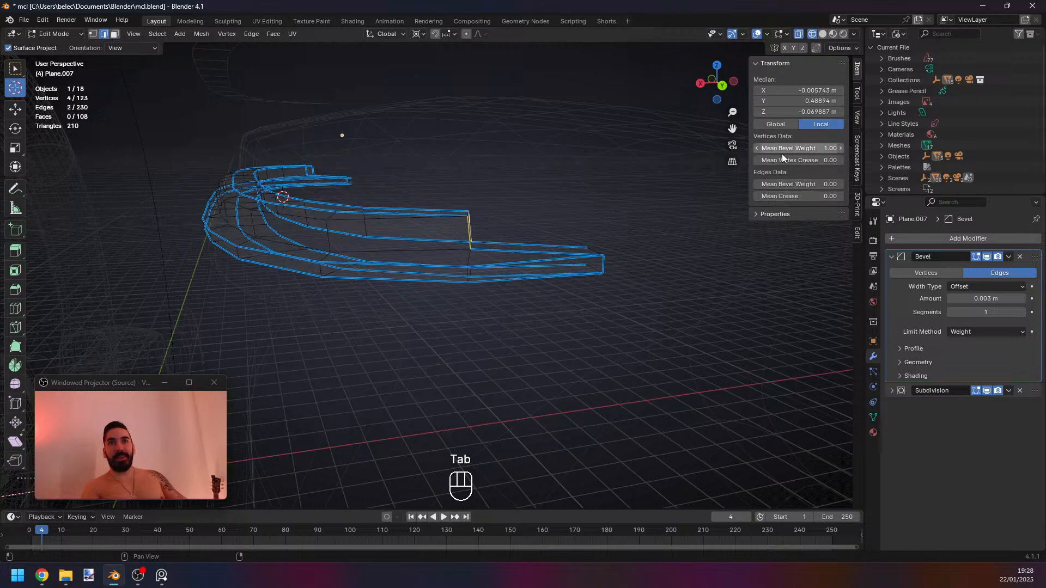
{"action": "scroll", "coordinate": [500, 280], "scroll_direction": "up", "scroll_amount": 3}
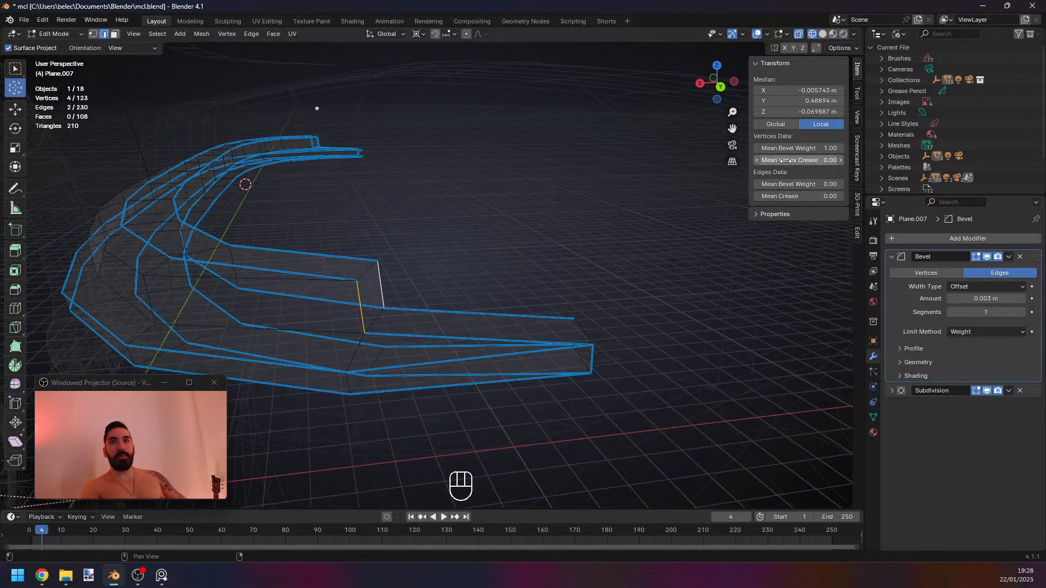
{"action": "key", "text": "z"}
{"action": "key", "text": "z"}
{"action": "key", "text": "a"}
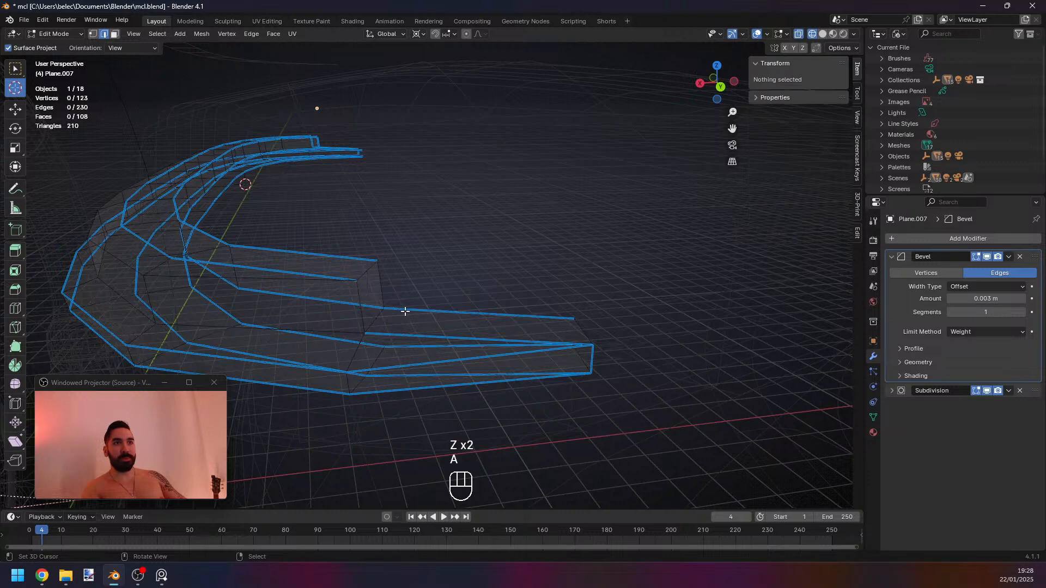
{"action": "scroll", "coordinate": [370, 314], "scroll_direction": "down", "scroll_amount": 2}
Reset the vertex bevel weight of the first end's two upright edges to 0 and set their edge bevel weight to 1.00.
{"action": "right_click", "coordinate": [390, 291]}
{"action": "right_click", "coordinate": [403, 276], "text": "shift"}
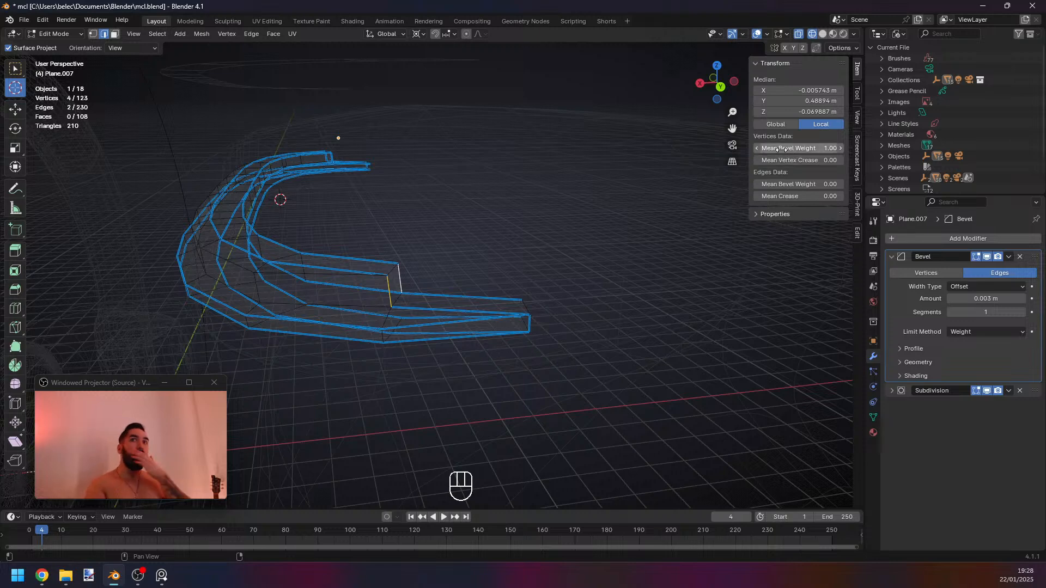
{"action": "left_click_drag", "start_coordinate": [782, 149], "coordinate": [714, 149]}
{"action": "left_click_drag", "start_coordinate": [790, 185], "coordinate": [843, 185]}
{"action": "key", "text": "z"}
{"action": "key", "text": "z"}
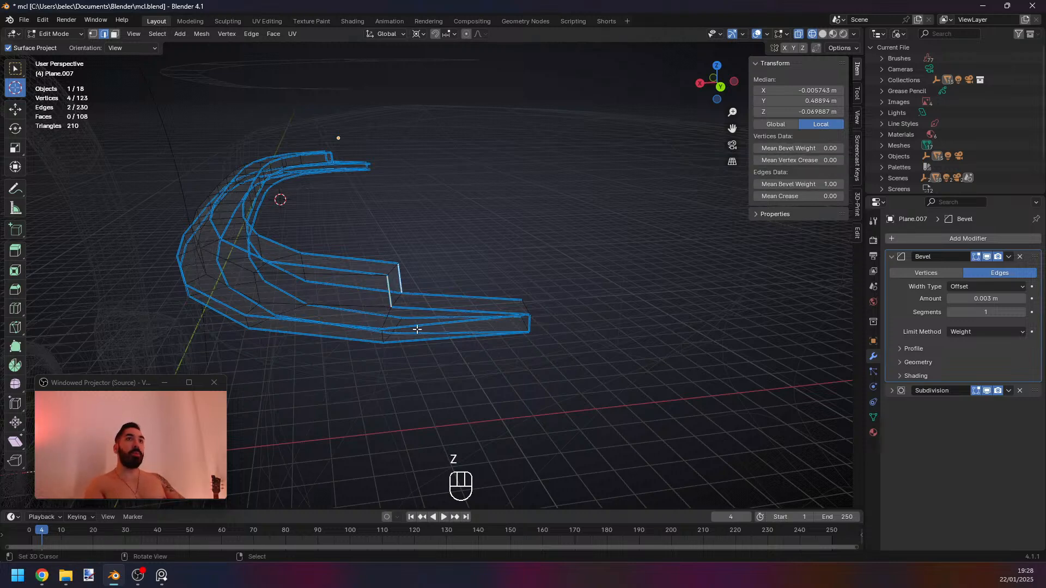
{"action": "key", "text": "Tab"}
{"action": "key", "text": "Tab"}
{"action": "middle_click_drag", "start_coordinate": [402, 313], "coordinate": [619, 313]}
{"action": "key", "text": "Tab"}
{"action": "key", "text": "Tab"}
{"action": "scroll", "coordinate": [461, 270], "scroll_direction": "up", "scroll_amount": 1}
Add a loop cut around the raised section's side walls, slide it toward the base, and check the shading.
{"action": "key", "text": "z"}
{"action": "key", "text": "z"}
{"action": "key", "text": "ctrl+r"}
{"action": "left_click", "coordinate": [380, 254]}
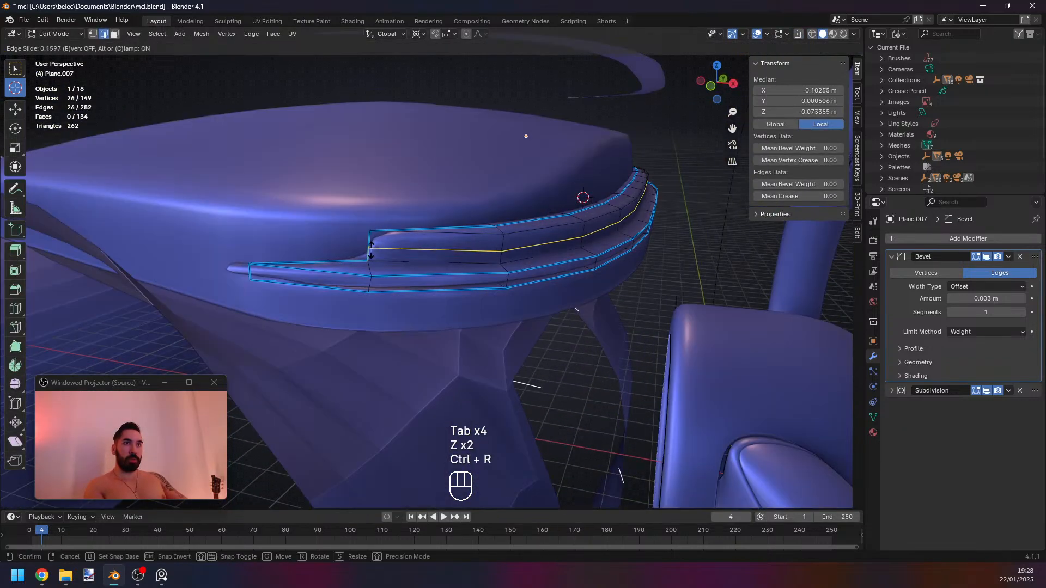
{"action": "left_click", "coordinate": [373, 254]}
{"action": "middle_click_drag", "start_coordinate": [472, 329], "coordinate": [619, 369]}
{"action": "key", "text": "Tab"}
{"action": "key", "text": "Tab"}
{"action": "key", "text": "z"}
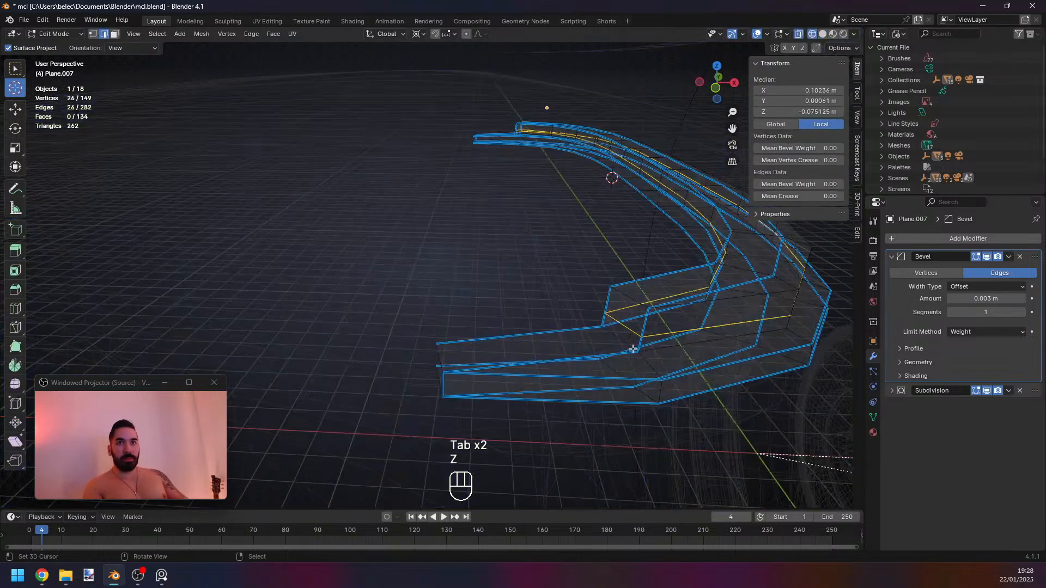
Select the cross edge loop beneath the raised section's first end and slide it toward the tapered tip.
{"action": "key", "text": "z"}
{"action": "key", "text": "2"}
{"action": "key", "text": "z"}
{"action": "left_click", "coordinate": [506, 327]}
{"action": "key", "text": "z"}
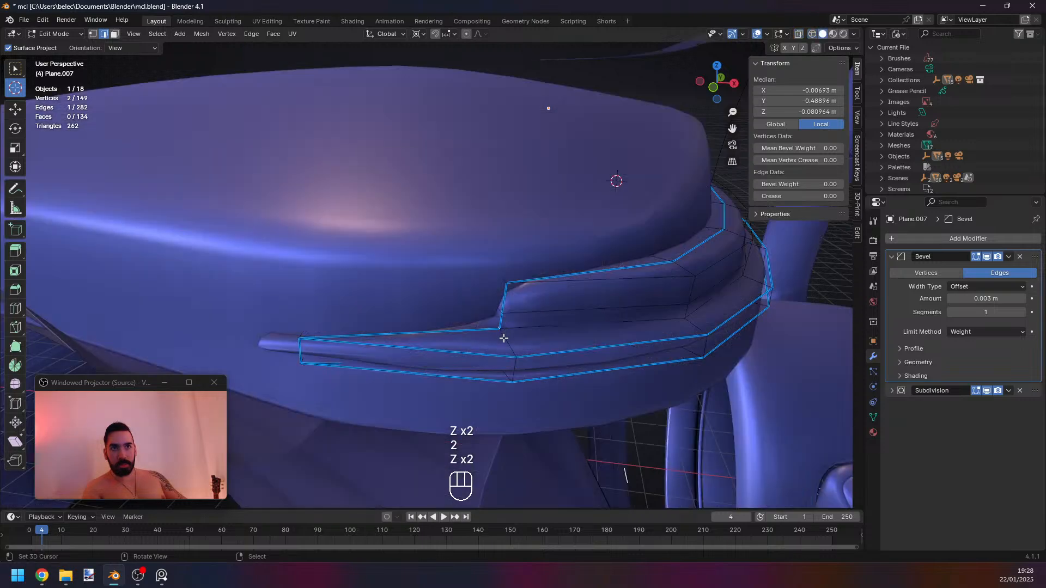
{"action": "key", "text": "z"}
{"action": "left_click", "coordinate": [507, 330], "text": "alt+shift"}
{"action": "key", "text": "z"}
{"action": "key", "text": "g"}
{"action": "key", "text": "g"}
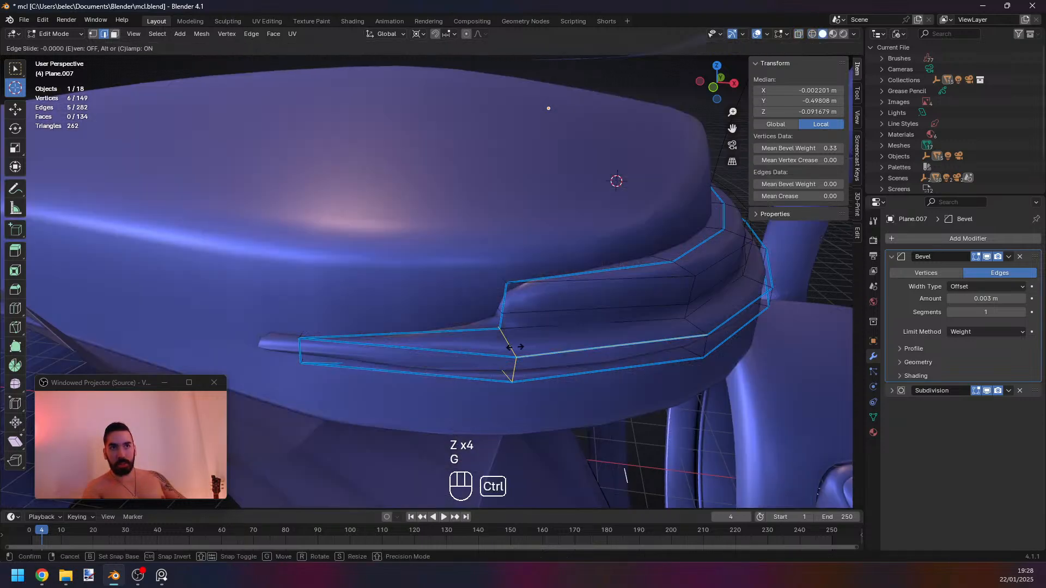
{"action": "left_click", "coordinate": [501, 349]}
Slide the matching cross edge loop at the raised section's opposite end toward its tip, then clear the selection.
{"action": "middle_click_drag", "start_coordinate": [502, 348], "coordinate": [421, 369]}
{"action": "key", "text": "z"}
{"action": "key", "text": "z"}
{"action": "key", "text": "g"}
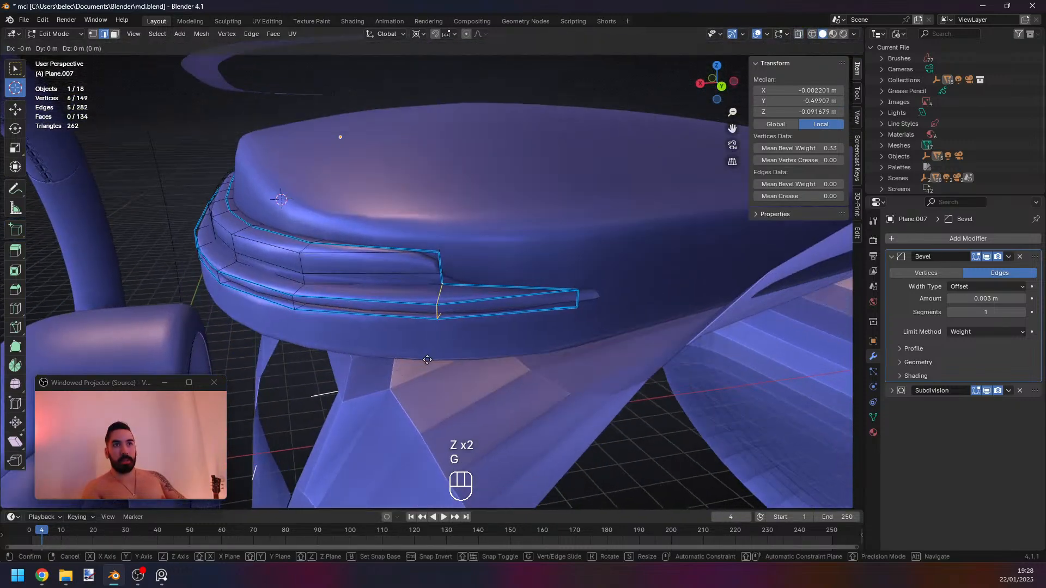
{"action": "left_click", "coordinate": [570, 302]}
{"action": "key", "text": "shift+s"}
{"action": "left_click", "coordinate": [570, 300]}
{"action": "key", "text": "a"}
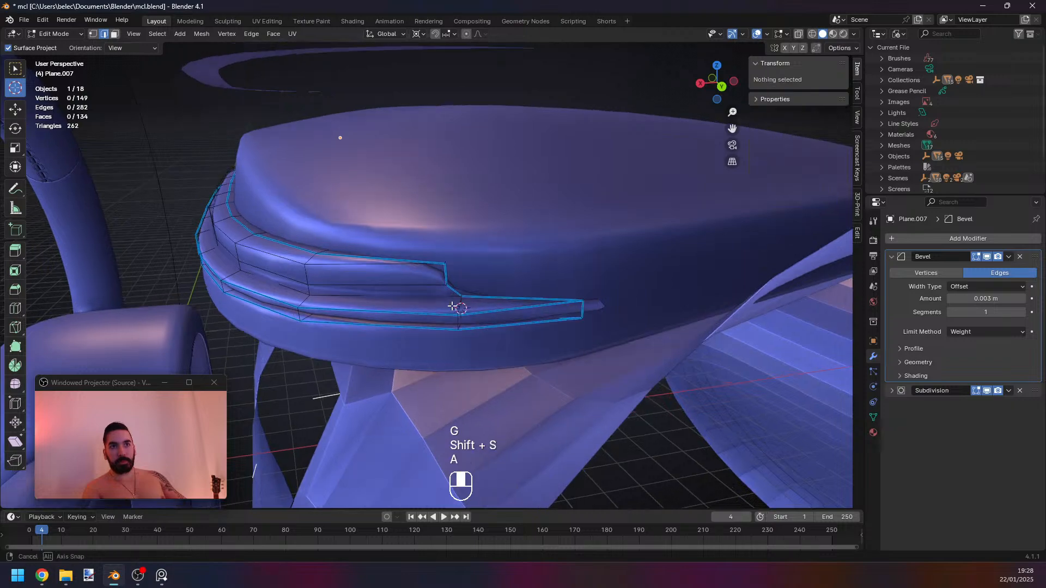
Inspect the slanted ends of the raised section and both tapered tips in object and edit mode.
{"action": "key", "text": "Tab"}
{"action": "middle_click_drag", "start_coordinate": [460, 303], "coordinate": [408, 321]}
{"action": "key", "text": "Tab"}
{"action": "key", "text": "Tab"}
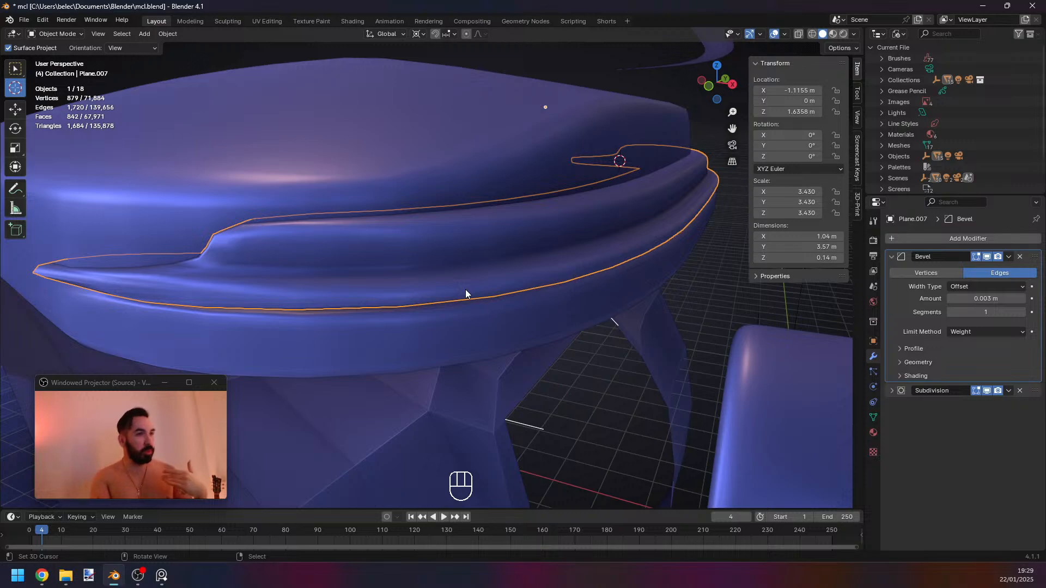
{"action": "middle_click_drag", "start_coordinate": [466, 294], "coordinate": [325, 302]}
{"action": "key", "text": "Tab"}
{"action": "key", "text": "Tab"}
{"action": "key", "text": "Tab"}
{"action": "key", "text": "2"}
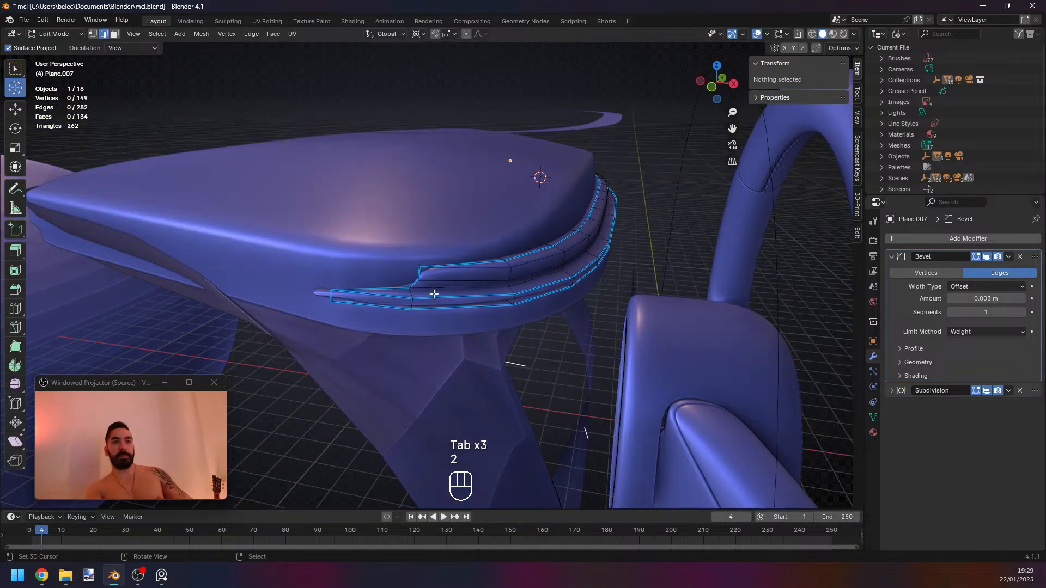
{"action": "middle_click_drag", "start_coordinate": [434, 295], "coordinate": [293, 302]}
{"action": "key", "text": "z"}
{"action": "middle_click_drag", "start_coordinate": [569, 314], "coordinate": [481, 318]}
{"action": "key", "text": "z"}
Select the outer vertical end edges at both tips of the band and snap the 3D cursor to the selection.
{"action": "key", "text": "1"}
{"action": "key", "text": "1"}
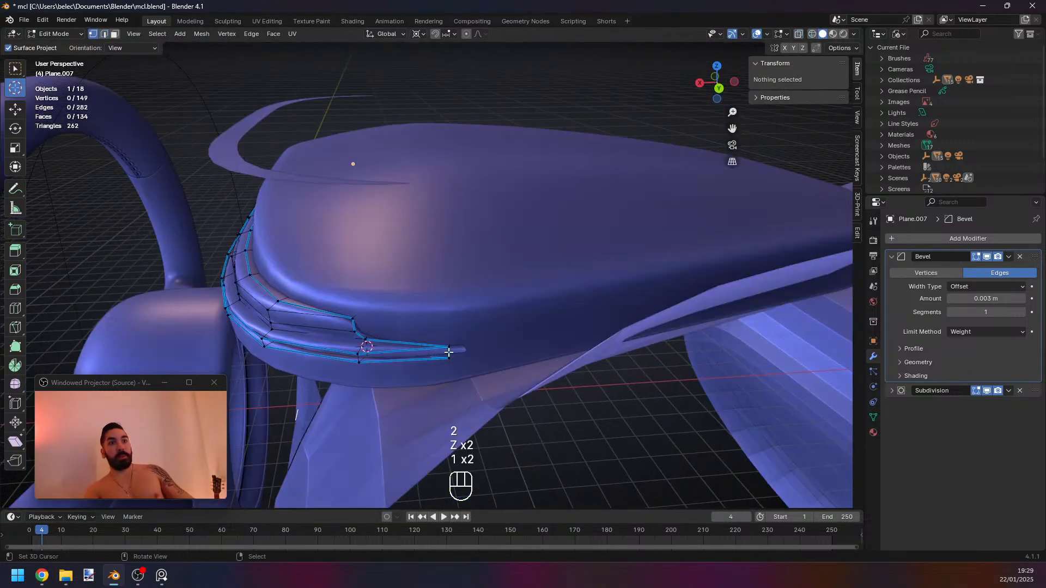
{"action": "right_click", "coordinate": [447, 349]}
{"action": "key", "text": "z"}
{"action": "mouse_move", "coordinate": [447, 352]}
{"action": "middle_mouse_down"}
{"action": "mouse_move", "coordinate": [490, 371]}
{"action": "mouse_move", "coordinate": [474, 364]}
{"action": "middle_mouse_up"}
{"action": "right_click", "coordinate": [555, 365], "text": "shift"}
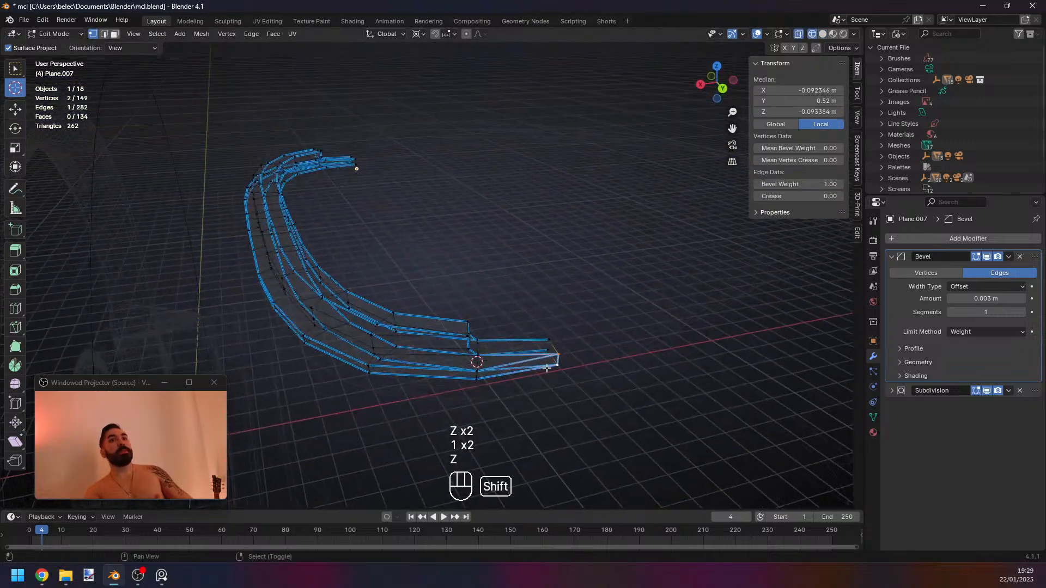
{"action": "middle_click_drag", "start_coordinate": [376, 354], "coordinate": [531, 332]}
{"action": "right_click", "coordinate": [511, 322], "text": "shift"}
{"action": "key", "text": "z"}
{"action": "key", "text": "z"}
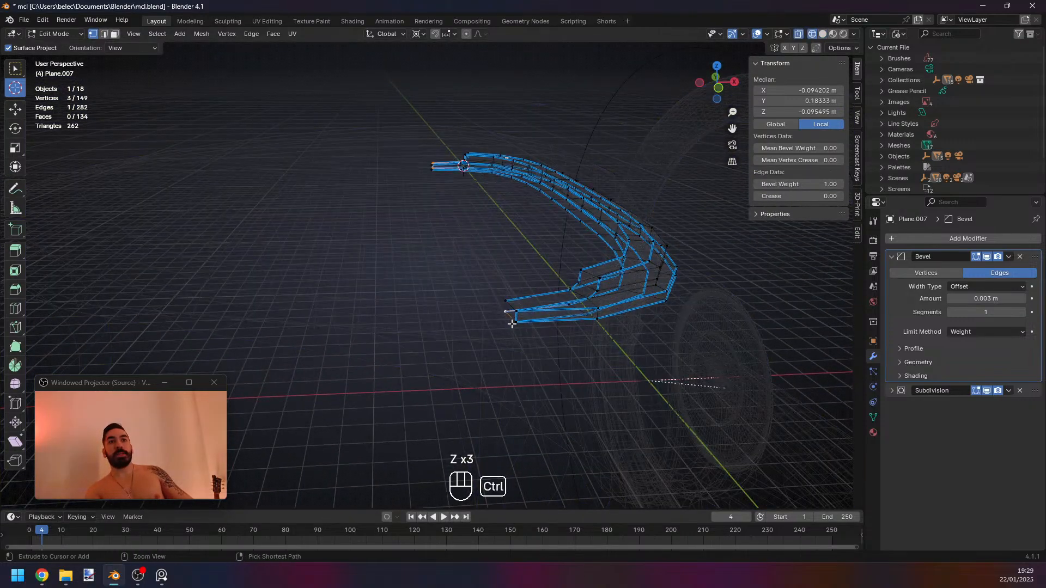
{"action": "key", "text": "ctrl+z"}
{"action": "right_click", "coordinate": [513, 322], "text": "shift"}
{"action": "right_click", "coordinate": [516, 312], "text": "shift"}
{"action": "key", "text": "shift+s"}
{"action": "left_click", "coordinate": [520, 366]}
Try scaling the two tip edges inward along Y and shifting them along the global X axis.
{"action": "middle_click_drag", "start_coordinate": [641, 329], "coordinate": [635, 335]}
{"action": "scroll", "coordinate": [646, 411], "scroll_direction": "up", "scroll_amount": 2}
{"action": "key", "text": "s"}
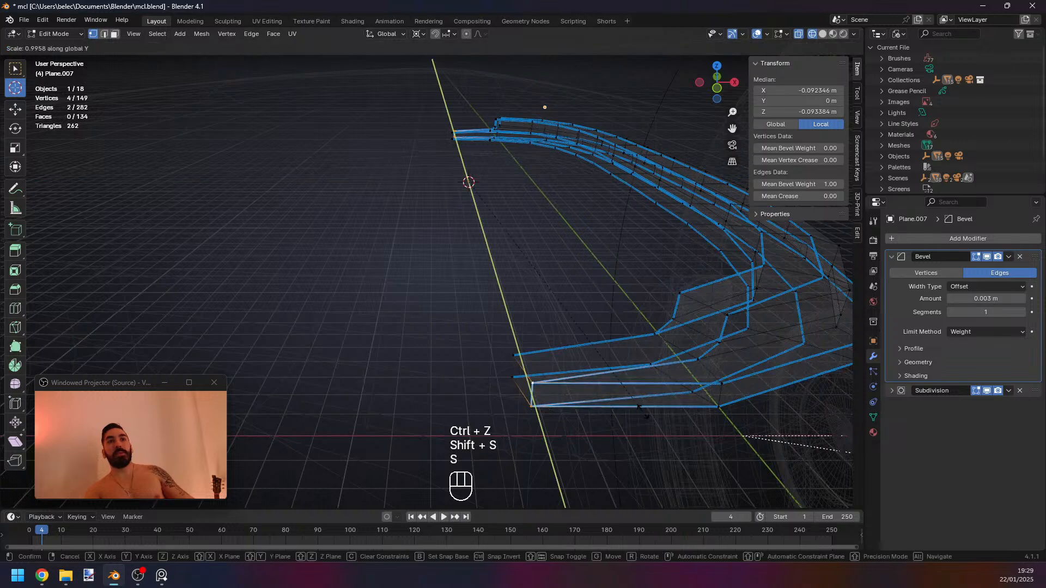
{"action": "left_click", "coordinate": [633, 409]}
{"action": "key", "text": "z"}
{"action": "key", "text": "z"}
{"action": "key", "text": "g"}
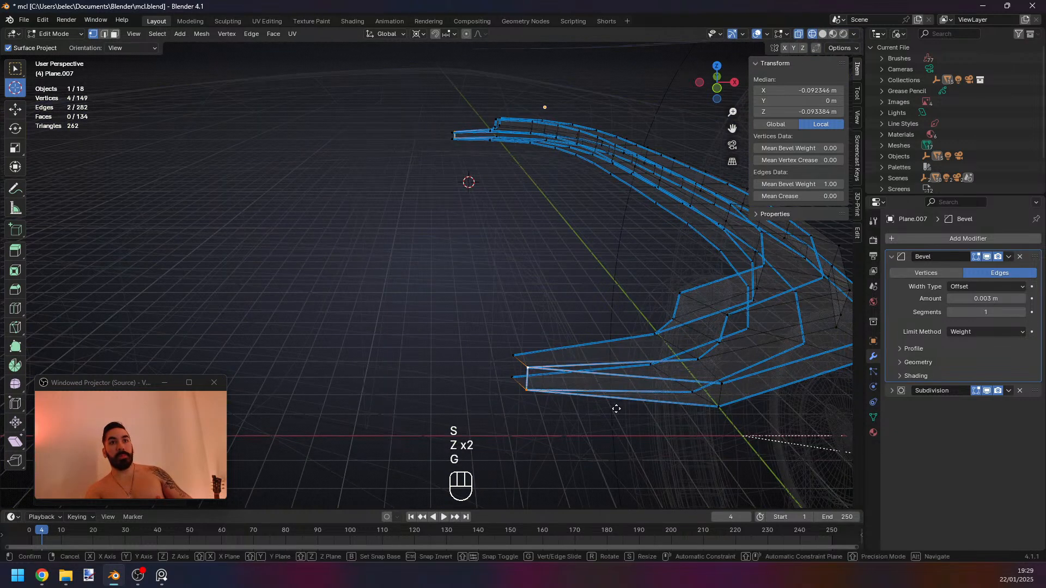
{"action": "right_click", "coordinate": [619, 410]}
{"action": "middle_click_drag", "start_coordinate": [615, 401], "coordinate": [610, 399]}
{"action": "key", "text": "g"}
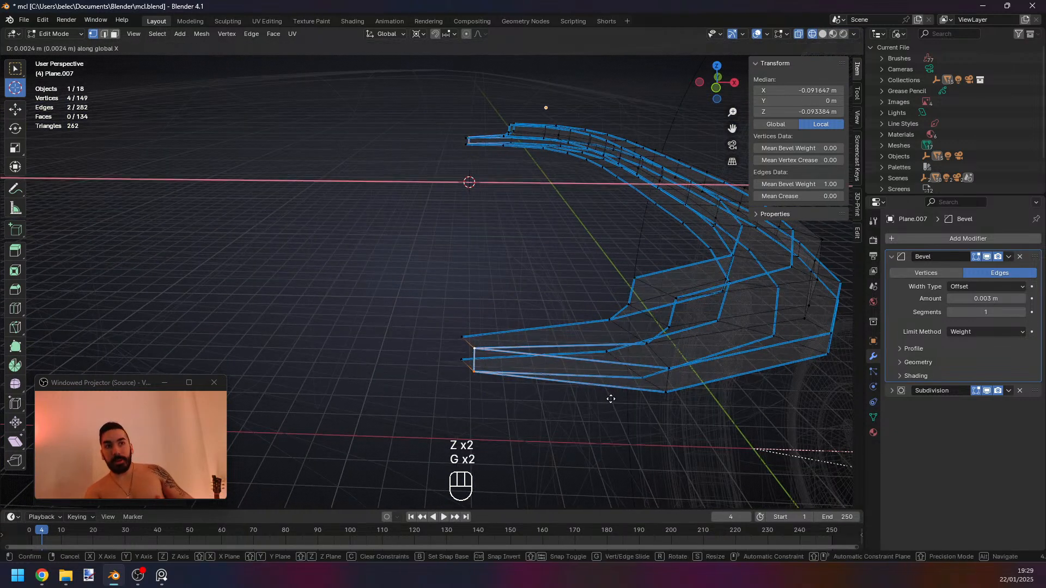
{"action": "left_click", "coordinate": [609, 399]}
{"action": "key", "text": "z"}
{"action": "key", "text": "Tab"}
{"action": "key", "text": "Tab"}
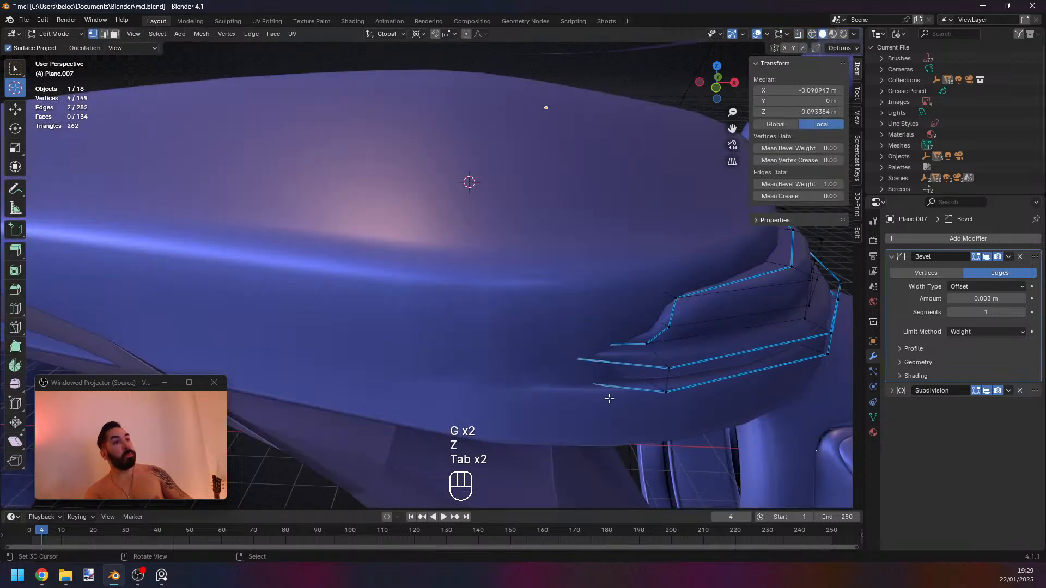
Undo the scaling and X shift of the two tip edges.
{"action": "key", "text": "ctrl+z"}
{"action": "key", "text": "ctrl+z"}
{"action": "key", "text": "ctrl+z"}
{"action": "key", "text": "ctrl+z"}
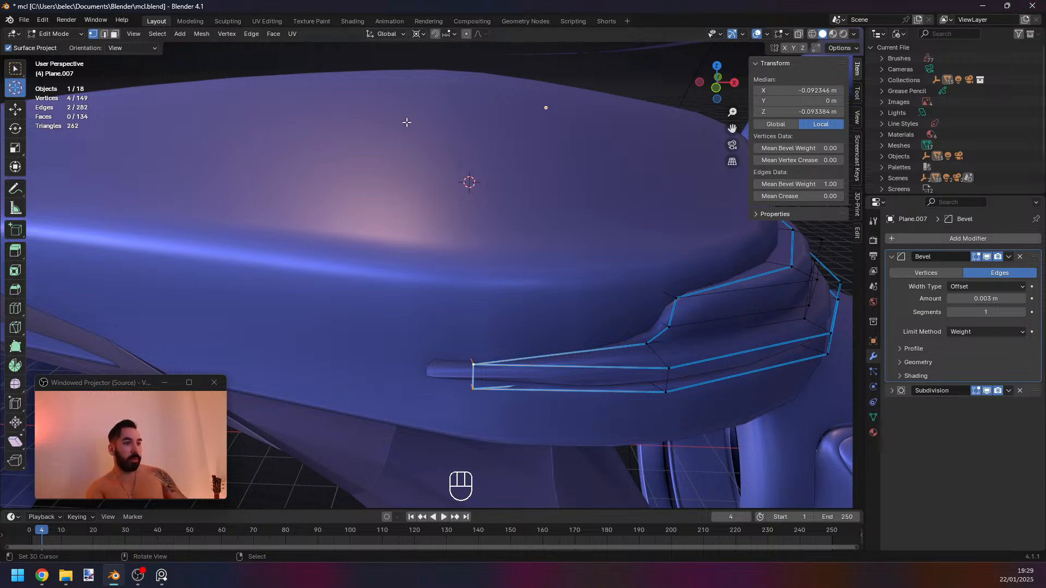
Fill the open end at the band's first tip with a face between its two vertical edges.
{"action": "middle_click_drag", "start_coordinate": [451, 208], "coordinate": [485, 266]}
{"action": "key", "text": "alt+z"}
{"action": "key", "text": "z"}
{"action": "scroll", "coordinate": [485, 266], "scroll_direction": "up", "scroll_amount": 2}
{"action": "key", "text": "z"}
{"action": "key", "text": "1"}
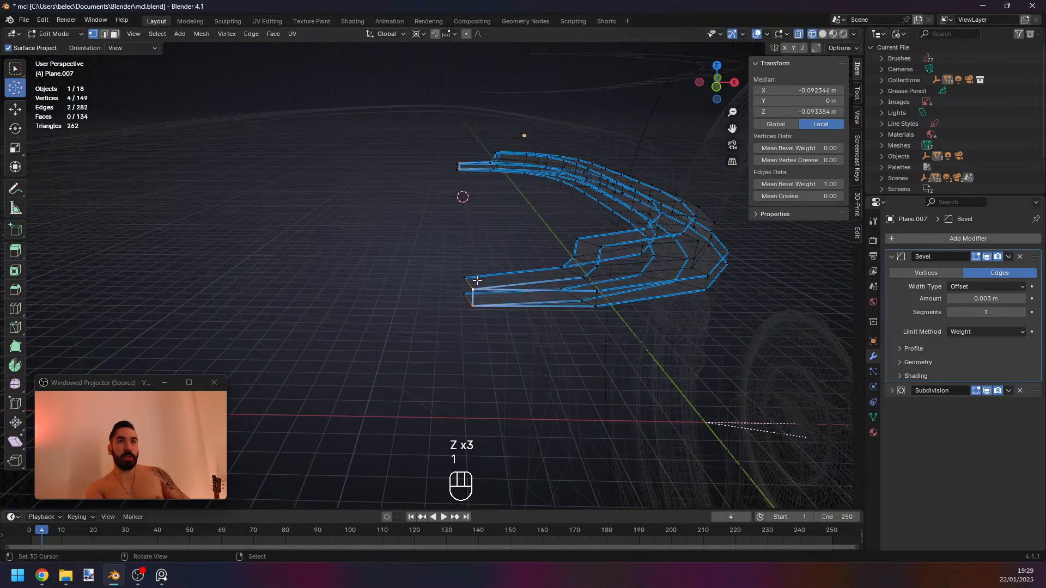
{"action": "right_click", "coordinate": [476, 283], "text": "alt"}
{"action": "key", "text": "2"}
{"action": "right_click", "coordinate": [466, 296]}
{"action": "right_click", "coordinate": [467, 282], "text": "shift"}
{"action": "key", "text": "f"}
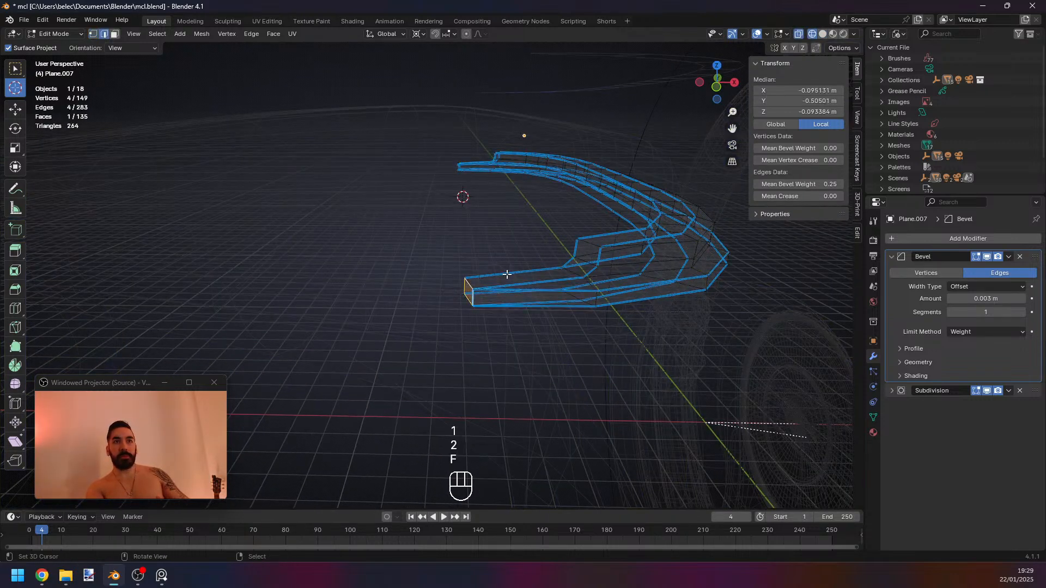
Fill the open end at the opposite tip with a face and return to object mode.
{"action": "key", "text": "z"}
{"action": "key", "text": "Tab"}
{"action": "middle_click_drag", "start_coordinate": [505, 279], "coordinate": [431, 274]}
{"action": "key", "text": "Tab"}
{"action": "key", "text": "z"}
{"action": "key", "text": "f"}
{"action": "key", "text": "z"}
{"action": "key", "text": "Tab"}
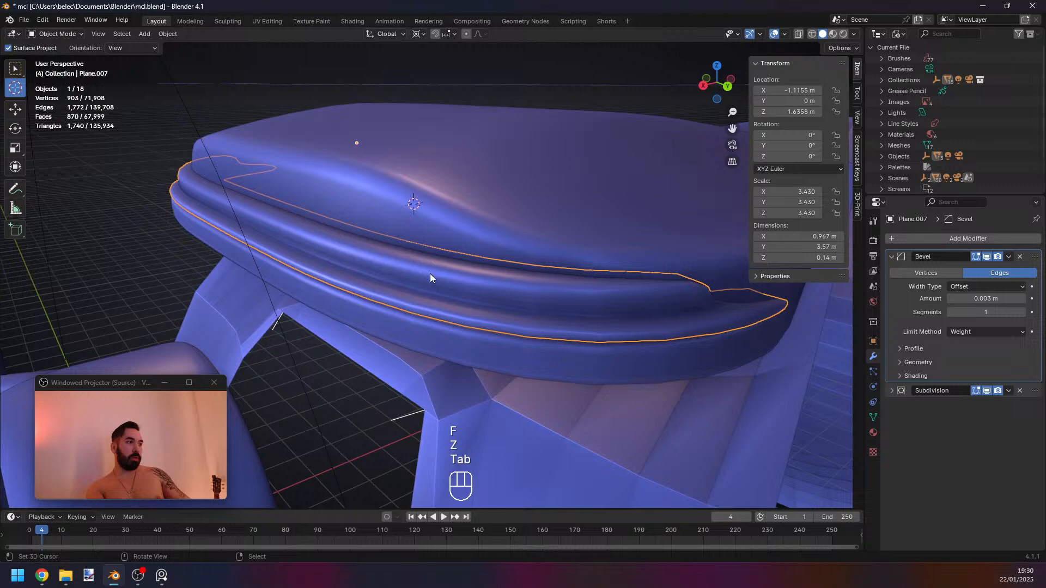
Select the edges around the new end caps at both tips of the band.
{"action": "middle_click_drag", "start_coordinate": [522, 322], "coordinate": [364, 317]}
{"action": "key", "text": "Tab"}
{"action": "key", "text": "2"}
{"action": "key", "text": "z"}
{"action": "key", "text": "z"}
{"action": "key", "text": "z"}
{"action": "left_click", "coordinate": [515, 319], "text": "shift"}
{"action": "left_click", "coordinate": [353, 304], "text": "shift"}
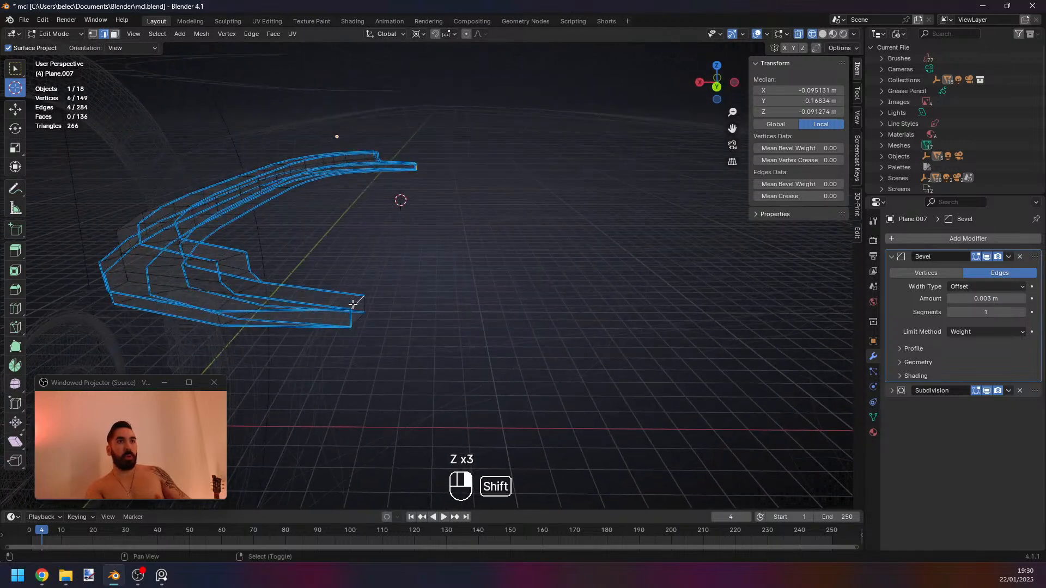
{"action": "right_click", "coordinate": [352, 319], "text": "shift"}
{"action": "right_click", "coordinate": [358, 319], "text": "shift"}
{"action": "right_click", "coordinate": [362, 308], "text": "shift"}
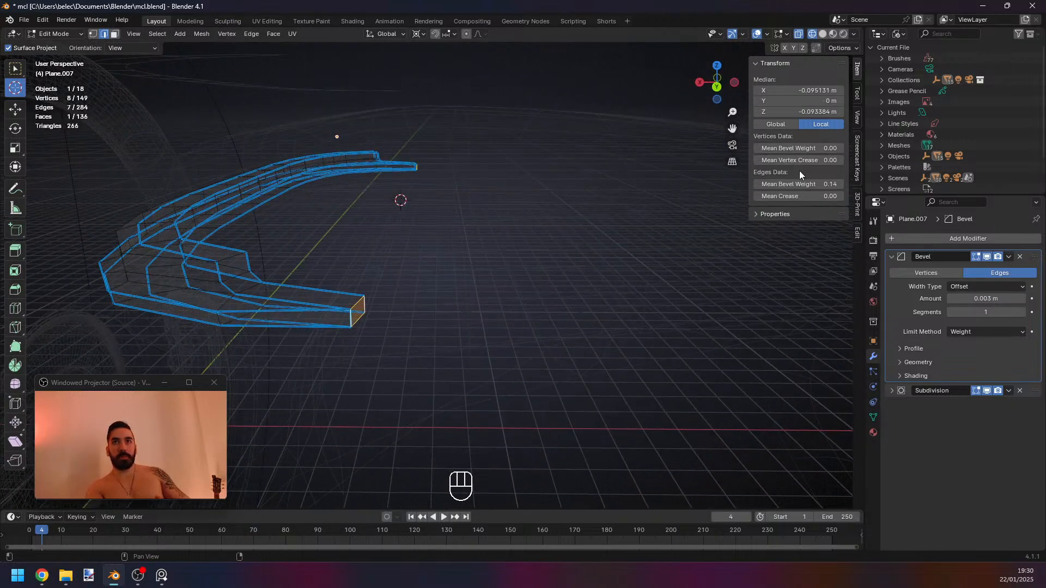
{"action": "key", "text": "z"}
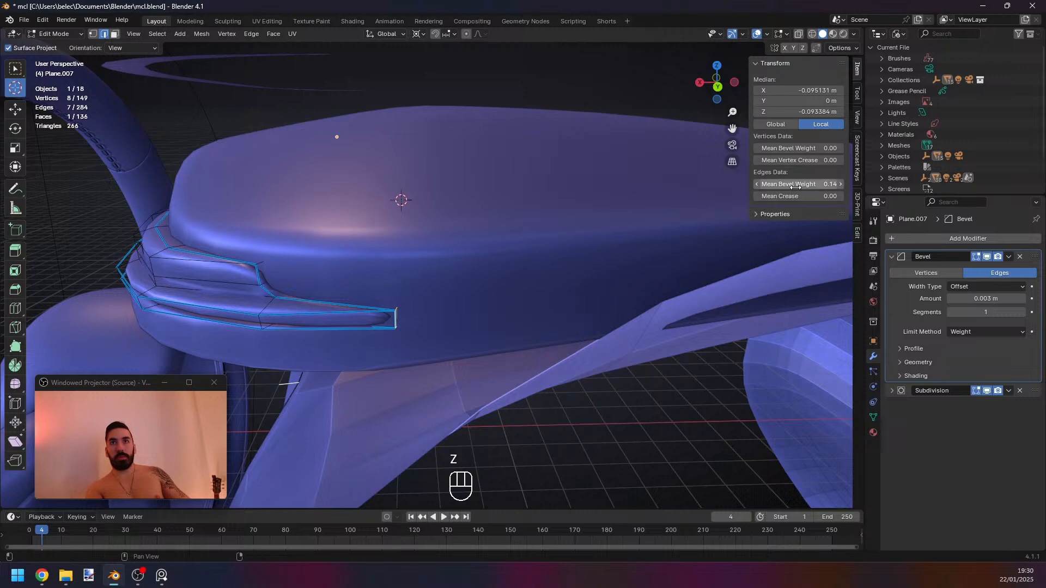
{"action": "key", "text": "ctrl+z"}
{"action": "key", "text": "z"}
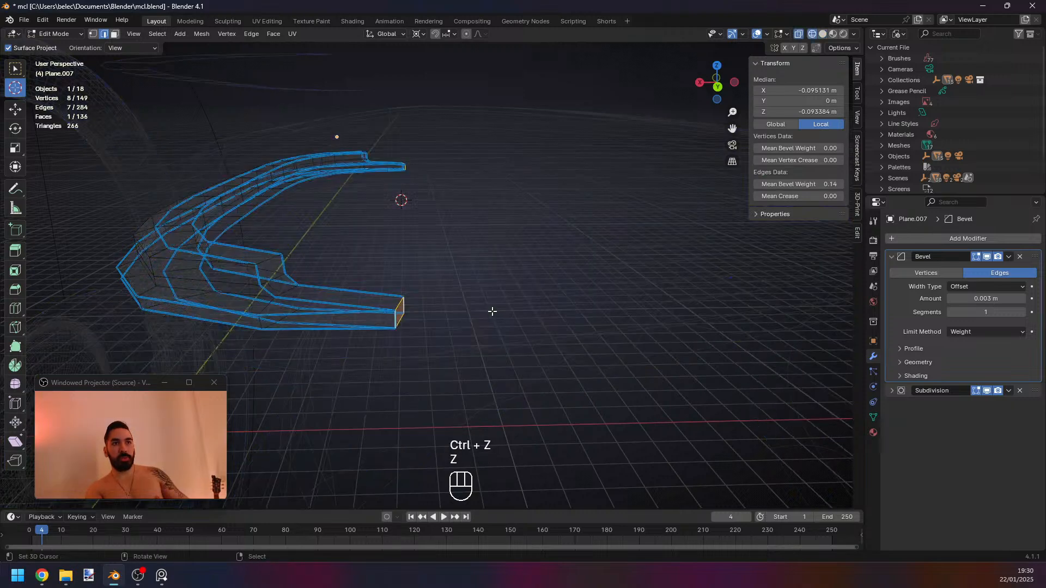
Inspect the capped tips and the raised section in wireframe and solid shading.
{"action": "key", "text": "z"}
{"action": "middle_click_drag", "start_coordinate": [492, 311], "coordinate": [477, 322]}
{"action": "key", "text": "z"}
{"action": "key", "text": "ctrl+r"}
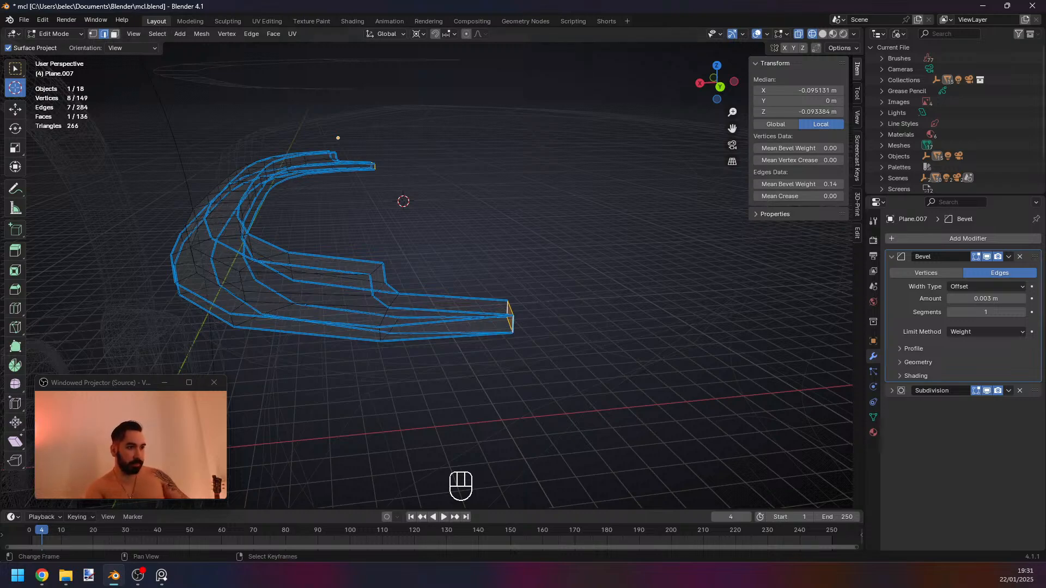
{"action": "mouse_move", "coordinate": [587, 328]}
{"action": "middle_mouse_down"}
{"action": "mouse_move", "coordinate": [534, 311]}
{"action": "mouse_move", "coordinate": [374, 322]}
{"action": "mouse_move", "coordinate": [492, 373]}
{"action": "mouse_move", "coordinate": [313, 325]}
{"action": "mouse_move", "coordinate": [476, 367]}
{"action": "mouse_move", "coordinate": [460, 367]}
{"action": "middle_mouse_up"}
{"action": "key", "text": "z"}
{"action": "key", "text": "Tab"}
{"action": "key", "text": "Tab"}
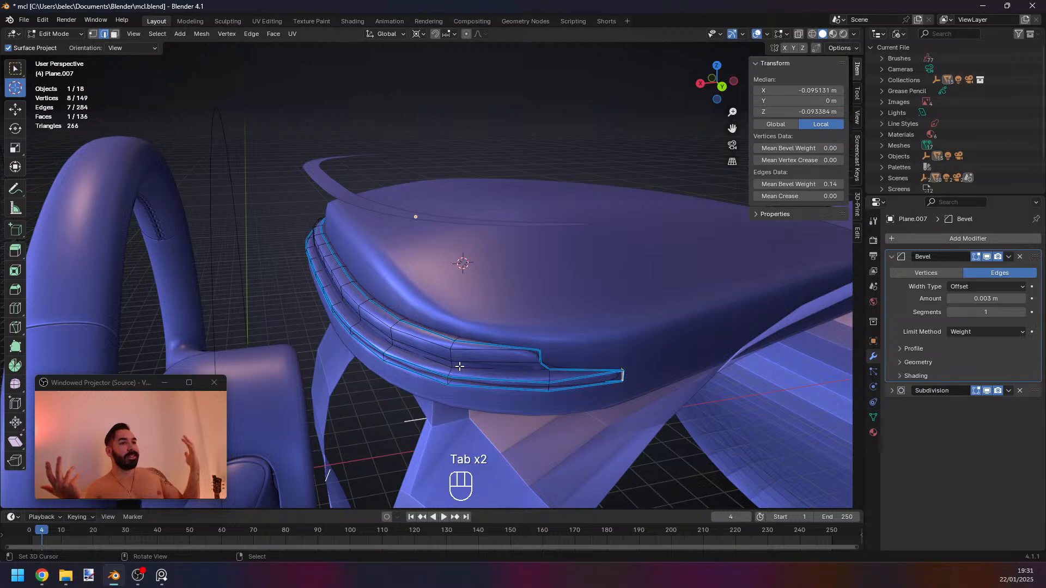
{"action": "mouse_move", "coordinate": [258, 272]}
{"action": "middle_mouse_down"}
{"action": "mouse_move", "coordinate": [479, 349]}
{"action": "mouse_move", "coordinate": [493, 380]}
{"action": "mouse_move", "coordinate": [526, 361]}
{"action": "mouse_move", "coordinate": [451, 392]}
{"action": "middle_mouse_up"}
{"action": "key", "text": "Tab"}
{"action": "key", "text": "z"}
{"action": "key", "text": "z"}
{"action": "key", "text": "z"}
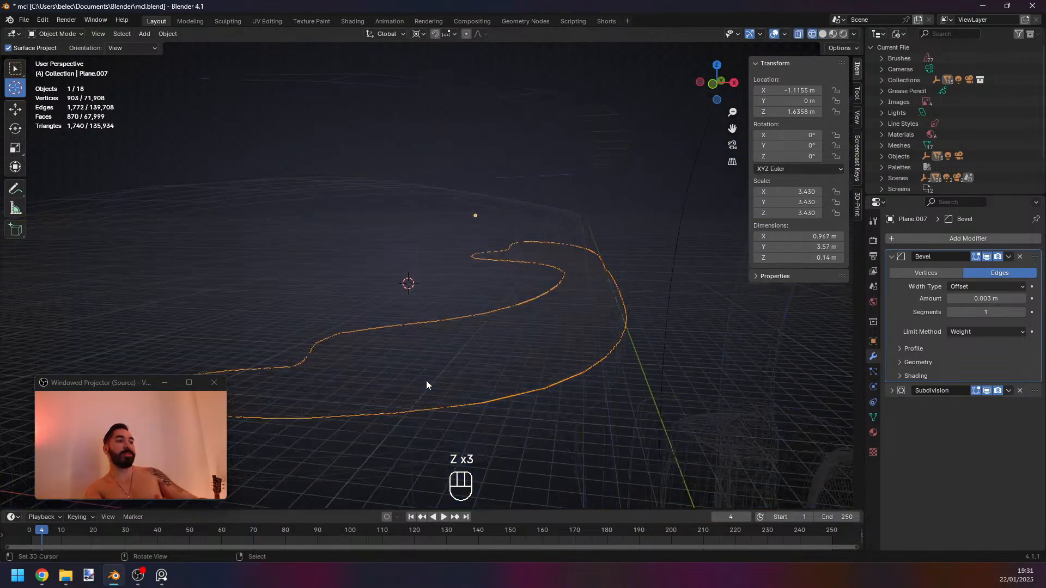
{"action": "key", "text": "z"}
{"action": "key", "text": "z"}
{"action": "key", "text": "z"}
{"action": "key", "text": "Tab"}
{"action": "middle_click_drag", "start_coordinate": [404, 365], "coordinate": [405, 366]}
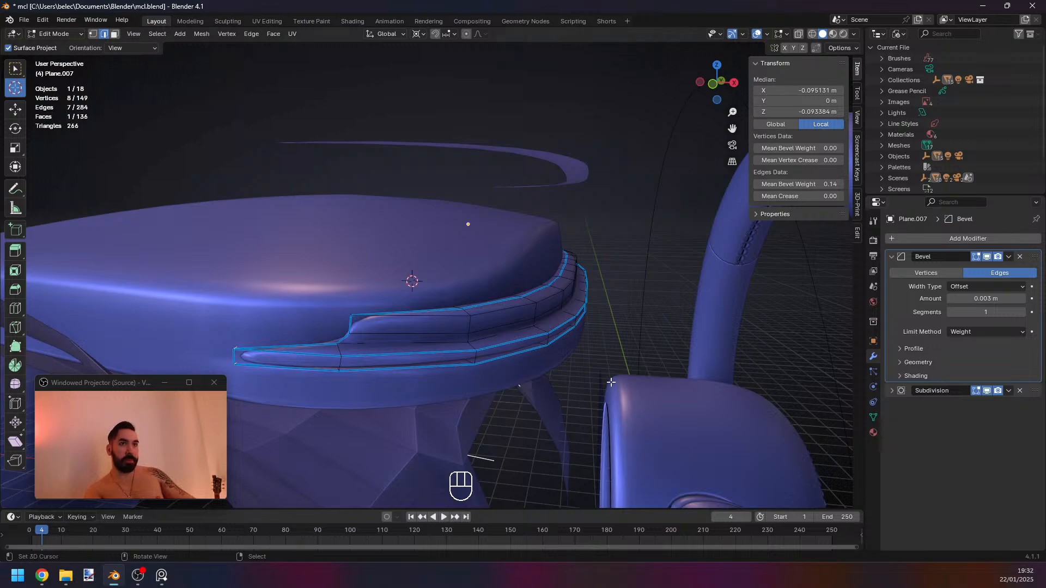
Set the Bevel modifier's segments to 2.
{"action": "key", "text": "Tab"}
{"action": "middle_click_drag", "start_coordinate": [611, 383], "coordinate": [351, 368]}
{"action": "key", "text": "Tab"}
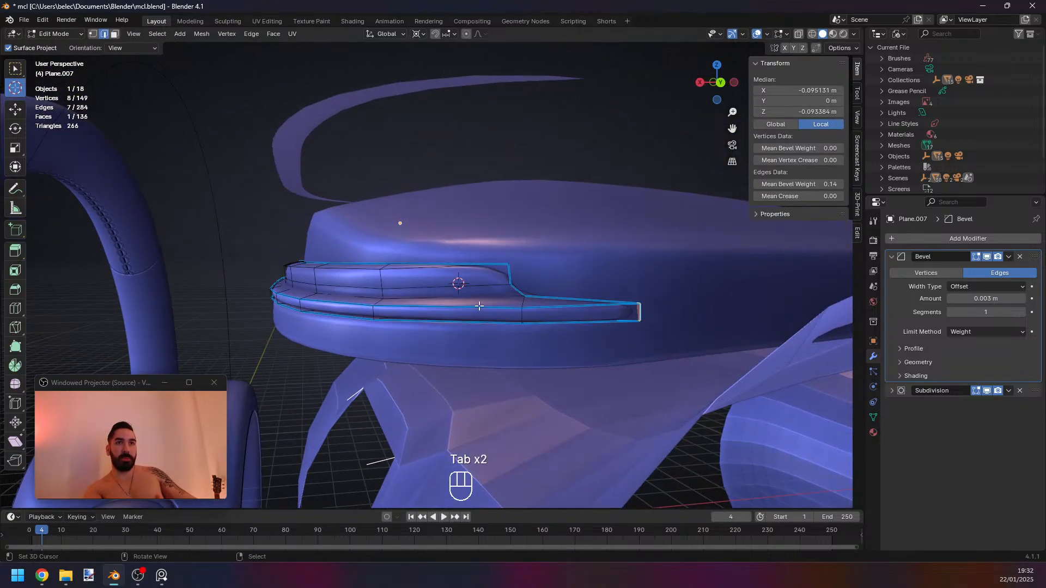
{"action": "middle_click_drag", "start_coordinate": [479, 306], "coordinate": [474, 306]}
{"action": "key", "text": "Tab"}
{"action": "key", "text": "Tab"}
{"action": "key", "text": "Tab"}
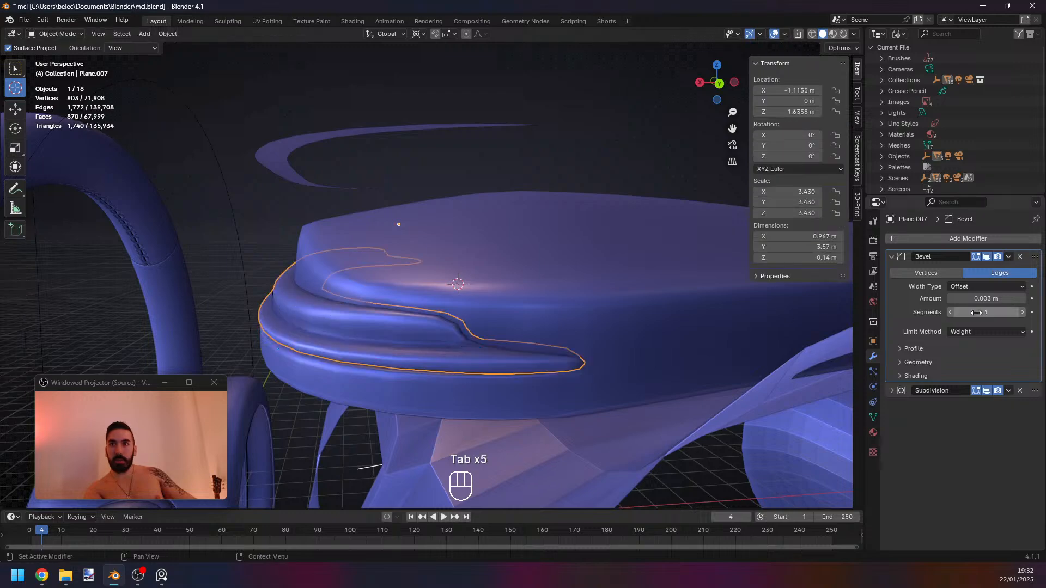
{"action": "left_click_drag", "start_coordinate": [976, 313], "coordinate": [988, 312]}
{"action": "key", "text": "Tab"}
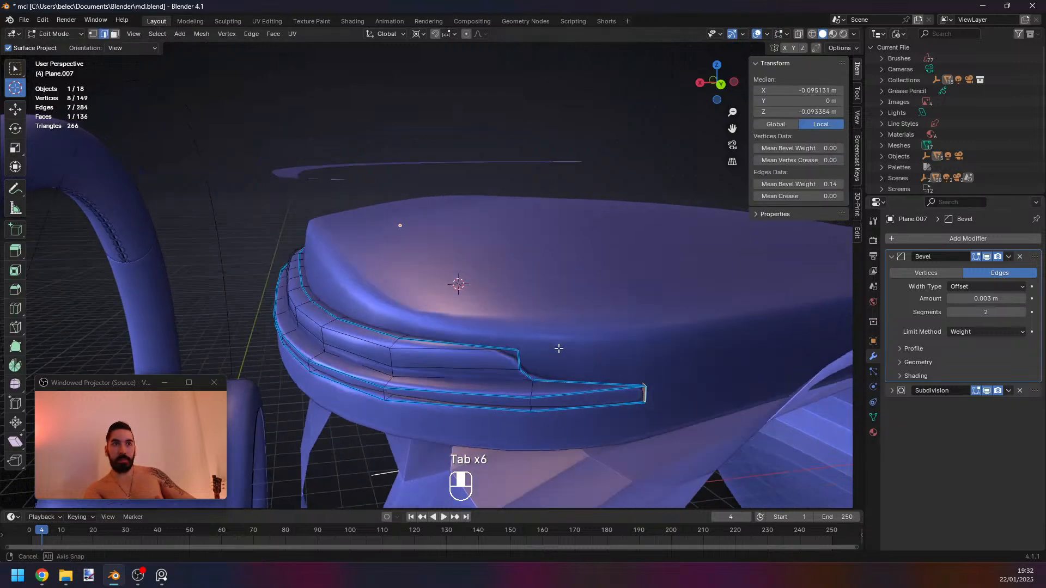
Examine the trim band's shading and bevelled edges from the other side in object and edit mode.
{"action": "middle_click_drag", "start_coordinate": [724, 342], "coordinate": [484, 357]}
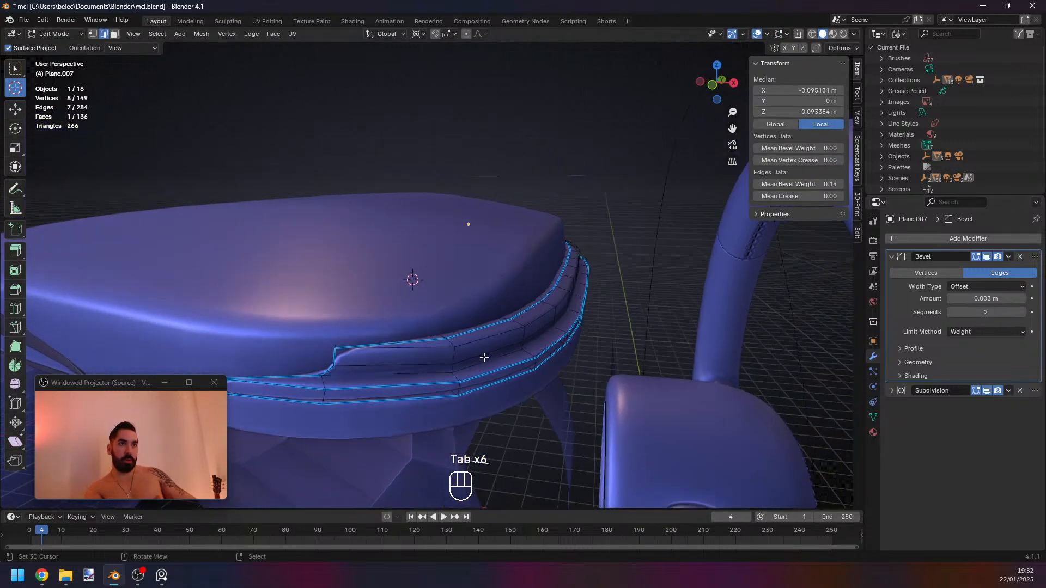
{"action": "key", "text": "Tab"}
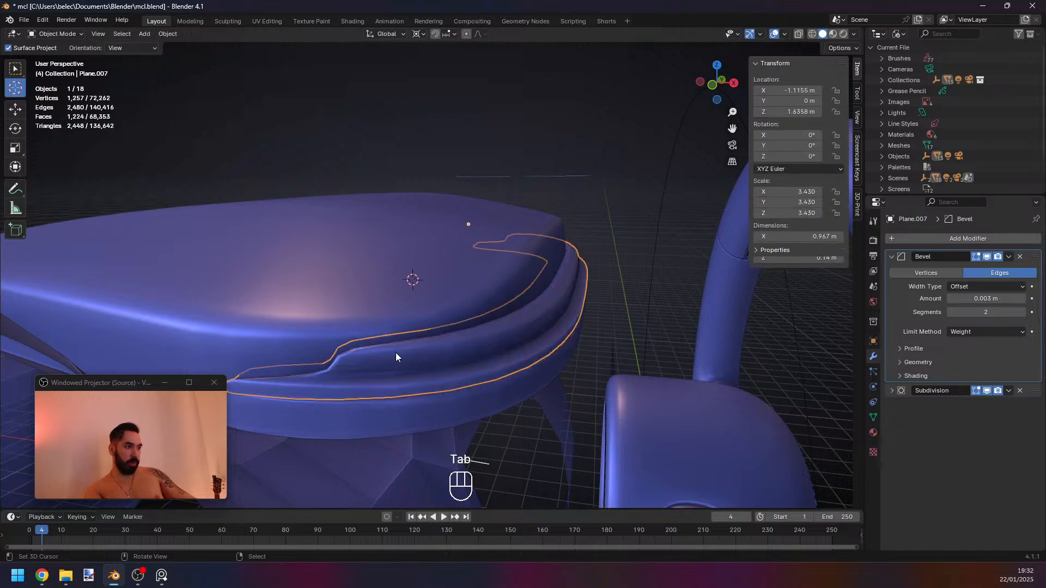
{"action": "key", "text": "Tab"}
{"action": "key", "text": "z"}
{"action": "key", "text": "z"}
{"action": "key", "text": "Tab"}
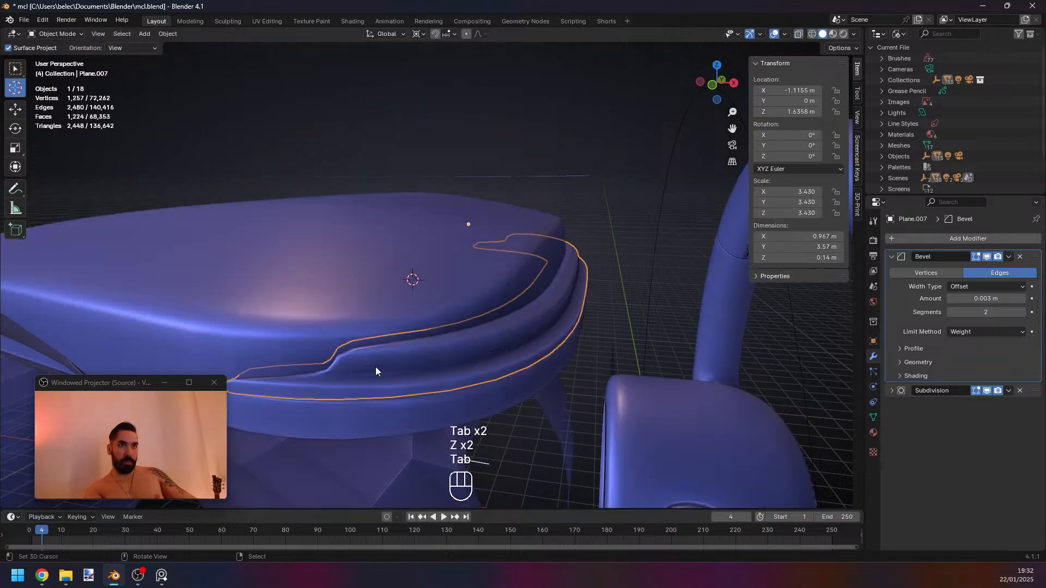
{"action": "middle_click_drag", "start_coordinate": [375, 367], "coordinate": [414, 369]}
{"action": "key", "text": "Tab"}
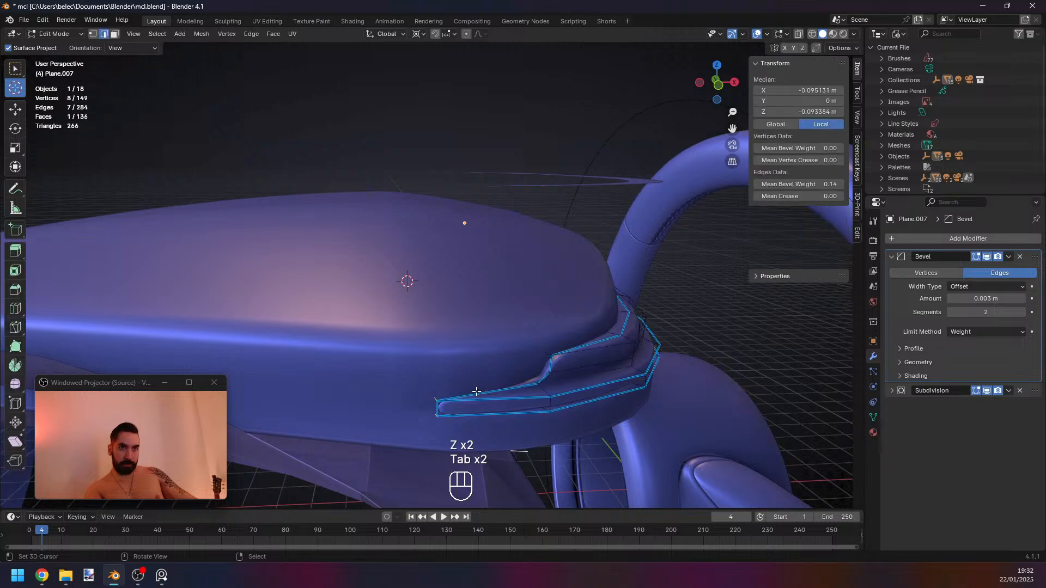
Delete the trim band's inner back geometry in wireframe, keeping only its visible outer shell.
{"action": "key", "text": "z"}
{"action": "key", "text": "1"}
{"action": "key", "text": "3"}
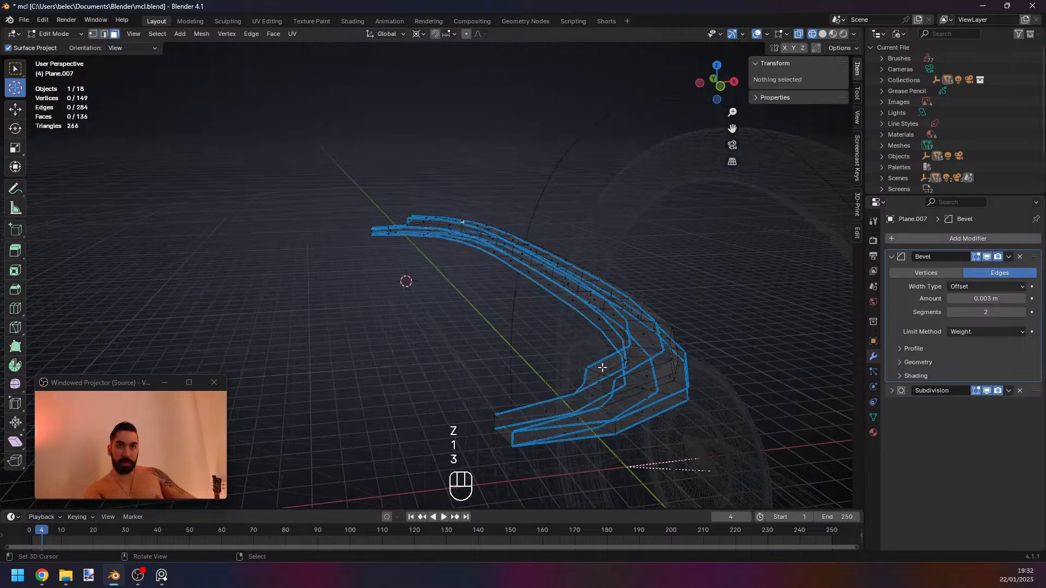
{"action": "left_click", "coordinate": [602, 365]}
{"action": "left_click", "coordinate": [535, 397], "text": "alt"}
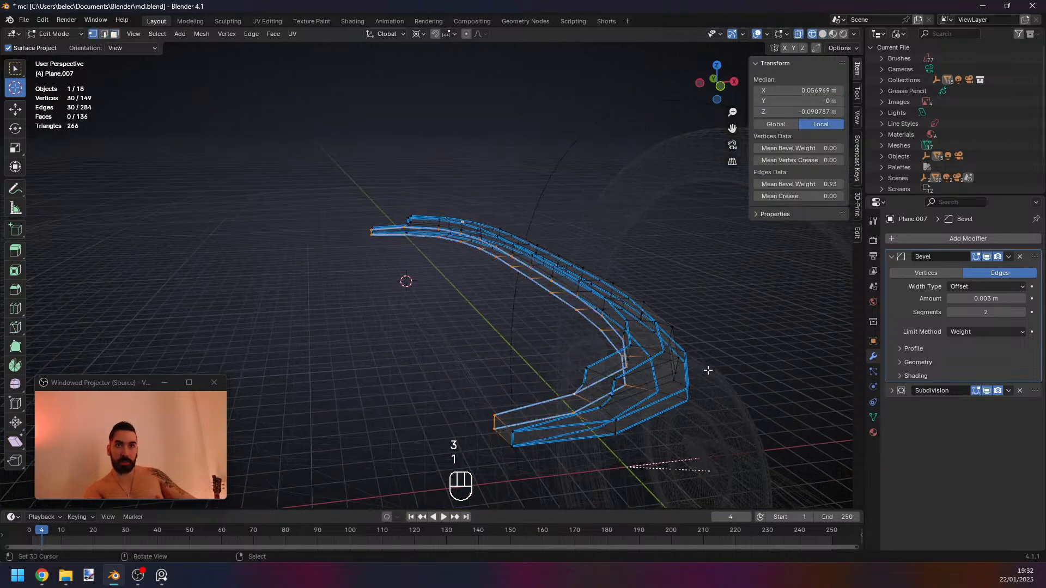
{"action": "right_click", "coordinate": [631, 347], "text": "shift"}
{"action": "middle_click_drag", "start_coordinate": [504, 319], "coordinate": [639, 330]}
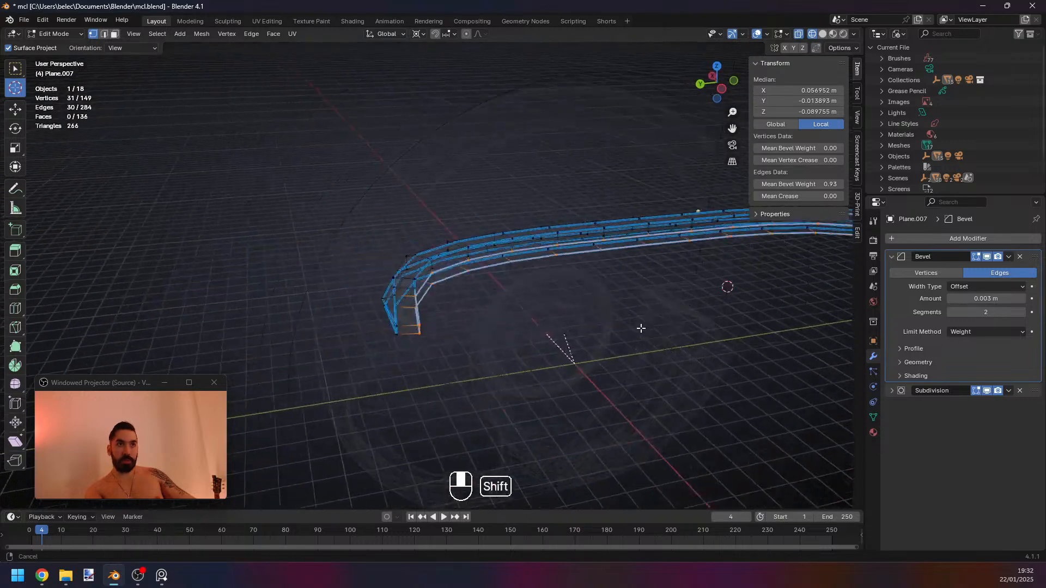
{"action": "scroll", "coordinate": [463, 338], "scroll_direction": "up", "scroll_amount": 4}
{"action": "right_click", "coordinate": [412, 354], "text": "ctrl+shift"}
{"action": "key", "text": "x"}
{"action": "left_click", "coordinate": [557, 318]}
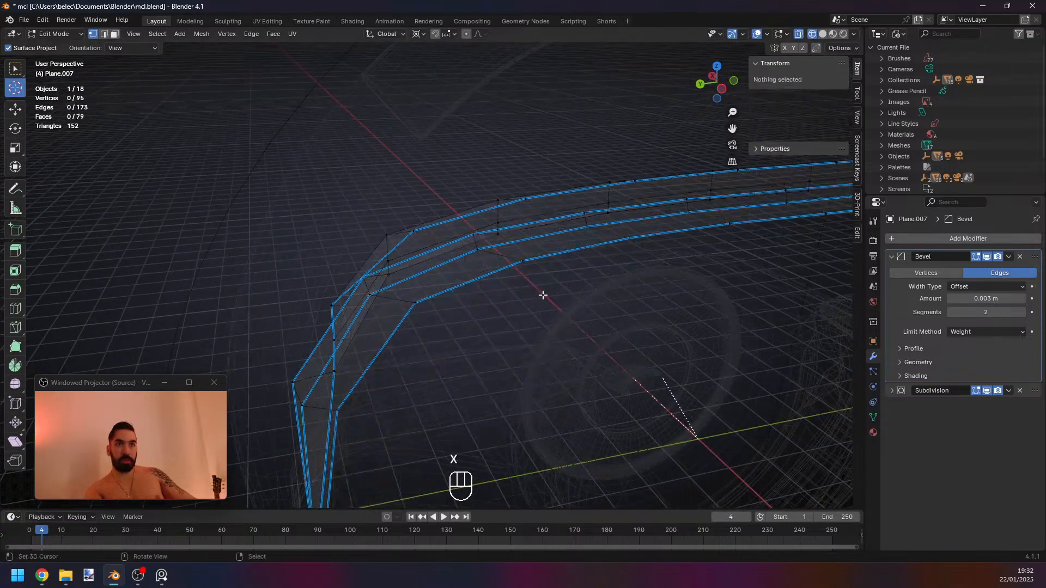
Examine the hollowed trim band's shading and wireframe from the other side.
{"action": "key", "text": "z"}
{"action": "key", "text": "Tab"}
{"action": "middle_click_drag", "start_coordinate": [543, 335], "coordinate": [498, 343]}
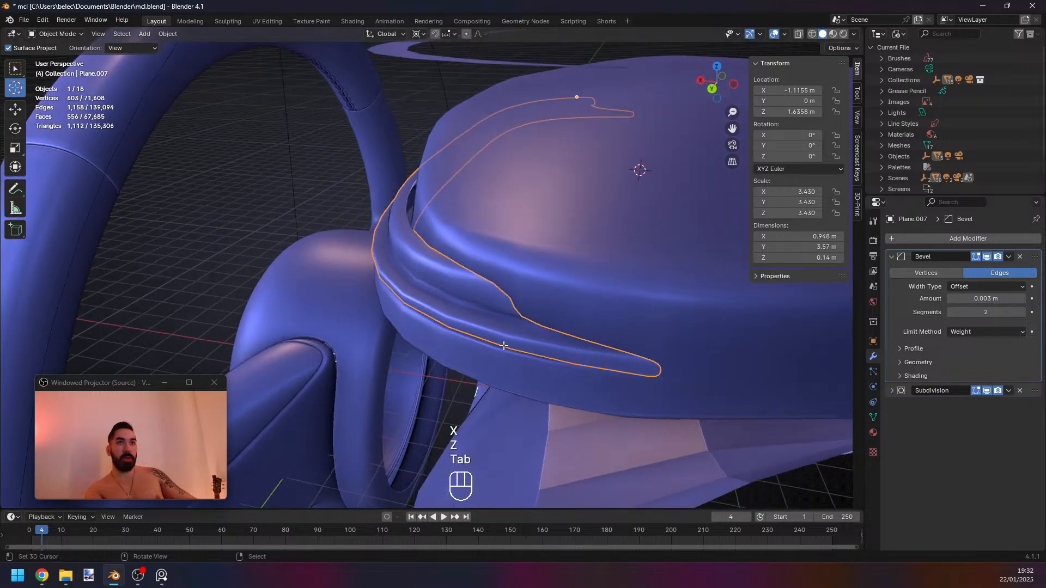
{"action": "key", "text": "Tab"}
{"action": "key", "text": "z"}
{"action": "key", "text": "a"}
{"action": "key", "text": "2"}
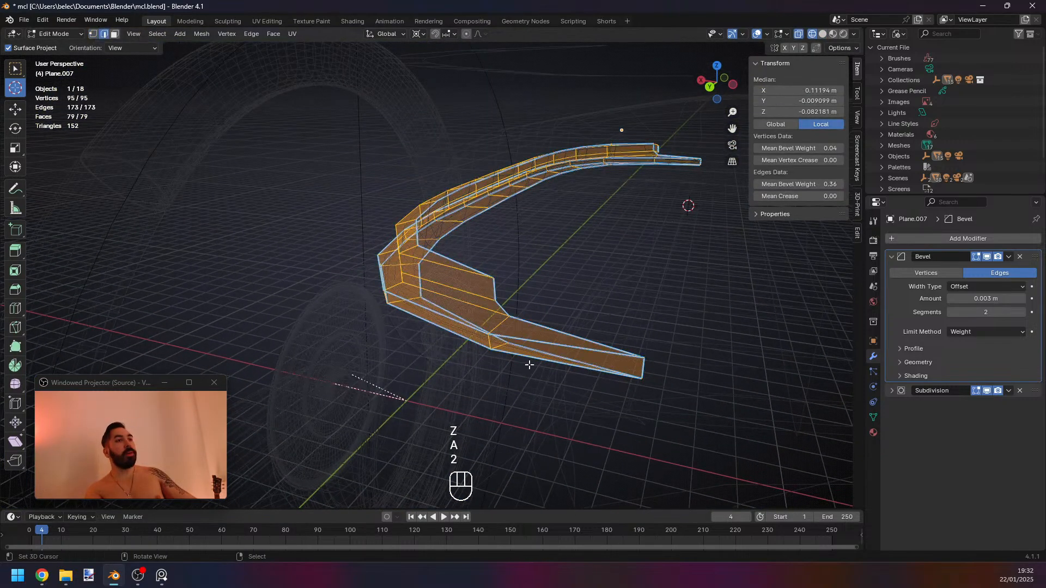
{"action": "right_click", "coordinate": [530, 344]}
{"action": "mouse_move", "coordinate": [550, 344]}
{"action": "middle_mouse_down"}
{"action": "mouse_move", "coordinate": [487, 344]}
{"action": "mouse_move", "coordinate": [544, 349]}
{"action": "middle_mouse_up"}
{"action": "key", "text": "z"}
{"action": "key", "text": "Tab"}
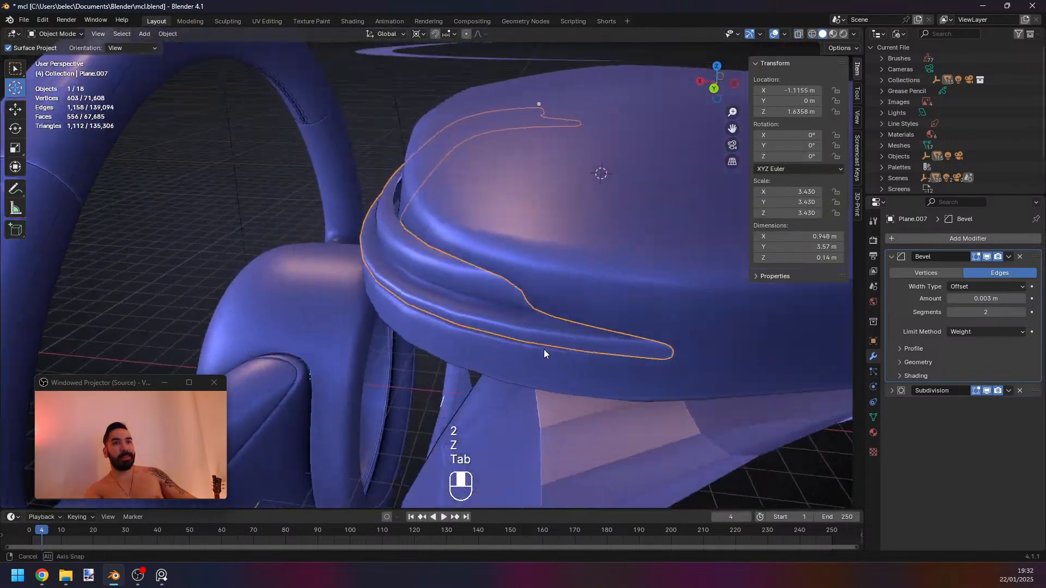
Delete the stray vertices sticking out at both ends of the band's raised section.
{"action": "key", "text": "Tab"}
{"action": "key", "text": "1"}
{"action": "key", "text": "z"}
{"action": "right_click", "coordinate": [531, 284]}
{"action": "key", "text": "shift+s"}
{"action": "left_click", "coordinate": [630, 343]}
{"action": "scroll", "coordinate": [645, 286], "scroll_direction": "down", "scroll_amount": 1}
{"action": "mouse_move", "coordinate": [646, 286]}
{"action": "middle_mouse_down"}
{"action": "mouse_move", "coordinate": [534, 286]}
{"action": "mouse_move", "coordinate": [442, 339]}
{"action": "mouse_move", "coordinate": [436, 299]}
{"action": "middle_mouse_up"}
{"action": "scroll", "coordinate": [437, 300], "scroll_direction": "up", "scroll_amount": 3}
{"action": "scroll", "coordinate": [425, 308], "scroll_direction": "down", "scroll_amount": 2}
{"action": "key", "text": "z"}
{"action": "key", "text": "z"}
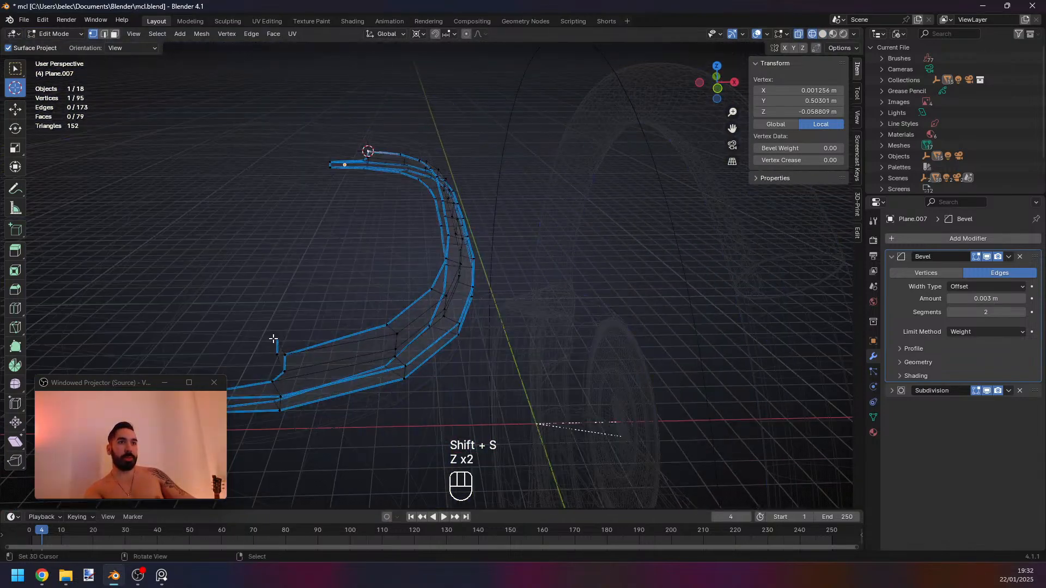
{"action": "right_click", "coordinate": [275, 353], "text": "shift"}
{"action": "key", "text": "x"}
{"action": "left_click", "coordinate": [462, 285]}
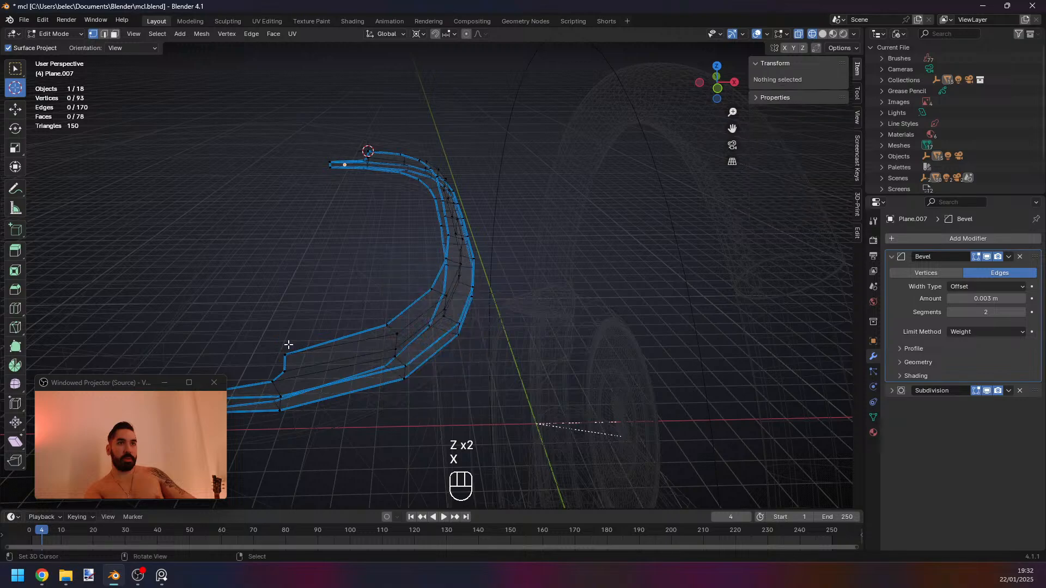
Snap the 3D cursor to the midpoint between the two upper end vertices of the raised section.
{"action": "right_click", "coordinate": [286, 351]}
{"action": "middle_click_drag", "start_coordinate": [294, 349], "coordinate": [456, 335]}
{"action": "right_click", "coordinate": [454, 338], "text": "shift"}
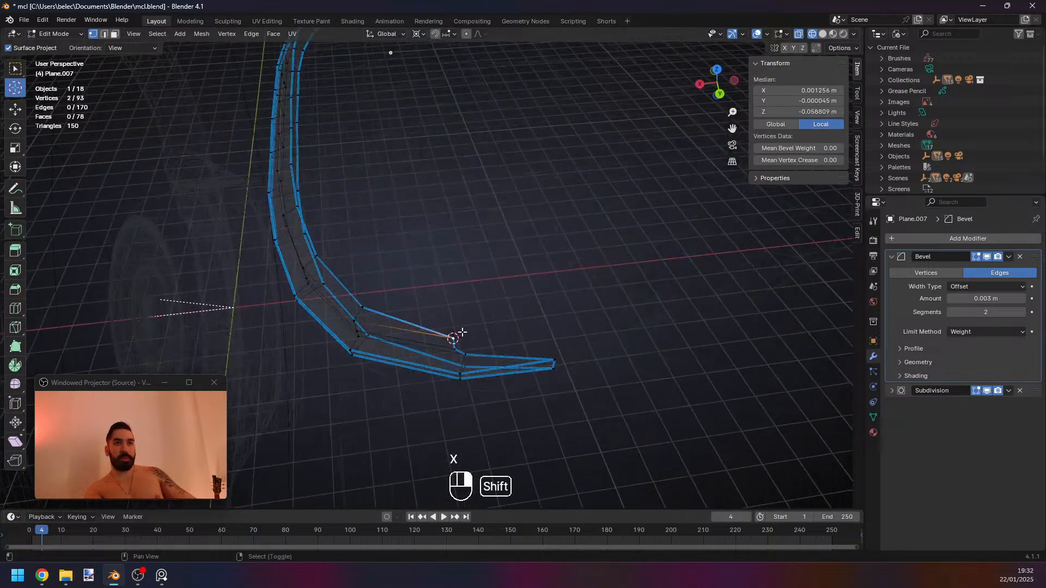
{"action": "key", "text": "shift+s"}
Extrude the raised section's whole upper edge and scale the new edge inward along X.
{"action": "right_click", "coordinate": [438, 319], "text": "alt"}
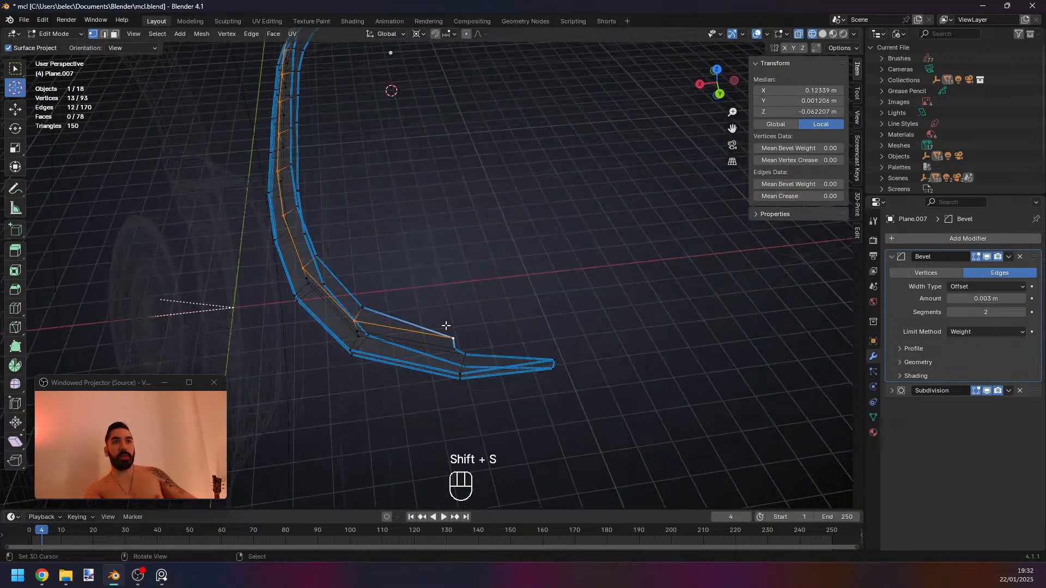
{"action": "right_click", "coordinate": [449, 321]}
{"action": "scroll", "coordinate": [436, 326], "scroll_direction": "down", "scroll_amount": 3}
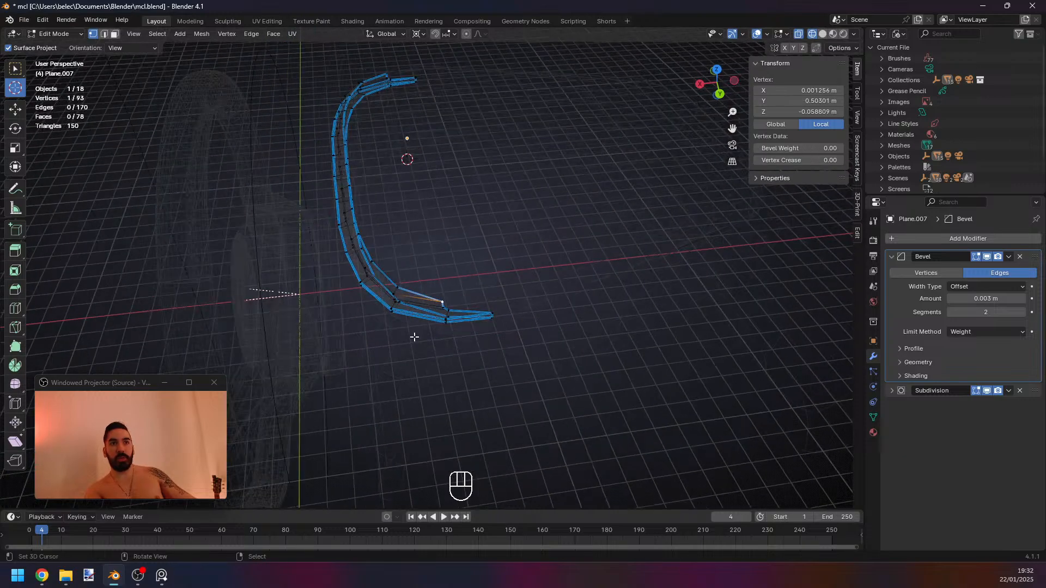
{"action": "middle_click_drag", "start_coordinate": [338, 332], "coordinate": [565, 271]}
{"action": "scroll", "coordinate": [565, 270], "scroll_direction": "up", "scroll_amount": 2}
{"action": "right_click", "coordinate": [613, 386], "text": "ctrl"}
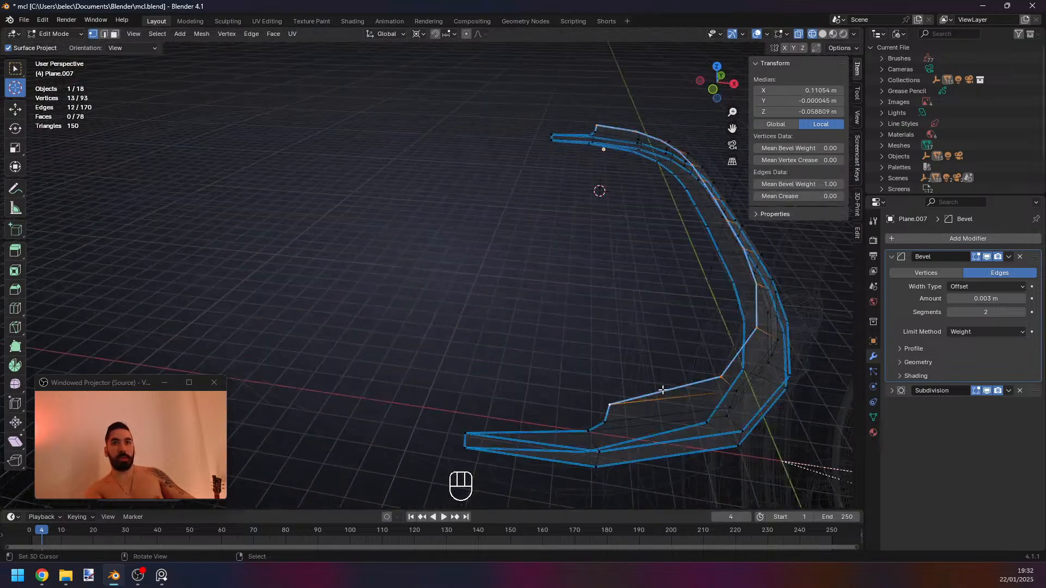
{"action": "mouse_move", "coordinate": [661, 387]}
{"action": "middle_mouse_down", "text": "shift"}
{"action": "mouse_move", "coordinate": [626, 371]}
{"action": "mouse_move", "coordinate": [570, 374]}
{"action": "mouse_move", "coordinate": [624, 383]}
{"action": "middle_mouse_up", "text": "shift"}
{"action": "key", "text": "z"}
{"action": "key", "text": "z"}
{"action": "key", "text": "s"}
{"action": "key", "text": "x"}
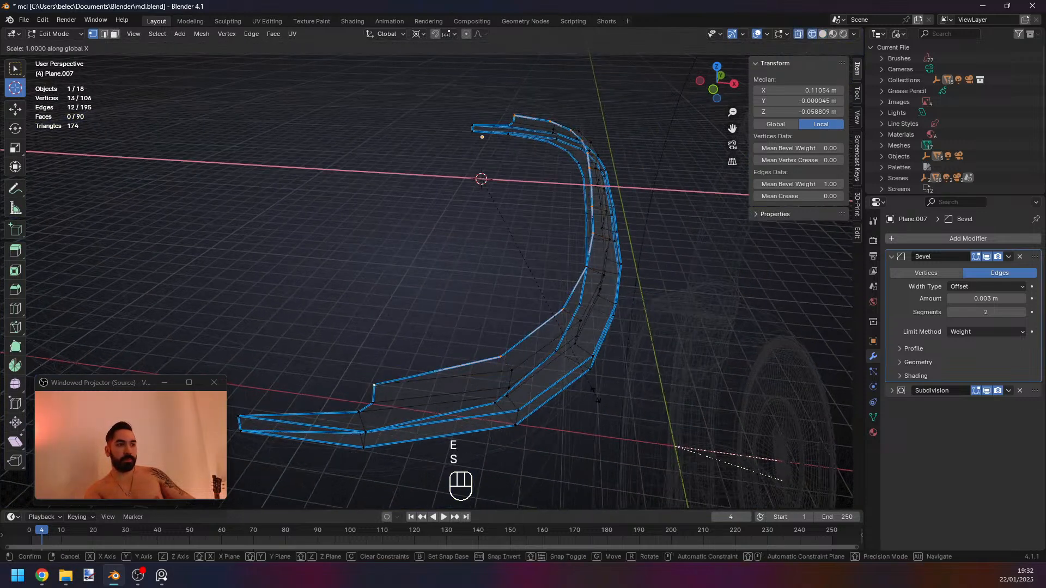
{"action": "left_click", "coordinate": [542, 380]}
{"action": "middle_click_drag", "start_coordinate": [542, 381], "coordinate": [510, 389]}
{"action": "key", "text": "s"}
{"action": "key", "text": "x"}
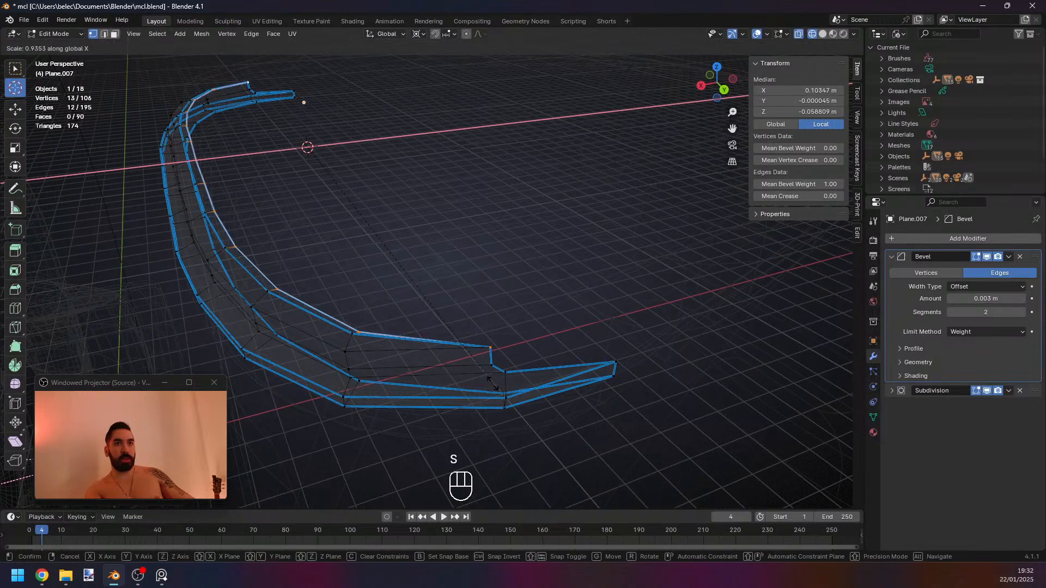
{"action": "left_click", "coordinate": [460, 364]}
Deselect the new edge's two end vertices, snap the 3D cursor to the remaining selection, and scale it along Y.
{"action": "key", "text": "c"}
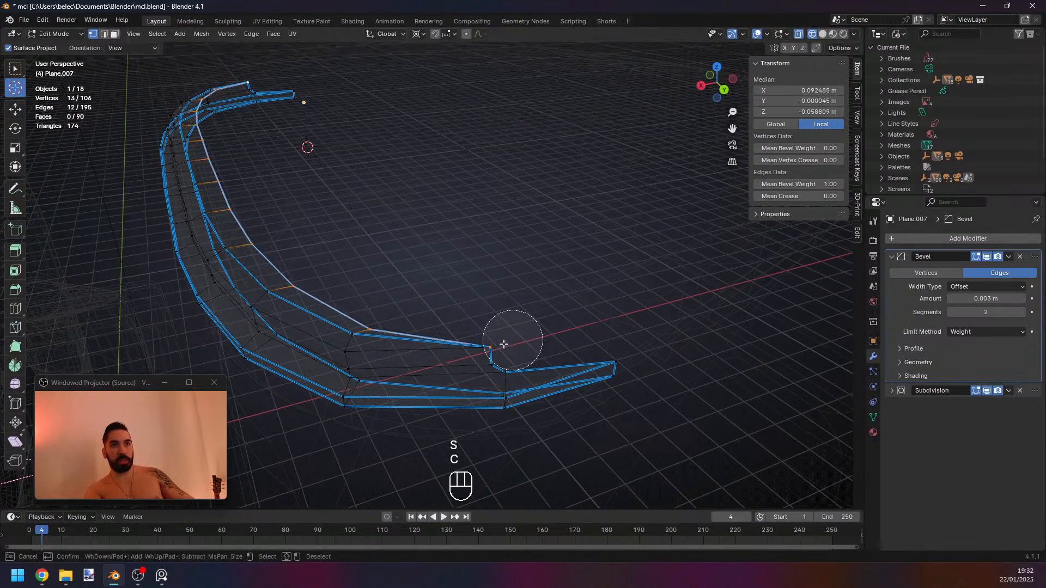
{"action": "middle_click", "coordinate": [481, 345]}
{"action": "right_click", "coordinate": [466, 347]}
{"action": "scroll", "coordinate": [450, 348], "scroll_direction": "down", "scroll_amount": 2}
{"action": "middle_click_drag", "start_coordinate": [451, 348], "coordinate": [708, 316]}
{"action": "scroll", "coordinate": [625, 344], "scroll_direction": "down", "scroll_amount": 1}
{"action": "key", "text": "c"}
{"action": "middle_click", "coordinate": [401, 379]}
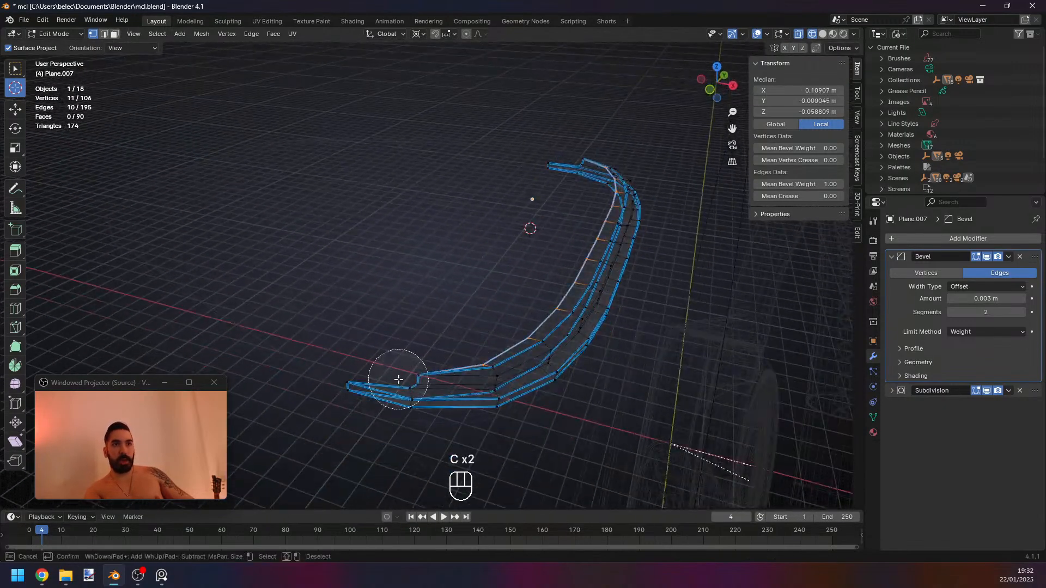
{"action": "right_click", "coordinate": [397, 378]}
{"action": "scroll", "coordinate": [397, 378], "scroll_direction": "up", "scroll_amount": 1}
{"action": "key", "text": "shift+s"}
{"action": "left_click", "coordinate": [754, 378]}
{"action": "key", "text": "s"}
{"action": "key", "text": "s"}
{"action": "key", "text": "y"}
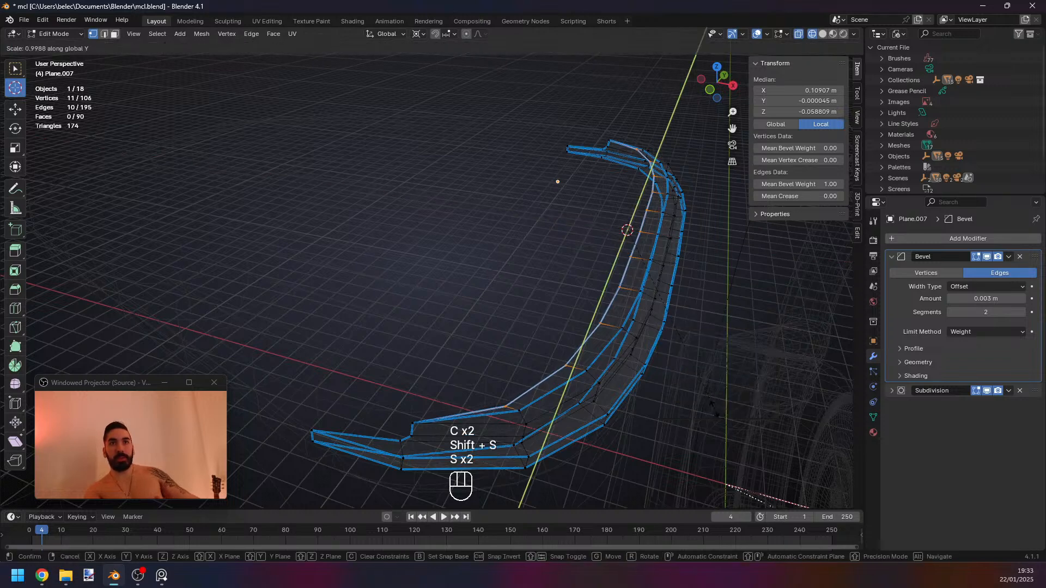
{"action": "left_click", "coordinate": [707, 408]}
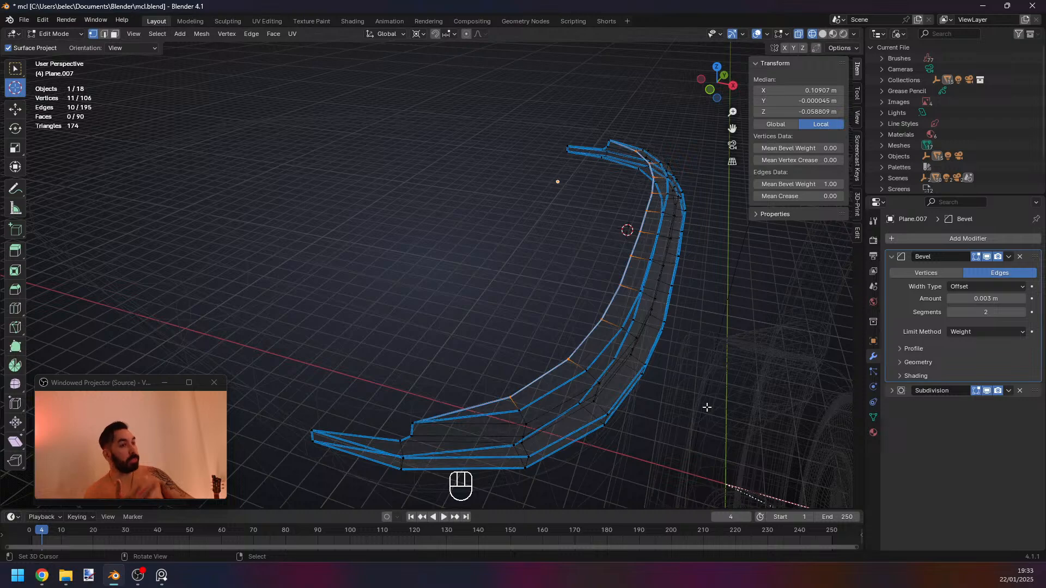
Merge all of the trim band's overlapping vertices by distance.
{"action": "key", "text": "z"}
{"action": "key", "text": "z"}
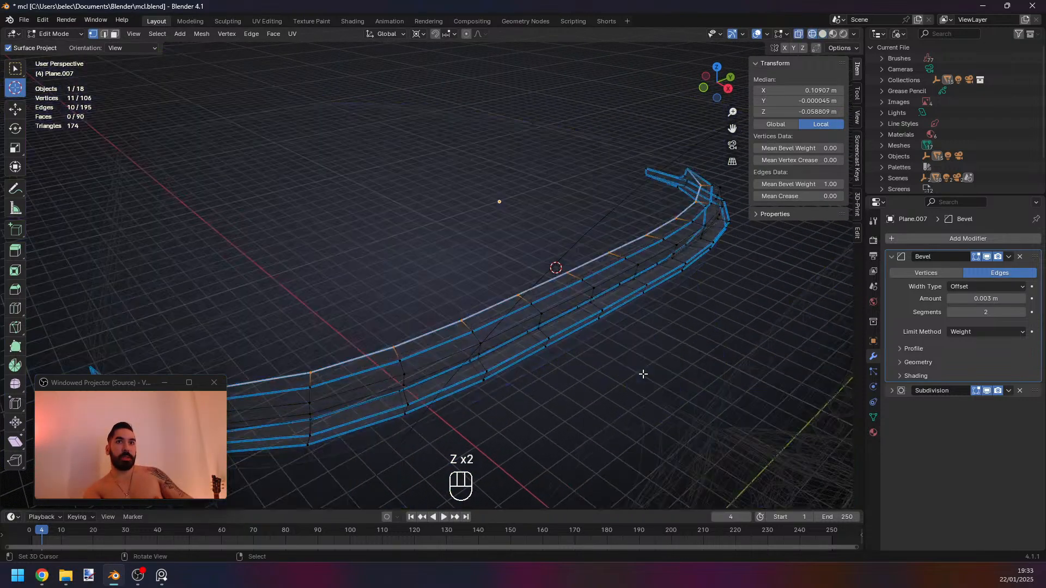
{"action": "key", "text": "Tab"}
{"action": "key", "text": "z"}
{"action": "key", "text": "Tab"}
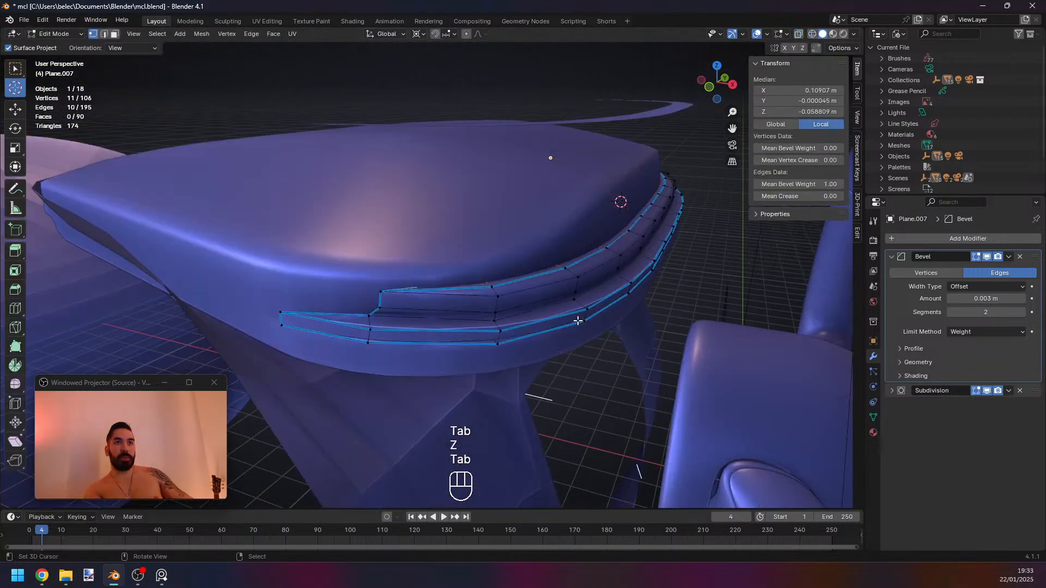
{"action": "key", "text": "a"}
{"action": "key", "text": "a"}
{"action": "key", "text": "shift+w"}
{"action": "key", "text": "Tab"}
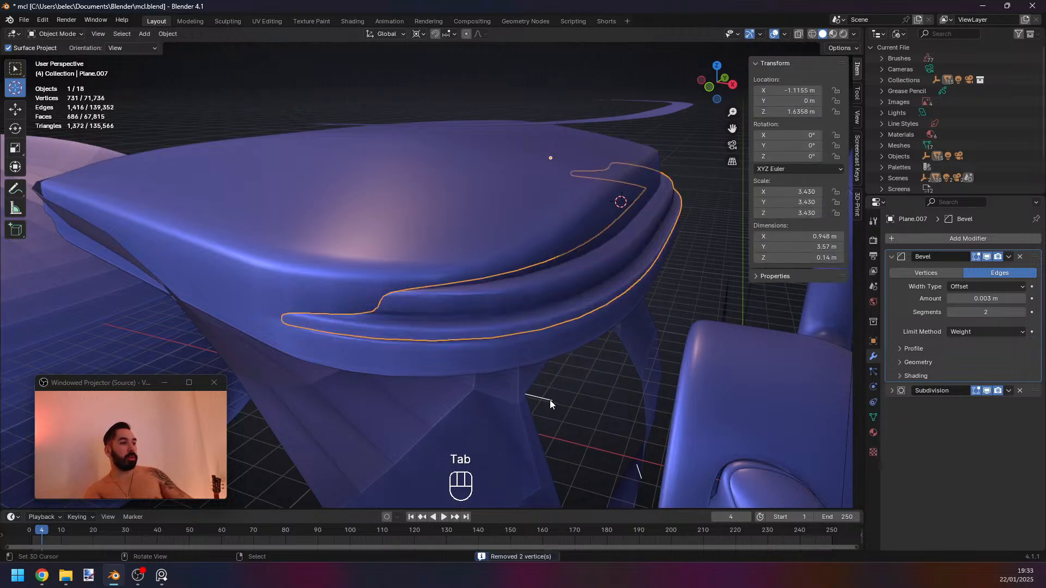
Delete the trim band object and open the main body's mesh for editing.
{"action": "middle_click_drag", "start_coordinate": [498, 355], "coordinate": [479, 230]}
{"action": "left_click", "coordinate": [479, 230]}
{"action": "key", "text": "Tab"}
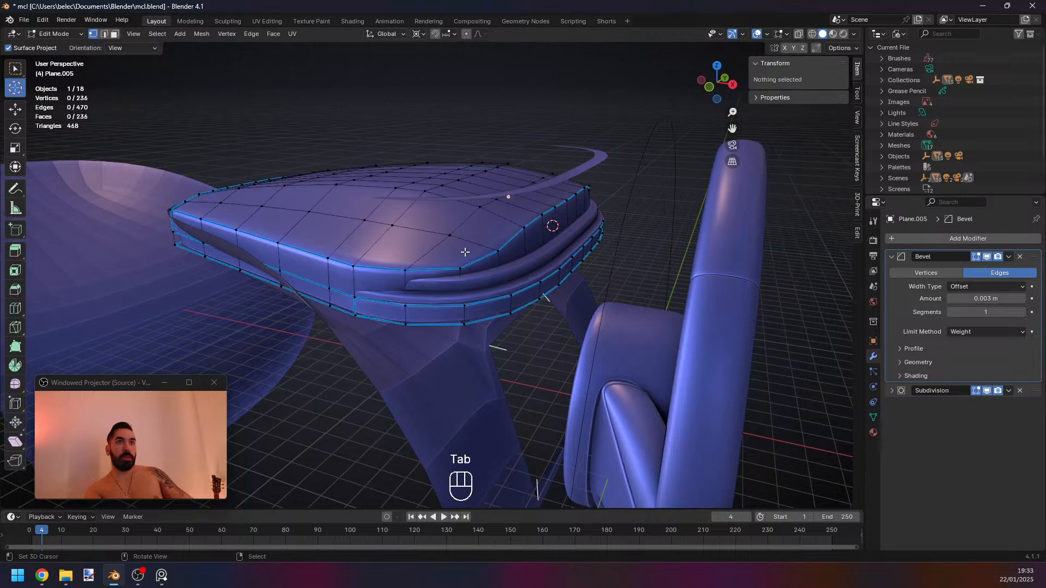
{"action": "key", "text": "Tab"}
{"action": "key", "text": "x"}
{"action": "left_click", "coordinate": [400, 285]}
{"action": "key", "text": "Tab"}
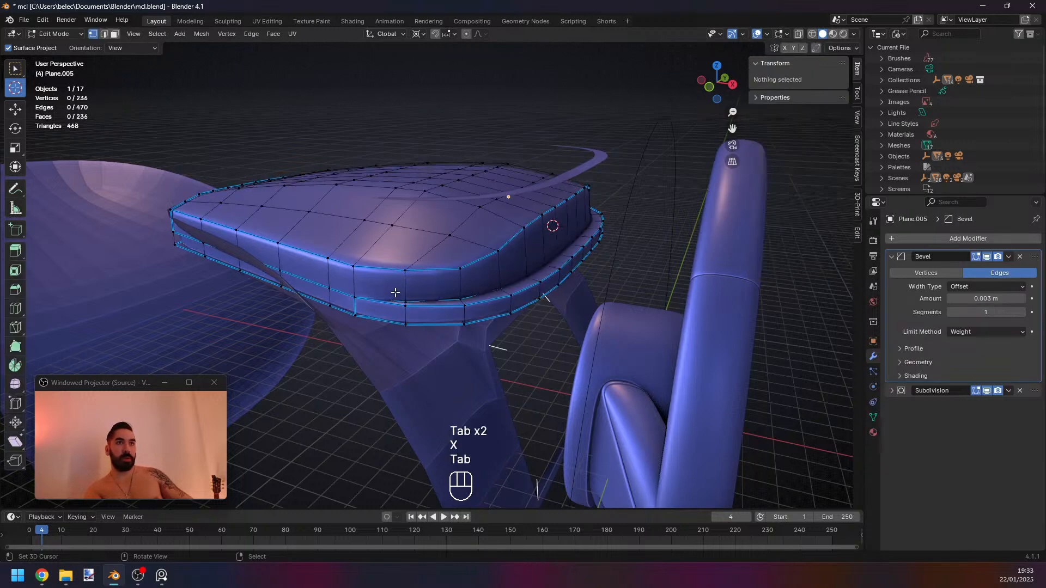
Select the side faces and the lower lip faces wrapping around the body's front.
{"action": "key", "text": "3"}
{"action": "right_click", "coordinate": [395, 292]}
{"action": "middle_click_drag", "start_coordinate": [600, 291], "coordinate": [436, 290]}
{"action": "right_click", "coordinate": [428, 280], "text": "ctrl+shift"}
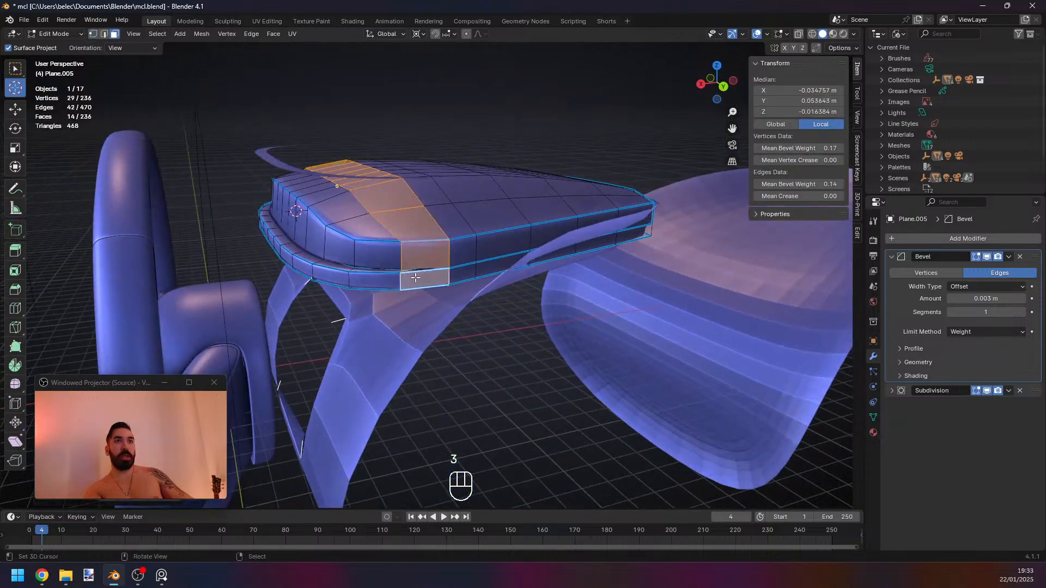
{"action": "key", "text": "ctrl+z"}
{"action": "right_click", "coordinate": [352, 278], "text": "ctrl+shift"}
{"action": "key", "text": "ctrl+z"}
{"action": "right_click", "coordinate": [378, 255], "text": "ctrl+shift"}
{"action": "key", "text": "ctrl+z"}
{"action": "middle_click_drag", "start_coordinate": [378, 255], "coordinate": [714, 278]}
{"action": "right_click", "coordinate": [593, 275], "text": "ctrl+shift"}
{"action": "right_click", "coordinate": [485, 319], "text": "ctrl+shift"}
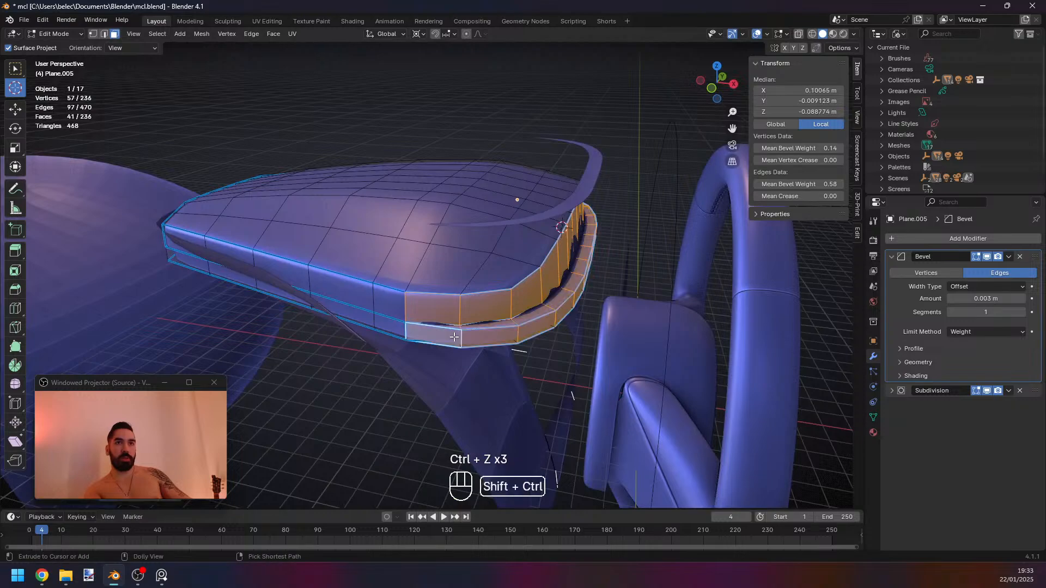
Add the row of top faces above the front edge to the selection.
{"action": "middle_click_drag", "start_coordinate": [485, 318], "coordinate": [375, 315]}
{"action": "key", "text": "z"}
{"action": "key", "text": "z"}
{"action": "right_click", "coordinate": [539, 284], "text": "shift"}
{"action": "right_click", "coordinate": [350, 308], "text": "shift"}
{"action": "middle_click_drag", "start_coordinate": [436, 272], "coordinate": [485, 297]}
{"action": "right_click", "coordinate": [602, 243], "text": "ctrl"}
{"action": "middle_click_drag", "start_coordinate": [569, 319], "coordinate": [466, 296]}
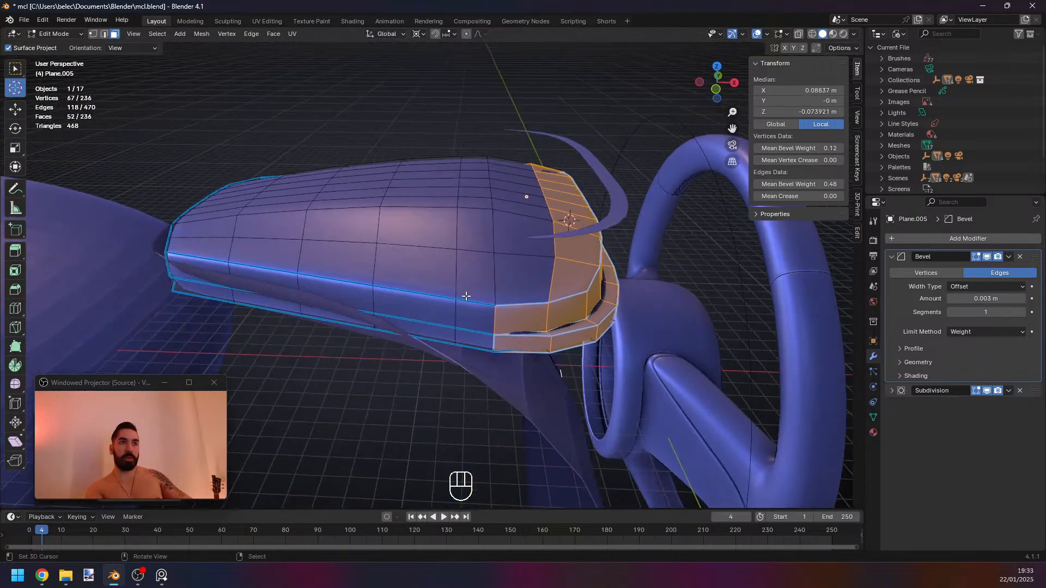
Deselect the outermost faces at both ends of the front selection.
{"action": "key", "text": "c"}
{"action": "middle_click", "coordinate": [509, 333]}
{"action": "right_click", "coordinate": [505, 337]}
{"action": "middle_click_drag", "start_coordinate": [589, 325], "coordinate": [381, 305]}
{"action": "key", "text": "c"}
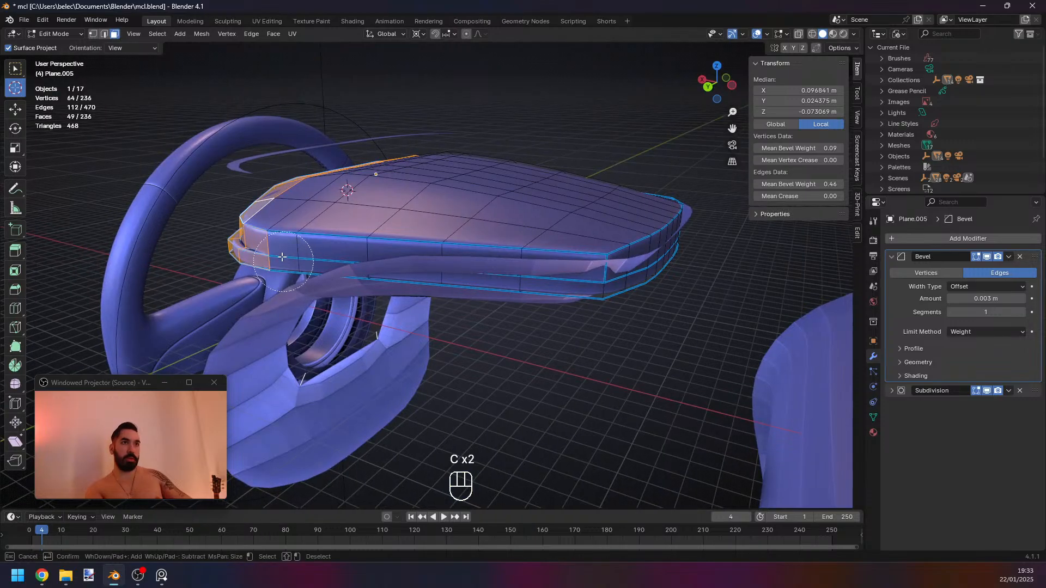
{"action": "middle_click", "coordinate": [282, 258]}
{"action": "right_click", "coordinate": [283, 258]}
{"action": "middle_click_drag", "start_coordinate": [305, 266], "coordinate": [545, 277]}
Duplicate the selected front faces in place, separate them into their own object, and select its whole mesh for editing.
{"action": "key", "text": "shift+d"}
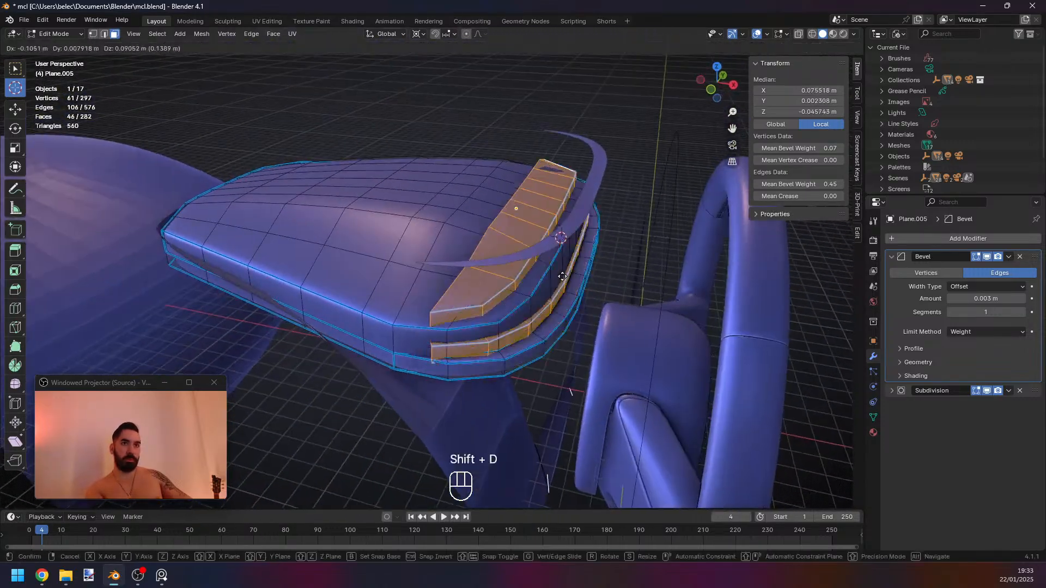
{"action": "right_click", "coordinate": [562, 277]}
{"action": "key", "text": "p"}
{"action": "left_click", "coordinate": [511, 305]}
{"action": "key", "text": "Tab"}
{"action": "right_click", "coordinate": [511, 306]}
{"action": "key", "text": "Tab"}
{"action": "key", "text": "1"}
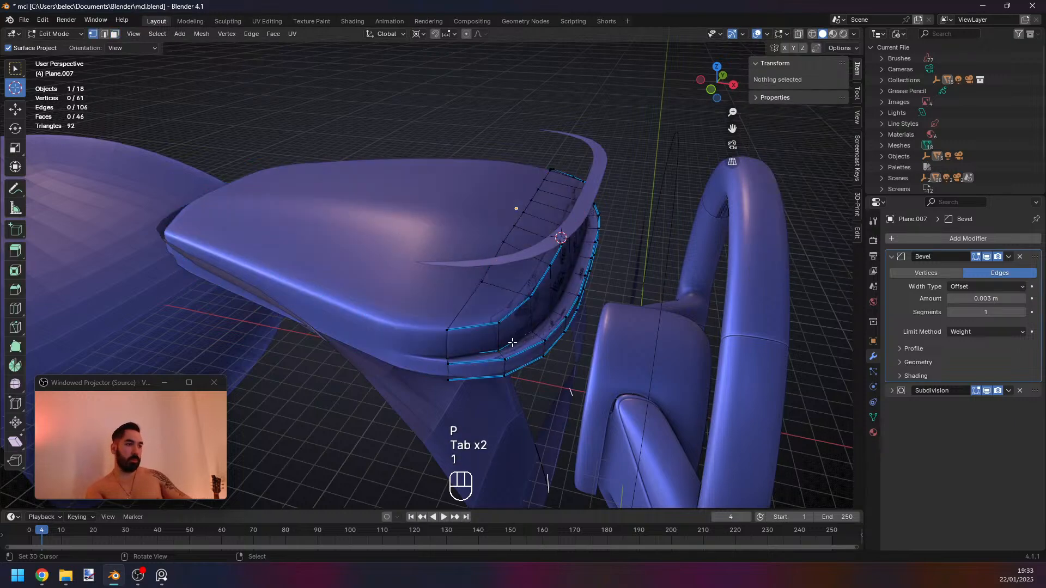
{"action": "key", "text": "a"}
Select the new piece's lower lip and ledge faces and move them up along Z.
{"action": "middle_click_drag", "start_coordinate": [512, 342], "coordinate": [525, 310]}
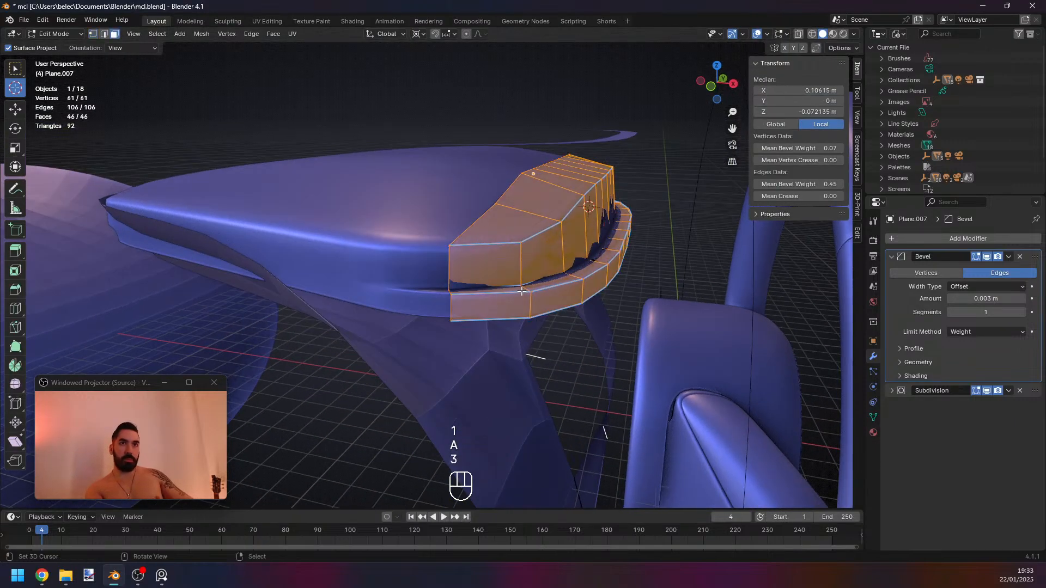
{"action": "right_click", "coordinate": [518, 289]}
{"action": "middle_click_drag", "start_coordinate": [607, 290], "coordinate": [458, 296]}
{"action": "right_click", "coordinate": [505, 313], "text": "ctrl+shift"}
{"action": "key", "text": "z"}
{"action": "middle_click_drag", "start_coordinate": [493, 325], "coordinate": [453, 326]}
{"action": "key", "text": "z"}
{"action": "key", "text": "g"}
{"action": "middle_click", "coordinate": [436, 309]}
{"action": "left_click", "coordinate": [426, 297]}
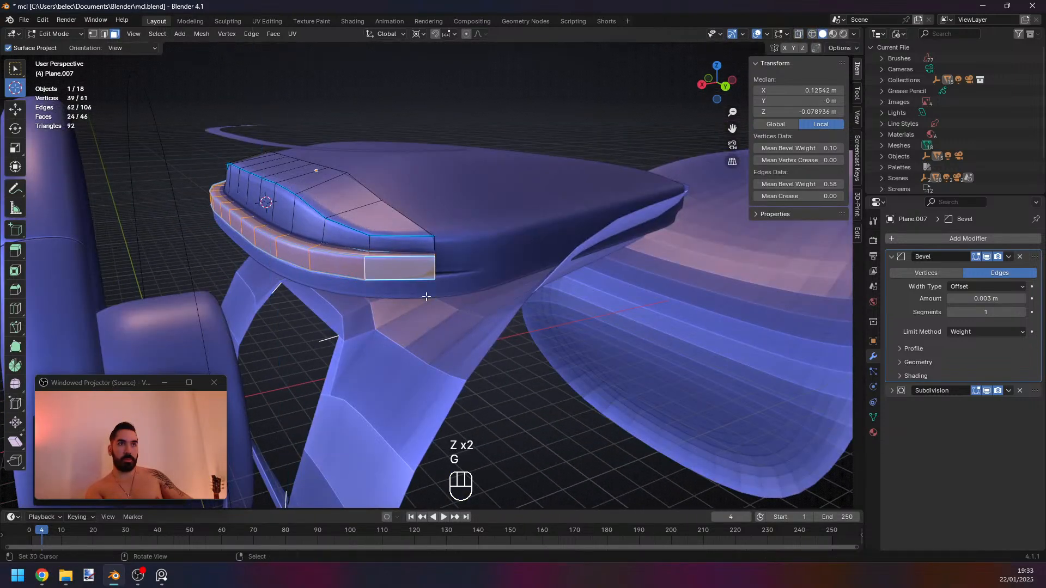
Deselect the lip's bottom edge and lower the ledge faces along Z to make the lip thinner.
{"action": "key", "text": "1"}
{"action": "right_click", "coordinate": [397, 281], "text": "alt+shift"}
{"action": "key", "text": "z"}
{"action": "key", "text": "z"}
{"action": "middle_click_drag", "start_coordinate": [376, 295], "coordinate": [508, 305]}
{"action": "key", "text": "g"}
{"action": "middle_click", "coordinate": [506, 313]}
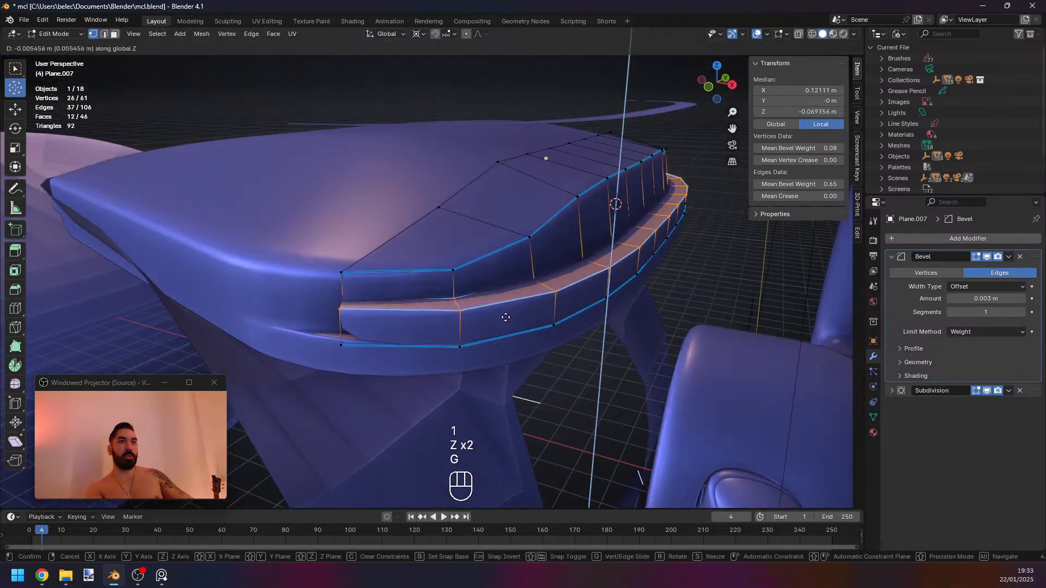
{"action": "left_click", "coordinate": [506, 317]}
{"action": "key", "text": "Tab"}
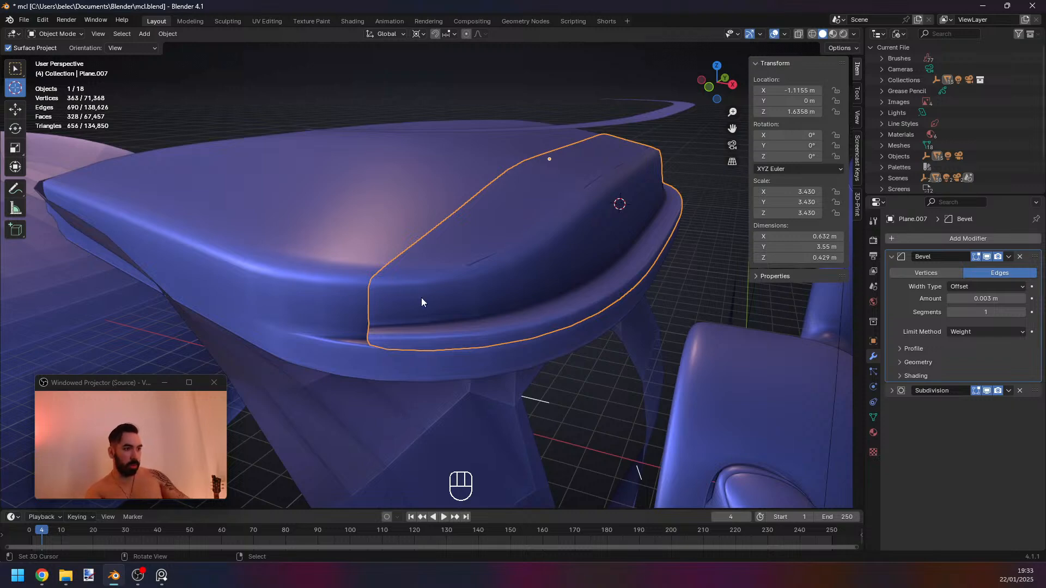
Examine the separated front piece's lip and upper section in object and edit mode.
{"action": "middle_click_drag", "start_coordinate": [420, 289], "coordinate": [453, 283]}
{"action": "key", "text": "KP_Decimal"}
{"action": "key", "text": "z"}
{"action": "key", "text": "z"}
{"action": "key", "text": "Tab"}
{"action": "key", "text": "Tab"}
{"action": "key", "text": "Tab"}
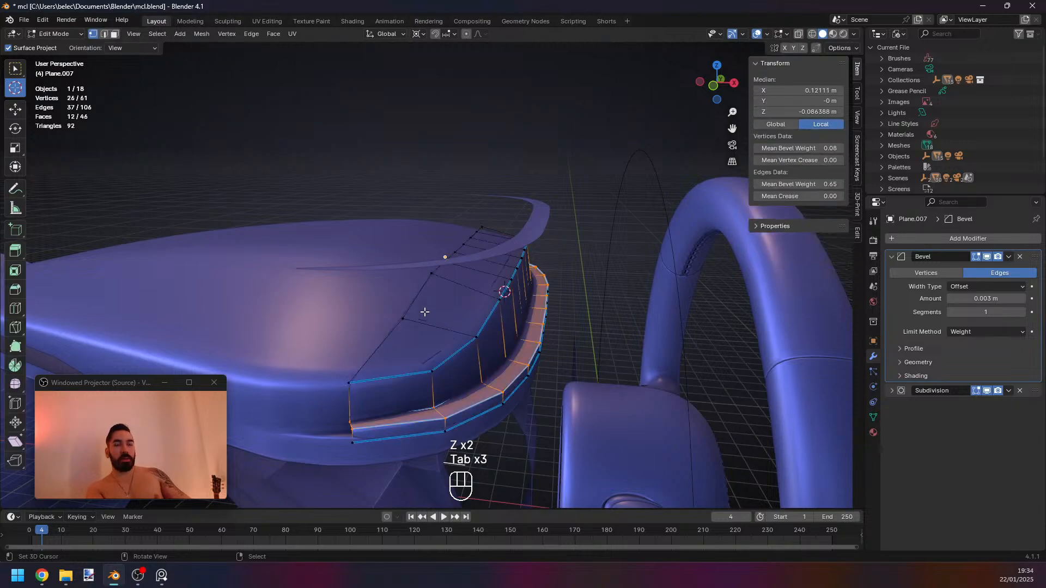
Snap the 3D cursor to a vertex near one end of the upper section's rear edge.
{"action": "key", "text": "1"}
{"action": "key", "text": "z"}
{"action": "mouse_move", "coordinate": [507, 314]}
{"action": "middle_mouse_down"}
{"action": "mouse_move", "coordinate": [527, 305]}
{"action": "mouse_move", "coordinate": [492, 336]}
{"action": "mouse_move", "coordinate": [476, 318]}
{"action": "middle_mouse_up"}
{"action": "right_click", "coordinate": [490, 354]}
{"action": "key", "text": "z"}
{"action": "key", "text": "shift+s"}
{"action": "key", "text": "z"}
{"action": "middle_click_drag", "start_coordinate": [452, 273], "coordinate": [427, 271]}
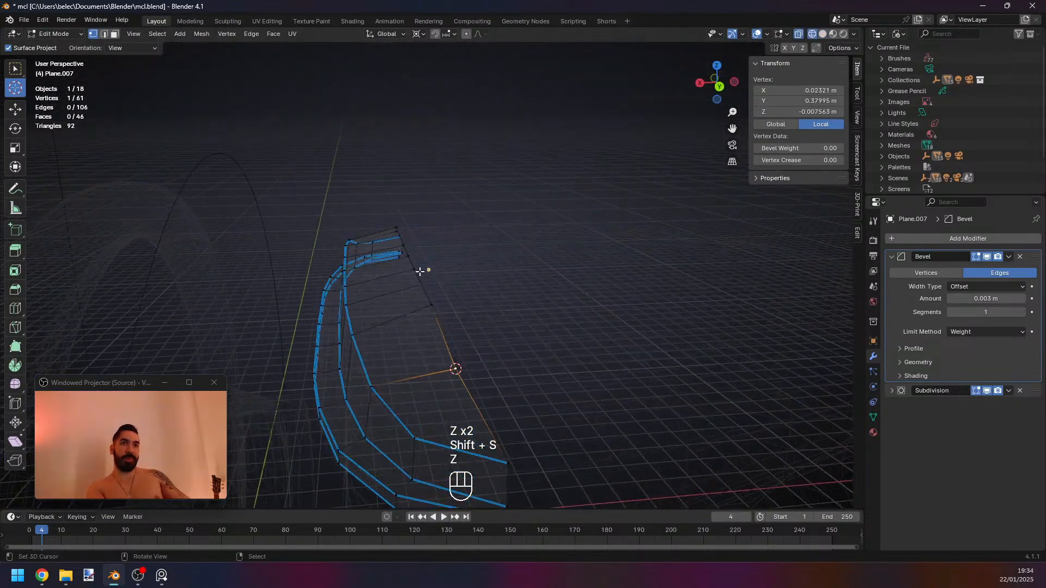
Try to flatten the upper section's rear edge vertices by scaling them to 0 along Z from the cursor.
{"action": "key", "text": "z"}
{"action": "right_click", "coordinate": [394, 223], "text": "ctrl"}
{"action": "middle_click_drag", "start_coordinate": [395, 223], "coordinate": [485, 332]}
{"action": "key", "text": "s"}
{"action": "key", "text": "z"}
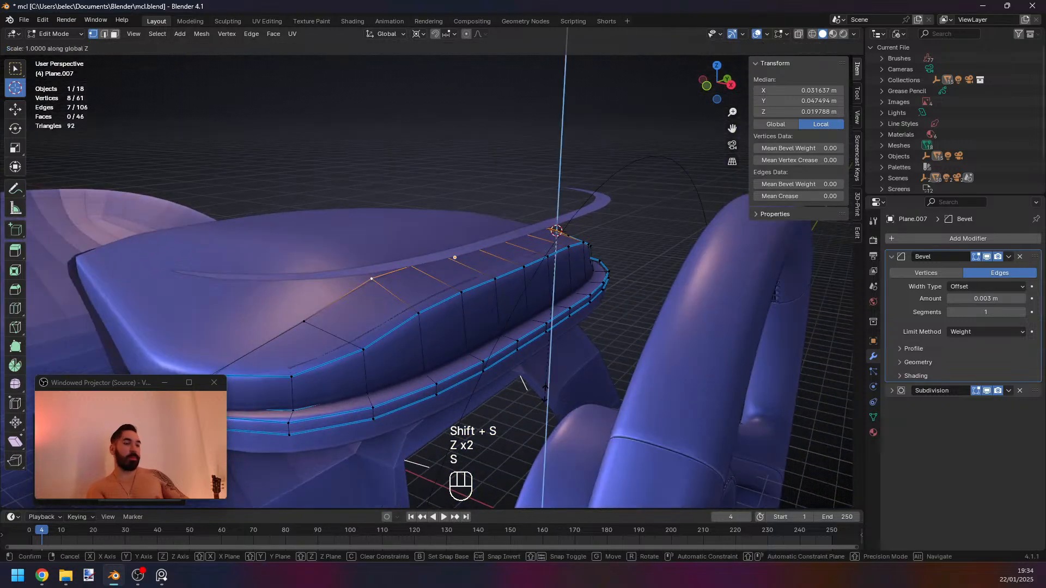
{"action": "key", "text": "0"}
{"action": "key", "text": "Return"}
{"action": "middle_click_drag", "start_coordinate": [523, 395], "coordinate": [389, 381]}
{"action": "key", "text": "ctrl+z"}
Scale the upper section's rear edge vertices down along Z from the 3D cursor to flatten its arch partly.
{"action": "key", "text": "z"}
{"action": "middle_click_drag", "start_coordinate": [536, 323], "coordinate": [511, 320]}
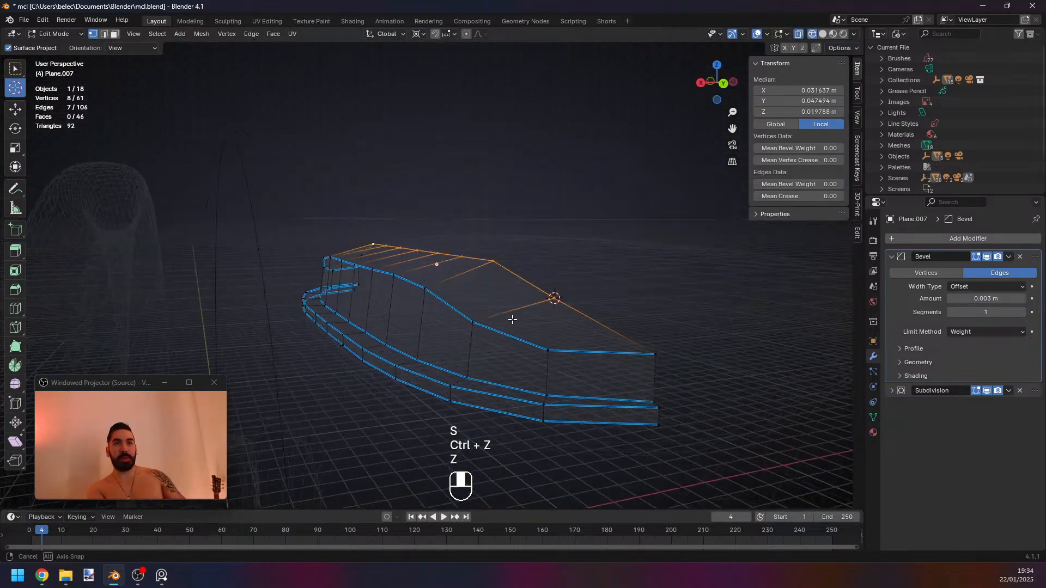
{"action": "middle_click_drag", "start_coordinate": [560, 375], "coordinate": [531, 389]}
{"action": "key", "text": "s"}
{"action": "key", "text": "z"}
{"action": "left_click", "coordinate": [476, 362]}
Keep only the seven middle vertices of the upper section's rear edge selected and raise them along Z.
{"action": "key", "text": "z"}
{"action": "middle_click_drag", "start_coordinate": [477, 362], "coordinate": [459, 363]}
{"action": "key", "text": "z"}
{"action": "mouse_move", "coordinate": [405, 344]}
{"action": "middle_mouse_down"}
{"action": "mouse_move", "coordinate": [394, 340]}
{"action": "mouse_move", "coordinate": [593, 355]}
{"action": "mouse_move", "coordinate": [627, 327]}
{"action": "middle_mouse_up"}
{"action": "key", "text": "z"}
{"action": "key", "text": "z"}
{"action": "key", "text": "z"}
{"action": "middle_click_drag", "start_coordinate": [476, 345], "coordinate": [493, 345]}
{"action": "key", "text": "z"}
{"action": "middle_click_drag", "start_coordinate": [416, 312], "coordinate": [556, 322]}
{"action": "right_click", "coordinate": [668, 258], "text": "shift"}
{"action": "right_click", "coordinate": [340, 308], "text": "shift"}
{"action": "middle_click_drag", "start_coordinate": [336, 320], "coordinate": [490, 354], "text": "shift"}
{"action": "key", "text": "z"}
{"action": "middle_click_drag", "start_coordinate": [491, 355], "coordinate": [517, 348]}
{"action": "key", "text": "g"}
{"action": "key", "text": "z"}
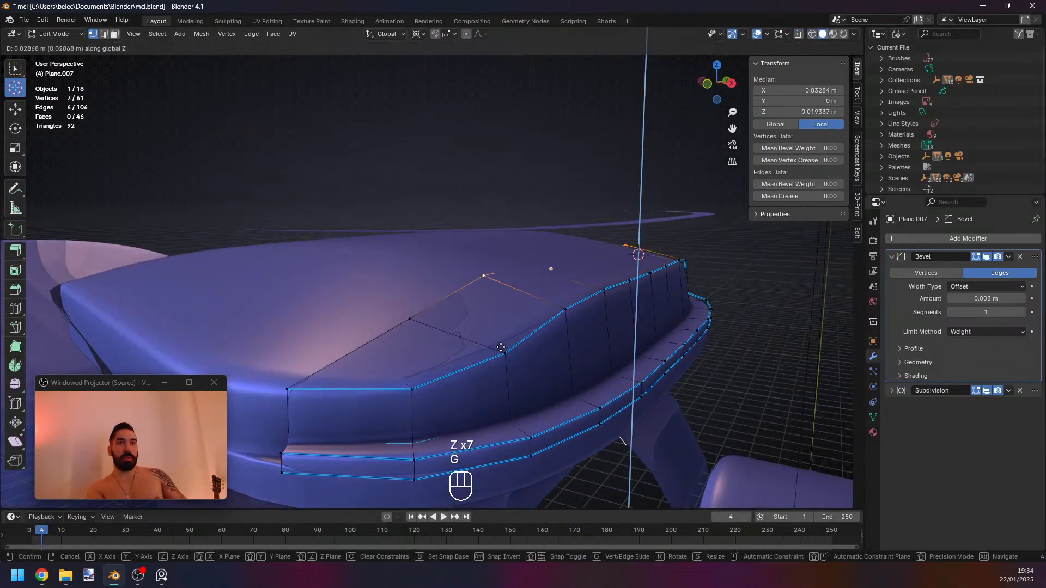
{"action": "left_click", "coordinate": [500, 336]}
Deselect the outermost vertex on each side of that rear edge selection and adjust the remaining middle vertices along Z.
{"action": "right_click", "coordinate": [484, 274], "text": "shift"}
{"action": "middle_click_drag", "start_coordinate": [605, 305], "coordinate": [366, 337]}
{"action": "middle_click_drag", "start_coordinate": [584, 372], "coordinate": [577, 371]}
{"action": "right_click", "coordinate": [497, 356], "text": "shift"}
{"action": "key", "text": "g"}
{"action": "middle_click_drag", "start_coordinate": [496, 356], "coordinate": [548, 356]}
{"action": "key", "text": "z"}
{"action": "left_click", "coordinate": [460, 314]}
{"action": "key", "text": "Tab"}
{"action": "key", "text": "Tab"}
{"action": "key", "text": "Tab"}
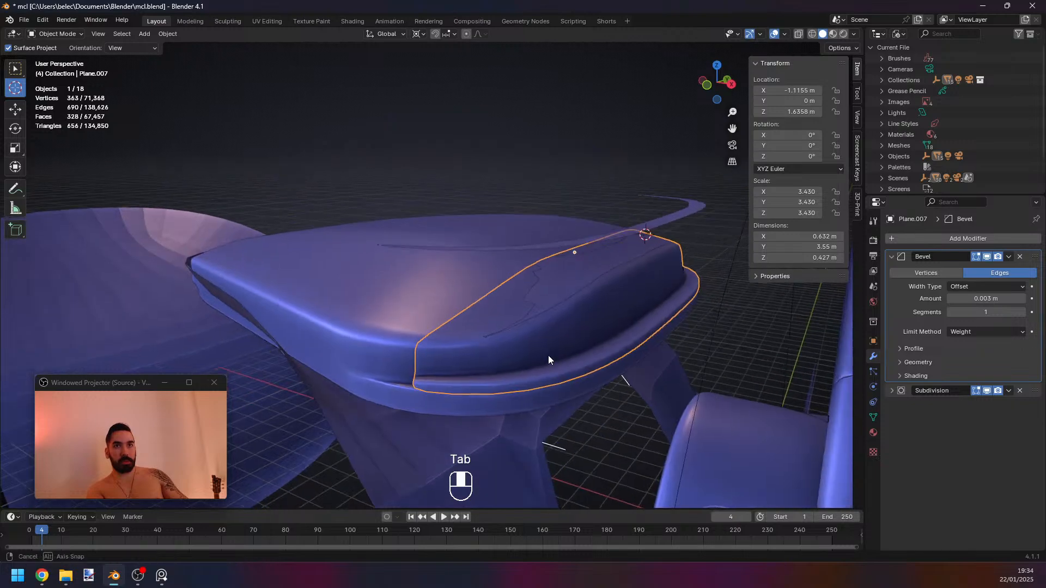
{"action": "key", "text": "Tab"}
{"action": "key", "text": "z"}
{"action": "key", "text": "z"}
{"action": "key", "text": "Tab"}
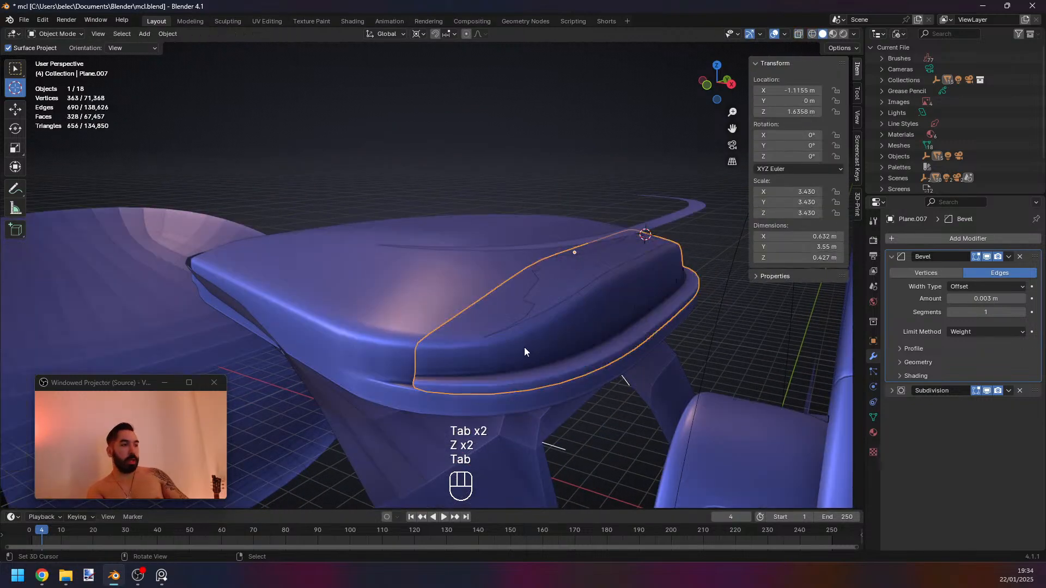
Select the nine vertices of the upper section's rear edge and edge-slide them backward over the body with clamping off.
{"action": "key", "text": "Tab"}
{"action": "right_click", "coordinate": [483, 295]}
{"action": "middle_click_drag", "start_coordinate": [483, 294], "coordinate": [334, 305]}
{"action": "right_click", "coordinate": [485, 400], "text": "ctrl"}
{"action": "middle_click_drag", "start_coordinate": [495, 413], "coordinate": [491, 402]}
{"action": "key", "text": "g"}
{"action": "key", "text": "g"}
{"action": "key", "text": "alt"}
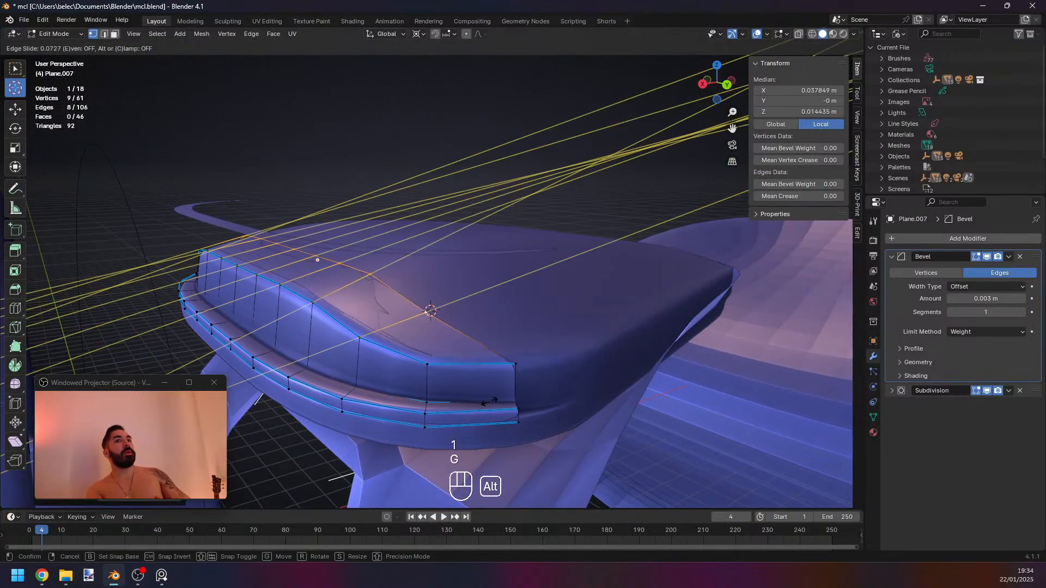
{"action": "right_click", "coordinate": [494, 401]}
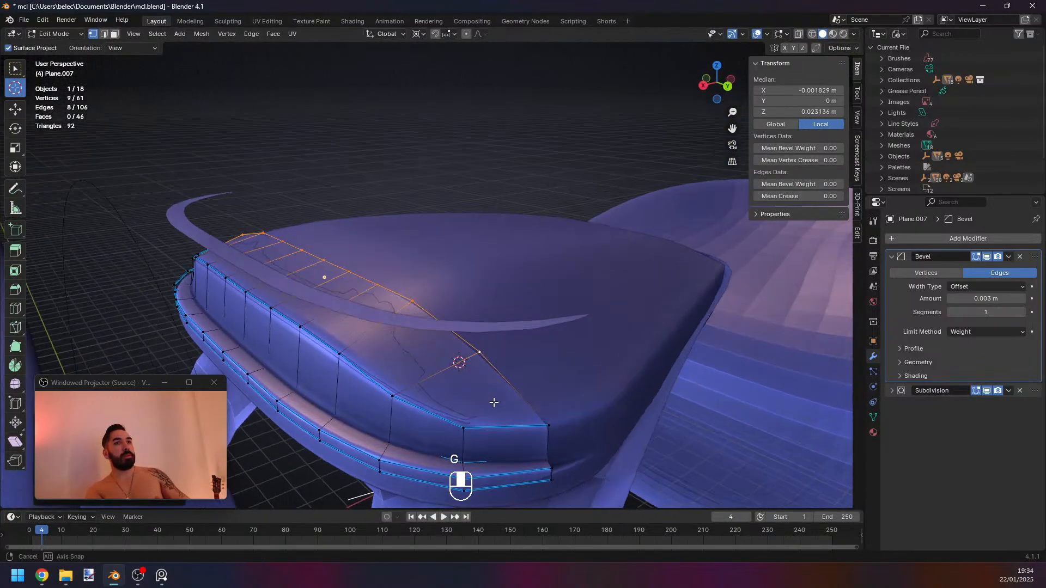
Delete the vertical wall face at one end of the raised section, above the lip.
{"action": "key", "text": "z"}
{"action": "middle_click_drag", "start_coordinate": [444, 404], "coordinate": [567, 393]}
{"action": "middle_click_drag", "start_coordinate": [514, 387], "coordinate": [482, 389]}
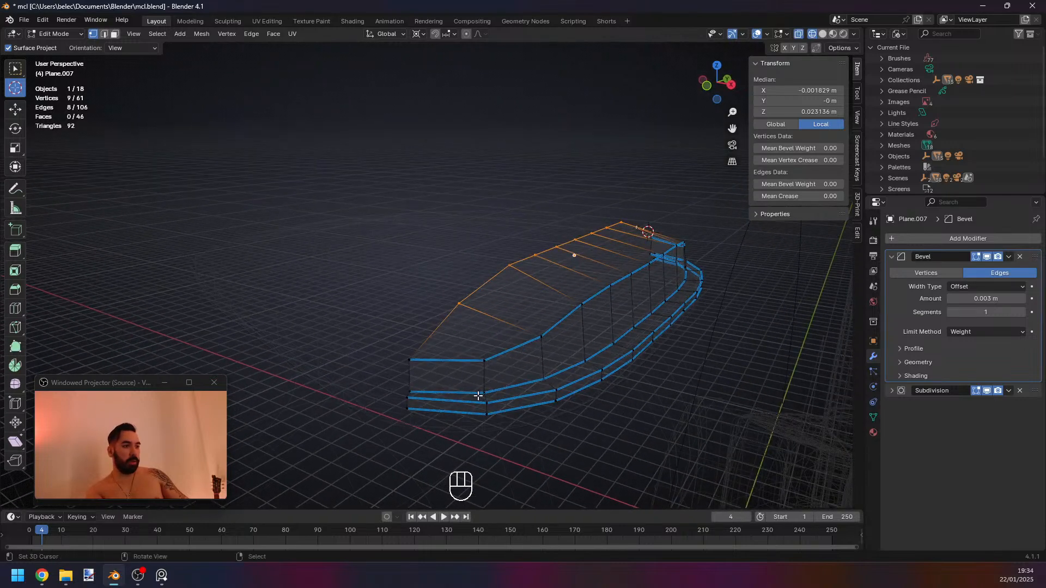
{"action": "key", "text": "z"}
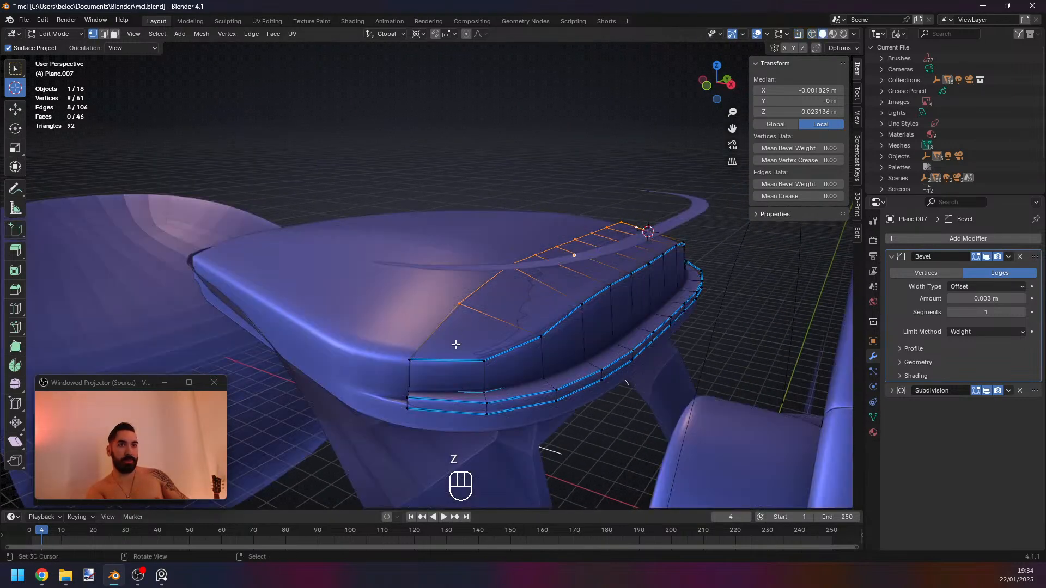
{"action": "key", "text": "3"}
{"action": "left_click", "coordinate": [425, 369]}
{"action": "key", "text": "x"}
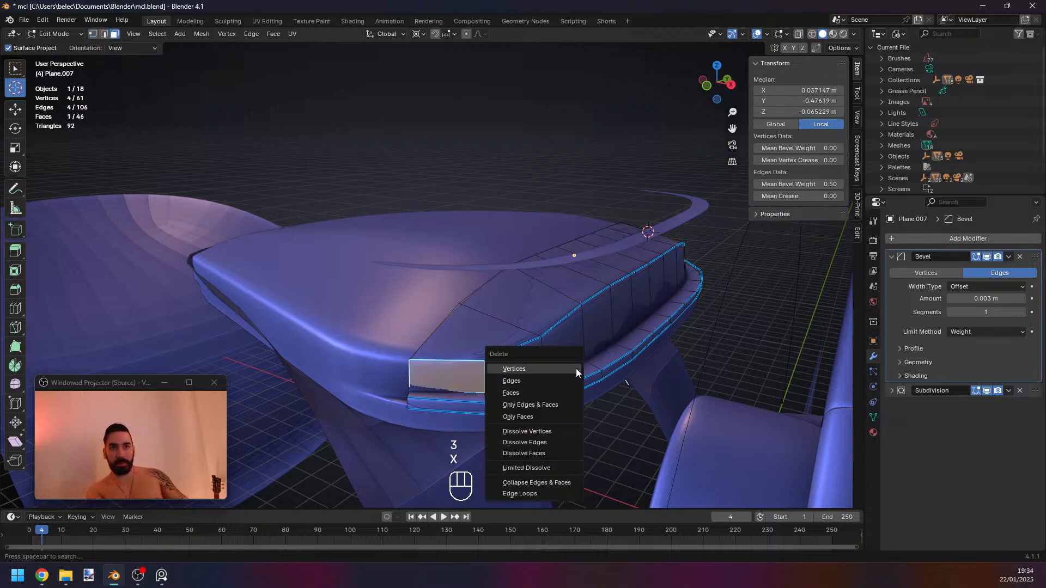
{"action": "left_click", "coordinate": [523, 405]}
Slide the loose end corner vertex onto its neighbouring corner and merge the whole mesh's overlapping vertices by distance.
{"action": "key", "text": "1"}
{"action": "left_click", "coordinate": [410, 360]}
{"action": "key", "text": "g"}
{"action": "key", "text": "g"}
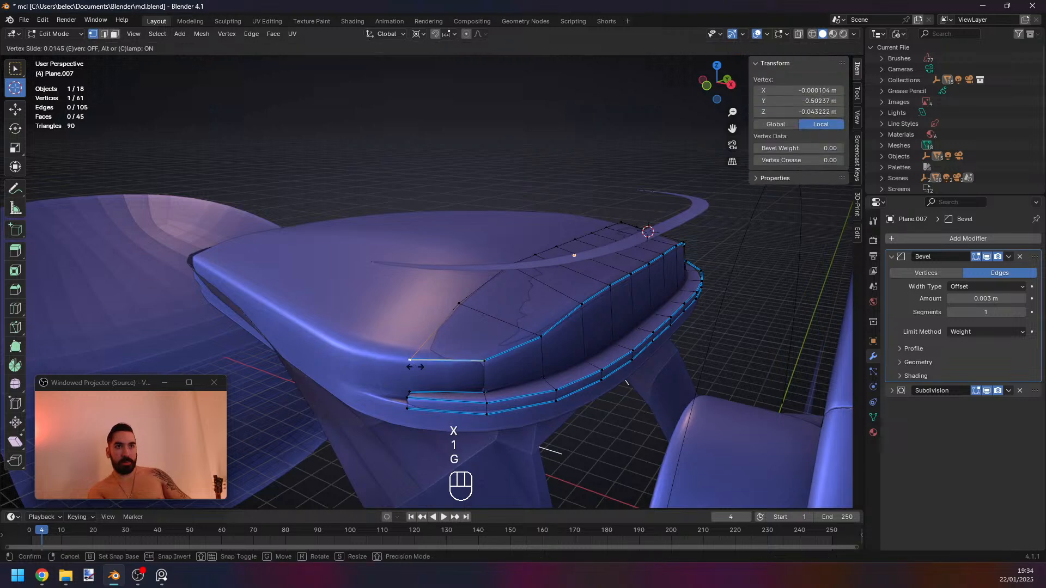
{"action": "left_click", "coordinate": [472, 379]}
{"action": "key", "text": "a"}
{"action": "key", "text": "a"}
{"action": "key", "text": "shift+w"}
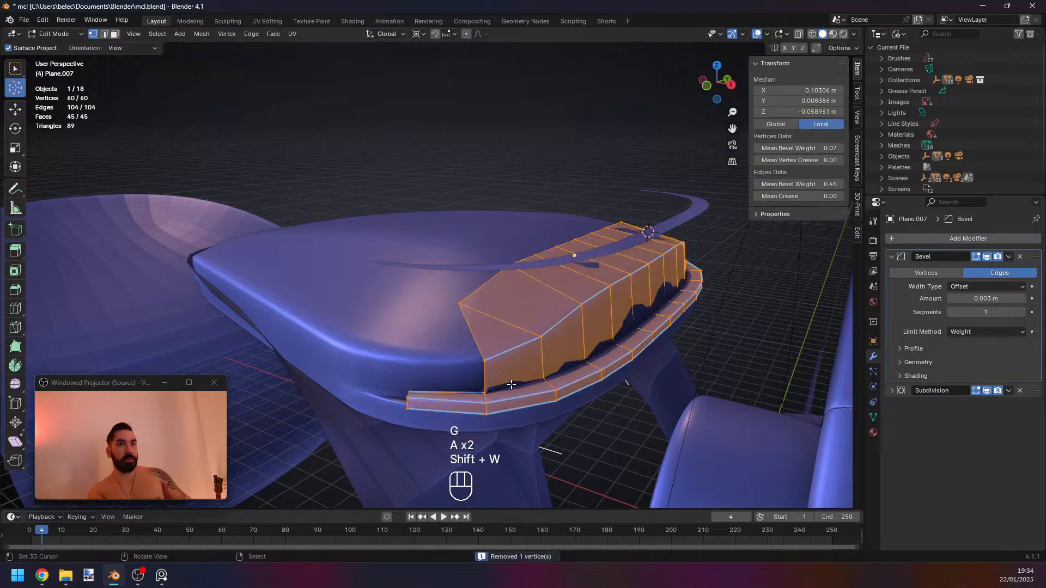
{"action": "key", "text": "z"}
{"action": "key", "text": "z"}
{"action": "key", "text": "Tab"}
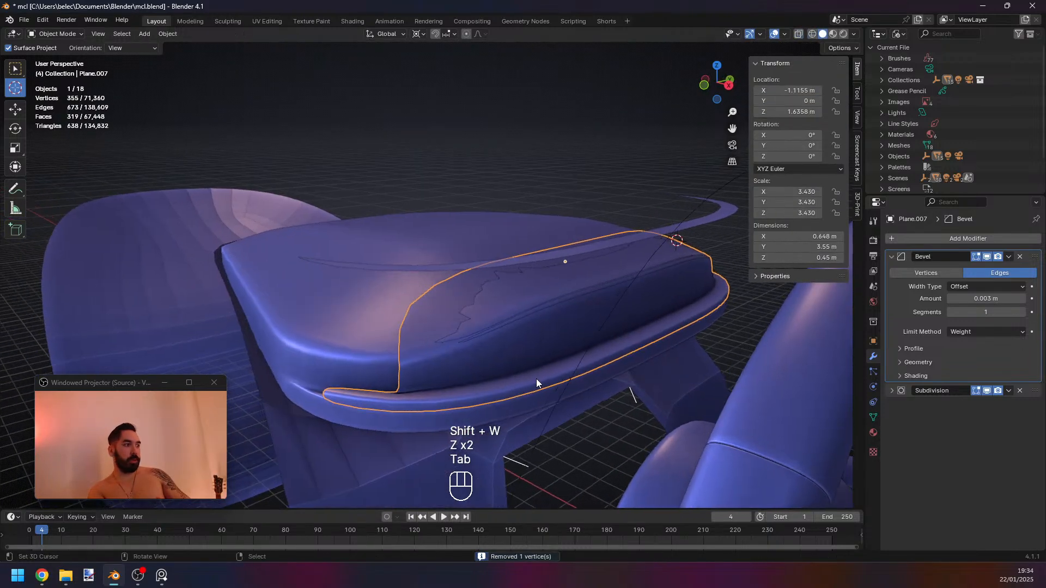
Snap the 3D cursor to the upper vertex at the lip's open end.
{"action": "key", "text": "Tab"}
{"action": "key", "text": "2"}
{"action": "right_click", "coordinate": [439, 385]}
{"action": "key", "text": "1"}
{"action": "right_click", "coordinate": [364, 397]}
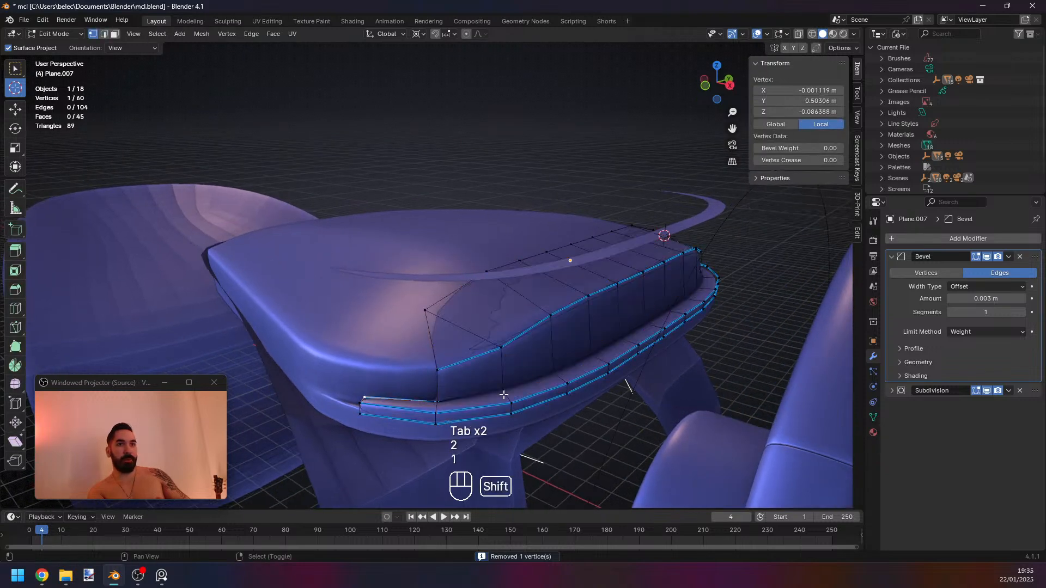
{"action": "key", "text": "shift+s"}
{"action": "left_click", "coordinate": [466, 425]}
Fill a triangular face between the raised section's vertical end edge and the lip's end vertex.
{"action": "right_click", "coordinate": [437, 402]}
{"action": "right_click", "coordinate": [437, 366], "text": "shift"}
{"action": "key", "text": "s"}
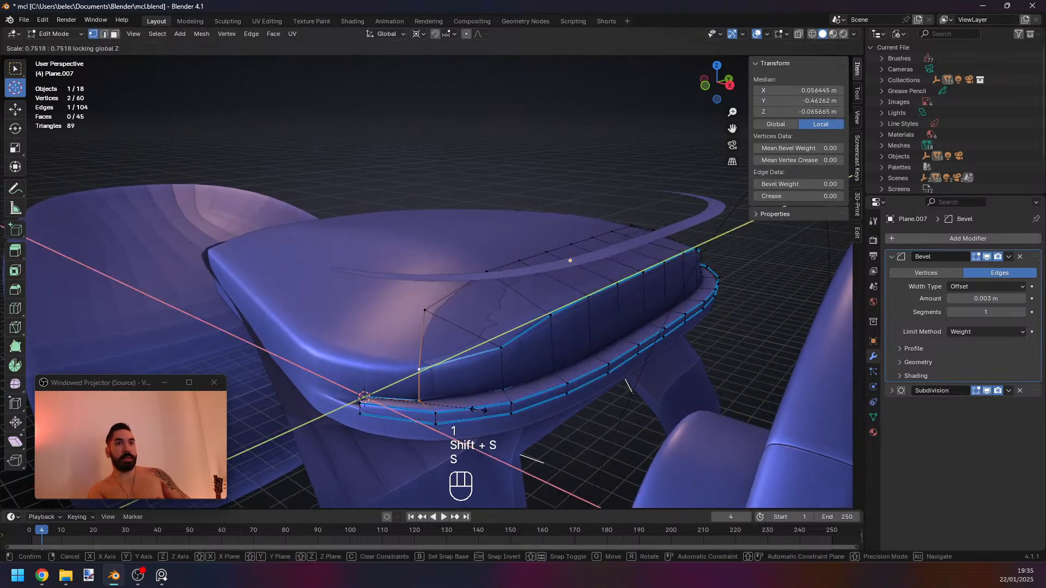
{"action": "right_click", "coordinate": [477, 407]}
{"action": "right_click", "coordinate": [366, 397], "text": "shift"}
{"action": "key", "text": "f"}
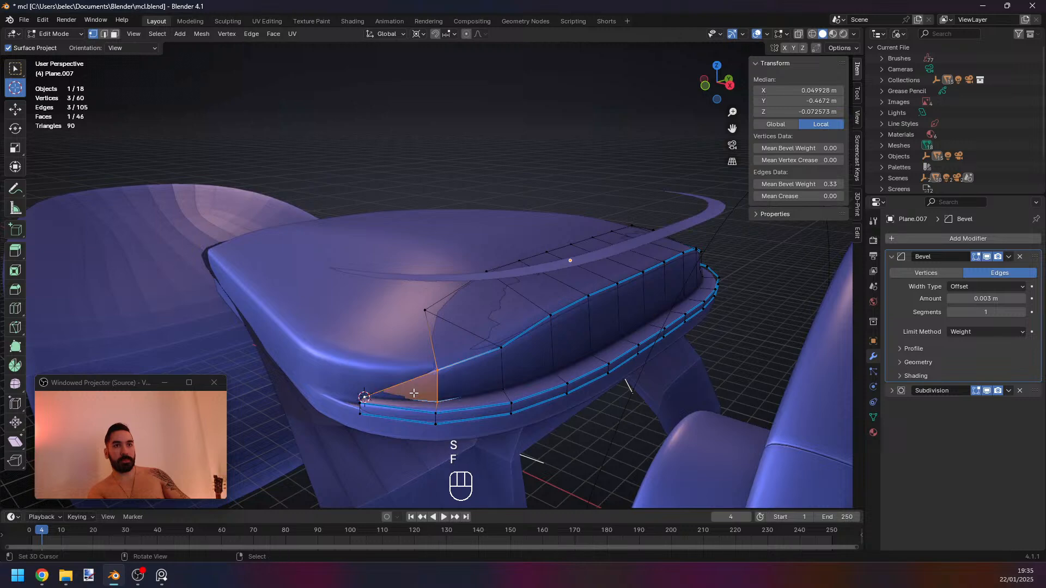
Try to fill a face between the new triangle's sloping edge and the adjoining end edge of the upper surface.
{"action": "key", "text": "Tab"}
{"action": "key", "text": "Tab"}
{"action": "key", "text": "1"}
{"action": "right_click", "coordinate": [432, 371]}
{"action": "key", "text": "2"}
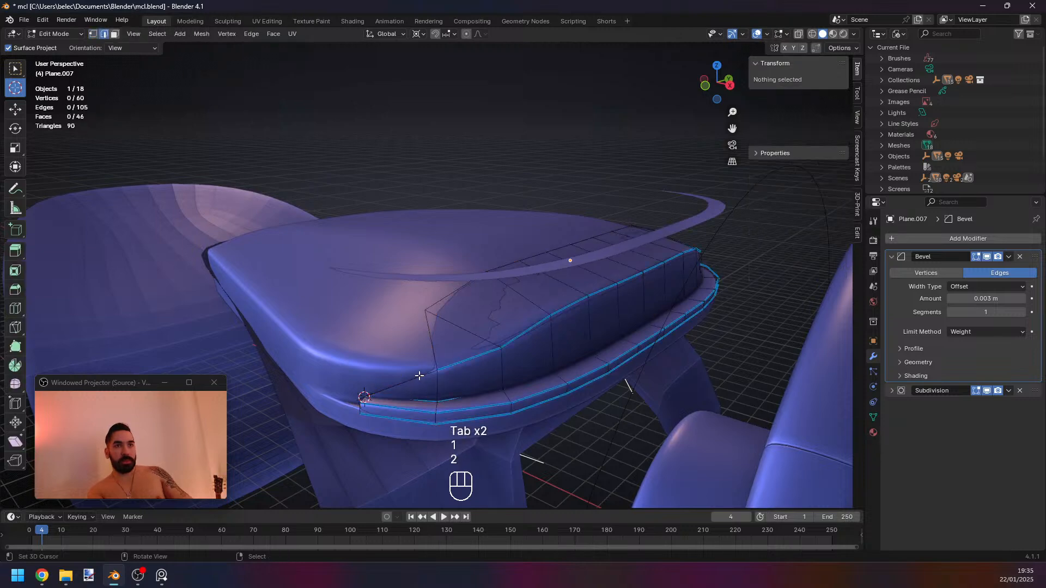
{"action": "right_click", "coordinate": [418, 377]}
{"action": "right_click", "coordinate": [429, 356], "text": "shift"}
{"action": "key", "text": "f"}
{"action": "key", "text": "ctrl+z"}
{"action": "key", "text": "z"}
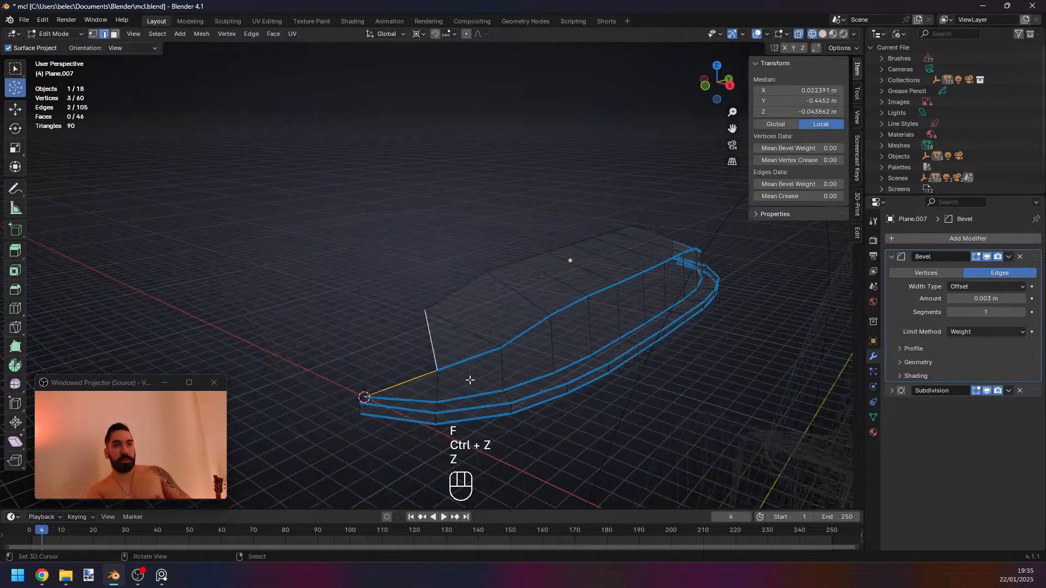
{"action": "key", "text": "z"}
Delete the top end face and the wall face below it at the opposite end of the raised section.
{"action": "mouse_move", "coordinate": [469, 378]}
{"action": "middle_mouse_down"}
{"action": "mouse_move", "coordinate": [392, 389]}
{"action": "mouse_move", "coordinate": [469, 390]}
{"action": "middle_mouse_up"}
{"action": "right_click", "coordinate": [510, 402]}
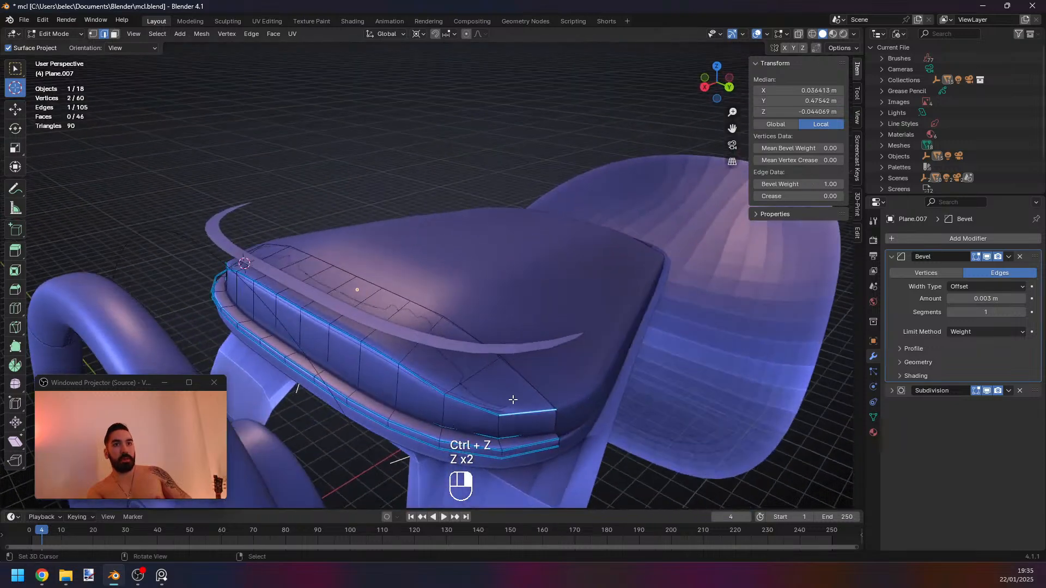
{"action": "key", "text": "3"}
{"action": "right_click", "coordinate": [509, 400]}
{"action": "right_click", "coordinate": [540, 423], "text": "shift"}
{"action": "key", "text": "x"}
{"action": "left_click", "coordinate": [563, 412]}
Fill the opposite end with two triangular faces, one on the upper surface and one sloping down to the lip.
{"action": "key", "text": "2"}
{"action": "right_click", "coordinate": [478, 406]}
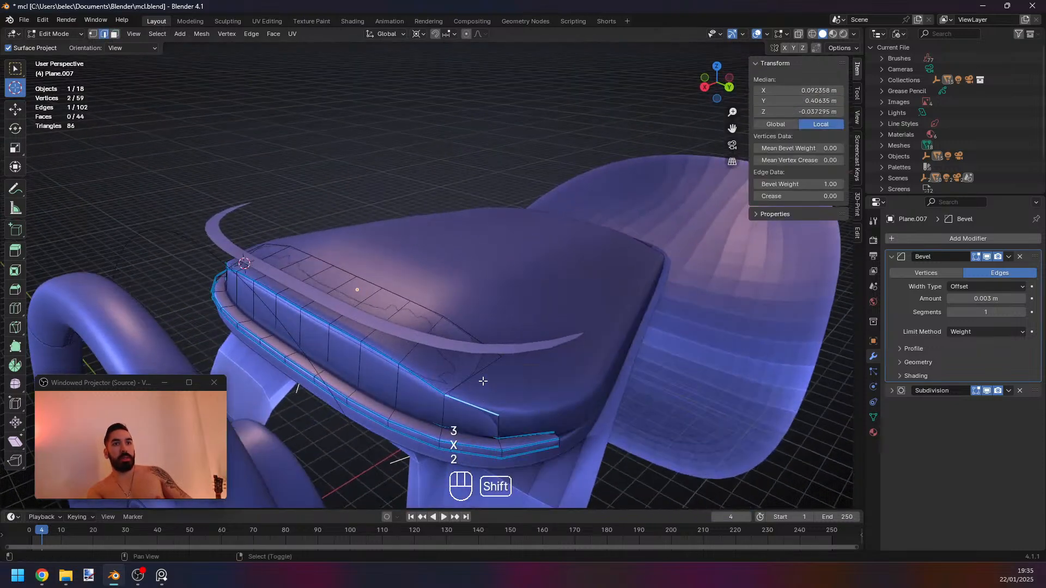
{"action": "right_click", "coordinate": [482, 377], "text": "shift"}
{"action": "key", "text": "f"}
{"action": "right_click", "coordinate": [498, 427]}
{"action": "right_click", "coordinate": [515, 434], "text": "shift"}
{"action": "key", "text": "f"}
{"action": "middle_click_drag", "start_coordinate": [512, 422], "coordinate": [551, 431]}
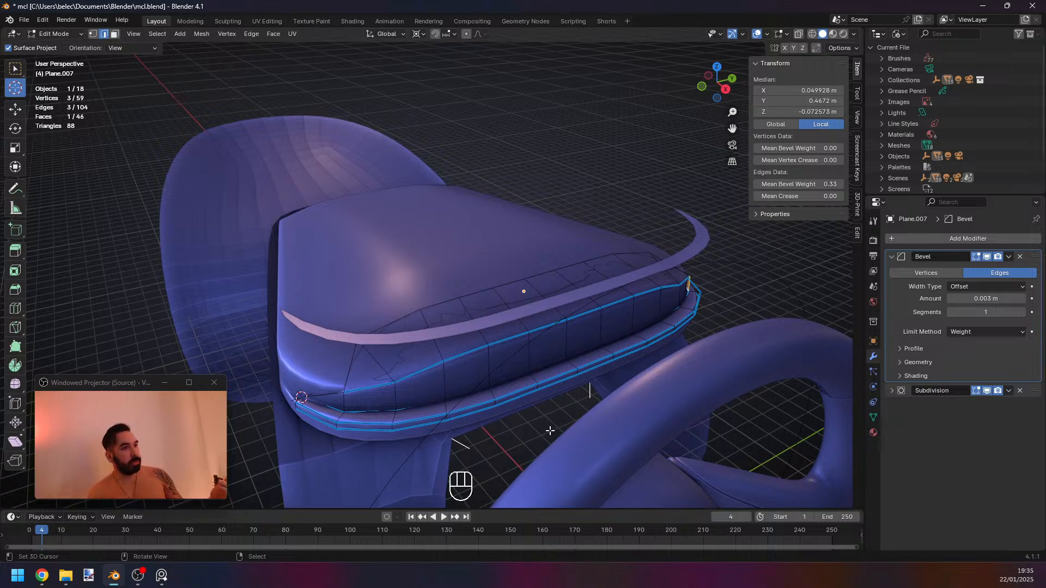
Slide the upper surface's rear corner vertices at both ends inward along their edges.
{"action": "middle_click_drag", "start_coordinate": [423, 309], "coordinate": [567, 327]}
{"action": "key", "text": "Tab"}
{"action": "key", "text": "Tab"}
{"action": "key", "text": "1"}
{"action": "left_click", "coordinate": [457, 316]}
{"action": "left_click", "coordinate": [606, 331], "text": "shift"}
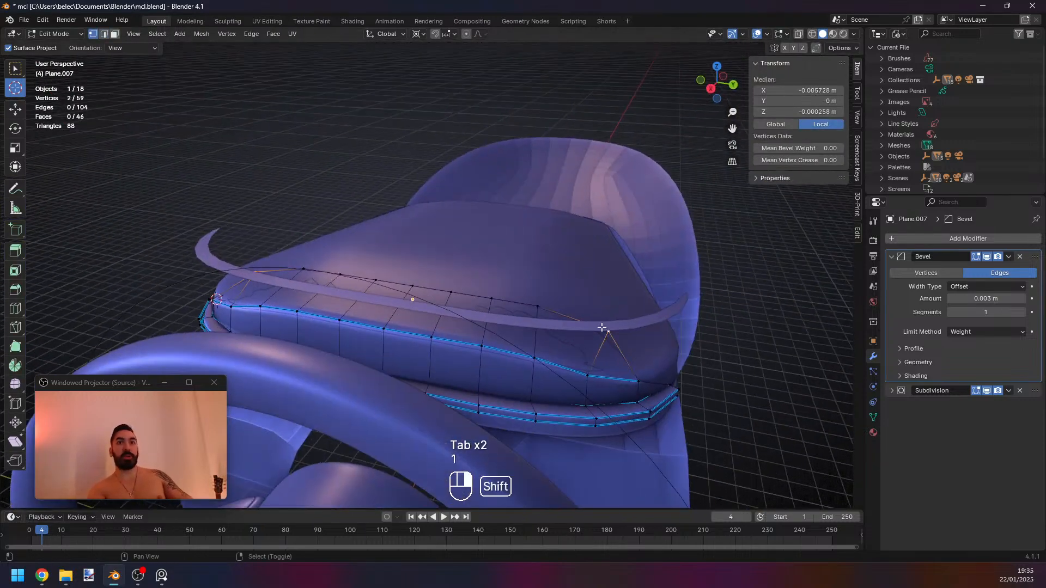
{"action": "key", "text": "g"}
{"action": "key", "text": "g"}
{"action": "left_click", "coordinate": [644, 372]}
Select the triangular end faces on both sides of the upper surface and try to reposition them.
{"action": "mouse_move", "coordinate": [569, 366]}
{"action": "middle_mouse_down"}
{"action": "mouse_move", "coordinate": [439, 325]}
{"action": "mouse_move", "coordinate": [535, 324]}
{"action": "mouse_move", "coordinate": [410, 341]}
{"action": "middle_mouse_up"}
{"action": "key", "text": "z"}
{"action": "right_click", "coordinate": [397, 308], "text": "shift"}
{"action": "right_click", "coordinate": [526, 325], "text": "shift"}
{"action": "right_click", "coordinate": [484, 342], "text": "shift"}
{"action": "key", "text": "z"}
{"action": "right_click", "coordinate": [510, 369], "text": "shift"}
{"action": "key", "text": "z"}
{"action": "scroll", "coordinate": [506, 365], "scroll_direction": "up", "scroll_amount": 3}
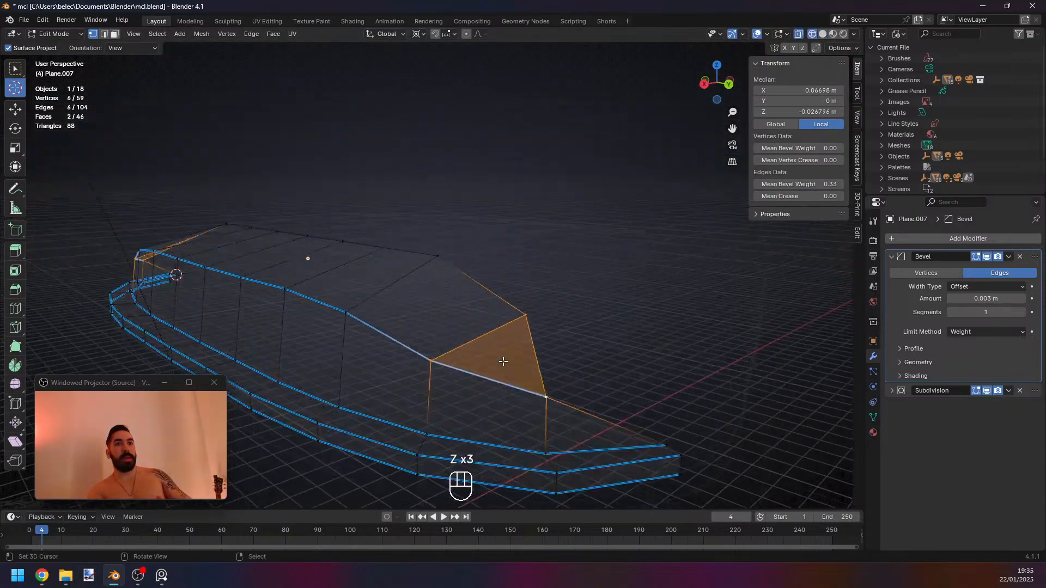
{"action": "key", "text": "z"}
{"action": "key", "text": "g"}
{"action": "mouse_move", "coordinate": [513, 378]}
{"action": "middle_mouse_down"}
{"action": "mouse_move", "coordinate": [574, 367]}
{"action": "mouse_move", "coordinate": [454, 325]}
{"action": "middle_mouse_up"}
{"action": "key", "text": "z"}
{"action": "left_click", "coordinate": [518, 365]}
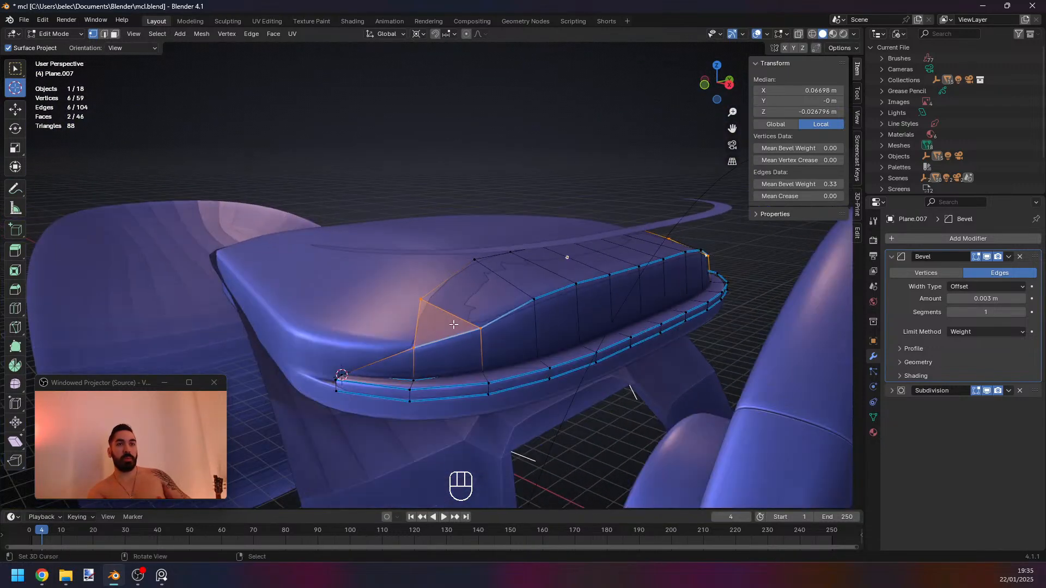
Select the front corner vertices at both ends of the raised section and try to slide them along their edges.
{"action": "key", "text": "Tab"}
{"action": "middle_click_drag", "start_coordinate": [543, 334], "coordinate": [477, 341]}
{"action": "key", "text": "Tab"}
{"action": "right_click", "coordinate": [387, 362]}
{"action": "key", "text": "z"}
{"action": "middle_click_drag", "start_coordinate": [633, 355], "coordinate": [526, 362]}
{"action": "key", "text": "z"}
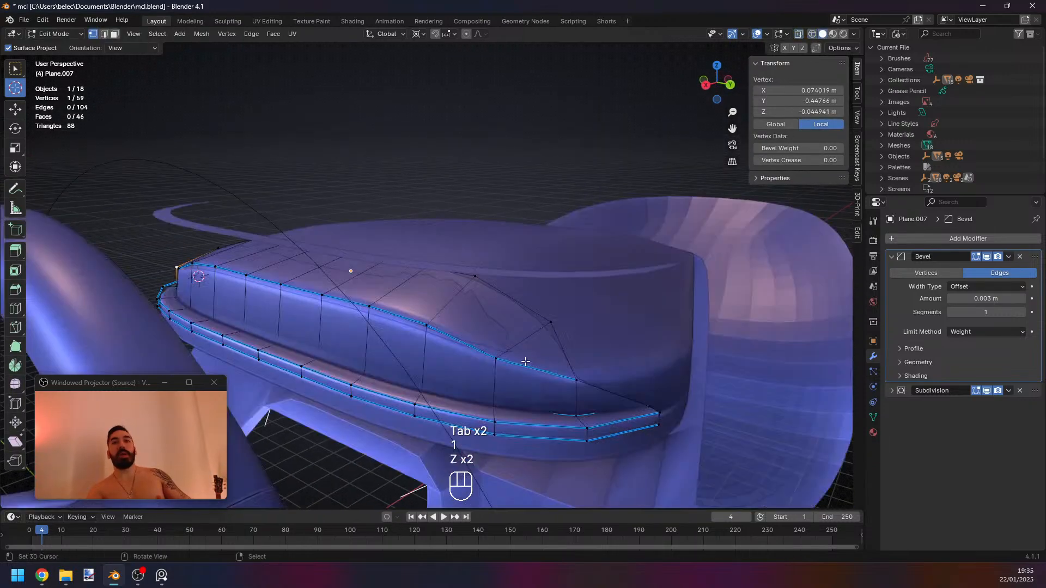
{"action": "right_click", "coordinate": [572, 378], "text": "shift"}
{"action": "key", "text": "g"}
{"action": "key", "text": "g"}
{"action": "left_click", "coordinate": [618, 403]}
{"action": "middle_click_drag", "start_coordinate": [616, 399], "coordinate": [587, 367]}
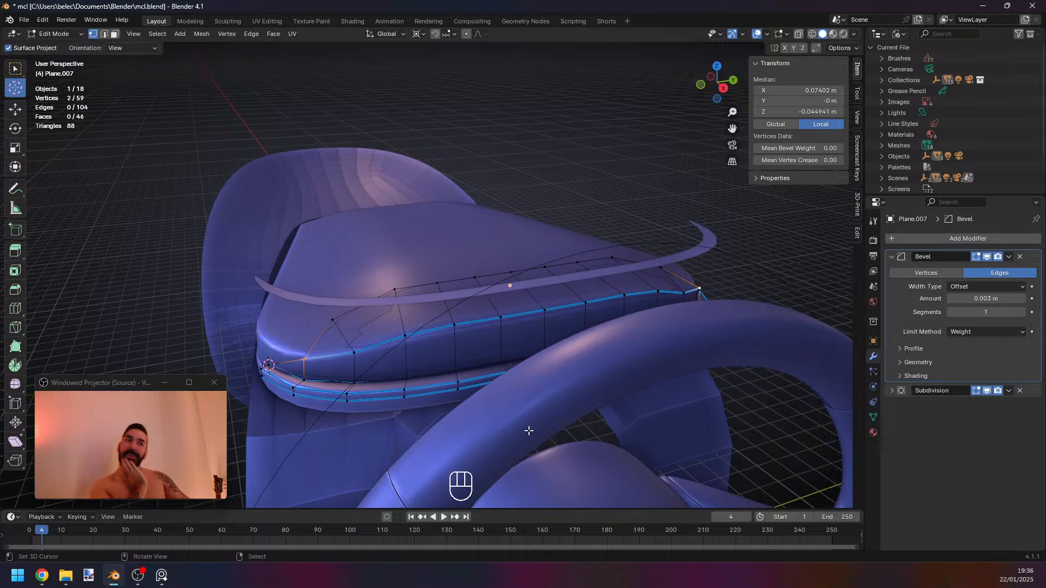
{"action": "key", "text": "Tab"}
{"action": "middle_click_drag", "start_coordinate": [499, 428], "coordinate": [561, 373]}
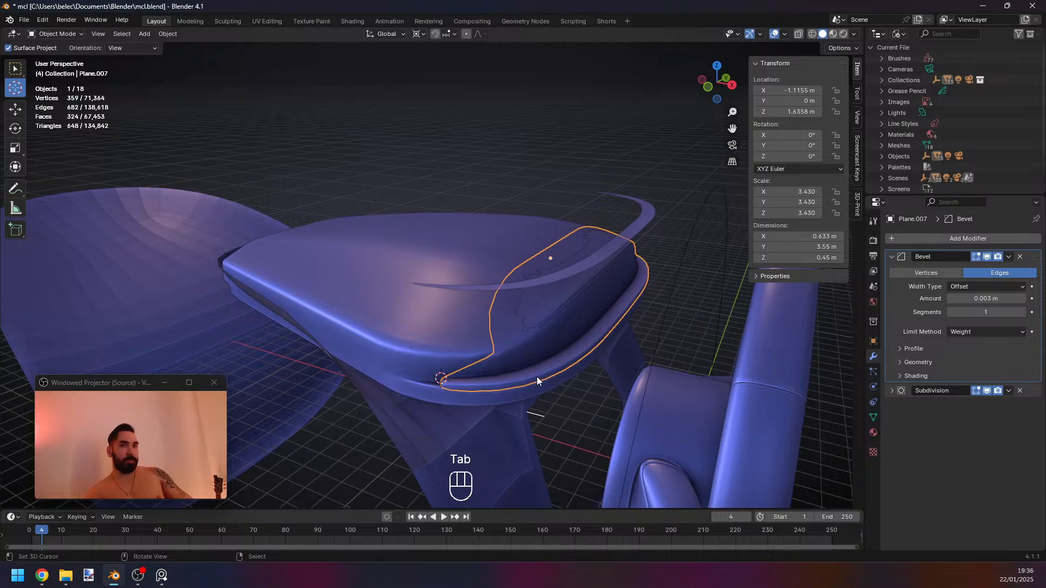
Undo the recent corner slides and triangular end fills on the trim, back to before the gap above the lip was closed.
{"action": "key", "text": "Tab"}
{"action": "middle_click_drag", "start_coordinate": [502, 362], "coordinate": [482, 374]}
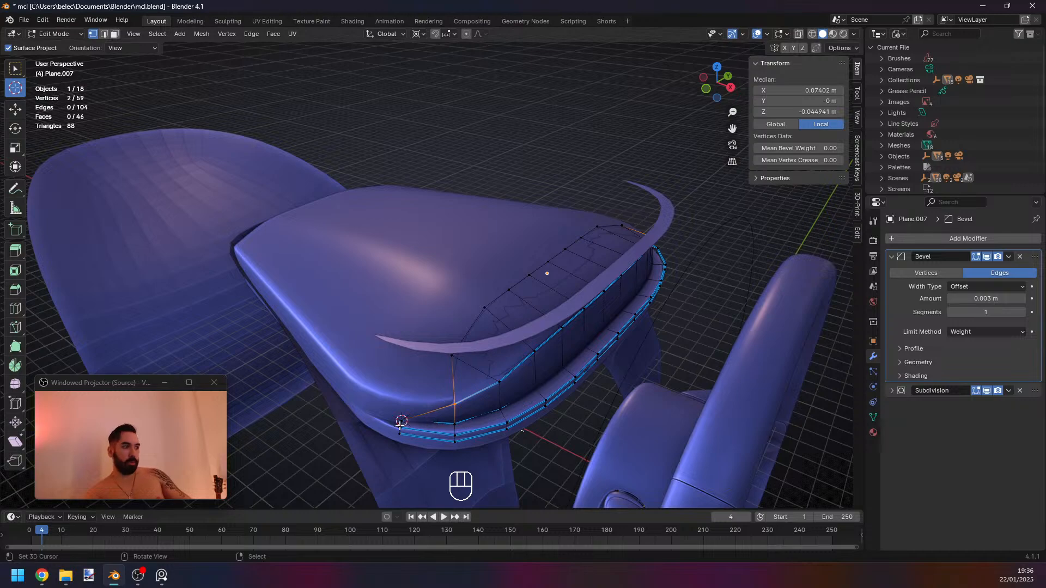
{"action": "key", "text": "Tab"}
{"action": "key", "text": "Tab"}
{"action": "middle_click_drag", "start_coordinate": [416, 416], "coordinate": [526, 335]}
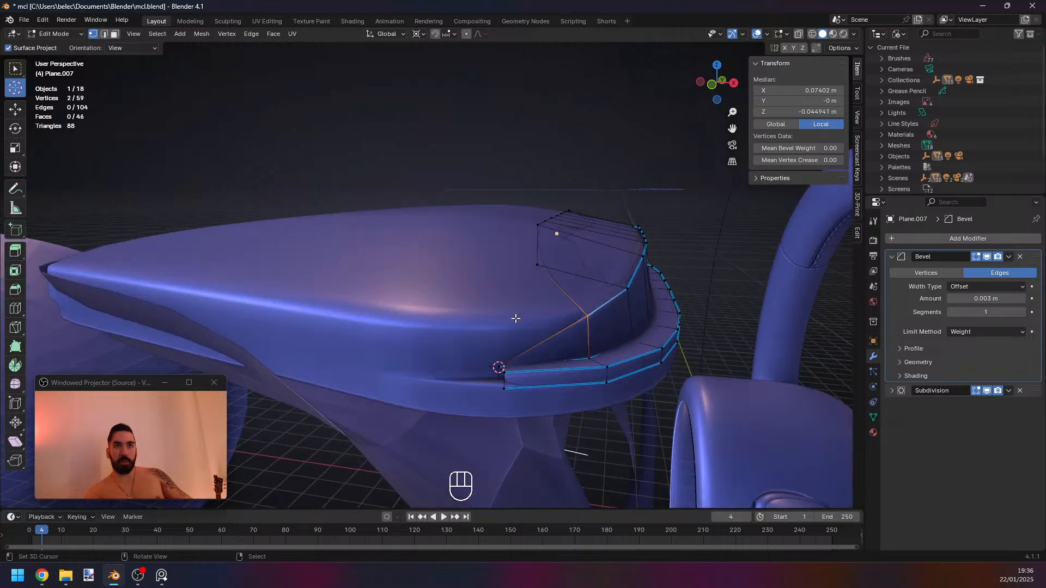
{"action": "key", "text": "ctrl+z"}
{"action": "key", "text": "ctrl+z"}
{"action": "key", "text": "ctrl+z"}
{"action": "key", "text": "ctrl+z"}
{"action": "key", "text": "ctrl+z"}
{"action": "key", "text": "ctrl+z"}
{"action": "key", "text": "ctrl+z"}
{"action": "key", "text": "ctrl+z"}
{"action": "key", "text": "ctrl+z"}
{"action": "key", "text": "ctrl+z"}
{"action": "key", "text": "ctrl+z"}
{"action": "key", "text": "ctrl+z"}
{"action": "key", "text": "ctrl+z"}
{"action": "key", "text": "ctrl+z"}
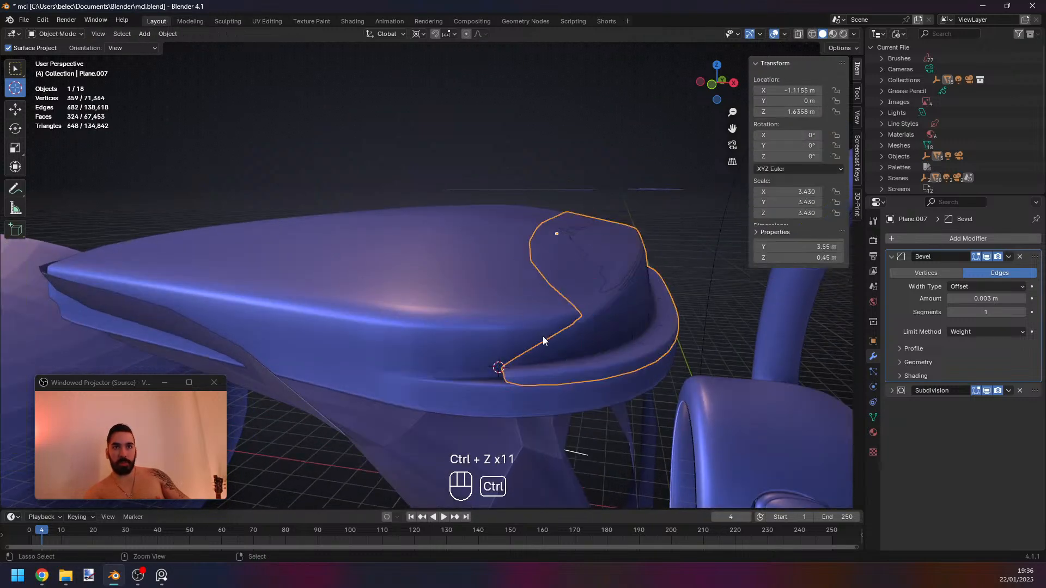
{"action": "key", "text": "ctrl+z"}
{"action": "key", "text": "ctrl+z"}
{"action": "key", "text": "ctrl+z"}
{"action": "key", "text": "ctrl+z"}
{"action": "key", "text": "ctrl+z"}
{"action": "key", "text": "ctrl+z"}
{"action": "key", "text": "ctrl+z"}
{"action": "key", "text": "ctrl+z"}
{"action": "key", "text": "ctrl+z"}
{"action": "key", "text": "ctrl+z"}
{"action": "key", "text": "ctrl+z"}
{"action": "key", "text": "ctrl+z"}
{"action": "key", "text": "ctrl+z"}
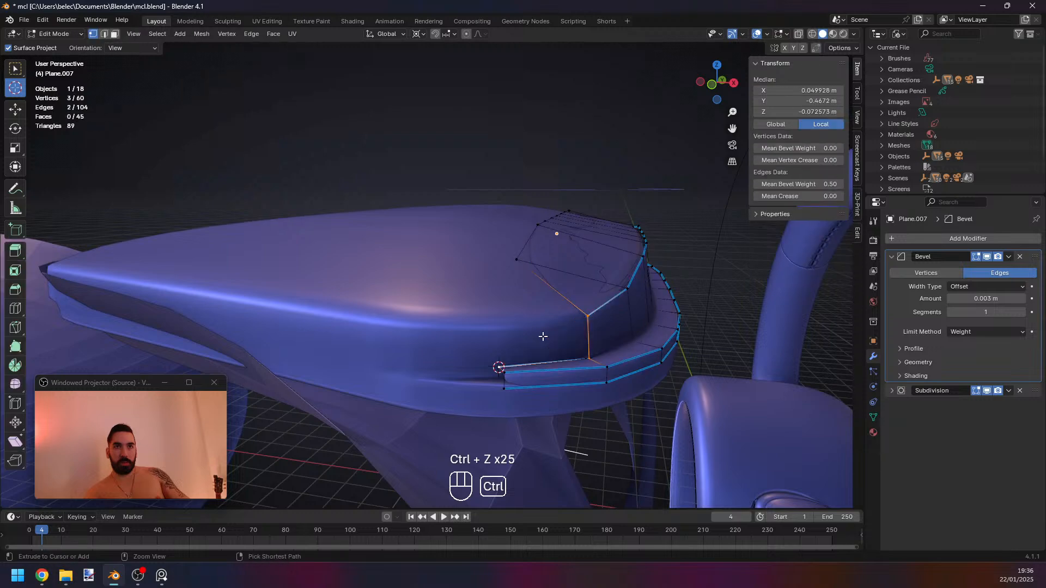
{"action": "key", "text": "ctrl+z"}
{"action": "key", "text": "ctrl+z"}
{"action": "key", "text": "ctrl+z"}
{"action": "key", "text": "ctrl+z"}
{"action": "key", "text": "ctrl+z"}
{"action": "key", "text": "ctrl+z"}
{"action": "key", "text": "ctrl+z"}
{"action": "key", "text": "ctrl+z"}
{"action": "key", "text": "ctrl+z"}
{"action": "key", "text": "ctrl+z"}
{"action": "key", "text": "ctrl+z"}
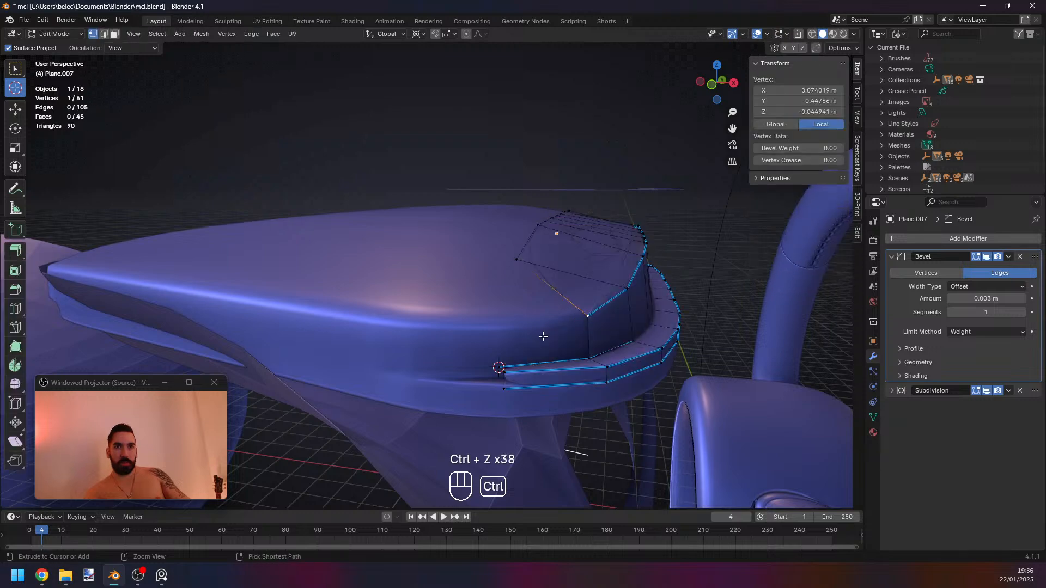
Slide the upper surface's end corner vertex inward along its edge and fill the gap down to the lip with a face.
{"action": "key", "text": "1"}
{"action": "left_click", "coordinate": [509, 341]}
{"action": "key", "text": "g"}
{"action": "key", "text": "g"}
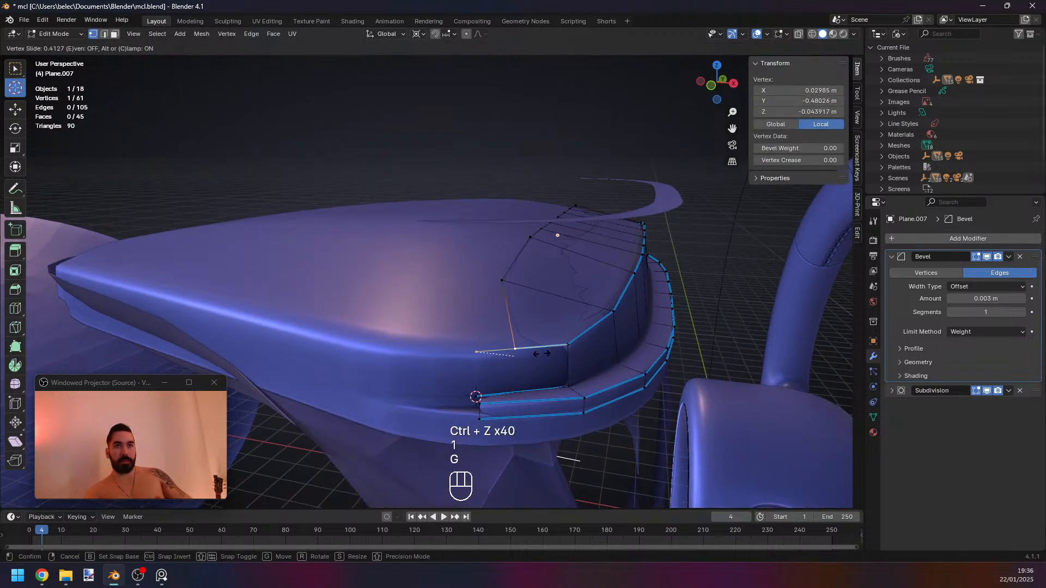
{"action": "left_click", "coordinate": [560, 356]}
{"action": "key", "text": "2"}
{"action": "right_click", "coordinate": [555, 348]}
{"action": "right_click", "coordinate": [546, 386], "text": "shift"}
{"action": "key", "text": "f"}
{"action": "key", "text": "Tab"}
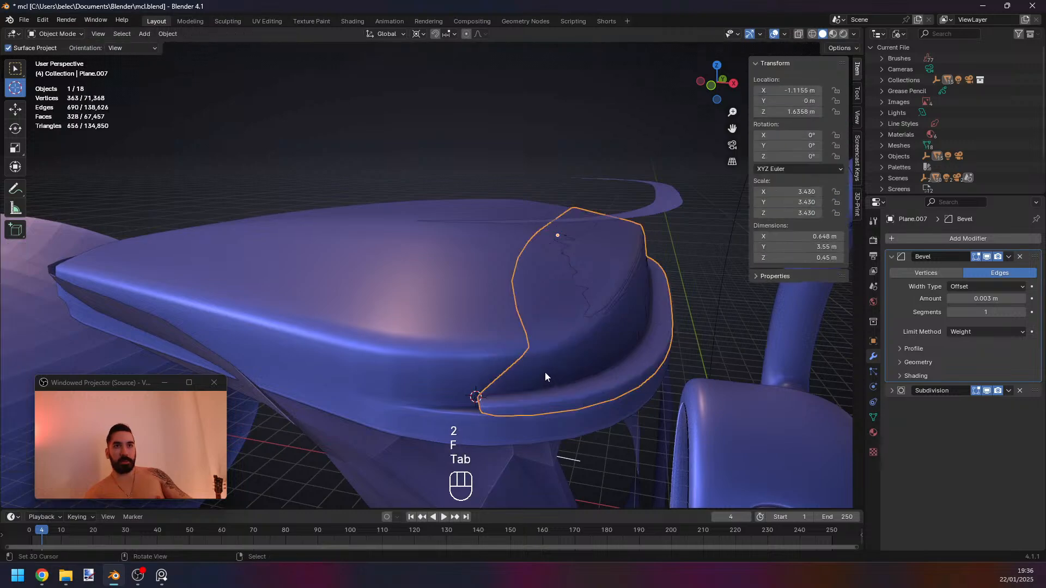
Select the trim's opposite half beyond the centre line in wireframe view and delete its edges, leaving only the reworked half.
{"action": "mouse_move", "coordinate": [545, 372]}
{"action": "middle_mouse_down"}
{"action": "mouse_move", "coordinate": [512, 382]}
{"action": "mouse_move", "coordinate": [472, 371]}
{"action": "middle_mouse_up"}
{"action": "key", "text": "Tab"}
{"action": "key", "text": "z"}
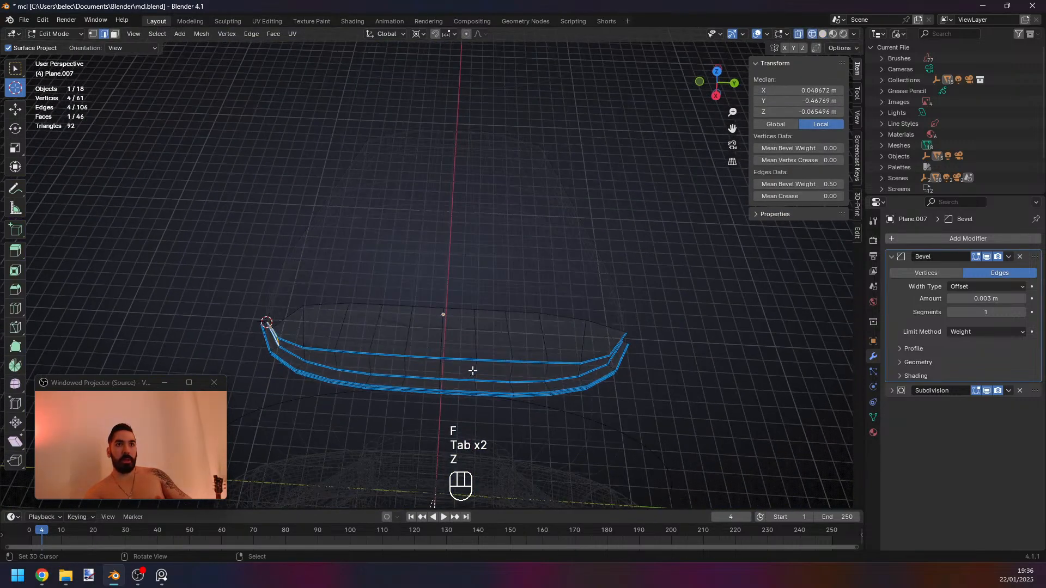
{"action": "key", "text": "a"}
{"action": "key", "text": "a"}
{"action": "key", "text": "a"}
{"action": "key", "text": "1"}
{"action": "key", "text": "b"}
{"action": "left_click_drag", "start_coordinate": [460, 264], "coordinate": [724, 433]}
{"action": "key", "text": "x"}
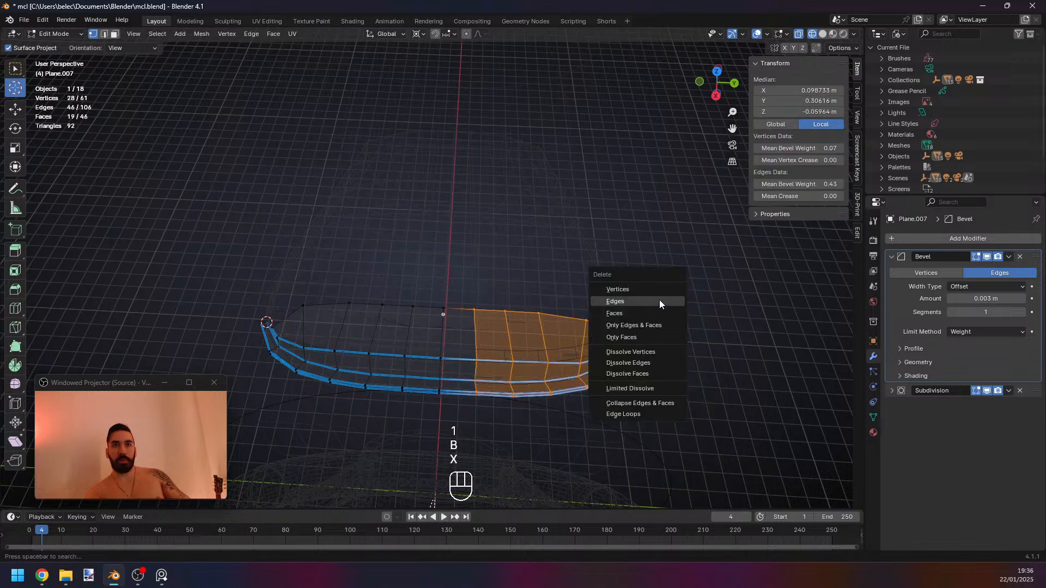
{"action": "left_click", "coordinate": [663, 301]}
{"action": "key", "text": "z"}
{"action": "key", "text": "Tab"}
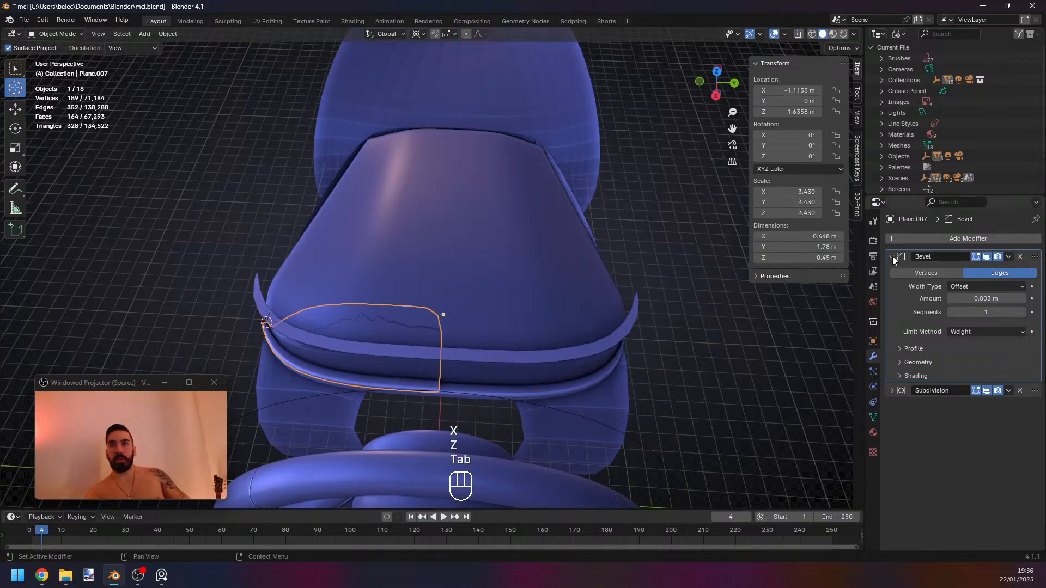
Replace the Bevel modifier with a Mirror modifier on the Y axis only, placed above Subdivision.
{"action": "left_click", "coordinate": [1020, 257]}
{"action": "left_click", "coordinate": [953, 238]}
{"action": "mouse_move", "coordinate": [952, 244]}
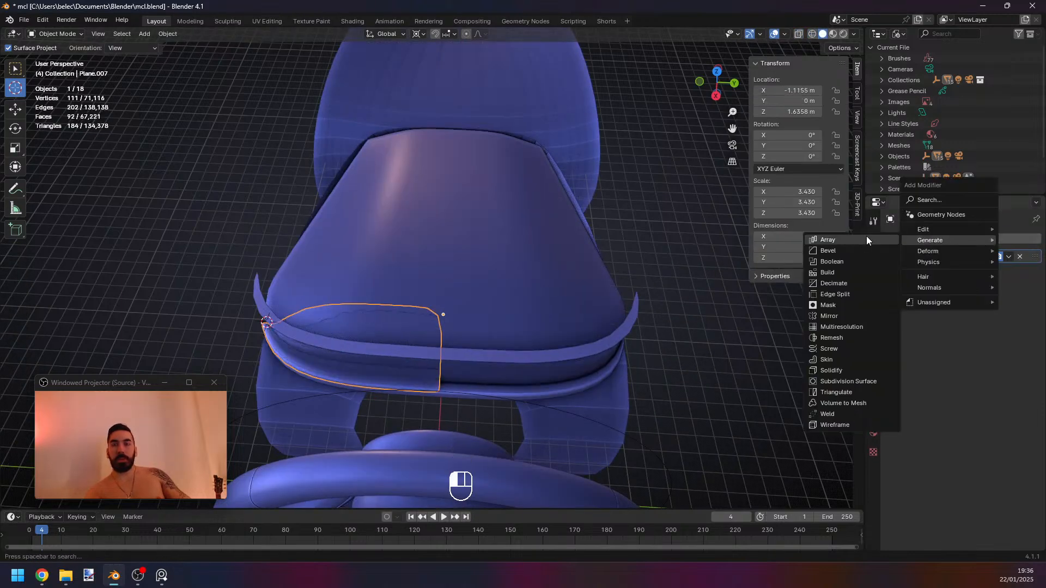
{"action": "left_click", "coordinate": [839, 315]}
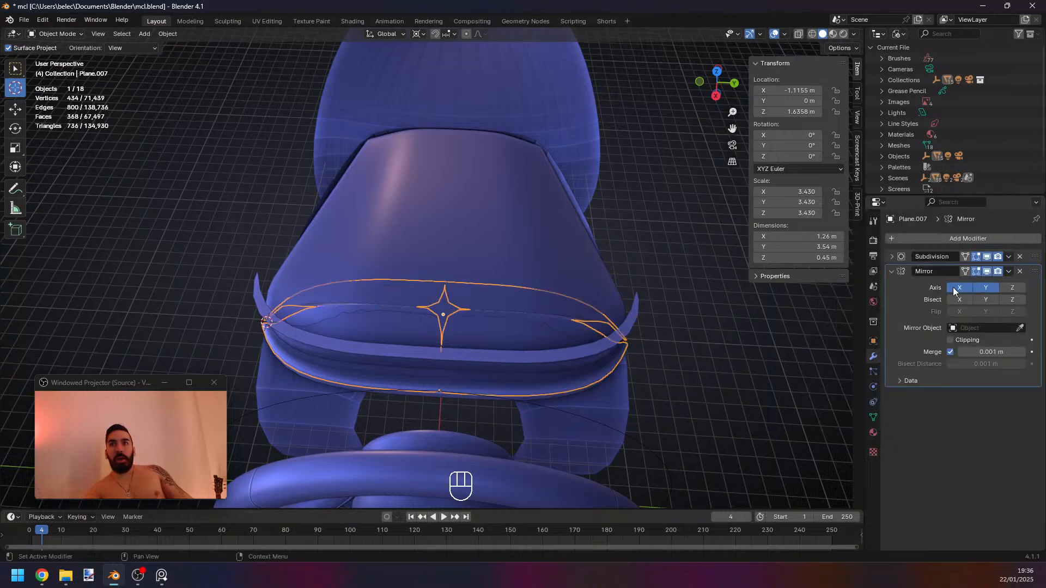
{"action": "left_click", "coordinate": [953, 288]}
{"action": "left_click_drag", "start_coordinate": [1031, 272], "coordinate": [1032, 245]}
Select the upper surface's rear edge chain from the outer vertex to the centre and edge-slide it forward by about 0.36.
{"action": "key", "text": "Tab"}
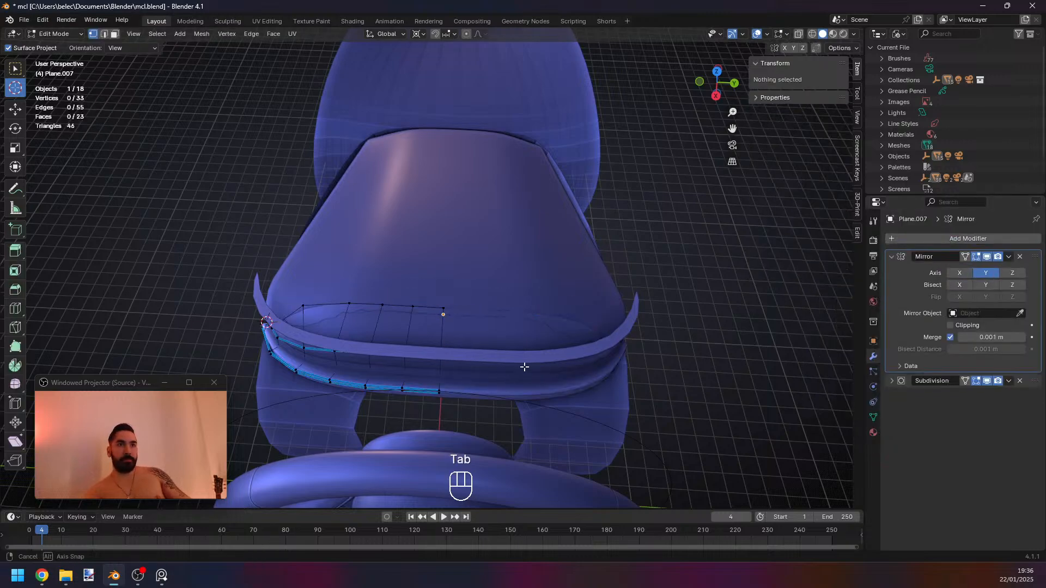
{"action": "middle_click_drag", "start_coordinate": [524, 367], "coordinate": [525, 397]}
{"action": "key", "text": "Tab"}
{"action": "scroll", "coordinate": [525, 395], "scroll_direction": "up", "scroll_amount": 2}
{"action": "key", "text": "Tab"}
{"action": "key", "text": "1"}
{"action": "right_click", "coordinate": [463, 339]}
{"action": "mouse_move", "coordinate": [494, 337]}
{"action": "middle_mouse_down"}
{"action": "mouse_move", "coordinate": [484, 342]}
{"action": "mouse_move", "coordinate": [465, 315]}
{"action": "mouse_move", "coordinate": [471, 326]}
{"action": "middle_mouse_up"}
{"action": "key", "text": "z"}
{"action": "key", "text": "z"}
{"action": "key", "text": "g"}
{"action": "right_click", "coordinate": [473, 321]}
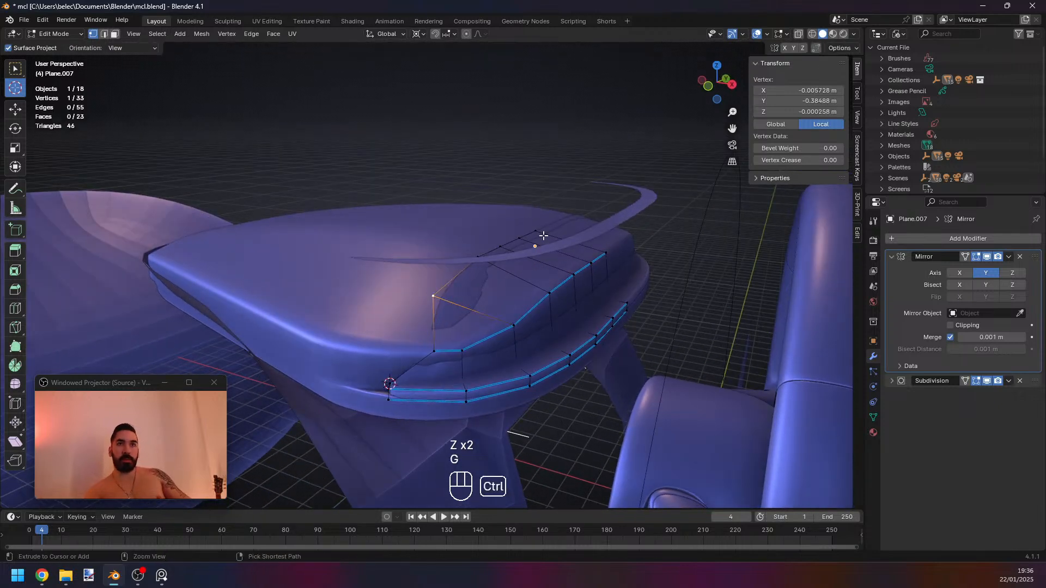
{"action": "left_click", "coordinate": [543, 236], "text": "ctrl"}
{"action": "key", "text": "g"}
{"action": "key", "text": "g"}
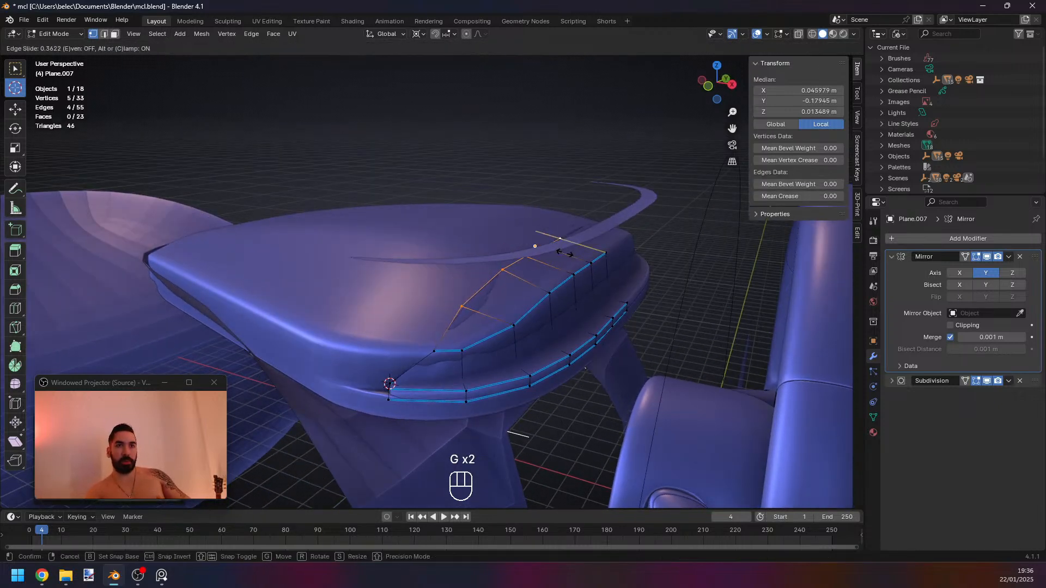
{"action": "left_click", "coordinate": [565, 252]}
{"action": "key", "text": "z"}
{"action": "key", "text": "Tab"}
{"action": "key", "text": "z"}
Select the faces running from the sloping end face and offset them along their normals with Shrink/Fatten.
{"action": "mouse_move", "coordinate": [512, 348]}
{"action": "middle_mouse_down"}
{"action": "mouse_move", "coordinate": [537, 338]}
{"action": "mouse_move", "coordinate": [512, 345]}
{"action": "mouse_move", "coordinate": [487, 330]}
{"action": "mouse_move", "coordinate": [522, 337]}
{"action": "middle_mouse_up"}
{"action": "key", "text": "Tab"}
{"action": "key", "text": "3"}
{"action": "right_click", "coordinate": [504, 341]}
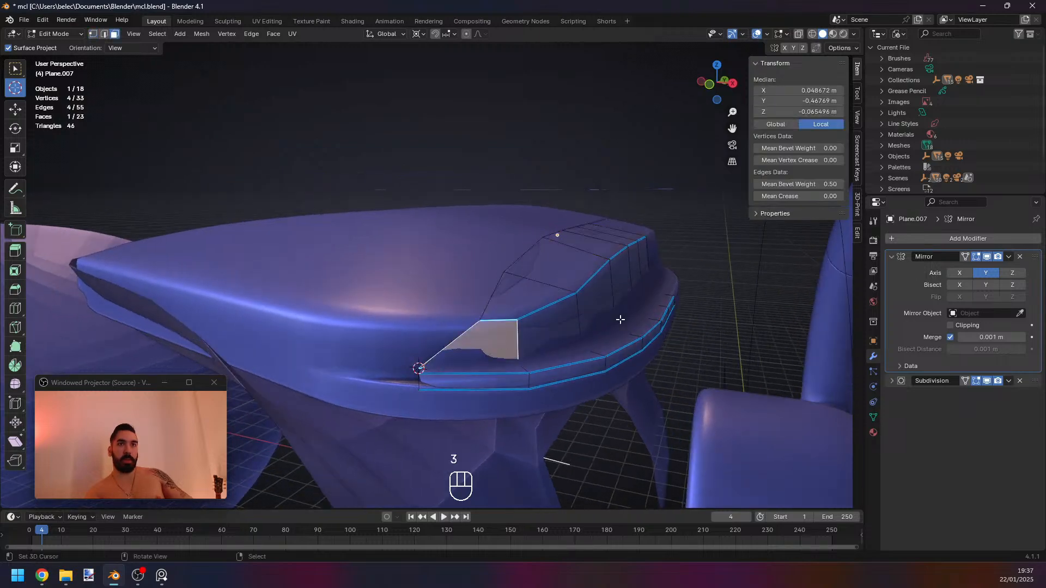
{"action": "middle_click_drag", "start_coordinate": [619, 319], "coordinate": [509, 352]}
{"action": "right_click", "coordinate": [484, 303], "text": "ctrl+shift"}
{"action": "key", "text": "alt+s"}
{"action": "left_click", "coordinate": [683, 368]}
{"action": "key", "text": "Tab"}
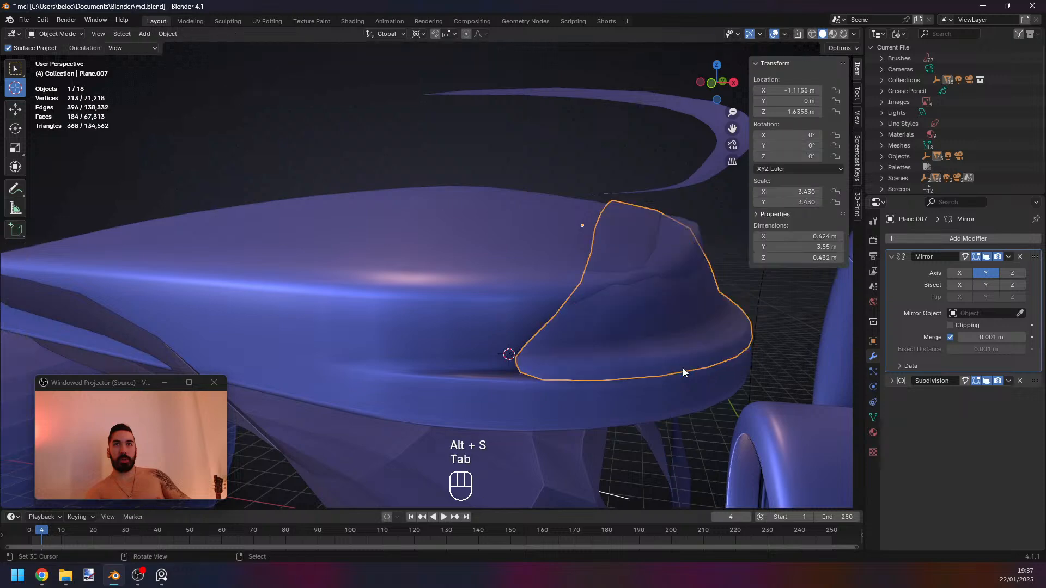
Add a Bevel modifier to the trim and move it to the beginning of the modifier stack, above Mirror.
{"action": "scroll", "coordinate": [681, 368], "scroll_direction": "down", "scroll_amount": 1}
{"action": "key", "text": "Tab"}
{"action": "middle_click_drag", "start_coordinate": [649, 339], "coordinate": [644, 355]}
{"action": "key", "text": "2"}
{"action": "right_click", "coordinate": [582, 302], "text": "alt"}
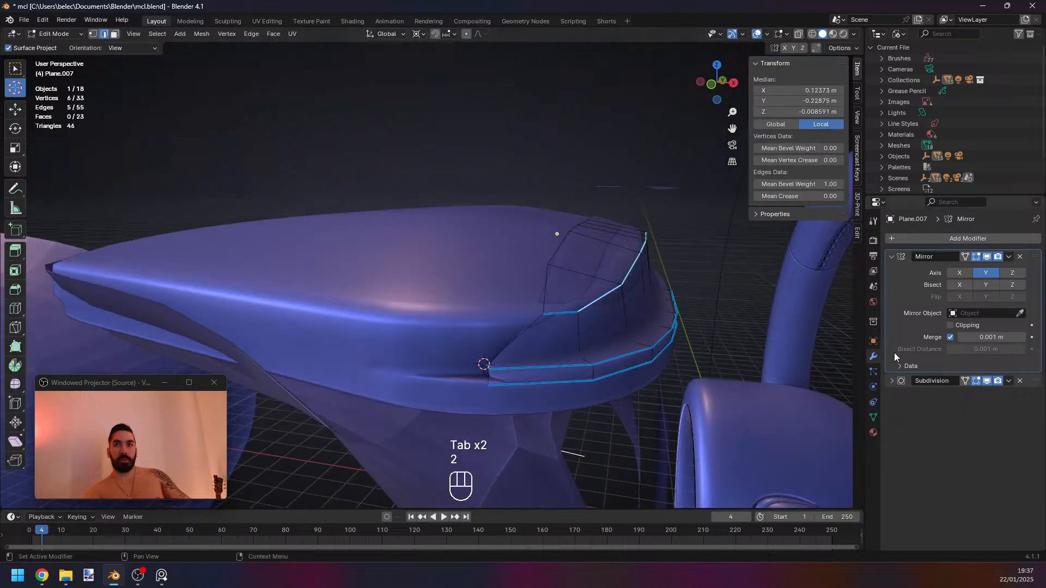
{"action": "left_click", "coordinate": [896, 380]}
{"action": "left_click", "coordinate": [896, 380]}
{"action": "key", "text": "Tab"}
{"action": "middle_click_drag", "start_coordinate": [743, 359], "coordinate": [730, 357]}
{"action": "left_click", "coordinate": [963, 240]}
{"action": "mouse_move", "coordinate": [953, 242]}
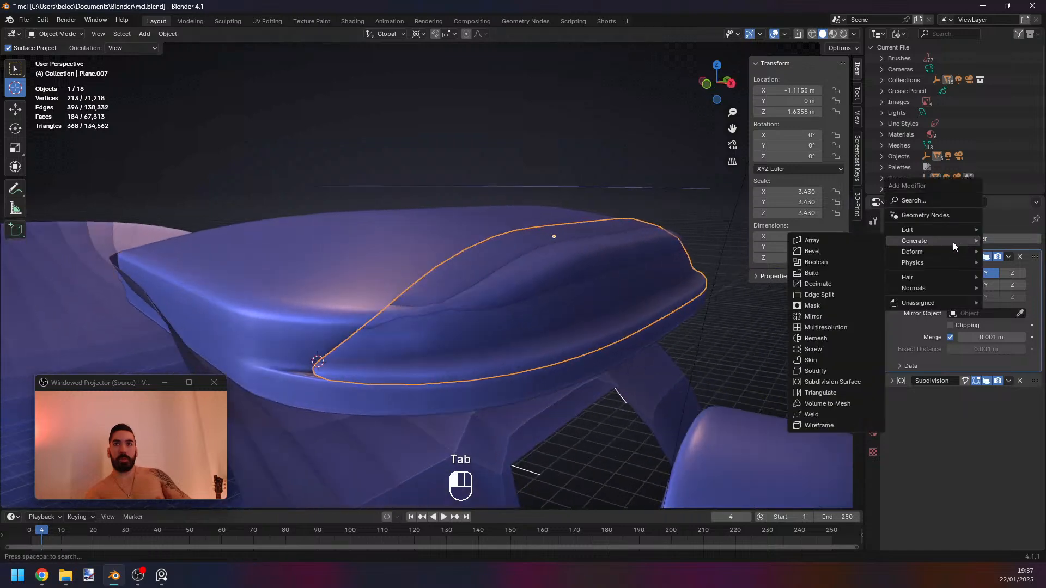
{"action": "left_click", "coordinate": [820, 251]}
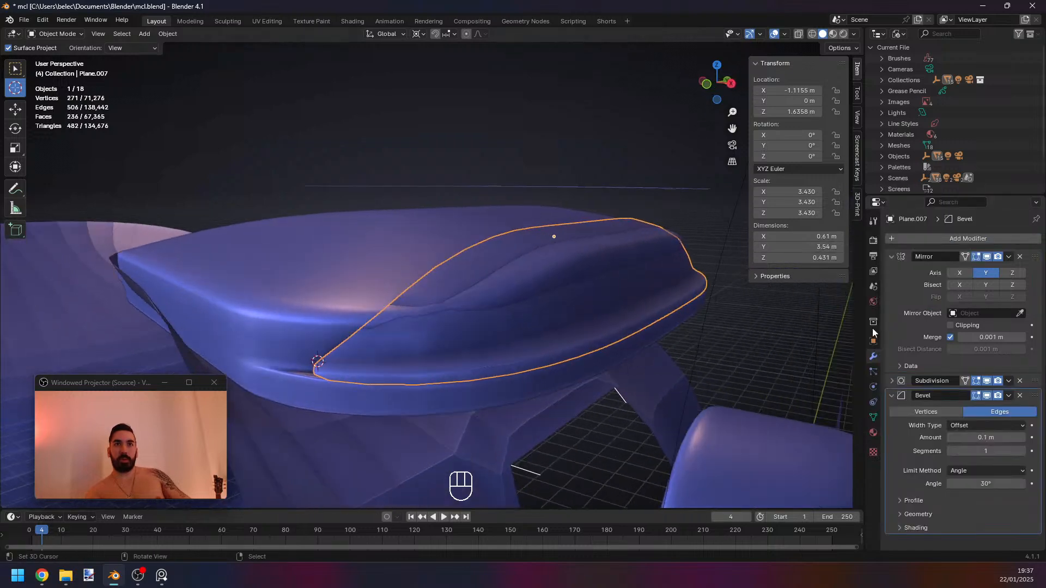
{"action": "left_click_drag", "start_coordinate": [1035, 395], "coordinate": [1034, 257]}
{"action": "left_click", "coordinate": [892, 256]}
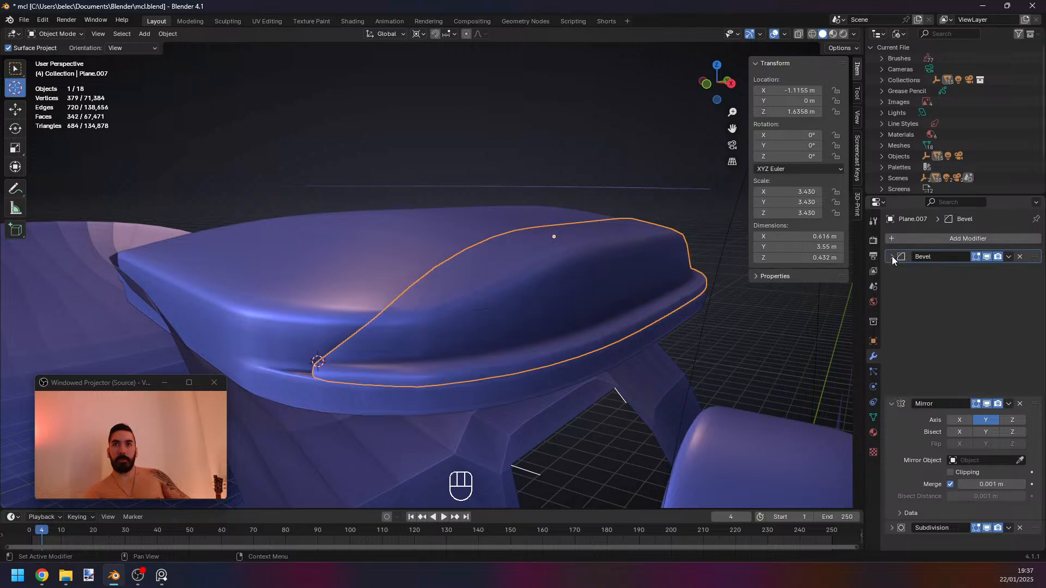
Slide the outer vertex of the upper surface's rear edge slightly along its crosswise edge to smooth the outline.
{"action": "key", "text": "Tab"}
{"action": "key", "text": "Tab"}
{"action": "middle_click_drag", "start_coordinate": [495, 406], "coordinate": [609, 357]}
{"action": "key", "text": "a"}
{"action": "right_click", "coordinate": [617, 337]}
{"action": "key", "text": "Tab"}
{"action": "key", "text": "2"}
{"action": "key", "text": "1"}
{"action": "right_click", "coordinate": [568, 324]}
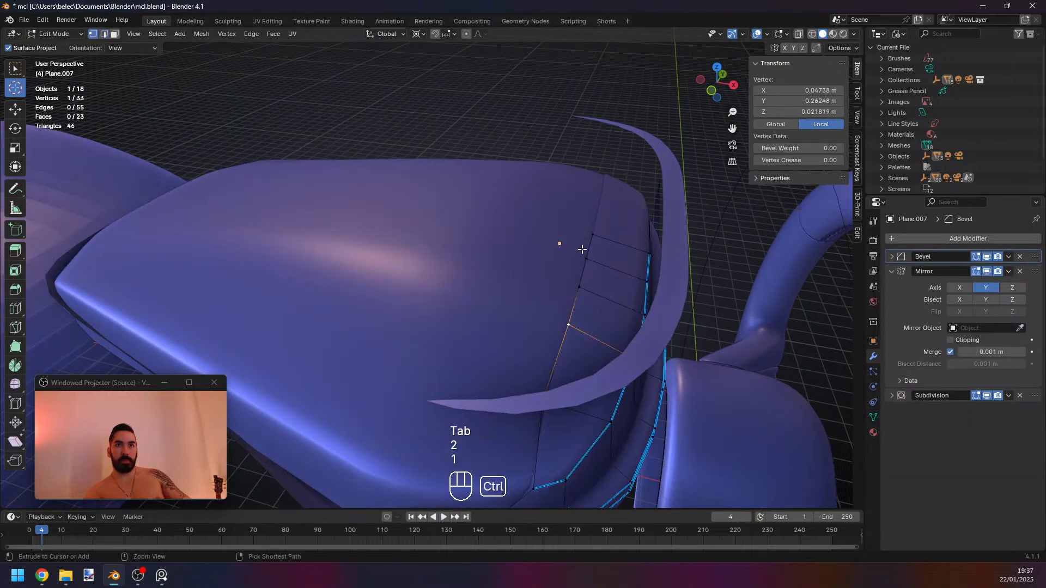
{"action": "right_click", "coordinate": [591, 238], "text": "ctrl"}
{"action": "mouse_move", "coordinate": [606, 293]}
{"action": "middle_mouse_down"}
{"action": "mouse_move", "coordinate": [612, 320]}
{"action": "mouse_move", "coordinate": [583, 350]}
{"action": "mouse_move", "coordinate": [595, 312]}
{"action": "mouse_move", "coordinate": [583, 304]}
{"action": "mouse_move", "coordinate": [563, 316]}
{"action": "mouse_move", "coordinate": [537, 274]}
{"action": "middle_mouse_up"}
{"action": "key", "text": "z"}
{"action": "scroll", "coordinate": [564, 316], "scroll_direction": "up", "scroll_amount": 3}
{"action": "right_click", "coordinate": [509, 271]}
{"action": "key", "text": "g"}
{"action": "key", "text": "g"}
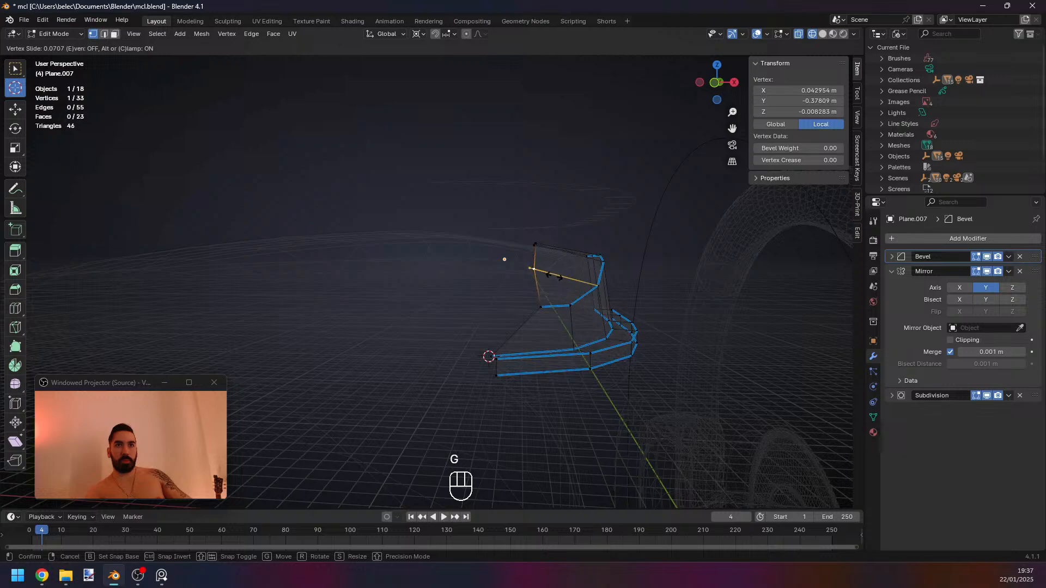
{"action": "left_click", "coordinate": [536, 272]}
{"action": "key", "text": "z"}
{"action": "key", "text": "Tab"}
Snap the 3D cursor to a rear-edge vertex and scale the chain up to the centre to 0 with Y excluded.
{"action": "mouse_move", "coordinate": [600, 299]}
{"action": "middle_mouse_down"}
{"action": "mouse_move", "coordinate": [548, 378]}
{"action": "mouse_move", "coordinate": [512, 392]}
{"action": "mouse_move", "coordinate": [439, 386]}
{"action": "middle_mouse_up"}
{"action": "scroll", "coordinate": [512, 392], "scroll_direction": "down", "scroll_amount": 1}
{"action": "key", "text": "Tab"}
{"action": "right_click", "coordinate": [447, 374]}
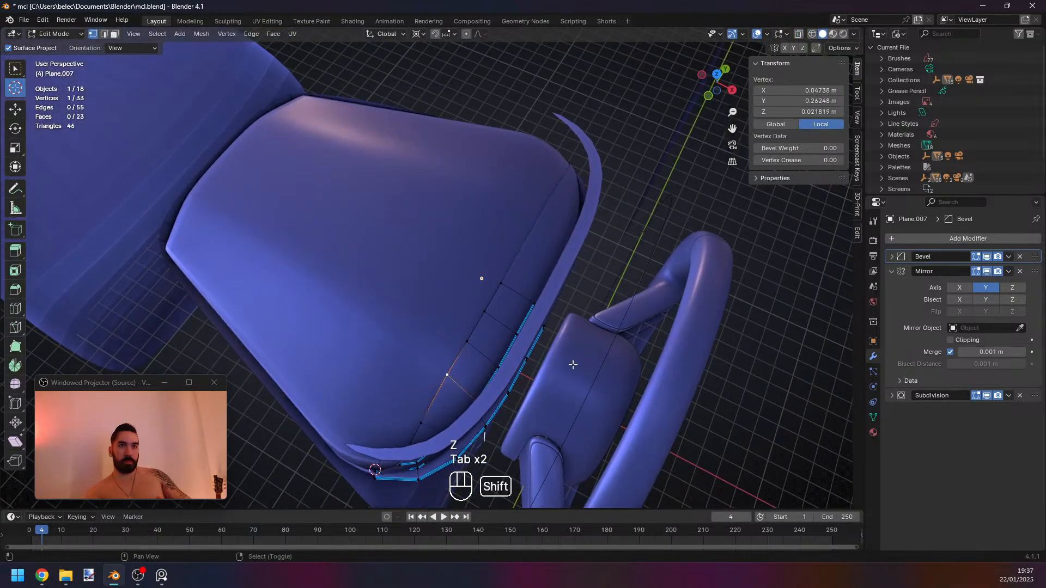
{"action": "key", "text": "shift+s"}
{"action": "right_click", "coordinate": [501, 287], "text": "ctrl"}
{"action": "key", "text": "s"}
{"action": "key", "text": "shift+x"}
{"action": "key", "text": "shift+y"}
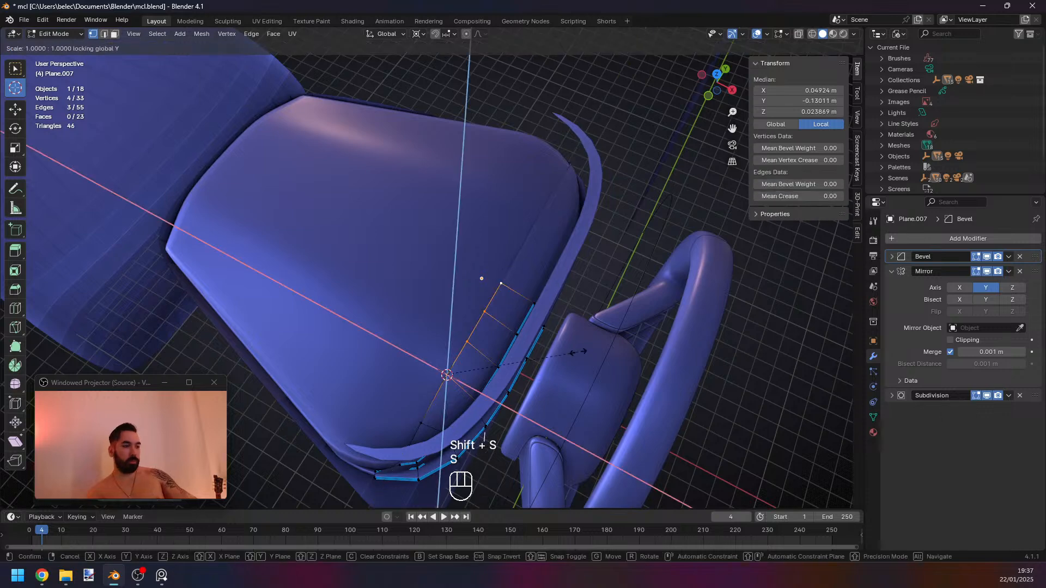
{"action": "key", "text": "0"}
{"action": "key", "text": "Return"}
{"action": "key", "text": "Tab"}
{"action": "middle_click_drag", "start_coordinate": [575, 366], "coordinate": [561, 304]}
{"action": "key", "text": "a"}
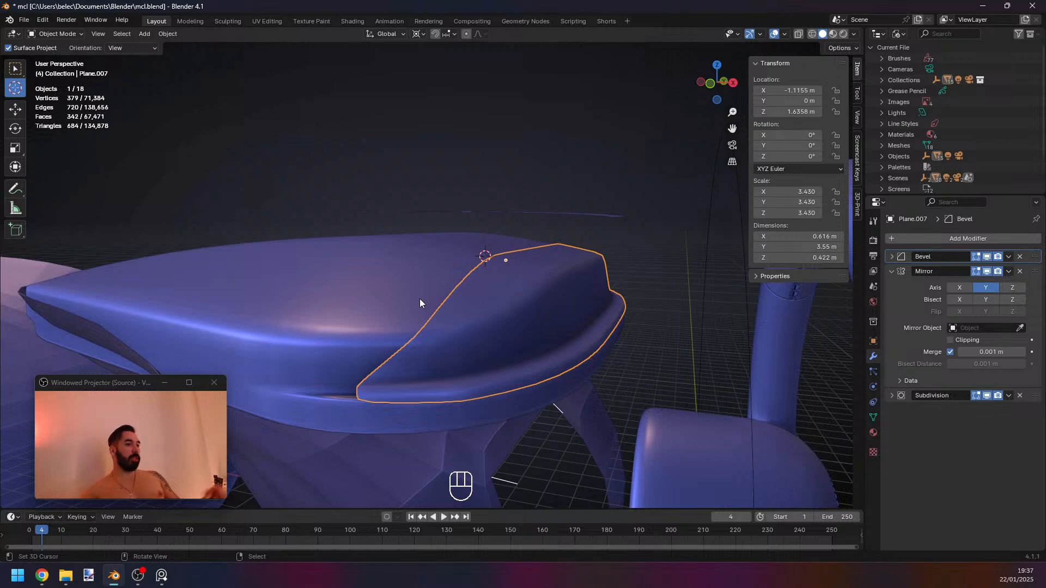
{"action": "mouse_move", "coordinate": [398, 350]}
{"action": "middle_mouse_down", "text": "shift"}
{"action": "mouse_move", "coordinate": [384, 327]}
{"action": "mouse_move", "coordinate": [413, 357]}
{"action": "mouse_move", "coordinate": [423, 351]}
{"action": "mouse_move", "coordinate": [387, 370]}
{"action": "mouse_move", "coordinate": [385, 348]}
{"action": "mouse_move", "coordinate": [394, 366]}
{"action": "middle_mouse_up", "text": "shift"}
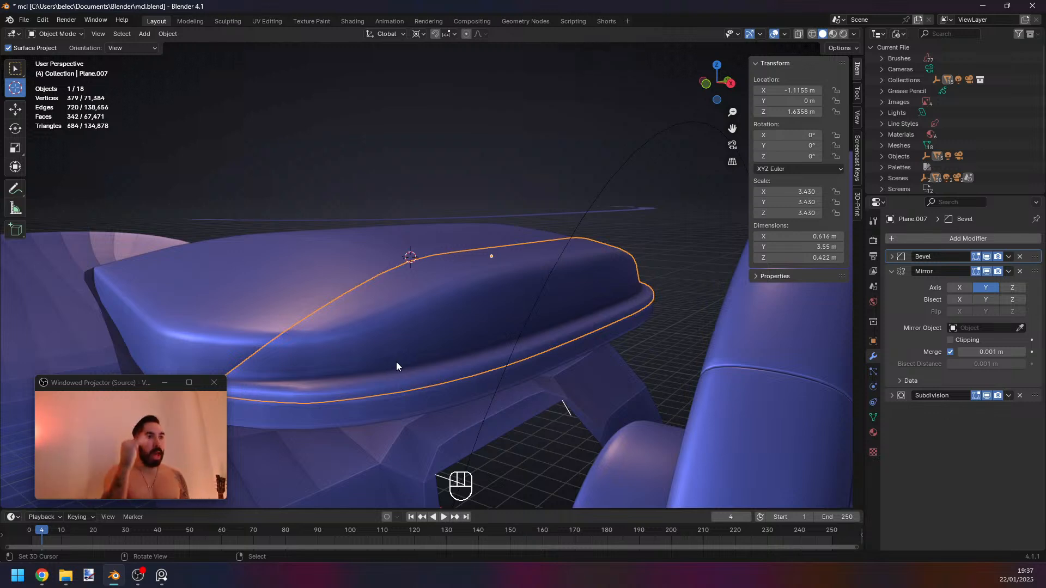
Collapse the Mirror settings and turn off the viewport display of the Bevel, Mirror and Subdivision modifiers.
{"action": "left_click", "coordinate": [891, 271]}
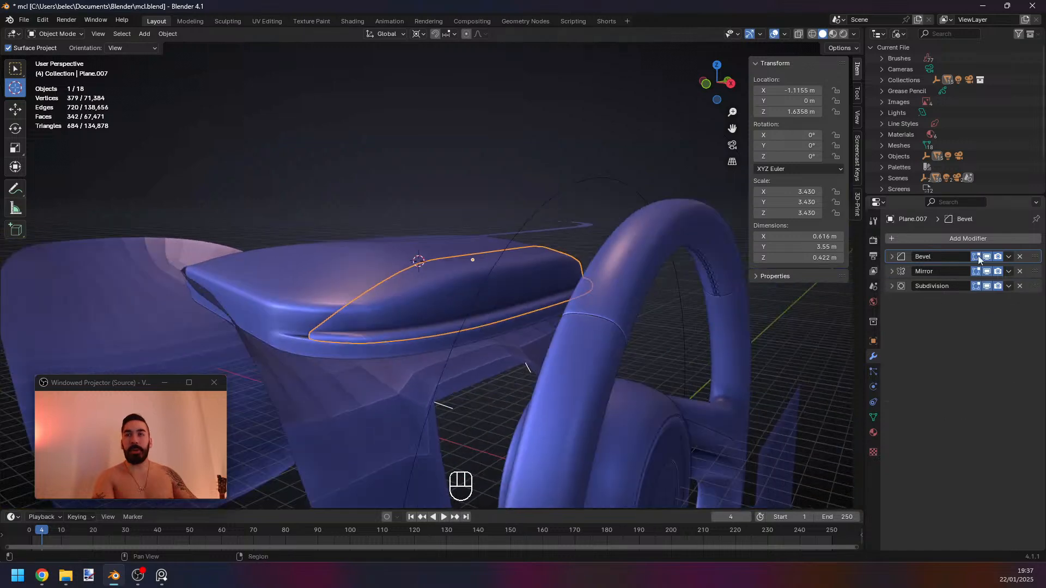
{"action": "left_click", "coordinate": [987, 256]}
{"action": "key", "text": "Tab"}
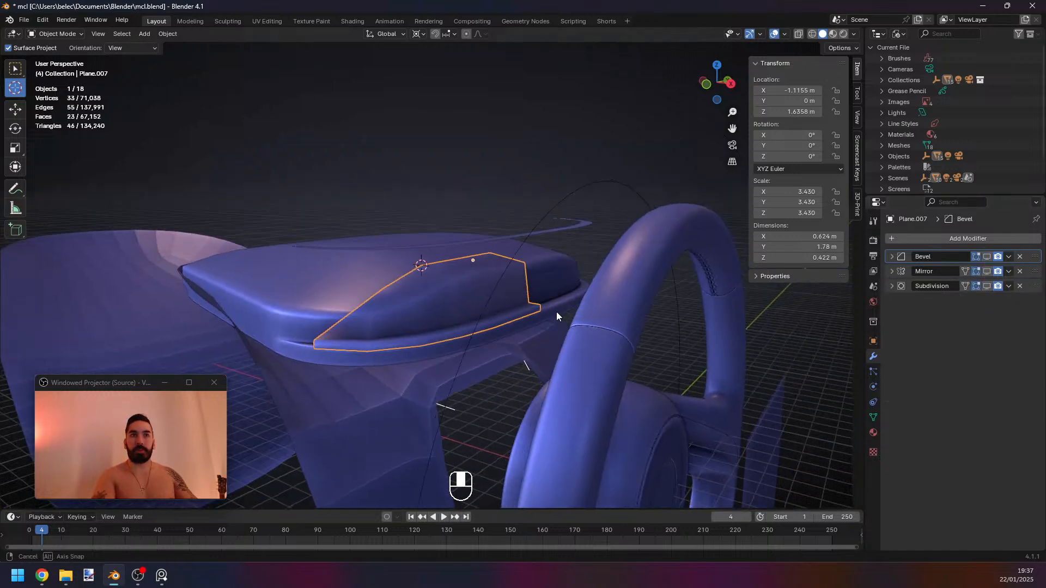
{"action": "middle_click_drag", "start_coordinate": [557, 311], "coordinate": [610, 310]}
{"action": "key", "text": "Tab"}
{"action": "key", "text": "Tab"}
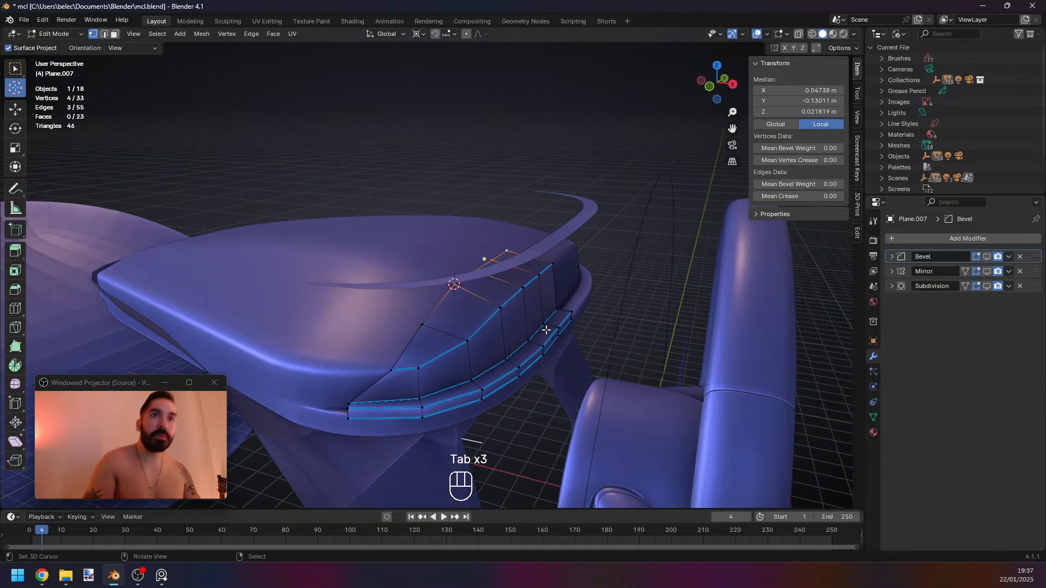
{"action": "key", "text": "Tab"}
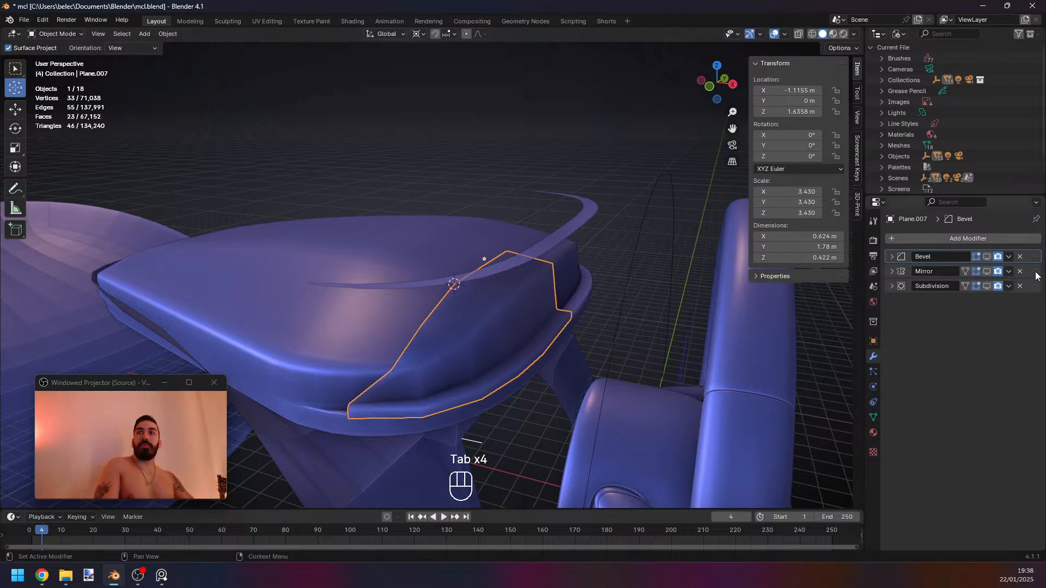
Move the Mirror modifier above Bevel and turn its viewport display back on.
{"action": "left_click_drag", "start_coordinate": [1036, 271], "coordinate": [1034, 254]}
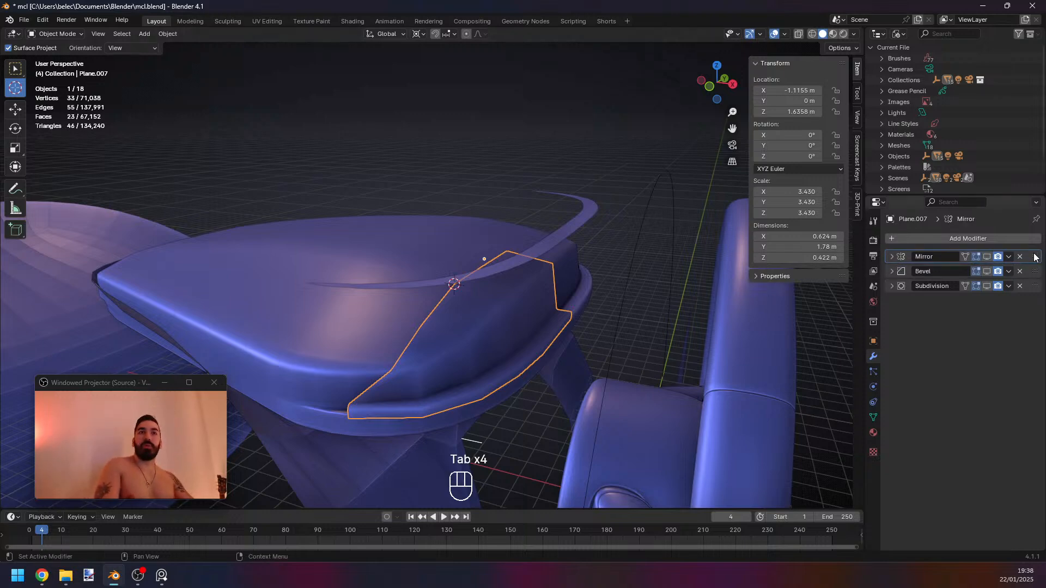
{"action": "left_click", "coordinate": [987, 257]}
{"action": "middle_click_drag", "start_coordinate": [616, 293], "coordinate": [488, 318]}
{"action": "middle_click_drag", "start_coordinate": [505, 293], "coordinate": [434, 313]}
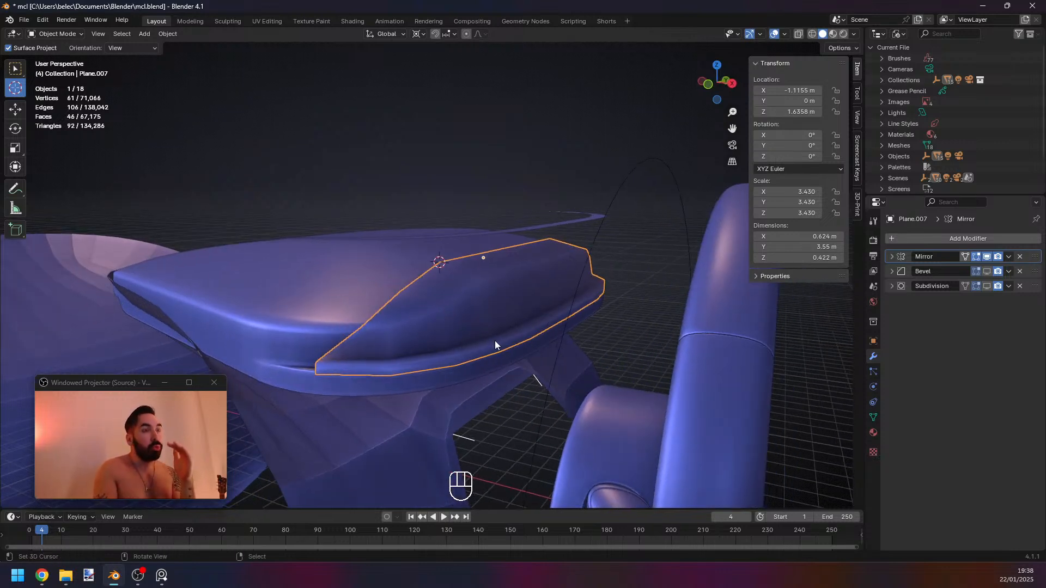
Turn the Bevel modifier's viewport display back on and check the mirrored trim in solid and wireframe shading.
{"action": "left_click", "coordinate": [987, 271]}
{"action": "middle_click_drag", "start_coordinate": [631, 316], "coordinate": [614, 319]}
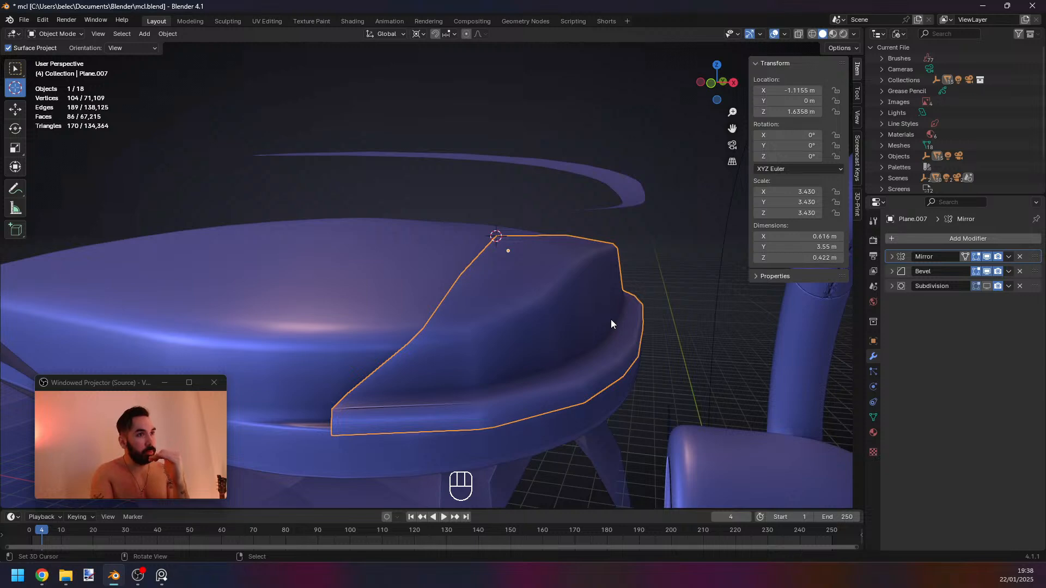
{"action": "middle_click_drag", "start_coordinate": [620, 324], "coordinate": [670, 314]}
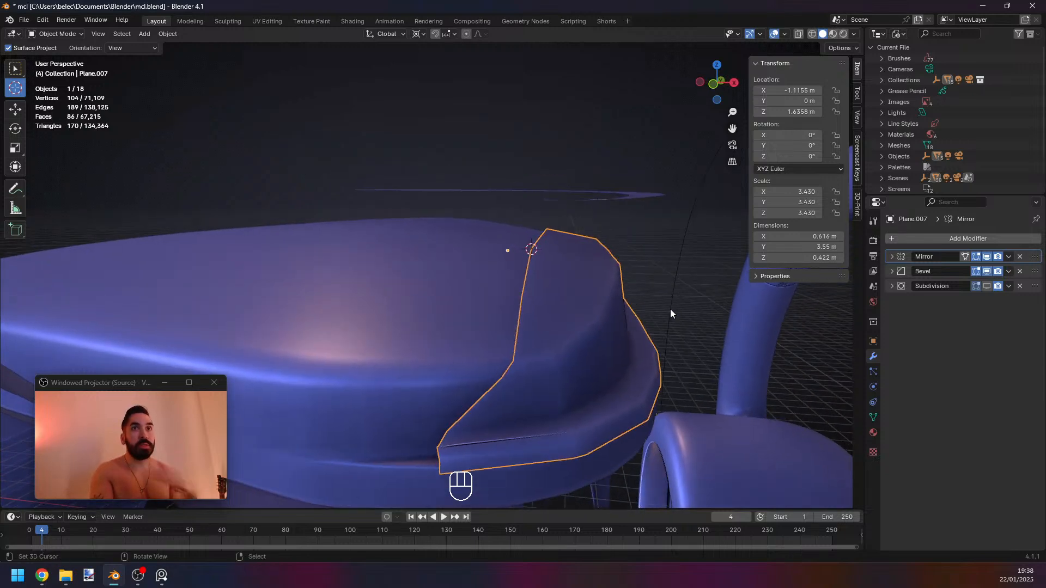
{"action": "key", "text": "z"}
{"action": "key", "text": "z"}
{"action": "key", "text": "z"}
{"action": "key", "text": "z"}
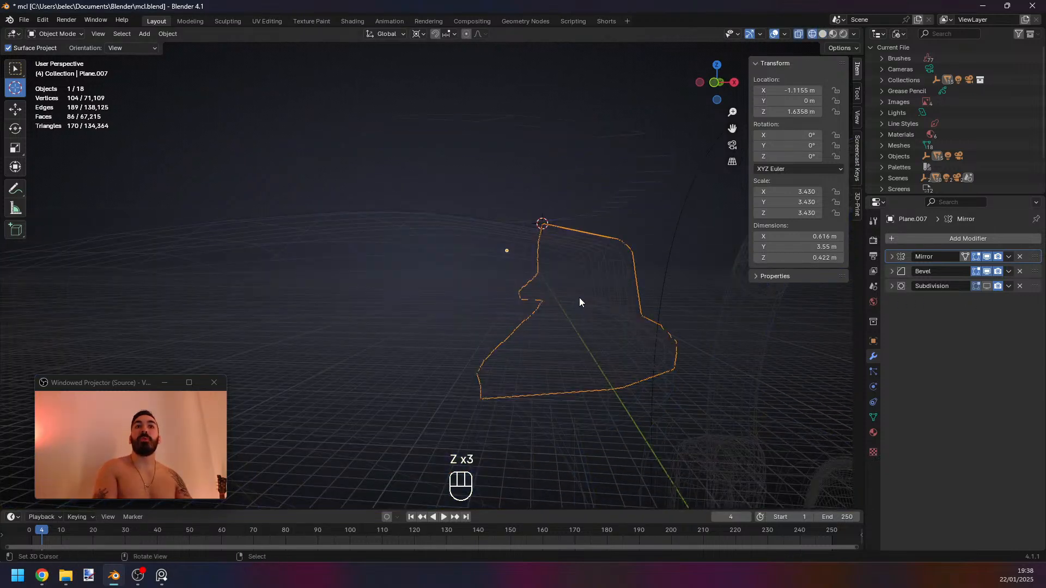
{"action": "key", "text": "Tab"}
{"action": "key", "text": "z"}
{"action": "middle_click_drag", "start_coordinate": [608, 279], "coordinate": [577, 296]}
{"action": "key", "text": "Tab"}
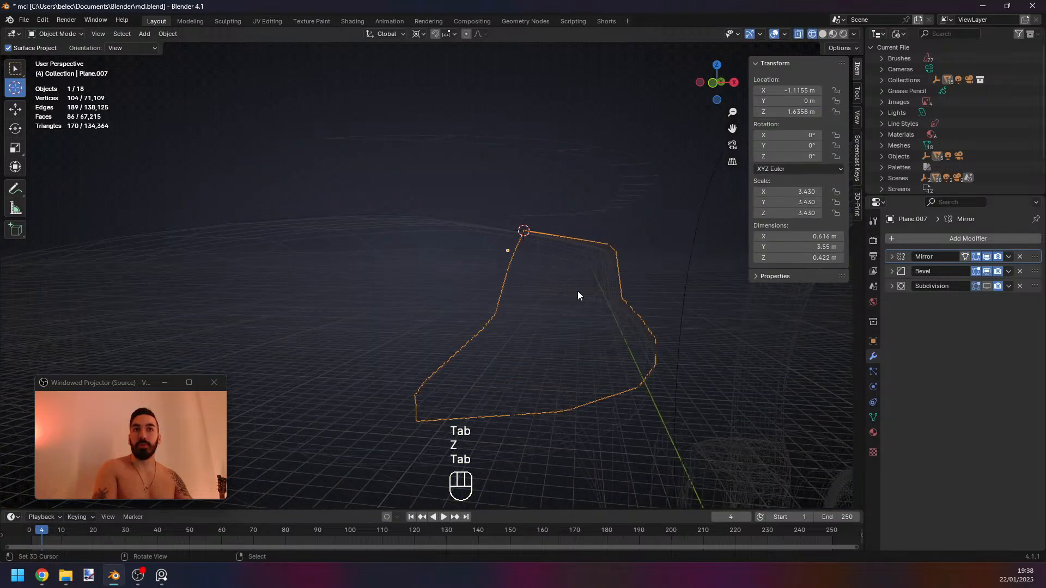
Turn the Subdivision modifier's viewport display back on and check the trim in solid shading.
{"action": "left_click", "coordinate": [985, 286]}
{"action": "key", "text": "z"}
{"action": "key", "text": "z"}
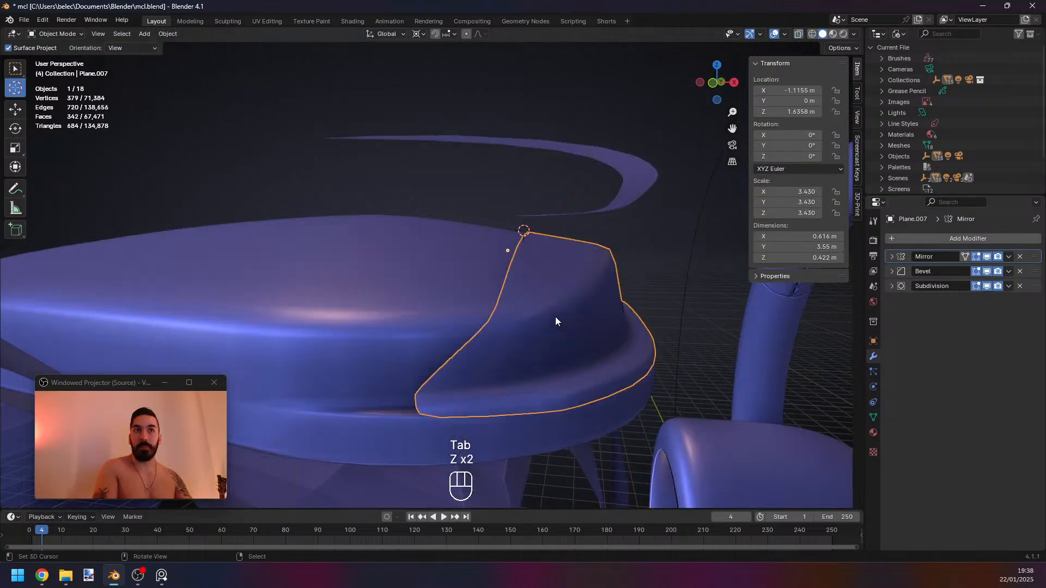
{"action": "middle_click_drag", "start_coordinate": [555, 316], "coordinate": [770, 320]}
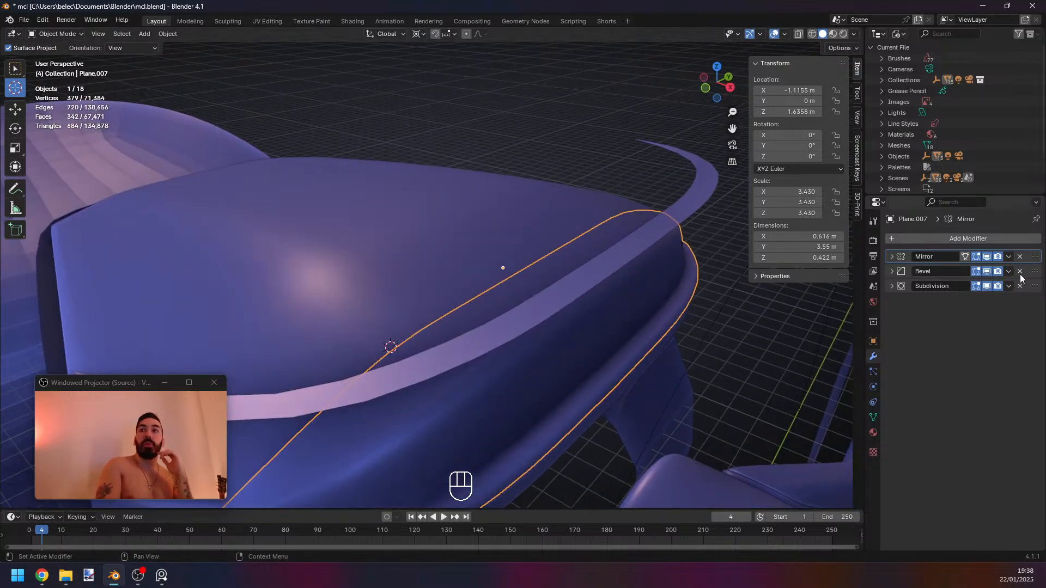
Turn off the Bevel modifier's viewport display and move it below Subdivision in the stack.
{"action": "left_click", "coordinate": [987, 271]}
{"action": "left_click_drag", "start_coordinate": [1034, 274], "coordinate": [1033, 294]}
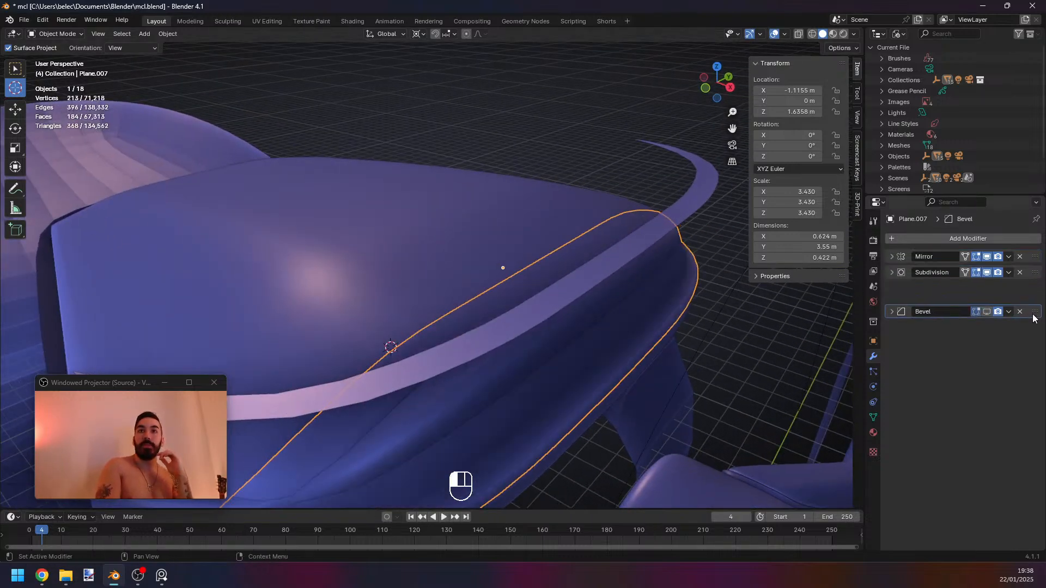
{"action": "middle_click_drag", "start_coordinate": [724, 327], "coordinate": [597, 320]}
Raise the trim object 1 m along Z, clear of the body.
{"action": "key", "text": "g"}
{"action": "key", "text": "z"}
{"action": "left_click", "coordinate": [568, 249], "text": "ctrl"}
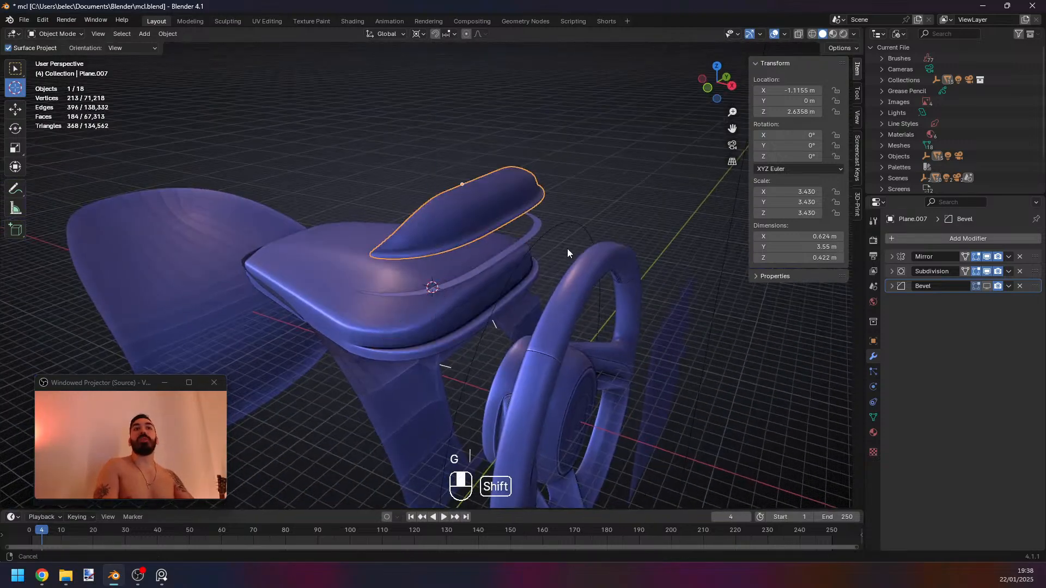
{"action": "middle_click_drag", "start_coordinate": [567, 248], "coordinate": [599, 281], "text": "shift"}
{"action": "scroll", "coordinate": [627, 278], "scroll_direction": "up", "scroll_amount": 2}
{"action": "middle_click_drag", "start_coordinate": [676, 277], "coordinate": [646, 279]}
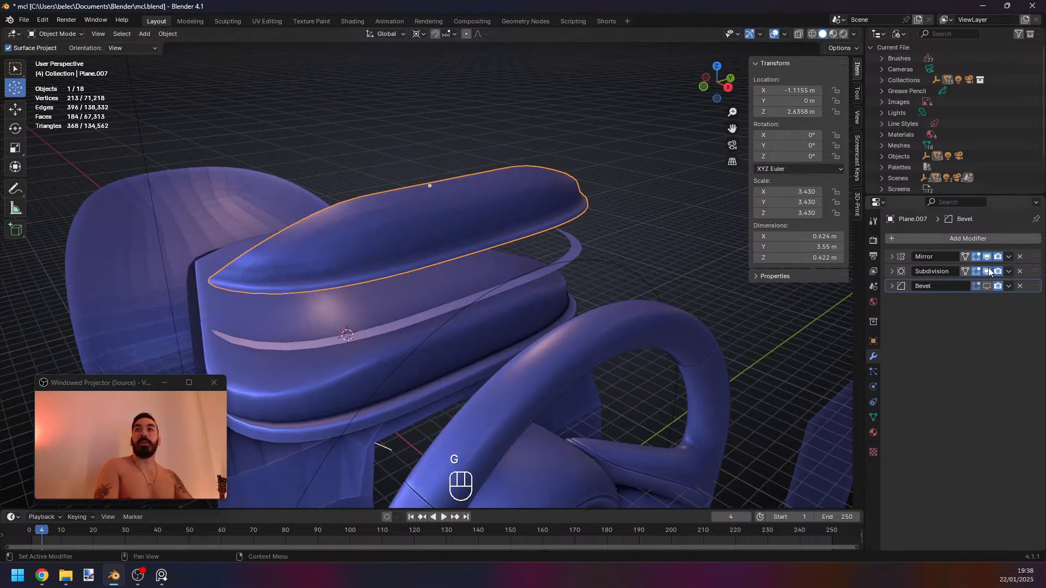
Move the Subdivision modifier above Mirror and display both in the viewport to compare the centre seam.
{"action": "left_click_drag", "start_coordinate": [988, 263], "coordinate": [1034, 257]}
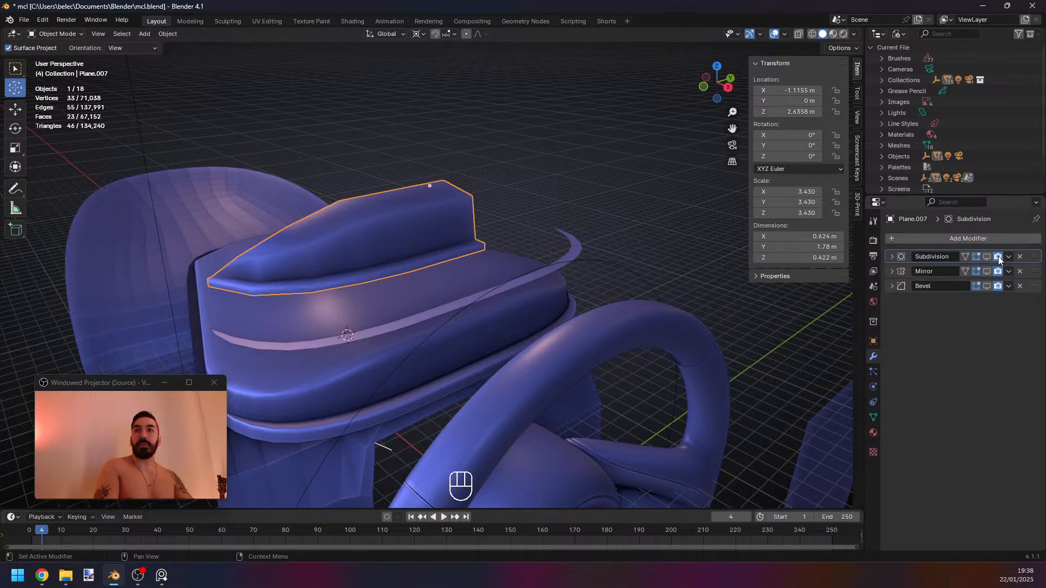
{"action": "left_click", "coordinate": [987, 256]}
{"action": "middle_click_drag", "start_coordinate": [627, 272], "coordinate": [386, 210]}
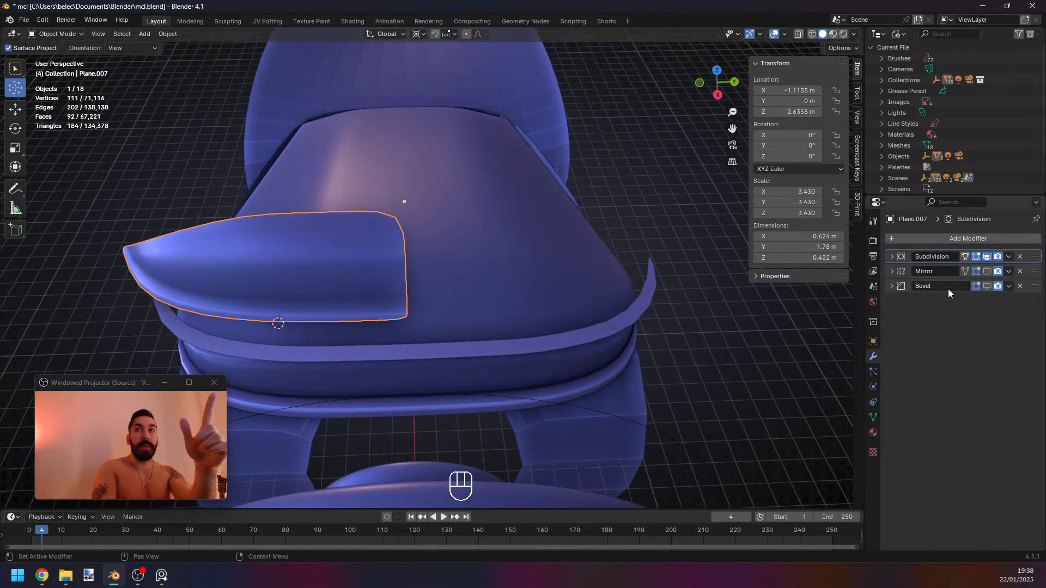
{"action": "left_click", "coordinate": [986, 270]}
{"action": "scroll", "coordinate": [400, 262], "scroll_direction": "up", "scroll_amount": 1}
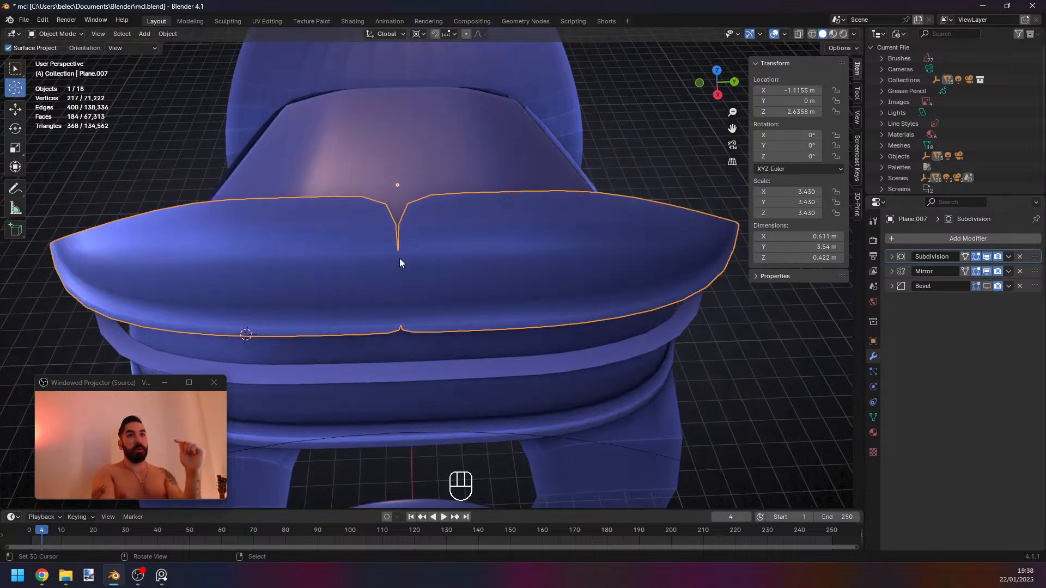
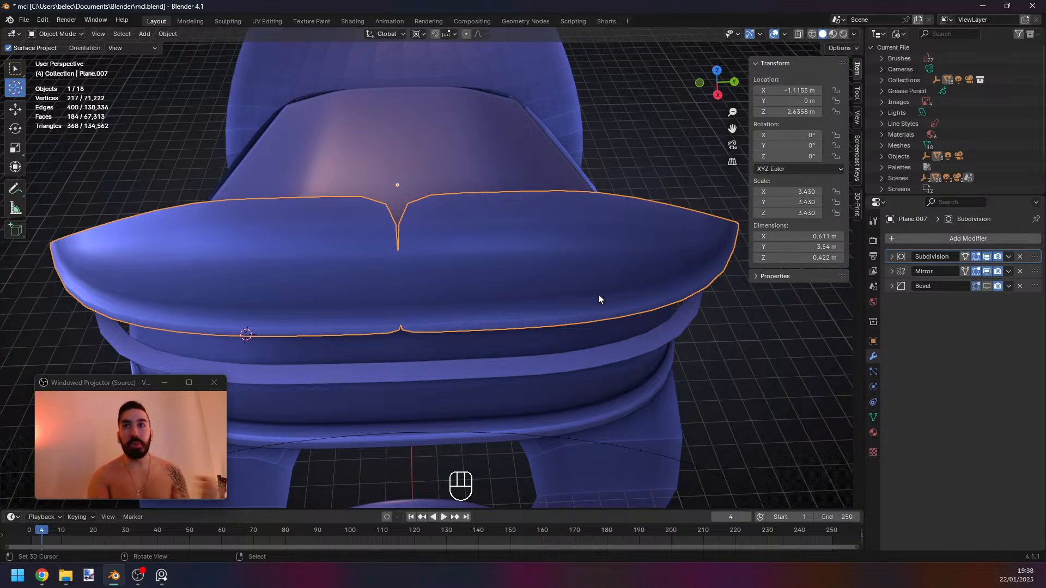
Restore the modifier order to Mirror, Bevel, Subdivision.
{"action": "mouse_move", "coordinate": [1035, 272]}
{"action": "left_mouse_down"}
{"action": "mouse_move", "coordinate": [1034, 253]}
{"action": "mouse_move", "coordinate": [1035, 274]}
{"action": "left_mouse_up"}
{"action": "middle_click_drag", "start_coordinate": [463, 332], "coordinate": [512, 305]}
{"action": "key", "text": "z"}
{"action": "key", "text": "z"}
{"action": "scroll", "coordinate": [547, 272], "scroll_direction": "down", "scroll_amount": 2}
Lower the trim object 1 m along Z, back onto the front of the body.
{"action": "key", "text": "g"}
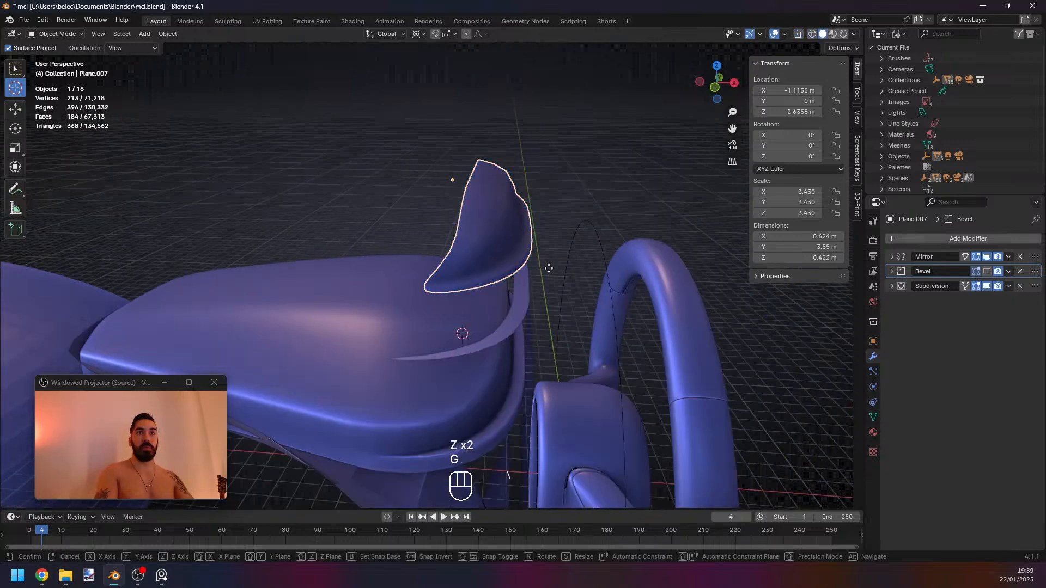
{"action": "middle_click", "coordinate": [548, 280]}
{"action": "left_click", "coordinate": [546, 389], "text": "ctrl"}
{"action": "mouse_move", "coordinate": [545, 389]}
{"action": "middle_mouse_down"}
{"action": "mouse_move", "coordinate": [543, 343]}
{"action": "mouse_move", "coordinate": [530, 351]}
{"action": "mouse_move", "coordinate": [551, 354]}
{"action": "mouse_move", "coordinate": [537, 353]}
{"action": "middle_mouse_up"}
{"action": "key", "text": "Tab"}
{"action": "key", "text": "Tab"}
{"action": "scroll", "coordinate": [531, 351], "scroll_direction": "up", "scroll_amount": 1}
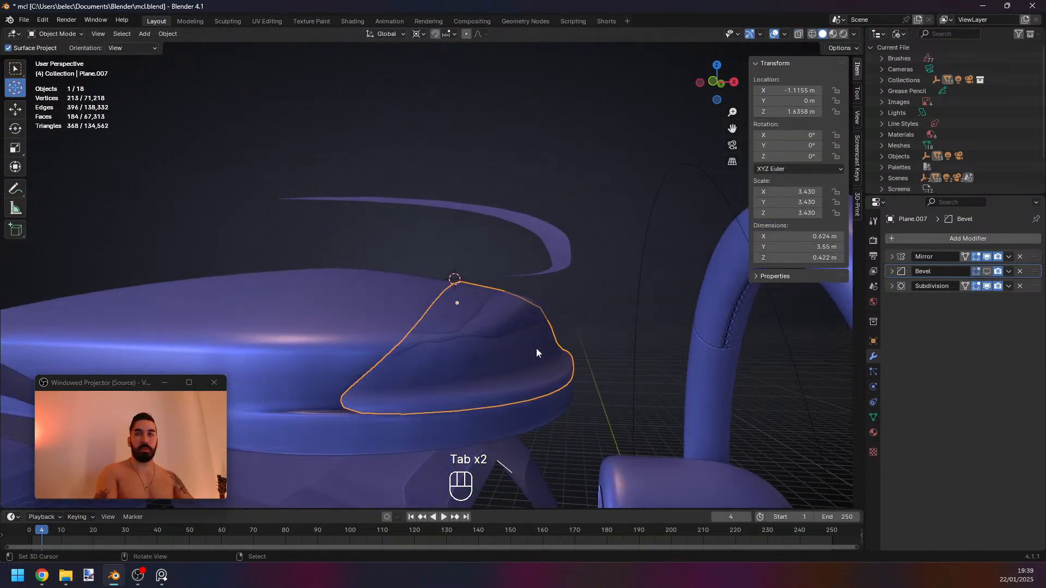
Turn the Bevel modifier's viewport display on again and inspect the trim's edges from several angles.
{"action": "left_click", "coordinate": [986, 271]}
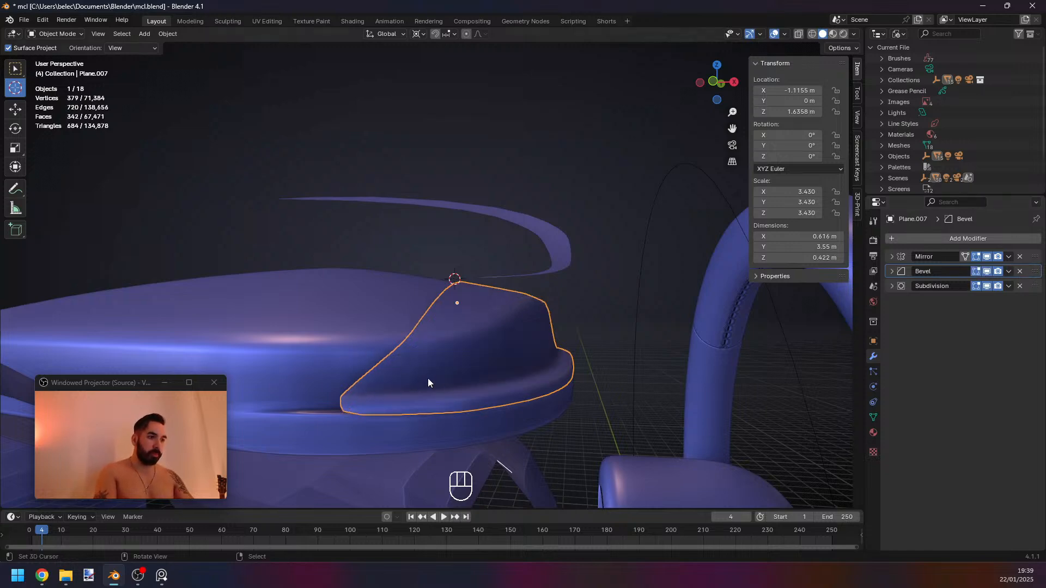
{"action": "middle_click_drag", "start_coordinate": [436, 367], "coordinate": [391, 376]}
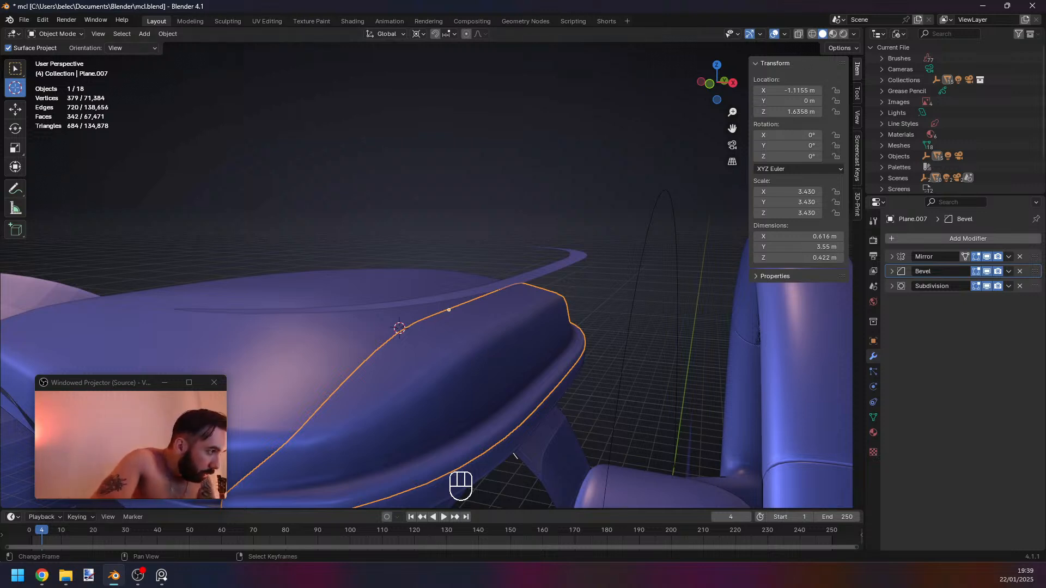
{"action": "middle_click_drag", "start_coordinate": [590, 394], "coordinate": [535, 355]}
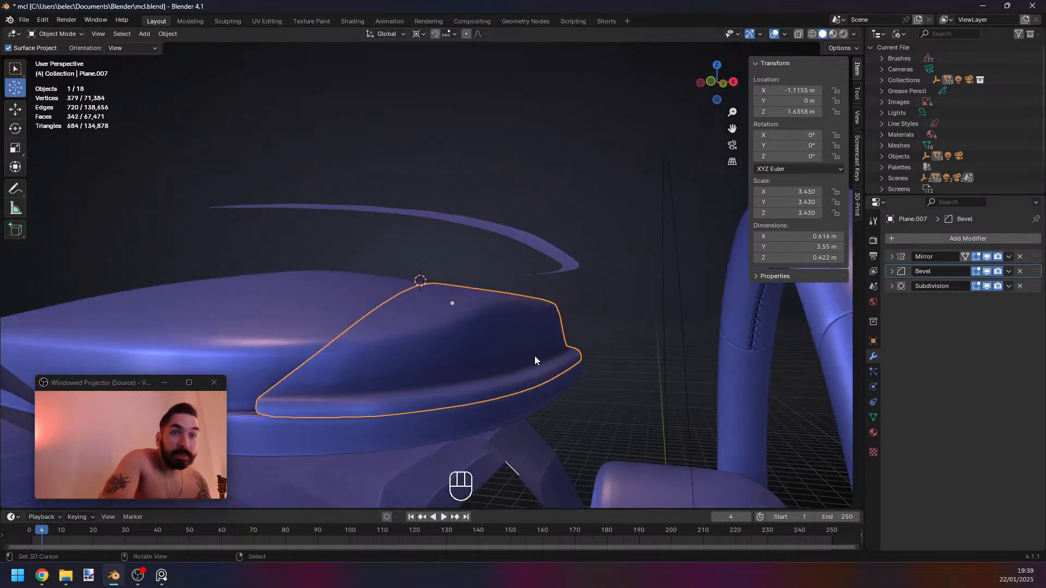
Edge-slide the five-edge chain where the raised section meets the lip outward by about 0.3.
{"action": "key", "text": "Tab"}
{"action": "key", "text": "2"}
{"action": "key", "text": "z"}
{"action": "left_click", "coordinate": [546, 358], "text": "ctrl"}
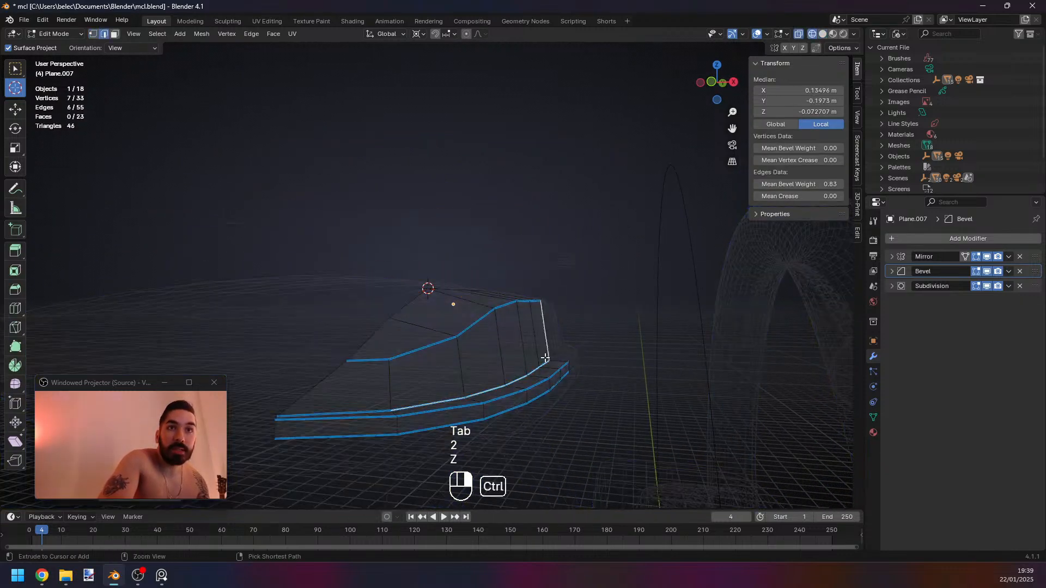
{"action": "key", "text": "ctrl+z"}
{"action": "key", "text": "z"}
{"action": "key", "text": "g"}
{"action": "key", "text": "g"}
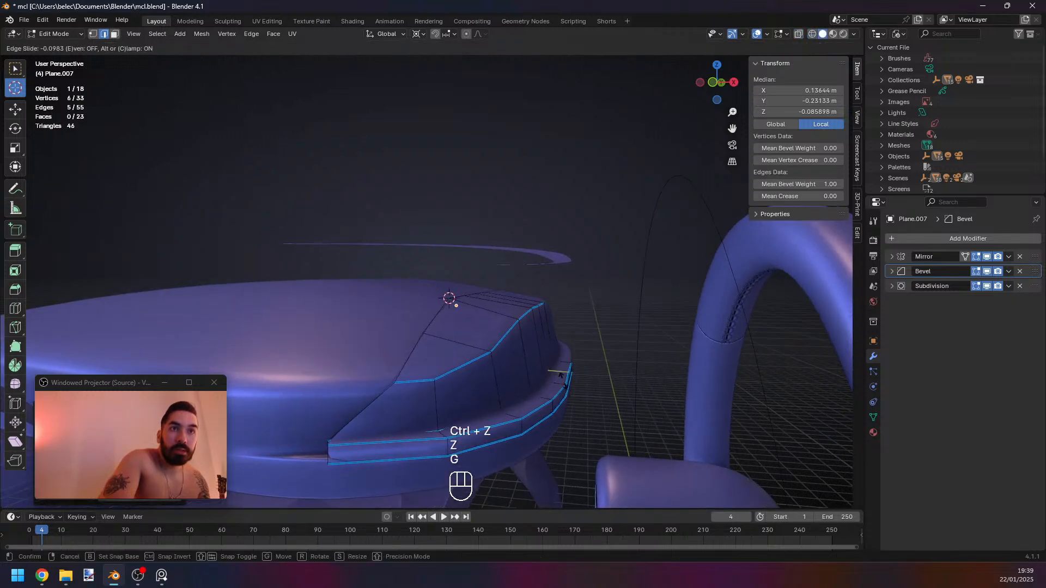
{"action": "right_click", "coordinate": [565, 380]}
{"action": "key", "text": "z"}
{"action": "key", "text": "g"}
{"action": "key", "text": "g"}
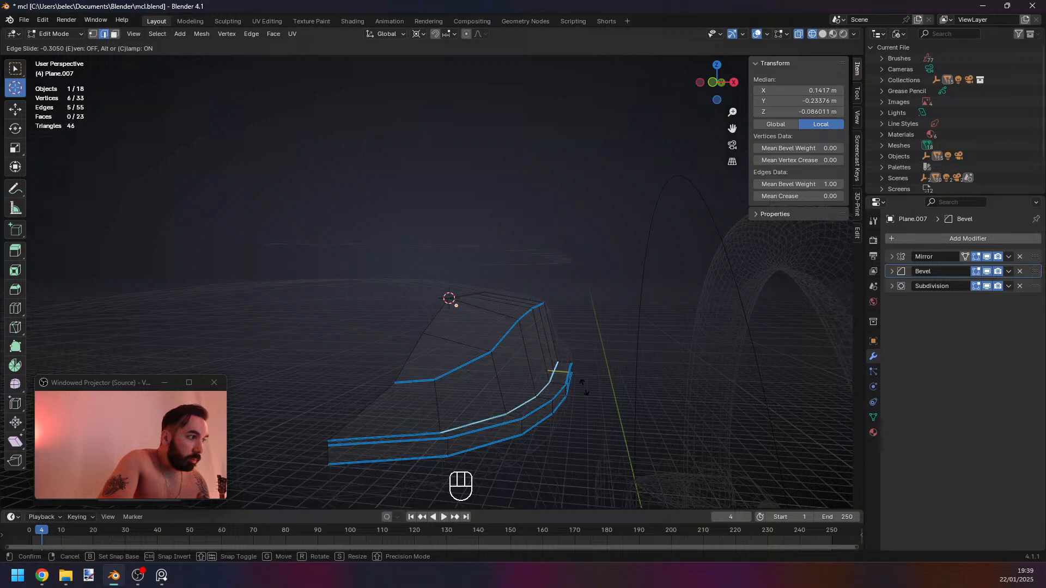
{"action": "left_click", "coordinate": [584, 388]}
Edge-slide the same chain up the raised section's wall by about 0.17.
{"action": "key", "text": "g"}
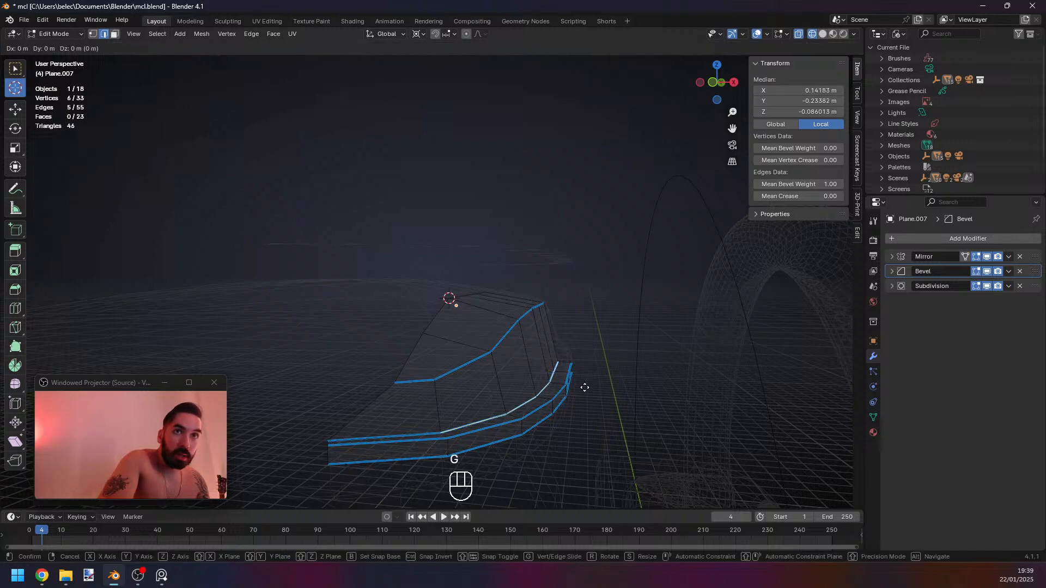
{"action": "middle_click", "coordinate": [585, 386]}
{"action": "right_click", "coordinate": [586, 381]}
{"action": "key", "text": "g"}
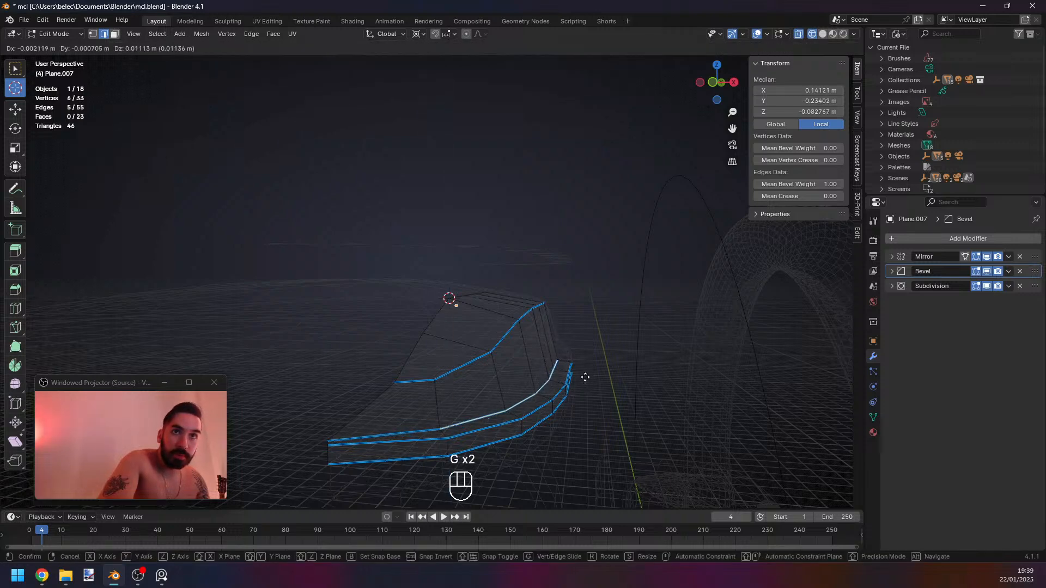
{"action": "key", "text": "g"}
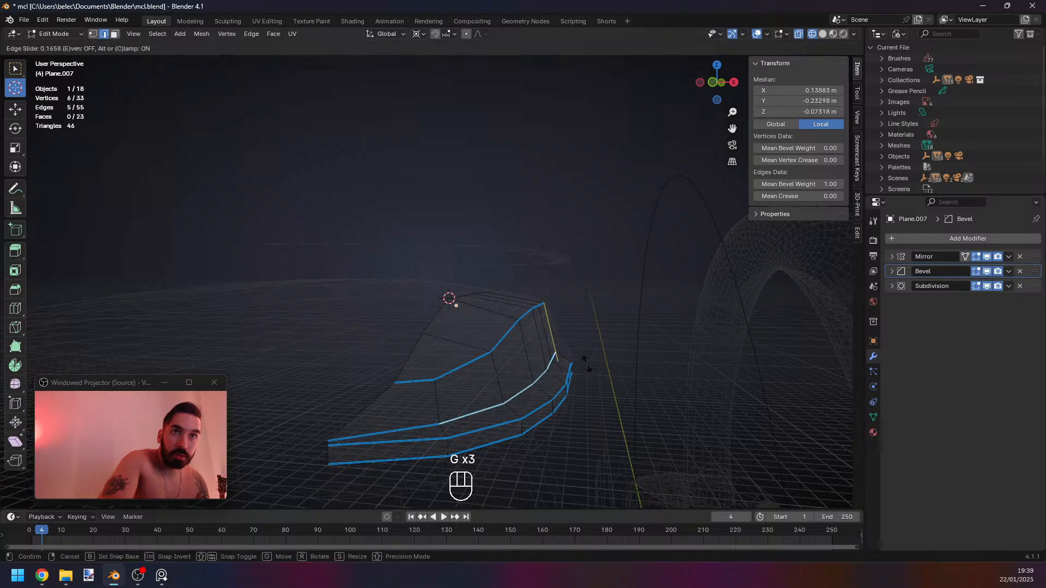
{"action": "left_click", "coordinate": [586, 365]}
Compare the trim's editable mesh with its smoothed shape around the softened transition to the lip.
{"action": "key", "text": "z"}
{"action": "key", "text": "Tab"}
{"action": "key", "text": "Tab"}
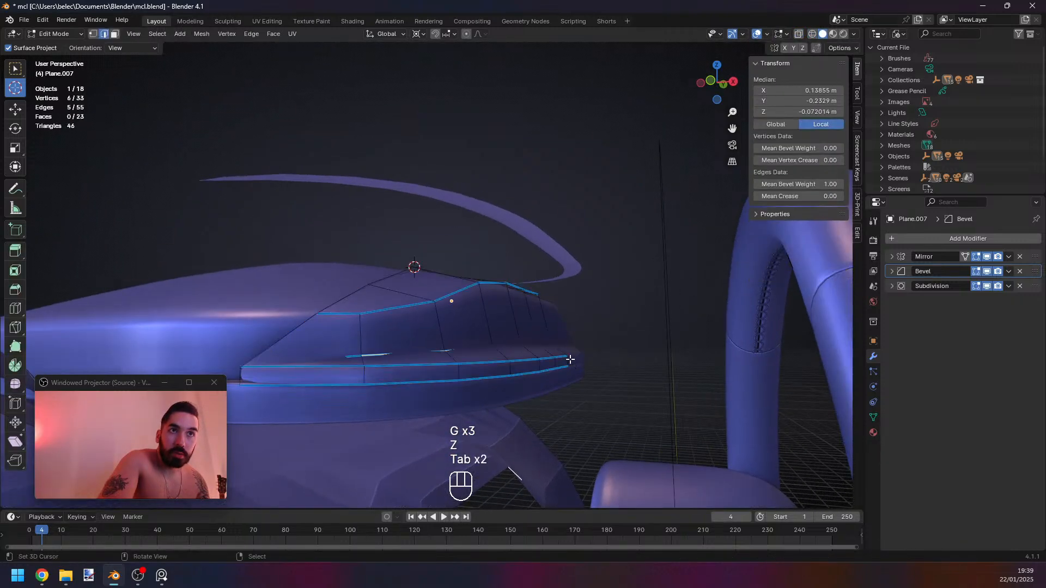
{"action": "key", "text": "Tab"}
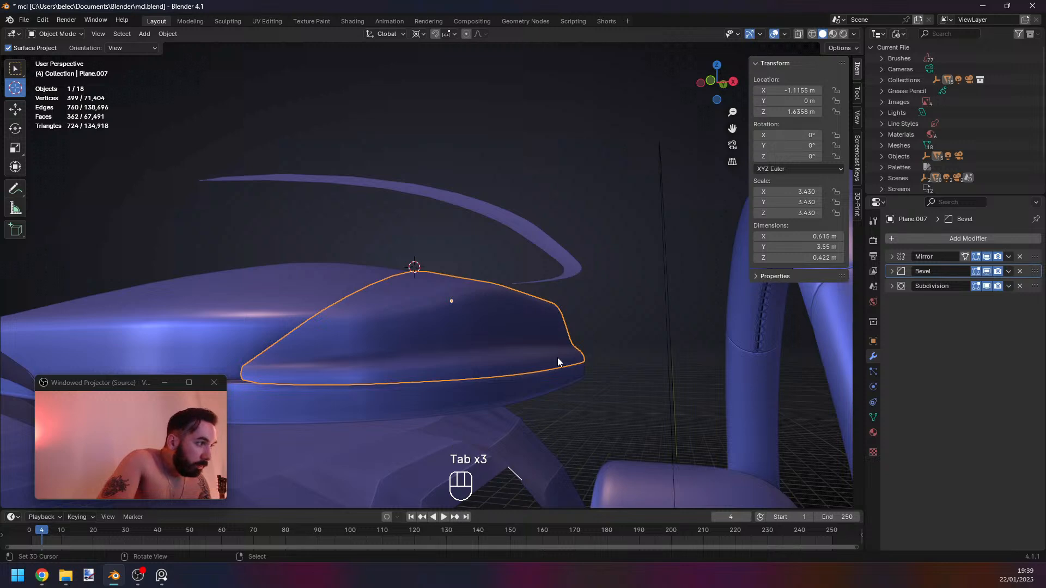
{"action": "key", "text": "Tab"}
{"action": "middle_click_drag", "start_coordinate": [558, 362], "coordinate": [470, 328]}
{"action": "scroll", "coordinate": [433, 332], "scroll_direction": "down", "scroll_amount": 1}
{"action": "key", "text": "Tab"}
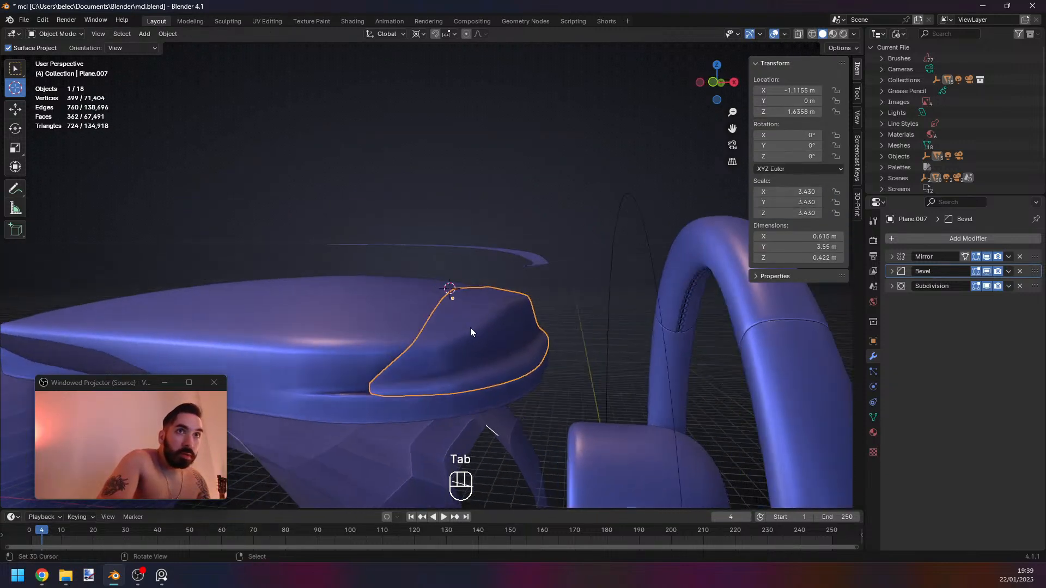
{"action": "key", "text": "Tab"}
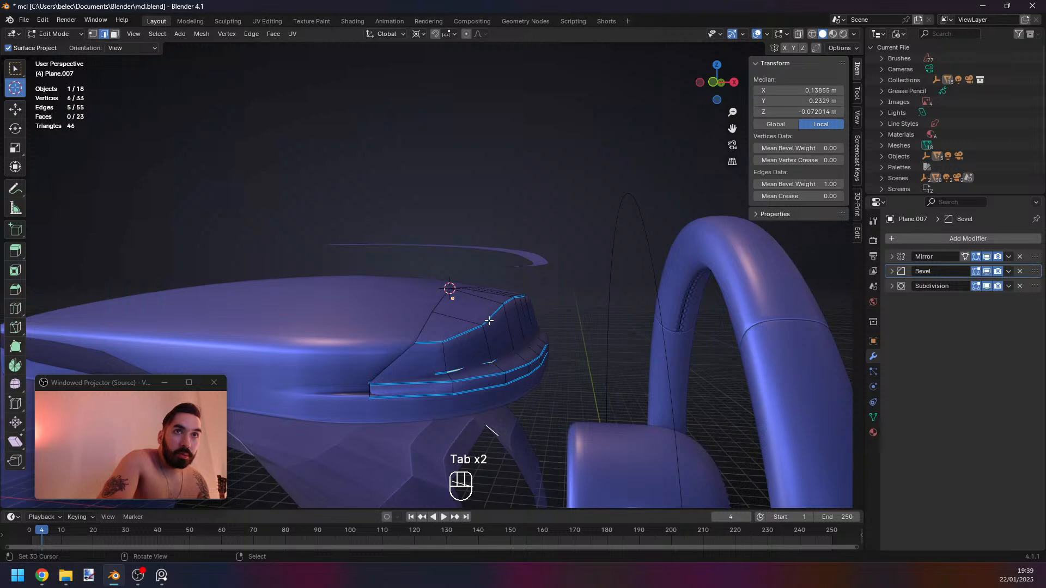
{"action": "key", "text": "Tab"}
{"action": "middle_click_drag", "start_coordinate": [489, 322], "coordinate": [482, 368]}
Duplicate the trim, move one copy straight up along Z above the body, and select the one left on the body.
{"action": "key", "text": "shift+d"}
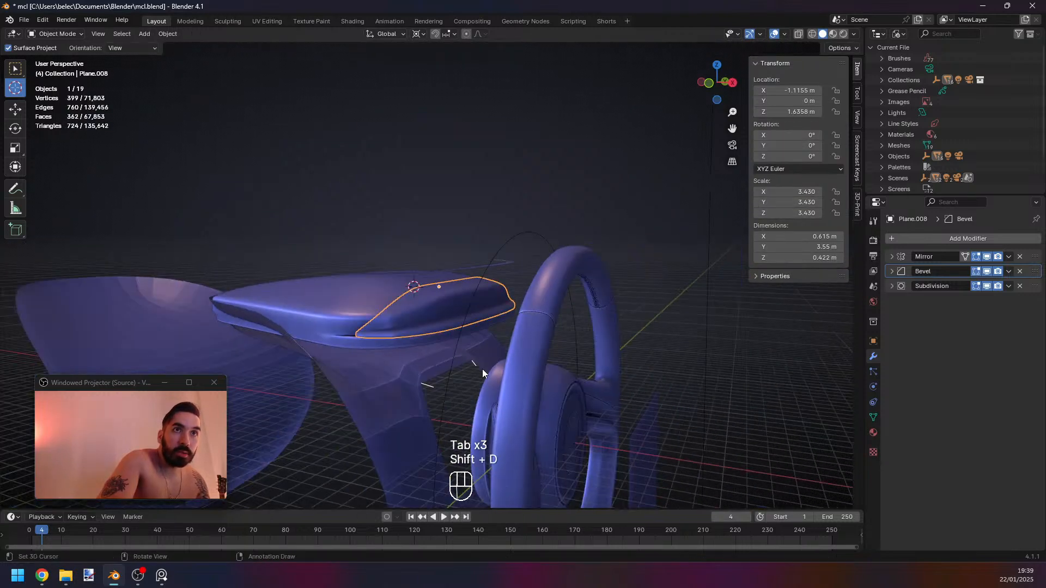
{"action": "key", "text": "z"}
{"action": "key", "text": "z"}
{"action": "key", "text": "g"}
{"action": "middle_click", "coordinate": [499, 332]}
{"action": "left_click", "coordinate": [531, 159]}
{"action": "right_click", "coordinate": [459, 300]}
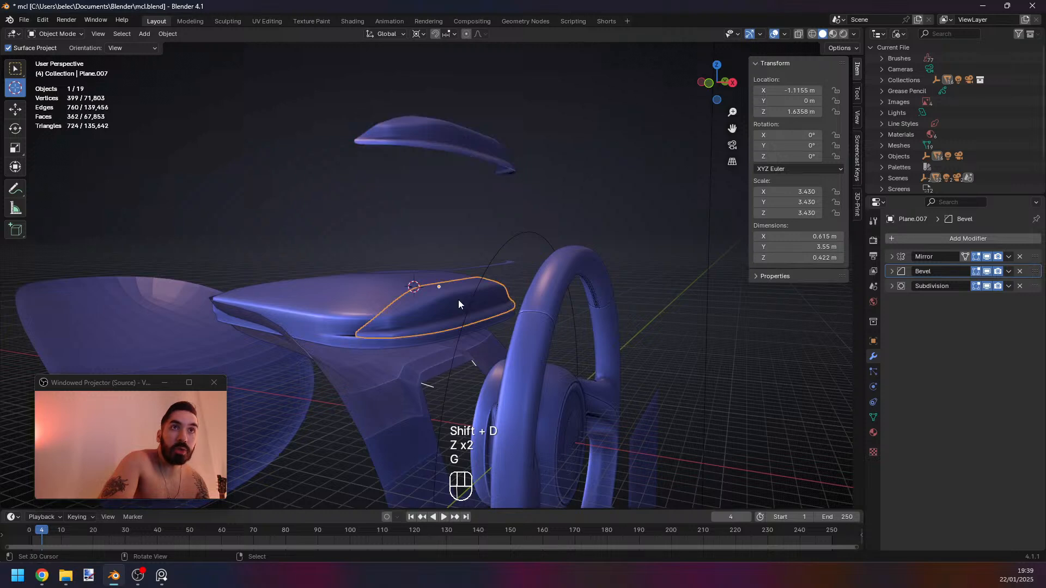
{"action": "middle_click_drag", "start_coordinate": [458, 299], "coordinate": [459, 282]}
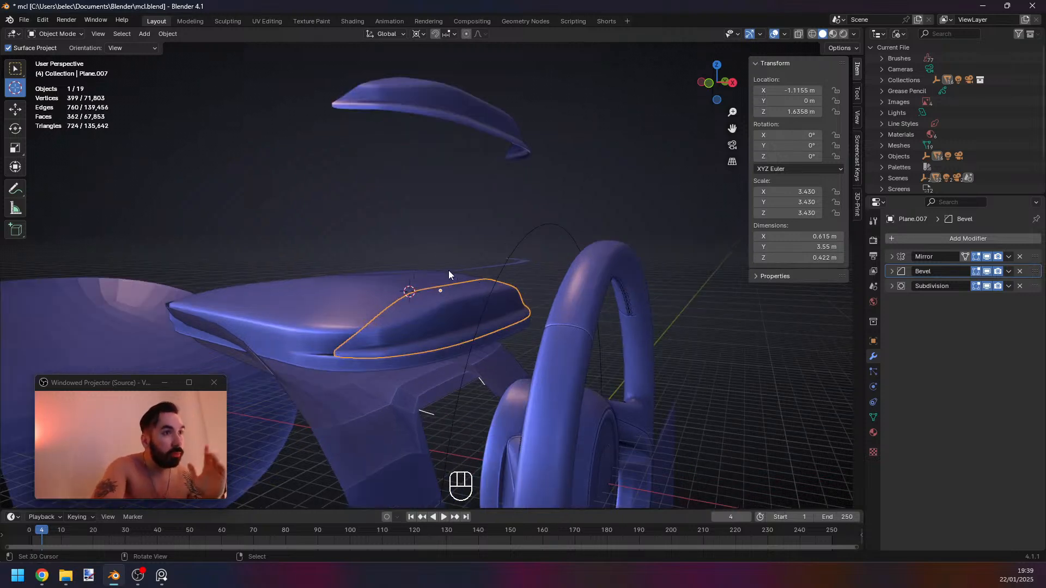
Apply the Mirror modifier on the trim that sits on the body.
{"action": "key", "text": "ctrl+a"}
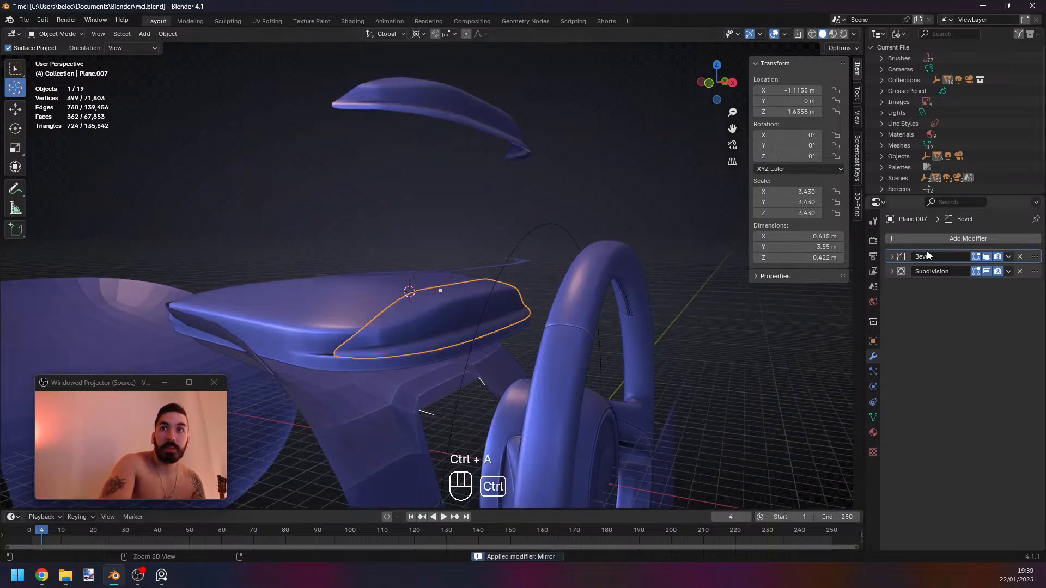
{"action": "key", "text": "Tab"}
{"action": "key", "text": "Tab"}
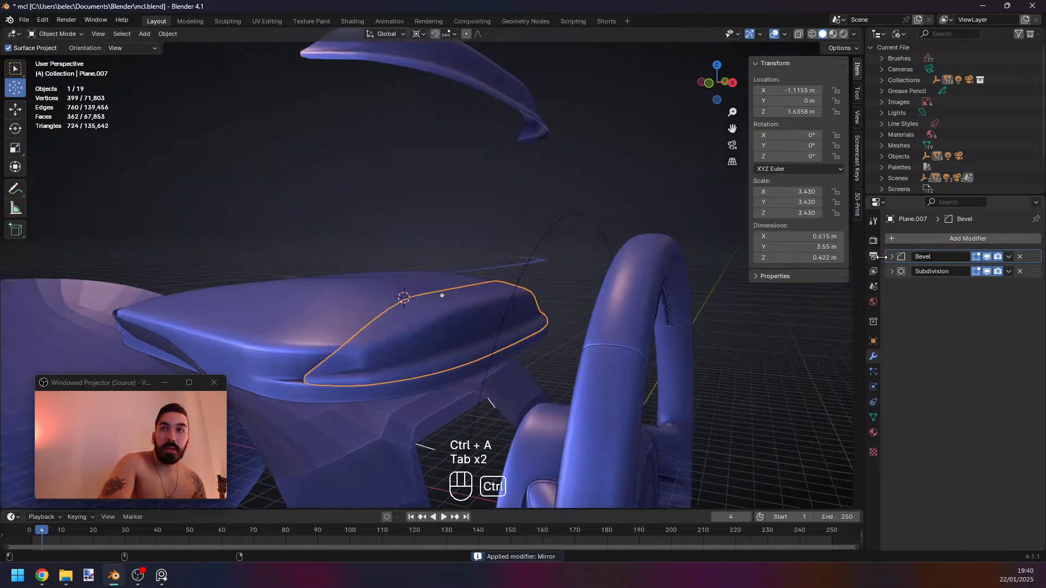
Try applying the Bevel modifier on the trim and examine the resulting mesh.
{"action": "key", "text": "ctrl+a"}
{"action": "key", "text": "Tab"}
{"action": "key", "text": "Tab"}
{"action": "key", "text": "Tab"}
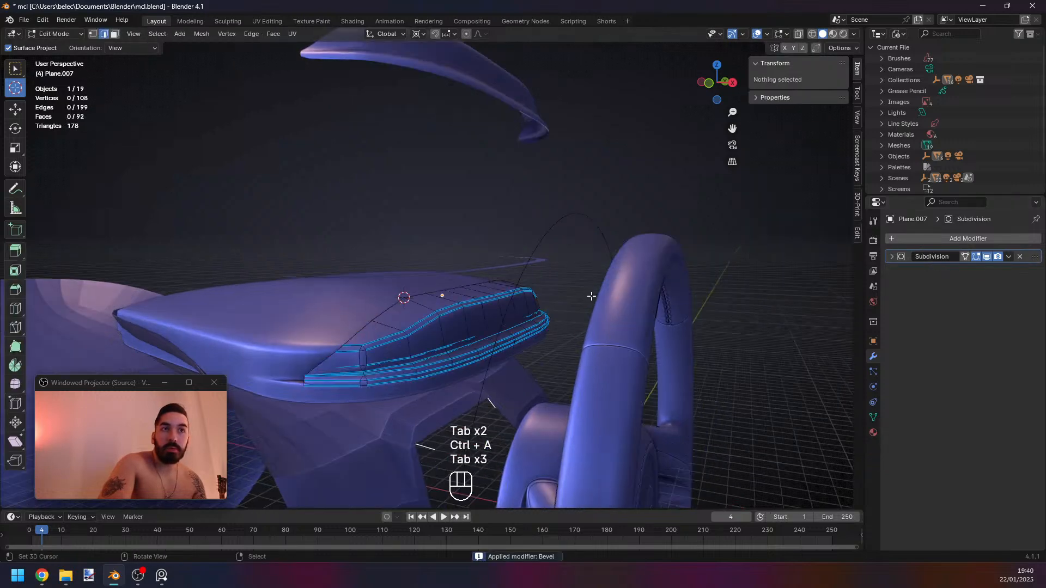
Undo the application of the Bevel modifier.
{"action": "scroll", "coordinate": [559, 309], "scroll_direction": "up", "scroll_amount": 4}
{"action": "key", "text": "ctrl+z"}
{"action": "key", "text": "ctrl+z"}
{"action": "key", "text": "ctrl+z"}
{"action": "key", "text": "ctrl+z"}
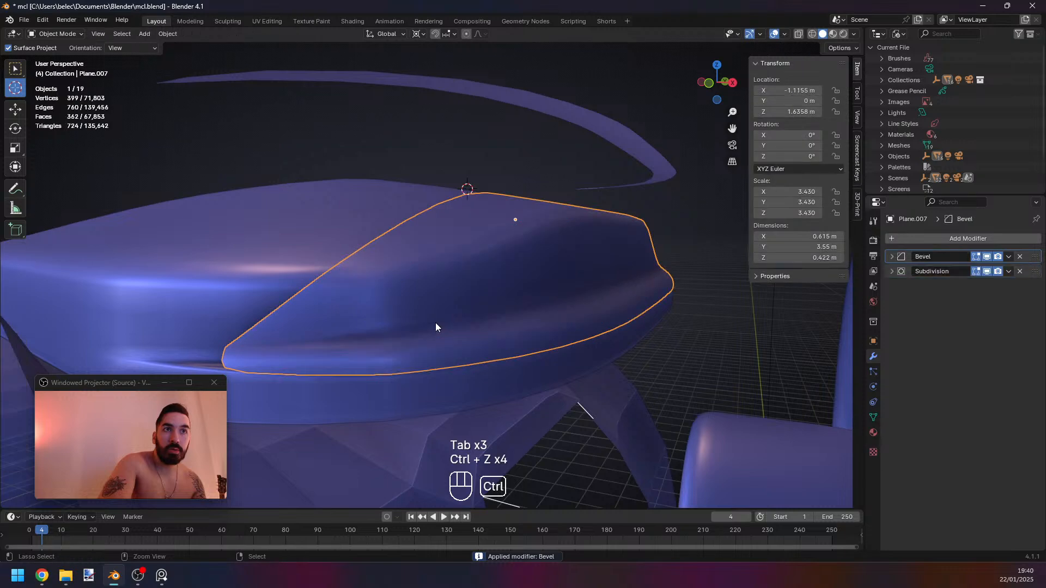
Examine the vertices and edges near the trim's side corner in wireframe and check their bevel weights.
{"action": "key", "text": "z"}
{"action": "key", "text": "Tab"}
{"action": "key", "text": "Tab"}
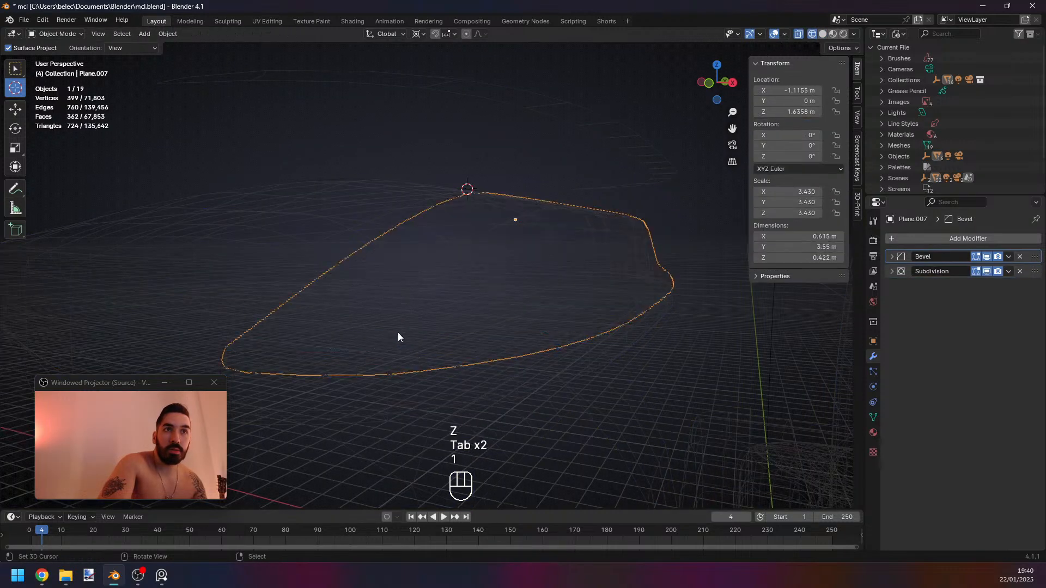
{"action": "key", "text": "Tab"}
{"action": "key", "text": "1"}
{"action": "key", "text": "a"}
{"action": "left_click", "coordinate": [394, 331]}
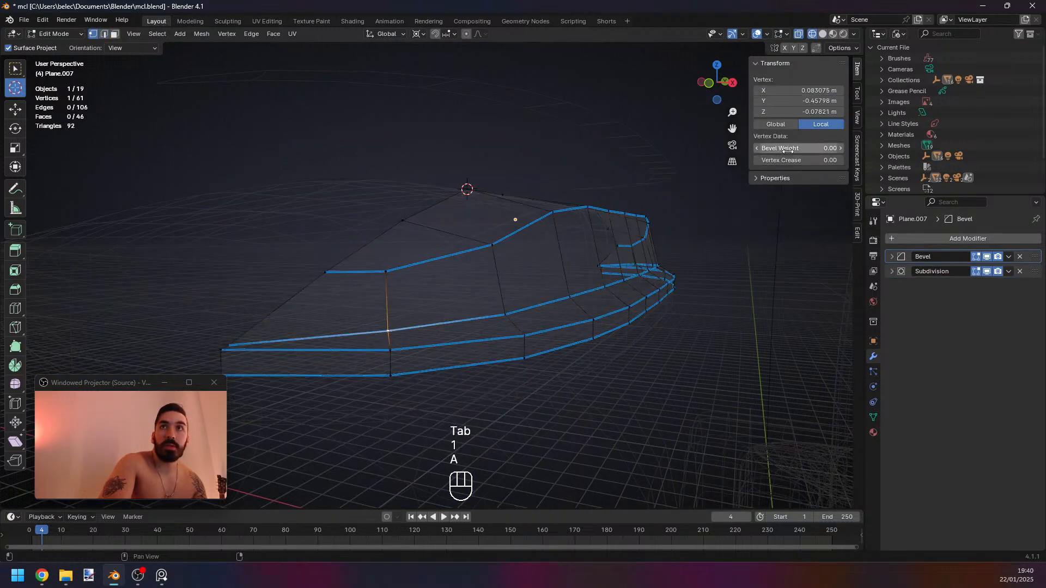
{"action": "left_click", "coordinate": [386, 272], "text": "shift"}
{"action": "key", "text": "2"}
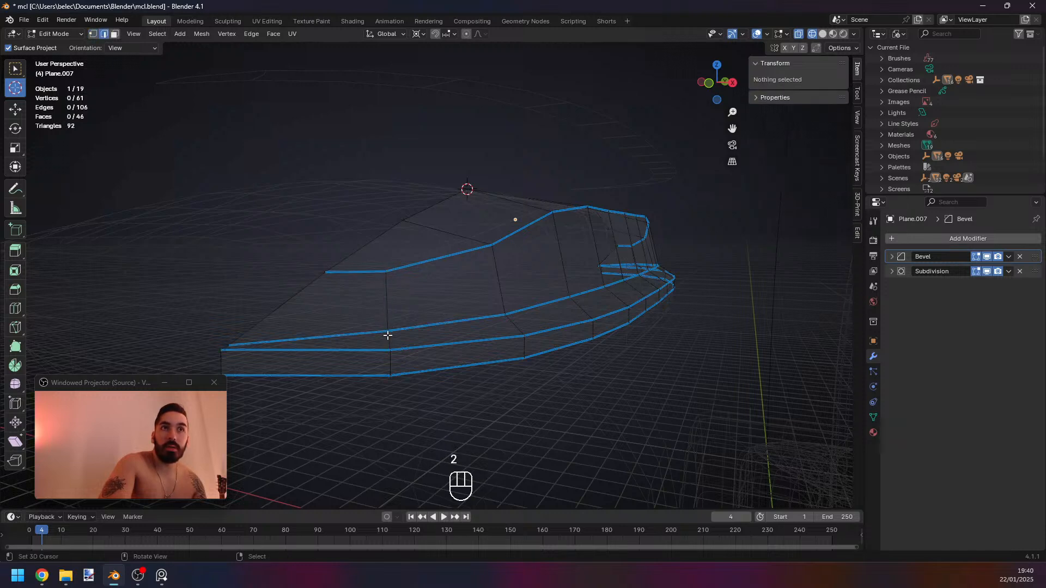
{"action": "left_click", "coordinate": [395, 350]}
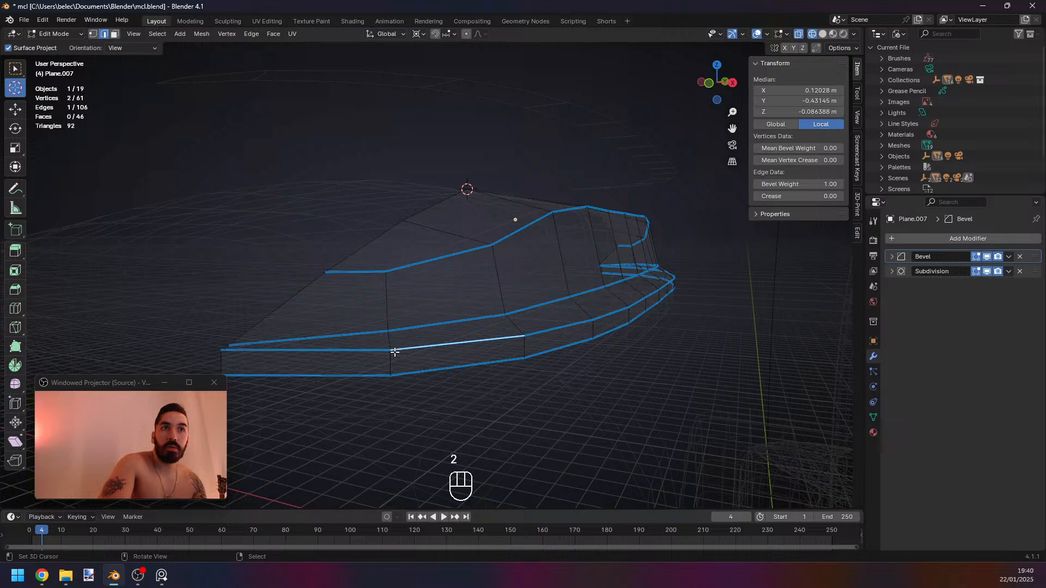
Try applying the Bevel modifier on the trim and inspect the narrow vertical face made at the corner.
{"action": "key", "text": "Tab"}
{"action": "key", "text": "ctrl+a"}
{"action": "key", "text": "Tab"}
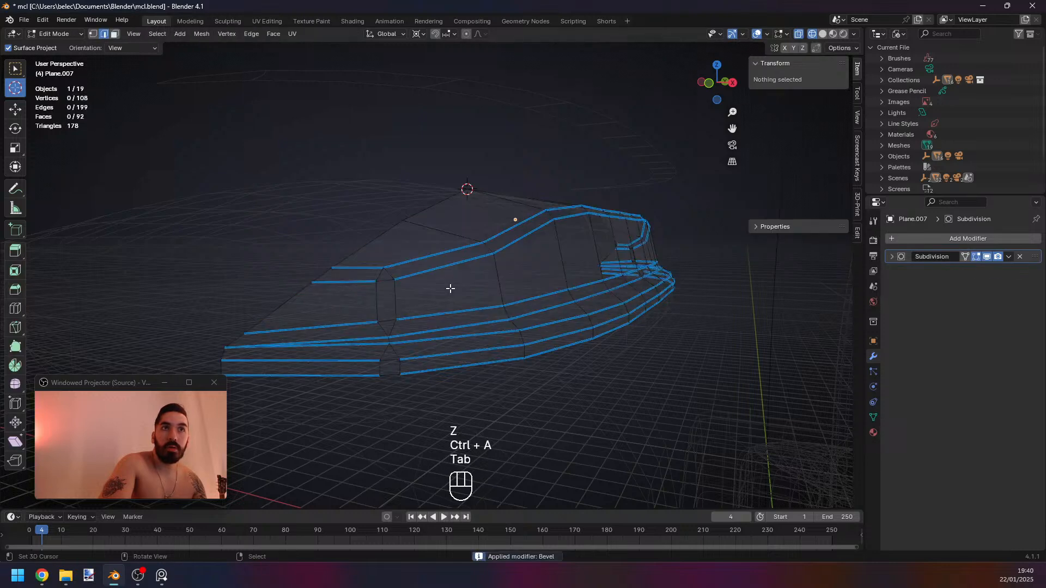
{"action": "key", "text": "1"}
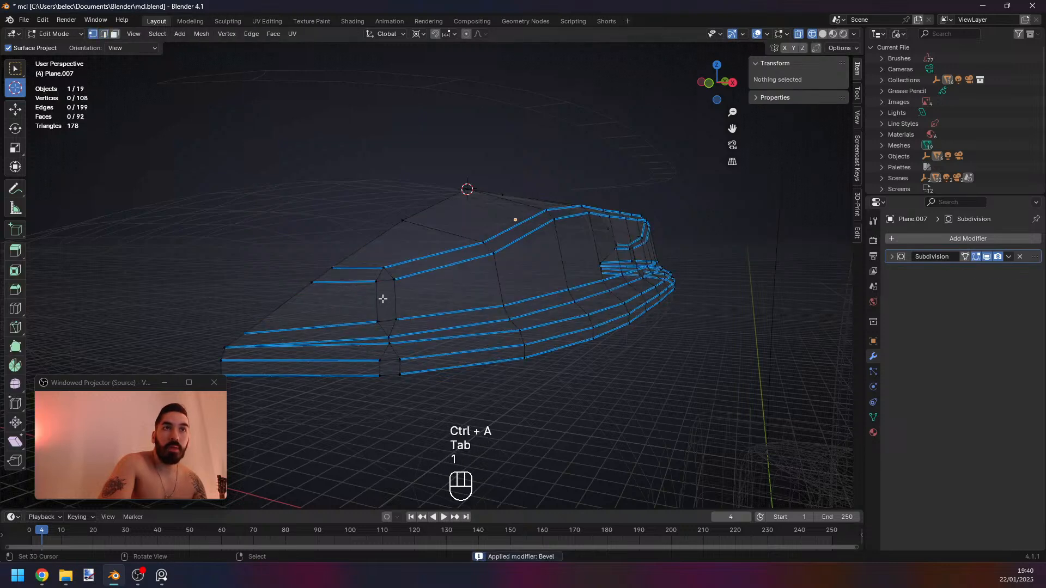
{"action": "key", "text": "3"}
{"action": "left_click", "coordinate": [383, 299]}
{"action": "key", "text": "KP_Decimal"}
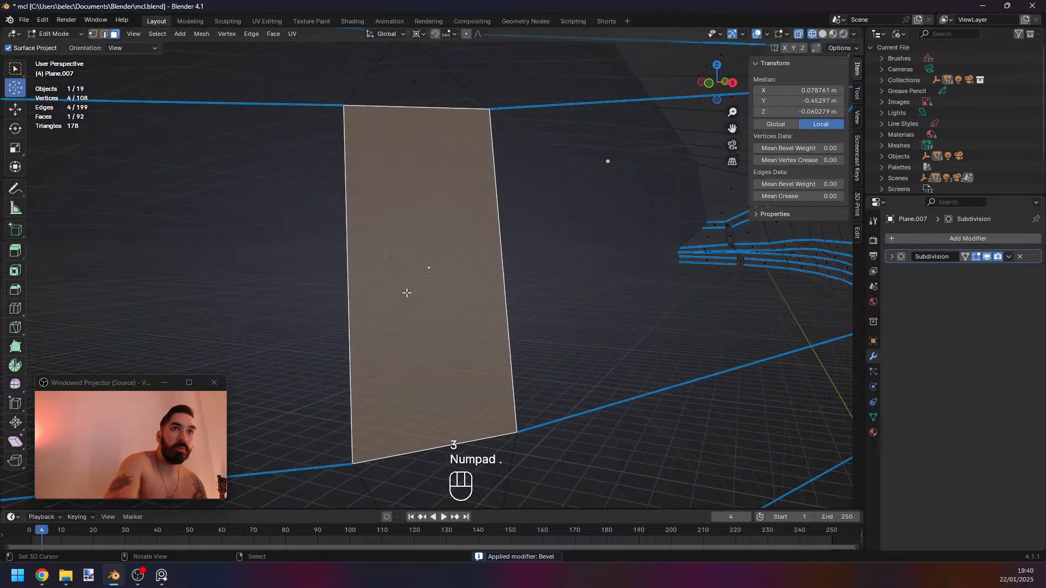
Return to solid shading and undo the Bevel application on the trim.
{"action": "key", "text": "z"}
{"action": "key", "text": "ctrl+z"}
{"action": "key", "text": "ctrl+z"}
{"action": "key", "text": "ctrl+z"}
{"action": "key", "text": "ctrl+z"}
{"action": "key", "text": "ctrl+z"}
{"action": "key", "text": "ctrl+z"}
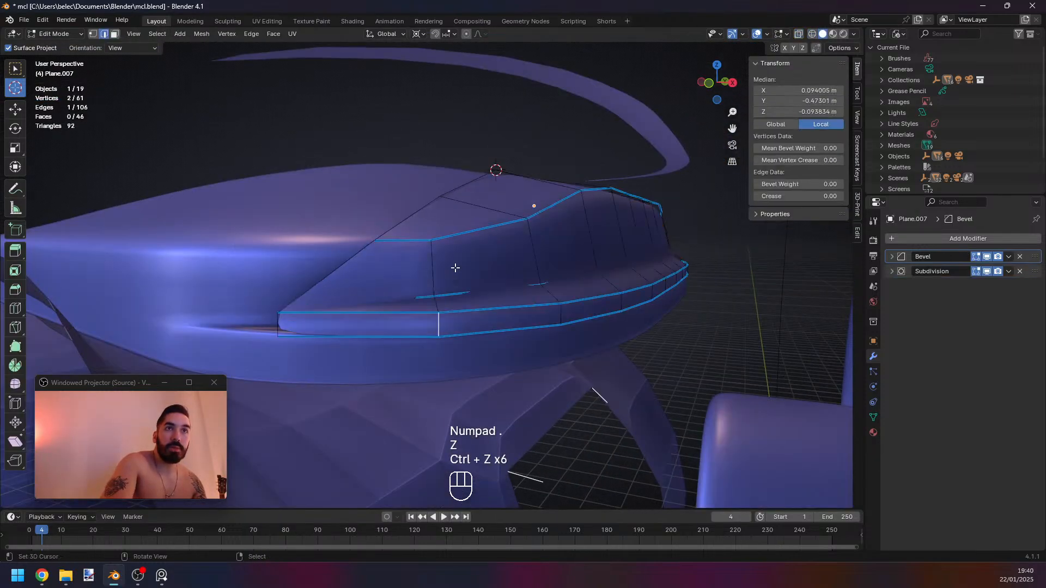
Check the bevel weights of the trim's vertical corner edges, including the upper one, in wireframe.
{"action": "key", "text": "z"}
{"action": "key", "text": "1"}
{"action": "right_click", "coordinate": [430, 248]}
{"action": "right_click", "coordinate": [433, 286], "text": "shift"}
{"action": "middle_click_drag", "start_coordinate": [440, 289], "coordinate": [462, 299]}
{"action": "scroll", "coordinate": [452, 268], "scroll_direction": "up", "scroll_amount": 2}
{"action": "key", "text": "2"}
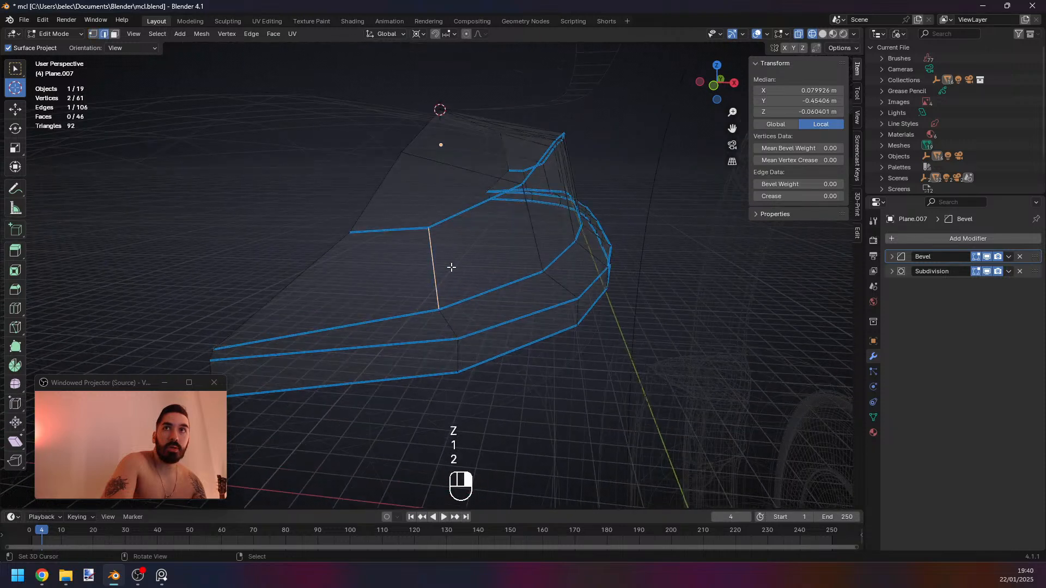
{"action": "key", "text": "1"}
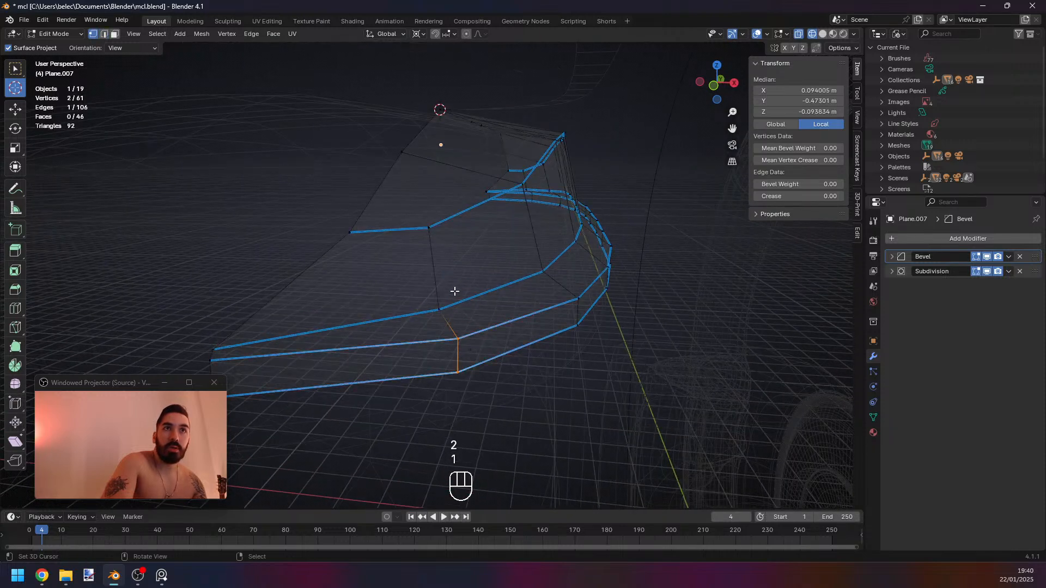
Set the Bevel modifier's limit method to Weight and apply the modifier to the trim.
{"action": "left_click", "coordinate": [891, 257]}
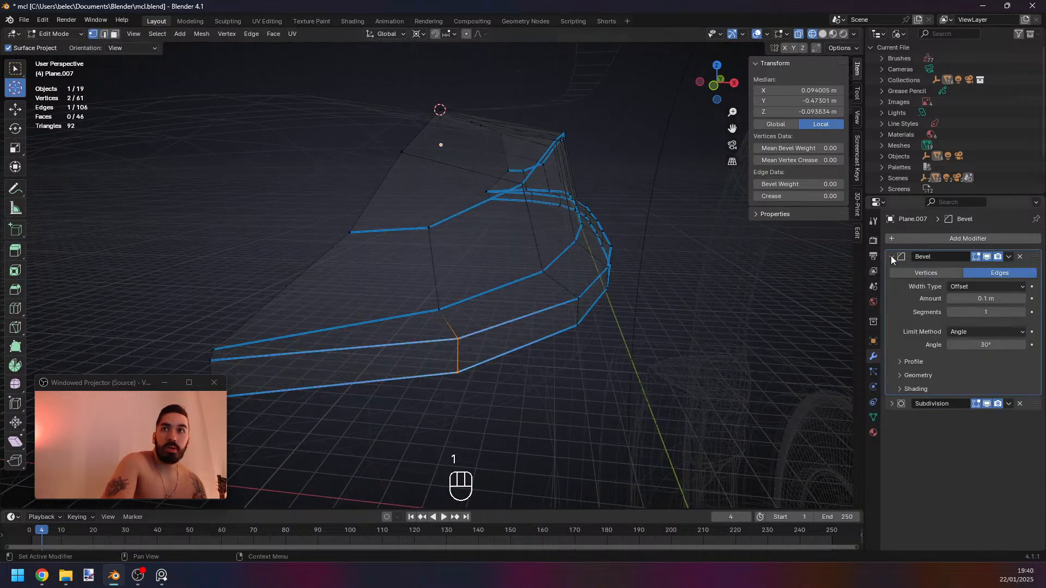
{"action": "left_click", "coordinate": [969, 331]}
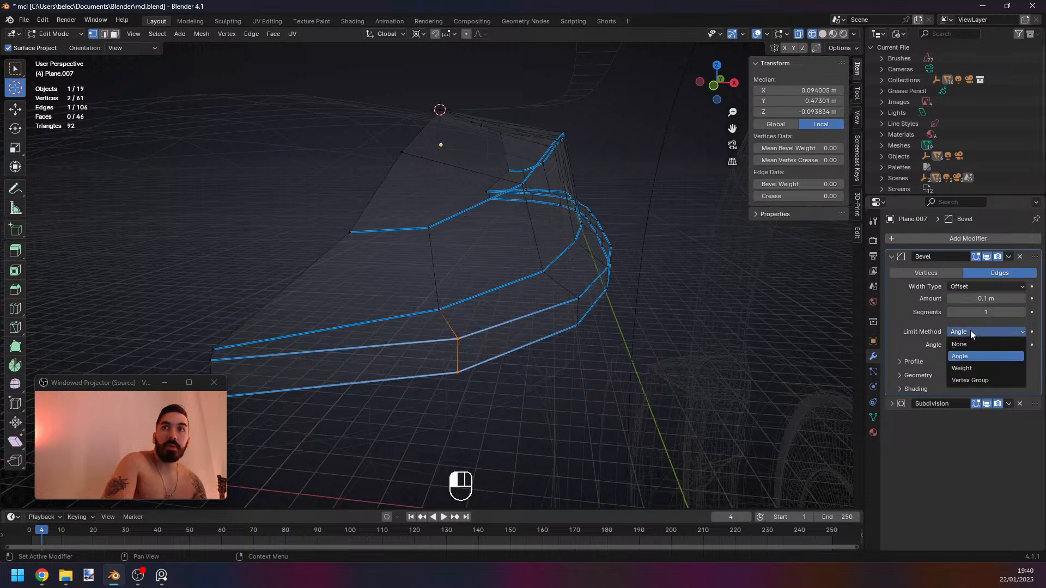
{"action": "left_click", "coordinate": [974, 368]}
{"action": "key", "text": "Tab"}
{"action": "key", "text": "ctrl+a"}
{"action": "key", "text": "Tab"}
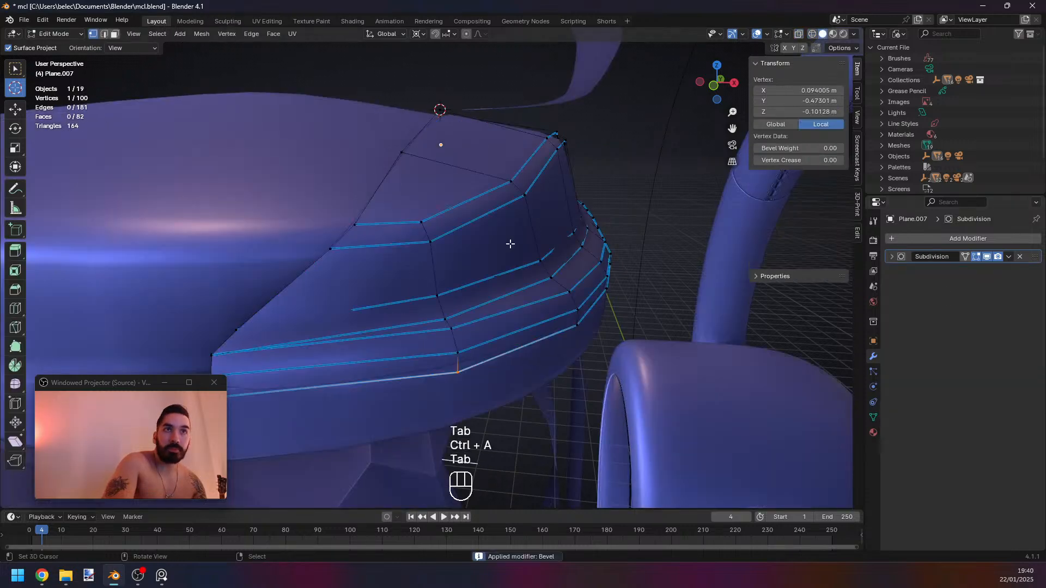
Examine the beveled trim from several angles, in mesh and object view, for clean shading.
{"action": "middle_click_drag", "start_coordinate": [510, 243], "coordinate": [563, 253]}
{"action": "key", "text": "Tab"}
{"action": "key", "text": "Tab"}
{"action": "key", "text": "z"}
{"action": "key", "text": "z"}
{"action": "middle_click_drag", "start_coordinate": [460, 263], "coordinate": [438, 267]}
{"action": "key", "text": "Tab"}
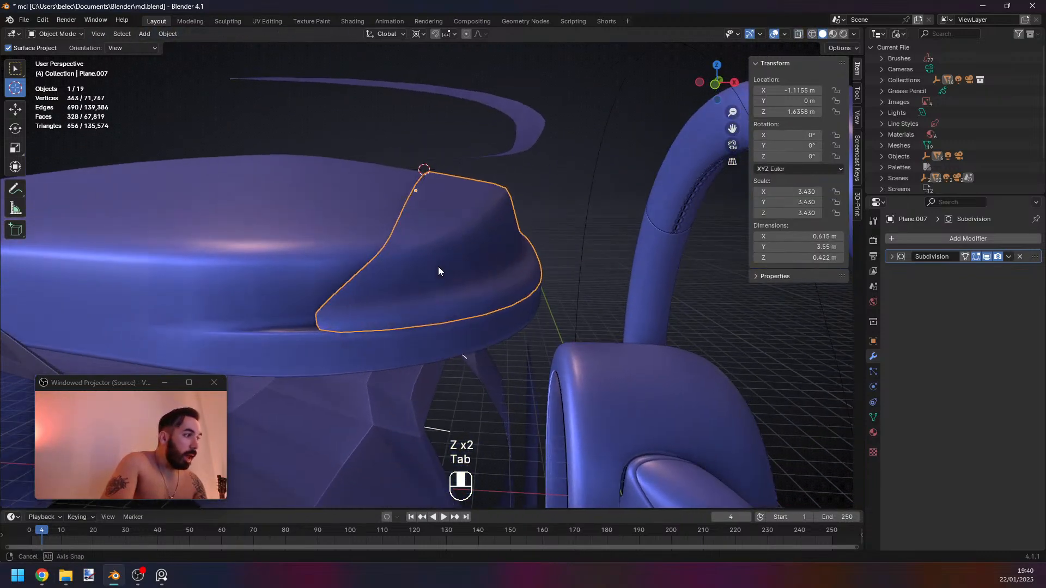
{"action": "scroll", "coordinate": [439, 267], "scroll_direction": "up", "scroll_amount": 1}
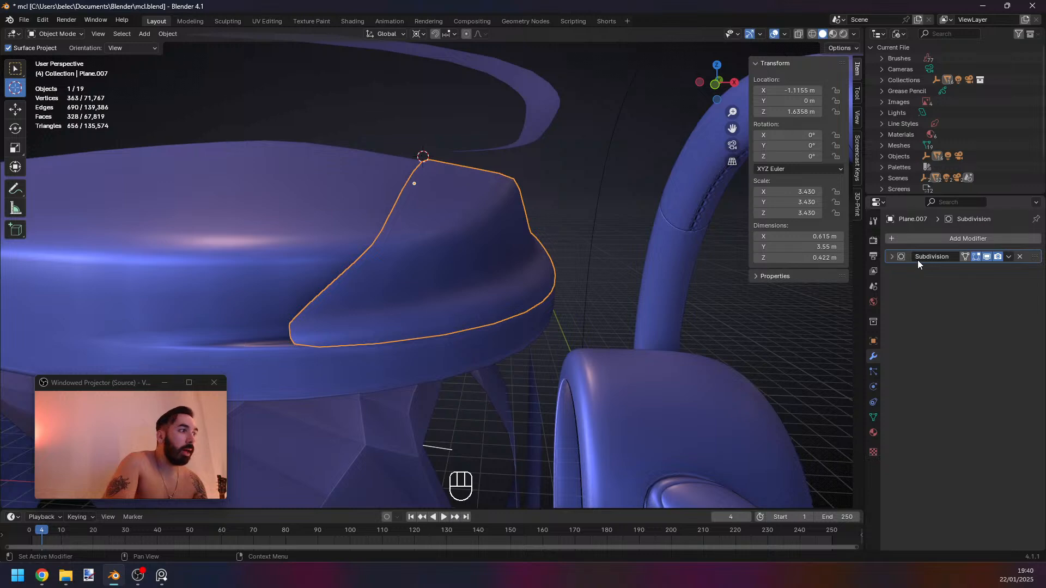
Apply the Subdivision modifier on the trim and check the resulting mesh.
{"action": "left_click", "coordinate": [890, 256]}
{"action": "key", "text": "ctrl+a"}
{"action": "key", "text": "Tab"}
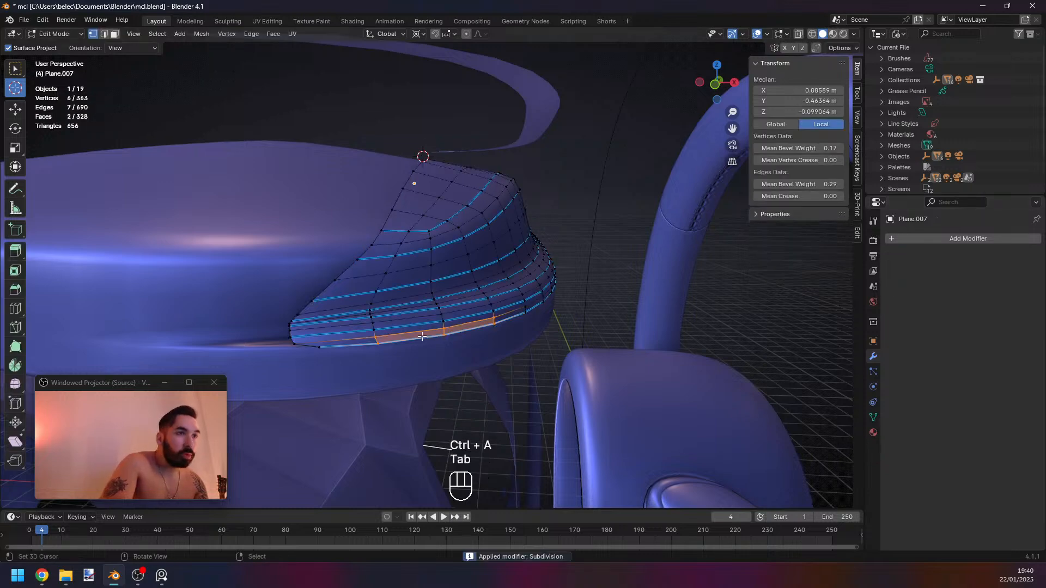
{"action": "middle_click_drag", "start_coordinate": [394, 307], "coordinate": [322, 308]}
{"action": "key", "text": "Tab"}
{"action": "key", "text": "Tab"}
{"action": "key", "text": "a"}
{"action": "scroll", "coordinate": [408, 306], "scroll_direction": "down", "scroll_amount": 3}
{"action": "key", "text": "Tab"}
Select the steering wheel's empty and move it about 2.4 m along X, away from the body.
{"action": "right_click", "coordinate": [420, 314]}
{"action": "right_click", "coordinate": [479, 266]}
{"action": "right_click", "coordinate": [479, 265]}
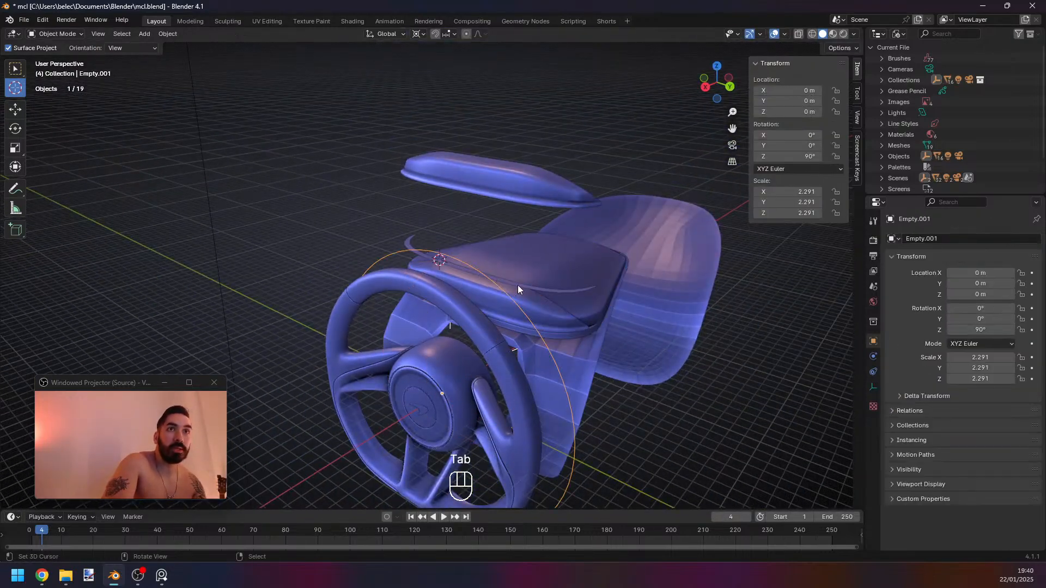
{"action": "scroll", "coordinate": [518, 285], "scroll_direction": "down", "scroll_amount": 1}
{"action": "key", "text": "x"}
{"action": "key", "text": "g"}
{"action": "key", "text": "x"}
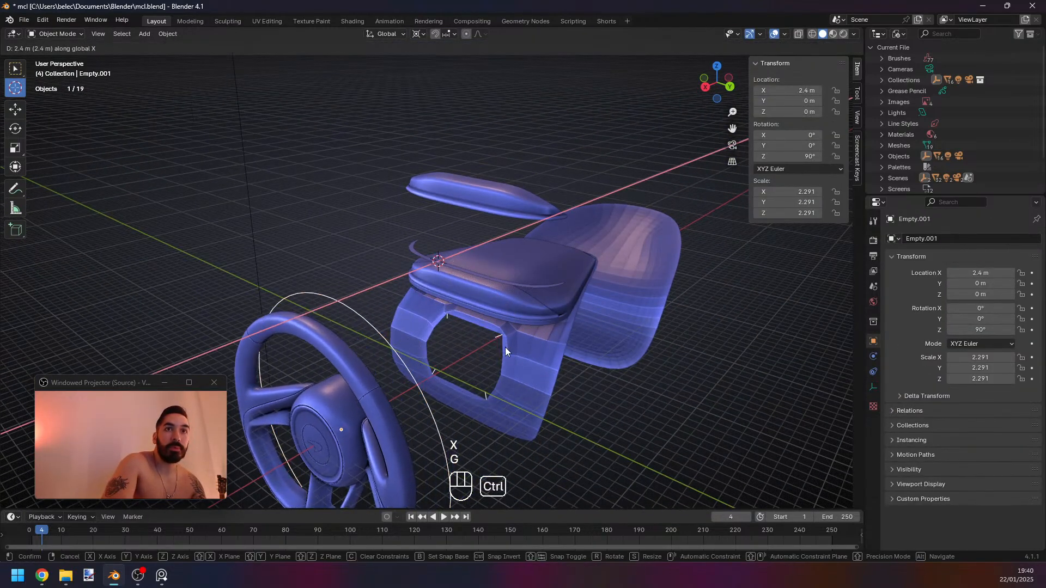
{"action": "left_click", "coordinate": [505, 348], "text": "ctrl"}
Select the subdivided trim, open its mesh for editing and examine its faces from the front.
{"action": "scroll", "coordinate": [505, 348], "scroll_direction": "up", "scroll_amount": 4}
{"action": "right_click", "coordinate": [469, 333]}
{"action": "key", "text": "Tab"}
{"action": "middle_click_drag", "start_coordinate": [409, 321], "coordinate": [289, 283]}
{"action": "scroll", "coordinate": [453, 281], "scroll_direction": "up", "scroll_amount": 2}
{"action": "key", "text": "3"}
{"action": "right_click", "coordinate": [428, 273]}
{"action": "middle_click_drag", "start_coordinate": [333, 322], "coordinate": [358, 315]}
{"action": "middle_click_drag", "start_coordinate": [478, 321], "coordinate": [462, 309]}
{"action": "scroll", "coordinate": [456, 335], "scroll_direction": "down", "scroll_amount": 1}
{"action": "key", "text": "1"}
Box-select the trim's half on the positive Y side in wireframe, excluding the centre line, and delete its vertices.
{"action": "key", "text": "z"}
{"action": "key", "text": "a"}
{"action": "key", "text": "a"}
{"action": "key", "text": "b"}
{"action": "right_click", "coordinate": [514, 265]}
{"action": "key", "text": "a"}
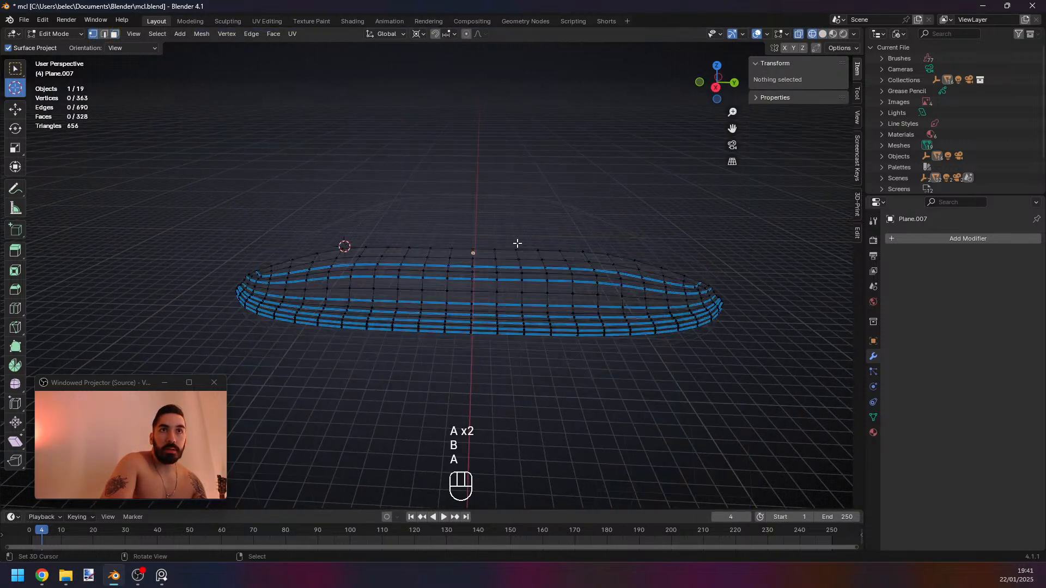
{"action": "key", "text": "ctrl+z"}
{"action": "key", "text": "a"}
{"action": "key", "text": "b"}
{"action": "left_click_drag", "start_coordinate": [481, 223], "coordinate": [727, 393]}
{"action": "key", "text": "x"}
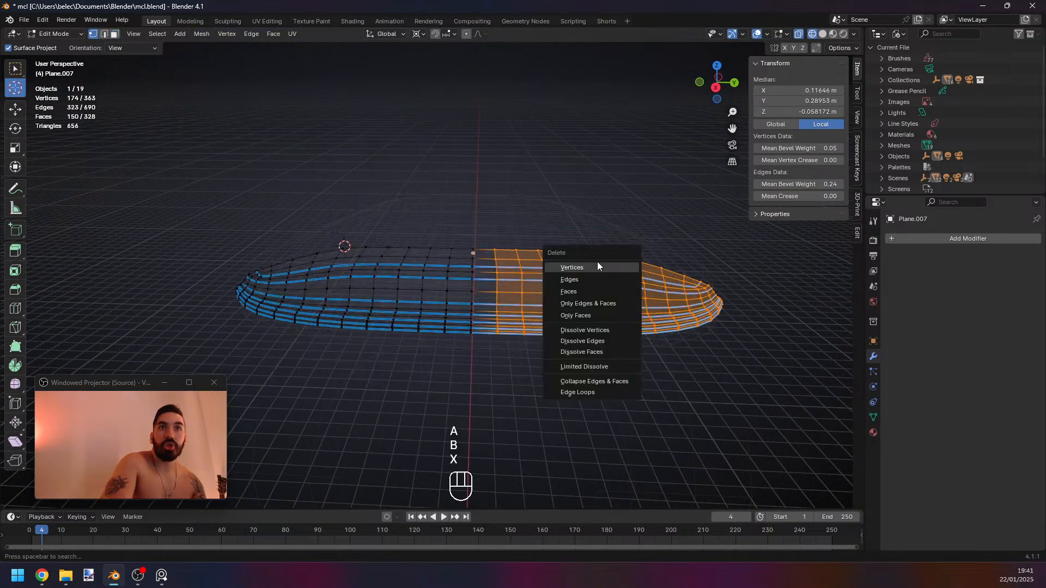
{"action": "left_click", "coordinate": [599, 268]}
Add a Mirror modifier to the remaining half of the trim, mirroring on the Y axis only.
{"action": "left_click", "coordinate": [923, 240]}
{"action": "mouse_move", "coordinate": [895, 240]}
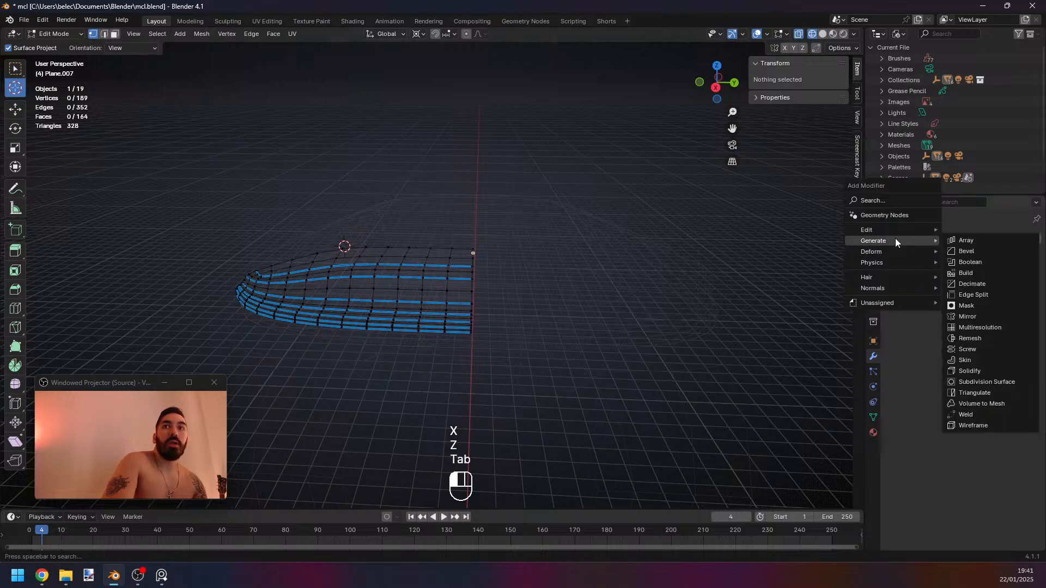
{"action": "left_click", "coordinate": [970, 316]}
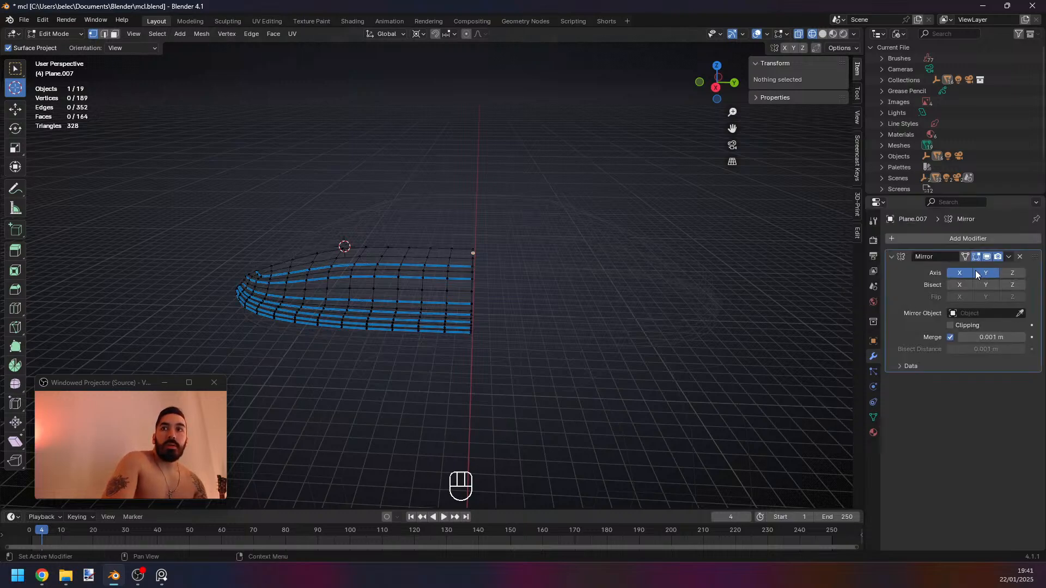
{"action": "key", "text": "Tab"}
{"action": "key", "text": "Tab"}
Select a block of faces three rows high and seven columns wide on the trim's front, starting at the centre line.
{"action": "key", "text": "z"}
{"action": "key", "text": "3"}
{"action": "left_click", "coordinate": [464, 290]}
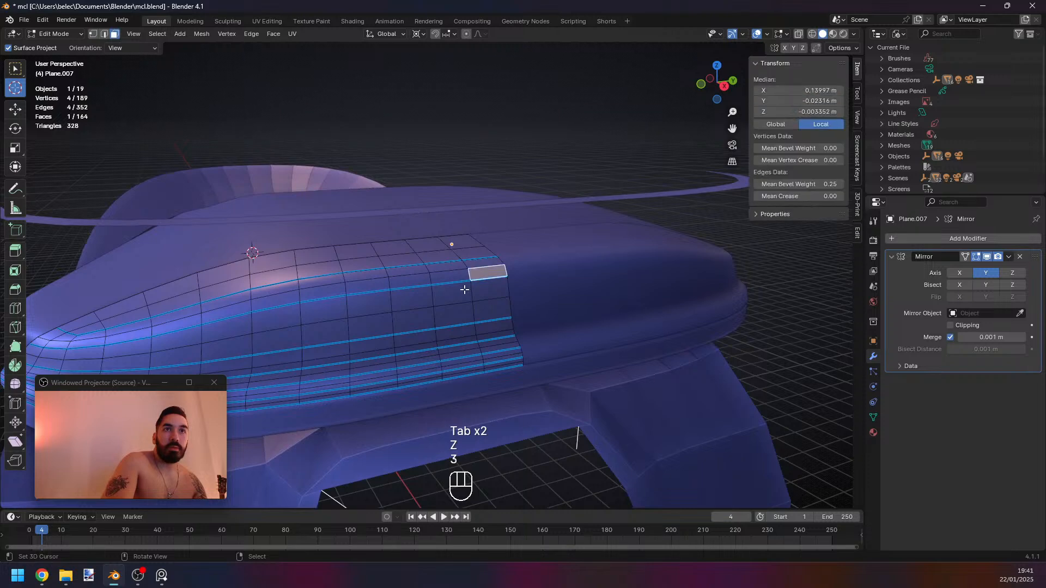
{"action": "mouse_move", "coordinate": [456, 298]}
{"action": "middle_mouse_down"}
{"action": "mouse_move", "coordinate": [484, 284]}
{"action": "mouse_move", "coordinate": [458, 290]}
{"action": "middle_mouse_up"}
{"action": "right_click", "coordinate": [491, 285]}
{"action": "right_click", "coordinate": [326, 347], "text": "ctrl+shift"}
{"action": "middle_click_drag", "start_coordinate": [368, 333], "coordinate": [436, 300], "text": "shift"}
{"action": "scroll", "coordinate": [412, 313], "scroll_direction": "down", "scroll_amount": 2}
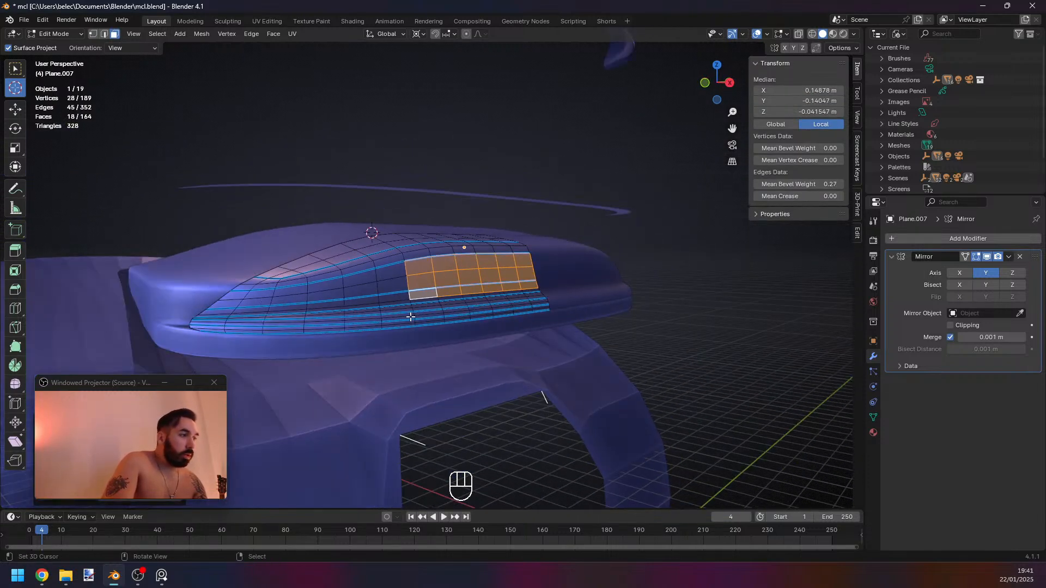
{"action": "right_click", "coordinate": [391, 271], "text": "shift"}
{"action": "right_click", "coordinate": [392, 285], "text": "shift"}
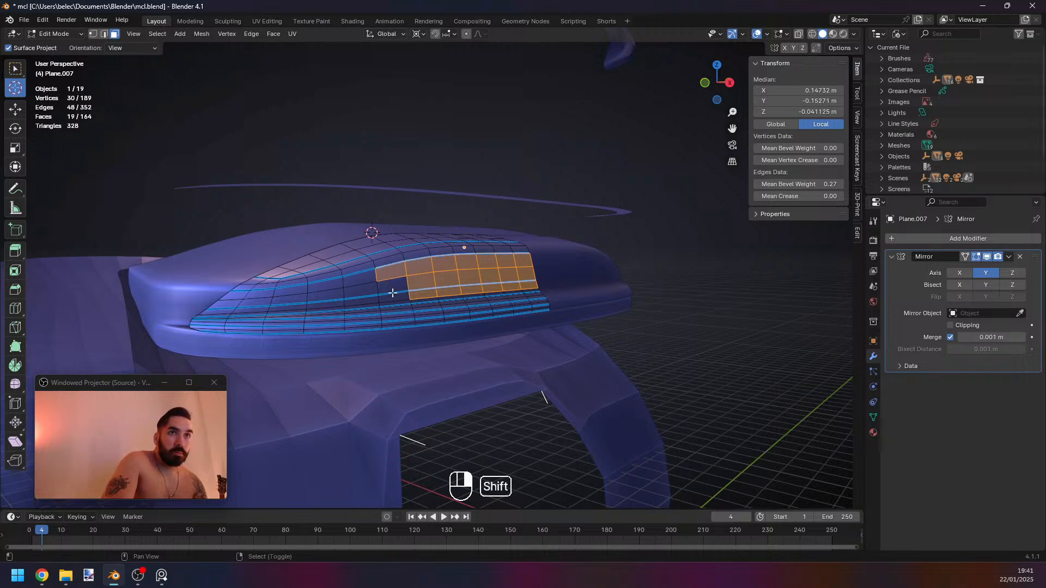
{"action": "right_click", "coordinate": [394, 296], "text": "shift"}
{"action": "scroll", "coordinate": [373, 314], "scroll_direction": "up", "scroll_amount": 1}
Try insetting the selected face block by about 0.007 m, and undo the inset.
{"action": "key", "text": "i"}
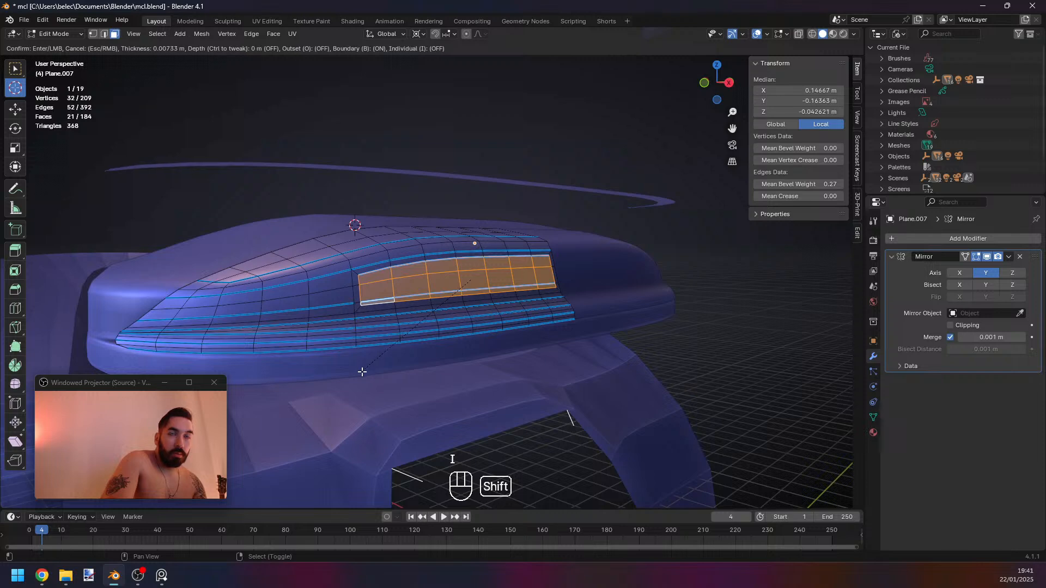
{"action": "left_click", "coordinate": [360, 374]}
{"action": "key", "text": "ctrl+z"}
{"action": "key", "text": "ctrl+z"}
{"action": "key", "text": "ctrl+z"}
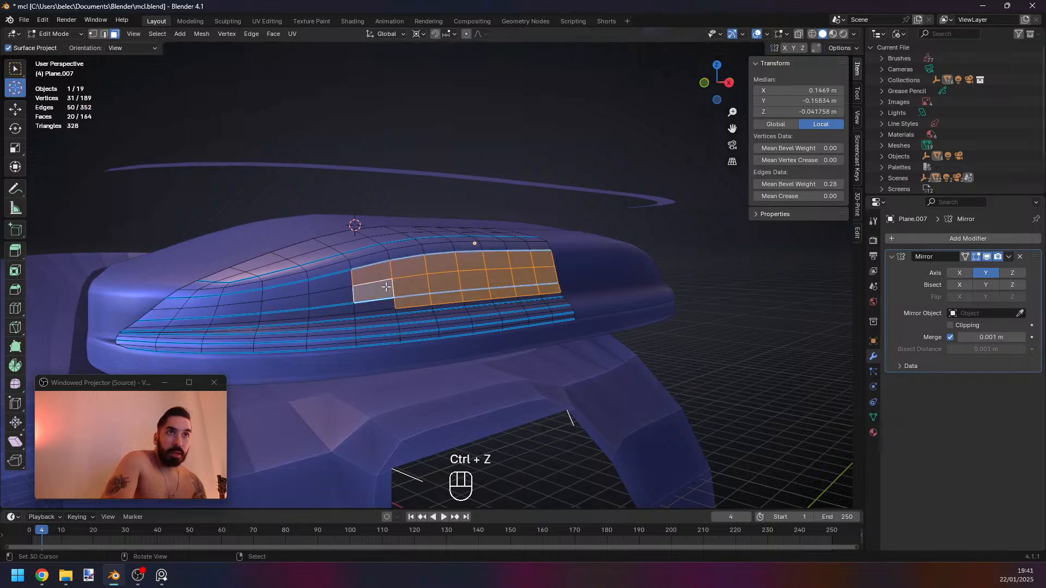
Select the front panel's vertical edges at the centre line, extend them to edge rings and even out their vertex spacing with LoopTools.
{"action": "key", "text": "2"}
{"action": "left_click", "coordinate": [159, 303]}
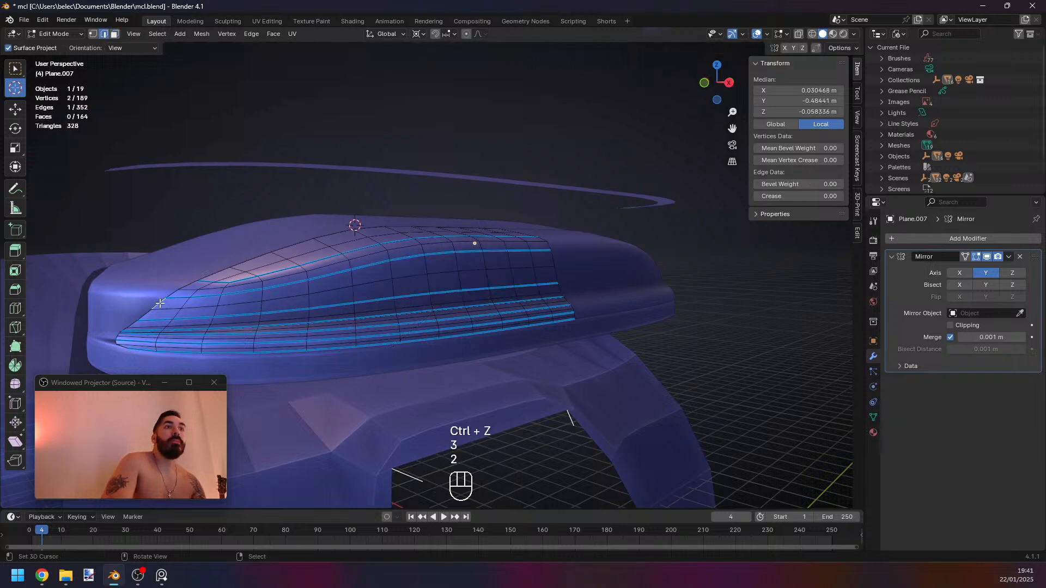
{"action": "left_click", "coordinate": [559, 284]}
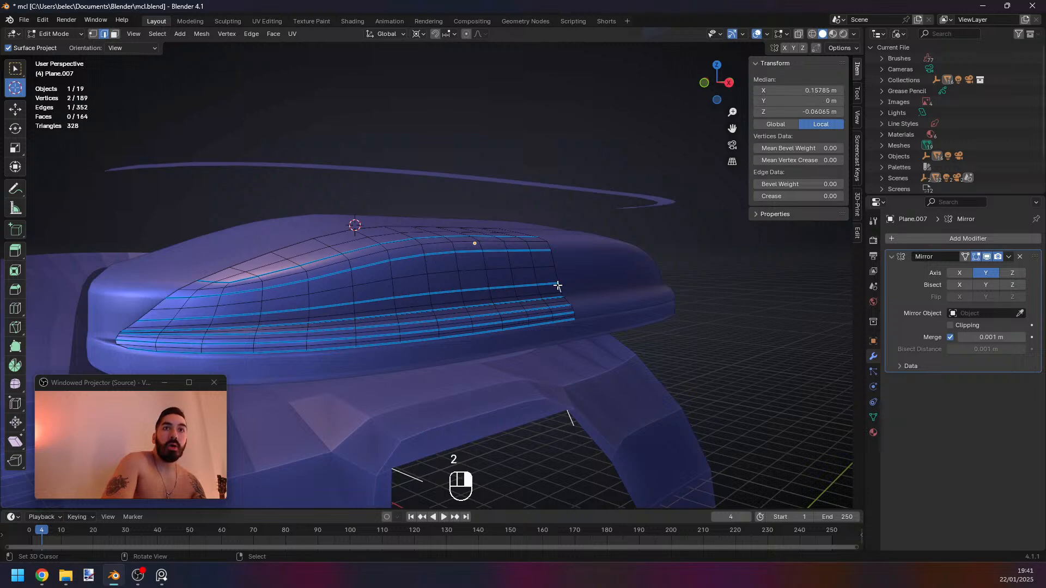
{"action": "left_click", "coordinate": [556, 242], "text": "ctrl"}
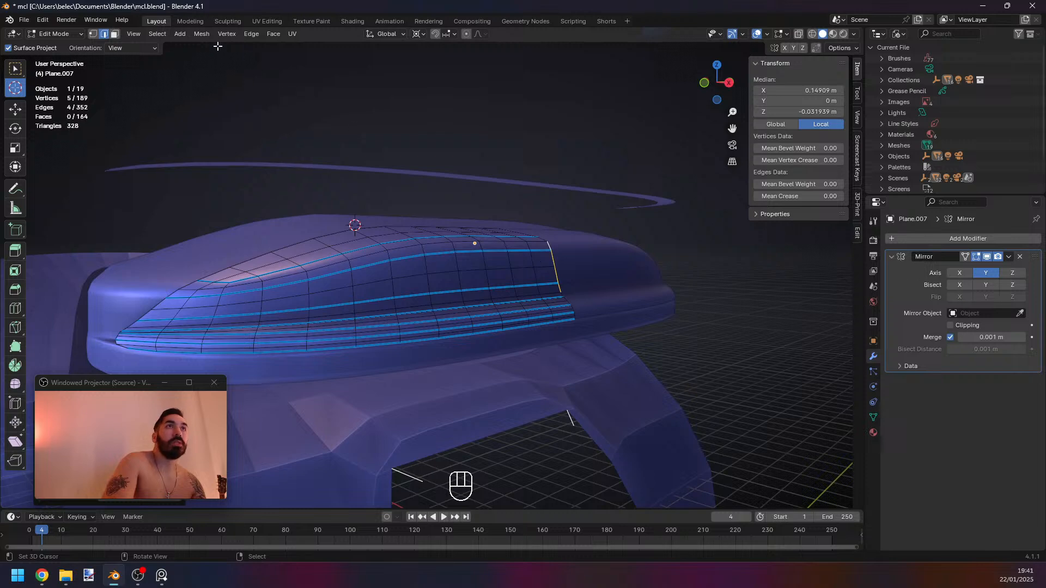
{"action": "left_click", "coordinate": [157, 34]}
{"action": "mouse_move", "coordinate": [191, 203]}
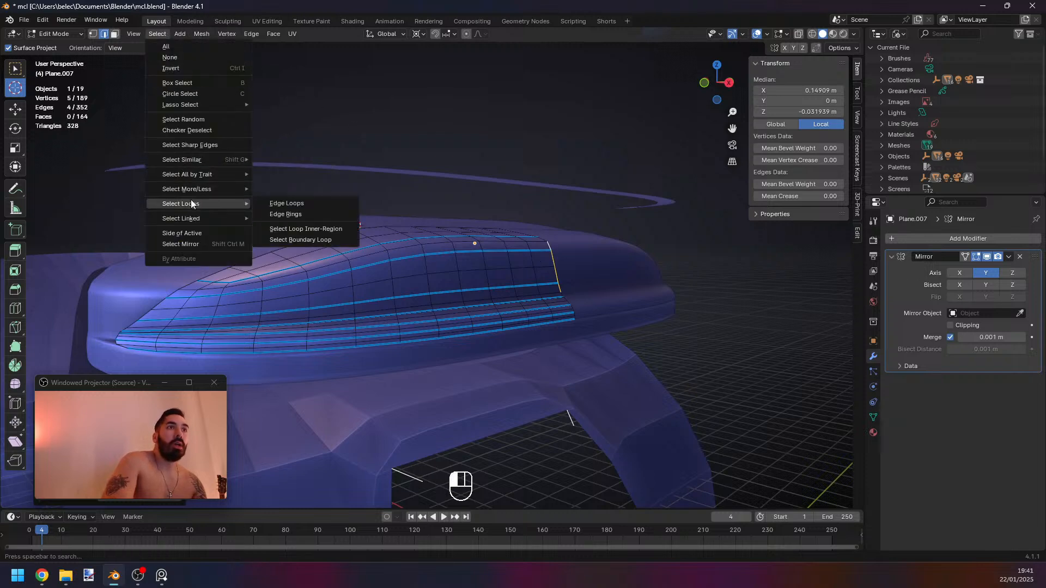
{"action": "left_click", "coordinate": [301, 215]}
{"action": "key", "text": "ctrl+e"}
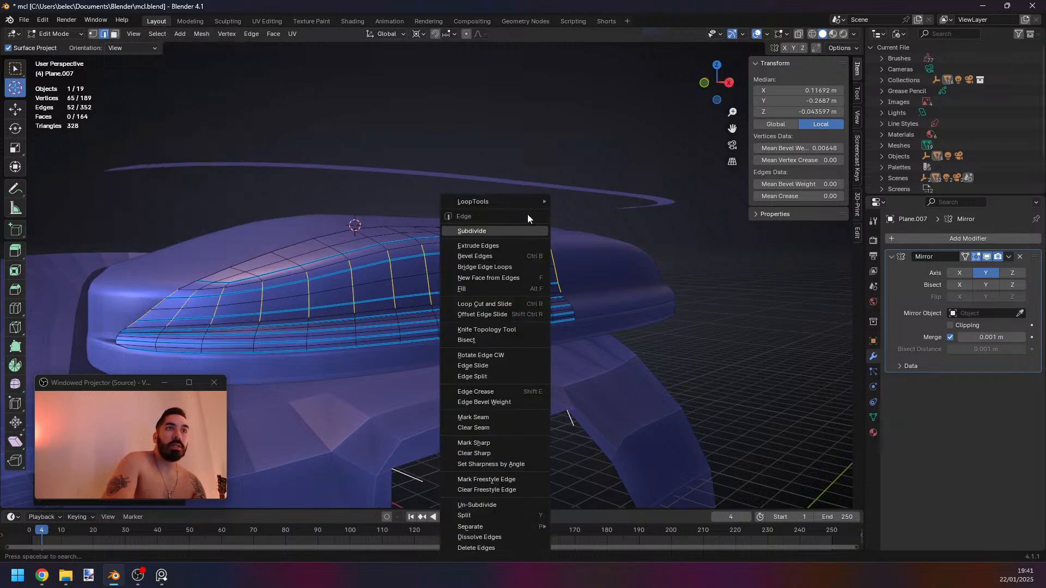
{"action": "mouse_move", "coordinate": [523, 201]}
{"action": "left_click", "coordinate": [582, 267]}
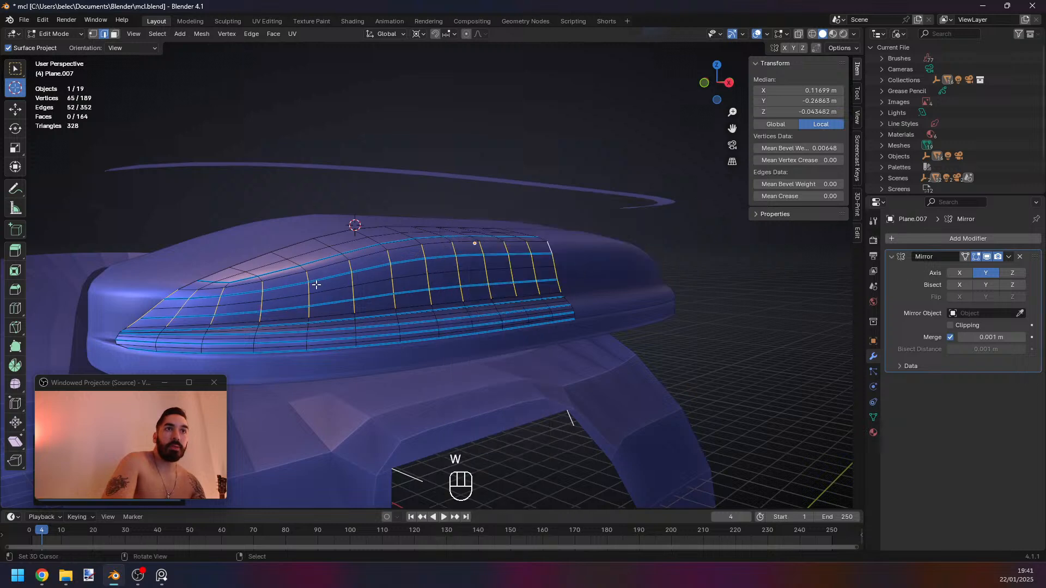
Select the front face block four rows high and seven columns wide, and inset it about 0.009 m with Boundary off.
{"action": "left_click", "coordinate": [350, 265]}
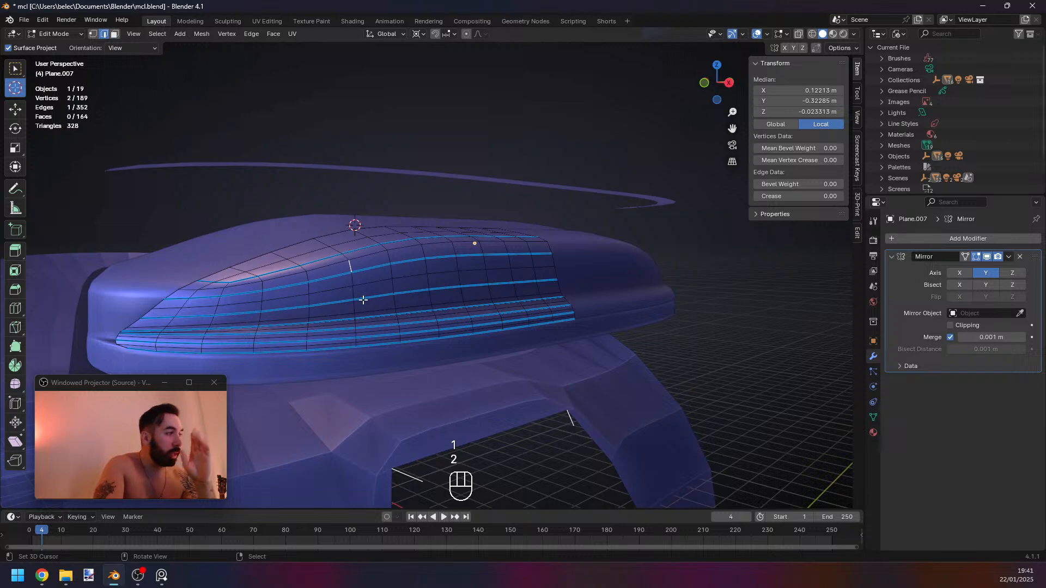
{"action": "key", "text": "3"}
{"action": "left_click", "coordinate": [333, 272]}
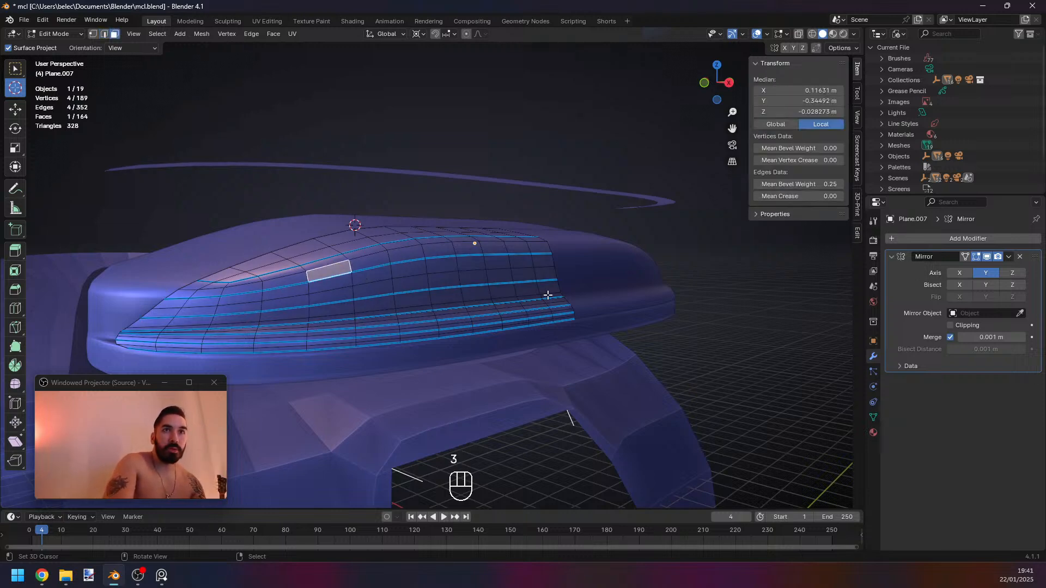
{"action": "left_click", "coordinate": [549, 294]}
{"action": "left_click", "coordinate": [381, 272], "text": "ctrl+shift"}
{"action": "middle_click_drag", "start_coordinate": [381, 272], "coordinate": [390, 294]}
{"action": "key", "text": "i"}
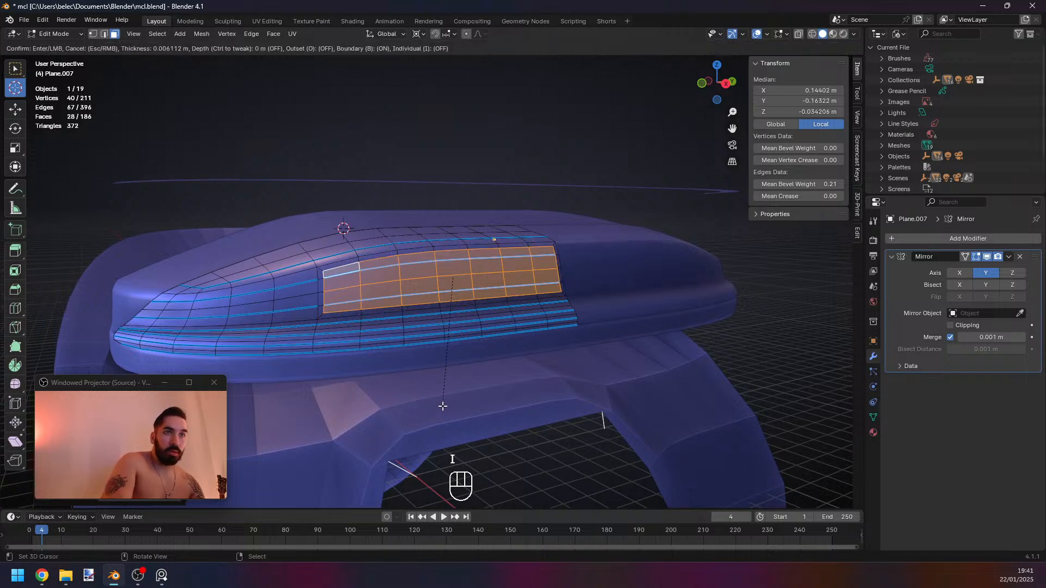
{"action": "key", "text": "b"}
{"action": "key", "text": "shift"}
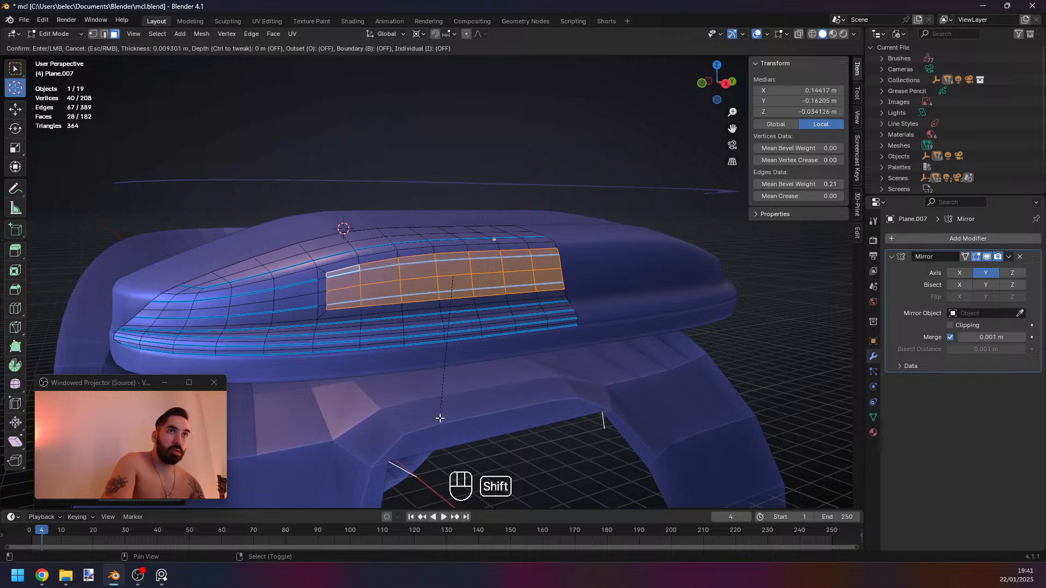
{"action": "left_click", "coordinate": [445, 416]}
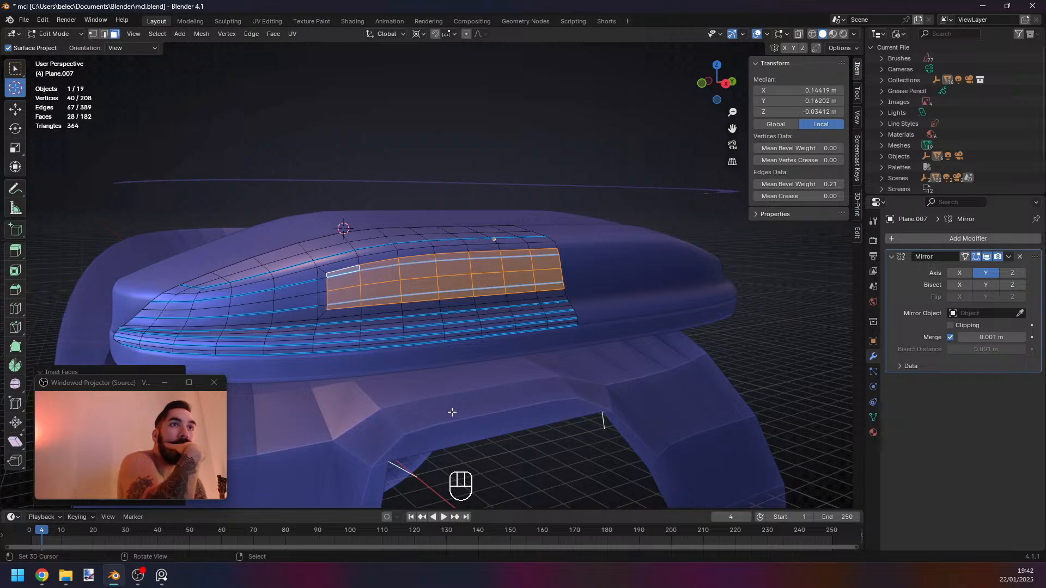
Try sliding the vertices at the inset's outer end along their edges, and undo the slide.
{"action": "key", "text": "1"}
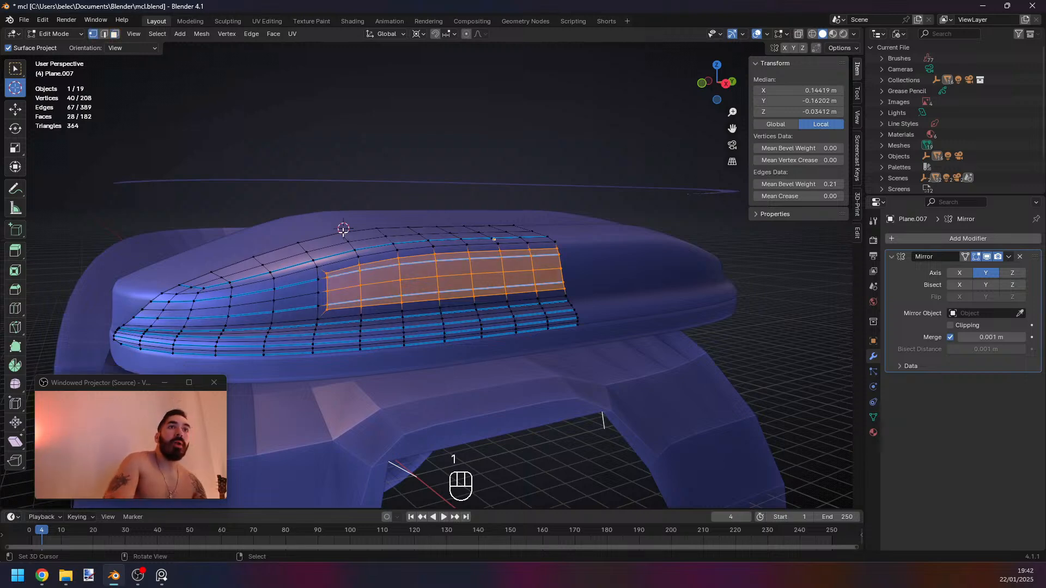
{"action": "left_click", "coordinate": [327, 276]}
{"action": "key", "text": "g"}
{"action": "key", "text": "g"}
{"action": "left_click", "coordinate": [328, 315]}
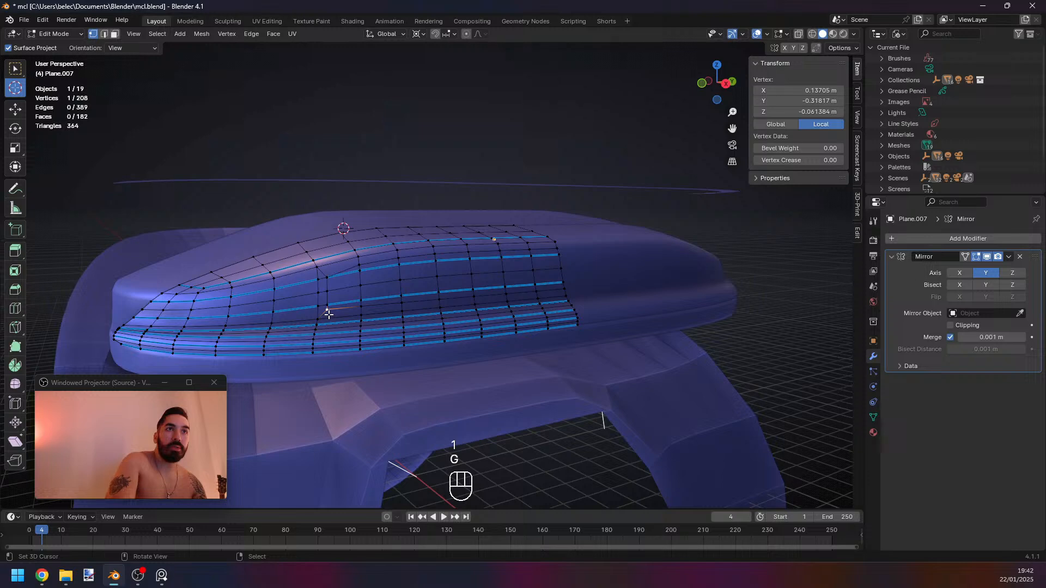
{"action": "key", "text": "ctrl+z"}
{"action": "key", "text": "ctrl+z"}
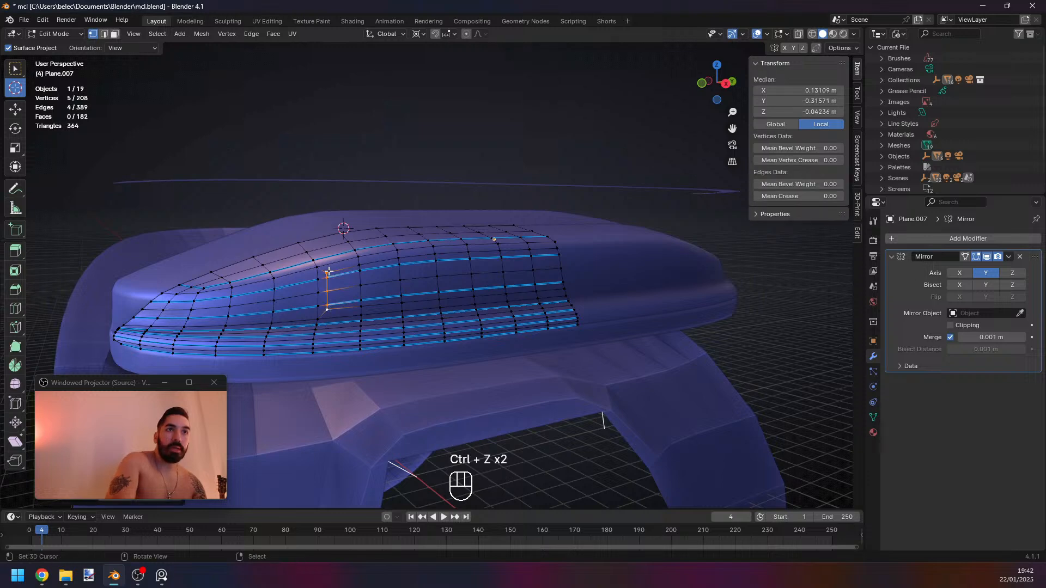
Slide the upper and lower corner vertices at the inset's outer end along their edges and merge overlapping vertices across the mesh.
{"action": "right_click", "coordinate": [329, 272]}
{"action": "key", "text": "g"}
{"action": "key", "text": "g"}
{"action": "left_click", "coordinate": [329, 289]}
{"action": "right_click", "coordinate": [329, 310]}
{"action": "key", "text": "g"}
{"action": "key", "text": "g"}
{"action": "left_click", "coordinate": [329, 288]}
{"action": "key", "text": "a"}
{"action": "key", "text": "a"}
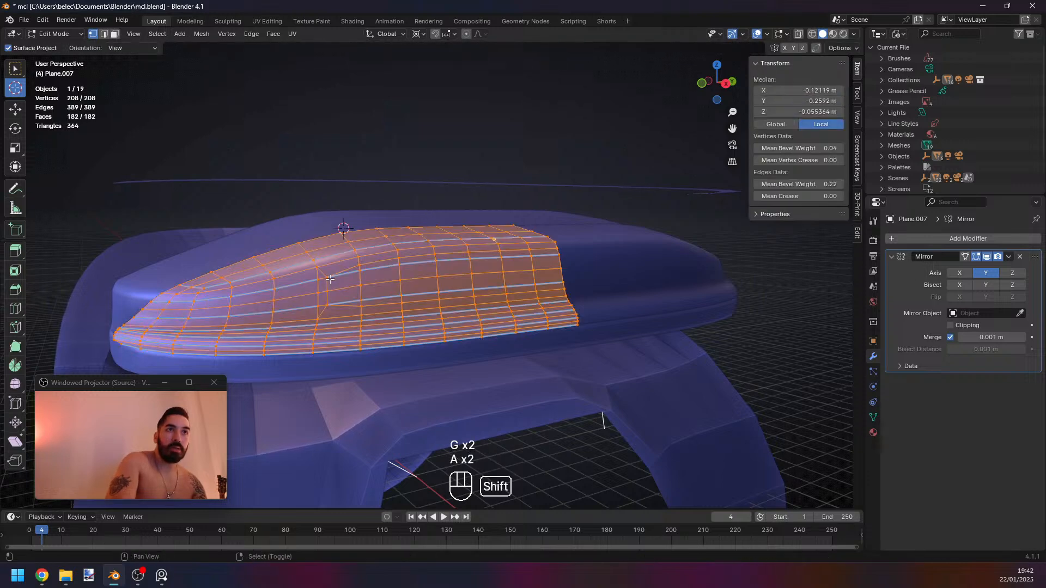
{"action": "key", "text": "shift+w"}
Slide the vertex column at the inset's outer end onto the neighbouring edge loop and merge the overlapping vertices.
{"action": "right_click", "coordinate": [329, 278]}
{"action": "right_click", "coordinate": [327, 305], "text": "ctrl"}
{"action": "key", "text": "g"}
{"action": "left_click", "coordinate": [322, 307]}
{"action": "key", "text": "a"}
{"action": "key", "text": "a"}
{"action": "key", "text": "shift+w"}
Place the 3D cursor at the outer end of the inset's upper edge and scale that edge's vertices outward along X.
{"action": "middle_click_drag", "start_coordinate": [368, 290], "coordinate": [513, 269]}
{"action": "right_click", "coordinate": [481, 267]}
{"action": "key", "text": "shift+s"}
{"action": "middle_click_drag", "start_coordinate": [626, 289], "coordinate": [579, 331]}
{"action": "right_click", "coordinate": [570, 234], "text": "ctrl"}
{"action": "key", "text": "s"}
{"action": "key", "text": "x"}
{"action": "right_click", "coordinate": [591, 266]}
Place the 3D cursor at the outer end of the inset's lower edge and scale that edge's vertices outward along X.
{"action": "right_click", "coordinate": [487, 307]}
{"action": "key", "text": "shift+s"}
{"action": "right_click", "coordinate": [559, 285], "text": "ctrl"}
{"action": "key", "text": "s"}
{"action": "key", "text": "x"}
{"action": "right_click", "coordinate": [623, 319]}
Return to Object Mode and shade the trim flat.
{"action": "key", "text": "Tab"}
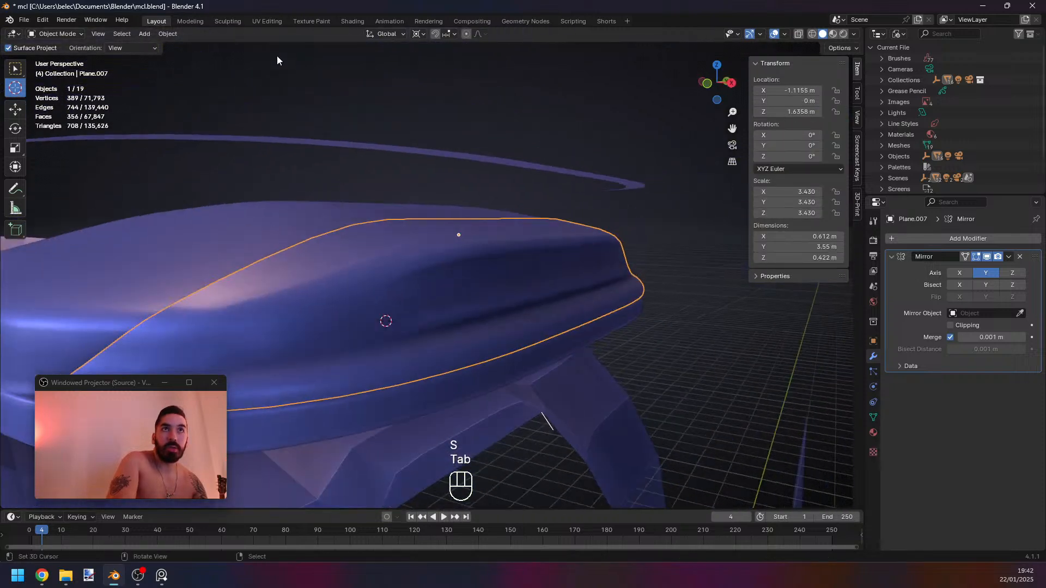
{"action": "left_click", "coordinate": [176, 34]}
{"action": "left_click", "coordinate": [209, 295]}
{"action": "middle_click_drag", "start_coordinate": [422, 341], "coordinate": [491, 327]}
Bring up the dashboard reference photo, place it over the workspace beside the model and frame its display area.
{"action": "key", "text": "alt+Tab"}
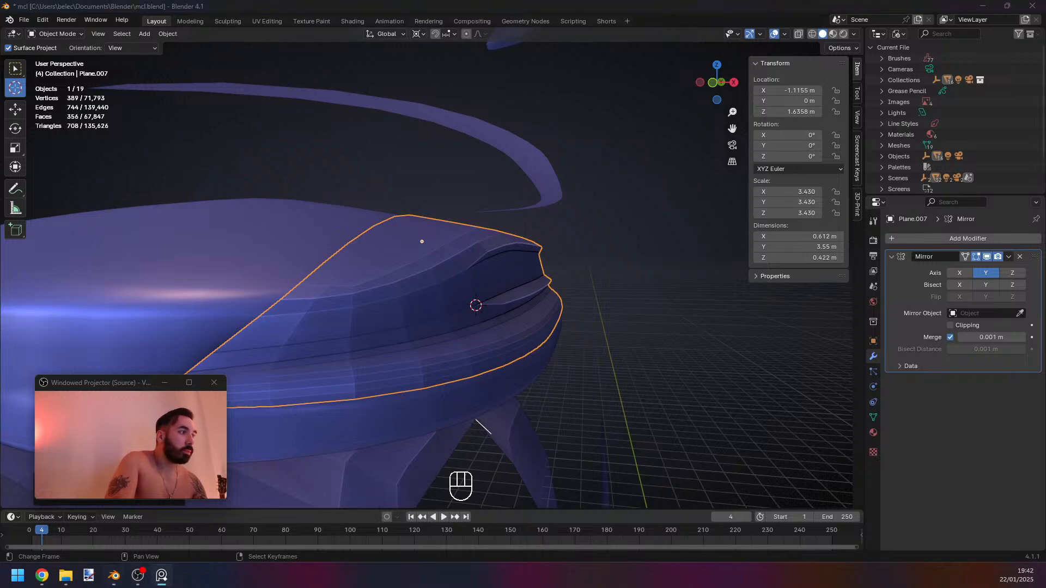
{"action": "left_click_drag", "start_coordinate": [673, 140], "coordinate": [813, 38]}
{"action": "scroll", "coordinate": [870, 141], "scroll_direction": "up", "scroll_amount": 3}
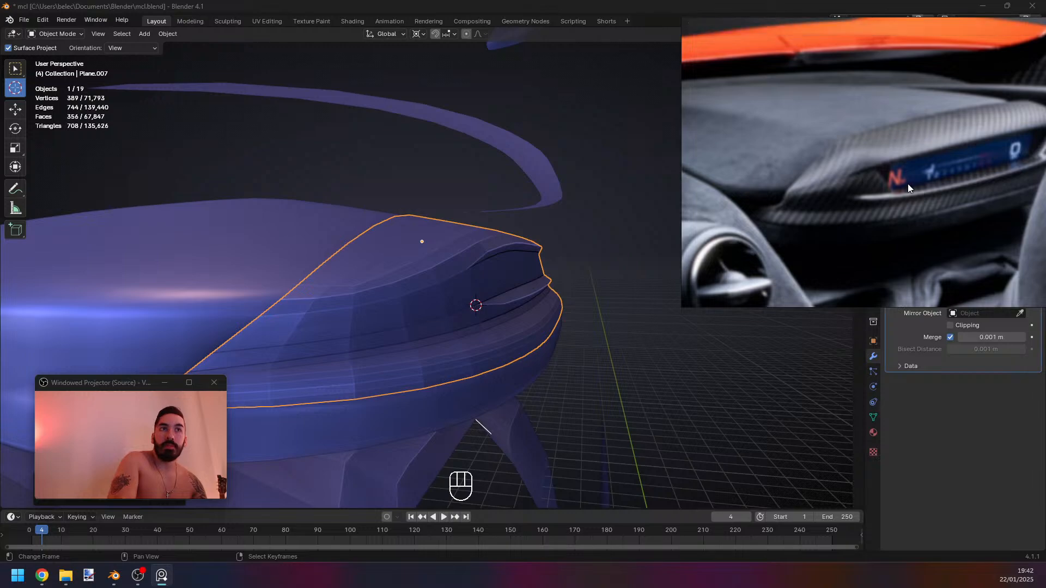
{"action": "middle_click_drag", "start_coordinate": [599, 286], "coordinate": [501, 288]}
{"action": "middle_click_drag", "start_coordinate": [898, 182], "coordinate": [835, 189]}
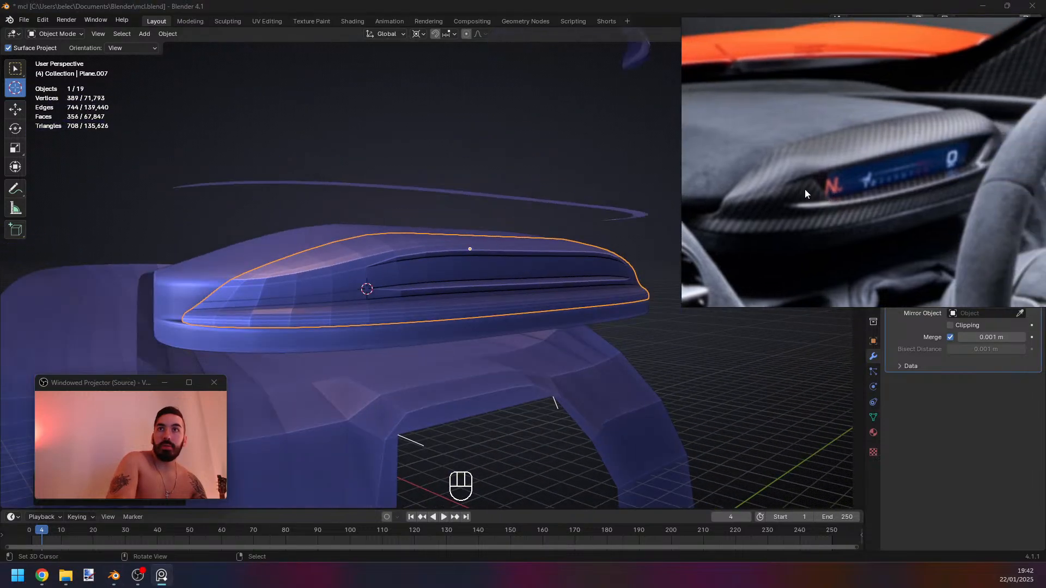
Select the opening's upper lip vertices and scale them to about 0.99 along Z from the 3D cursor at the lip's end.
{"action": "middle_click_drag", "start_coordinate": [509, 263], "coordinate": [403, 278]}
{"action": "key", "text": "Tab"}
{"action": "scroll", "coordinate": [464, 271], "scroll_direction": "up", "scroll_amount": 3}
{"action": "key", "text": "1"}
{"action": "right_click", "coordinate": [396, 282]}
{"action": "key", "text": "shift+s"}
{"action": "left_click", "coordinate": [554, 282]}
{"action": "right_click", "coordinate": [523, 250], "text": "ctrl"}
{"action": "key", "text": "s"}
{"action": "middle_click", "coordinate": [573, 323]}
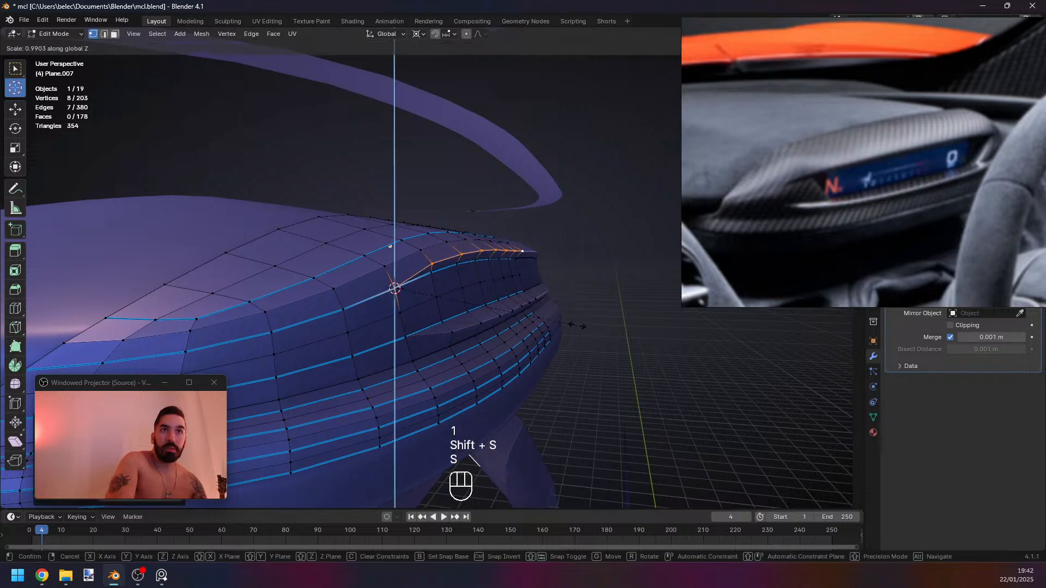
{"action": "left_click", "coordinate": [528, 307]}
Scale the upper lip vertices by about 1.22 along X from the 3D cursor, and adjust their scaling once more.
{"action": "key", "text": "s"}
{"action": "middle_click", "coordinate": [537, 312]}
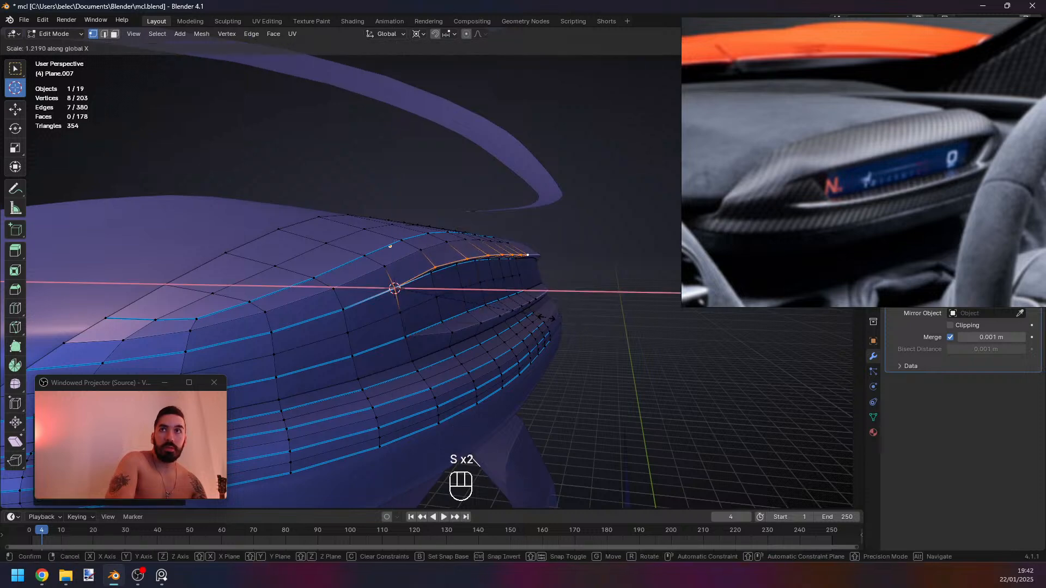
{"action": "left_click", "coordinate": [546, 317]}
{"action": "middle_click_drag", "start_coordinate": [545, 317], "coordinate": [478, 308]}
{"action": "key", "text": "s"}
{"action": "middle_click", "coordinate": [550, 317]}
{"action": "left_click", "coordinate": [537, 311]}
{"action": "key", "text": "Tab"}
{"action": "key", "text": "Tab"}
Select the vertices of the opening's lower lip and place the 3D cursor at the lip's outer end vertex.
{"action": "middle_click_drag", "start_coordinate": [333, 299], "coordinate": [460, 309]}
{"action": "key", "text": "z"}
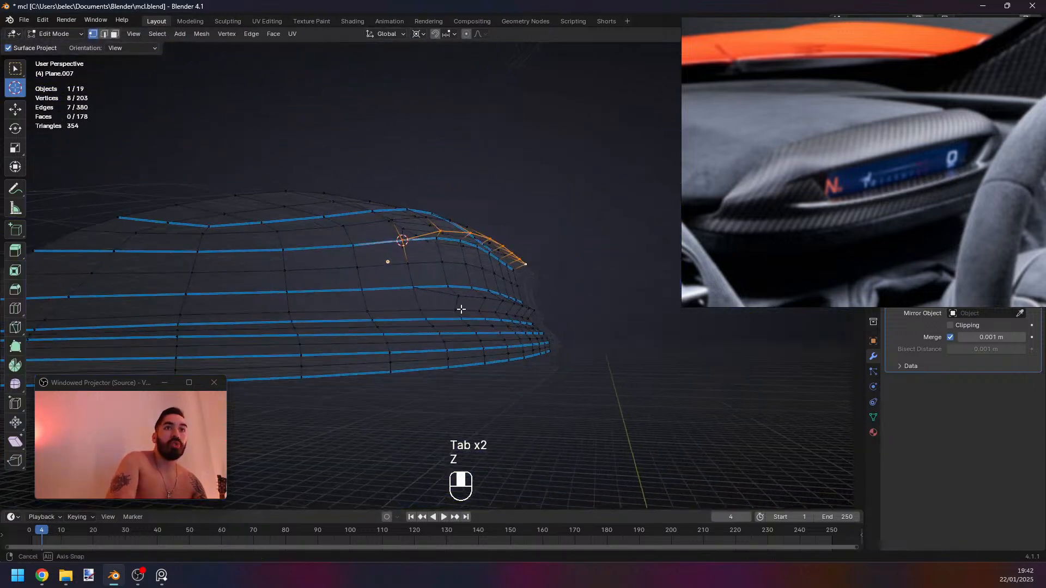
{"action": "key", "text": "z"}
{"action": "key", "text": "shift+s"}
{"action": "left_click", "coordinate": [564, 325]}
{"action": "key", "text": "z"}
{"action": "key", "text": "z"}
{"action": "middle_click_drag", "start_coordinate": [564, 325], "coordinate": [401, 313]}
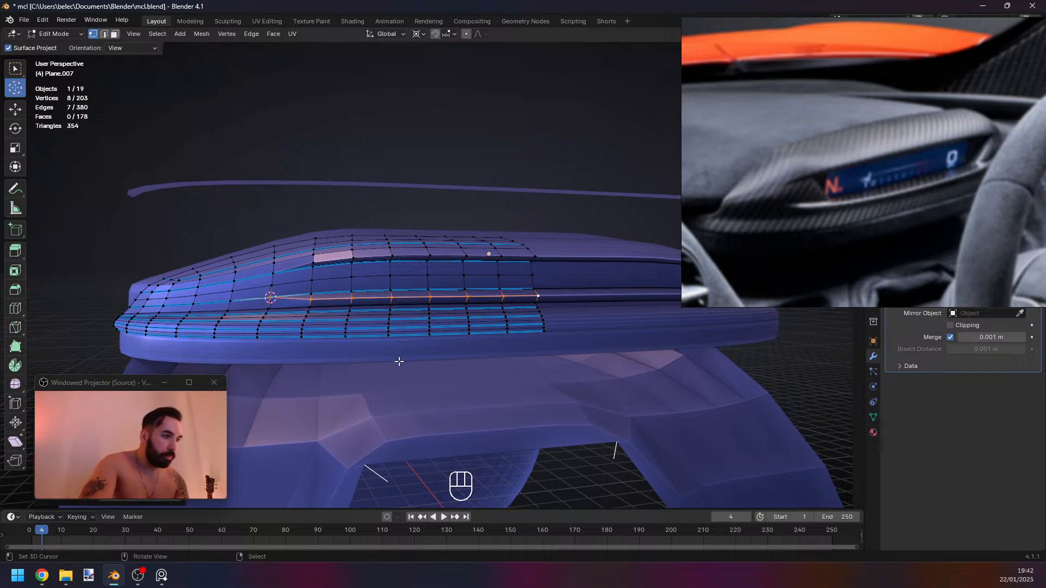
Check the trim's profile from the side and from above, and snap the 3D cursor to the selected lower lip vertices.
{"action": "middle_click_drag", "start_coordinate": [234, 353], "coordinate": [263, 353]}
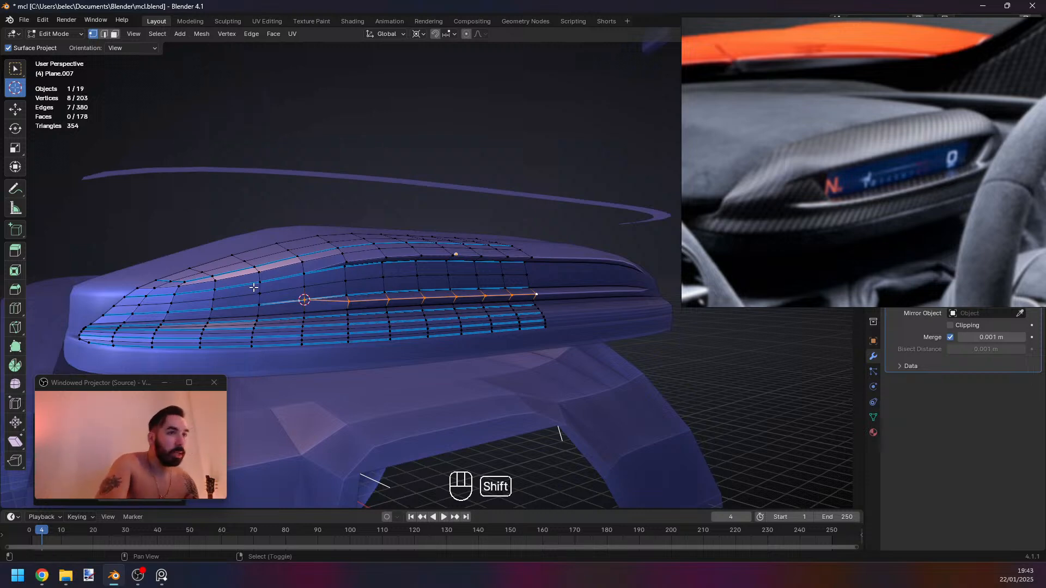
{"action": "middle_click_drag", "start_coordinate": [263, 288], "coordinate": [272, 291], "text": "shift"}
{"action": "middle_click_drag", "start_coordinate": [243, 338], "coordinate": [462, 323]}
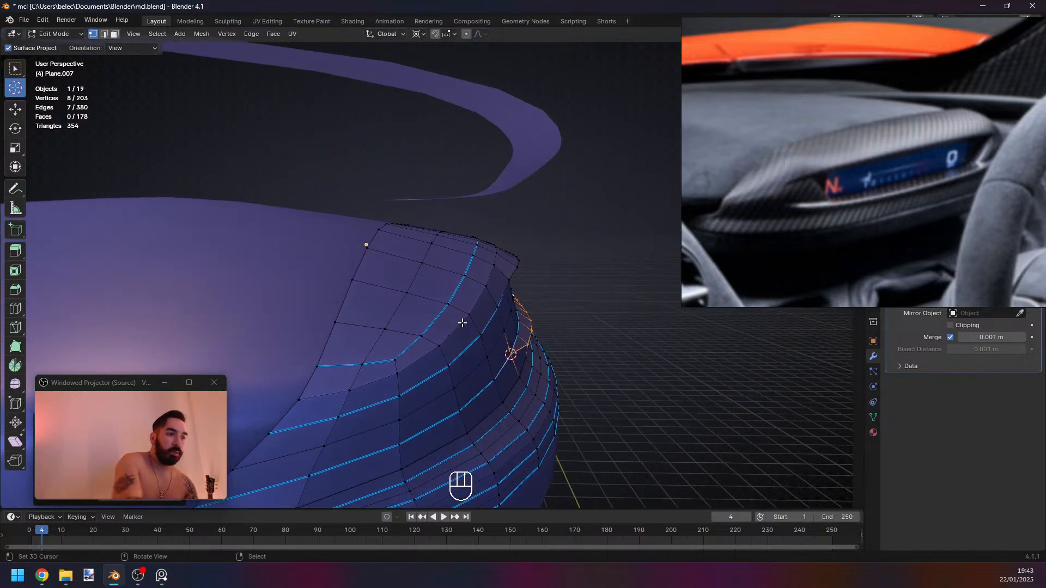
{"action": "key", "text": "KP_7"}
{"action": "key", "text": "z"}
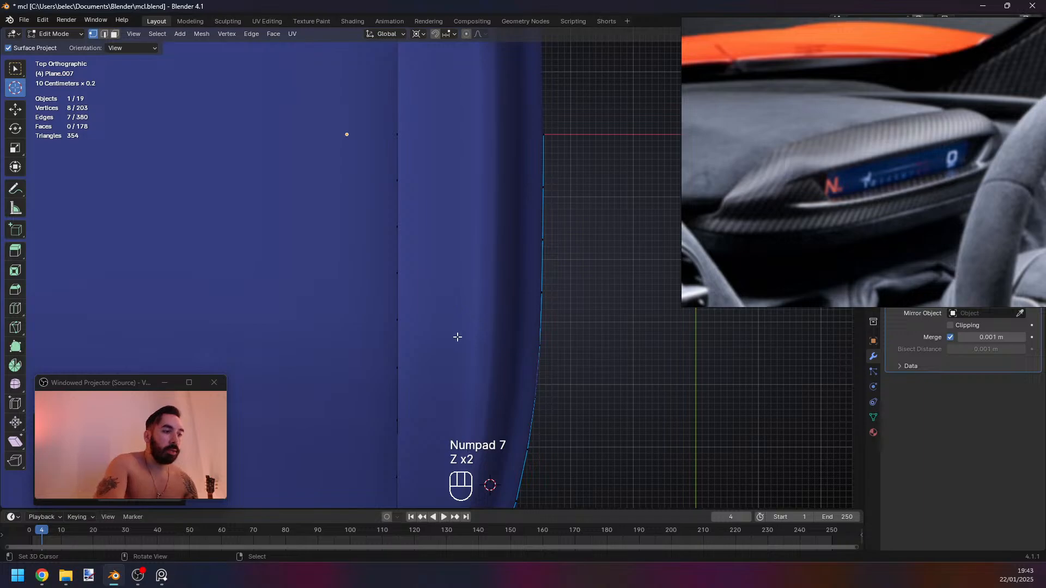
{"action": "mouse_move", "coordinate": [458, 339]}
{"action": "middle_mouse_down"}
{"action": "mouse_move", "coordinate": [425, 290]}
{"action": "mouse_move", "coordinate": [567, 291]}
{"action": "mouse_move", "coordinate": [523, 299]}
{"action": "middle_mouse_up"}
{"action": "key", "text": "shift+s"}
{"action": "left_click", "coordinate": [566, 295]}
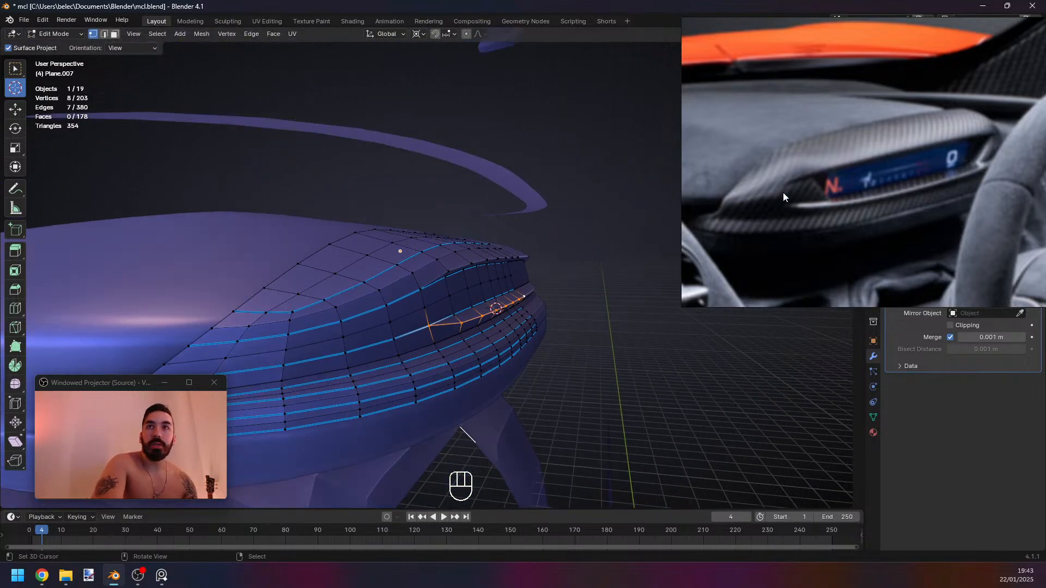
Select the faces inside the opening, two rows high and six columns wide, up to the centre line.
{"action": "middle_click_drag", "start_coordinate": [425, 341], "coordinate": [332, 289]}
{"action": "key", "text": "3"}
{"action": "right_click", "coordinate": [332, 286]}
{"action": "right_click", "coordinate": [541, 289], "text": "ctrl+shift"}
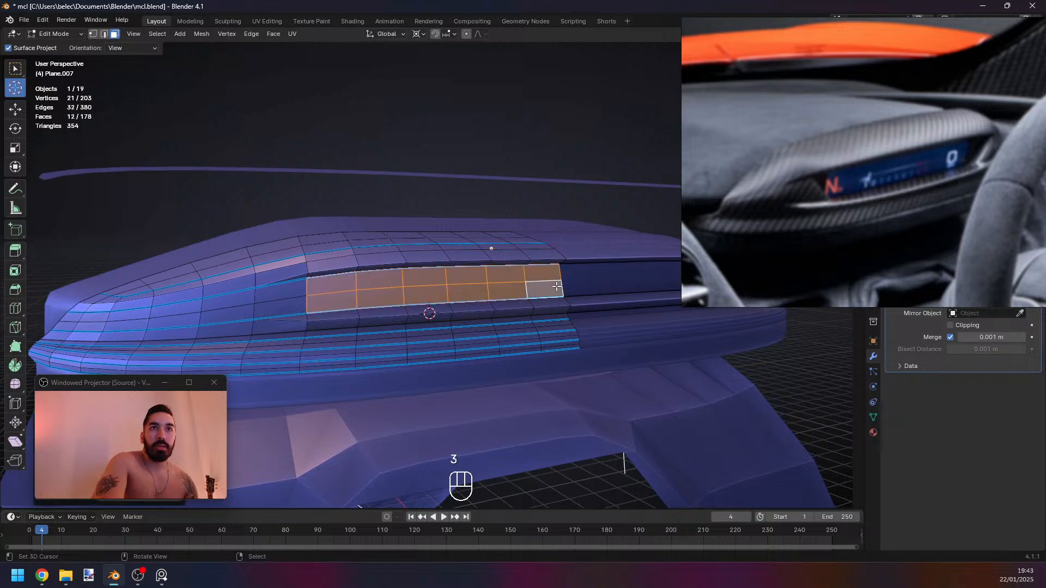
{"action": "middle_click_drag", "start_coordinate": [542, 289], "coordinate": [505, 296]}
{"action": "scroll", "coordinate": [504, 297], "scroll_direction": "up", "scroll_amount": 1}
Connect the opening's upper outer corner vertex to the lower edge vertex one column inward with a diagonal edge.
{"action": "key", "text": "1"}
{"action": "key", "text": "z"}
{"action": "right_click", "coordinate": [268, 280]}
{"action": "key", "text": "z"}
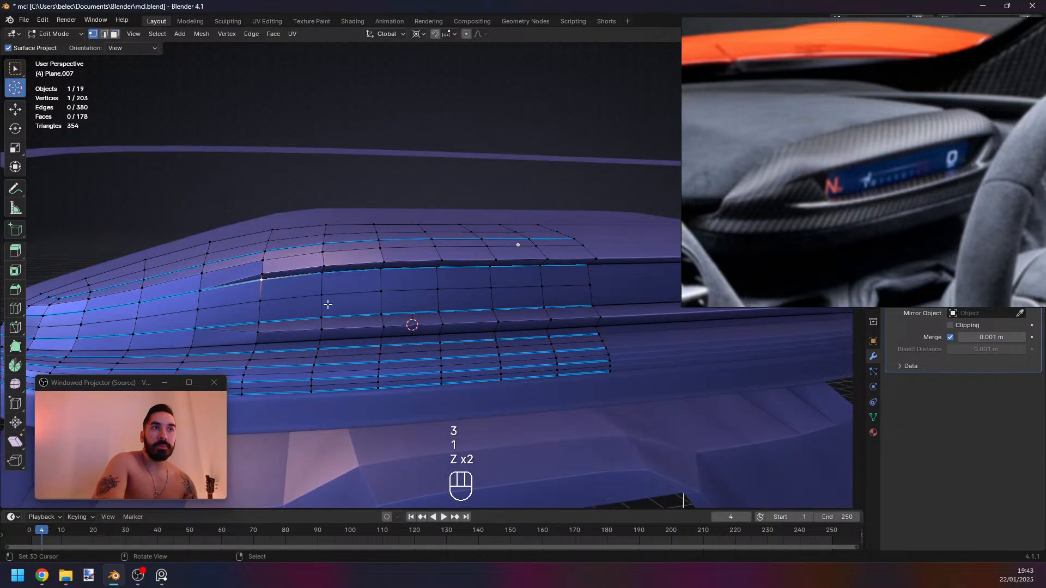
{"action": "scroll", "coordinate": [326, 304], "scroll_direction": "down", "scroll_amount": 1}
{"action": "right_click", "coordinate": [344, 305], "text": "shift"}
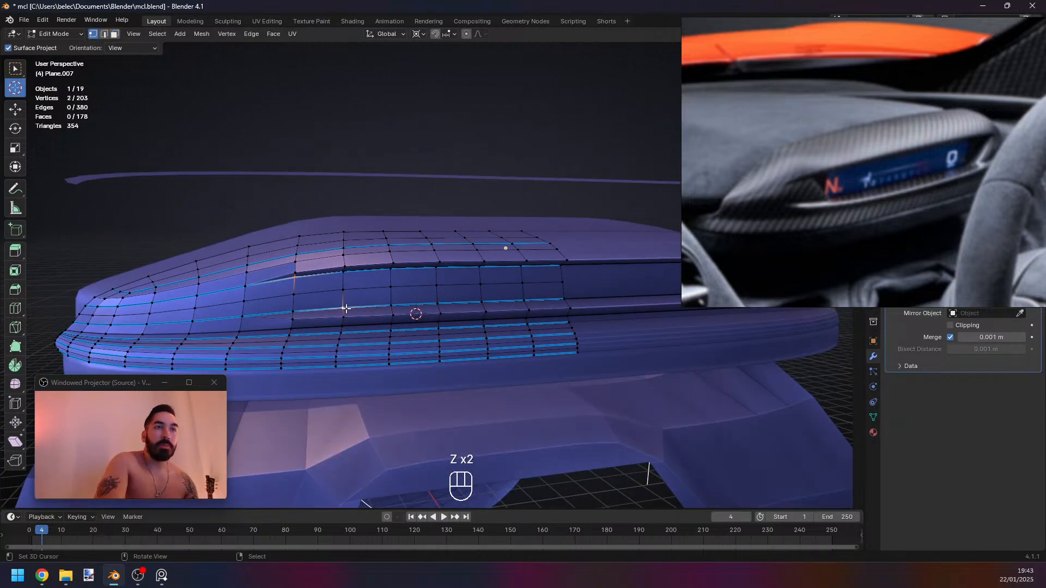
Select the block of twelve faces inside the opening, from the new diagonal edge to the centre line.
{"action": "key", "text": "3"}
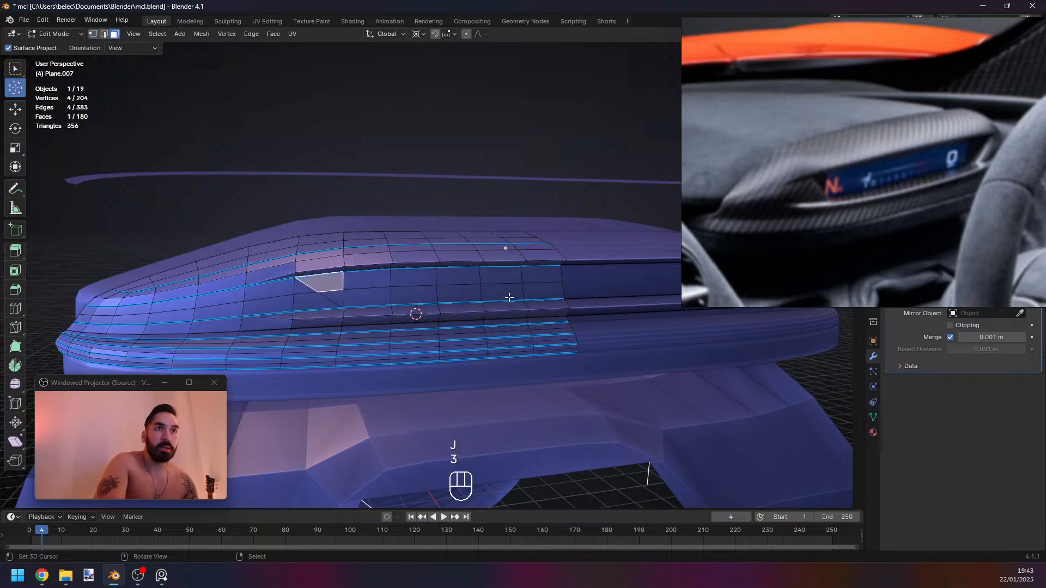
{"action": "right_click", "coordinate": [541, 291], "text": "ctrl+shift"}
{"action": "mouse_move", "coordinate": [542, 291]}
{"action": "middle_mouse_down"}
{"action": "mouse_move", "coordinate": [499, 286]}
{"action": "mouse_move", "coordinate": [534, 293]}
{"action": "middle_mouse_up"}
{"action": "key", "text": "1"}
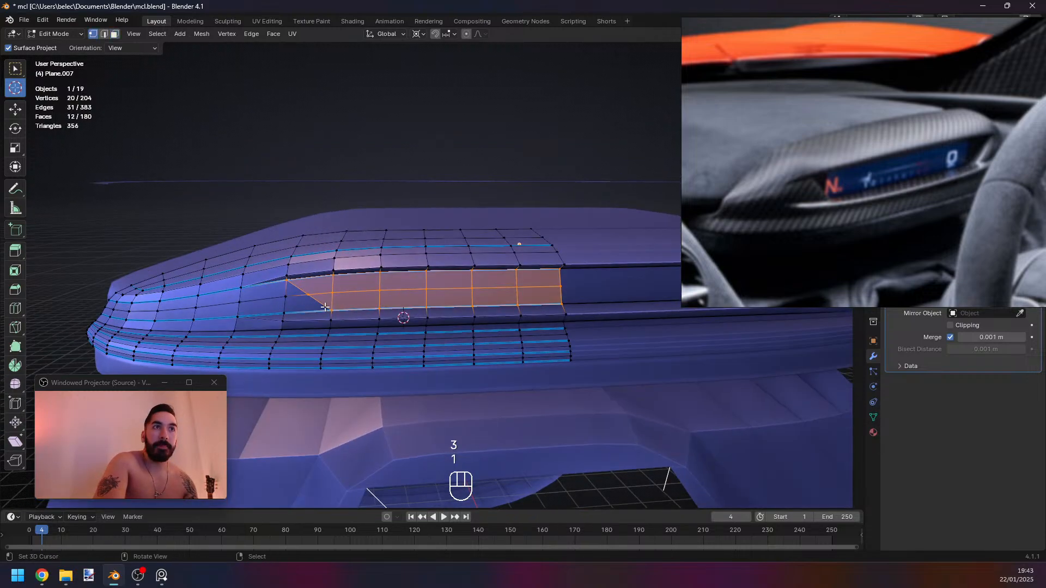
Try extruding the selected faces and shrinking them inward, and undo the last change.
{"action": "middle_click_drag", "start_coordinate": [325, 307], "coordinate": [382, 352]}
{"action": "key", "text": "e"}
{"action": "key", "text": "alt+s"}
{"action": "left_click", "coordinate": [557, 345]}
{"action": "key", "text": "shift+z"}
{"action": "key", "text": "ctrl+z"}
Extrude the selected opening faces in place and push them inward with Shrink/Fatten by about 0.007 m.
{"action": "key", "text": "3"}
{"action": "key", "text": "e"}
{"action": "left_click", "coordinate": [577, 335]}
{"action": "key", "text": "3"}
{"action": "key", "text": "alt+s"}
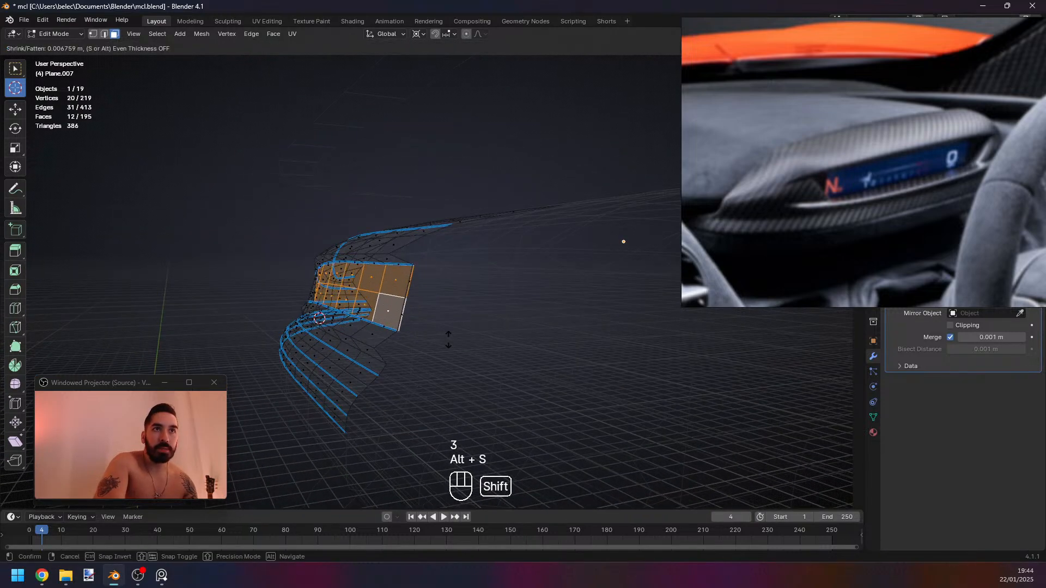
{"action": "left_click", "coordinate": [453, 343]}
Delete the two extruded side faces that close off the recess at the centre line.
{"action": "key", "text": "z"}
{"action": "key", "text": "3"}
{"action": "left_click", "coordinate": [395, 312]}
{"action": "left_click", "coordinate": [417, 282], "text": "shift"}
{"action": "right_click", "coordinate": [393, 311], "text": "shift"}
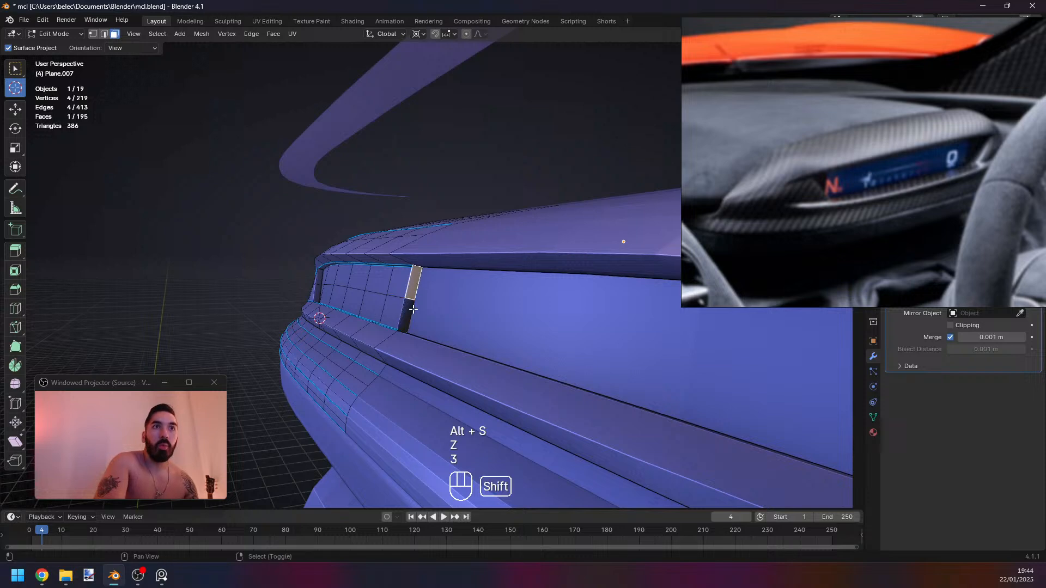
{"action": "key", "text": "x"}
{"action": "right_click", "coordinate": [408, 314], "text": "shift"}
{"action": "key", "text": "x"}
{"action": "left_click", "coordinate": [468, 323]}
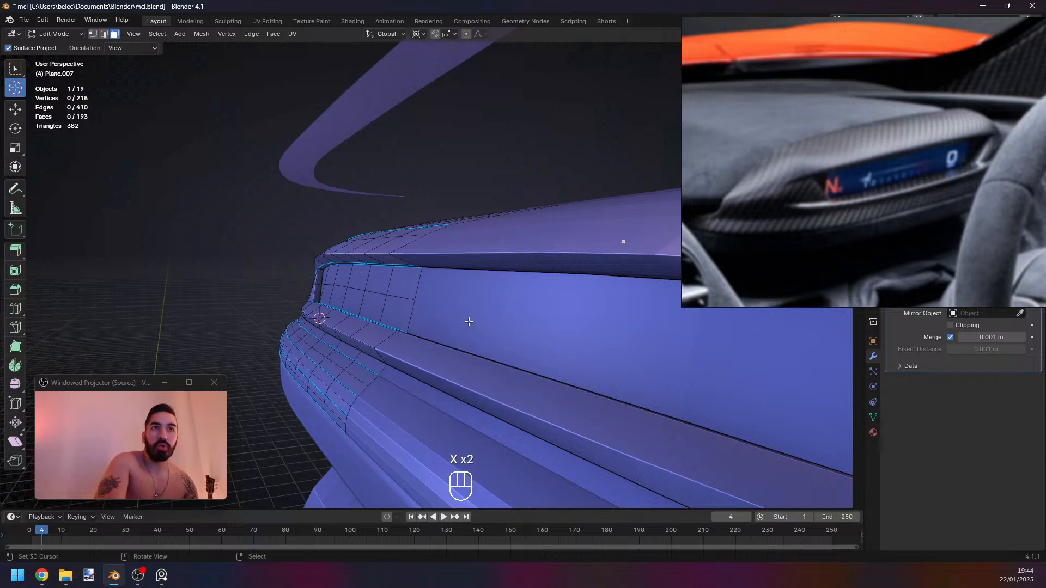
Merge overlapping vertices across the whole trim mesh and return to Object Mode to inspect the recess.
{"action": "key", "text": "a"}
{"action": "middle_click_drag", "start_coordinate": [466, 319], "coordinate": [447, 309]}
{"action": "scroll", "coordinate": [427, 306], "scroll_direction": "down", "scroll_amount": 2}
{"action": "key", "text": "shift+w"}
{"action": "key", "text": "Tab"}
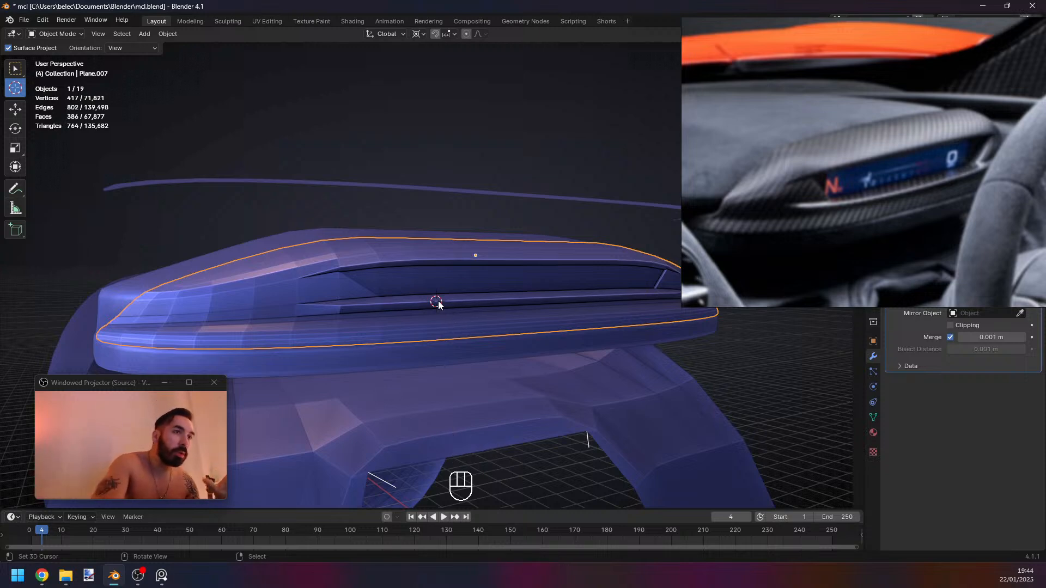
{"action": "mouse_move", "coordinate": [393, 358]}
{"action": "middle_mouse_down"}
{"action": "mouse_move", "coordinate": [383, 361]}
{"action": "mouse_move", "coordinate": [393, 361]}
{"action": "middle_mouse_up"}
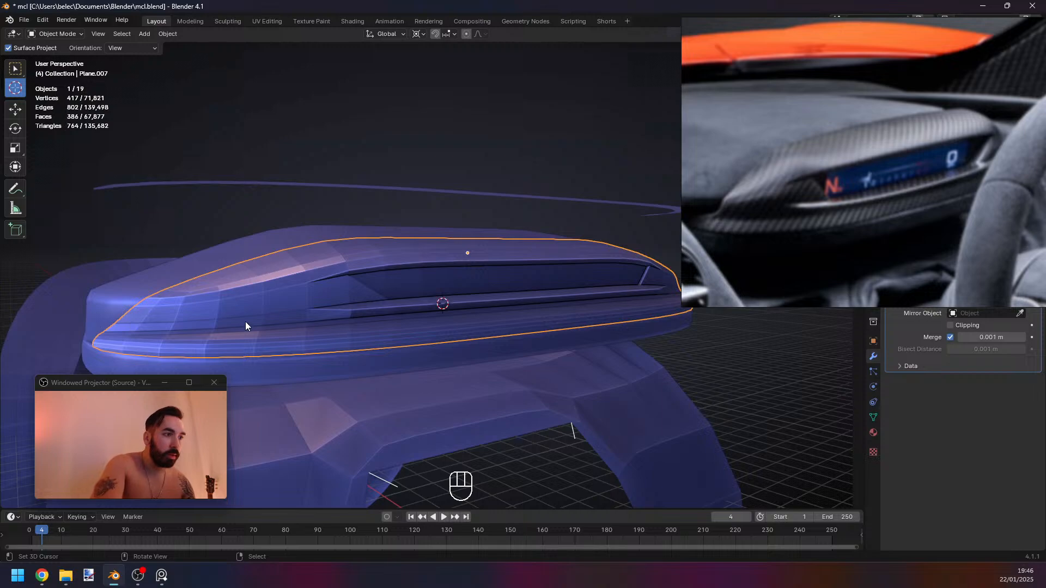
{"action": "middle_click_drag", "start_coordinate": [265, 305], "coordinate": [310, 299]}
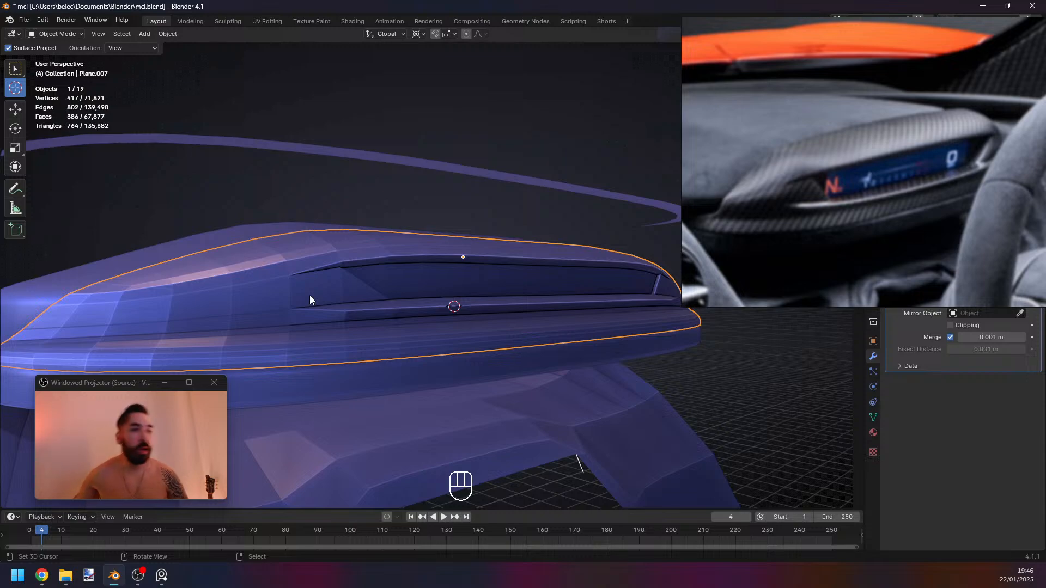
Edit the trim mesh and snap the 3D cursor to the vertex at the lower lip's outer tip.
{"action": "key", "text": "Tab"}
{"action": "middle_click_drag", "start_coordinate": [307, 299], "coordinate": [278, 279]}
{"action": "key", "text": "3"}
{"action": "right_click", "coordinate": [279, 280]}
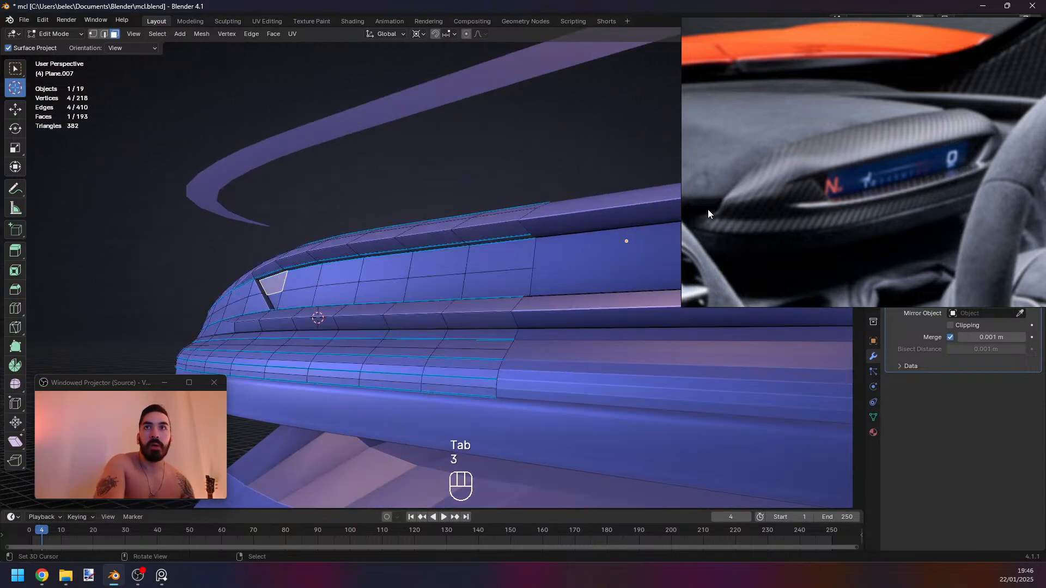
{"action": "key", "text": "Tab"}
{"action": "key", "text": "Tab"}
{"action": "middle_click_drag", "start_coordinate": [492, 254], "coordinate": [443, 292]}
{"action": "middle_click_drag", "start_coordinate": [603, 267], "coordinate": [610, 282]}
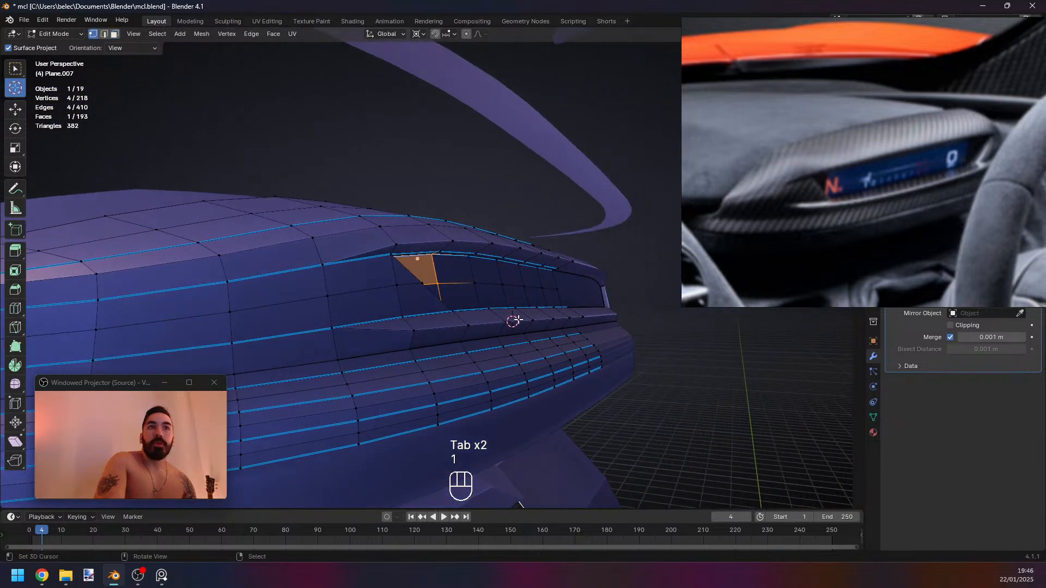
{"action": "key", "text": "1"}
{"action": "right_click", "coordinate": [351, 324]}
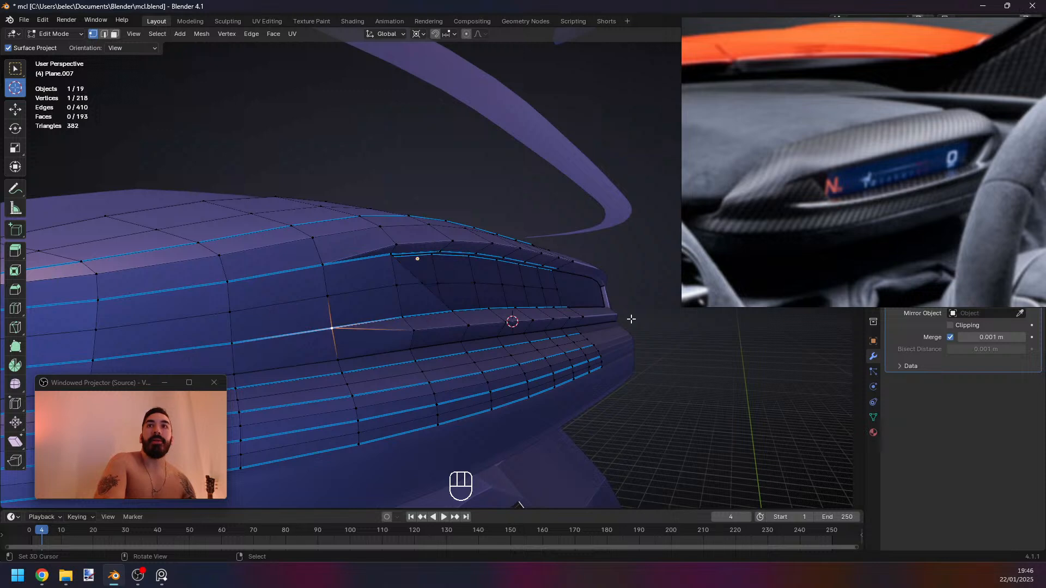
{"action": "key", "text": "shift+s"}
{"action": "left_click", "coordinate": [630, 322]}
Try to flatten the lower lip's seven-face strip along Z about the 3D cursor, and undo the last change.
{"action": "left_click", "coordinate": [572, 311], "text": "ctrl"}
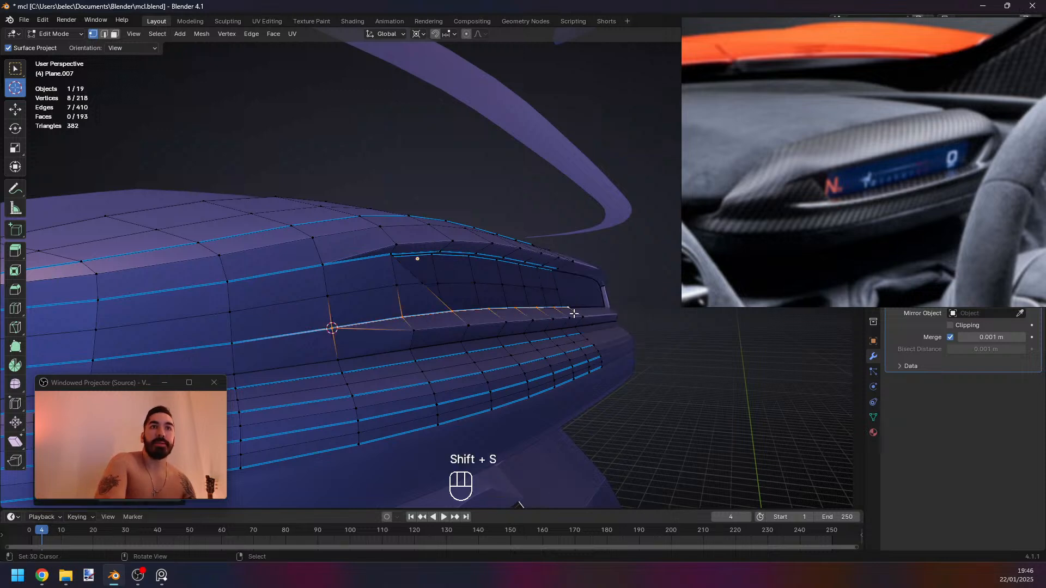
{"action": "middle_click_drag", "start_coordinate": [572, 311], "coordinate": [578, 379]}
{"action": "left_click", "coordinate": [573, 330], "text": "ctrl+shift"}
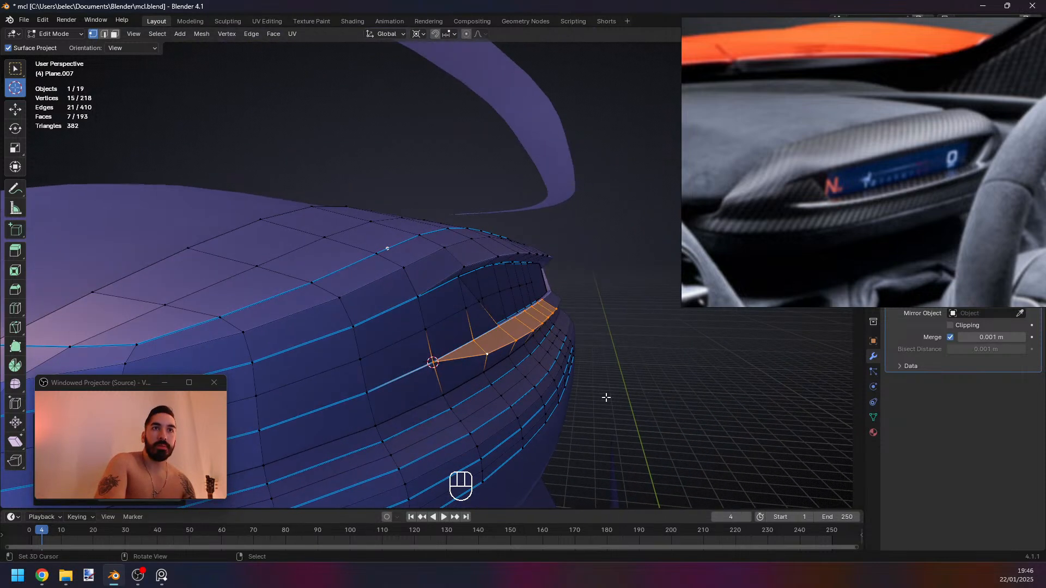
{"action": "key", "text": "s"}
{"action": "key", "text": "z"}
{"action": "left_click", "coordinate": [530, 355]}
{"action": "key", "text": "shift+z"}
{"action": "middle_click_drag", "start_coordinate": [523, 350], "coordinate": [458, 366]}
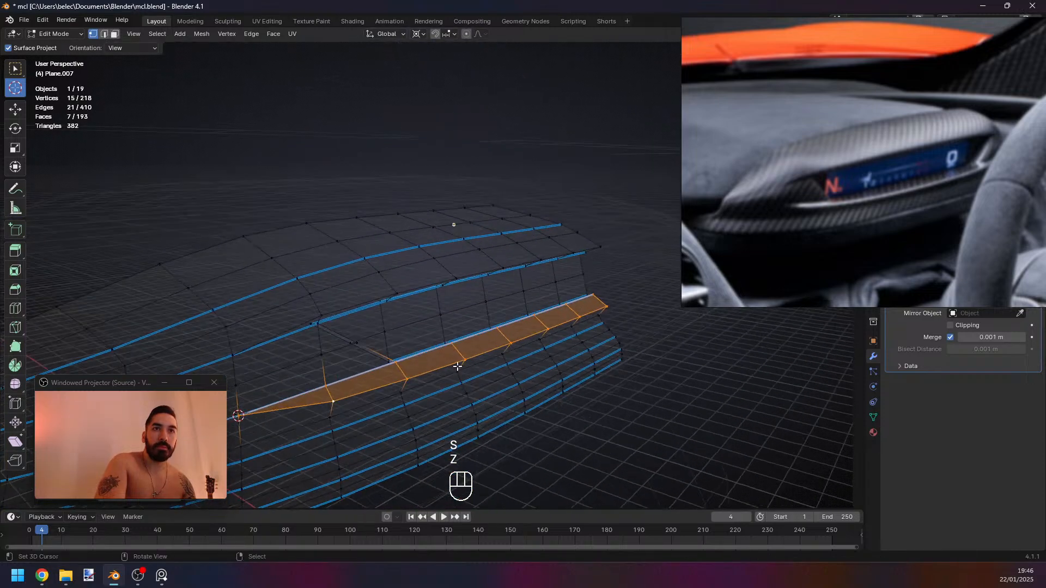
{"action": "key", "text": "shift+z"}
{"action": "key", "text": "shift+z"}
{"action": "key", "text": "ctrl+z"}
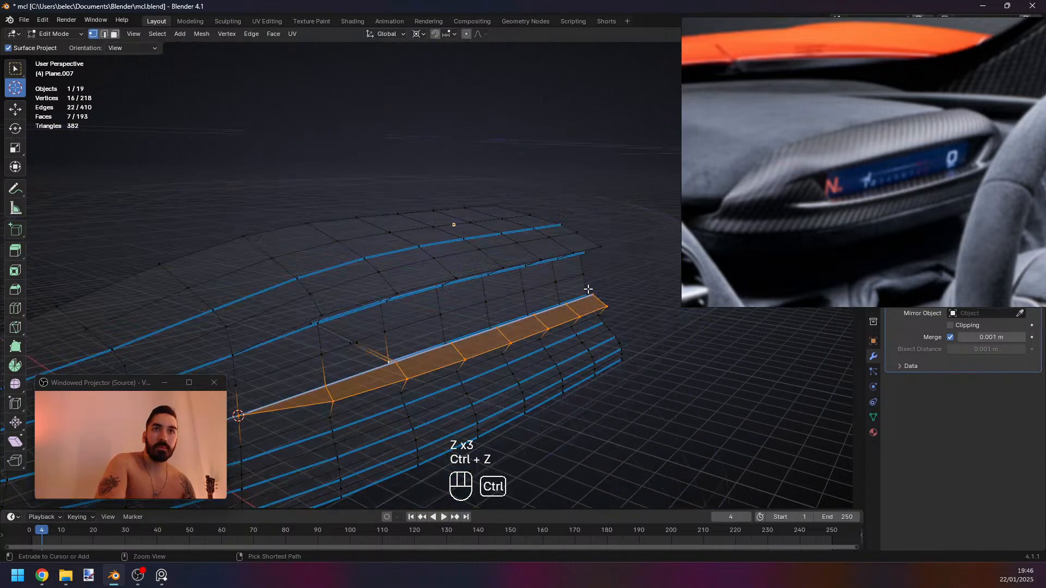
Select both face rows of the lower lip, twelve faces, and scale them to 0 along global Z about the 3D cursor.
{"action": "mouse_move", "coordinate": [386, 360]}
{"action": "middle_mouse_down"}
{"action": "mouse_move", "coordinate": [631, 341]}
{"action": "mouse_move", "coordinate": [589, 349]}
{"action": "middle_mouse_up"}
{"action": "key", "text": "shift+z"}
{"action": "key", "text": "s"}
{"action": "key", "text": "z"}
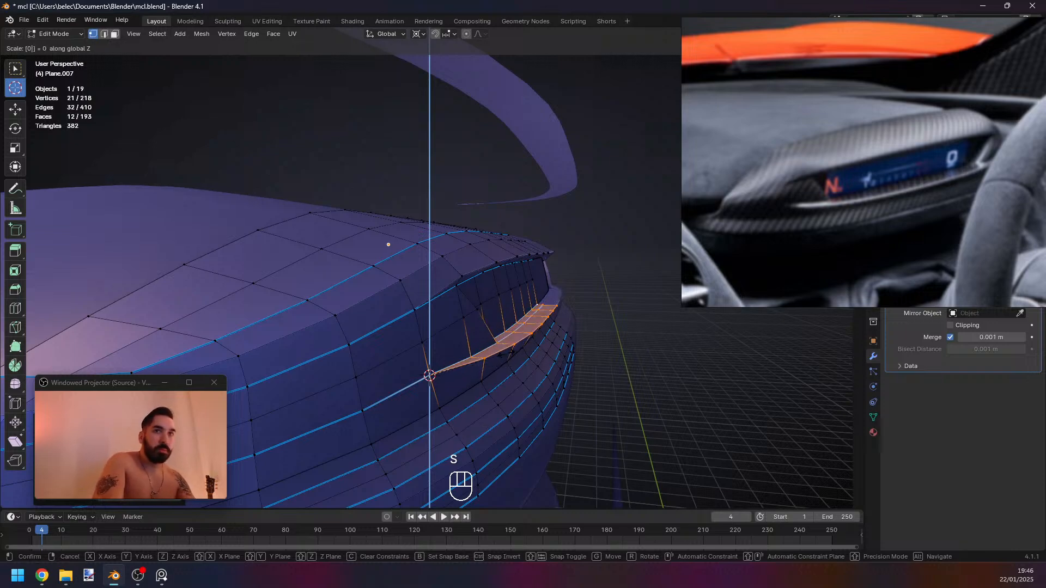
{"action": "left_click", "coordinate": [502, 355]}
{"action": "mouse_move", "coordinate": [501, 355]}
{"action": "middle_mouse_down"}
{"action": "mouse_move", "coordinate": [385, 343]}
{"action": "mouse_move", "coordinate": [518, 317]}
{"action": "mouse_move", "coordinate": [401, 326]}
{"action": "mouse_move", "coordinate": [356, 308]}
{"action": "mouse_move", "coordinate": [385, 304]}
{"action": "mouse_move", "coordinate": [319, 308]}
{"action": "mouse_move", "coordinate": [385, 313]}
{"action": "mouse_move", "coordinate": [314, 290]}
{"action": "middle_mouse_up"}
{"action": "key", "text": "z"}
{"action": "key", "text": "z"}
{"action": "key", "text": "z"}
{"action": "key", "text": "z"}
{"action": "key", "text": "z"}
{"action": "key", "text": "z"}
{"action": "scroll", "coordinate": [334, 307], "scroll_direction": "up", "scroll_amount": 3}
Select the recessed panel's middle horizontal edge row up to the centre line and edge-slide it vertically.
{"action": "key", "text": "3"}
{"action": "key", "text": "1"}
{"action": "left_click", "coordinate": [312, 286]}
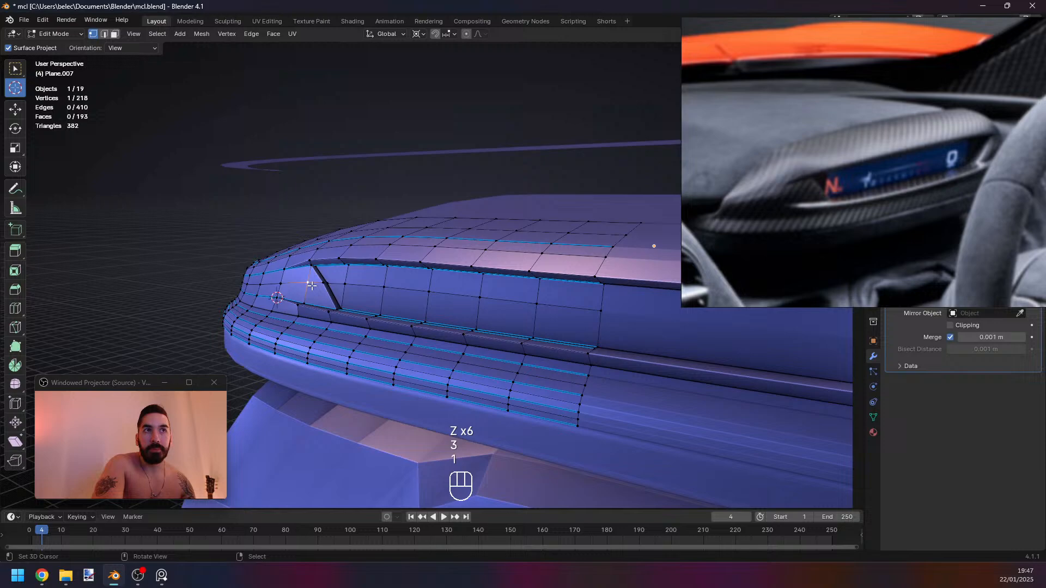
{"action": "left_click", "coordinate": [598, 302], "text": "ctrl"}
{"action": "middle_click_drag", "start_coordinate": [599, 305], "coordinate": [493, 309]}
{"action": "key", "text": "g"}
{"action": "key", "text": "g"}
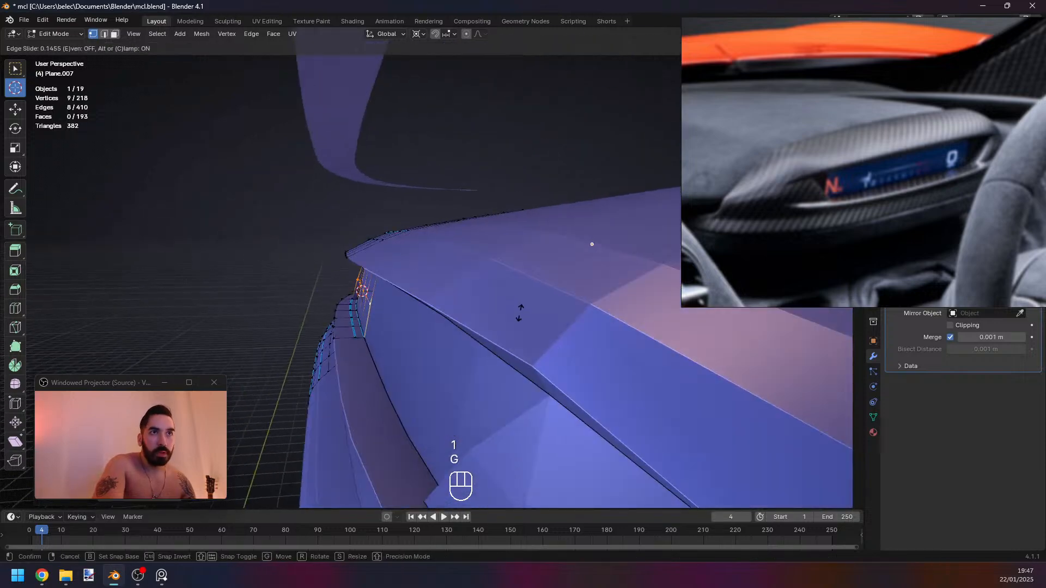
{"action": "left_click", "coordinate": [520, 312]}
{"action": "middle_click_drag", "start_coordinate": [354, 330], "coordinate": [417, 304]}
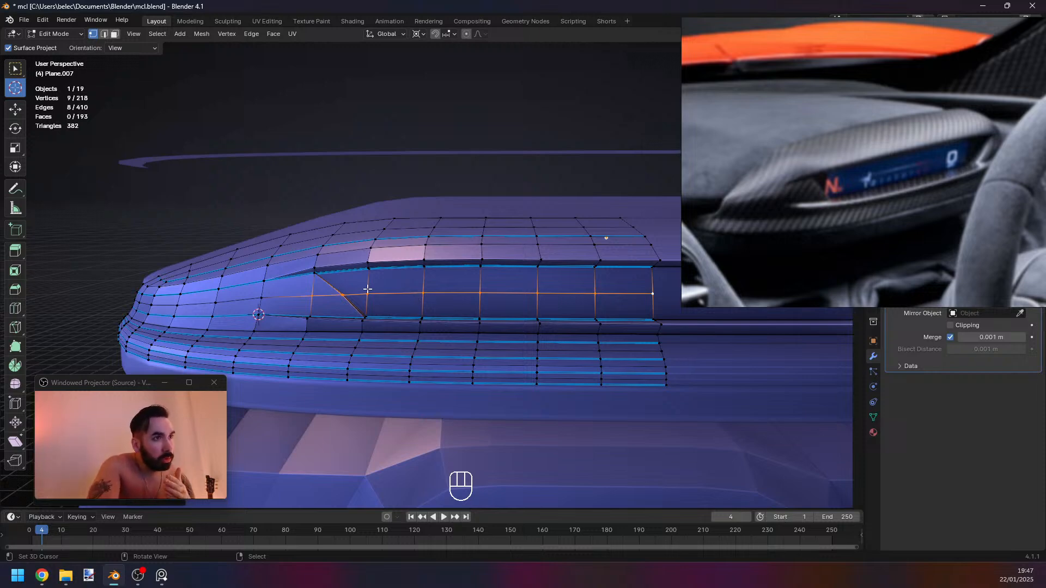
{"action": "middle_click_drag", "start_coordinate": [368, 289], "coordinate": [439, 336]}
{"action": "right_click", "coordinate": [300, 310]}
{"action": "key", "text": "z"}
{"action": "key", "text": "z"}
{"action": "key", "text": "g"}
{"action": "right_click", "coordinate": [439, 335]}
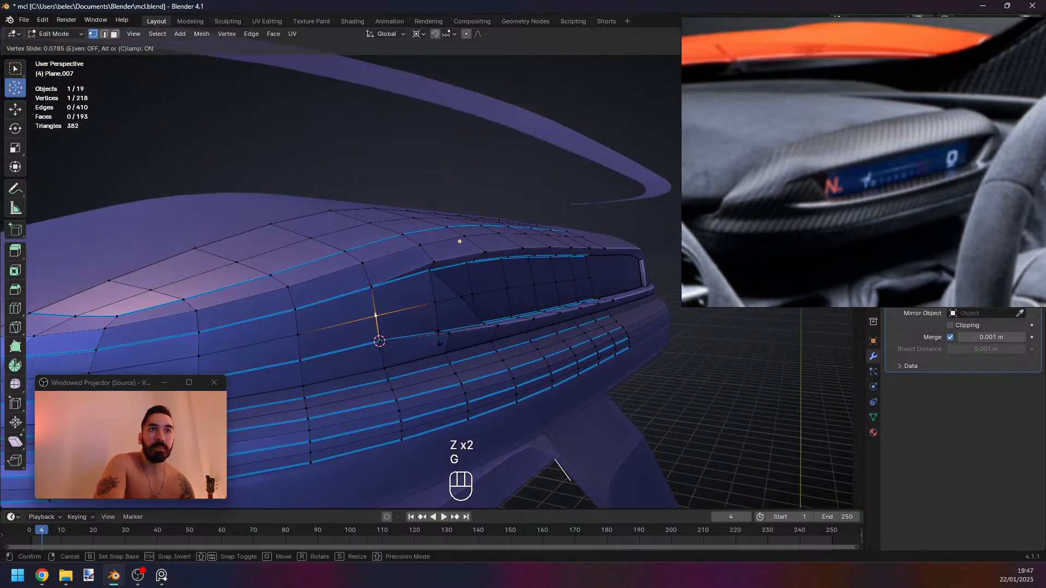
Connect the lower lip's tip vertex to the neighbouring vertex beneath the lip with a new edge.
{"action": "right_click", "coordinate": [380, 341]}
{"action": "right_click", "coordinate": [445, 355], "text": "shift"}
{"action": "key", "text": "j"}
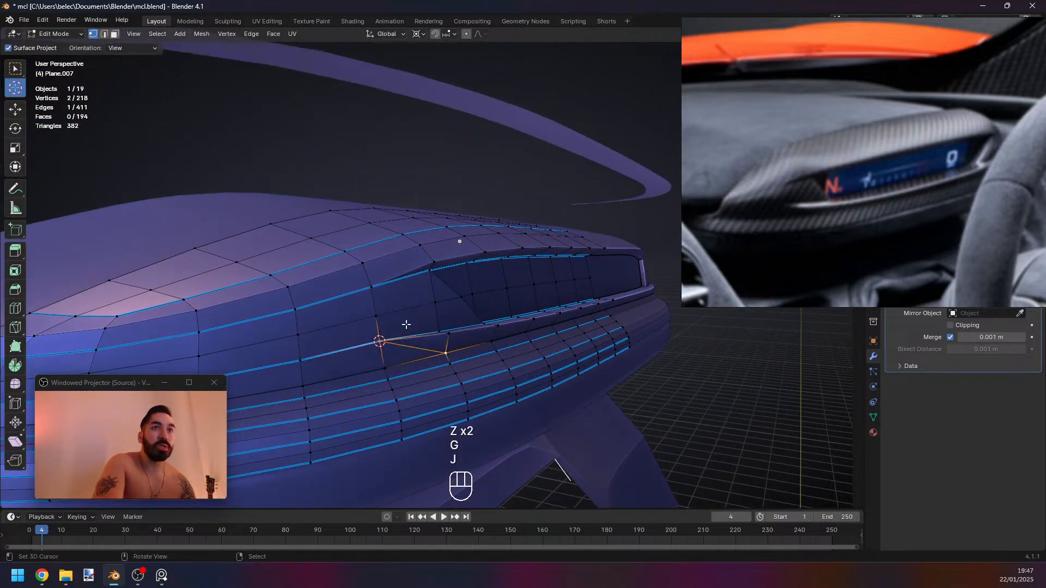
Try connecting the upper crease vertex to the upper lip's outer vertex and check the shading in Object Mode.
{"action": "middle_click_drag", "start_coordinate": [404, 324], "coordinate": [443, 306]}
{"action": "key", "text": "a"}
{"action": "right_click", "coordinate": [431, 284]}
{"action": "right_click", "coordinate": [451, 257], "text": "shift"}
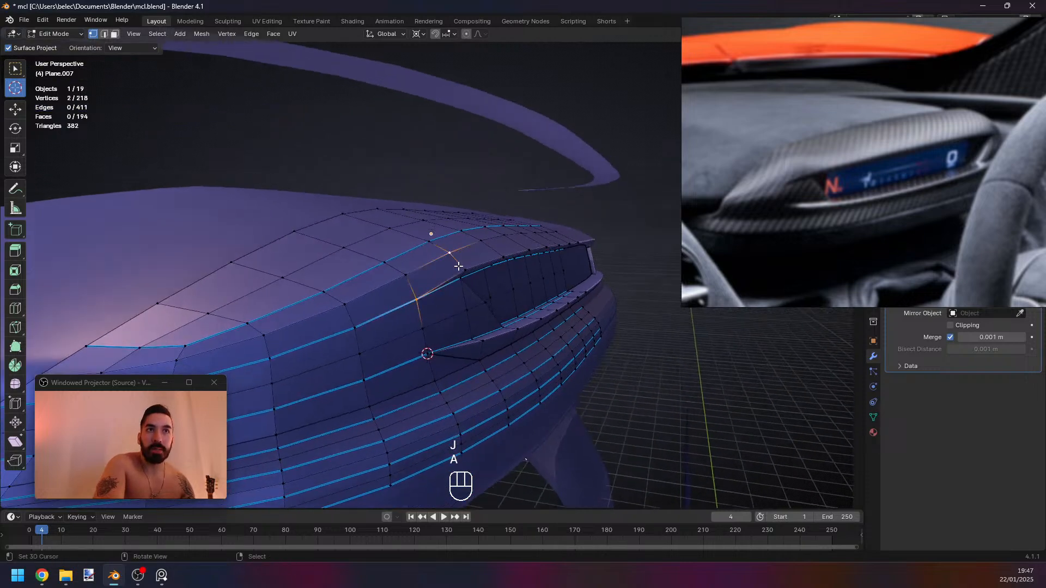
{"action": "middle_click_drag", "start_coordinate": [457, 266], "coordinate": [439, 266]}
{"action": "key", "text": "j"}
{"action": "key", "text": "Tab"}
{"action": "key", "text": "Tab"}
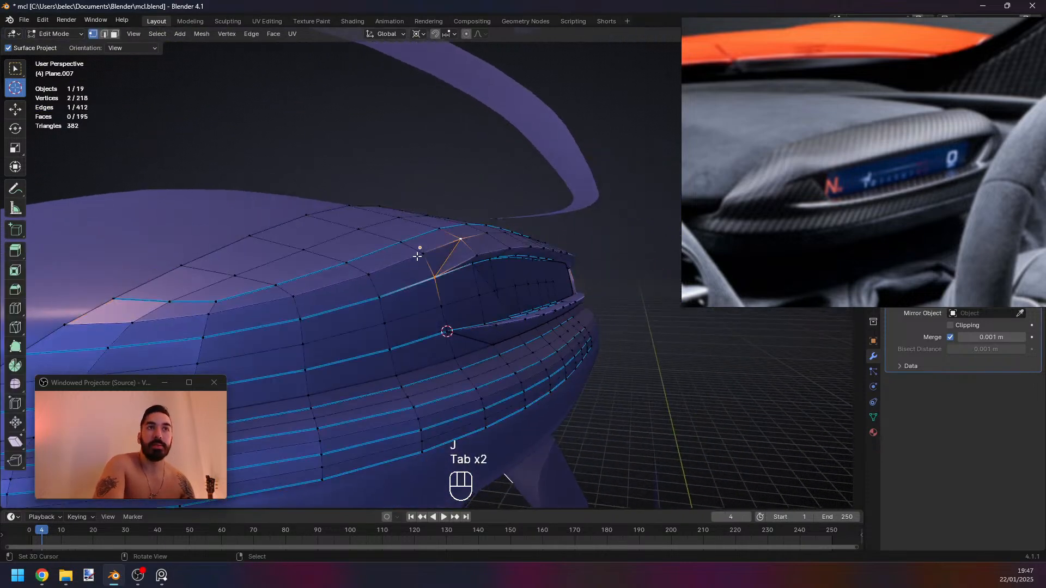
{"action": "key", "text": "1"}
{"action": "key", "text": "2"}
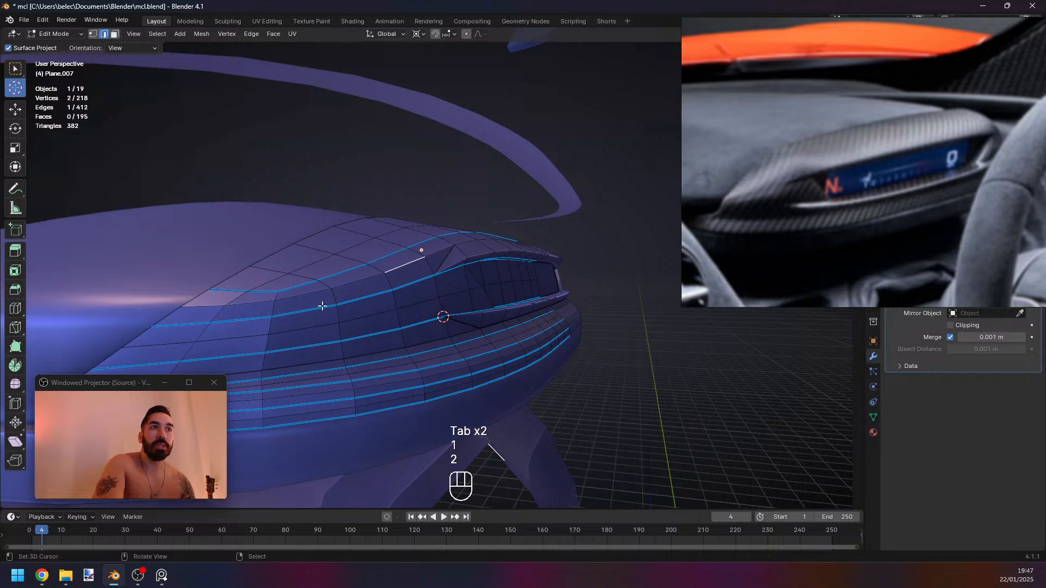
{"action": "key", "text": "Tab"}
{"action": "middle_click_drag", "start_coordinate": [410, 307], "coordinate": [454, 306]}
Undo the recent edits back to before the upper vertex connection.
{"action": "key", "text": "Tab"}
{"action": "key", "text": "ctrl+z"}
{"action": "key", "text": "ctrl+z"}
{"action": "key", "text": "ctrl+z"}
{"action": "key", "text": "ctrl+z"}
{"action": "key", "text": "ctrl+z"}
{"action": "key", "text": "ctrl+z"}
{"action": "key", "text": "ctrl+z"}
{"action": "key", "text": "ctrl+z"}
{"action": "key", "text": "ctrl+z"}
{"action": "key", "text": "ctrl+z"}
{"action": "key", "text": "ctrl+z"}
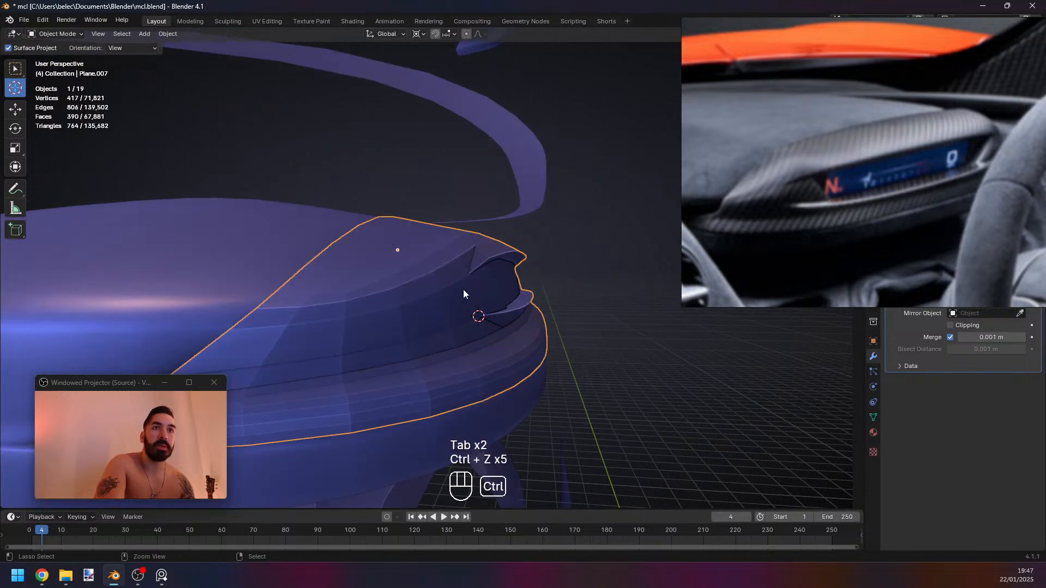
Connect the upper crease vertex beside the opening to the upper lip's outer vertex with a new edge.
{"action": "middle_click_drag", "start_coordinate": [498, 300], "coordinate": [288, 294]}
{"action": "key", "text": "j"}
{"action": "right_click", "coordinate": [277, 293]}
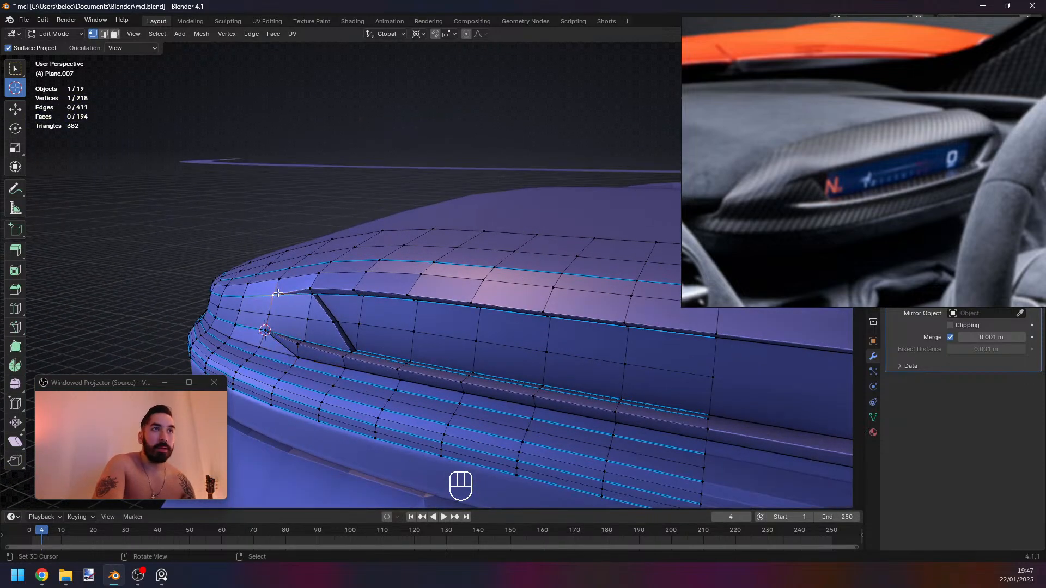
{"action": "right_click", "coordinate": [315, 278], "text": "shift"}
{"action": "key", "text": "j"}
Snap the 3D cursor to the upper lip's tip vertex and scale the lip's front edge row along Z about it.
{"action": "middle_click_drag", "start_coordinate": [373, 299], "coordinate": [319, 291]}
{"action": "right_click", "coordinate": [318, 291]}
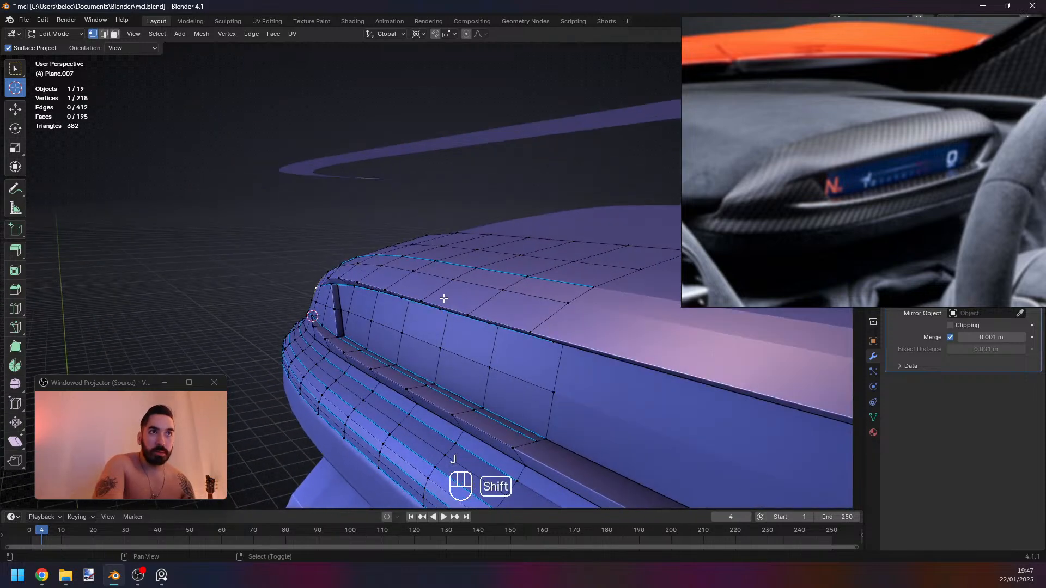
{"action": "key", "text": "shift+s"}
{"action": "left_click", "coordinate": [411, 294]}
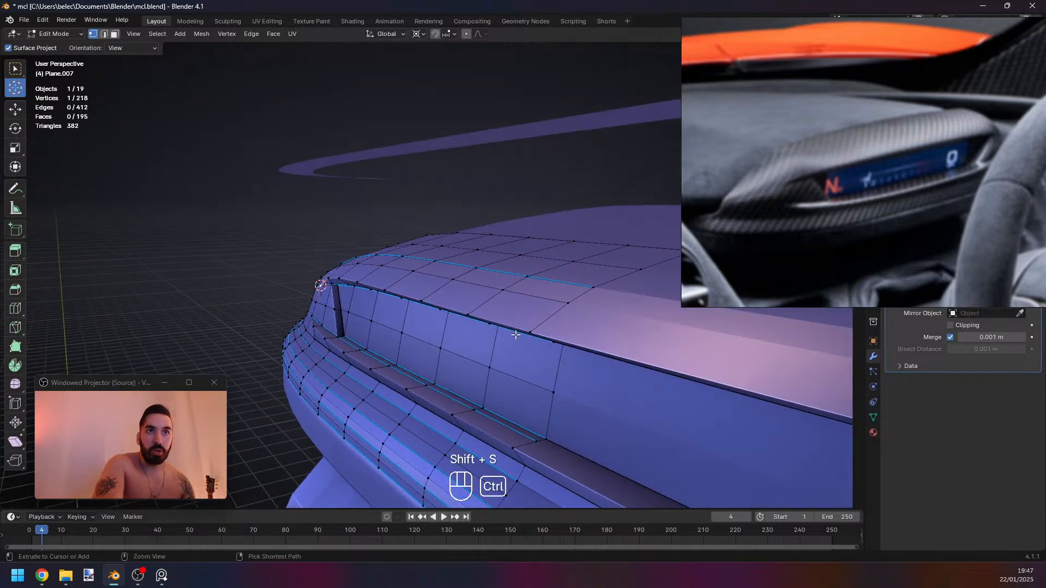
{"action": "right_click", "coordinate": [553, 342], "text": "ctrl"}
{"action": "middle_click_drag", "start_coordinate": [553, 342], "coordinate": [674, 330]}
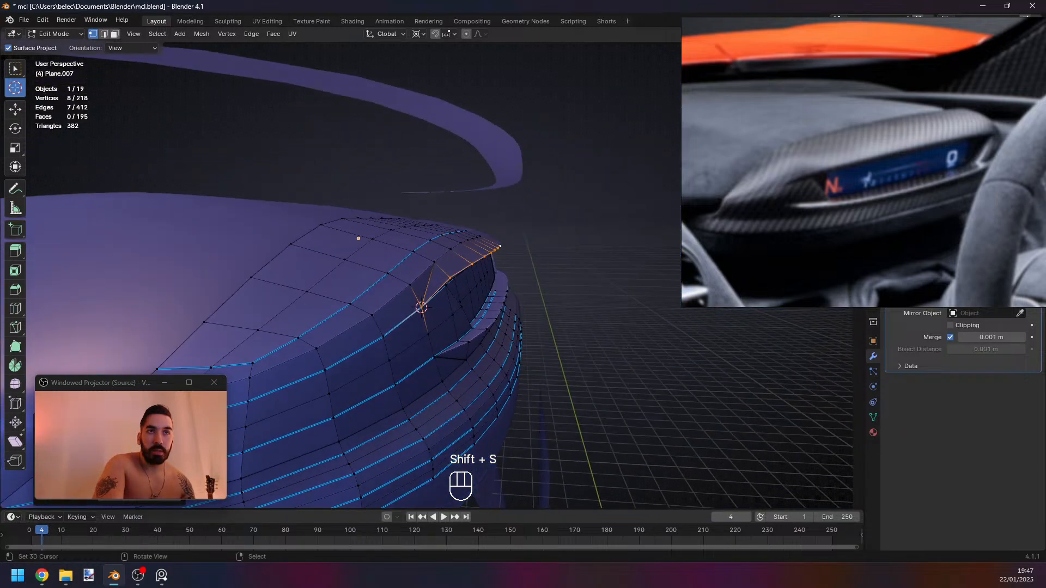
{"action": "key", "text": "s"}
{"action": "key", "text": "z"}
{"action": "left_click", "coordinate": [565, 328]}
Scale the upper lip's selected front edge row along X about the 3D cursor.
{"action": "mouse_move", "coordinate": [565, 328]}
{"action": "middle_mouse_down"}
{"action": "mouse_move", "coordinate": [570, 318]}
{"action": "mouse_move", "coordinate": [530, 295]}
{"action": "mouse_move", "coordinate": [497, 296]}
{"action": "mouse_move", "coordinate": [493, 311]}
{"action": "mouse_move", "coordinate": [590, 247]}
{"action": "mouse_move", "coordinate": [504, 339]}
{"action": "mouse_move", "coordinate": [481, 333]}
{"action": "mouse_move", "coordinate": [488, 306]}
{"action": "mouse_move", "coordinate": [490, 327]}
{"action": "middle_mouse_up"}
{"action": "key", "text": "z"}
{"action": "key", "text": "z"}
{"action": "key", "text": "s"}
{"action": "key", "text": "x"}
{"action": "left_click", "coordinate": [520, 338]}
{"action": "key", "text": "z"}
{"action": "key", "text": "z"}
Snap the 3D cursor to the upper lip's centre-line vertex and scale the seven-vertex edge row along X in top view.
{"action": "right_click", "coordinate": [483, 228]}
{"action": "key", "text": "shift+s"}
{"action": "right_click", "coordinate": [467, 301], "text": "ctrl+shift"}
{"action": "key", "text": "ctrl+z"}
{"action": "right_click", "coordinate": [470, 304], "text": "ctrl+shift"}
{"action": "key", "text": "KP_7"}
{"action": "key", "text": "z"}
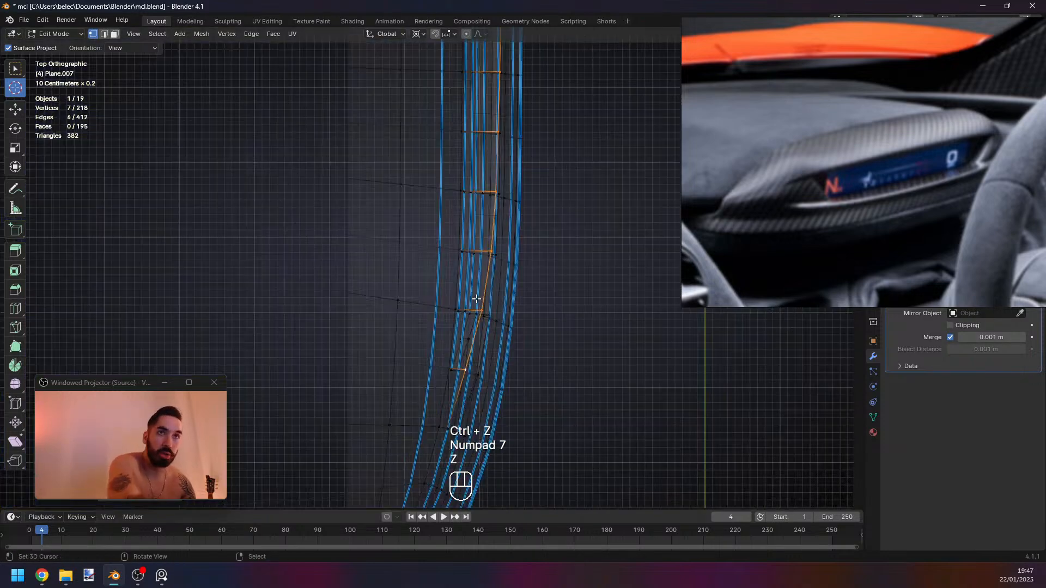
{"action": "scroll", "coordinate": [487, 316], "scroll_direction": "up", "scroll_amount": 6}
{"action": "key", "text": "z"}
{"action": "key", "text": "s"}
{"action": "key", "text": "x"}
{"action": "left_click", "coordinate": [545, 353]}
{"action": "key", "text": "z"}
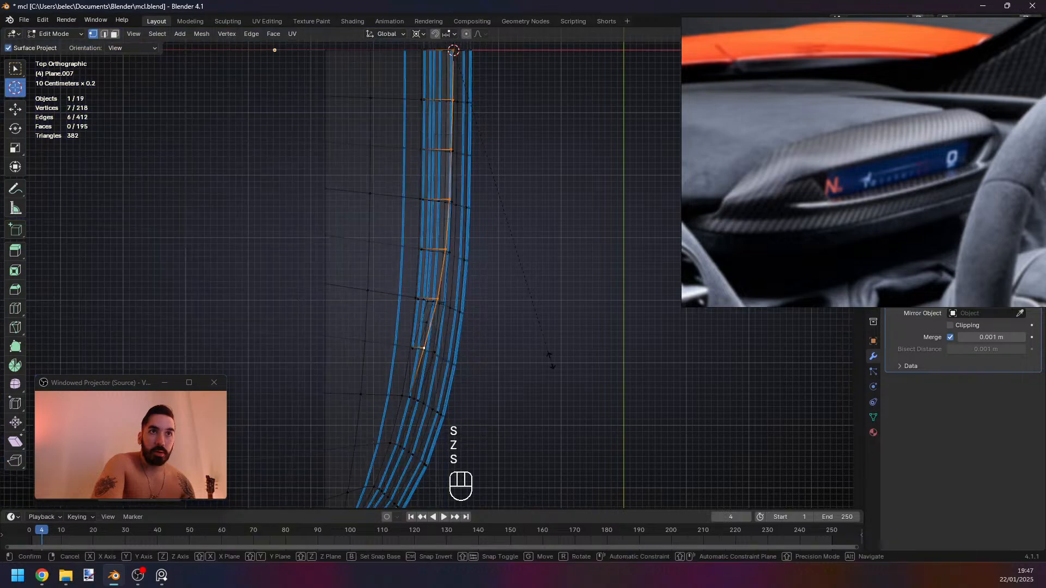
{"action": "key", "text": "s"}
{"action": "left_click", "coordinate": [453, 328]}
{"action": "key", "text": "z"}
Snap the 3D cursor to the opening's upper outer corner vertex and scale the upper lip's twelve underside faces about it.
{"action": "mouse_move", "coordinate": [453, 328]}
{"action": "middle_mouse_down"}
{"action": "mouse_move", "coordinate": [434, 236]}
{"action": "mouse_move", "coordinate": [455, 271]}
{"action": "mouse_move", "coordinate": [409, 259]}
{"action": "mouse_move", "coordinate": [343, 267]}
{"action": "middle_mouse_up"}
{"action": "key", "text": "z"}
{"action": "key", "text": "z"}
{"action": "right_click", "coordinate": [315, 267]}
{"action": "key", "text": "shift+s"}
{"action": "left_click", "coordinate": [425, 276]}
{"action": "key", "text": "3"}
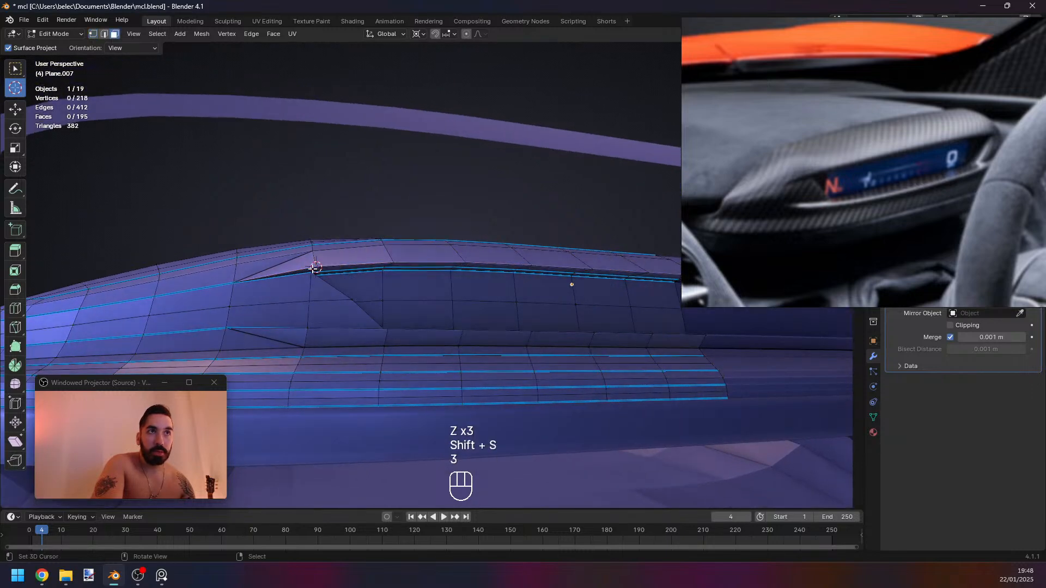
{"action": "left_click", "coordinate": [651, 273], "text": "ctrl+shift"}
{"action": "key", "text": "s"}
{"action": "middle_click_drag", "start_coordinate": [648, 280], "coordinate": [582, 284]}
{"action": "middle_click_drag", "start_coordinate": [548, 297], "coordinate": [479, 226]}
{"action": "key", "text": "Tab"}
{"action": "key", "text": "1"}
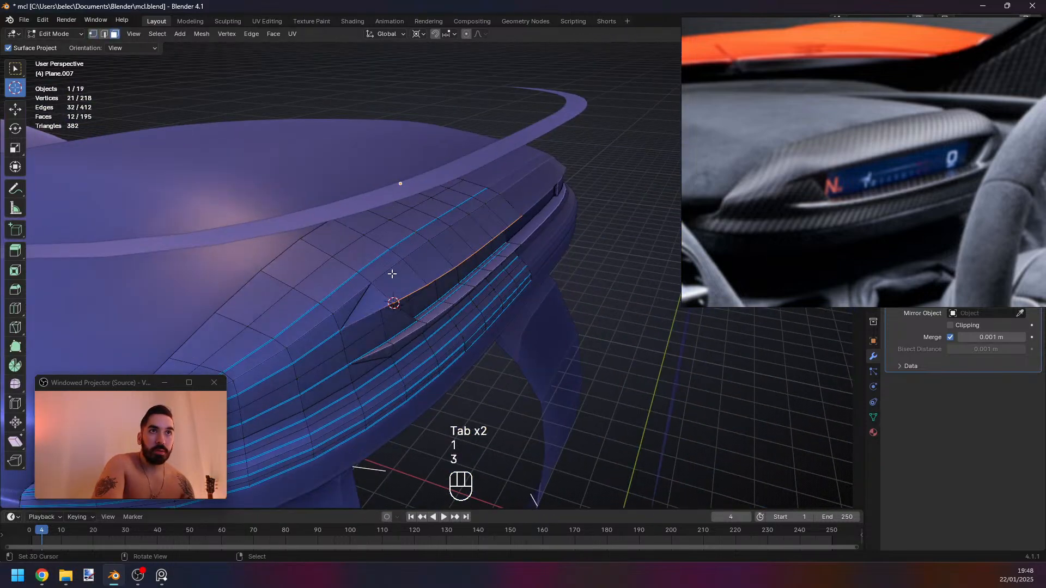
Select the crosswise edge loops of the hood strip above the display opening and adjust them with a LoopTools operation.
{"action": "key", "text": "3"}
{"action": "left_click", "coordinate": [484, 222], "text": "alt+shift"}
{"action": "key", "text": "2"}
{"action": "right_click", "coordinate": [474, 213], "text": "alt+shift"}
{"action": "right_click", "coordinate": [465, 202], "text": "alt+shift"}
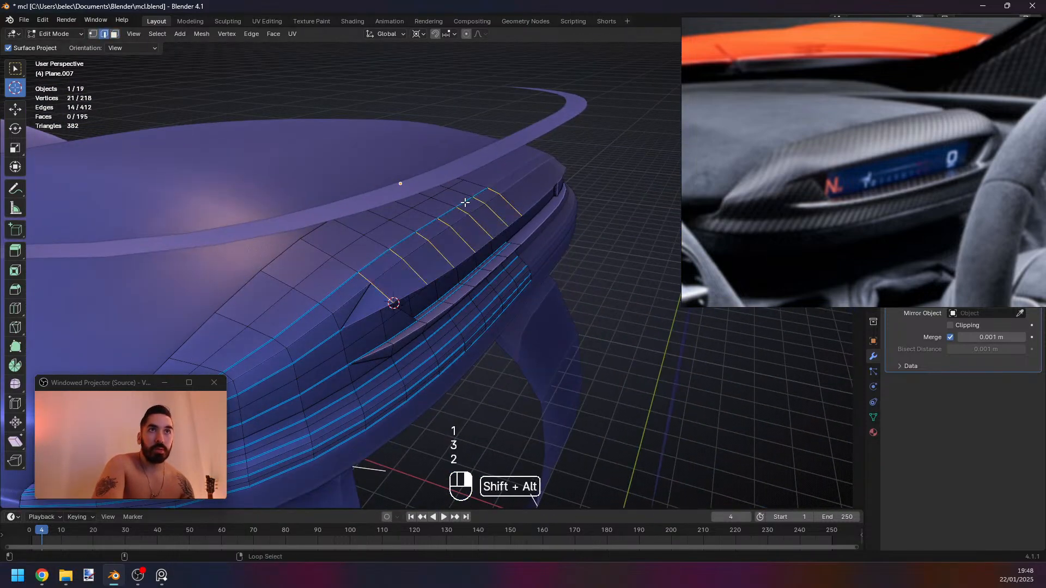
{"action": "key", "text": "w"}
{"action": "mouse_move", "coordinate": [566, 147]}
{"action": "left_click", "coordinate": [622, 218]}
Slide the vertex near the front corner of the hood along its edge.
{"action": "middle_click_drag", "start_coordinate": [443, 316], "coordinate": [396, 293]}
{"action": "key", "text": "Tab"}
{"action": "key", "text": "Tab"}
{"action": "key", "text": "1"}
{"action": "right_click", "coordinate": [336, 276]}
{"action": "key", "text": "g"}
{"action": "key", "text": "g"}
{"action": "left_click", "coordinate": [396, 295]}
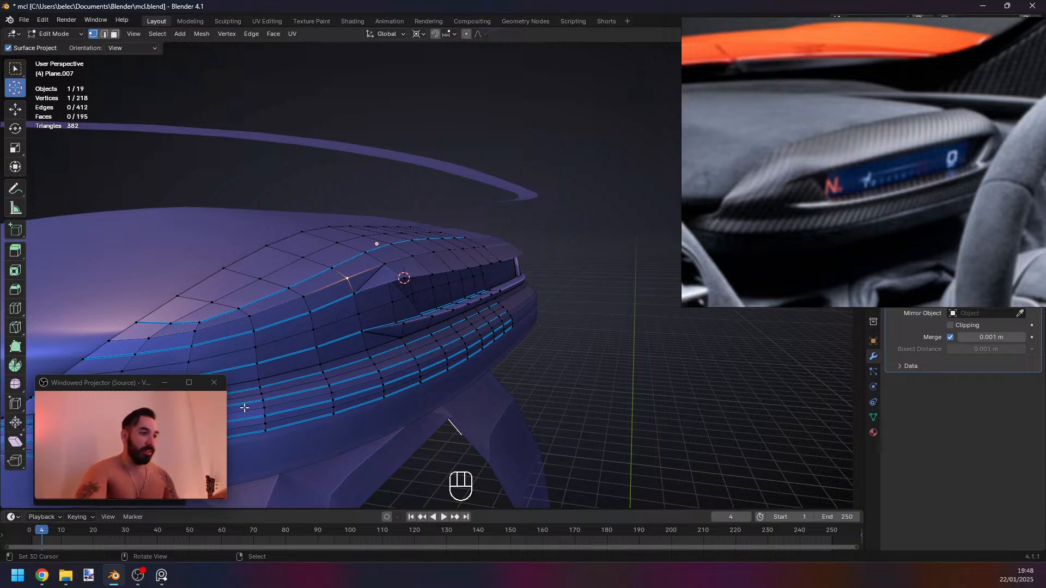
{"action": "middle_click_drag", "start_coordinate": [244, 407], "coordinate": [476, 273]}
{"action": "key", "text": "Tab"}
{"action": "key", "text": "Tab"}
{"action": "key", "text": "1"}
{"action": "key", "text": "z"}
{"action": "key", "text": "z"}
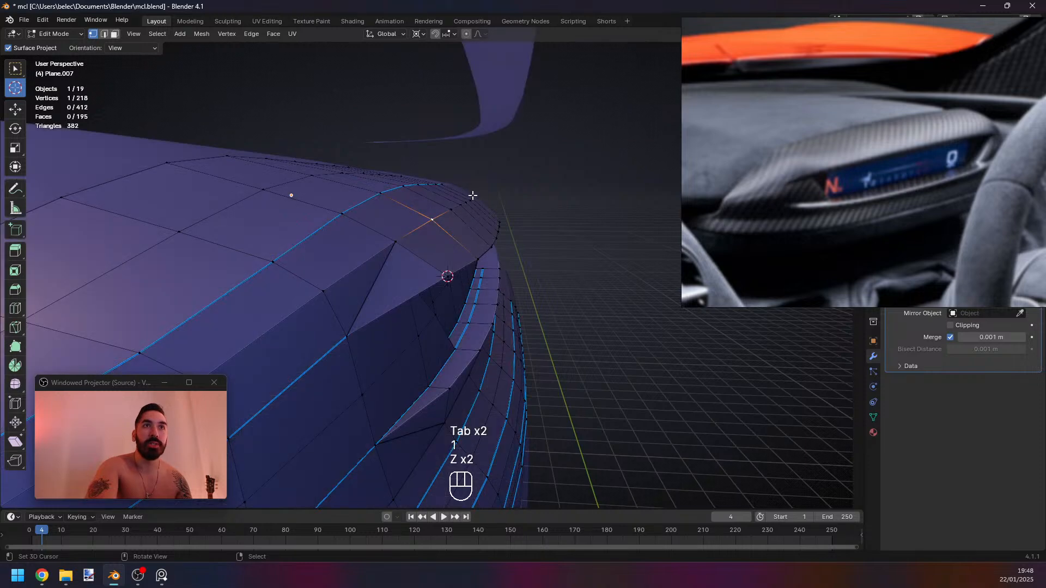
In the front wireframe view, snap the 3D cursor to the hood-row vertex just above the display opening's corner.
{"action": "key", "text": "KP_1"}
{"action": "key", "text": "KP_3"}
{"action": "key", "text": "KP_1"}
{"action": "key", "text": "z"}
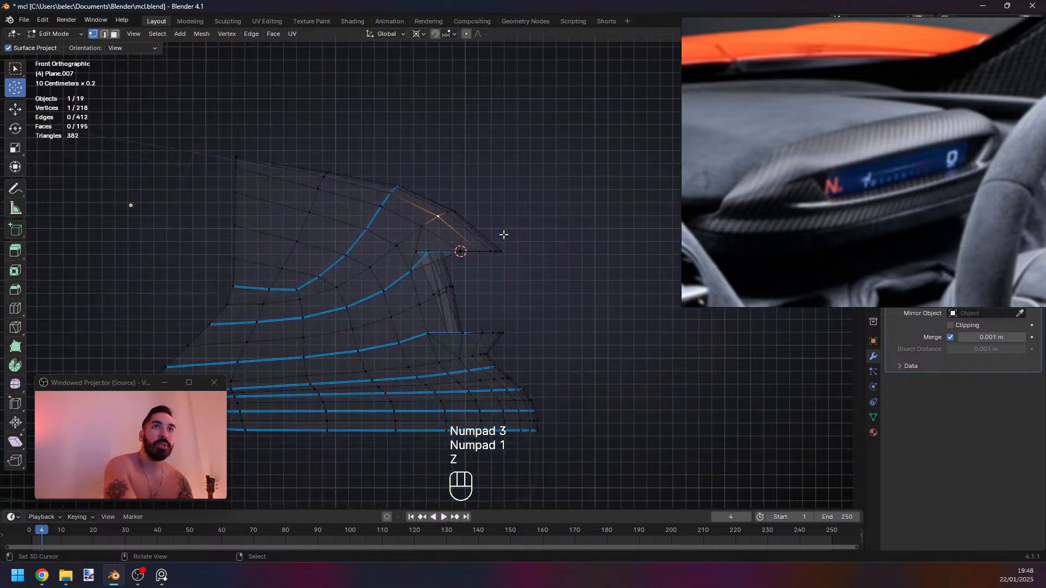
{"action": "right_click", "coordinate": [430, 232]}
{"action": "key", "text": "shift+s"}
{"action": "left_click", "coordinate": [551, 251]}
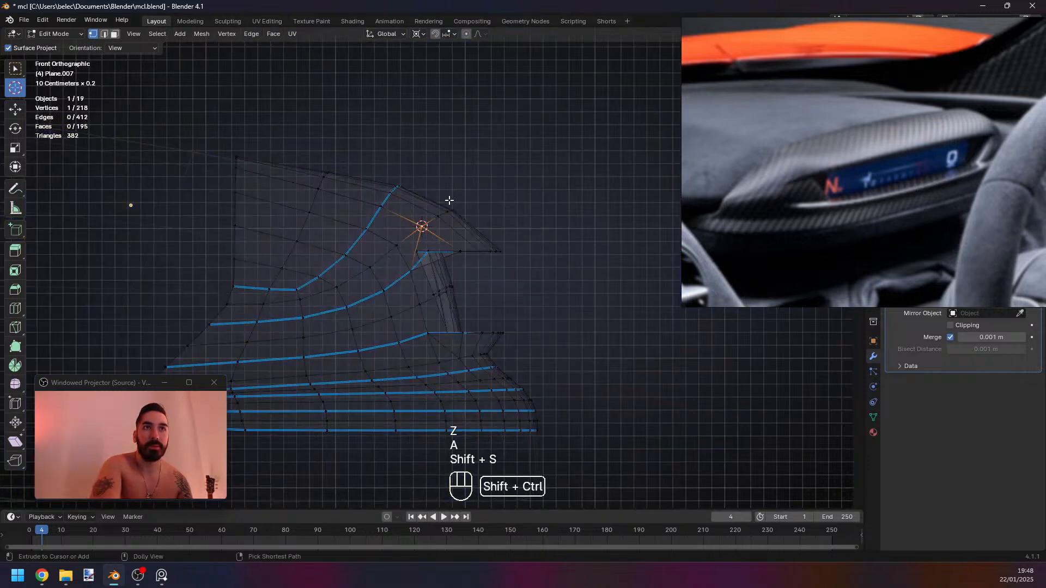
Select the row of seven vertices along the hood's outer curve and scale it along Z about the 3D cursor.
{"action": "key", "text": "c"}
{"action": "left_click", "coordinate": [460, 199]}
{"action": "right_click", "coordinate": [464, 198]}
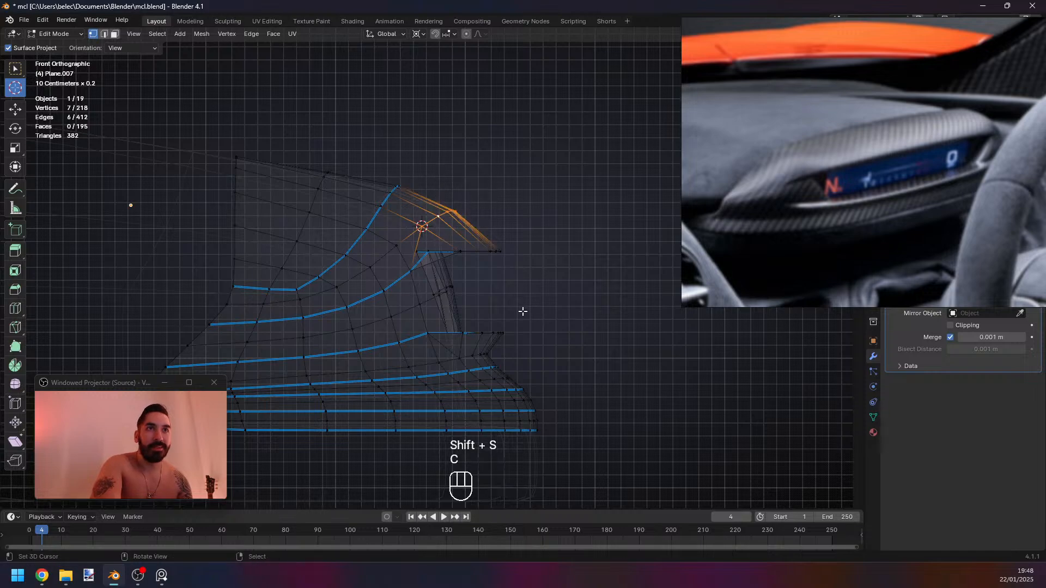
{"action": "key", "text": "s"}
{"action": "key", "text": "z"}
{"action": "left_click", "coordinate": [542, 326]}
{"action": "key", "text": "z"}
{"action": "key", "text": "Tab"}
Select the vertices at the upper corner where the hood meets the display opening.
{"action": "mouse_move", "coordinate": [515, 299]}
{"action": "middle_mouse_down"}
{"action": "mouse_move", "coordinate": [422, 267]}
{"action": "mouse_move", "coordinate": [279, 252]}
{"action": "mouse_move", "coordinate": [406, 276]}
{"action": "middle_mouse_up"}
{"action": "key", "text": "Tab"}
{"action": "right_click", "coordinate": [266, 244]}
{"action": "key", "text": "z"}
{"action": "right_click", "coordinate": [271, 253], "text": "ctrl"}
{"action": "key", "text": "z"}
Try to move the selected corner vertices and undo the move.
{"action": "key", "text": "g"}
{"action": "middle_click", "coordinate": [407, 294]}
{"action": "left_click", "coordinate": [406, 322]}
{"action": "key", "text": "z"}
{"action": "mouse_move", "coordinate": [473, 310]}
{"action": "middle_mouse_down"}
{"action": "mouse_move", "coordinate": [414, 297]}
{"action": "mouse_move", "coordinate": [519, 310]}
{"action": "mouse_move", "coordinate": [522, 290]}
{"action": "middle_mouse_up"}
{"action": "key", "text": "ctrl+z"}
Snap the 3D cursor to the selected corner vertices, move them along the global Z axis and return to Object Mode.
{"action": "key", "text": "shift+s"}
{"action": "left_click", "coordinate": [520, 309]}
{"action": "key", "text": "g"}
{"action": "middle_click", "coordinate": [523, 299]}
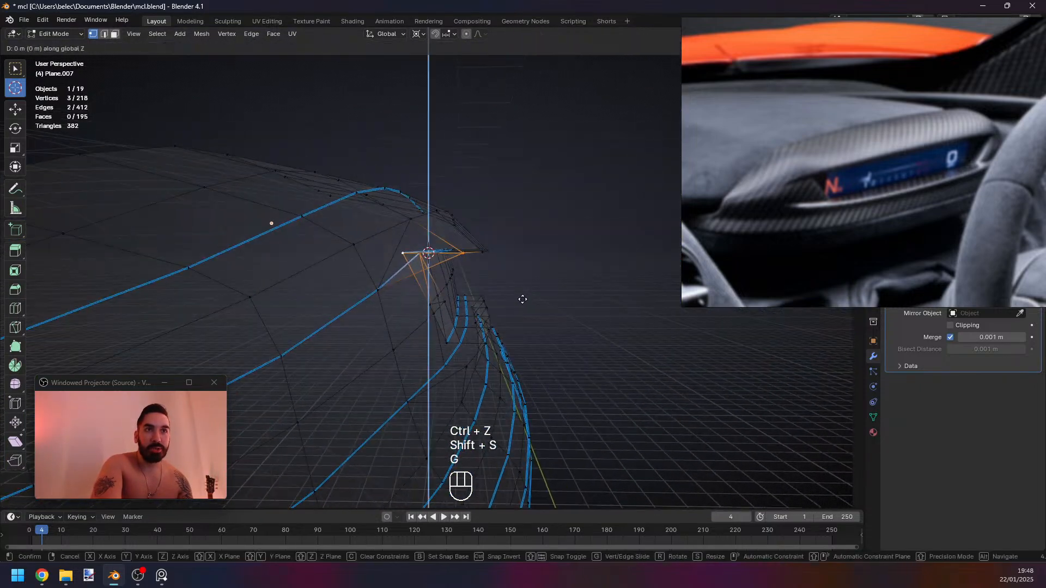
{"action": "left_click", "coordinate": [525, 362]}
{"action": "key", "text": "z"}
{"action": "middle_click_drag", "start_coordinate": [446, 326], "coordinate": [441, 290]}
{"action": "key", "text": "Tab"}
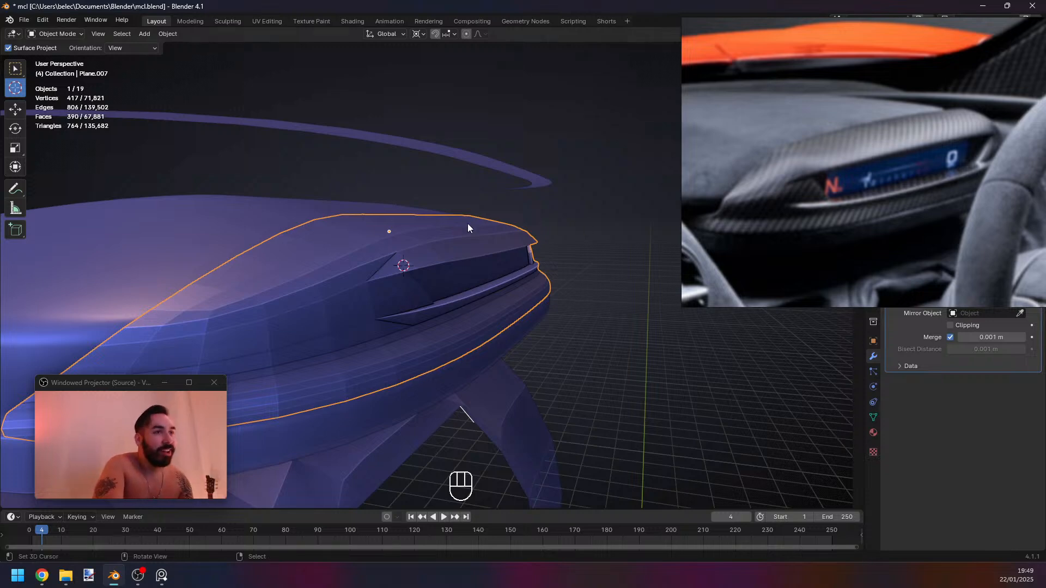
{"action": "middle_click_drag", "start_coordinate": [468, 223], "coordinate": [278, 447]}
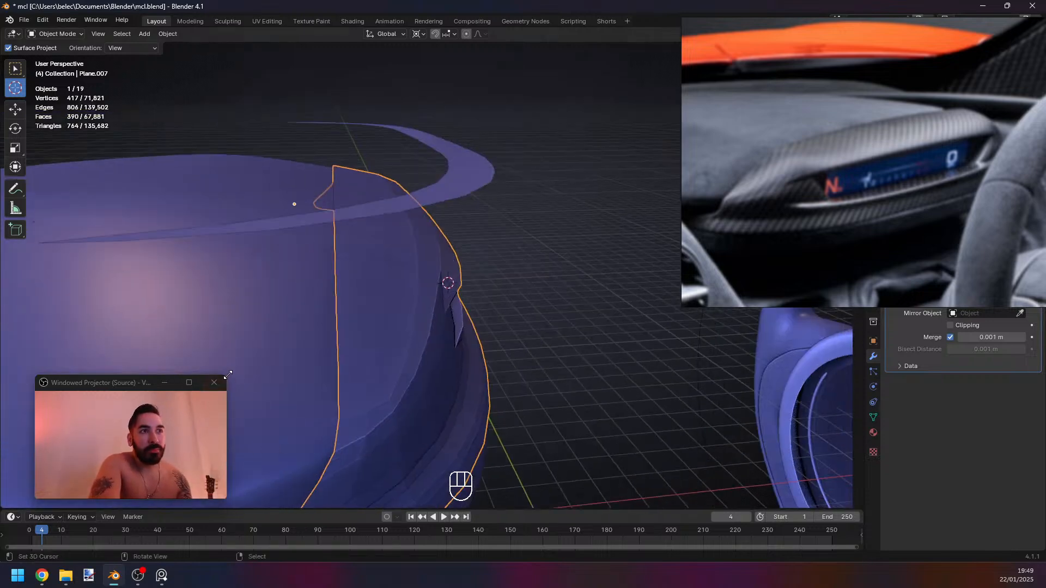
{"action": "left_click_drag", "start_coordinate": [226, 376], "coordinate": [201, 390]}
{"action": "middle_click_drag", "start_coordinate": [425, 360], "coordinate": [332, 280]}
In the side wireframe view, isolate the vertex halfway along the slanted end edge of the display opening.
{"action": "key", "text": "Tab"}
{"action": "key", "text": "1"}
{"action": "key", "text": "z"}
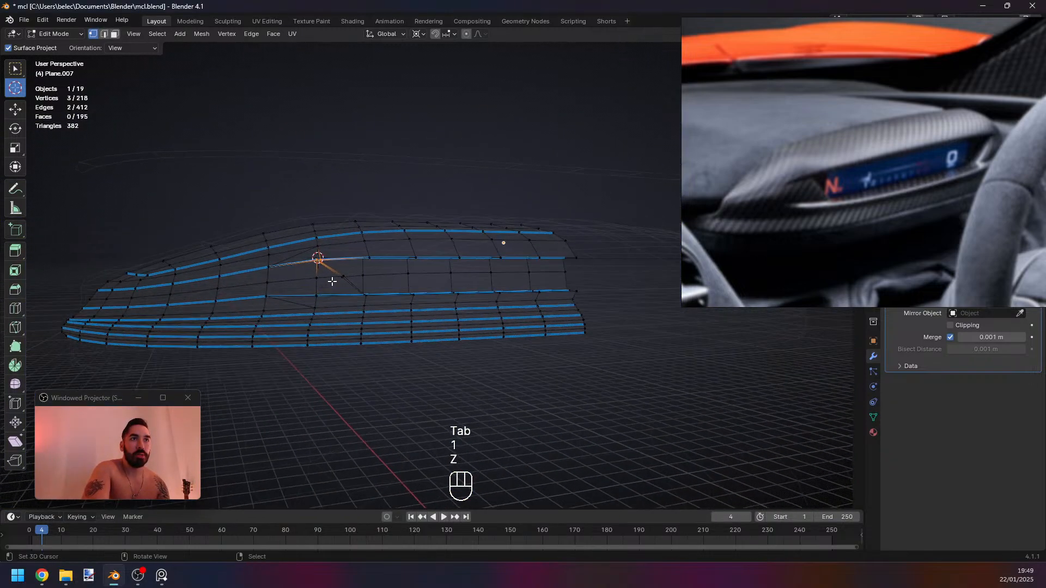
{"action": "key", "text": "a"}
{"action": "key", "text": "b"}
{"action": "left_click_drag", "start_coordinate": [336, 271], "coordinate": [355, 283]}
{"action": "key", "text": "KP_3"}
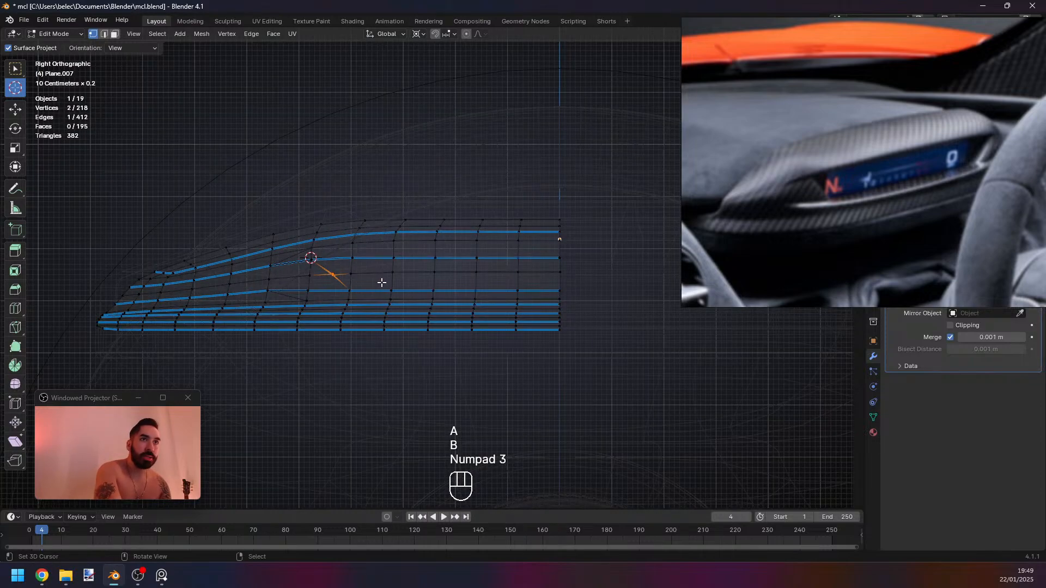
{"action": "scroll", "coordinate": [368, 276], "scroll_direction": "up", "scroll_amount": 5}
{"action": "middle_click_drag", "start_coordinate": [267, 277], "coordinate": [432, 280], "text": "shift"}
{"action": "scroll", "coordinate": [432, 280], "scroll_direction": "up", "scroll_amount": 2}
{"action": "right_click", "coordinate": [294, 304]}
{"action": "scroll", "coordinate": [571, 280], "scroll_direction": "down", "scroll_amount": 4}
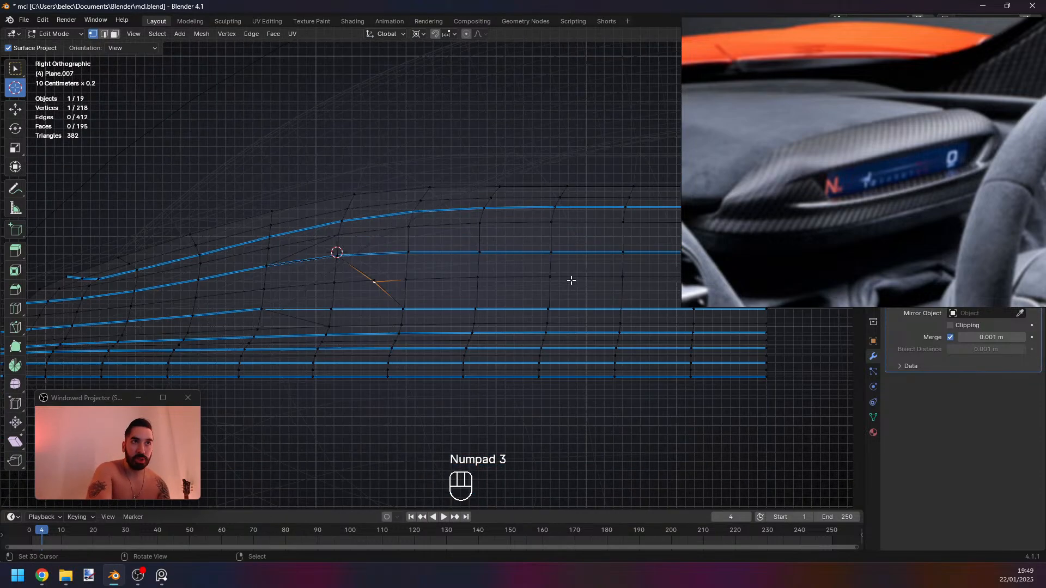
Extend the selection to the row of seven vertices along the display's middle and slide them.
{"action": "middle_click_drag", "start_coordinate": [571, 280], "coordinate": [406, 285], "text": "shift"}
{"action": "right_click", "coordinate": [592, 282], "text": "ctrl"}
{"action": "middle_click_drag", "start_coordinate": [261, 313], "coordinate": [506, 311], "text": "shift"}
{"action": "scroll", "coordinate": [507, 310], "scroll_direction": "up", "scroll_amount": 8}
{"action": "middle_click_drag", "start_coordinate": [444, 287], "coordinate": [418, 336], "text": "shift"}
{"action": "scroll", "coordinate": [418, 336], "scroll_direction": "up", "scroll_amount": 3}
{"action": "key", "text": "g"}
{"action": "key", "text": "g"}
{"action": "left_click", "coordinate": [428, 314]}
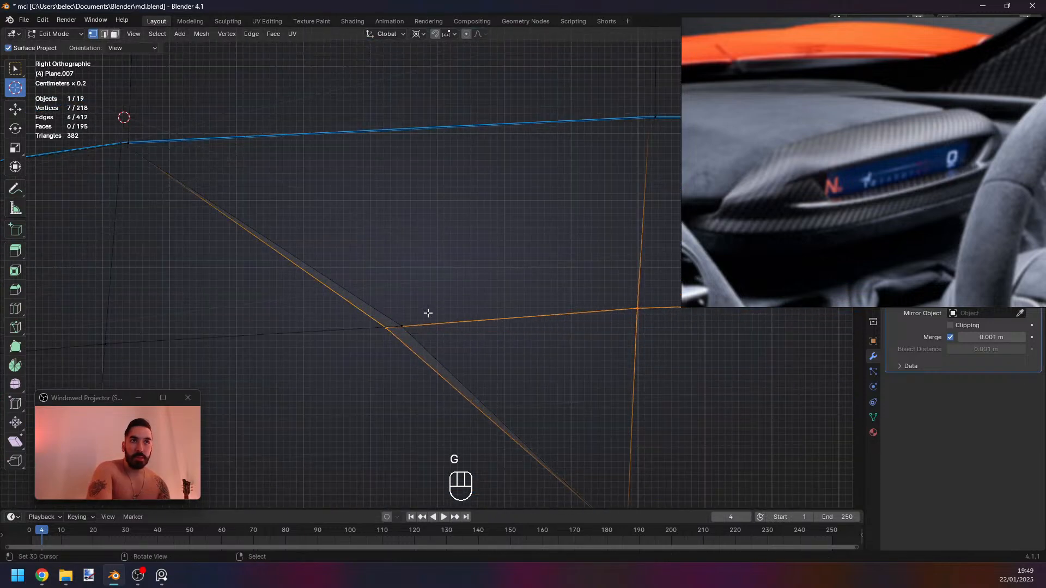
Move the end vertex of the display's middle row onto the neighbouring vertex on the slanted edge.
{"action": "right_click", "coordinate": [387, 328]}
{"action": "key", "text": "g"}
{"action": "key", "text": "g"}
{"action": "key", "text": "g"}
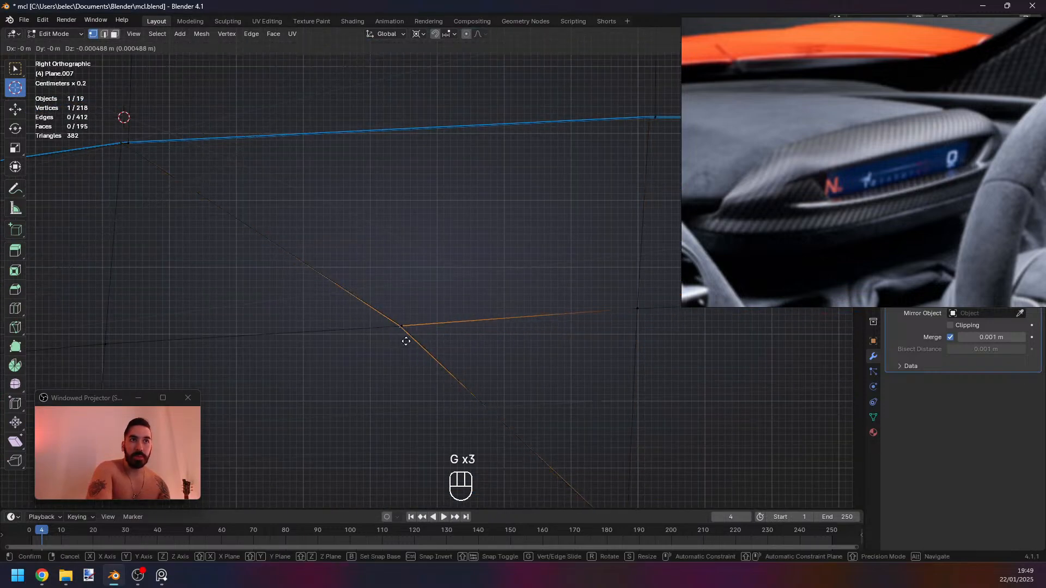
{"action": "key", "text": "g"}
{"action": "key", "text": "g"}
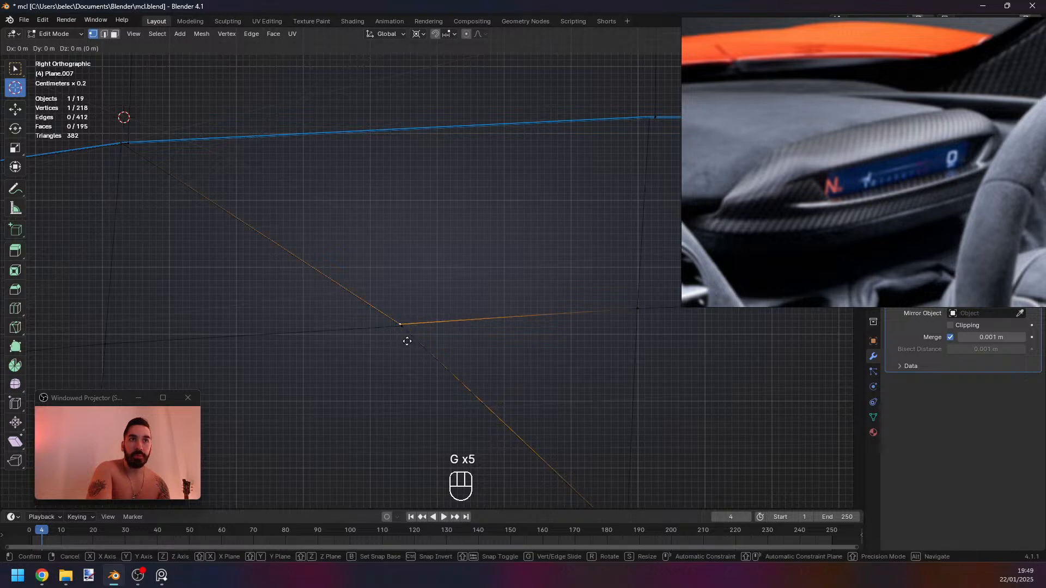
{"action": "left_click", "coordinate": [409, 343]}
Snap the 3D cursor to the end vertex of the display's middle row.
{"action": "scroll", "coordinate": [411, 343], "scroll_direction": "down", "scroll_amount": 6}
{"action": "key", "text": "z"}
{"action": "key", "text": "shift+s"}
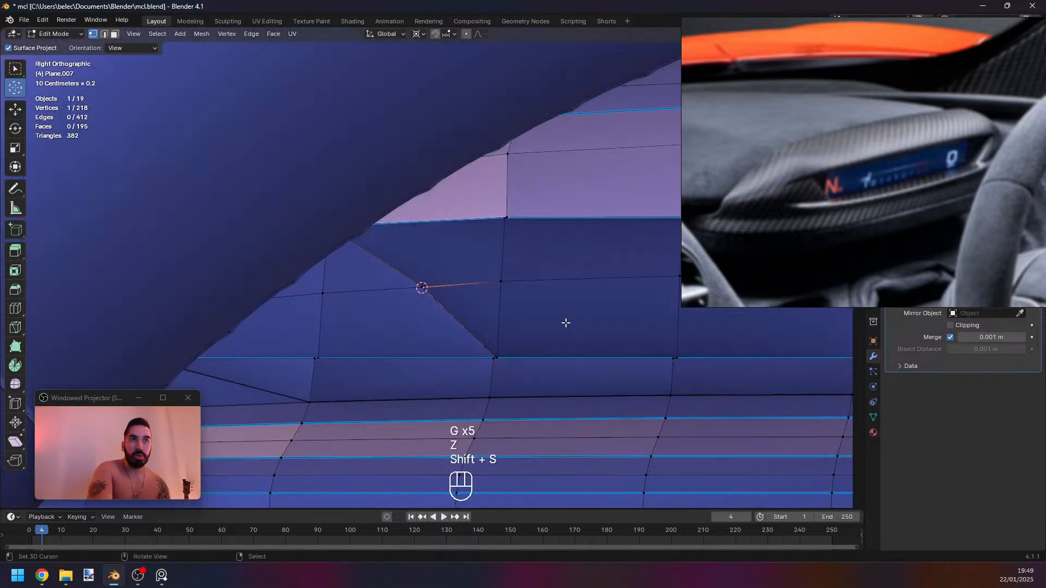
{"action": "key", "text": "z"}
{"action": "mouse_move", "coordinate": [537, 318]}
{"action": "middle_mouse_down"}
{"action": "mouse_move", "coordinate": [502, 338]}
{"action": "mouse_move", "coordinate": [481, 332]}
{"action": "mouse_move", "coordinate": [493, 314]}
{"action": "mouse_move", "coordinate": [559, 359]}
{"action": "middle_mouse_up"}
{"action": "key", "text": "z"}
{"action": "scroll", "coordinate": [502, 338], "scroll_direction": "down", "scroll_amount": 5}
Select the seven vertices of the display's middle row and level them by scaling Z to 0 about the 3D cursor.
{"action": "left_click", "coordinate": [484, 317], "text": "ctrl"}
{"action": "key", "text": "s"}
{"action": "key", "text": "z"}
{"action": "left_click", "coordinate": [466, 327]}
{"action": "key", "text": "s"}
{"action": "middle_click", "coordinate": [467, 326]}
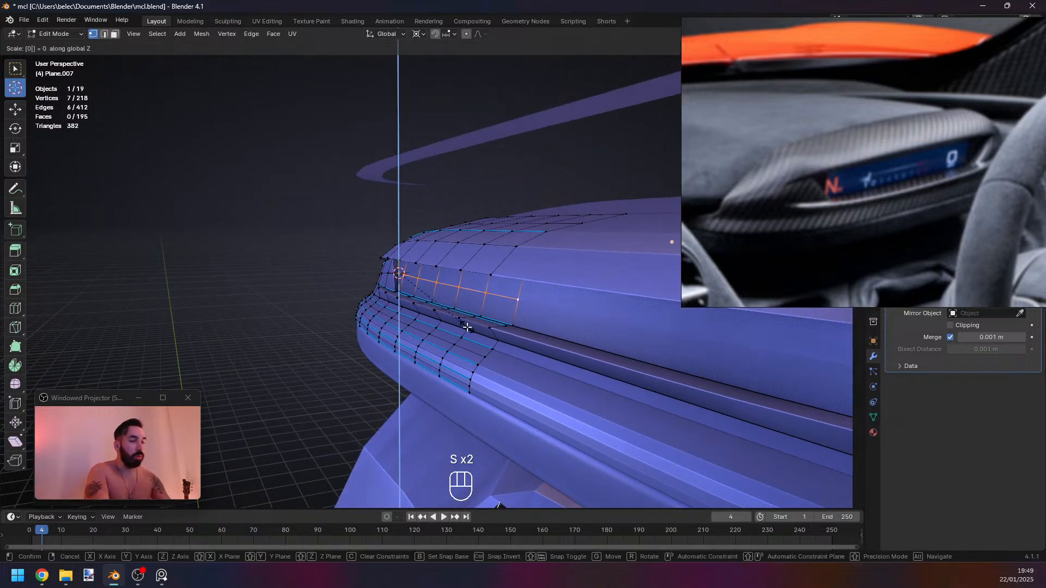
{"action": "left_click", "coordinate": [467, 327]}
{"action": "middle_click_drag", "start_coordinate": [467, 327], "coordinate": [483, 297]}
{"action": "key", "text": "Tab"}
Select the twelve faces of the display panel and snap the 3D cursor to the selection.
{"action": "scroll", "coordinate": [530, 327], "scroll_direction": "up", "scroll_amount": 2}
{"action": "key", "text": "Tab"}
{"action": "key", "text": "z"}
{"action": "key", "text": "z"}
{"action": "key", "text": "3"}
{"action": "left_click", "coordinate": [434, 301], "text": "ctrl+shift"}
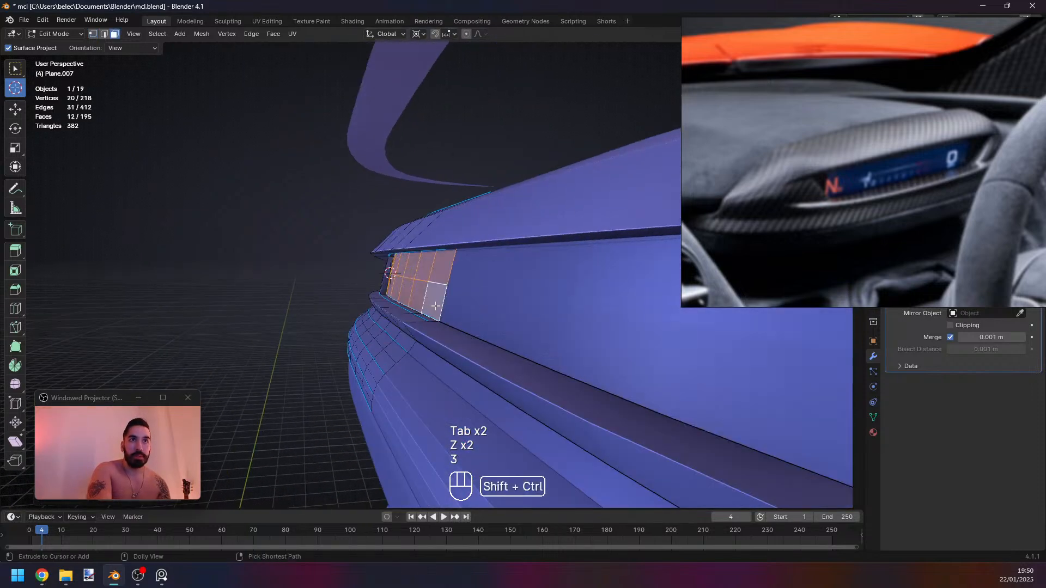
{"action": "key", "text": "shift+s"}
{"action": "left_click", "coordinate": [543, 300]}
{"action": "key", "text": "s"}
{"action": "key", "text": "x"}
{"action": "right_click", "coordinate": [542, 299]}
Flatten the selected display panel faces with LoopTools Flatten.
{"action": "key", "text": "w"}
{"action": "mouse_move", "coordinate": [545, 226]}
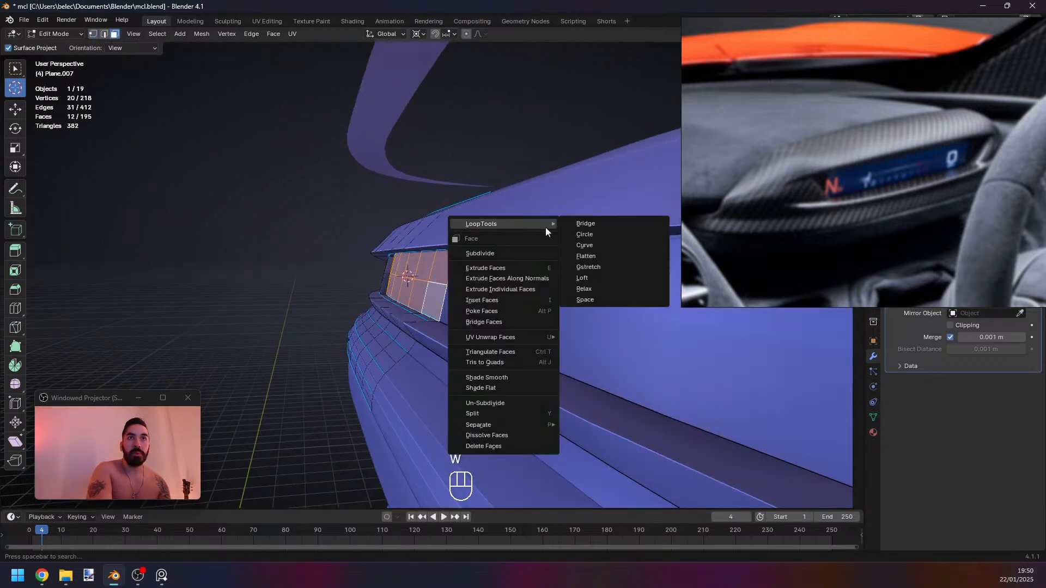
{"action": "left_click", "coordinate": [589, 256]}
{"action": "middle_click_drag", "start_coordinate": [451, 276], "coordinate": [436, 256]}
Offset the flattened display panel faces along their normals with Shrink/Fatten.
{"action": "key", "text": "z"}
{"action": "scroll", "coordinate": [456, 278], "scroll_direction": "up", "scroll_amount": 4}
{"action": "key", "text": "3"}
{"action": "key", "text": "alt+s"}
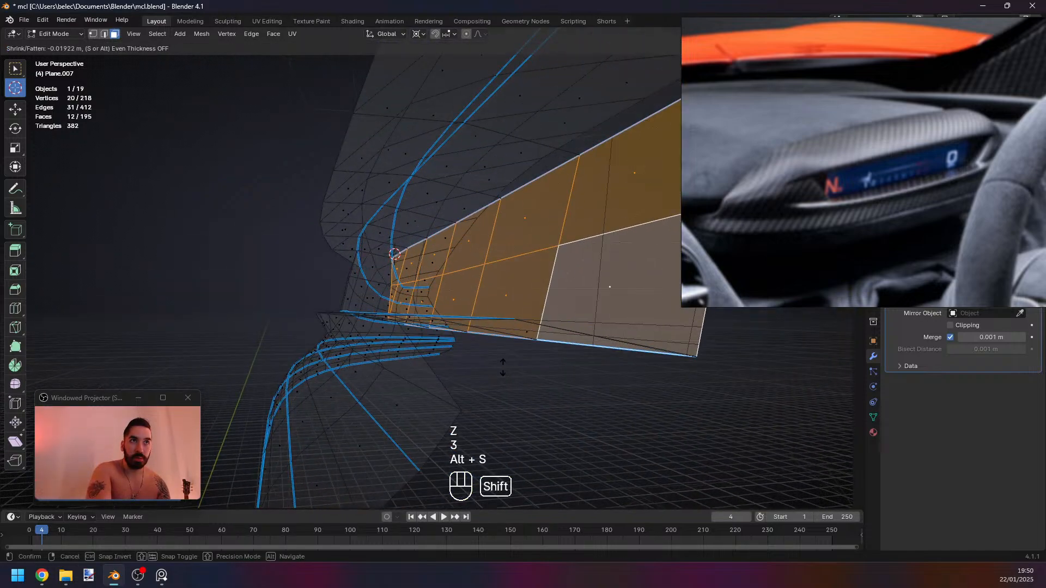
{"action": "left_click", "coordinate": [444, 294]}
{"action": "key", "text": "z"}
{"action": "mouse_move", "coordinate": [445, 294]}
{"action": "middle_mouse_down"}
{"action": "mouse_move", "coordinate": [422, 333]}
{"action": "mouse_move", "coordinate": [517, 317]}
{"action": "middle_mouse_up"}
{"action": "key", "text": "z"}
{"action": "key", "text": "Tab"}
{"action": "key", "text": "Tab"}
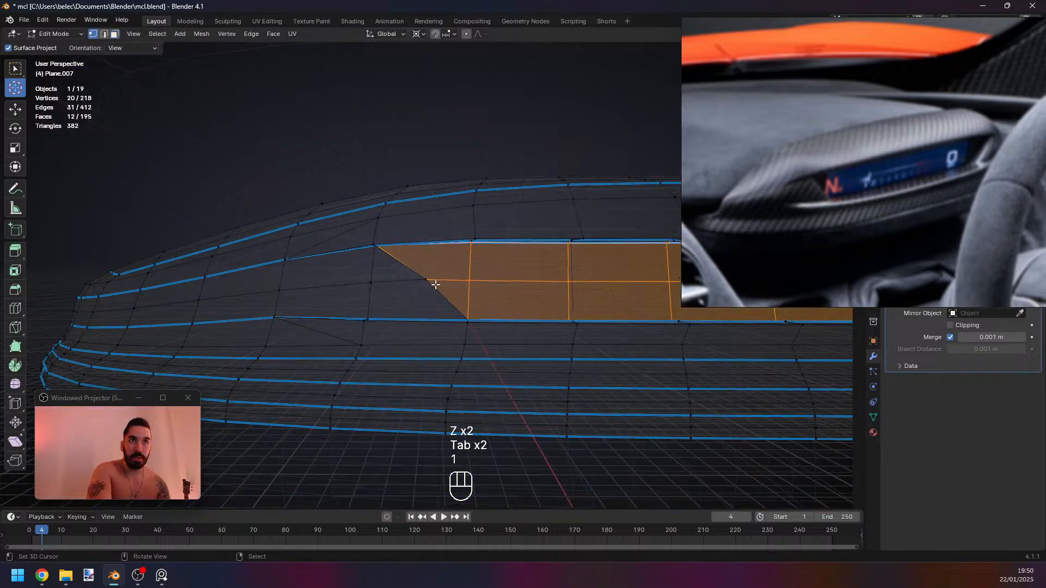
Snap the 3D cursor to the vertex pair midway along the slanted edge and align the pair by scaling with X locked.
{"action": "key", "text": "a"}
{"action": "key", "text": "b"}
{"action": "left_click_drag", "start_coordinate": [420, 278], "coordinate": [444, 285]}
{"action": "key", "text": "KP_1"}
{"action": "key", "text": "KP_3"}
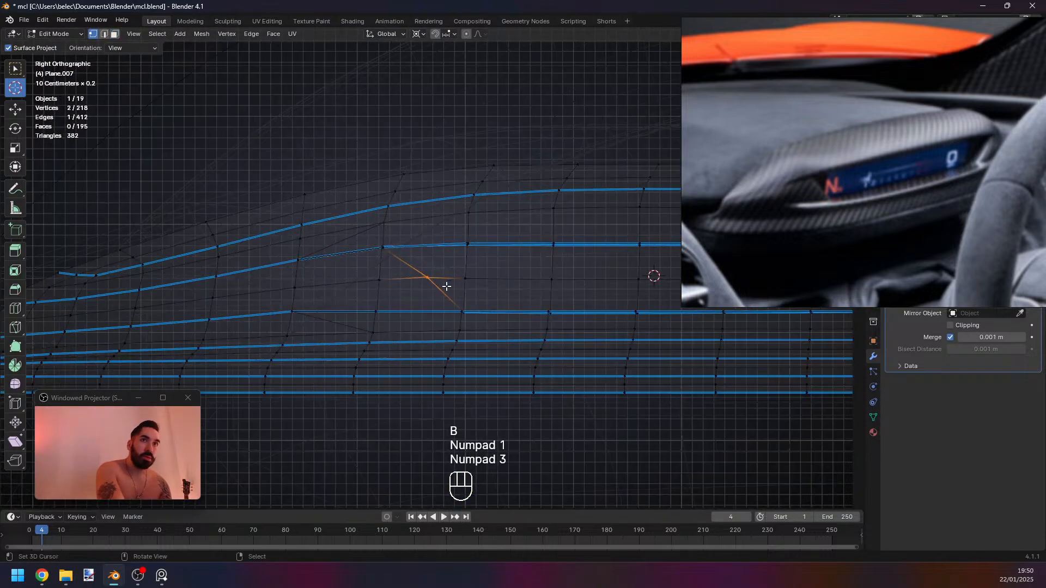
{"action": "scroll", "coordinate": [447, 286], "scroll_direction": "up", "scroll_amount": 7}
{"action": "key", "text": "shift+s"}
{"action": "key", "text": "s"}
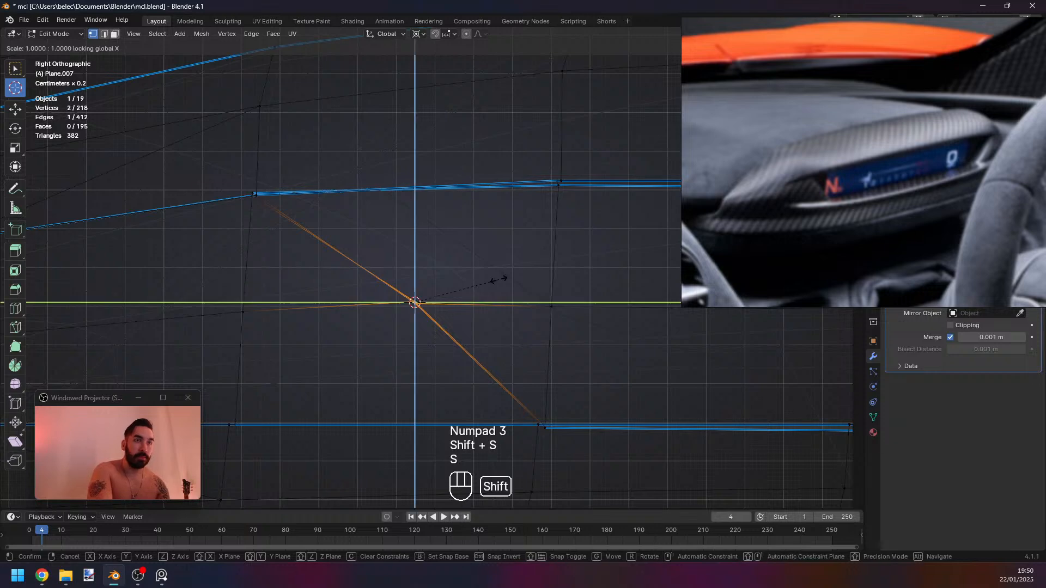
{"action": "key", "text": "s"}
Snap the 3D cursor to the vertex at the upper corner of the display's slanted edge.
{"action": "right_click", "coordinate": [255, 195]}
{"action": "right_click", "coordinate": [254, 194]}
{"action": "key", "text": "shift+s"}
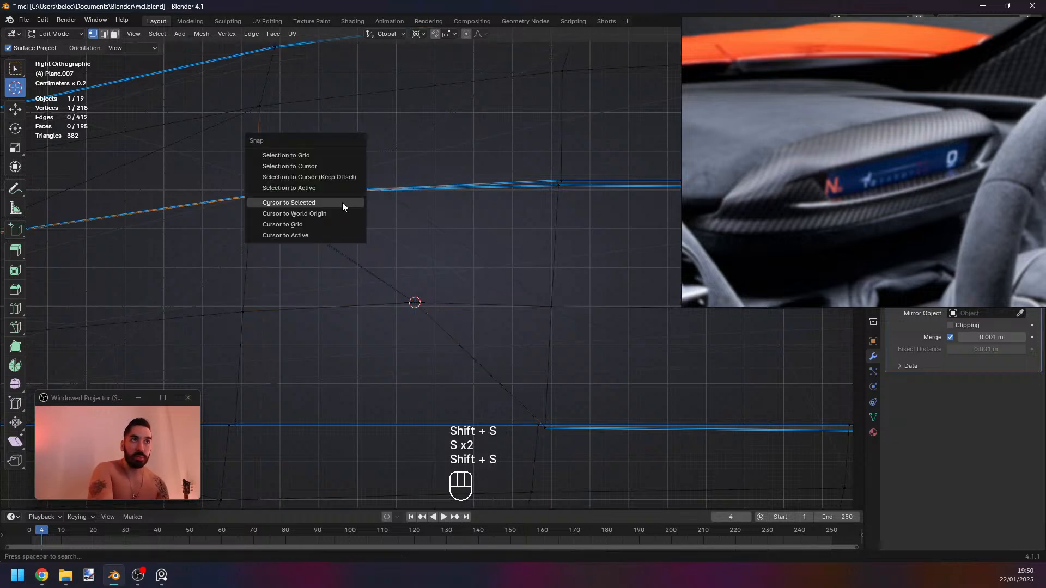
{"action": "left_click", "coordinate": [343, 204]}
{"action": "key", "text": "g"}
{"action": "right_click", "coordinate": [252, 186]}
{"action": "middle_click_drag", "start_coordinate": [250, 187], "coordinate": [290, 216], "text": "shift"}
{"action": "scroll", "coordinate": [290, 216], "scroll_direction": "up", "scroll_amount": 3}
Box-select the vertex beside the upper corner and align it to the 3D cursor by scaling to 0 with X locked.
{"action": "key", "text": "a"}
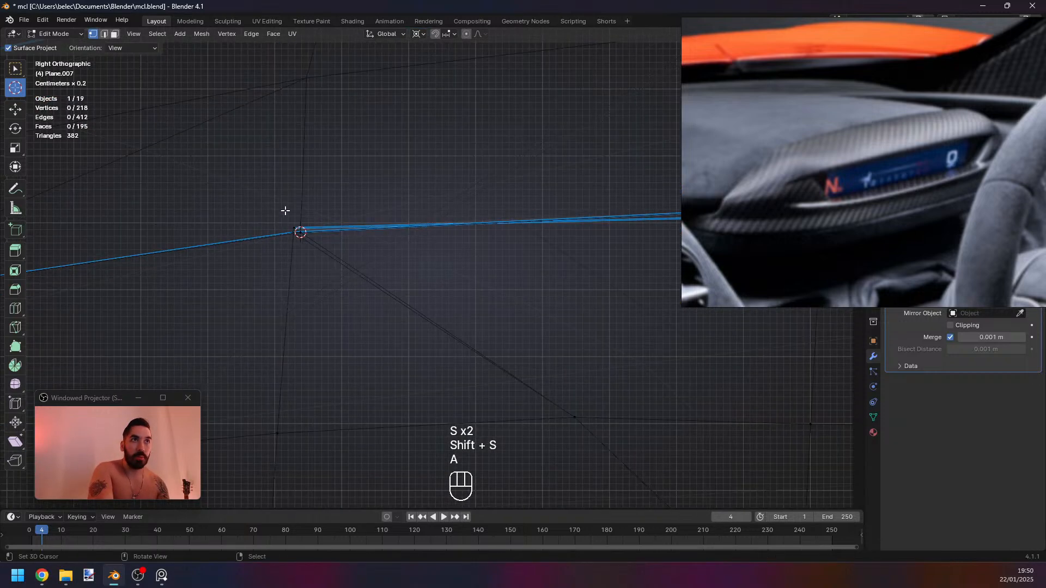
{"action": "key", "text": "b"}
{"action": "left_click_drag", "start_coordinate": [270, 210], "coordinate": [298, 233]}
{"action": "key", "text": "s"}
{"action": "key", "text": "shift+x"}
{"action": "key", "text": "0"}
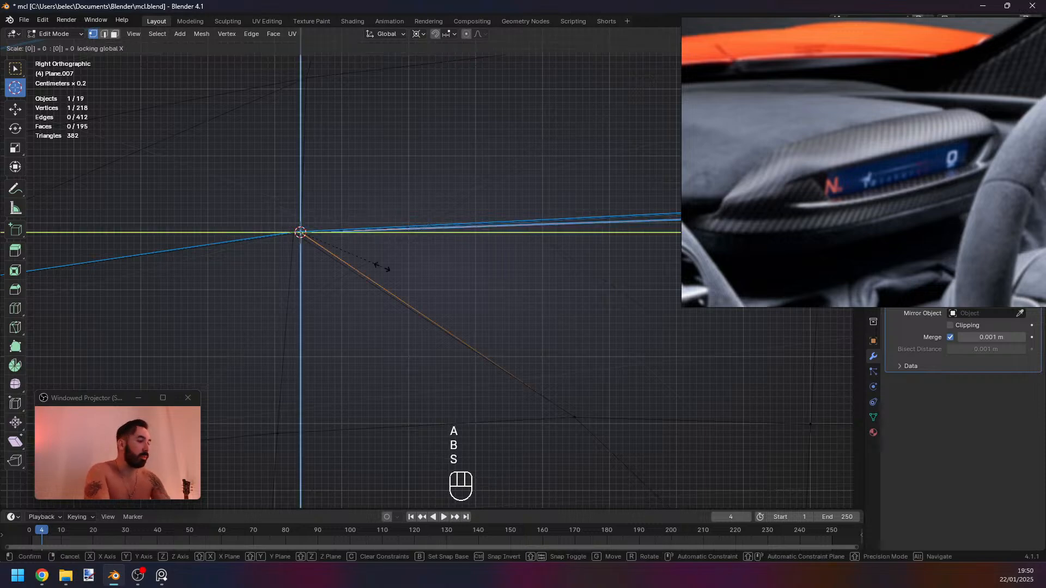
{"action": "key", "text": "Return"}
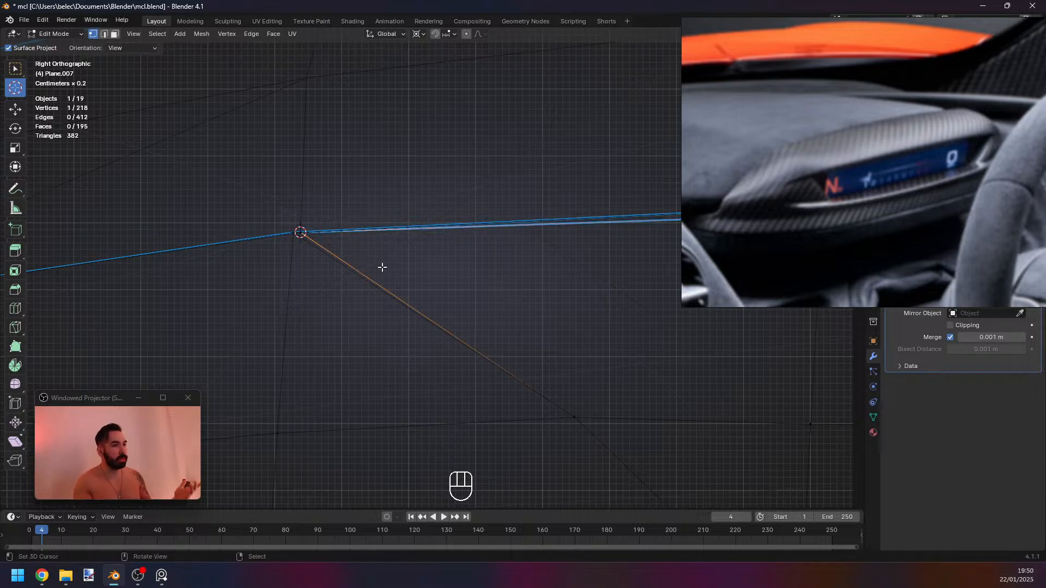
Align the remaining vertex at that upper corner to the snapped 3D cursor by scaling to 0 with X locked.
{"action": "key", "text": "shift+s"}
{"action": "left_click", "coordinate": [398, 216]}
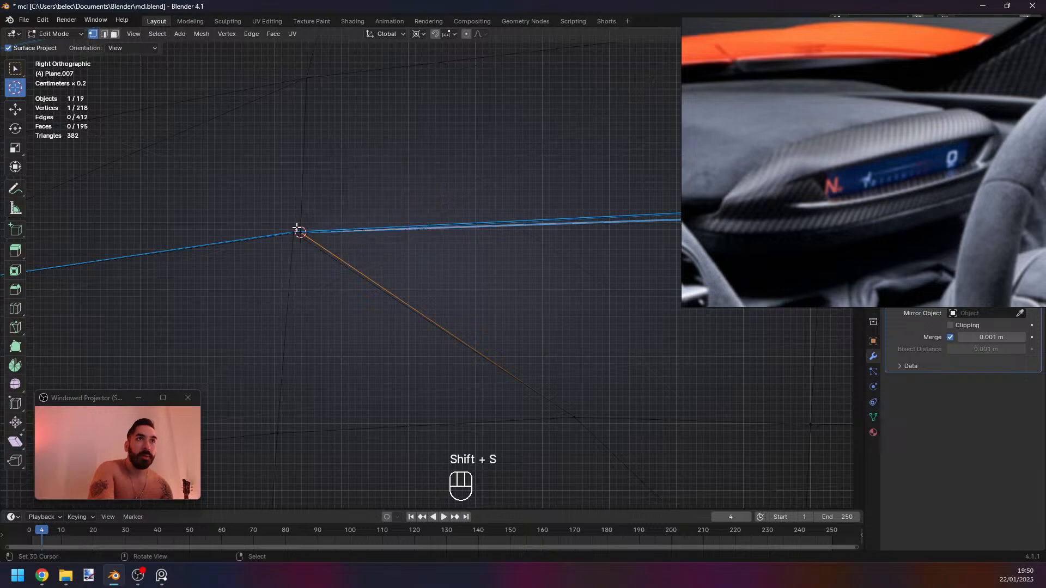
{"action": "key", "text": "s"}
{"action": "key", "text": "shift+x"}
{"action": "key", "text": "0"}
{"action": "left_click", "coordinate": [397, 250]}
{"action": "scroll", "coordinate": [397, 251], "scroll_direction": "down", "scroll_amount": 4}
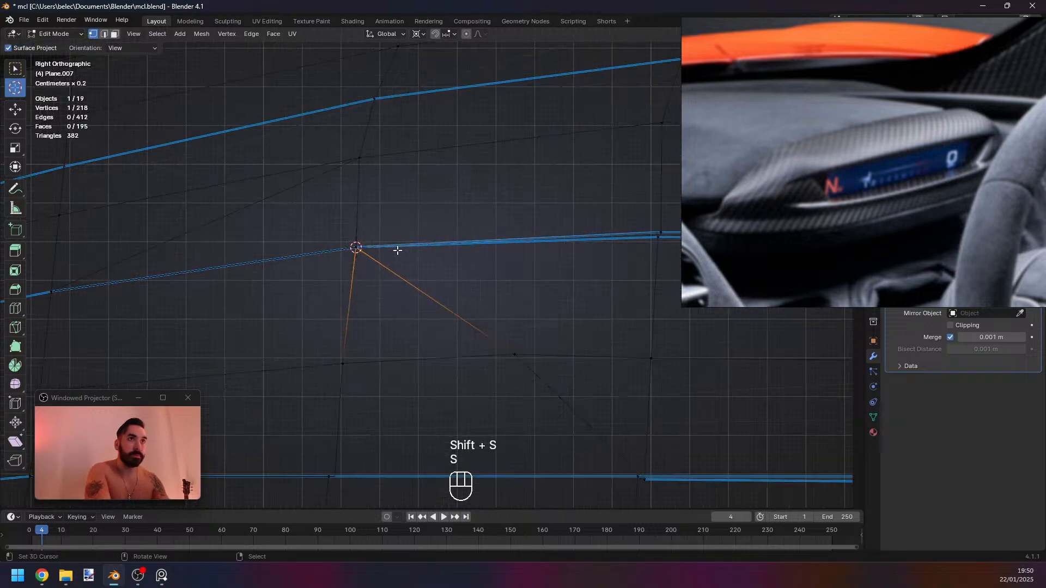
Check the aligned upper corner of the display's slanted edge in perspective with solid and see-through shading.
{"action": "key", "text": "z"}
{"action": "mouse_move", "coordinate": [397, 250]}
{"action": "middle_mouse_down"}
{"action": "mouse_move", "coordinate": [402, 278]}
{"action": "mouse_move", "coordinate": [389, 256]}
{"action": "mouse_move", "coordinate": [444, 263]}
{"action": "mouse_move", "coordinate": [403, 271]}
{"action": "mouse_move", "coordinate": [526, 271]}
{"action": "mouse_move", "coordinate": [478, 275]}
{"action": "mouse_move", "coordinate": [504, 285]}
{"action": "mouse_move", "coordinate": [474, 287]}
{"action": "mouse_move", "coordinate": [470, 338]}
{"action": "mouse_move", "coordinate": [470, 265]}
{"action": "mouse_move", "coordinate": [422, 305]}
{"action": "middle_mouse_up"}
{"action": "key", "text": "z"}
{"action": "key", "text": "z"}
{"action": "key", "text": "Tab"}
{"action": "key", "text": "Tab"}
{"action": "key", "text": "z"}
{"action": "key", "text": "z"}
Select the path of faces across the recessed screen inside the display opening and examine their shape.
{"action": "key", "text": "3"}
{"action": "right_click", "coordinate": [436, 270]}
{"action": "right_click", "coordinate": [525, 271], "text": "ctrl"}
{"action": "key", "text": "z"}
{"action": "key", "text": "z"}
{"action": "key", "text": "Tab"}
{"action": "key", "text": "Tab"}
{"action": "key", "text": "z"}
{"action": "key", "text": "1"}
{"action": "key", "text": "z"}
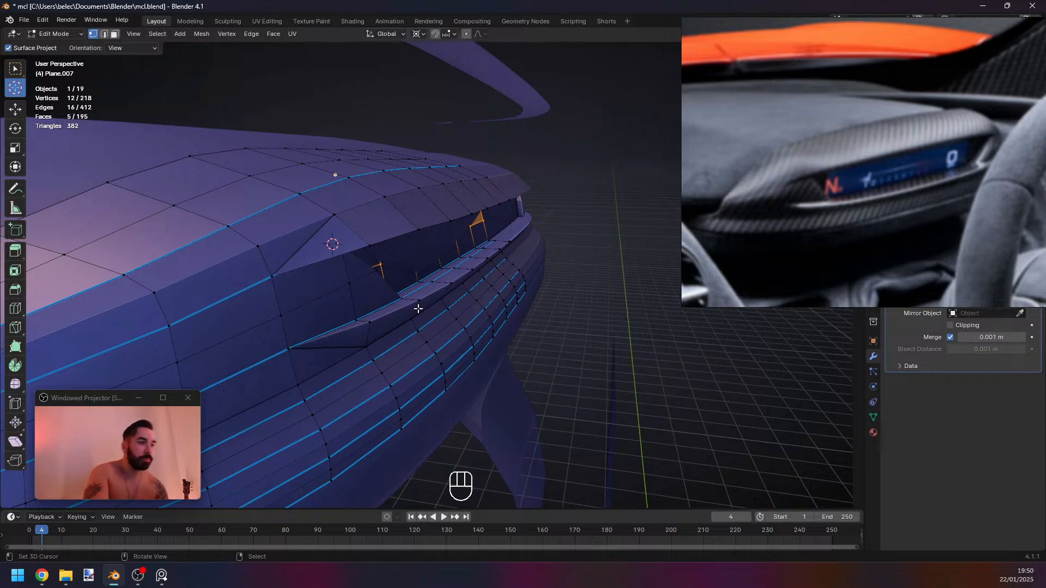
Leave mesh editing and add a Subdivision modifier at level 2 to the display hood.
{"action": "mouse_move", "coordinate": [384, 290]}
{"action": "middle_mouse_down", "text": "shift"}
{"action": "mouse_move", "coordinate": [440, 286]}
{"action": "mouse_move", "coordinate": [394, 299]}
{"action": "mouse_move", "coordinate": [406, 332]}
{"action": "mouse_move", "coordinate": [407, 321]}
{"action": "mouse_move", "coordinate": [434, 329]}
{"action": "mouse_move", "coordinate": [351, 320]}
{"action": "mouse_move", "coordinate": [328, 260]}
{"action": "mouse_move", "coordinate": [354, 275]}
{"action": "mouse_move", "coordinate": [349, 251]}
{"action": "mouse_move", "coordinate": [424, 257]}
{"action": "mouse_move", "coordinate": [545, 204]}
{"action": "mouse_move", "coordinate": [393, 285]}
{"action": "mouse_move", "coordinate": [551, 305]}
{"action": "middle_mouse_up", "text": "shift"}
{"action": "key", "text": "3"}
{"action": "key", "text": "z"}
{"action": "key", "text": "z"}
{"action": "key", "text": "1"}
{"action": "key", "text": "z"}
{"action": "key", "text": "z"}
{"action": "key", "text": "Tab"}
{"action": "key", "text": "ctrl+1"}
{"action": "key", "text": "ctrl+2"}
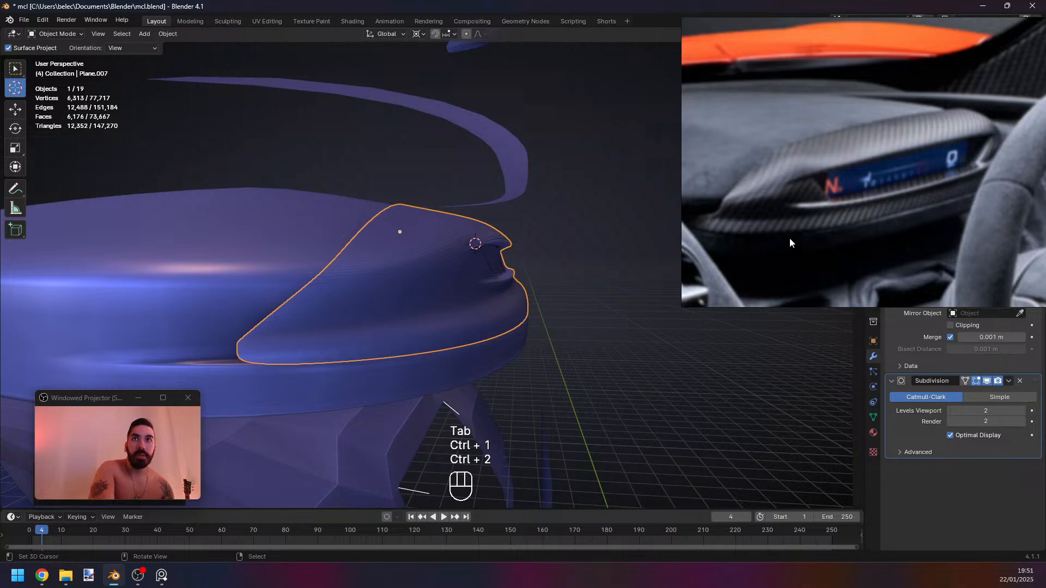
Inspect the smoothed display hood from the side and front, comparing the subdivided surface with its mesh.
{"action": "middle_click_drag", "start_coordinate": [453, 279], "coordinate": [423, 273]}
{"action": "key", "text": "Tab"}
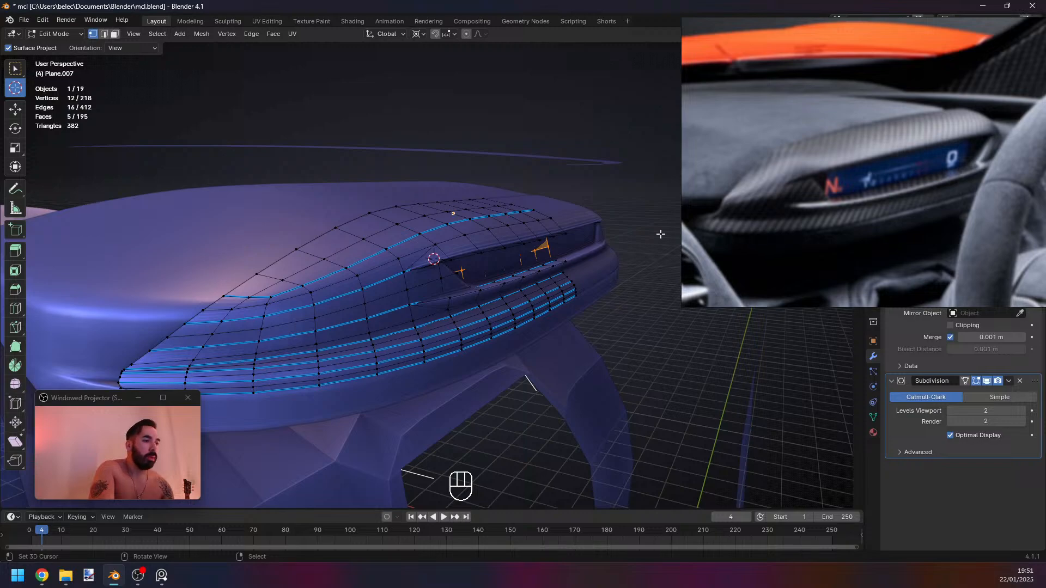
{"action": "middle_click_drag", "start_coordinate": [414, 290], "coordinate": [348, 284]}
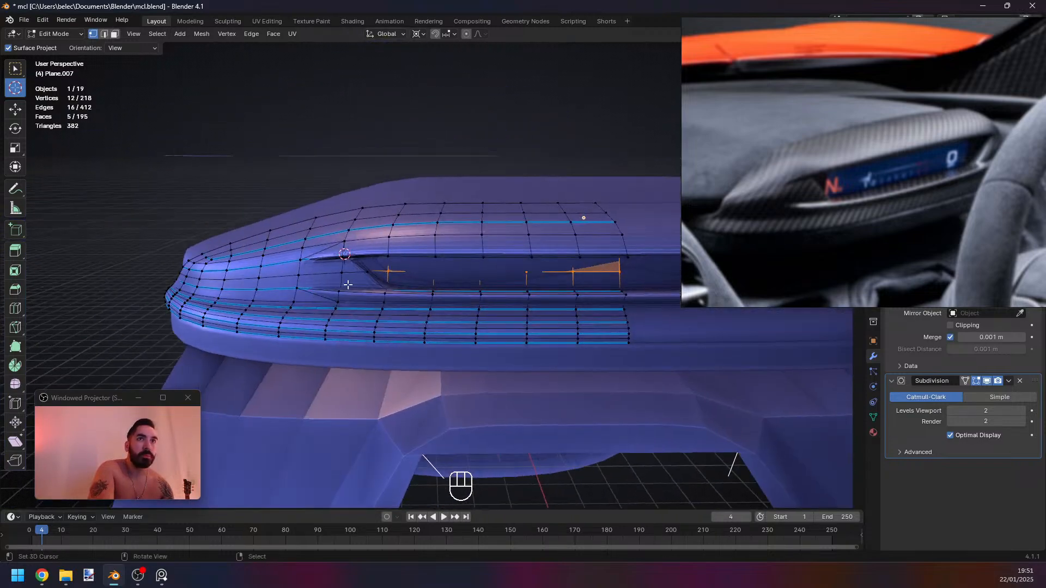
{"action": "key", "text": "Tab"}
{"action": "middle_click_drag", "start_coordinate": [507, 263], "coordinate": [429, 266]}
{"action": "key", "text": "Tab"}
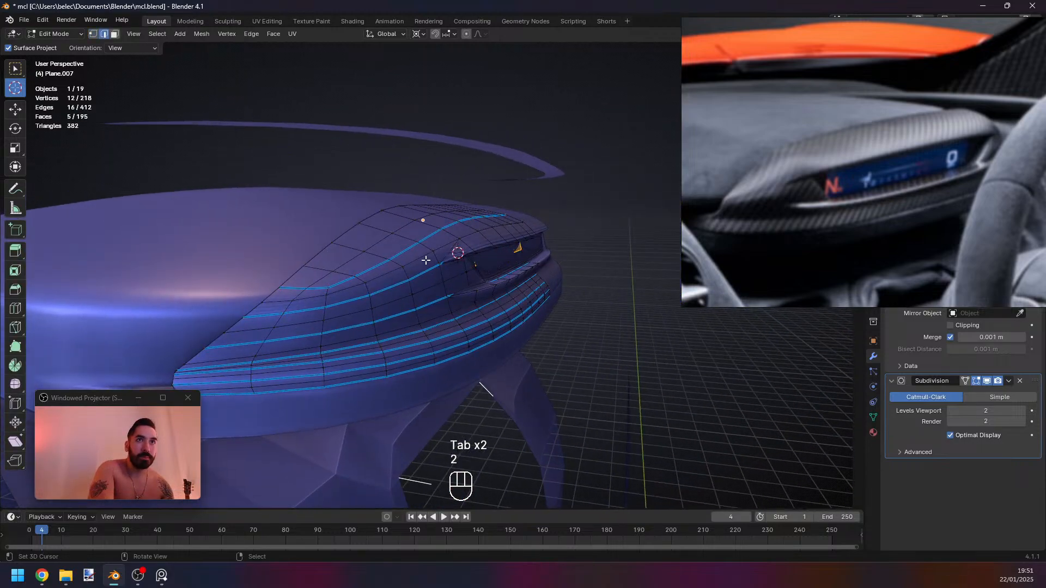
{"action": "middle_click_drag", "start_coordinate": [292, 294], "coordinate": [399, 345]}
{"action": "middle_click_drag", "start_coordinate": [385, 344], "coordinate": [474, 317]}
Snap the 3D cursor to the vertex at the outer tip of the hood's lower lip.
{"action": "key", "text": "2"}
{"action": "left_click", "coordinate": [298, 339], "text": "alt"}
{"action": "key", "text": "1"}
{"action": "right_click", "coordinate": [493, 294]}
{"action": "right_click", "coordinate": [490, 303]}
{"action": "right_click", "coordinate": [488, 298]}
{"action": "key", "text": "shift+s"}
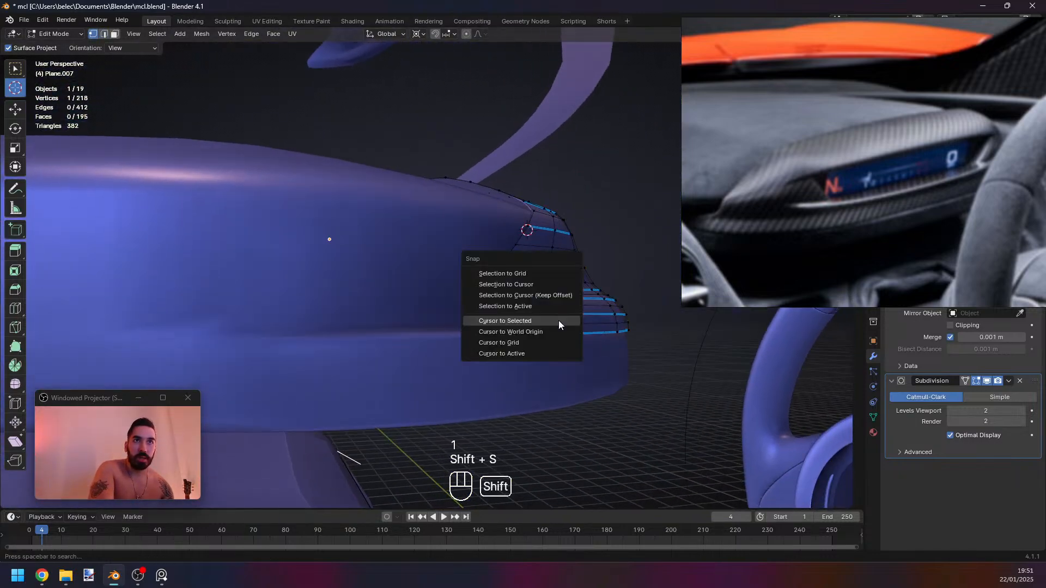
{"action": "key", "text": "z"}
{"action": "key", "text": "z"}
{"action": "key", "text": "shift+s"}
{"action": "left_click", "coordinate": [572, 319]}
Select the path of vertices down the lip's outer end, examine it from the top in X-ray, and deselect everything.
{"action": "right_click", "coordinate": [545, 327], "text": "ctrl"}
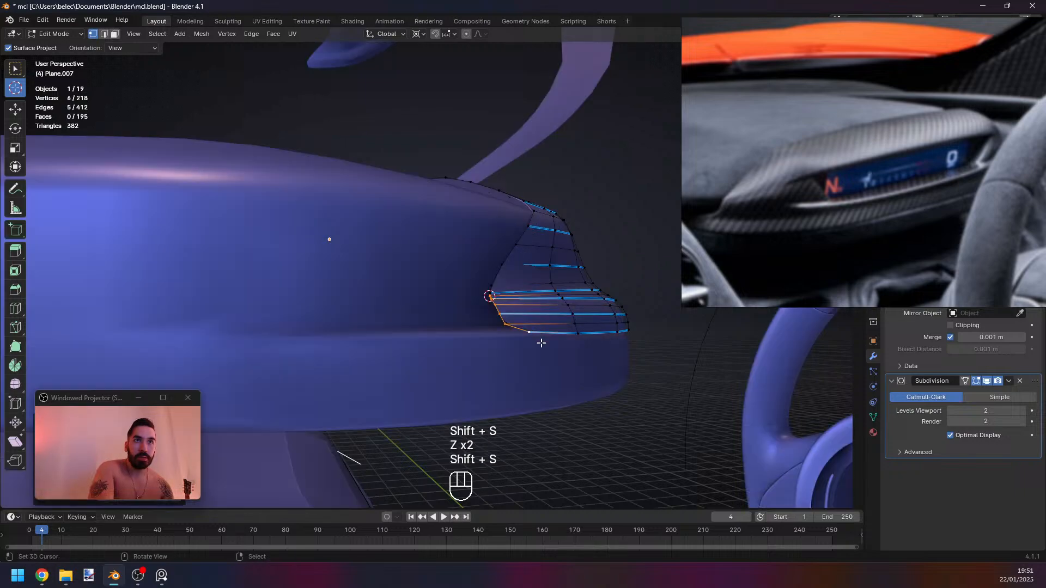
{"action": "key", "text": "KP_7"}
{"action": "key", "text": "z"}
{"action": "scroll", "coordinate": [554, 301], "scroll_direction": "down", "scroll_amount": 2}
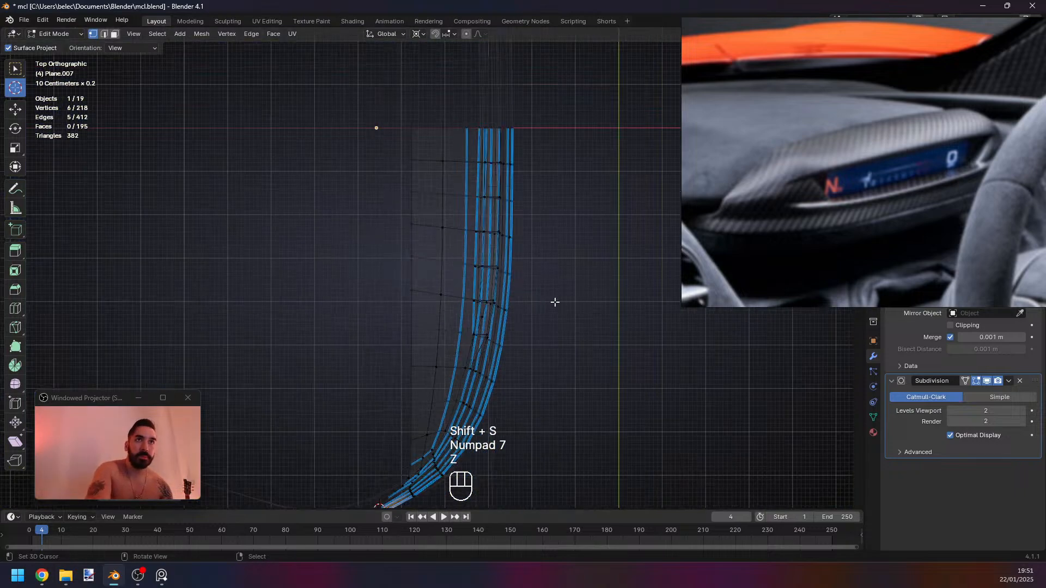
{"action": "middle_click_drag", "start_coordinate": [435, 473], "coordinate": [507, 241], "text": "shift"}
{"action": "scroll", "coordinate": [567, 232], "scroll_direction": "up", "scroll_amount": 9}
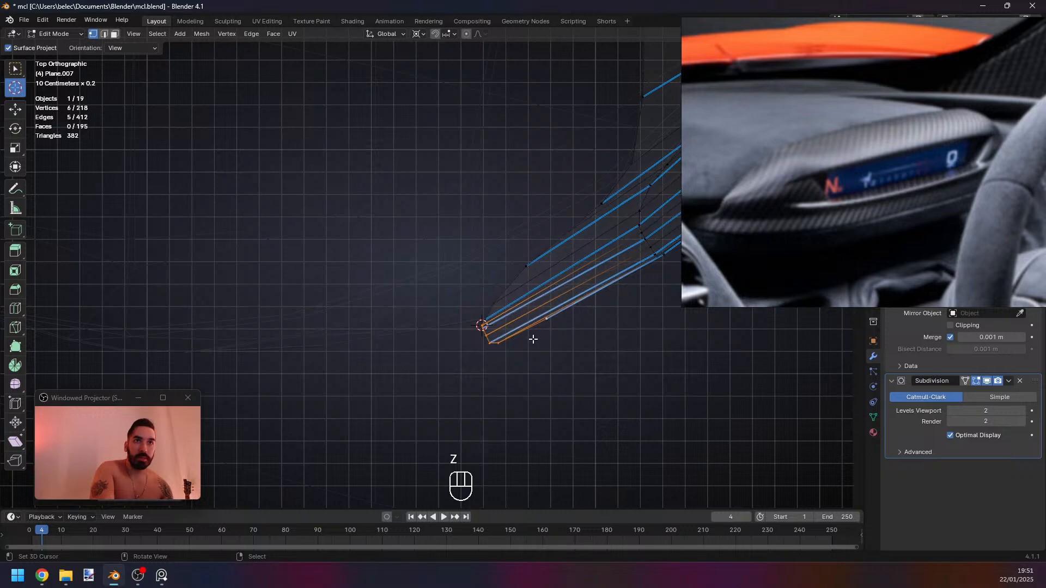
{"action": "key", "text": "a"}
Snap the 3D cursor to the second-lowest lip edge and scale its end vertex outward to reach the lip's outer end.
{"action": "scroll", "coordinate": [452, 295], "scroll_direction": "up", "scroll_amount": 2}
{"action": "middle_click_drag", "start_coordinate": [453, 294], "coordinate": [360, 237], "text": "shift"}
{"action": "scroll", "coordinate": [360, 237], "scroll_direction": "up", "scroll_amount": 2}
{"action": "key", "text": "2"}
{"action": "right_click", "coordinate": [509, 295]}
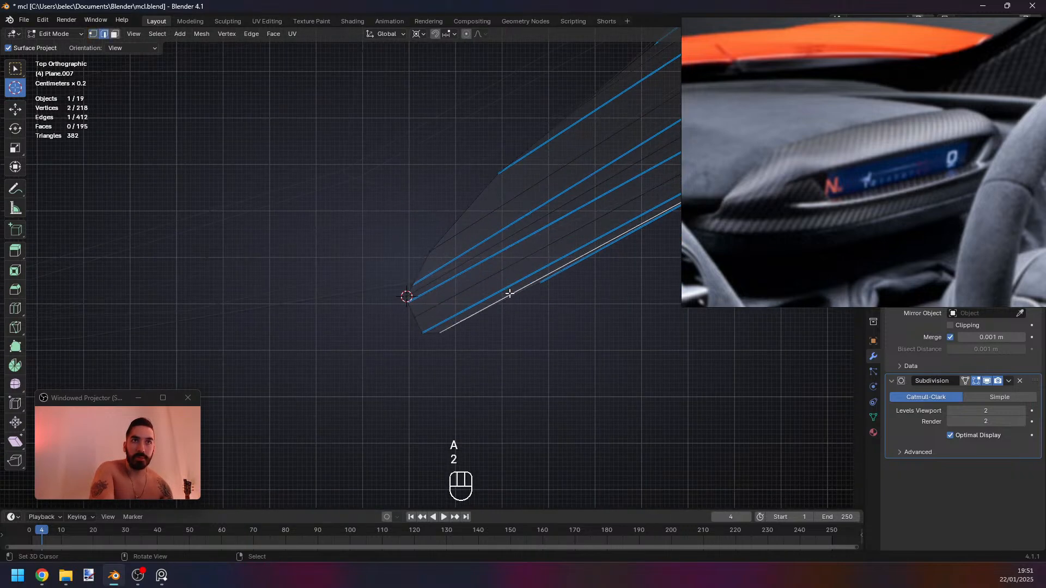
{"action": "key", "text": "shift+s"}
{"action": "left_click", "coordinate": [577, 292]}
{"action": "key", "text": "1"}
{"action": "right_click", "coordinate": [454, 333]}
{"action": "key", "text": "s"}
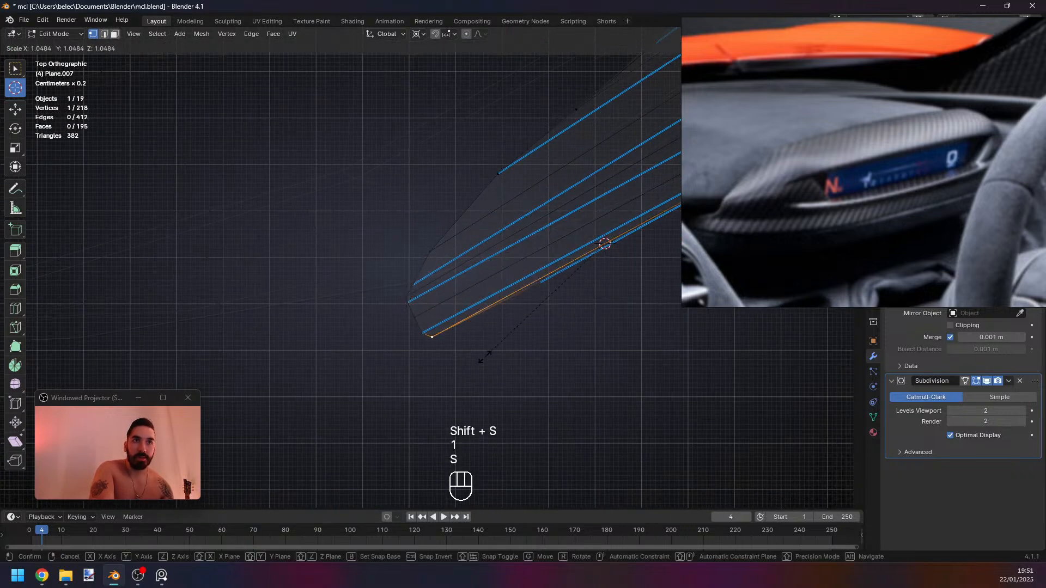
{"action": "left_click", "coordinate": [516, 310]}
Snap the 3D cursor to the lip's bottom edge and scale its end vertex outward by about 1.93 to the outer end.
{"action": "key", "text": "2"}
{"action": "right_click", "coordinate": [609, 274]}
{"action": "key", "text": "shift+s"}
{"action": "left_click", "coordinate": [567, 322]}
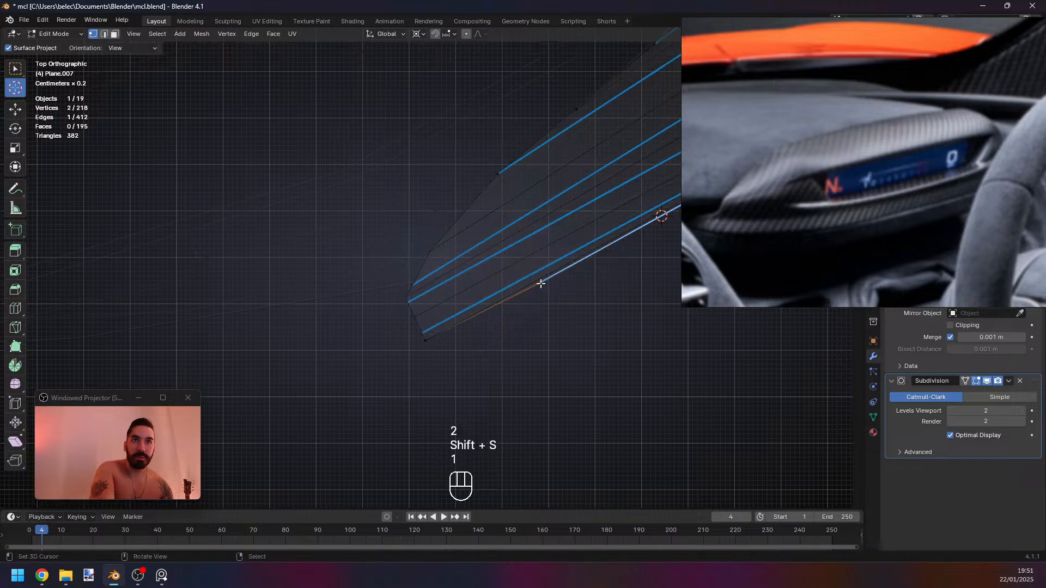
{"action": "key", "text": "1"}
{"action": "right_click", "coordinate": [542, 283]}
{"action": "key", "text": "s"}
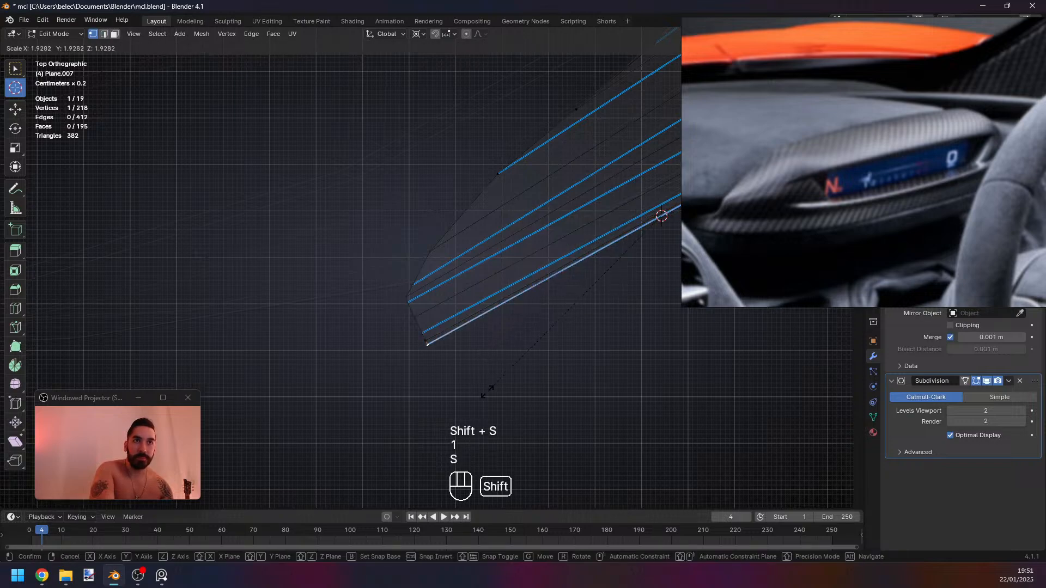
{"action": "left_click", "coordinate": [488, 388]}
Inspect the lip's extended outer end in solid shading, picking its border edges and corner vertex.
{"action": "key", "text": "z"}
{"action": "middle_click_drag", "start_coordinate": [489, 388], "coordinate": [445, 270]}
{"action": "key", "text": "Tab"}
{"action": "key", "text": "Tab"}
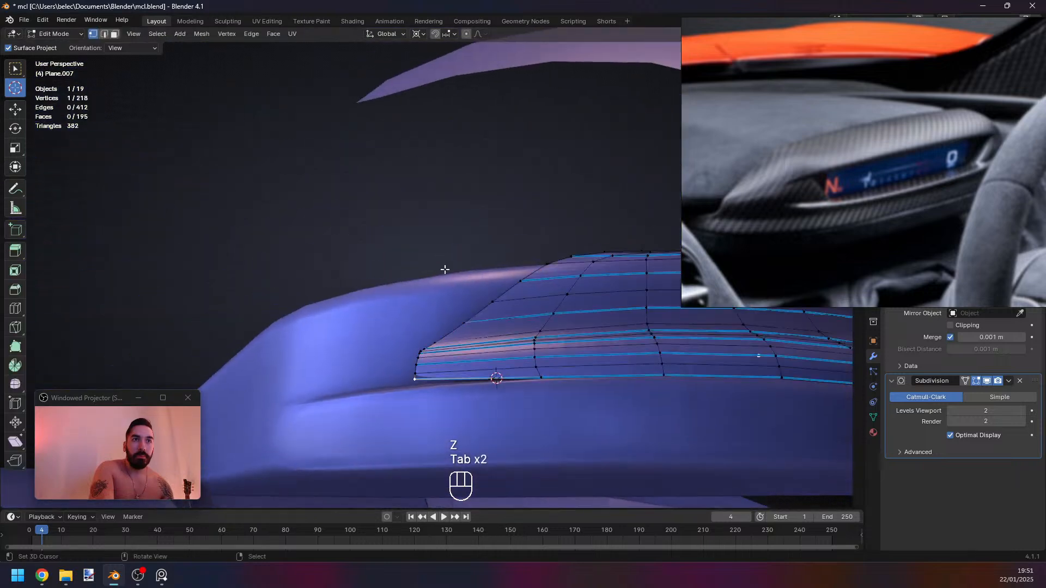
{"action": "key", "text": "1"}
{"action": "middle_click_drag", "start_coordinate": [479, 344], "coordinate": [567, 396]}
{"action": "key", "text": "2"}
{"action": "right_click", "coordinate": [409, 379]}
{"action": "right_click", "coordinate": [409, 379], "text": "alt"}
{"action": "key", "text": "1"}
{"action": "right_click", "coordinate": [482, 403]}
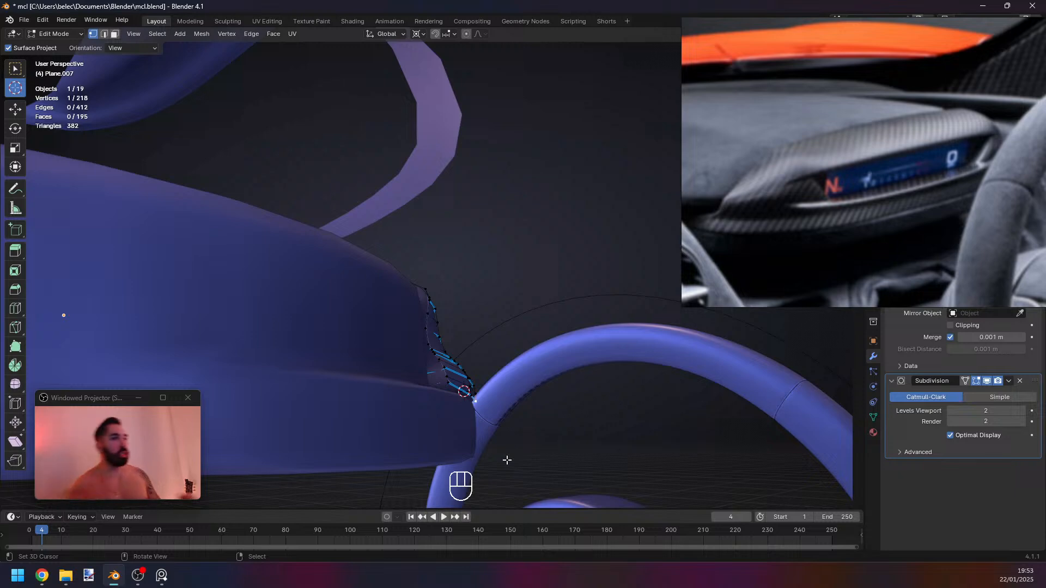
Select three lengthwise edge loops along the hood's lower lip and dissolve their edges.
{"action": "middle_click_drag", "start_coordinate": [498, 453], "coordinate": [550, 334]}
{"action": "key", "text": "2"}
{"action": "left_click", "coordinate": [512, 364], "text": "alt"}
{"action": "left_click", "coordinate": [501, 356], "text": "alt+shift"}
{"action": "left_click", "coordinate": [471, 313], "text": "alt+shift"}
{"action": "key", "text": "x"}
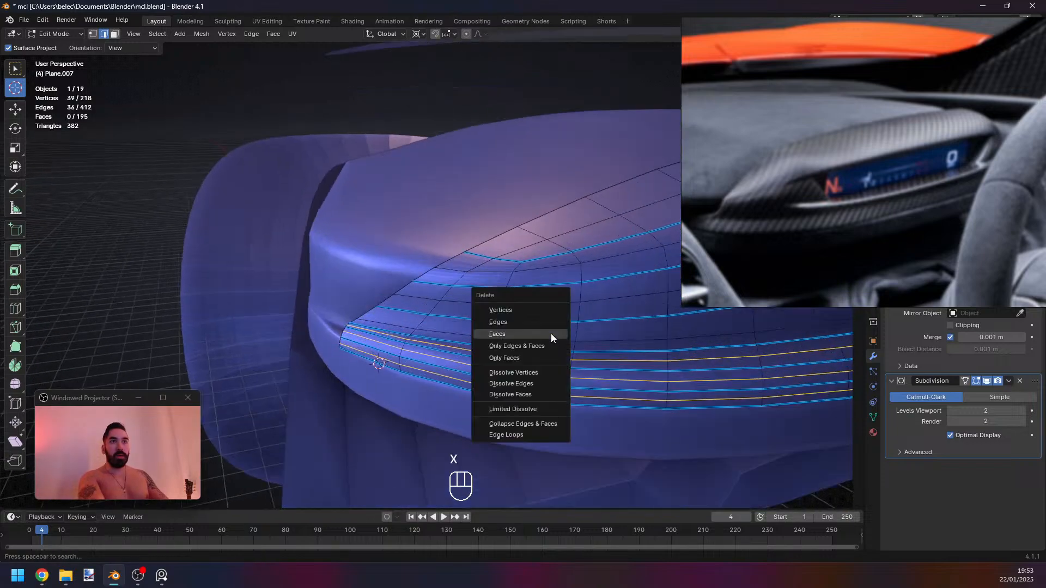
{"action": "left_click", "coordinate": [531, 379]}
Select the edge loop just above the lip's bottom border, snap the 3D cursor to it, and move the loop vertically.
{"action": "middle_click_drag", "start_coordinate": [474, 343], "coordinate": [433, 359]}
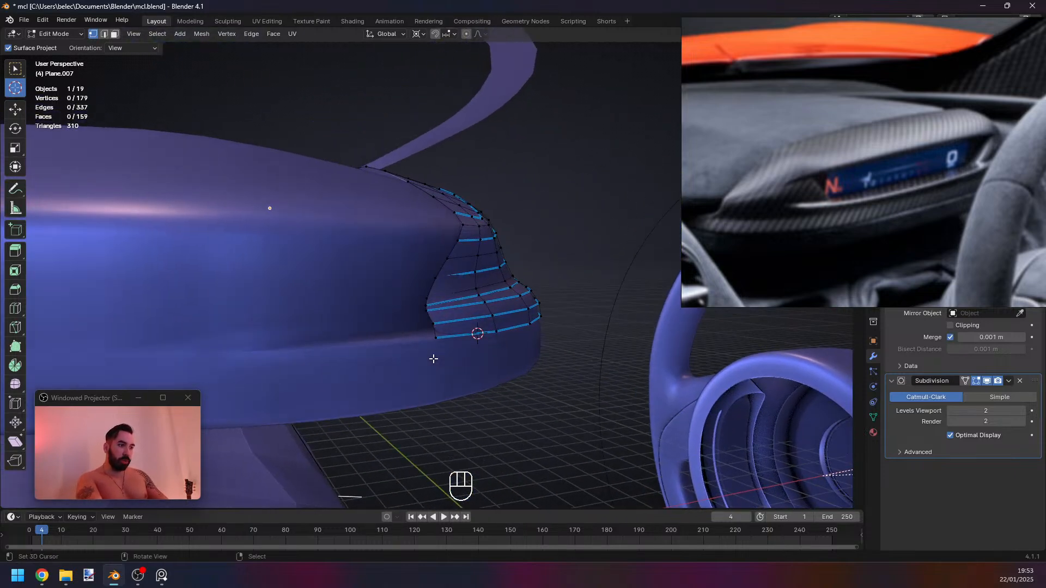
{"action": "left_click", "coordinate": [429, 334], "text": "alt"}
{"action": "middle_click_drag", "start_coordinate": [430, 333], "coordinate": [330, 348]}
{"action": "key", "text": "shift+s"}
{"action": "left_click", "coordinate": [497, 333]}
{"action": "mouse_move", "coordinate": [497, 333]}
{"action": "middle_mouse_down"}
{"action": "mouse_move", "coordinate": [566, 340]}
{"action": "mouse_move", "coordinate": [504, 314]}
{"action": "middle_mouse_up"}
{"action": "middle_click_drag", "start_coordinate": [504, 313], "coordinate": [518, 345]}
{"action": "key", "text": "g"}
{"action": "left_click", "coordinate": [528, 346]}
Raise the selected edge loop along Z to just beneath the loop above it and flatten it to one height.
{"action": "key", "text": "KP_1"}
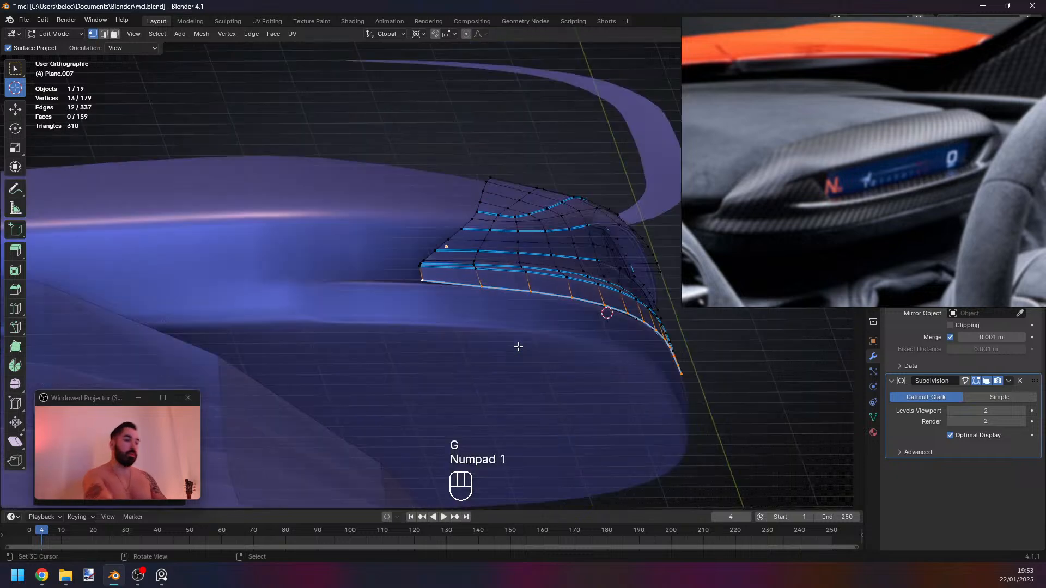
{"action": "key", "text": "z"}
{"action": "key", "text": "z"}
{"action": "key", "text": "z"}
{"action": "scroll", "coordinate": [520, 346], "scroll_direction": "up", "scroll_amount": 4}
{"action": "key", "text": "g"}
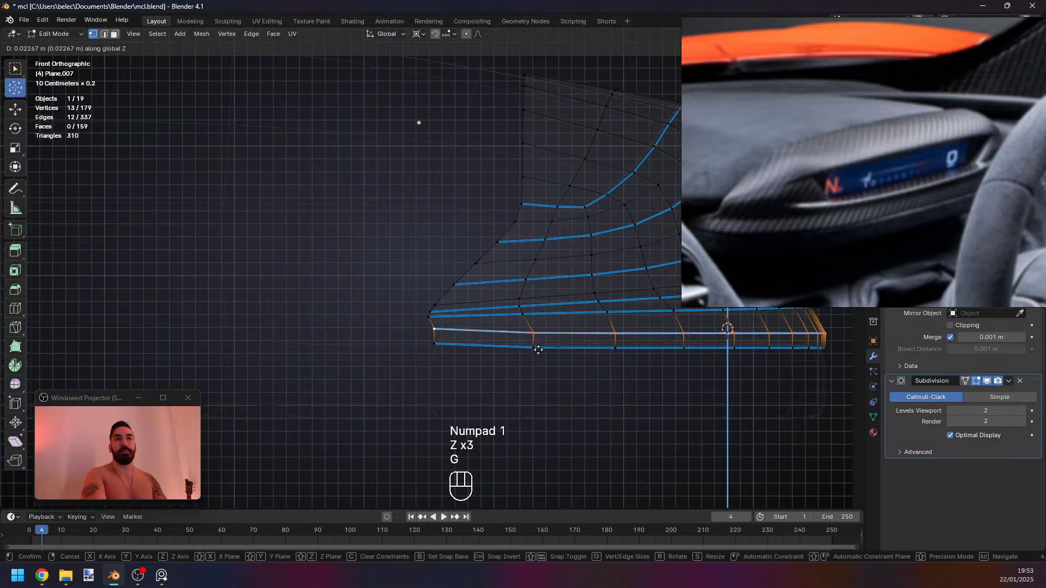
{"action": "left_click", "coordinate": [537, 342]}
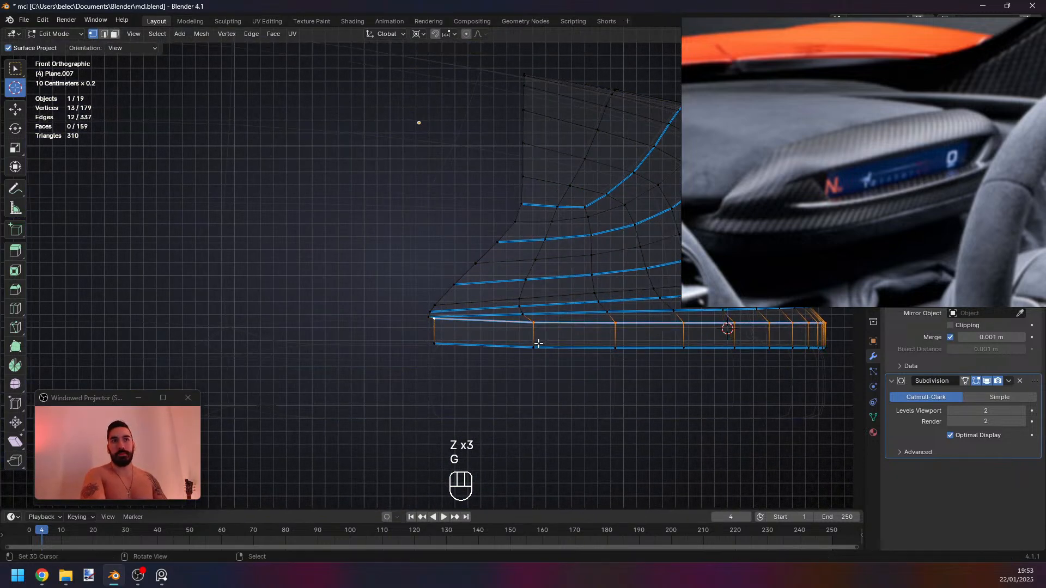
{"action": "key", "text": "shift+s"}
{"action": "key", "text": "s"}
{"action": "left_click", "coordinate": [599, 330]}
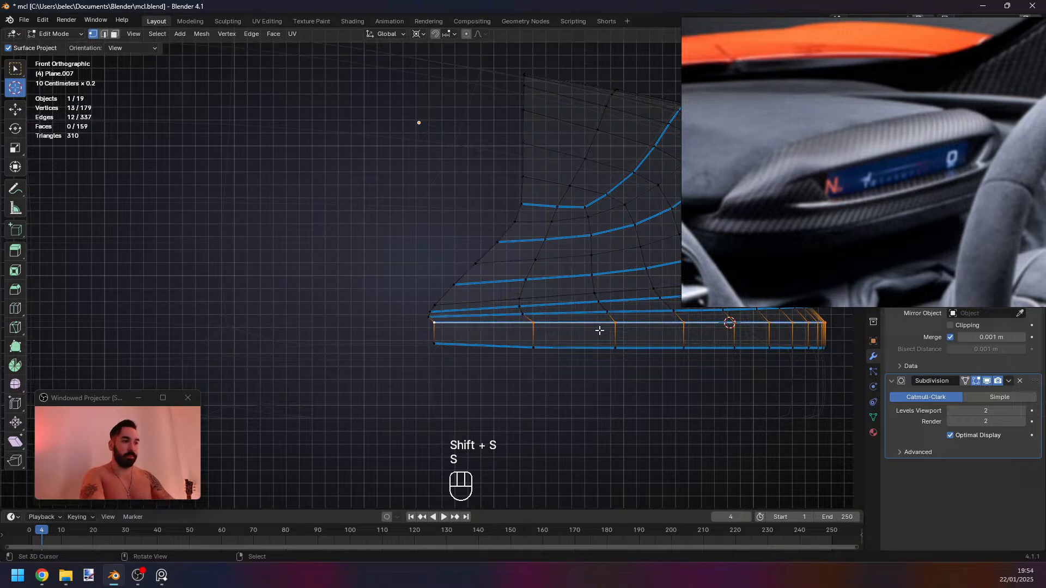
Snap the 3D cursor to the bottom edge's second vertex and level the outer corner vertex with it by scaling to 0 along Z.
{"action": "middle_click_drag", "start_coordinate": [598, 329], "coordinate": [518, 329], "text": "shift"}
{"action": "right_click", "coordinate": [454, 354]}
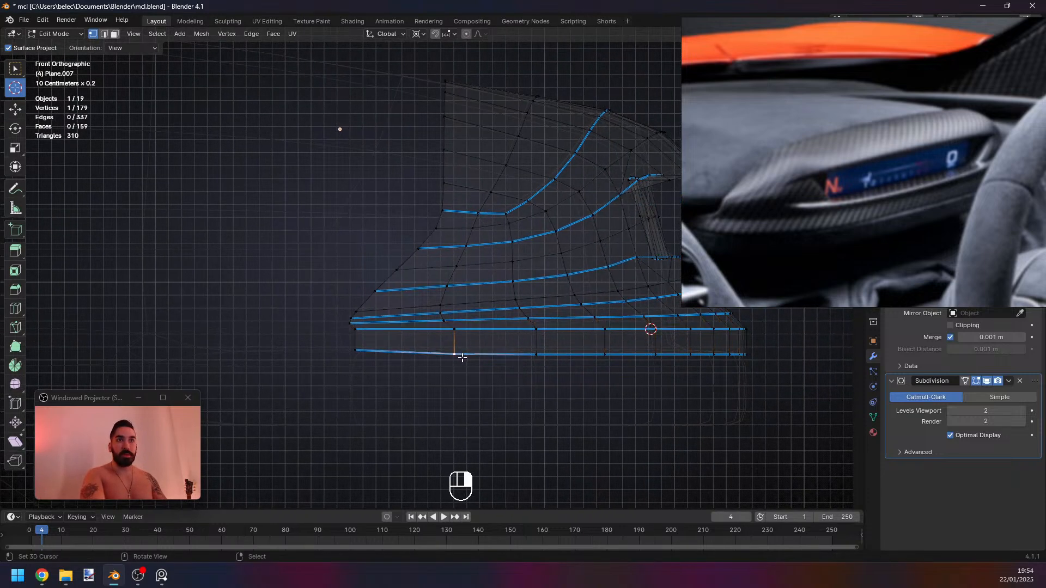
{"action": "key", "text": "shift+s"}
{"action": "left_click", "coordinate": [487, 357]}
{"action": "key", "text": "z"}
{"action": "key", "text": "s"}
{"action": "key", "text": "z"}
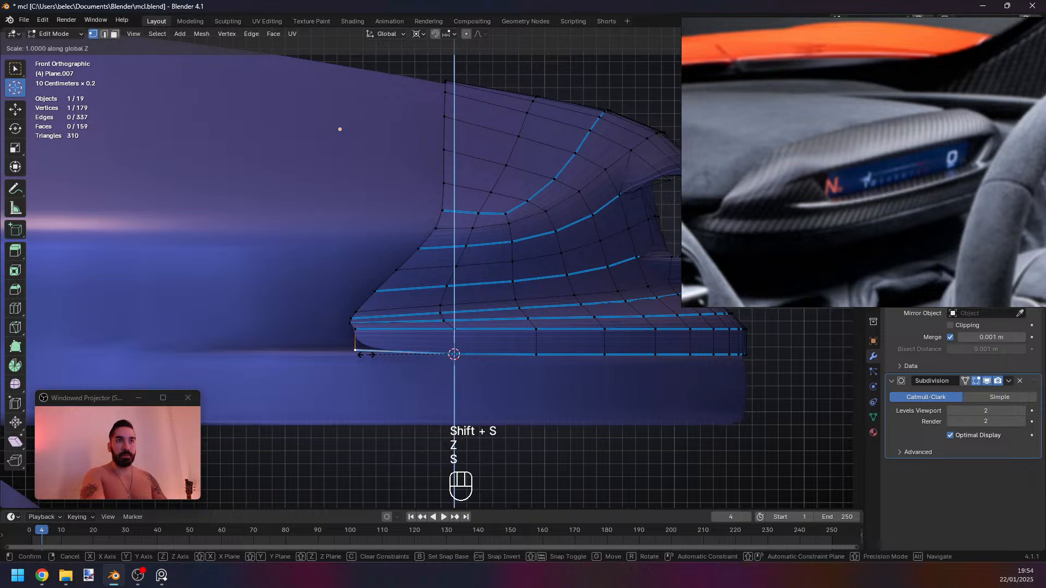
{"action": "key", "text": "0"}
{"action": "key", "text": "Return"}
Preview the smoothed lip, and edge-slide its two lowest outer end vertices outward in line with the tip above.
{"action": "key", "text": "Tab"}
{"action": "key", "text": "z"}
{"action": "key", "text": "z"}
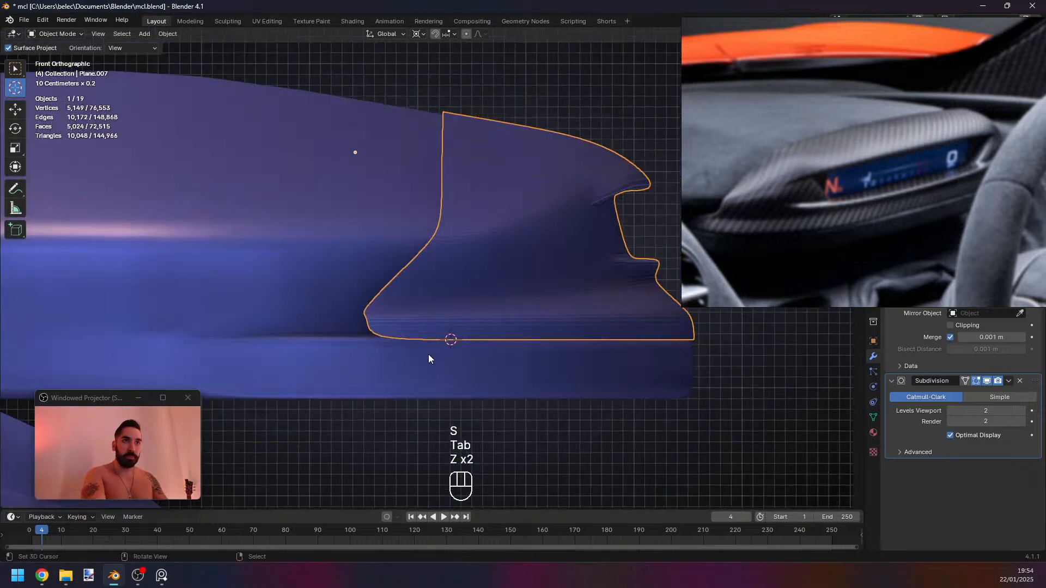
{"action": "key", "text": "Tab"}
{"action": "key", "text": "1"}
{"action": "key", "text": "z"}
{"action": "left_click", "coordinate": [355, 329], "text": "shift"}
{"action": "key", "text": "g"}
{"action": "key", "text": "g"}
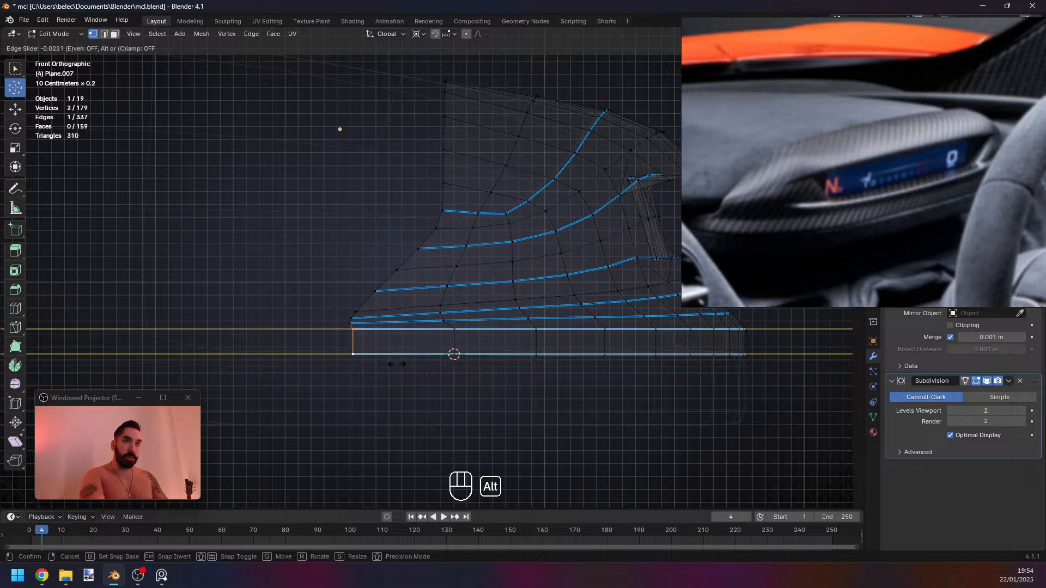
{"action": "left_click", "coordinate": [395, 365]}
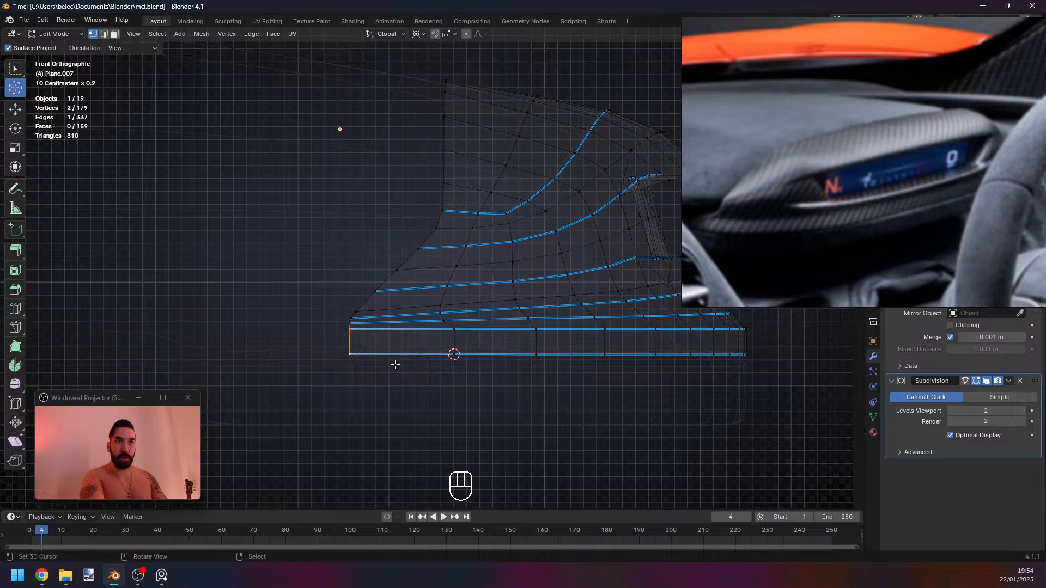
Examine the lip's squared-off outer end and front band up close, comparing the subdivided surface with the mesh.
{"action": "scroll", "coordinate": [393, 365], "scroll_direction": "up", "scroll_amount": 2}
{"action": "middle_click_drag", "start_coordinate": [393, 366], "coordinate": [471, 327], "text": "shift"}
{"action": "scroll", "coordinate": [472, 327], "scroll_direction": "up", "scroll_amount": 1}
{"action": "right_click", "coordinate": [424, 295]}
{"action": "scroll", "coordinate": [472, 305], "scroll_direction": "down", "scroll_amount": 3}
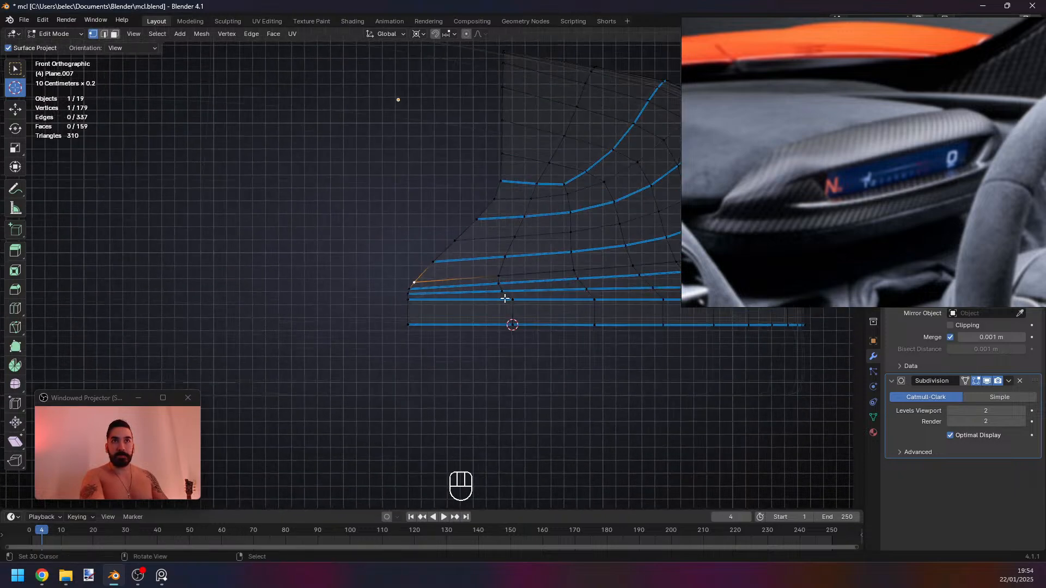
{"action": "middle_click_drag", "start_coordinate": [545, 287], "coordinate": [476, 307], "text": "shift"}
{"action": "scroll", "coordinate": [476, 307], "scroll_direction": "down", "scroll_amount": 2}
{"action": "key", "text": "z"}
{"action": "key", "text": "Tab"}
{"action": "middle_click_drag", "start_coordinate": [548, 321], "coordinate": [413, 313]}
{"action": "key", "text": "Tab"}
{"action": "key", "text": "a"}
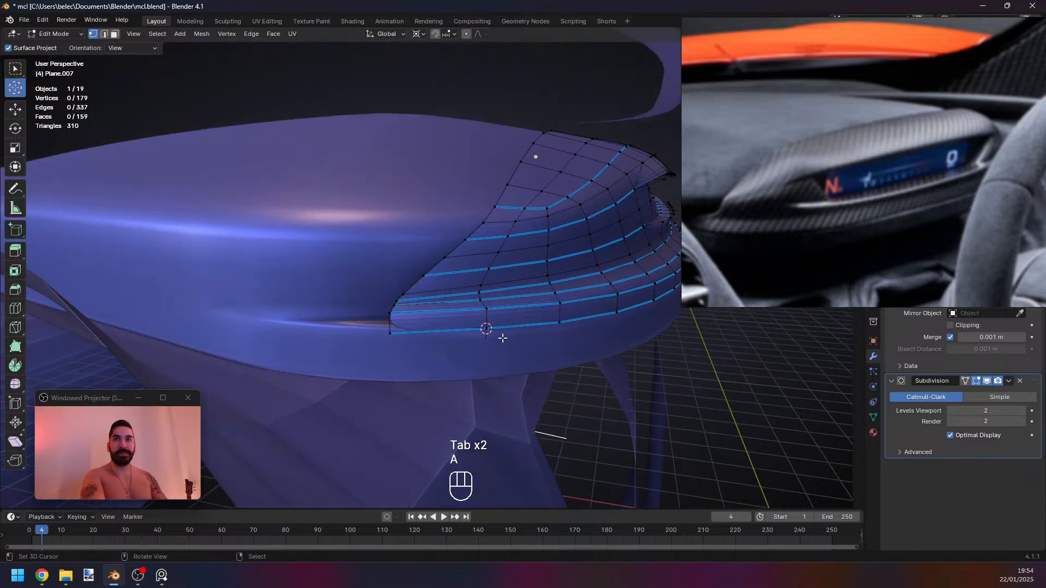
{"action": "middle_click_drag", "start_coordinate": [521, 340], "coordinate": [476, 254]}
{"action": "key", "text": "Tab"}
{"action": "key", "text": "Tab"}
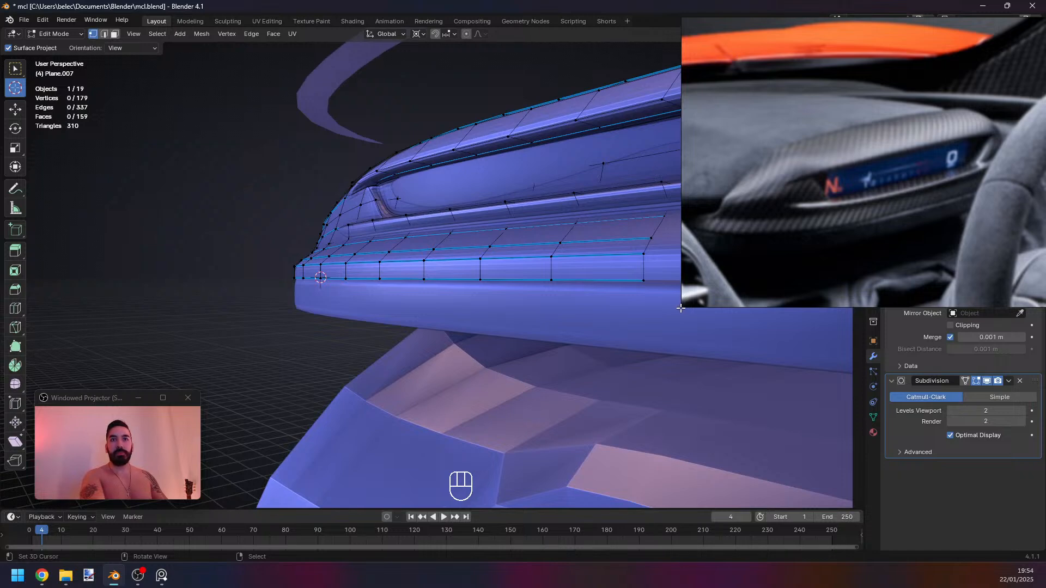
Shrink the reference photo window to uncover the viewport and reframe the photo on the display's corner and lip.
{"action": "left_click_drag", "start_coordinate": [684, 308], "coordinate": [849, 239]}
{"action": "middle_click_drag", "start_coordinate": [901, 171], "coordinate": [948, 159]}
{"action": "middle_click_drag", "start_coordinate": [867, 168], "coordinate": [934, 140]}
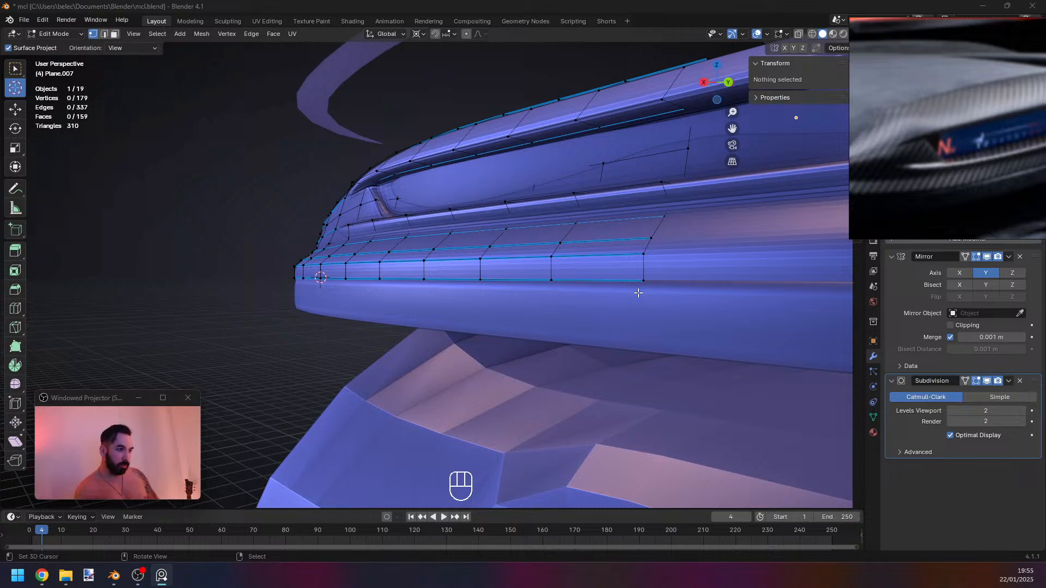
Examine the edge flow at the lip's outer end in front X-ray view against the reference photo.
{"action": "mouse_move", "coordinate": [513, 325]}
{"action": "middle_mouse_down"}
{"action": "mouse_move", "coordinate": [490, 332]}
{"action": "mouse_move", "coordinate": [546, 306]}
{"action": "mouse_move", "coordinate": [479, 299]}
{"action": "mouse_move", "coordinate": [488, 348]}
{"action": "mouse_move", "coordinate": [516, 316]}
{"action": "mouse_move", "coordinate": [490, 326]}
{"action": "mouse_move", "coordinate": [516, 345]}
{"action": "middle_mouse_up"}
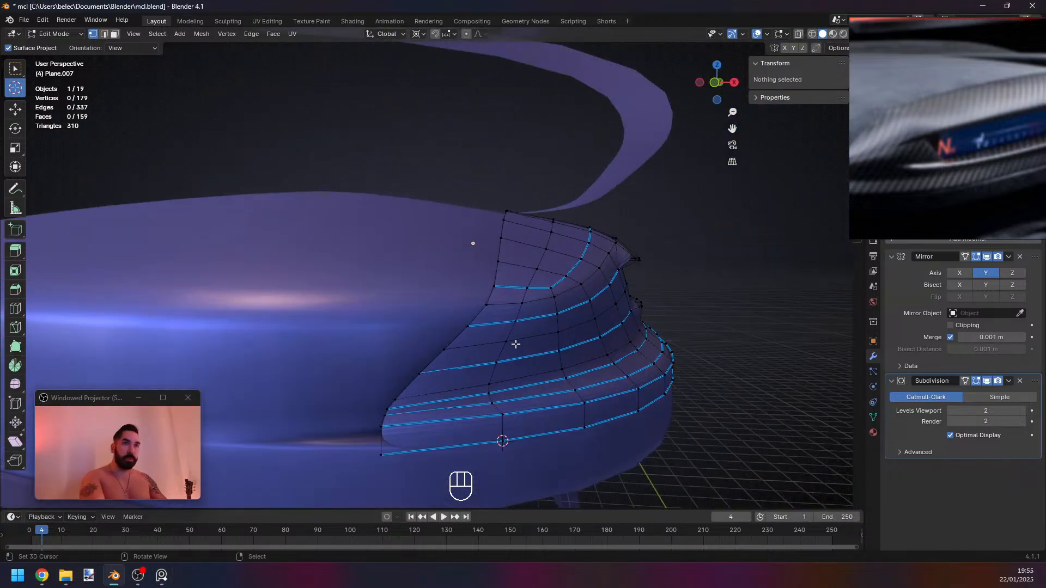
{"action": "key", "text": "1"}
{"action": "key", "text": "KP_1"}
{"action": "key", "text": "KP_3"}
{"action": "key", "text": "z"}
{"action": "key", "text": "KP_1"}
{"action": "key", "text": "1"}
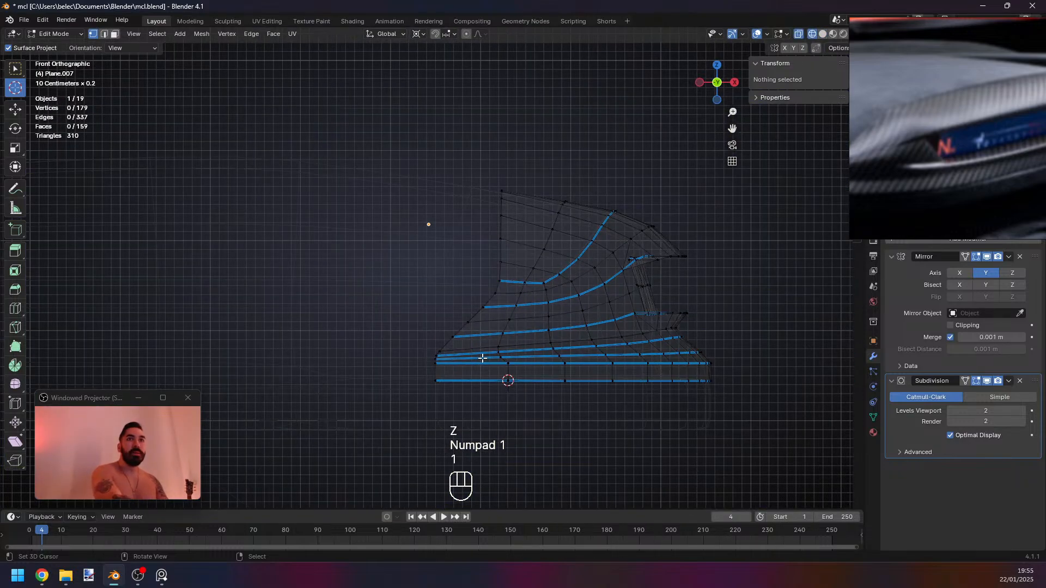
{"action": "middle_click_drag", "start_coordinate": [466, 361], "coordinate": [463, 303], "text": "shift"}
{"action": "scroll", "coordinate": [463, 303], "scroll_direction": "up", "scroll_amount": 2}
{"action": "middle_click_drag", "start_coordinate": [619, 309], "coordinate": [540, 309], "text": "shift"}
{"action": "scroll", "coordinate": [546, 309], "scroll_direction": "up", "scroll_amount": 2}
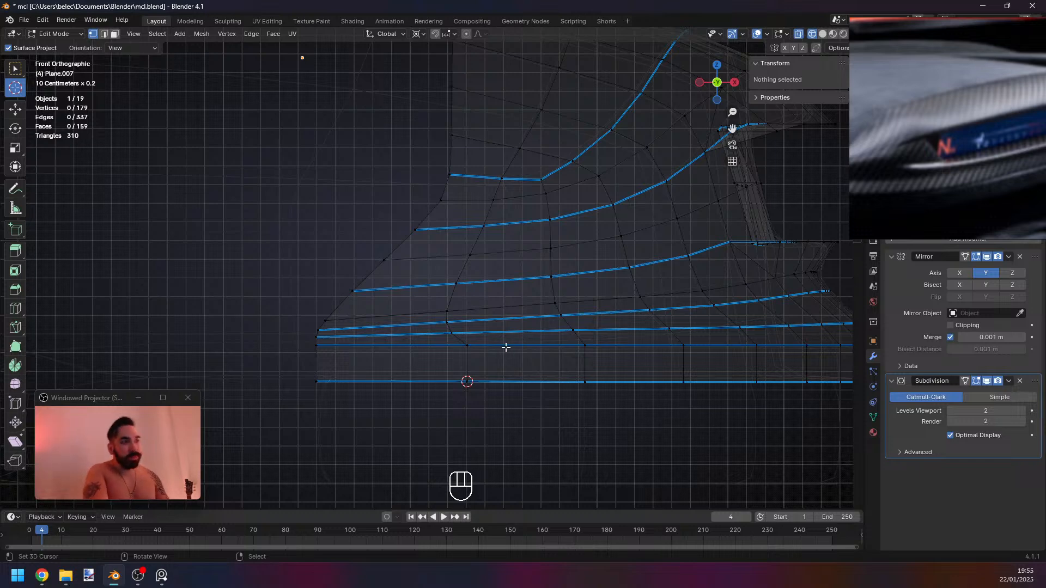
{"action": "middle_click_drag", "start_coordinate": [479, 369], "coordinate": [420, 540], "text": "shift"}
{"action": "scroll", "coordinate": [395, 348], "scroll_direction": "down", "scroll_amount": 1}
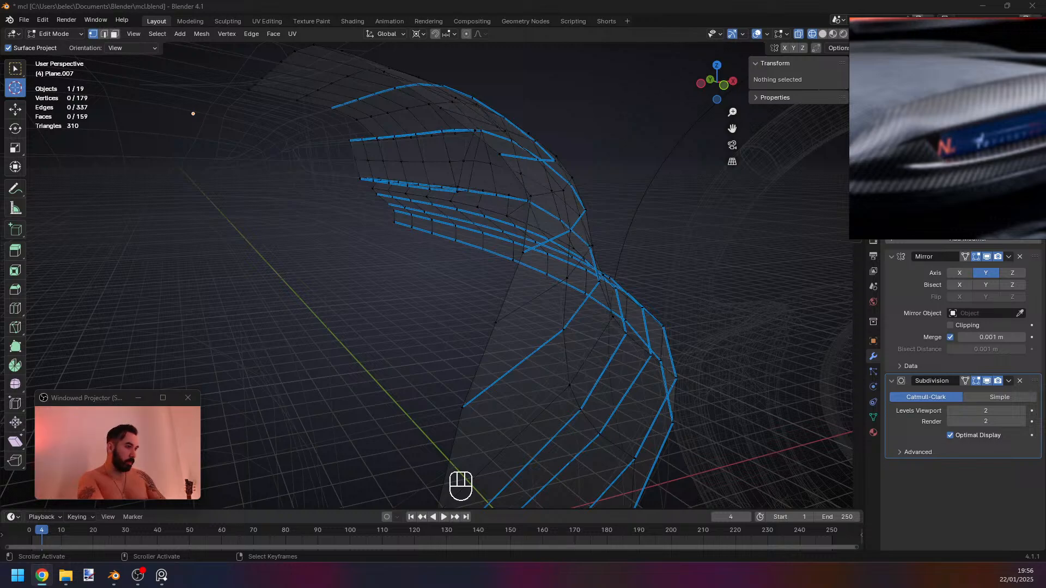
Examine the hood, screen recess and lip from the side and front, comparing the smoothed surface with the mesh.
{"action": "middle_click_drag", "start_coordinate": [336, 288], "coordinate": [309, 259]}
{"action": "key", "text": "z"}
{"action": "middle_click_drag", "start_coordinate": [474, 292], "coordinate": [436, 303]}
{"action": "scroll", "coordinate": [860, 110], "scroll_direction": "down", "scroll_amount": 1}
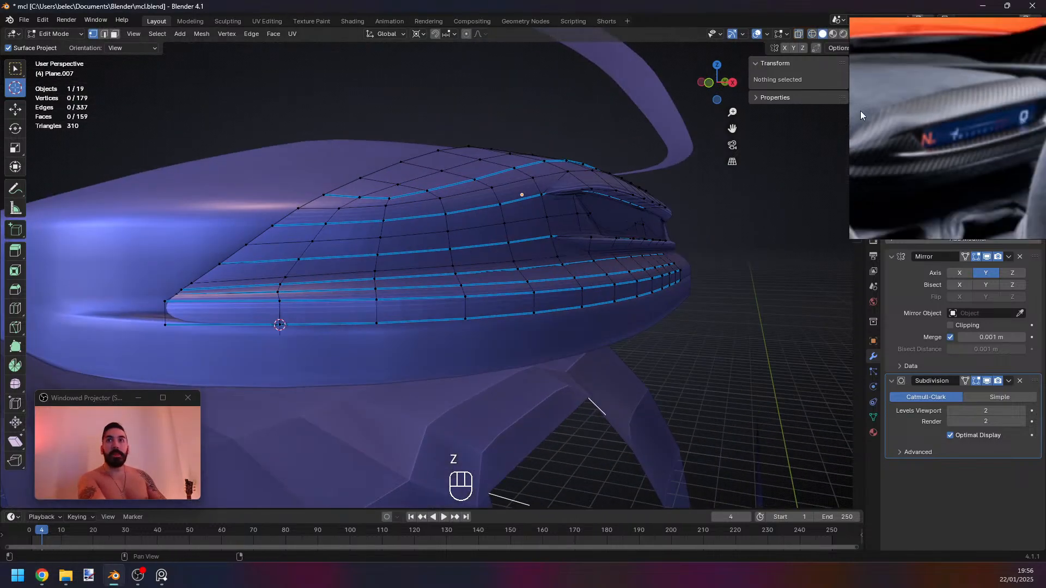
{"action": "middle_click_drag", "start_coordinate": [624, 264], "coordinate": [479, 291]}
{"action": "key", "text": "Tab"}
{"action": "middle_click_drag", "start_coordinate": [560, 273], "coordinate": [485, 224]}
{"action": "key", "text": "Tab"}
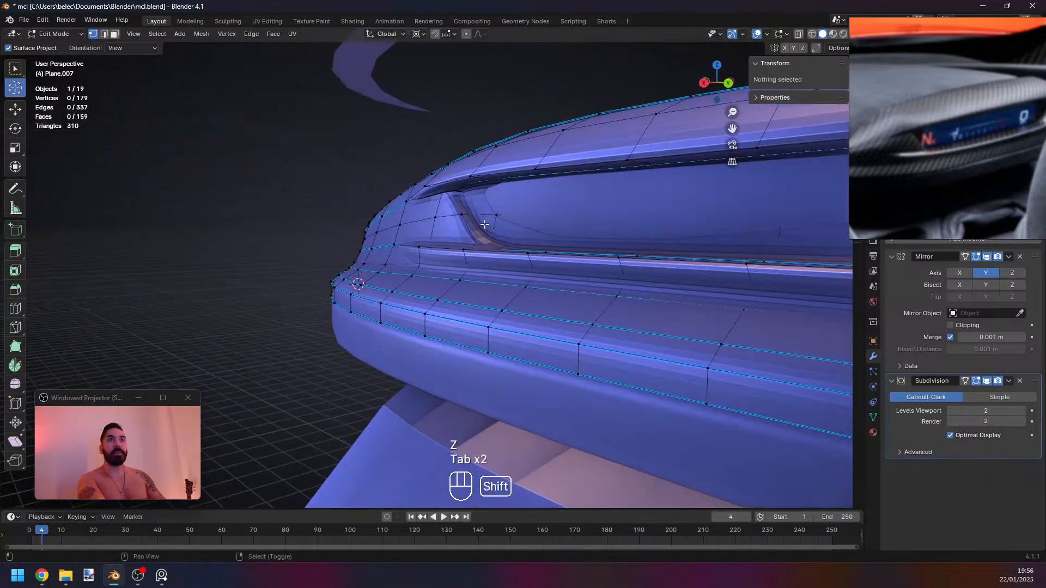
Try raising the vertex bevel weight on the short edges at the screen recess's outer corners, and undo it.
{"action": "scroll", "coordinate": [485, 224], "scroll_direction": "up", "scroll_amount": 4}
{"action": "key", "text": "2"}
{"action": "key", "text": "z"}
{"action": "right_click", "coordinate": [380, 147], "text": "alt"}
{"action": "right_click", "coordinate": [402, 138]}
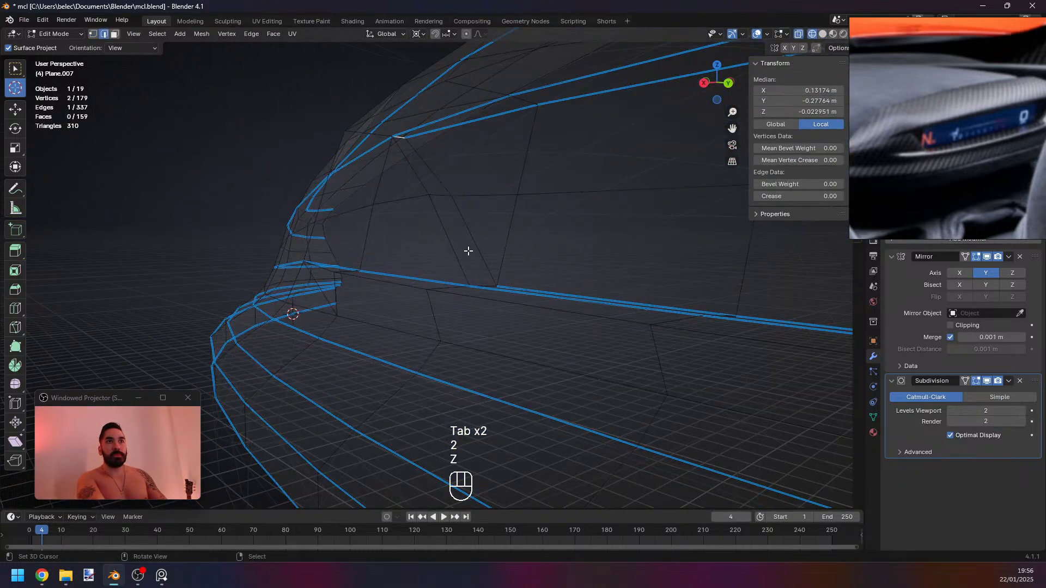
{"action": "key", "text": "z"}
{"action": "key", "text": "z"}
{"action": "right_click", "coordinate": [483, 285], "text": "shift"}
{"action": "key", "text": "z"}
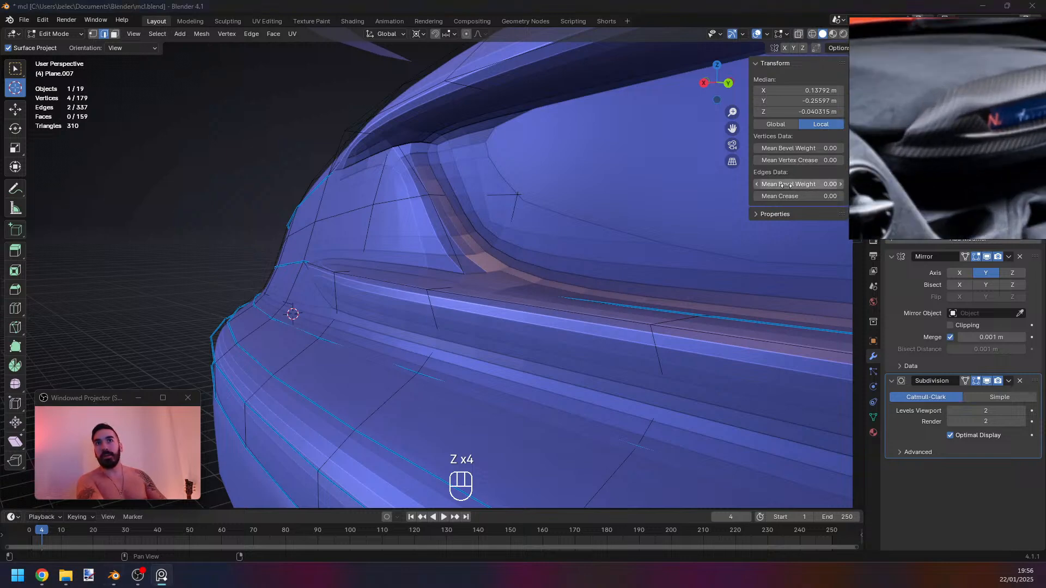
{"action": "middle_click_drag", "start_coordinate": [538, 238], "coordinate": [546, 251]}
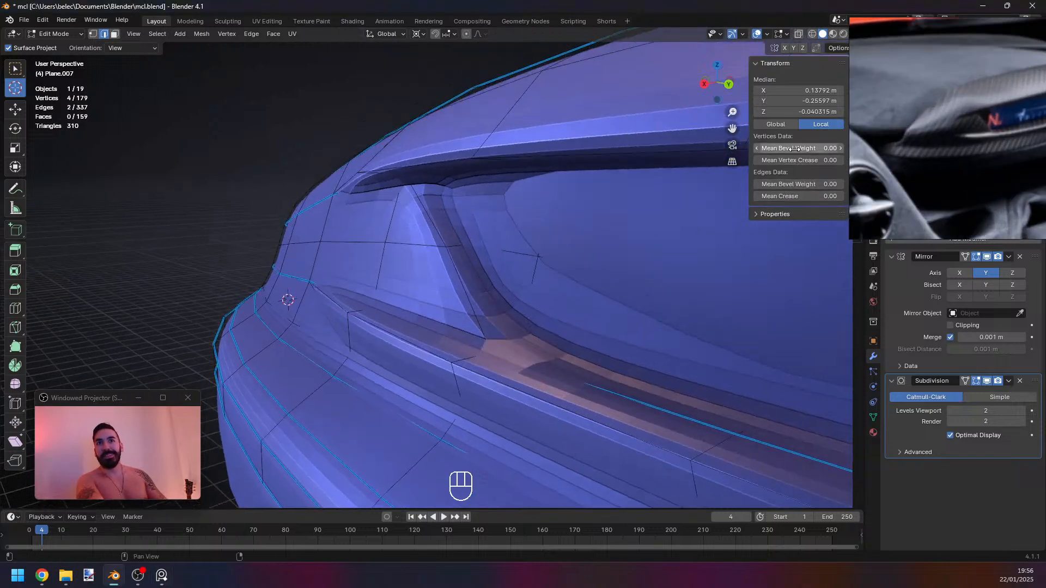
{"action": "left_click_drag", "start_coordinate": [794, 149], "coordinate": [828, 148]}
{"action": "key", "text": "z"}
{"action": "key", "text": "z"}
{"action": "middle_click_drag", "start_coordinate": [680, 196], "coordinate": [531, 187]}
{"action": "key", "text": "z"}
{"action": "left_click", "coordinate": [416, 171], "text": "alt"}
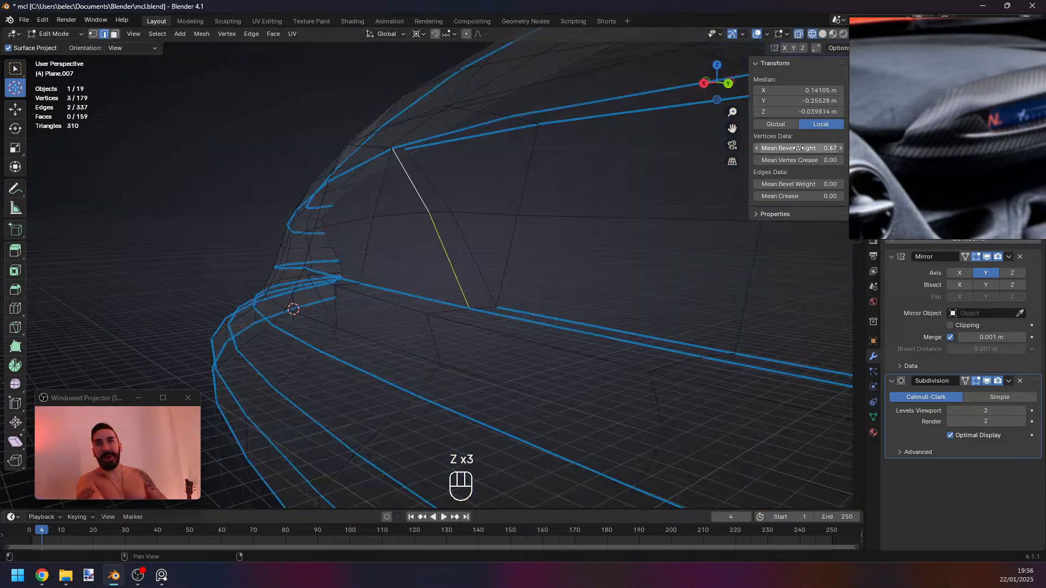
{"action": "key", "text": "ctrl+z"}
{"action": "key", "text": "ctrl+z"}
{"action": "key", "text": "ctrl+z"}
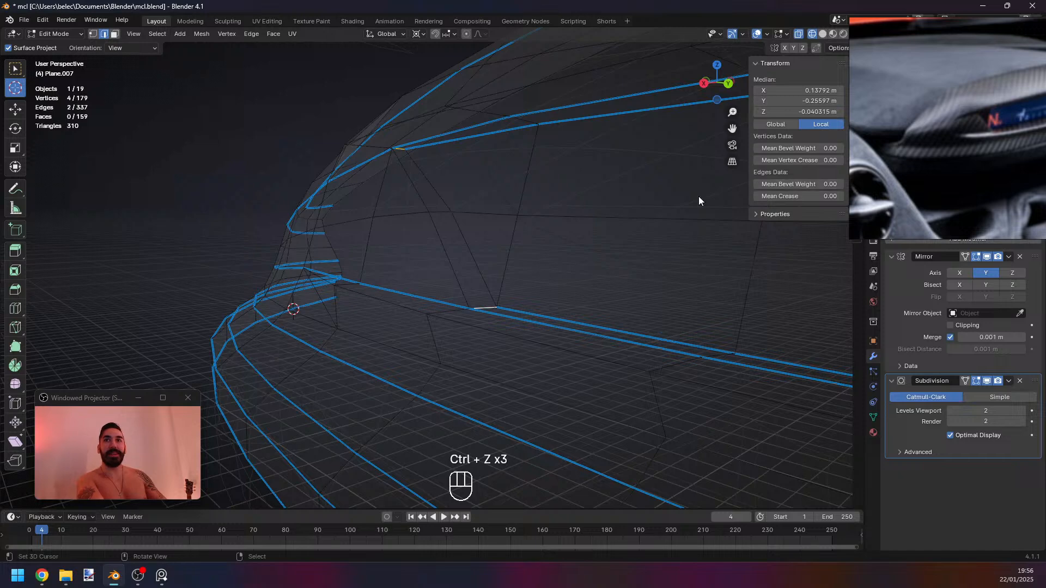
Give the screen recess's slanted outer border edges and the short edges at both its ends a mean bevel weight of 1.
{"action": "key", "text": "2"}
{"action": "left_click", "coordinate": [416, 190], "text": "shift"}
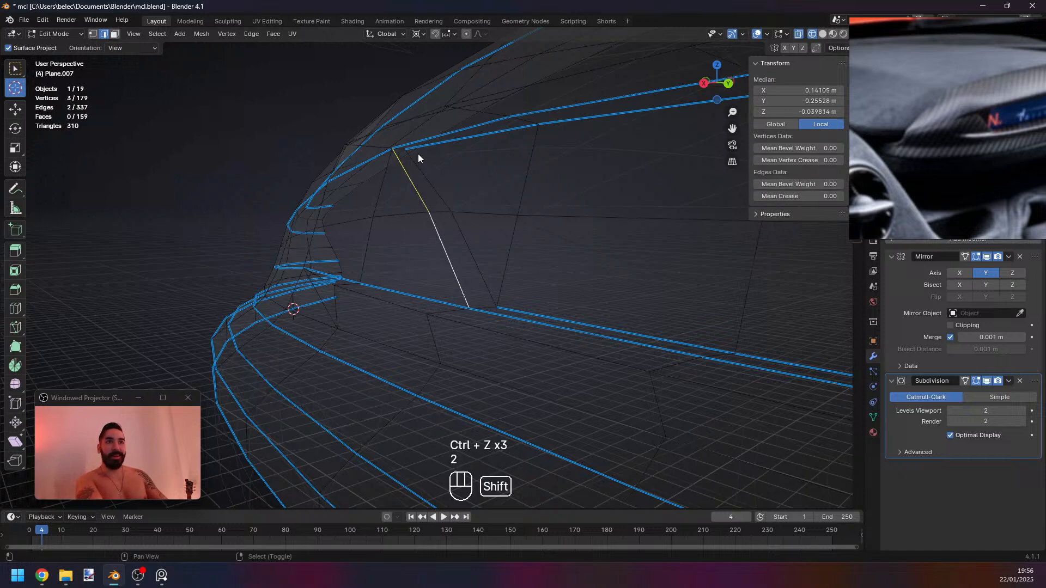
{"action": "left_click", "coordinate": [478, 298], "text": "shift"}
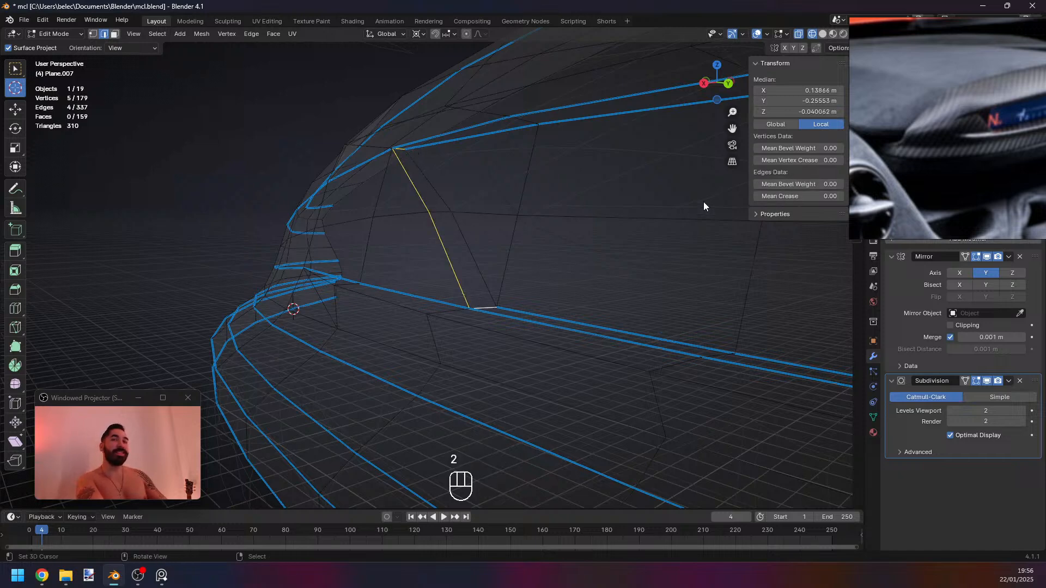
{"action": "left_click", "coordinate": [794, 183]}
{"action": "type", "text": "1"}
{"action": "key", "text": "Return"}
{"action": "key", "text": "z"}
{"action": "key", "text": "Tab"}
{"action": "mouse_move", "coordinate": [542, 267]}
{"action": "middle_mouse_down"}
{"action": "mouse_move", "coordinate": [576, 270]}
{"action": "mouse_move", "coordinate": [483, 266]}
{"action": "mouse_move", "coordinate": [577, 252]}
{"action": "mouse_move", "coordinate": [393, 262]}
{"action": "mouse_move", "coordinate": [432, 261]}
{"action": "mouse_move", "coordinate": [446, 250]}
{"action": "mouse_move", "coordinate": [439, 238]}
{"action": "mouse_move", "coordinate": [377, 249]}
{"action": "mouse_move", "coordinate": [387, 243]}
{"action": "middle_mouse_up"}
{"action": "key", "text": "Tab"}
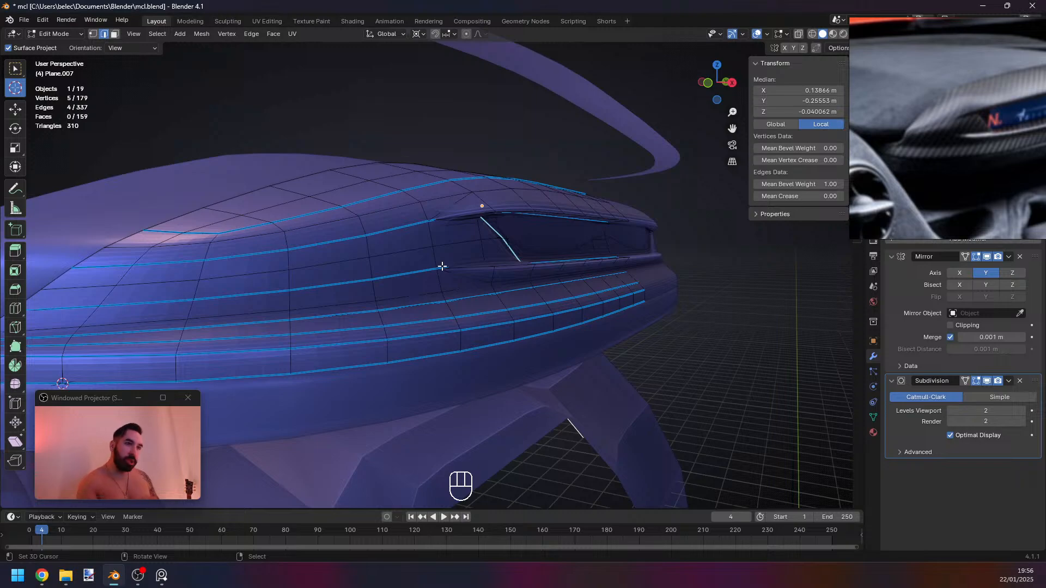
Set the mean bevel weight to 1 on the edge loop along the hood's lower rim above the screen.
{"action": "mouse_move", "coordinate": [514, 269]}
{"action": "middle_mouse_down"}
{"action": "mouse_move", "coordinate": [476, 294]}
{"action": "mouse_move", "coordinate": [446, 294]}
{"action": "mouse_move", "coordinate": [479, 234]}
{"action": "mouse_move", "coordinate": [423, 285]}
{"action": "mouse_move", "coordinate": [456, 273]}
{"action": "middle_mouse_up"}
{"action": "key", "text": "2"}
{"action": "left_click", "coordinate": [479, 234], "text": "alt"}
{"action": "key", "text": "z"}
{"action": "key", "text": "z"}
{"action": "left_click", "coordinate": [417, 252], "text": "alt+shift"}
{"action": "key", "text": "z"}
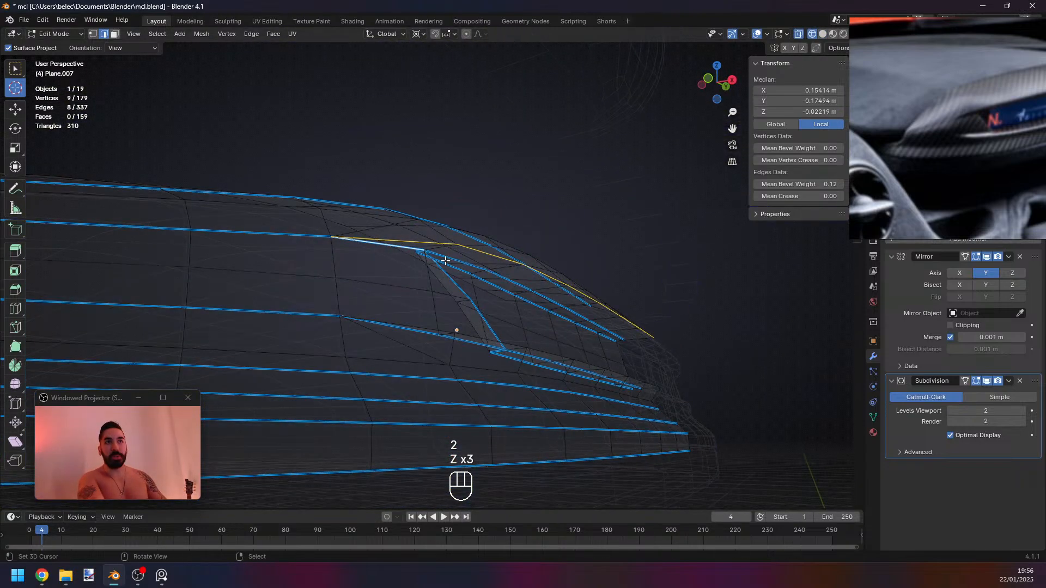
{"action": "key", "text": "z"}
{"action": "left_click_drag", "start_coordinate": [780, 184], "coordinate": [812, 184]}
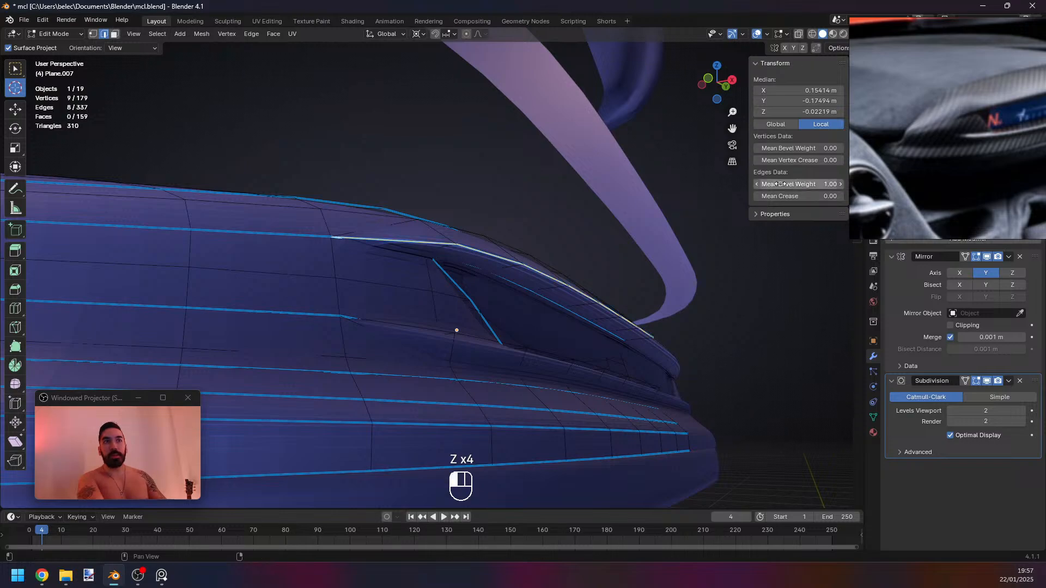
{"action": "key", "text": "z"}
{"action": "mouse_move", "coordinate": [570, 270]}
{"action": "middle_mouse_down"}
{"action": "mouse_move", "coordinate": [561, 256]}
{"action": "mouse_move", "coordinate": [570, 270]}
{"action": "middle_mouse_up"}
{"action": "key", "text": "z"}
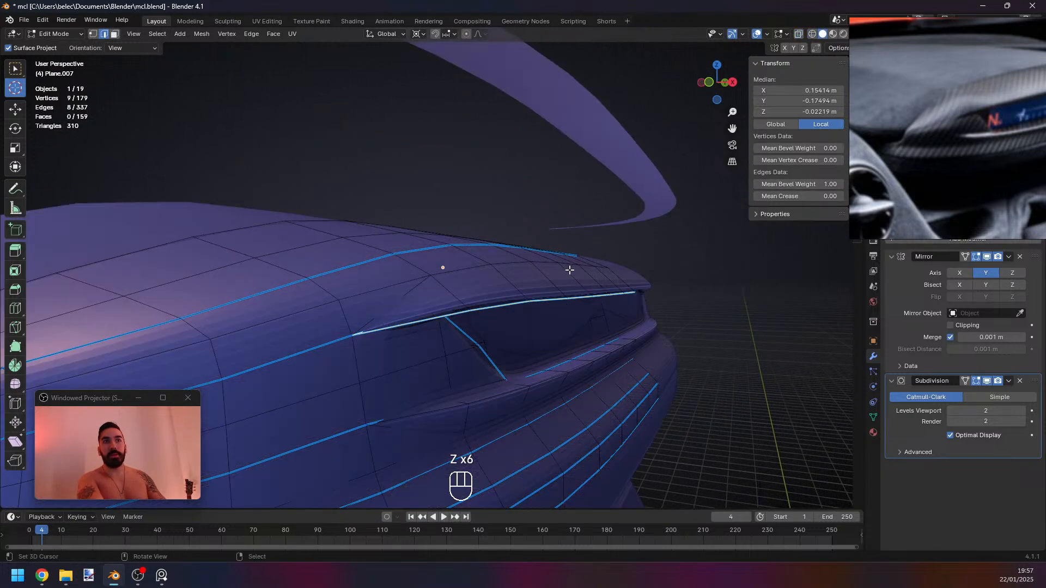
{"action": "key", "text": "Tab"}
{"action": "key", "text": "Tab"}
Set the mean bevel weight to 1 on the edge loop running along the lip directly below the screen.
{"action": "key", "text": "z"}
{"action": "mouse_move", "coordinate": [490, 243]}
{"action": "middle_mouse_down"}
{"action": "mouse_move", "coordinate": [478, 285]}
{"action": "mouse_move", "coordinate": [513, 387]}
{"action": "middle_mouse_up"}
{"action": "key", "text": "z"}
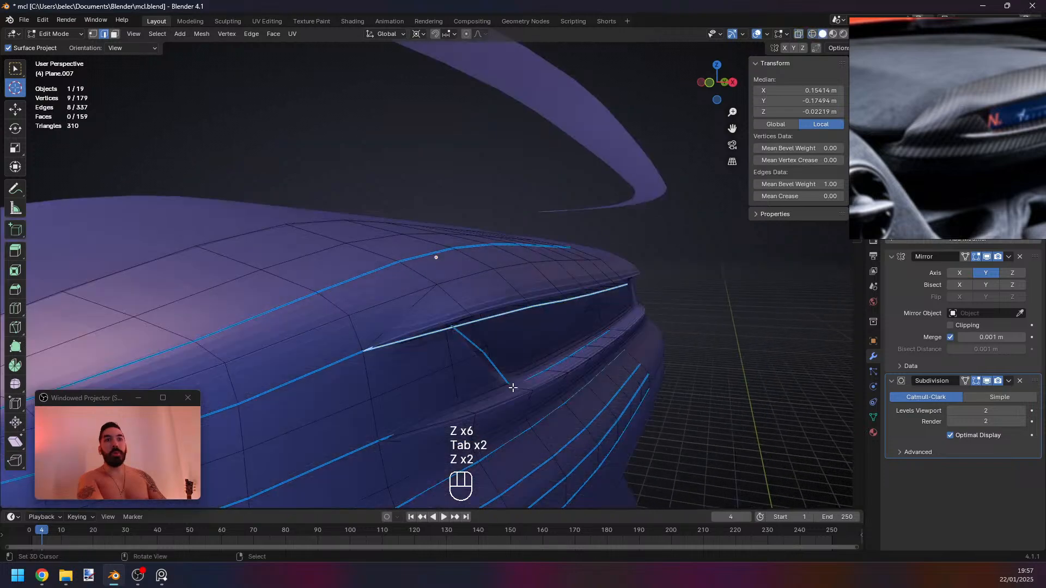
{"action": "key", "text": "z"}
{"action": "right_click", "coordinate": [448, 420], "text": "alt"}
{"action": "key", "text": "z"}
{"action": "left_click", "coordinate": [764, 184]}
{"action": "type", "text": "1"}
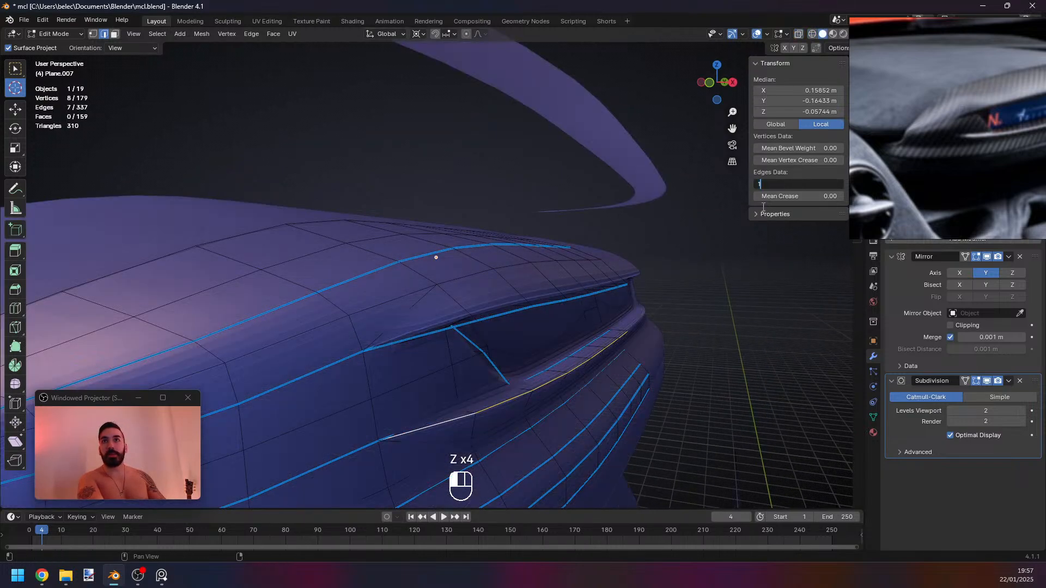
{"action": "key", "text": "Return"}
{"action": "key", "text": "z"}
{"action": "key", "text": "Tab"}
{"action": "key", "text": "Tab"}
Set the mean bevel weight to 1 on the screen's inner border loop, along its slanted outer side and lower edge.
{"action": "middle_click_drag", "start_coordinate": [580, 299], "coordinate": [311, 194]}
{"action": "key", "text": "z"}
{"action": "key", "text": "z"}
{"action": "scroll", "coordinate": [369, 236], "scroll_direction": "up", "scroll_amount": 4}
{"action": "key", "text": "2"}
{"action": "key", "text": "1"}
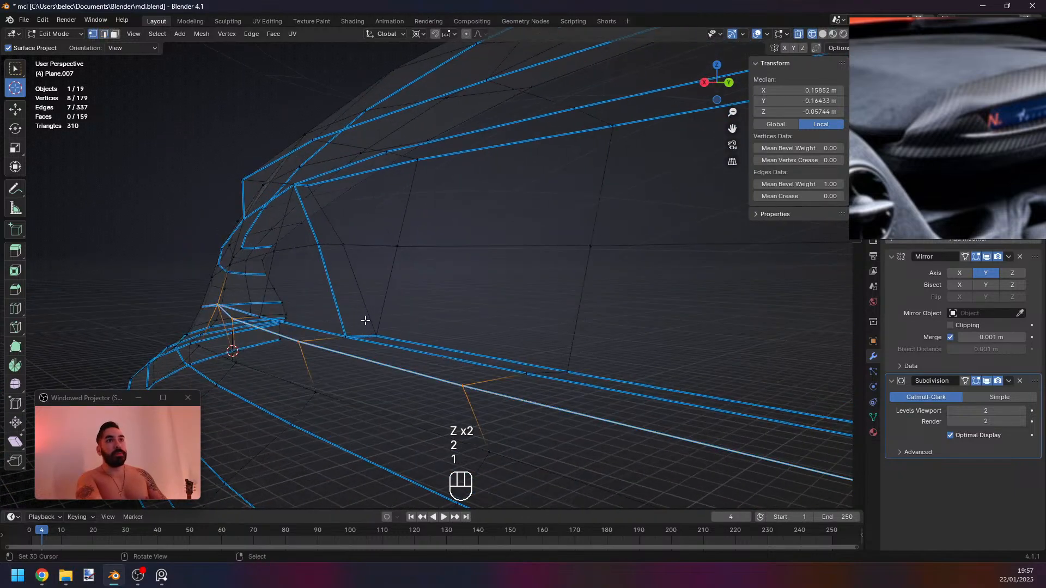
{"action": "key", "text": "z"}
{"action": "middle_click_drag", "start_coordinate": [366, 321], "coordinate": [422, 308]}
{"action": "key", "text": "z"}
{"action": "key", "text": "2"}
{"action": "right_click", "coordinate": [356, 210], "text": "alt"}
{"action": "right_click", "coordinate": [348, 217], "text": "alt"}
{"action": "key", "text": "z"}
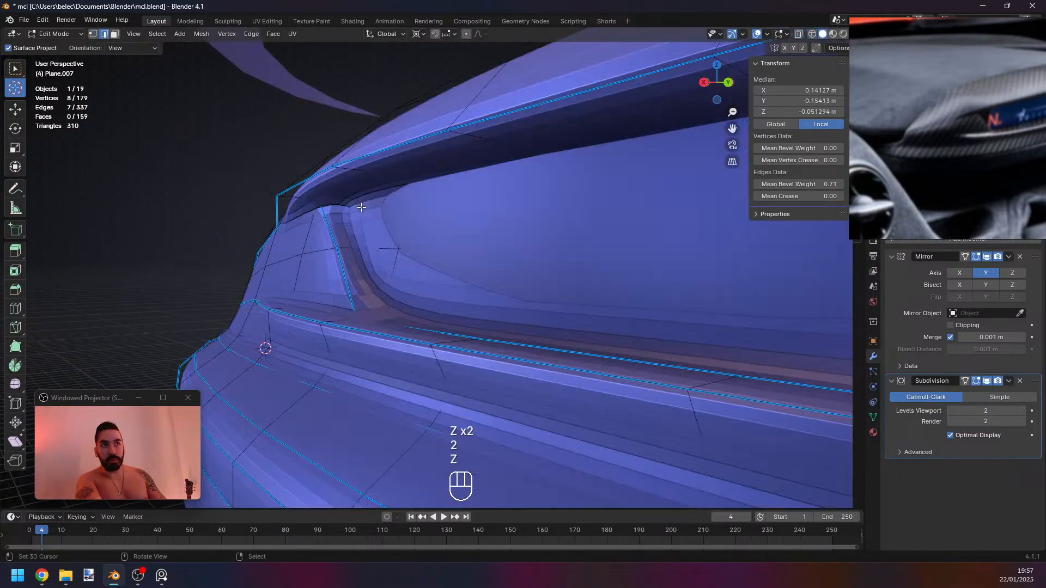
{"action": "key", "text": "z"}
{"action": "middle_click_drag", "start_coordinate": [361, 208], "coordinate": [392, 229]}
{"action": "double_click", "coordinate": [809, 184]}
{"action": "type", "text": "1"}
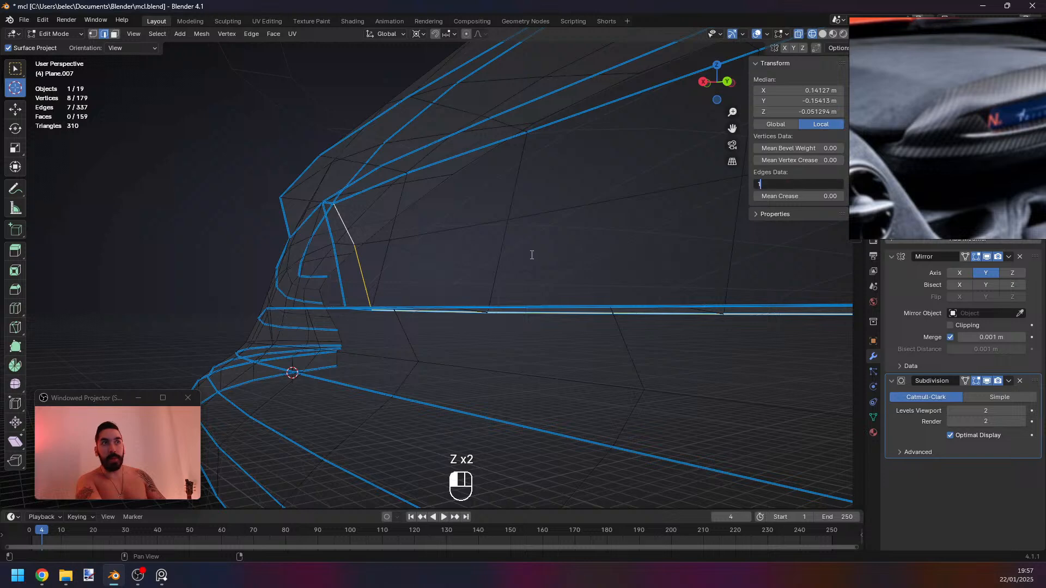
{"action": "key", "text": "Return"}
{"action": "key", "text": "z"}
{"action": "middle_click_drag", "start_coordinate": [518, 269], "coordinate": [534, 280]}
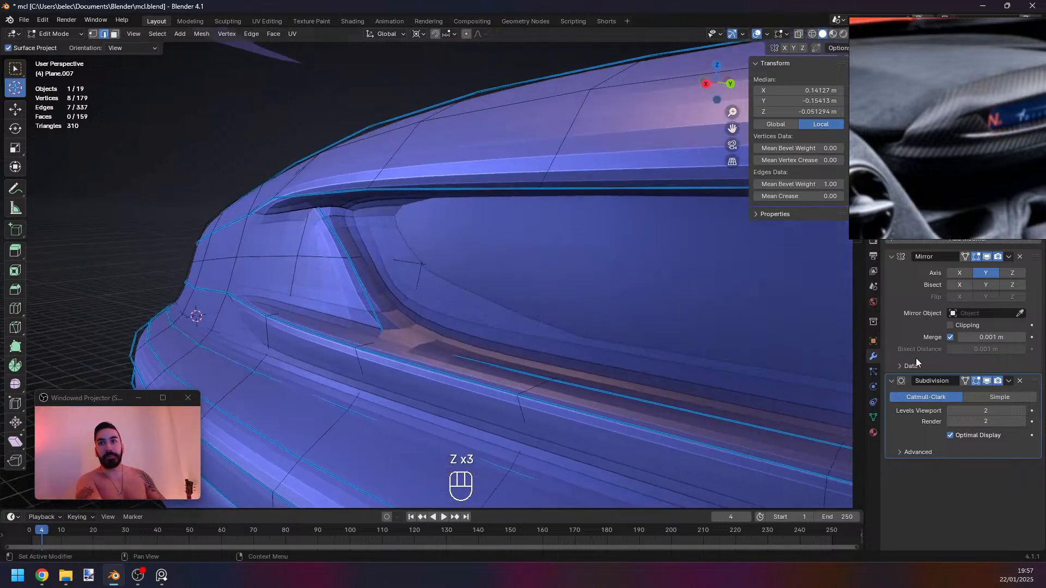
Move the reference photo off the modifier stack, and add a Bevel modifier placed between Mirror and Subdivision.
{"action": "left_click_drag", "start_coordinate": [890, 25], "coordinate": [679, 48]}
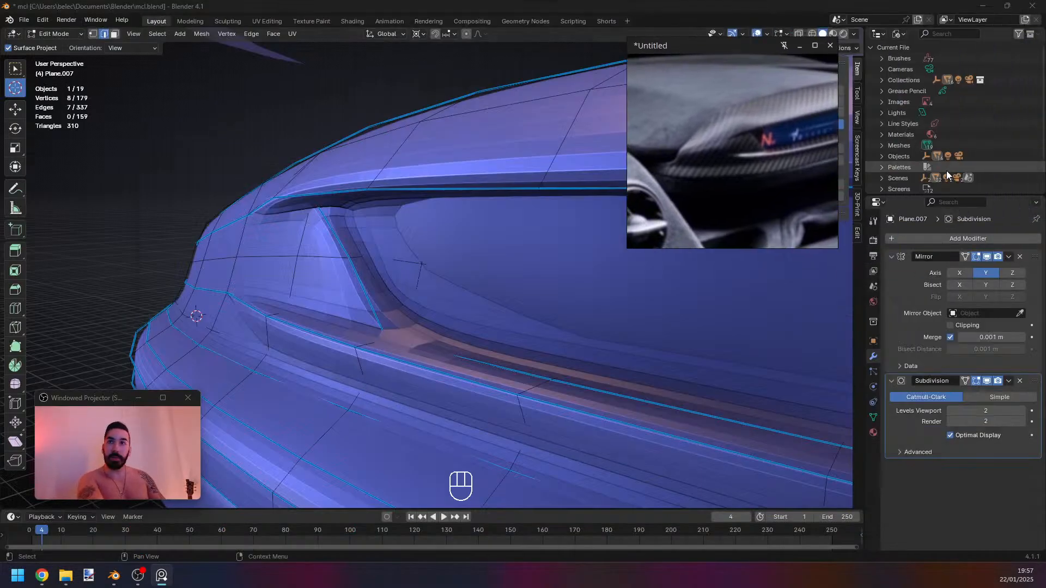
{"action": "left_click", "coordinate": [891, 256]}
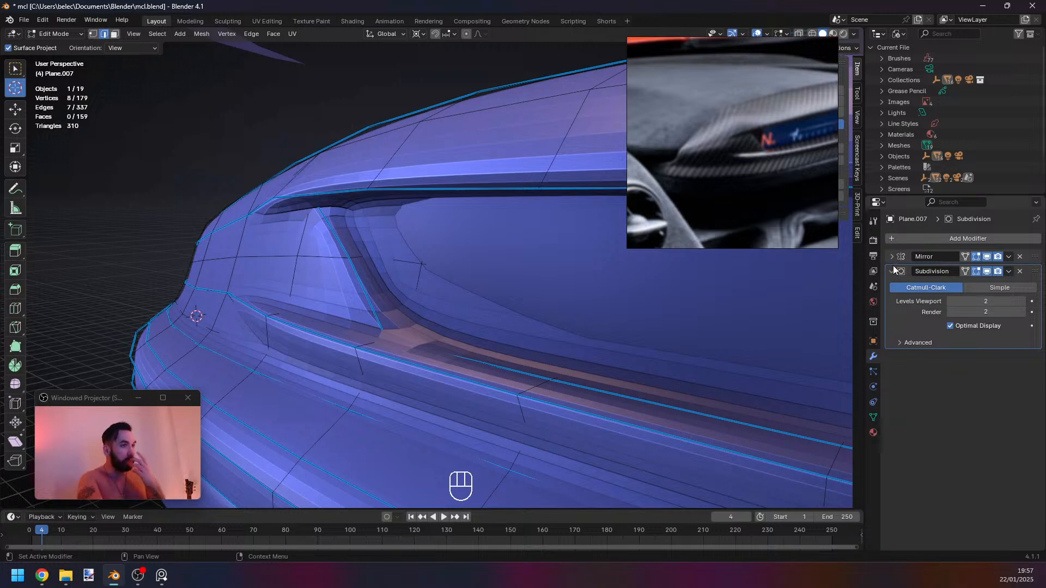
{"action": "left_click", "coordinate": [892, 271]}
{"action": "left_click", "coordinate": [918, 239]}
{"action": "mouse_move", "coordinate": [919, 243]}
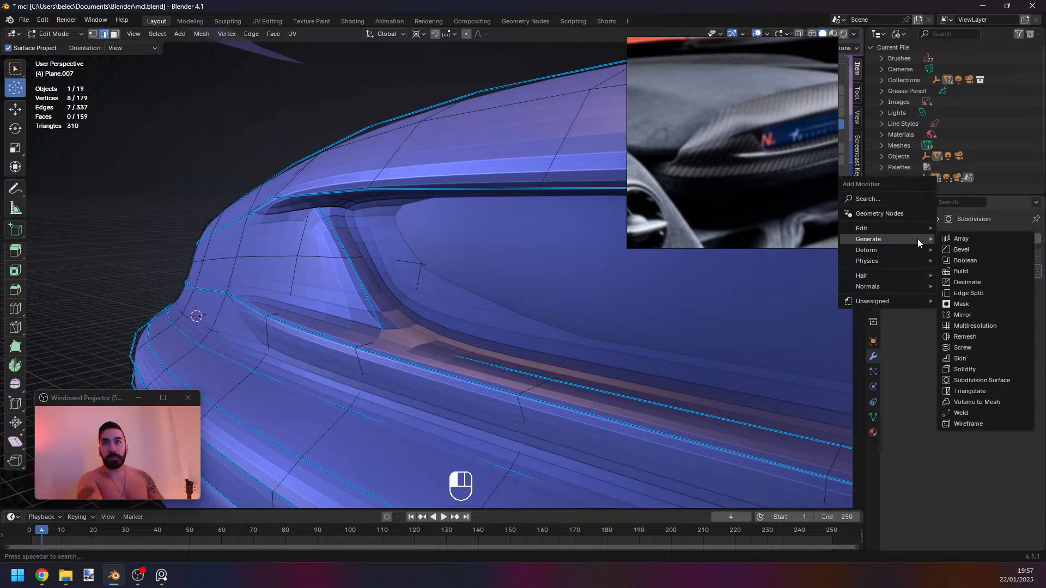
{"action": "left_click", "coordinate": [966, 249]}
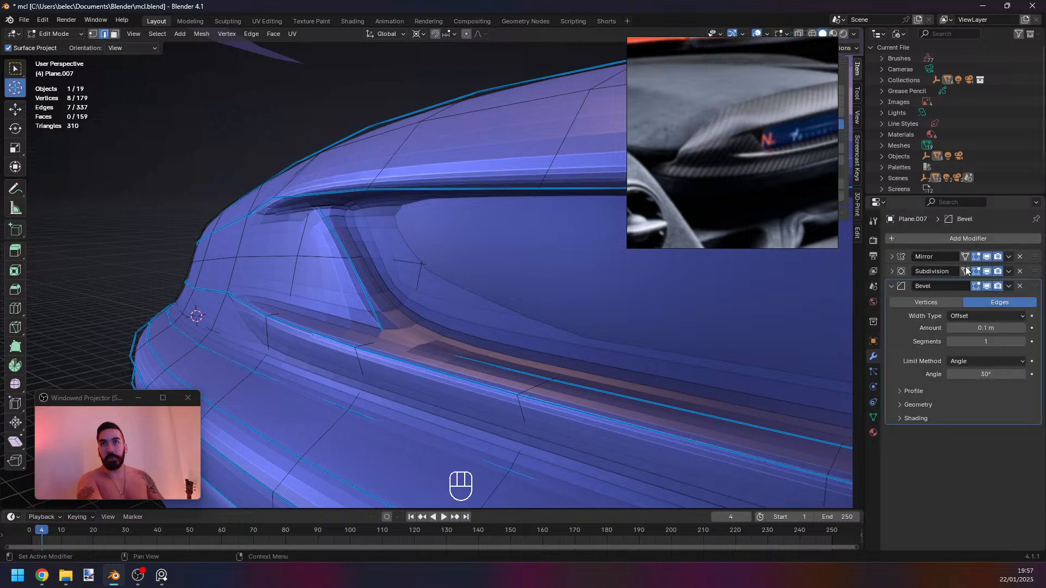
{"action": "mouse_move", "coordinate": [611, 310]}
{"action": "middle_mouse_down"}
{"action": "mouse_move", "coordinate": [588, 338]}
{"action": "mouse_move", "coordinate": [608, 292]}
{"action": "middle_mouse_up"}
{"action": "left_click_drag", "start_coordinate": [1034, 288], "coordinate": [1025, 264]}
{"action": "middle_click_drag", "start_coordinate": [696, 283], "coordinate": [516, 180]}
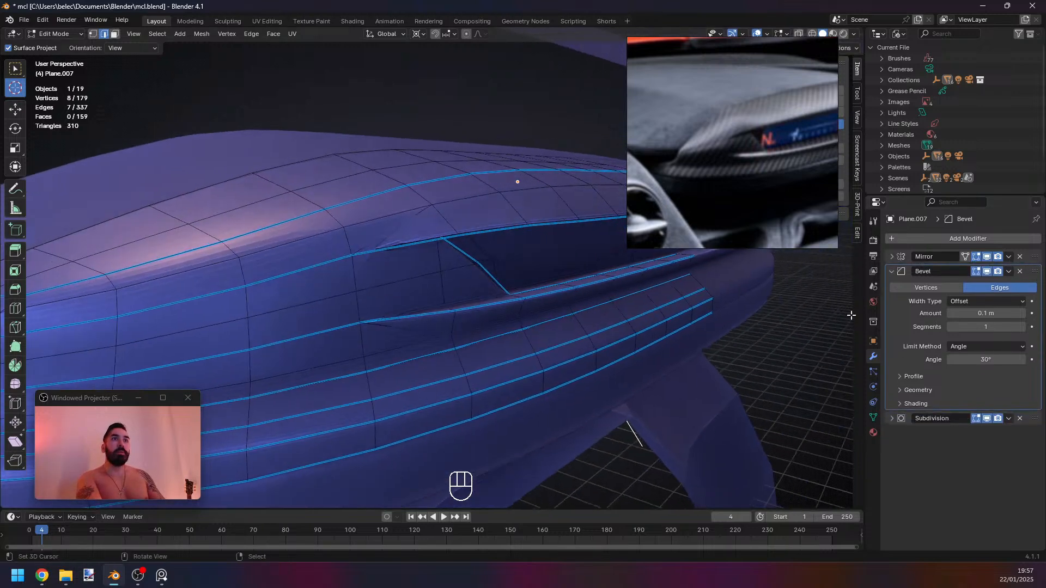
Set the Bevel modifier to 2 segments, a 0.03 m amount and the Weight limit method, and preview the hood.
{"action": "left_click", "coordinate": [977, 326]}
{"action": "type", "text": "2"}
{"action": "key", "text": "Return"}
{"action": "left_click", "coordinate": [987, 313]}
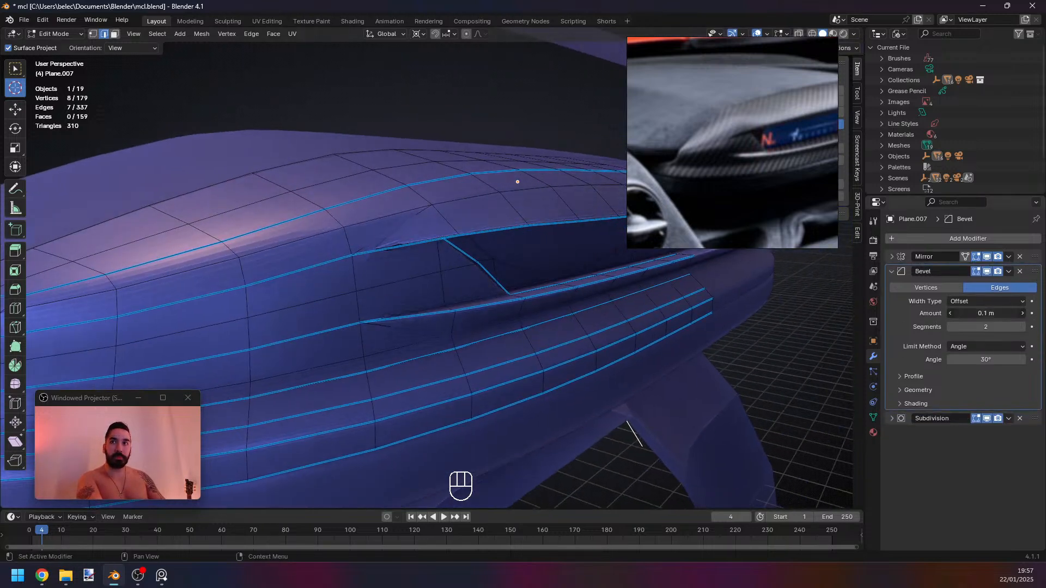
{"action": "left_click", "coordinate": [960, 314]}
{"action": "key", "text": "BackSpace"}
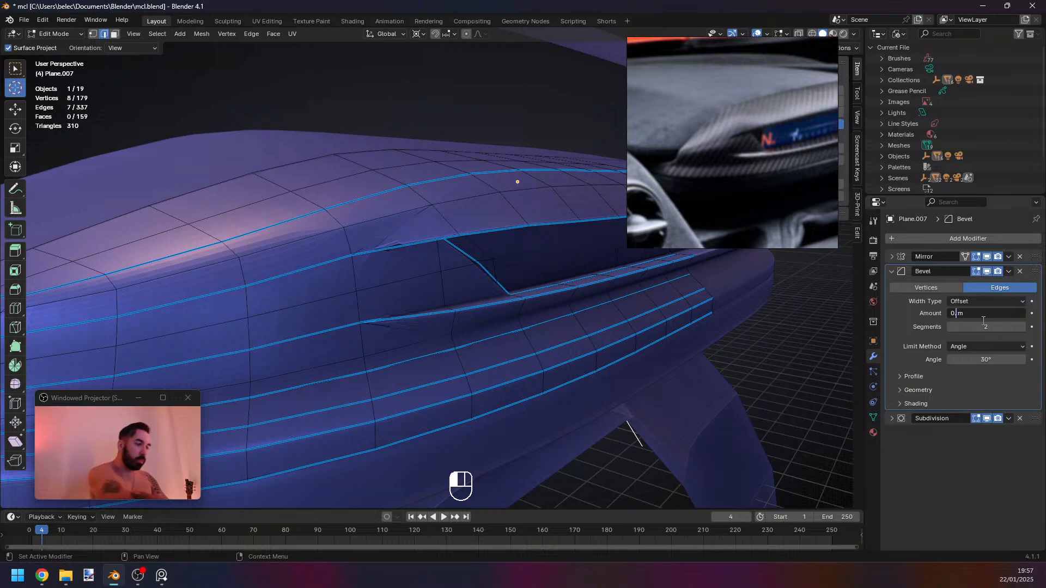
{"action": "type", "text": "03"}
{"action": "key", "text": "Return"}
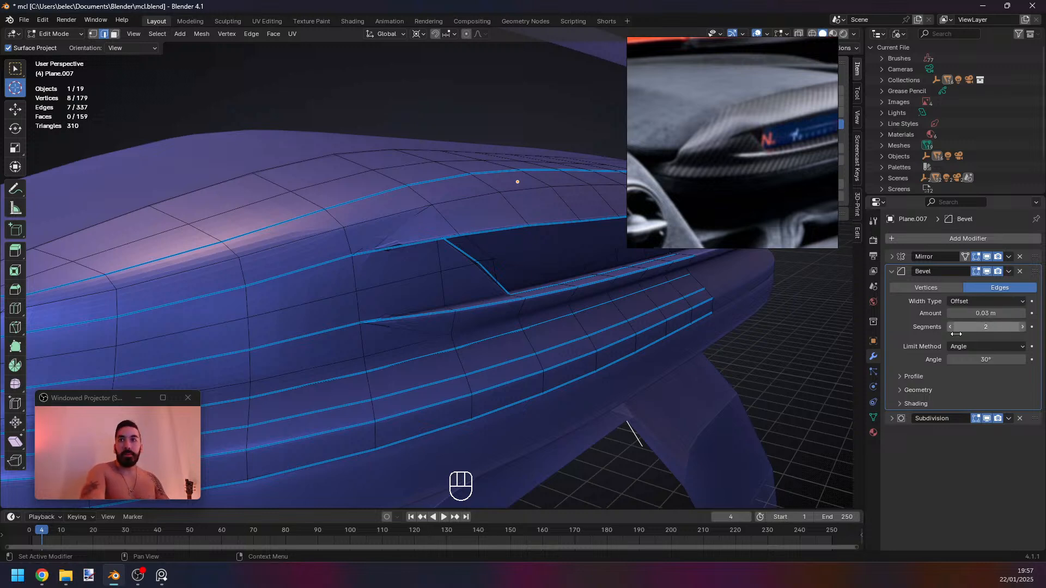
{"action": "left_click", "coordinate": [983, 346]}
{"action": "left_click", "coordinate": [976, 381]}
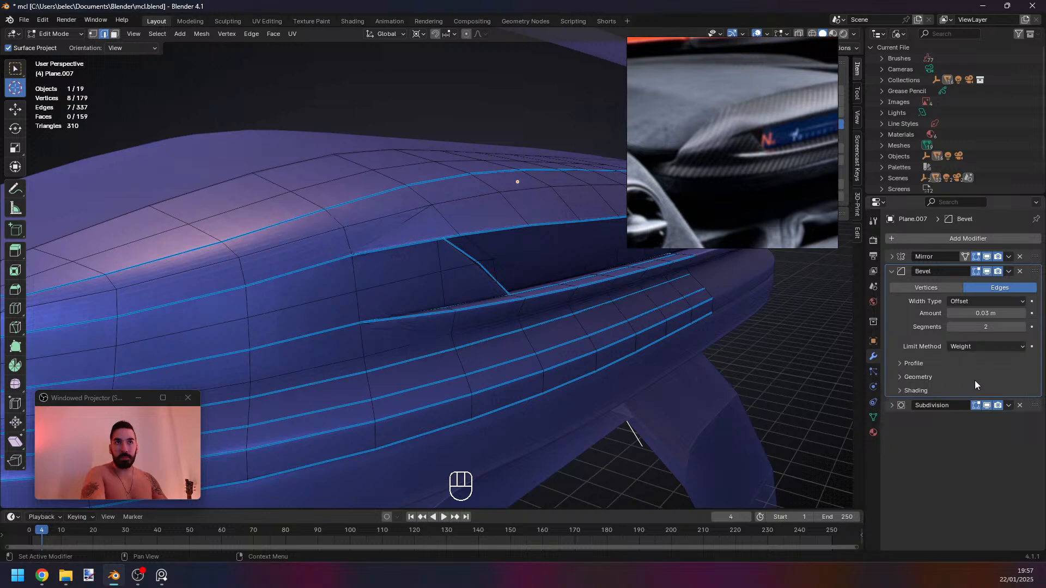
{"action": "key", "text": "Tab"}
{"action": "middle_click_drag", "start_coordinate": [655, 342], "coordinate": [586, 364]}
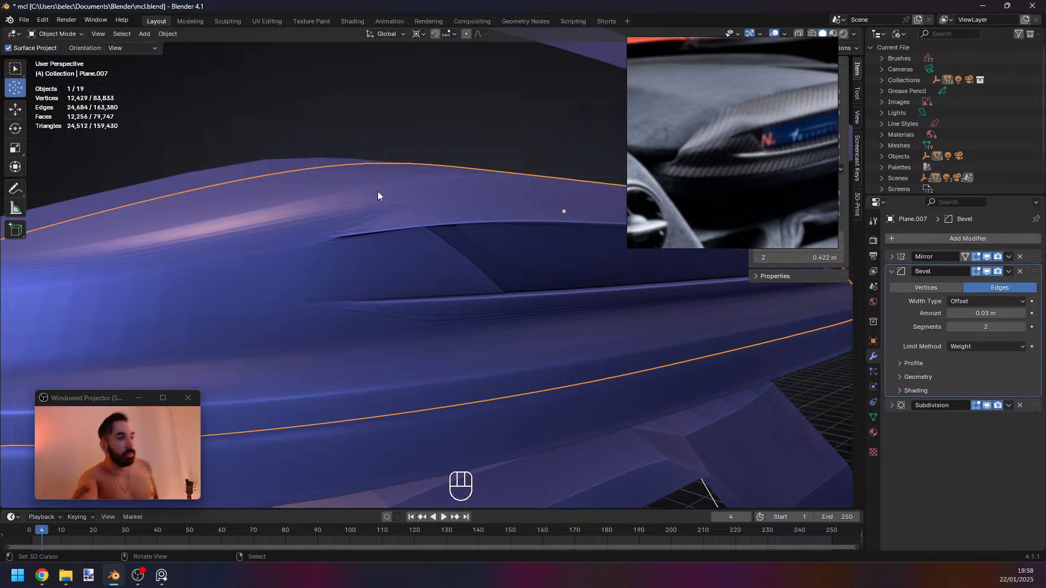
Move the reference photo window clear of the viewport and modifiers, shrink it, and reframe the photo on the screen.
{"action": "left_click_drag", "start_coordinate": [650, 47], "coordinate": [855, 33]}
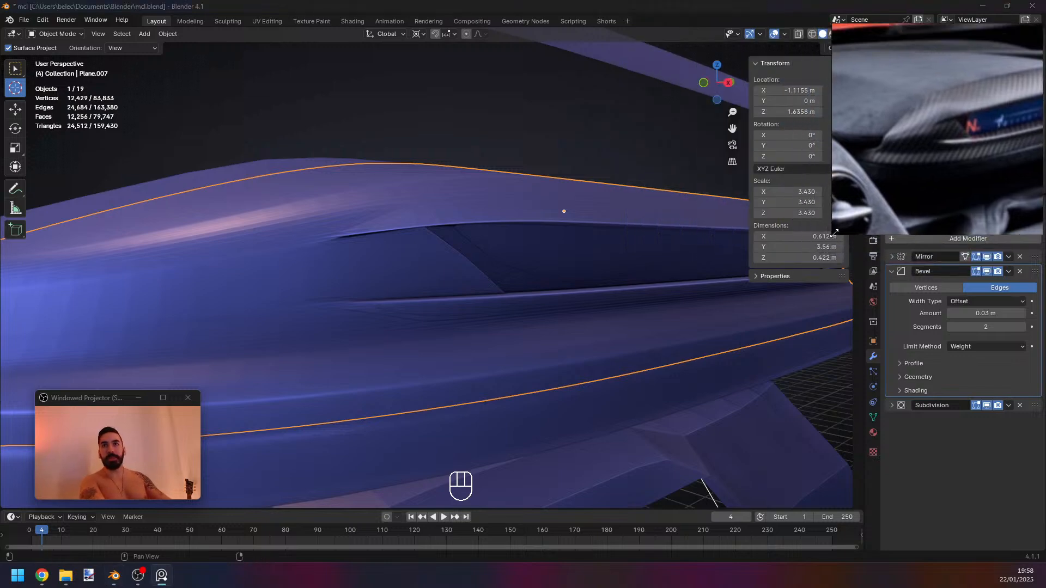
{"action": "left_click_drag", "start_coordinate": [833, 235], "coordinate": [865, 179]}
{"action": "middle_click_drag", "start_coordinate": [905, 123], "coordinate": [905, 84]}
Examine the beveled screen recess and hood rim from several angles, comparing the smoothed surface with the mesh and photo.
{"action": "key", "text": "Tab"}
{"action": "key", "text": "Tab"}
{"action": "key", "text": "Tab"}
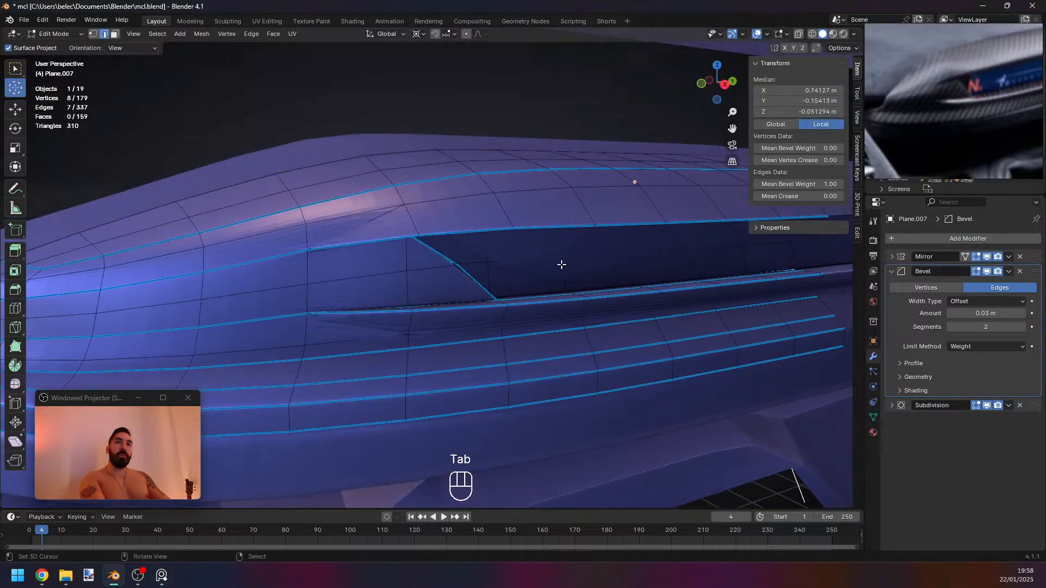
{"action": "key", "text": "z"}
{"action": "key", "text": "z"}
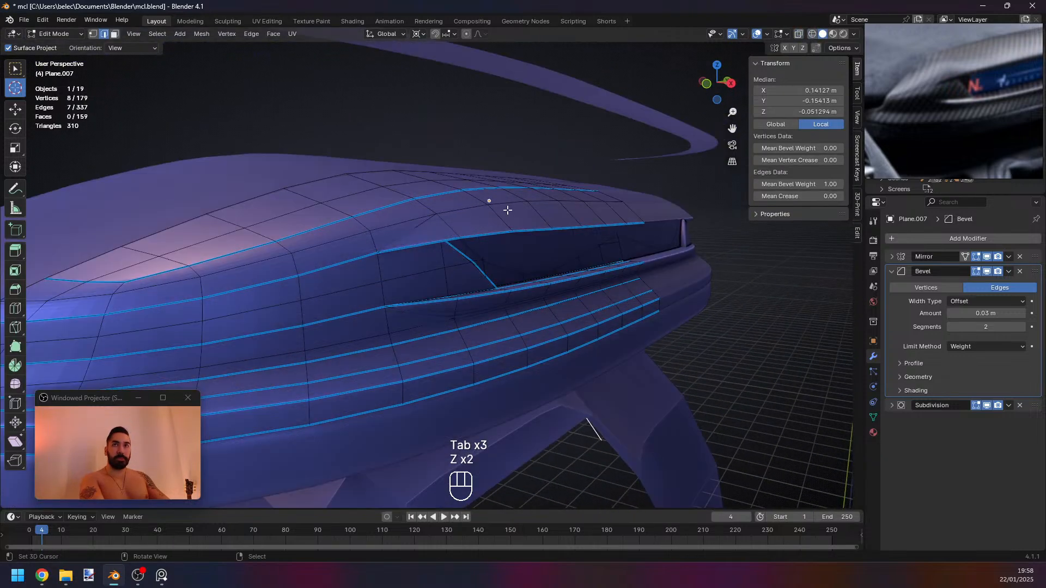
{"action": "left_click", "coordinate": [891, 271]}
{"action": "key", "text": "Tab"}
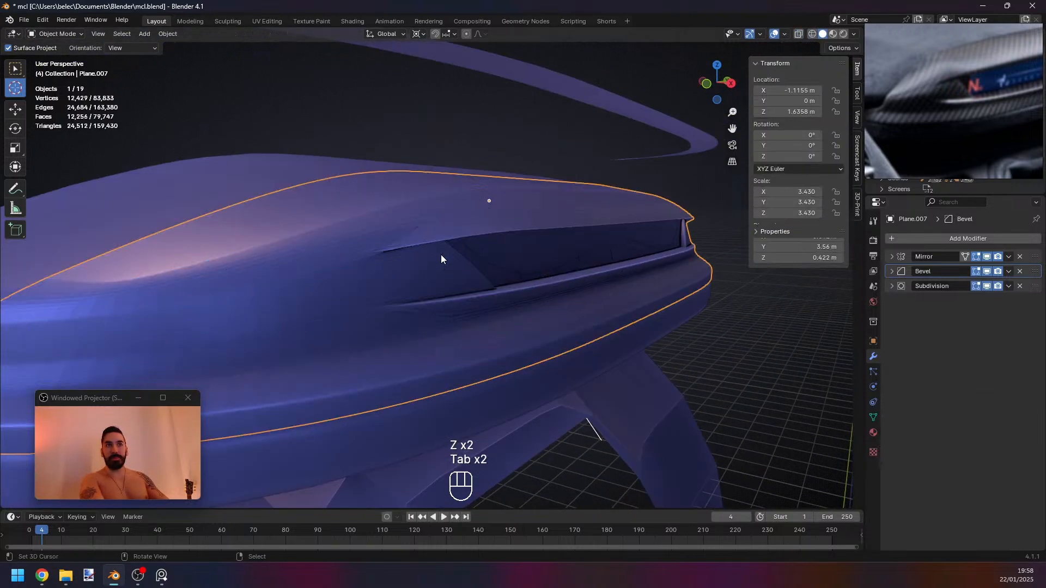
{"action": "middle_click_drag", "start_coordinate": [440, 254], "coordinate": [486, 257]}
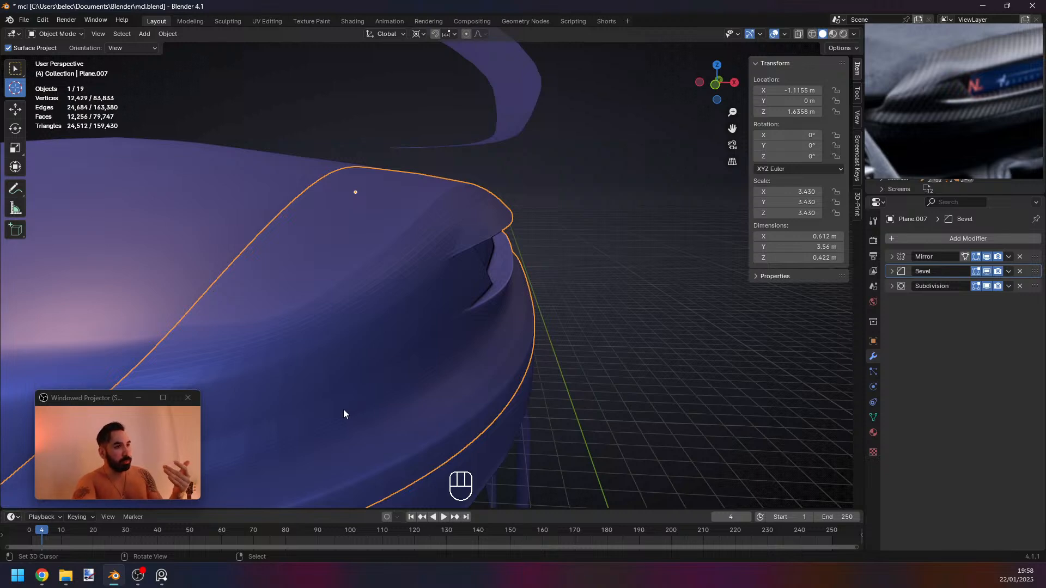
{"action": "mouse_move", "coordinate": [367, 388]}
{"action": "middle_mouse_down"}
{"action": "mouse_move", "coordinate": [378, 384]}
{"action": "mouse_move", "coordinate": [375, 397]}
{"action": "middle_mouse_up"}
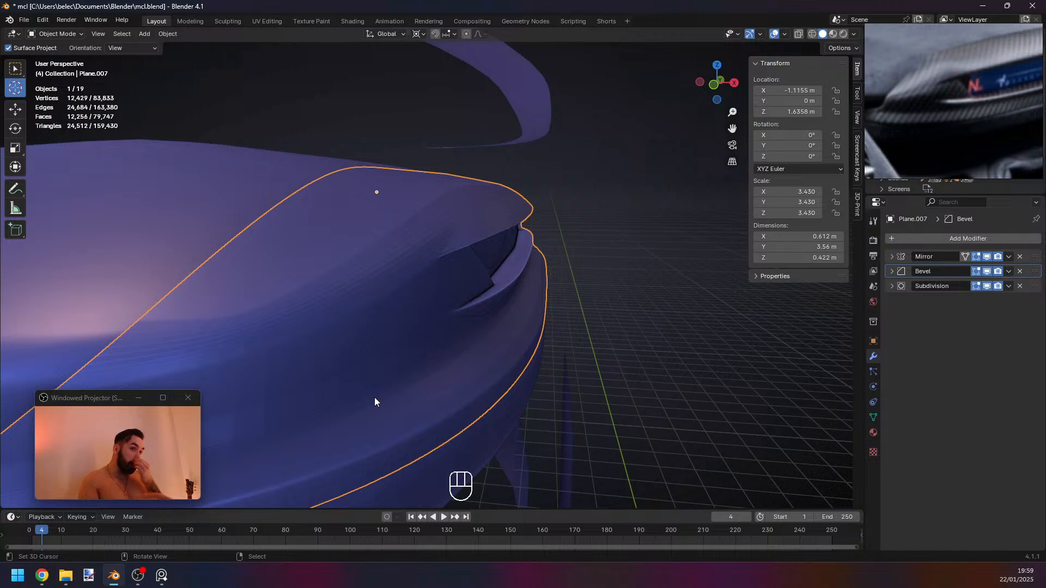
{"action": "mouse_move", "coordinate": [350, 325]}
{"action": "middle_mouse_down"}
{"action": "mouse_move", "coordinate": [358, 348]}
{"action": "mouse_move", "coordinate": [361, 340]}
{"action": "middle_mouse_up"}
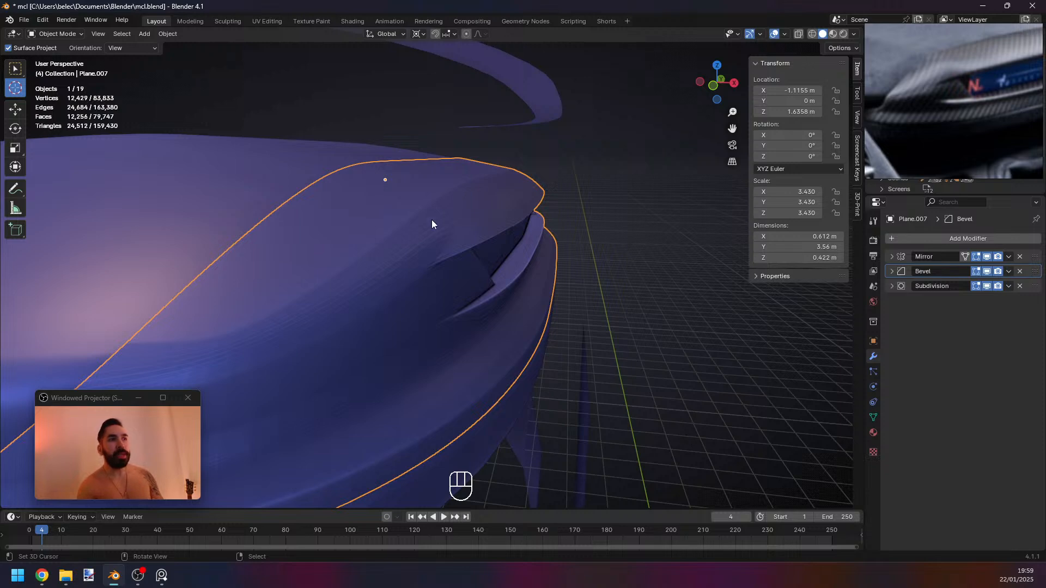
{"action": "middle_click_drag", "start_coordinate": [431, 220], "coordinate": [431, 220]}
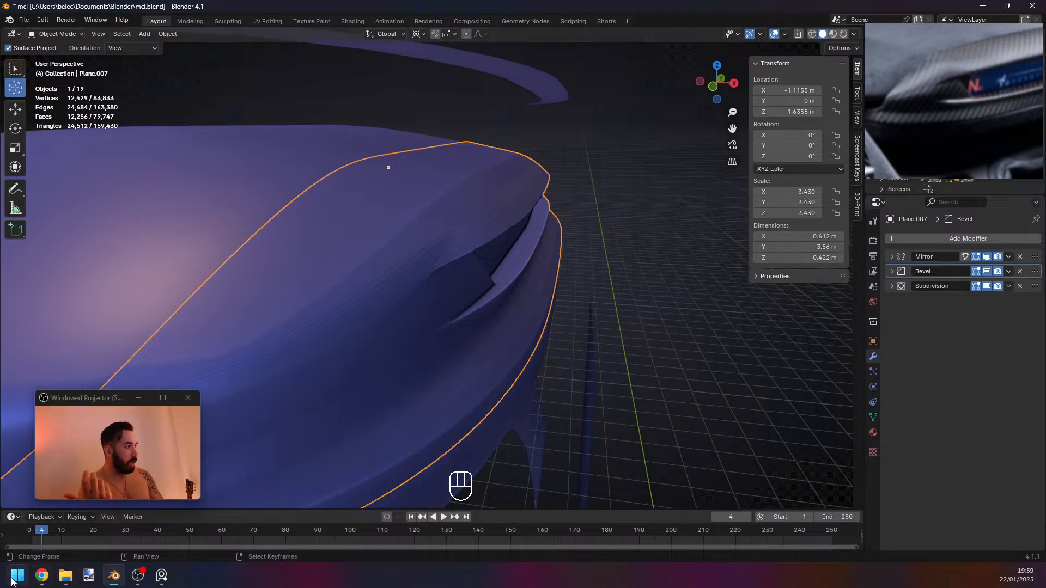
{"action": "key", "text": "alt+Tab"}
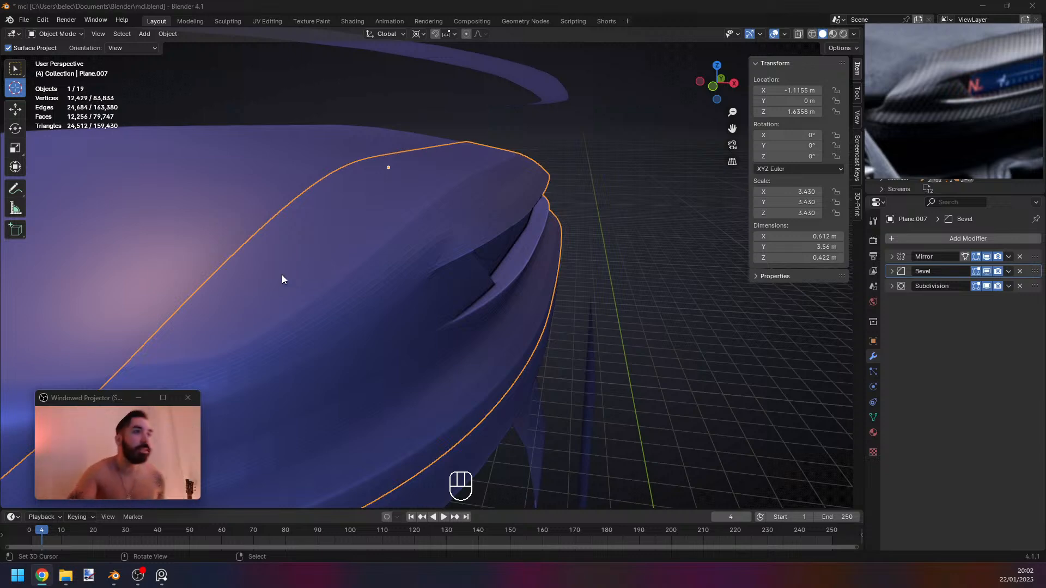
{"action": "middle_click_drag", "start_coordinate": [282, 279], "coordinate": [282, 289]}
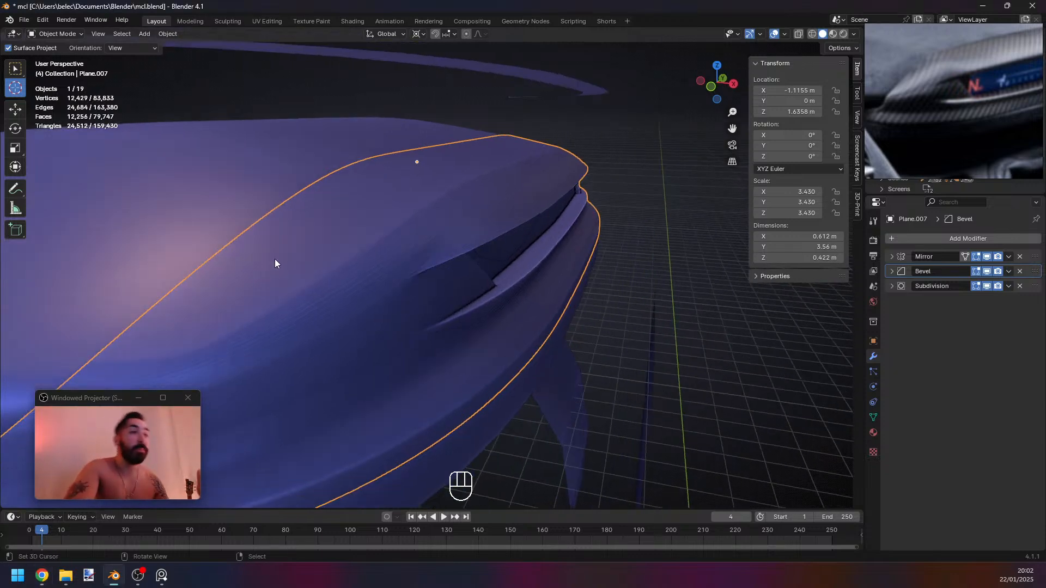
{"action": "middle_click_drag", "start_coordinate": [273, 265], "coordinate": [333, 286]}
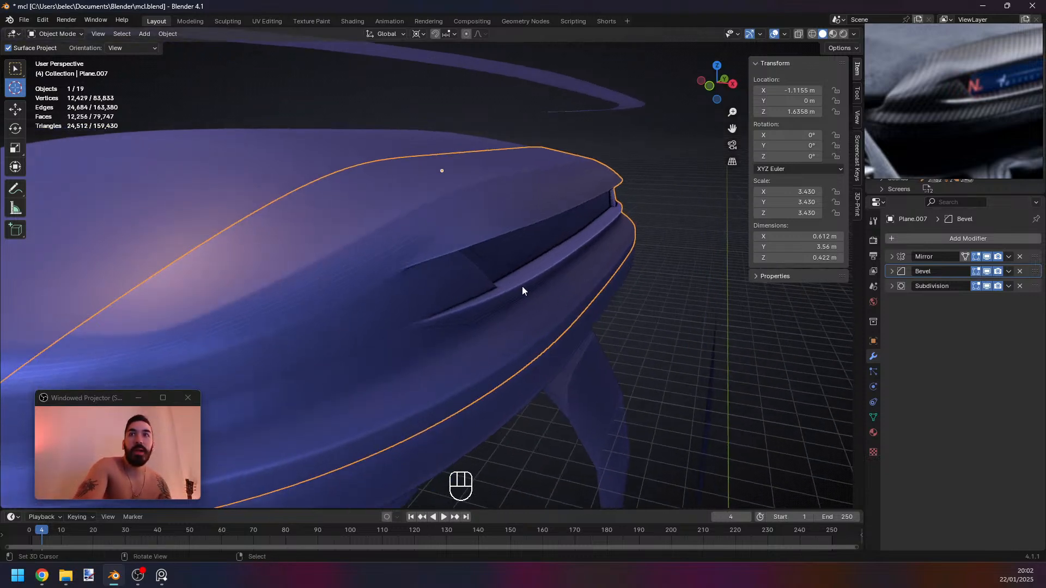
Set the Bevel modifier's outer miter to Arc and preview its effect on the screen recess.
{"action": "key", "text": "Tab"}
{"action": "left_click", "coordinate": [894, 272]}
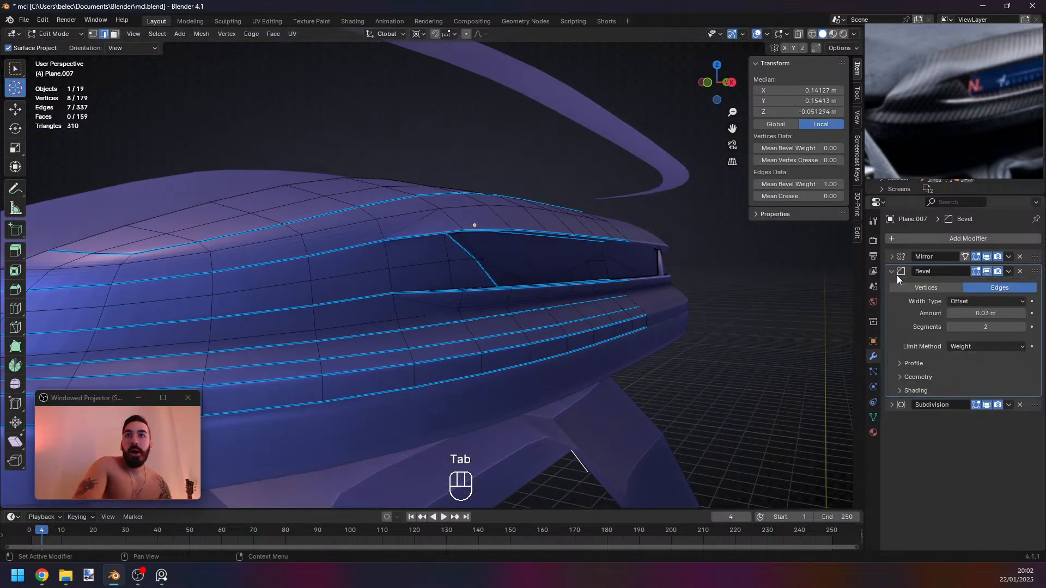
{"action": "left_click", "coordinate": [918, 376]}
{"action": "left_click", "coordinate": [976, 394]}
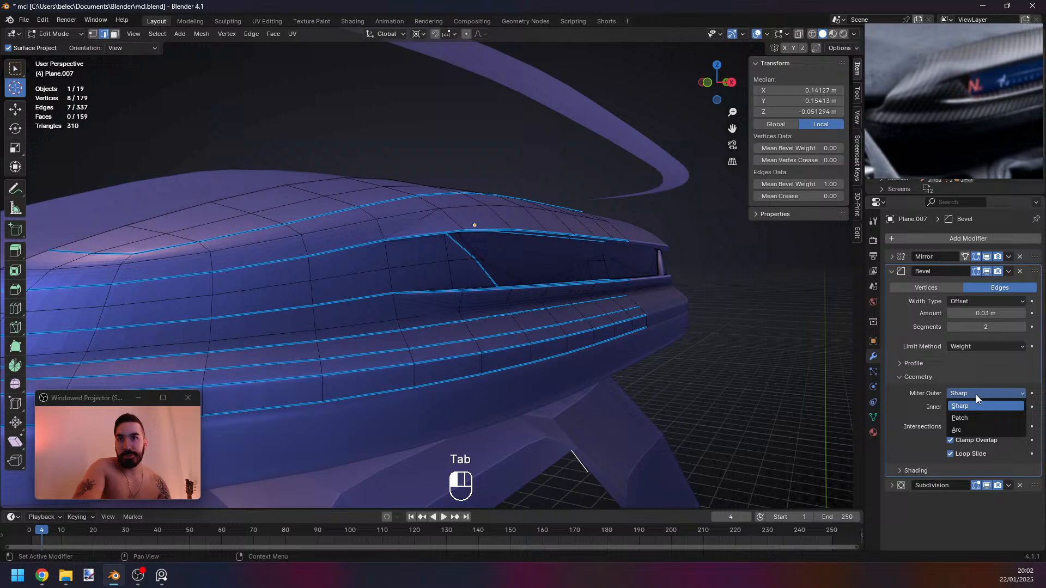
{"action": "left_click", "coordinate": [965, 427]}
{"action": "key", "text": "Tab"}
{"action": "scroll", "coordinate": [605, 321], "scroll_direction": "up", "scroll_amount": 3}
{"action": "key", "text": "Tab"}
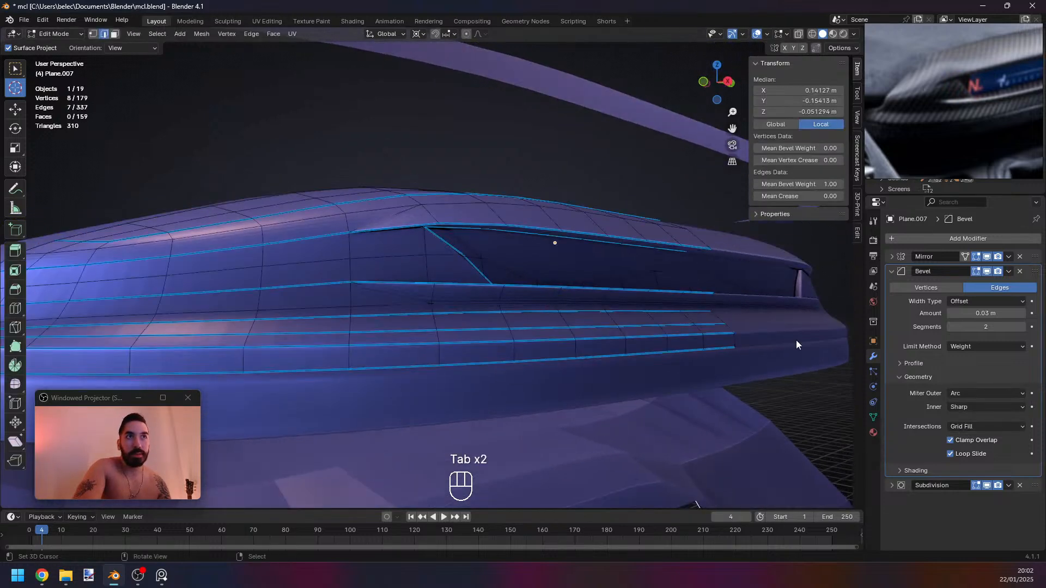
Set the Bevel modifier's superellipse profile shape to 1.00 and compare the recess between mesh and smoothed views.
{"action": "key", "text": "Tab"}
{"action": "left_click", "coordinate": [916, 364]}
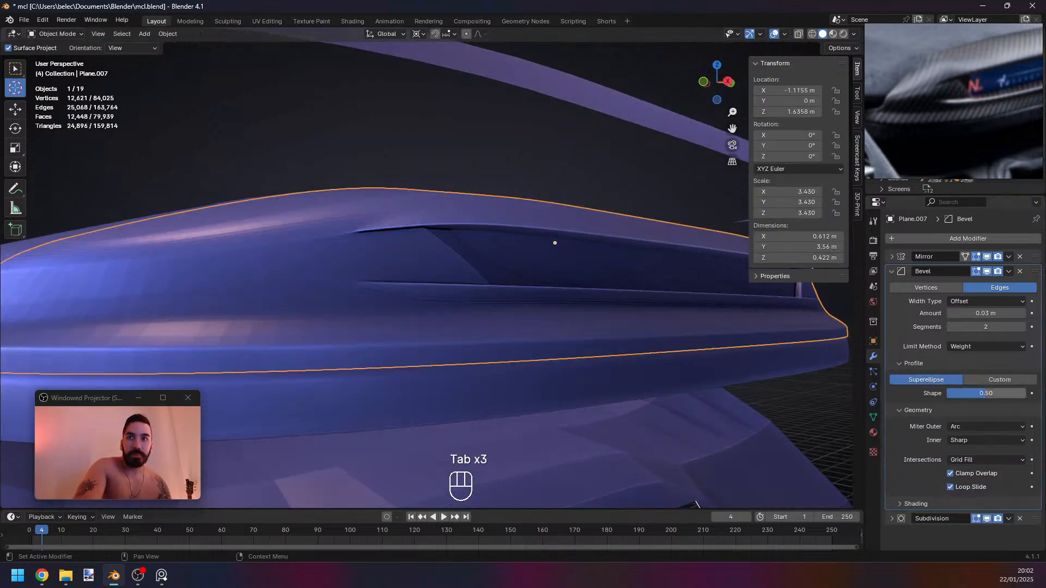
{"action": "key", "text": "Tab"}
{"action": "middle_click_drag", "start_coordinate": [812, 332], "coordinate": [414, 262]}
{"action": "key", "text": "Tab"}
{"action": "key", "text": "z"}
{"action": "key", "text": "z"}
{"action": "key", "text": "Tab"}
{"action": "key", "text": "Tab"}
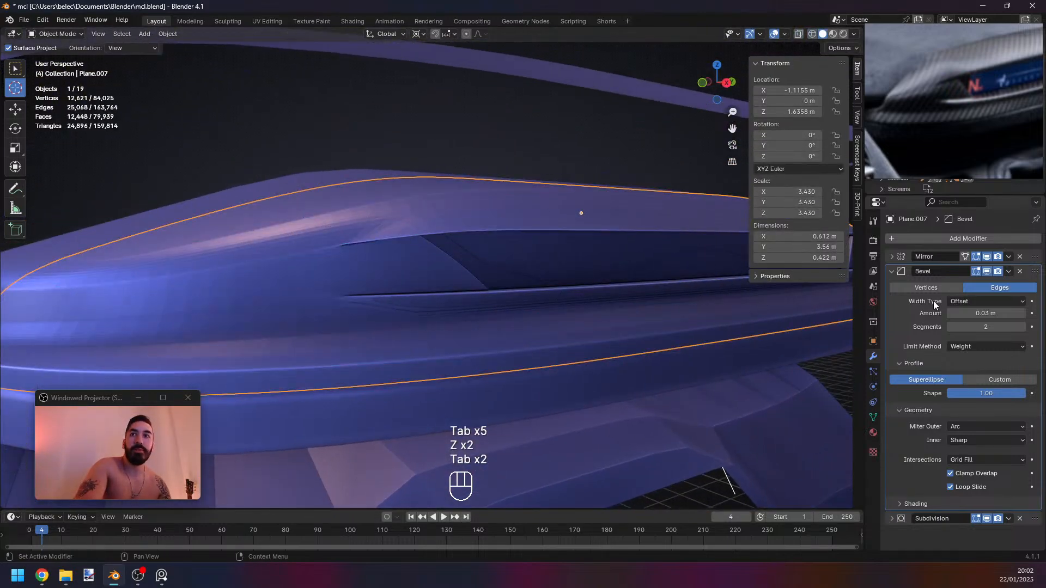
Remove the Bevel modifier from the hood and inspect the recess with only Mirror and Subdivision.
{"action": "left_click", "coordinate": [1020, 272]}
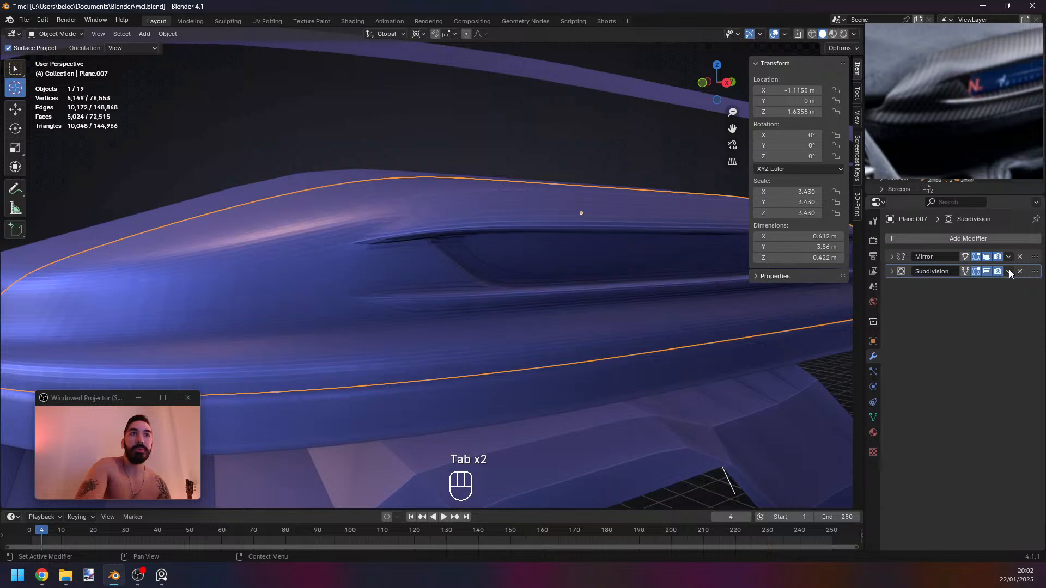
{"action": "mouse_move", "coordinate": [685, 248]}
{"action": "middle_mouse_down"}
{"action": "mouse_move", "coordinate": [549, 269]}
{"action": "mouse_move", "coordinate": [497, 290]}
{"action": "mouse_move", "coordinate": [436, 256]}
{"action": "mouse_move", "coordinate": [416, 269]}
{"action": "mouse_move", "coordinate": [439, 231]}
{"action": "mouse_move", "coordinate": [444, 246]}
{"action": "middle_mouse_up"}
{"action": "key", "text": "Tab"}
{"action": "key", "text": "Tab"}
{"action": "key", "text": "2"}
{"action": "key", "text": "2"}
Select the edges along the recess's upper and lower borders, undoing the last extra loop added to the selection.
{"action": "key", "text": "Tab"}
{"action": "key", "text": "2"}
{"action": "left_click", "coordinate": [405, 255], "text": "alt"}
{"action": "left_click", "coordinate": [372, 271], "text": "alt+shift"}
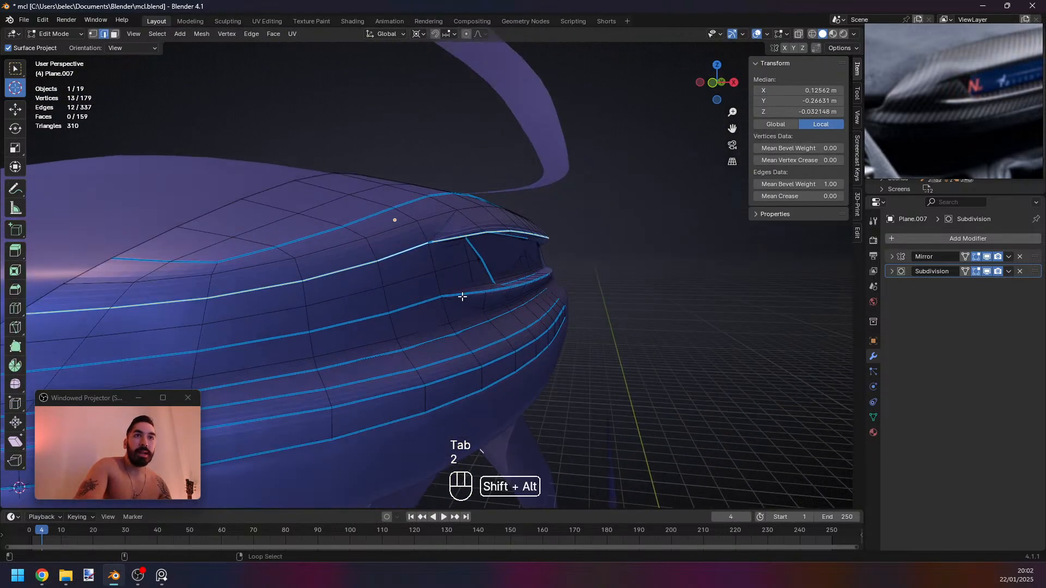
{"action": "right_click", "coordinate": [463, 297], "text": "alt+shift"}
{"action": "mouse_move", "coordinate": [463, 296]}
{"action": "middle_mouse_down"}
{"action": "mouse_move", "coordinate": [432, 313]}
{"action": "mouse_move", "coordinate": [383, 276]}
{"action": "mouse_move", "coordinate": [374, 220]}
{"action": "middle_mouse_up"}
{"action": "scroll", "coordinate": [432, 313], "scroll_direction": "up", "scroll_amount": 2}
{"action": "key", "text": "z"}
{"action": "key", "text": "z"}
{"action": "right_click", "coordinate": [399, 332], "text": "alt+shift"}
{"action": "right_click", "coordinate": [371, 211], "text": "alt+shift"}
{"action": "key", "text": "z"}
{"action": "key", "text": "z"}
{"action": "right_click", "coordinate": [300, 205], "text": "alt+shift"}
{"action": "right_click", "coordinate": [276, 272], "text": "alt+shift"}
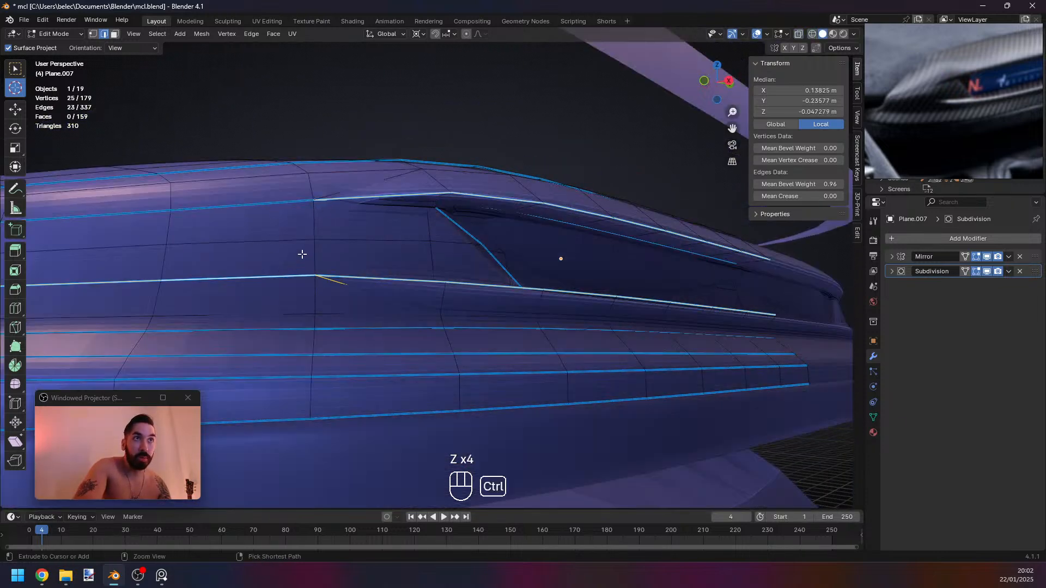
{"action": "key", "text": "ctrl+z"}
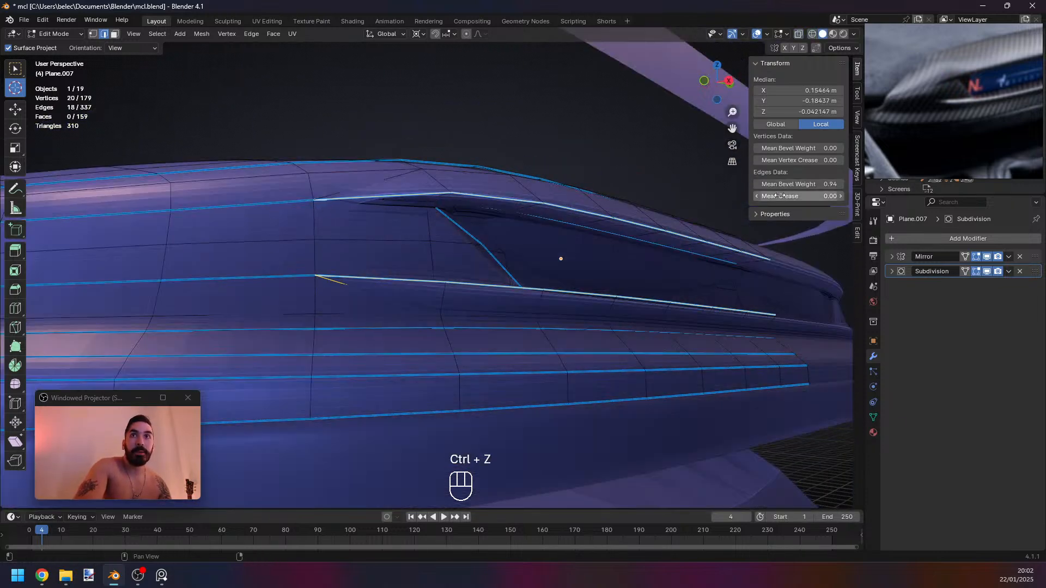
Try edge bevel weight 0.00 and vertex bevel weight 1.00 on the selected recess borders, and crease those edges instead.
{"action": "left_click_drag", "start_coordinate": [800, 184], "coordinate": [755, 184]}
{"action": "left_click_drag", "start_coordinate": [800, 148], "coordinate": [844, 148]}
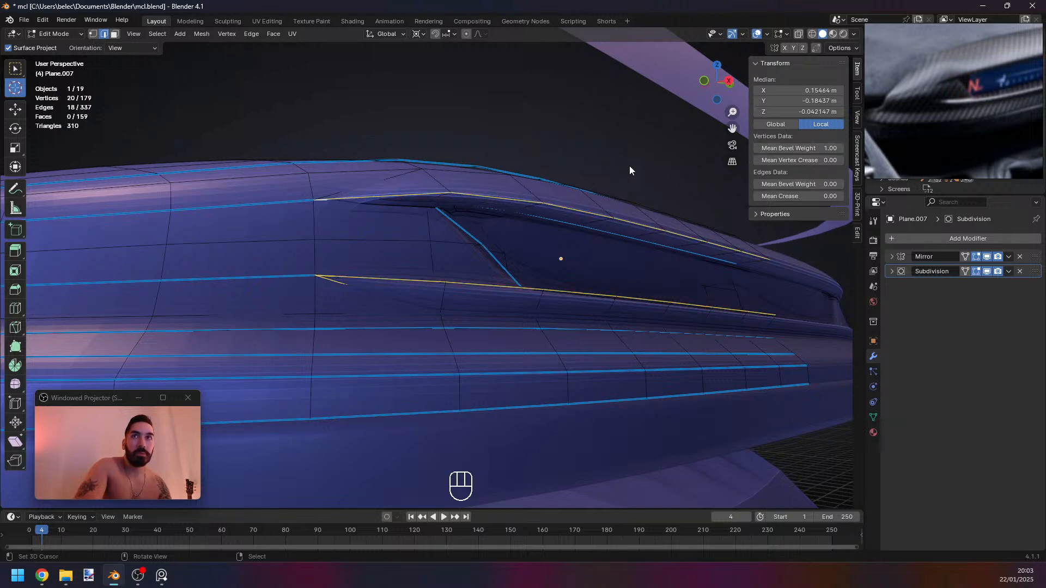
{"action": "key", "text": "ctrl+z"}
{"action": "key", "text": "Tab"}
{"action": "key", "text": "Tab"}
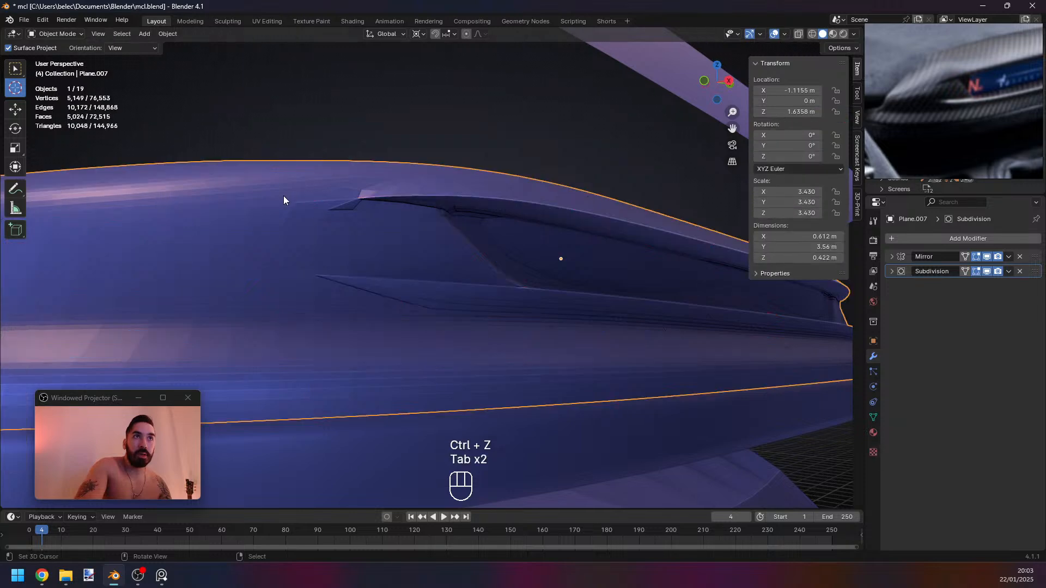
Set a mean crease of 1.00 on the edge lines continuing sideways from both recess borders, and compare the hood with the photo.
{"action": "key", "text": "Tab"}
{"action": "key", "text": "2"}
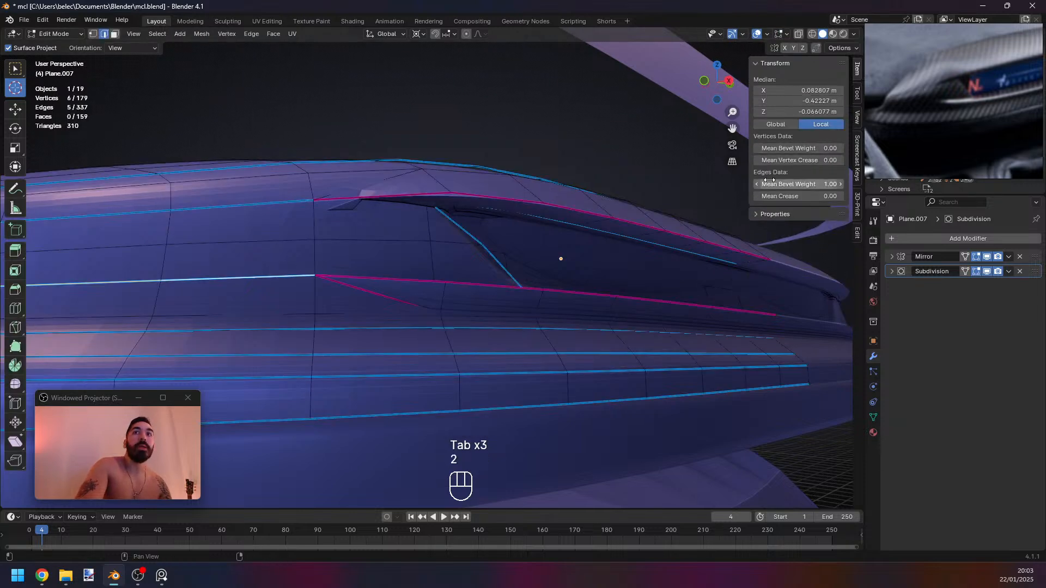
{"action": "left_click_drag", "start_coordinate": [773, 196], "coordinate": [842, 196]}
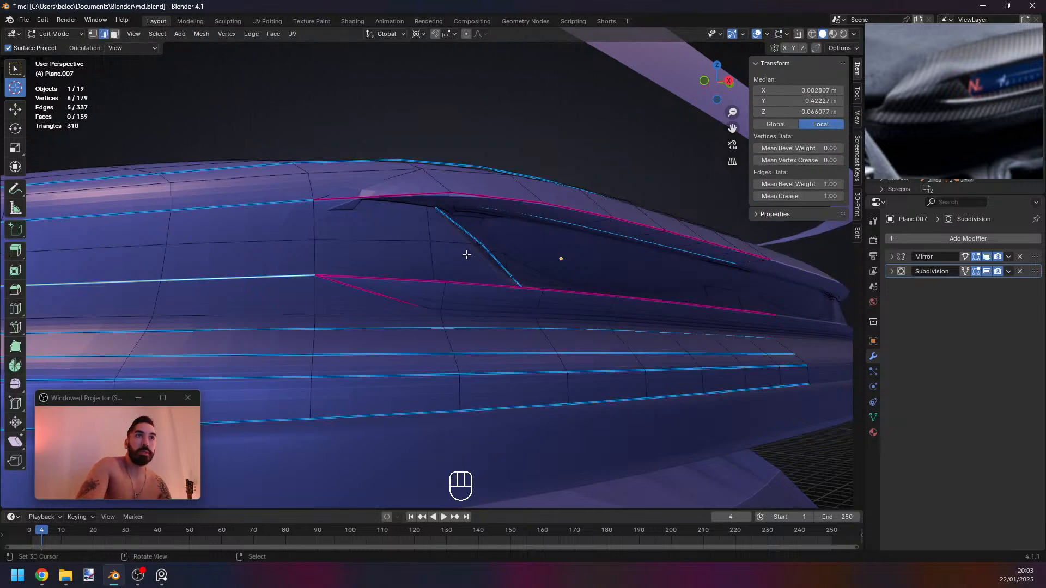
{"action": "scroll", "coordinate": [314, 240], "scroll_direction": "down", "scroll_amount": 1}
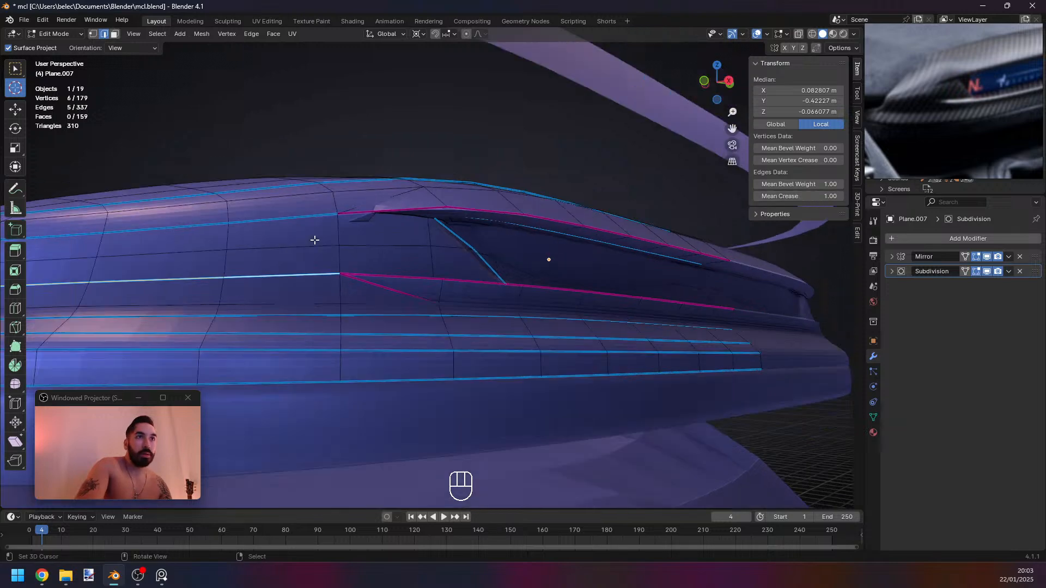
{"action": "left_click", "coordinate": [354, 237], "text": "alt+shift"}
{"action": "left_click_drag", "start_coordinate": [773, 196], "coordinate": [842, 196]}
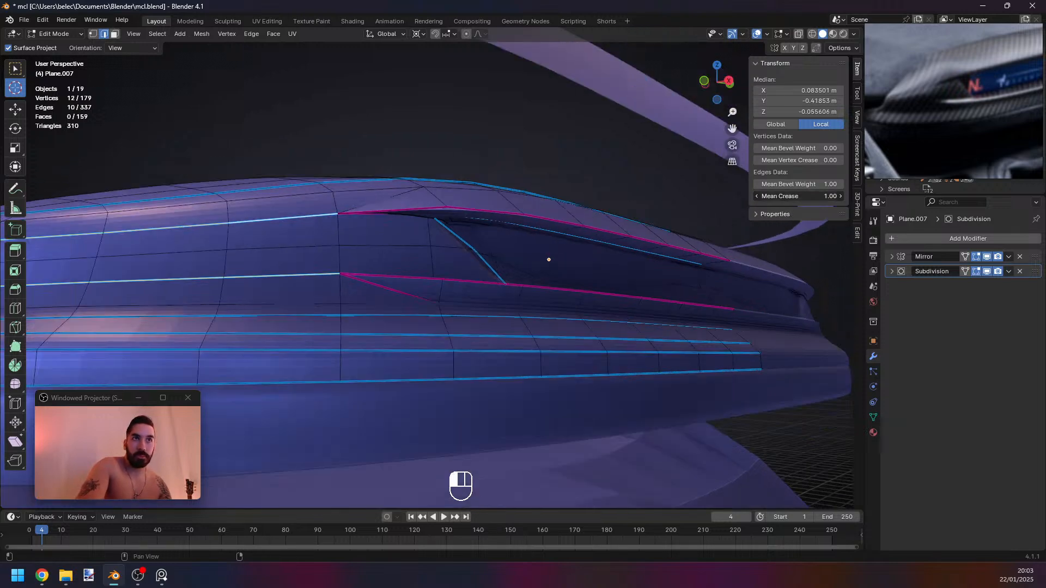
{"action": "key", "text": "Tab"}
{"action": "middle_click_drag", "start_coordinate": [514, 205], "coordinate": [279, 247]}
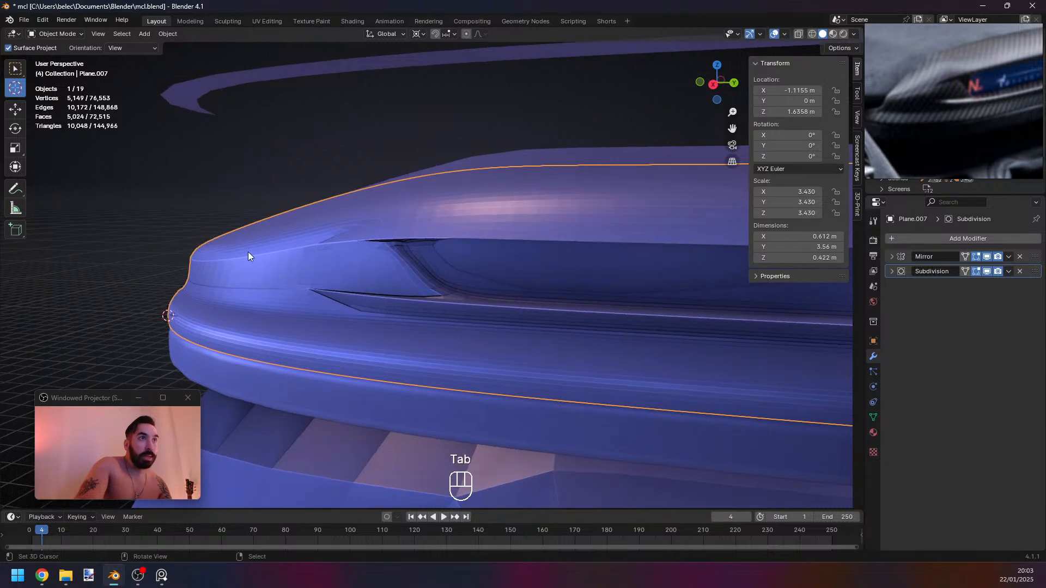
{"action": "scroll", "coordinate": [248, 252], "scroll_direction": "down", "scroll_amount": 1}
{"action": "scroll", "coordinate": [915, 114], "scroll_direction": "down", "scroll_amount": 2}
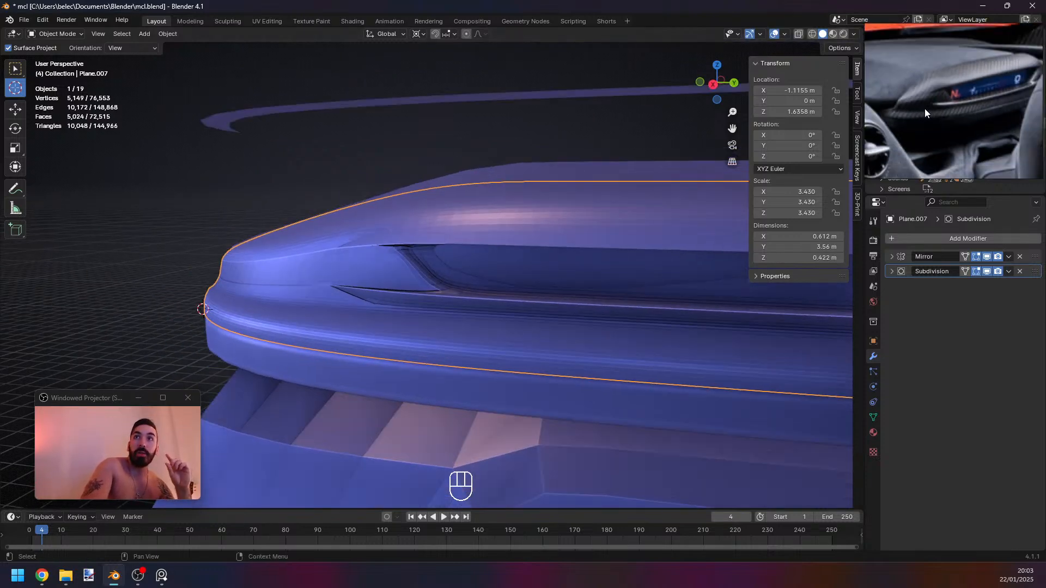
{"action": "middle_click_drag", "start_coordinate": [485, 255], "coordinate": [544, 250]}
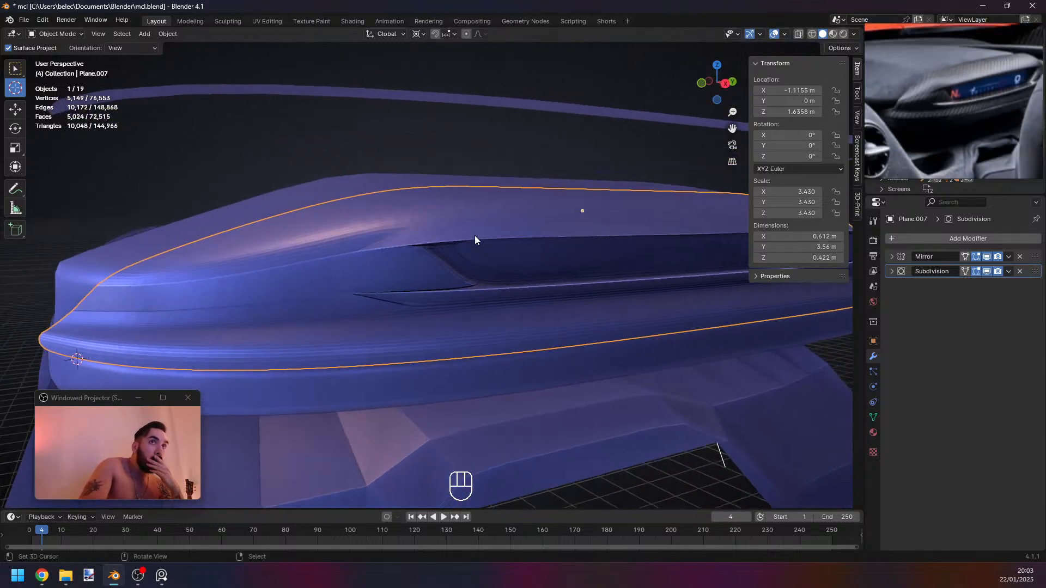
{"action": "middle_click_drag", "start_coordinate": [475, 236], "coordinate": [509, 238]}
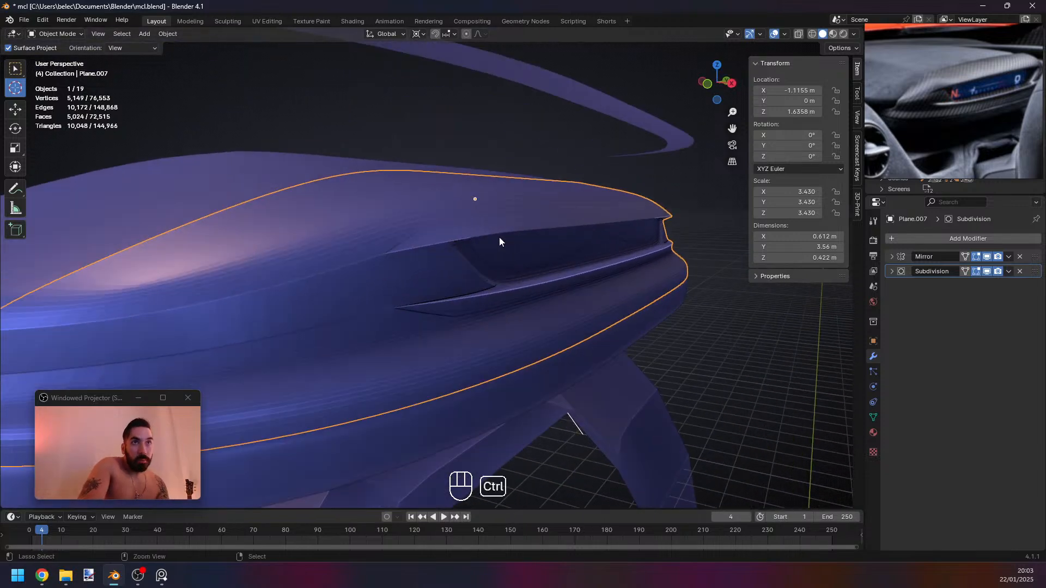
Undo the crease and weight changes and the edge selections made on the recess borders.
{"action": "key", "text": "ctrl+z"}
{"action": "key", "text": "ctrl+z"}
{"action": "key", "text": "ctrl+z"}
{"action": "key", "text": "ctrl+z"}
{"action": "key", "text": "ctrl+z"}
{"action": "key", "text": "ctrl+z"}
{"action": "key", "text": "ctrl+z"}
{"action": "key", "text": "ctrl+z"}
{"action": "key", "text": "ctrl+z"}
{"action": "key", "text": "ctrl+z"}
{"action": "key", "text": "ctrl+z"}
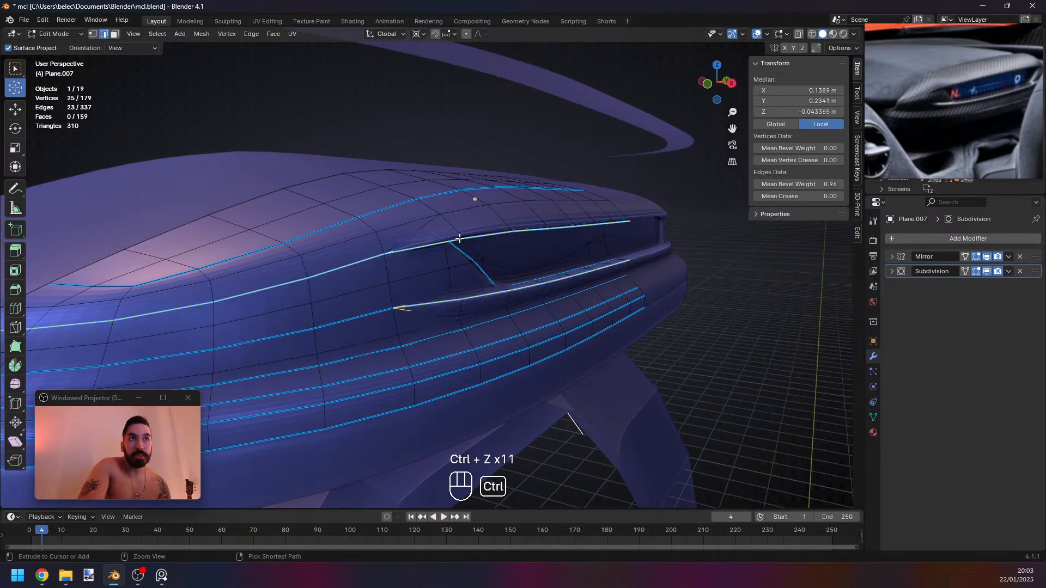
{"action": "key", "text": "ctrl+z"}
{"action": "key", "text": "ctrl+z"}
{"action": "key", "text": "ctrl+z"}
{"action": "key", "text": "ctrl+z"}
{"action": "key", "text": "Tab"}
{"action": "key", "text": "Tab"}
Select the strip of hood faces running along the recess's upper border.
{"action": "key", "text": "3"}
{"action": "left_click", "coordinate": [439, 223]}
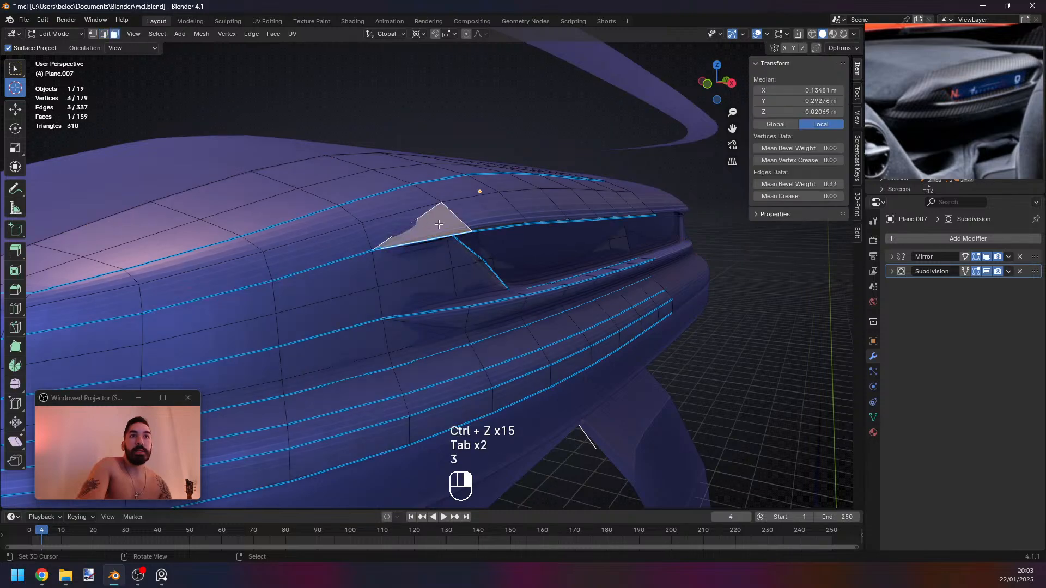
{"action": "middle_click_drag", "start_coordinate": [439, 224], "coordinate": [688, 267]}
{"action": "left_click", "coordinate": [687, 257], "text": "ctrl+shift"}
{"action": "key", "text": "z"}
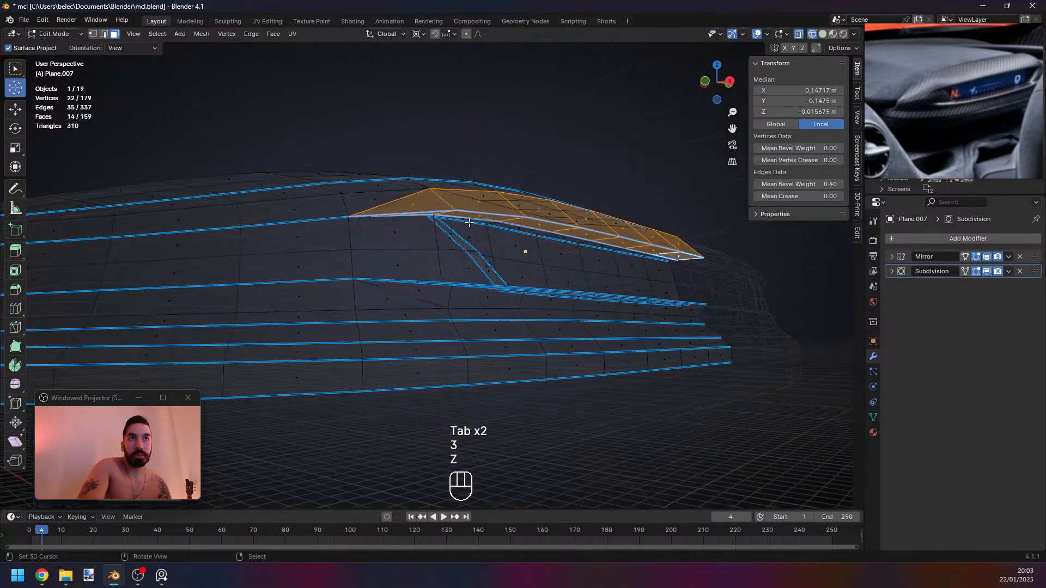
{"action": "key", "text": "z"}
Add the strip of lip faces along the recess's lower border to the selection, checking it in wireframe.
{"action": "mouse_move", "coordinate": [470, 222]}
{"action": "middle_mouse_down"}
{"action": "mouse_move", "coordinate": [459, 215]}
{"action": "mouse_move", "coordinate": [438, 312]}
{"action": "middle_mouse_up"}
{"action": "right_click", "coordinate": [438, 313], "text": "shift"}
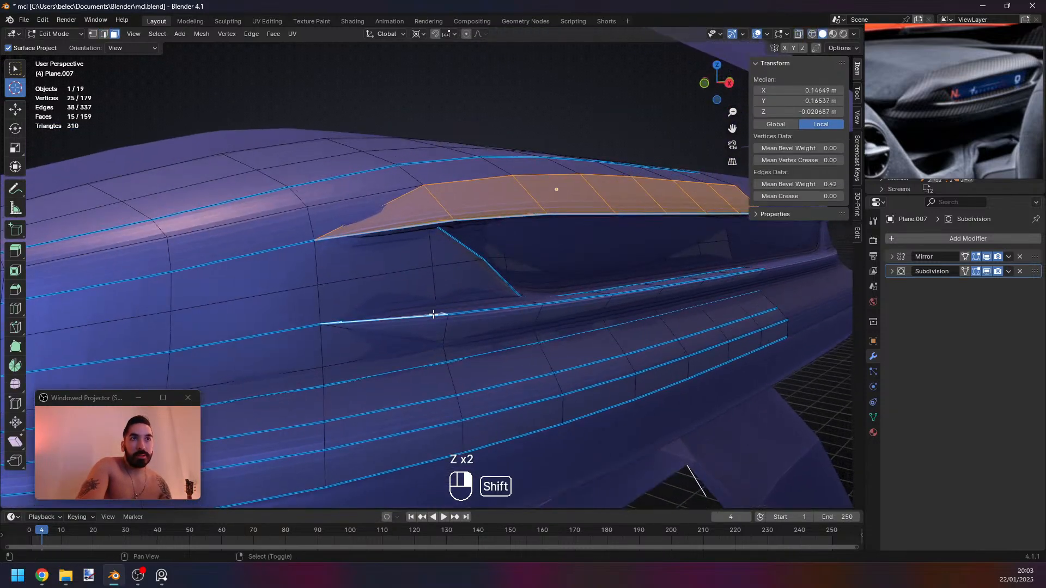
{"action": "right_click", "coordinate": [737, 288], "text": "ctrl+shift"}
{"action": "key", "text": "z"}
{"action": "scroll", "coordinate": [506, 275], "scroll_direction": "up", "scroll_amount": 2}
{"action": "middle_click_drag", "start_coordinate": [507, 275], "coordinate": [334, 206]}
{"action": "key", "text": "z"}
{"action": "key", "text": "z"}
{"action": "key", "text": "ctrl+z"}
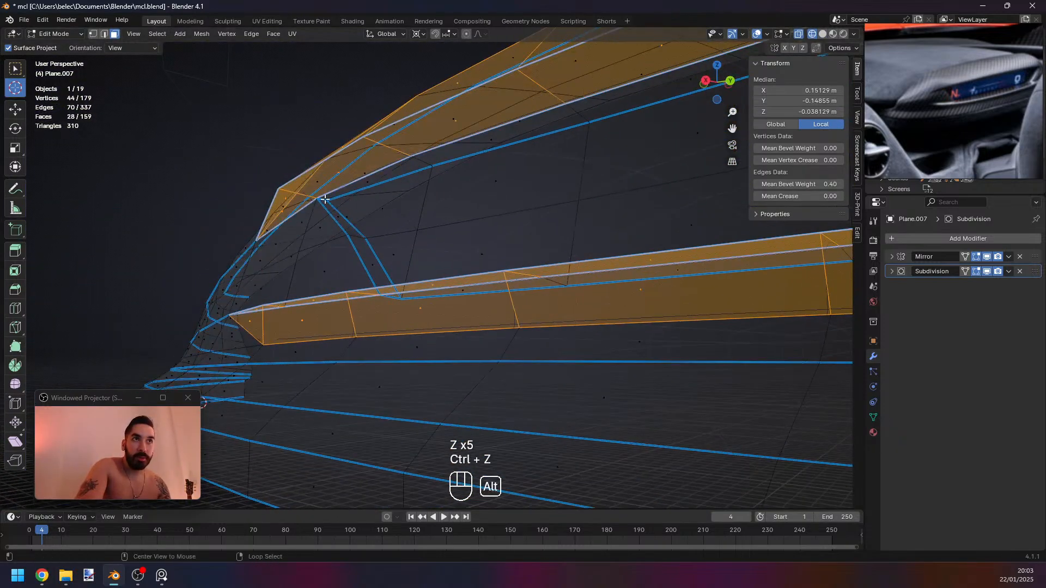
Add the face loop around the recess's slanted end wall to the selection, undoing a wrong loop pick first.
{"action": "right_click", "coordinate": [325, 200], "text": "alt+shift"}
{"action": "key", "text": "z"}
{"action": "key", "text": "ctrl+z"}
{"action": "right_click", "coordinate": [359, 238], "text": "alt+shift"}
{"action": "key", "text": "z"}
{"action": "scroll", "coordinate": [409, 247], "scroll_direction": "down", "scroll_amount": 4}
{"action": "middle_click_drag", "start_coordinate": [409, 246], "coordinate": [411, 259]}
{"action": "key", "text": "z"}
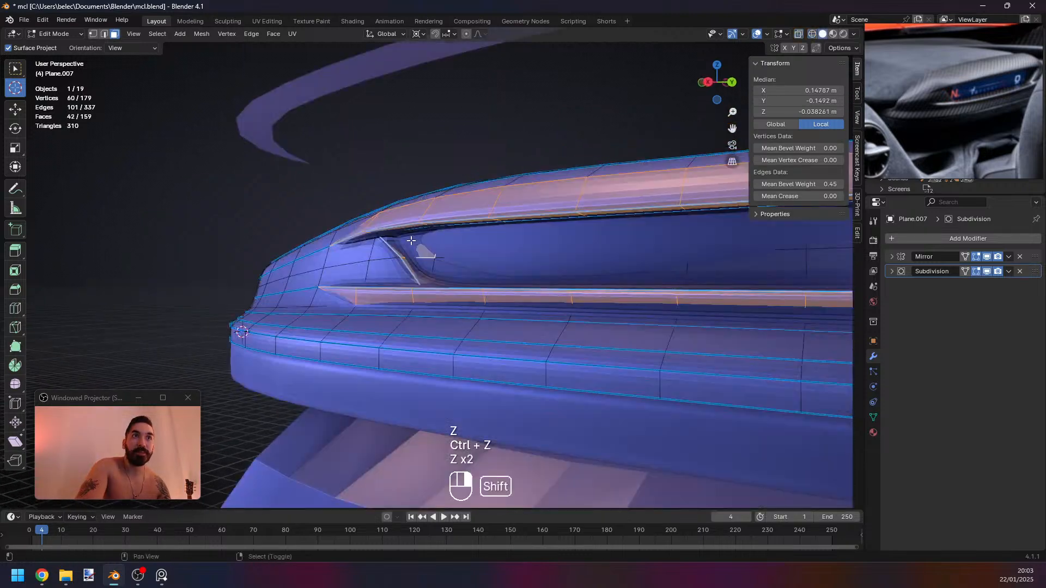
Extend the face selection along the inside of the screen recess, and undo the last stray face pick.
{"action": "scroll", "coordinate": [415, 246], "scroll_direction": "down", "scroll_amount": 2}
{"action": "right_click", "coordinate": [695, 259], "text": "ctrl+shift"}
{"action": "key", "text": "z"}
{"action": "key", "text": "z"}
{"action": "middle_click_drag", "start_coordinate": [348, 266], "coordinate": [436, 273]}
{"action": "right_click", "coordinate": [397, 240], "text": "shift"}
{"action": "key", "text": "ctrl+z"}
{"action": "scroll", "coordinate": [436, 273], "scroll_direction": "up", "scroll_amount": 3}
{"action": "scroll", "coordinate": [447, 308], "scroll_direction": "up", "scroll_amount": 1}
{"action": "middle_click_drag", "start_coordinate": [446, 309], "coordinate": [446, 299]}
Inset the selected recess border faces outward with Outset on and a thickness of about 0.00054 m, and inspect the result.
{"action": "key", "text": "i"}
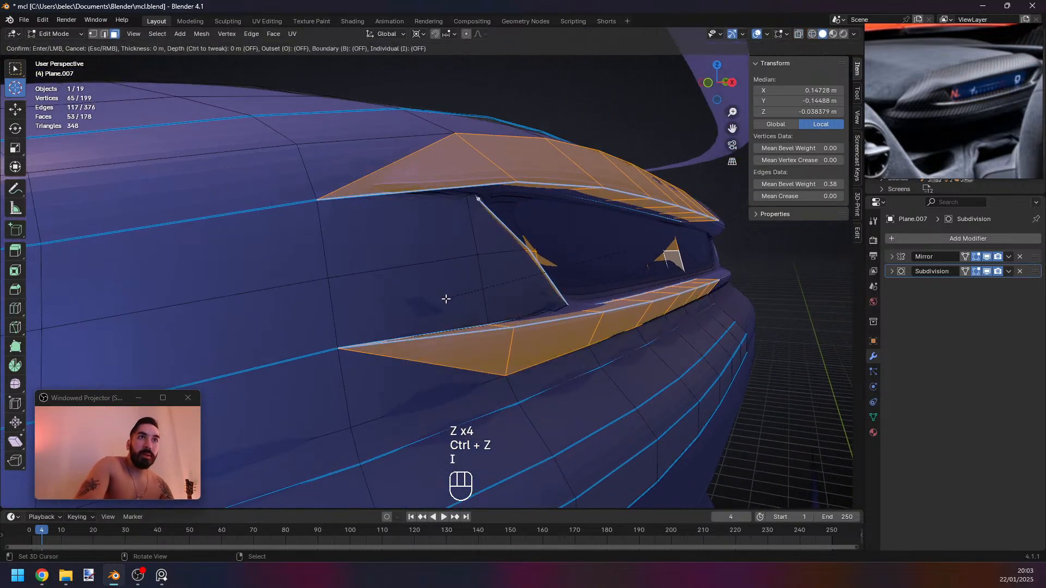
{"action": "key", "text": "o"}
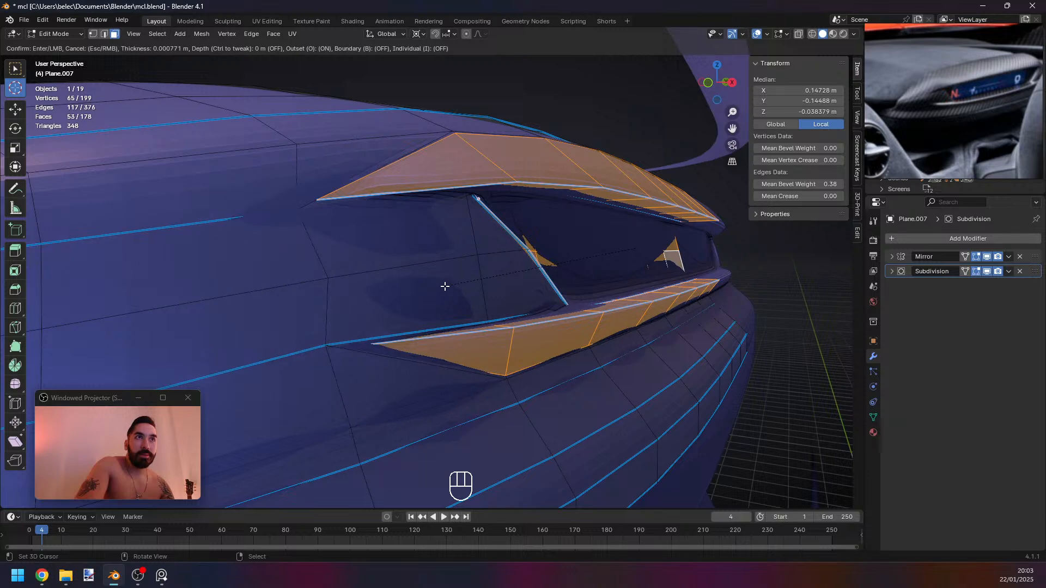
{"action": "left_click", "coordinate": [444, 286]}
{"action": "left_click_drag", "start_coordinate": [123, 407], "coordinate": [143, 251]}
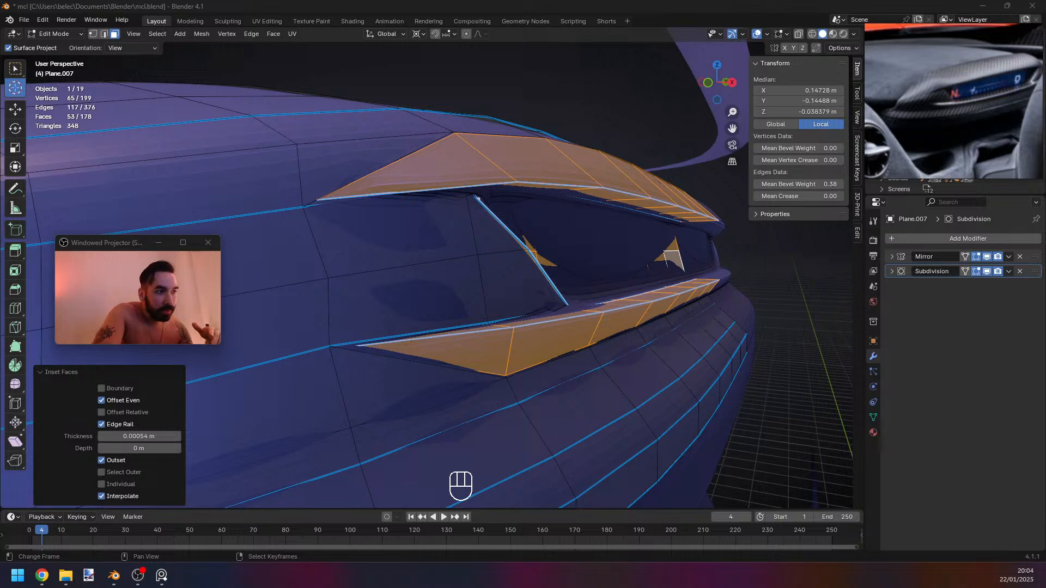
{"action": "middle_click_drag", "start_coordinate": [486, 404], "coordinate": [495, 408]}
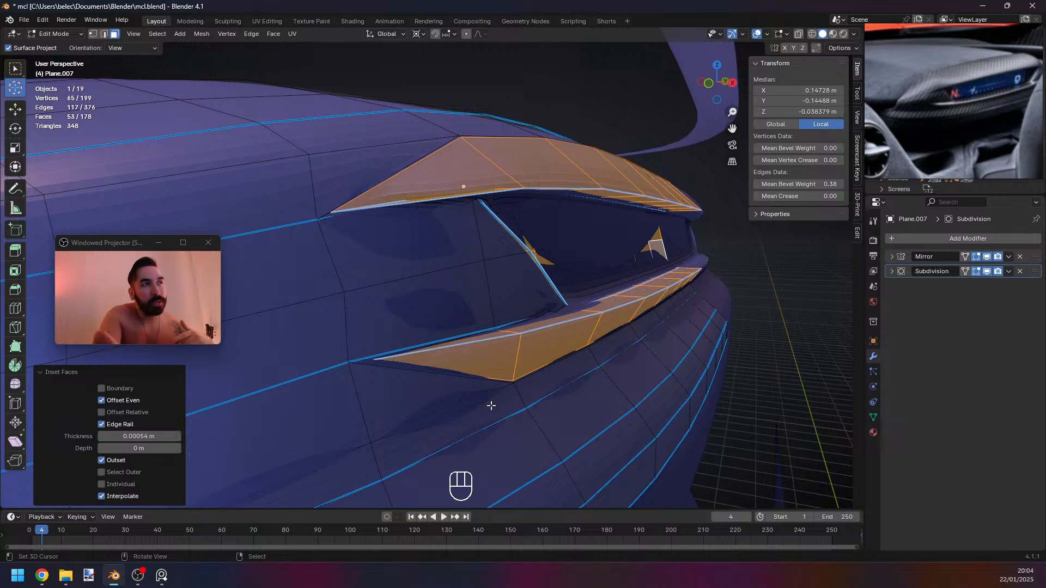
{"action": "middle_click_drag", "start_coordinate": [356, 329], "coordinate": [533, 232]}
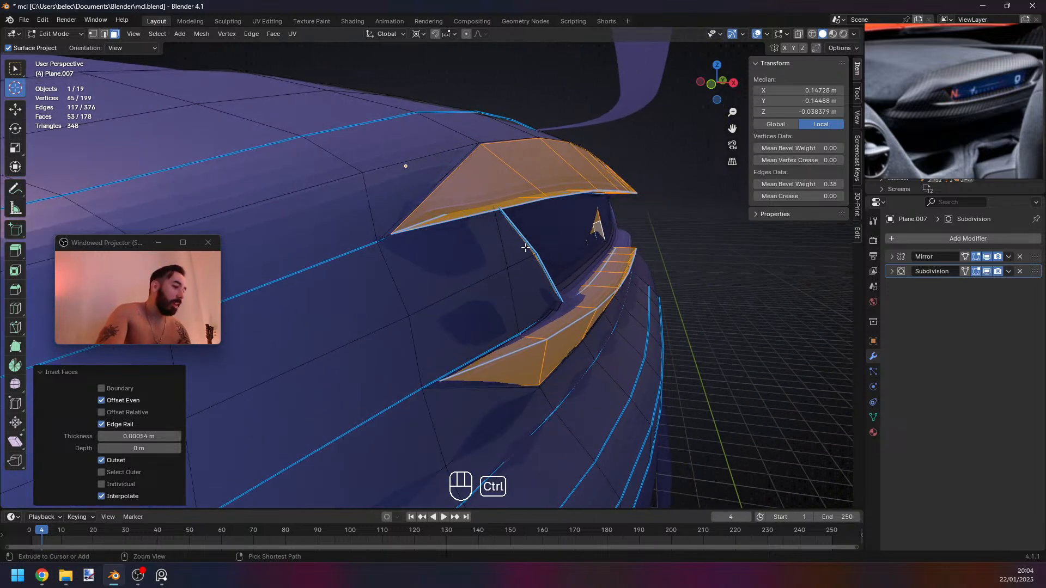
Undo the last inset and outset the selected recess border faces again with a thickness of about 0.00116 m.
{"action": "key", "text": "ctrl+z"}
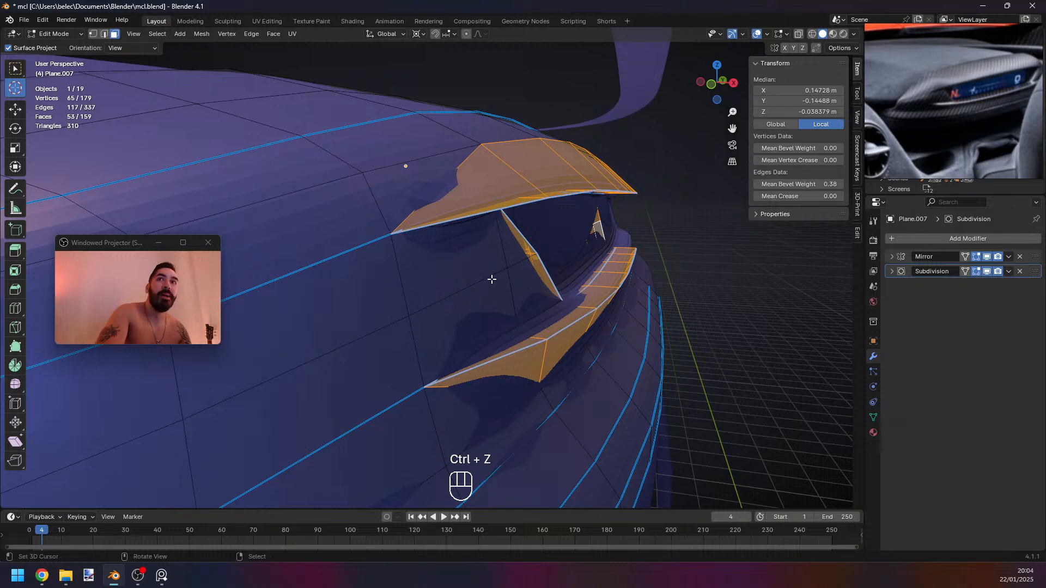
{"action": "key", "text": "i"}
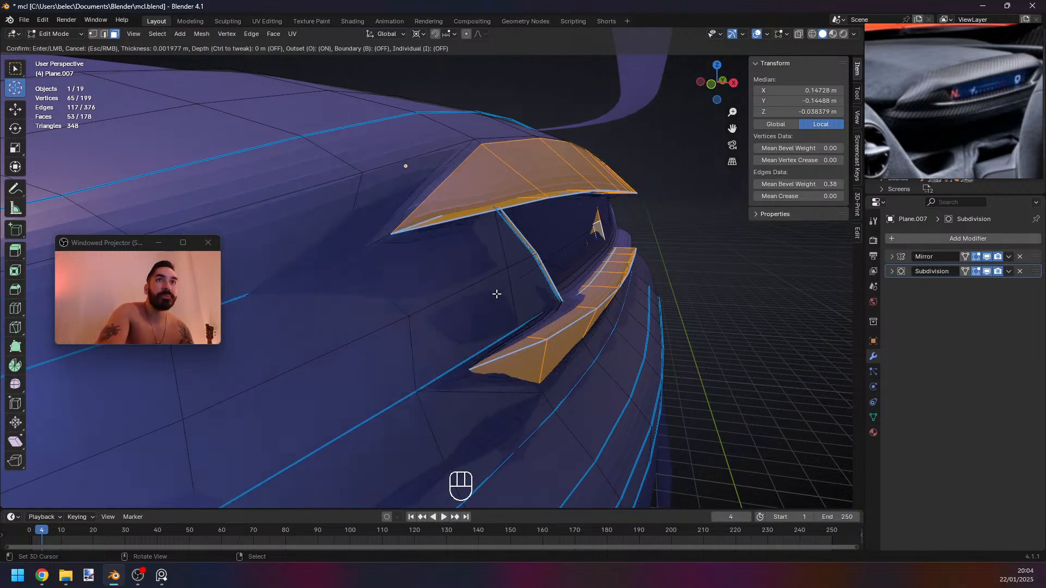
{"action": "key", "text": "shift"}
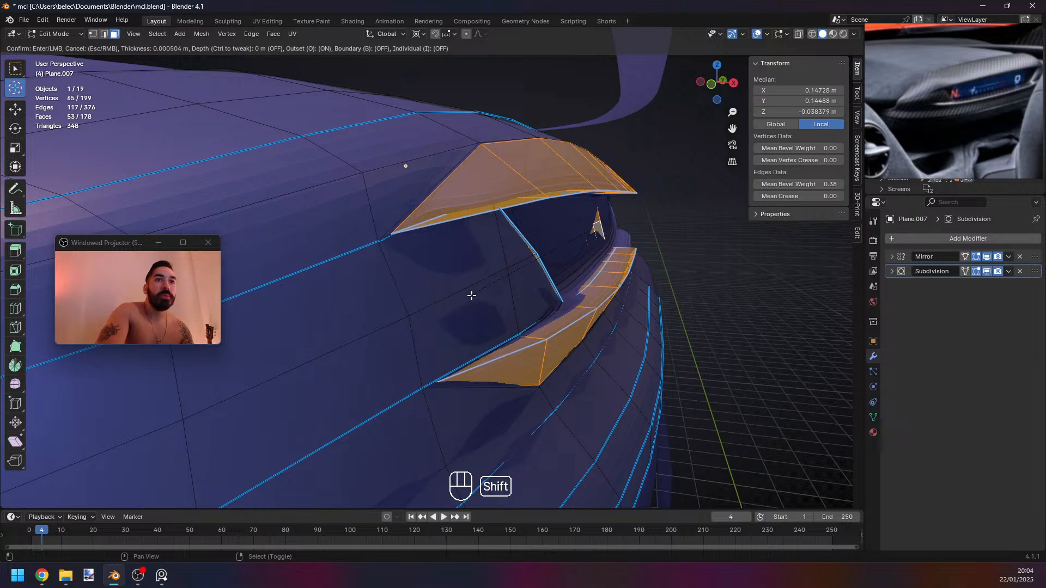
{"action": "left_click", "coordinate": [485, 292]}
{"action": "middle_click_drag", "start_coordinate": [484, 292], "coordinate": [462, 271]}
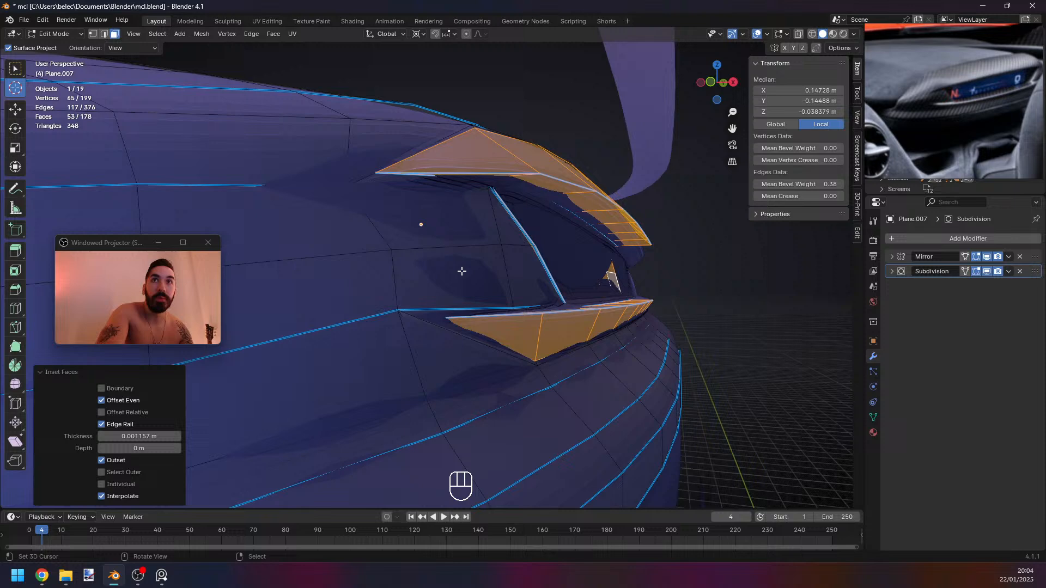
{"action": "left_click", "coordinate": [121, 423]}
Check the new outset around the recess in wireframe and in the smooth preview, and undo it.
{"action": "scroll", "coordinate": [432, 317], "scroll_direction": "down", "scroll_amount": 2}
{"action": "middle_click_drag", "start_coordinate": [431, 317], "coordinate": [467, 303]}
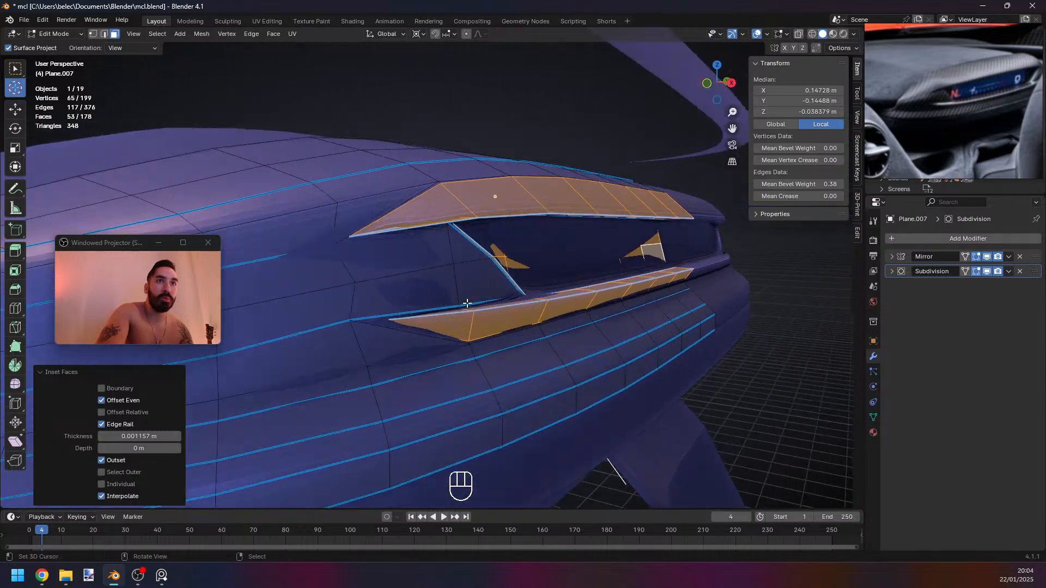
{"action": "middle_click_drag", "start_coordinate": [561, 303], "coordinate": [495, 292]}
{"action": "key", "text": "z"}
{"action": "key", "text": "z"}
{"action": "key", "text": "Tab"}
{"action": "key", "text": "Tab"}
{"action": "key", "text": "Tab"}
{"action": "key", "text": "Tab"}
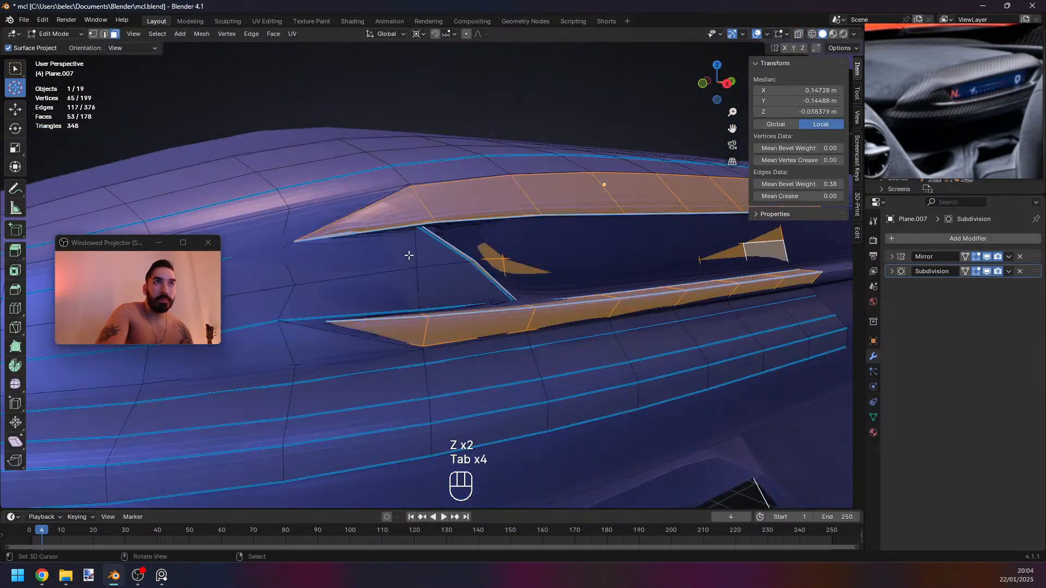
{"action": "key", "text": "ctrl+z"}
{"action": "key", "text": "ctrl+z"}
{"action": "key", "text": "ctrl+z"}
{"action": "key", "text": "ctrl+z"}
{"action": "key", "text": "ctrl+z"}
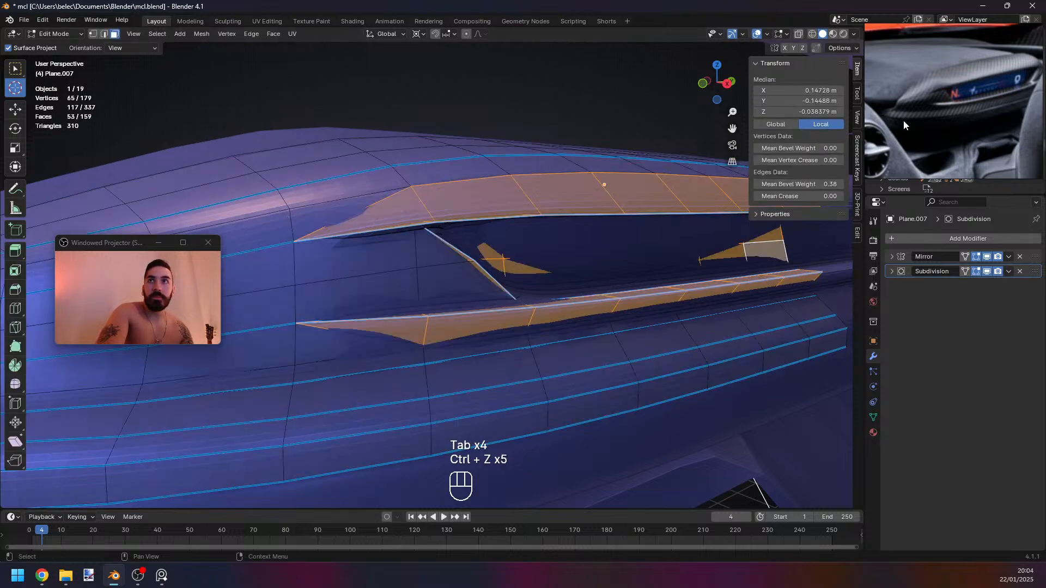
Examine the subdivided surface around the pointed recess corner in Object Mode and compare it with the reference photo.
{"action": "middle_click_drag", "start_coordinate": [425, 220], "coordinate": [465, 195]}
{"action": "key", "text": "Tab"}
{"action": "key", "text": "Tab"}
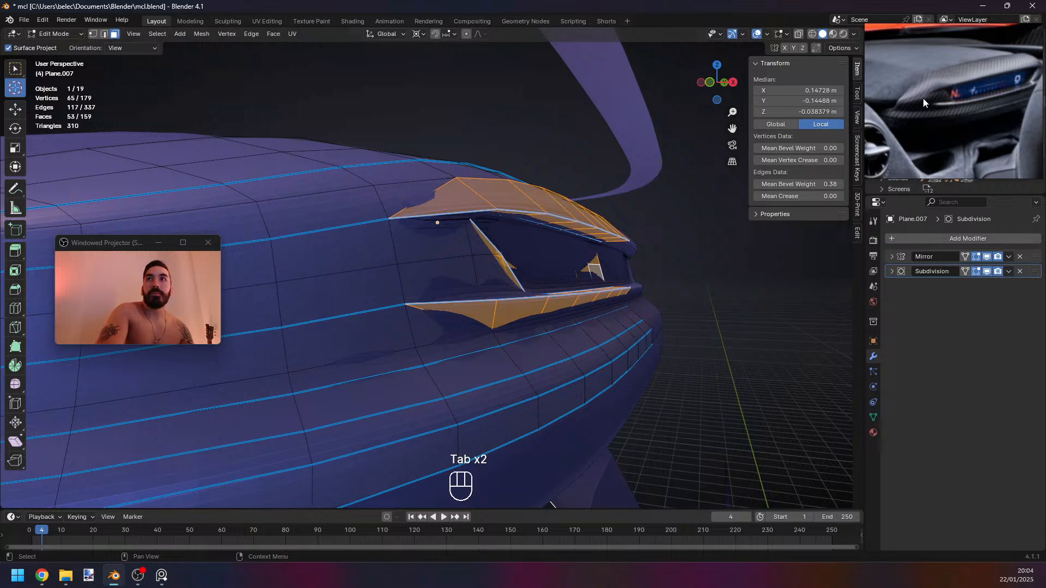
{"action": "middle_click_drag", "start_coordinate": [447, 194], "coordinate": [442, 229], "text": "shift"}
{"action": "key", "text": "Tab"}
{"action": "middle_click_drag", "start_coordinate": [442, 229], "coordinate": [364, 237]}
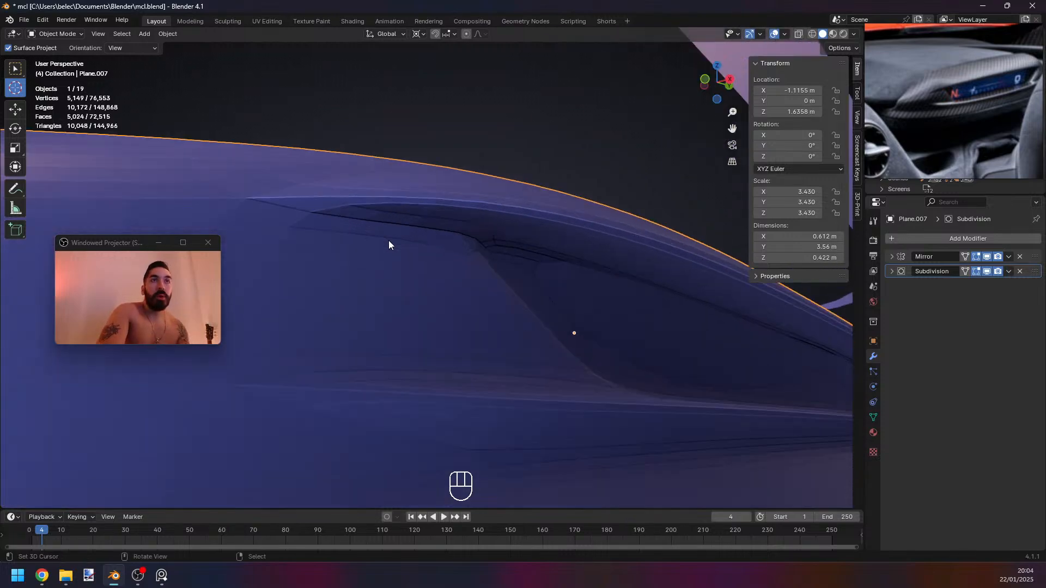
Select the upper and lower edges at the recess corner and the edges of the slanted end wall.
{"action": "key", "text": "Tab"}
{"action": "key", "text": "z"}
{"action": "key", "text": "2"}
{"action": "key", "text": "z"}
{"action": "right_click", "coordinate": [422, 237]}
{"action": "key", "text": "z"}
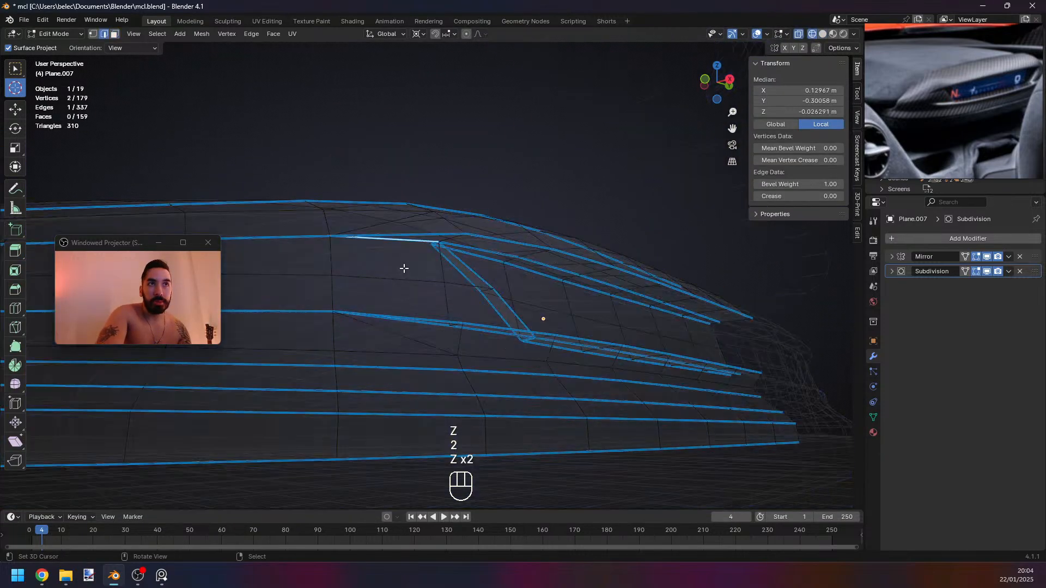
{"action": "middle_click_drag", "start_coordinate": [404, 269], "coordinate": [414, 361]}
{"action": "key", "text": "z"}
{"action": "right_click", "coordinate": [416, 375], "text": "shift"}
{"action": "key", "text": "z"}
{"action": "key", "text": "z"}
{"action": "scroll", "coordinate": [490, 416], "scroll_direction": "up", "scroll_amount": 1}
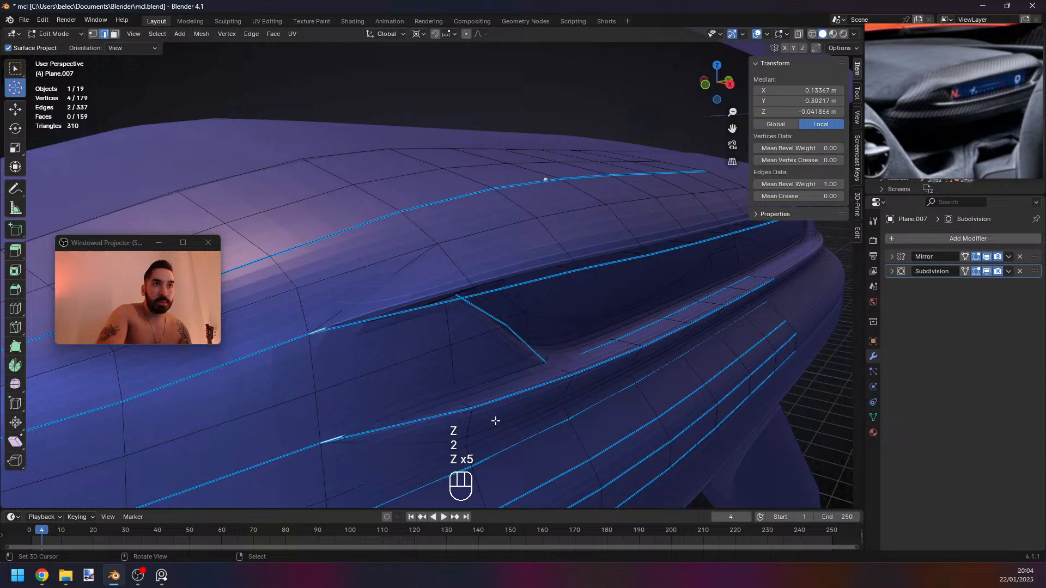
{"action": "right_click", "coordinate": [495, 383], "text": "shift"}
{"action": "middle_click_drag", "start_coordinate": [495, 383], "coordinate": [493, 321]}
{"action": "middle_click_drag", "start_coordinate": [489, 267], "coordinate": [512, 289], "text": "shift"}
{"action": "key", "text": "z"}
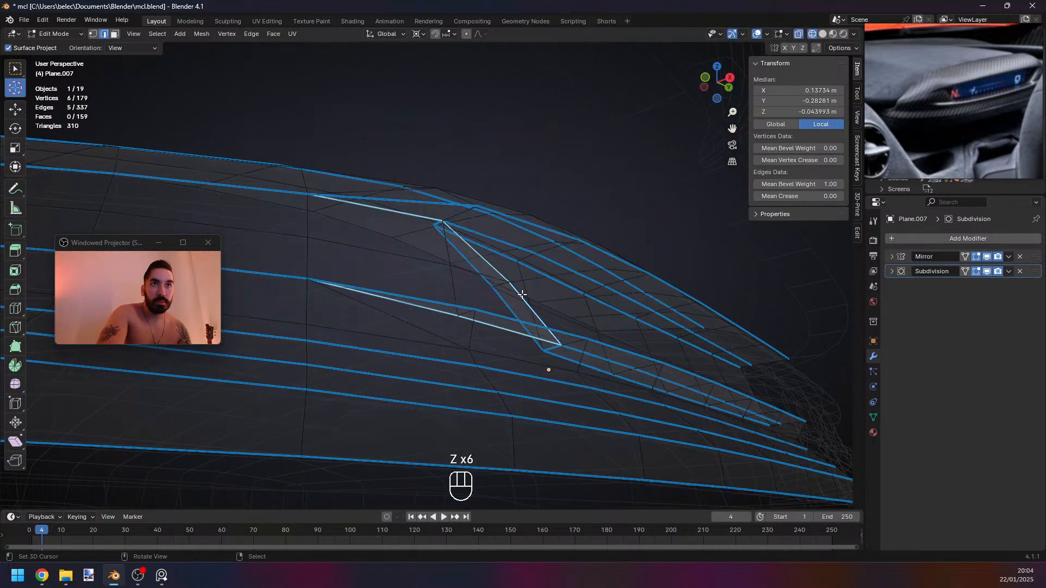
Try to bevel the selected recess edges, and try a loop cut across the faces beside the recess.
{"action": "key", "text": "z"}
{"action": "key", "text": "ctrl+b"}
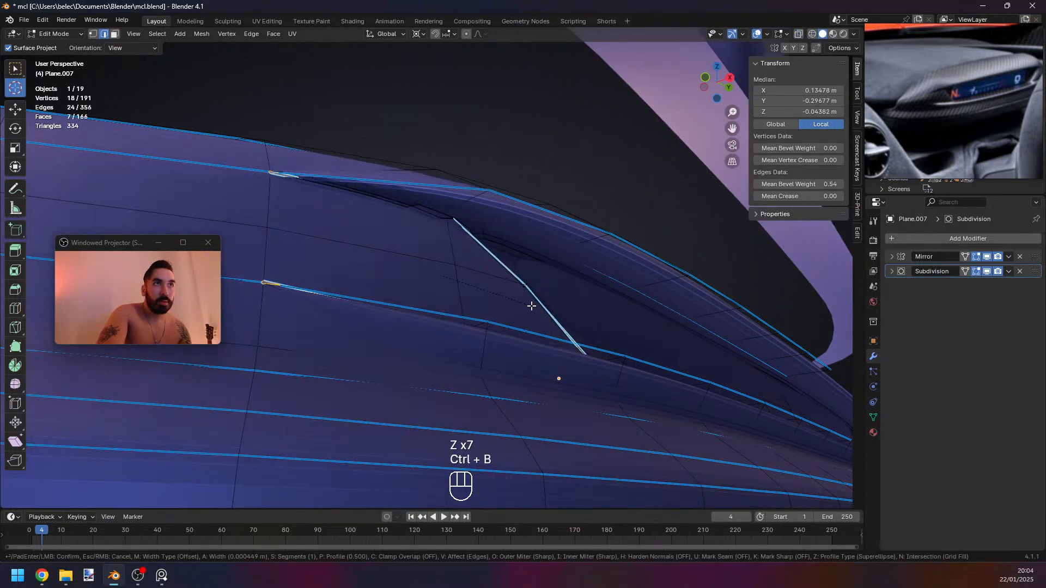
{"action": "right_click", "coordinate": [532, 305]}
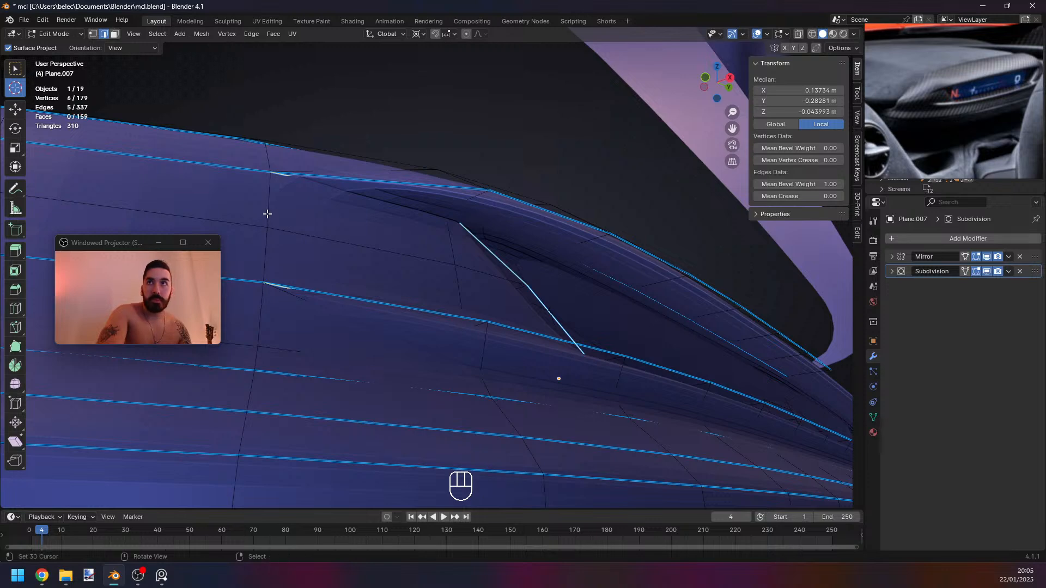
{"action": "mouse_move", "coordinate": [267, 213]}
{"action": "middle_mouse_down"}
{"action": "mouse_move", "coordinate": [404, 227]}
{"action": "mouse_move", "coordinate": [374, 238]}
{"action": "mouse_move", "coordinate": [404, 251]}
{"action": "mouse_move", "coordinate": [411, 291]}
{"action": "mouse_move", "coordinate": [391, 353]}
{"action": "mouse_move", "coordinate": [409, 319]}
{"action": "mouse_move", "coordinate": [463, 301]}
{"action": "middle_mouse_up"}
{"action": "key", "text": "ctrl+r"}
{"action": "left_click", "coordinate": [380, 226]}
{"action": "key", "text": "ctrl+z"}
{"action": "key", "text": "Tab"}
{"action": "key", "text": "Tab"}
Select the flat faces beside the slanted end wall, the wall itself and the inner face strip along the recess.
{"action": "key", "text": "3"}
{"action": "right_click", "coordinate": [425, 262]}
{"action": "right_click", "coordinate": [397, 354], "text": "ctrl+shift"}
{"action": "key", "text": "z"}
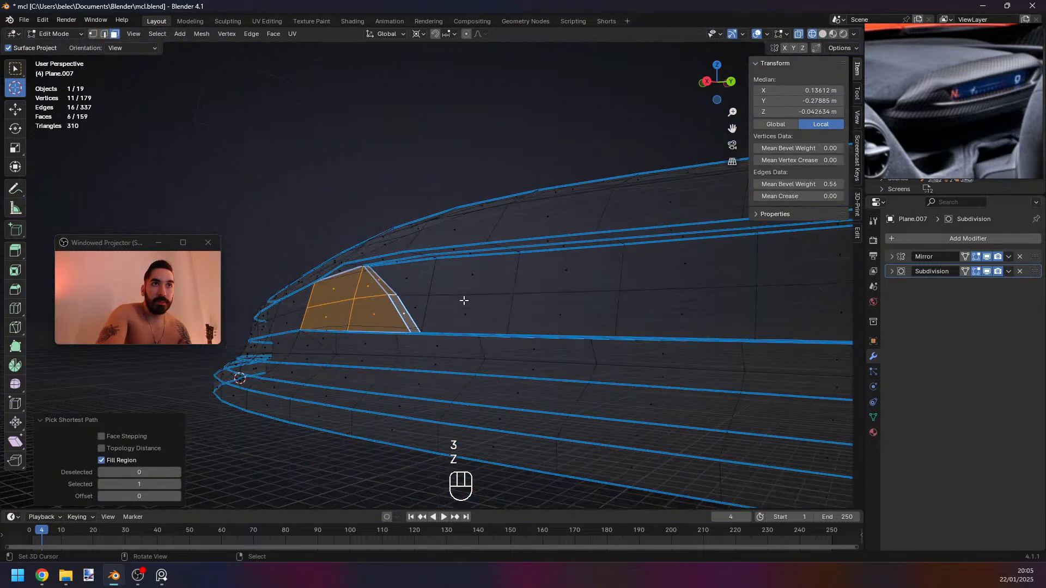
{"action": "right_click", "coordinate": [418, 277], "text": "shift"}
{"action": "scroll", "coordinate": [438, 273], "scroll_direction": "down", "scroll_amount": 3}
{"action": "right_click", "coordinate": [645, 280], "text": "ctrl+shift"}
{"action": "key", "text": "z"}
{"action": "scroll", "coordinate": [473, 295], "scroll_direction": "up", "scroll_amount": 4}
{"action": "mouse_move", "coordinate": [381, 288]}
{"action": "middle_mouse_down"}
{"action": "mouse_move", "coordinate": [473, 294]}
{"action": "mouse_move", "coordinate": [484, 338]}
{"action": "middle_mouse_up"}
Inset the selected inner recess faces with Outset off and a thickness of about 0.0019 m, and check the preview.
{"action": "key", "text": "i"}
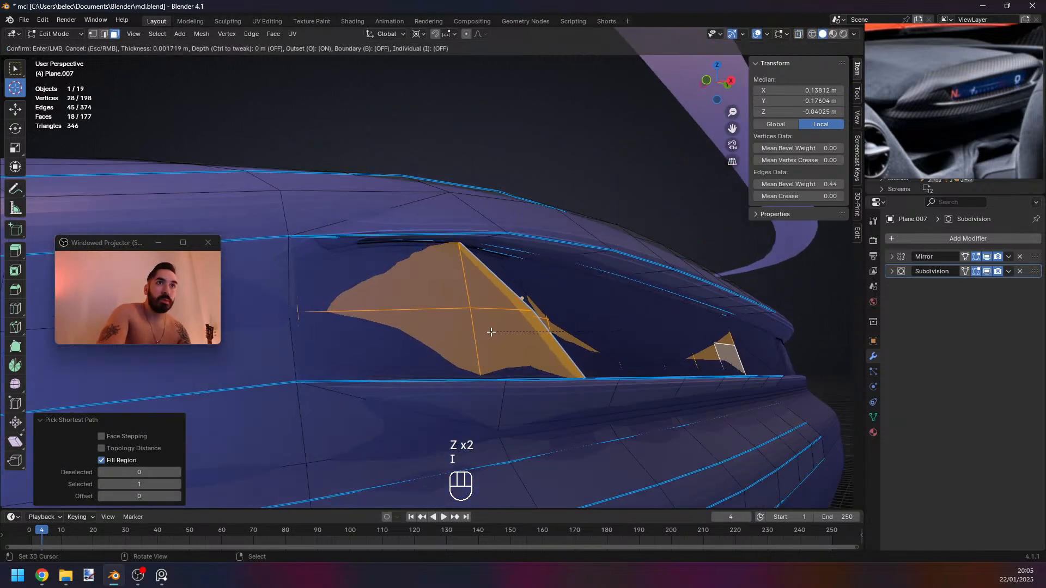
{"action": "key", "text": "o"}
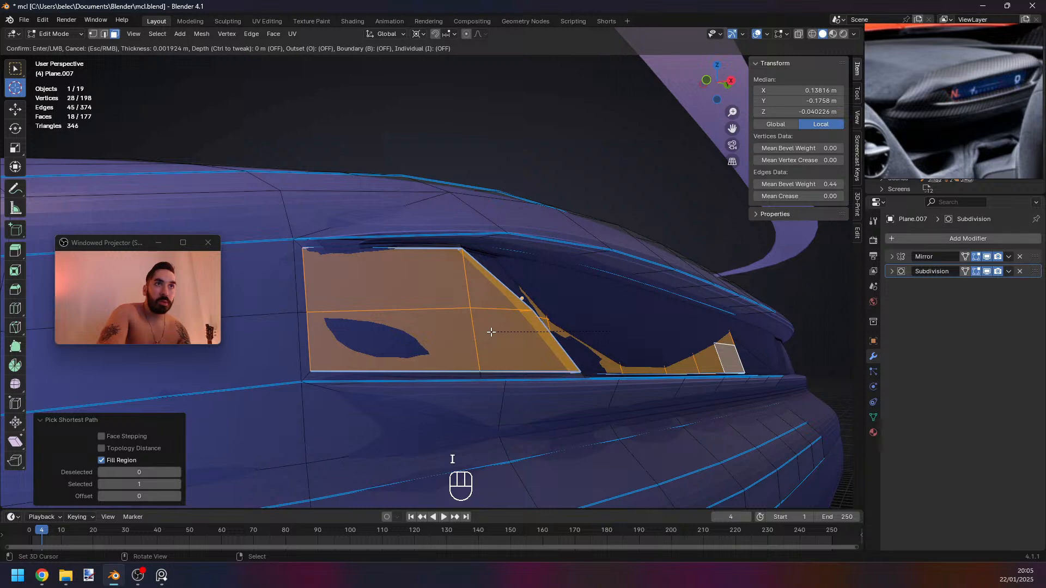
{"action": "left_click", "coordinate": [491, 331]}
{"action": "key", "text": "Tab"}
{"action": "middle_click_drag", "start_coordinate": [364, 296], "coordinate": [332, 303]}
Slide the two vertical end edges of the inset recess faces inward with a factor of about -0.066.
{"action": "key", "text": "Tab"}
{"action": "key", "text": "2"}
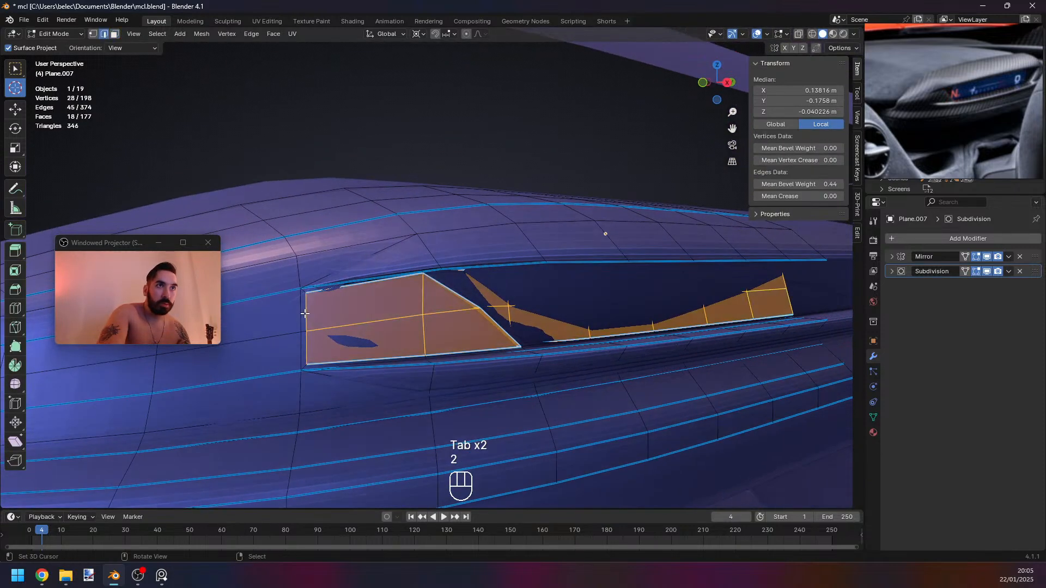
{"action": "left_click", "coordinate": [305, 314]}
{"action": "left_click", "coordinate": [307, 345], "text": "shift"}
{"action": "key", "text": "g"}
{"action": "key", "text": "g"}
{"action": "left_click", "coordinate": [319, 343]}
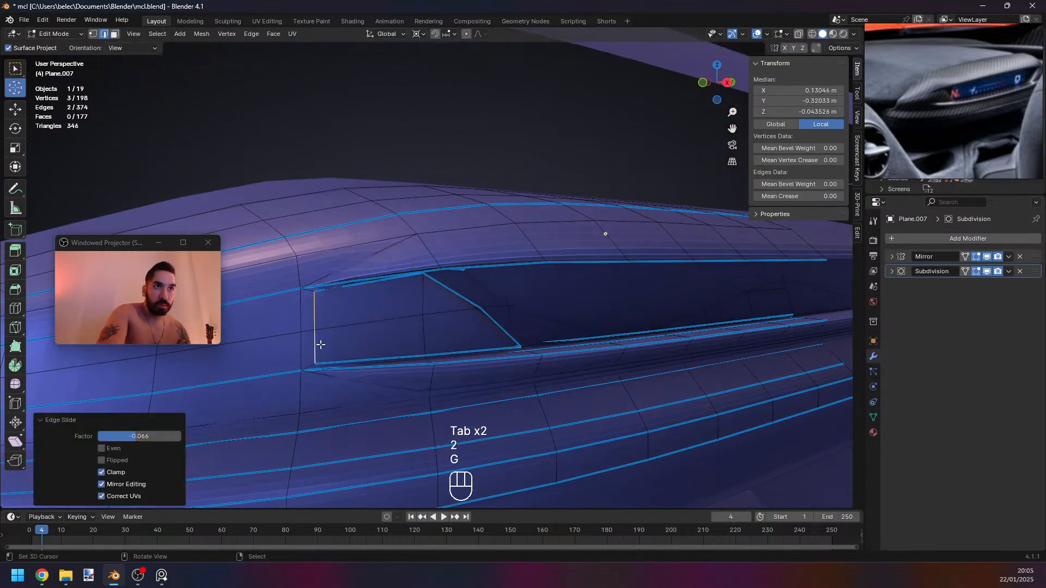
Snap the 3D cursor to the two slid end edges and switch to vertex selection.
{"action": "middle_click_drag", "start_coordinate": [319, 343], "coordinate": [453, 322]}
{"action": "key", "text": "shift+s"}
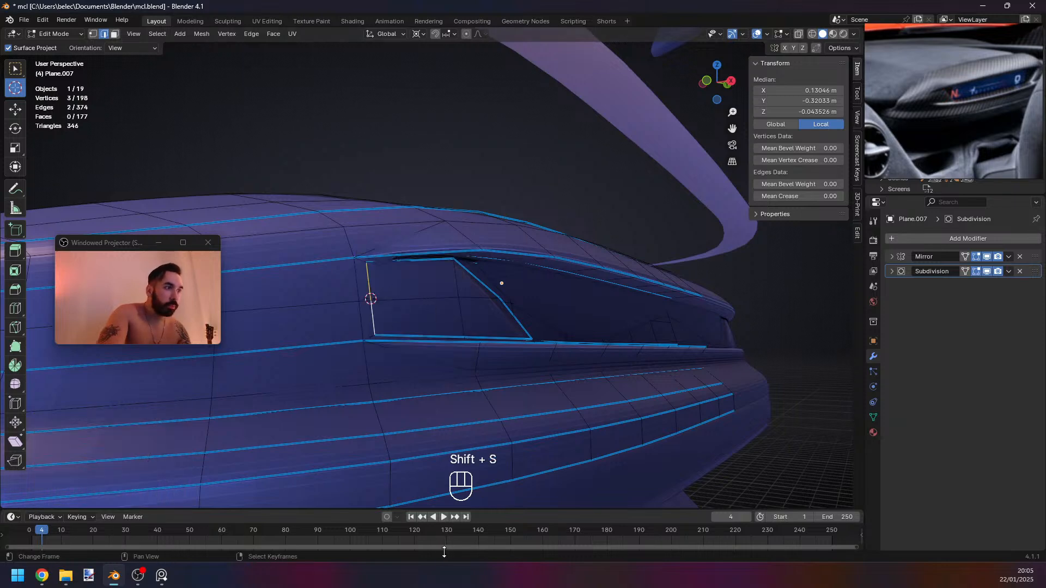
{"action": "middle_click_drag", "start_coordinate": [382, 311], "coordinate": [379, 337]}
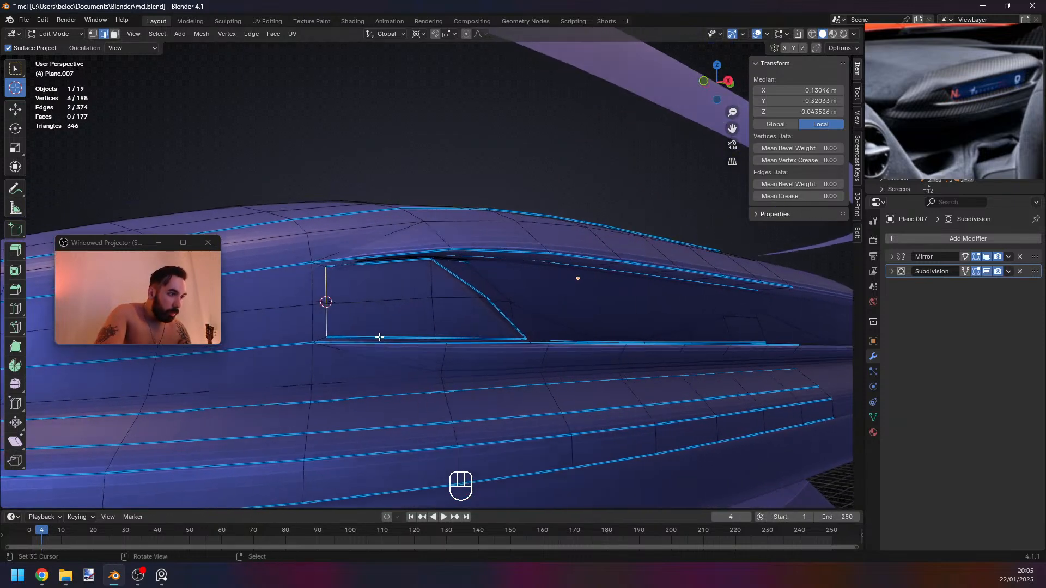
{"action": "middle_click_drag", "start_coordinate": [378, 288], "coordinate": [391, 297]}
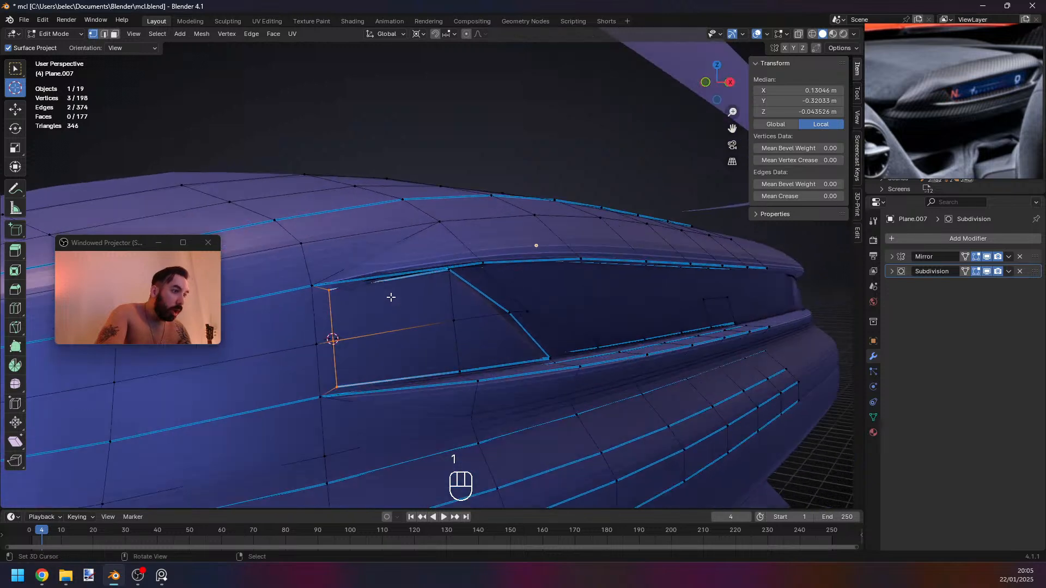
Select the upper and lower corner vertices of the inset end and scale them, checking the subdivided shape.
{"action": "key", "text": "shift+z"}
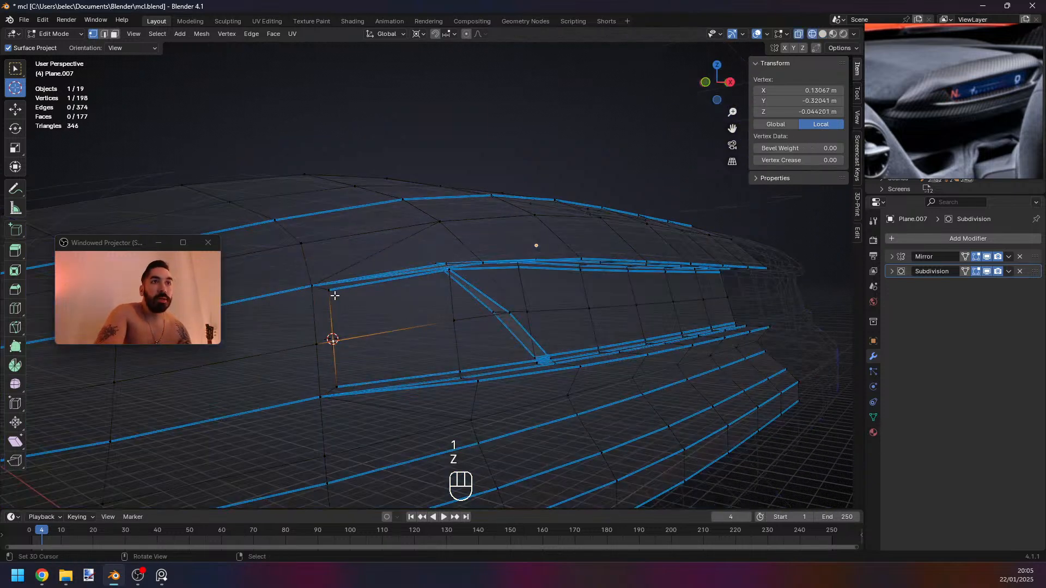
{"action": "left_click", "coordinate": [338, 361], "text": "shift"}
{"action": "key", "text": "ctrl+z"}
{"action": "right_click", "coordinate": [341, 381], "text": "shift"}
{"action": "key", "text": "z"}
{"action": "mouse_move", "coordinate": [436, 371]}
{"action": "middle_mouse_down"}
{"action": "mouse_move", "coordinate": [469, 358]}
{"action": "mouse_move", "coordinate": [517, 378]}
{"action": "mouse_move", "coordinate": [509, 406]}
{"action": "mouse_move", "coordinate": [450, 388]}
{"action": "mouse_move", "coordinate": [430, 400]}
{"action": "middle_mouse_up"}
{"action": "key", "text": "s"}
{"action": "key", "text": "Tab"}
{"action": "key", "text": "Tab"}
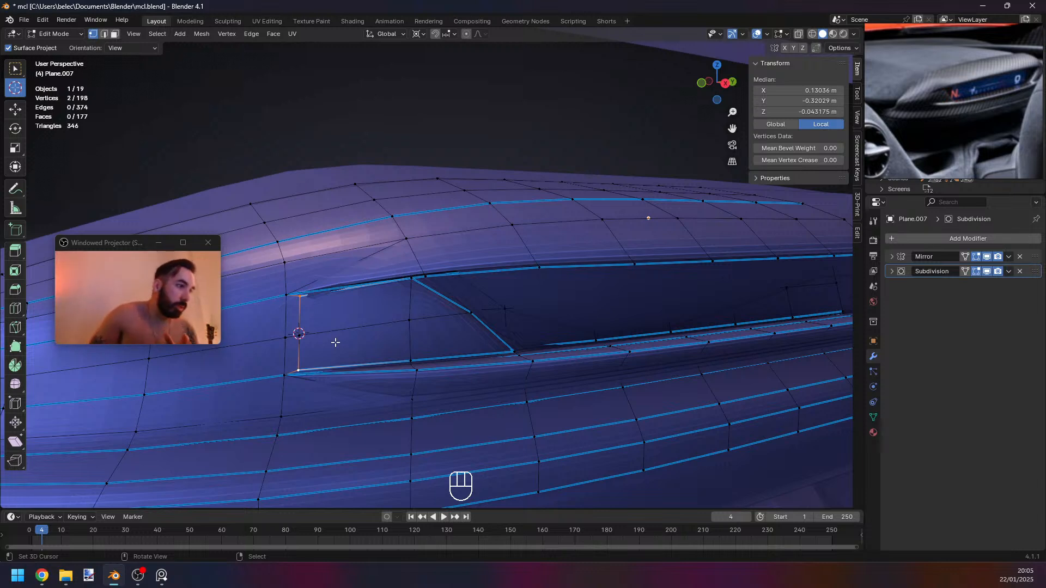
Undo the corner vertex scaling, the edge slide and the inset of the inner recess faces.
{"action": "scroll", "coordinate": [414, 325], "scroll_direction": "down", "scroll_amount": 2}
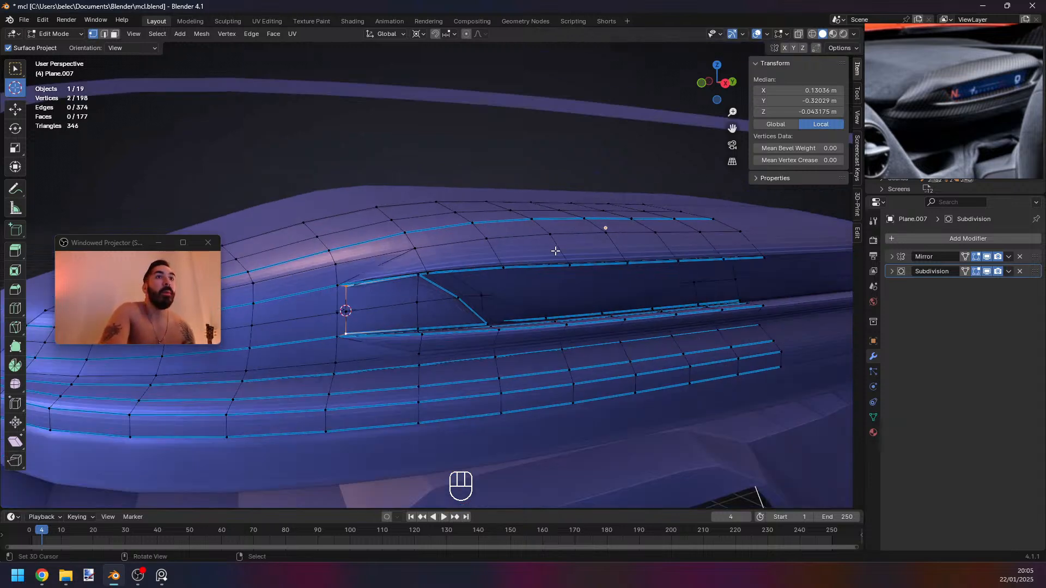
{"action": "key", "text": "ctrl+z"}
{"action": "key", "text": "ctrl+z"}
{"action": "key", "text": "ctrl+z"}
{"action": "key", "text": "ctrl+z"}
{"action": "key", "text": "ctrl+z"}
{"action": "key", "text": "ctrl+z"}
{"action": "key", "text": "ctrl+z"}
{"action": "key", "text": "ctrl+z"}
{"action": "key", "text": "ctrl+z"}
{"action": "key", "text": "ctrl+z"}
{"action": "key", "text": "ctrl+z"}
{"action": "key", "text": "ctrl+z"}
{"action": "key", "text": "ctrl+z"}
{"action": "key", "text": "ctrl+z"}
{"action": "key", "text": "ctrl+z"}
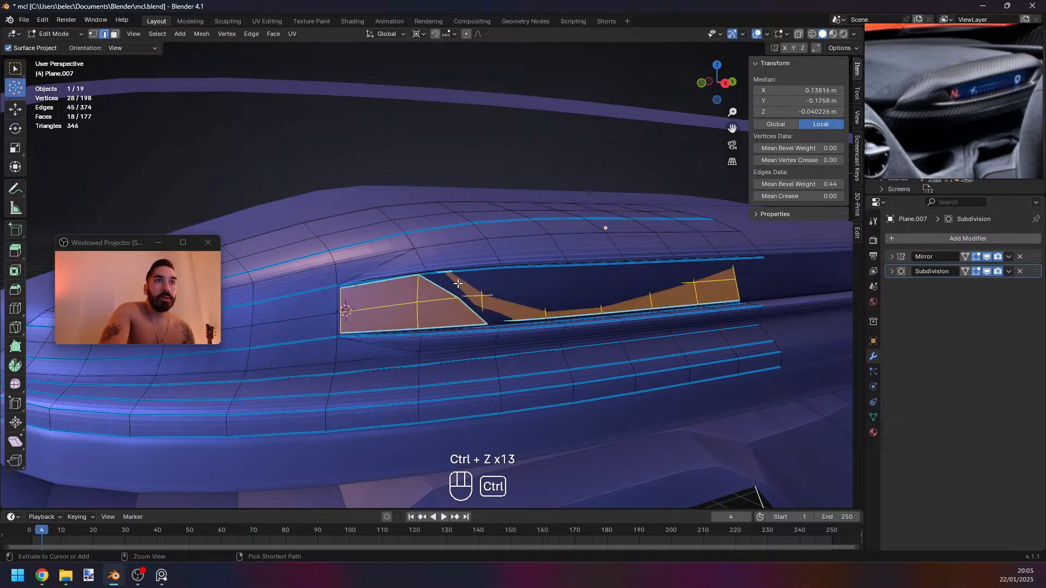
{"action": "key", "text": "Tab"}
{"action": "middle_click_drag", "start_coordinate": [457, 284], "coordinate": [481, 268]}
Select the three hood border edges at the recess corner and set their mean crease to 1.00.
{"action": "key", "text": "Tab"}
{"action": "key", "text": "2"}
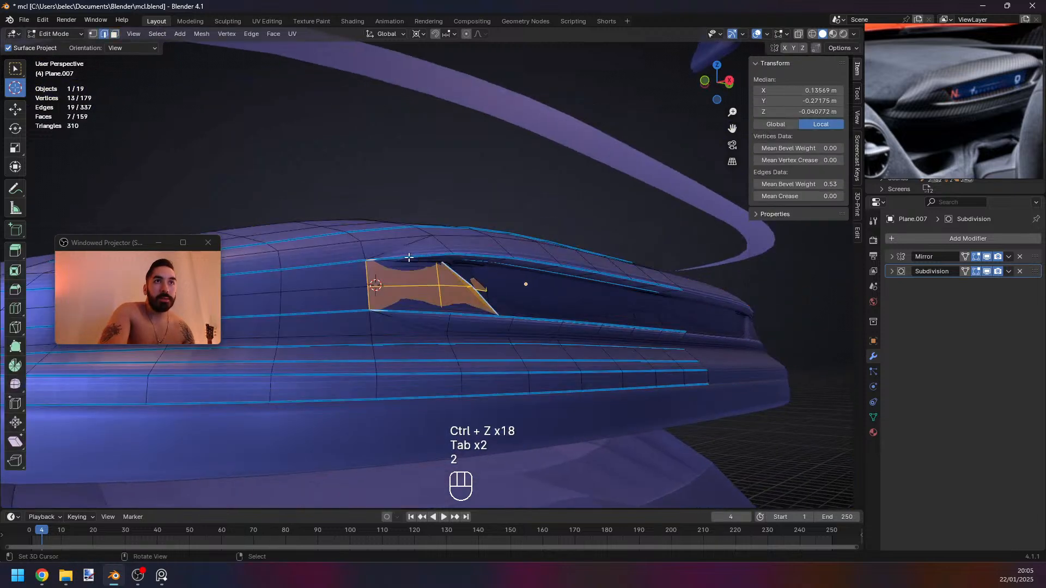
{"action": "right_click", "coordinate": [399, 260]}
{"action": "right_click", "coordinate": [415, 266], "text": "shift"}
{"action": "key", "text": "z"}
{"action": "key", "text": "z"}
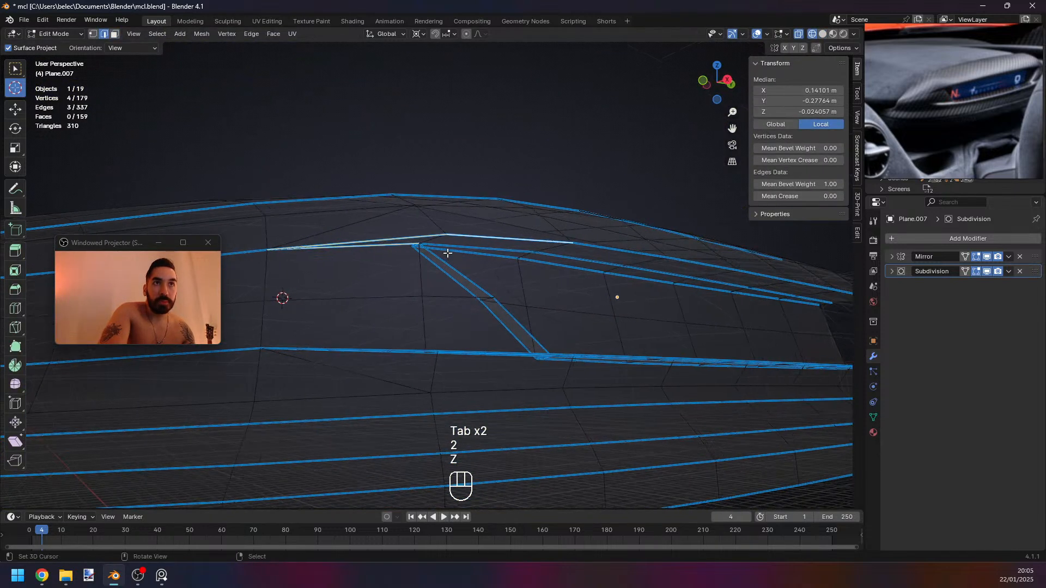
{"action": "left_click_drag", "start_coordinate": [789, 199], "coordinate": [844, 199]}
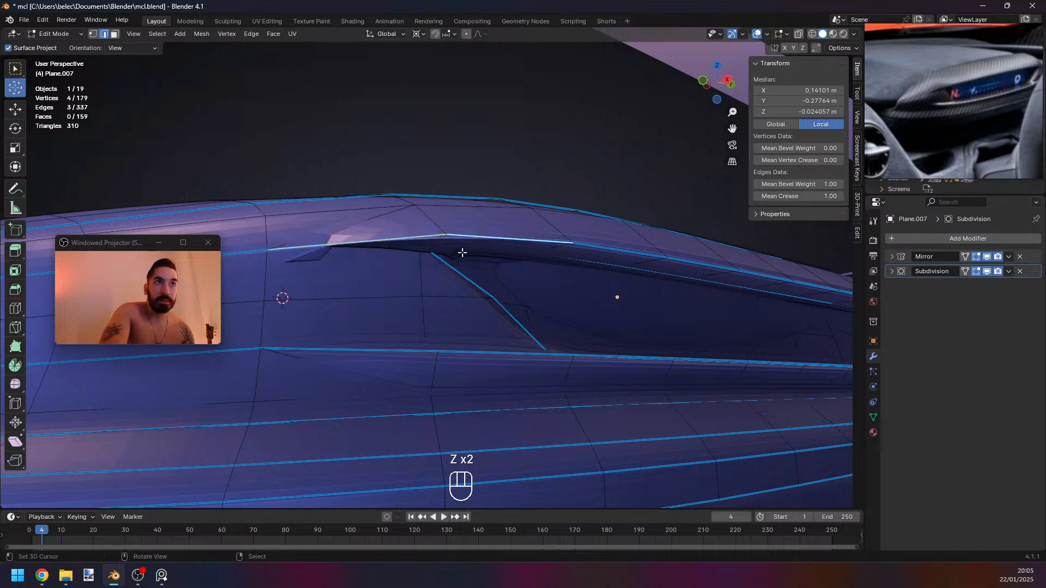
Undo that crease, set the mean crease to 1 with the vertical end edge included, and inspect the corner.
{"action": "key", "text": "ctrl+z"}
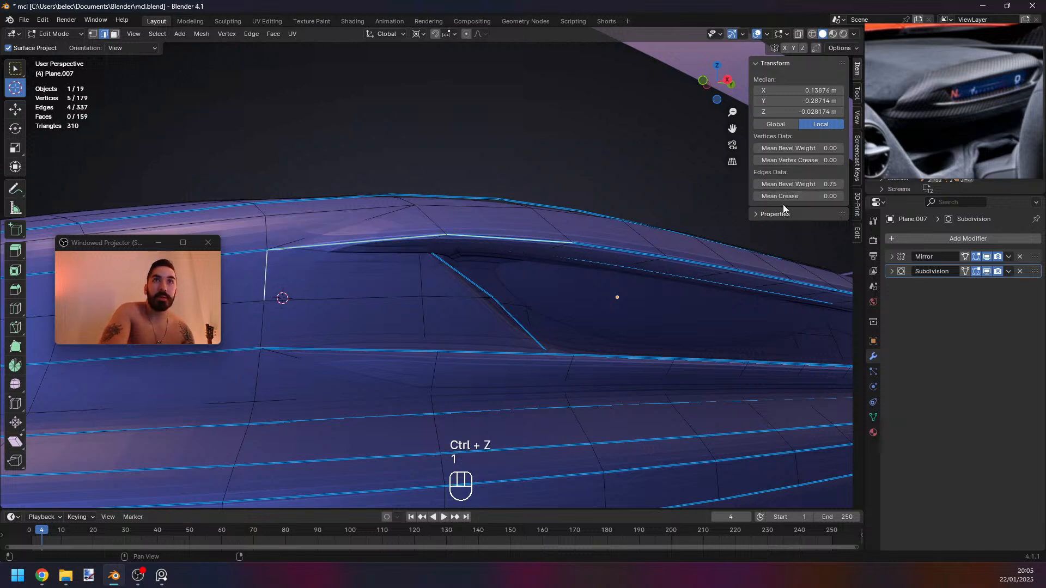
{"action": "type", "text": "1"}
{"action": "key", "text": "Return"}
{"action": "key", "text": "Tab"}
{"action": "middle_click_drag", "start_coordinate": [578, 243], "coordinate": [562, 268]}
{"action": "key", "text": "Tab"}
{"action": "key", "text": "Tab"}
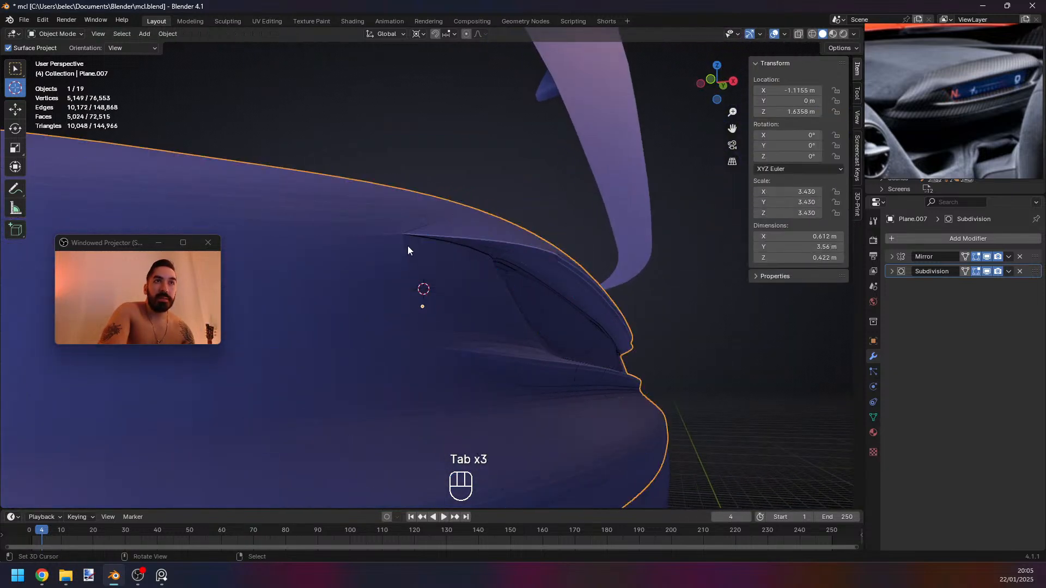
{"action": "middle_click_drag", "start_coordinate": [408, 245], "coordinate": [394, 211]}
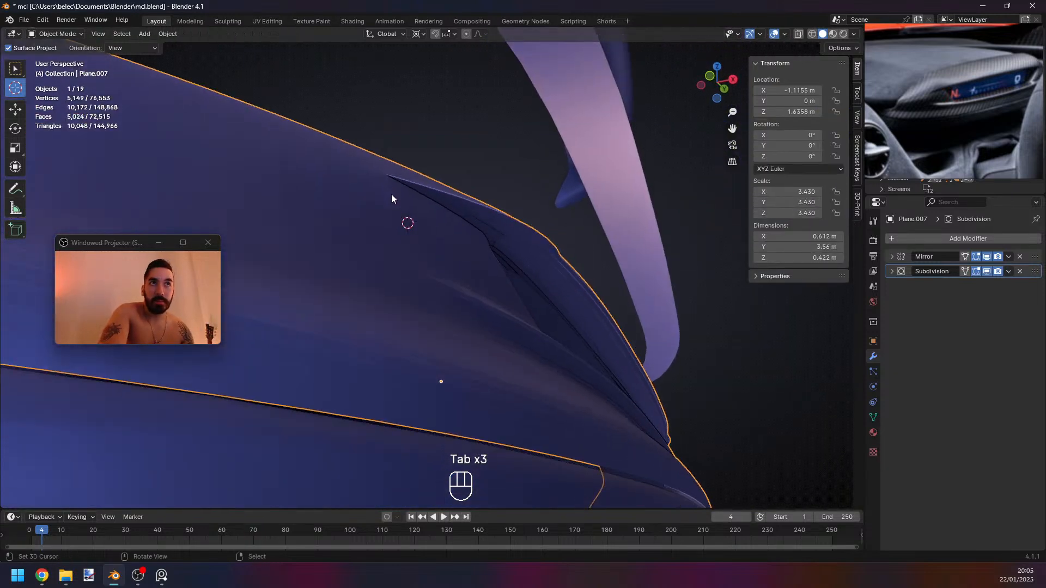
Undo the edge crease on the hood border and recess corner edges.
{"action": "key", "text": "Tab"}
{"action": "key", "text": "ctrl+z"}
{"action": "key", "text": "ctrl+z"}
{"action": "key", "text": "ctrl+z"}
{"action": "key", "text": "ctrl+z"}
{"action": "key", "text": "ctrl+z"}
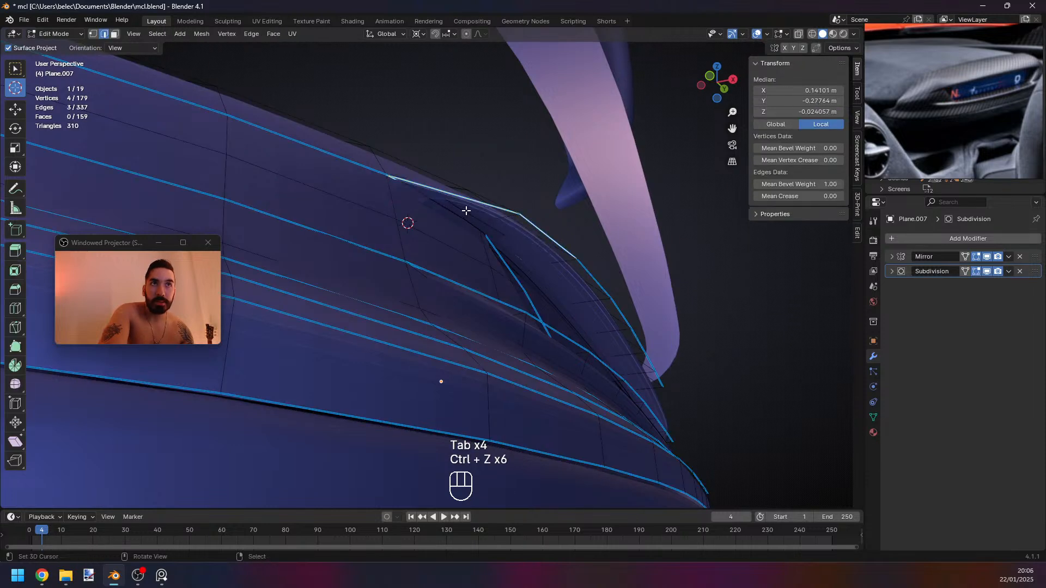
Set the Subdivision viewport level to 1 and apply the Mirror modifier.
{"action": "key", "text": "Tab"}
{"action": "left_click", "coordinate": [884, 270]}
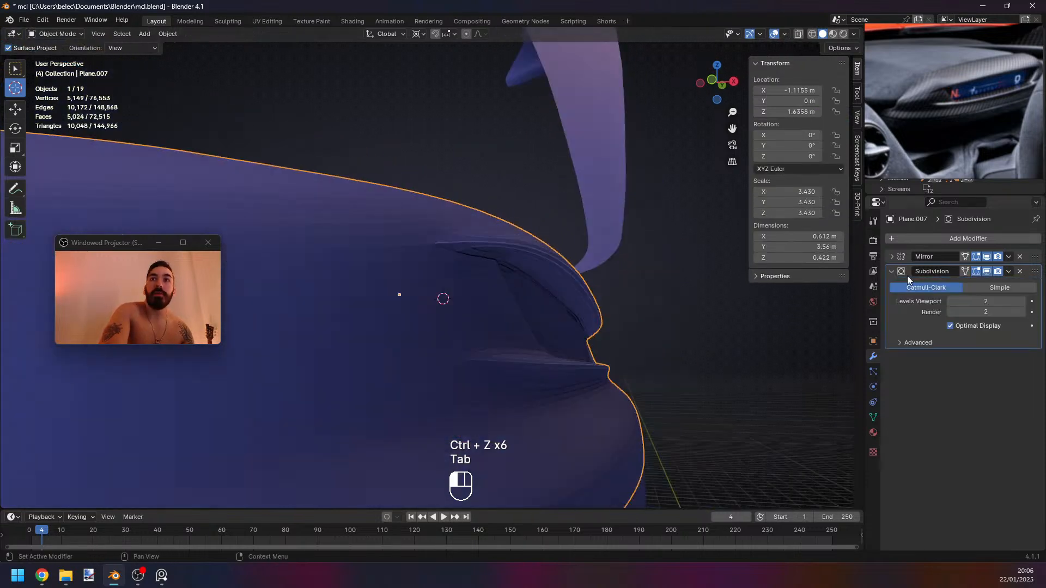
{"action": "scroll", "coordinate": [949, 300], "scroll_direction": "down", "scroll_amount": 1, "text": "ctrl"}
{"action": "key", "text": "ctrl+a"}
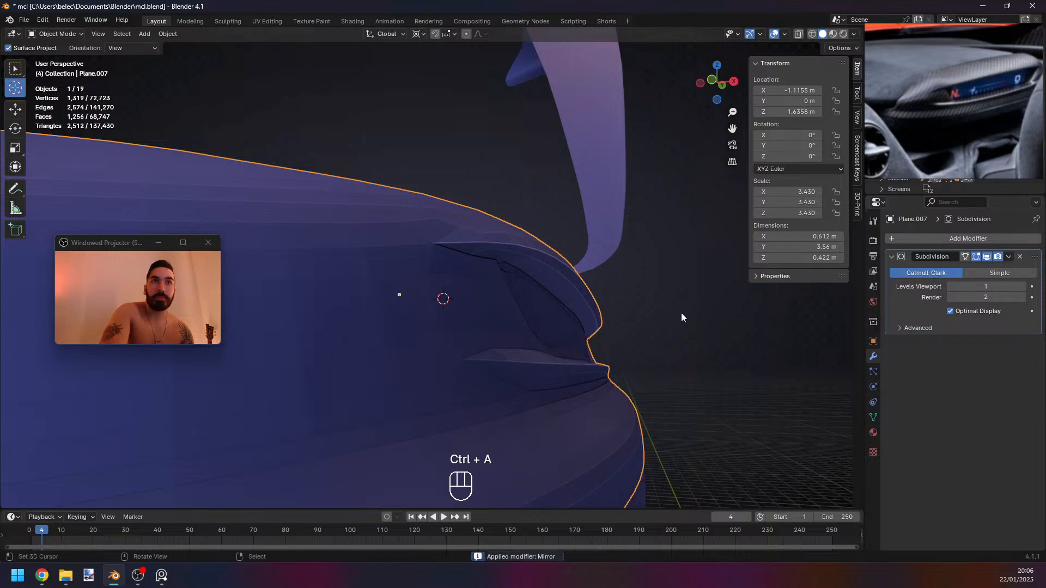
Inspect the display recess from both sides and remove the Subdivision modifier from the mesh.
{"action": "key", "text": "Tab"}
{"action": "middle_click_drag", "start_coordinate": [504, 264], "coordinate": [370, 327]}
{"action": "key", "text": "Tab"}
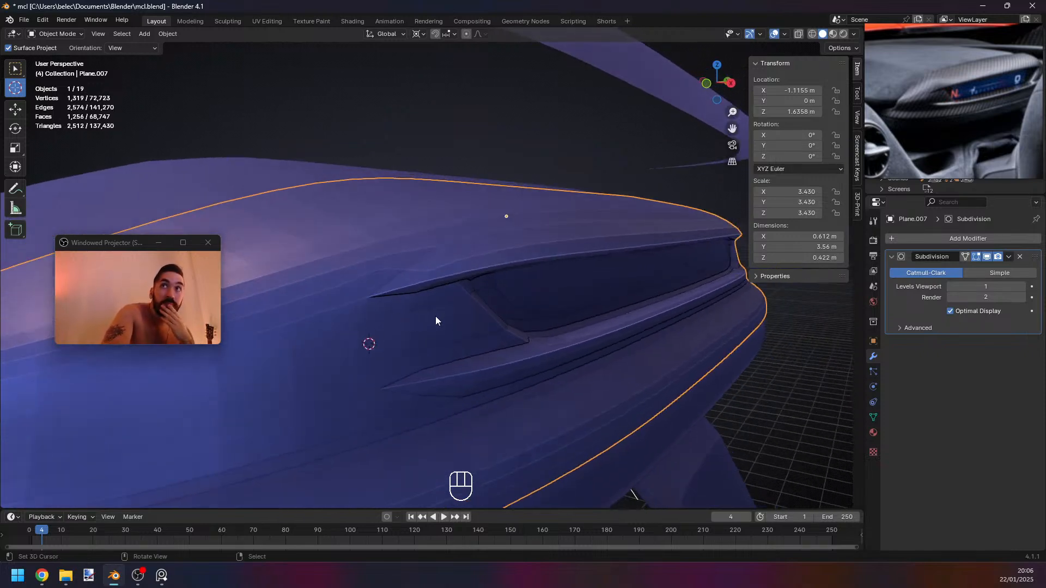
{"action": "scroll", "coordinate": [435, 321], "scroll_direction": "down", "scroll_amount": 1}
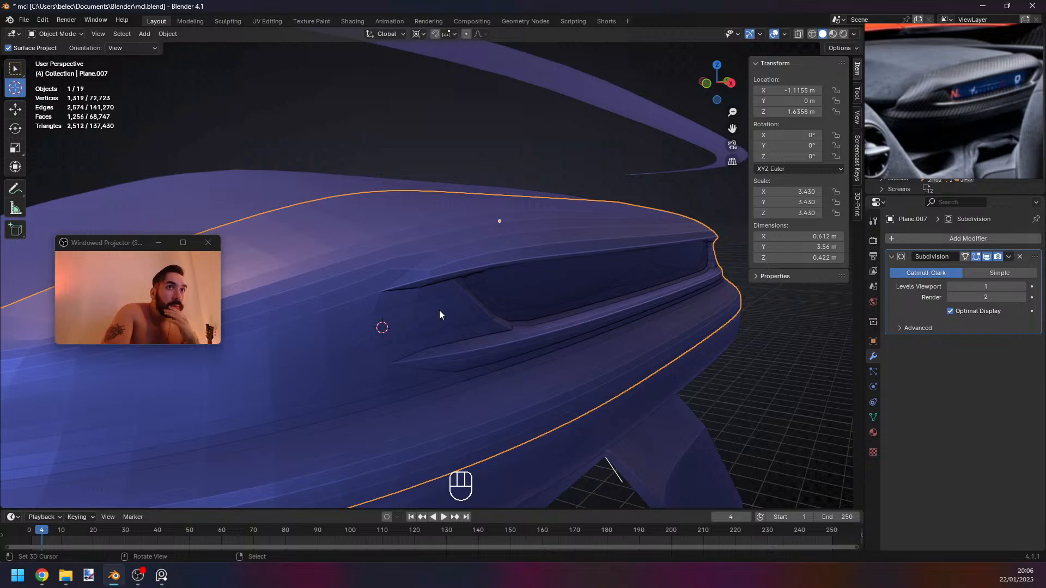
{"action": "mouse_move", "coordinate": [439, 309]}
{"action": "middle_mouse_down"}
{"action": "mouse_move", "coordinate": [341, 300]}
{"action": "mouse_move", "coordinate": [449, 300]}
{"action": "middle_mouse_up"}
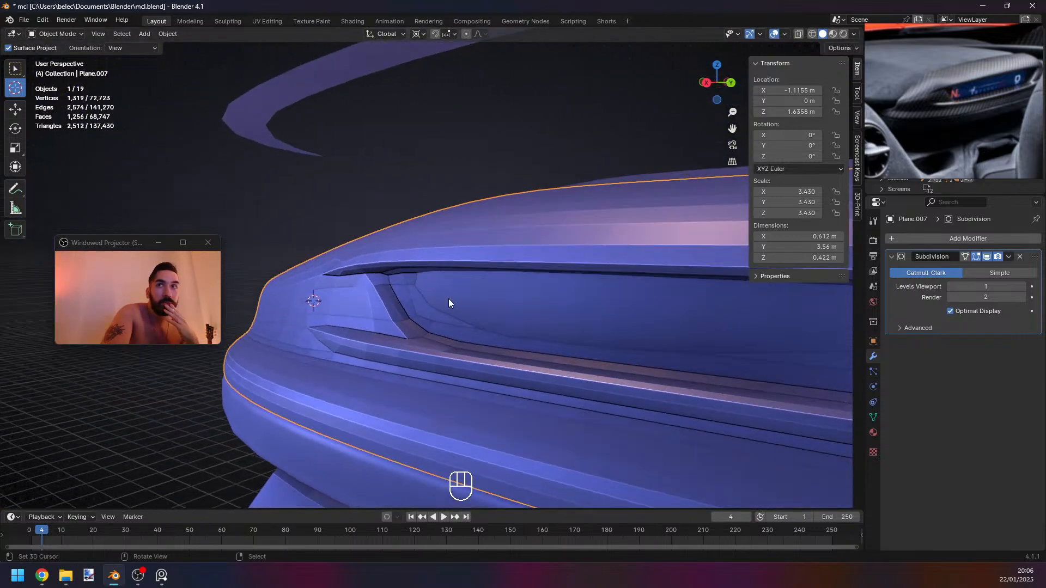
{"action": "left_click", "coordinate": [1020, 257]}
Examine the unsubdivided mesh around the recess corner and compare its hood and lip borders with the reference photo.
{"action": "scroll", "coordinate": [404, 287], "scroll_direction": "up", "scroll_amount": 3}
{"action": "key", "text": "Tab"}
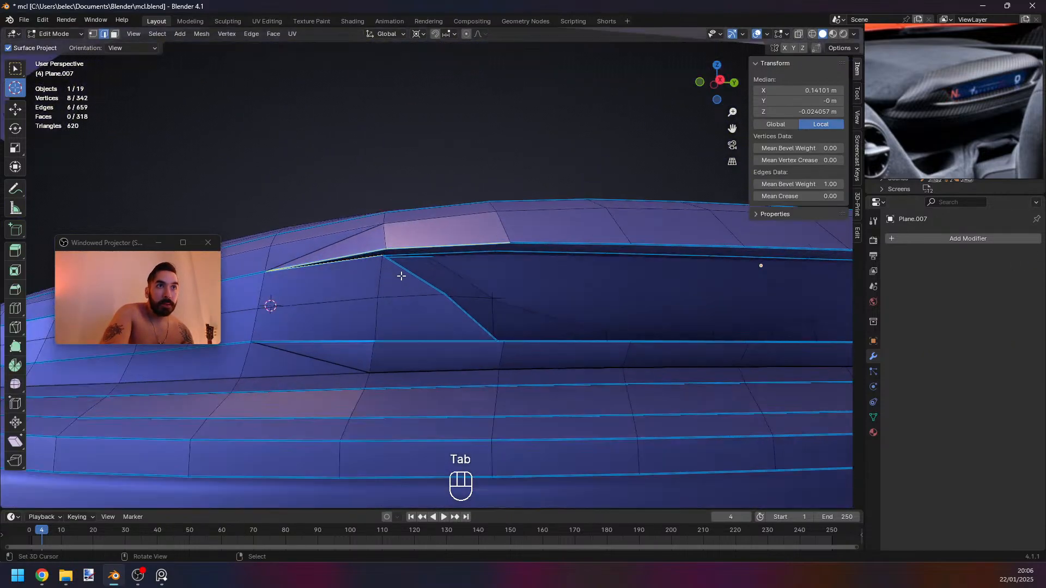
{"action": "middle_click_drag", "start_coordinate": [401, 273], "coordinate": [478, 319]}
{"action": "key", "text": "Tab"}
{"action": "key", "text": "Tab"}
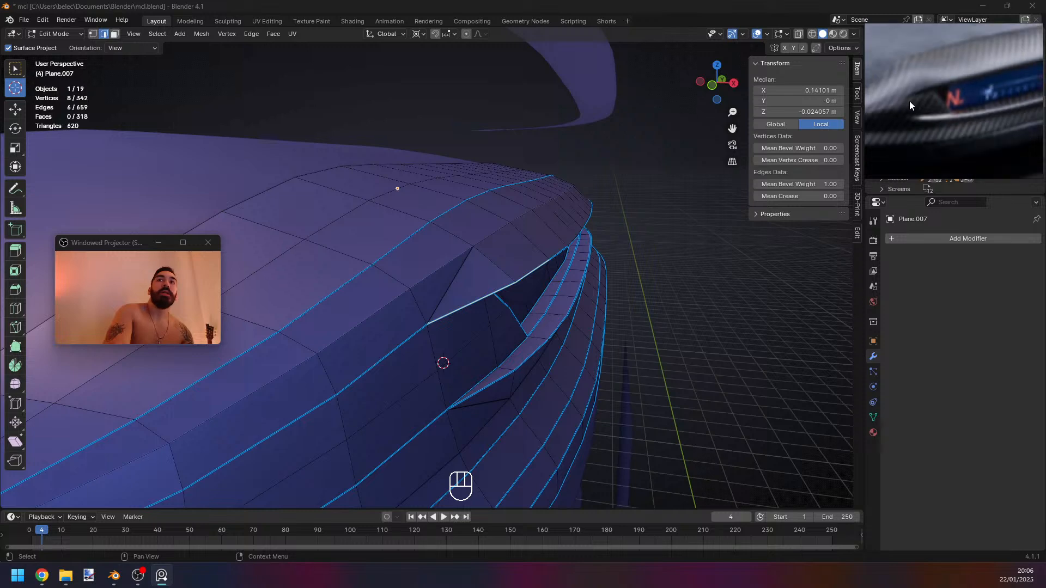
{"action": "middle_click_drag", "start_coordinate": [493, 349], "coordinate": [427, 334]}
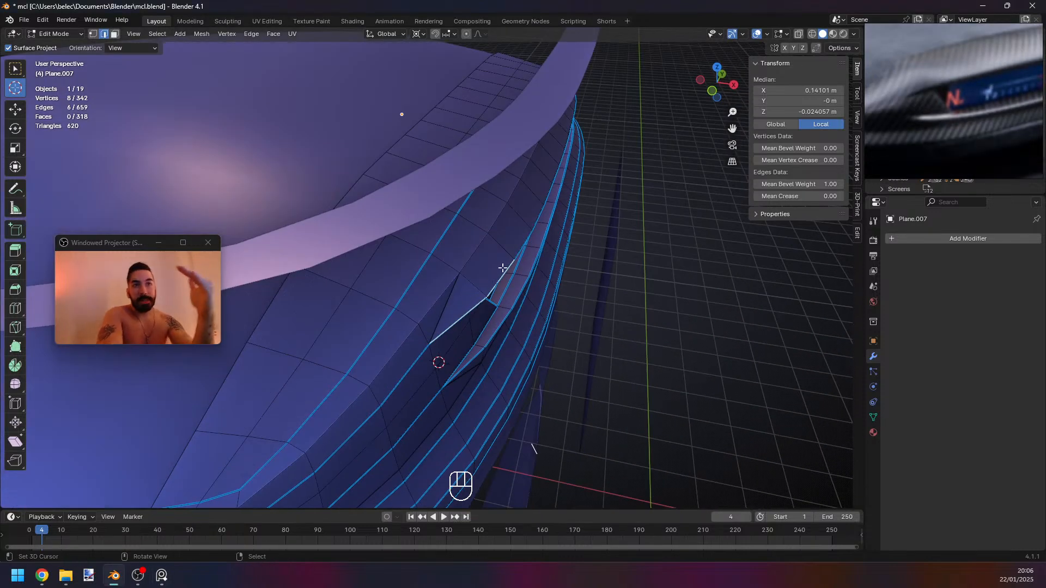
{"action": "middle_click_drag", "start_coordinate": [525, 242], "coordinate": [394, 386]}
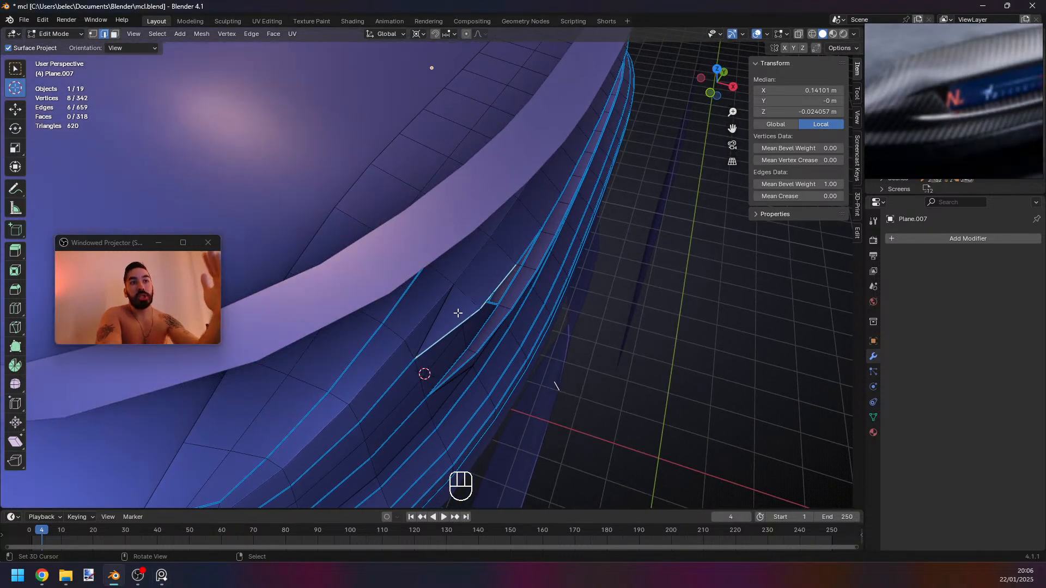
{"action": "middle_click_drag", "start_coordinate": [455, 334], "coordinate": [364, 329]}
{"action": "middle_click_drag", "start_coordinate": [482, 313], "coordinate": [457, 305]}
Dissolve the diagonal edges on the hood and on the lower lip beside the recess corner.
{"action": "key", "text": "3"}
{"action": "key", "text": "2"}
{"action": "right_click", "coordinate": [468, 288]}
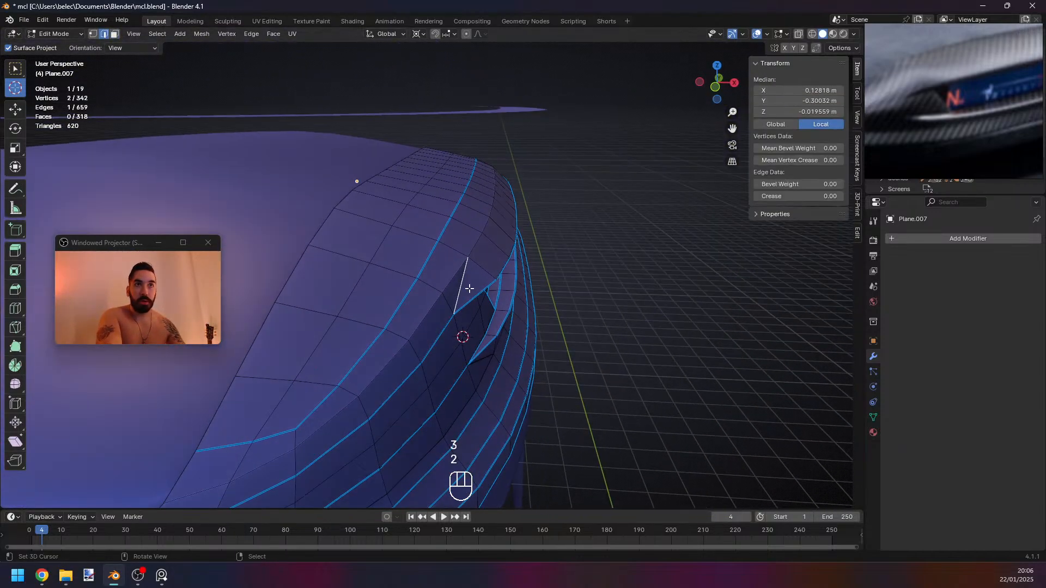
{"action": "key", "text": "x"}
{"action": "left_click", "coordinate": [578, 307]}
{"action": "middle_click_drag", "start_coordinate": [526, 344], "coordinate": [444, 337]}
{"action": "key", "text": "x"}
{"action": "right_click", "coordinate": [474, 345]}
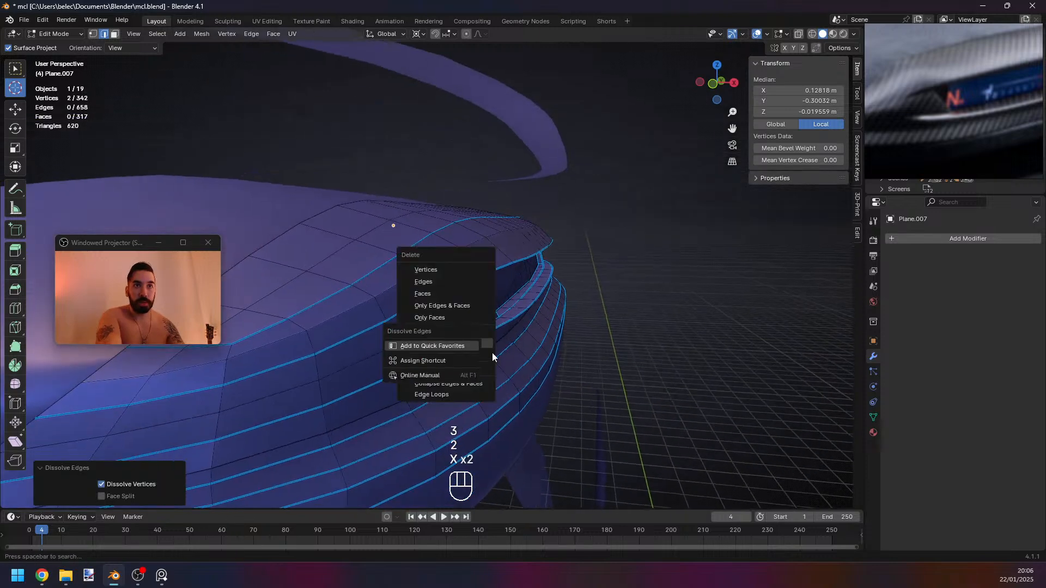
{"action": "key", "text": "Escape"}
{"action": "key", "text": "x"}
{"action": "left_click", "coordinate": [510, 357]}
Try to smooth the hood and lower lip border loops with LoopTools Relax.
{"action": "key", "text": "1"}
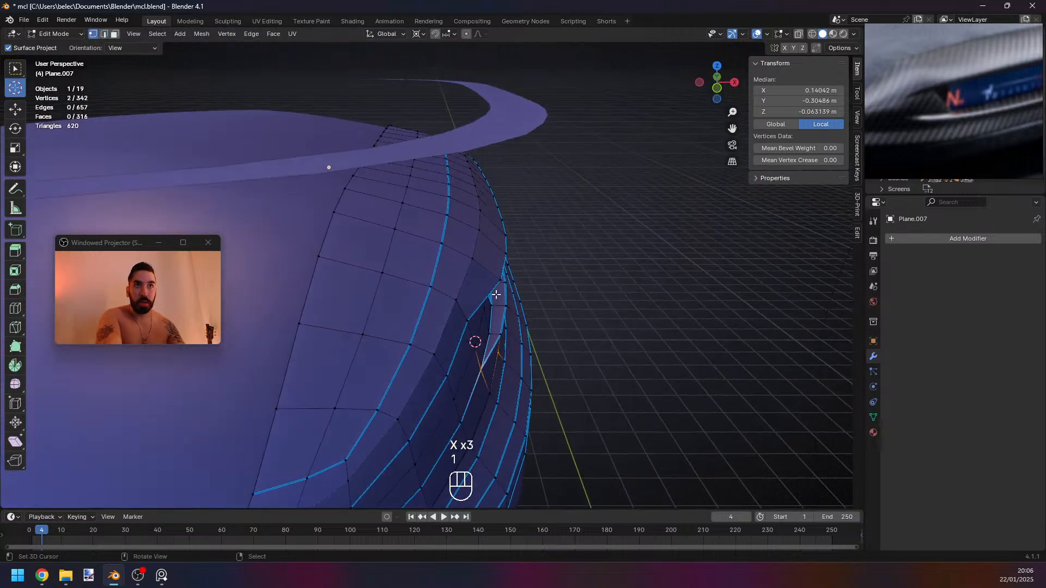
{"action": "key", "text": "2"}
{"action": "left_click", "coordinate": [498, 273], "text": "alt"}
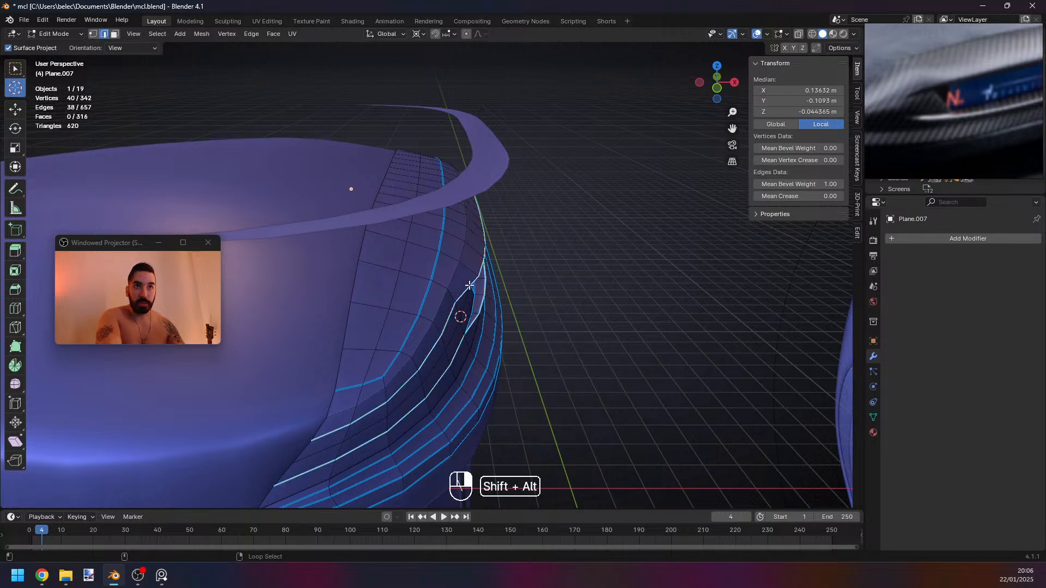
{"action": "key", "text": "z"}
{"action": "middle_click_drag", "start_coordinate": [469, 285], "coordinate": [501, 271]}
{"action": "key", "text": "z"}
{"action": "key", "text": "w"}
{"action": "mouse_move", "coordinate": [660, 204]}
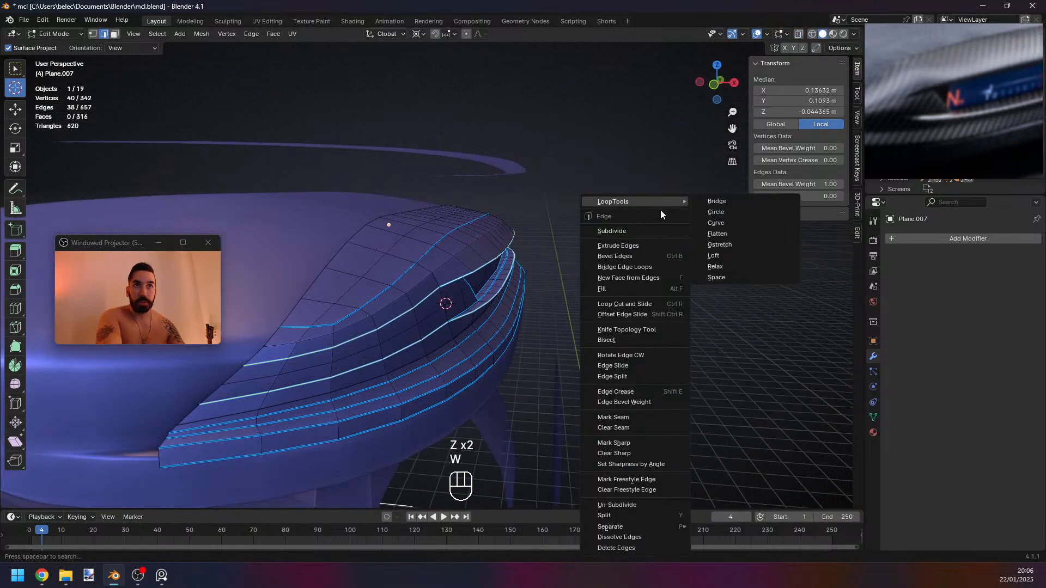
{"action": "left_click", "coordinate": [722, 269]}
{"action": "middle_click_drag", "start_coordinate": [696, 289], "coordinate": [554, 326]}
{"action": "key", "text": "ctrl+z"}
Adjust the border vertices beside the recess with Shrink/Fatten, offsetting the hood border vertex by 0.00147 m.
{"action": "middle_click_drag", "start_coordinate": [403, 289], "coordinate": [510, 267]}
{"action": "key", "text": "1"}
{"action": "left_click", "coordinate": [481, 296]}
{"action": "left_click", "coordinate": [495, 341], "text": "shift"}
{"action": "mouse_move", "coordinate": [516, 346]}
{"action": "middle_mouse_down"}
{"action": "mouse_move", "coordinate": [524, 337]}
{"action": "mouse_move", "coordinate": [533, 356]}
{"action": "middle_mouse_up"}
{"action": "key", "text": "alt+s"}
{"action": "left_click", "coordinate": [530, 331], "text": "shift"}
{"action": "left_click", "coordinate": [508, 313]}
{"action": "key", "text": "alt+s"}
{"action": "left_click", "coordinate": [542, 329], "text": "shift"}
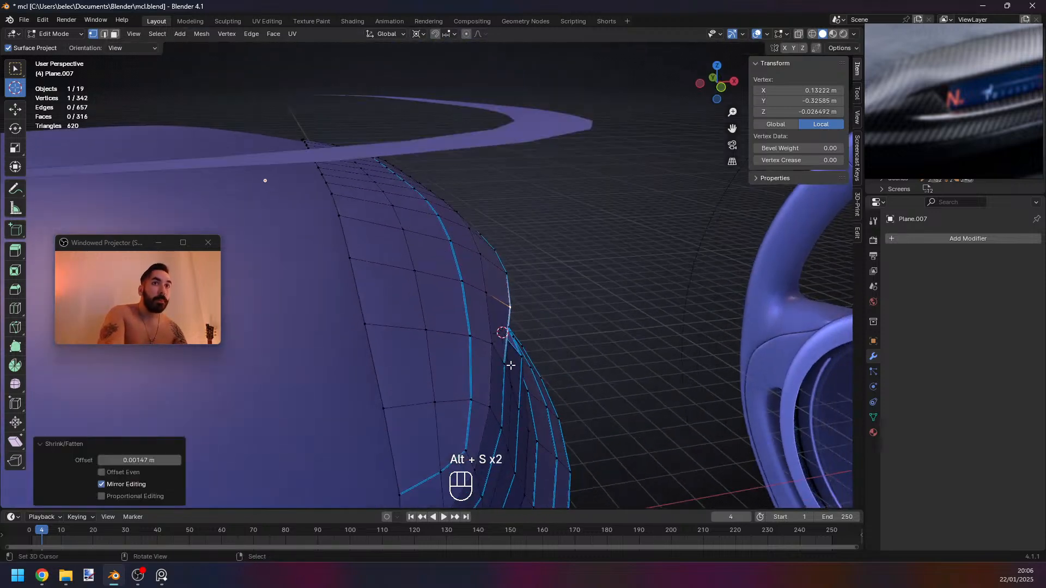
Adjust the next border vertex near the recess end with Shrink/Fatten and check the shape outside Edit Mode.
{"action": "right_click", "coordinate": [518, 404], "text": "shift"}
{"action": "middle_click_drag", "start_coordinate": [519, 402], "coordinate": [528, 274]}
{"action": "key", "text": "alt+s"}
{"action": "left_click", "coordinate": [563, 363]}
{"action": "key", "text": "Tab"}
{"action": "key", "text": "Tab"}
Move the hood border vertex beside the recess about 0.0034 m in X, 0.0009 m in Y and -0.0092 m in Z.
{"action": "key", "text": "g"}
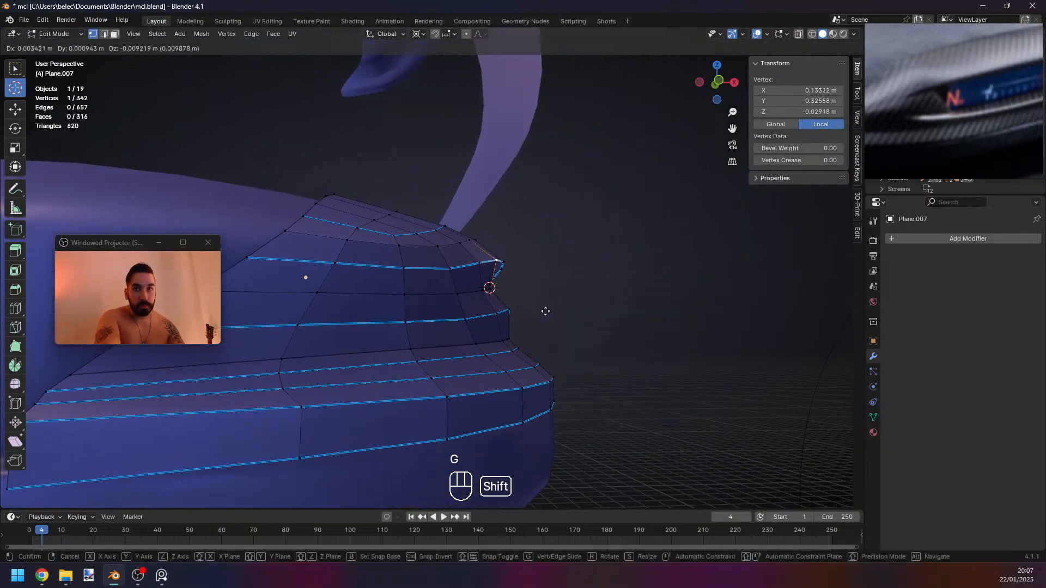
{"action": "left_click", "coordinate": [545, 311]}
{"action": "middle_click_drag", "start_coordinate": [545, 311], "coordinate": [568, 360]}
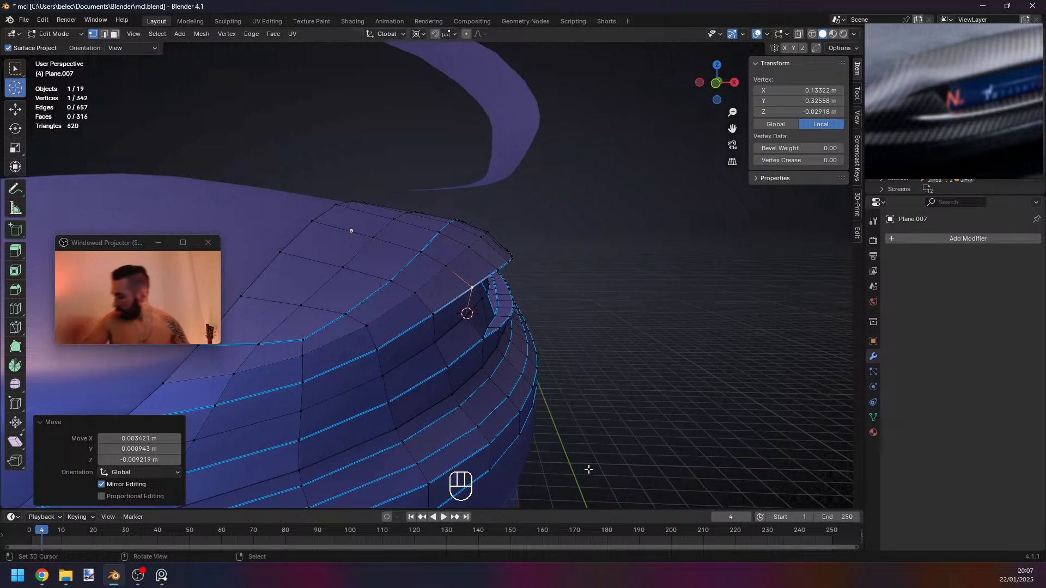
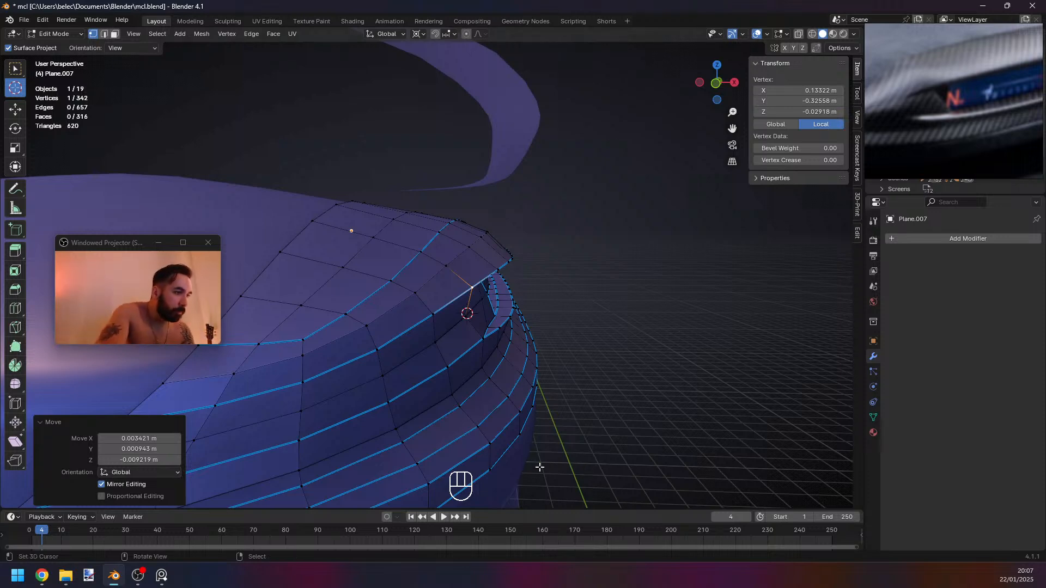
{"action": "middle_click_drag", "start_coordinate": [382, 350], "coordinate": [341, 330]}
{"action": "middle_click_drag", "start_coordinate": [303, 375], "coordinate": [340, 402]}
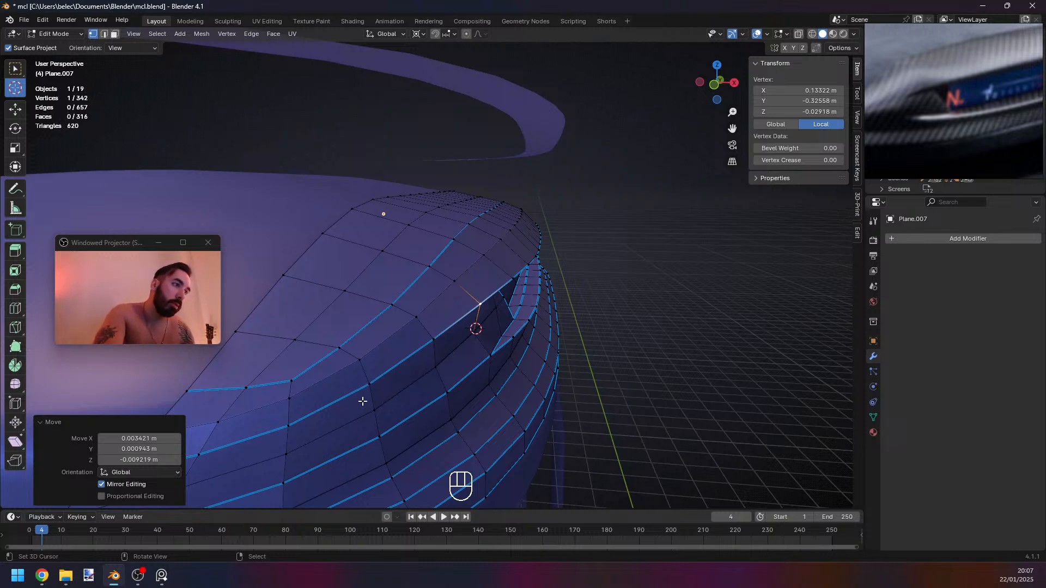
{"action": "middle_click_drag", "start_coordinate": [288, 376], "coordinate": [387, 342]}
{"action": "mouse_move", "coordinate": [360, 385]}
{"action": "middle_mouse_down"}
{"action": "mouse_move", "coordinate": [447, 365]}
{"action": "mouse_move", "coordinate": [455, 339]}
{"action": "mouse_move", "coordinate": [547, 330]}
{"action": "mouse_move", "coordinate": [499, 338]}
{"action": "mouse_move", "coordinate": [481, 374]}
{"action": "mouse_move", "coordinate": [488, 387]}
{"action": "mouse_move", "coordinate": [491, 341]}
{"action": "mouse_move", "coordinate": [406, 327]}
{"action": "mouse_move", "coordinate": [480, 305]}
{"action": "mouse_move", "coordinate": [420, 294]}
{"action": "mouse_move", "coordinate": [352, 308]}
{"action": "mouse_move", "coordinate": [341, 297]}
{"action": "mouse_move", "coordinate": [343, 340]}
{"action": "mouse_move", "coordinate": [325, 391]}
{"action": "middle_mouse_up"}
Slide the border vertex beside the recess along its adjoining edge.
{"action": "key", "text": "g"}
{"action": "key", "text": "z"}
{"action": "key", "text": "z"}
{"action": "key", "text": "g"}
{"action": "key", "text": "g"}
{"action": "right_click", "coordinate": [548, 329]}
{"action": "key", "text": "g"}
{"action": "key", "text": "g"}
{"action": "left_click", "coordinate": [499, 345]}
{"action": "key", "text": "z"}
{"action": "key", "text": "z"}
Rip the hood border vertex beside the recess away from the side panel, leaving the split vertex in place.
{"action": "left_click", "coordinate": [368, 291]}
{"action": "key", "text": "v"}
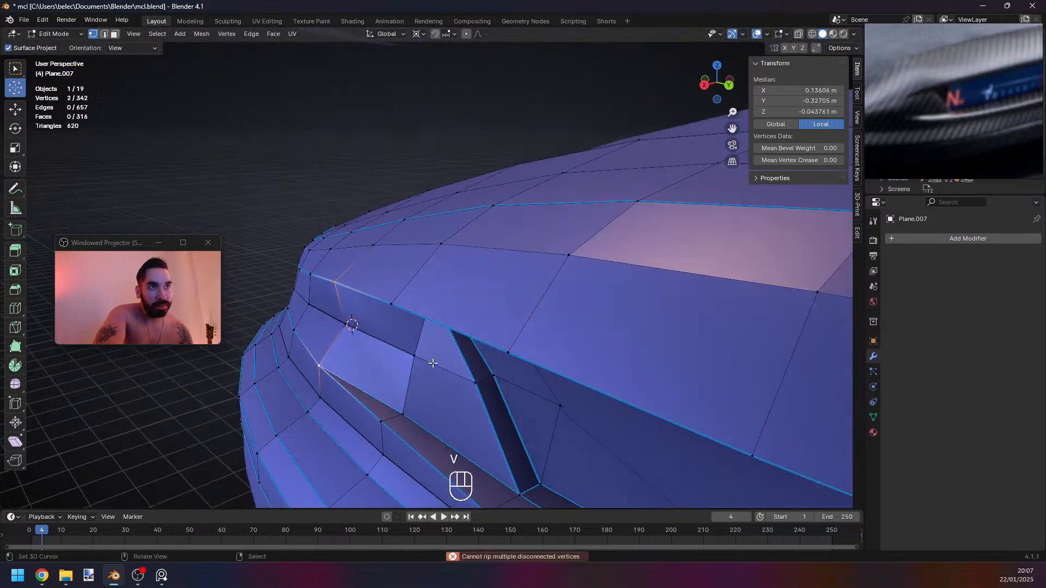
{"action": "middle_click_drag", "start_coordinate": [352, 296], "coordinate": [343, 302]}
{"action": "key", "text": "v"}
{"action": "left_click", "coordinate": [343, 303]}
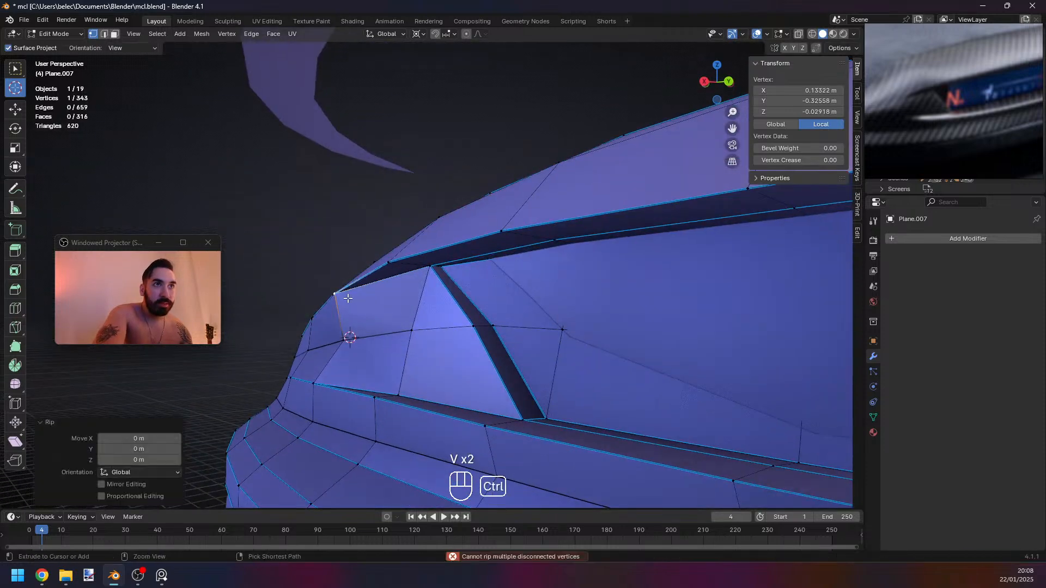
{"action": "key", "text": "ctrl+z"}
{"action": "key", "text": "v"}
{"action": "right_click", "coordinate": [343, 313]}
{"action": "middle_click_drag", "start_coordinate": [345, 313], "coordinate": [351, 330]}
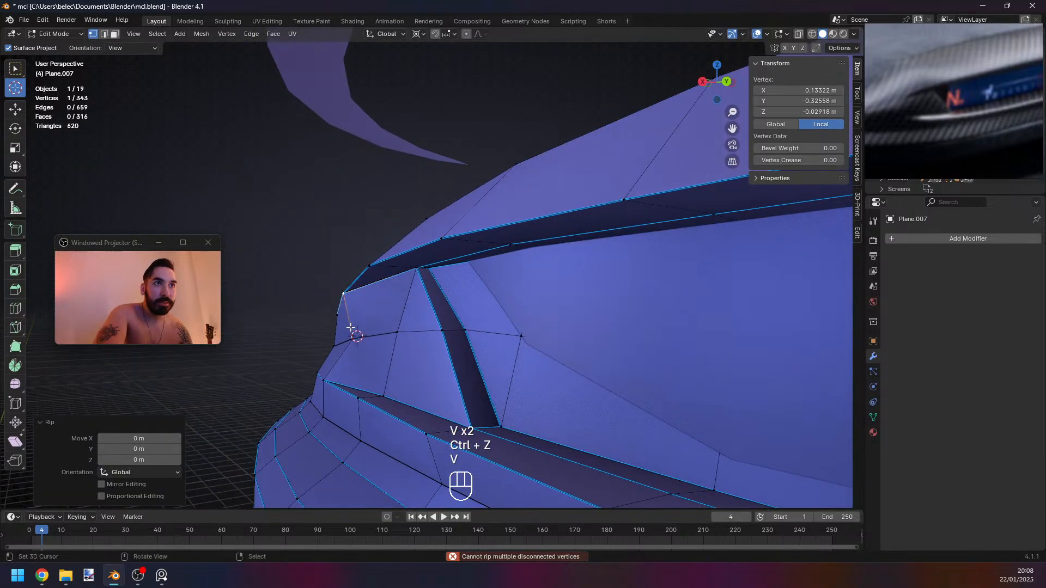
{"action": "key", "text": "alt+s"}
{"action": "right_click", "coordinate": [352, 327]}
Rip the matching lower lip vertex away from the side panel, leaving the split vertex in place.
{"action": "right_click", "coordinate": [322, 376]}
{"action": "key", "text": "v"}
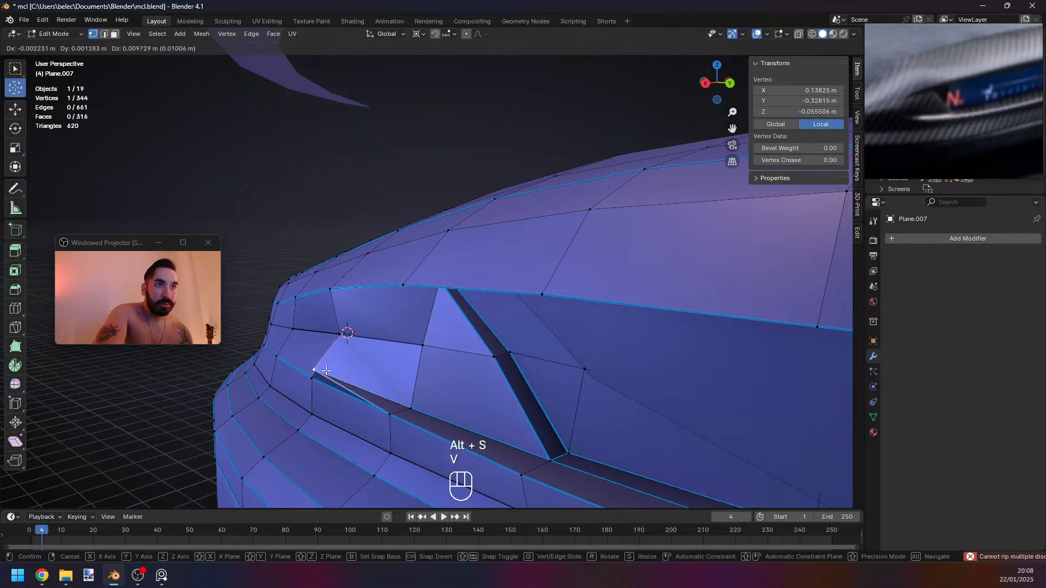
{"action": "right_click", "coordinate": [324, 382]}
{"action": "key", "text": "ctrl+z"}
{"action": "key", "text": "v"}
{"action": "right_click", "coordinate": [339, 366]}
{"action": "middle_click_drag", "start_coordinate": [339, 365], "coordinate": [362, 381]}
Select the upper and lower ripped side panel vertices and offset them together with Shrink/Fatten.
{"action": "key", "text": "2"}
{"action": "right_click", "coordinate": [342, 321]}
{"action": "right_click", "coordinate": [339, 351], "text": "shift"}
{"action": "key", "text": "1"}
{"action": "right_click", "coordinate": [361, 340], "text": "shift"}
{"action": "key", "text": "alt+s"}
{"action": "right_click", "coordinate": [371, 366]}
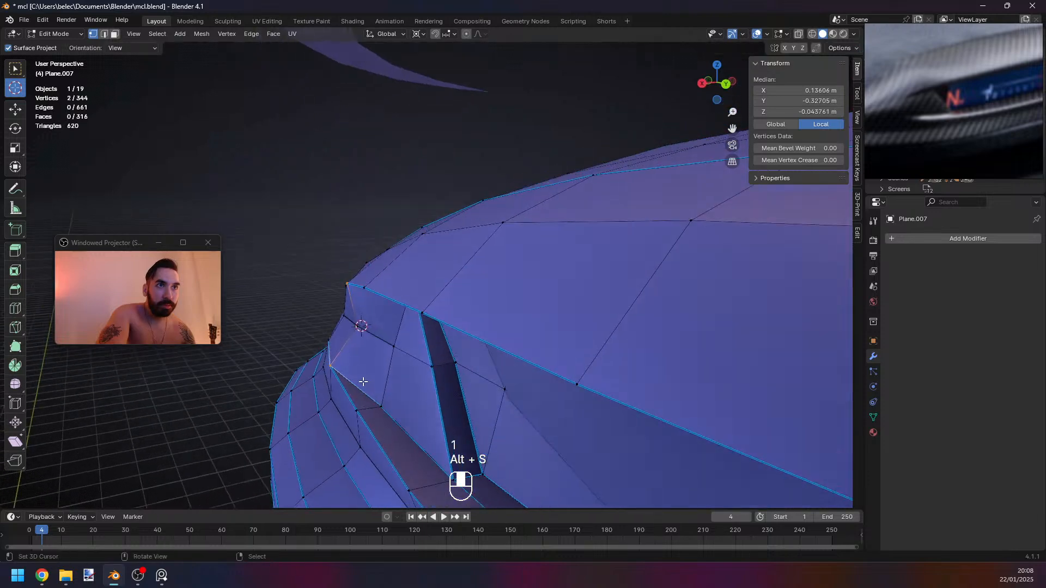
{"action": "key", "text": "alt+s"}
{"action": "left_click", "coordinate": [469, 380]}
{"action": "key", "text": "shift+s"}
{"action": "left_click", "coordinate": [470, 375]}
Scale the two ripped side panel vertices relative to each other.
{"action": "mouse_move", "coordinate": [469, 376]}
{"action": "middle_mouse_down"}
{"action": "mouse_move", "coordinate": [464, 340]}
{"action": "mouse_move", "coordinate": [571, 351]}
{"action": "mouse_move", "coordinate": [544, 344]}
{"action": "mouse_move", "coordinate": [547, 359]}
{"action": "mouse_move", "coordinate": [518, 363]}
{"action": "middle_mouse_up"}
{"action": "key", "text": "s"}
{"action": "left_click", "coordinate": [450, 355]}
{"action": "key", "text": "z"}
{"action": "key", "text": "s"}
{"action": "left_click", "coordinate": [553, 352]}
{"action": "key", "text": "z"}
{"action": "key", "text": "z"}
Slide the lower ripped vertex along its edge and offset it 0.00288 m with Shrink/Fatten.
{"action": "right_click", "coordinate": [472, 409]}
{"action": "key", "text": "z"}
{"action": "mouse_move", "coordinate": [473, 410]}
{"action": "middle_mouse_down"}
{"action": "mouse_move", "coordinate": [512, 398]}
{"action": "mouse_move", "coordinate": [504, 392]}
{"action": "mouse_move", "coordinate": [516, 354]}
{"action": "middle_mouse_up"}
{"action": "key", "text": "g"}
{"action": "key", "text": "g"}
{"action": "left_click", "coordinate": [489, 403]}
{"action": "key", "text": "z"}
{"action": "key", "text": "z"}
{"action": "key", "text": "alt+s"}
{"action": "left_click", "coordinate": [519, 397]}
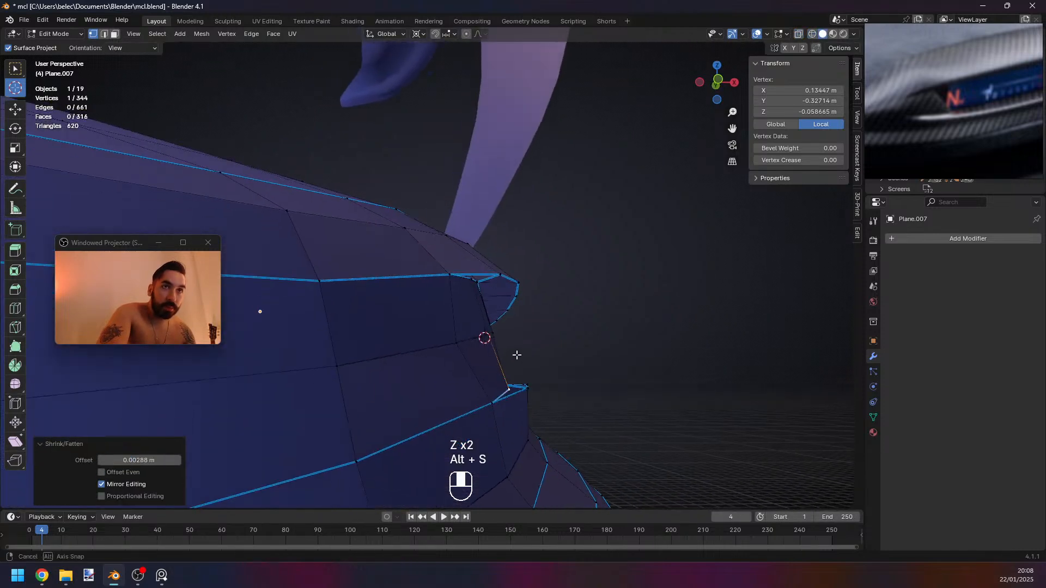
Try to offset the middle vertex of the side panel outside the recess with Shrink/Fatten.
{"action": "key", "text": "z"}
{"action": "right_click", "coordinate": [479, 295]}
{"action": "key", "text": "z"}
{"action": "right_click", "coordinate": [454, 337]}
{"action": "middle_click_drag", "start_coordinate": [454, 338], "coordinate": [478, 343]}
{"action": "key", "text": "alt+s"}
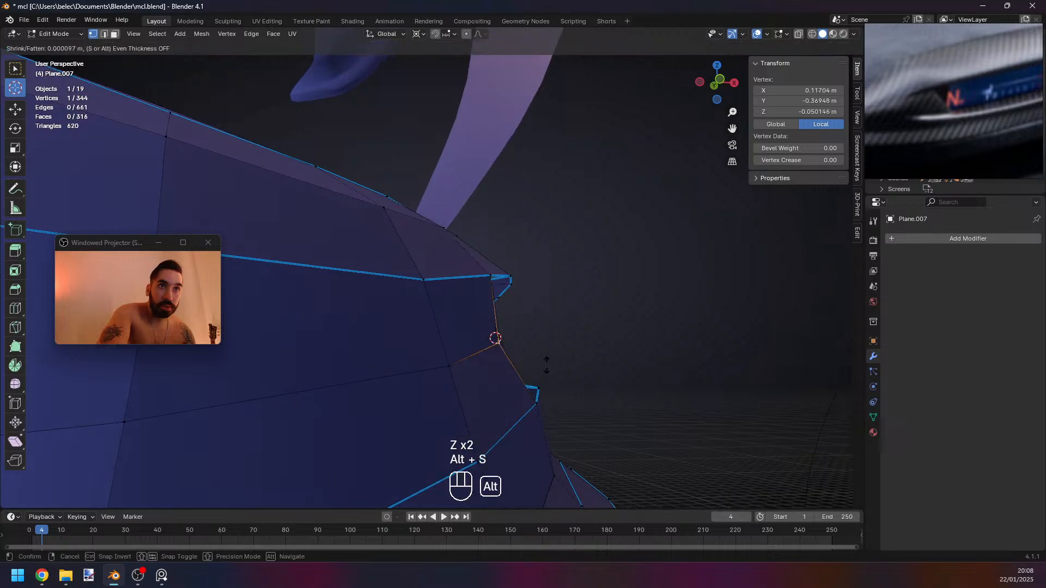
{"action": "left_click", "coordinate": [549, 348]}
{"action": "middle_click_drag", "start_coordinate": [545, 349], "coordinate": [517, 347]}
{"action": "key", "text": "ctrl+z"}
Fine-tune the side panel vertex near the ripped borders with Shrink/Fatten.
{"action": "middle_click_drag", "start_coordinate": [398, 335], "coordinate": [440, 336]}
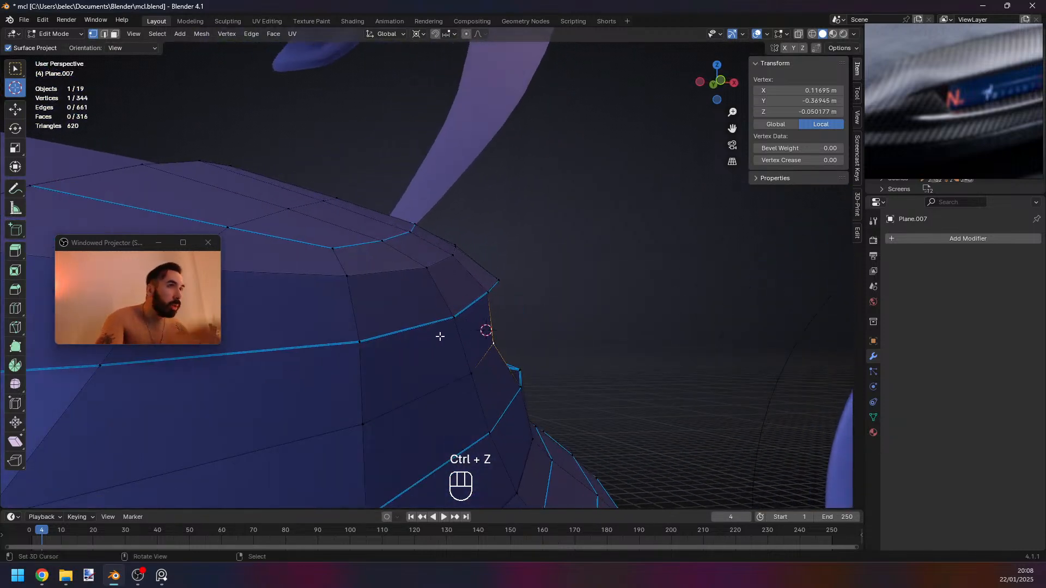
{"action": "middle_click_drag", "start_coordinate": [528, 351], "coordinate": [387, 365]}
{"action": "middle_click_drag", "start_coordinate": [388, 365], "coordinate": [461, 312], "text": "shift"}
{"action": "left_click_drag", "start_coordinate": [121, 244], "coordinate": [102, 392]}
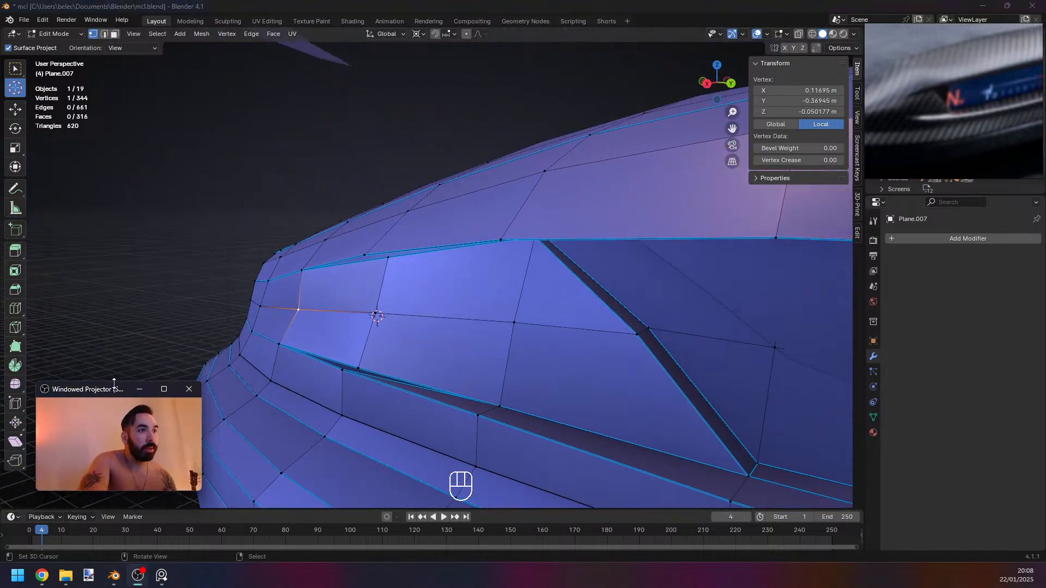
{"action": "mouse_move", "coordinate": [294, 354]}
{"action": "middle_mouse_down"}
{"action": "mouse_move", "coordinate": [430, 341]}
{"action": "mouse_move", "coordinate": [400, 229]}
{"action": "mouse_move", "coordinate": [453, 343]}
{"action": "mouse_move", "coordinate": [486, 327]}
{"action": "mouse_move", "coordinate": [483, 351]}
{"action": "mouse_move", "coordinate": [518, 345]}
{"action": "mouse_move", "coordinate": [490, 327]}
{"action": "mouse_move", "coordinate": [327, 362]}
{"action": "mouse_move", "coordinate": [432, 338]}
{"action": "mouse_move", "coordinate": [460, 354]}
{"action": "mouse_move", "coordinate": [451, 306]}
{"action": "mouse_move", "coordinate": [517, 274]}
{"action": "mouse_move", "coordinate": [509, 272]}
{"action": "mouse_move", "coordinate": [491, 345]}
{"action": "middle_mouse_up"}
{"action": "key", "text": "z"}
{"action": "key", "text": "z"}
{"action": "key", "text": "z"}
{"action": "key", "text": "z"}
{"action": "key", "text": "z"}
{"action": "key", "text": "z"}
{"action": "key", "text": "alt+s"}
{"action": "left_click", "coordinate": [467, 316]}
Fill the narrow triangular gaps at the outer ends of the ripped hood and lower lip borders.
{"action": "key", "text": "2"}
{"action": "right_click", "coordinate": [505, 270]}
{"action": "right_click", "coordinate": [495, 278], "text": "shift"}
{"action": "key", "text": "f"}
{"action": "right_click", "coordinate": [489, 376]}
{"action": "right_click", "coordinate": [488, 370], "text": "shift"}
{"action": "key", "text": "f"}
Delete the slanted border edges between the ripped vertices and the recess corners on the lower lip and hood.
{"action": "key", "text": "x"}
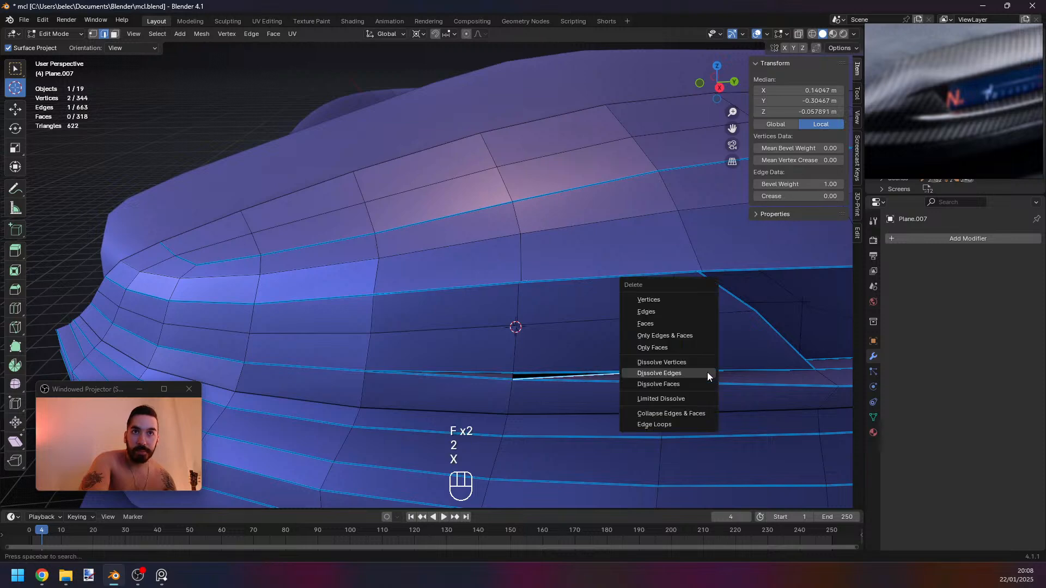
{"action": "left_click", "coordinate": [655, 316]}
{"action": "middle_click_drag", "start_coordinate": [655, 316], "coordinate": [609, 227]}
{"action": "right_click", "coordinate": [609, 228]}
{"action": "right_click", "coordinate": [637, 217]}
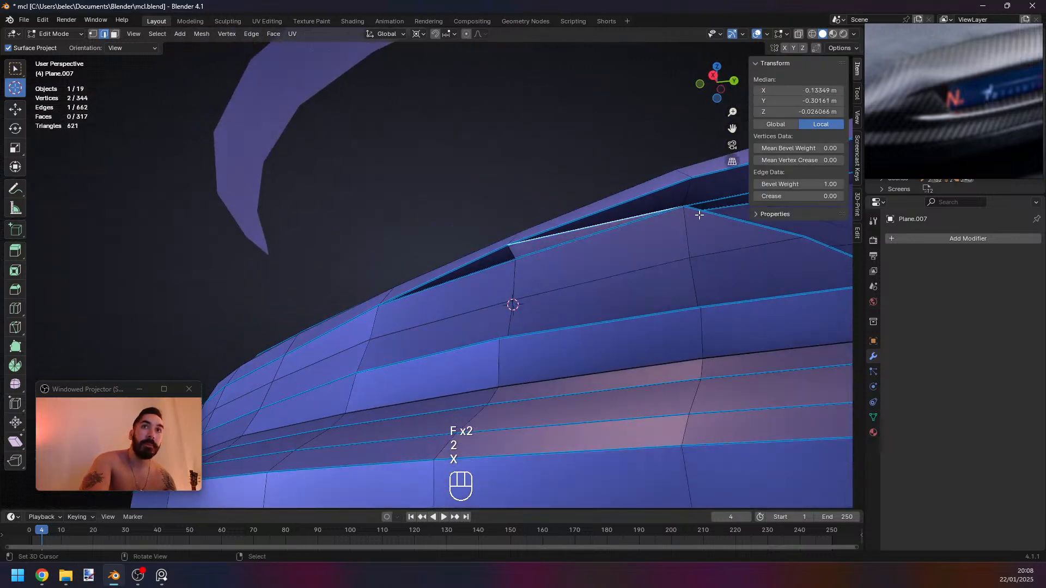
{"action": "key", "text": "x"}
{"action": "left_click", "coordinate": [673, 217]}
Fill the open gaps along the ripped hood and lower lip borders with faces between their paired edges.
{"action": "key", "text": "2"}
{"action": "right_click", "coordinate": [609, 210]}
{"action": "right_click", "coordinate": [567, 242], "text": "shift"}
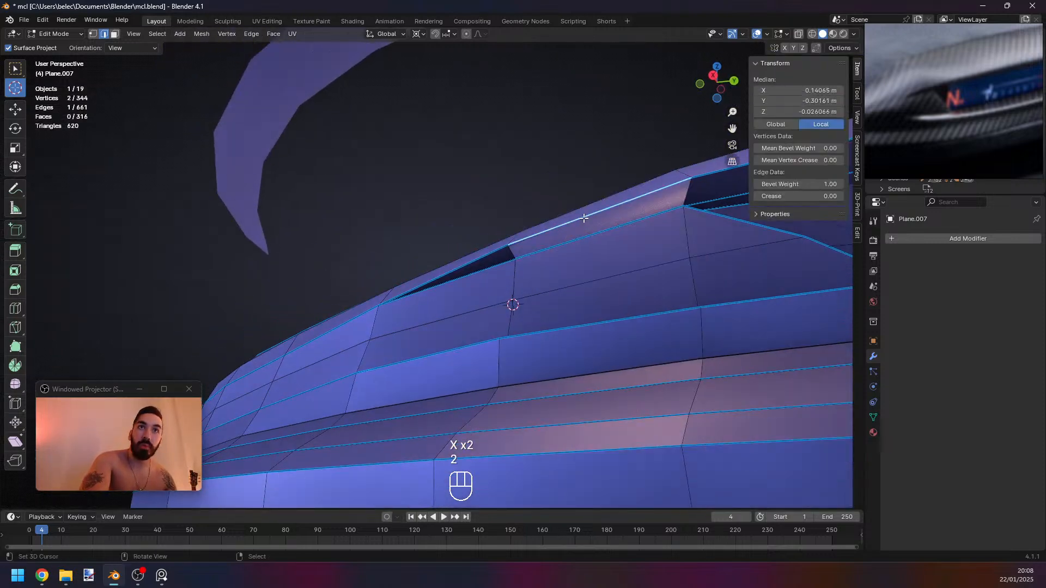
{"action": "key", "text": "f"}
{"action": "middle_click_drag", "start_coordinate": [623, 322], "coordinate": [498, 350]}
{"action": "right_click", "coordinate": [541, 366]}
{"action": "key", "text": "f"}
{"action": "key", "text": "Tab"}
{"action": "key", "text": "Tab"}
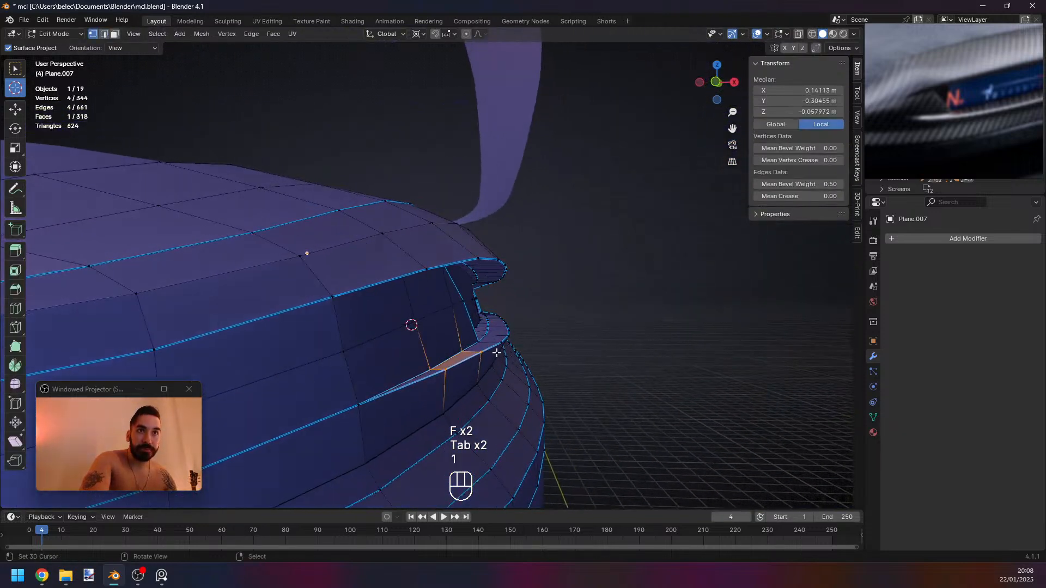
Snap the 3D cursor to the lower lip vertex near the recess corner and select the lip's front border loop.
{"action": "key", "text": "1"}
{"action": "right_click", "coordinate": [482, 352]}
{"action": "key", "text": "shift+s"}
{"action": "left_click", "coordinate": [537, 347]}
{"action": "right_click", "coordinate": [495, 311], "text": "alt"}
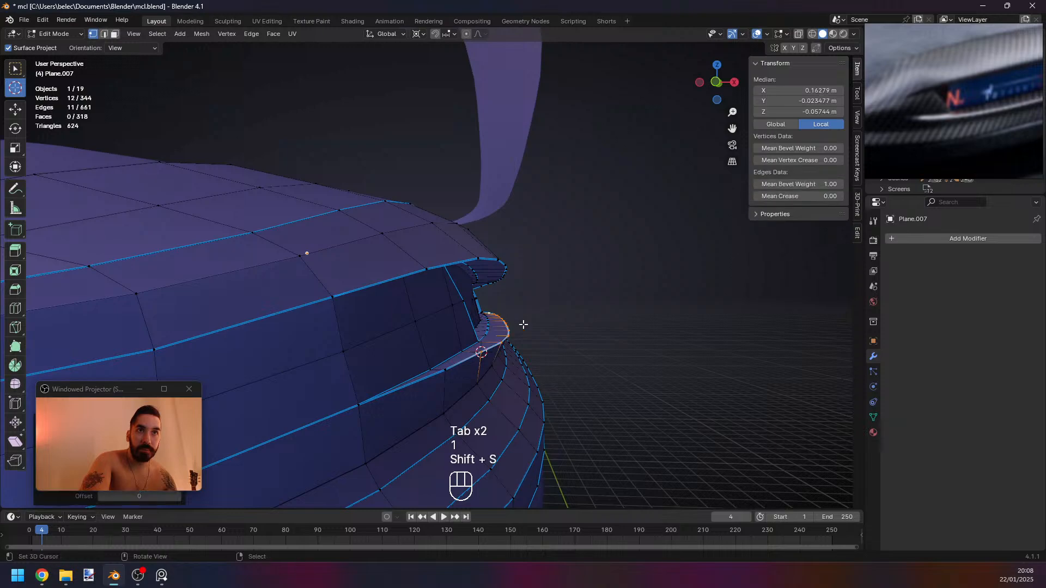
{"action": "key", "text": "shift+s"}
{"action": "left_click", "coordinate": [628, 356]}
Examine the refilled recess corner and lower lip from several angles, with and without the mesh edges shown.
{"action": "scroll", "coordinate": [530, 366], "scroll_direction": "down", "scroll_amount": 2}
{"action": "key", "text": "Tab"}
{"action": "middle_click_drag", "start_coordinate": [572, 366], "coordinate": [380, 354]}
{"action": "key", "text": "Tab"}
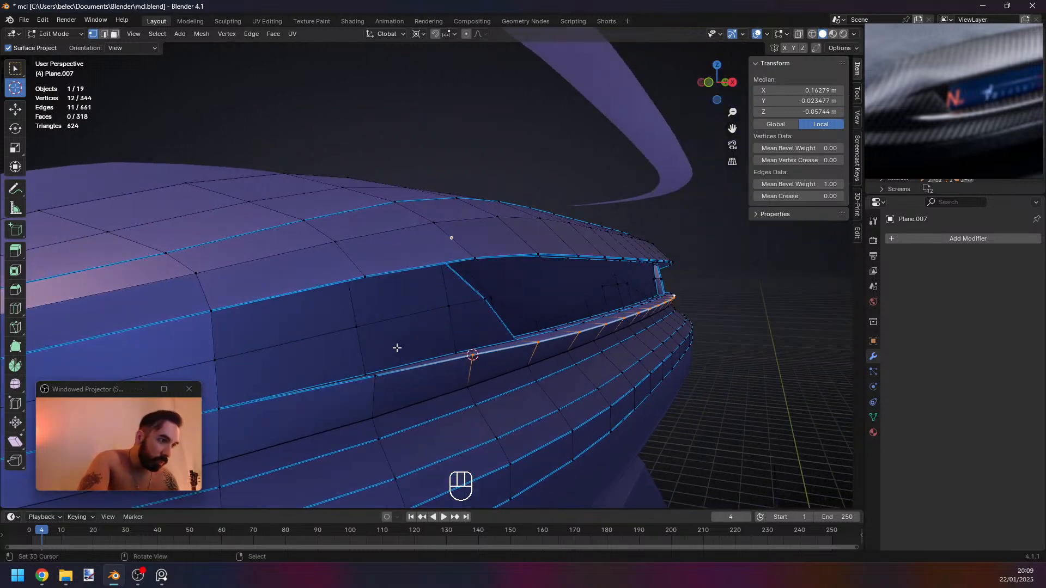
{"action": "key", "text": "Tab"}
{"action": "middle_click_drag", "start_coordinate": [509, 315], "coordinate": [435, 271]}
{"action": "key", "text": "Tab"}
{"action": "key", "text": "z"}
{"action": "key", "text": "z"}
{"action": "key", "text": "3"}
{"action": "right_click", "coordinate": [434, 312]}
{"action": "scroll", "coordinate": [532, 308], "scroll_direction": "down", "scroll_amount": 5}
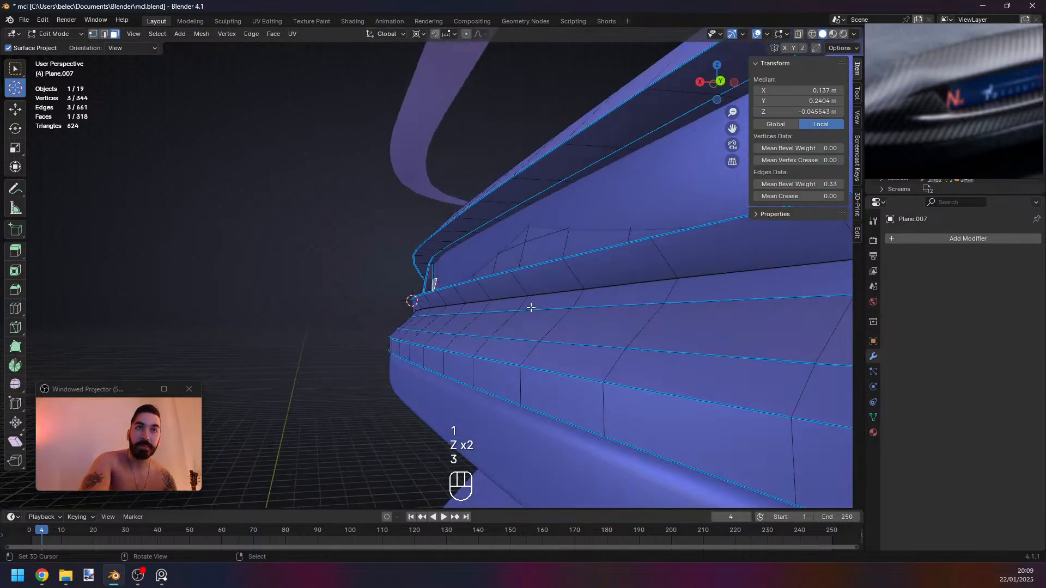
Delete the vertices of the mirrored half of the dashboard display, keeping only one side and its centre line.
{"action": "middle_click_drag", "start_coordinate": [531, 308], "coordinate": [577, 277]}
{"action": "key", "text": "1"}
{"action": "key", "text": "z"}
{"action": "key", "text": "a"}
{"action": "key", "text": "b"}
{"action": "left_click_drag", "start_coordinate": [535, 190], "coordinate": [901, 432]}
{"action": "key", "text": "x"}
{"action": "left_click", "coordinate": [687, 199]}
{"action": "key", "text": "ctrl+z"}
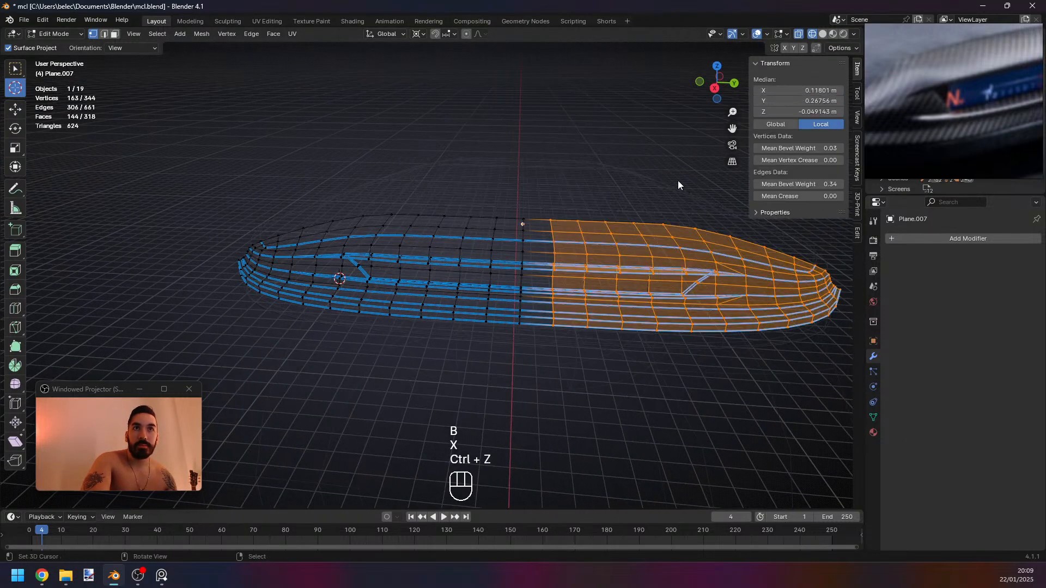
{"action": "key", "text": "x"}
{"action": "left_click", "coordinate": [656, 170]}
{"action": "key", "text": "z"}
{"action": "key", "text": "Tab"}
{"action": "scroll", "coordinate": [463, 260], "scroll_direction": "up", "scroll_amount": 5}
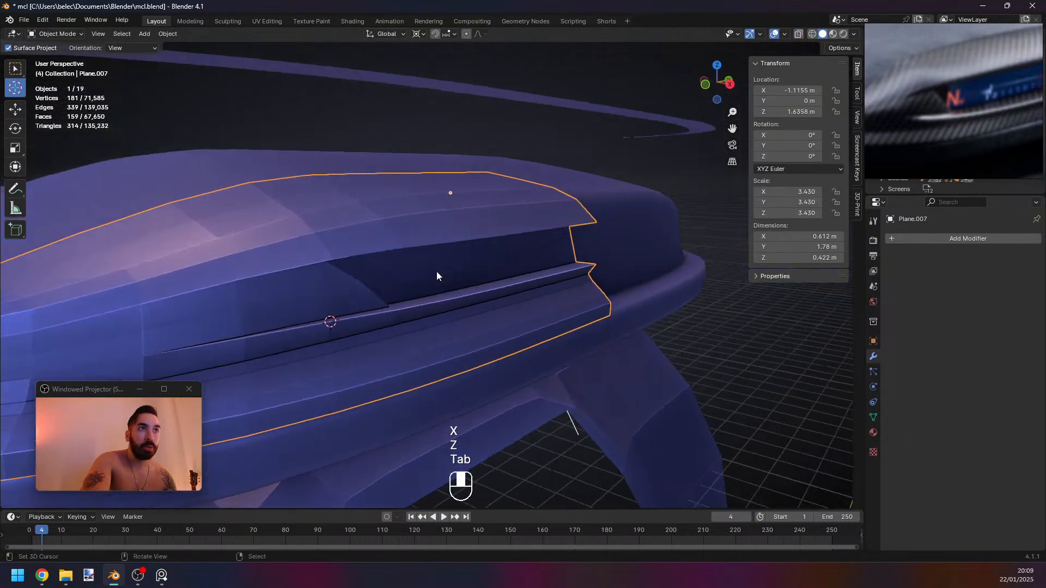
Select the two middle vertices of the slanted recess edges and nudge them slightly outward in the right view.
{"action": "key", "text": "Tab"}
{"action": "middle_click_drag", "start_coordinate": [436, 271], "coordinate": [394, 245], "text": "shift"}
{"action": "key", "text": "1"}
{"action": "key", "text": "z"}
{"action": "right_click", "coordinate": [387, 226]}
{"action": "right_click", "coordinate": [405, 224], "text": "shift"}
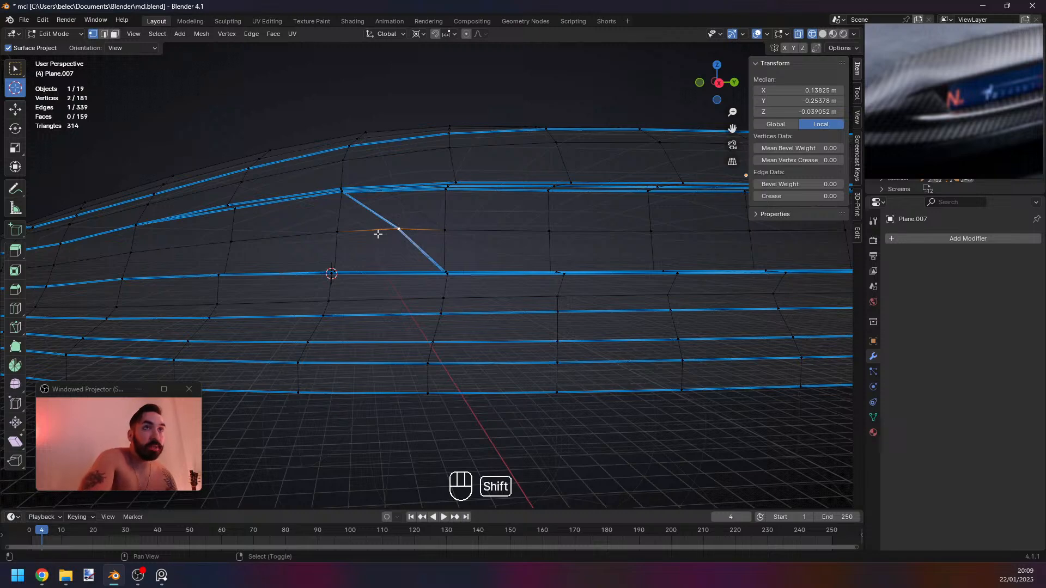
{"action": "key", "text": "z"}
{"action": "mouse_move", "coordinate": [379, 234]}
{"action": "middle_mouse_down", "text": "shift"}
{"action": "mouse_move", "coordinate": [463, 245]}
{"action": "mouse_move", "coordinate": [445, 248]}
{"action": "middle_mouse_up", "text": "shift"}
{"action": "scroll", "coordinate": [445, 248], "scroll_direction": "up", "scroll_amount": 1}
{"action": "key", "text": "z"}
{"action": "key", "text": "KP_1"}
{"action": "key", "text": "KP_3"}
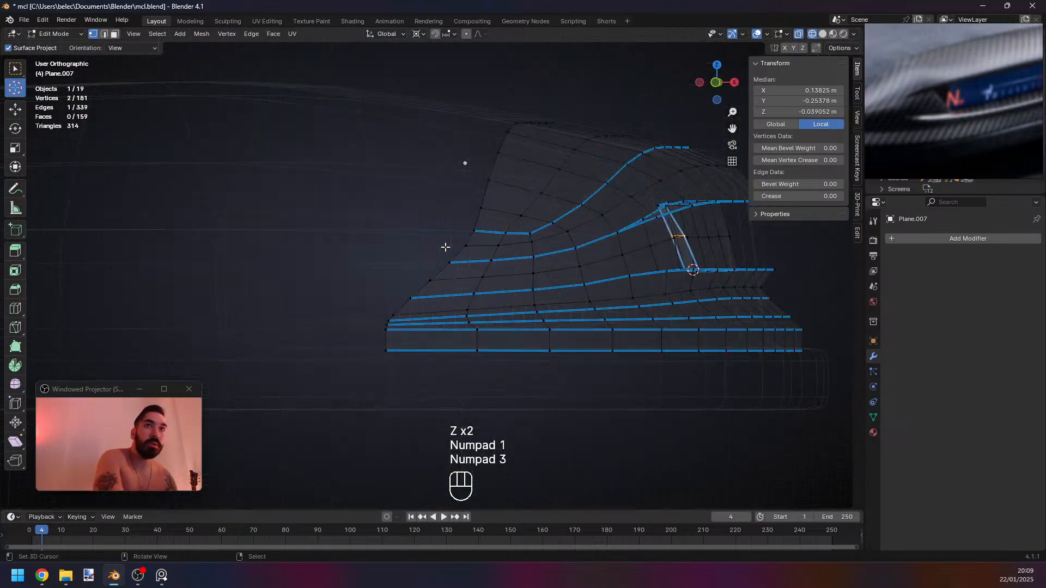
{"action": "scroll", "coordinate": [482, 249], "scroll_direction": "up", "scroll_amount": 3}
{"action": "key", "text": "g"}
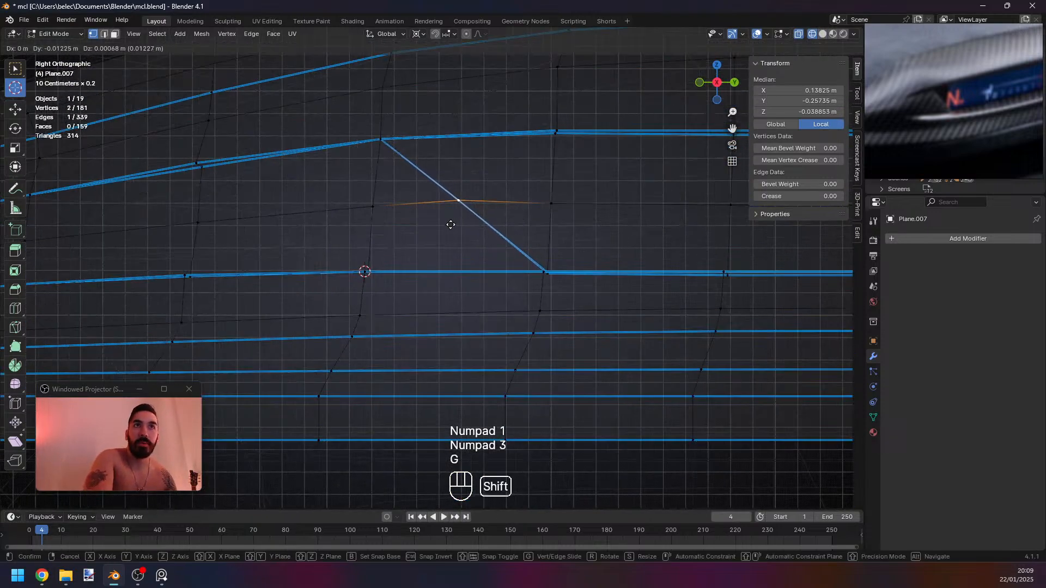
{"action": "key", "text": "g"}
{"action": "left_click", "coordinate": [359, 229]}
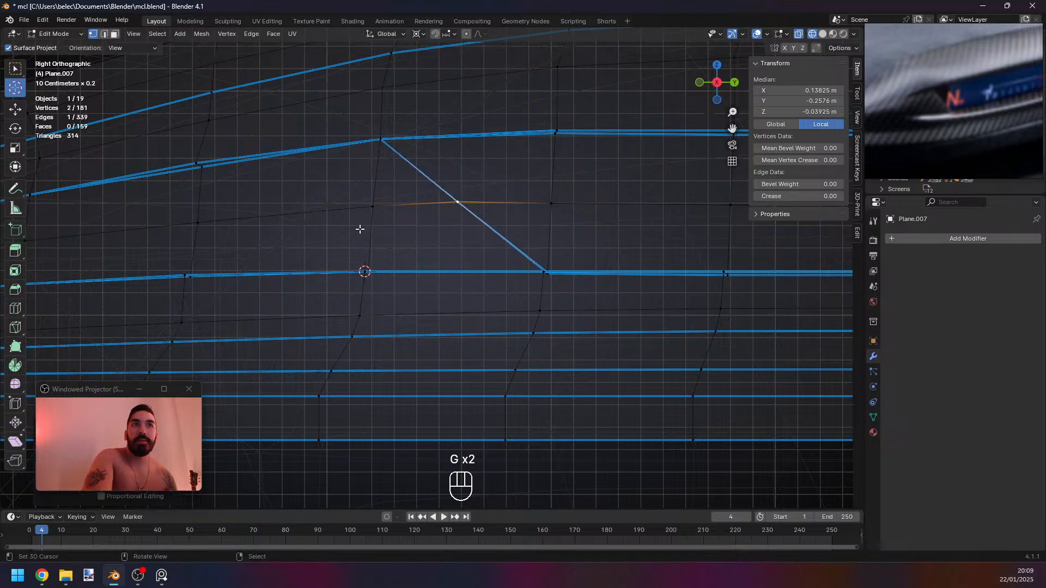
Snap the 3D cursor to the side panel's middle vertex and select the vertex row running across the recess.
{"action": "right_click", "coordinate": [377, 204], "text": "shift"}
{"action": "scroll", "coordinate": [439, 205], "scroll_direction": "down", "scroll_amount": 2}
{"action": "right_click", "coordinate": [404, 222]}
{"action": "key", "text": "shift+s"}
{"action": "key", "text": "b"}
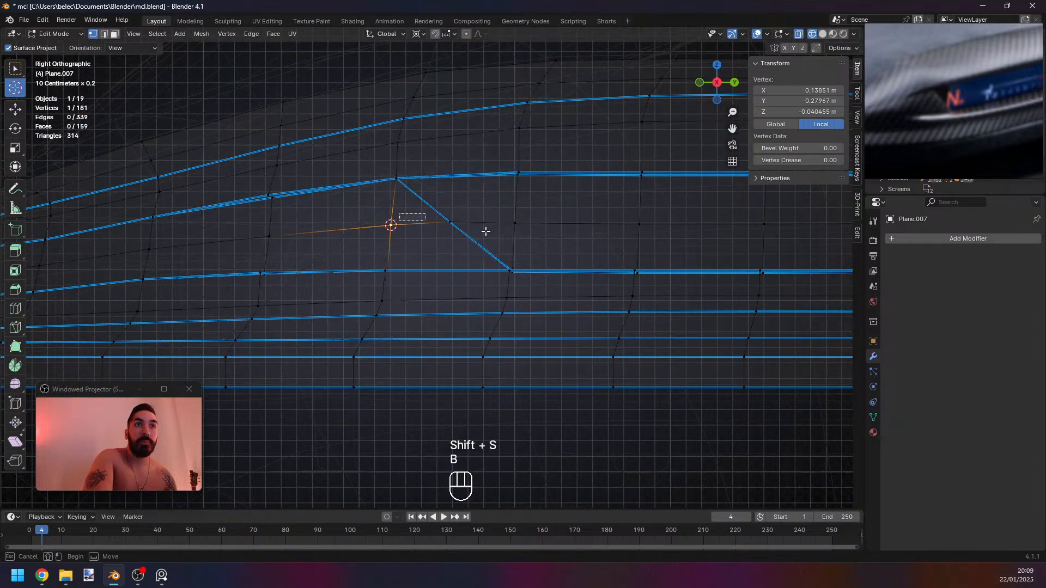
{"action": "left_click_drag", "start_coordinate": [485, 231], "coordinate": [667, 241]}
{"action": "scroll", "coordinate": [664, 242], "scroll_direction": "down", "scroll_amount": 3}
{"action": "middle_click_drag", "start_coordinate": [661, 243], "coordinate": [526, 244], "text": "shift"}
{"action": "key", "text": "b"}
{"action": "left_click_drag", "start_coordinate": [418, 239], "coordinate": [724, 256]}
{"action": "middle_click_drag", "start_coordinate": [386, 291], "coordinate": [548, 297], "text": "shift"}
{"action": "scroll", "coordinate": [549, 297], "scroll_direction": "up", "scroll_amount": 2}
Select the lower lip border vertices just outside the recess and lower them slightly along the Z axis.
{"action": "key", "text": "z"}
{"action": "key", "text": "z"}
{"action": "key", "text": "a"}
{"action": "key", "text": "b"}
{"action": "left_click_drag", "start_coordinate": [304, 276], "coordinate": [354, 298]}
{"action": "key", "text": "b"}
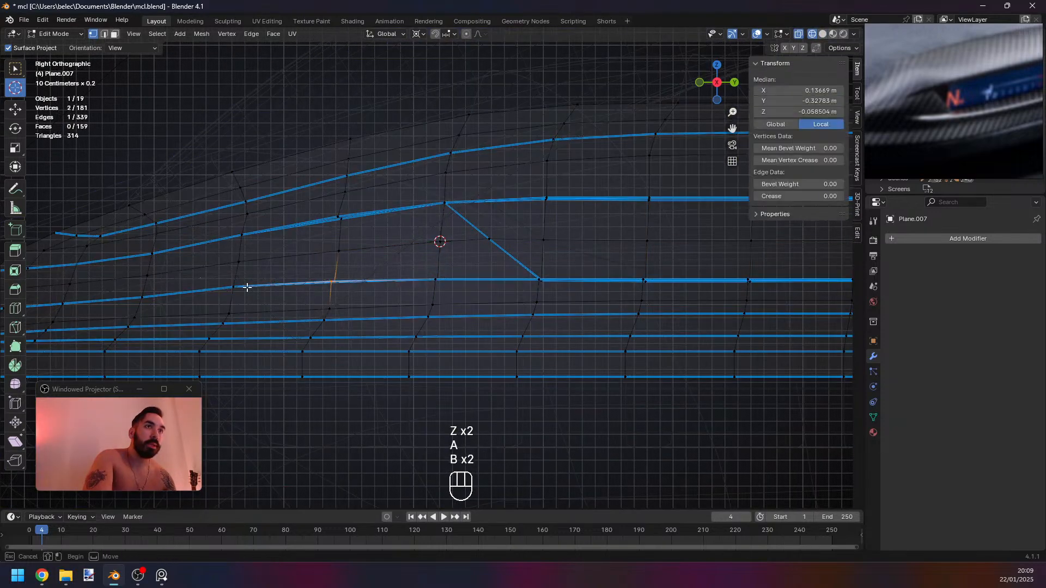
{"action": "left_click_drag", "start_coordinate": [221, 277], "coordinate": [250, 297]}
{"action": "key", "text": "z"}
{"action": "key", "text": "z"}
{"action": "key", "text": "g"}
{"action": "middle_click", "coordinate": [355, 304]}
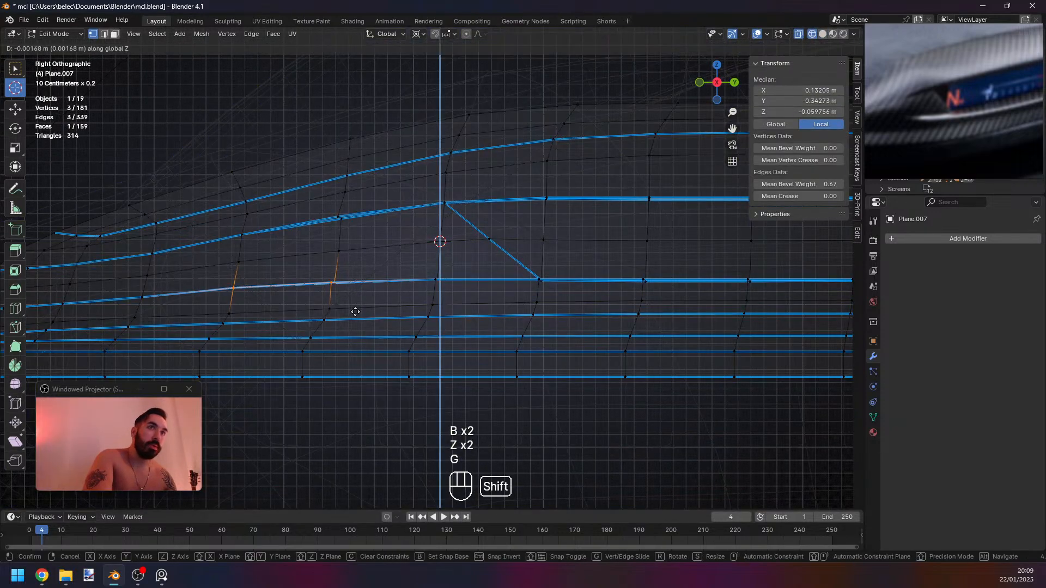
{"action": "left_click", "coordinate": [353, 318]}
Snap the 3D cursor to the next outer lip border vertex and select the border vertices beyond it.
{"action": "middle_click_drag", "start_coordinate": [353, 317], "coordinate": [592, 282], "text": "shift"}
{"action": "key", "text": "a"}
{"action": "right_click", "coordinate": [473, 253]}
{"action": "key", "text": "shift+s"}
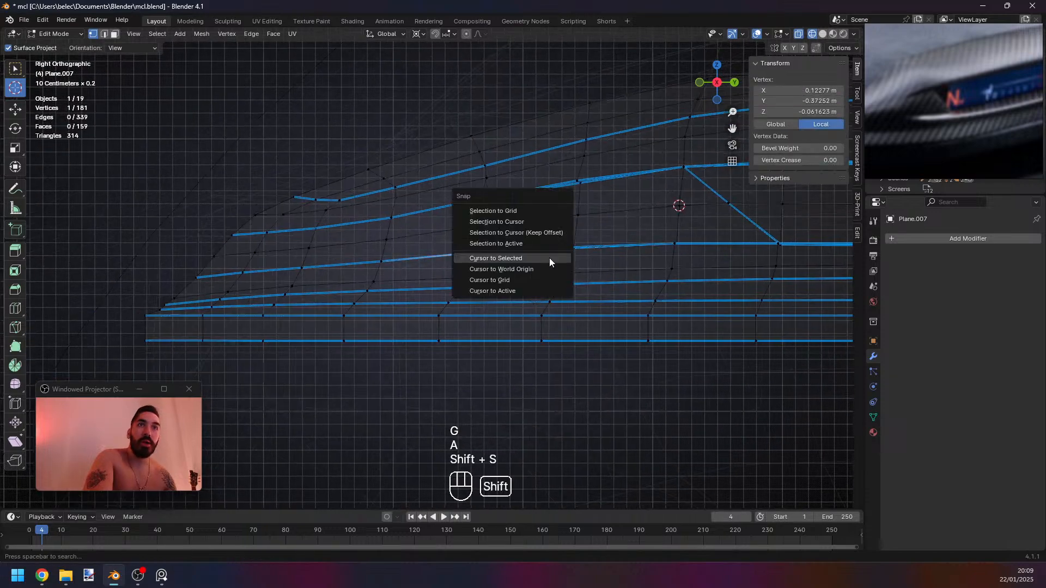
{"action": "left_click", "coordinate": [550, 258]}
{"action": "key", "text": "a"}
{"action": "key", "text": "c"}
{"action": "scroll", "coordinate": [386, 260], "scroll_direction": "up", "scroll_amount": 6}
{"action": "left_click_drag", "start_coordinate": [386, 260], "coordinate": [194, 276]}
{"action": "right_click", "coordinate": [194, 276]}
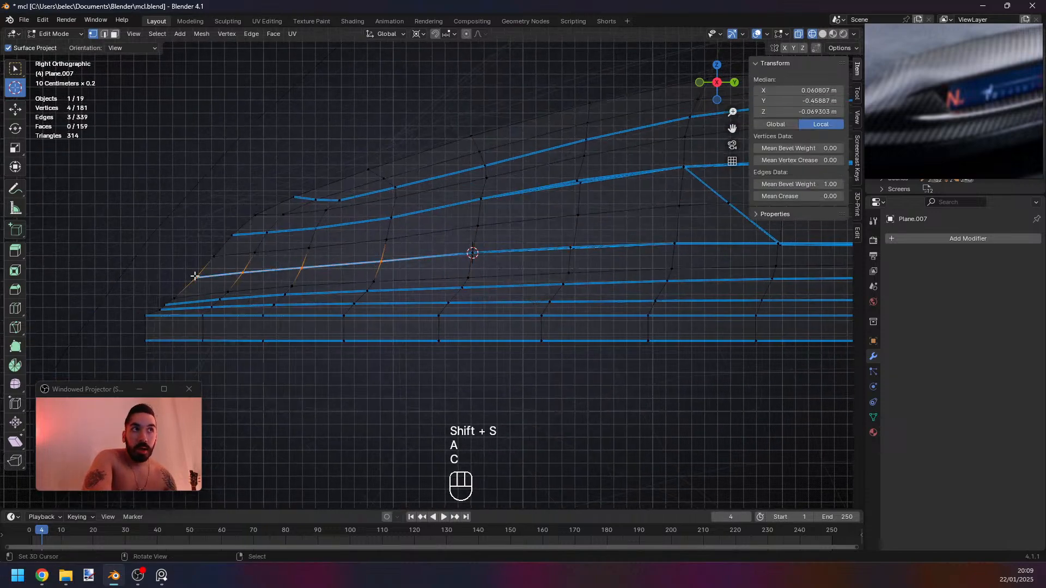
{"action": "middle_click_drag", "start_coordinate": [521, 251], "coordinate": [455, 272], "text": "shift"}
{"action": "key", "text": "a"}
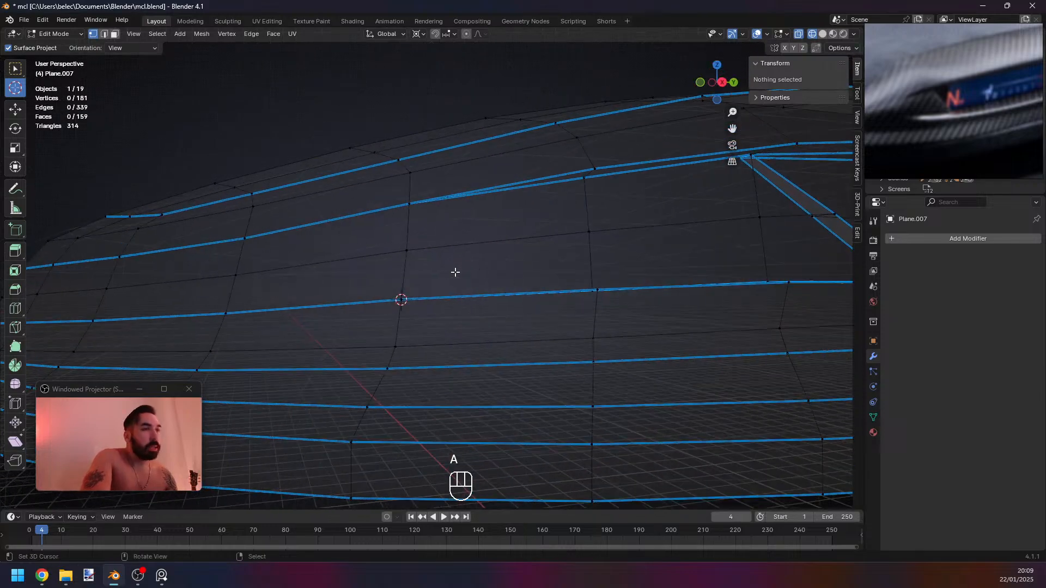
Delete the recessed screen faces between the hood and the lower lip, from the slanted edge to the centre line.
{"action": "scroll", "coordinate": [567, 269], "scroll_direction": "down", "scroll_amount": 4}
{"action": "key", "text": "z"}
{"action": "middle_click_drag", "start_coordinate": [675, 262], "coordinate": [462, 283], "text": "shift"}
{"action": "key", "text": "Tab"}
{"action": "scroll", "coordinate": [545, 278], "scroll_direction": "up", "scroll_amount": 1}
{"action": "key", "text": "Tab"}
{"action": "mouse_move", "coordinate": [637, 276]}
{"action": "middle_mouse_down", "text": "shift"}
{"action": "mouse_move", "coordinate": [353, 283]}
{"action": "mouse_move", "coordinate": [431, 273]}
{"action": "mouse_move", "coordinate": [327, 292]}
{"action": "middle_mouse_up", "text": "shift"}
{"action": "key", "text": "z"}
{"action": "key", "text": "z"}
{"action": "key", "text": "3"}
{"action": "left_click", "coordinate": [283, 292]}
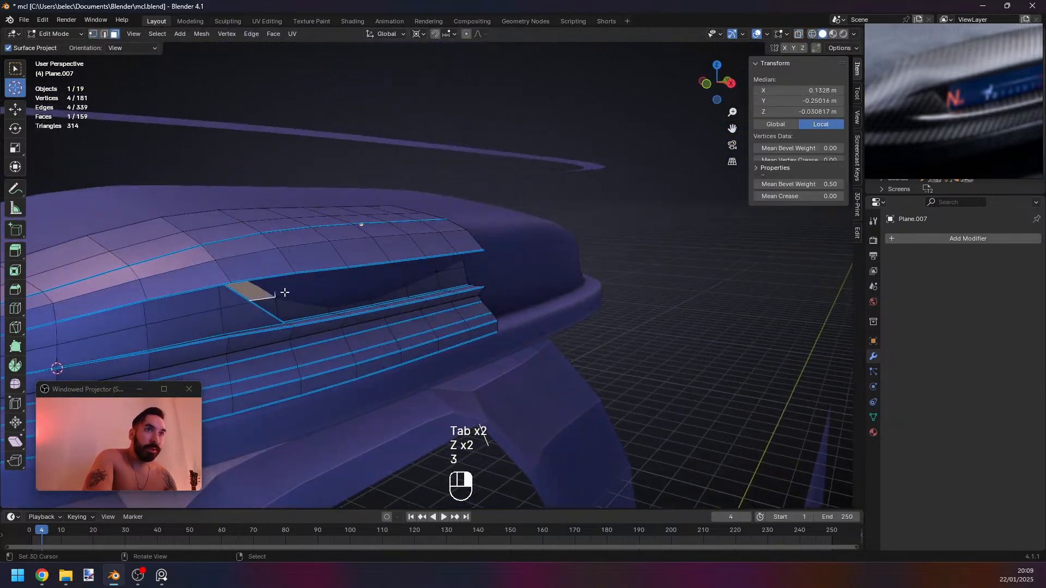
{"action": "left_click", "coordinate": [451, 276], "text": "ctrl+shift"}
{"action": "key", "text": "x"}
{"action": "left_click", "coordinate": [560, 272]}
{"action": "key", "text": "Tab"}
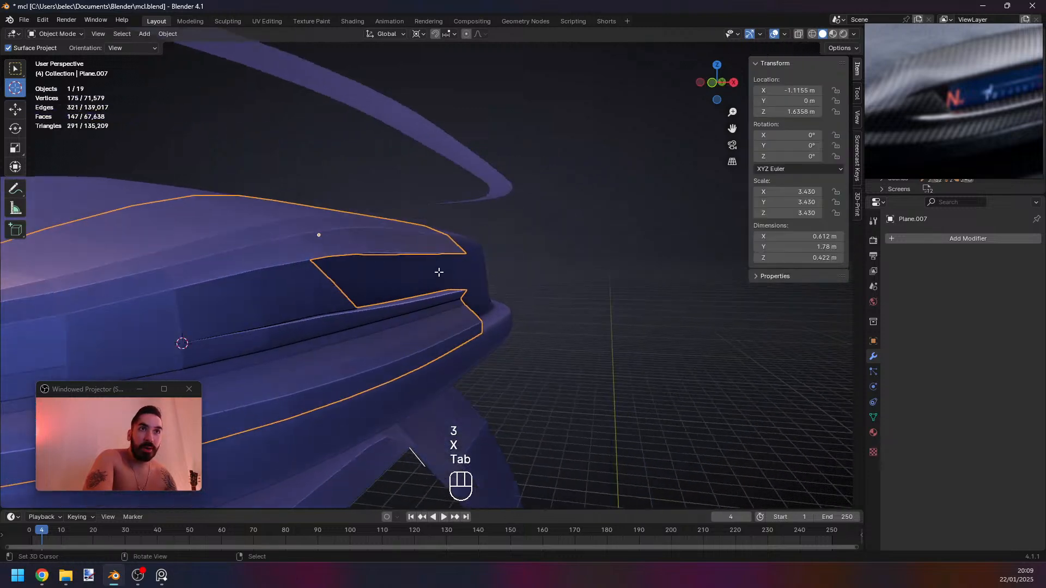
Examine the open screen cutout and surrounding hood and lip from several angles against the reference photo.
{"action": "key", "text": "Tab"}
{"action": "key", "text": "1"}
{"action": "key", "text": "z"}
{"action": "mouse_move", "coordinate": [411, 269]}
{"action": "middle_mouse_down"}
{"action": "mouse_move", "coordinate": [420, 243]}
{"action": "mouse_move", "coordinate": [496, 238]}
{"action": "mouse_move", "coordinate": [500, 248]}
{"action": "middle_mouse_up"}
{"action": "key", "text": "z"}
{"action": "key", "text": "Tab"}
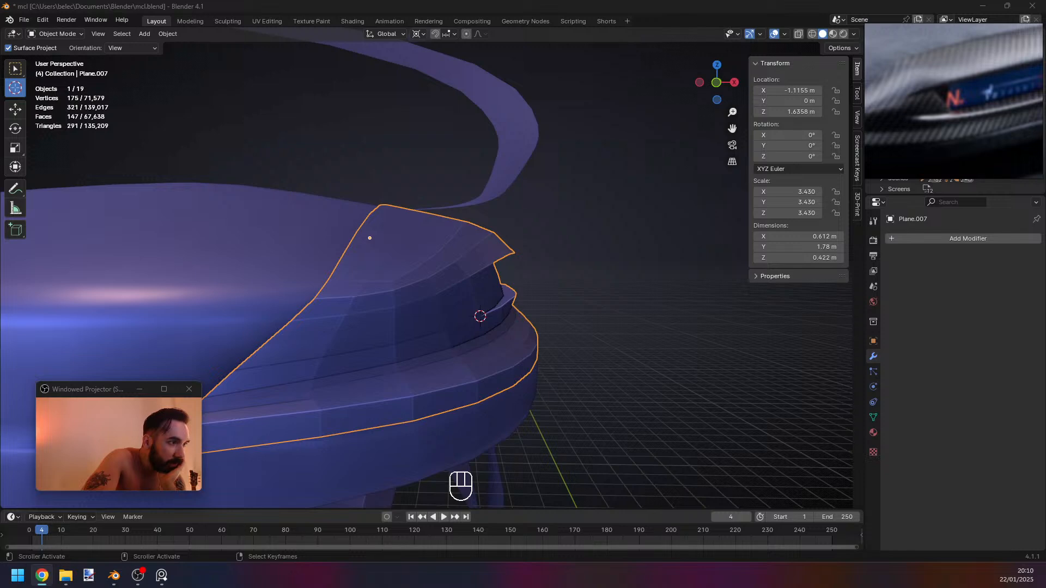
{"action": "middle_click_drag", "start_coordinate": [616, 361], "coordinate": [462, 311]}
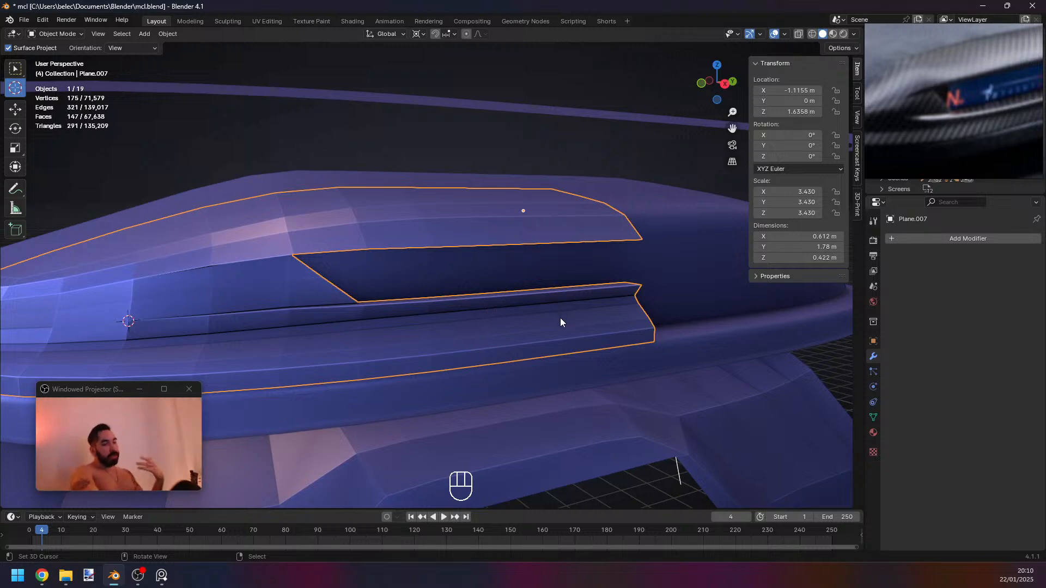
{"action": "scroll", "coordinate": [449, 321], "scroll_direction": "down", "scroll_amount": 3}
{"action": "middle_click_drag", "start_coordinate": [448, 322], "coordinate": [472, 361]}
{"action": "scroll", "coordinate": [462, 361], "scroll_direction": "up", "scroll_amount": 4}
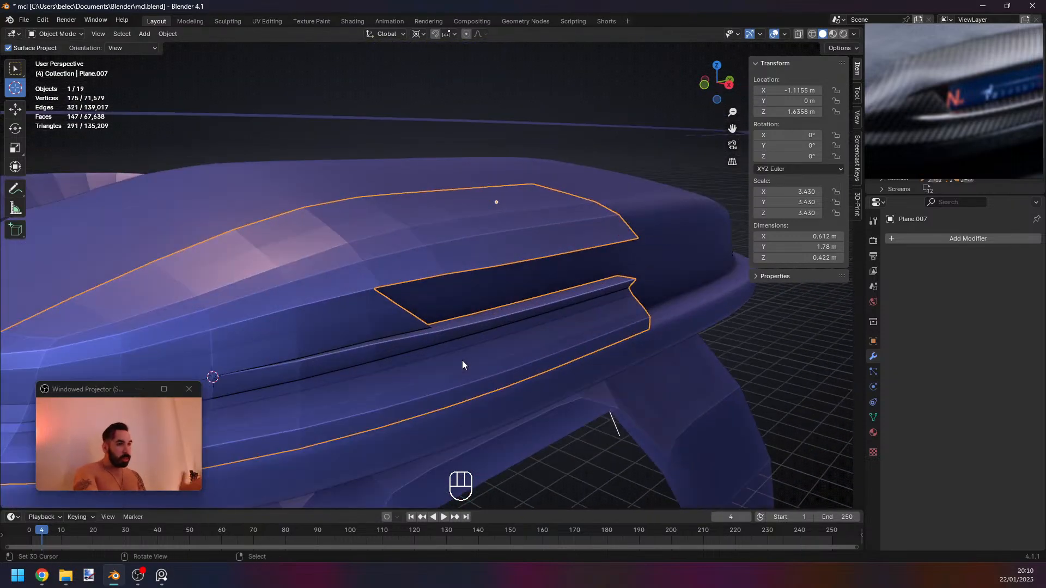
{"action": "middle_click_drag", "start_coordinate": [446, 357], "coordinate": [435, 348]}
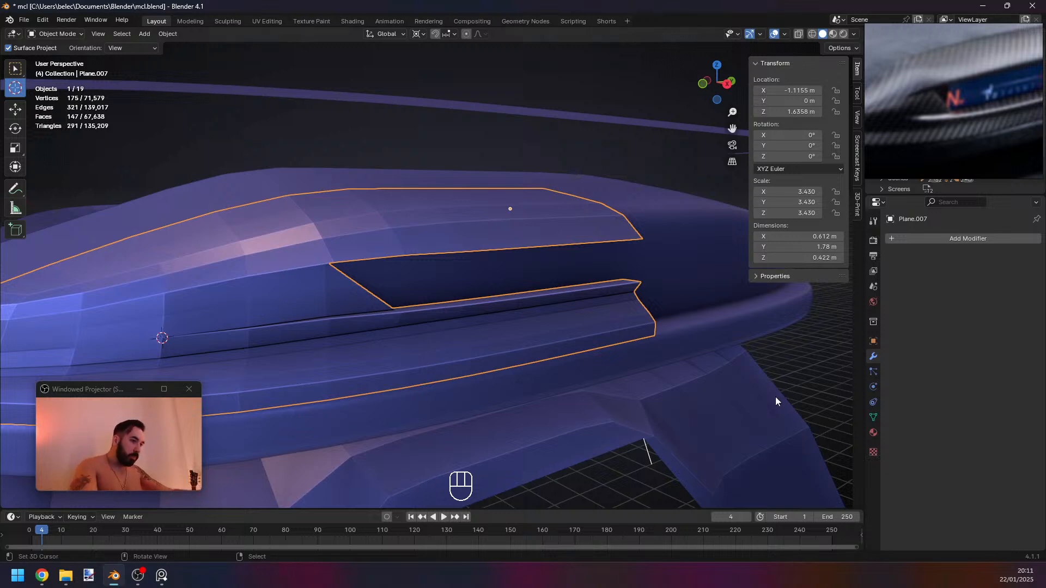
{"action": "middle_click_drag", "start_coordinate": [777, 401], "coordinate": [525, 362]}
{"action": "key", "text": "Tab"}
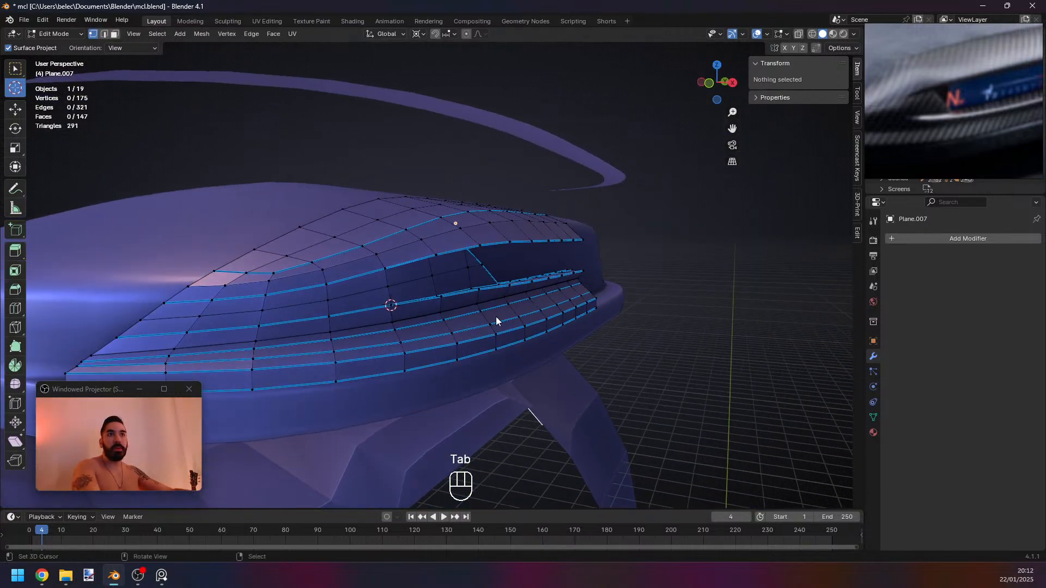
{"action": "key", "text": "Tab"}
In the front view, snap the 3D cursor to a hood vertex and select the hood vertices extending toward the front edge.
{"action": "mouse_move", "coordinate": [496, 316]}
{"action": "middle_mouse_down"}
{"action": "mouse_move", "coordinate": [519, 275]}
{"action": "mouse_move", "coordinate": [459, 307]}
{"action": "middle_mouse_up"}
{"action": "key", "text": "KP_1"}
{"action": "scroll", "coordinate": [460, 307], "scroll_direction": "up", "scroll_amount": 4}
{"action": "key", "text": "Tab"}
{"action": "key", "text": "z"}
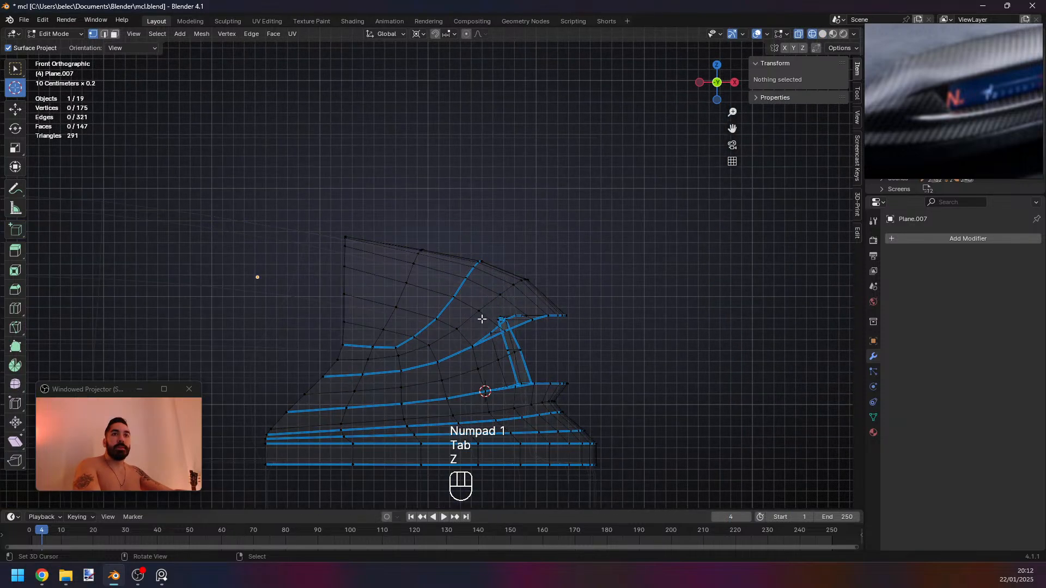
{"action": "left_click", "coordinate": [429, 345]}
{"action": "key", "text": "1"}
{"action": "key", "text": "shift+s"}
{"action": "left_click", "coordinate": [540, 338]}
{"action": "key", "text": "c"}
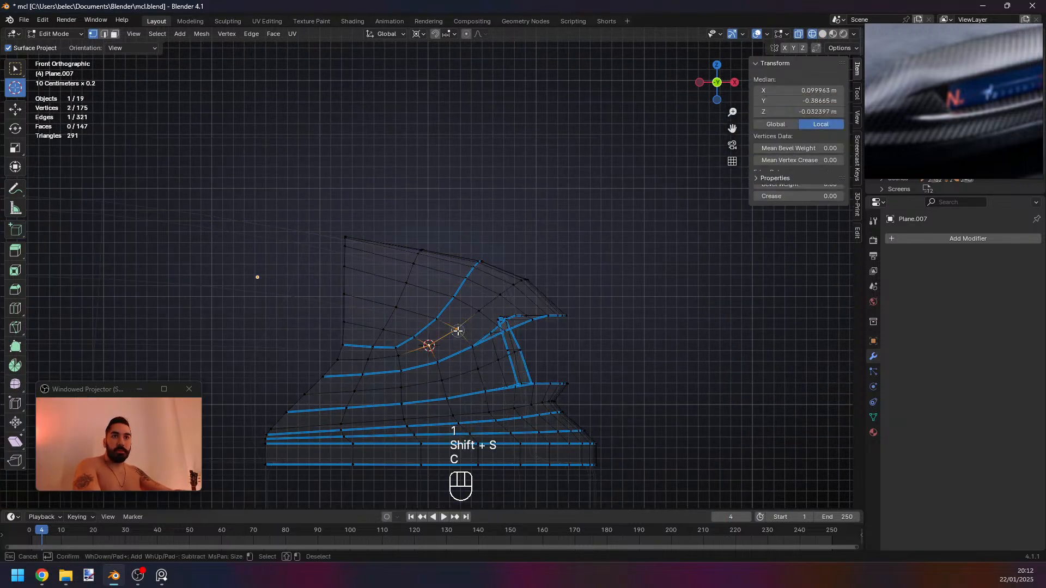
{"action": "mouse_move", "coordinate": [458, 331]}
{"action": "left_mouse_down"}
{"action": "mouse_move", "coordinate": [523, 285]}
{"action": "mouse_move", "coordinate": [561, 312]}
{"action": "left_mouse_up"}
{"action": "right_click", "coordinate": [629, 271]}
{"action": "key", "text": "Tab"}
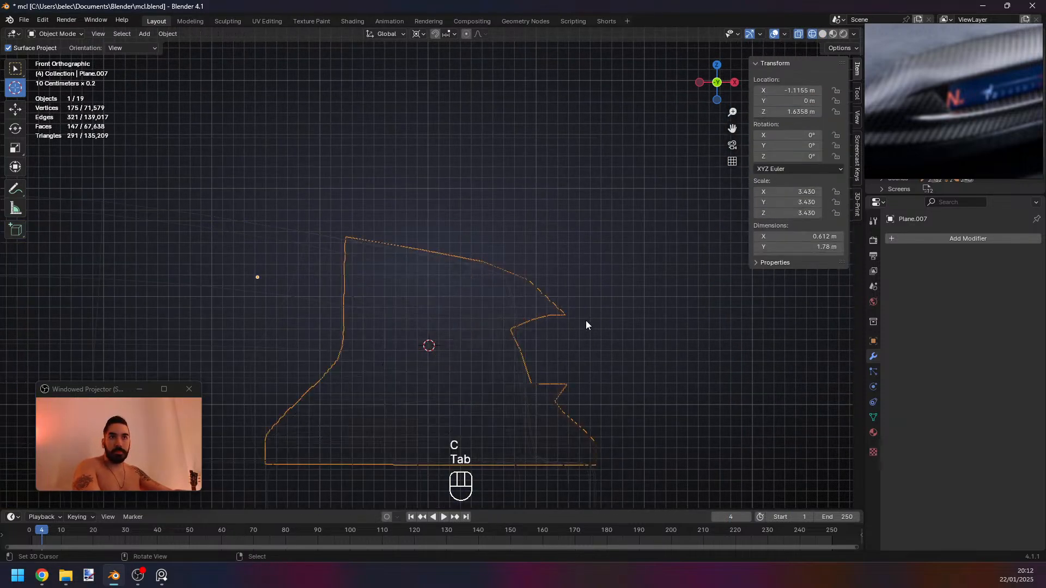
Select the hood's front border vertices near the centre and slide them slightly back along their edges.
{"action": "scroll", "coordinate": [542, 315], "scroll_direction": "up", "scroll_amount": 2}
{"action": "key", "text": "Tab"}
{"action": "key", "text": "a"}
{"action": "key", "text": "b"}
{"action": "left_click_drag", "start_coordinate": [518, 262], "coordinate": [591, 327]}
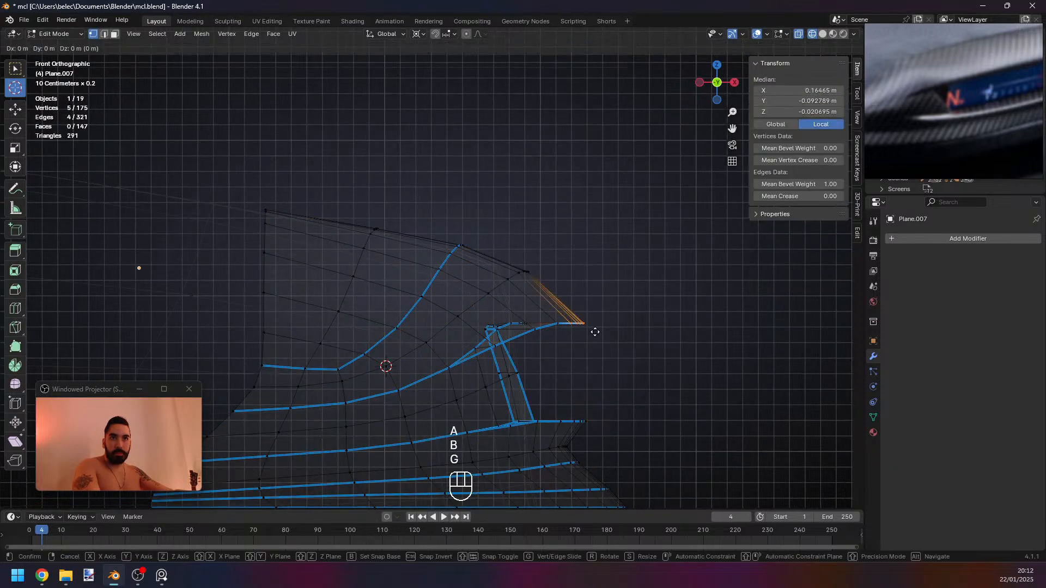
{"action": "key", "text": "g"}
{"action": "key", "text": "g"}
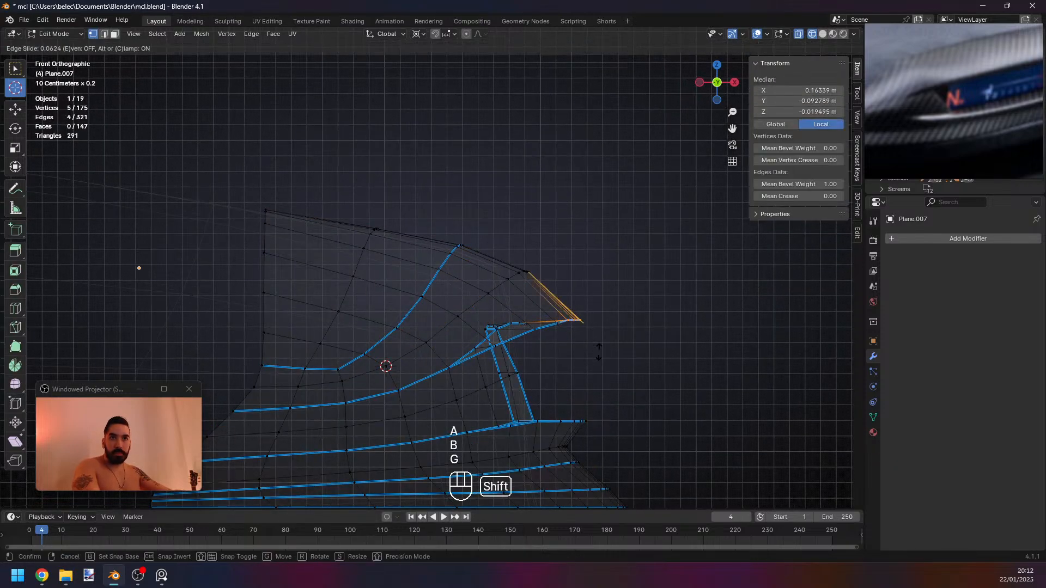
{"action": "left_click", "coordinate": [599, 352]}
Add a Subdivision modifier with viewport level 2 to the display surround and apply Shade Smooth.
{"action": "key", "text": "Tab"}
{"action": "key", "text": "z"}
{"action": "mouse_move", "coordinate": [597, 352]}
{"action": "middle_mouse_down"}
{"action": "mouse_move", "coordinate": [511, 365]}
{"action": "mouse_move", "coordinate": [487, 341]}
{"action": "mouse_move", "coordinate": [520, 296]}
{"action": "mouse_move", "coordinate": [551, 297]}
{"action": "mouse_move", "coordinate": [545, 312]}
{"action": "mouse_move", "coordinate": [508, 327]}
{"action": "mouse_move", "coordinate": [479, 319]}
{"action": "mouse_move", "coordinate": [512, 293]}
{"action": "middle_mouse_up"}
{"action": "key", "text": "ctrl+1"}
{"action": "key", "text": "Tab"}
{"action": "key", "text": "Tab"}
{"action": "key", "text": "ctrl+2"}
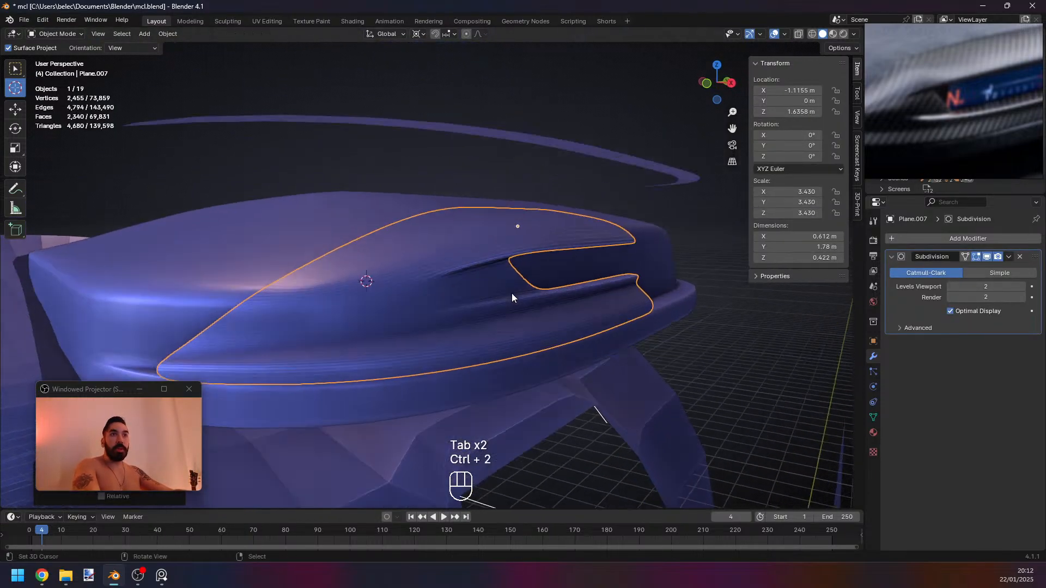
{"action": "scroll", "coordinate": [512, 293], "scroll_direction": "up", "scroll_amount": 3}
{"action": "left_click", "coordinate": [167, 33]}
{"action": "left_click", "coordinate": [206, 266]}
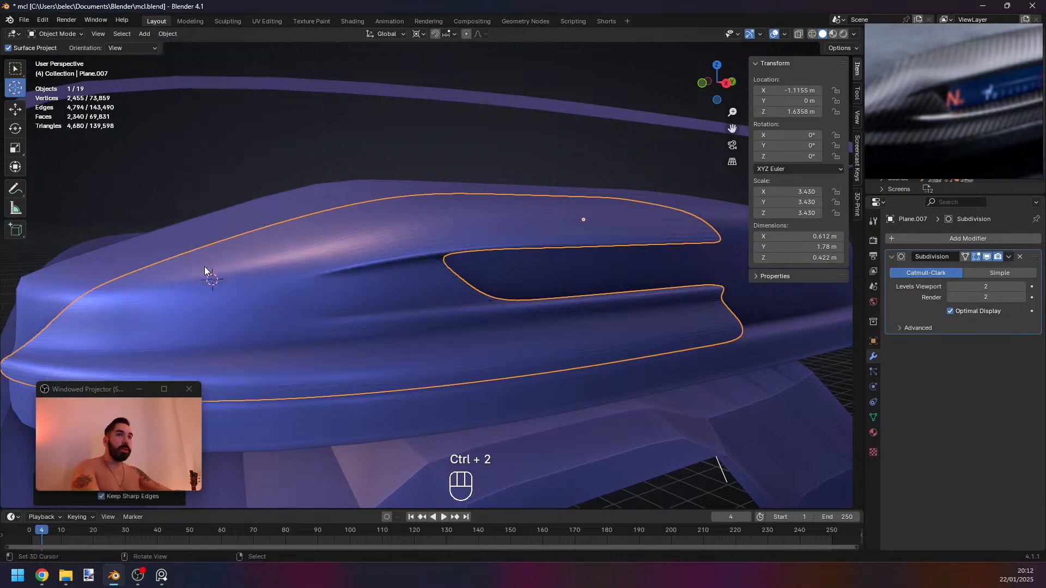
Examine the smoothed display surround in object view from several angles, including the hood and lip profile.
{"action": "middle_click_drag", "start_coordinate": [205, 266], "coordinate": [428, 262]}
{"action": "key", "text": "Tab"}
{"action": "scroll", "coordinate": [546, 301], "scroll_direction": "up", "scroll_amount": 2}
{"action": "middle_click_drag", "start_coordinate": [348, 230], "coordinate": [446, 259]}
{"action": "key", "text": "Tab"}
{"action": "left_click", "coordinate": [448, 260]}
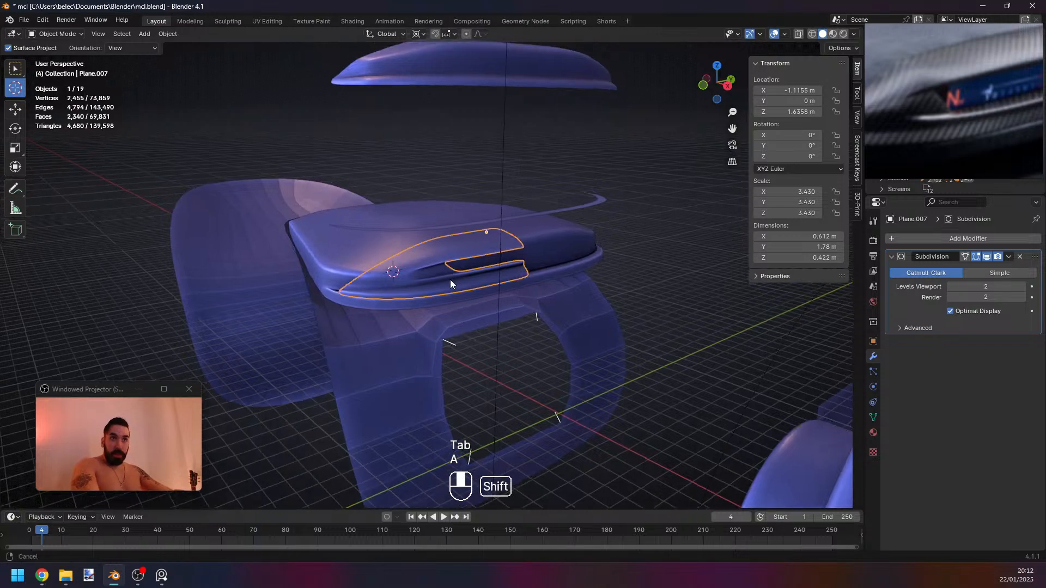
{"action": "scroll", "coordinate": [455, 283], "scroll_direction": "up", "scroll_amount": 3, "text": "shift"}
{"action": "key", "text": "a"}
{"action": "middle_click_drag", "start_coordinate": [371, 276], "coordinate": [454, 276]}
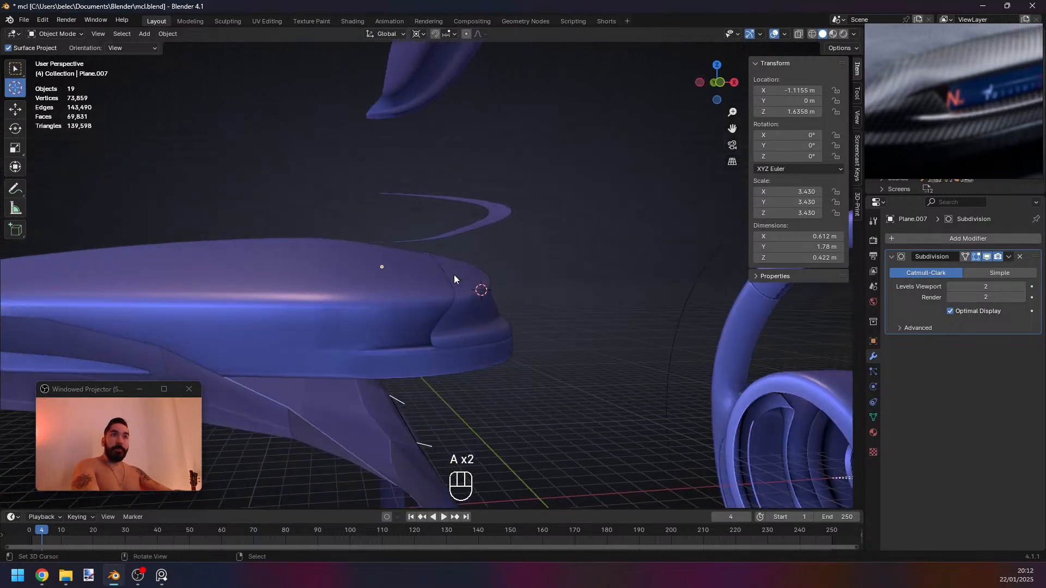
Dissolve two surplus lengthwise edge loops on the display surround, including the one running along the lower lip.
{"action": "key", "text": "Tab"}
{"action": "scroll", "coordinate": [457, 308], "scroll_direction": "up", "scroll_amount": 3}
{"action": "mouse_move", "coordinate": [541, 348]}
{"action": "middle_mouse_down"}
{"action": "mouse_move", "coordinate": [494, 378]}
{"action": "mouse_move", "coordinate": [532, 360]}
{"action": "mouse_move", "coordinate": [462, 376]}
{"action": "mouse_move", "coordinate": [512, 360]}
{"action": "mouse_move", "coordinate": [495, 362]}
{"action": "middle_mouse_up"}
{"action": "key", "text": "2"}
{"action": "key", "text": "x"}
{"action": "left_click", "coordinate": [670, 416]}
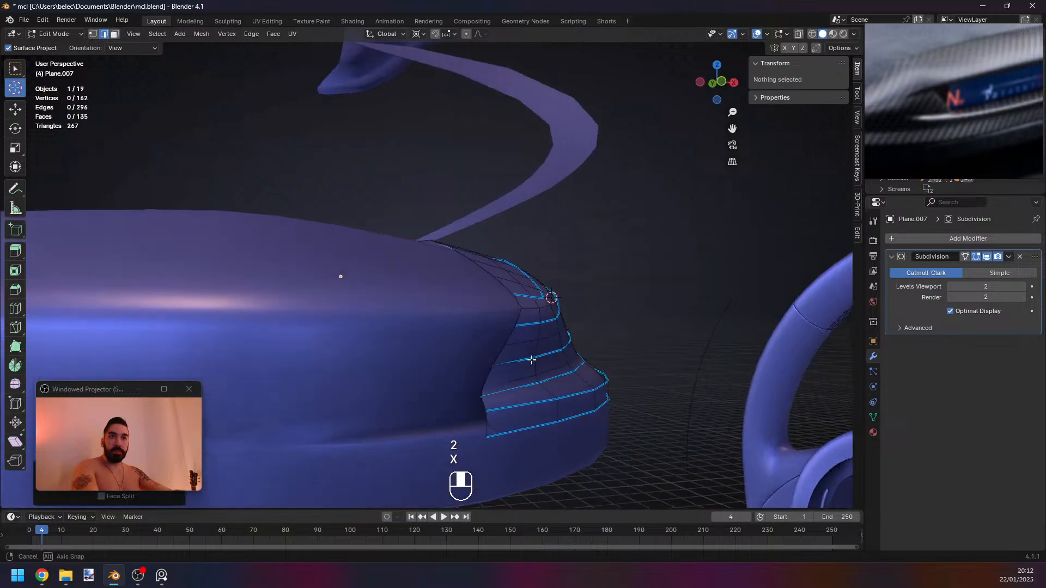
{"action": "key", "text": "1"}
{"action": "key", "text": "2"}
{"action": "left_click", "coordinate": [465, 373], "text": "alt"}
{"action": "key", "text": "z"}
{"action": "left_click", "coordinate": [479, 362], "text": "alt"}
{"action": "key", "text": "z"}
{"action": "key", "text": "x"}
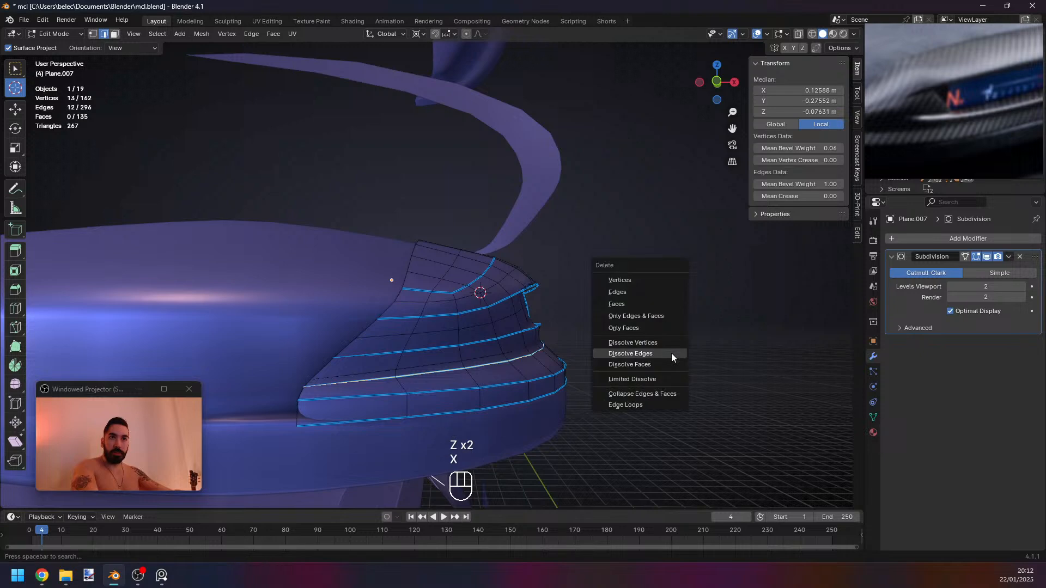
{"action": "left_click", "coordinate": [671, 355]}
Set the mean crease of the selected lower lip edge loop to 1 and check the sharpened fold.
{"action": "key", "text": "1"}
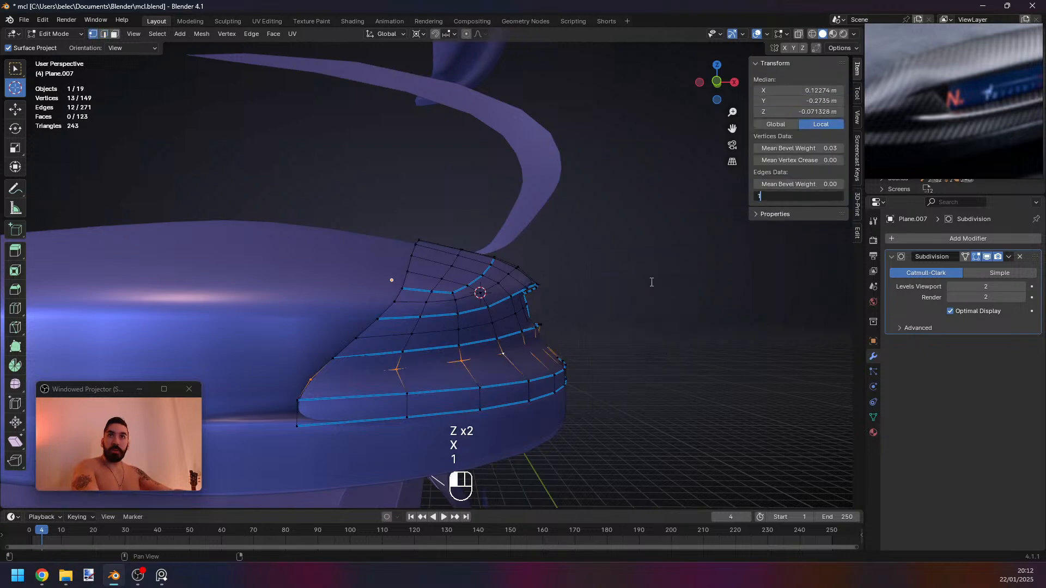
{"action": "key", "text": "Tab"}
{"action": "middle_click_drag", "start_coordinate": [651, 282], "coordinate": [496, 343]}
{"action": "key", "text": "z"}
{"action": "key", "text": "z"}
Snap the 3D cursor to a vertex on the creased lip loop, select the loop from there towards the centre and scale it along Z.
{"action": "key", "text": "Tab"}
{"action": "key", "text": "z"}
{"action": "key", "text": "shift+s"}
{"action": "left_click", "coordinate": [591, 339]}
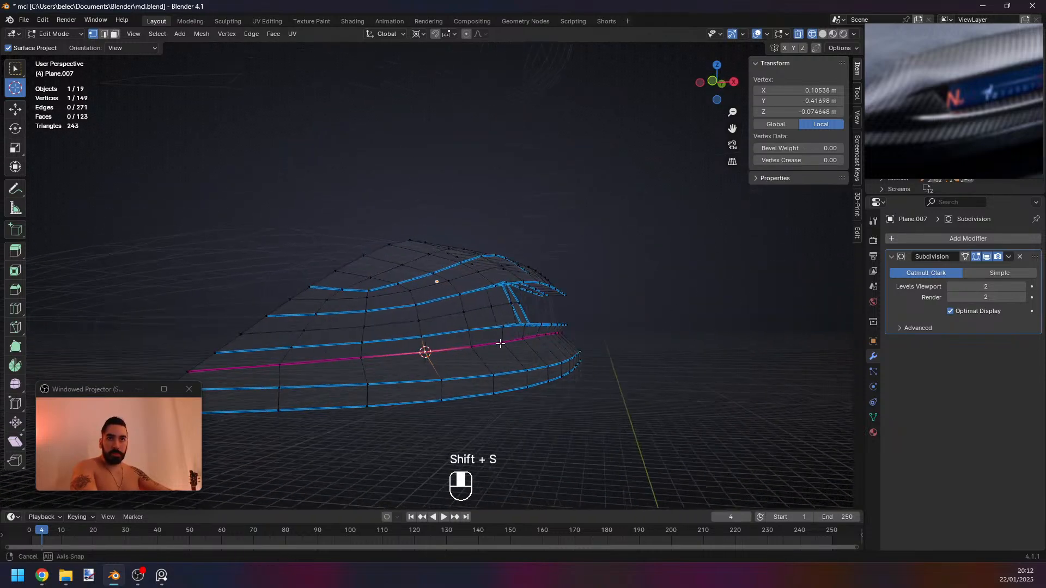
{"action": "left_click", "coordinate": [581, 332], "text": "ctrl"}
{"action": "key", "text": "ctrl+z"}
{"action": "key", "text": "z"}
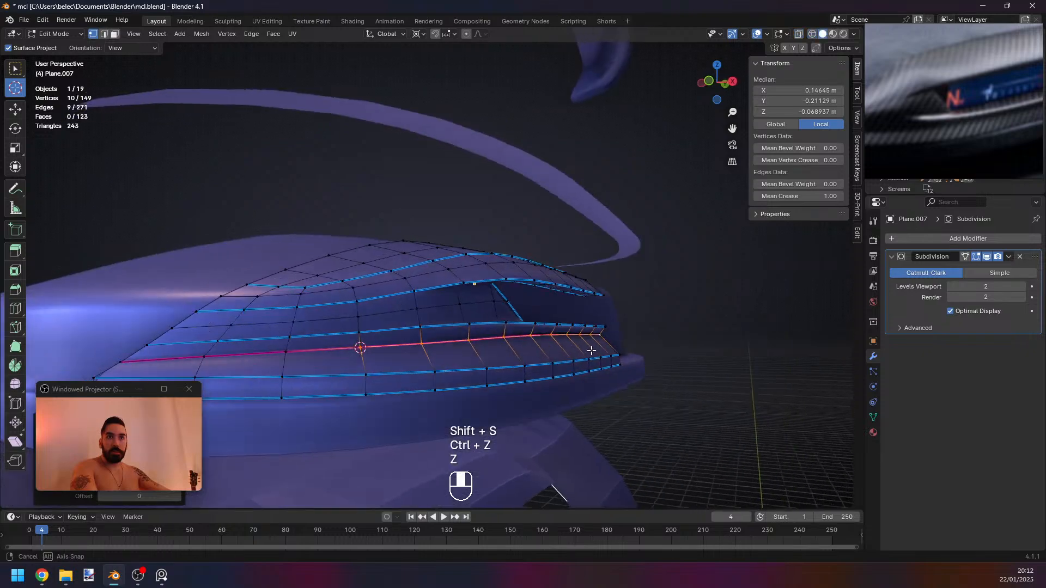
{"action": "key", "text": "s"}
{"action": "key", "text": "z"}
{"action": "left_click", "coordinate": [549, 365]}
{"action": "middle_click_drag", "start_coordinate": [538, 328], "coordinate": [426, 344]}
{"action": "key", "text": "Tab"}
{"action": "key", "text": "Tab"}
{"action": "key", "text": "2"}
{"action": "key", "text": "Tab"}
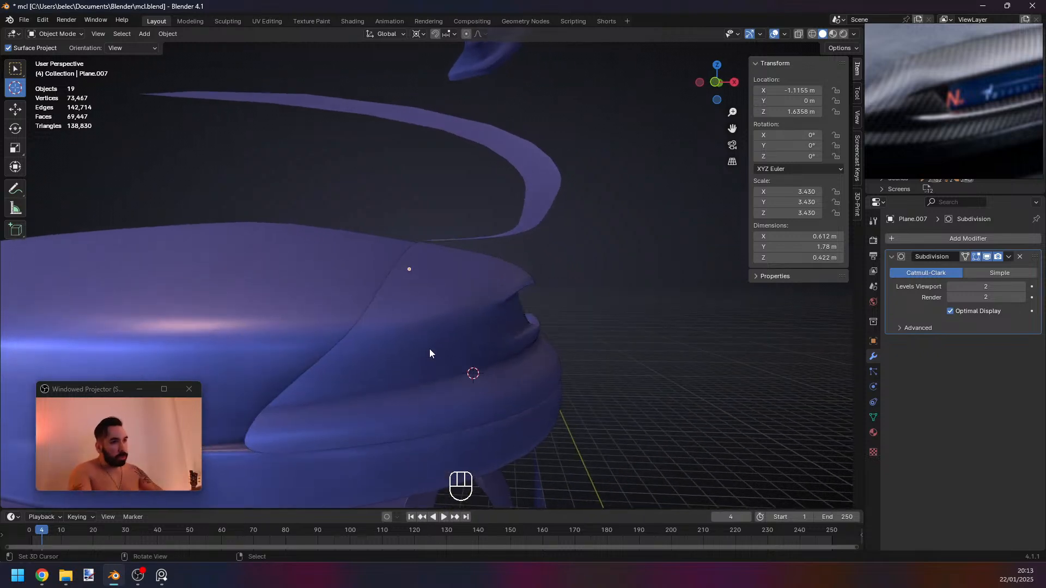
In the front view wireframe, snap the 3D cursor to a vertex under the hood and select the hood's six foremost vertices.
{"action": "middle_click_drag", "start_coordinate": [454, 340], "coordinate": [431, 343]}
{"action": "key", "text": "KP_3"}
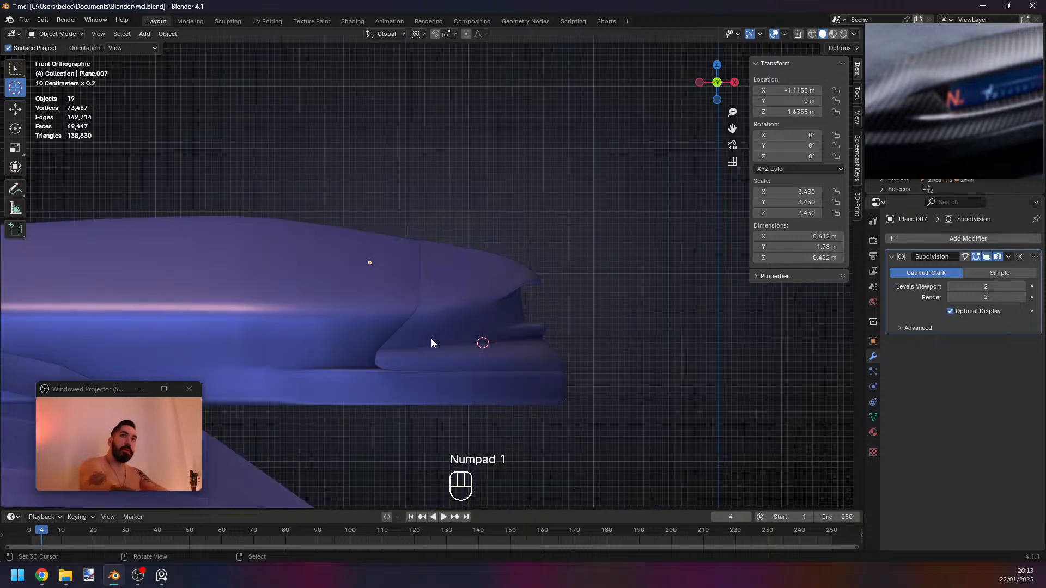
{"action": "key", "text": "KP_1"}
{"action": "key", "text": "z"}
{"action": "key", "text": "Tab"}
{"action": "key", "text": "1"}
{"action": "middle_click_drag", "start_coordinate": [590, 325], "coordinate": [499, 349], "text": "shift"}
{"action": "scroll", "coordinate": [498, 348], "scroll_direction": "up", "scroll_amount": 5}
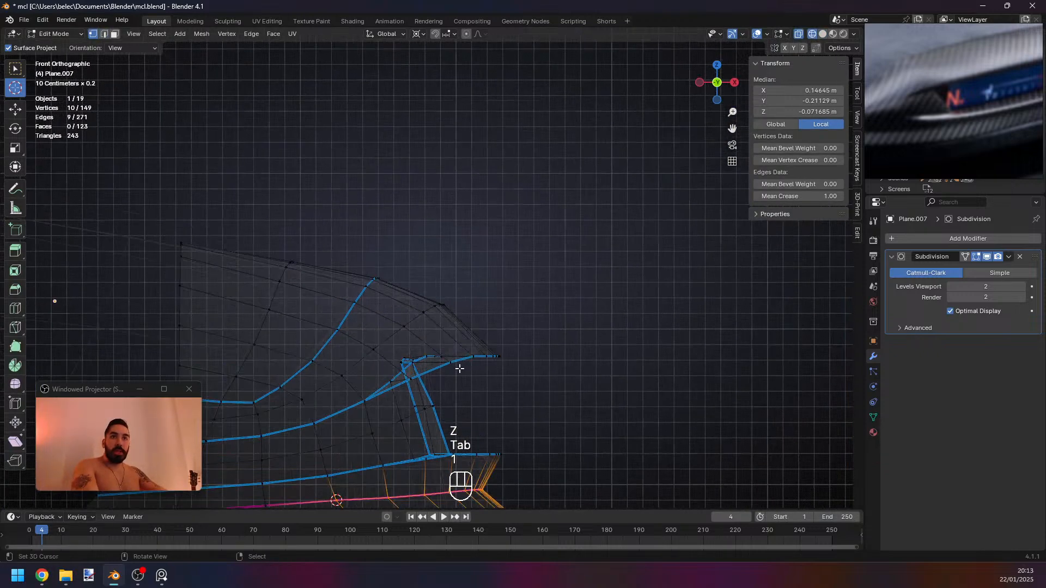
{"action": "right_click", "coordinate": [457, 367]}
{"action": "key", "text": "shift+s"}
{"action": "key", "text": "a"}
{"action": "key", "text": "c"}
{"action": "left_click_drag", "start_coordinate": [482, 360], "coordinate": [511, 356]}
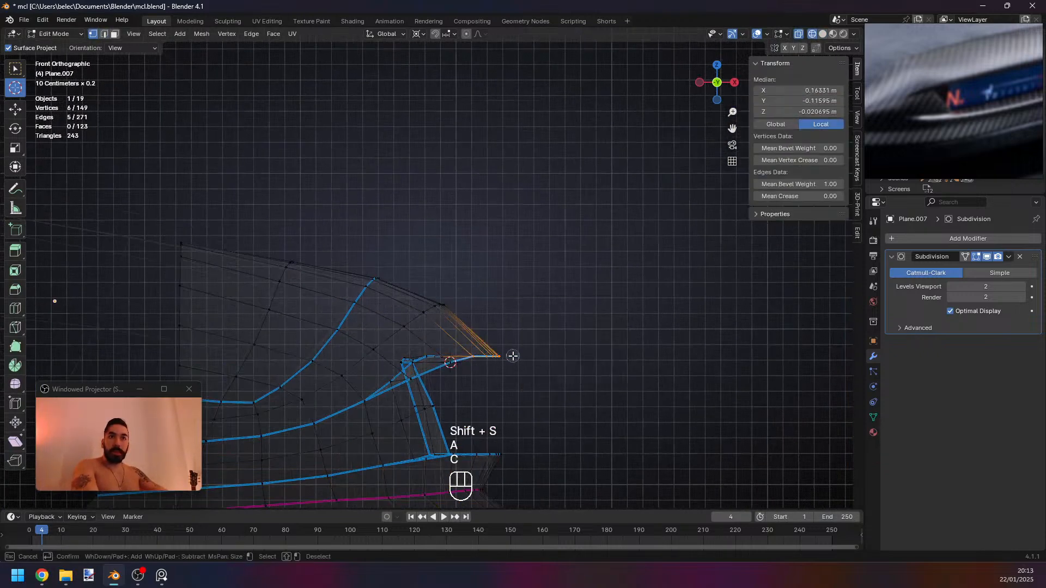
{"action": "right_click", "coordinate": [515, 356]}
Try rotating the hood's front tip vertices about a 3D cursor snapped close to the tip.
{"action": "key", "text": "r"}
{"action": "right_click", "coordinate": [519, 370]}
{"action": "key", "text": "shift+s"}
{"action": "key", "text": "r"}
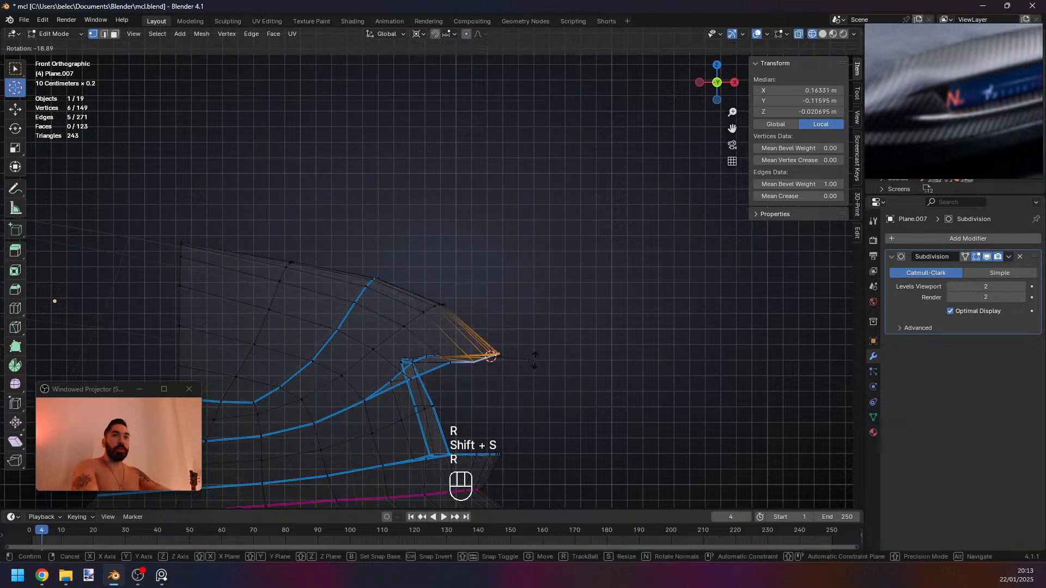
{"action": "left_click", "coordinate": [535, 360]}
{"action": "key", "text": "ctrl+z"}
{"action": "middle_click_drag", "start_coordinate": [482, 358], "coordinate": [510, 349], "text": "shift"}
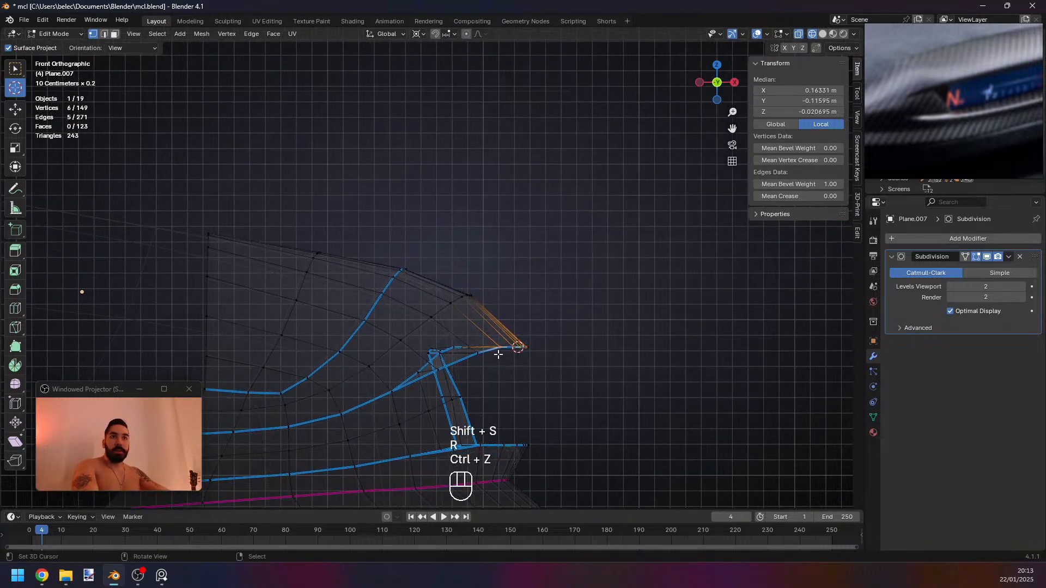
Snap the 3D cursor to a vertex behind the hood's tip, then rotate and nudge the six front tip vertices slightly upward.
{"action": "key", "text": "shift+s"}
{"action": "key", "text": "a"}
{"action": "key", "text": "b"}
{"action": "key", "text": "r"}
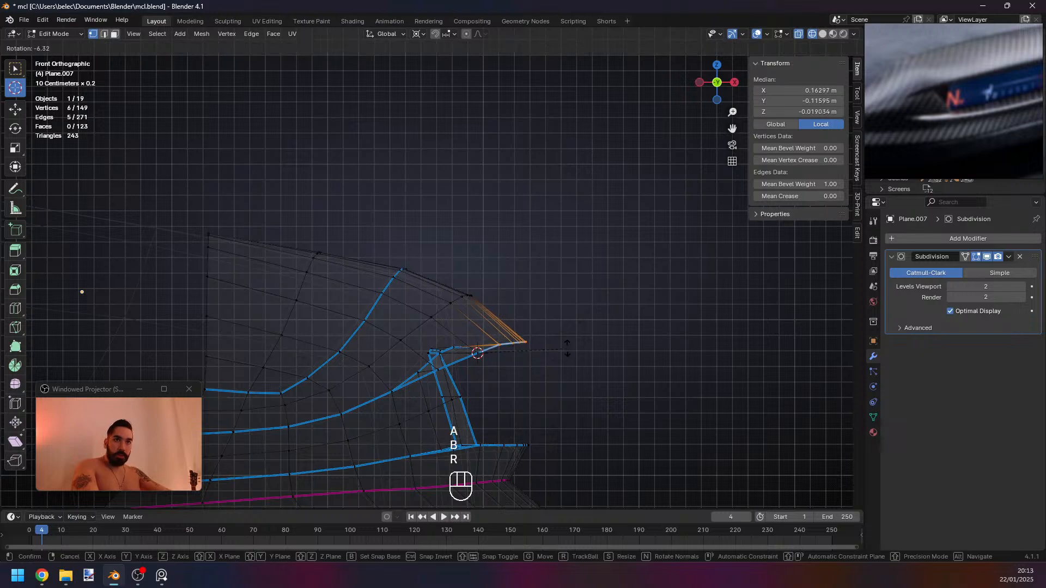
{"action": "key", "text": "r"}
{"action": "key", "text": "g"}
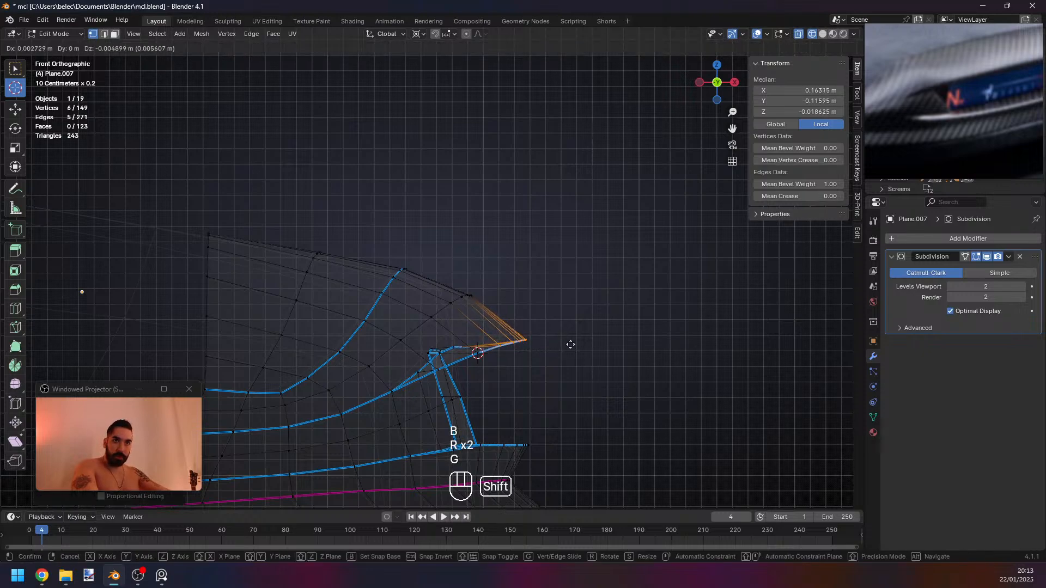
{"action": "left_click", "coordinate": [570, 344]}
{"action": "key", "text": "z"}
{"action": "key", "text": "Tab"}
{"action": "mouse_move", "coordinate": [570, 347]}
{"action": "middle_mouse_down"}
{"action": "mouse_move", "coordinate": [579, 374]}
{"action": "mouse_move", "coordinate": [368, 366]}
{"action": "mouse_move", "coordinate": [571, 346]}
{"action": "mouse_move", "coordinate": [463, 346]}
{"action": "mouse_move", "coordinate": [388, 383]}
{"action": "mouse_move", "coordinate": [408, 405]}
{"action": "middle_mouse_up"}
{"action": "key", "text": "Tab"}
{"action": "key", "text": "Tab"}
{"action": "key", "text": "Tab"}
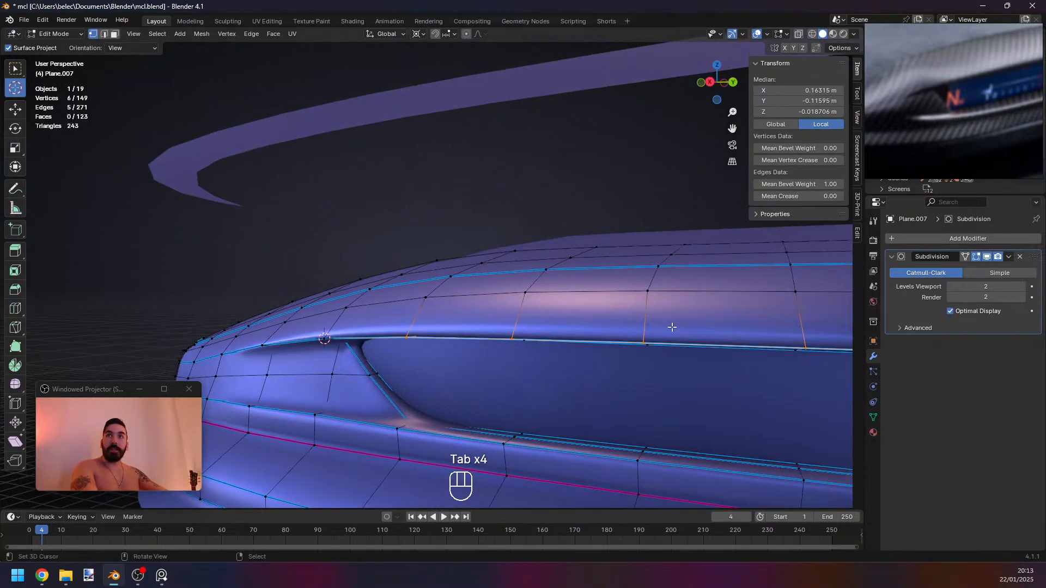
Set the crease to 1 on the short edges at the lower corner of the screen cutout.
{"action": "middle_click_drag", "start_coordinate": [671, 327], "coordinate": [565, 313]}
{"action": "middle_click_drag", "start_coordinate": [430, 376], "coordinate": [420, 394]}
{"action": "key", "text": "z"}
{"action": "key", "text": "2"}
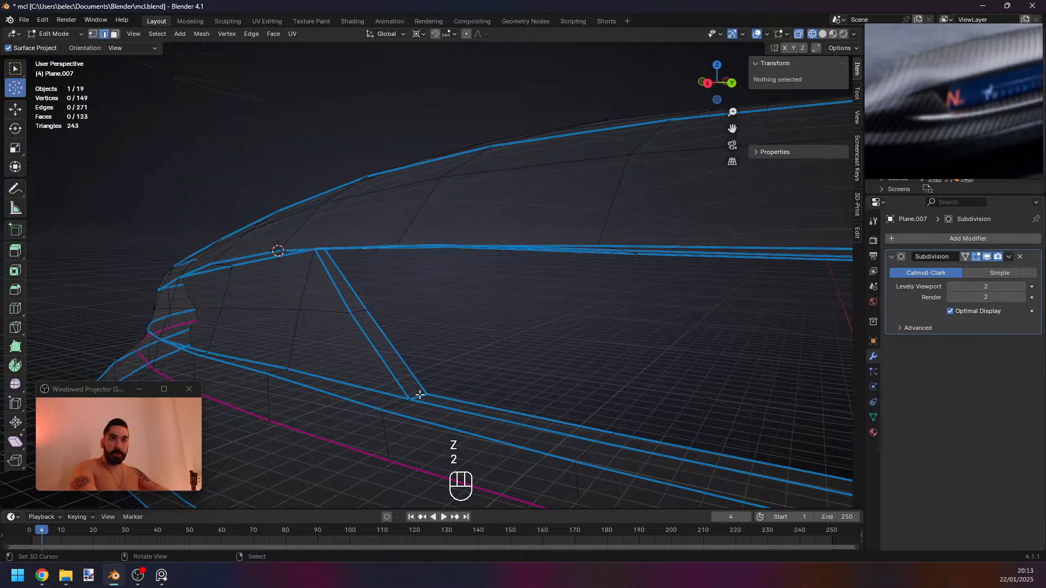
{"action": "left_click", "coordinate": [420, 394]}
{"action": "type", "text": "z1"}
{"action": "key", "text": "Return"}
{"action": "key", "text": "z"}
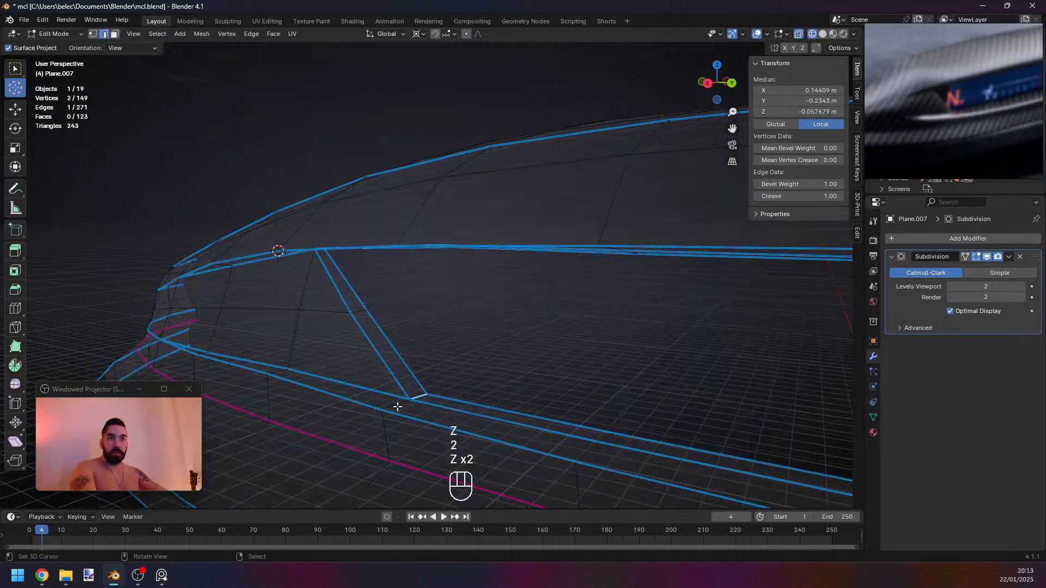
{"action": "key", "text": "z"}
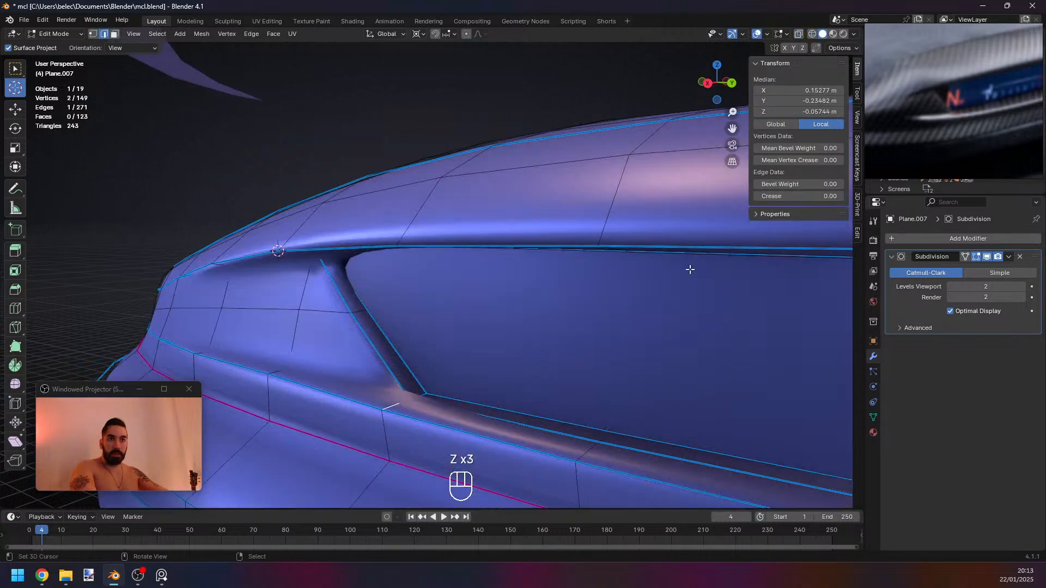
{"action": "left_click", "coordinate": [776, 195]}
{"action": "type", "text": "1"}
{"action": "key", "text": "Return"}
{"action": "key", "text": "Tab"}
Set the mean crease to 1 on the two short edges at the upper corner of the screen cutout.
{"action": "mouse_move", "coordinate": [488, 332]}
{"action": "middle_mouse_down"}
{"action": "mouse_move", "coordinate": [522, 322]}
{"action": "mouse_move", "coordinate": [493, 313]}
{"action": "middle_mouse_up"}
{"action": "key", "text": "Tab"}
{"action": "key", "text": "z"}
{"action": "mouse_move", "coordinate": [343, 276]}
{"action": "middle_mouse_down"}
{"action": "mouse_move", "coordinate": [436, 267]}
{"action": "mouse_move", "coordinate": [425, 248]}
{"action": "middle_mouse_up"}
{"action": "key", "text": "z"}
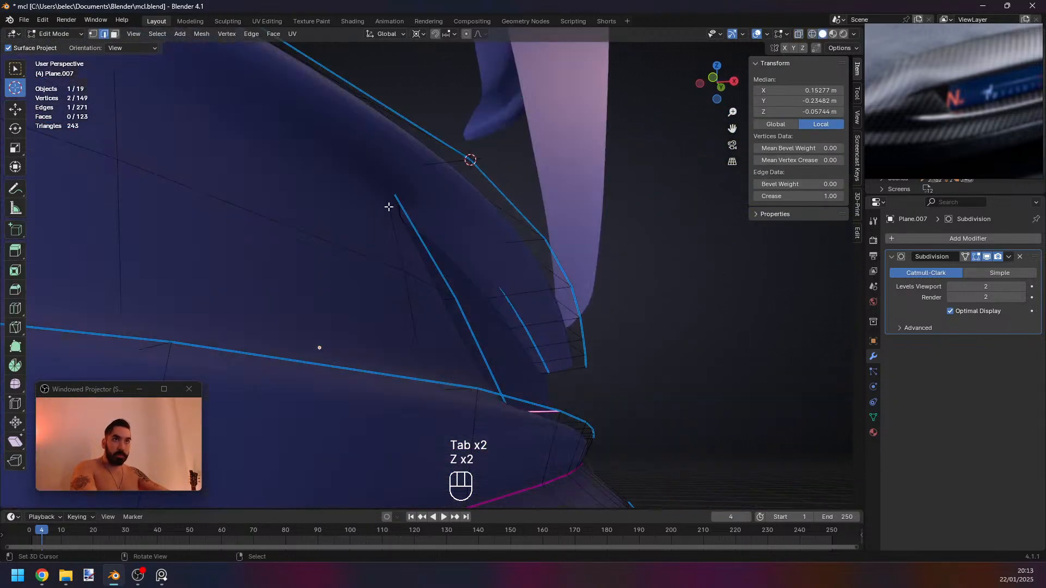
{"action": "key", "text": "z"}
{"action": "right_click", "coordinate": [370, 176]}
{"action": "key", "text": "z"}
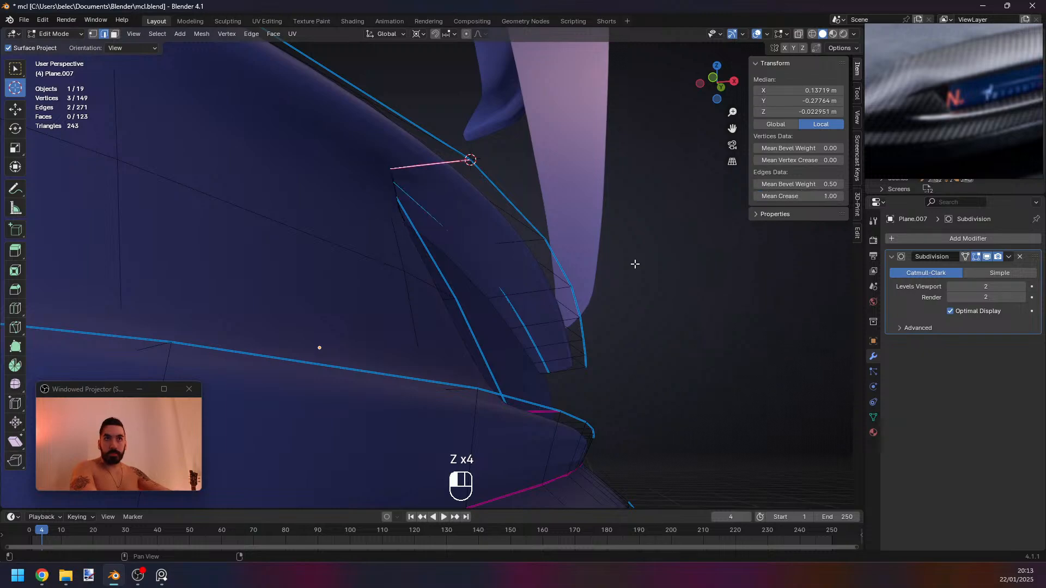
Examine the creased cutout corners up close in the mesh and smoothed views.
{"action": "mouse_move", "coordinate": [634, 264]}
{"action": "middle_mouse_down"}
{"action": "mouse_move", "coordinate": [360, 290]}
{"action": "mouse_move", "coordinate": [400, 285]}
{"action": "mouse_move", "coordinate": [408, 315]}
{"action": "mouse_move", "coordinate": [388, 320]}
{"action": "mouse_move", "coordinate": [296, 275]}
{"action": "mouse_move", "coordinate": [271, 290]}
{"action": "middle_mouse_up"}
{"action": "key", "text": "Tab"}
{"action": "key", "text": "Tab"}
{"action": "key", "text": "z"}
{"action": "key", "text": "z"}
{"action": "key", "text": "Tab"}
{"action": "key", "text": "Tab"}
{"action": "key", "text": "2"}
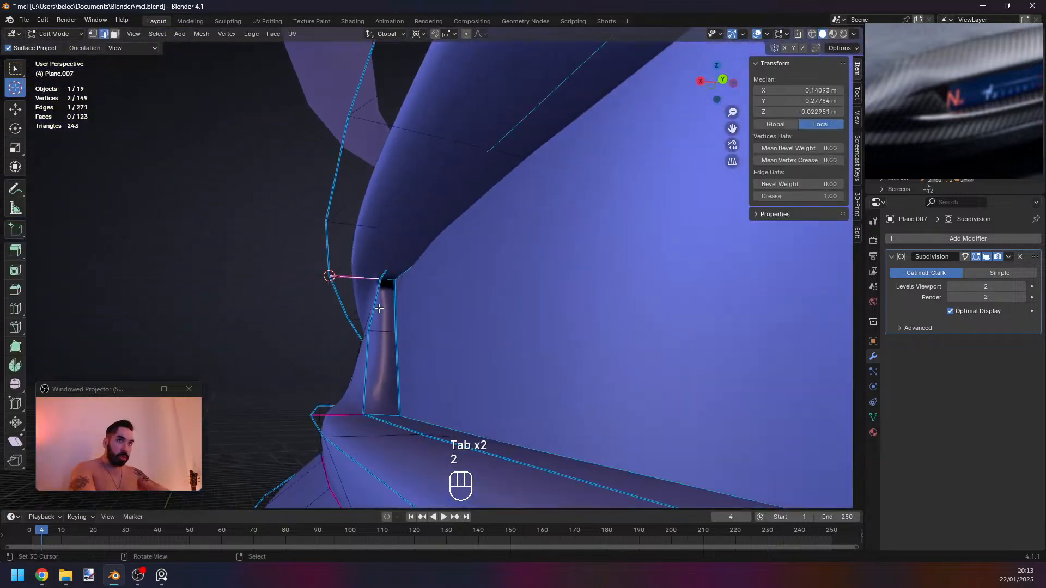
{"action": "key", "text": "Tab"}
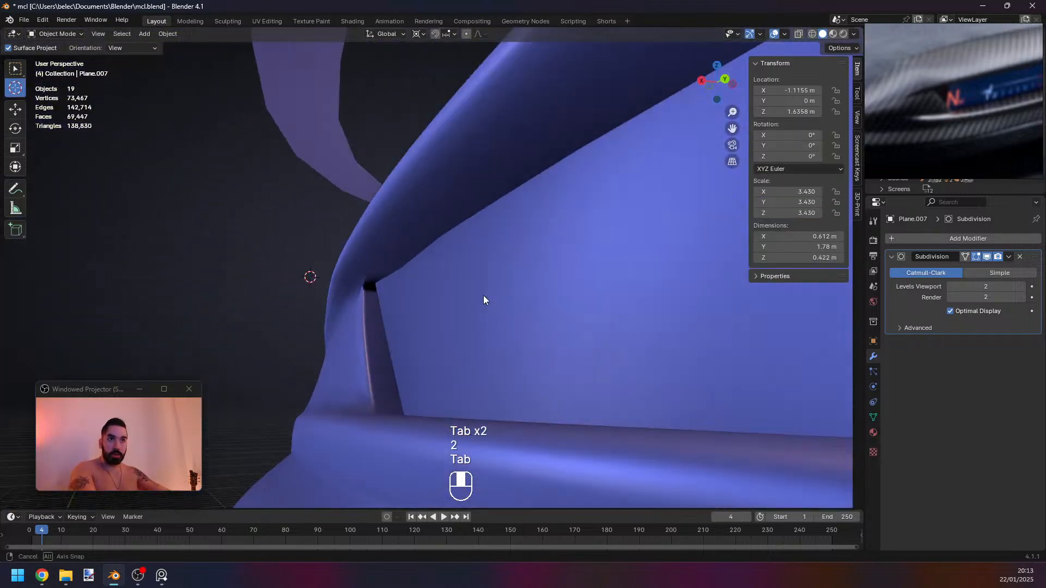
{"action": "mouse_move", "coordinate": [484, 299]}
{"action": "middle_mouse_down"}
{"action": "mouse_move", "coordinate": [565, 296]}
{"action": "mouse_move", "coordinate": [603, 322]}
{"action": "mouse_move", "coordinate": [502, 388]}
{"action": "mouse_move", "coordinate": [474, 390]}
{"action": "mouse_move", "coordinate": [814, 196]}
{"action": "middle_mouse_up"}
Select the five inner rim edges running from behind the cutout's corner along the side of the surround.
{"action": "key", "text": "Tab"}
{"action": "scroll", "coordinate": [604, 322], "scroll_direction": "down", "scroll_amount": 3}
{"action": "key", "text": "z"}
{"action": "key", "text": "z"}
{"action": "key", "text": "z"}
{"action": "mouse_move", "coordinate": [518, 296]}
{"action": "middle_mouse_down"}
{"action": "mouse_move", "coordinate": [535, 270]}
{"action": "mouse_move", "coordinate": [529, 76]}
{"action": "mouse_move", "coordinate": [530, 99]}
{"action": "mouse_move", "coordinate": [459, 97]}
{"action": "mouse_move", "coordinate": [509, 289]}
{"action": "middle_mouse_up"}
{"action": "right_click", "coordinate": [534, 269], "text": "shift"}
{"action": "key", "text": "z"}
{"action": "key", "text": "z"}
{"action": "key", "text": "z"}
{"action": "key", "text": "z"}
{"action": "key", "text": "ctrl+z"}
{"action": "key", "text": "z"}
{"action": "key", "text": "z"}
{"action": "right_click", "coordinate": [520, 331], "text": "shift"}
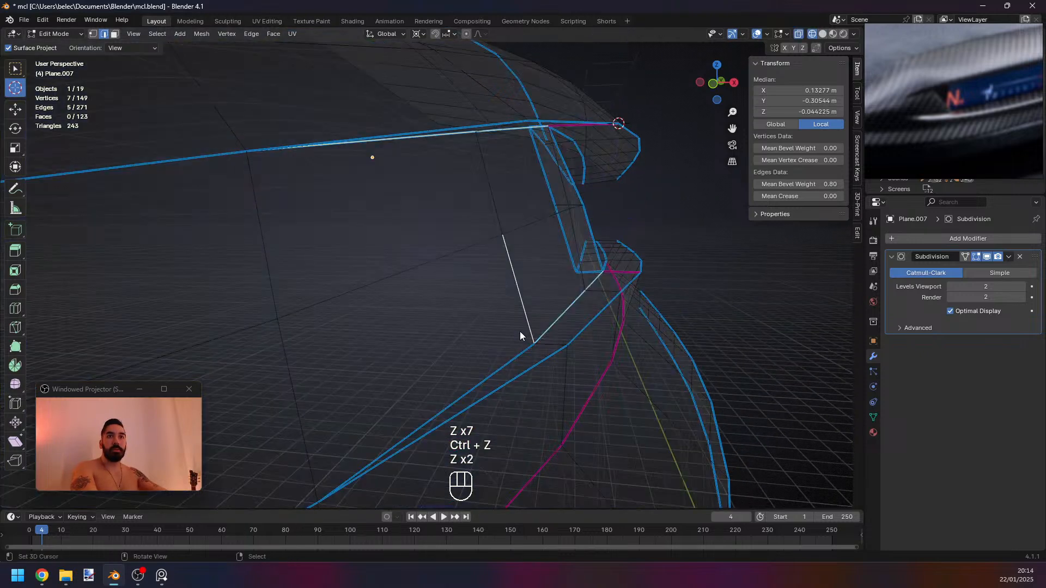
{"action": "key", "text": "z"}
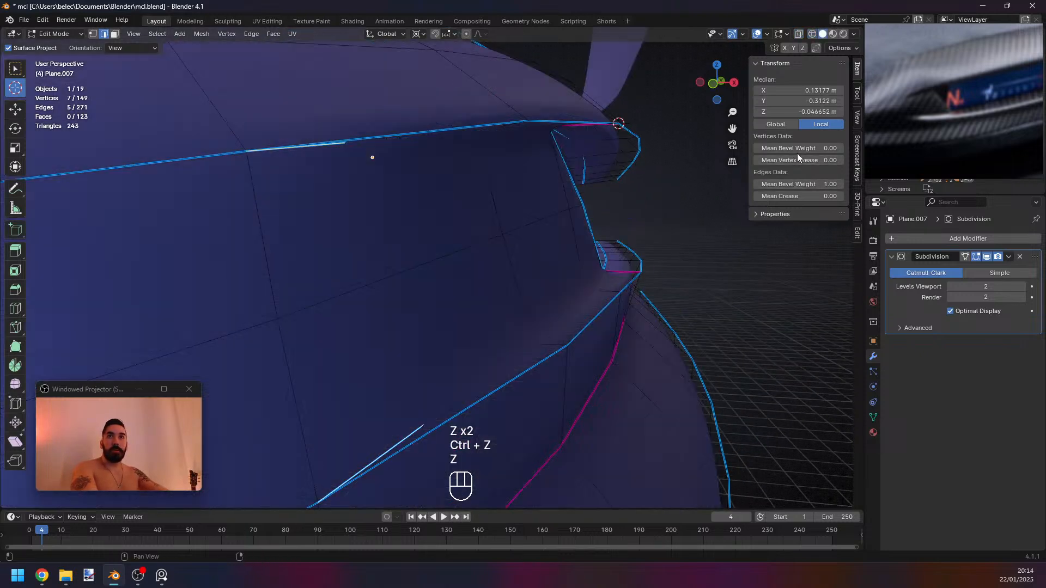
Snap the 3D cursor to the lip vertex below the cutout's lower corner and select the neighbouring vertex along the lip edge.
{"action": "mouse_move", "coordinate": [588, 245]}
{"action": "middle_mouse_down"}
{"action": "mouse_move", "coordinate": [533, 256]}
{"action": "mouse_move", "coordinate": [390, 234]}
{"action": "mouse_move", "coordinate": [586, 154]}
{"action": "mouse_move", "coordinate": [430, 299]}
{"action": "mouse_move", "coordinate": [520, 288]}
{"action": "mouse_move", "coordinate": [492, 303]}
{"action": "mouse_move", "coordinate": [481, 287]}
{"action": "mouse_move", "coordinate": [443, 289]}
{"action": "middle_mouse_up"}
{"action": "key", "text": "z"}
{"action": "mouse_move", "coordinate": [364, 290]}
{"action": "middle_mouse_down"}
{"action": "mouse_move", "coordinate": [350, 278]}
{"action": "mouse_move", "coordinate": [360, 280]}
{"action": "middle_mouse_up"}
{"action": "key", "text": "z"}
{"action": "right_click", "coordinate": [360, 280]}
{"action": "key", "text": "1"}
{"action": "right_click", "coordinate": [357, 277]}
{"action": "key", "text": "shift+s"}
{"action": "middle_click_drag", "start_coordinate": [447, 282], "coordinate": [564, 276]}
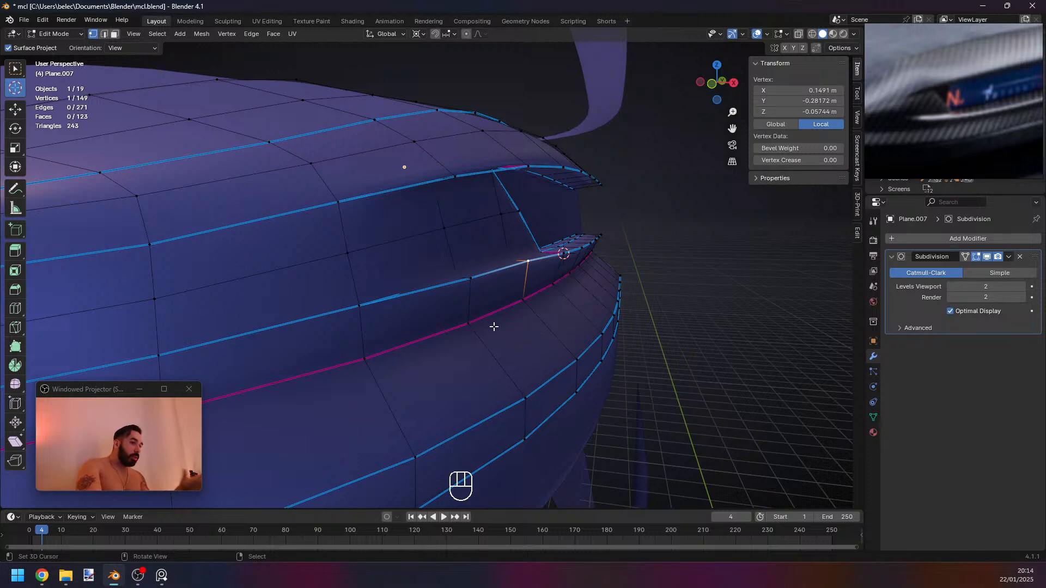
{"action": "middle_click_drag", "start_coordinate": [458, 337], "coordinate": [348, 393]}
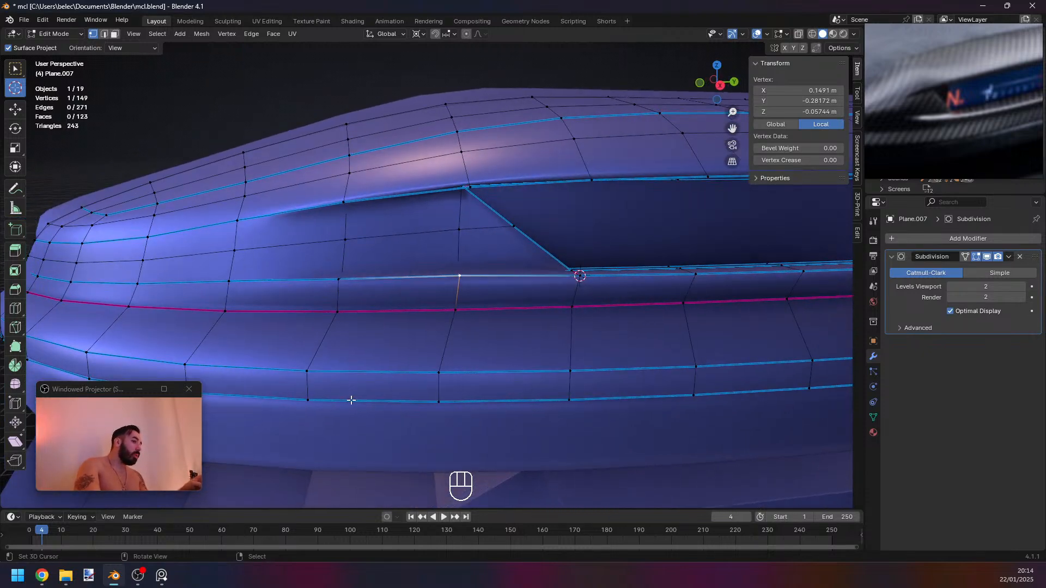
Snap the 3D cursor to the top of the half mesh on the surround's centreline.
{"action": "mouse_move", "coordinate": [343, 400]}
{"action": "middle_mouse_down"}
{"action": "mouse_move", "coordinate": [355, 380]}
{"action": "mouse_move", "coordinate": [396, 374]}
{"action": "mouse_move", "coordinate": [523, 310]}
{"action": "mouse_move", "coordinate": [458, 364]}
{"action": "mouse_move", "coordinate": [515, 247]}
{"action": "mouse_move", "coordinate": [481, 282]}
{"action": "mouse_move", "coordinate": [586, 257]}
{"action": "mouse_move", "coordinate": [551, 267]}
{"action": "middle_mouse_up"}
{"action": "key", "text": "KP_1"}
{"action": "key", "text": "z"}
{"action": "key", "text": "z"}
{"action": "key", "text": "Tab"}
{"action": "key", "text": "a"}
{"action": "key", "text": "Tab"}
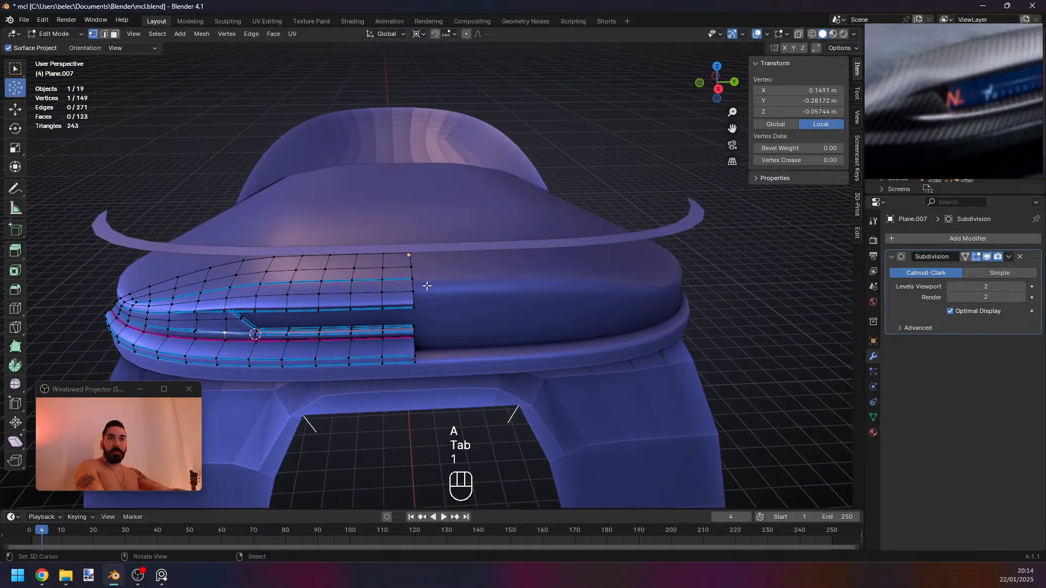
{"action": "key", "text": "1"}
{"action": "key", "text": "shift+s"}
{"action": "left_click", "coordinate": [551, 267]}
Duplicate the whole half mesh and mirror the copy across the centreline by scaling it -1 along Y.
{"action": "key", "text": "a"}
{"action": "key", "text": "a"}
{"action": "key", "text": "shift+d"}
{"action": "type", "text": "sx"}
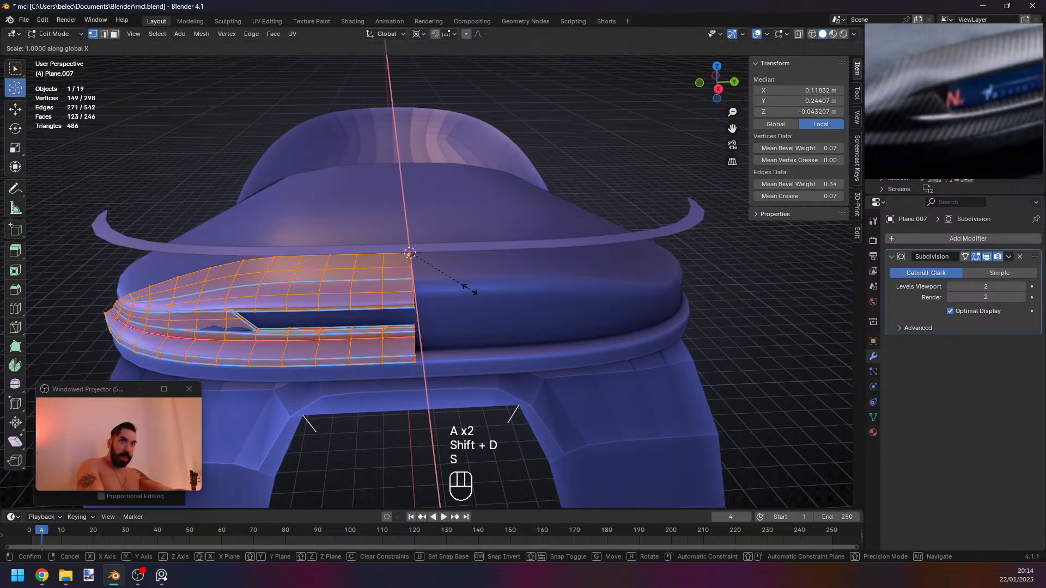
{"action": "type", "text": "y-1"}
{"action": "key", "text": "Return"}
Merge the overlapping centreline vertices of both halves by distance, recalculate the normals and check the full surround.
{"action": "key", "text": "a"}
{"action": "key", "text": "a"}
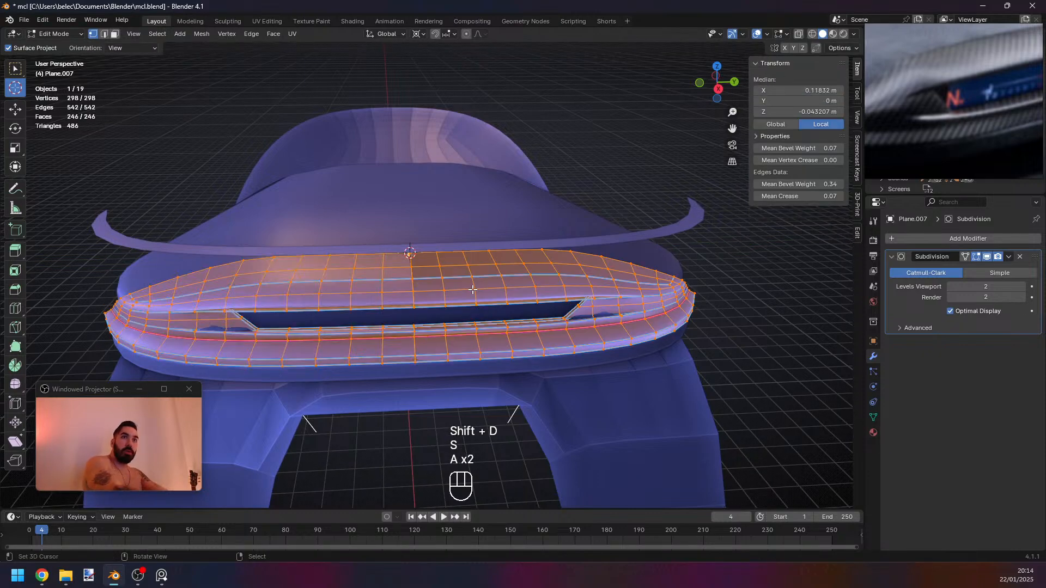
{"action": "key", "text": "shift+w"}
{"action": "key", "text": "shift+n"}
{"action": "key", "text": "Tab"}
{"action": "middle_click_drag", "start_coordinate": [467, 313], "coordinate": [401, 334]}
{"action": "middle_click_drag", "start_coordinate": [400, 367], "coordinate": [385, 366]}
{"action": "key", "text": "Tab"}
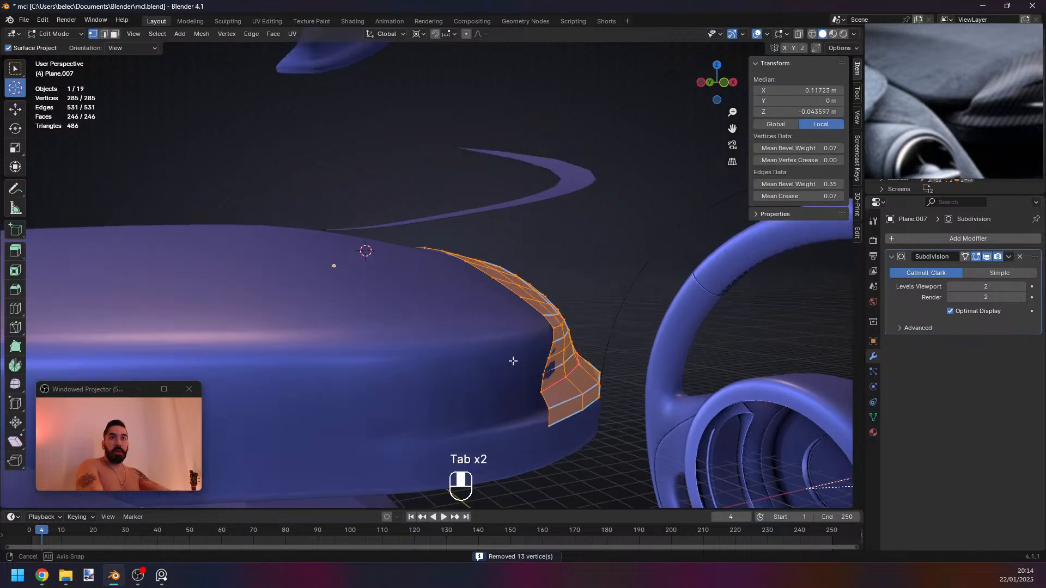
Try dissolving the edge loop that runs across the surround beside the hood crease.
{"action": "middle_click_drag", "start_coordinate": [511, 362], "coordinate": [378, 343]}
{"action": "key", "text": "2"}
{"action": "left_click", "coordinate": [376, 342], "text": "alt"}
{"action": "key", "text": "x"}
{"action": "left_click", "coordinate": [524, 335]}
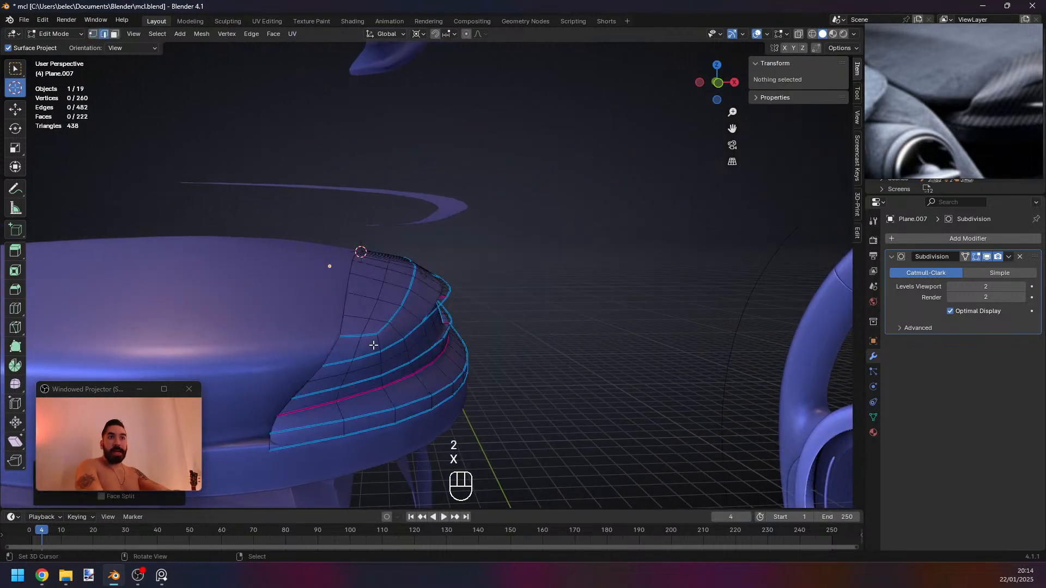
Select the complete hood crease edge loop and check the smoothed surround's profile from the front in wireframe.
{"action": "key", "text": "1"}
{"action": "left_click", "coordinate": [379, 329], "text": "alt"}
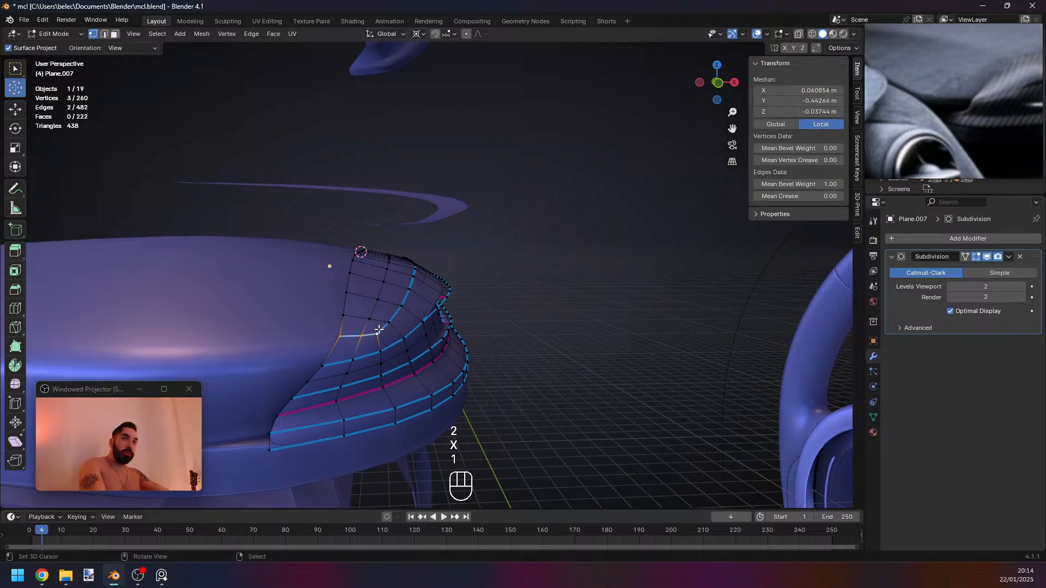
{"action": "key", "text": "2"}
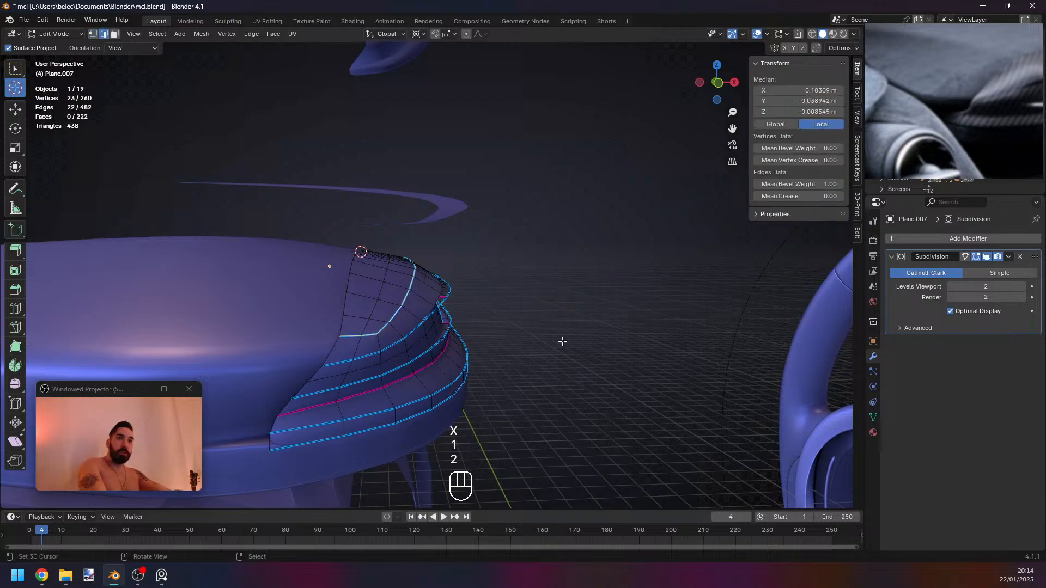
{"action": "middle_click_drag", "start_coordinate": [561, 343], "coordinate": [408, 359]}
{"action": "left_click", "coordinate": [474, 359], "text": "alt+shift"}
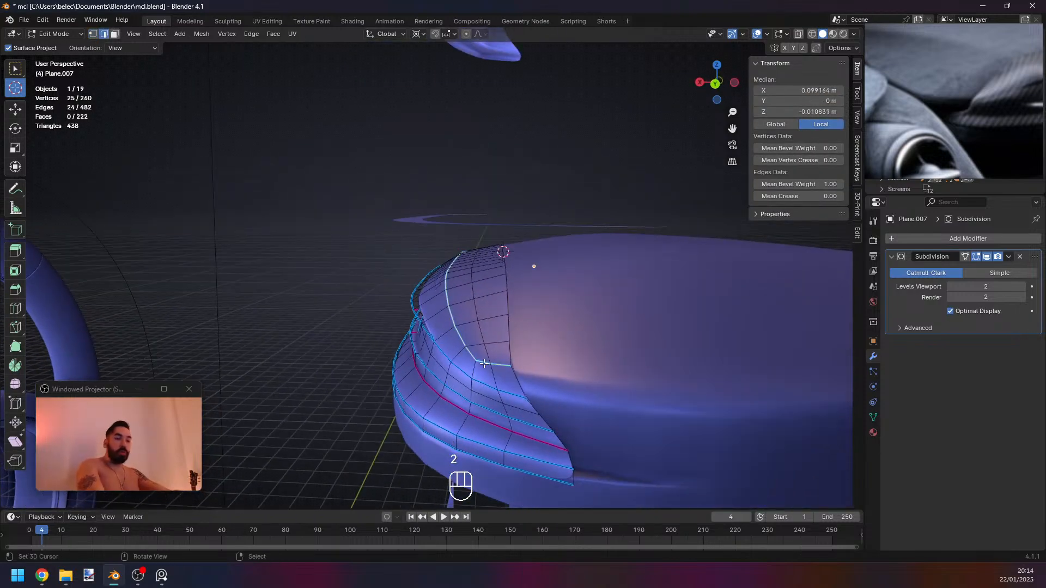
{"action": "key", "text": "KP_1"}
{"action": "key", "text": "1"}
{"action": "key", "text": "z"}
{"action": "key", "text": "Tab"}
{"action": "scroll", "coordinate": [436, 321], "scroll_direction": "up", "scroll_amount": 3}
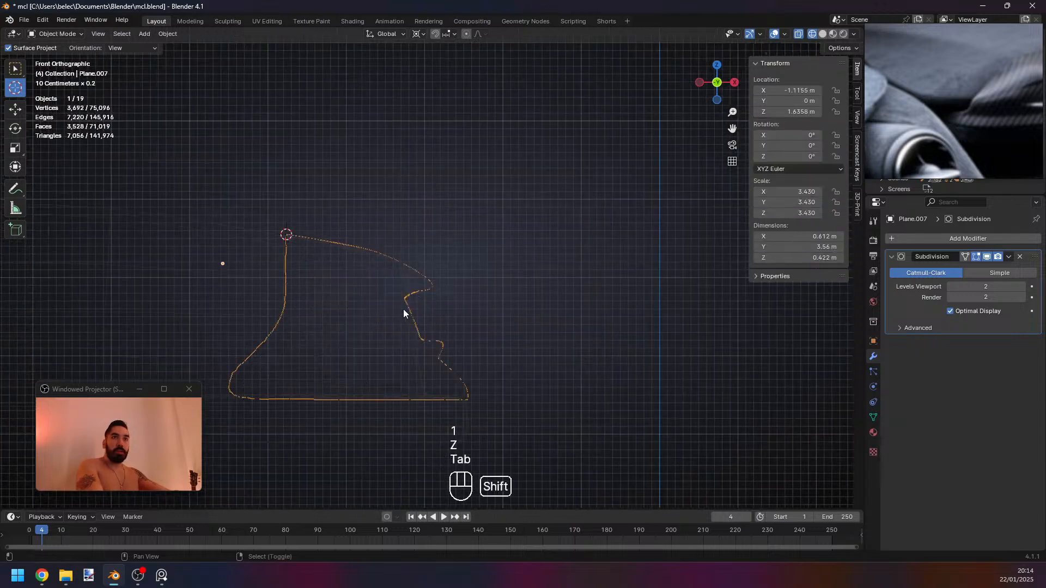
Undo the edge loop dissolve together with the selections made after it.
{"action": "key", "text": "z"}
{"action": "key", "text": "ctrl+z"}
{"action": "key", "text": "ctrl+z"}
{"action": "key", "text": "ctrl+z"}
{"action": "key", "text": "ctrl+z"}
{"action": "key", "text": "ctrl+z"}
{"action": "key", "text": "ctrl+z"}
{"action": "key", "text": "ctrl+z"}
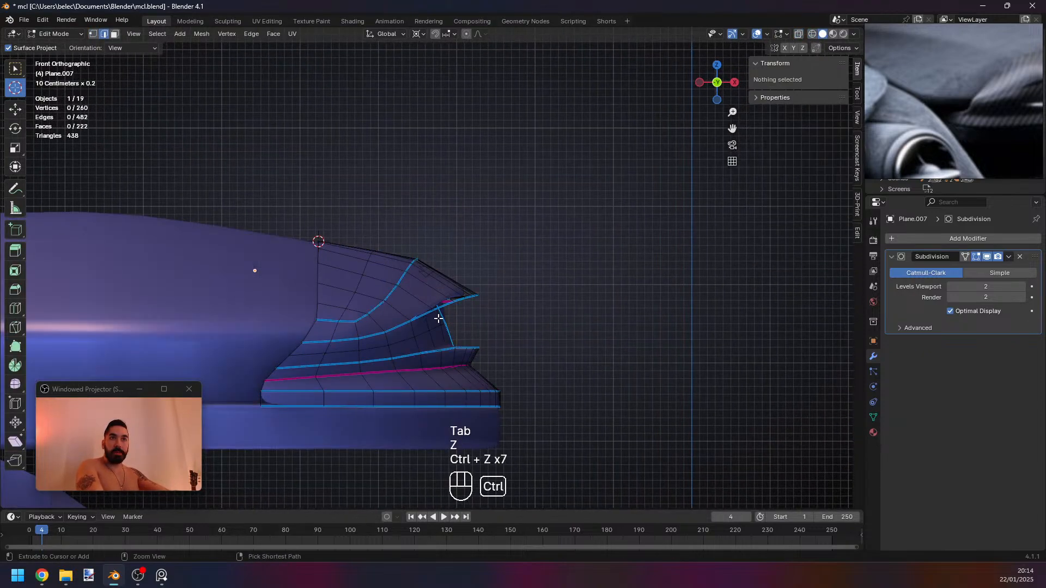
{"action": "key", "text": "ctrl+z"}
{"action": "key", "text": "Tab"}
{"action": "key", "text": "Tab"}
{"action": "middle_click_drag", "start_coordinate": [417, 306], "coordinate": [430, 346], "text": "shift"}
Try to thicken the whole surround by extruding the full mesh in place and offsetting it along its normals.
{"action": "key", "text": "1"}
{"action": "scroll", "coordinate": [473, 354], "scroll_direction": "down", "scroll_amount": 3}
{"action": "key", "text": "a"}
{"action": "mouse_move", "coordinate": [519, 364]}
{"action": "middle_mouse_down"}
{"action": "mouse_move", "coordinate": [493, 362]}
{"action": "mouse_move", "coordinate": [492, 336]}
{"action": "mouse_move", "coordinate": [511, 351]}
{"action": "mouse_move", "coordinate": [518, 338]}
{"action": "mouse_move", "coordinate": [489, 259]}
{"action": "mouse_move", "coordinate": [479, 164]}
{"action": "middle_mouse_up"}
{"action": "key", "text": "a"}
{"action": "key", "text": "z"}
{"action": "key", "text": "e"}
{"action": "right_click", "coordinate": [521, 355]}
{"action": "key", "text": "alt+s"}
{"action": "right_click", "coordinate": [525, 358]}
{"action": "key", "text": "ctrl+z"}
Delete the innermost vertex loop around the display cutout.
{"action": "scroll", "coordinate": [517, 334], "scroll_direction": "up", "scroll_amount": 3}
{"action": "key", "text": "1"}
{"action": "left_click", "coordinate": [458, 143], "text": "alt"}
{"action": "key", "text": "x"}
{"action": "left_click", "coordinate": [534, 67]}
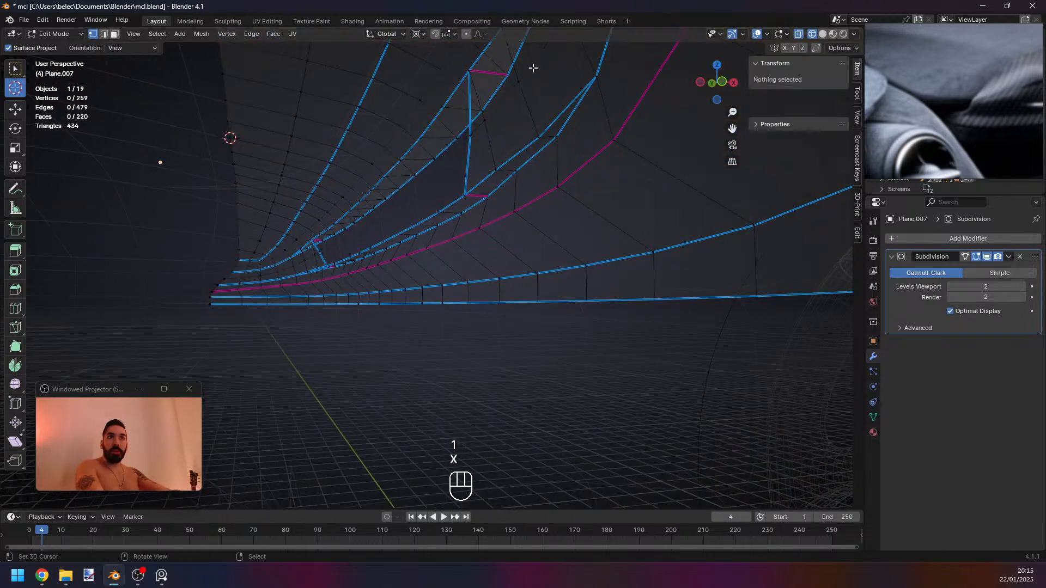
{"action": "key", "text": "z"}
{"action": "mouse_move", "coordinate": [531, 192]}
{"action": "middle_mouse_down"}
{"action": "mouse_move", "coordinate": [504, 201]}
{"action": "mouse_move", "coordinate": [521, 229]}
{"action": "middle_mouse_up"}
Retry extruding the entire mesh in place and fattening it along its normals without the inner cutout loop.
{"action": "key", "text": "z"}
{"action": "key", "text": "a"}
{"action": "middle_click_drag", "start_coordinate": [524, 278], "coordinate": [521, 288]}
{"action": "key", "text": "e"}
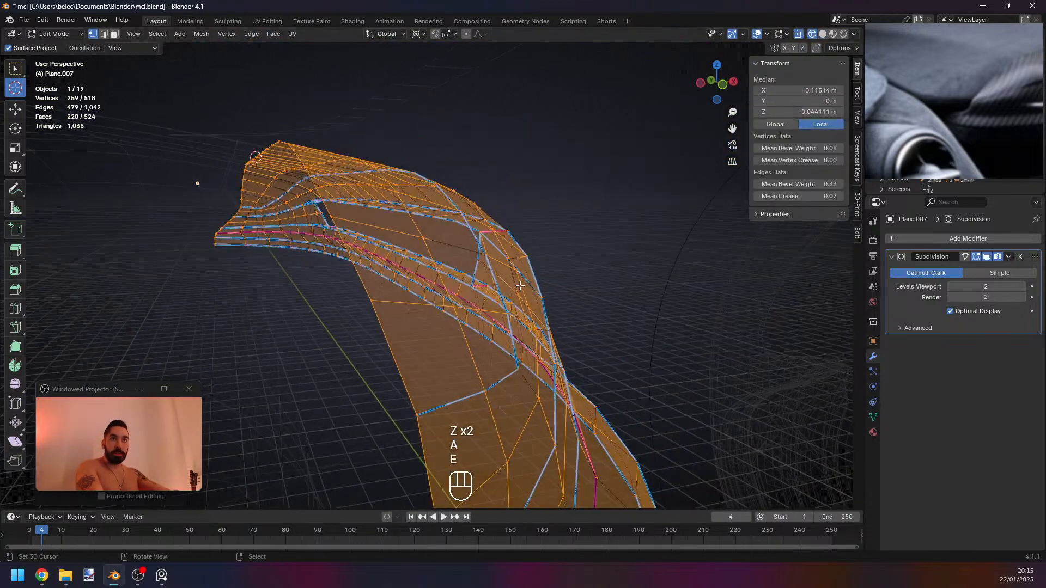
{"action": "right_click", "coordinate": [520, 288]}
{"action": "key", "text": "alt+s"}
{"action": "right_click", "coordinate": [522, 340]}
{"action": "key", "text": "ctrl+z"}
Select the surround's outer border edge loop along its rear and sides and change the transform pivot point.
{"action": "middle_click_drag", "start_coordinate": [522, 340], "coordinate": [610, 289]}
{"action": "scroll", "coordinate": [349, 313], "scroll_direction": "down", "scroll_amount": 4}
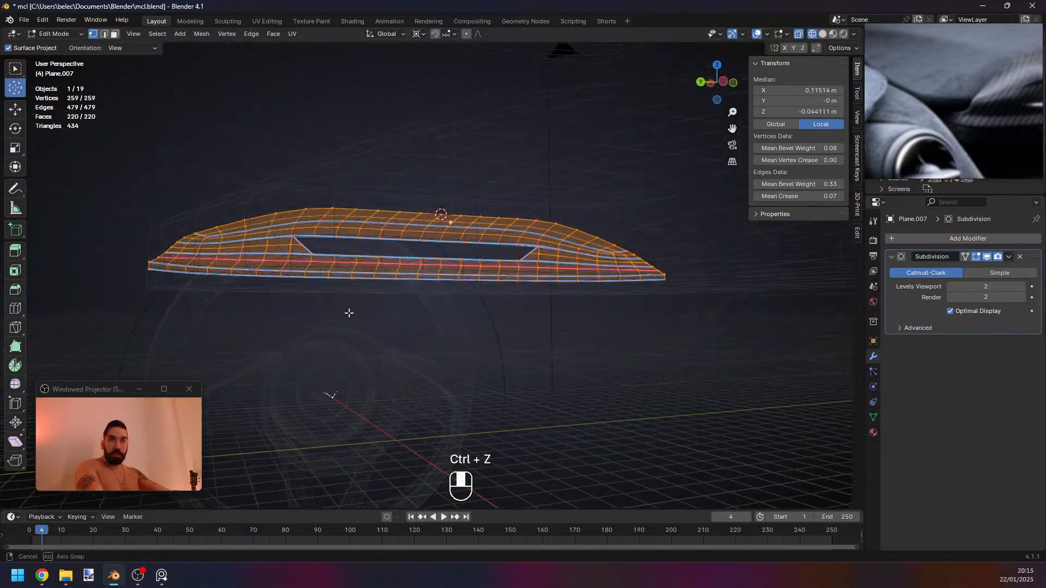
{"action": "middle_click_drag", "start_coordinate": [349, 313], "coordinate": [446, 109]}
{"action": "key", "text": "2"}
{"action": "right_click", "coordinate": [452, 310], "text": "alt"}
{"action": "left_click", "coordinate": [418, 34]}
{"action": "left_click", "coordinate": [447, 98]}
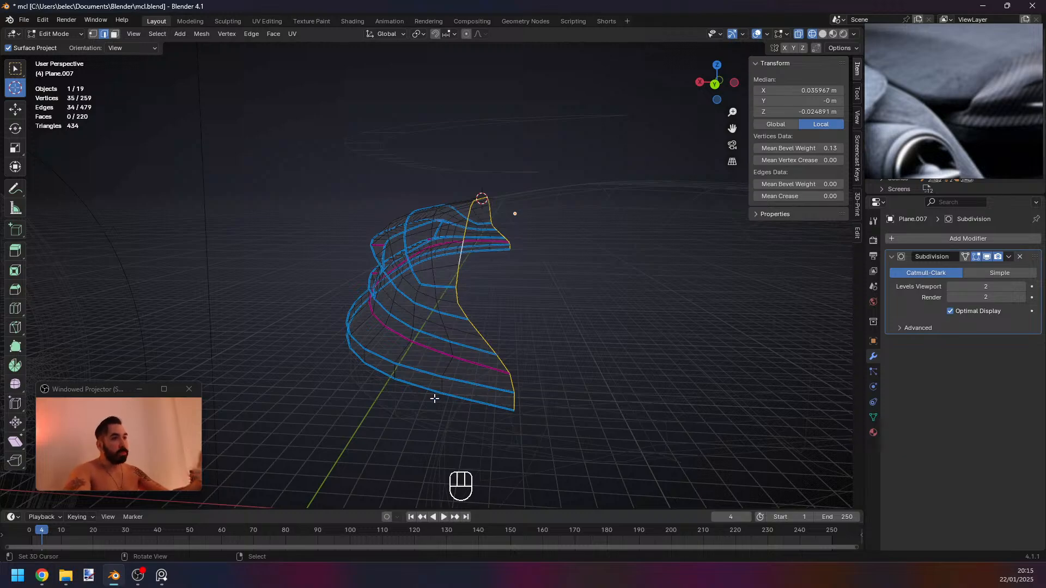
Examine how the selected outer border loop meets the dashboard top in wireframe and solid shading.
{"action": "middle_click_drag", "start_coordinate": [497, 379], "coordinate": [414, 357]}
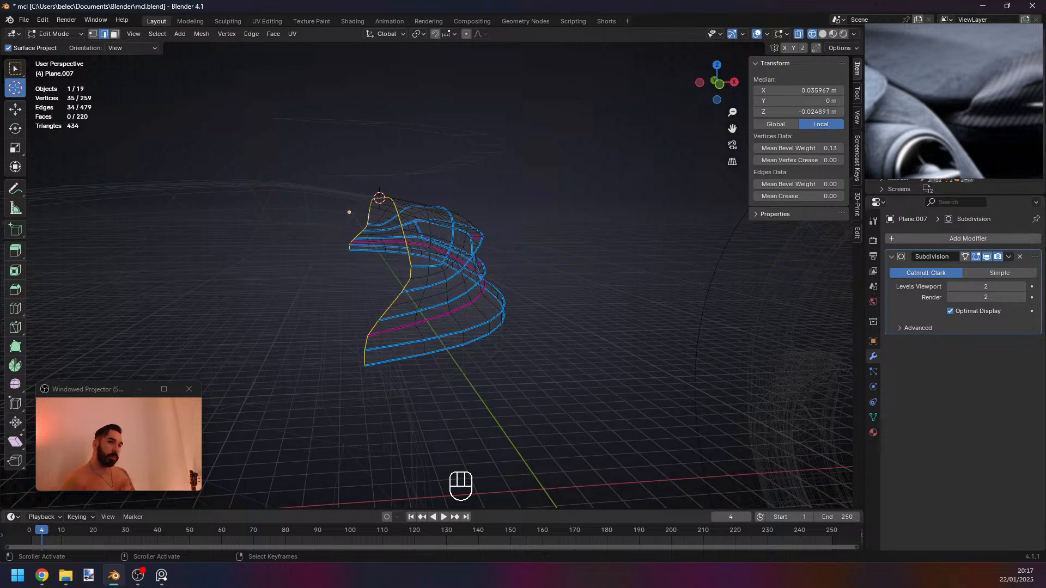
{"action": "middle_click_drag", "start_coordinate": [681, 354], "coordinate": [718, 390], "text": "shift"}
{"action": "scroll", "coordinate": [689, 390], "scroll_direction": "up", "scroll_amount": 2}
{"action": "scroll", "coordinate": [689, 390], "scroll_direction": "down", "scroll_amount": 2}
{"action": "middle_click_drag", "start_coordinate": [529, 373], "coordinate": [469, 356]}
{"action": "key", "text": "z"}
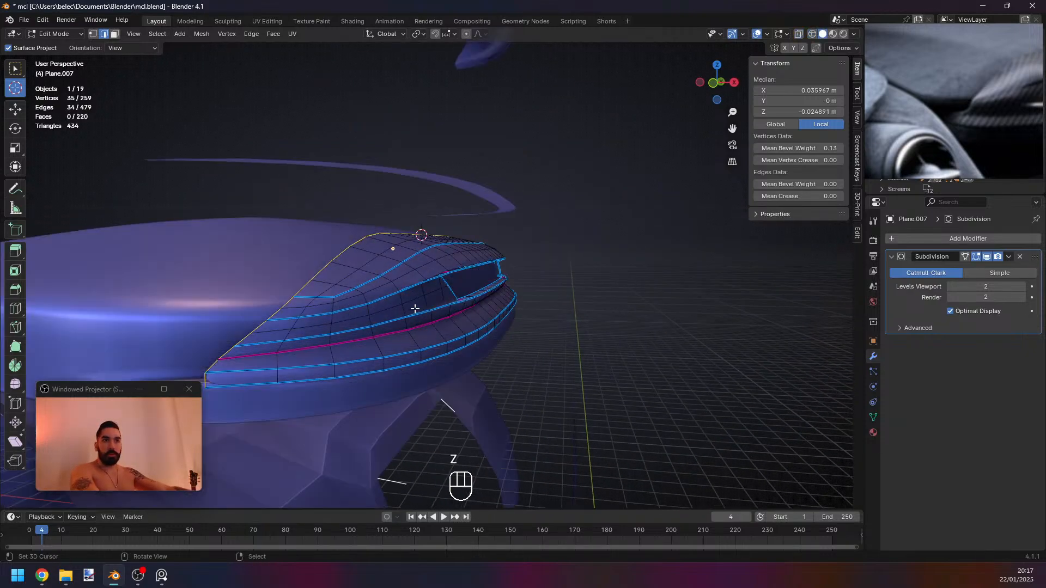
{"action": "middle_click_drag", "start_coordinate": [642, 369], "coordinate": [589, 345]}
{"action": "mouse_move", "coordinate": [496, 364]}
{"action": "middle_mouse_down", "text": "shift"}
{"action": "mouse_move", "coordinate": [468, 374]}
{"action": "mouse_move", "coordinate": [483, 371]}
{"action": "middle_mouse_up", "text": "shift"}
{"action": "key", "text": "z"}
{"action": "key", "text": "z"}
{"action": "key", "text": "2"}
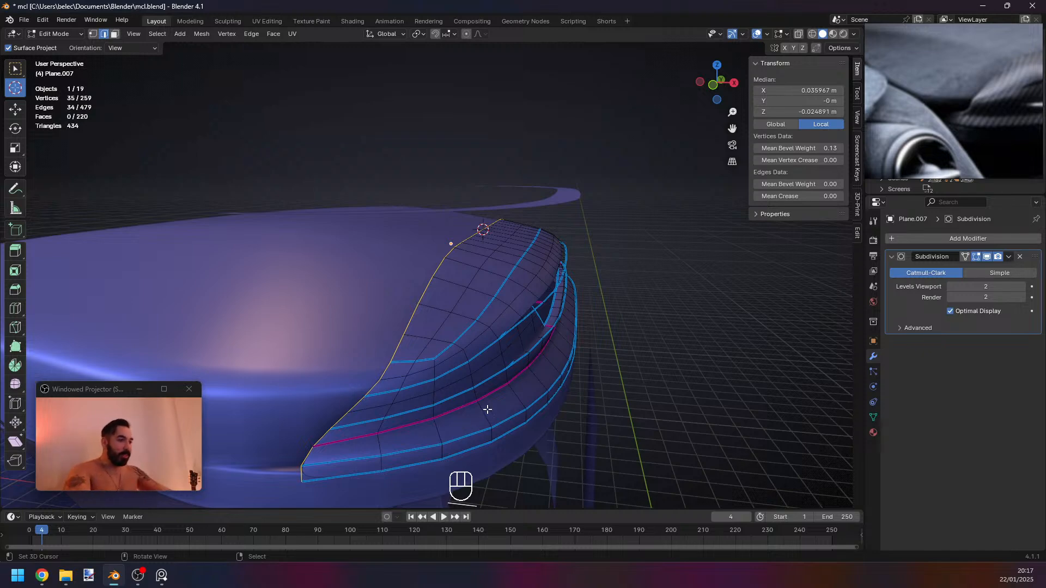
{"action": "middle_click_drag", "start_coordinate": [539, 322], "coordinate": [460, 353], "text": "shift"}
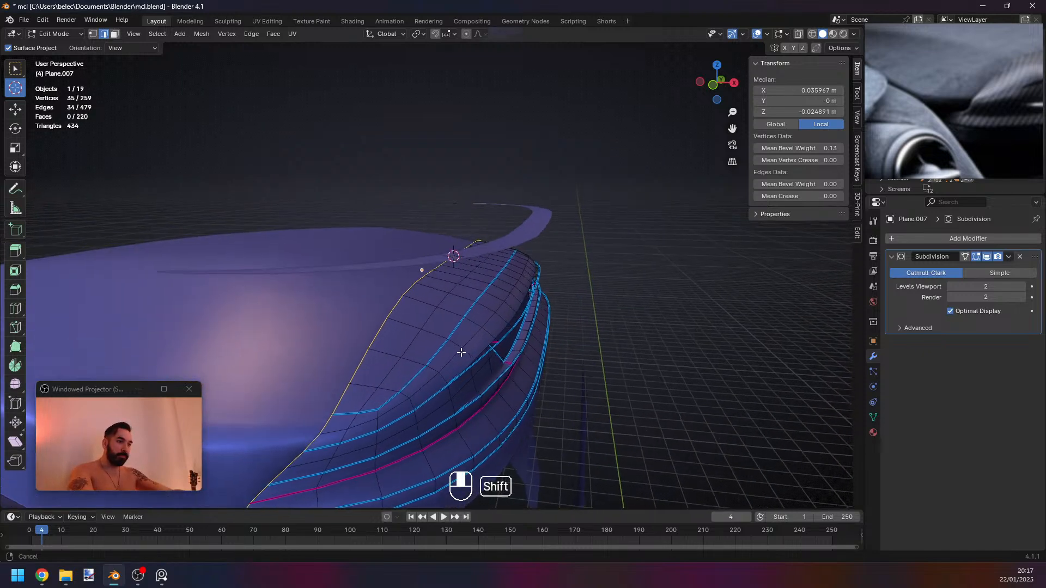
{"action": "key", "text": "Tab"}
{"action": "key", "text": "Tab"}
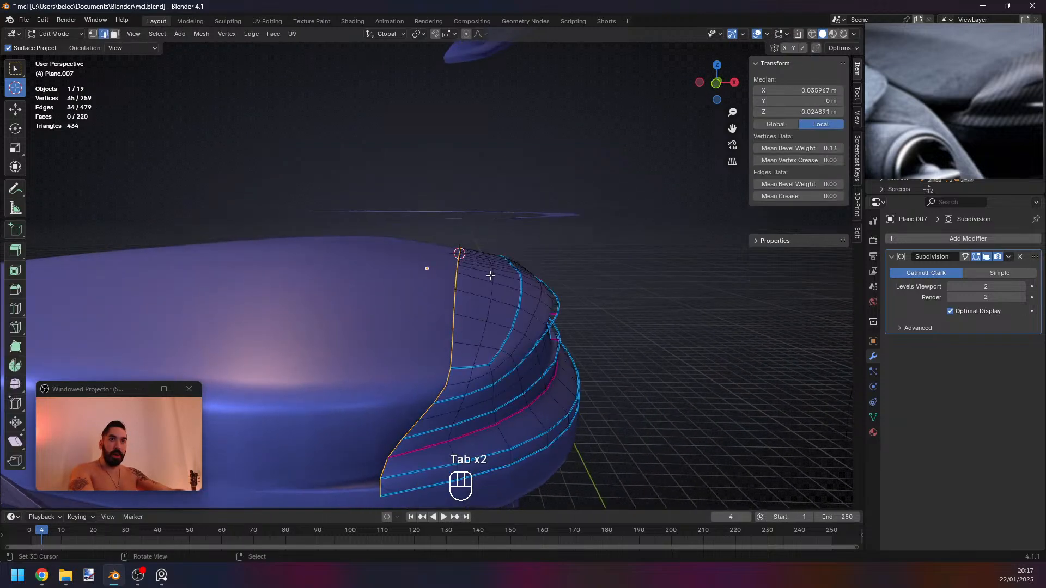
Inspect the smoothed surround and its display cutout from several angles in Object Mode.
{"action": "middle_click_drag", "start_coordinate": [472, 275], "coordinate": [330, 275]}
{"action": "key", "text": "1"}
{"action": "key", "text": "Tab"}
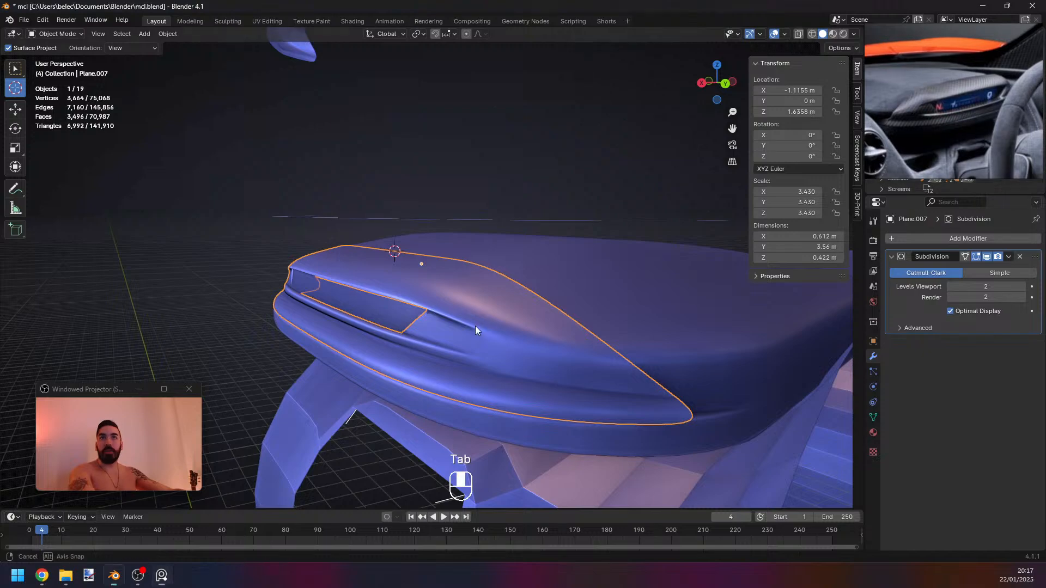
{"action": "middle_click_drag", "start_coordinate": [475, 325], "coordinate": [567, 287]}
{"action": "key", "text": "Tab"}
{"action": "key", "text": "Tab"}
{"action": "key", "text": "Tab"}
{"action": "key", "text": "Tab"}
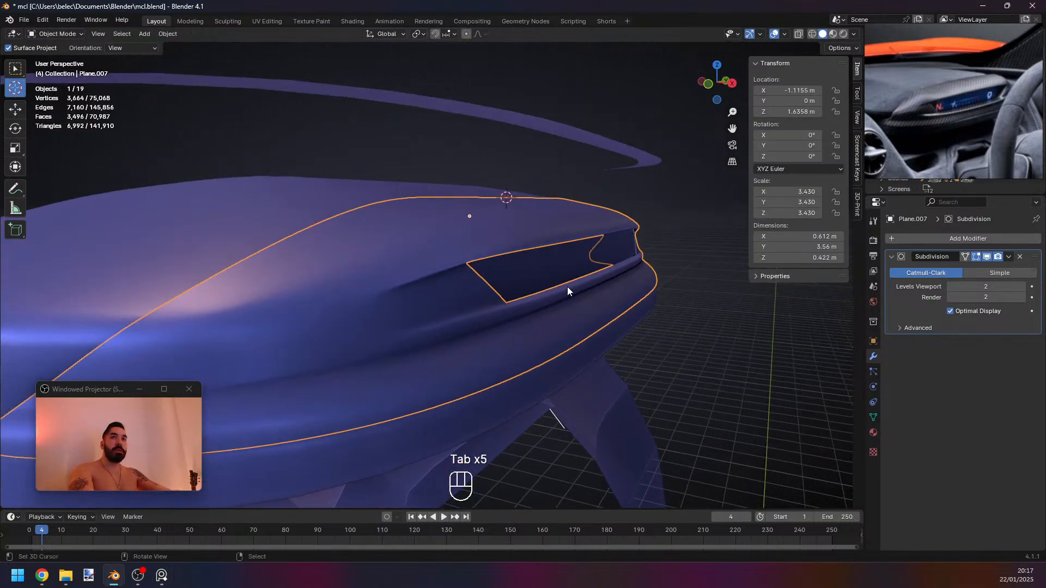
Select the dashboard body beneath the surround and examine its mesh from the front in wireframe.
{"action": "left_click", "coordinate": [599, 282]}
{"action": "key", "text": "Tab"}
{"action": "key", "text": "Tab"}
{"action": "middle_click_drag", "start_coordinate": [607, 256], "coordinate": [492, 266]}
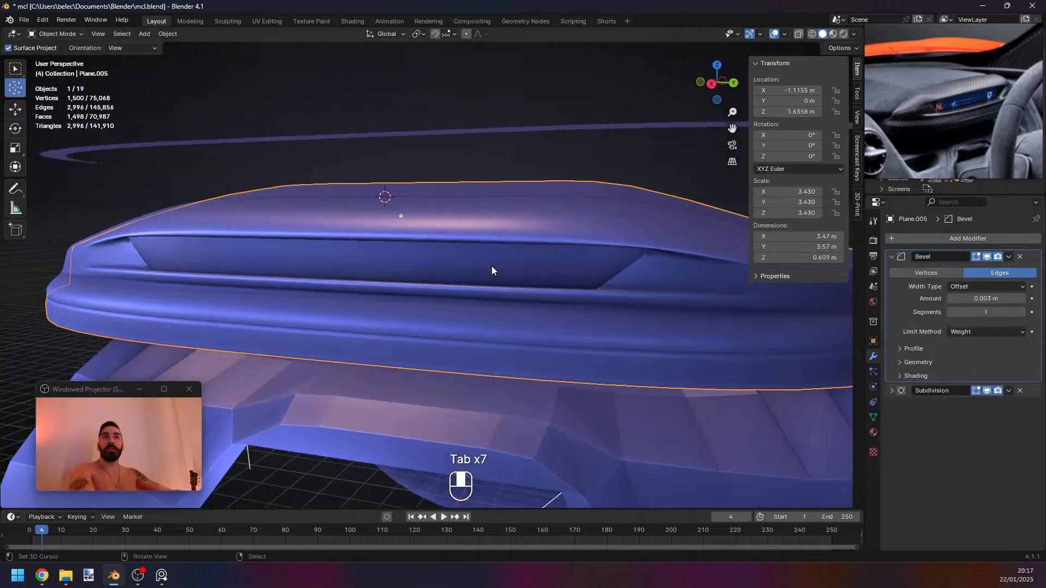
{"action": "key", "text": "Tab"}
{"action": "key", "text": "z"}
{"action": "key", "text": "z"}
{"action": "key", "text": "Tab"}
{"action": "mouse_move", "coordinate": [215, 250]}
{"action": "middle_mouse_down"}
{"action": "mouse_move", "coordinate": [384, 280]}
{"action": "mouse_move", "coordinate": [476, 262]}
{"action": "mouse_move", "coordinate": [509, 273]}
{"action": "middle_mouse_up"}
{"action": "key", "text": "Tab"}
{"action": "key", "text": "KP_1"}
{"action": "key", "text": "z"}
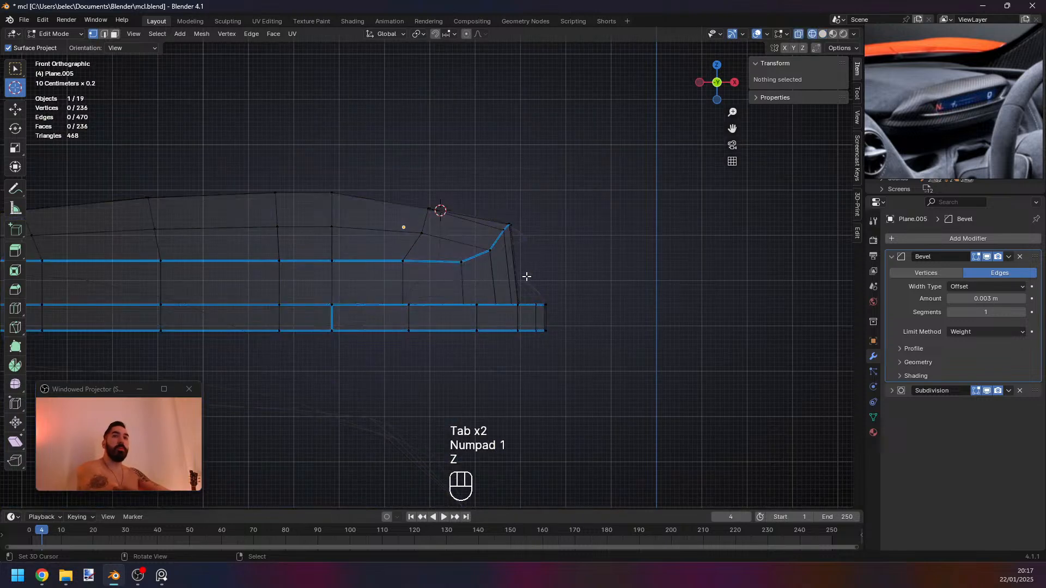
Reselect the surround and compare its side profile with the dashboard body in front view.
{"action": "key", "text": "Tab"}
{"action": "key", "text": "Tab"}
{"action": "key", "text": "z"}
{"action": "key", "text": "z"}
{"action": "key", "text": "Tab"}
{"action": "left_click", "coordinate": [527, 248]}
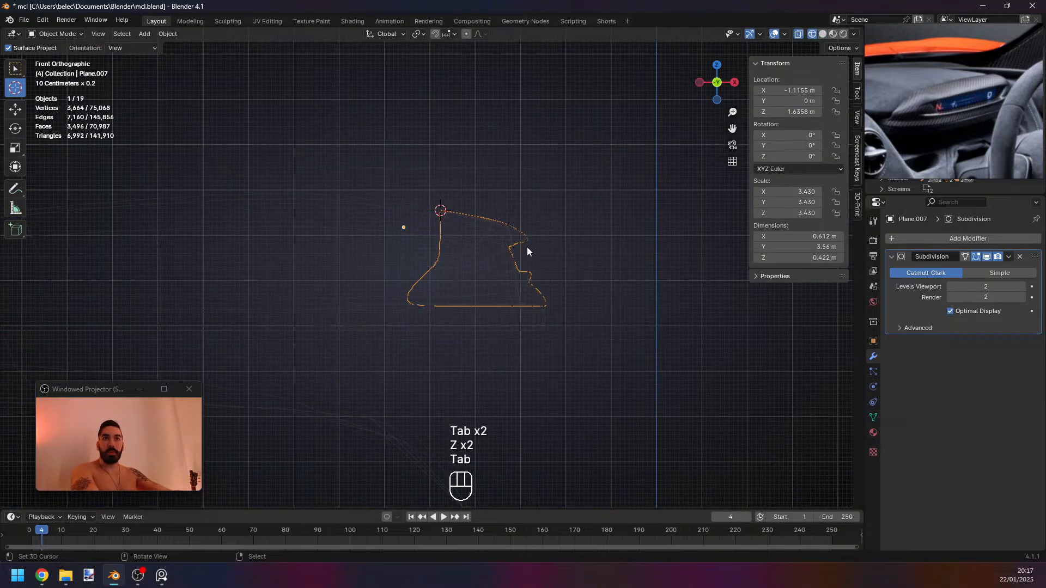
{"action": "key", "text": "z"}
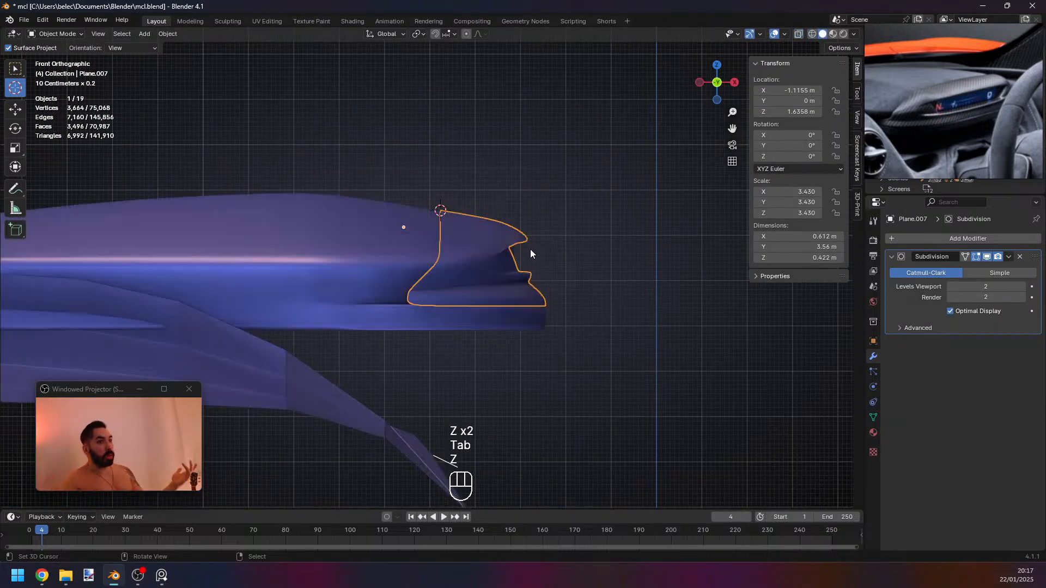
Snap the 3D cursor midway between the two lower corner vertices of the surround's rear border.
{"action": "middle_click_drag", "start_coordinate": [565, 266], "coordinate": [490, 280]}
{"action": "key", "text": "Tab"}
{"action": "mouse_move", "coordinate": [495, 323]}
{"action": "middle_mouse_down"}
{"action": "mouse_move", "coordinate": [633, 339]}
{"action": "mouse_move", "coordinate": [682, 320]}
{"action": "mouse_move", "coordinate": [507, 331]}
{"action": "mouse_move", "coordinate": [544, 344]}
{"action": "middle_mouse_up"}
{"action": "key", "text": "shift+s"}
{"action": "key", "text": "z"}
{"action": "key", "text": "1"}
{"action": "right_click", "coordinate": [374, 394]}
{"action": "right_click", "coordinate": [549, 235], "text": "shift"}
{"action": "key", "text": "shift+s"}
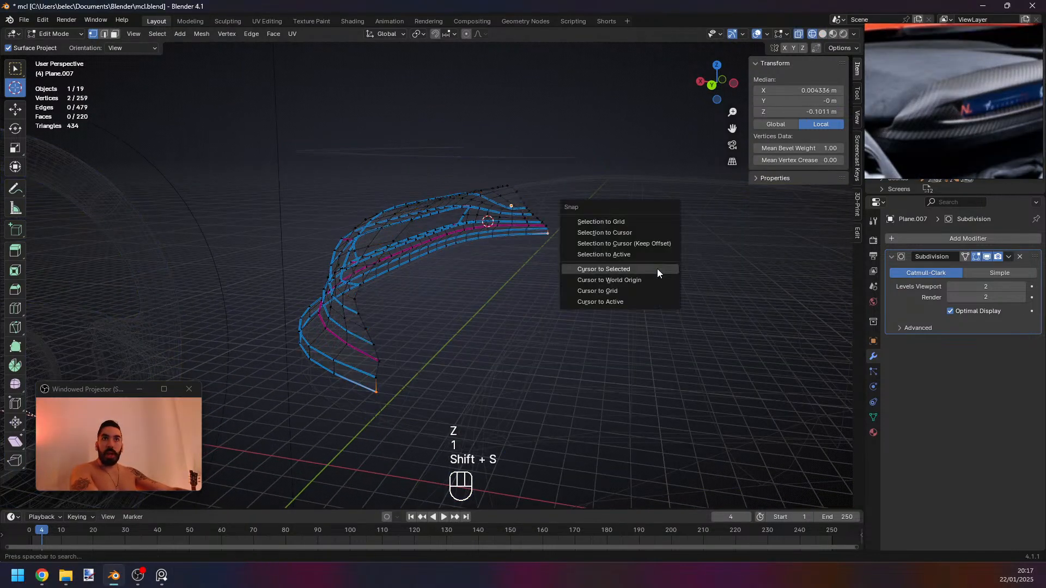
{"action": "left_click", "coordinate": [658, 272]}
Select the surround's rear and side border edge loop and extrude it in place.
{"action": "right_click", "coordinate": [374, 349], "text": "alt"}
{"action": "key", "text": "z"}
{"action": "key", "text": "e"}
{"action": "right_click", "coordinate": [508, 378]}
{"action": "key", "text": "s"}
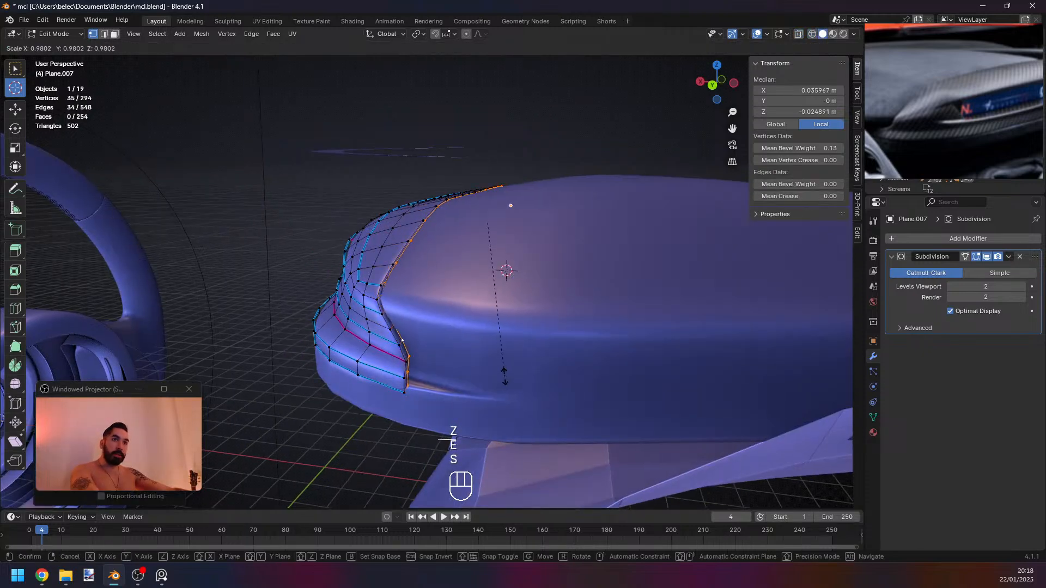
{"action": "key", "text": "z"}
{"action": "right_click", "coordinate": [512, 399]}
{"action": "key", "text": "z"}
{"action": "key", "text": "s"}
{"action": "left_click", "coordinate": [460, 154]}
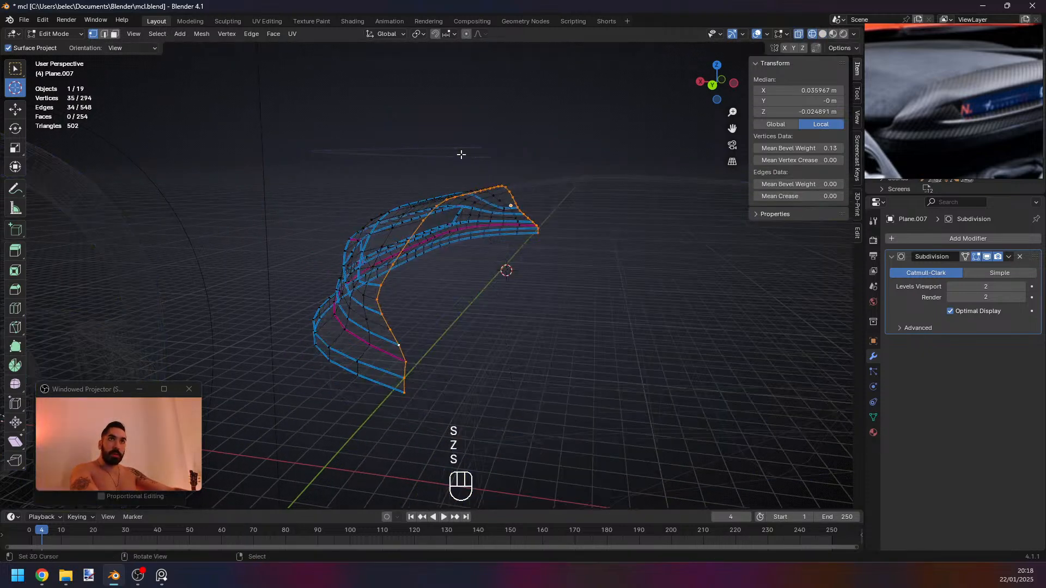
Set the pivot point to the 3D cursor and scale the extruded border loop slightly inward toward it.
{"action": "left_click", "coordinate": [418, 34]}
{"action": "key", "text": "s"}
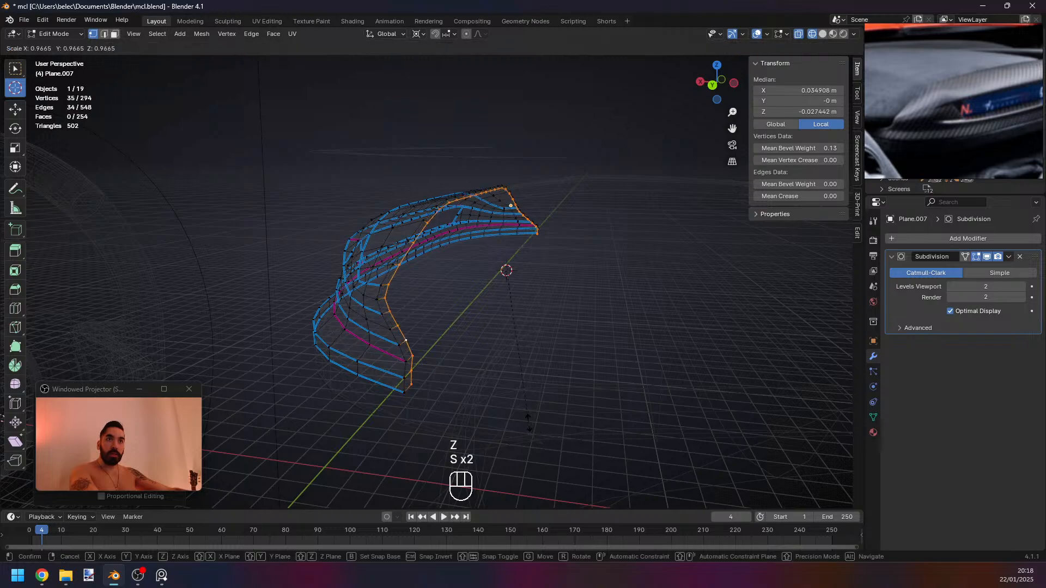
{"action": "left_click", "coordinate": [575, 394]}
{"action": "middle_click_drag", "start_coordinate": [575, 394], "coordinate": [600, 392]}
{"action": "key", "text": "s"}
{"action": "key", "text": "z"}
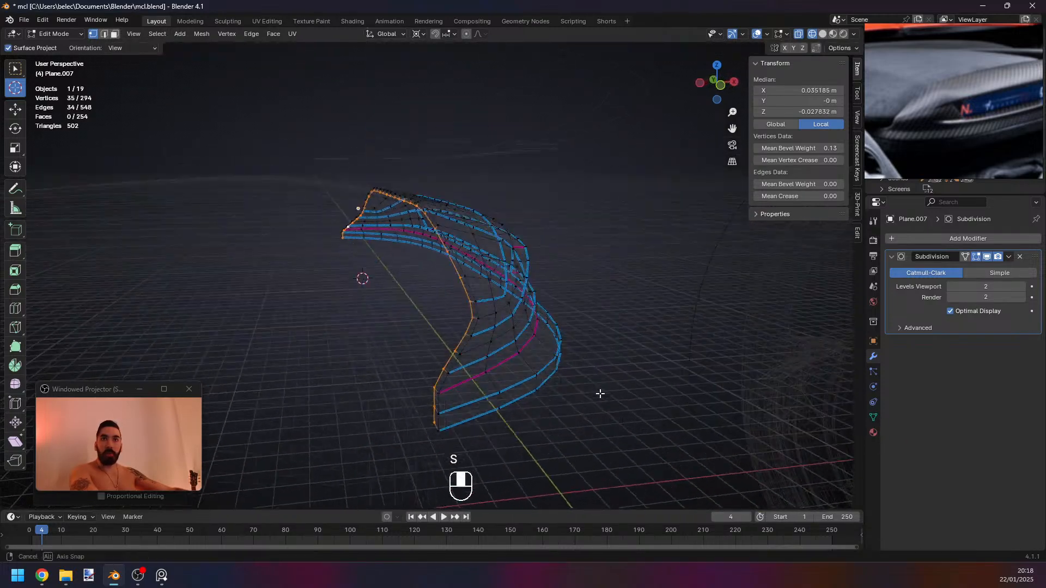
Select the original border edge loop plus the bottom edge loop and set their mean crease to 1.
{"action": "key", "text": "z"}
{"action": "key", "text": "z"}
{"action": "key", "text": "2"}
{"action": "left_click", "coordinate": [455, 325]}
{"action": "mouse_move", "coordinate": [455, 326]}
{"action": "middle_mouse_down"}
{"action": "mouse_move", "coordinate": [451, 313]}
{"action": "mouse_move", "coordinate": [460, 335]}
{"action": "middle_mouse_up"}
{"action": "key", "text": "z"}
{"action": "key", "text": "z"}
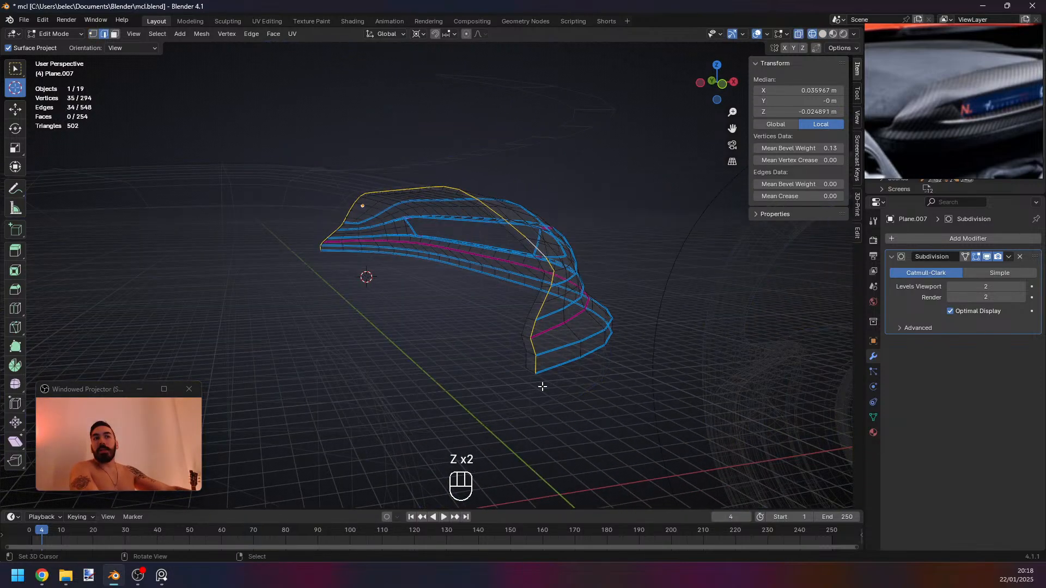
{"action": "left_click", "coordinate": [542, 384], "text": "alt+shift"}
{"action": "middle_click_drag", "start_coordinate": [541, 384], "coordinate": [365, 381]}
{"action": "key", "text": "z"}
{"action": "scroll", "coordinate": [366, 382], "scroll_direction": "up", "scroll_amount": 3}
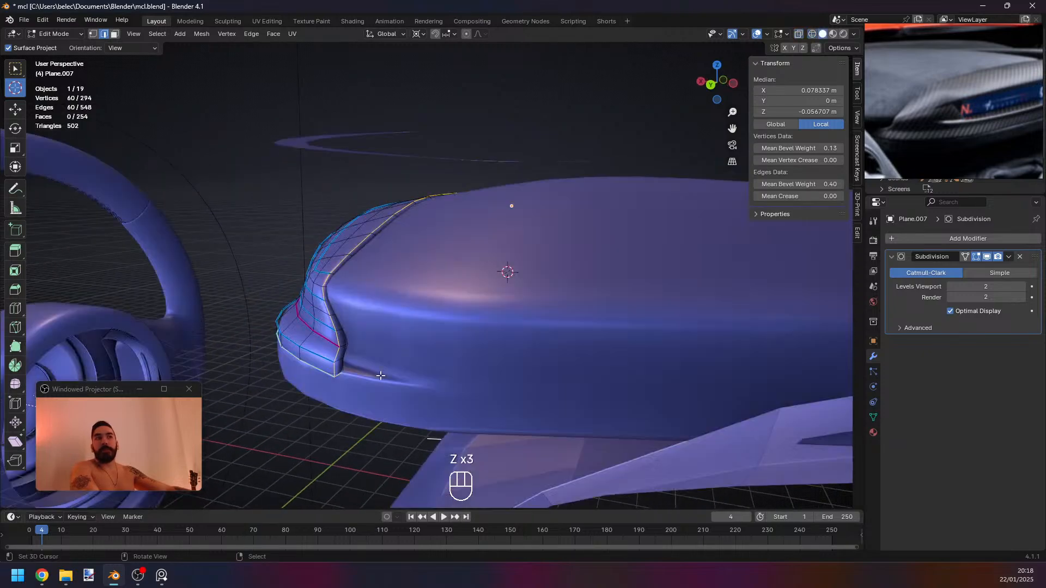
{"action": "left_click", "coordinate": [781, 195]}
{"action": "type", "text": "1"}
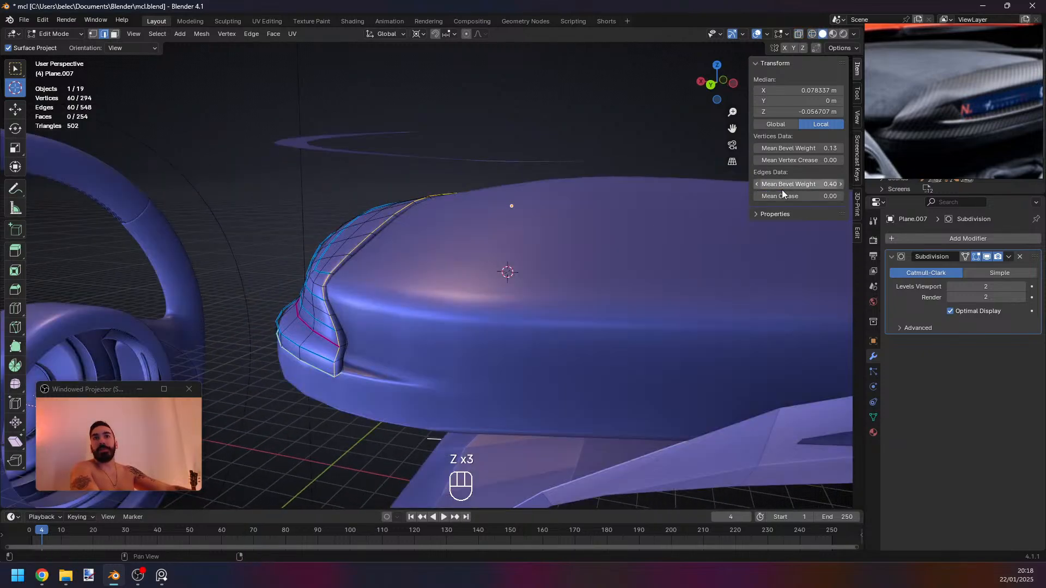
{"action": "key", "text": "Return"}
{"action": "key", "text": "Tab"}
{"action": "key", "text": "Tab"}
Examine the creased border and its inward lip against the dashboard body in solid and wireframe shading.
{"action": "scroll", "coordinate": [556, 312], "scroll_direction": "up", "scroll_amount": 2}
{"action": "middle_click_drag", "start_coordinate": [559, 312], "coordinate": [414, 324]}
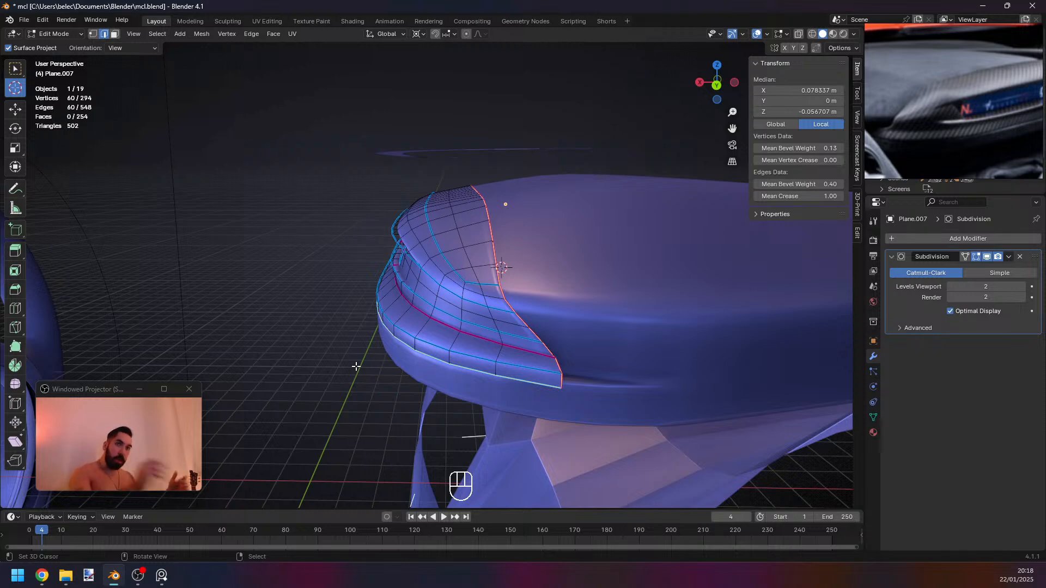
{"action": "middle_click_drag", "start_coordinate": [545, 259], "coordinate": [443, 319]}
{"action": "middle_click_drag", "start_coordinate": [382, 326], "coordinate": [444, 334], "text": "shift"}
{"action": "key", "text": "shift+z"}
{"action": "key", "text": "shift+z"}
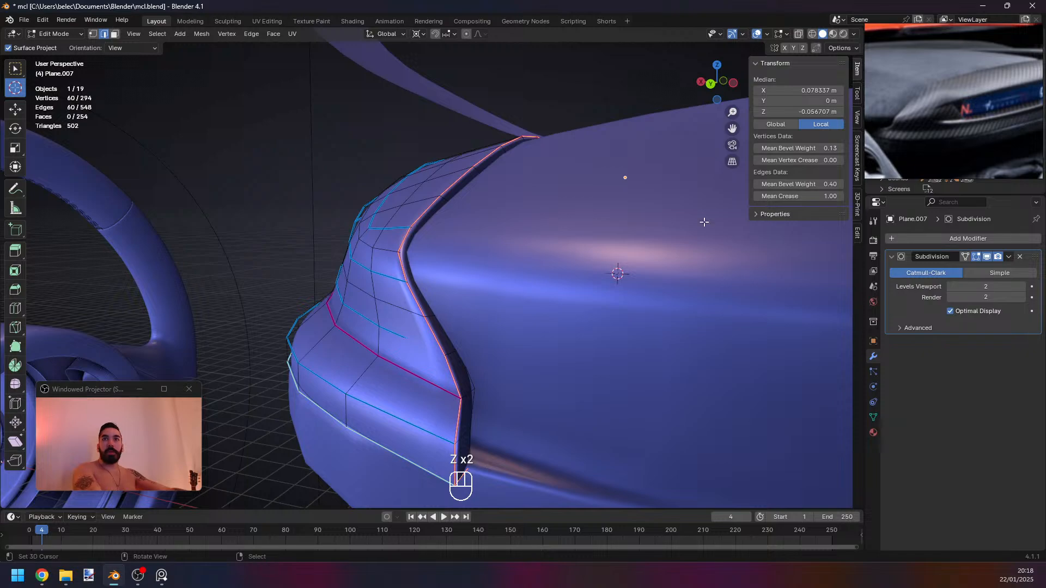
{"action": "middle_click_drag", "start_coordinate": [611, 273], "coordinate": [587, 296]}
{"action": "key", "text": "shift+z"}
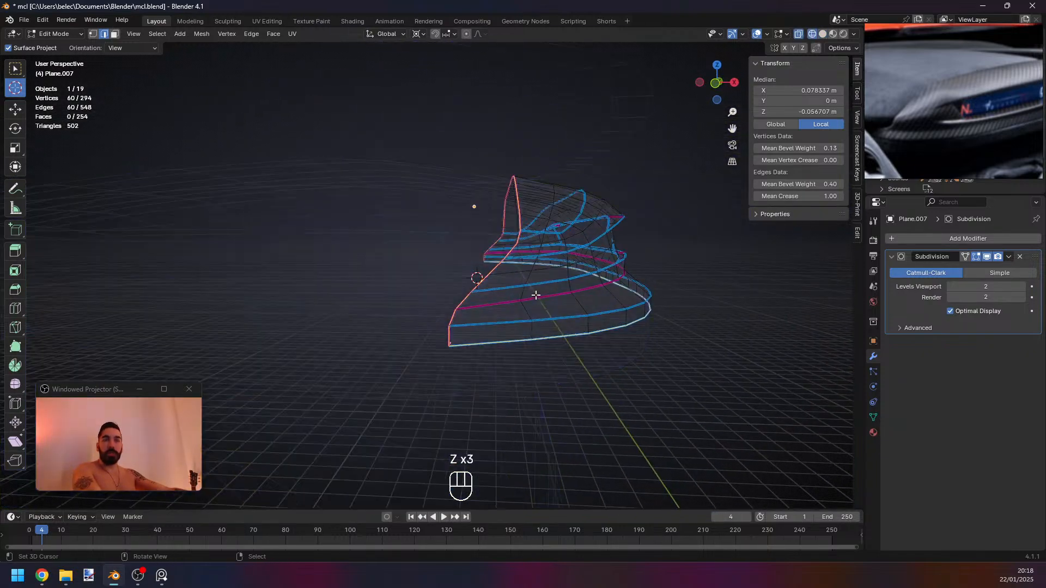
{"action": "key", "text": "shift+z"}
{"action": "key", "text": "ctrl+e"}
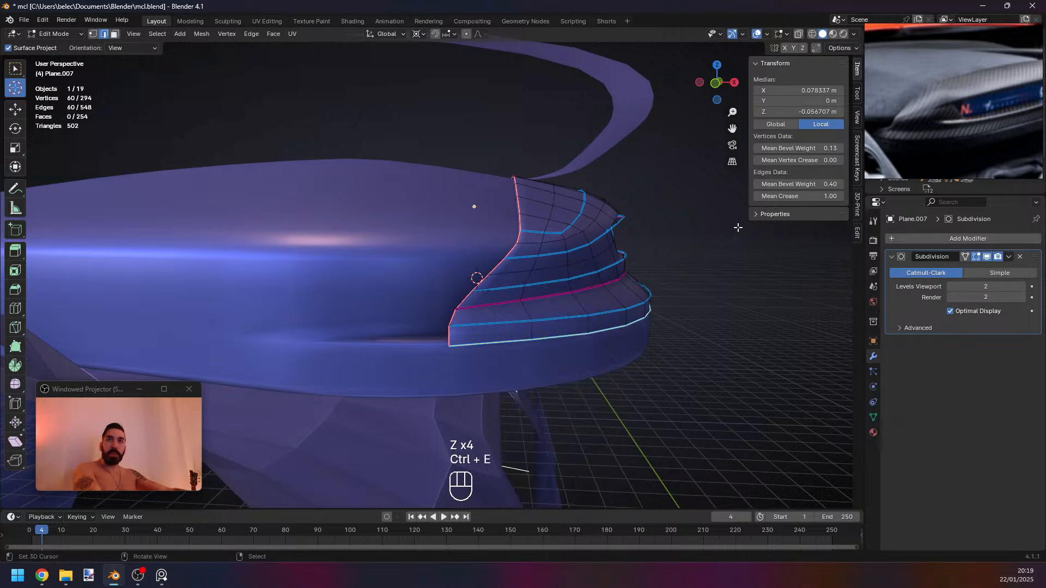
{"action": "middle_click_drag", "start_coordinate": [738, 228], "coordinate": [640, 323]}
{"action": "key", "text": "shift+z"}
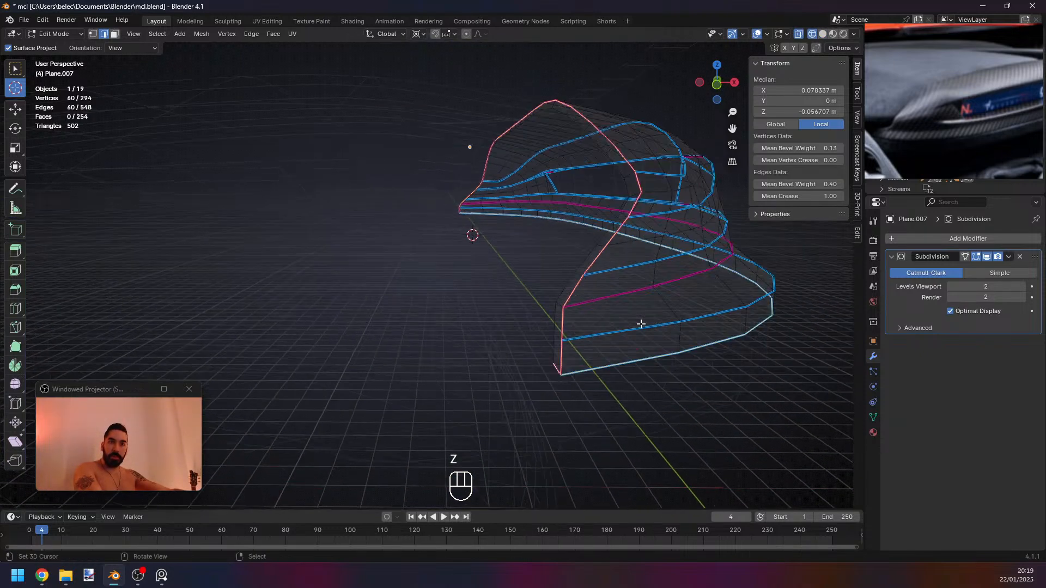
{"action": "key", "text": "shift+z"}
{"action": "key", "text": "ctrl+b"}
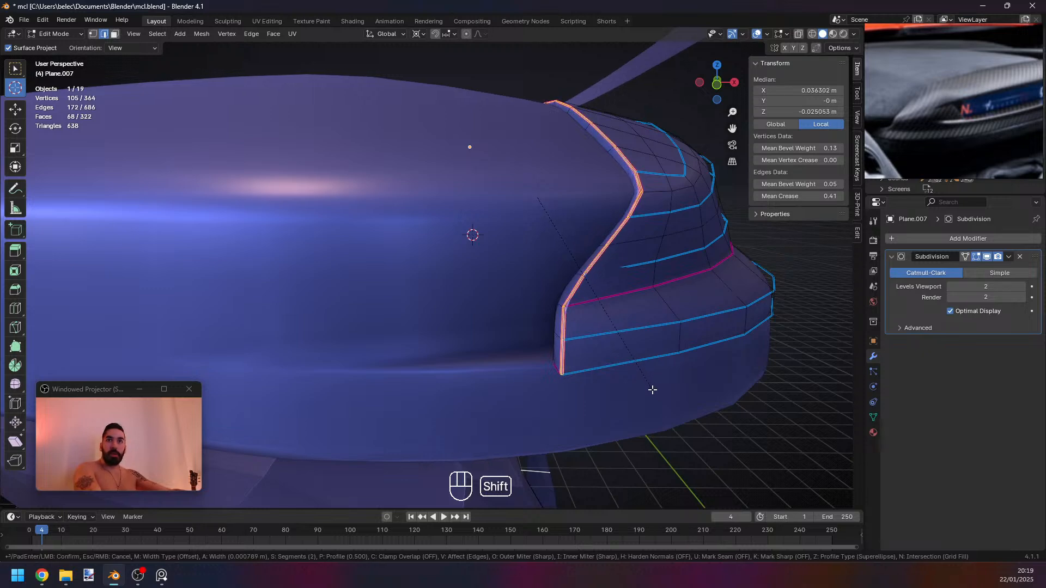
{"action": "right_click", "coordinate": [653, 390]}
{"action": "key", "text": "z"}
{"action": "left_click_drag", "start_coordinate": [108, 393], "coordinate": [118, 270]}
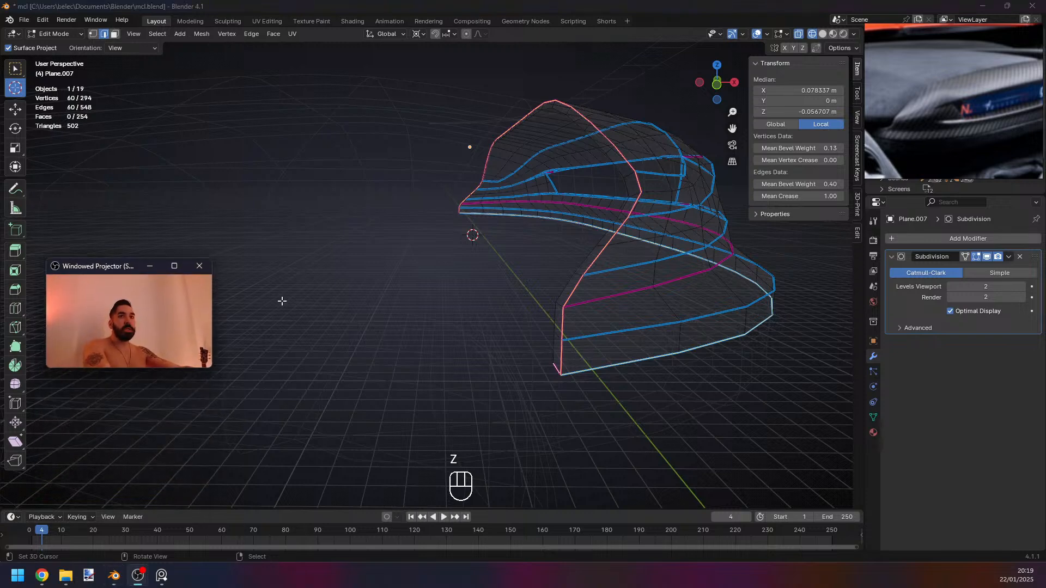
{"action": "middle_click_drag", "start_coordinate": [282, 301], "coordinate": [459, 340]}
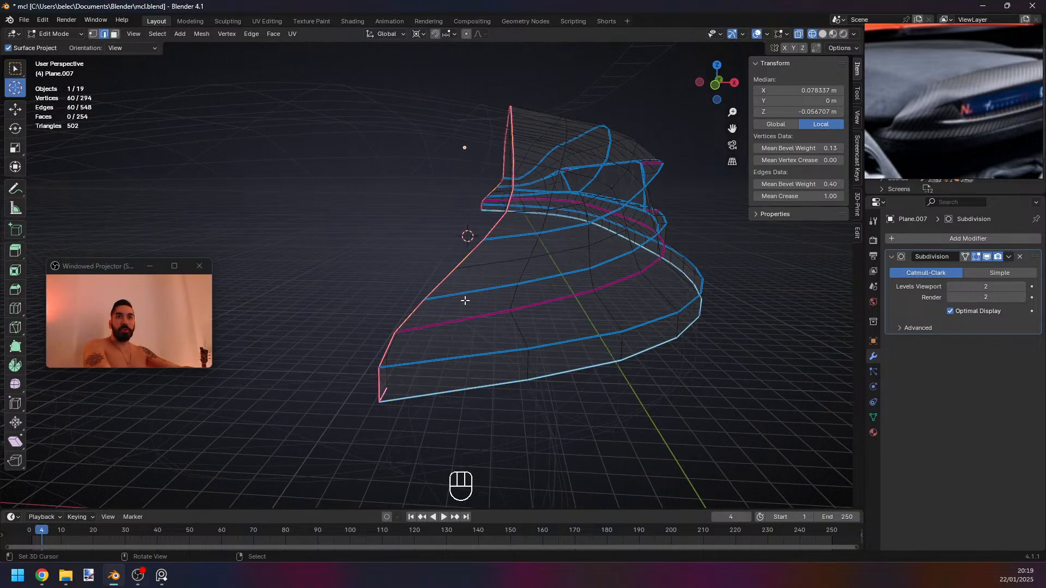
{"action": "key", "text": "z"}
{"action": "key", "text": "z"}
{"action": "key", "text": "ctrl+b"}
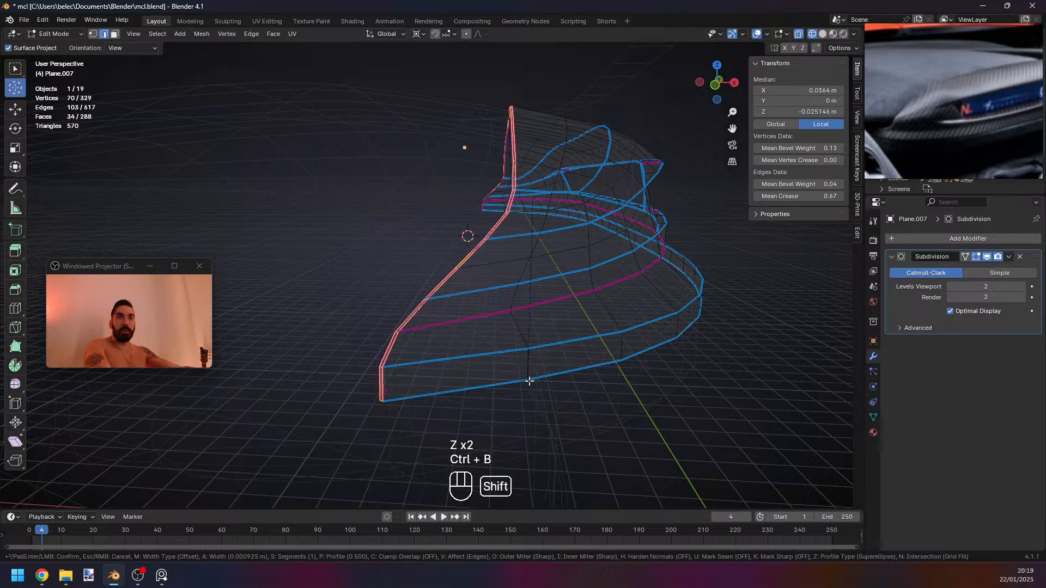
{"action": "right_click", "coordinate": [528, 378]}
Try to bevel the surround's creased border loop with 0.00128 m width, 2 segments and shape 1.000, check it in solid shading, and undo it.
{"action": "middle_click_drag", "start_coordinate": [528, 378], "coordinate": [545, 378]}
{"action": "key", "text": "ctrl+b"}
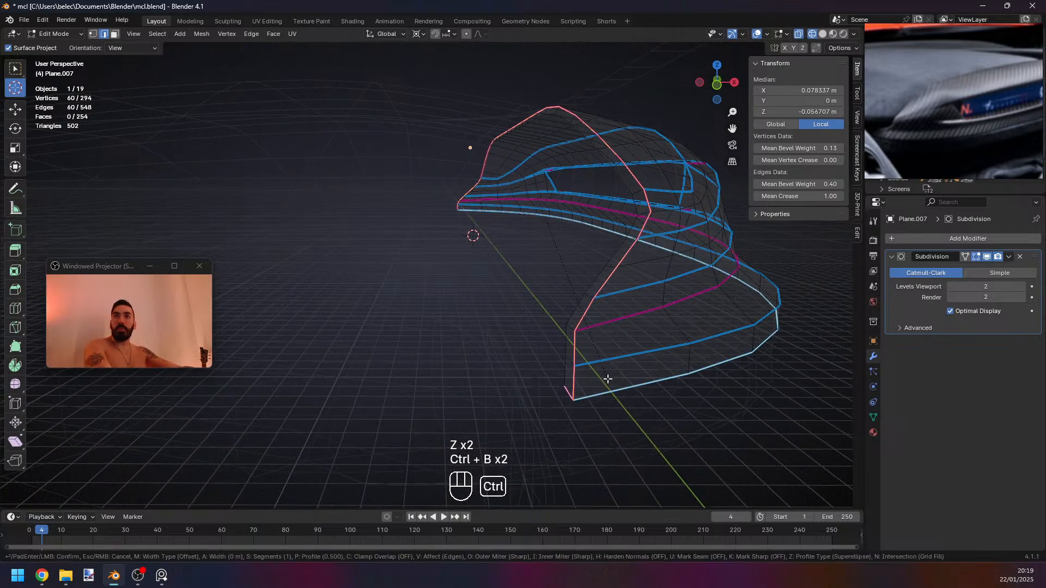
{"action": "left_click", "coordinate": [614, 394]}
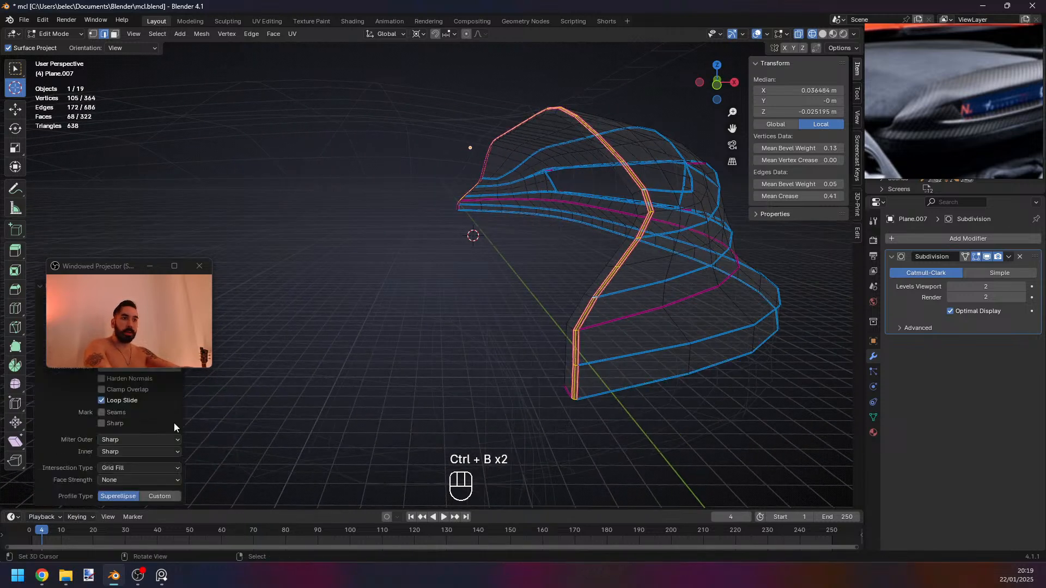
{"action": "left_click_drag", "start_coordinate": [117, 274], "coordinate": [117, 194]}
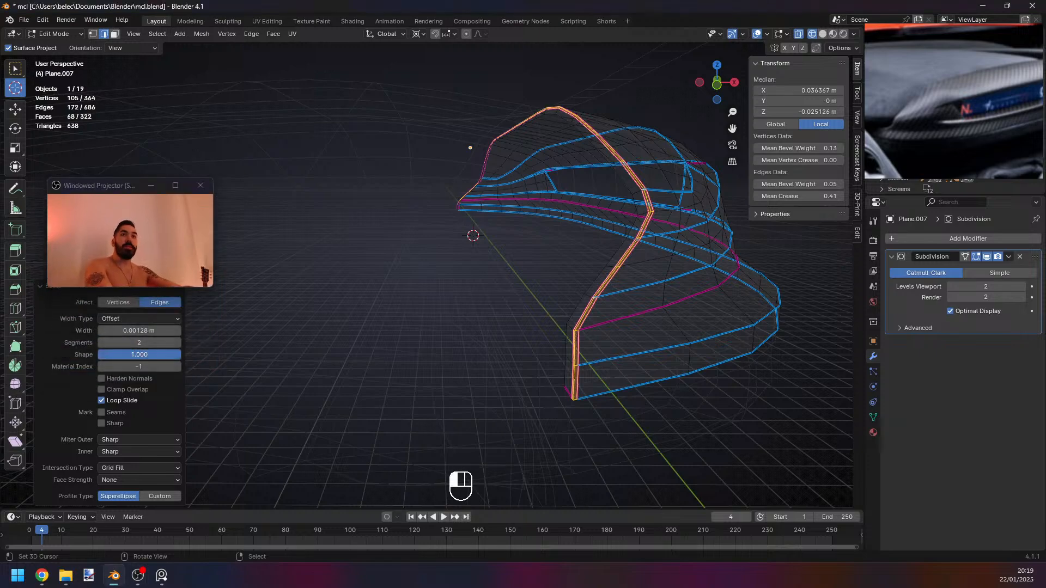
{"action": "key", "text": "z"}
{"action": "key", "text": "Tab"}
{"action": "middle_click_drag", "start_coordinate": [560, 329], "coordinate": [490, 348]}
{"action": "key", "text": "Tab"}
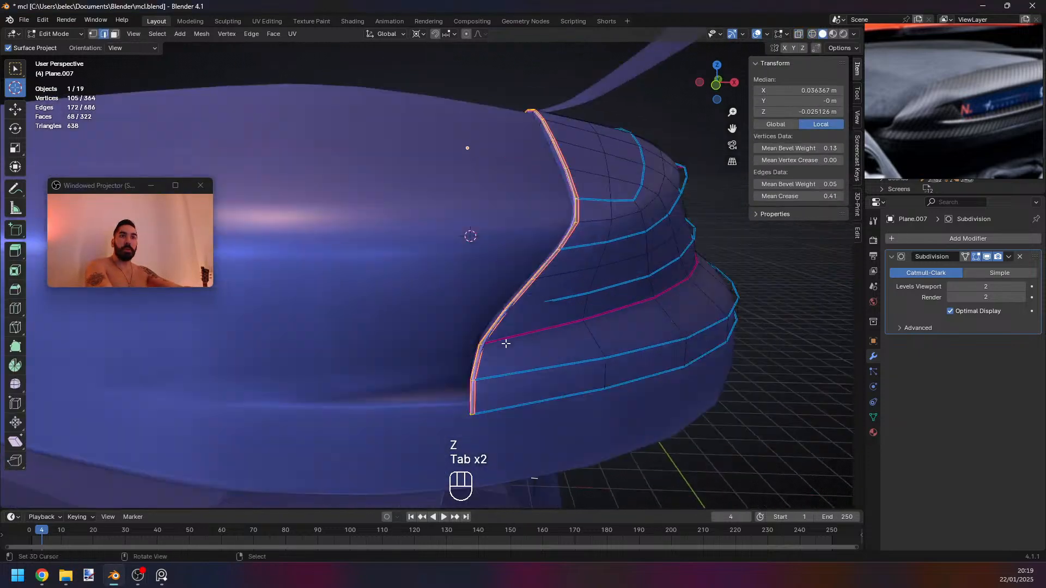
{"action": "key", "text": "ctrl+z"}
{"action": "key", "text": "ctrl+z"}
{"action": "key", "text": "ctrl+z"}
Set the mean crease to 0 on the creased edge loop running along the surround's front below the cutout, and check the smoothed result.
{"action": "key", "text": "2"}
{"action": "left_click", "coordinate": [510, 341]}
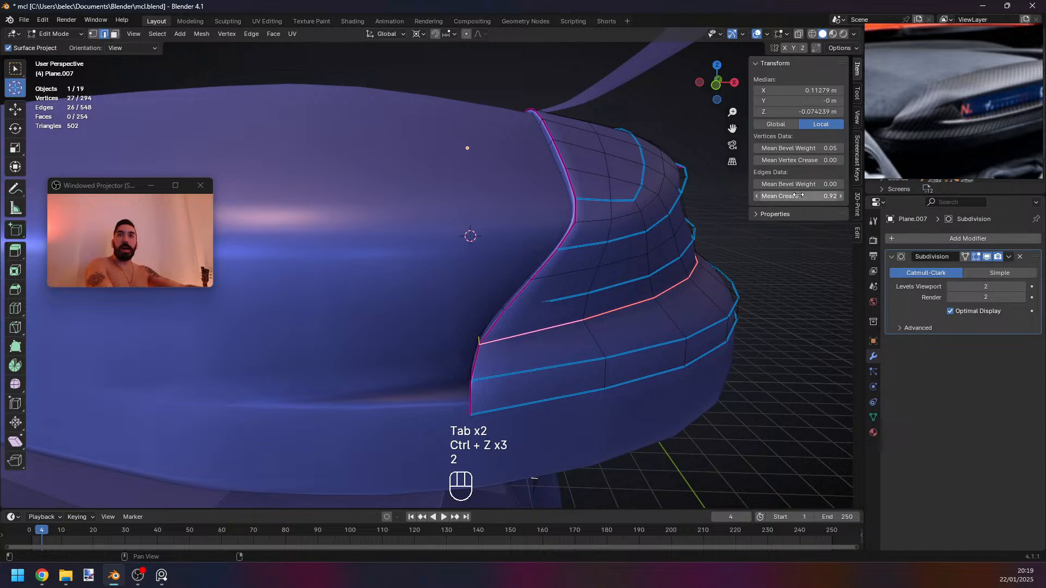
{"action": "key", "text": "Tab"}
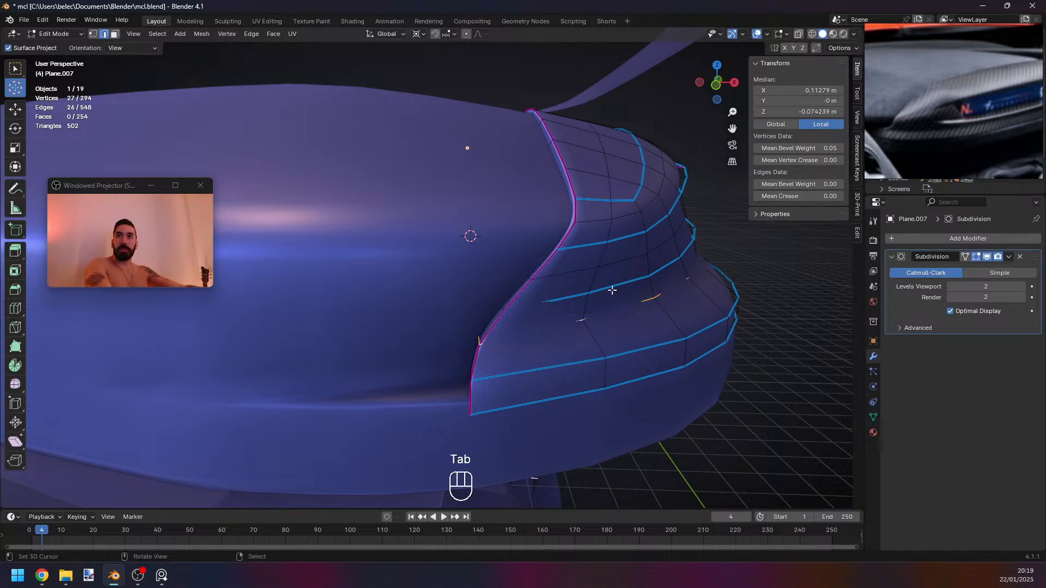
{"action": "middle_click_drag", "start_coordinate": [612, 291], "coordinate": [455, 218]}
{"action": "key", "text": "Tab"}
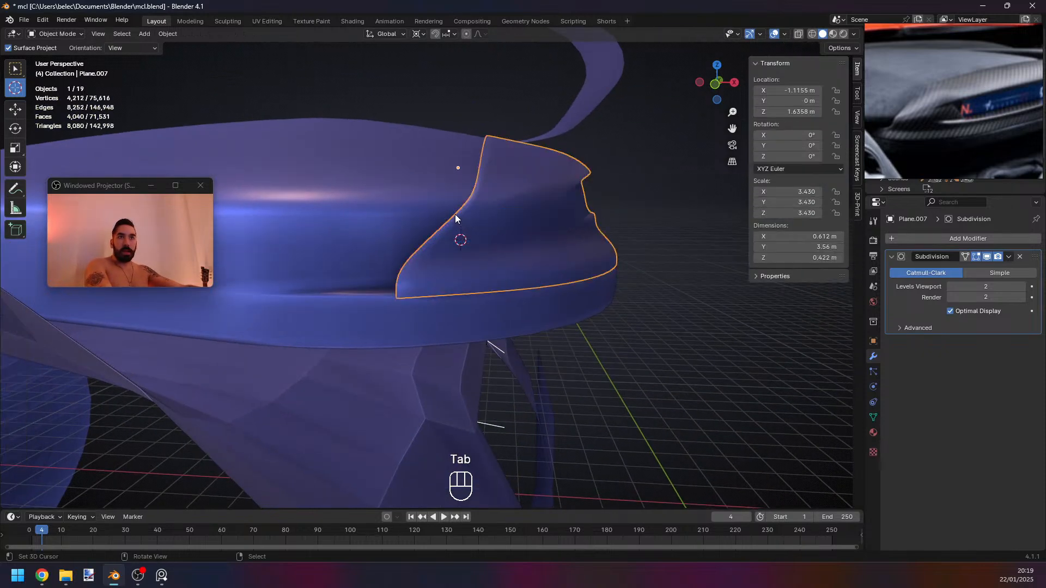
{"action": "key", "text": "Tab"}
{"action": "key", "text": "Tab"}
{"action": "middle_click_drag", "start_coordinate": [470, 253], "coordinate": [632, 326]}
Preview the model with its materials and delete the thin curved strip sticking out beside the dashboard top.
{"action": "key", "text": "a"}
{"action": "middle_click_drag", "start_coordinate": [488, 290], "coordinate": [515, 318], "text": "shift"}
{"action": "left_click_drag", "start_coordinate": [100, 187], "coordinate": [74, 401]}
{"action": "middle_click_drag", "start_coordinate": [326, 295], "coordinate": [447, 283]}
{"action": "left_click", "coordinate": [833, 35]}
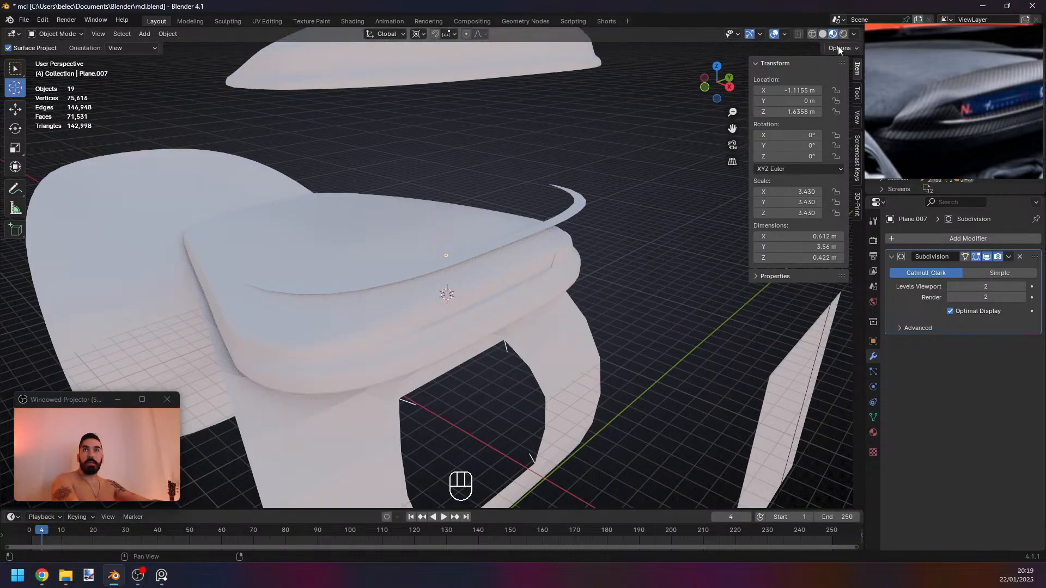
{"action": "middle_click_drag", "start_coordinate": [506, 244], "coordinate": [452, 284]}
{"action": "right_click", "coordinate": [479, 246]}
{"action": "scroll", "coordinate": [468, 261], "scroll_direction": "down", "scroll_amount": 2}
{"action": "key", "text": "x"}
{"action": "left_click", "coordinate": [472, 256]}
Assign the existing Crabon material to the display surround and view it up close.
{"action": "left_click", "coordinate": [452, 284]}
{"action": "left_click", "coordinate": [873, 432]}
{"action": "left_click", "coordinate": [893, 285]}
{"action": "type", "text": "c"}
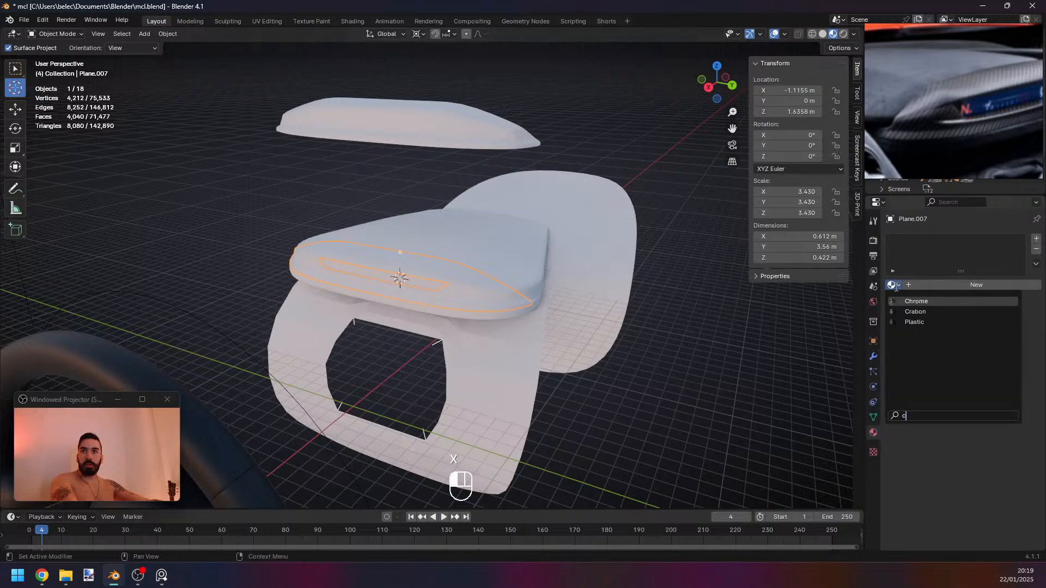
{"action": "type", "text": "r"}
{"action": "left_click", "coordinate": [913, 301]}
{"action": "scroll", "coordinate": [556, 299], "scroll_direction": "up", "scroll_amount": 4}
{"action": "middle_click_drag", "start_coordinate": [626, 306], "coordinate": [523, 256]}
Set the surround's Subdivision viewport level to 0 and open its mesh for editing.
{"action": "key", "text": "Tab"}
{"action": "key", "text": "Tab"}
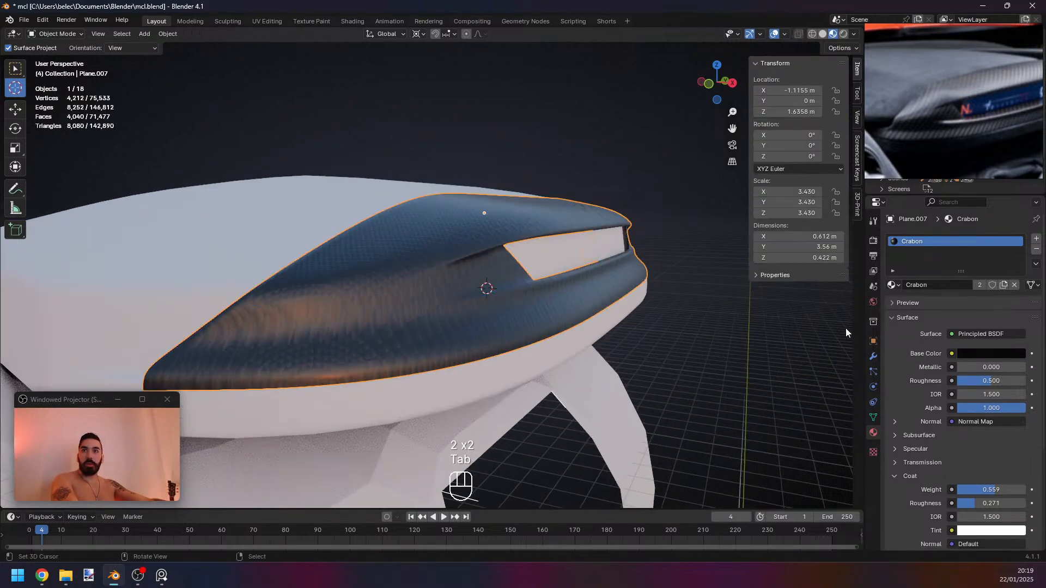
{"action": "left_click", "coordinate": [873, 356]}
{"action": "left_click", "coordinate": [950, 285]}
{"action": "left_click", "coordinate": [950, 284]}
{"action": "key", "text": "Tab"}
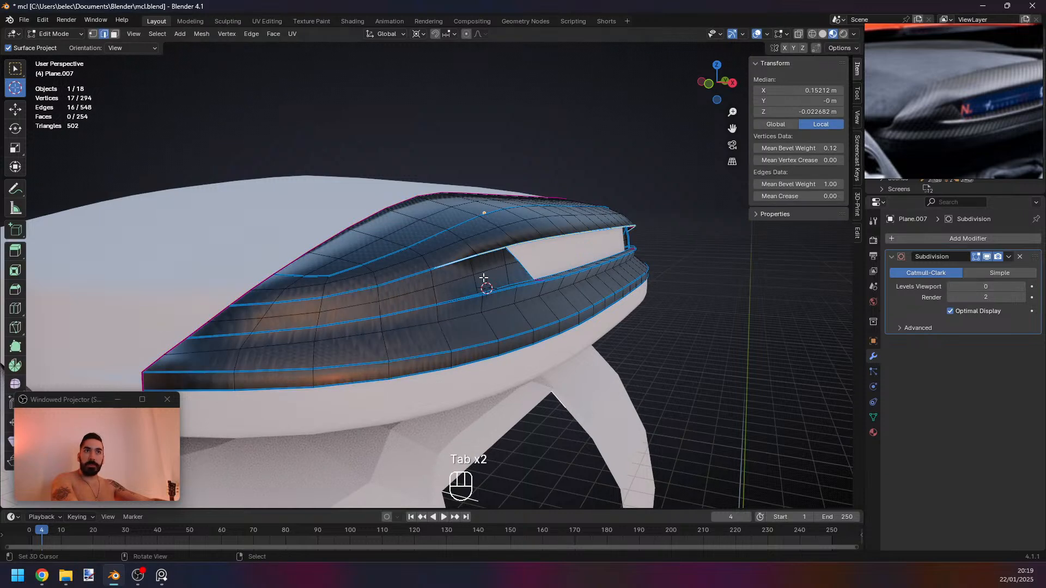
Select the outer edge loops running above and below the display cutout and mark them as seams.
{"action": "key", "text": "2"}
{"action": "middle_click_drag", "start_coordinate": [484, 278], "coordinate": [387, 332]}
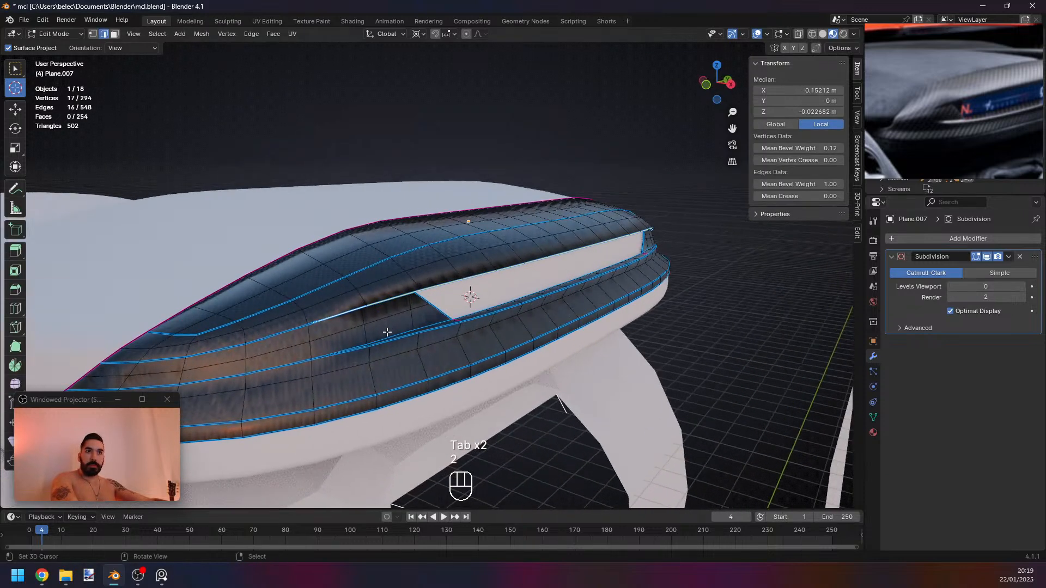
{"action": "left_click", "coordinate": [387, 332], "text": "alt+shift"}
{"action": "key", "text": "ctrl+z"}
{"action": "left_click", "coordinate": [377, 343], "text": "alt+shift"}
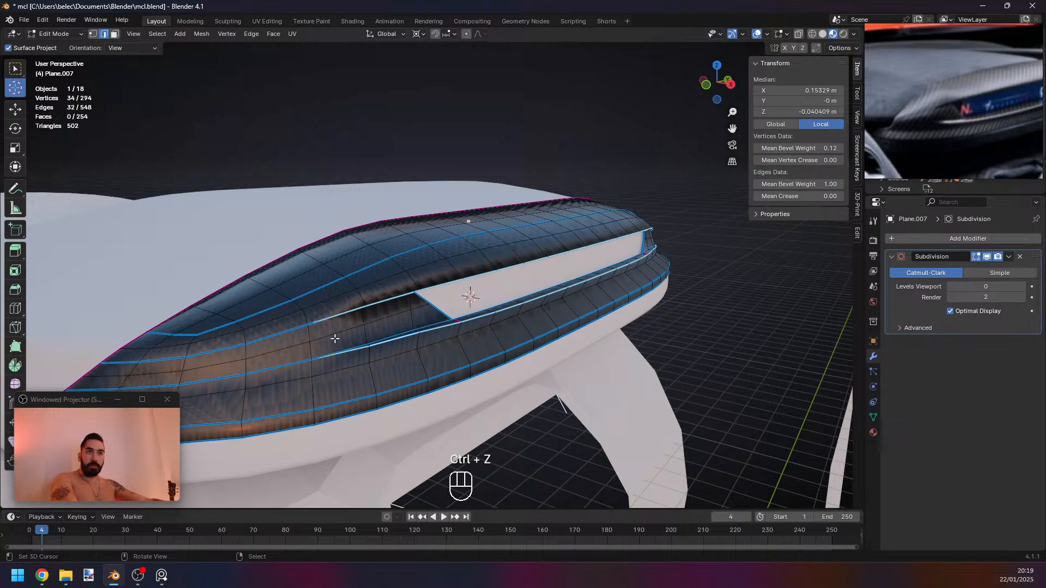
{"action": "key", "text": "z"}
{"action": "key", "text": "z"}
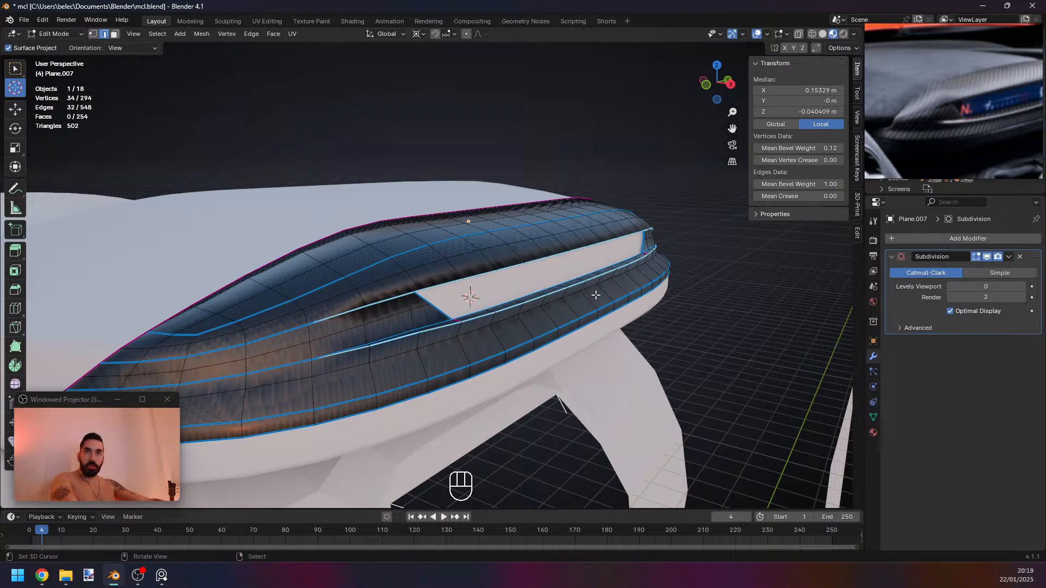
{"action": "key", "text": "ctrl+e"}
{"action": "left_click", "coordinate": [629, 449]}
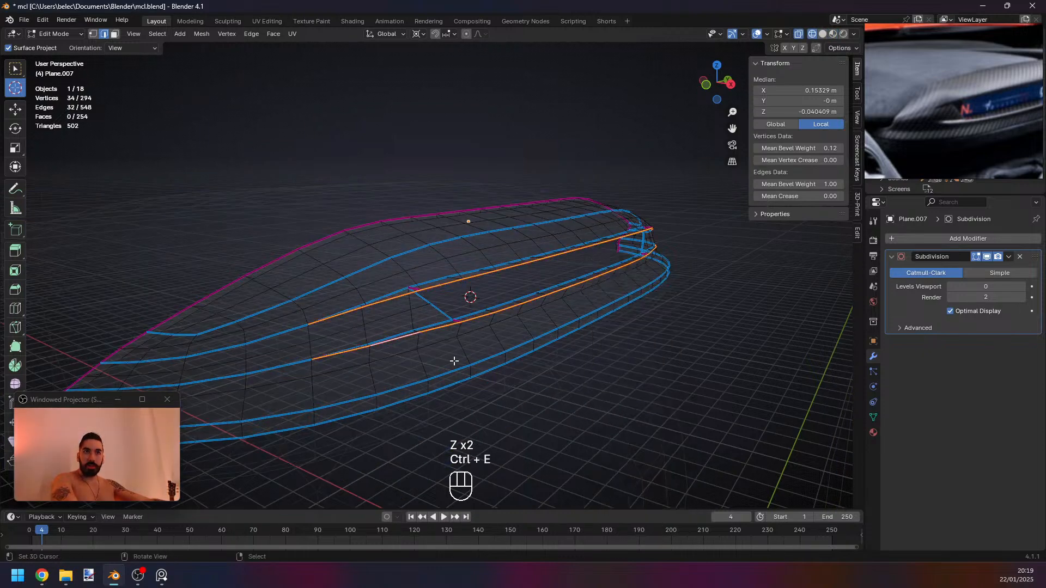
Select the short inner edge runs extending from both ends of the cutout to the outer seams and mark them as seams.
{"action": "middle_click_drag", "start_coordinate": [453, 360], "coordinate": [483, 278]}
{"action": "middle_click_drag", "start_coordinate": [496, 409], "coordinate": [469, 402]}
{"action": "left_click", "coordinate": [453, 402], "text": "alt"}
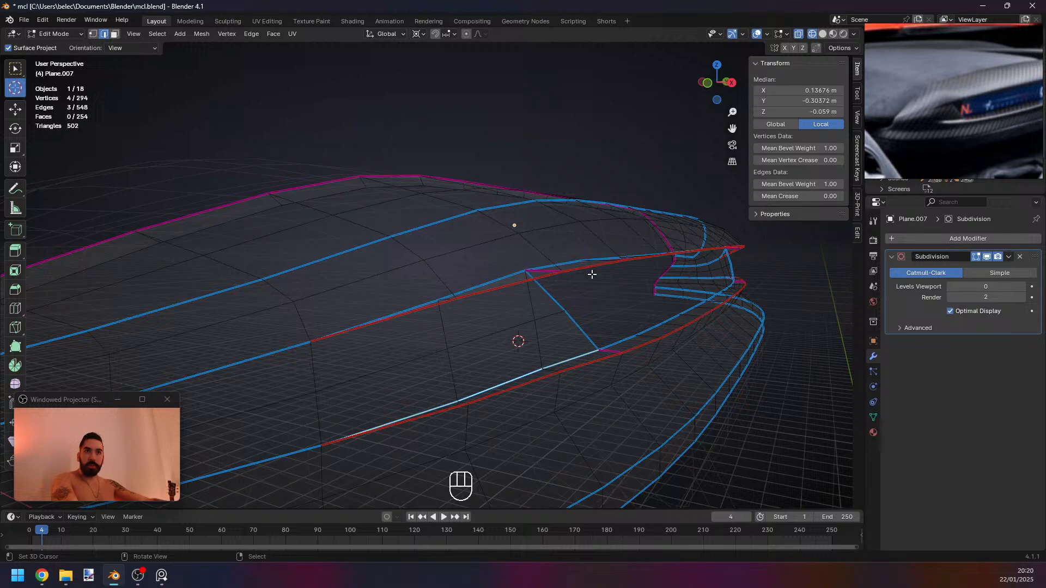
{"action": "middle_click_drag", "start_coordinate": [592, 274], "coordinate": [493, 329]}
{"action": "left_click", "coordinate": [467, 355], "text": "alt+shift"}
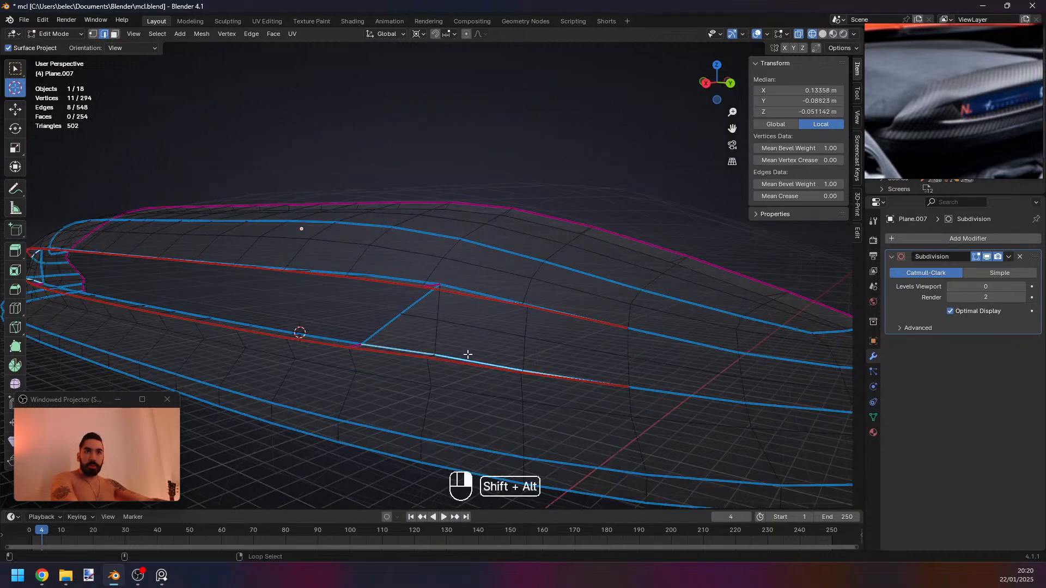
{"action": "left_click", "coordinate": [467, 286], "text": "alt+shift"}
{"action": "key", "text": "ctrl+e"}
{"action": "left_click", "coordinate": [594, 268]}
{"action": "middle_click_drag", "start_coordinate": [533, 285], "coordinate": [534, 288]}
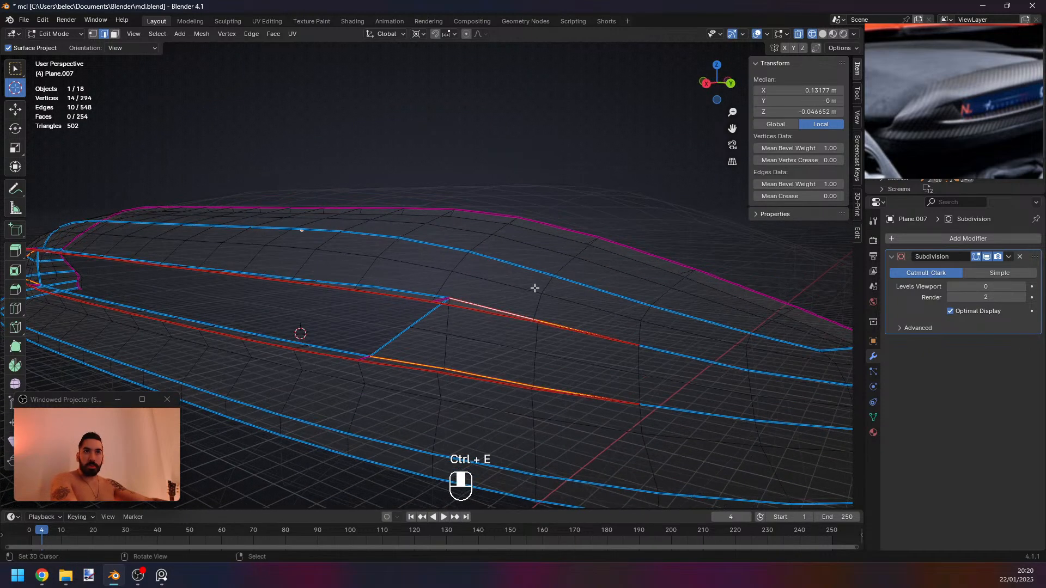
Select the whole surround mesh and unwrap its UVs along the marked seams.
{"action": "mouse_move", "coordinate": [450, 313]}
{"action": "middle_mouse_down"}
{"action": "mouse_move", "coordinate": [529, 330]}
{"action": "mouse_move", "coordinate": [505, 332]}
{"action": "mouse_move", "coordinate": [577, 322]}
{"action": "middle_mouse_up"}
{"action": "scroll", "coordinate": [530, 330], "scroll_direction": "down", "scroll_amount": 2}
{"action": "scroll", "coordinate": [577, 322], "scroll_direction": "down", "scroll_amount": 2}
{"action": "key", "text": "z"}
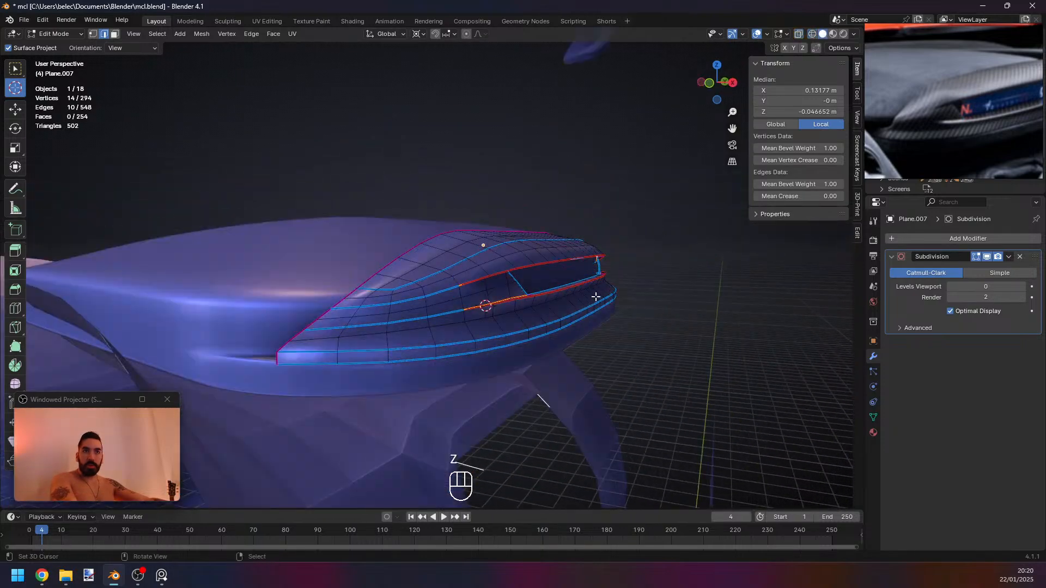
{"action": "key", "text": "a"}
{"action": "key", "text": "a"}
{"action": "key", "text": "u"}
{"action": "left_click", "coordinate": [595, 285]}
Restore the surround's Subdivision to level 2 and inspect its carbon texture from both sides in material preview.
{"action": "key", "text": "Tab"}
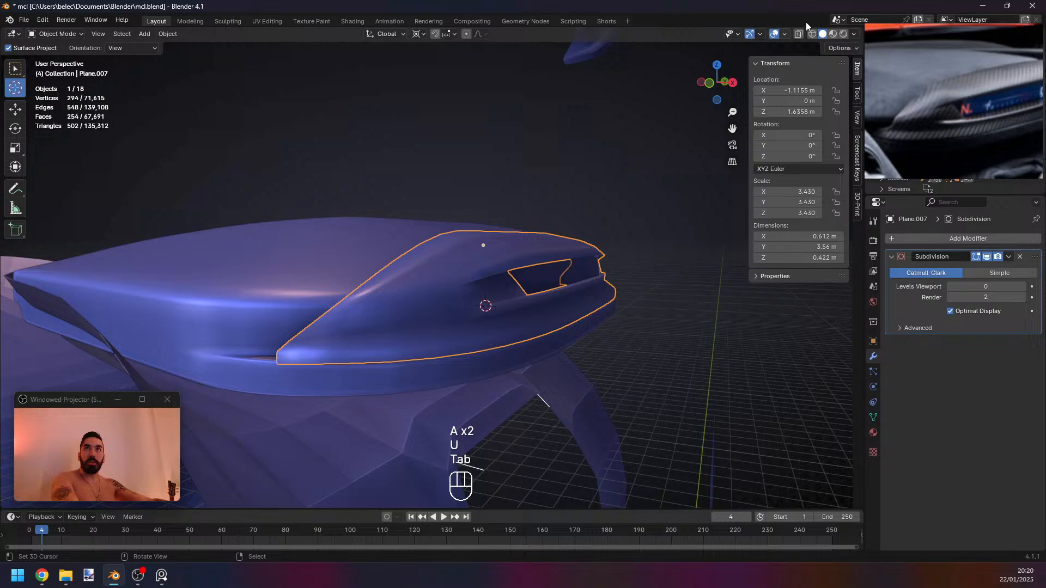
{"action": "left_click", "coordinate": [832, 34]}
{"action": "mouse_move", "coordinate": [627, 218]}
{"action": "middle_mouse_down"}
{"action": "mouse_move", "coordinate": [565, 245]}
{"action": "mouse_move", "coordinate": [512, 295]}
{"action": "mouse_move", "coordinate": [466, 273]}
{"action": "mouse_move", "coordinate": [414, 272]}
{"action": "middle_mouse_up"}
{"action": "key", "text": "ctrl+1"}
{"action": "key", "text": "ctrl+2"}
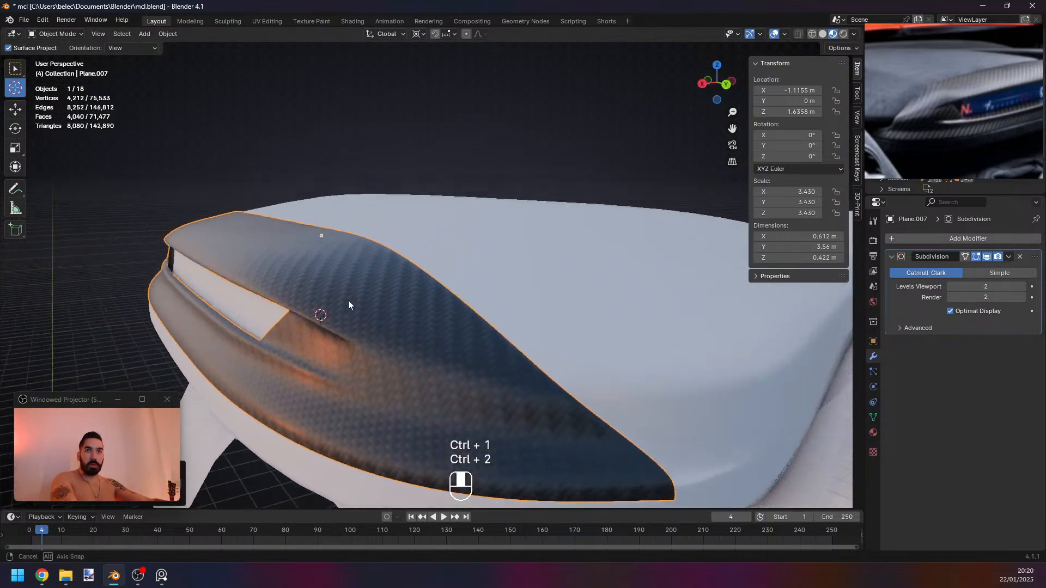
{"action": "middle_click_drag", "start_coordinate": [348, 305], "coordinate": [681, 300]}
Try a lower coat roughness on the surround's Crabon material and undo the change.
{"action": "left_click", "coordinate": [873, 433]}
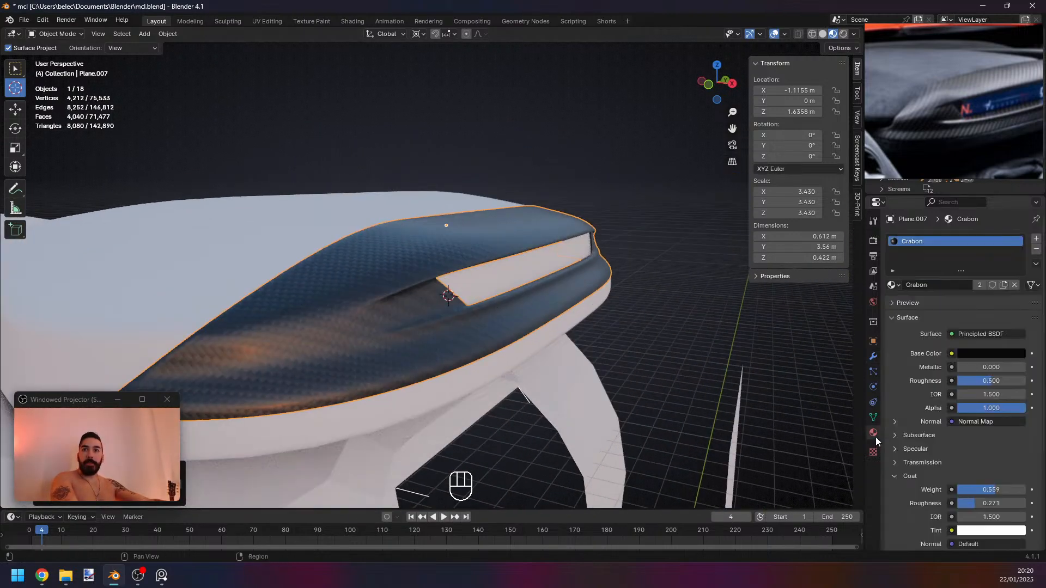
{"action": "scroll", "coordinate": [968, 442], "scroll_direction": "down", "scroll_amount": 2}
{"action": "left_click_drag", "start_coordinate": [975, 457], "coordinate": [962, 458]}
{"action": "middle_click_drag", "start_coordinate": [724, 398], "coordinate": [666, 228]}
{"action": "key", "text": "ctrl+z"}
{"action": "key", "text": "ctrl+z"}
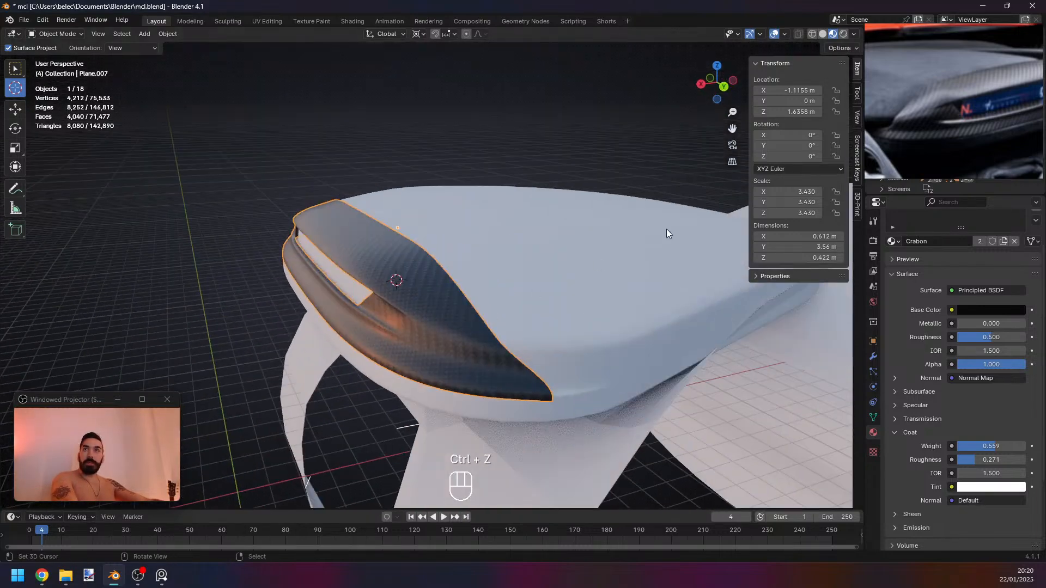
Shift the reference photo to the round air vent area and examine the dashboard model against it in solid shading.
{"action": "middle_click_drag", "start_coordinate": [998, 58], "coordinate": [893, 114]}
{"action": "scroll", "coordinate": [950, 130], "scroll_direction": "down", "scroll_amount": 2}
{"action": "middle_click_drag", "start_coordinate": [555, 410], "coordinate": [534, 364]}
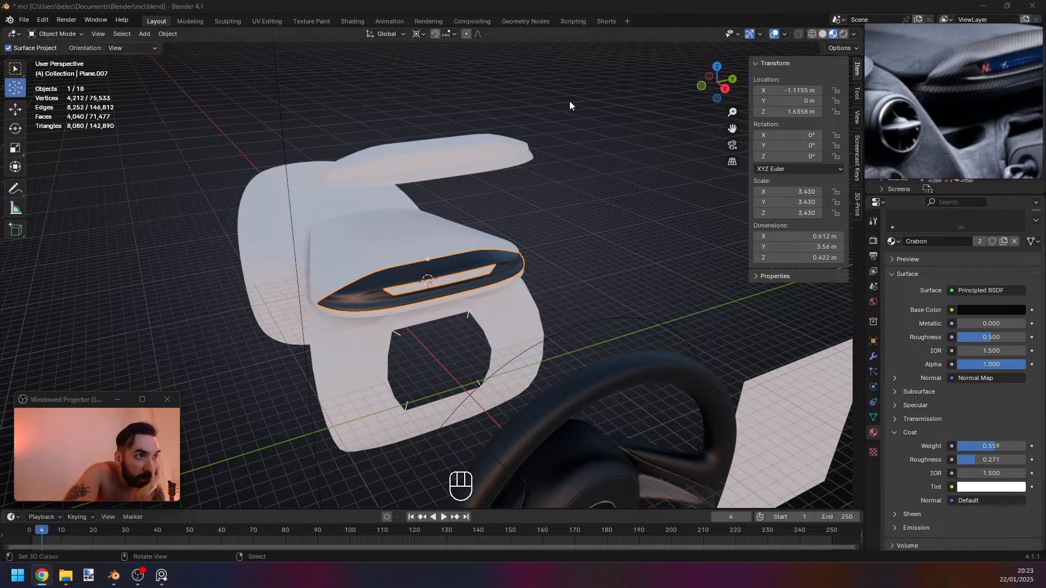
{"action": "middle_click_drag", "start_coordinate": [470, 227], "coordinate": [485, 219]}
{"action": "scroll", "coordinate": [485, 219], "scroll_direction": "up", "scroll_amount": 2}
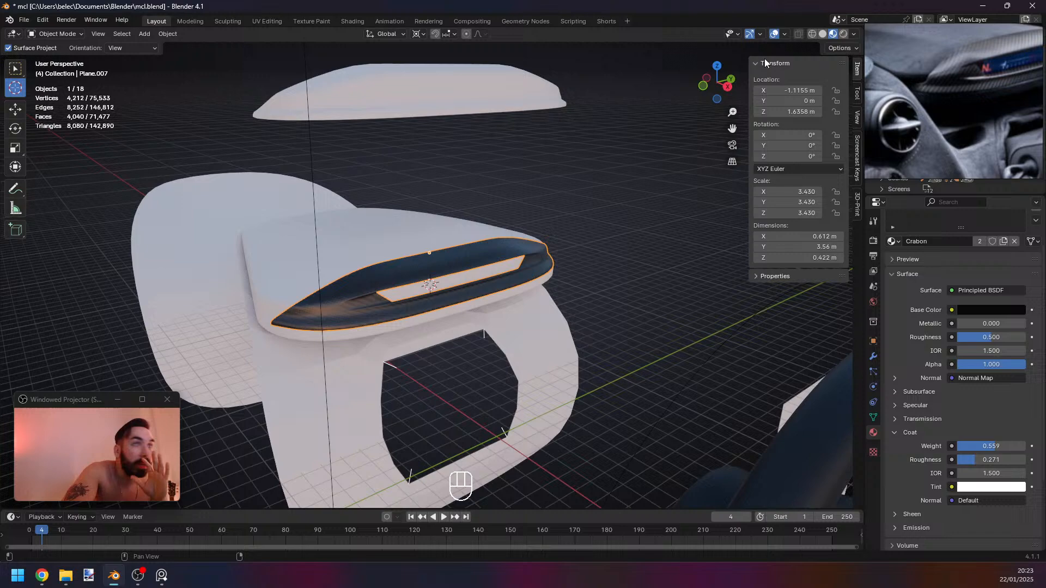
{"action": "left_click", "coordinate": [822, 34]}
{"action": "middle_click_drag", "start_coordinate": [544, 234], "coordinate": [551, 231]}
{"action": "scroll", "coordinate": [550, 231], "scroll_direction": "up", "scroll_amount": 2}
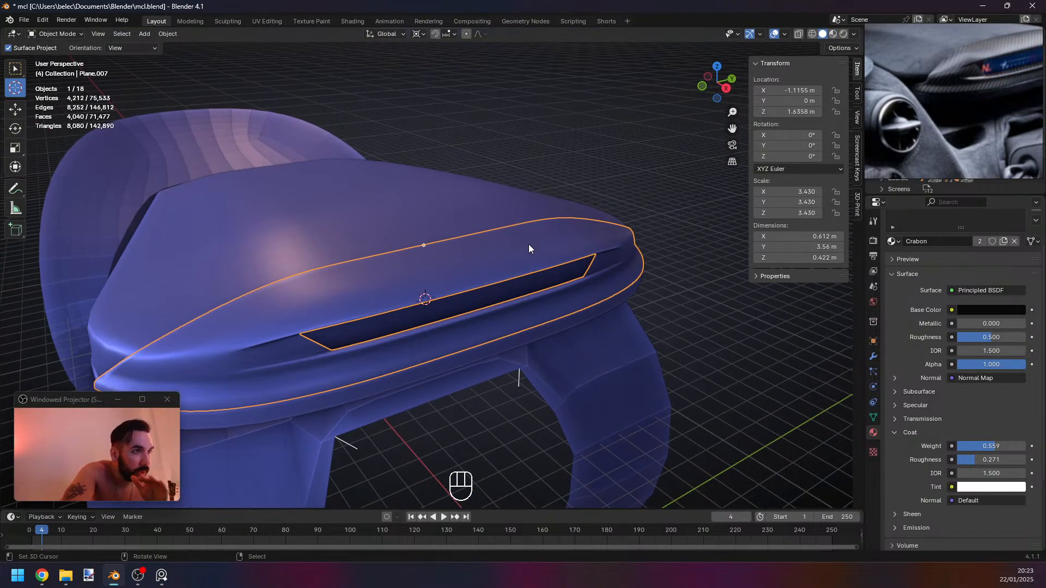
Set the solid viewport shading to material colour with cavity off, and place the reference photo over the viewport.
{"action": "left_click", "coordinate": [854, 33]}
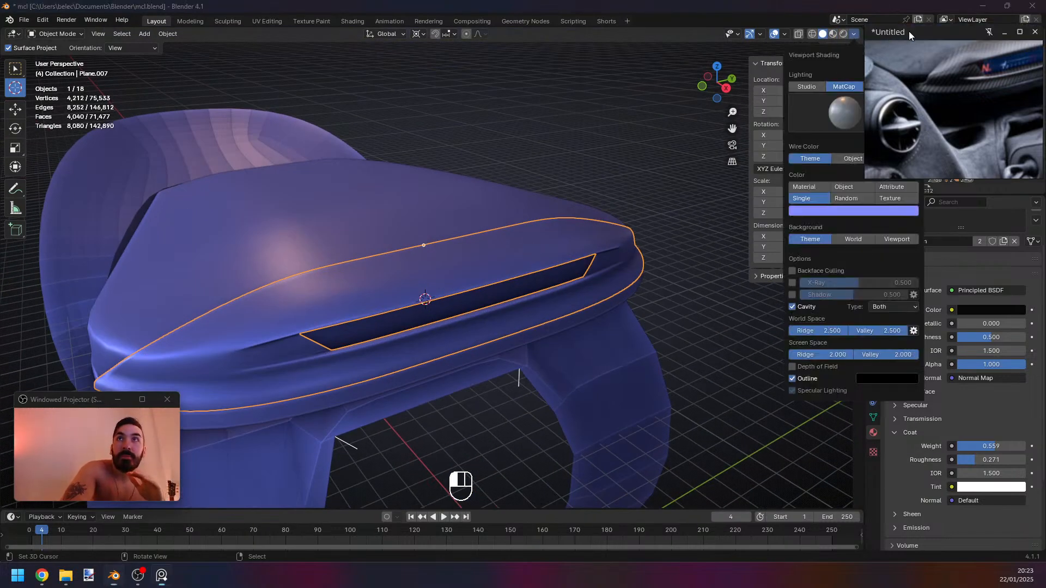
{"action": "left_click_drag", "start_coordinate": [909, 31], "coordinate": [428, 255]}
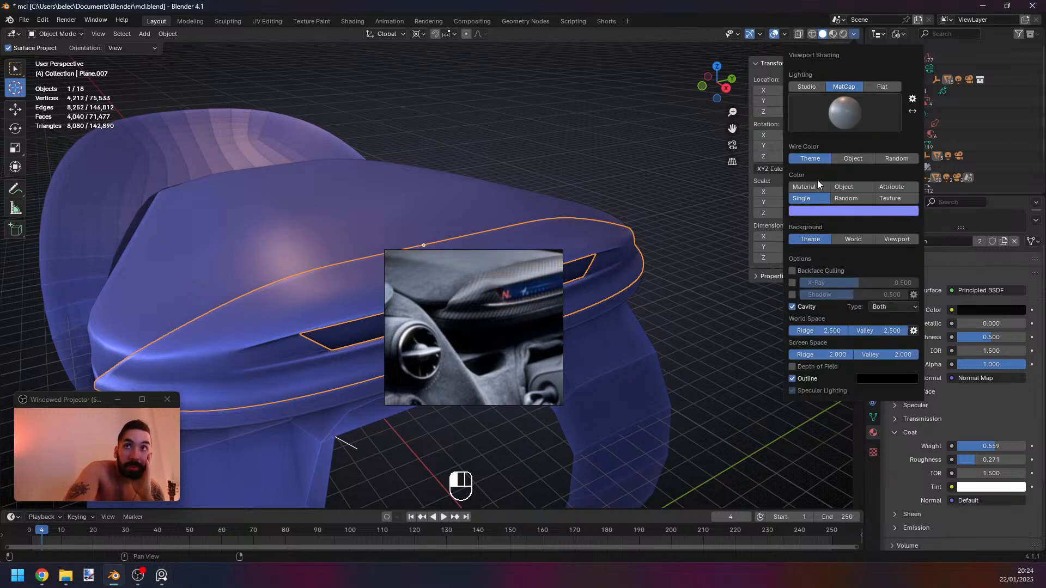
{"action": "left_click", "coordinate": [814, 212]}
{"action": "left_click", "coordinate": [811, 188]}
{"action": "left_click", "coordinate": [802, 295]}
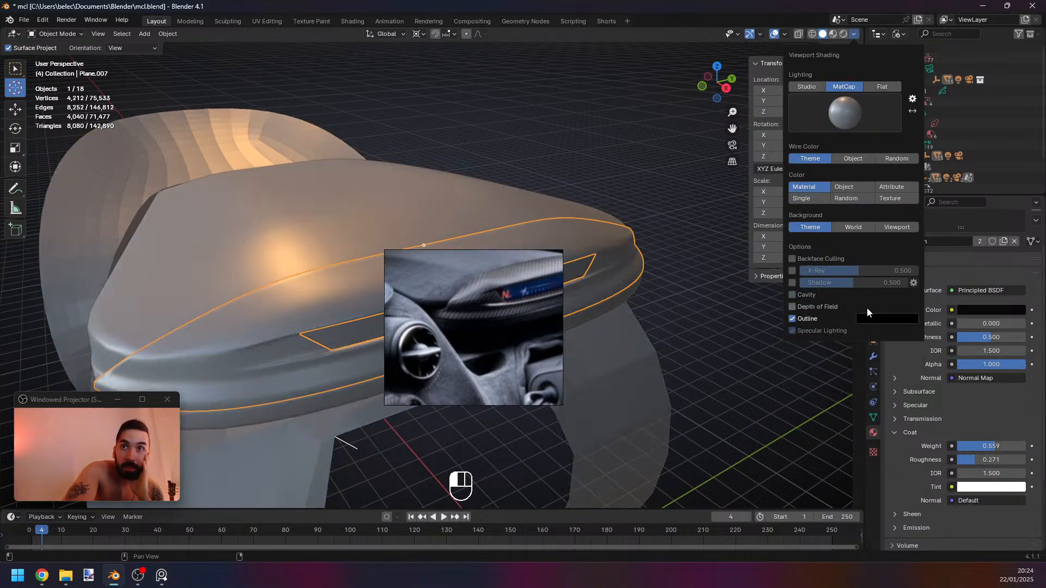
Try Studio lighting in the solid viewport, move the reference photo aside and examine the dashboard from the other side.
{"action": "left_click", "coordinate": [806, 87]}
{"action": "scroll", "coordinate": [654, 207], "scroll_direction": "down", "scroll_amount": 2}
{"action": "left_click_drag", "start_coordinate": [469, 263], "coordinate": [631, 400]}
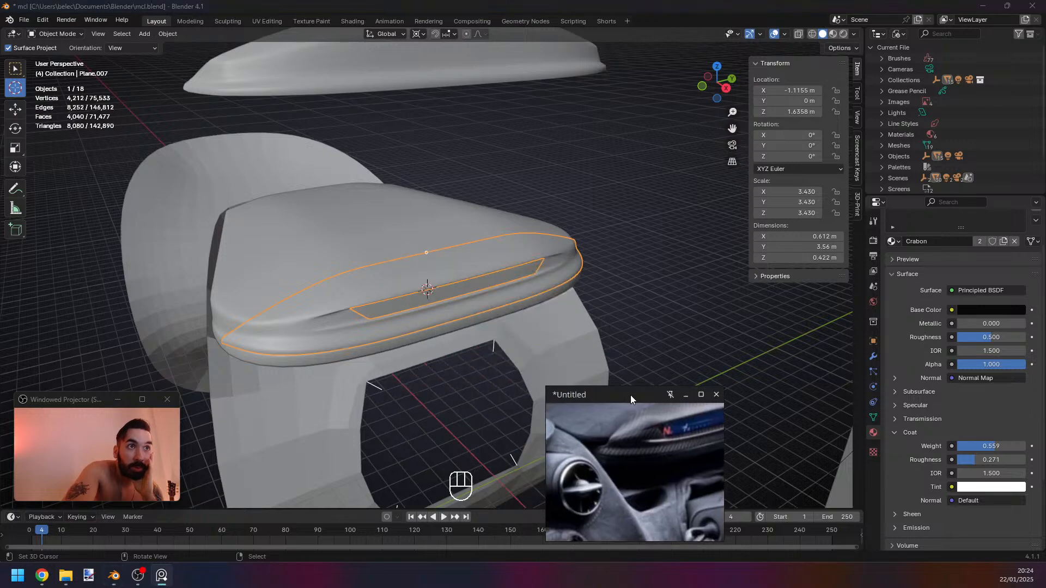
{"action": "middle_click_drag", "start_coordinate": [534, 349], "coordinate": [758, 90]}
Switch the solid viewport lighting back to MatCap with the blue-grey sphere that has a warm highlight.
{"action": "left_click", "coordinate": [854, 34]}
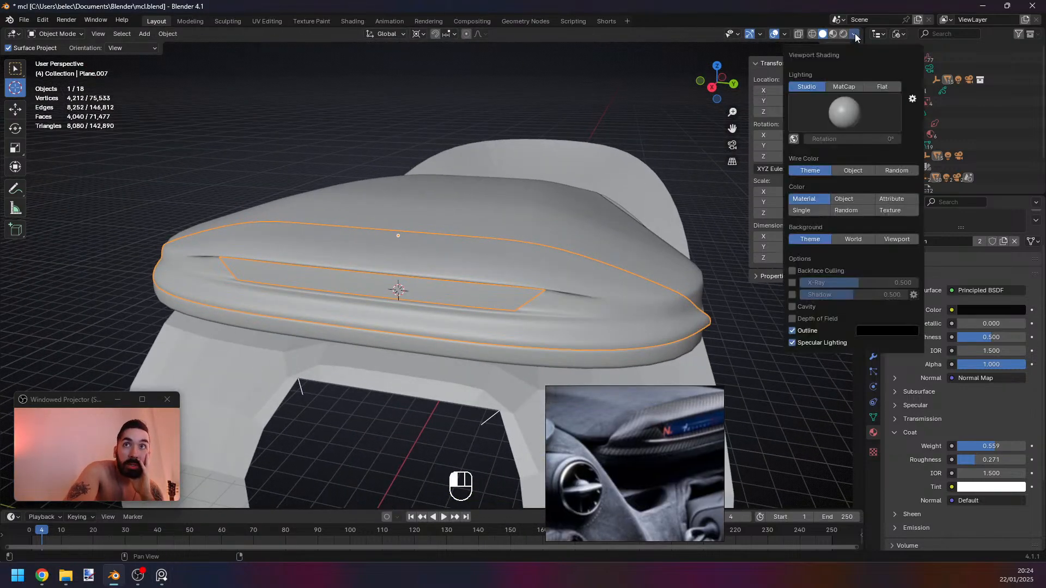
{"action": "left_click", "coordinate": [848, 86]}
{"action": "left_click", "coordinate": [840, 113]}
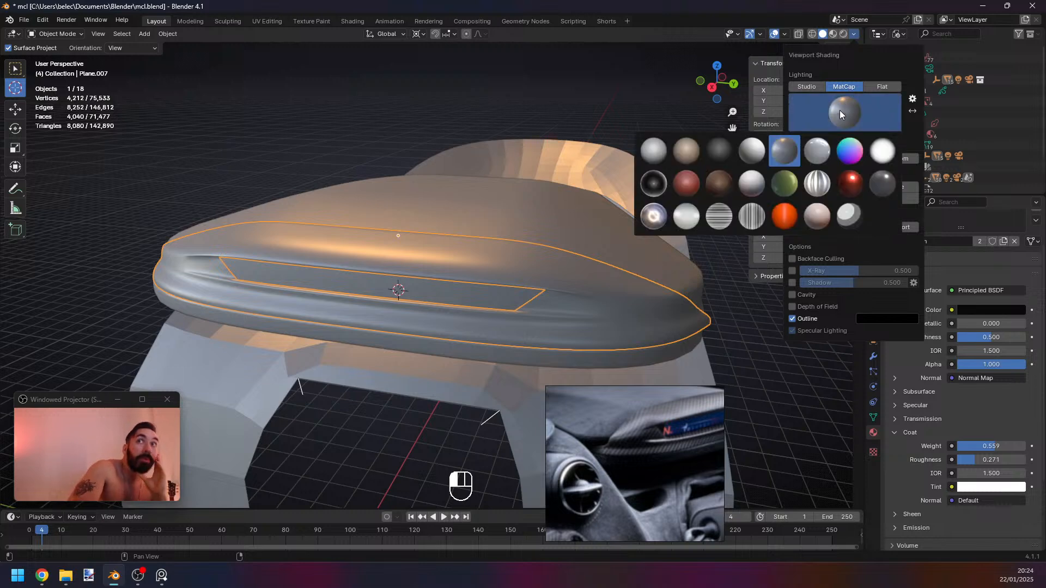
{"action": "left_click", "coordinate": [786, 153]}
Show all objects in a single blue-violet viewport colour and enable cavity shading.
{"action": "left_click", "coordinate": [817, 198]}
{"action": "left_click", "coordinate": [835, 211]}
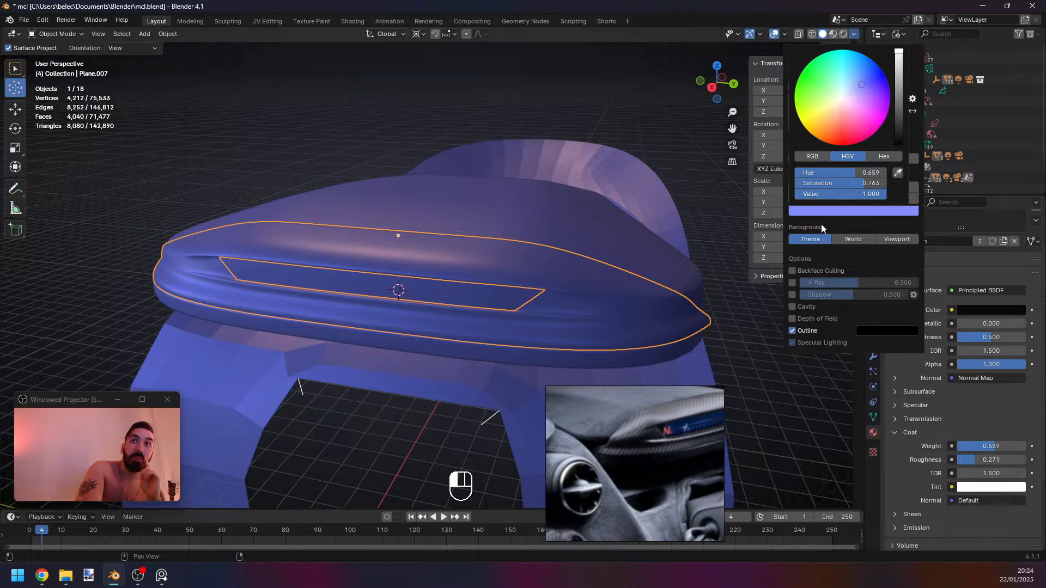
{"action": "left_click", "coordinate": [793, 307]}
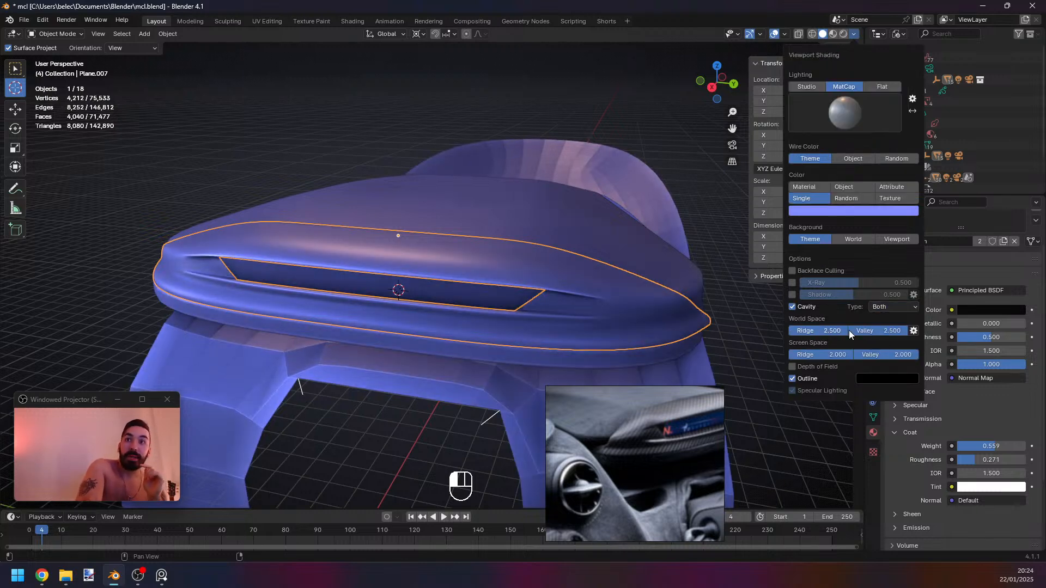
{"action": "mouse_move", "coordinate": [653, 228]}
{"action": "middle_mouse_down"}
{"action": "mouse_move", "coordinate": [560, 207]}
{"action": "mouse_move", "coordinate": [578, 196]}
{"action": "middle_mouse_up"}
{"action": "left_click", "coordinate": [853, 34]}
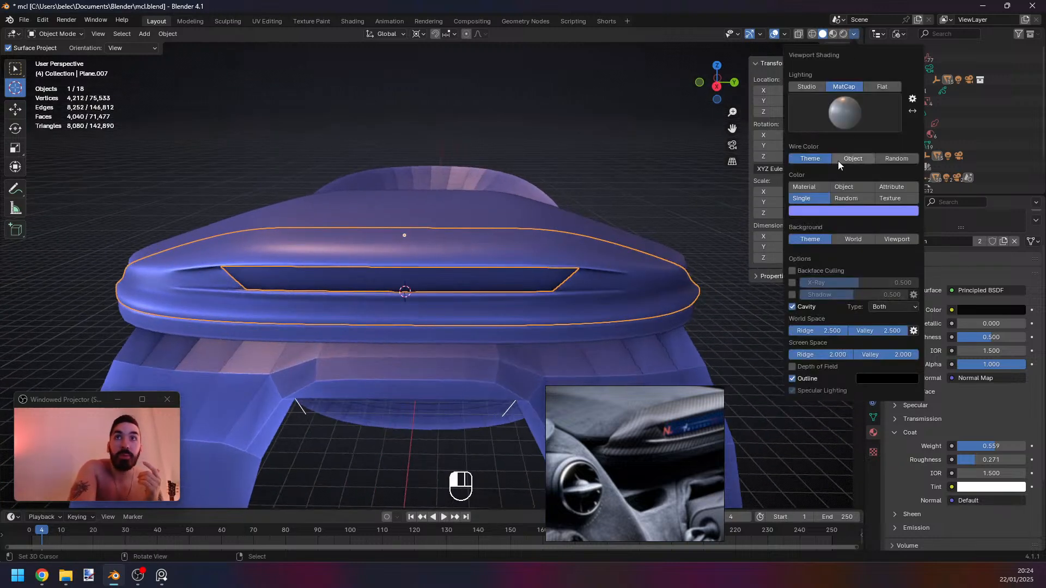
{"action": "left_click", "coordinate": [849, 208]}
{"action": "mouse_move", "coordinate": [825, 99]}
{"action": "left_mouse_down"}
{"action": "mouse_move", "coordinate": [853, 83]}
{"action": "mouse_move", "coordinate": [851, 118]}
{"action": "mouse_move", "coordinate": [883, 75]}
{"action": "mouse_move", "coordinate": [883, 121]}
{"action": "mouse_move", "coordinate": [867, 84]}
{"action": "mouse_move", "coordinate": [854, 89]}
{"action": "mouse_move", "coordinate": [865, 82]}
{"action": "left_mouse_up"}
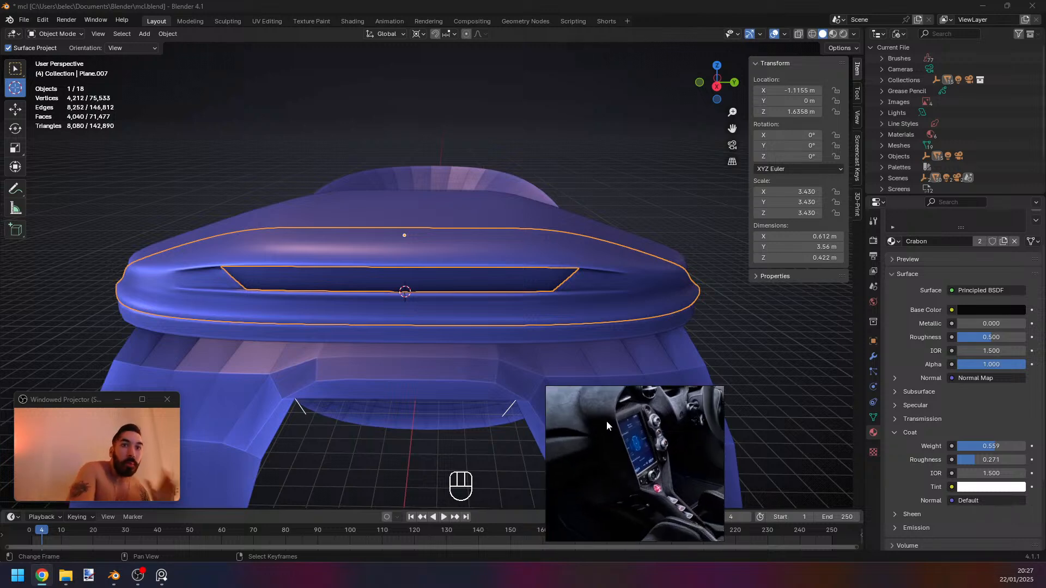
Enlarge the reference photo window, examine the centre console and dashboard in it, and move it off the viewport.
{"action": "left_click_drag", "start_coordinate": [594, 397], "coordinate": [345, 256]}
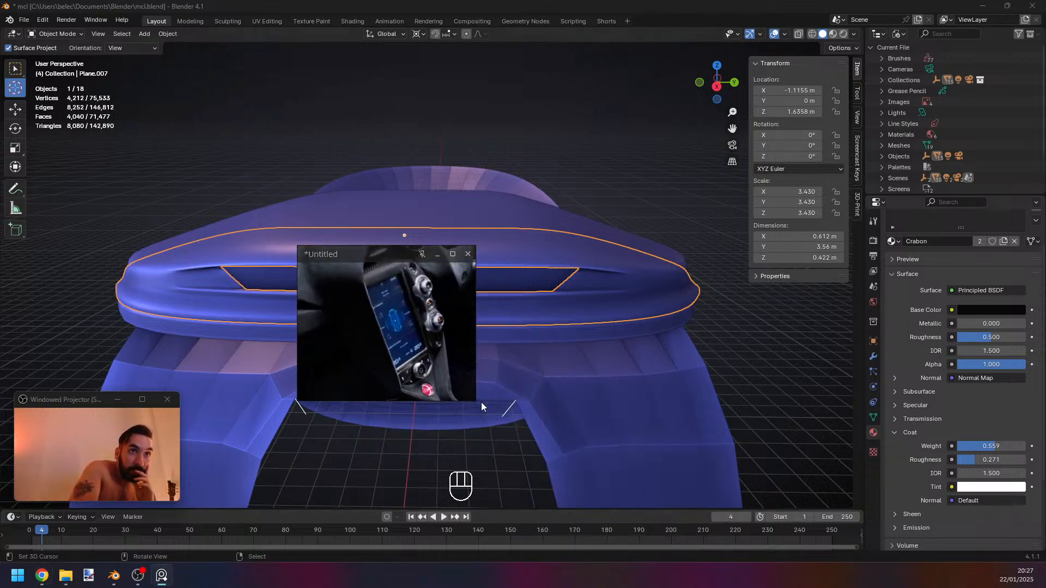
{"action": "left_click_drag", "start_coordinate": [479, 403], "coordinate": [601, 501]}
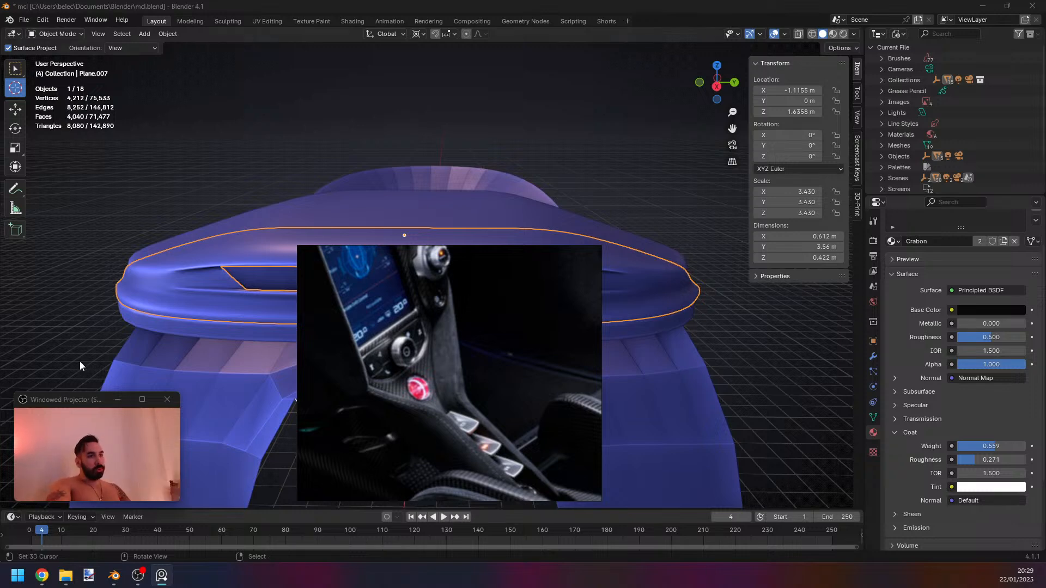
{"action": "left_click_drag", "start_coordinate": [411, 258], "coordinate": [434, 121]}
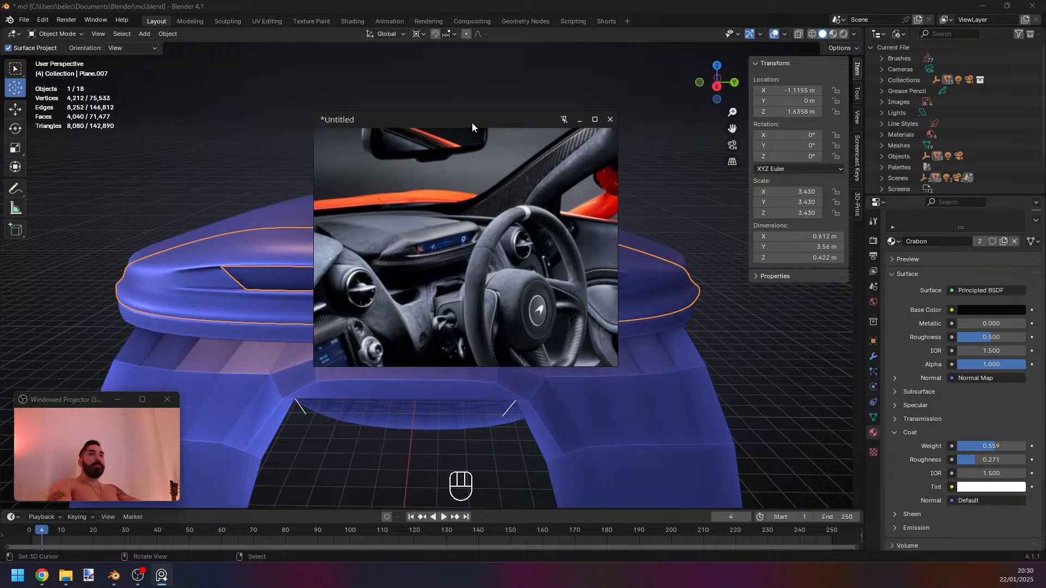
{"action": "left_click_drag", "start_coordinate": [471, 123], "coordinate": [850, 587]}
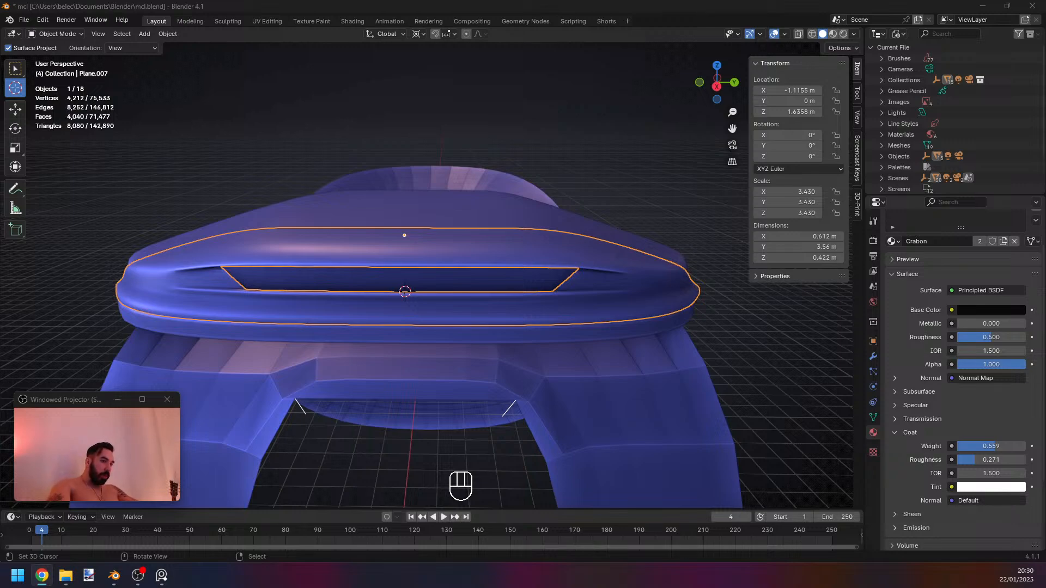
Save the file and deselect all objects, with the dashboard model viewed from the side.
{"action": "middle_click_drag", "start_coordinate": [445, 385], "coordinate": [602, 401]}
{"action": "key", "text": "ctrl+s"}
{"action": "key", "text": "a"}
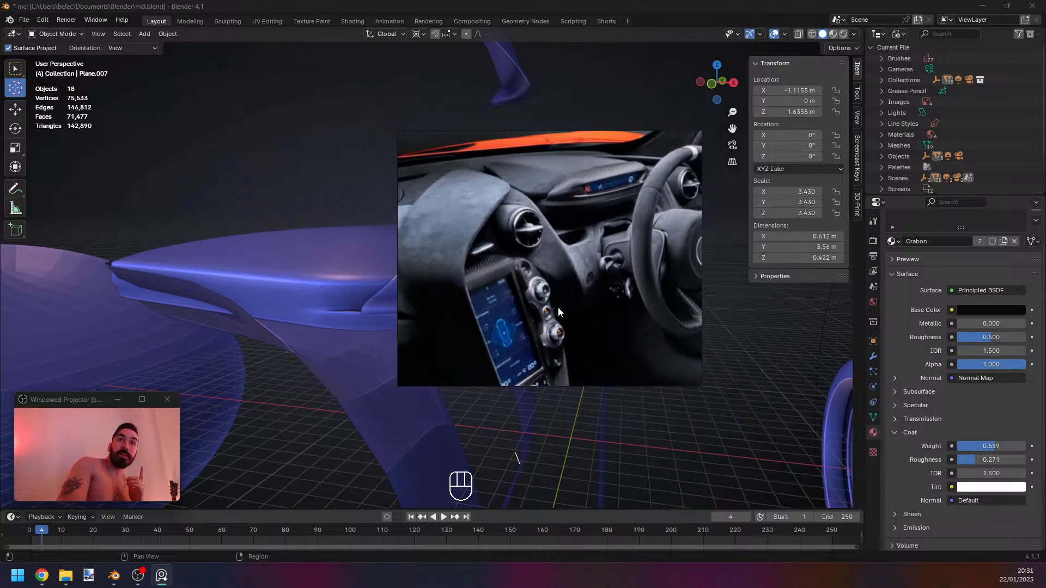
Shrink the reference photo window and place it just below the dashboard top in an angled view for comparison.
{"action": "middle_click_drag", "start_coordinate": [557, 307], "coordinate": [534, 273]}
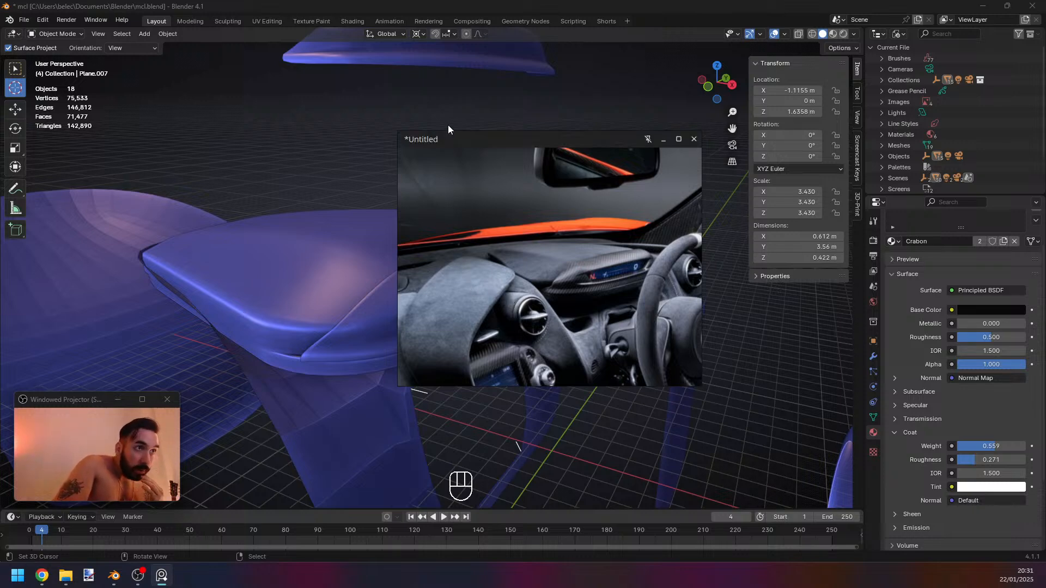
{"action": "left_click_drag", "start_coordinate": [488, 143], "coordinate": [278, 256]}
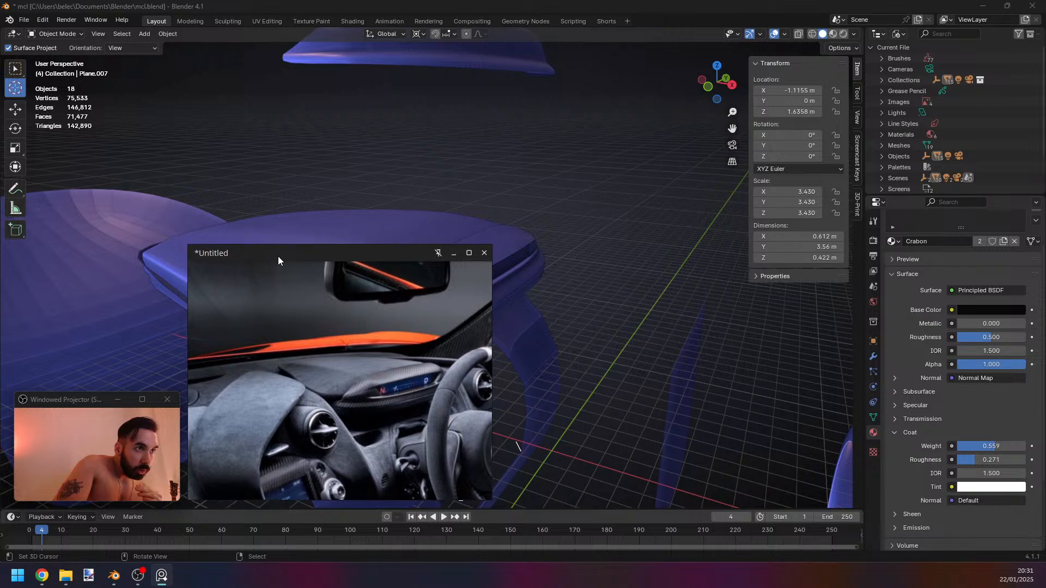
{"action": "left_click_drag", "start_coordinate": [187, 242], "coordinate": [223, 299]}
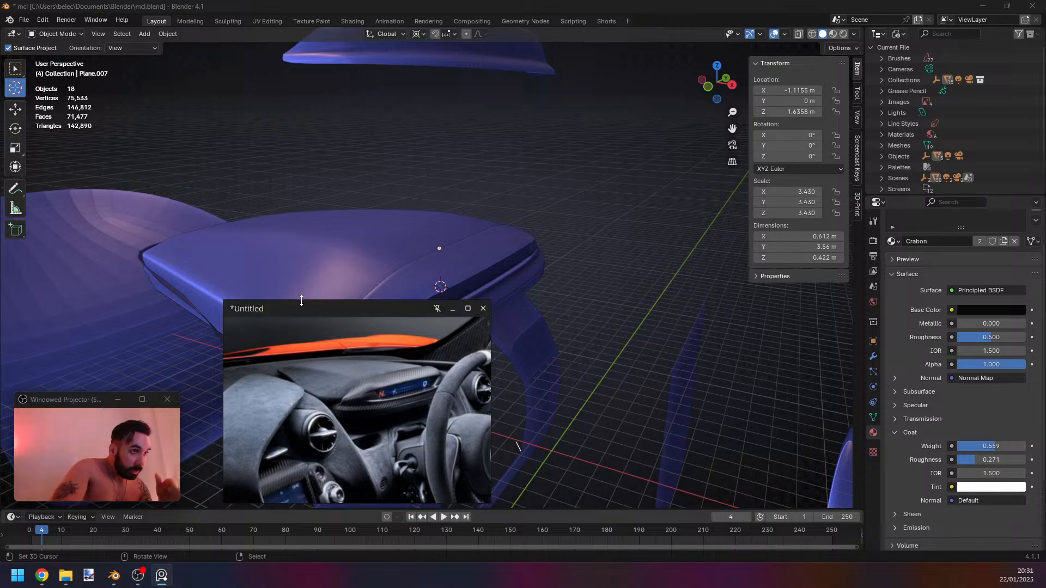
{"action": "left_click_drag", "start_coordinate": [297, 303], "coordinate": [257, 308]}
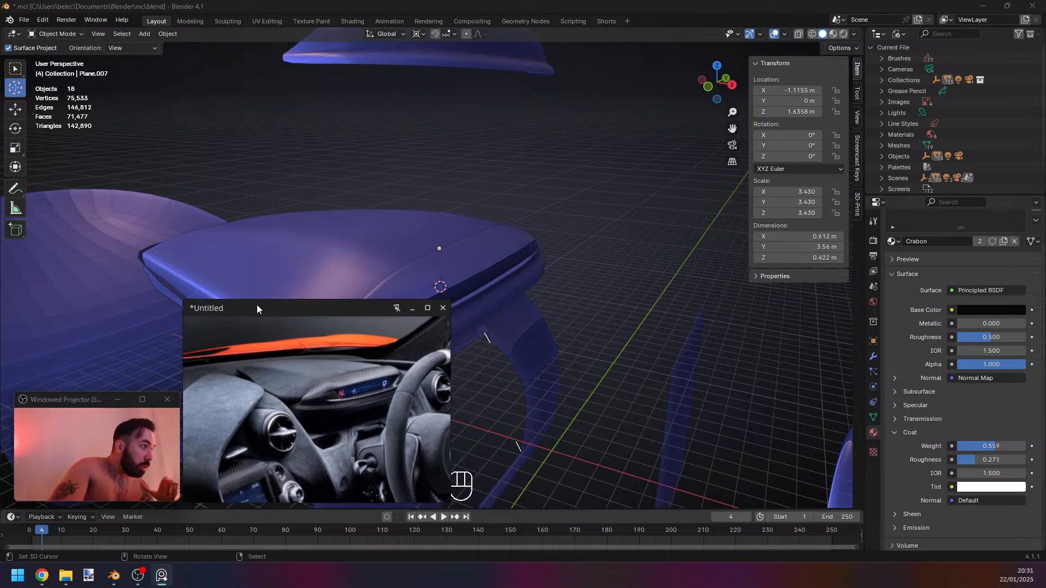